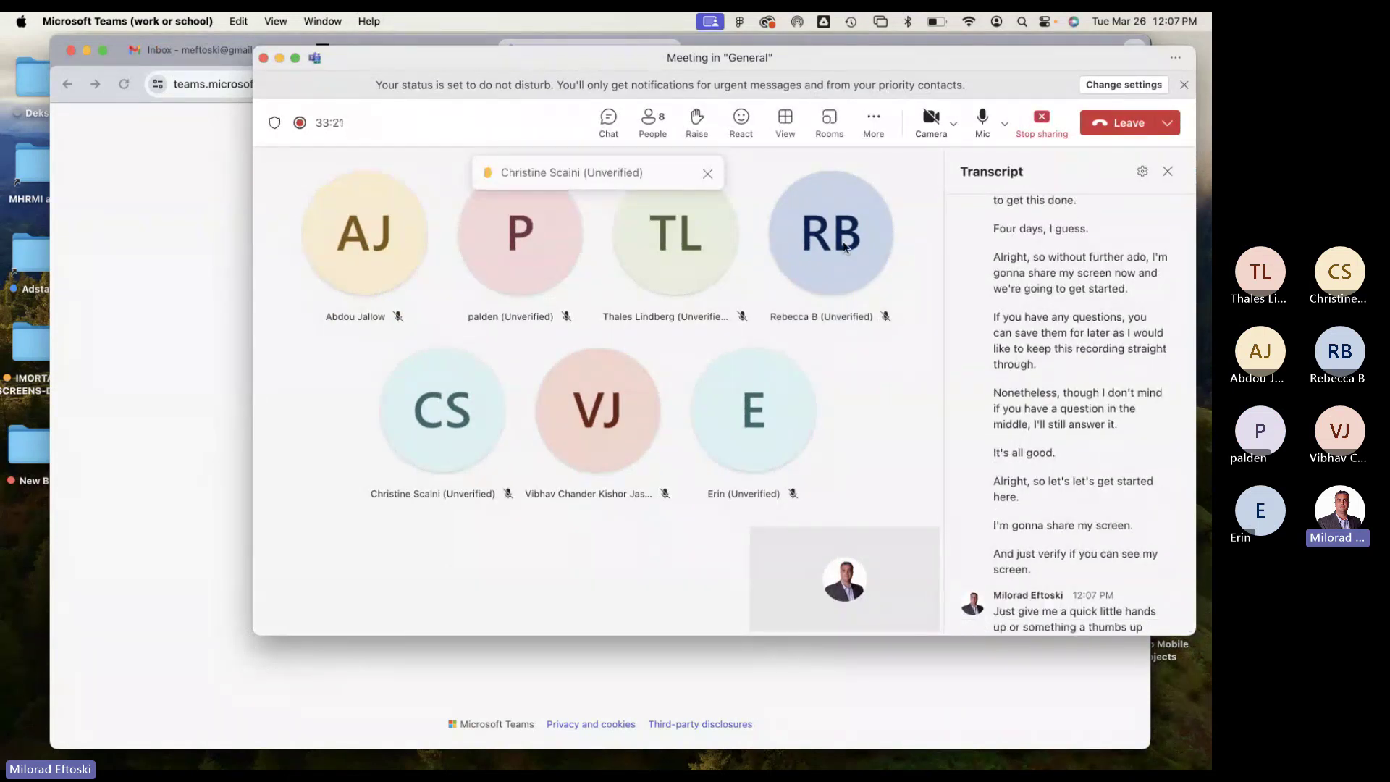
Minimize the Teams meeting window and close the Join conversation tab in the browser.
left_click(278, 58)
left_click(833, 279)
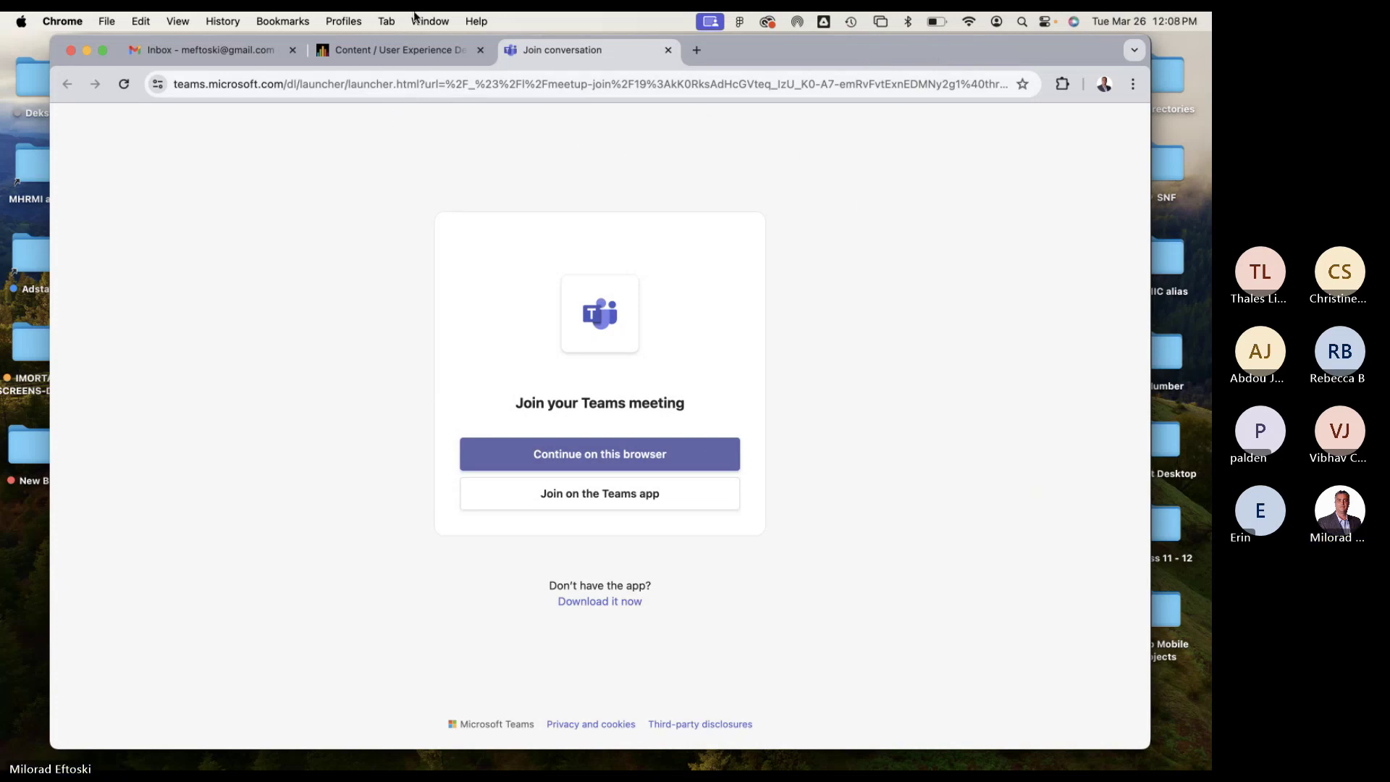
left_click(384, 21)
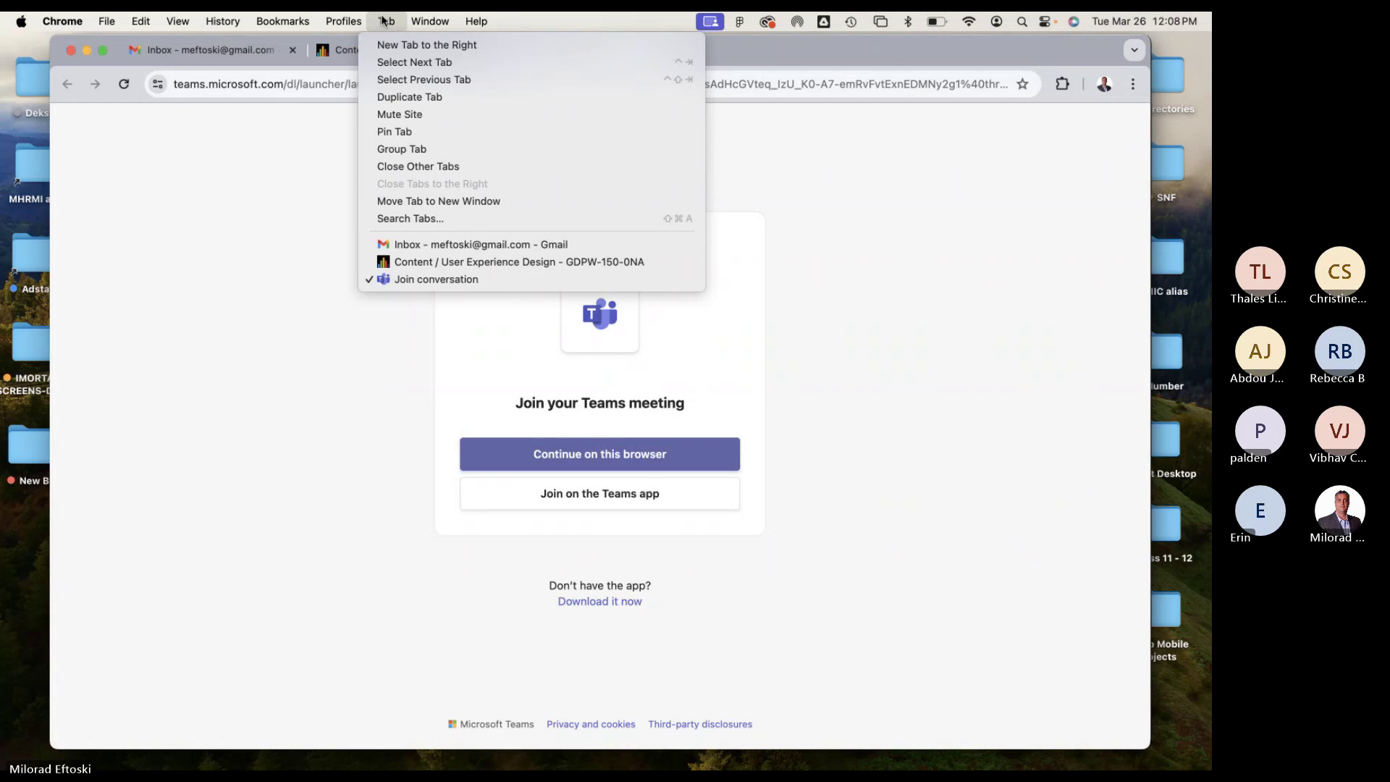
left_click(259, 227)
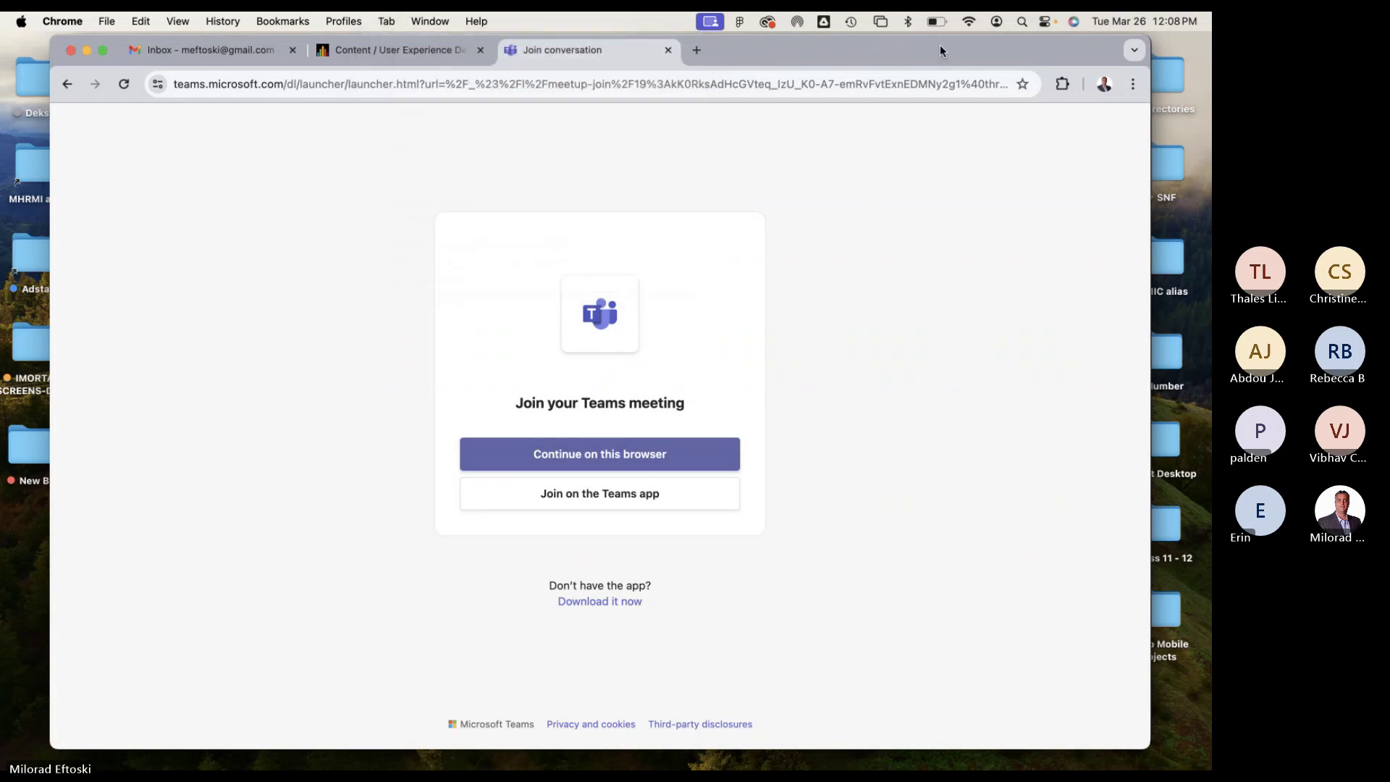
mouse_move(939, 45)
left_mouse_down()
mouse_move(939, 138)
mouse_move(939, 64)
left_mouse_up()
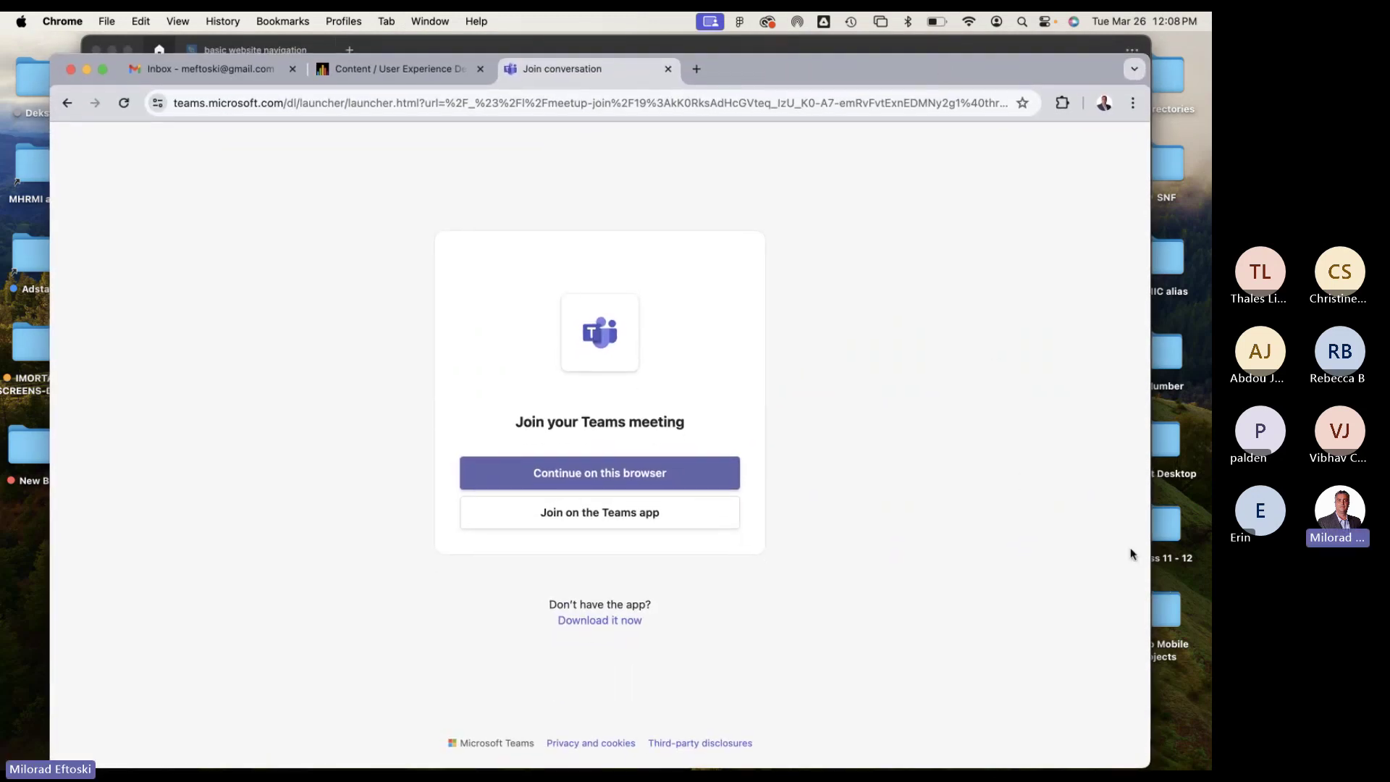
left_click(667, 69)
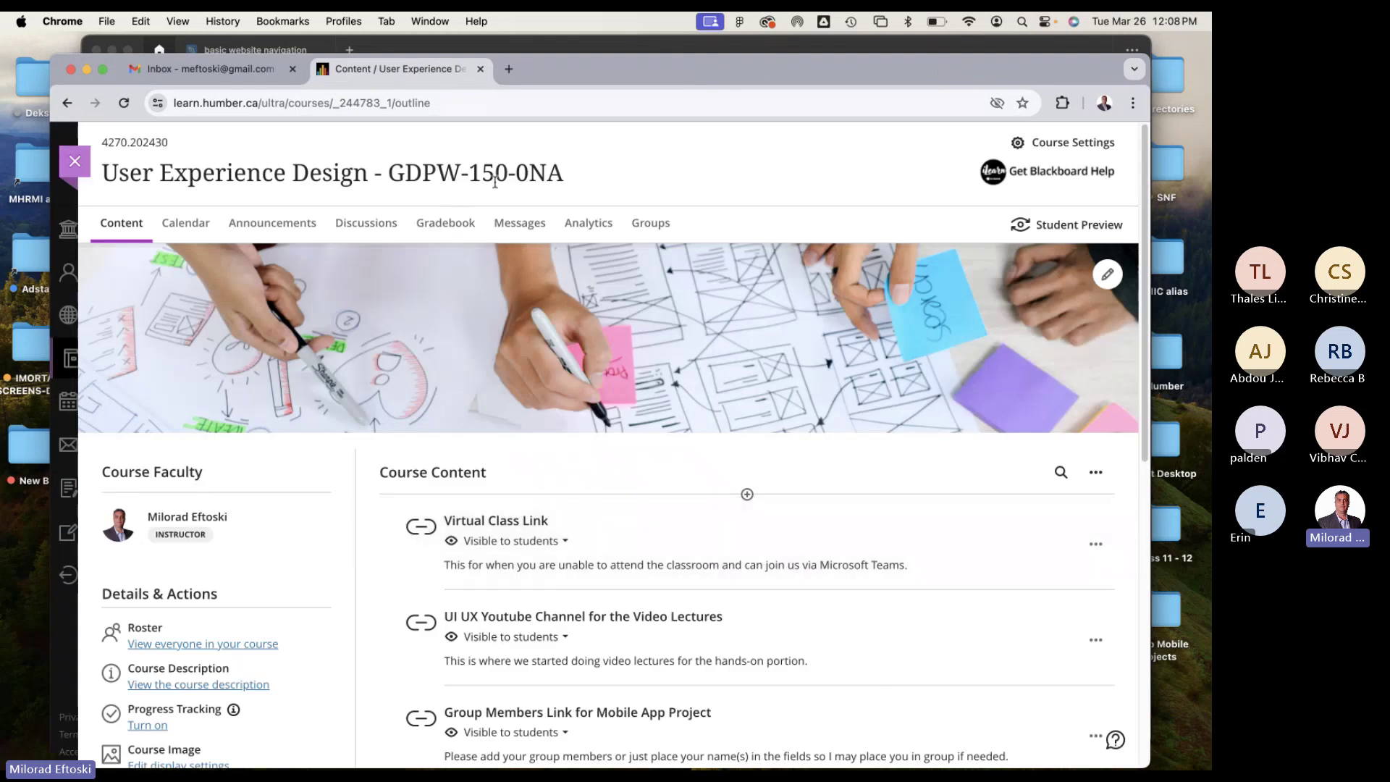
Expand the Class 11 and 12 folder in the User Experience Design course content.
scroll(844, 502, "down", 10)
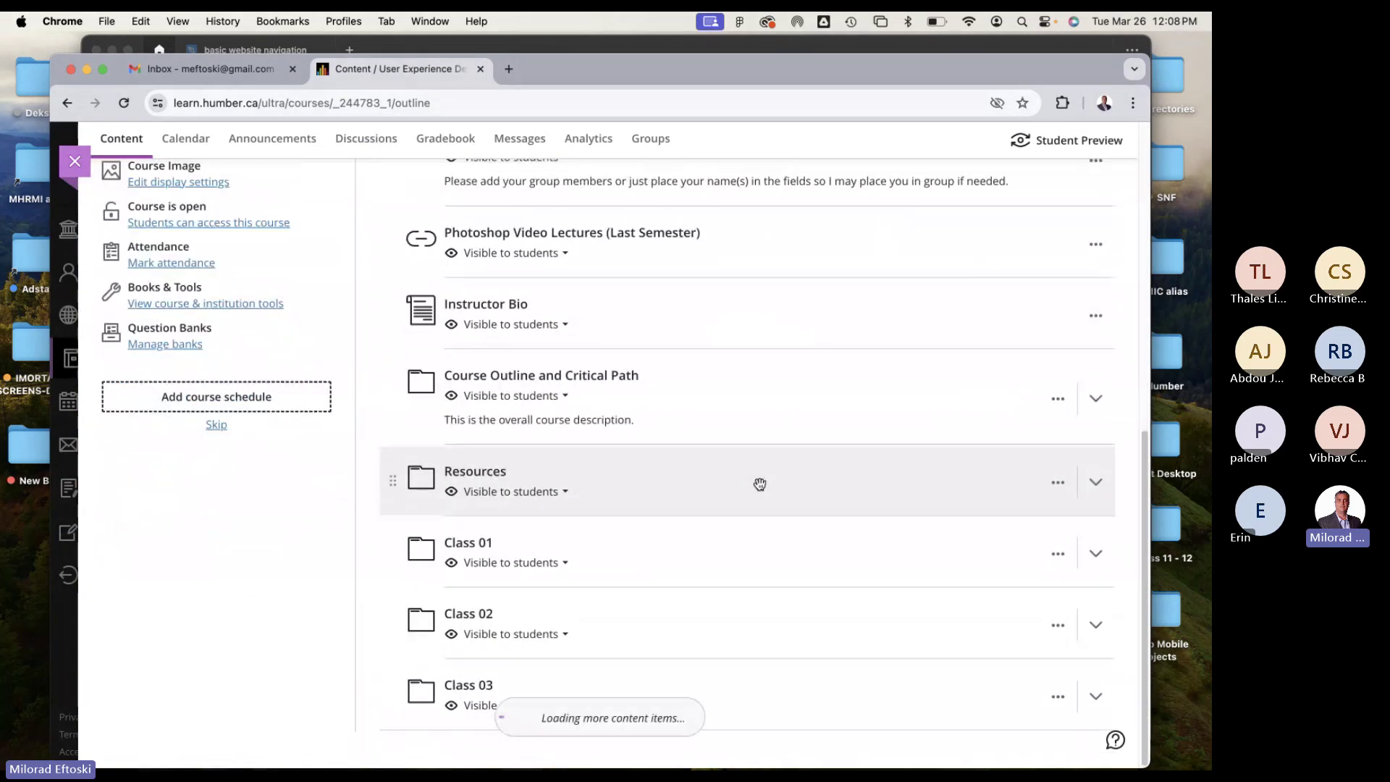
scroll(738, 485, "down", 2)
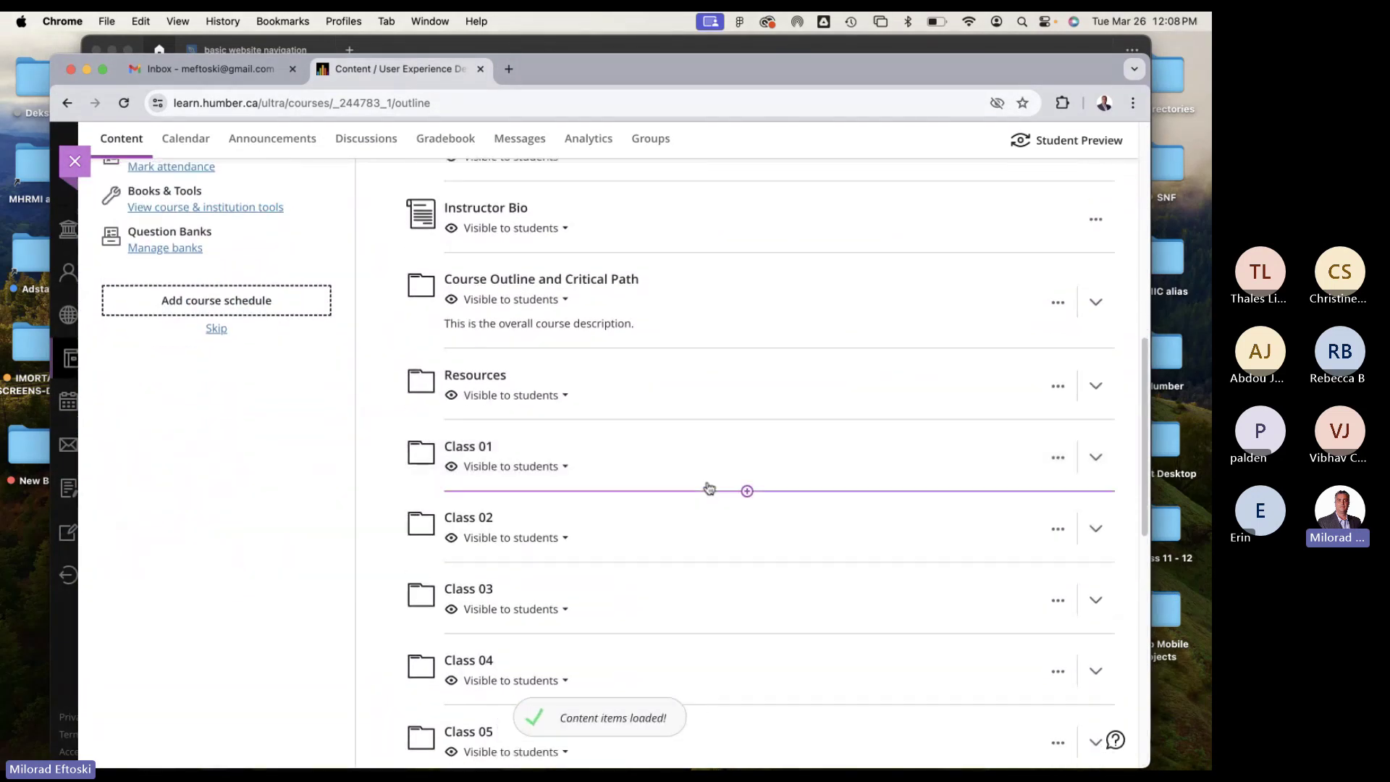
scroll(709, 487, "down", 3)
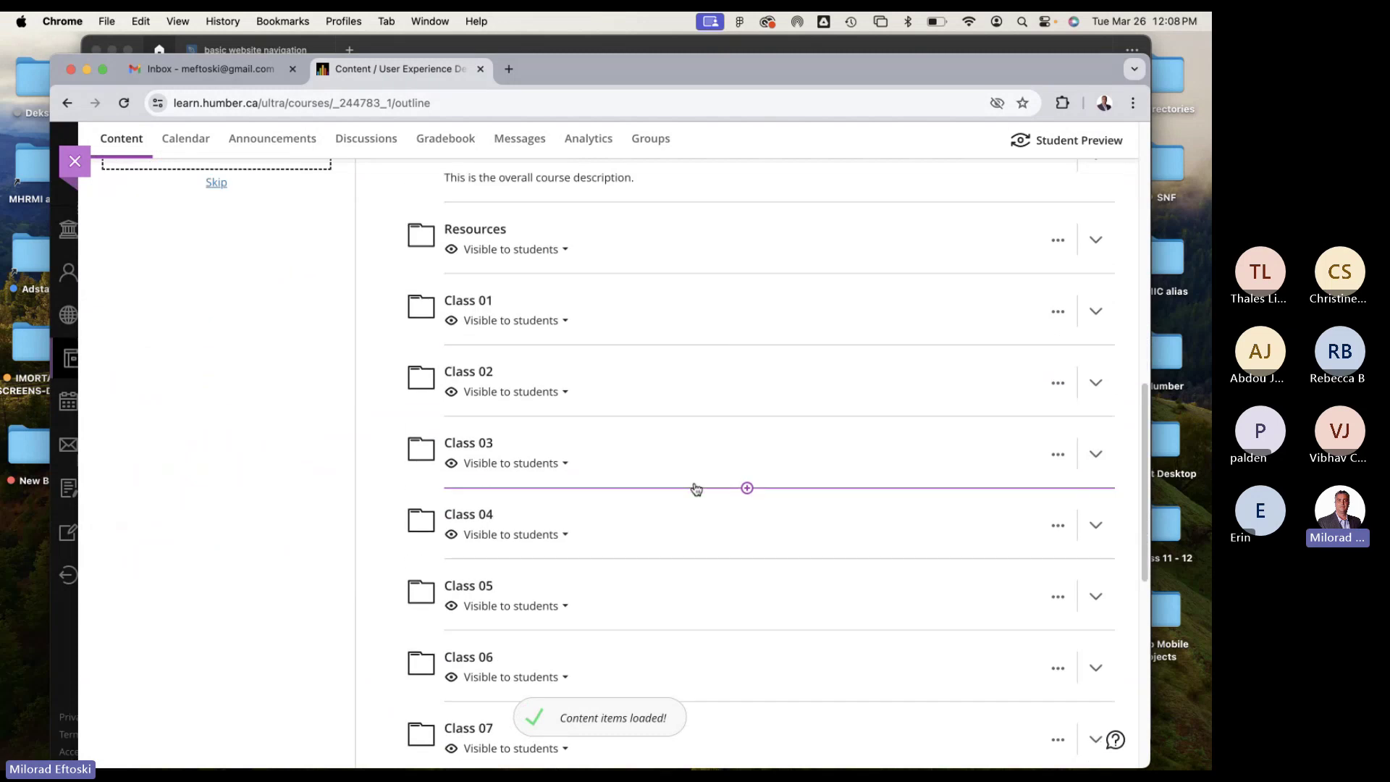
scroll(689, 490, "down", 1)
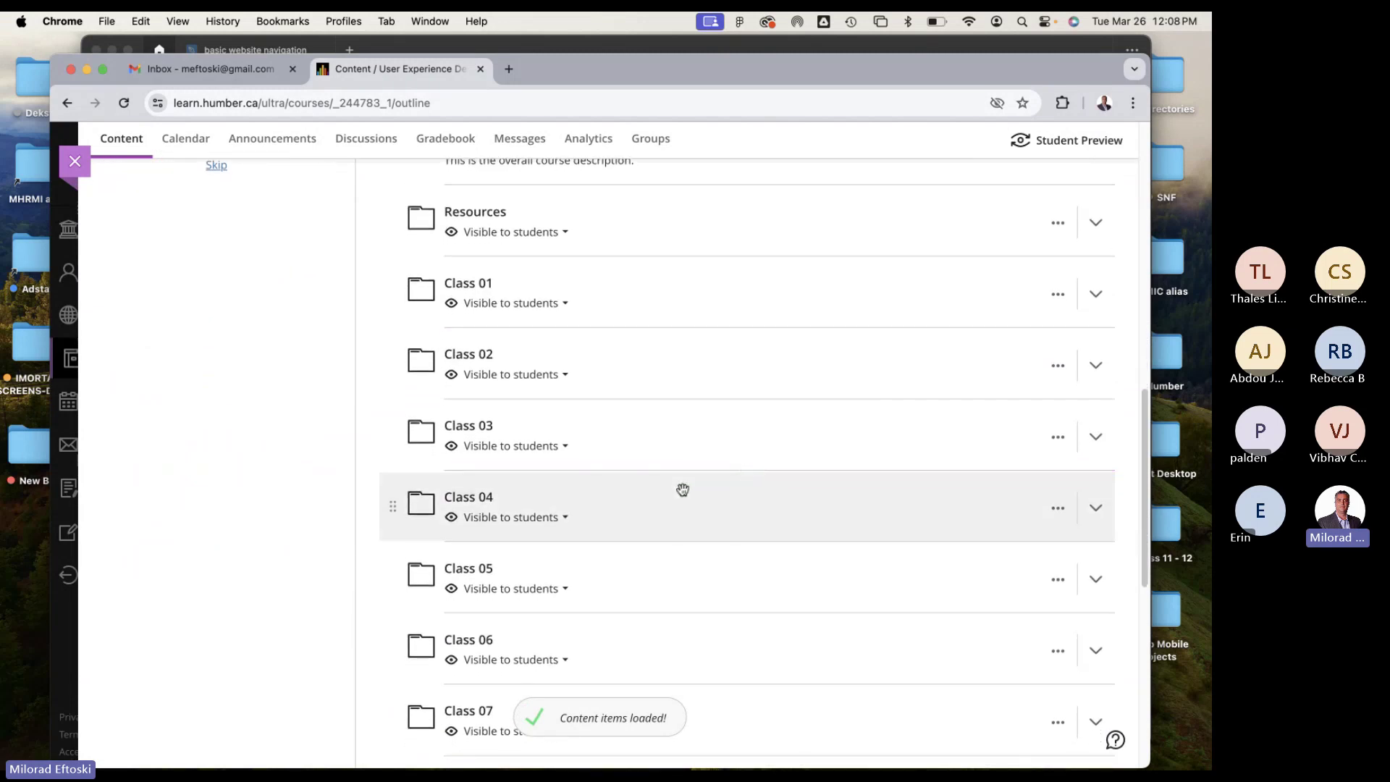
scroll(682, 490, "down", 7)
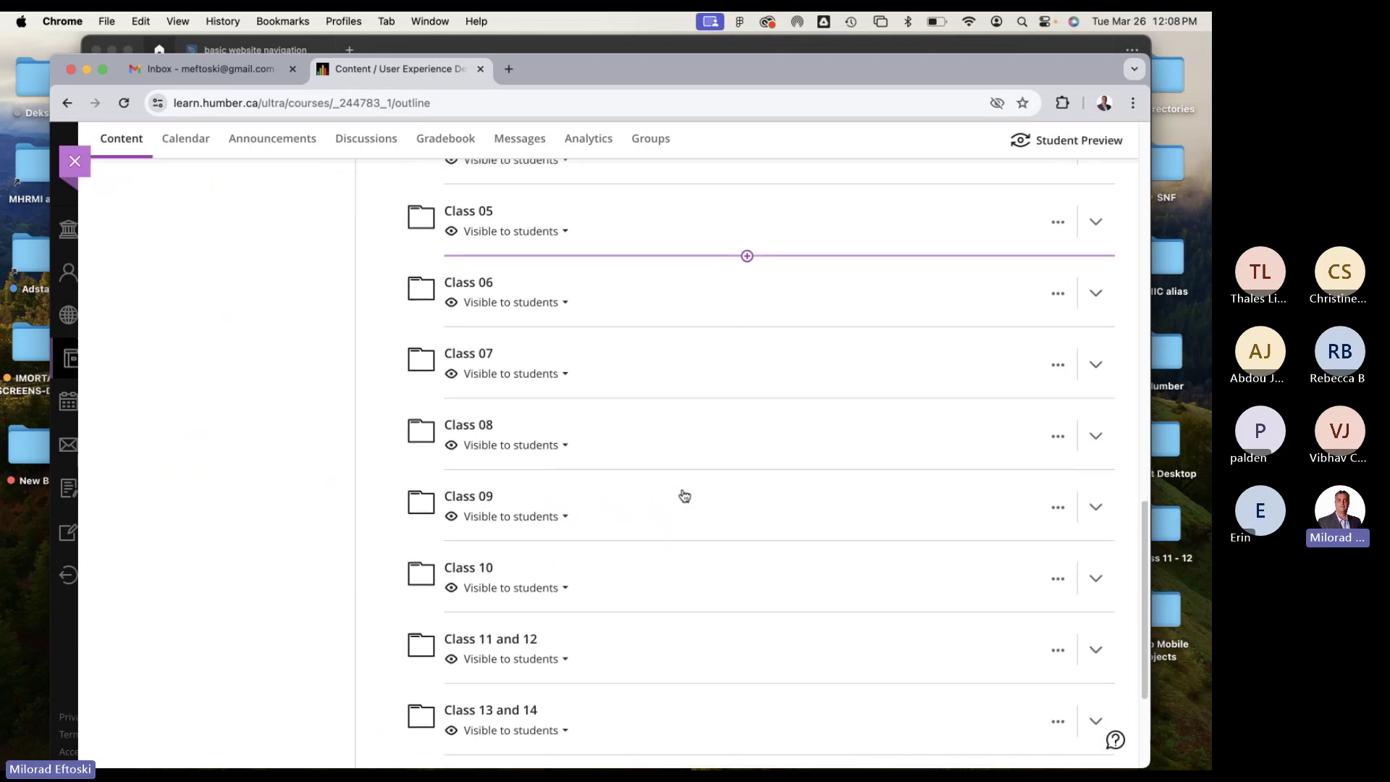
scroll(684, 495, "down", 1)
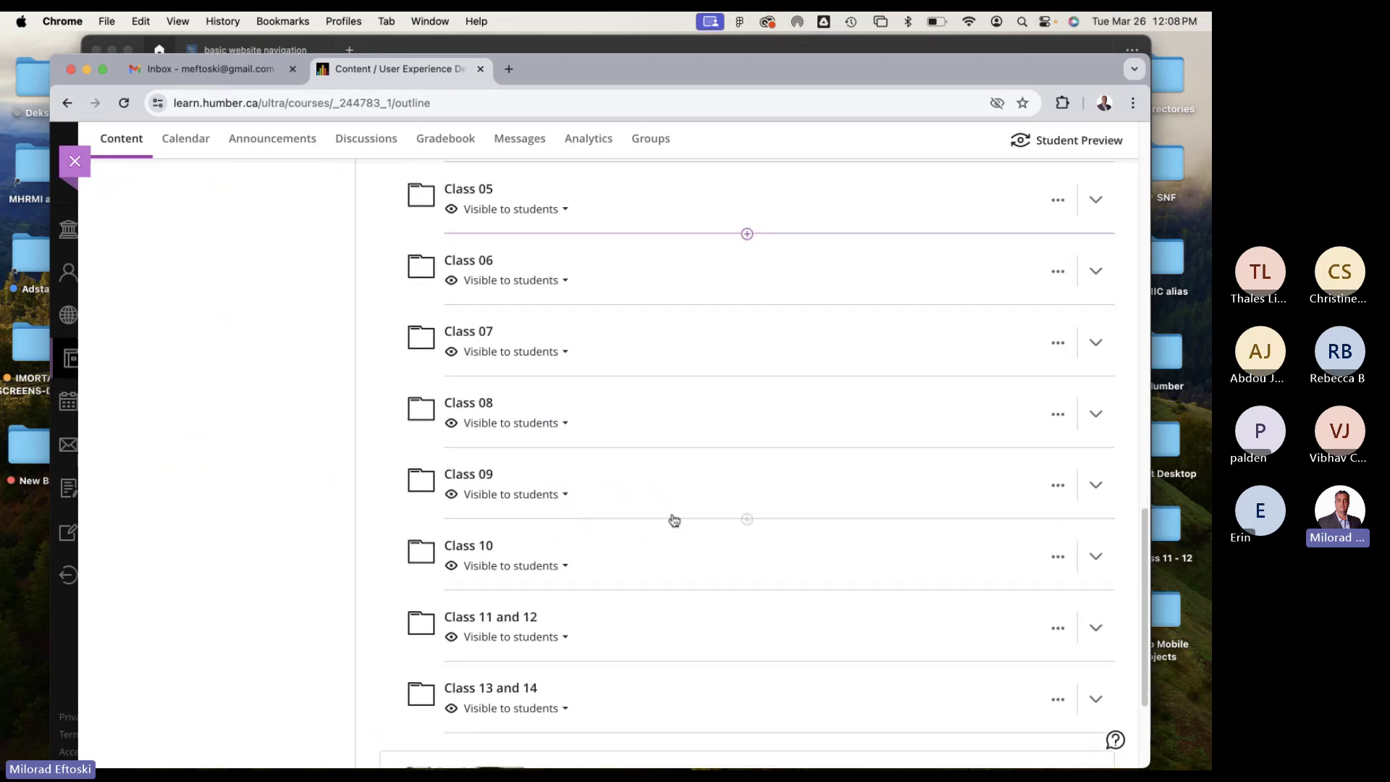
left_click(626, 615)
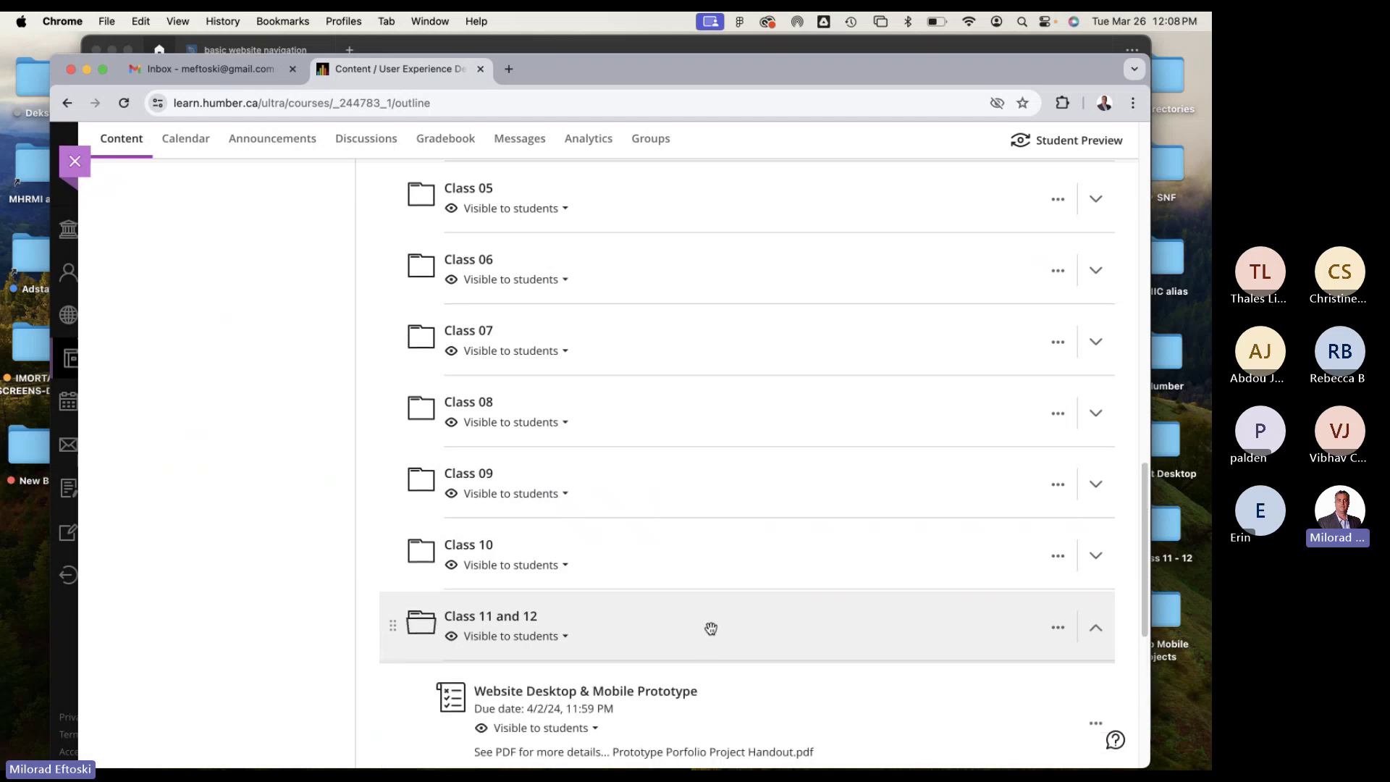
scroll(708, 626, "down", 1)
scroll(705, 628, "down", 2)
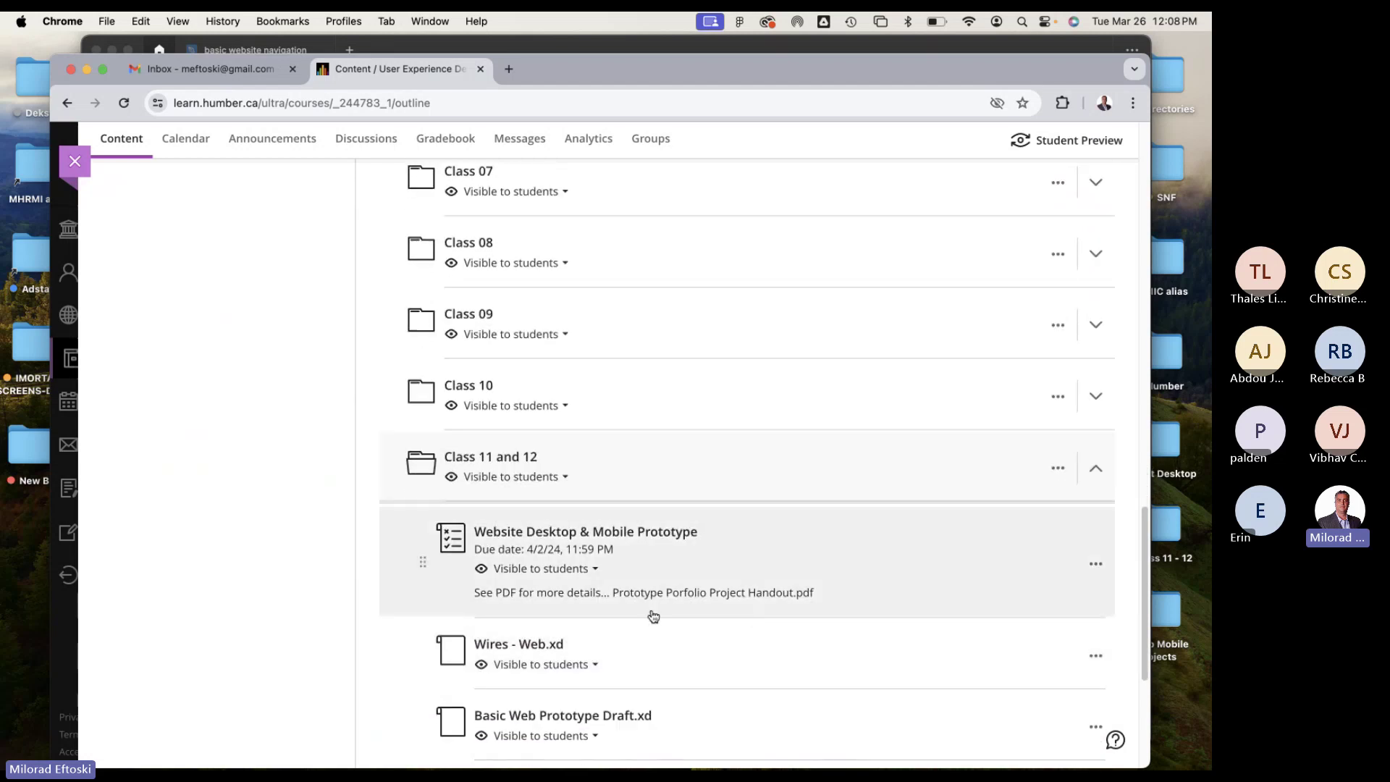
scroll(651, 620, "down", 1)
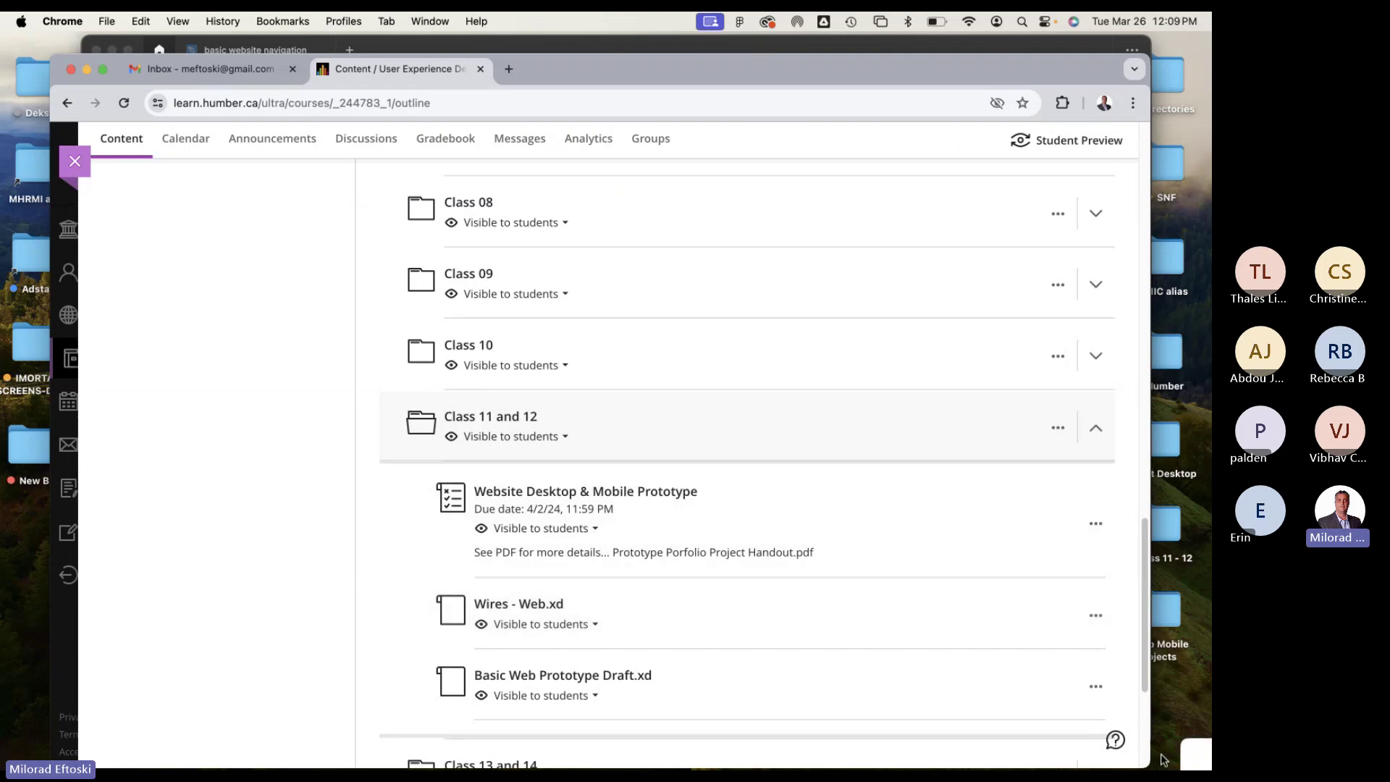
Widen the browser window slightly and expand the Class 10 folder to review its UI kit assignment and files.
left_click_drag(1151, 759, 1174, 746)
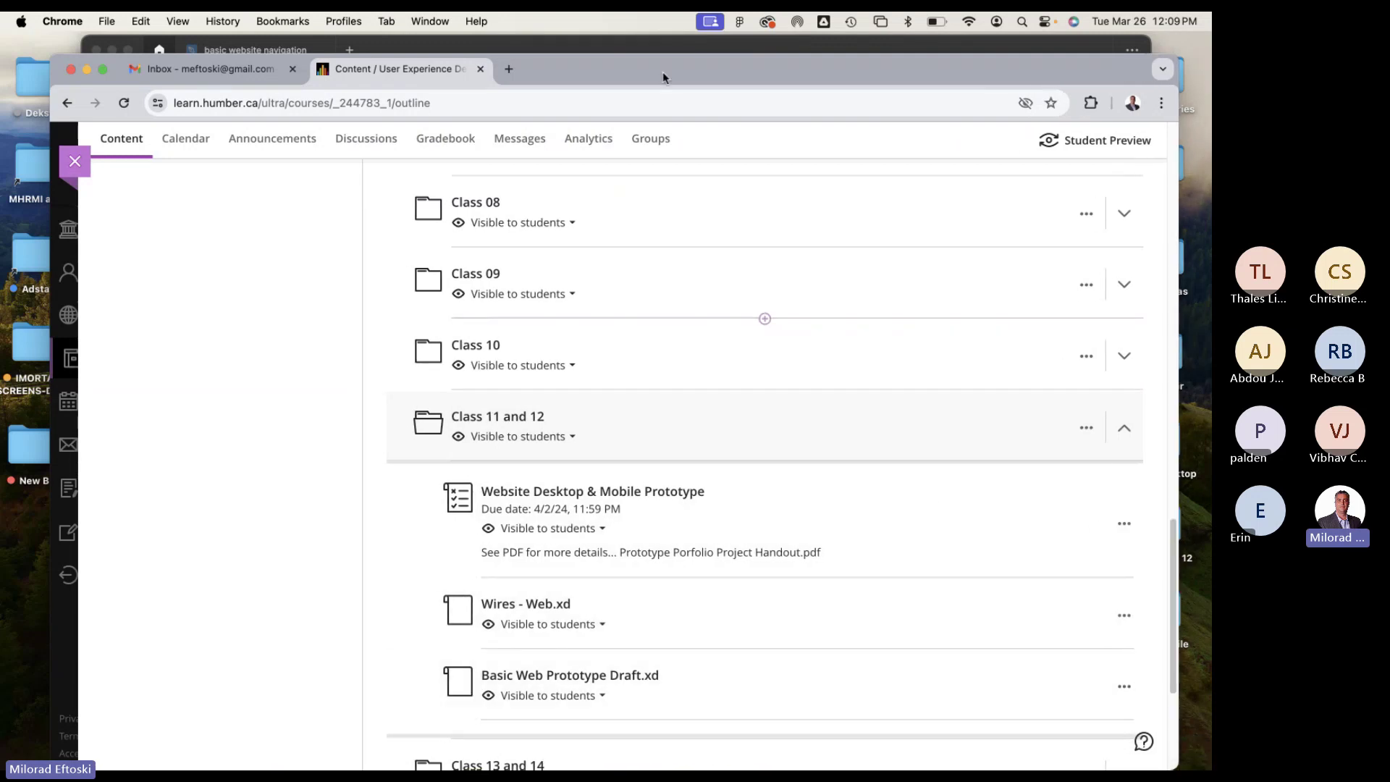
left_click_drag(691, 68, 683, 68)
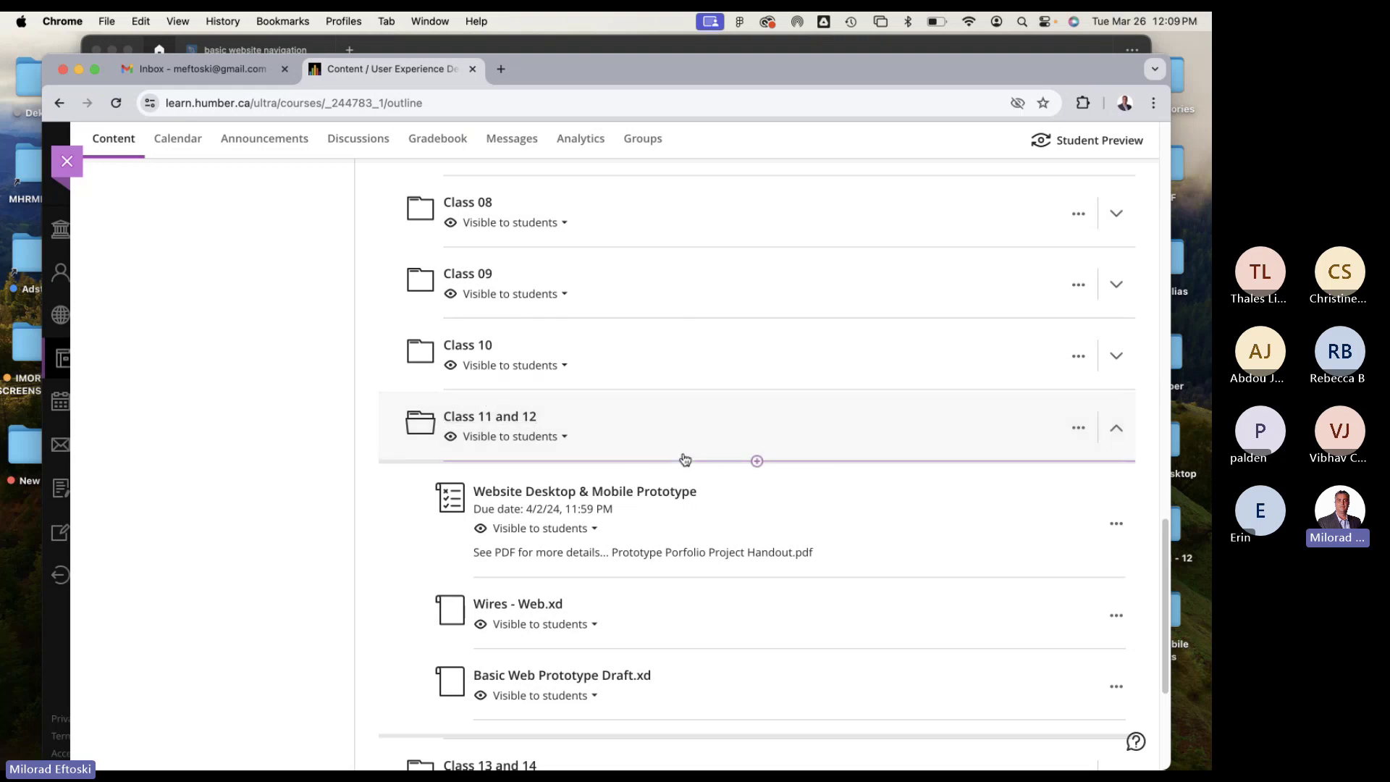
scroll(684, 461, "down", 3)
scroll(679, 463, "down", 1)
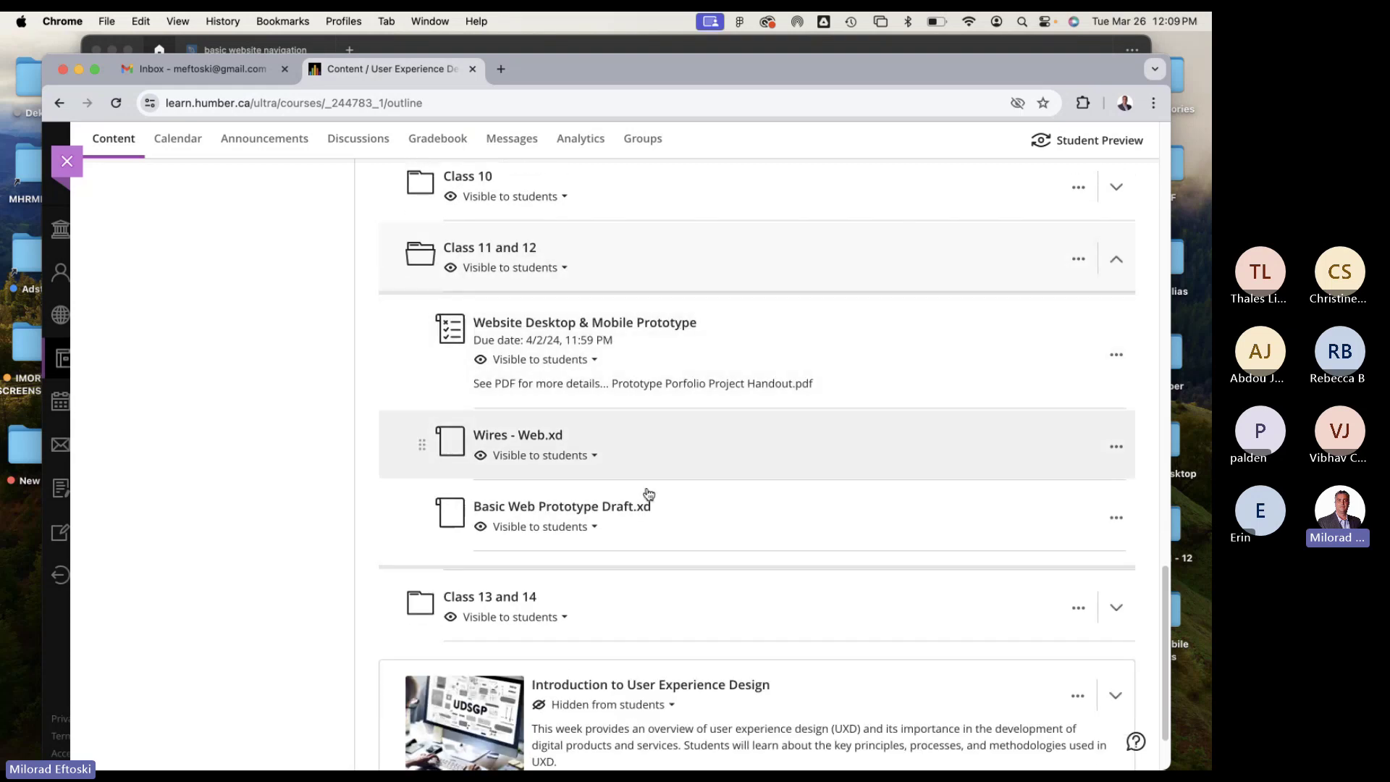
scroll(666, 359, "up", 2)
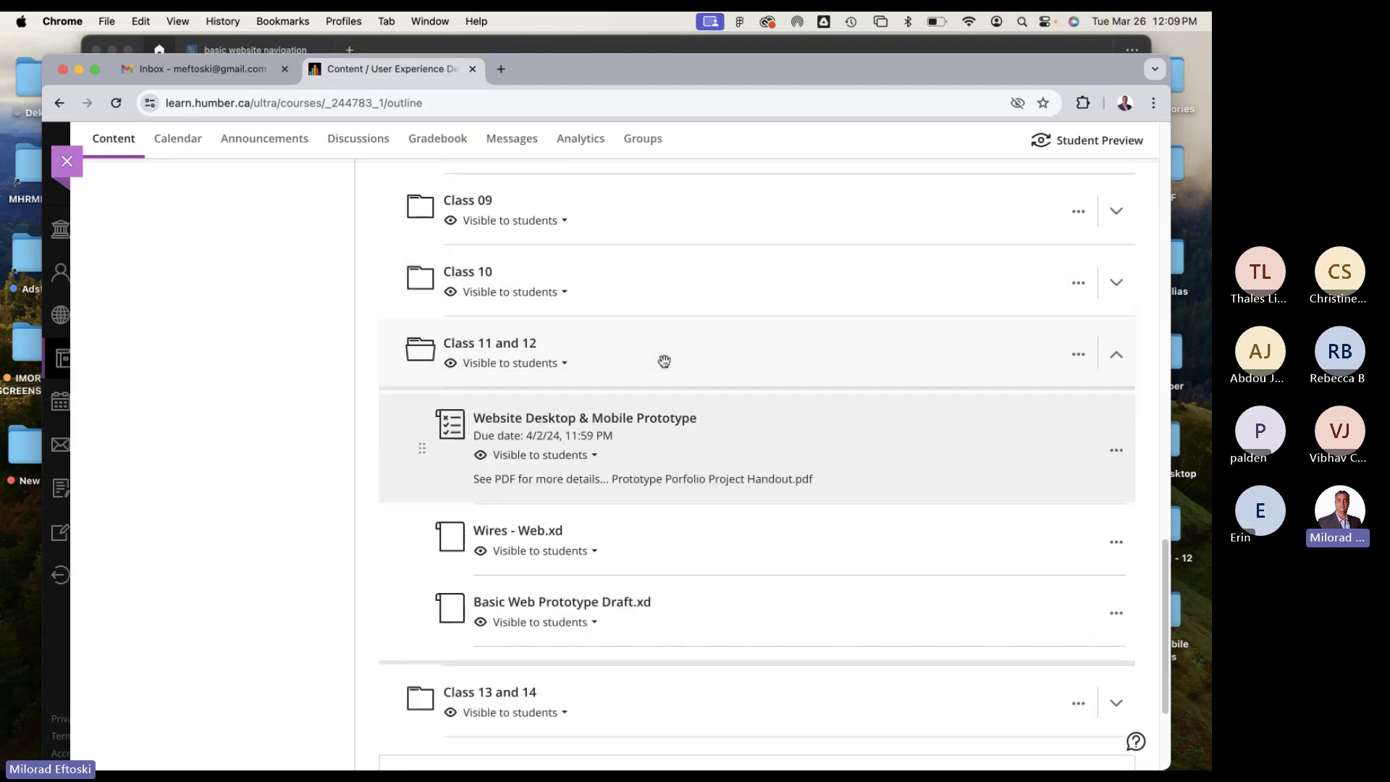
left_click(678, 283)
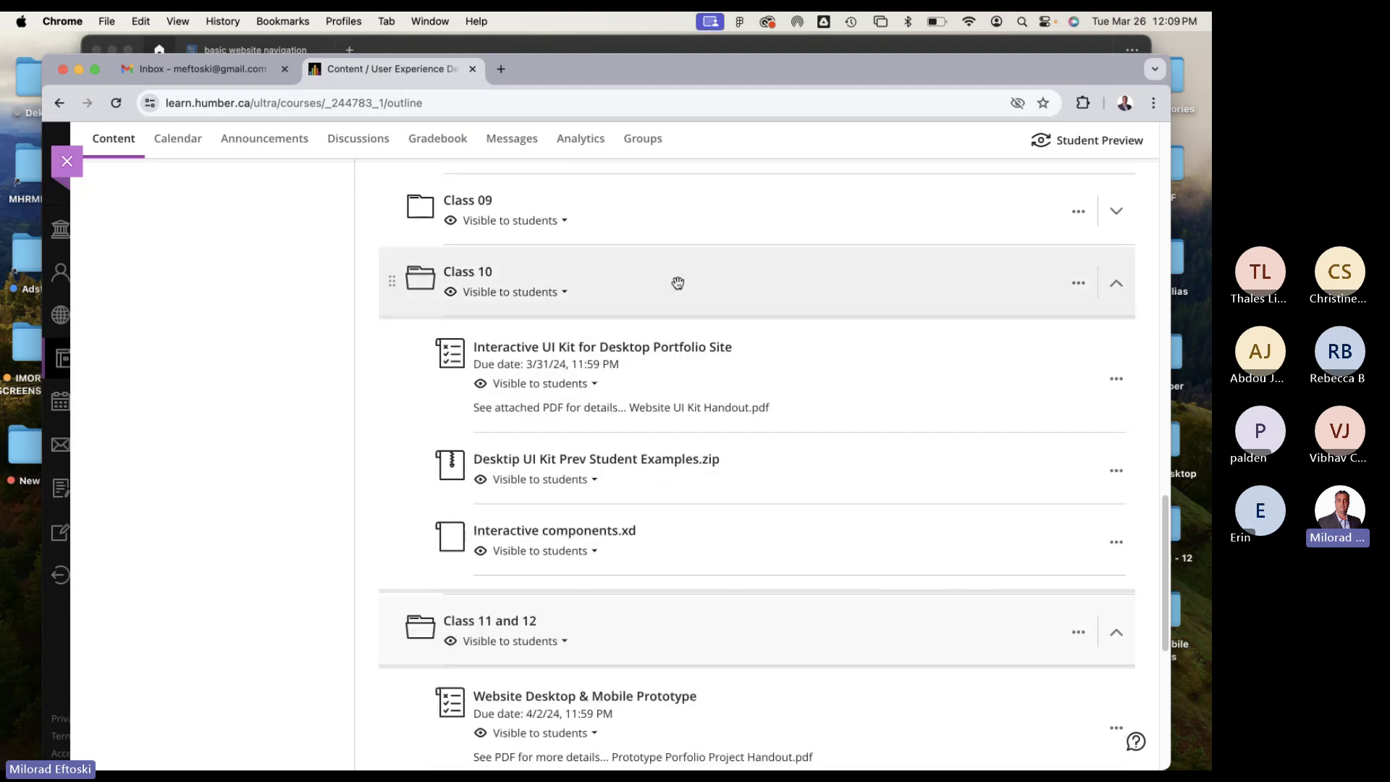
scroll(717, 369, "down", 3)
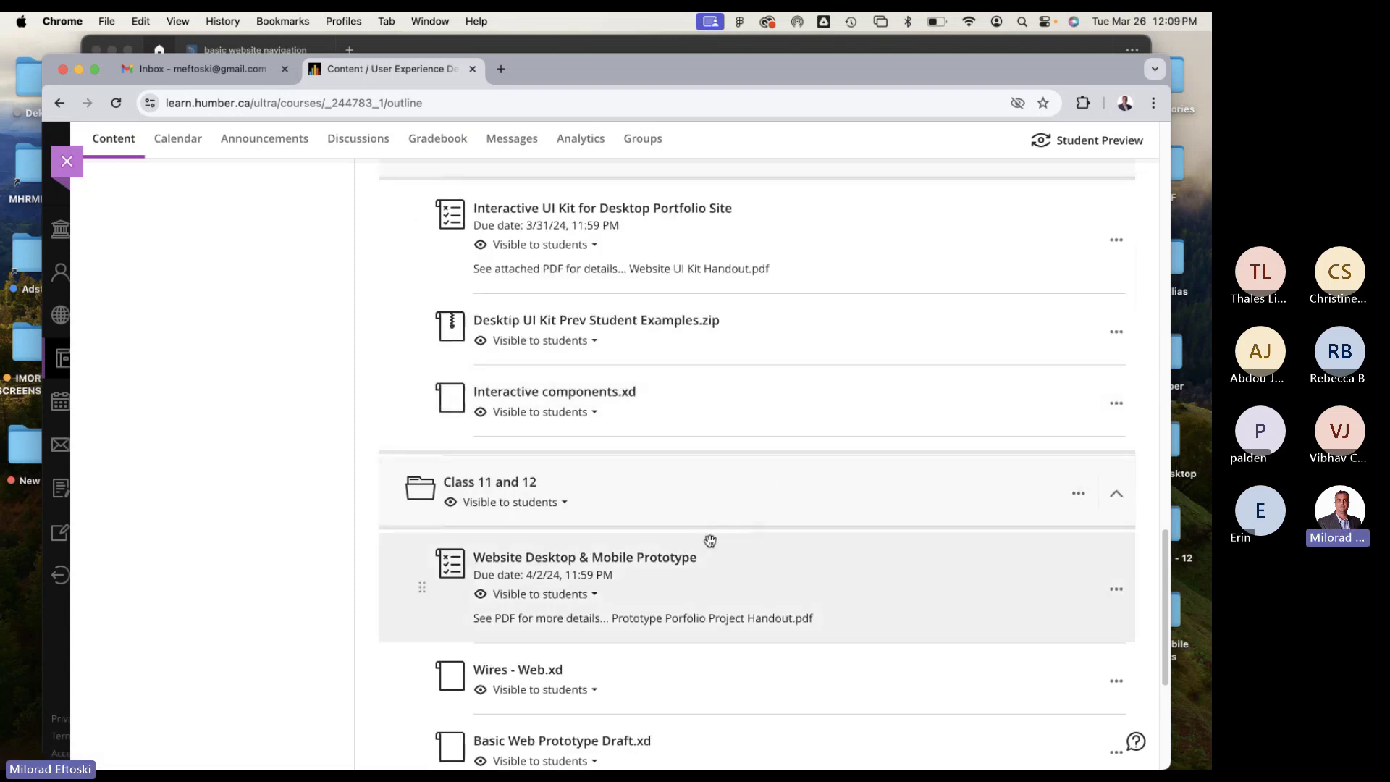
scroll(736, 496, "down", 2)
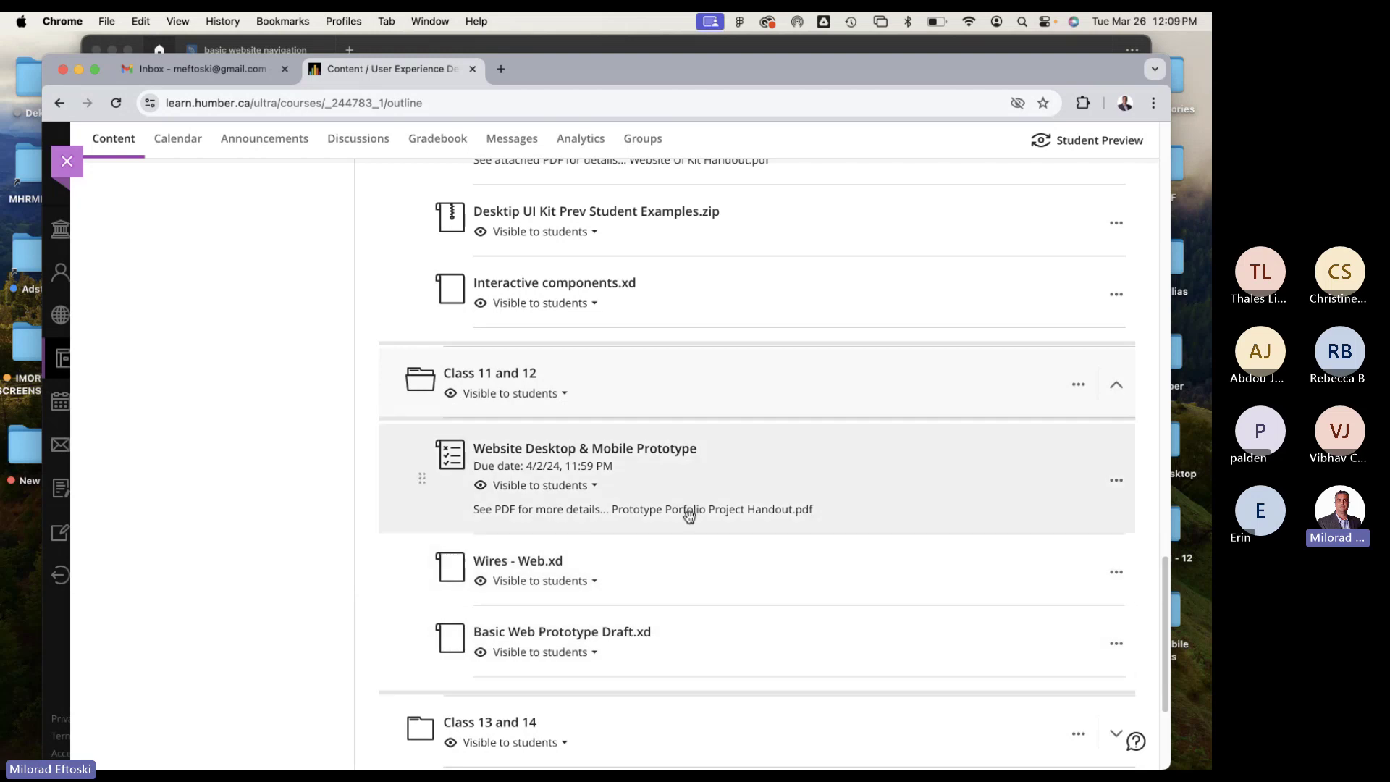
scroll(687, 515, "up", 4)
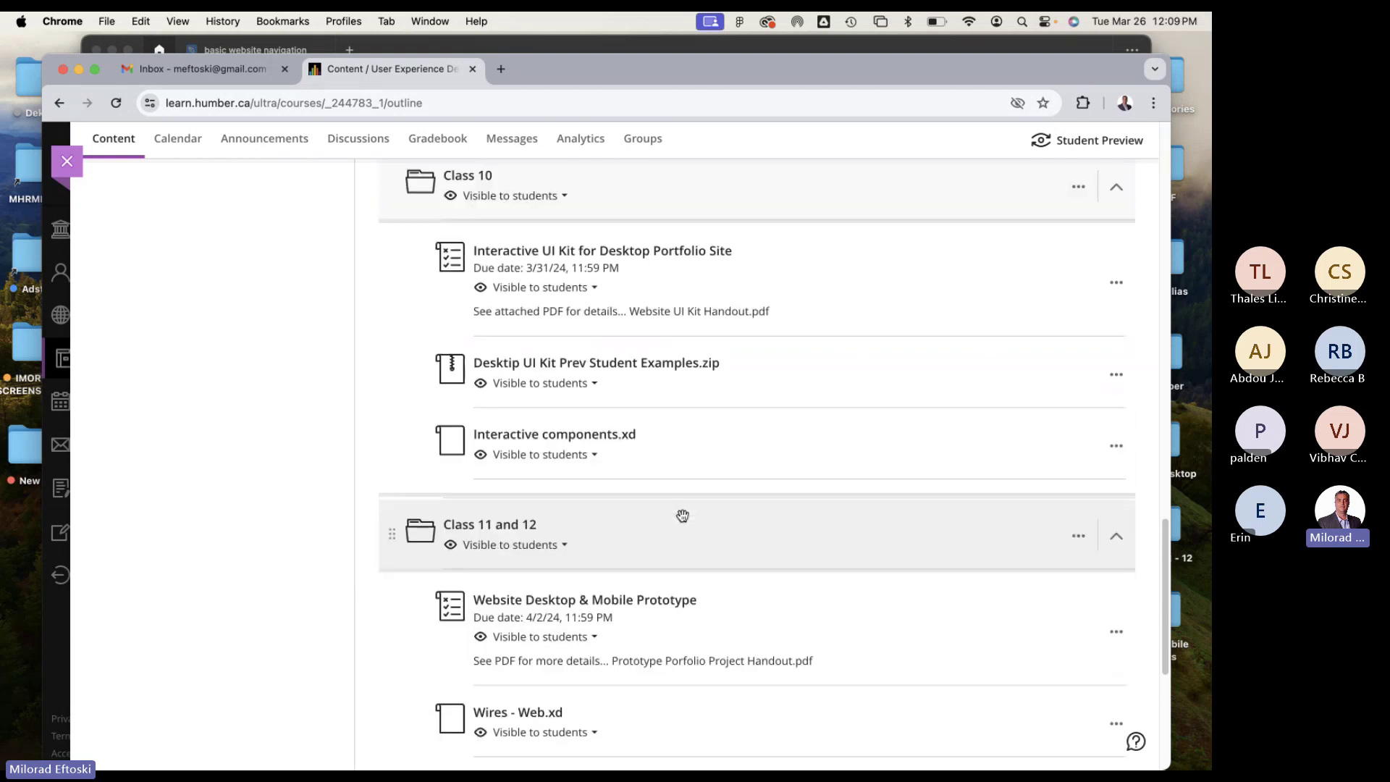
mouse_move(710, 350)
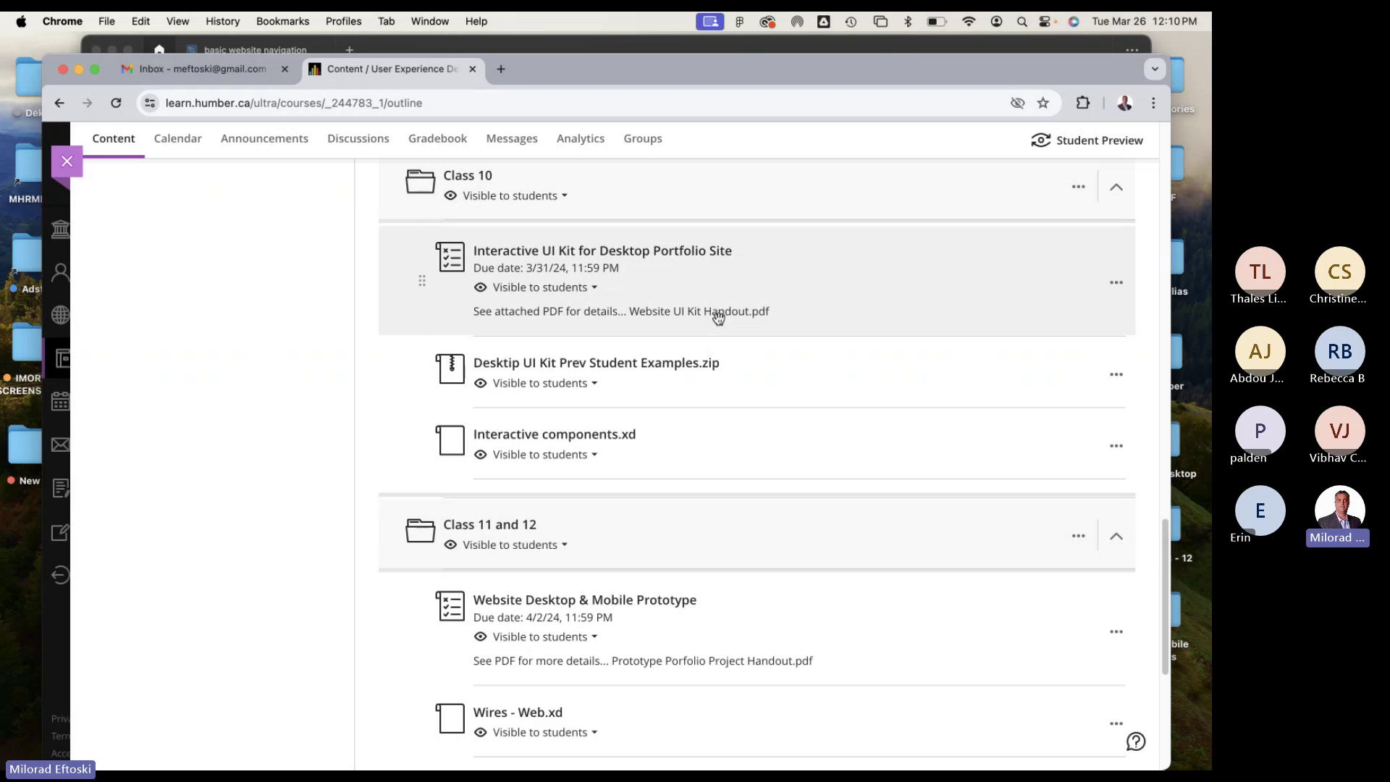
scroll(731, 314, "up", 1)
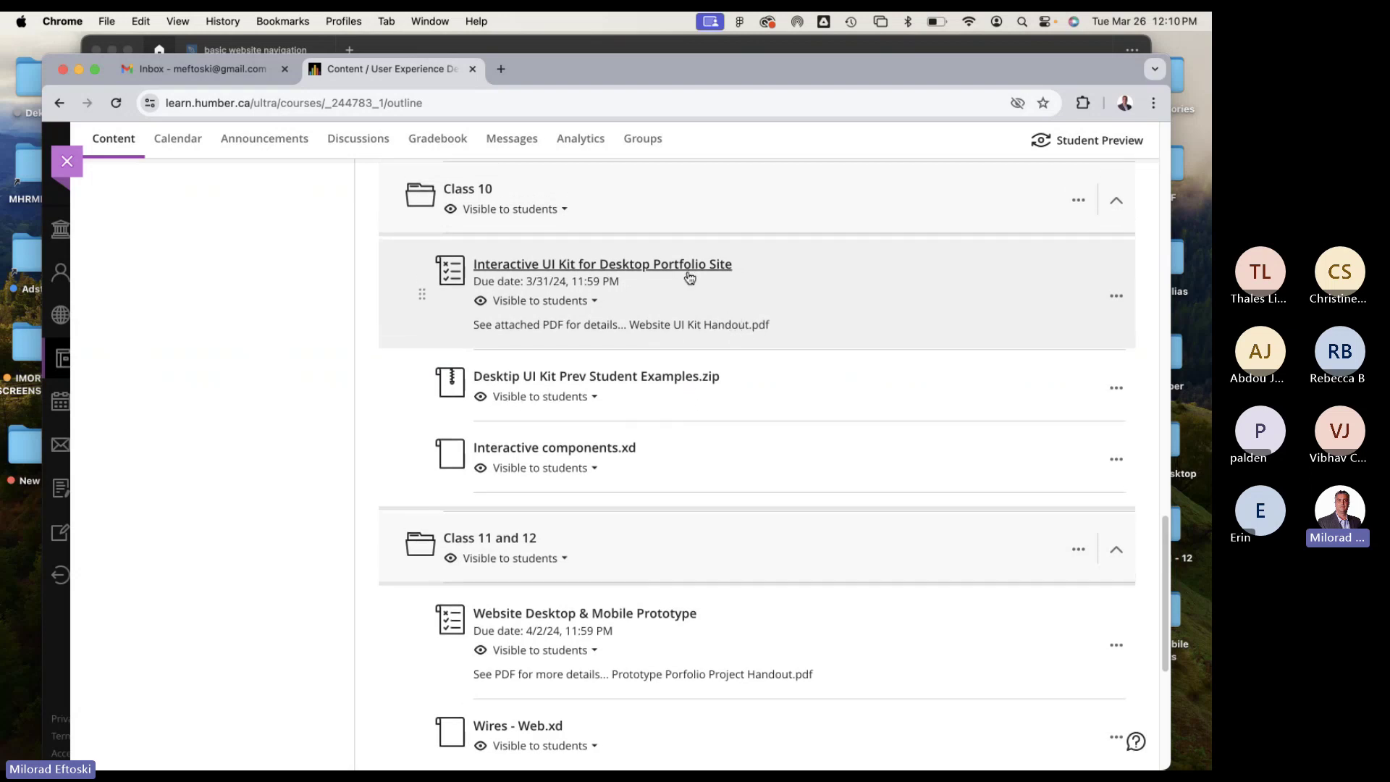
scroll(637, 232, "up", 1)
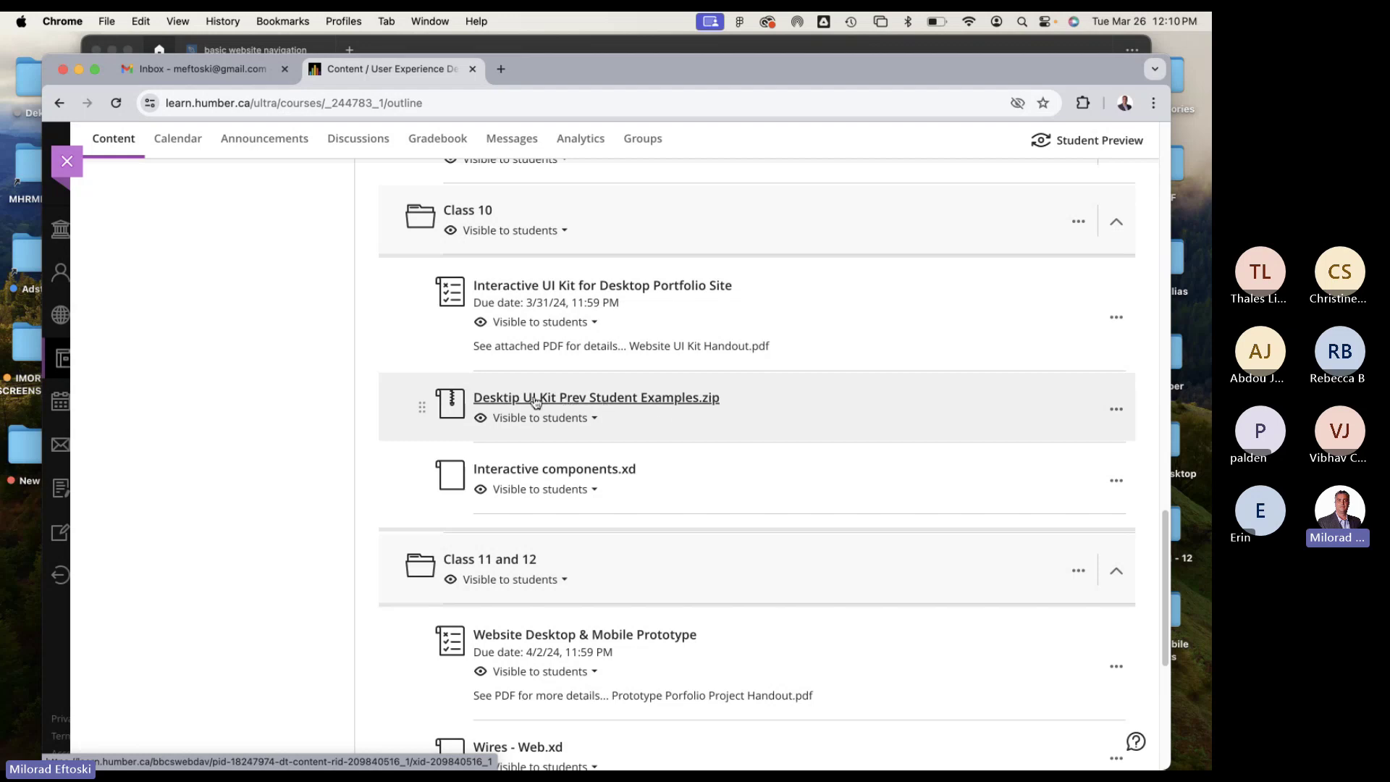
Correct the title of the student examples zip in Class 10 to "Desktop UI Kit Prev Student Examples.zip" and save it.
left_click(1116, 413)
left_click(1013, 433)
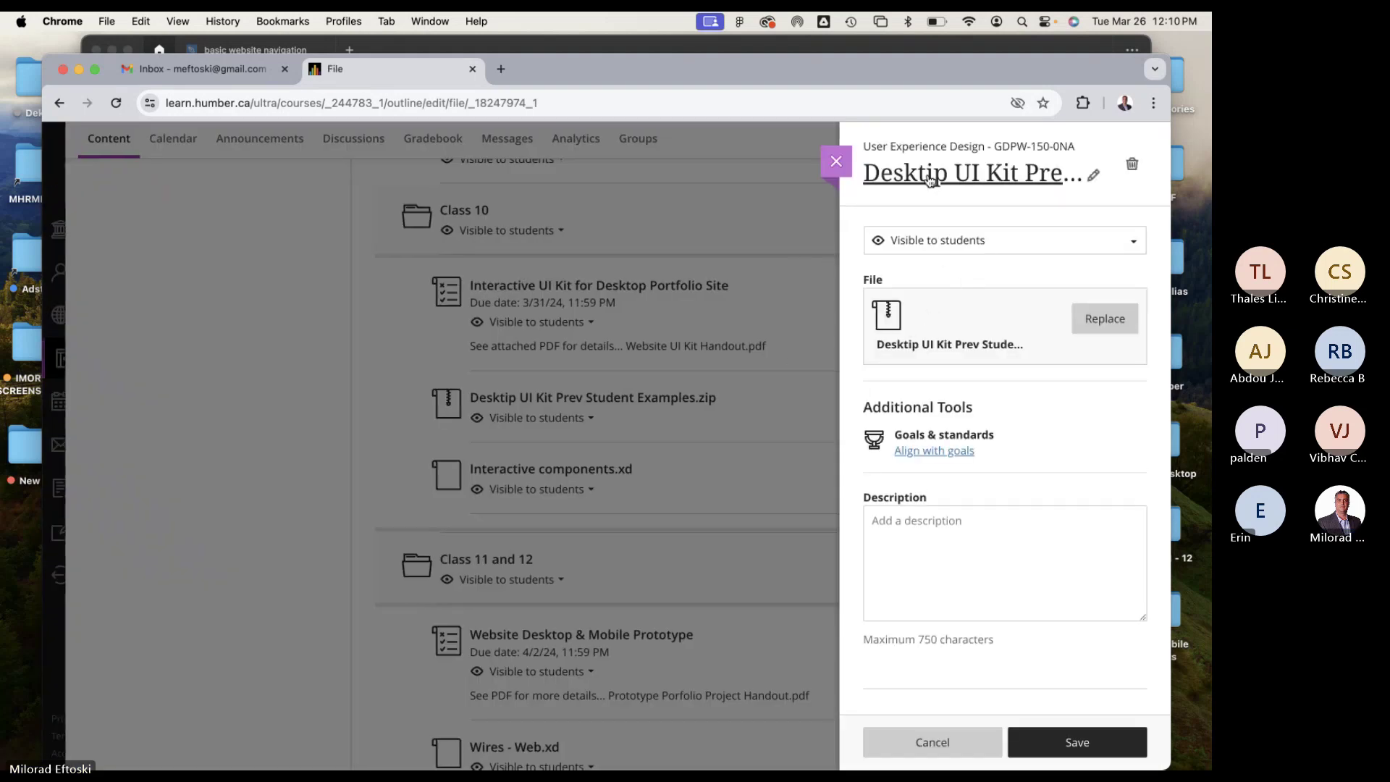
left_click(931, 180)
key("Left")
key("Left")
key("Left")
key("Left")
key("Left")
key("Left")
key("Left")
key("Left")
key("Left")
key("Left")
key("Left")
key("Left")
key("Left")
key("Left")
key("Left")
key("Left")
key("Left")
key("Left")
key("Left")
key("Left")
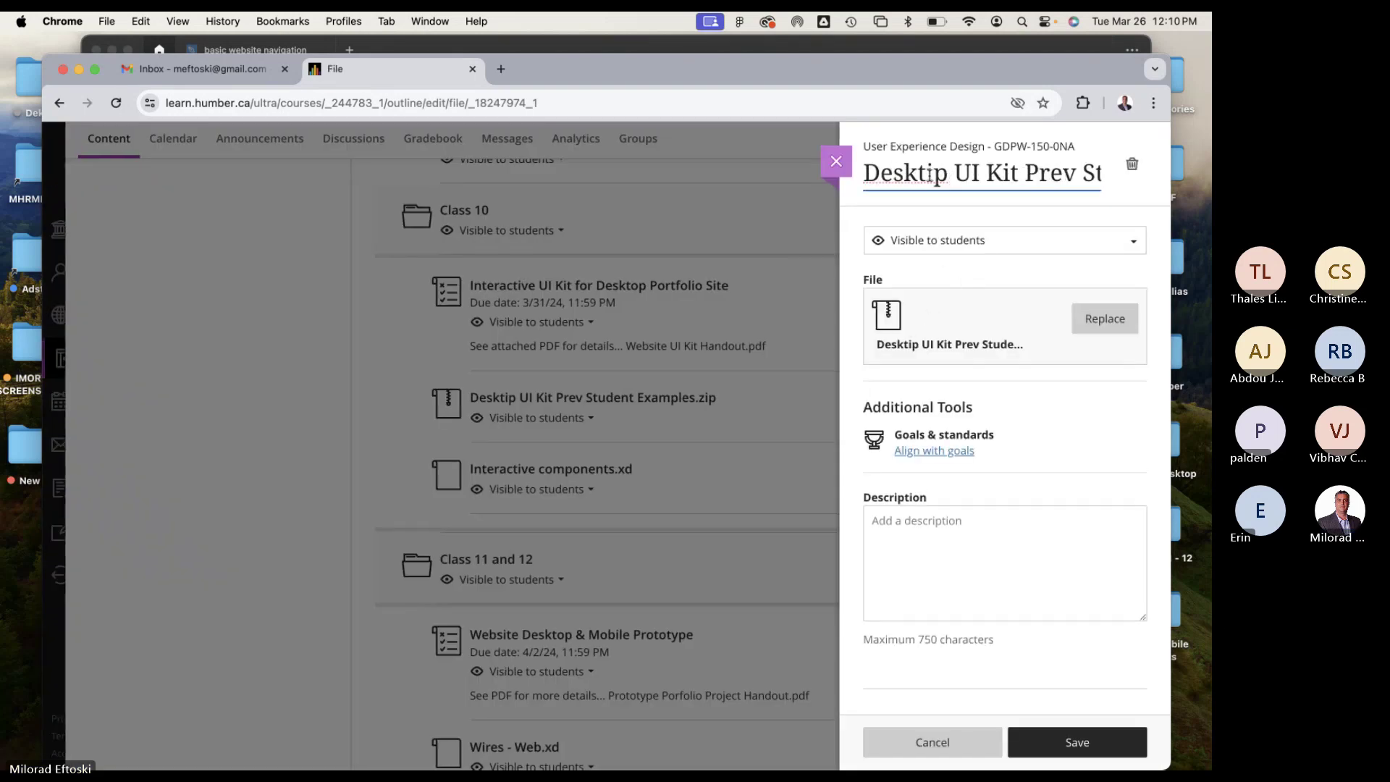
key("BackSpace")
type("o")
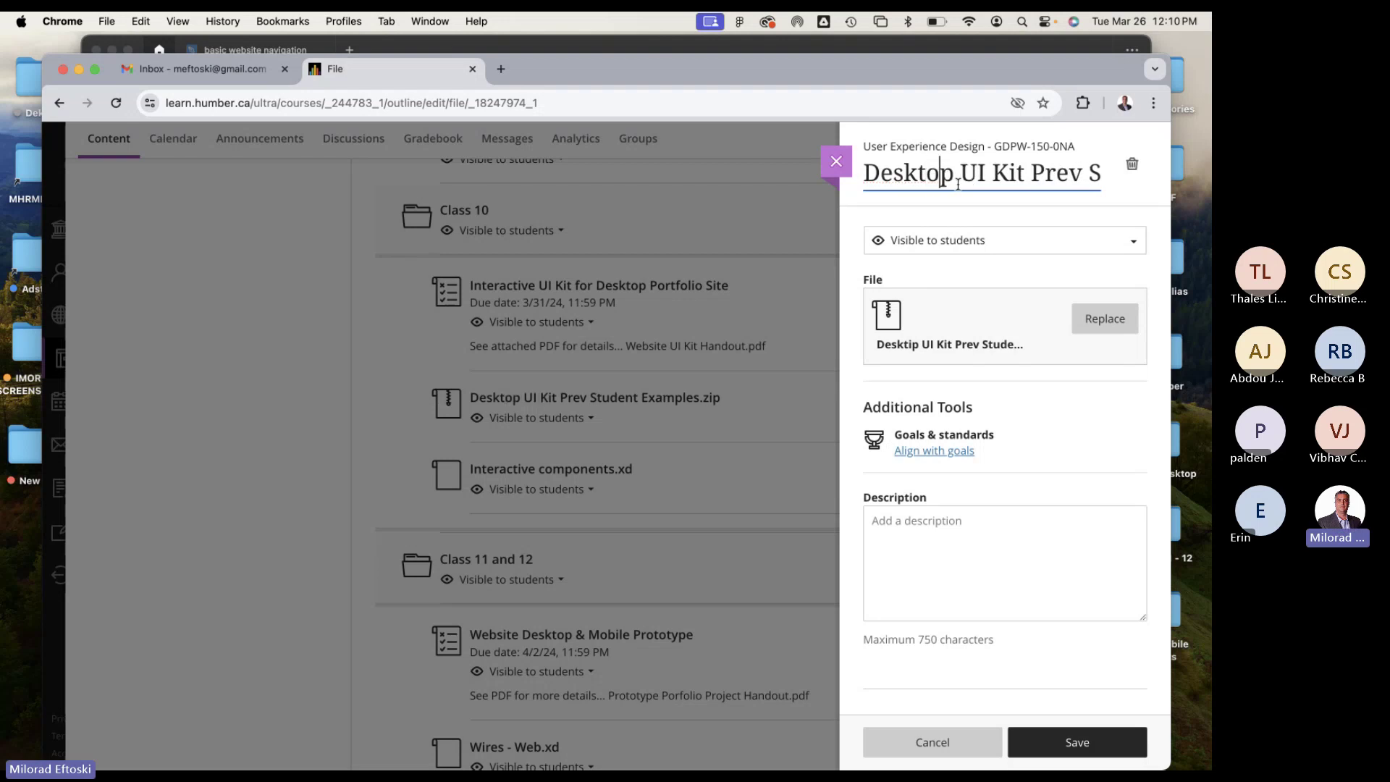
left_click(1063, 744)
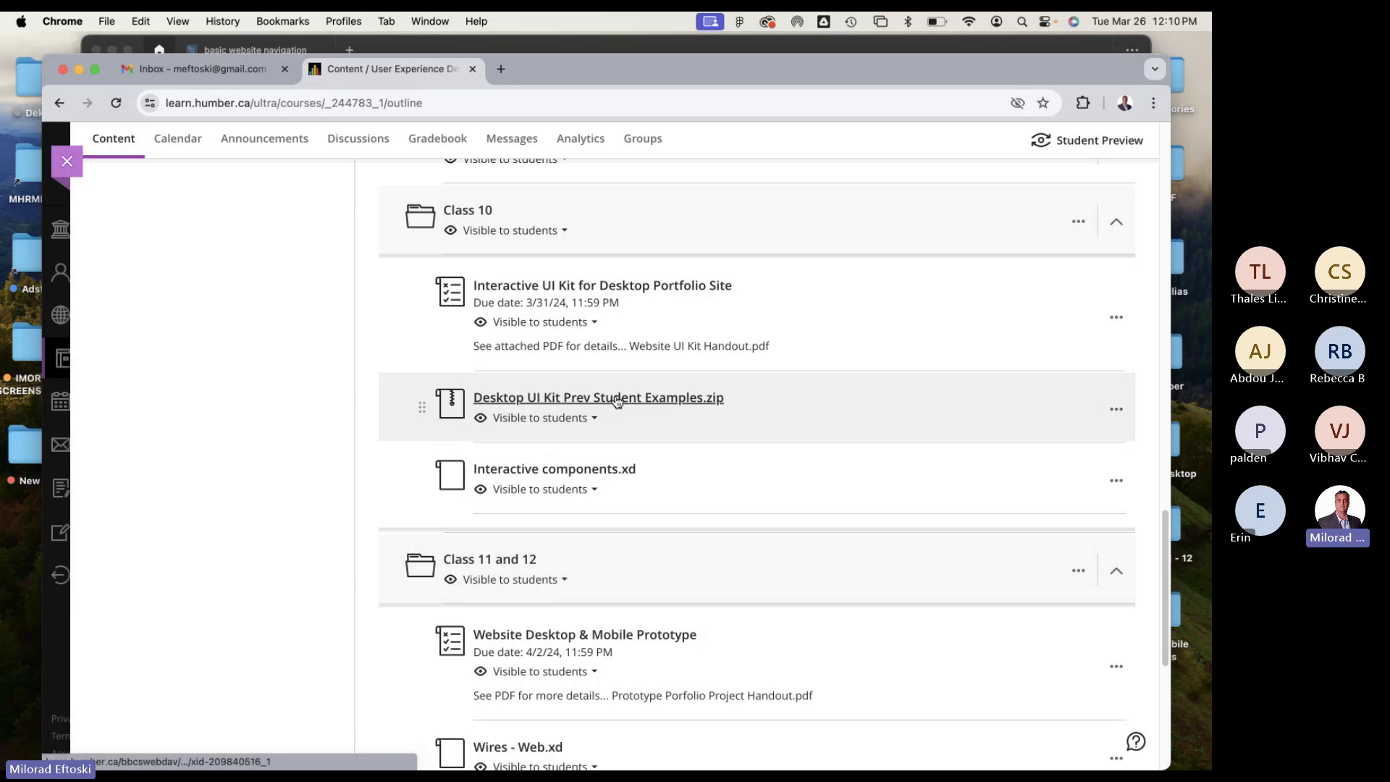
Download Desktop UI Kit Prev Student Examples.zip from Class 10 and save it to the Desktop folder.
left_click(647, 400)
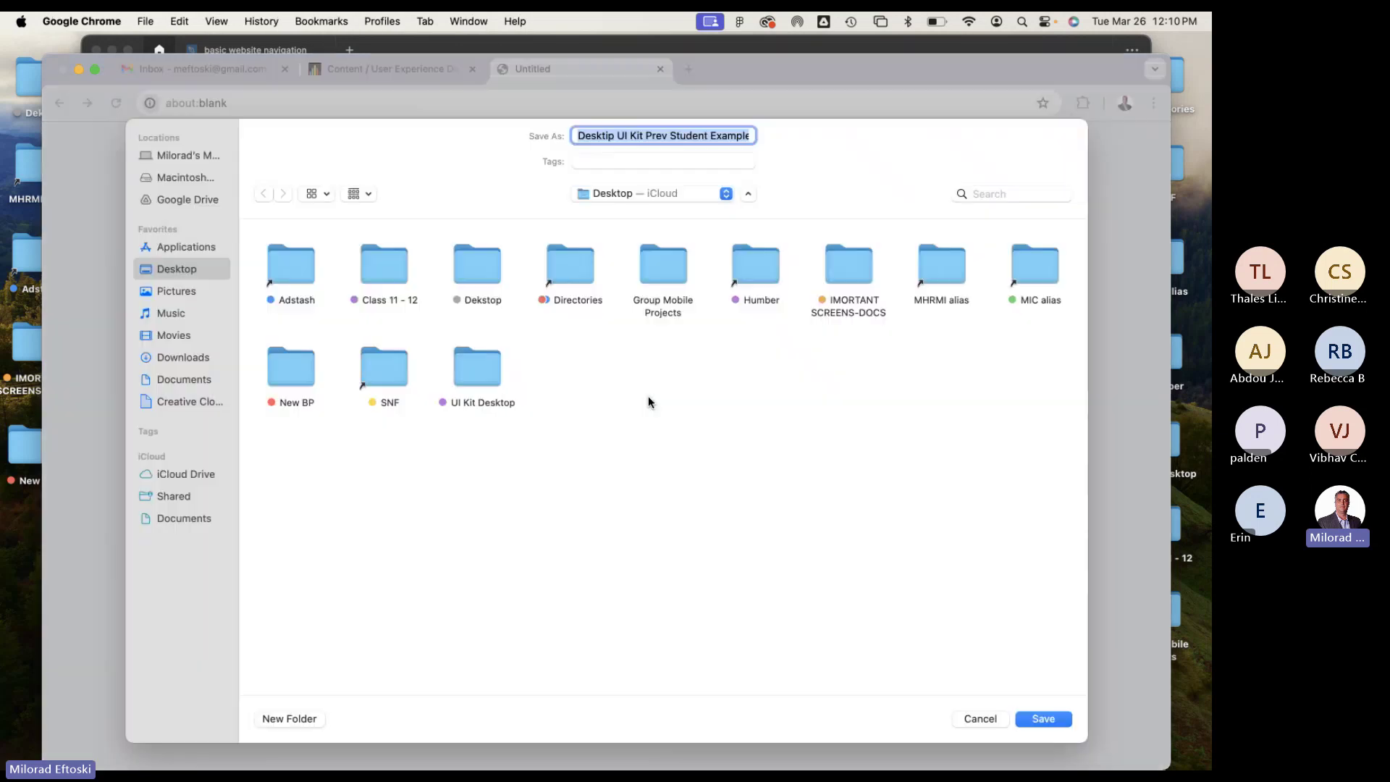
left_click(1039, 719)
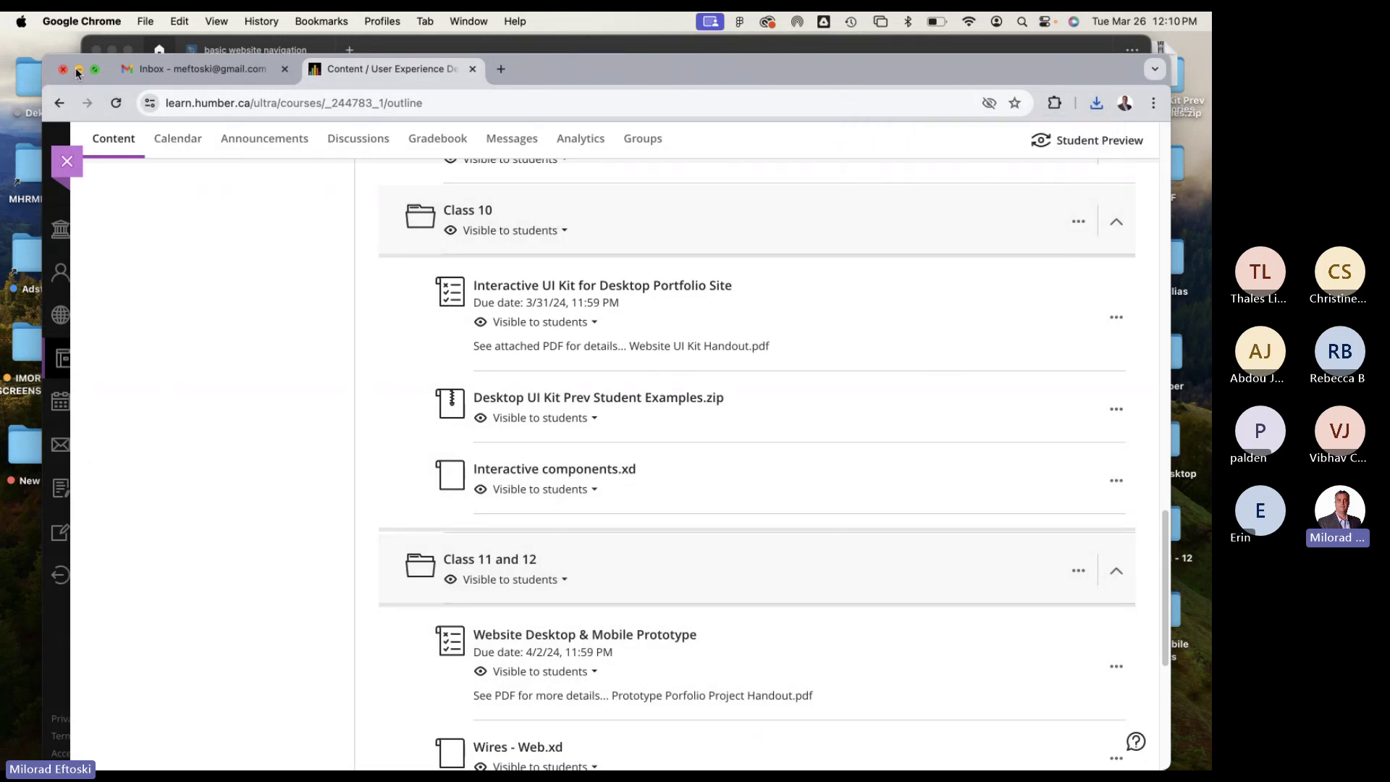
Minimize the browser and Figma windows, move the downloaded zip to a free spot on the desktop and extract it.
left_click(78, 70)
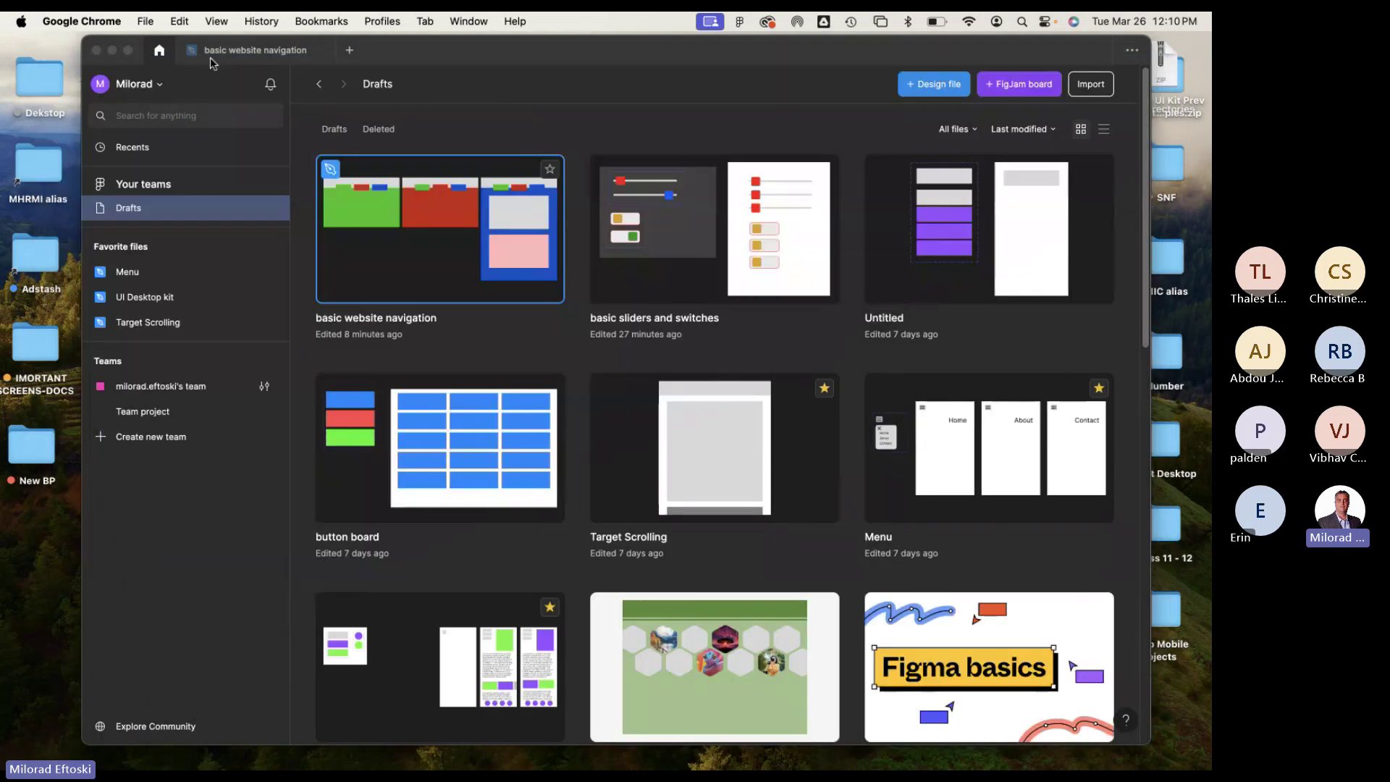
left_click(112, 51)
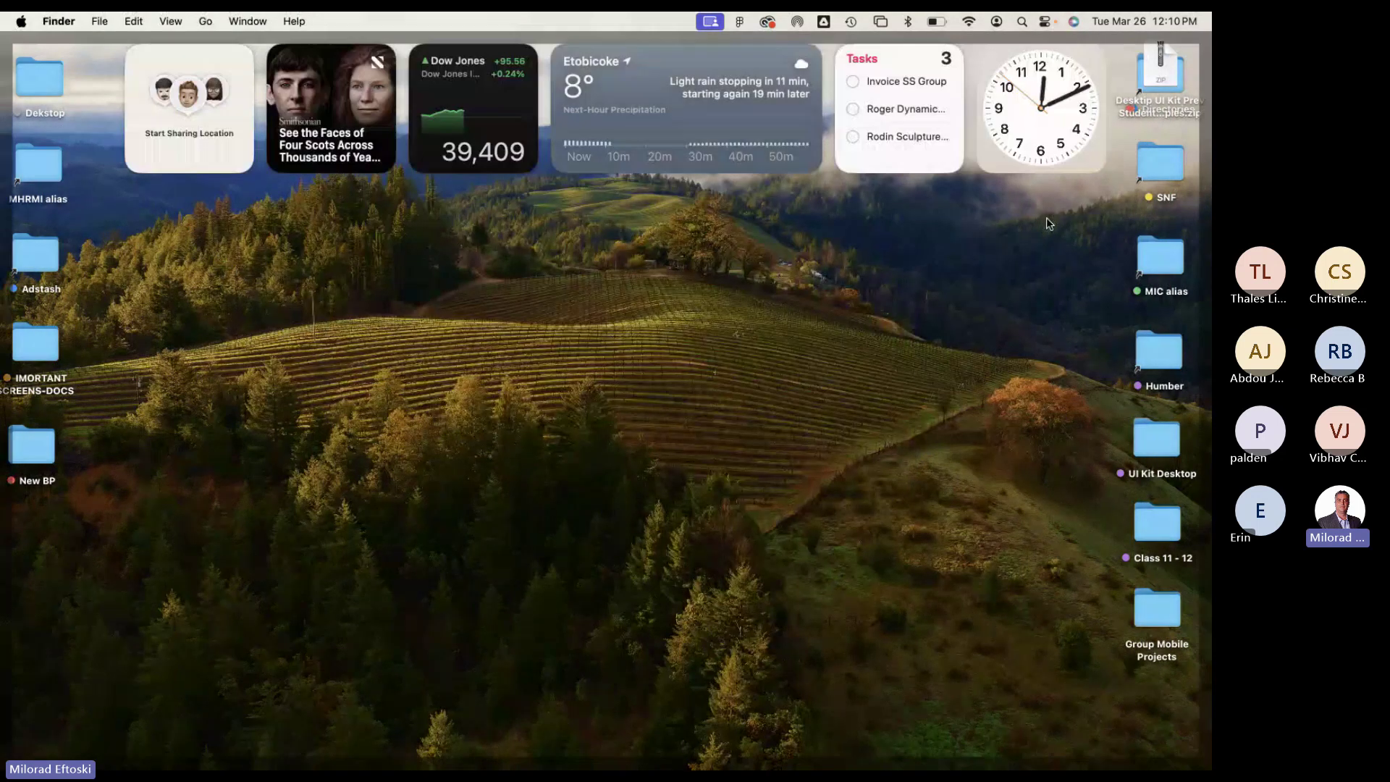
left_click_drag(1170, 73, 1069, 226)
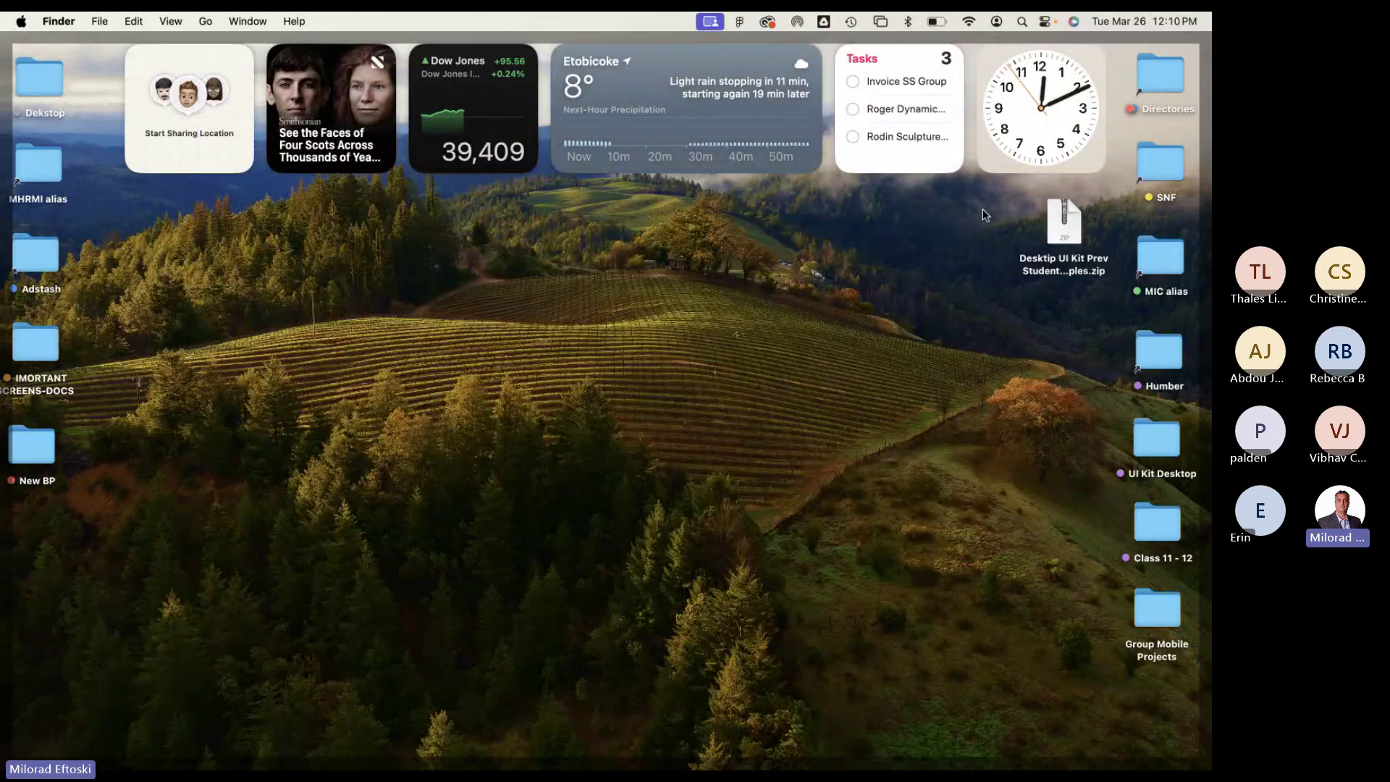
double_click(1056, 228)
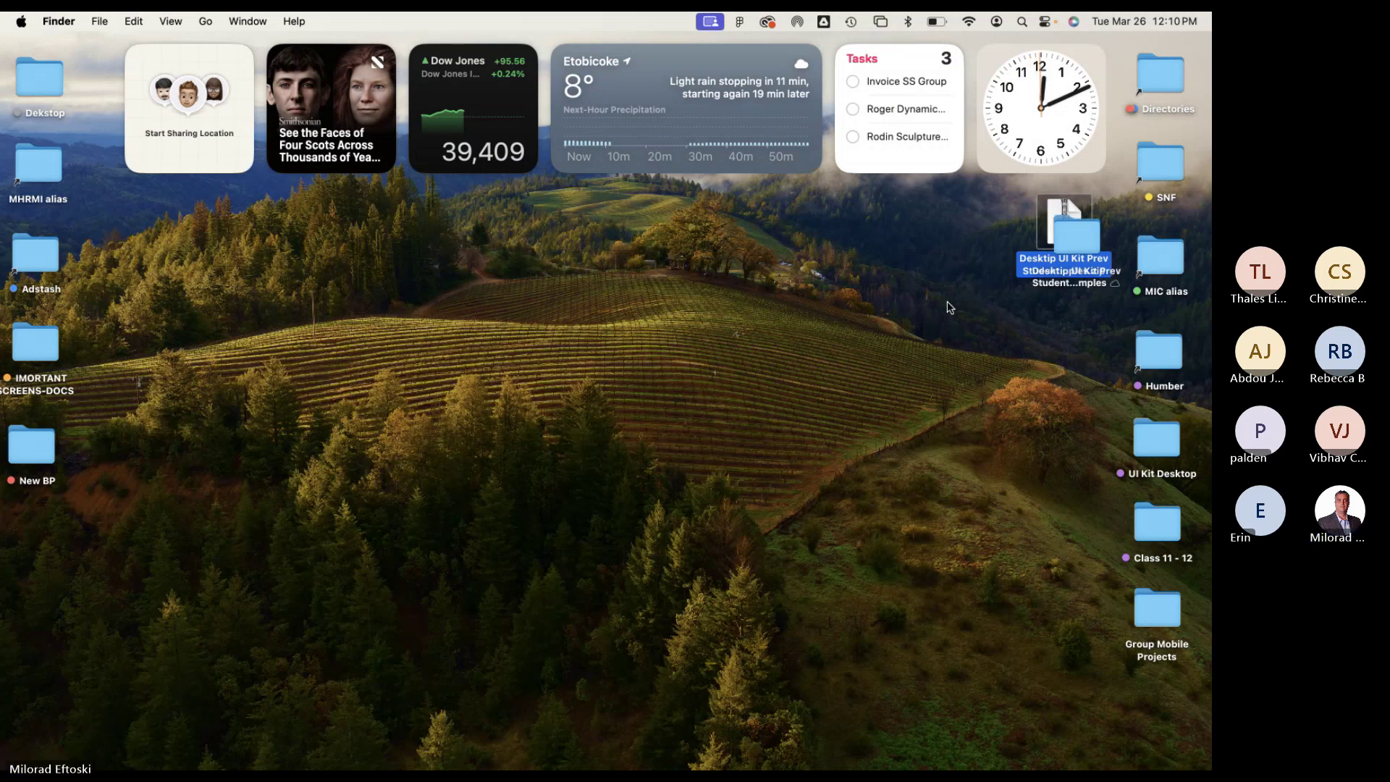
Place the extracted student examples folder below its zip on the desktop and open it in an enlarged window.
left_click(1062, 317)
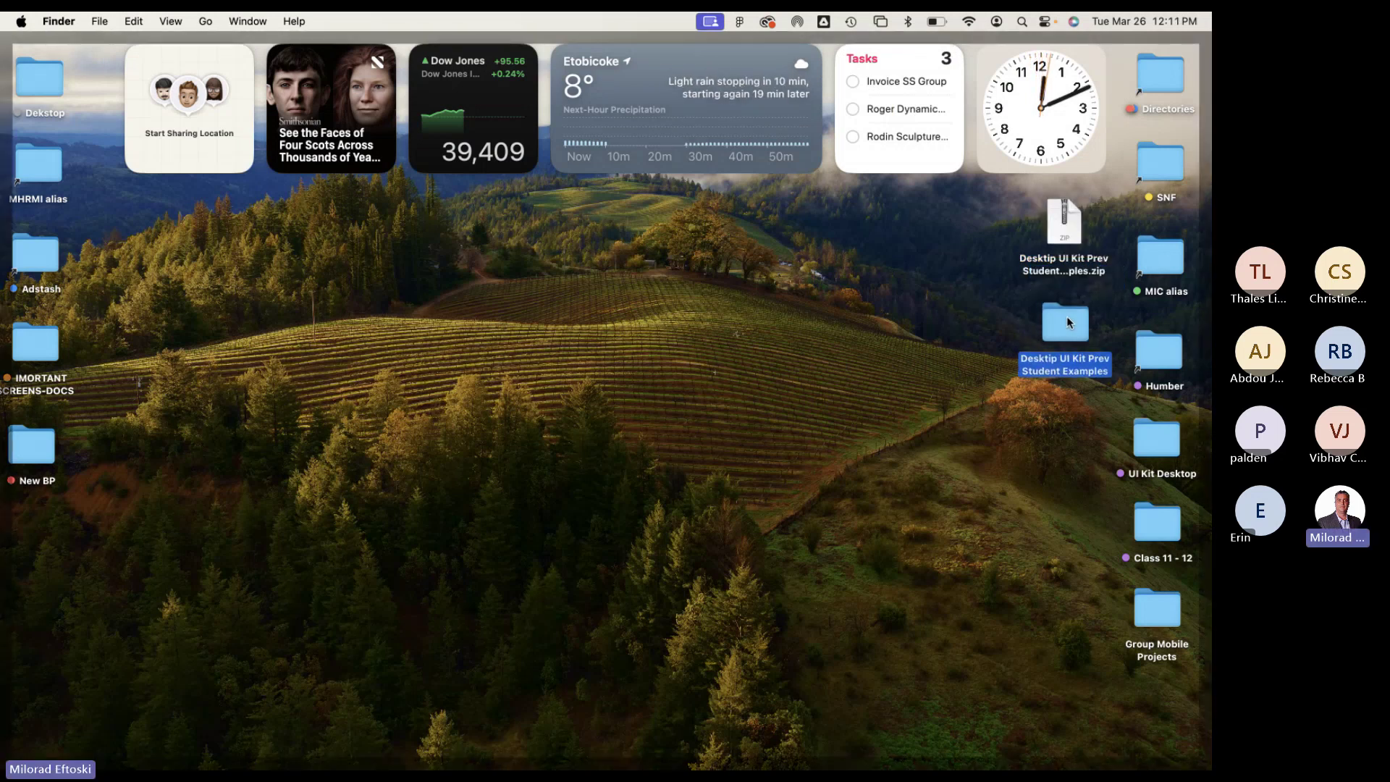
double_click(1066, 315)
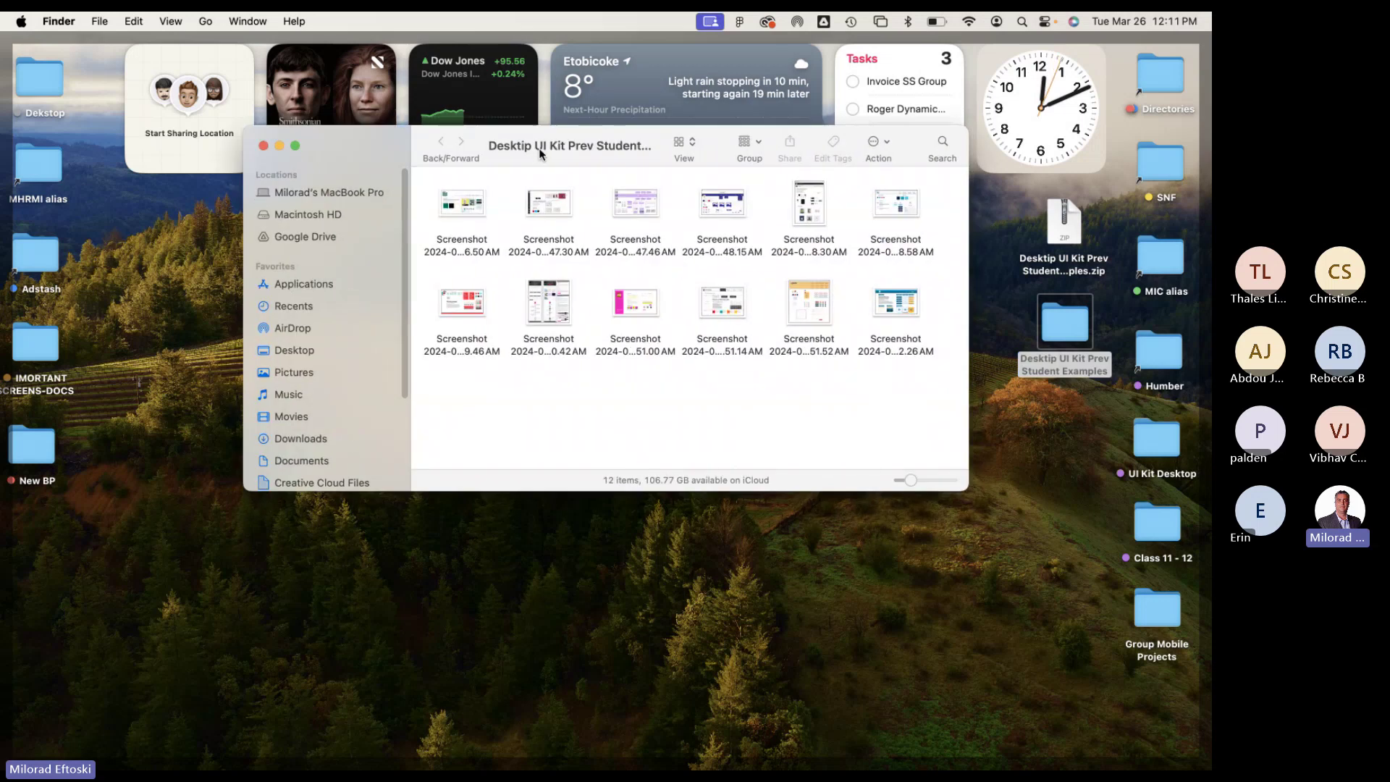
left_click_drag(539, 148, 389, 155)
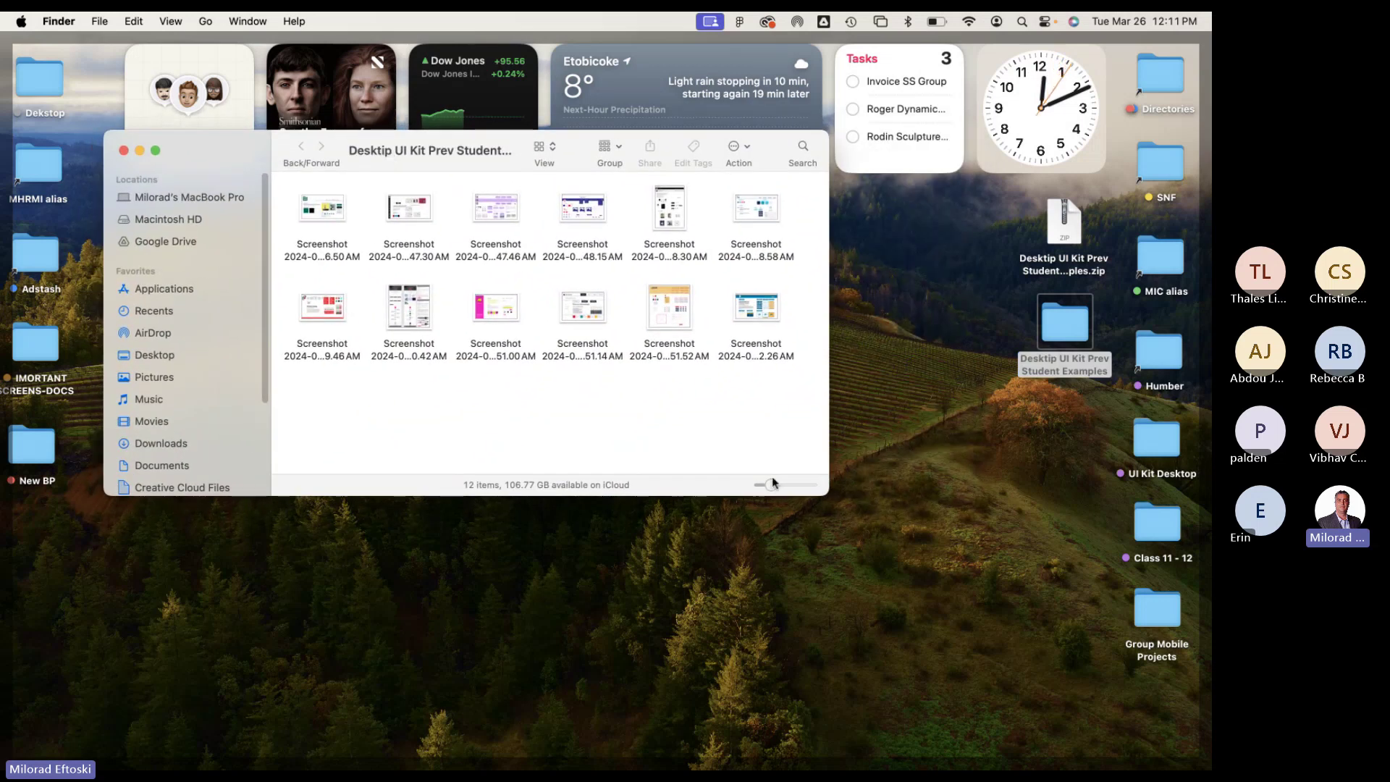
left_click_drag(829, 495, 953, 713)
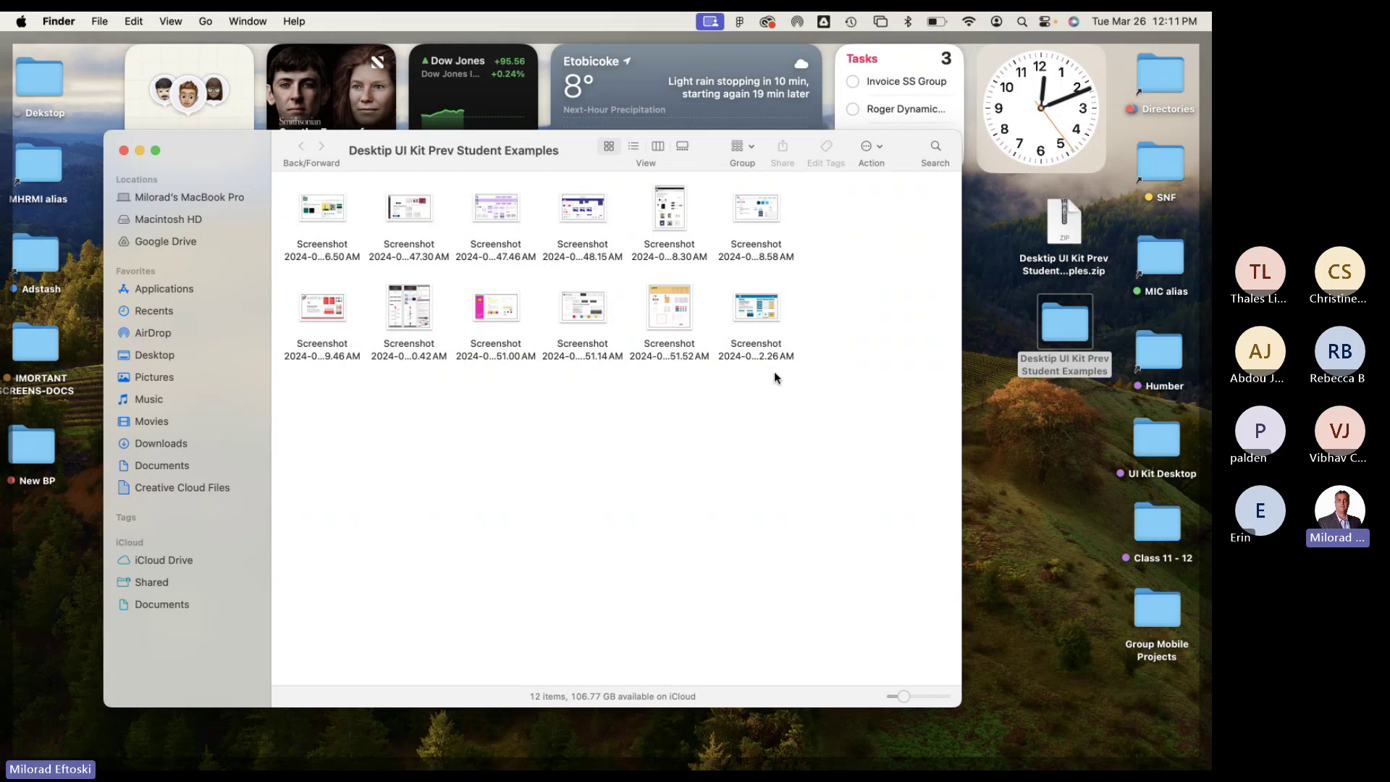
Preview the first two UI kit examples, the 7.46.50 AM and 7.47.30 AM screenshots, and close the preview.
left_click_drag(774, 377, 304, 217)
left_click(640, 405)
left_click(326, 215)
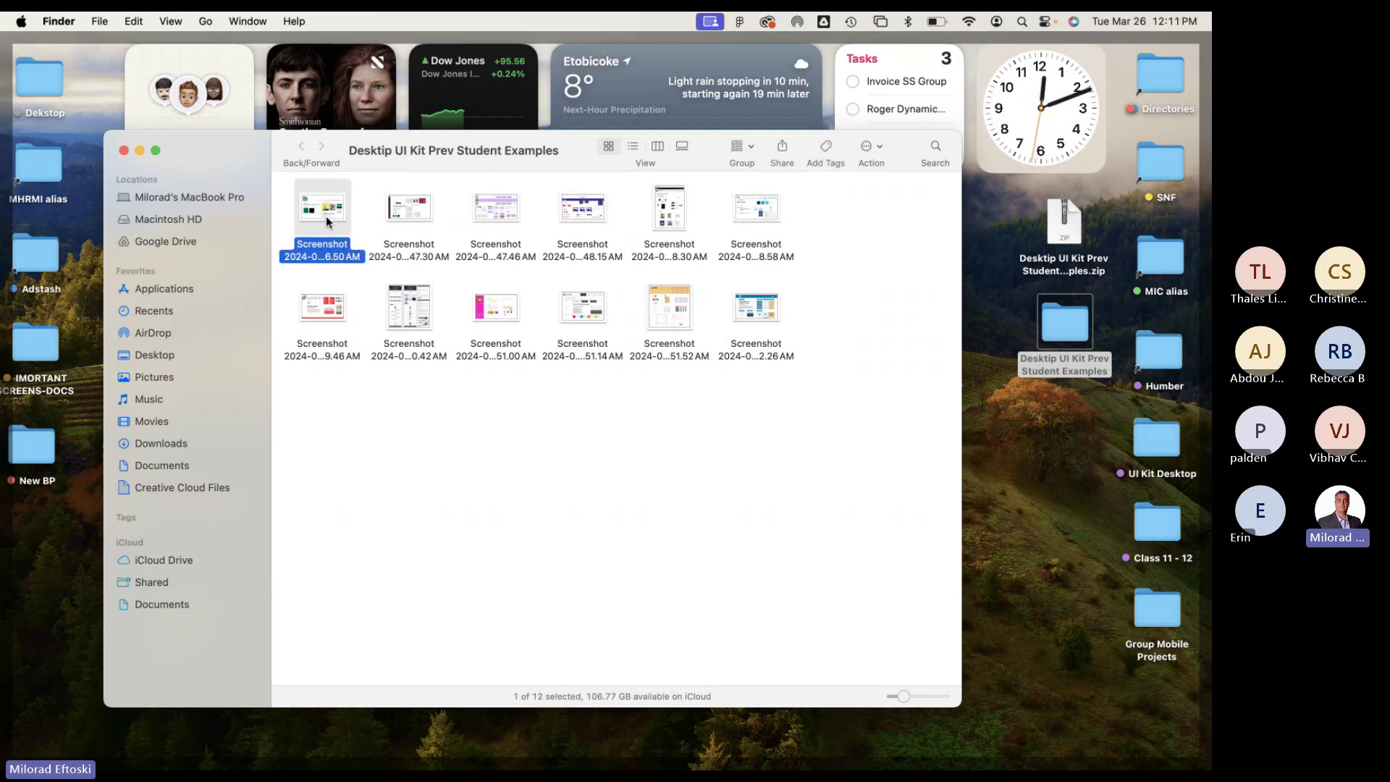
key("space")
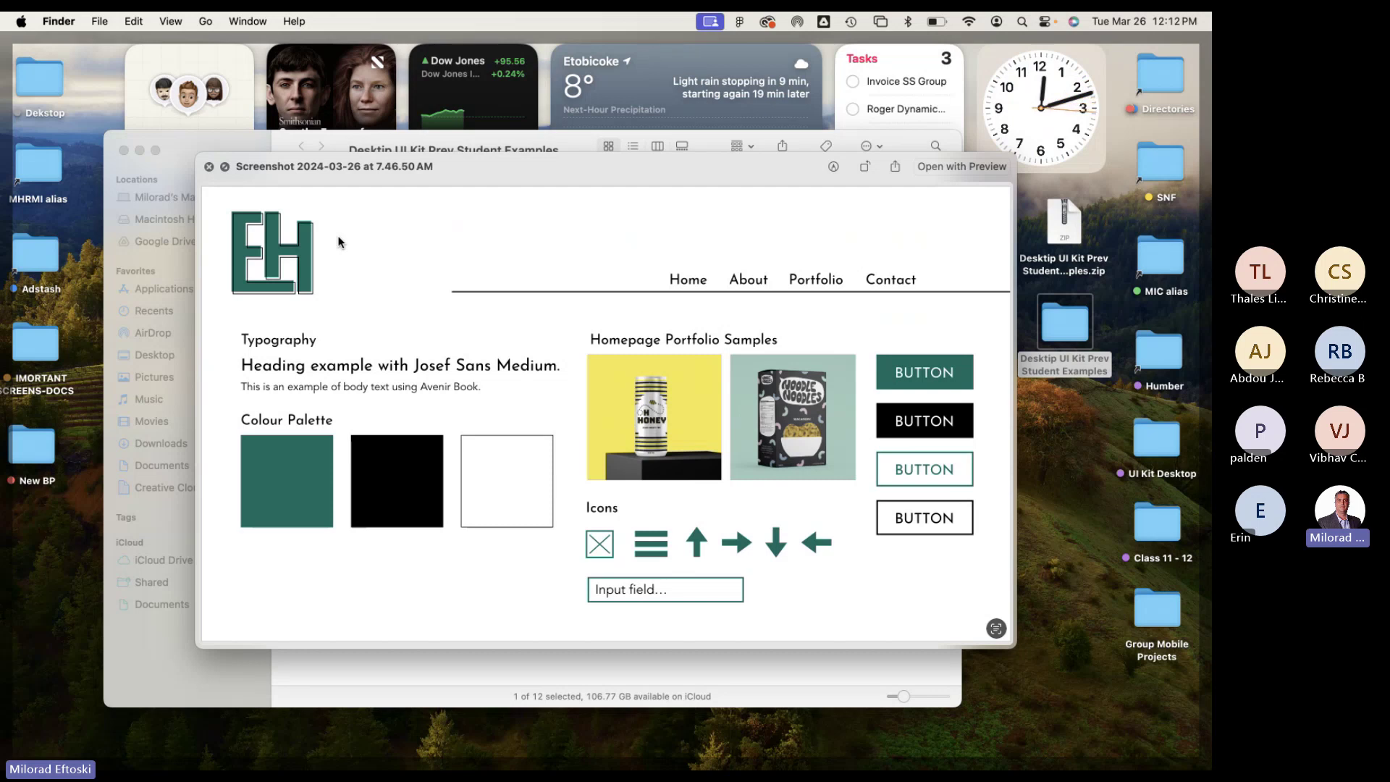
left_click_drag(533, 168, 577, 183)
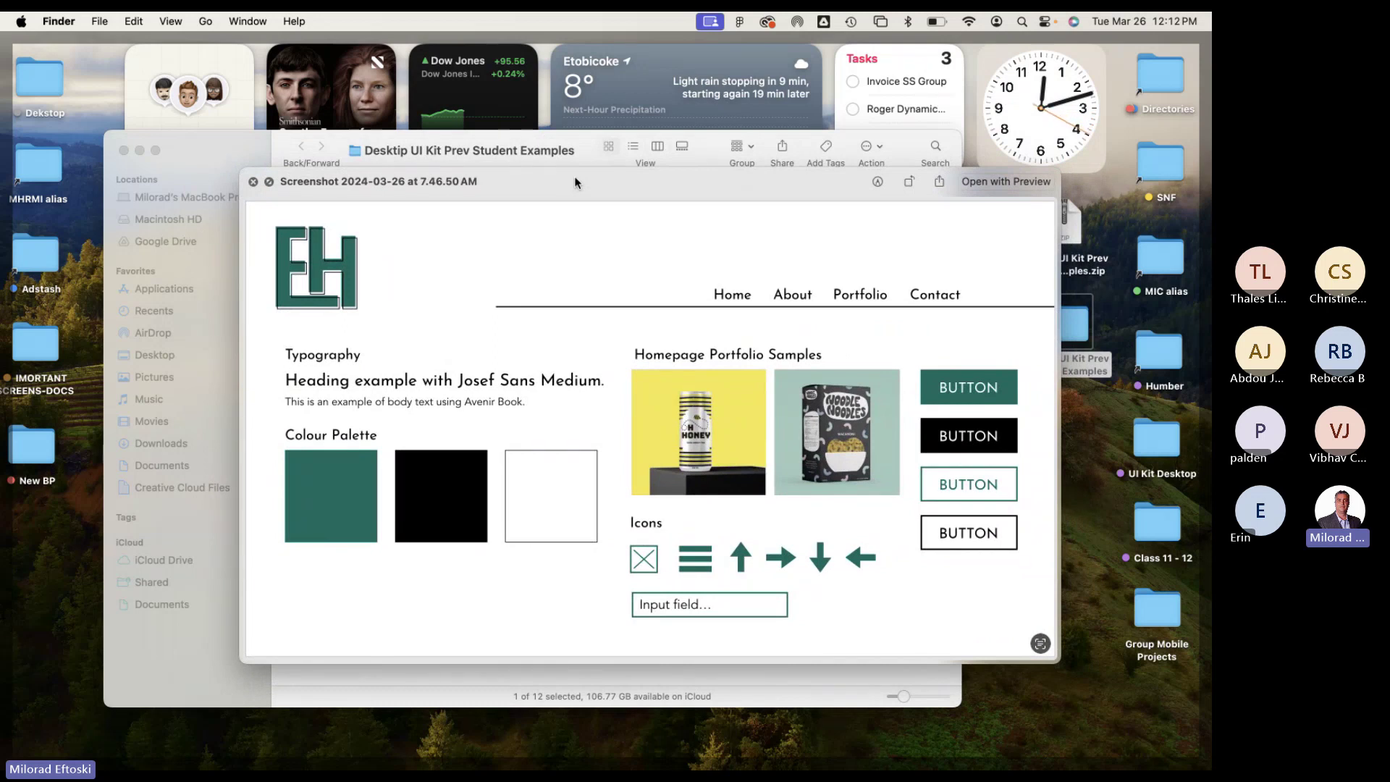
key("Down")
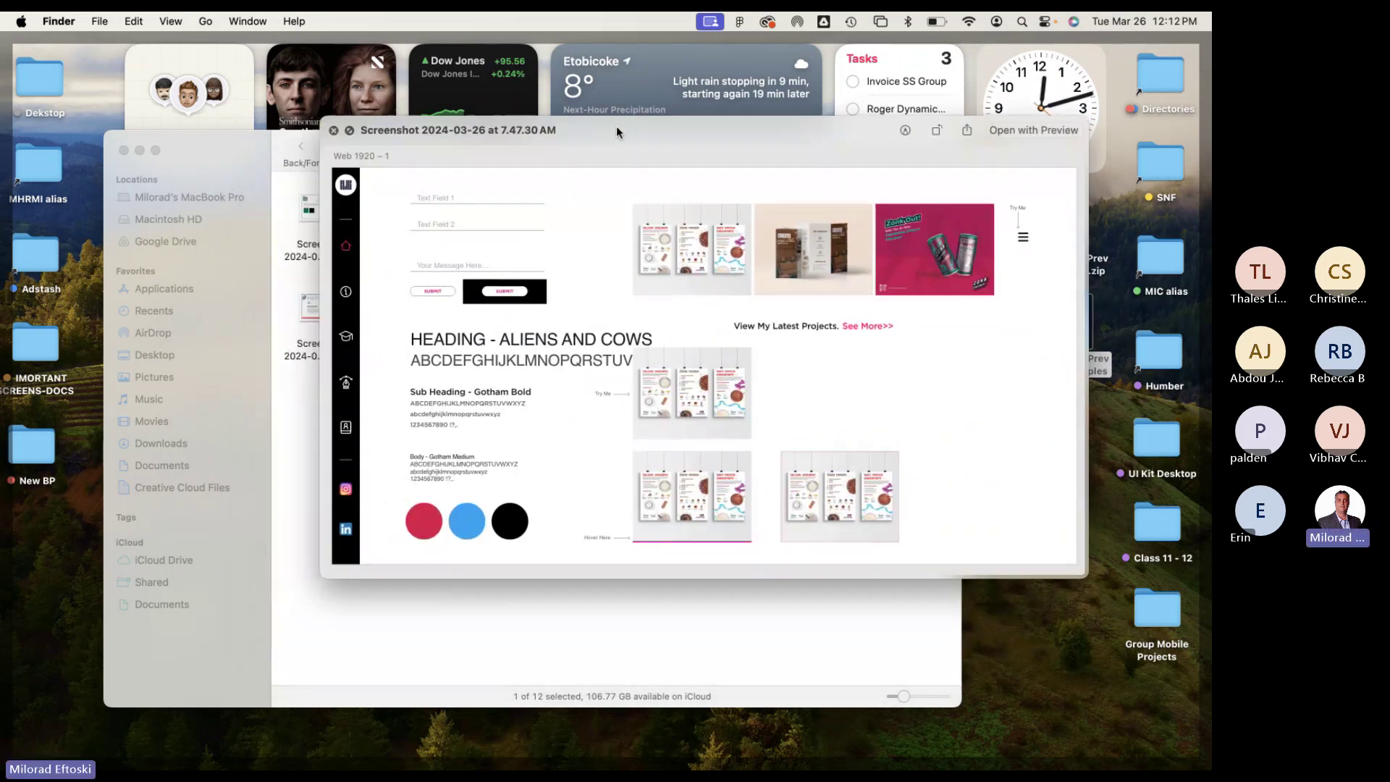
left_click_drag(617, 131, 565, 84)
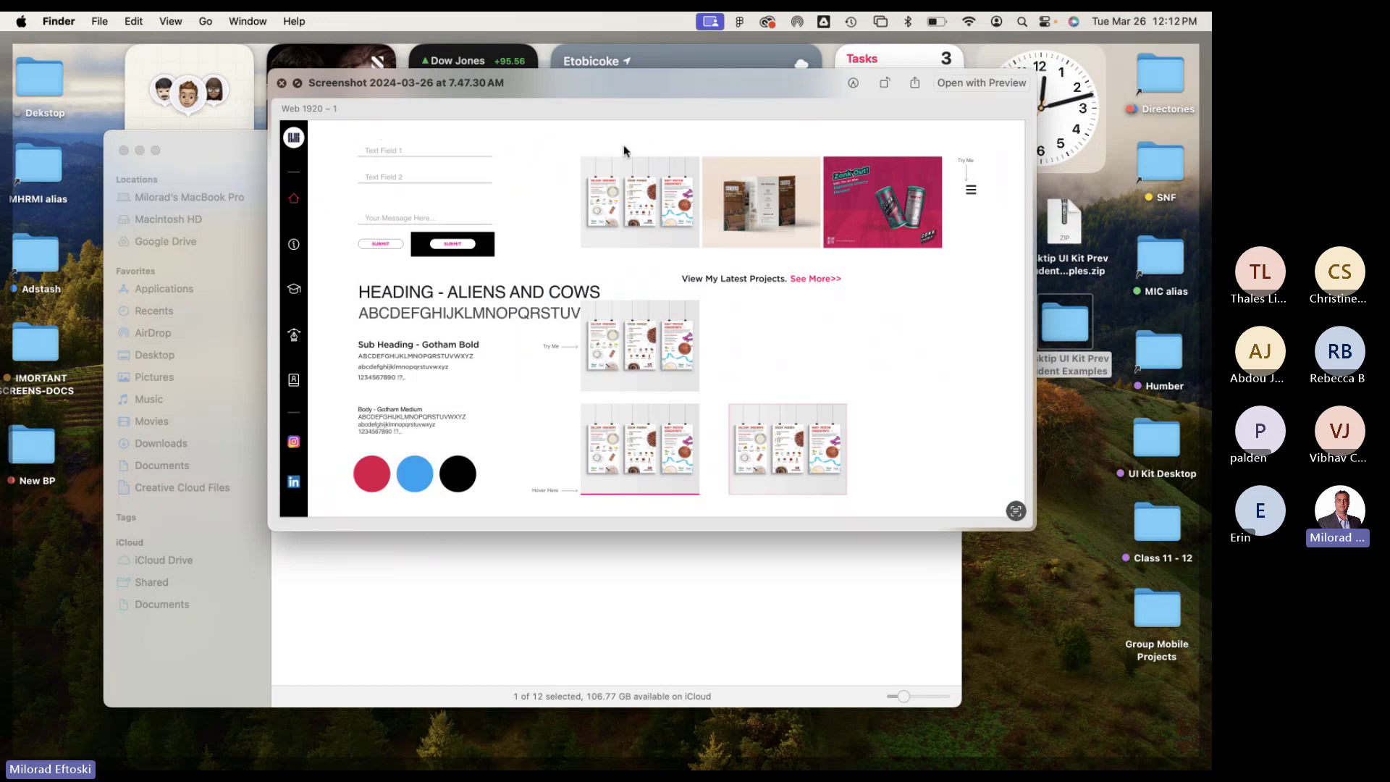
left_click_drag(420, 94, 368, 97)
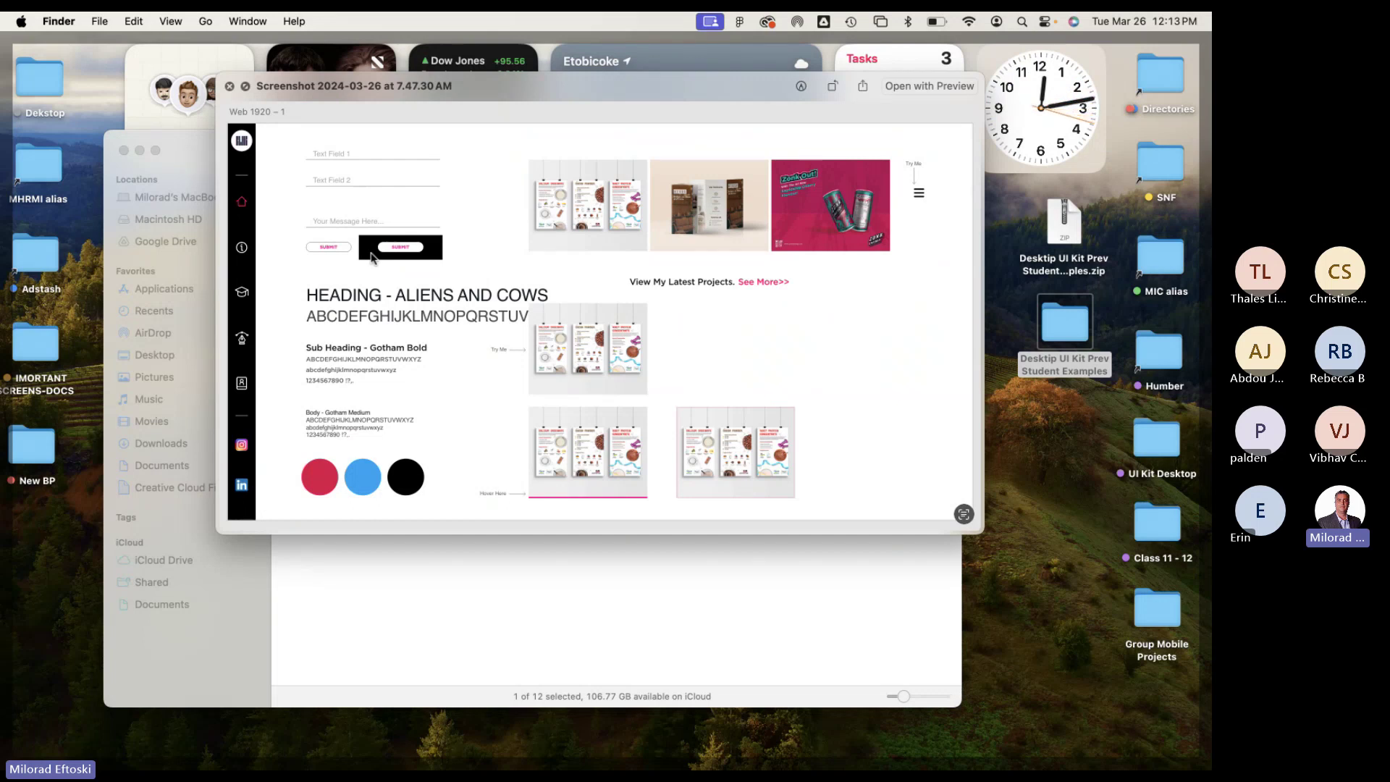
key("space")
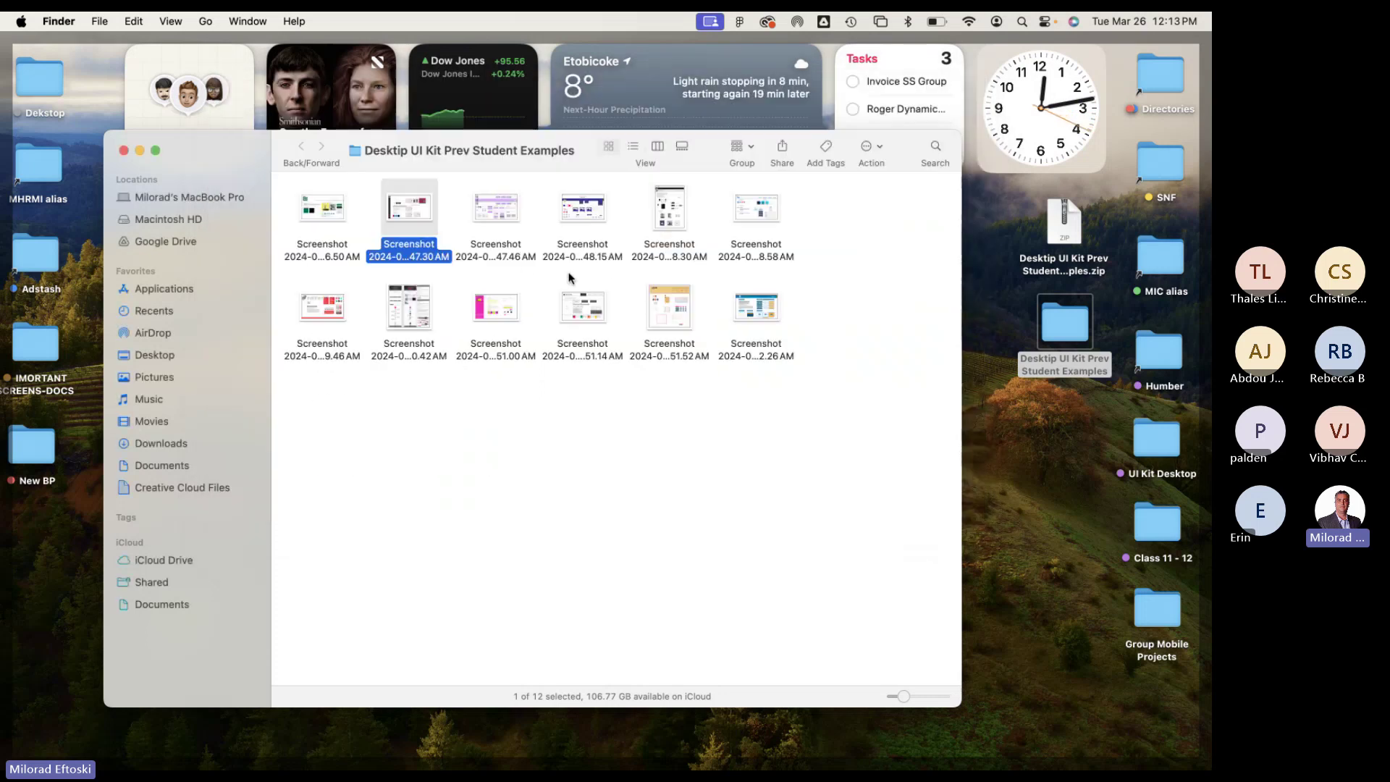
Preview the purple 7.47.46 AM example and the blue Web UI Kit example from 7.48.15 AM.
left_click(499, 215)
key("space")
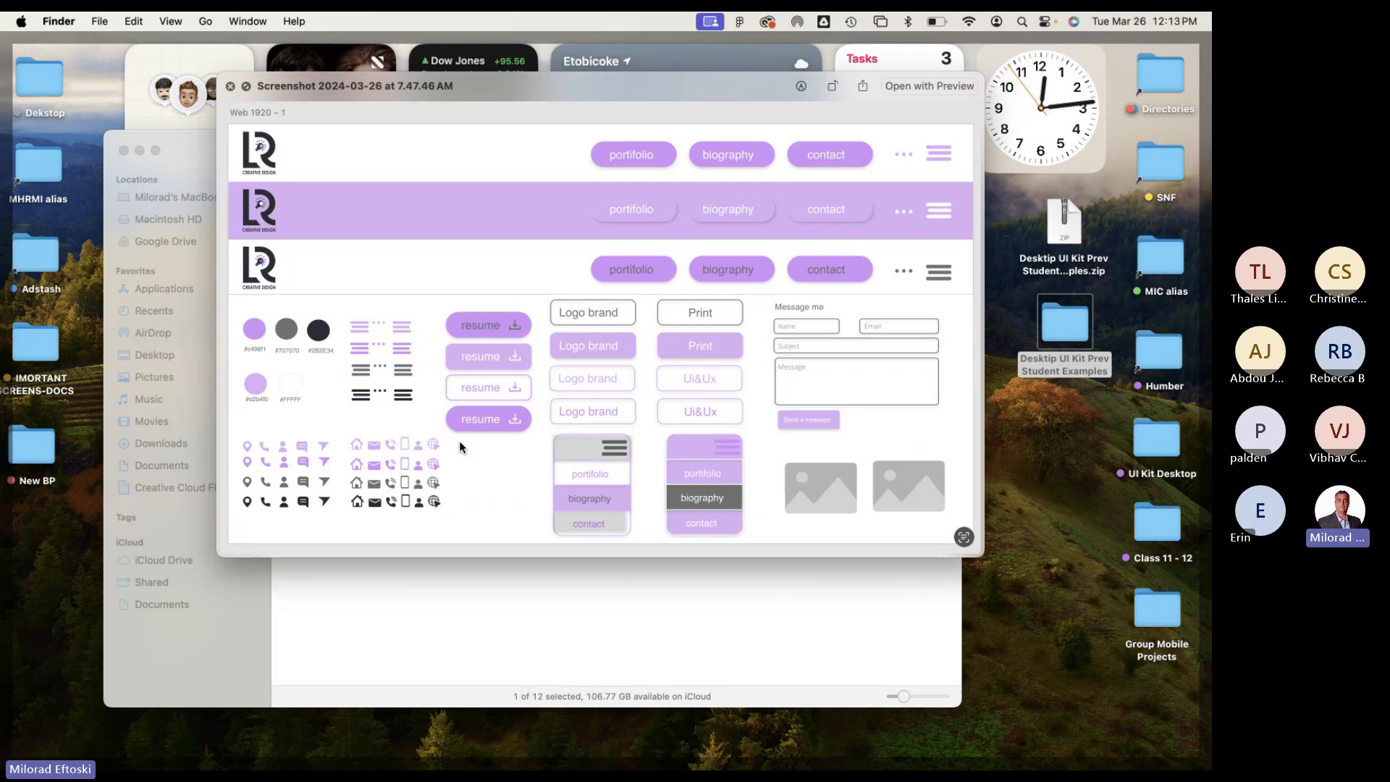
left_click_drag(601, 84, 648, 89)
key("space")
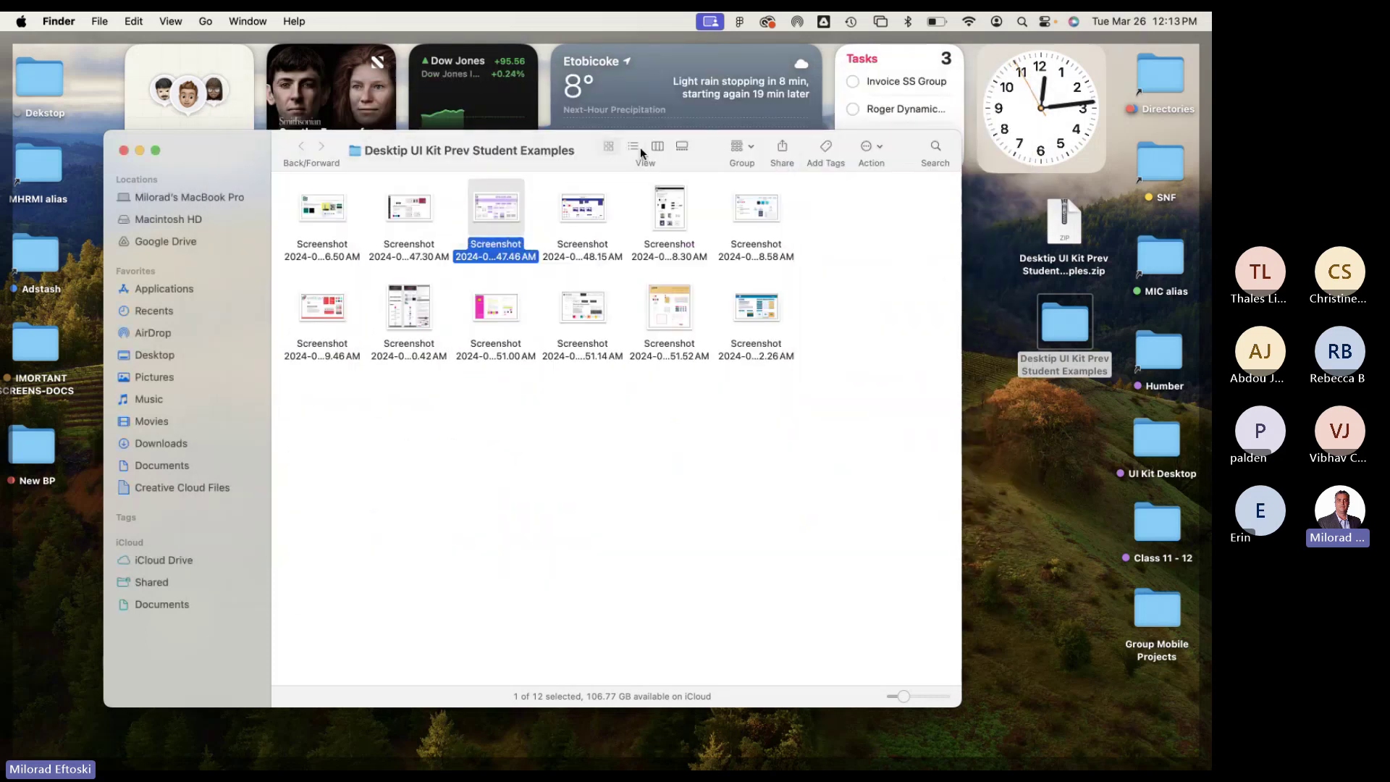
left_click(584, 211)
key("space")
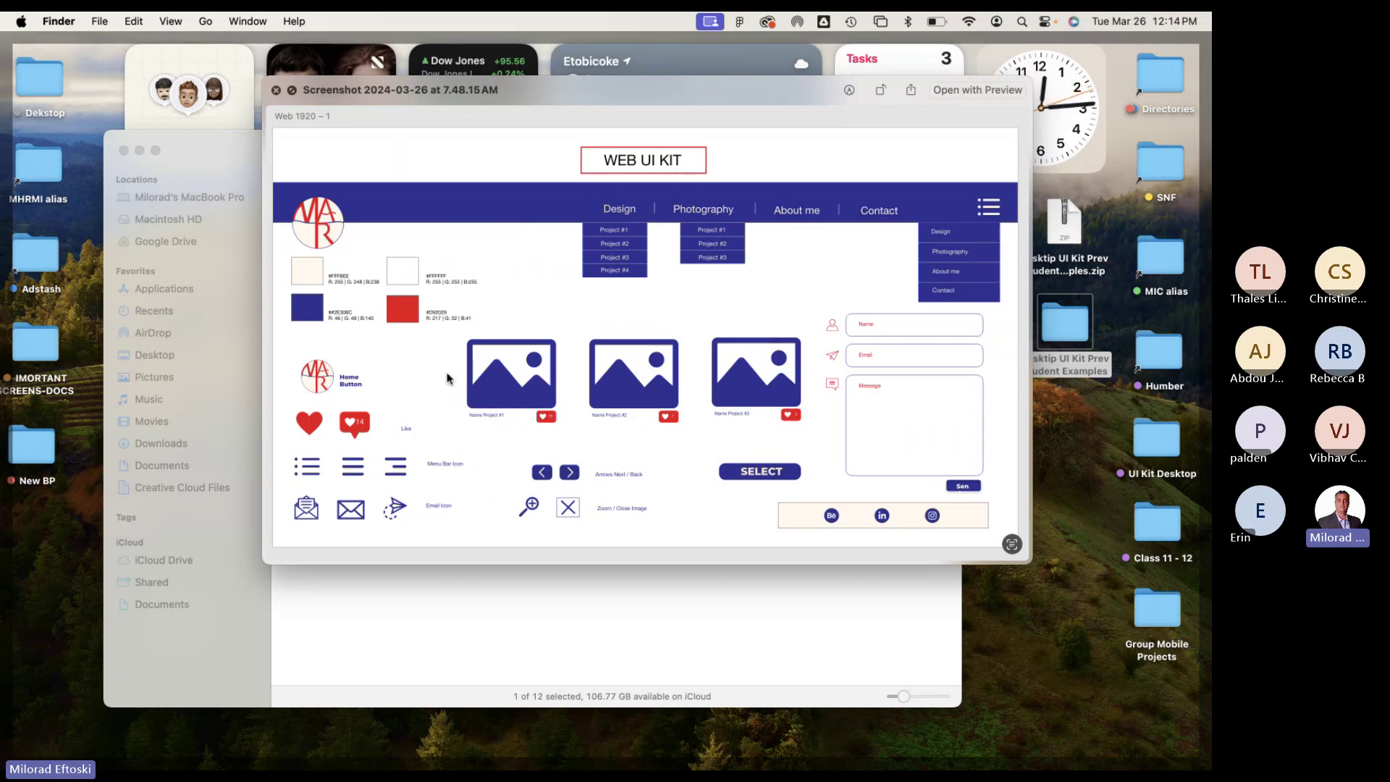
Examine the 7.48.30 AM example, highlighting its typography specifications, and preview the 7.48.58 AM screenshot.
key("Right")
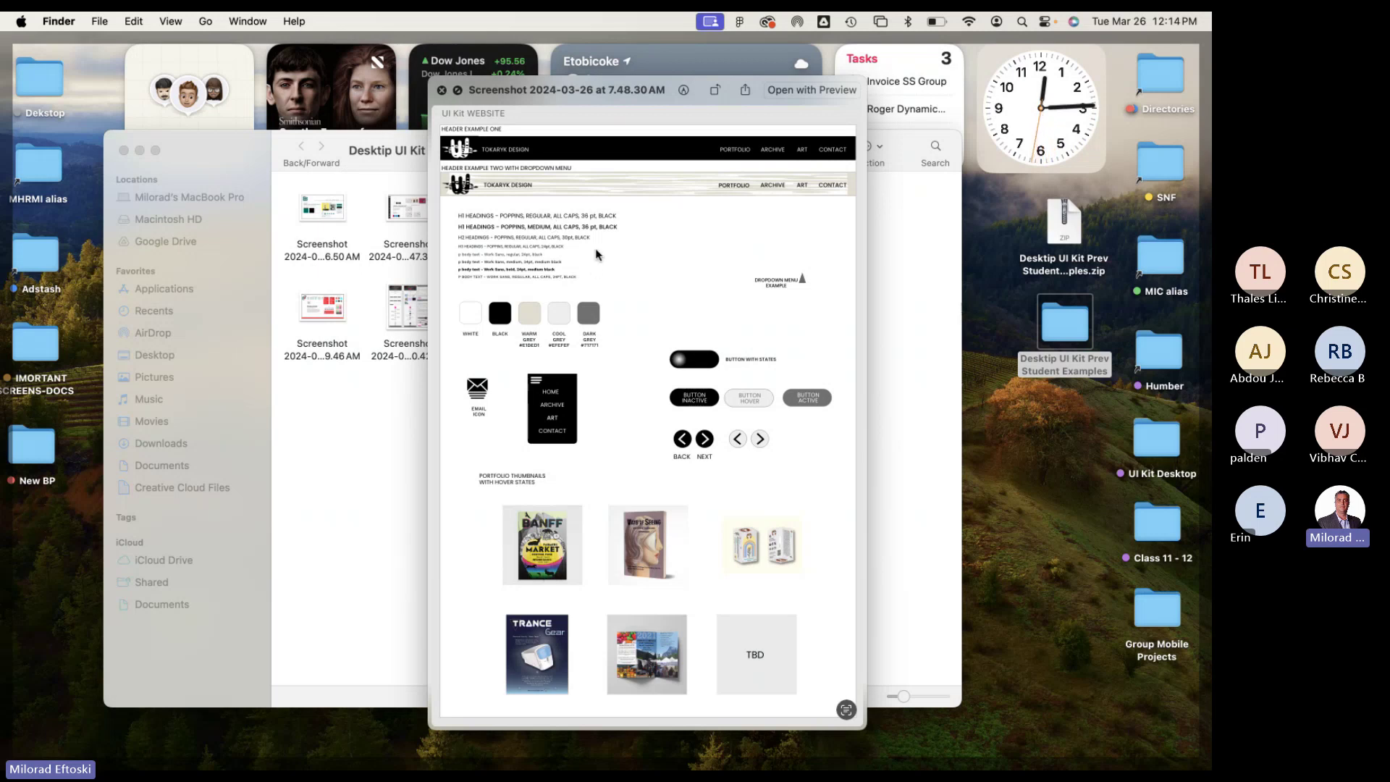
left_click_drag(483, 215, 569, 266)
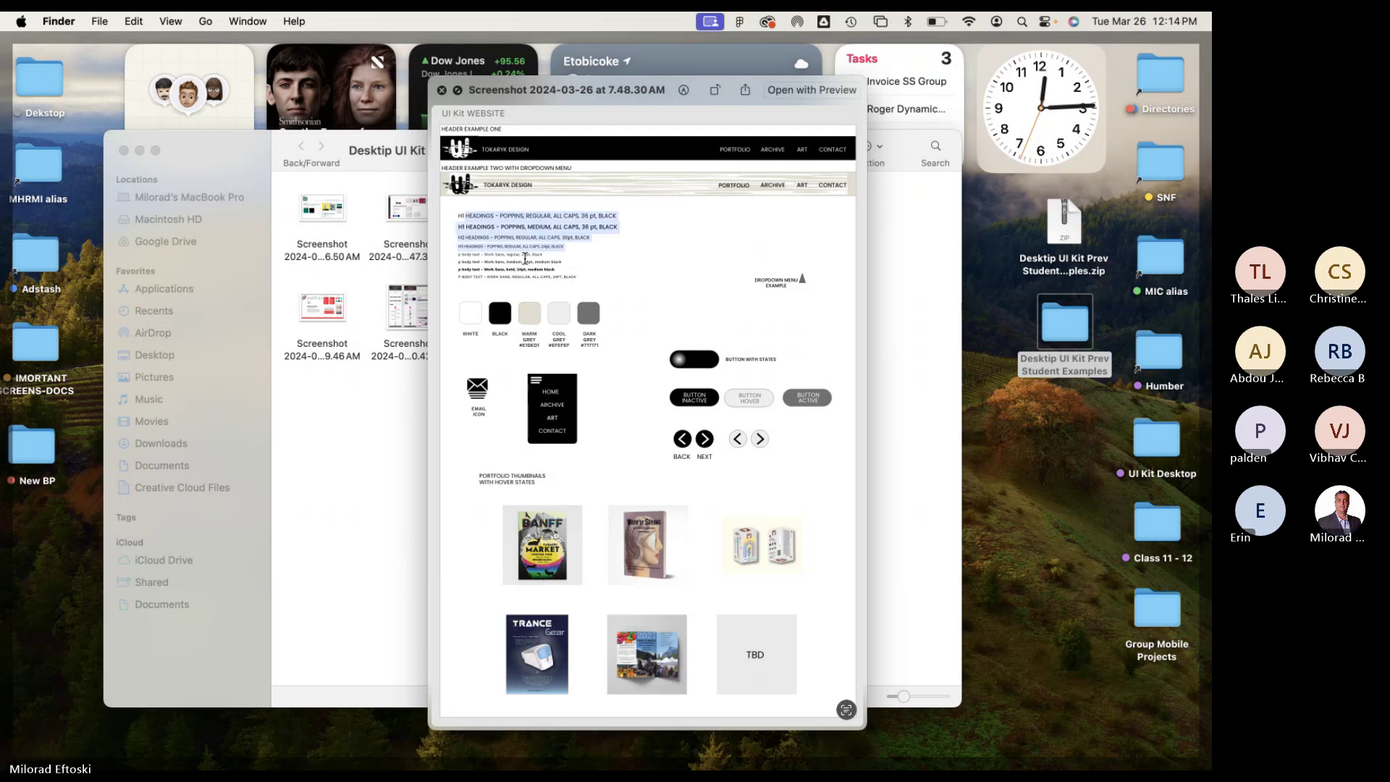
left_click(486, 225)
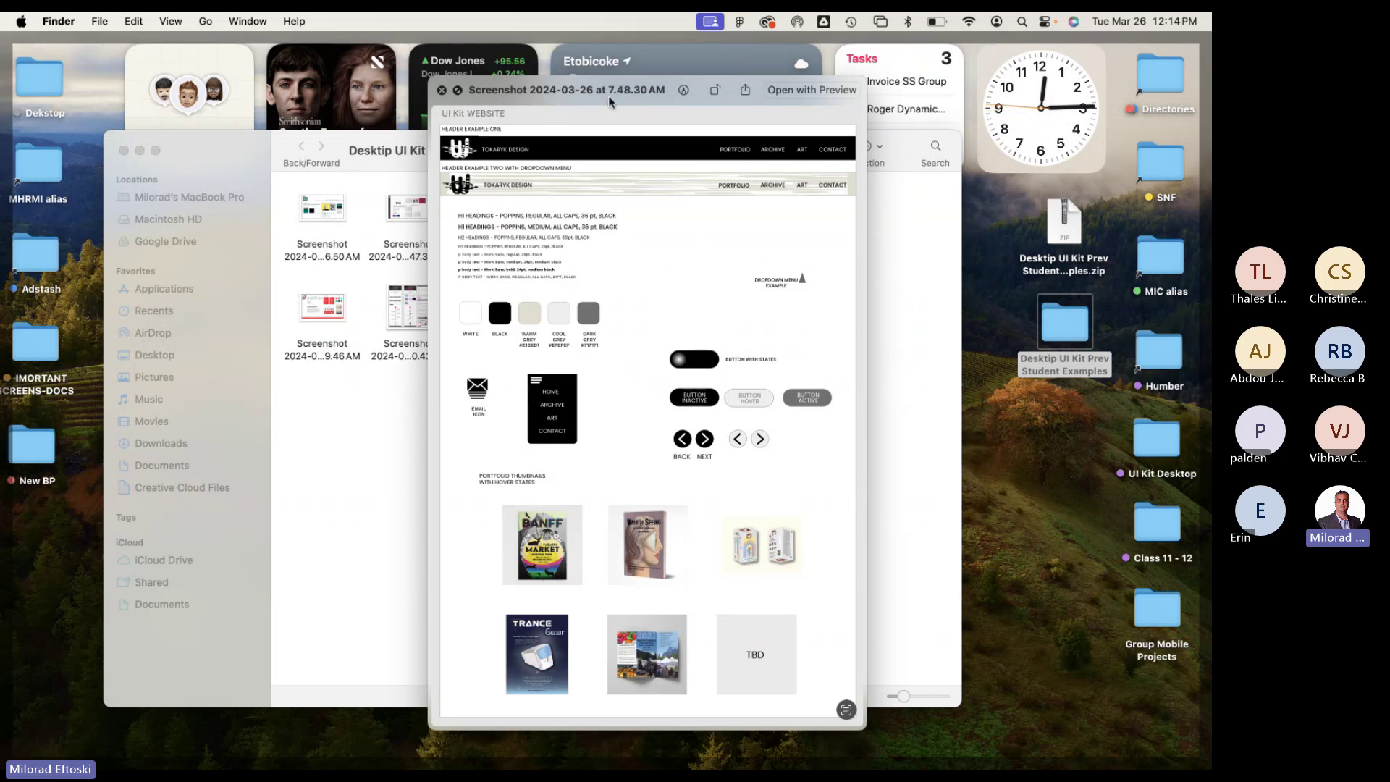
key("space")
left_click(771, 210)
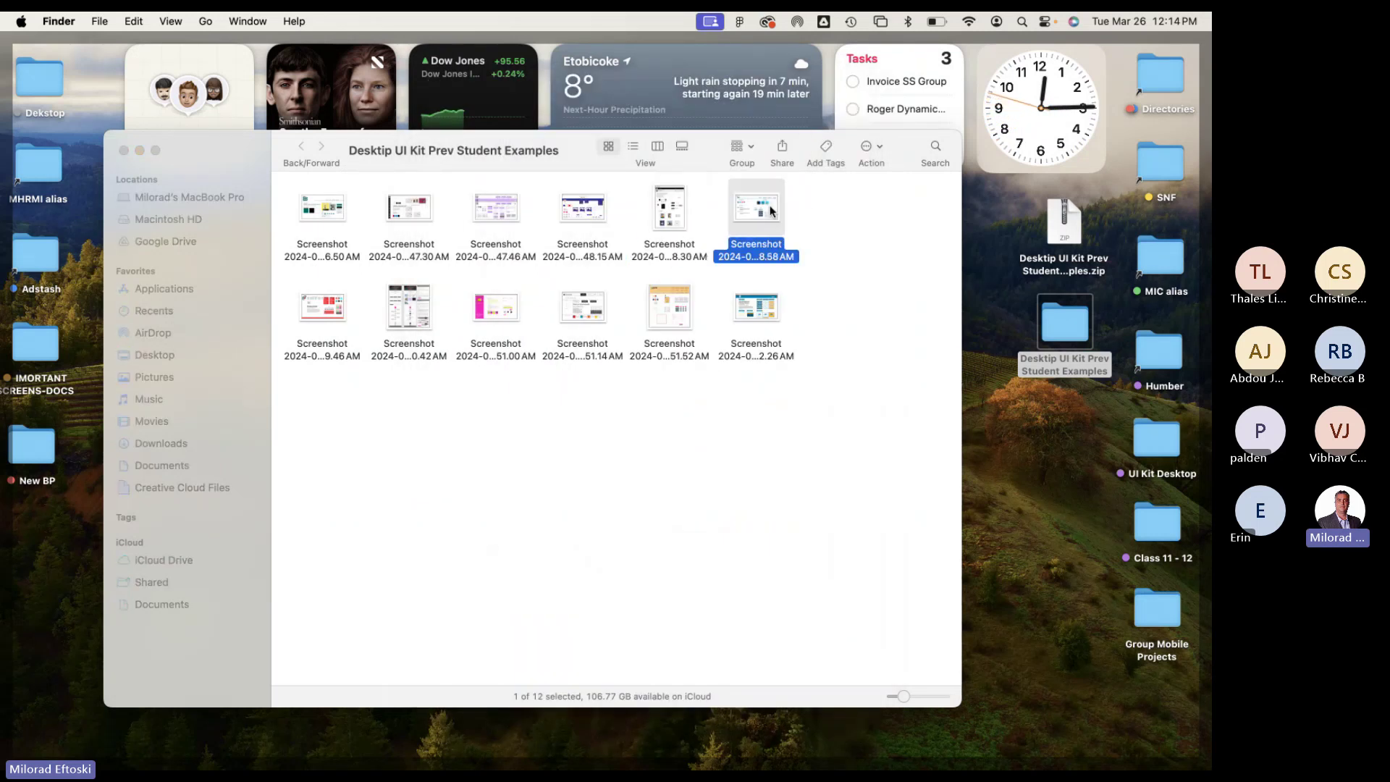
key("space")
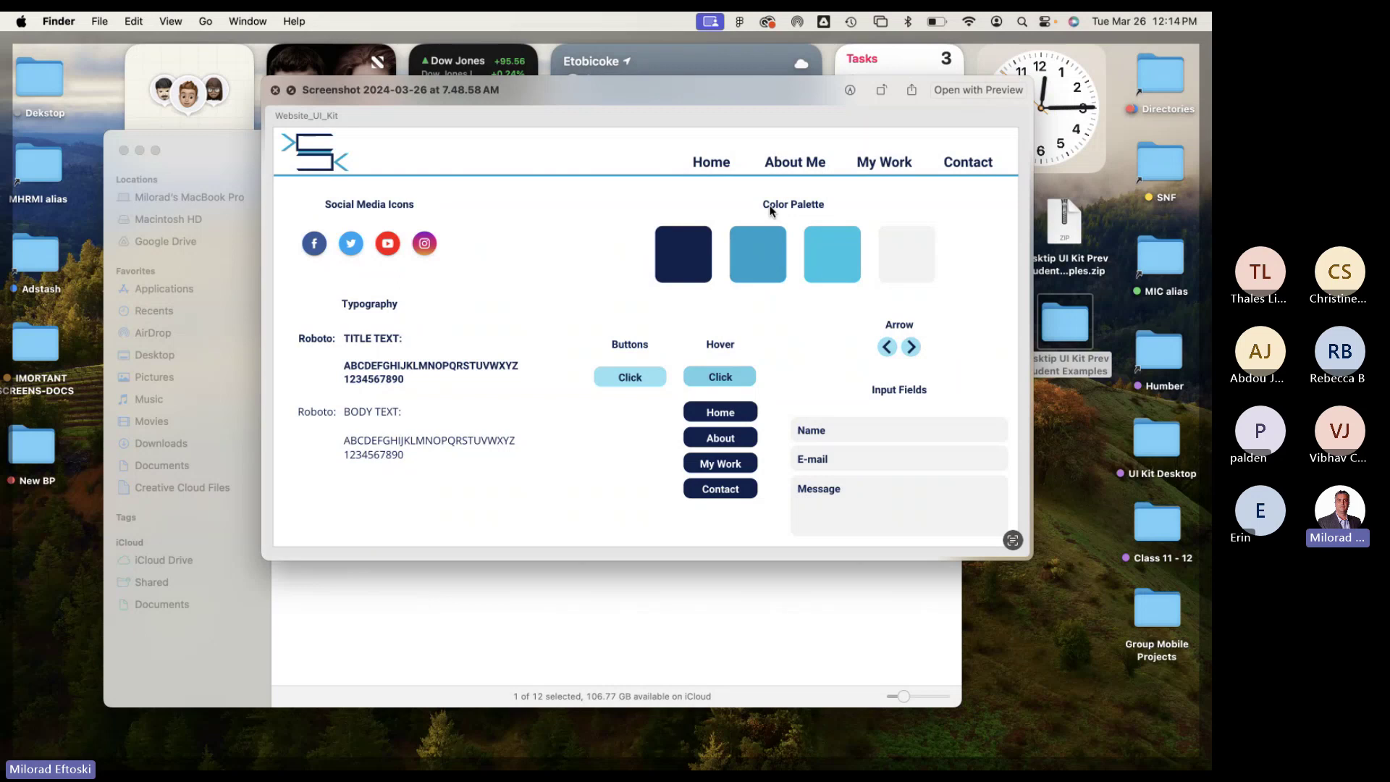
key("space")
Preview the 7.52.26 AM example and compare it with the 7.51.52 AM UI kit, switching between the two.
key("Down")
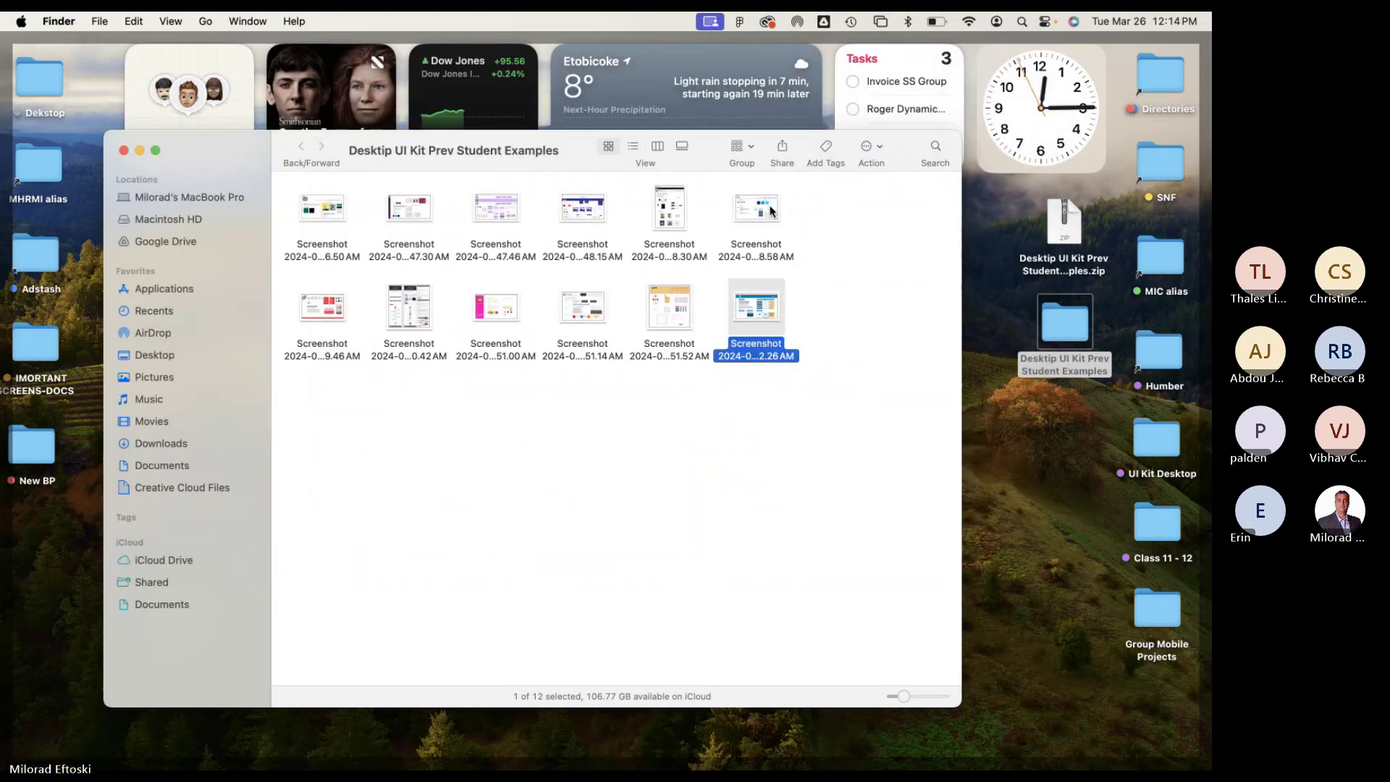
key("space")
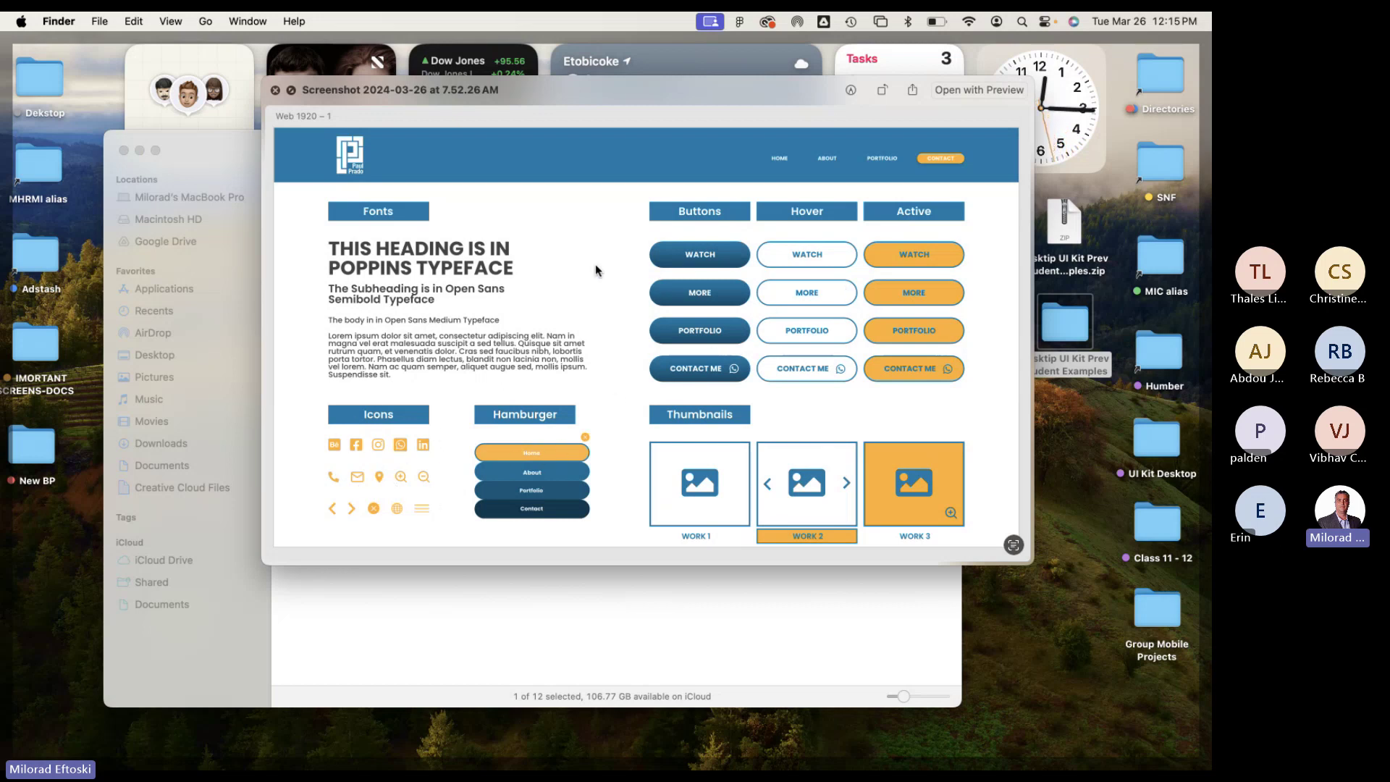
key("Left")
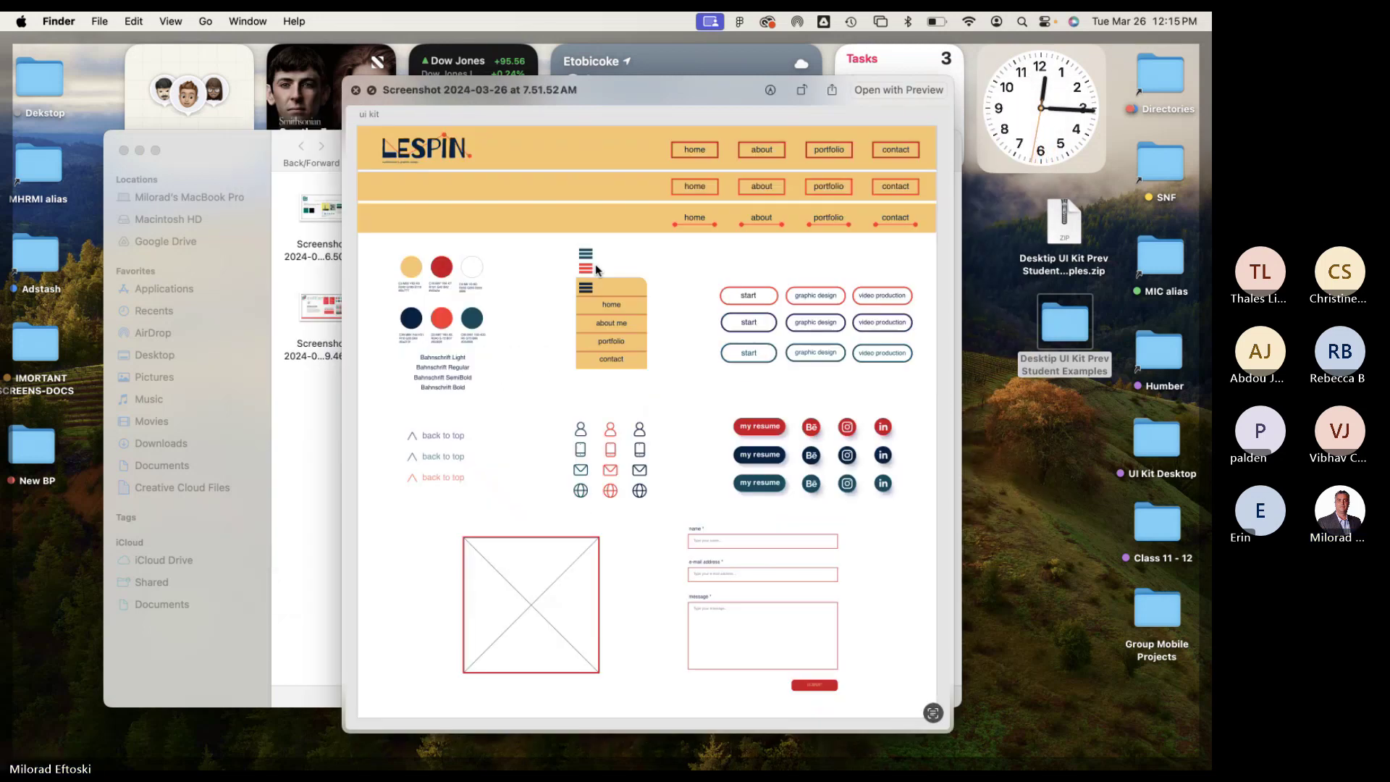
key("Right")
key("Left")
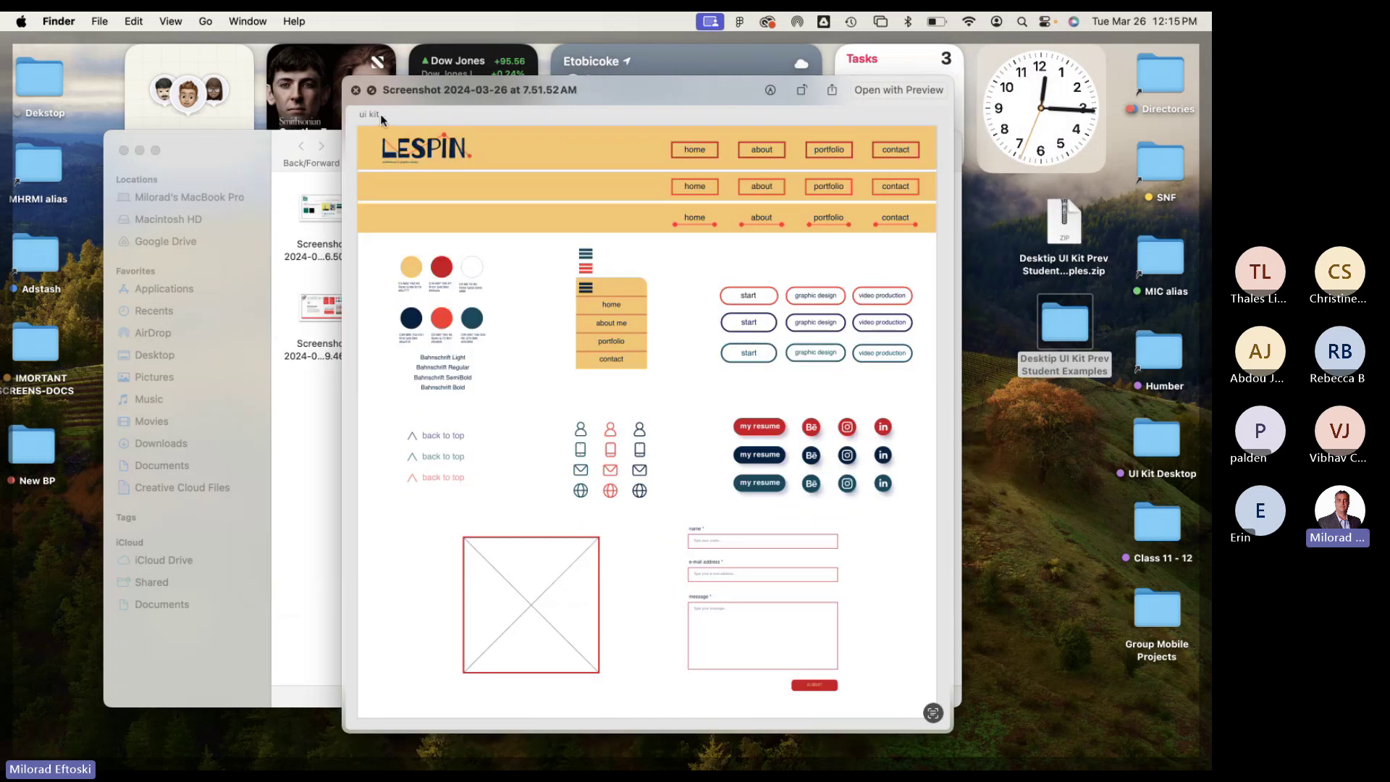
key("Right")
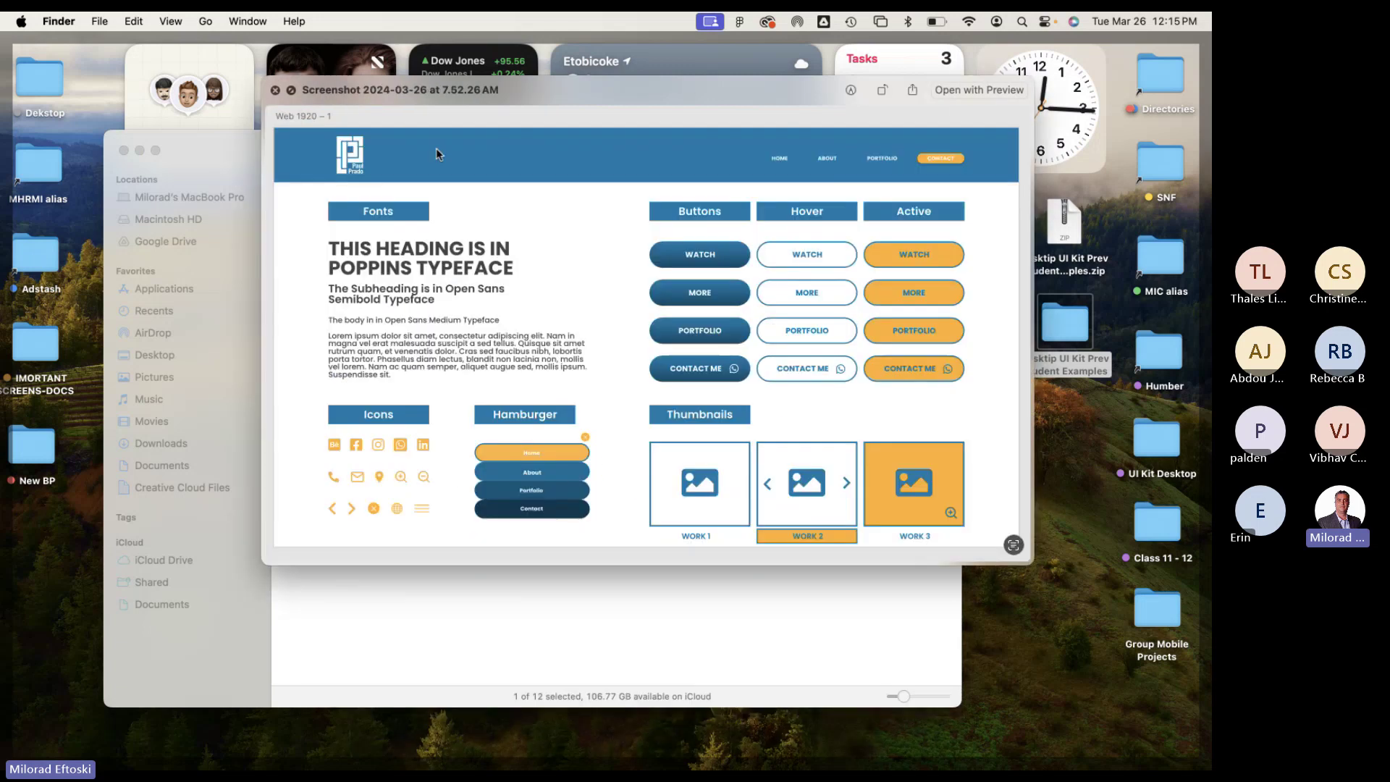
key("Left")
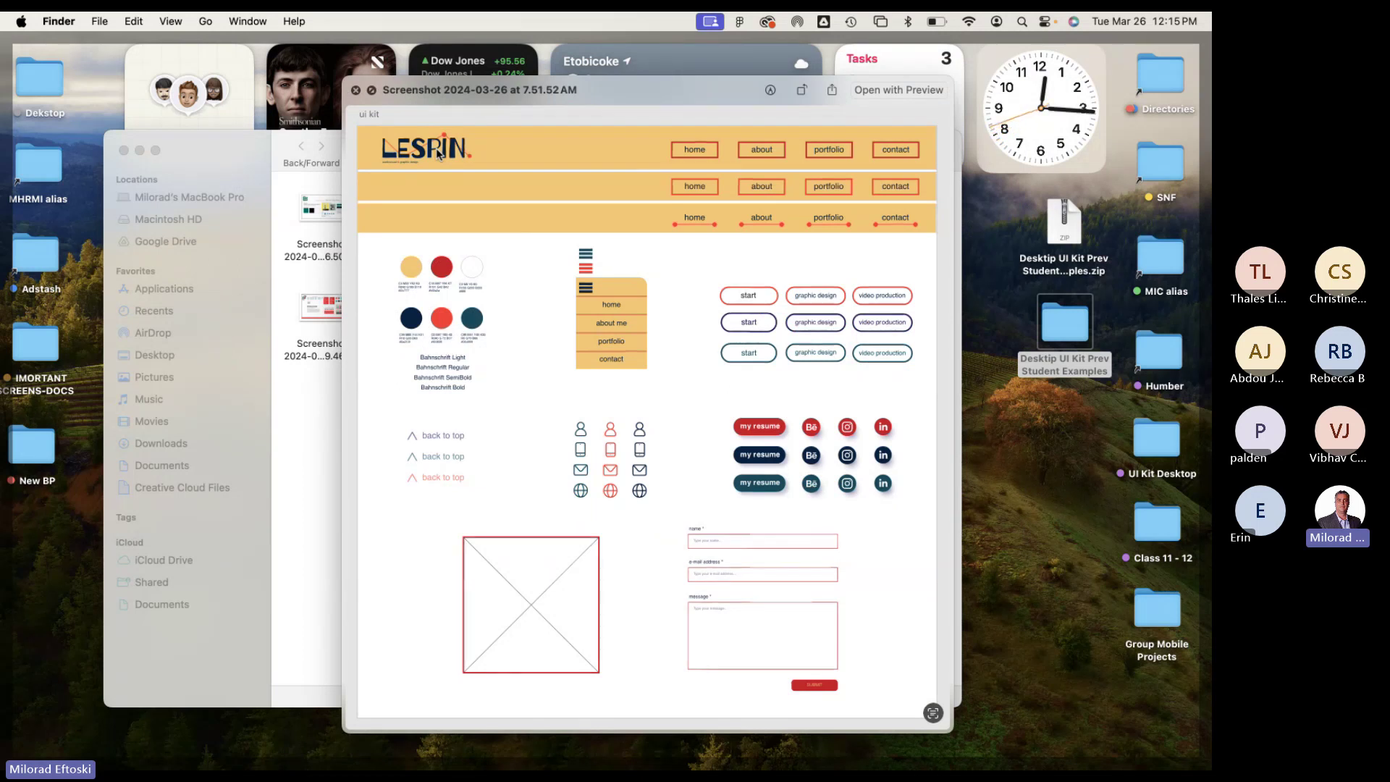
Browse backward through the UI kit examples from 7.51.14 AM to 7.49.46 AM and close the preview.
key("Left")
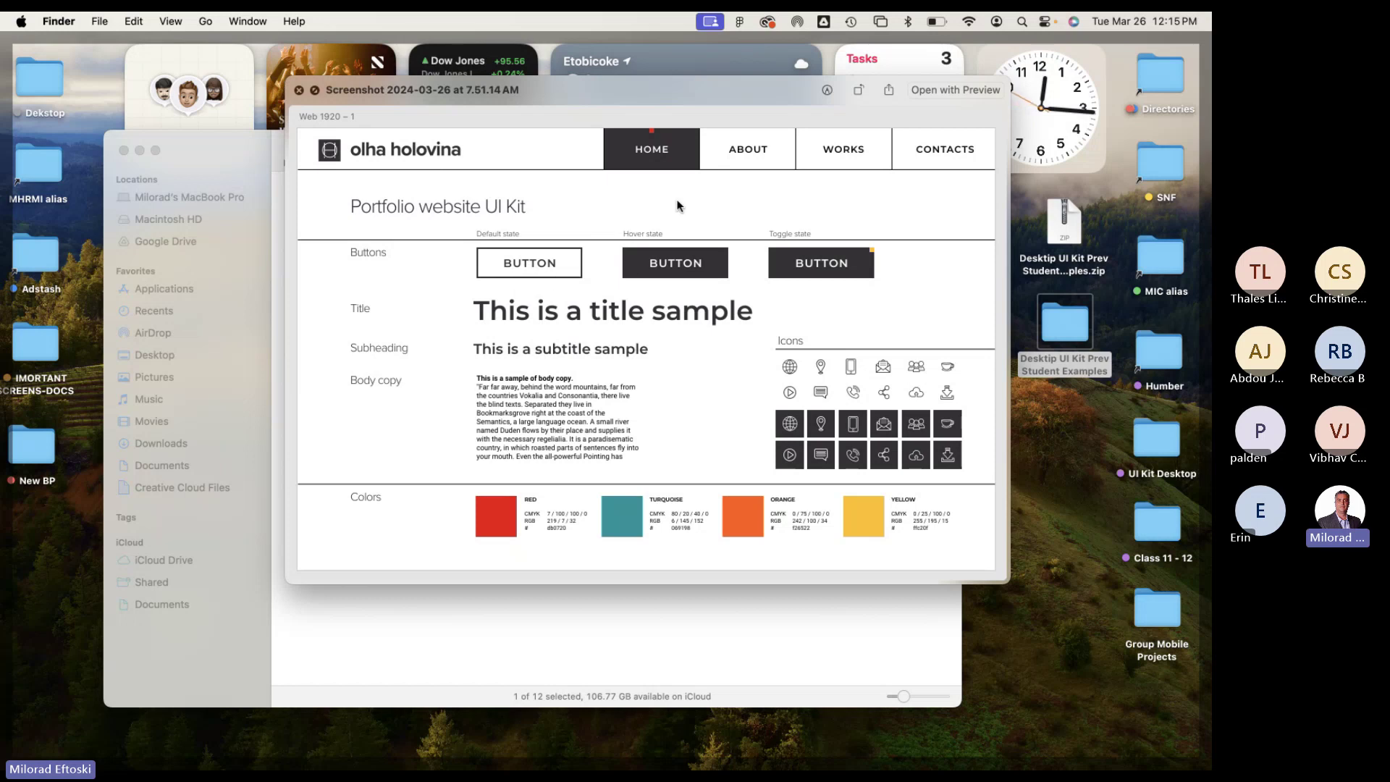
key("Left")
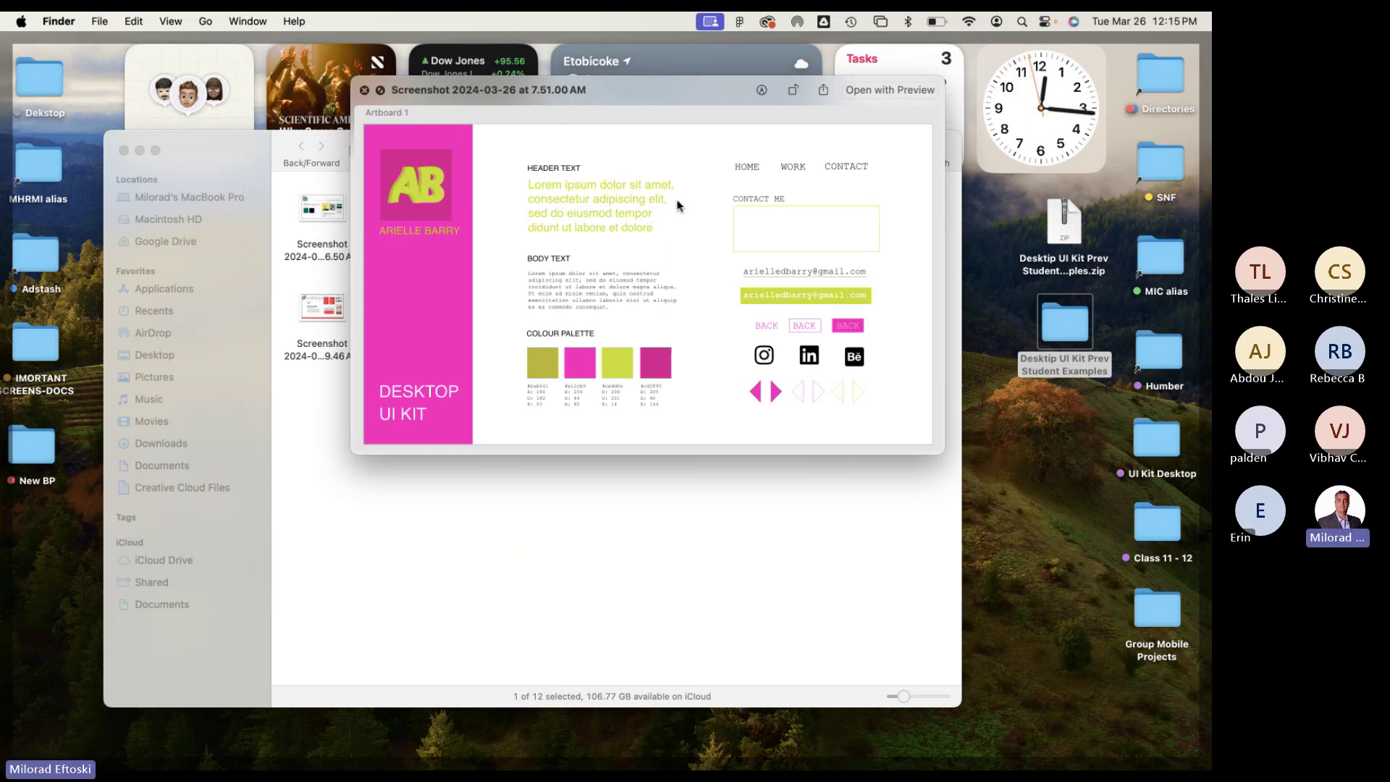
key("Right")
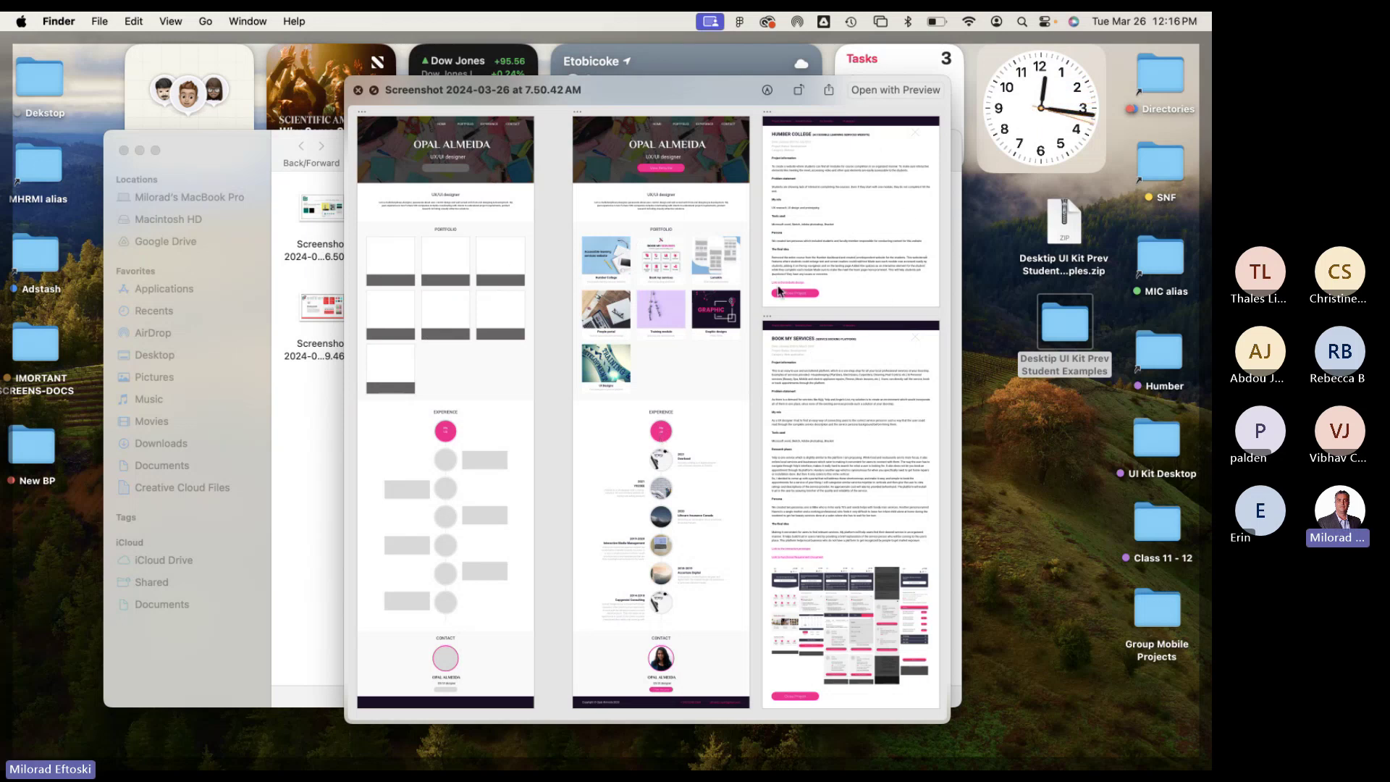
key("Left")
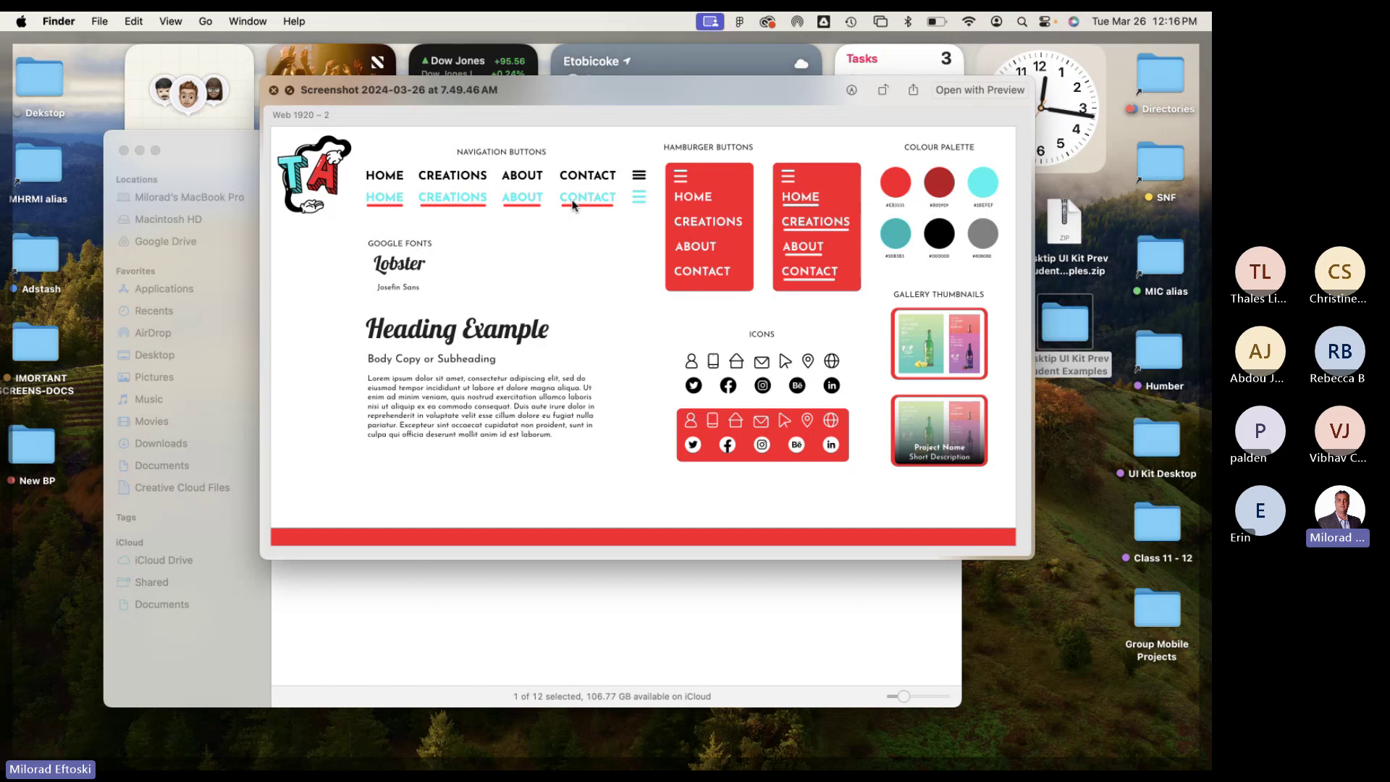
key("space")
left_click(673, 466)
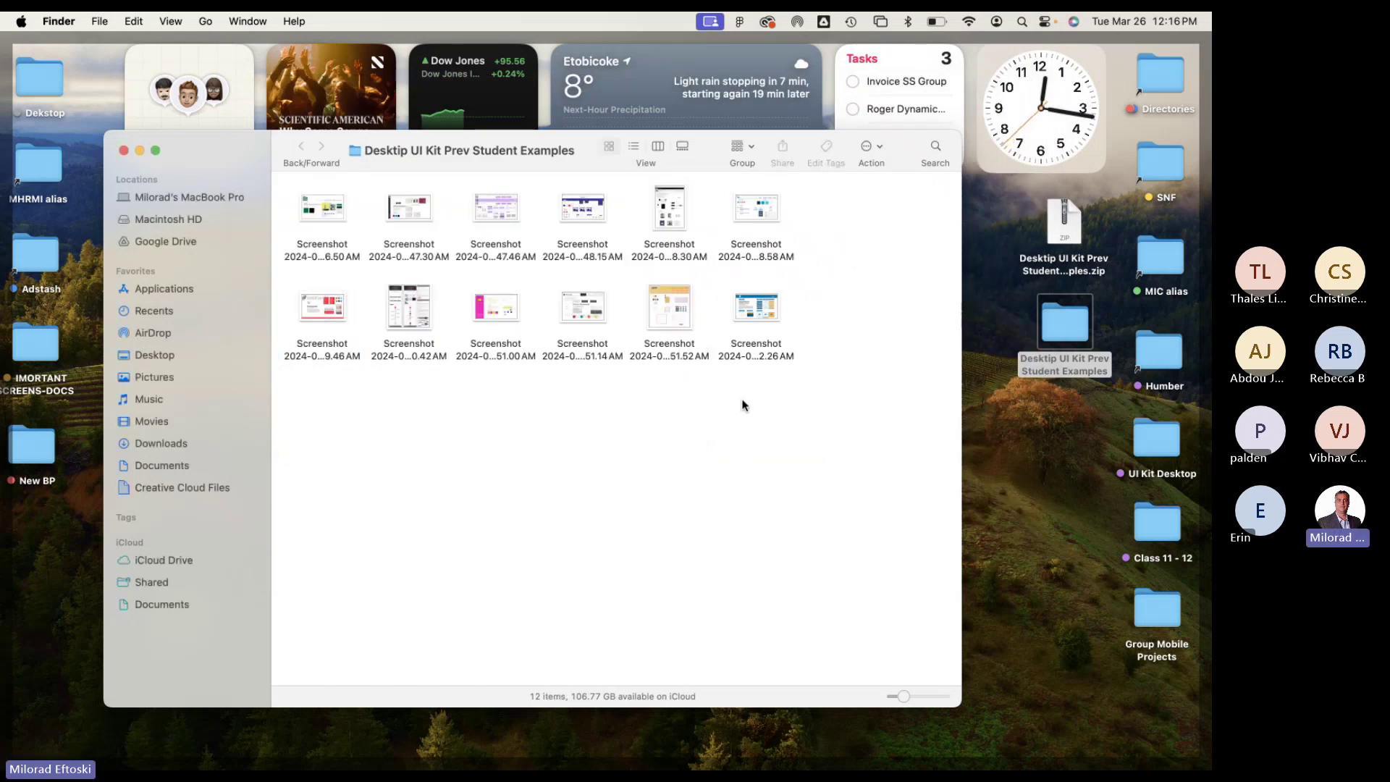
Make the student examples folder window slightly smaller and move it a little lower on the desktop.
left_click_drag(744, 406, 601, 456)
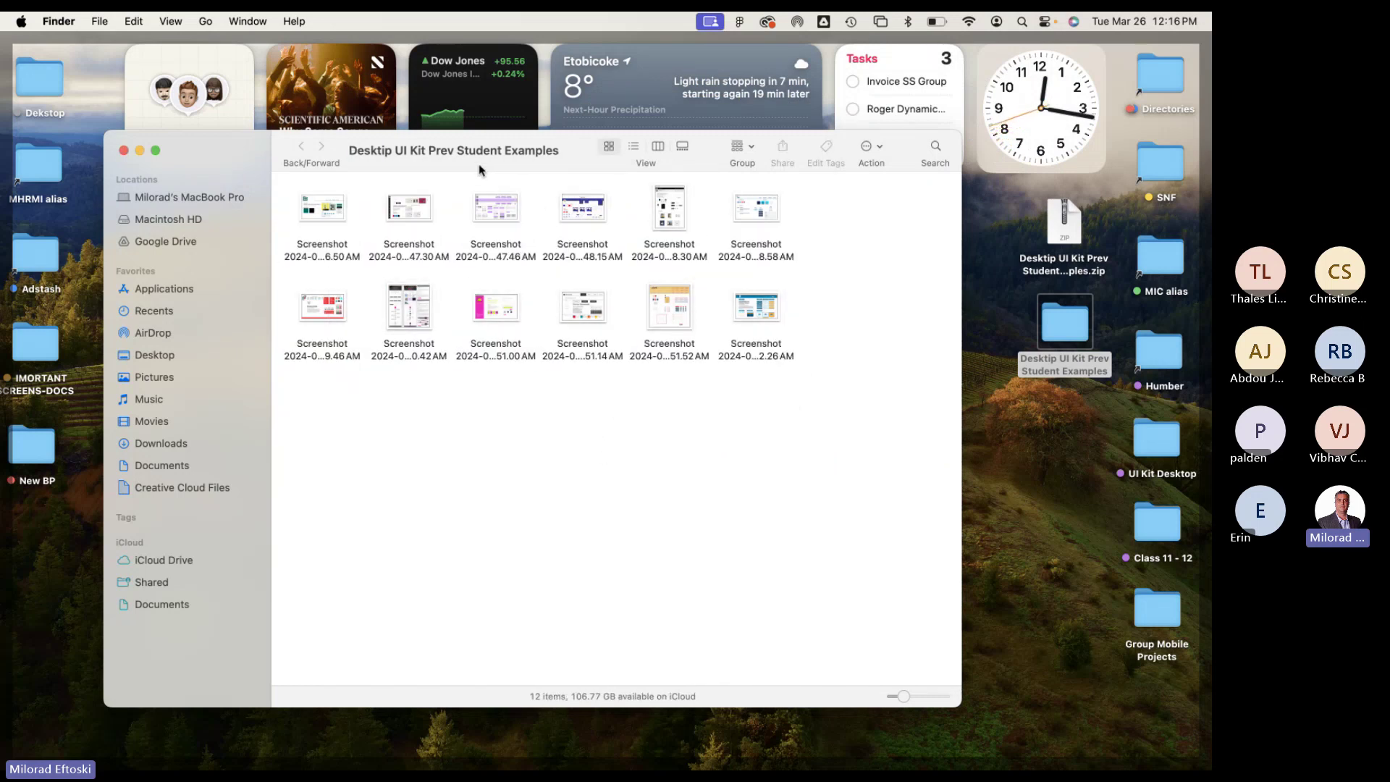
mouse_move(479, 170)
left_mouse_down()
mouse_move(528, 162)
mouse_move(481, 165)
left_mouse_up()
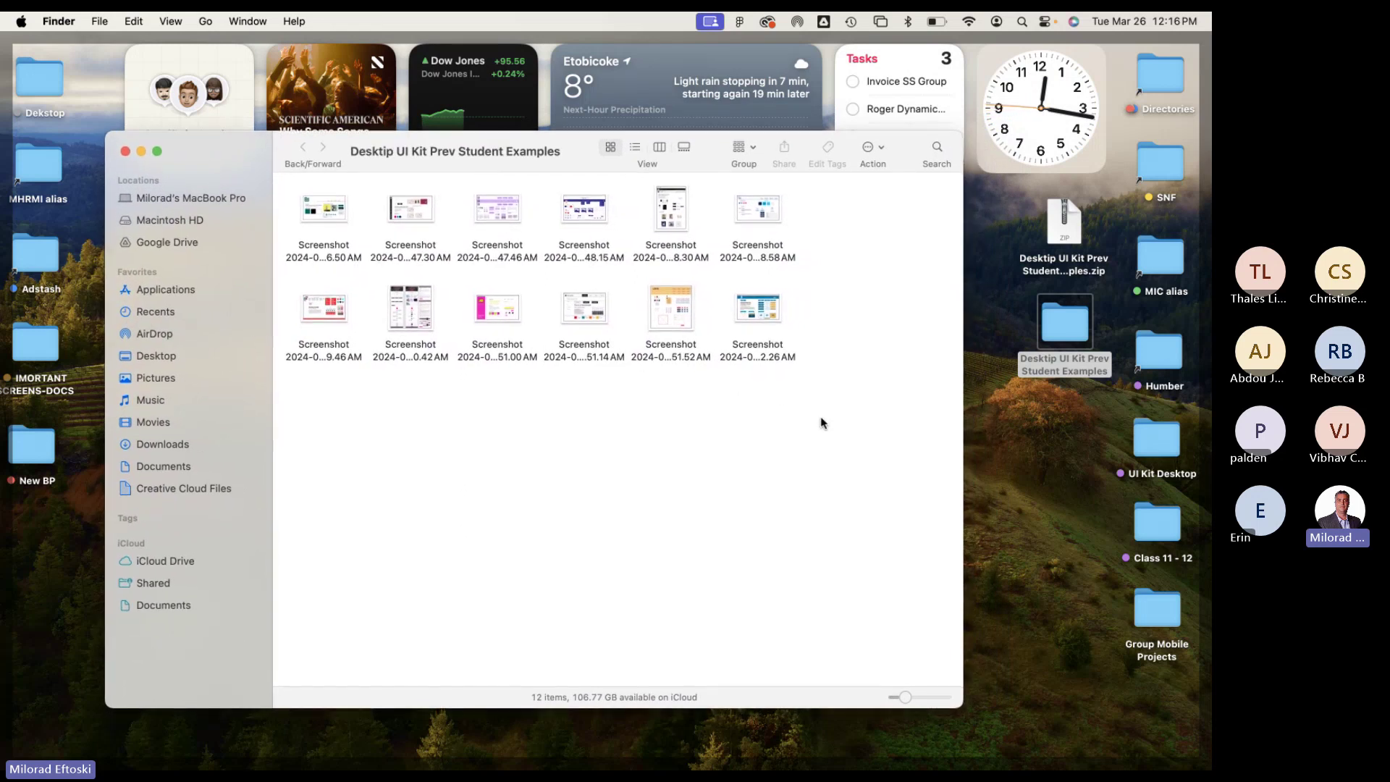
left_click_drag(821, 422, 295, 180)
left_click(620, 443)
left_click_drag(962, 706, 872, 685)
left_click_drag(502, 164, 496, 177)
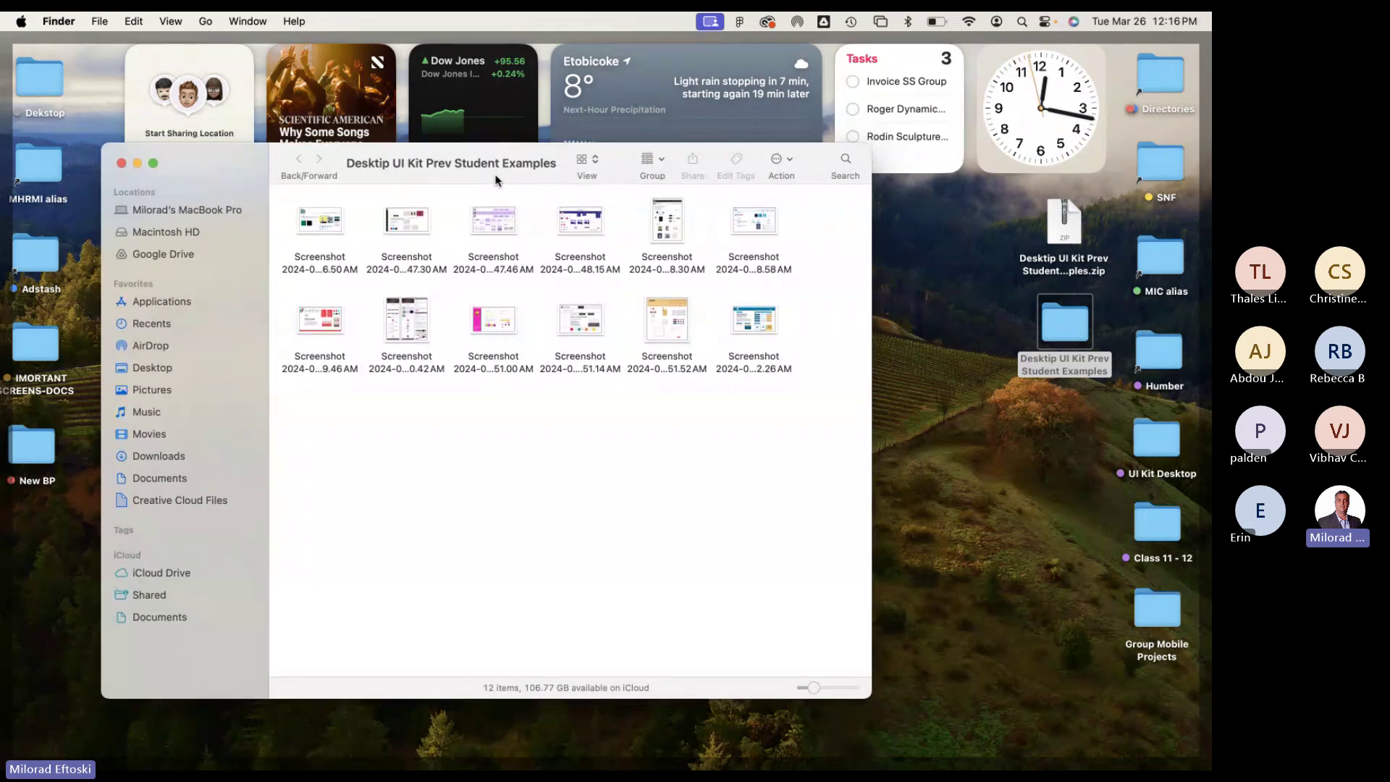
Preview the yellow-header UI kit from 7.51.52 AM again and close the preview.
left_click(666, 322)
key("space")
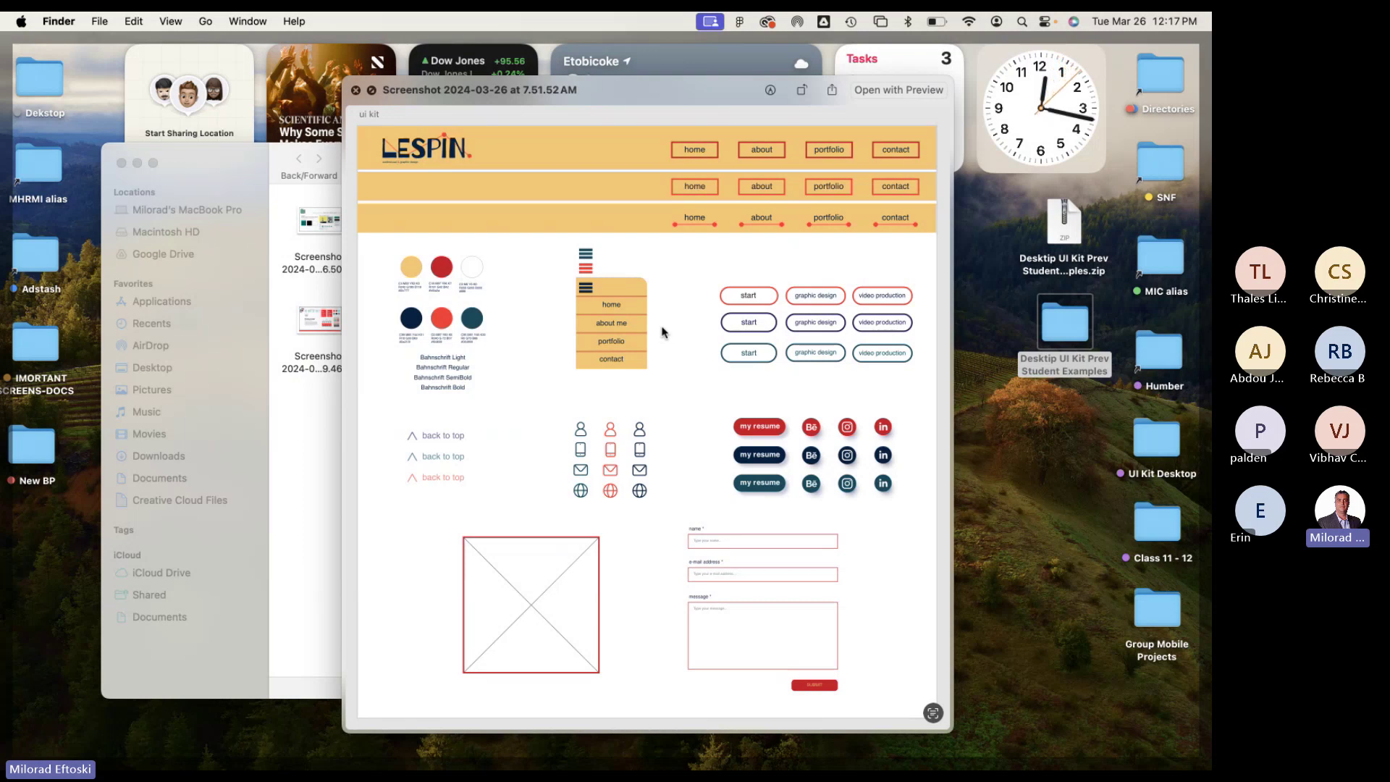
key("space")
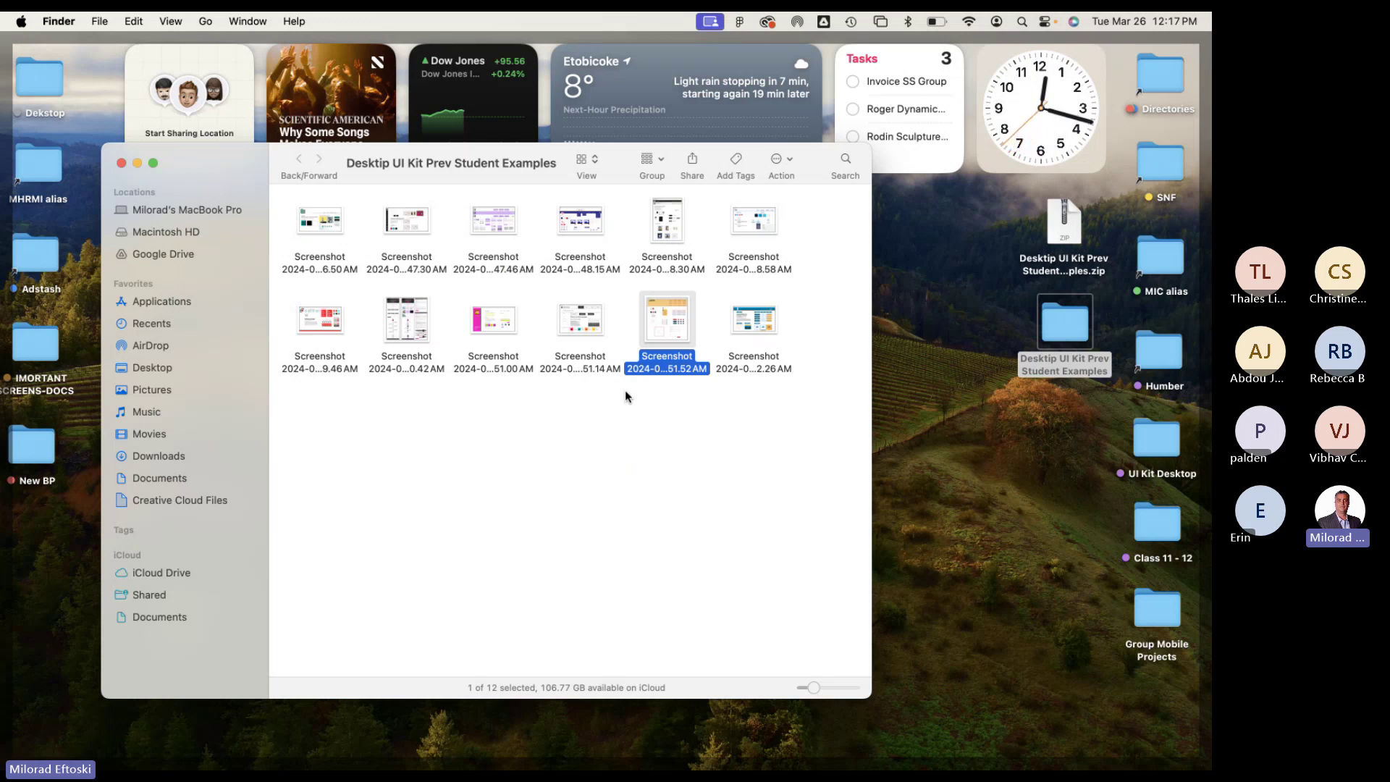
Preview the 7.51.14 AM UI kit, browse backward through the examples past 7.49.46 AM, and close the preview.
left_click(593, 326)
key("space")
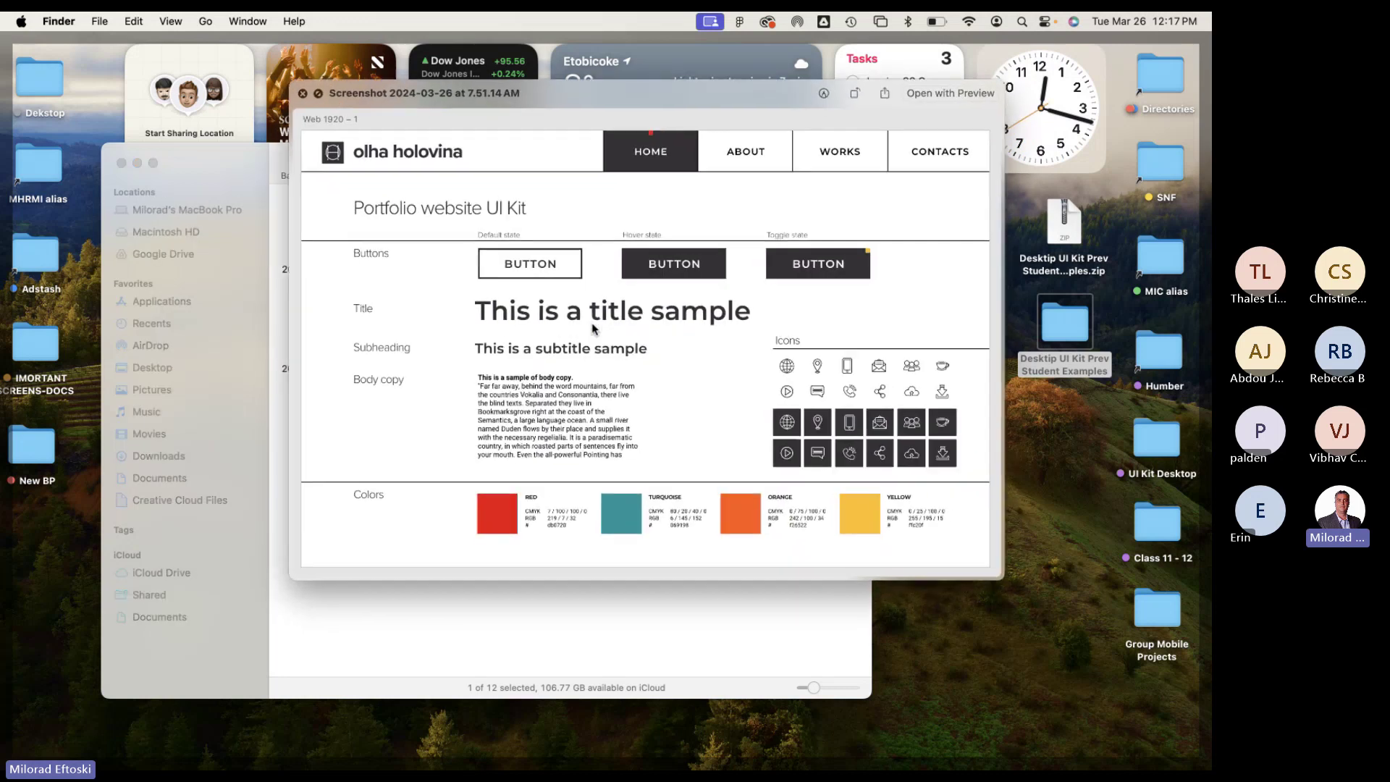
key("Down")
key("Down")
key("Down")
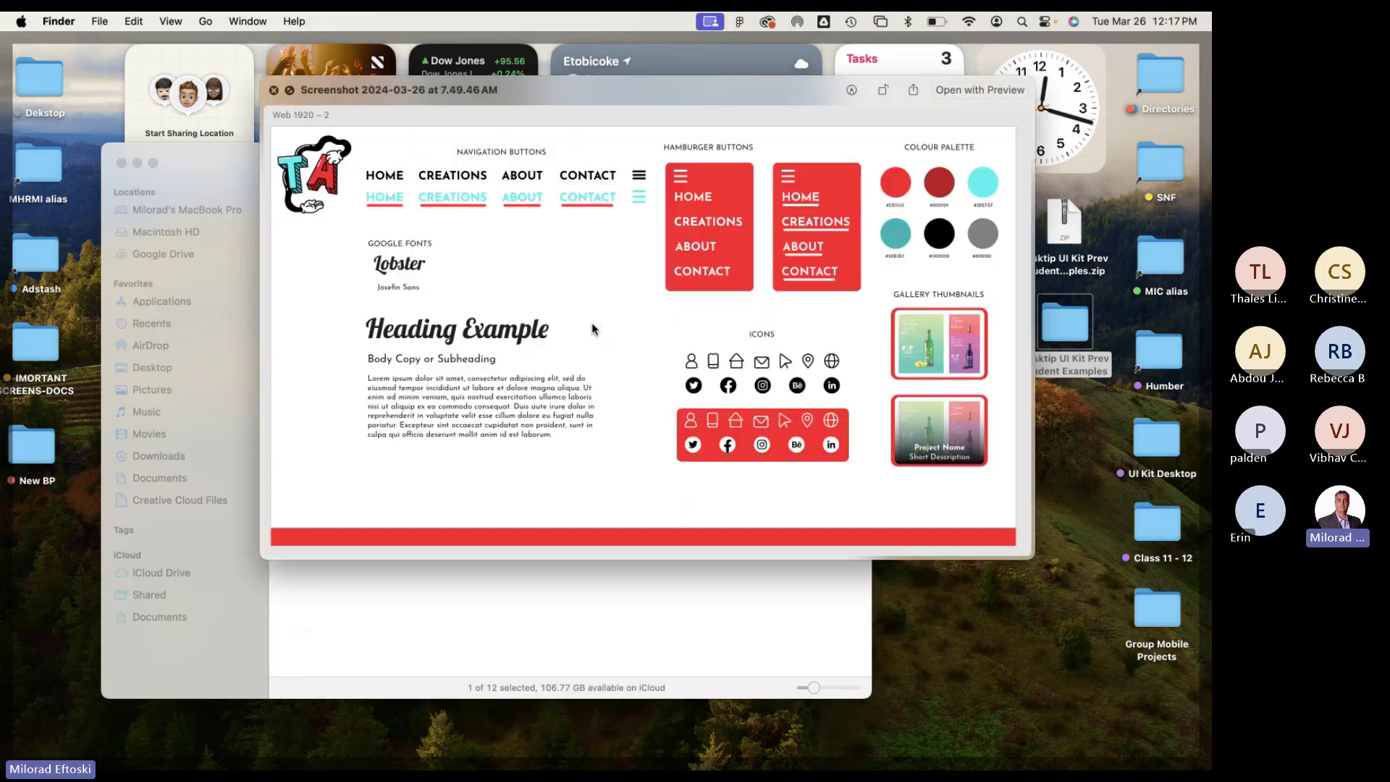
key("Up")
key("space")
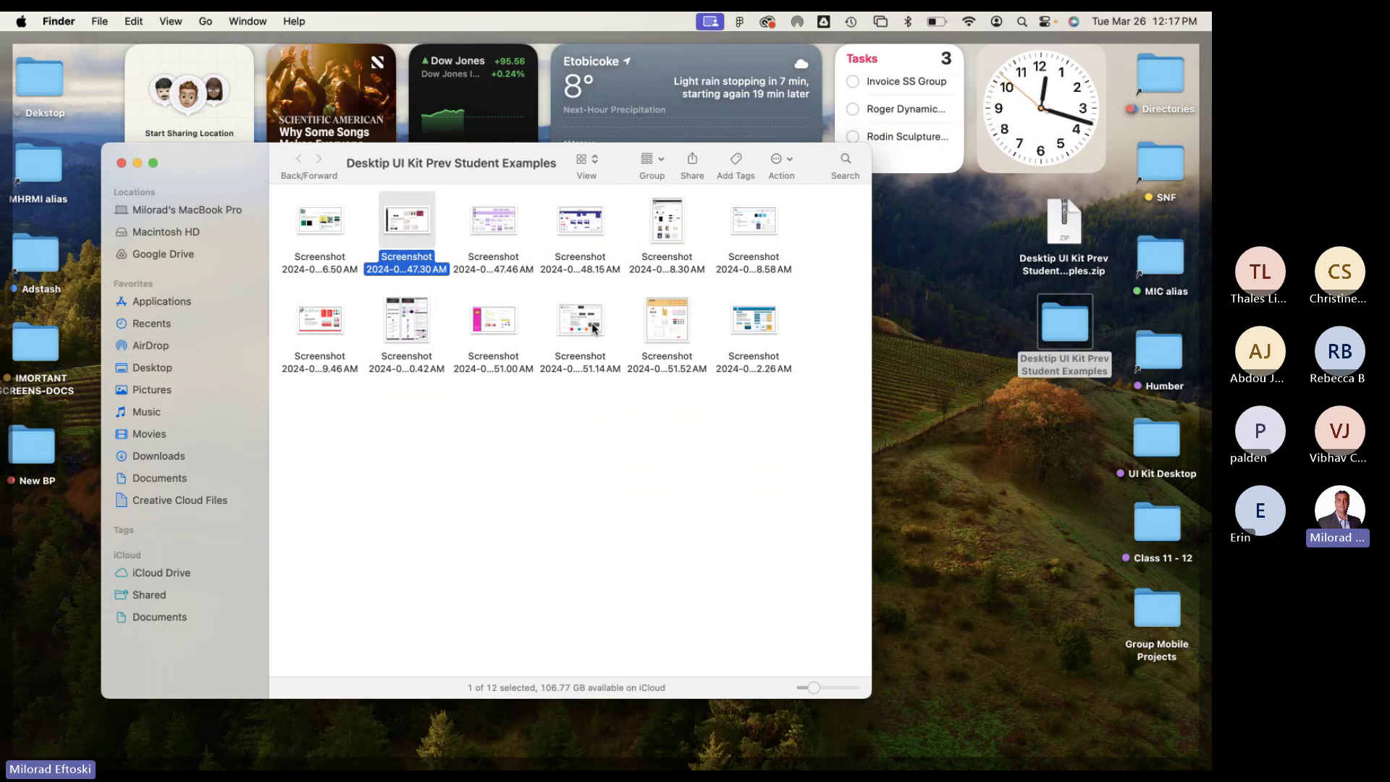
Close the student examples folder window and select the Desktip UI Kit Prev Student Examples zip file on the desktop.
left_click(661, 453)
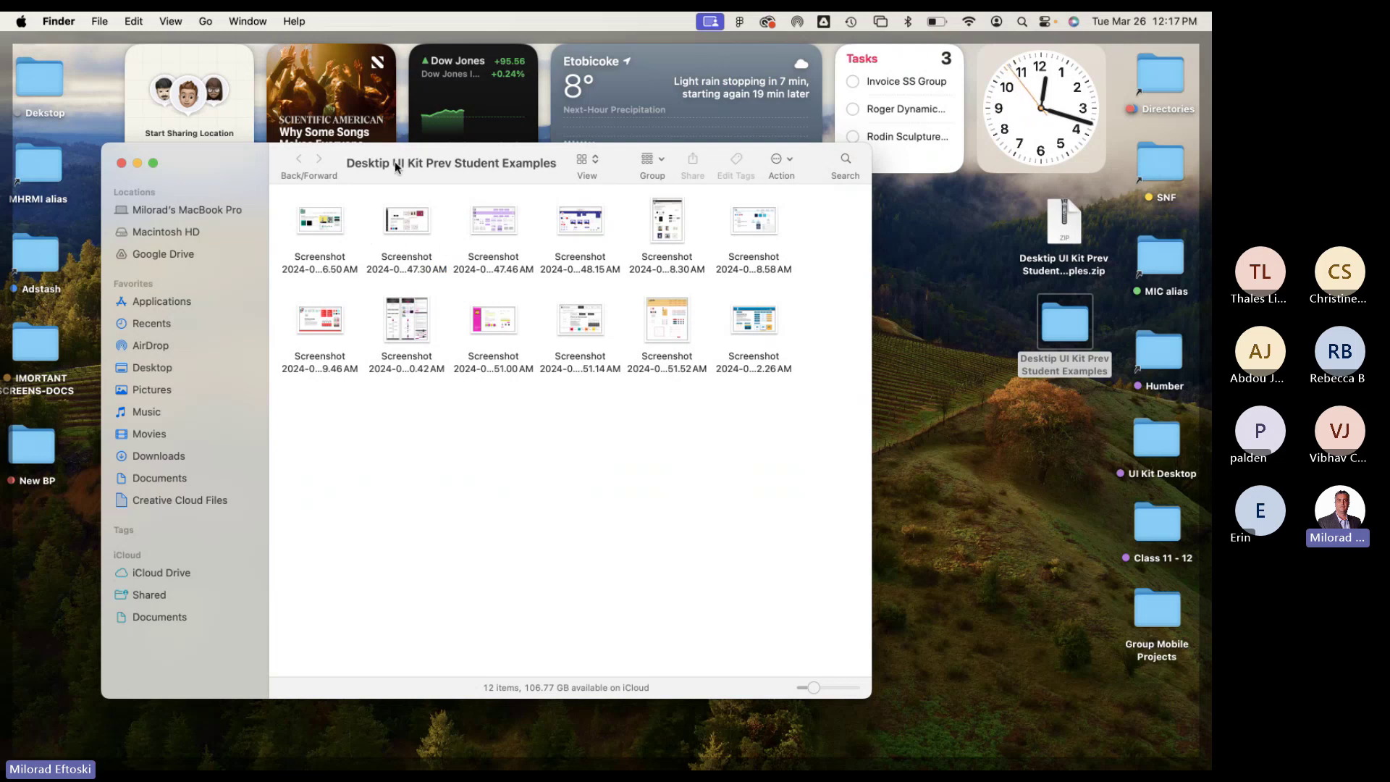
mouse_move(394, 162)
left_mouse_down()
mouse_move(423, 179)
mouse_move(392, 164)
left_mouse_up()
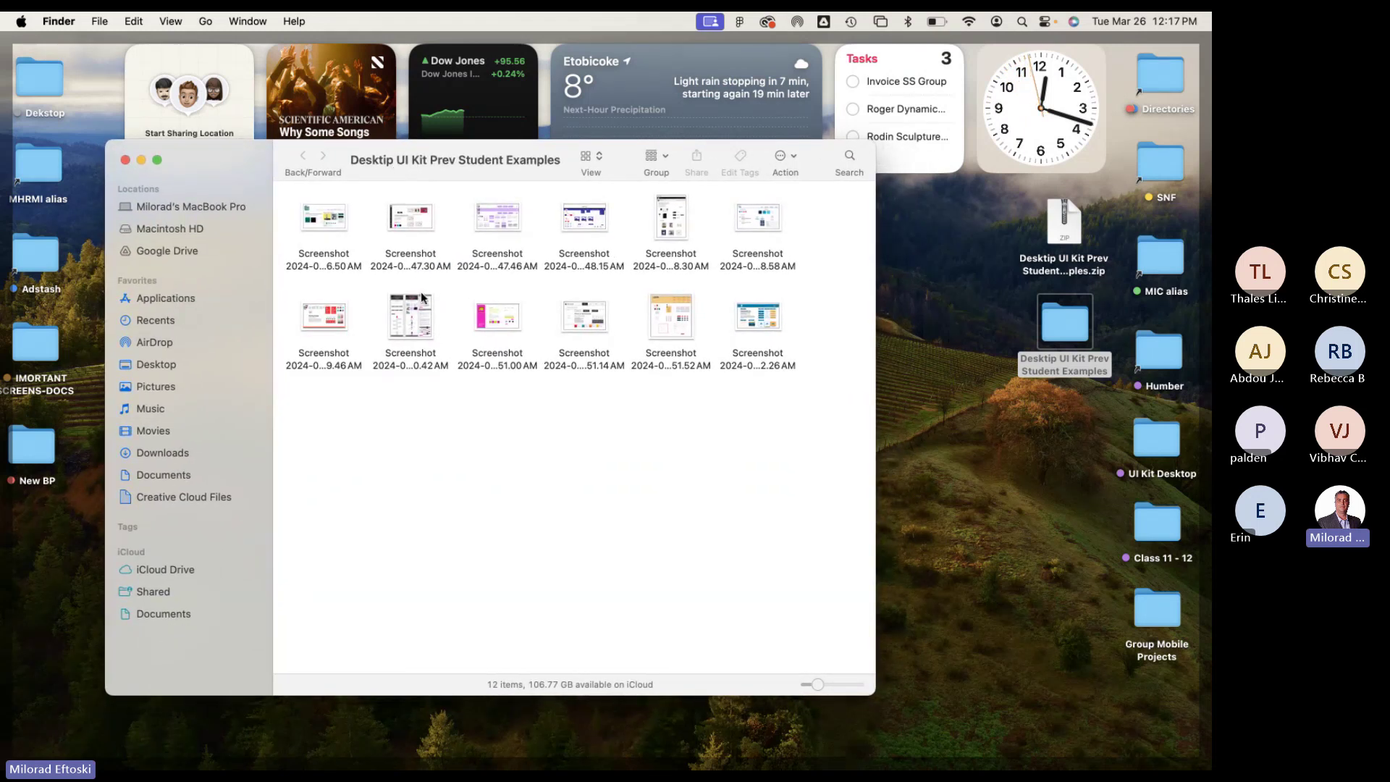
left_click(126, 161)
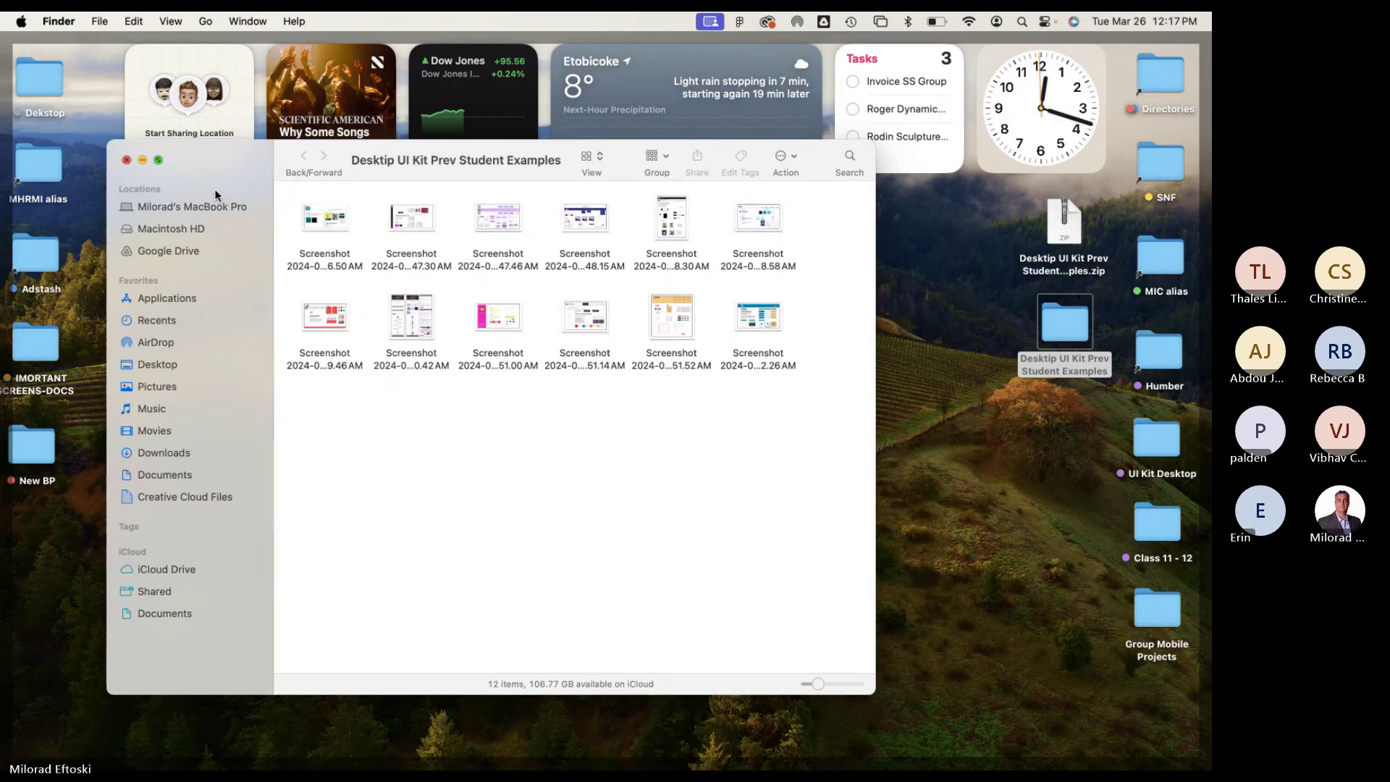
left_click(1064, 233)
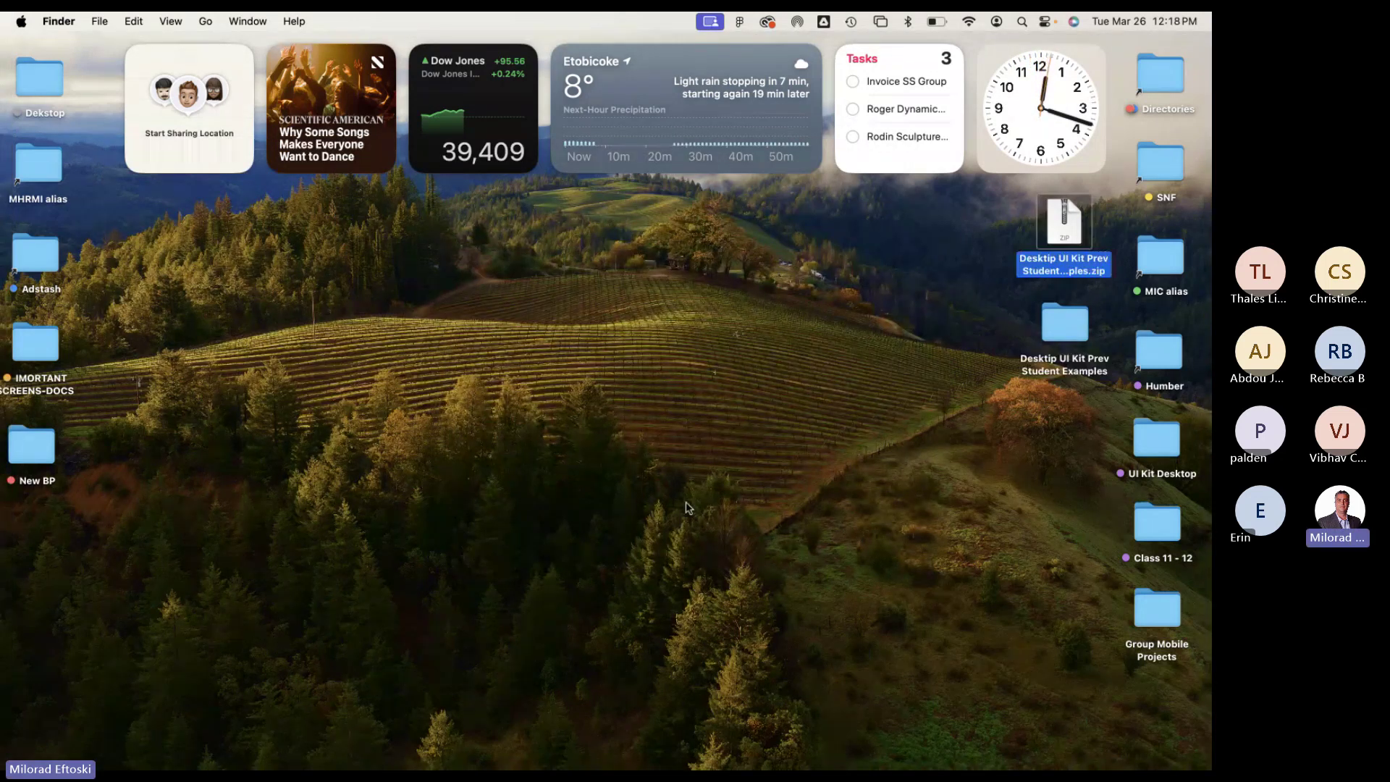
Switch to the course page in Google Chrome and collapse the Class 10 folder.
mouse_move(262, 752)
left_click(168, 745)
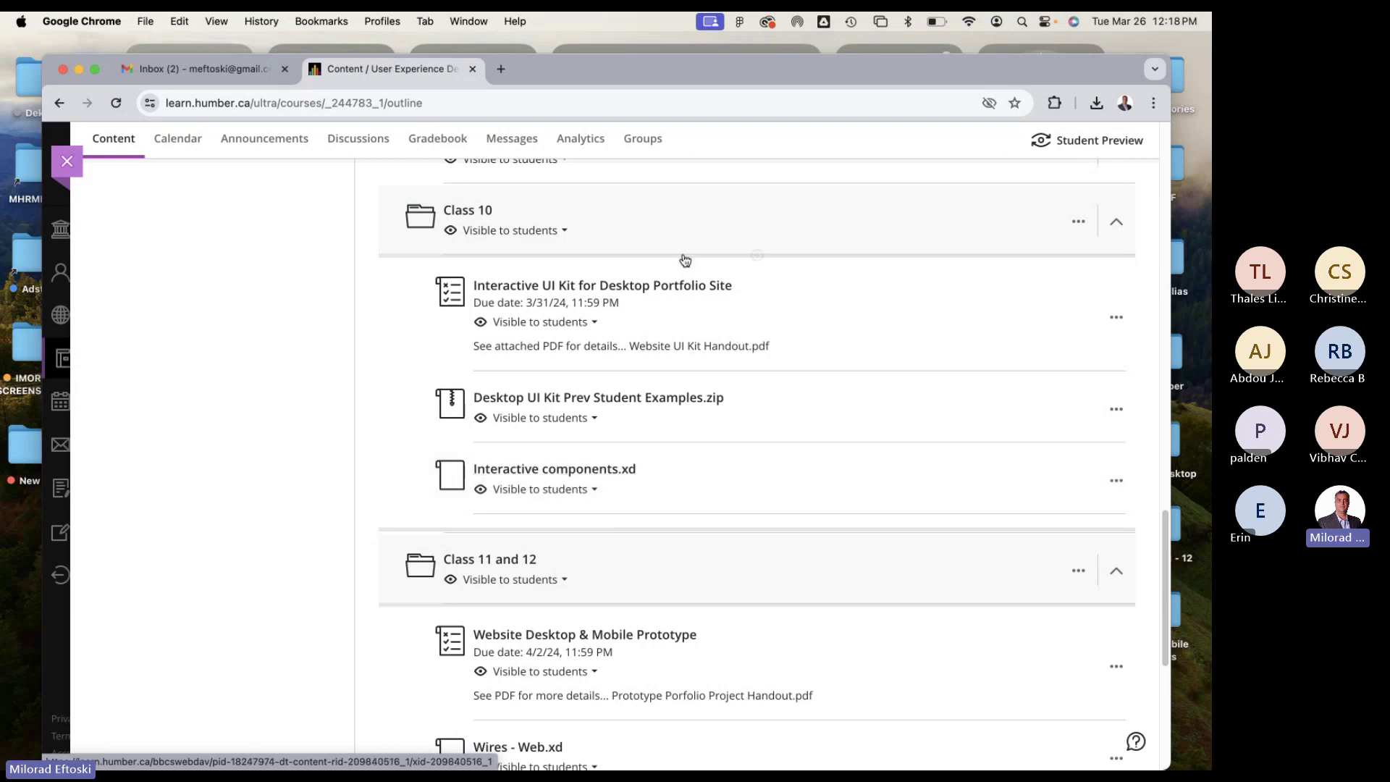
left_click(686, 217)
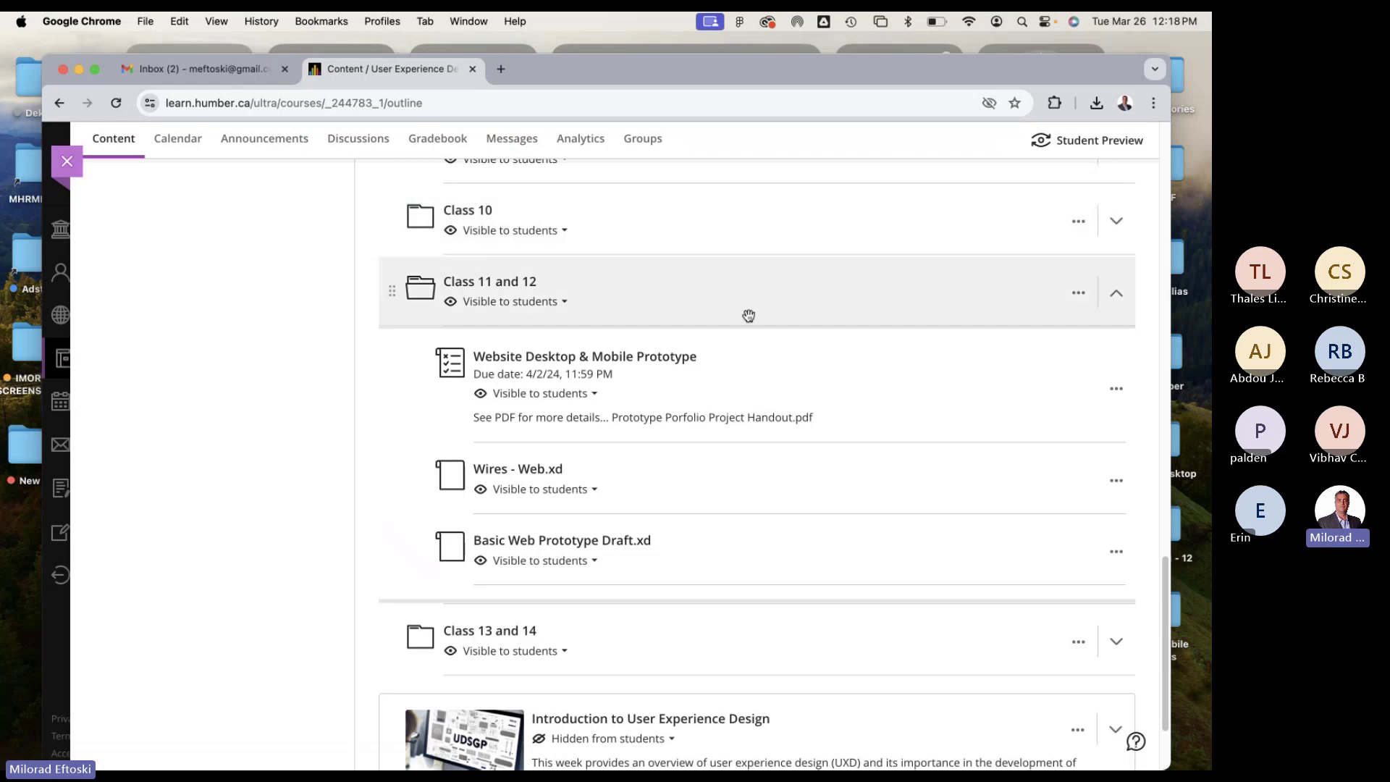
Open the Website Desktop & Mobile Prototype assignment from Class 11 and 12 and expand Prototype Porfolio Project Handout.pdf.
scroll(745, 323, "down", 1)
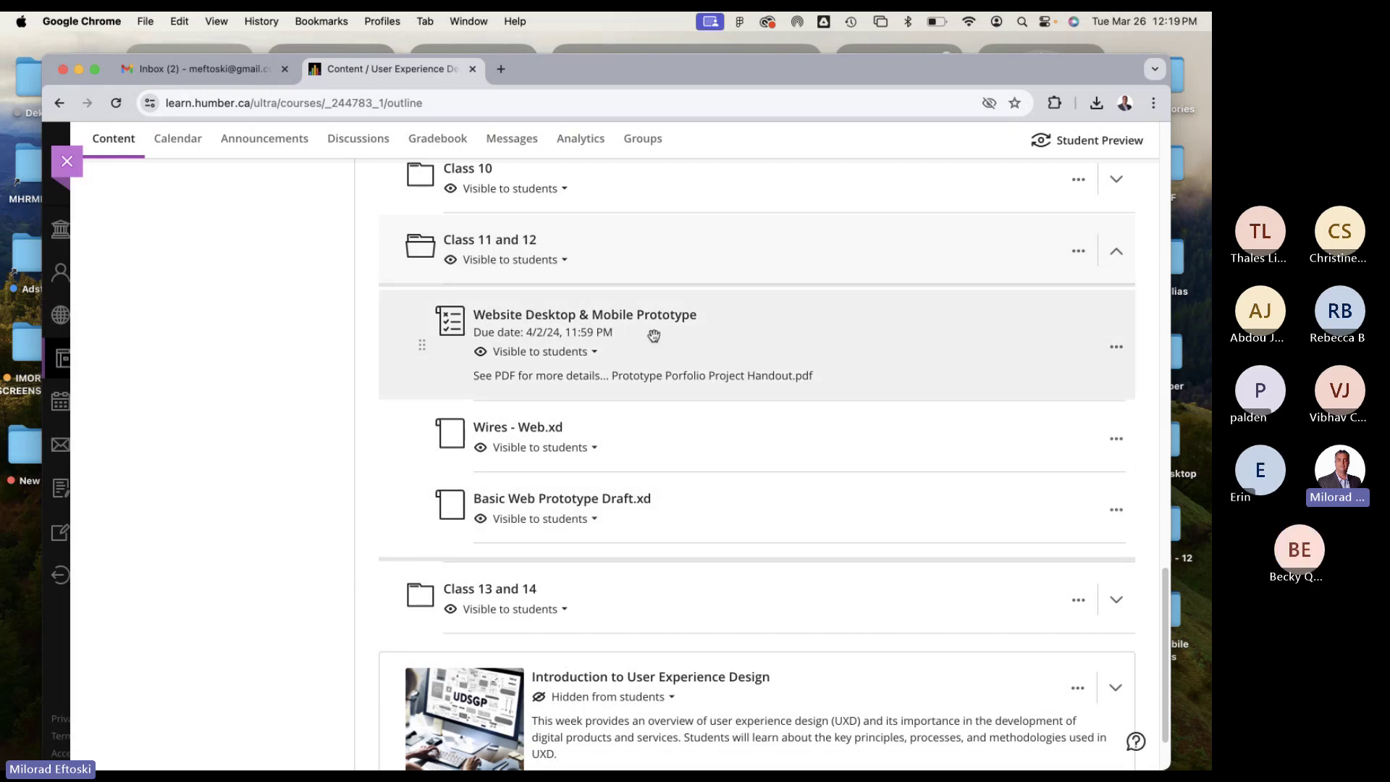
left_click(632, 313)
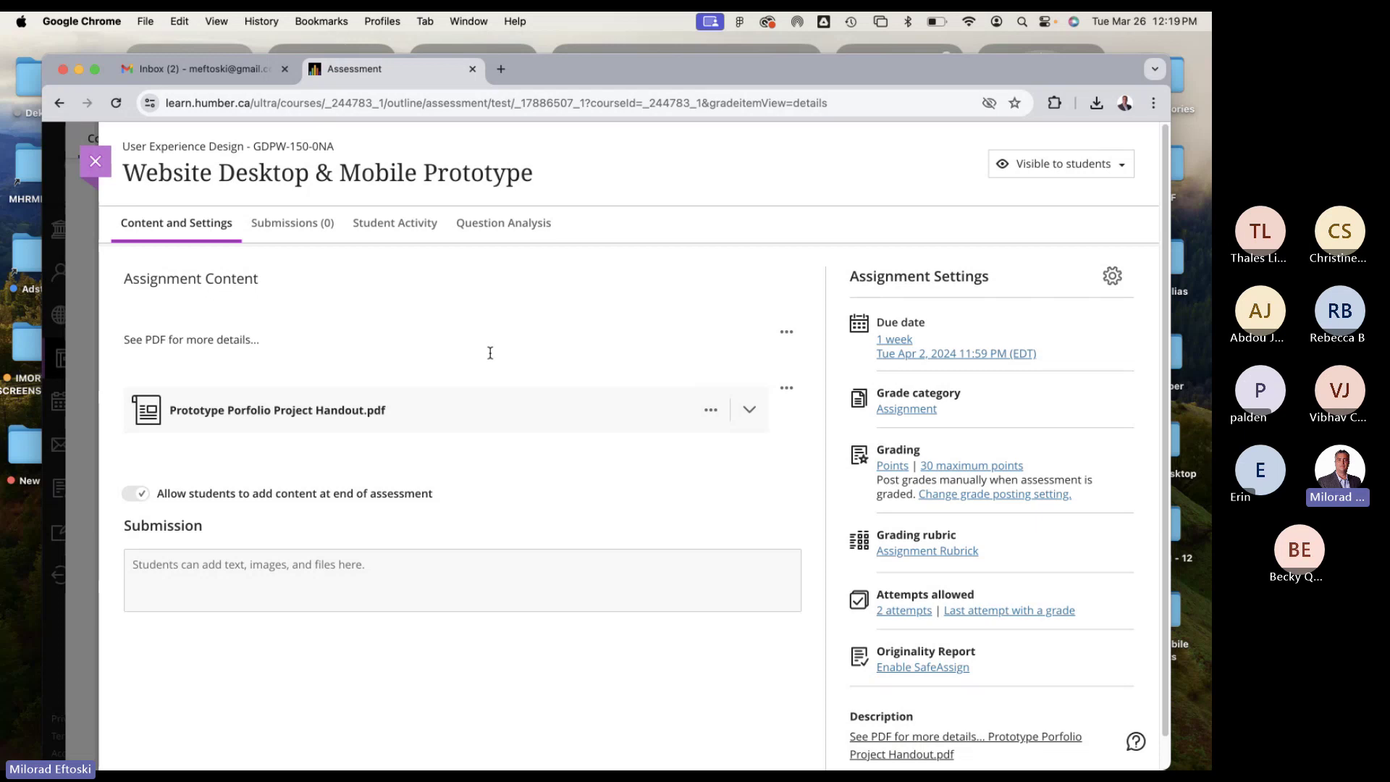
scroll(546, 409, "down", 1)
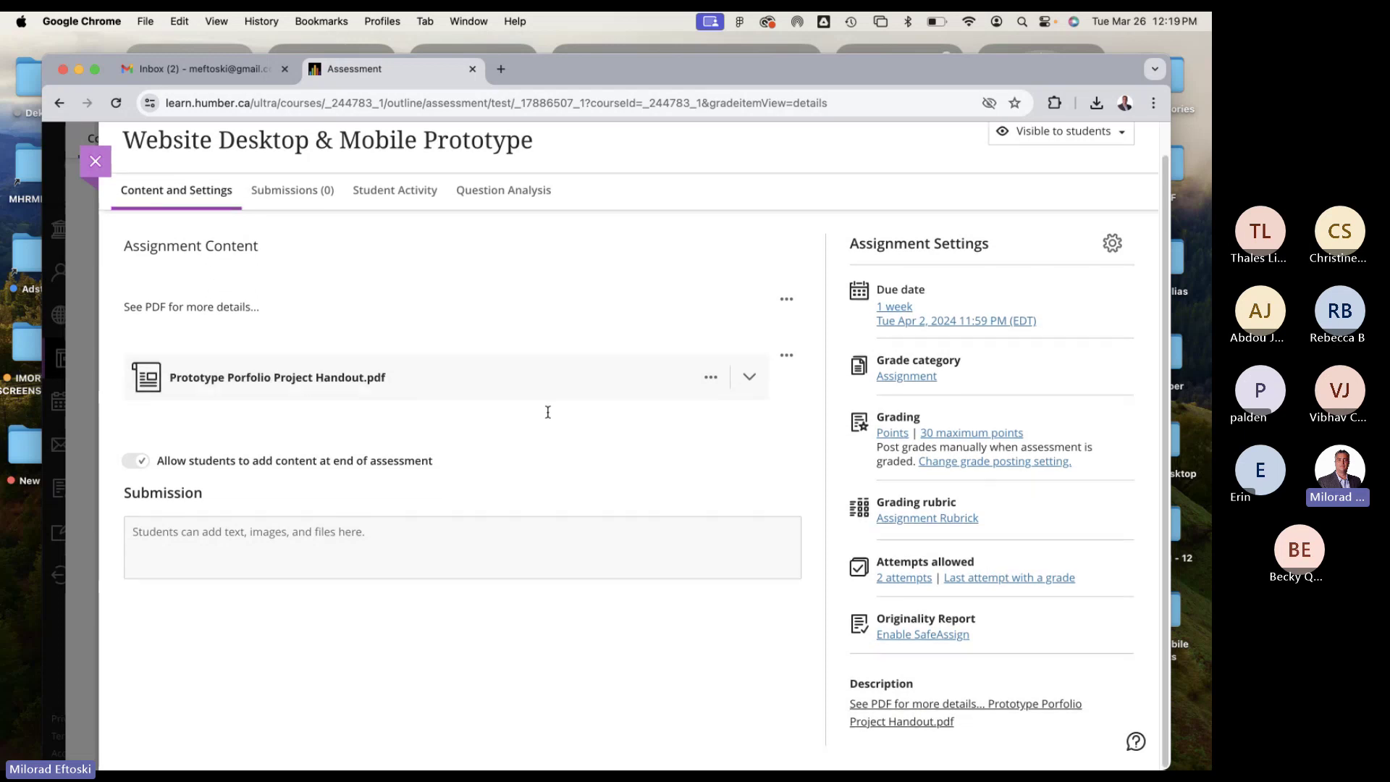
scroll(540, 406, "up", 1)
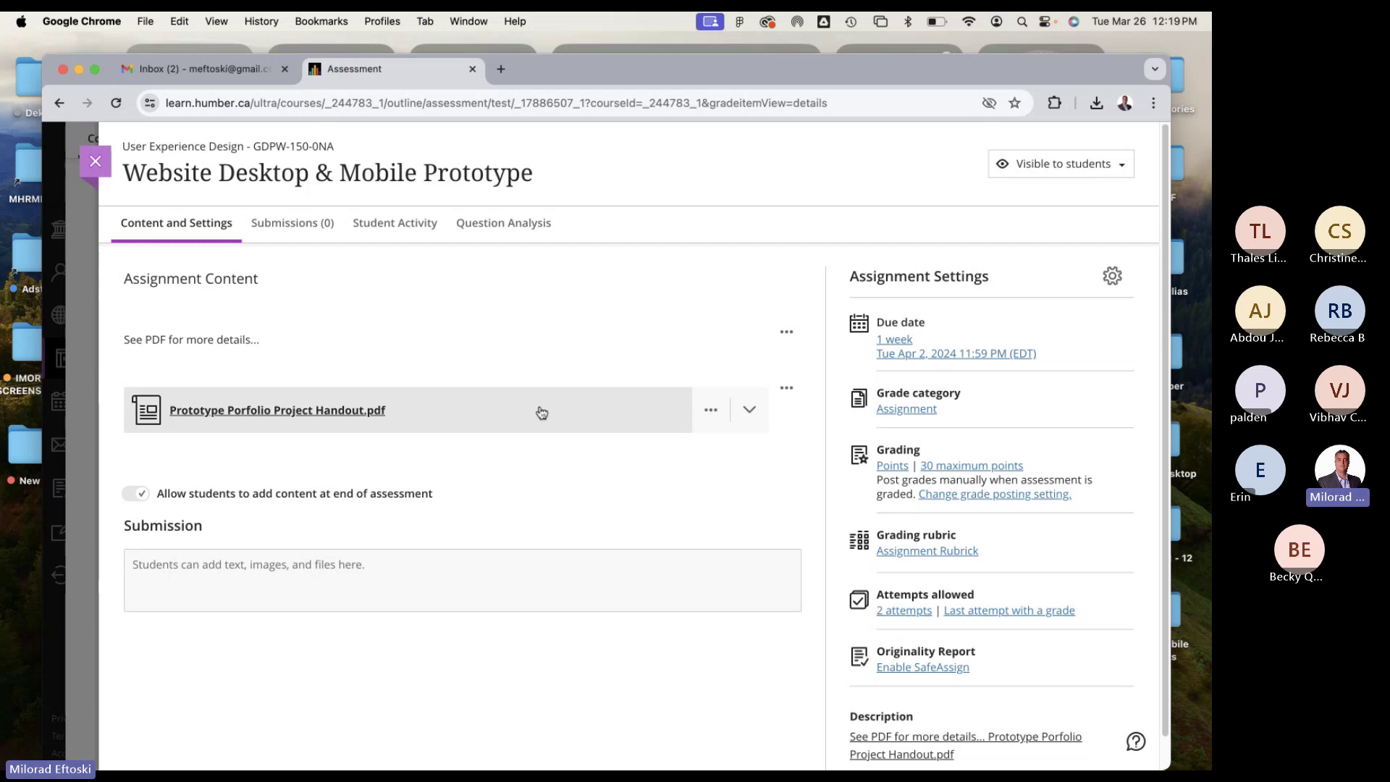
left_click(434, 414)
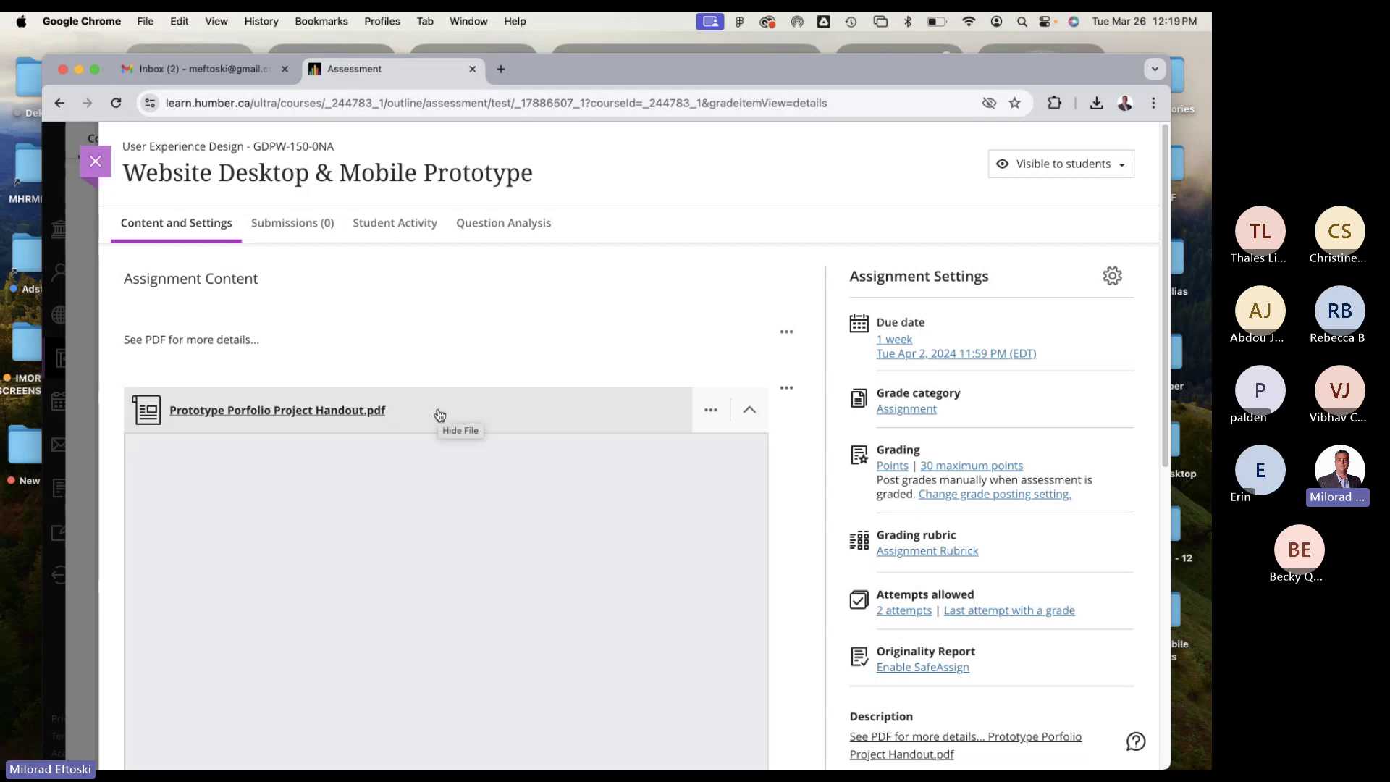
Review the handout's opening paragraph, highlighting the lines on the low-fidelity wire-frame mock-up and the gray-scale digital version.
scroll(709, 558, "down", 1)
scroll(822, 495, "down", 8)
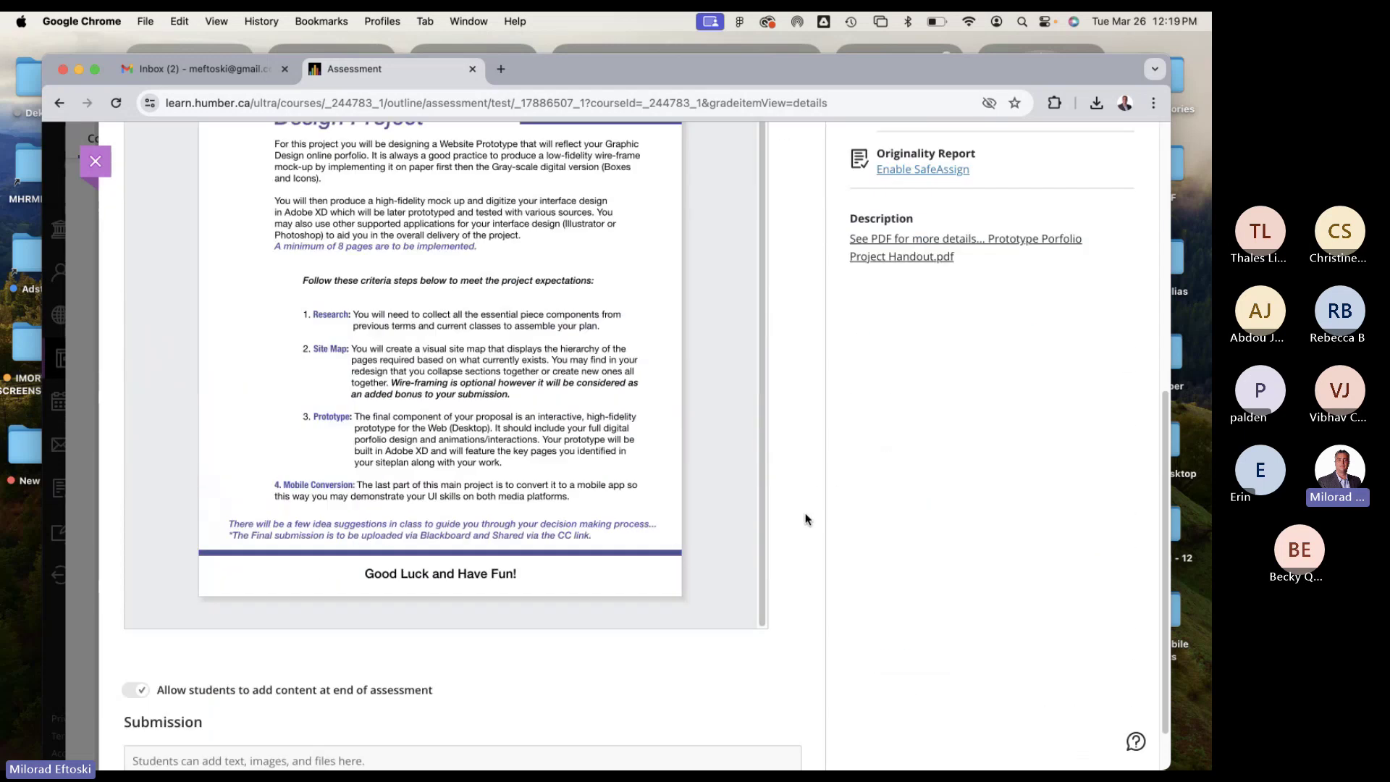
scroll(807, 519, "up", 3)
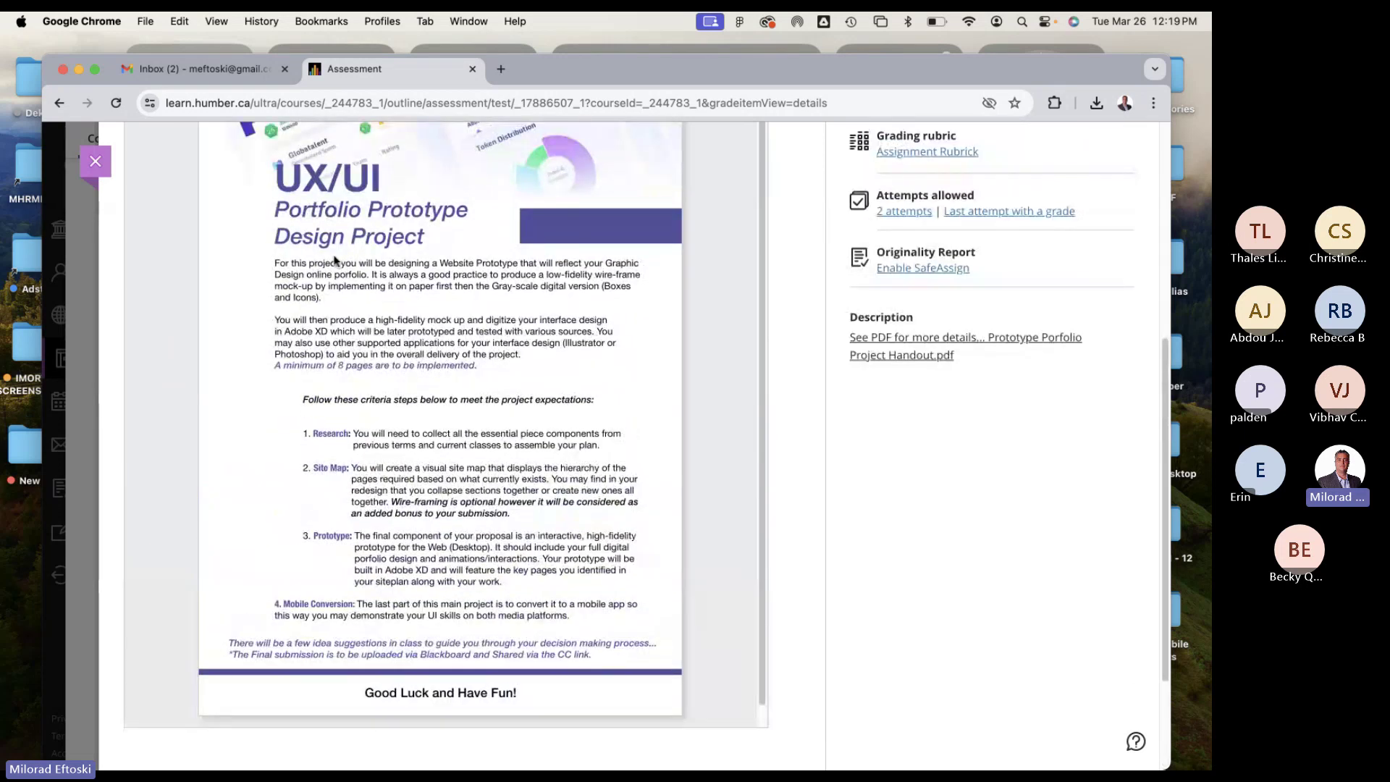
triple_click(336, 270)
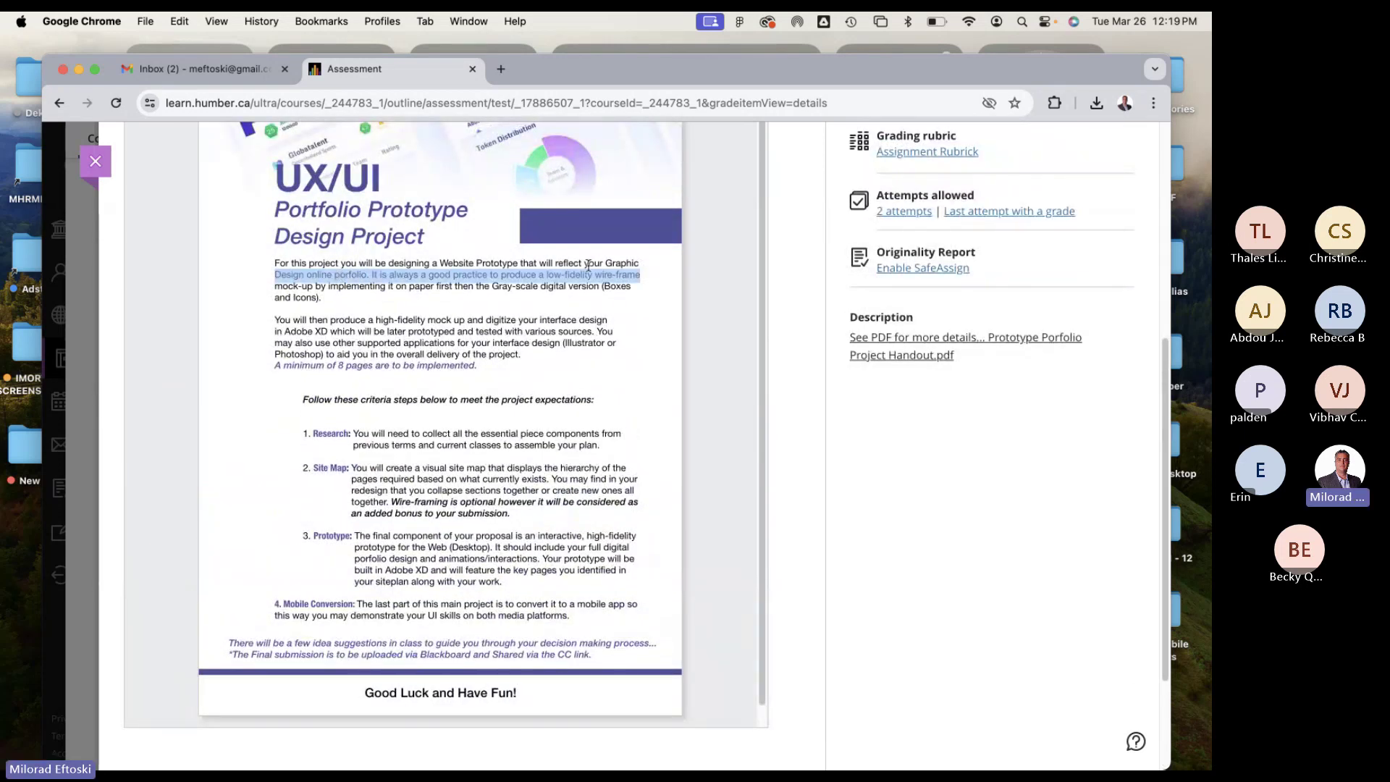
left_click(566, 276)
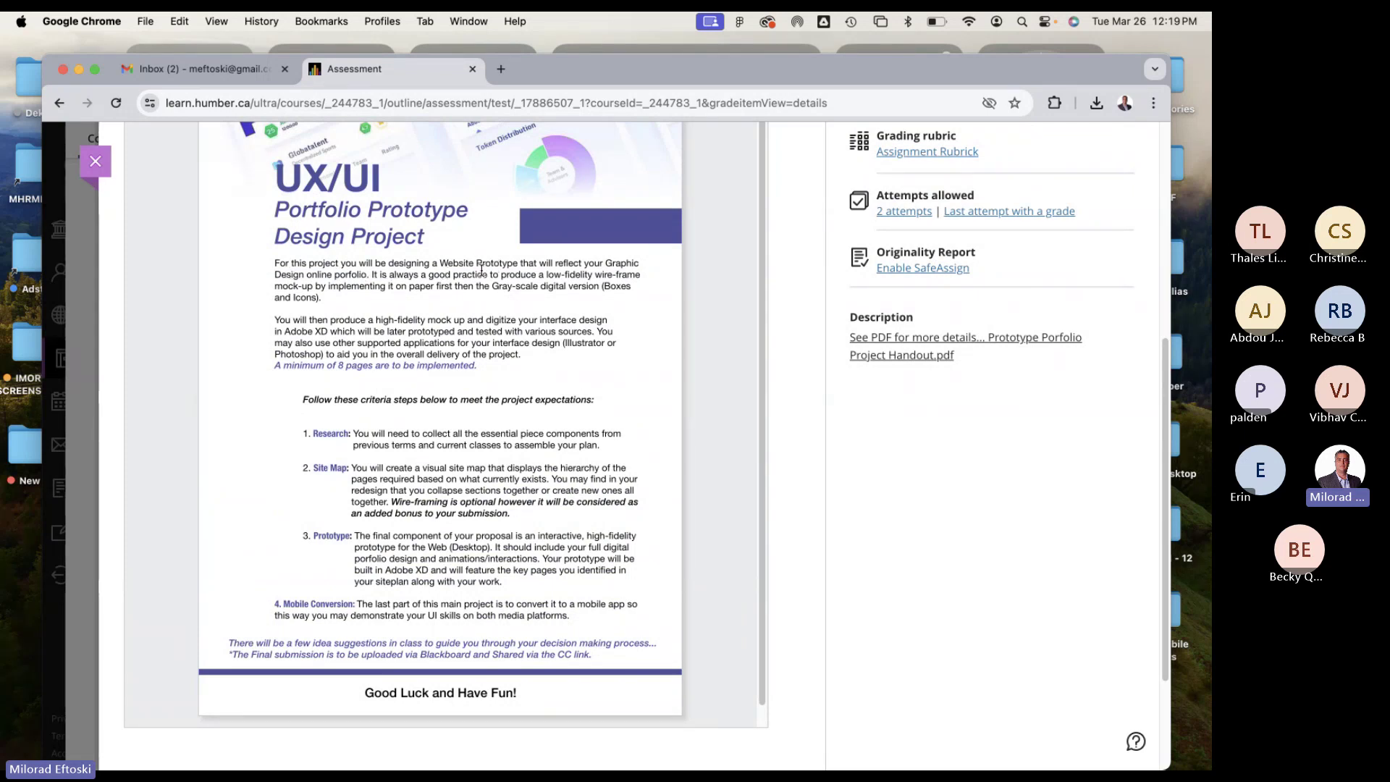
left_click_drag(540, 273, 649, 293)
left_click(396, 300)
left_click_drag(411, 289, 617, 289)
left_click(417, 283)
Highlight "Adobe XD" in the handout's paragraph about producing a high-fidelity mock up.
mouse_move(335, 334)
left_mouse_down()
mouse_move(290, 332)
mouse_move(325, 332)
left_mouse_up()
left_click(323, 335)
left_click(366, 346)
mouse_move(285, 331)
left_mouse_down()
mouse_move(346, 331)
mouse_move(289, 331)
left_mouse_up()
left_click(328, 327)
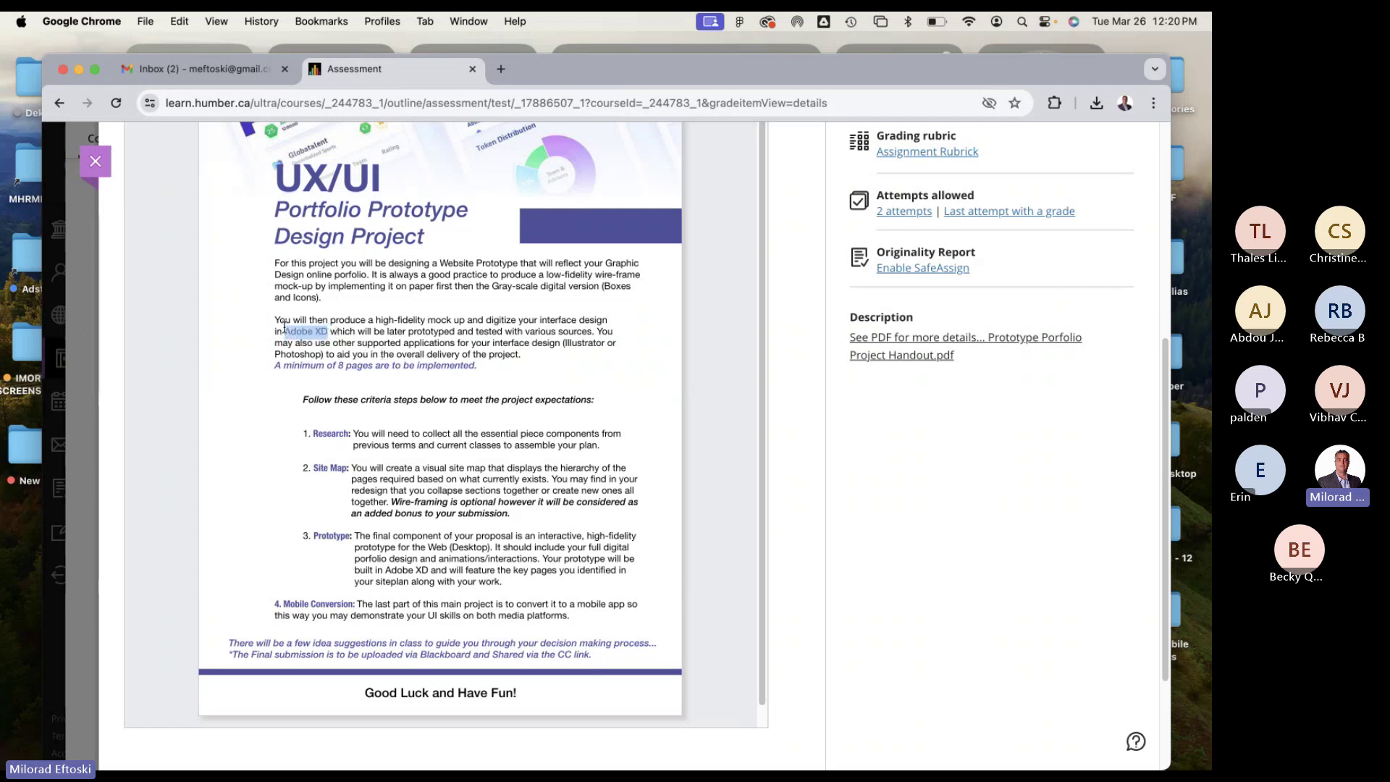
left_click(325, 331)
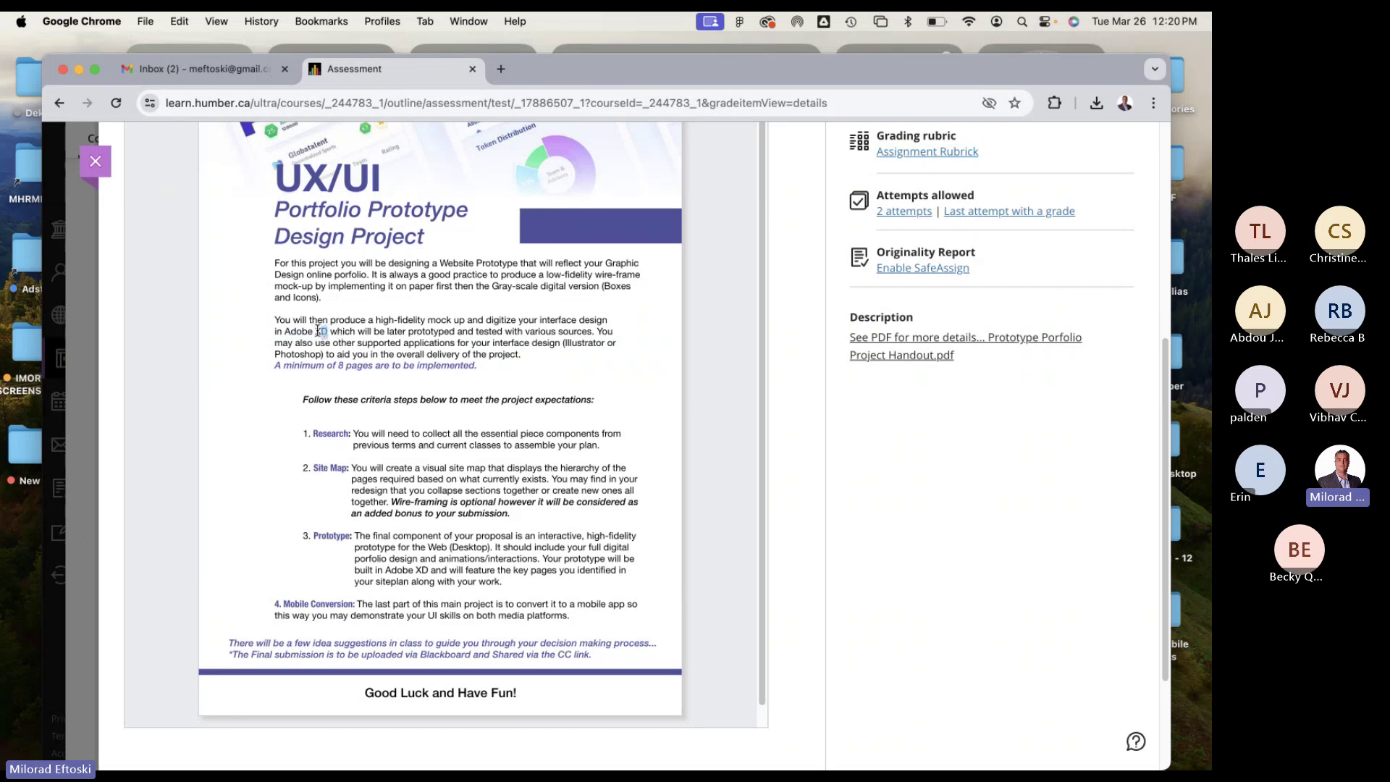
left_click_drag(327, 330, 285, 330)
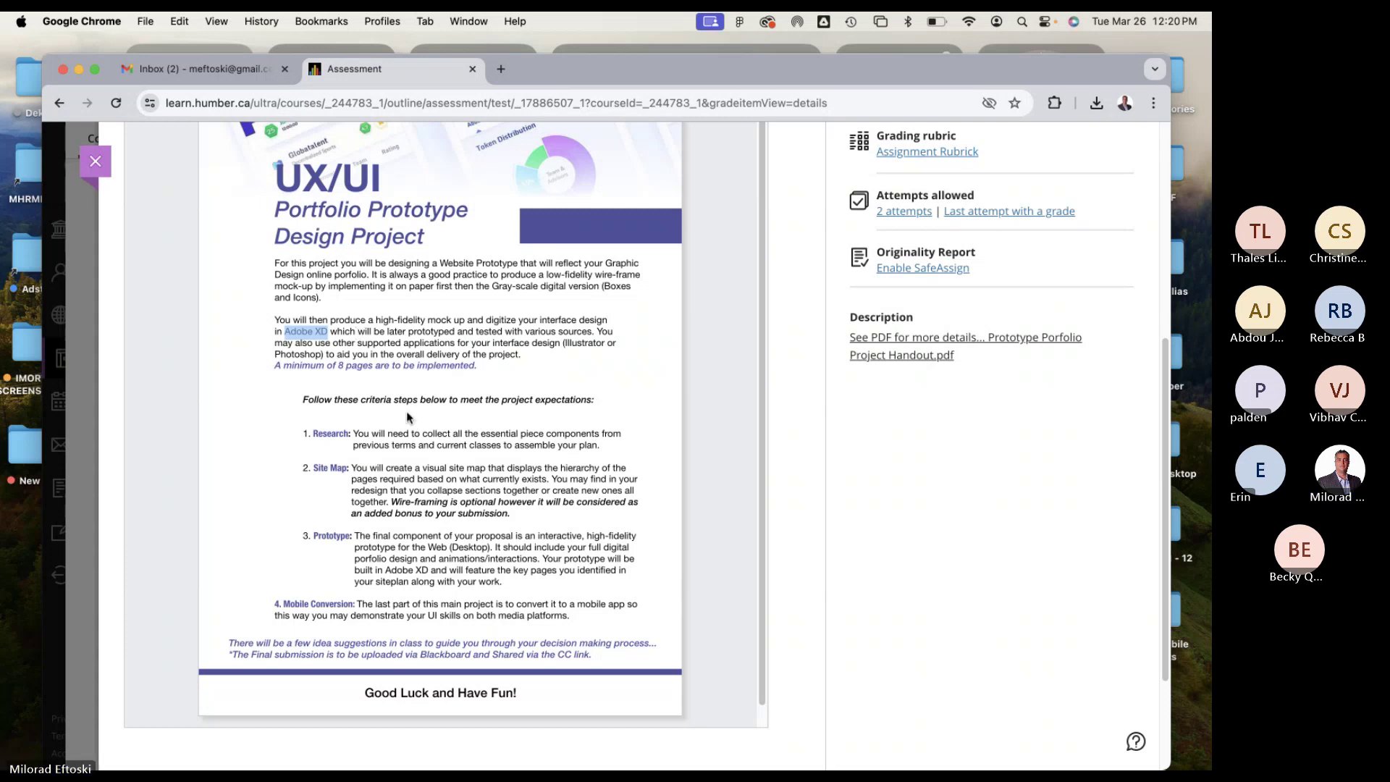
Highlight the Research criterion about collecting essential piece components from previous terms and current classes.
left_click_drag(383, 435, 609, 449)
triple_click(595, 448)
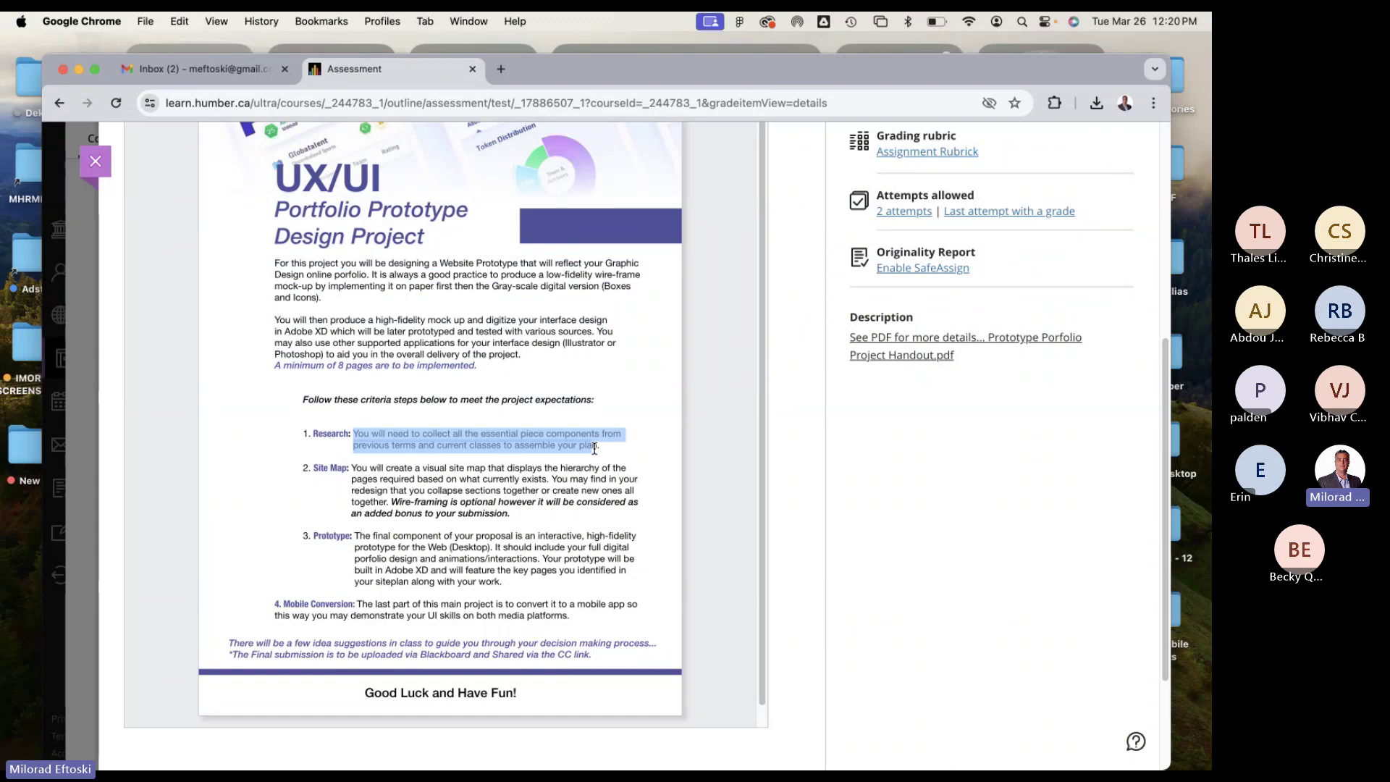
left_click(540, 445)
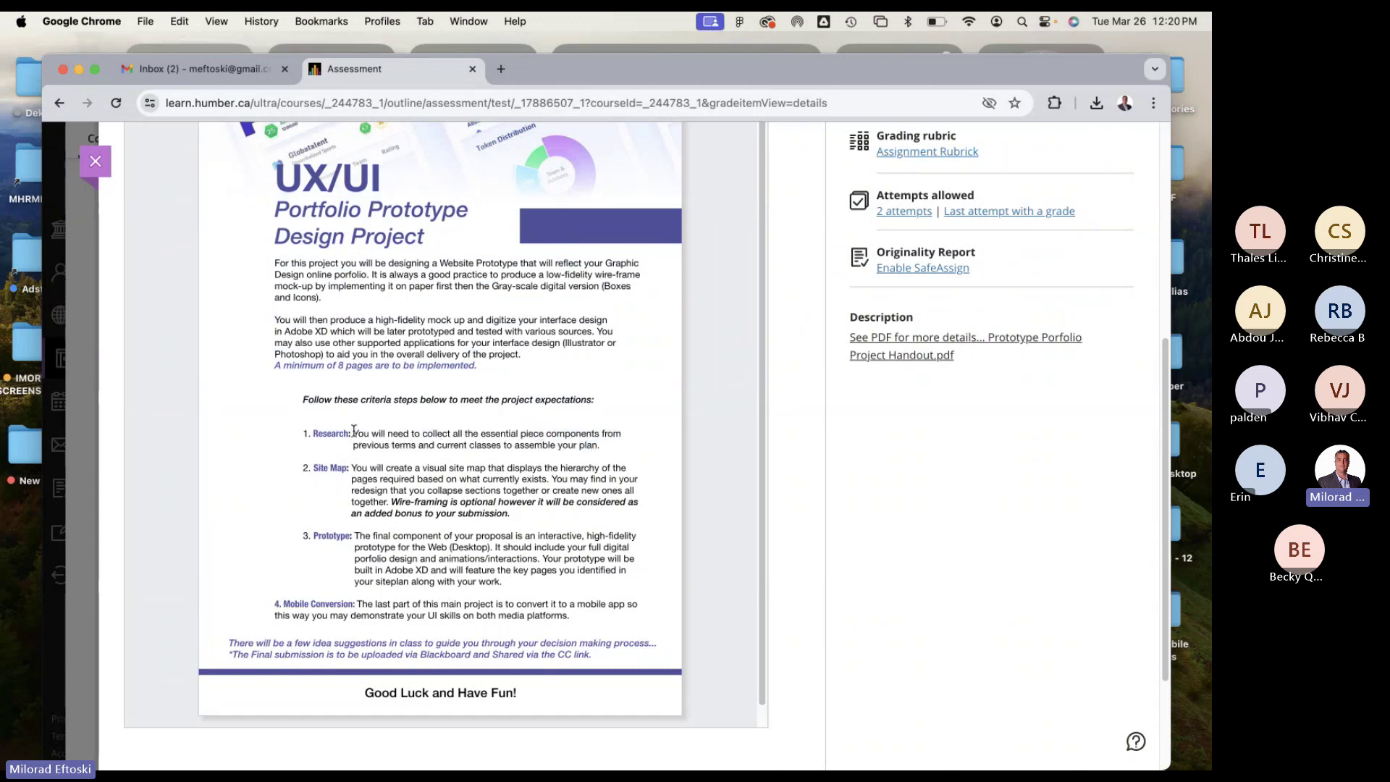
left_click_drag(353, 430, 592, 447)
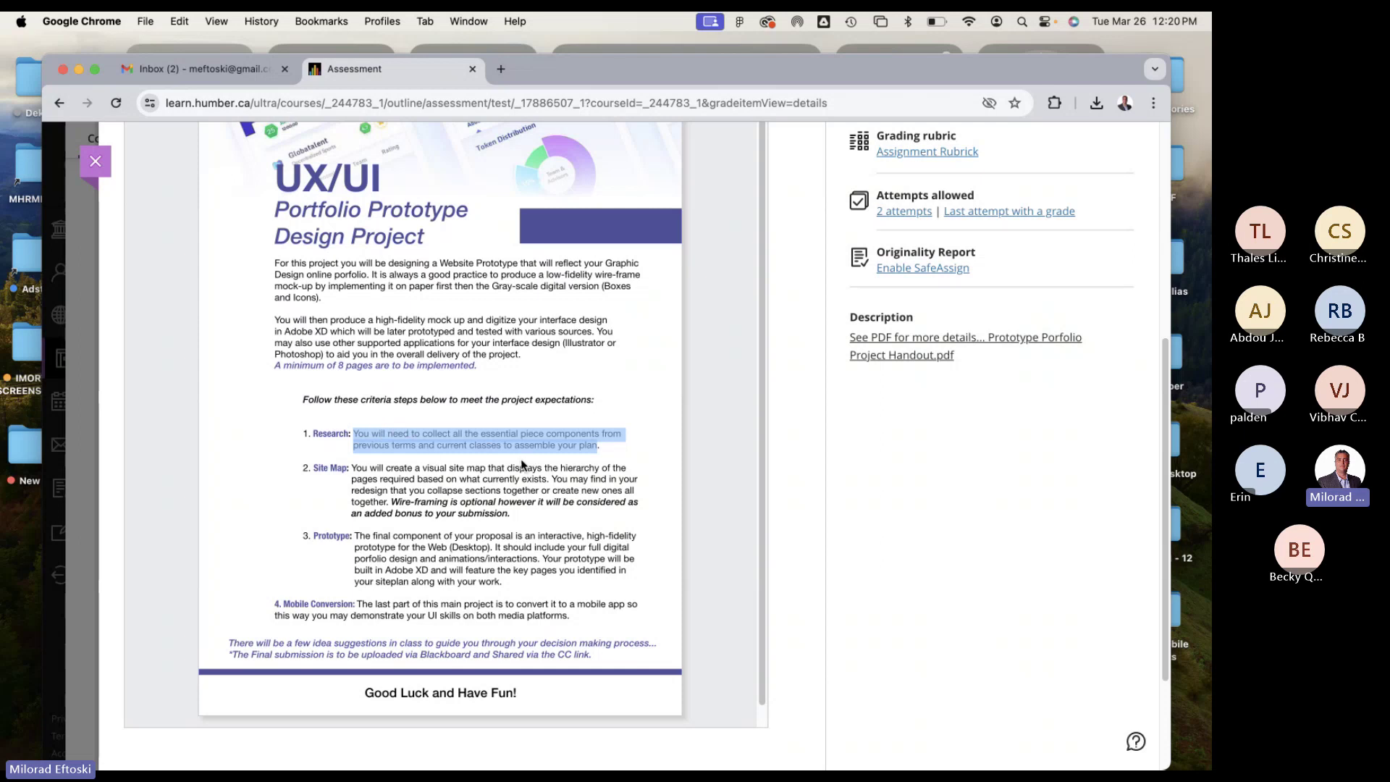
Go through the Site Map criterion, highlighting its page hierarchy line and the note on optional wire-framing, and clear the selection.
scroll(528, 465, "down", 1)
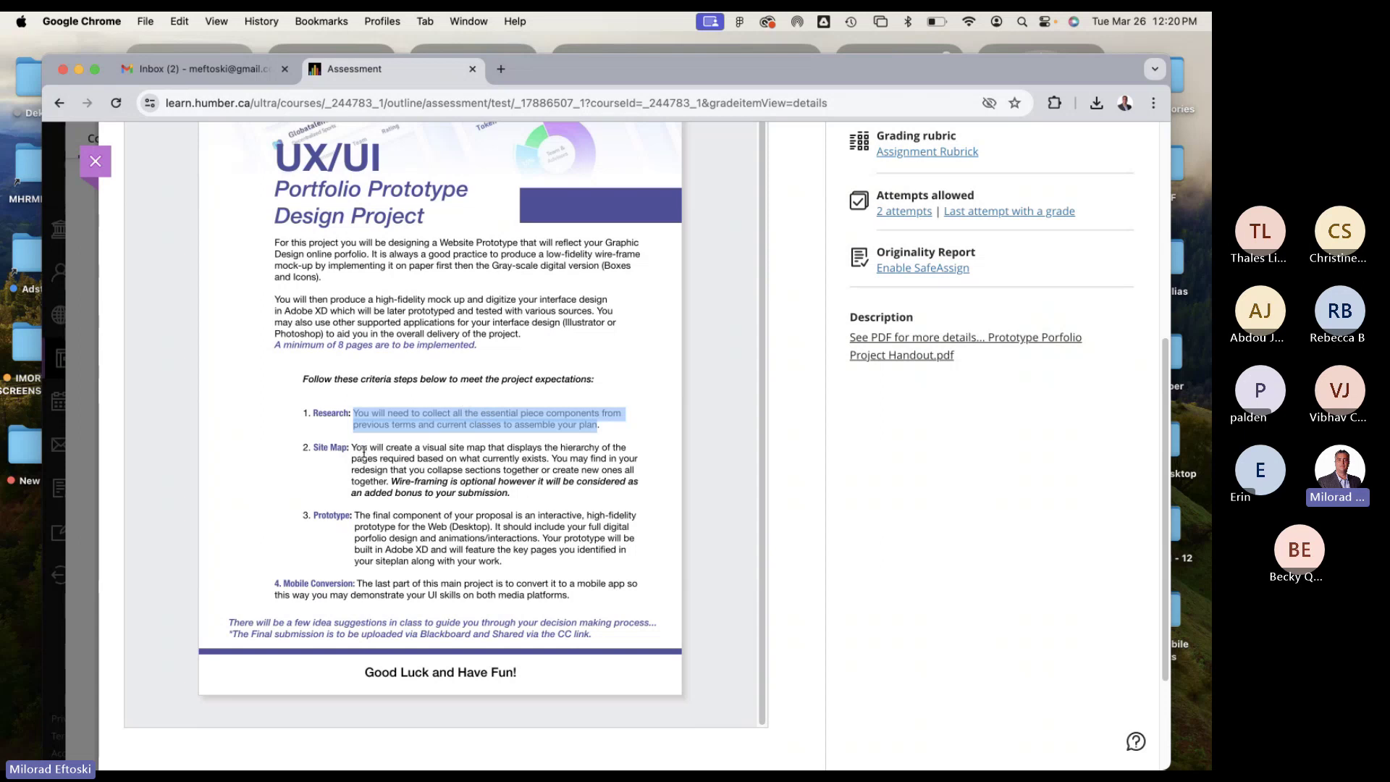
left_click_drag(353, 448, 495, 493)
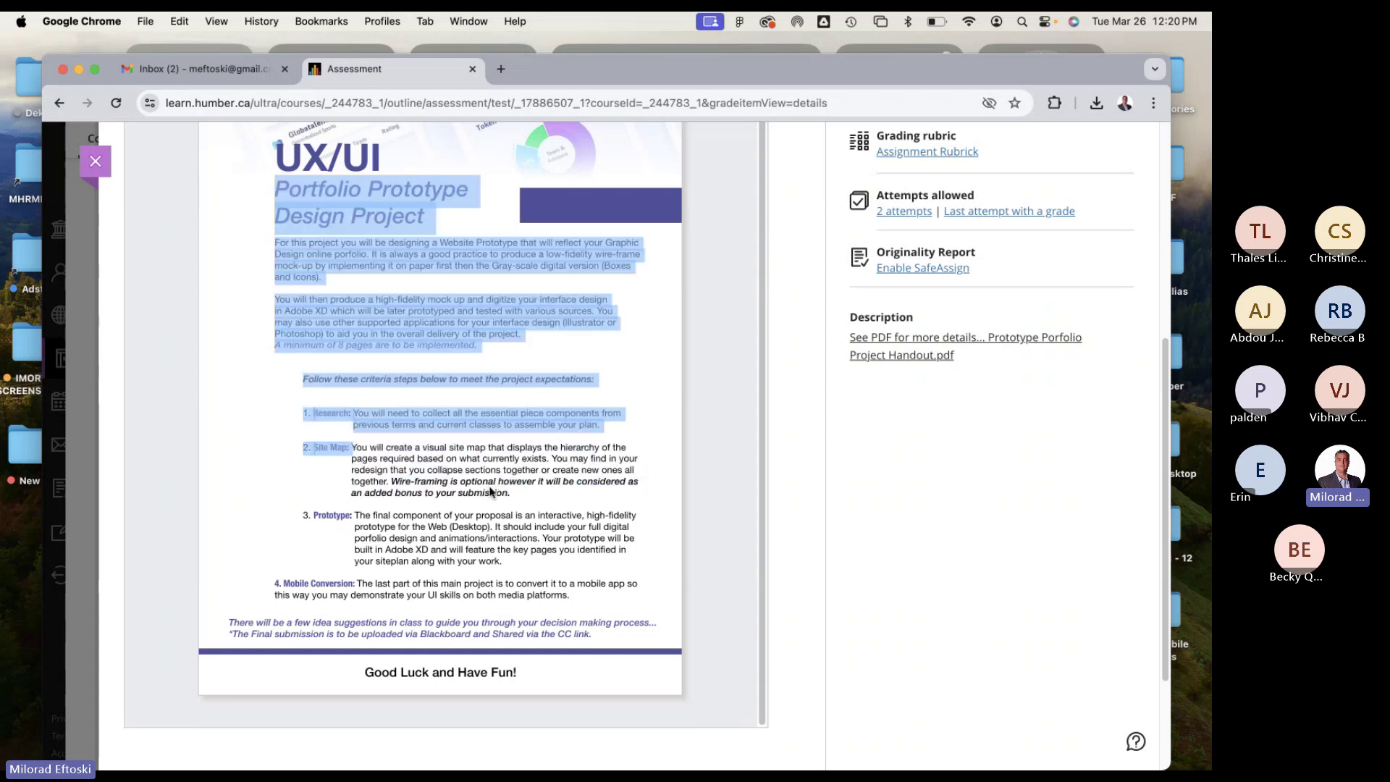
left_click(495, 493)
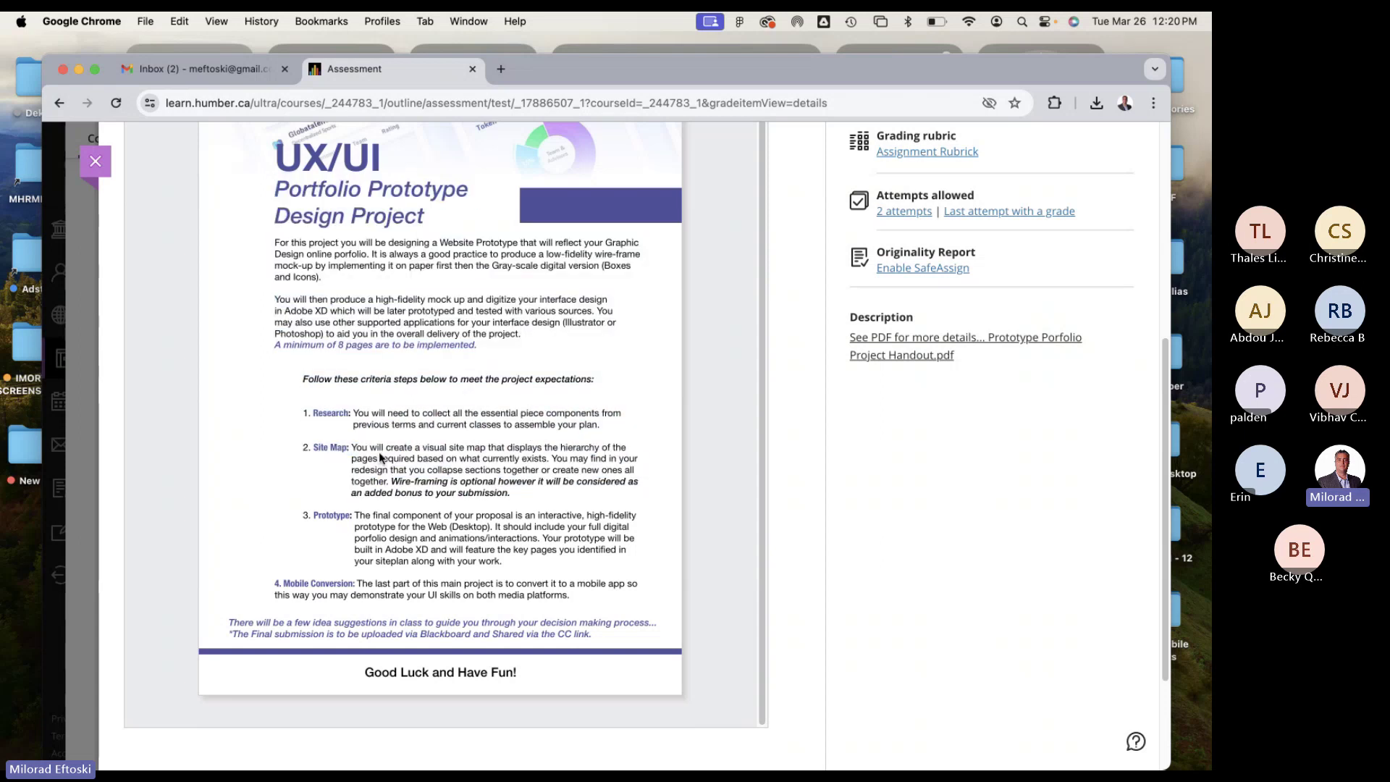
triple_click(456, 447)
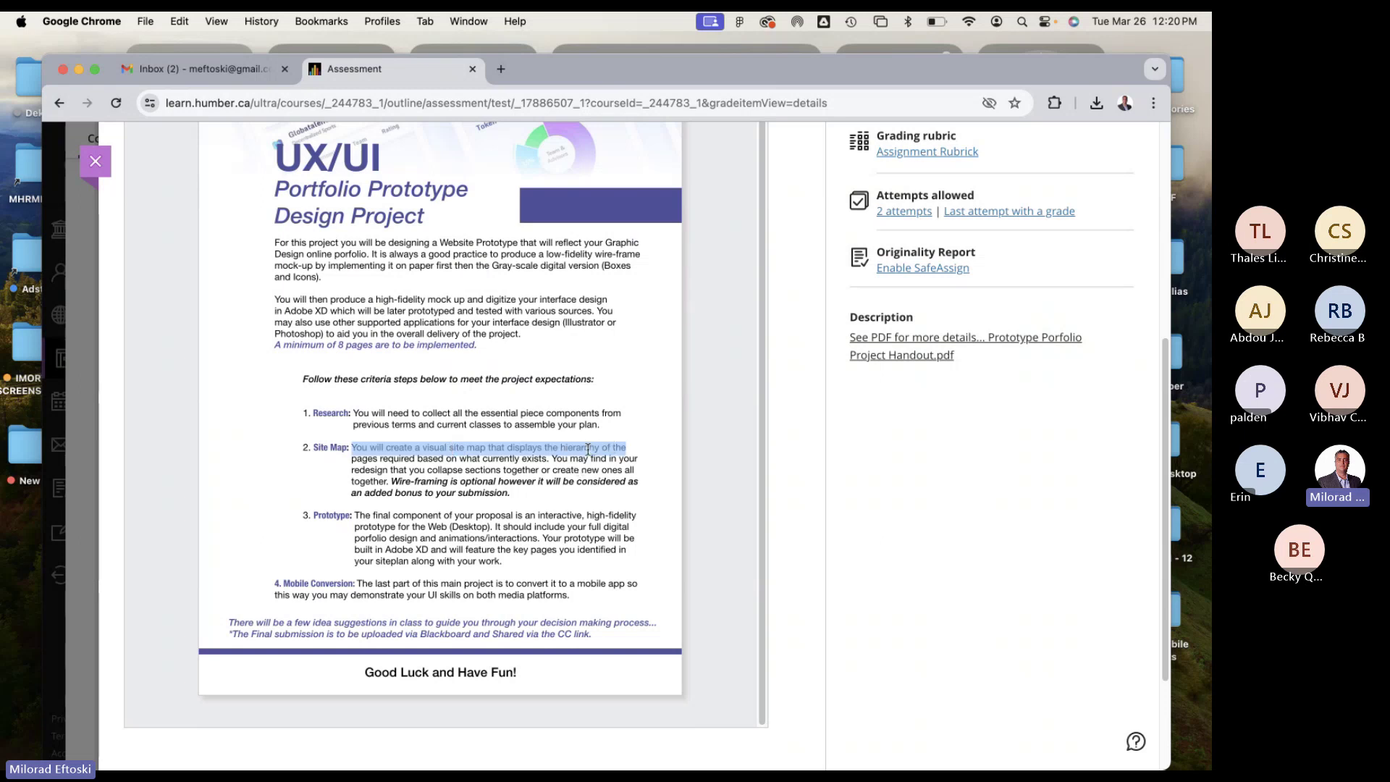
left_click(572, 466)
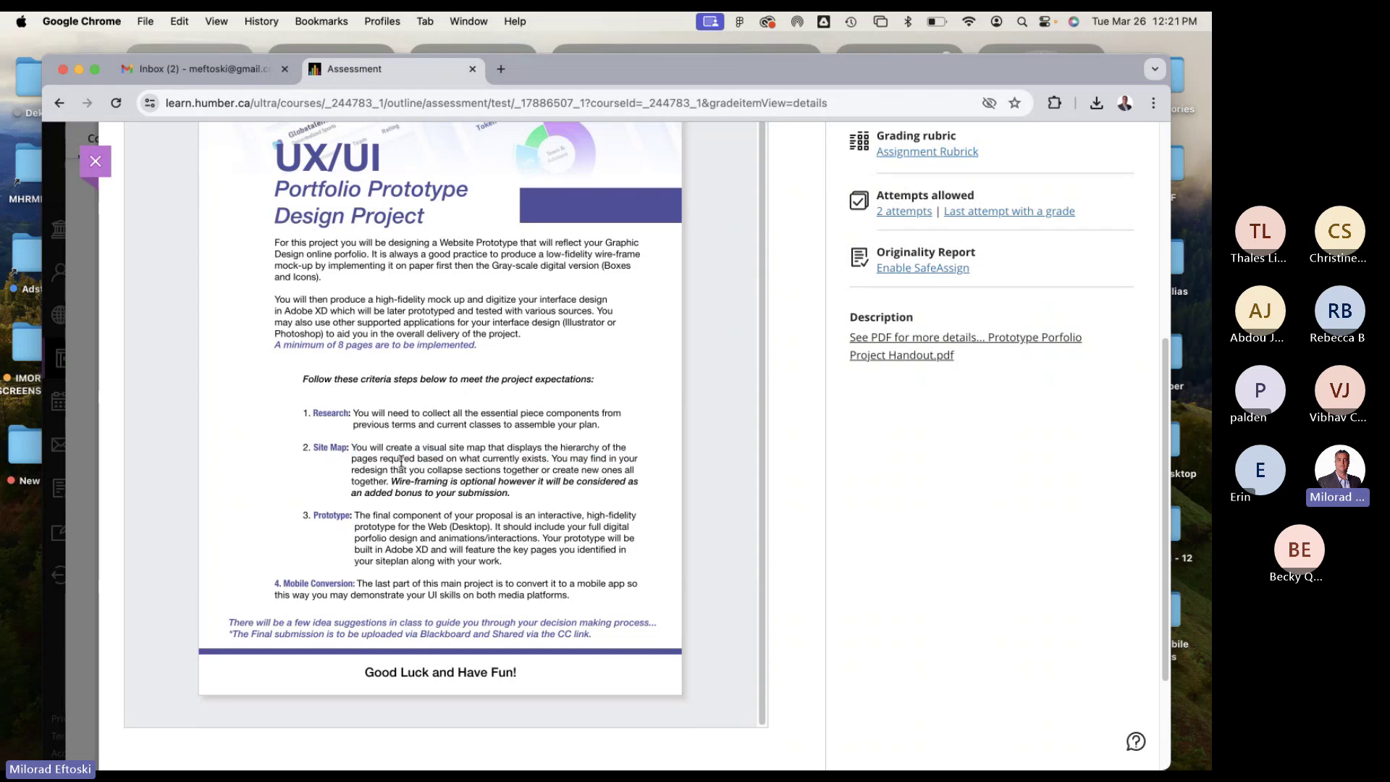
left_click_drag(401, 460, 499, 470)
left_click(501, 469)
left_click_drag(508, 492, 391, 478)
left_click(430, 480)
left_click_drag(509, 492, 391, 480)
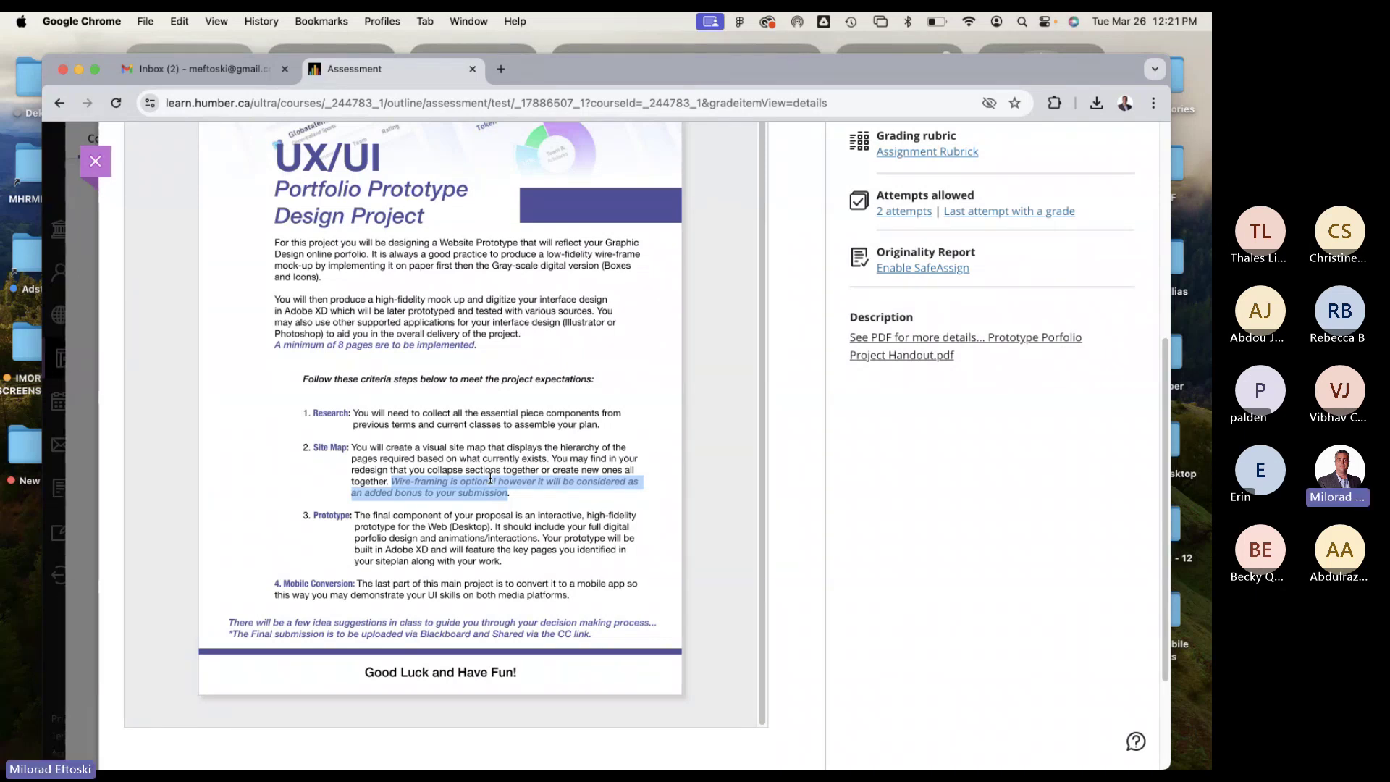
left_click(481, 515)
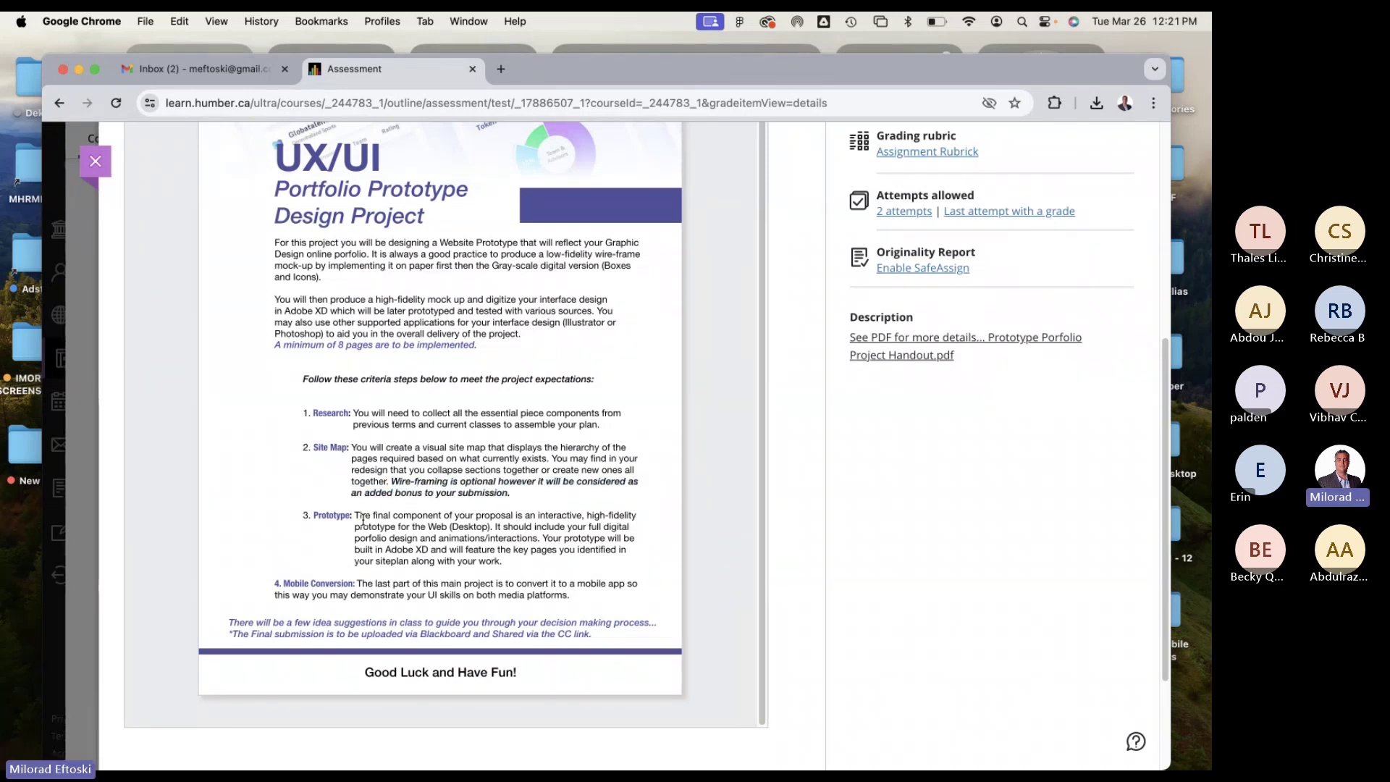
Go through the Prototype criterion, highlighting the parts on the interactive high-fidelity web prototype, animations/interactions and building it in Adobe XD.
left_click_drag(356, 517, 496, 557)
left_click(495, 552)
double_click(558, 518)
left_click_drag(427, 526, 492, 535)
left_click(489, 535)
left_click_drag(532, 540, 424, 550)
left_click(434, 548)
left_click(500, 549)
Highlight the Mobile Conversion heading in the handout's fourth criterion and clear the selection.
scroll(474, 541, "down", 1)
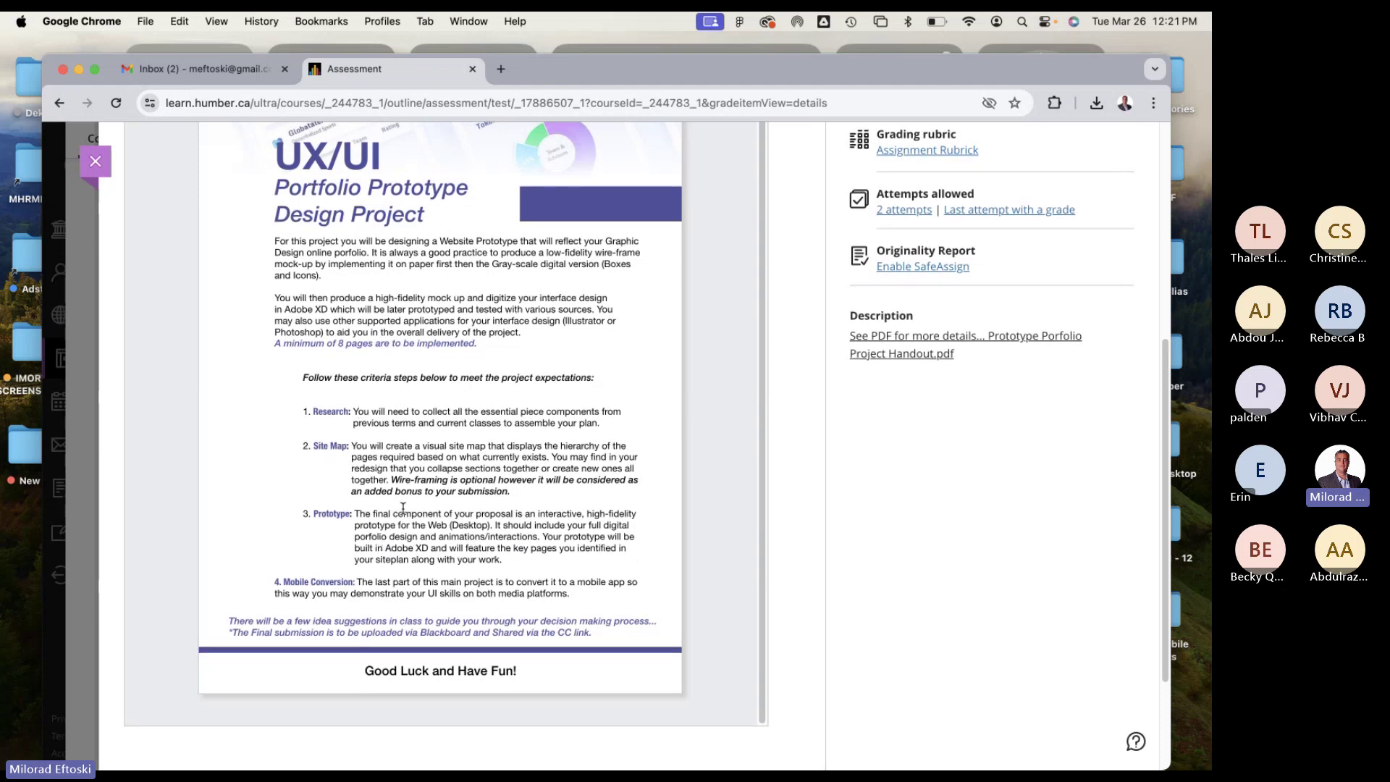
left_click_drag(281, 582, 351, 584)
left_click(358, 585)
left_click(398, 584)
Highlight the final submission note about uploading via Blackboard and sharing the CC link, and return toward the handout's beginning.
triple_click(295, 628)
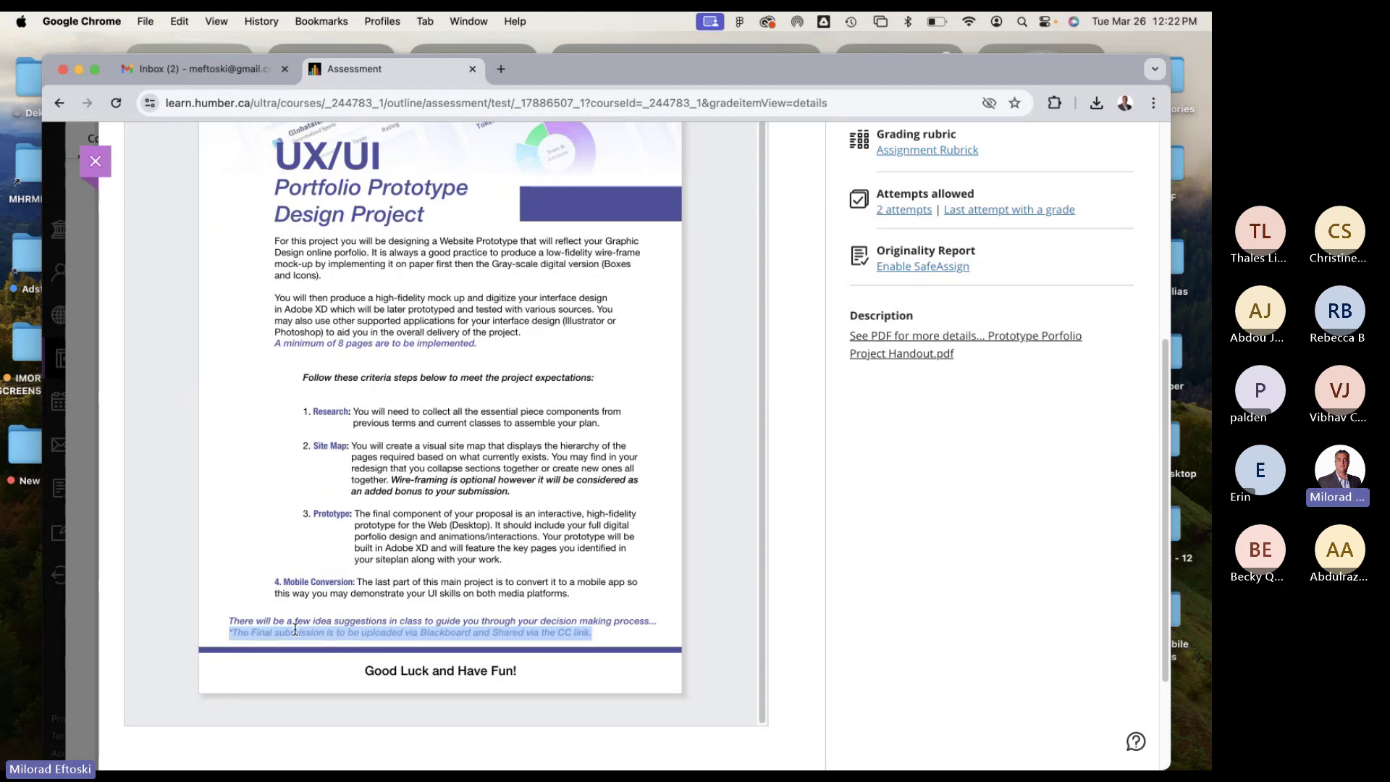
left_click(435, 637)
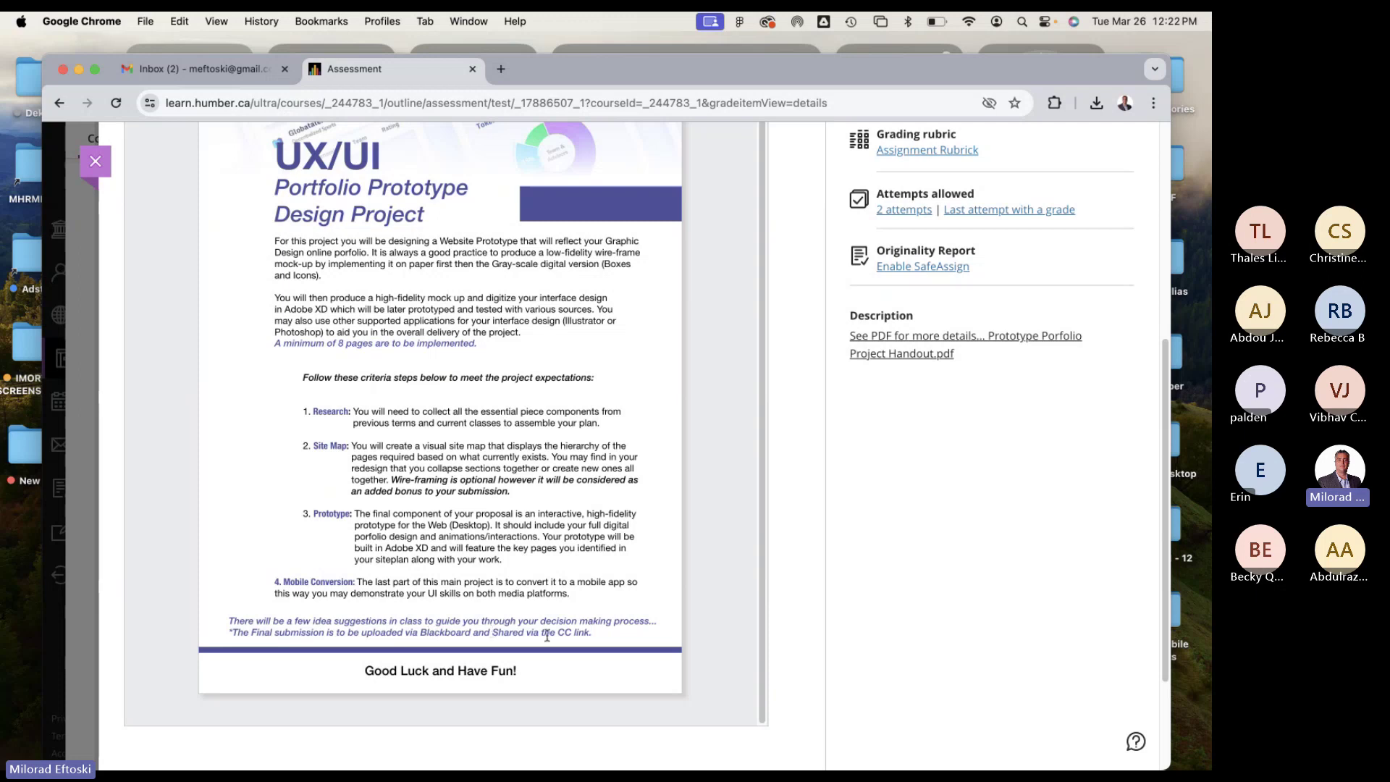
left_click_drag(590, 634, 539, 633)
left_click(424, 628)
scroll(565, 532, "up", 6)
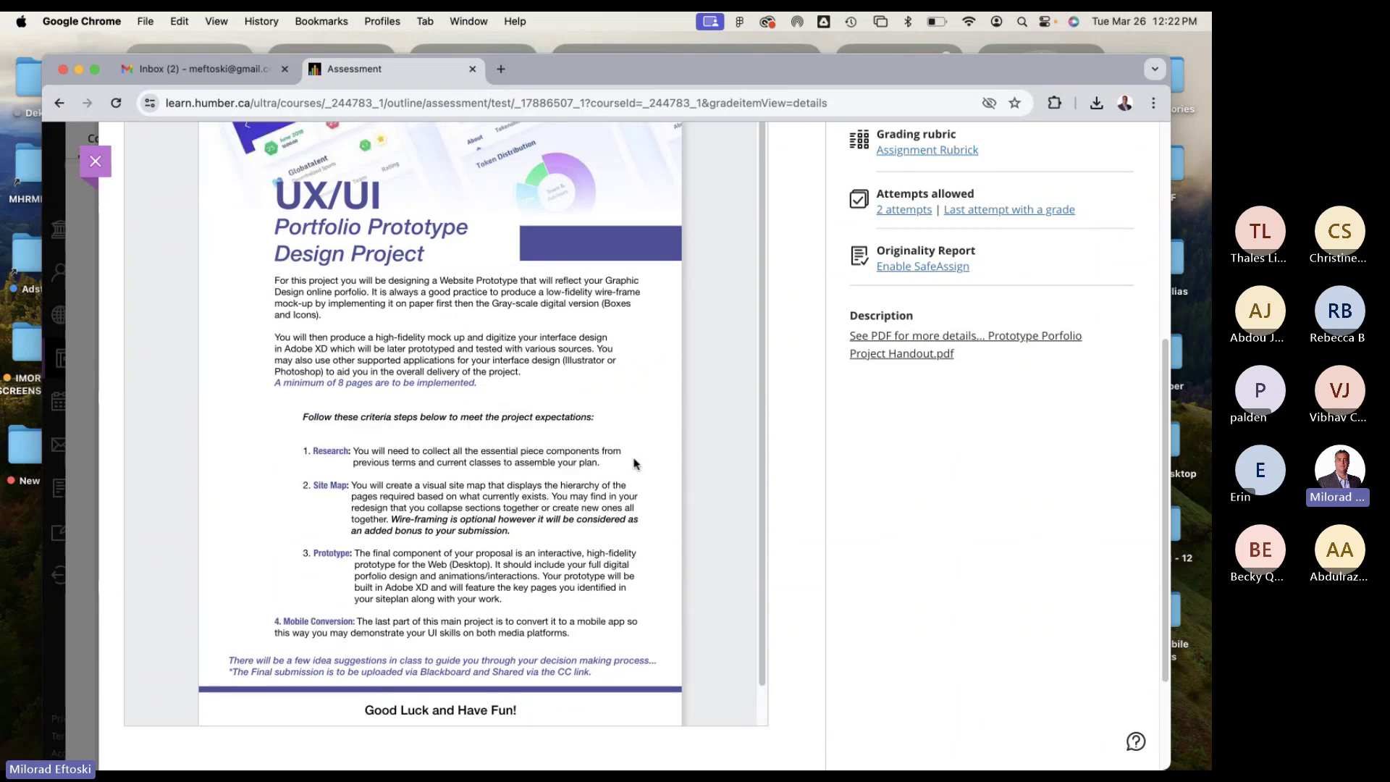
Open the Website Desktop & Mobile Prototype assignment's due date settings and set the due date to April 23, 2024.
scroll(794, 472, "down", 3)
scroll(890, 472, "up", 2)
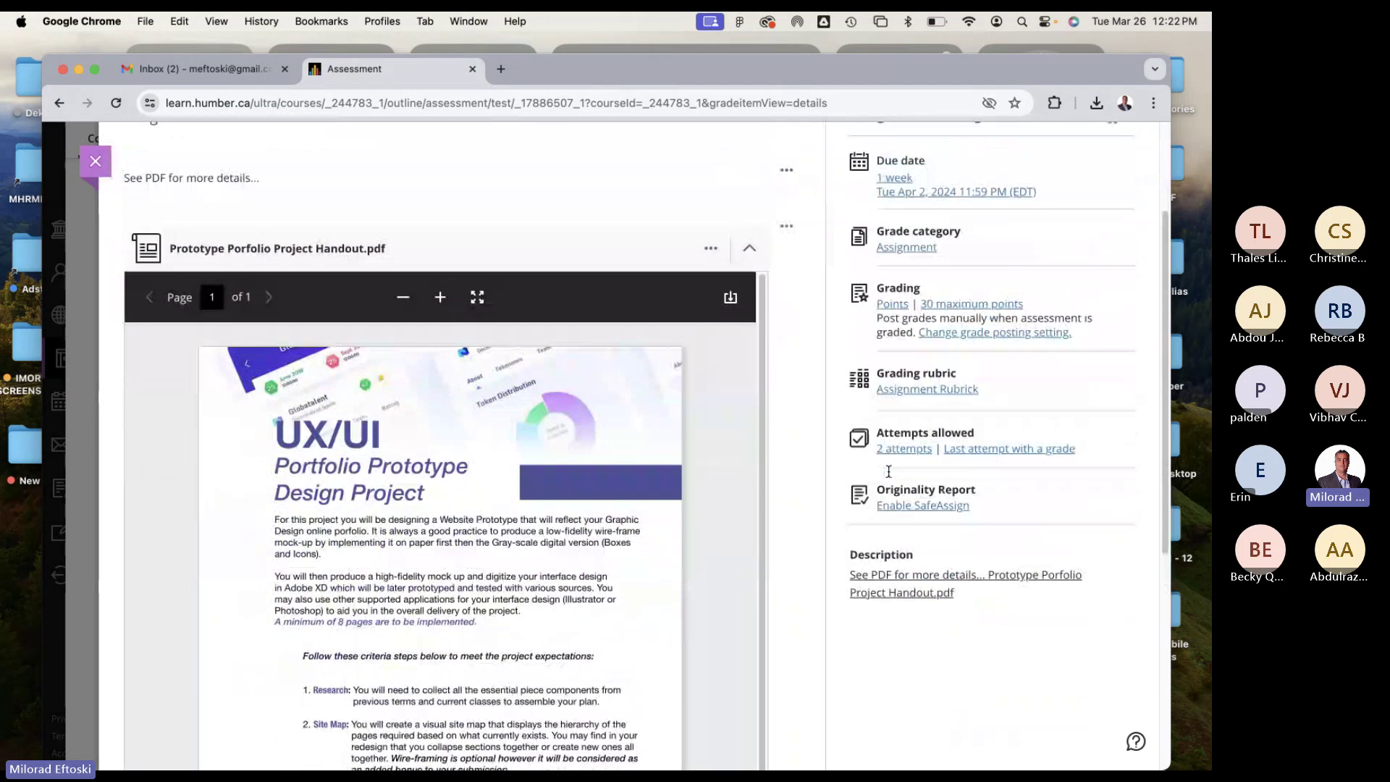
left_click(937, 244)
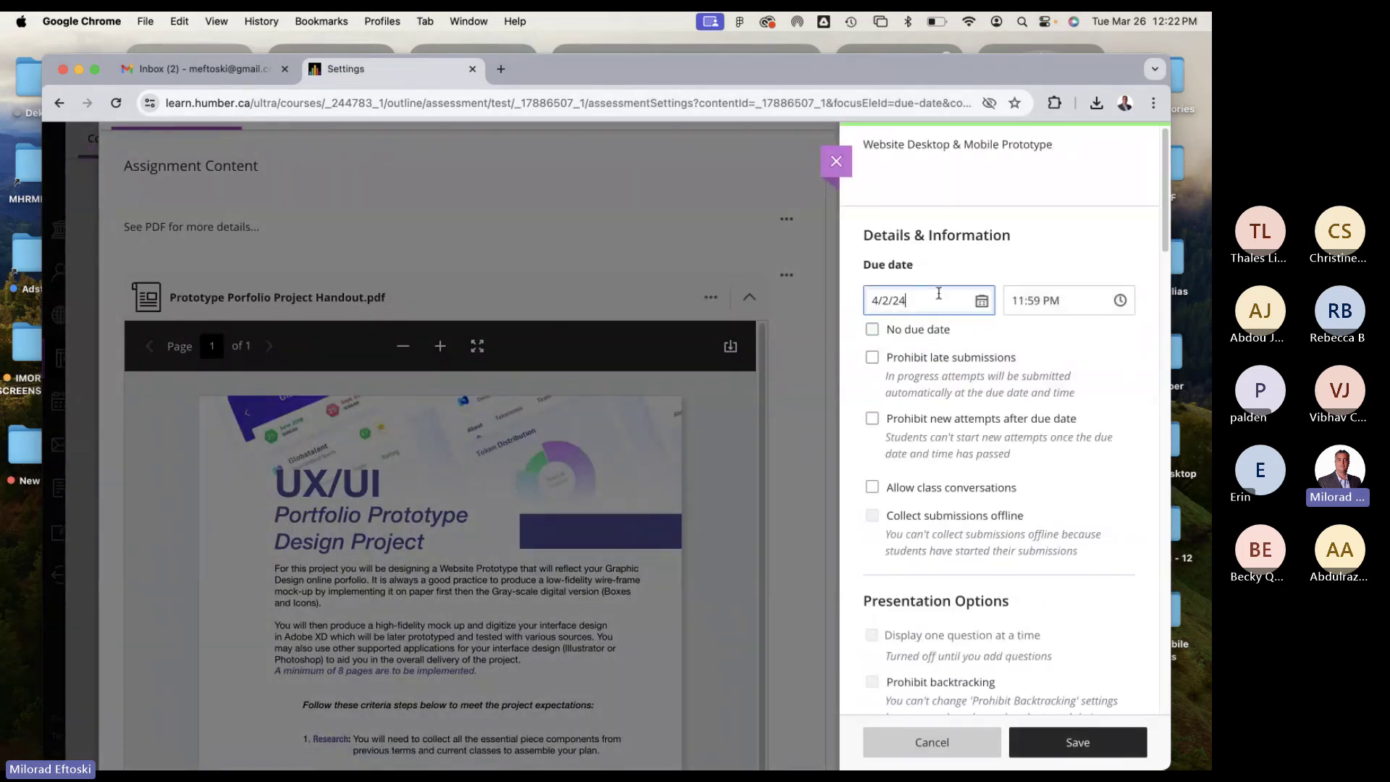
left_click(981, 302)
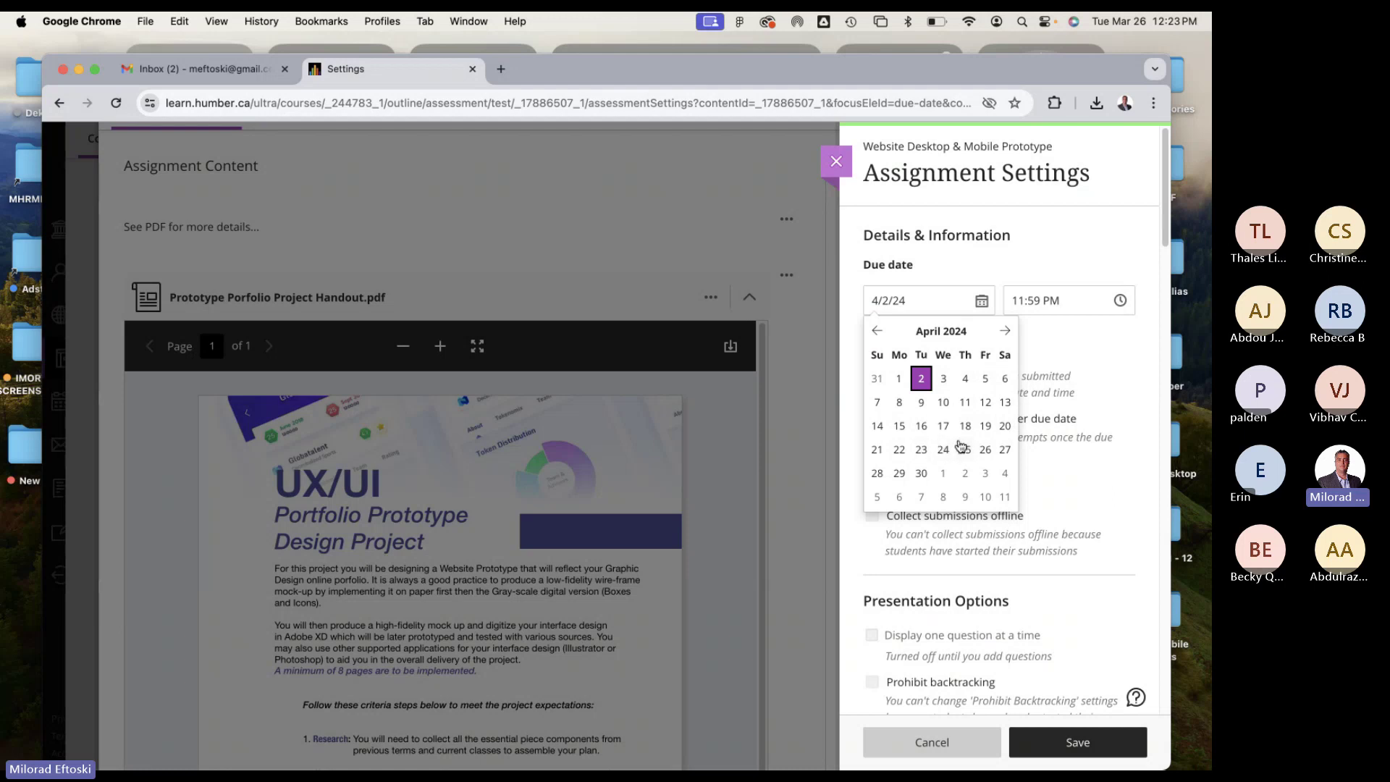
left_click(922, 450)
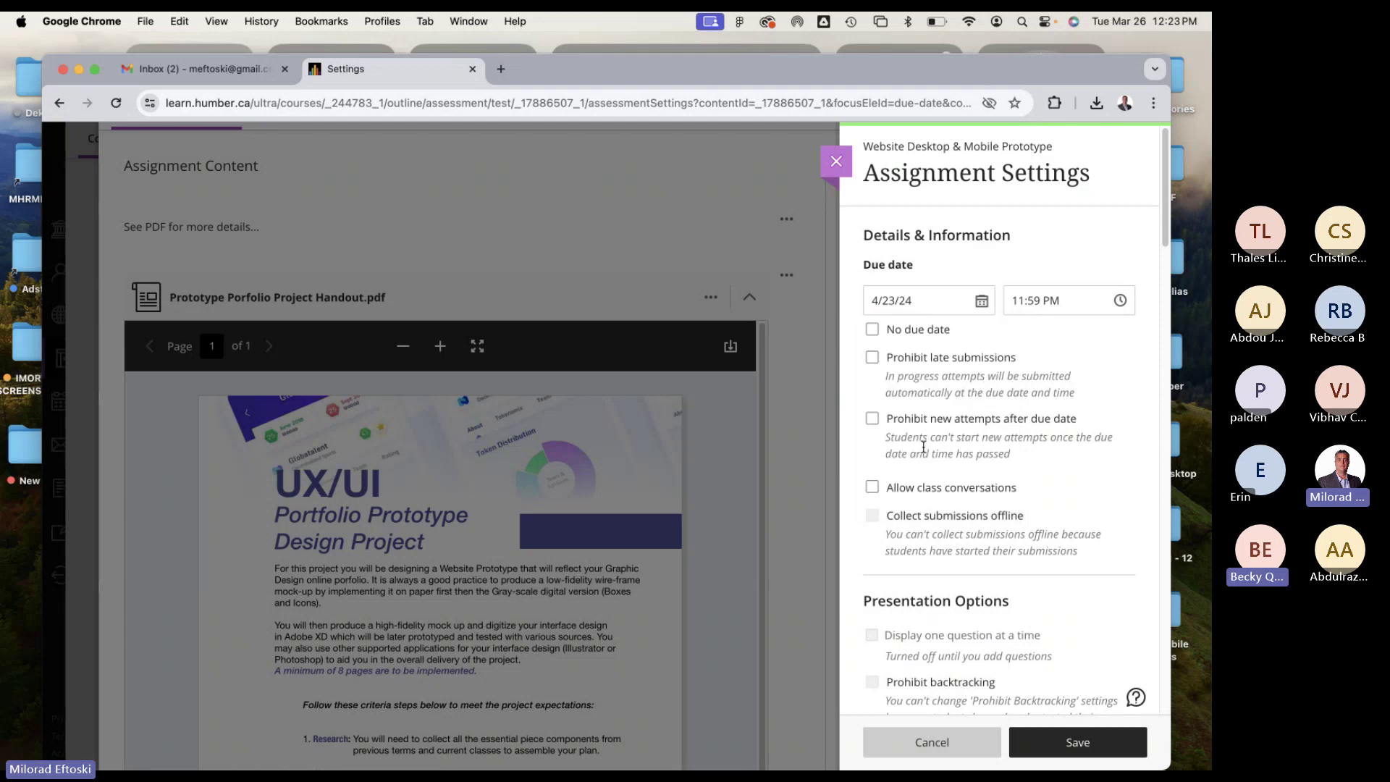
Change the due date to April 18 and then to April 19, 2024.
left_click(982, 302)
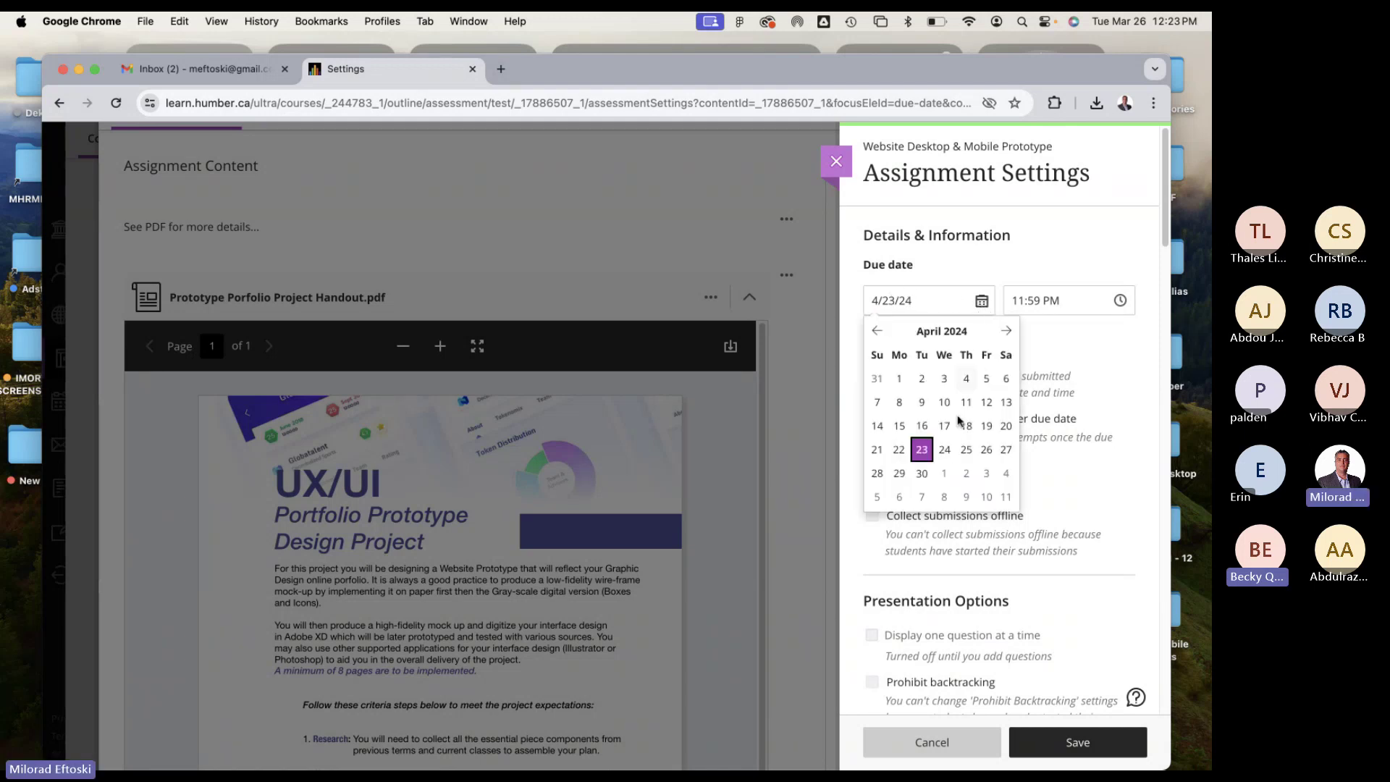
left_click(993, 271)
left_click(983, 303)
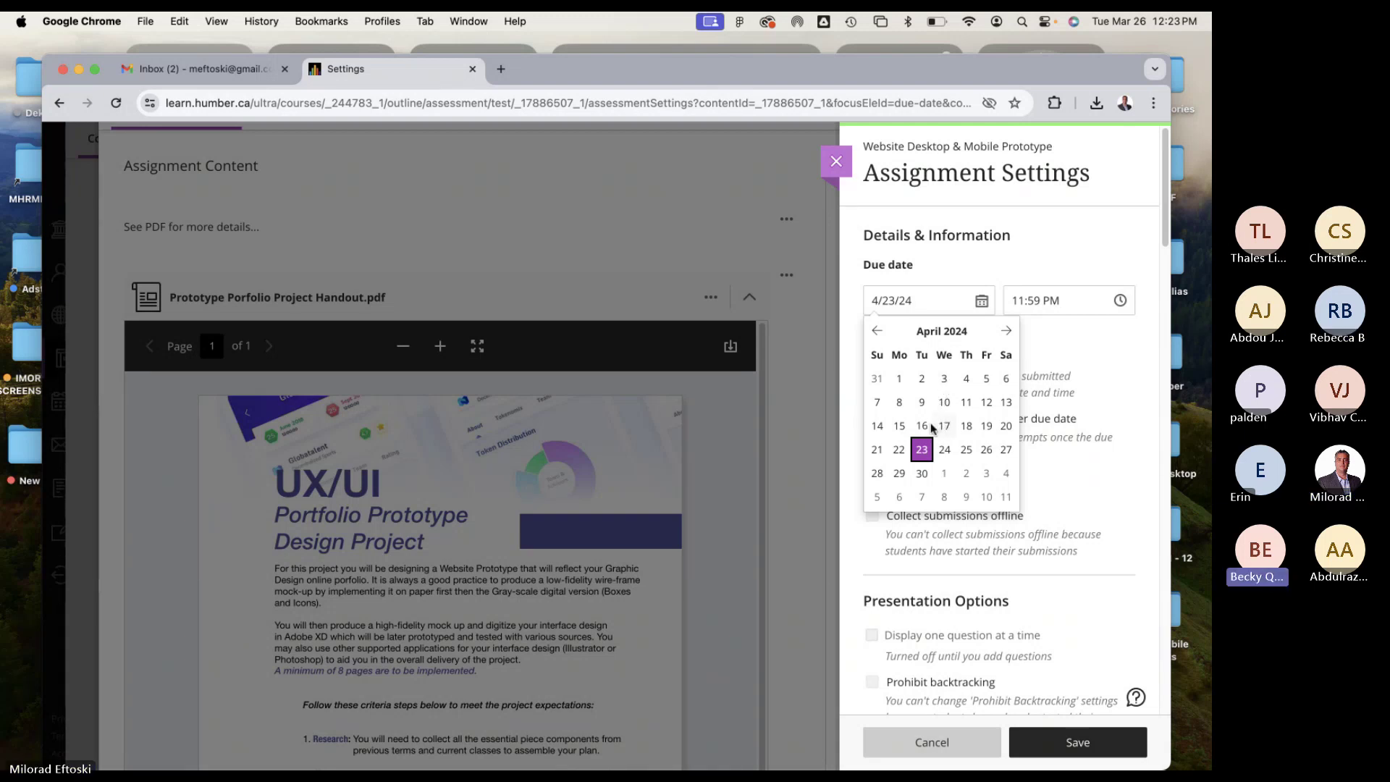
left_click(962, 426)
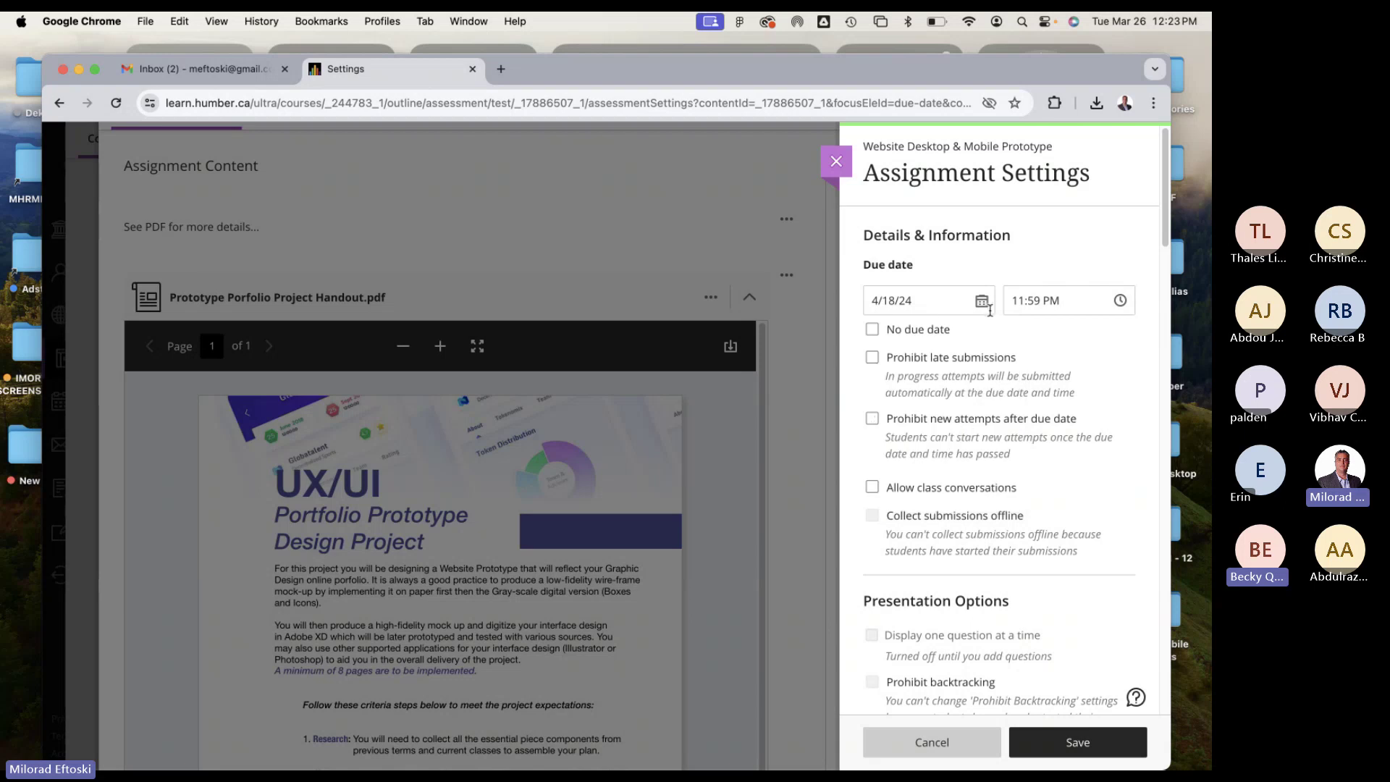
left_click(983, 305)
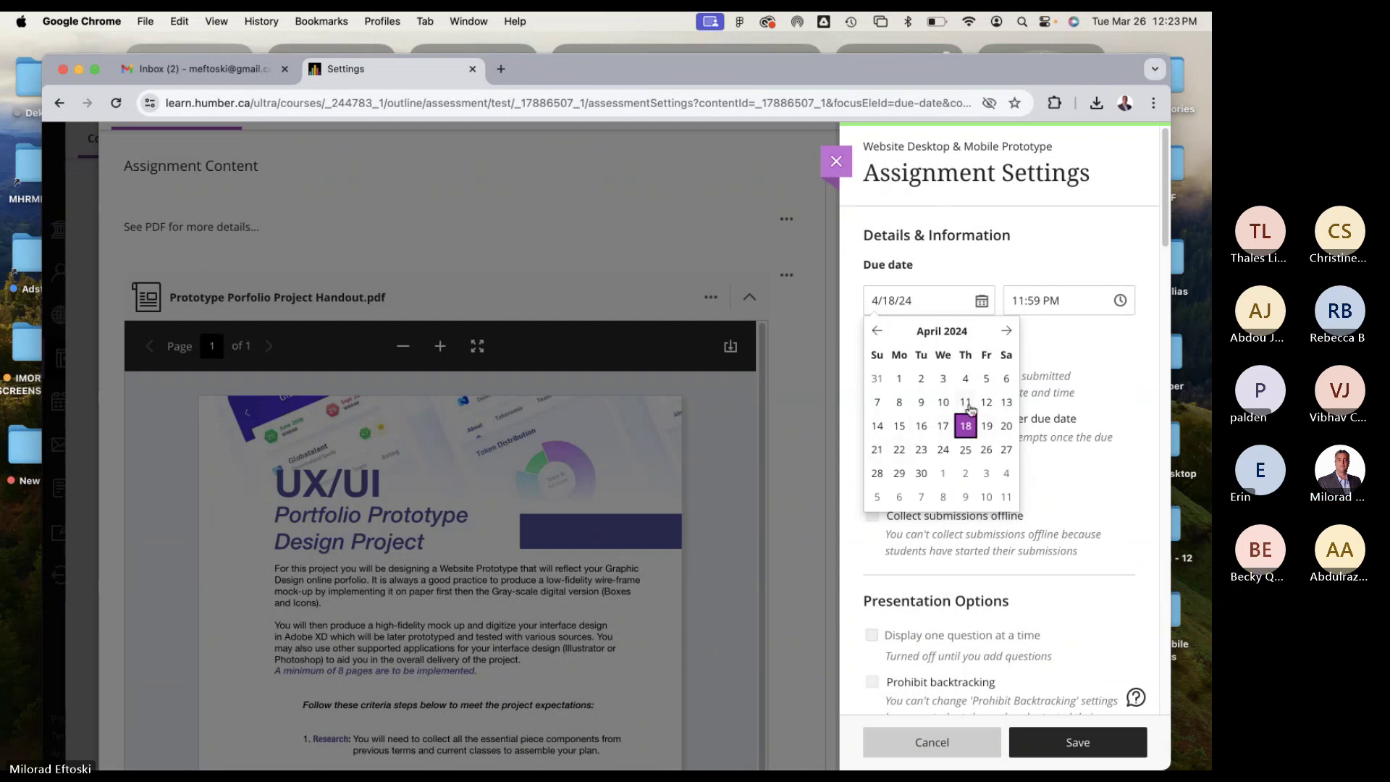
left_click(987, 428)
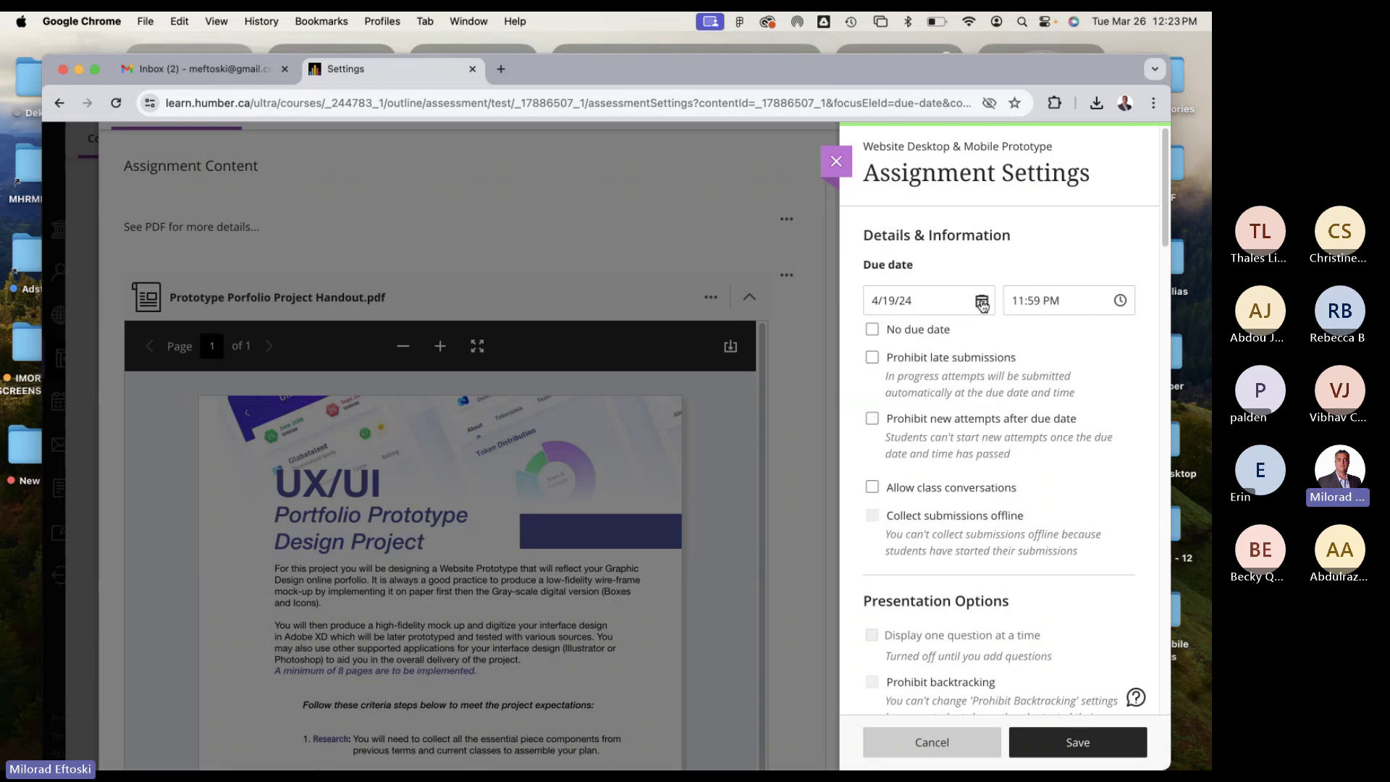
Check the March 2024 calendar and try April 2 and then April 16, 2024 as the due date.
left_click(982, 301)
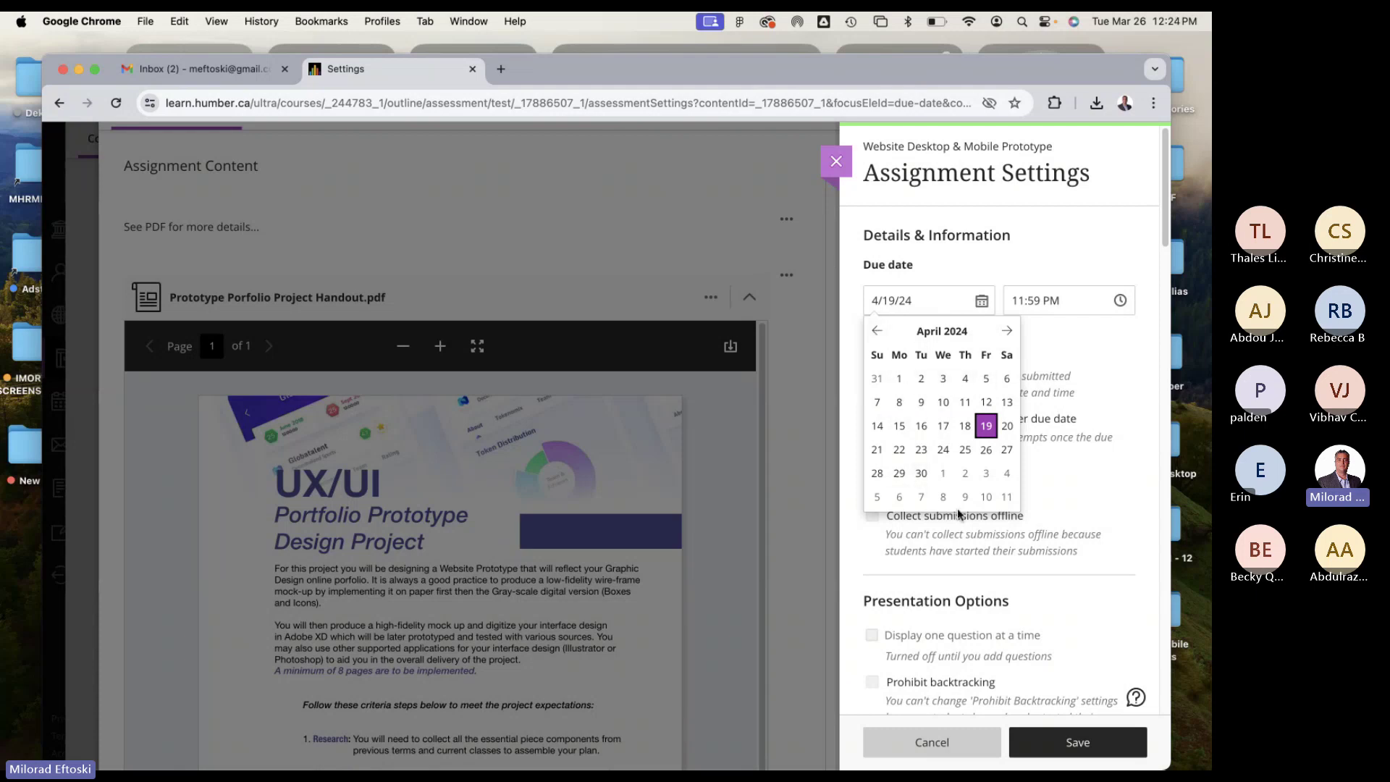
left_click(877, 330)
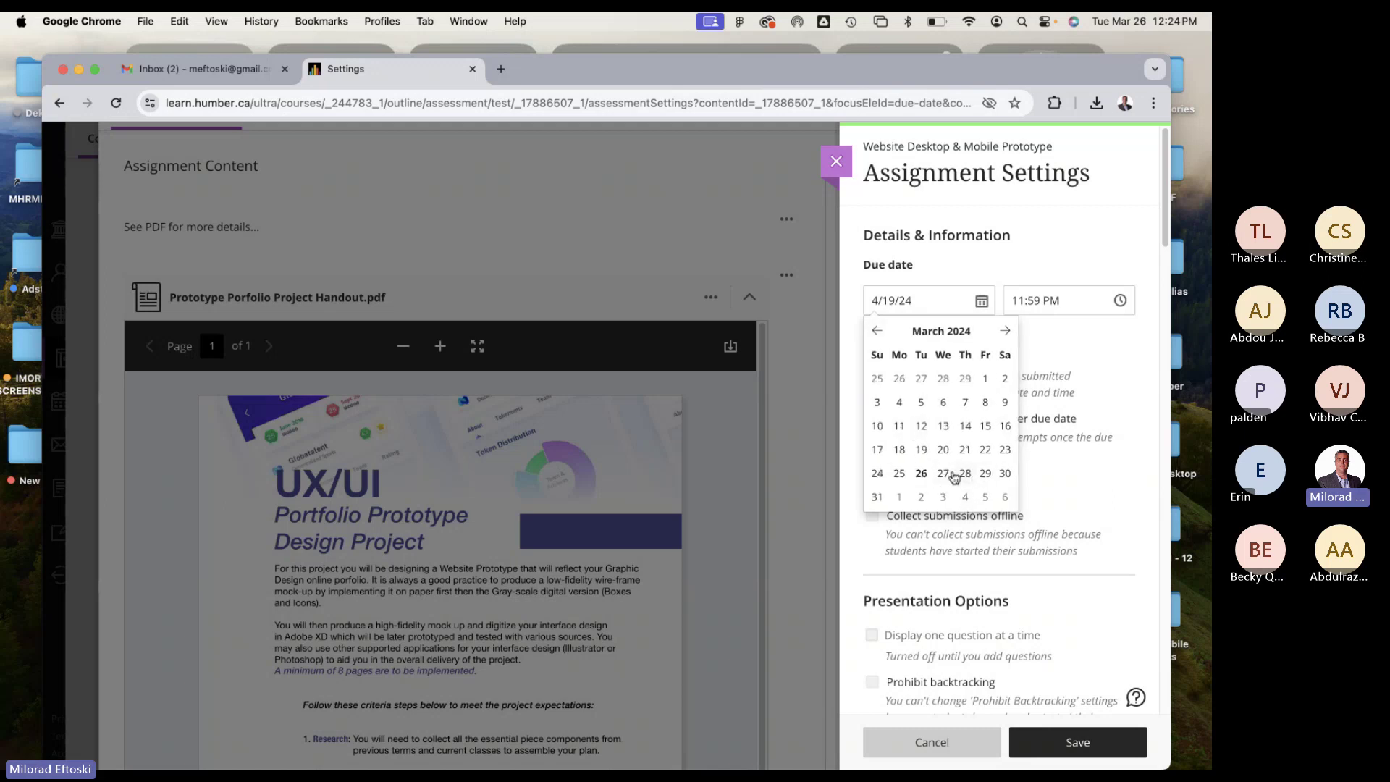
left_click(921, 498)
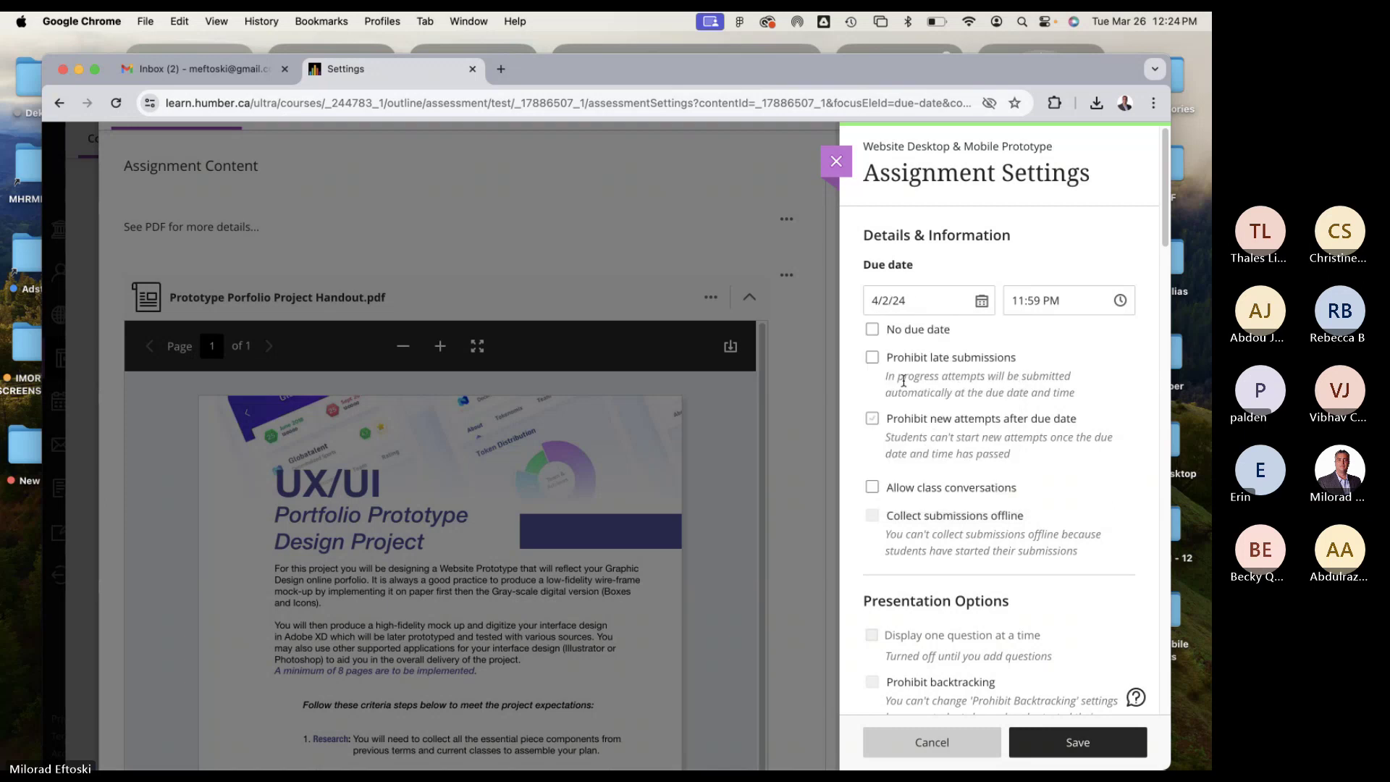
left_click(981, 300)
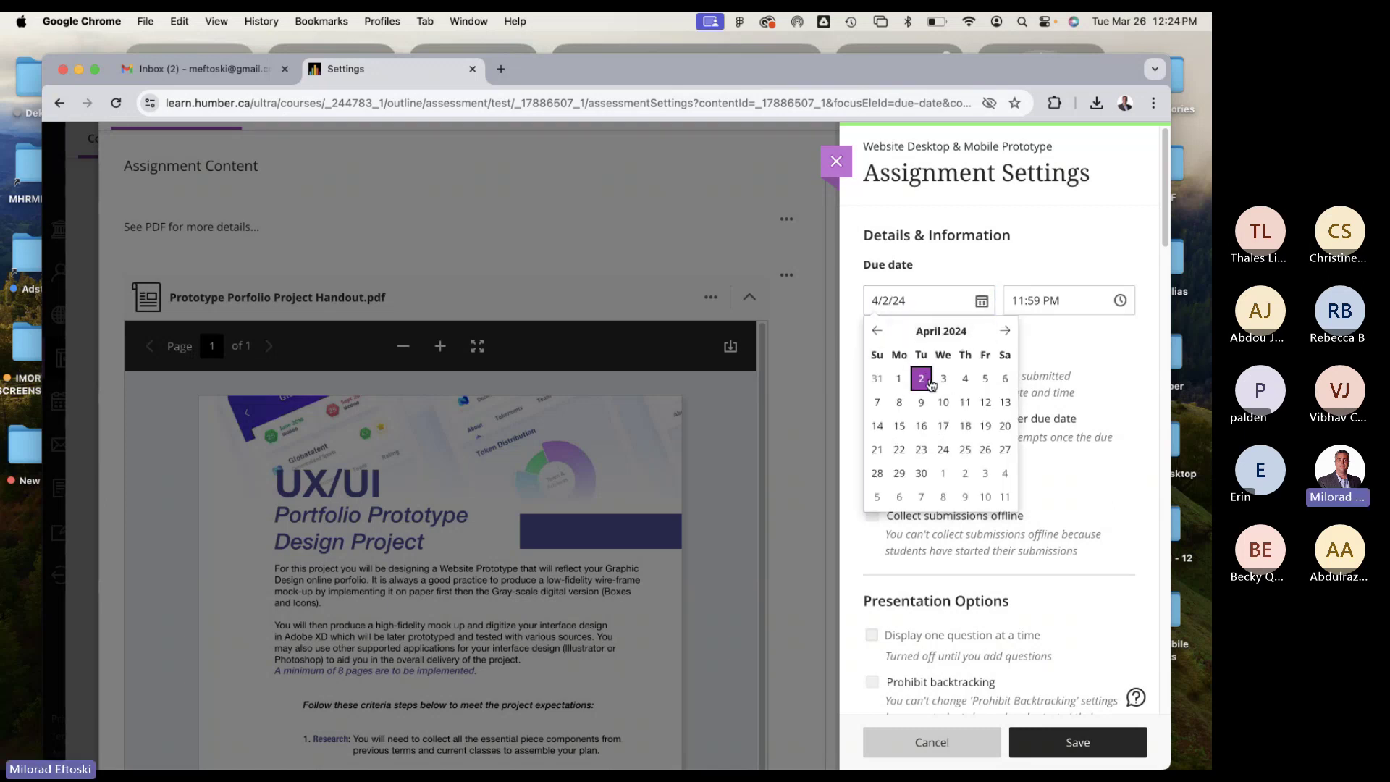
left_click(920, 427)
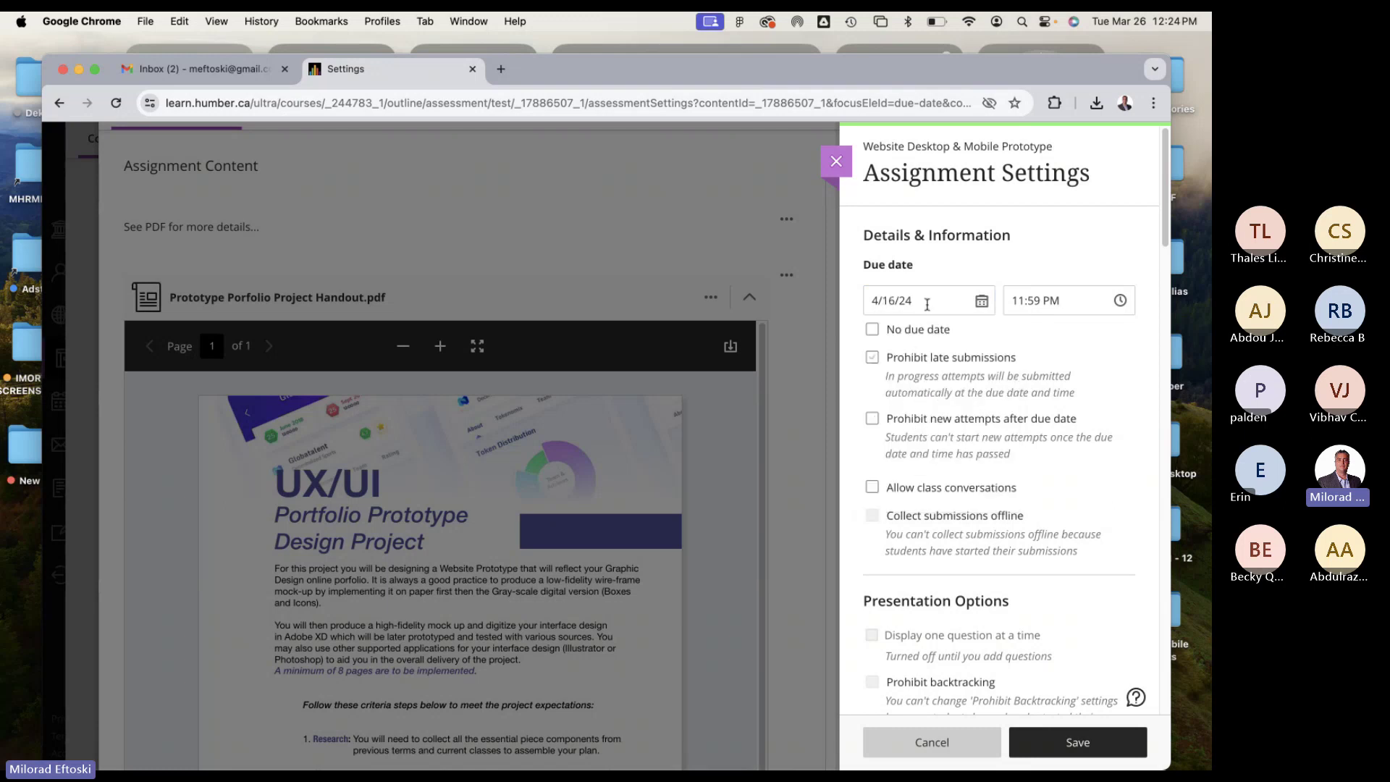
Set the assignment's due date to April 19, 2024 and save the assignment settings.
left_click(981, 302)
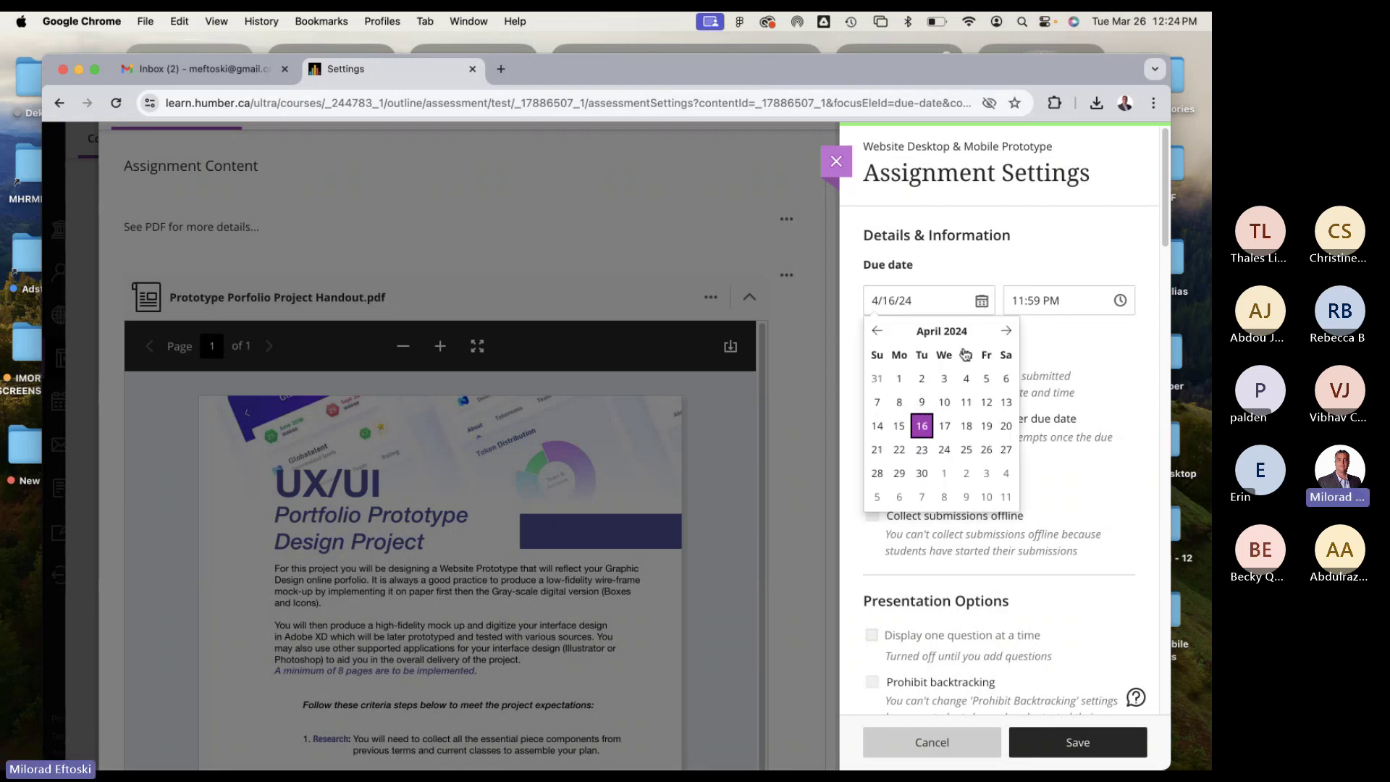
left_click(986, 427)
left_click(981, 301)
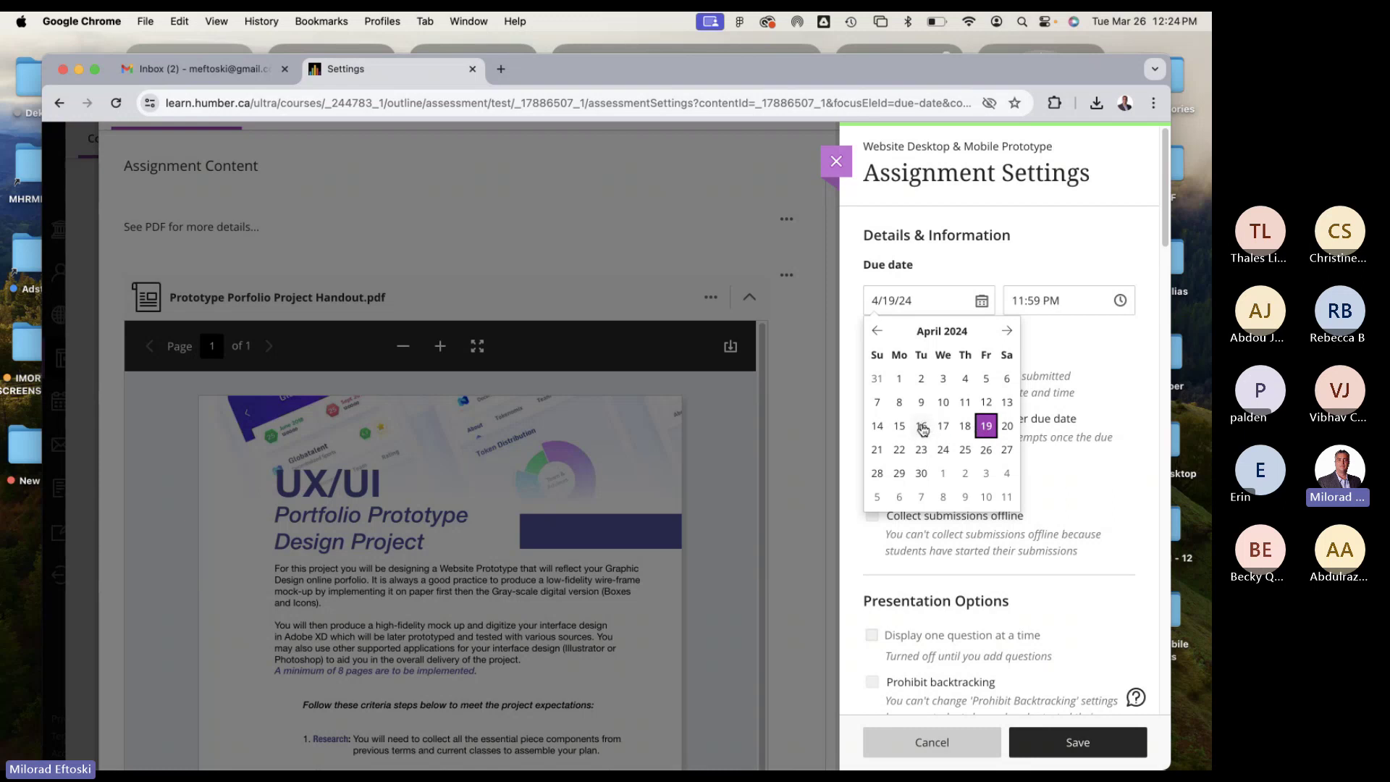
left_click(1098, 392)
scroll(1056, 504, "down", 5)
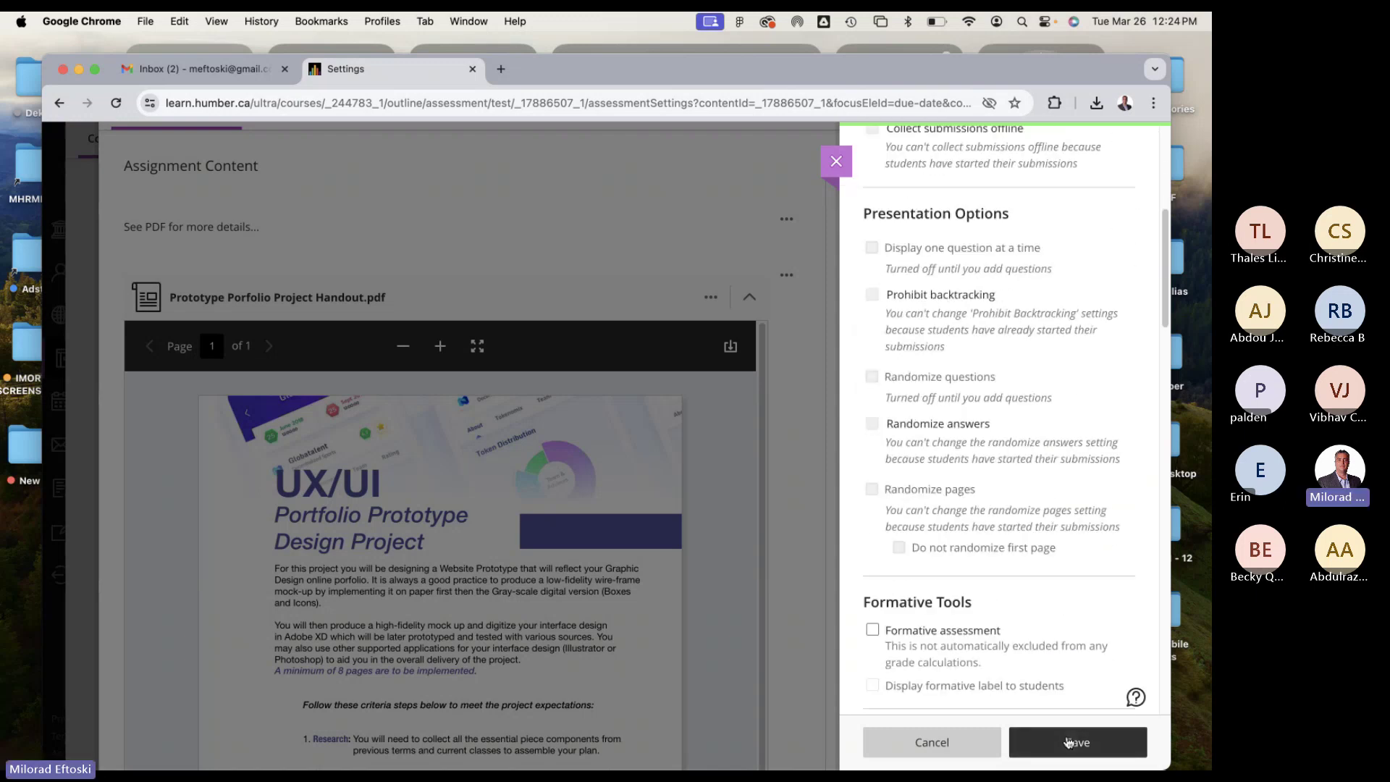
left_click(1071, 742)
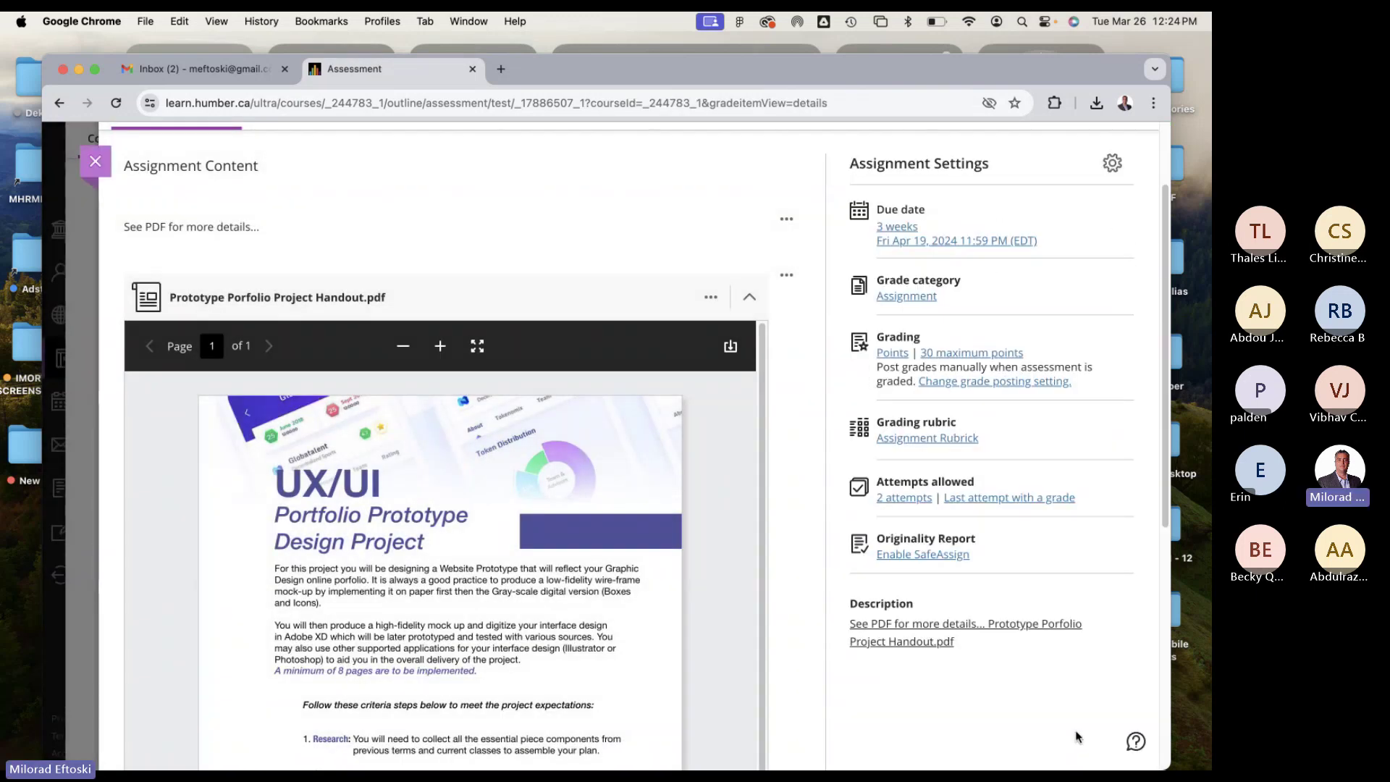
Look over the assignment page, examining the portfolio prototype handout and the updated assignment settings.
scroll(789, 550, "down", 5)
scroll(829, 542, "up", 7)
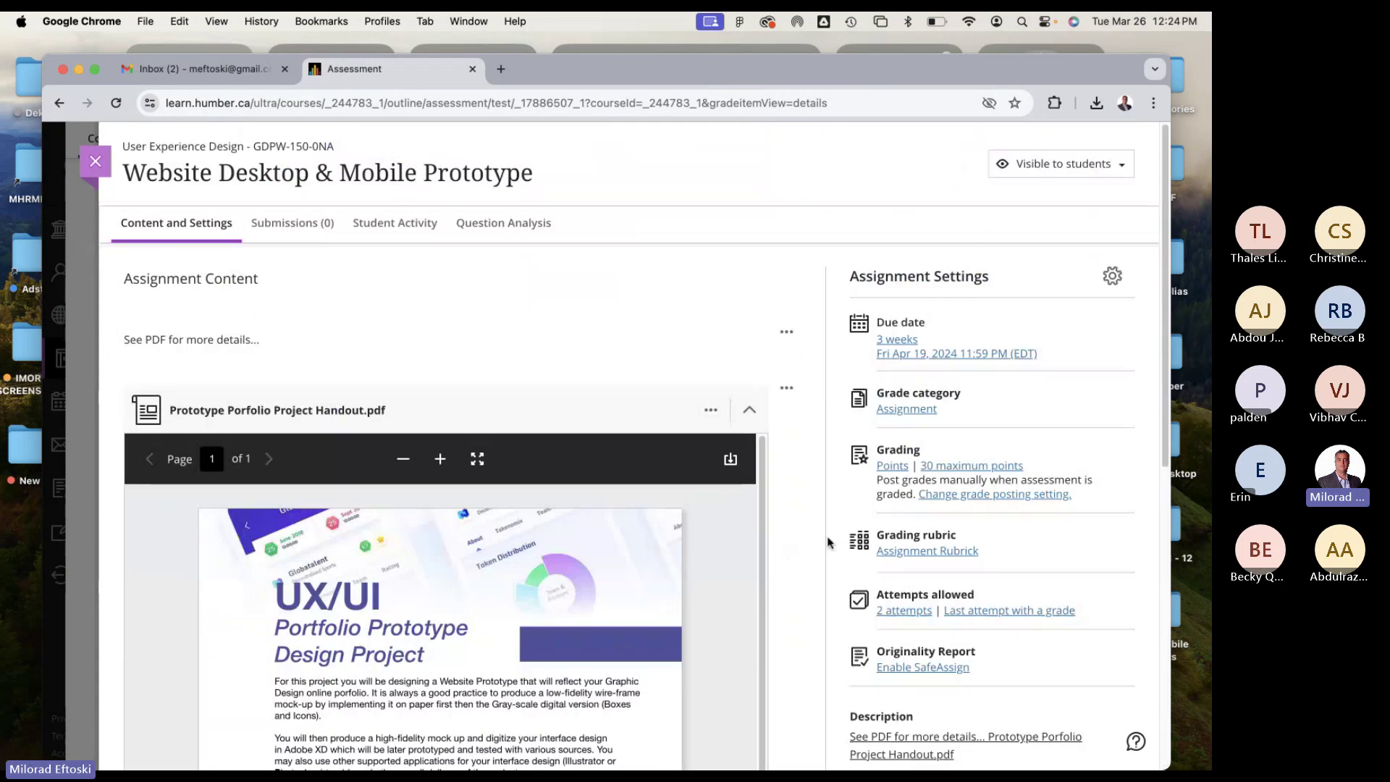
scroll(770, 482, "down", 5)
scroll(770, 488, "up", 6)
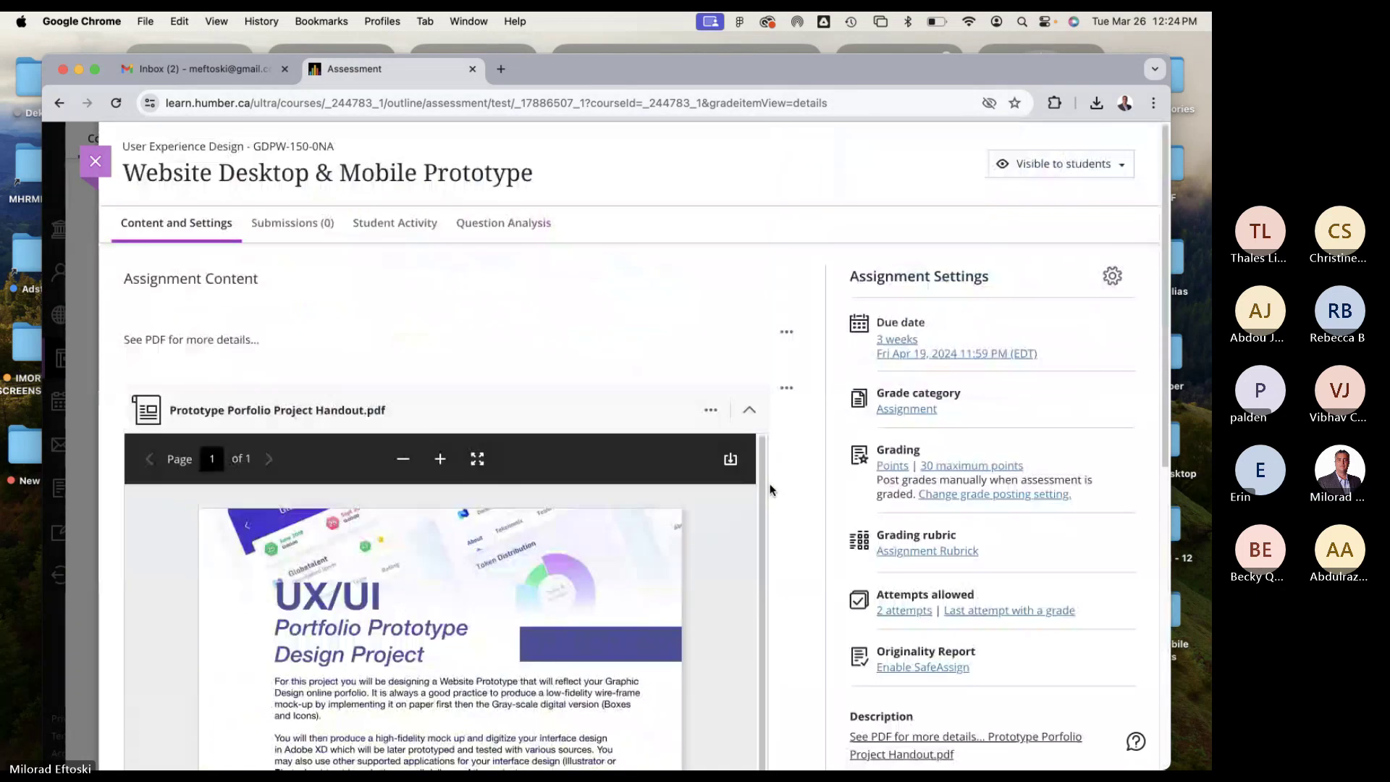
scroll(770, 490, "down", 5)
scroll(770, 489, "up", 3)
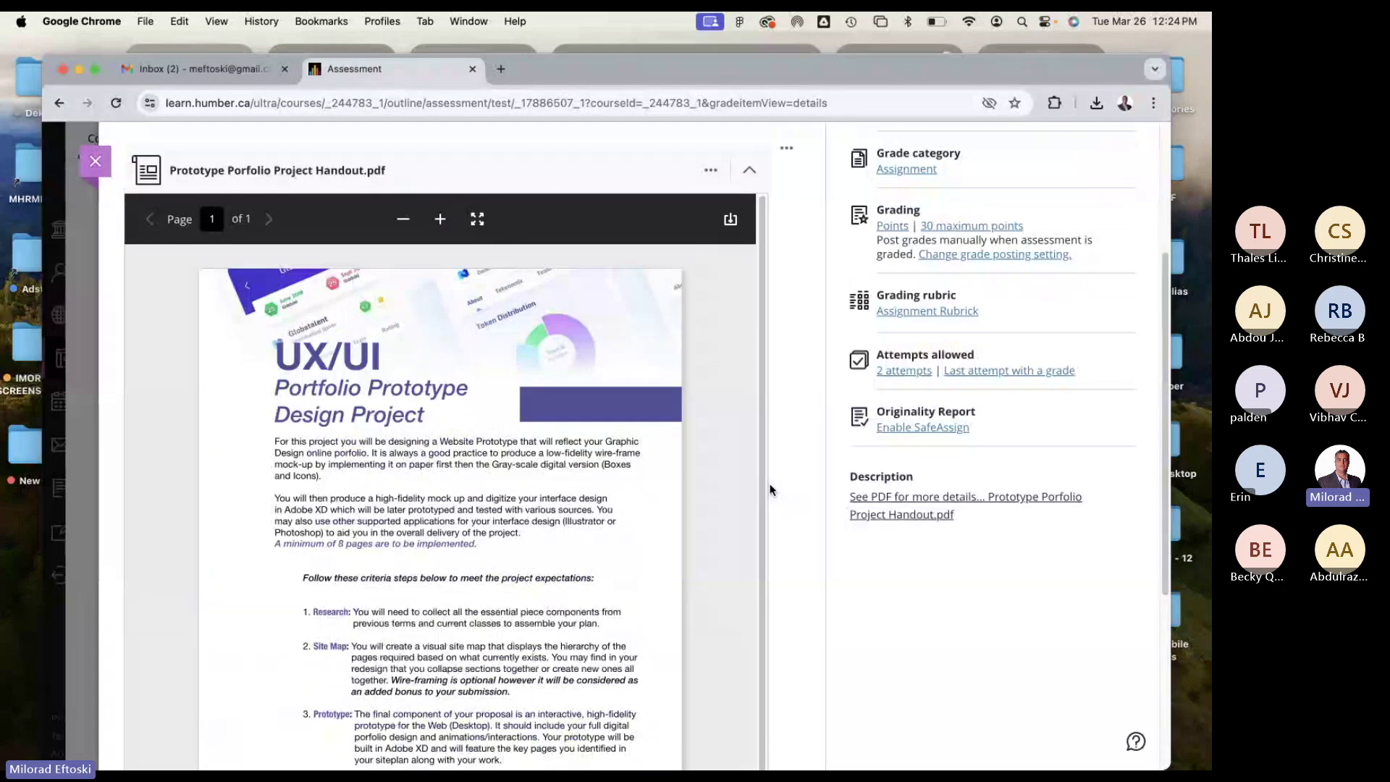
scroll(770, 490, "down", 2)
scroll(770, 488, "up", 5)
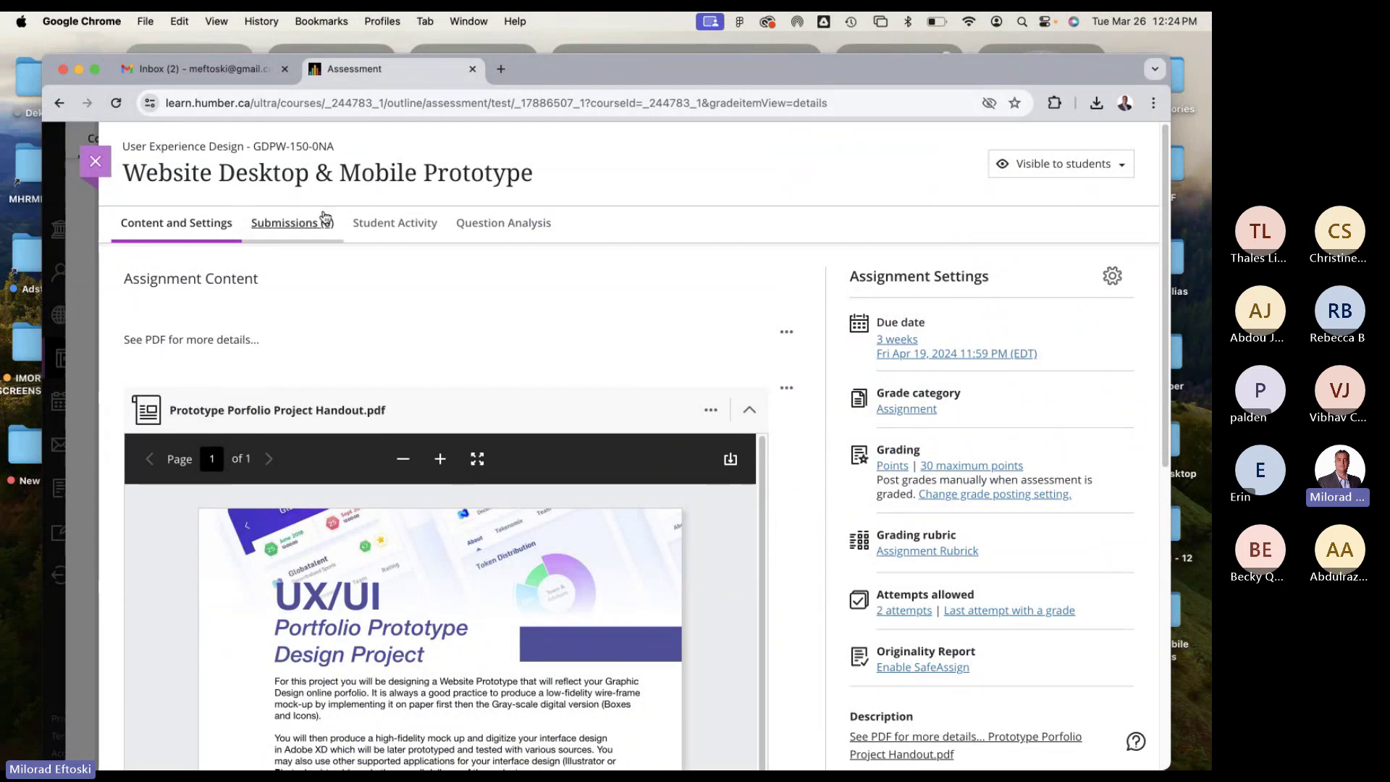
Close the assignment to return to the Class 11 and 12 content, and narrow the browser window to uncover the desktop folders.
left_click(94, 165)
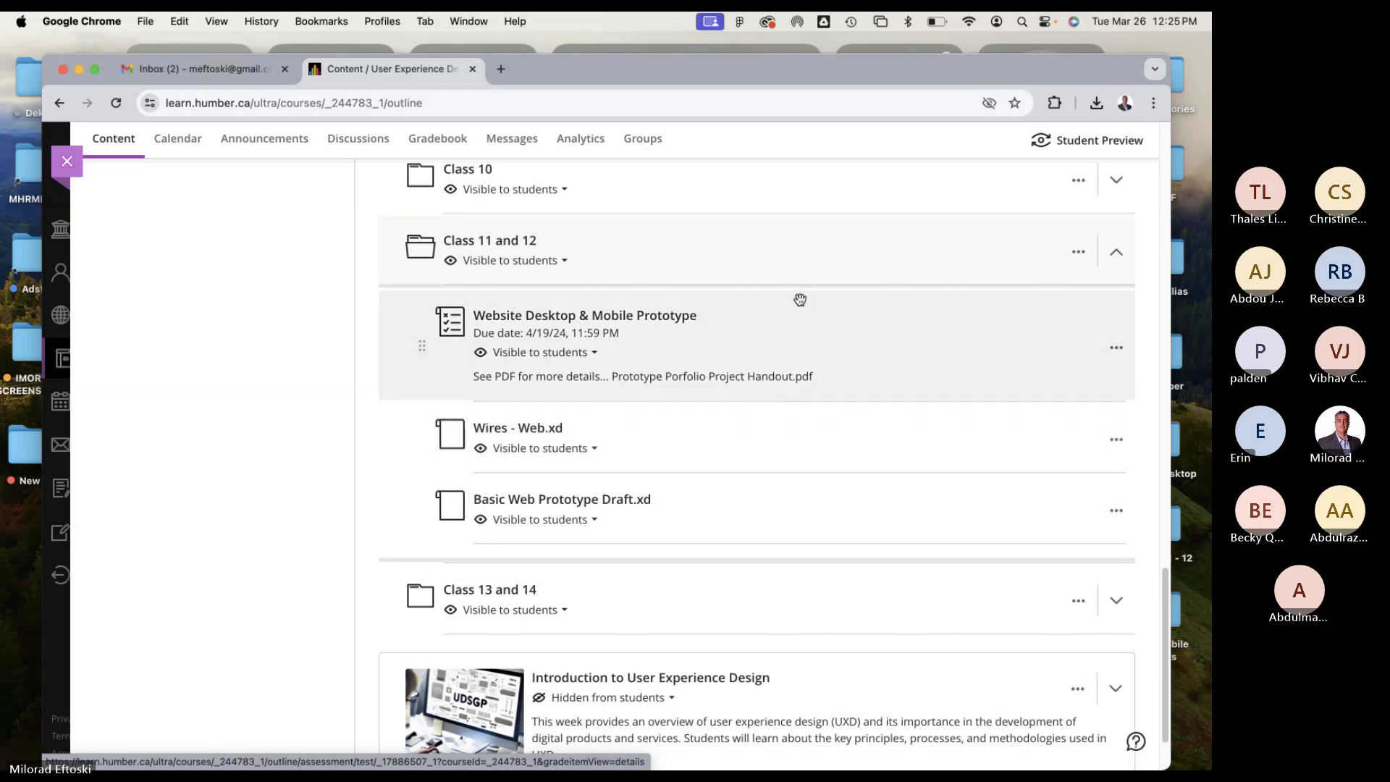
scroll(771, 307, "up", 1)
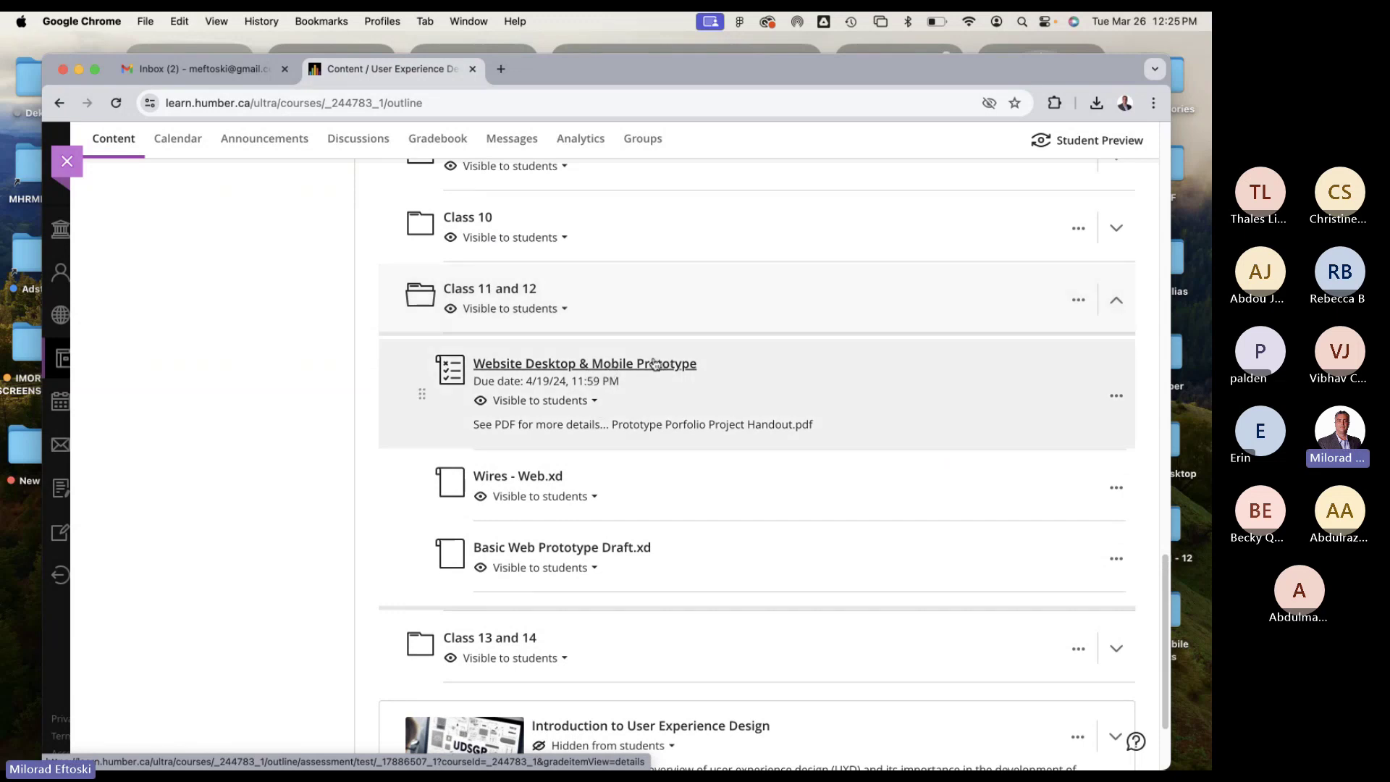
scroll(797, 399, "down", 1)
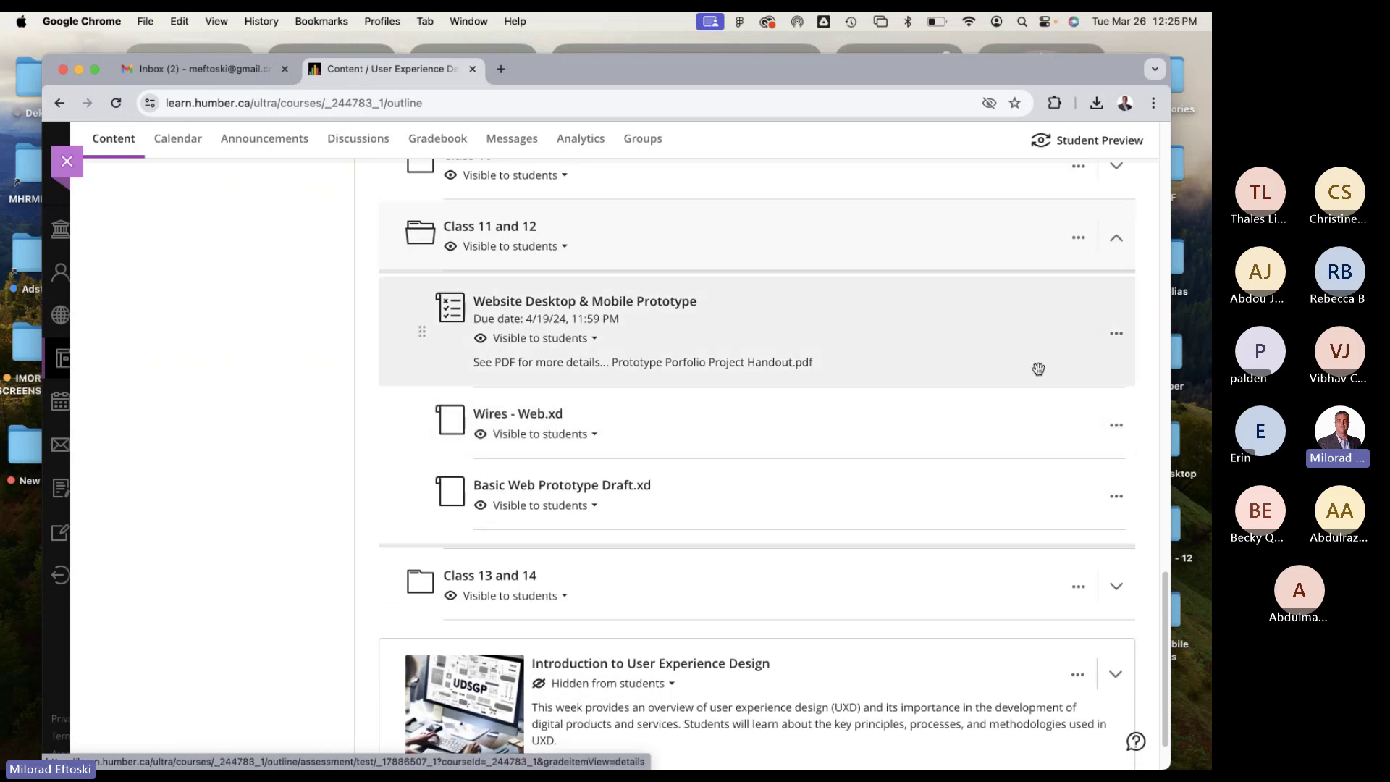
left_click_drag(1170, 380, 1015, 370)
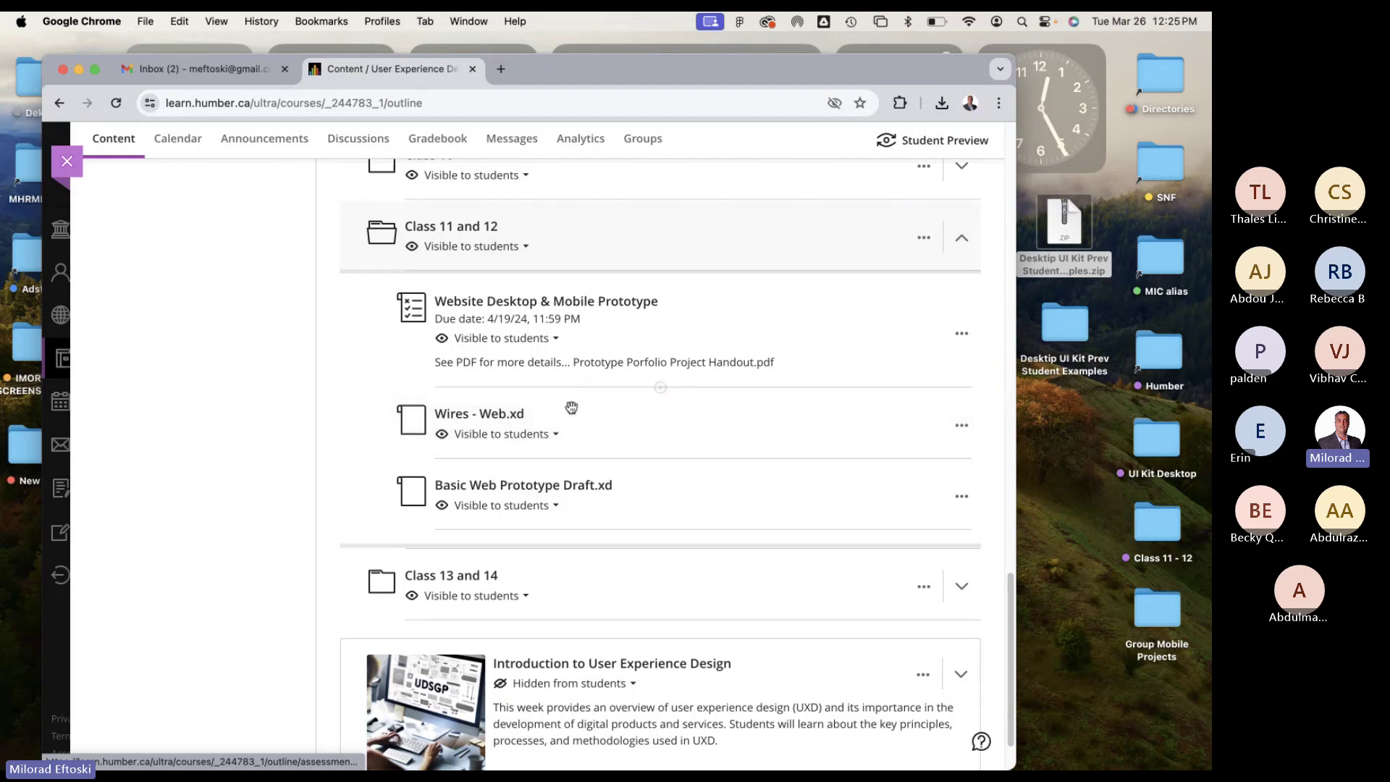
Permanently delete the Wires - Web.xd file from the Class 11 and 12 folder.
left_click(962, 425)
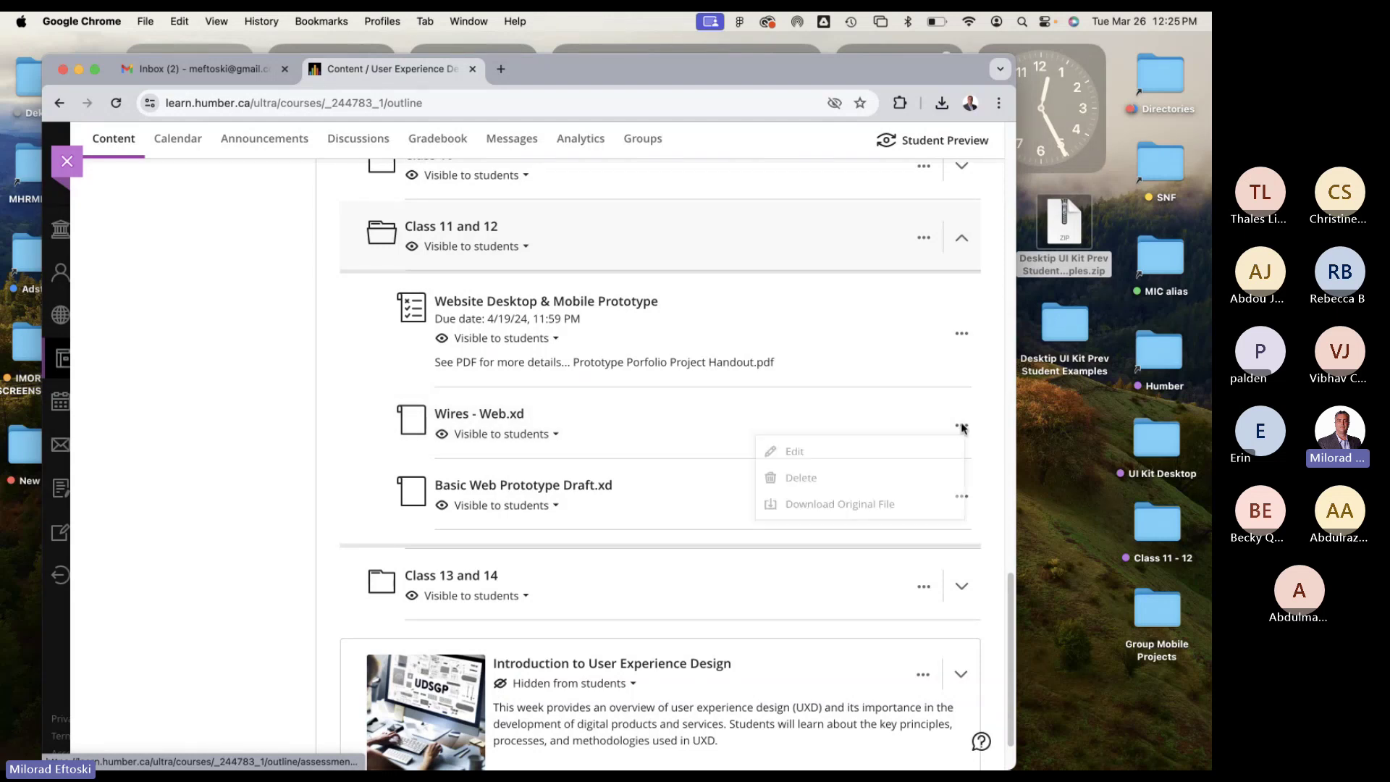
left_click(852, 488)
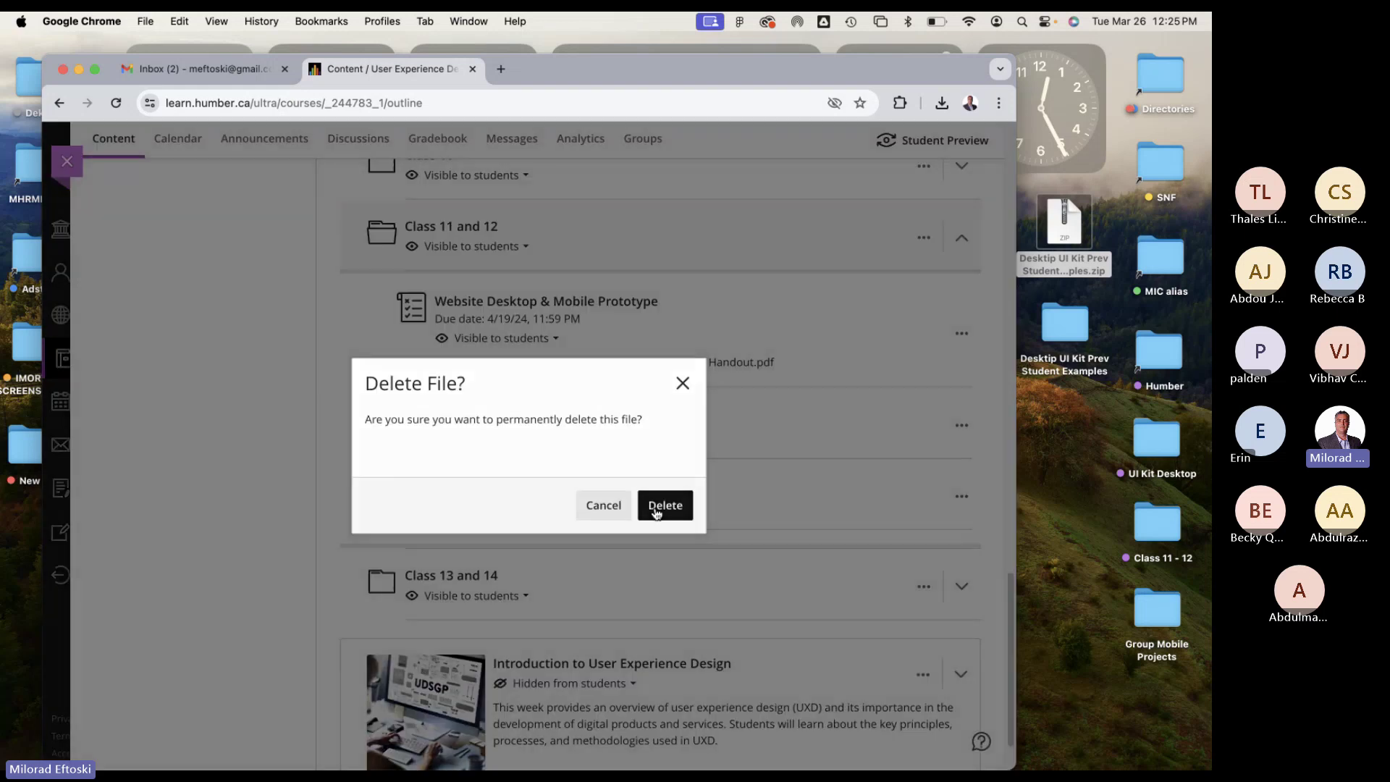
left_click(660, 505)
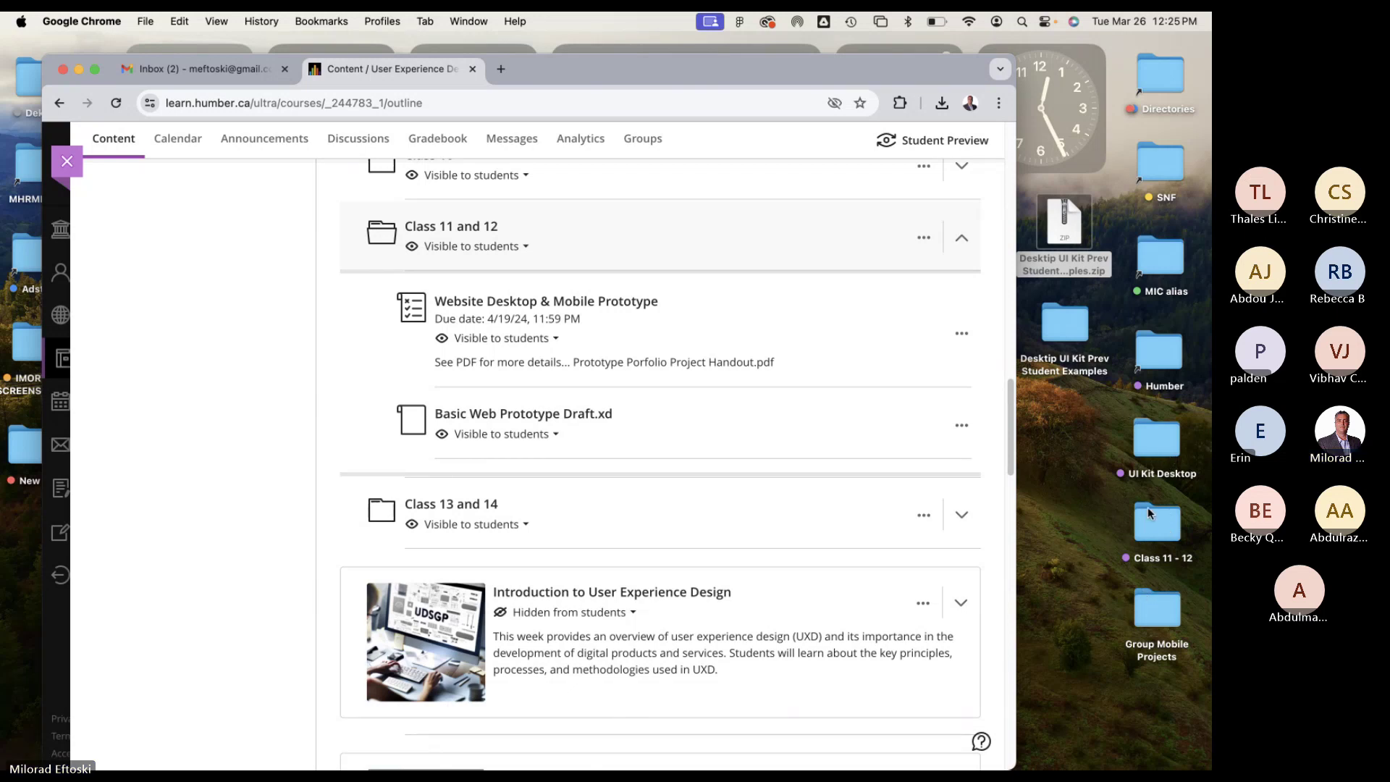
Switch to Finder, open the UI Kit Desktop folder on the desktop and preview 3 Content.svg across its full width.
left_click(1147, 430)
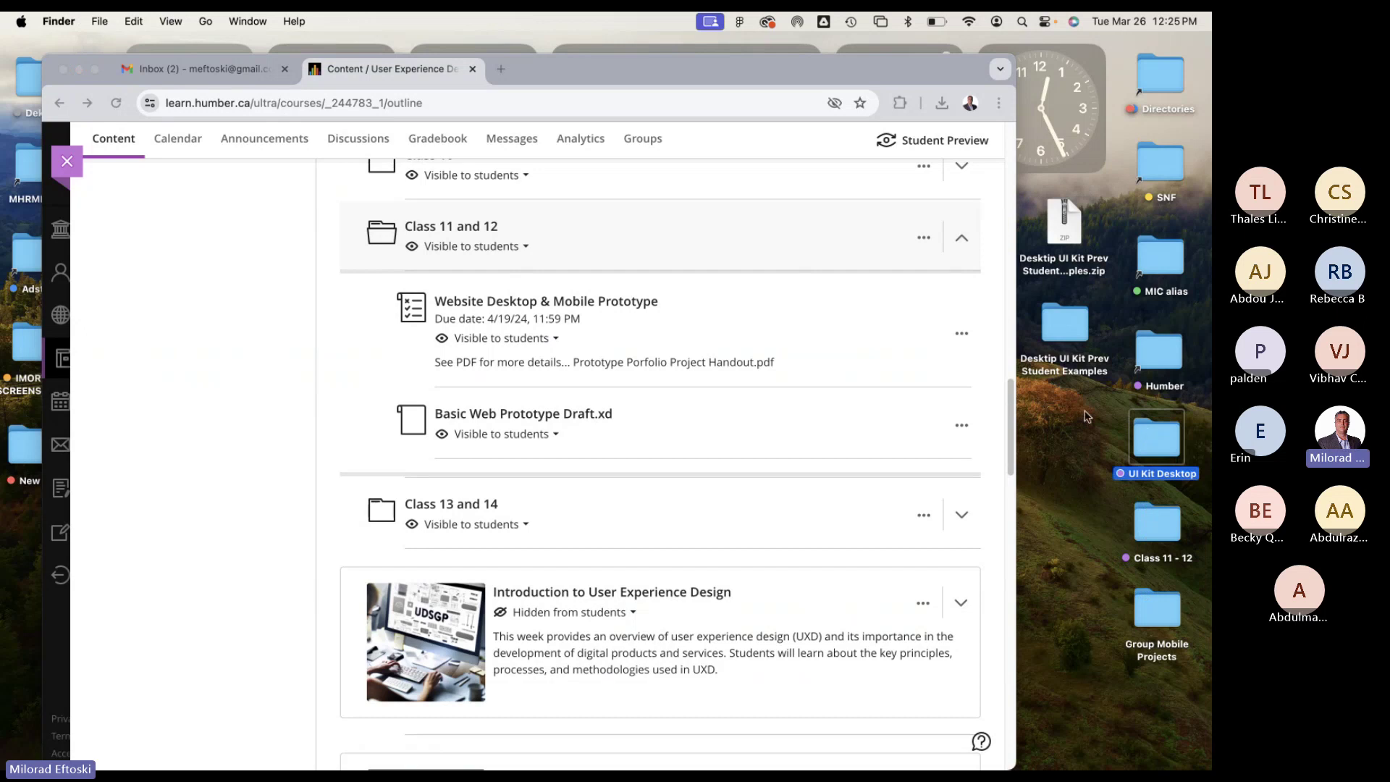
left_click(416, 216)
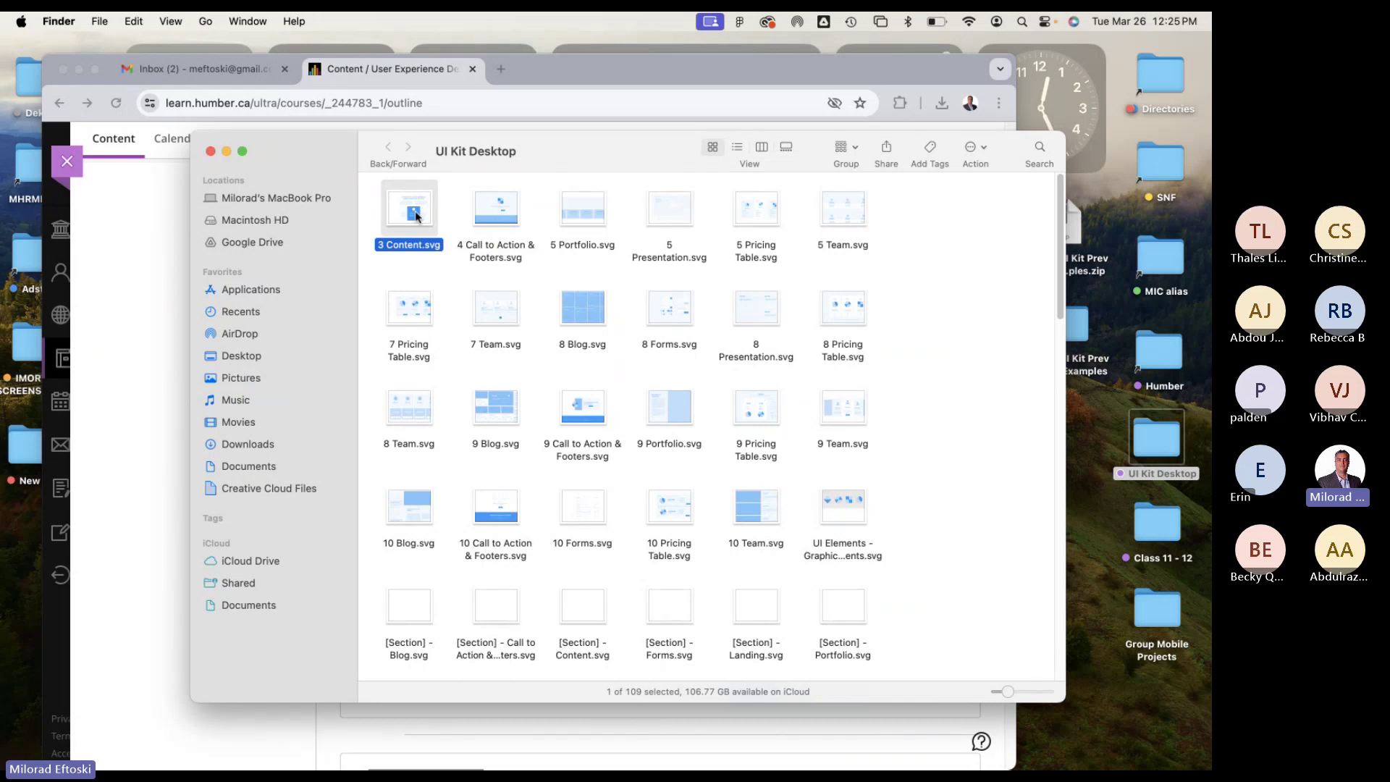
key("space")
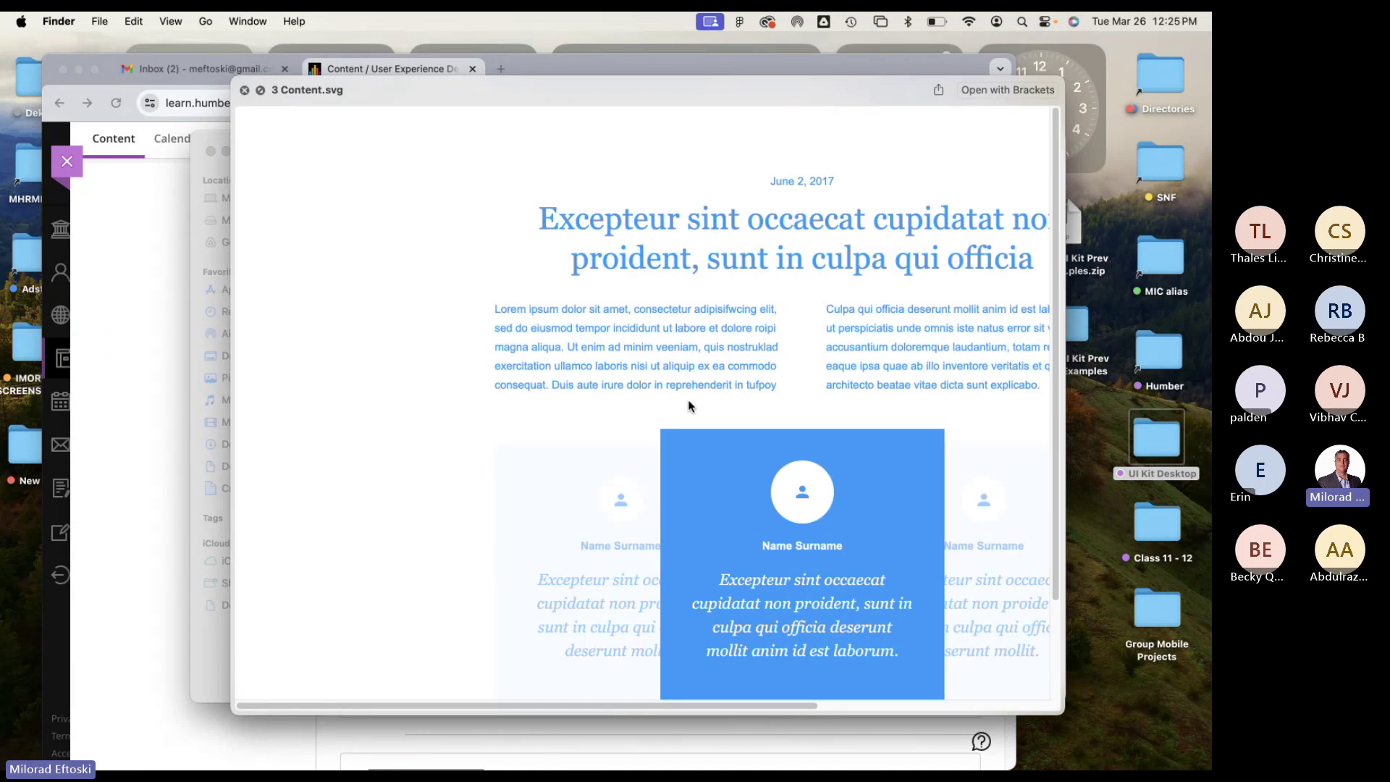
scroll(688, 406, "right", 5)
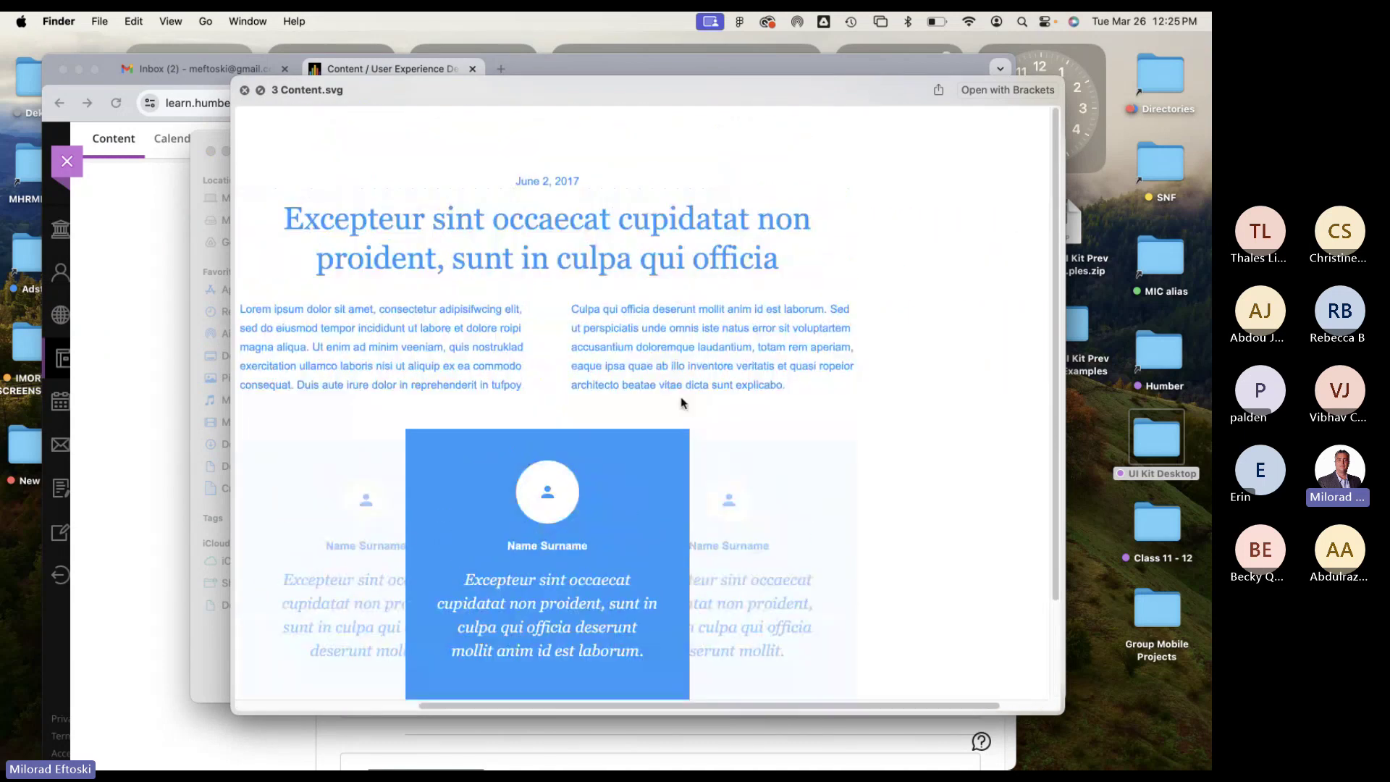
scroll(681, 403, "left", 5)
key("space")
Preview 4 Call to Action & Footers.svg and 5 Portfolio.svg from the UI Kit Desktop folder, closing each preview.
left_click(505, 227)
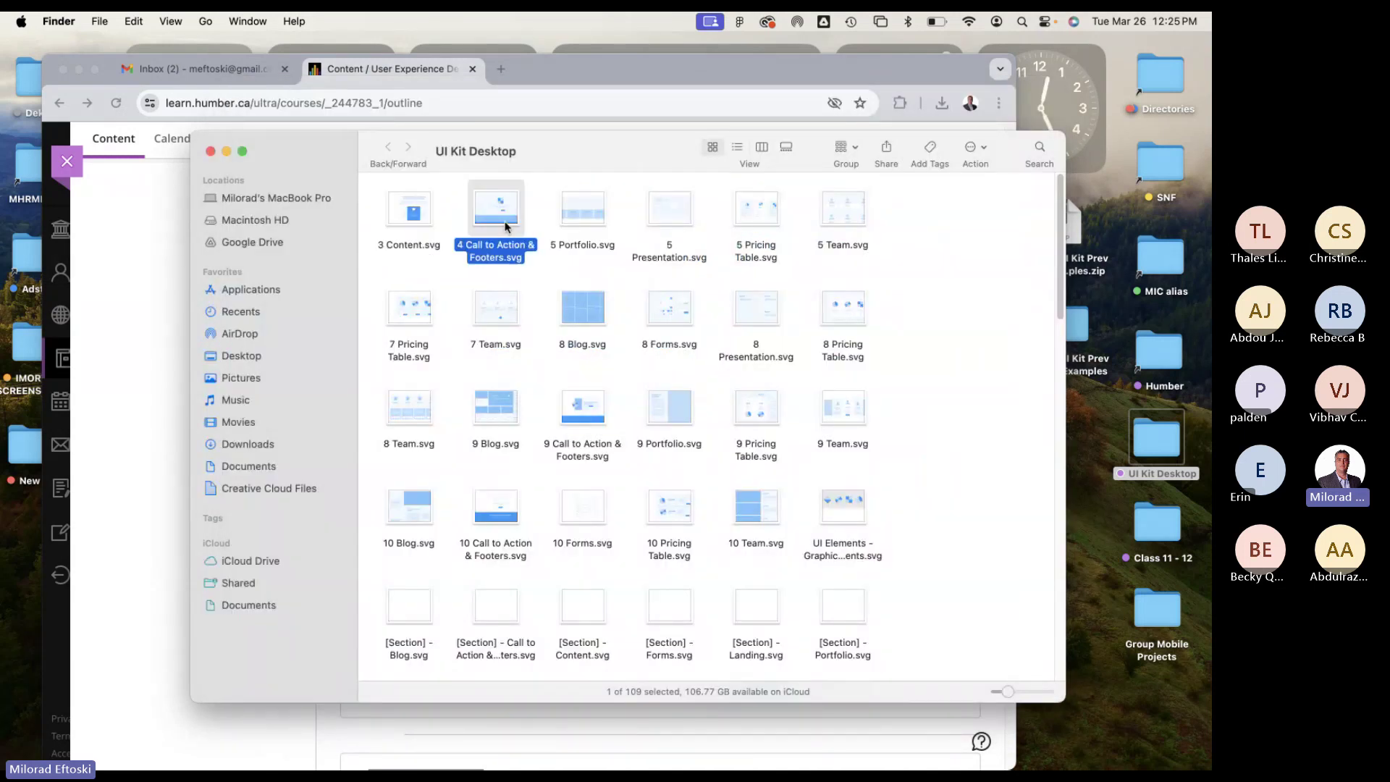
key("space")
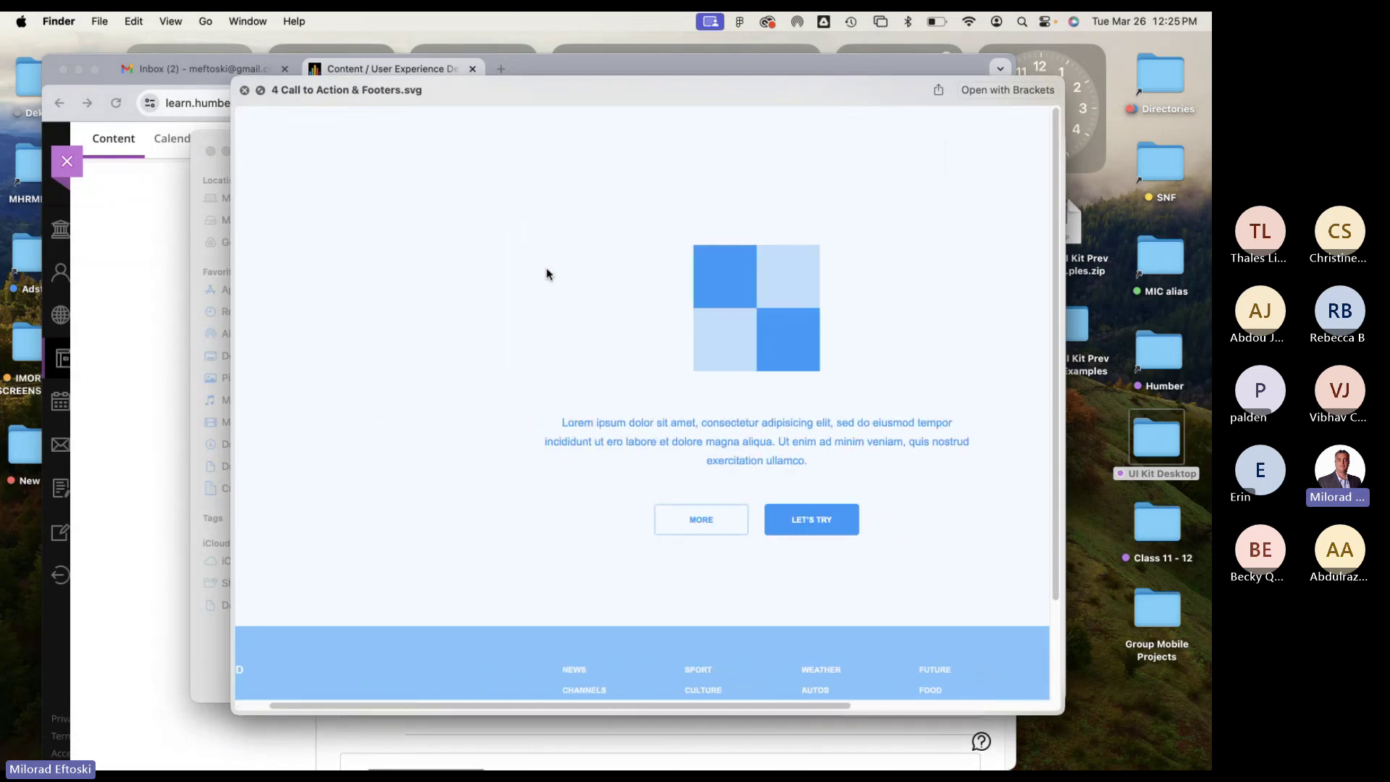
key("space")
left_click(576, 218)
key("space")
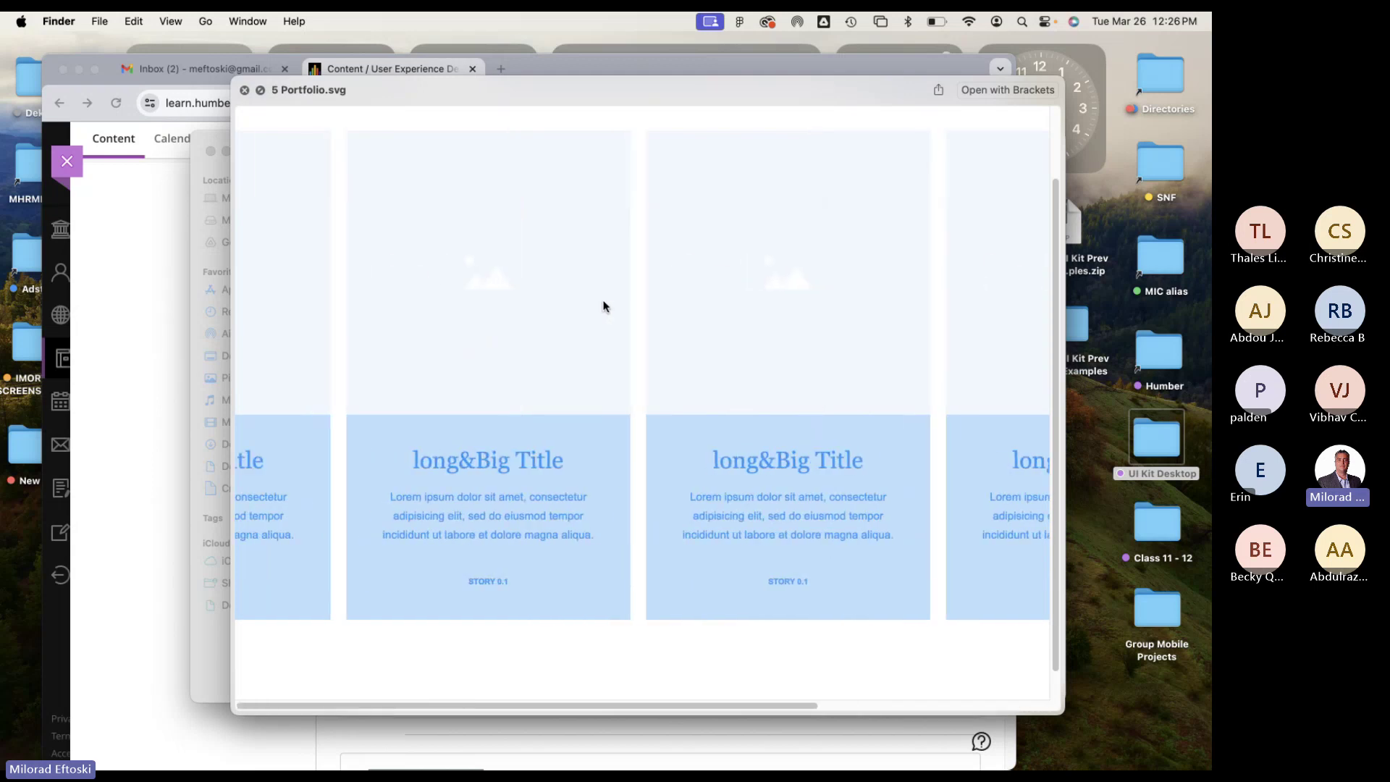
key("space")
Preview 5 Presentation.svg and look over its full width and lower part before closing it.
left_click(657, 220)
key("space")
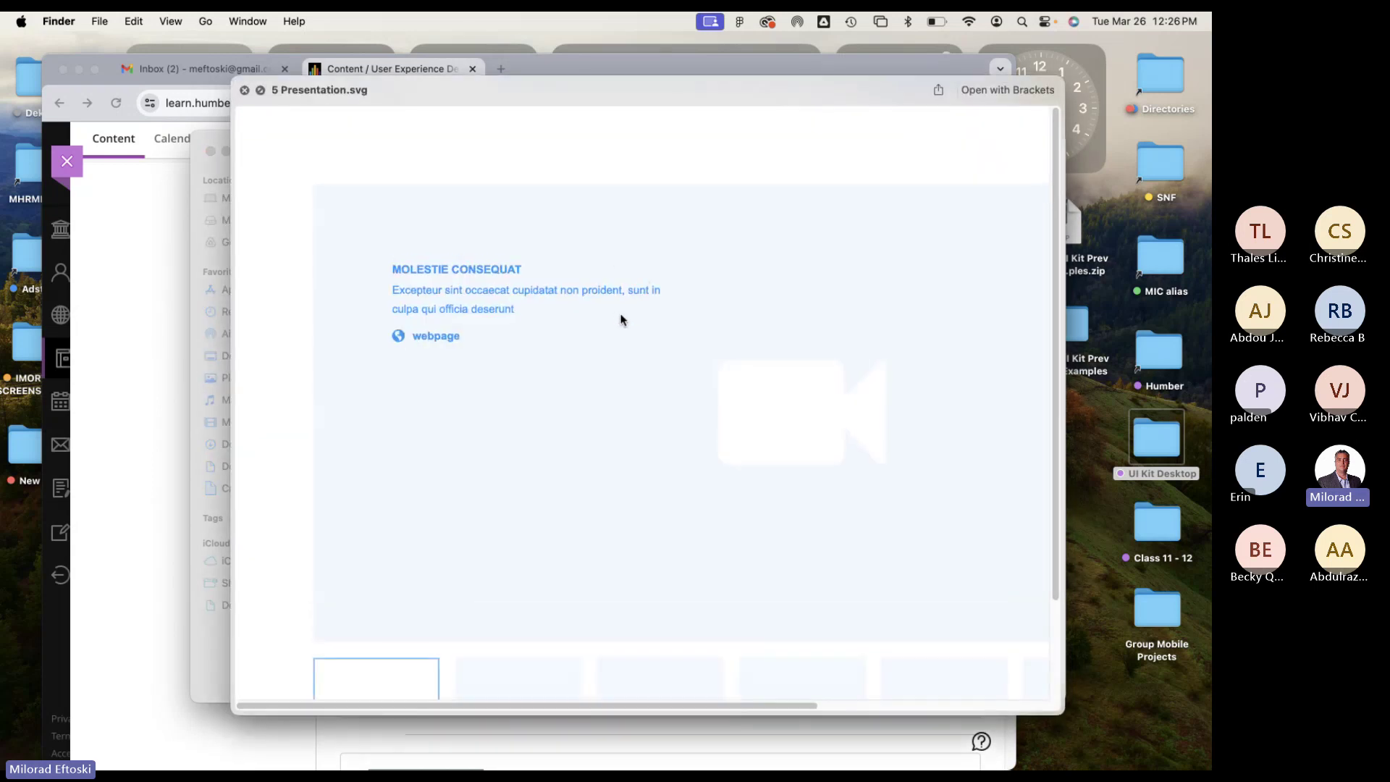
scroll(615, 314, "right", 5)
scroll(616, 314, "down", 2)
scroll(611, 319, "left", 5)
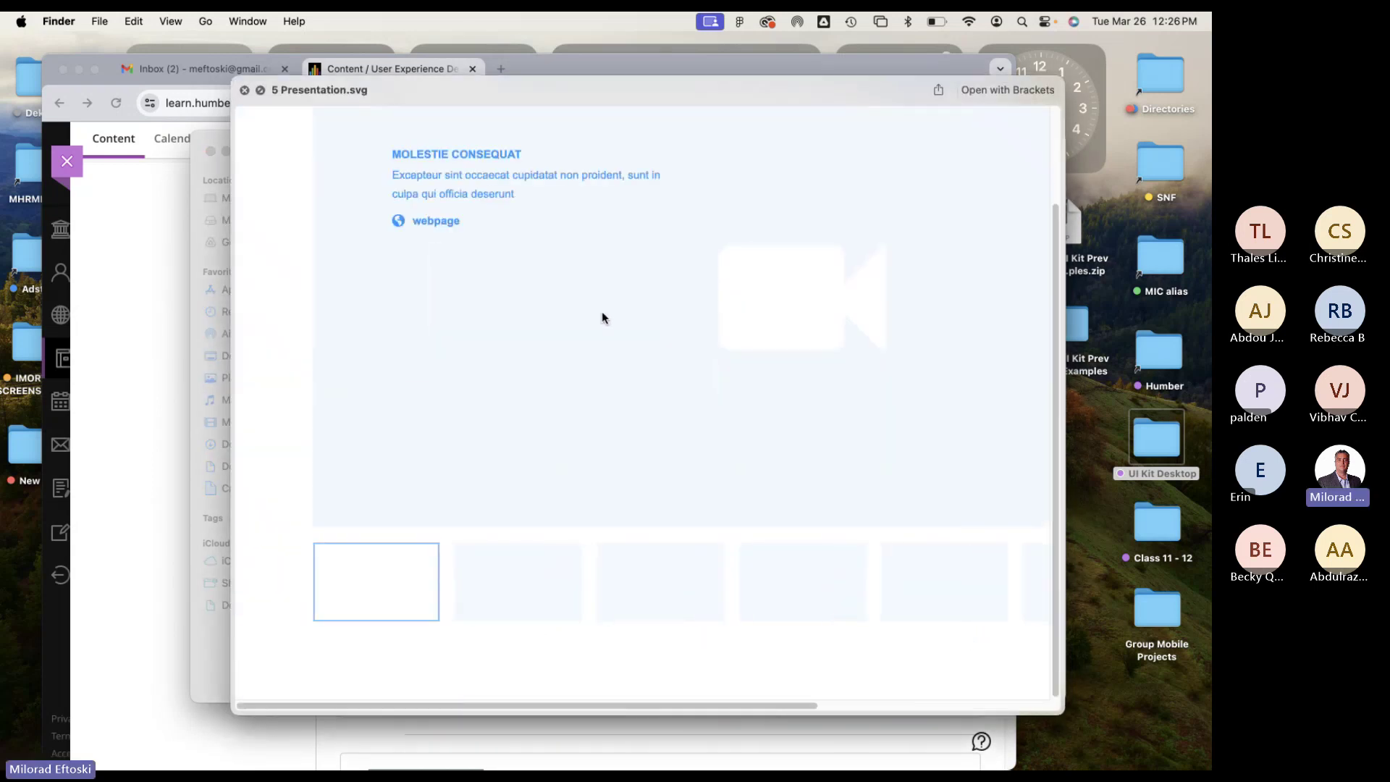
scroll(583, 323, "up", 2)
key("space")
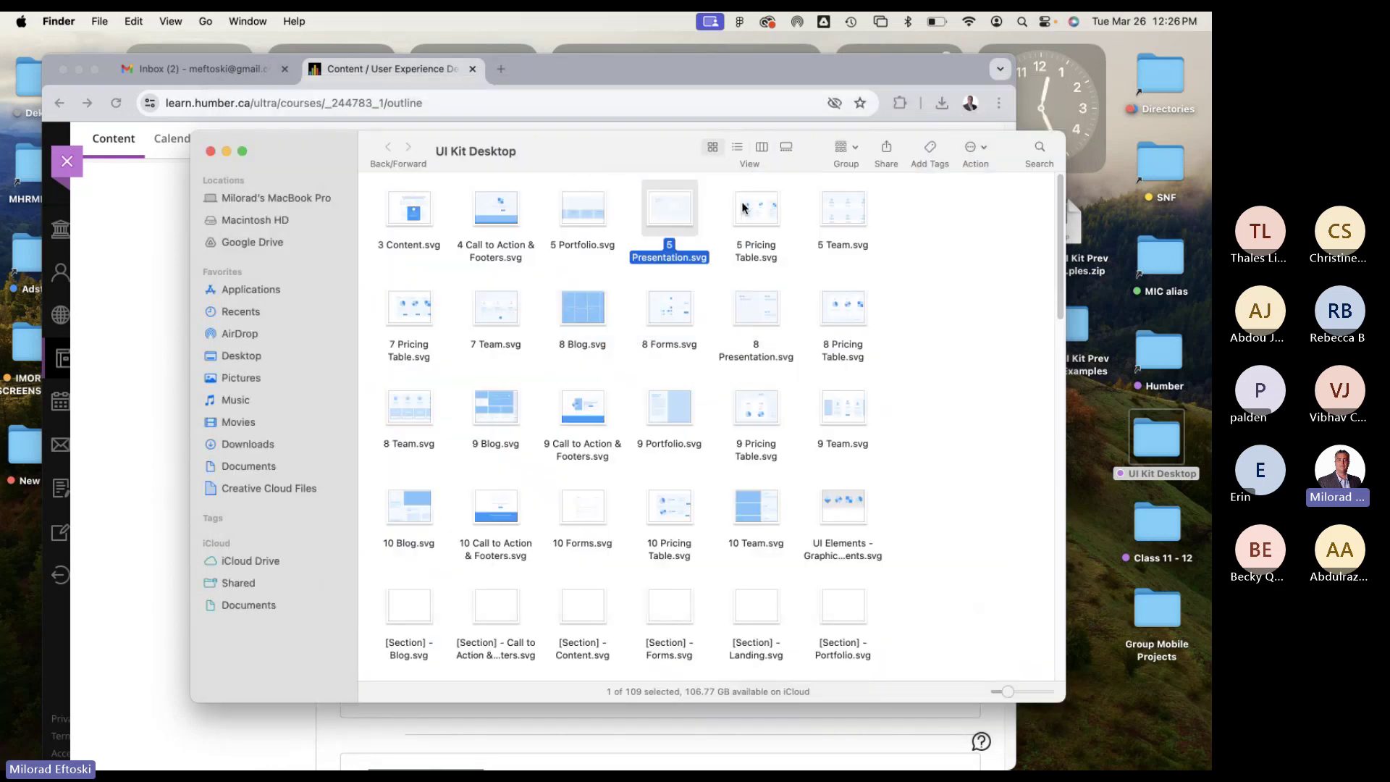
Preview 5 Pricing Table.svg and examine its Personal, Business and Advanced plan columns.
left_click(747, 210)
key("space")
scroll(641, 304, "down", 3)
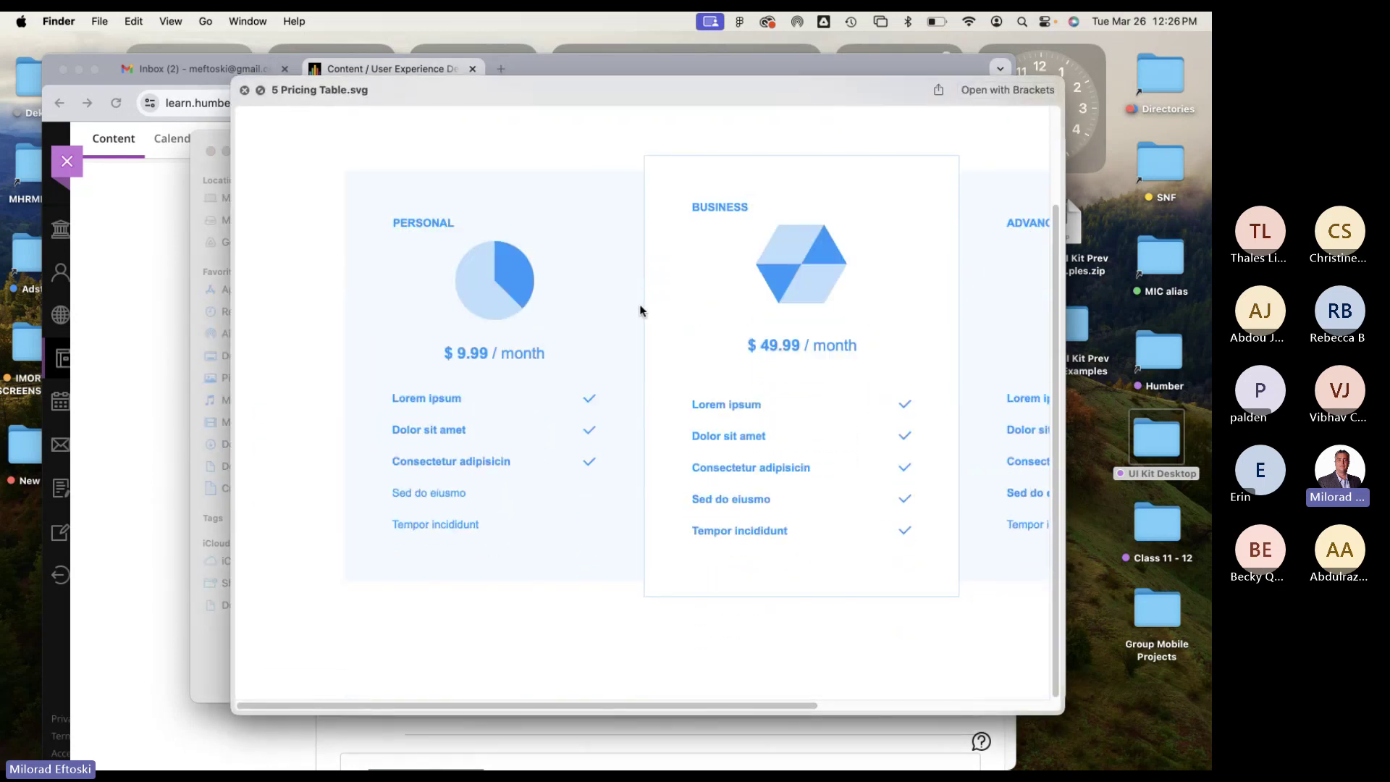
scroll(634, 310, "right", 5)
scroll(636, 310, "left", 5)
scroll(635, 311, "right", 5)
scroll(634, 309, "left", 5)
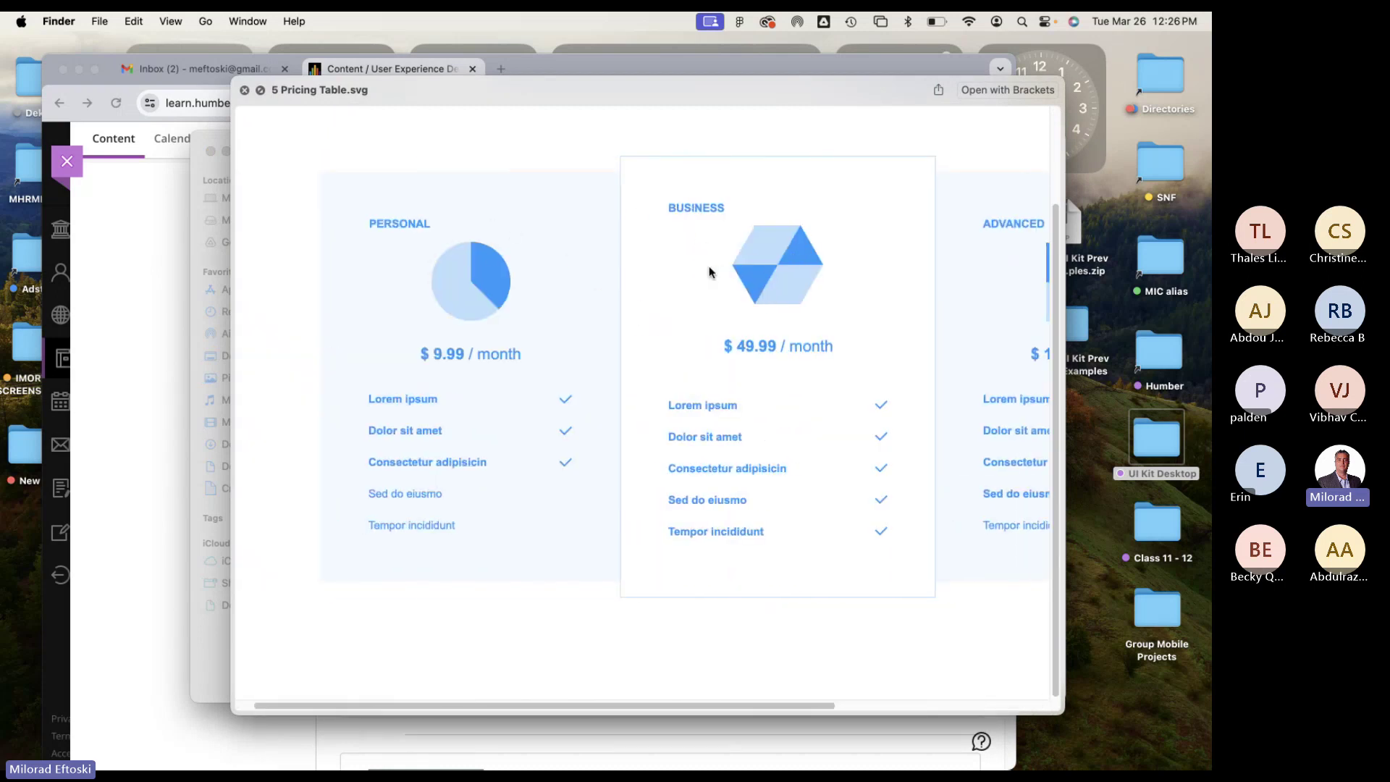
scroll(708, 266, "right", 2)
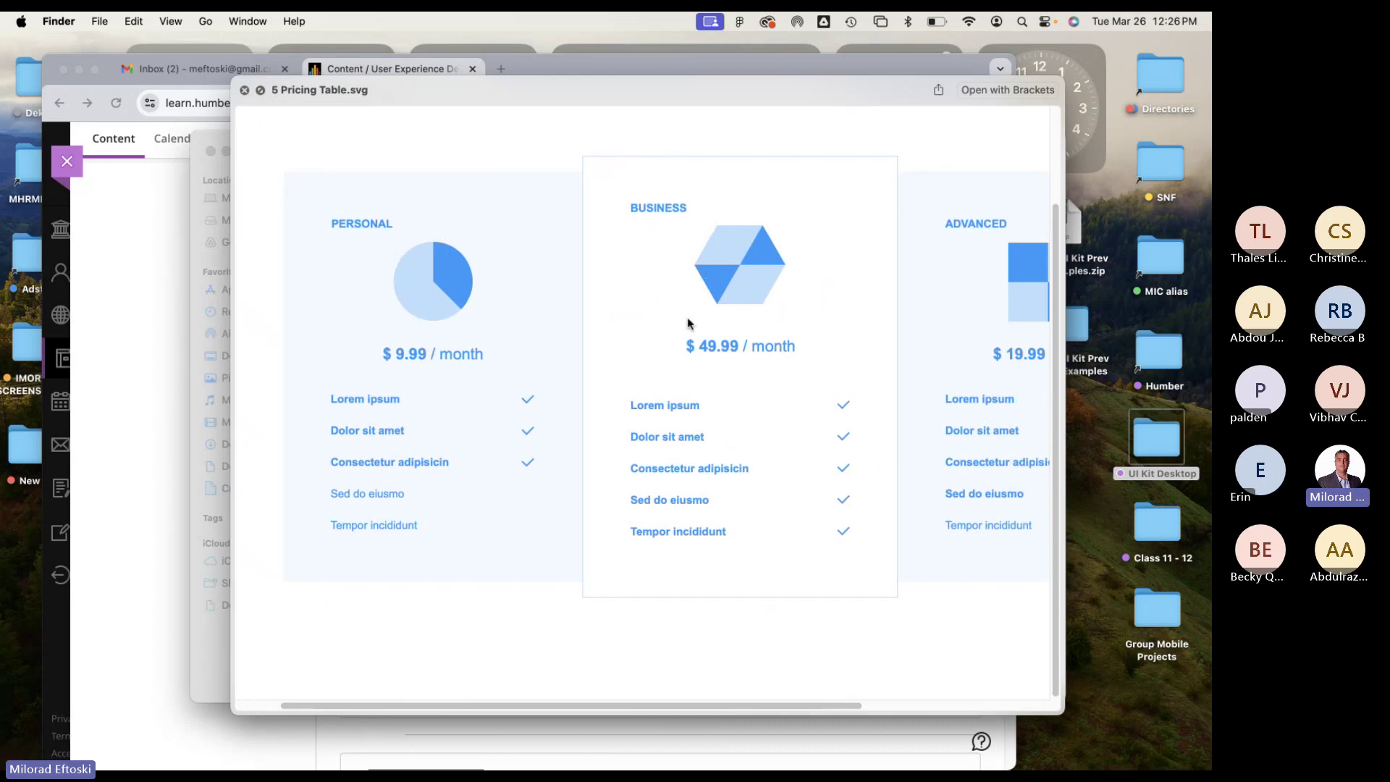
scroll(655, 316, "right", 4)
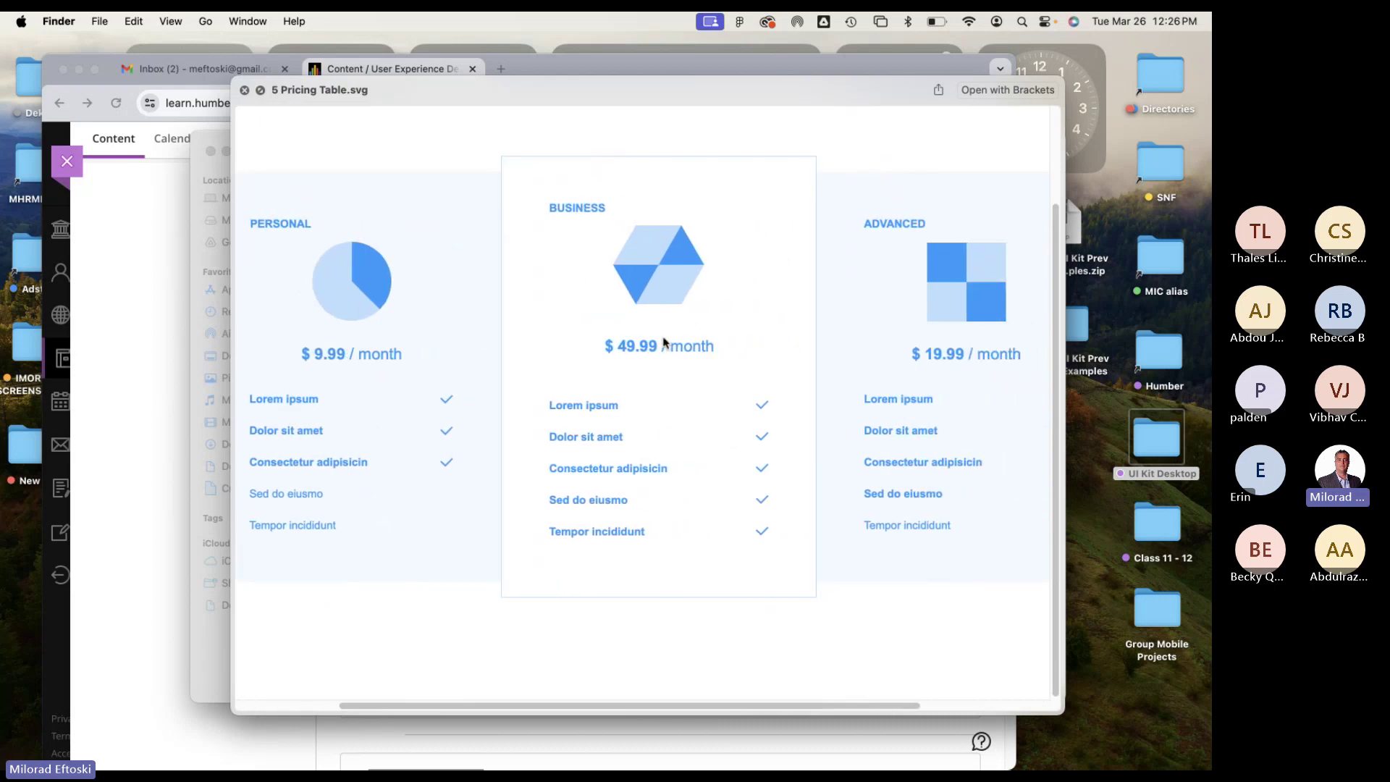
key("space")
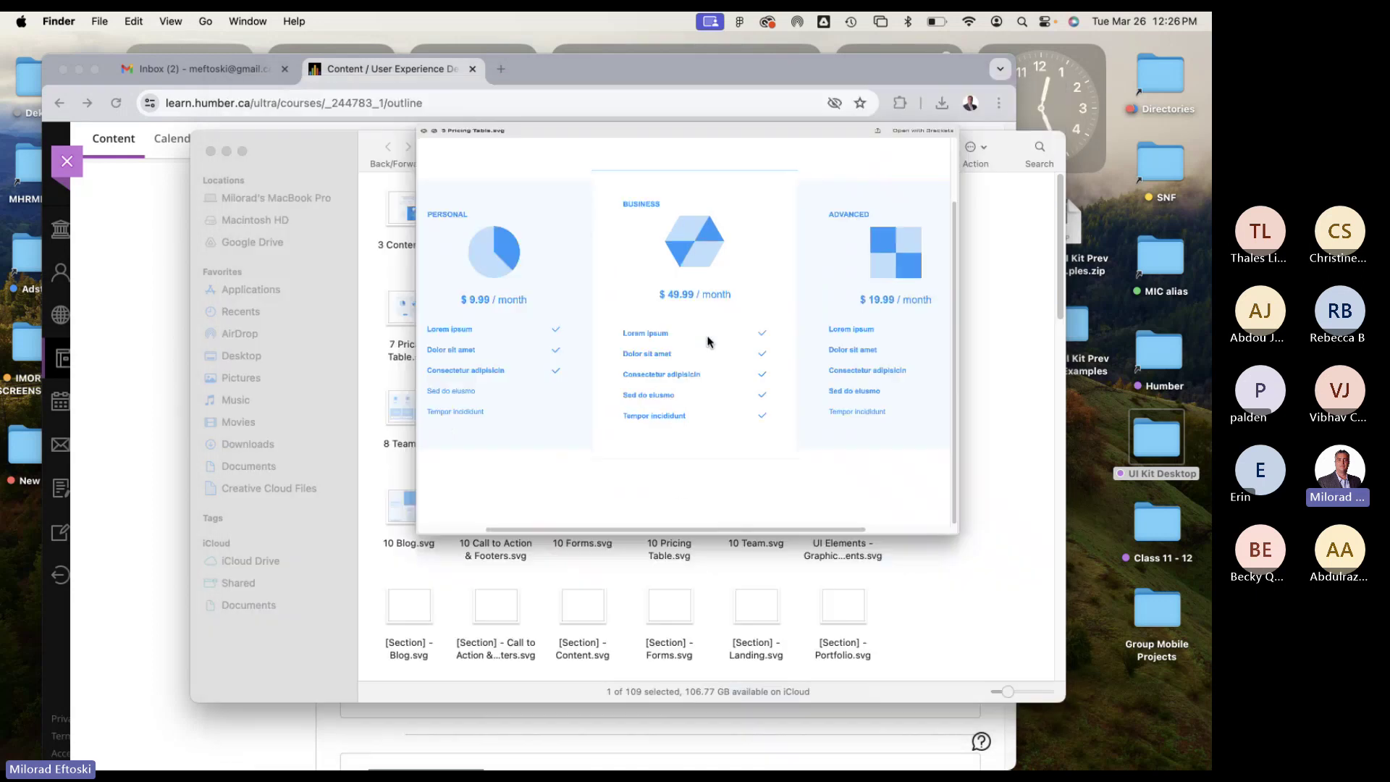
Preview 5 Team.svg and look through its grid of team member placeholders.
left_click(856, 219)
key("space")
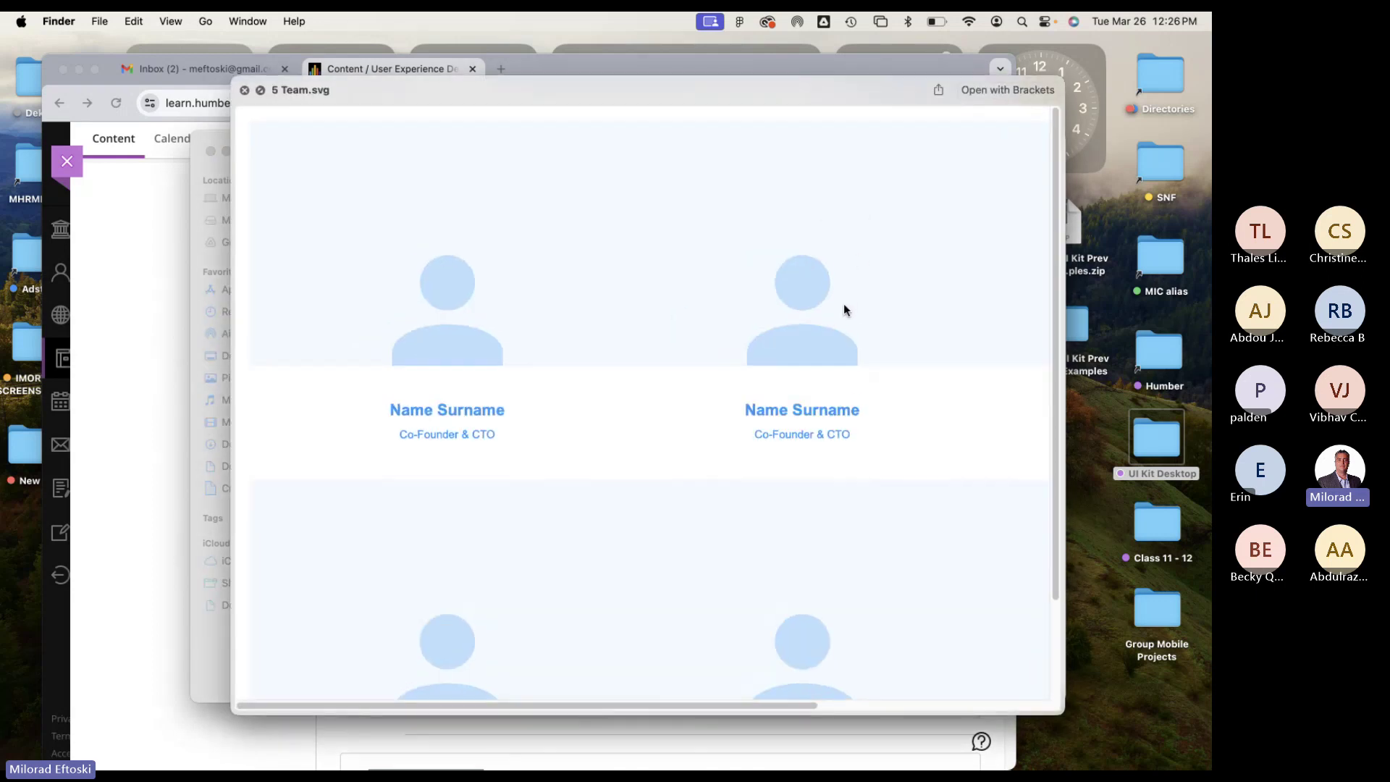
scroll(818, 308, "down", 3)
scroll(792, 307, "up", 3)
scroll(789, 308, "right", 2)
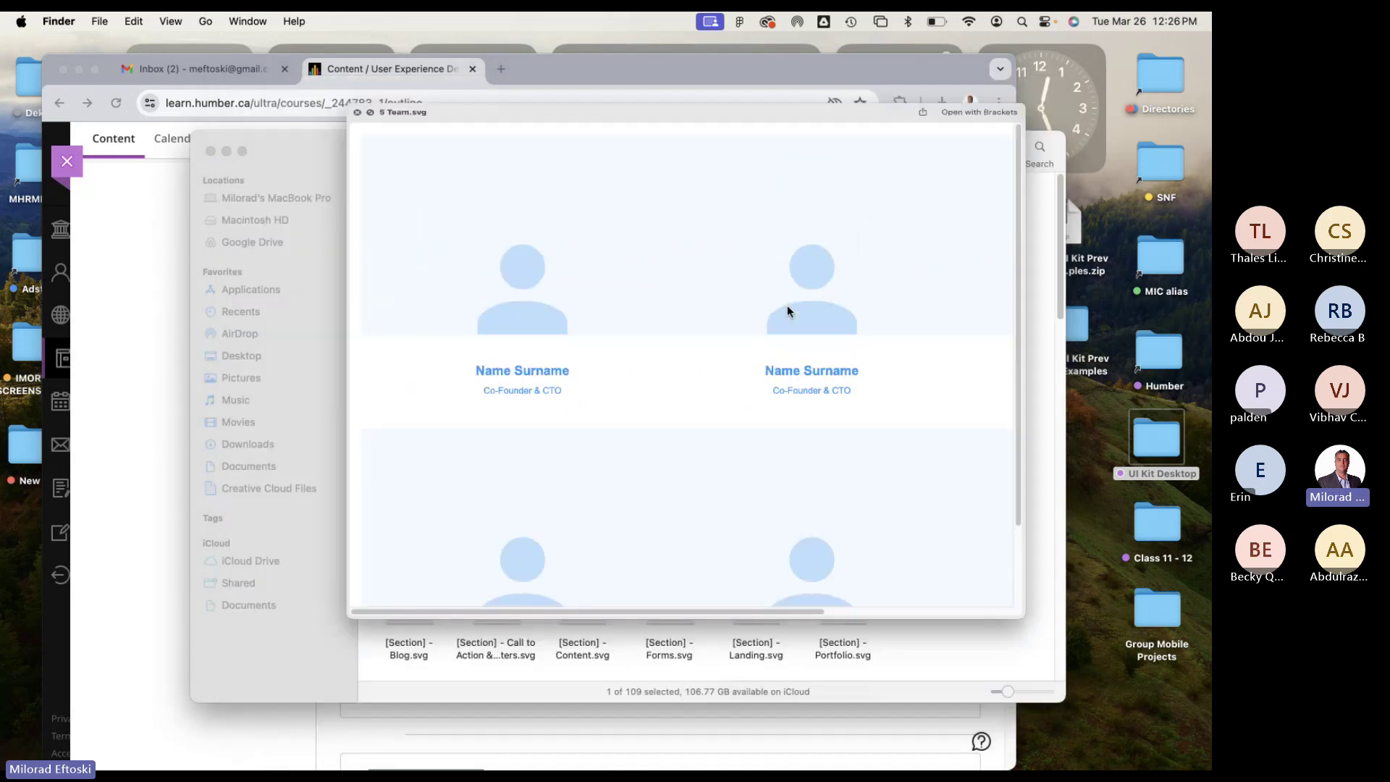
Preview 7 Pricing Table.svg and look across its row of pricing cards.
left_click(391, 311)
key("space")
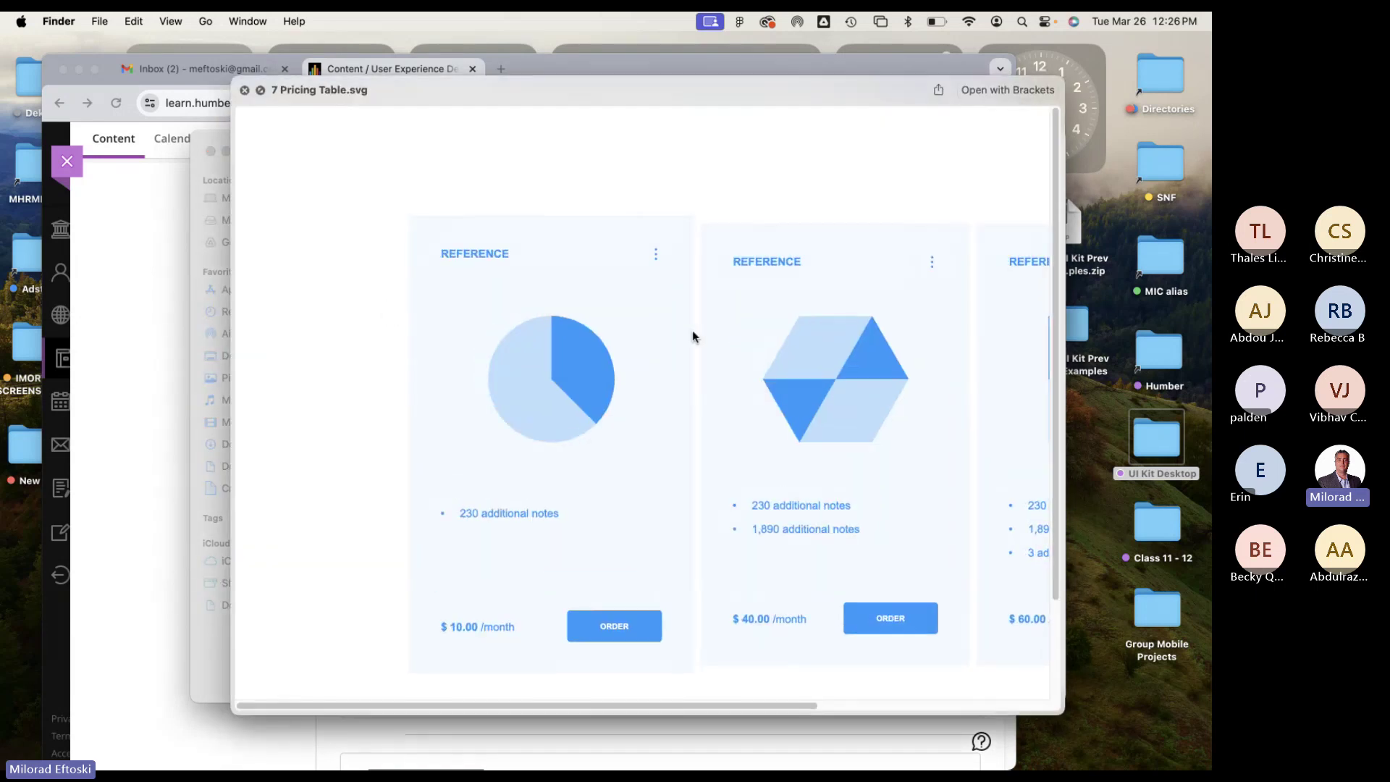
scroll(658, 335, "down", 3)
scroll(651, 336, "up", 2)
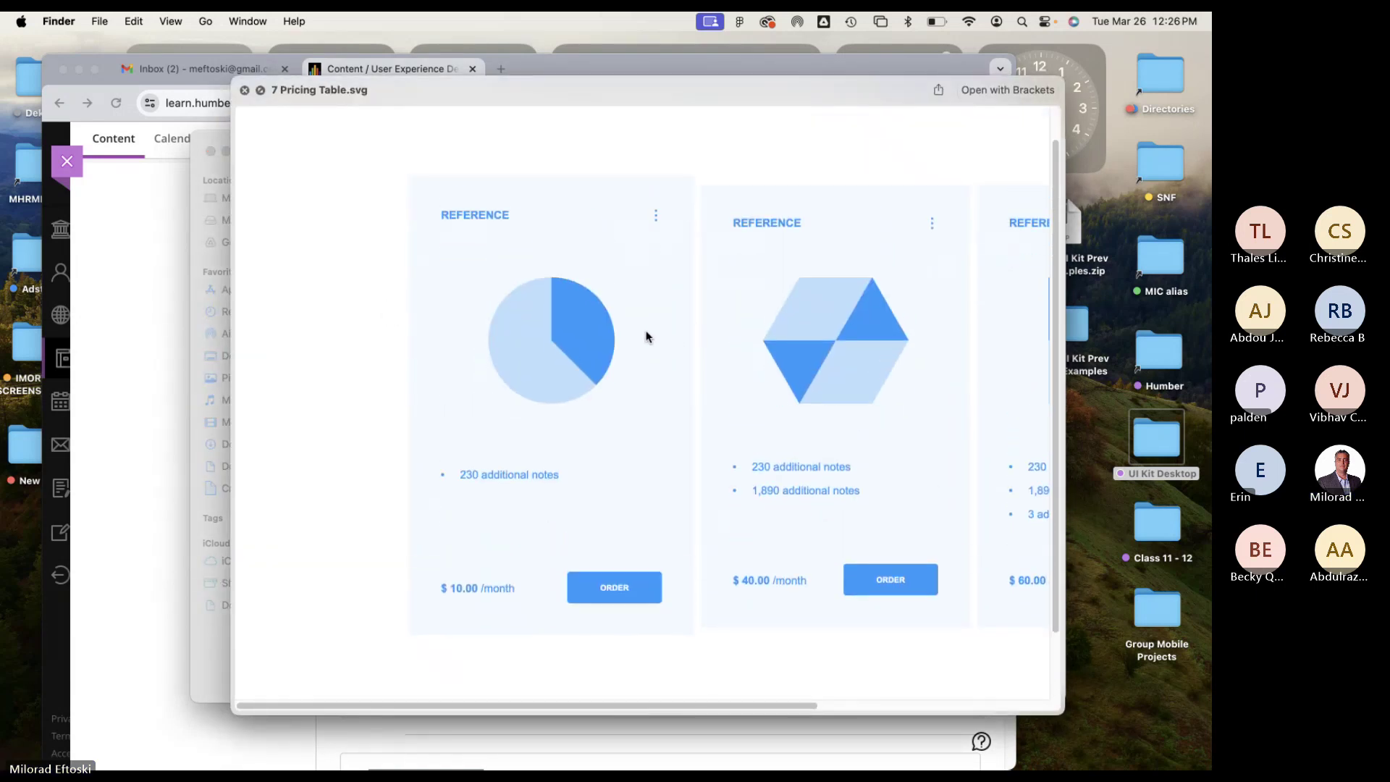
scroll(646, 337, "right", 4)
scroll(647, 336, "left", 3)
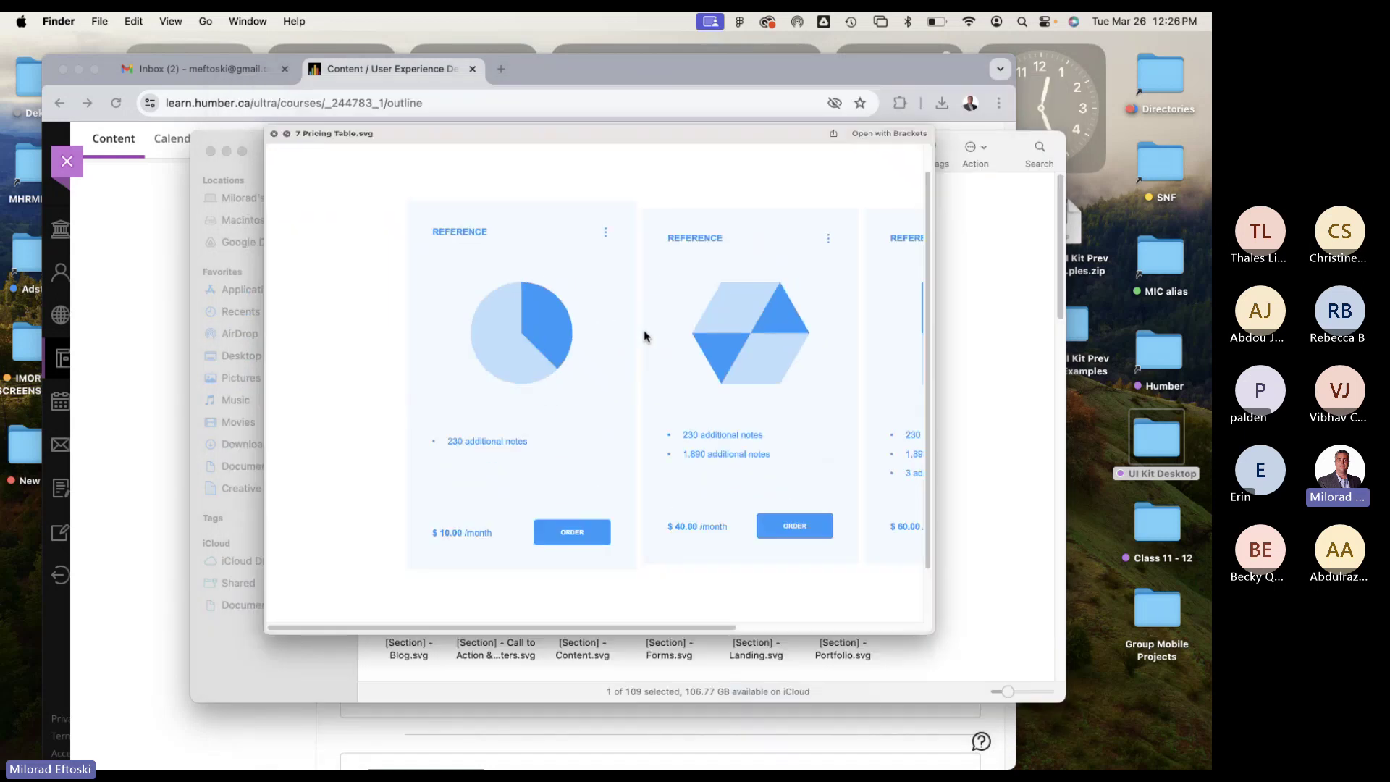
Preview 7 Team.svg across its full width and close the preview.
left_click(518, 318)
key("space")
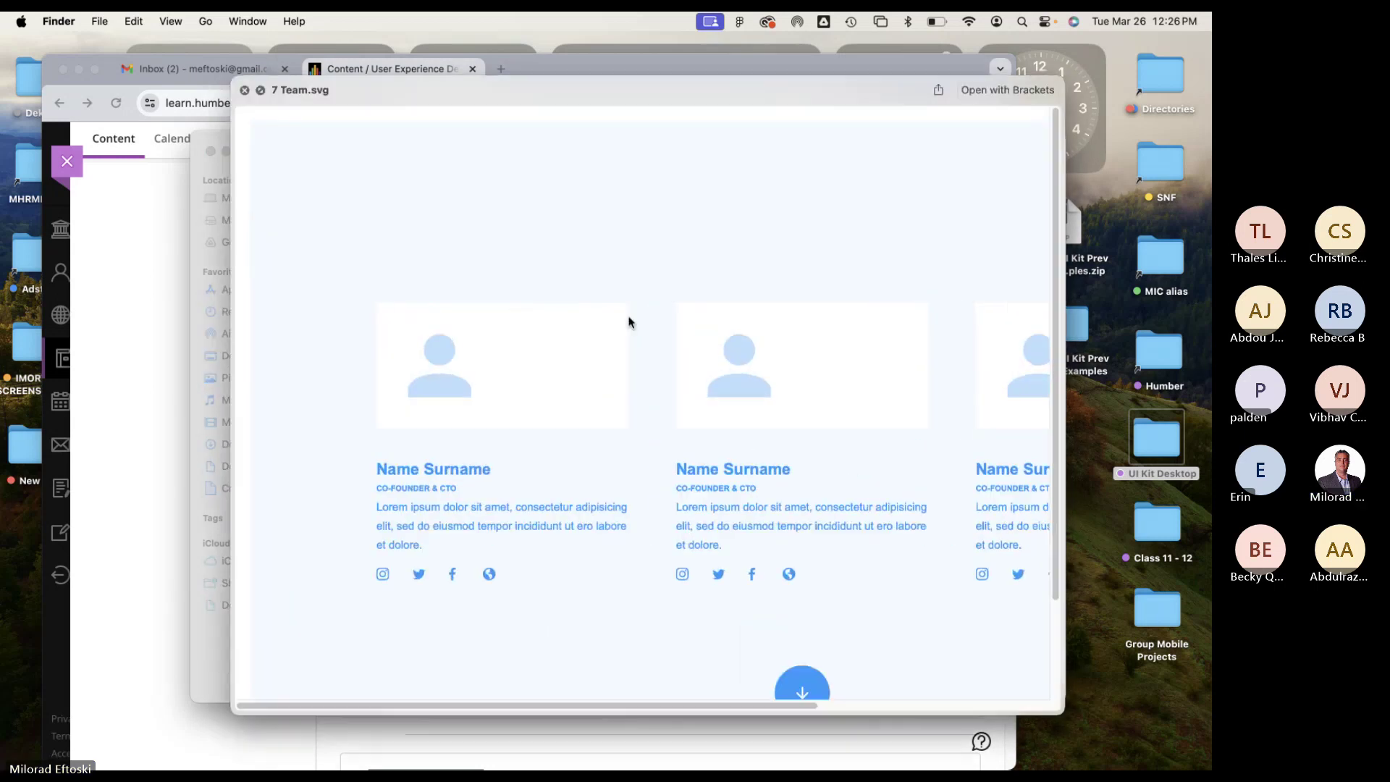
scroll(622, 320, "right", 4)
scroll(624, 320, "left", 4)
key("space")
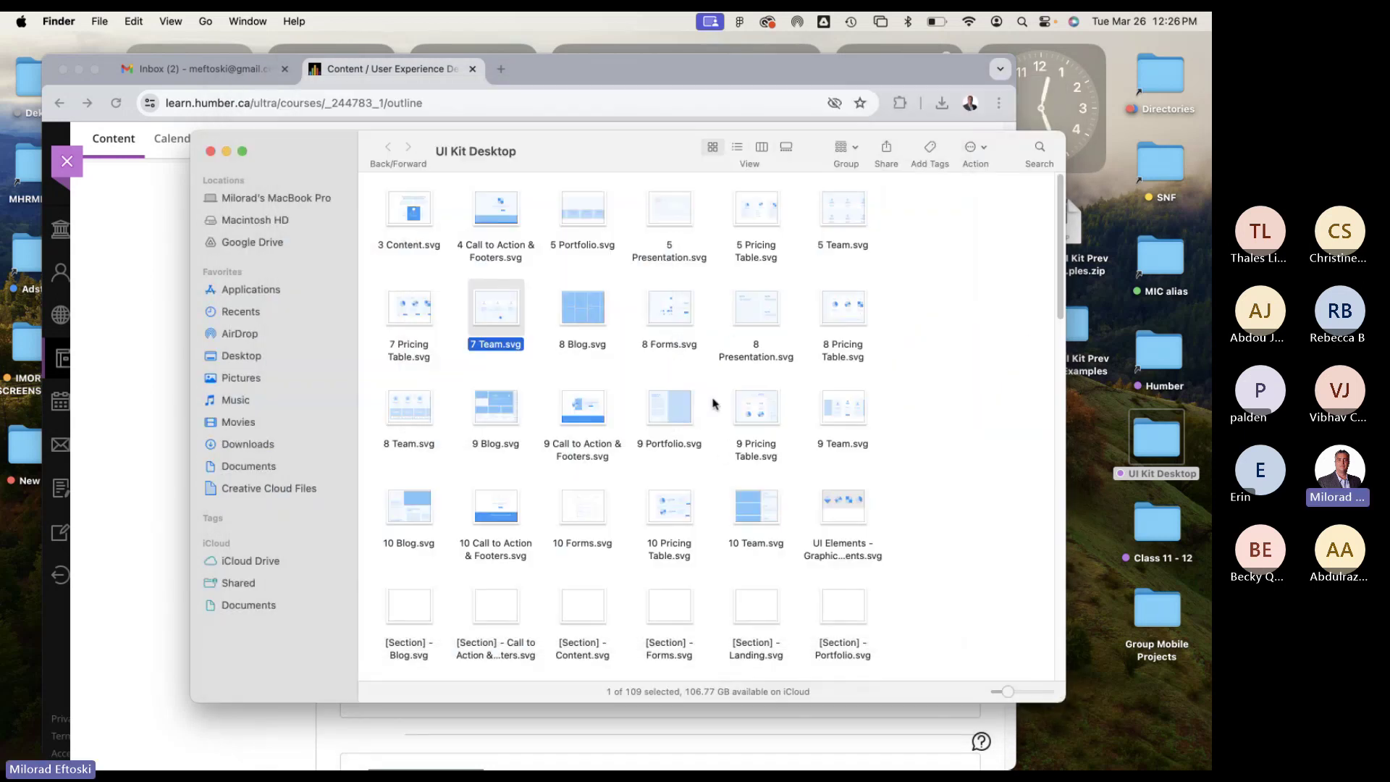
Find 4 Pricing Table.svg further down the folder and preview its plan columns across the full width.
scroll(713, 403, "down", 15)
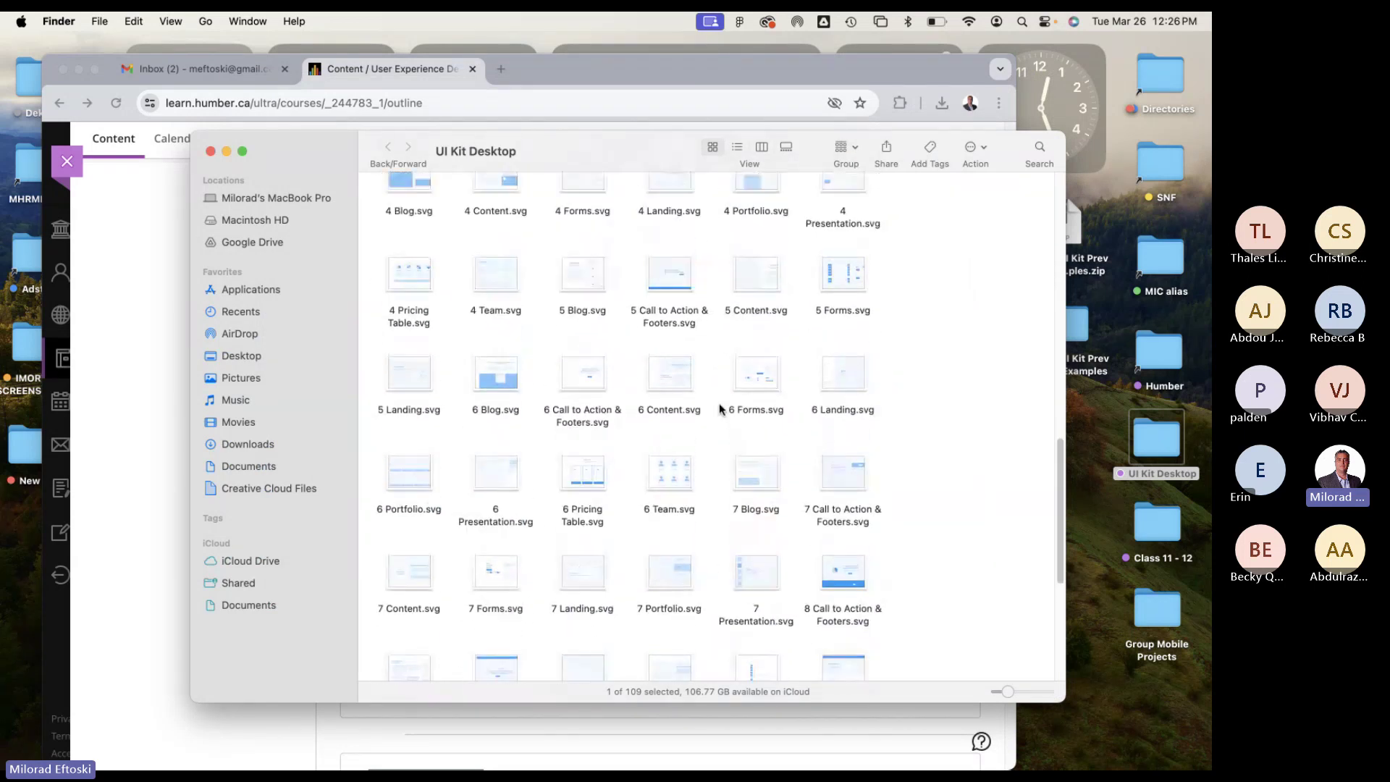
left_click(410, 321)
key("space")
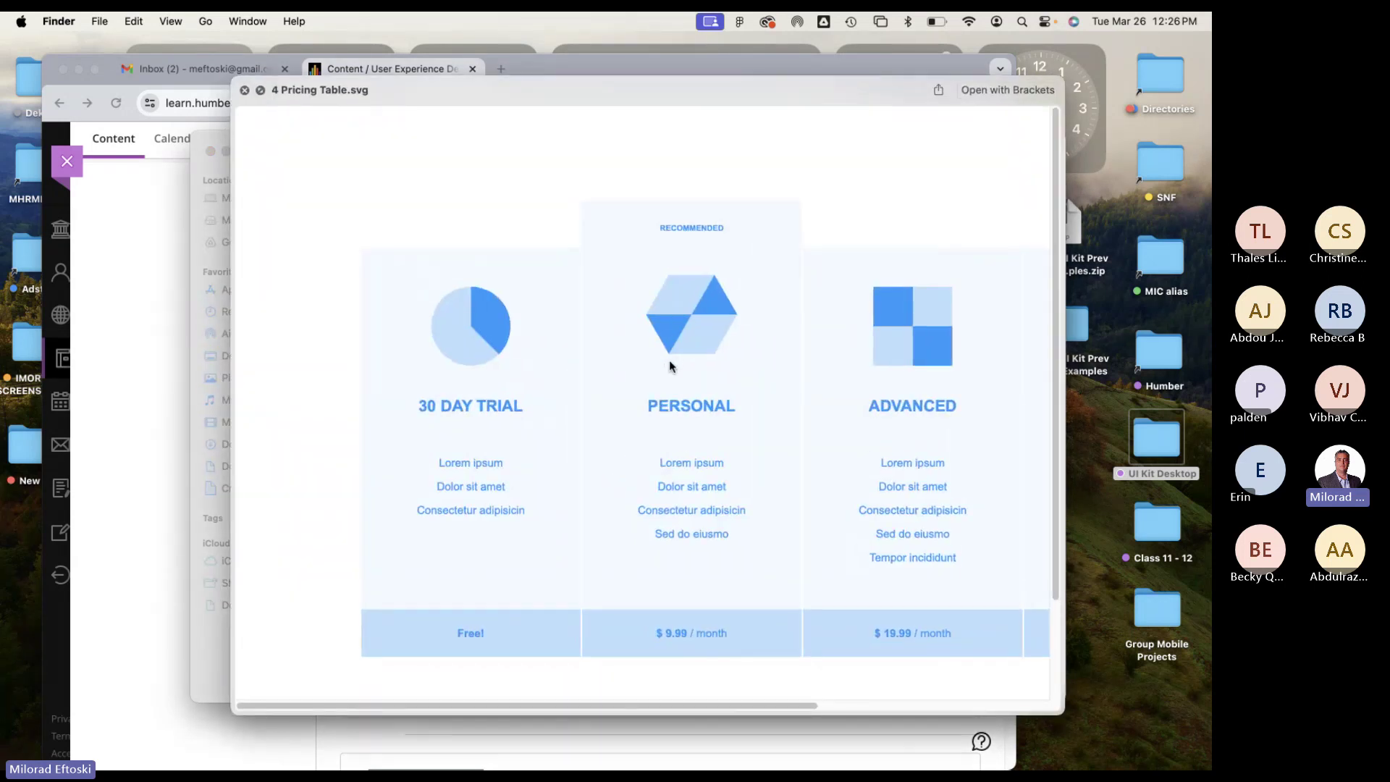
scroll(634, 355, "right", 4)
scroll(634, 355, "left", 4)
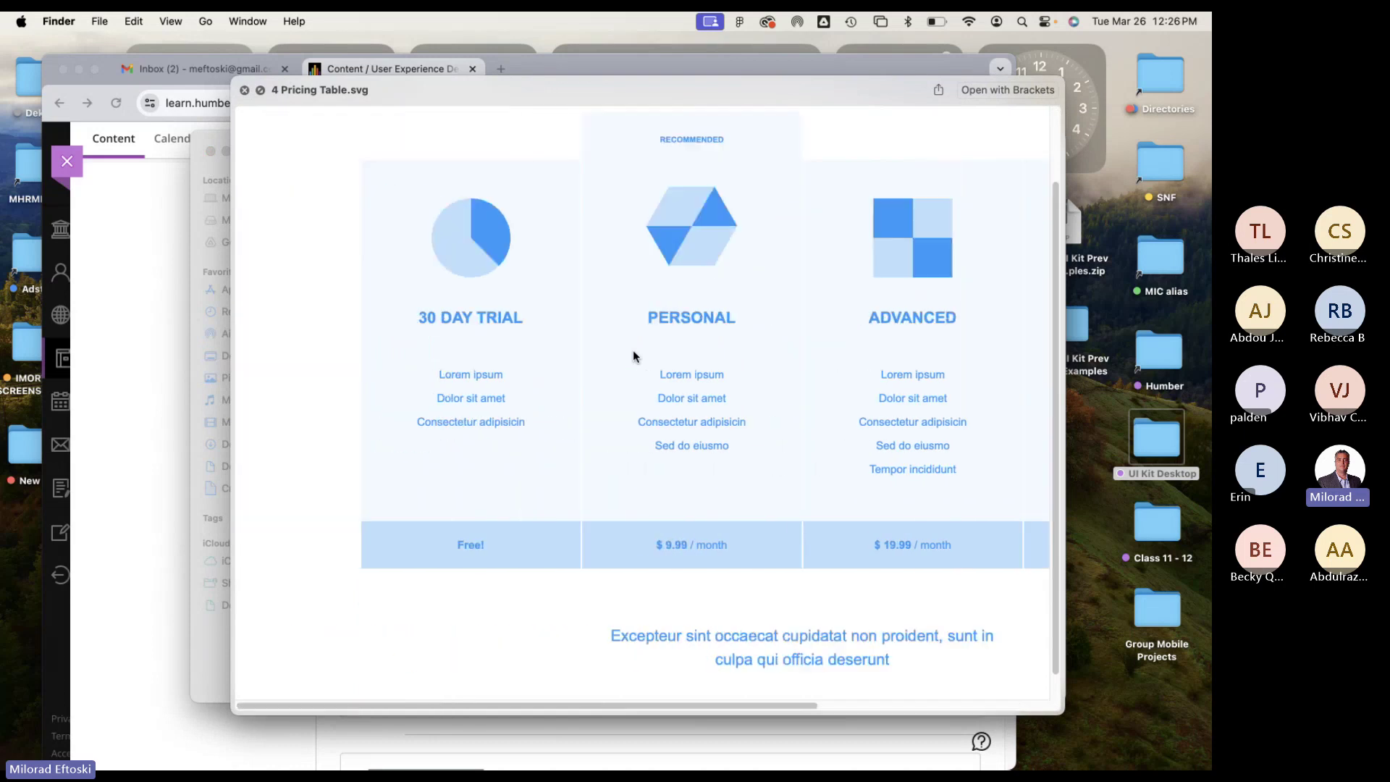
scroll(634, 355, "up", 3)
key("space")
Preview 6 Pricing Table.svg, looking over its bordered plan cards, and close the preview.
scroll(655, 365, "down", 5)
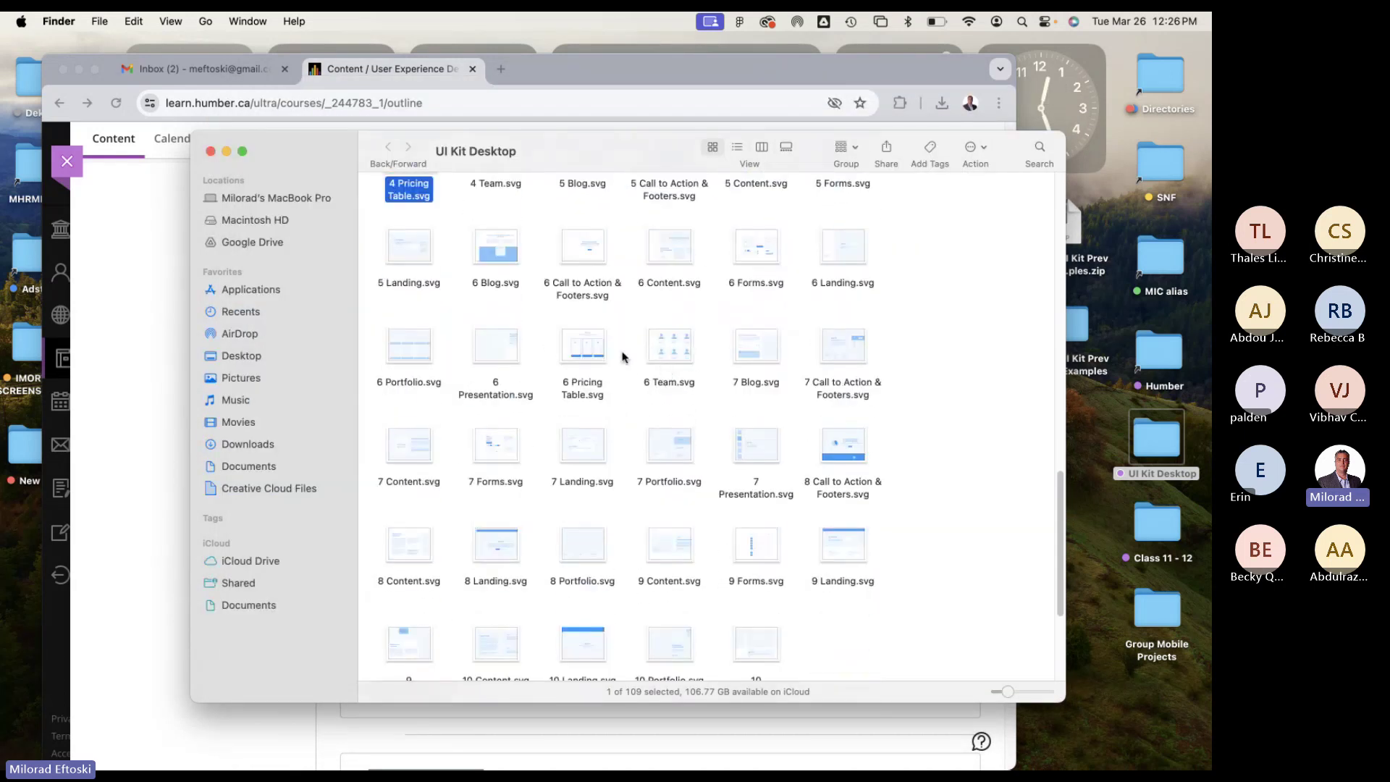
left_click(600, 349)
key("space")
scroll(649, 359, "down", 2)
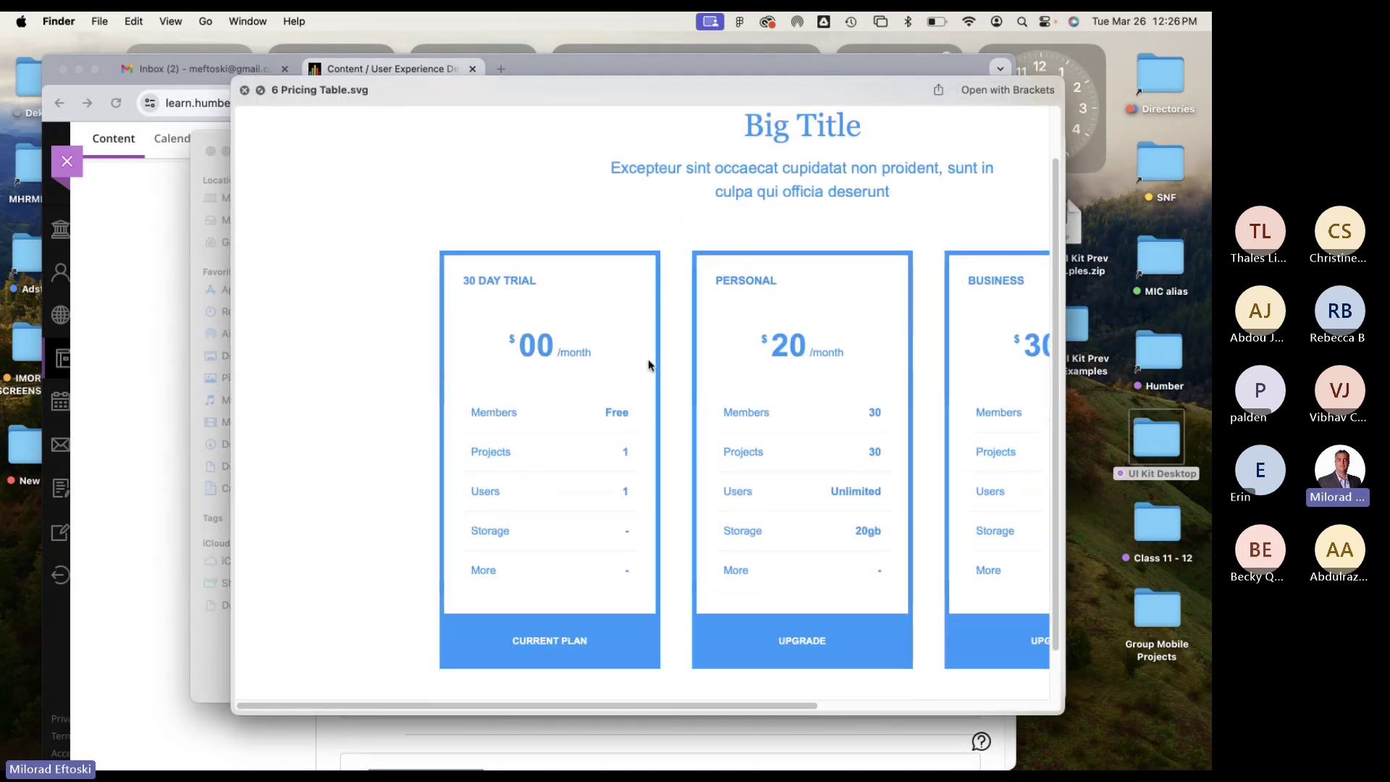
key("space")
Preview UI Elements - Cards.svg near the end of the folder and examine its card layouts.
scroll(679, 453, "down", 3)
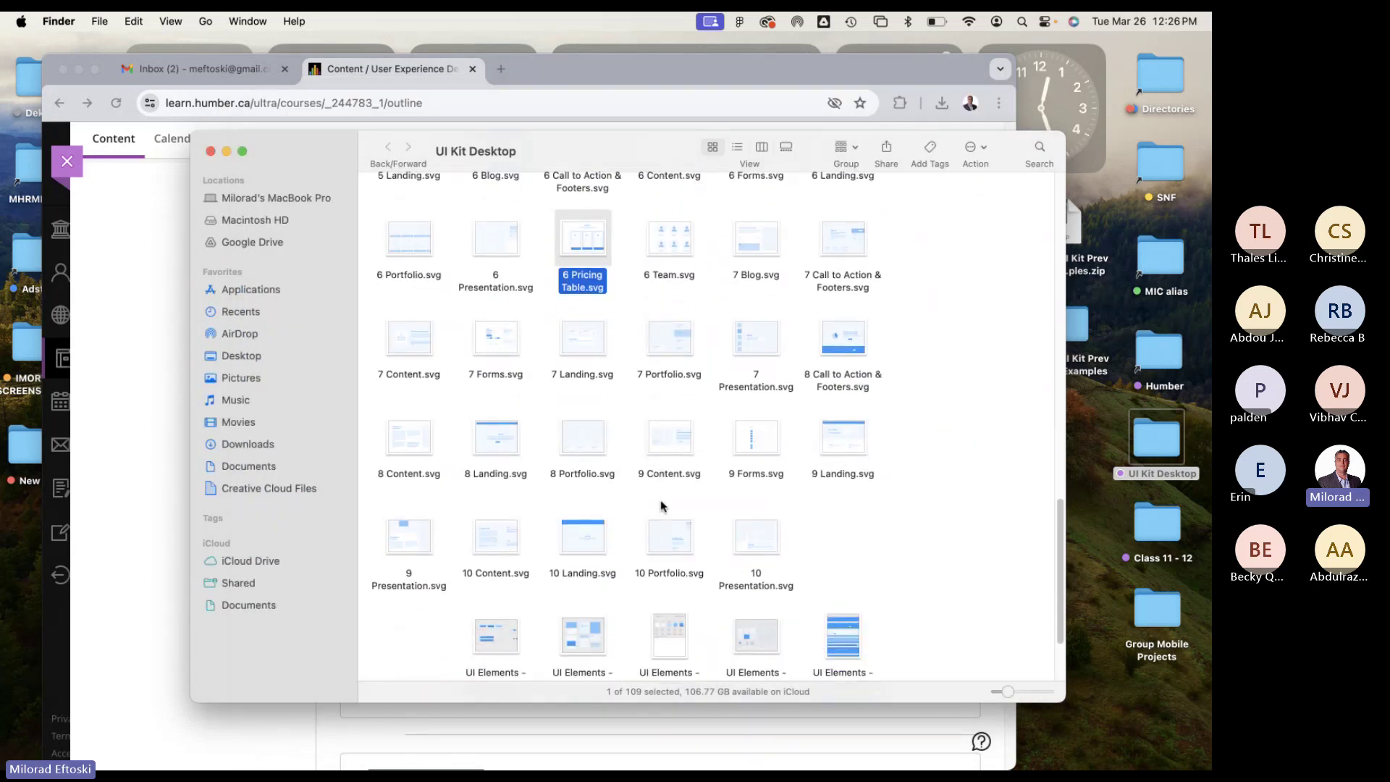
scroll(661, 506, "down", 2)
left_click(568, 587)
key("space")
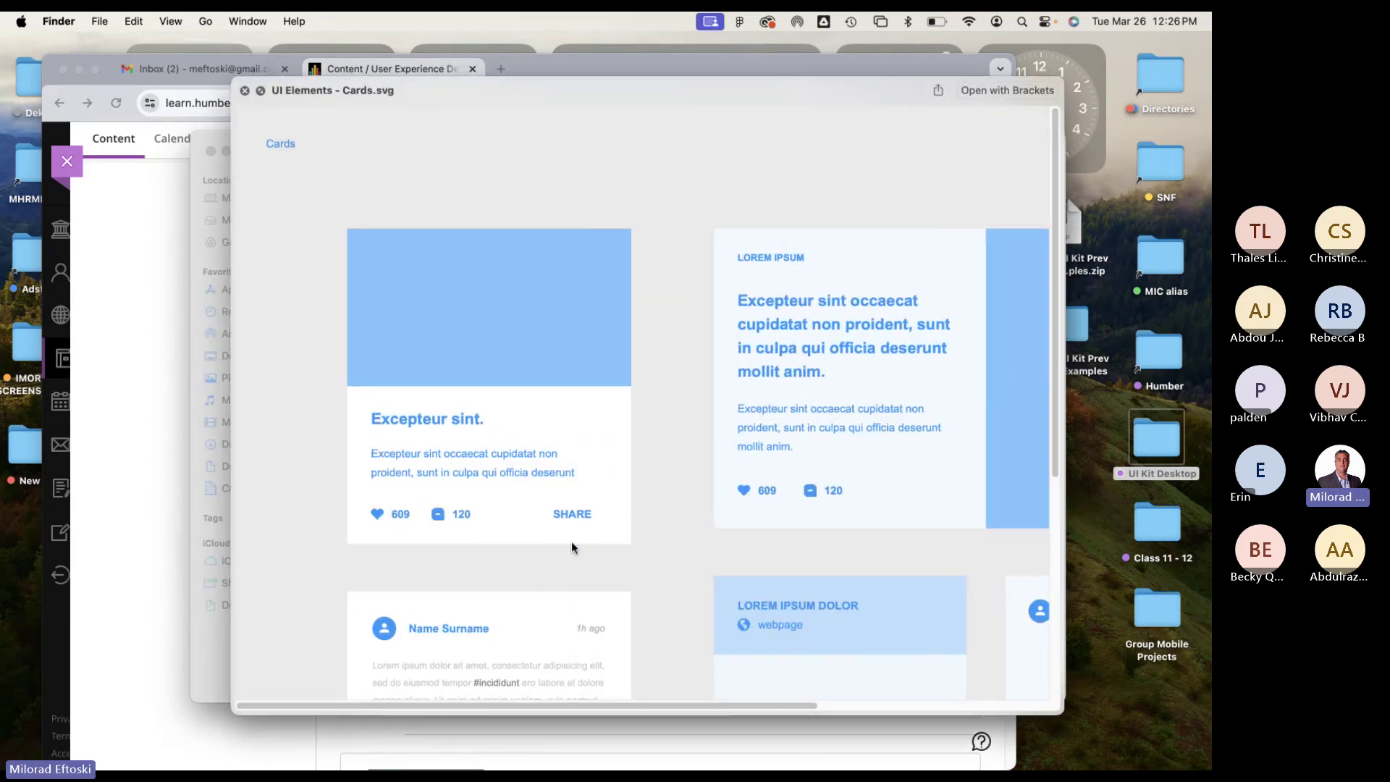
scroll(623, 469, "down", 3)
scroll(622, 470, "right", 5)
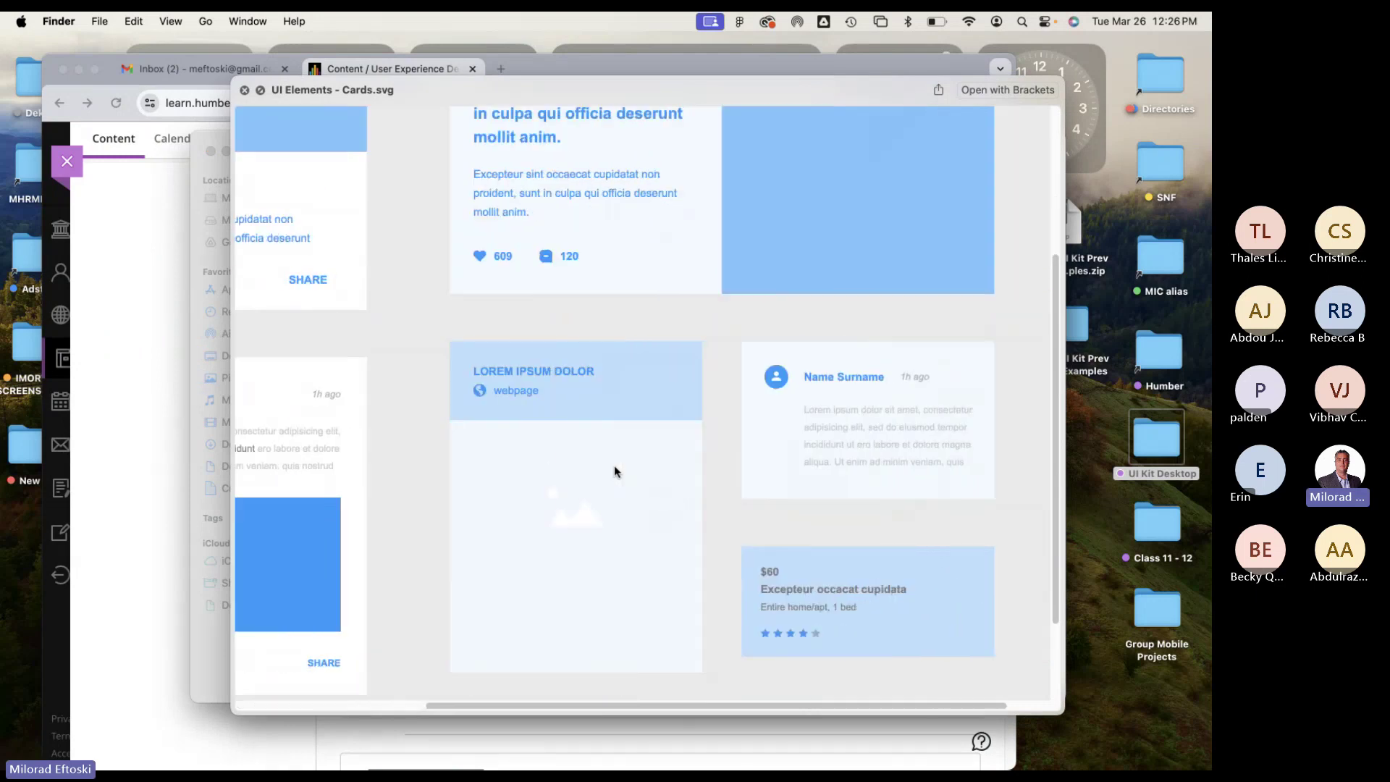
scroll(615, 472, "up", 4)
key("space")
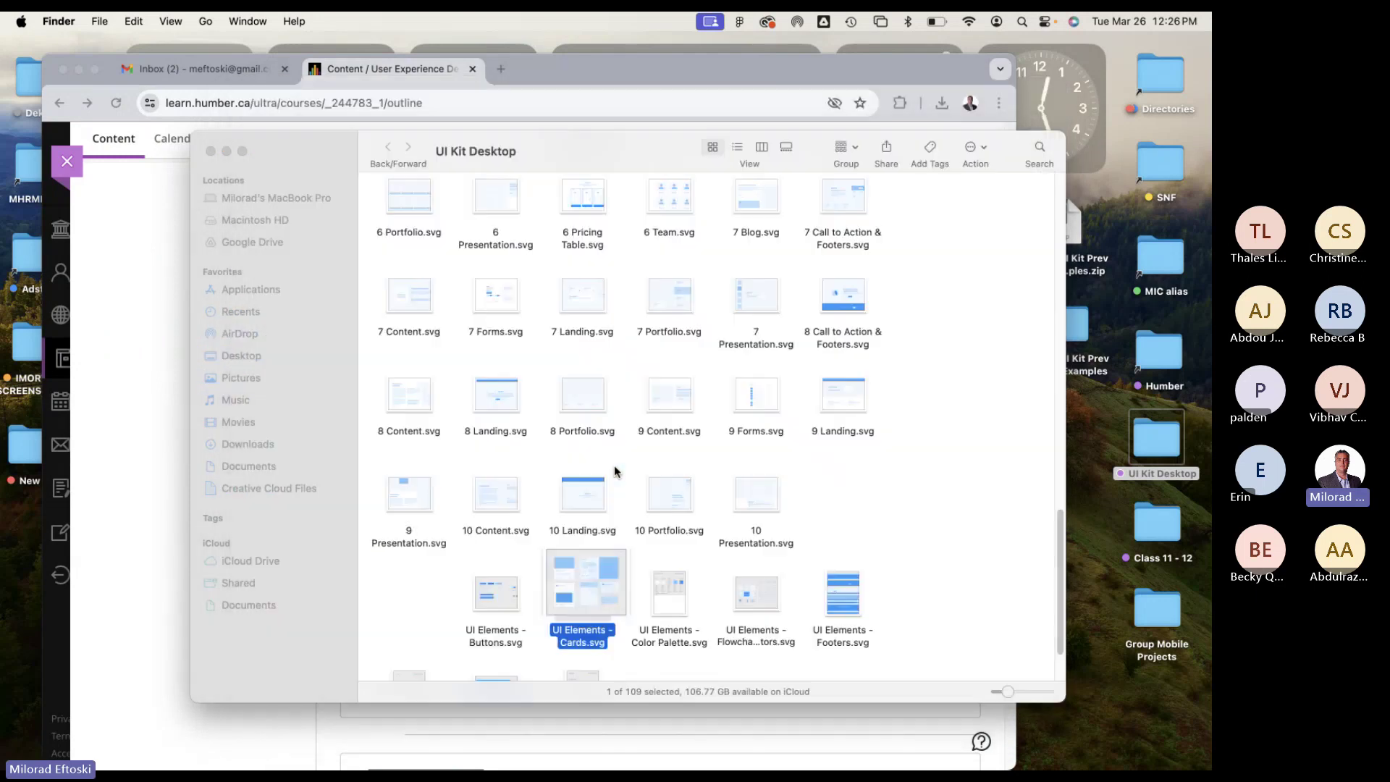
Preview UI Elements - Color Palette.svg and UI Elements - Typography.svg, closing each one.
left_click(655, 498)
key("space")
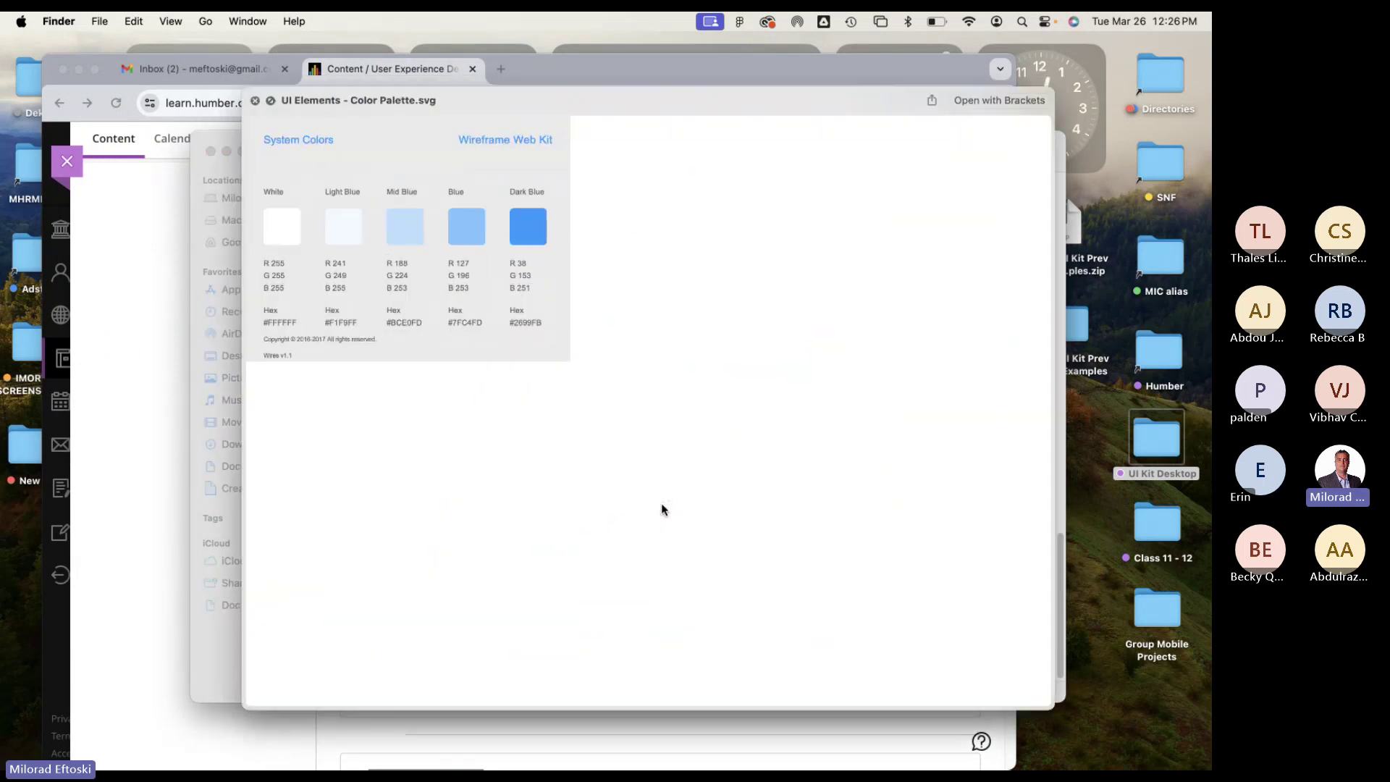
key("space")
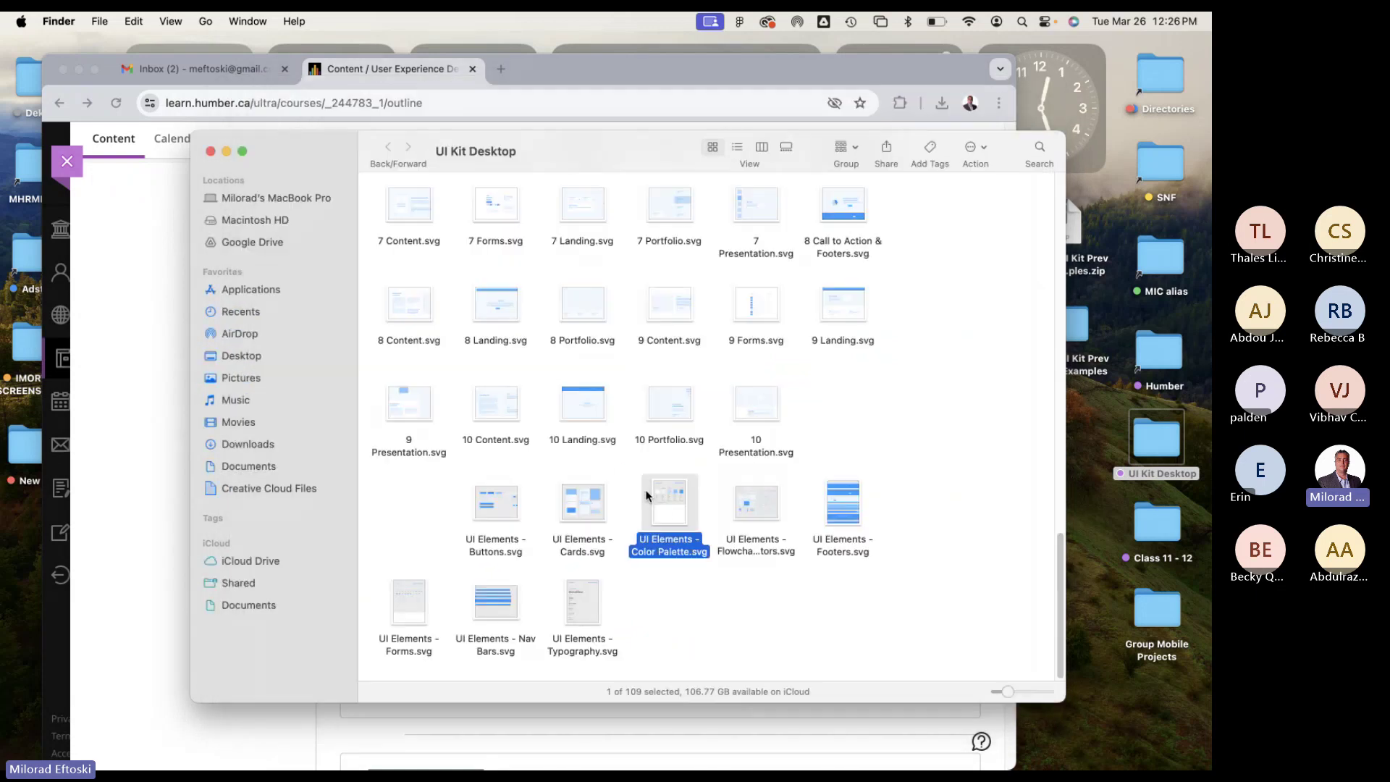
left_click(581, 602)
key("space")
key("space")
Preview UI Elements - Nav Bars.svg and look through its navigation bar variants.
left_click(501, 611)
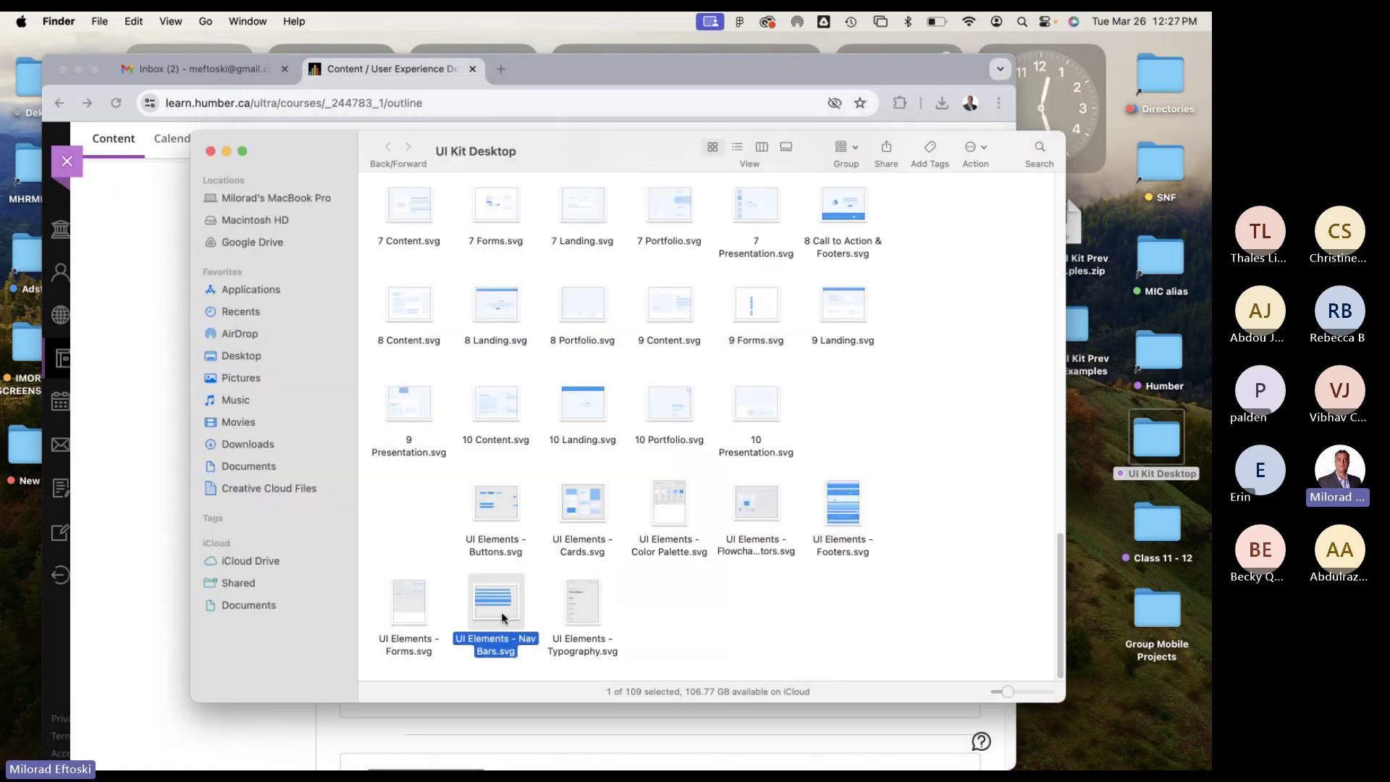
key("space")
scroll(577, 443, "down", 5)
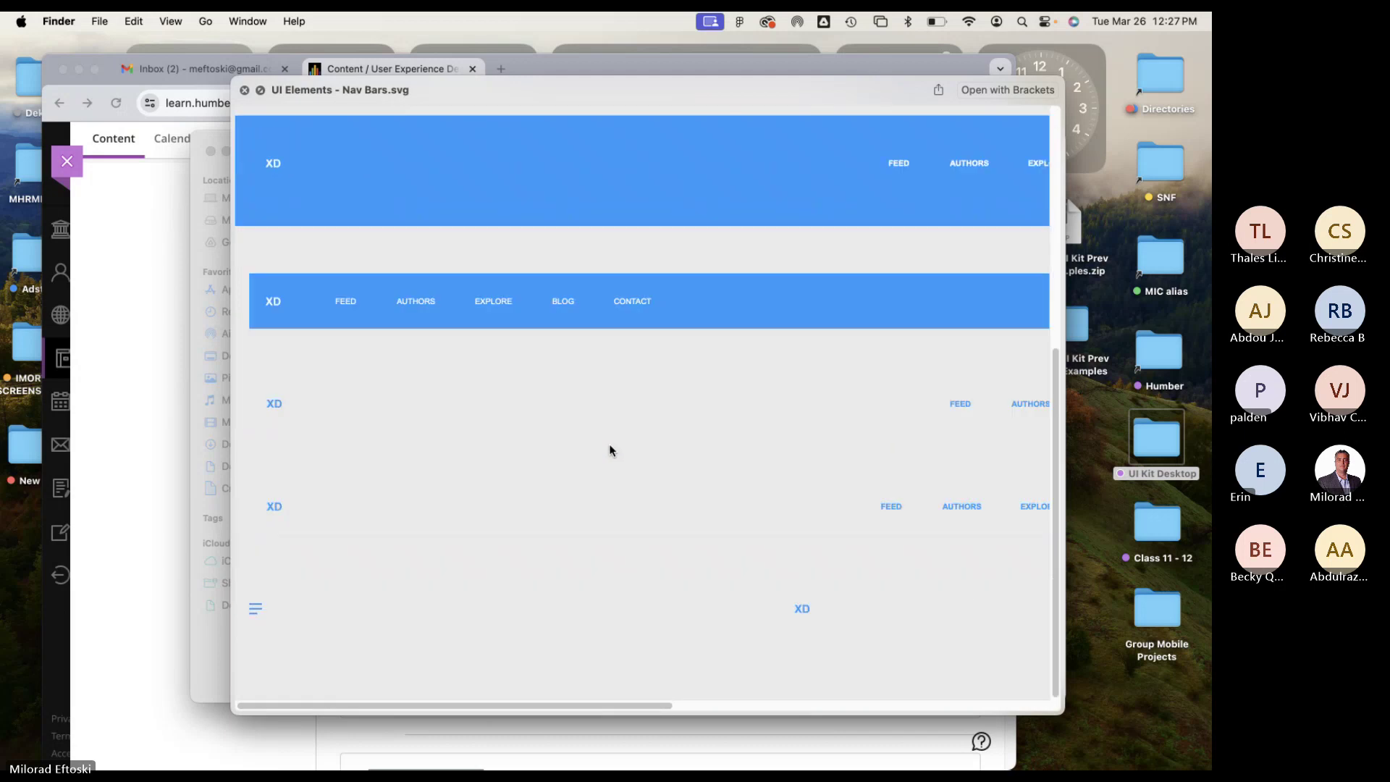
scroll(610, 450, "up", 5)
key("space")
Preview the icon set in UI Elements - Forms.svg, close it and return to the start of the folder.
left_click(414, 587)
key("space")
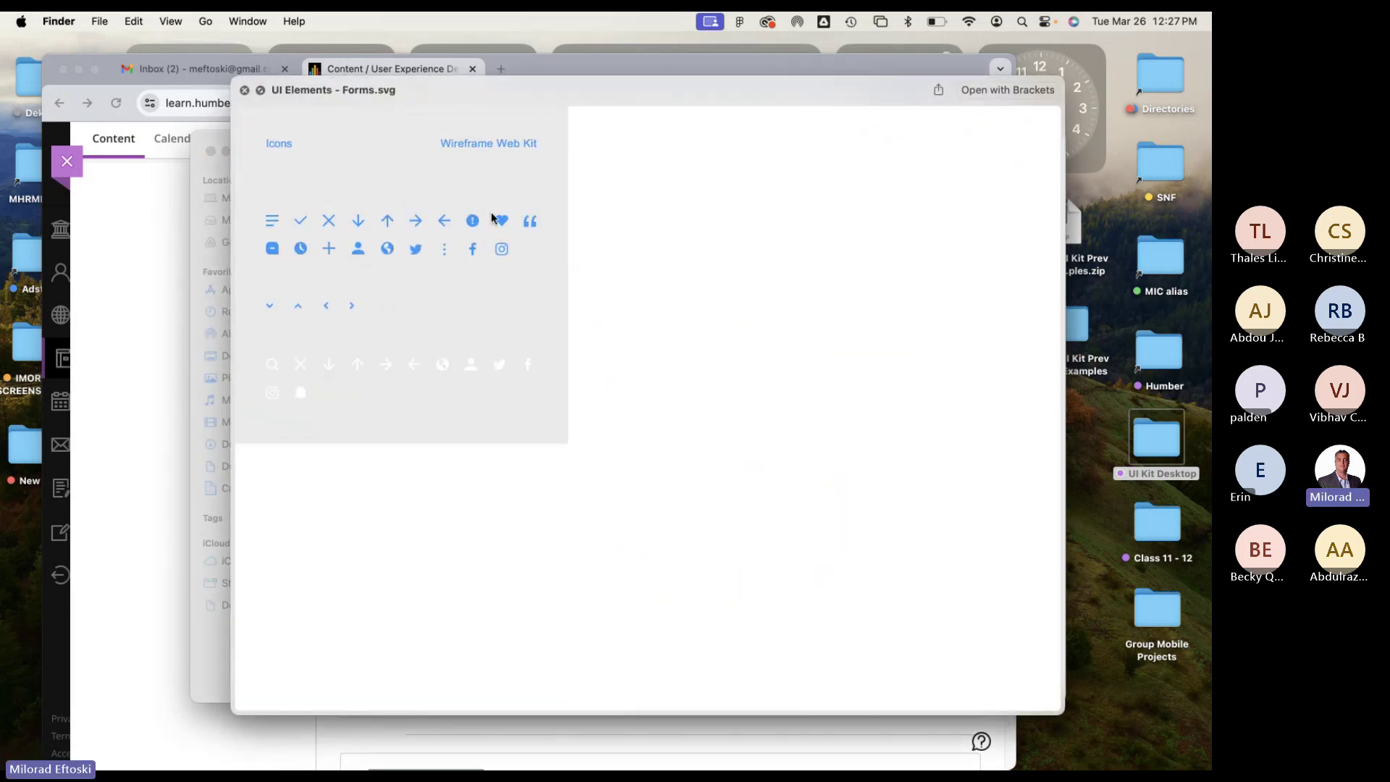
key("space")
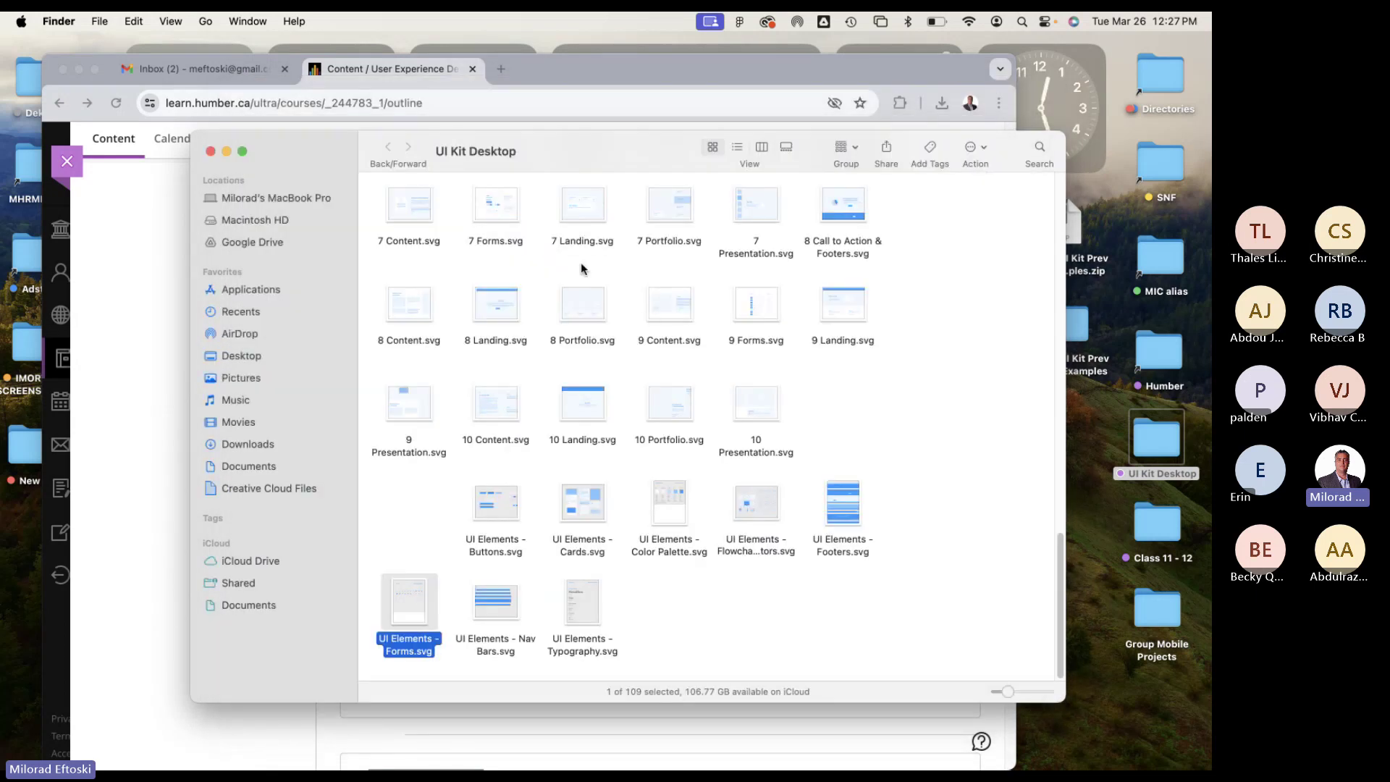
scroll(557, 255, "up", 5)
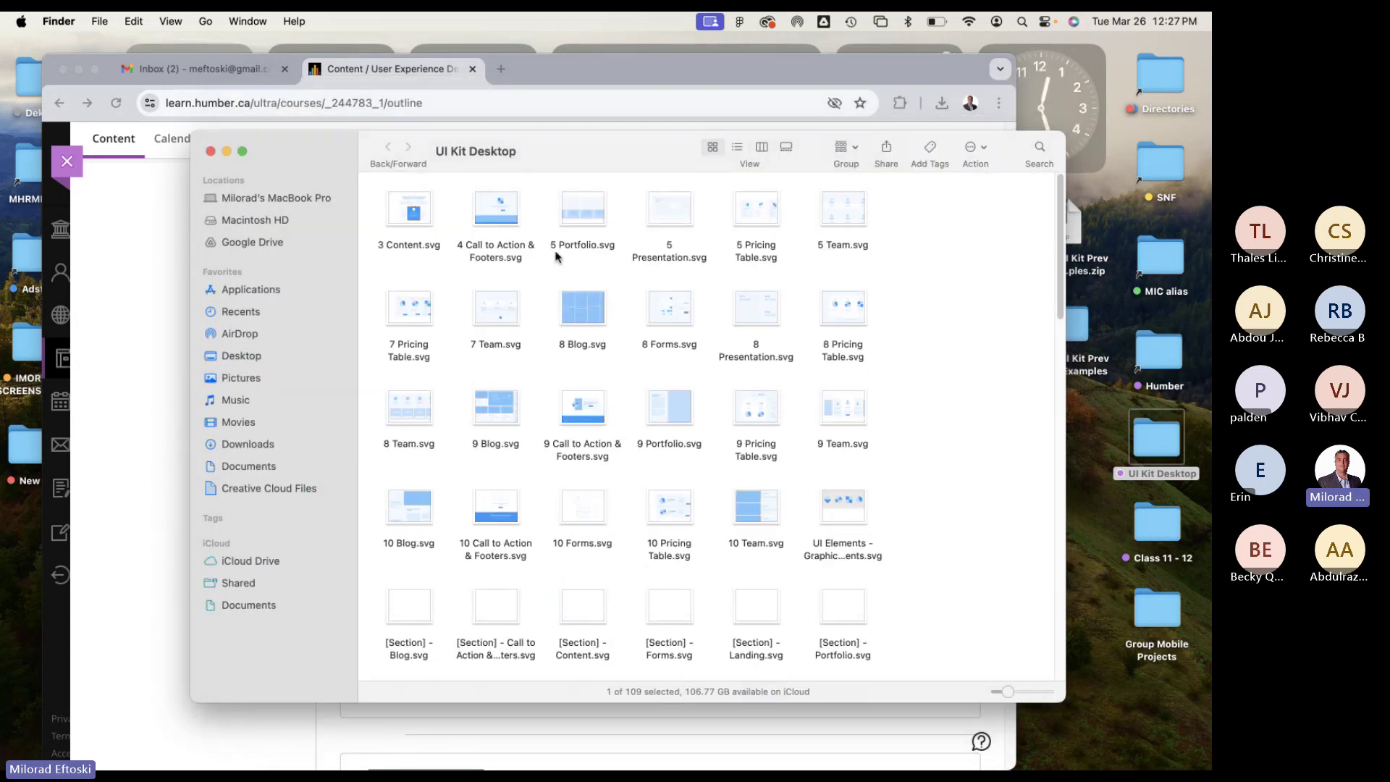
Close the UI Kit Desktop folder window and compress that folder into a zip archive on the desktop.
left_click(211, 151)
right_click(1153, 441)
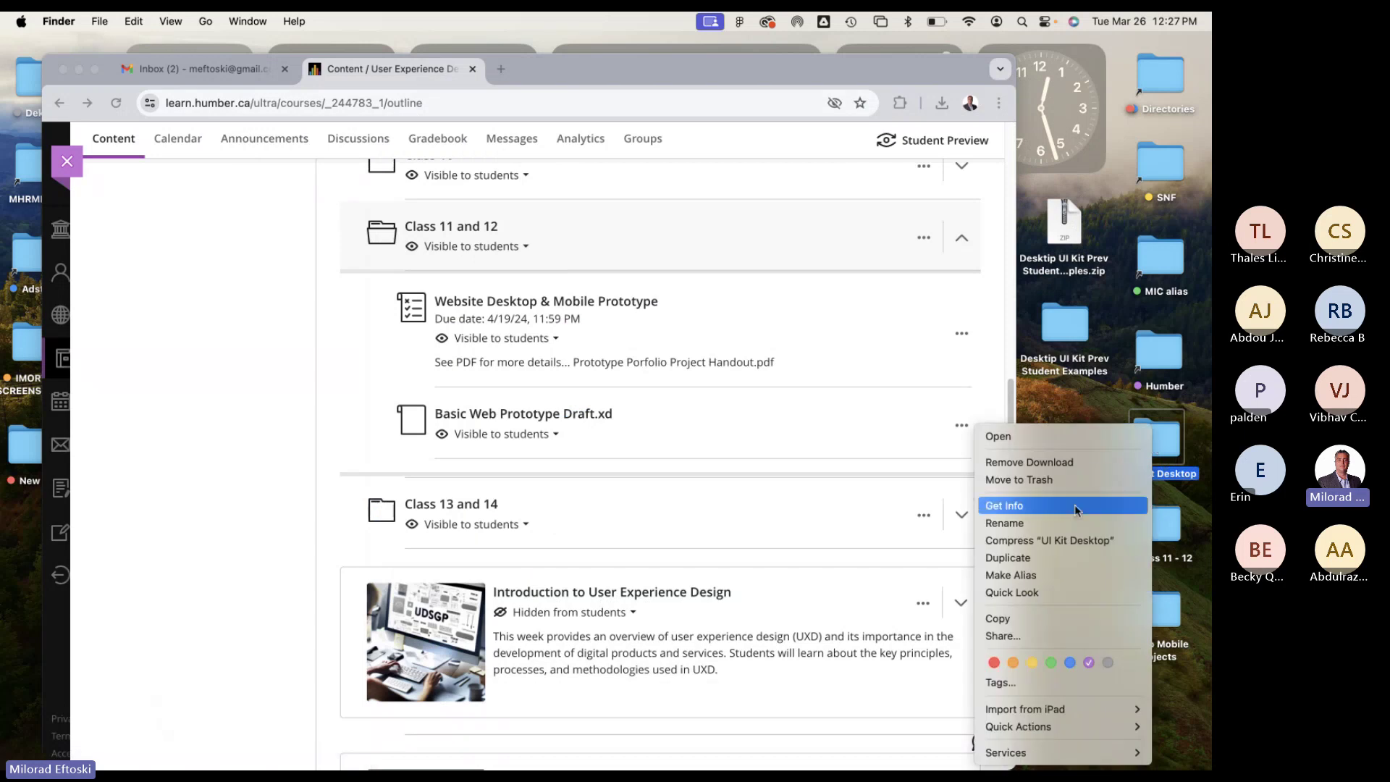
left_click(1048, 541)
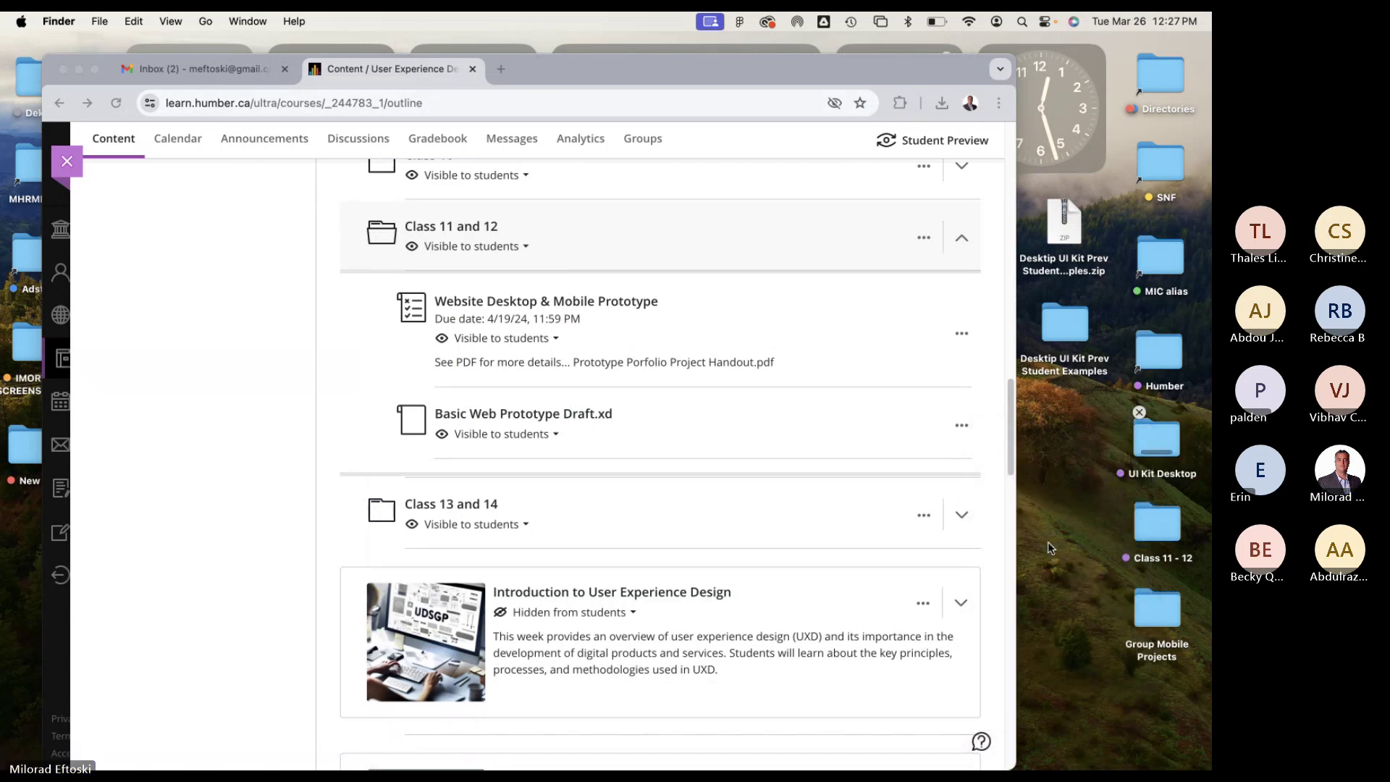
left_click(1057, 492)
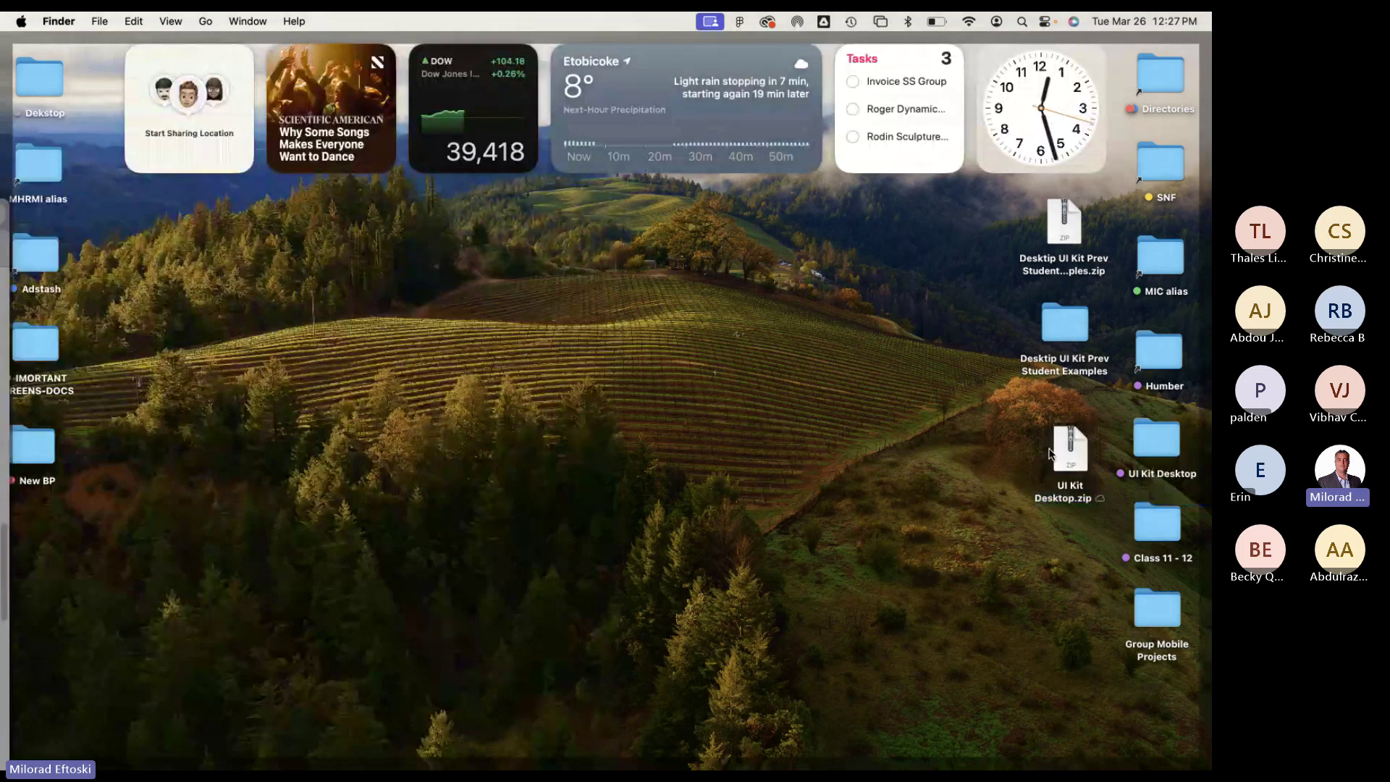
Switch to Chrome and upload UI Kit Desktop.zip to the start of the Class 11 and 12 folder, keeping its display name.
mouse_move(738, 769)
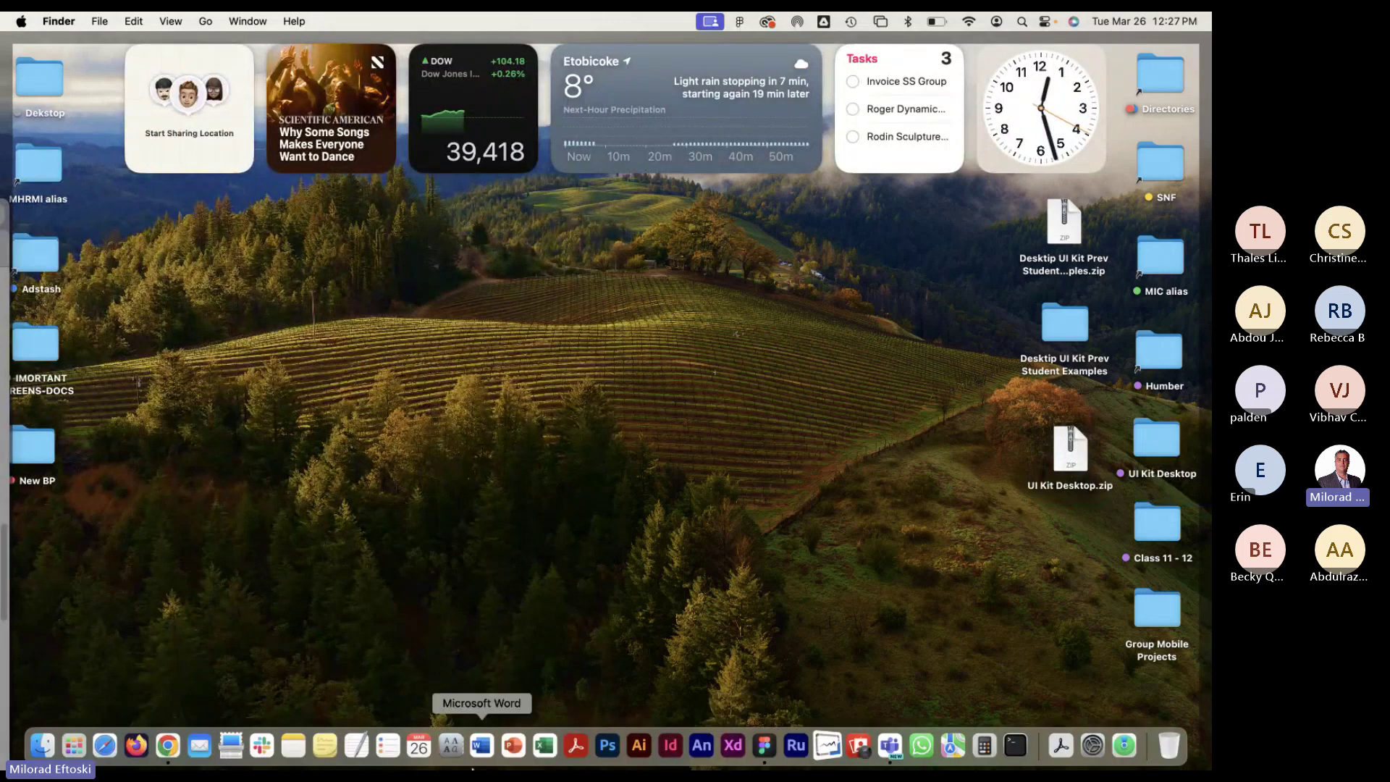
left_click(167, 745)
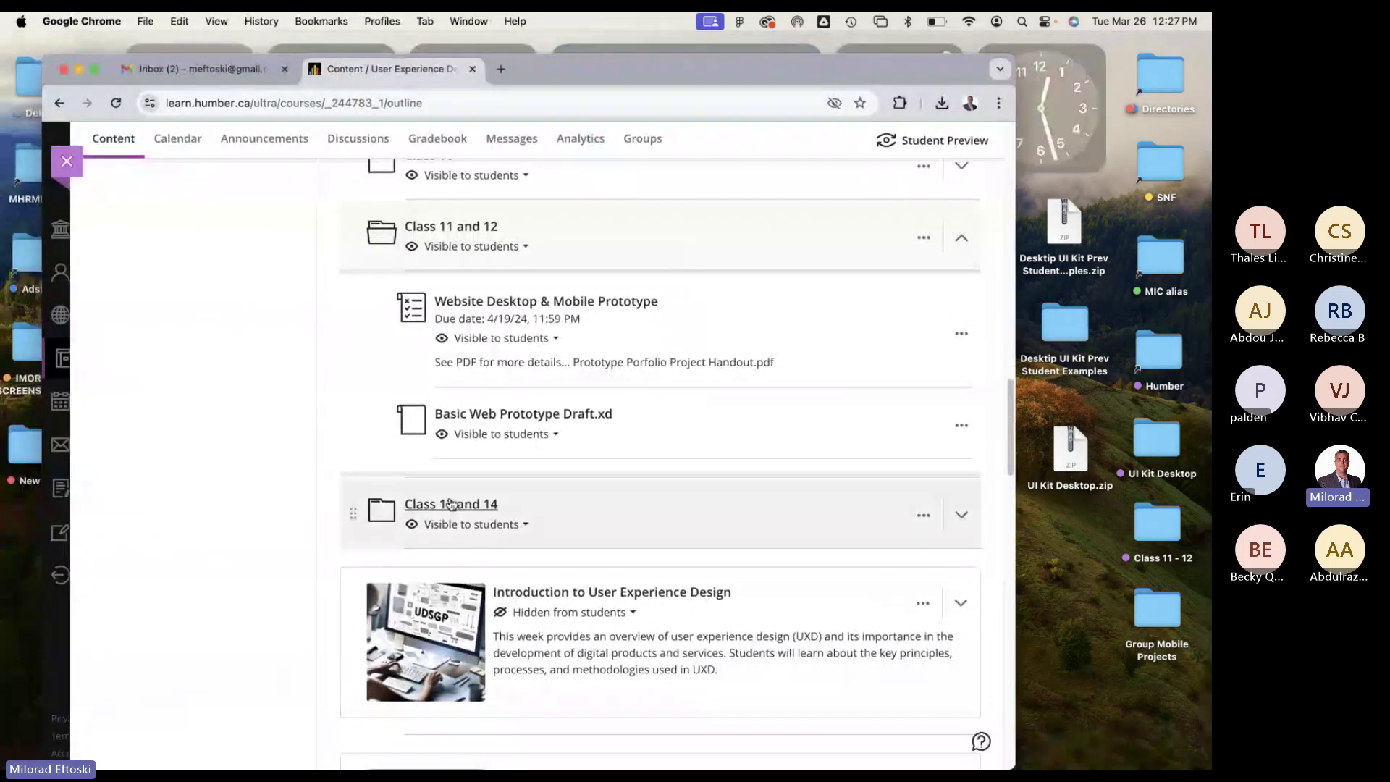
left_click_drag(567, 393, 660, 273)
left_click(660, 272)
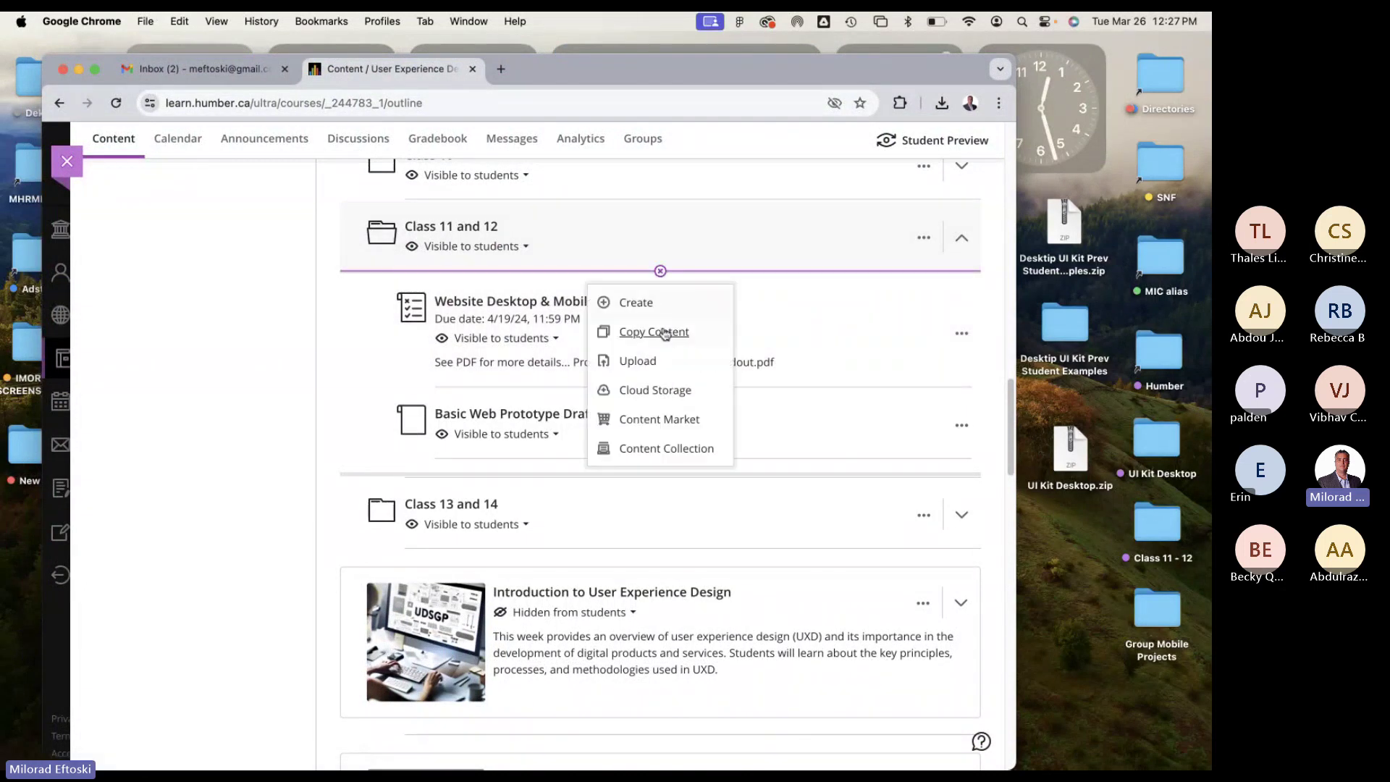
left_click(643, 360)
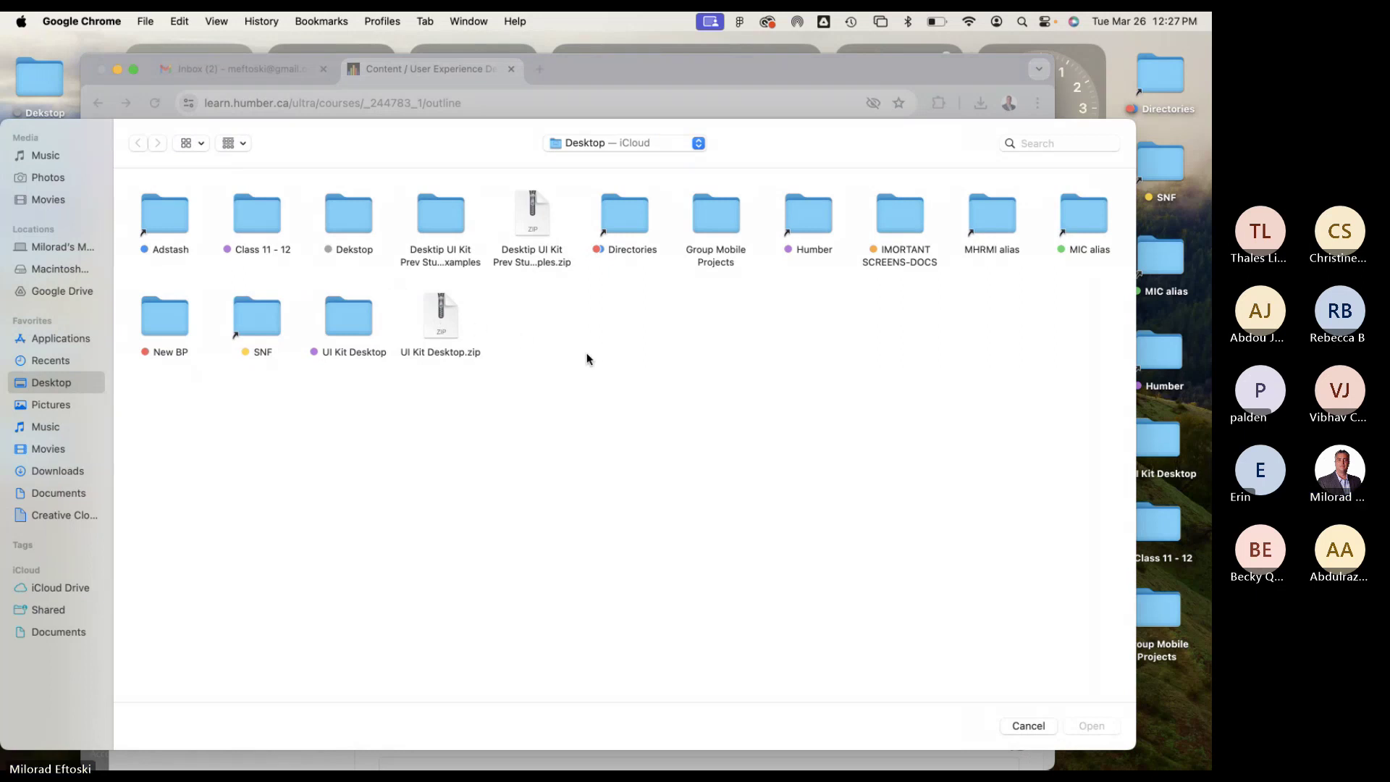
double_click(438, 317)
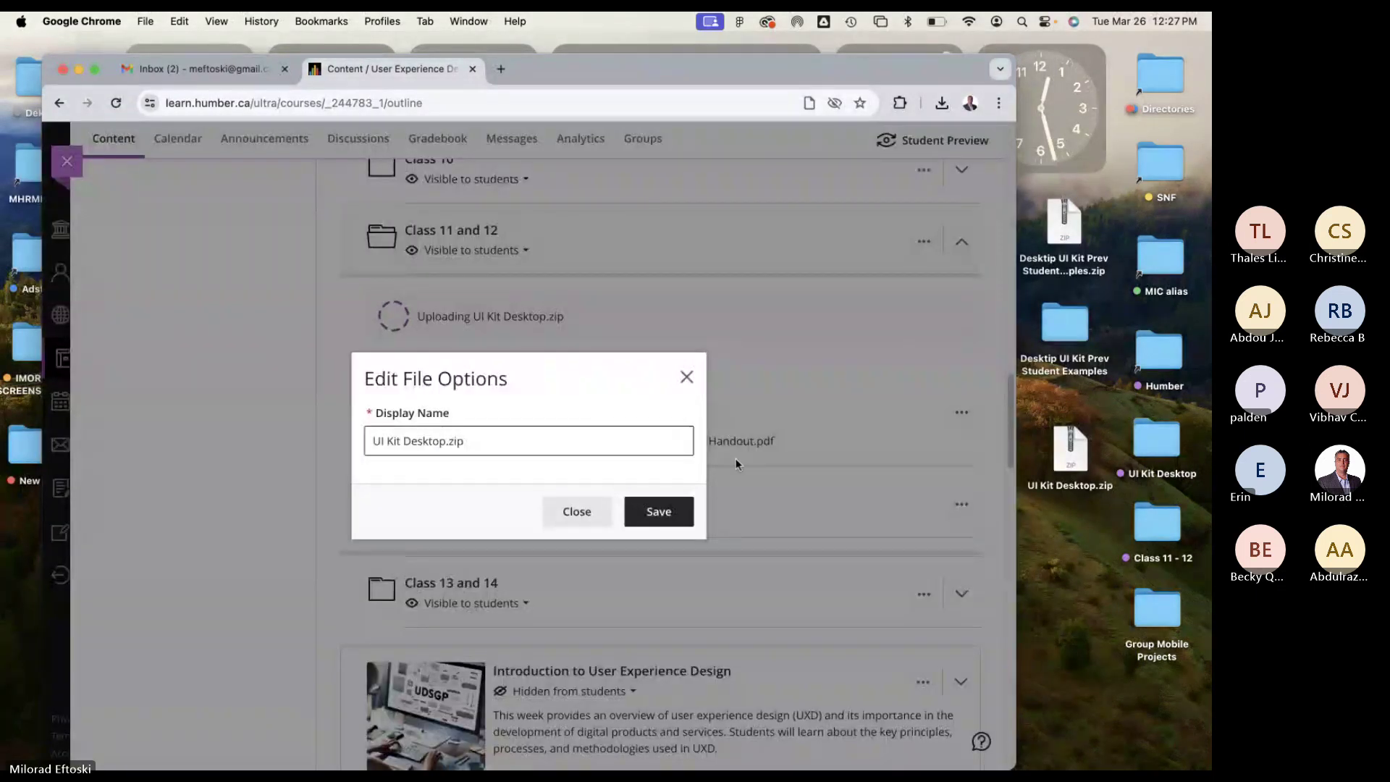
left_click(670, 520)
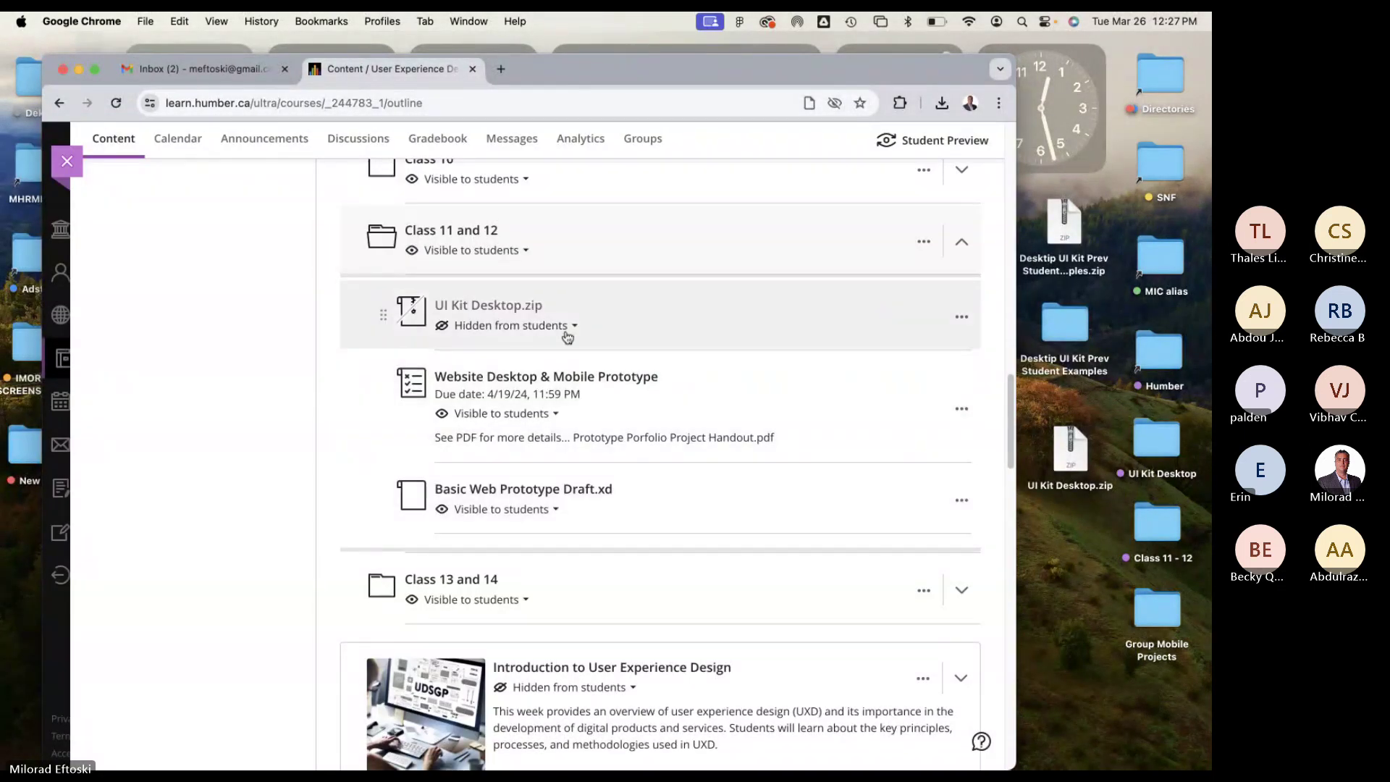
Make UI Kit Desktop.zip visible to students and move it below Basic Web Prototype Draft.xd.
left_click(559, 328)
left_click(536, 353)
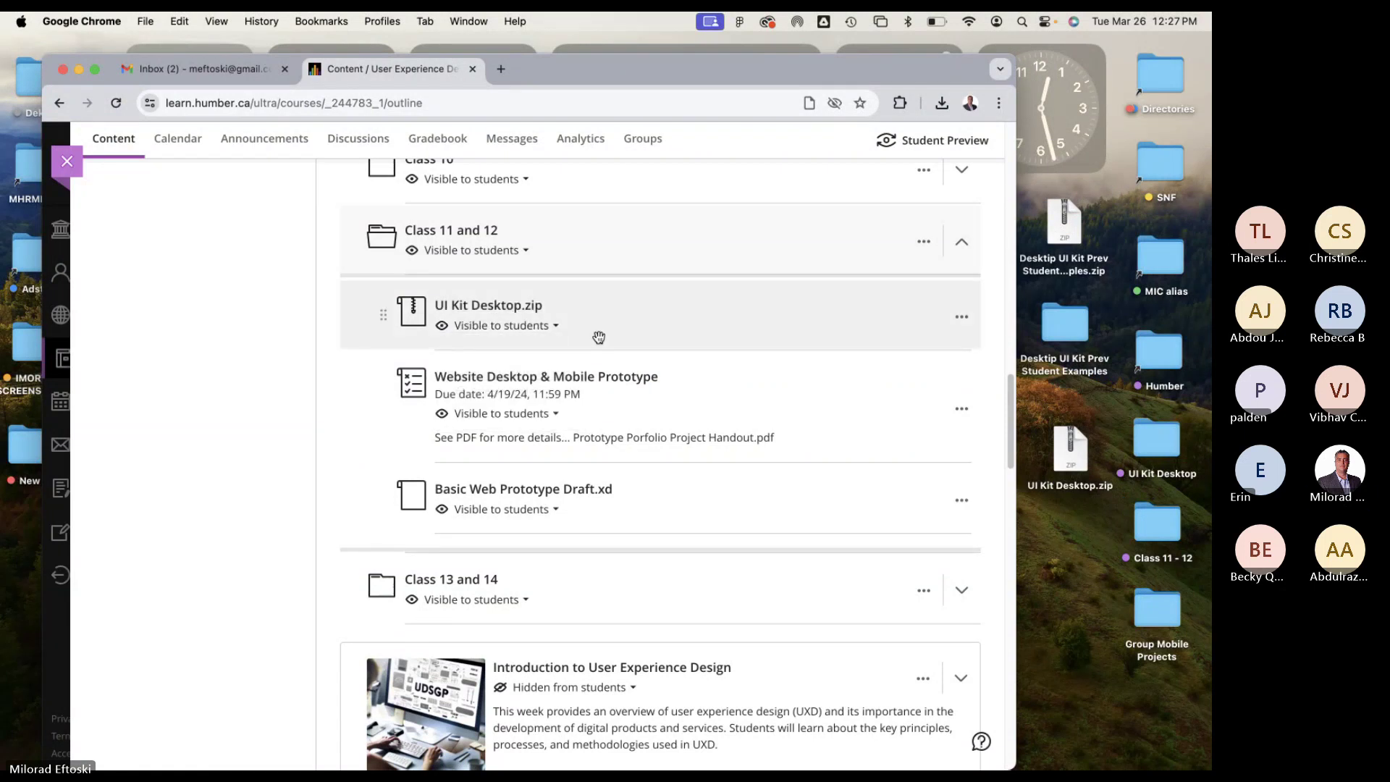
left_click_drag(602, 314, 525, 478)
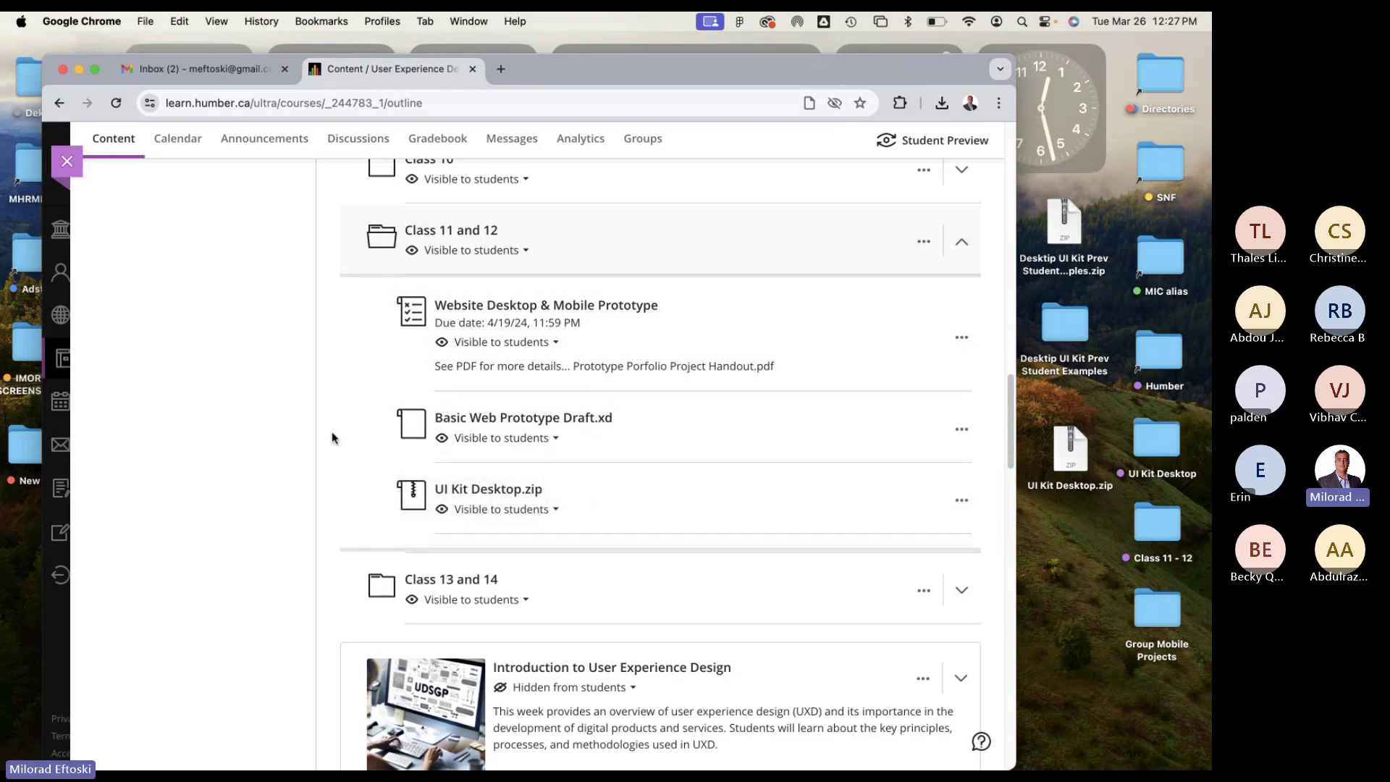
Widen the browser window and download Basic Web Prototype Draft.xd from the Class 11 and 12 folder to the Desktop.
scroll(641, 449, "up", 1)
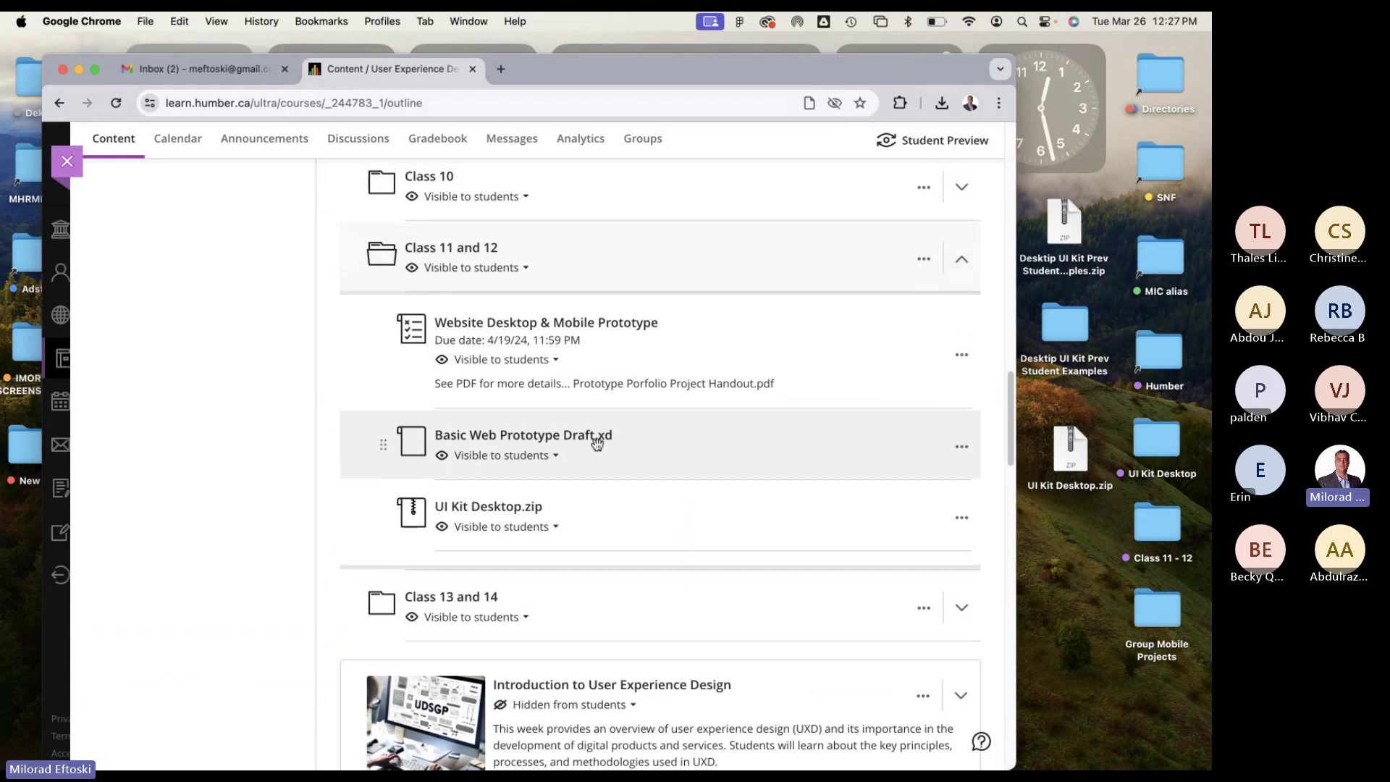
scroll(607, 449, "up", 1)
mouse_move(754, 74)
left_mouse_down()
mouse_move(789, 64)
mouse_move(769, 58)
left_mouse_up()
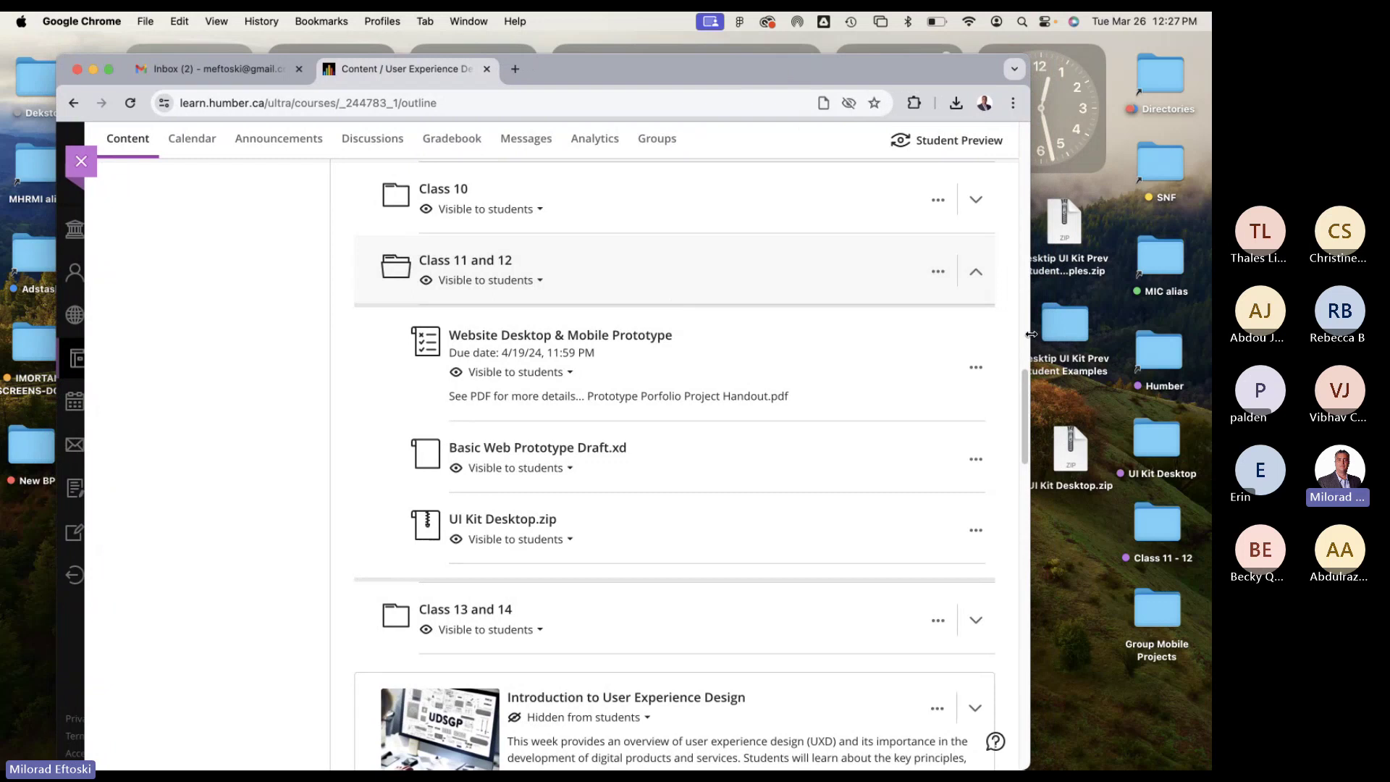
left_click_drag(1031, 334, 1158, 333)
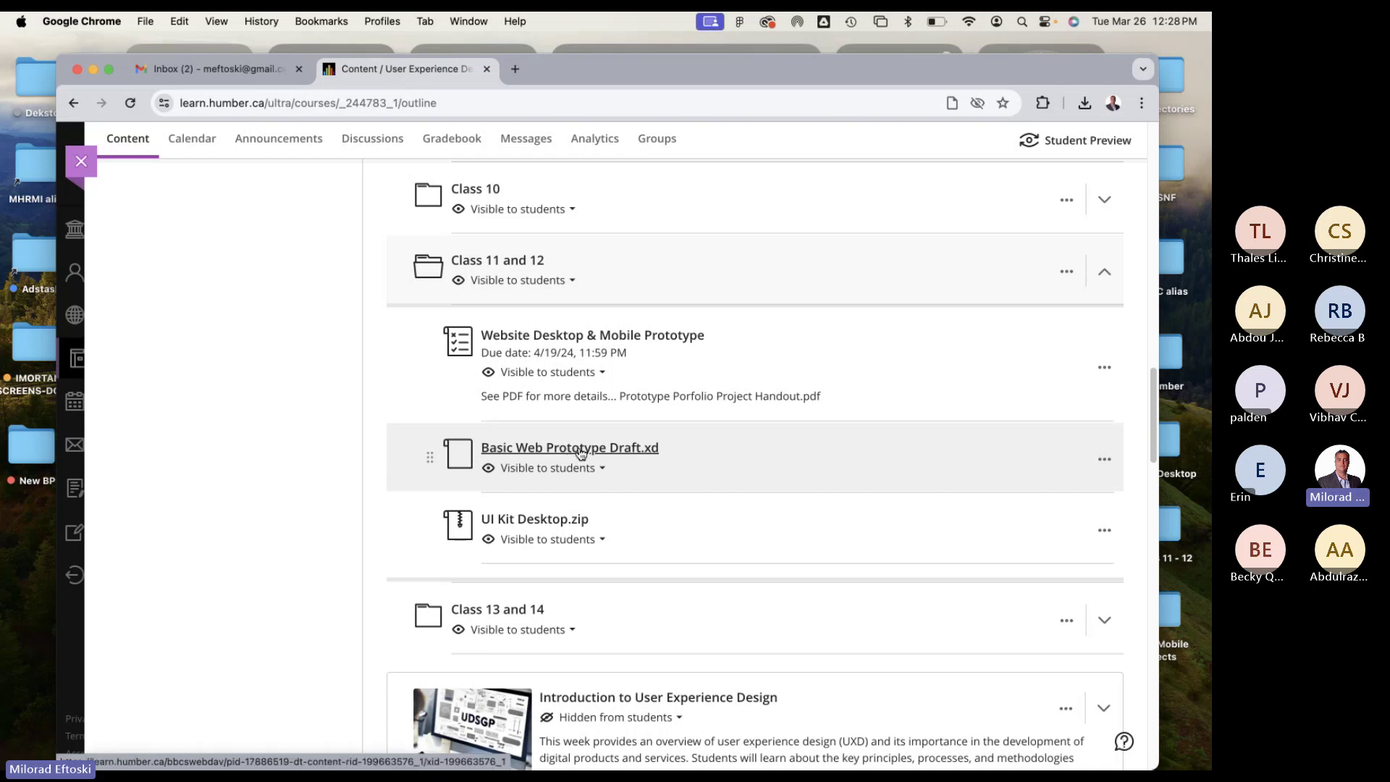
left_click_drag(785, 68, 776, 67)
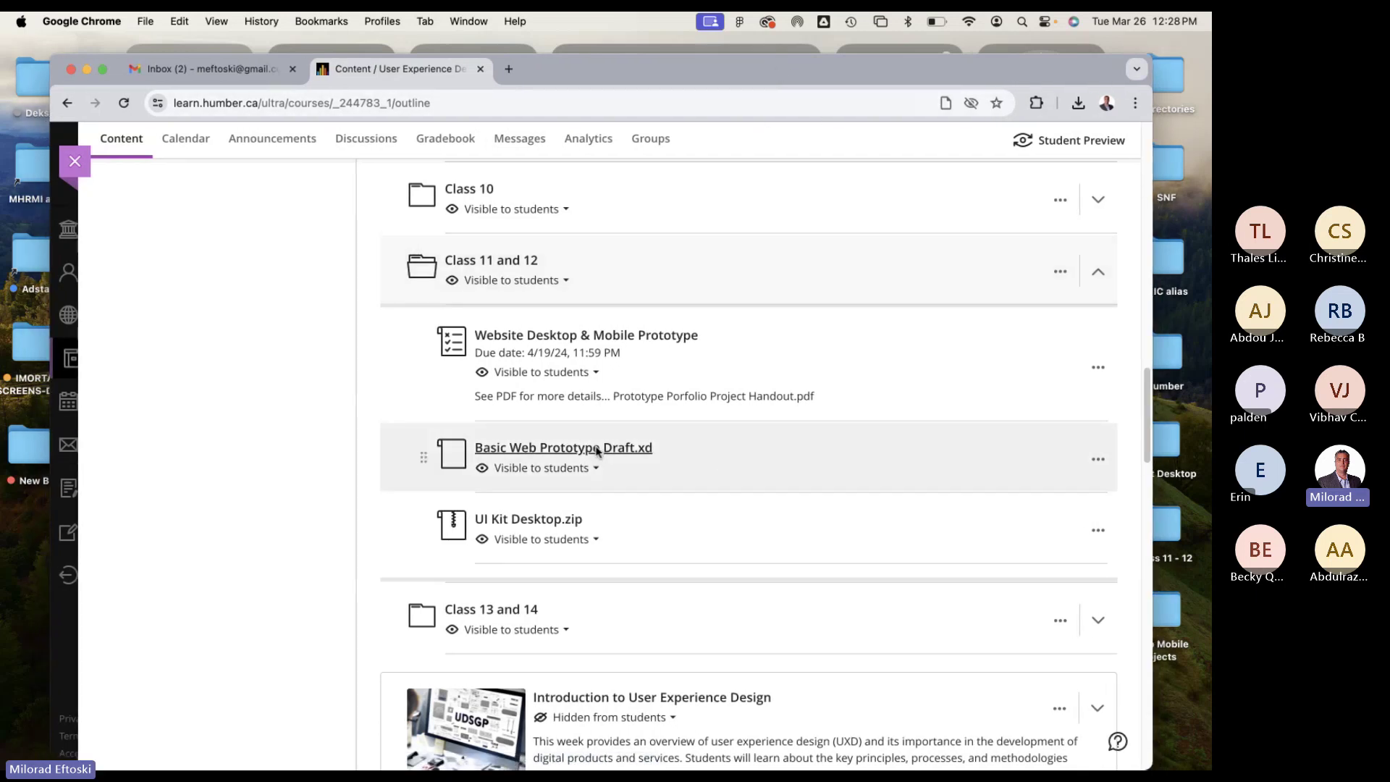
left_click(596, 449)
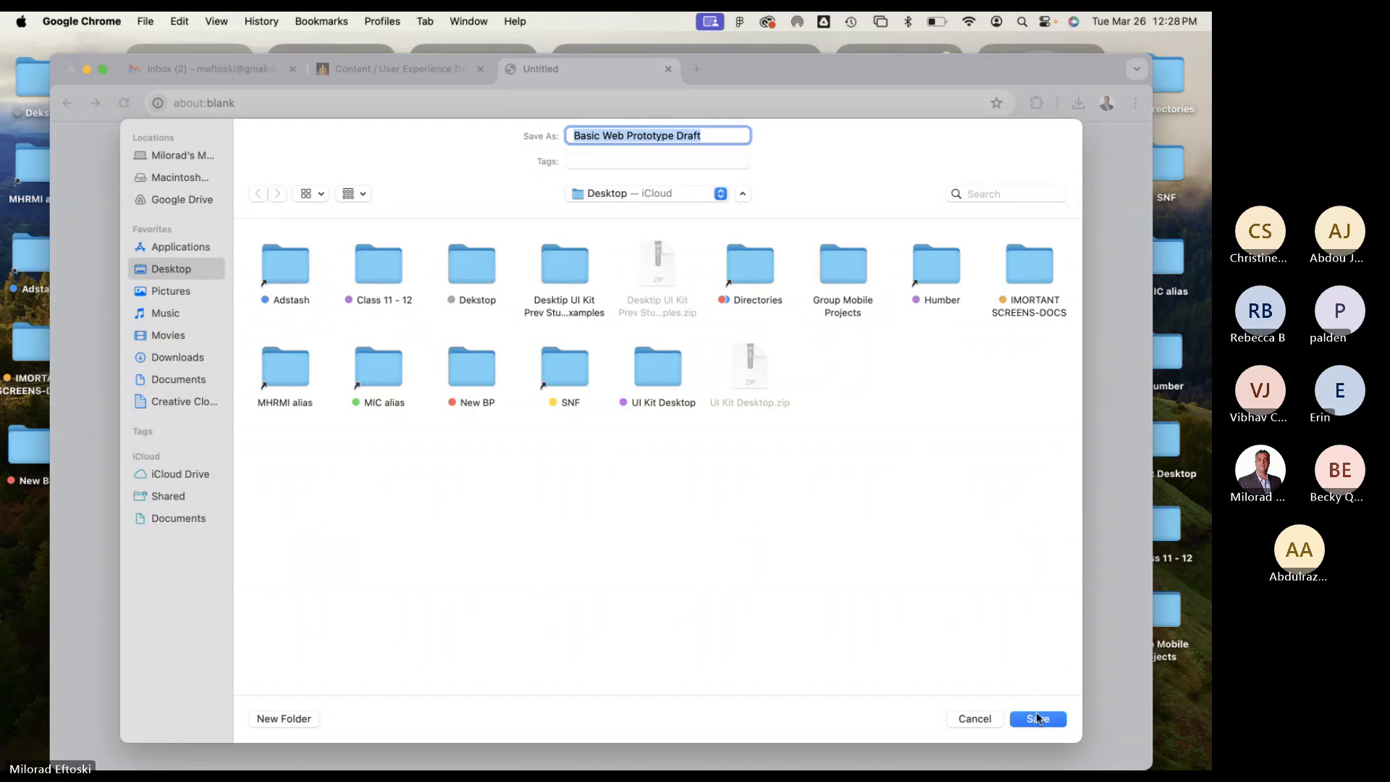
left_click(1036, 718)
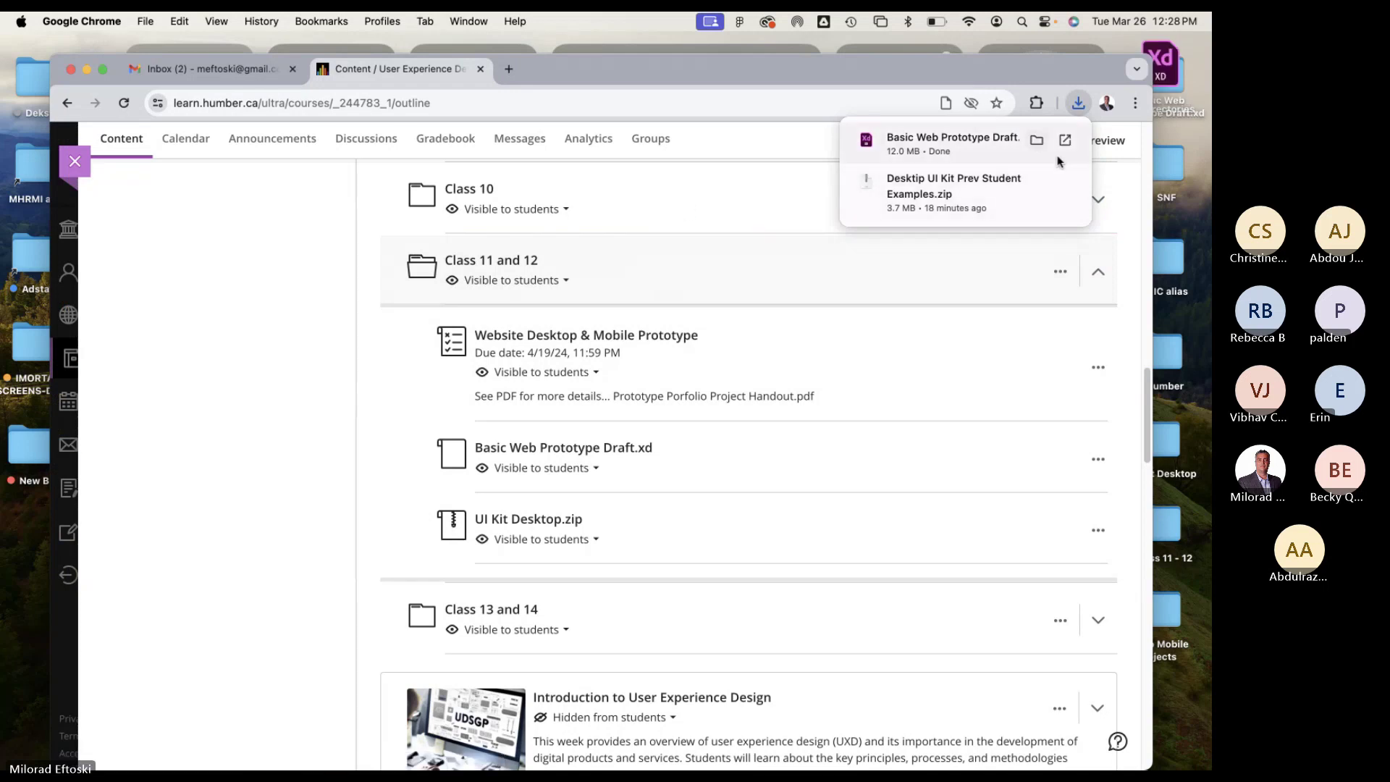
Minimise the browser, place the downloaded Basic Web Prototype Draft.xd below UI Kit Desktop.zip on the desktop, and open it in Adobe XD.
left_click(780, 65)
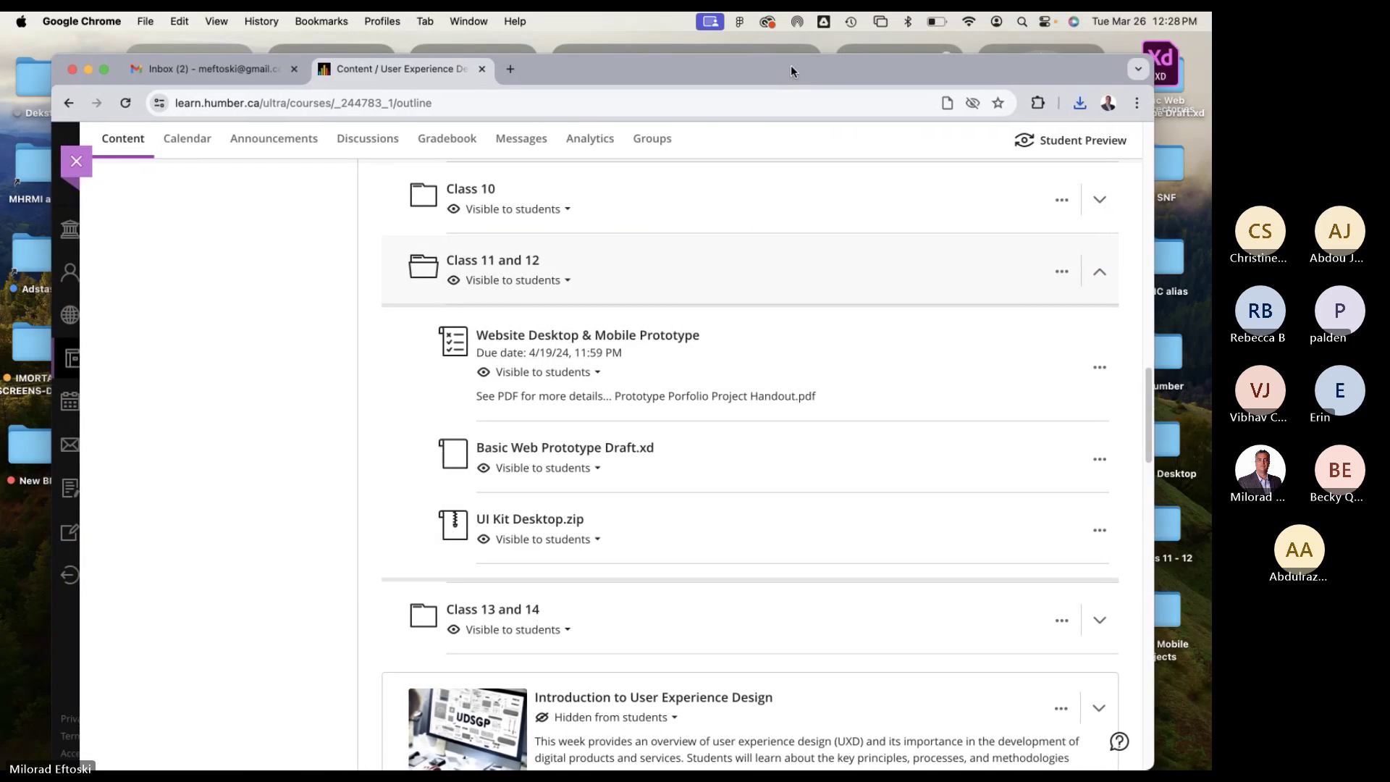
left_click_drag(791, 65, 800, 59)
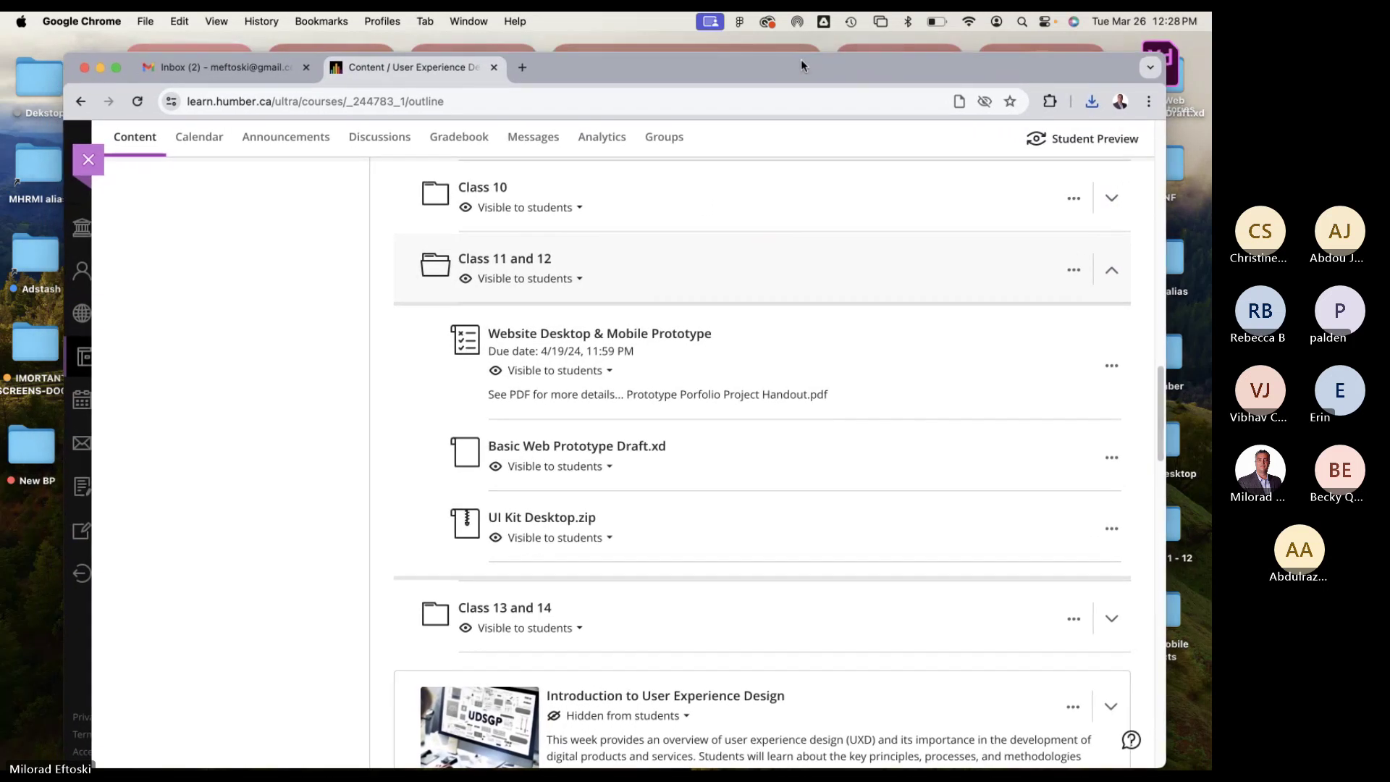
left_click(260, 68)
left_click(329, 71)
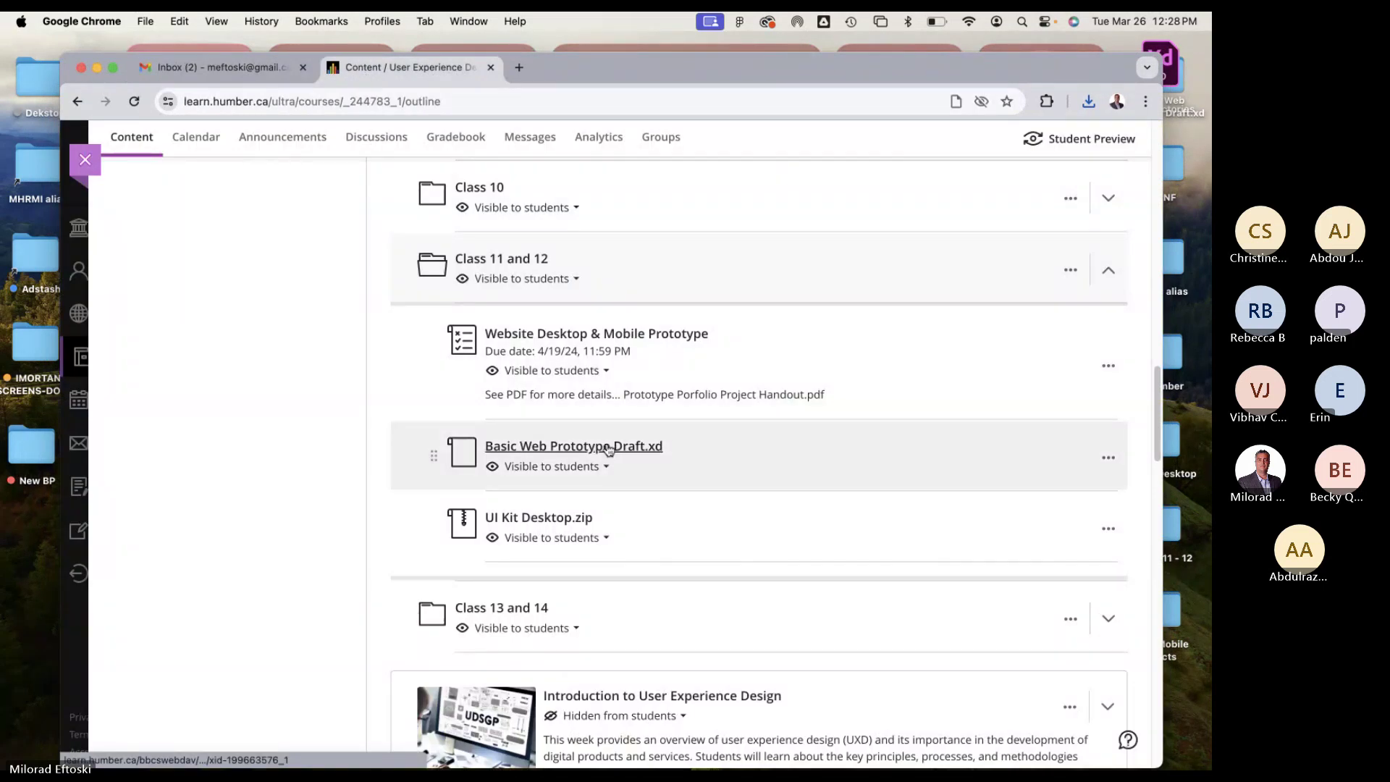
left_click(96, 67)
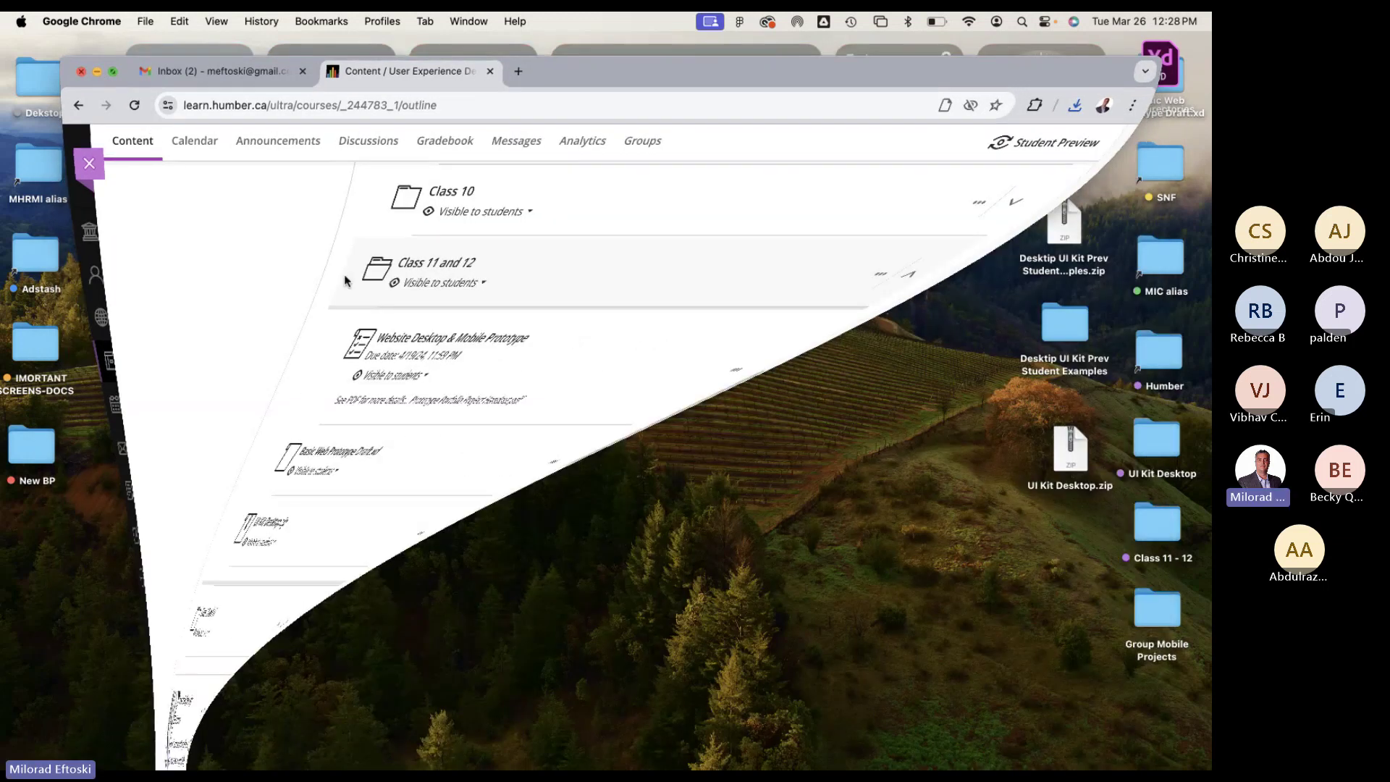
left_click_drag(1165, 72, 1070, 545)
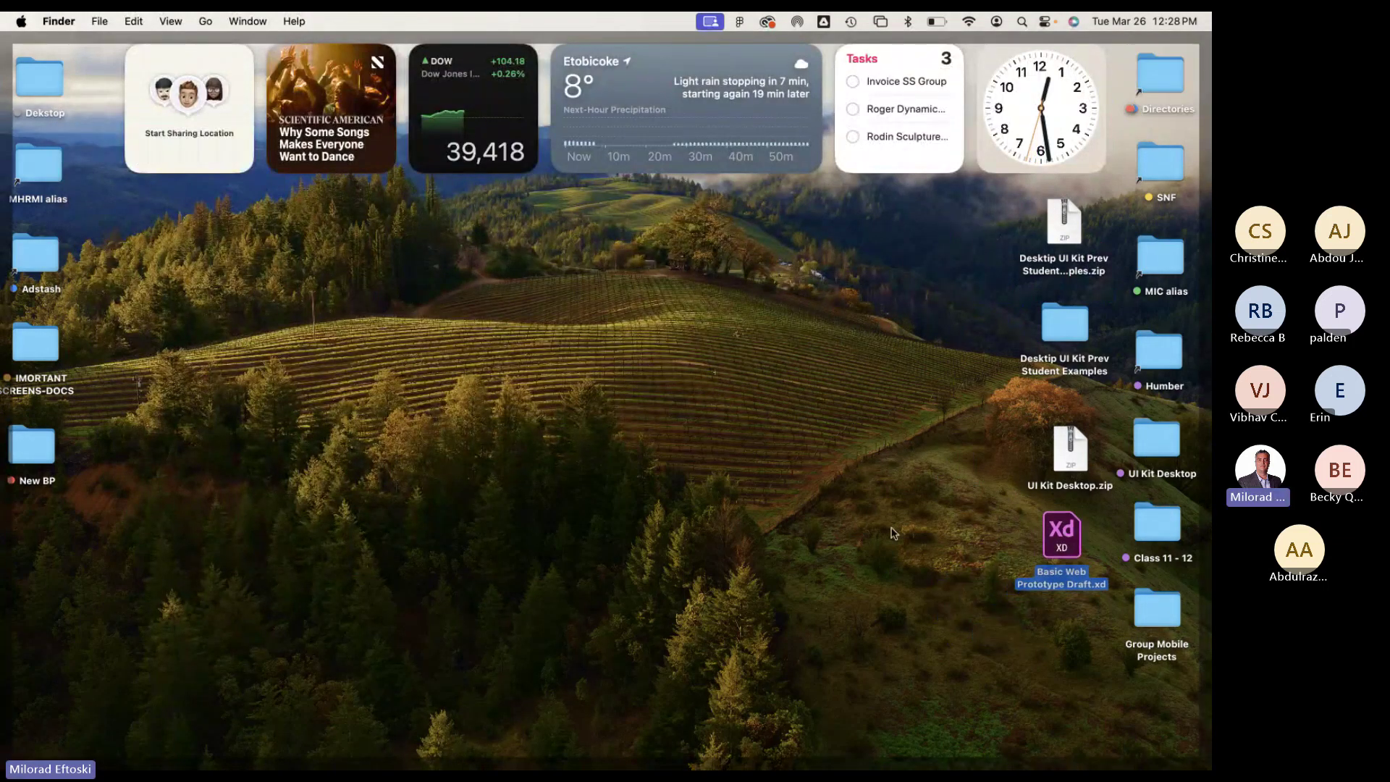
left_click(1072, 544)
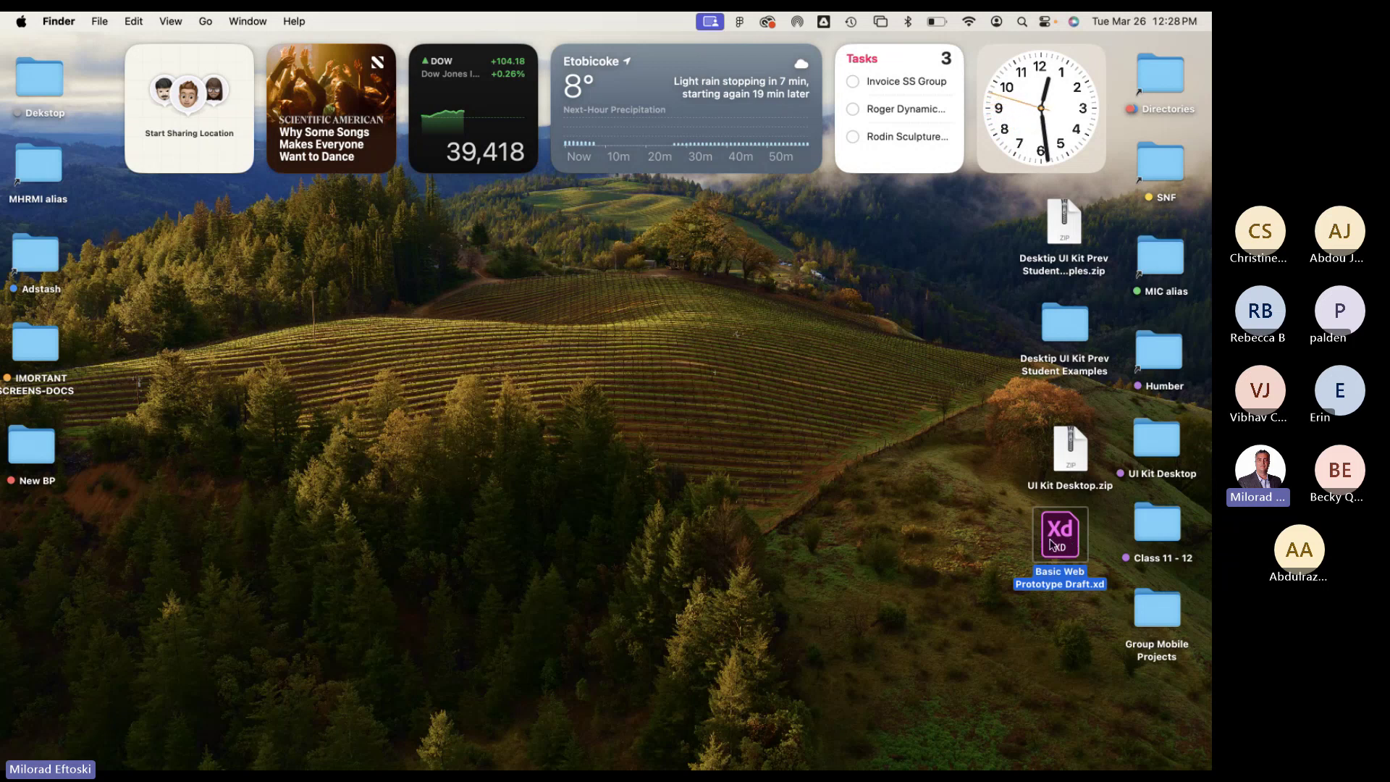
left_click(1003, 534)
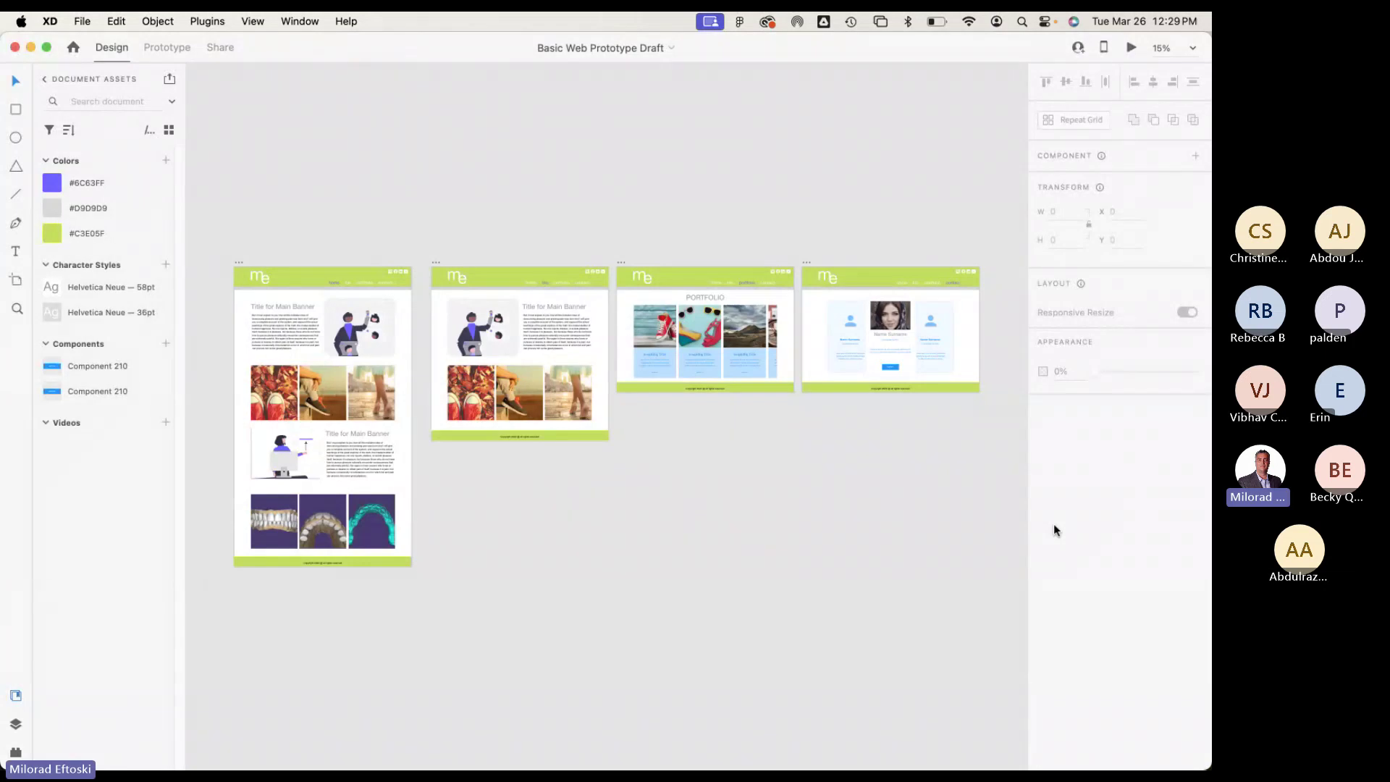
Look over the prototype's four artboards and rename the last one, "Portfolio – 1", as Contact.
left_click_drag(642, 514, 631, 437)
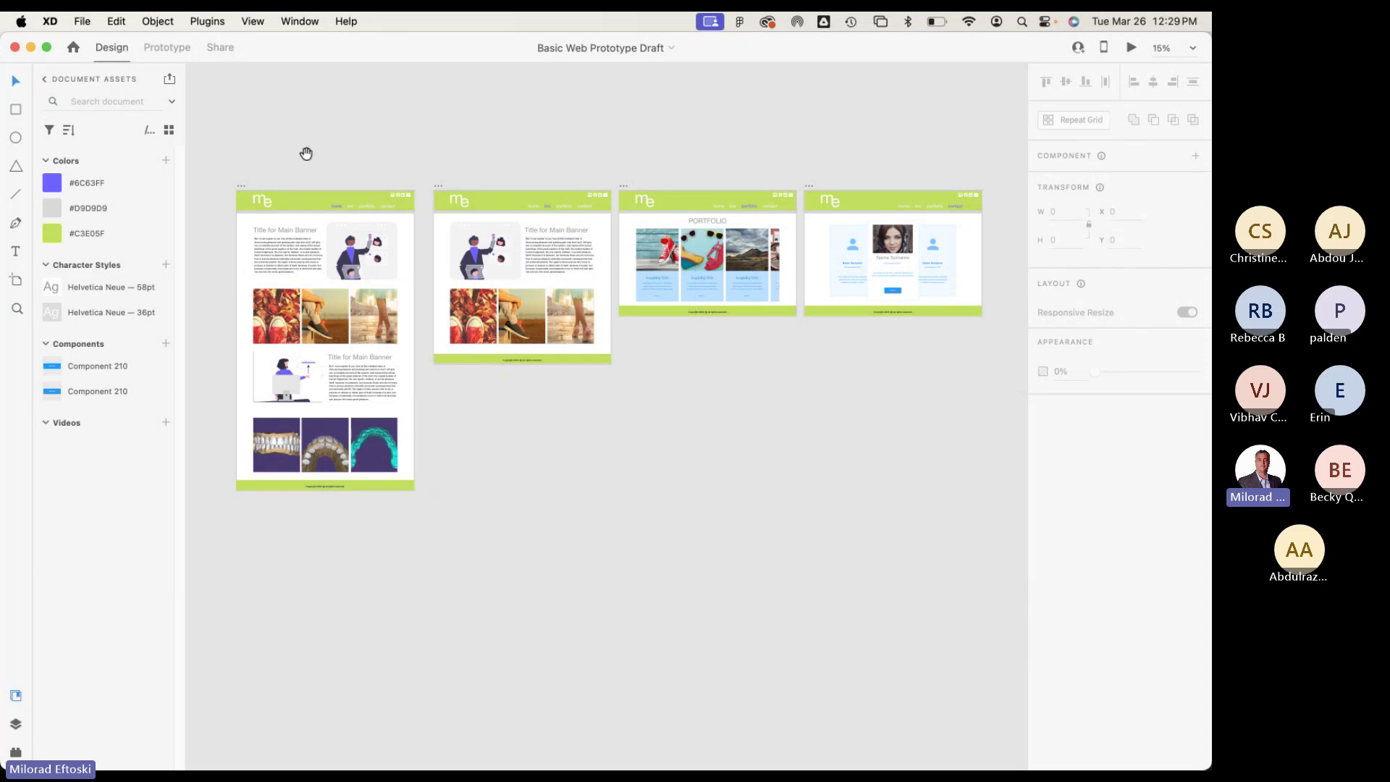
scroll(357, 136, "down", 3)
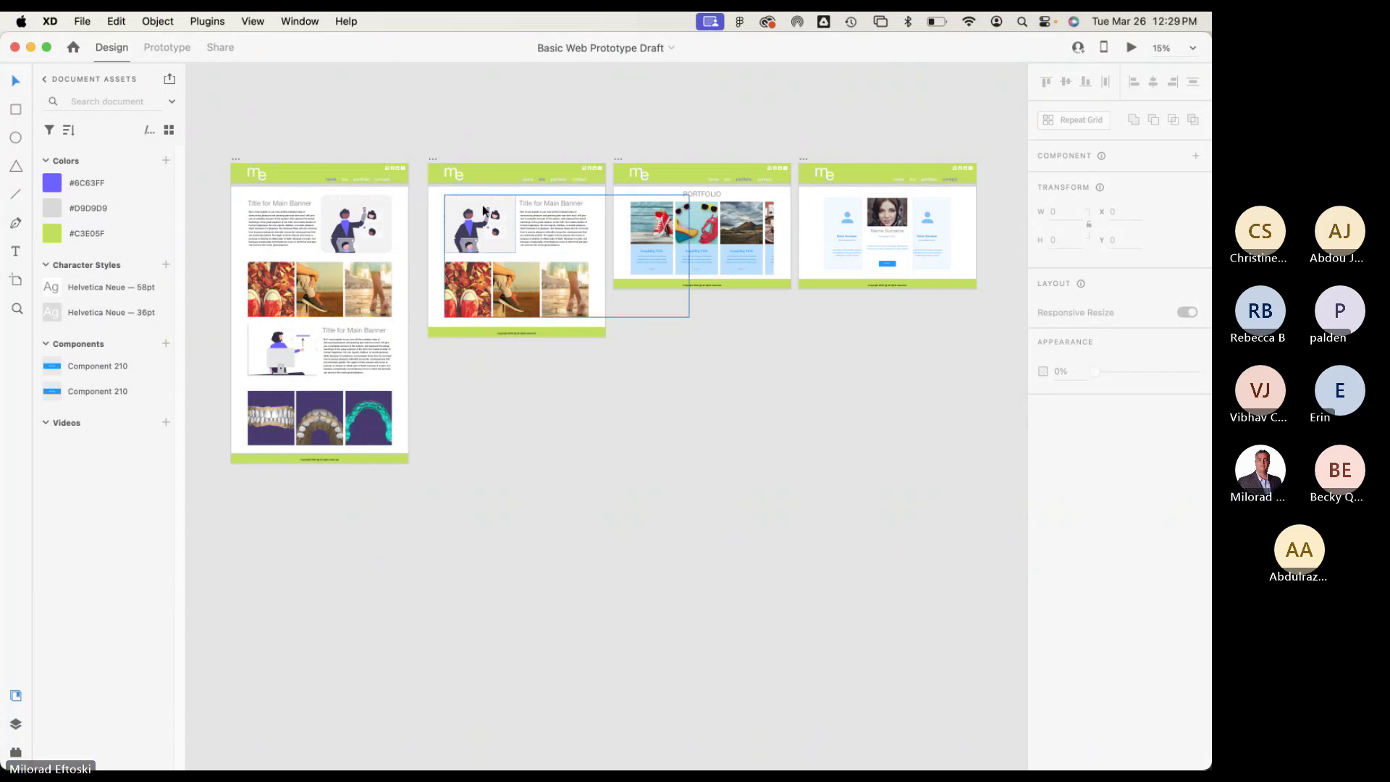
scroll(687, 210, "up", 3)
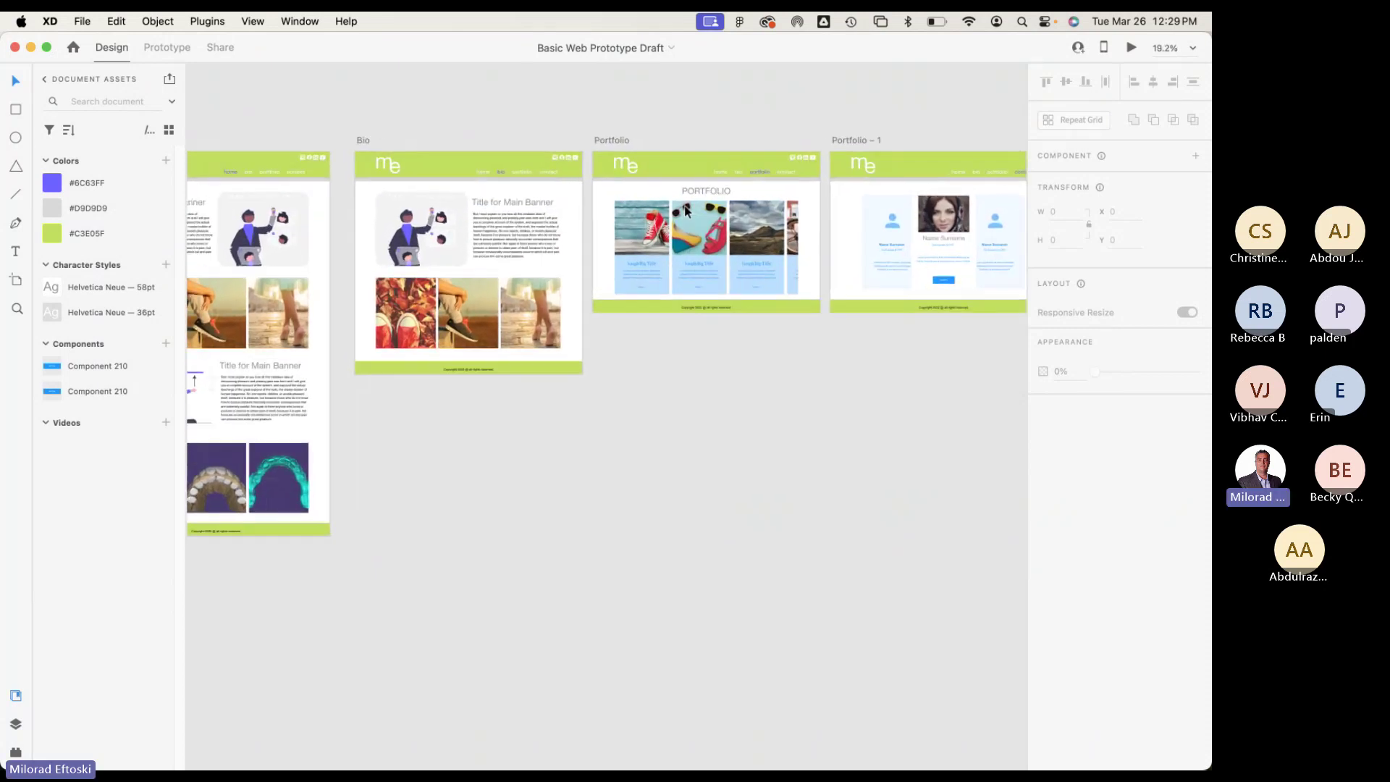
left_click_drag(698, 136, 469, 137)
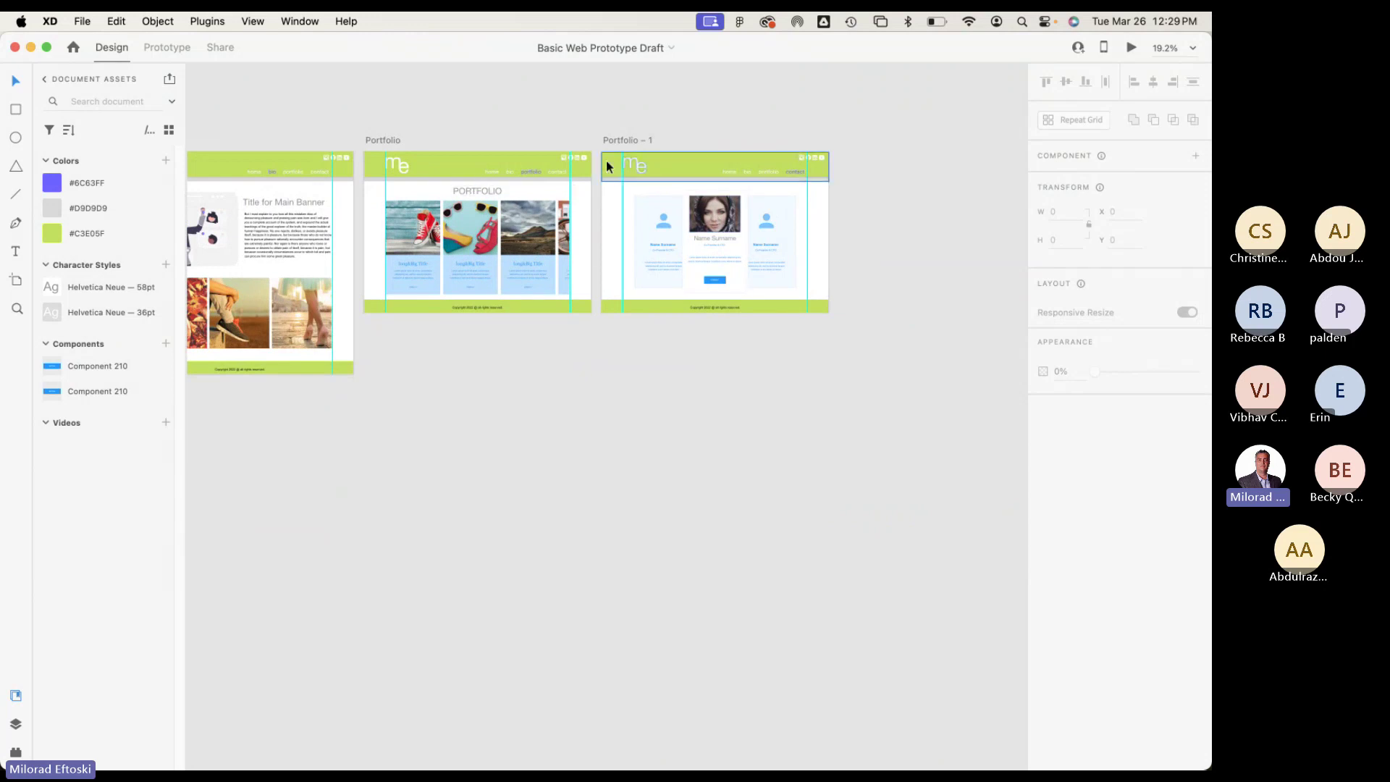
left_click_drag(551, 135, 599, 135)
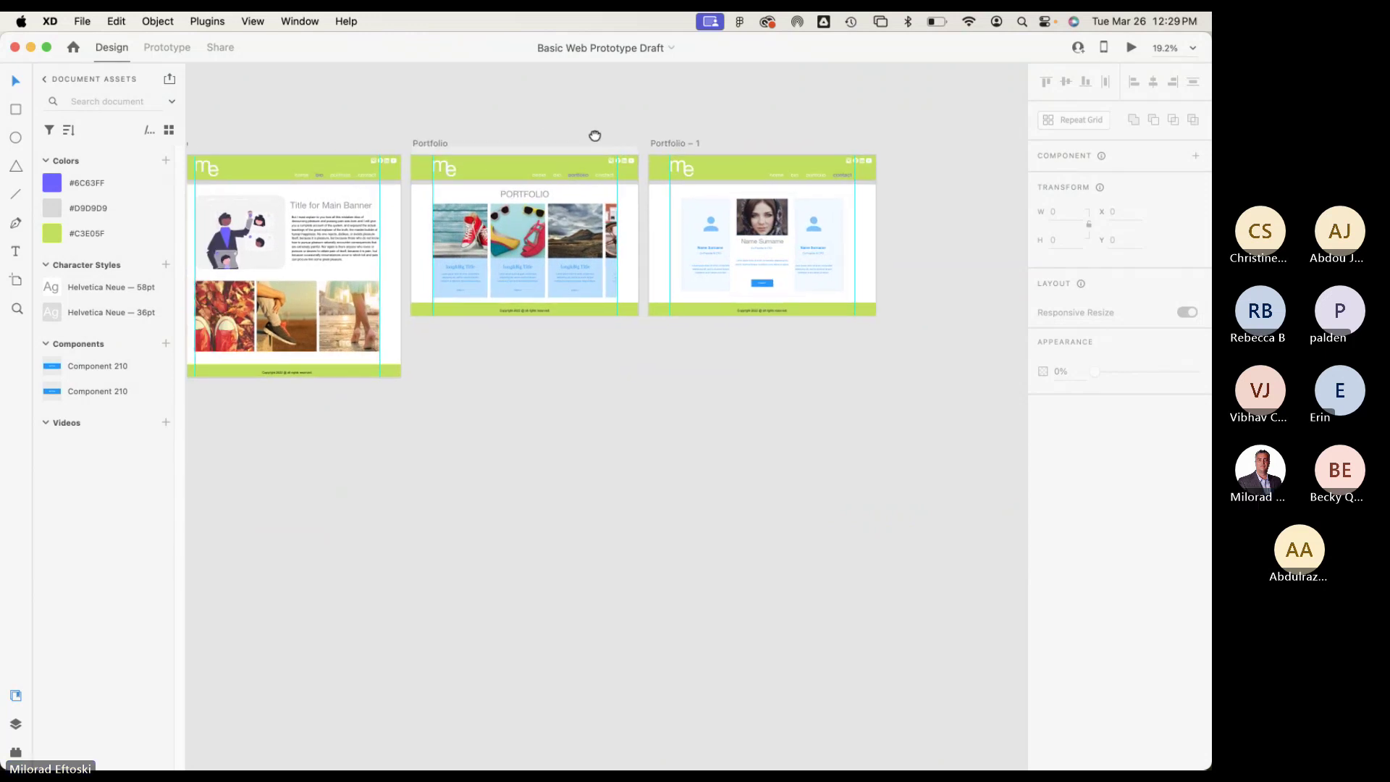
double_click(667, 142)
type("con")
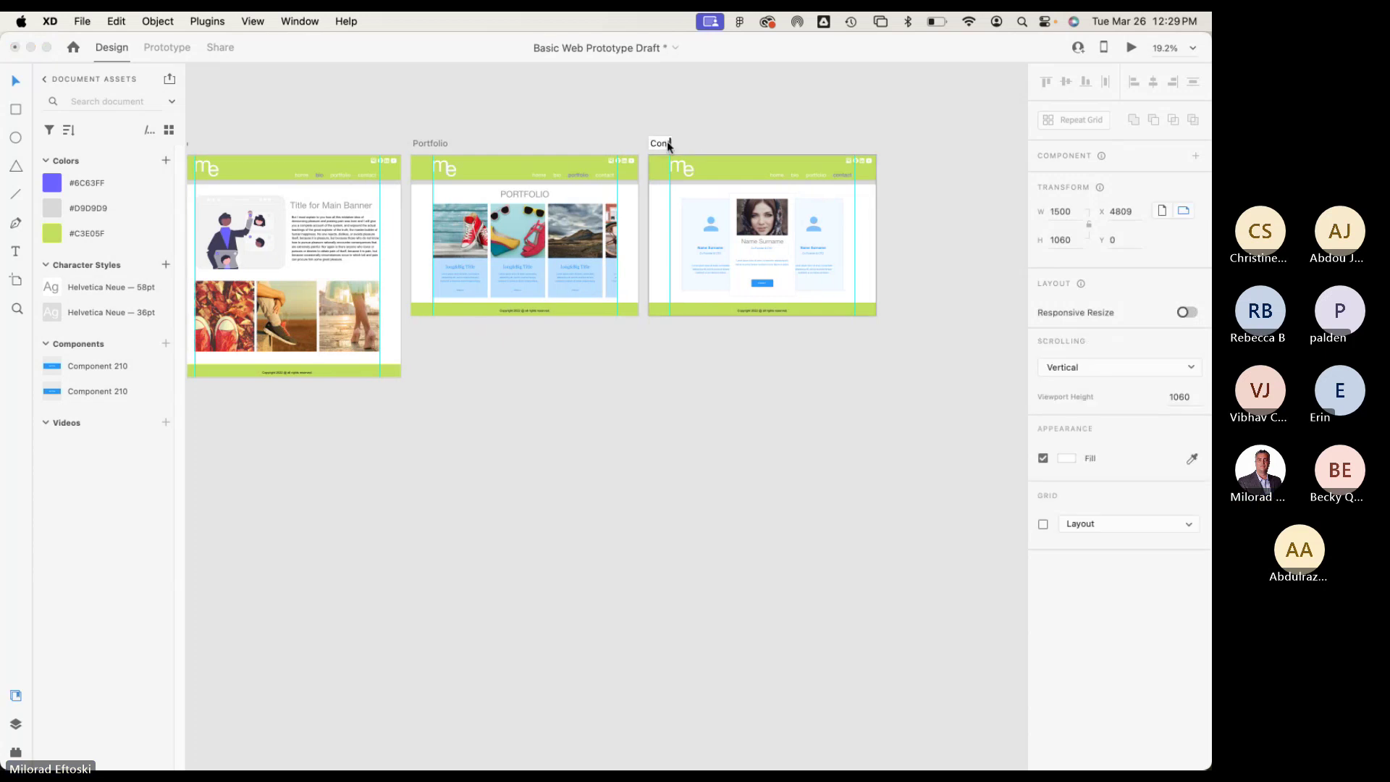
type("tact")
key("Return")
Look back across the Contact, Portfolio and Bio artboards, and select the Home artboard for a closer view.
scroll(670, 444, "left", 10)
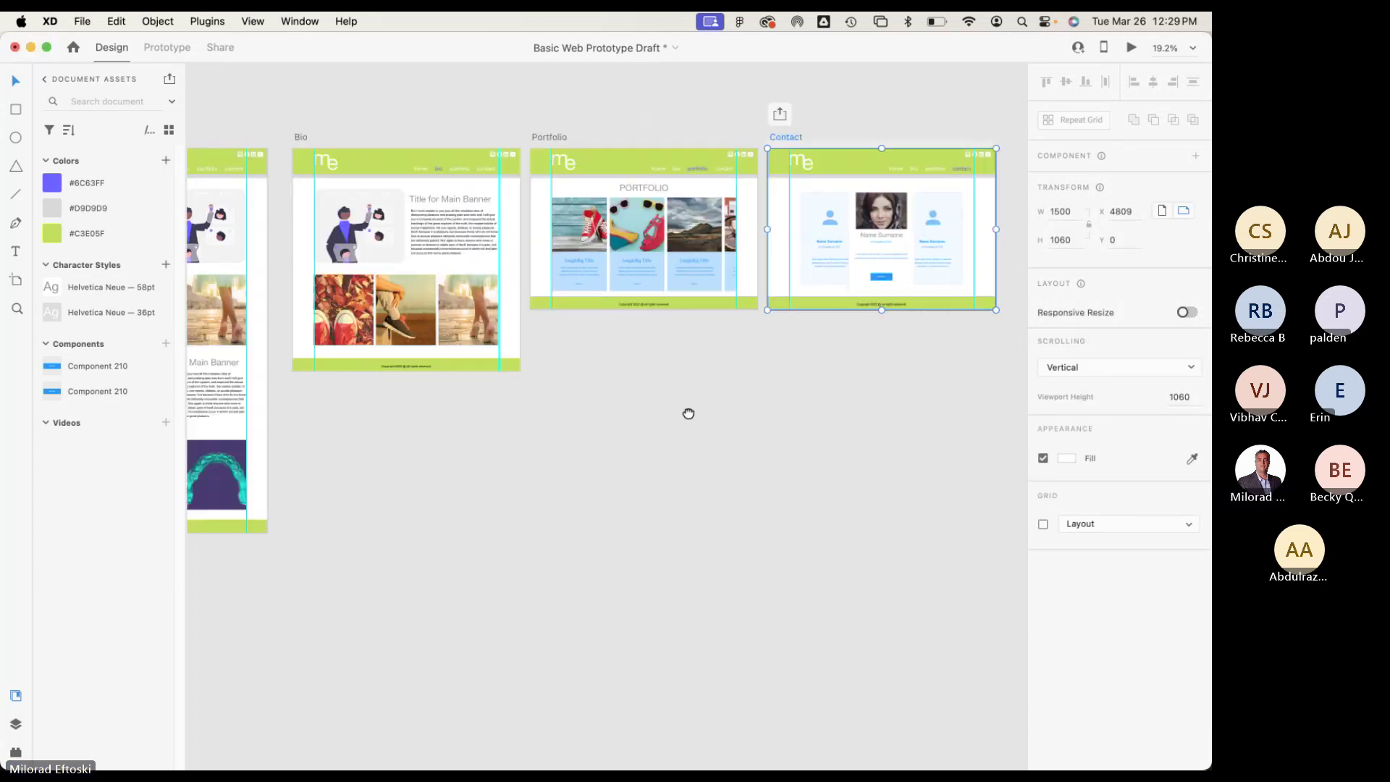
scroll(739, 434, "right", 5)
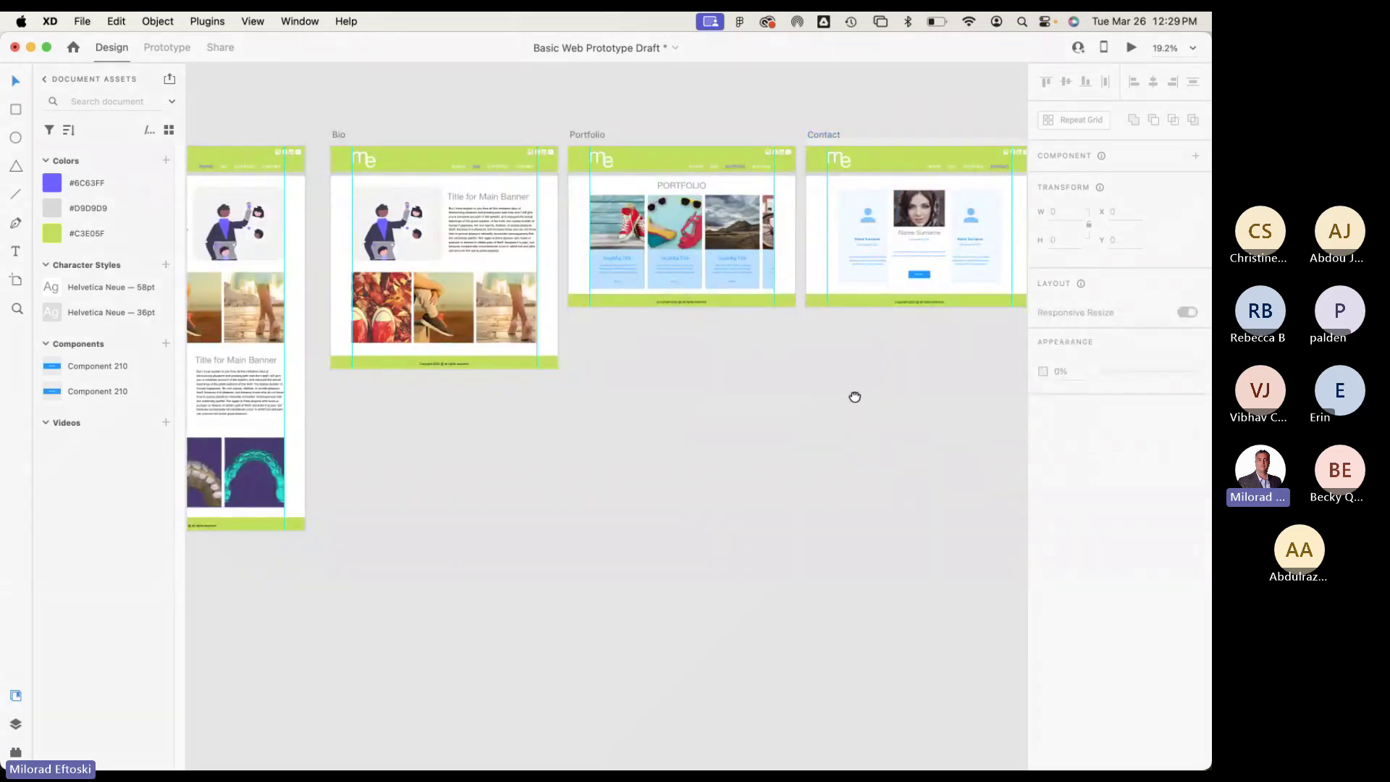
left_click_drag(854, 397, 758, 407)
scroll(759, 407, "left", 8)
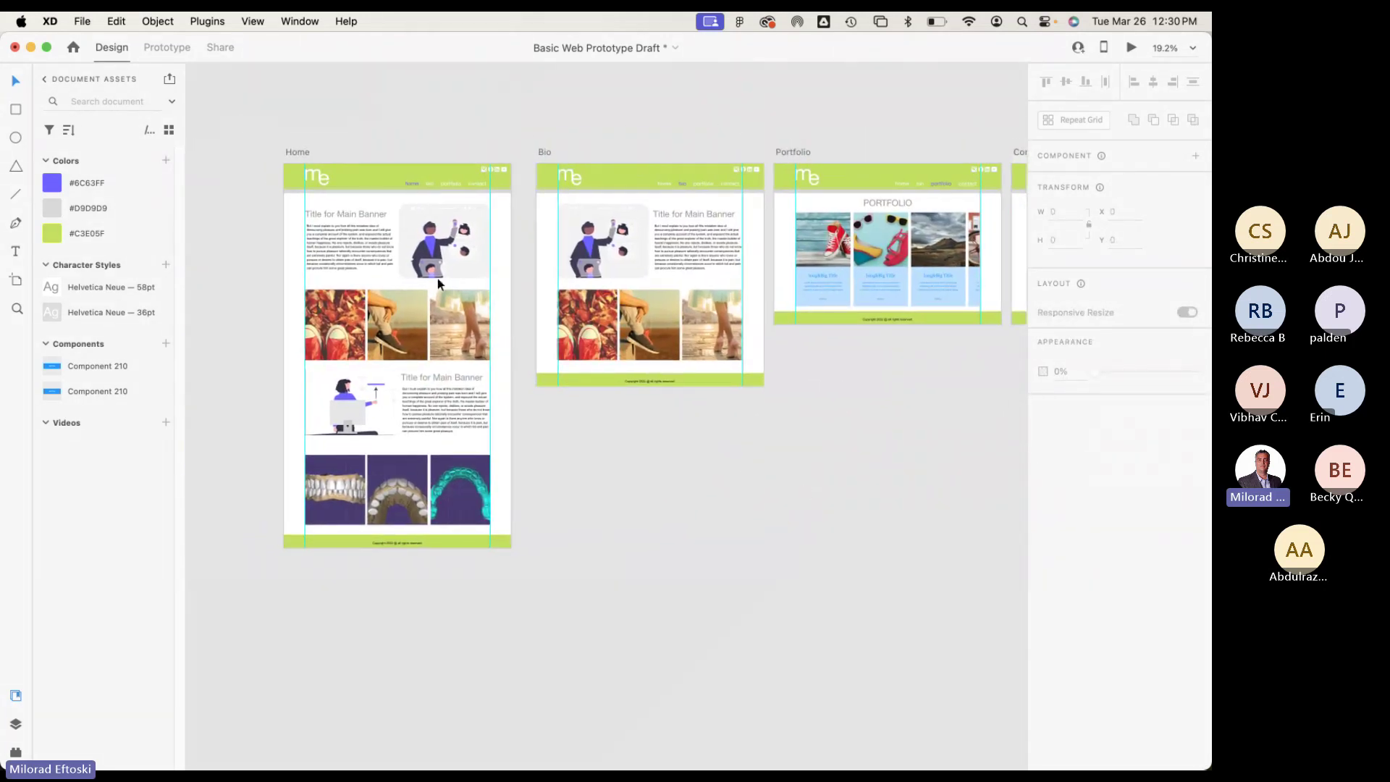
scroll(289, 151, "up", 5)
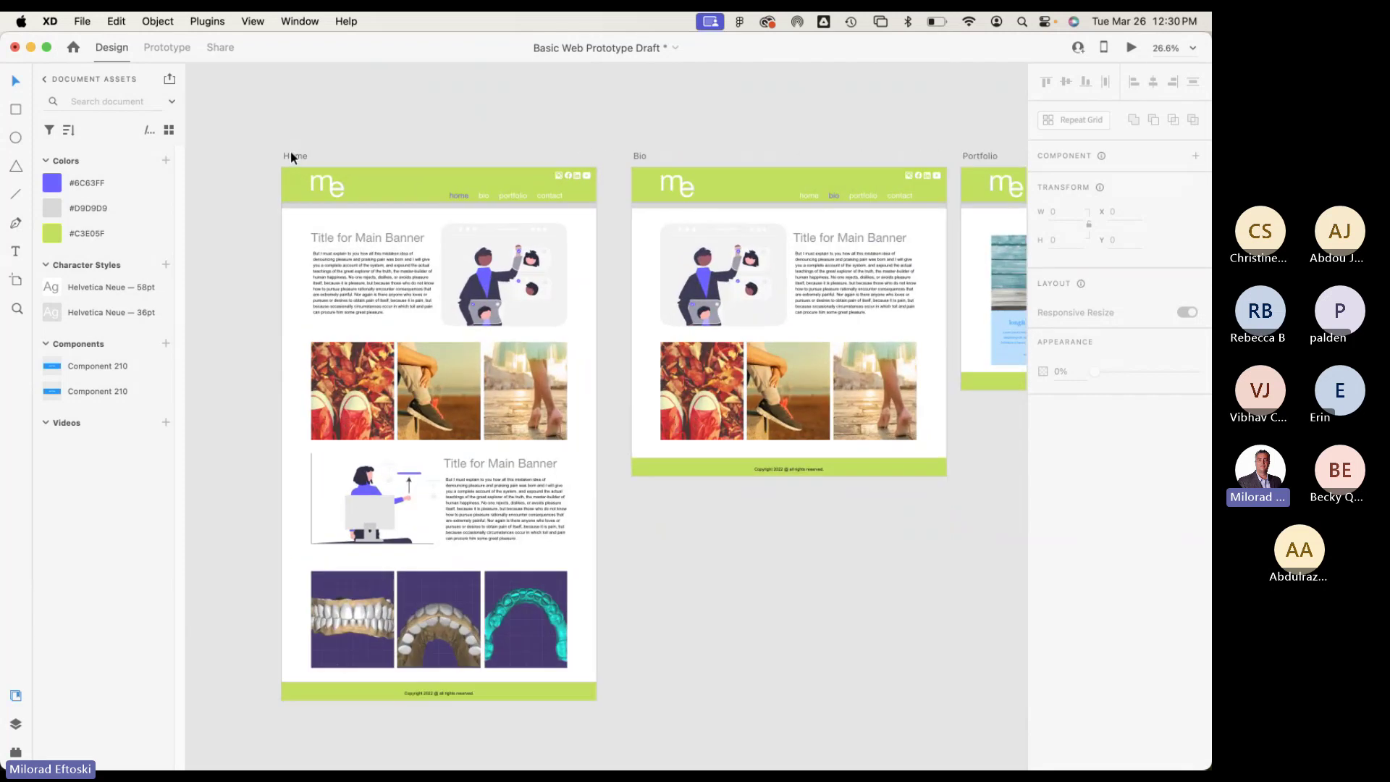
scroll(355, 157, "down", 2)
scroll(340, 150, "right", 2)
left_click(279, 138)
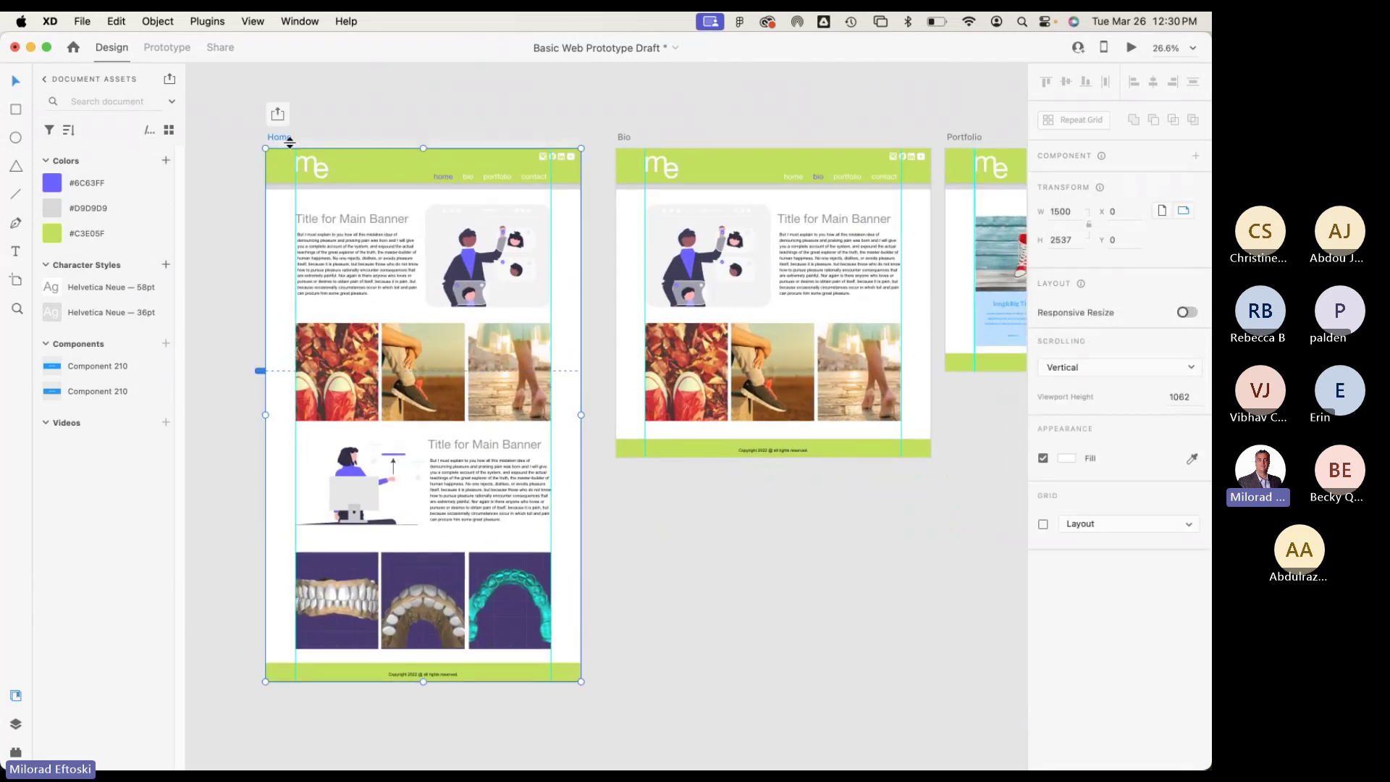
Preview the prototype from the Home artboard and look through the Home page from the banner to the footer.
left_click(1132, 47)
left_click_drag(1133, 46, 1019, 46)
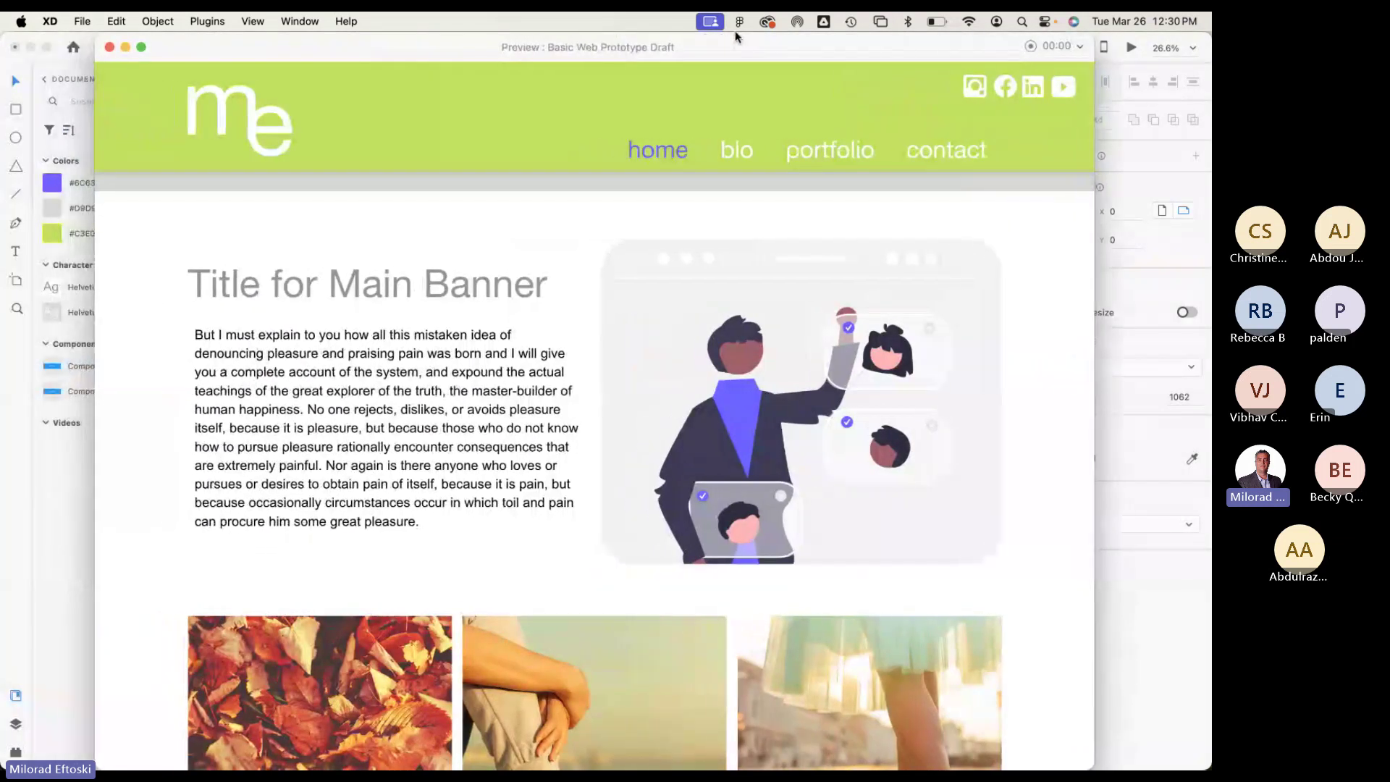
scroll(774, 376, "down", 5)
scroll(775, 371, "down", 10)
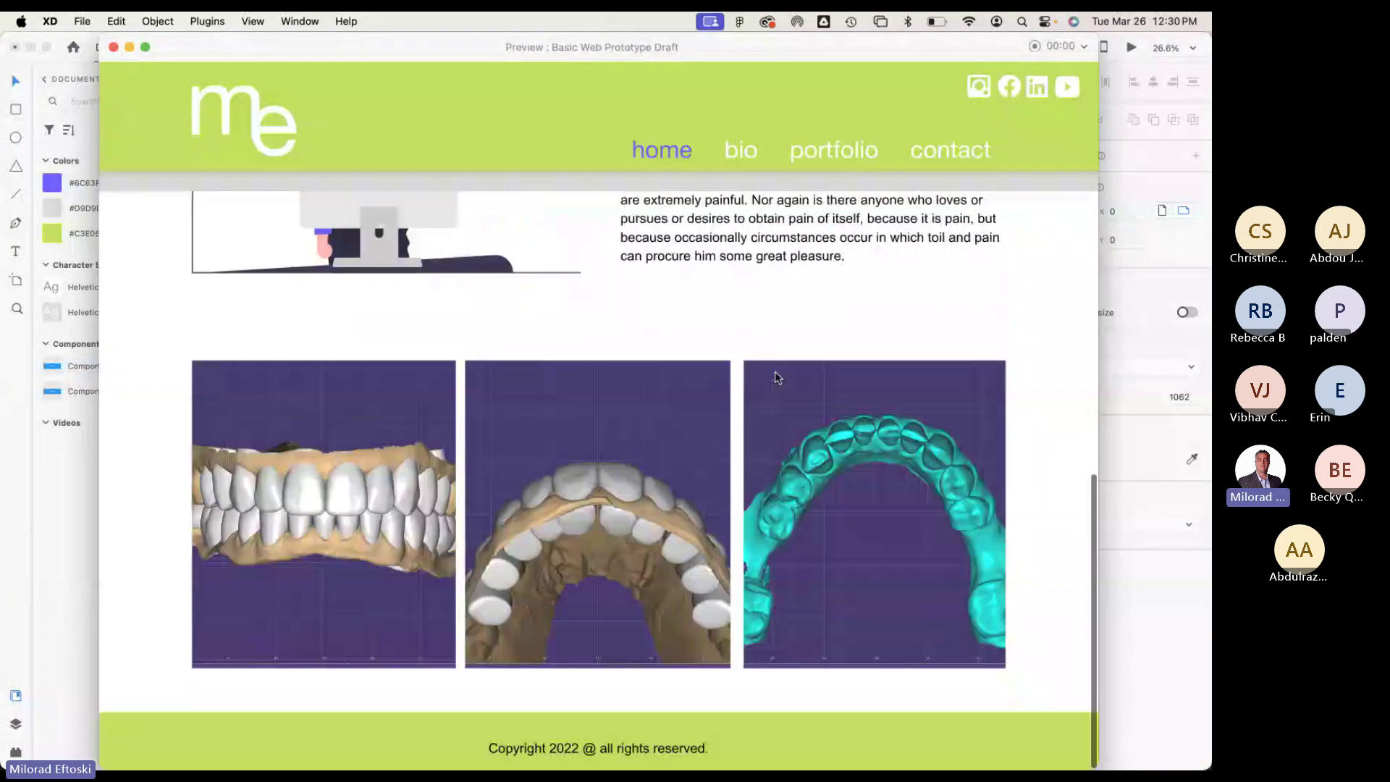
scroll(772, 372, "up", 6)
scroll(772, 378, "up", 8)
scroll(770, 377, "down", 9)
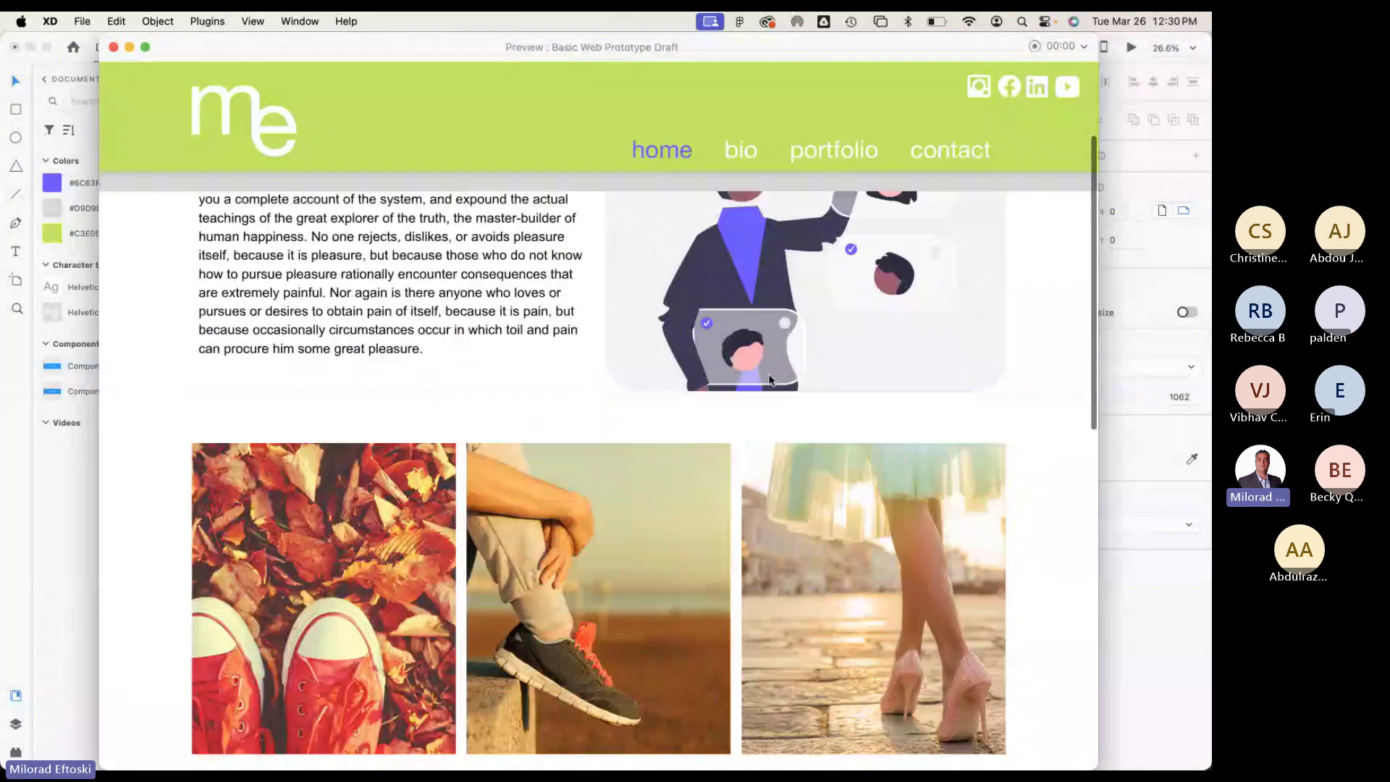
scroll(768, 377, "up", 10)
scroll(767, 374, "down", 10)
scroll(766, 372, "up", 10)
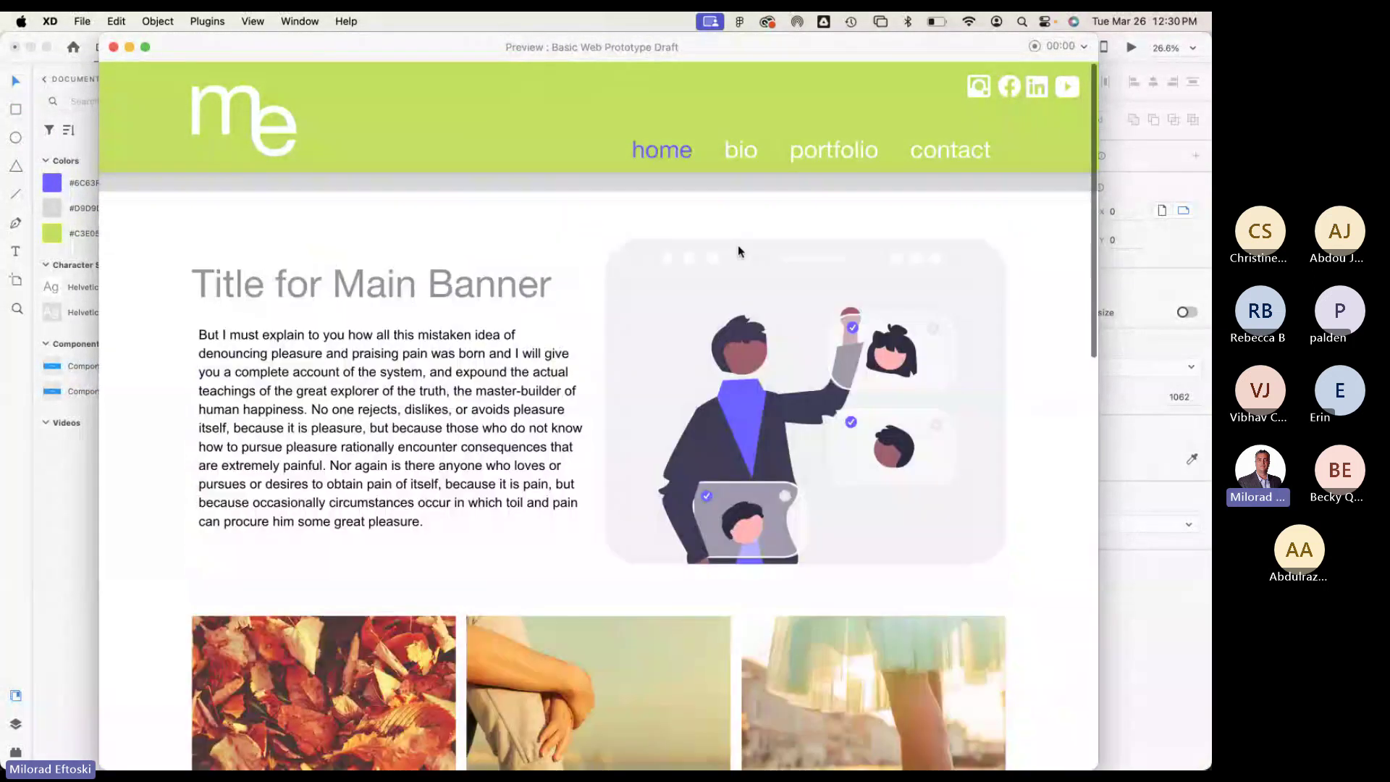
Test the bio and home links in the preview and look over the Home page's shoe images and second banner.
left_click(735, 153)
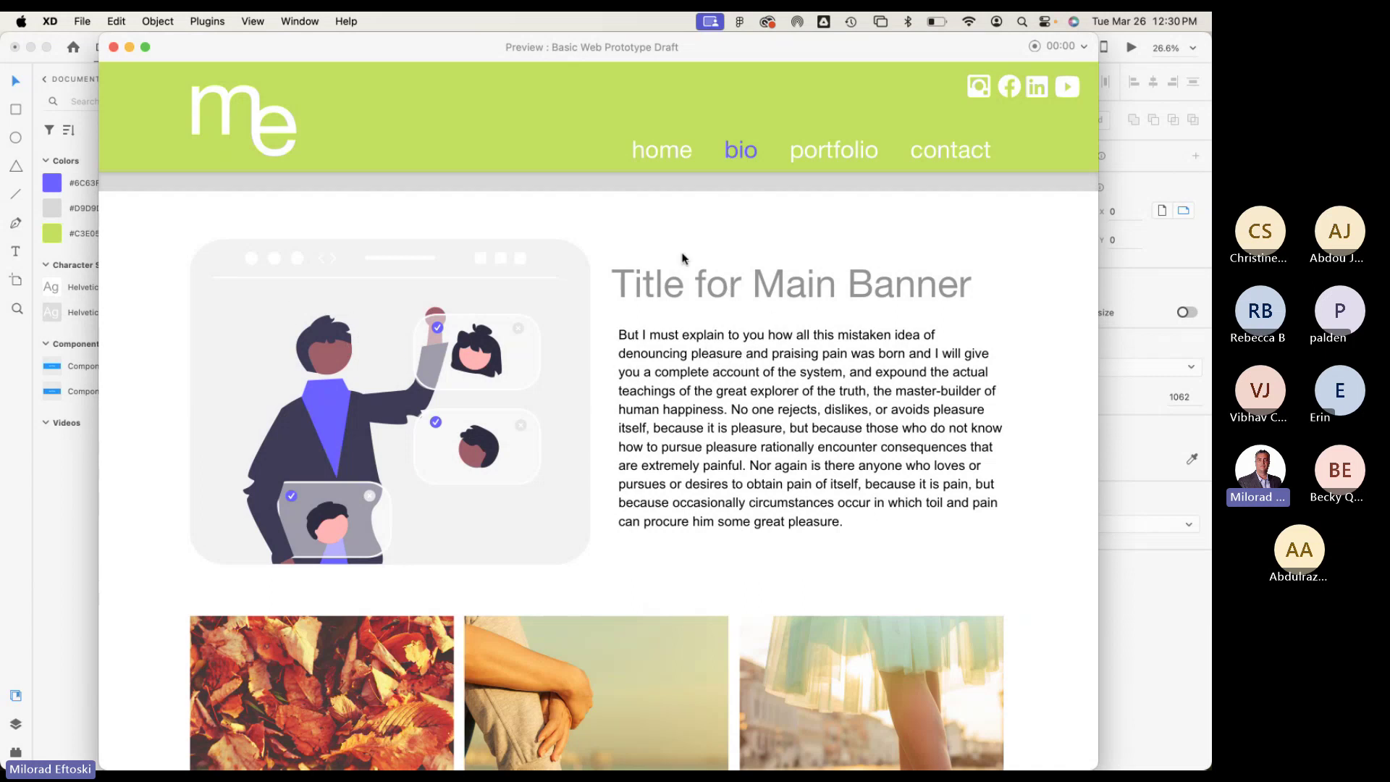
left_click(658, 151)
scroll(706, 413, "down", 5)
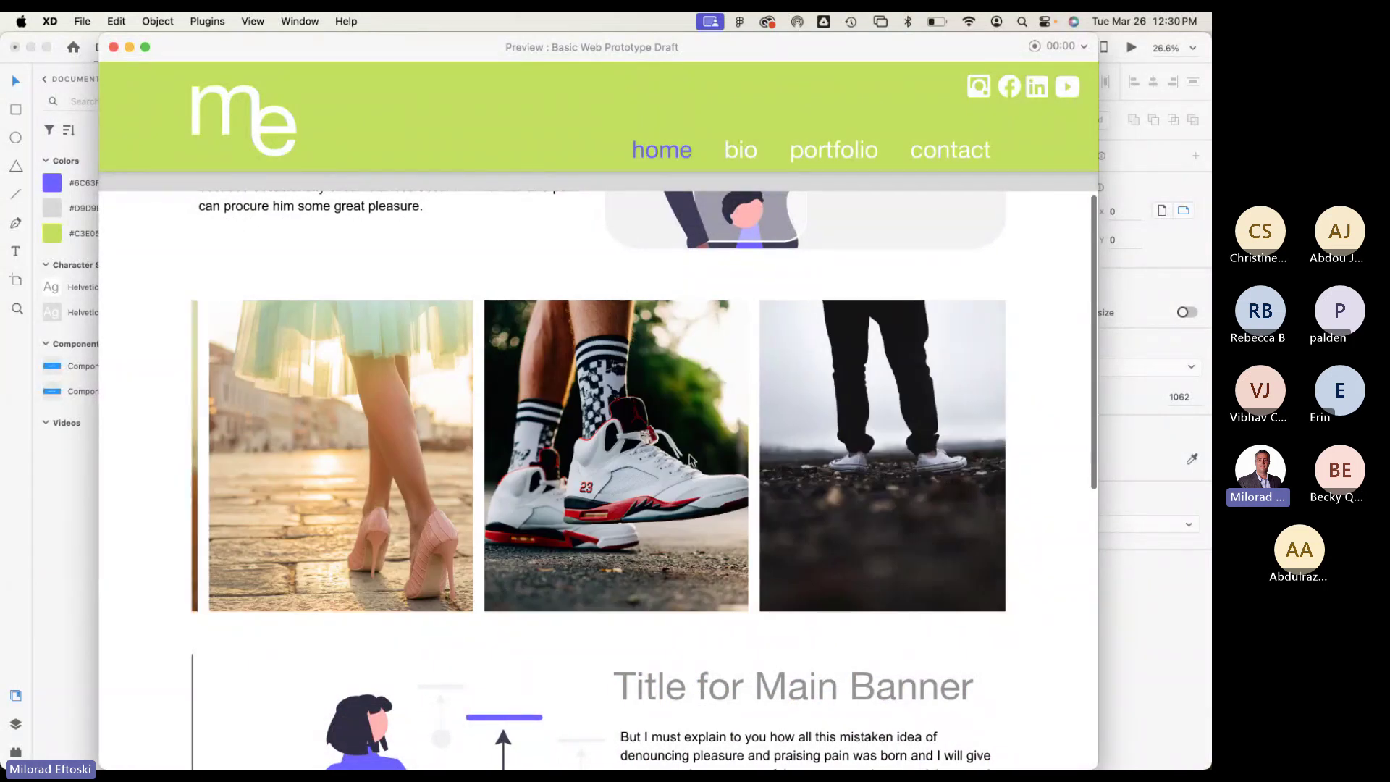
scroll(684, 459, "down", 7)
scroll(563, 363, "up", 2)
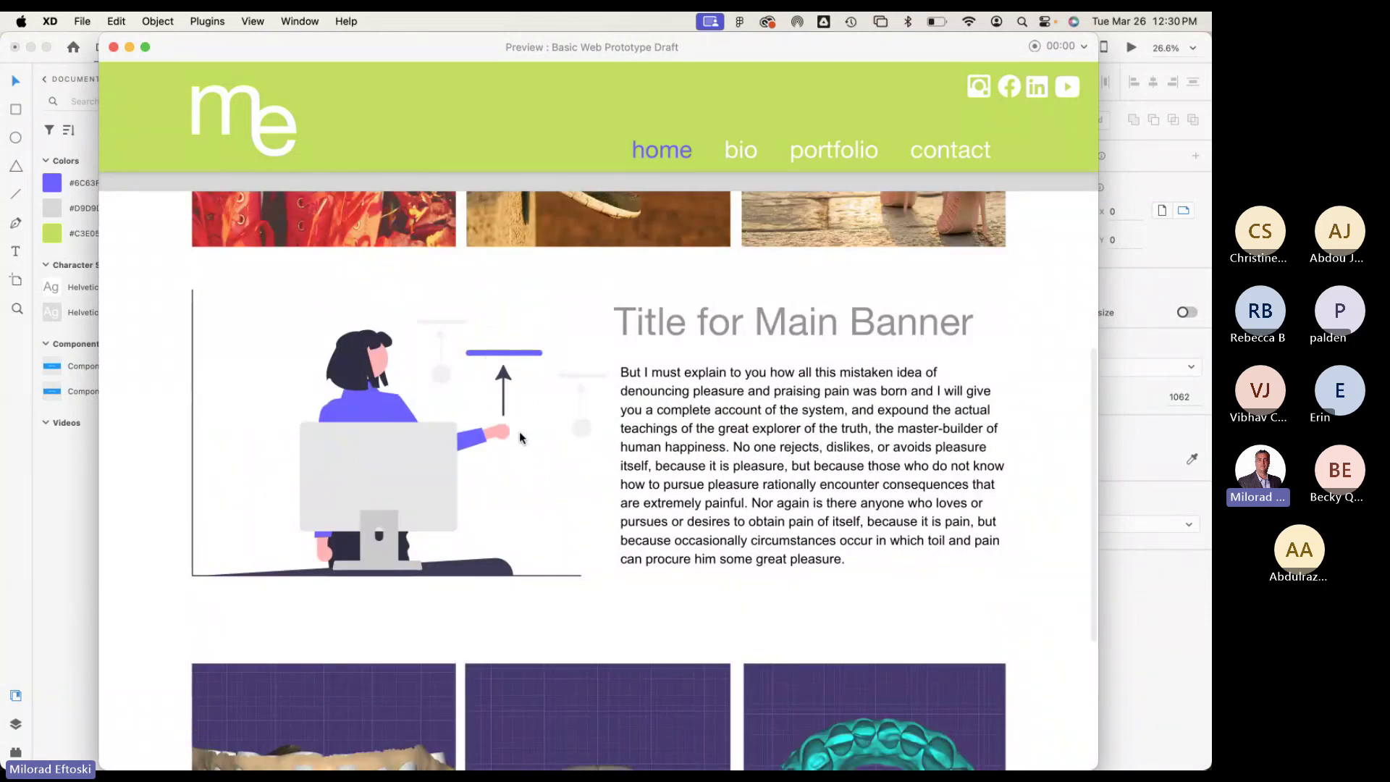
scroll(597, 428, "up", 1)
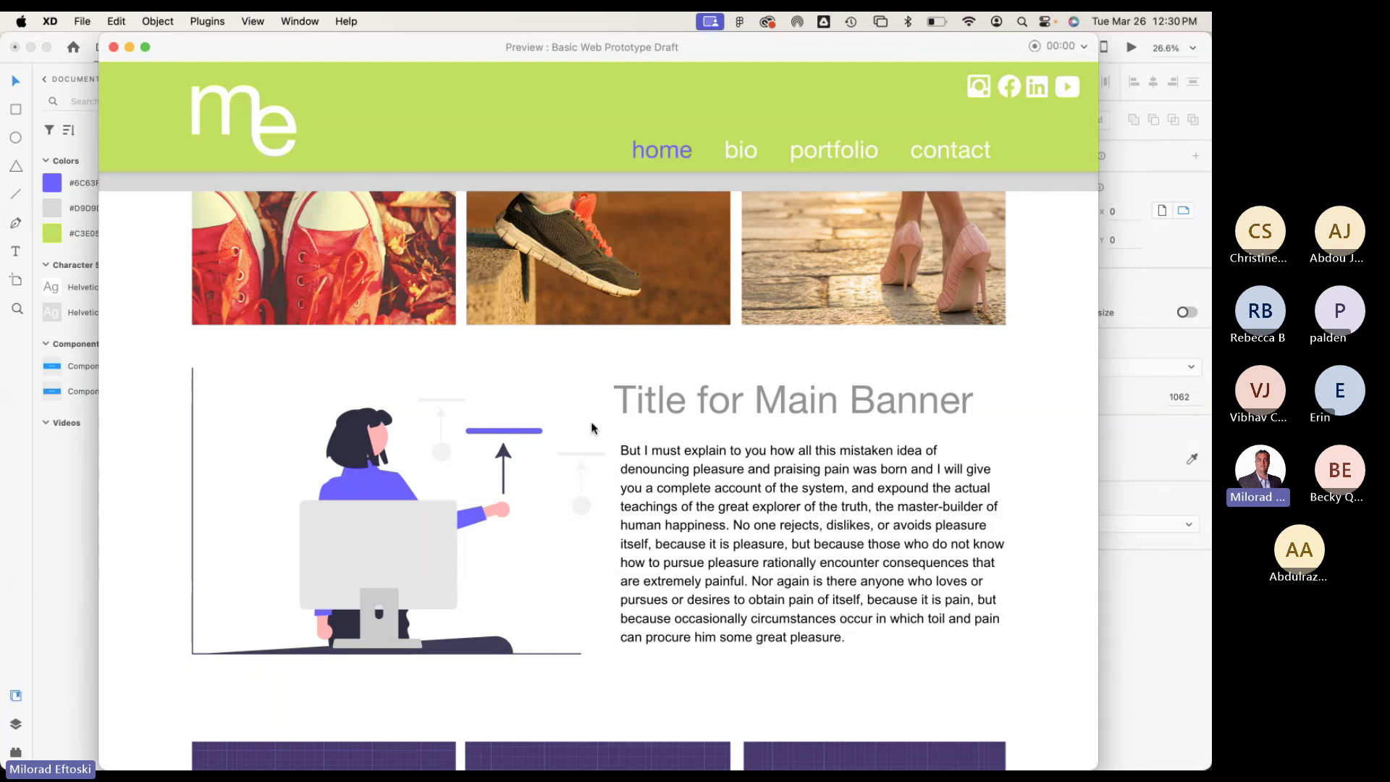
scroll(713, 365, "up", 5)
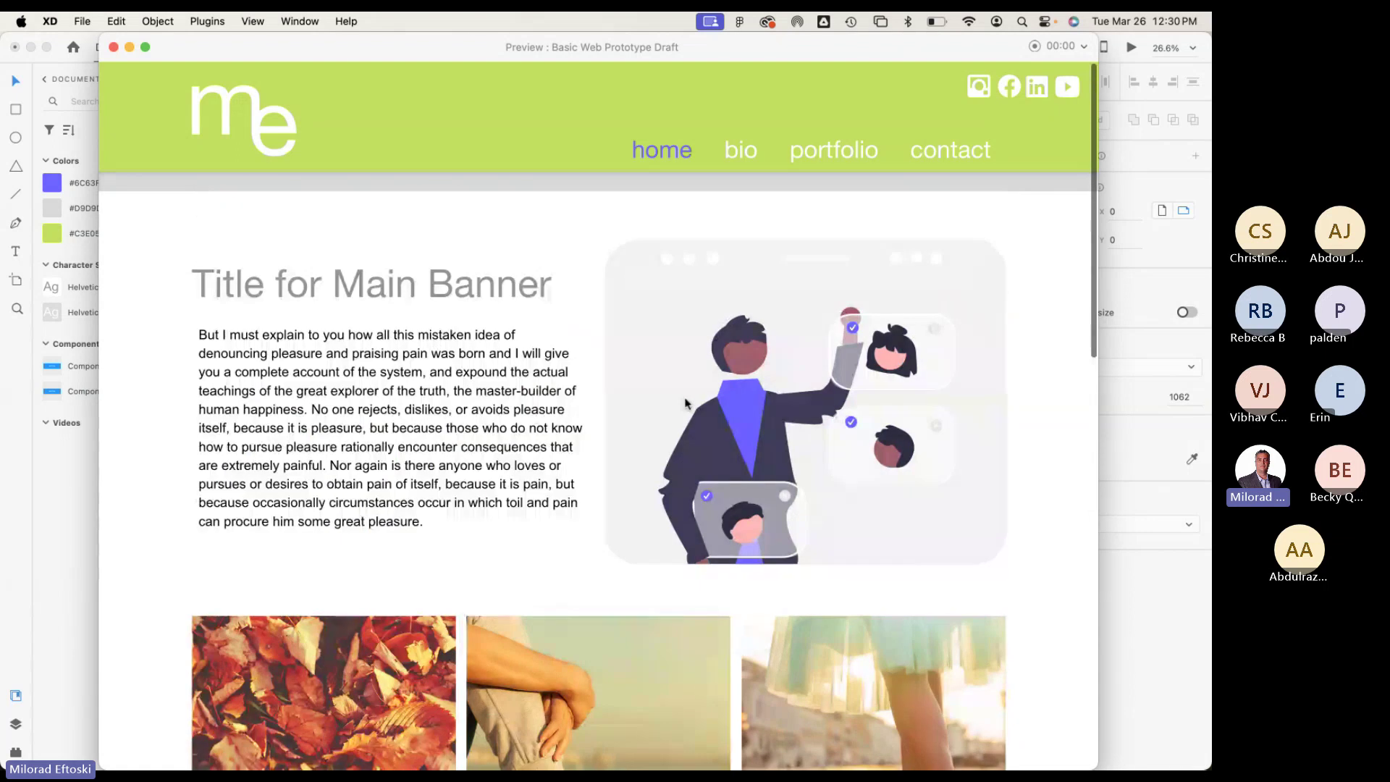
Examine the Home page's horizontally scrolling shoe and dental image rows in the preview.
scroll(686, 400, "down", 6)
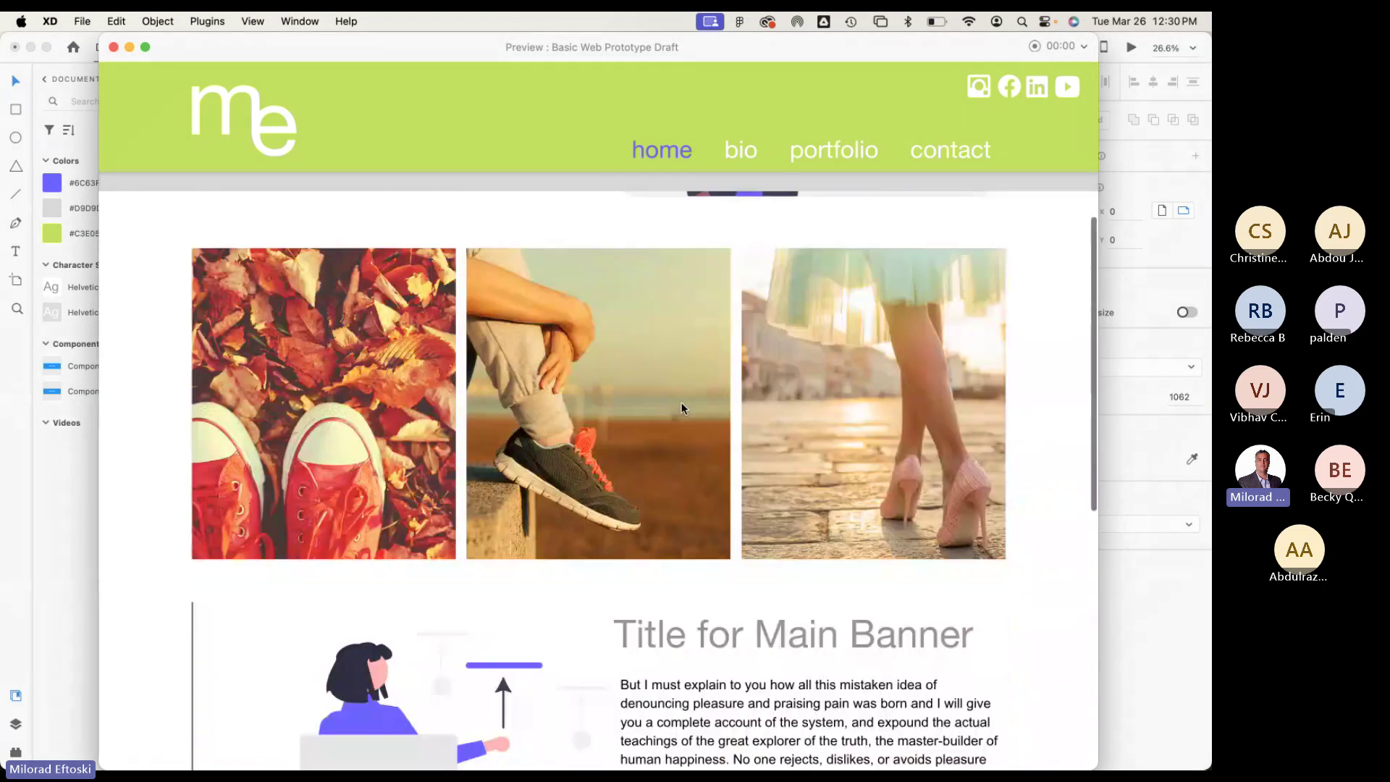
scroll(681, 403, "down", 7)
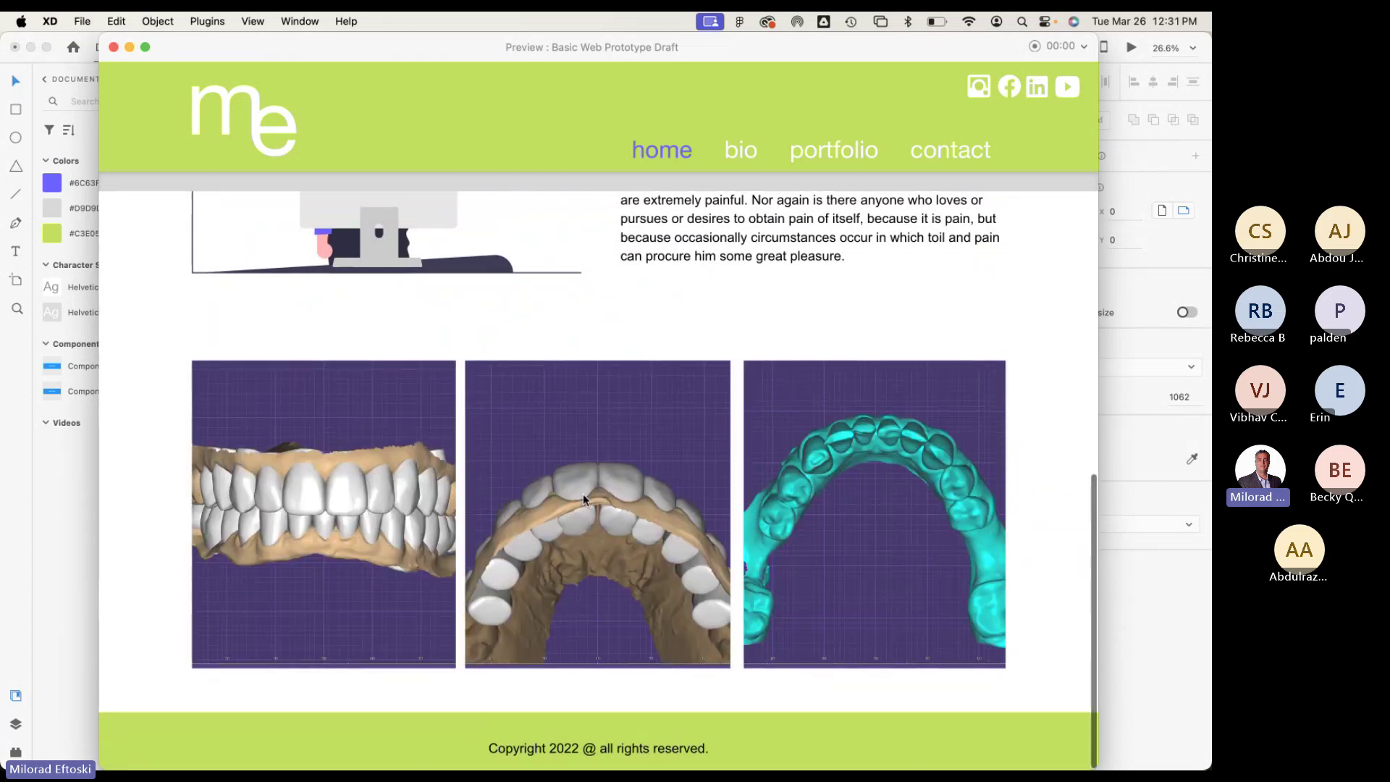
scroll(622, 515, "up", 3)
scroll(621, 514, "down", 3)
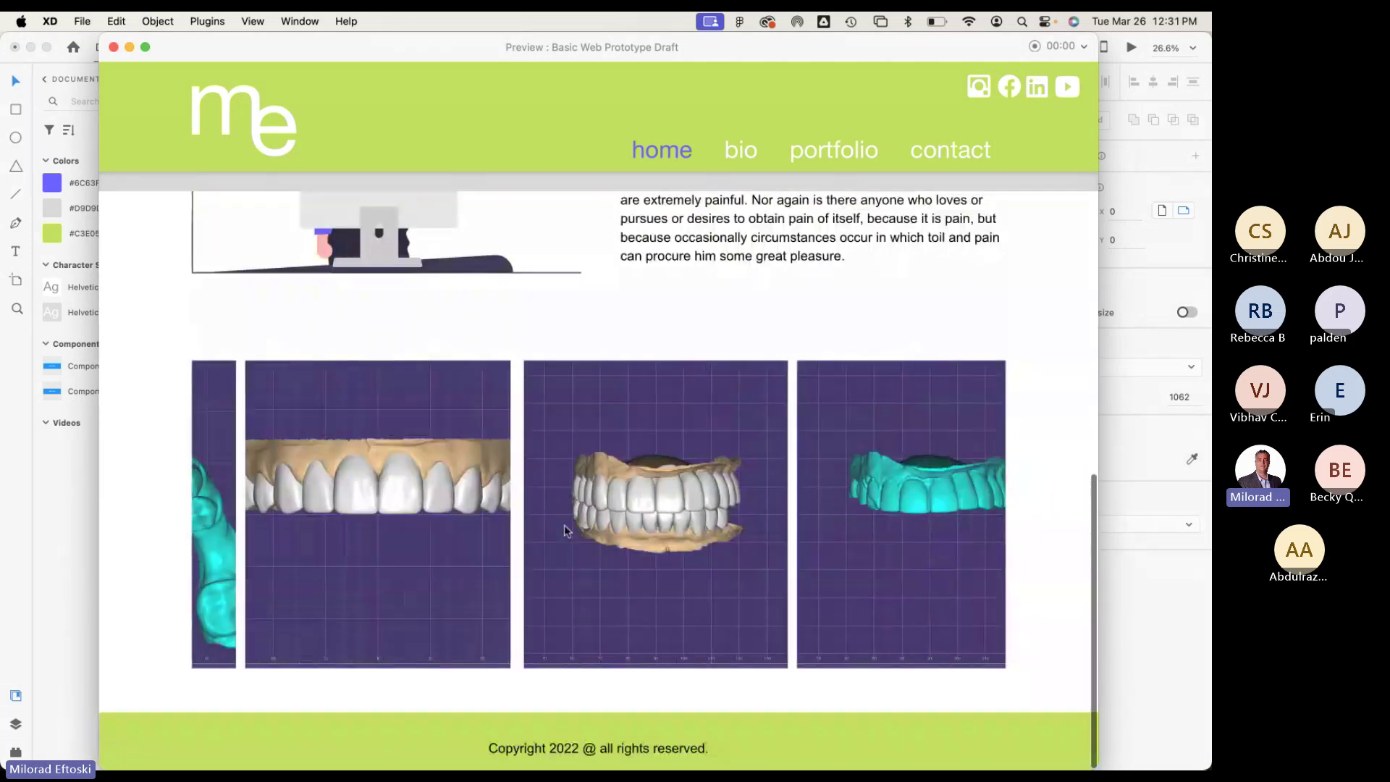
scroll(544, 494, "up", 5)
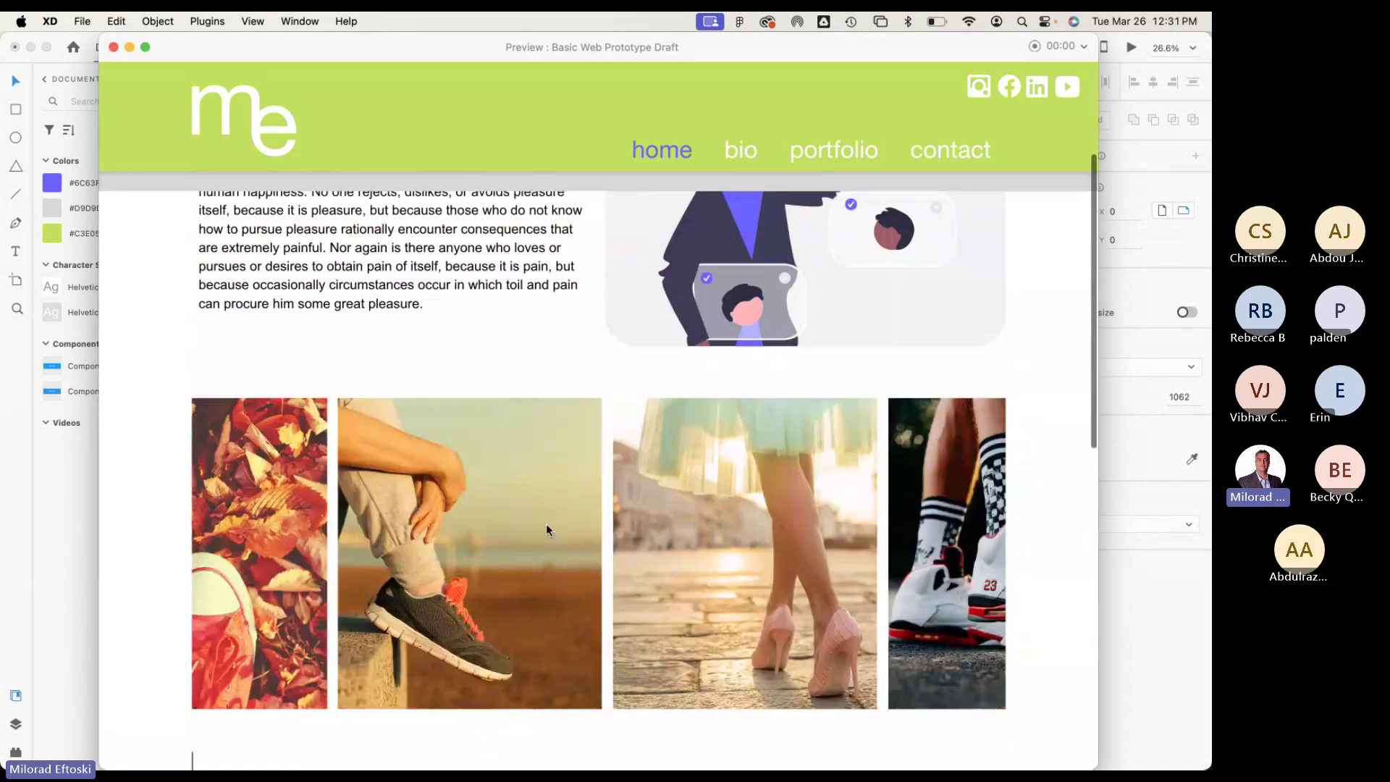
scroll(545, 521, "down", 2)
scroll(545, 520, "up", 5)
scroll(544, 520, "up", 2)
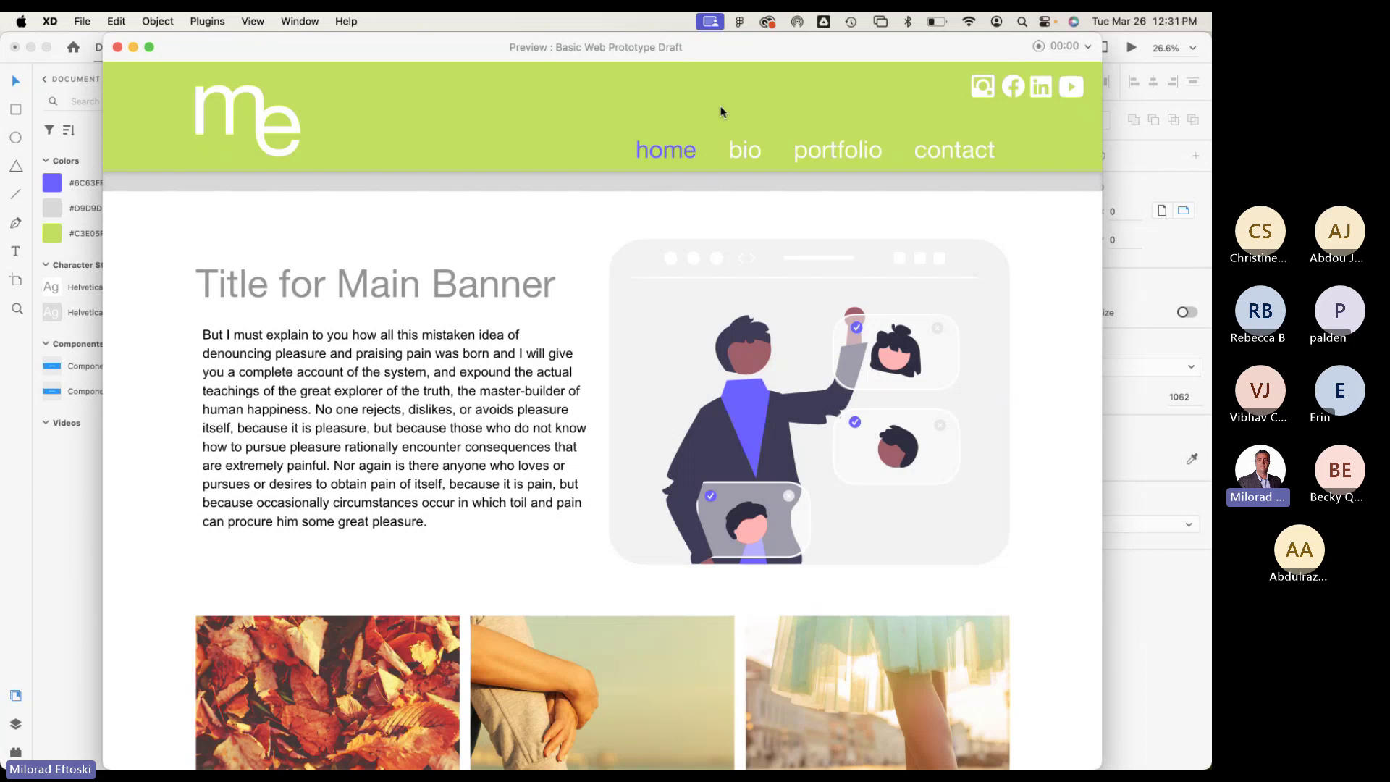
Visit the Bio page in the preview and look through it down to the footer and back.
left_click(741, 149)
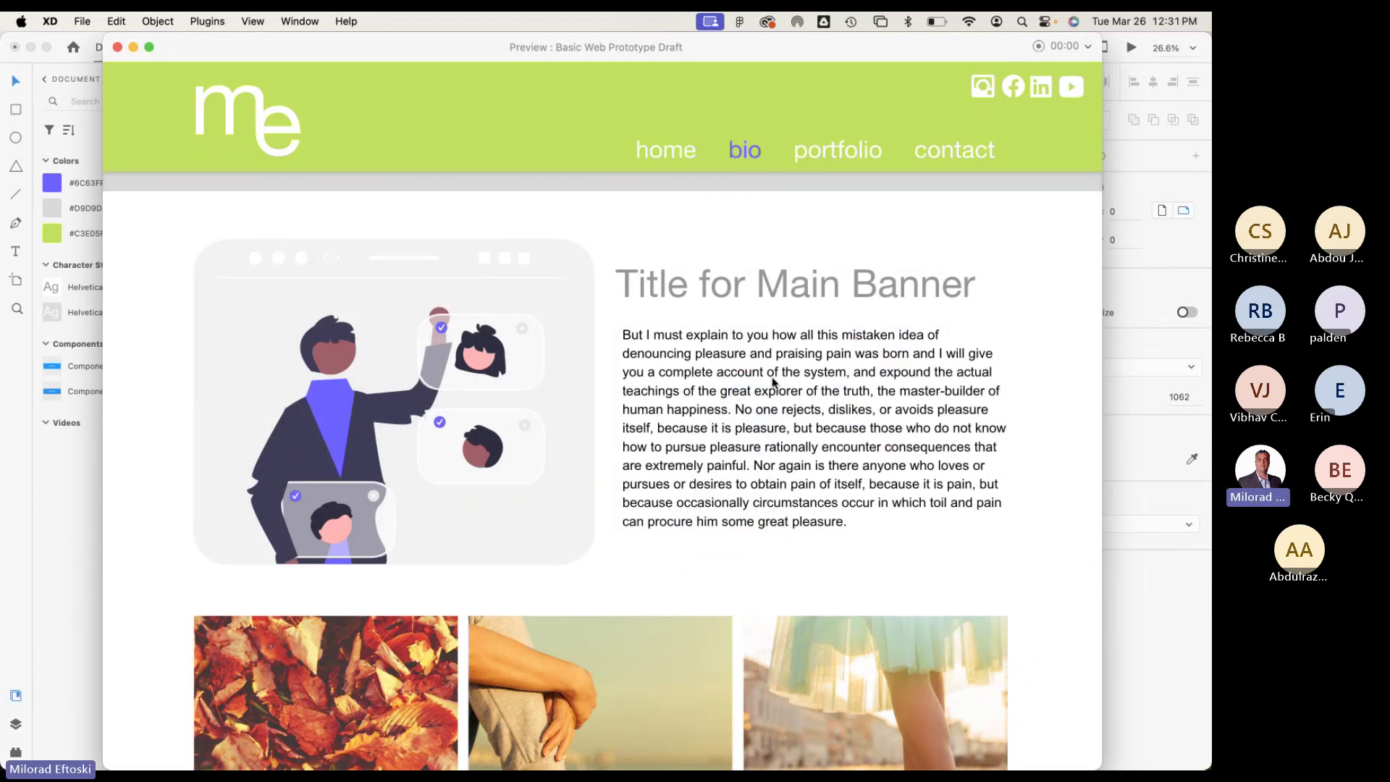
scroll(782, 405, "down", 5)
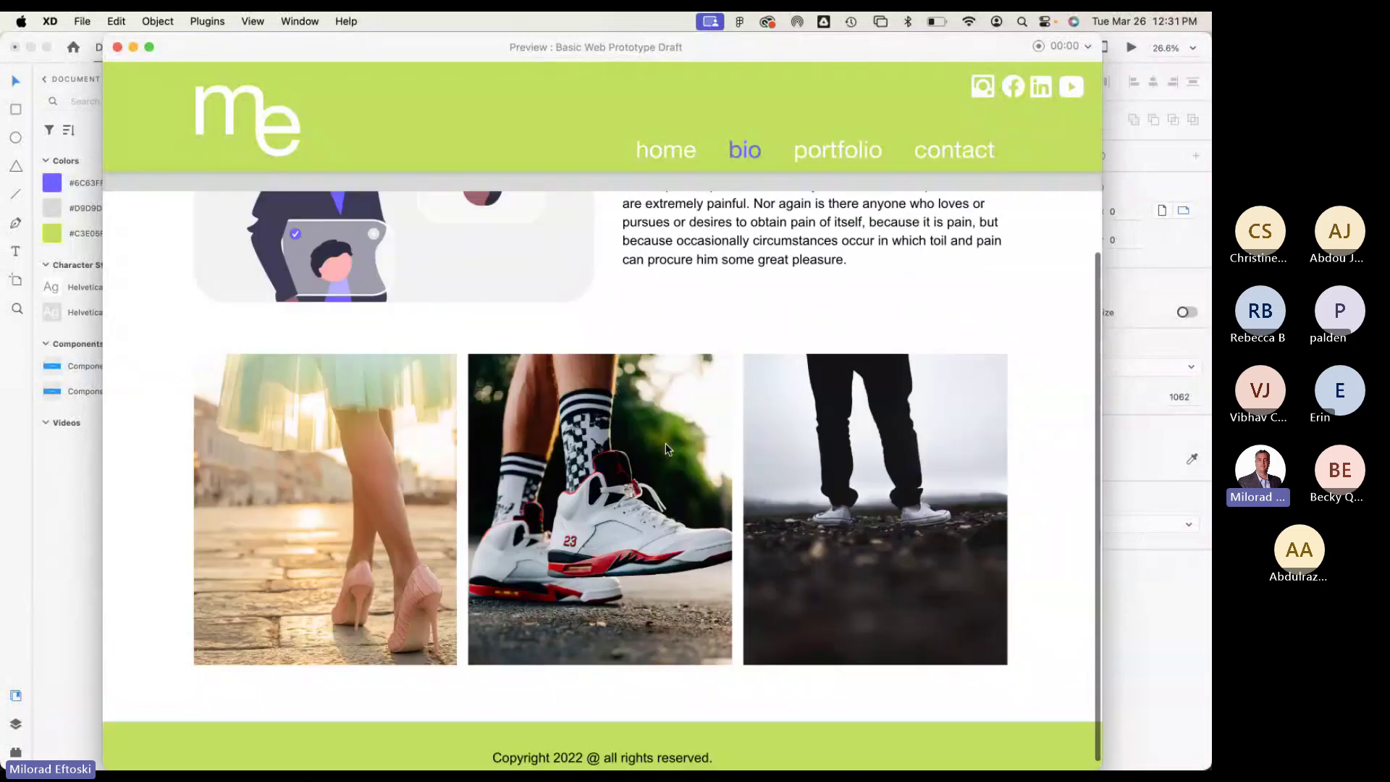
scroll(666, 443, "up", 5)
Visit the Portfolio page in the preview and test the horizontal scrolling of its story cards in both directions.
left_click(832, 152)
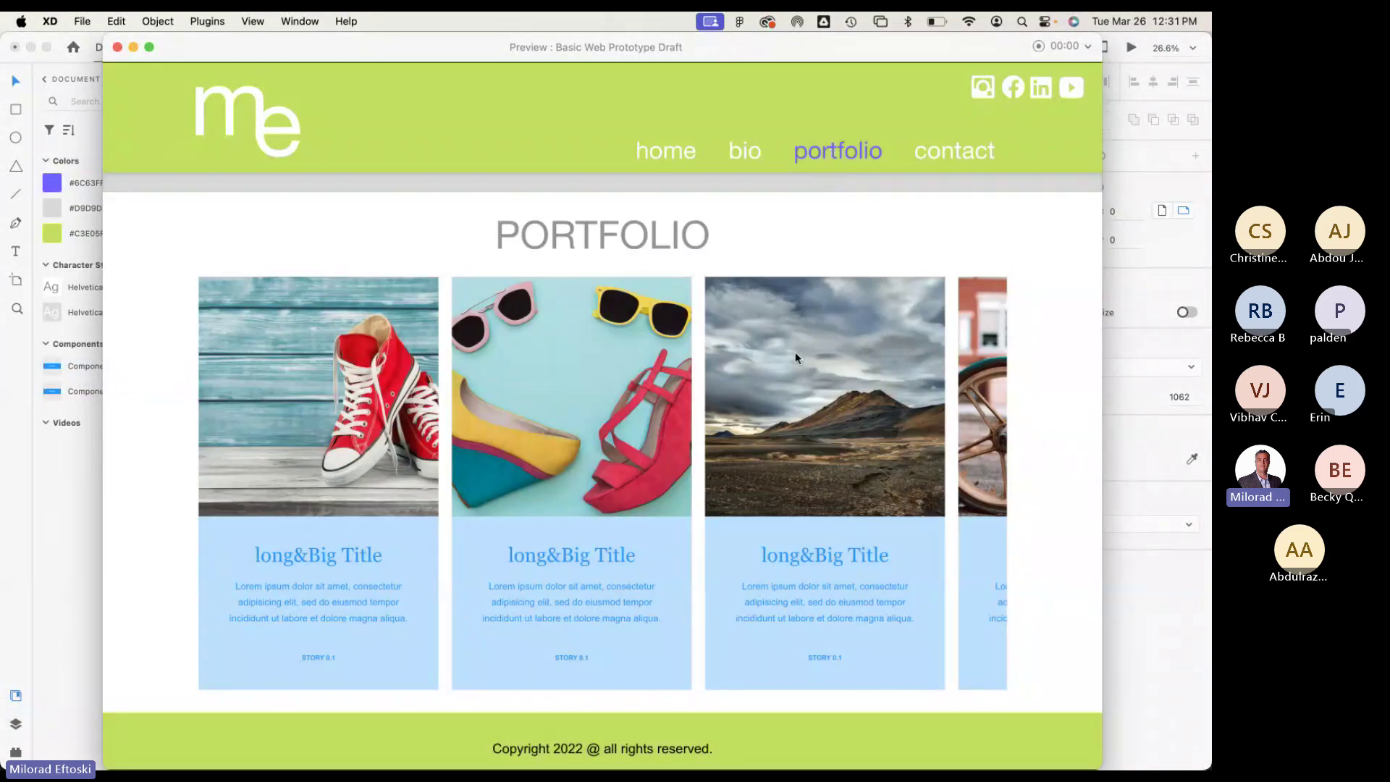
scroll(666, 427, "right", 10)
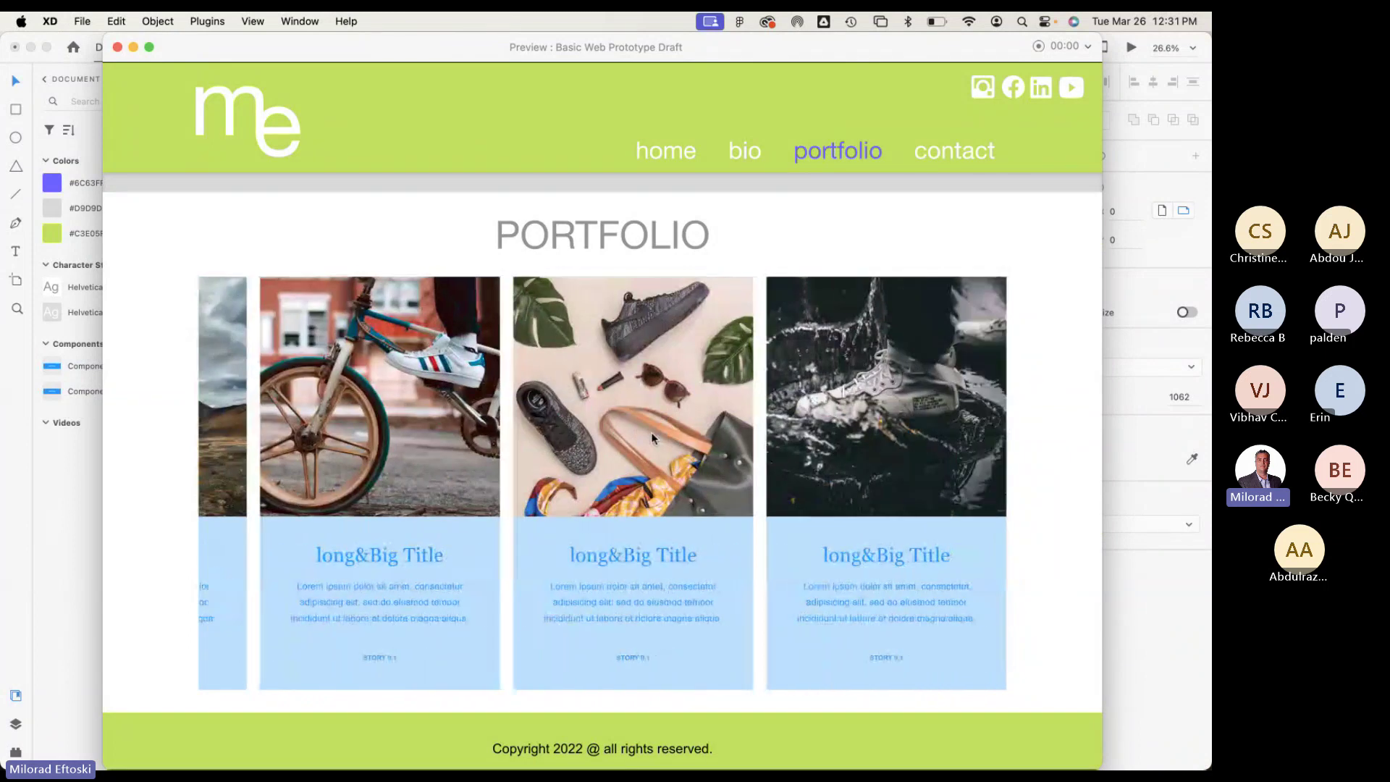
scroll(650, 432, "left", 10)
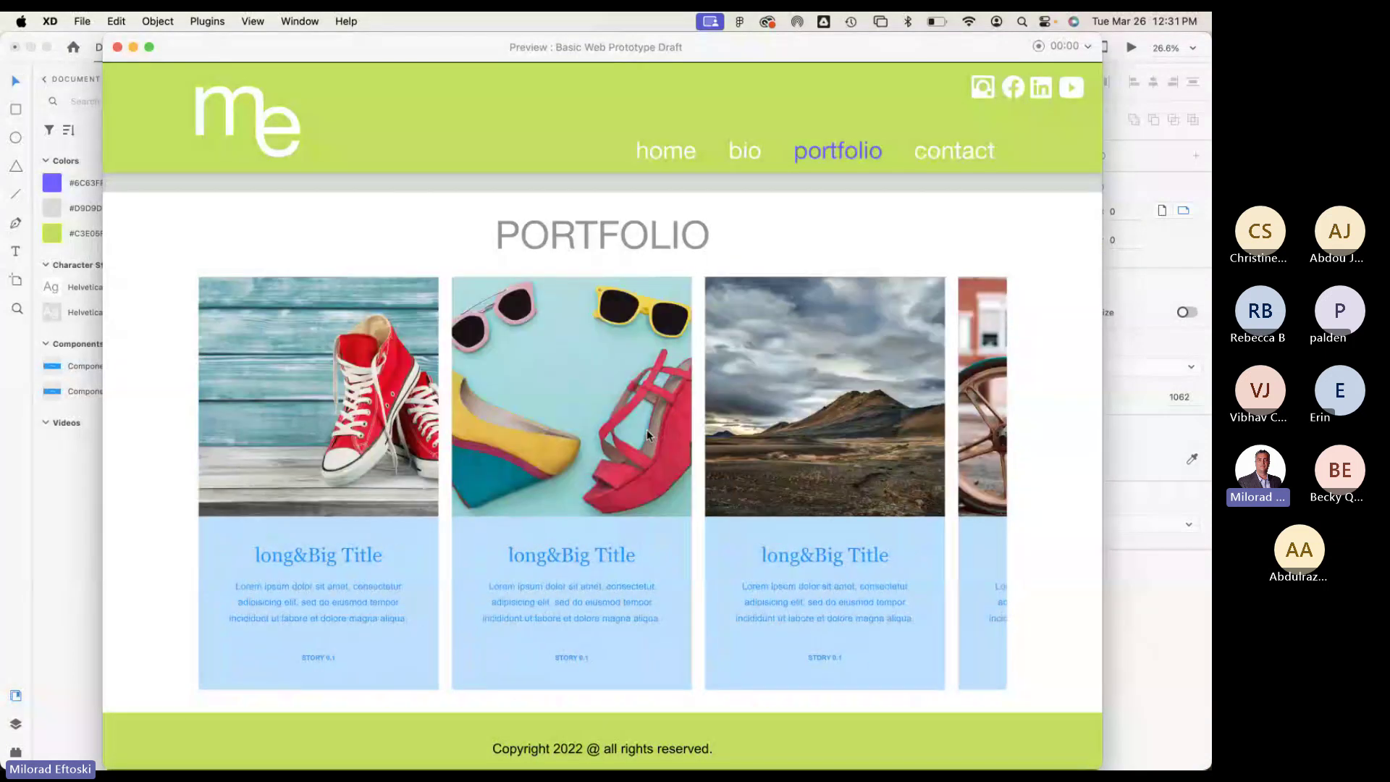
scroll(646, 429, "right", 3)
scroll(646, 428, "left", 3)
scroll(518, 388, "right", 5)
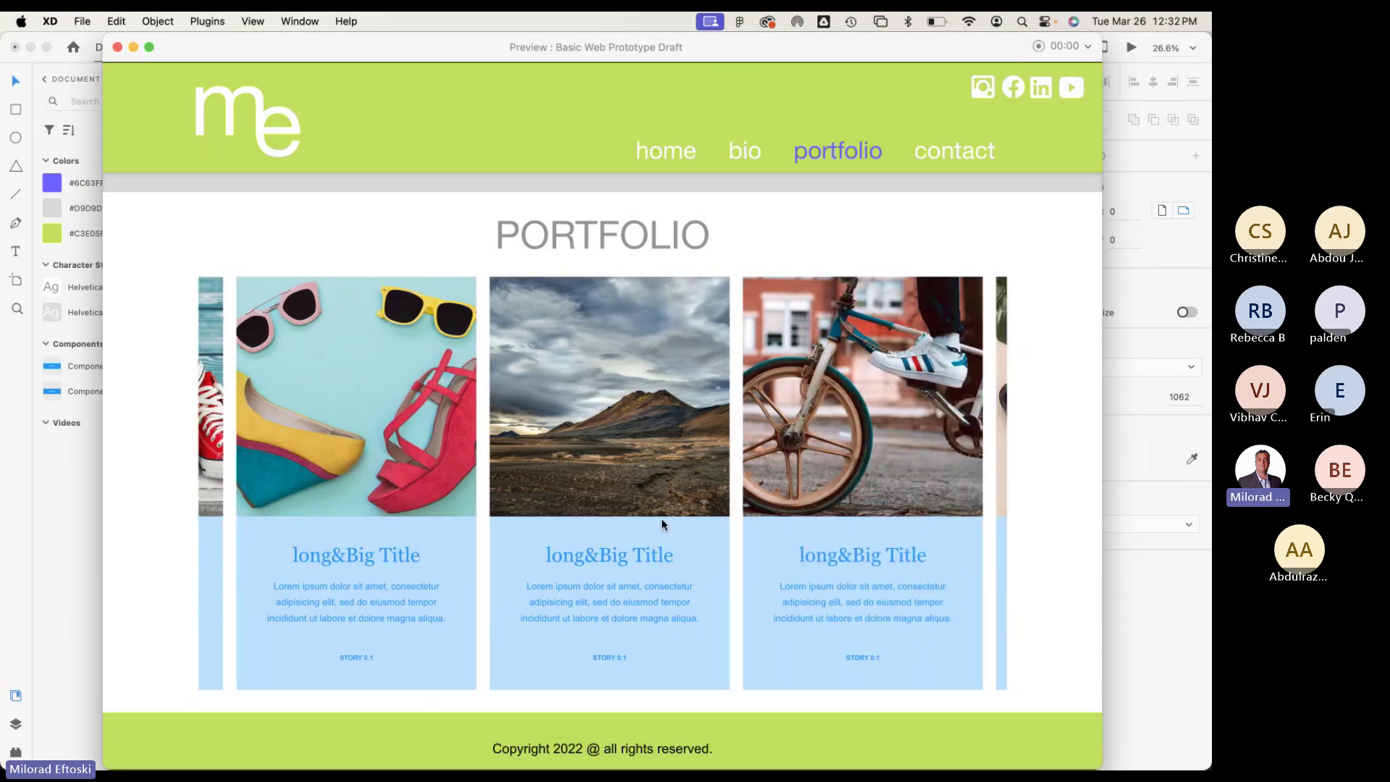
scroll(591, 475, "right", 10)
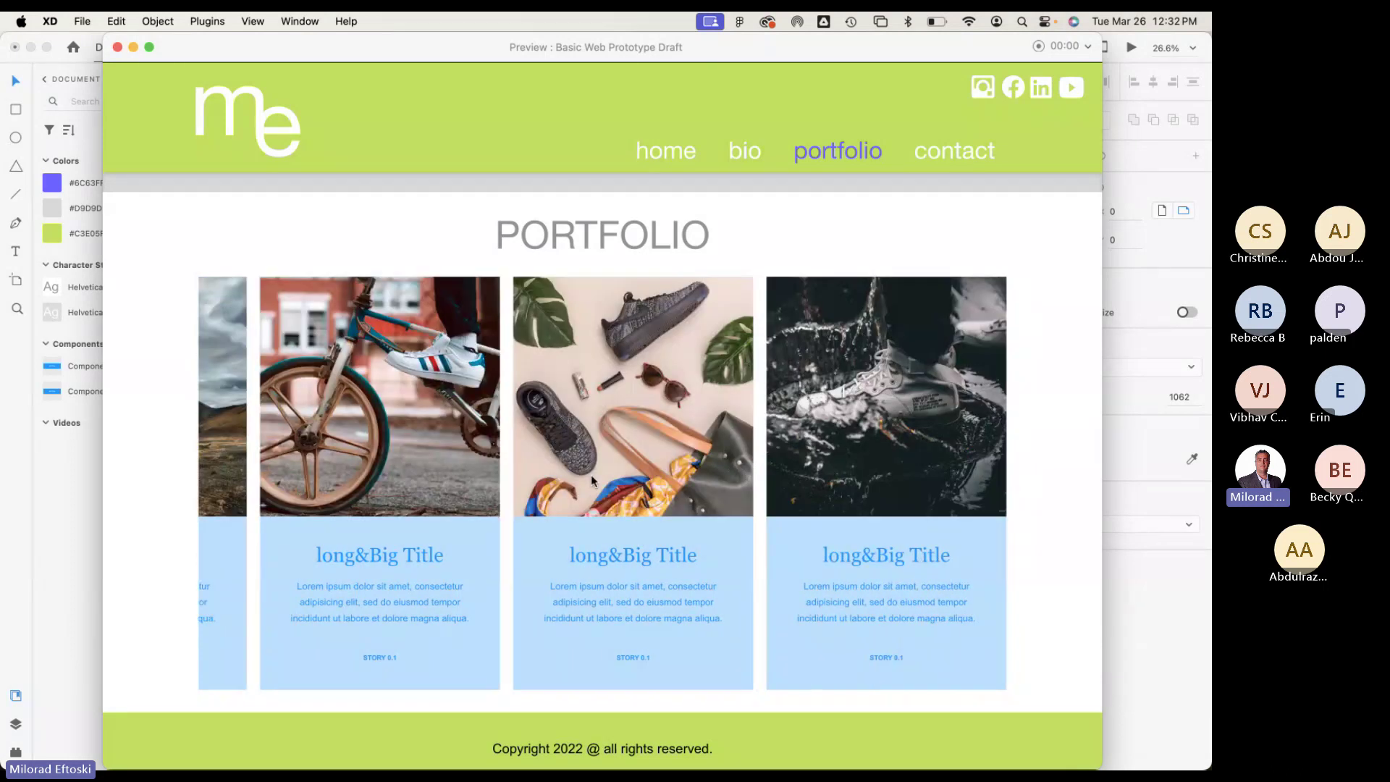
scroll(590, 475, "left", 16)
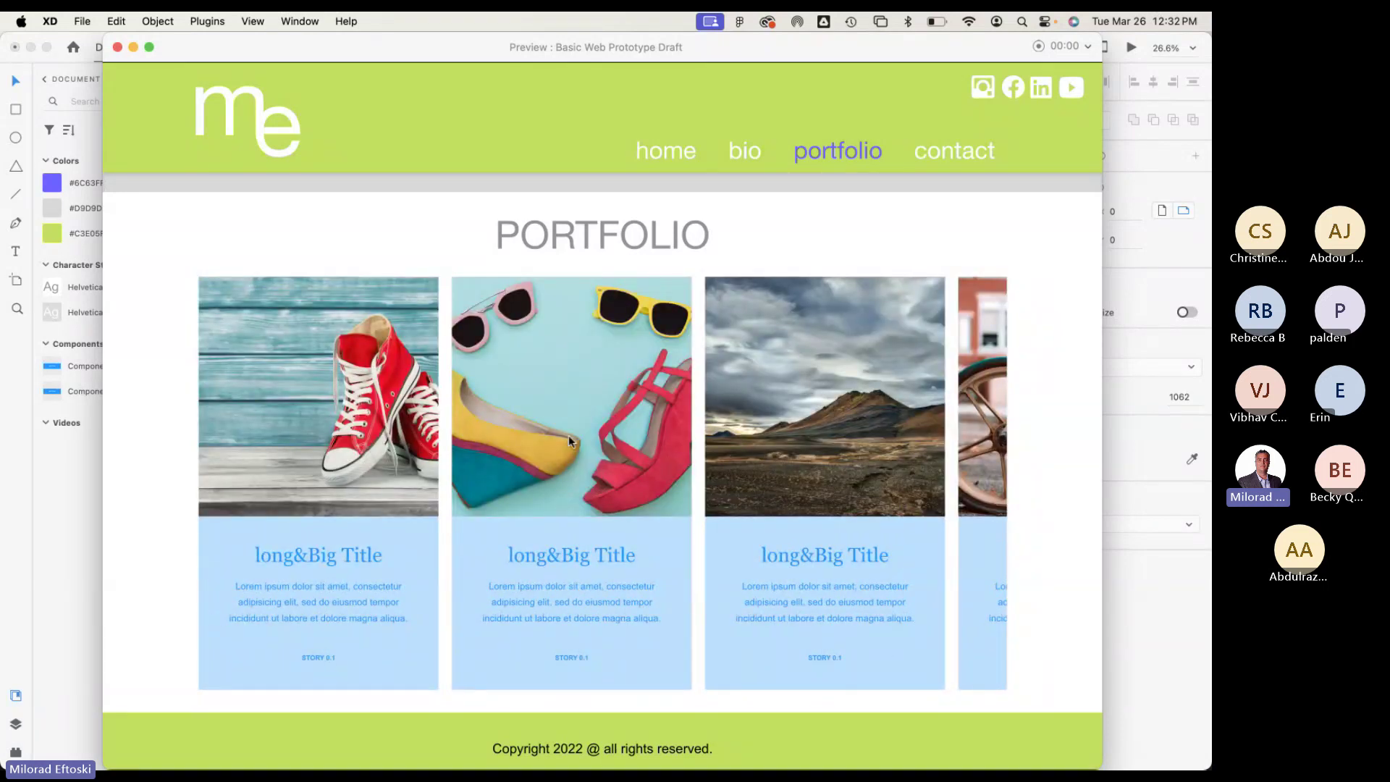
scroll(558, 436, "right", 8)
scroll(556, 435, "left", 8)
scroll(561, 441, "right", 8)
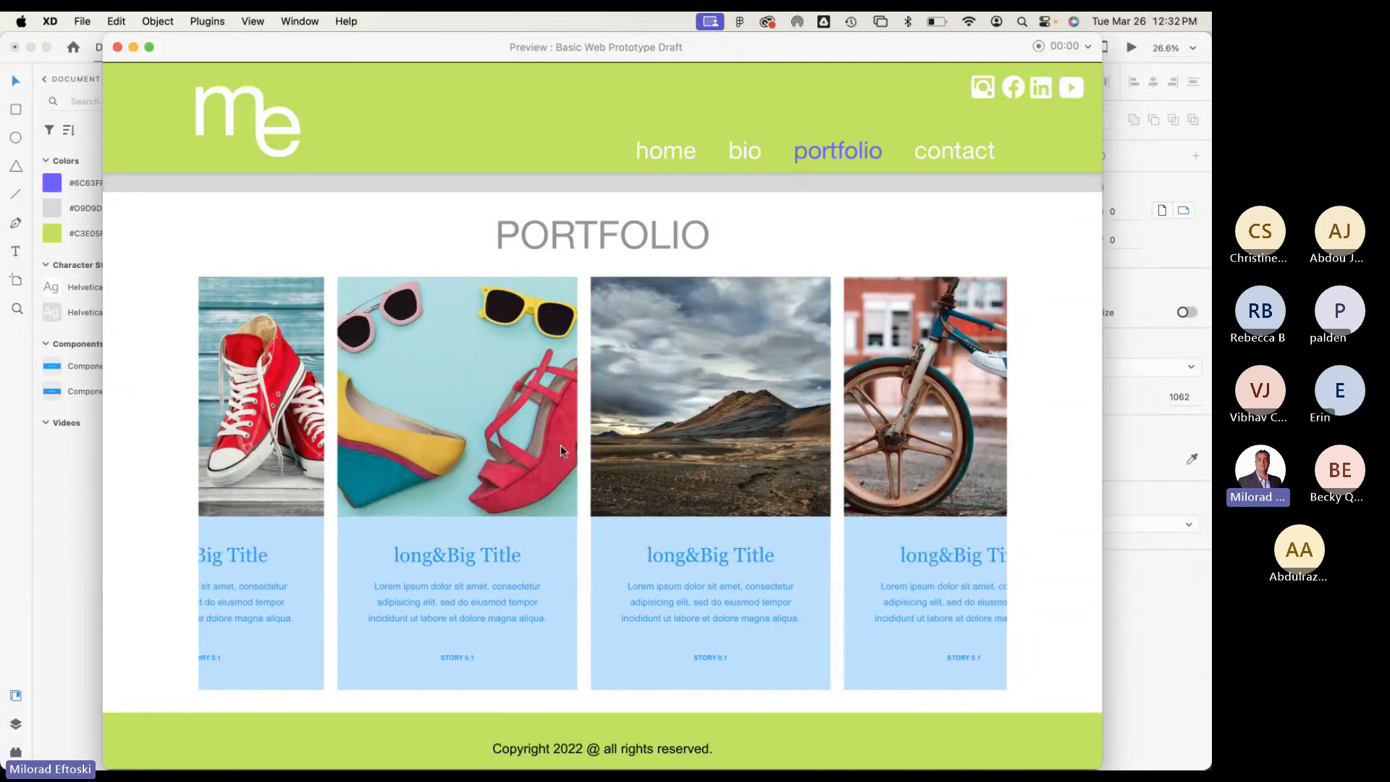
scroll(562, 445, "right", 3)
scroll(562, 444, "left", 8)
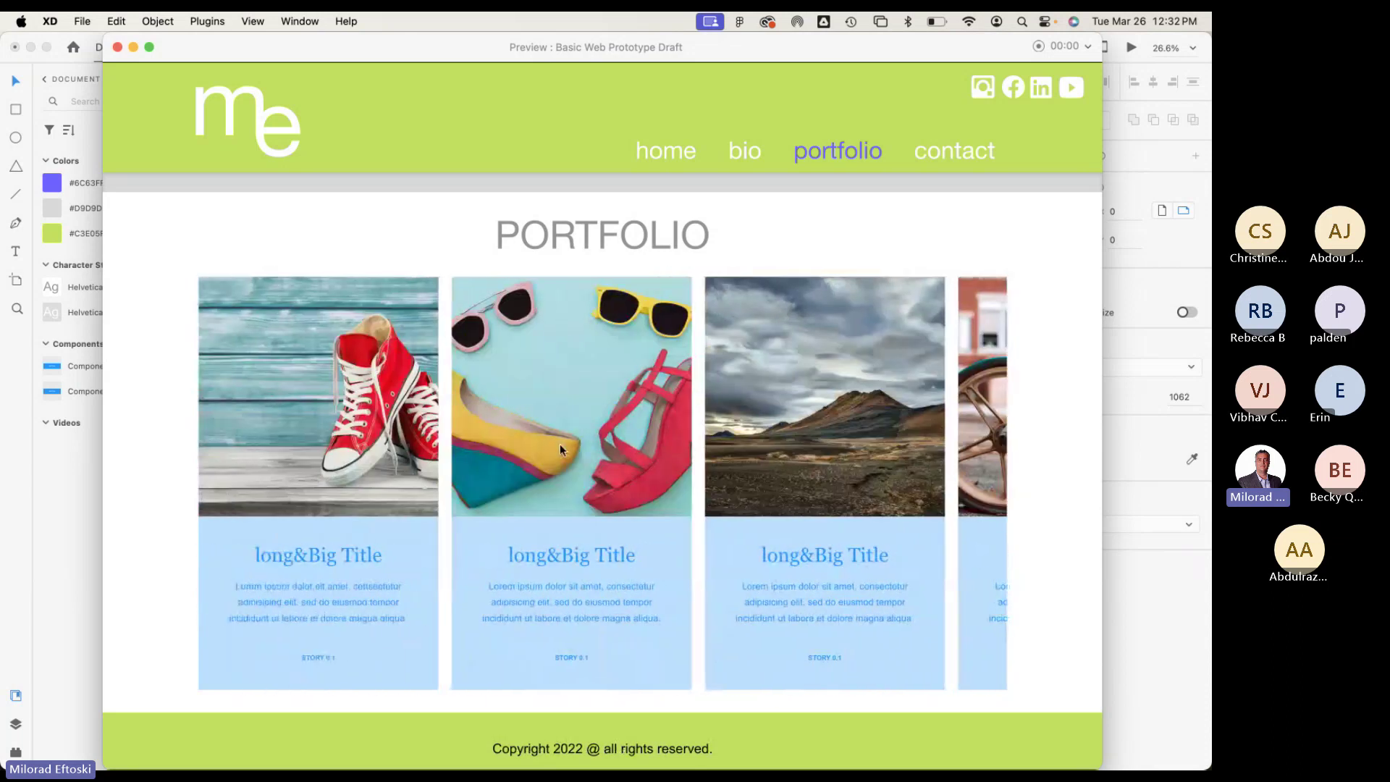
scroll(559, 445, "right", 10)
scroll(559, 448, "left", 10)
View the Contact page and test the navigation links through Portfolio, Bio and Home, ending on Contact again.
left_click(949, 154)
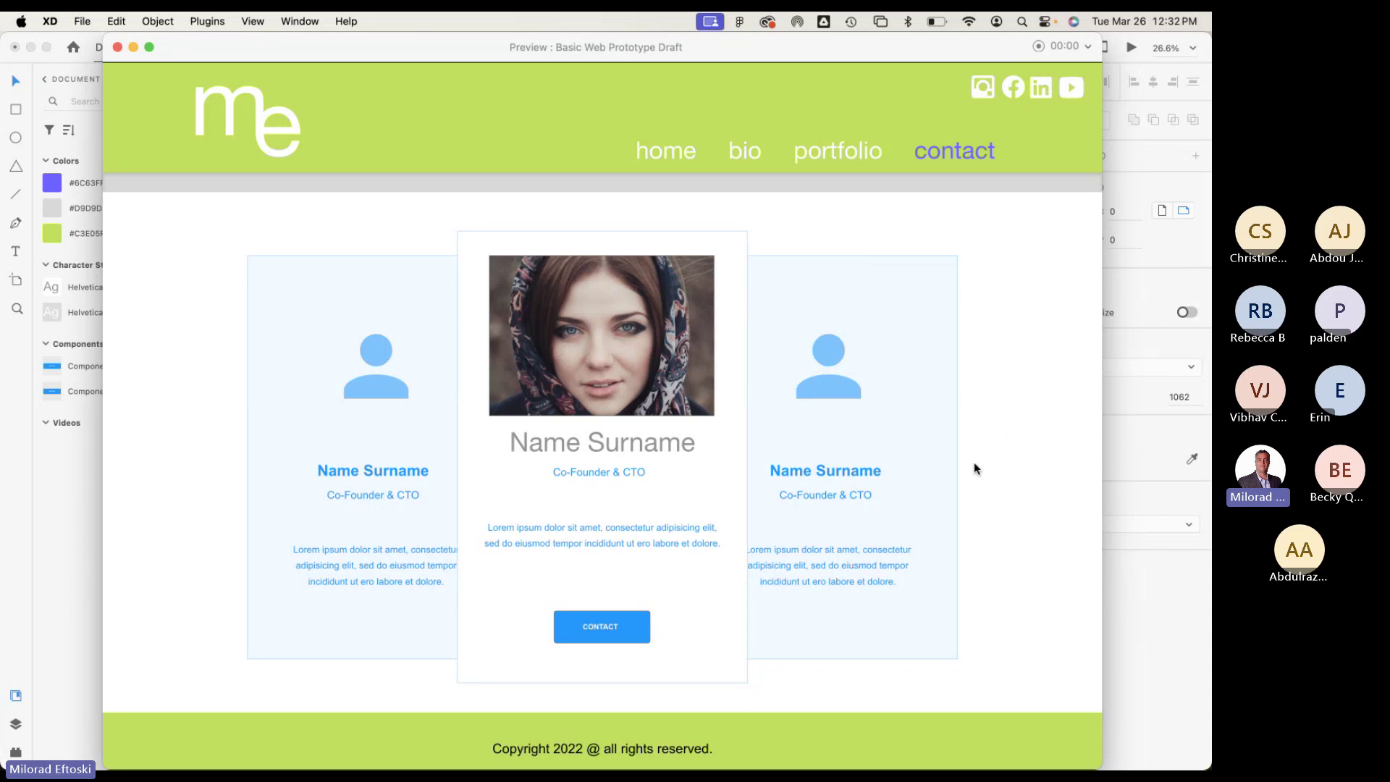
left_click(834, 151)
left_click(749, 155)
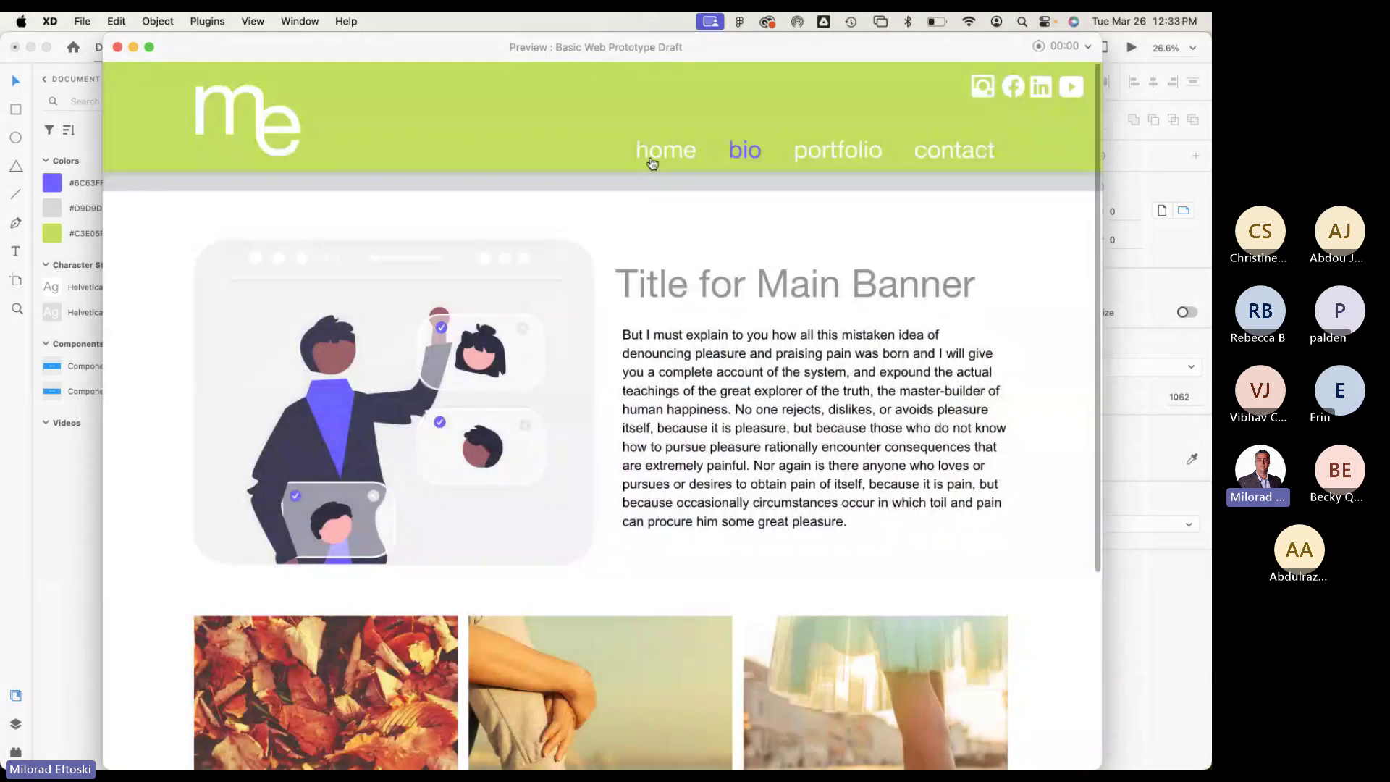
left_click(652, 163)
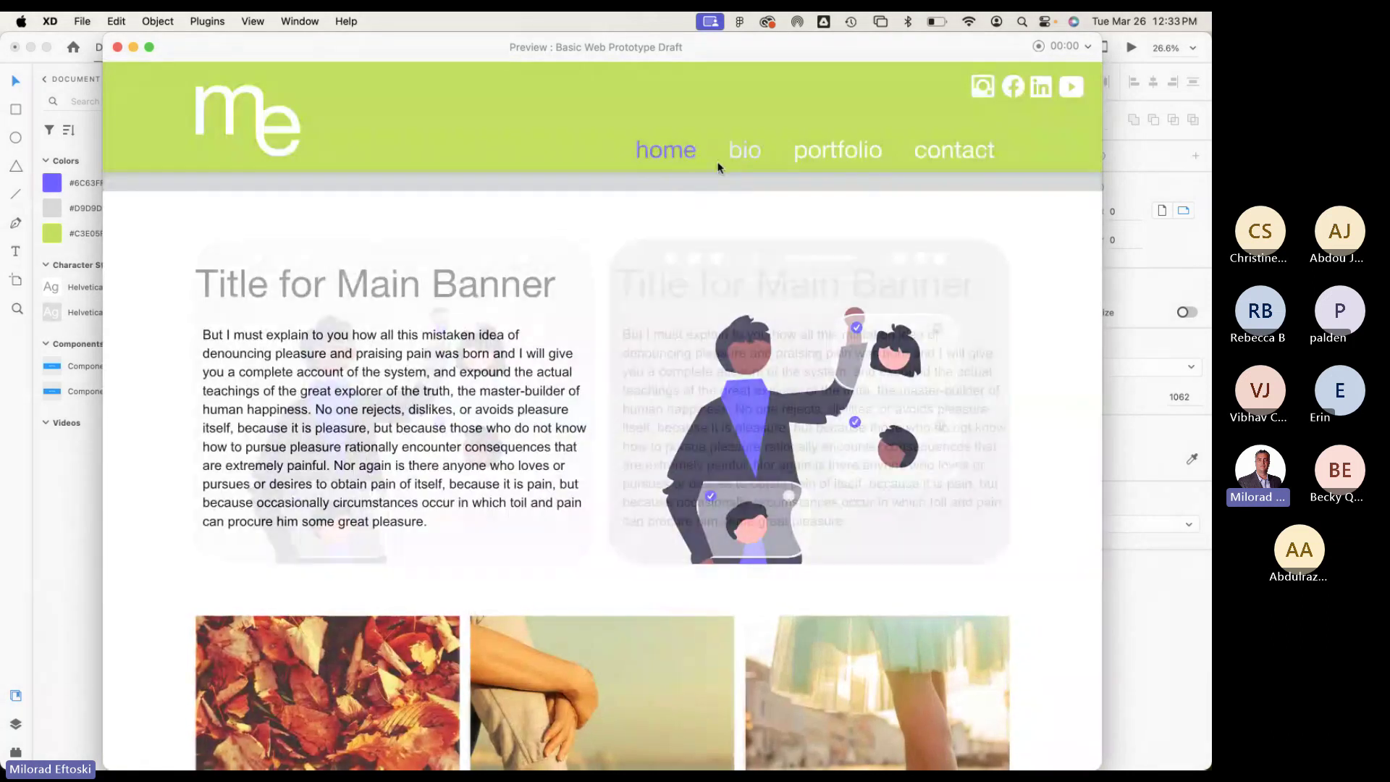
left_click(746, 158)
left_click(827, 150)
left_click(945, 160)
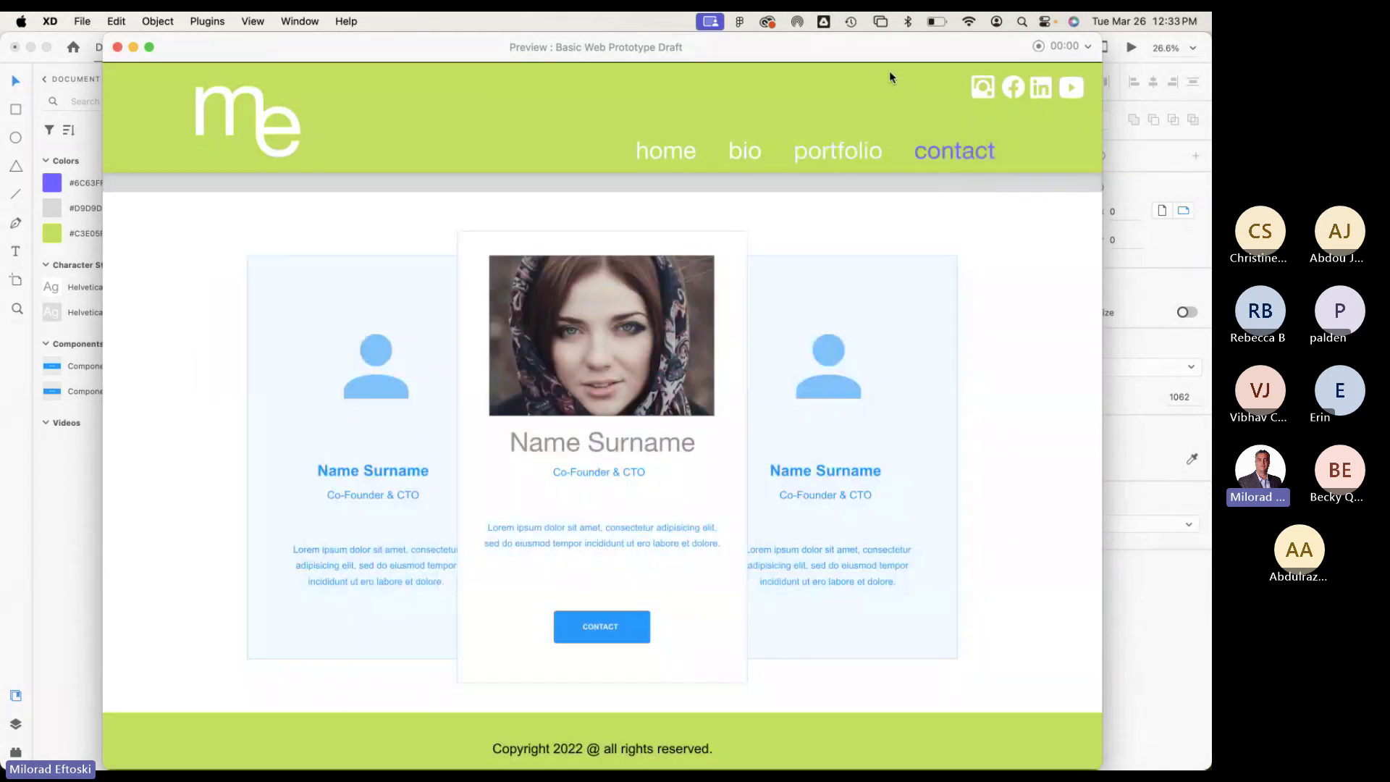
Reposition and close the preview window, and show the prototype connections between the artboards.
left_click_drag(889, 71, 858, 67)
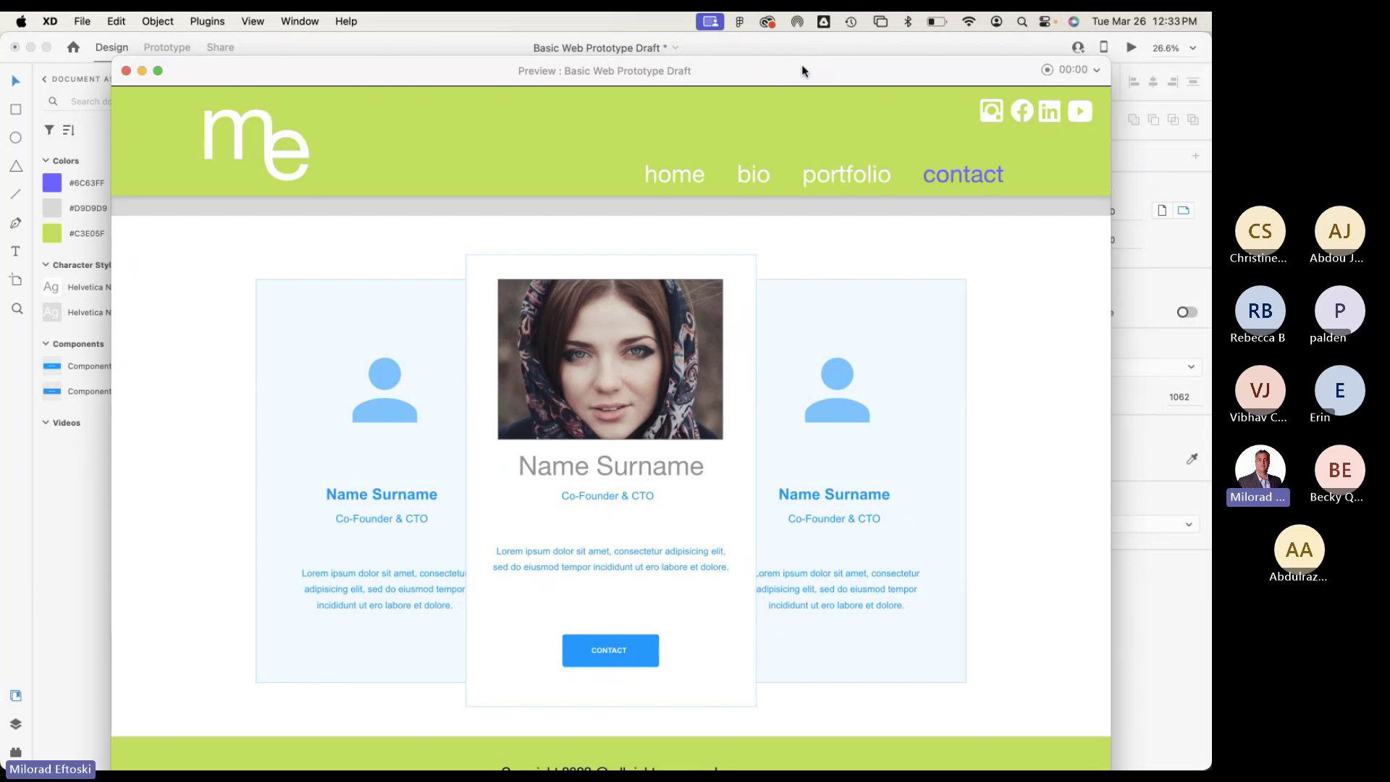
mouse_move(815, 74)
left_mouse_down()
mouse_move(770, 137)
mouse_move(775, 71)
mouse_move(791, 68)
mouse_move(764, 62)
mouse_move(790, 71)
left_mouse_up()
left_click(111, 68)
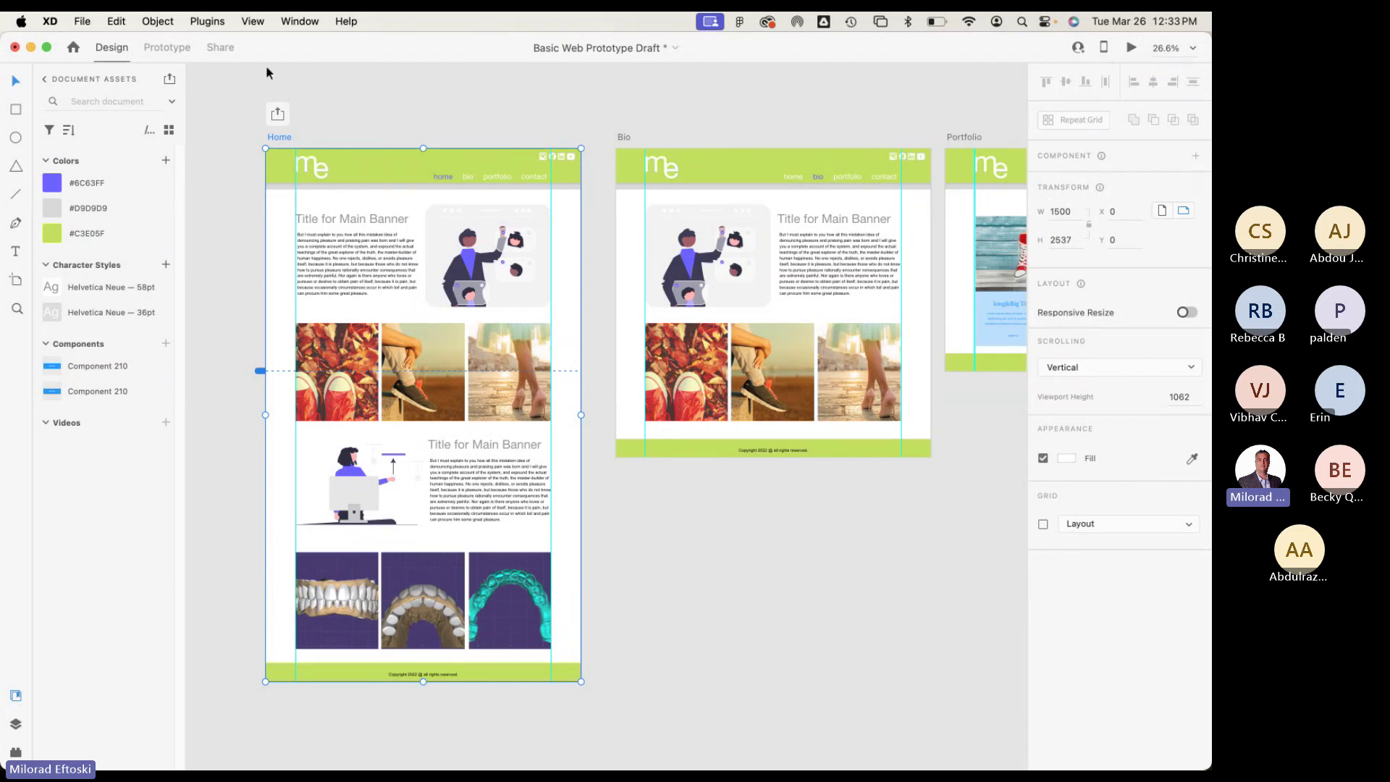
left_click(165, 49)
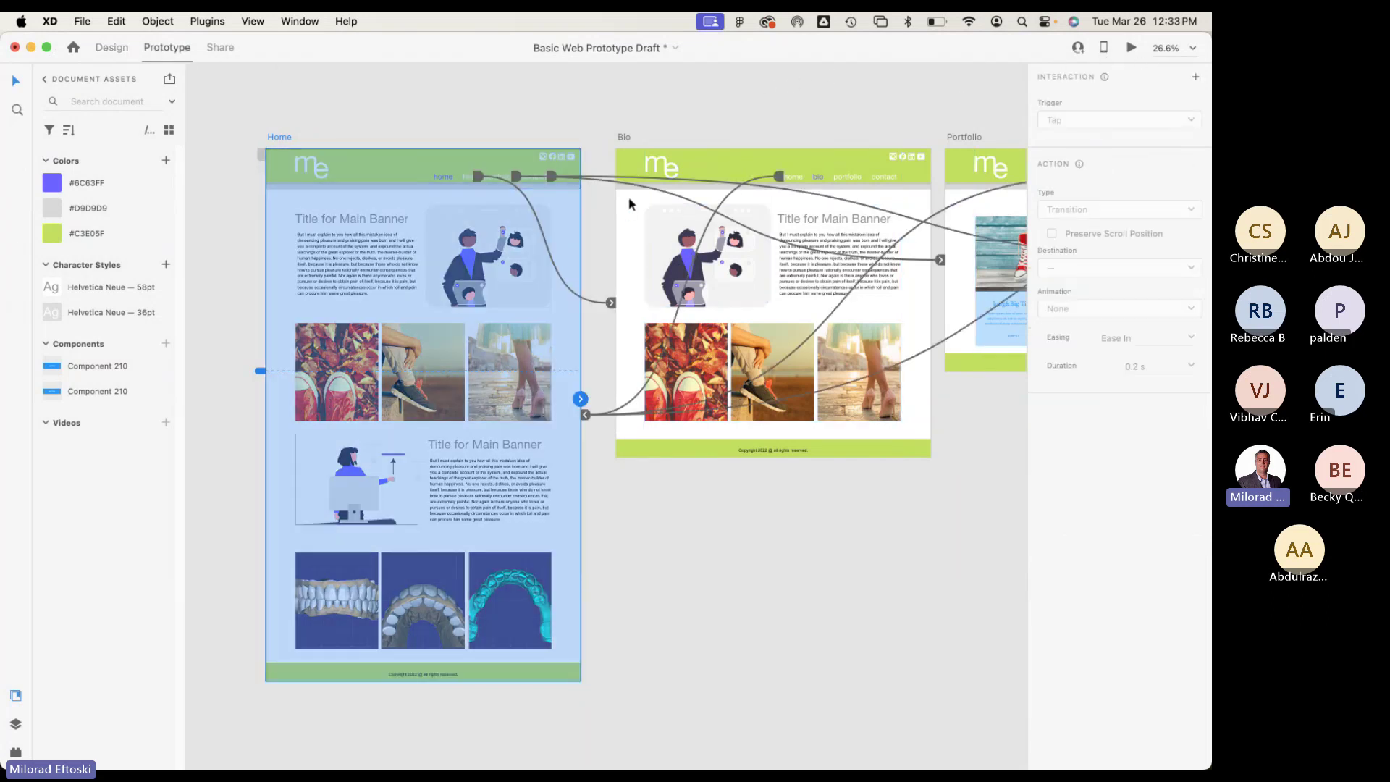
Copy the embed code of the shared prototype link and paste it into a new TextEdit document.
left_click(219, 48)
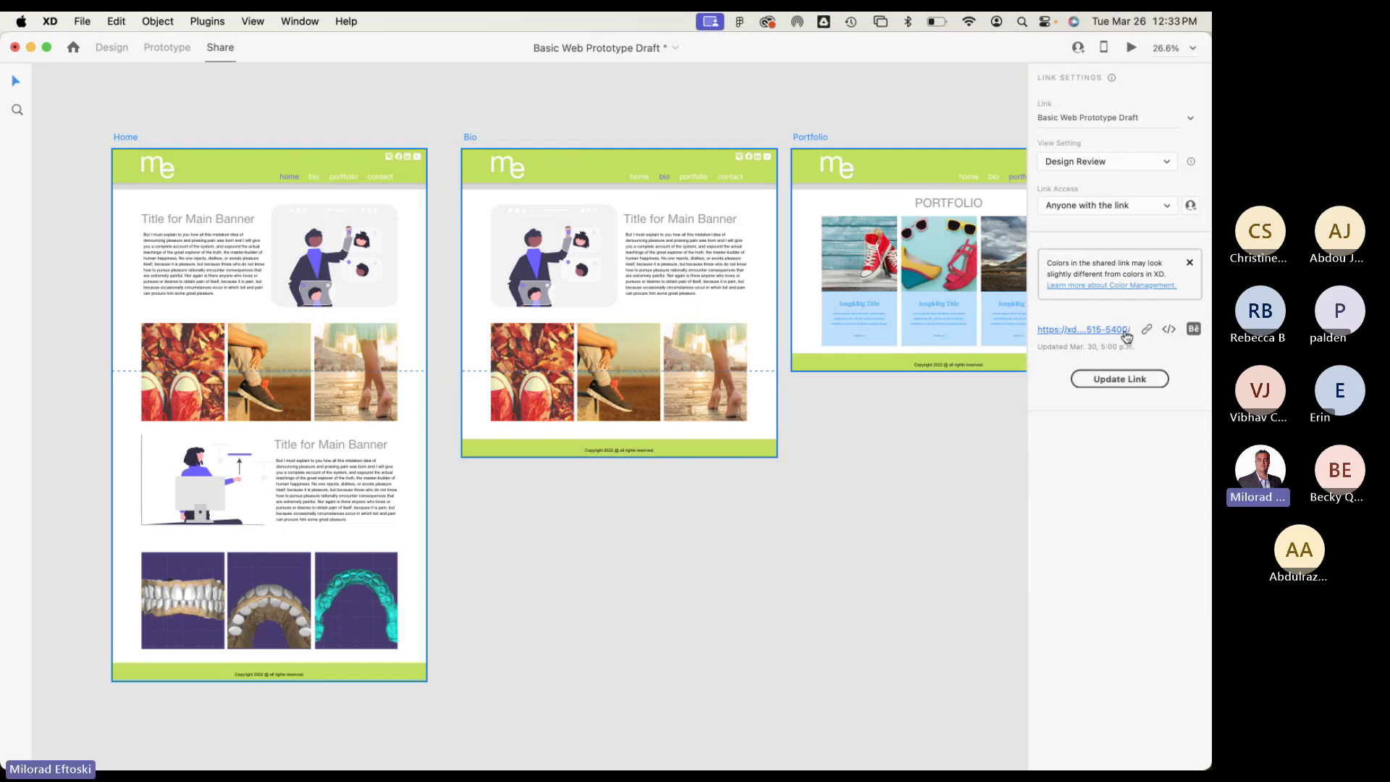
left_click(1168, 330)
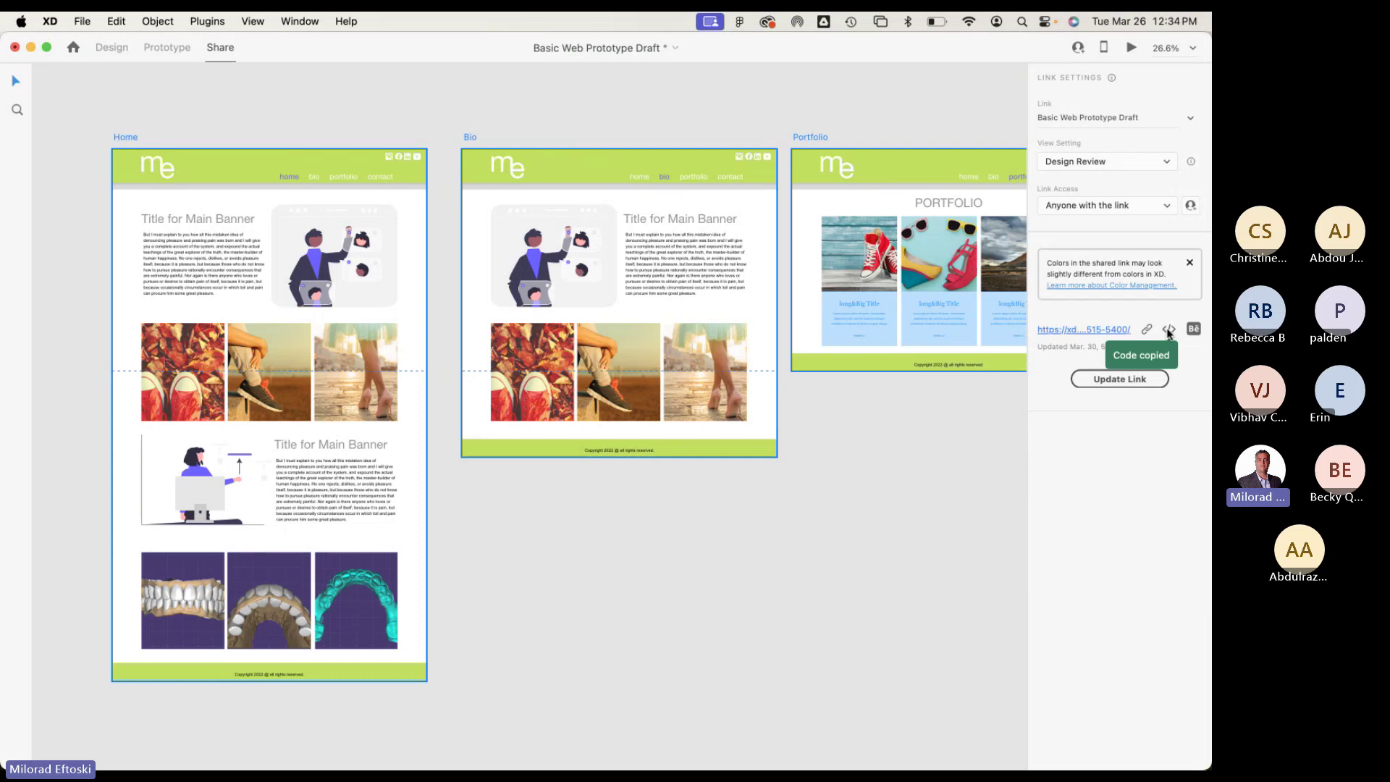
mouse_move(763, 769)
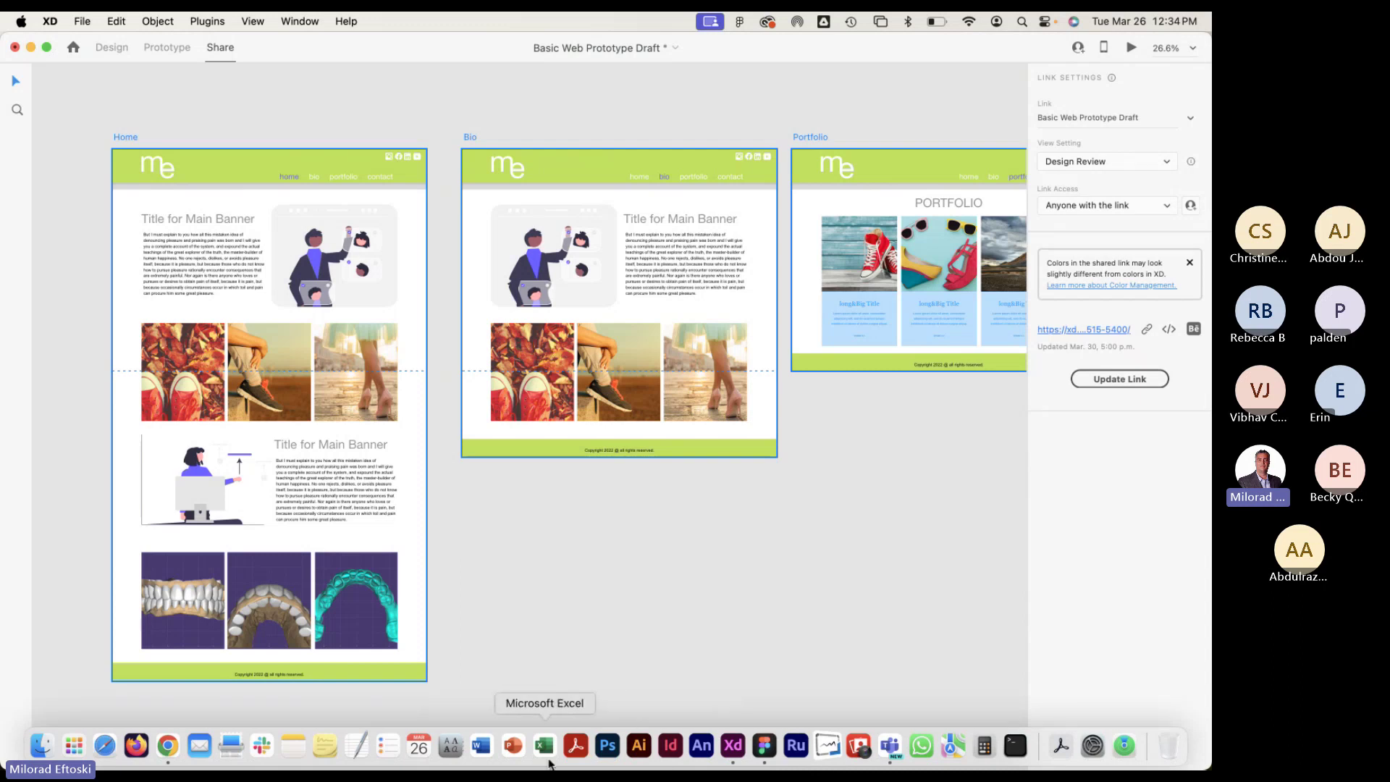
left_click(355, 745)
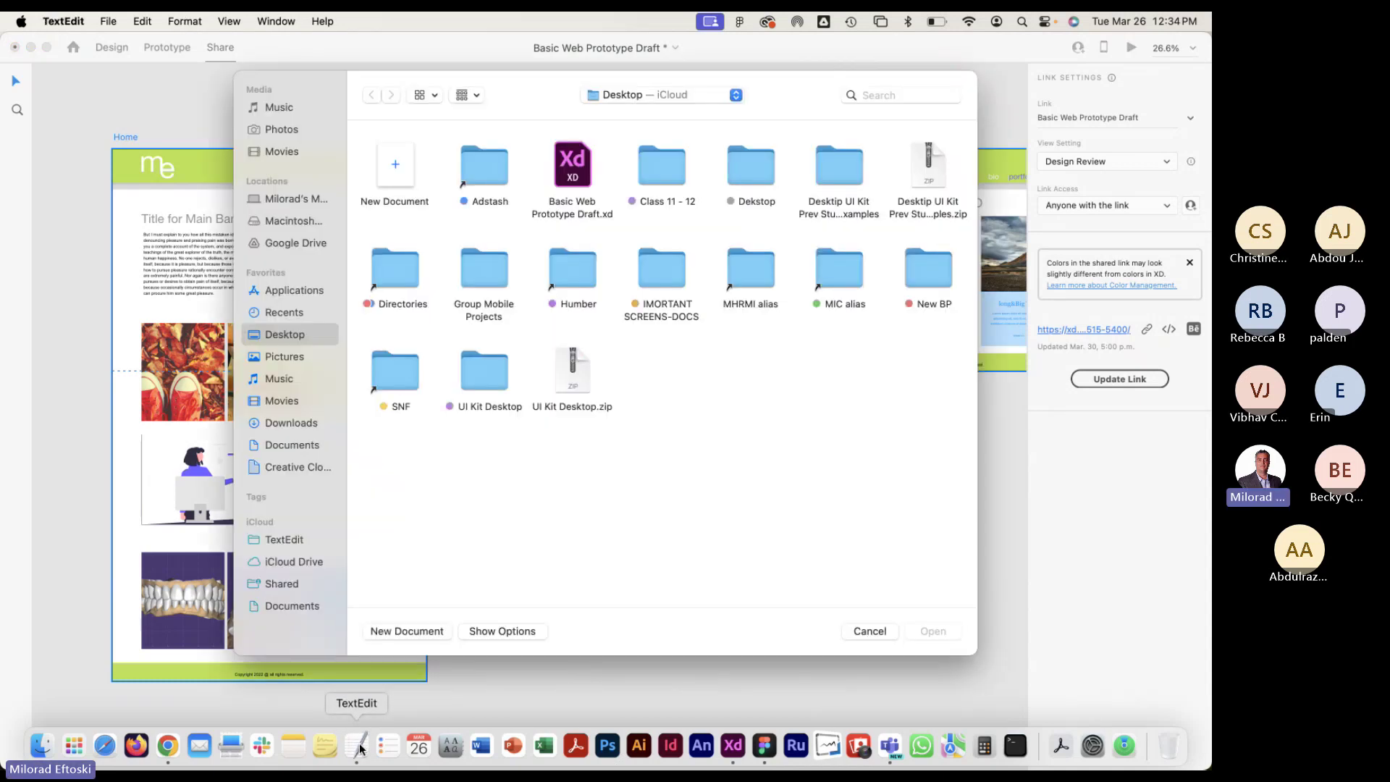
double_click(396, 170)
left_click_drag(639, 401, 915, 683)
key("super+v")
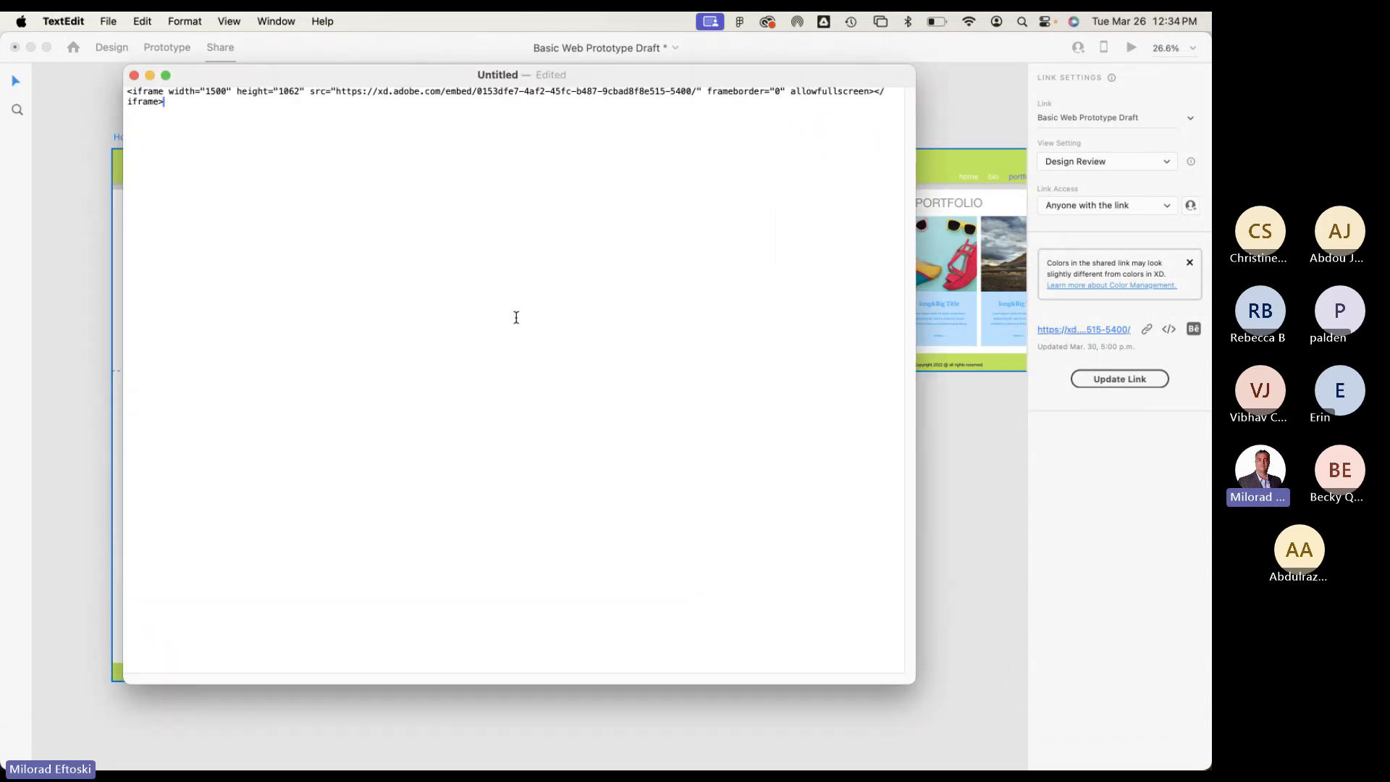
Enlarge the pasted iframe code for readability and reposition the text window over the XD document.
key("super+a")
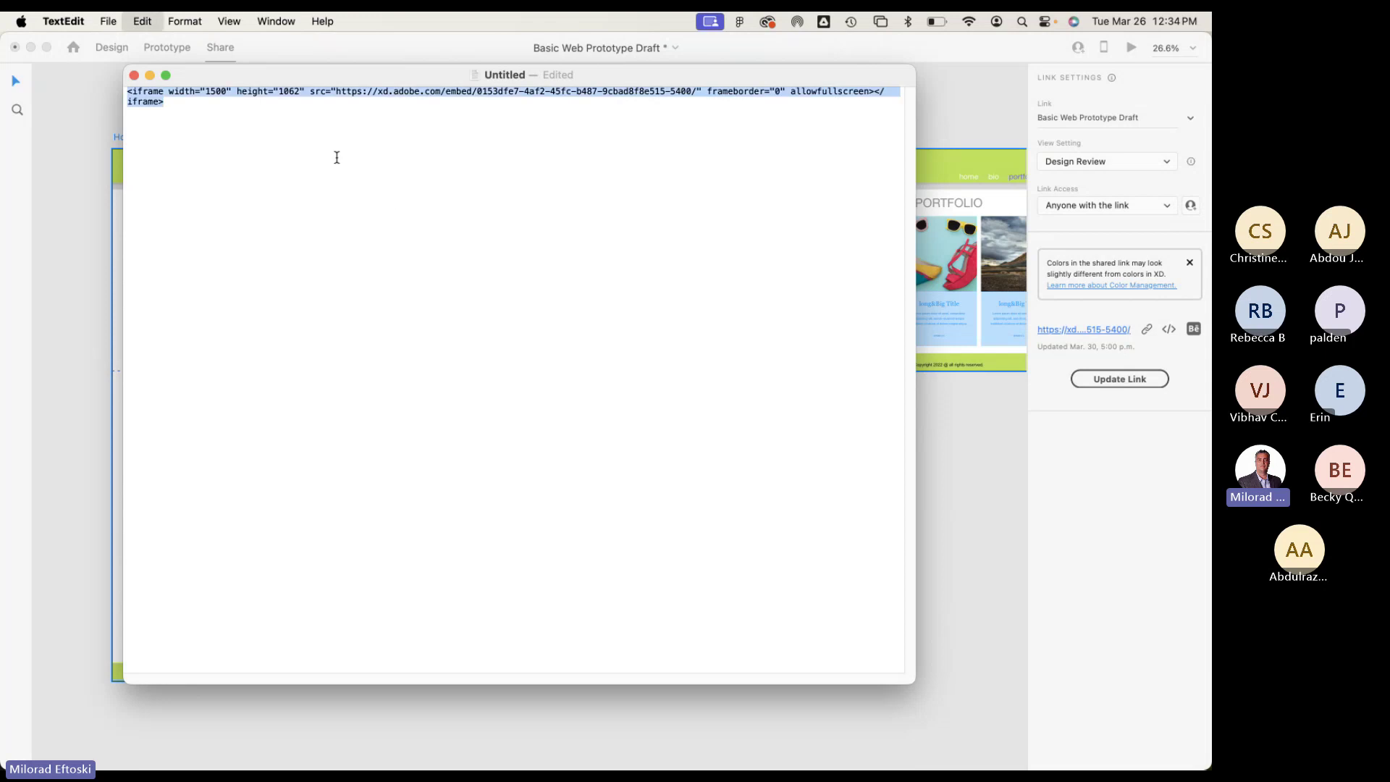
key("super+plus")
key("super+plus")
key("super+plus")
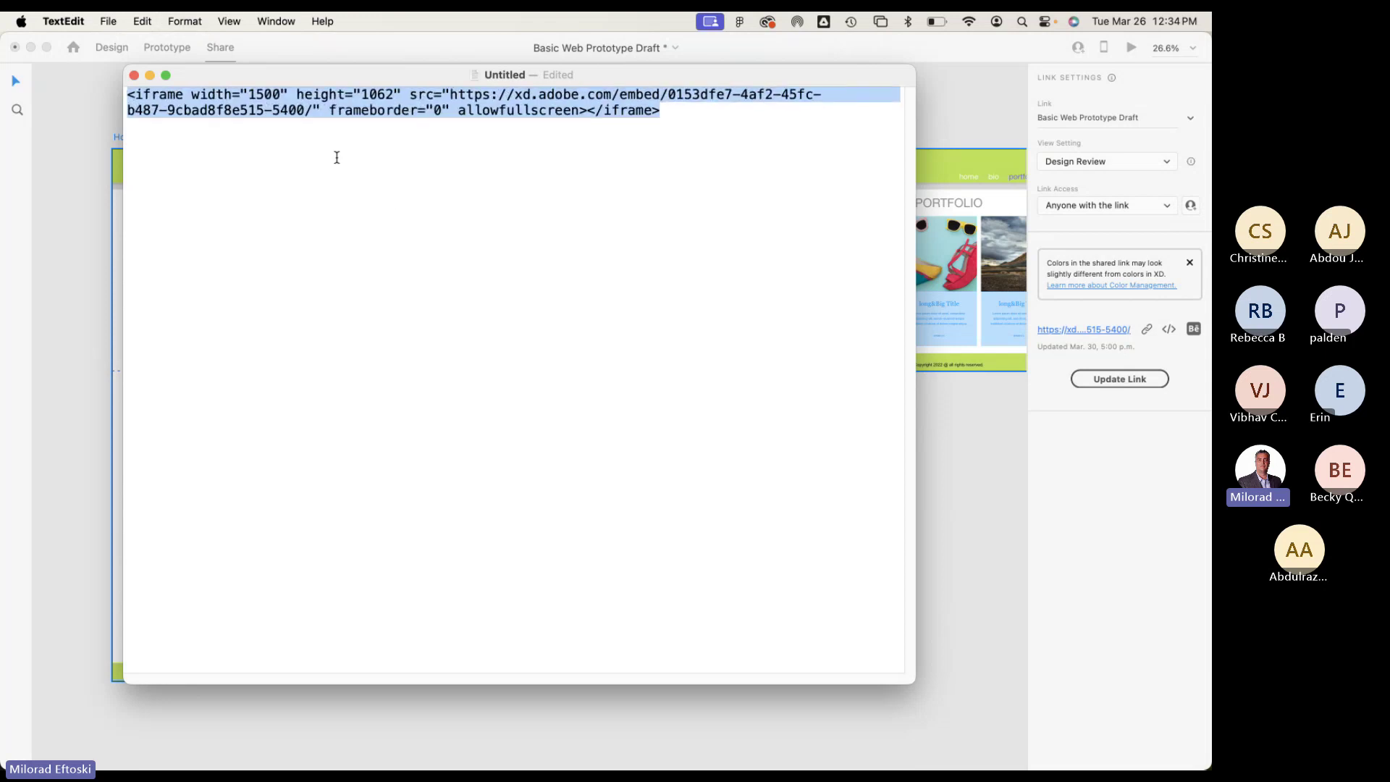
left_click(337, 157)
key("super+a")
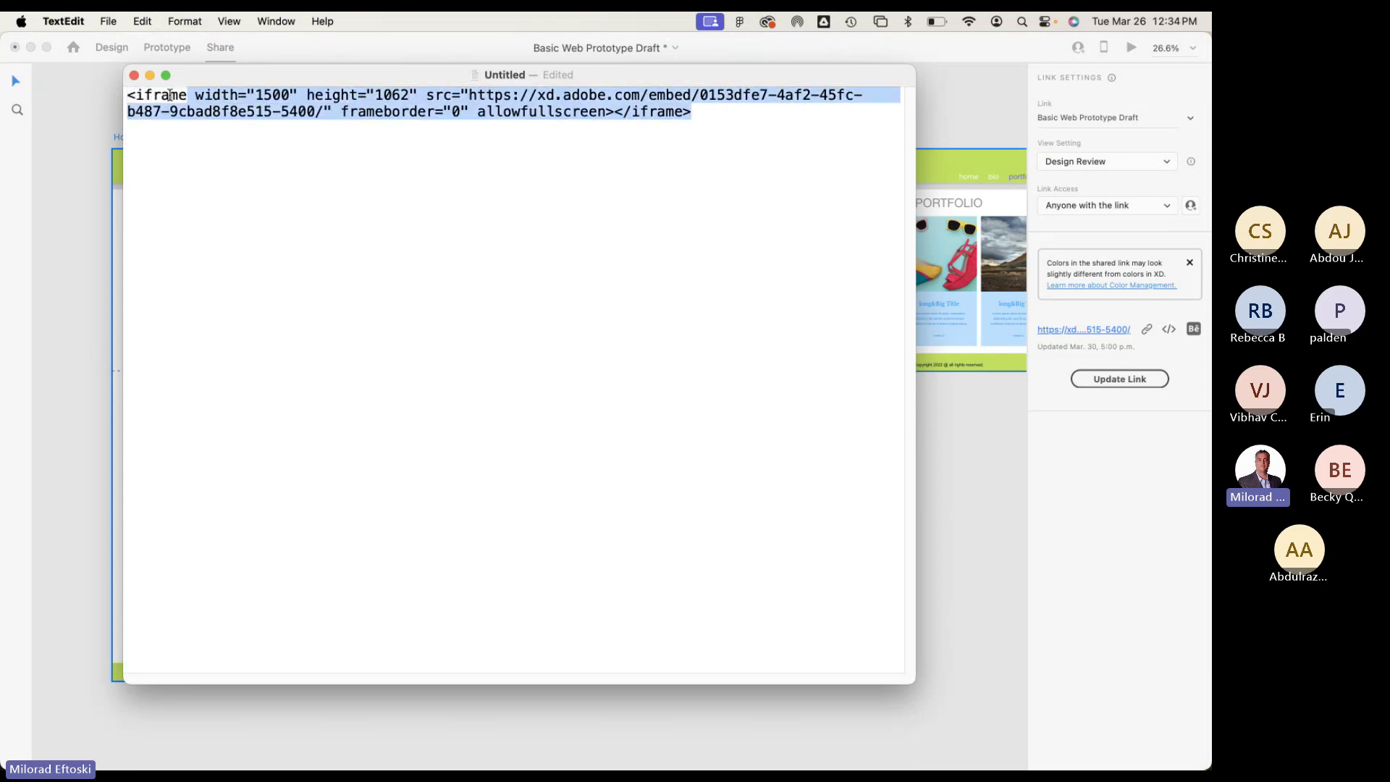
key("Right")
left_click_drag(346, 72, 518, 119)
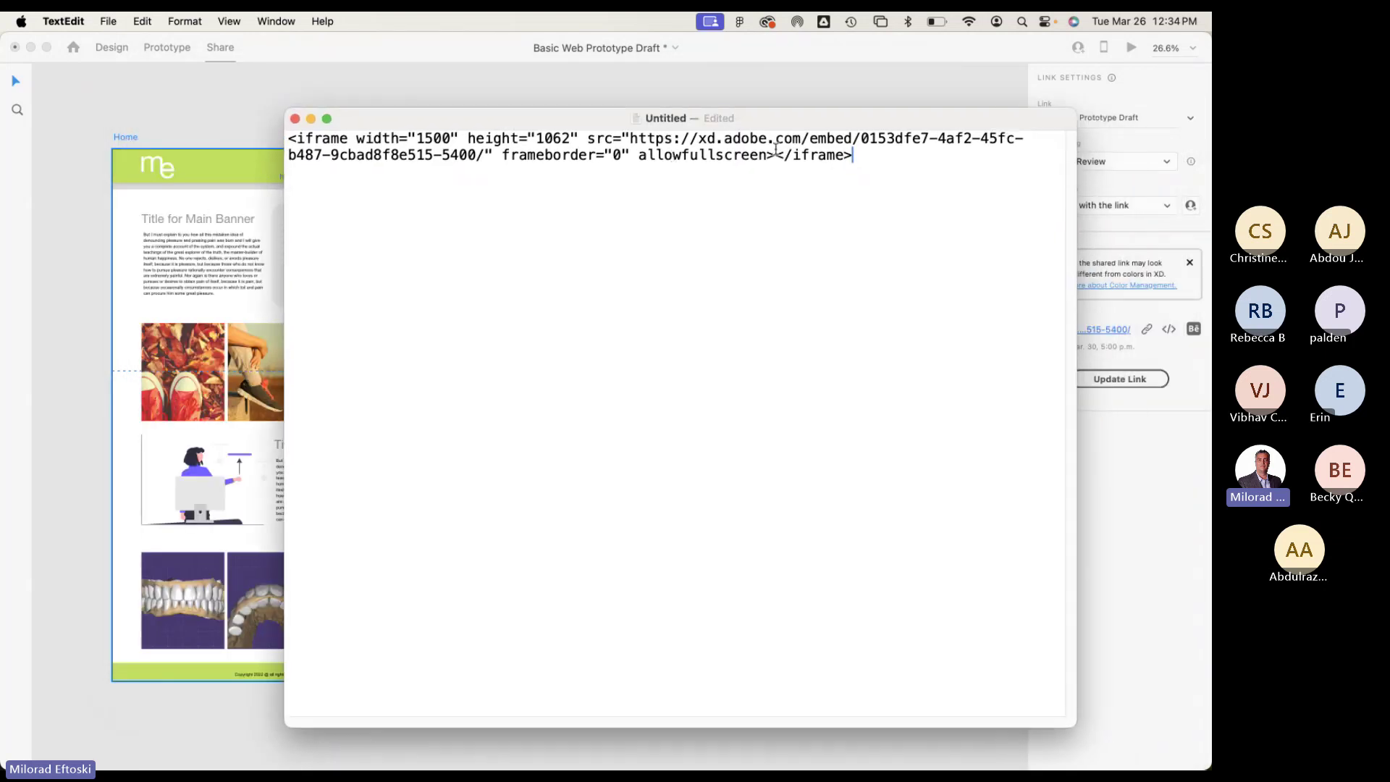
Highlight the source URL and the whole iframe embed code to examine them.
left_click_drag(699, 138, 924, 139)
left_click(901, 139)
mouse_move(699, 138)
left_mouse_down()
mouse_move(988, 139)
mouse_move(678, 155)
left_mouse_up()
left_click(878, 165)
left_click_drag(878, 164, 288, 137)
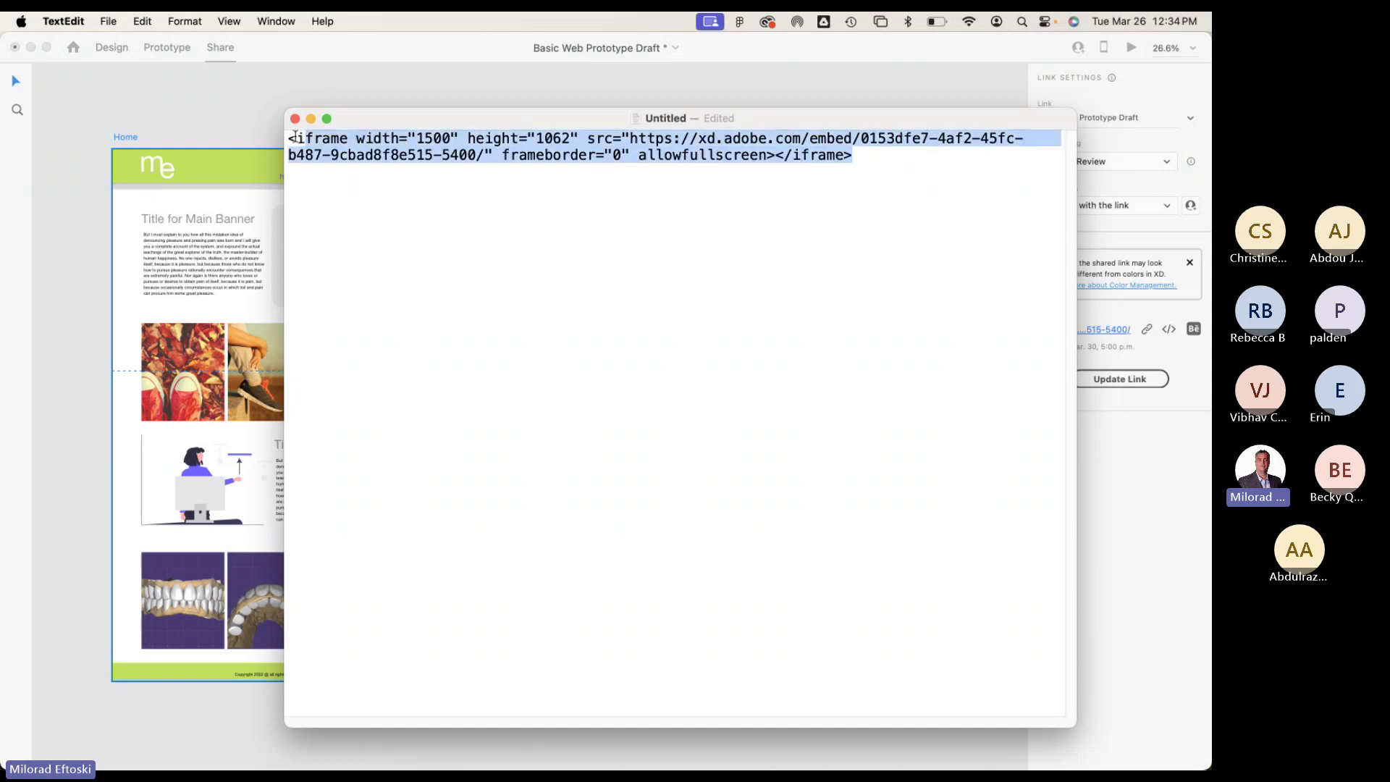
Make room above the iframe code and write the opening tags <html><head> there.
left_click(534, 170)
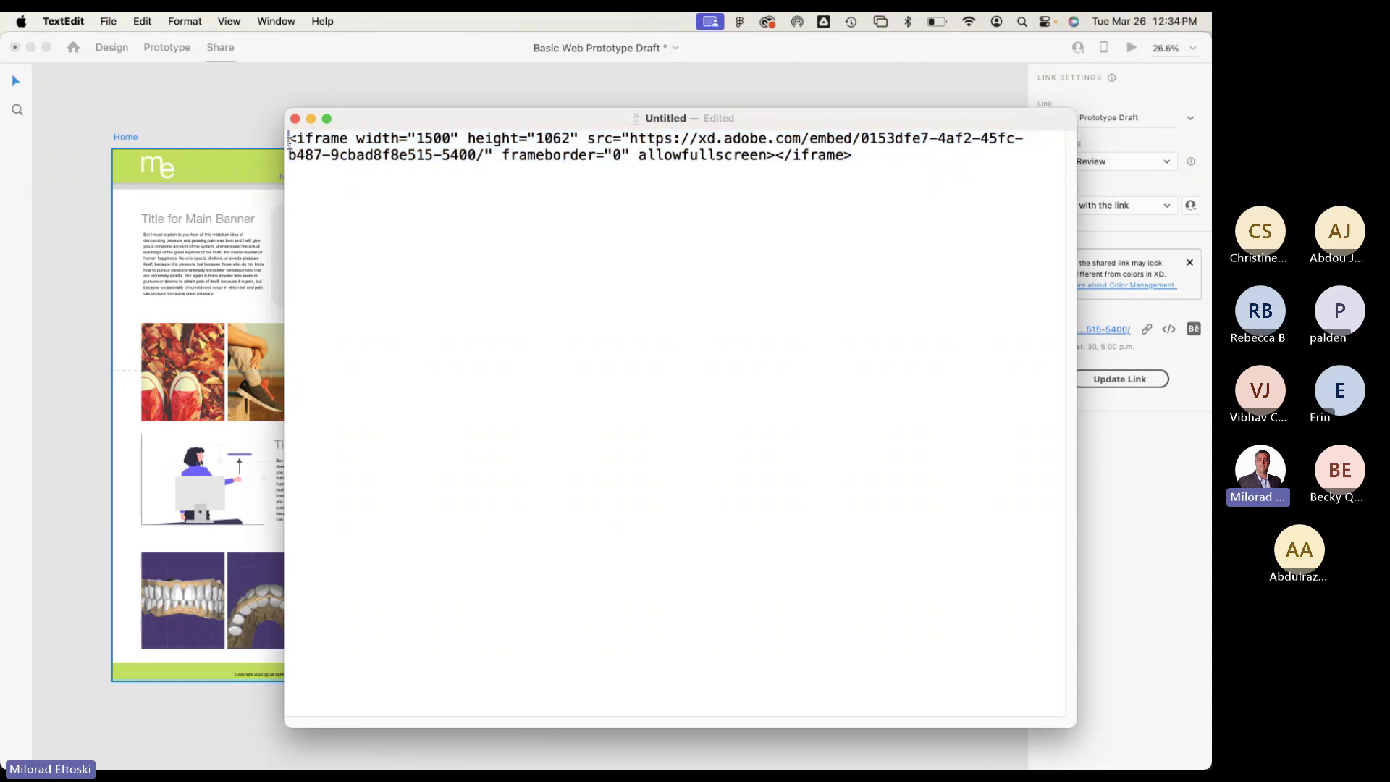
key("Return")
key("Return")
key("Up")
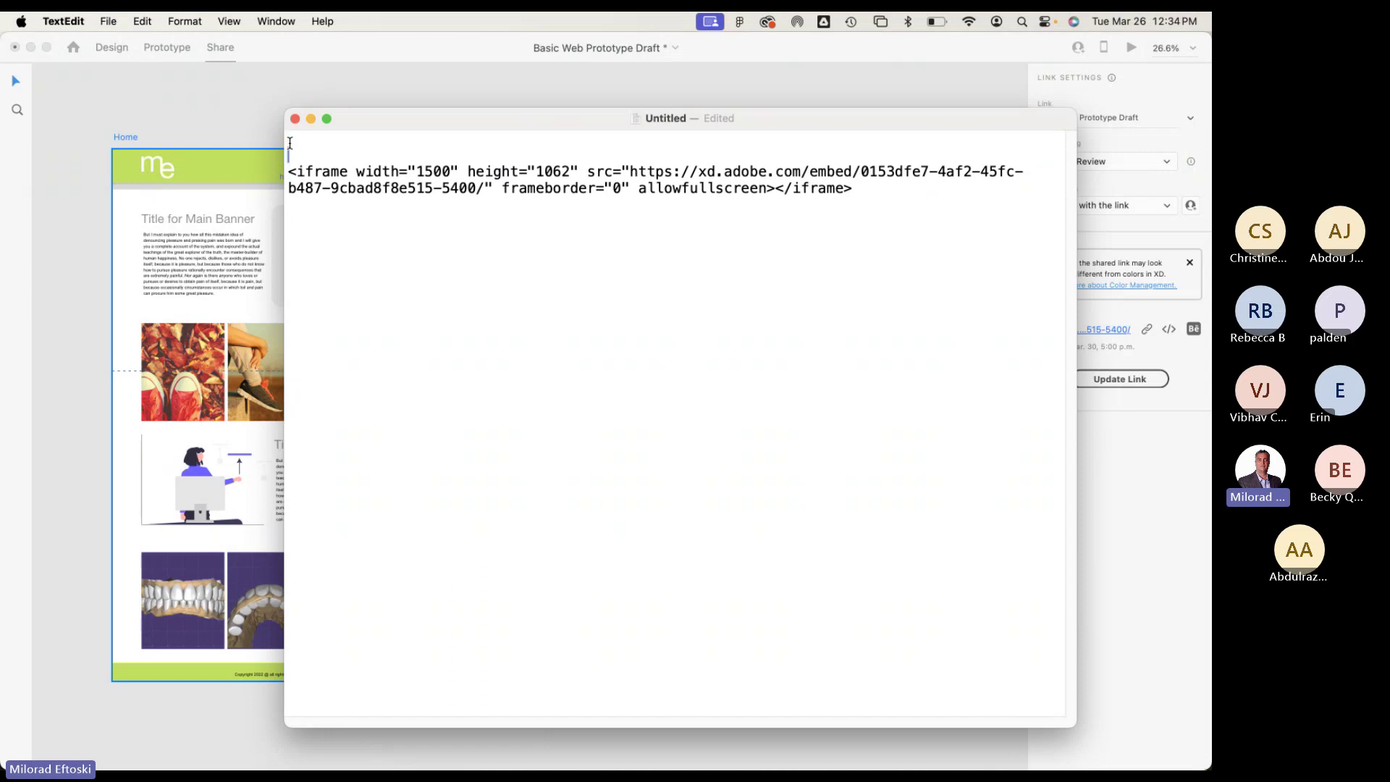
key("BackSpace")
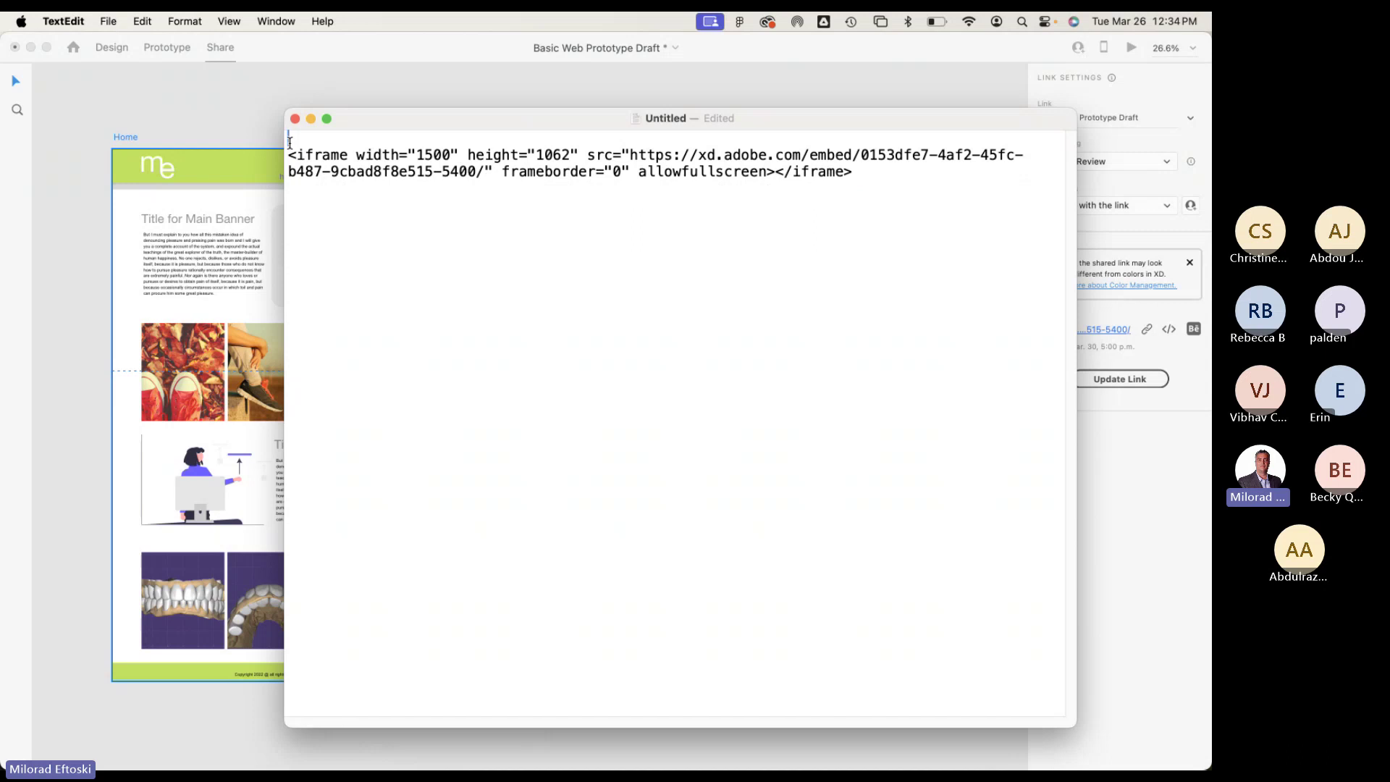
key("Return")
key("BackSpace")
type("<html><head")
key("BackSpace")
type("ad>")
key("Return")
Write <ittle></title> on the line below the opening head tag.
type("Tit")
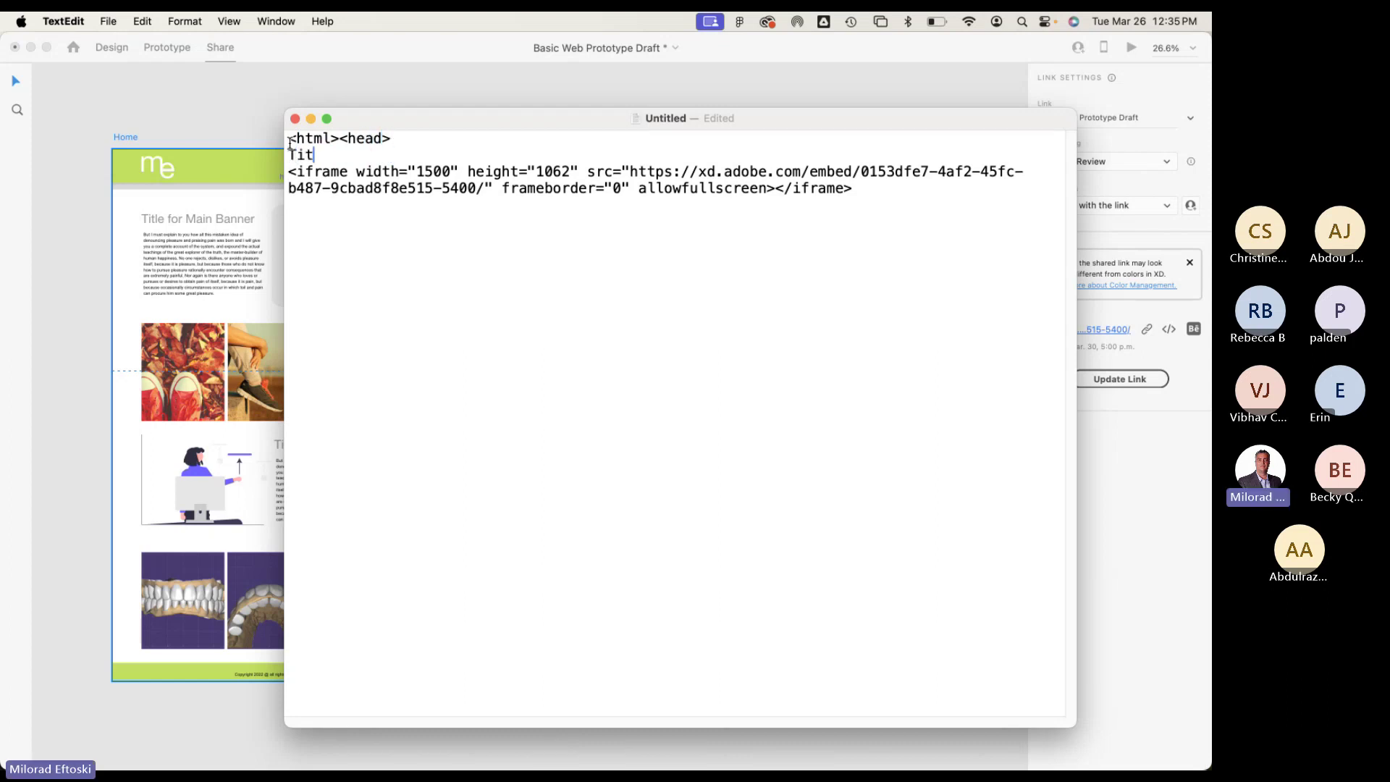
type("le)")
key("BackSpace")
type(">")
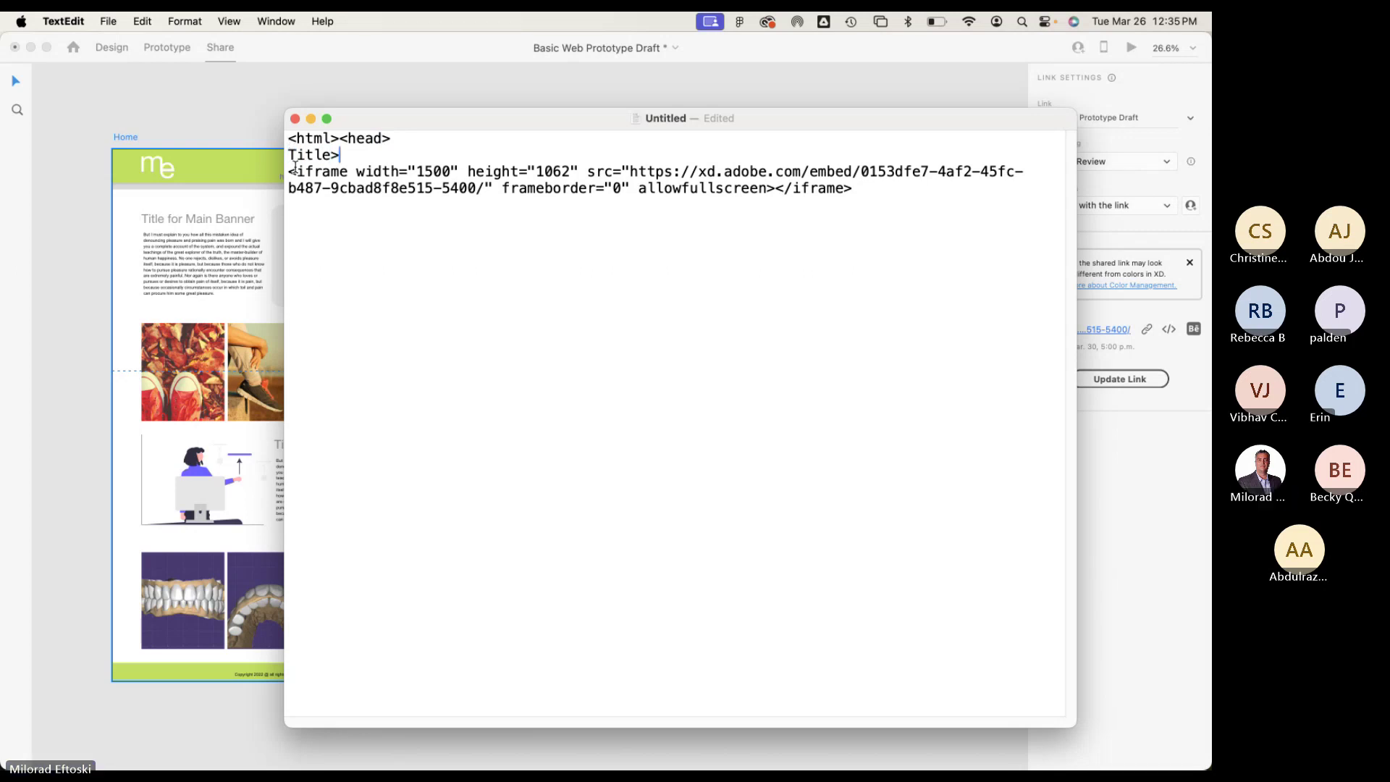
left_click(289, 154)
type("<")
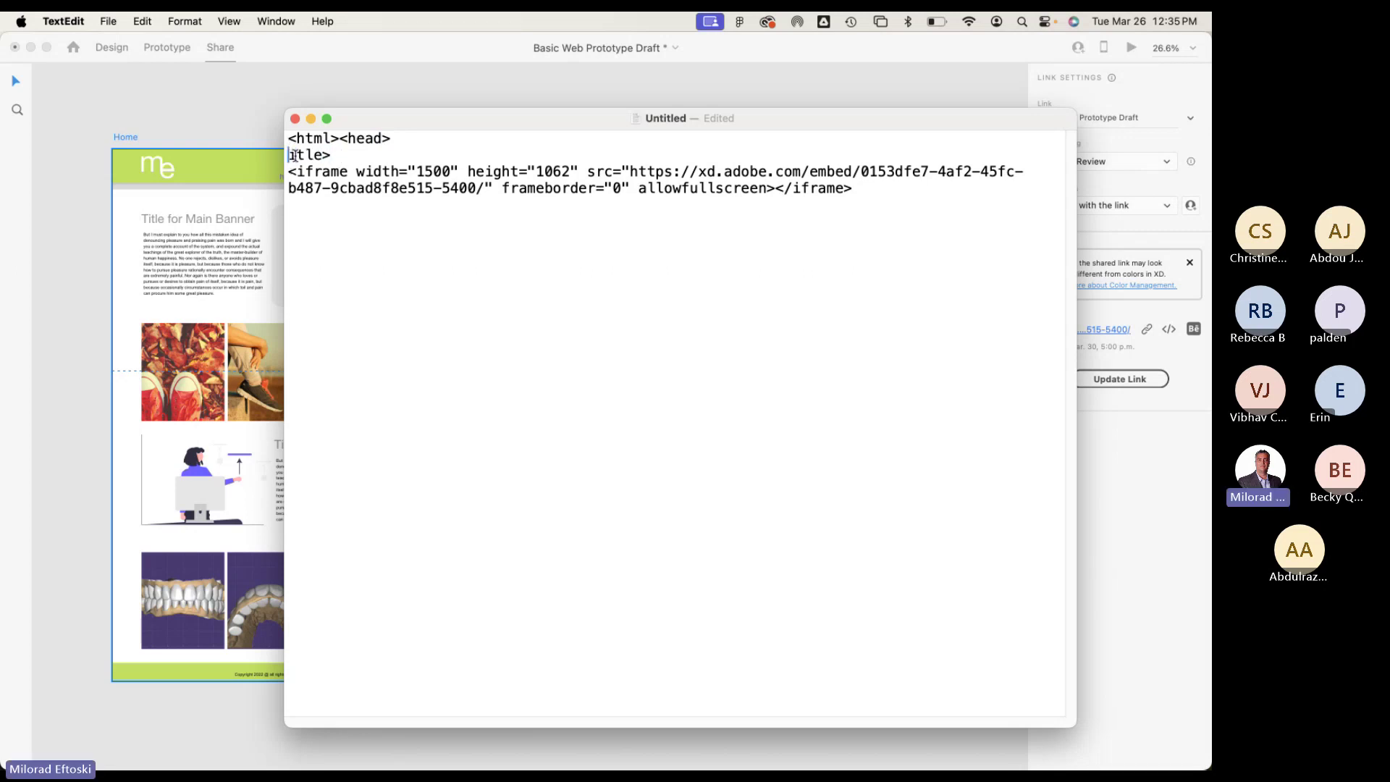
key("Delete")
type("tle>")
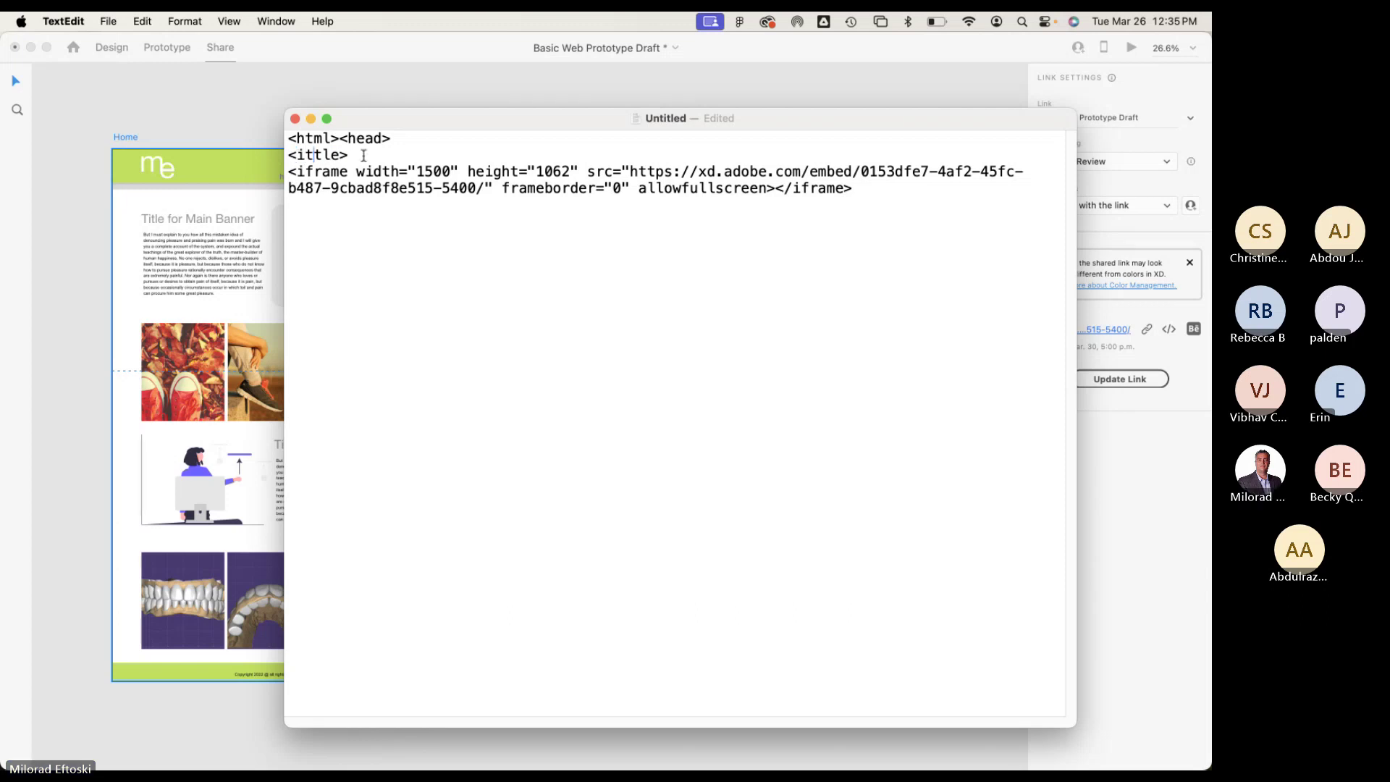
type("</title")
type(")")
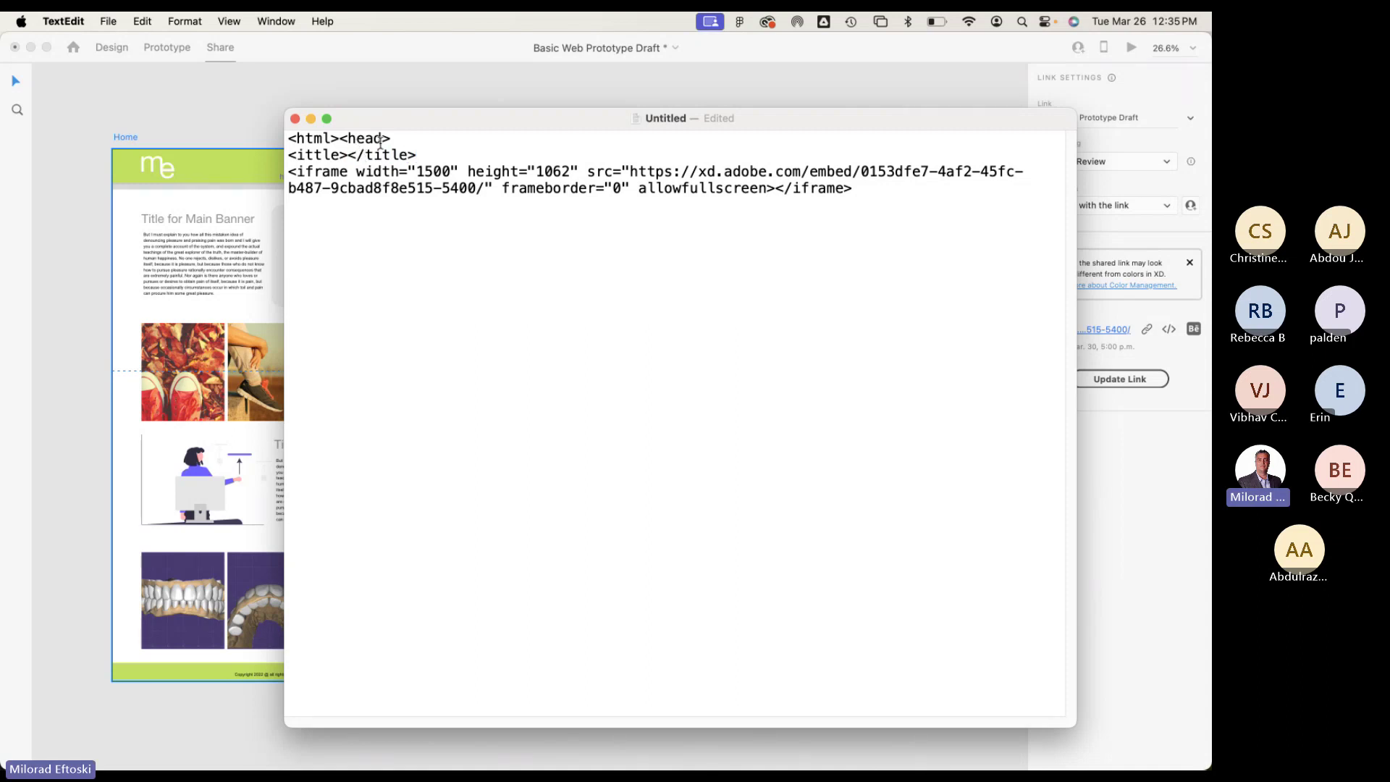
Join the title tags onto the head line, close it with </head> and leave blank lines before the iframe.
double_click(382, 142)
left_click(288, 157)
key("BackSpace")
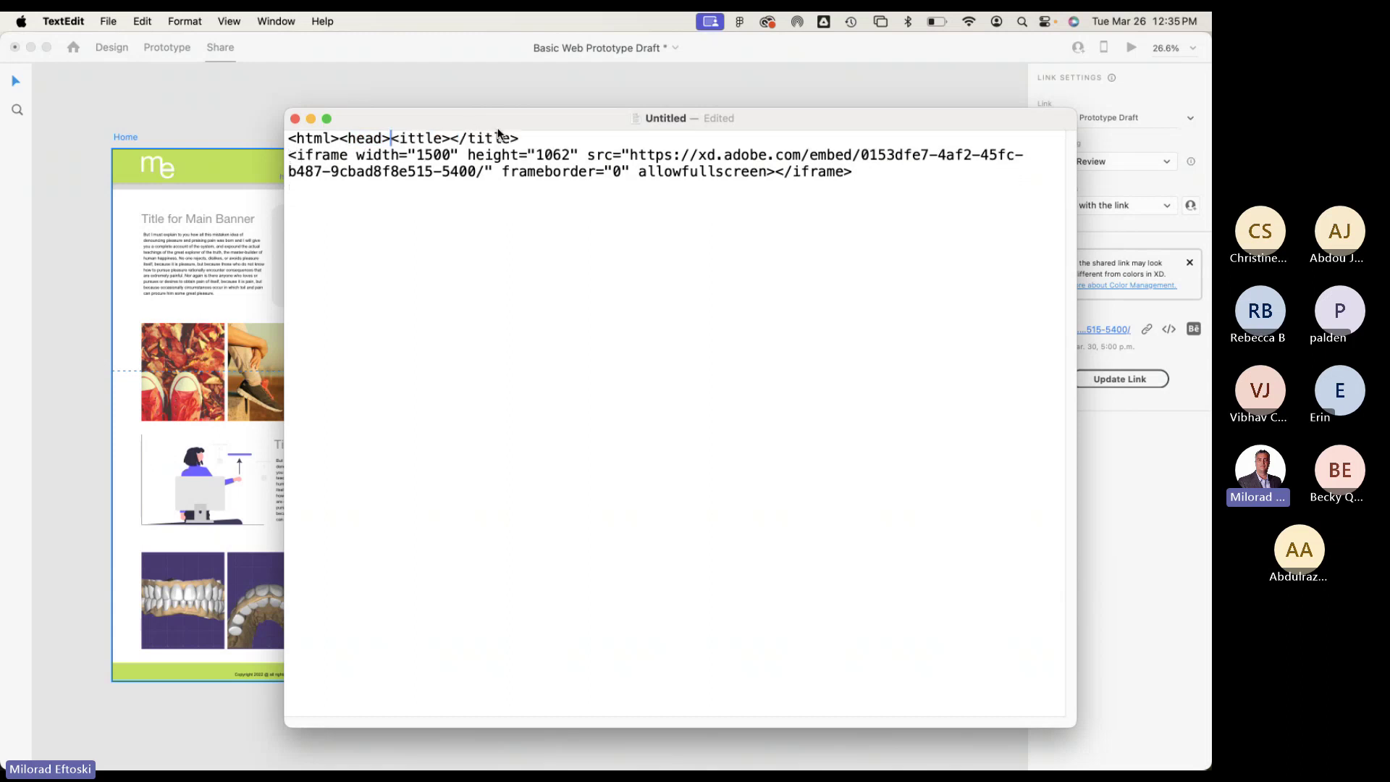
left_click(535, 138)
type("</head>")
key("Return")
key("Return")
key("Up")
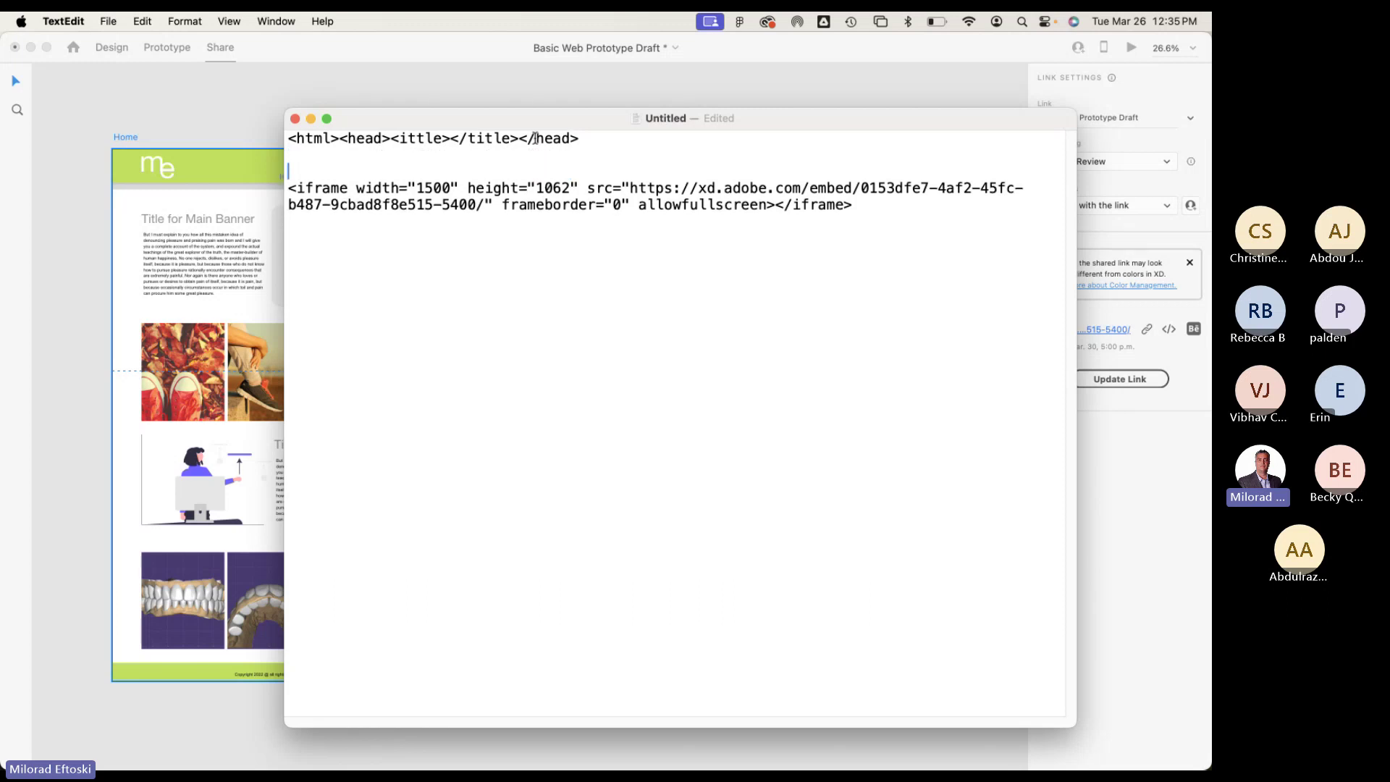
Separate the head section from the <html> tag with a blank line.
left_click(341, 140)
key("Return")
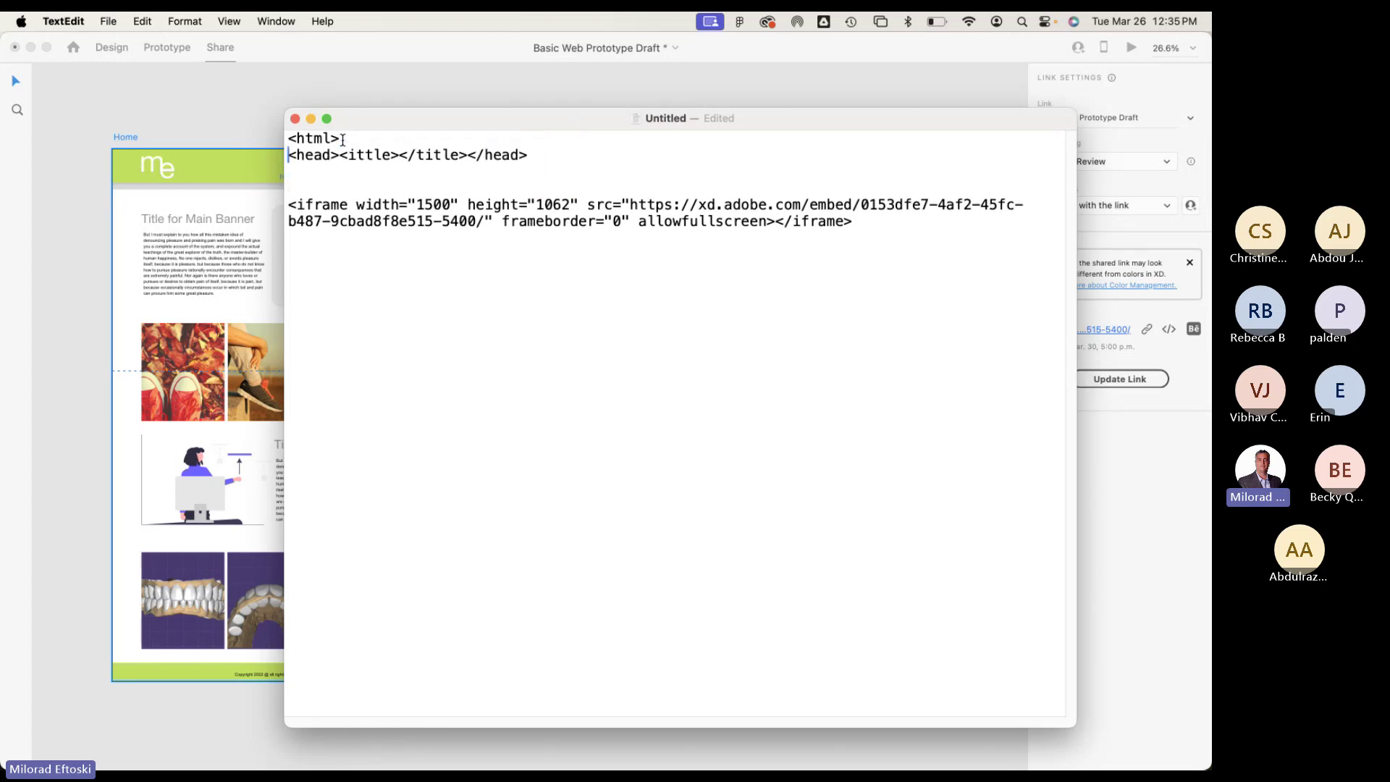
key("Return")
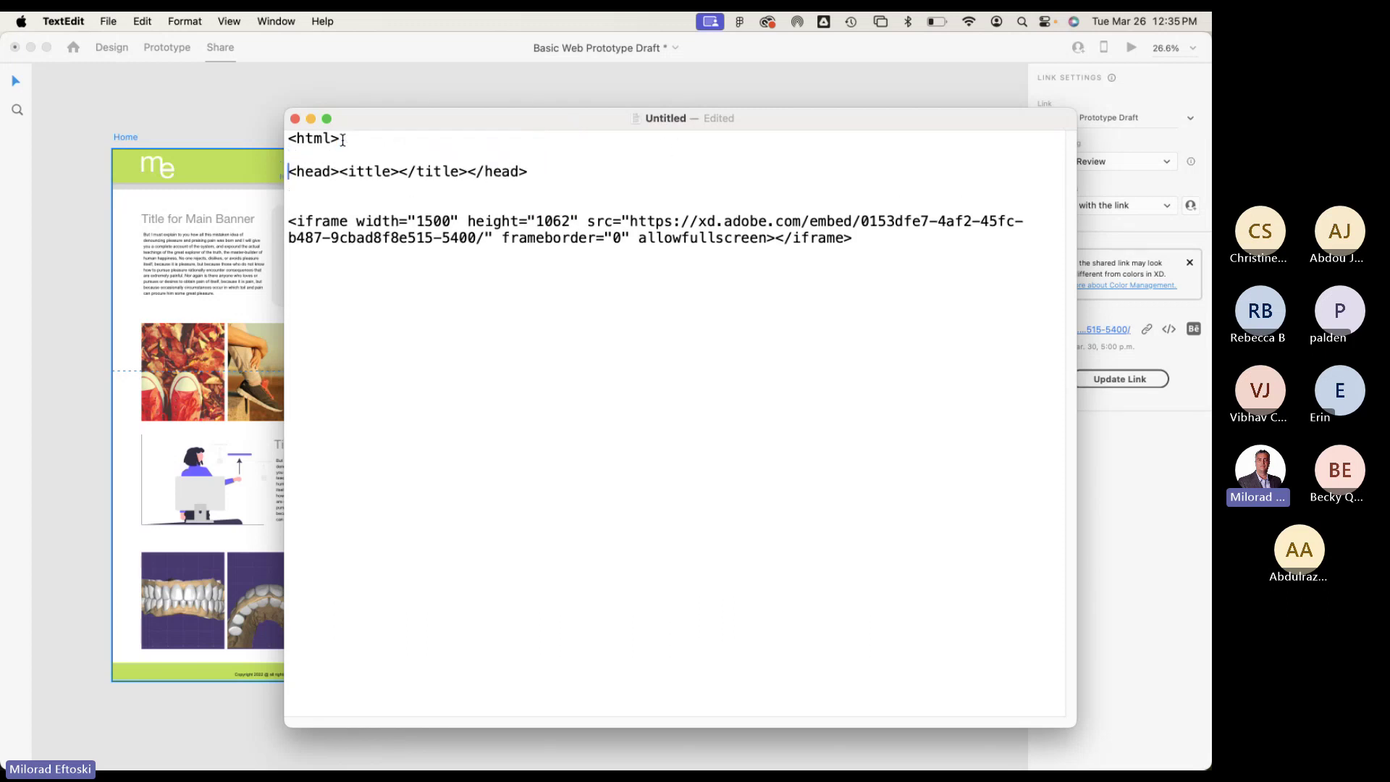
Enter "My Portfolio" as the page title between the title tags.
left_click(399, 171)
type("My Prot")
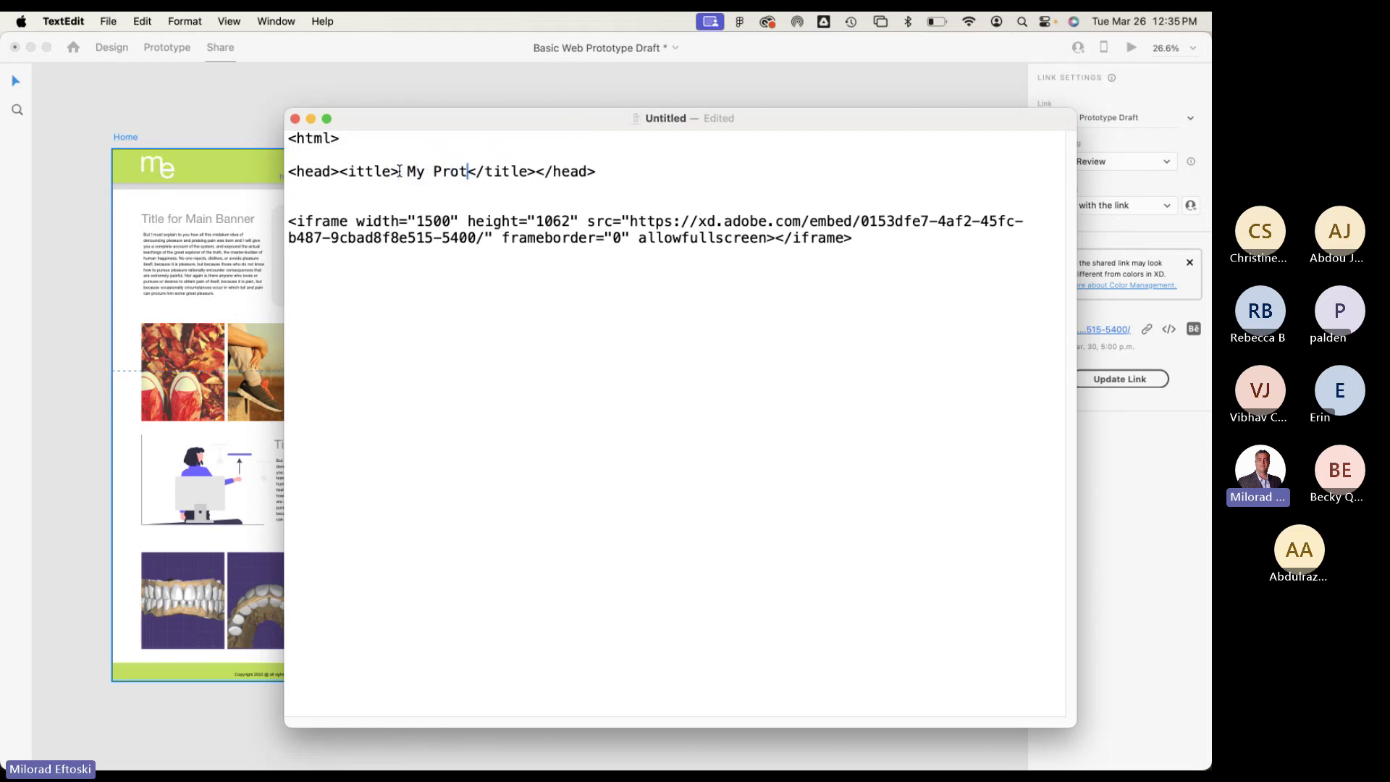
key("BackSpace")
key("BackSpace")
key("BackSpace")
type("ortfolio")
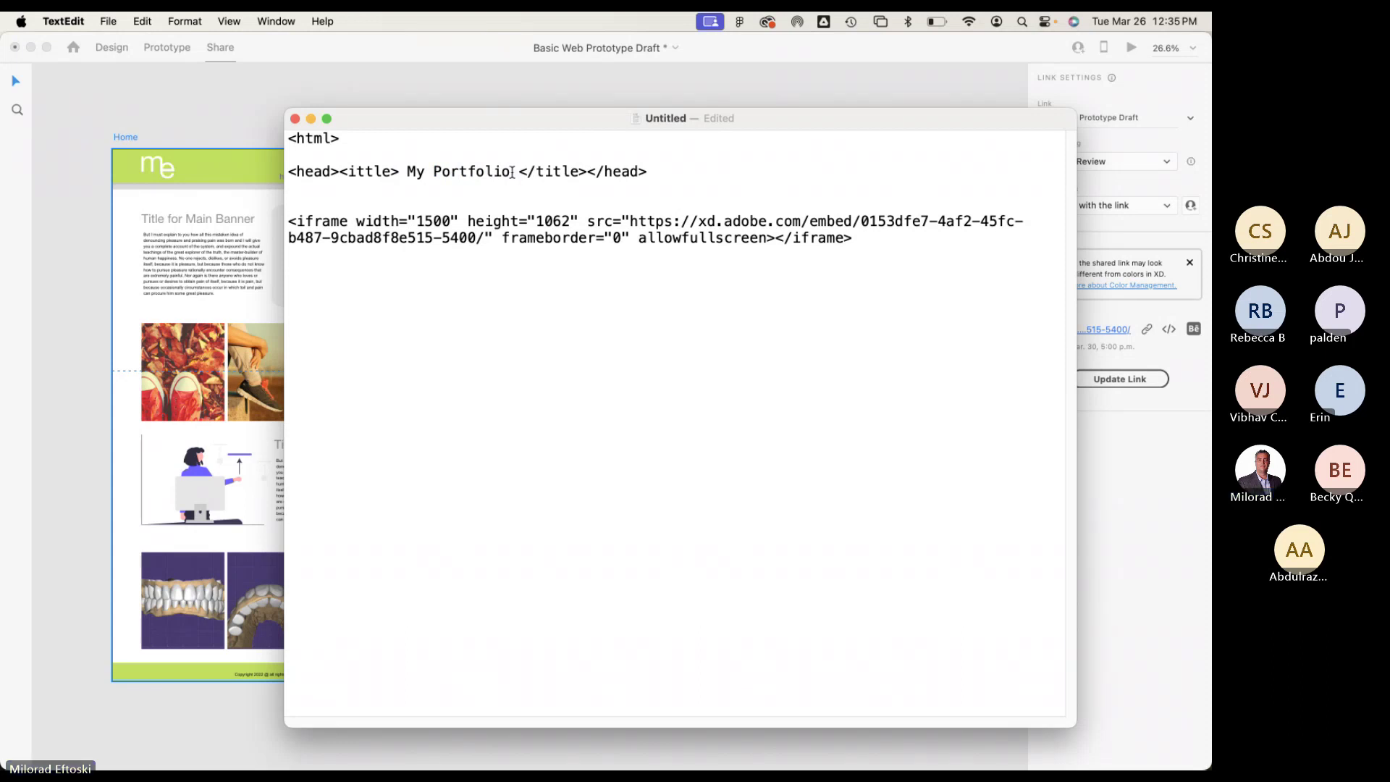
left_click_drag(510, 171, 405, 171)
left_click(484, 170)
Enclose the iframe code in <body> and </body> tags and end the page with </html>.
left_click(355, 197)
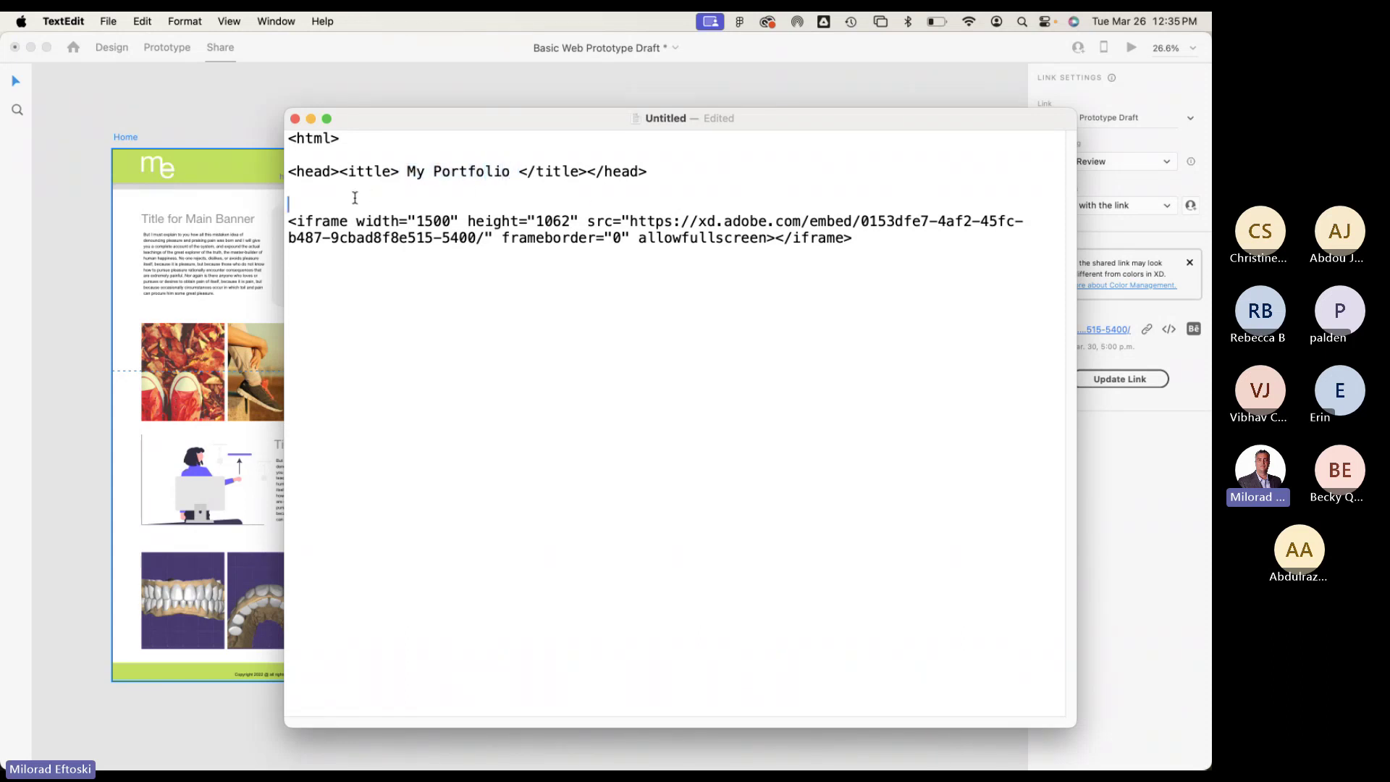
type("<body>")
key("Return")
left_click(356, 308)
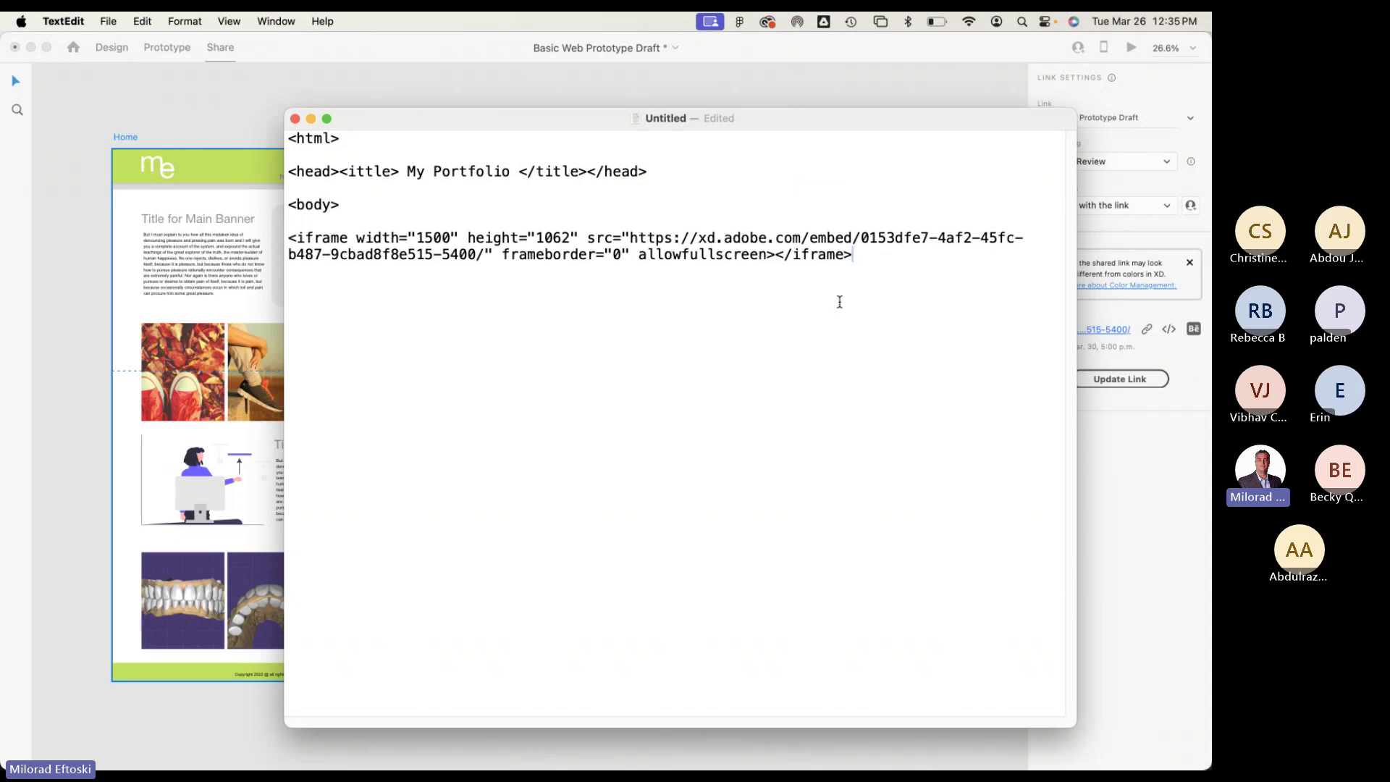
key("Return")
key("Return")
type("<")
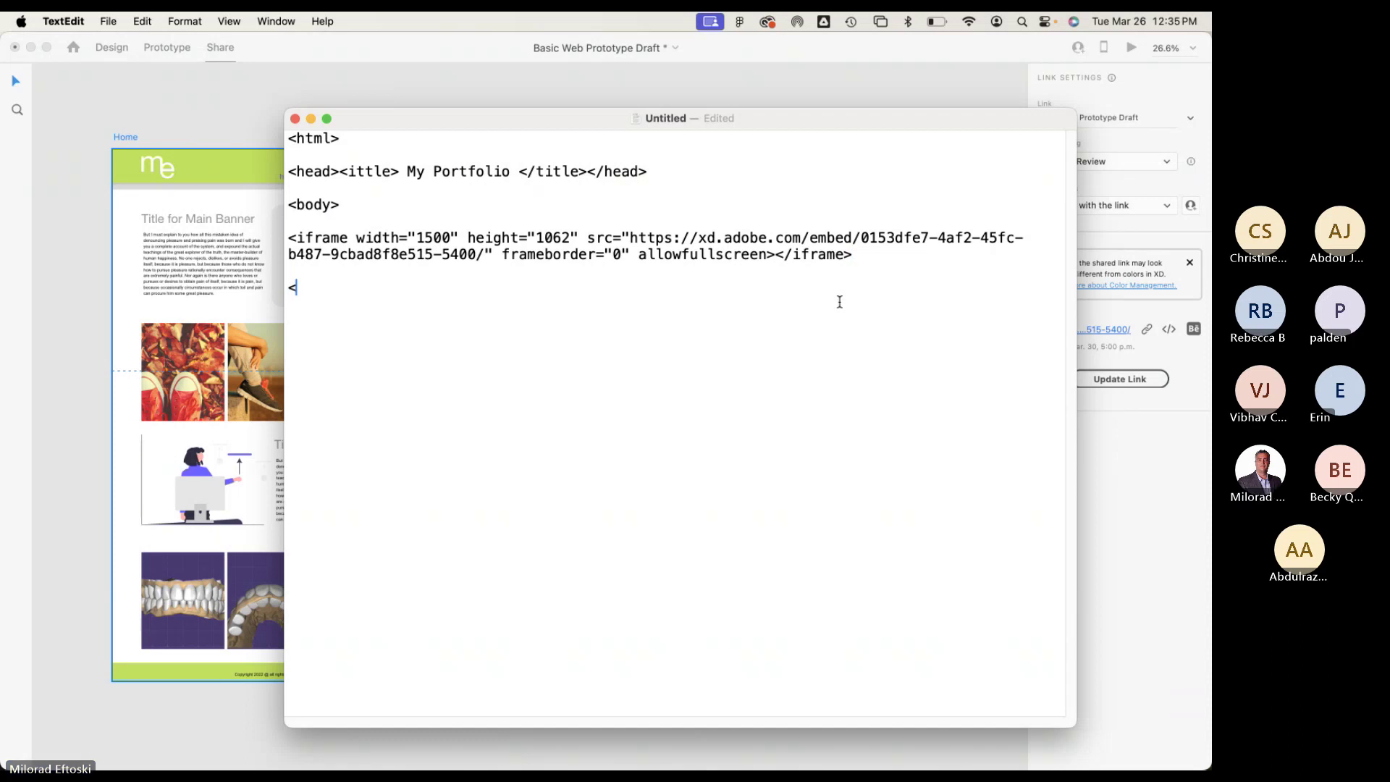
type("/body>")
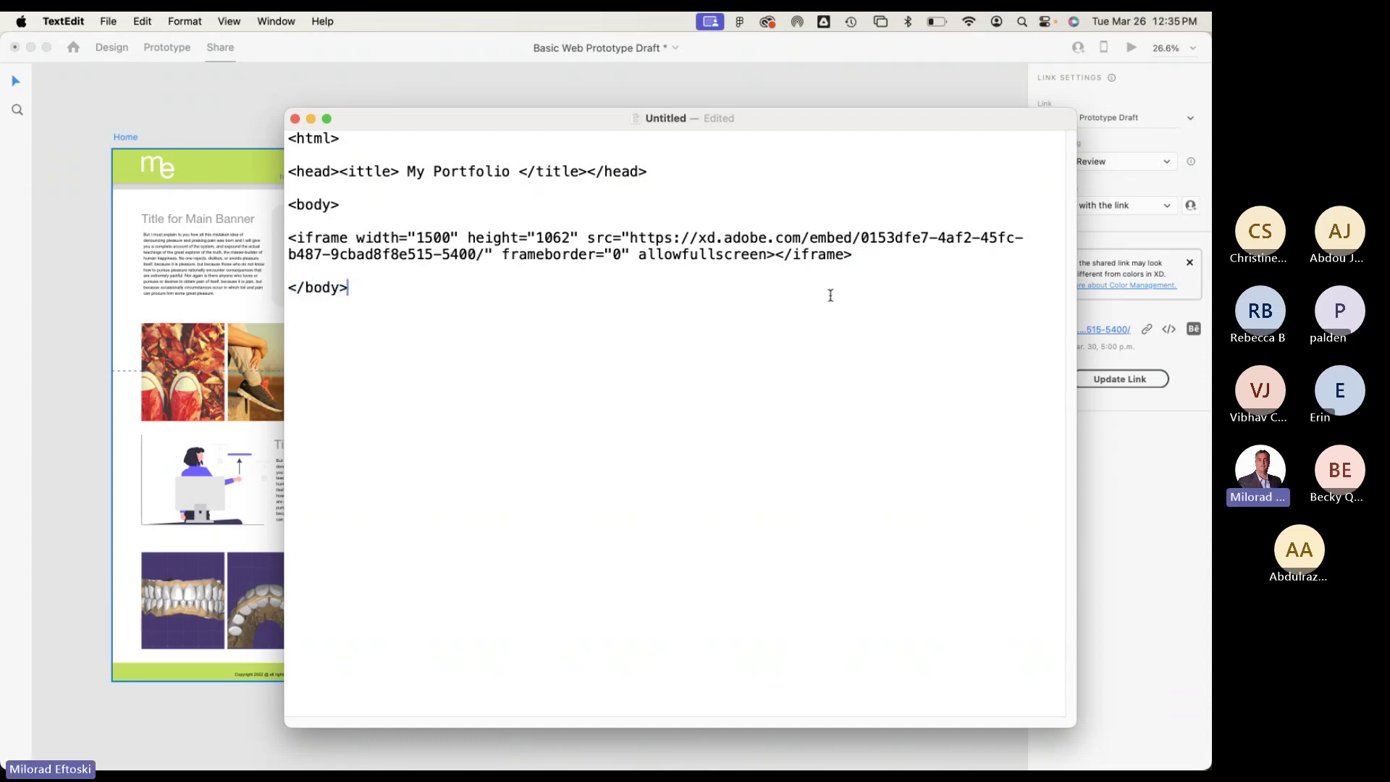
key("Return")
key("Return")
type("</html>")
Go over the finished HTML page, highlighting the complete markup, the iframe code and the body section.
left_click_drag(397, 348, 284, 151)
left_click(437, 189)
left_click_drag(464, 128, 490, 98)
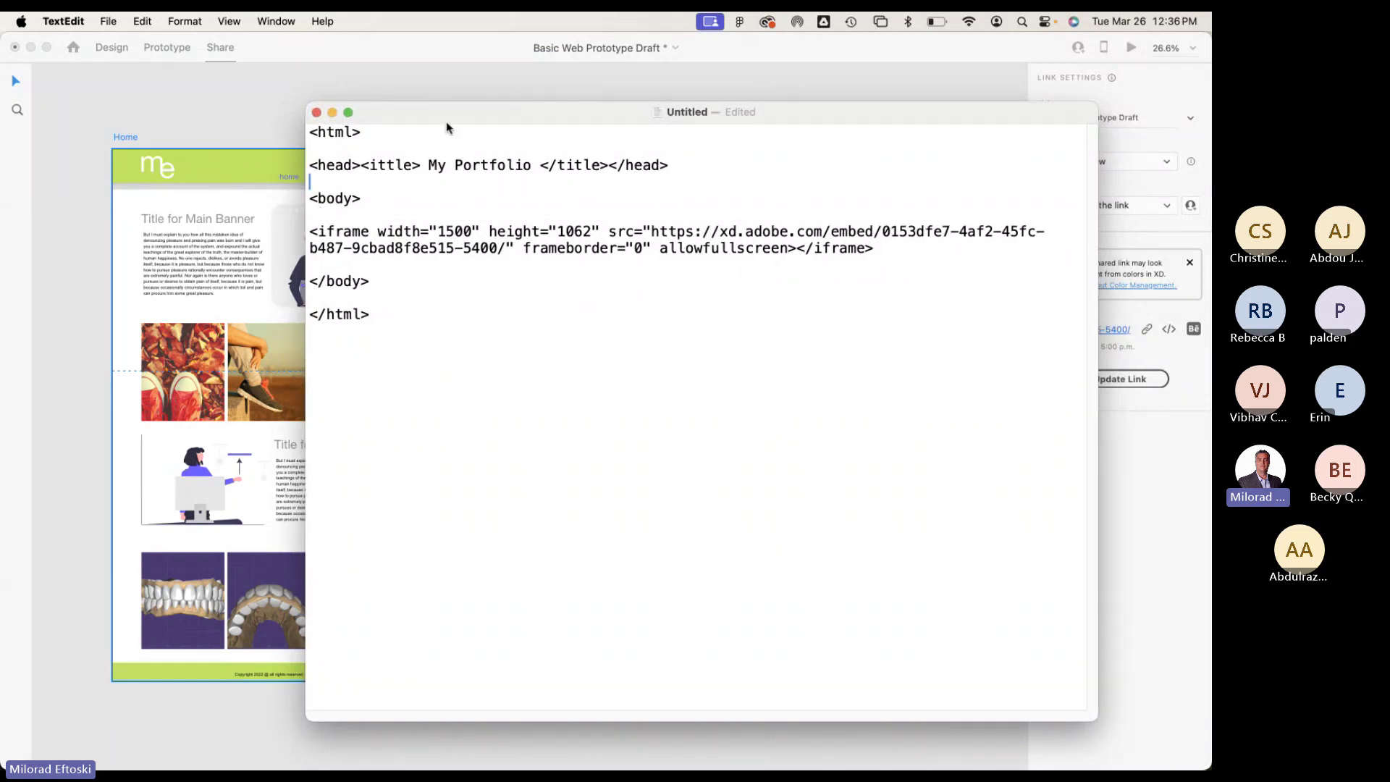
left_click_drag(449, 122, 424, 123)
left_click(105, 21)
mouse_move(123, 84)
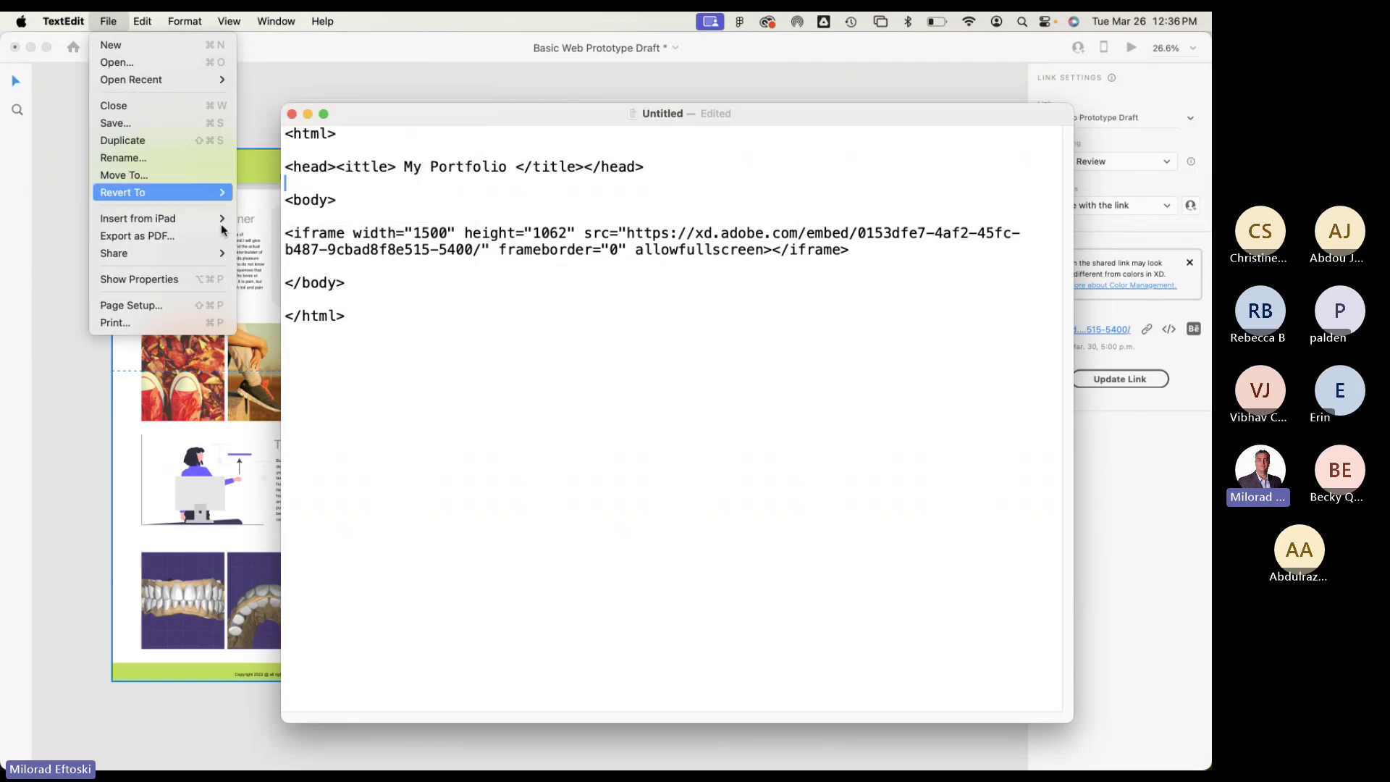
left_click(385, 204)
left_click_drag(364, 314, 280, 133)
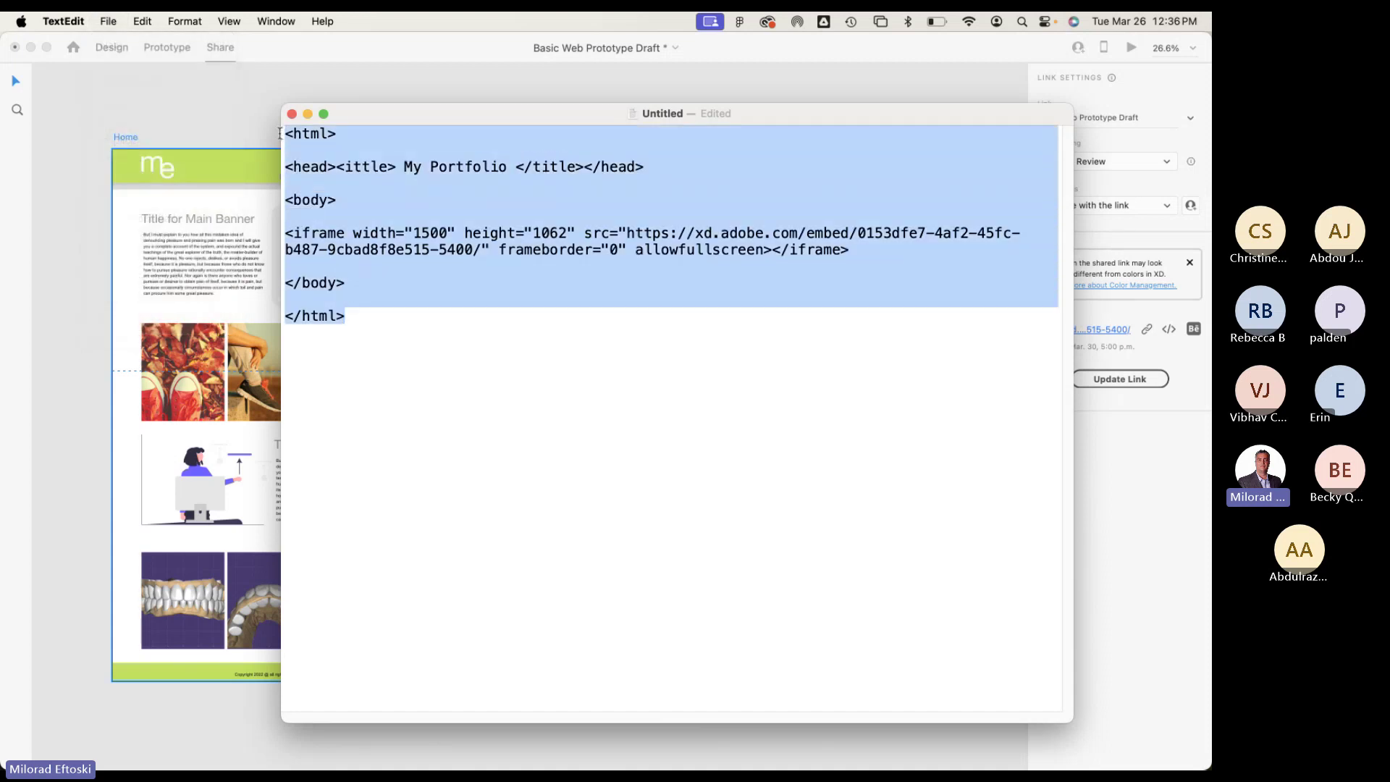
left_click(414, 246)
mouse_move(489, 120)
left_mouse_down()
mouse_move(545, 120)
mouse_move(457, 113)
mouse_move(501, 122)
left_mouse_up()
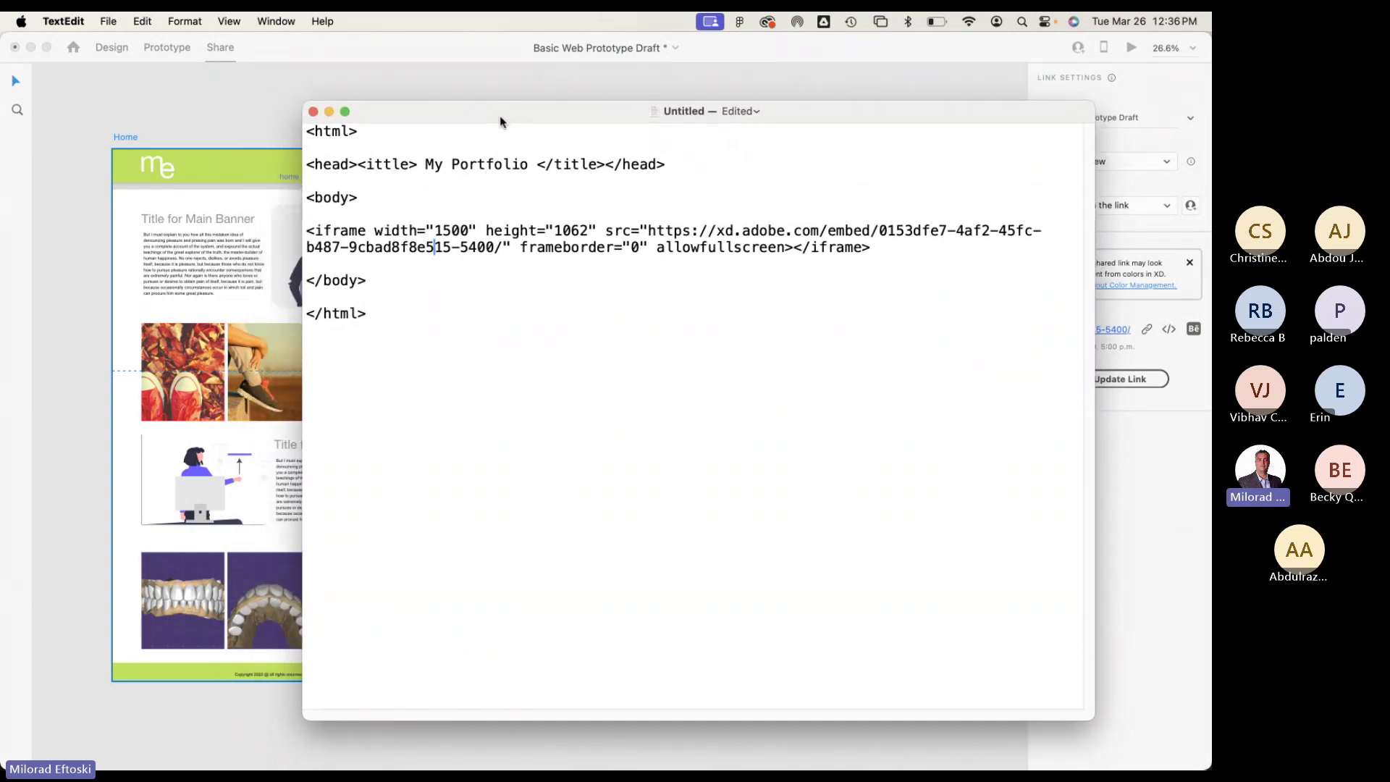
left_click_drag(500, 121, 489, 118)
left_click_drag(366, 313, 303, 119)
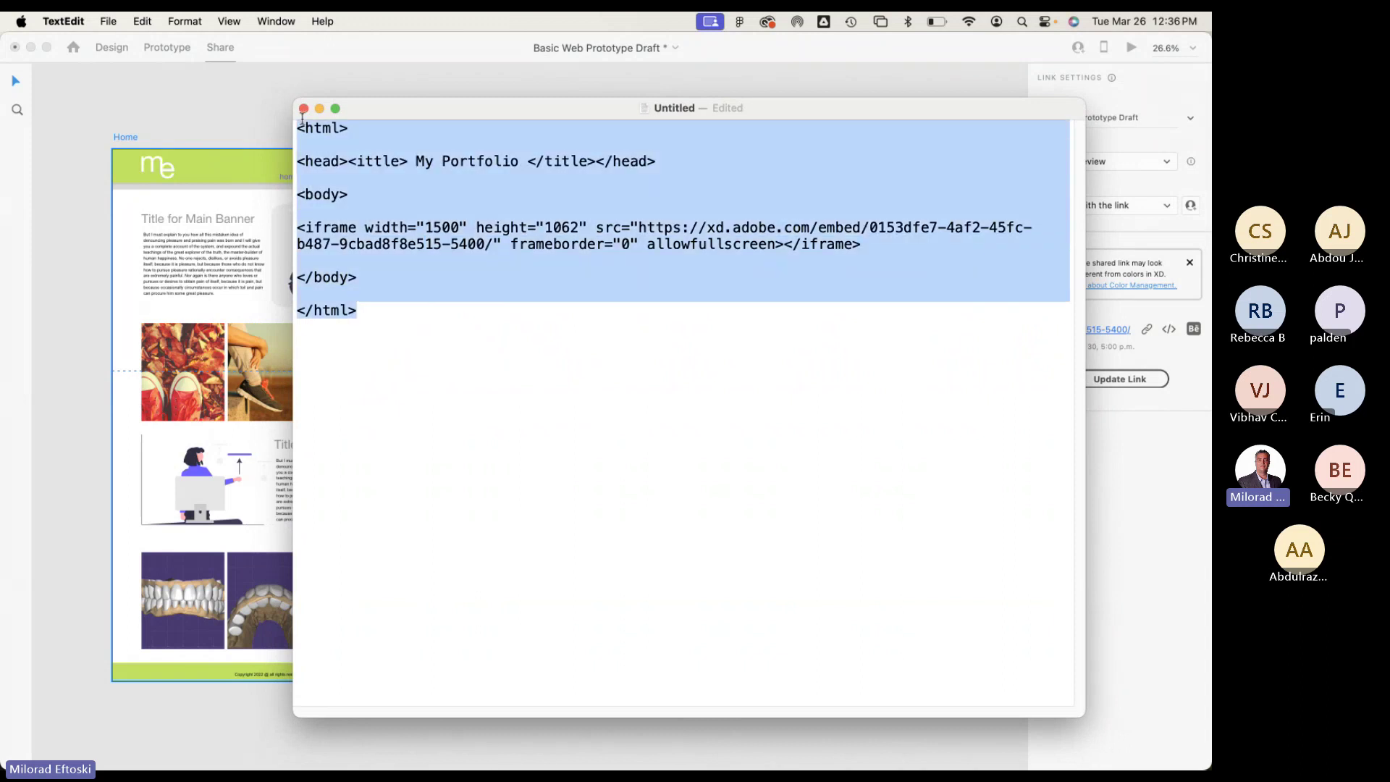
left_click(392, 243)
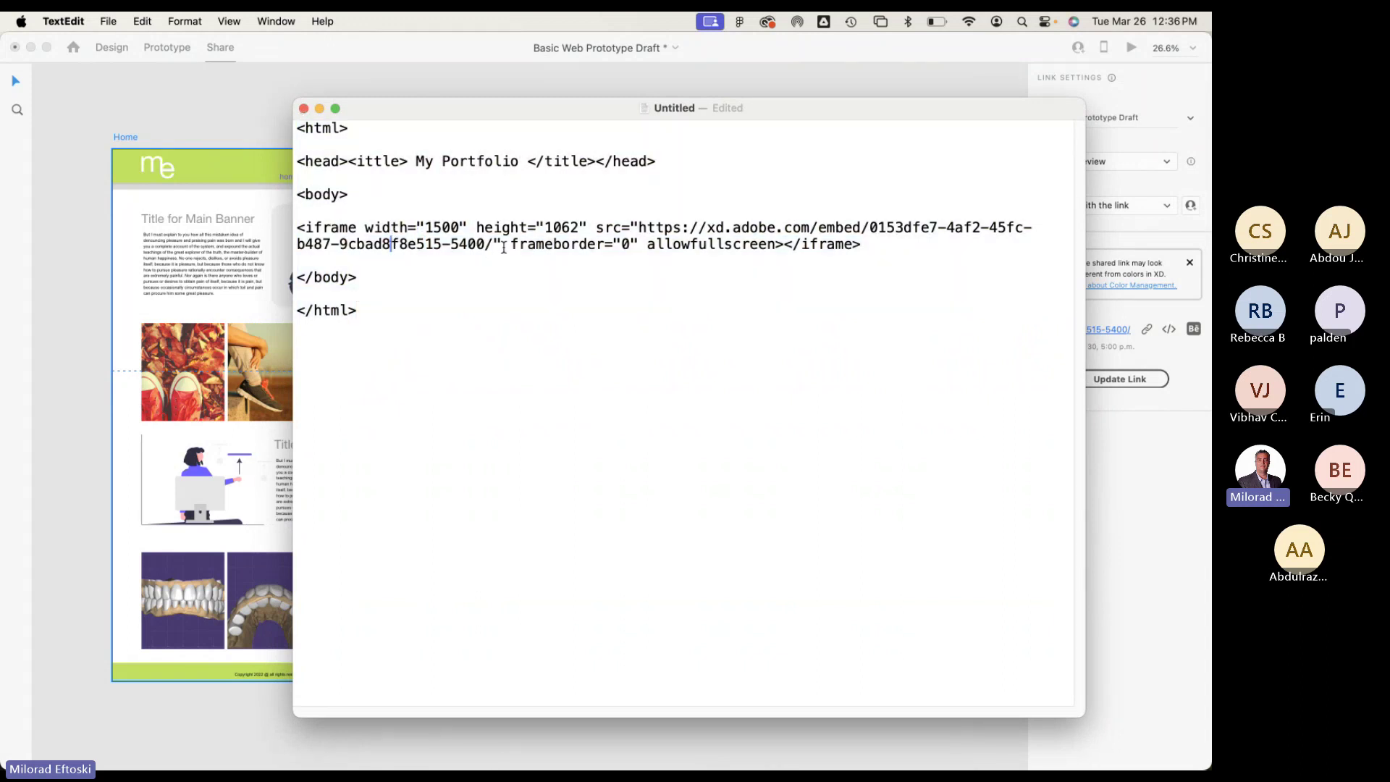
left_click_drag(868, 244, 273, 226)
left_click(461, 257)
left_click_drag(385, 316, 333, 181)
left_click(358, 194)
Start saving the HTML page to the Desktop, entering prototype.html as the file name.
left_click(108, 21)
left_click(142, 123)
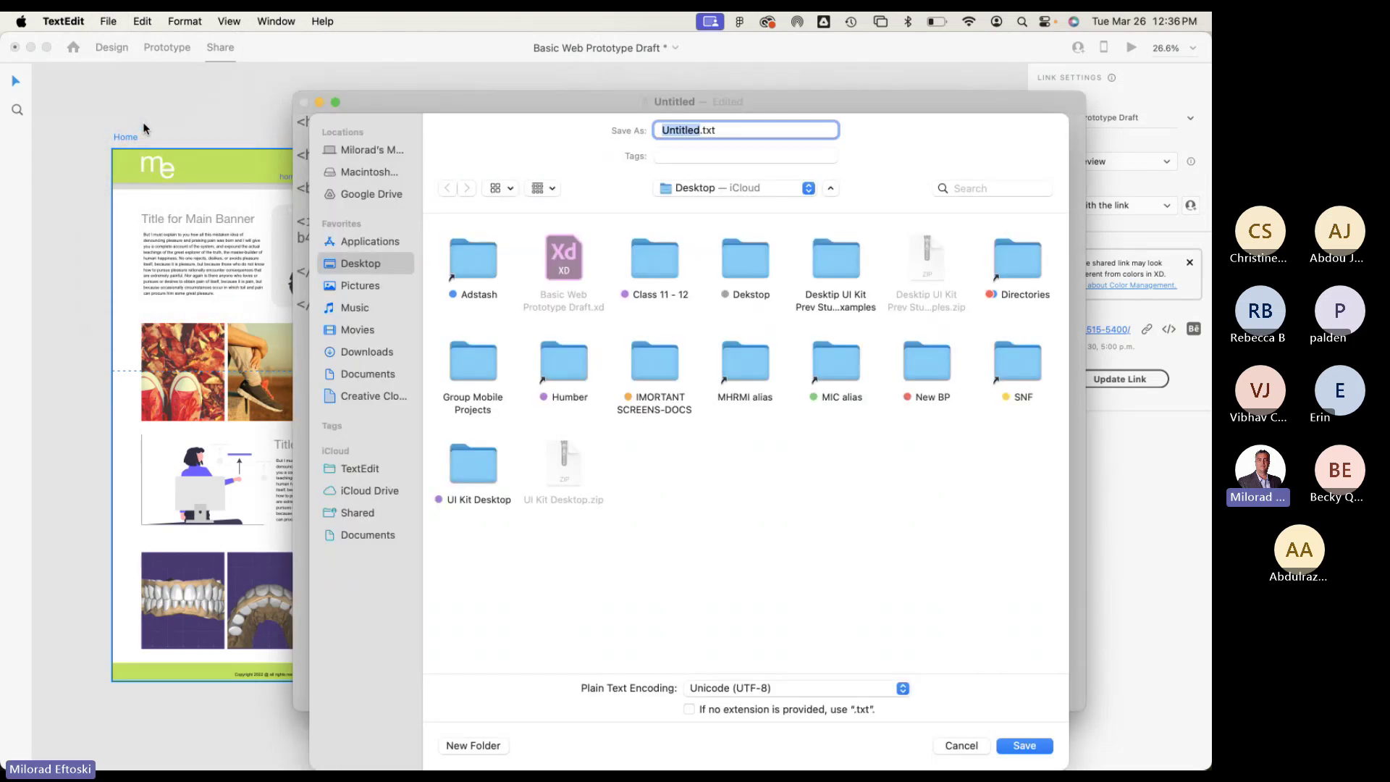
type("protory")
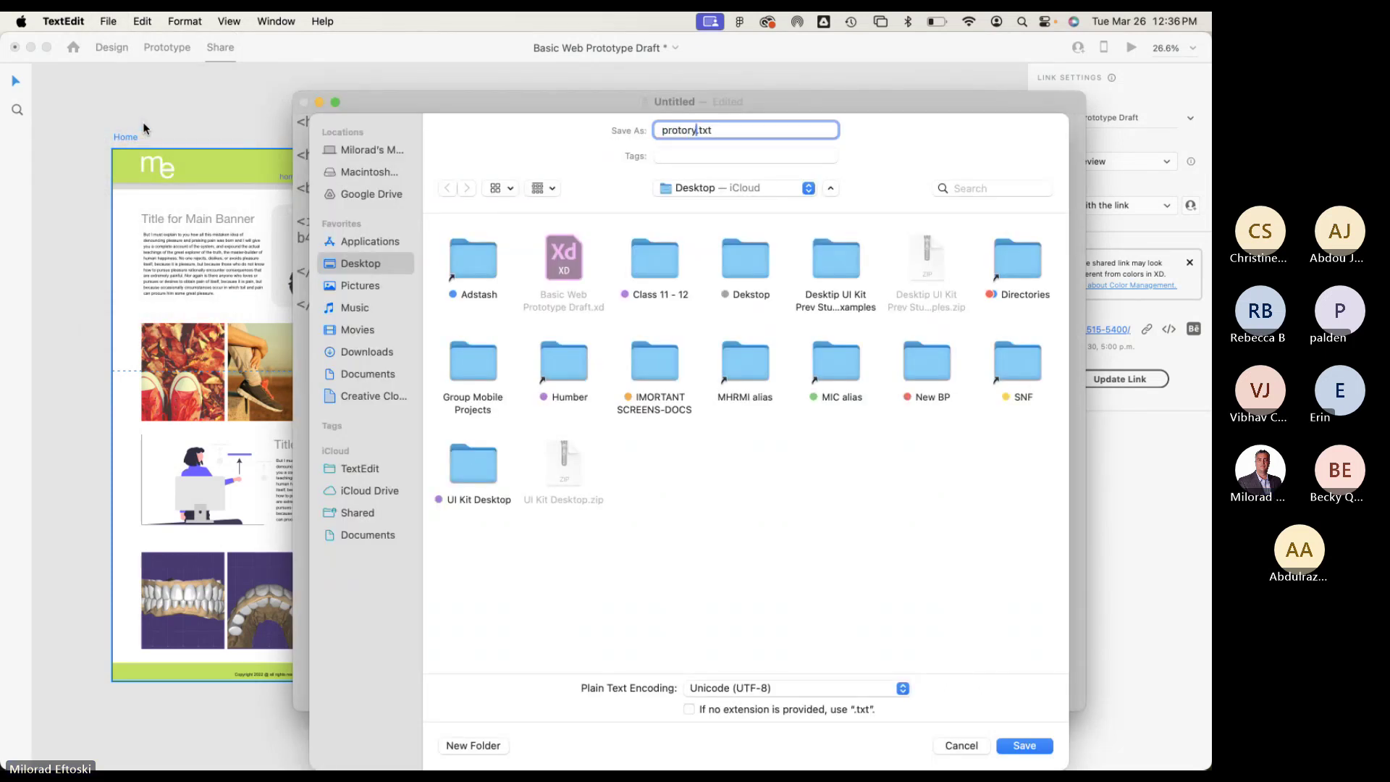
type("pe")
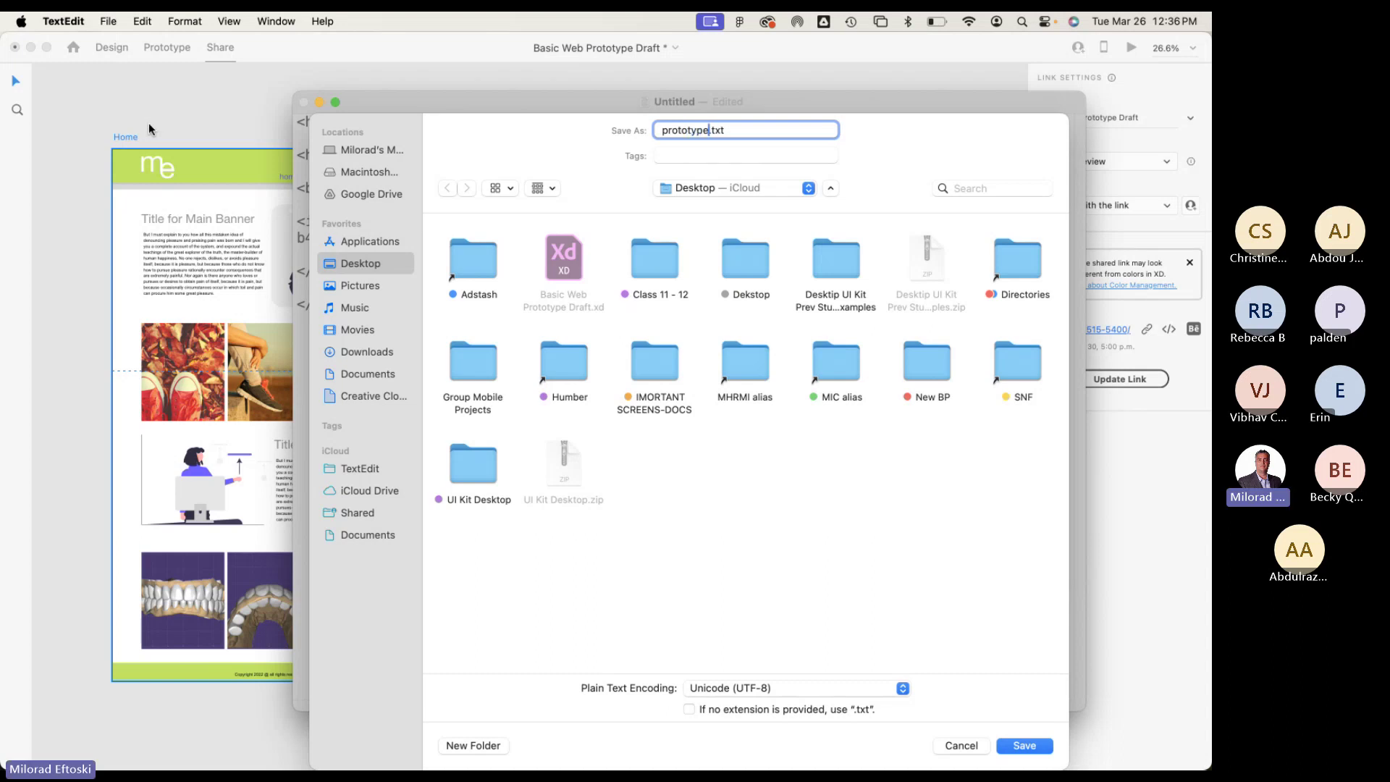
left_click(735, 134)
key("BackSpace")
key("BackSpace")
key("BackSpace")
type("html")
Change the file name to index_prototype.html and save the page to the Desktop.
left_click_drag(742, 131, 607, 126)
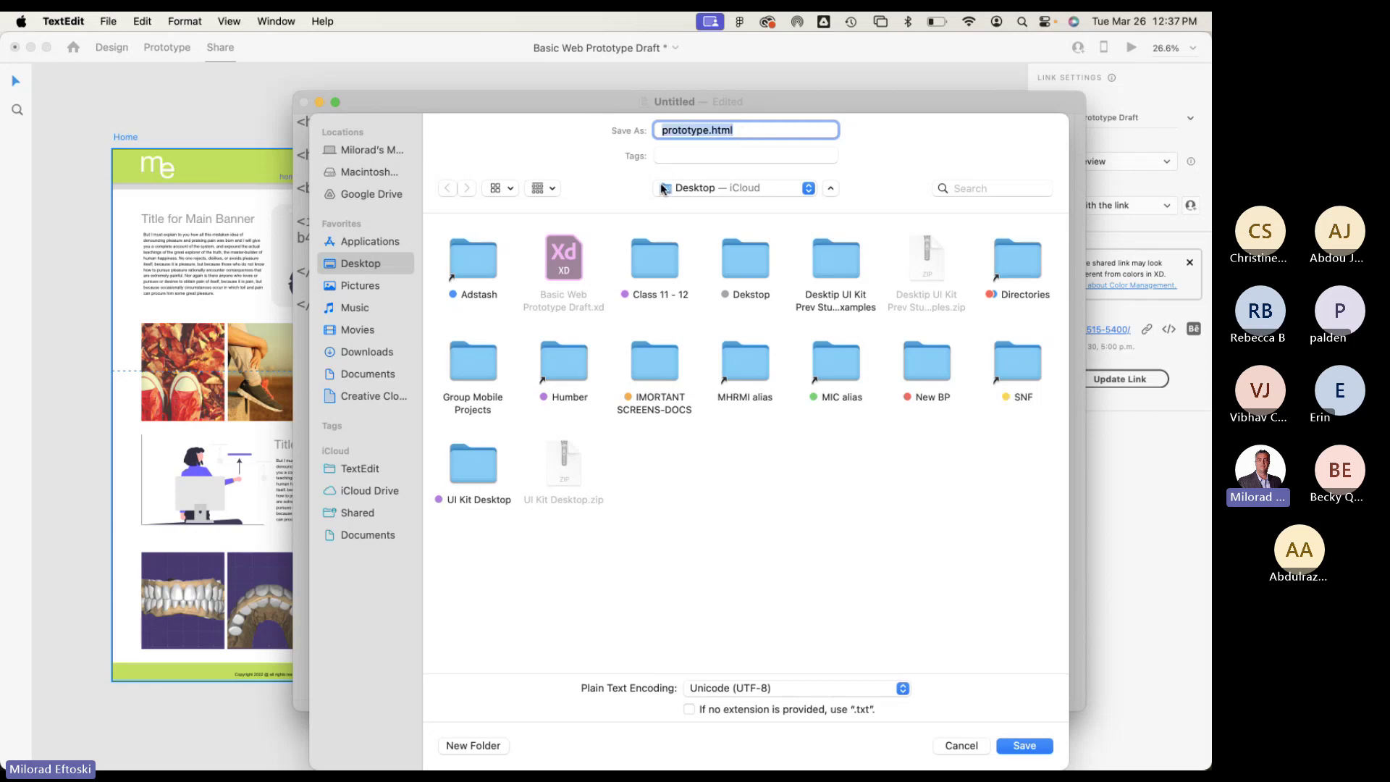
double_click(688, 129)
type("index")
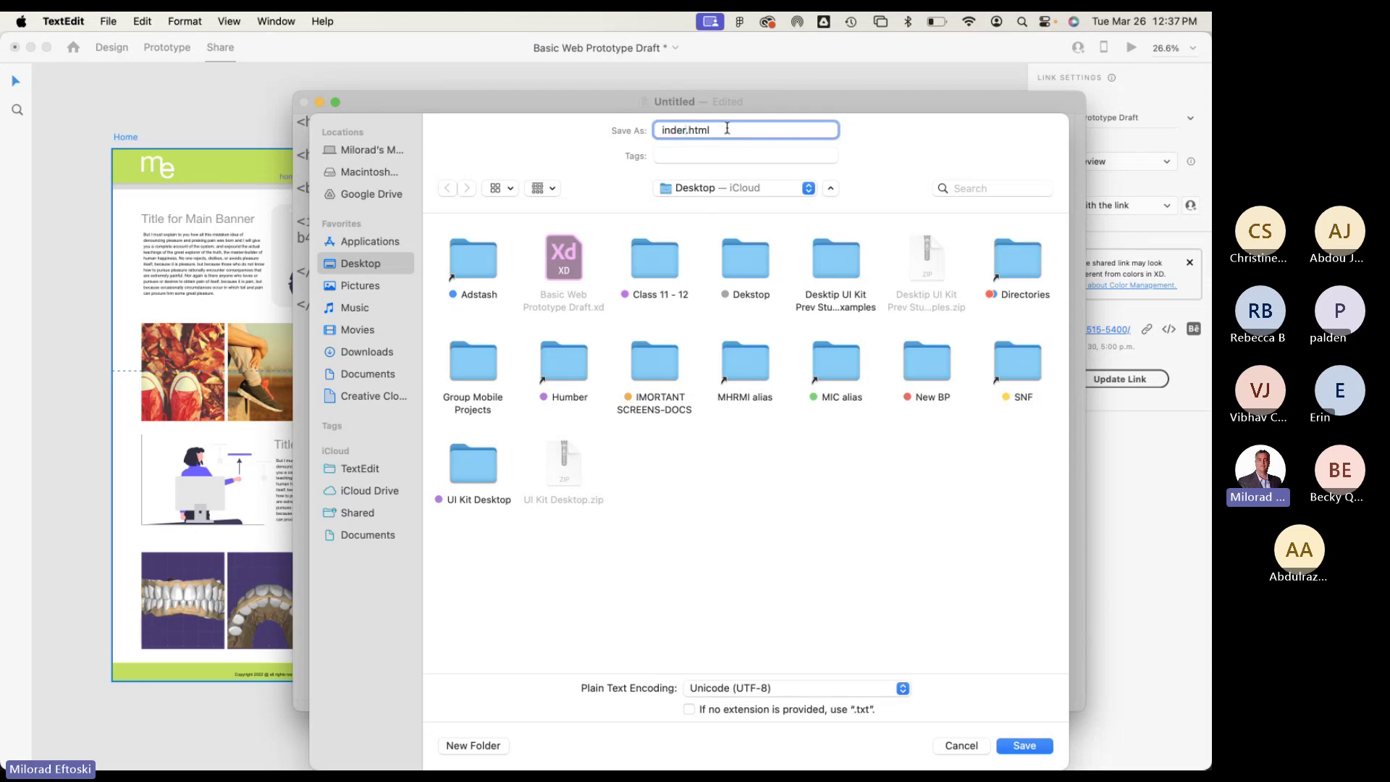
key("BackSpace")
type("x_prp")
key("BackSpace")
type("ototype")
left_click(1017, 751)
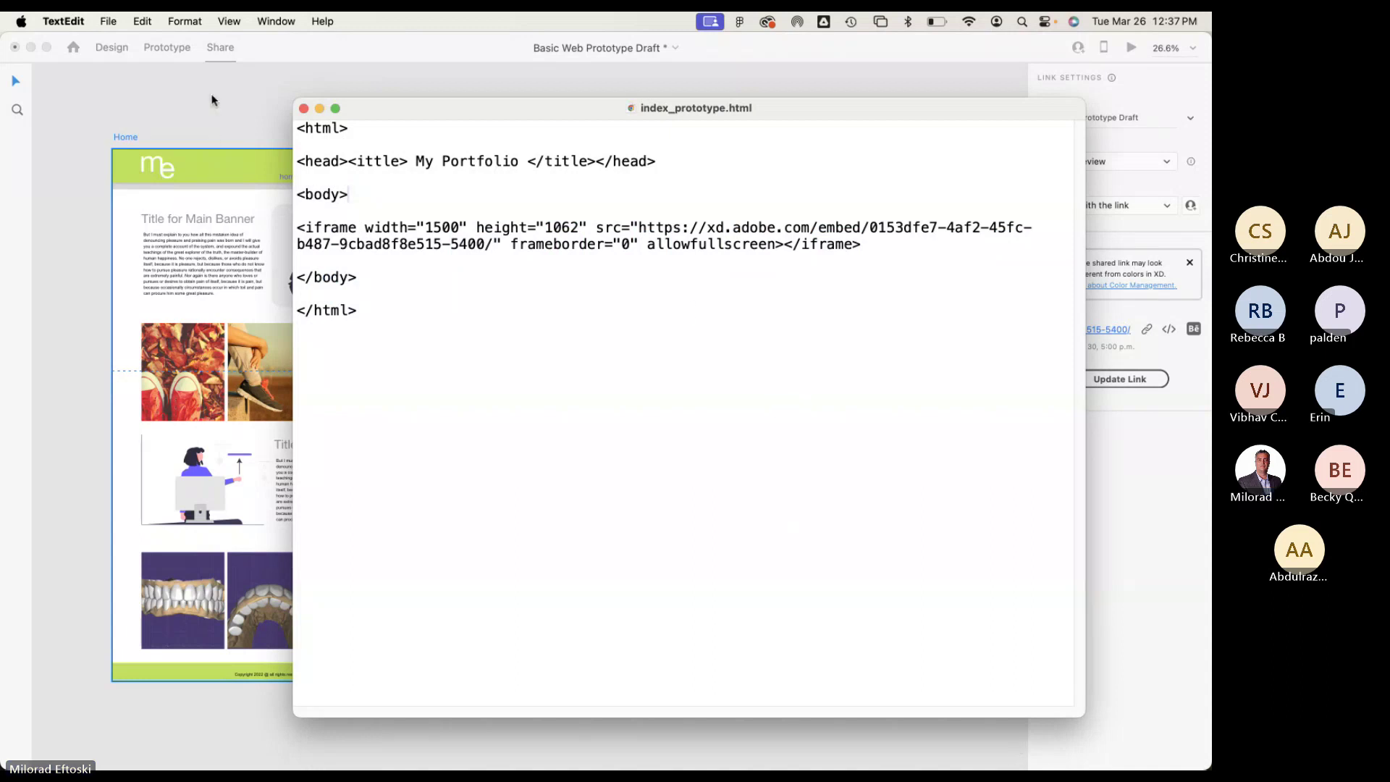
Move the index_prototype.html file to a free area of the desktop and open it in Chrome.
left_click(303, 108)
left_click(31, 47)
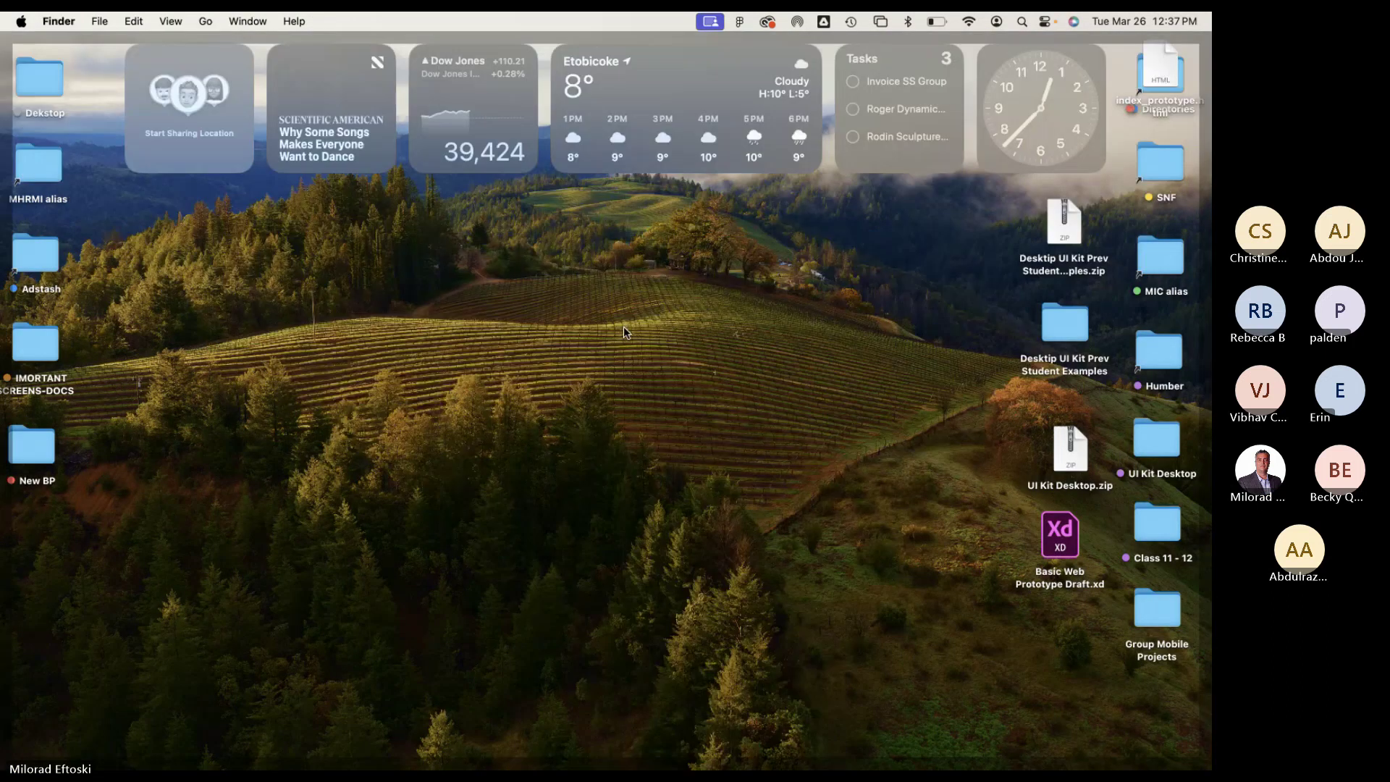
left_click_drag(1160, 76, 891, 238)
double_click(891, 235)
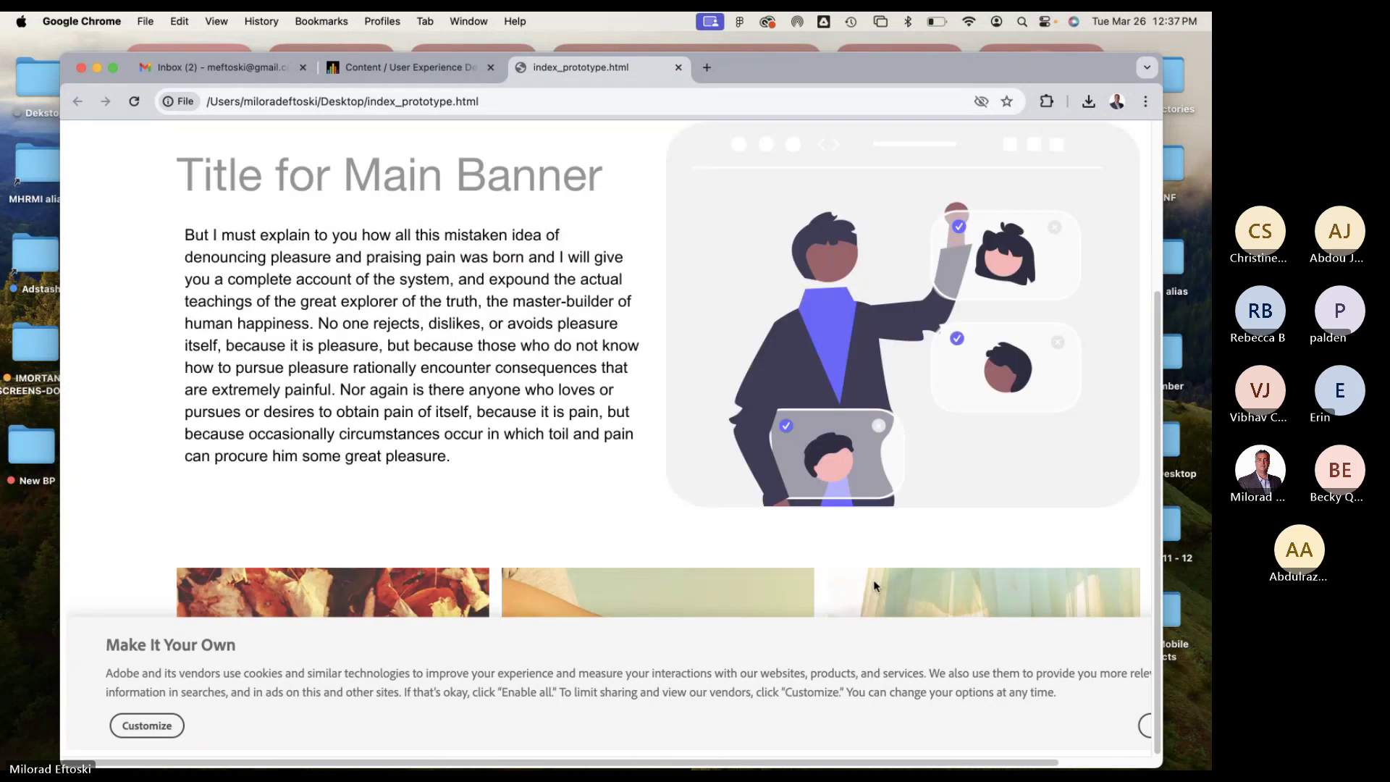
Enlarge the browser window to the full screen width and enable all cookies in the Adobe consent banner.
scroll(870, 586, "down", 5)
scroll(833, 554, "up", 5)
scroll(832, 553, "right", 3)
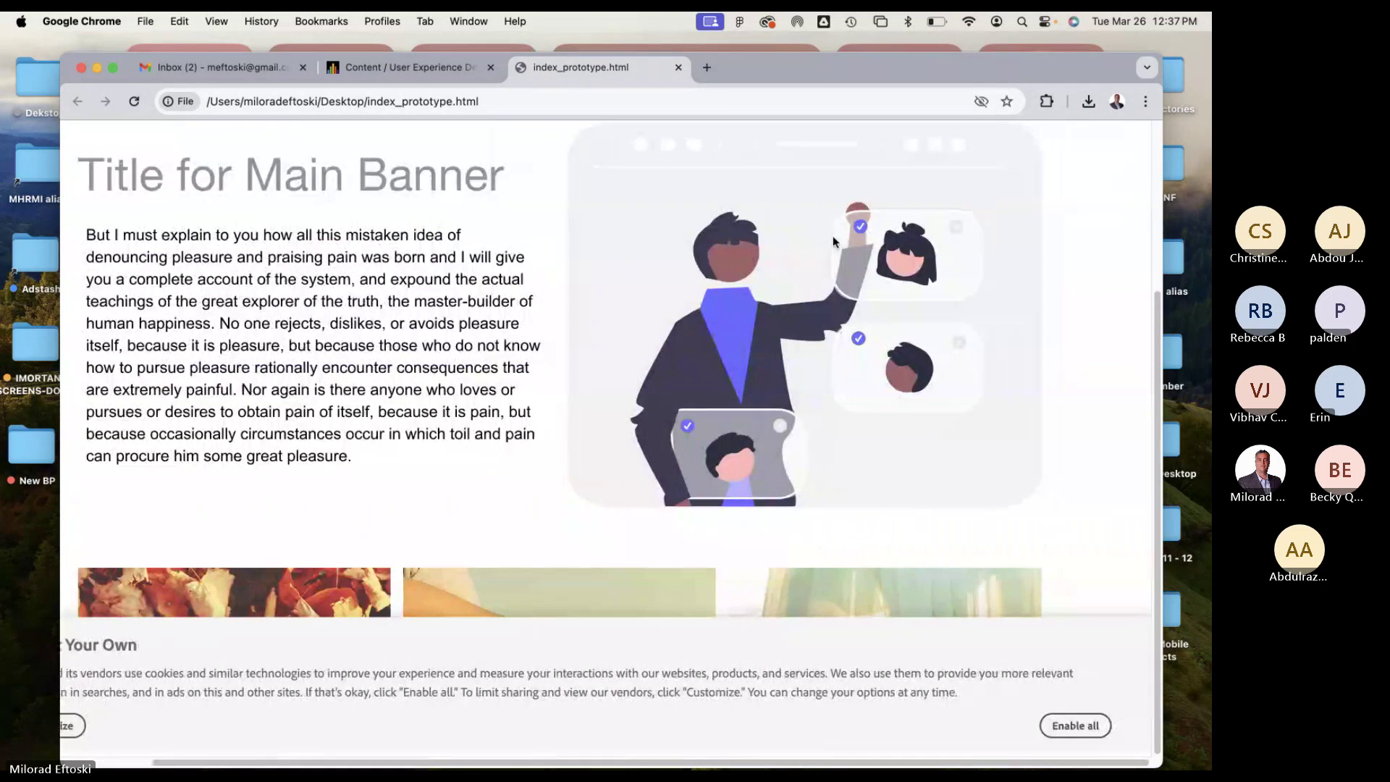
left_click_drag(823, 68, 766, 49)
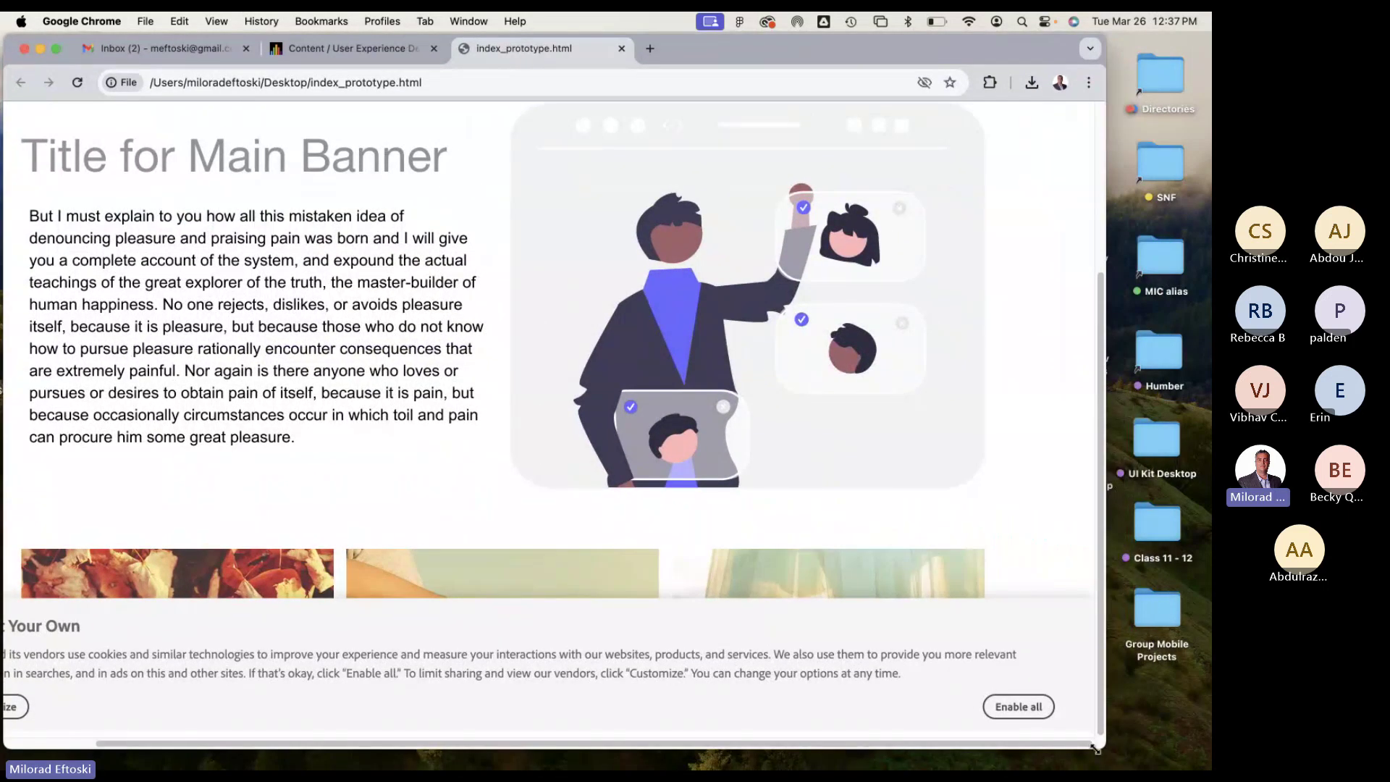
left_click_drag(1155, 746, 1210, 755)
left_click(1117, 722)
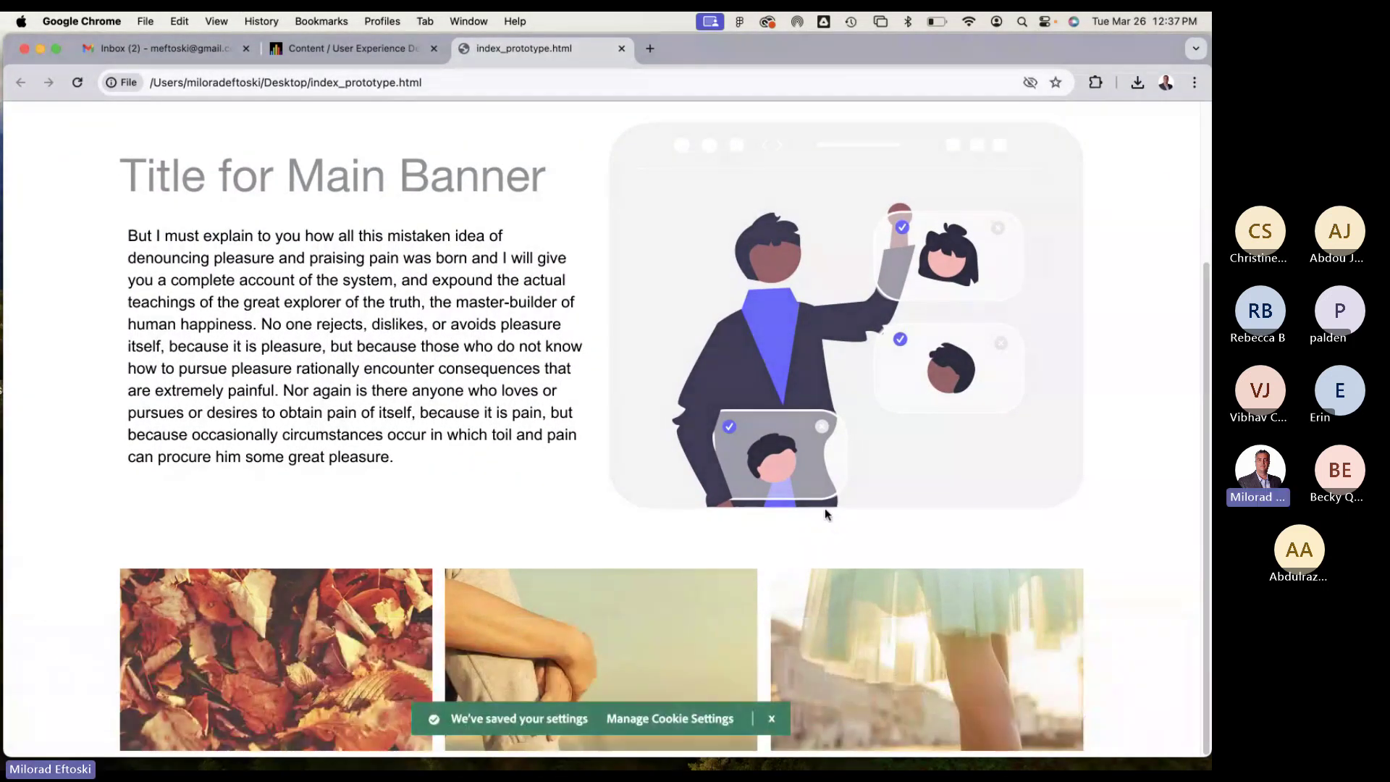
Examine the page header and highlight the "My Portfolio" text above the embedded prototype.
scroll(777, 456, "up", 3)
scroll(717, 350, "down", 1)
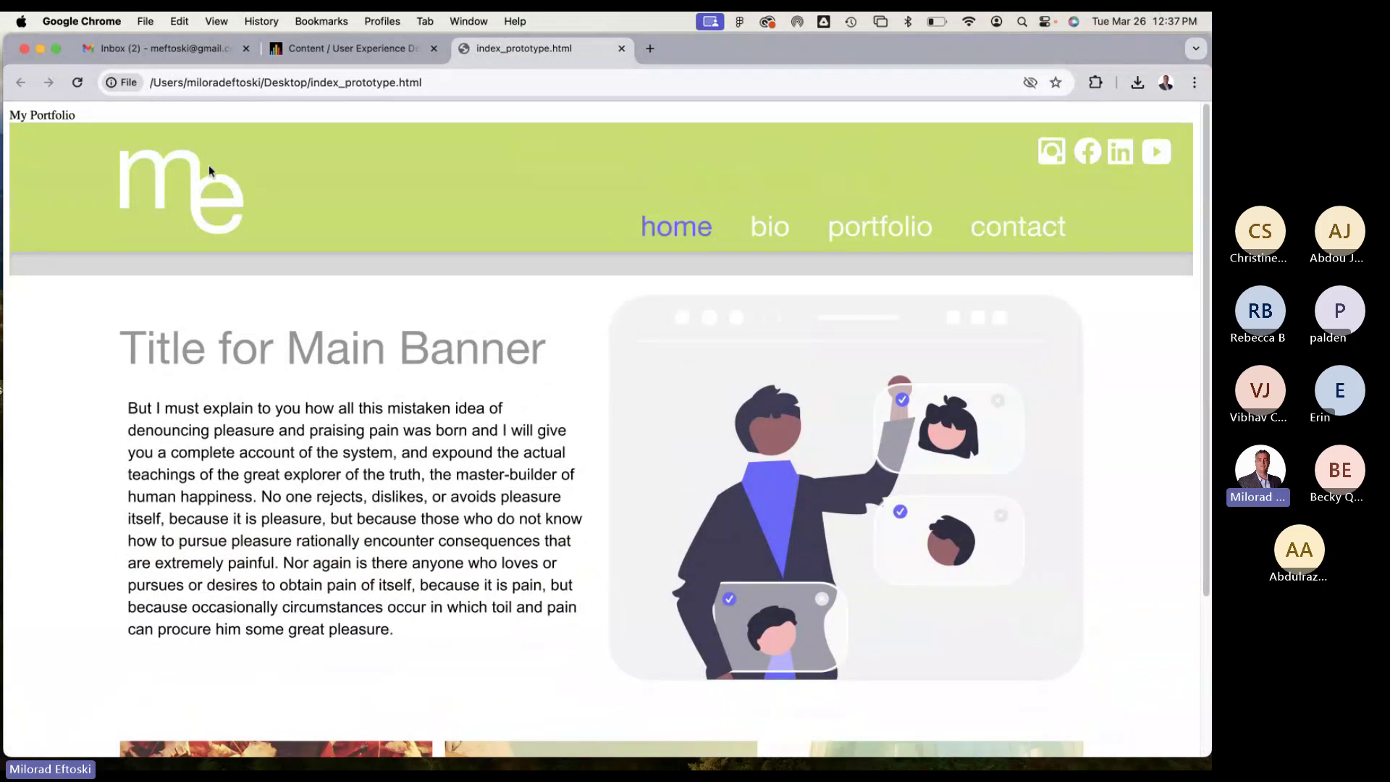
double_click(59, 114)
left_click(86, 118)
left_click_drag(85, 118, 4, 116)
left_click(44, 115)
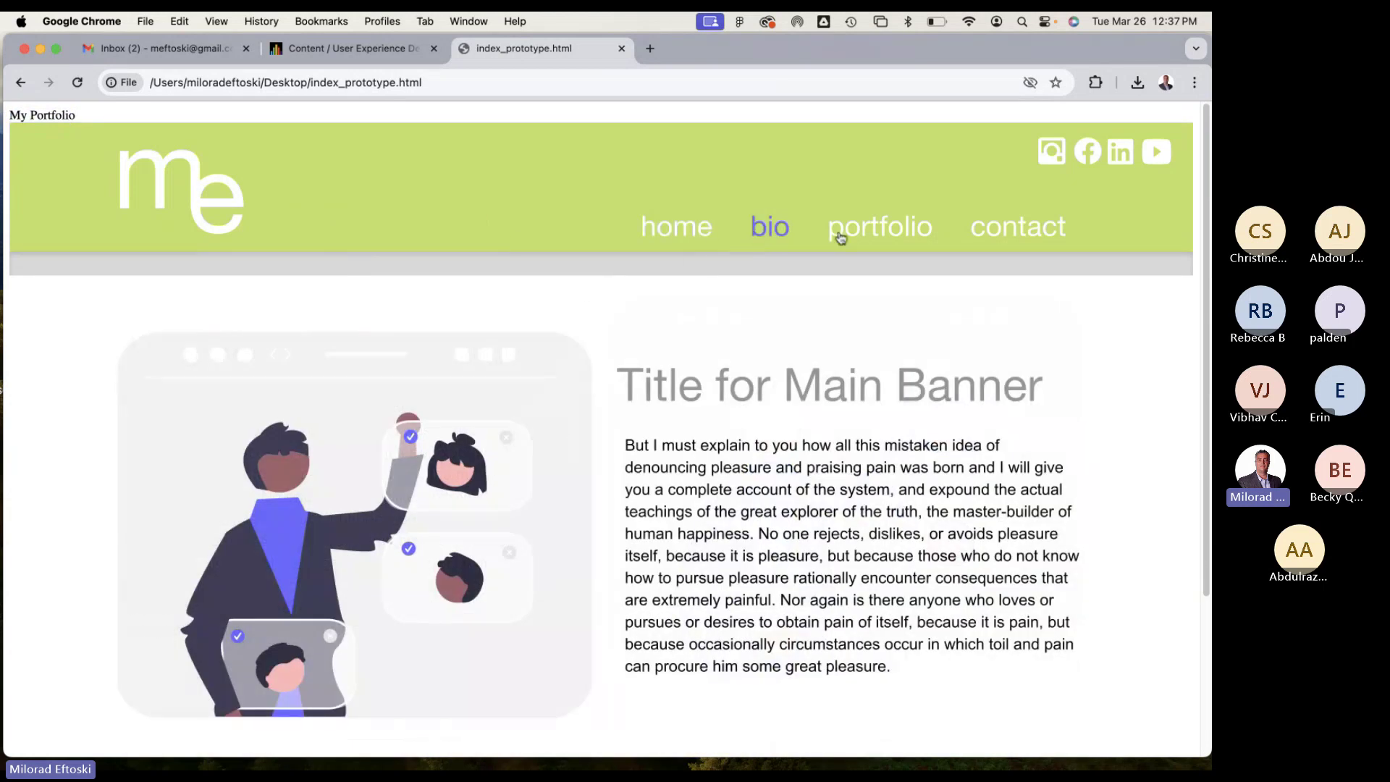
Test the embedded prototype's navigation by visiting the portfolio, contact, bio and home pages.
left_click(839, 226)
scroll(763, 340, "up", 5)
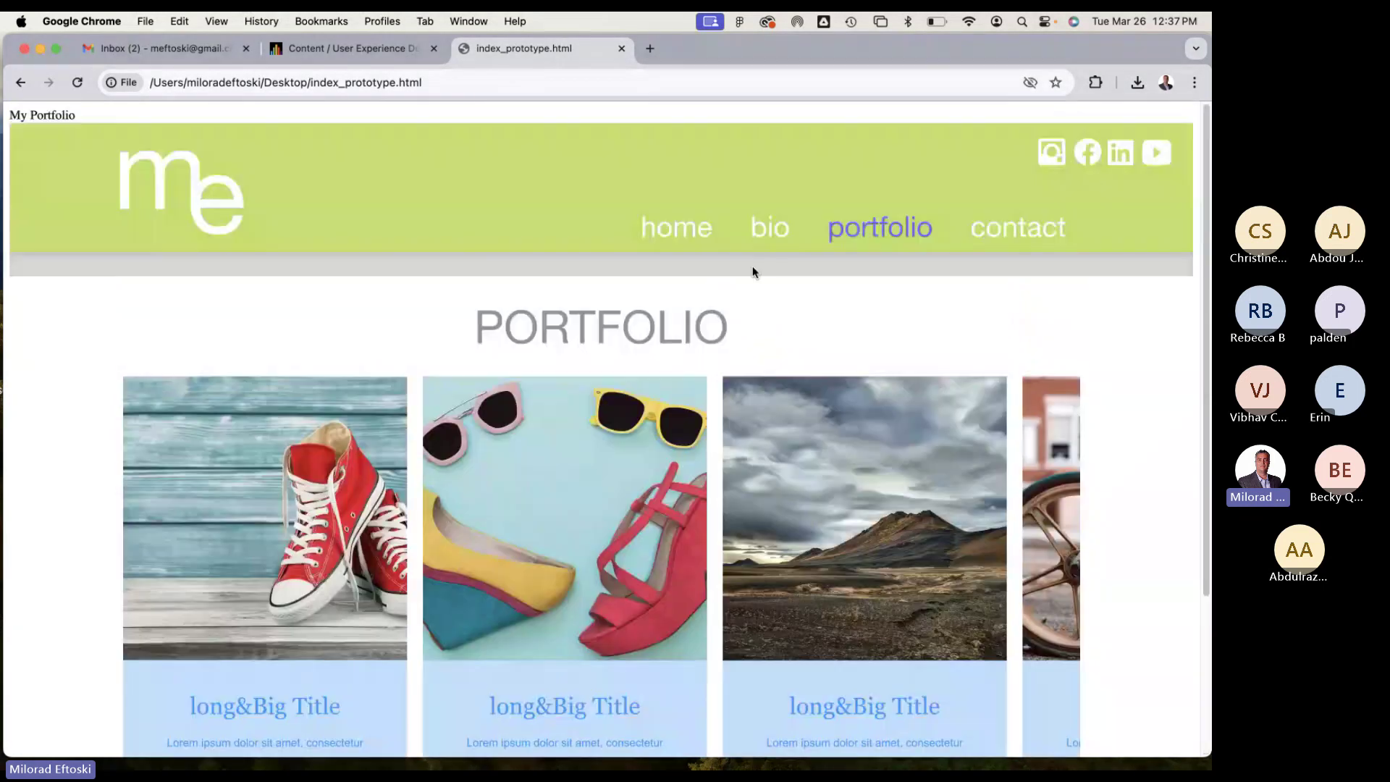
mouse_move(780, 55)
left_mouse_down()
mouse_move(894, 67)
mouse_move(776, 37)
left_mouse_up()
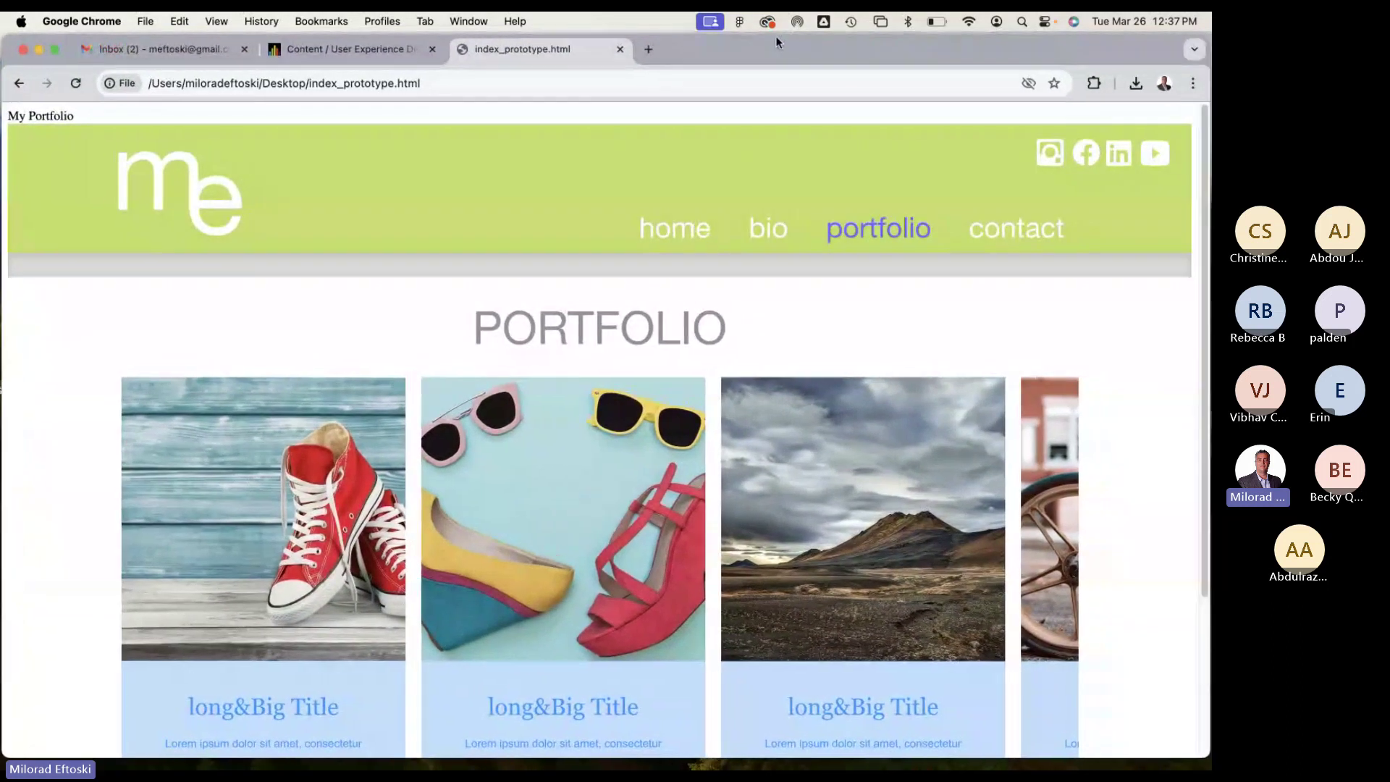
left_click(1031, 224)
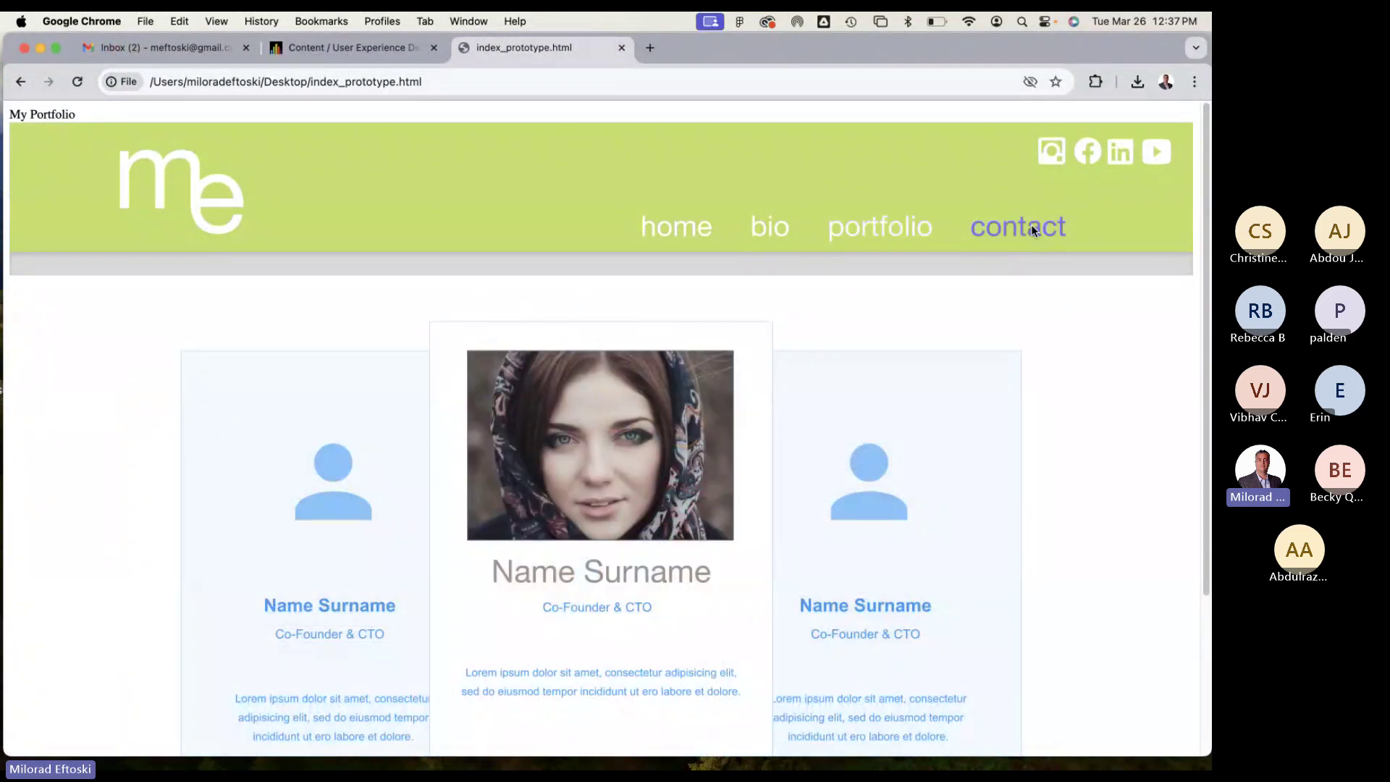
left_click(877, 230)
left_click(769, 230)
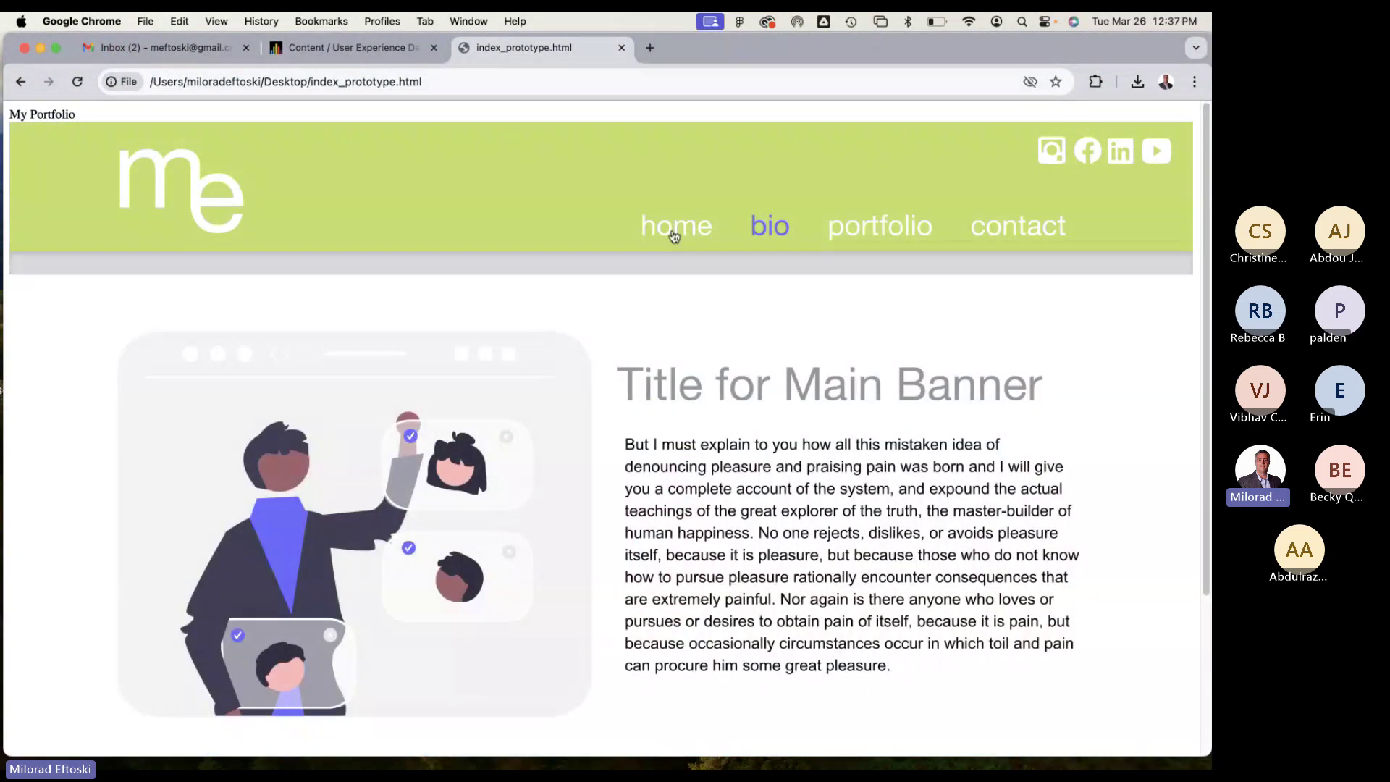
left_click(670, 231)
Look through the embedded home page, checking how its content moves beneath the header.
scroll(601, 330, "down", 3)
scroll(595, 348, "down", 3)
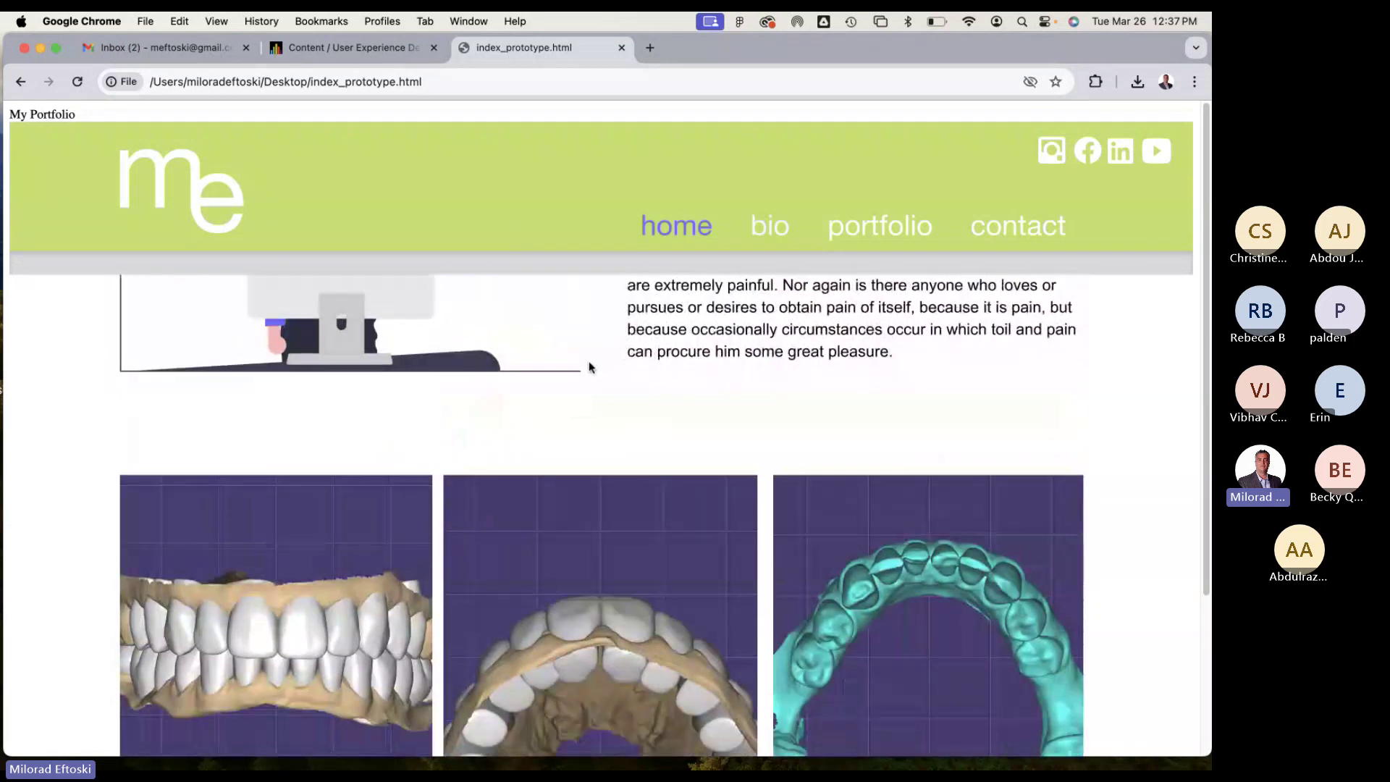
scroll(592, 354, "up", 4)
scroll(589, 359, "down", 4)
scroll(591, 357, "up", 4)
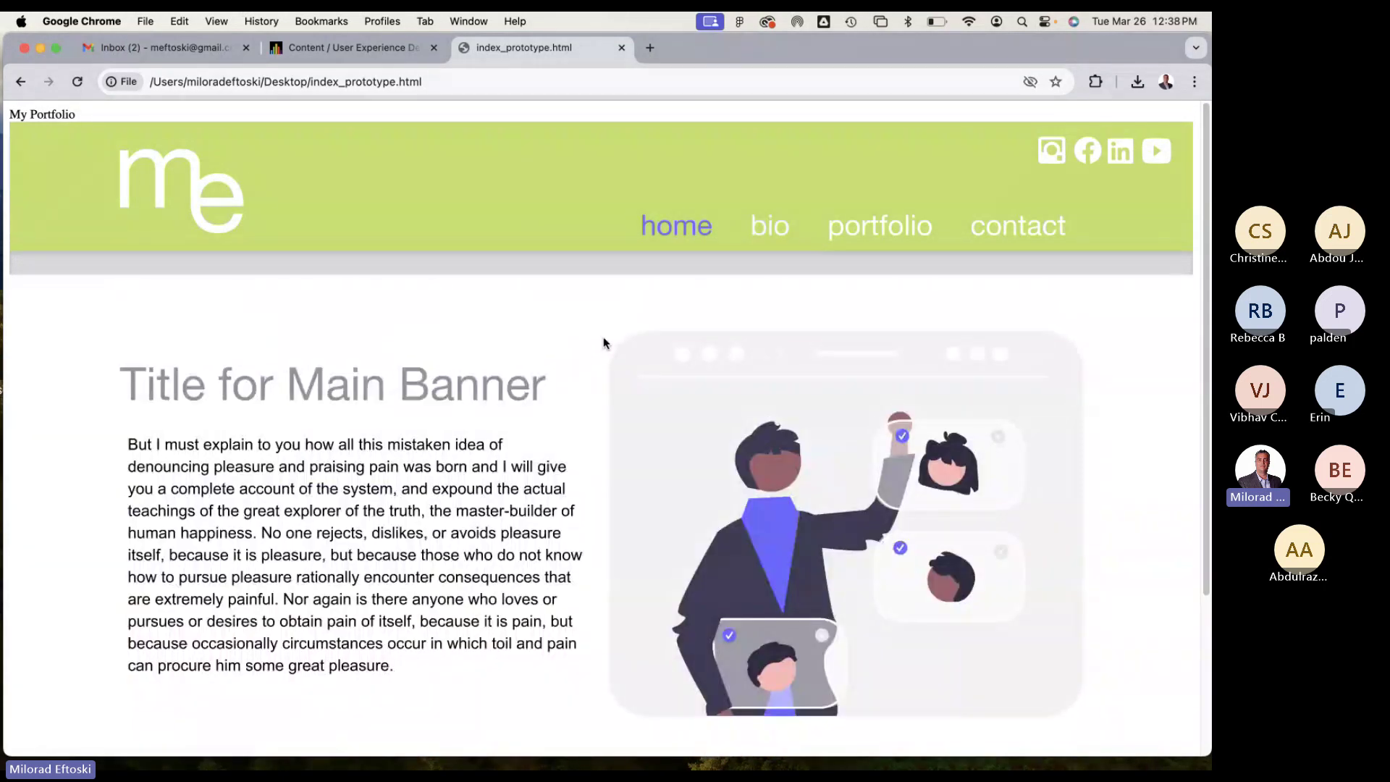
scroll(605, 348, "down", 4)
scroll(605, 355, "up", 4)
Revisit the bio, portfolio and contact pages of the prototype and look over the bio page.
left_click(756, 228)
left_click(854, 232)
left_click(996, 239)
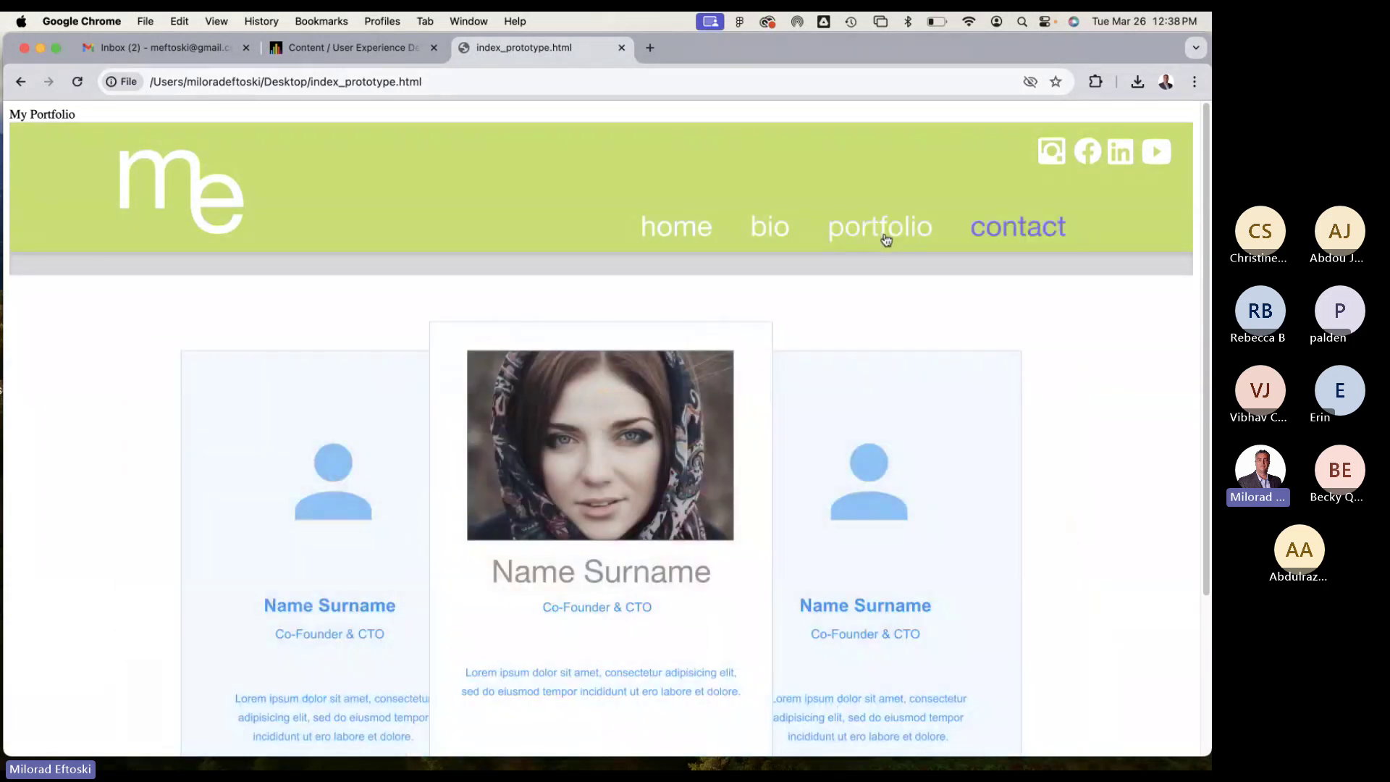
left_click(886, 241)
left_click(774, 233)
scroll(641, 259, "down", 2)
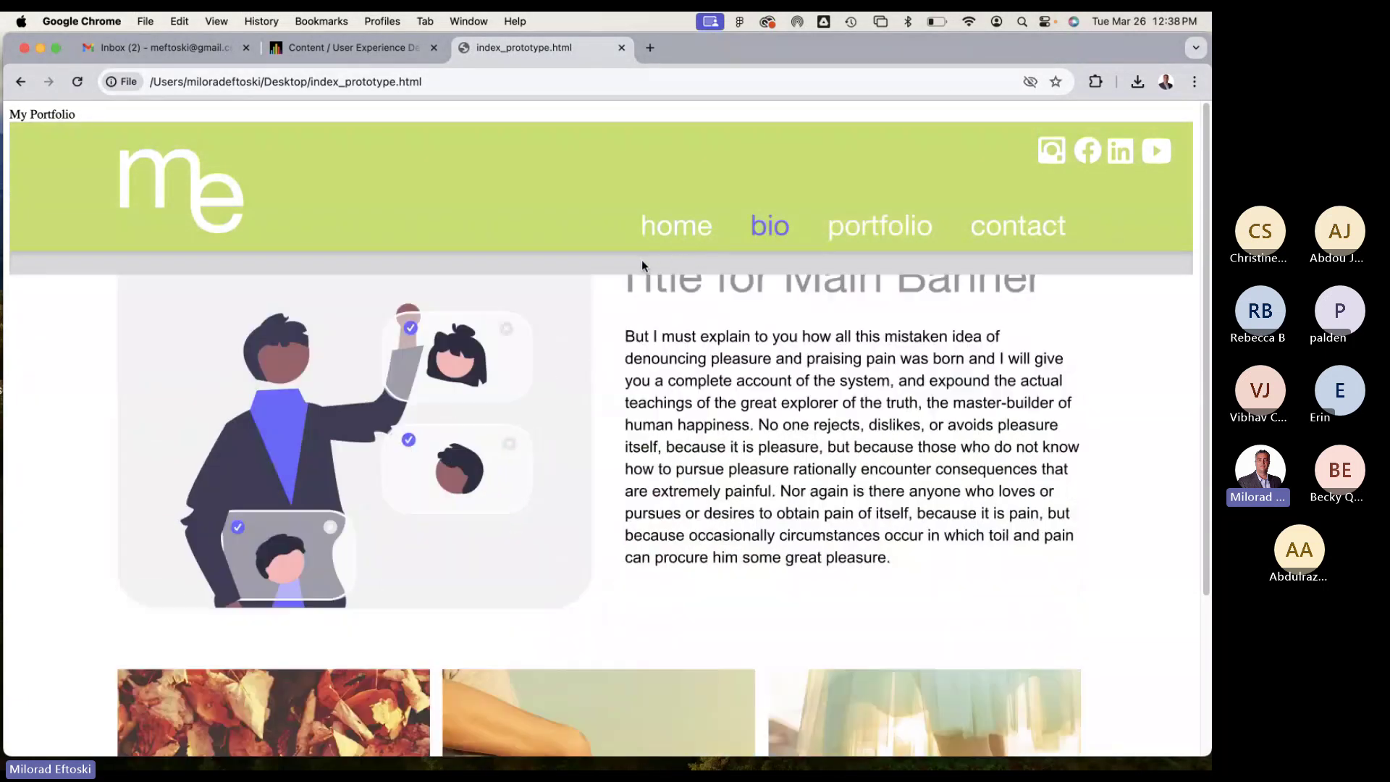
scroll(642, 262, "up", 2)
Highlight the misplaced "My Portfolio" title text above the prototype's green header.
double_click(50, 112)
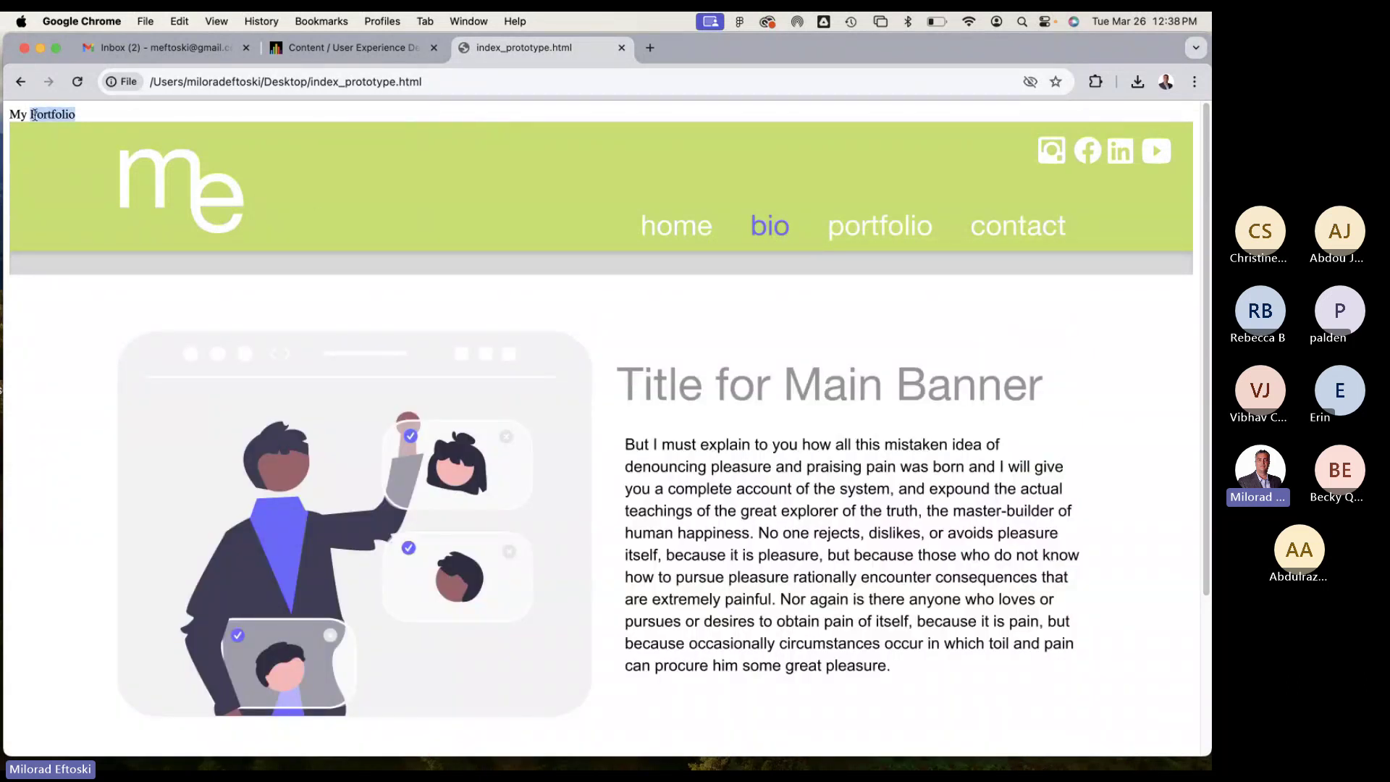
key("super+a")
left_click(72, 116)
Minimize the browser and open index_prototype.html in TextEdit with a larger window and enlarged text.
left_click(41, 47)
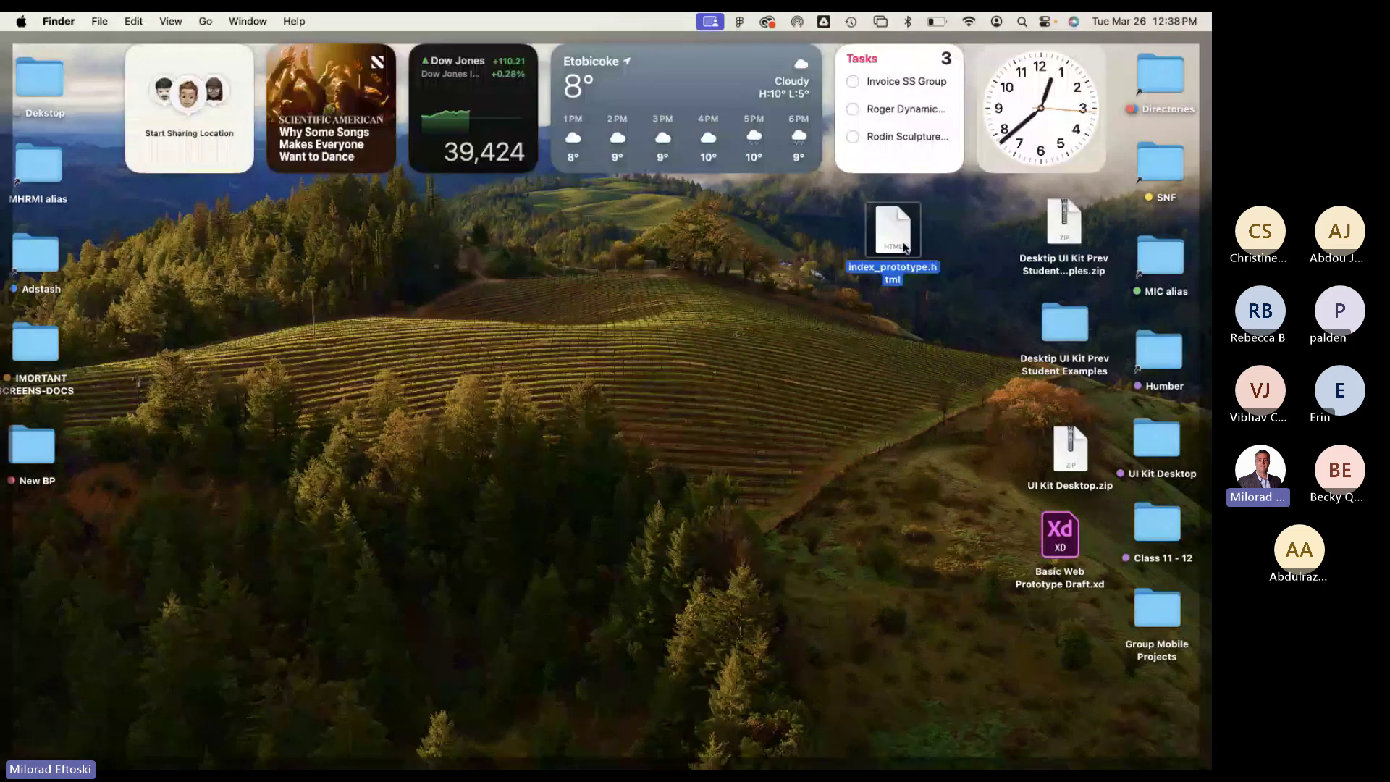
right_click(905, 247)
mouse_move(929, 268)
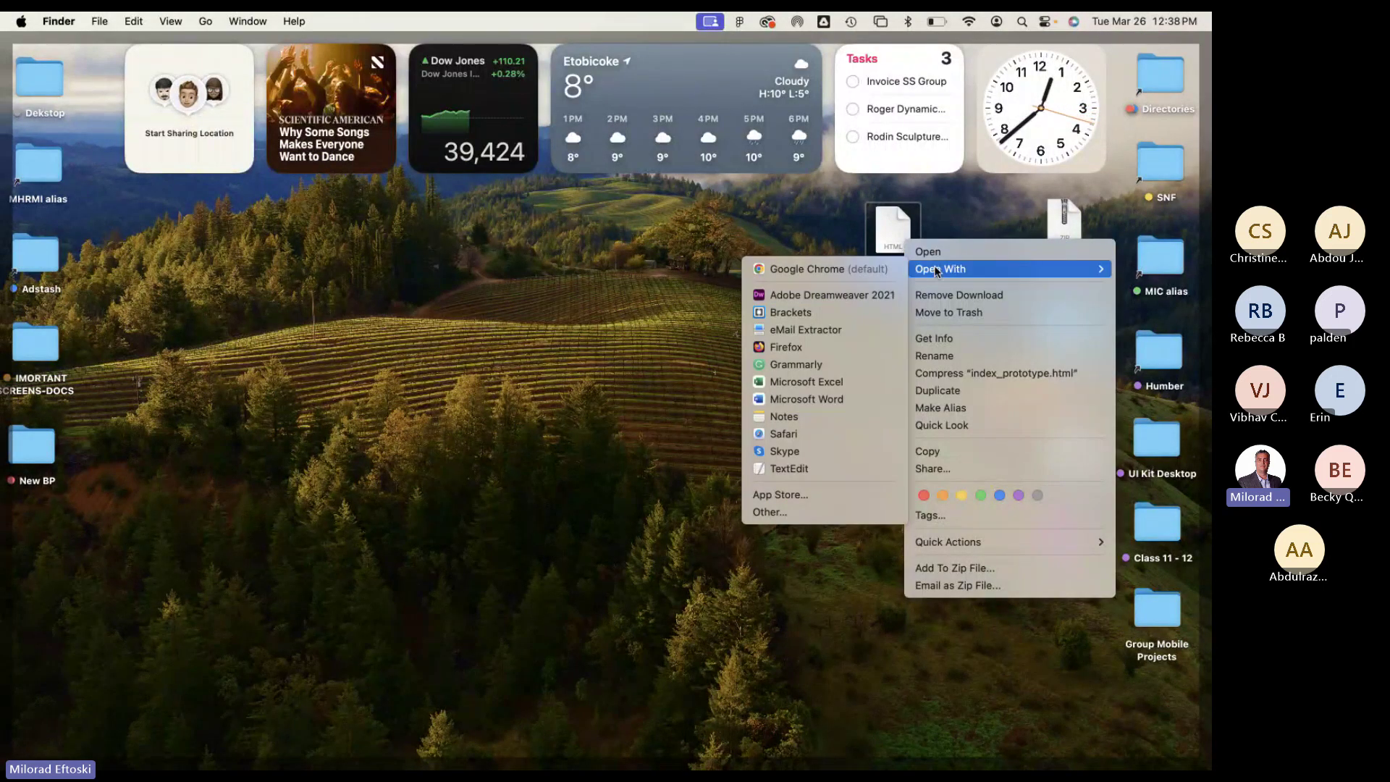
left_click(778, 468)
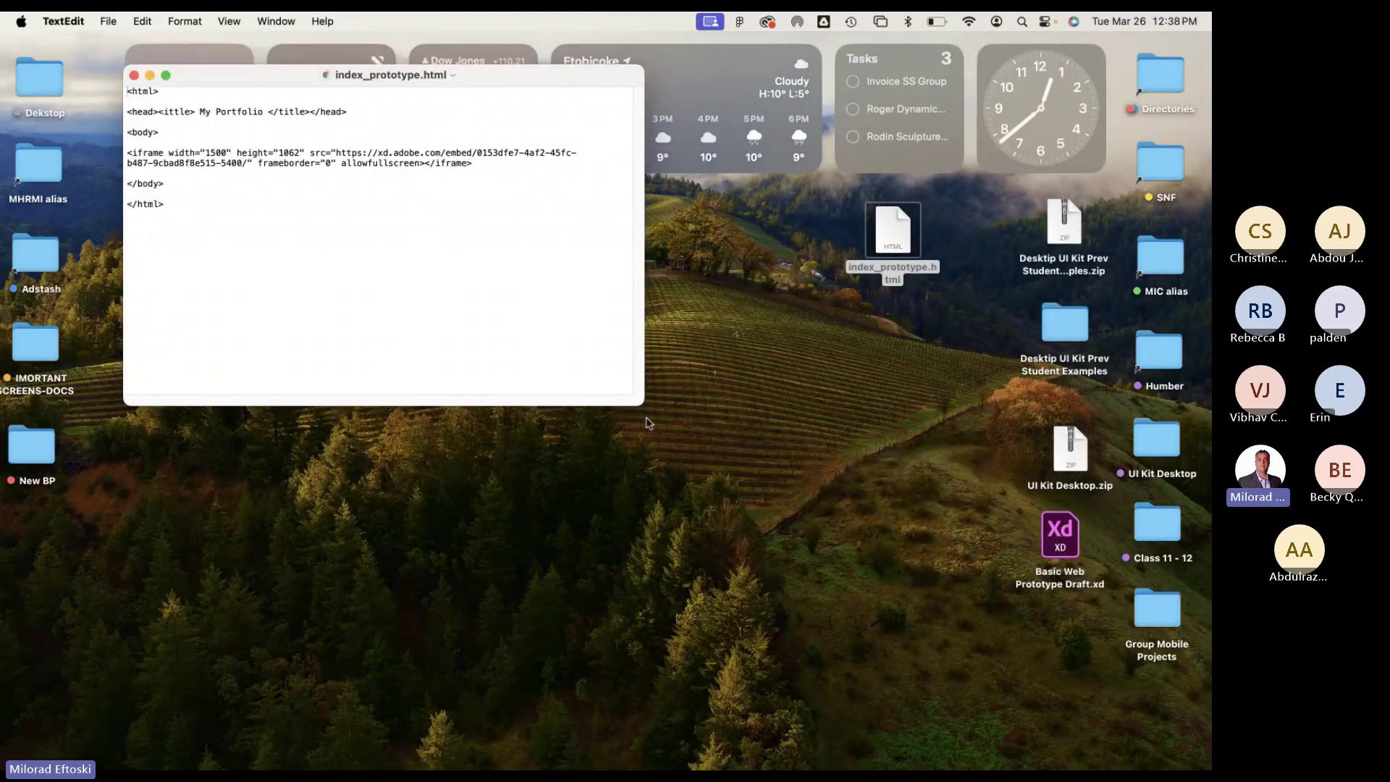
left_click_drag(642, 406, 866, 621)
key("super+plus")
key("super+plus")
key("super+plus")
key("super+plus")
key("super+plus")
key("super+plus")
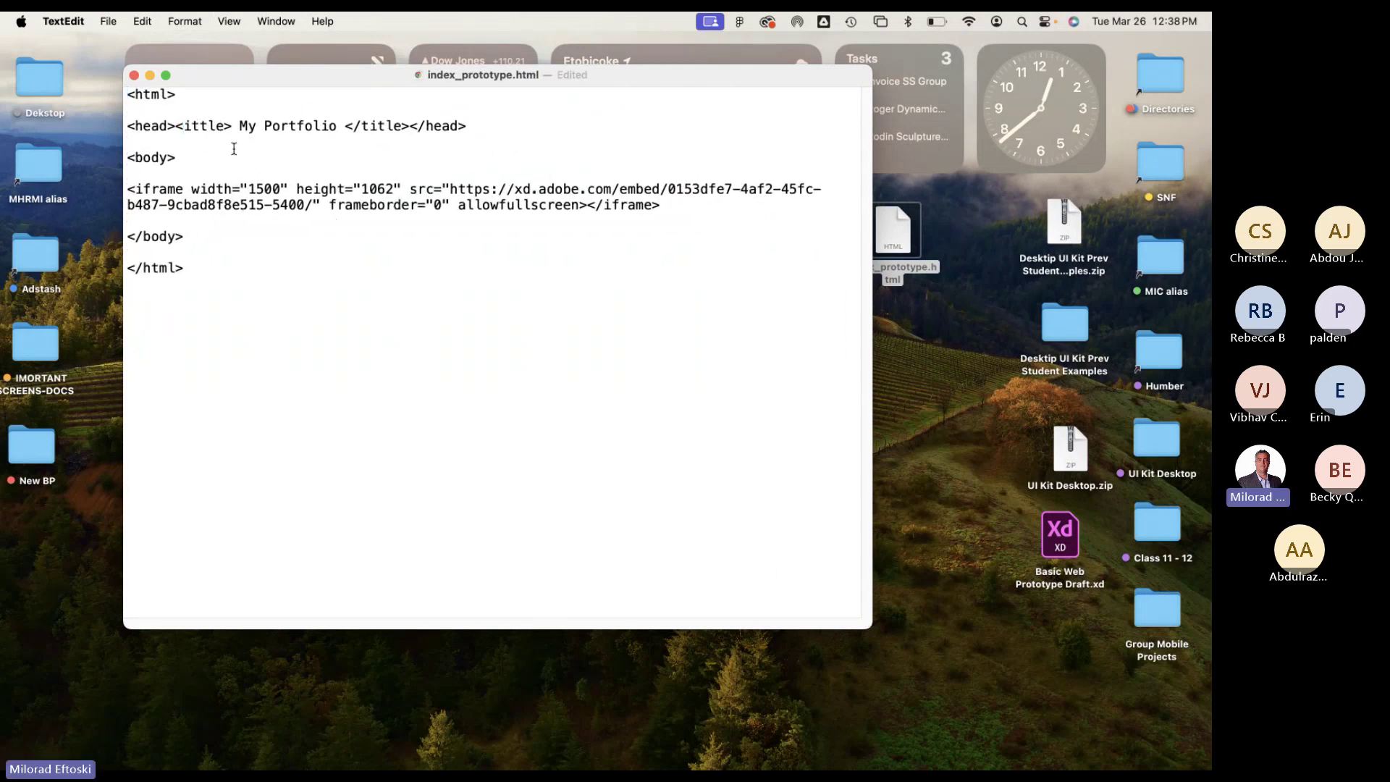
Correct the misspelled opening title tag to <title> and check it against the closing tag.
key("BackSpace")
key("BackSpace")
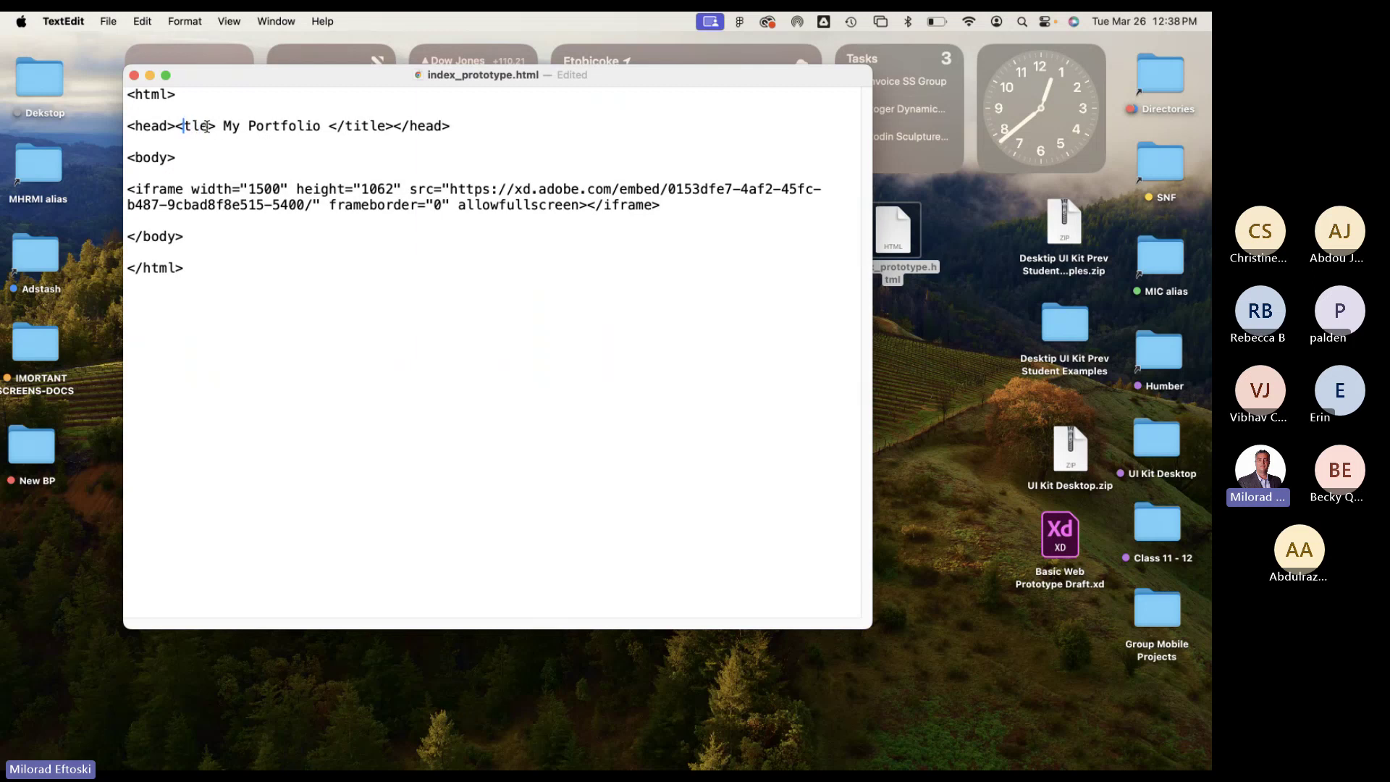
type("ti")
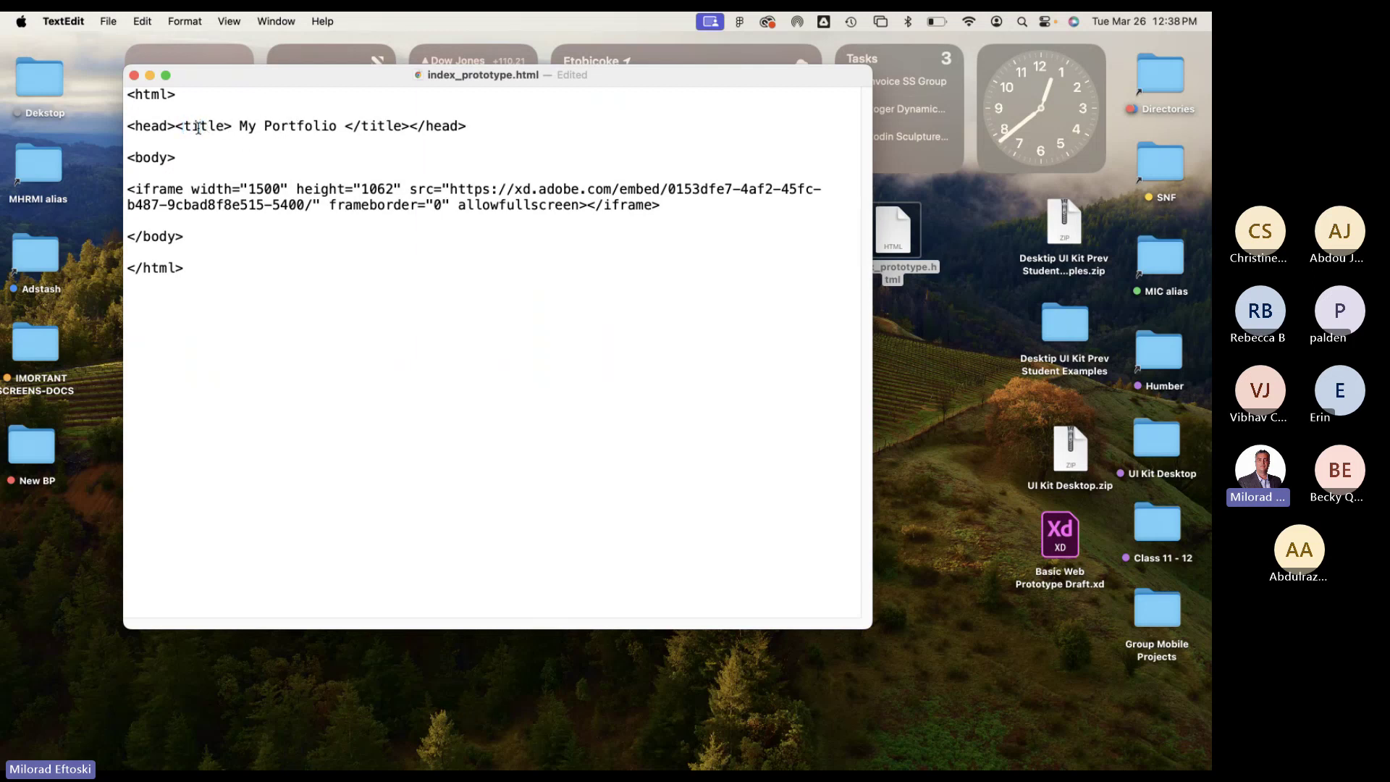
double_click(203, 126)
double_click(381, 127)
left_click(292, 143)
Add a <center> tag between the <body> tag and the iframe code, set off by a blank line.
left_click(197, 158)
key("Return")
key("Return")
type("<center>")
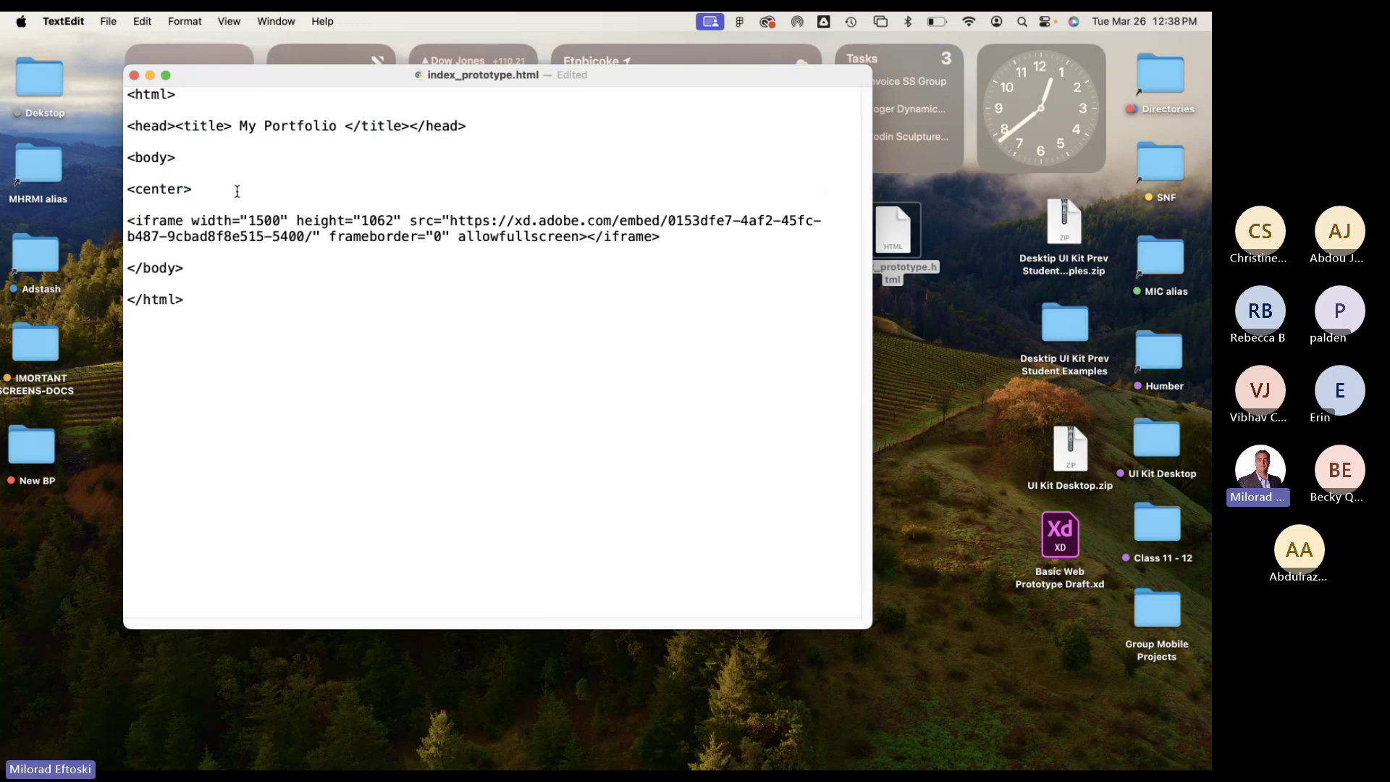
Copy the <center> tag below </body> and turn the copy into the closing </center> tag.
left_click_drag(236, 191, 127, 189)
key("super+c")
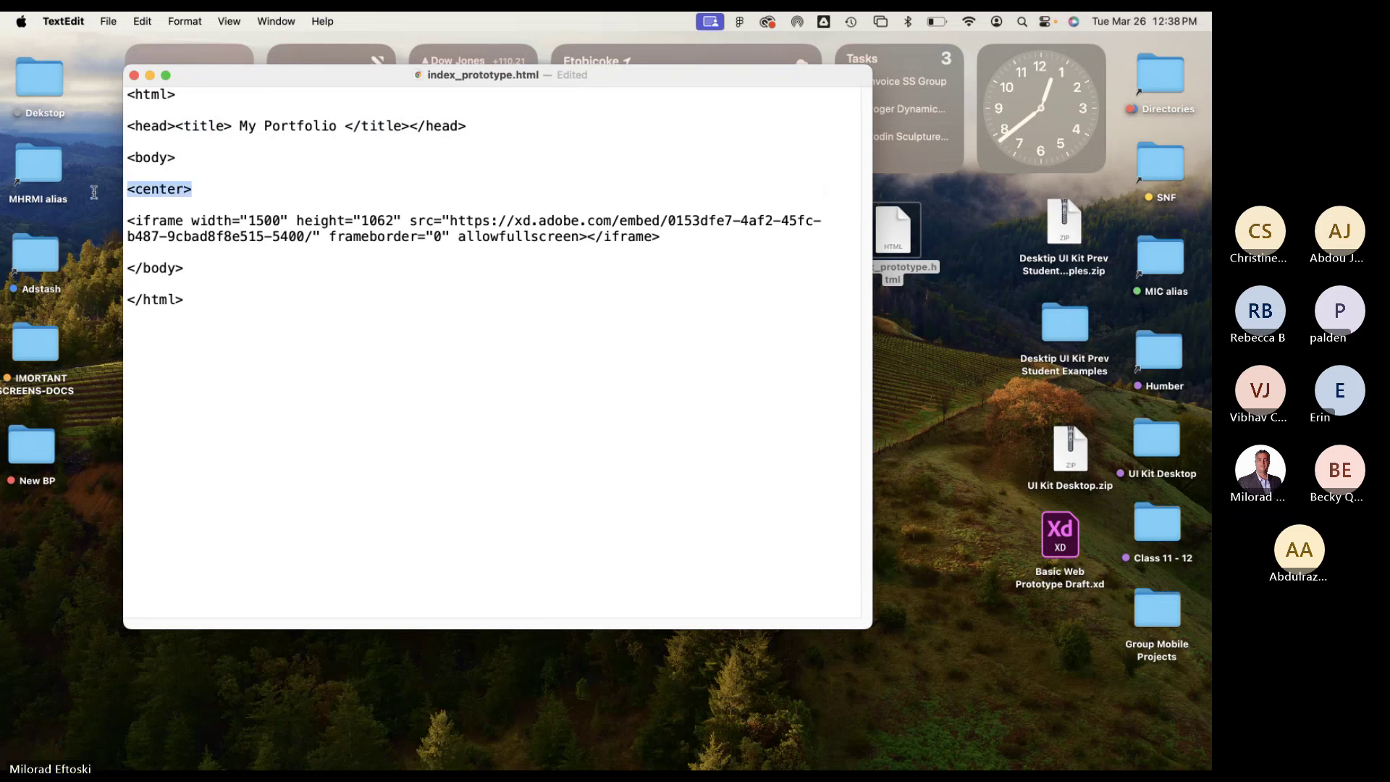
left_click(202, 272)
key("Return")
key("Return")
key("super+v")
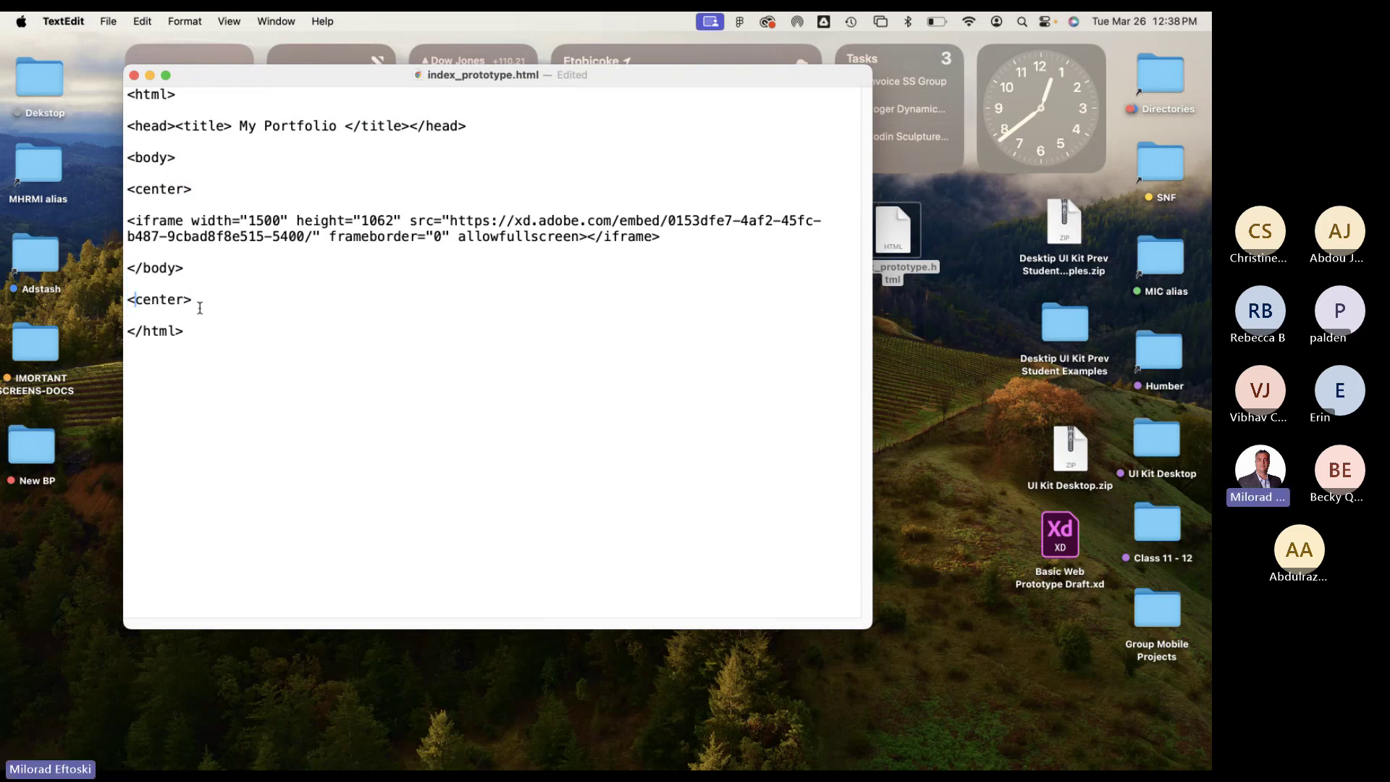
type("?")
key("BackSpace")
type("/")
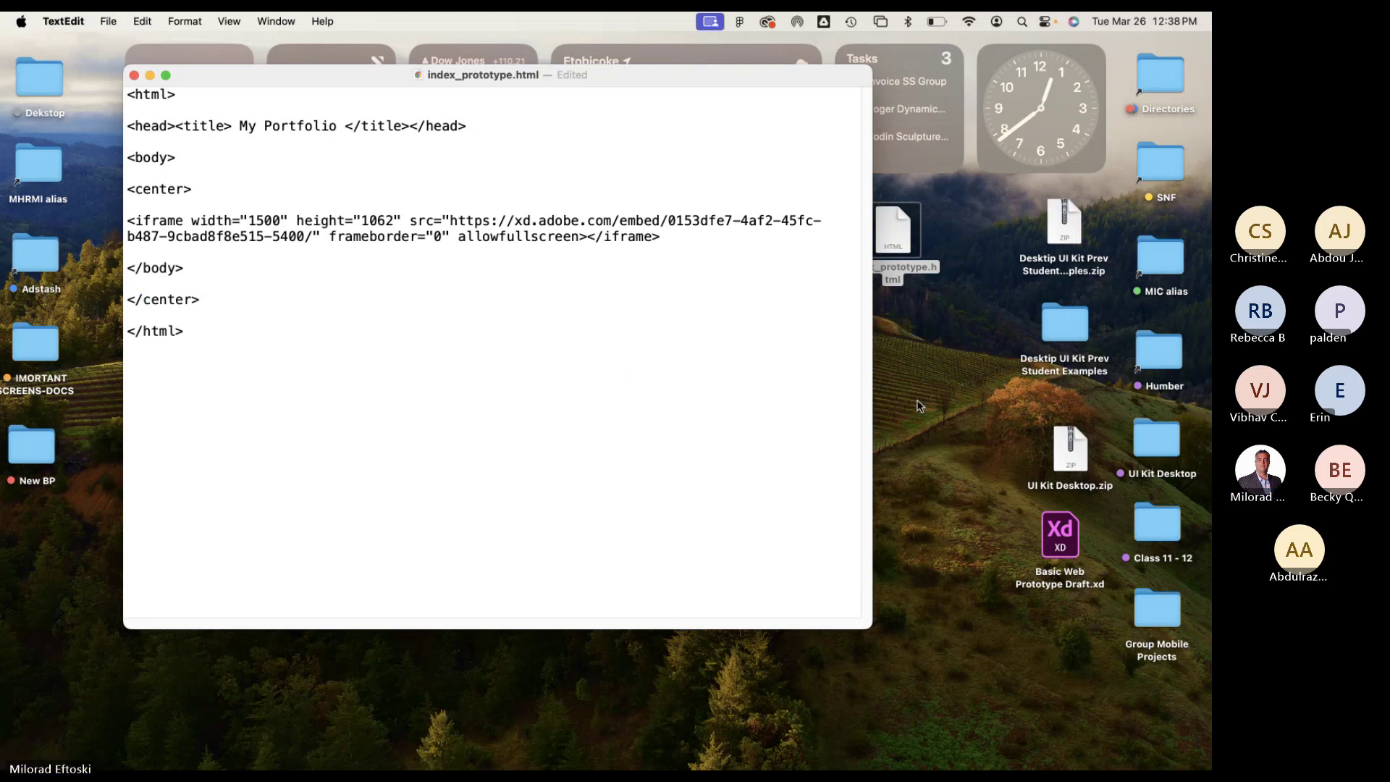
Open the updated page in Chrome, view it at 80% zoom, and return to the HTML code.
double_click(893, 226)
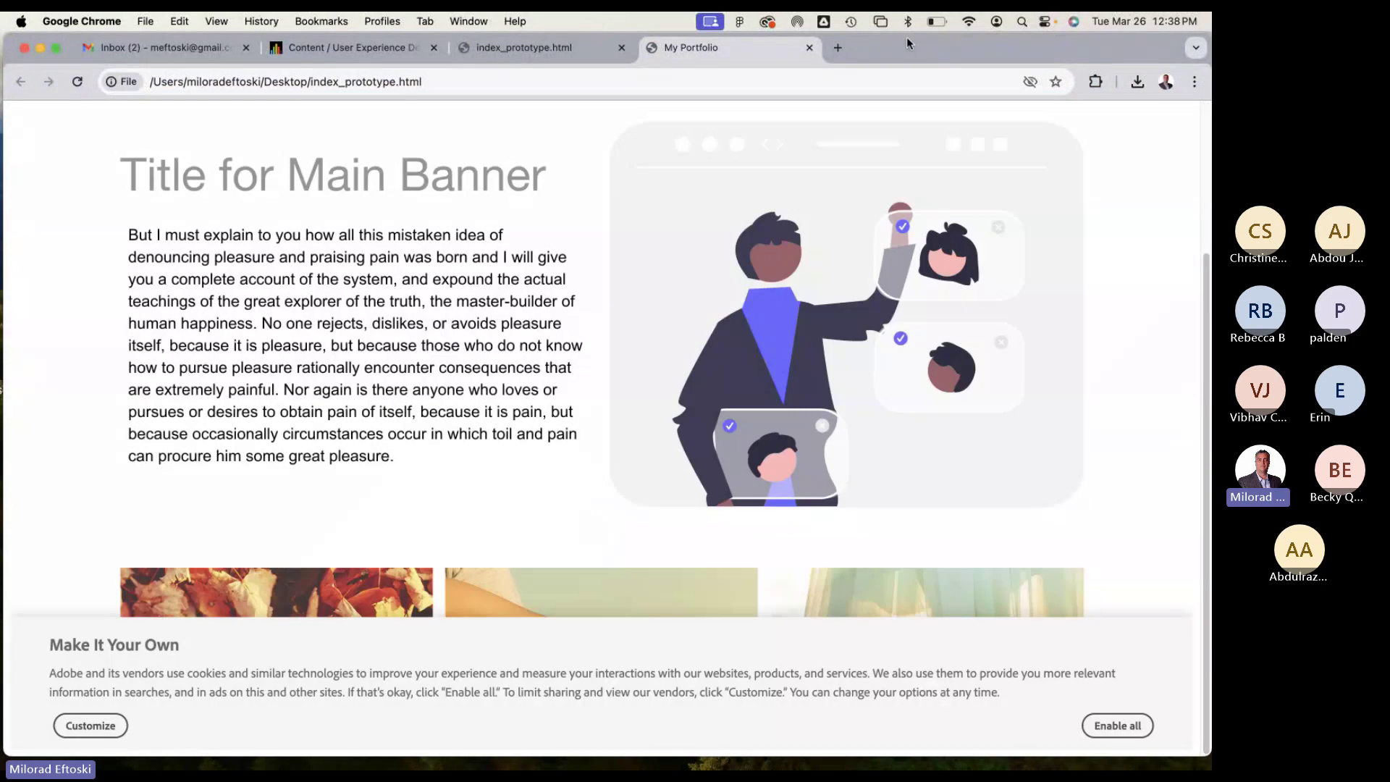
key("super+minus")
key("super+minus")
key("super+minus")
key("super+minus")
key("super+minus")
key("super+equal")
key("super+equal")
key("super+equal")
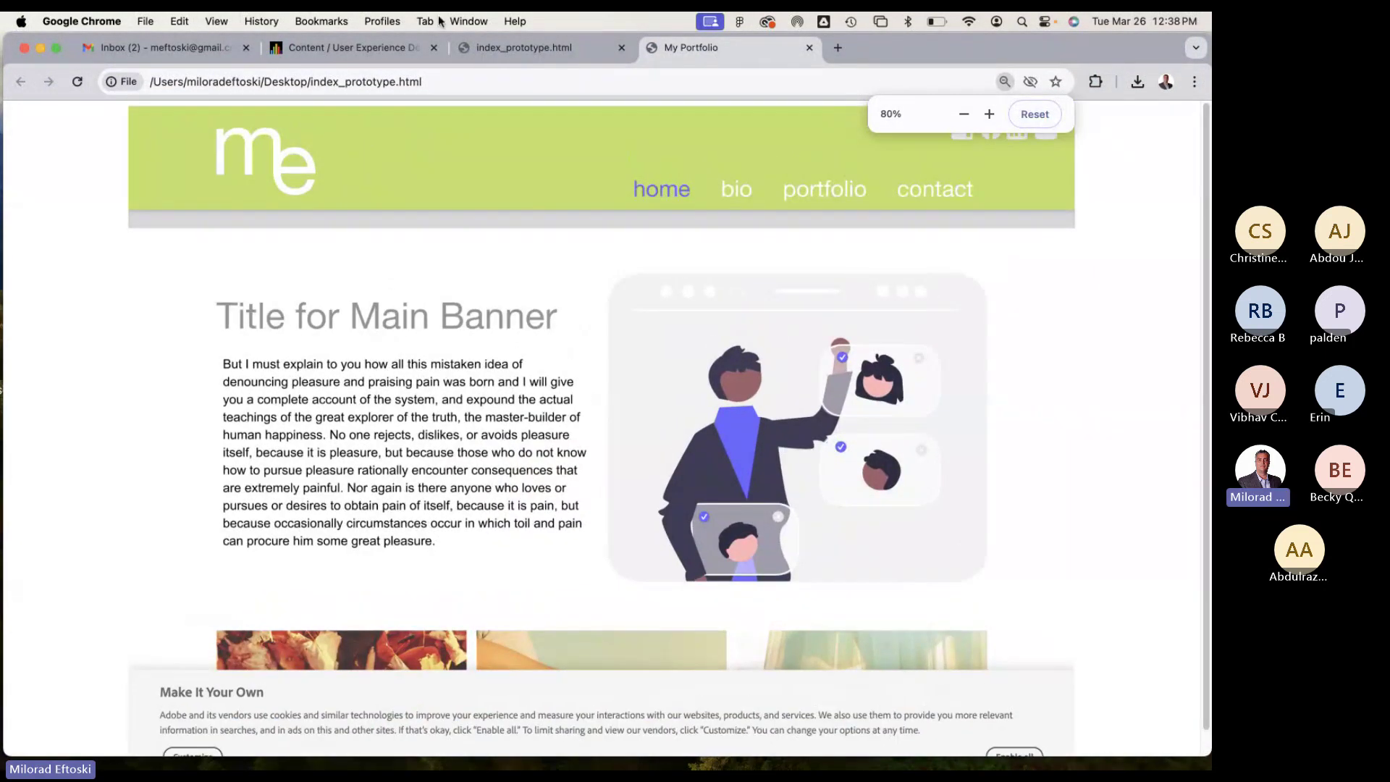
left_click(40, 48)
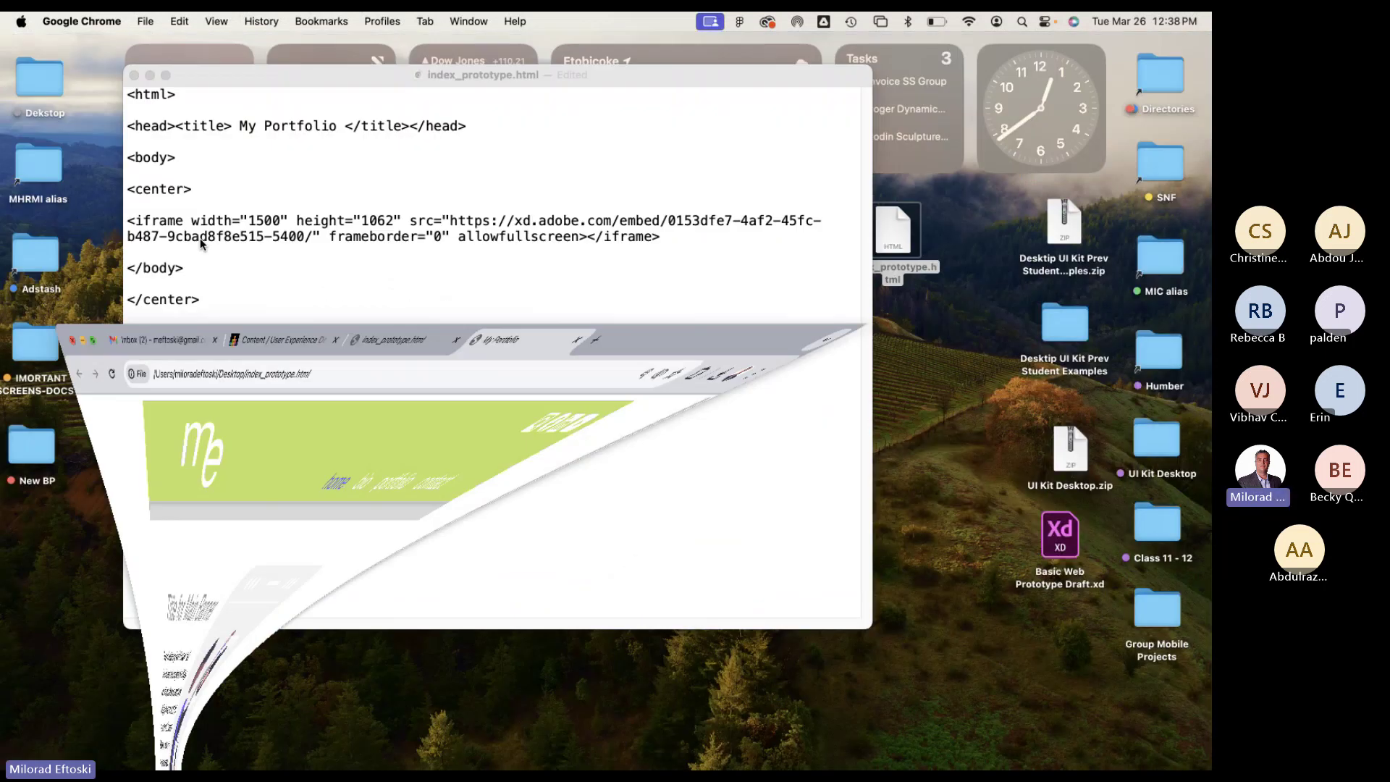
Save the HTML file and add a bgcolor attribute with an empty pair of quotation marks to the opening body tag.
key("super+s")
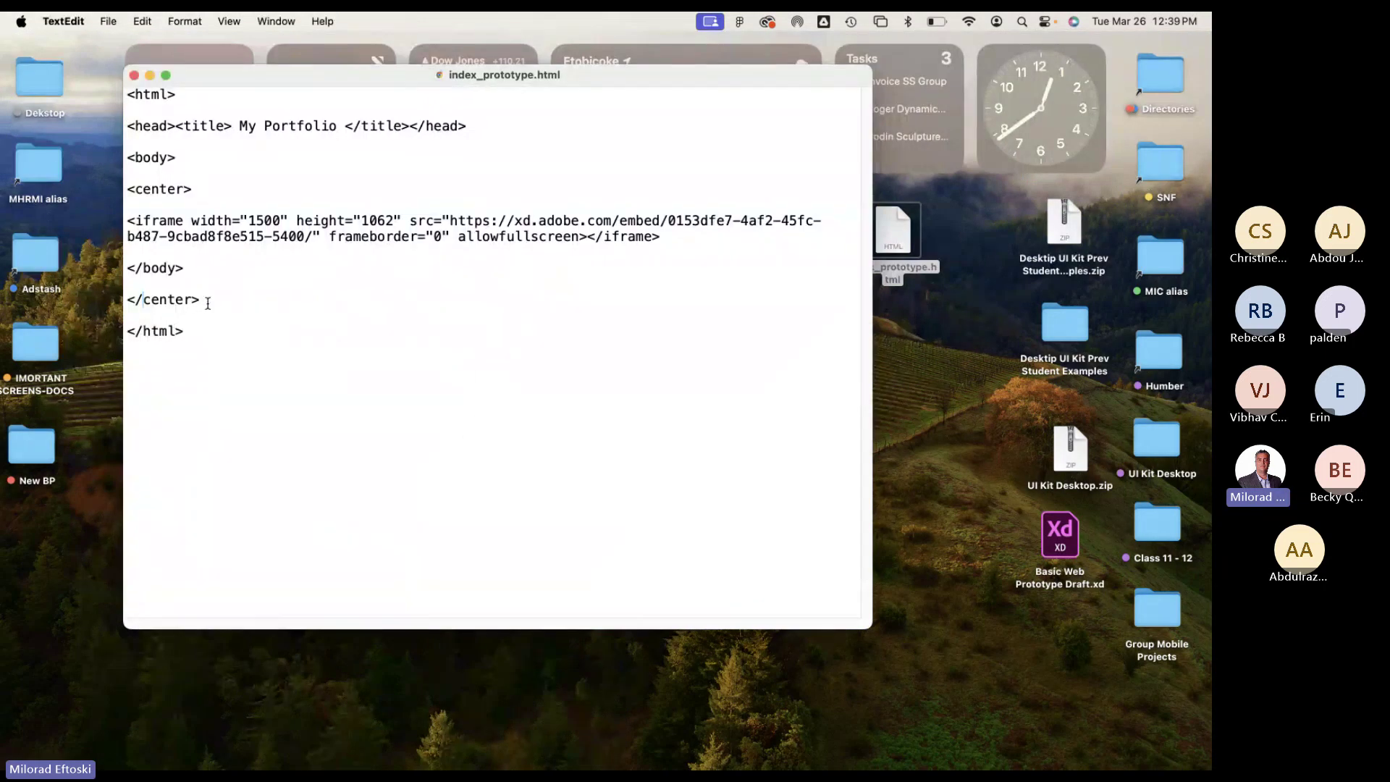
left_click_drag(208, 302, 85, 294)
left_click_drag(199, 183, 99, 186)
left_click(169, 158)
type("bgcolor")
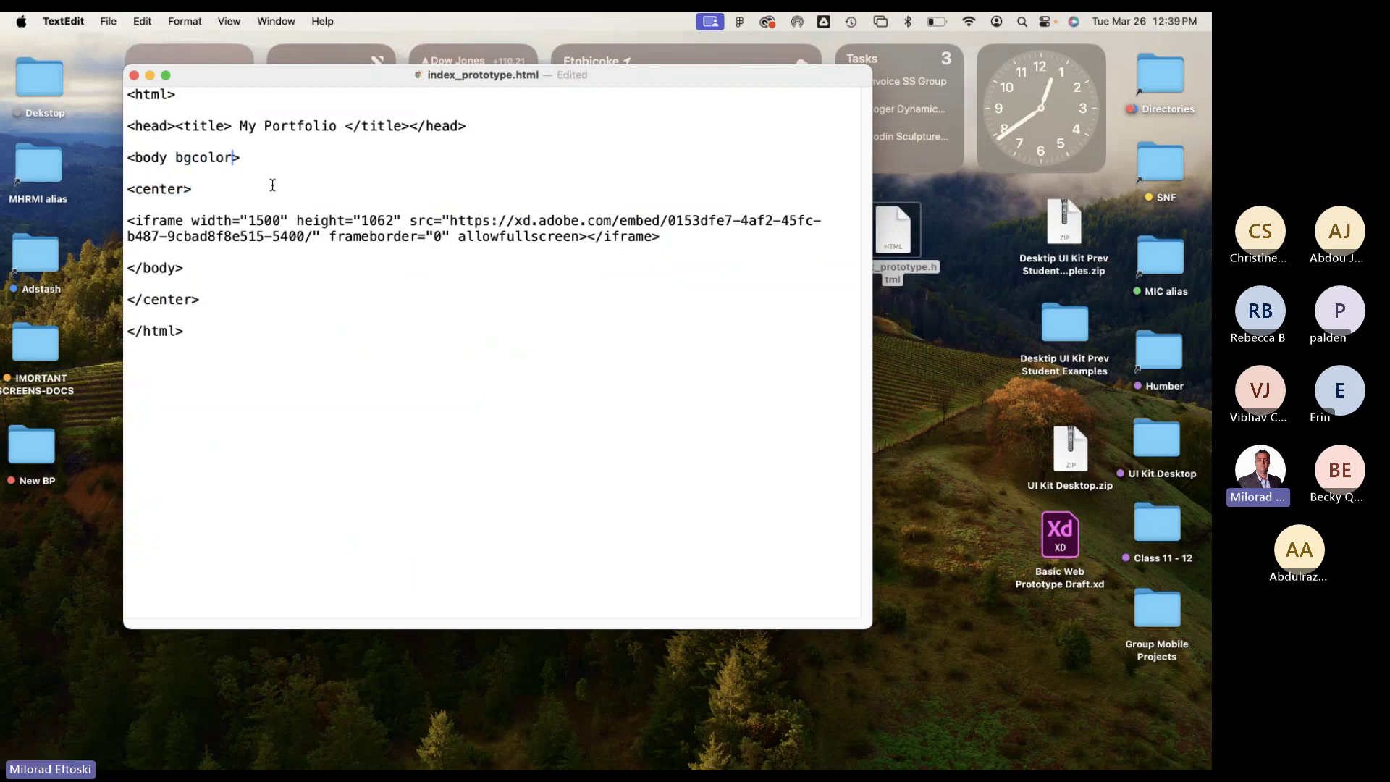
type("\"\"")
Switch to Adobe XD and show the web prototype draft in Design mode.
mouse_move(387, 767)
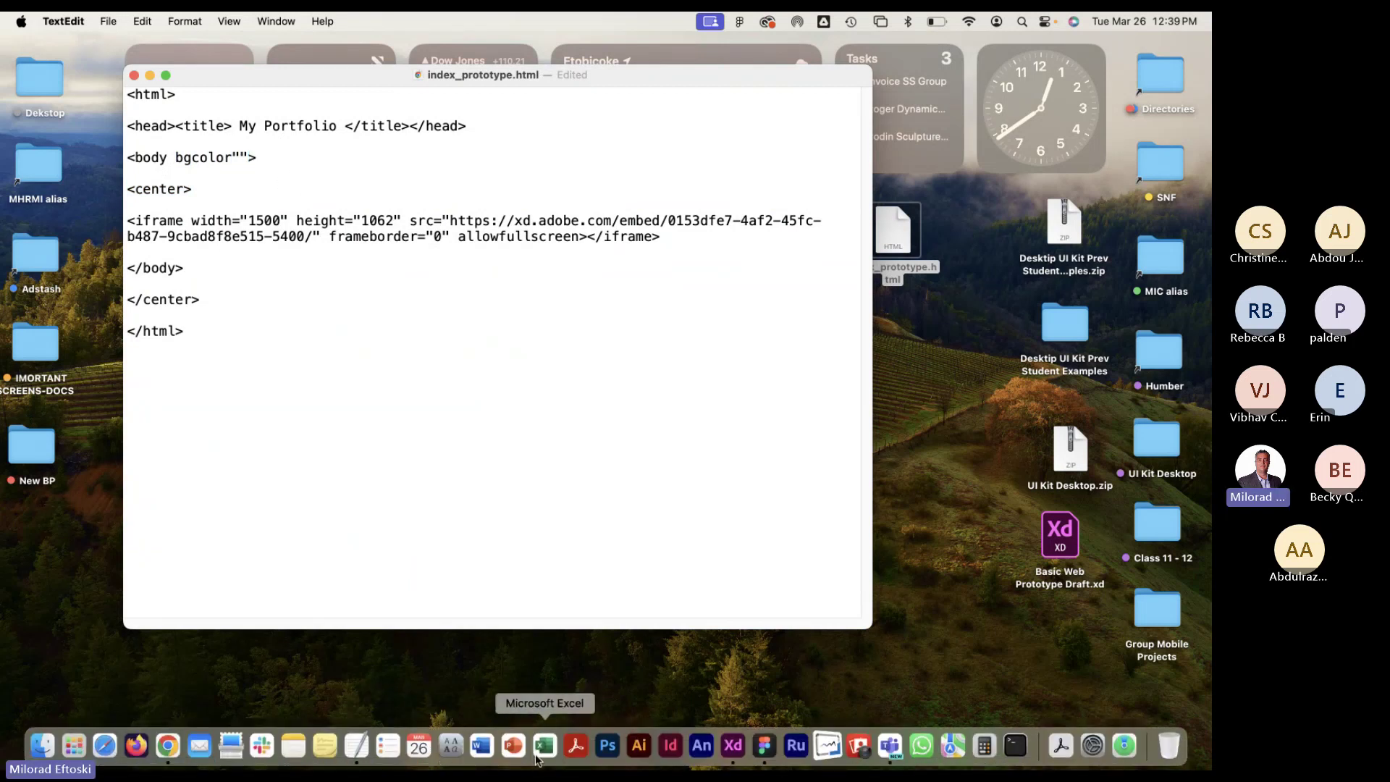
mouse_move(732, 764)
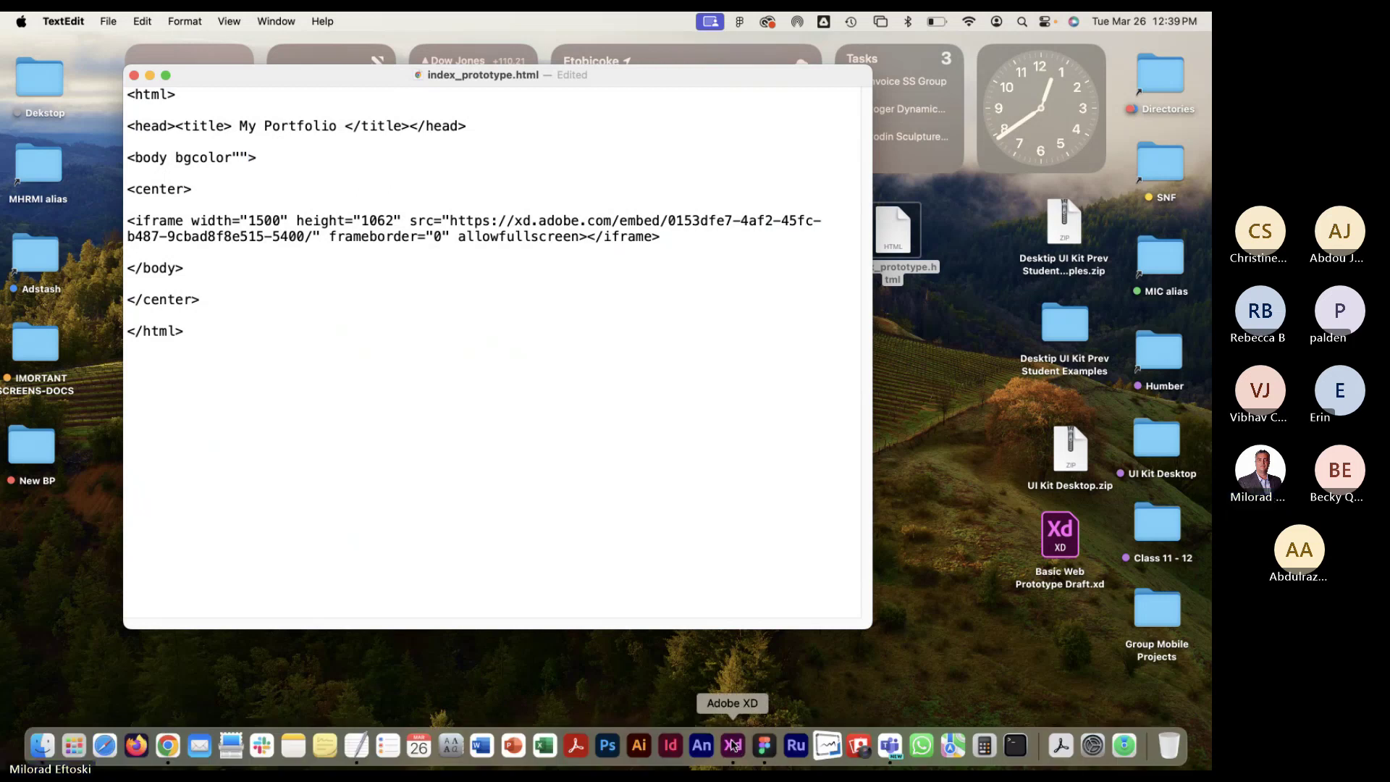
left_click(732, 745)
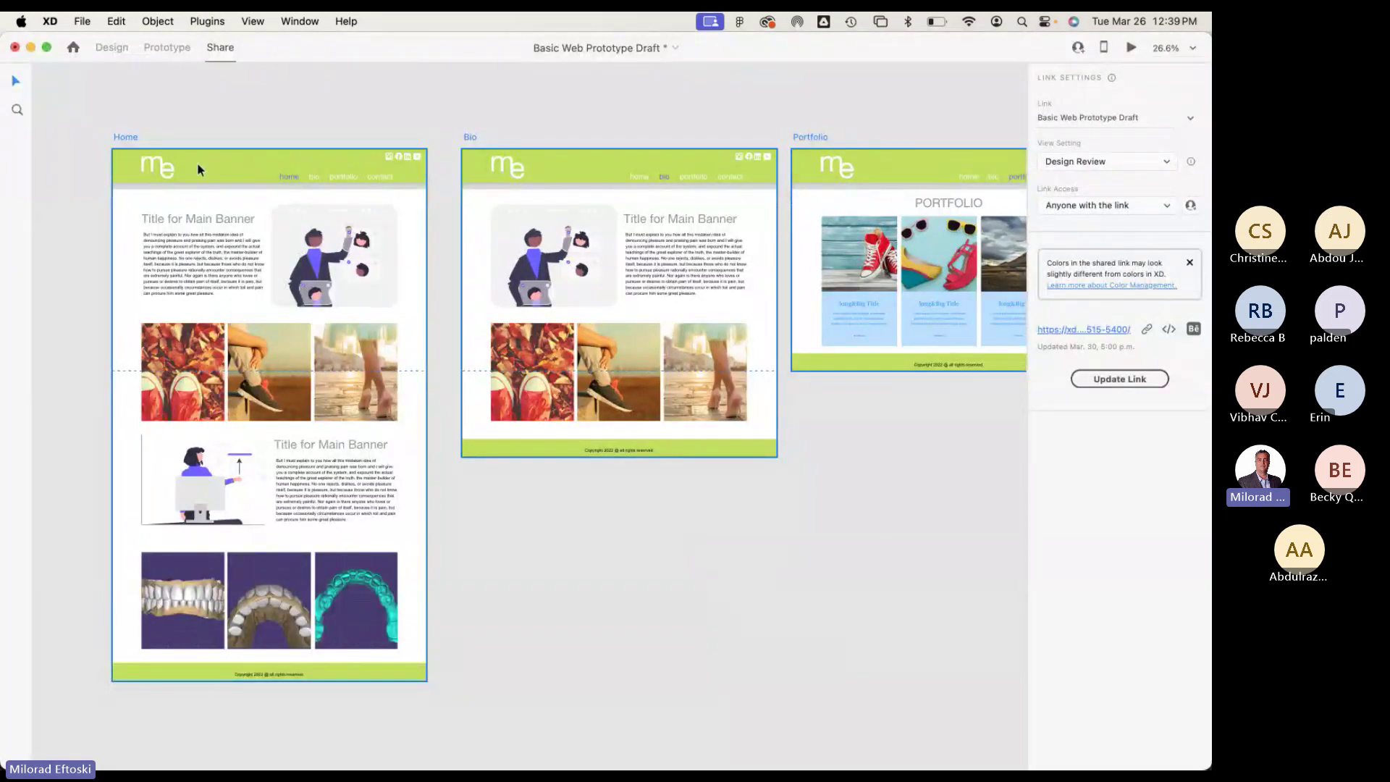
left_click(108, 47)
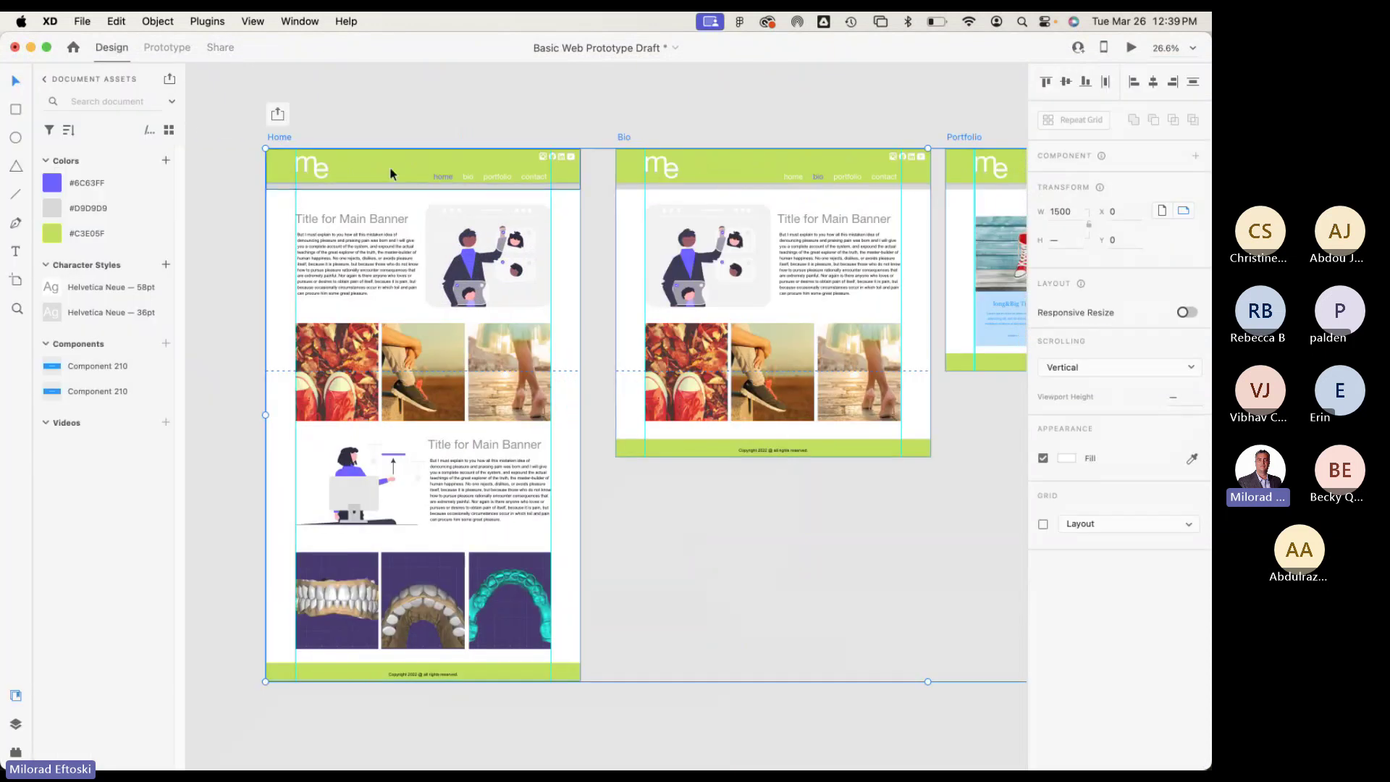
left_click(76, 240)
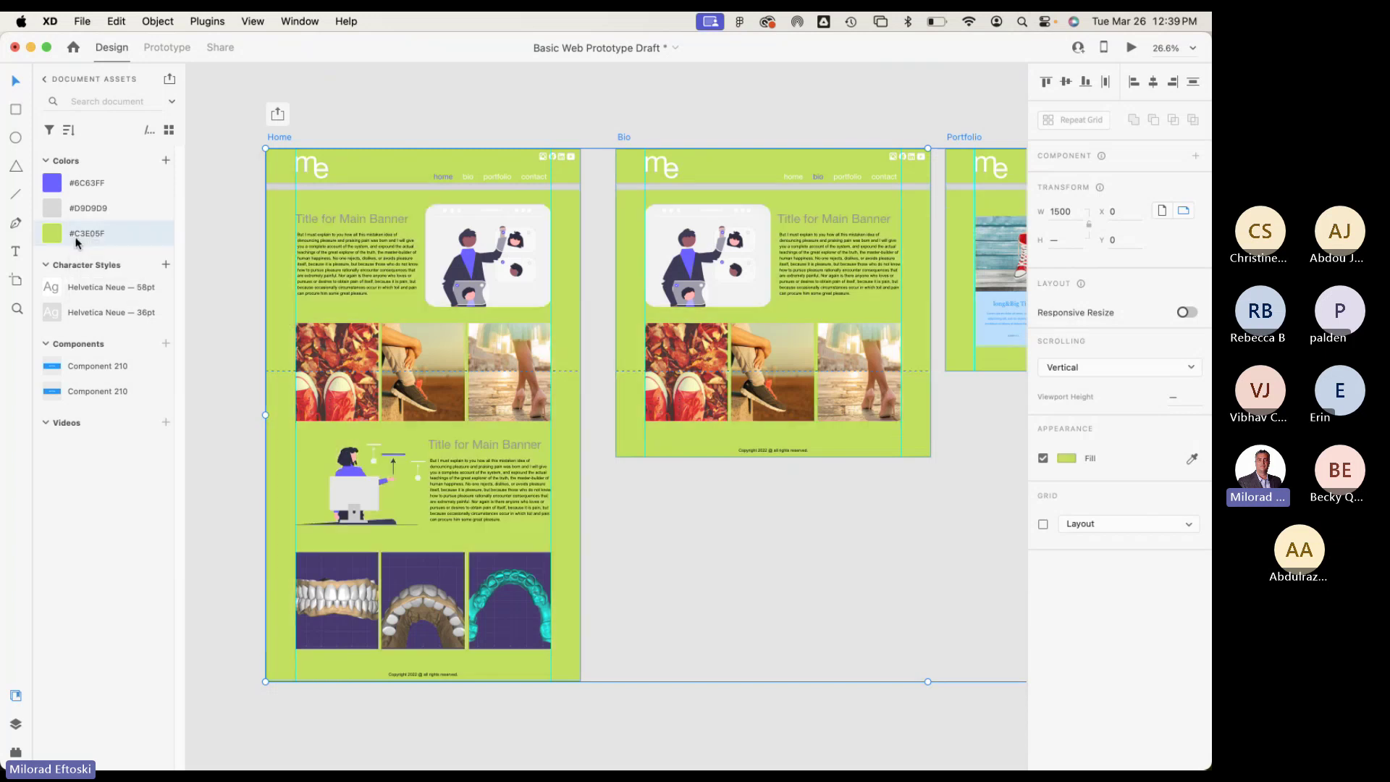
right_click(86, 236)
key("Escape")
key("super+z")
Copy the green document color's hex code, paste #C3E05F between the bgcolor quotes in the HTML code, and save and close the file.
right_click(82, 236)
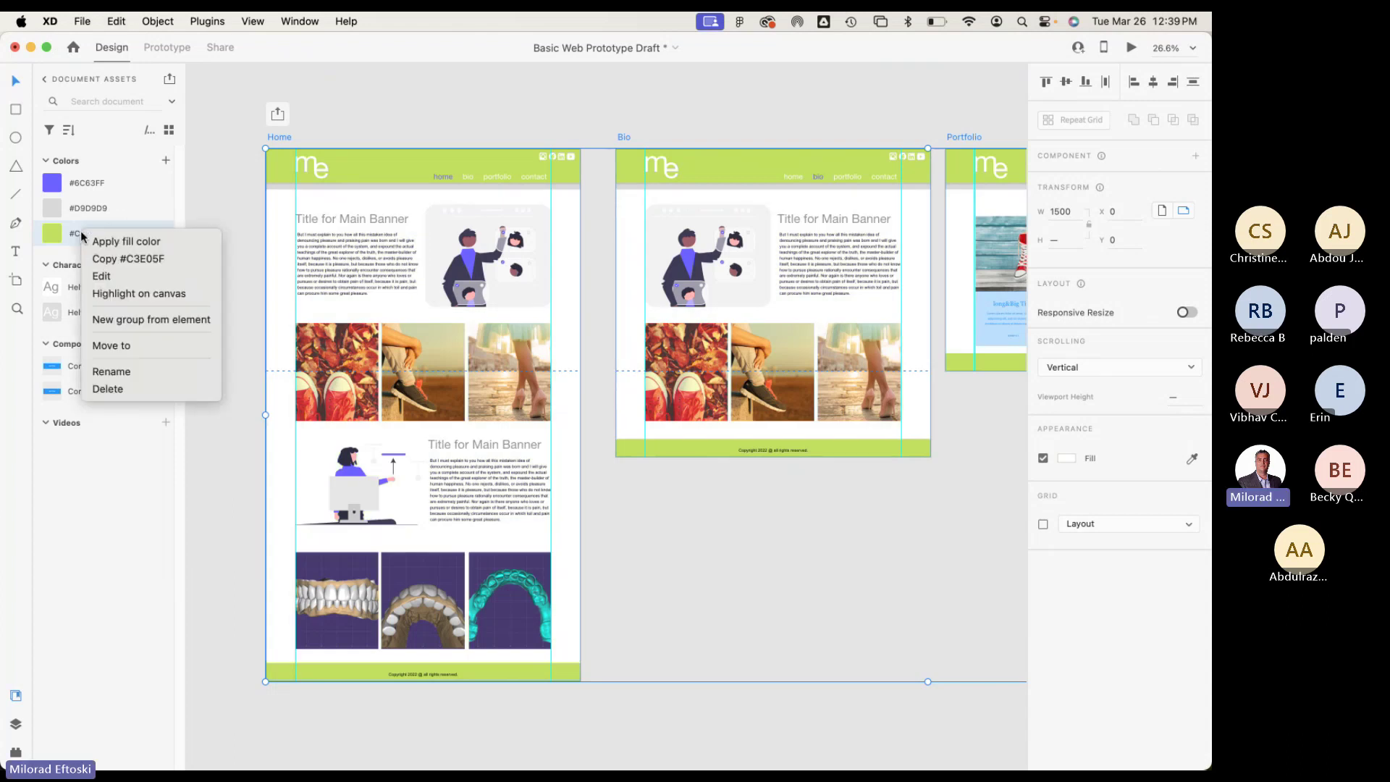
left_click(127, 261)
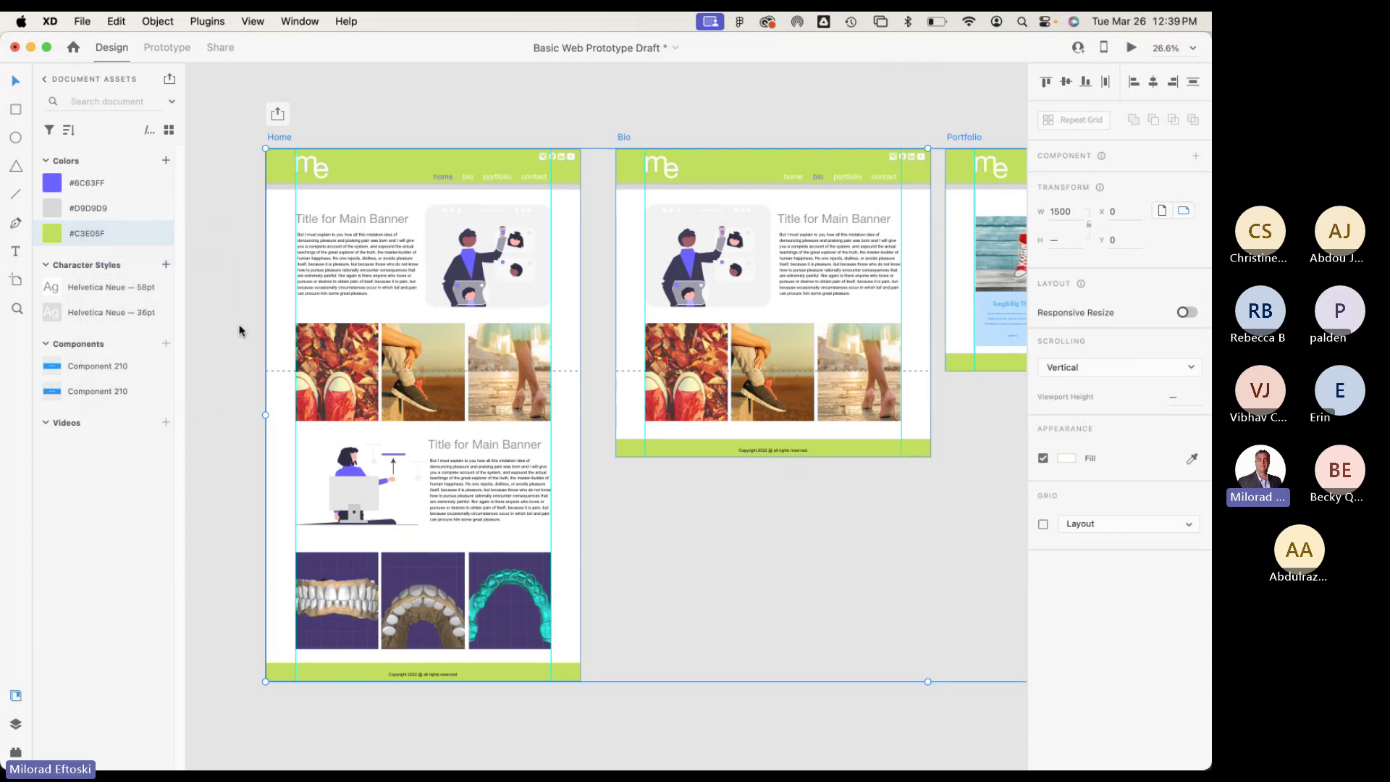
mouse_move(544, 752)
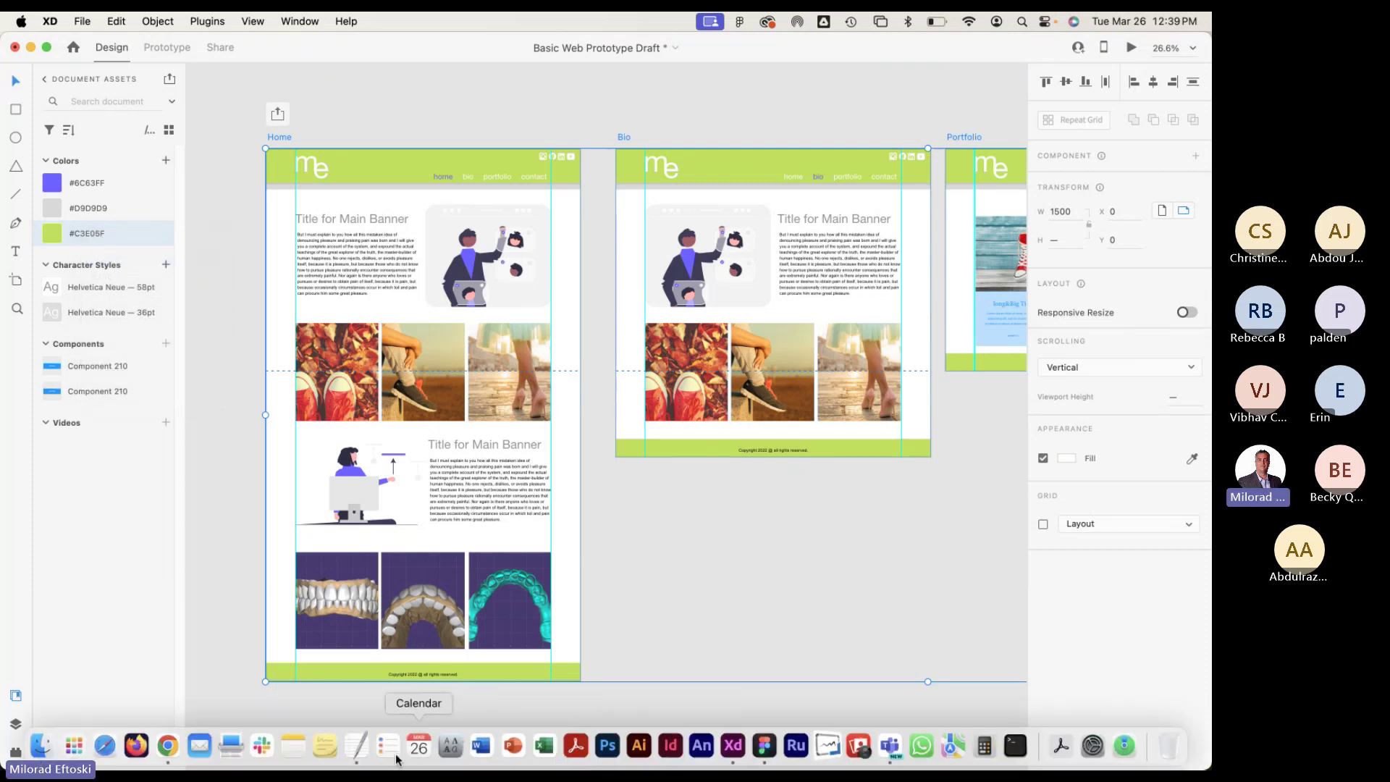
left_click(355, 747)
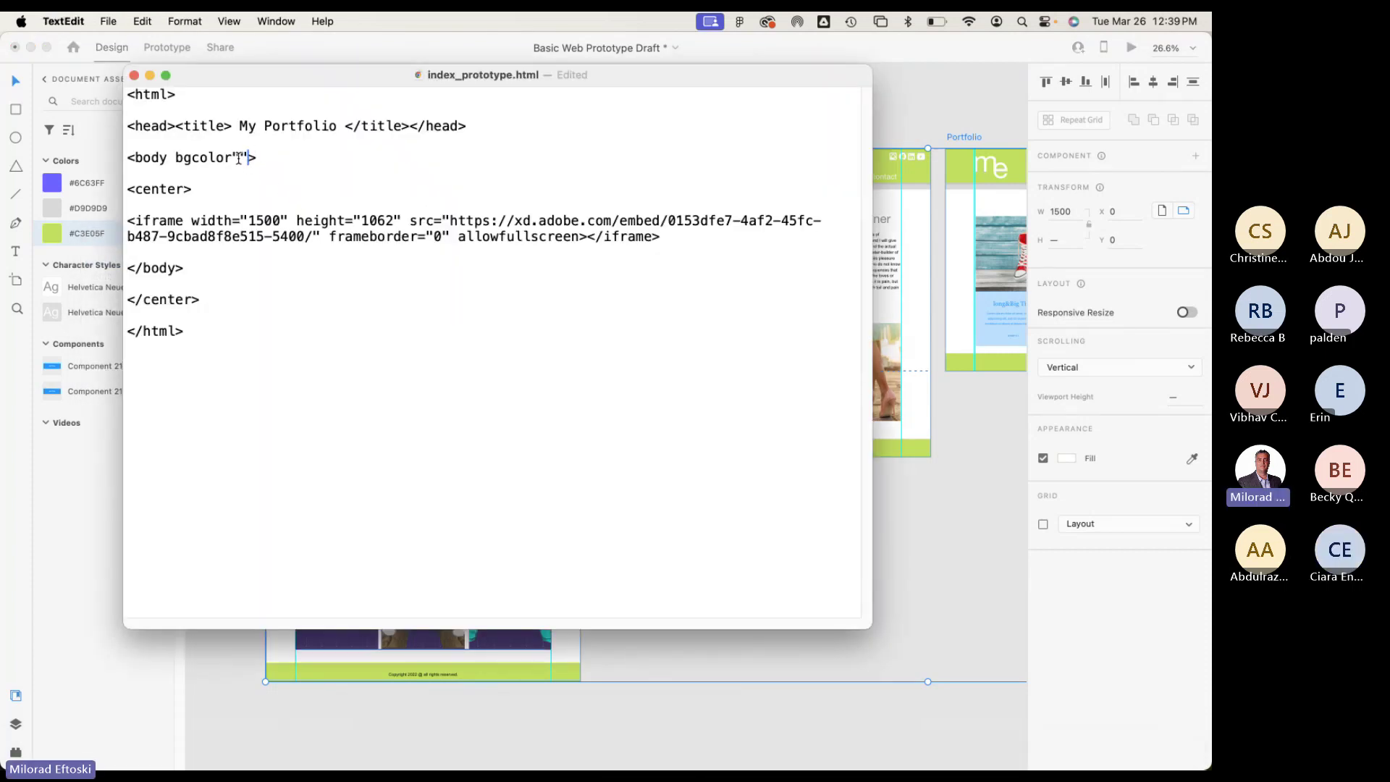
type("#C3E05F")
left_click_drag(296, 157, 241, 158)
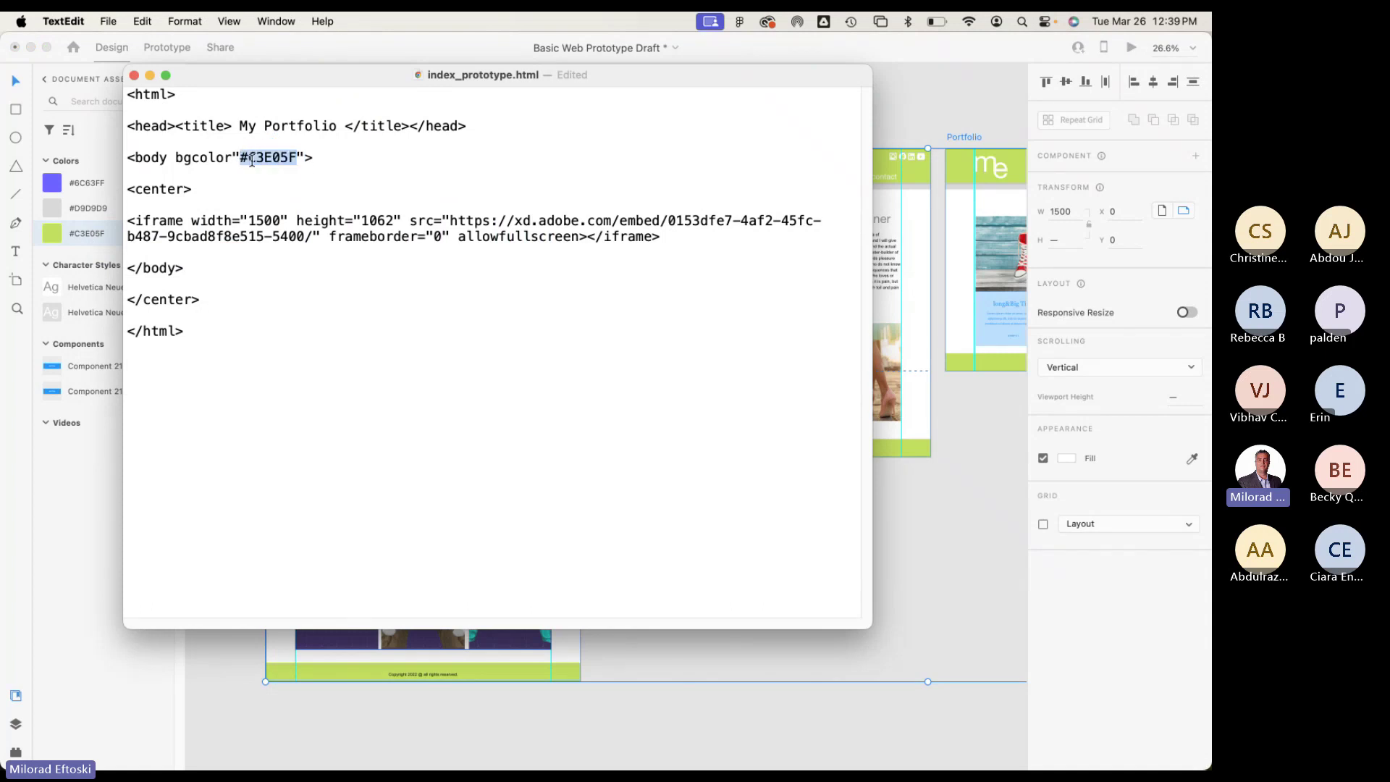
left_click(295, 159)
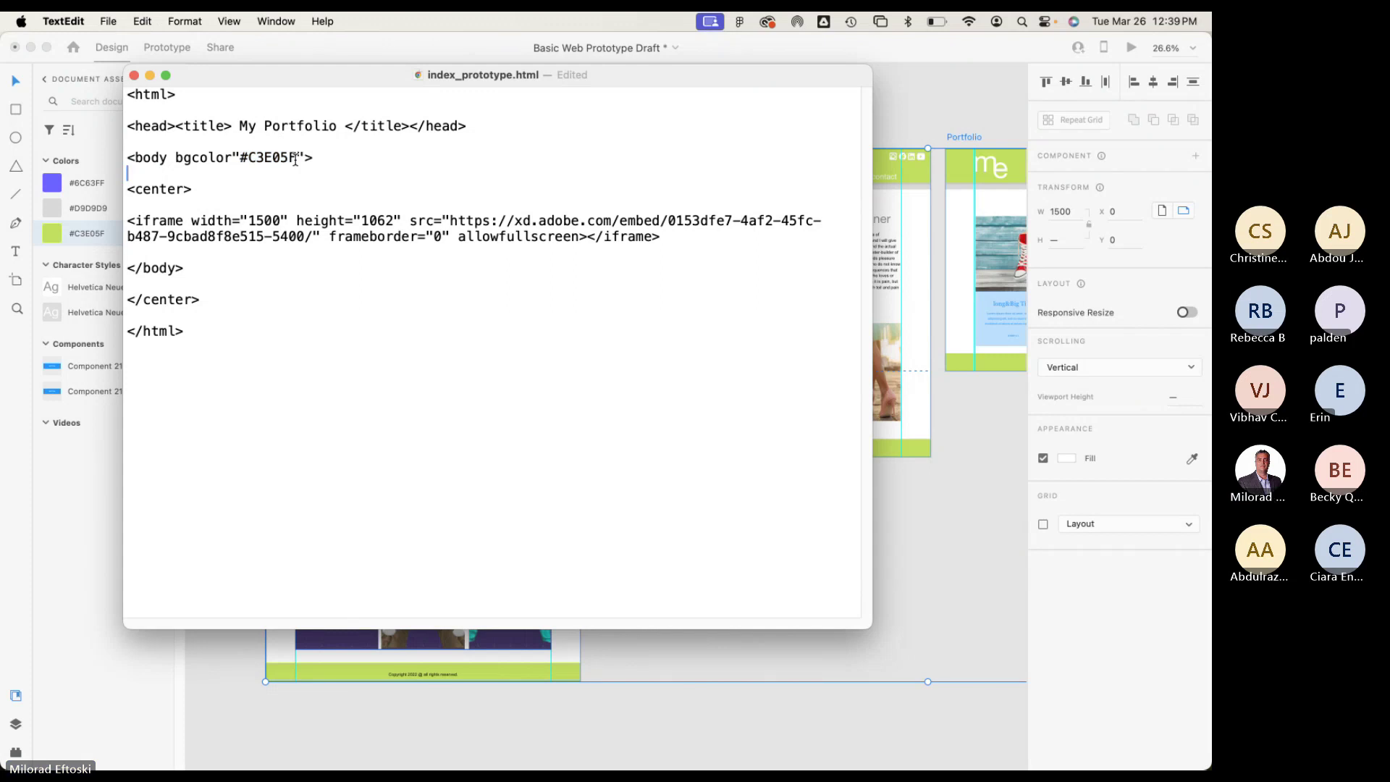
key("super+s")
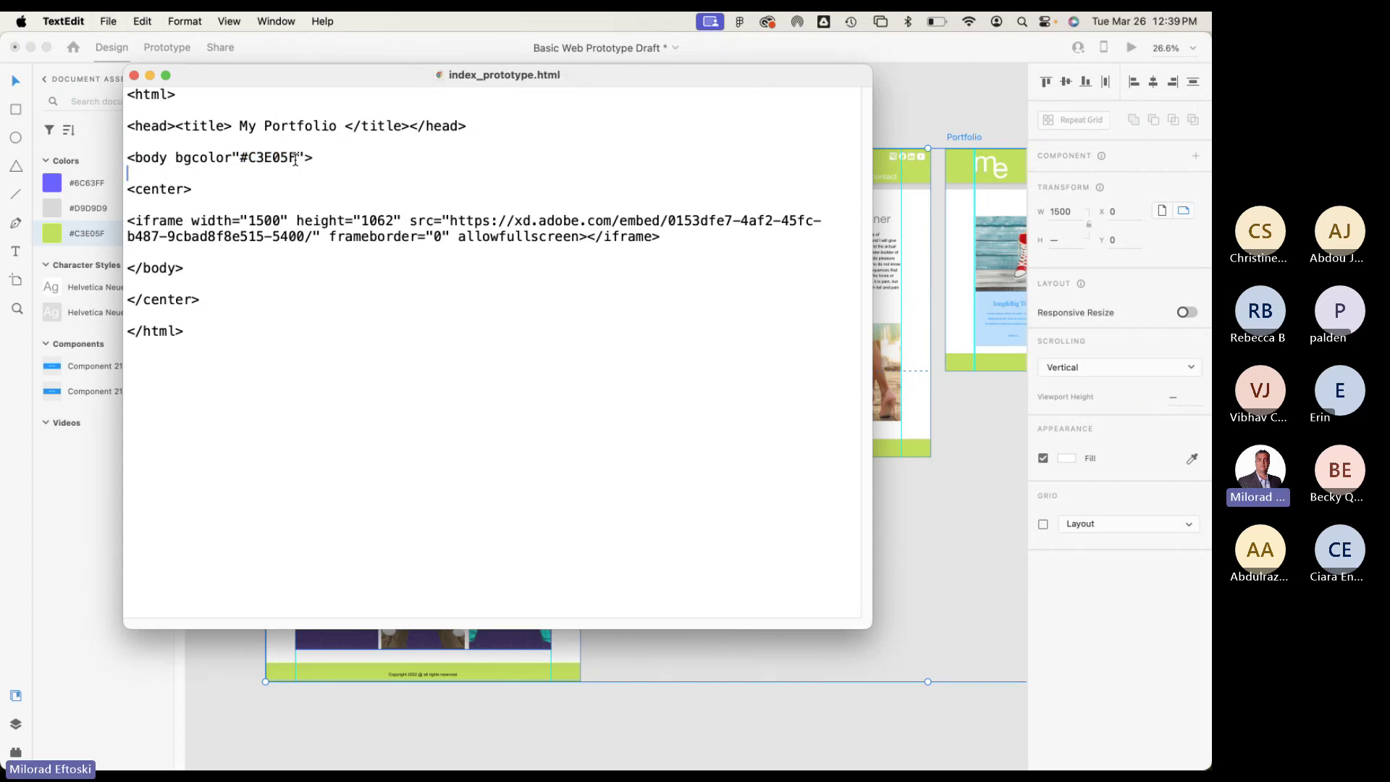
left_click(134, 76)
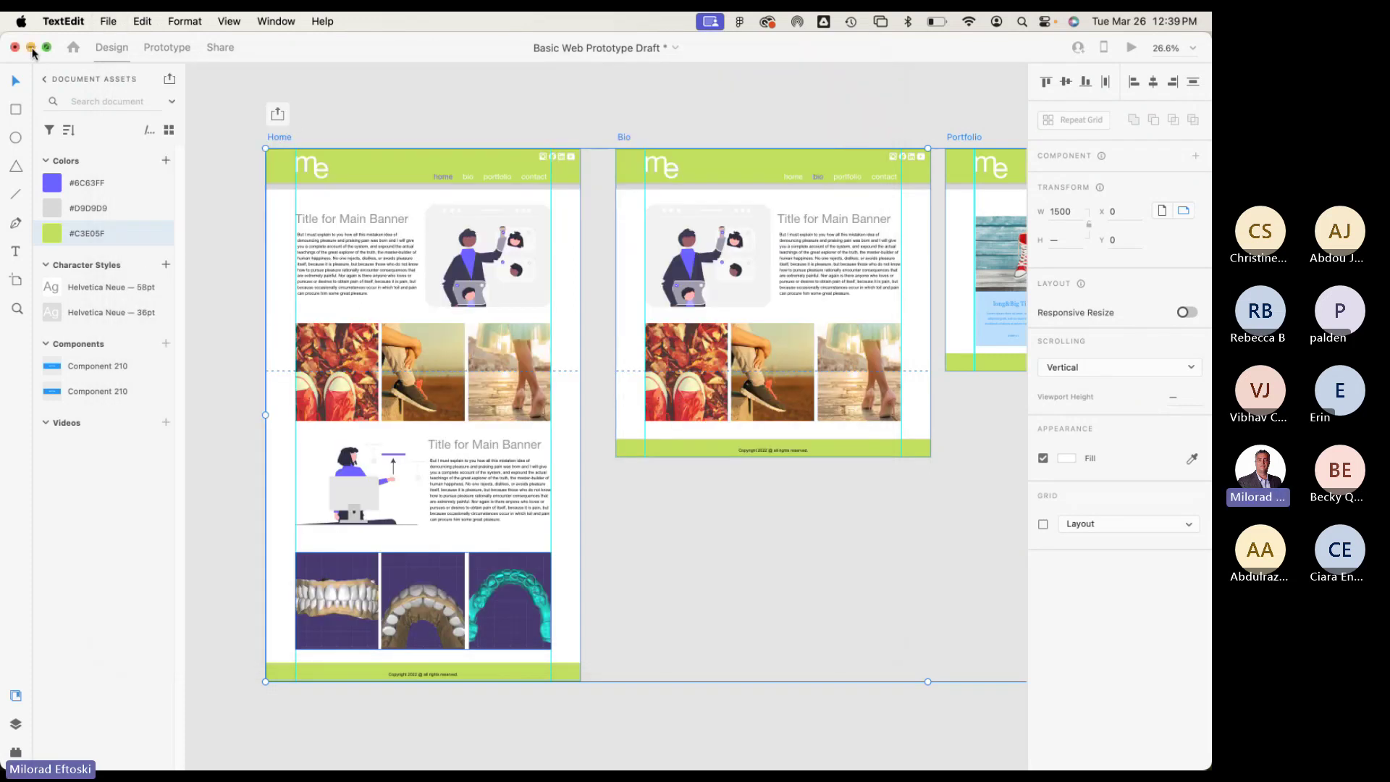
Move index_prototype.html below the XD draft file on the desktop and open it in Chrome.
key("F11")
left_click_drag(901, 230, 1067, 629)
double_click(1067, 629)
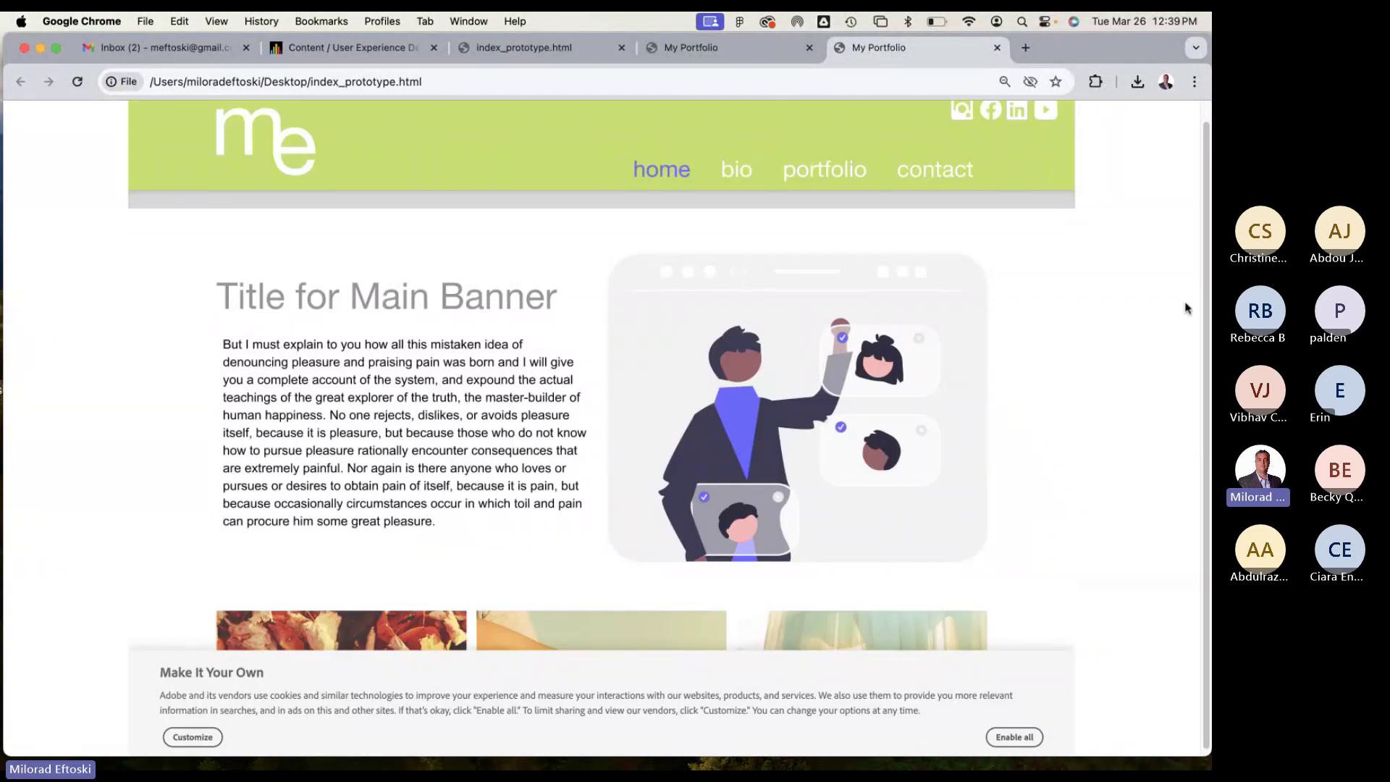
Reload the portfolio page at 75% zoom and enable all cookies in the embedded prototype's banner.
key("super+minus")
key("super+minus")
key("super+minus")
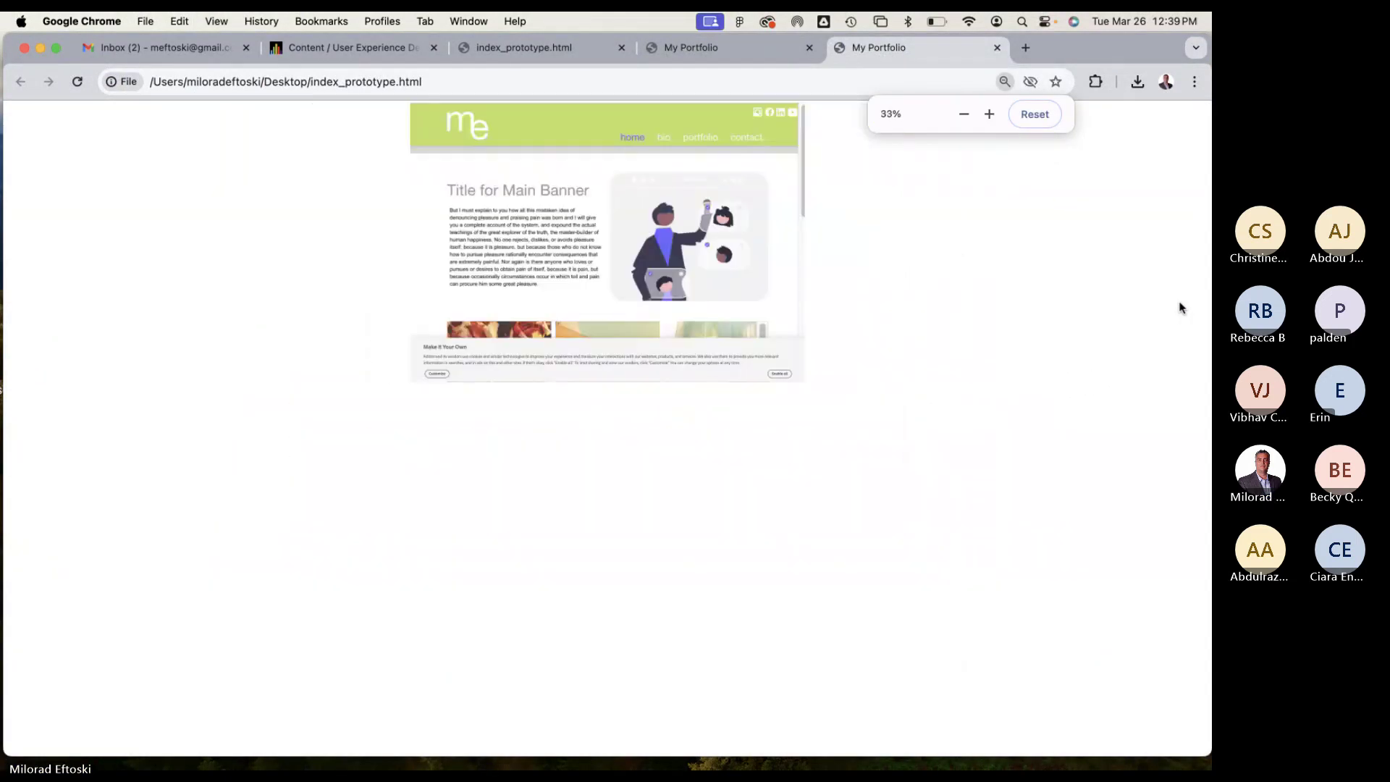
key("super+equal")
key("super+r")
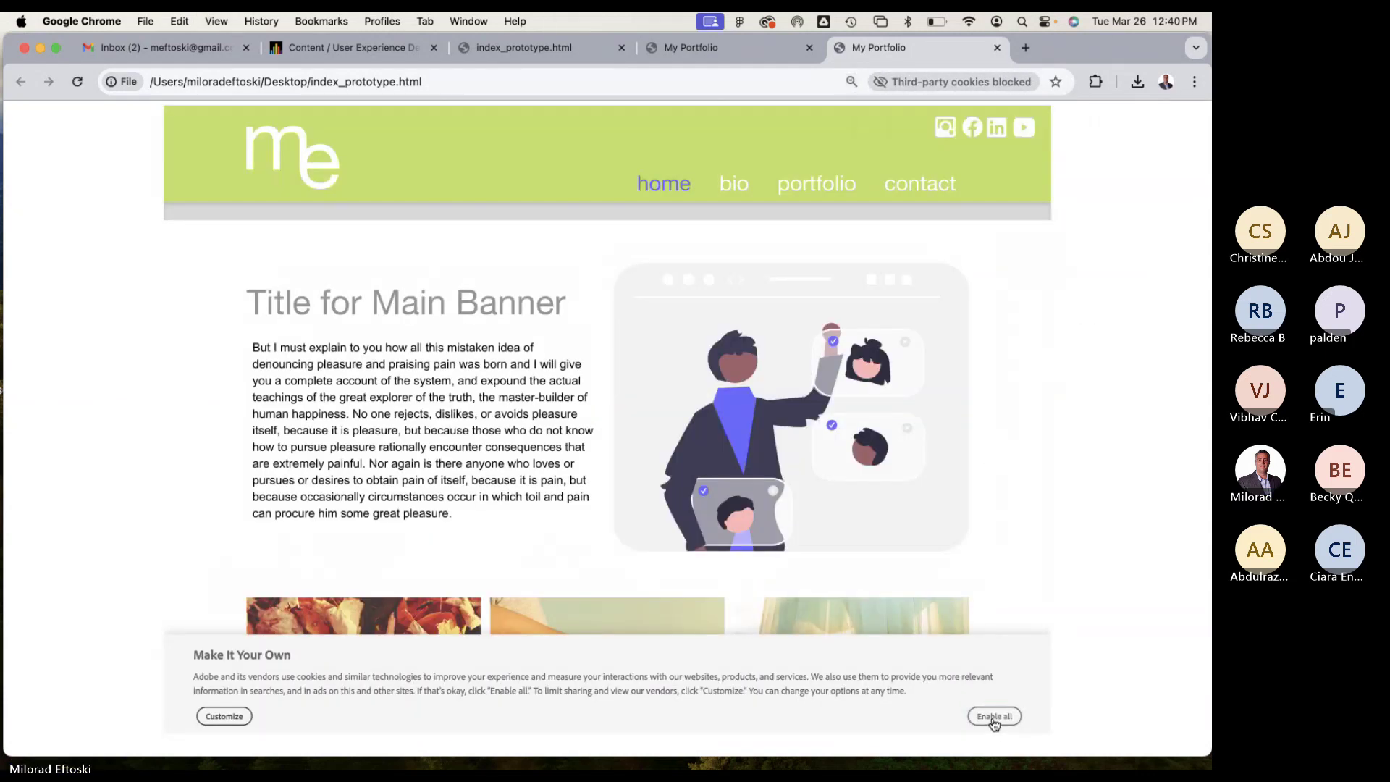
left_click(993, 717)
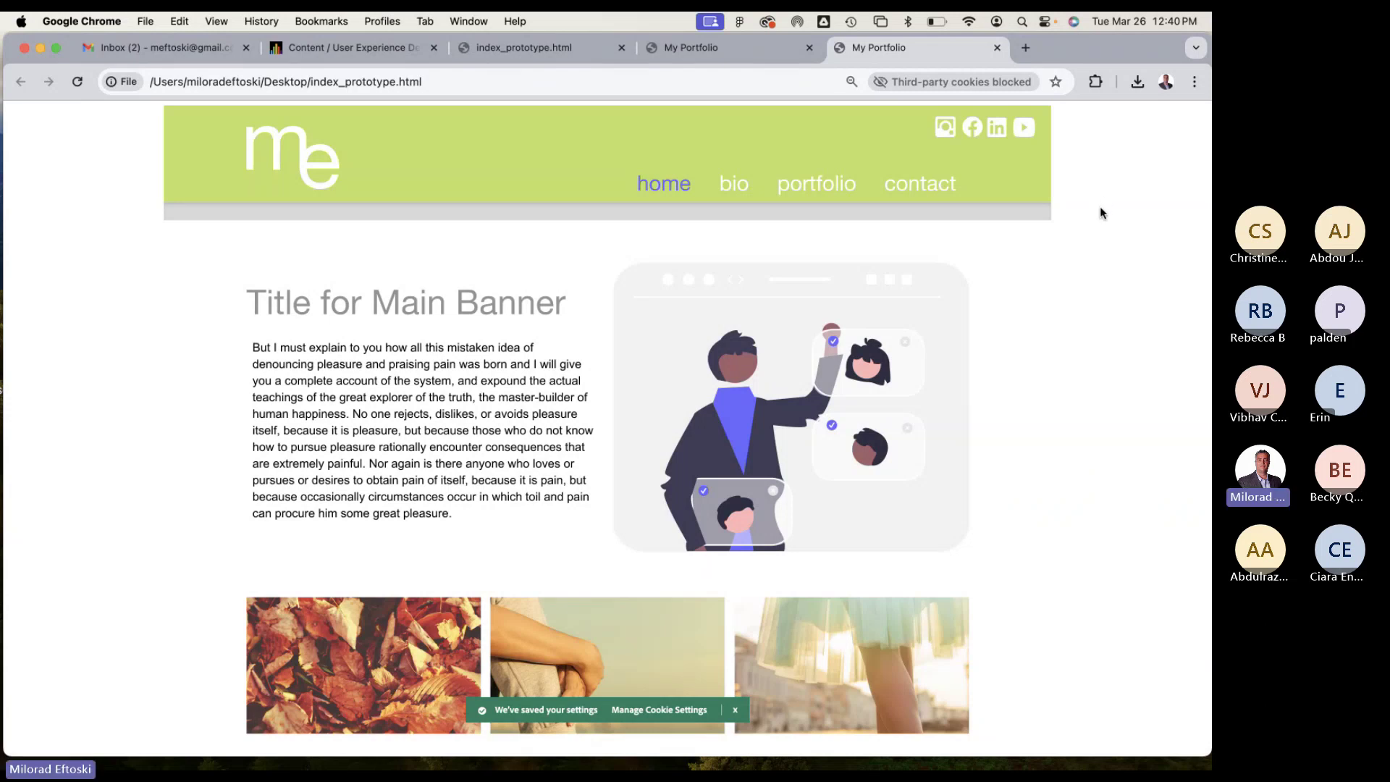
Narrow the Chrome window slightly and examine the page's background at zoom levels between 33% and 75%.
left_click_drag(1205, 204, 1170, 220)
key("super+minus")
key("super+minus")
key("super+minus")
key("super+minus")
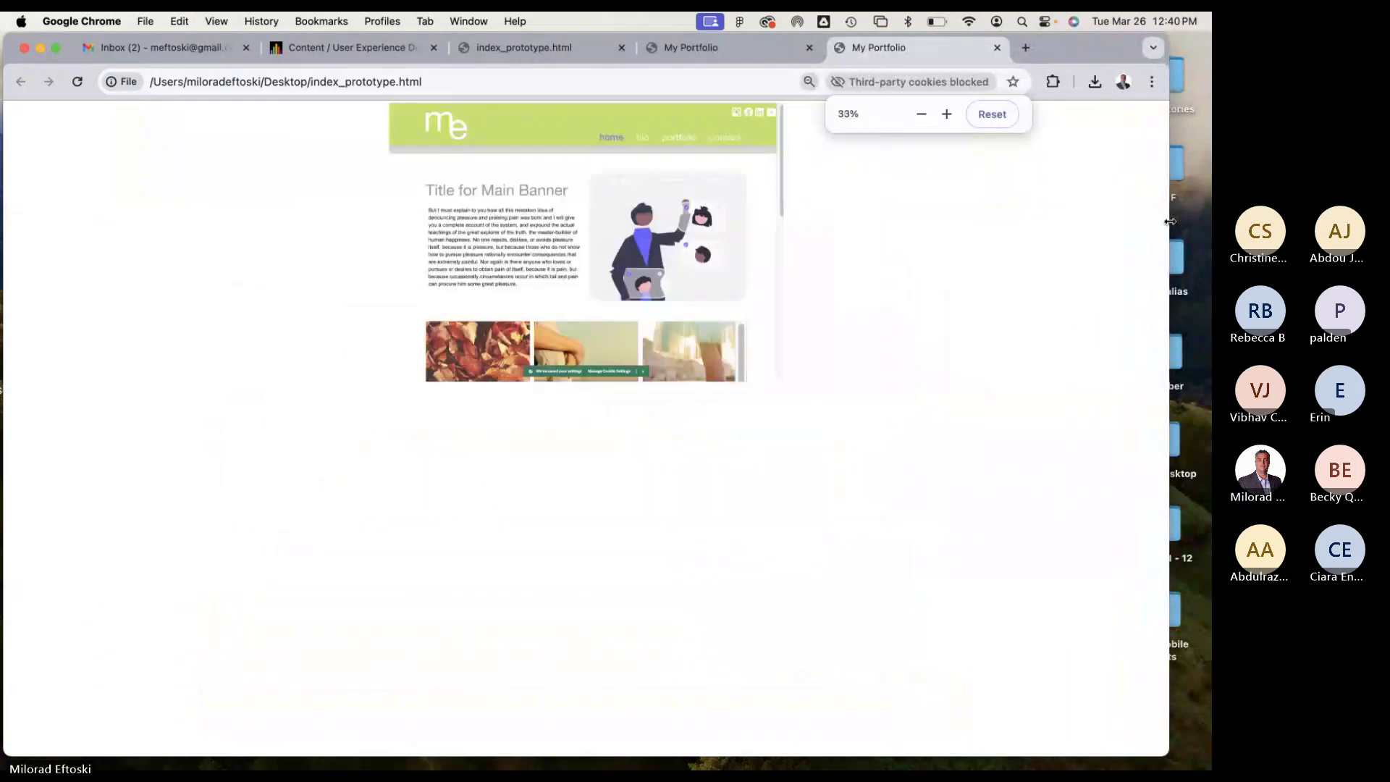
key("super+plus")
key("super+plus")
key("super+minus")
key("super+plus")
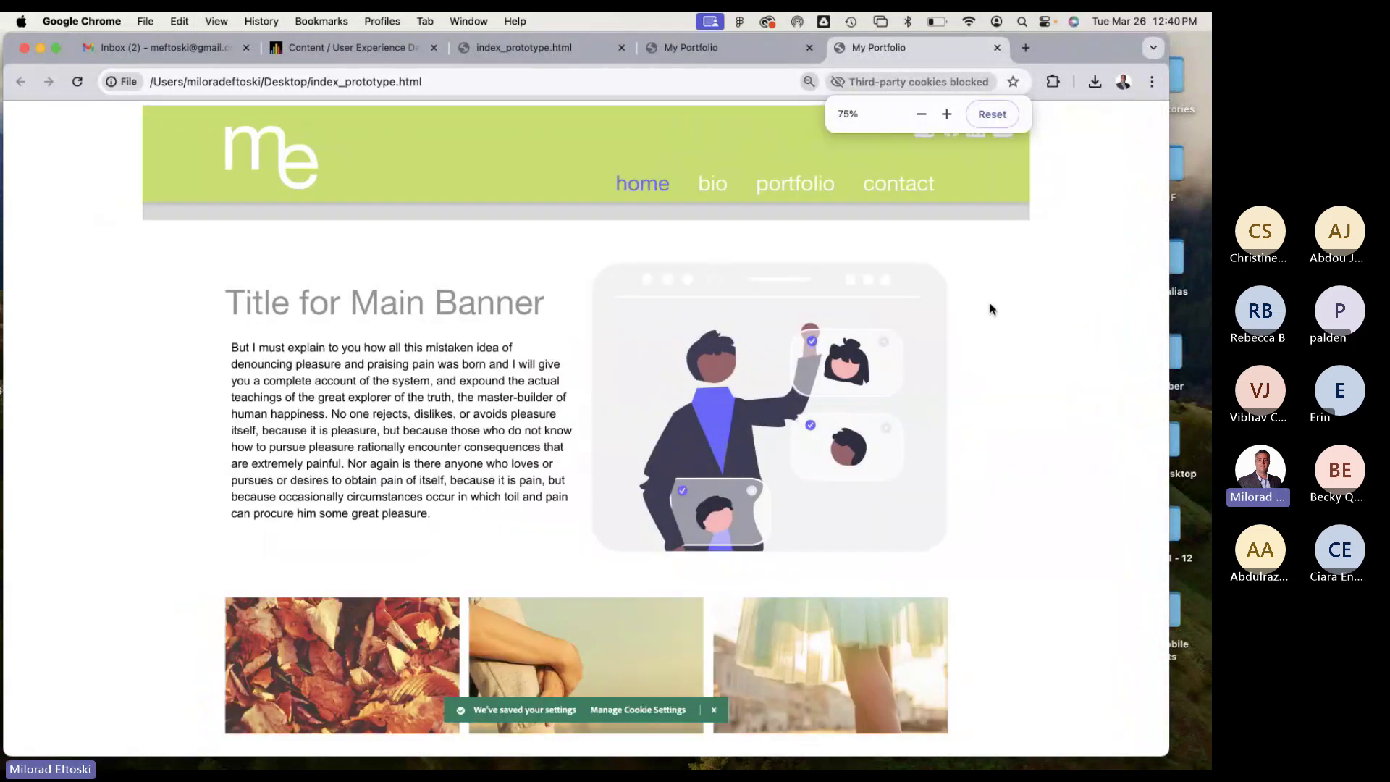
Test the embedded prototype's bio, portfolio and home navigation links.
left_click(712, 184)
left_click(804, 186)
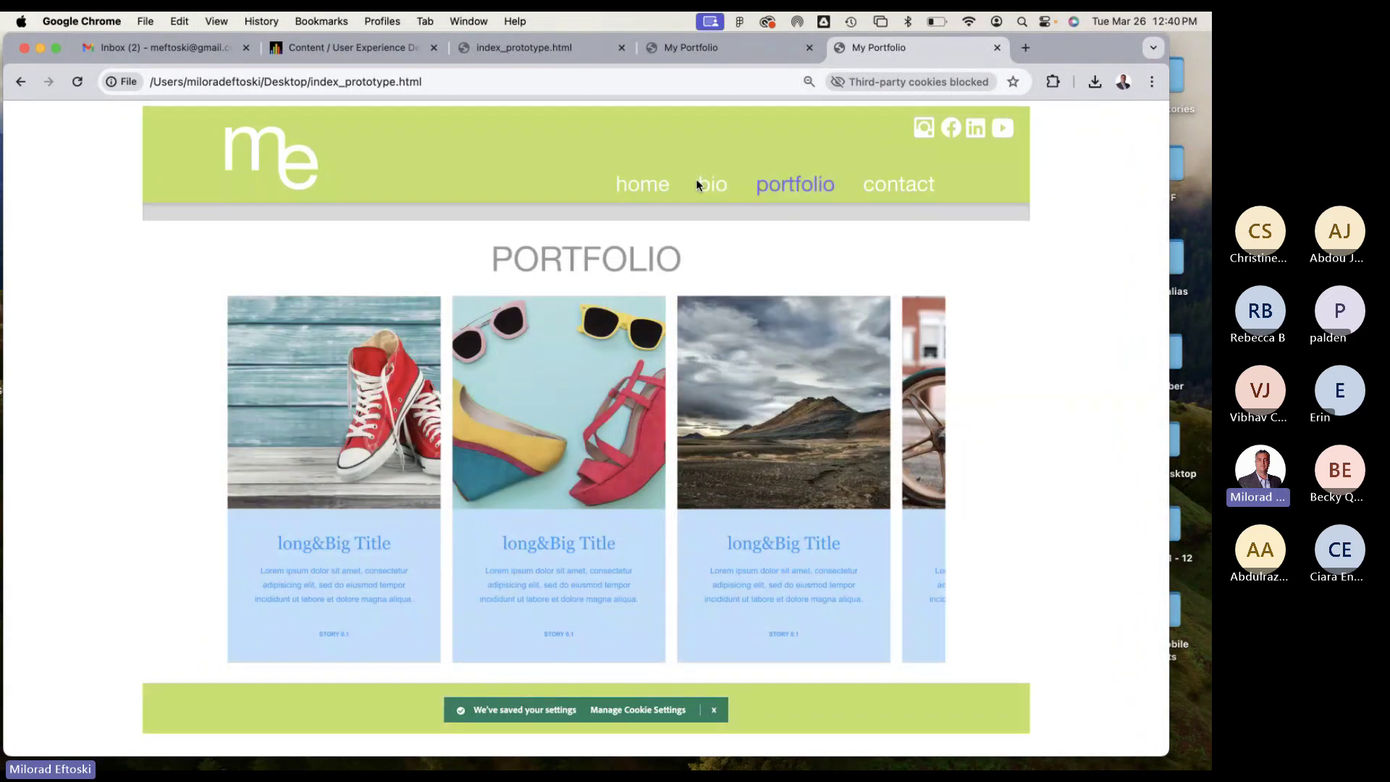
left_click(642, 185)
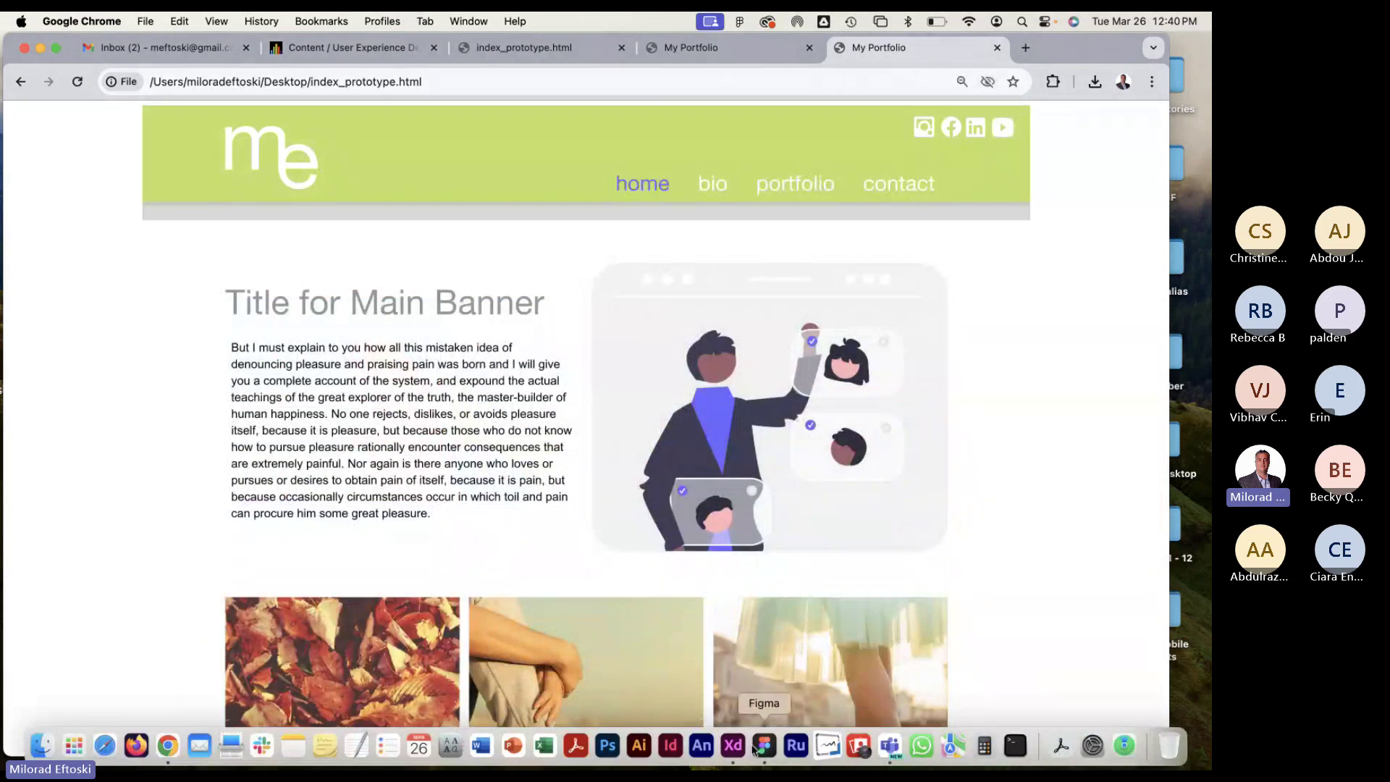
Minimize Adobe XD and narrow the Chrome window until index_prototype.html is uncovered on the desktop.
left_click(733, 760)
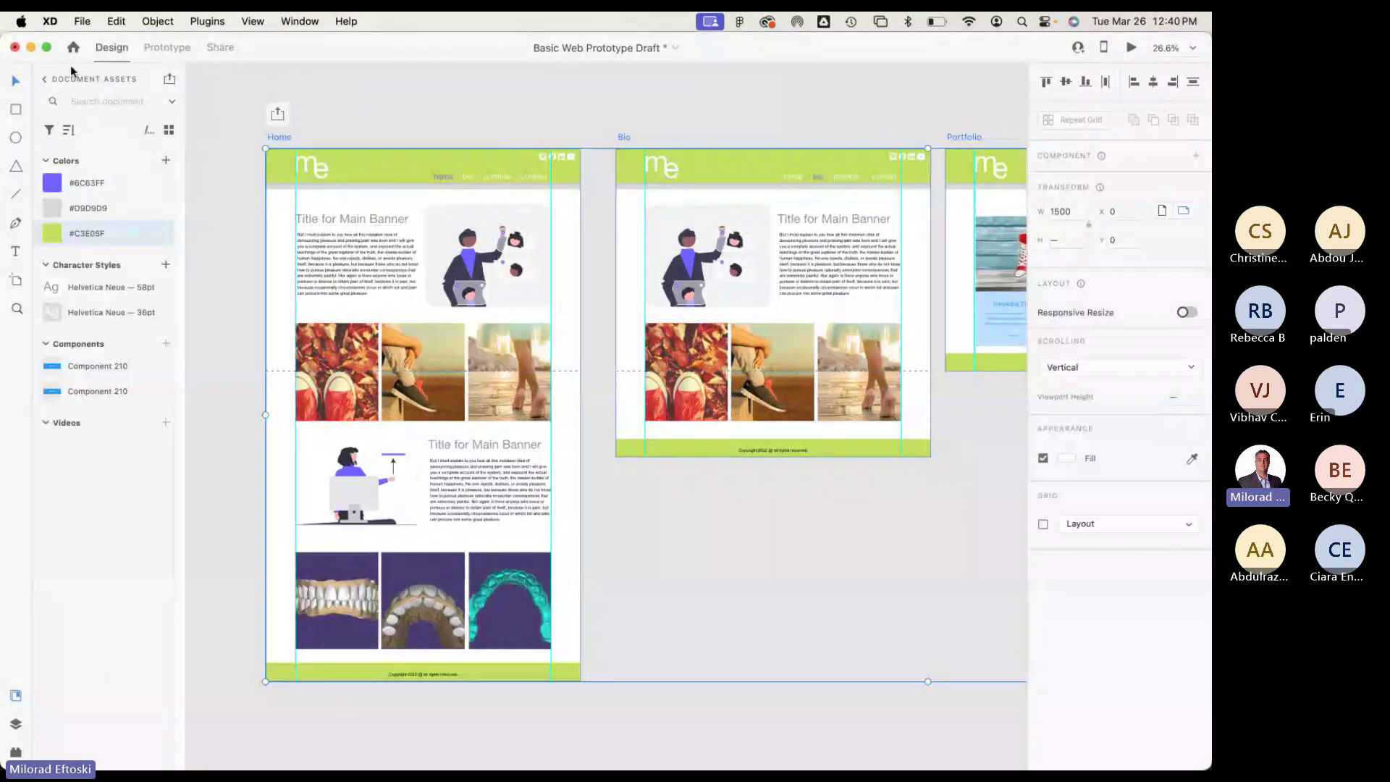
left_click(30, 48)
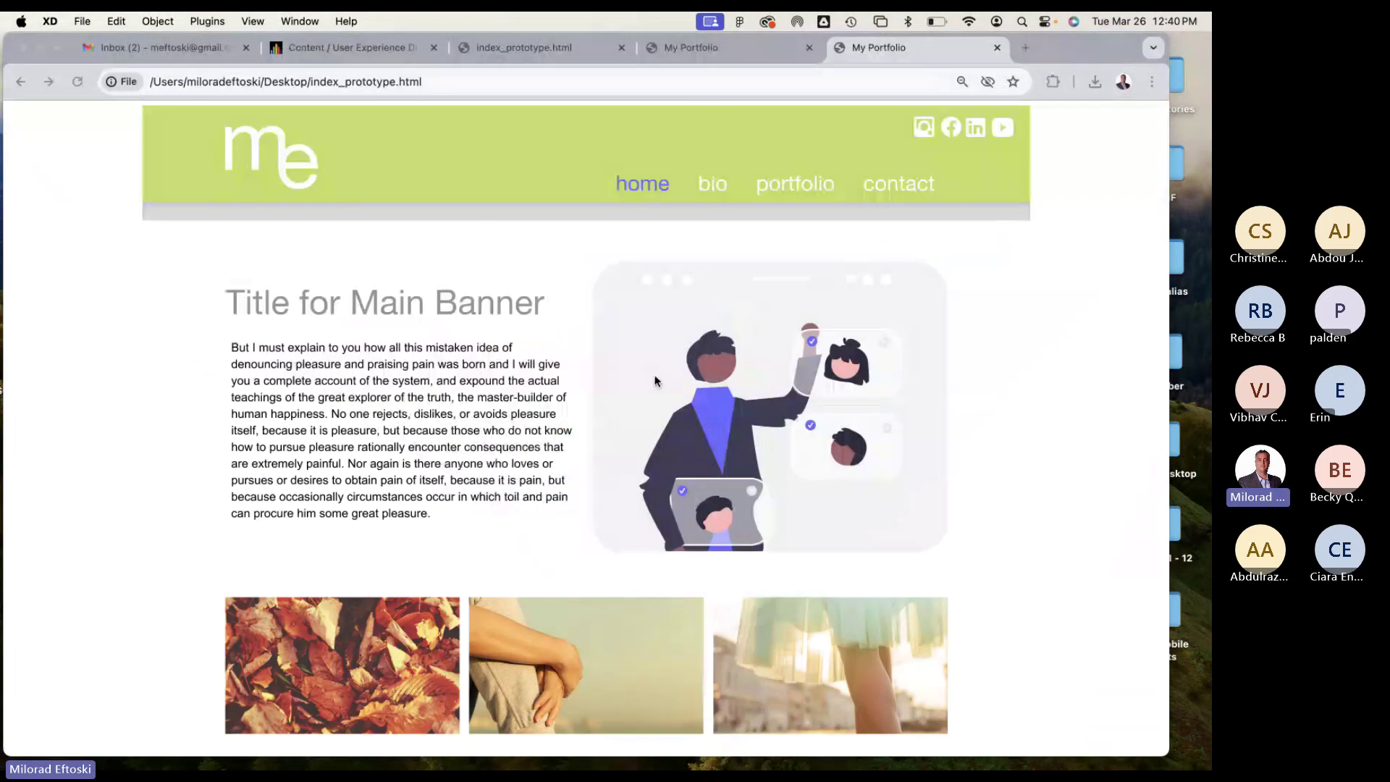
left_click_drag(1167, 521, 1084, 517)
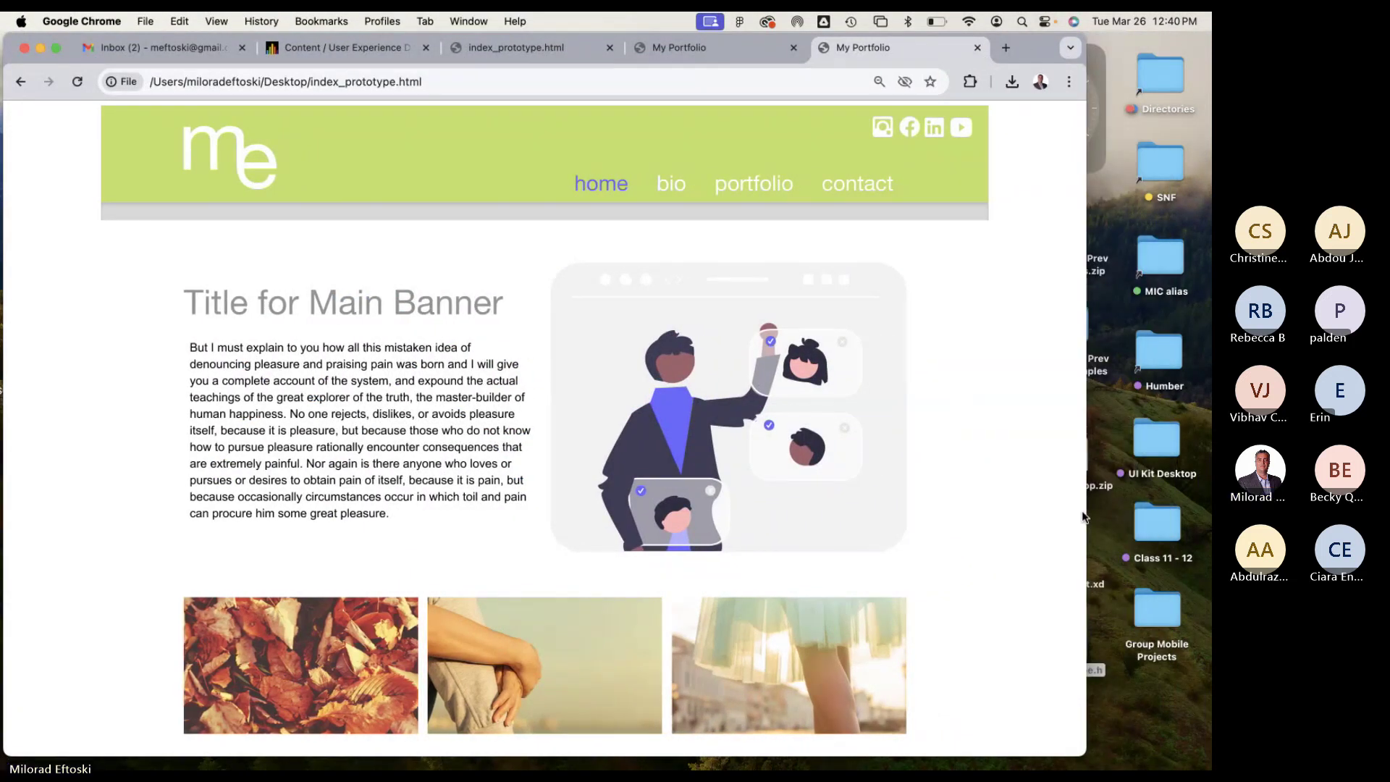
key("super+Tab")
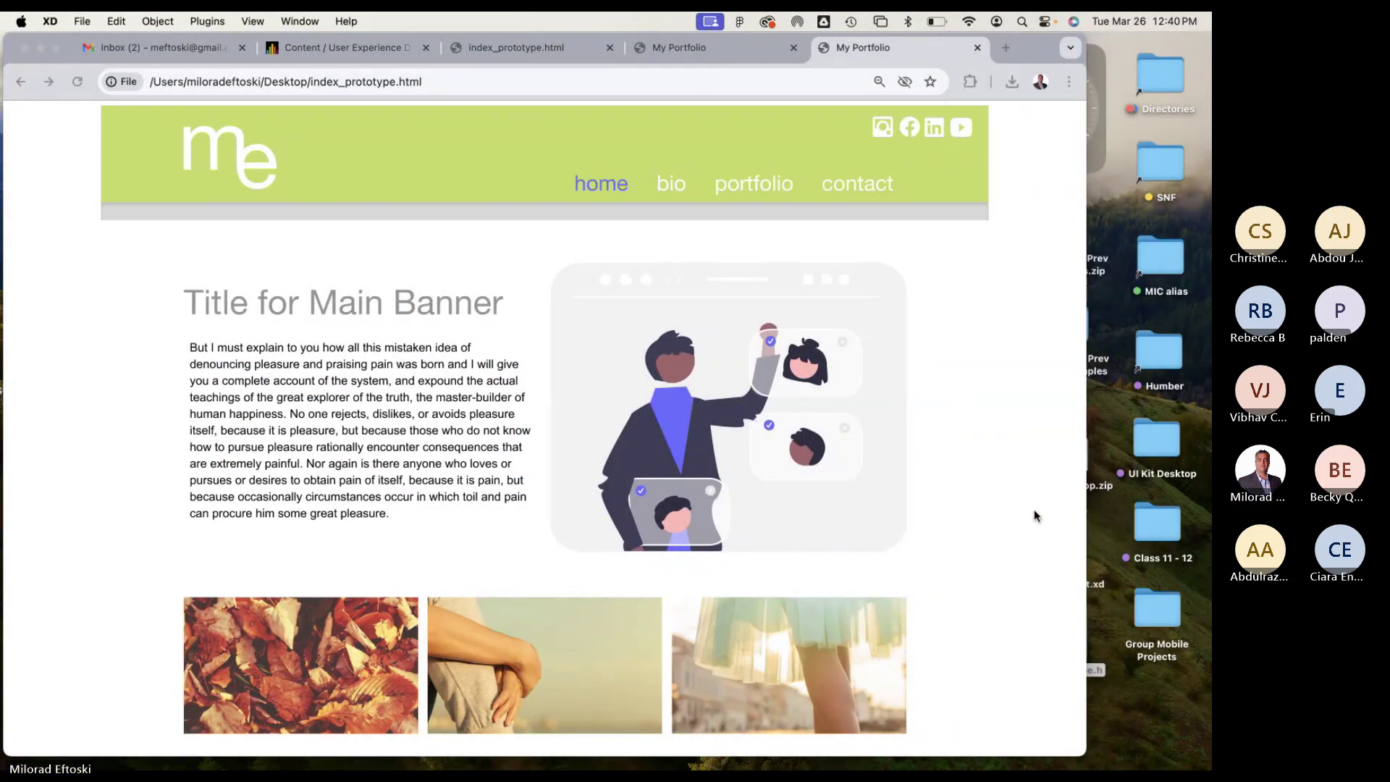
left_click(1090, 644)
left_click_drag(1084, 640, 996, 572)
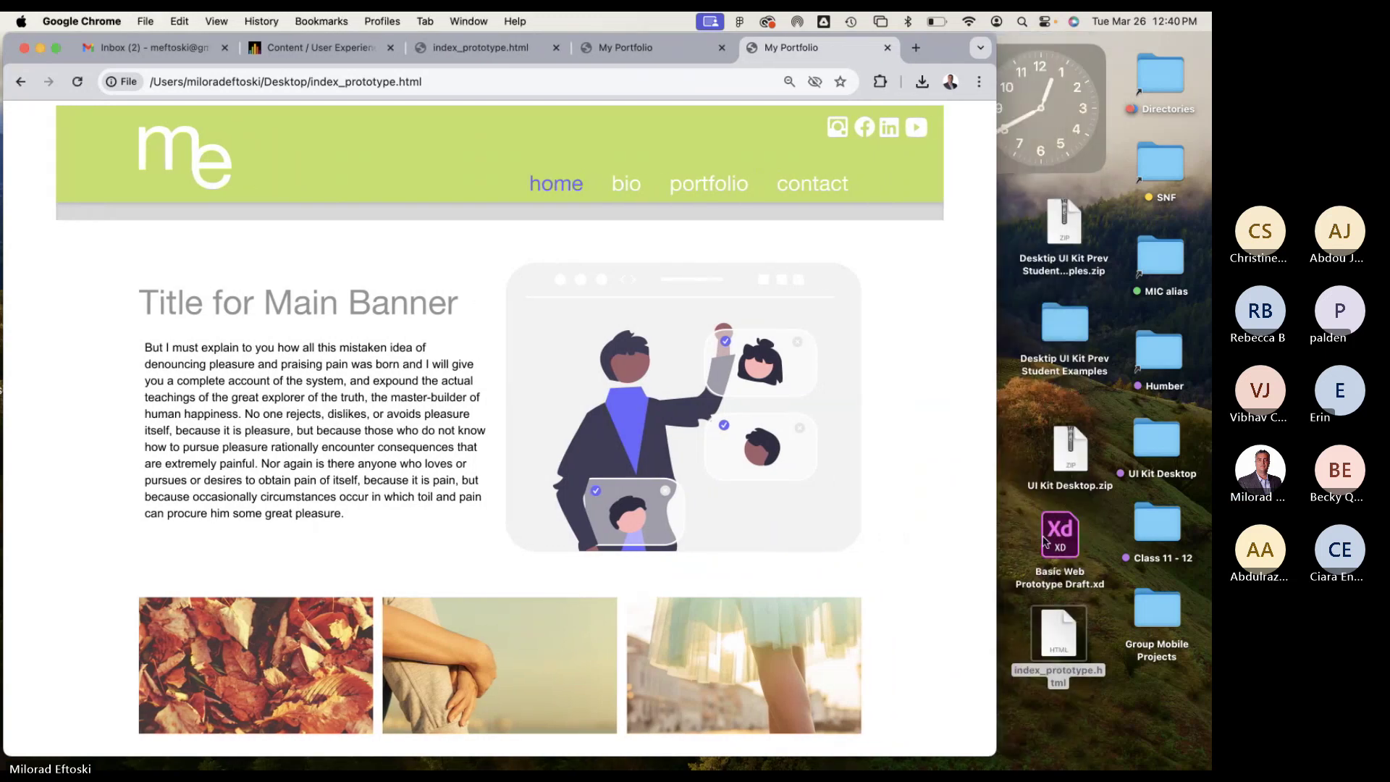
Open index_prototype.html from the desktop in TextEdit and enlarge the code text for readability.
right_click(1059, 631)
mouse_move(901, 439)
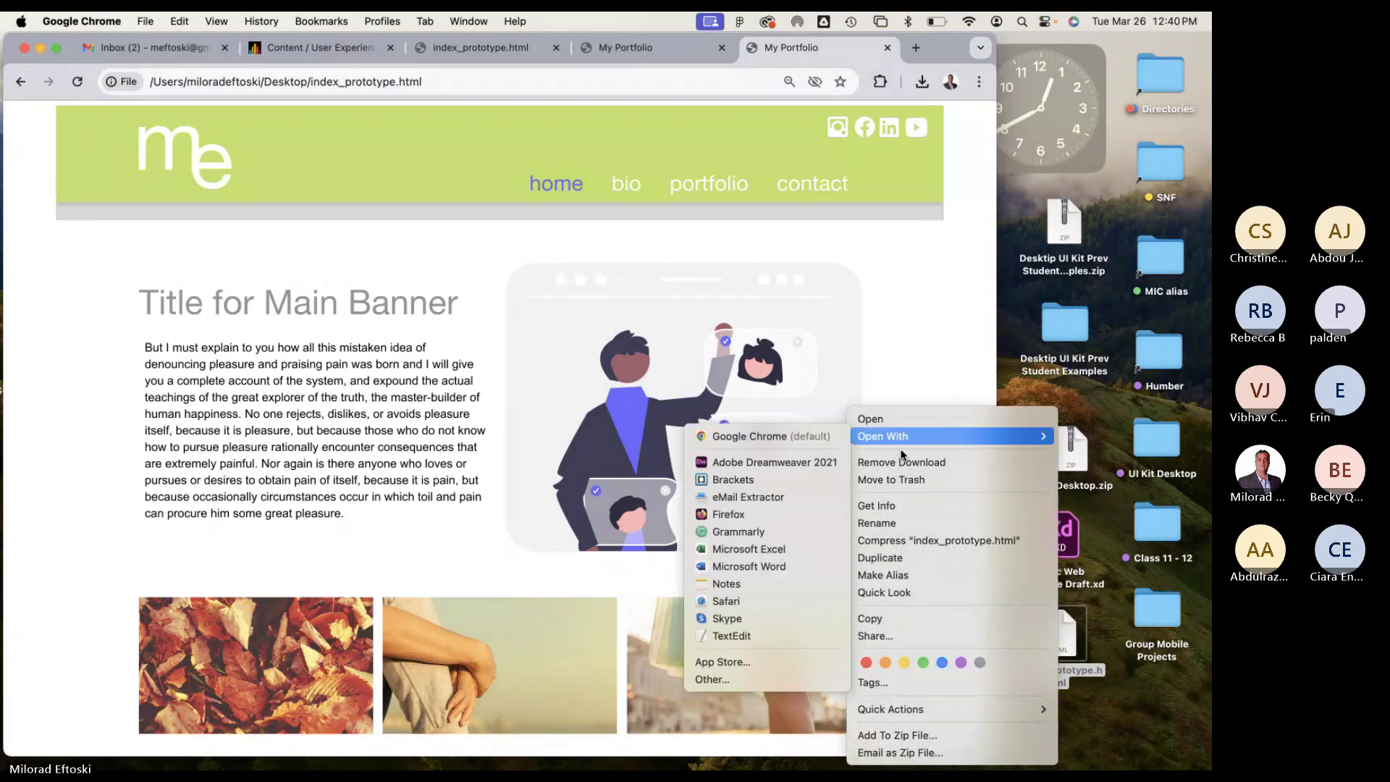
left_click(731, 635)
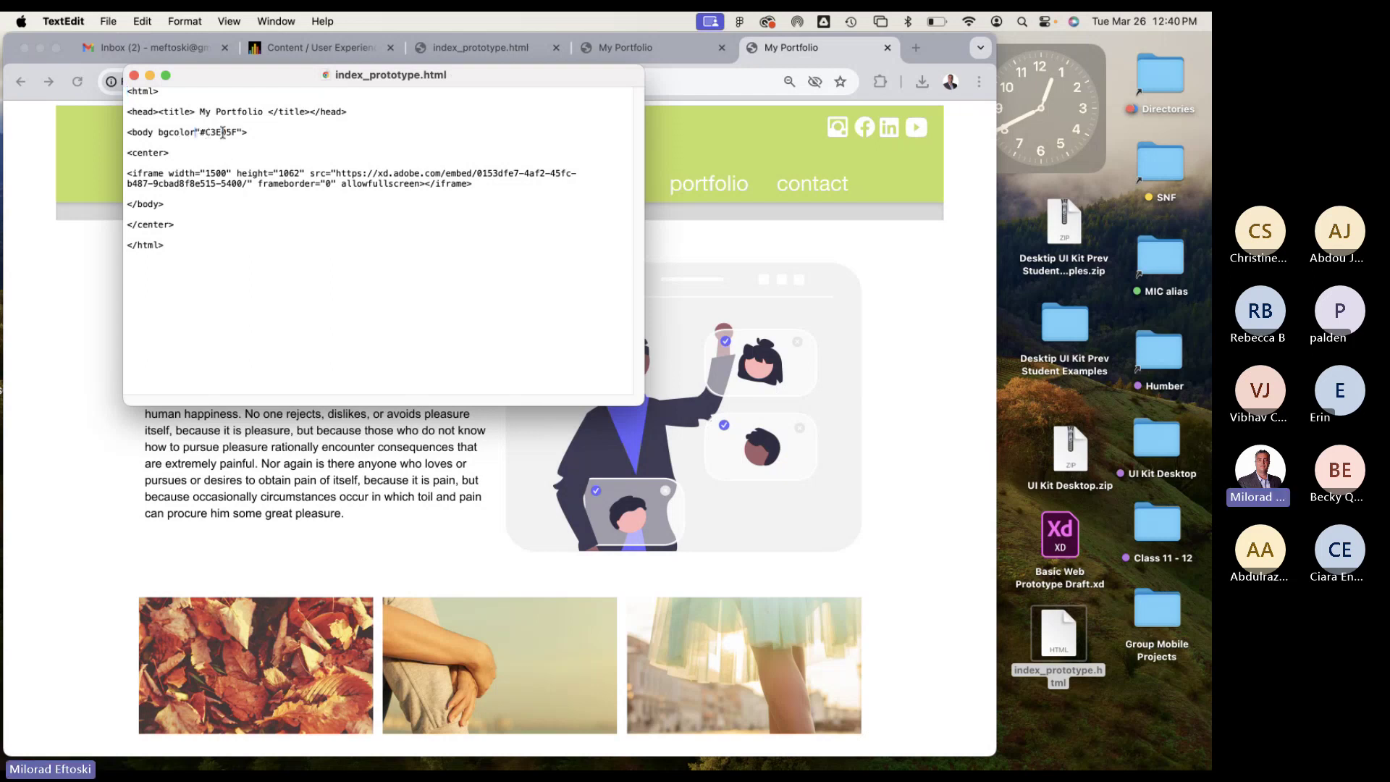
key("super+plus")
key("super+plus")
key("super+plus")
key("super+plus")
key("super+plus")
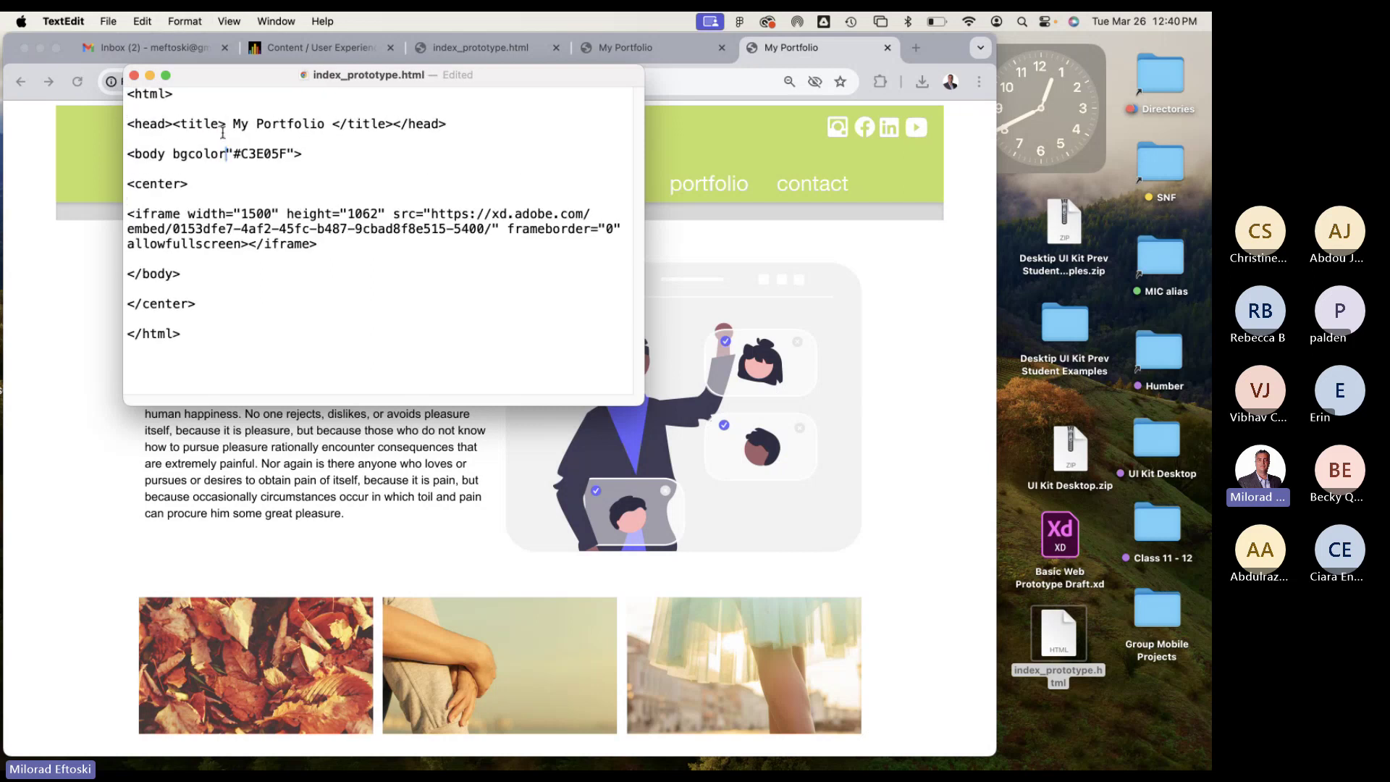
Insert the missing equals sign between bgcolor and "#C3E05F" in the body tag and enlarge the editor window.
type("=")
double_click(228, 155)
left_click(280, 198)
left_click_drag(643, 402, 770, 510)
Review the complete code by highlighting it from </html> up to <html>, and reposition the editor window over the browser page.
left_click_drag(205, 336, 129, 96)
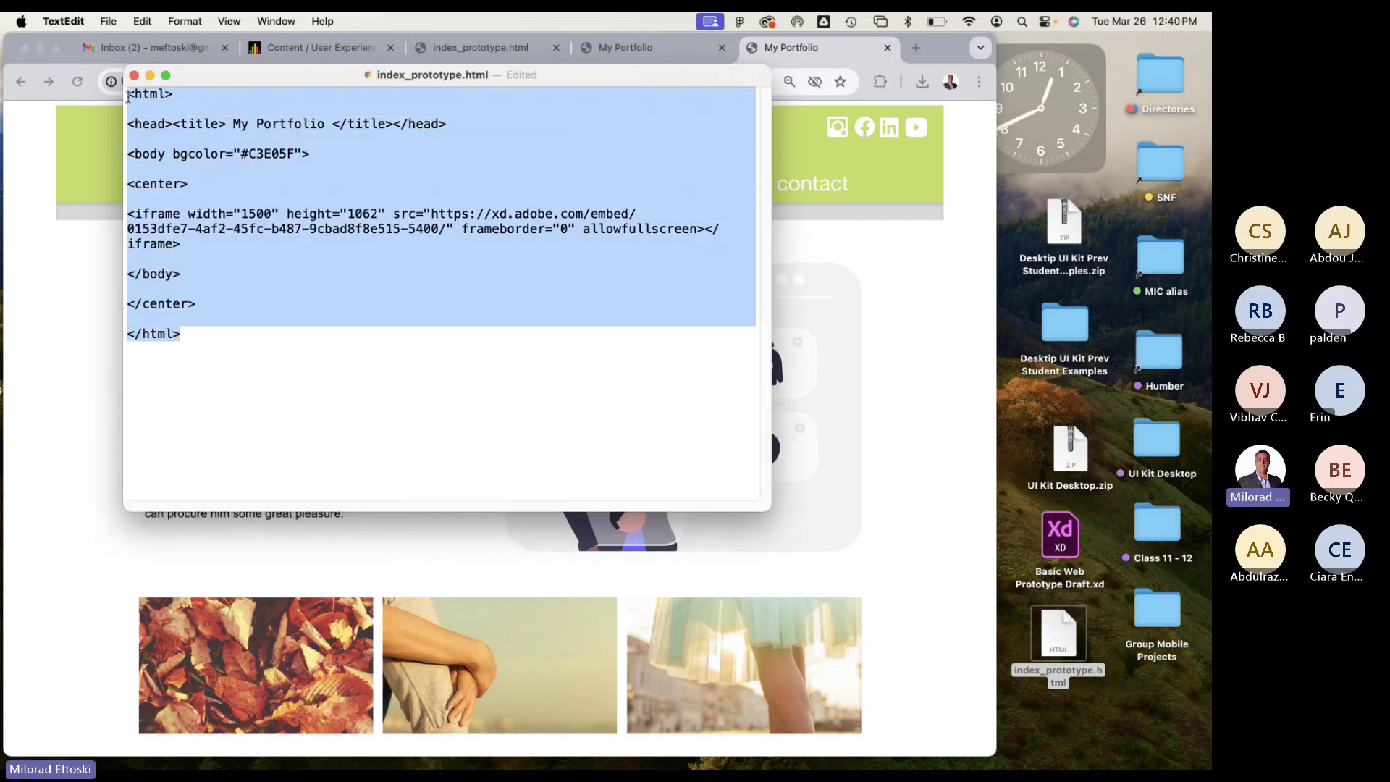
left_click(256, 166)
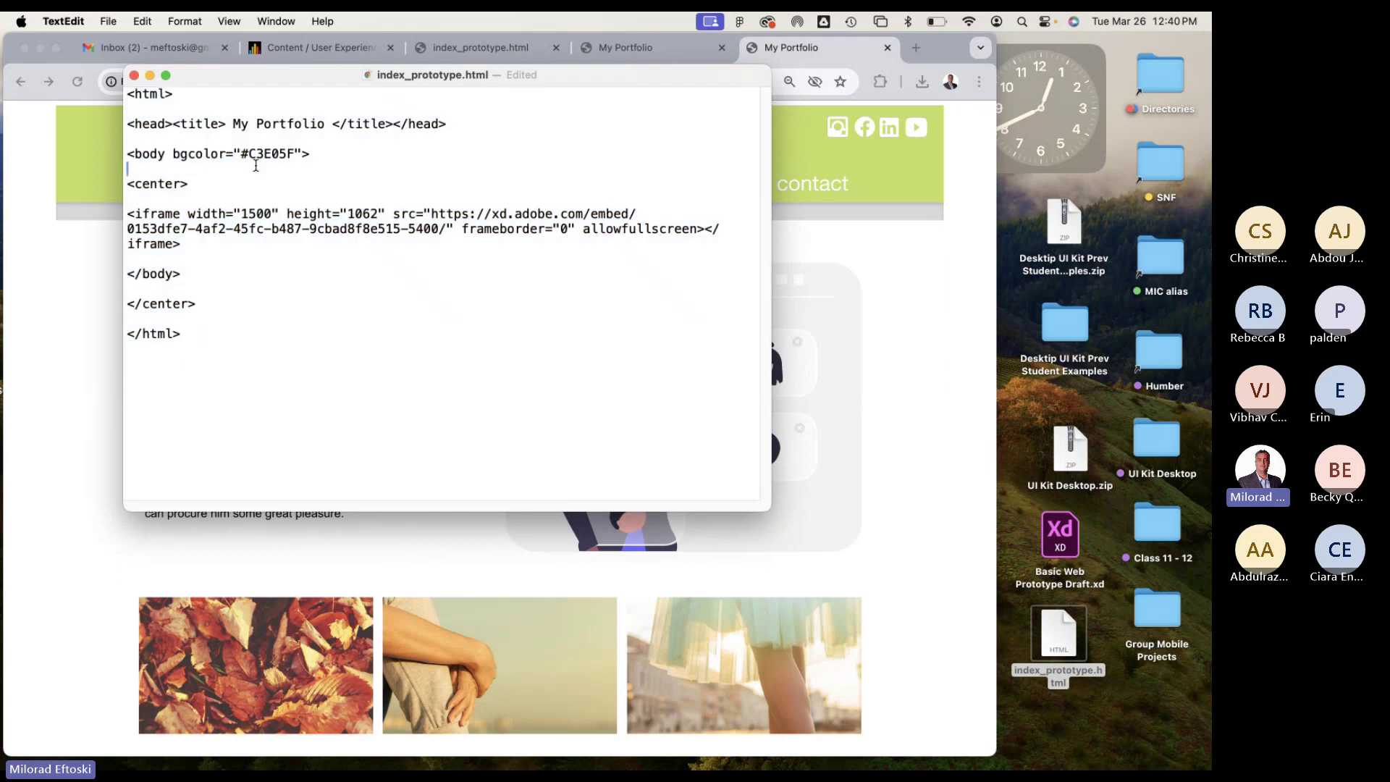
left_click_drag(200, 340, 128, 94)
left_click(302, 214)
left_click_drag(186, 334, 138, 91)
left_click(300, 200)
left_click_drag(268, 345, 87, 106)
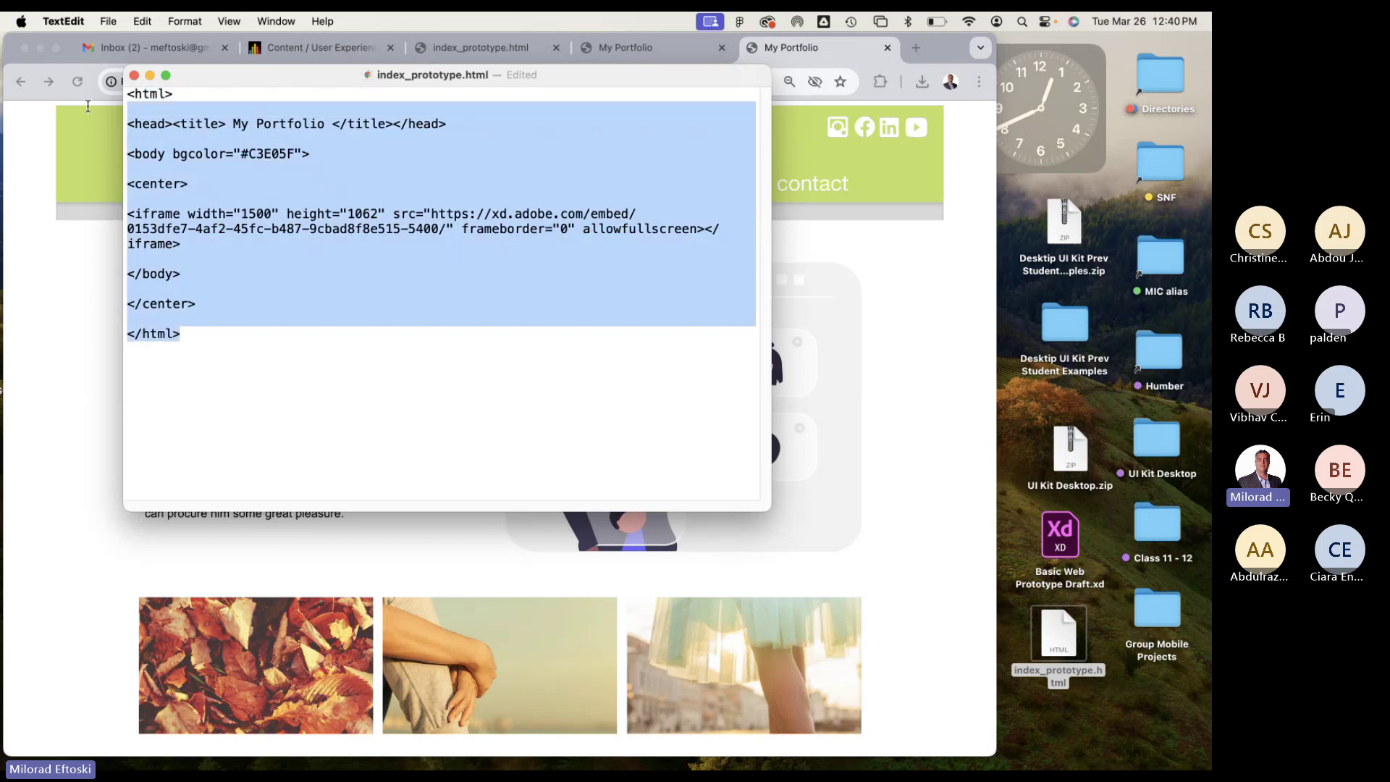
left_click(423, 271)
left_click_drag(330, 74, 629, 155)
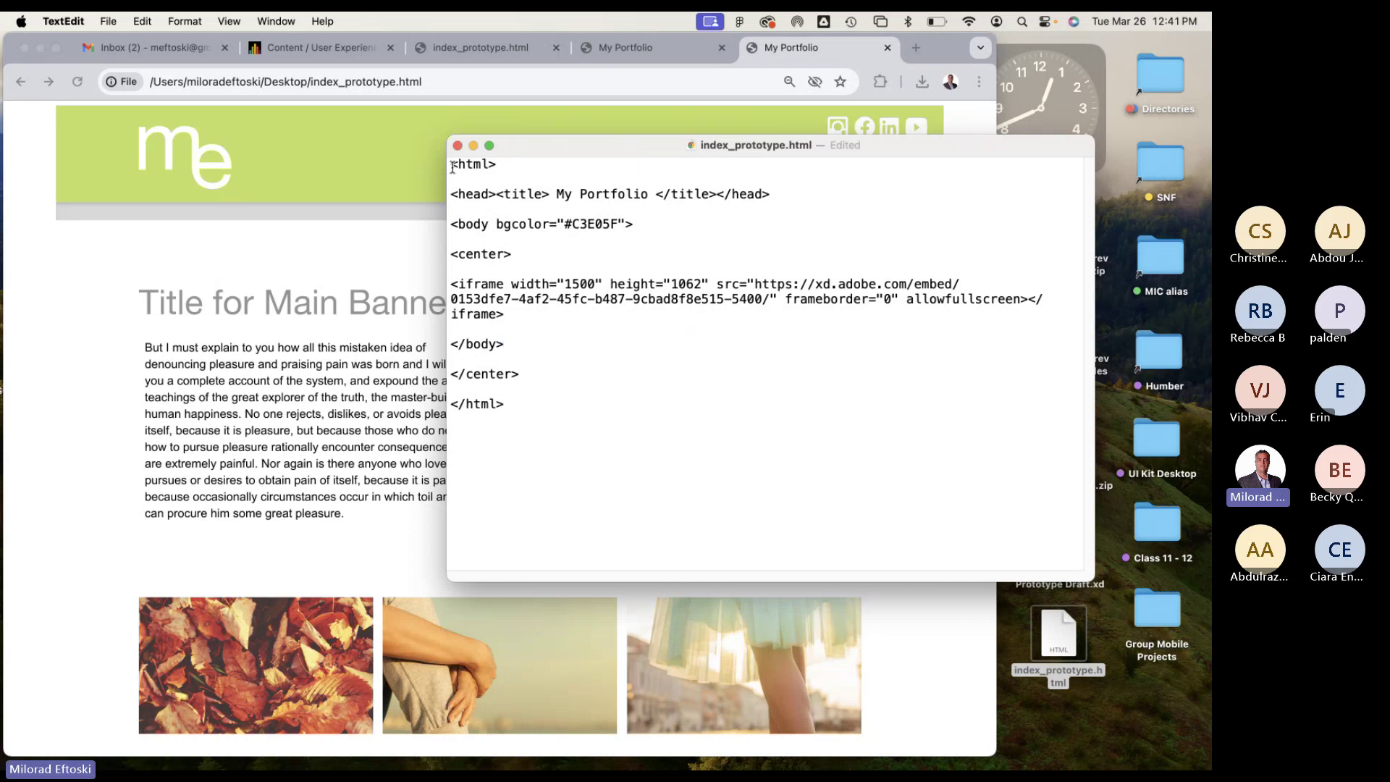
Save index_prototype.html and highlight the C3E05F color value in the body tag.
left_click_drag(450, 164, 561, 393)
left_click(497, 181)
key("super+s")
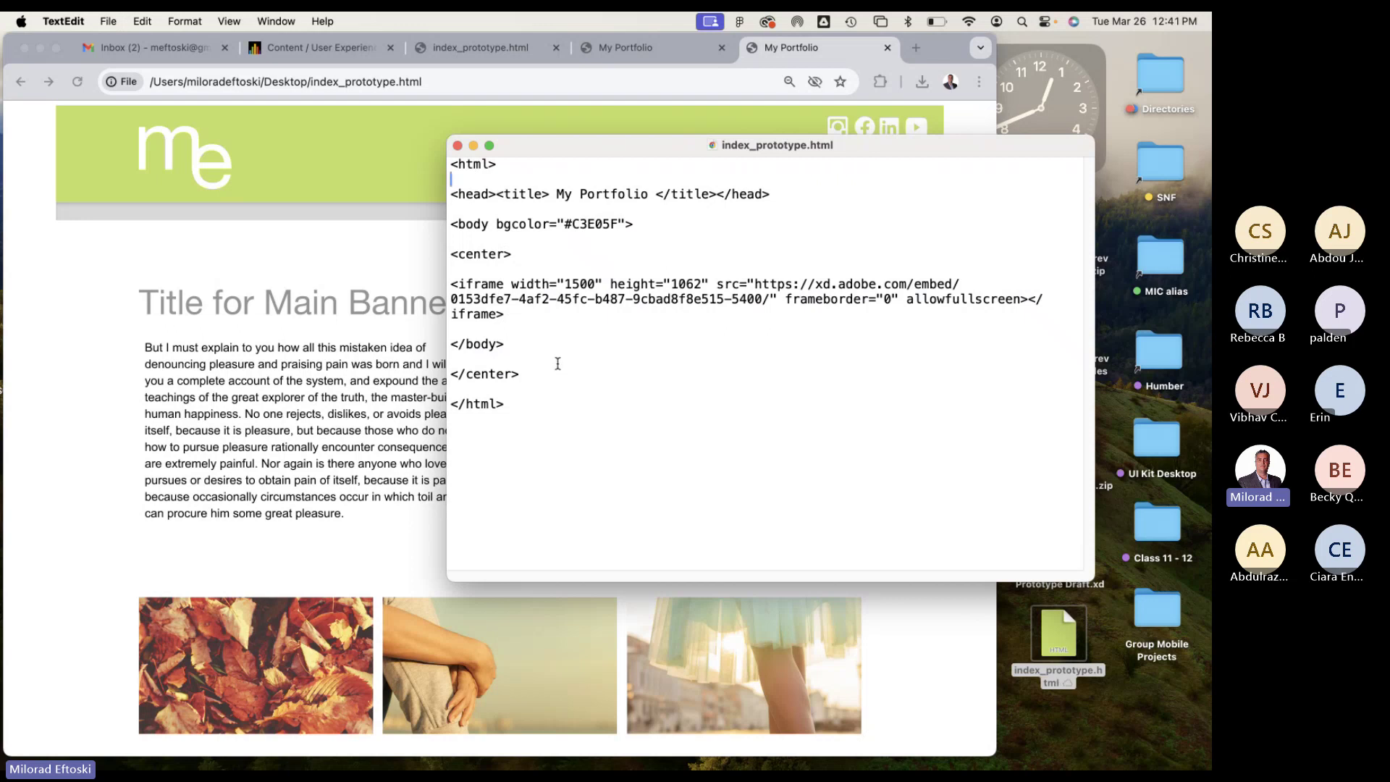
double_click(585, 223)
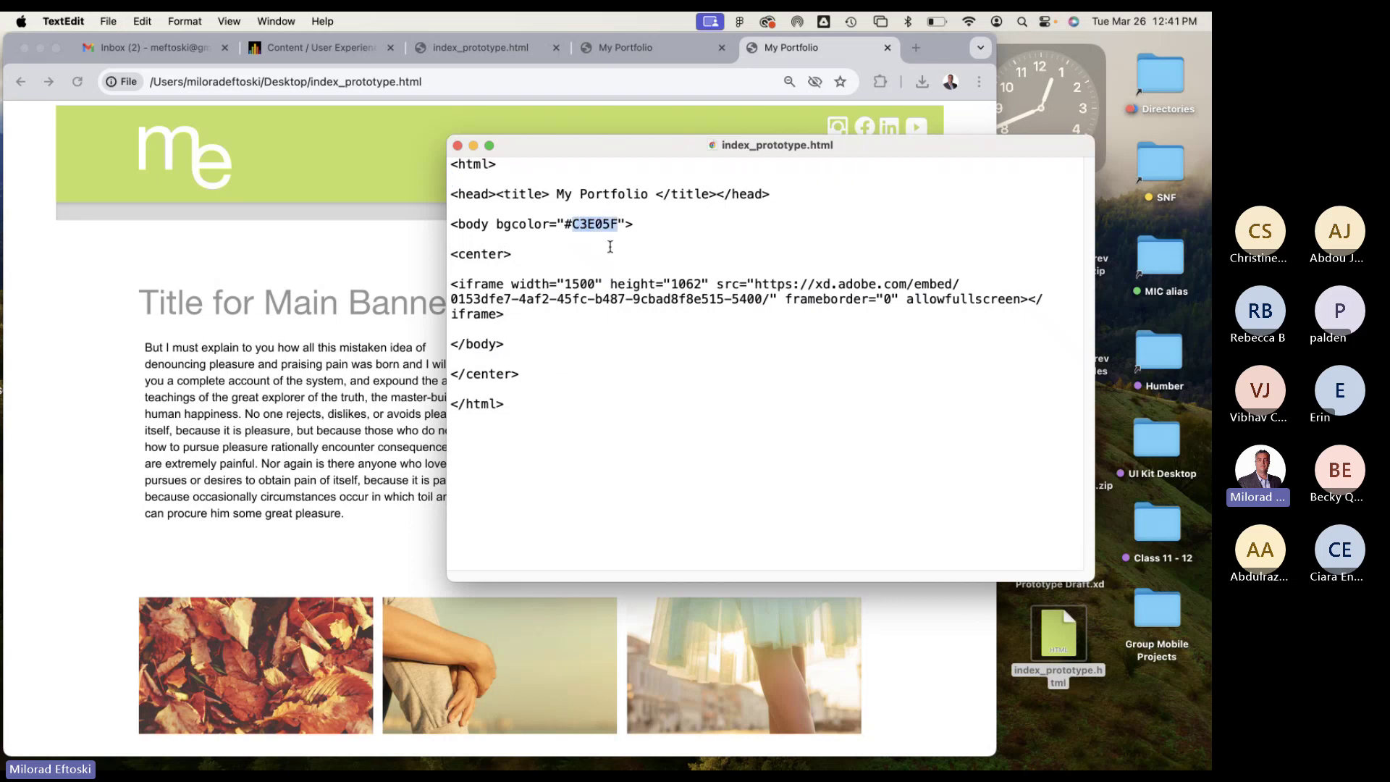
Reload index_prototype.html in Chrome, enable all cookies in the embedded prototype, and widen the browser window.
left_click(388, 317)
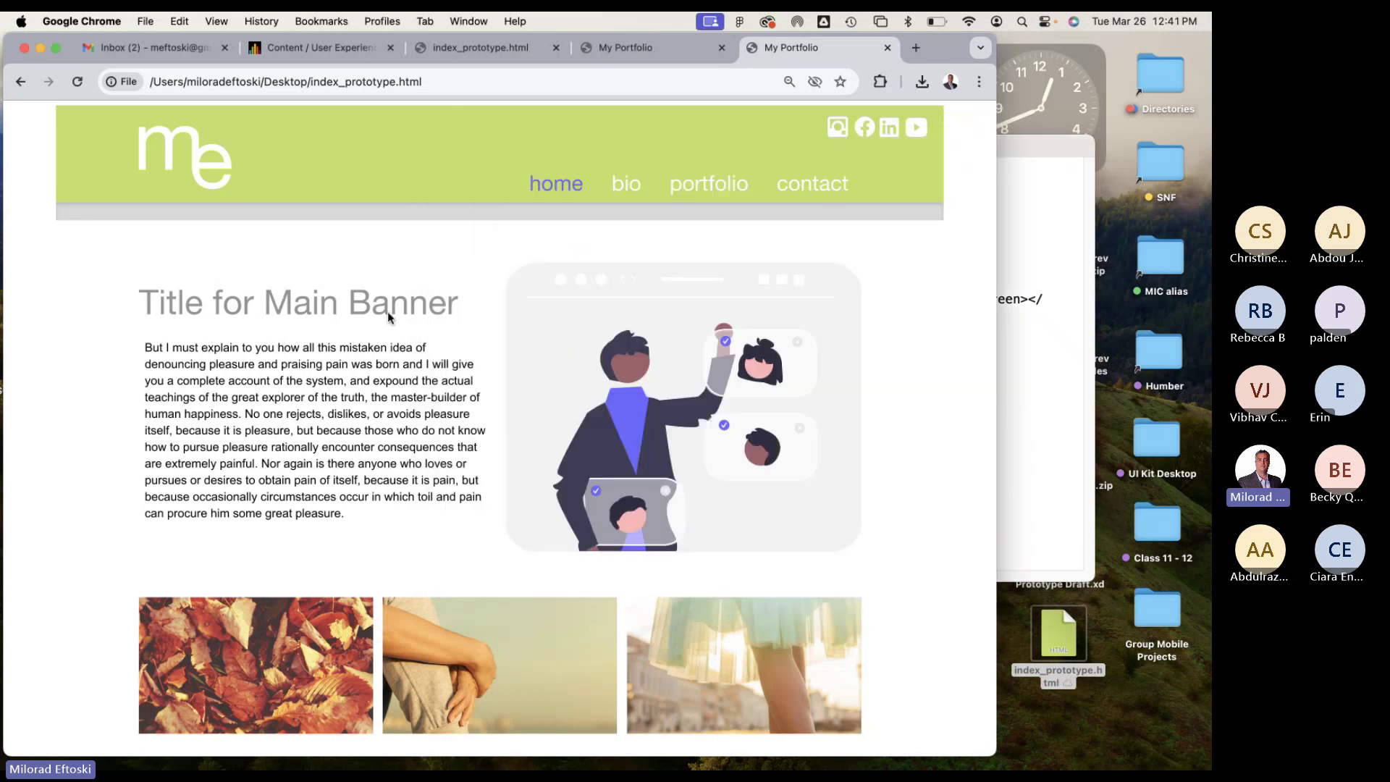
key("super+r")
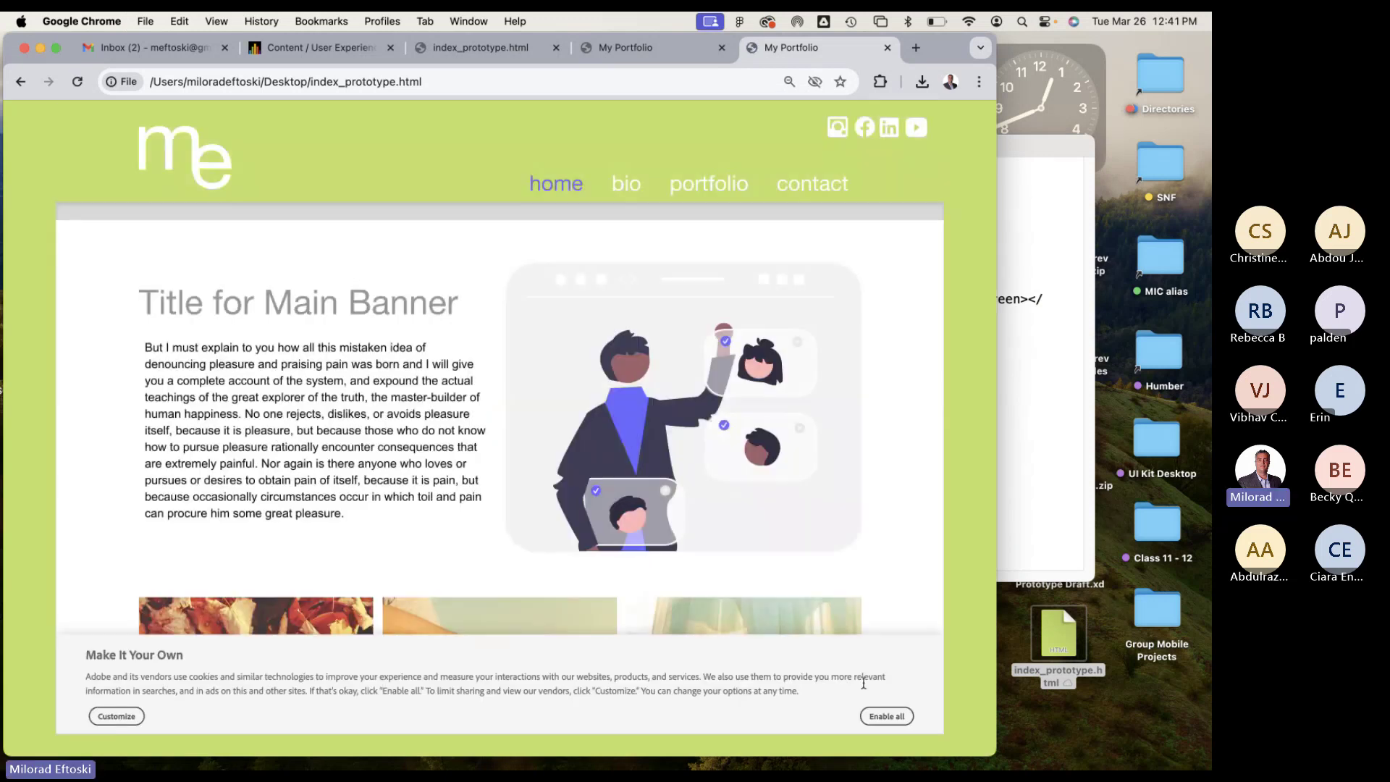
left_click(881, 718)
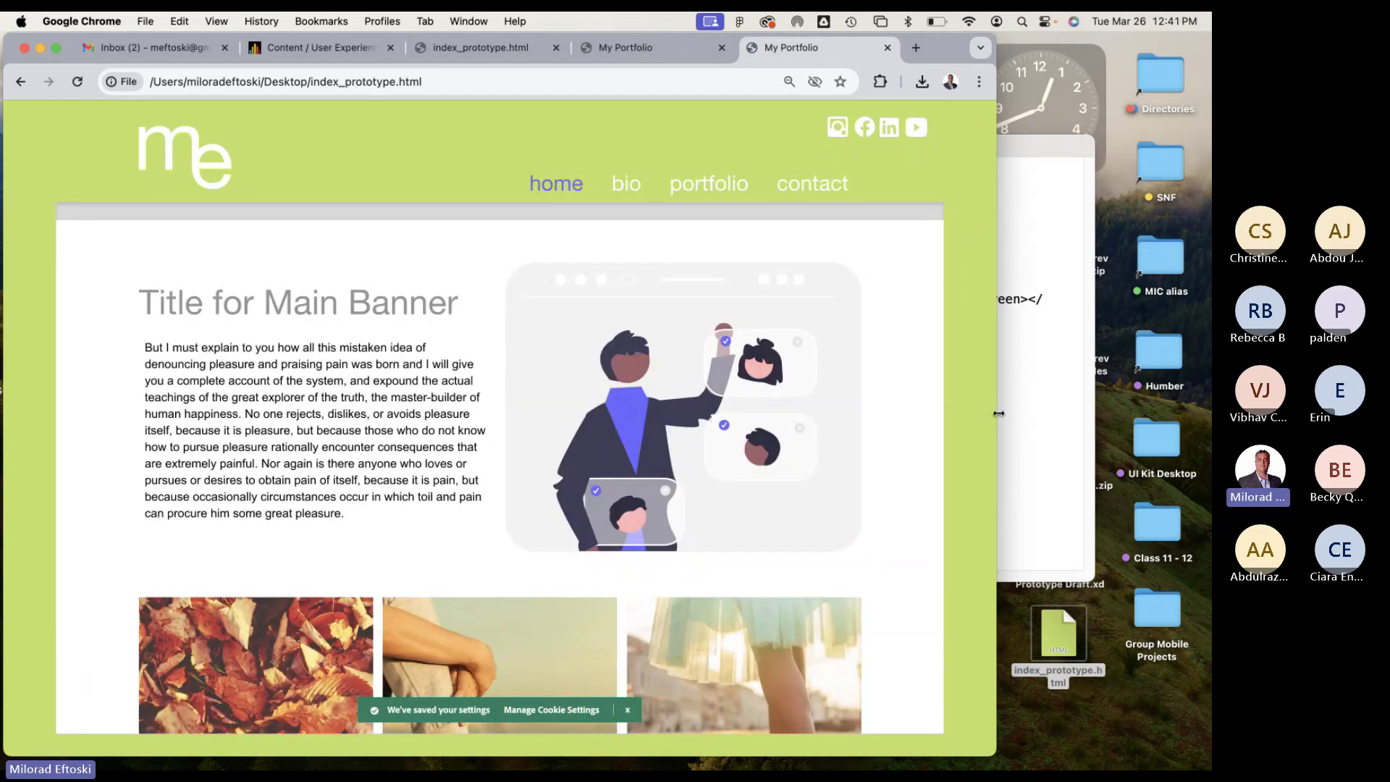
left_click_drag(998, 413, 1151, 438)
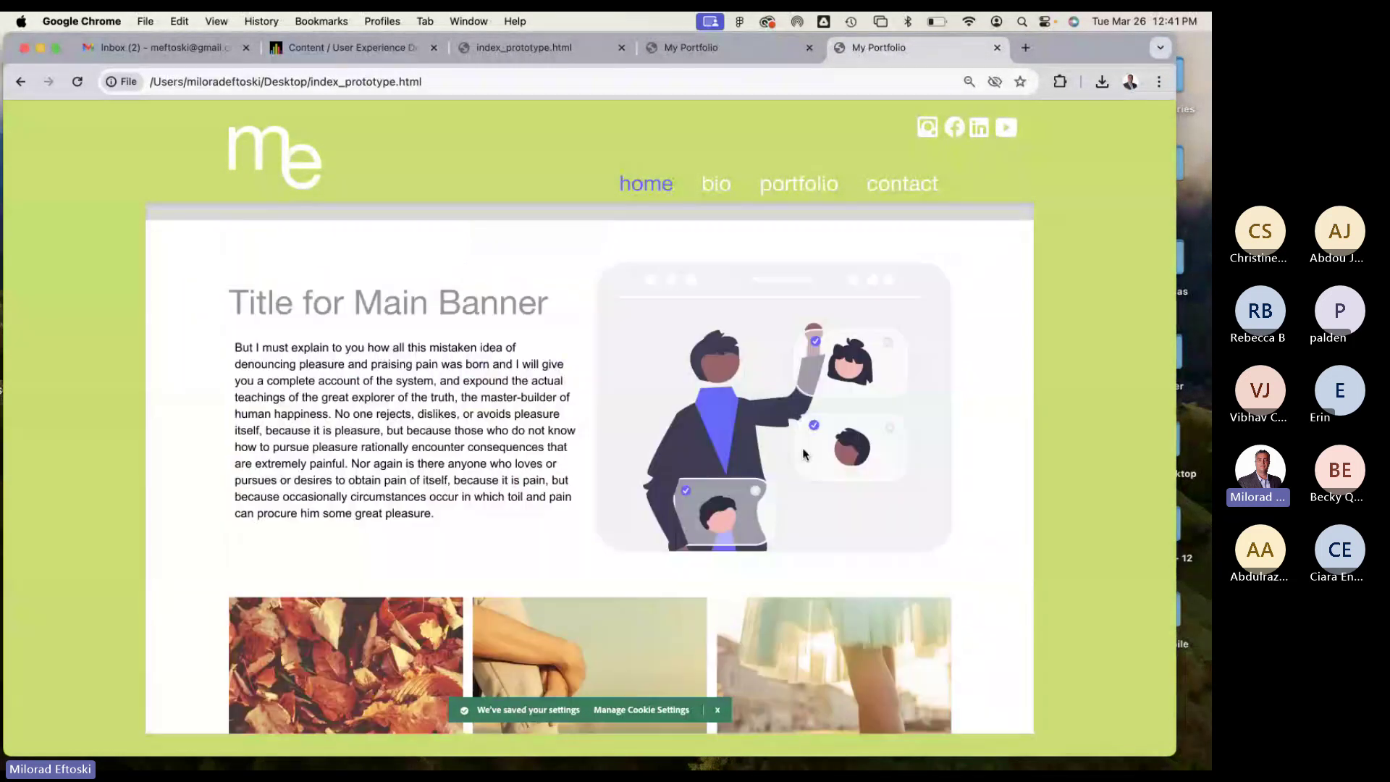
Test the embedded prototype's bio, portfolio and contact links and scroll through the bio page.
left_click(716, 189)
scroll(734, 376, "down", 3)
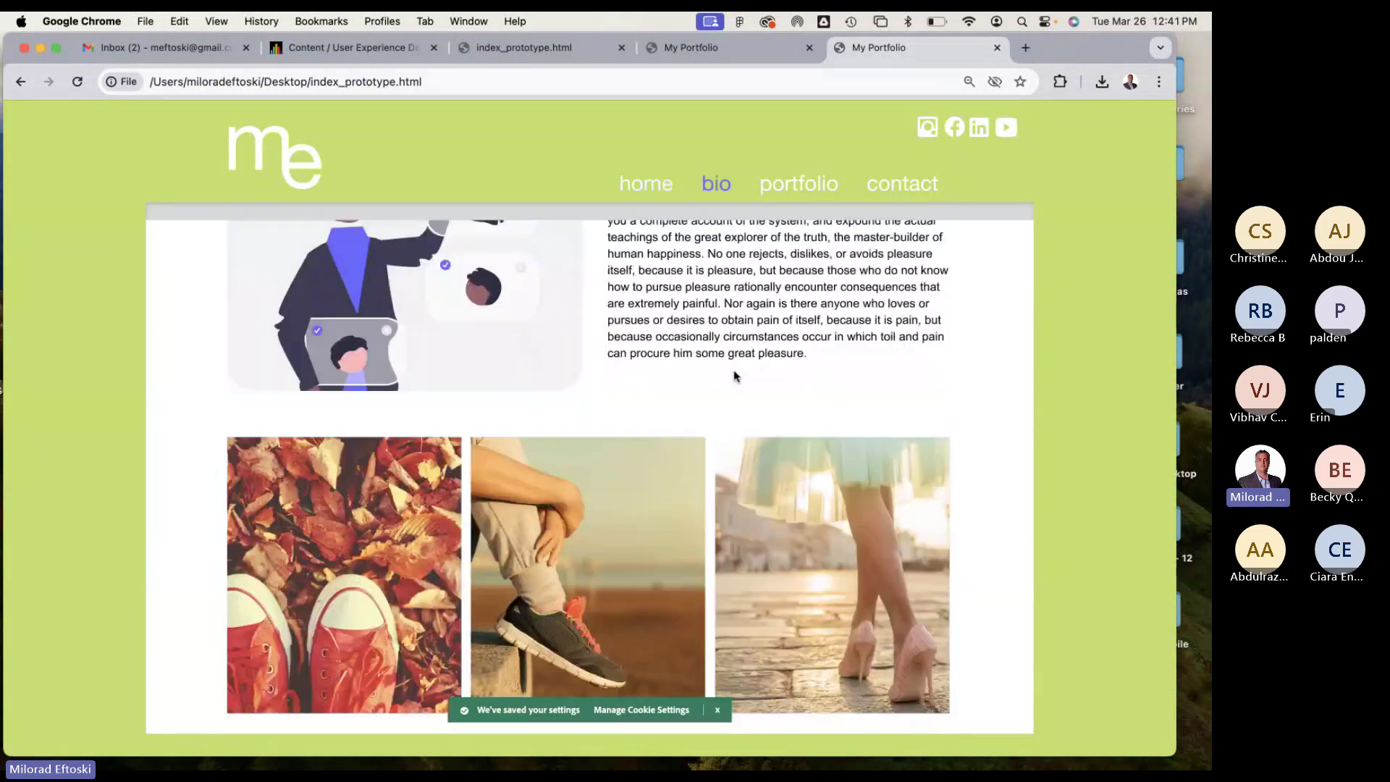
scroll(732, 378, "down", 2)
scroll(735, 348, "up", 5)
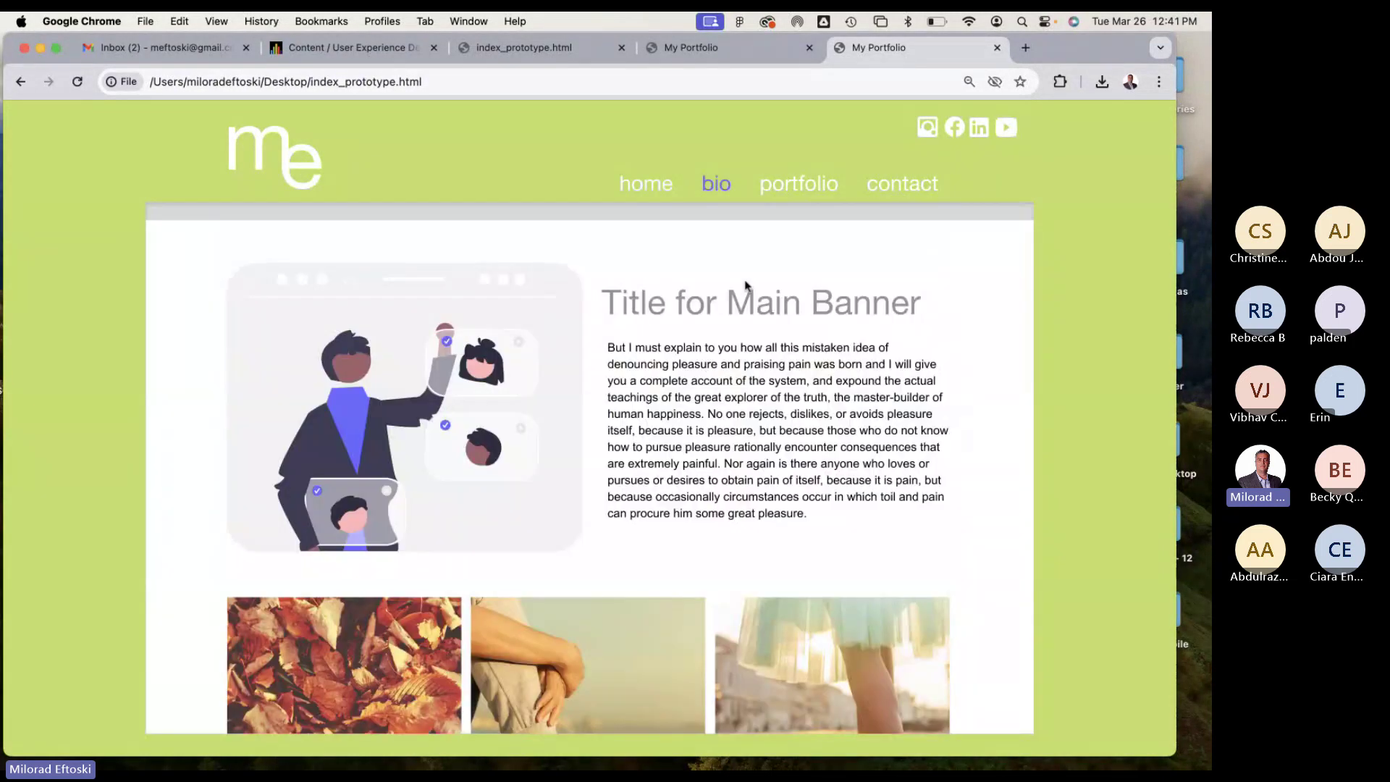
left_click(794, 186)
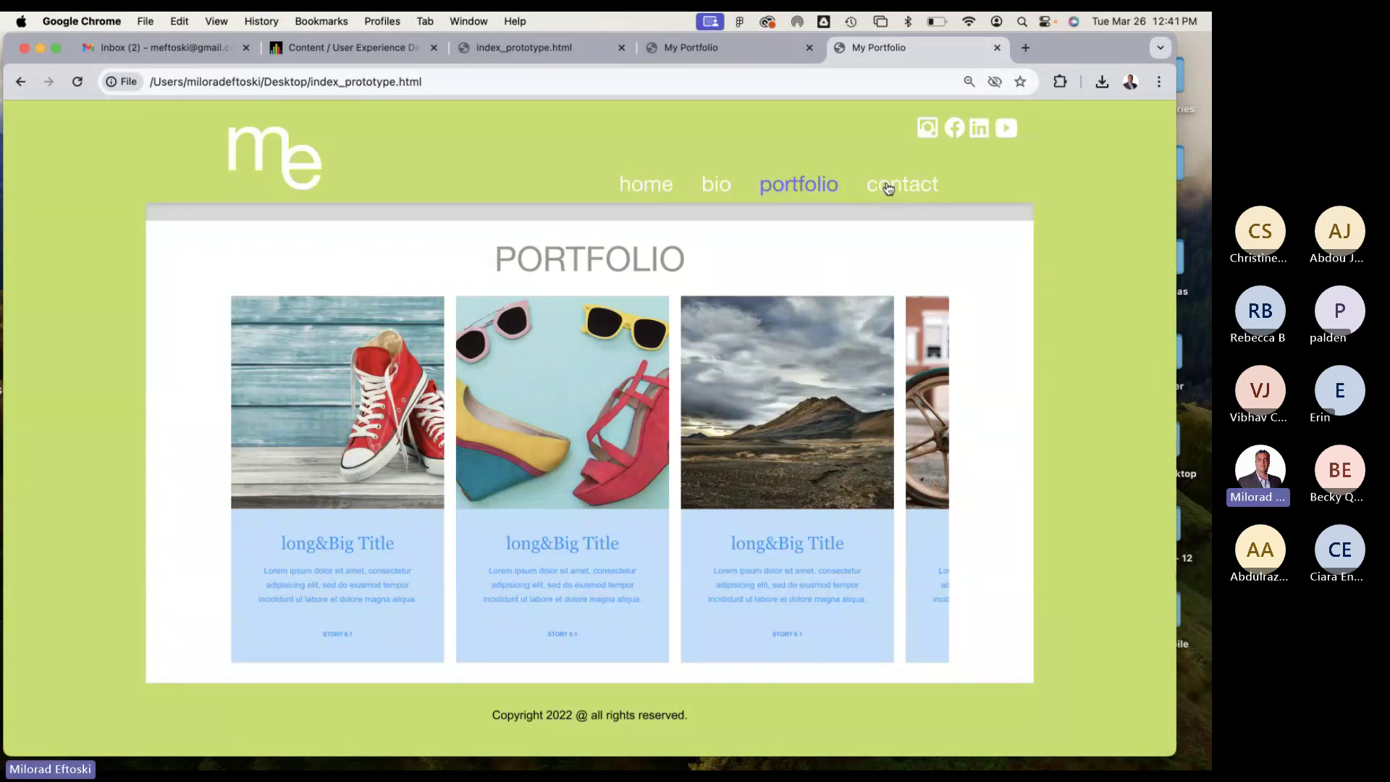
left_click(889, 189)
left_click(805, 186)
left_click(718, 187)
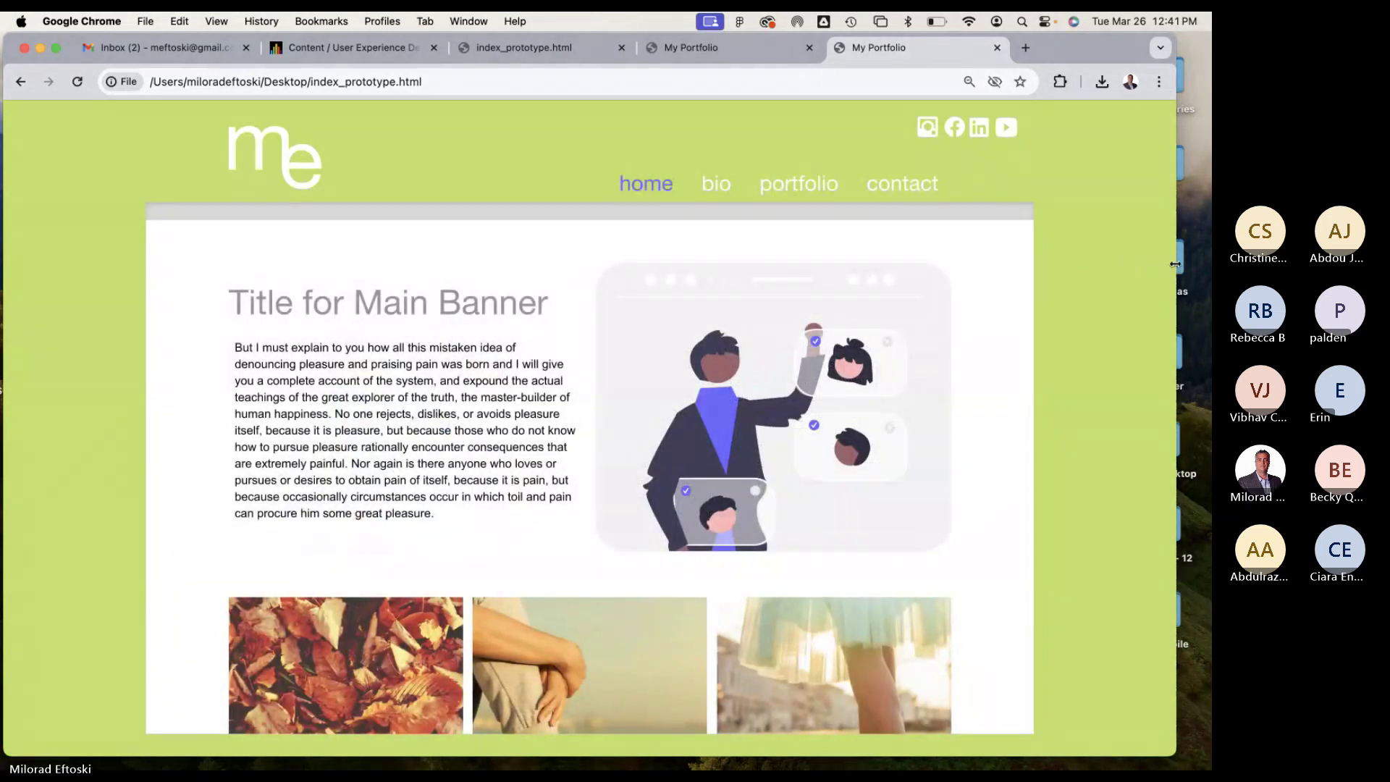
Highlight the page's local file address and shift the slightly narrowed browser window away from the screen edge.
left_click_drag(1175, 270, 1135, 289)
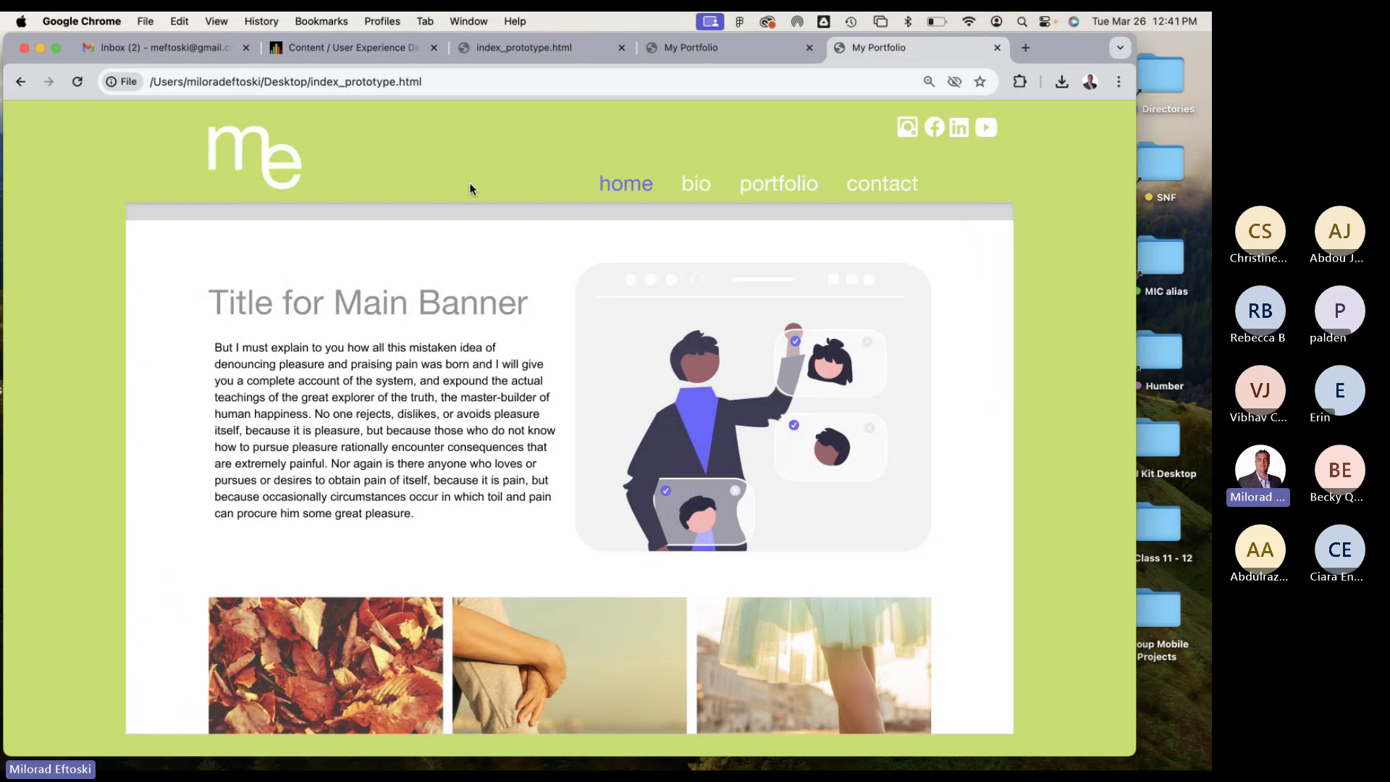
left_click(441, 82)
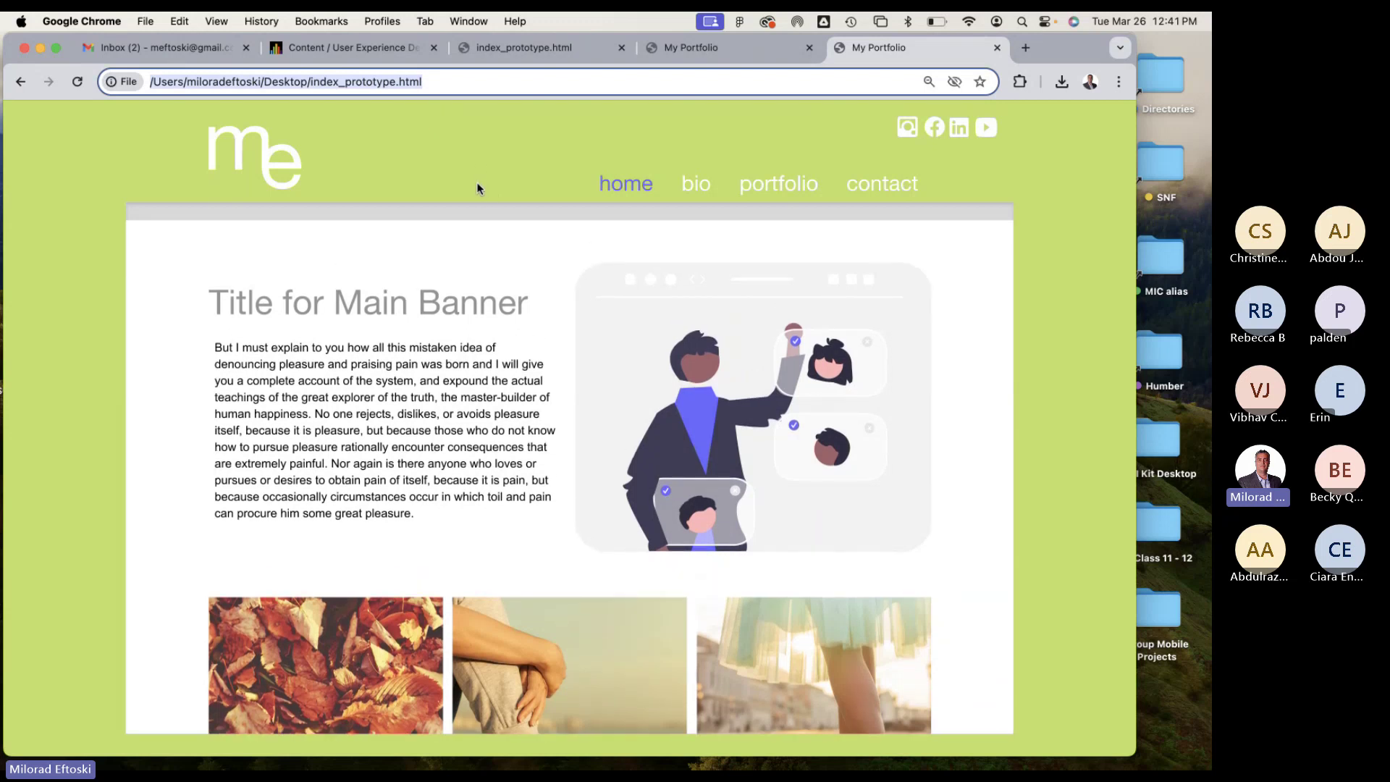
left_click(446, 82)
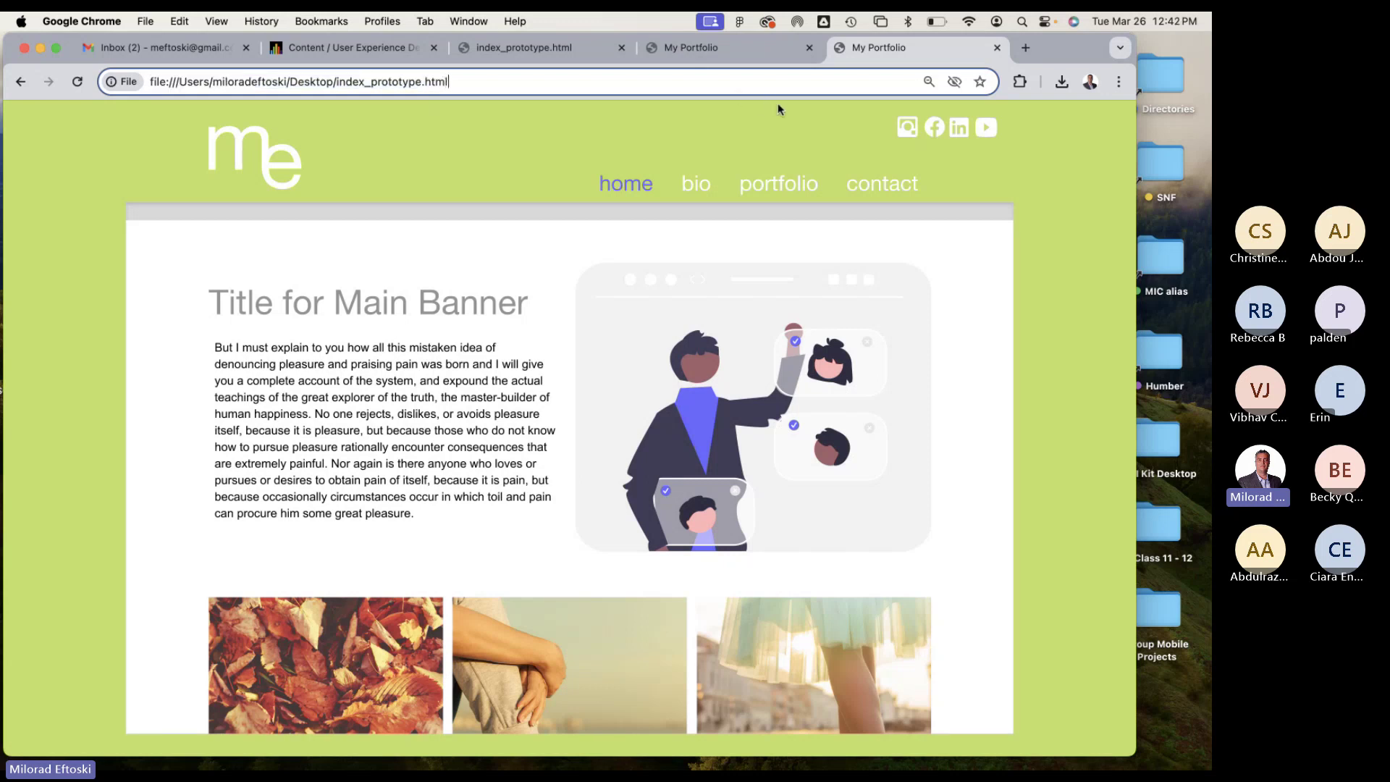
left_click_drag(1066, 51, 1098, 55)
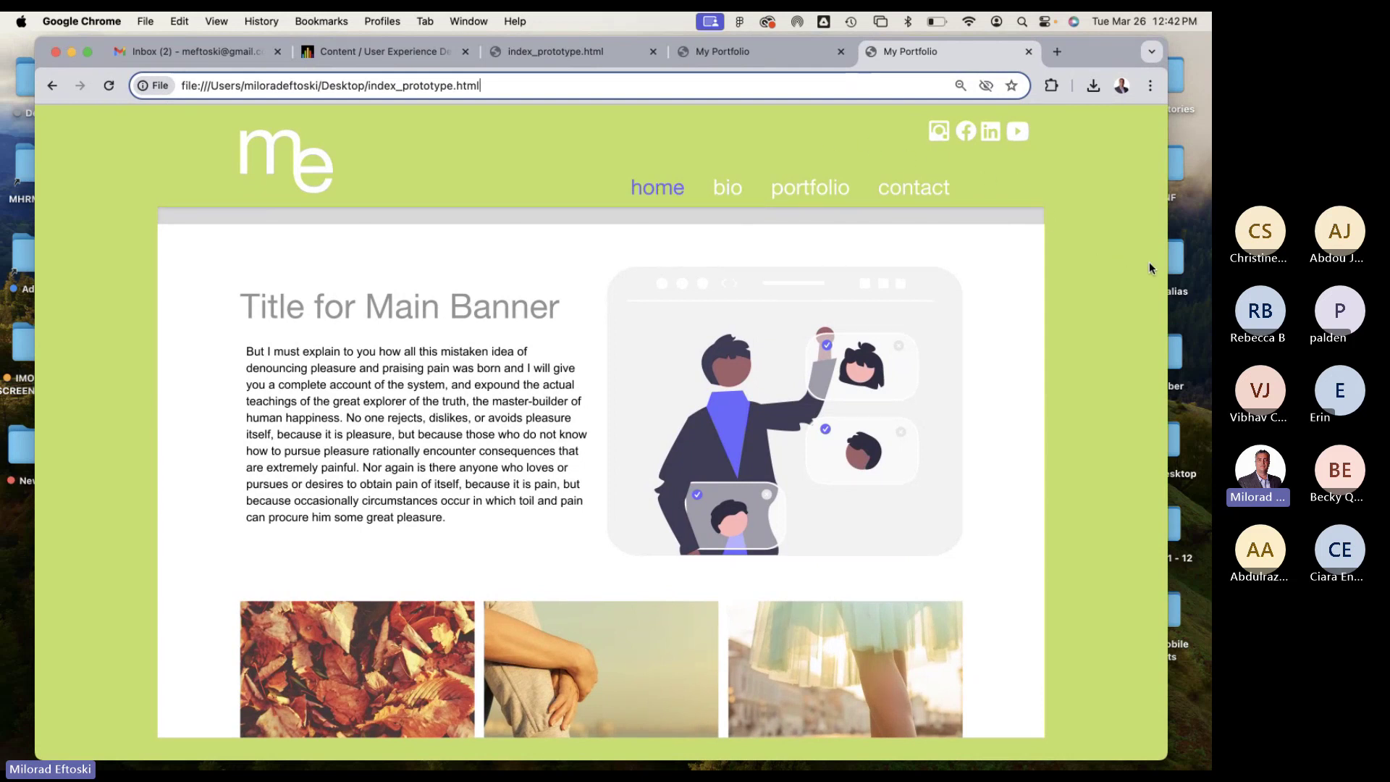
left_click(371, 403)
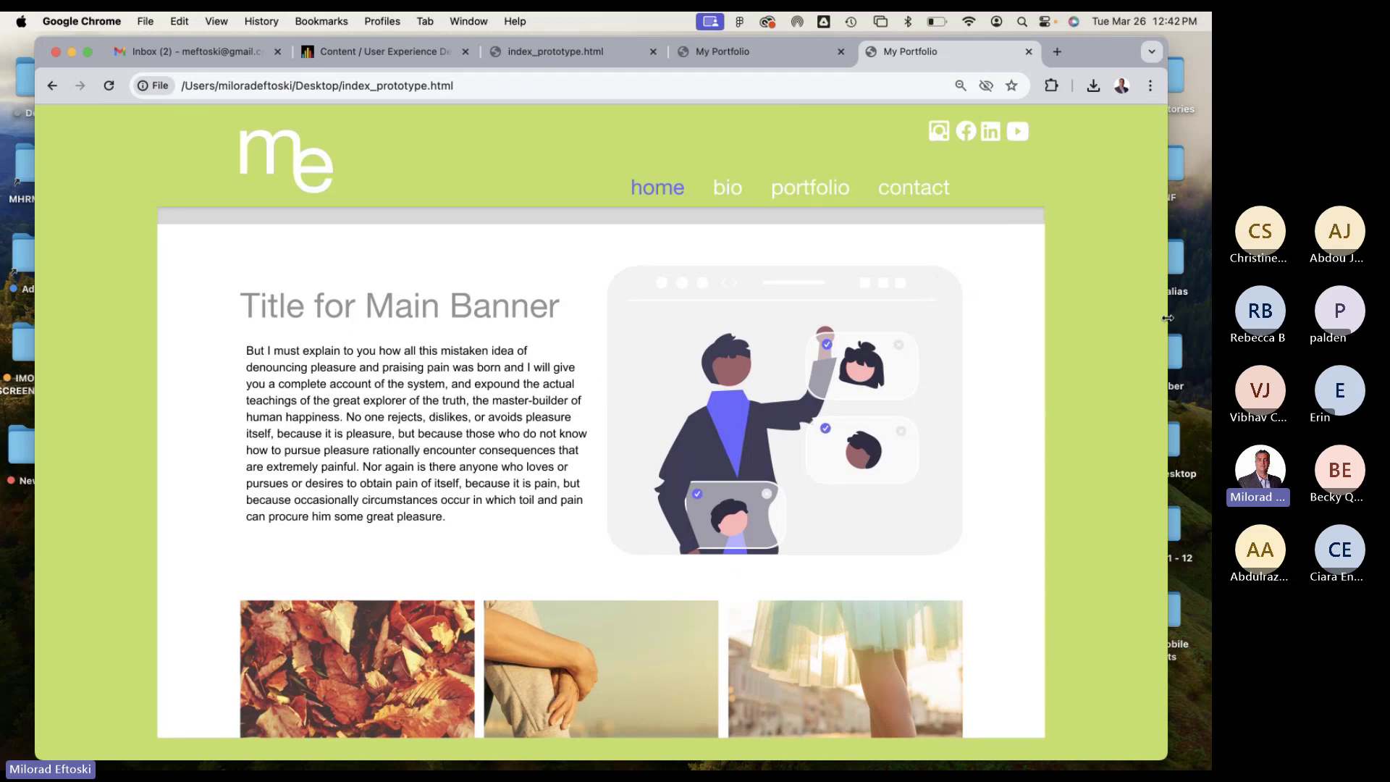
mouse_move(1166, 319)
left_mouse_down()
mouse_move(385, 332)
mouse_move(1208, 320)
mouse_move(844, 321)
mouse_move(1205, 322)
mouse_move(1047, 321)
mouse_move(1184, 323)
mouse_move(1143, 323)
mouse_move(1166, 312)
mouse_move(1118, 304)
mouse_move(1166, 300)
left_mouse_up()
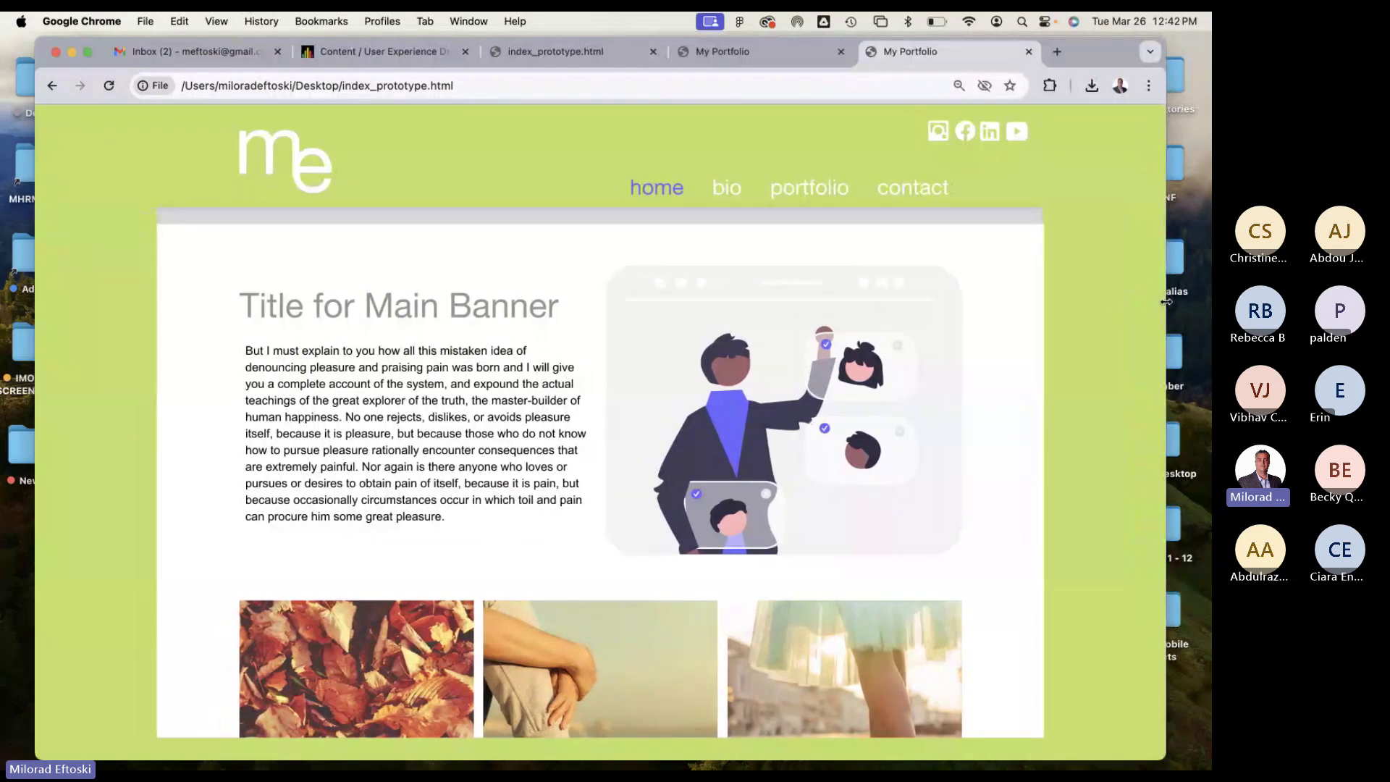
Cycle through the prototype's bio, portfolio and contact pages again and return to home.
left_click(727, 189)
left_click(810, 189)
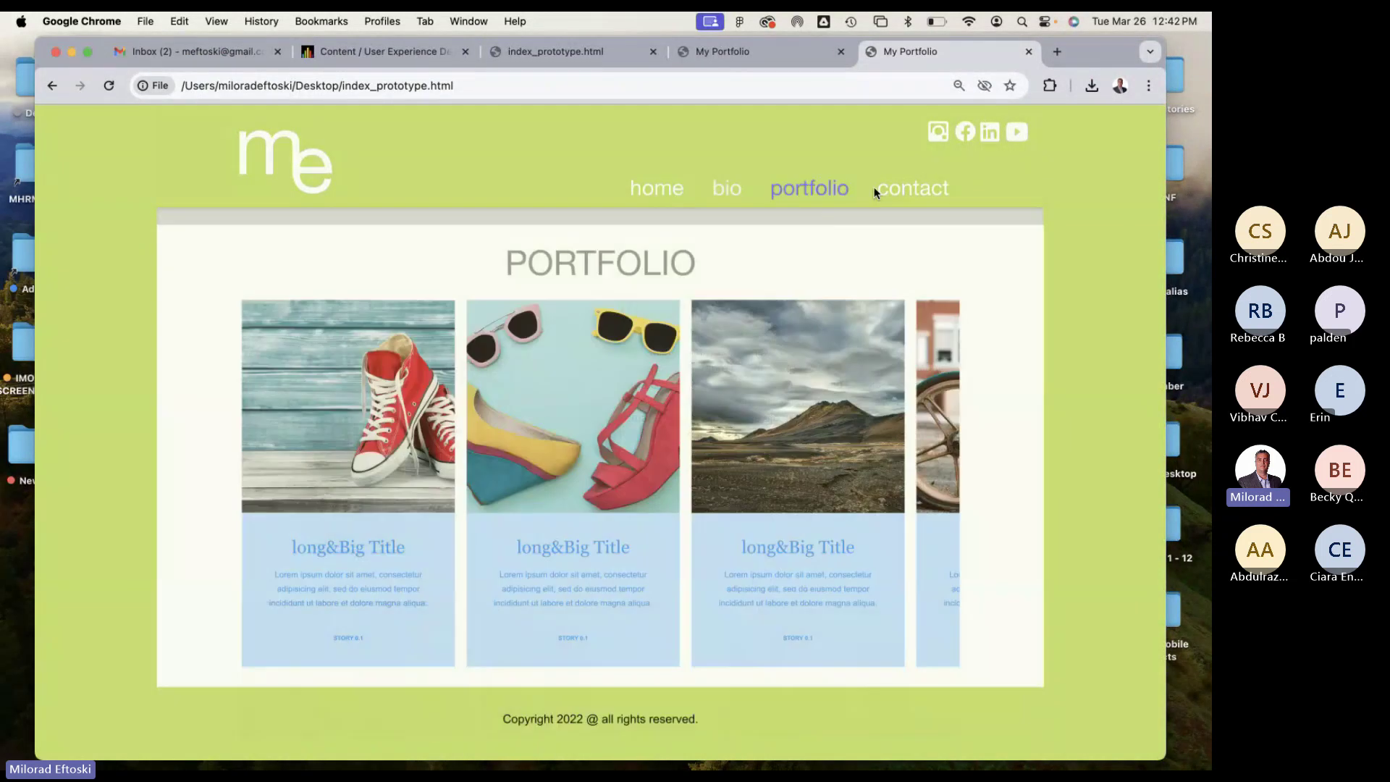
left_click(874, 190)
left_click(805, 190)
left_click(728, 190)
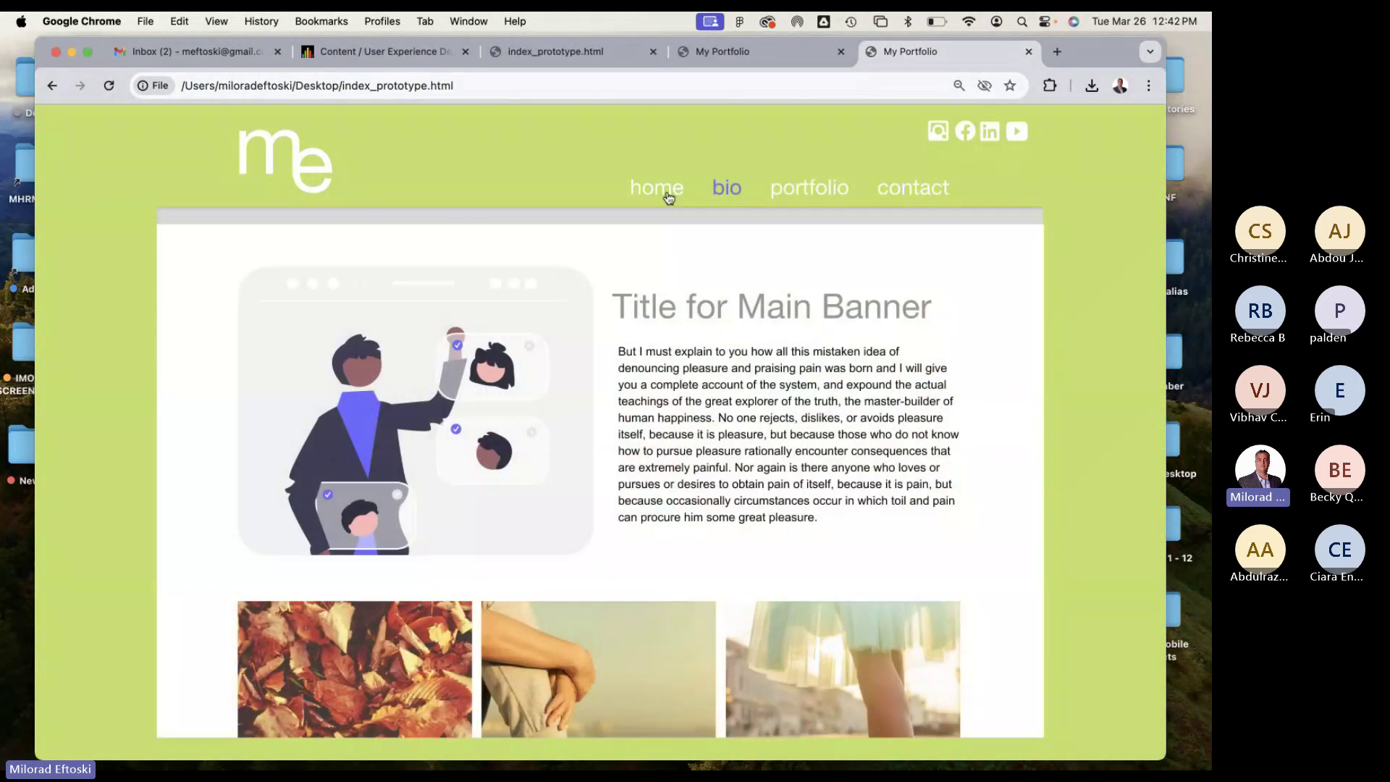
left_click(666, 196)
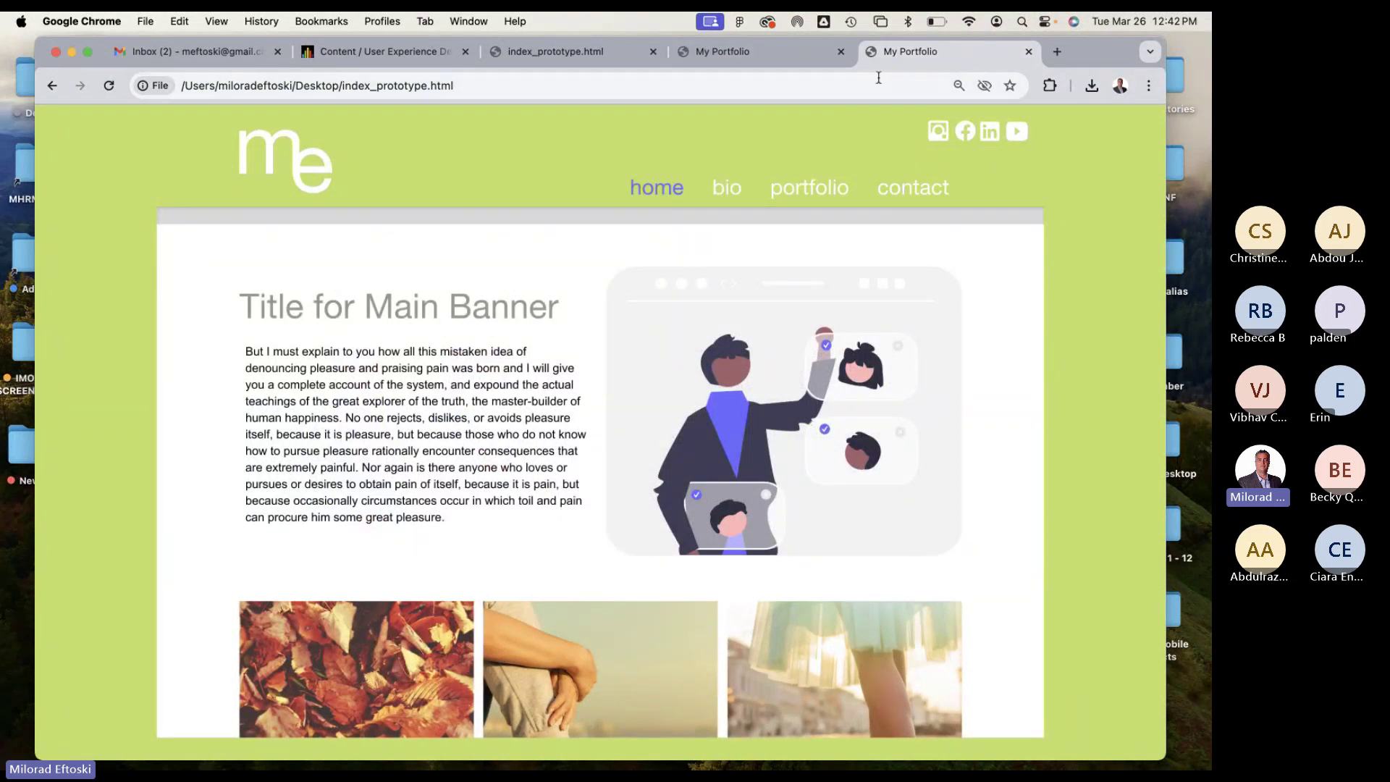
Close one of the two My Portfolio tabs, minimize Chrome, and reposition the index_prototype.html editor window.
left_click(783, 54)
left_click(840, 51)
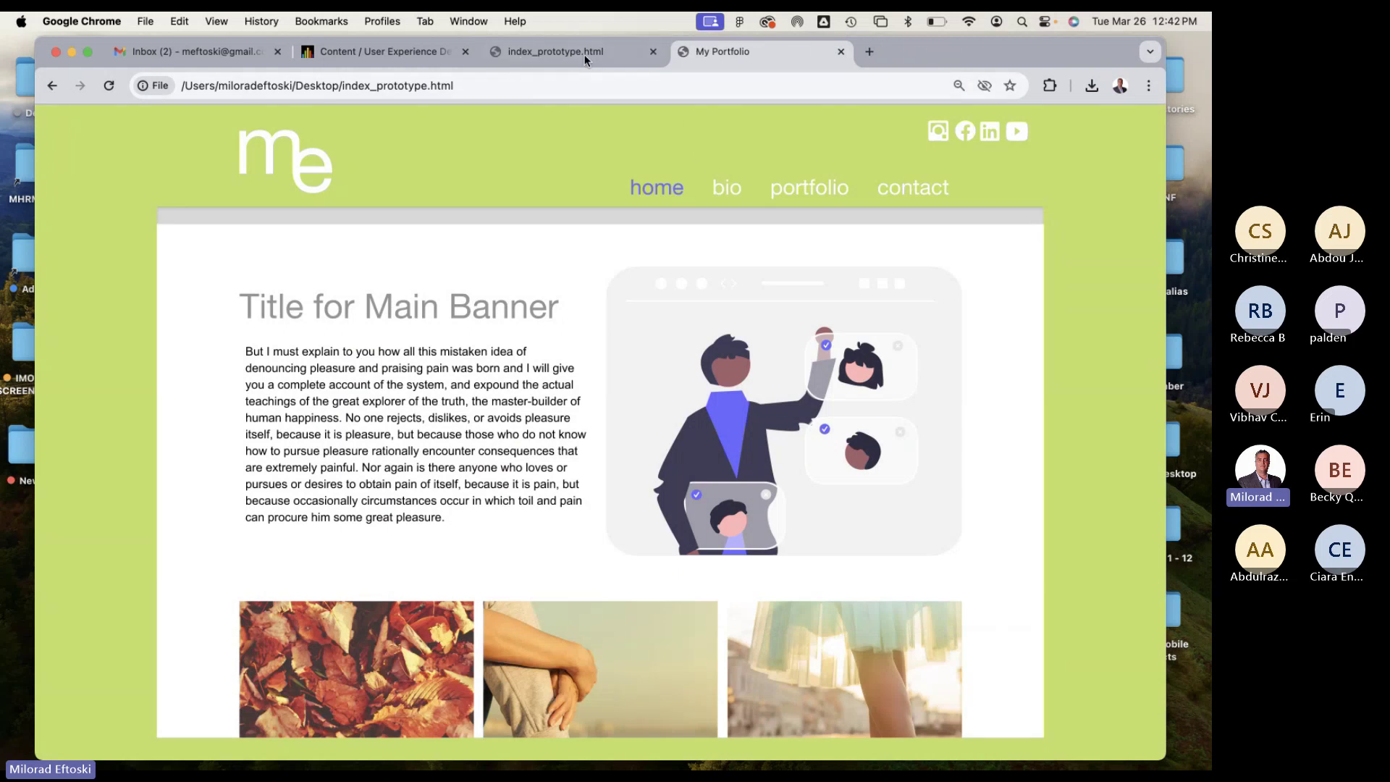
left_click(70, 52)
left_click(642, 149)
left_click_drag(642, 149, 624, 181)
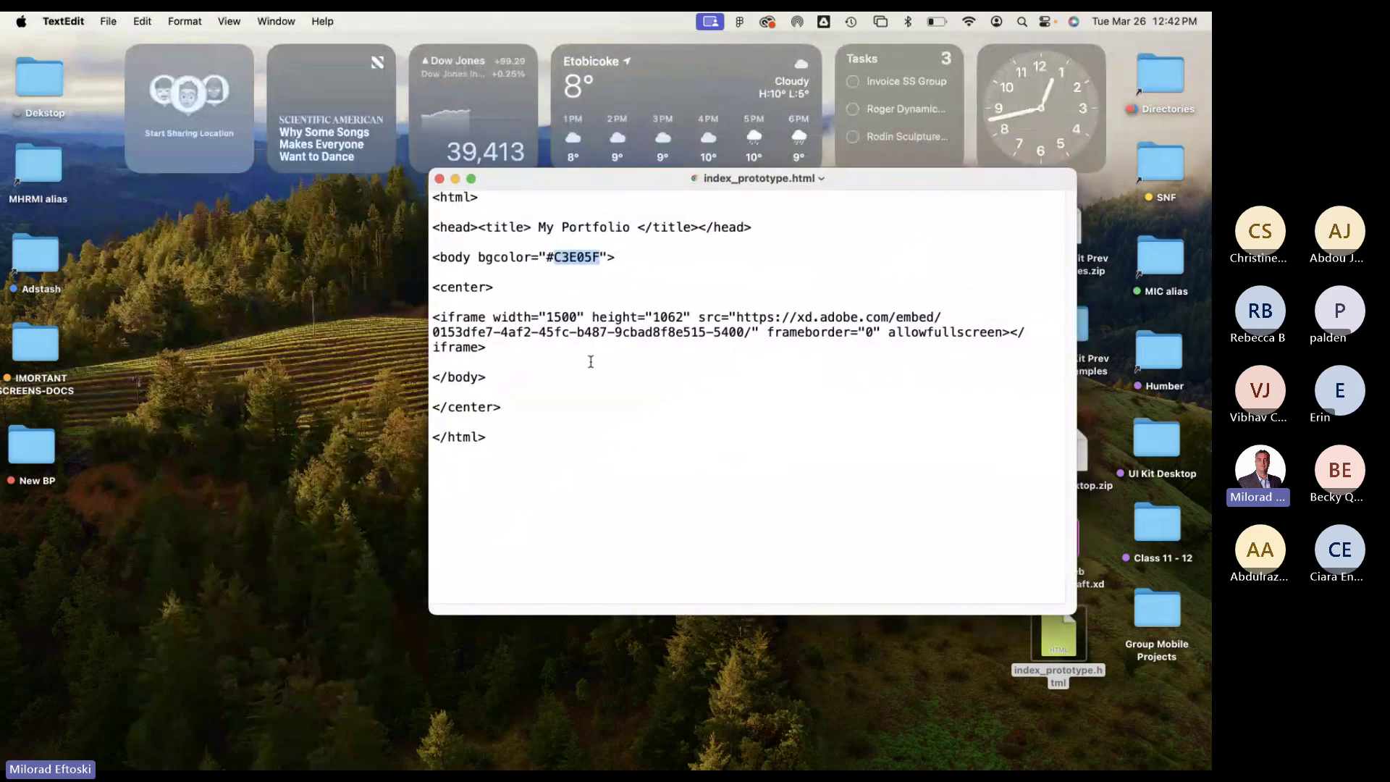
Review the HTML by highlighting the whole code, the iframe embed block, and its width and height values.
left_click_drag(507, 437, 411, 163)
left_click(581, 308)
left_click_drag(497, 438, 434, 206)
left_click(578, 316)
left_click_drag(491, 352, 423, 316)
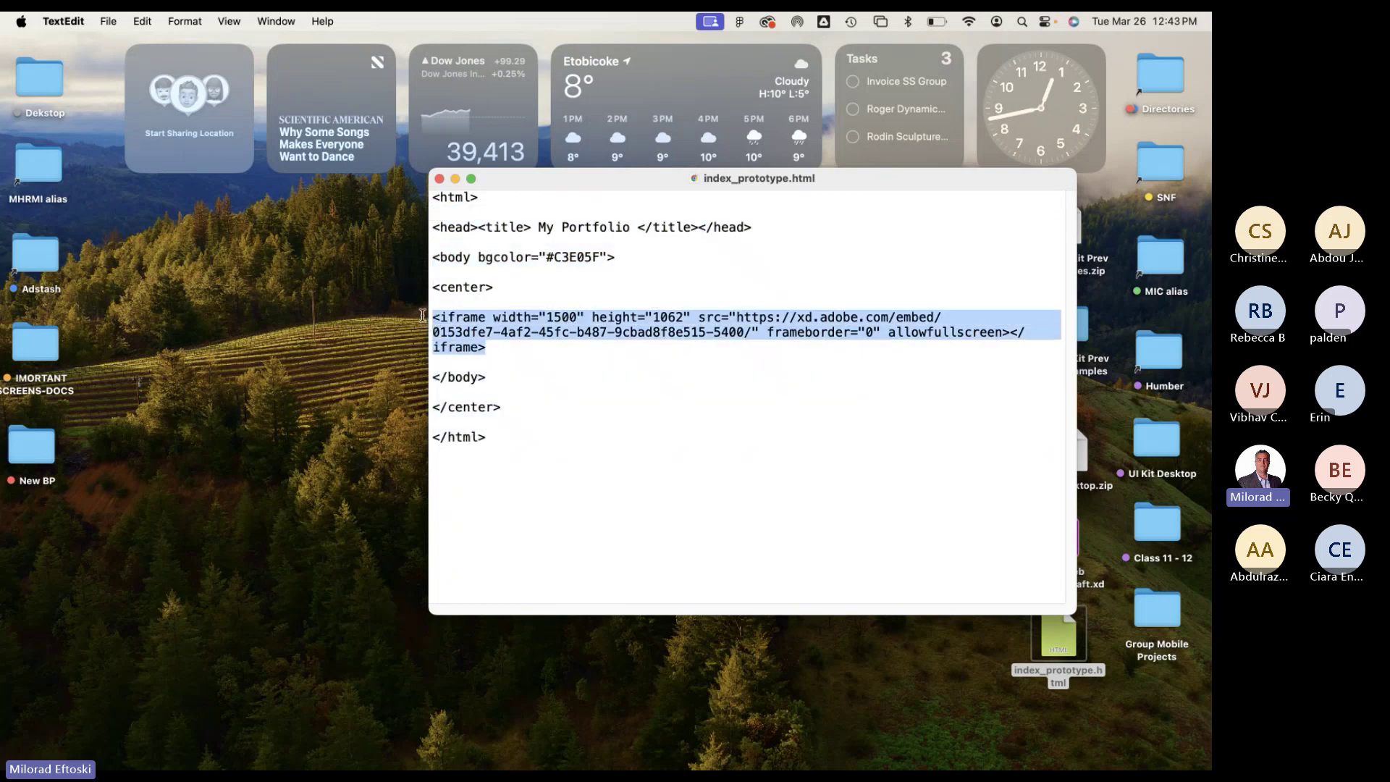
left_click(565, 335)
double_click(559, 318)
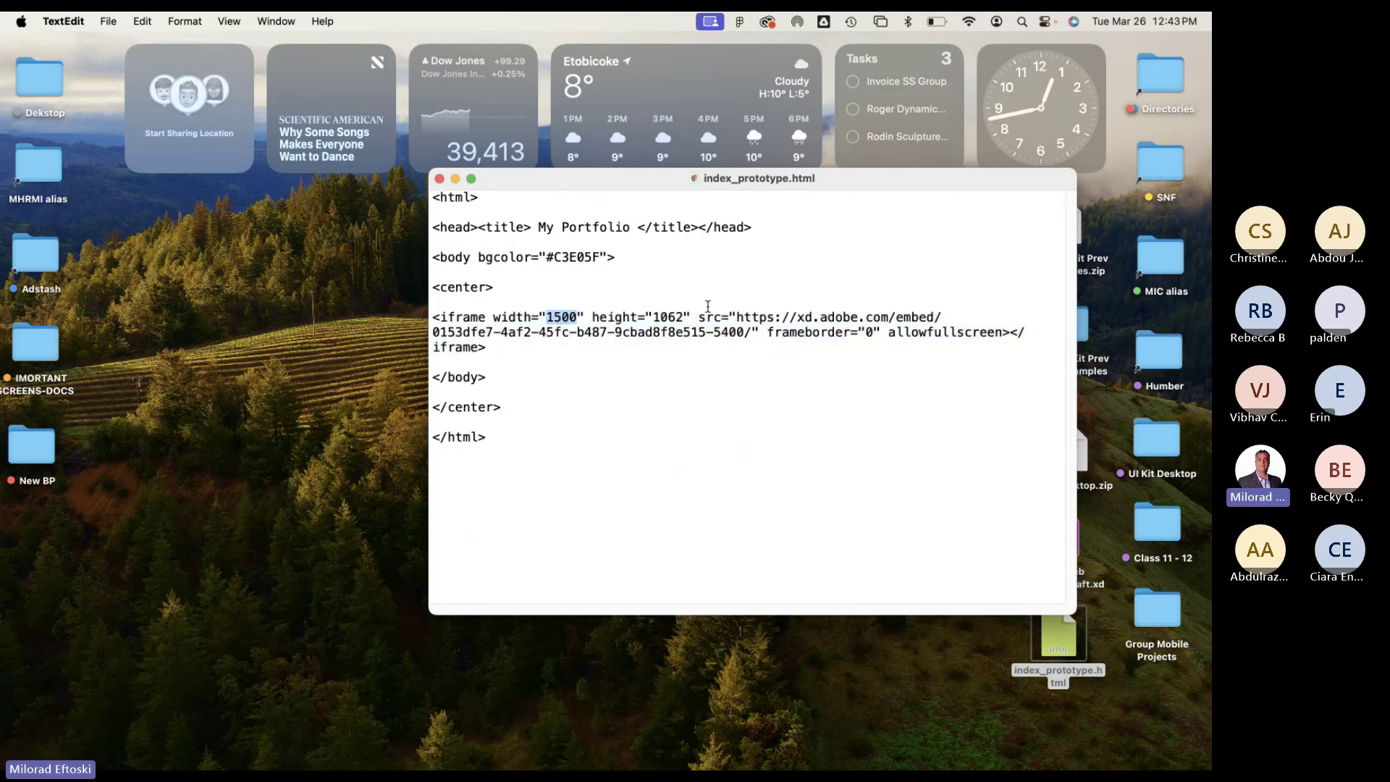
double_click(666, 317)
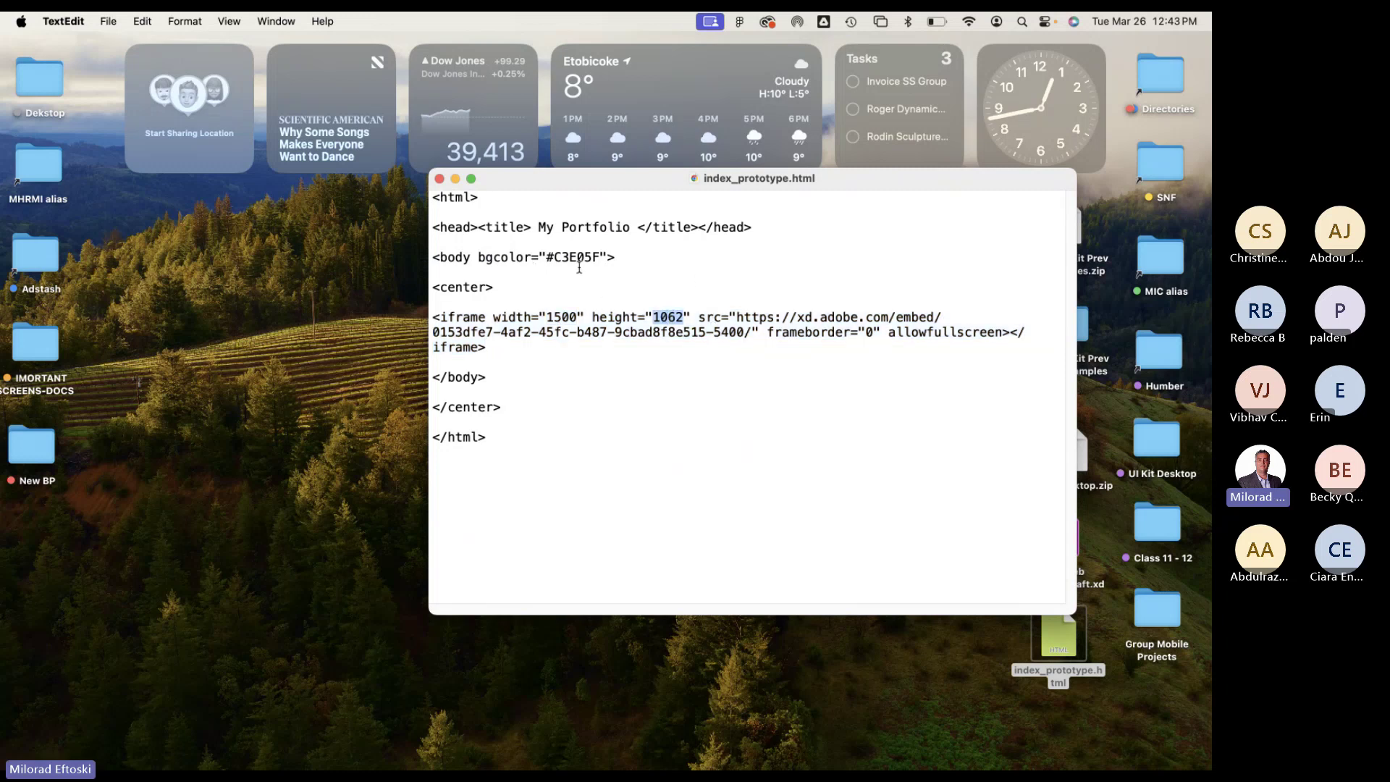
Highlight the background color value and the My Portfolio title in the code, and close the editor window.
left_click_drag(545, 259, 606, 259)
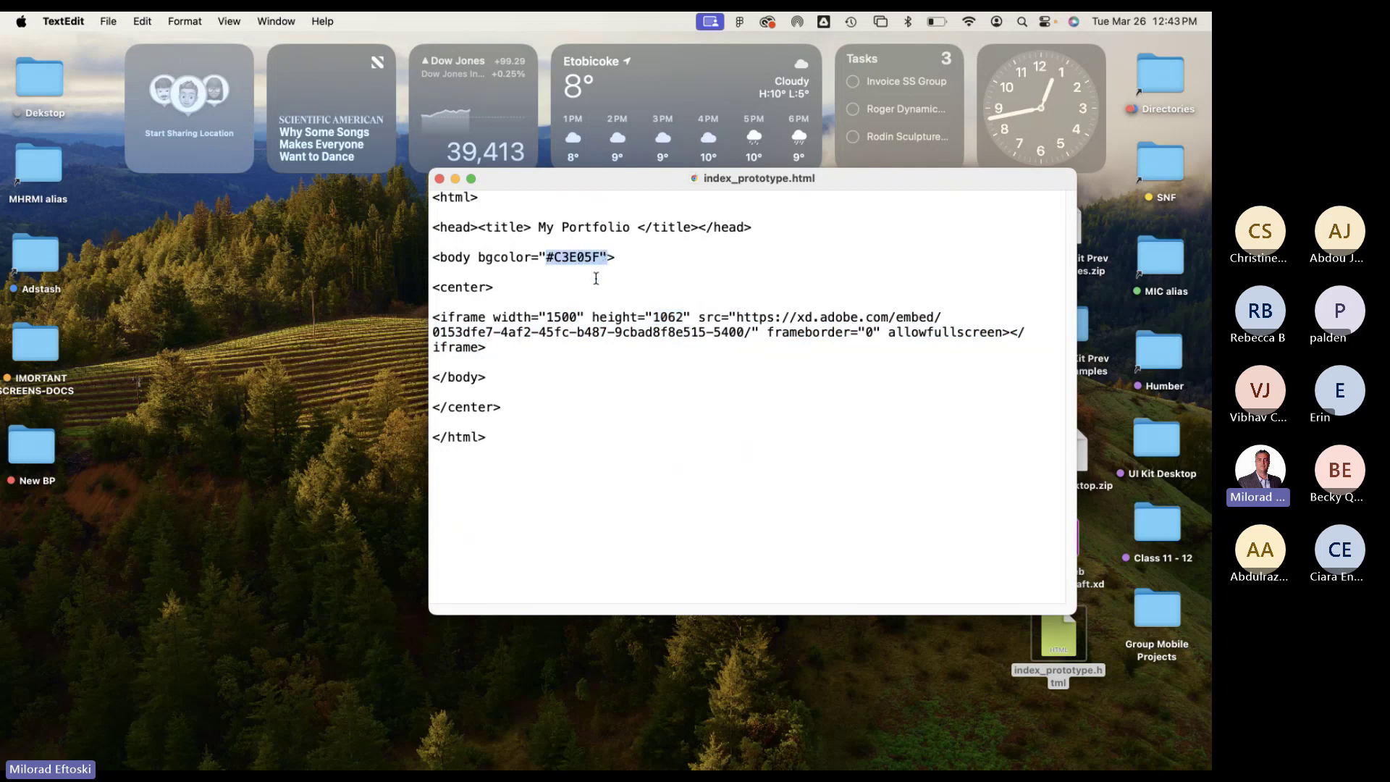
left_click_drag(538, 227, 629, 229)
left_click(578, 228)
left_click_drag(488, 442, 435, 227)
left_click(678, 399)
left_click(439, 178)
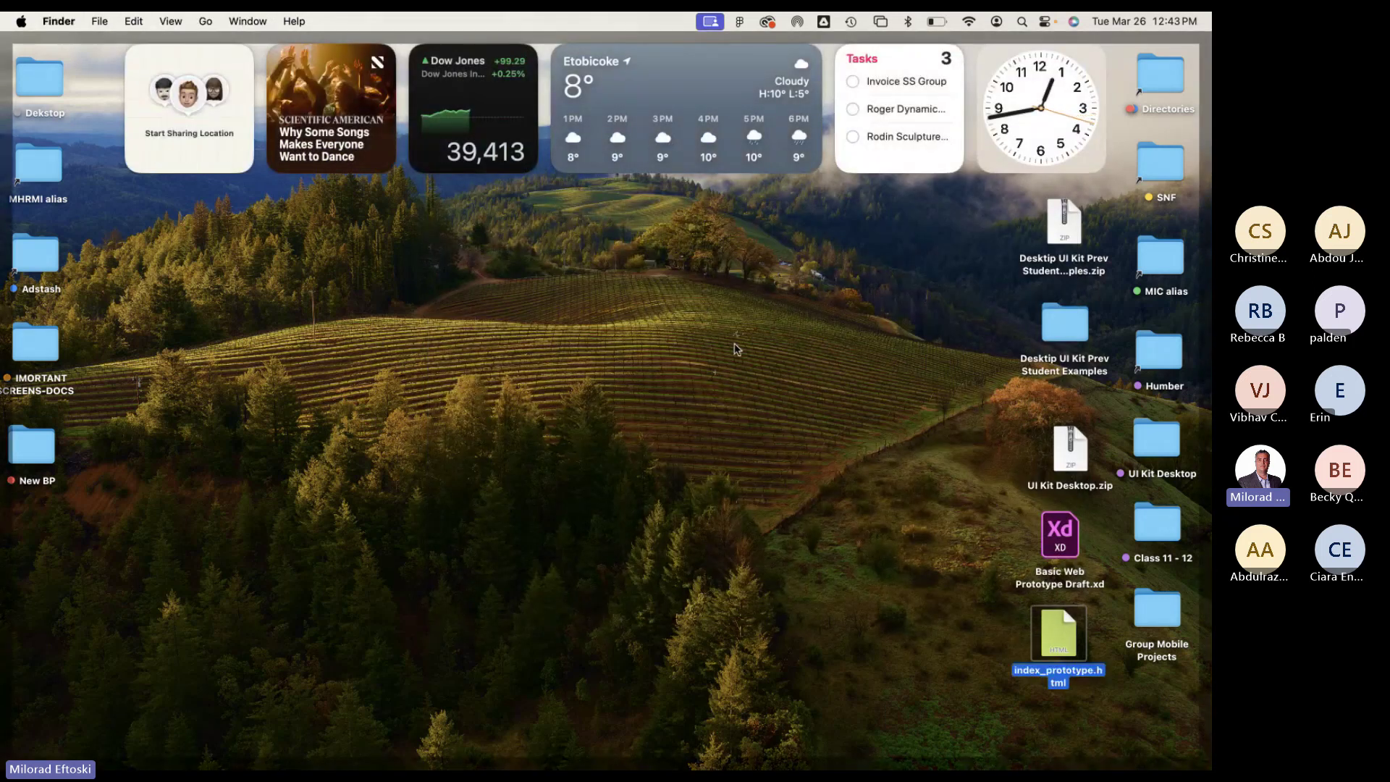
left_click(735, 349)
Switch to Figma, open the Untitled draft to inspect the Default variant of its Drop01 component, and close the file.
mouse_move(362, 767)
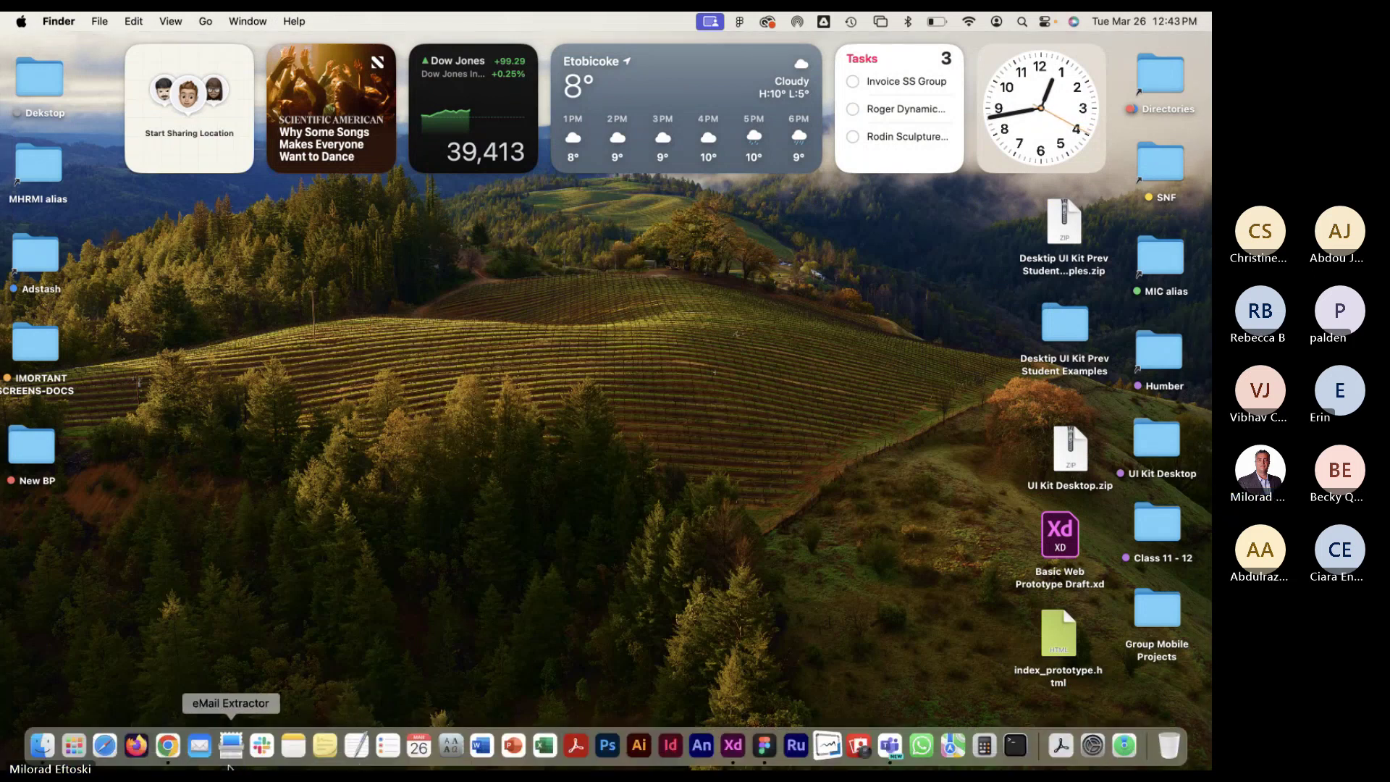
left_click(764, 747)
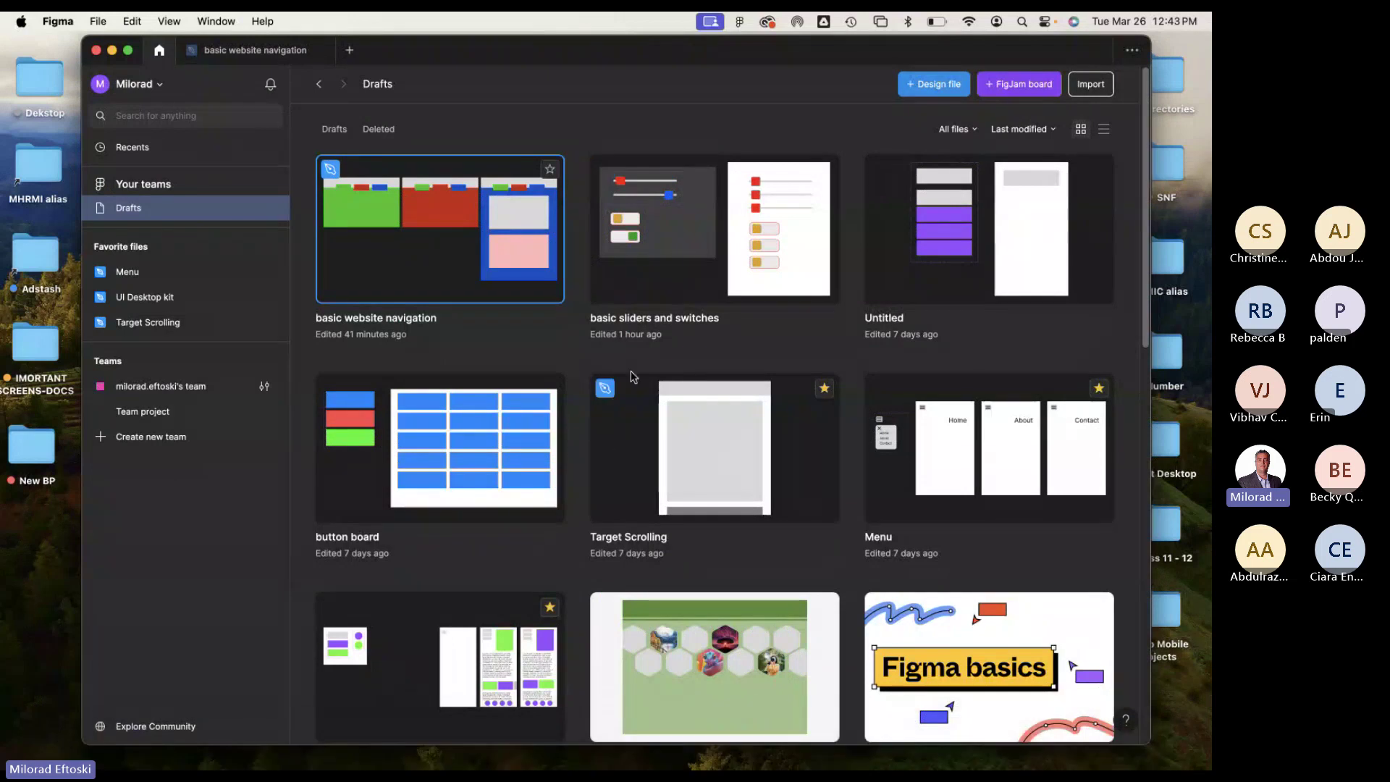
left_click(931, 224)
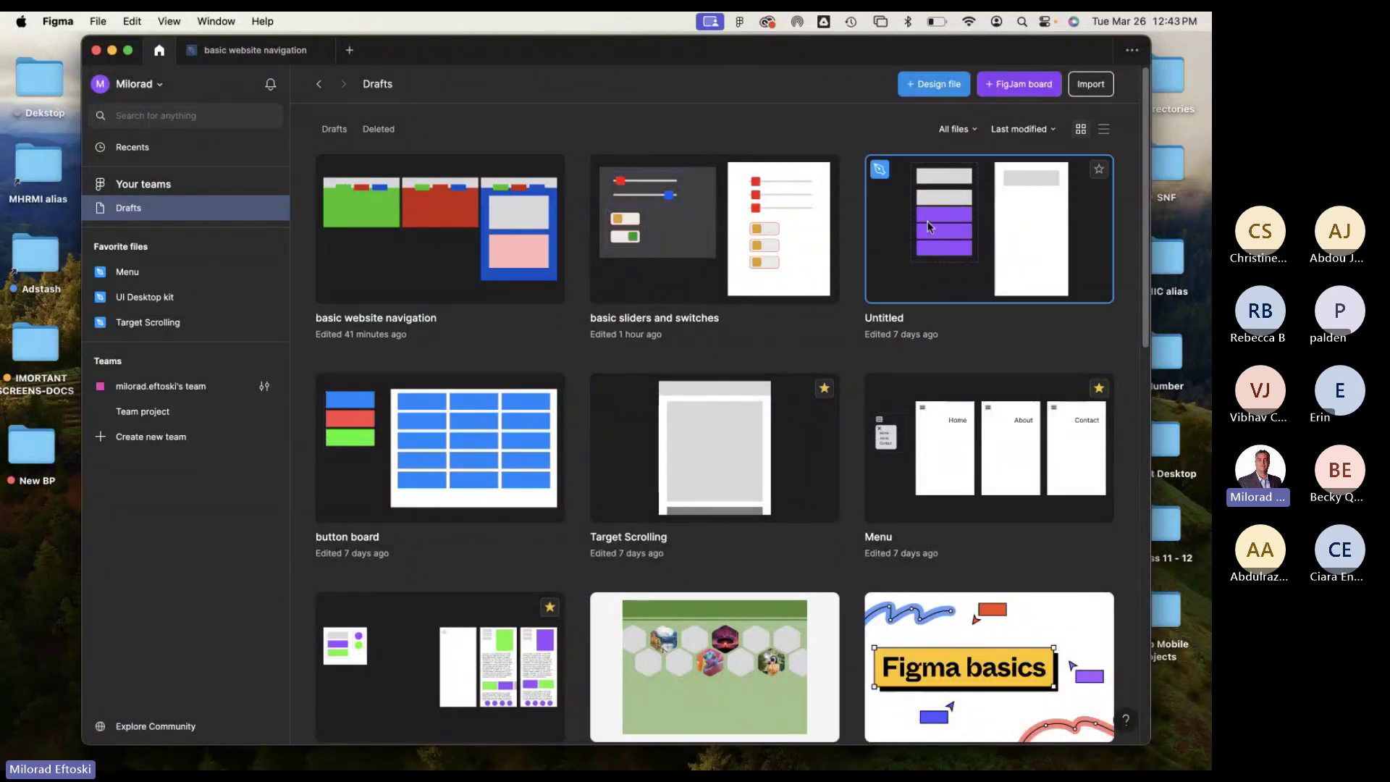
double_click(928, 222)
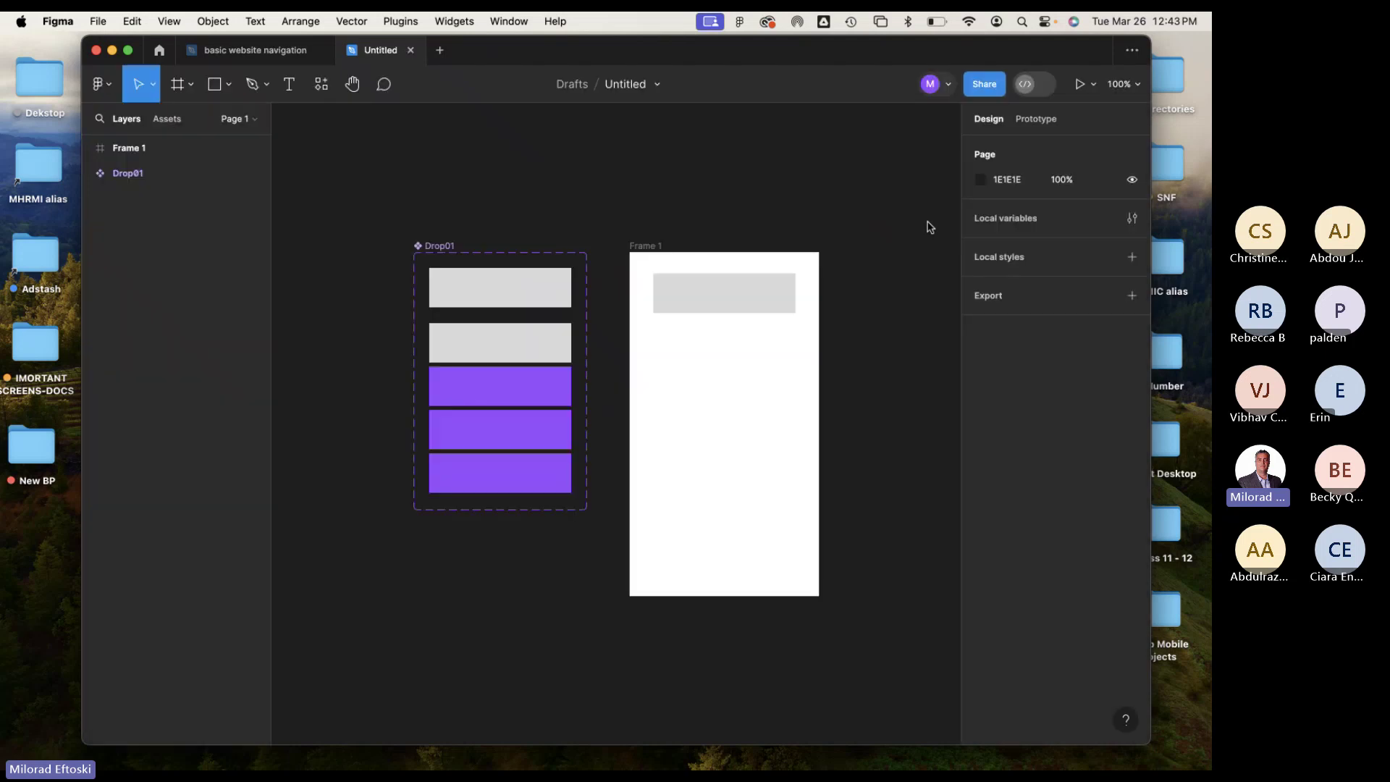
scroll(630, 192, "right", 2)
scroll(630, 192, "down", 1)
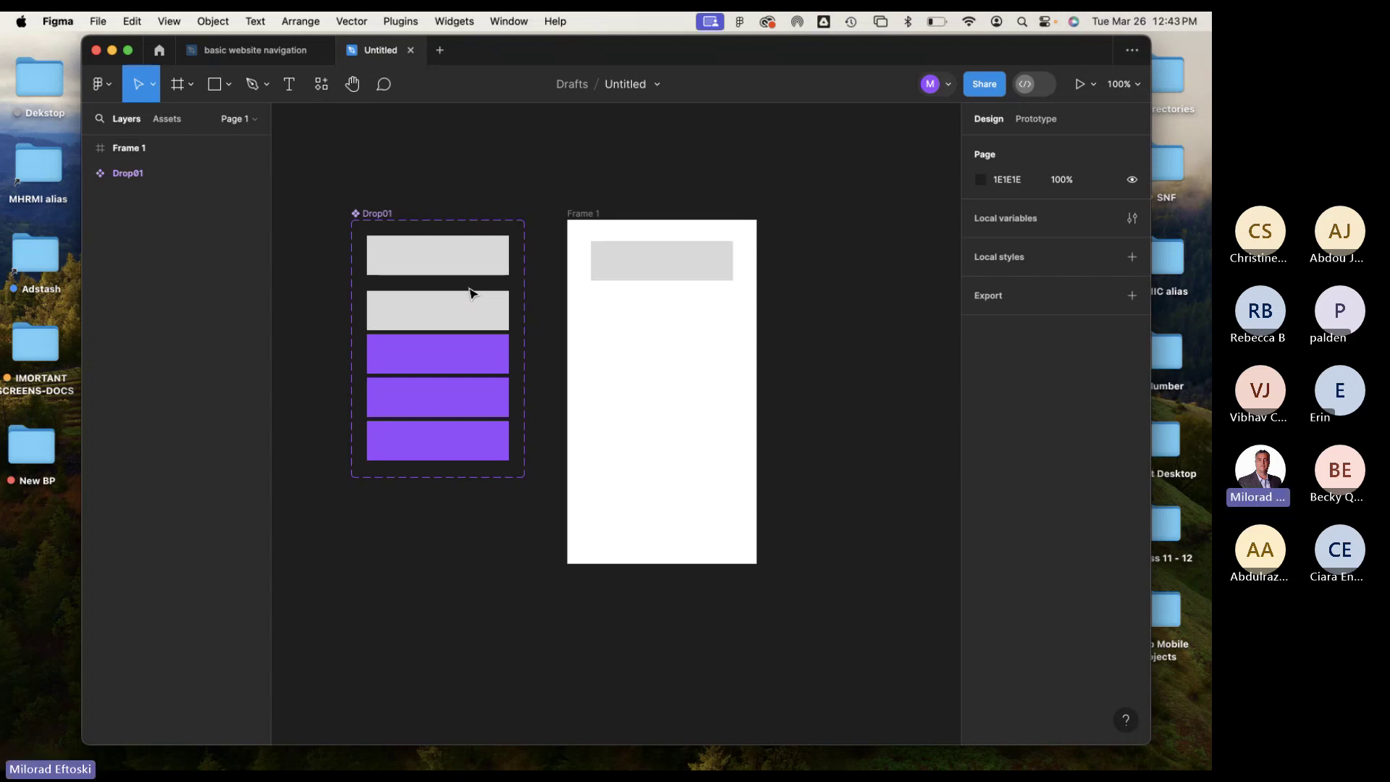
left_click(437, 263)
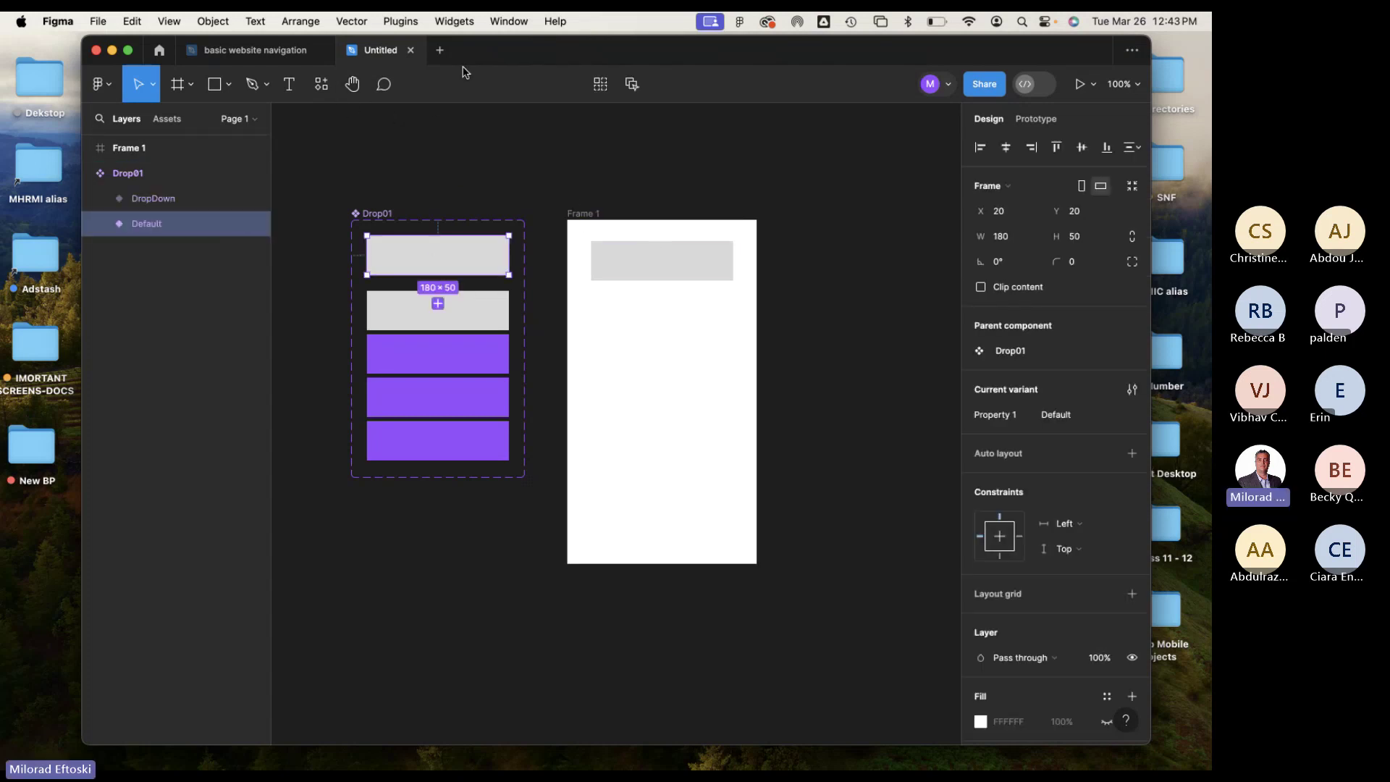
left_click(411, 51)
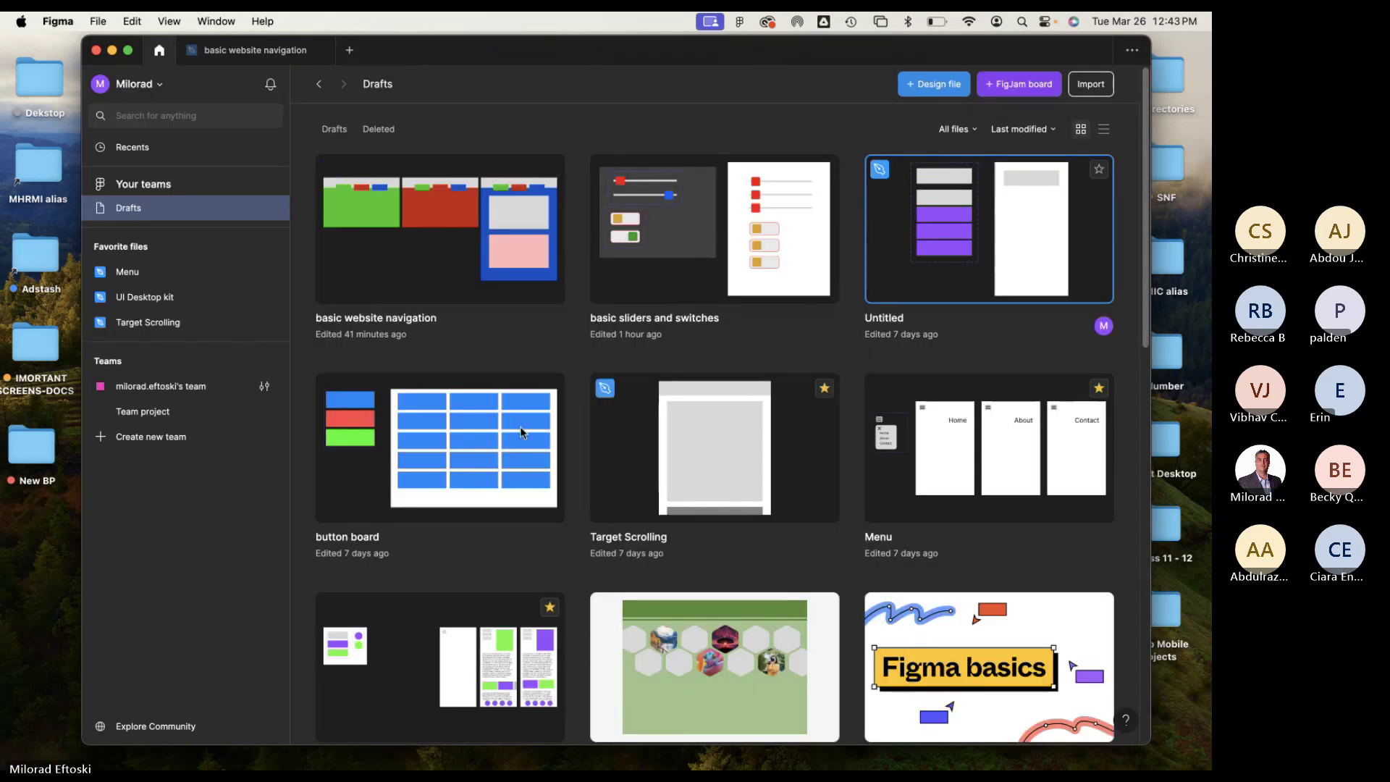
Open the button board draft and inspect the ClickState, HoverState and Default variants of its Rectangle 1 component.
double_click(438, 438)
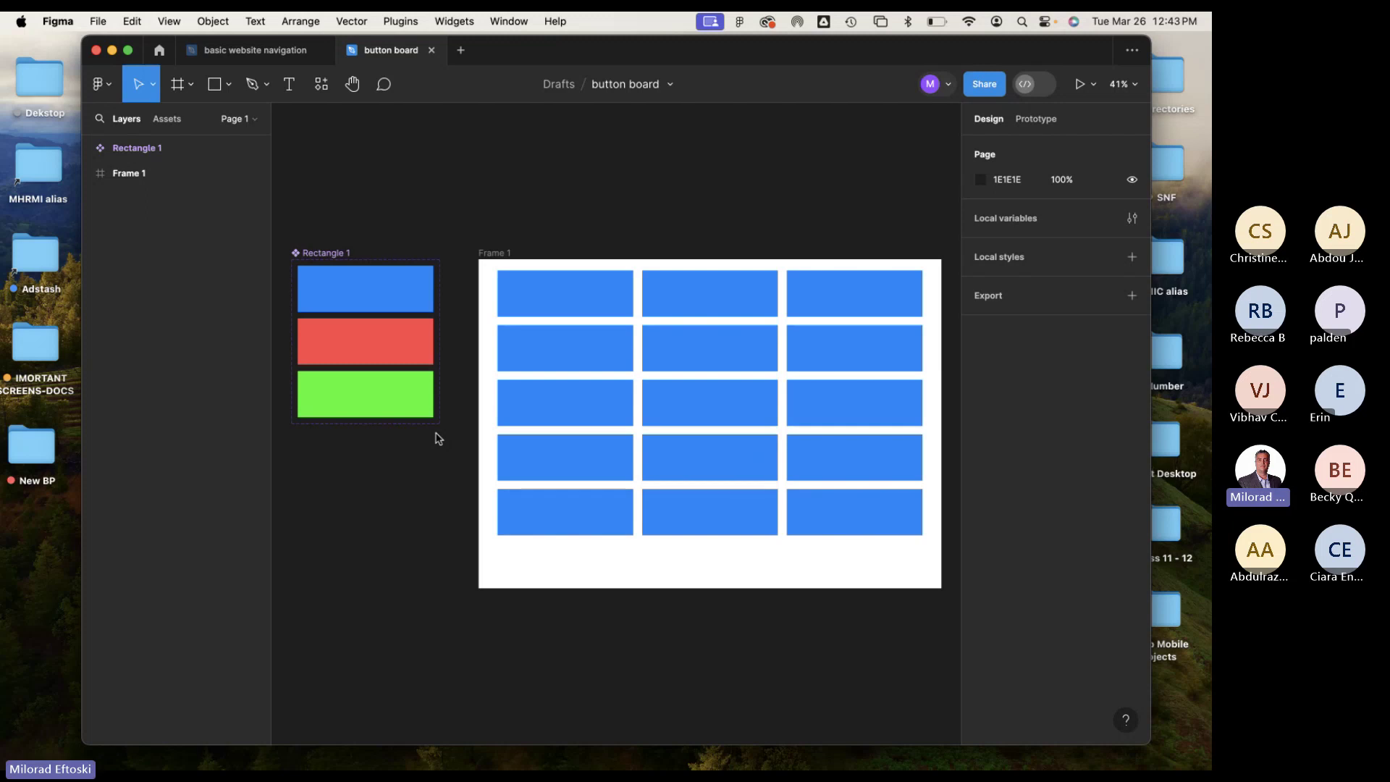
left_click(319, 253)
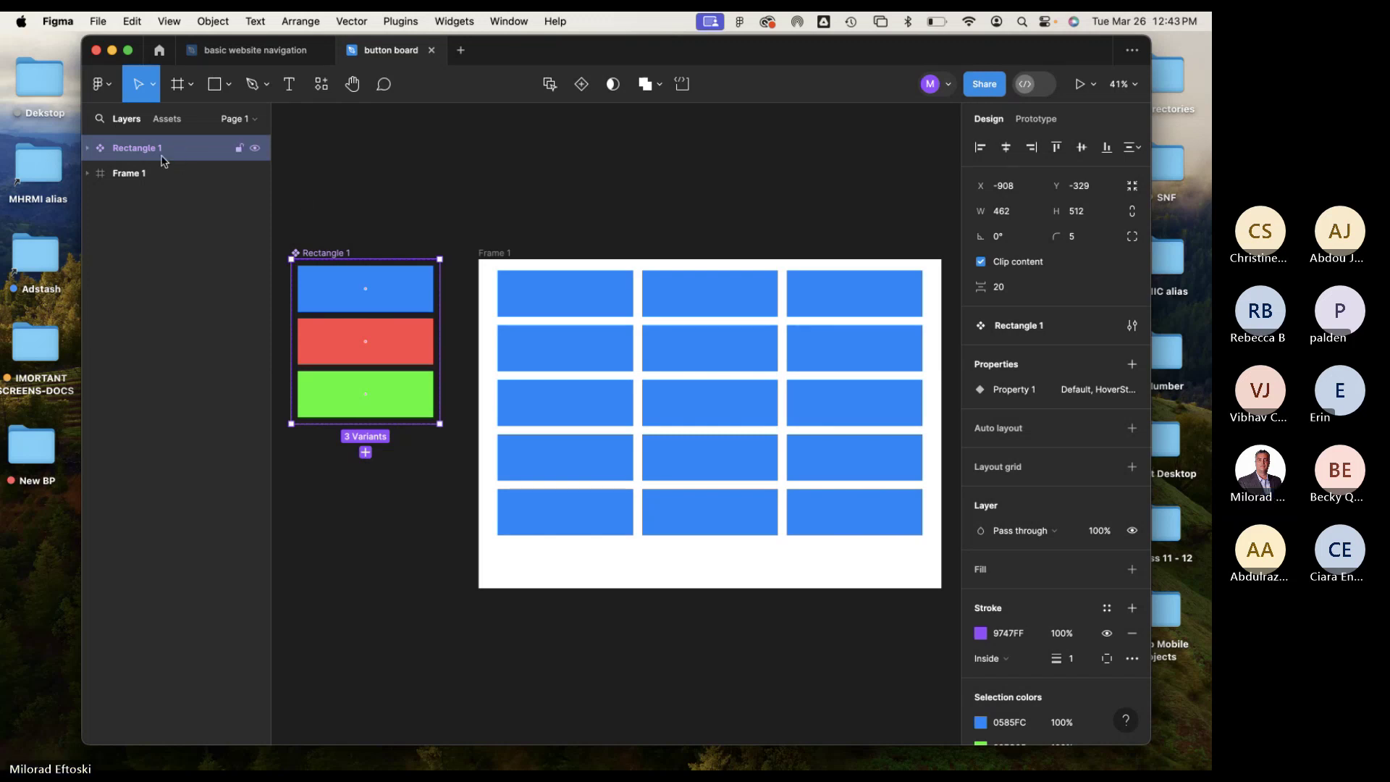
left_click(89, 148)
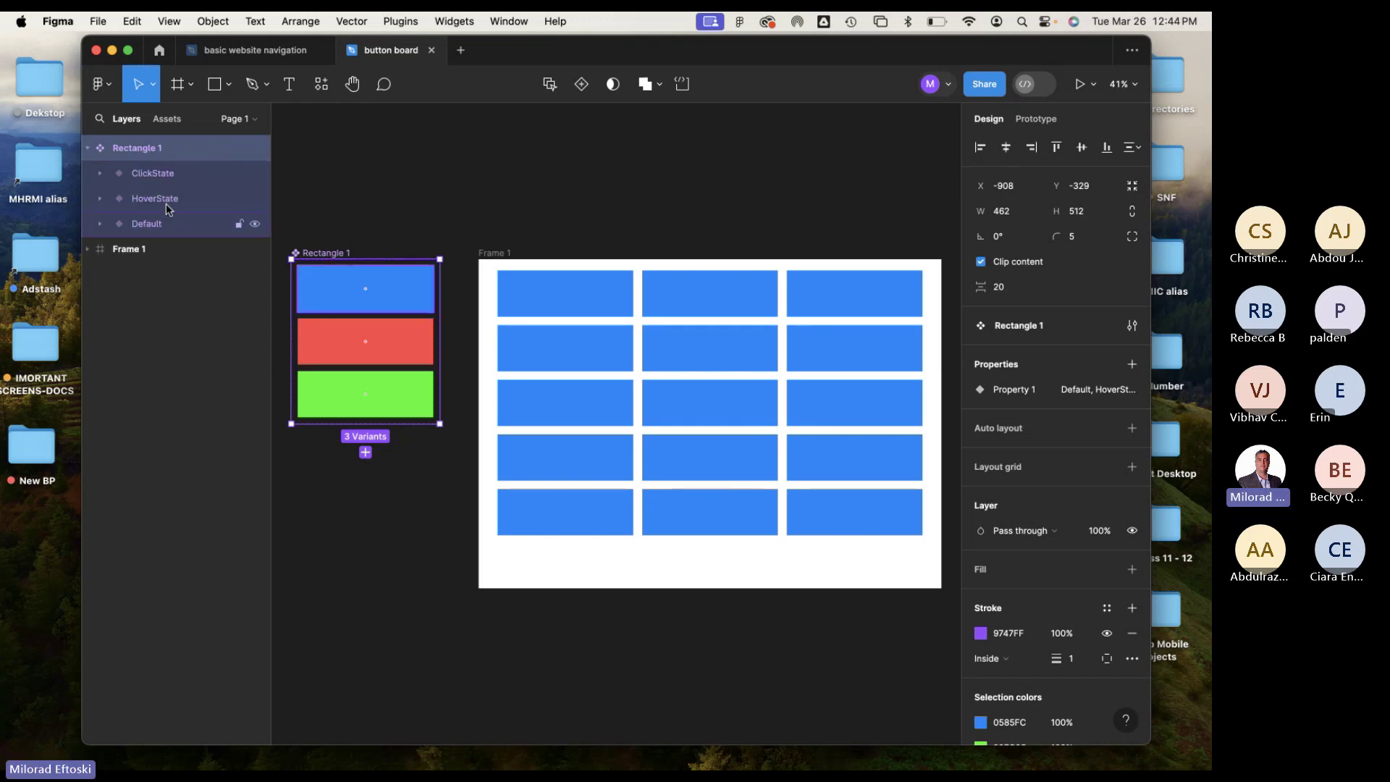
left_click(148, 174)
left_click(153, 199)
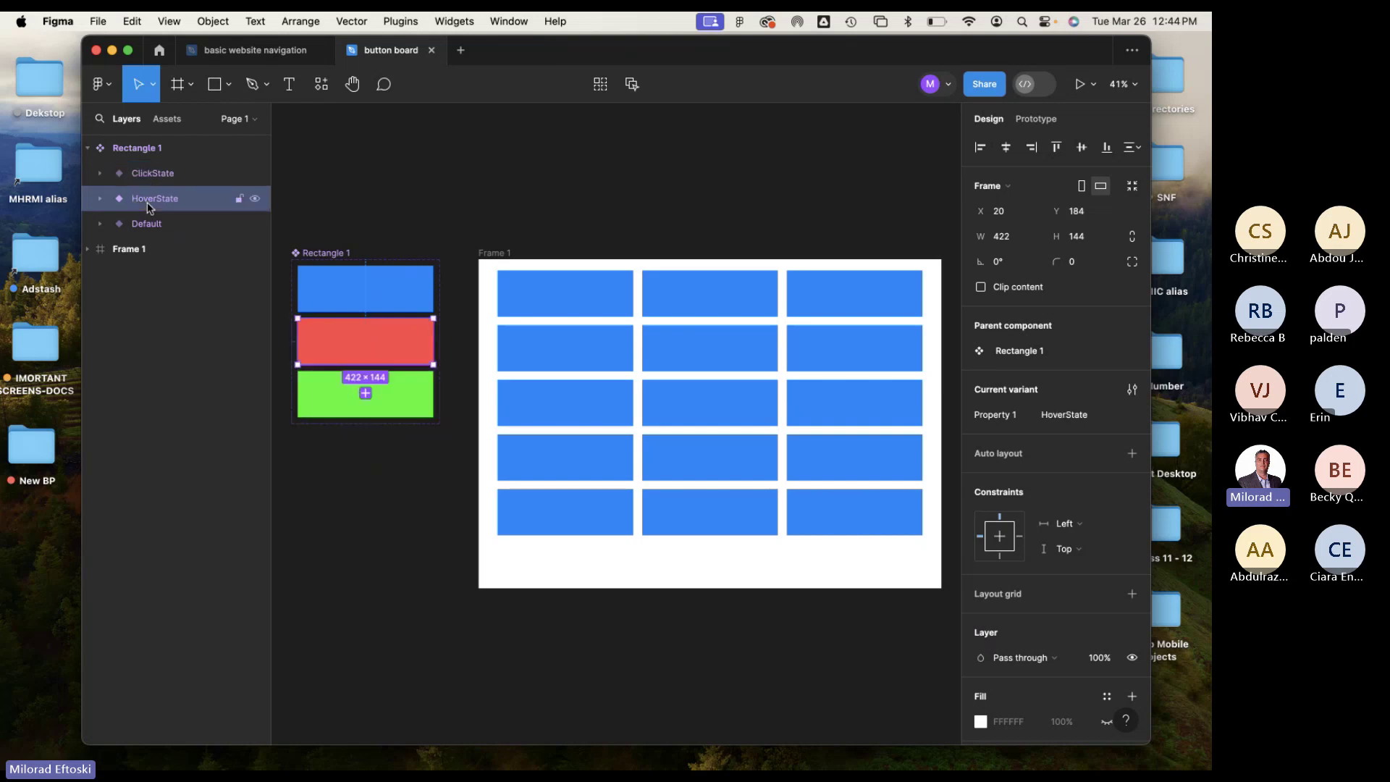
left_click(148, 225)
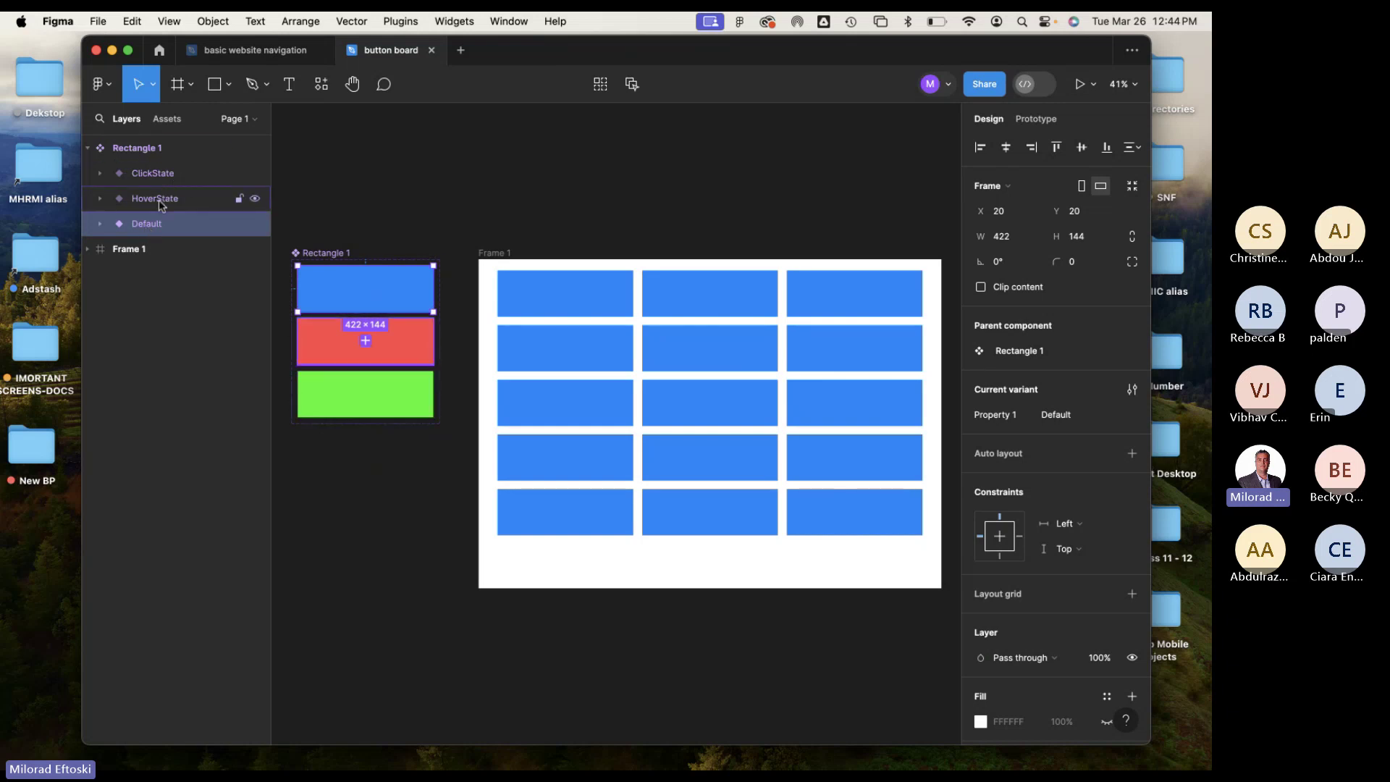
left_click(159, 199)
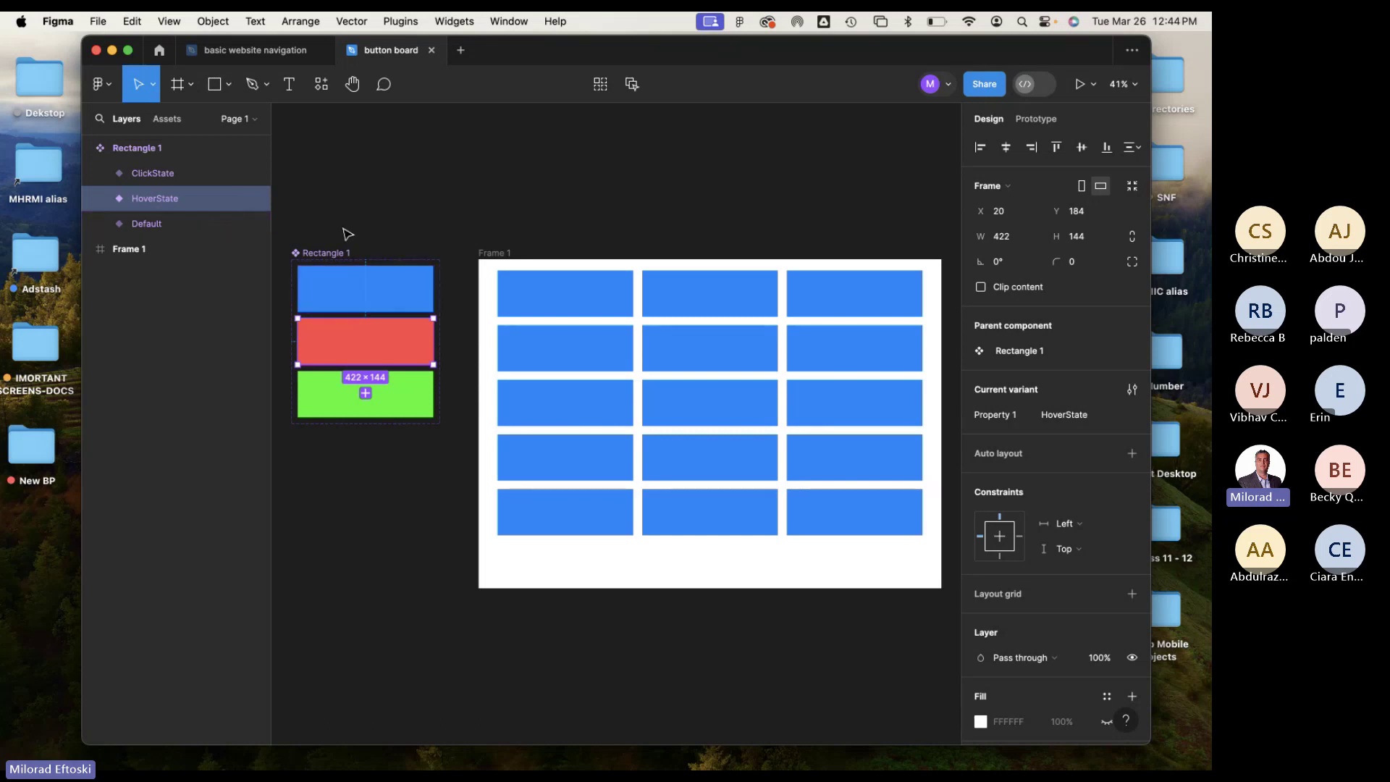
Move the Rectangle 1 component set closer to Frame 1, to X -844, and view the prototype connections between its variants.
left_click_drag(322, 254, 343, 257)
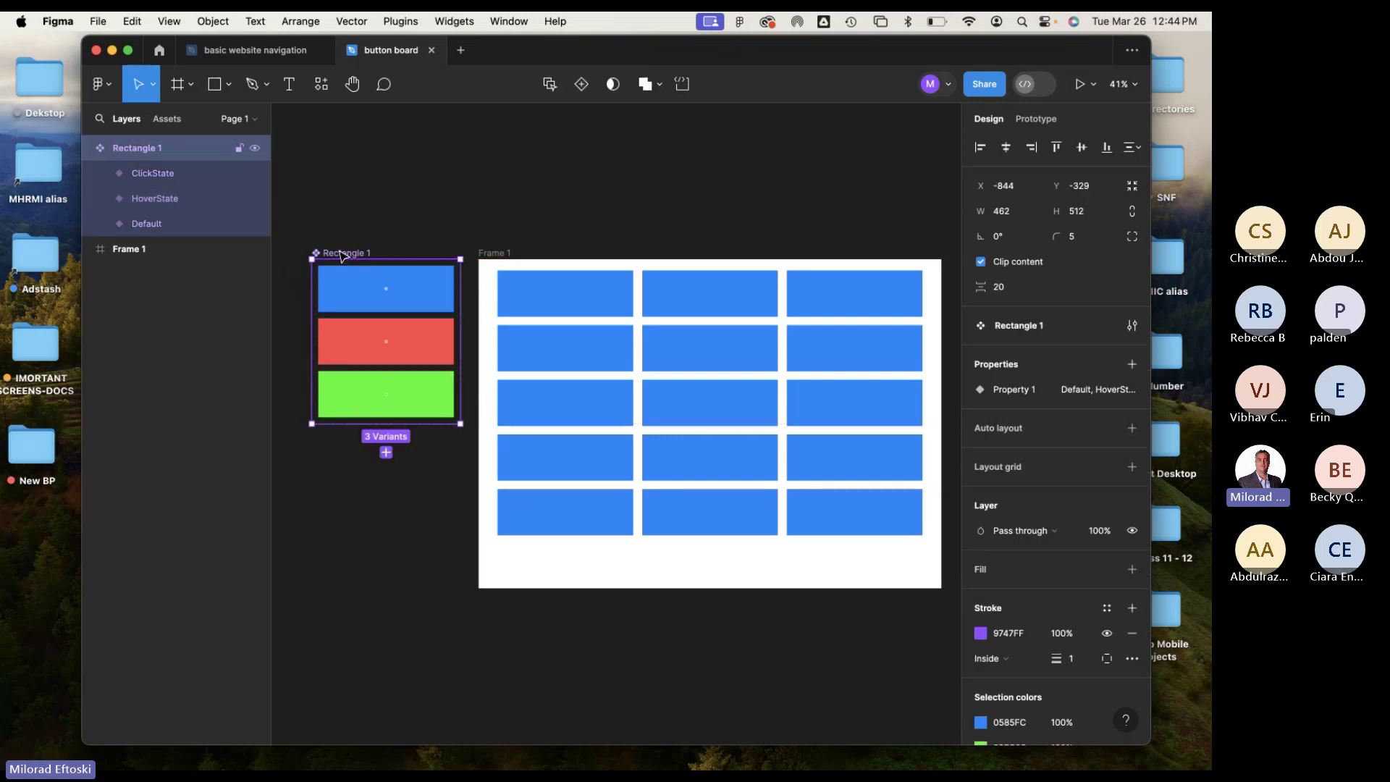
left_click(391, 189)
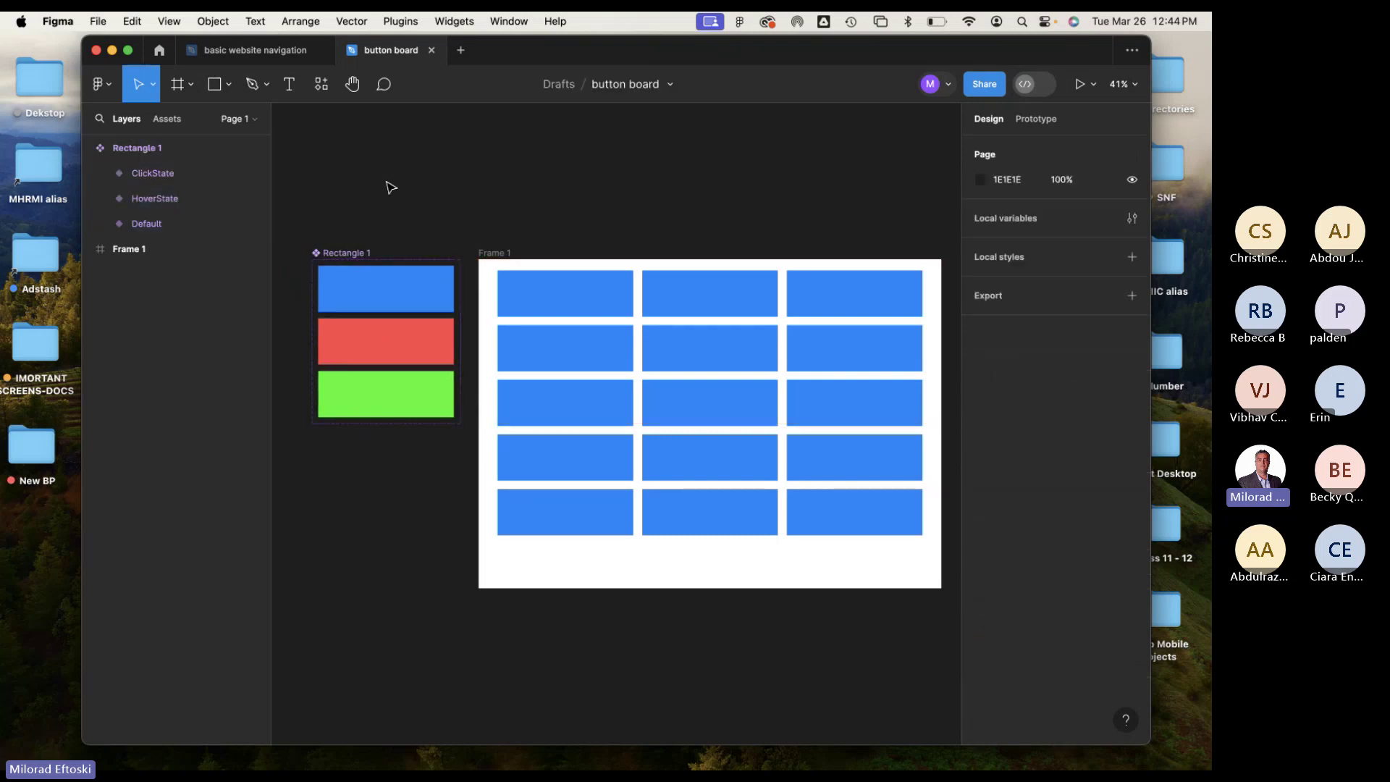
left_click(348, 260)
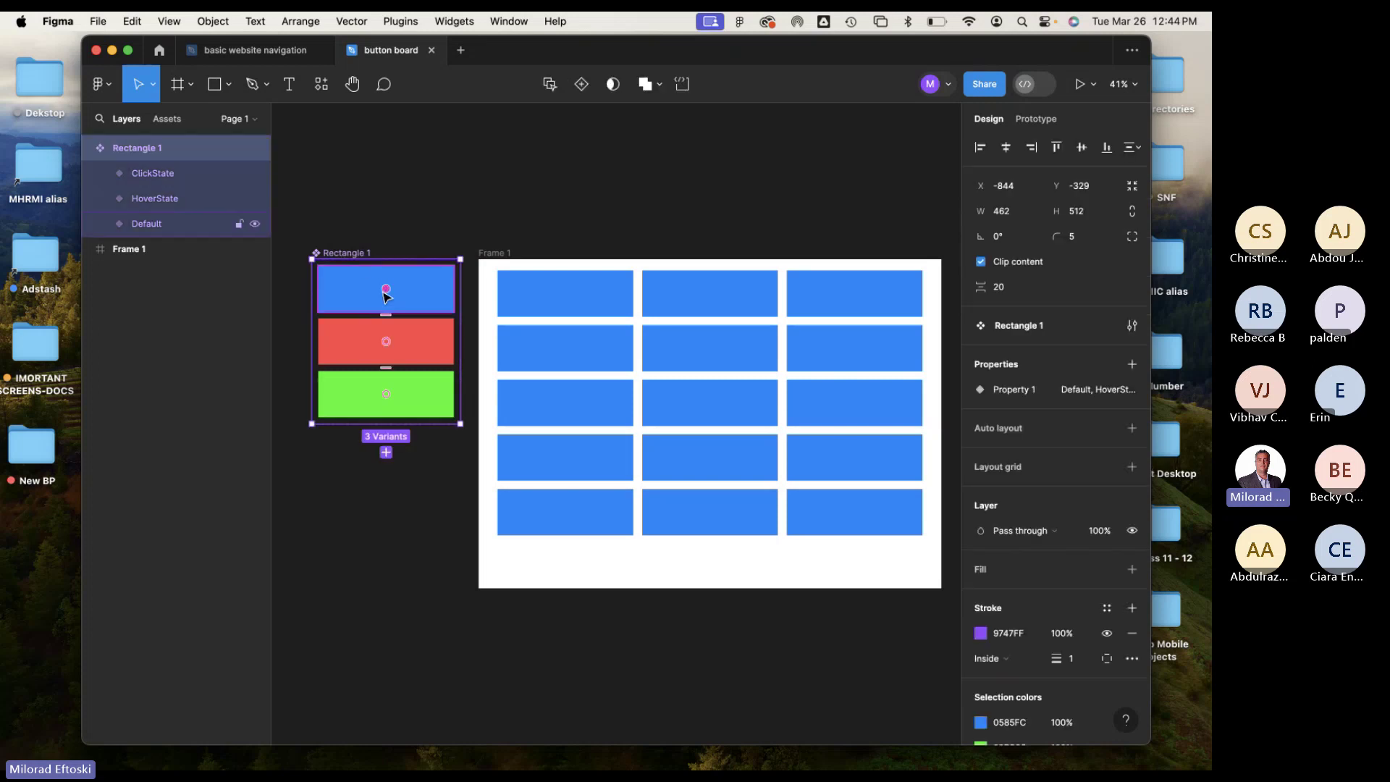
left_click(1041, 119)
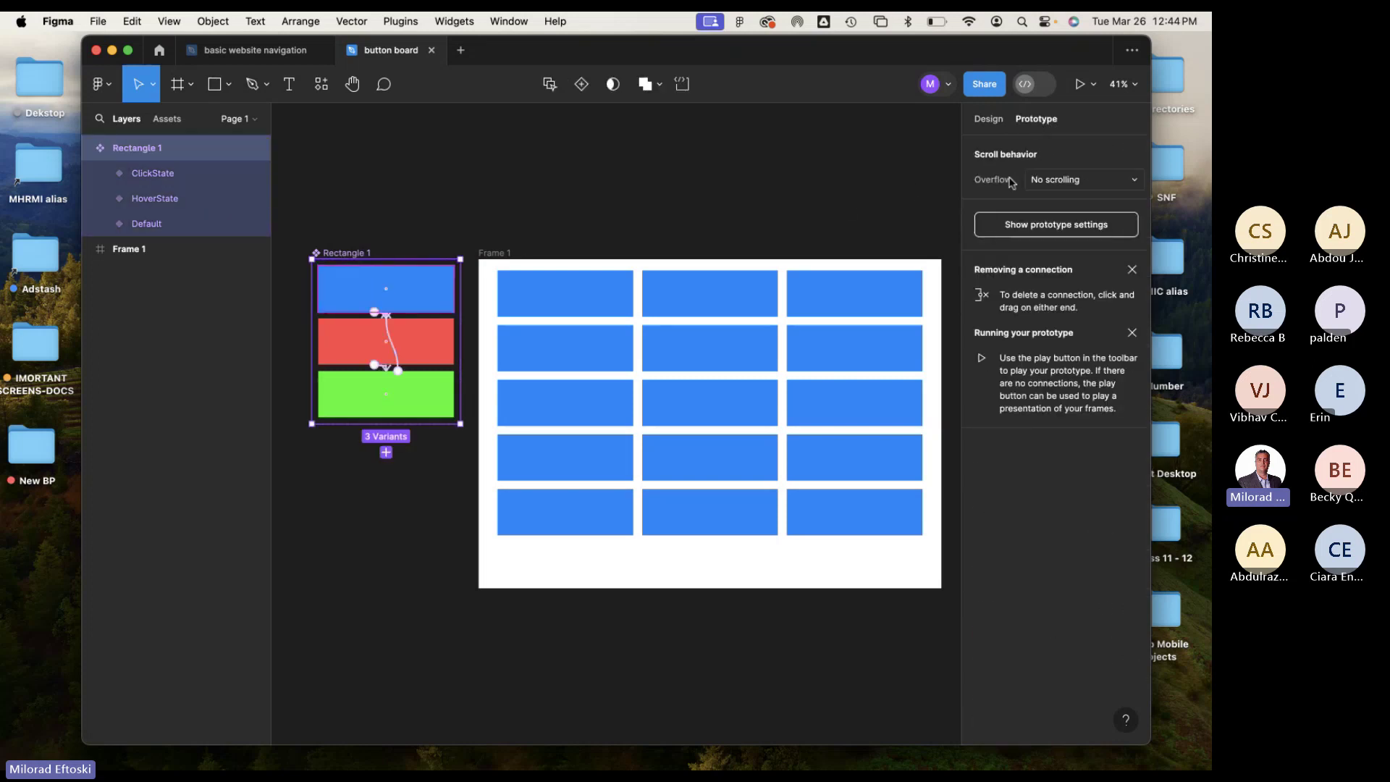
left_click(989, 118)
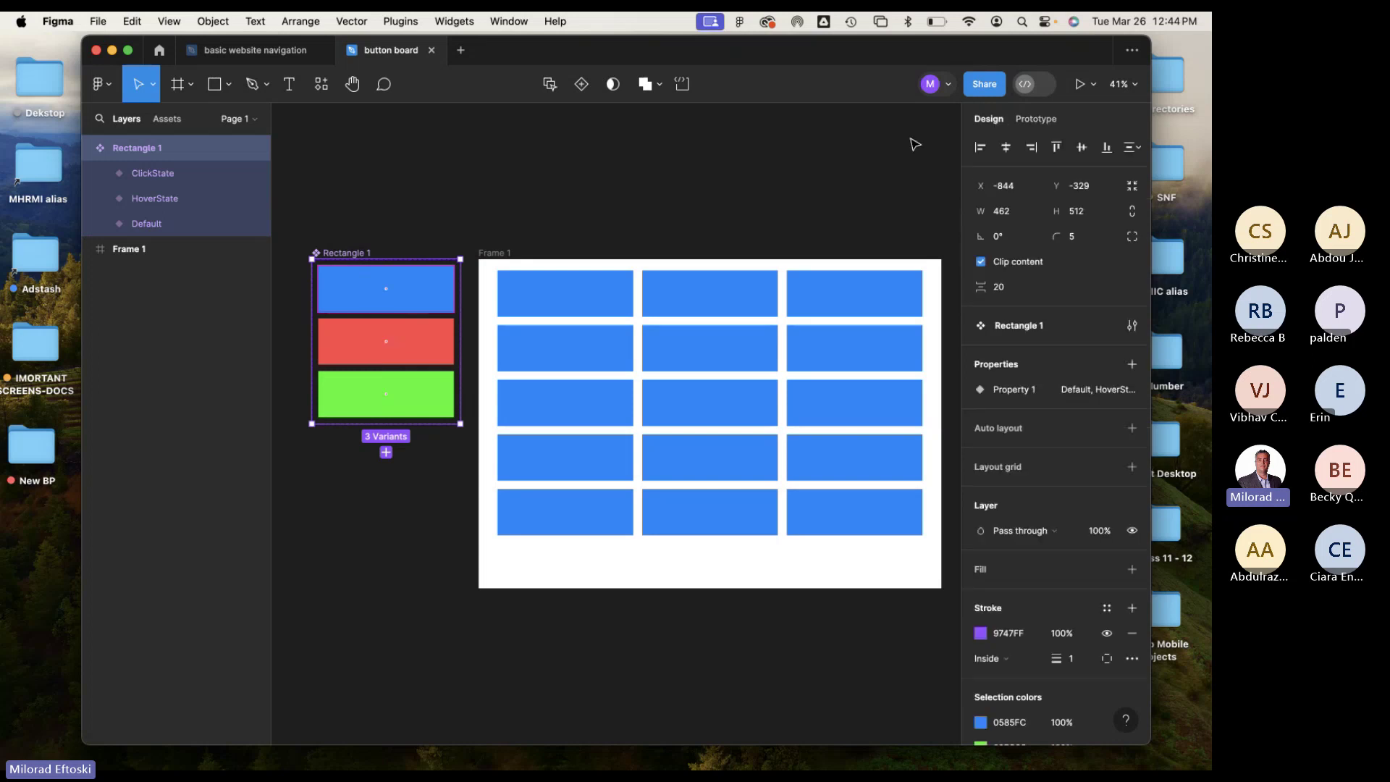
Examine Frame 1's grid of button instances and the local Rectangle 1 component they come from.
left_click(499, 260)
scroll(428, 226, "right", 5)
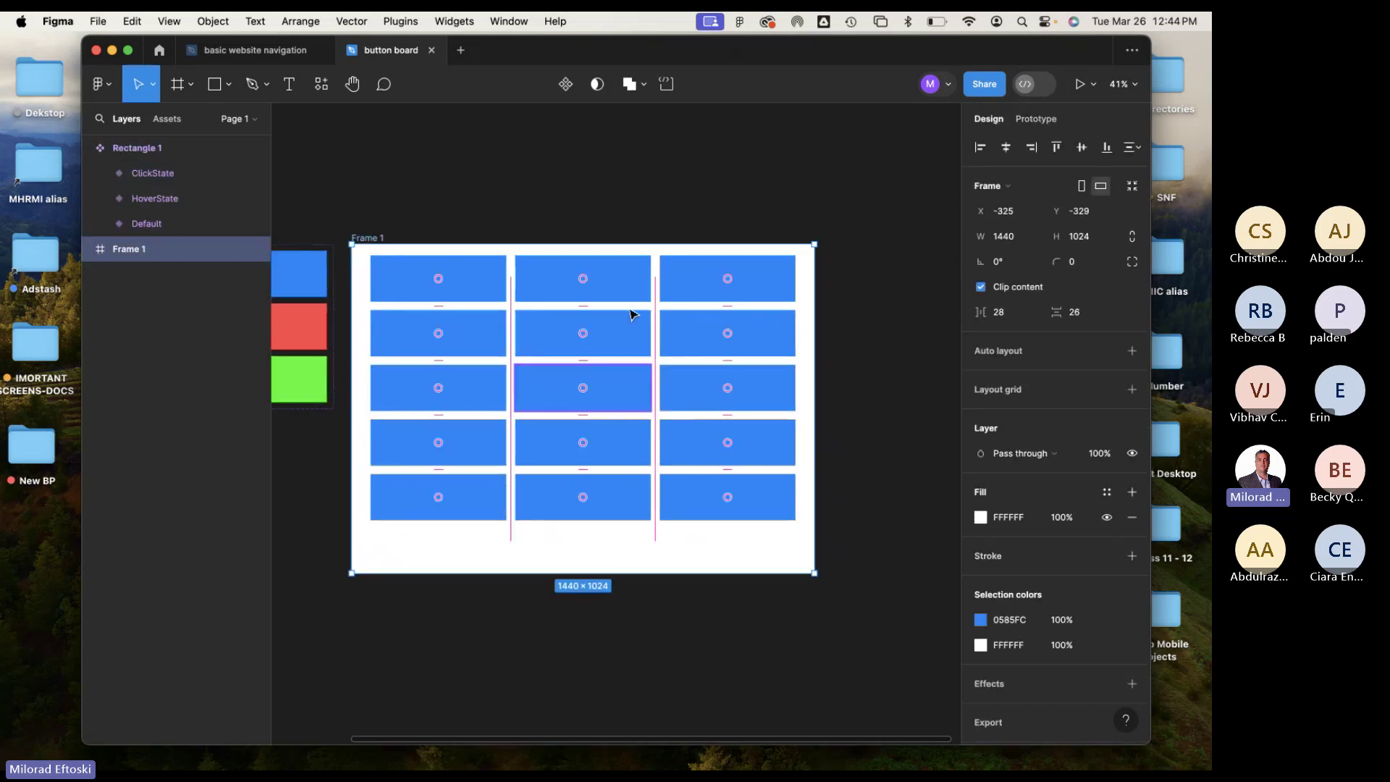
scroll(649, 211, "left", 3)
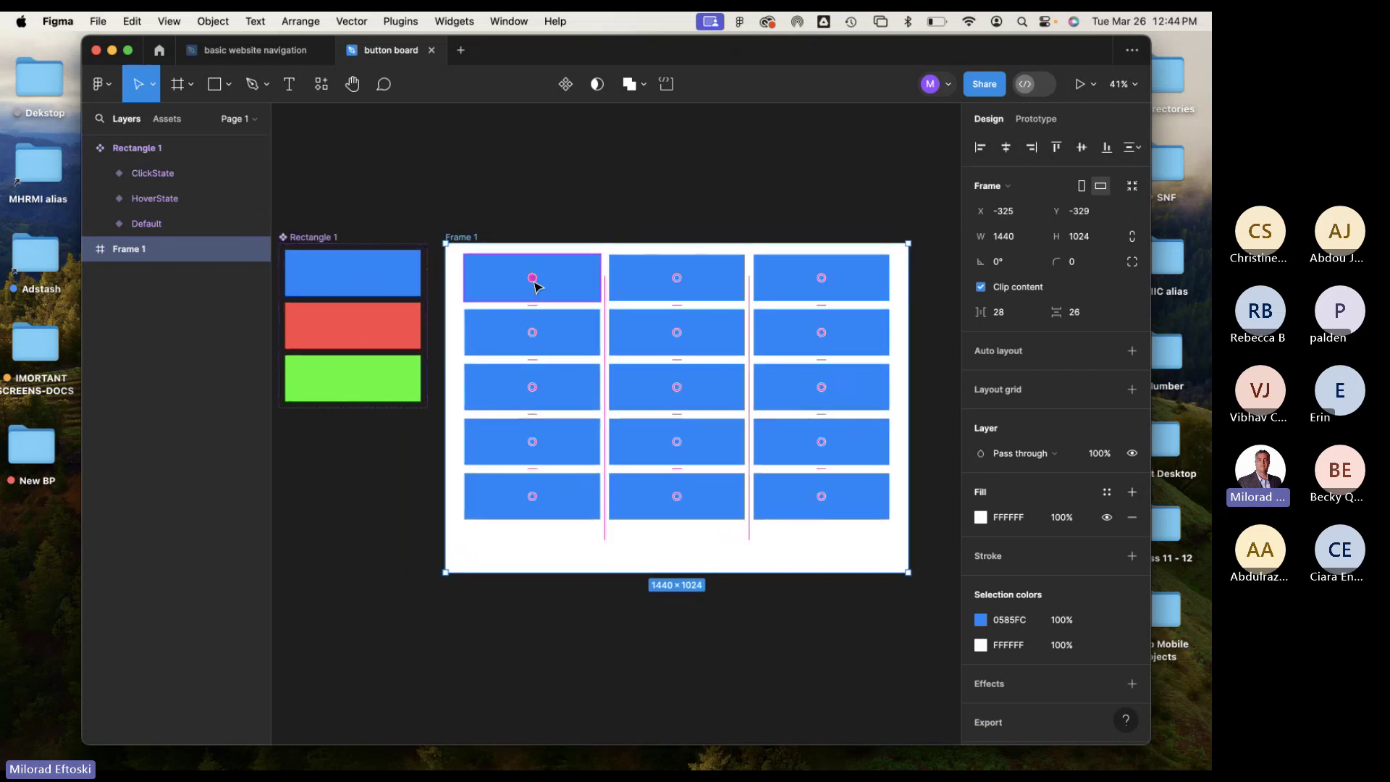
left_click(167, 119)
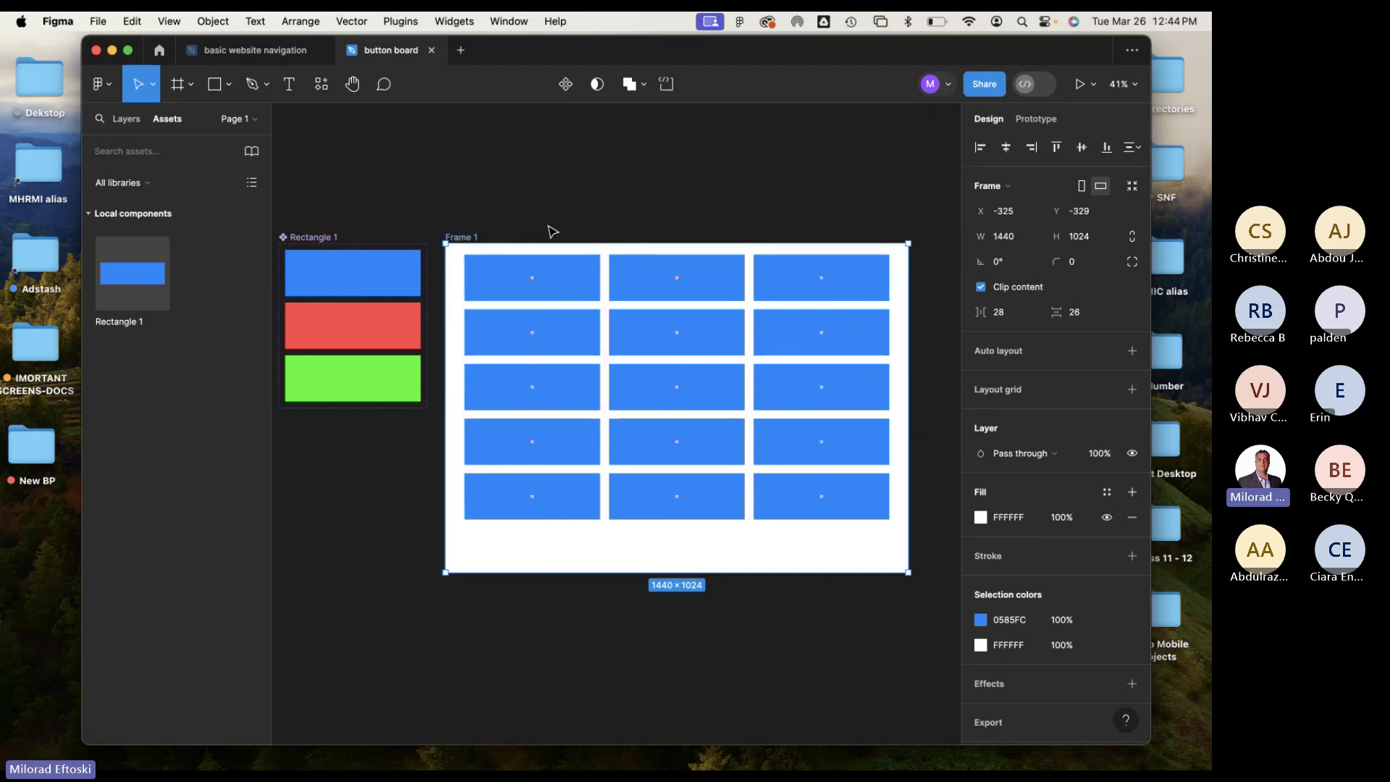
left_click(552, 288)
left_click(695, 288)
left_click(766, 291)
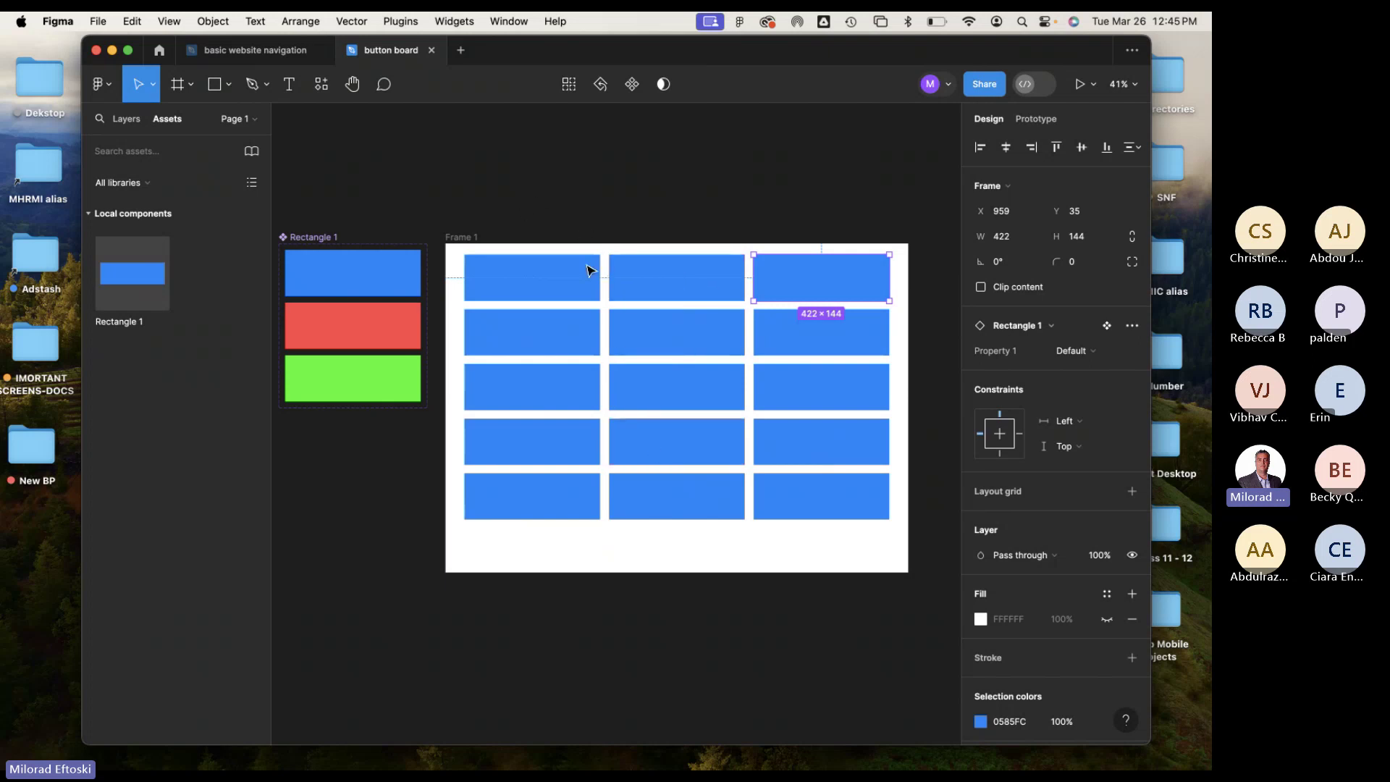
left_click_drag(517, 202, 828, 574)
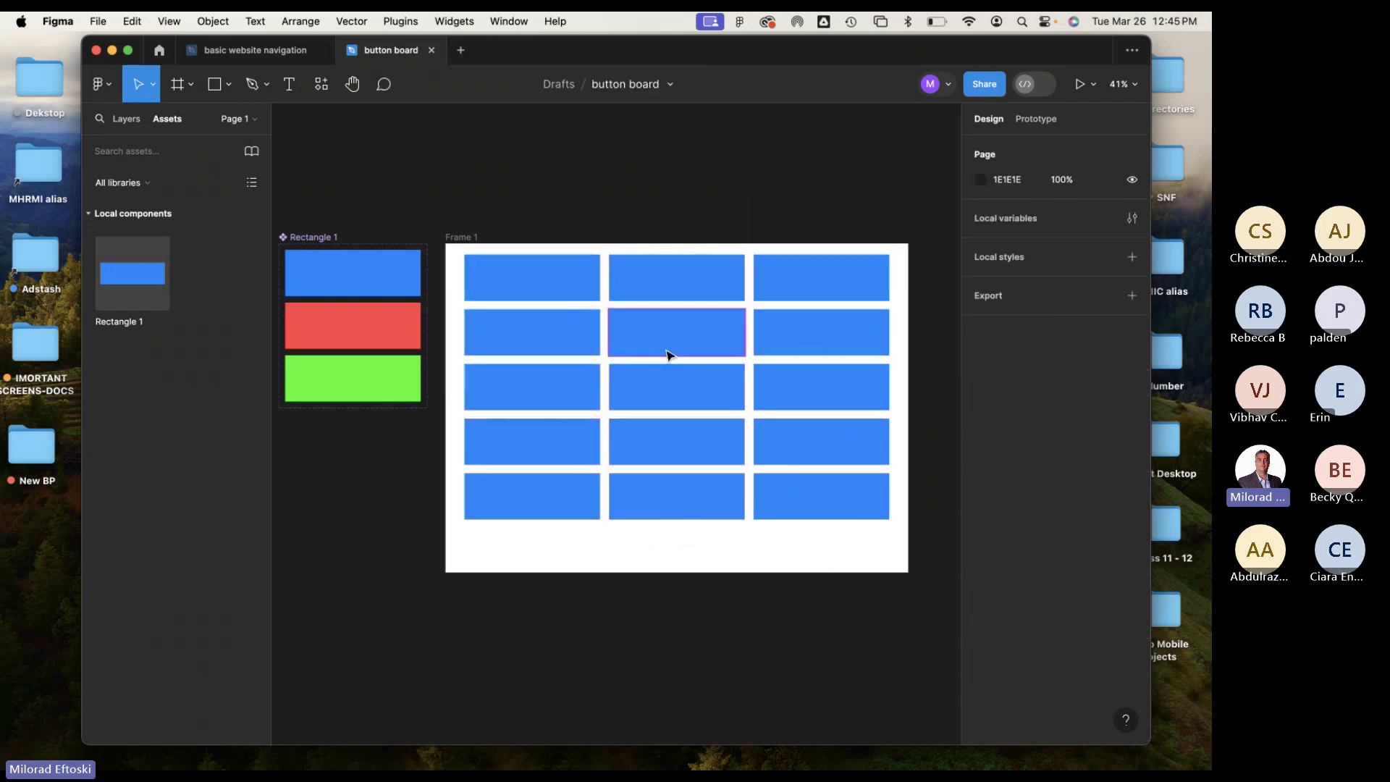
Preview the button board prototype and test the buttons' interactive states by toggling several in the second and third rows.
left_click(1078, 84)
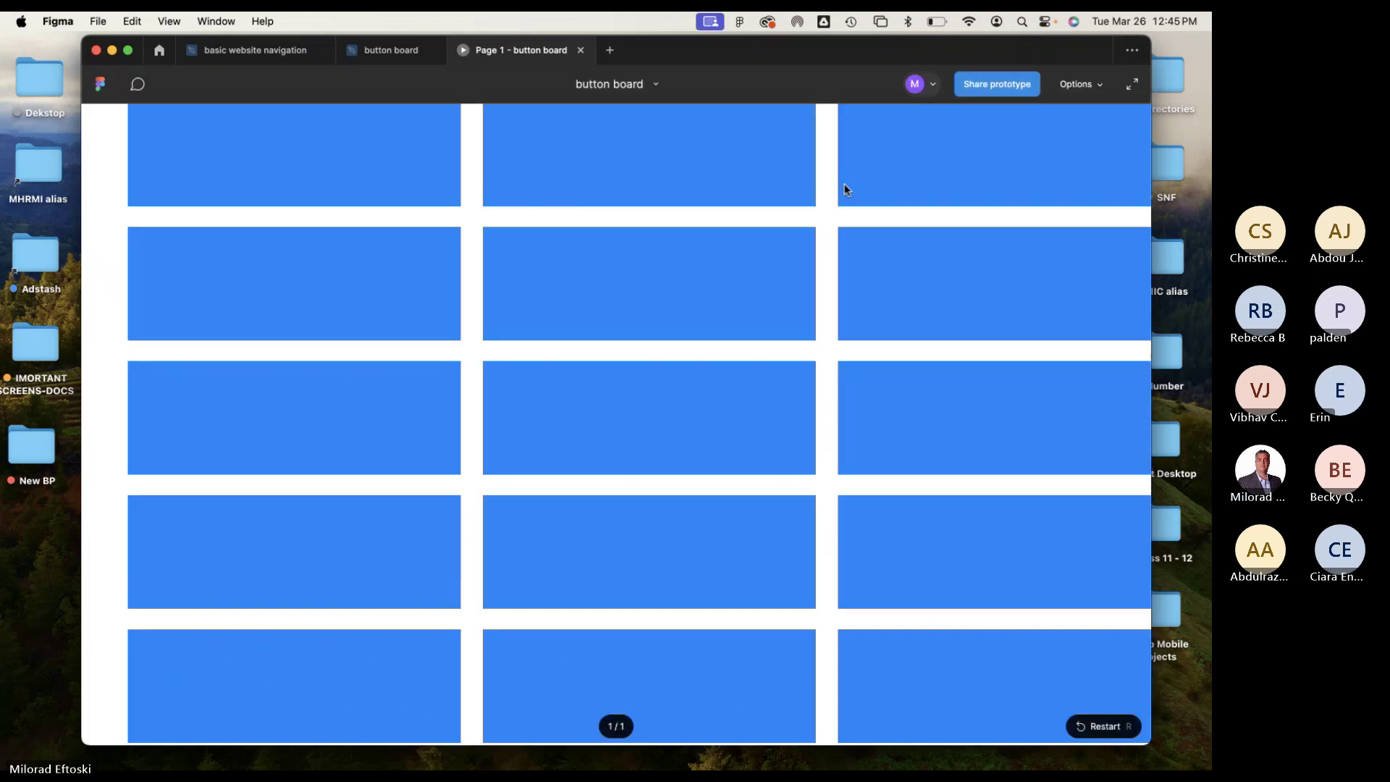
left_click(704, 285)
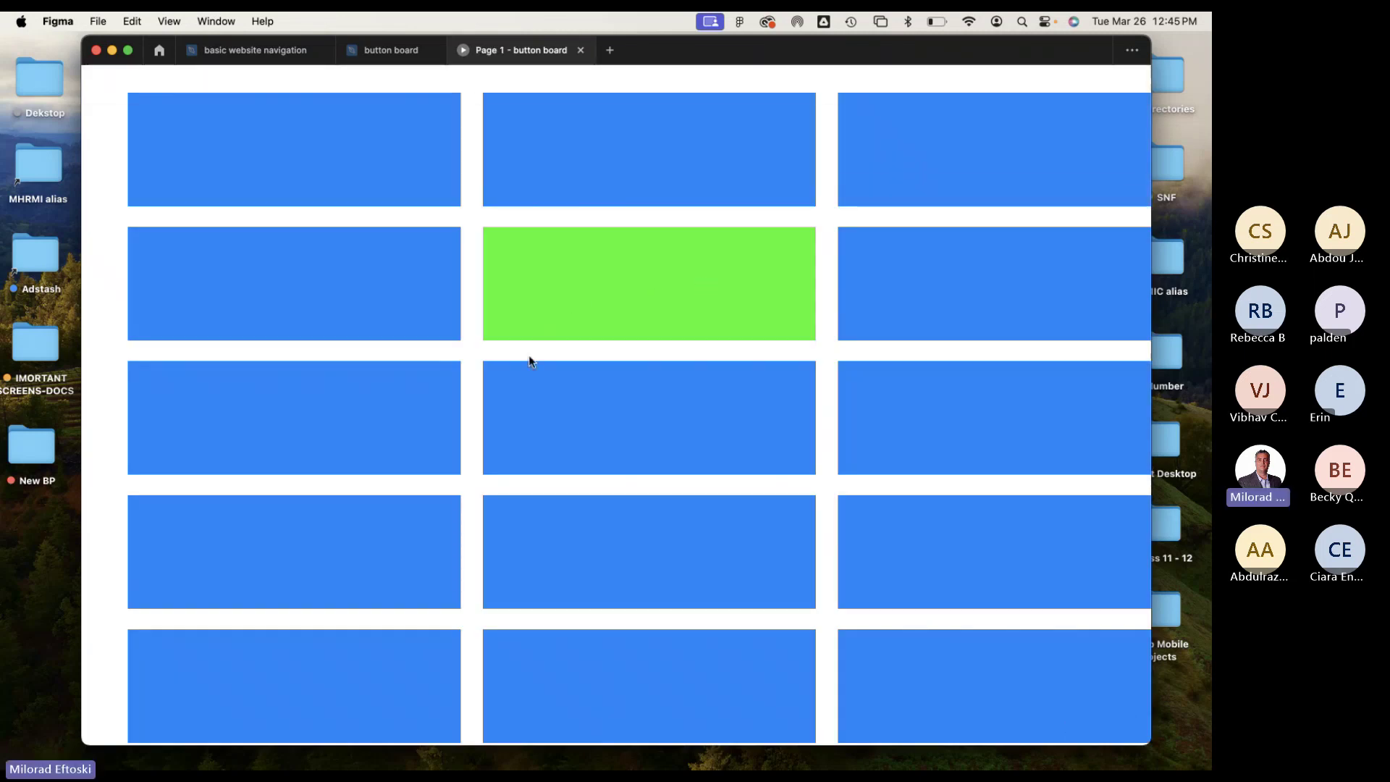
left_click(662, 401)
left_click(919, 376)
left_click(934, 275)
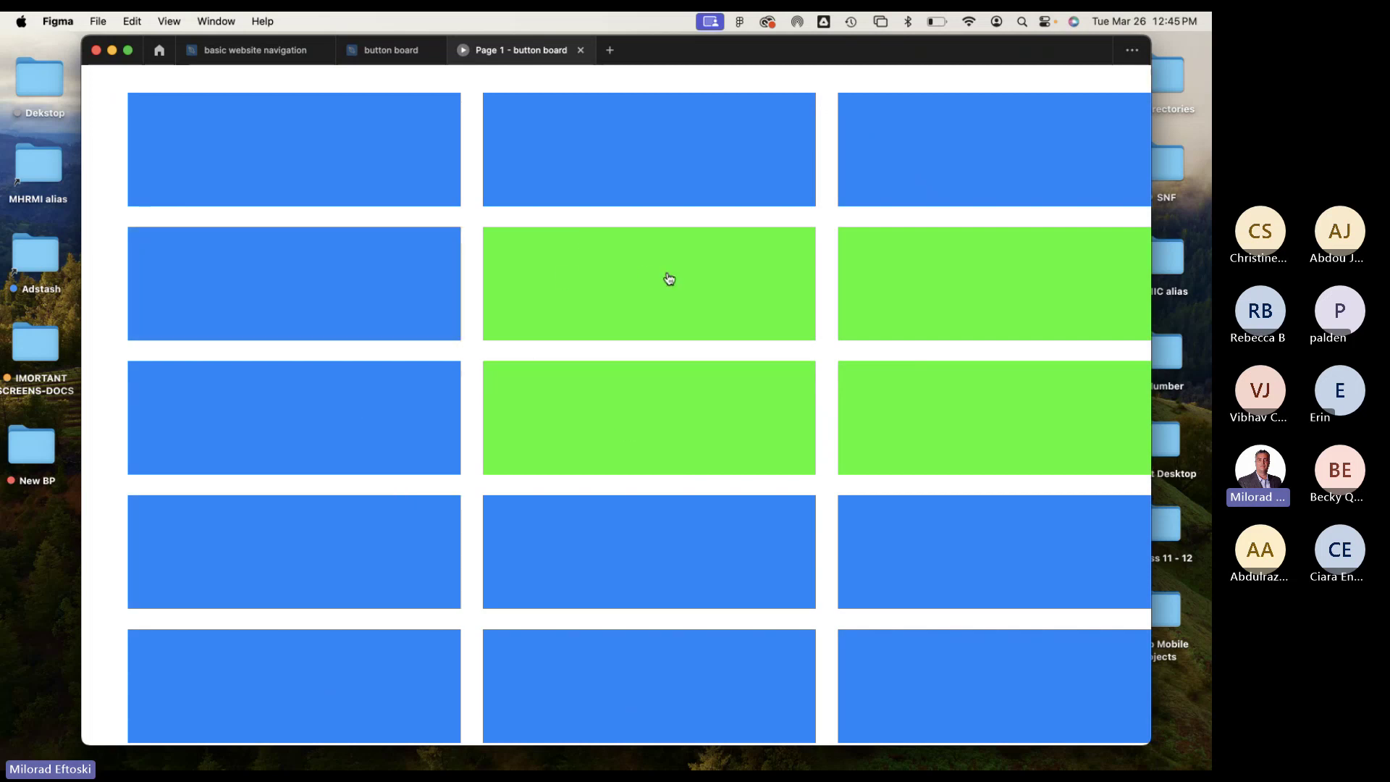
left_click(645, 403)
left_click(689, 298)
left_click(915, 301)
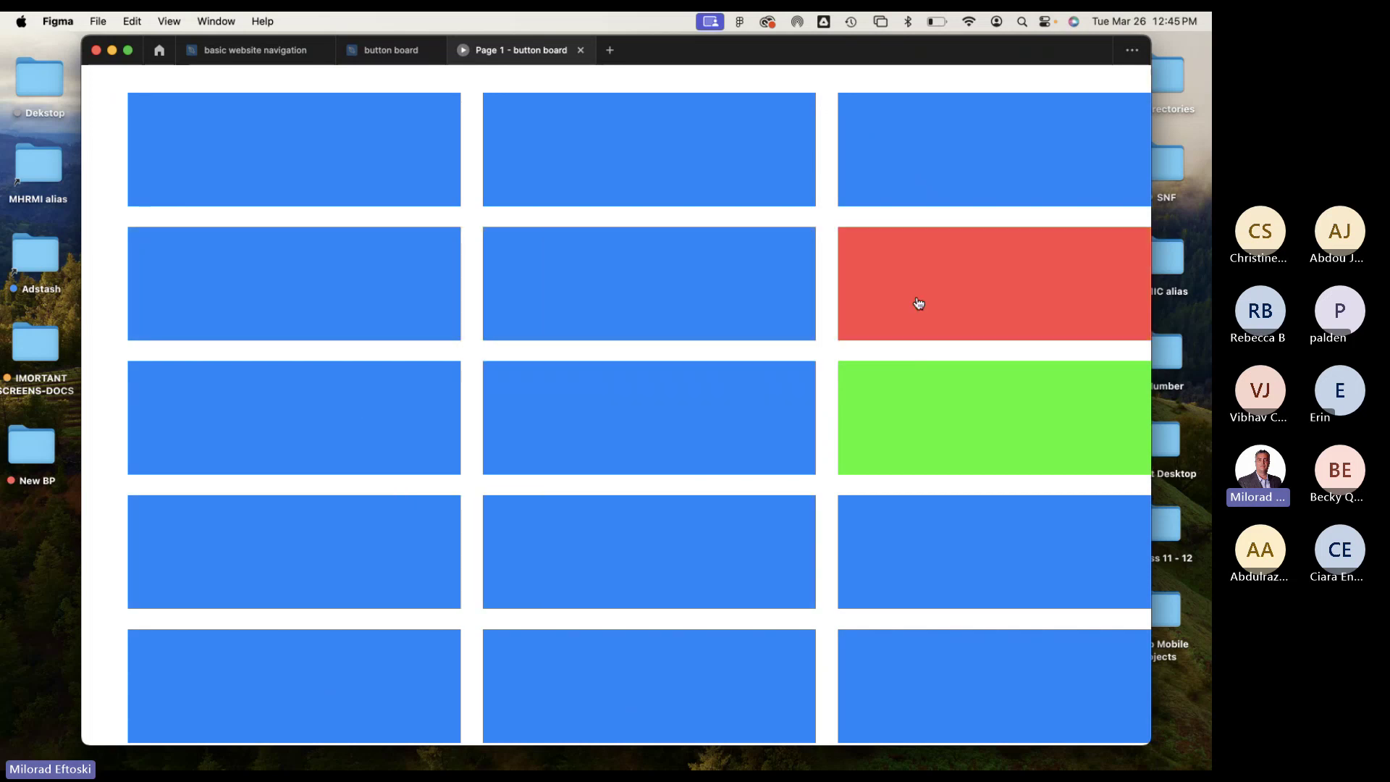
left_click(956, 426)
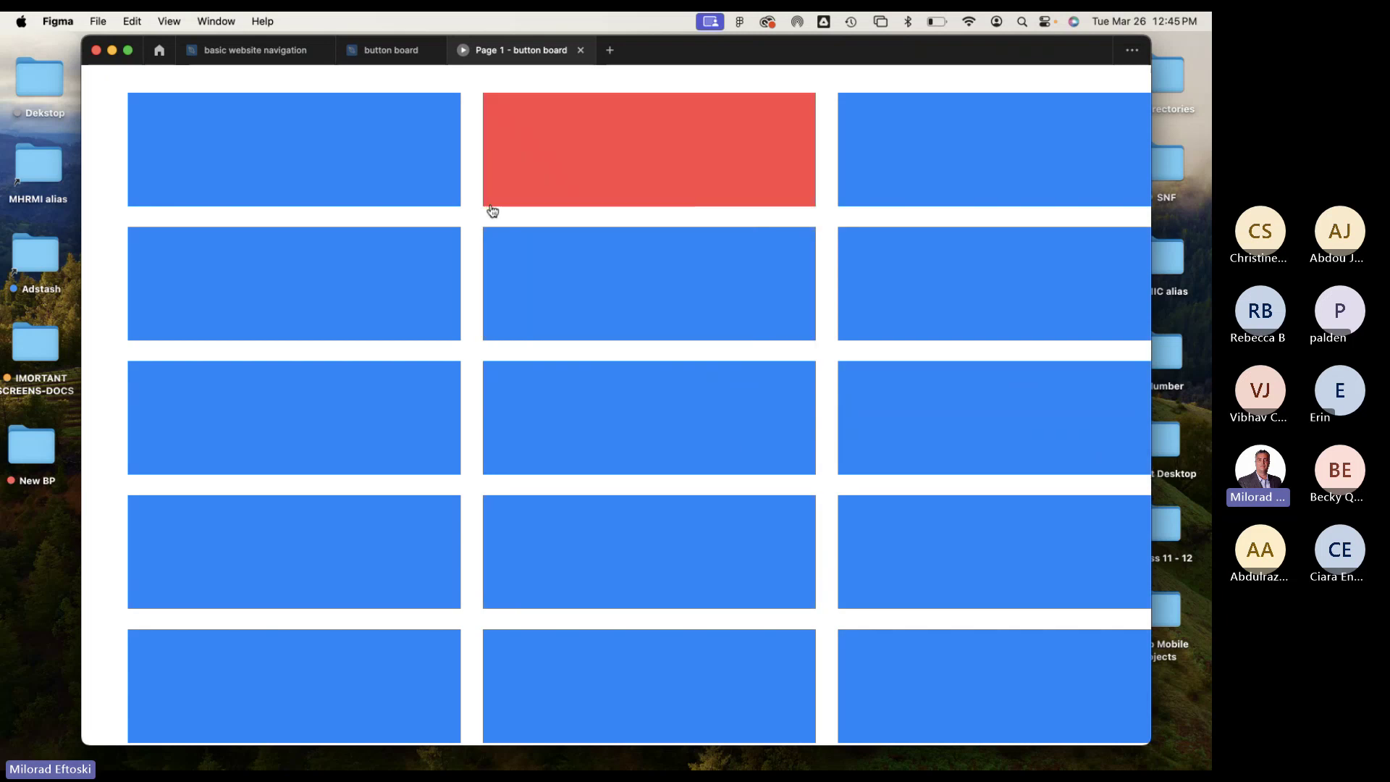
scroll(492, 215, "down", 3)
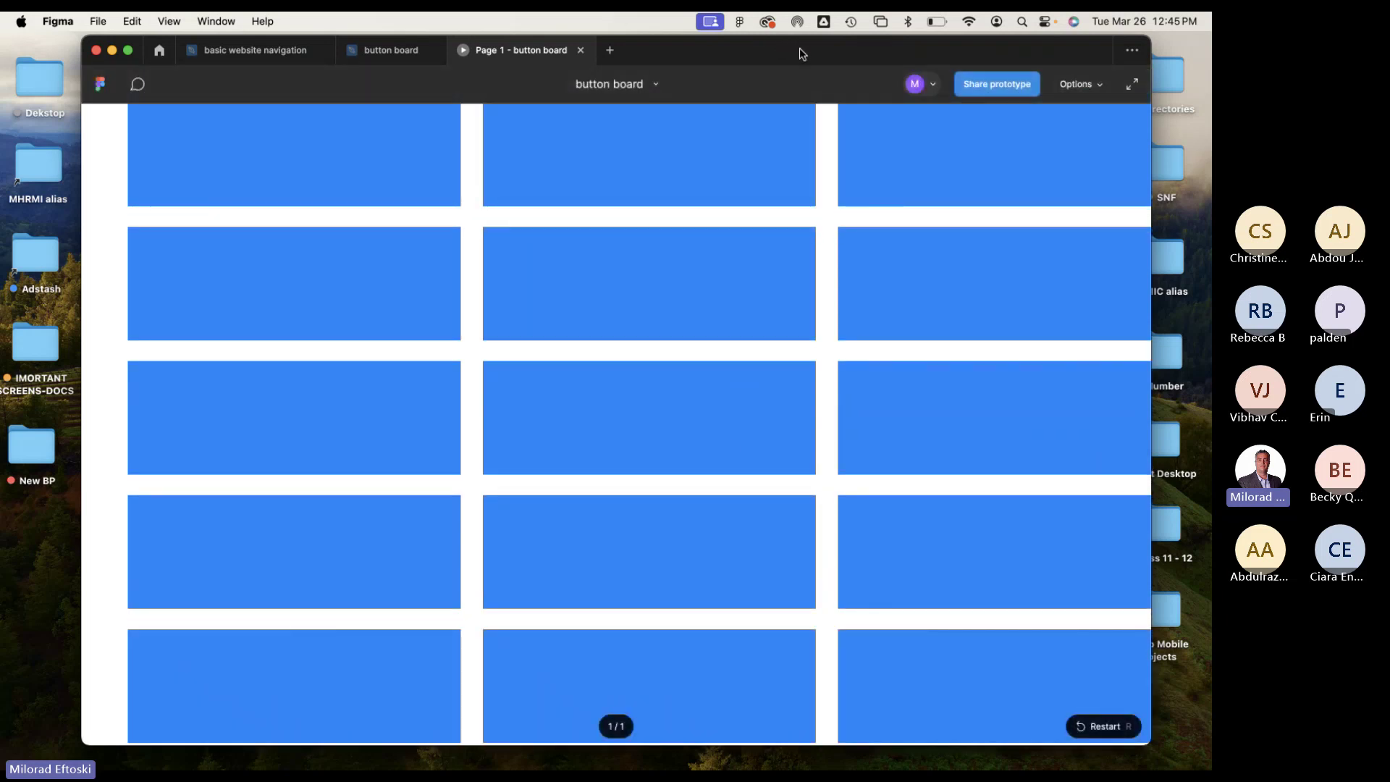
Enlarge the window to show all three button columns, and close the prototype preview.
left_click_drag(797, 50, 731, 47)
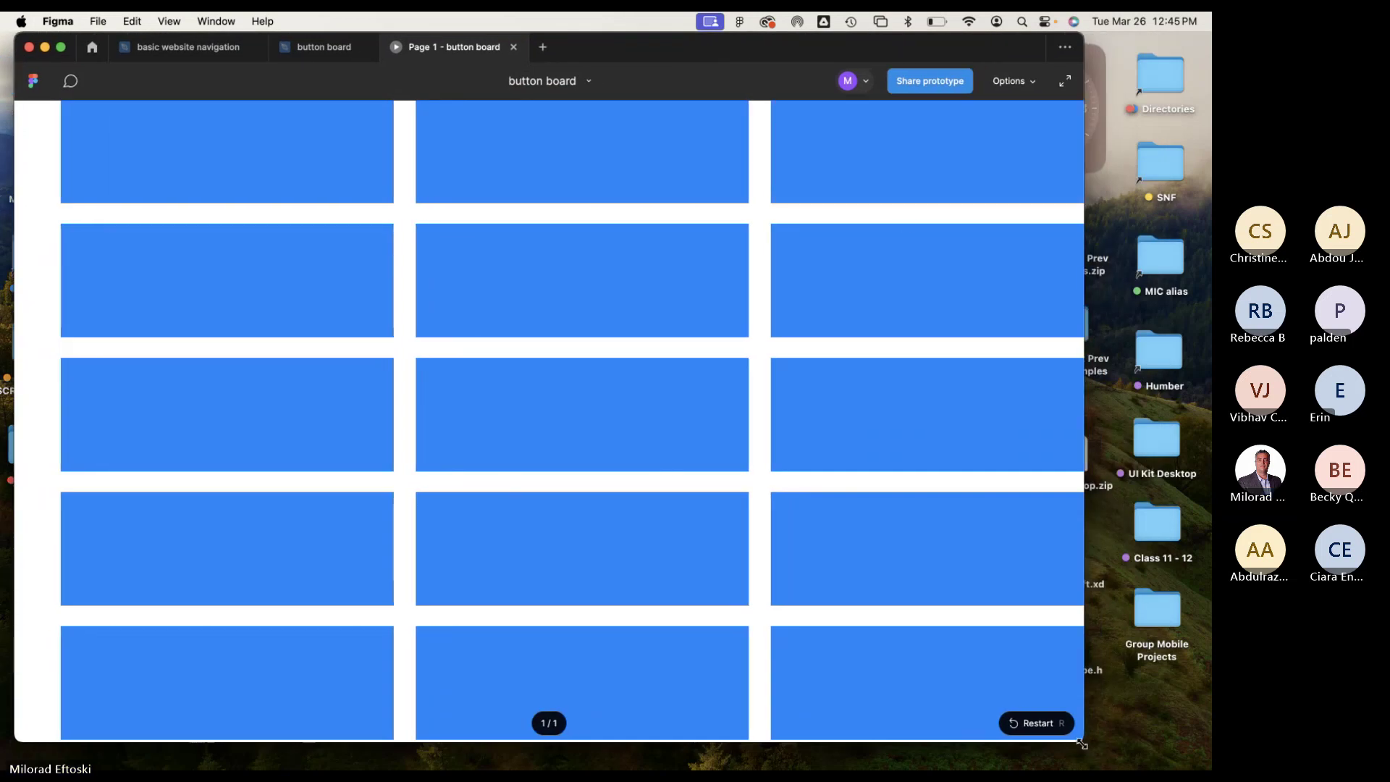
left_click_drag(1082, 741, 1212, 751)
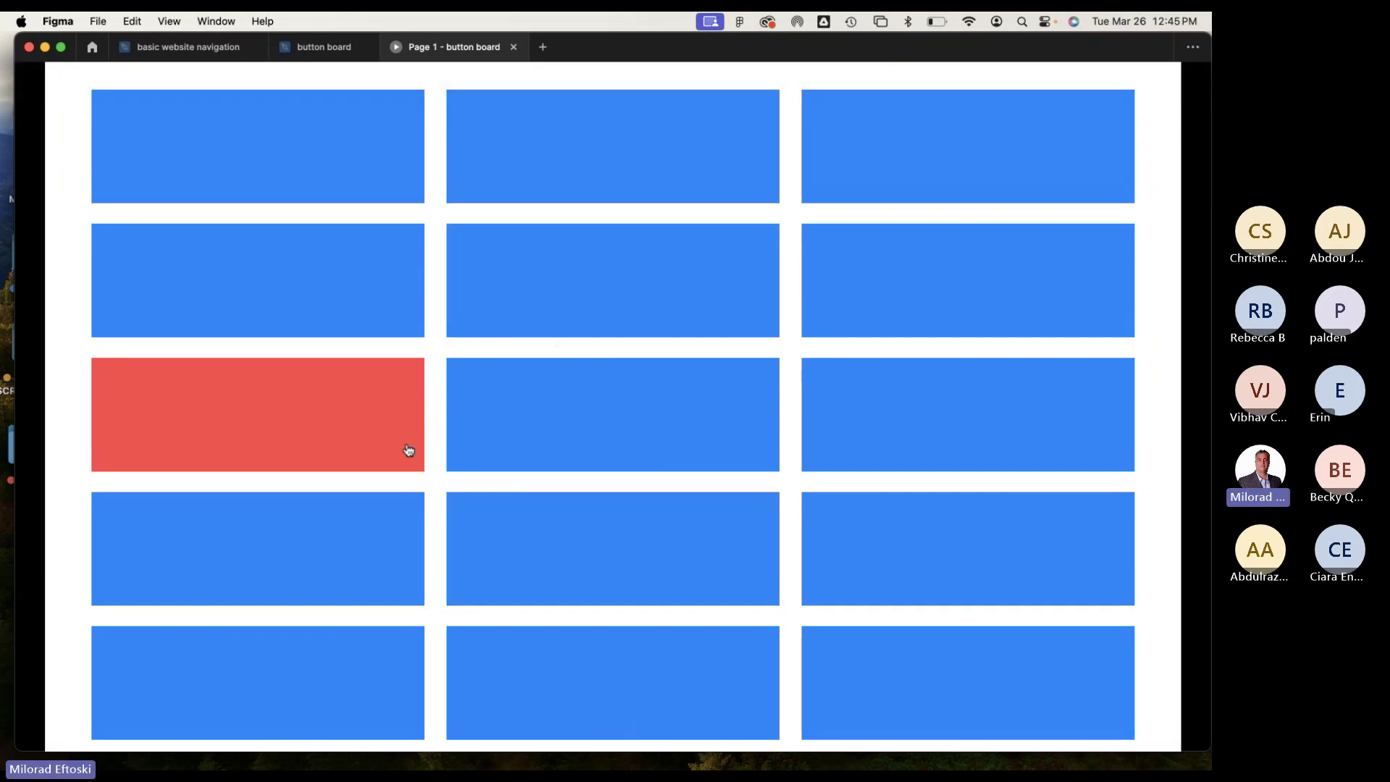
left_click_drag(779, 68, 720, 113)
left_click(514, 94)
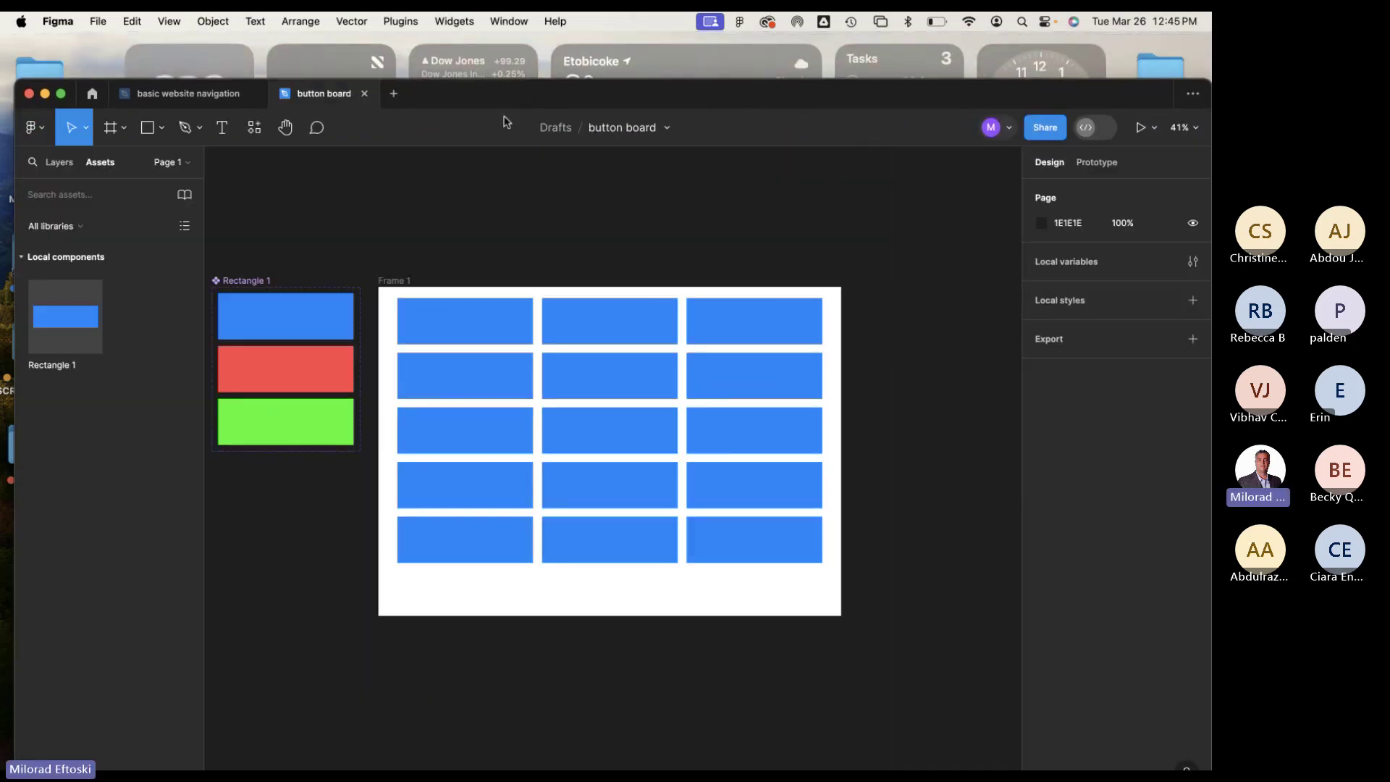
left_click_drag(510, 100, 514, 46)
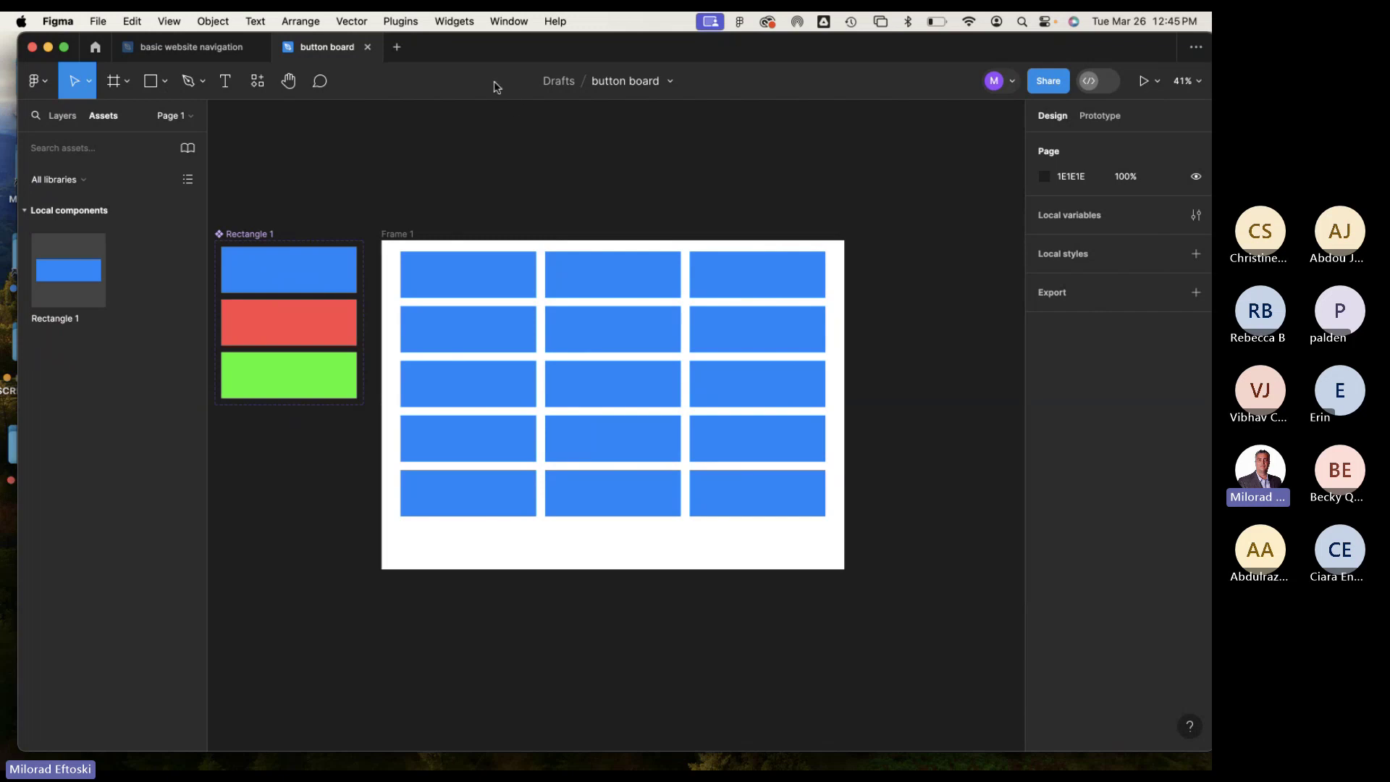
Close the button board and basic website navigation files, and open the basic sliders and switches draft.
left_click(367, 47)
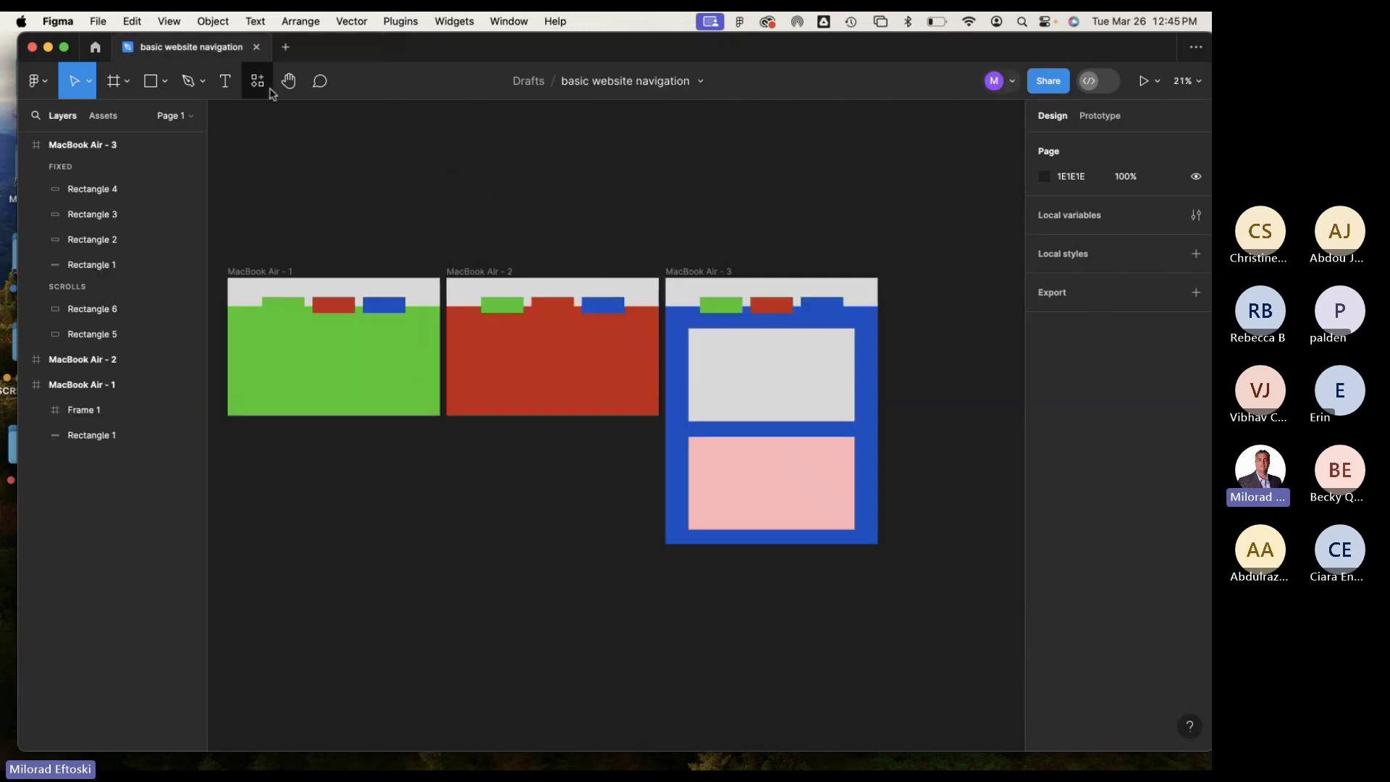
left_click(256, 47)
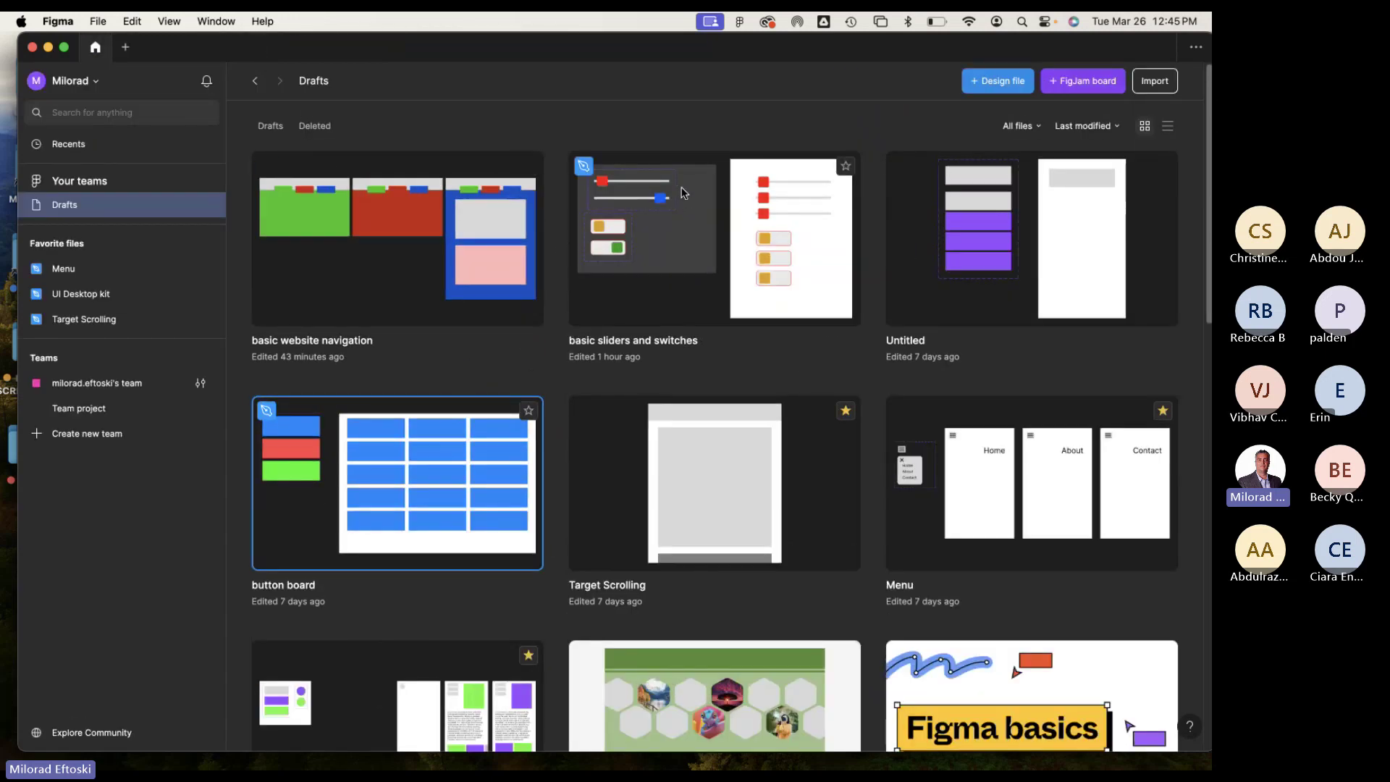
double_click(673, 243)
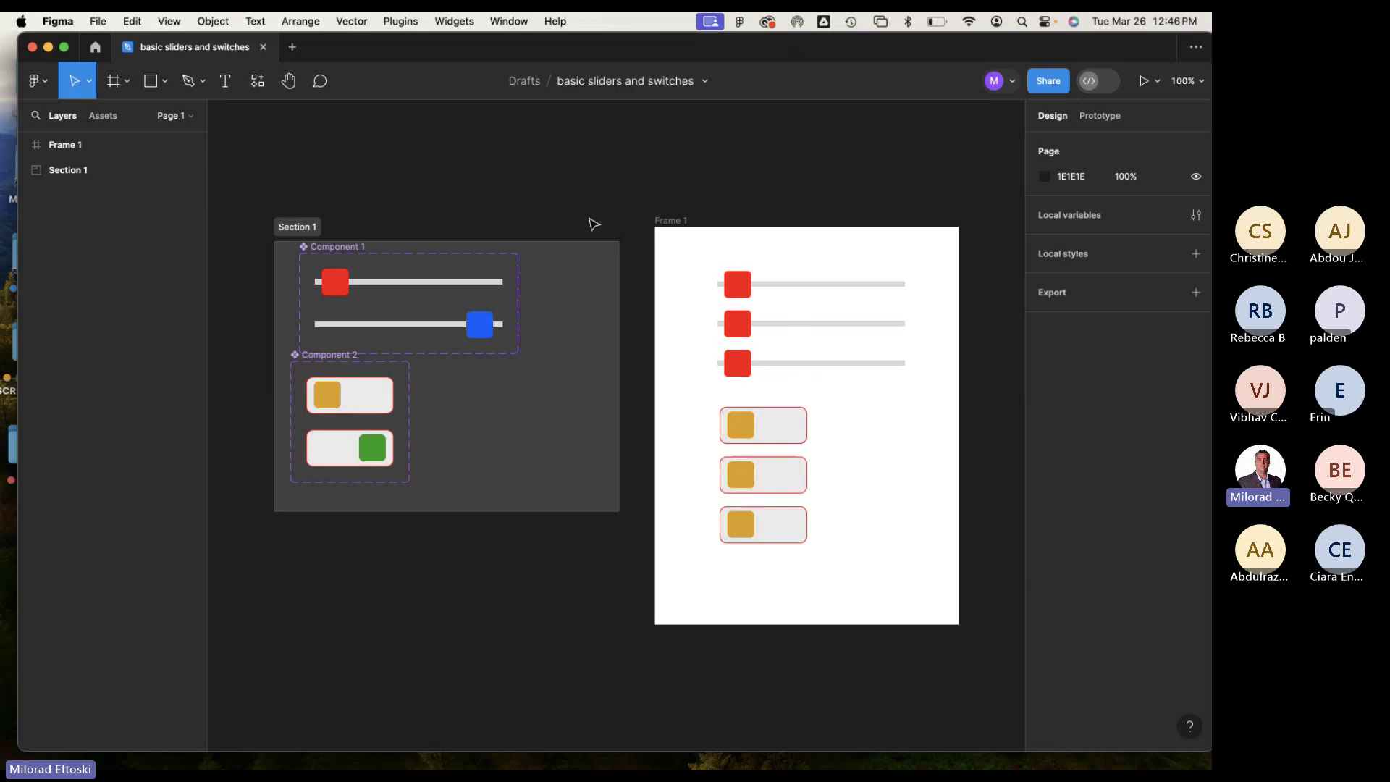
scroll(593, 224, "down", 2)
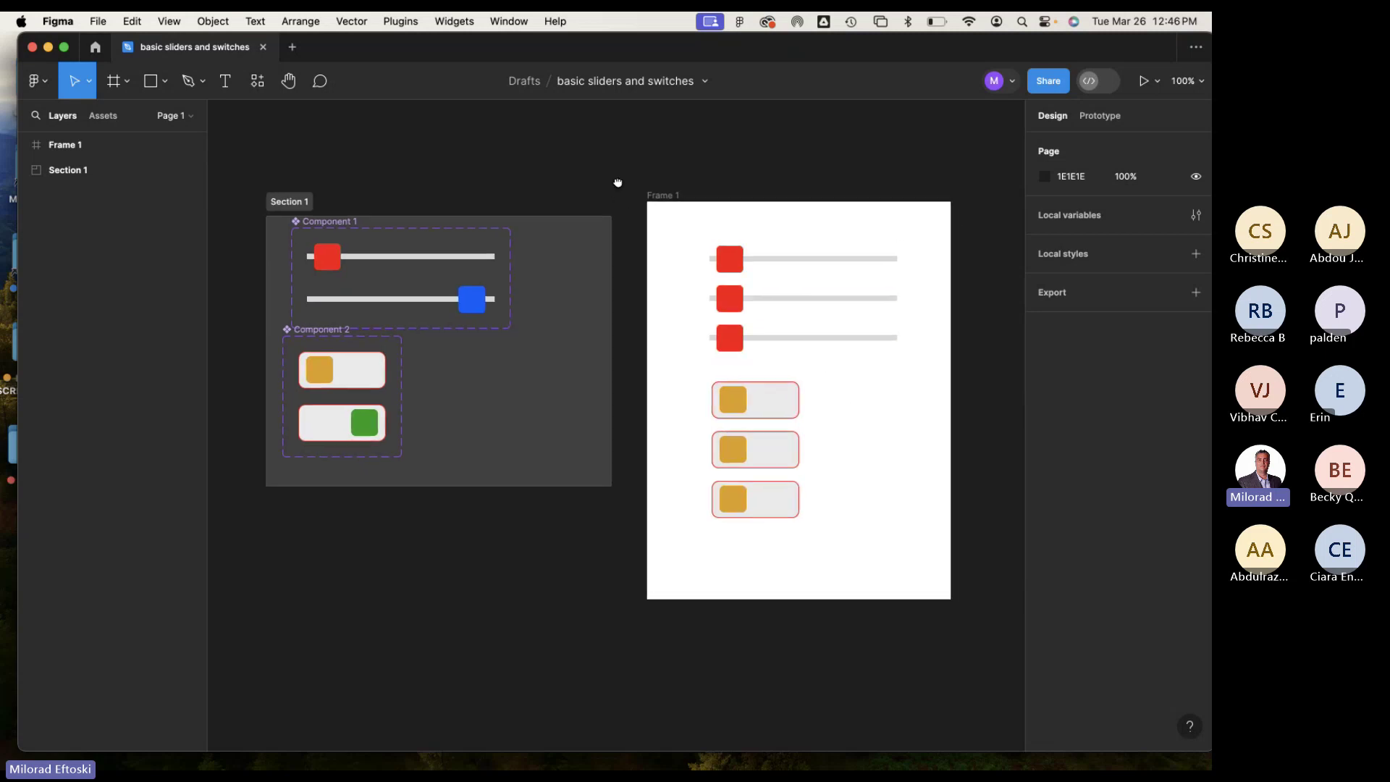
Minimise the Figma window and bring the Meeting in "General" window forward in Microsoft Teams.
left_click(49, 47)
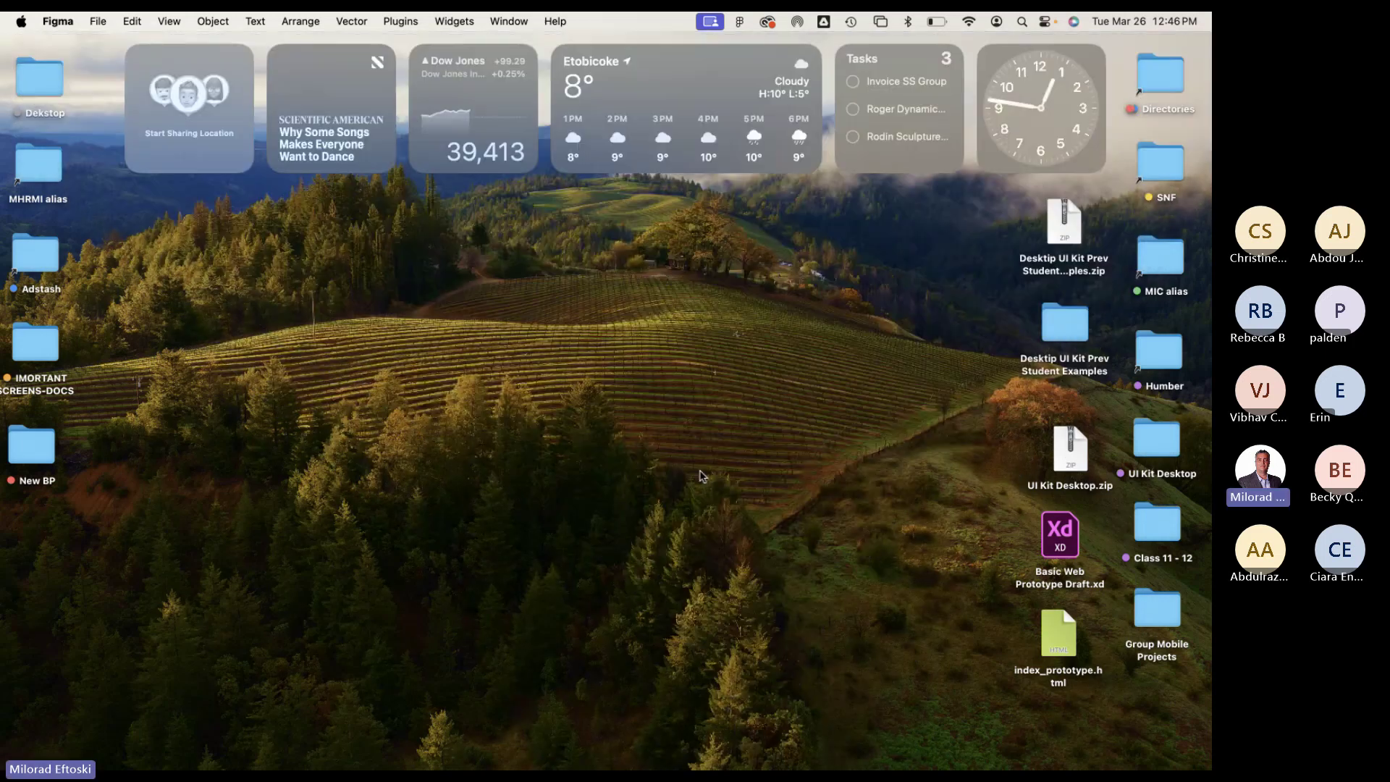
mouse_move(508, 768)
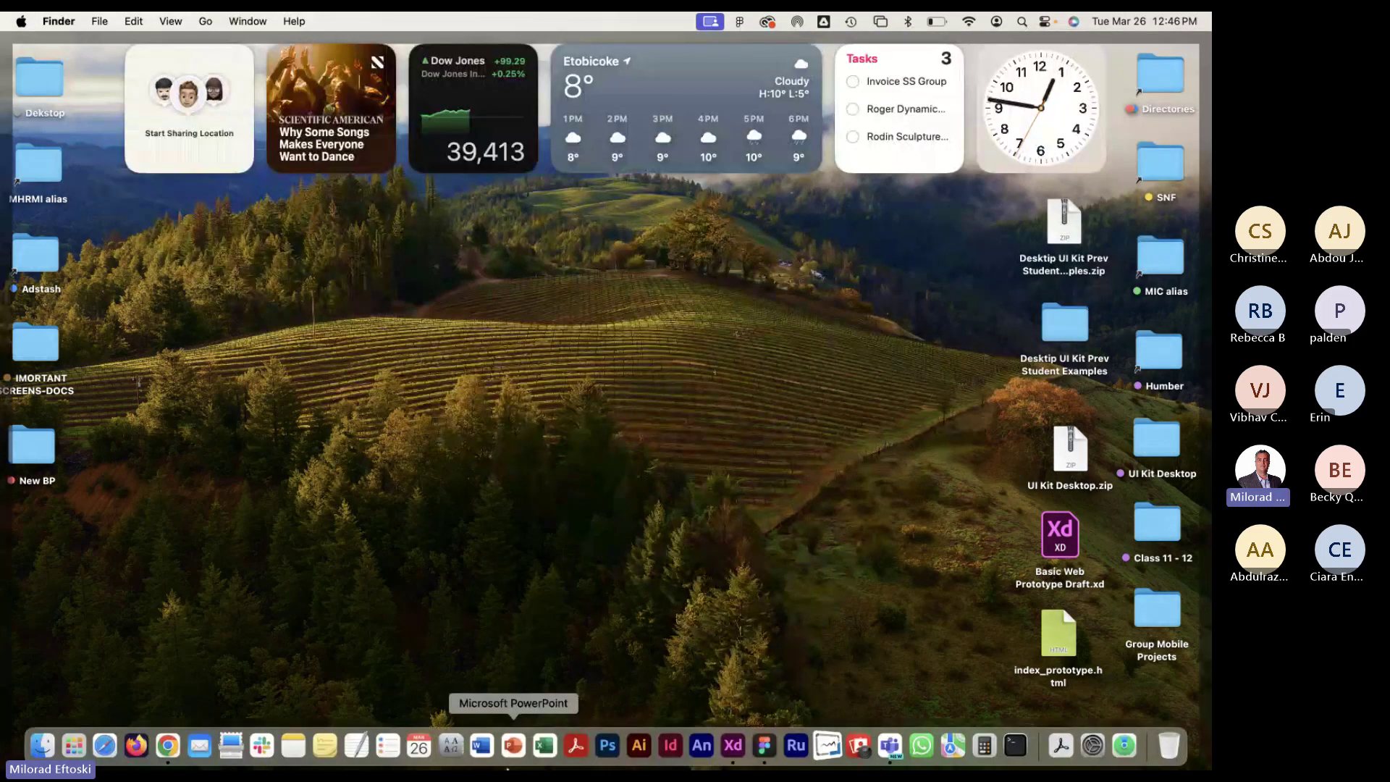
left_click(895, 754)
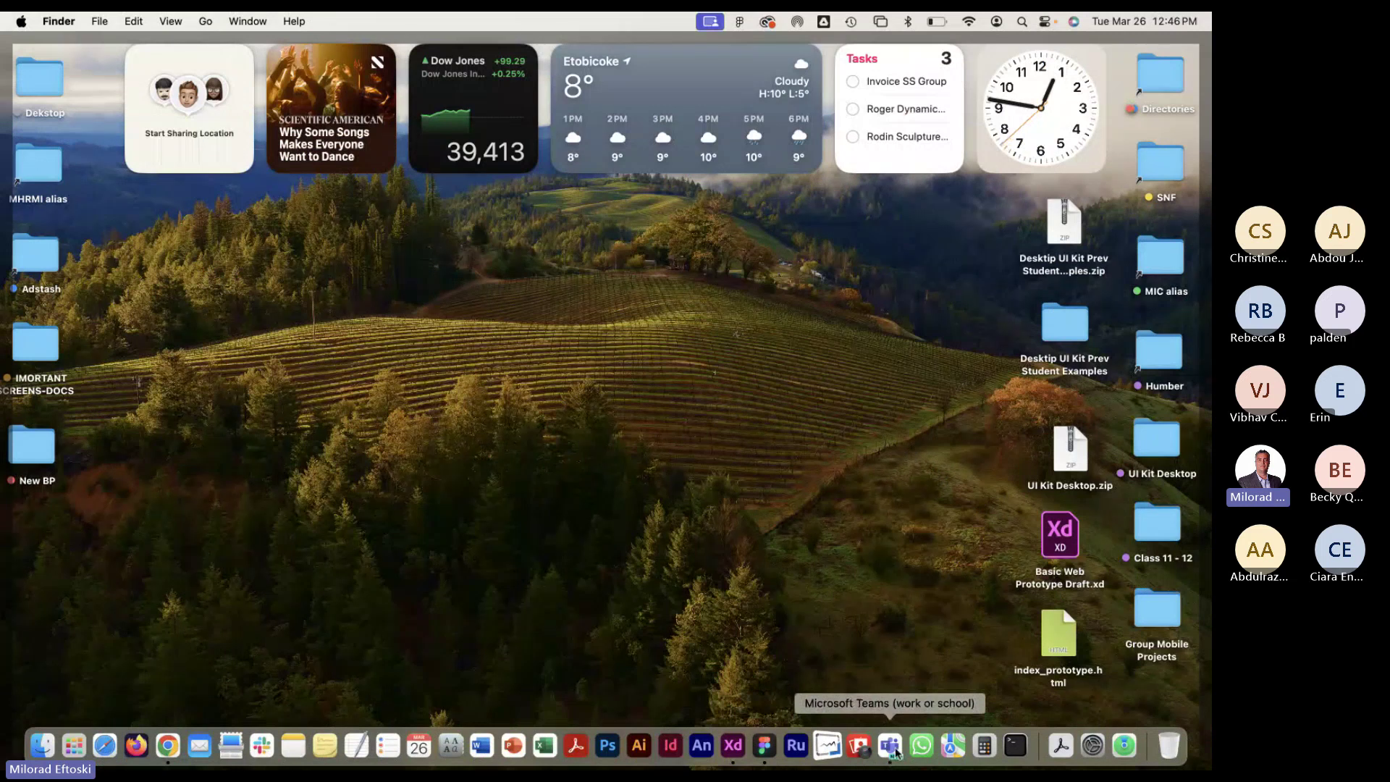
left_click(322, 21)
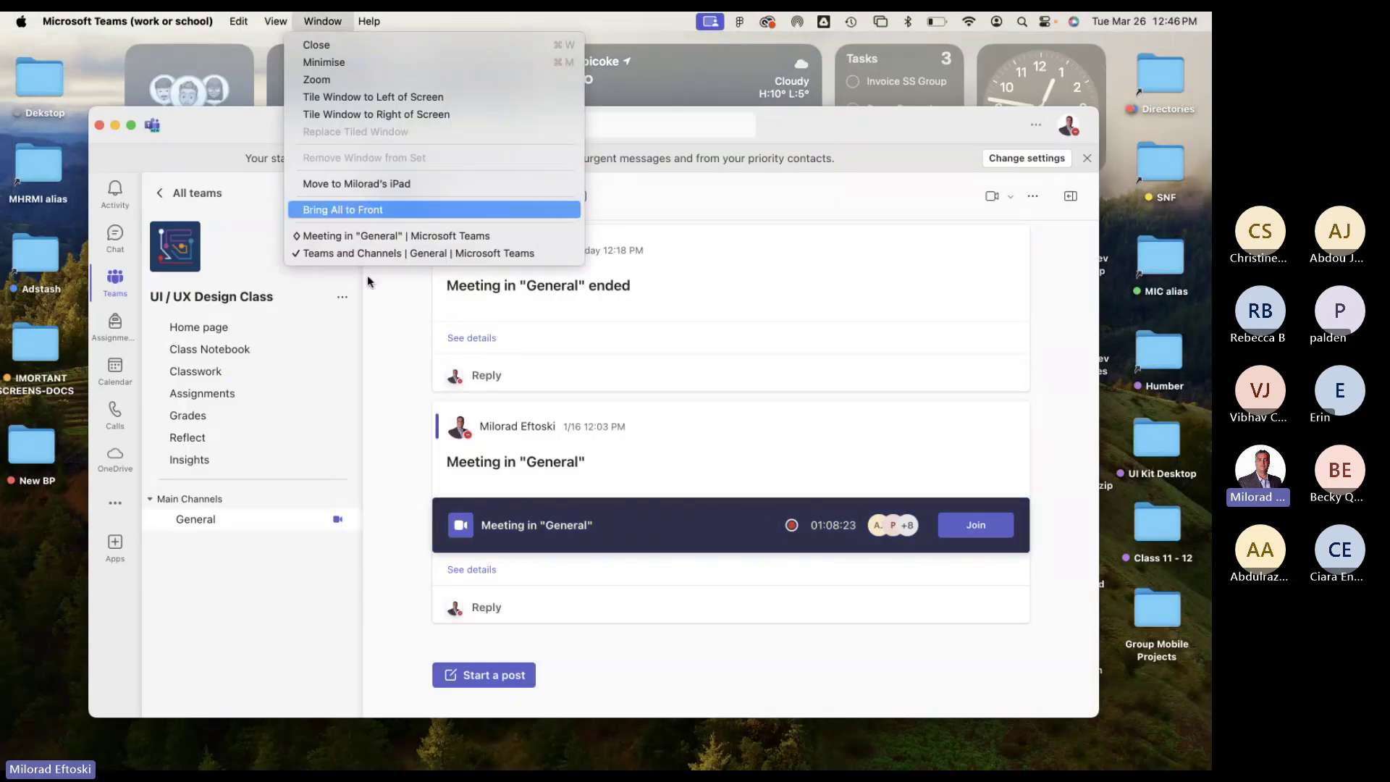
left_click(359, 234)
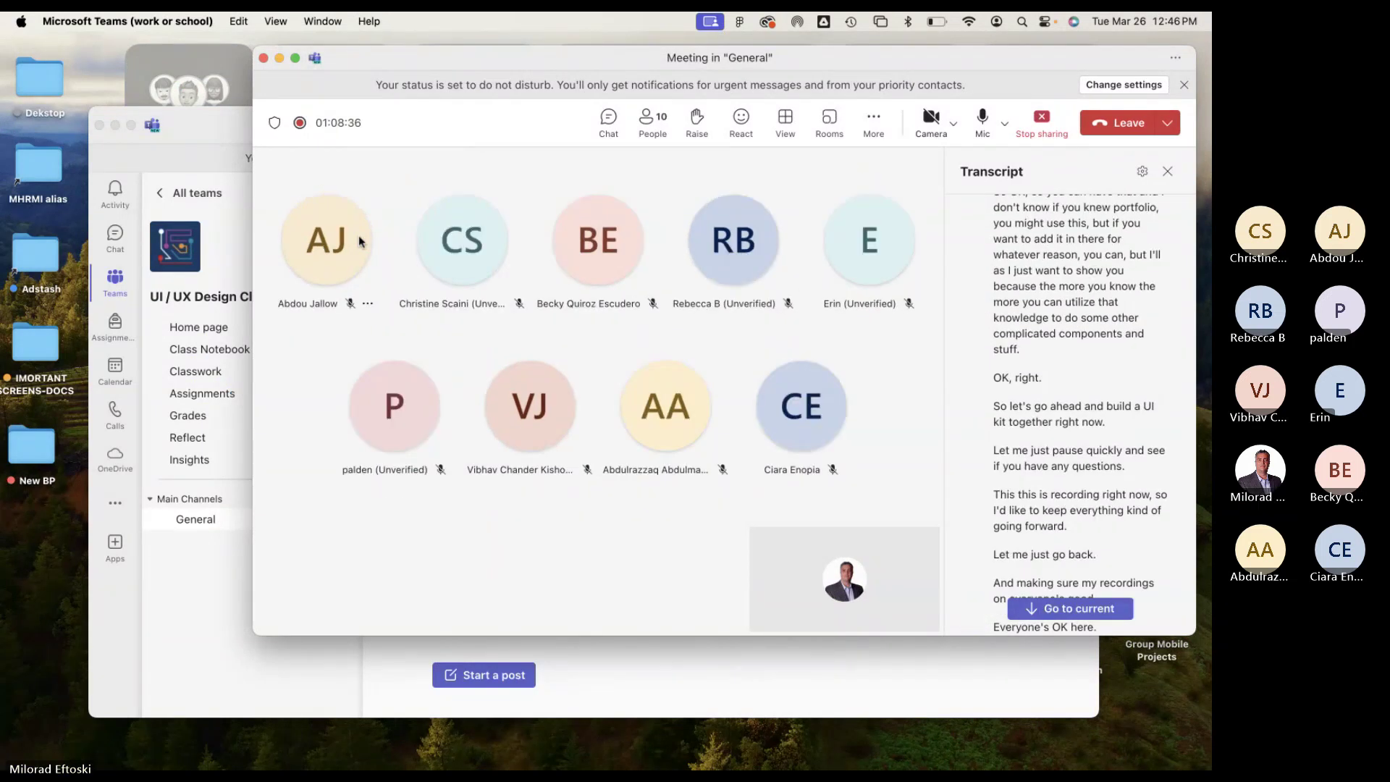
mouse_move(360, 241)
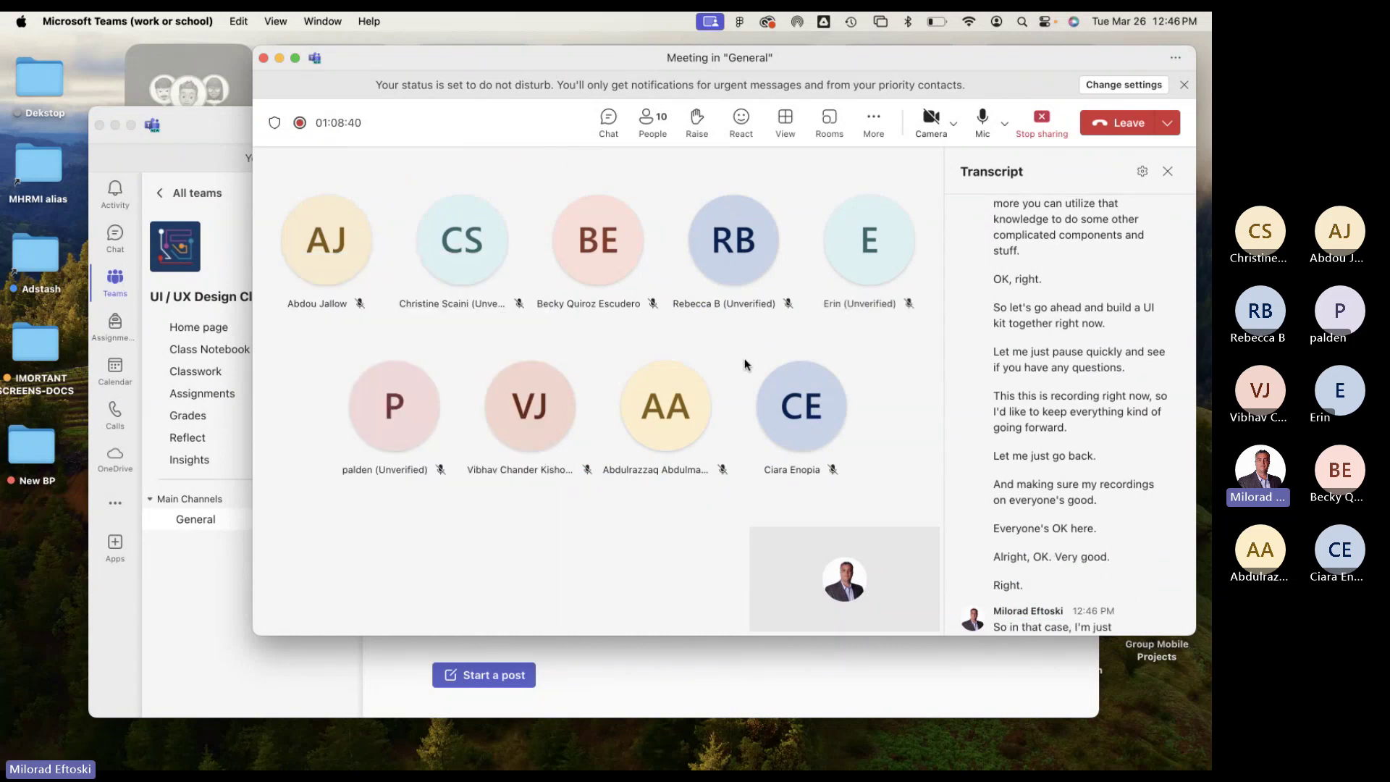
Minimise both Teams windows and switch back to the basic sliders and switches file in Figma.
left_click_drag(283, 63, 276, 67)
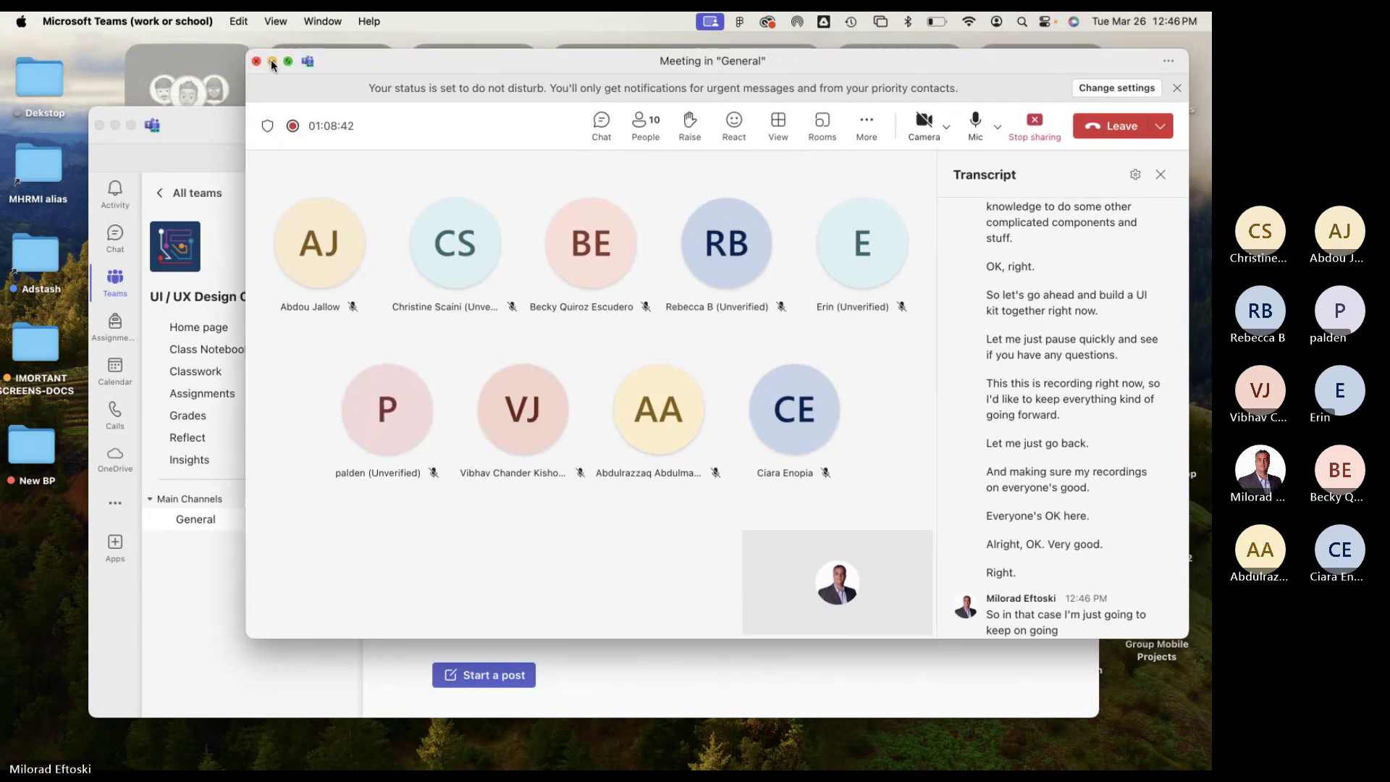
left_click(274, 64)
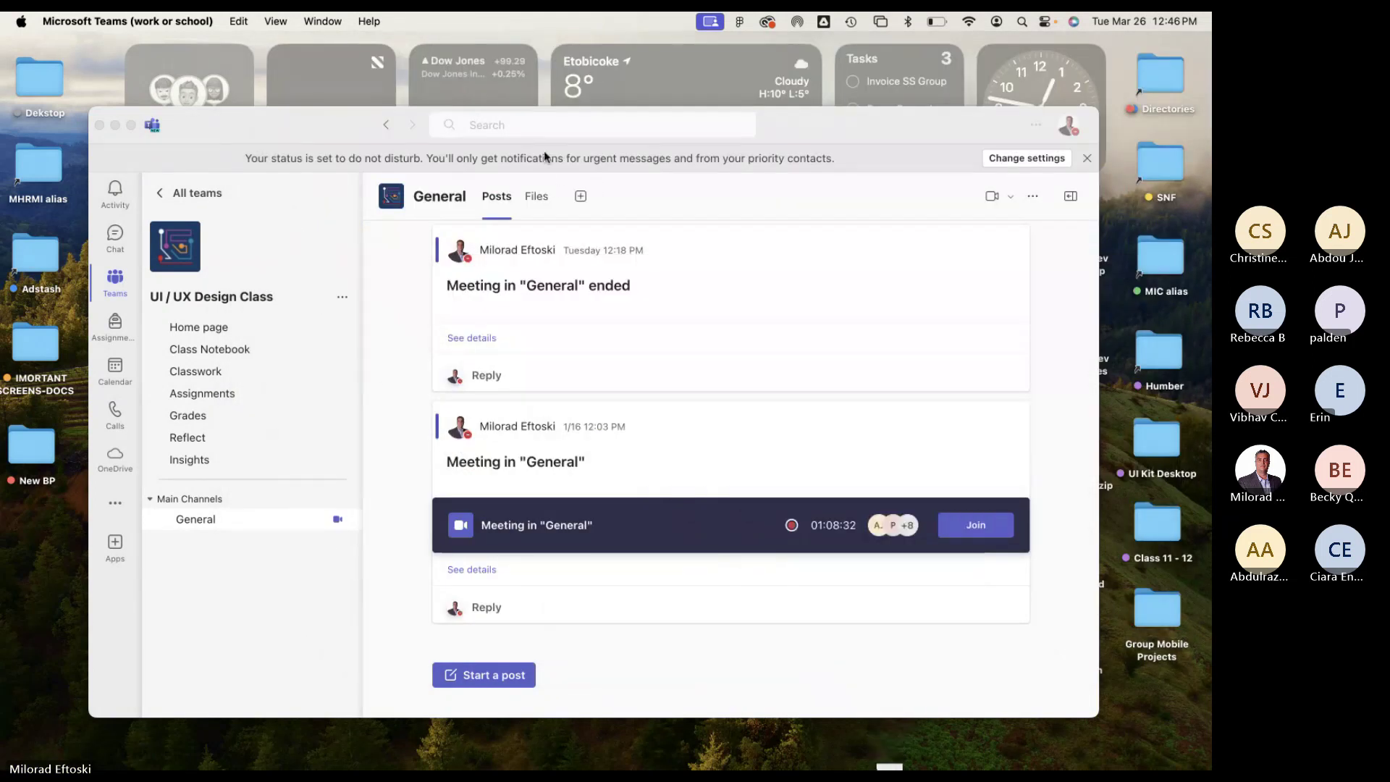
left_click(115, 125)
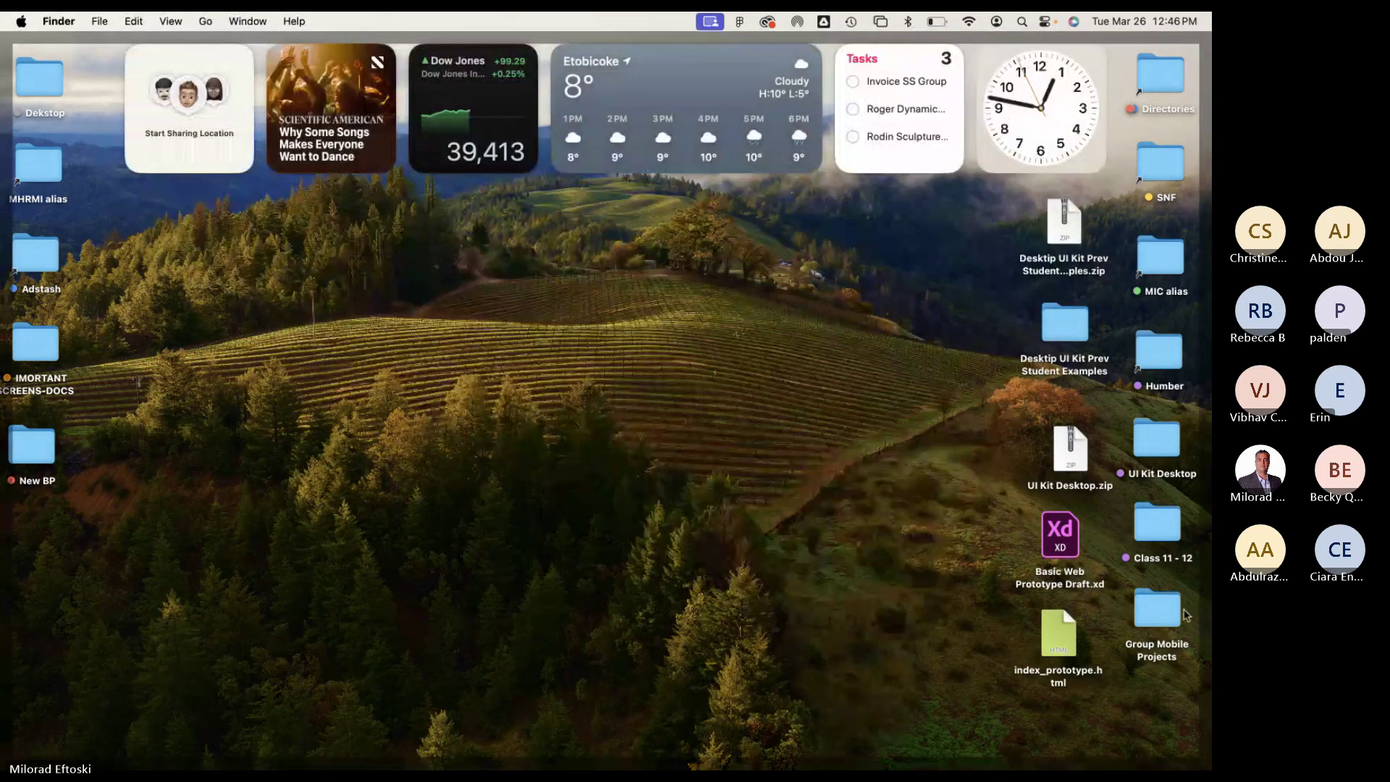
mouse_move(791, 764)
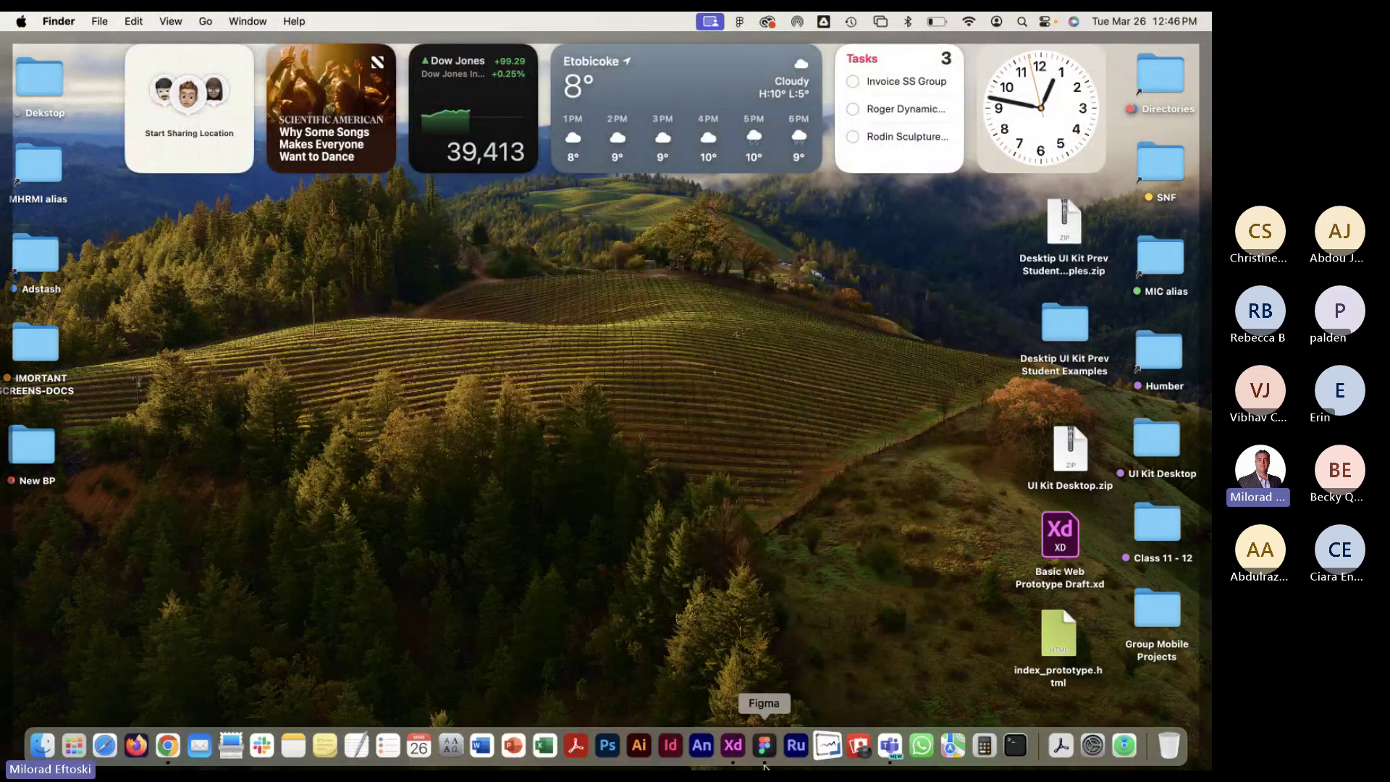
left_click(765, 749)
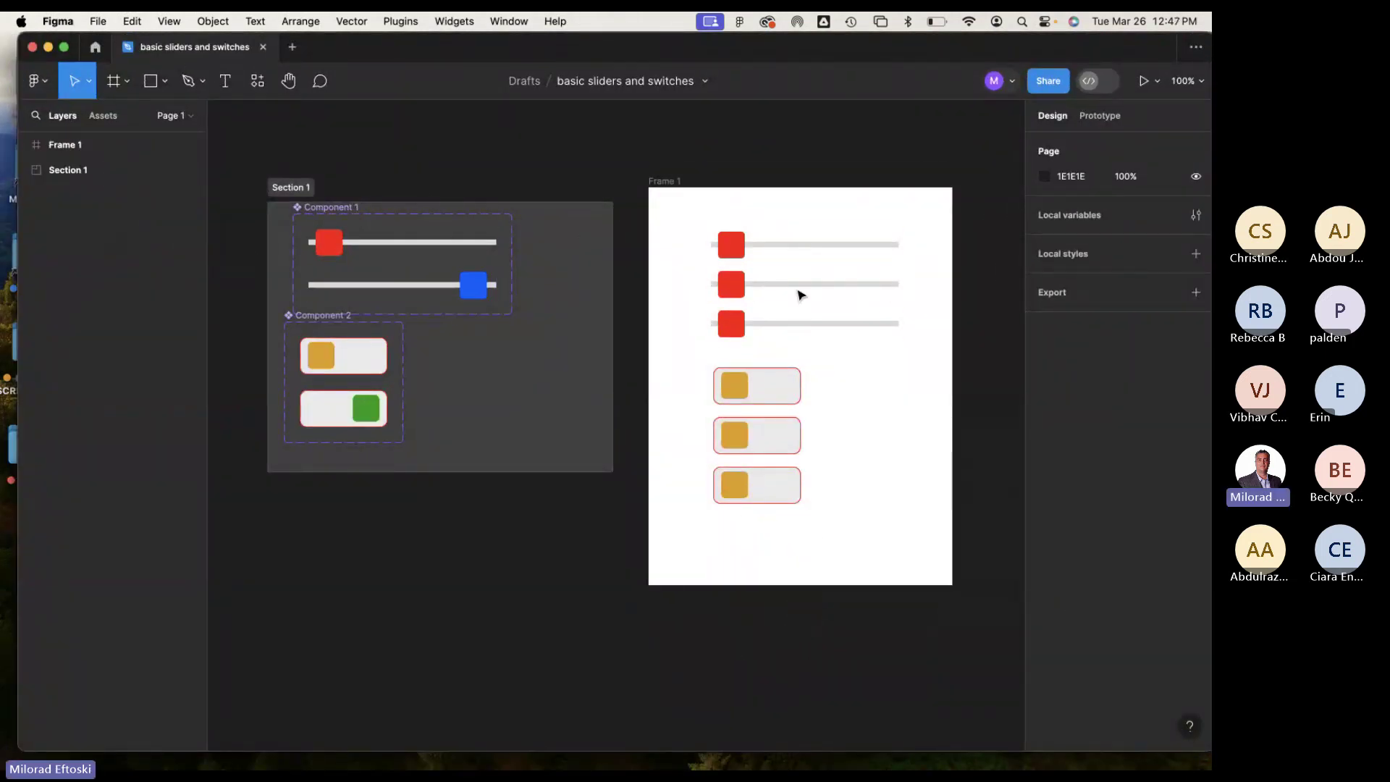
Preview the sliders and switches prototype and test the first two switches by toggling them on and off.
left_click(1145, 82)
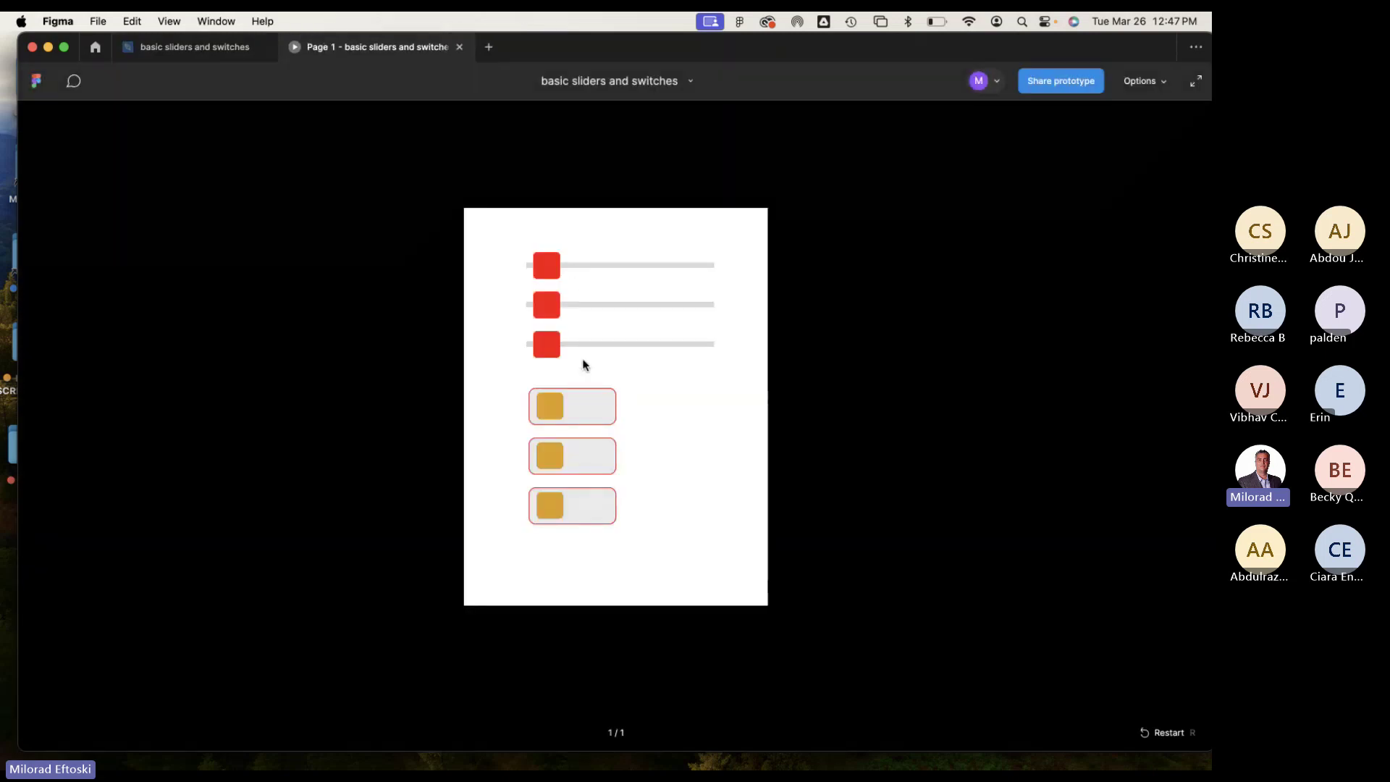
left_click(571, 412)
left_click(584, 459)
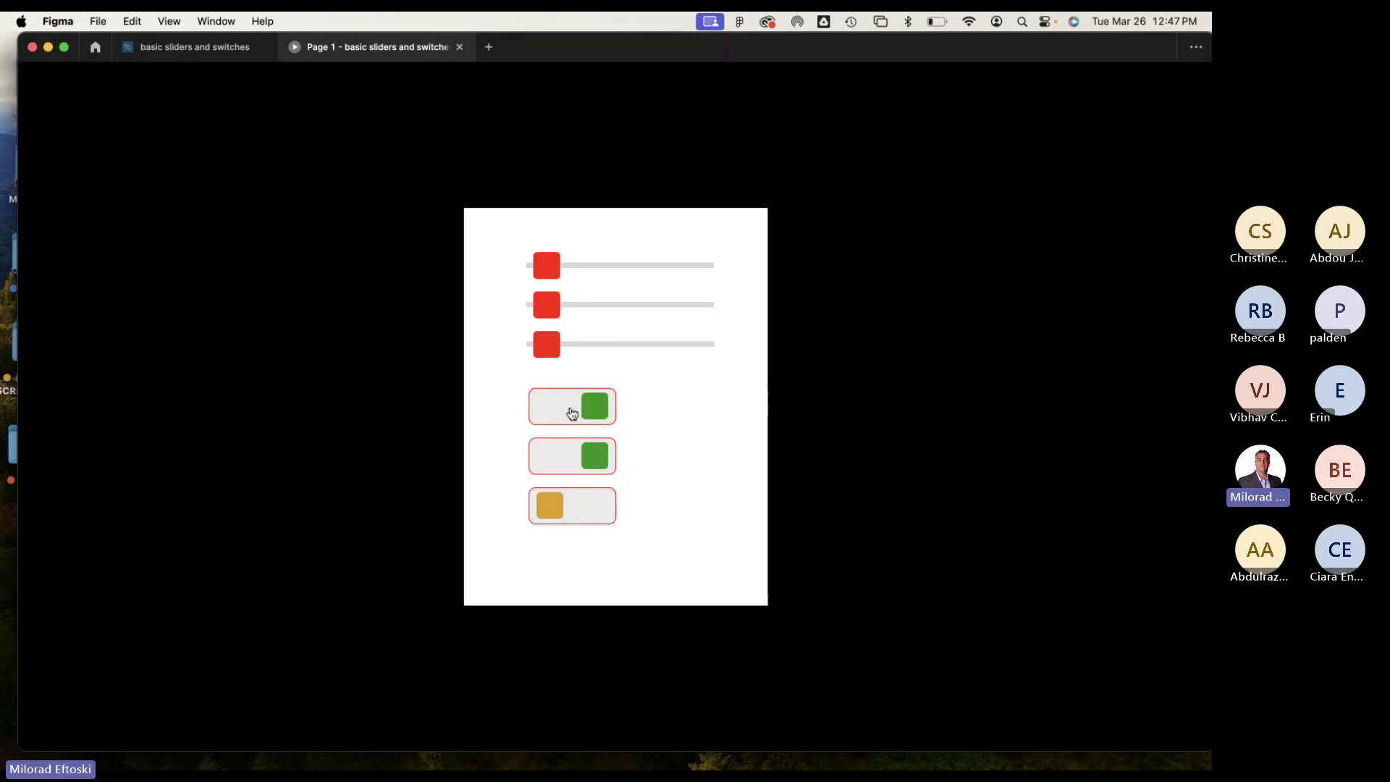
left_click(572, 413)
left_click(587, 462)
left_click(584, 465)
left_click(588, 460)
left_click(574, 406)
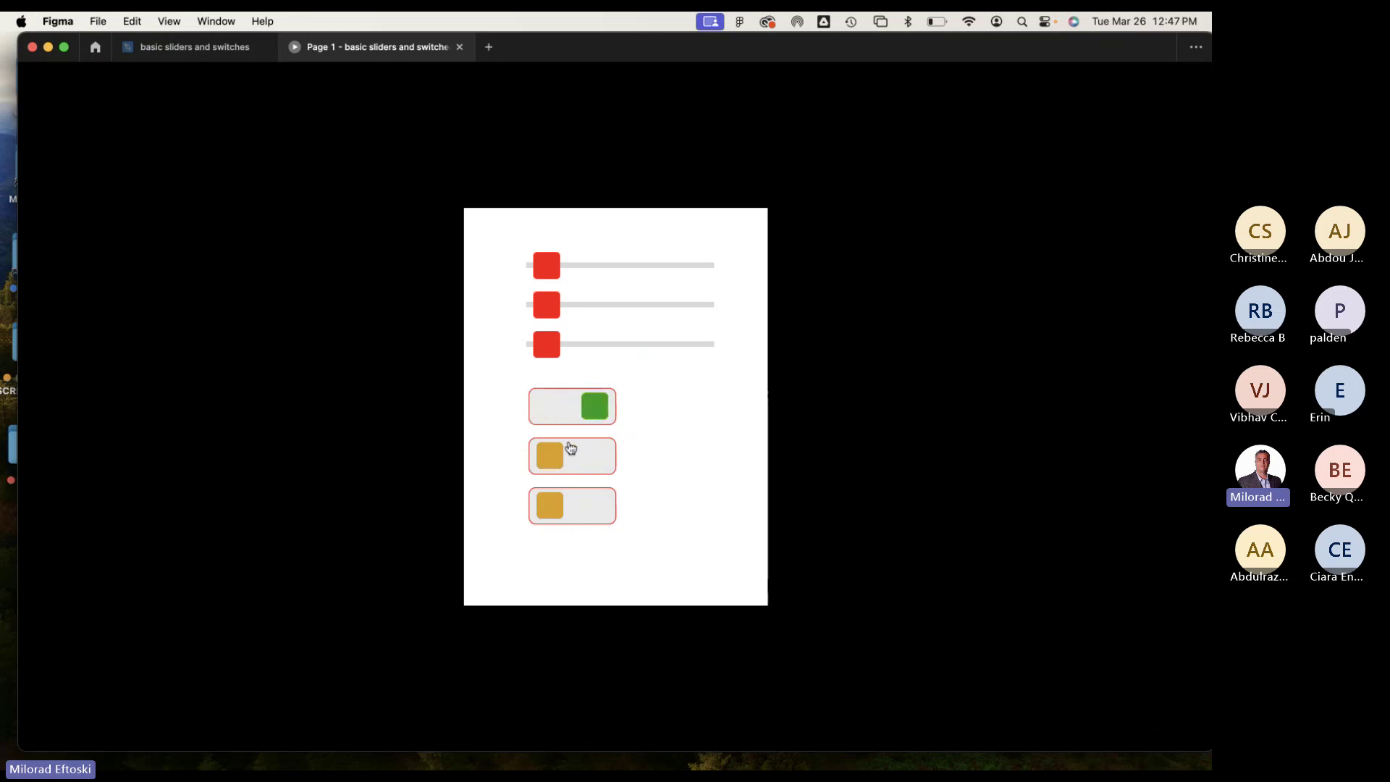
left_click(558, 456)
left_click(559, 456)
left_click(586, 413)
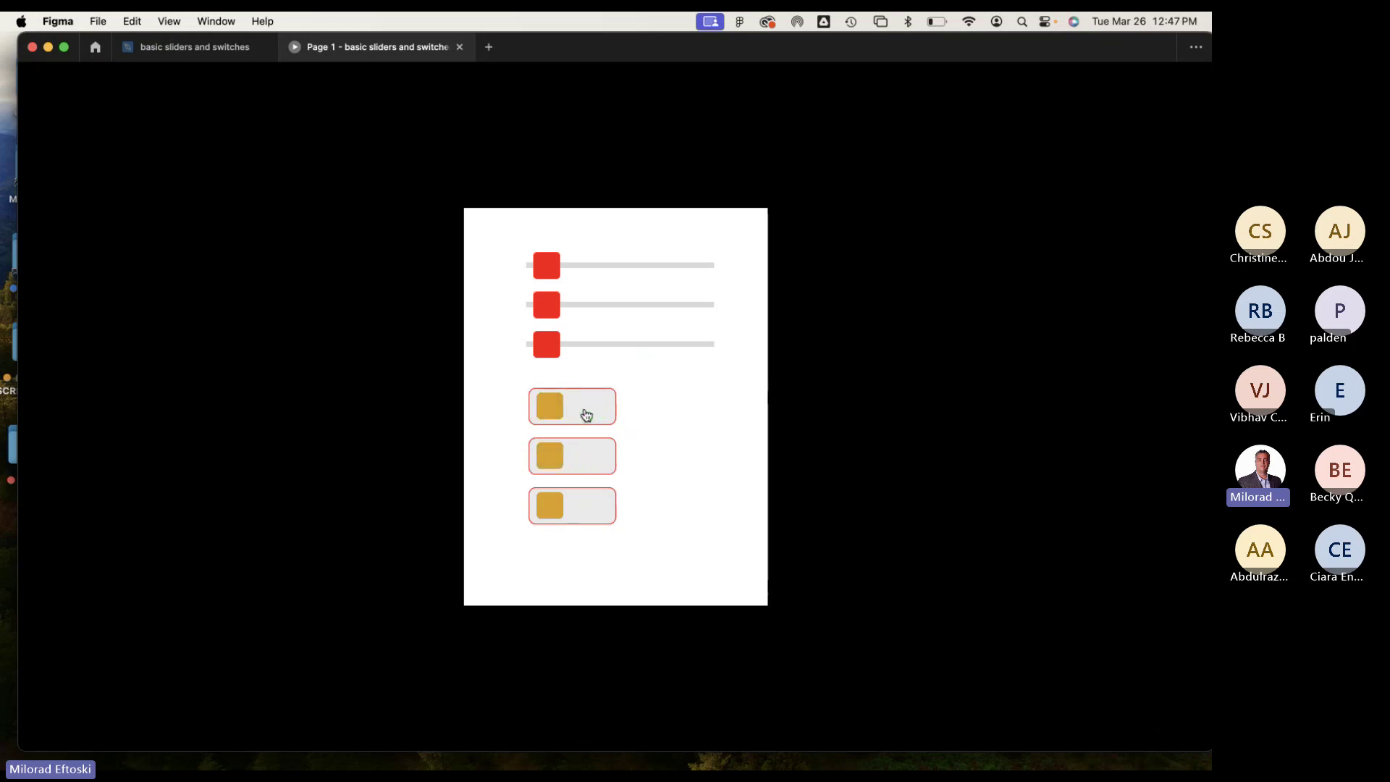
Turn on all three switches in the running prototype.
left_click(586, 414)
left_click(562, 503)
left_click(556, 460)
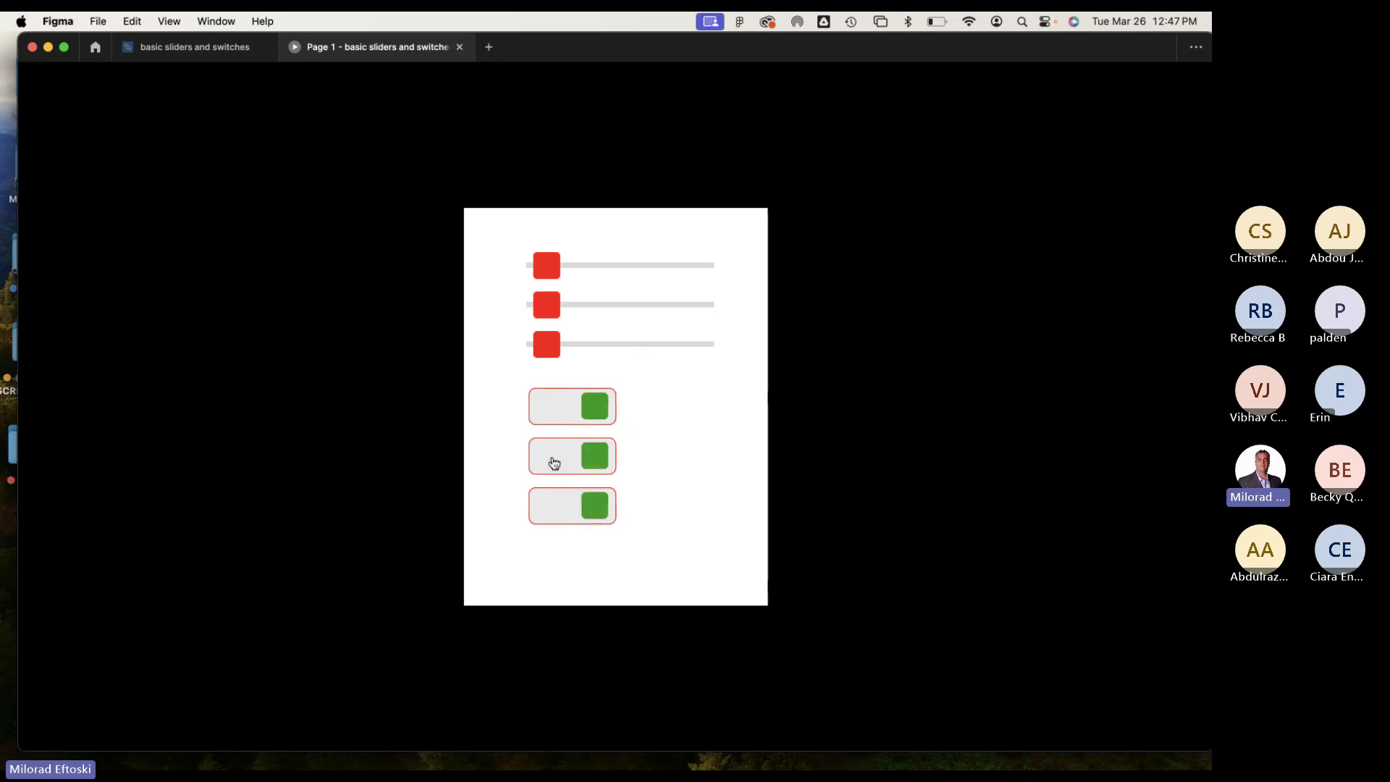
Toggle the three switches off and on repeatedly in the running prototype, ending with all three on.
left_click(554, 462)
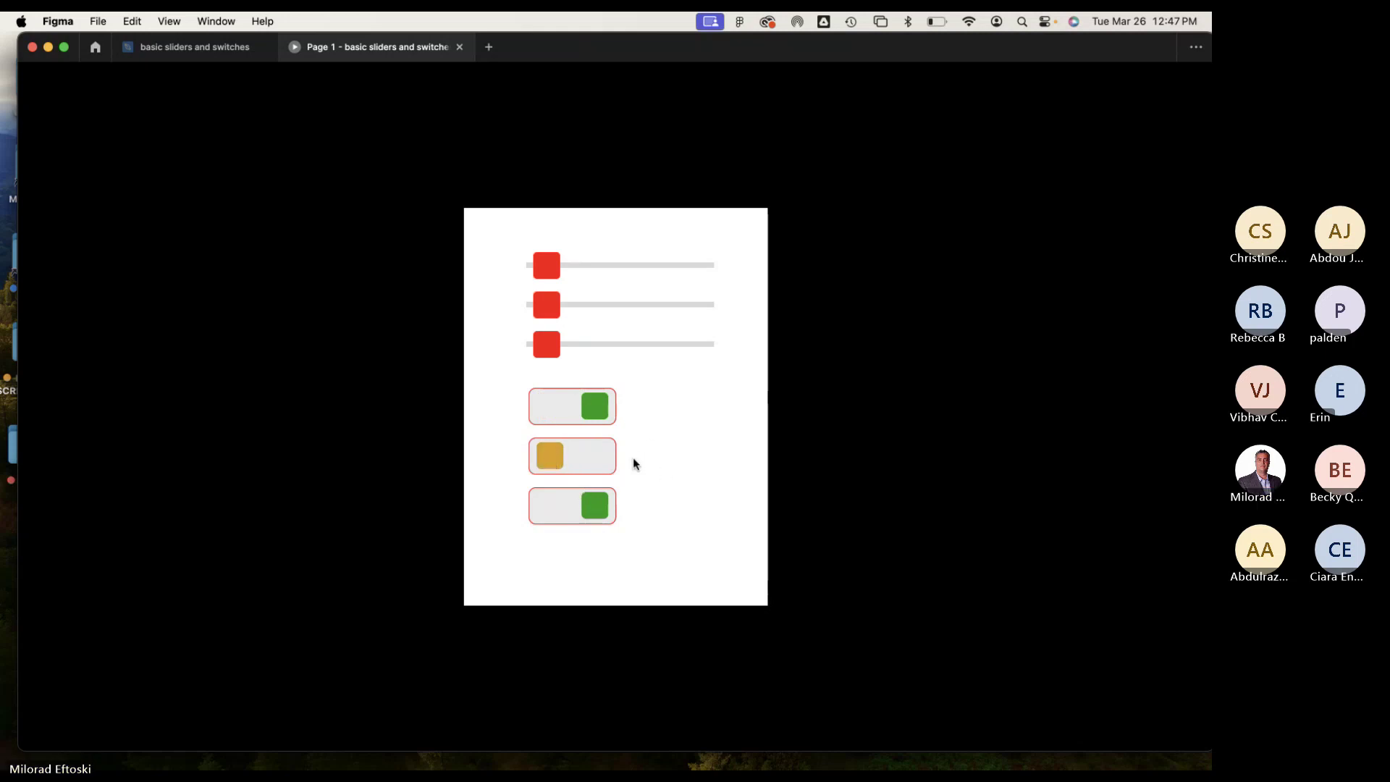
left_click(586, 414)
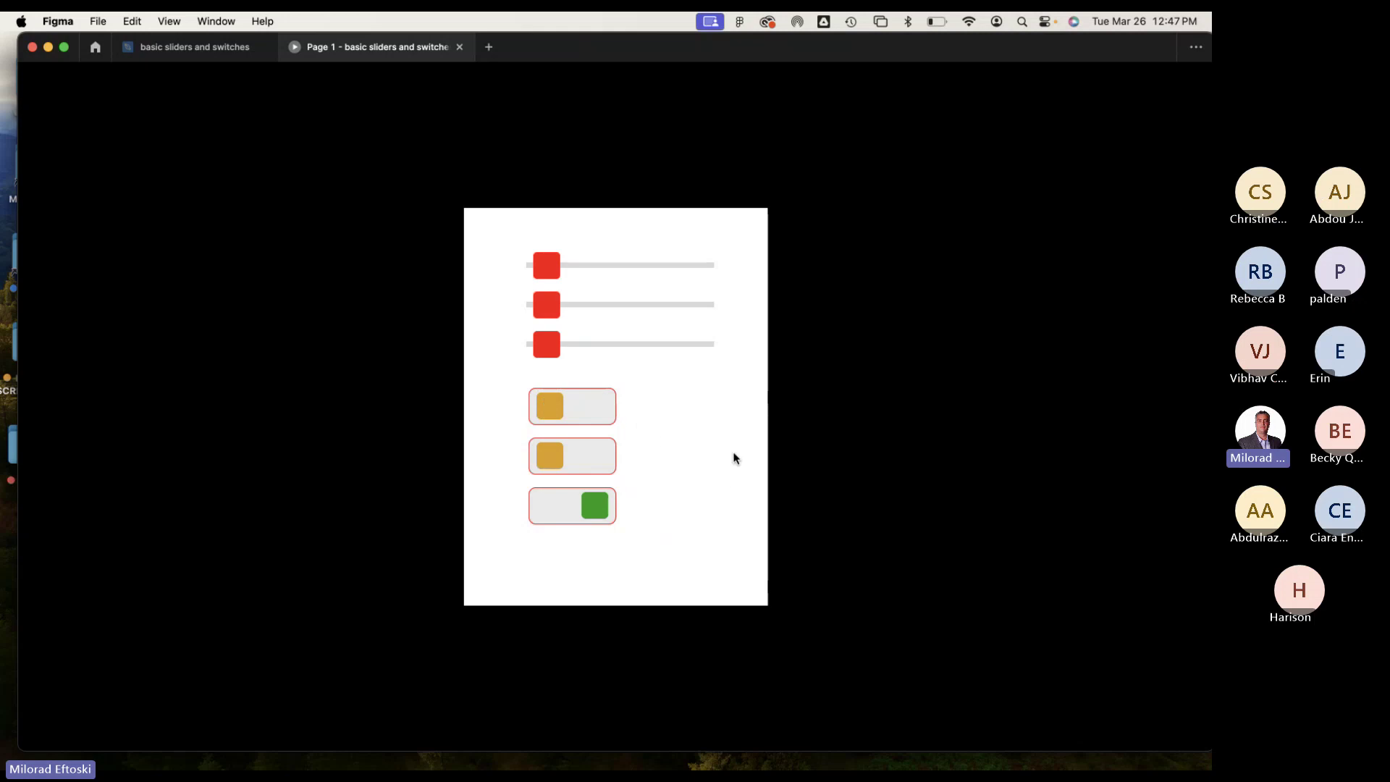
left_click(590, 459)
left_click(580, 415)
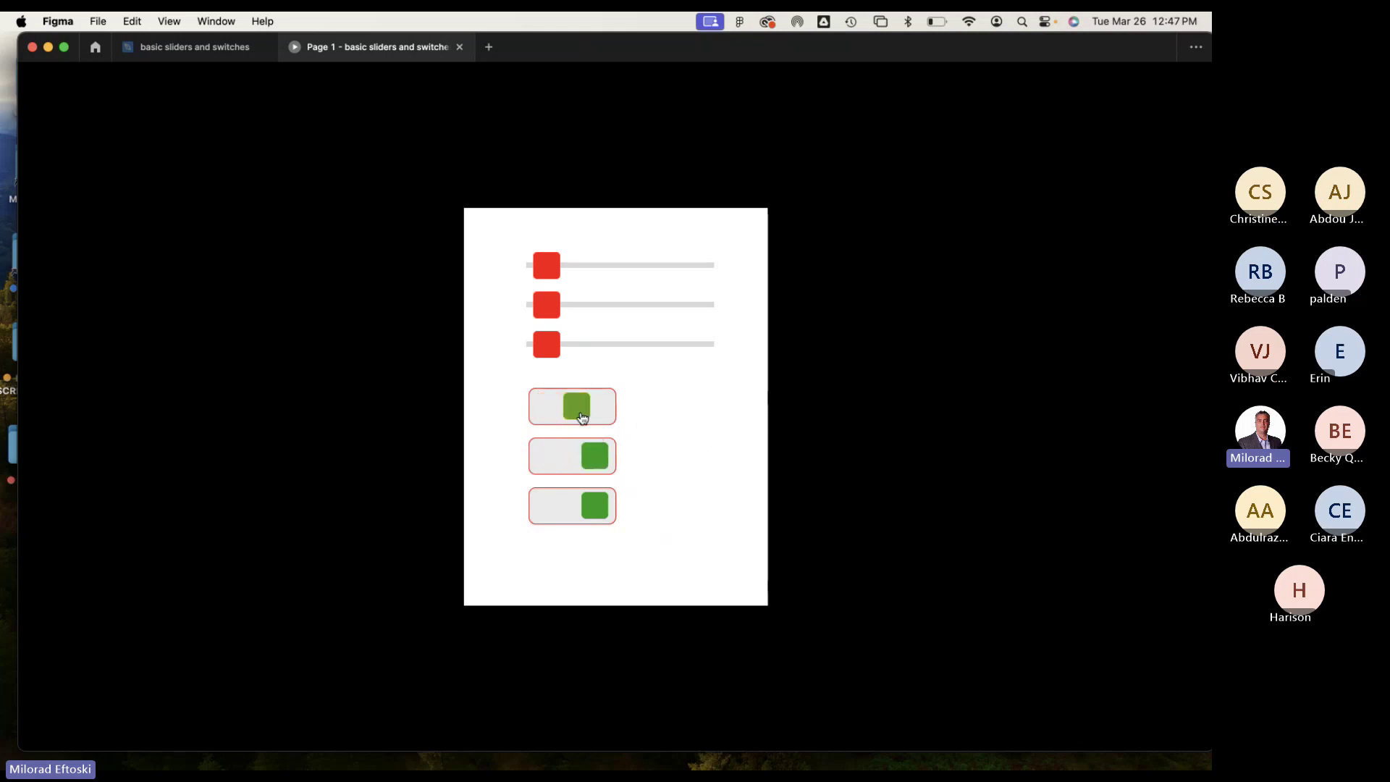
left_click(575, 459)
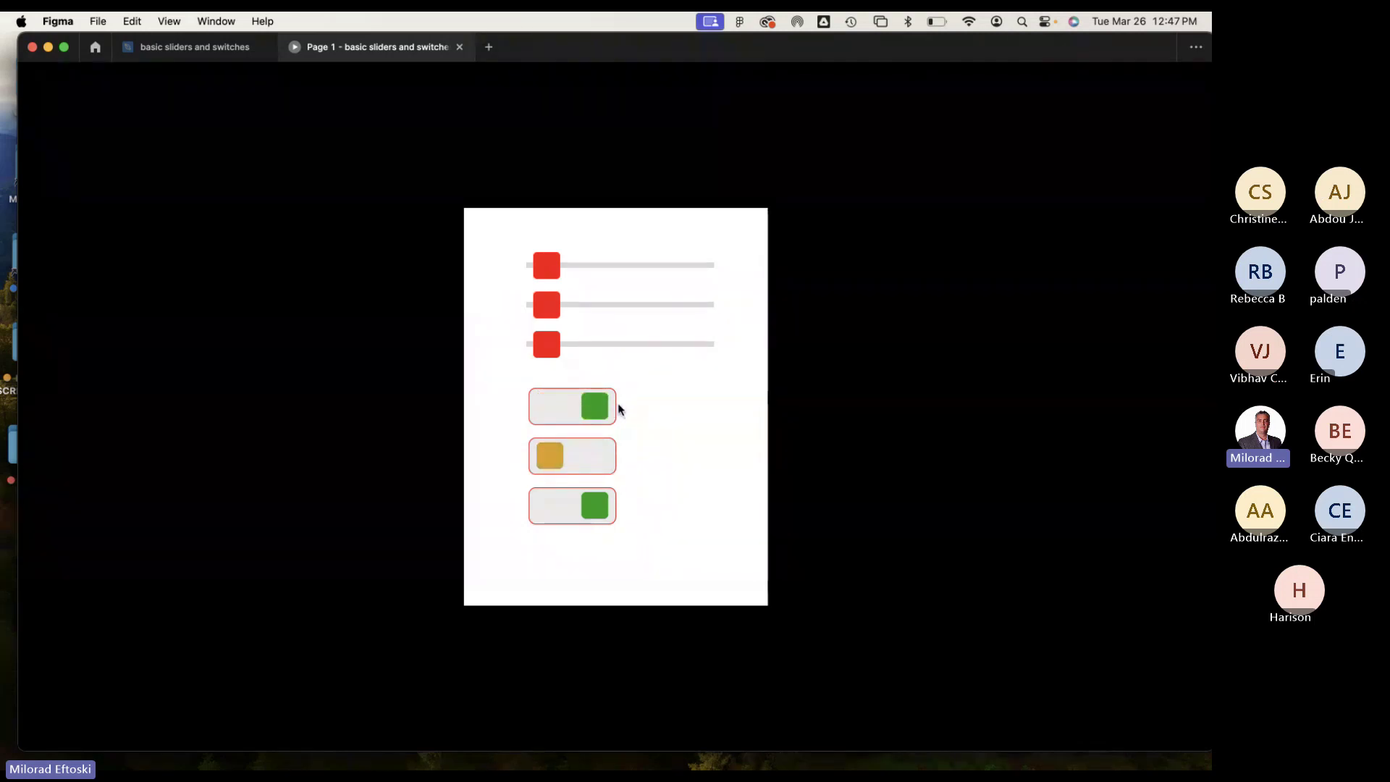
left_click(598, 407)
left_click(589, 406)
left_click(576, 458)
left_click(576, 459)
left_click(590, 516)
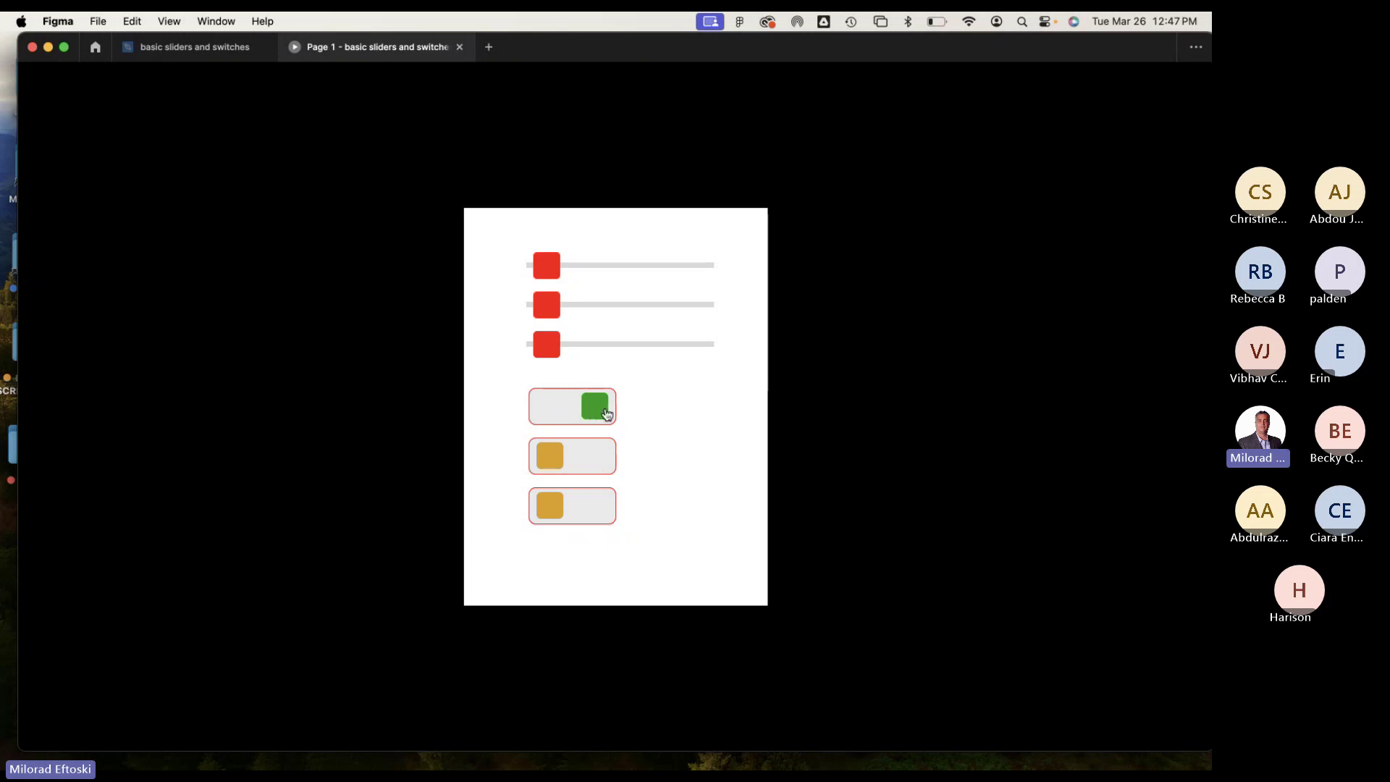
left_click(574, 467)
left_click(568, 502)
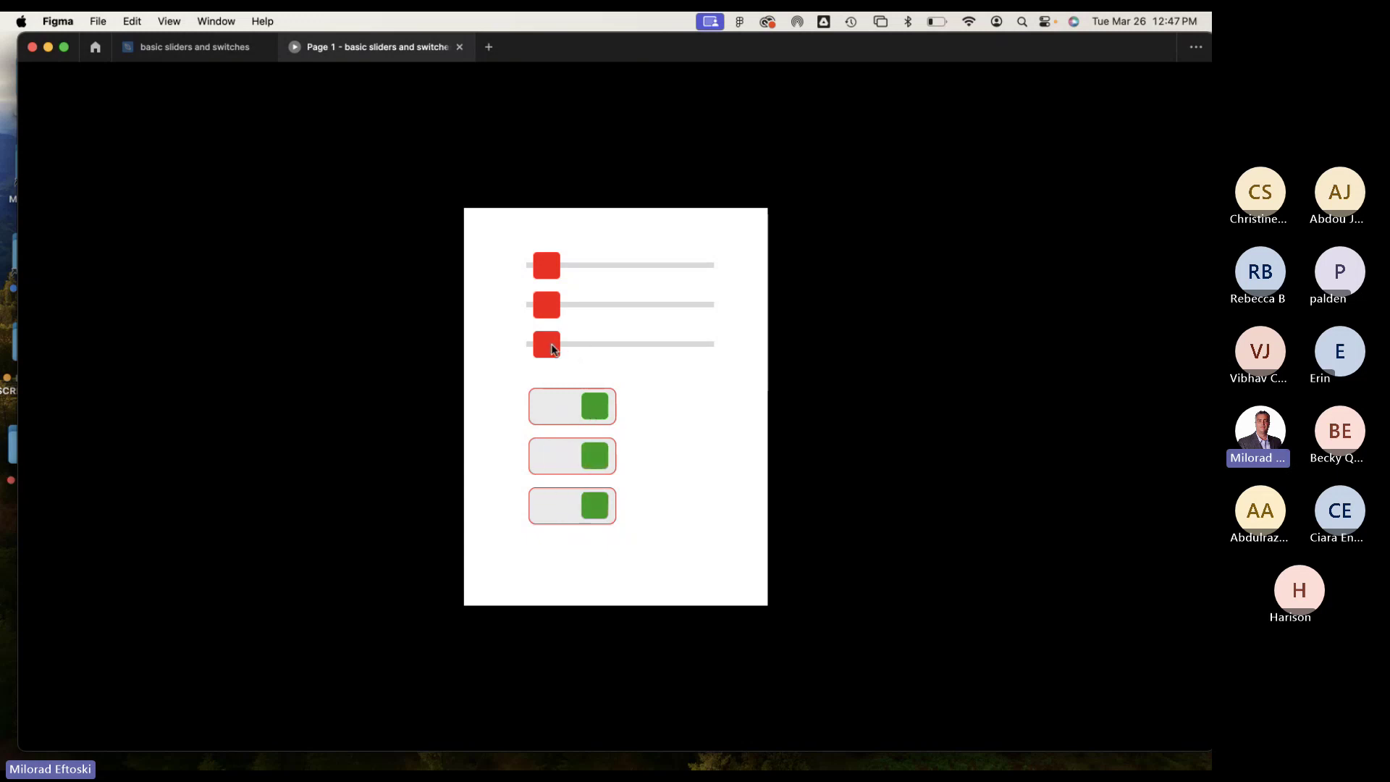
Test the three sliders in the prototype by moving their handles along the tracks, leaving the third at its far end.
left_click_drag(551, 349, 605, 347)
mouse_move(610, 350)
left_mouse_down()
mouse_move(635, 347)
mouse_move(580, 354)
mouse_move(646, 346)
mouse_move(717, 366)
mouse_move(694, 351)
mouse_move(527, 348)
mouse_move(619, 333)
left_mouse_up()
left_click_drag(555, 302, 616, 308)
left_click(693, 264)
left_click_drag(693, 340, 666, 351)
left_click(550, 346)
Turn off all three switches, turn the middle one back on, and try moving the third slider's handle again.
left_click(595, 420)
left_click(594, 465)
left_click(591, 507)
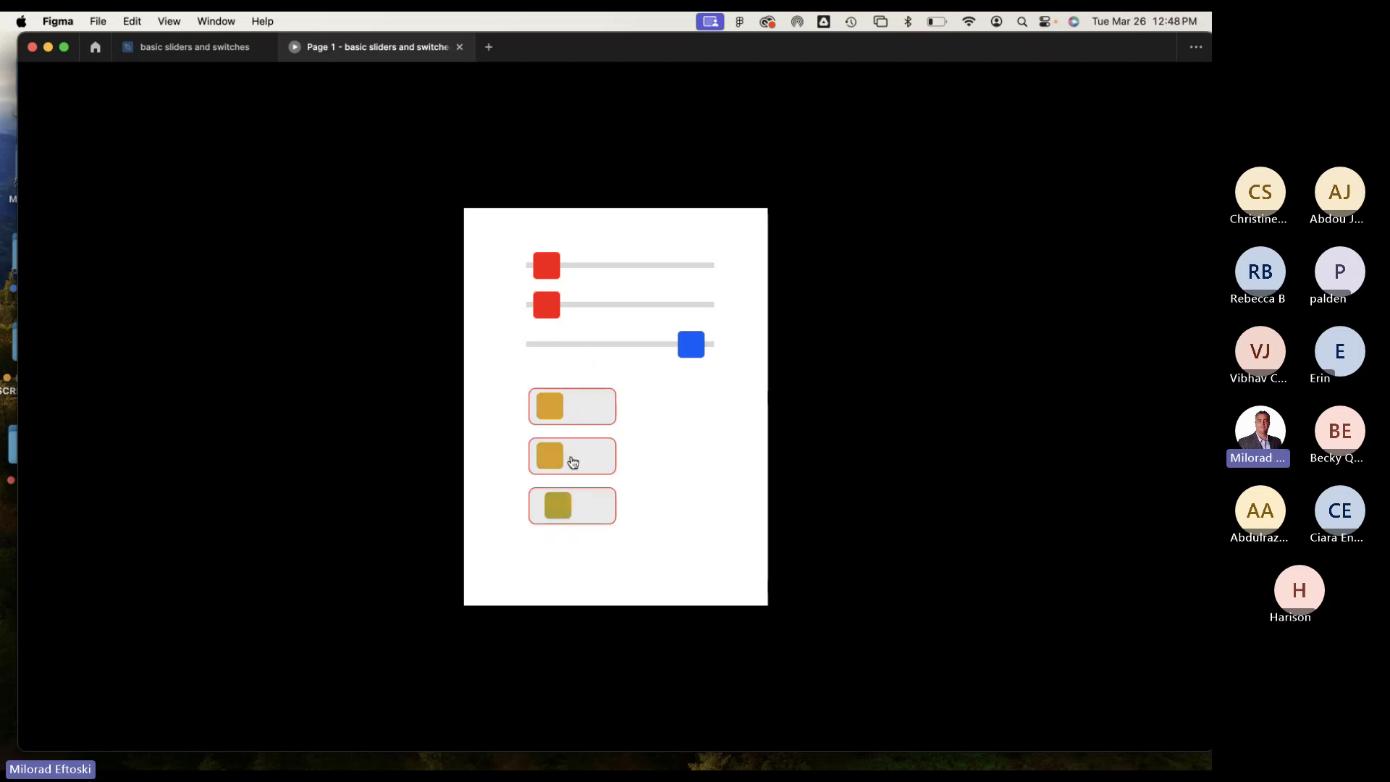
left_click(574, 457)
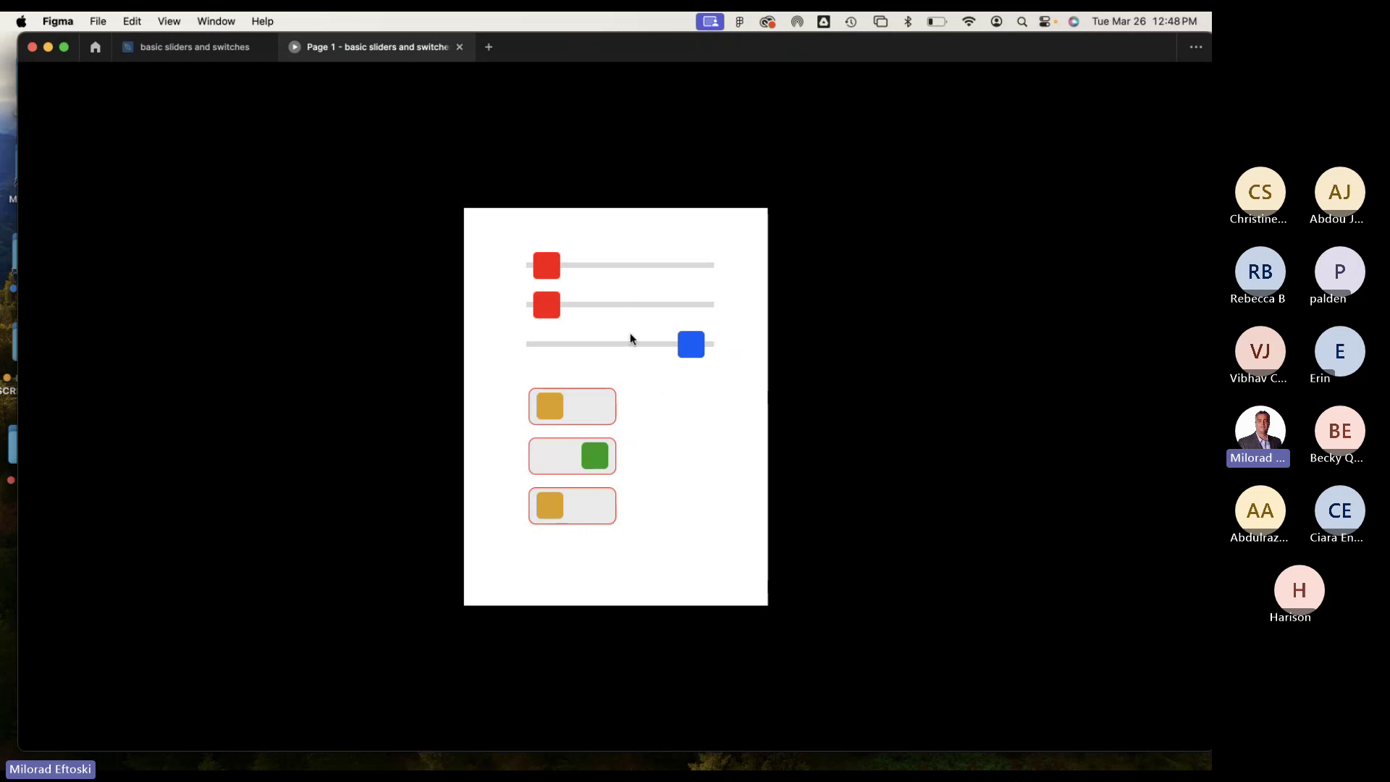
left_click_drag(689, 347, 838, 360)
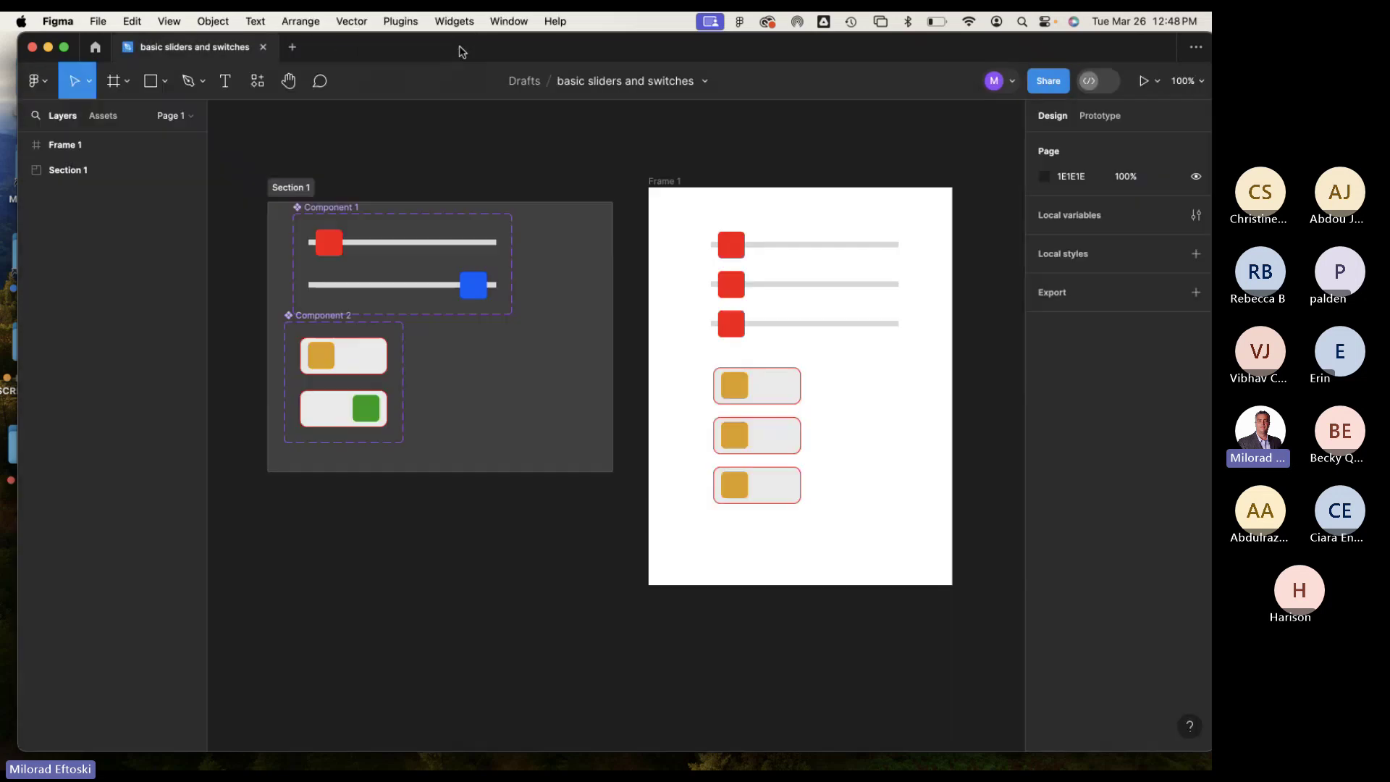
Leave the prototype preview and create a new design file.
left_click(459, 46)
left_click(294, 47)
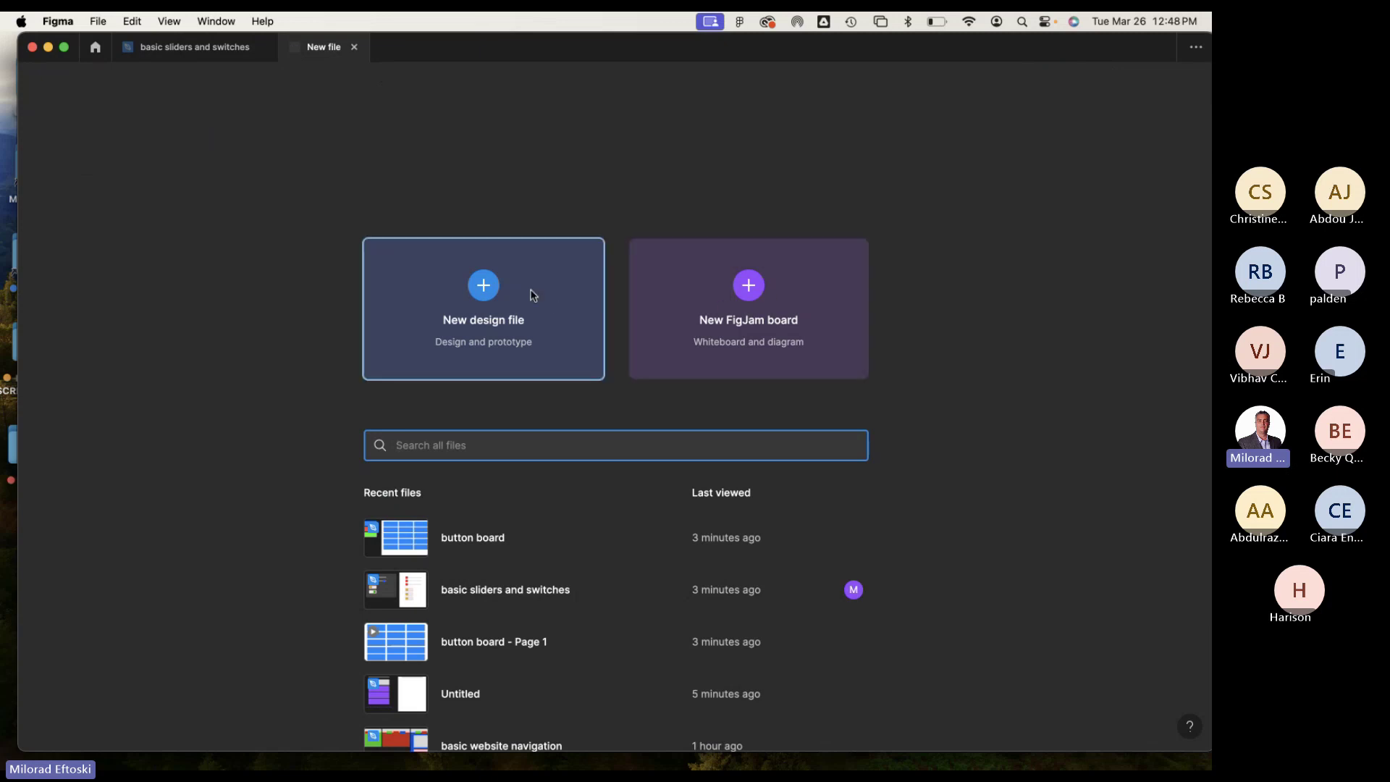
left_click(492, 287)
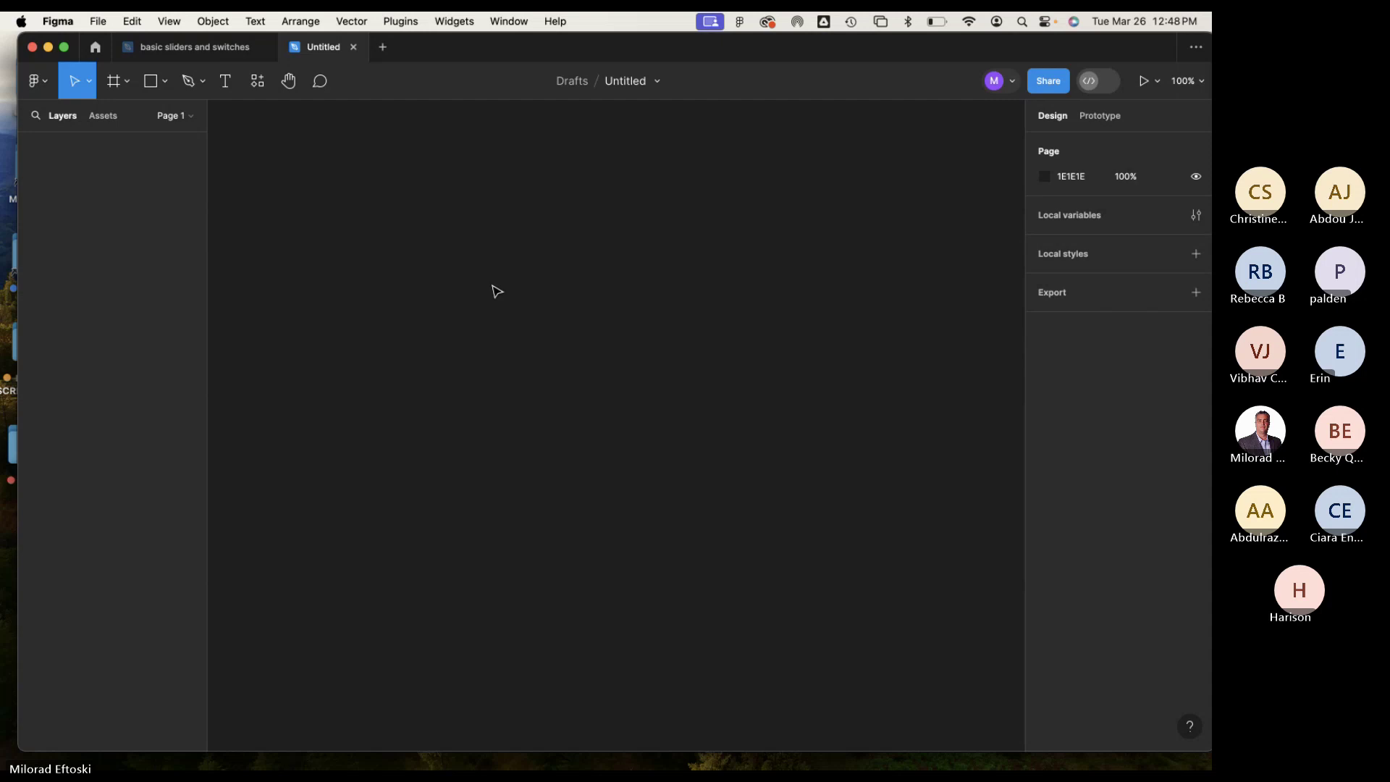
Rename the new design file as UI Kit Starter.
double_click(623, 81)
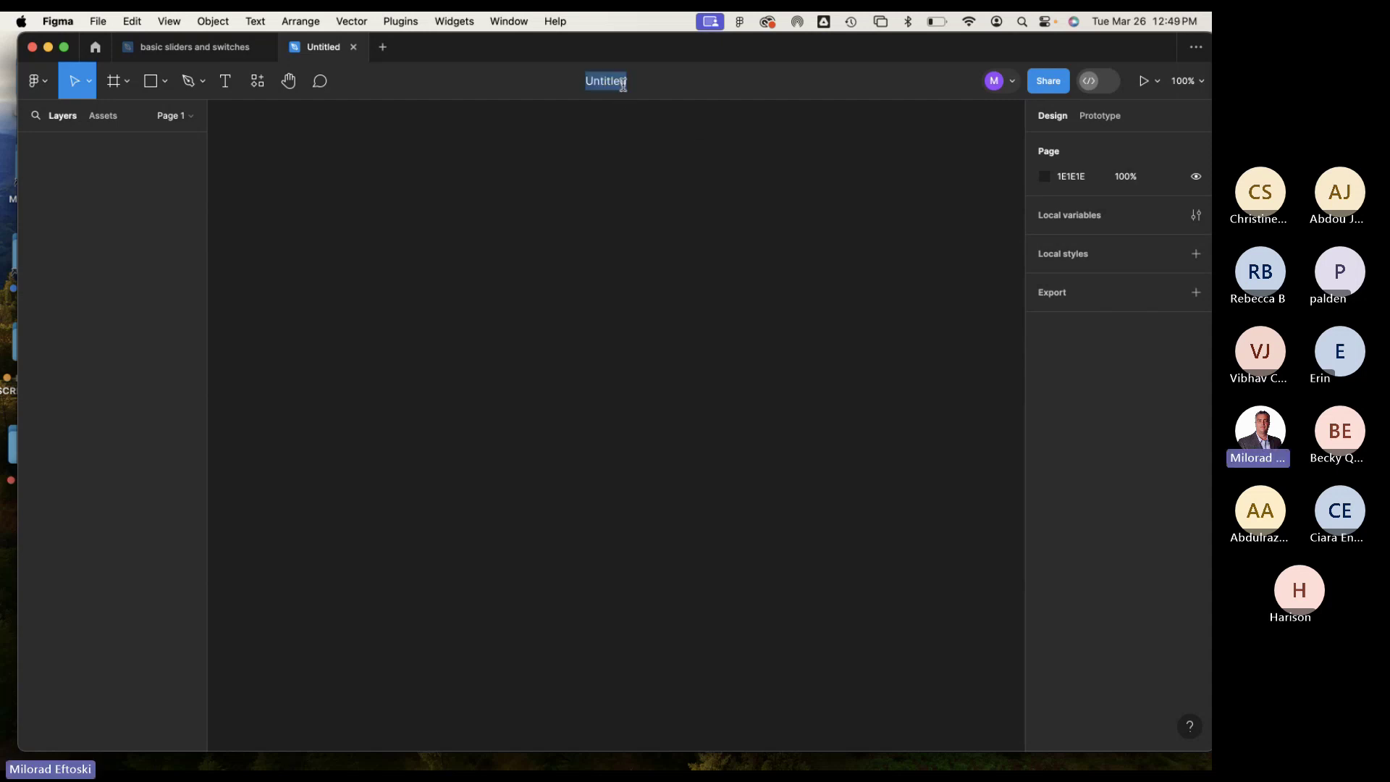
type("UI Kiet")
key("BackSpace")
key("BackSpace")
type("t")
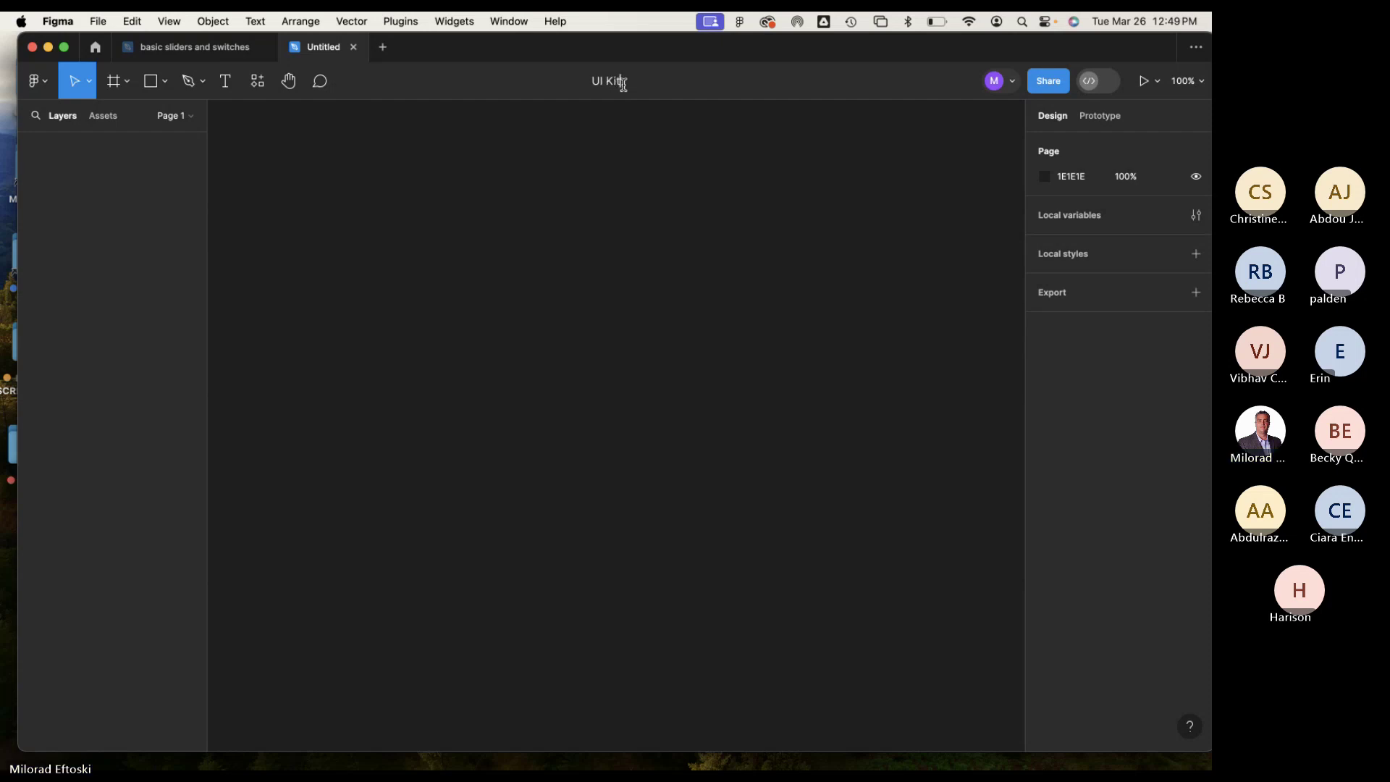
type(" Starter")
key("Return")
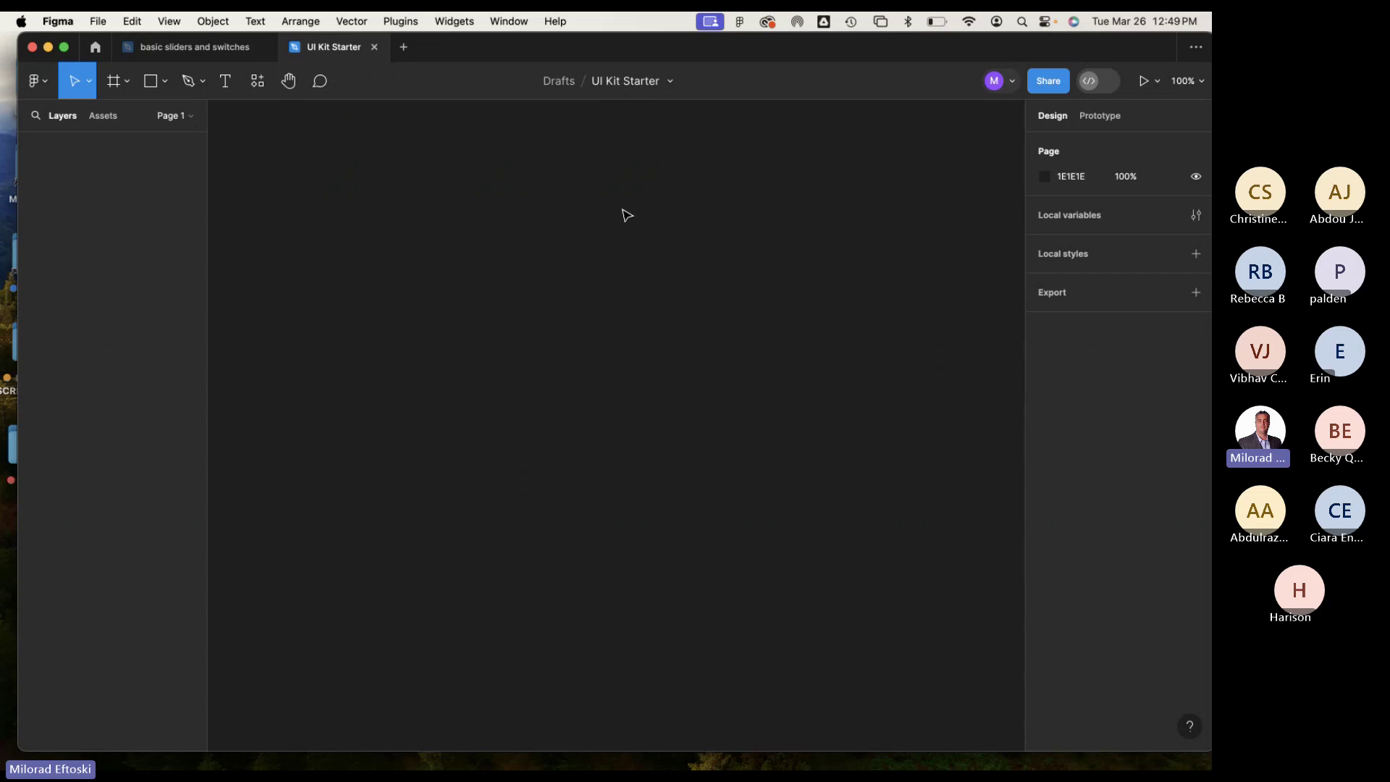
Draw a frame about 511 × 383 on the empty canvas and move it slightly up and to the right.
left_click(116, 86)
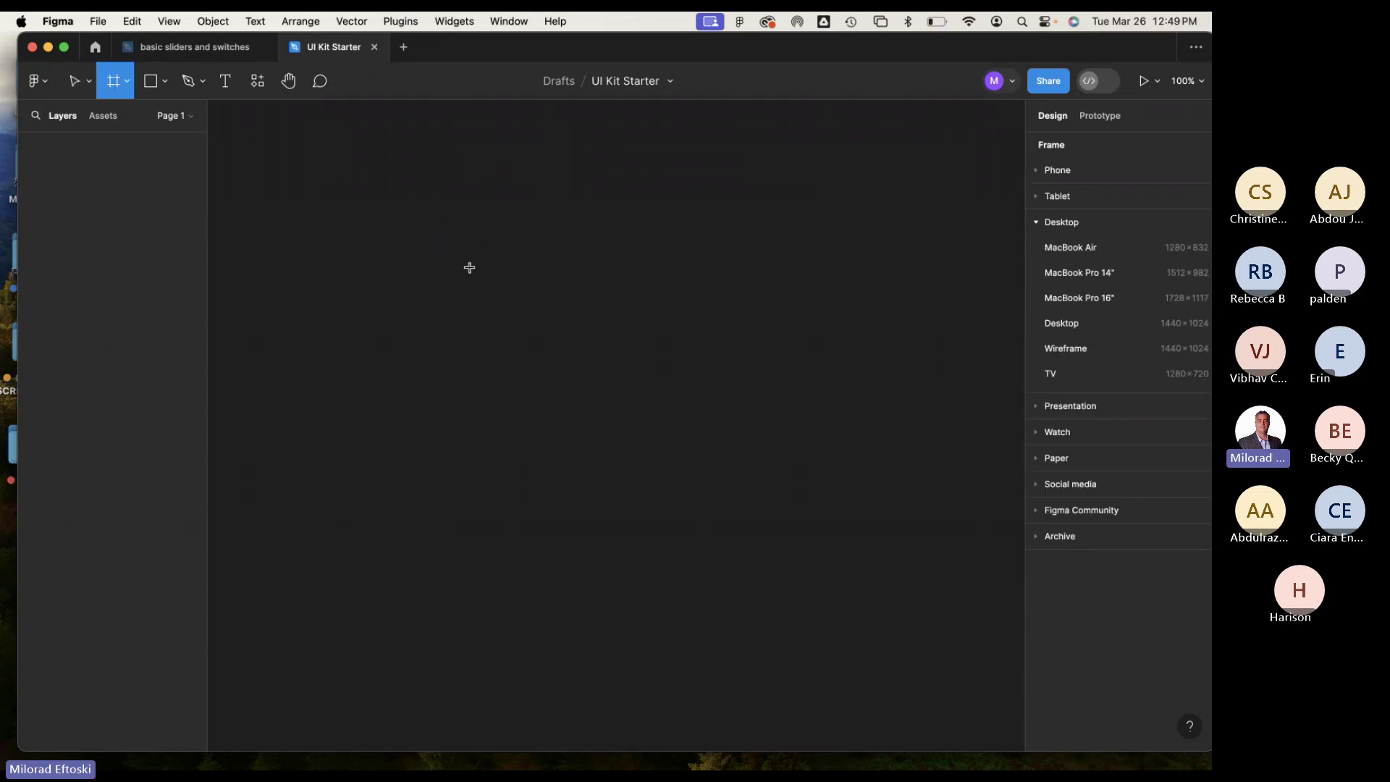
left_click(125, 85)
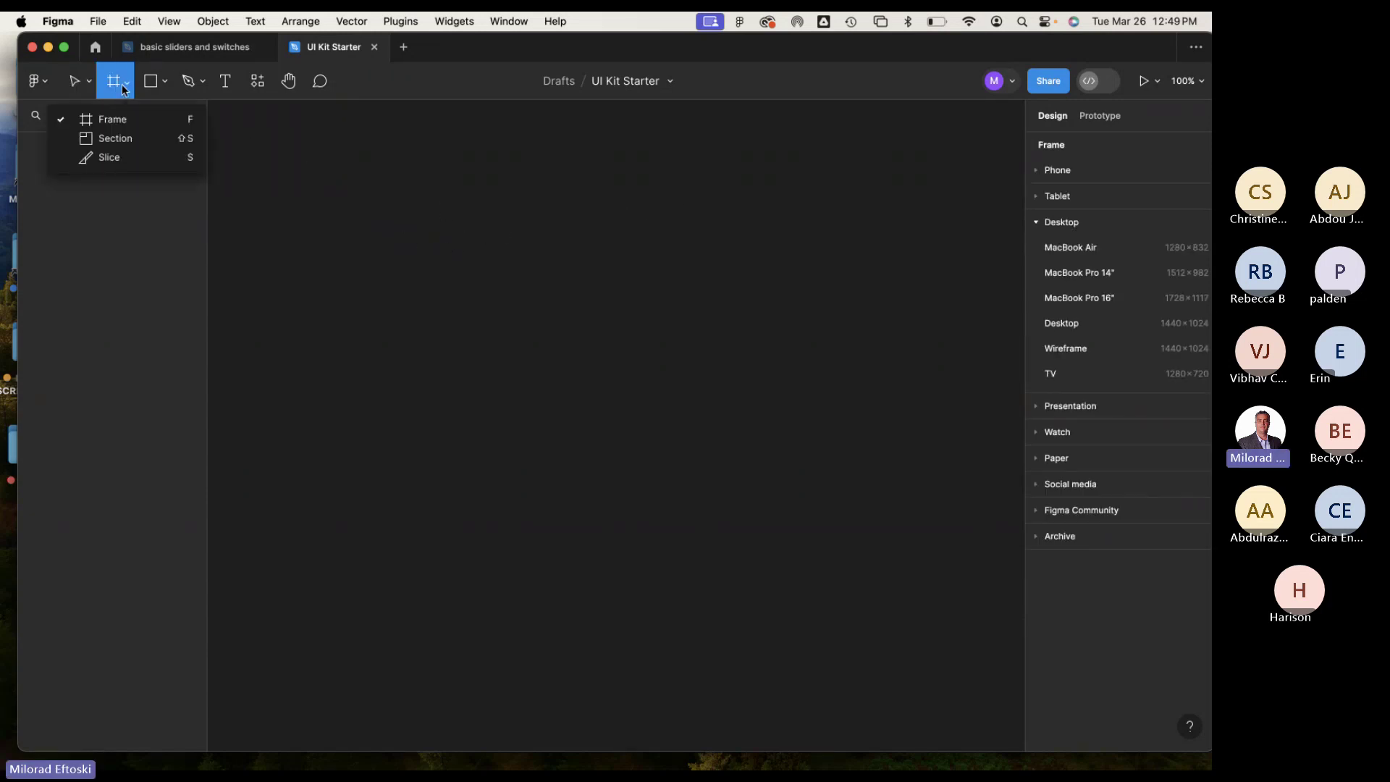
left_click(141, 120)
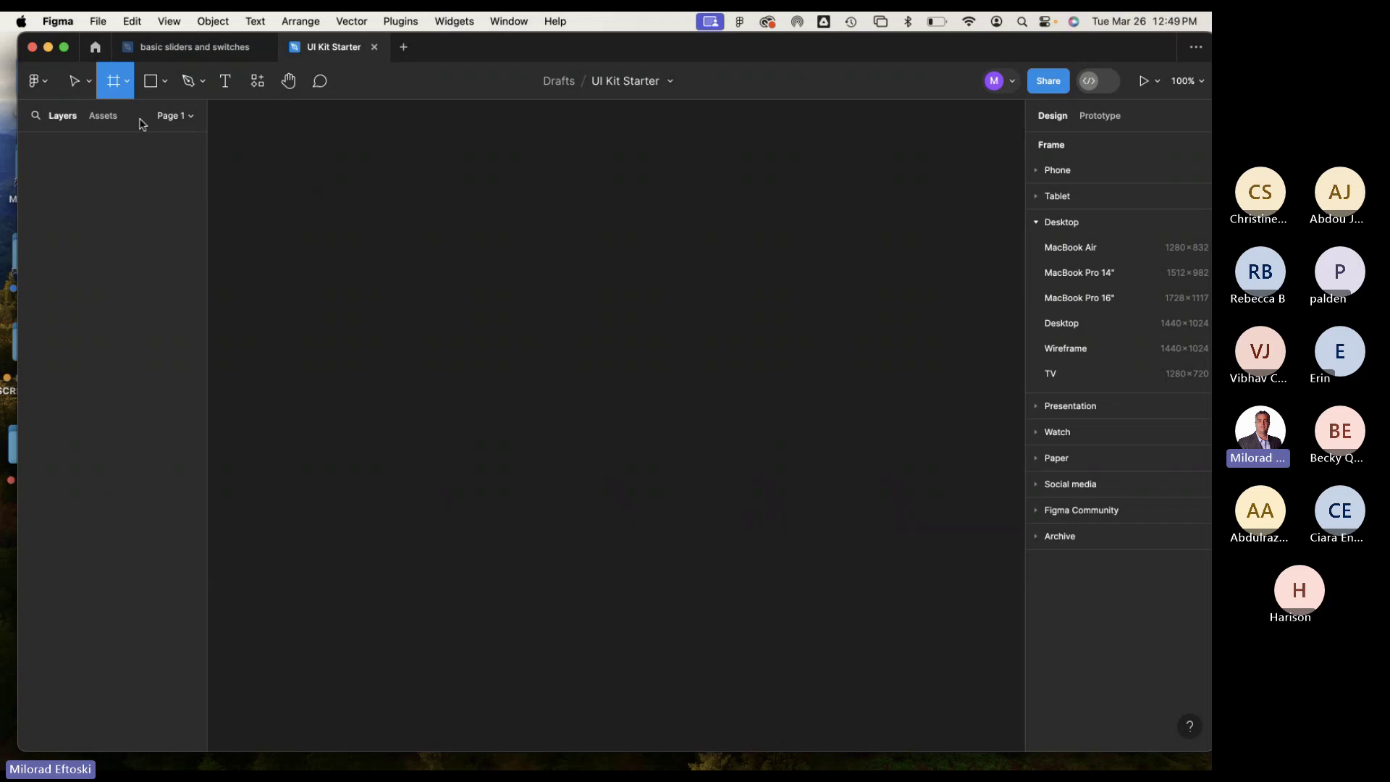
left_click(126, 81)
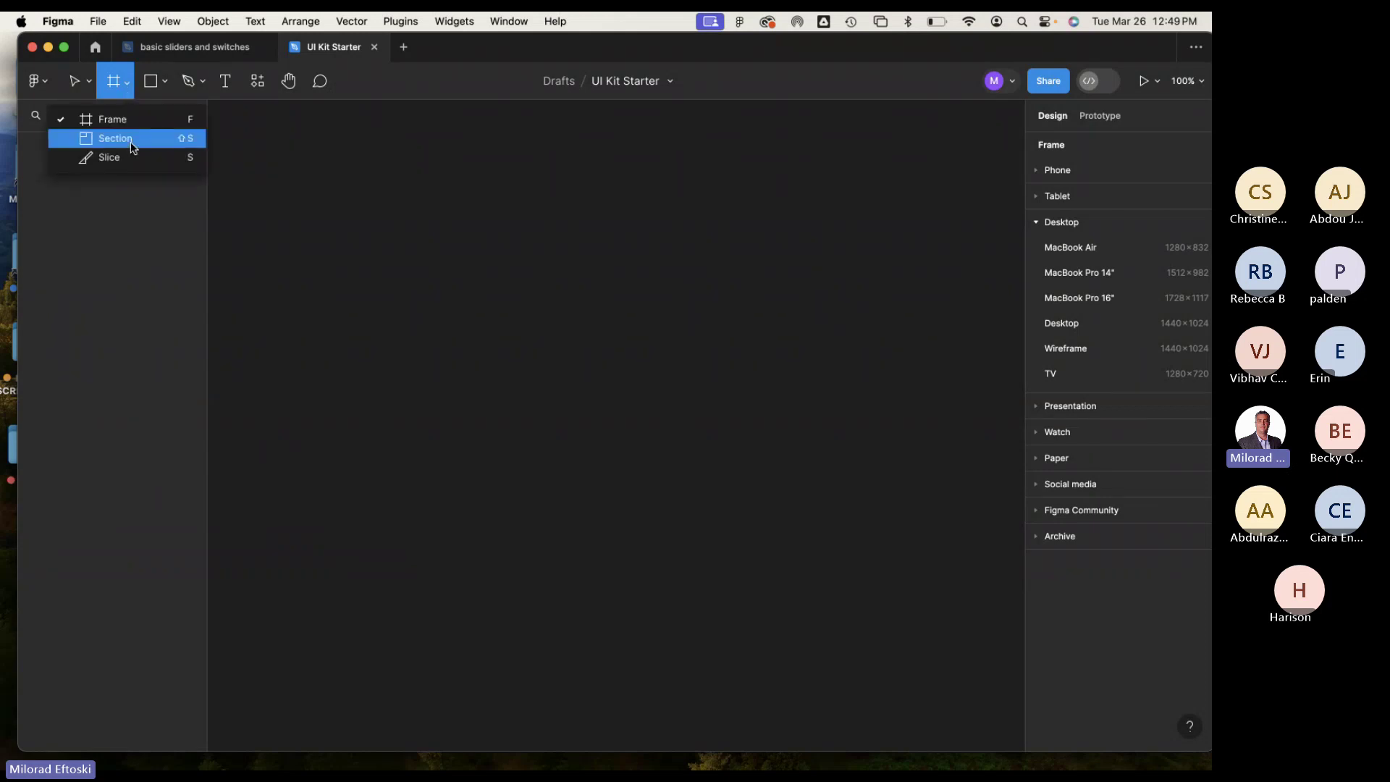
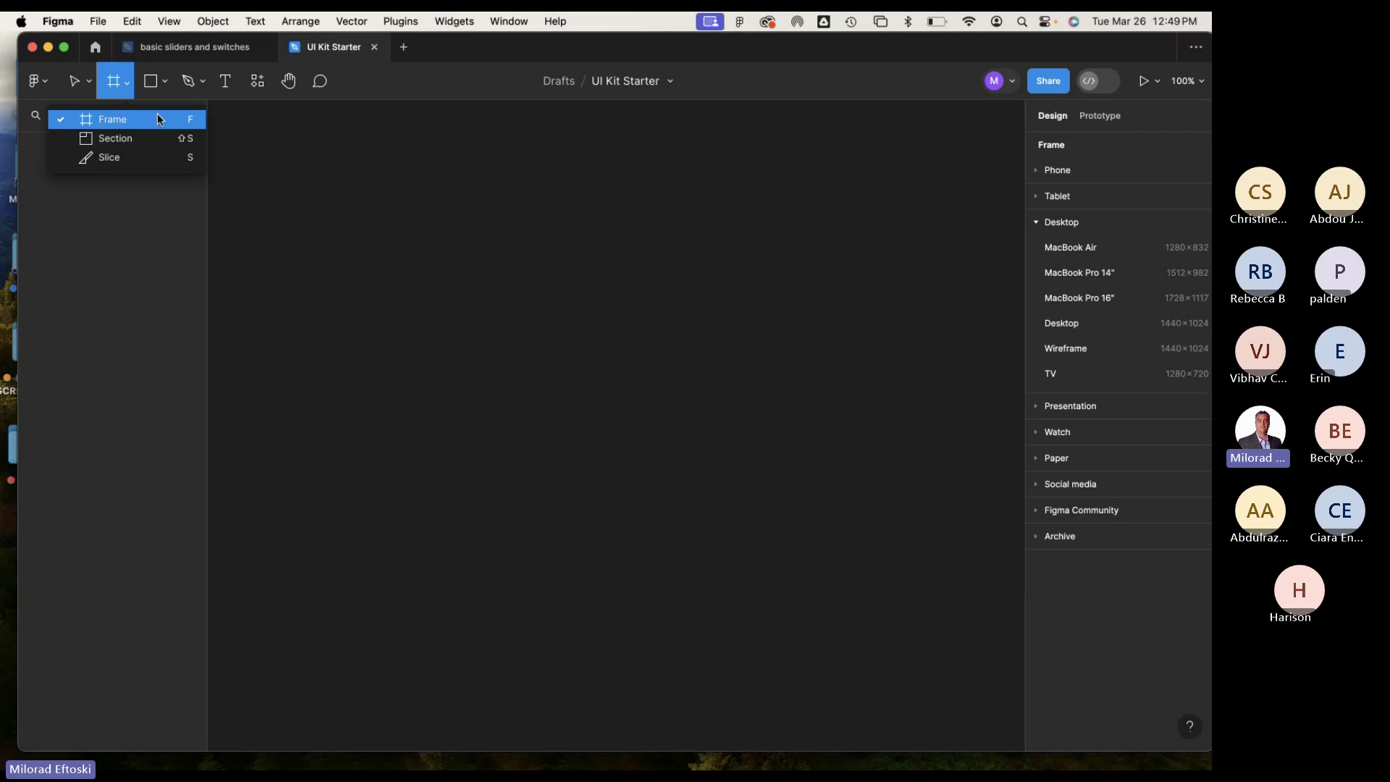
left_click(158, 118)
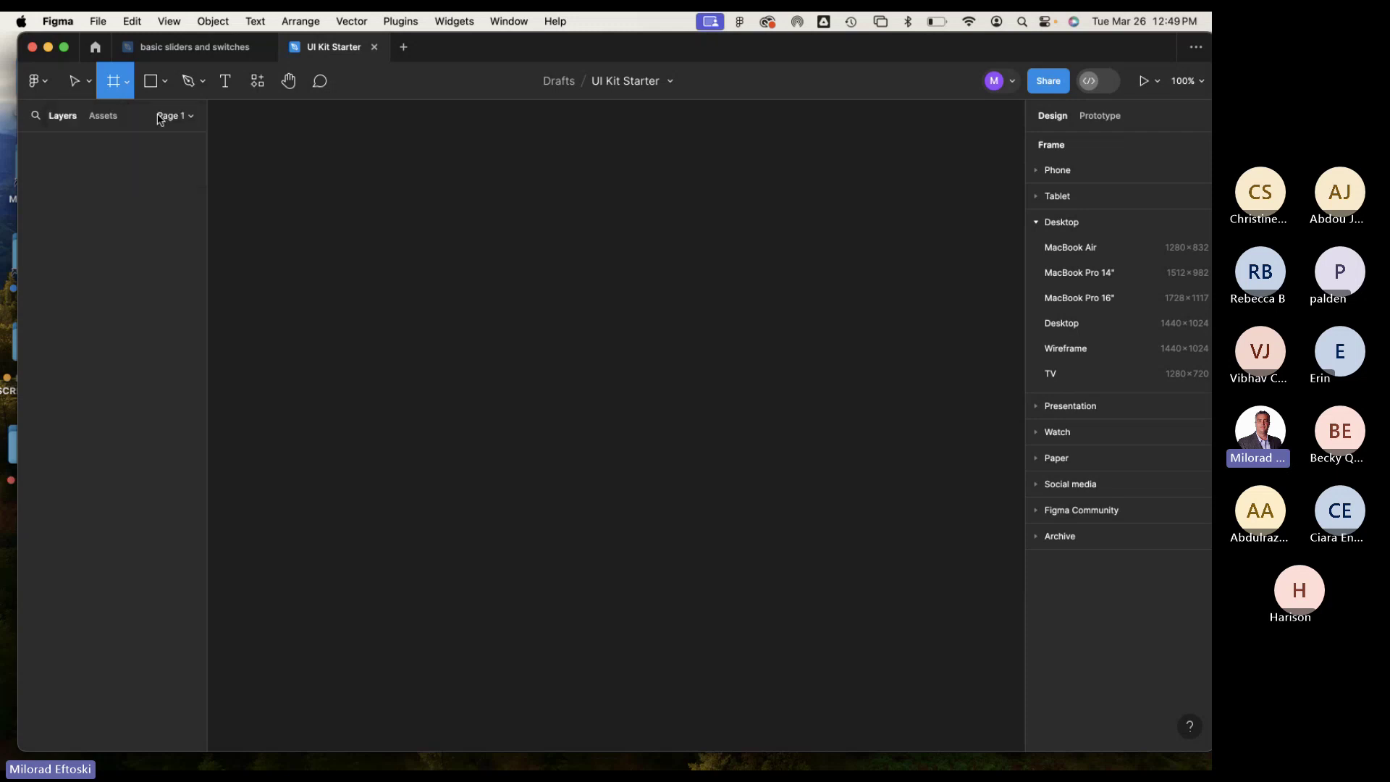
left_click_drag(307, 178, 710, 479)
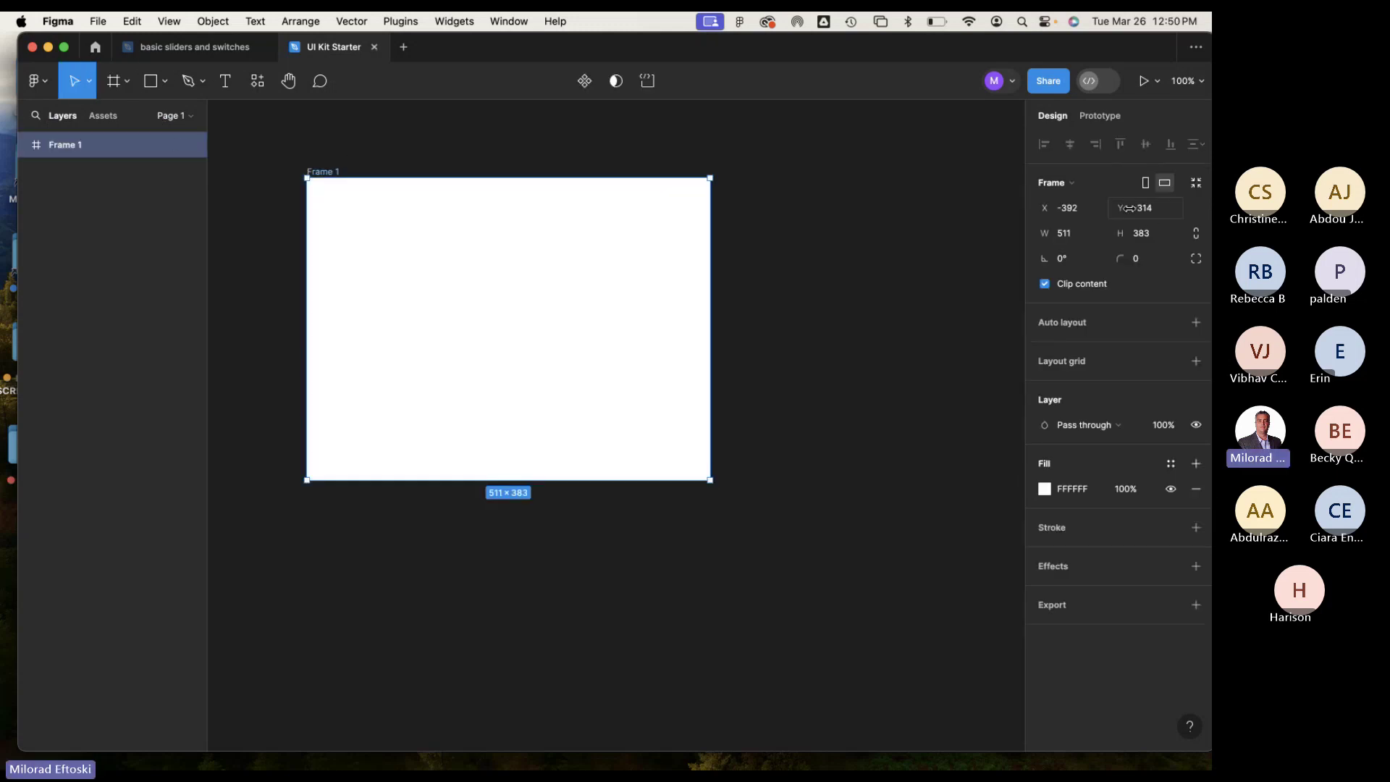
left_click_drag(327, 177, 346, 158)
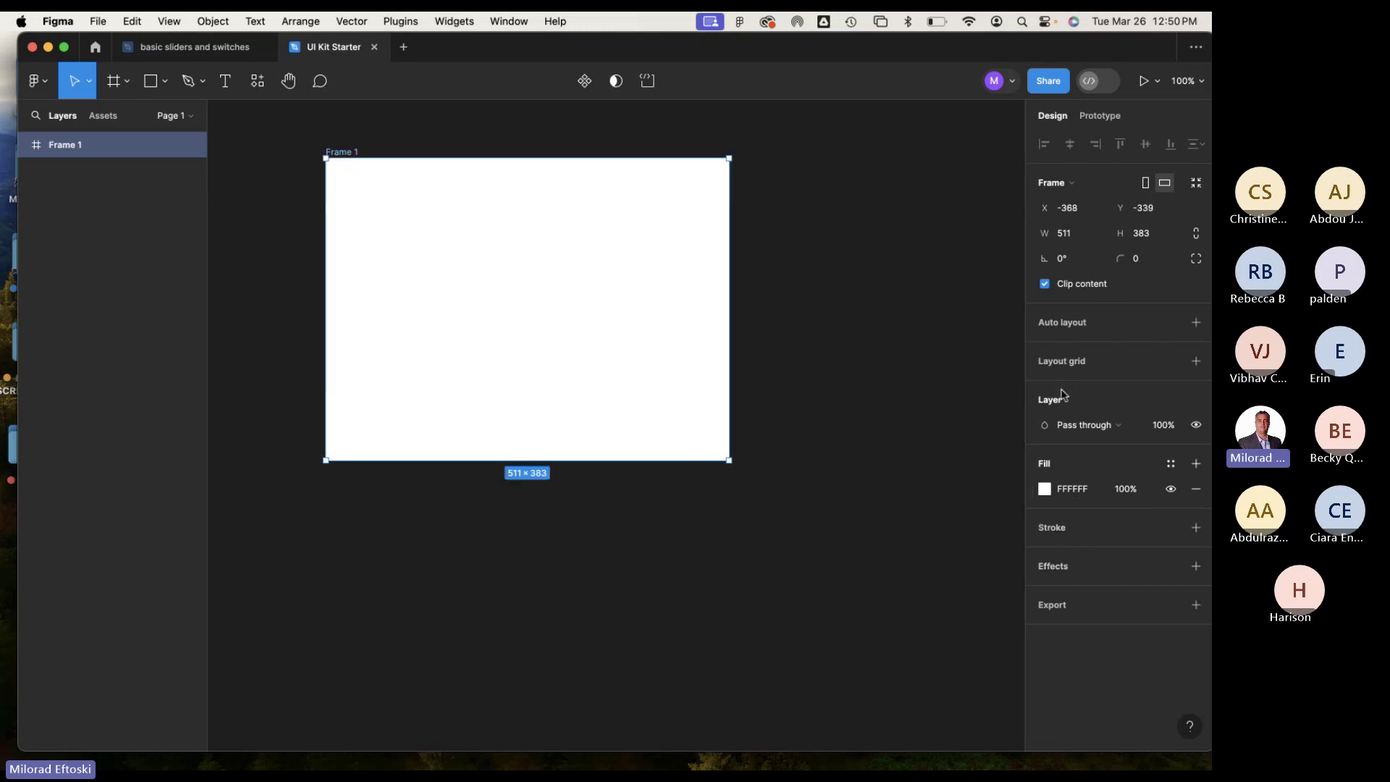
Try the 430 × 932 iPhone preset and the 1440 × 960 Surface Pro 8 preset on the frame.
left_click(1088, 183)
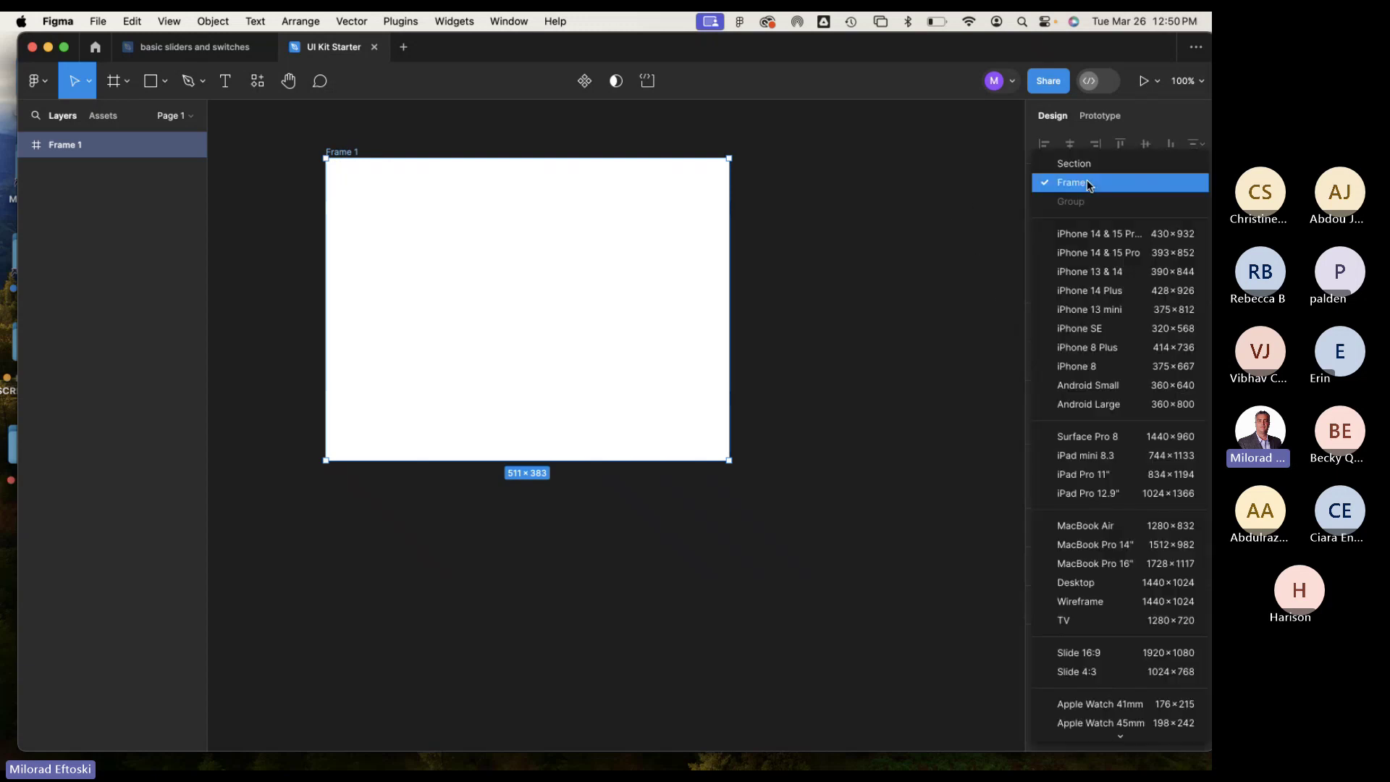
left_click(1087, 181)
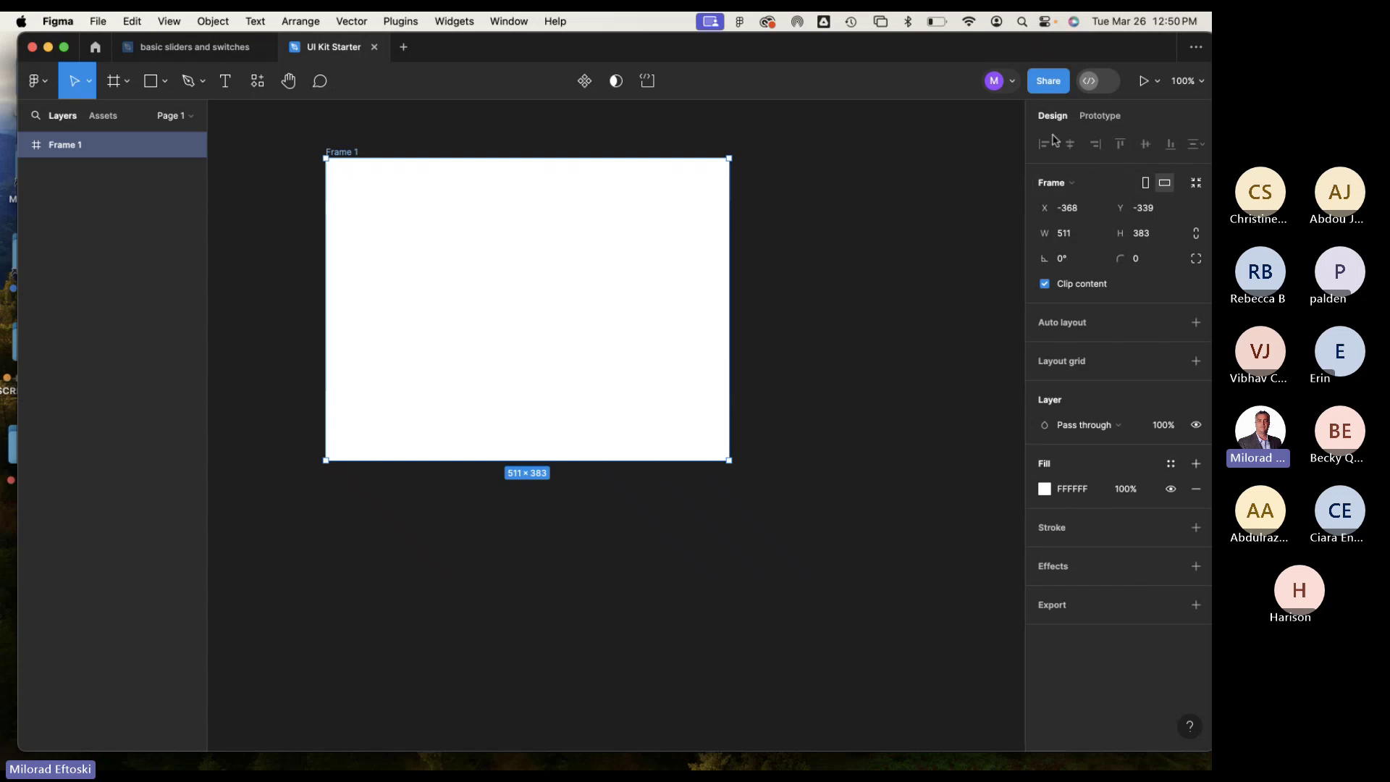
left_click(1099, 116)
left_click(1053, 115)
left_click(1095, 187)
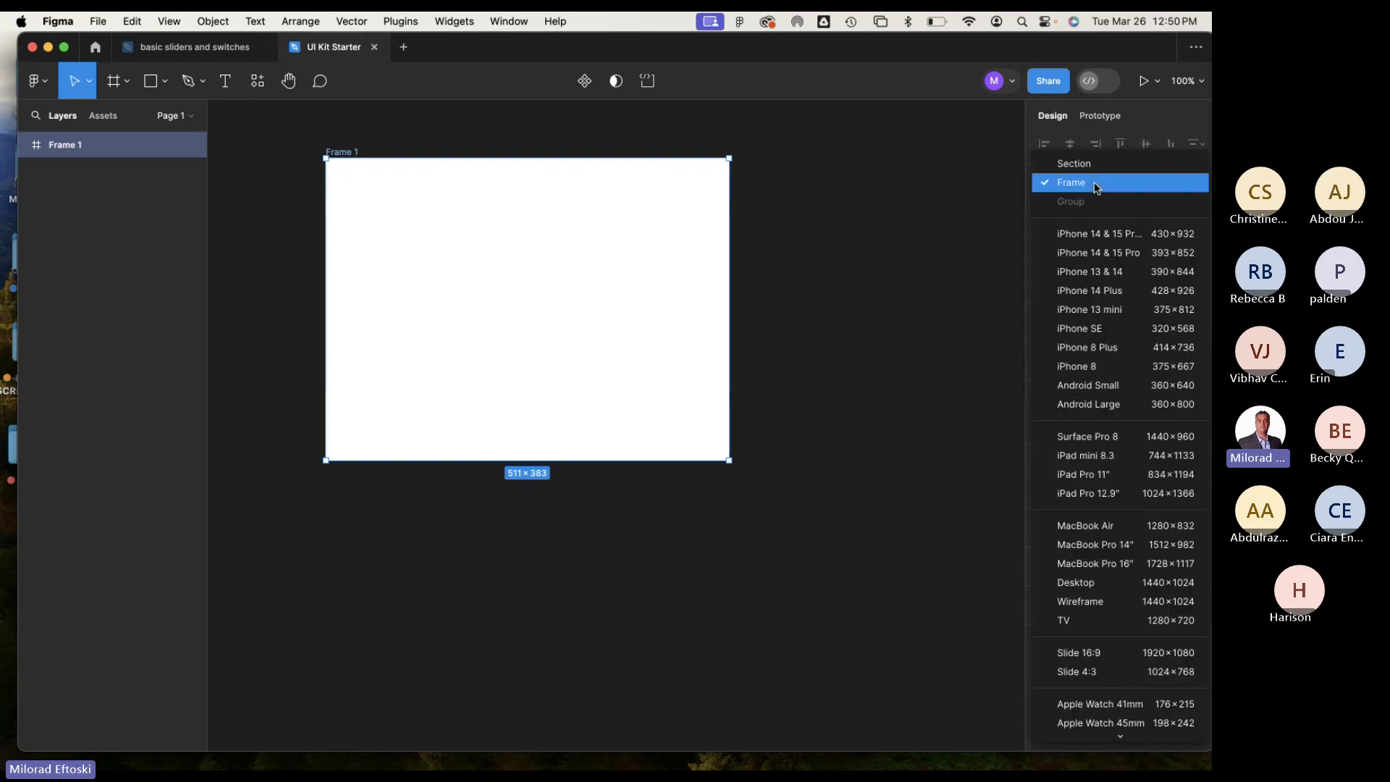
left_click(1093, 233)
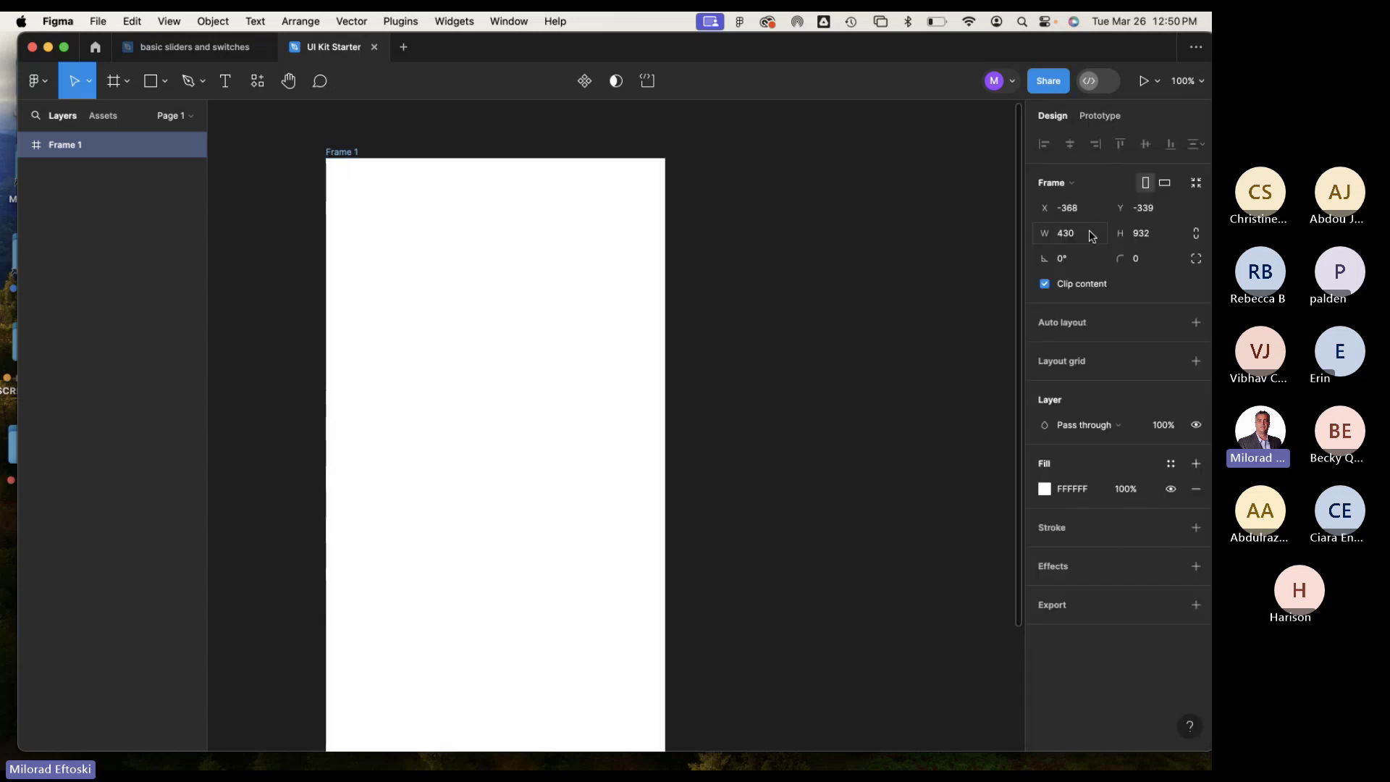
left_click(1074, 186)
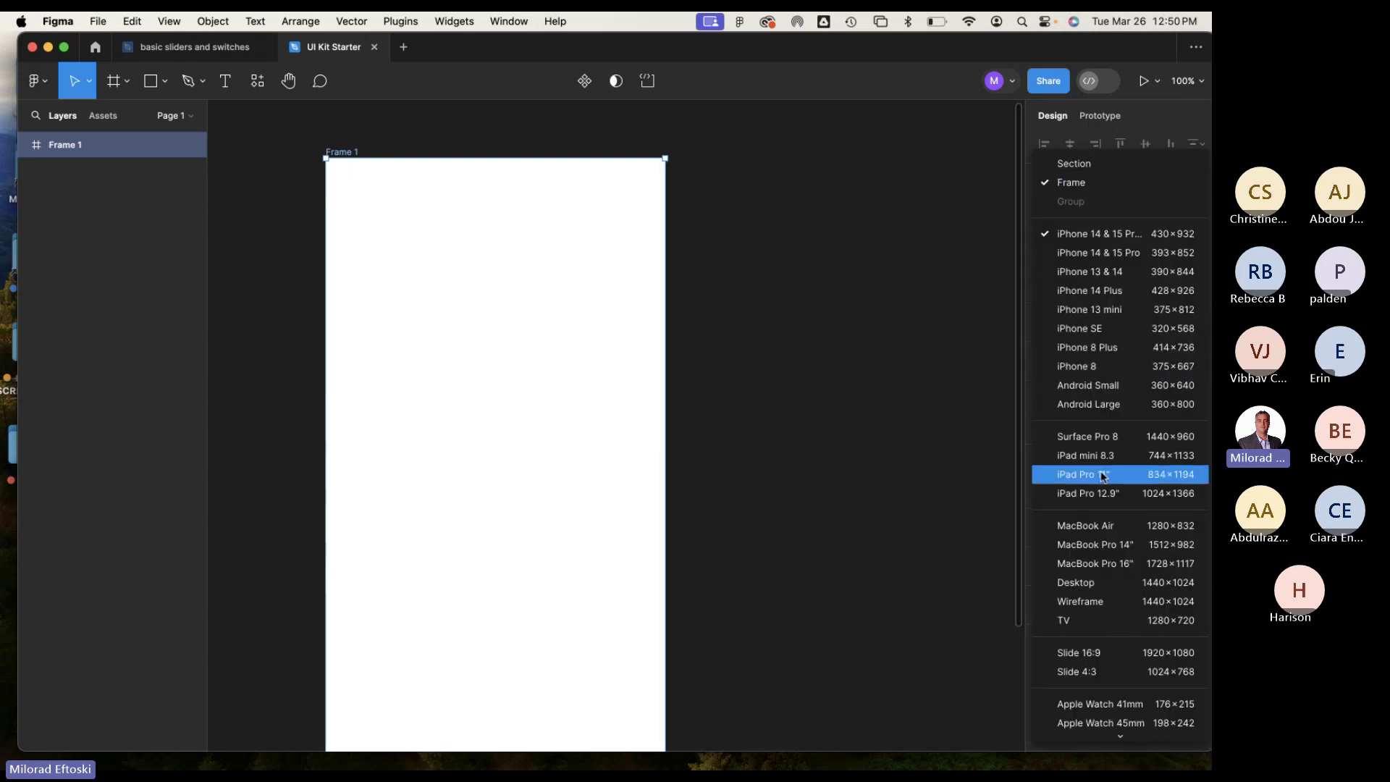
left_click(1071, 435)
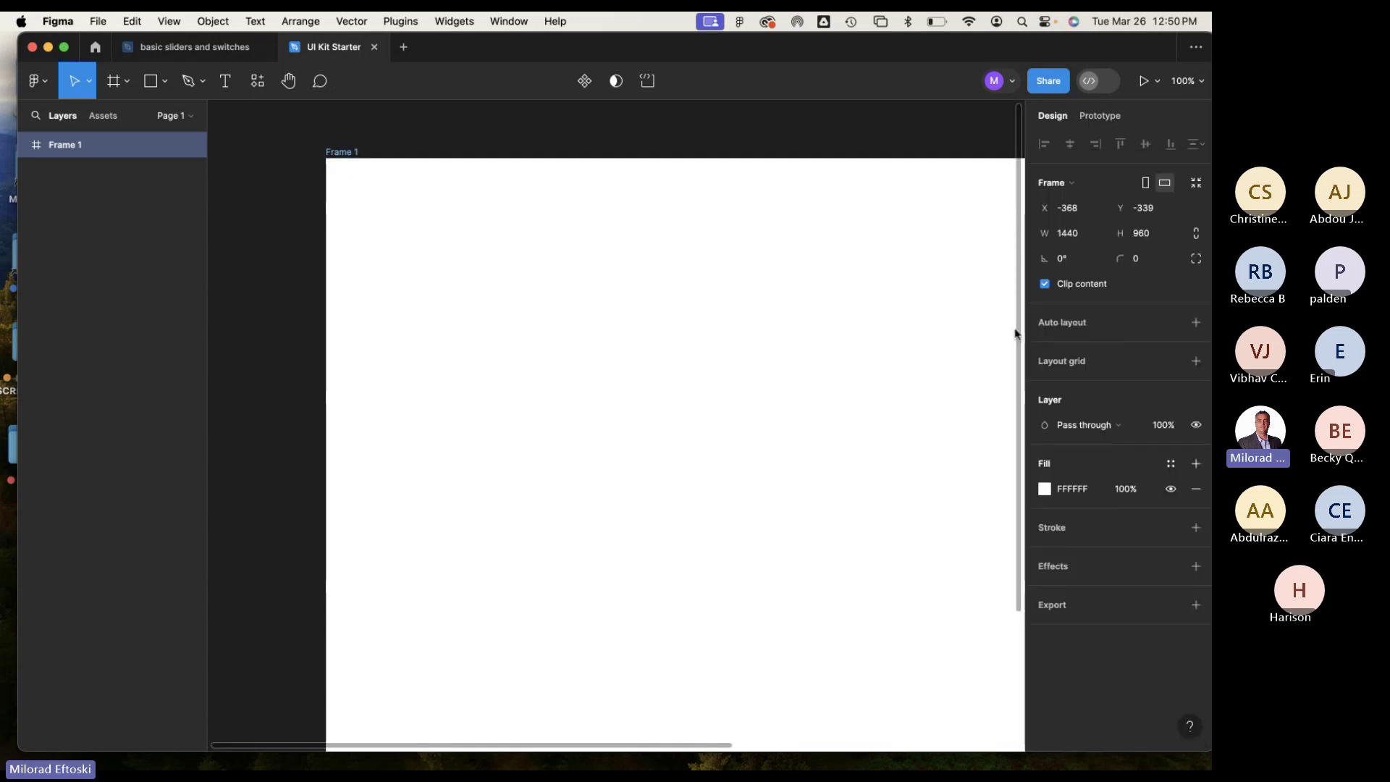
Resize the frame to the MacBook Air preset, 1280 × 832, and fit the whole frame in view.
left_click(1074, 185)
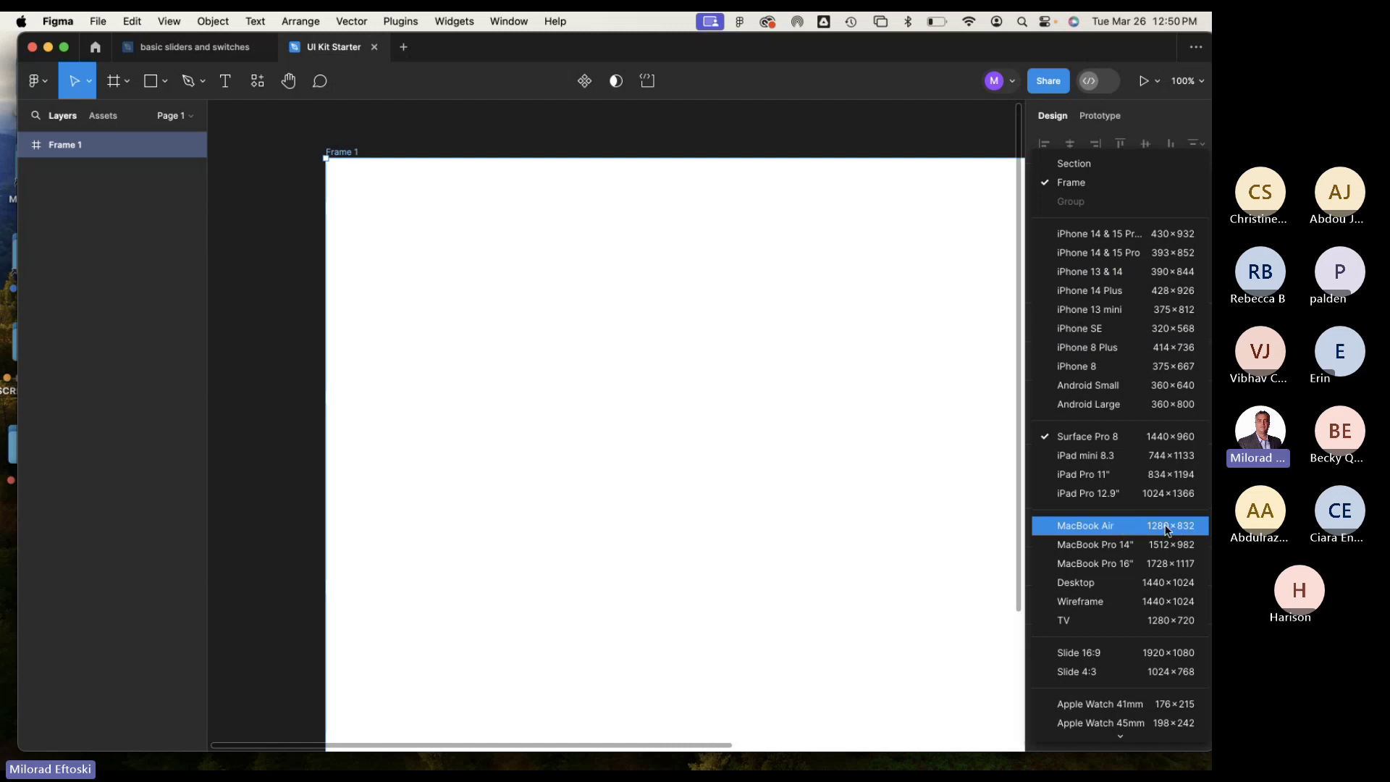
left_click(1125, 527)
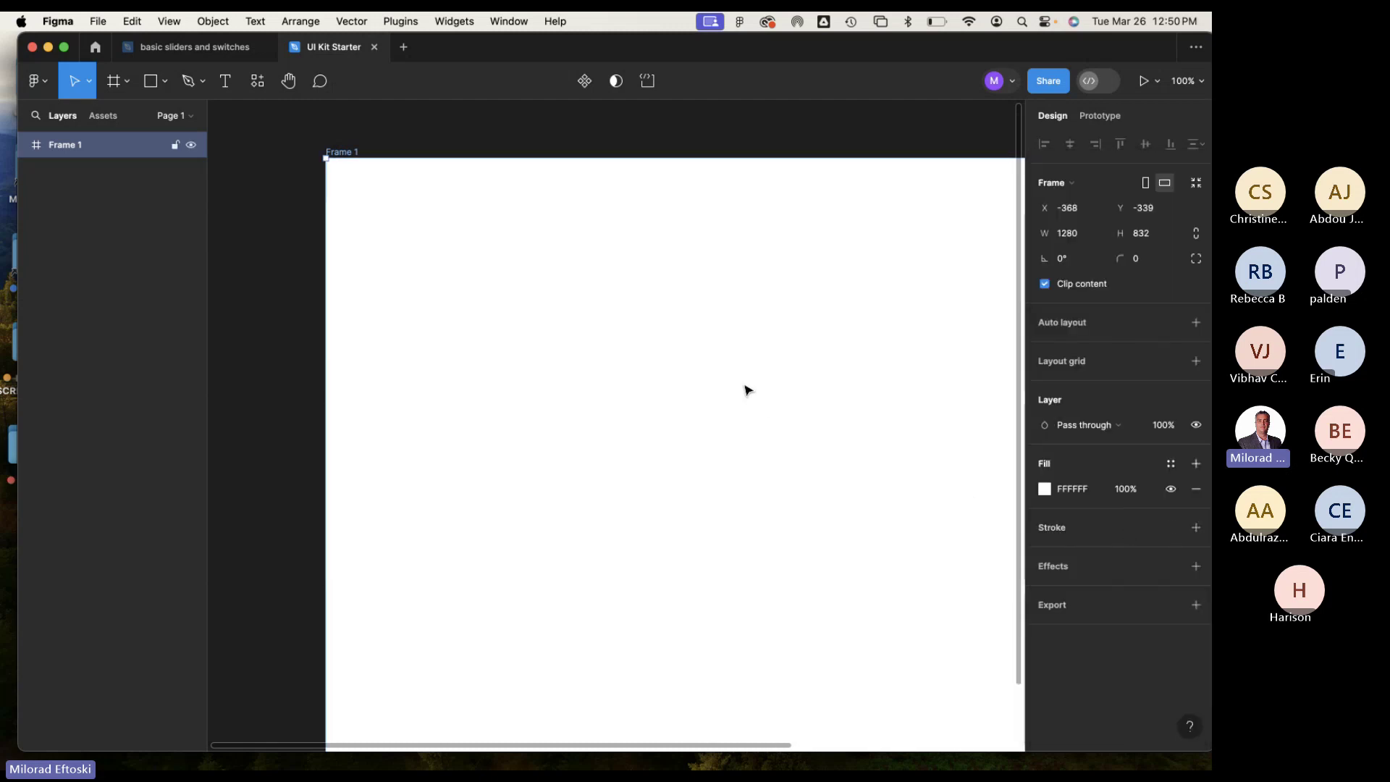
scroll(773, 376, "right", 2)
key("minus")
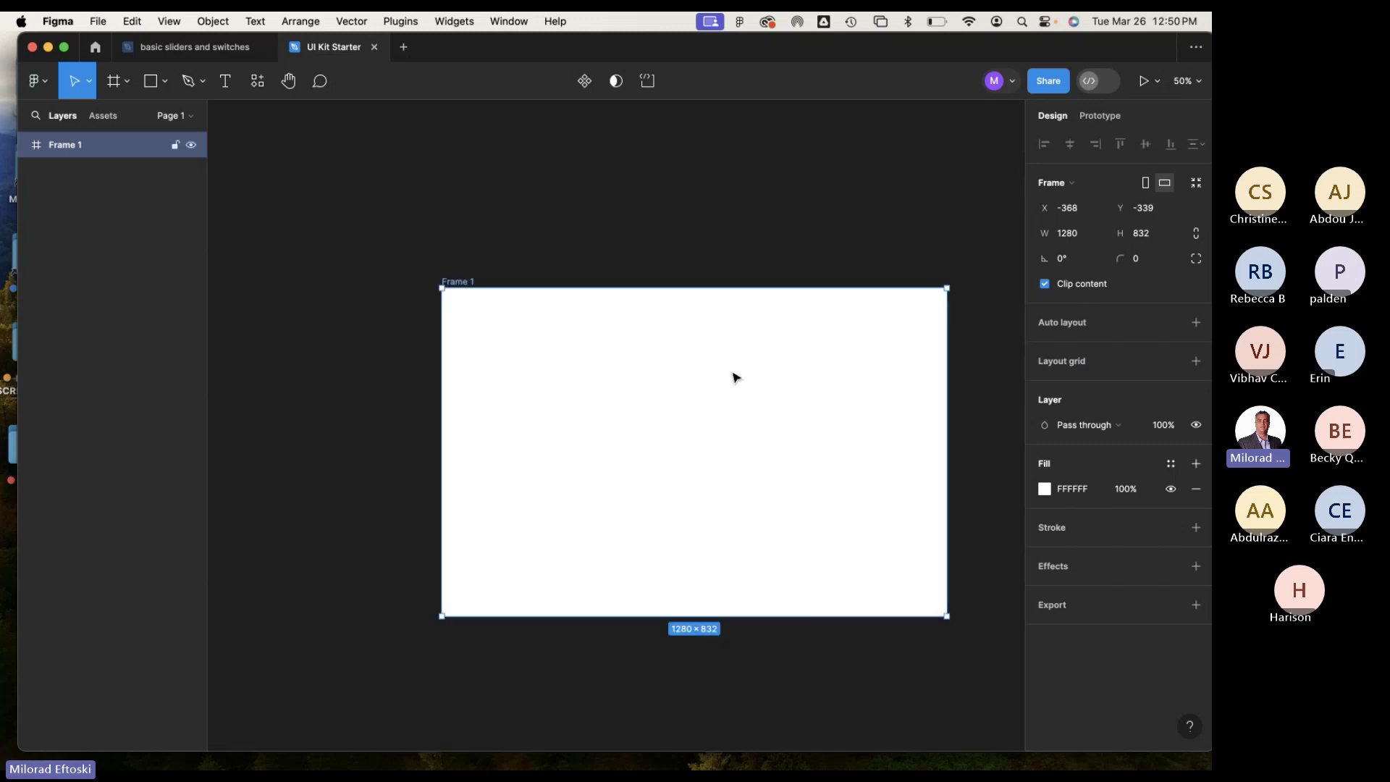
scroll(701, 378, "down", 2)
scroll(700, 379, "right", 3)
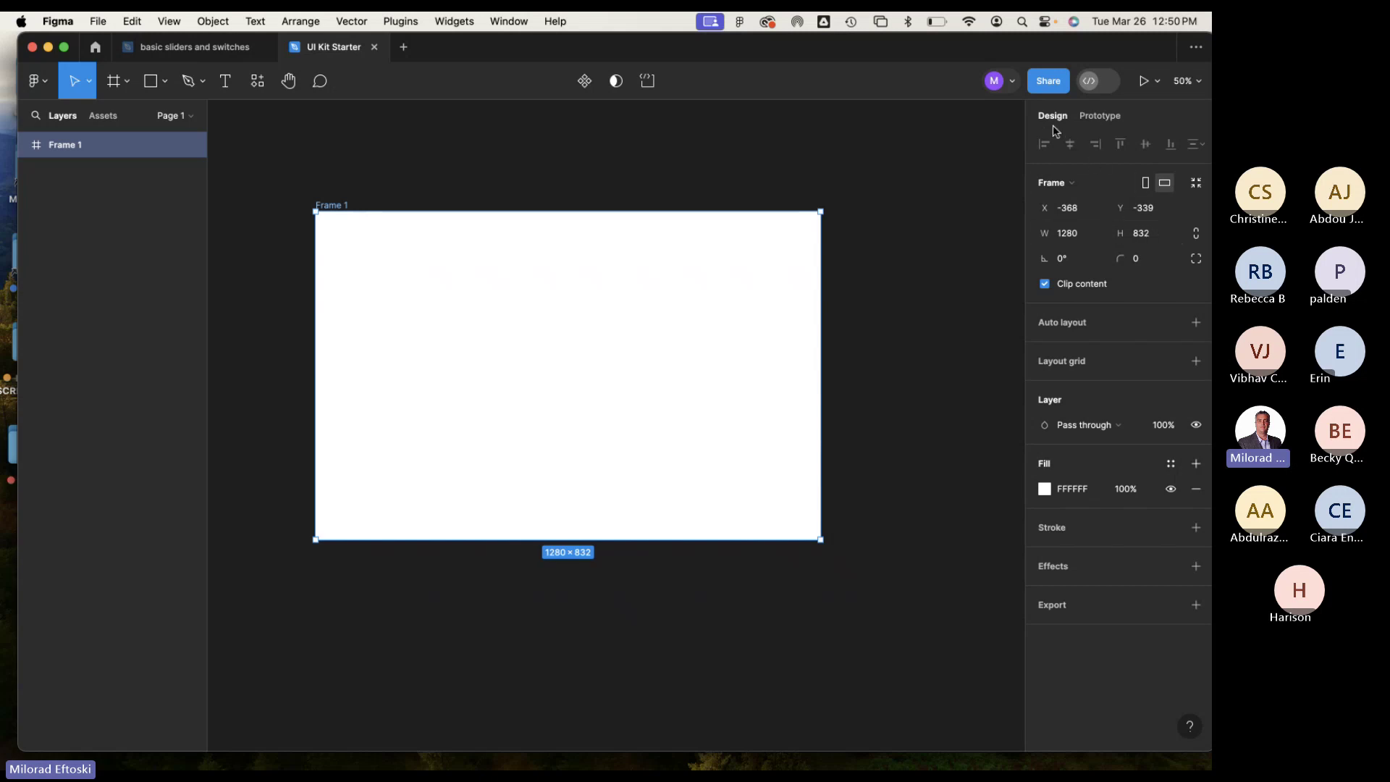
left_click(1081, 187)
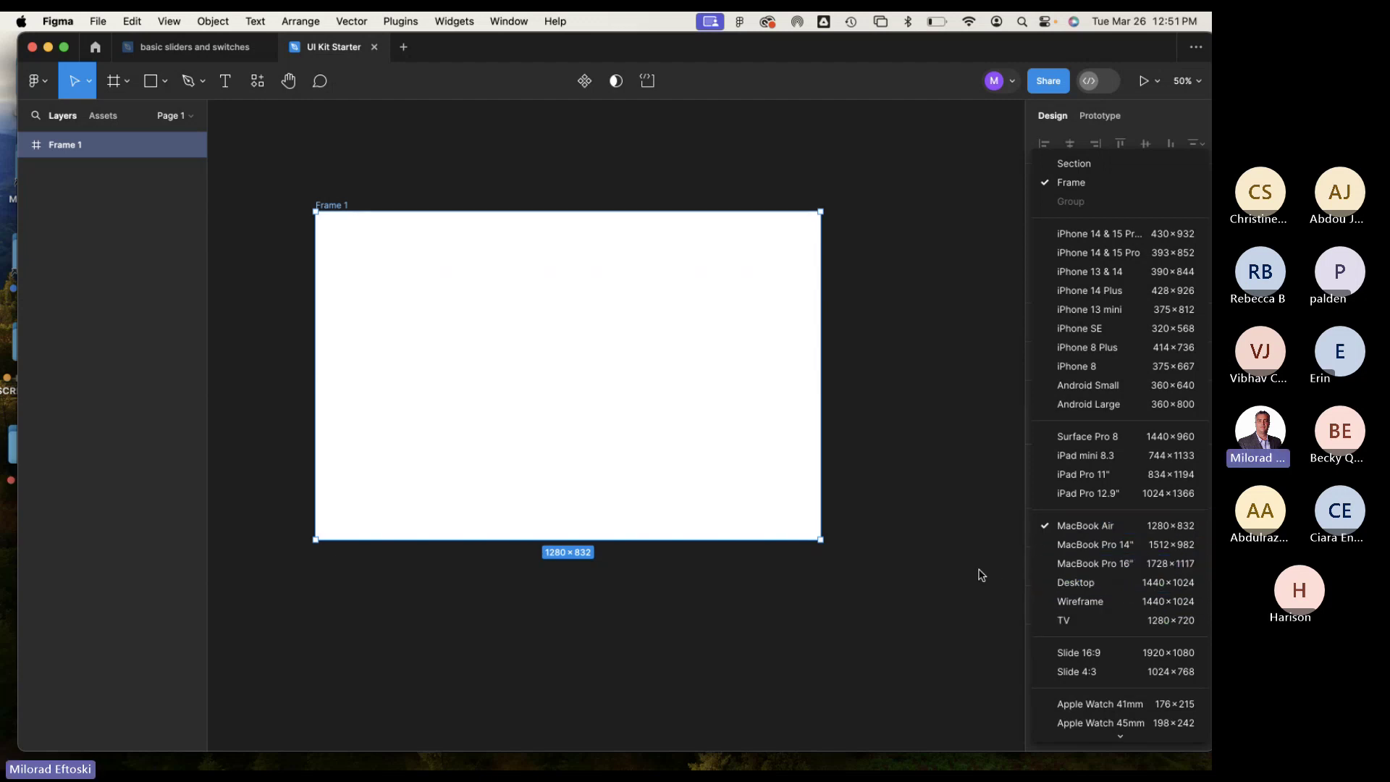
left_click(941, 577)
left_click(875, 429)
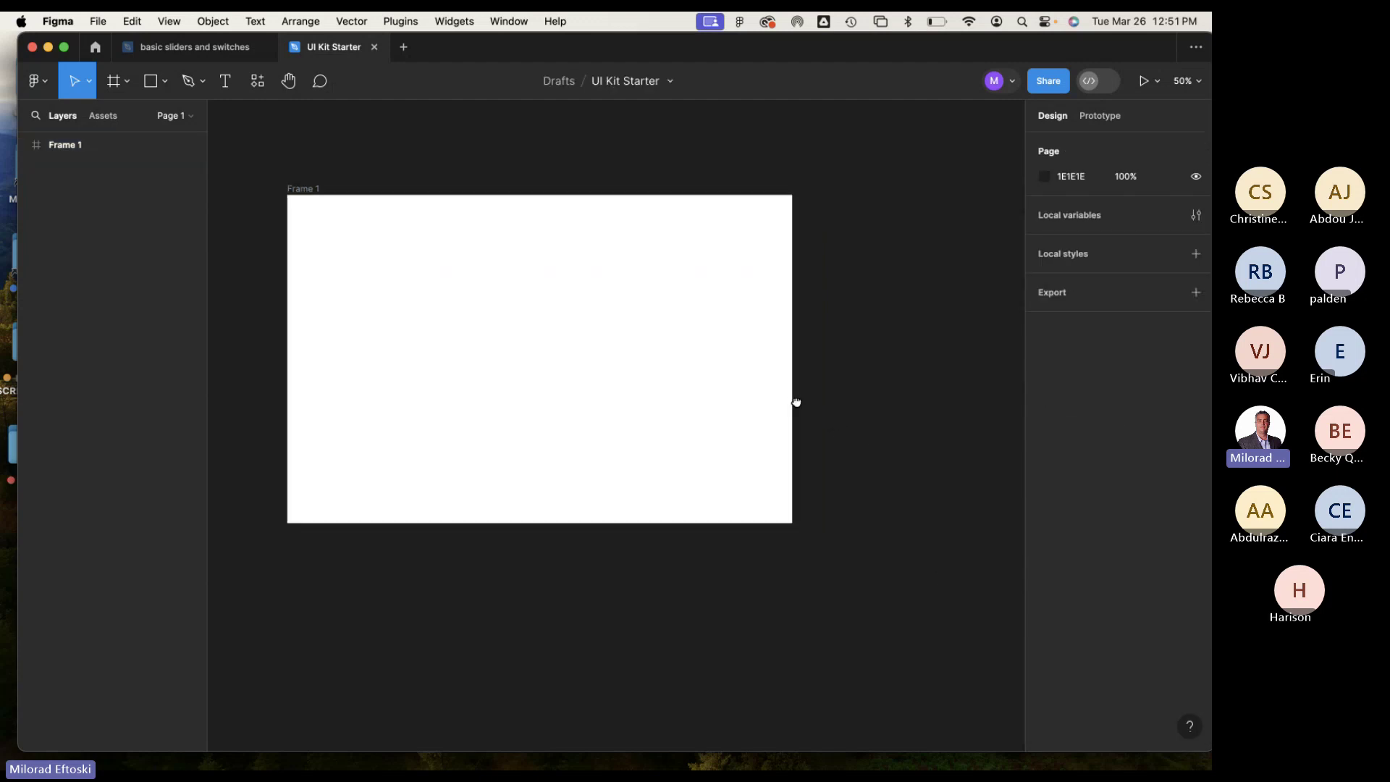
scroll(833, 421, "right", 2)
scroll(833, 421, "down", 1)
left_click_drag(425, 245, 598, 236)
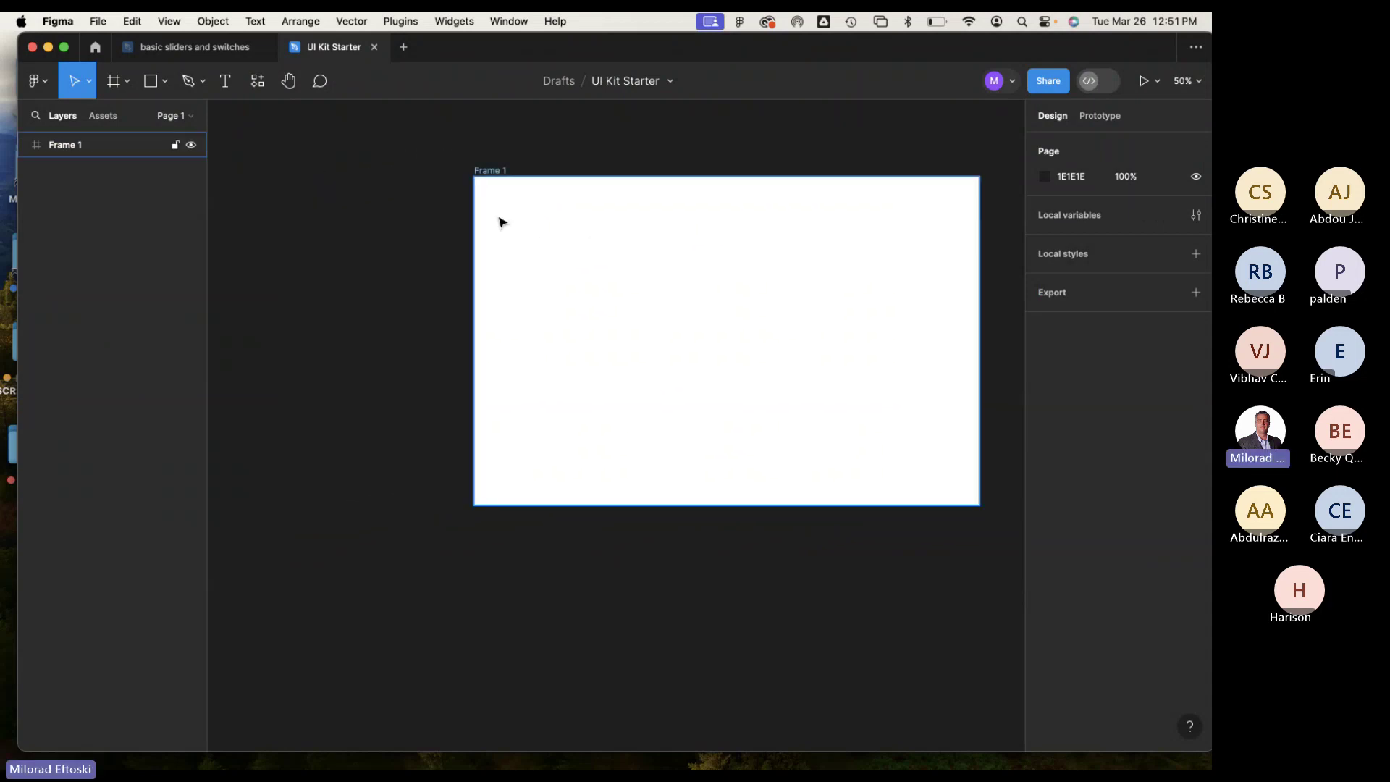
Draw a section about 502 × 659 on the empty canvas beside the MacBook Air frame, aligned with the frame's top edge.
left_click(127, 85)
left_click(119, 139)
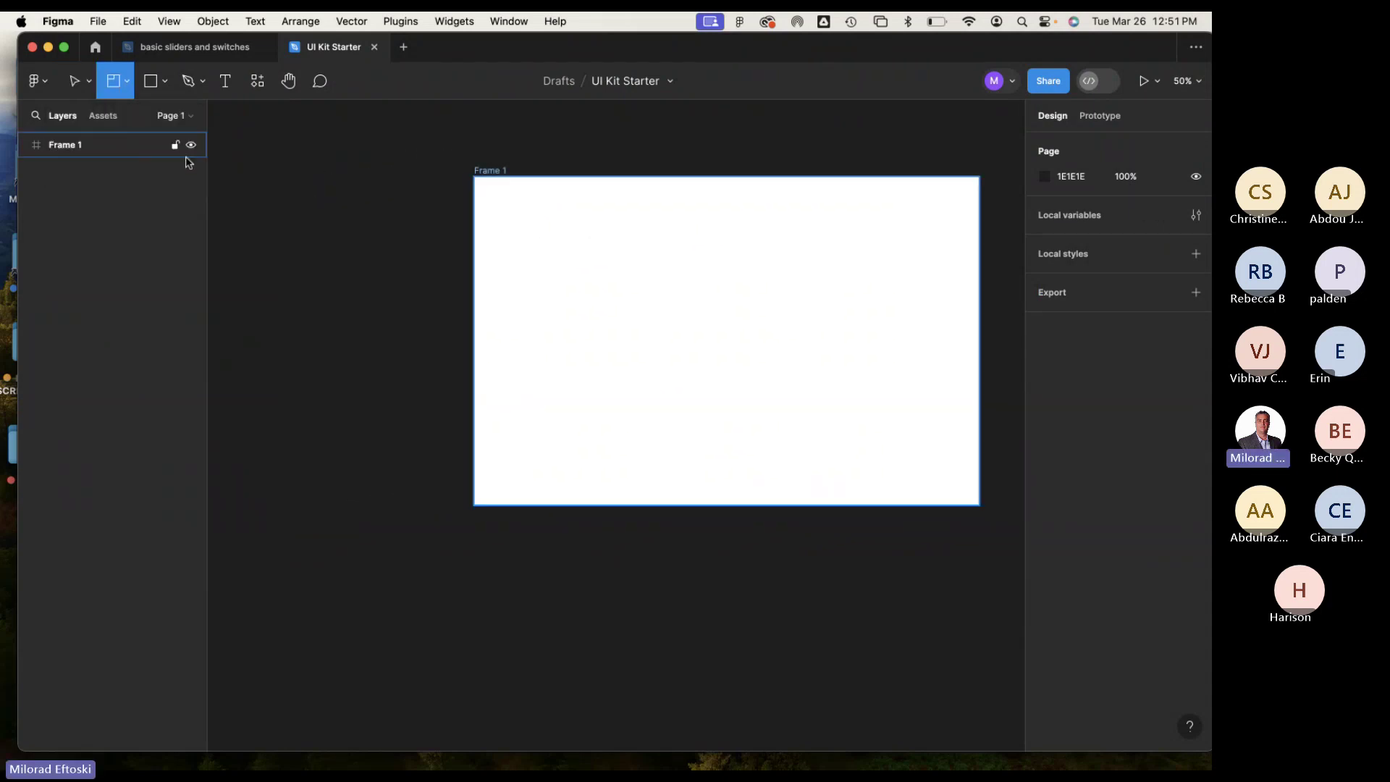
mouse_move(254, 176)
left_mouse_down()
mouse_move(351, 350)
mouse_move(452, 436)
left_mouse_up()
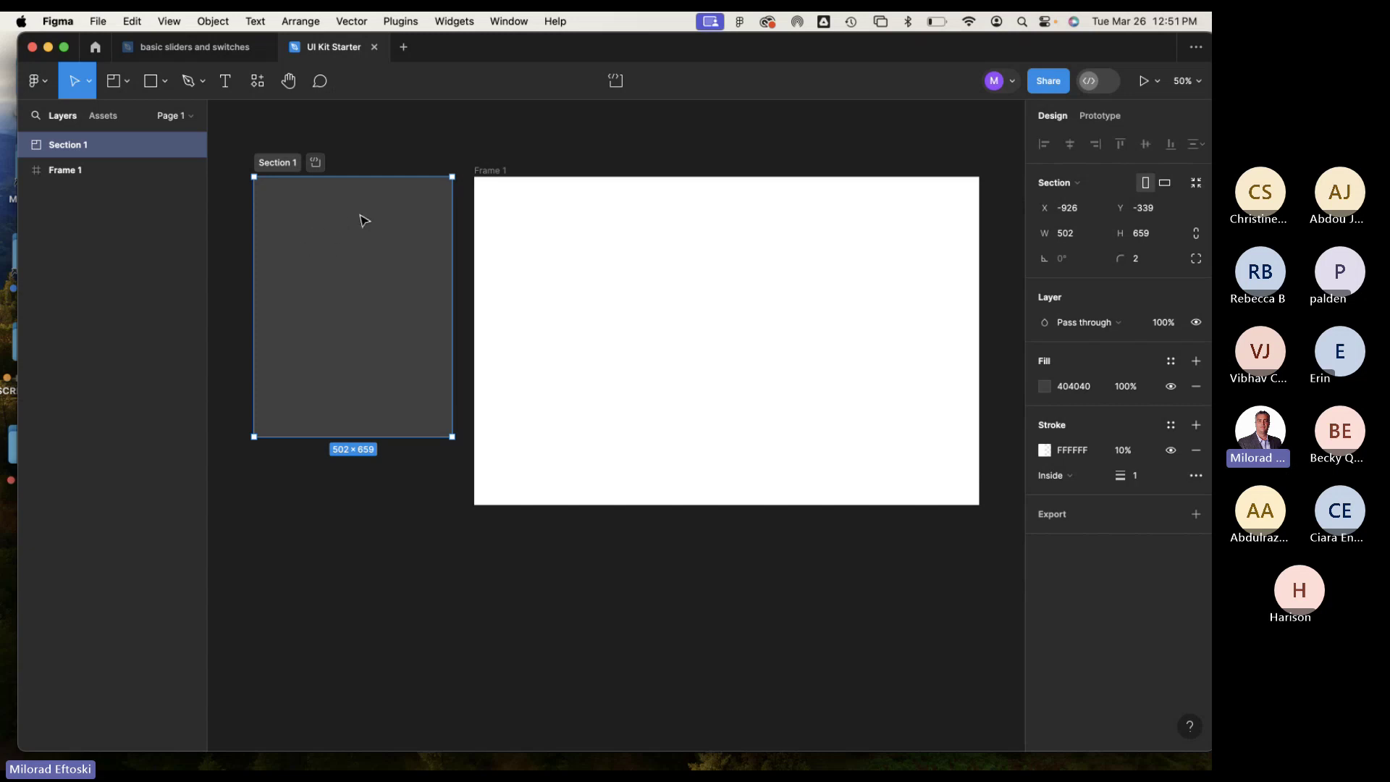
Select the frame and the section in turn, try moving the frame slightly up and left, and undo the move.
left_click(507, 223)
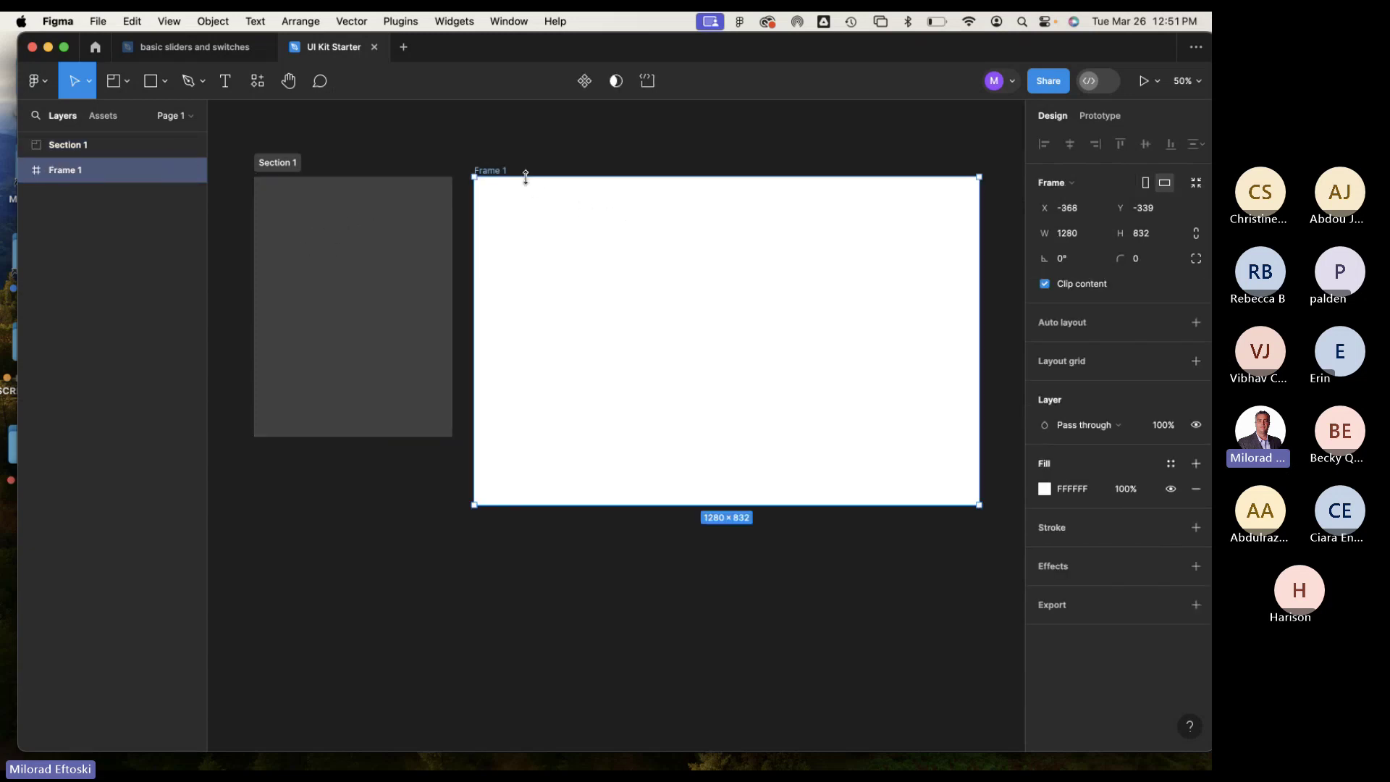
left_click(397, 223)
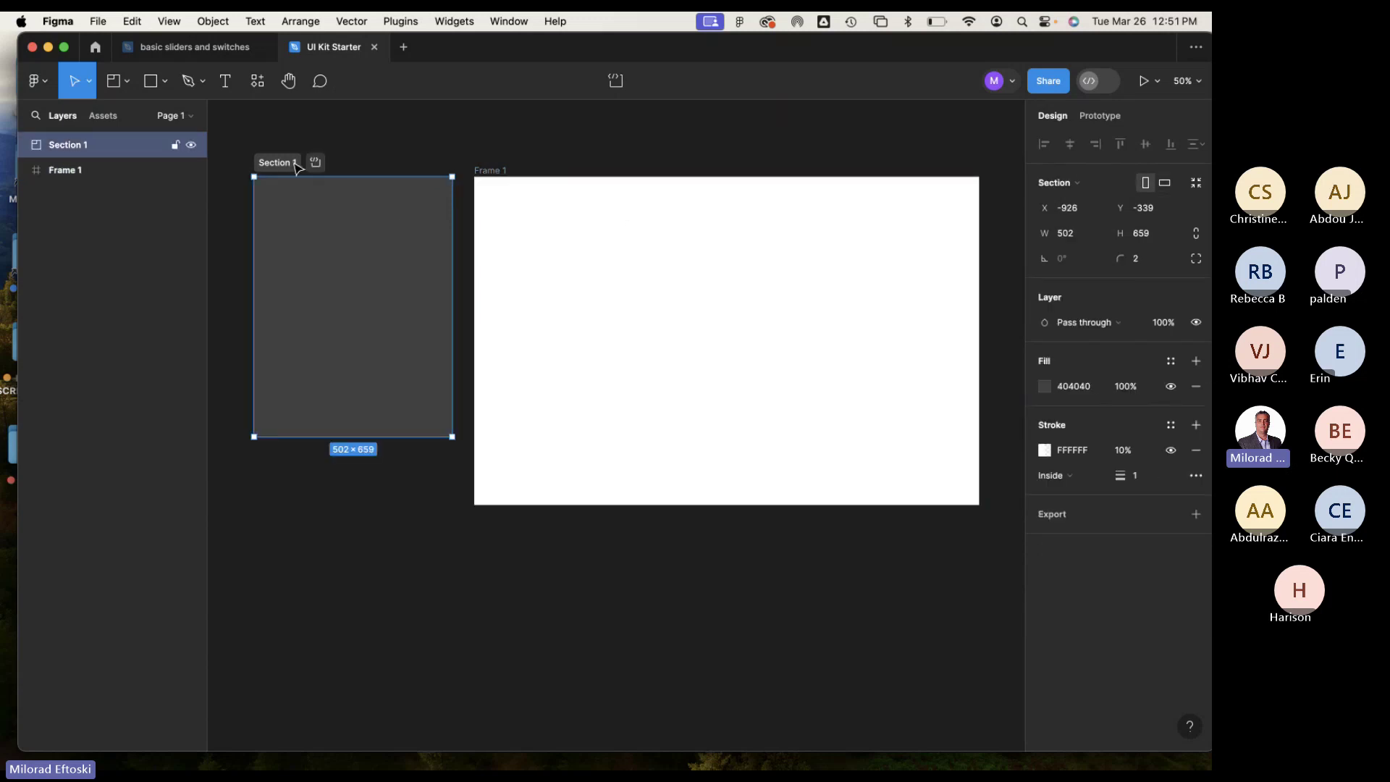
left_click(549, 230)
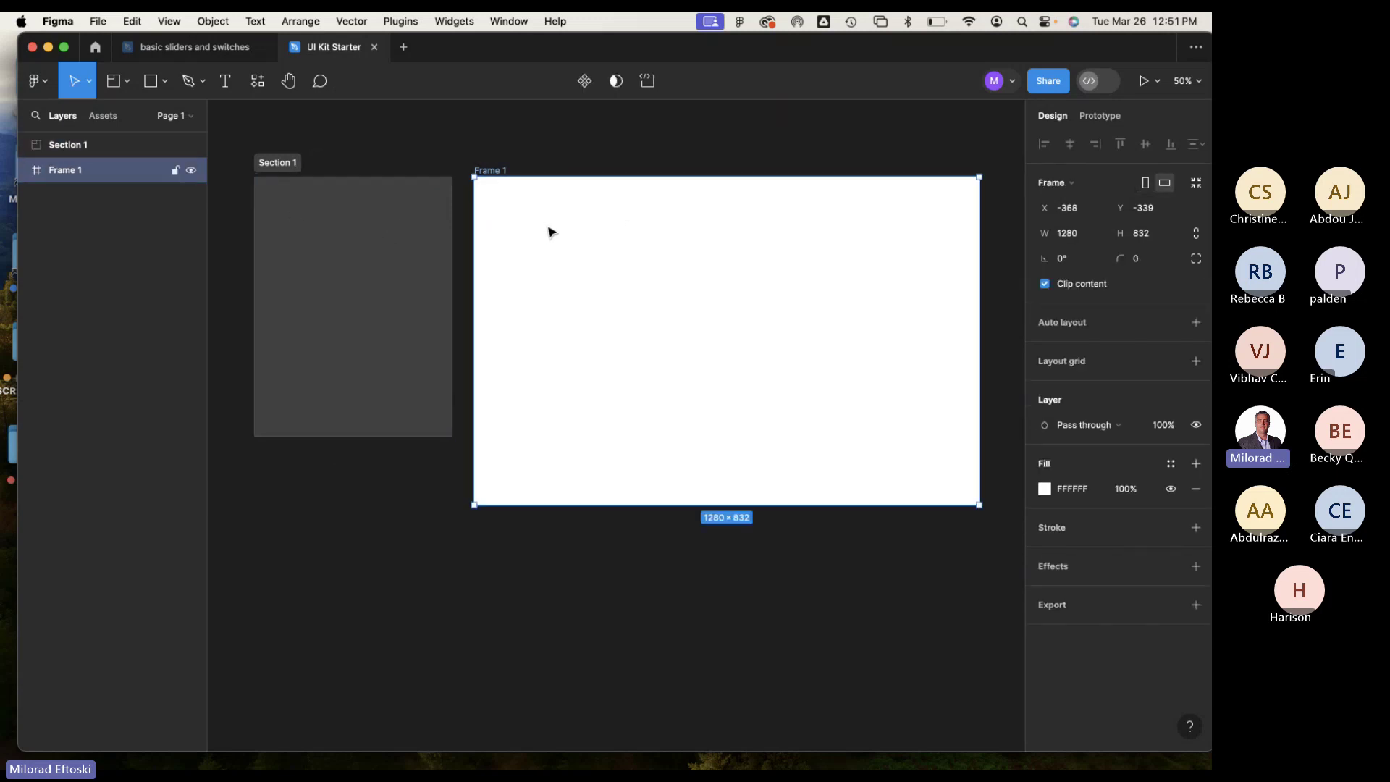
left_click(414, 131)
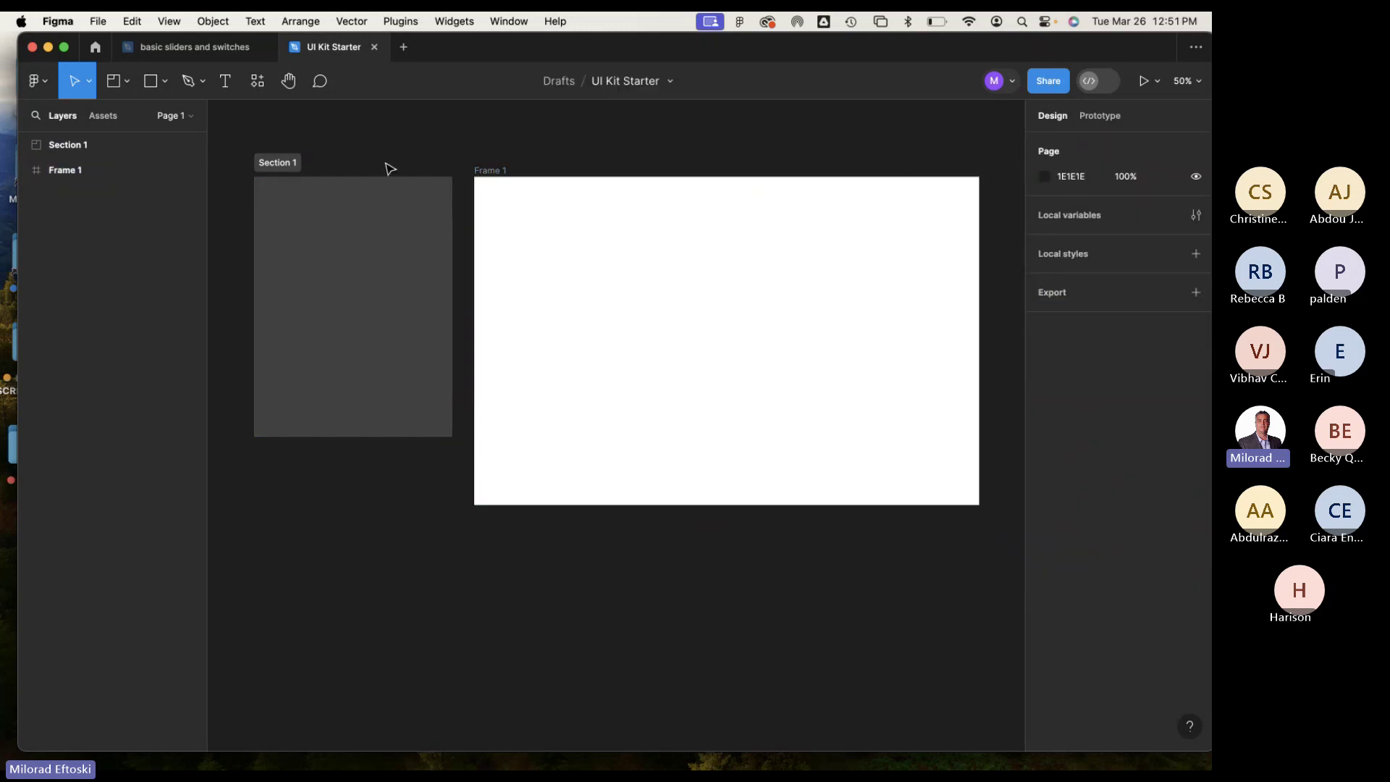
left_click_drag(548, 251, 550, 241)
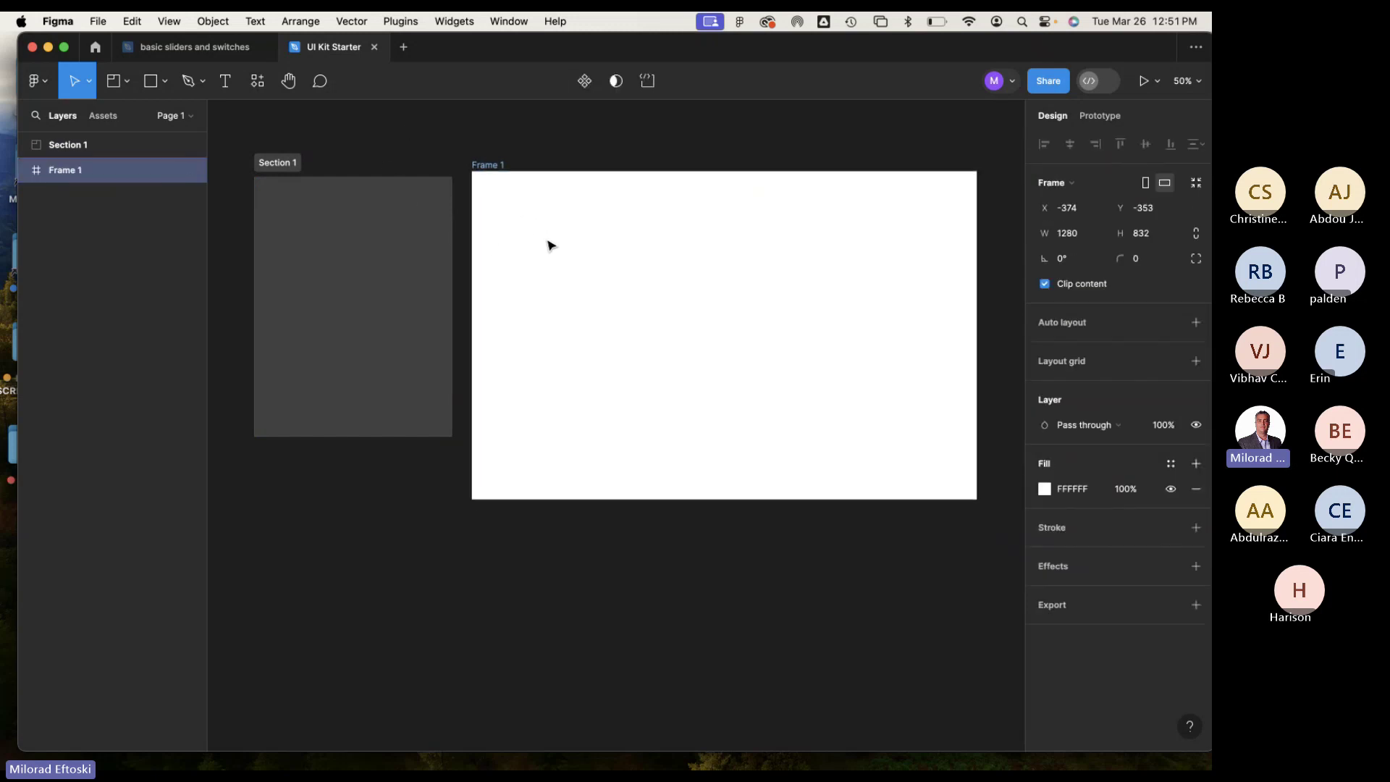
key("super+z")
Draw a rectangle about 270 × 74 inside the upper part of Section 1.
left_click(372, 262)
left_click(372, 262)
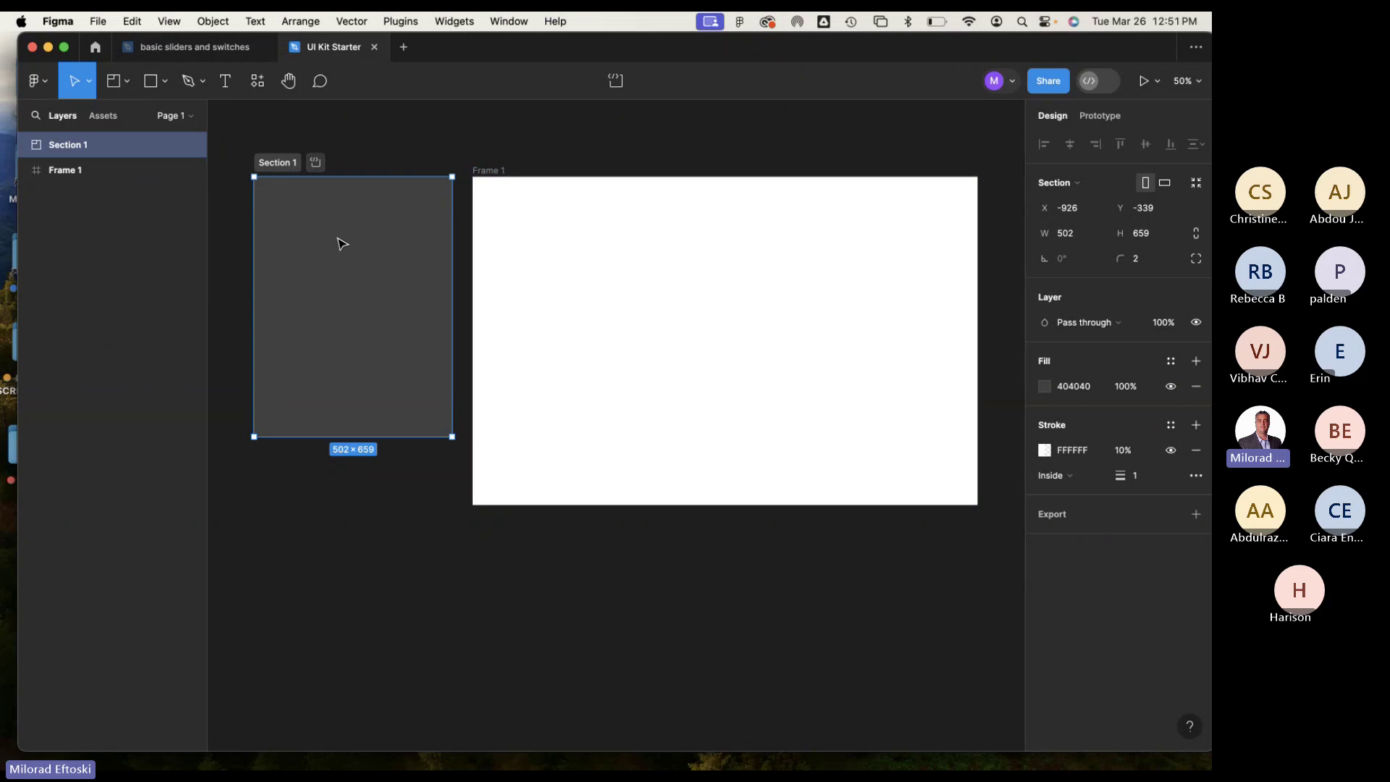
left_click(164, 82)
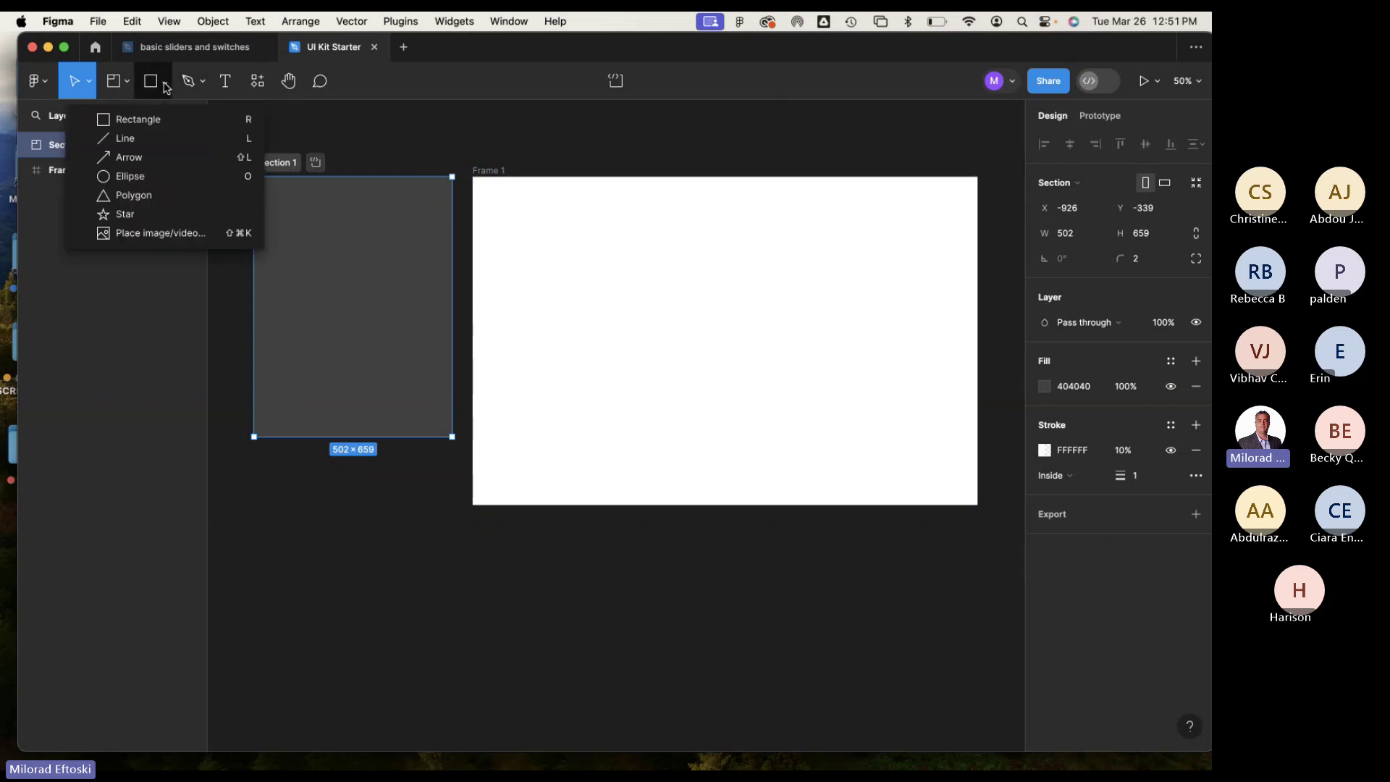
left_click(158, 120)
left_click_drag(286, 208, 391, 238)
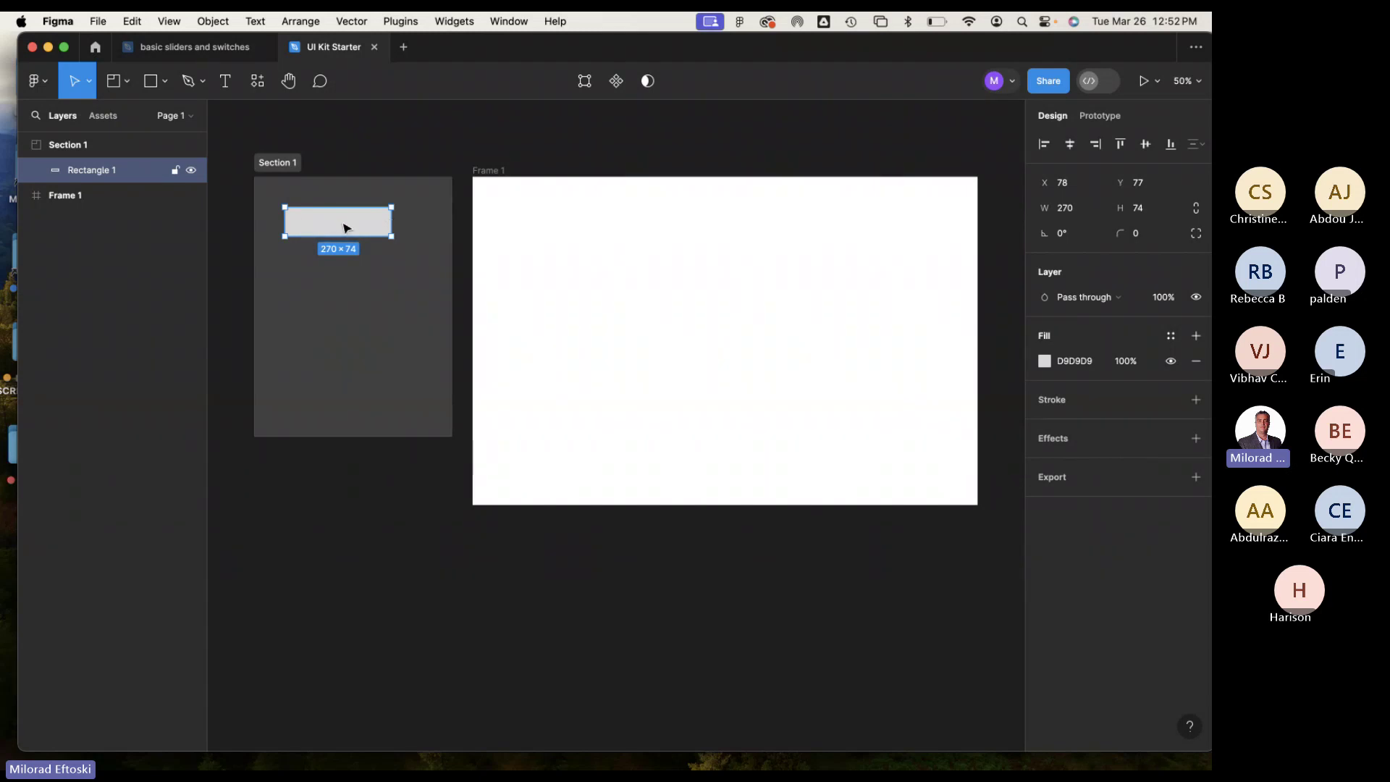
Round all four corners of the rectangle to a radius of 14.
scroll(283, 216, "up", 5)
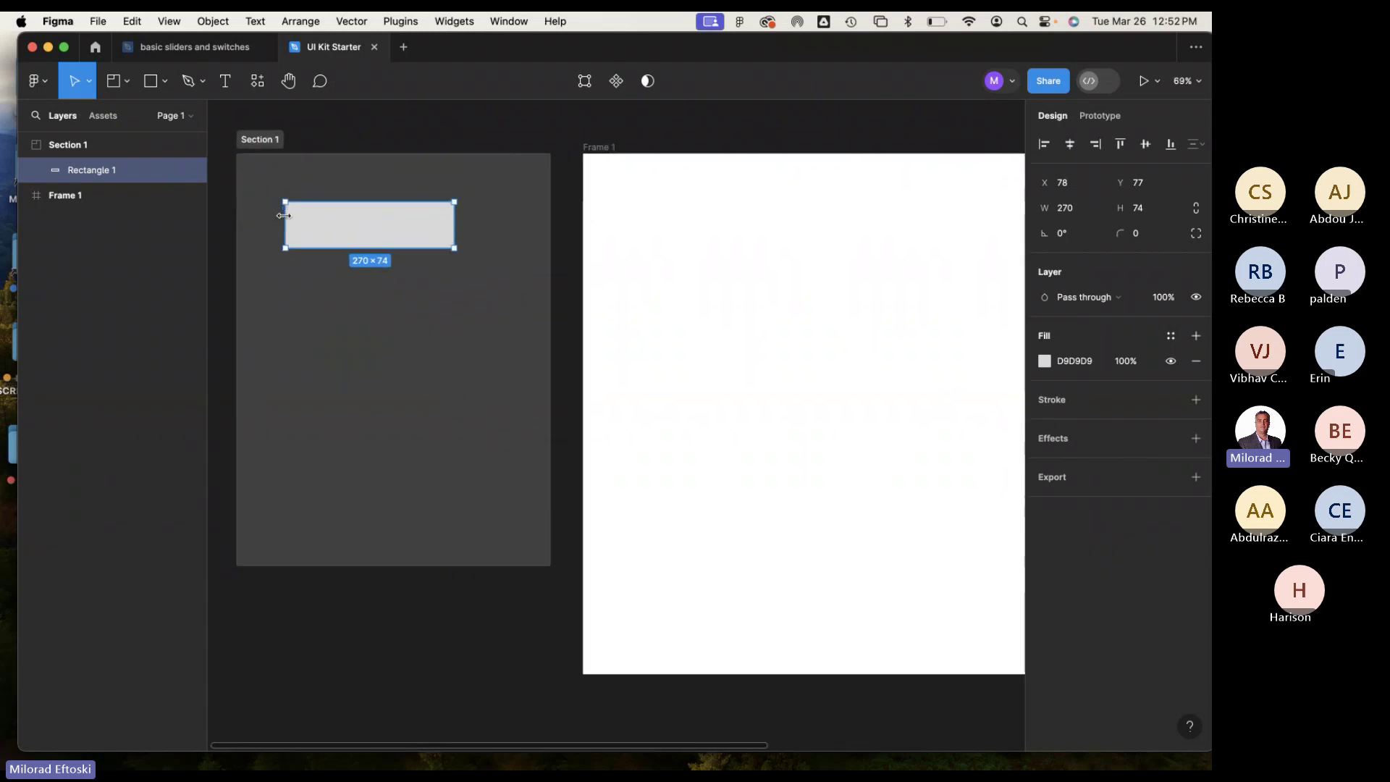
scroll(283, 216, "up", 3)
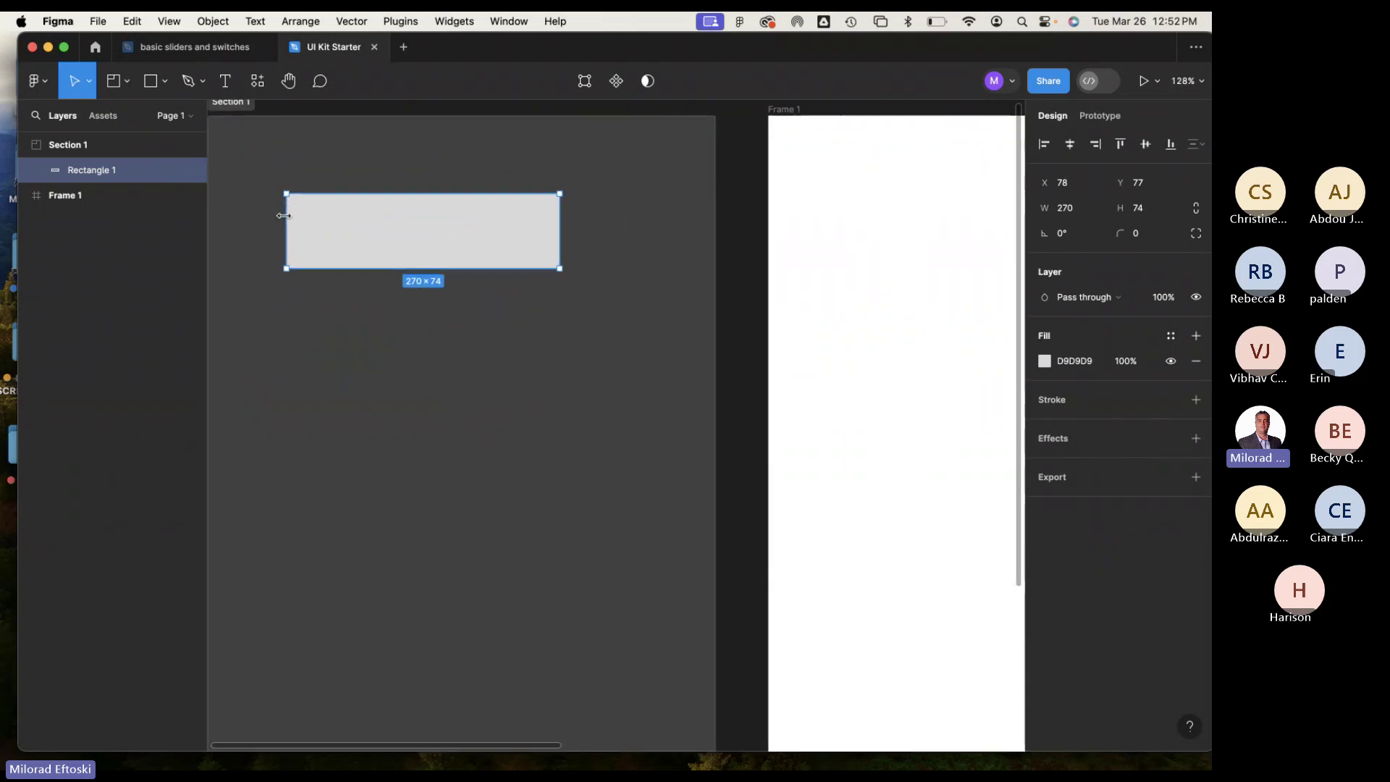
left_click(364, 319)
left_click(338, 251)
scroll(304, 229, "down", 3)
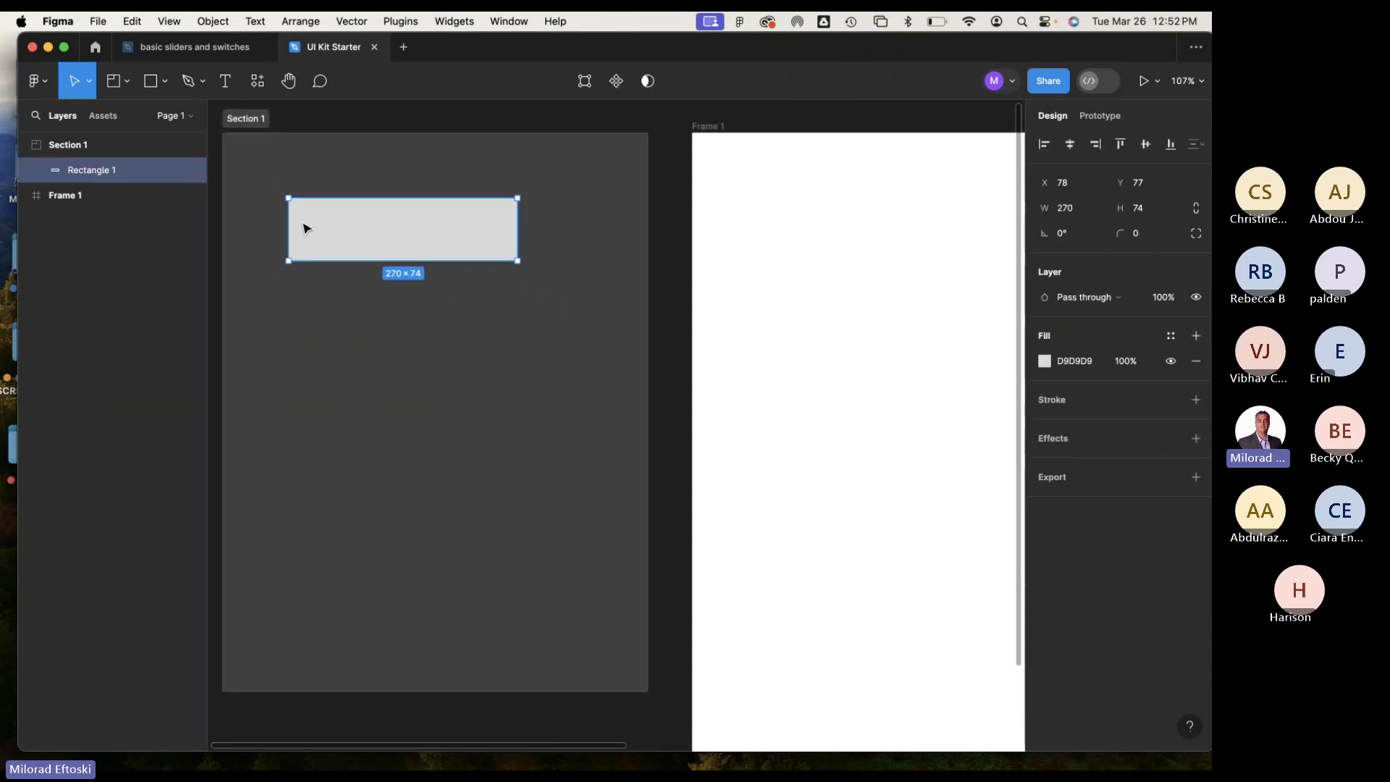
scroll(304, 229, "up", 5)
mouse_move(289, 192)
left_mouse_down()
mouse_move(311, 203)
mouse_move(293, 192)
left_mouse_up()
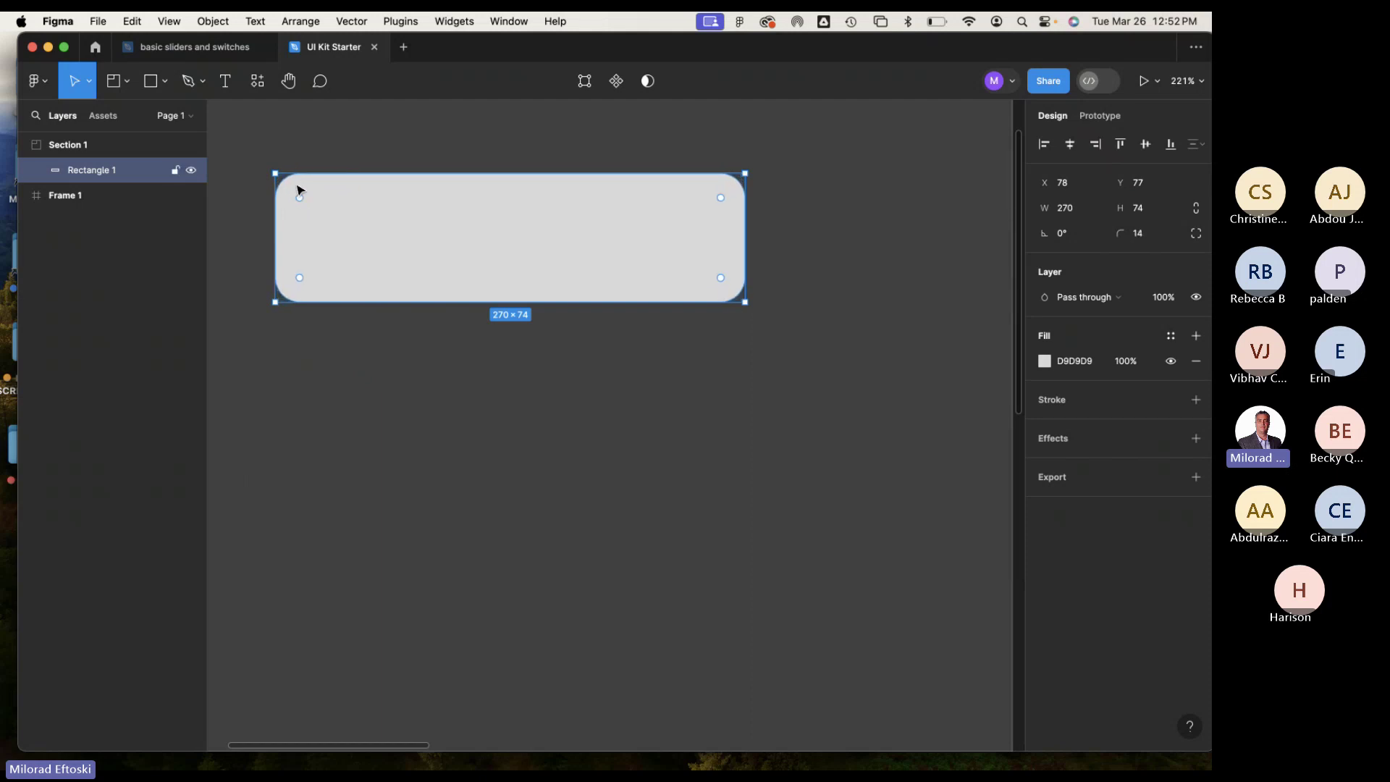
scroll(325, 229, "down", 5)
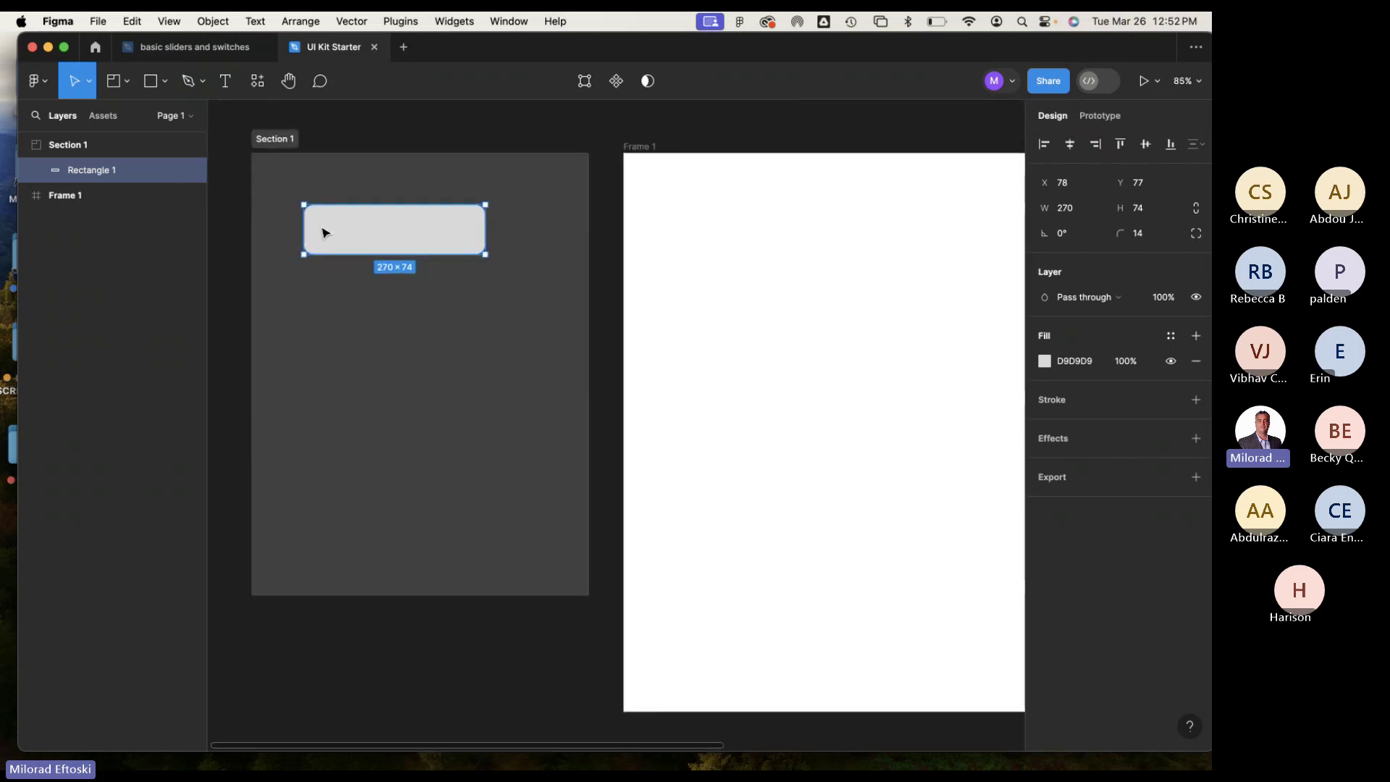
scroll(322, 230, "down", 3)
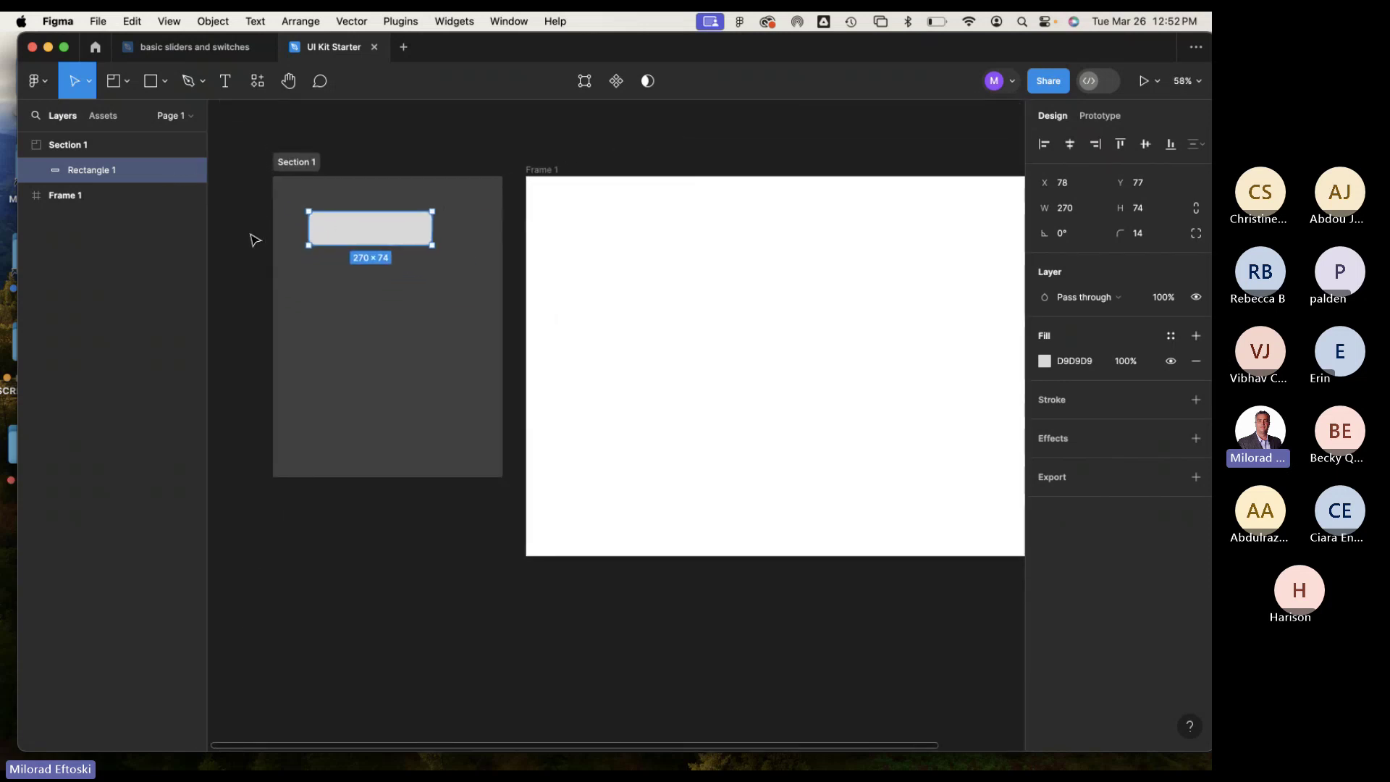
Move the rounded rectangle to about X 116, Y 56 so it sits centred near the section's upper edge.
left_click(255, 239)
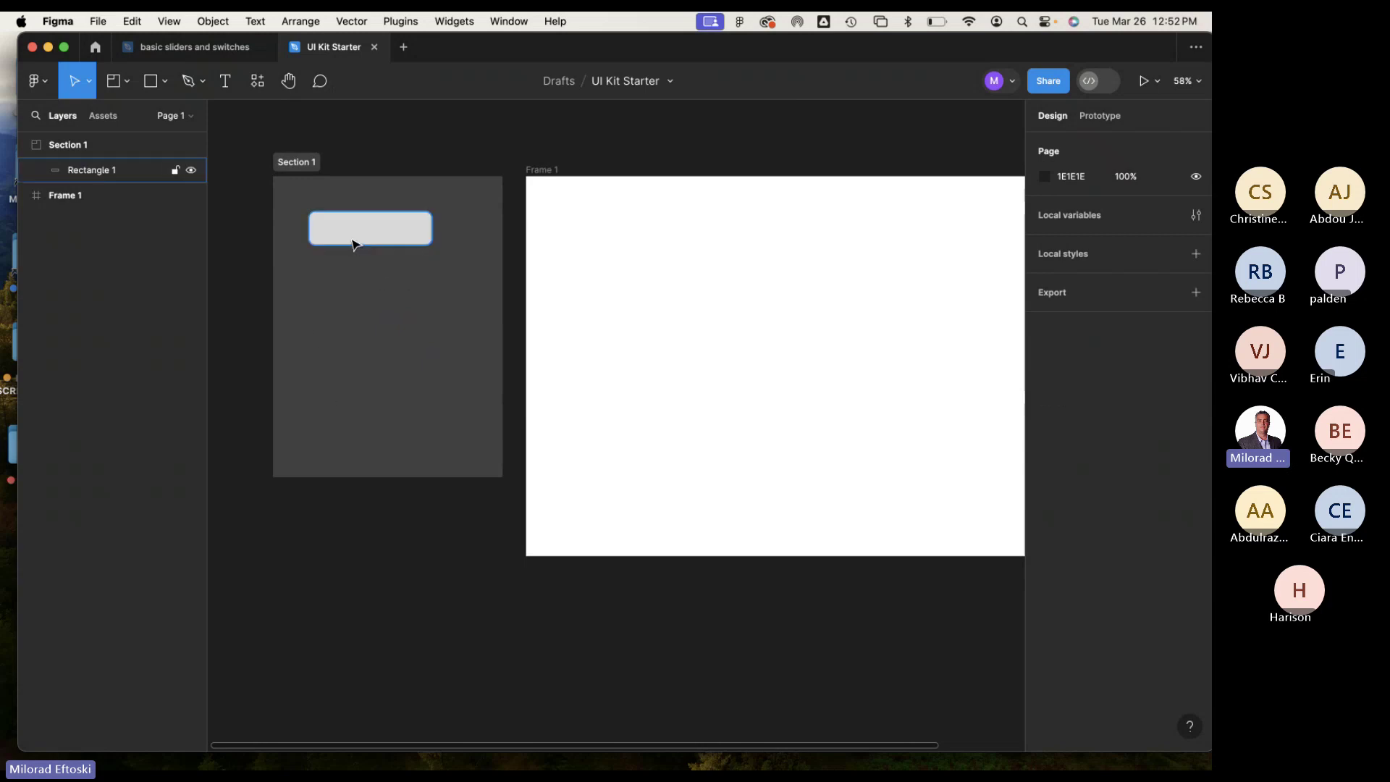
left_click_drag(355, 244, 372, 234)
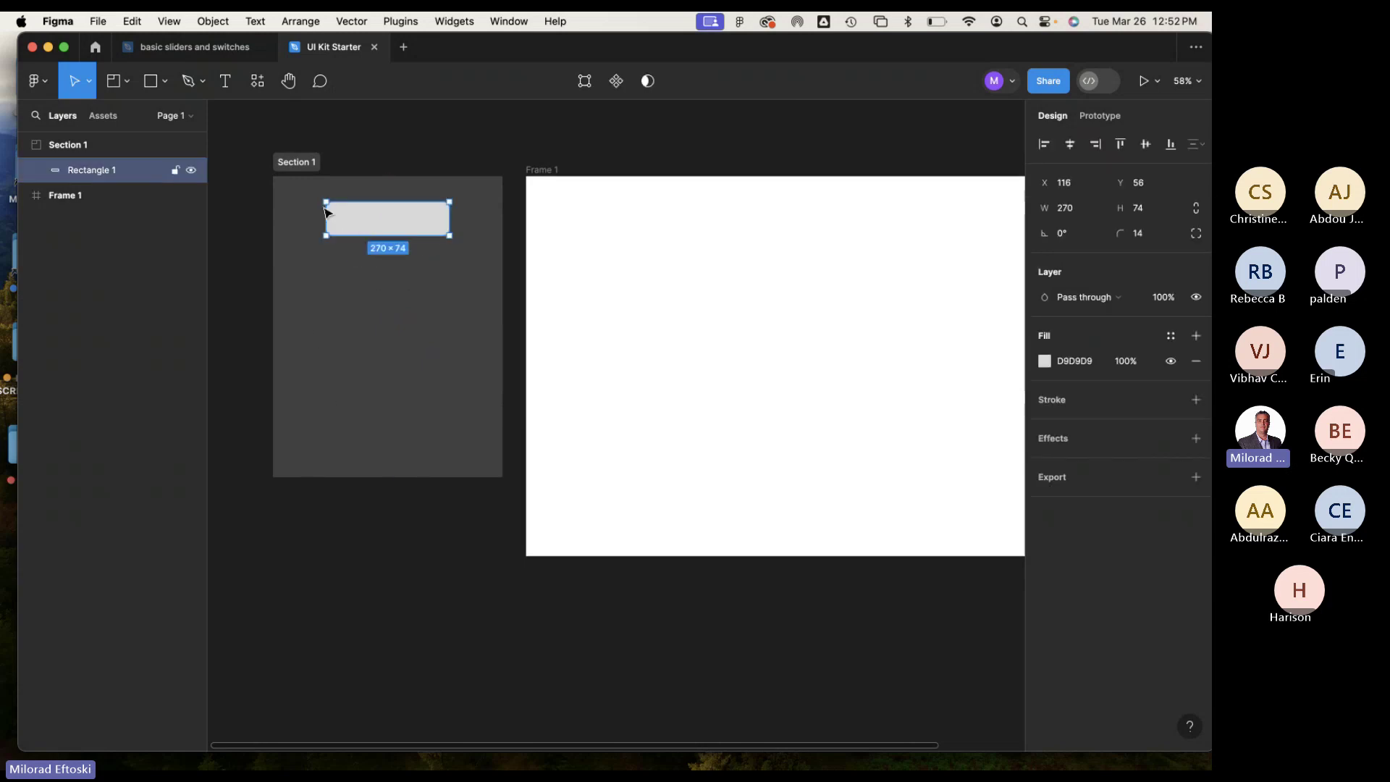
key("Escape")
Reapply the light grey D9D9D9 document color to the rectangle's fill and close the color picker.
left_click(369, 229)
left_click(1044, 360)
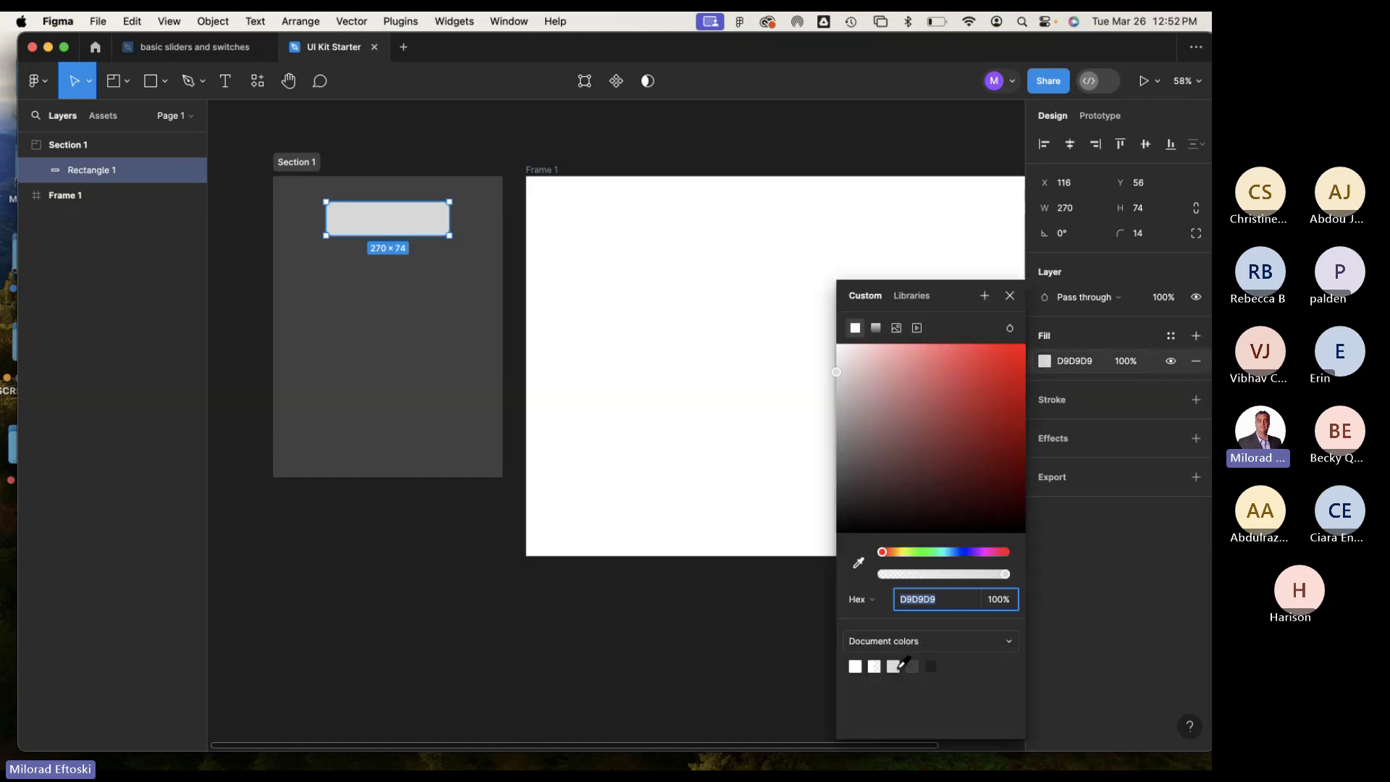
left_click(894, 665)
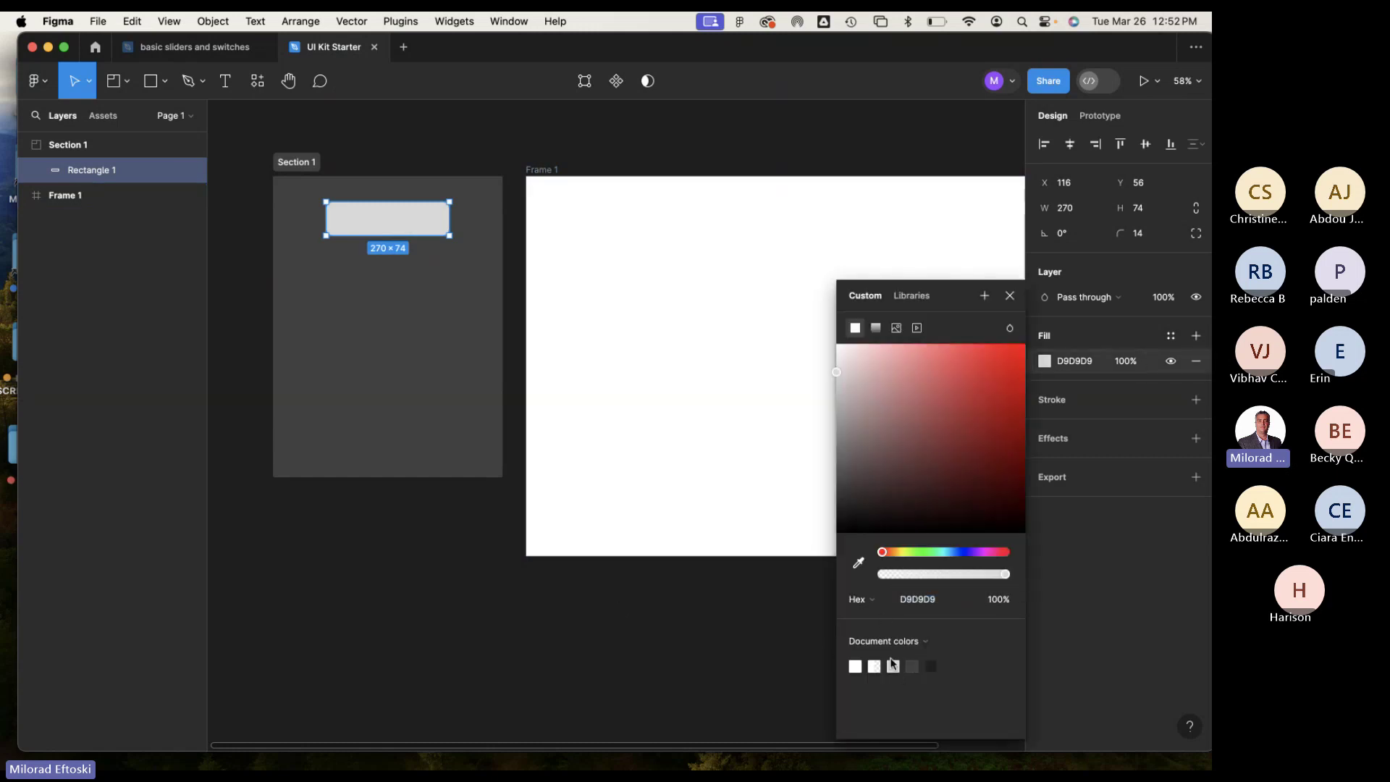
left_click(897, 665)
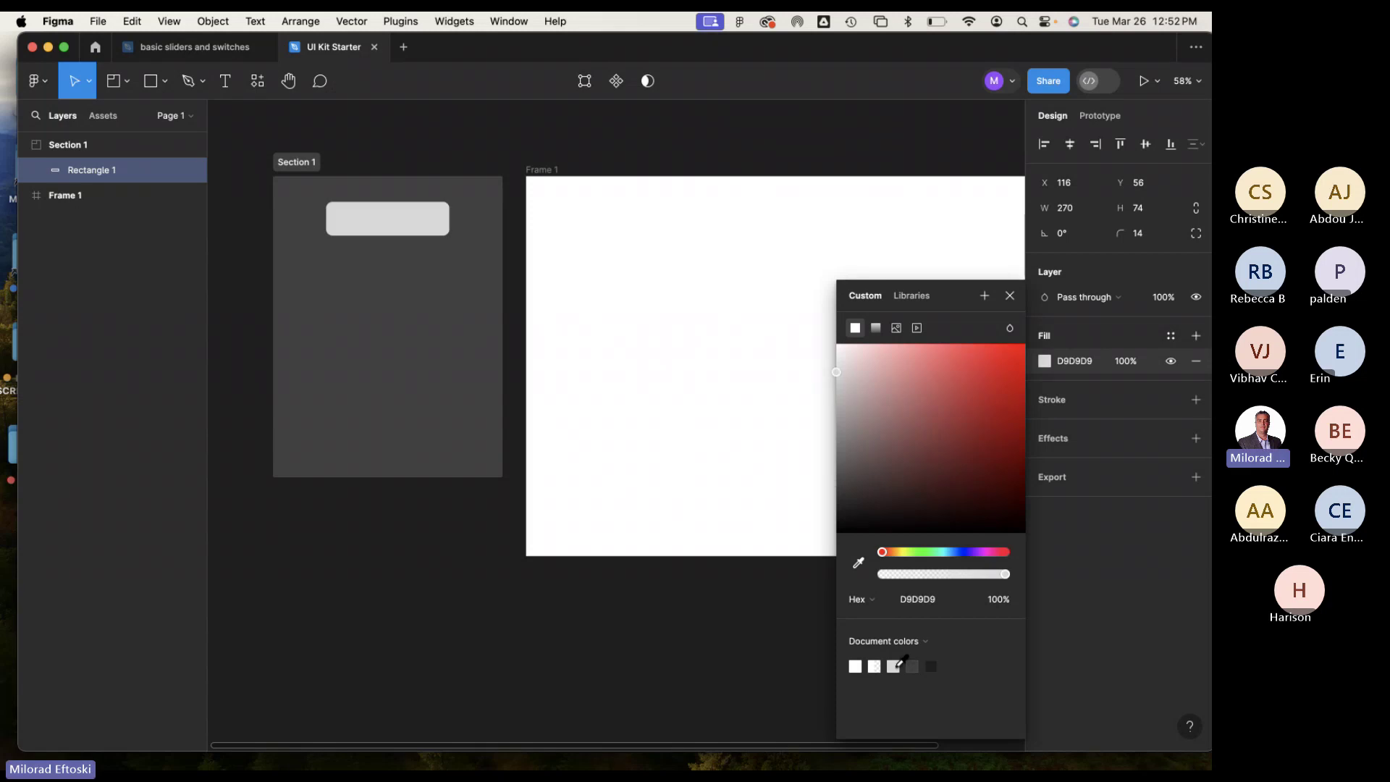
left_click(307, 357)
Try moving the rectangle out of the section onto the white frame, undo the move and reselect the rectangle.
left_click_drag(388, 221, 620, 251)
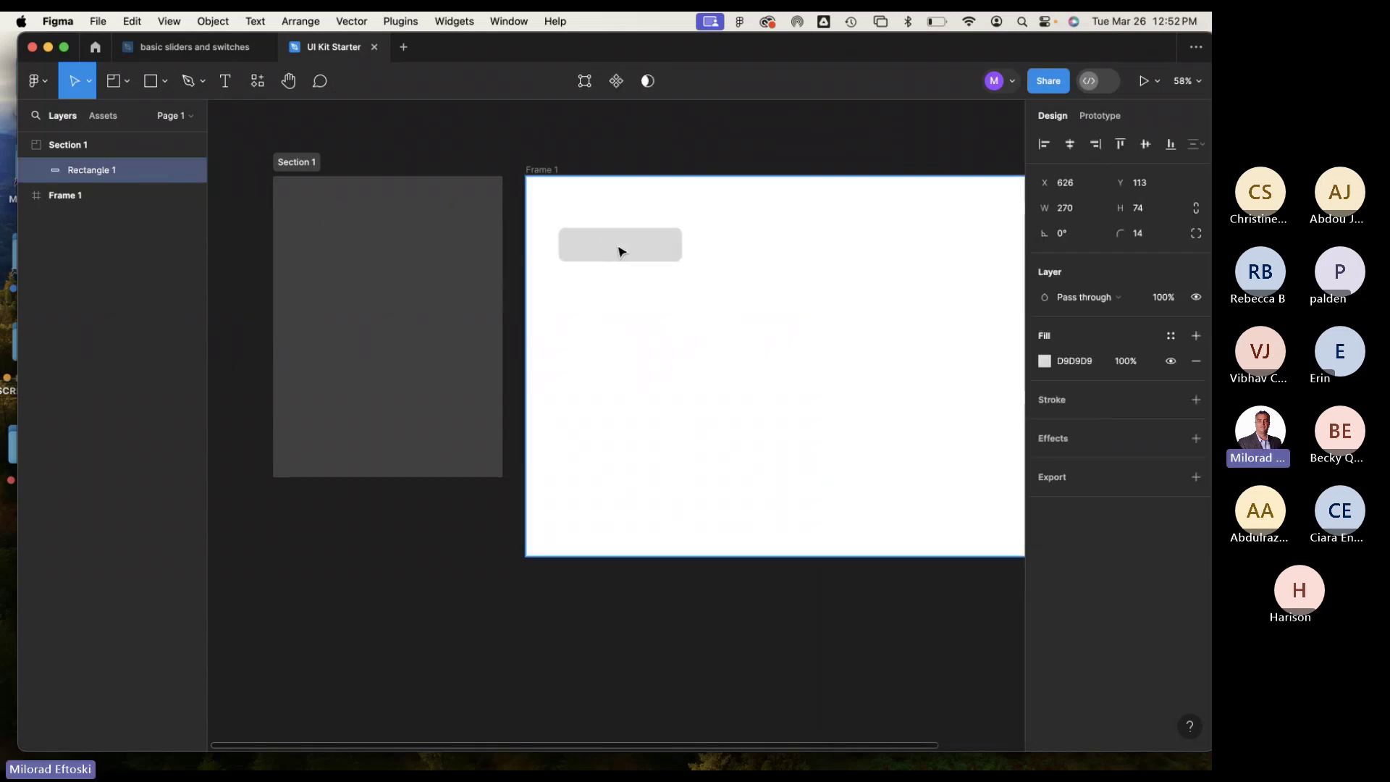
key("ctrl+z")
left_click(413, 369)
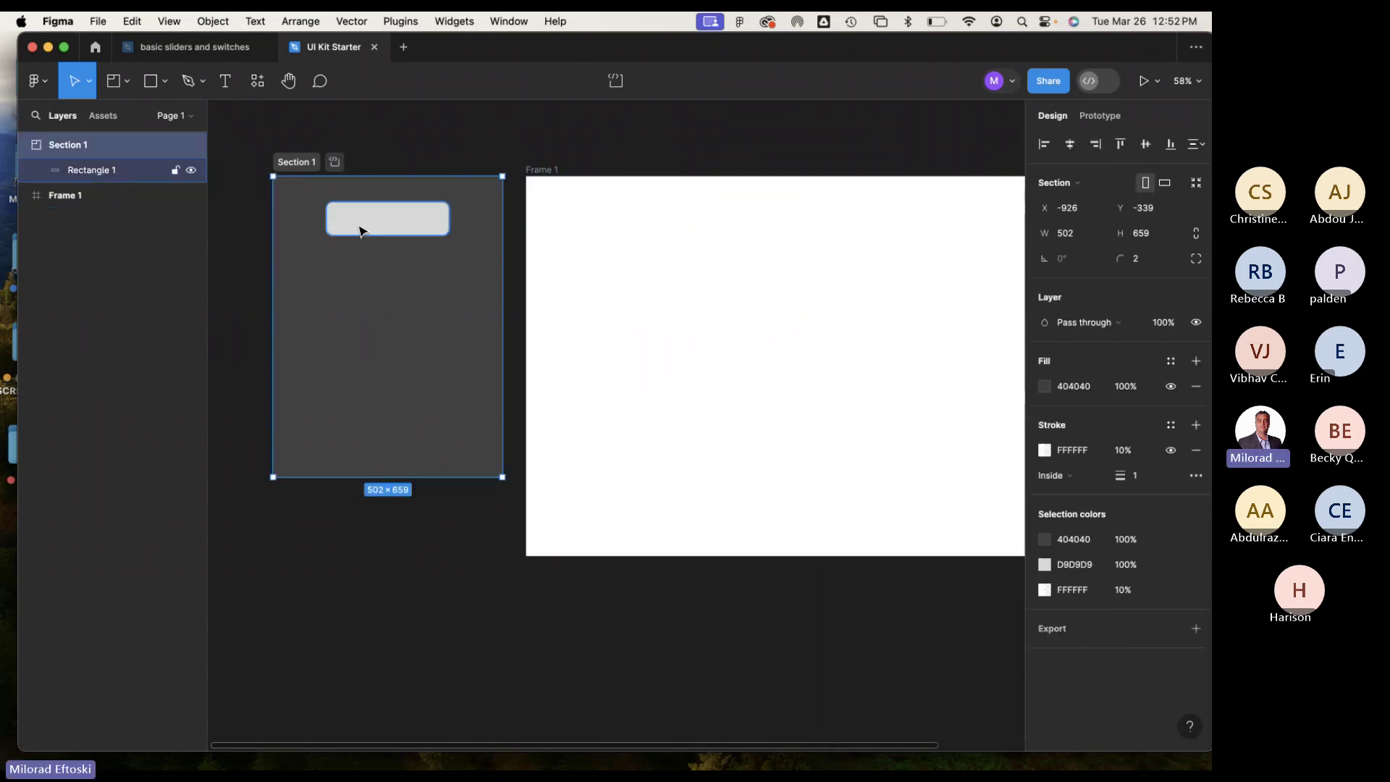
left_click(360, 231)
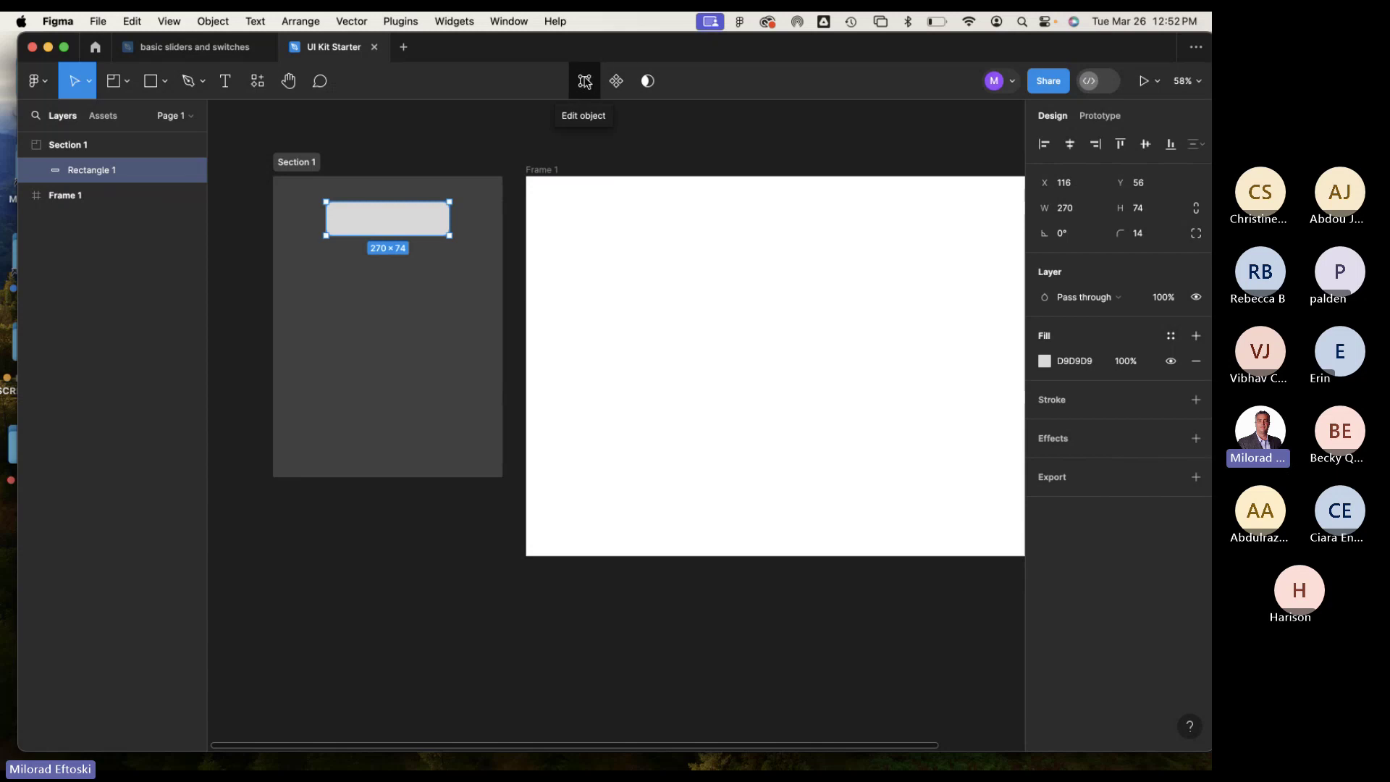
Try reshaping the rectangle by pulling its lower-right corner point outward, undo the change and finish editing the object.
double_click(417, 223)
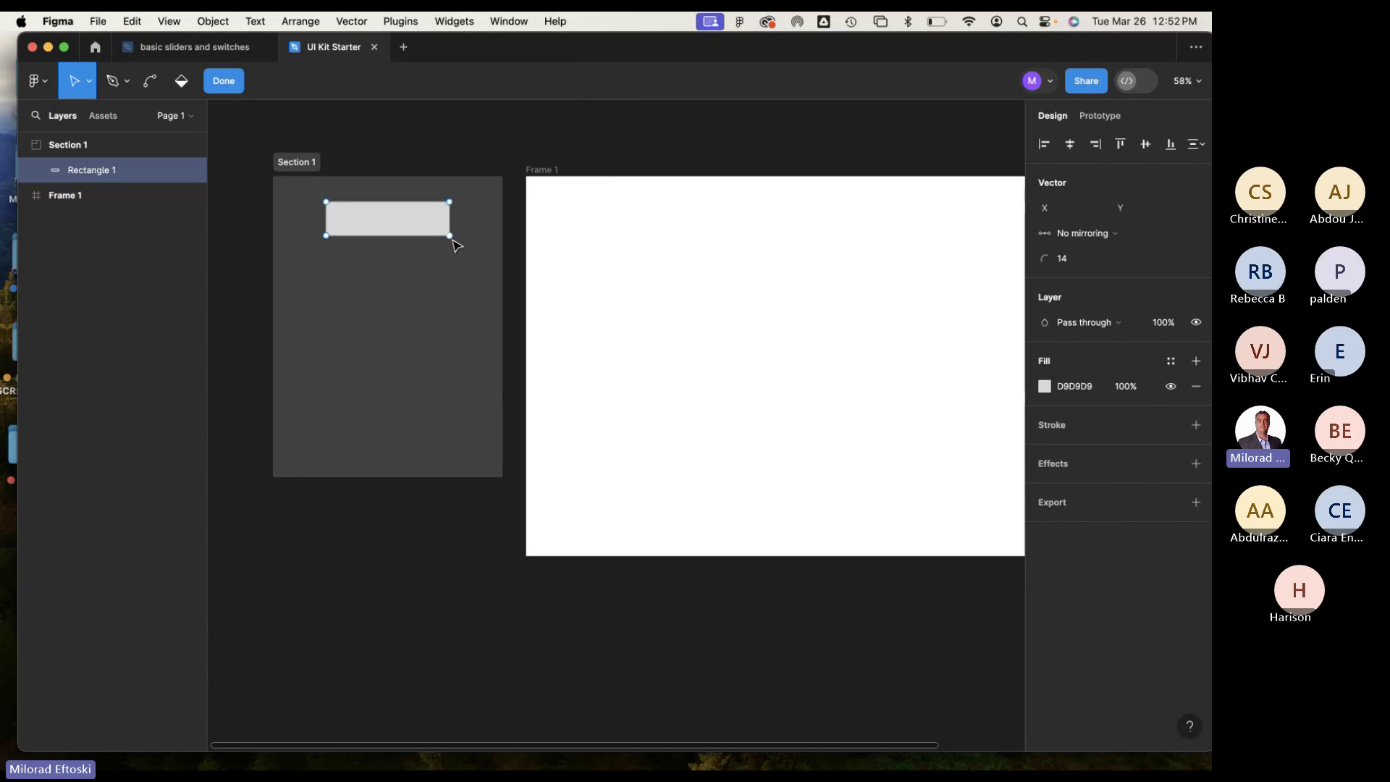
left_click_drag(450, 235, 478, 275)
key("super+z")
left_click(229, 81)
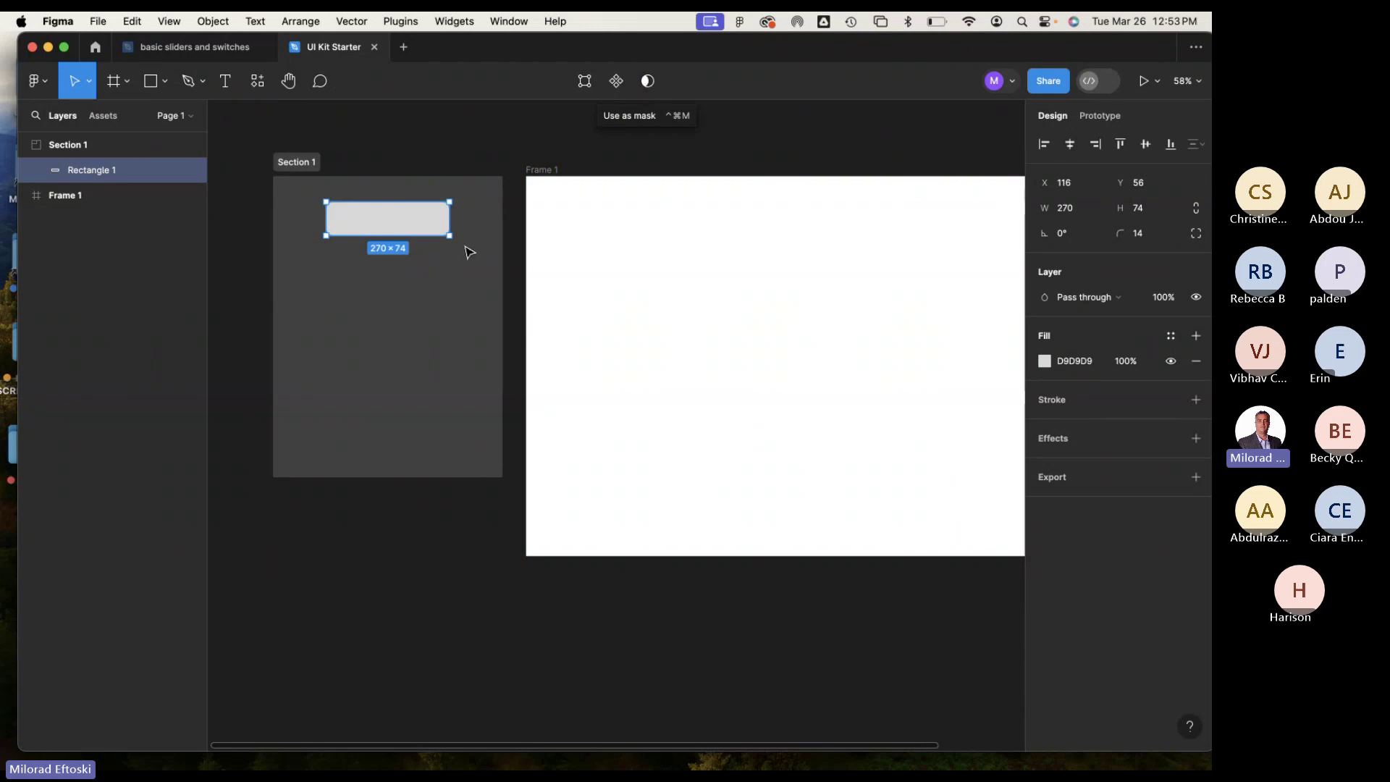
Turn the rounded rectangle in Section 1 into a component.
left_click(407, 174)
left_click(417, 225)
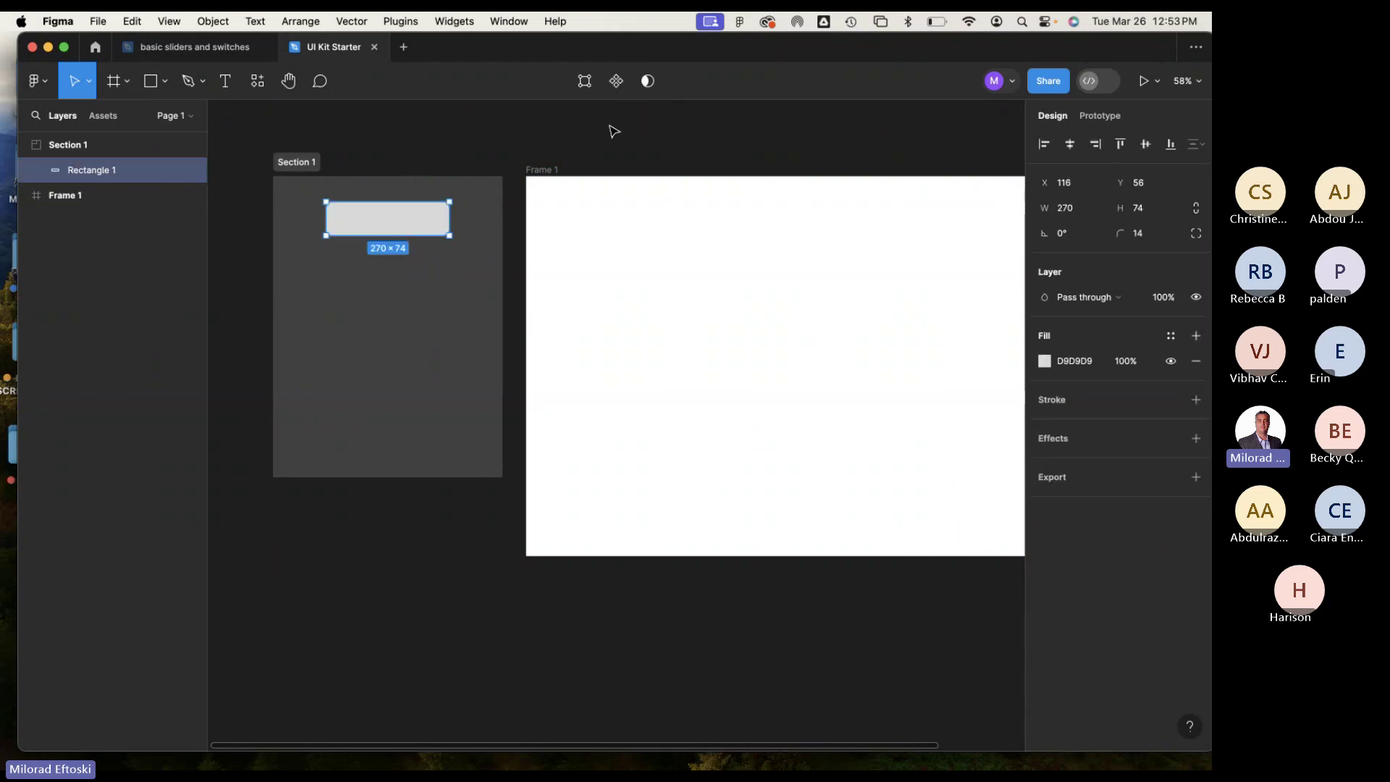
left_click(616, 82)
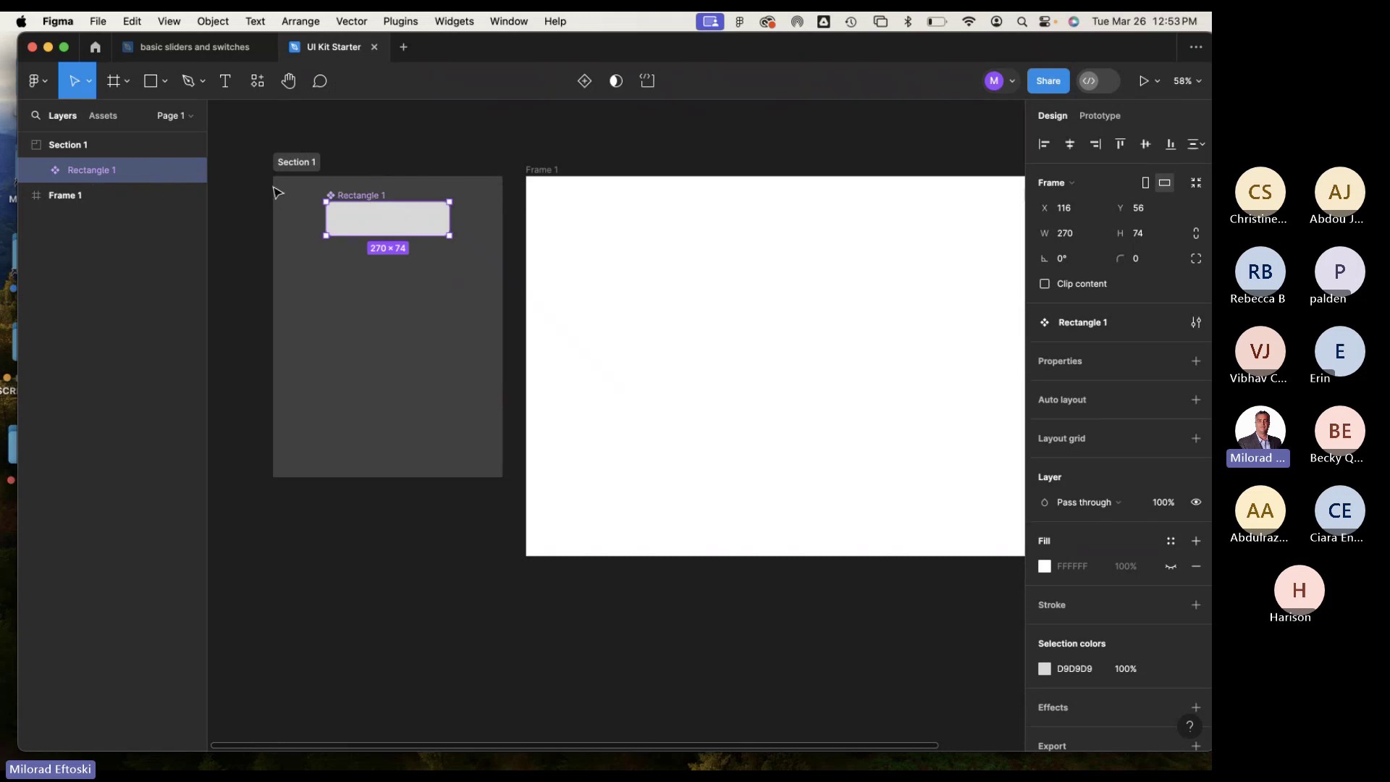
Rename the component as Simple Button.
double_click(93, 174)
type("Button")
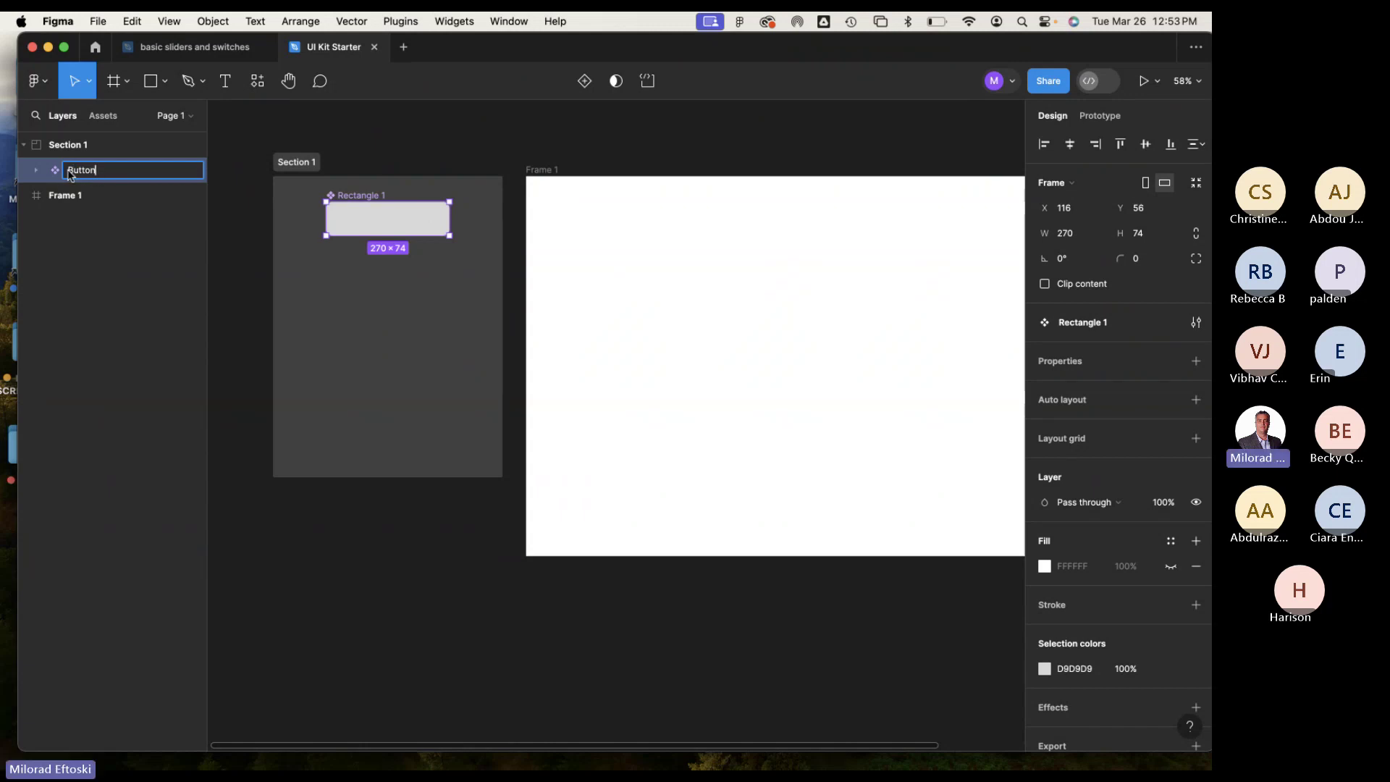
left_click(69, 173)
type("Simple")
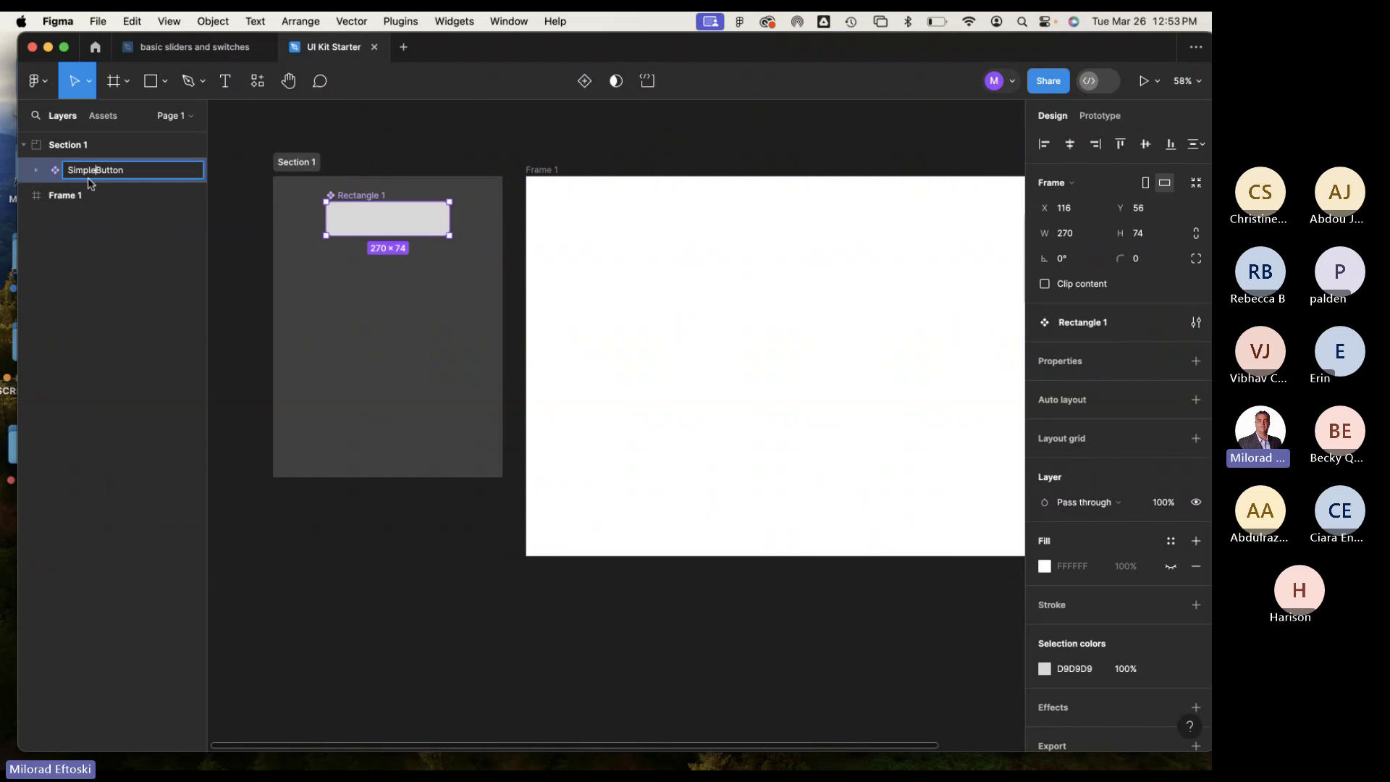
left_click(217, 273)
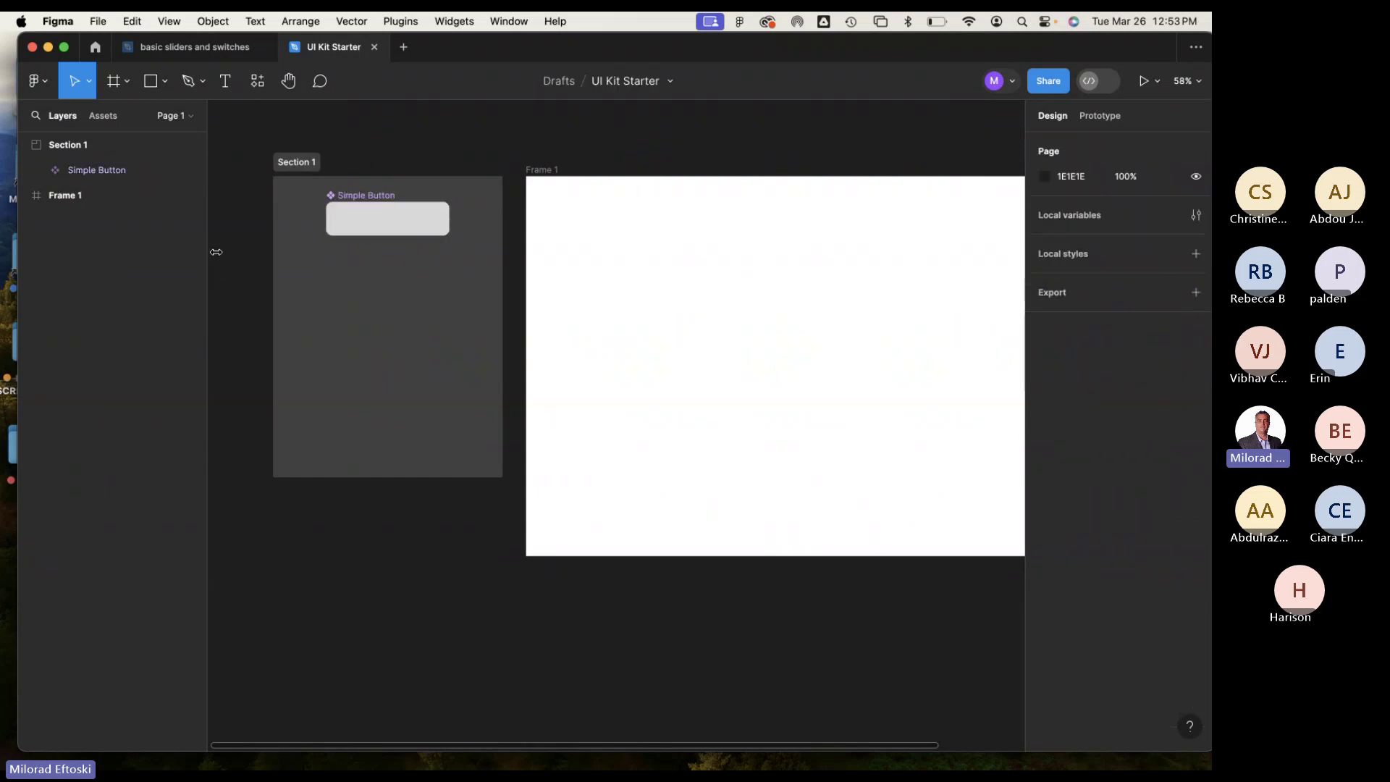
Find the Simple Button component under Section 1 in the file's local assets and open its details.
left_click(355, 197)
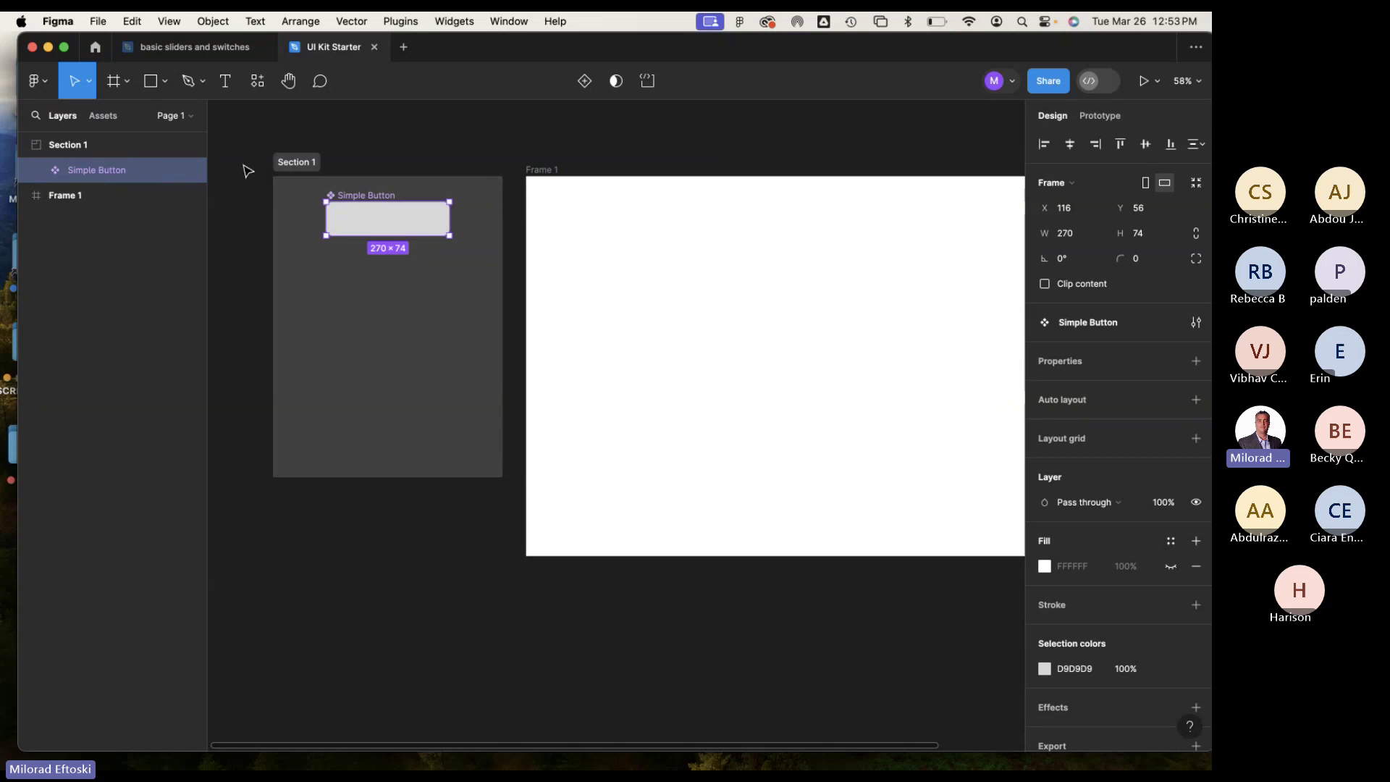
left_click(104, 120)
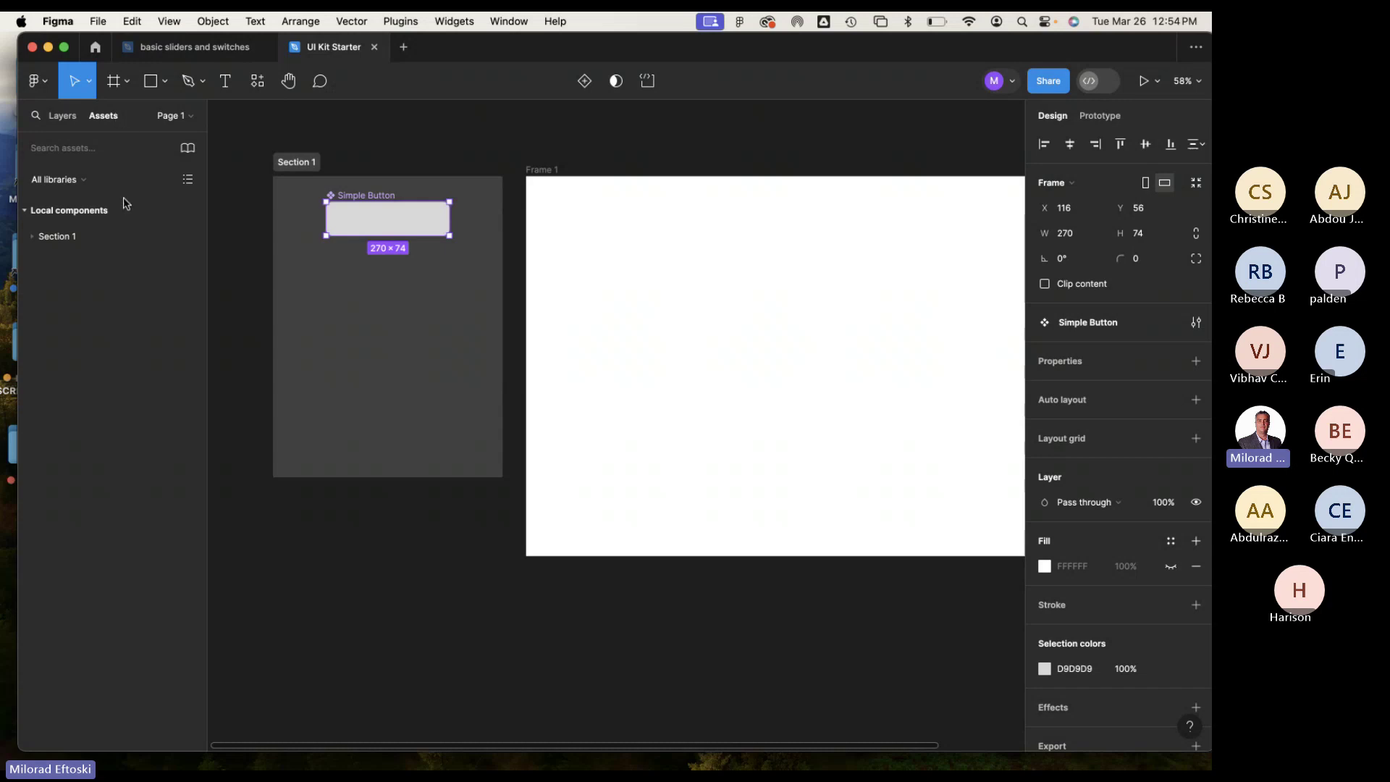
left_click(72, 238)
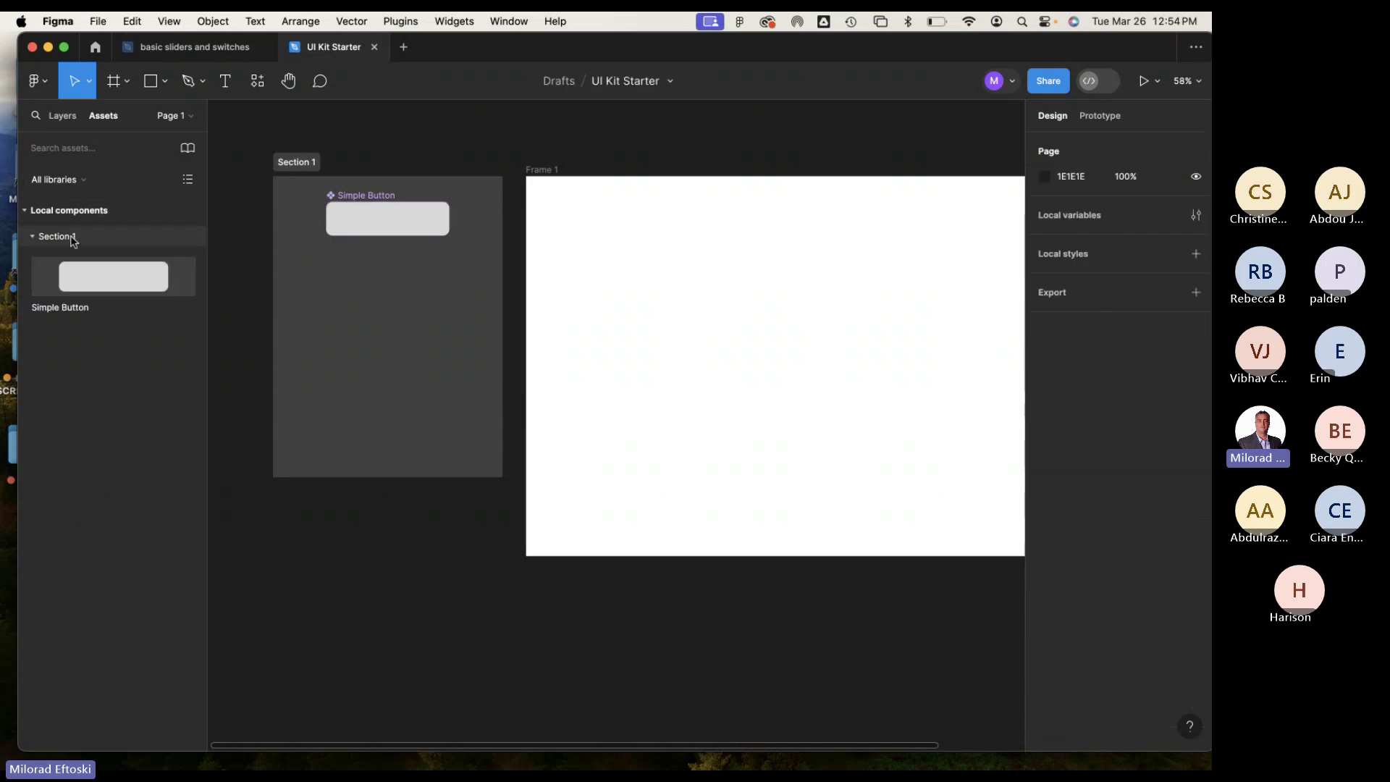
left_click(103, 282)
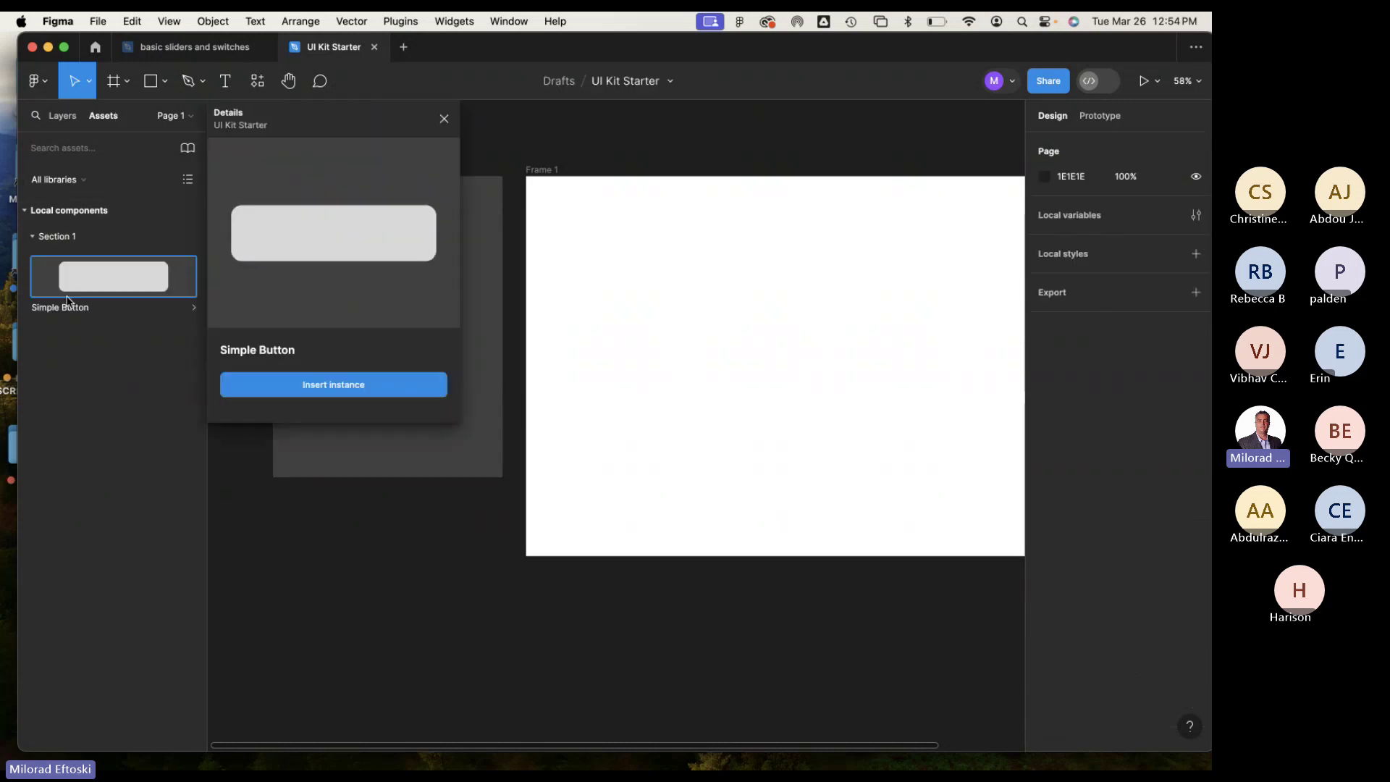
left_click(70, 236)
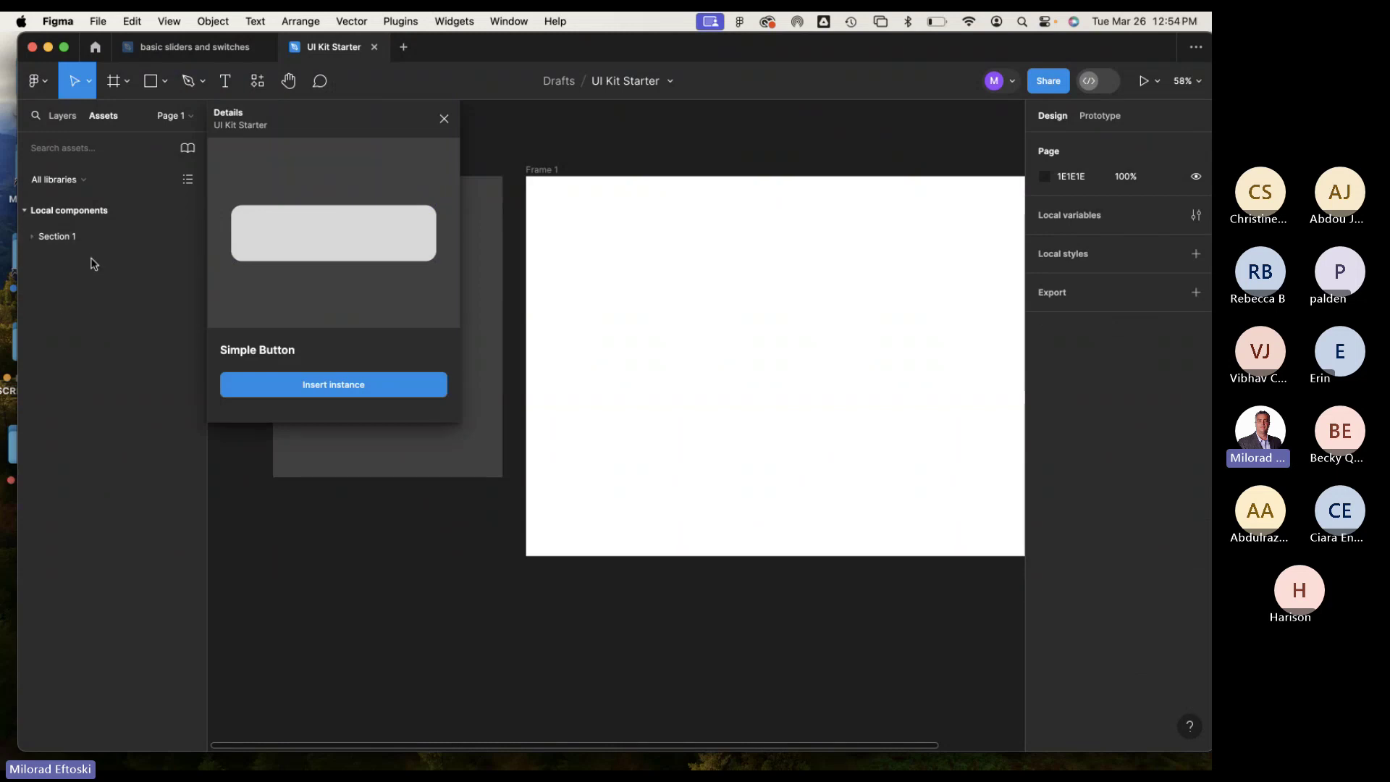
left_click(58, 238)
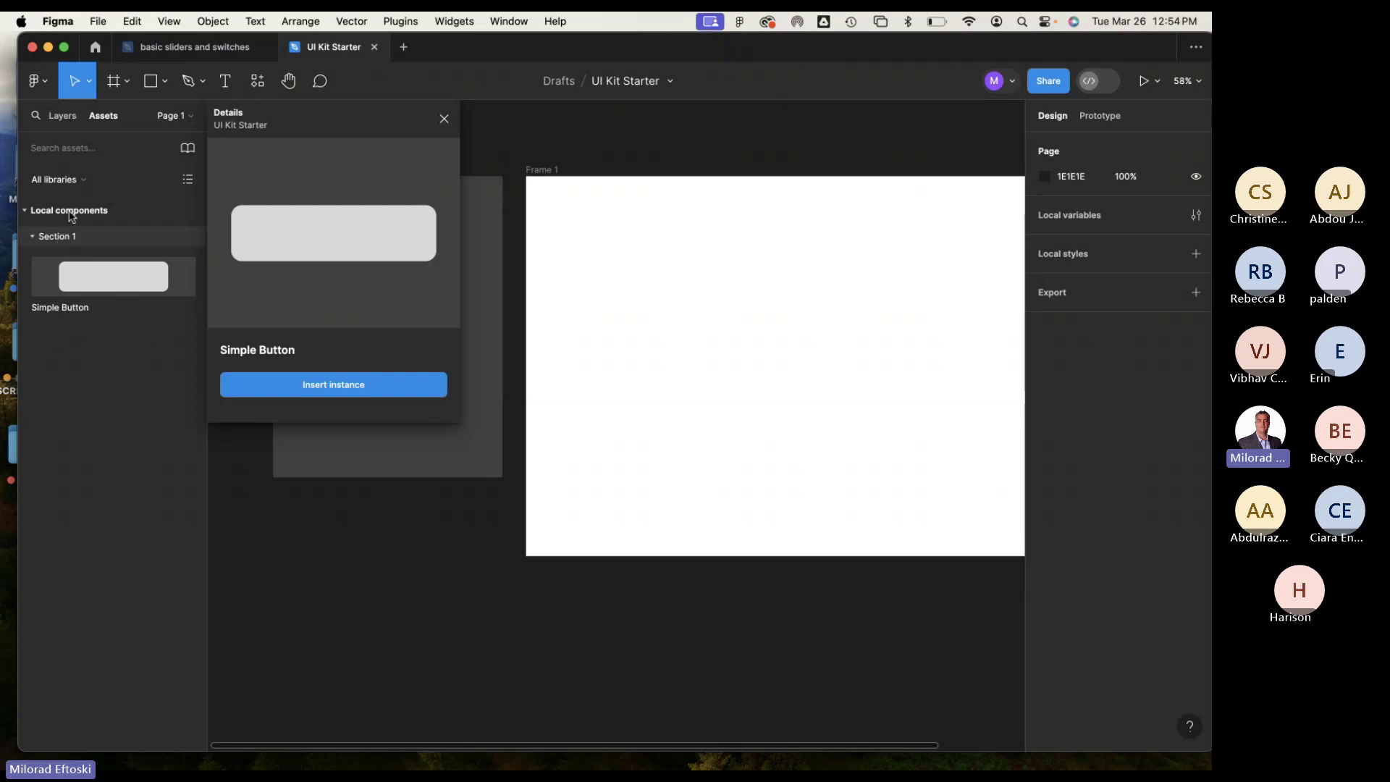
Return to the file's layers and add a second variant to the Simple Button component in Section 1.
left_click(61, 115)
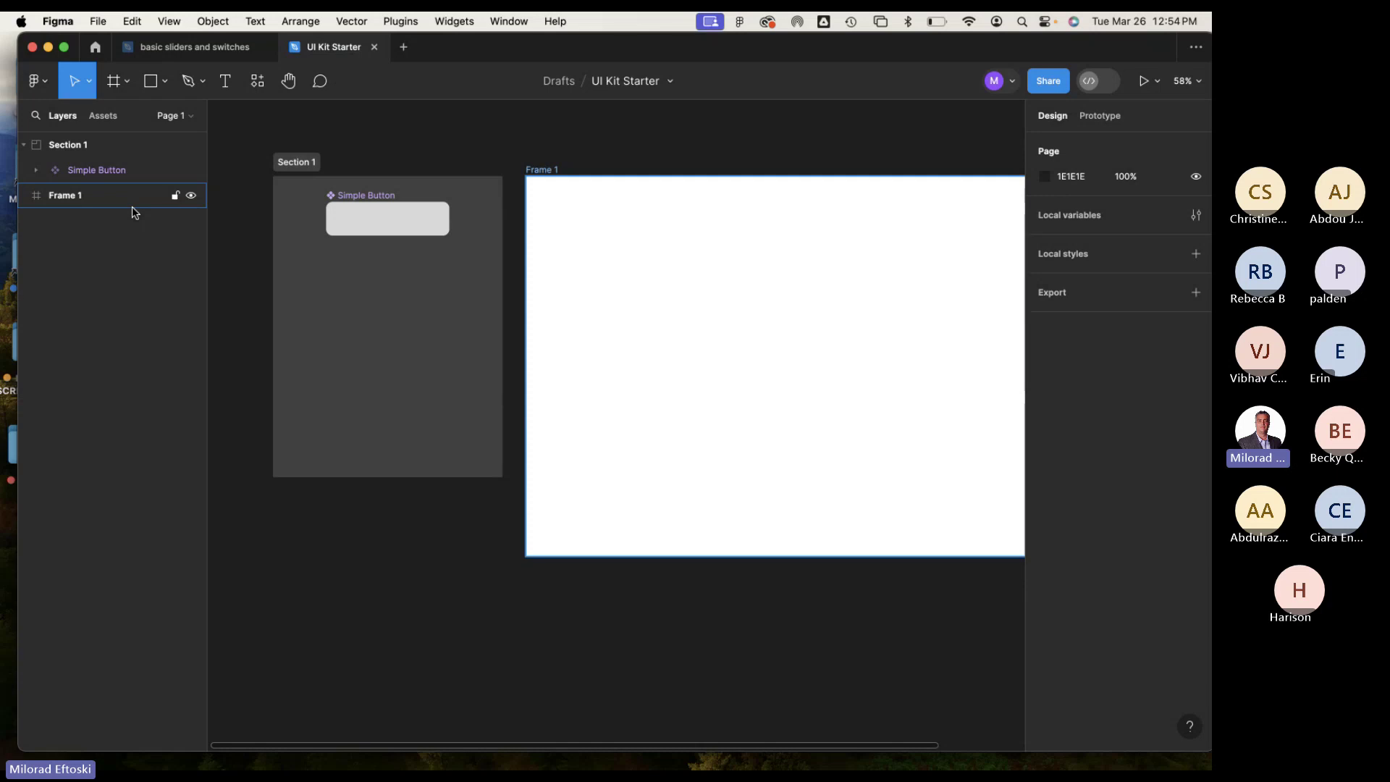
left_click(398, 226)
left_click(510, 235)
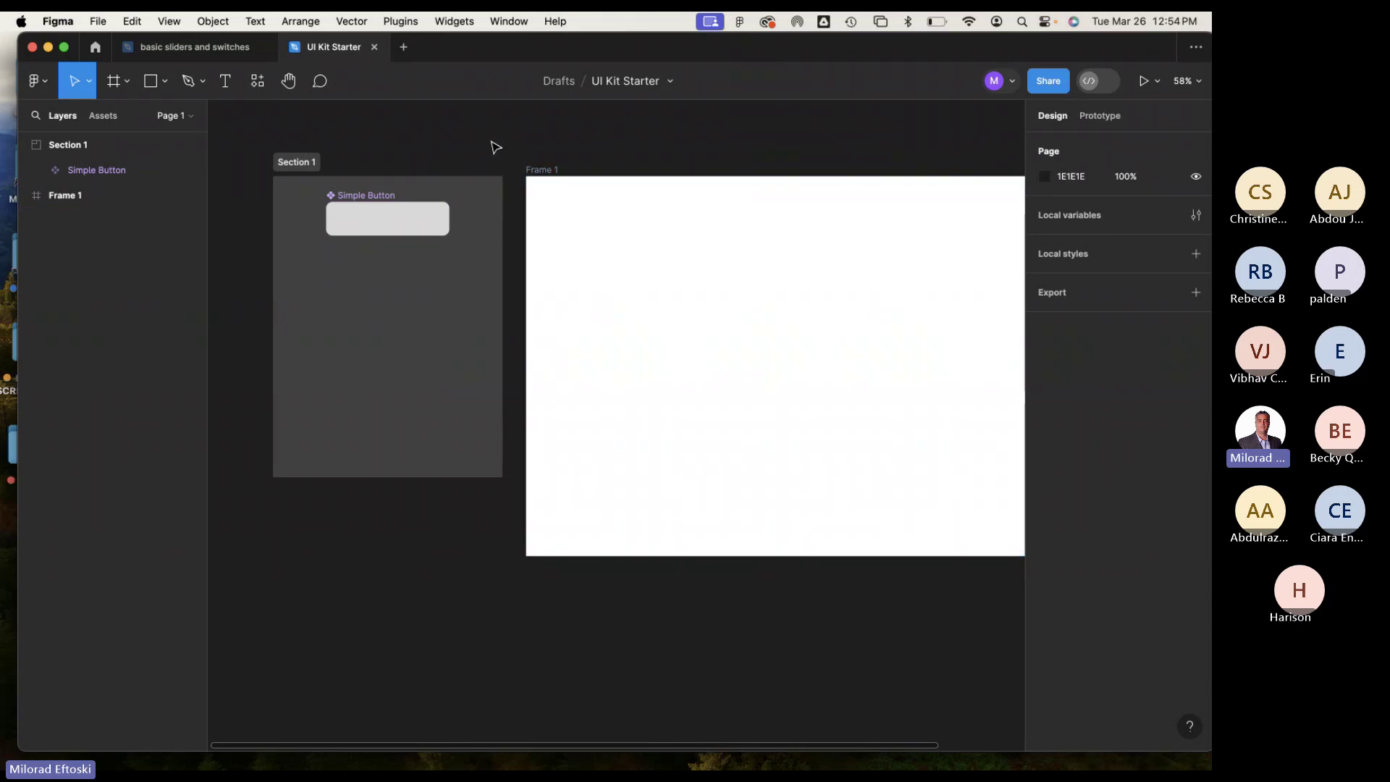
scroll(463, 145, "right", 2)
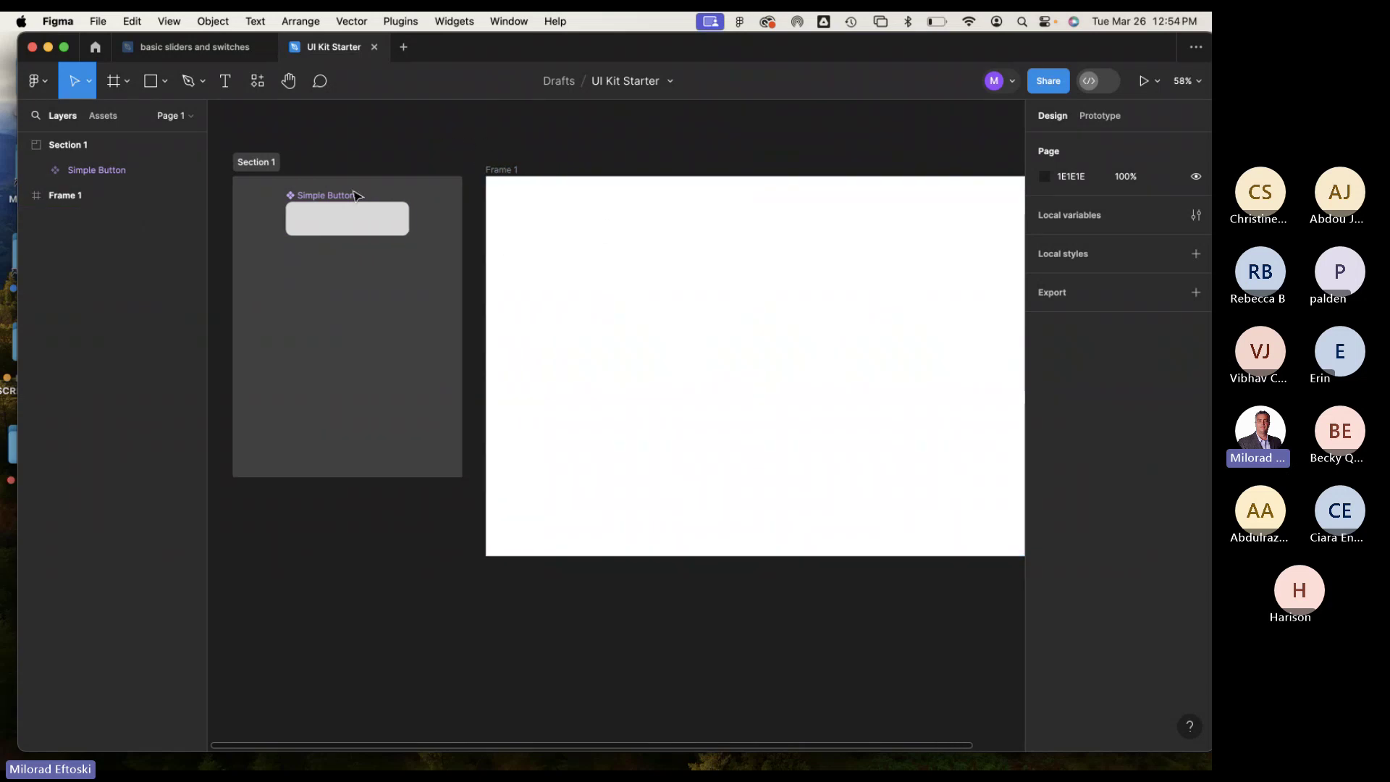
left_click(341, 232)
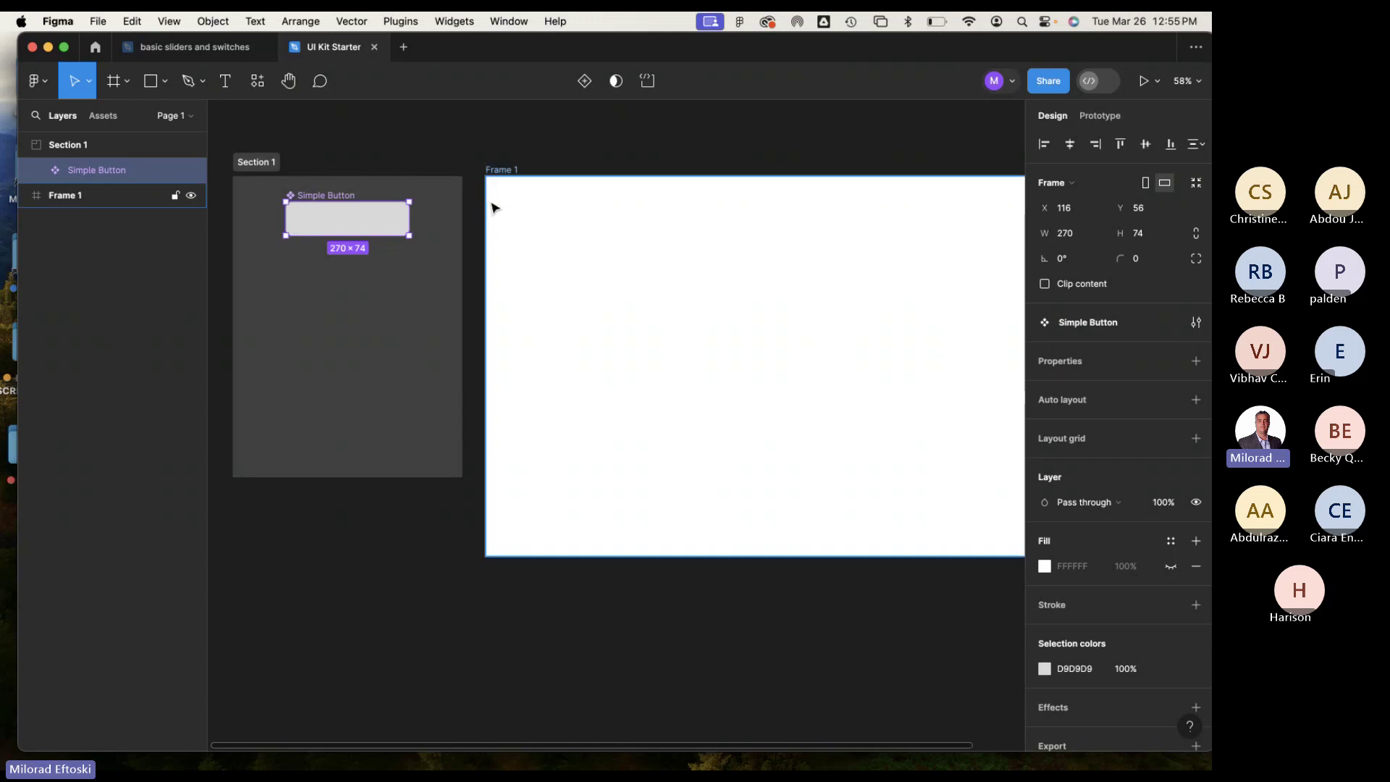
left_click(585, 81)
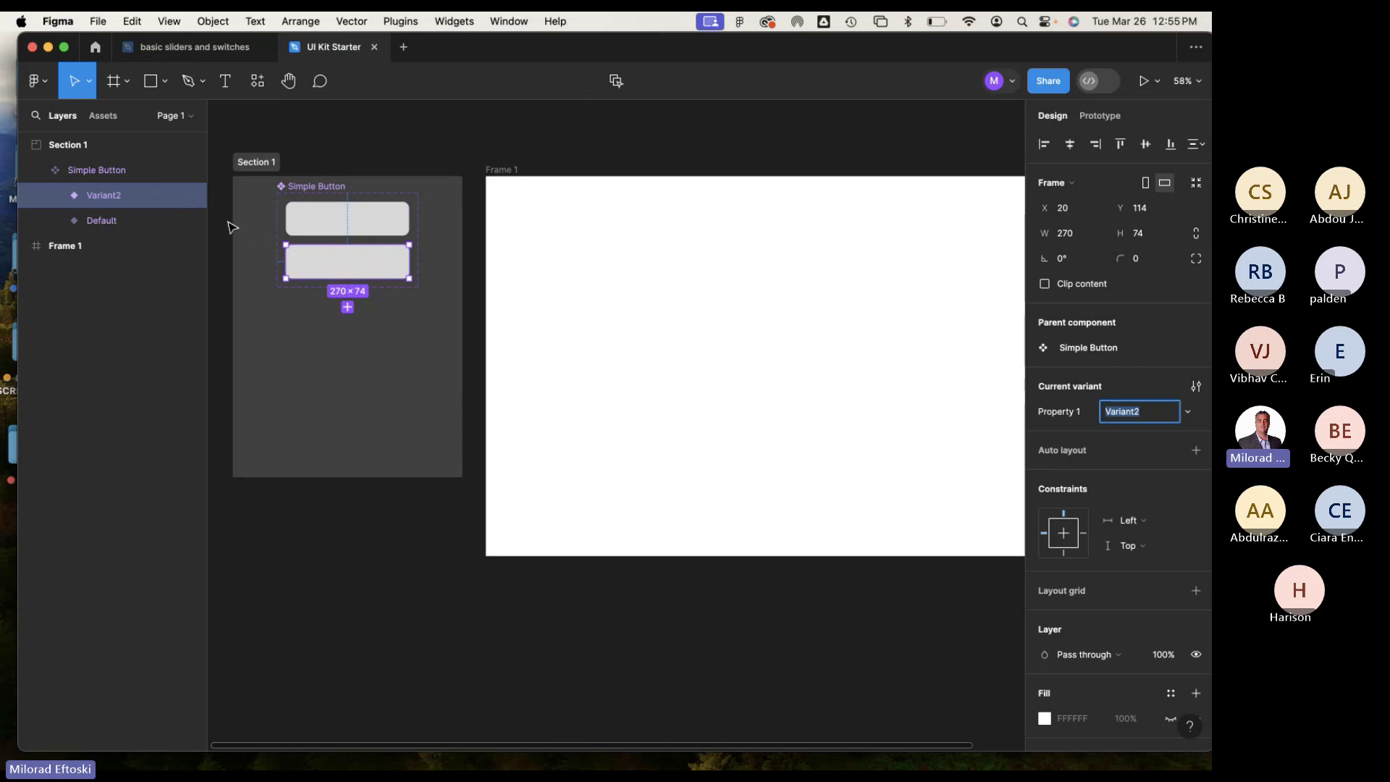
Rename the new Simple Button variant as HoverState.
double_click(333, 270)
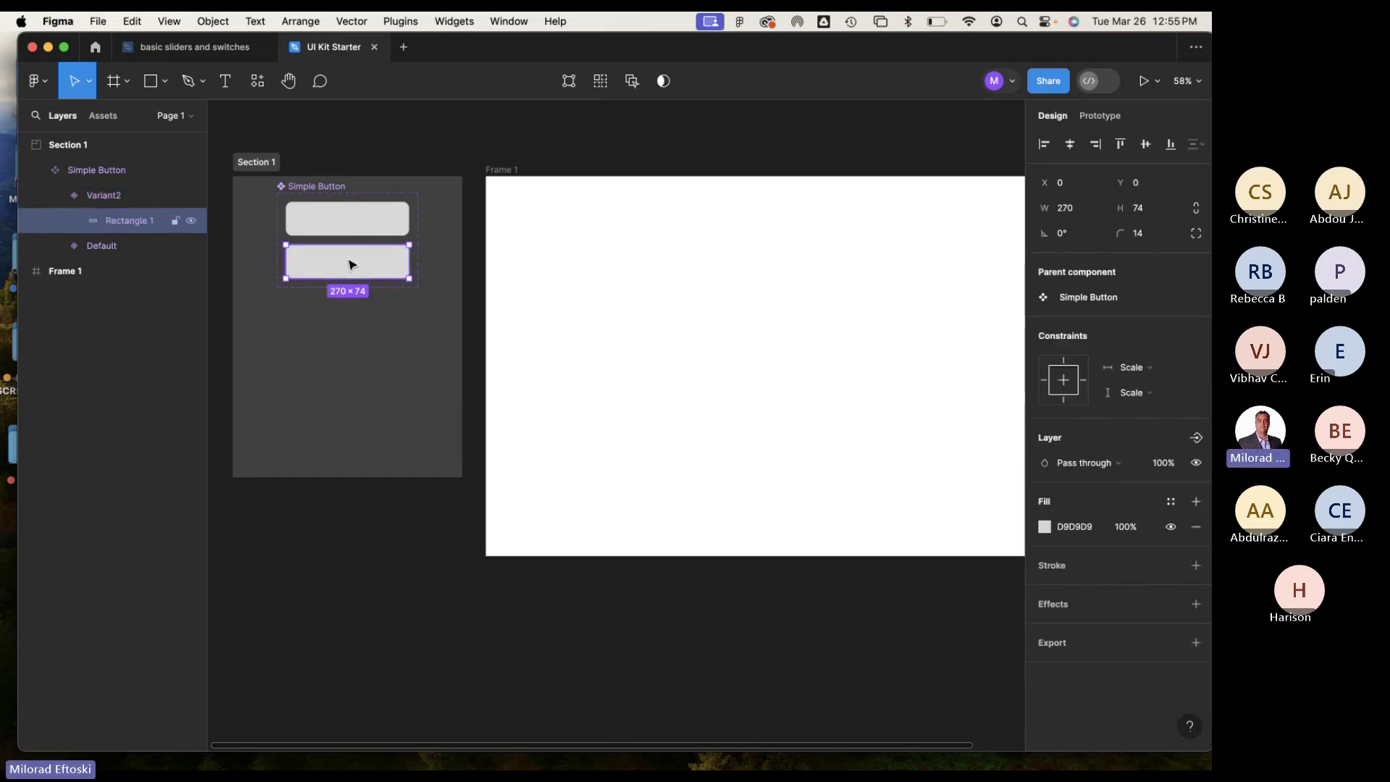
left_click(107, 199)
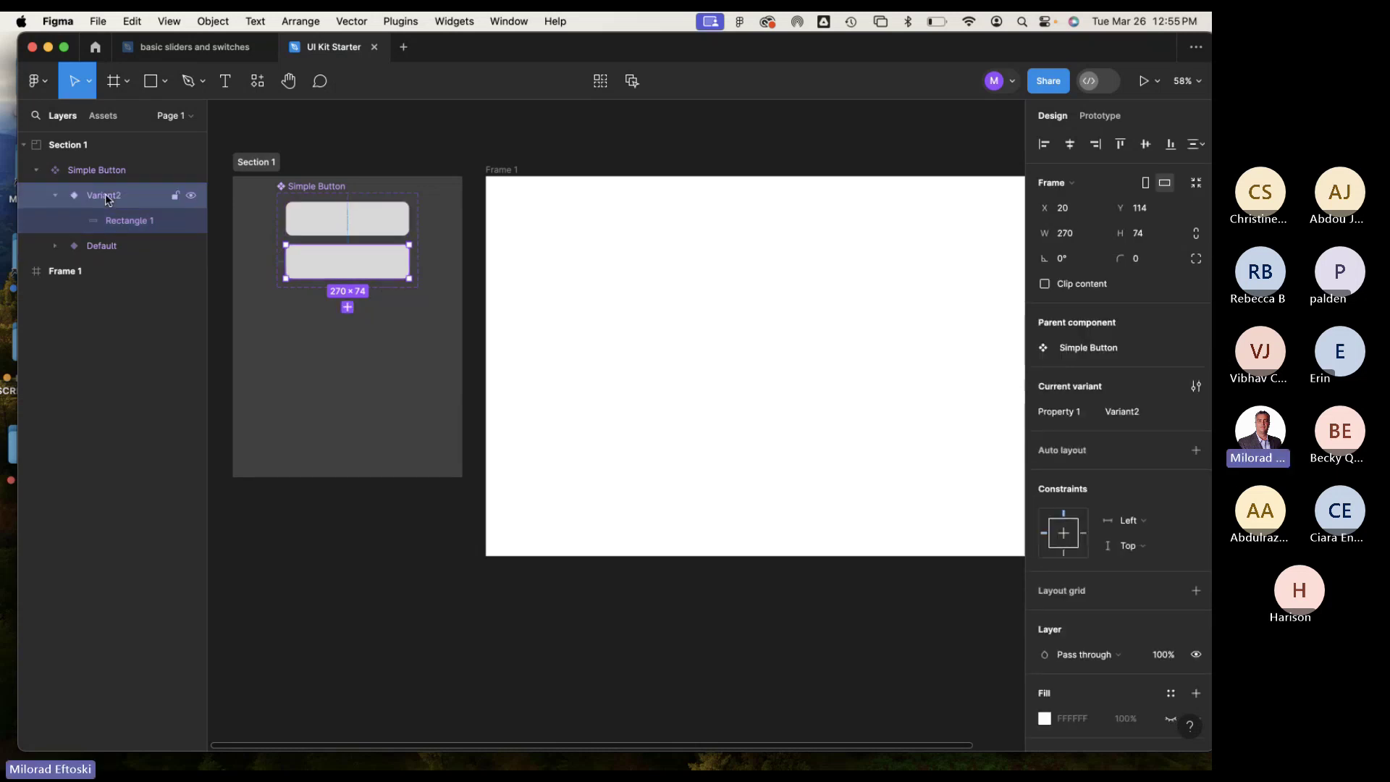
left_click(120, 218)
left_click(104, 199)
double_click(105, 199)
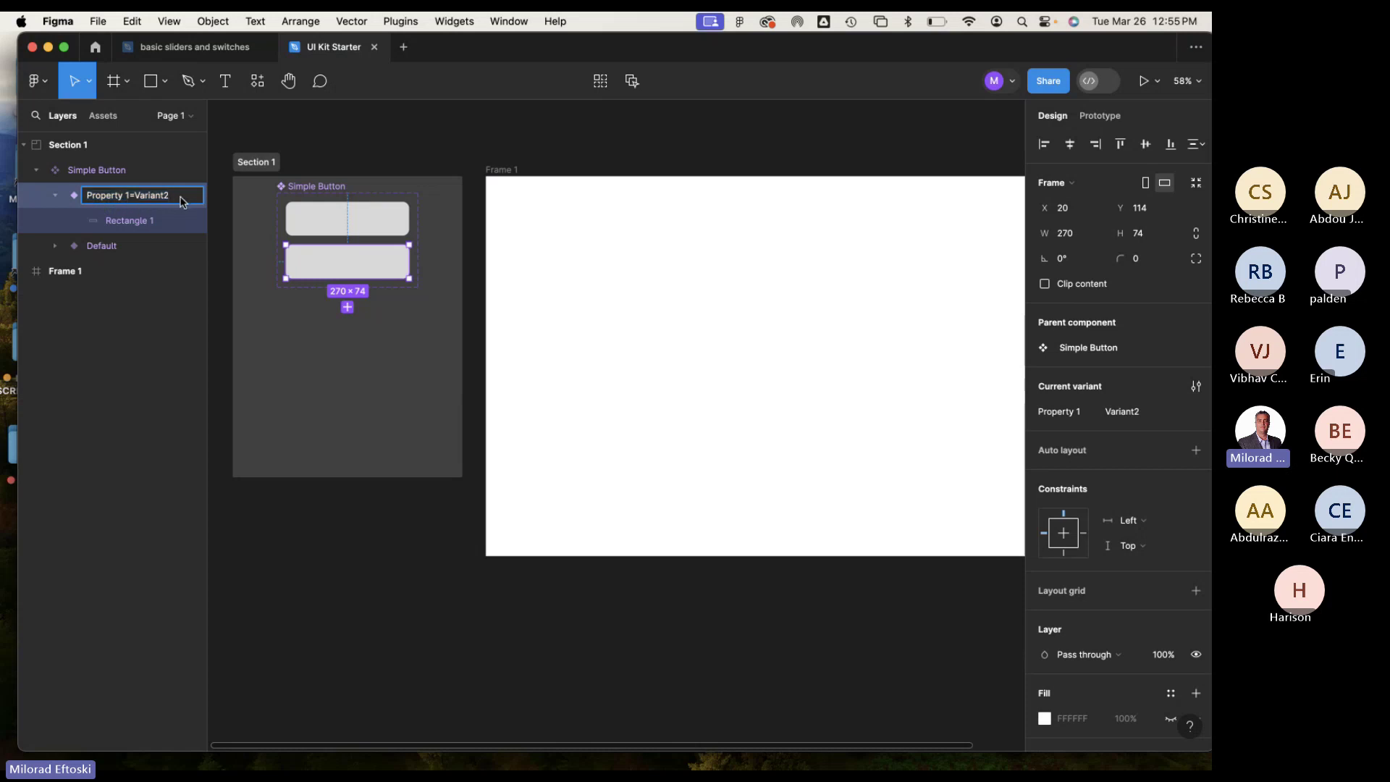
key("BackSpace")
key("BackSpace")
key("BackSpace")
key("BackSpace")
type("HoverState")
key("Return")
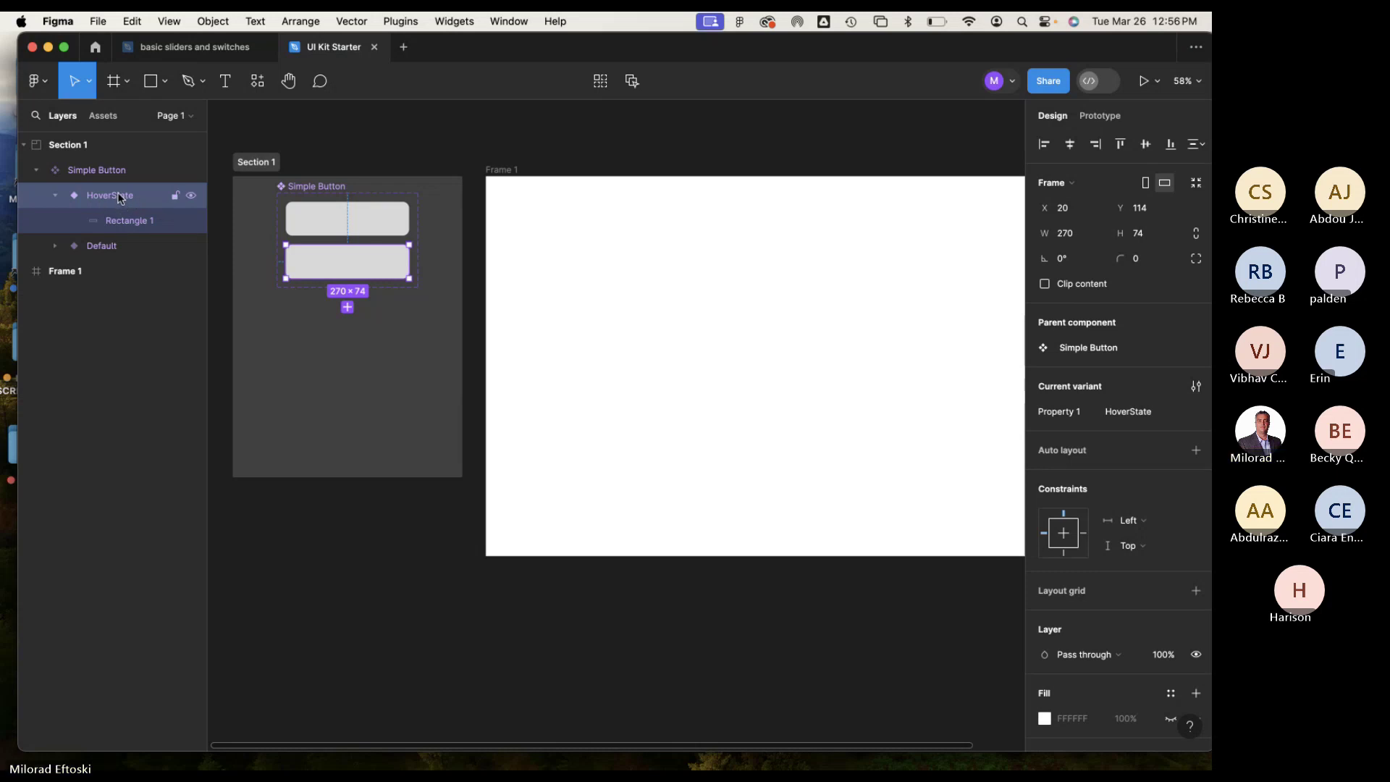
Set the fill of the rectangle inside the HoverState variant to the purple document color 9747FF.
left_click(132, 219)
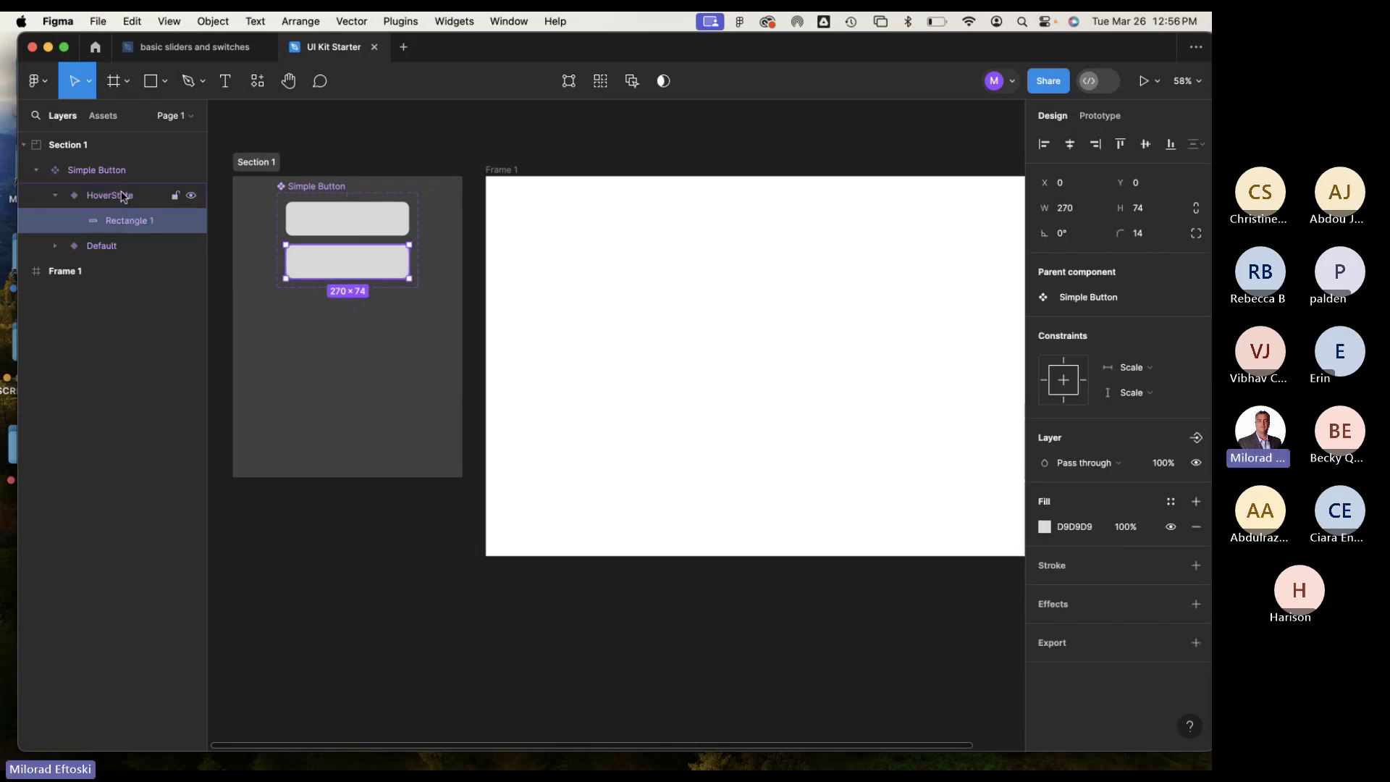
left_click(123, 196)
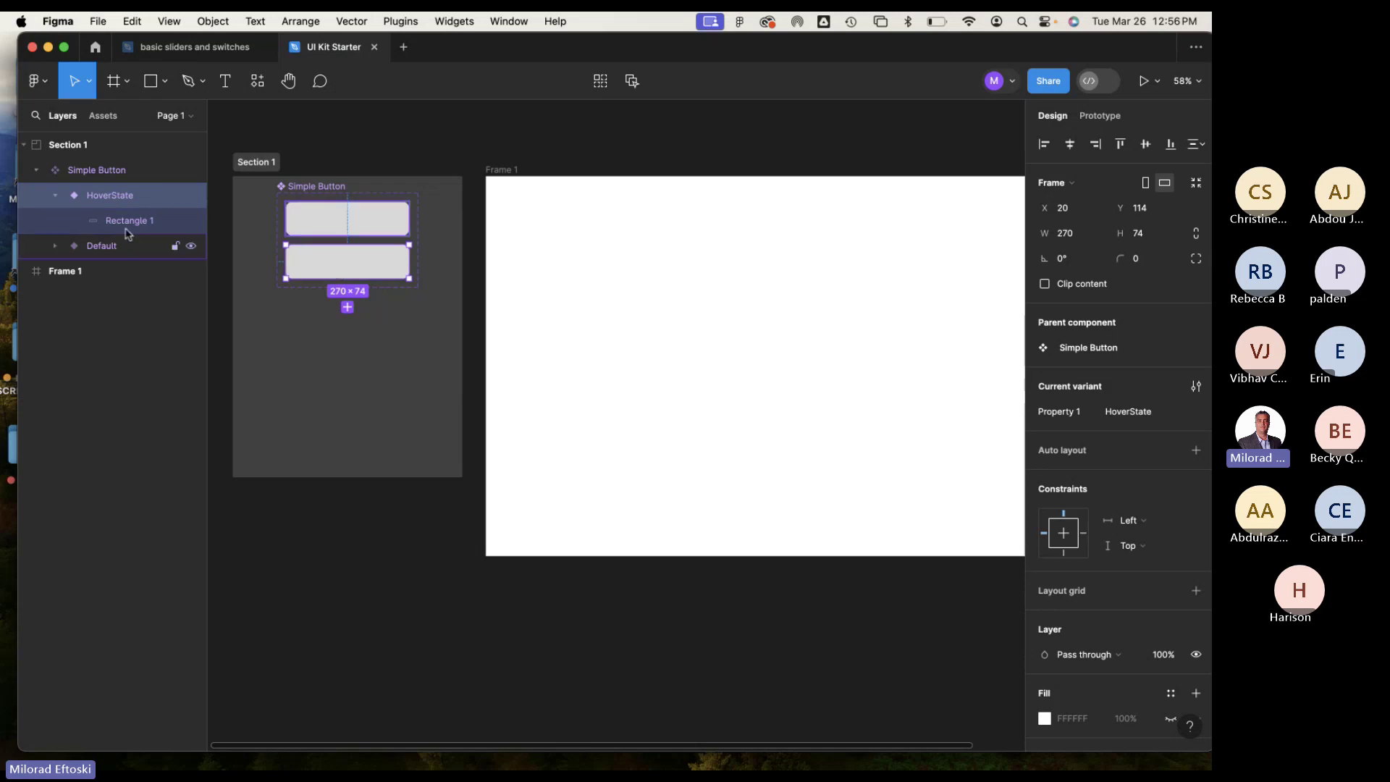
left_click(117, 221)
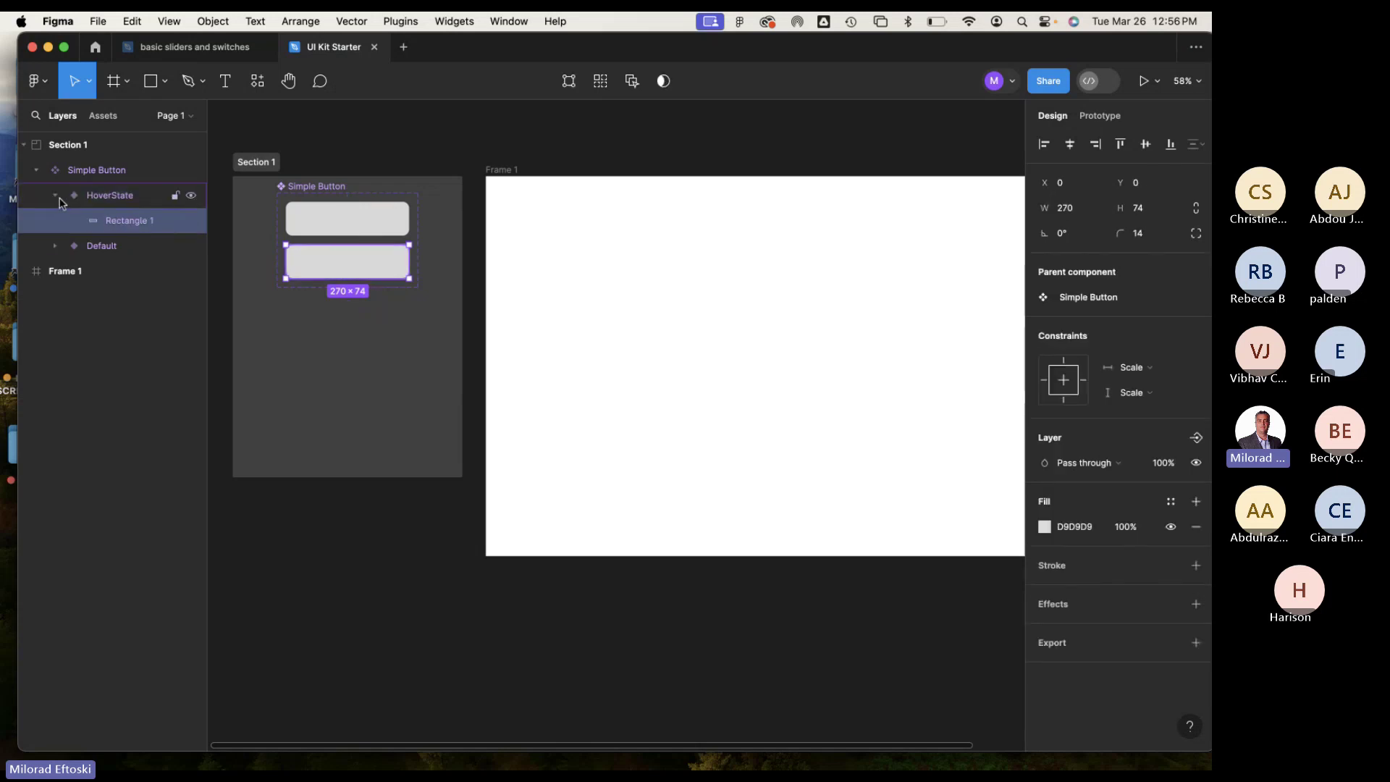
left_click(55, 196)
left_click(55, 196)
left_click(1044, 527)
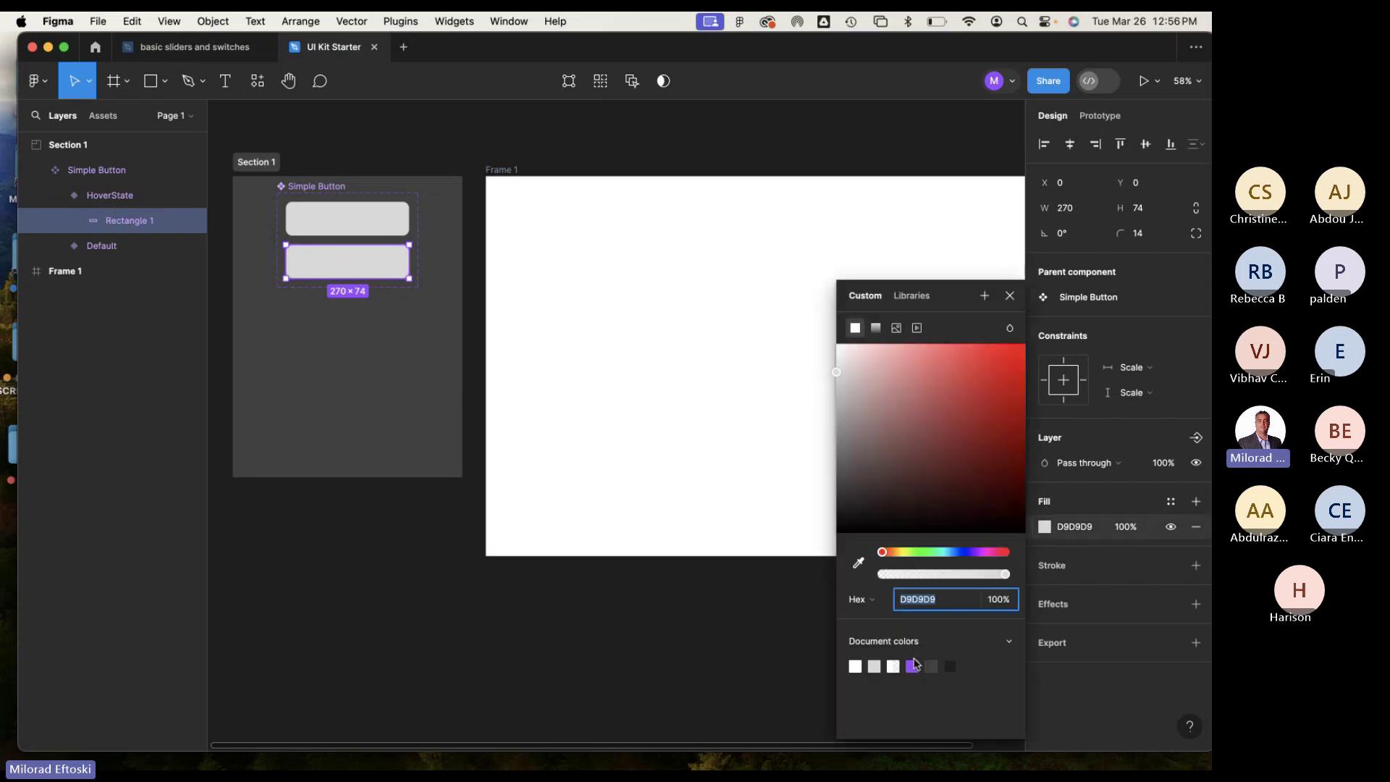
left_click(913, 666)
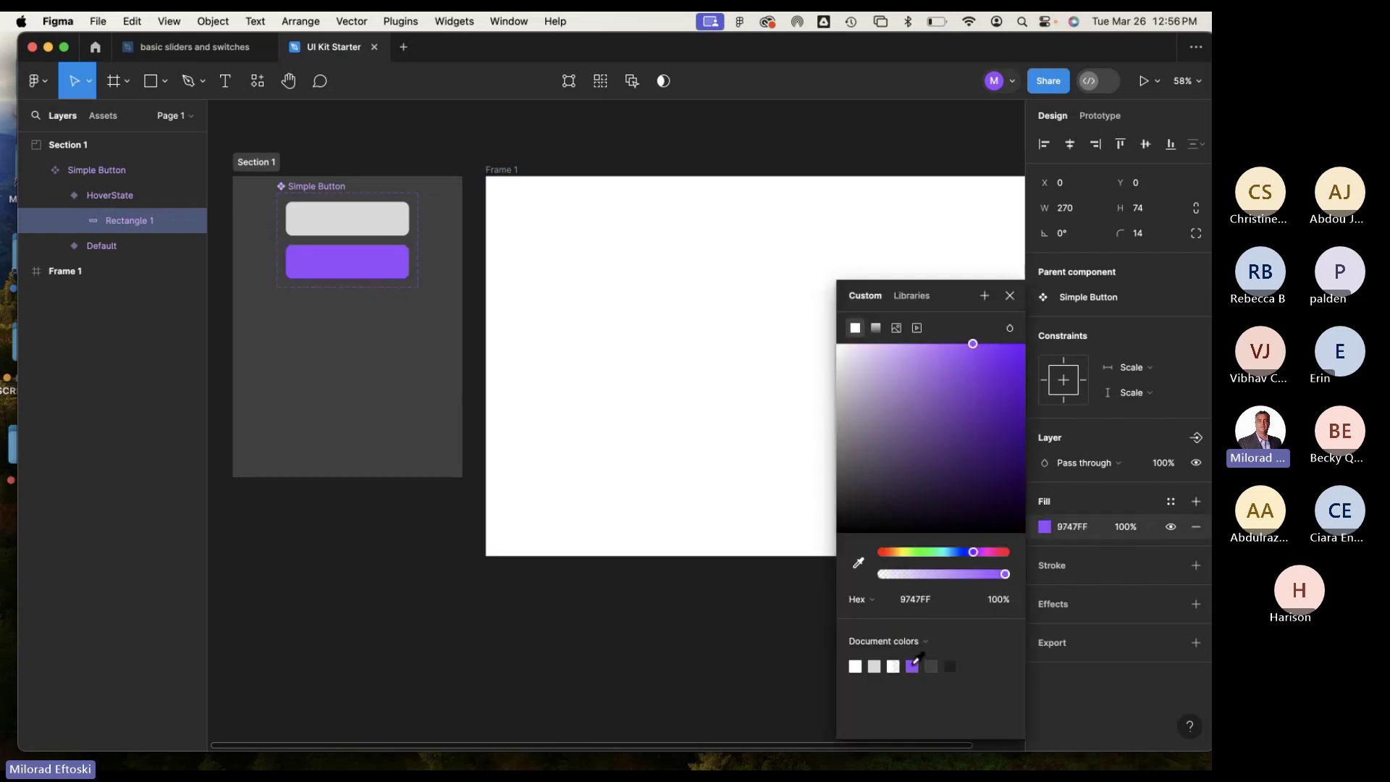
left_click(608, 487)
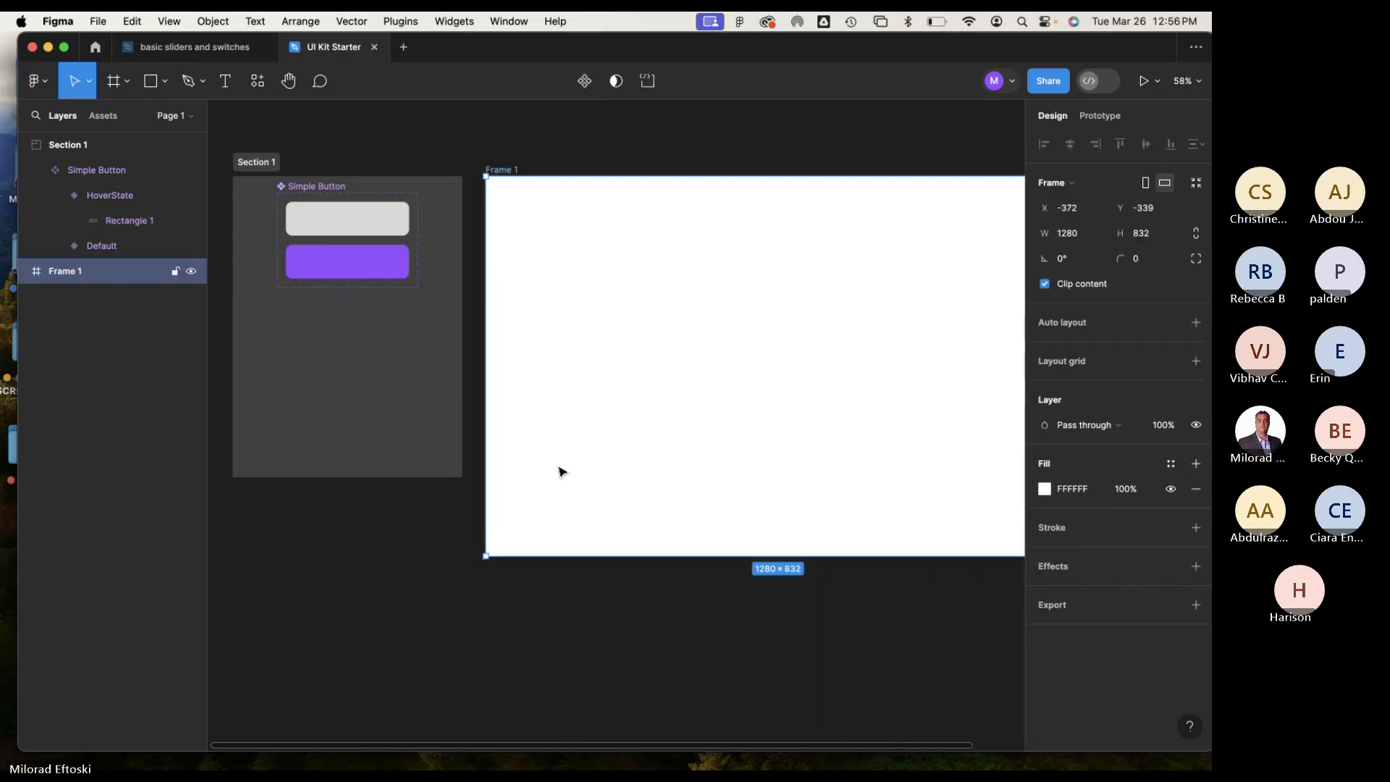
Select the grey Default variant of Simple Button and show its prototype settings.
left_click(348, 224)
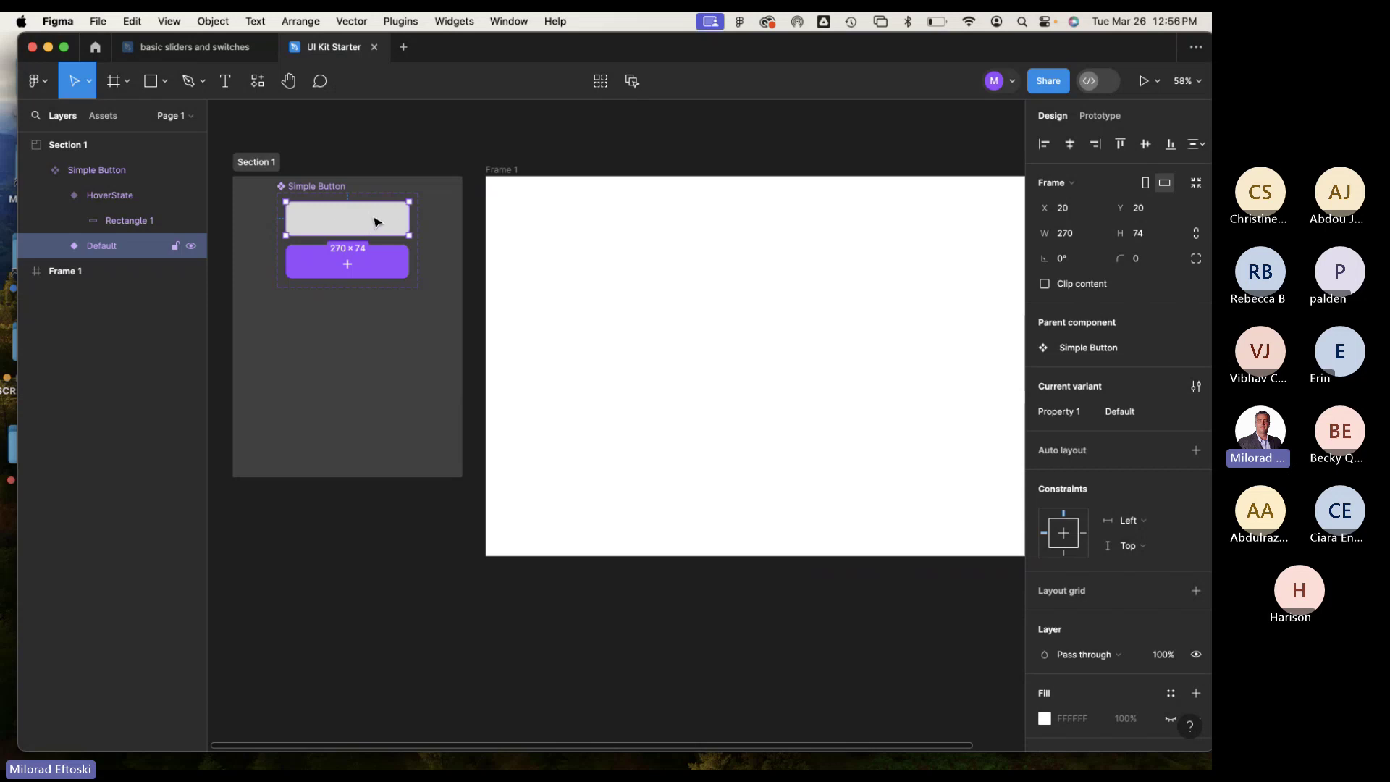
left_click(391, 265)
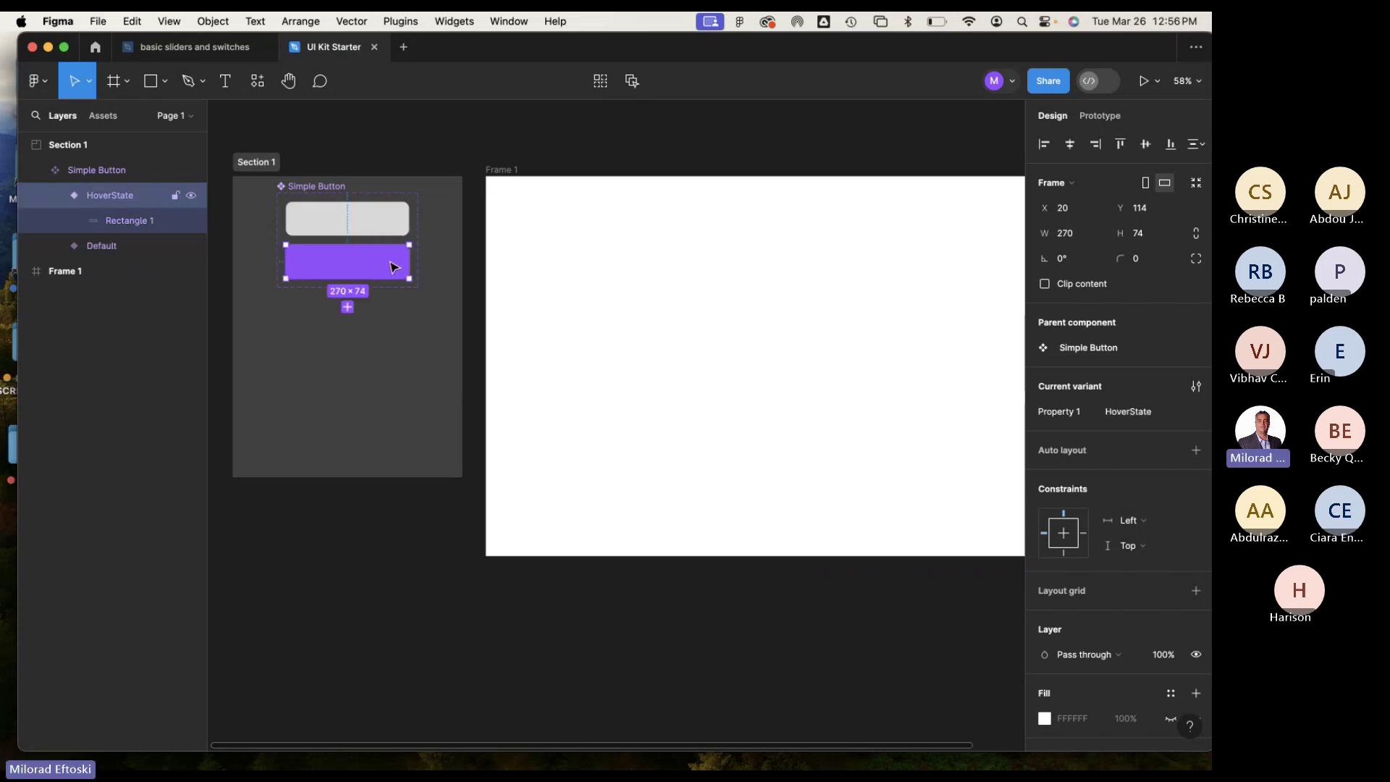
left_click(411, 331)
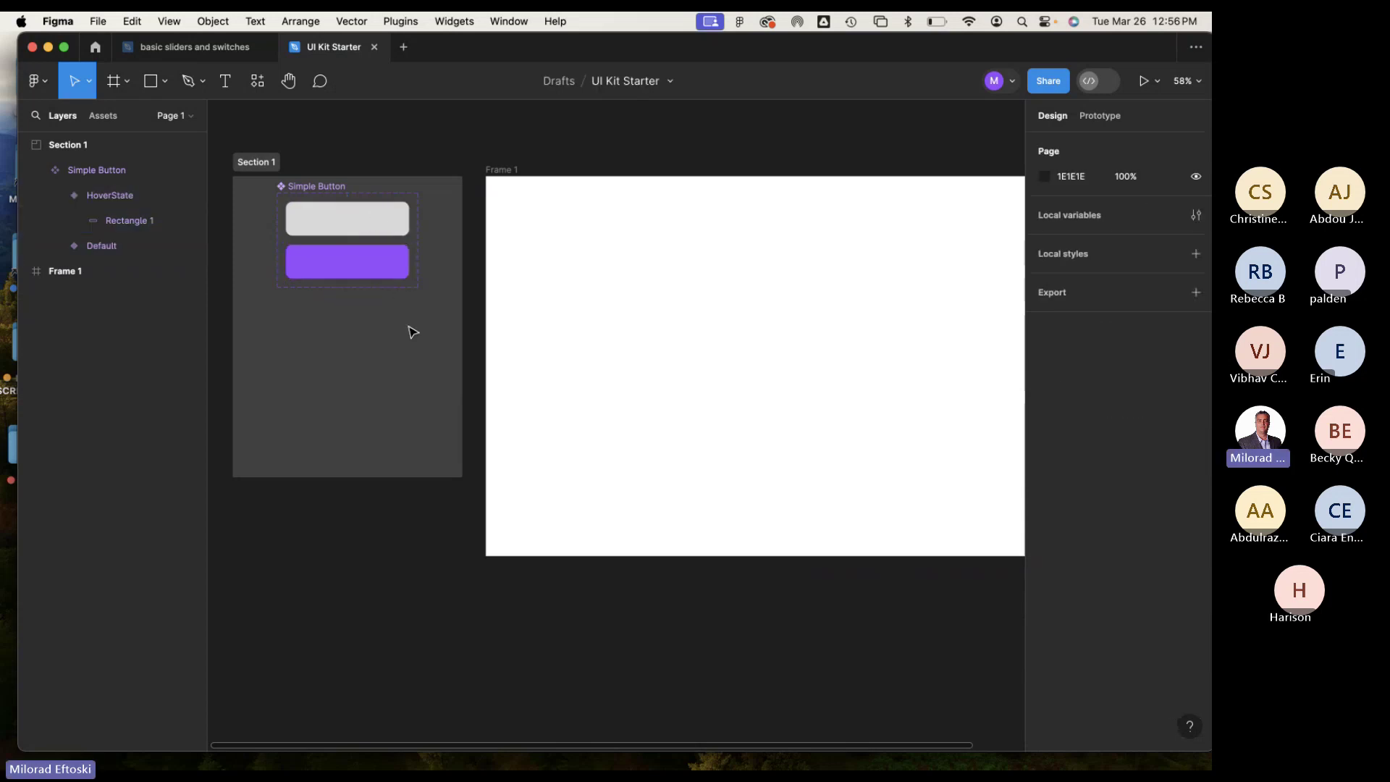
left_click(385, 232)
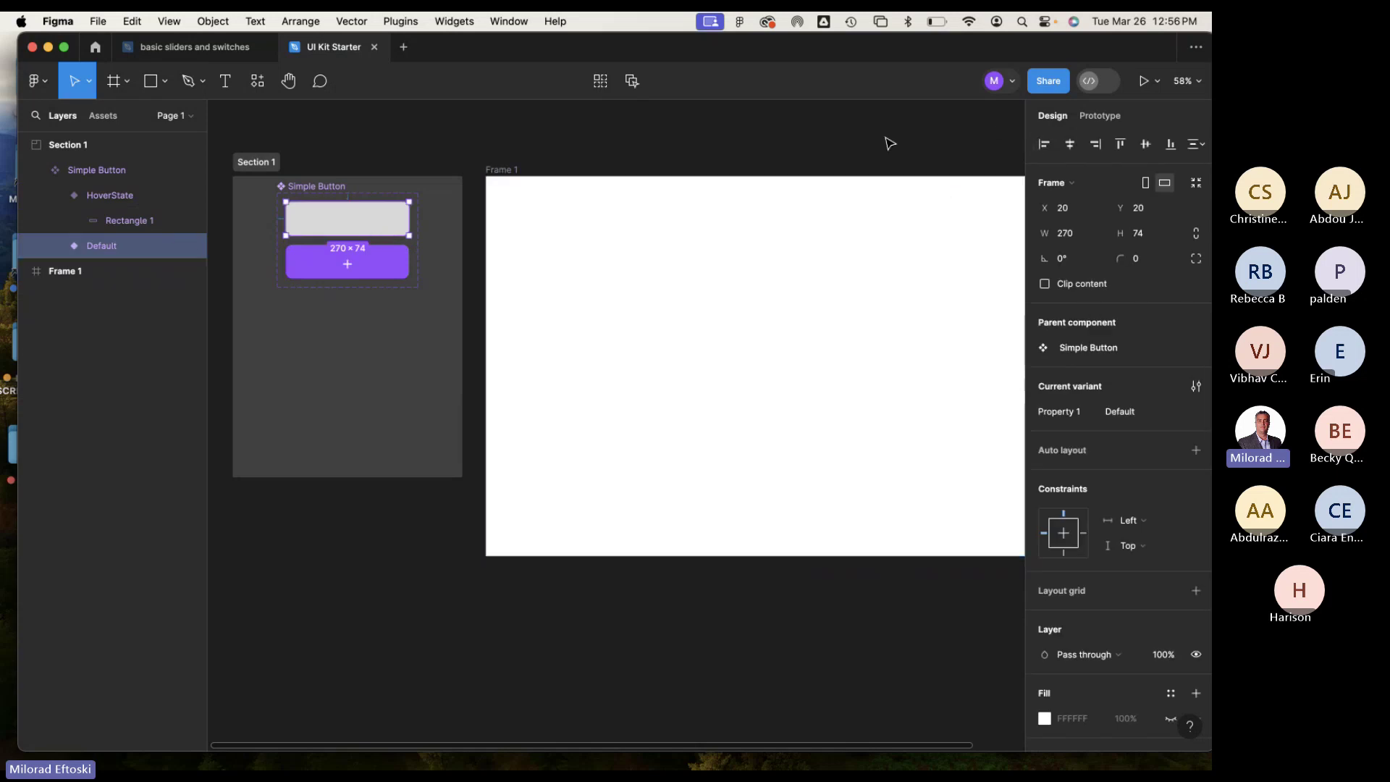
left_click(1100, 118)
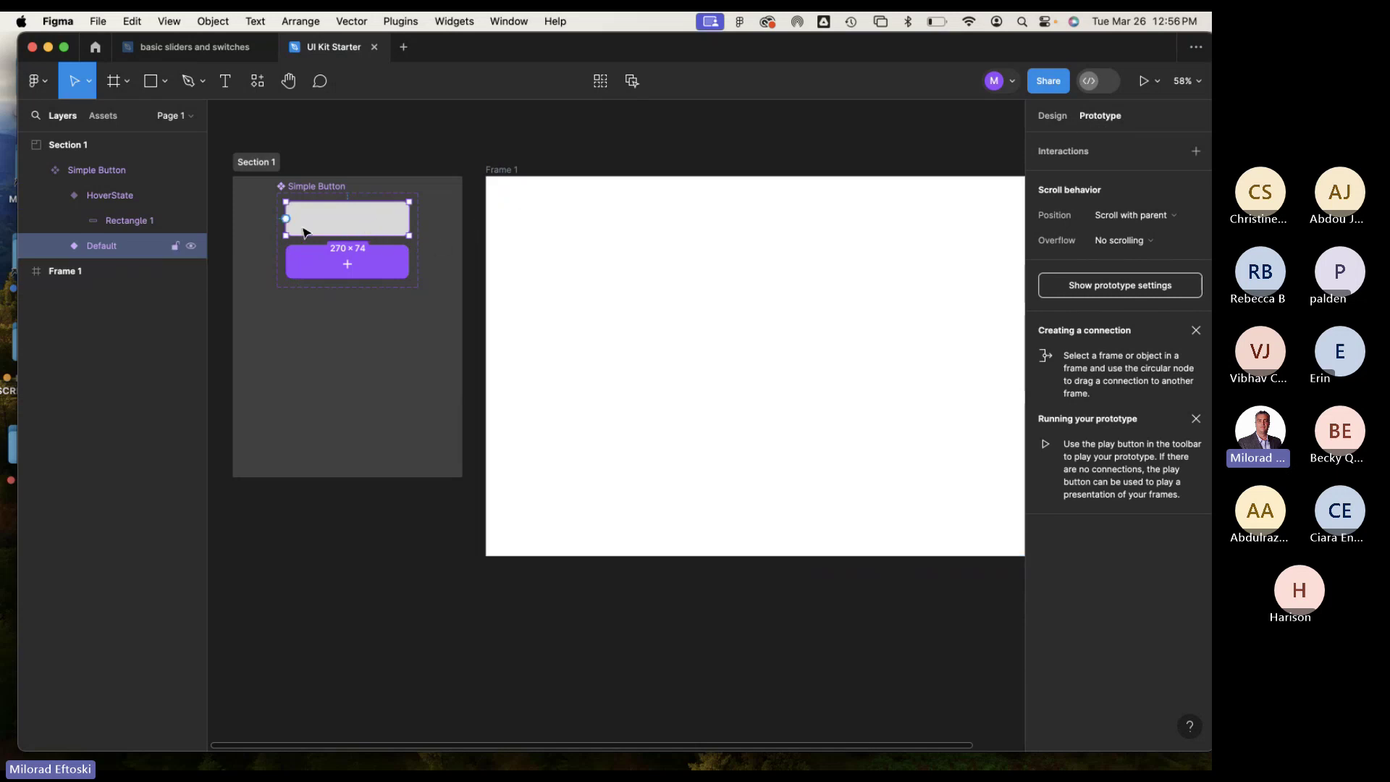
scroll(282, 230, "up", 5)
scroll(282, 230, "up", 4)
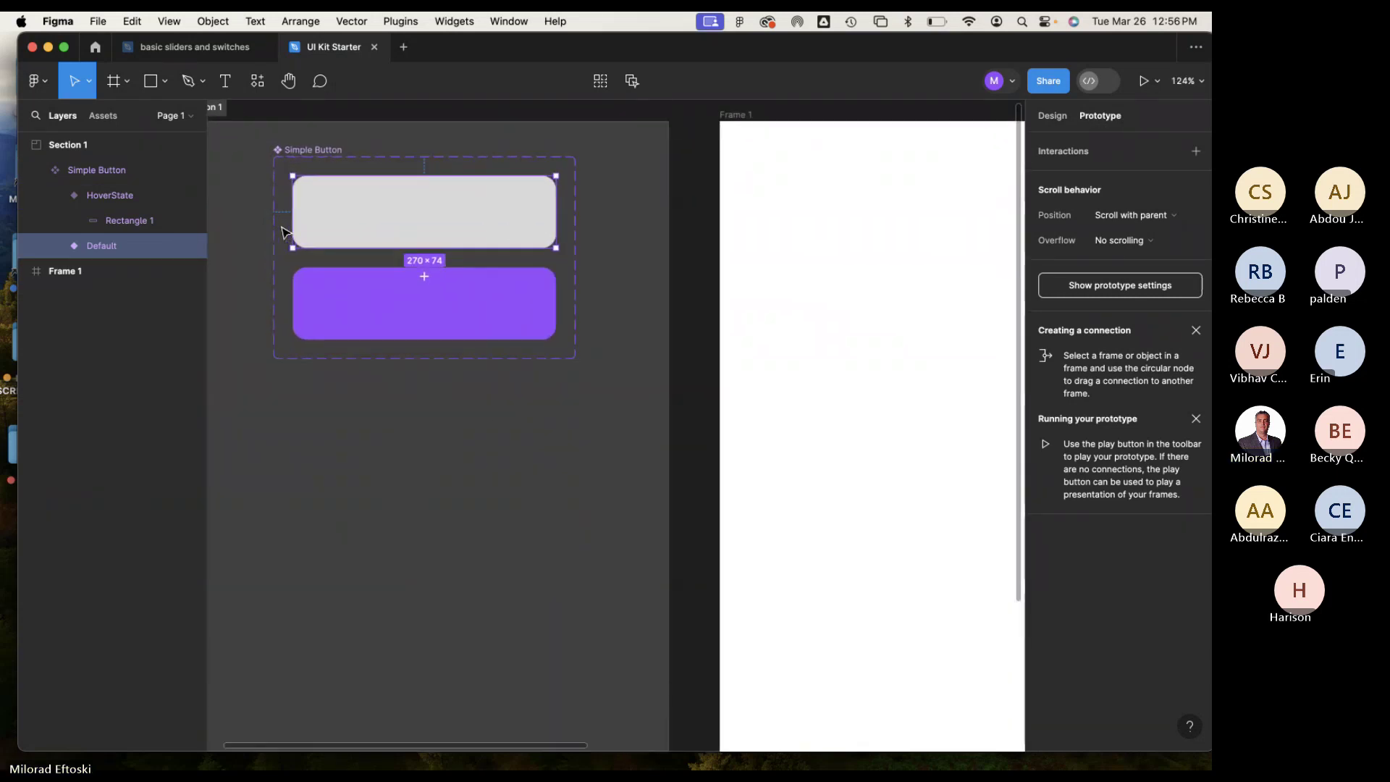
left_click_drag(444, 273, 735, 292)
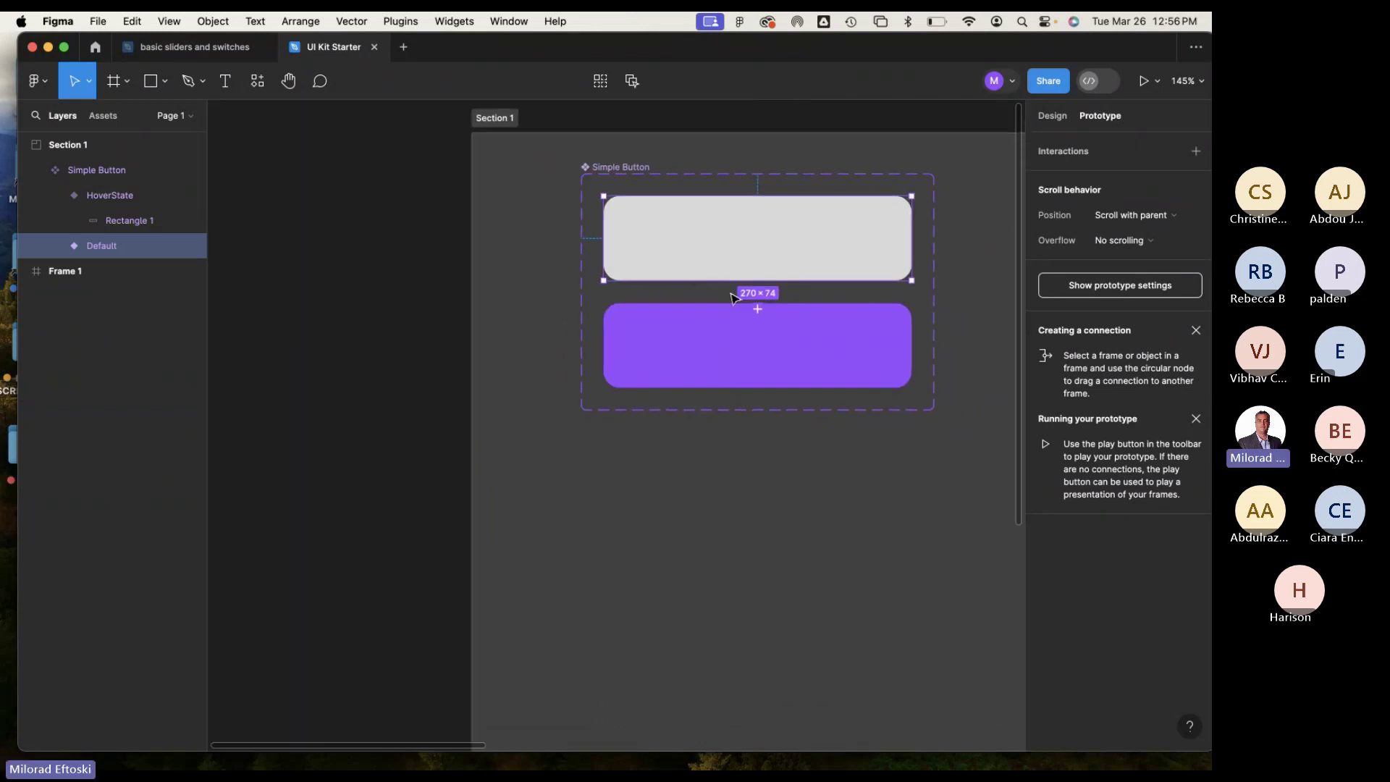
Compare the Default and HoverState variants on the canvas with their matching layers under Simple Button.
left_click(842, 322)
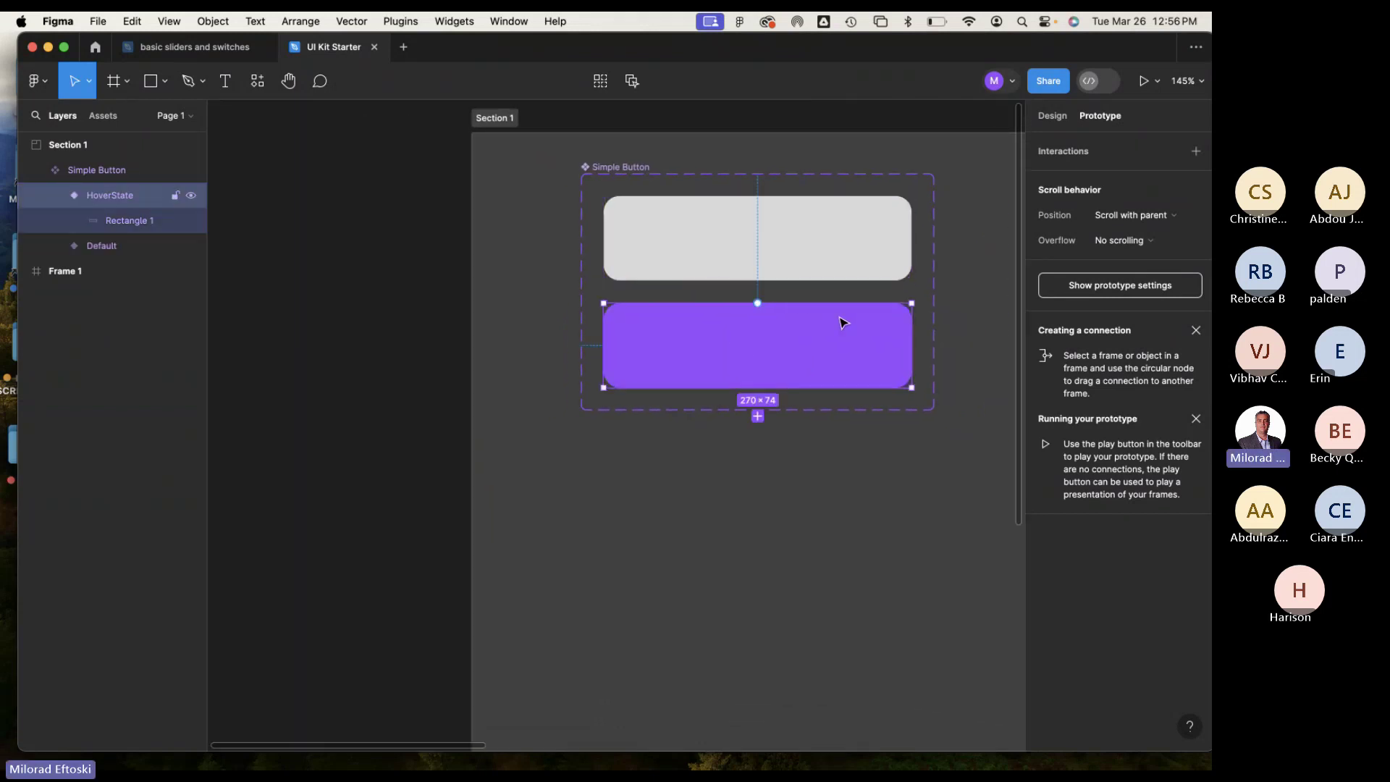
left_click(831, 249)
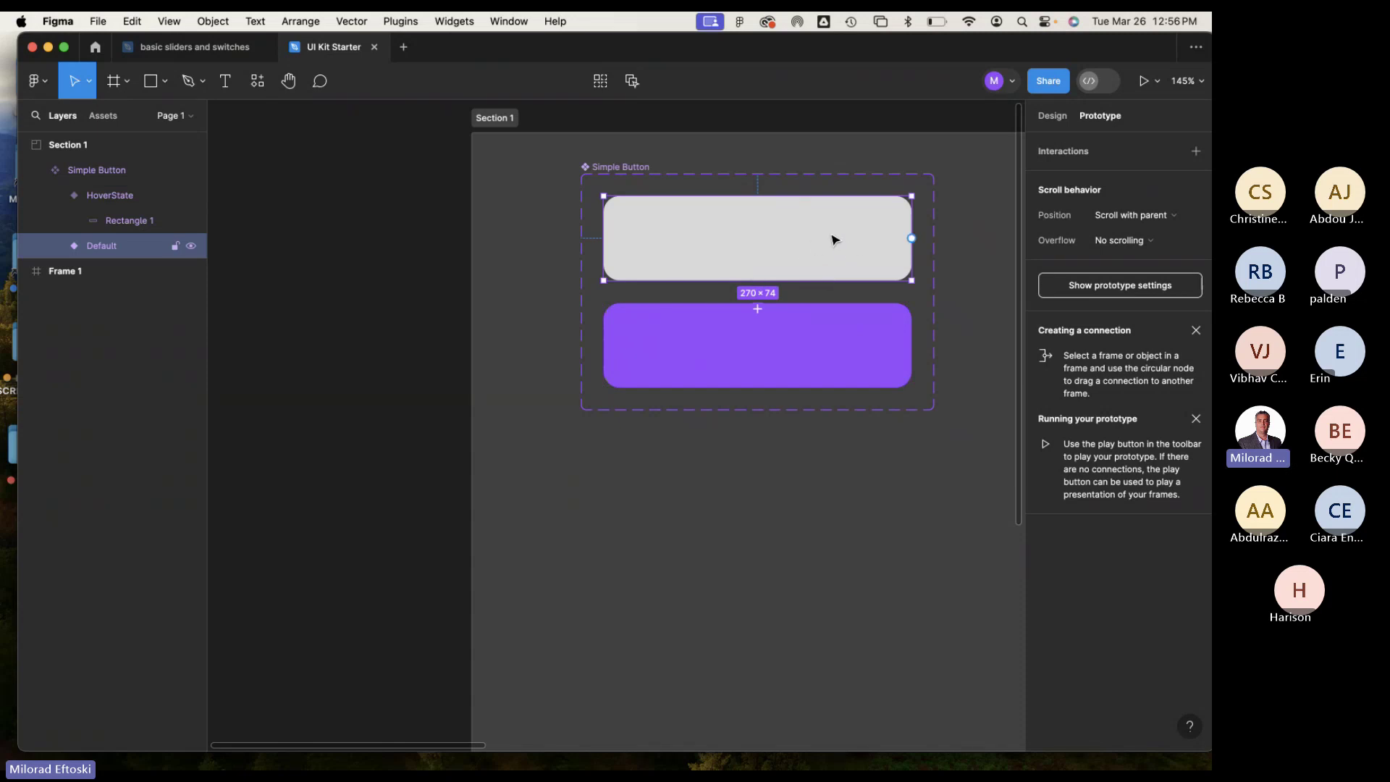
left_click(814, 331)
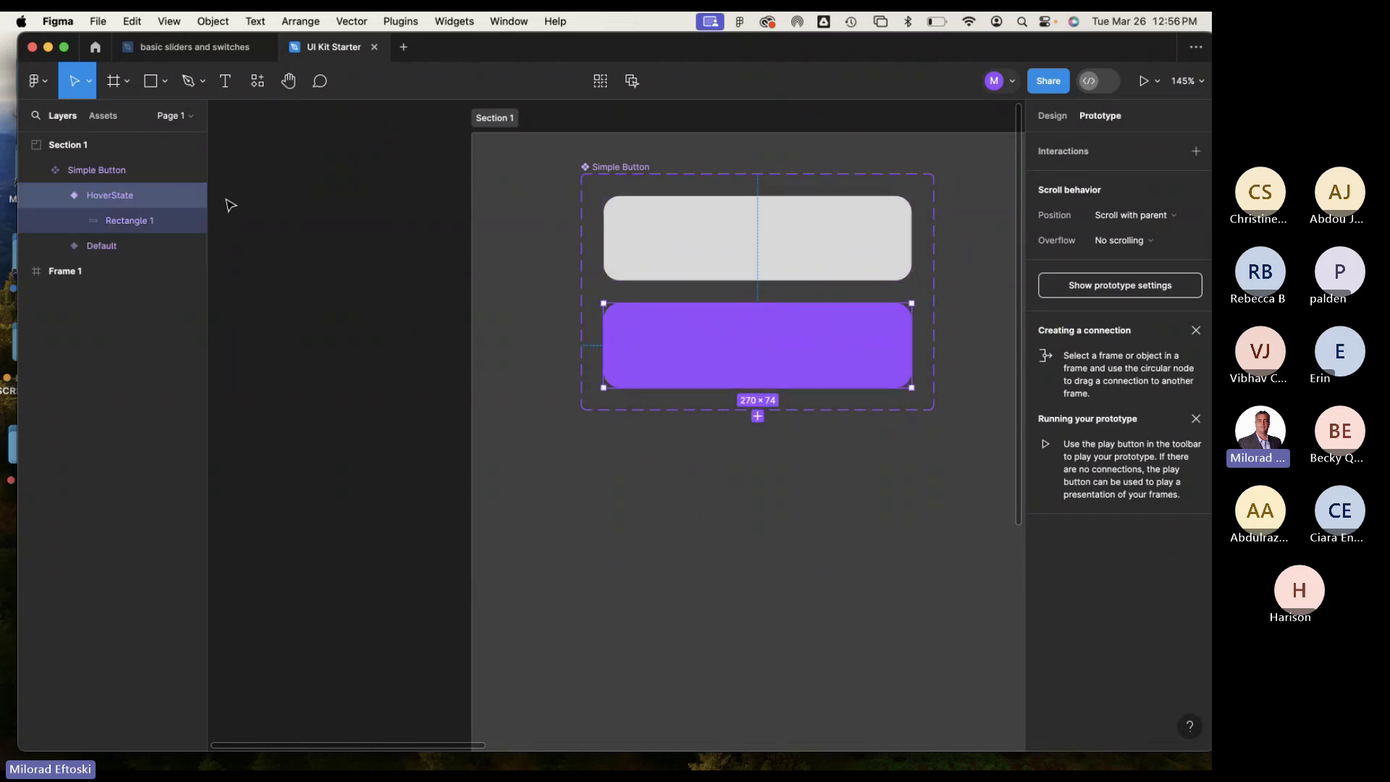
left_click(55, 195)
left_click(707, 235)
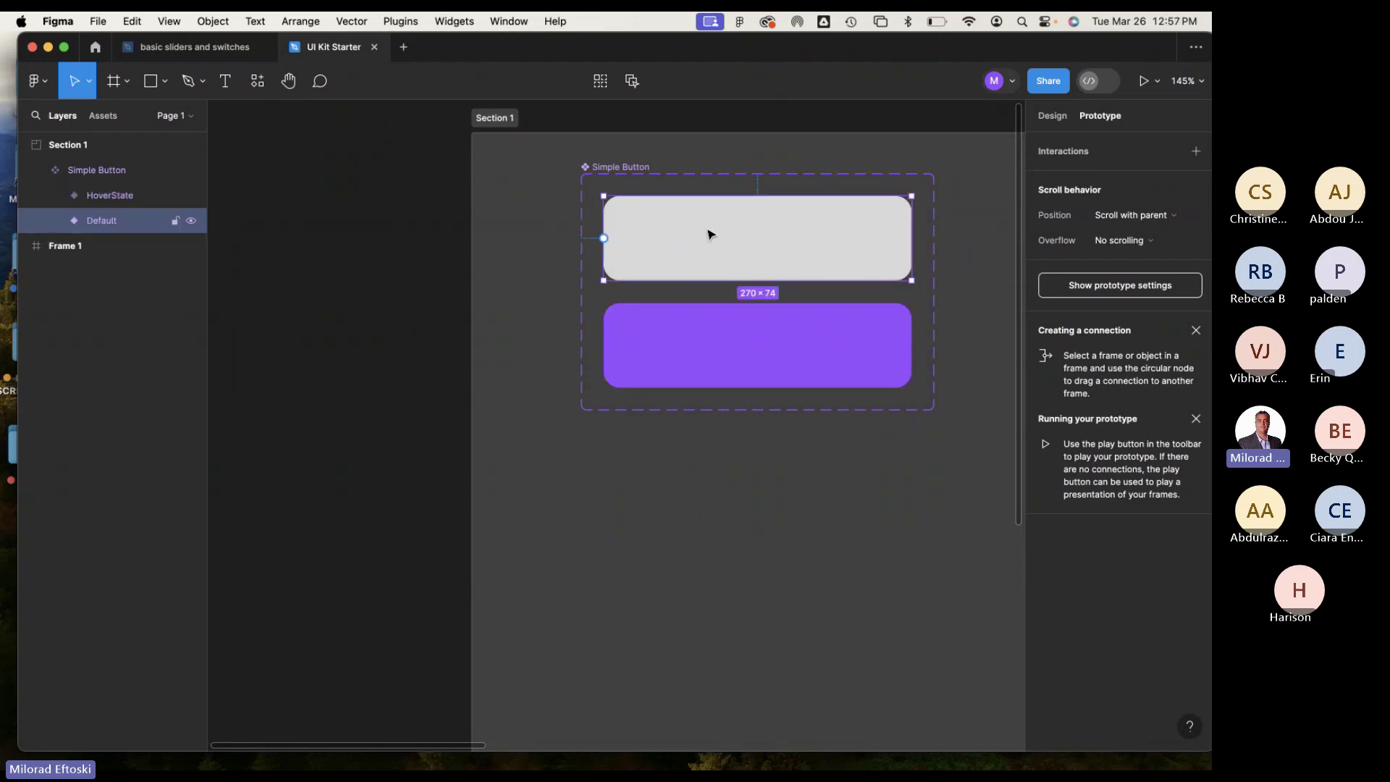
left_click(713, 314)
left_click(717, 261)
left_click(720, 347)
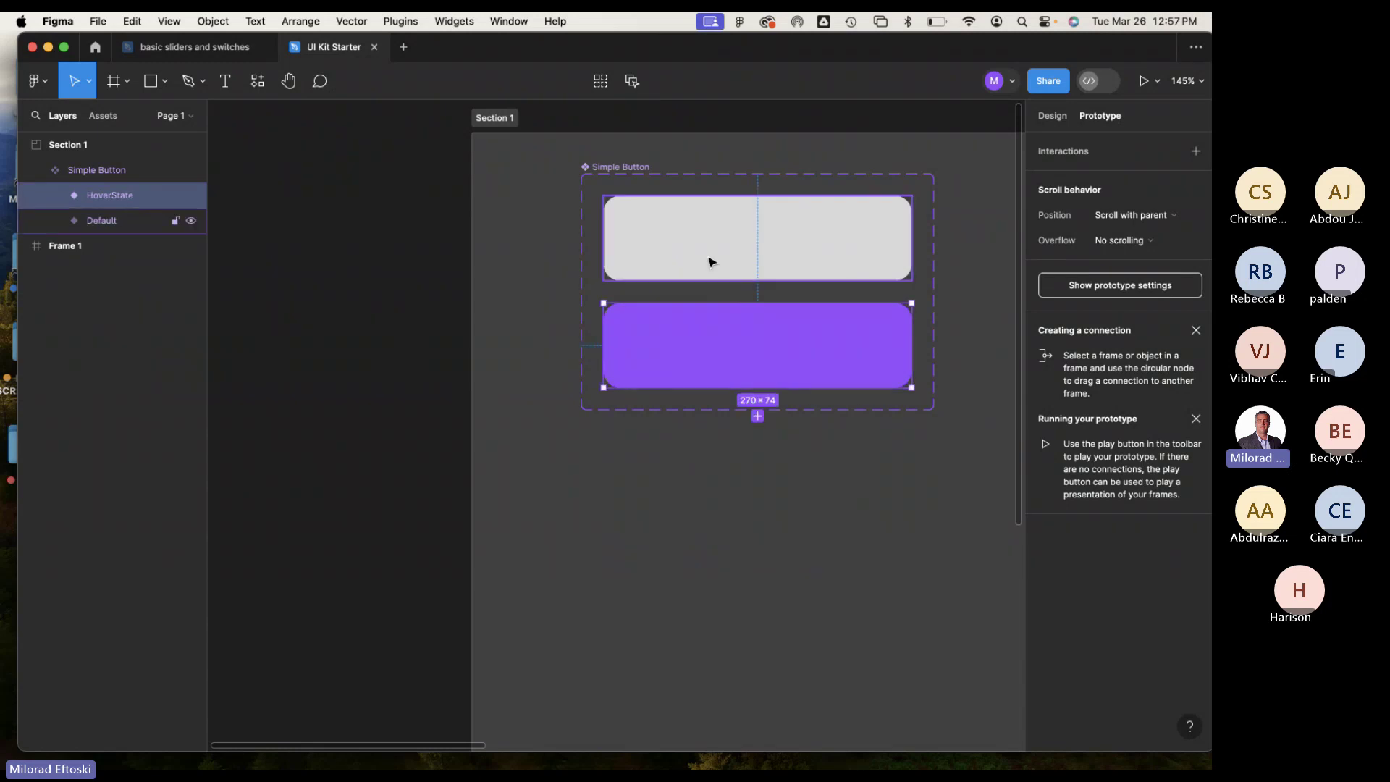
Examine the rectangle nested inside each Simple Button variant, collapse both variants' contents and review Default and HoverState as whole variants.
left_click(702, 255)
double_click(700, 252)
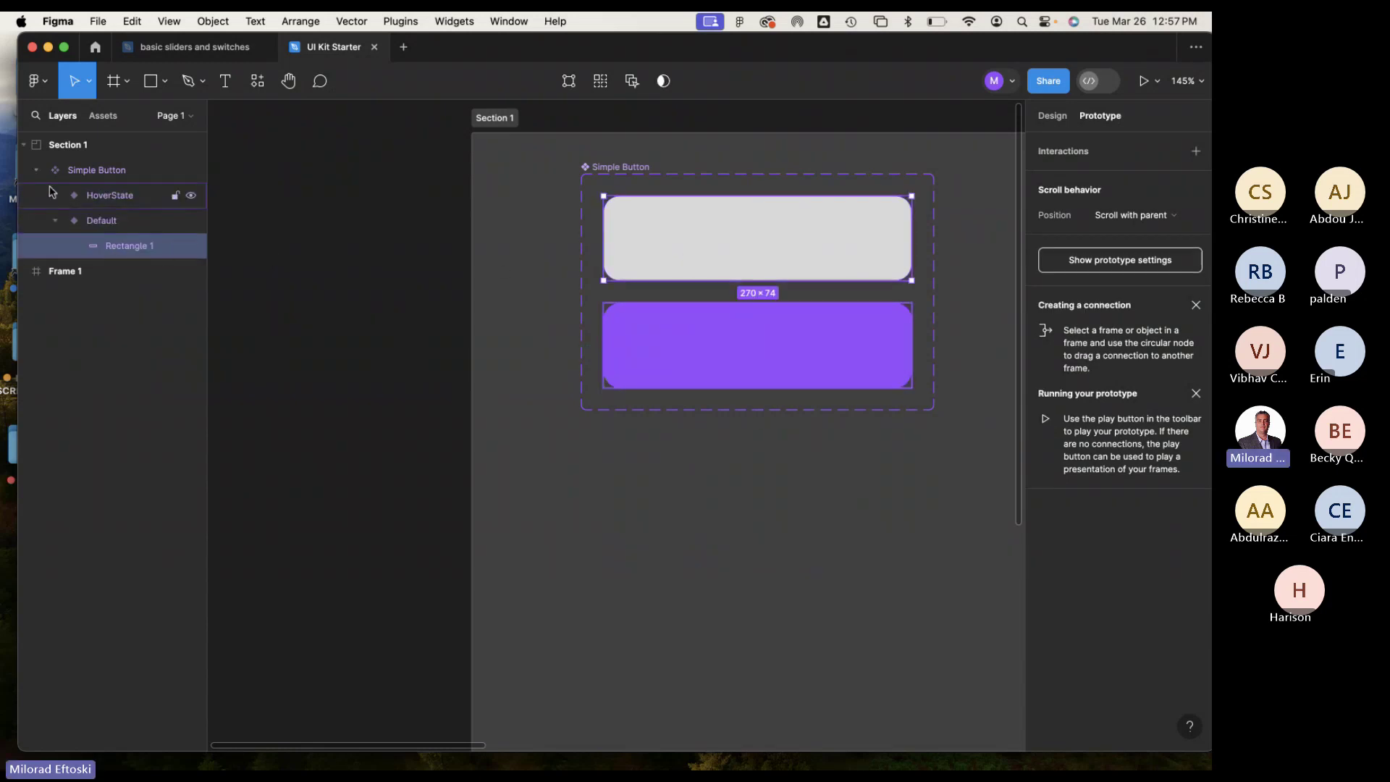
left_click(55, 195)
left_click(127, 220)
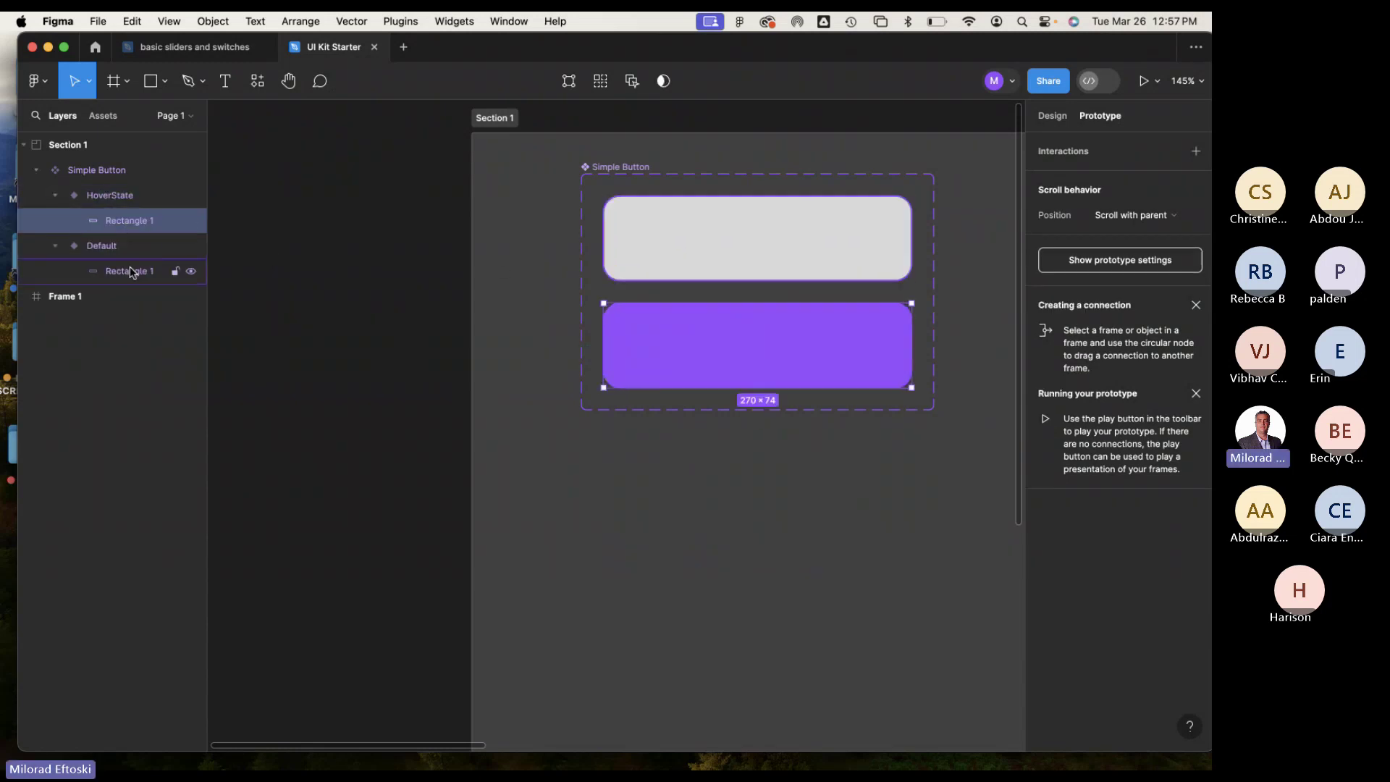
left_click(132, 269)
left_click(134, 220)
left_click(54, 196)
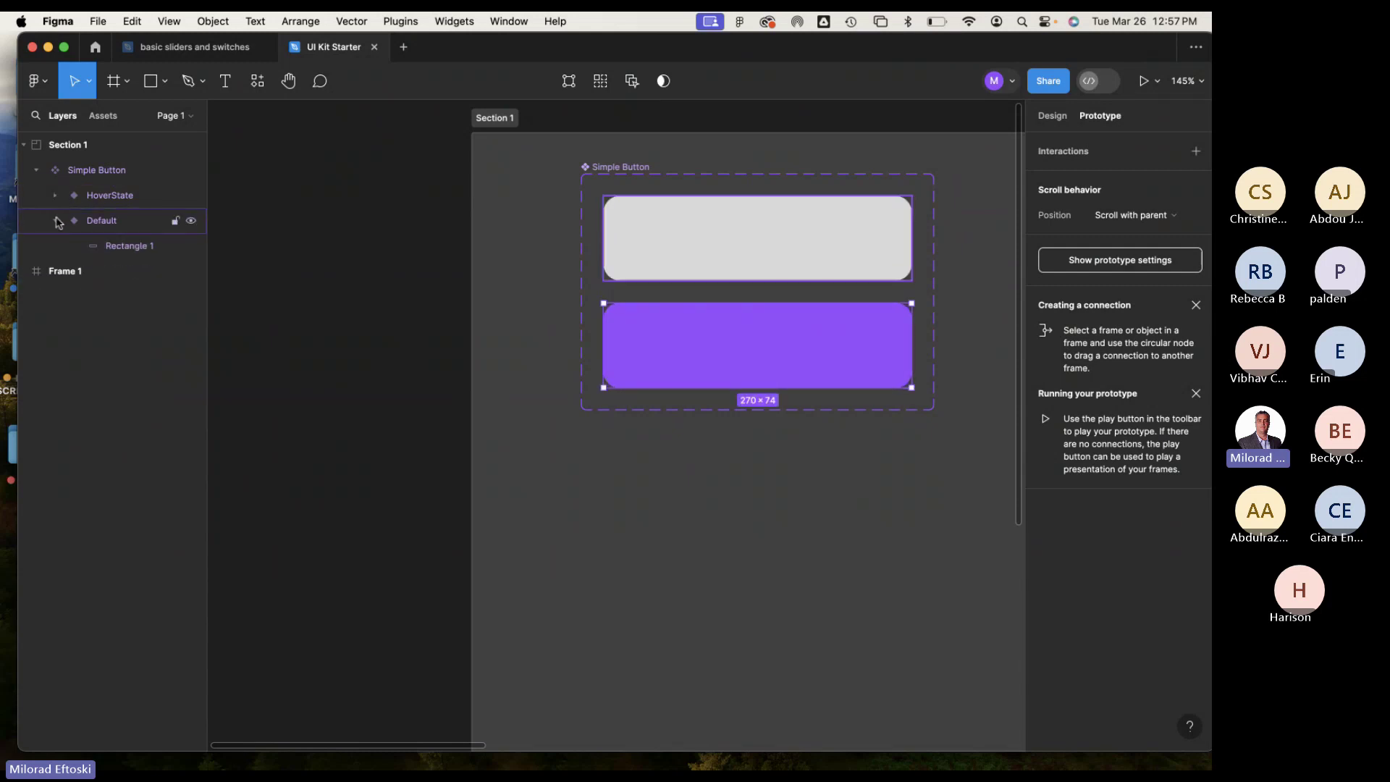
left_click(55, 220)
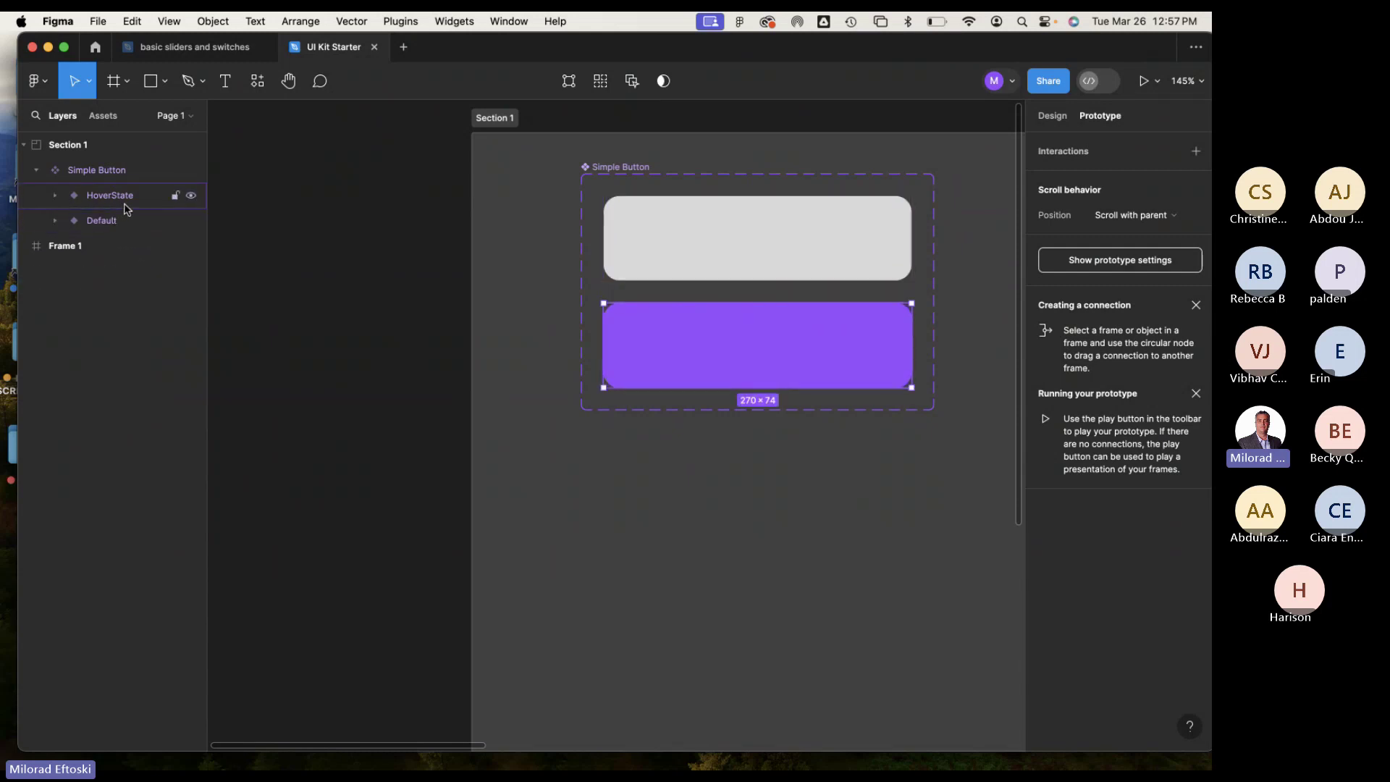
left_click(103, 223)
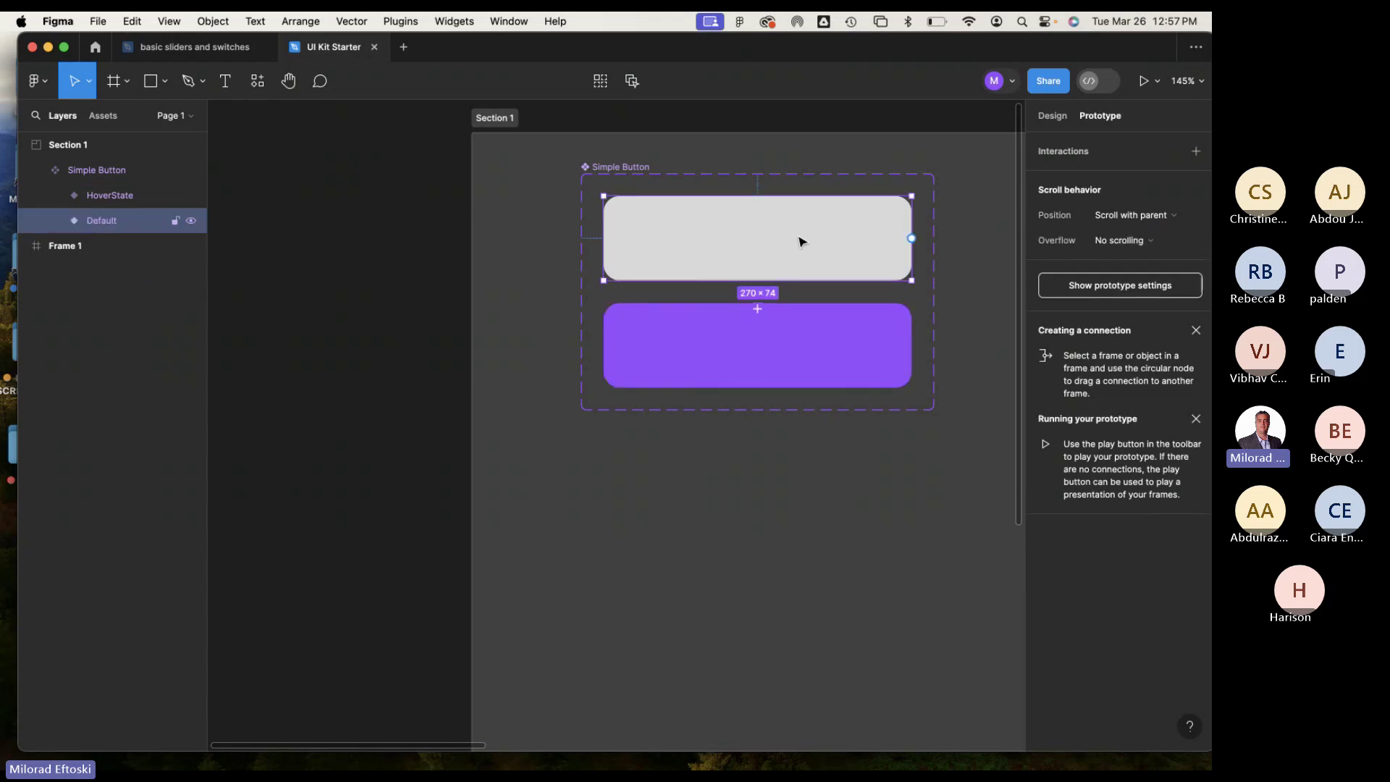
left_click(127, 200)
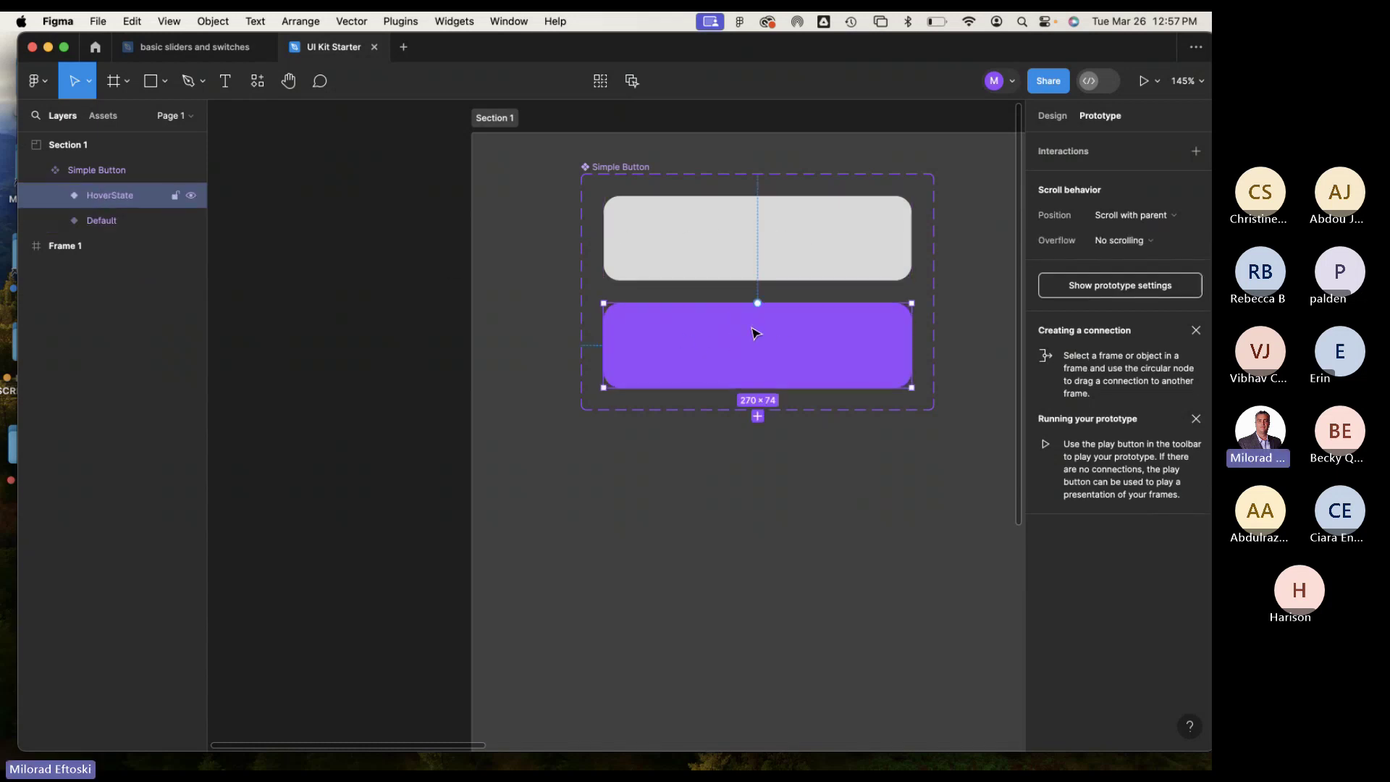
Reorder Default above HoverState within Simple Button and connect the Default variant to the HoverState variant with a prototype interaction.
left_click(120, 222)
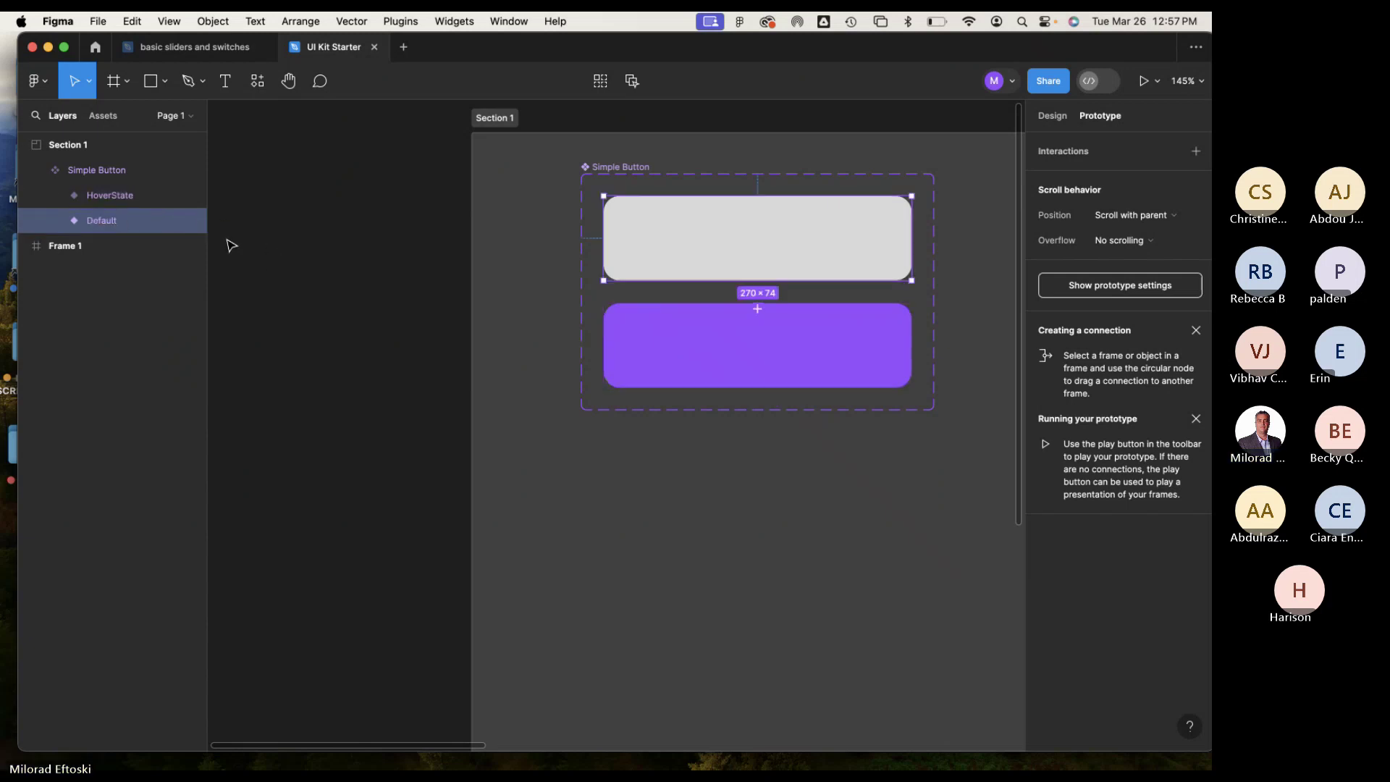
left_click_drag(102, 222, 71, 191)
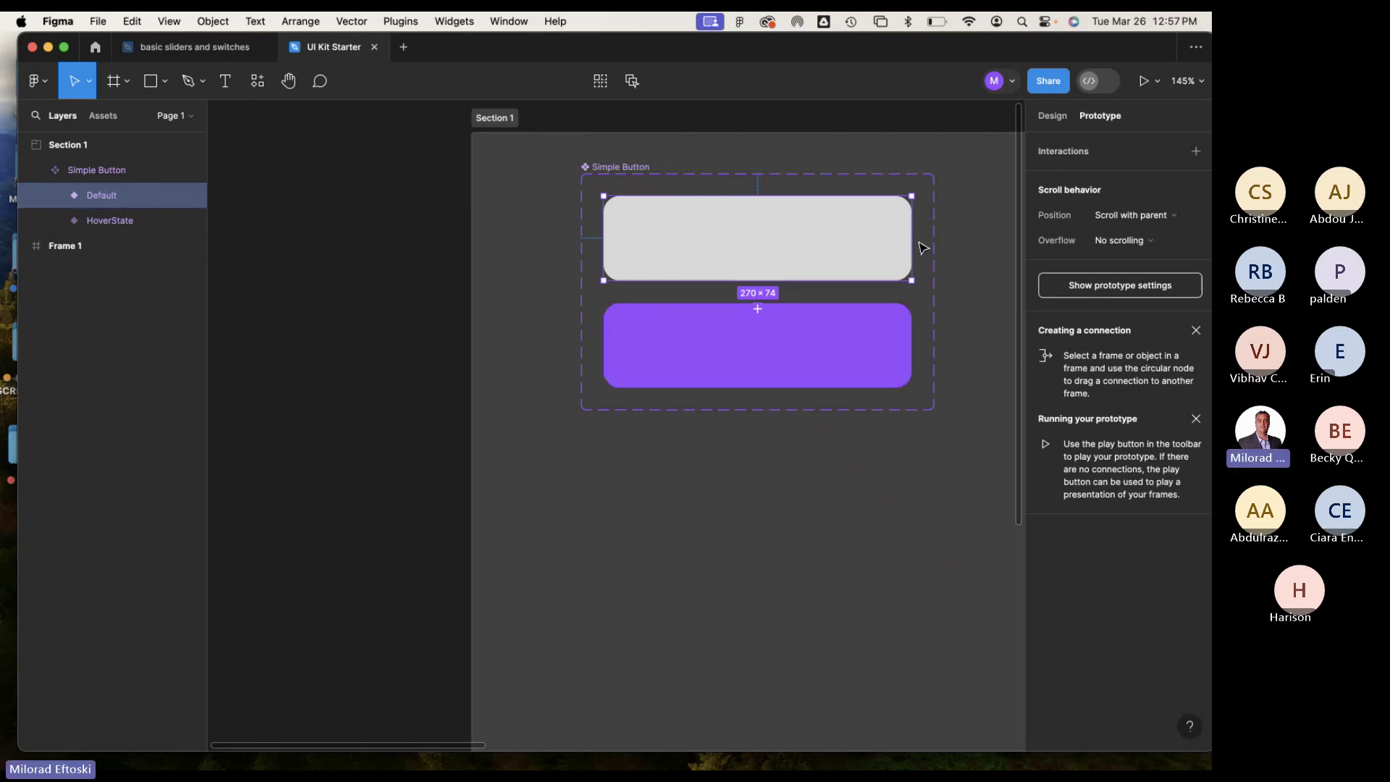
mouse_move(912, 239)
left_click_drag(912, 239, 876, 344)
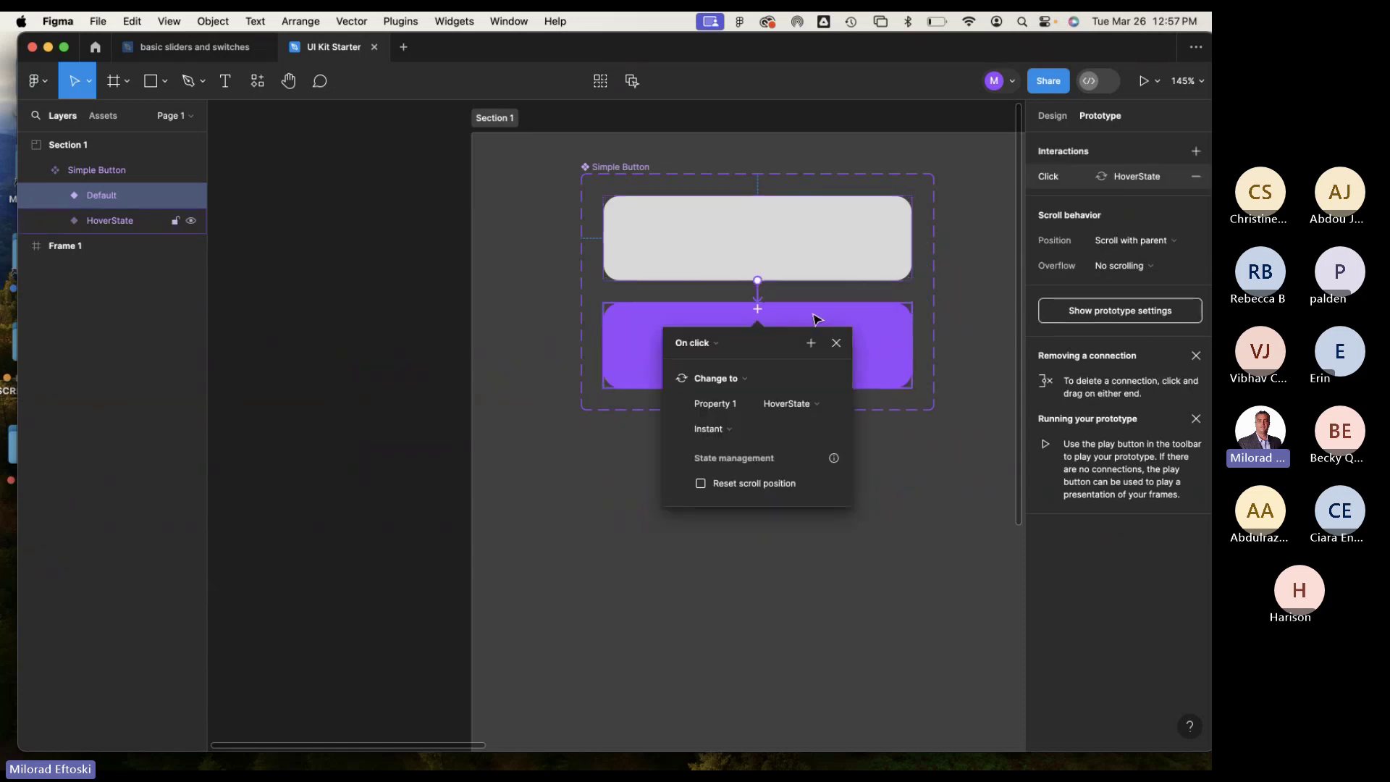
scroll(767, 302, "up", 1)
scroll(768, 302, "up", 5)
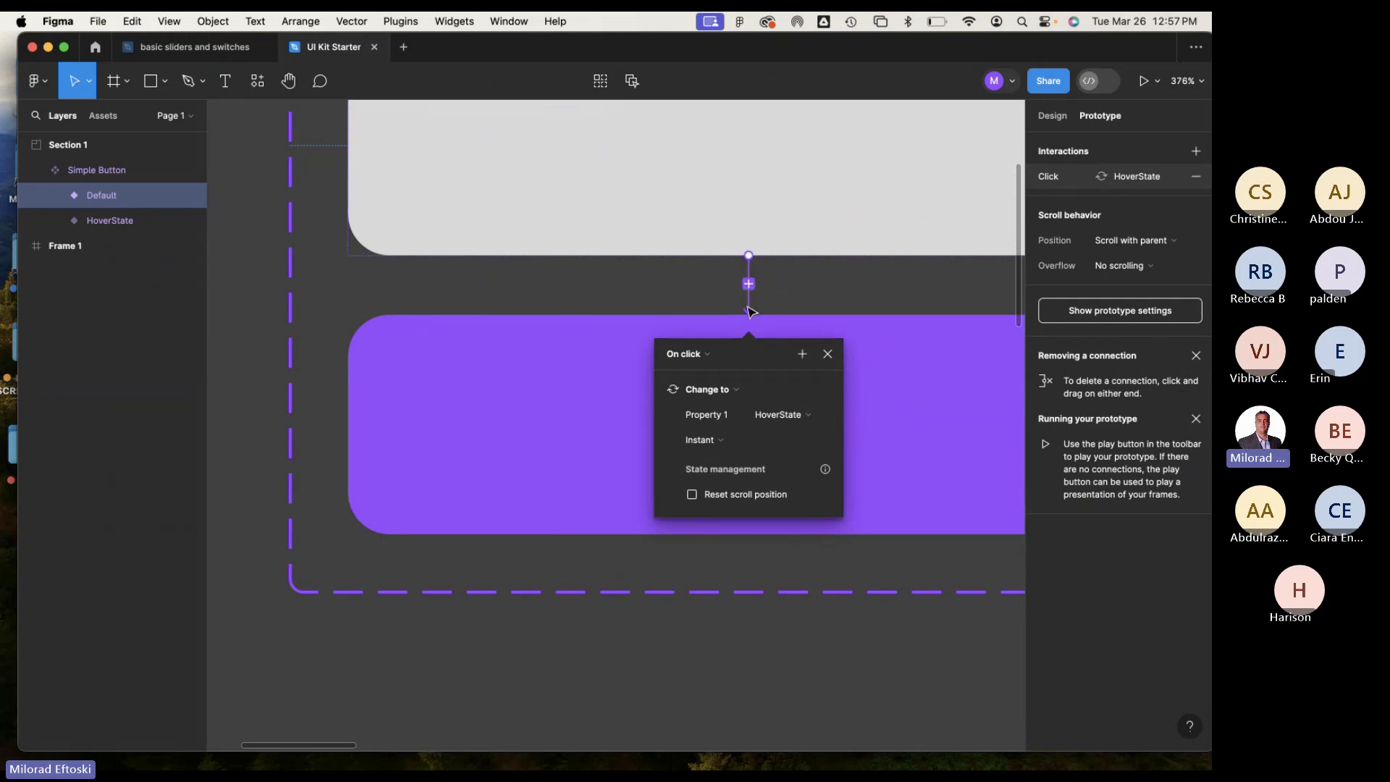
Set the interaction's trigger to While hovering, changing Property 1 to HoverState with an Instant transition.
left_click(702, 354)
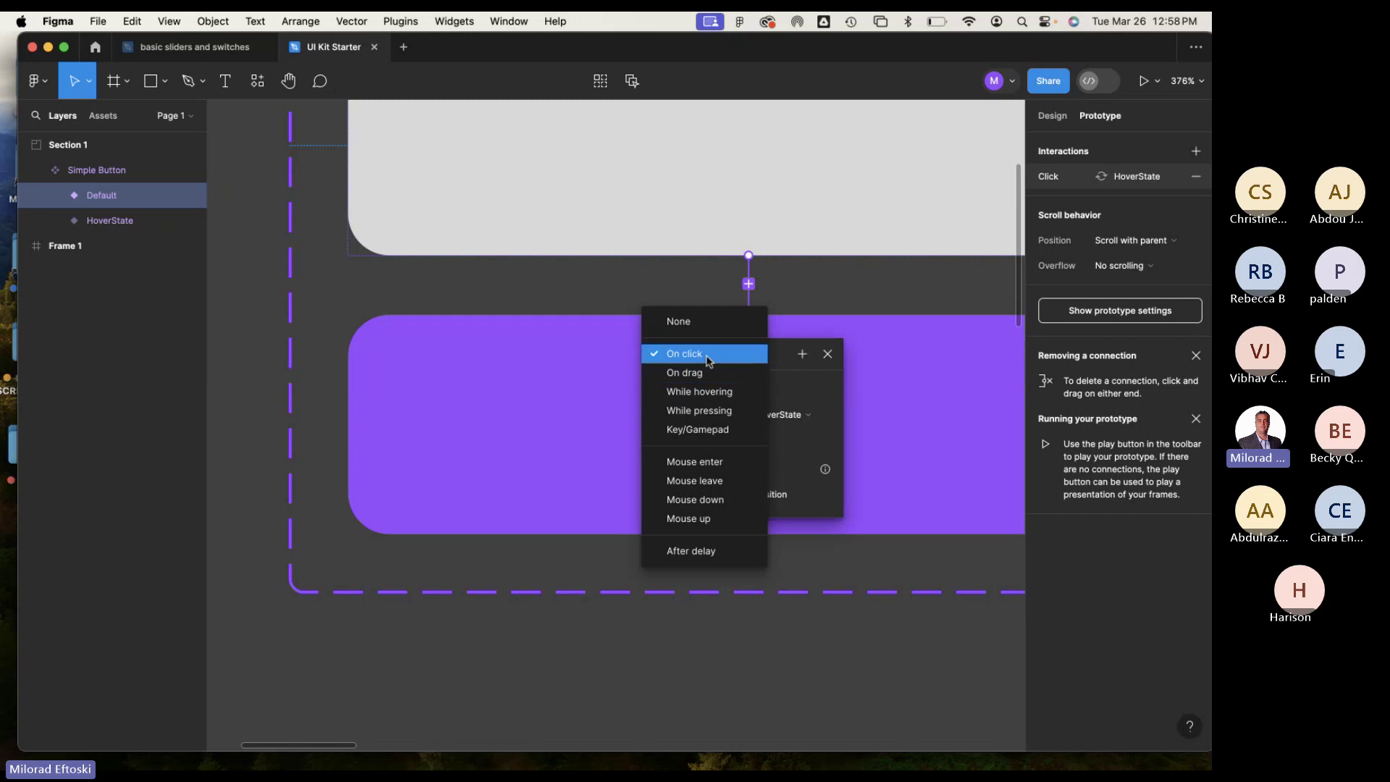
left_click(725, 392)
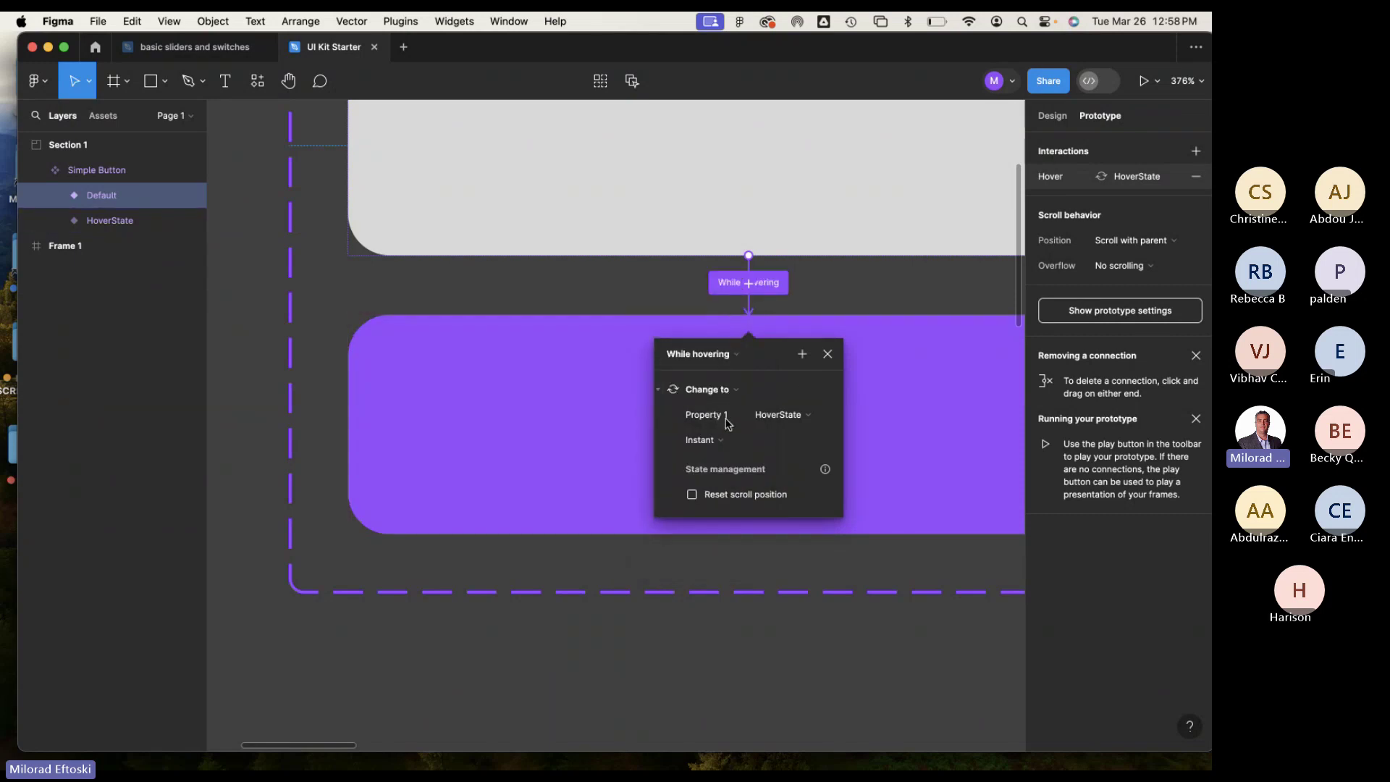
left_click(800, 418)
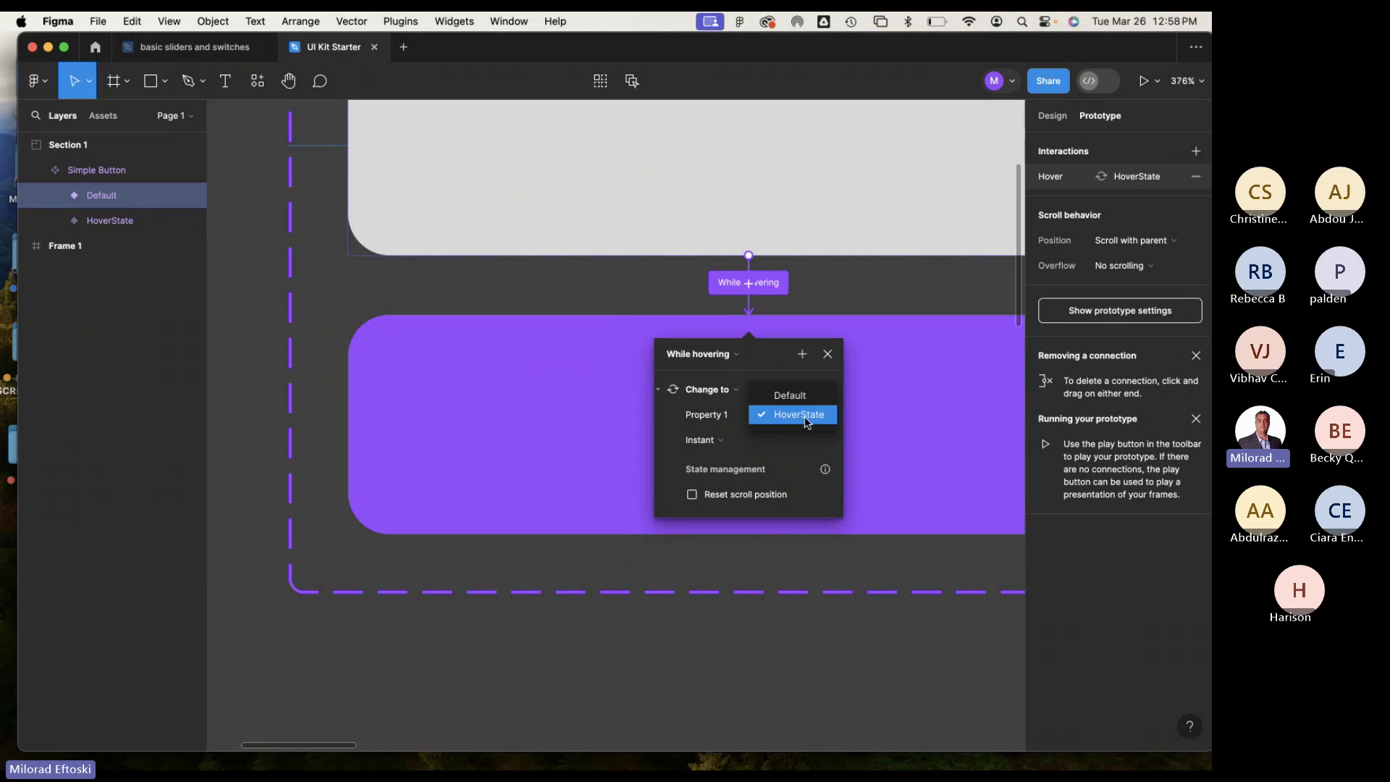
left_click(806, 422)
left_click(801, 418)
left_click(800, 418)
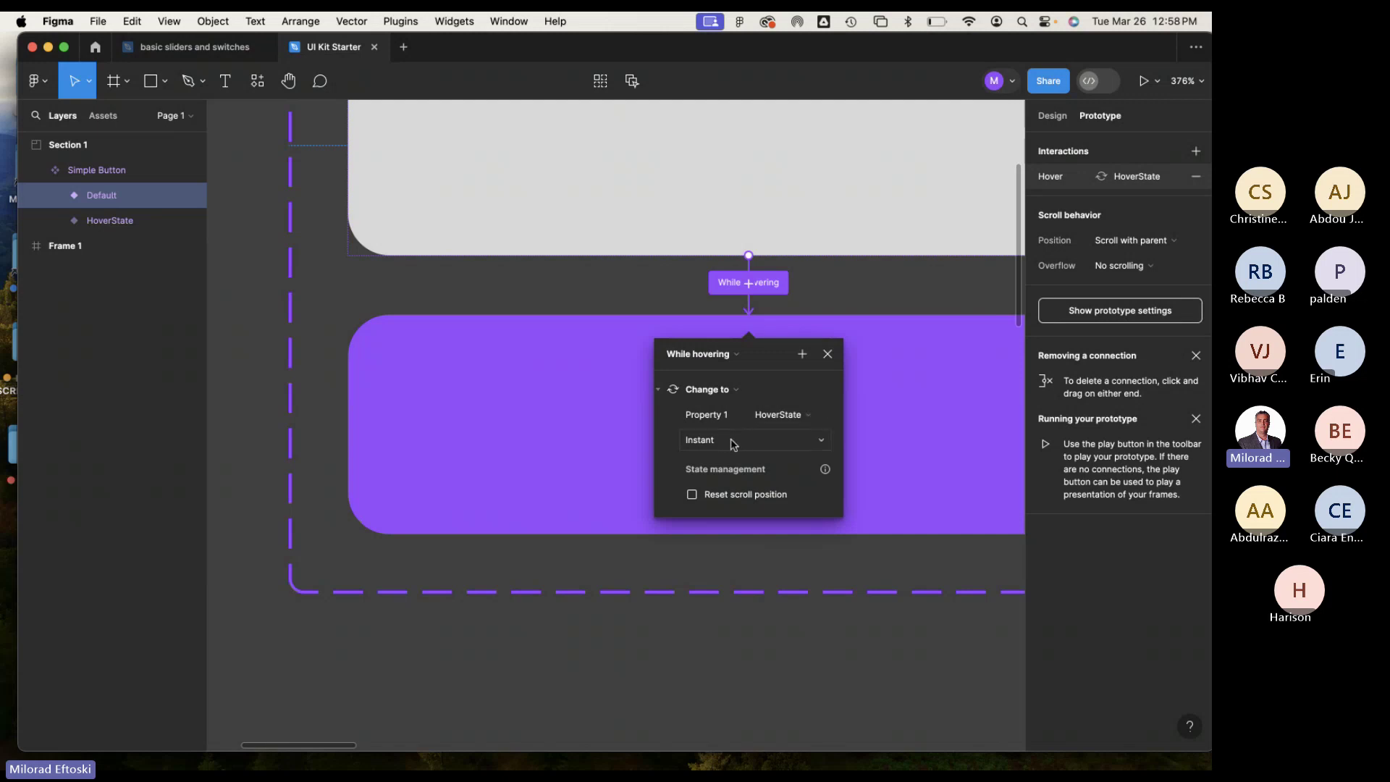
left_click(733, 441)
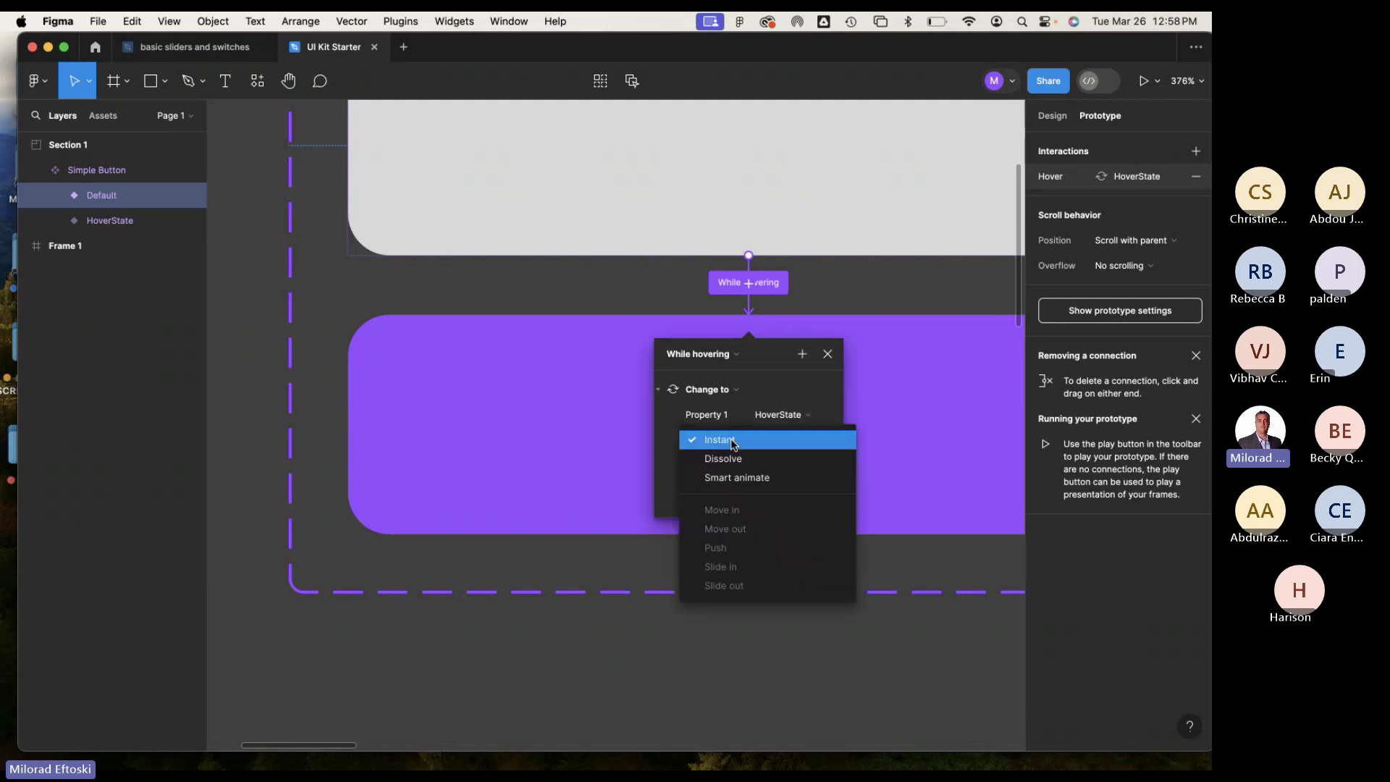
left_click(773, 446)
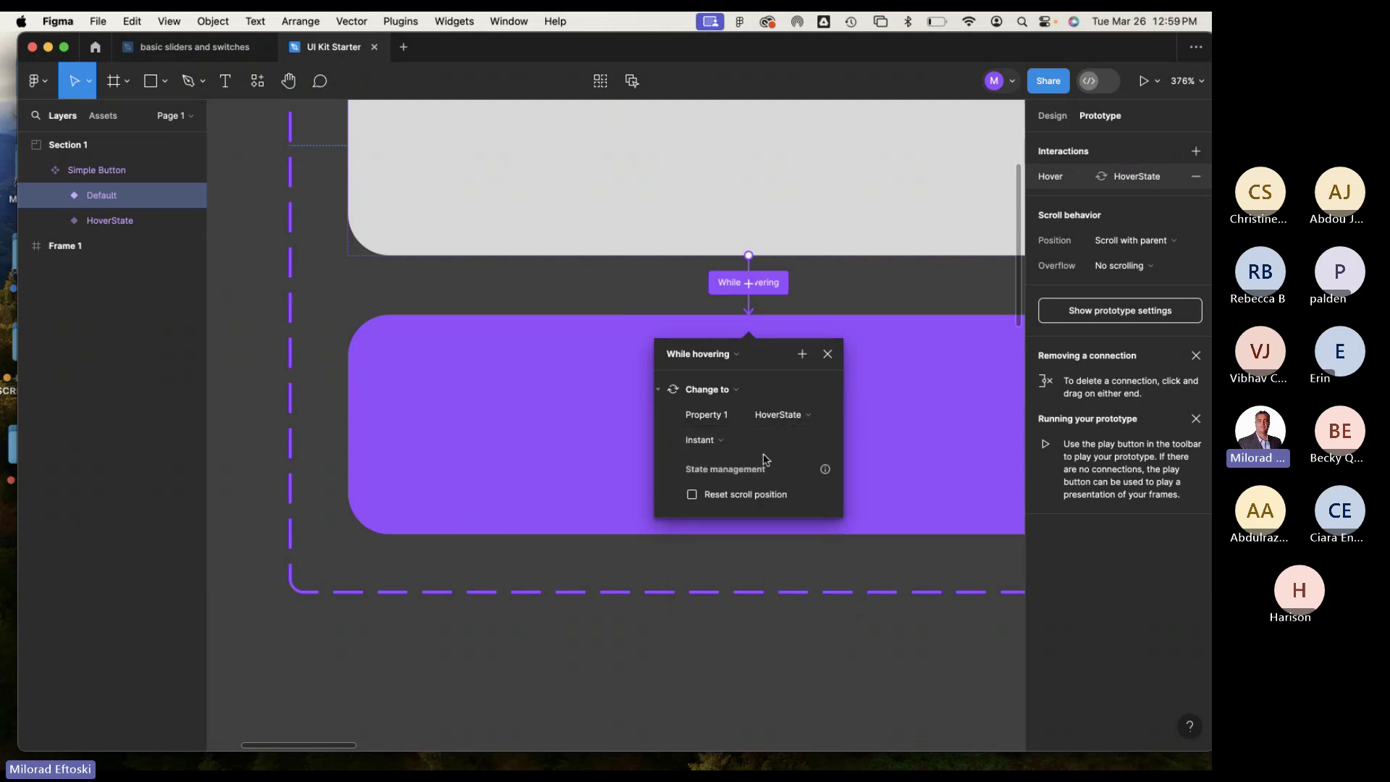
left_click(827, 353)
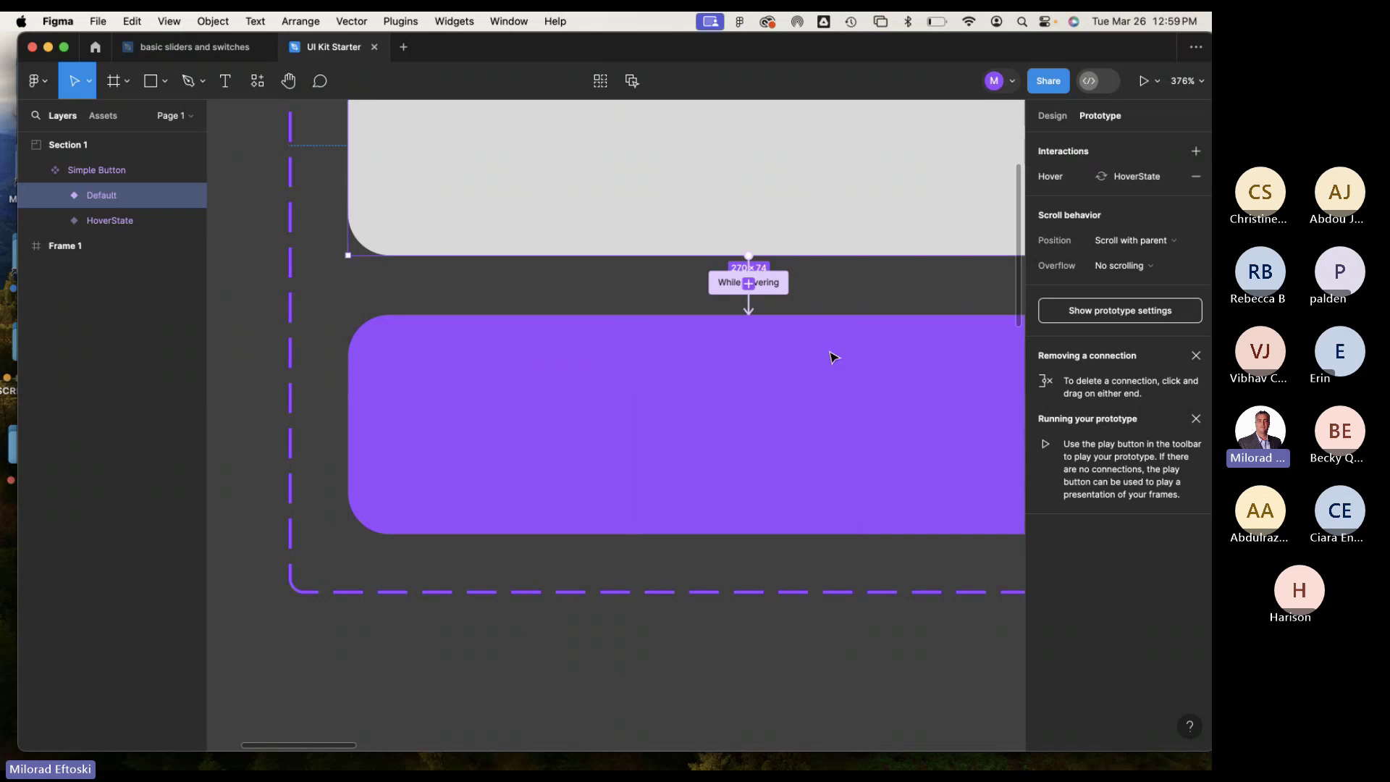
Review the hover connection between the Default and HoverState variants, and Section 1 alongside Frame 1.
left_click(802, 634)
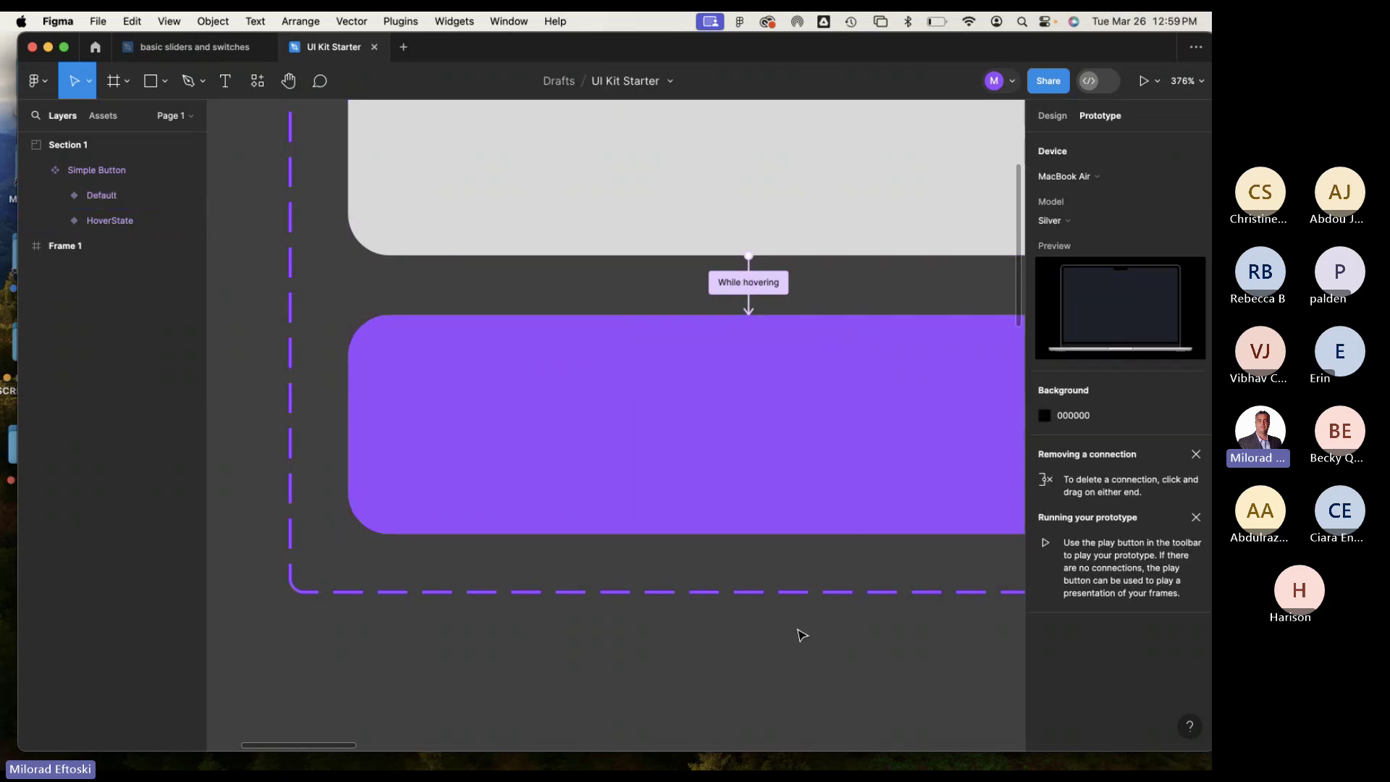
scroll(802, 561, "down", 5)
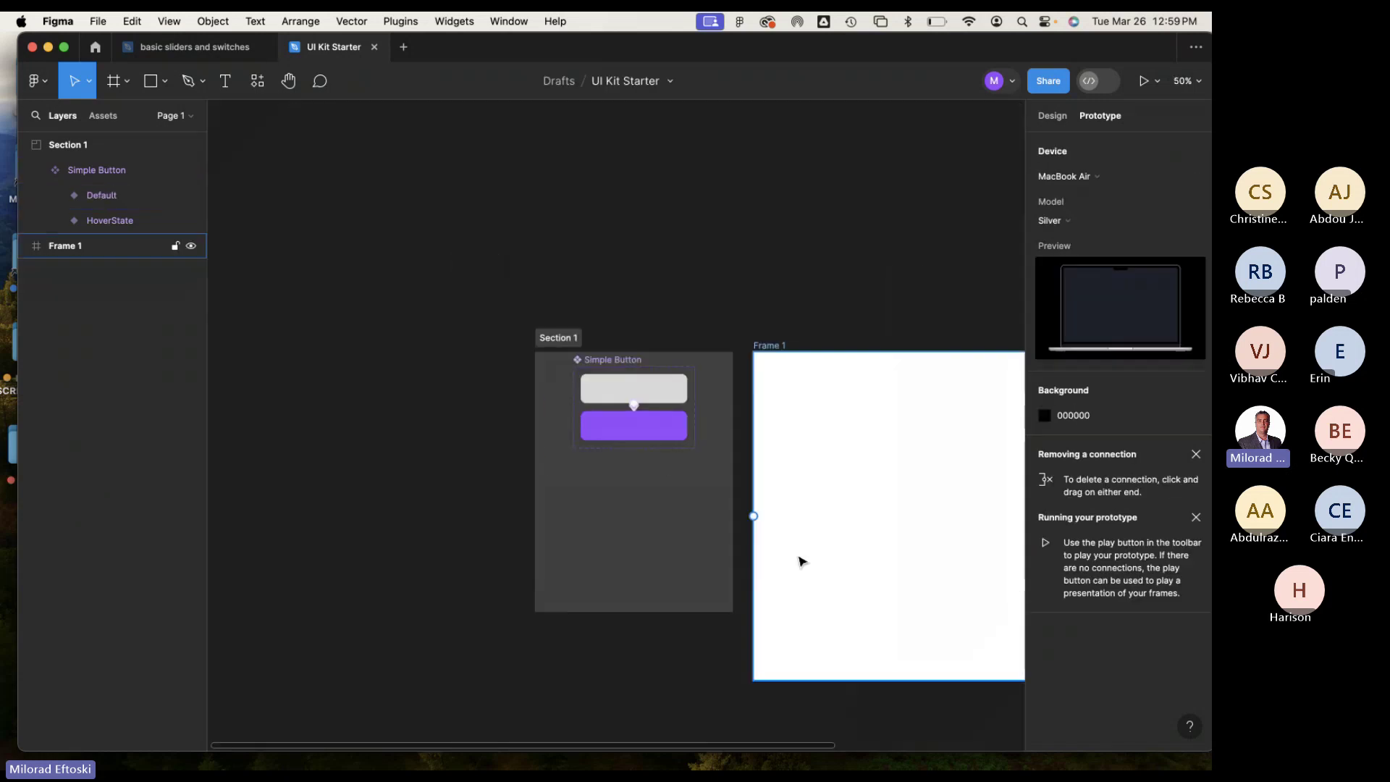
scroll(802, 561, "up", 5)
scroll(829, 519, "right", 3)
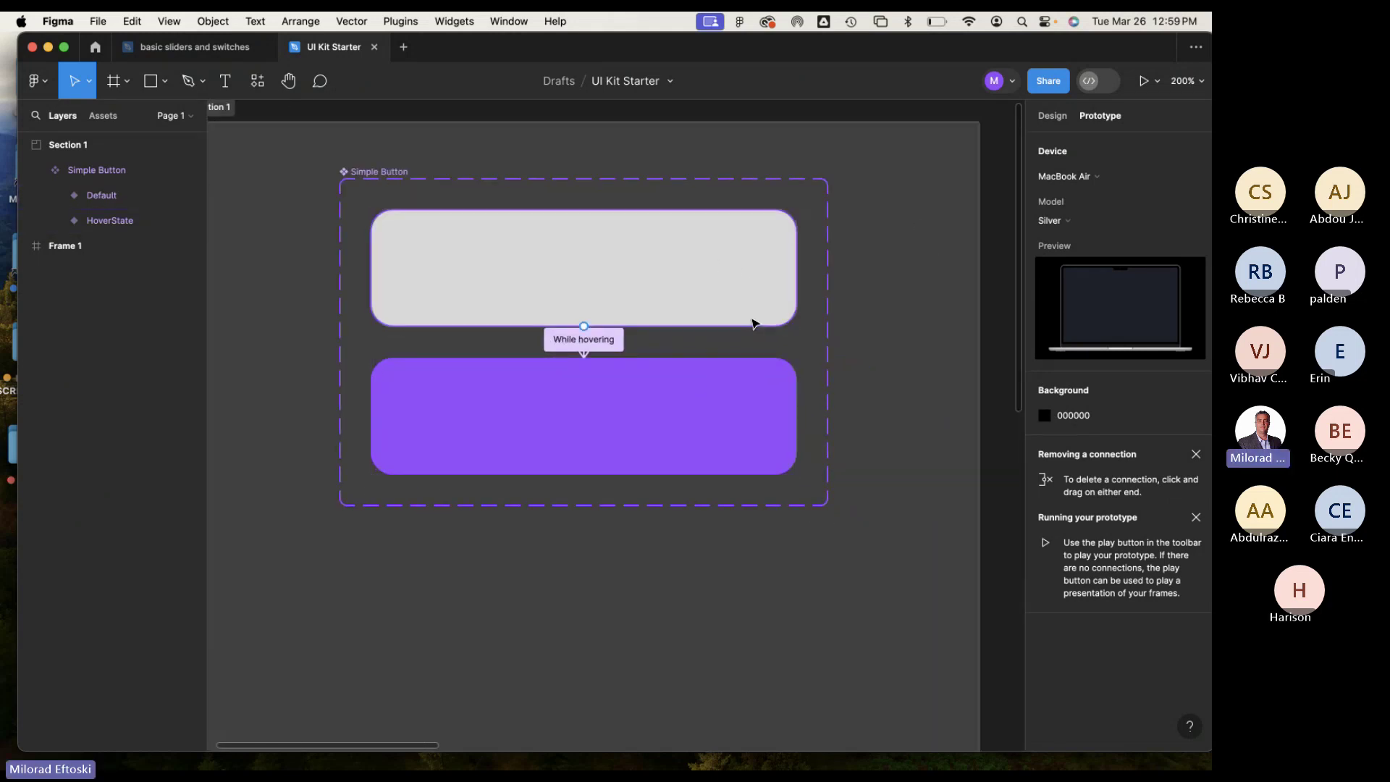
key("minus")
key("minus")
key("plus")
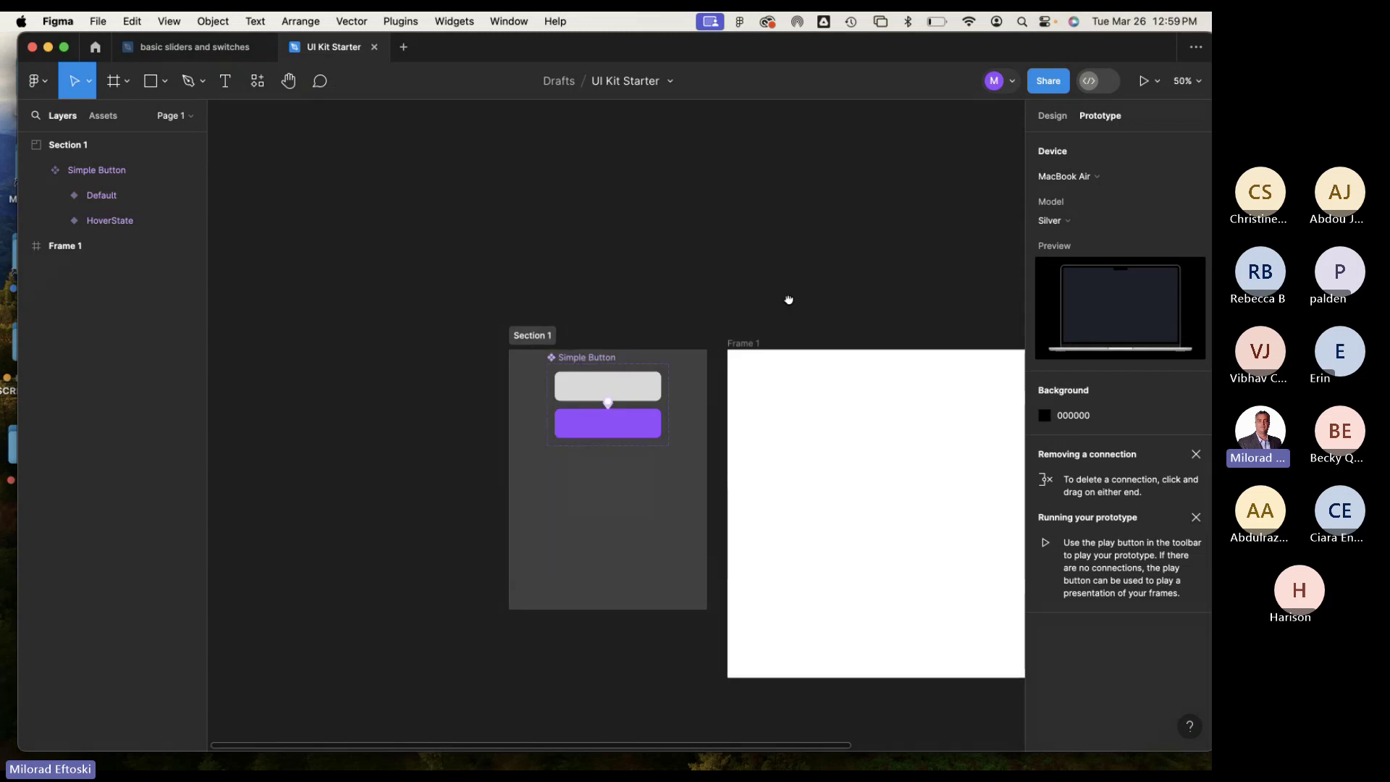
left_click_drag(789, 299, 566, 164)
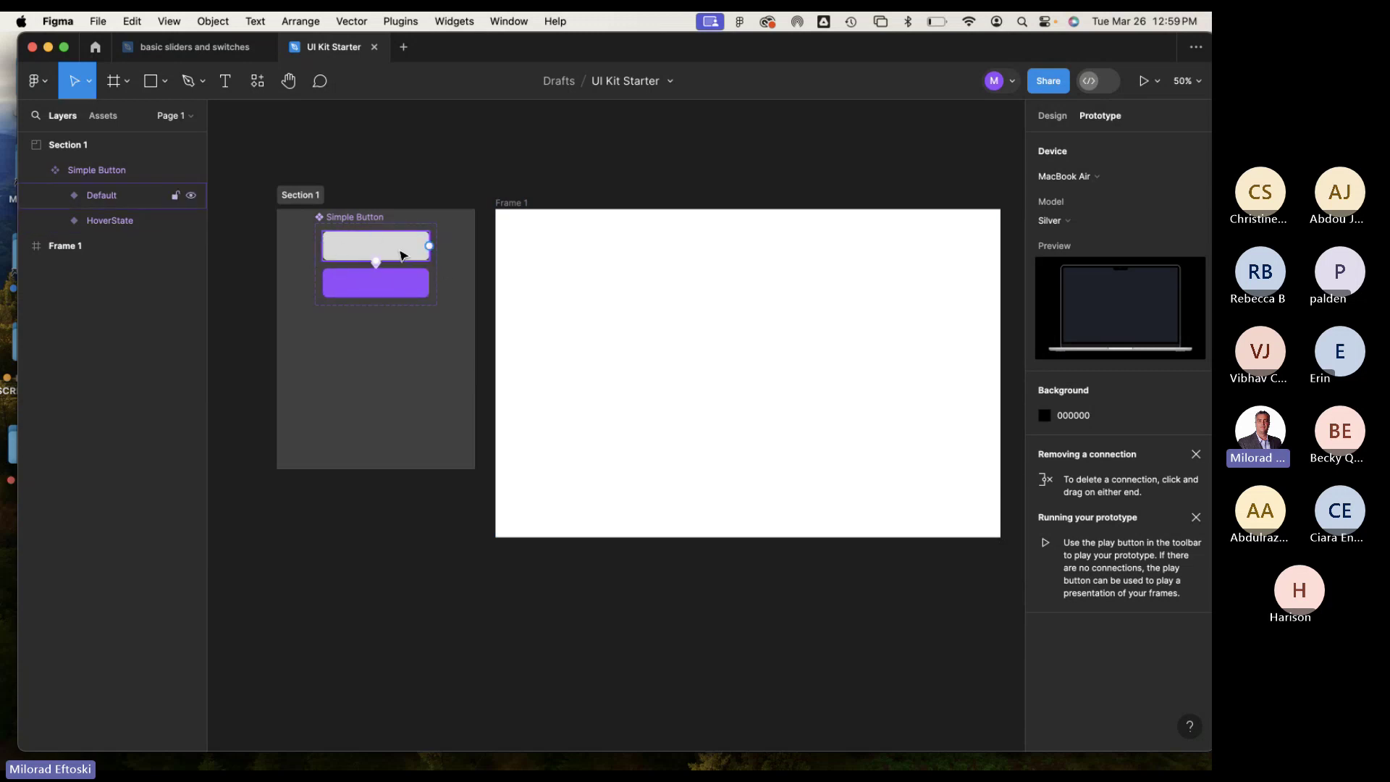
mouse_move(393, 242)
left_mouse_down()
mouse_move(681, 289)
mouse_move(391, 250)
left_mouse_up()
left_click(467, 417)
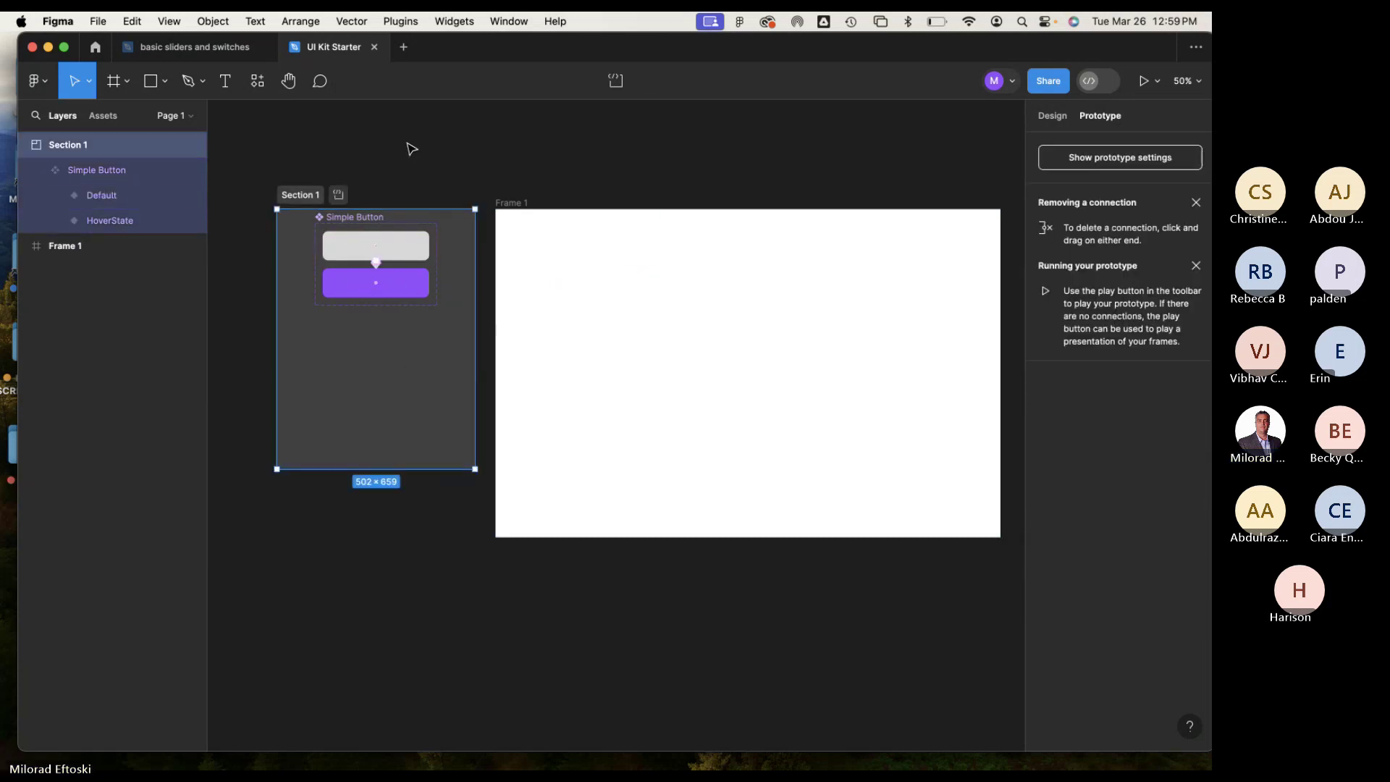
left_click(406, 146)
left_click(367, 239)
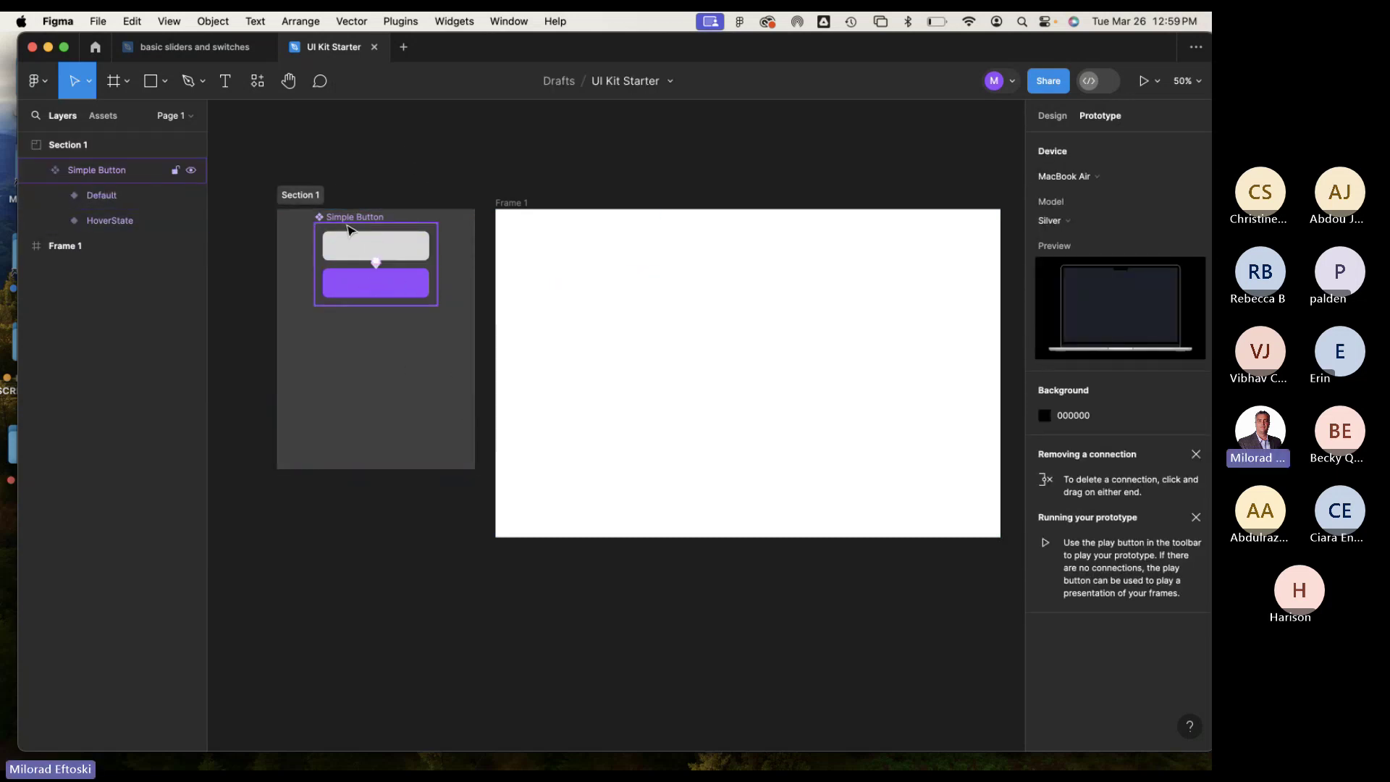
Place an instance of Simple Button from the local components inside Frame 1, at about X 135, Y 102.
left_click(103, 117)
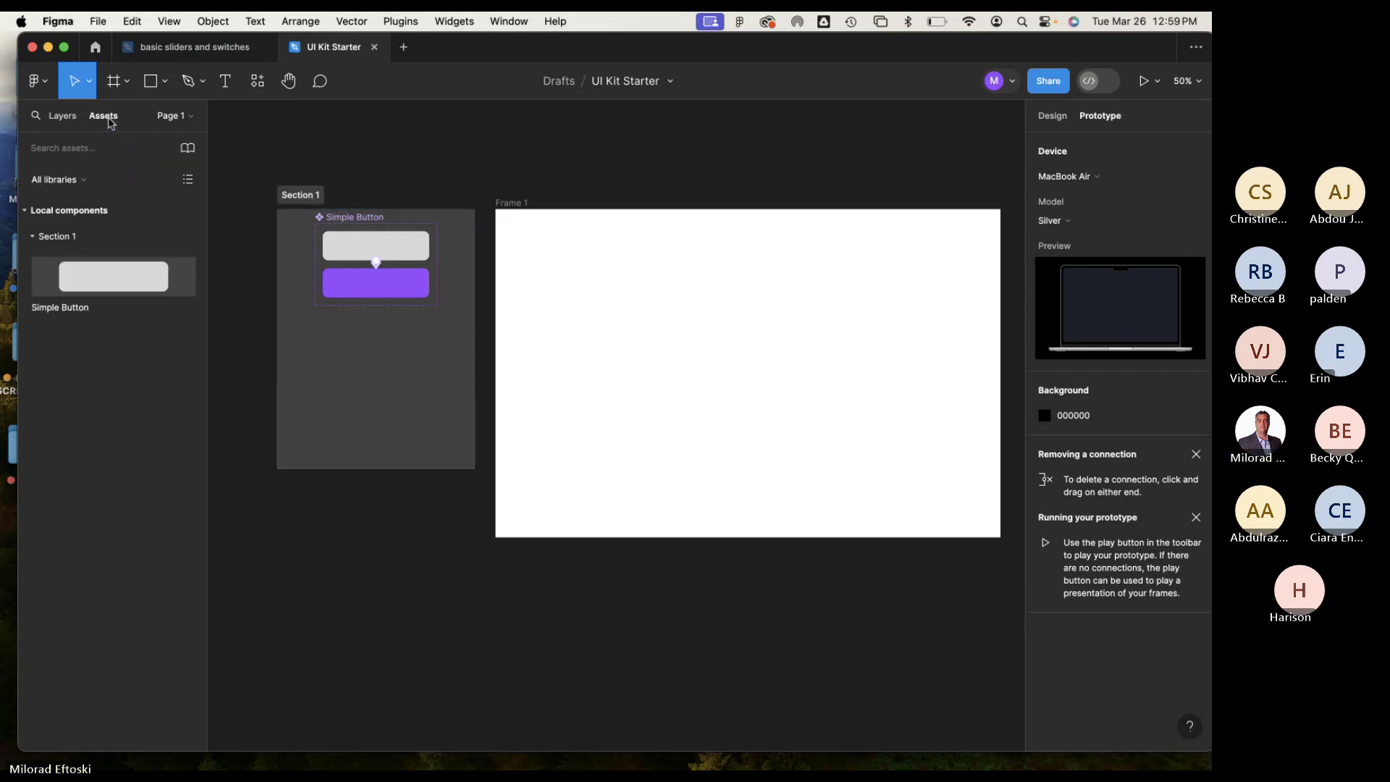
left_click_drag(126, 277, 602, 310)
left_click(585, 376)
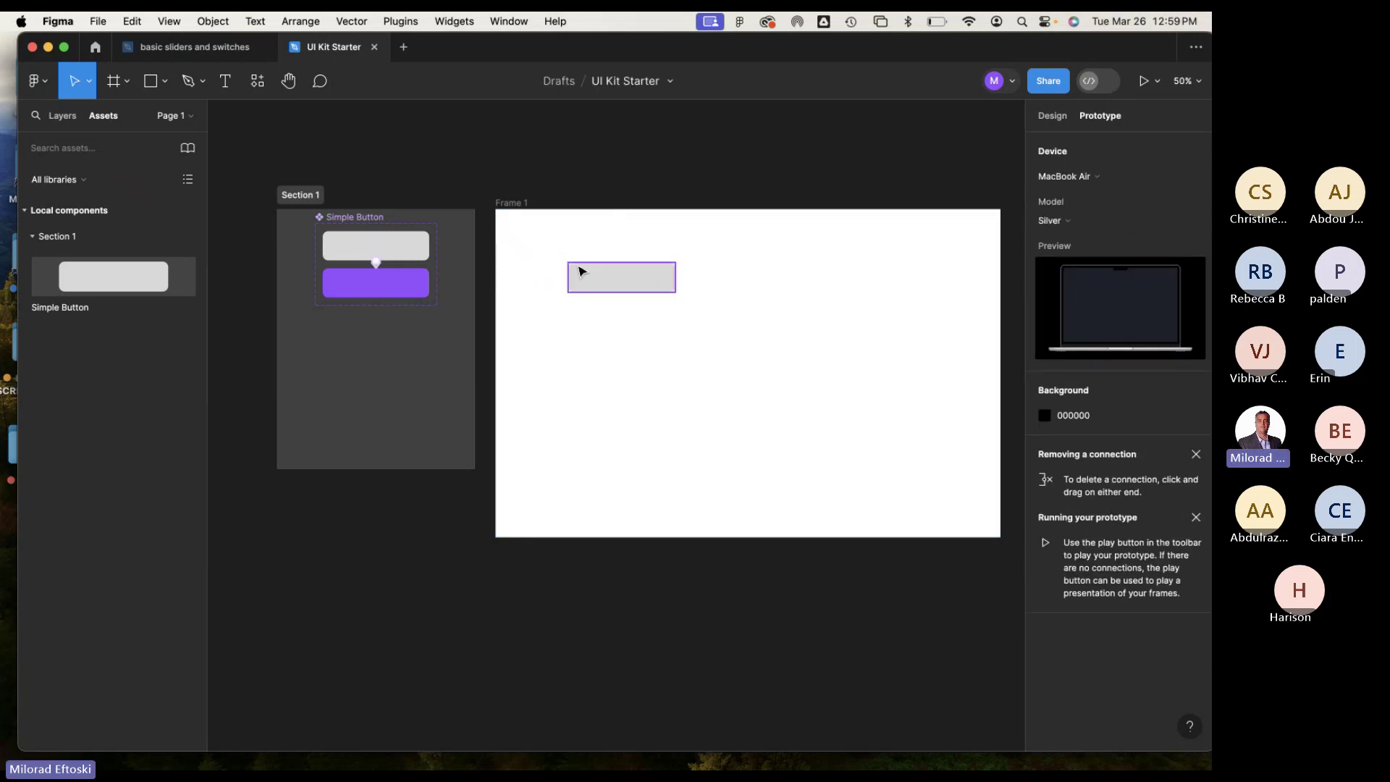
mouse_move(577, 273)
left_mouse_down()
mouse_move(587, 251)
mouse_move(539, 256)
mouse_move(564, 266)
left_mouse_up()
left_click(637, 357)
scroll(637, 358, "right", 3)
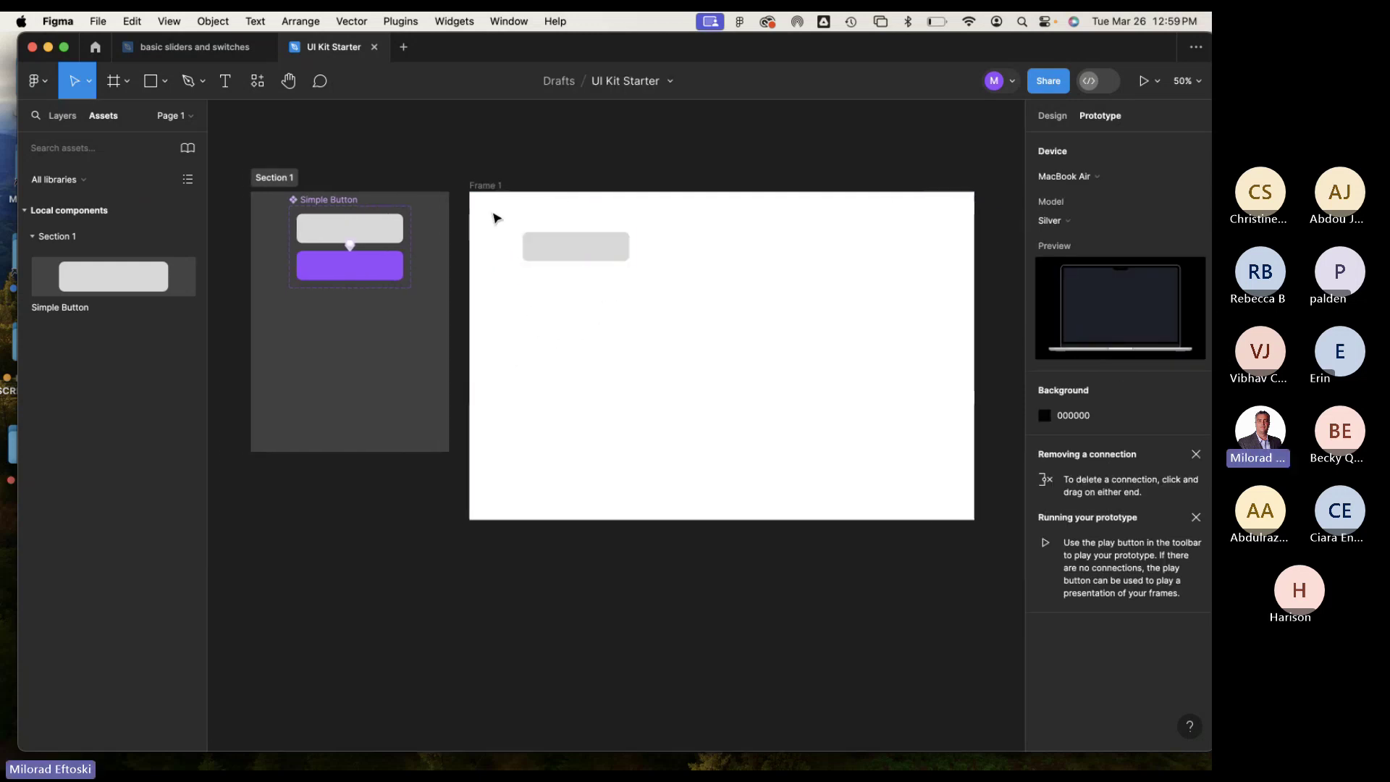
Draw a header rectangle about 1280 × 139 across the top of Frame 1 and show its design properties.
left_click(151, 84)
left_click(162, 92)
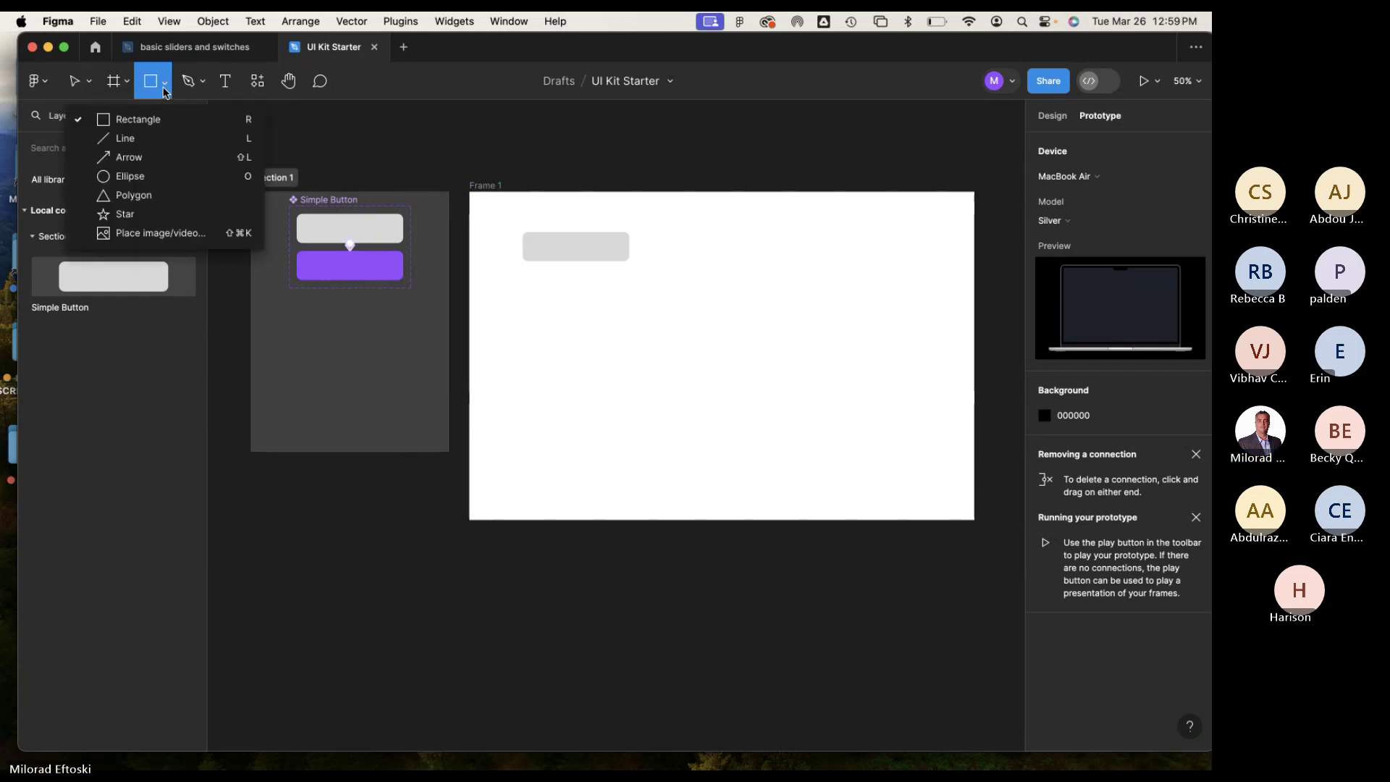
left_click(147, 122)
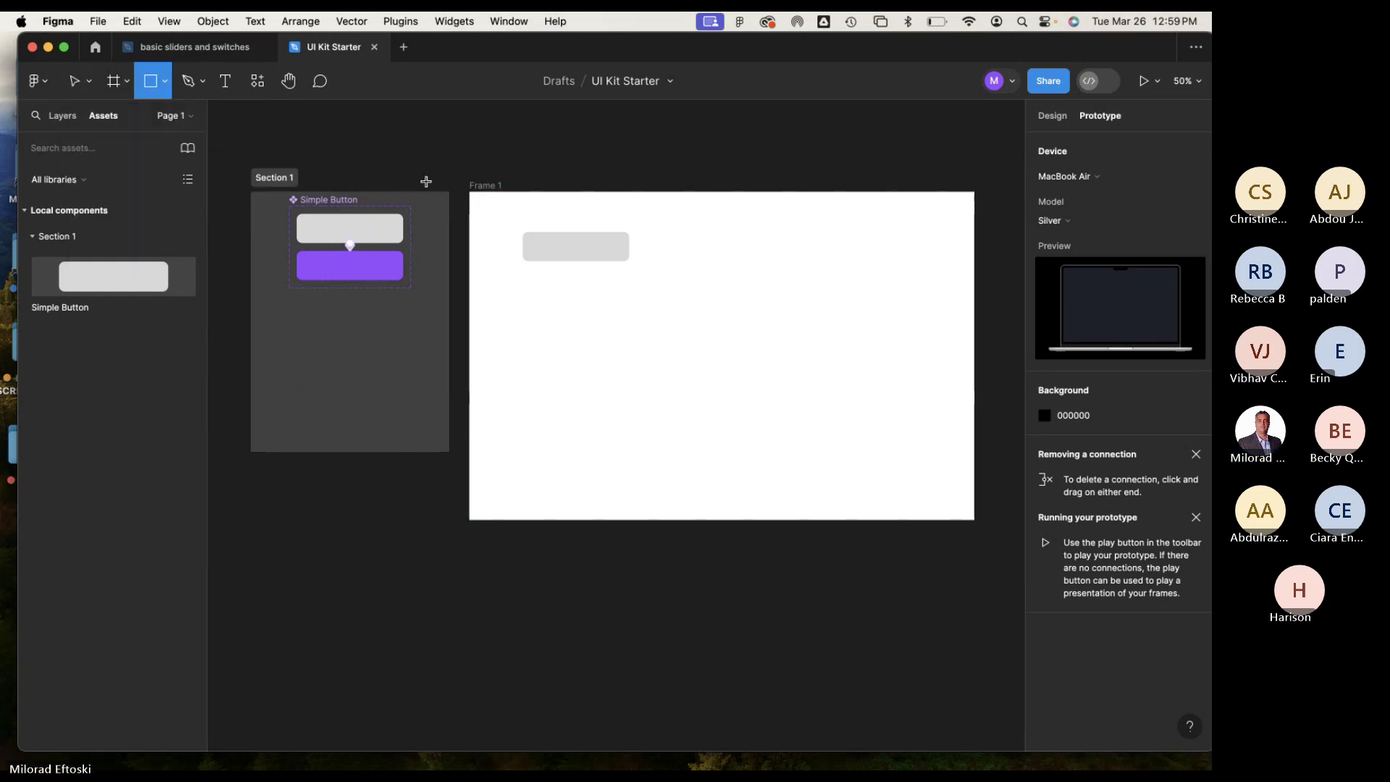
mouse_move(468, 191)
left_mouse_down()
mouse_move(658, 276)
mouse_move(1005, 279)
mouse_move(801, 260)
mouse_move(804, 249)
left_mouse_up()
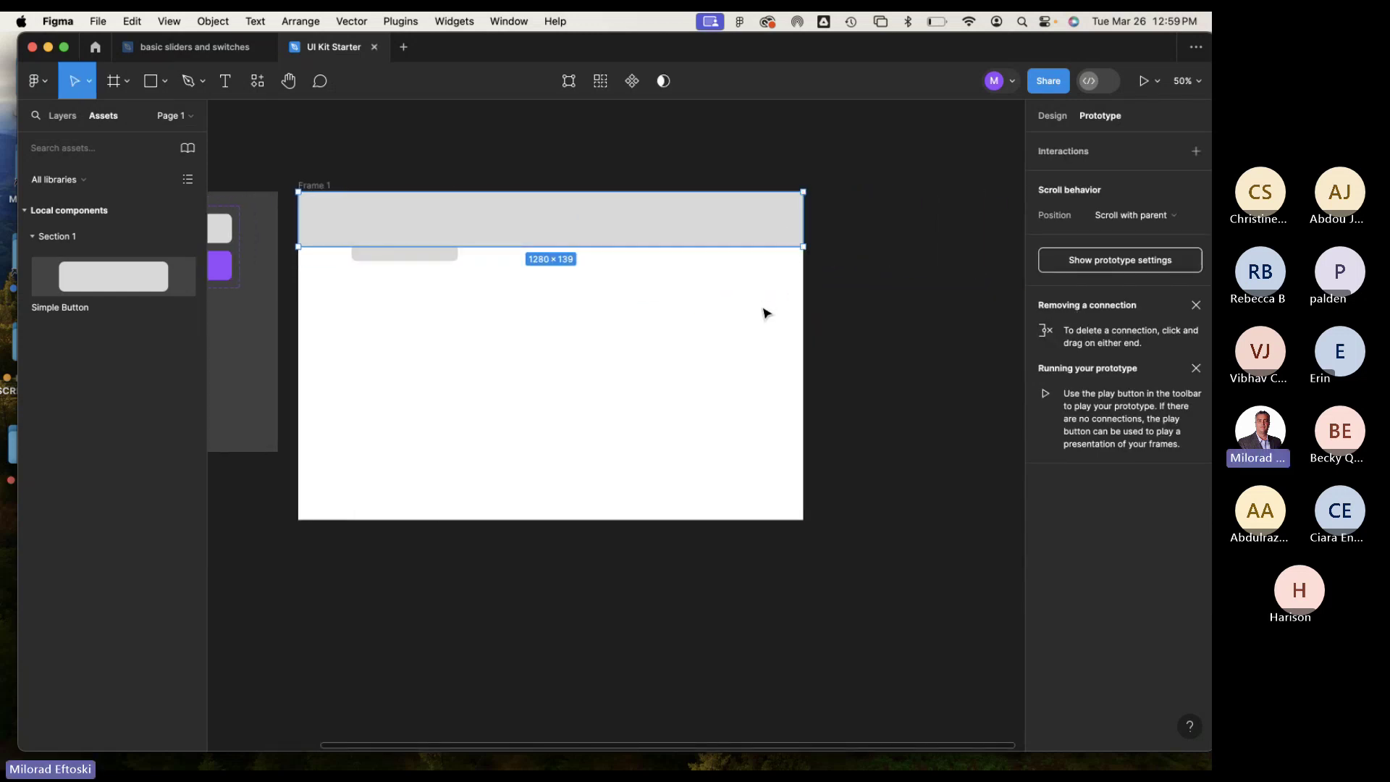
scroll(688, 335, "left", 3)
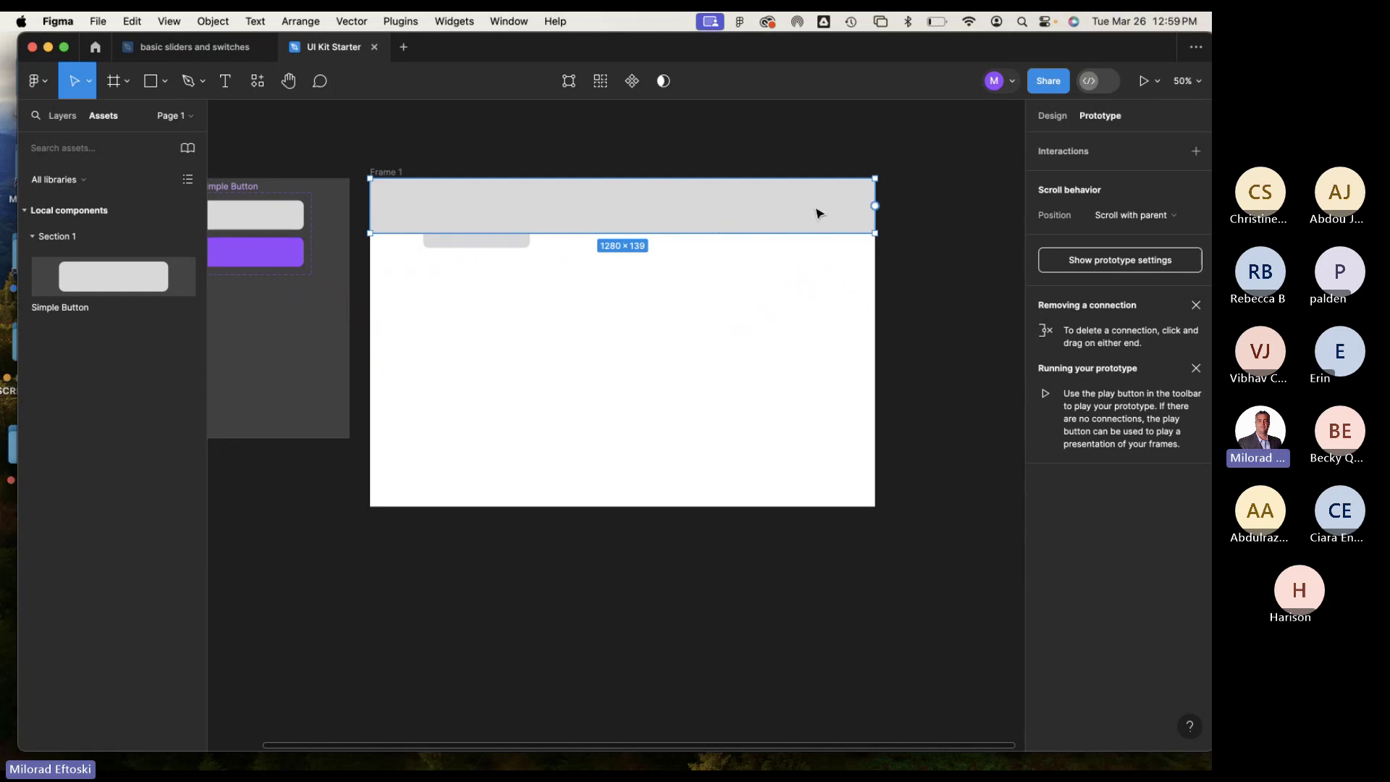
left_click(1053, 116)
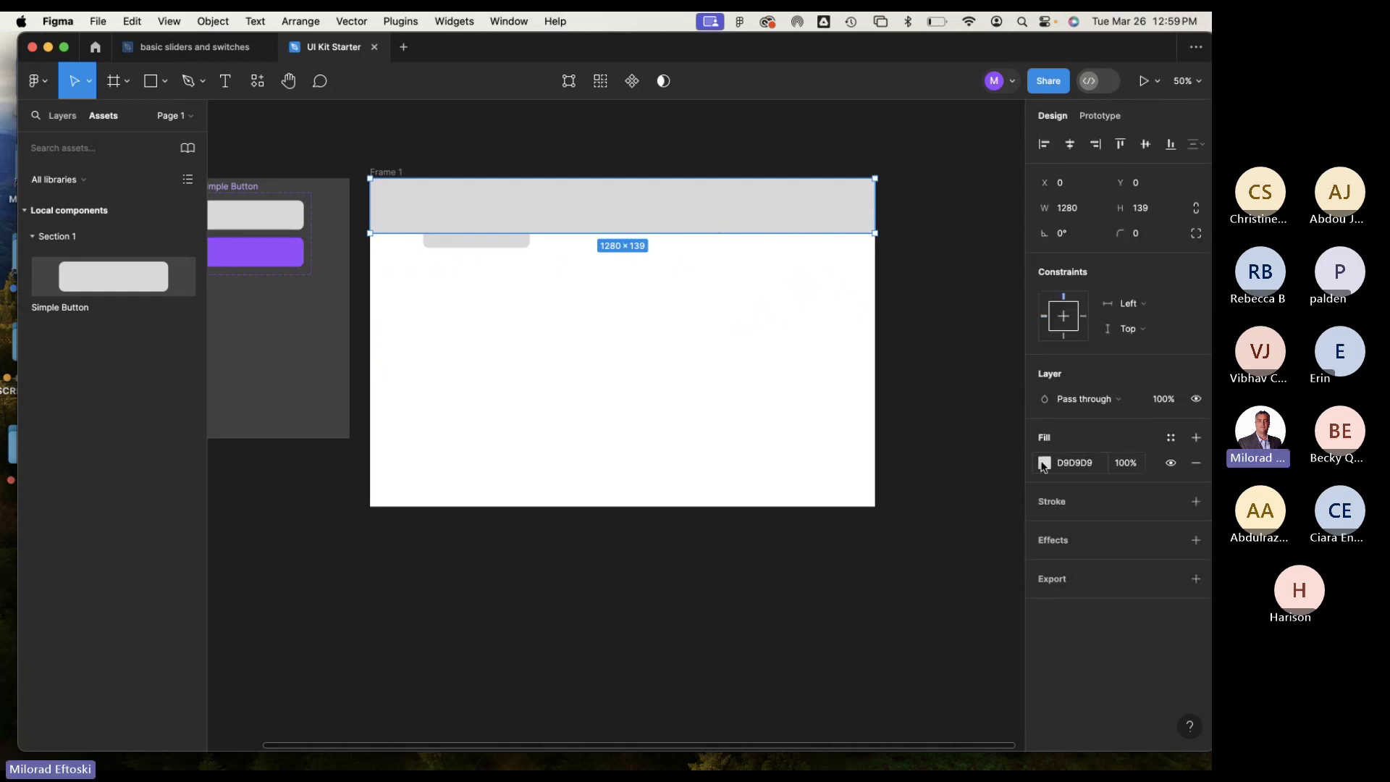
Try the document colors 404040, 9747FF and D9D9D9 as the header rectangle's fill, ending on 404040.
left_click(1043, 462)
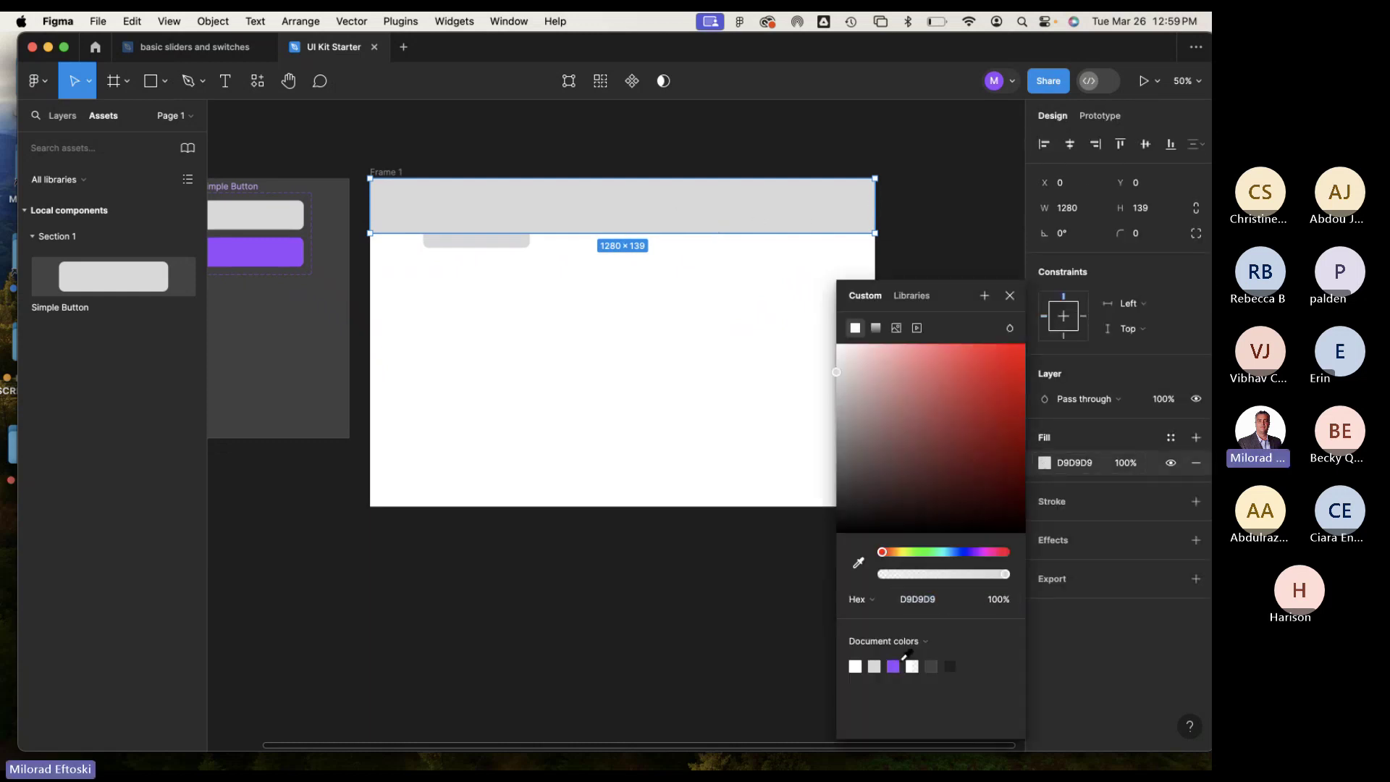
left_click(931, 664)
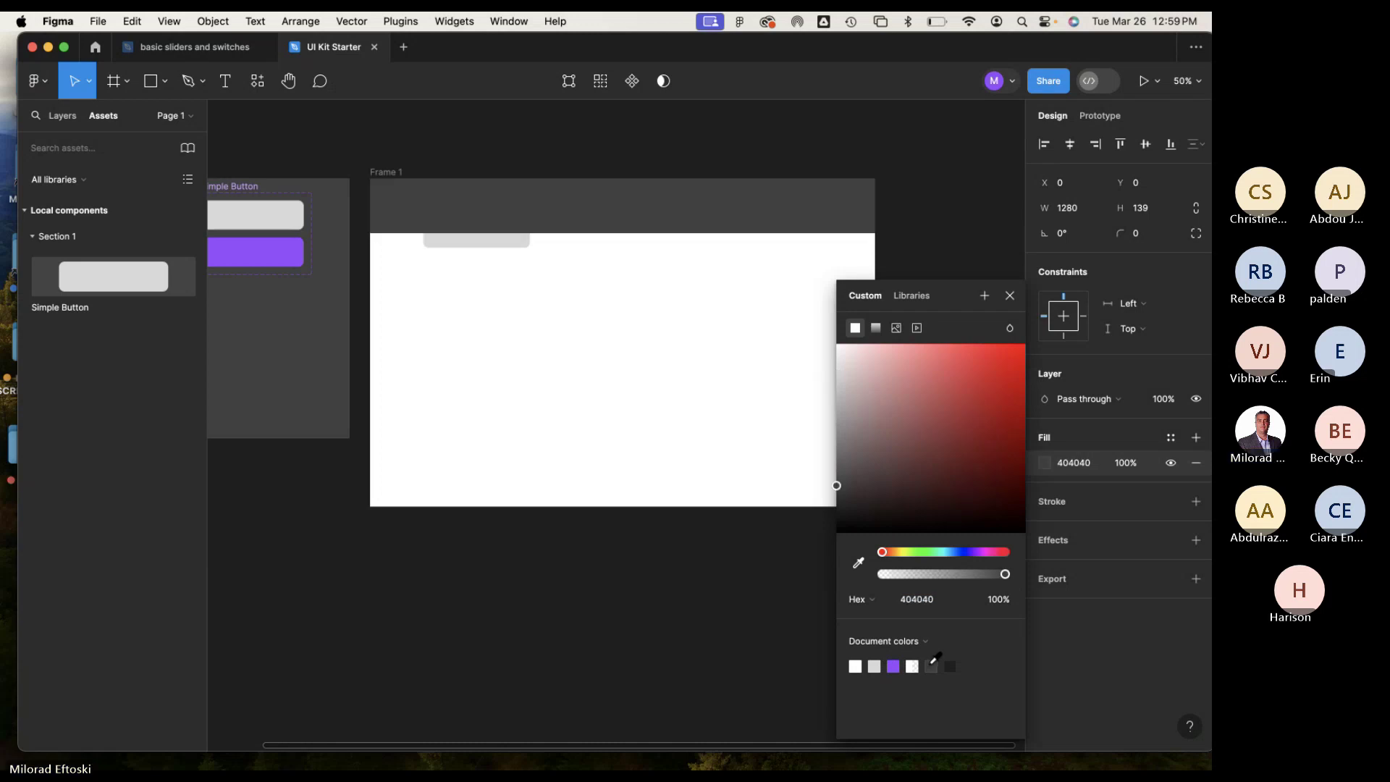
left_click(895, 665)
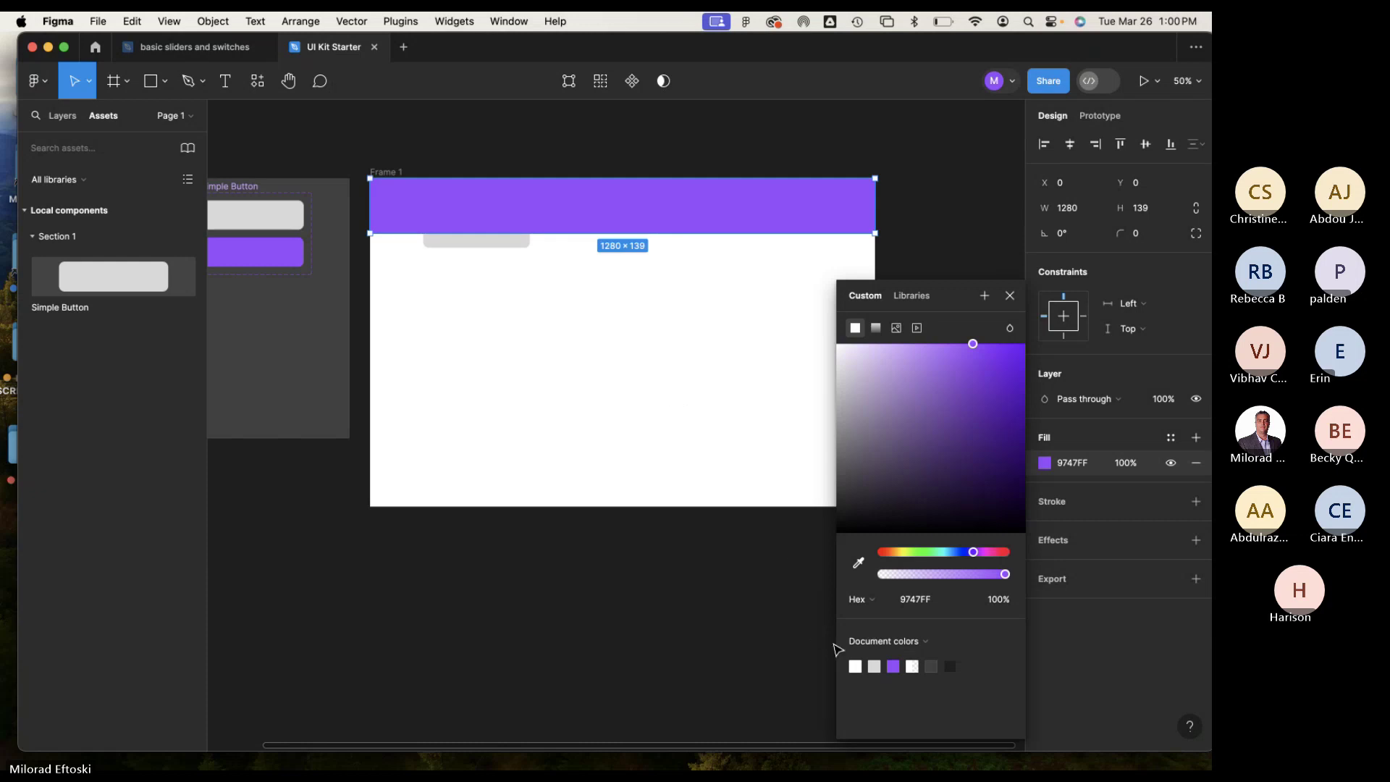
left_click(874, 663)
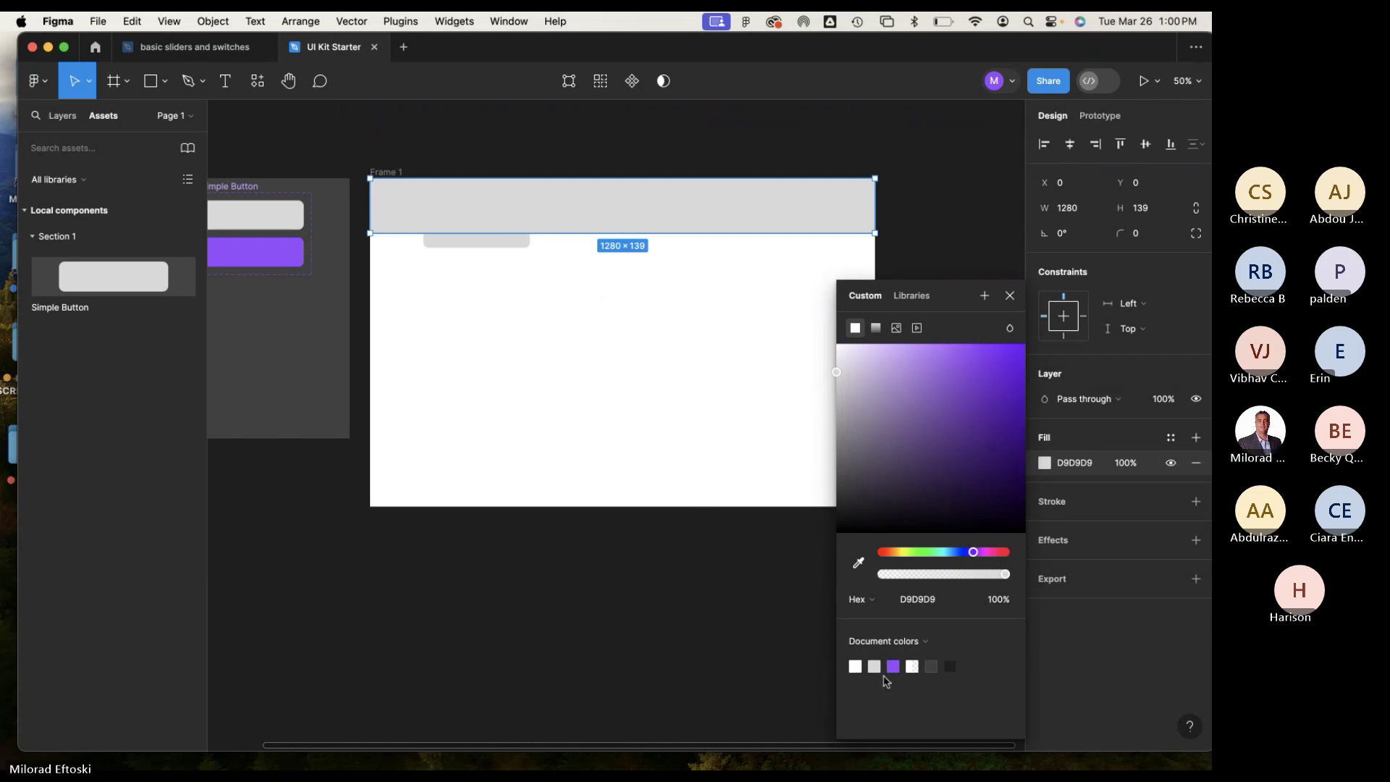
left_click(931, 666)
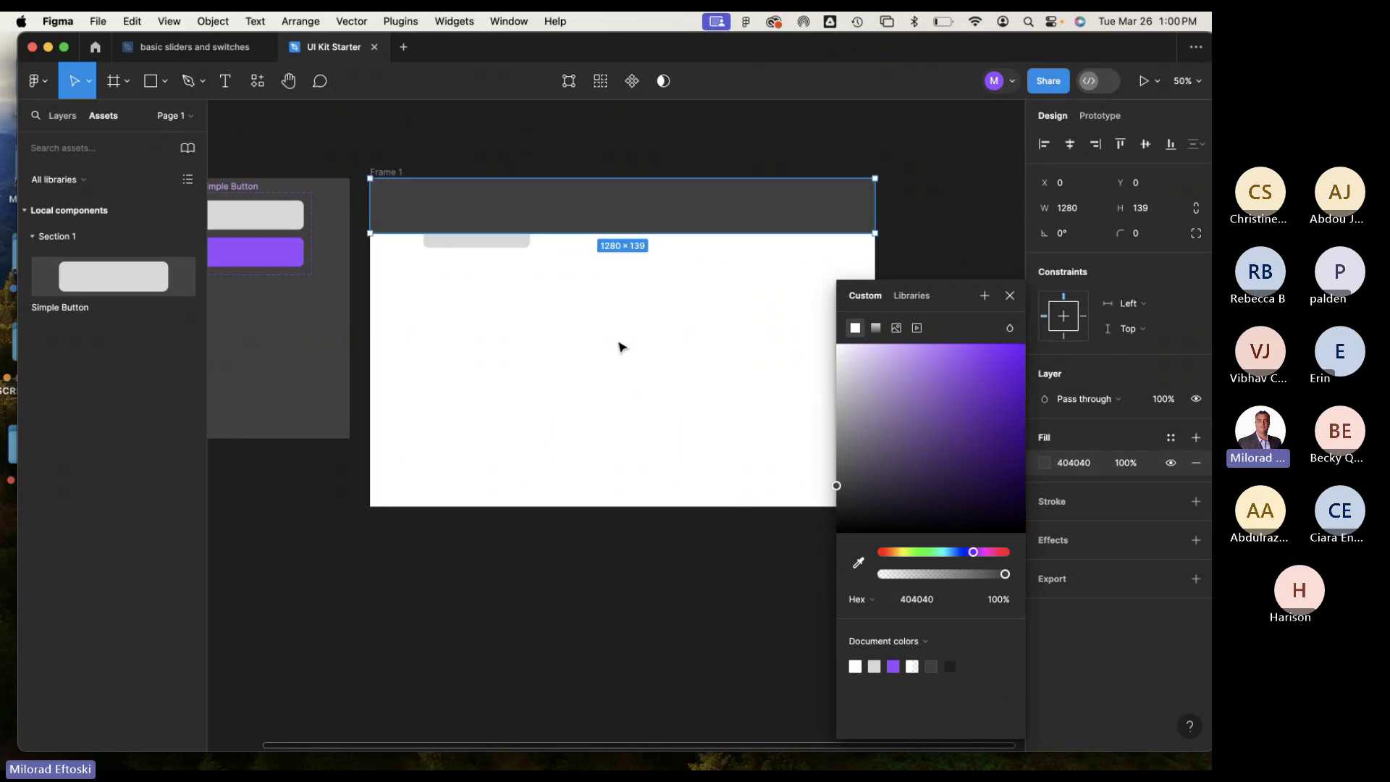
left_click(598, 332)
left_click(532, 226)
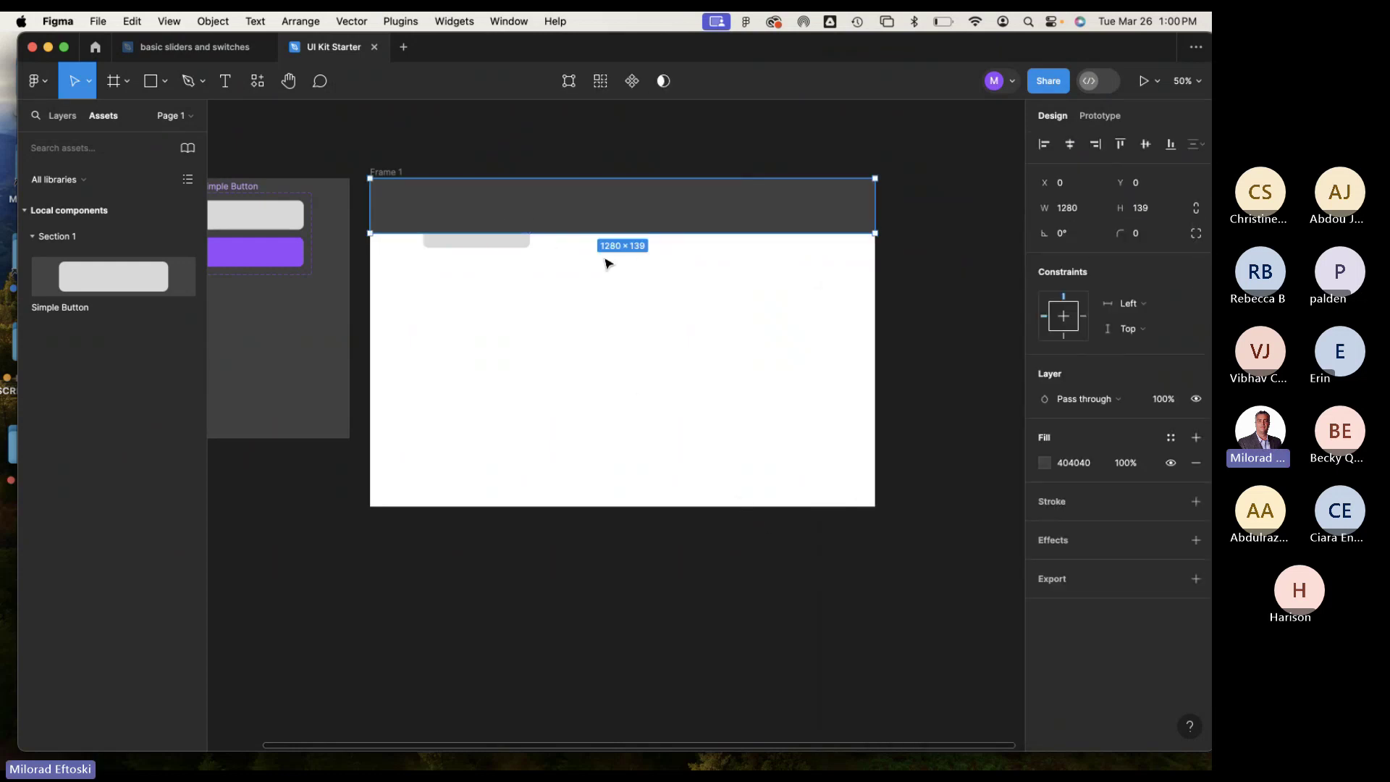
Set the header rectangle's fill to the custom grey 767676 and select the Simple Button instance it partly covers.
left_click(1045, 464)
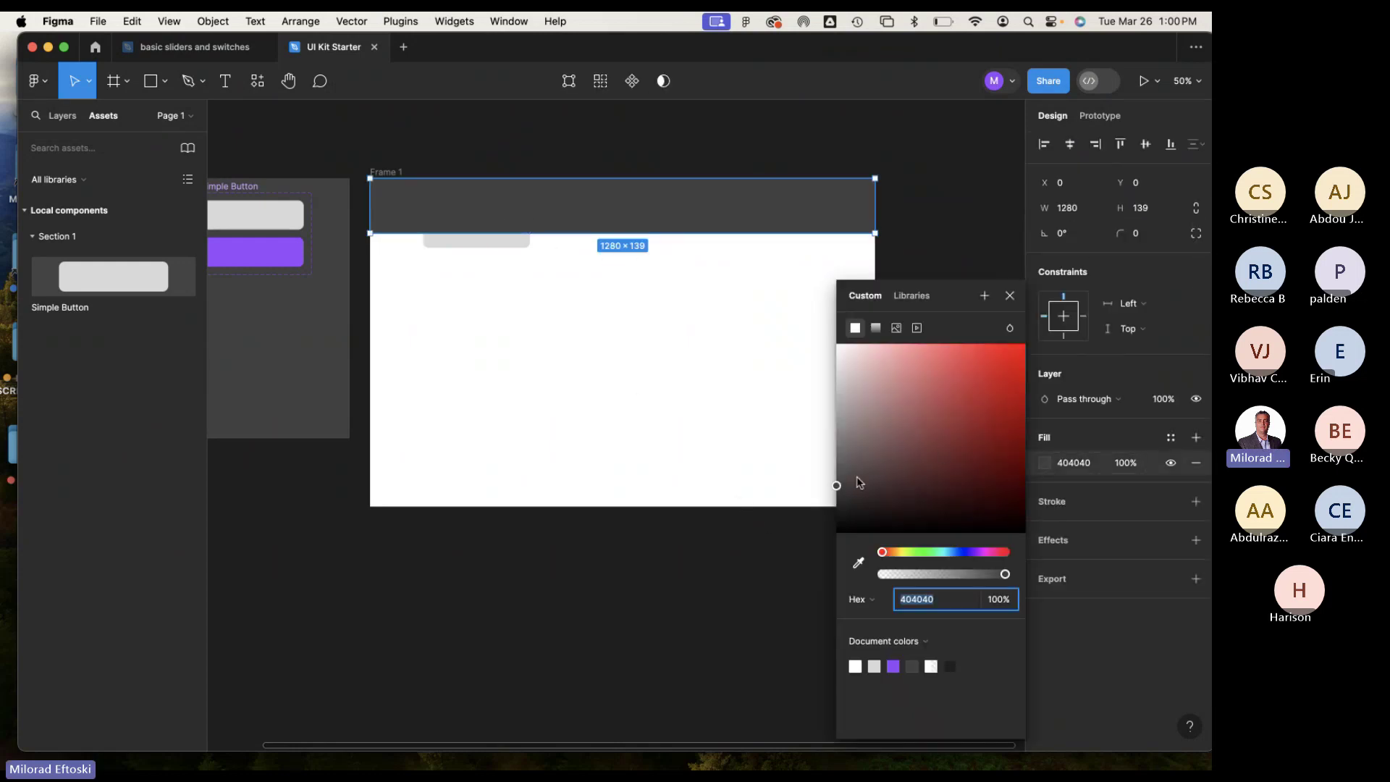
left_click_drag(836, 485, 836, 446)
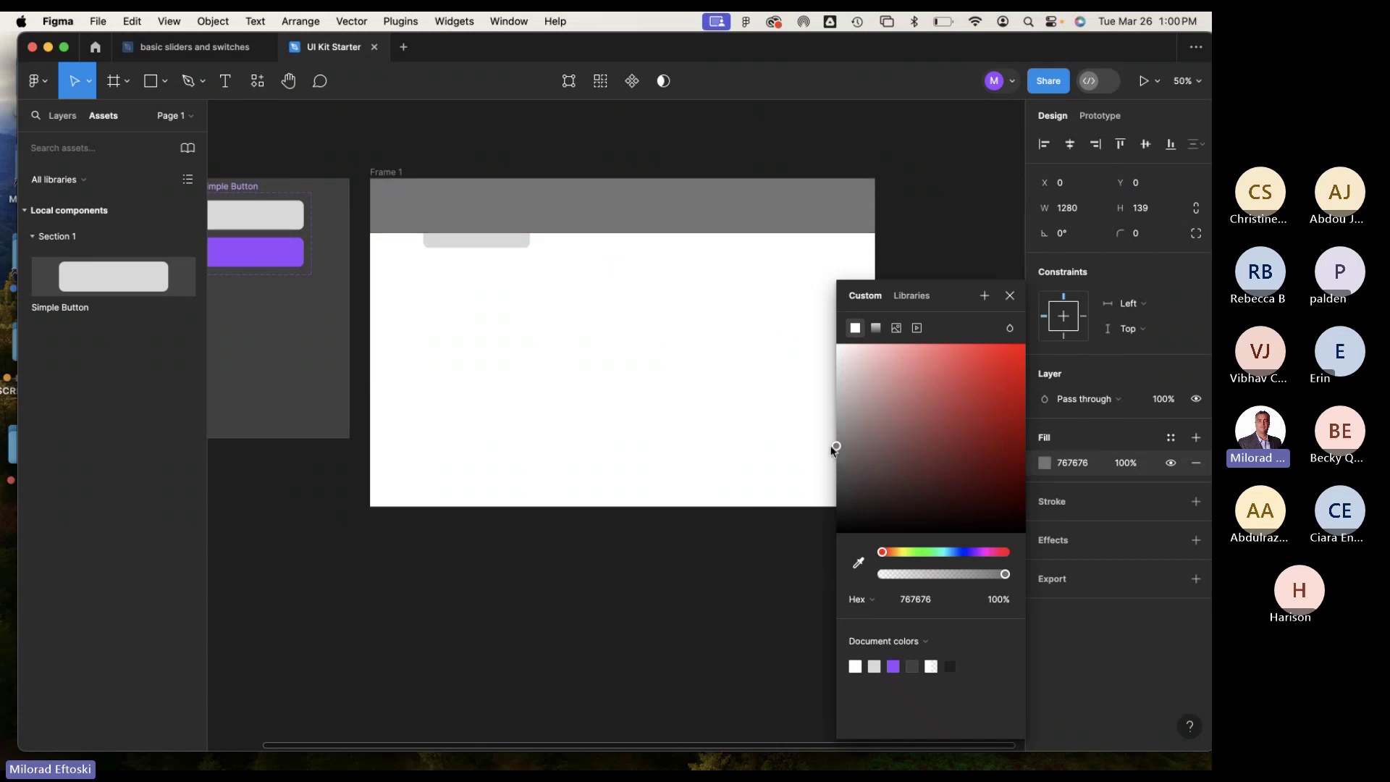
left_click(782, 431)
left_click(506, 244)
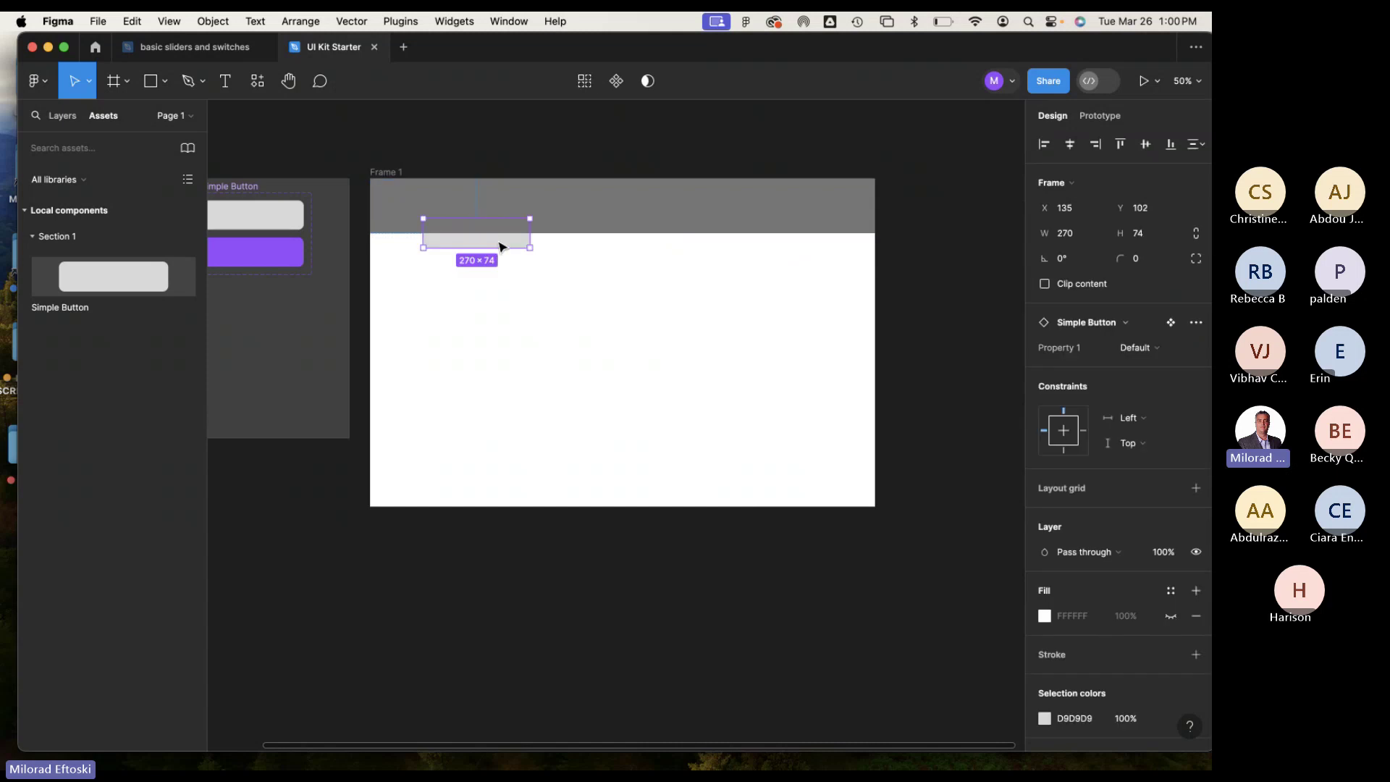
Move the Simple Button instance above Rectangle 2 in Frame 1's layer order.
left_click(62, 116)
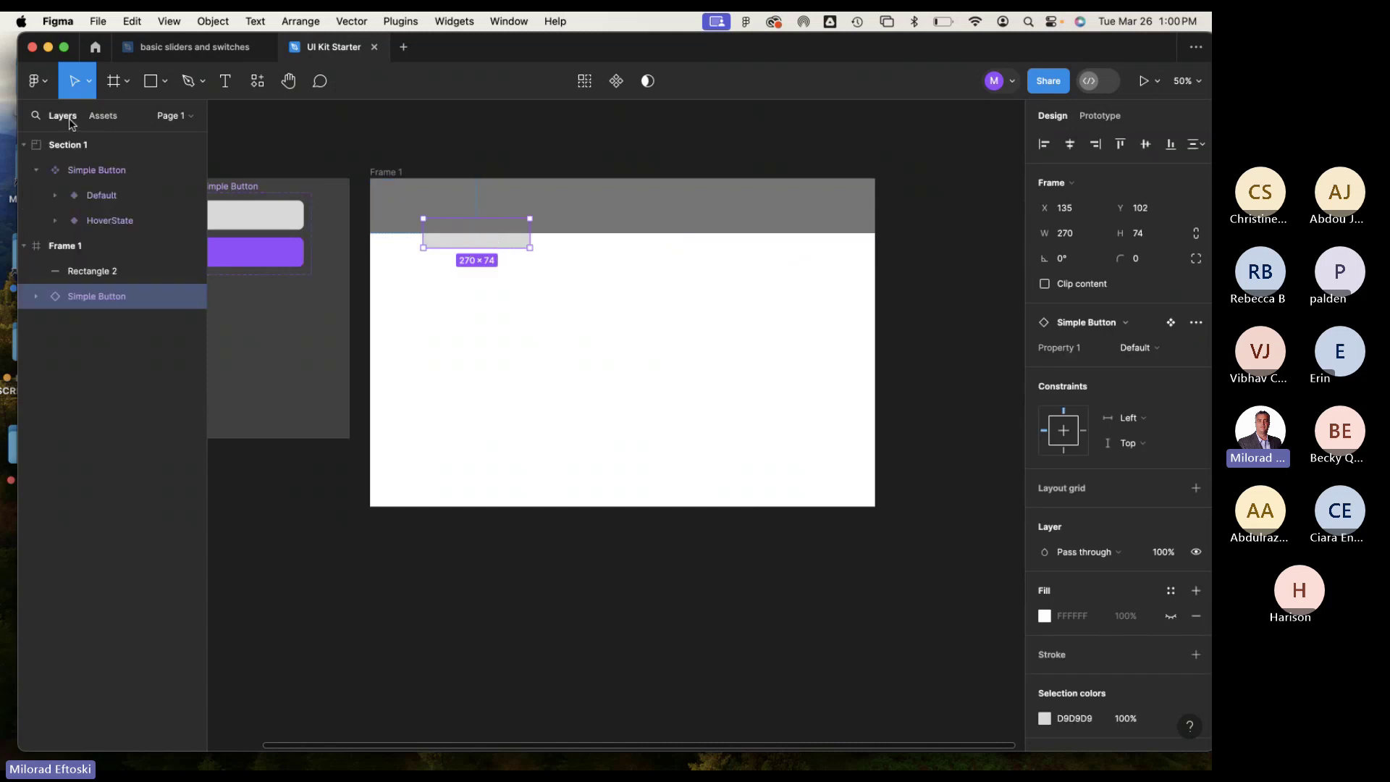
left_click_drag(87, 308, 85, 267)
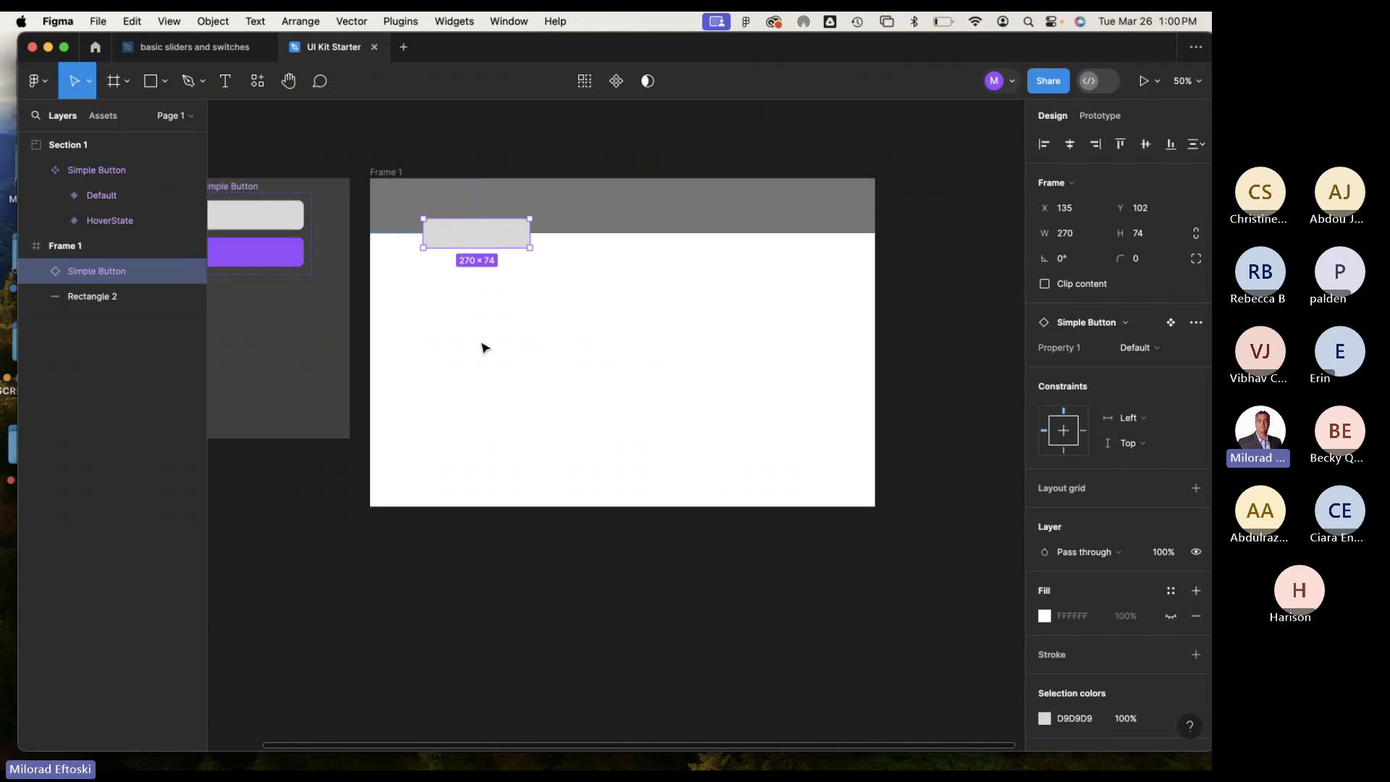
left_click(484, 346)
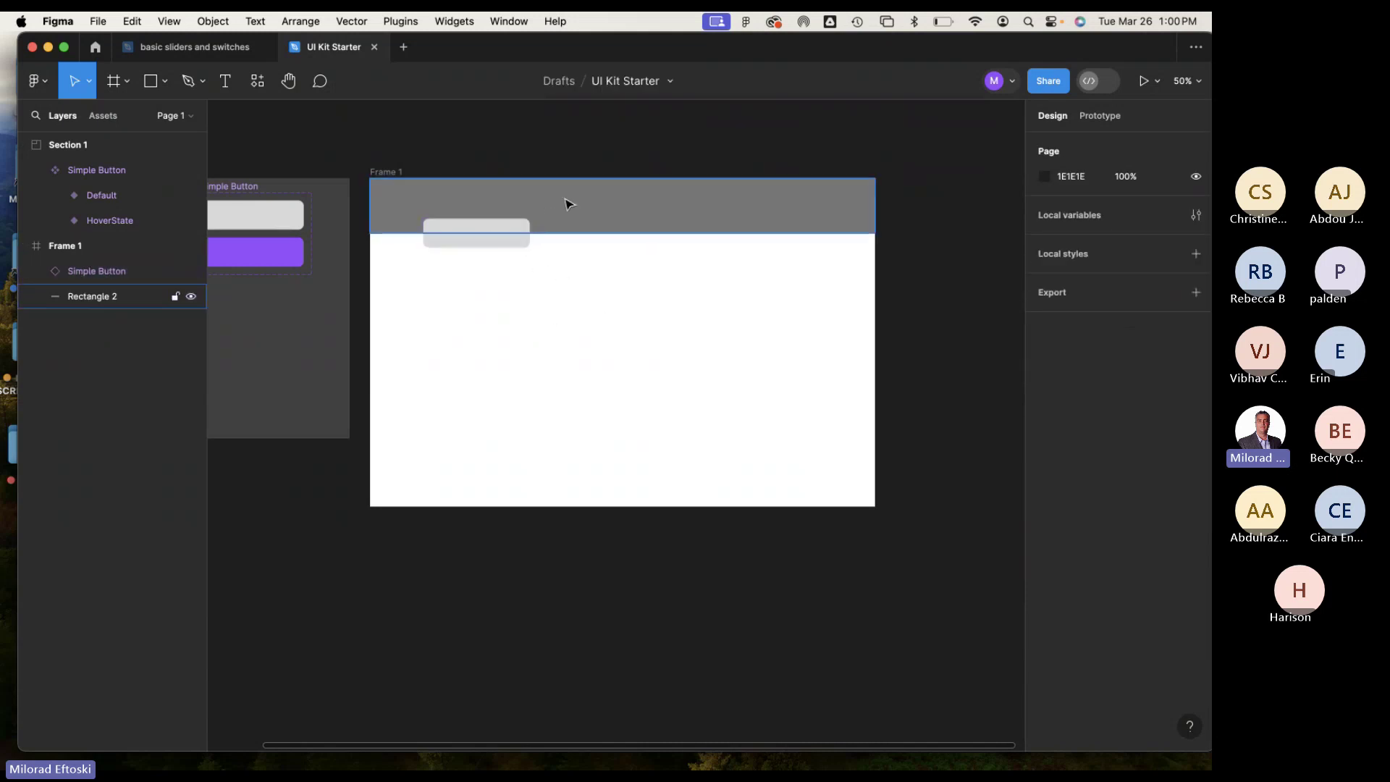
Set the header rectangle's height to 140.
left_click(607, 214)
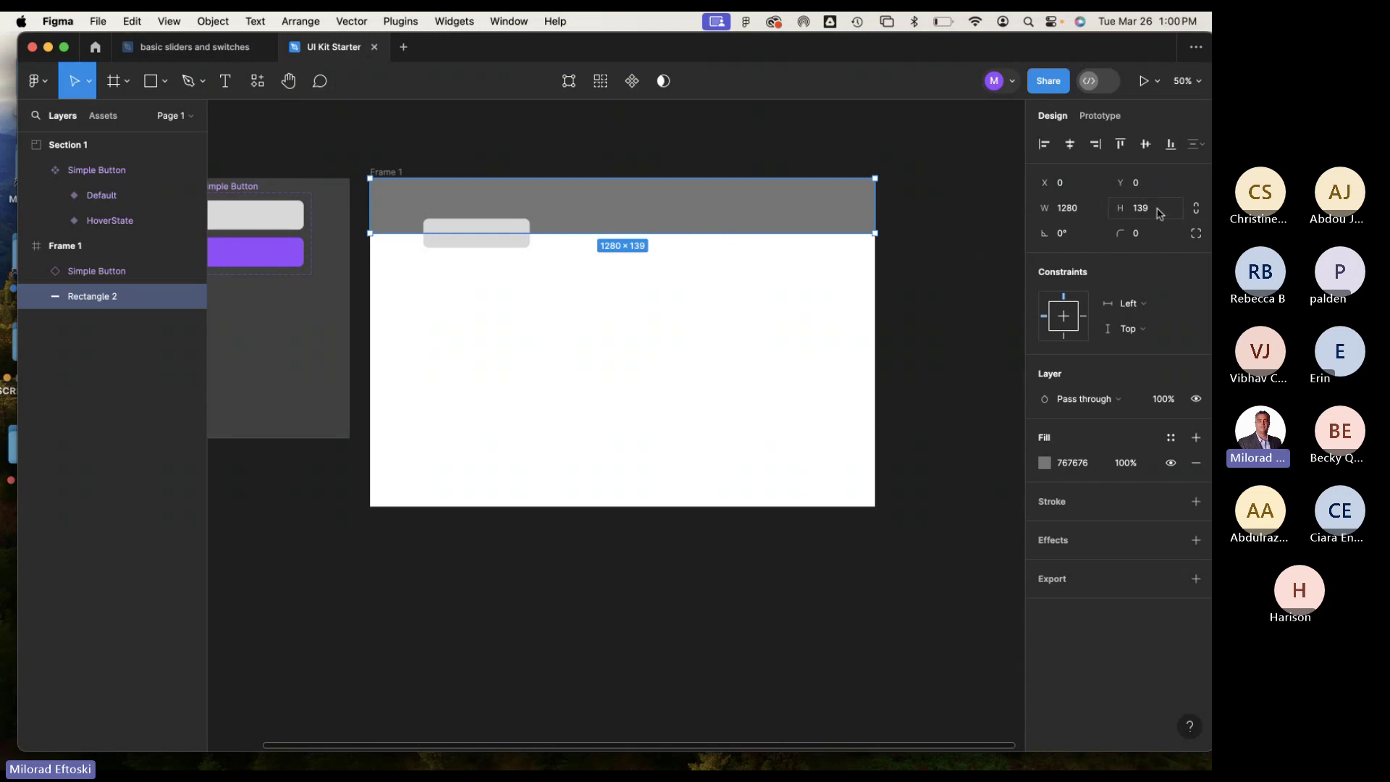
left_click(1158, 209)
key("Return")
key("Escape")
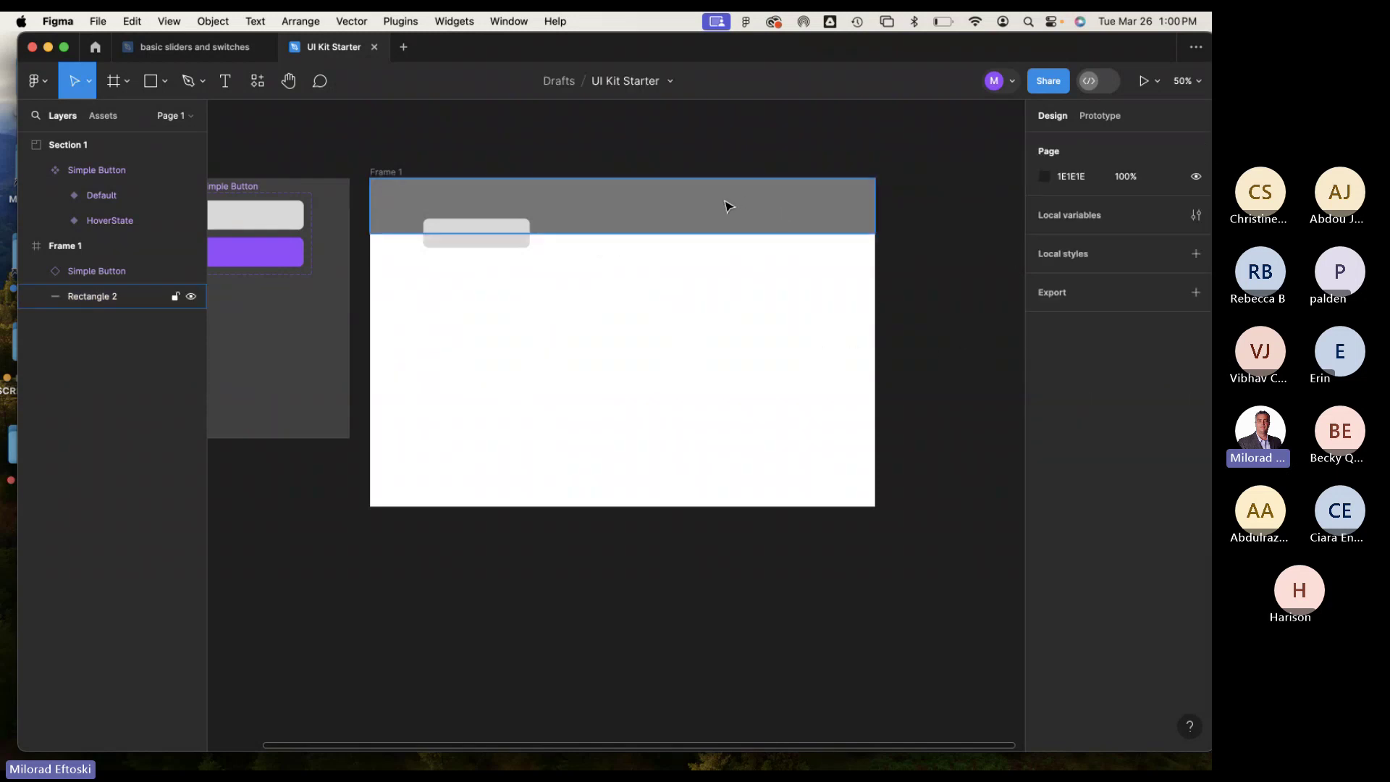
Lock the header rectangle in Frame 1.
left_click(737, 192)
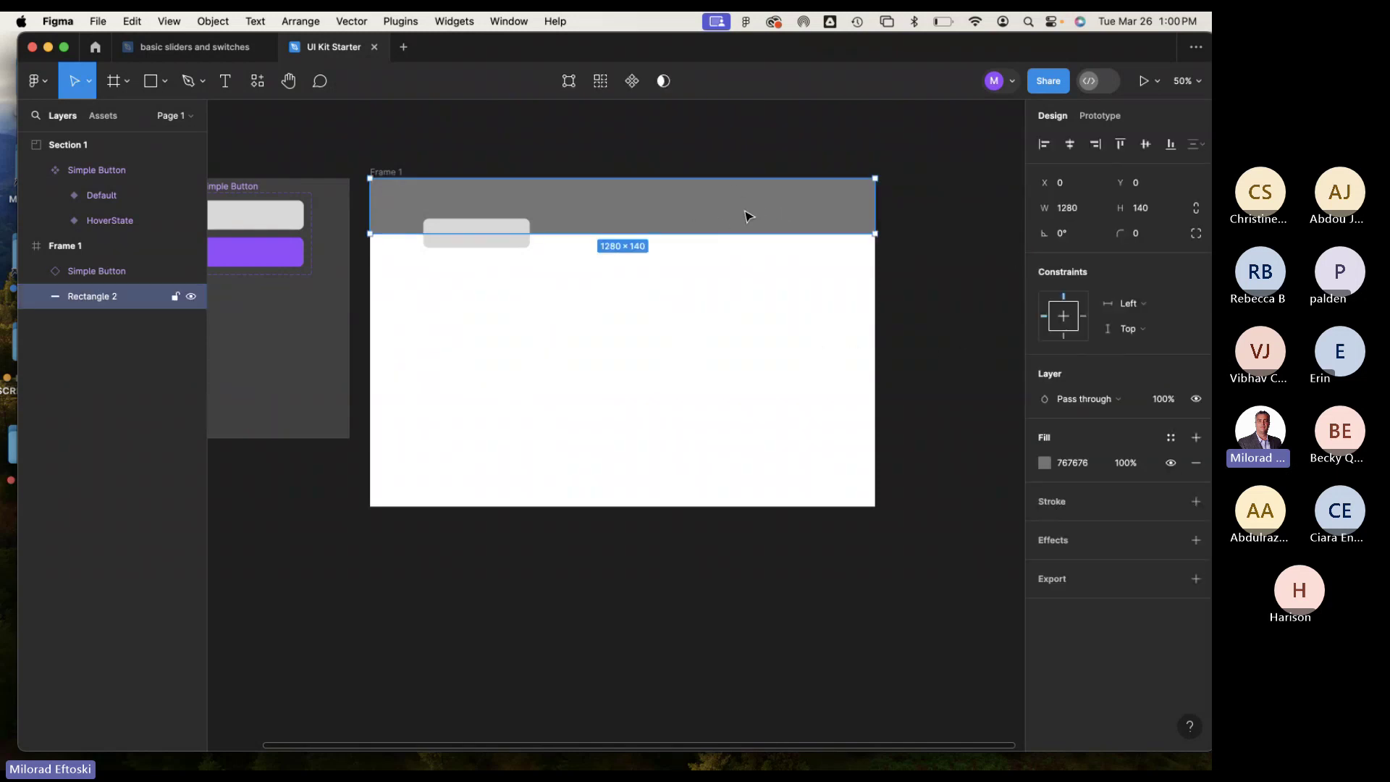
left_click(760, 283)
left_click(732, 222)
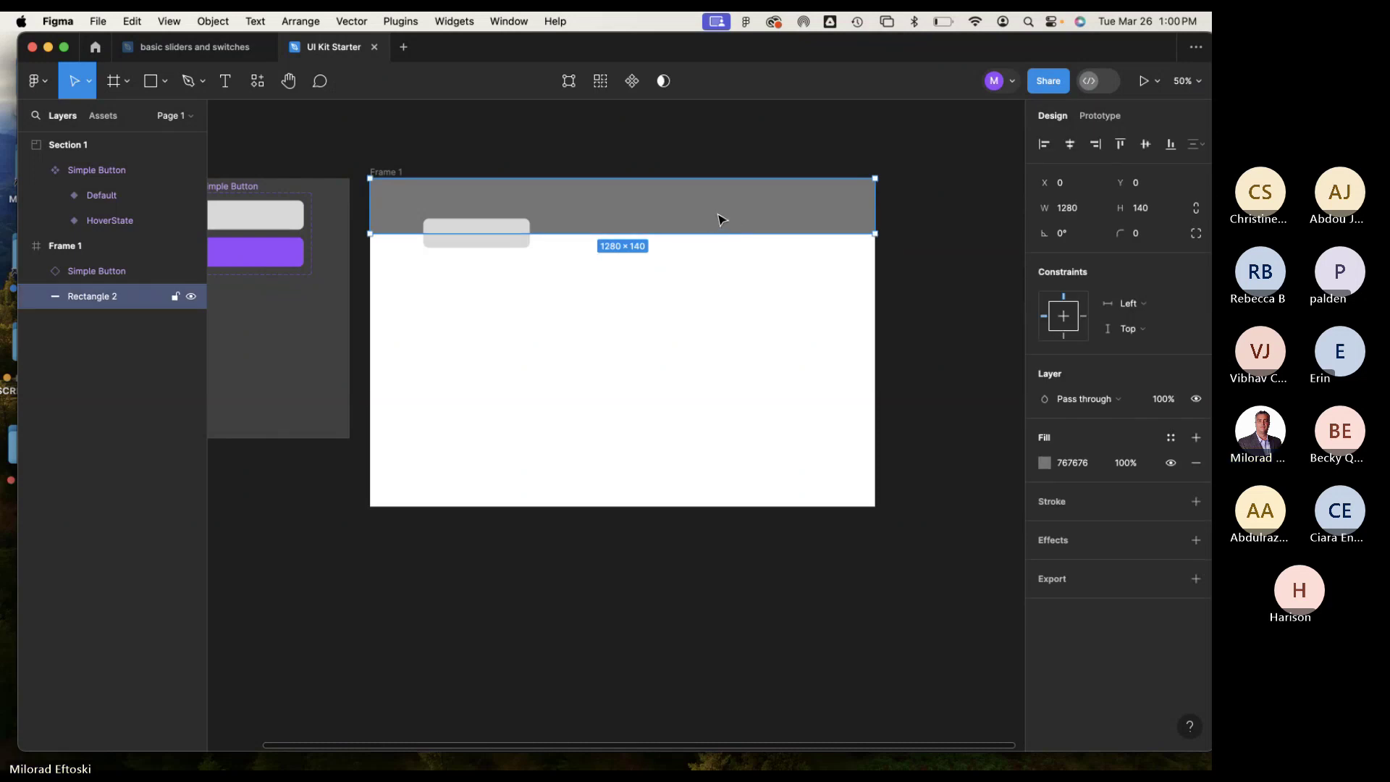
right_click(716, 216)
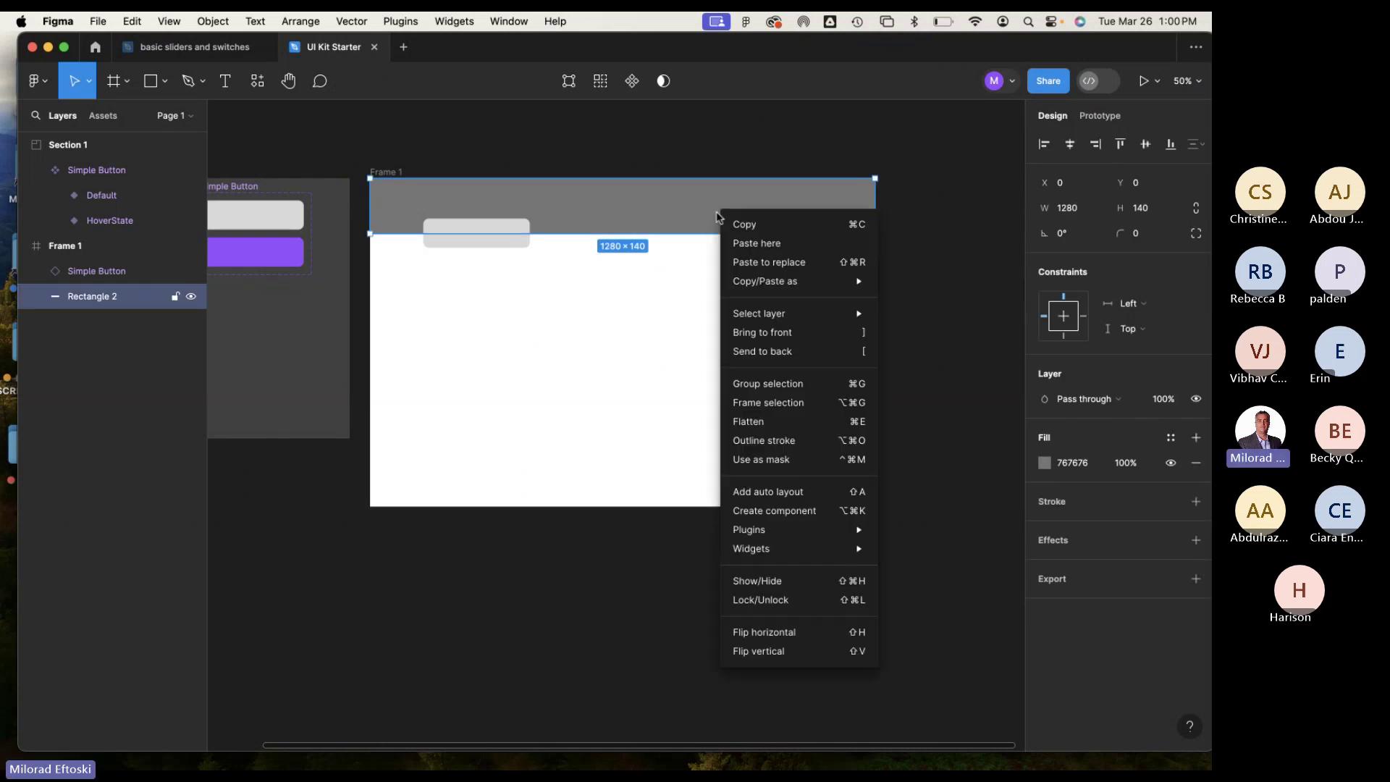
left_click(818, 601)
left_click(714, 375)
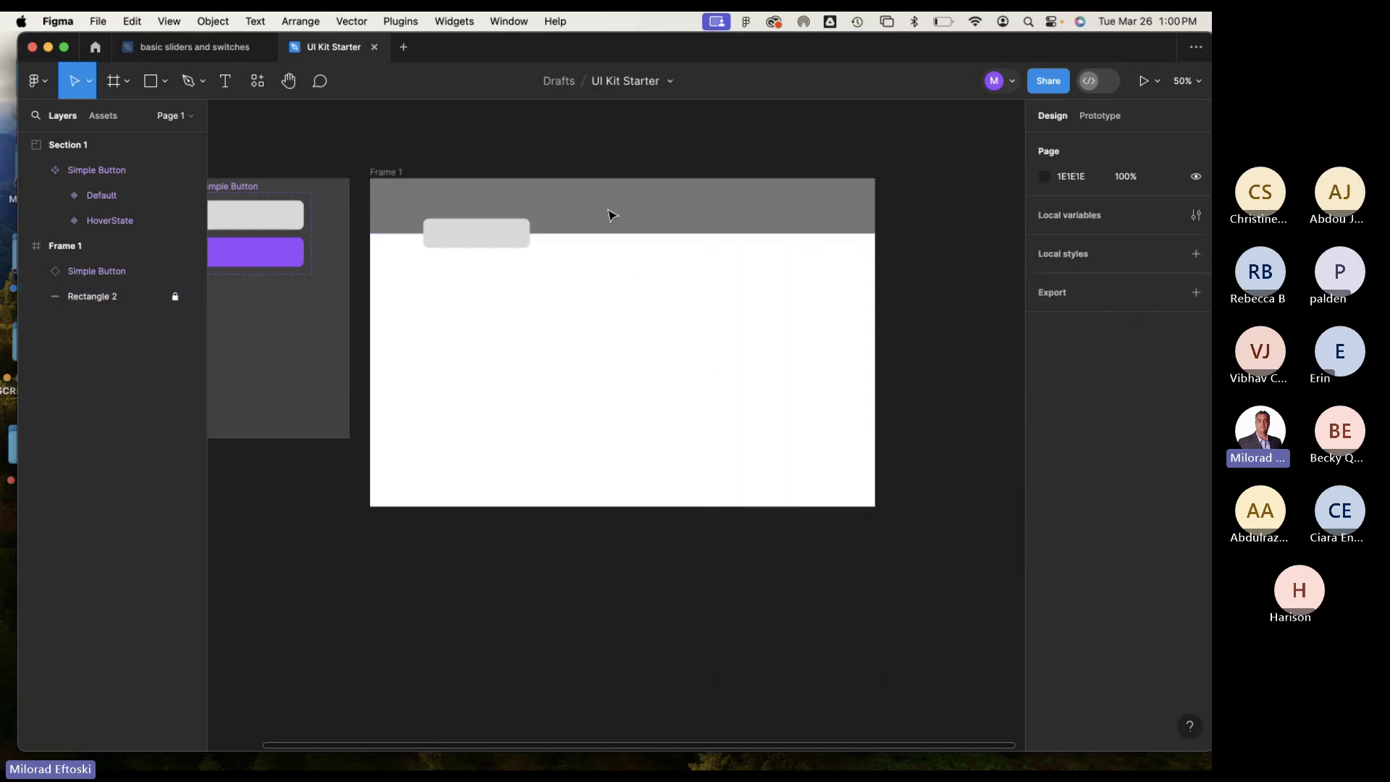
Move the Simple Button instance along the header's lower edge to about X 103, Y 103.
scroll(713, 246, "down", 2)
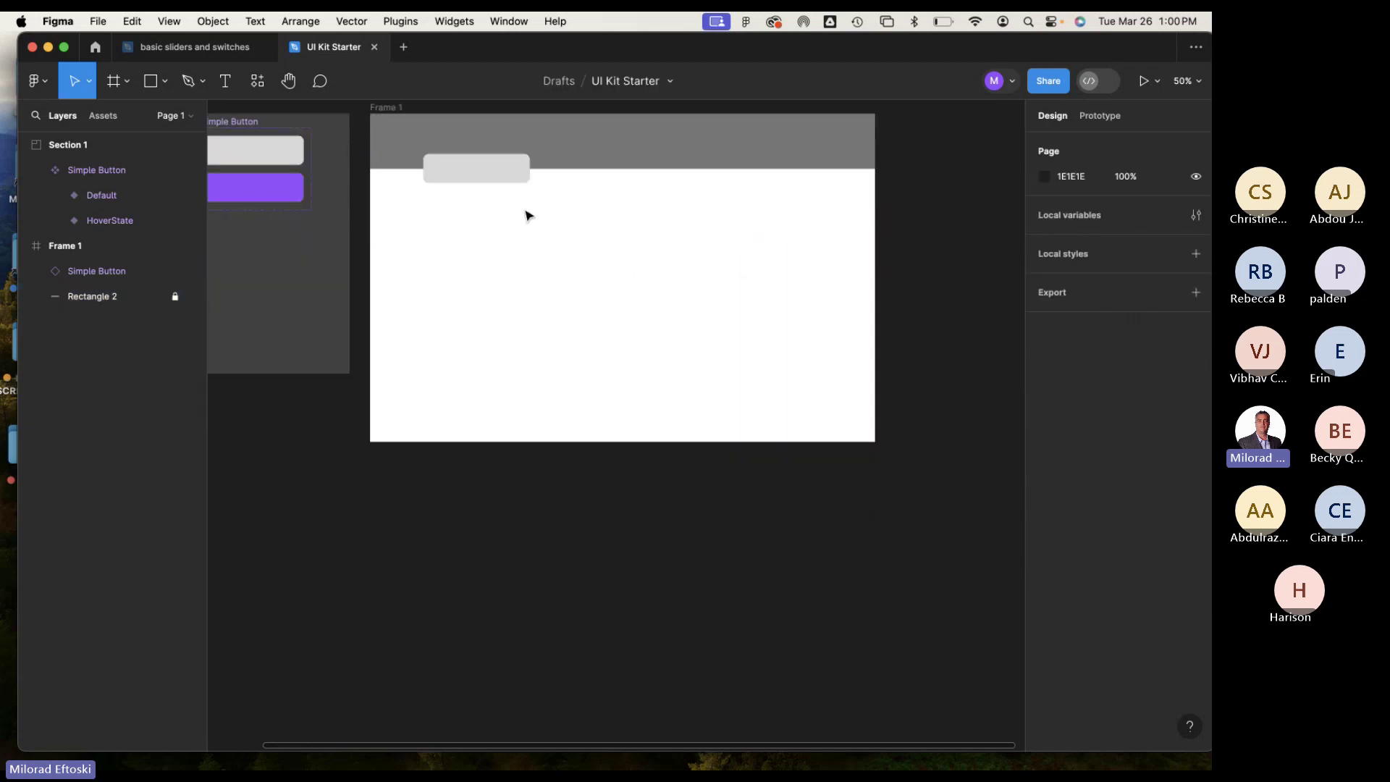
left_click_drag(530, 169, 549, 169)
left_click(670, 288)
scroll(658, 394, "up", 3)
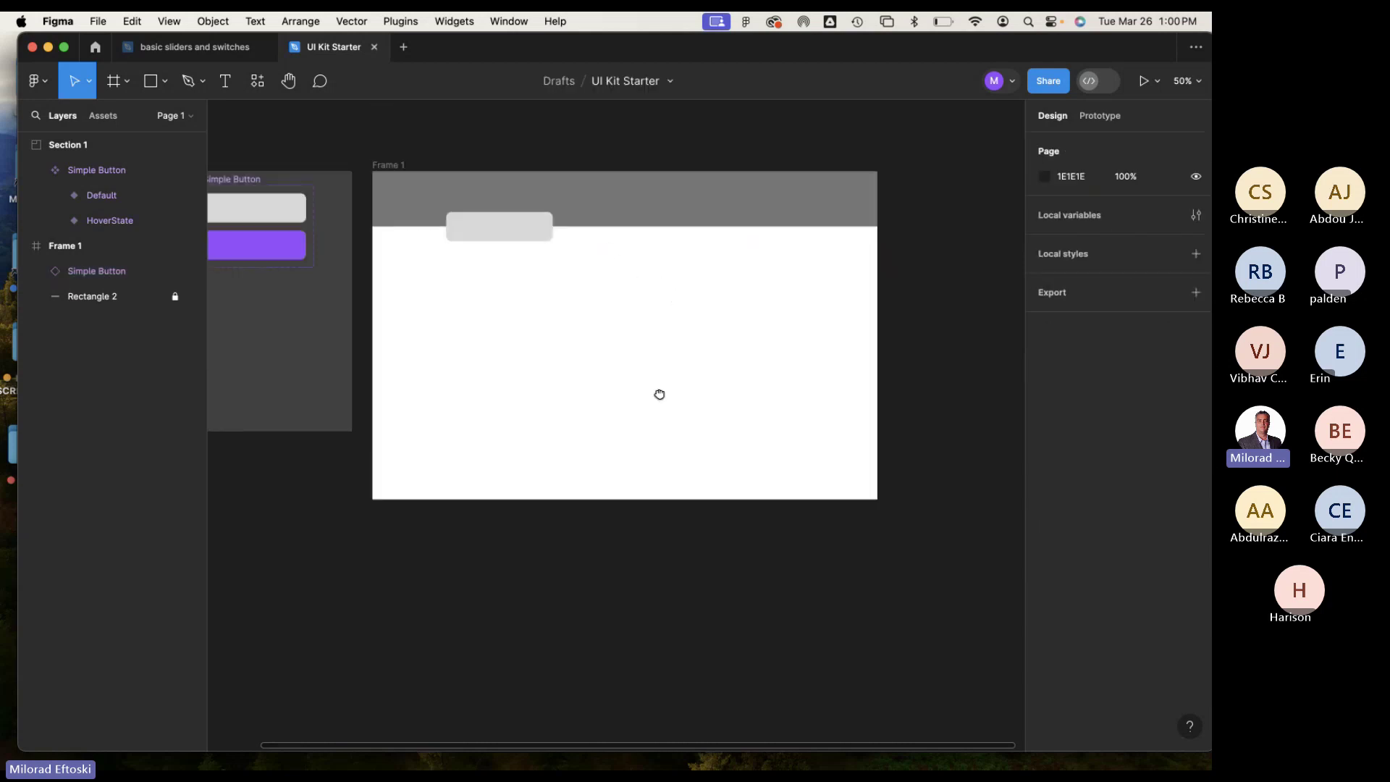
scroll(652, 297, "left", 3)
left_click_drag(613, 279, 579, 277)
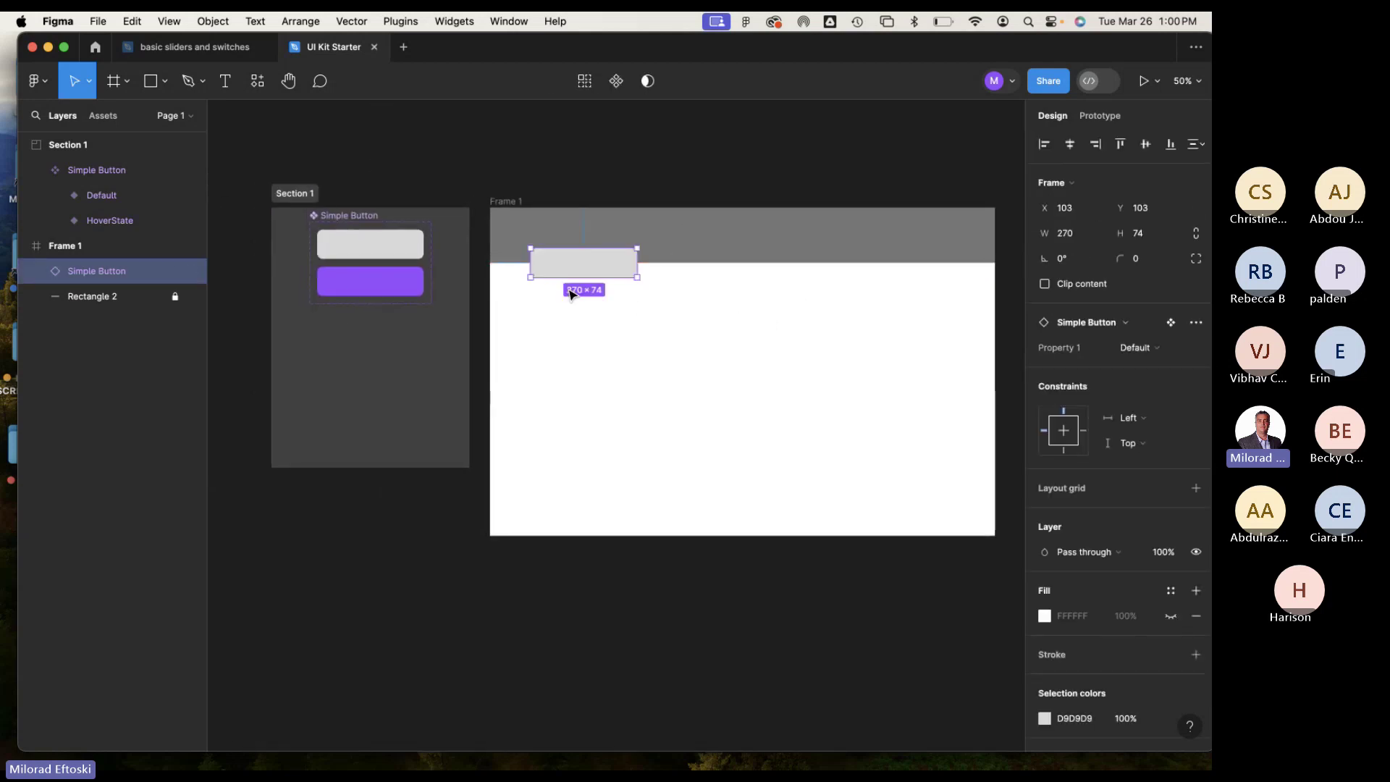
left_click(670, 301)
scroll(681, 313, "right", 2)
scroll(681, 314, "down", 1)
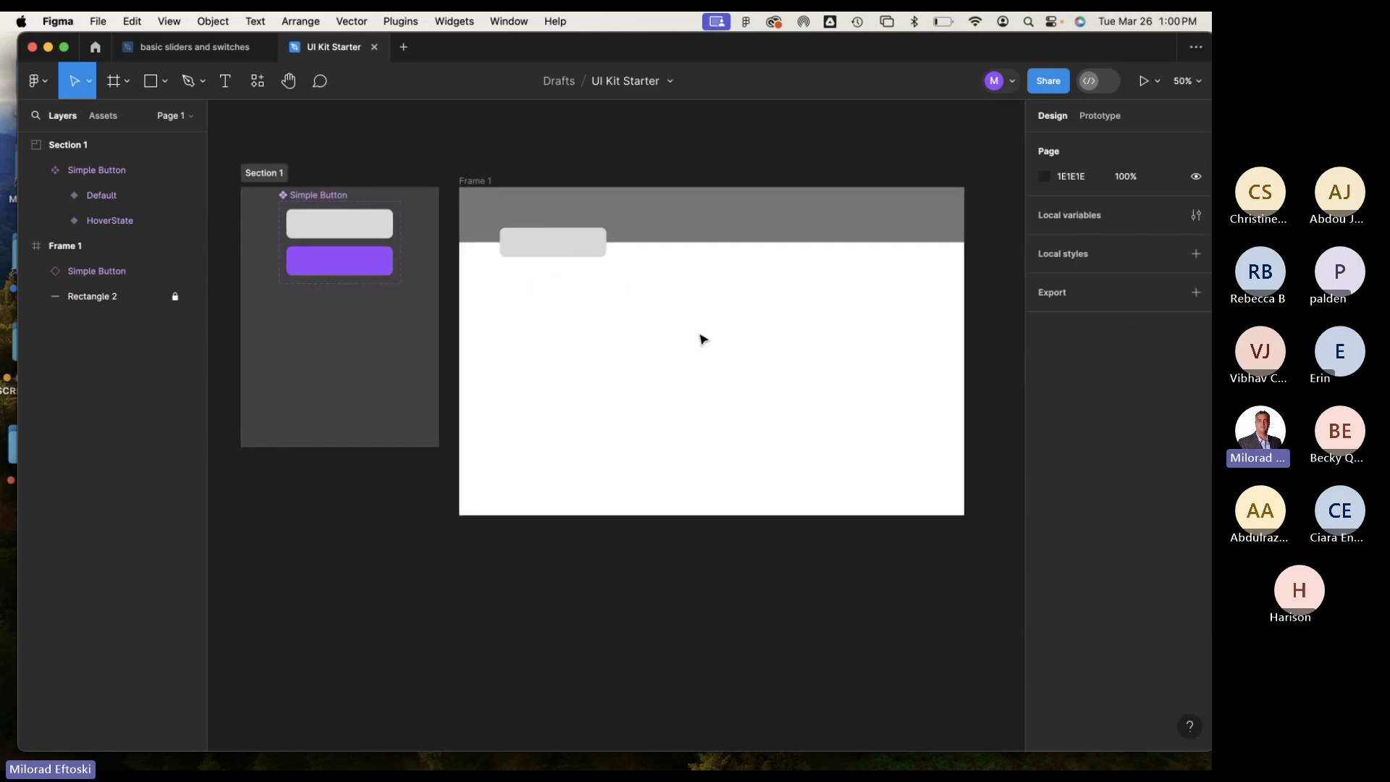
Present the prototype to check the button on the header, and close the presentation.
left_click(1154, 90)
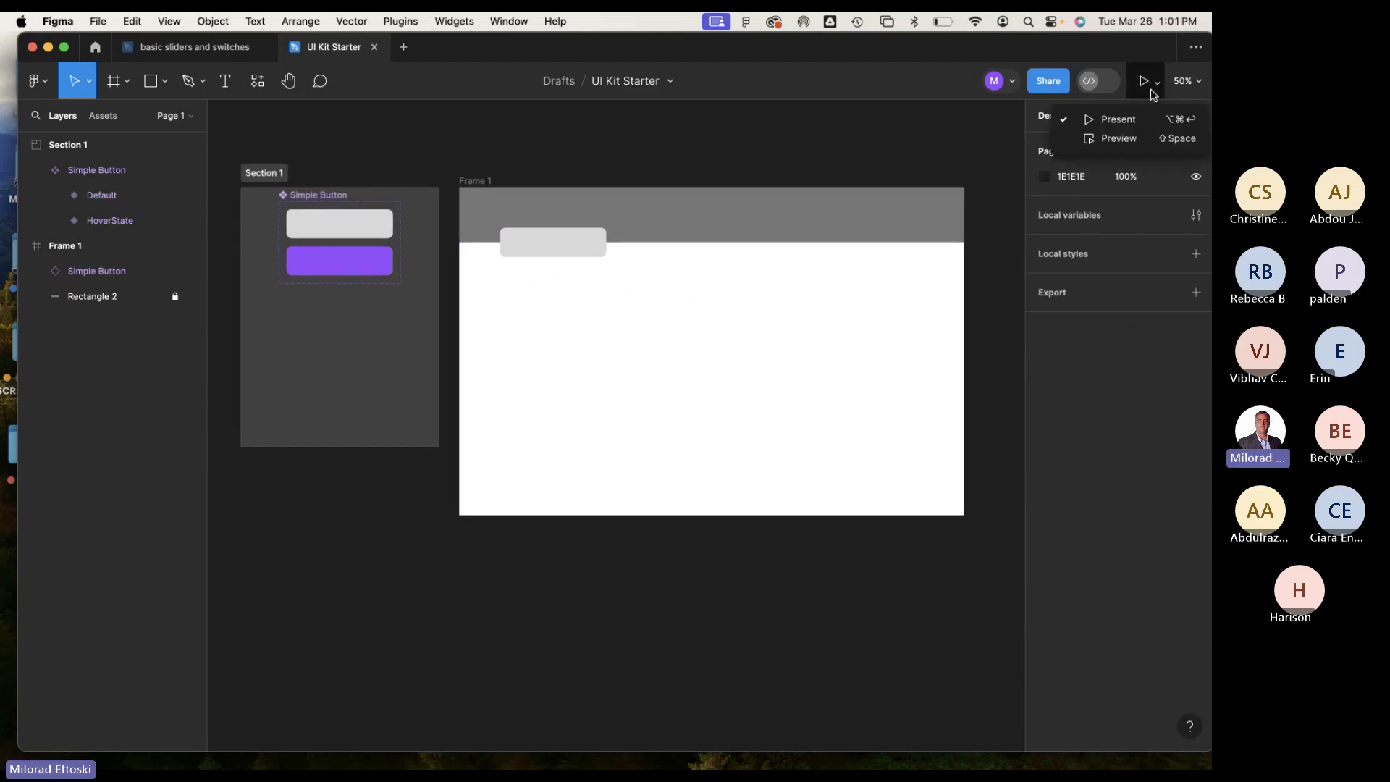
left_click(1120, 121)
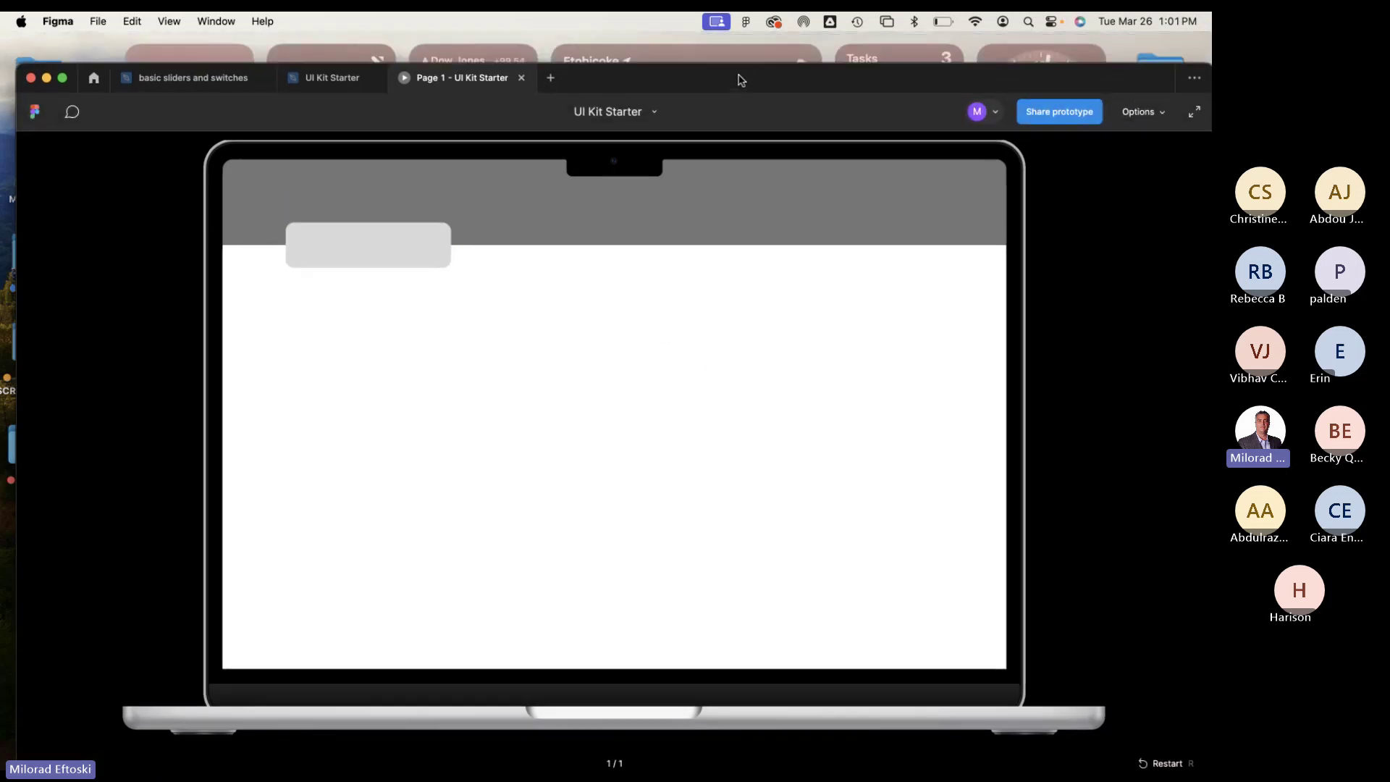
left_click(522, 74)
Duplicate the Simple Button instance across the header into a row of four with 30 spacing.
left_click(558, 273)
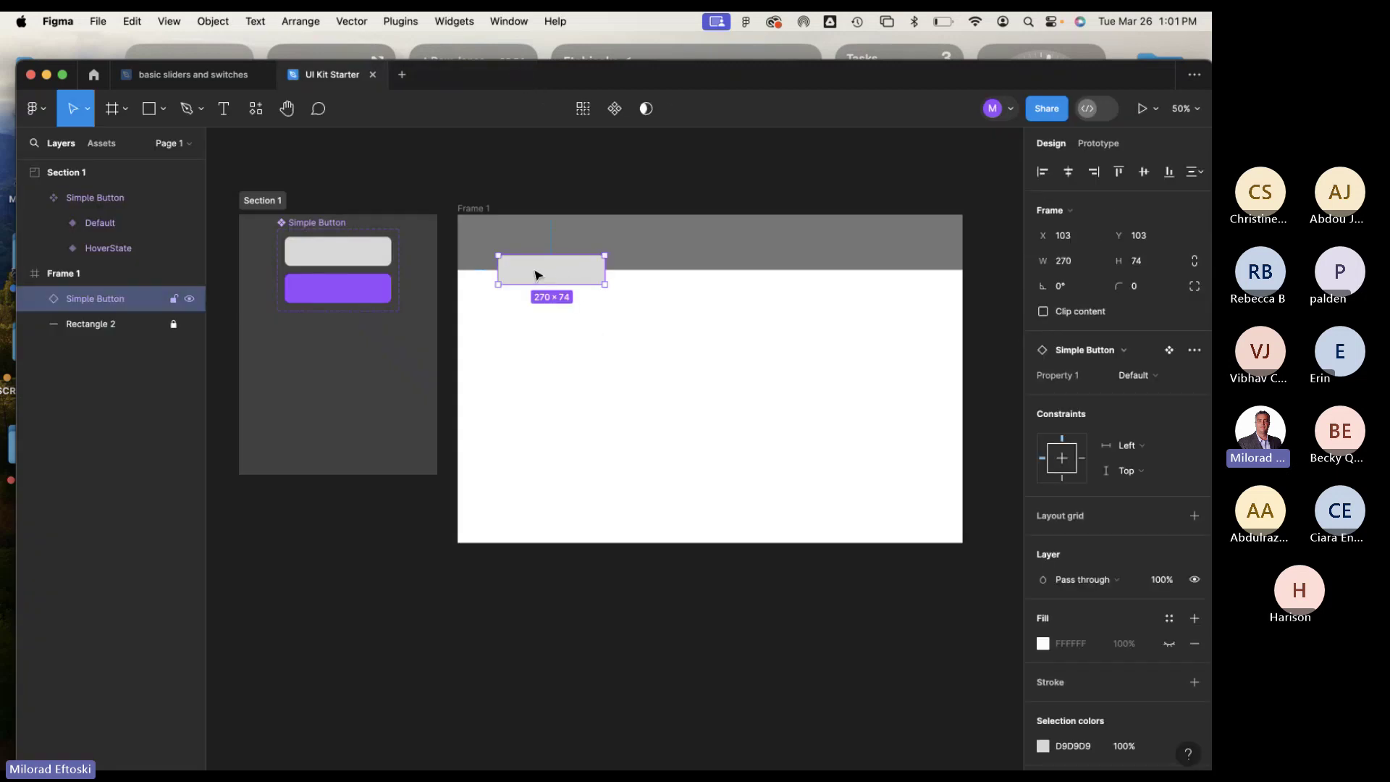
left_click_drag(520, 281, 638, 286)
key("super+d")
key("super+d")
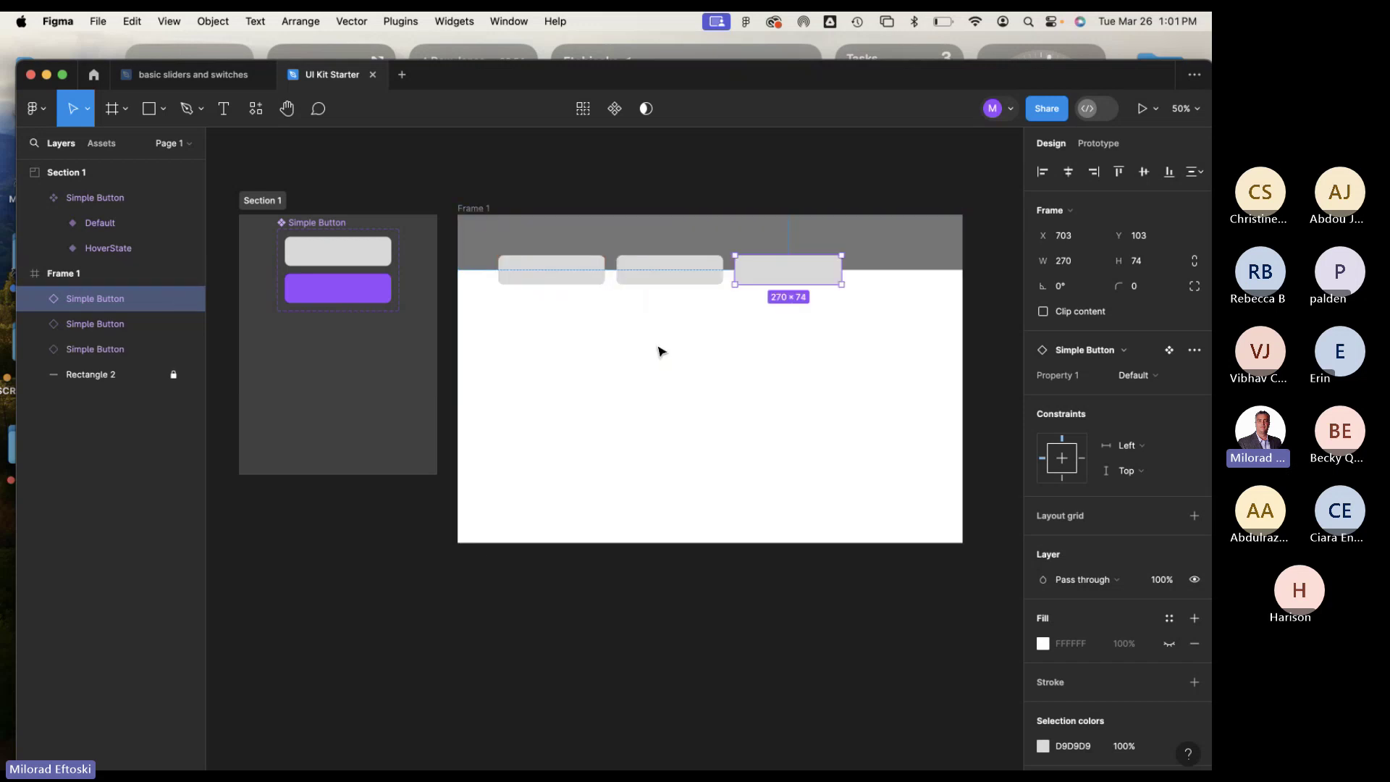
left_click(669, 384)
Select all four Simple Button instances and nudge the row until it is horizontally centred in Frame 1.
left_click(865, 282)
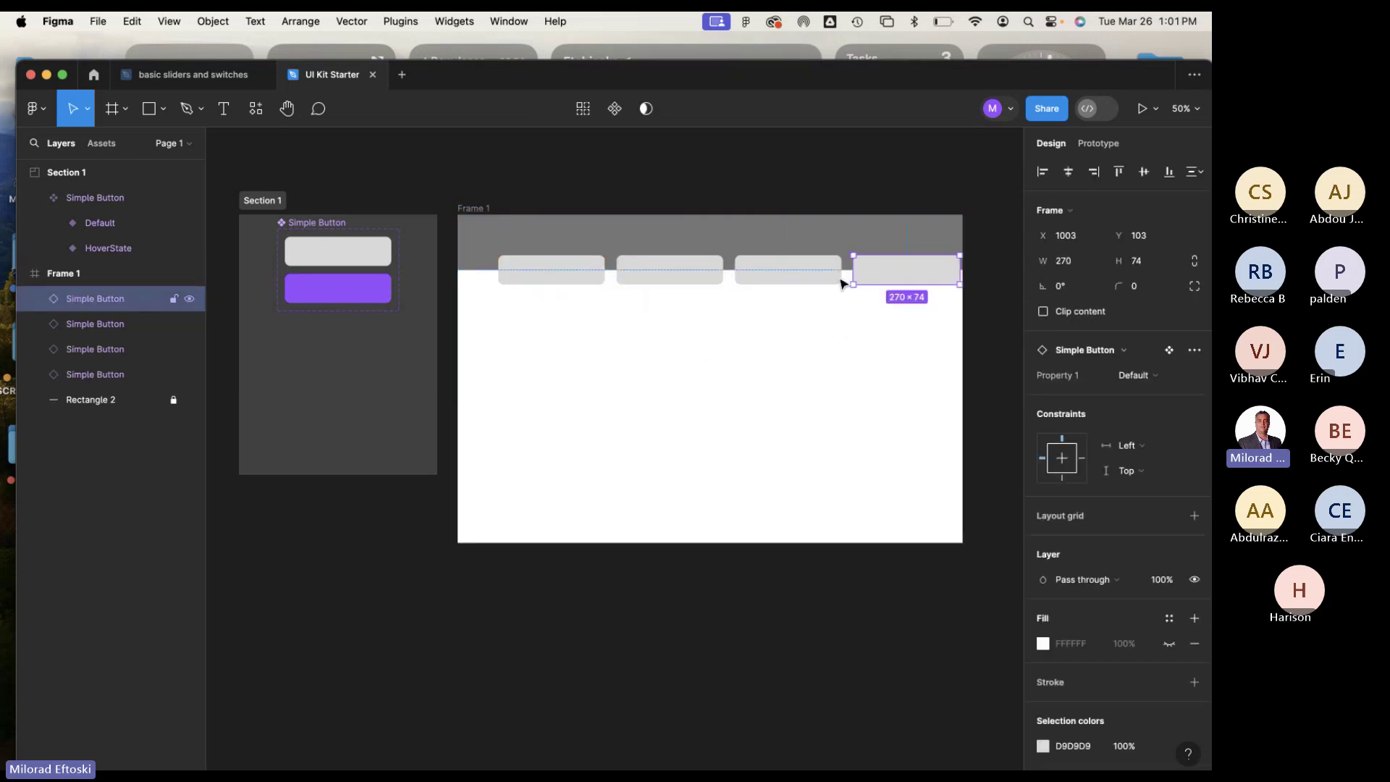
left_click(767, 281, "shift")
left_click(688, 283, "shift")
left_click(586, 281, "shift")
key("shift+Left")
key("shift+Left")
key("shift+Left")
key("shift+Left")
key("shift+Left")
key("shift+Left")
key("shift+Left")
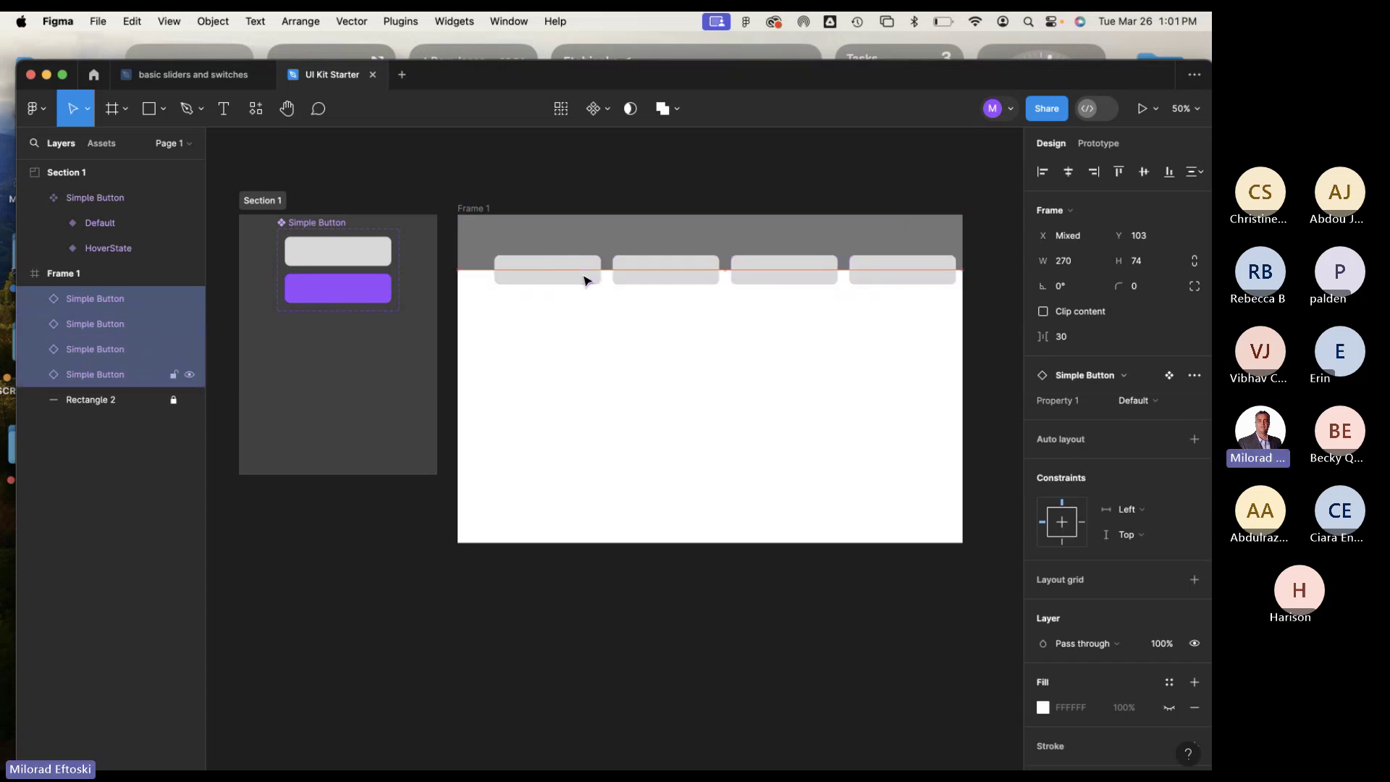
key("shift+Right")
key("shift+Right")
key("shift+Right")
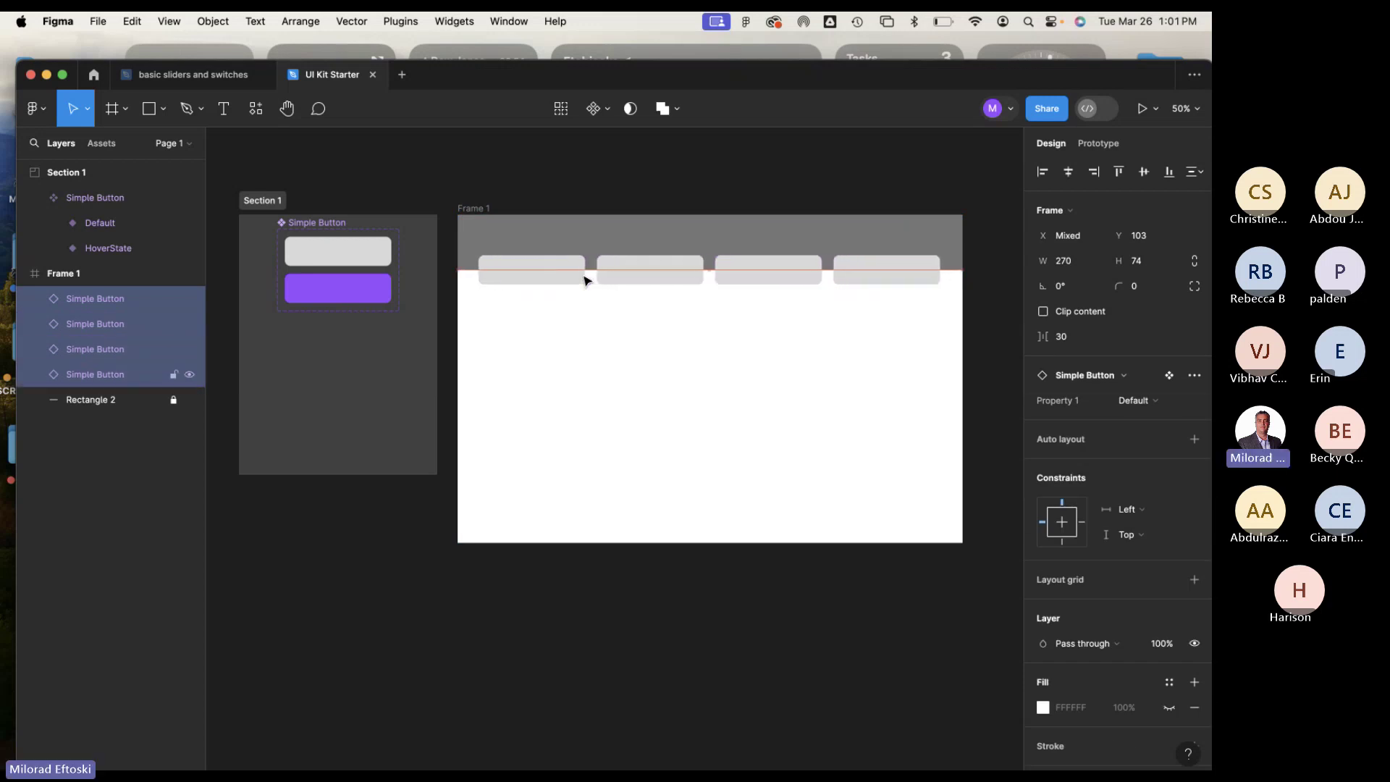
key("shift+Left")
scroll(586, 281, "left", 4)
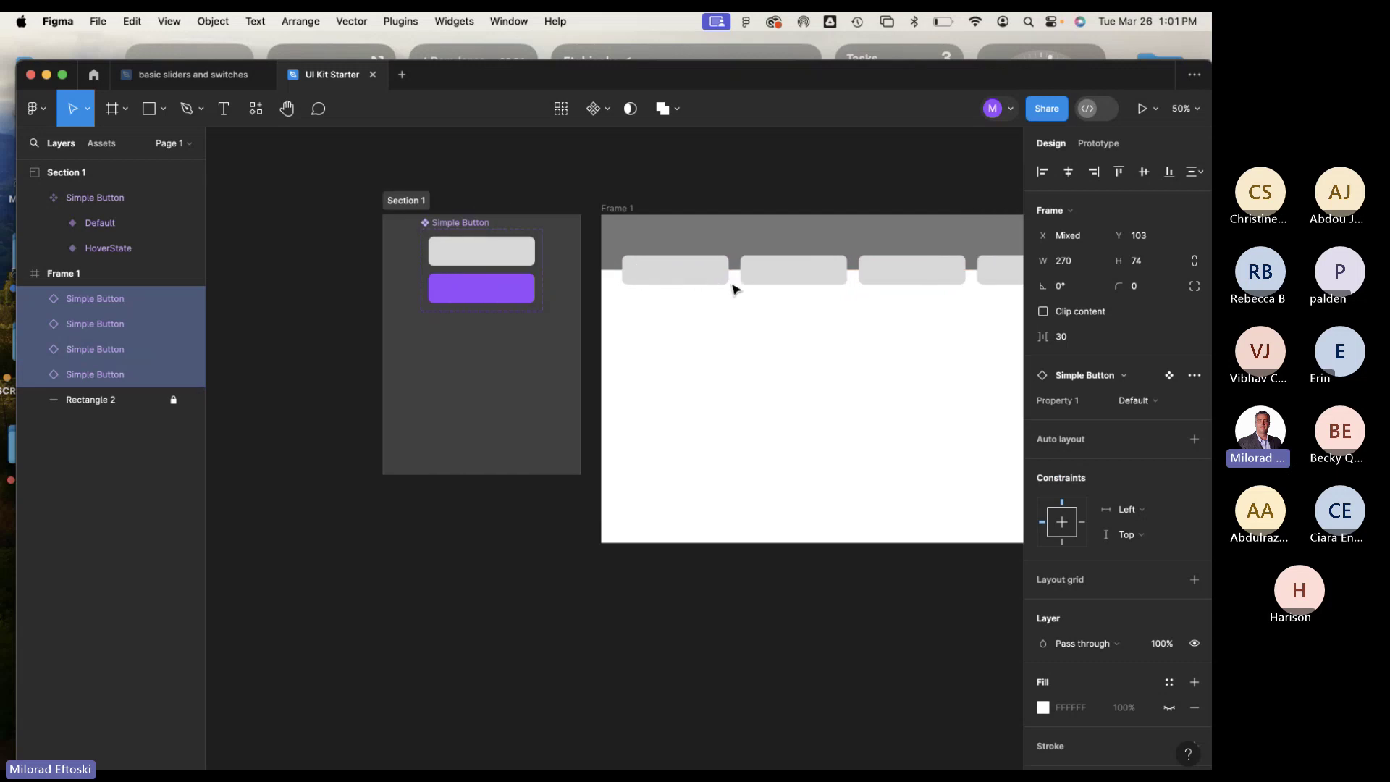
scroll(733, 290, "right", 4)
key("shift+Left")
key("shift+Left")
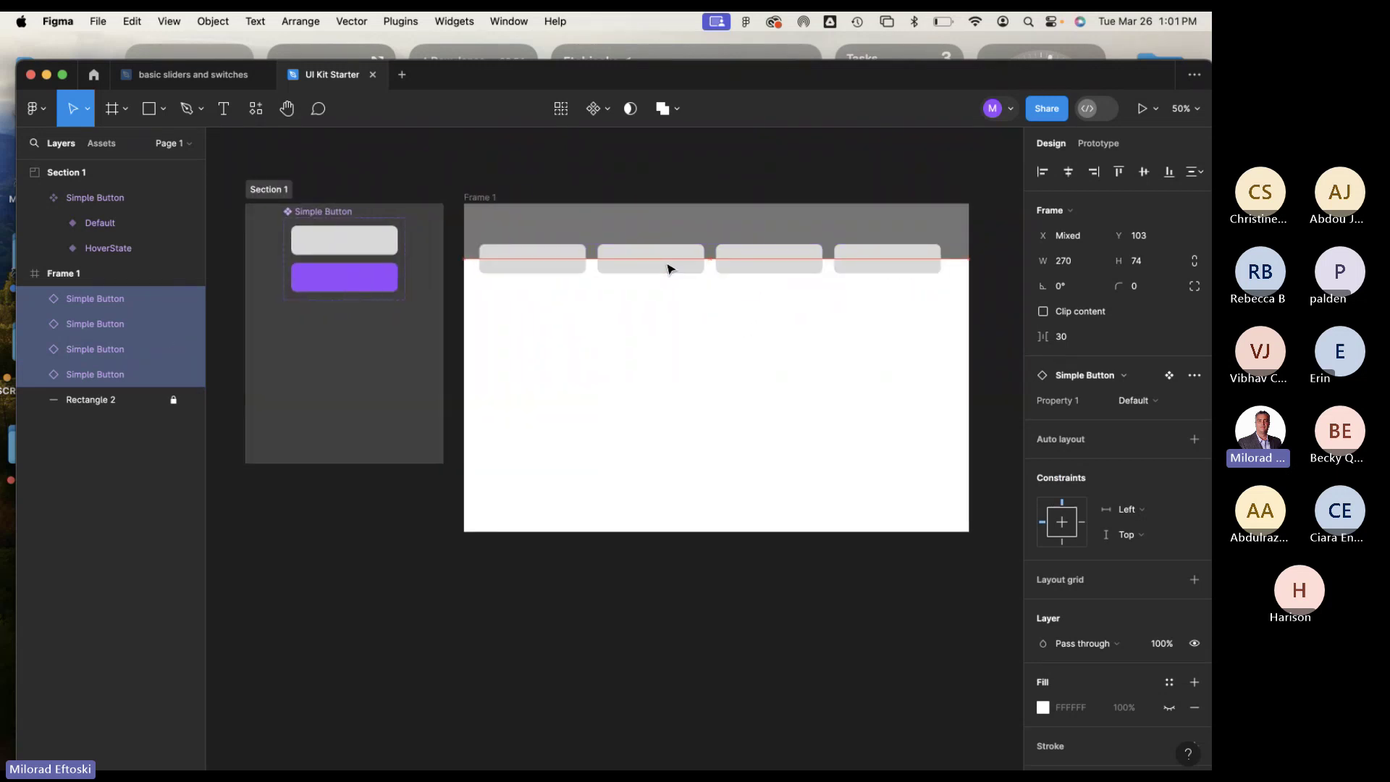
key("shift+Right")
key("shift+Right")
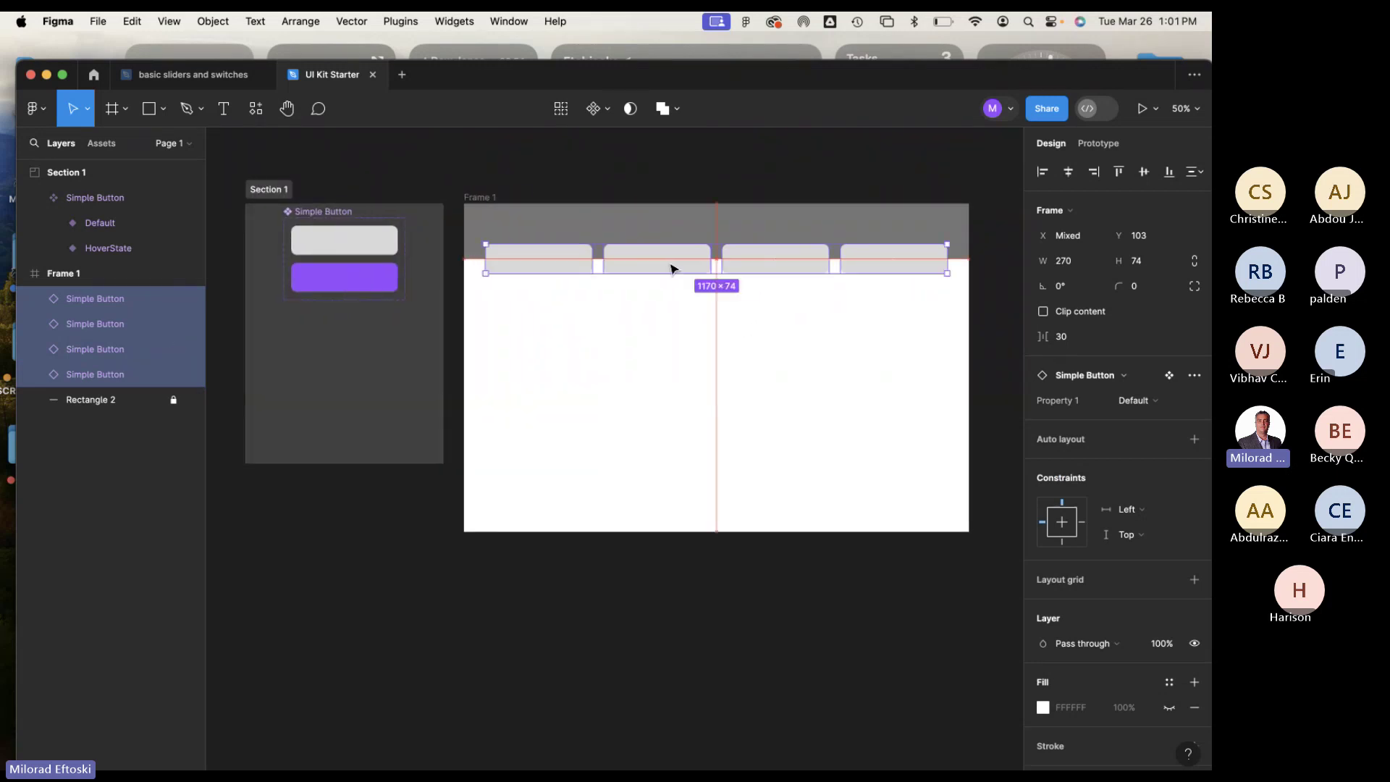
Present the prototype to test the row of four header buttons, and close the presentation.
left_click(673, 360)
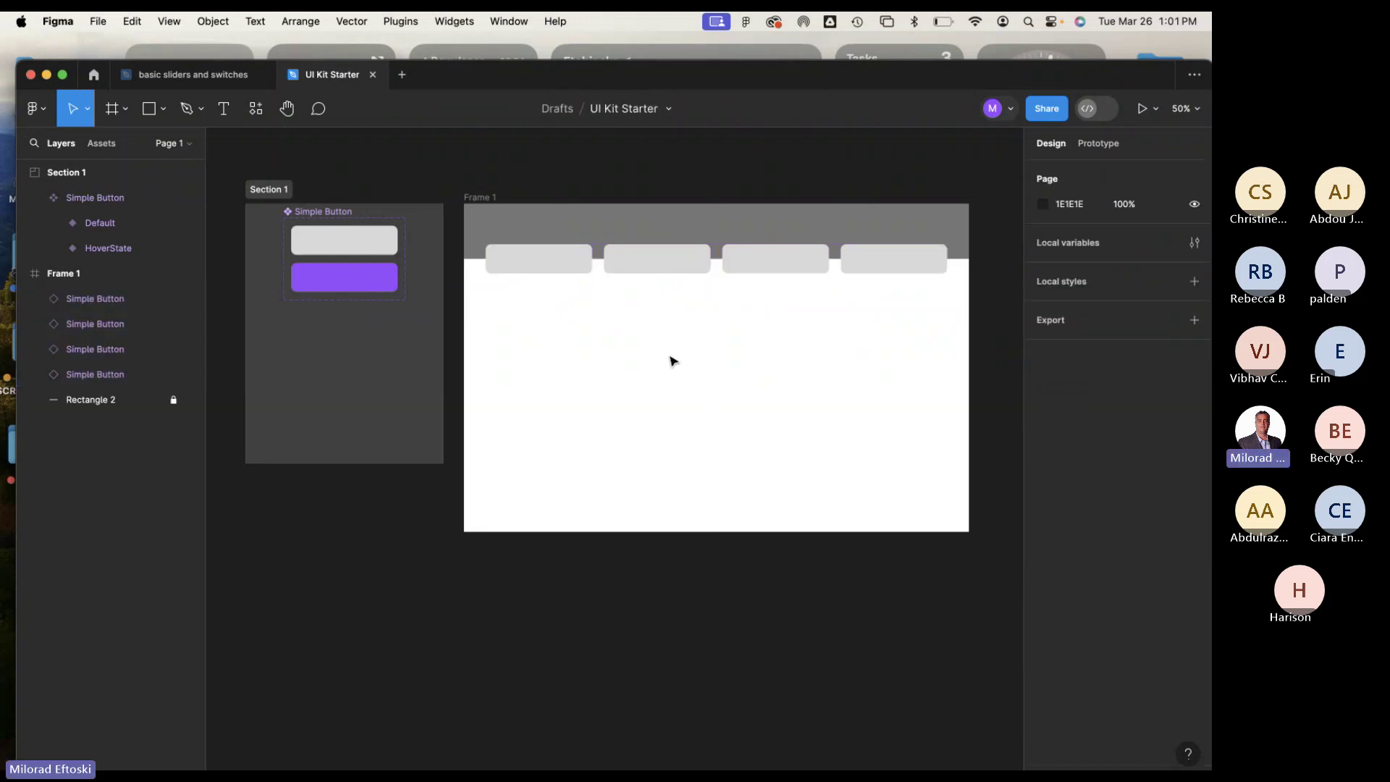
left_click(1141, 110)
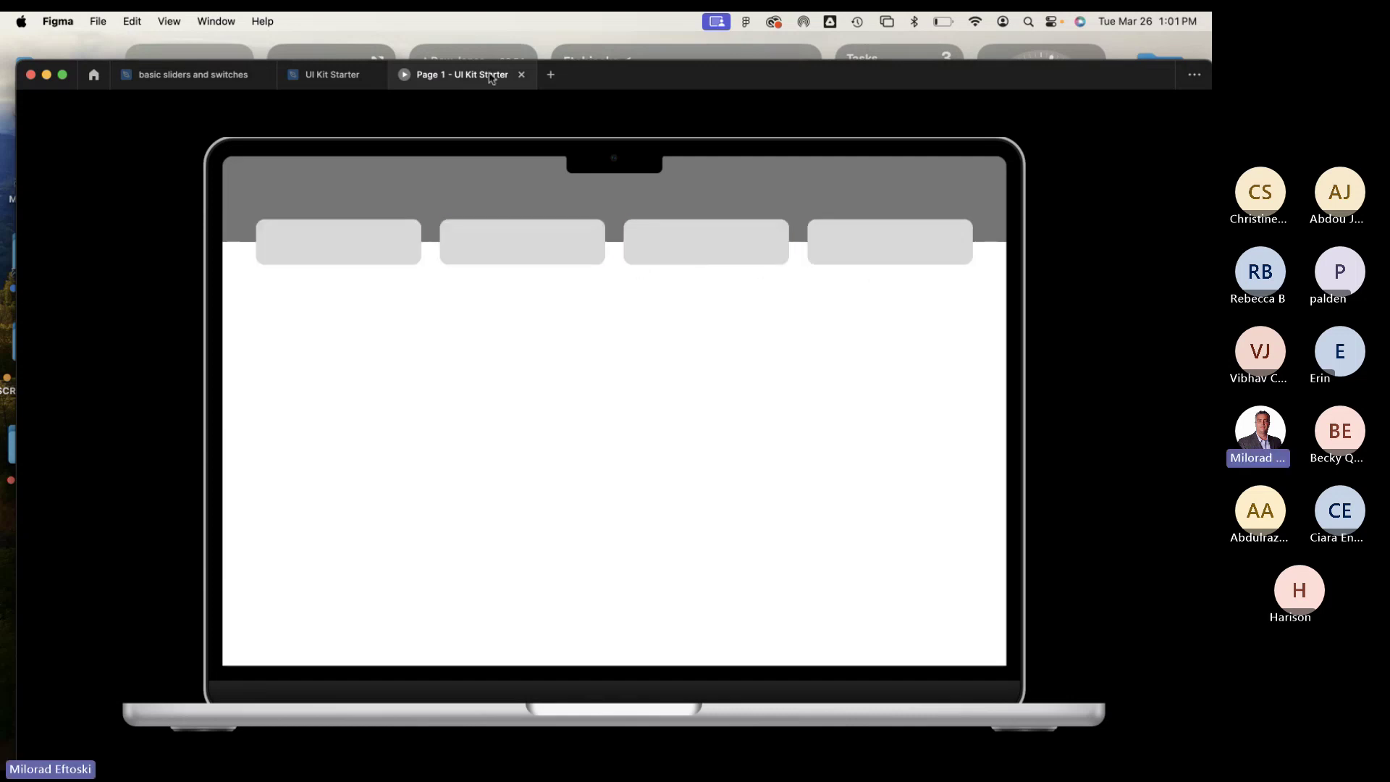
left_click(521, 75)
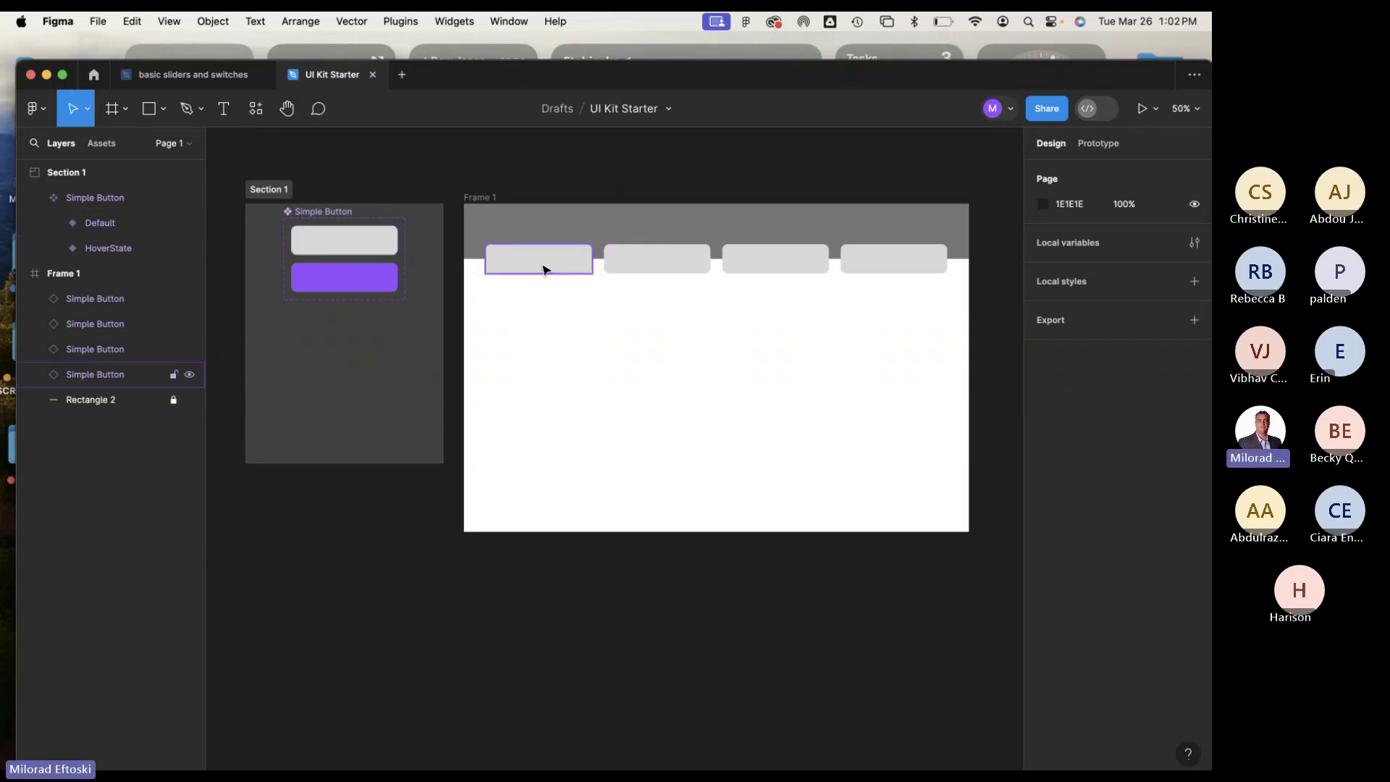
Inspect the rectangle nested inside the first Simple Button instance in Frame 1.
scroll(543, 270, "up", 5)
scroll(552, 362, "down", 4)
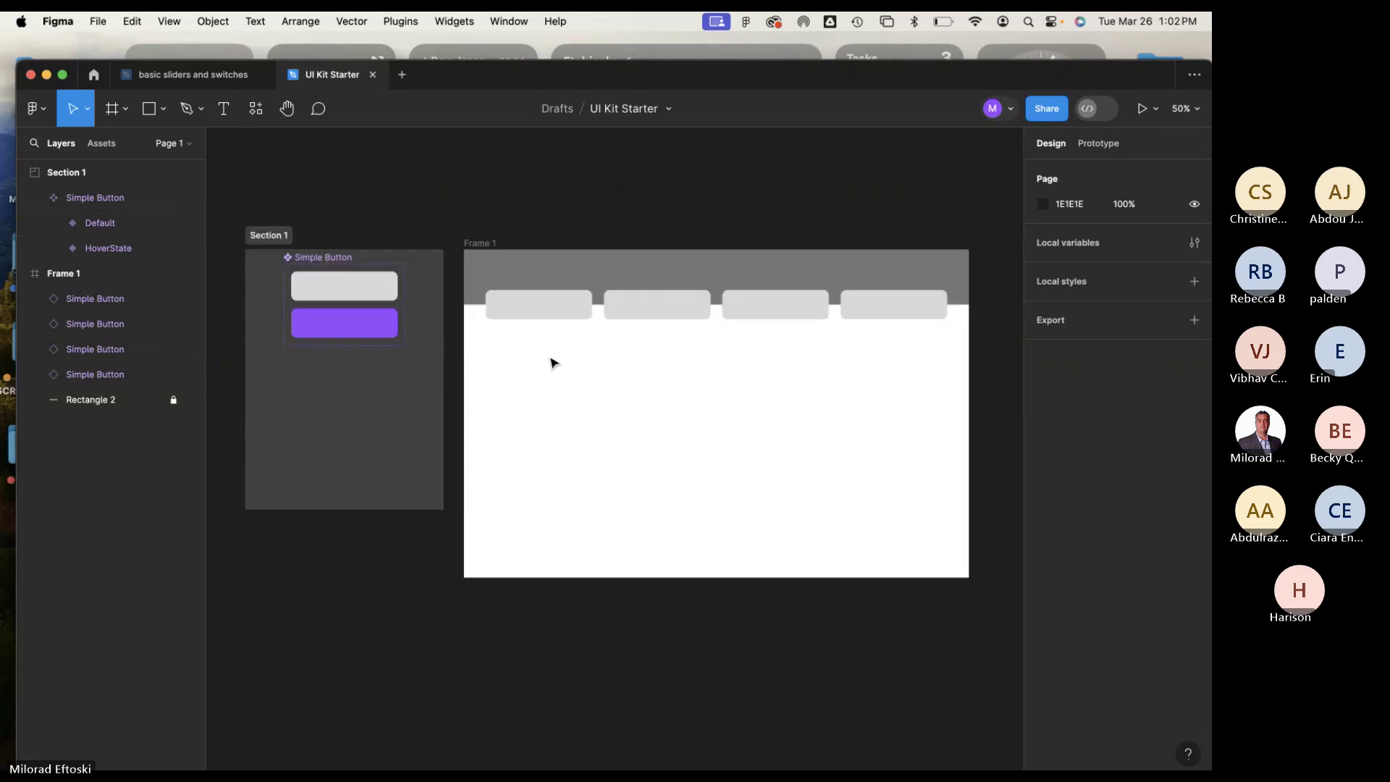
scroll(553, 362, "up", 2, "ctrl")
left_click(540, 301)
double_click(539, 302)
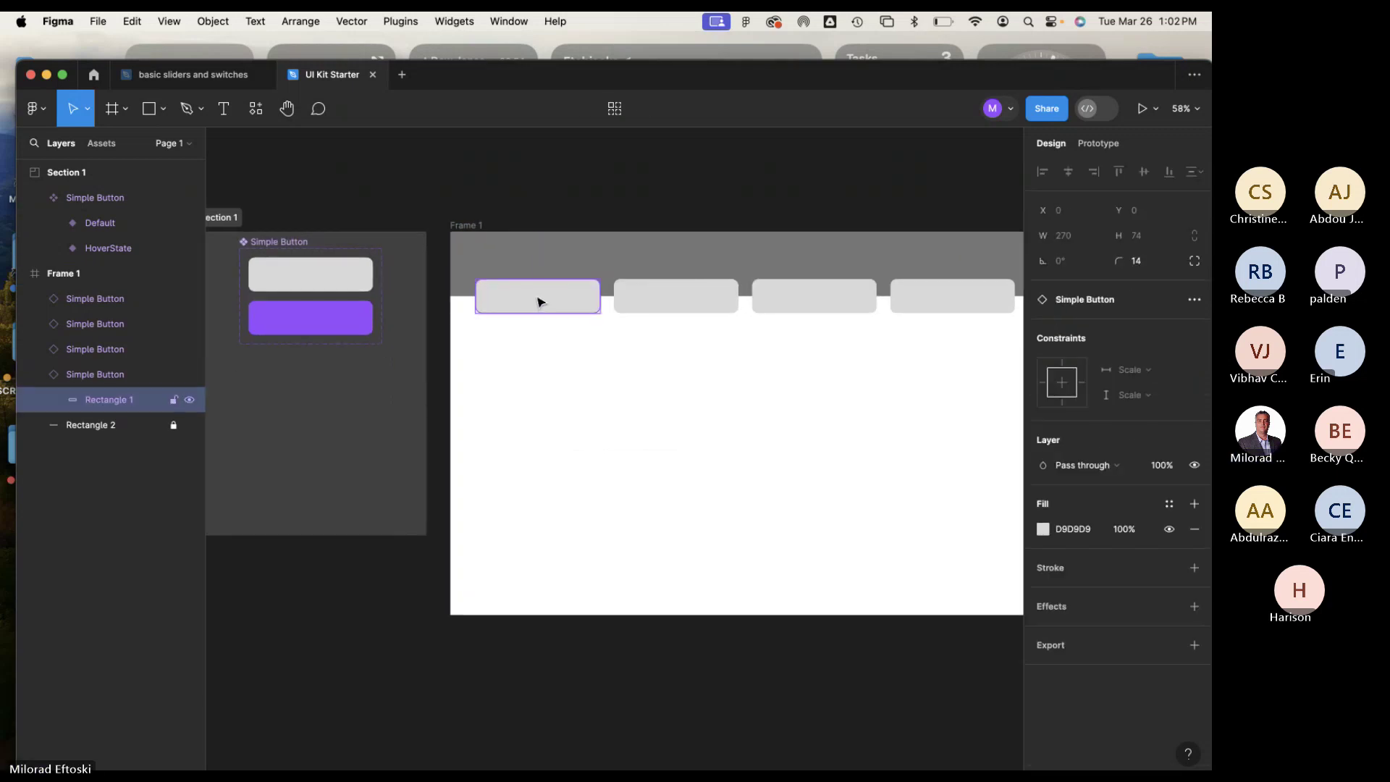
key("Escape")
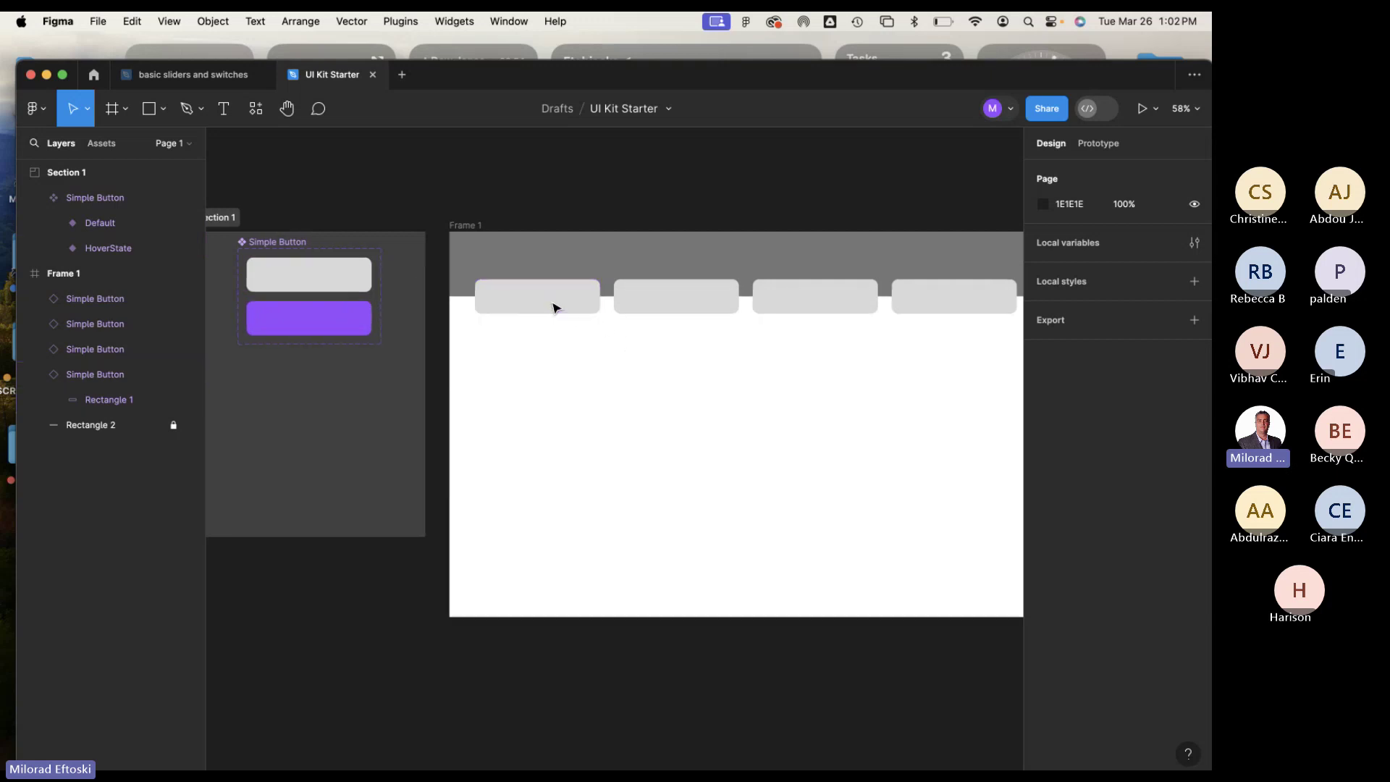
Try to move the rectangle nested in the first Simple Button instance, and undo the move.
scroll(553, 307, "up", 5)
scroll(550, 358, "right", 1)
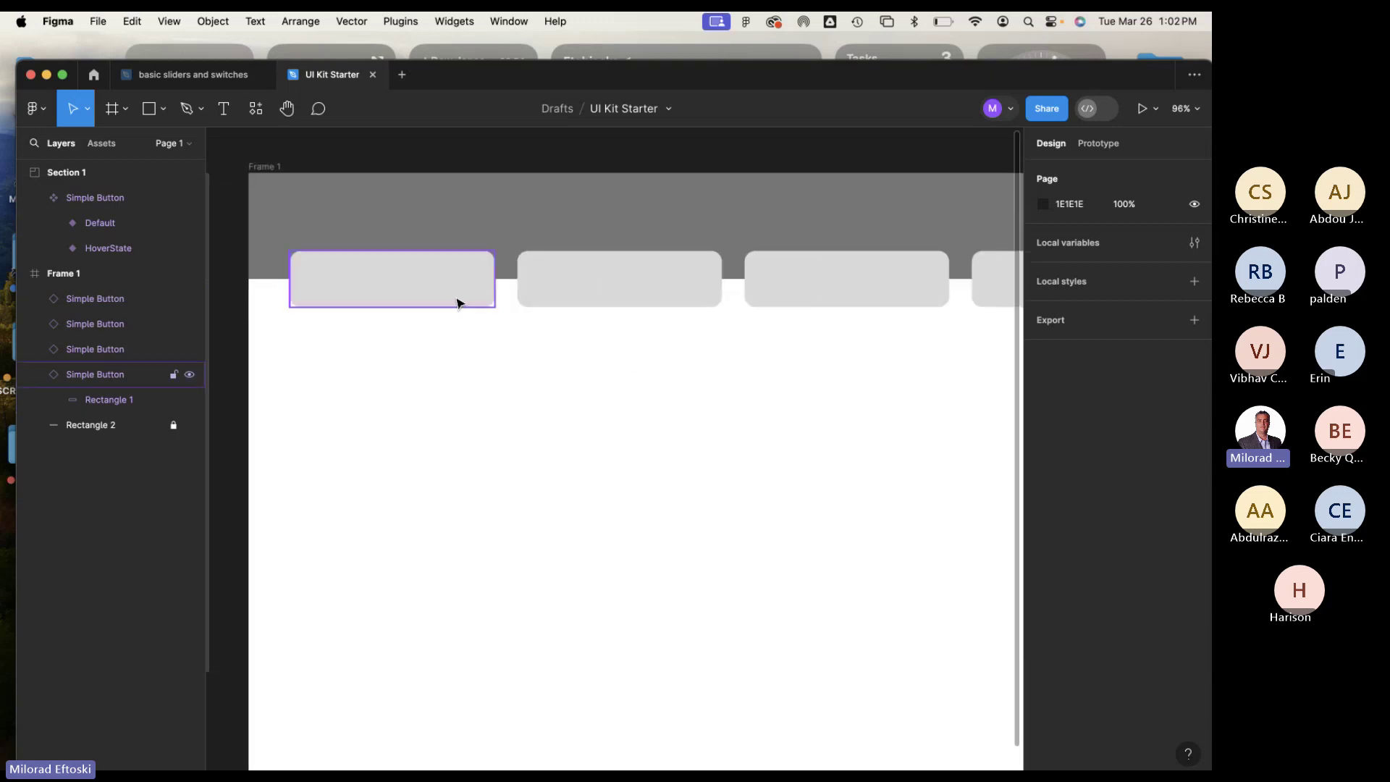
left_click(429, 294)
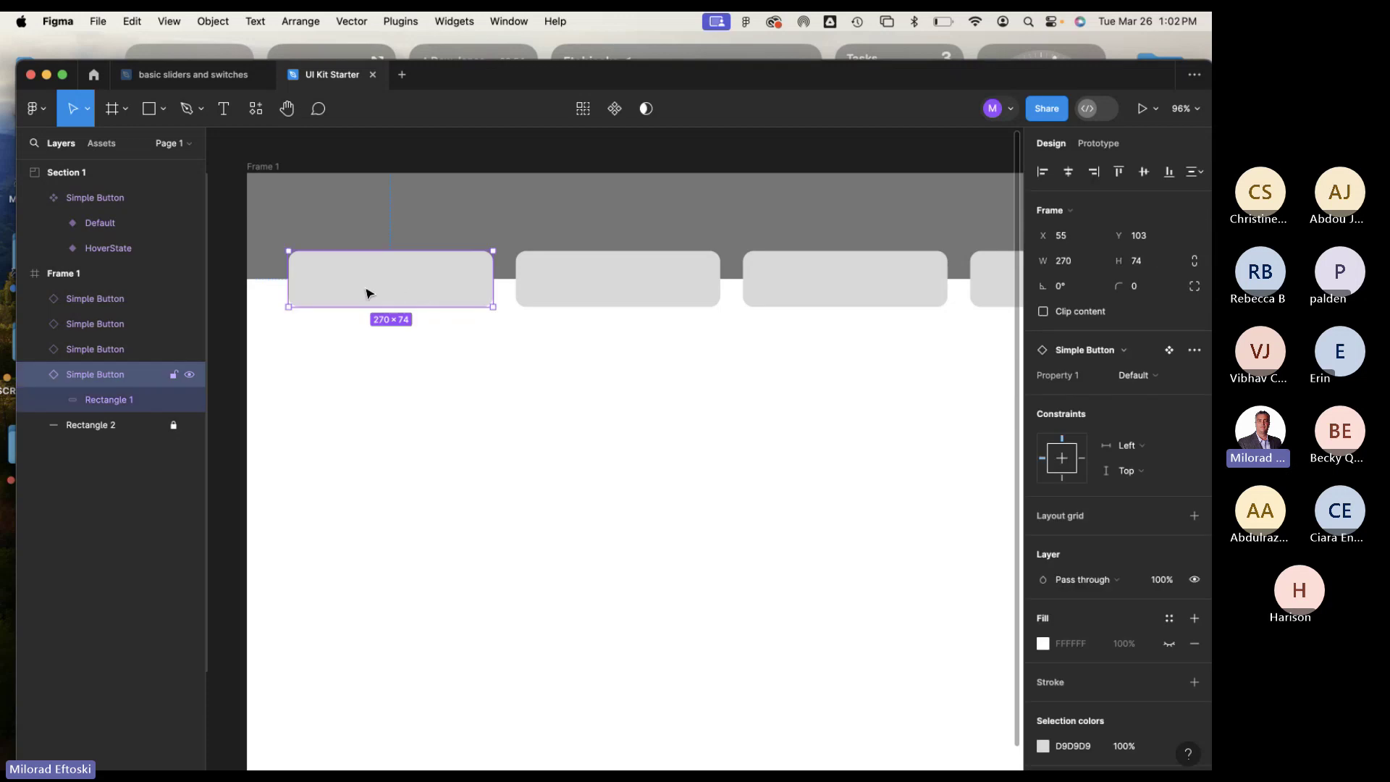
left_click(602, 291)
left_click(442, 288)
left_click(140, 400)
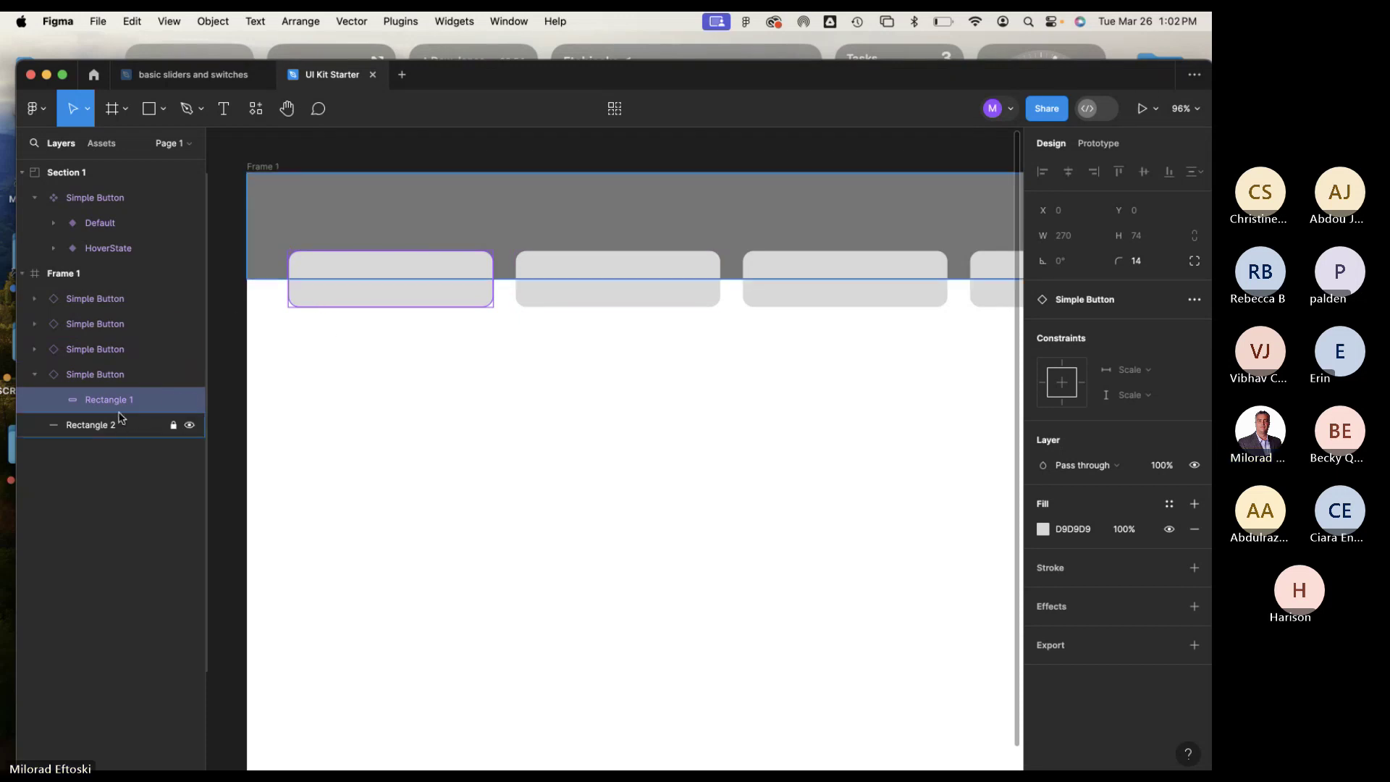
left_click_drag(333, 288, 343, 295)
key("super+z")
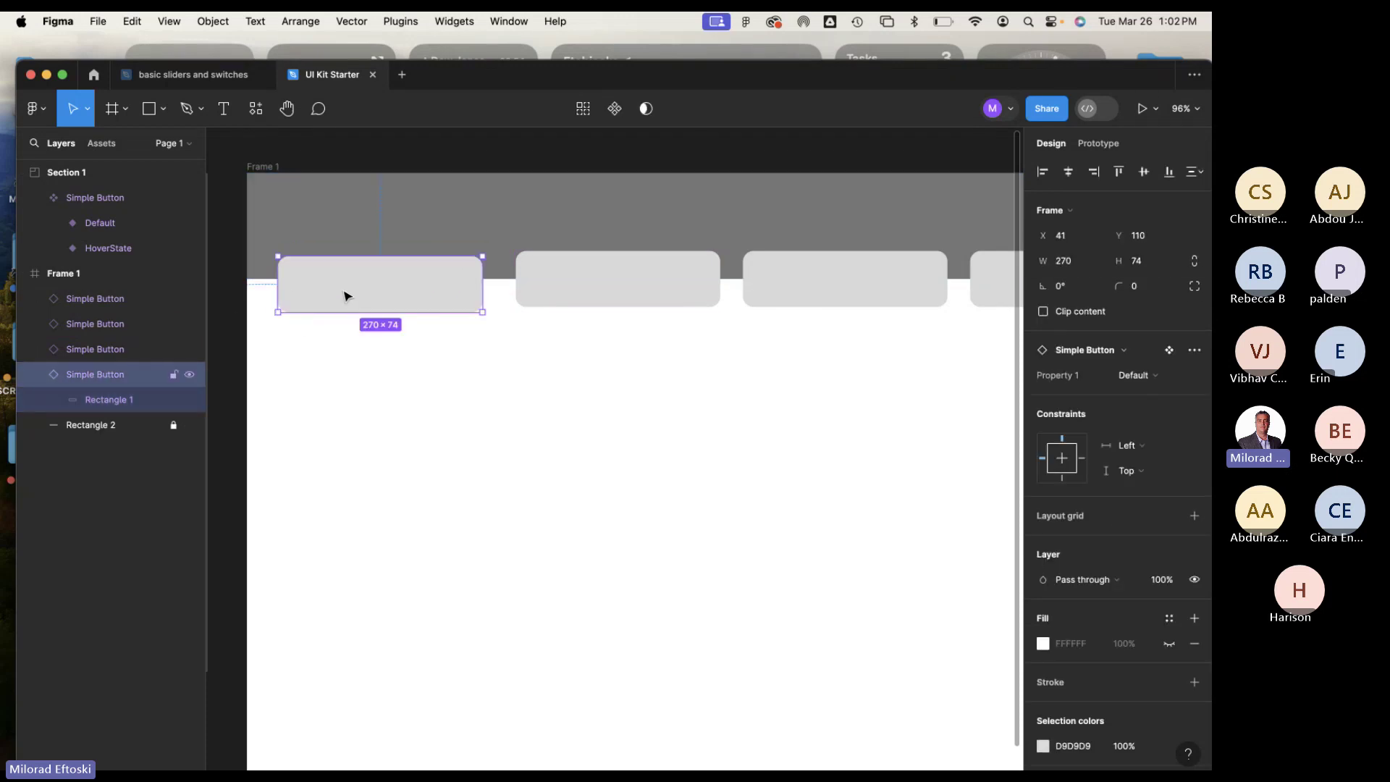
Add a HOME text label on the first Simple Button instance in Frame 1.
left_click(224, 108)
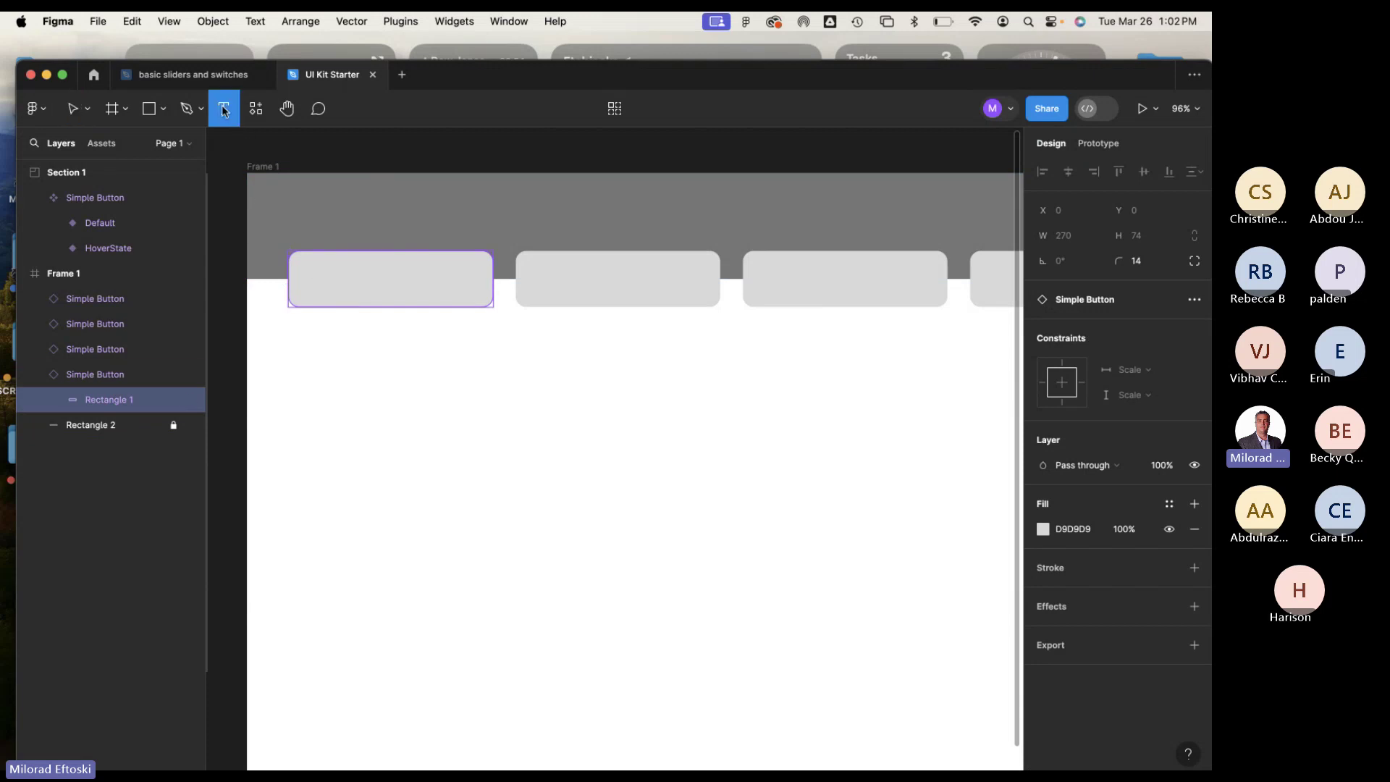
left_click(338, 280)
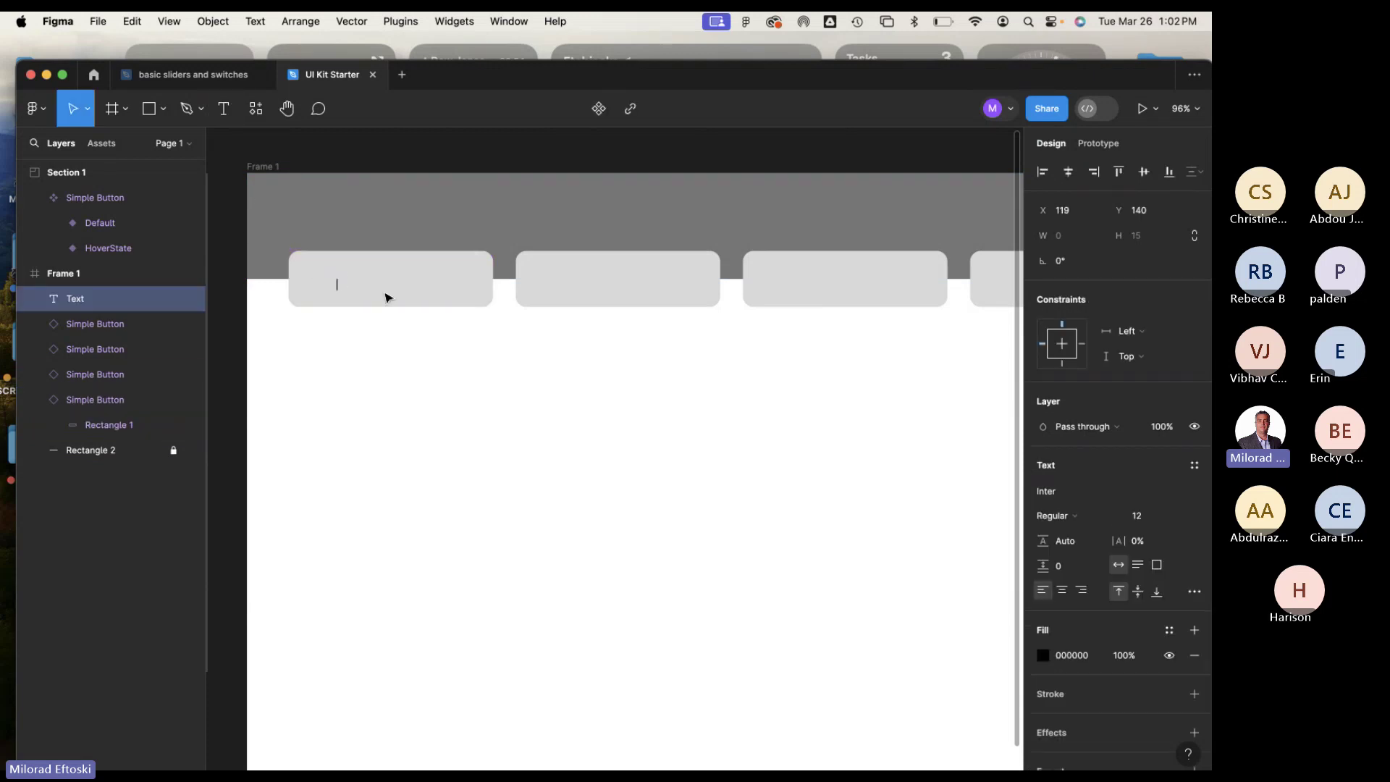
type("HOME")
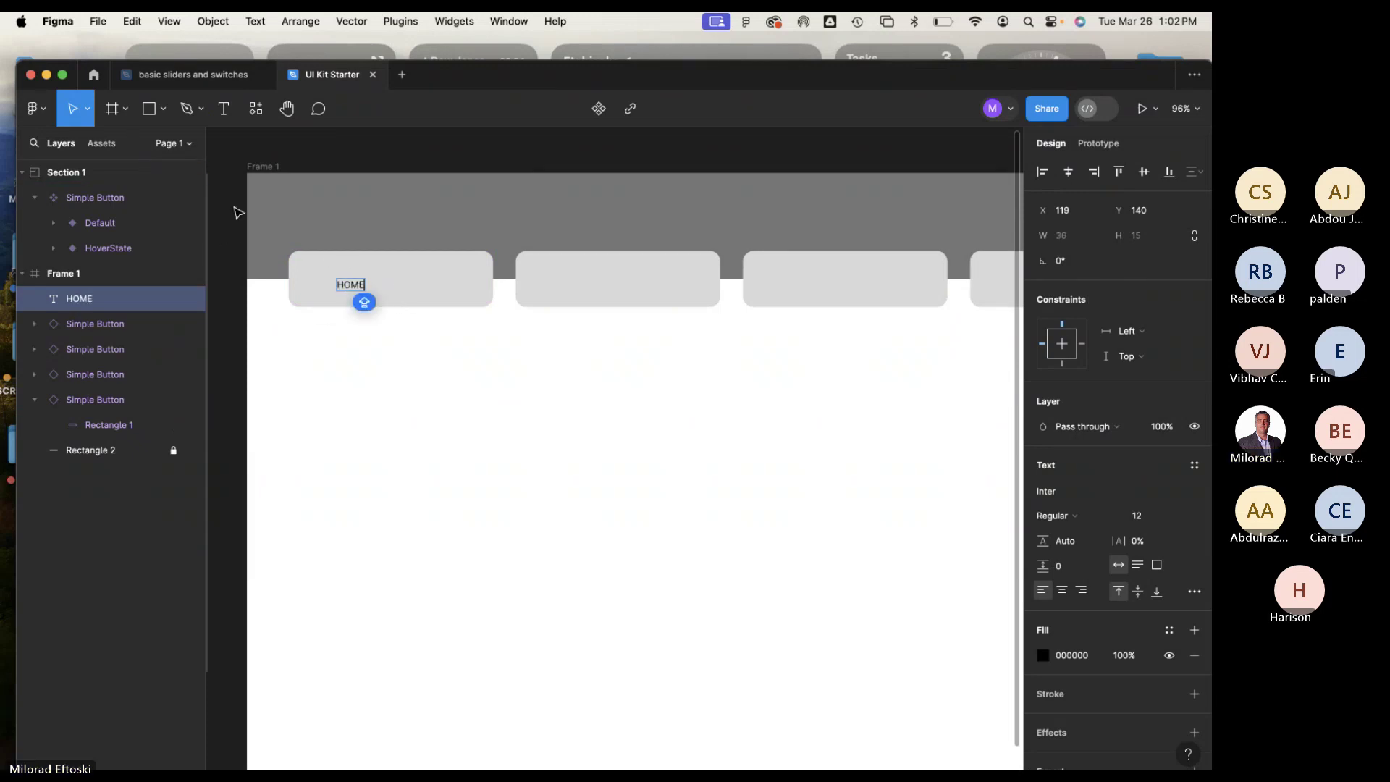
key("Escape")
Increase the HOME label's font size to 26 and centre the label on the first button.
key("super+shift+period")
key("super+shift+period")
key("super+shift+period")
key("super+shift+period")
key("super+shift+period")
key("super+shift+period")
key("super+shift+period")
key("super+shift+period")
key("super+shift+period")
key("super+shift+period")
key("super+shift+period")
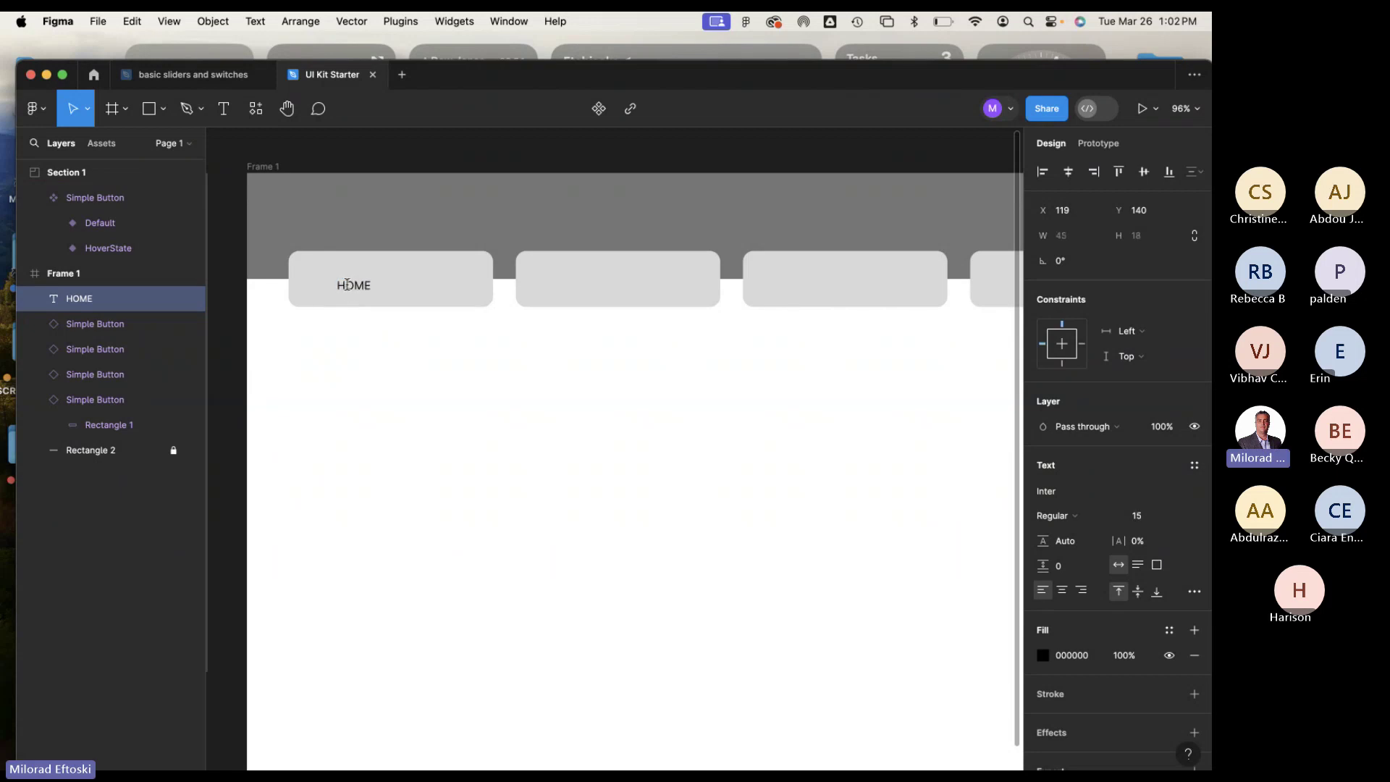
double_click(346, 284)
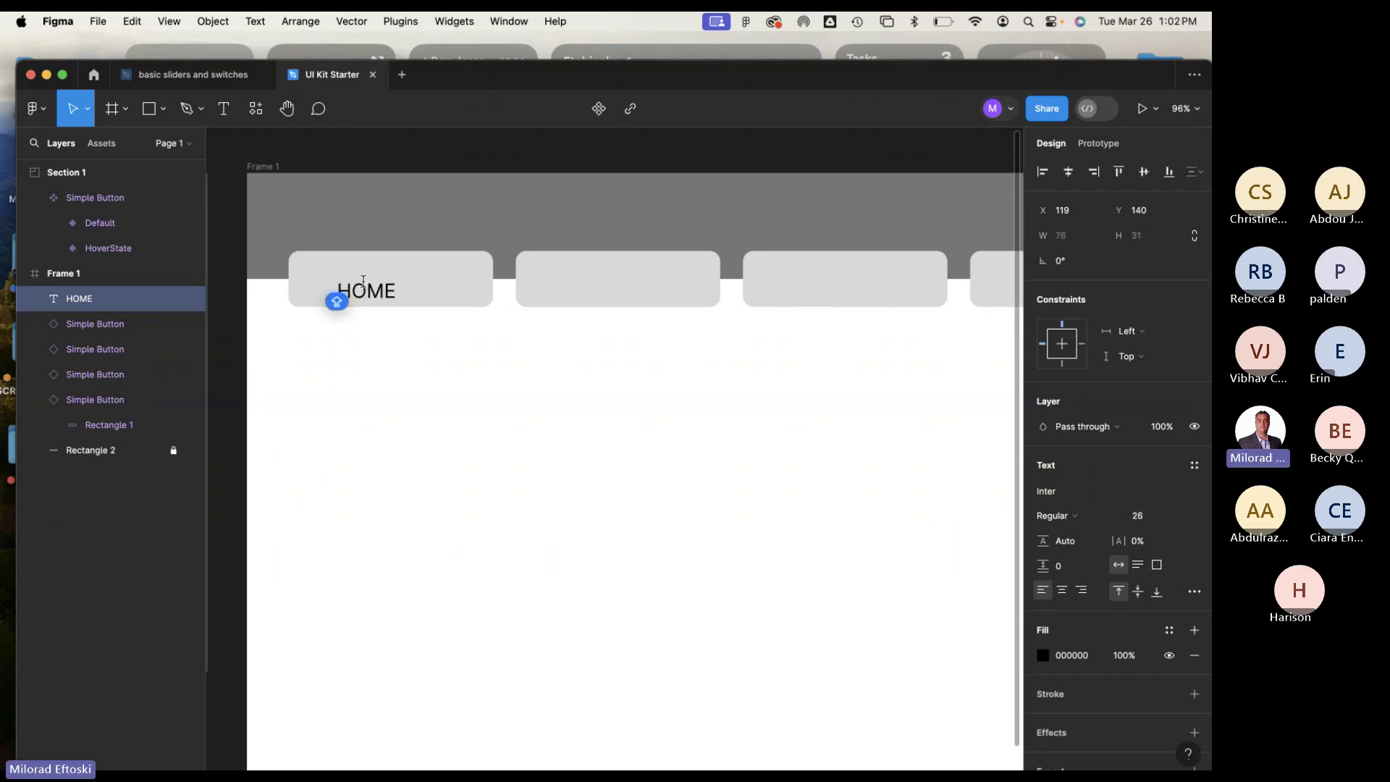
key("super+shift+period")
key("super+shift+period")
key("super+shift+period")
key("Escape")
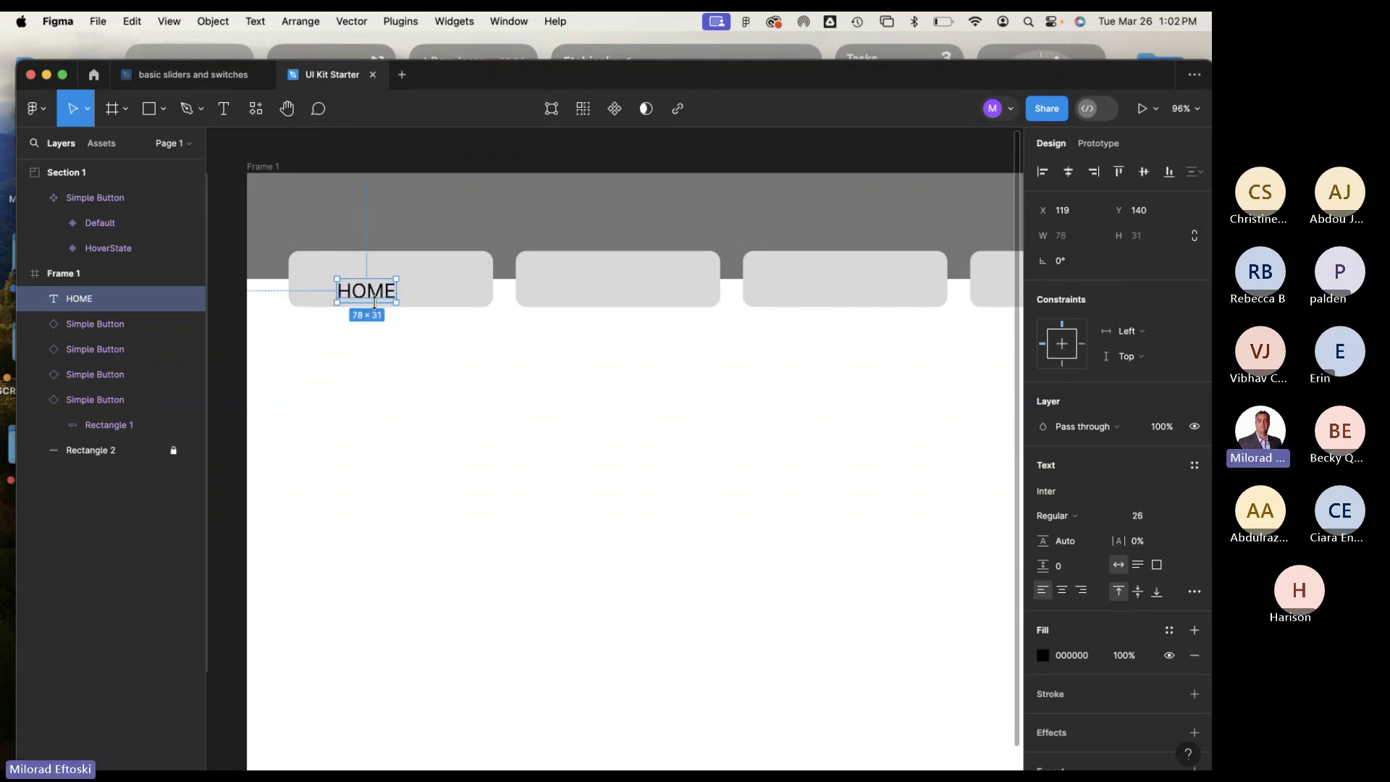
left_click_drag(377, 297, 405, 288)
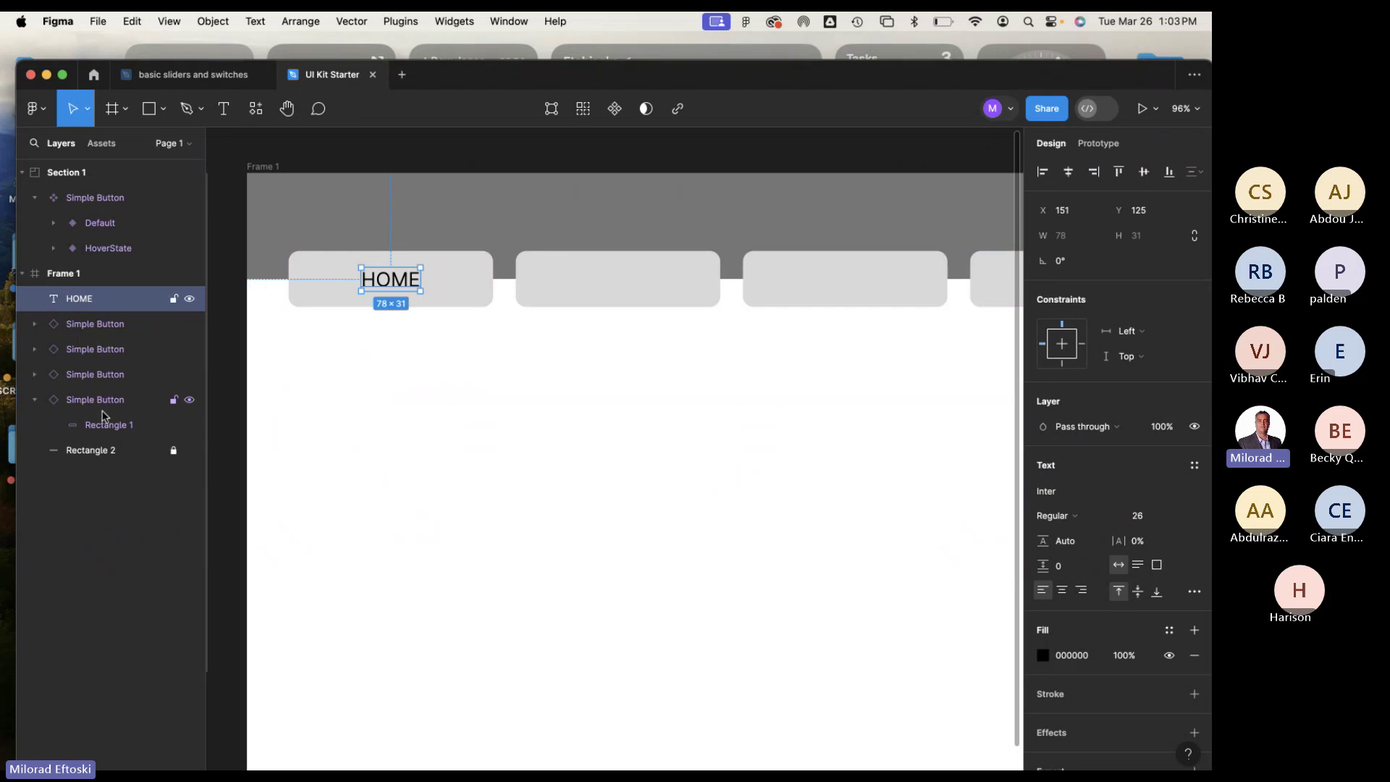
Move the HOME layer beneath the Simple Button instances, and return it to the top of Frame 1's layer order.
left_click_drag(76, 299, 76, 432)
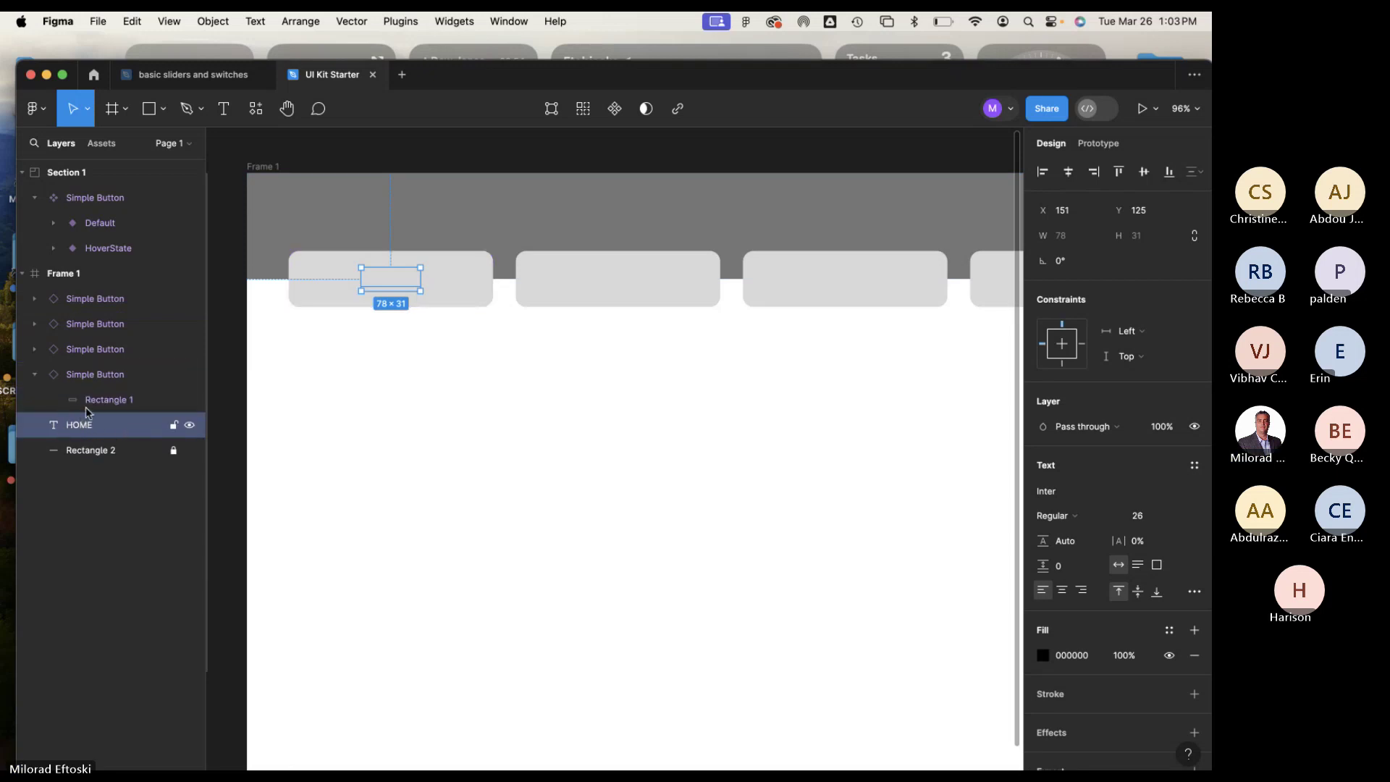
left_click_drag(89, 427, 102, 295)
left_click(394, 400)
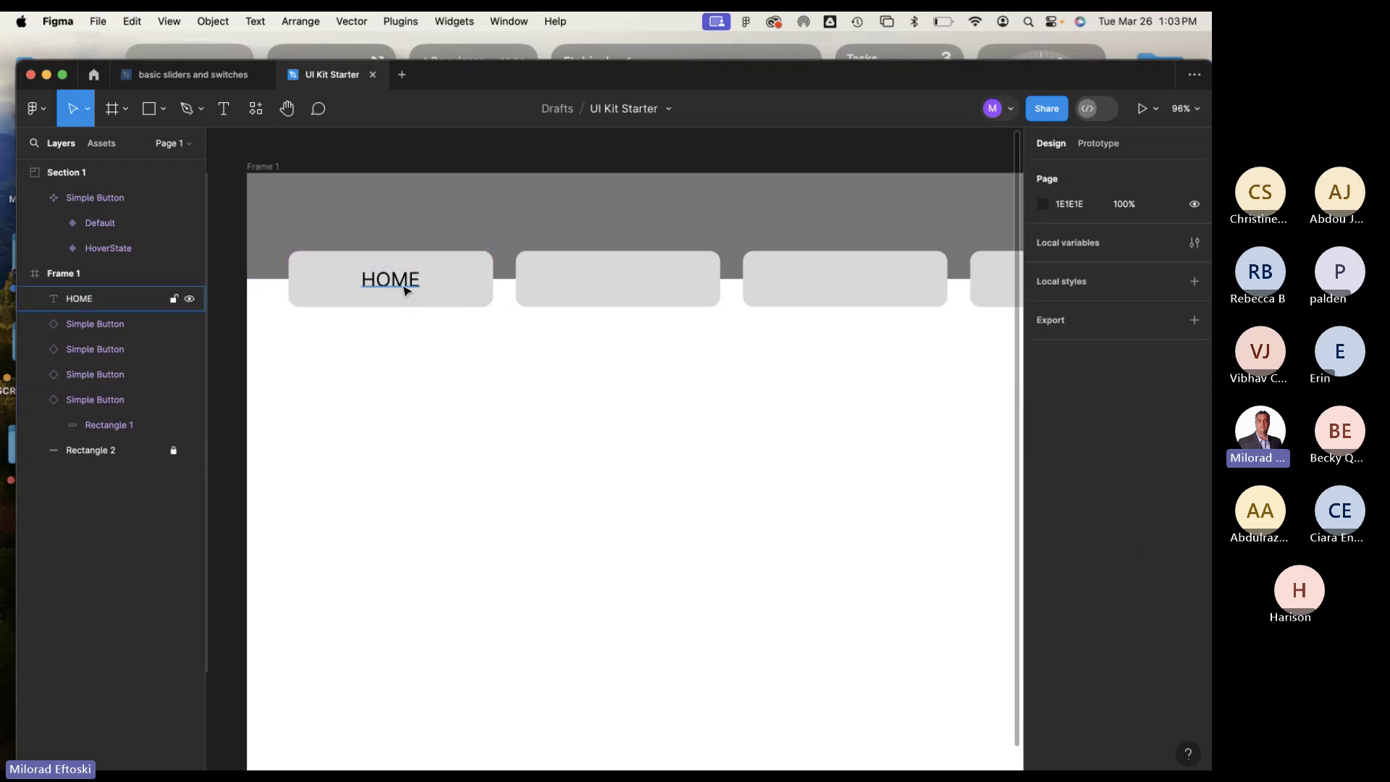
Duplicate the HOME label onto the centres of the other three header buttons with even spacing.
left_click(406, 289)
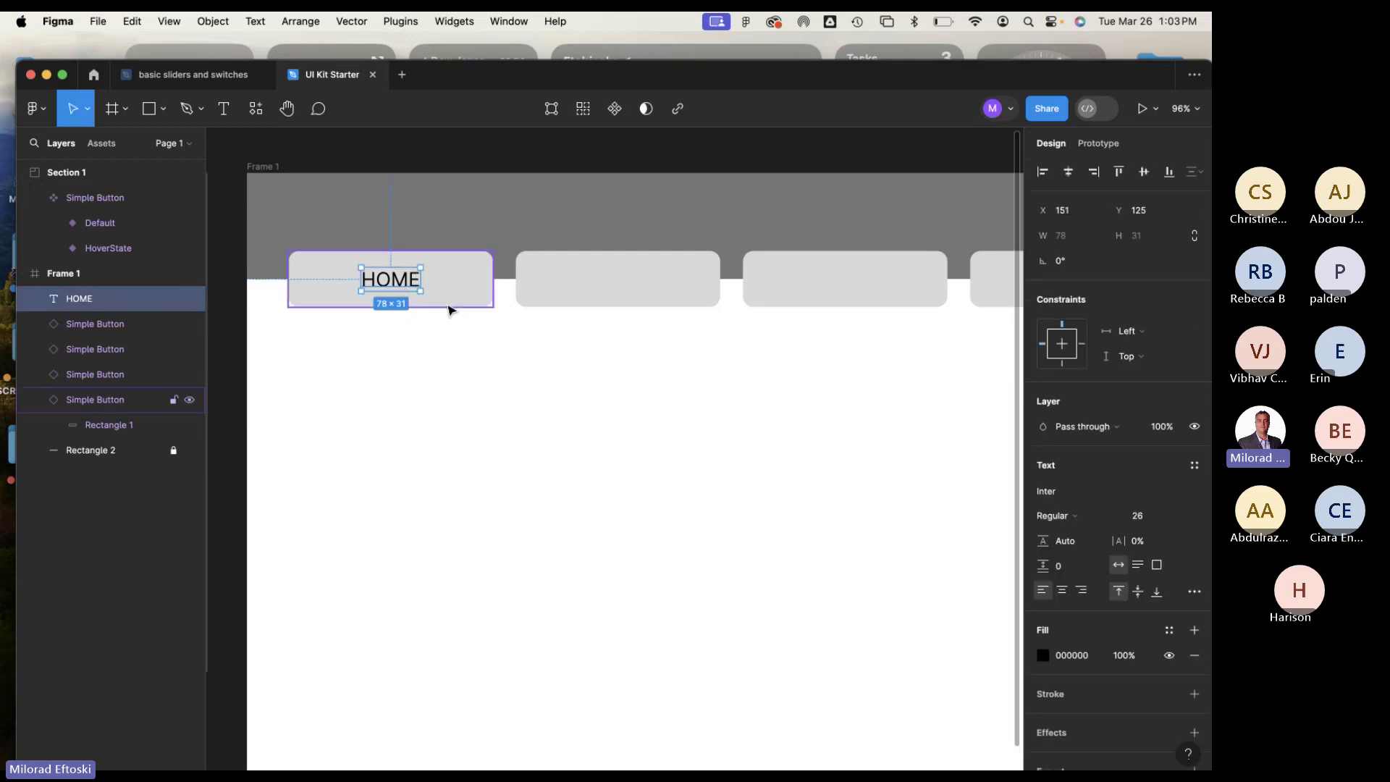
left_click_drag(397, 287, 620, 298, "alt")
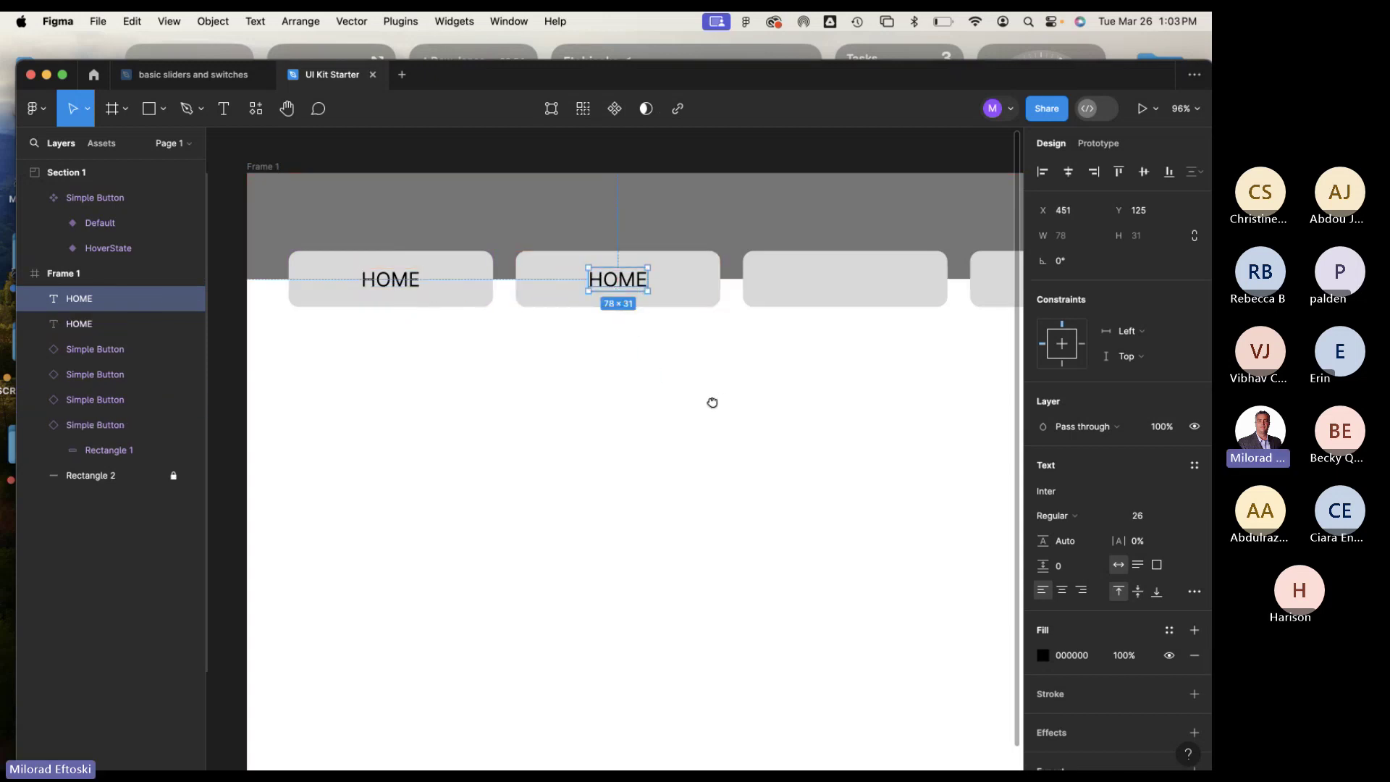
left_click_drag(710, 400, 553, 434)
key("super+d")
key("super+d")
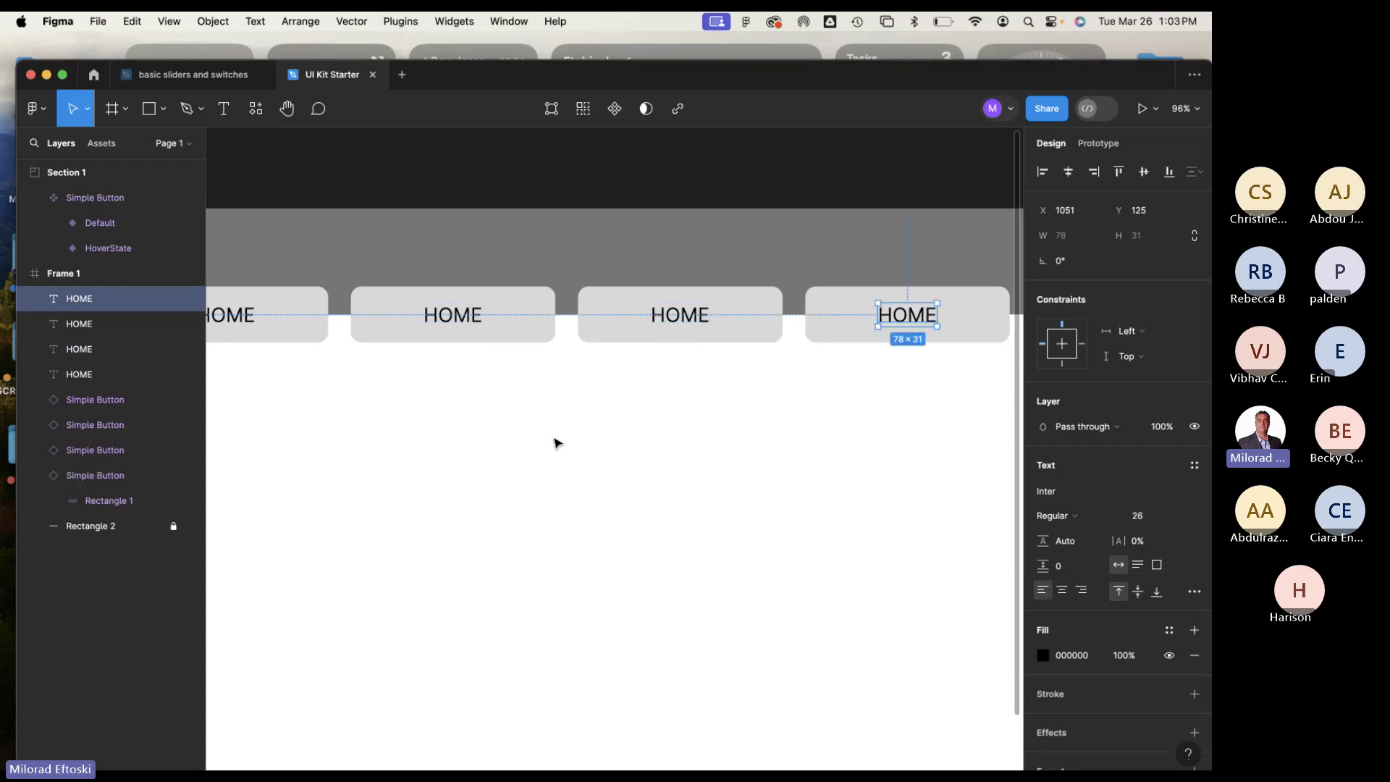
Change the second button's label to ABOUT and recentre it on the button.
left_click(446, 320)
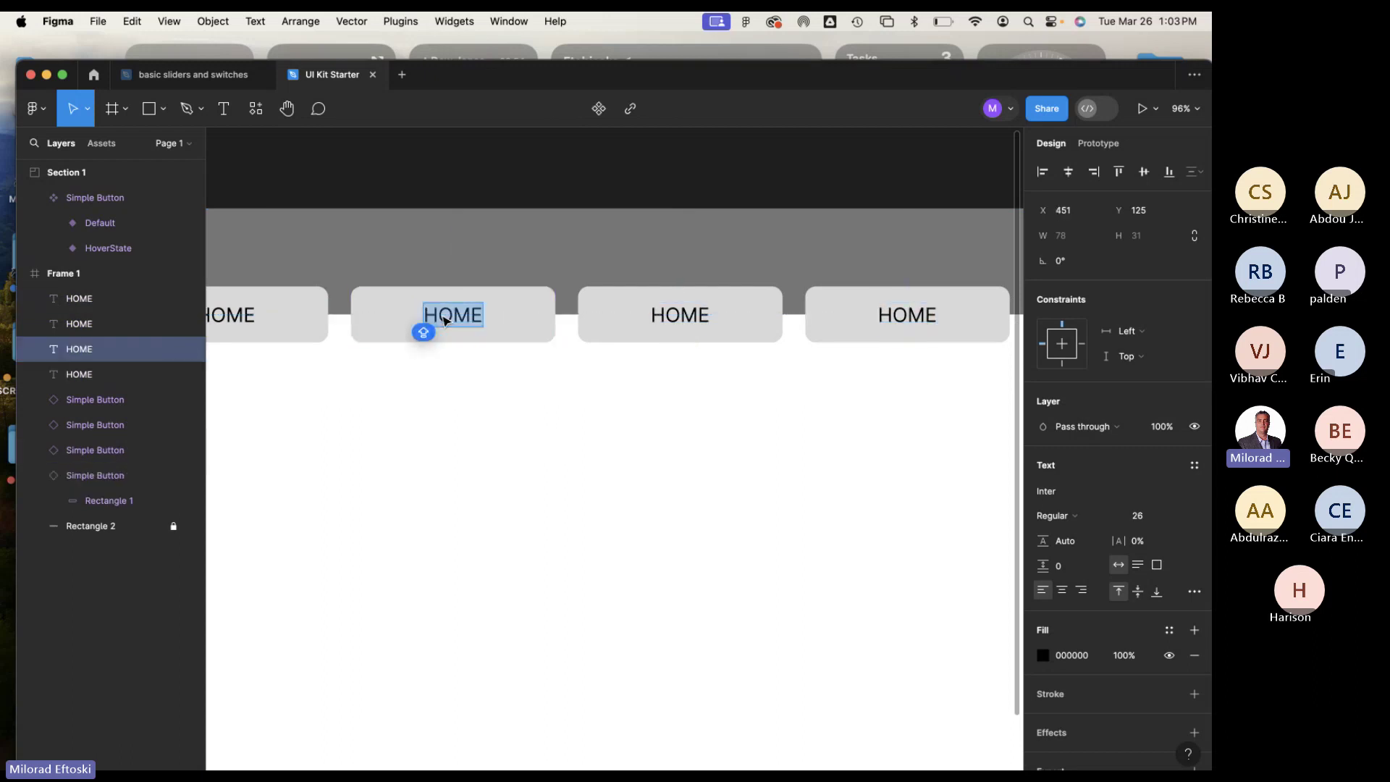
type("ABOUT")
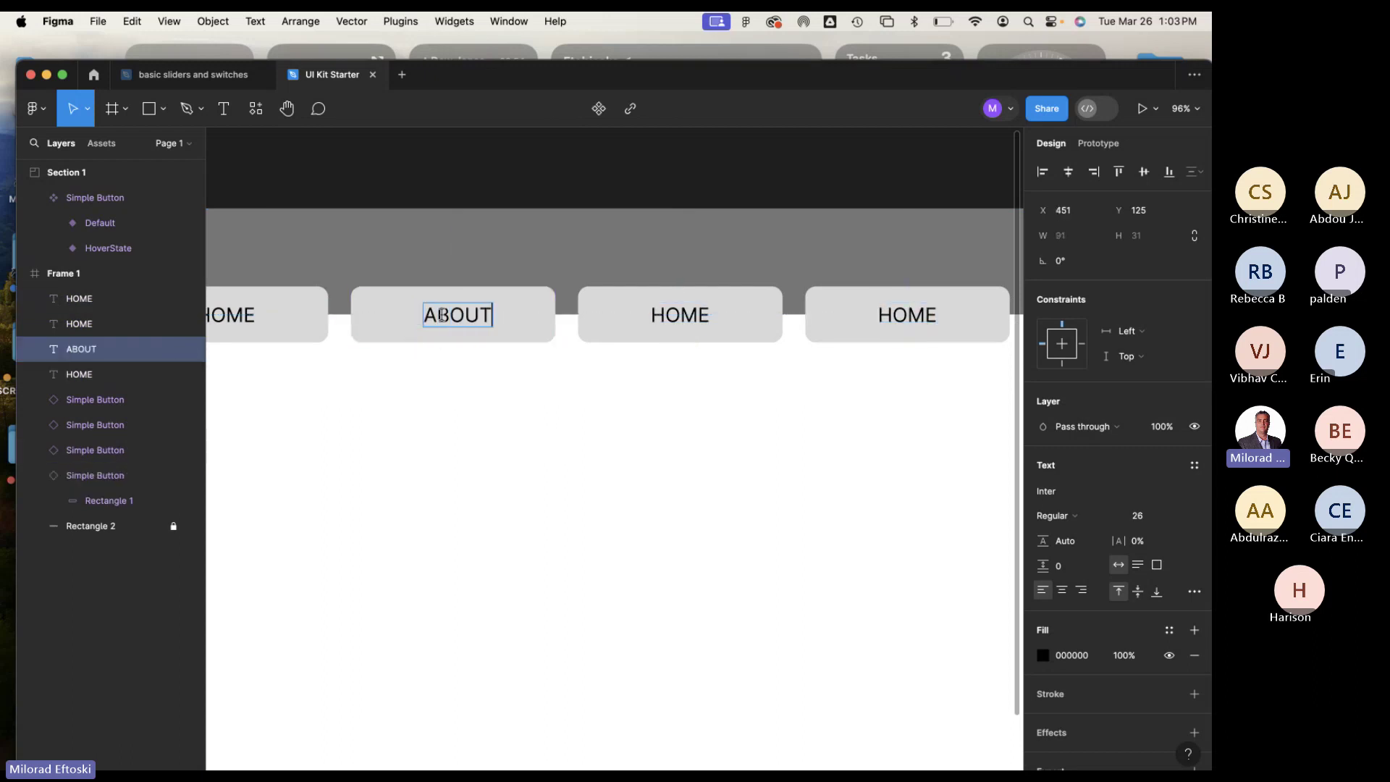
key("Escape")
left_click_drag(467, 326, 465, 320)
Change the third button's label to PORTFOLIO and recentre it on the button.
left_click(672, 321)
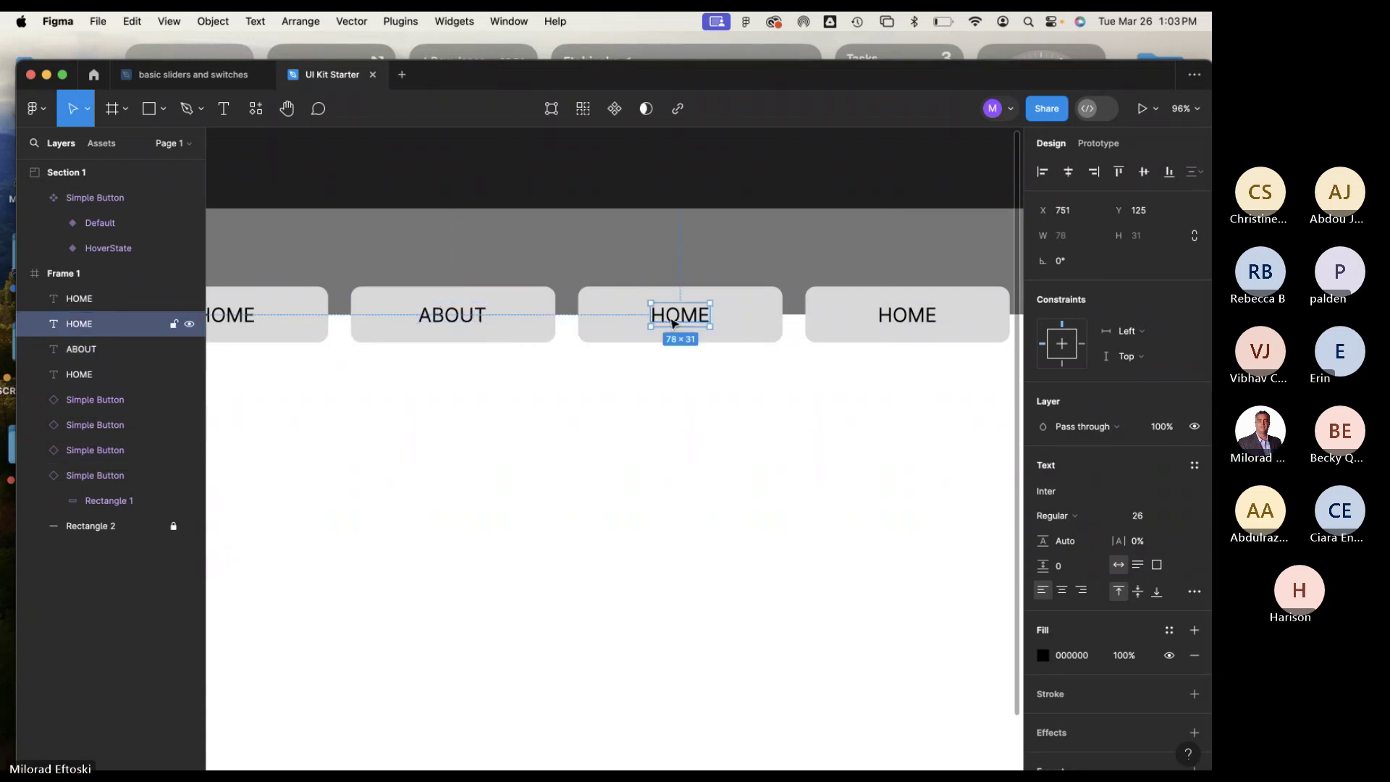
double_click(670, 317)
type("POR")
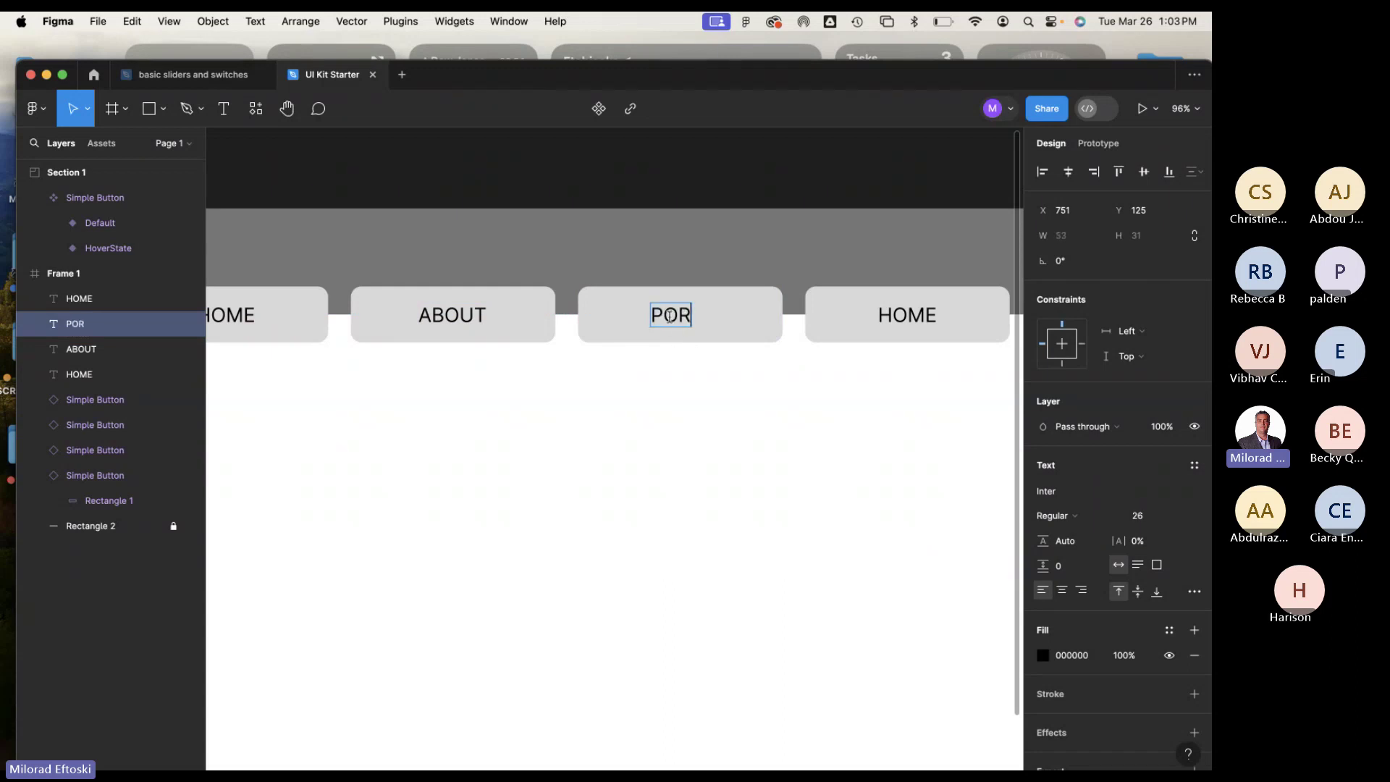
type("TFOLIO")
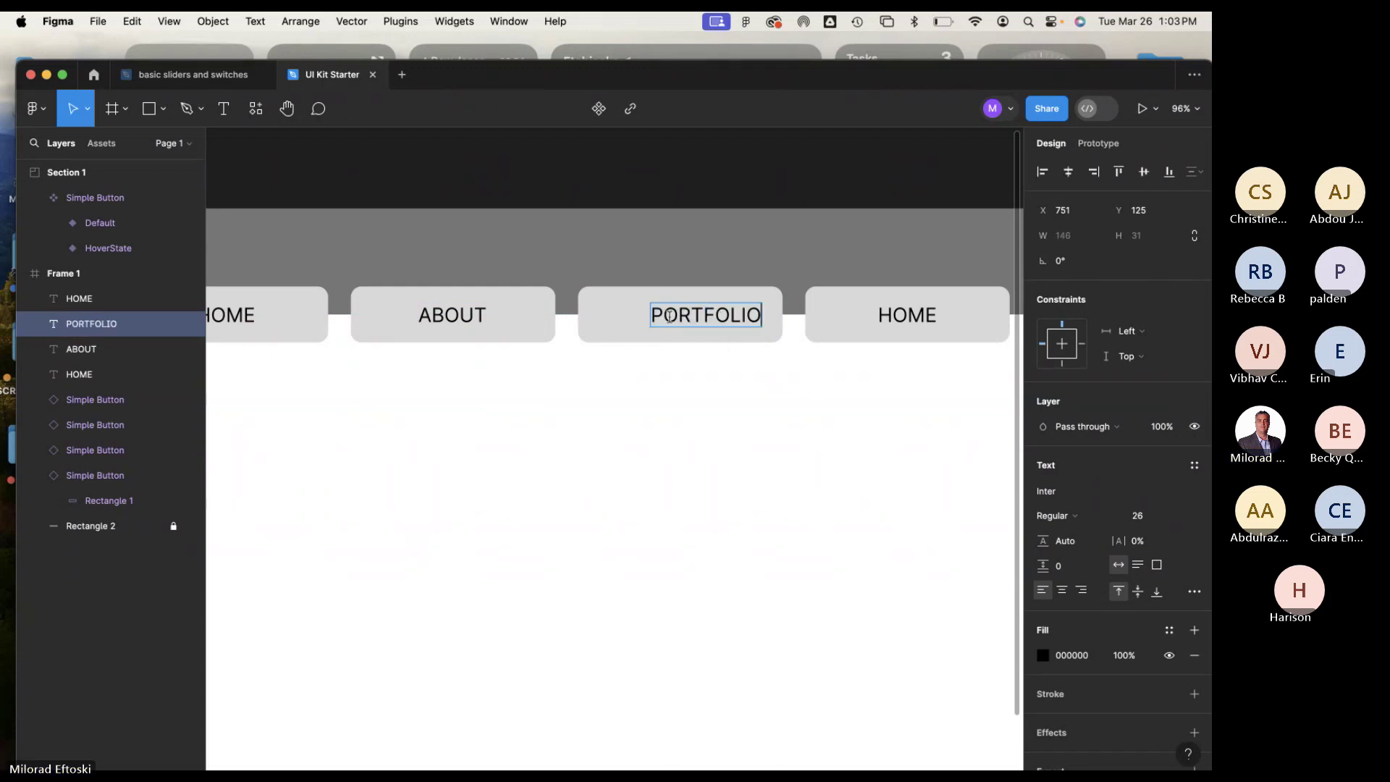
key("Escape")
left_click_drag(699, 322, 680, 320)
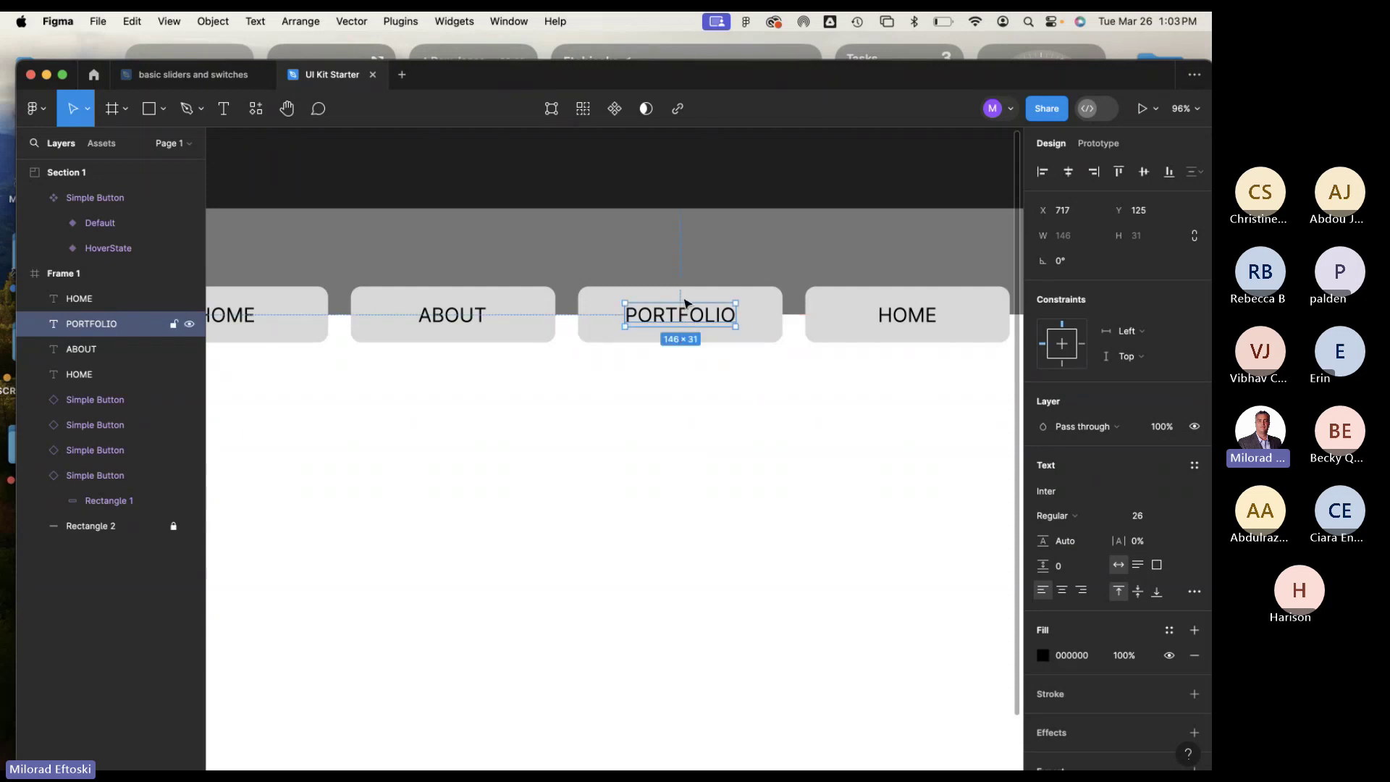
Change the fourth button's label to CONTACT and recentre it on the button.
scroll(617, 459, "right", 3)
double_click(710, 321)
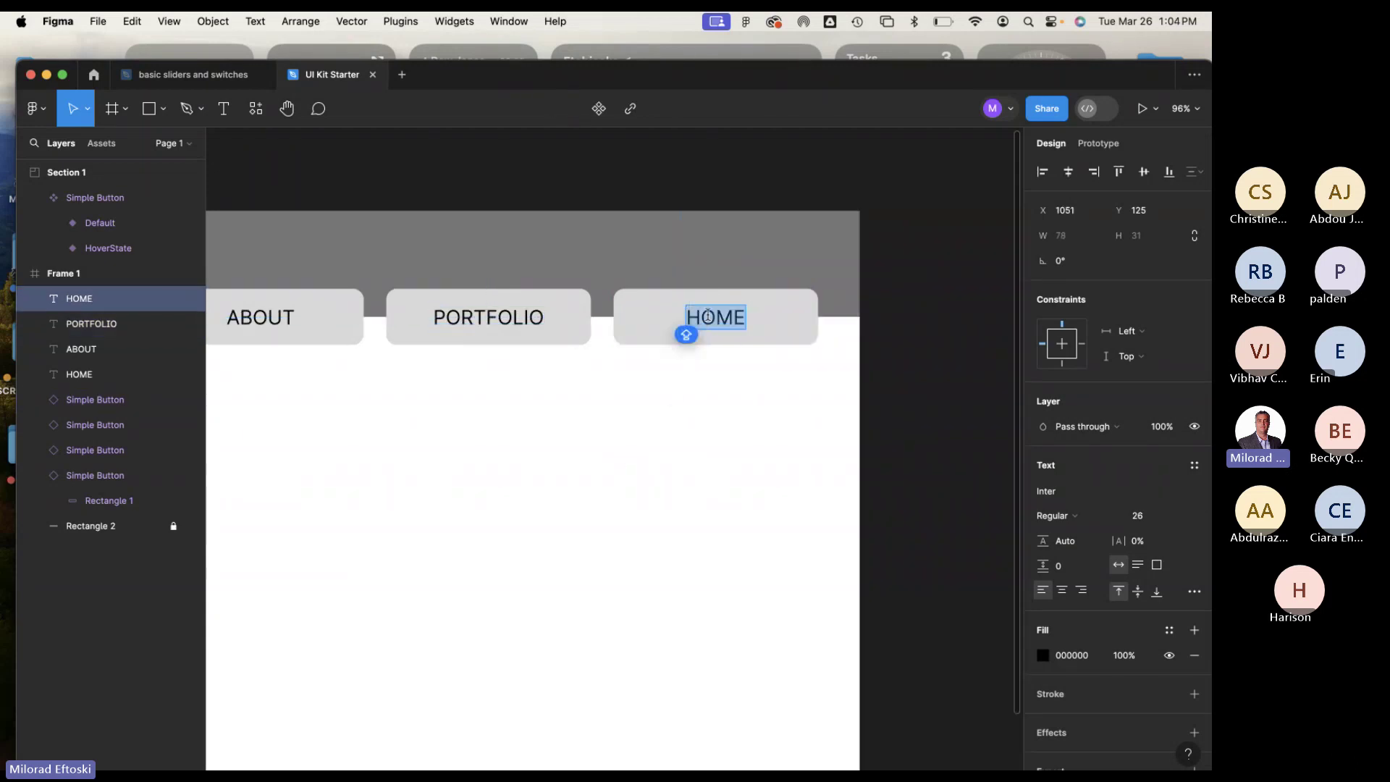
type("CONTACT")
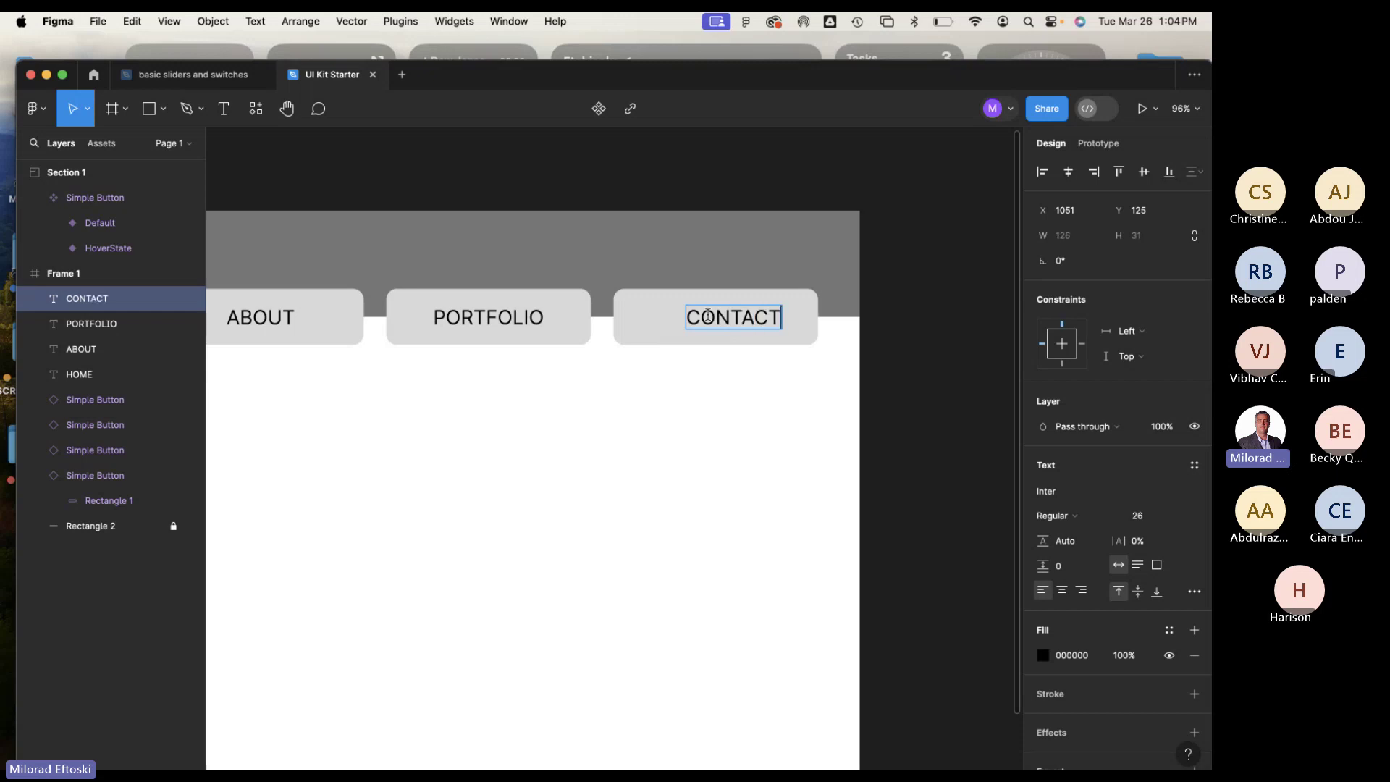
key("Escape")
left_click_drag(736, 314, 721, 320)
left_click(534, 438)
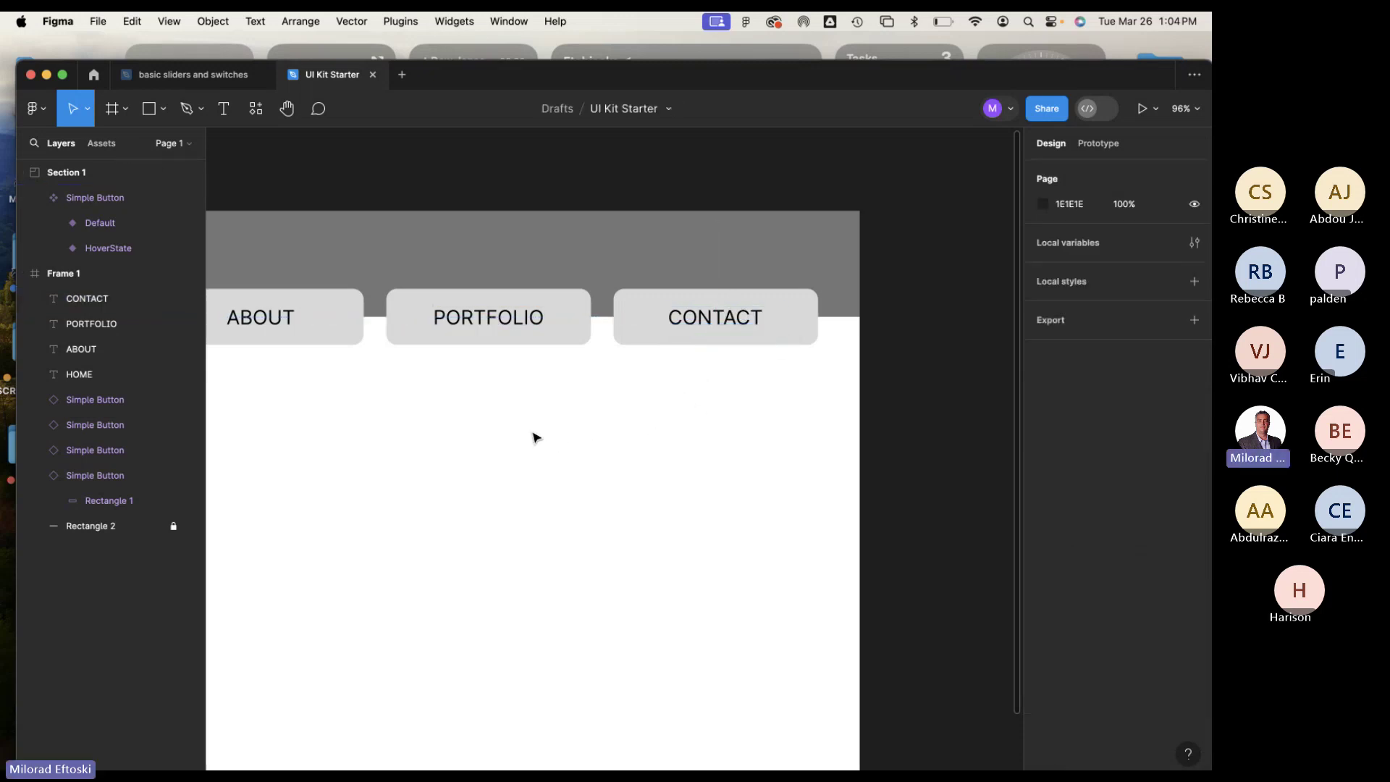
Present the prototype to test the hover effect on the labelled header buttons, and close the presentation.
scroll(536, 437, "down", 1)
scroll(533, 437, "down", 5)
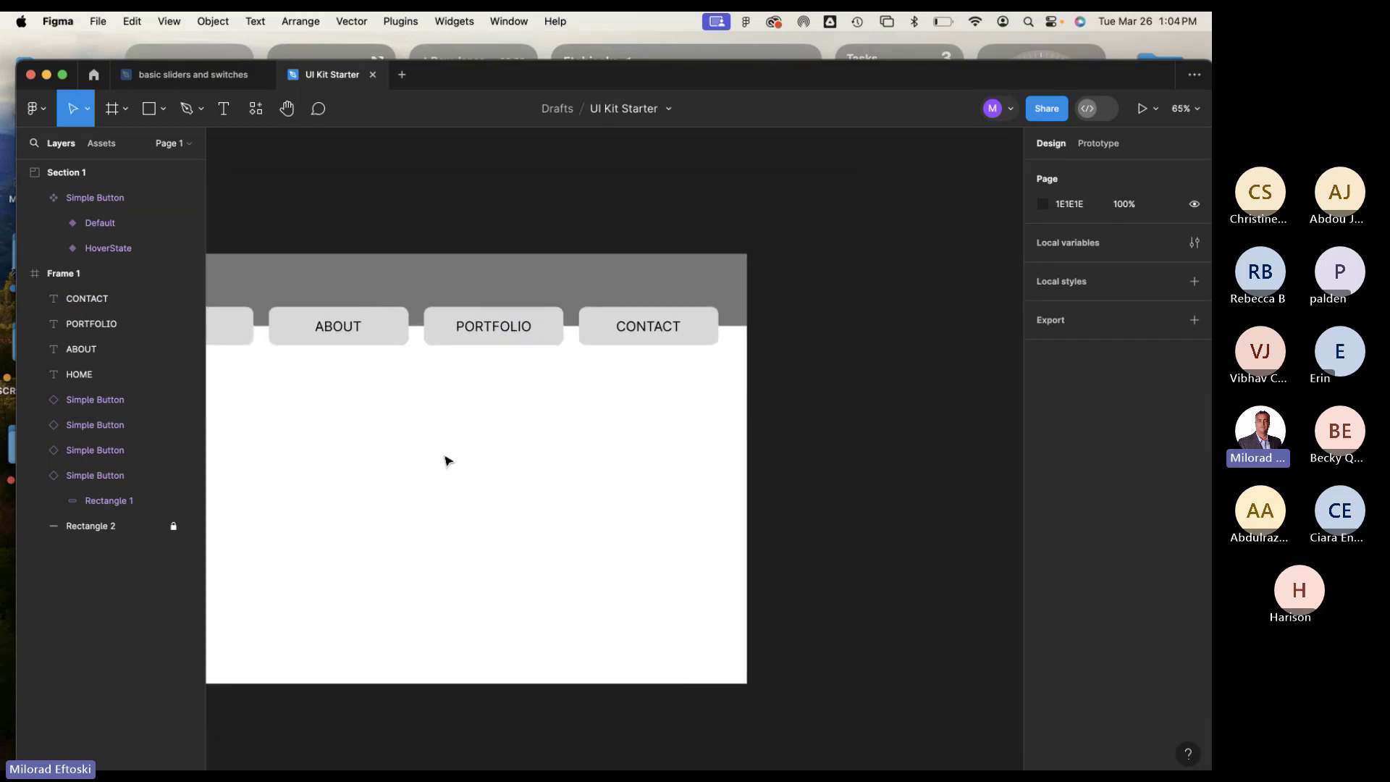
left_click_drag(444, 460, 592, 425)
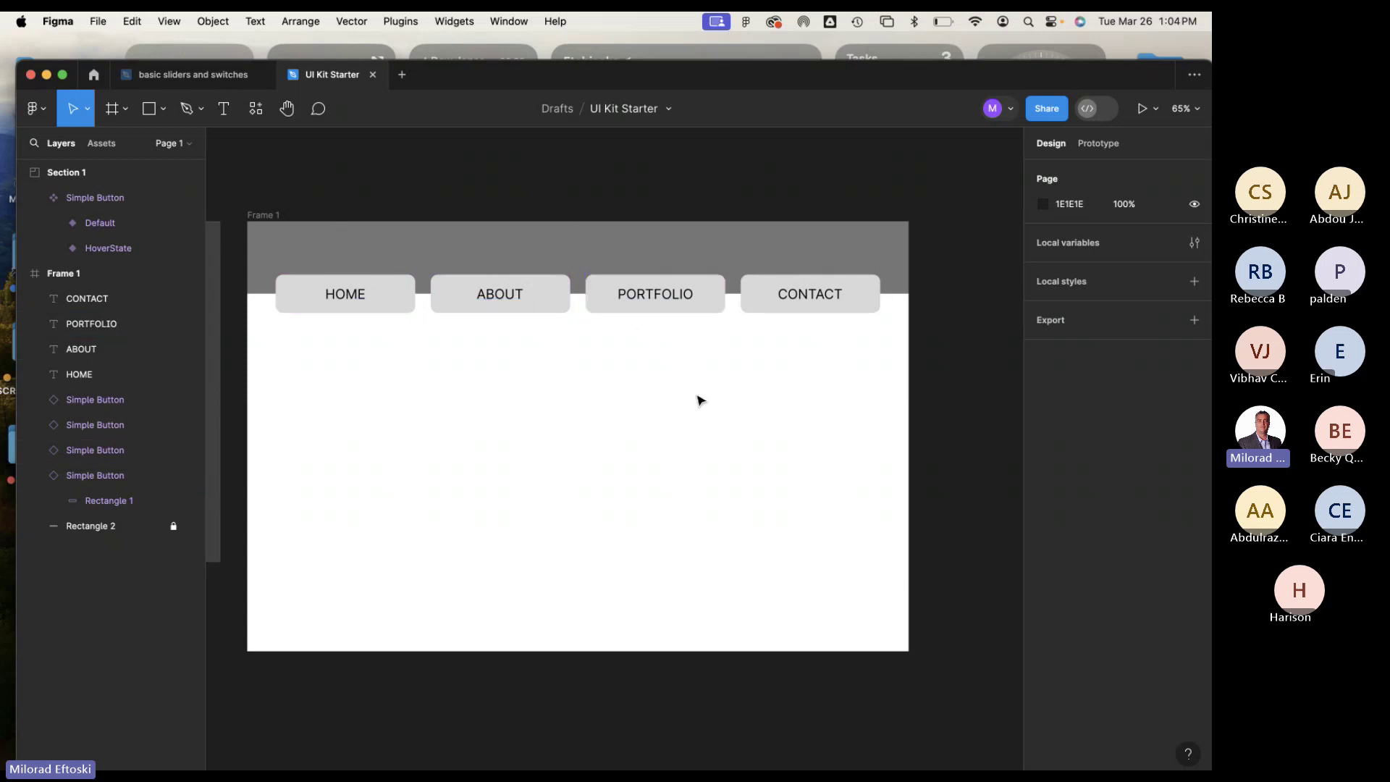
scroll(701, 400, "down", 3)
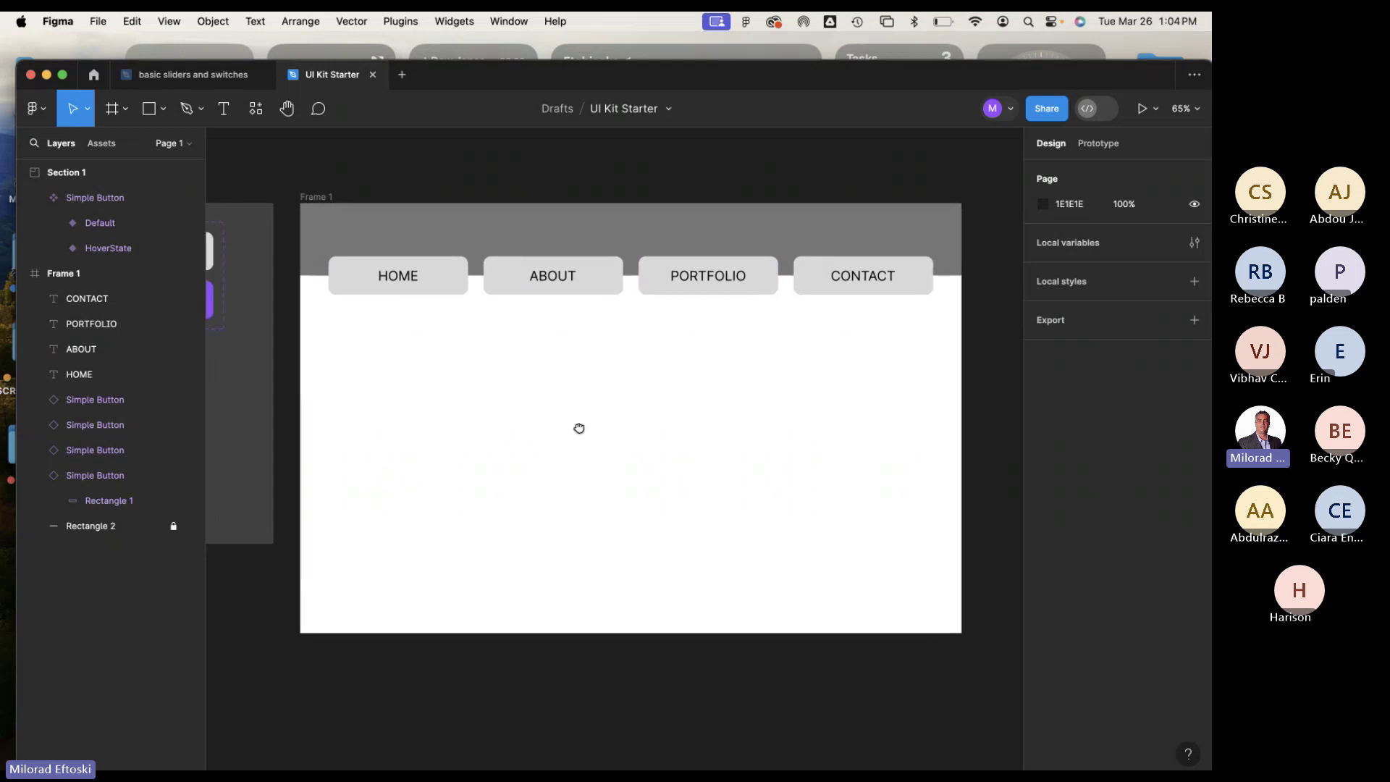
left_click_drag(525, 415, 614, 420)
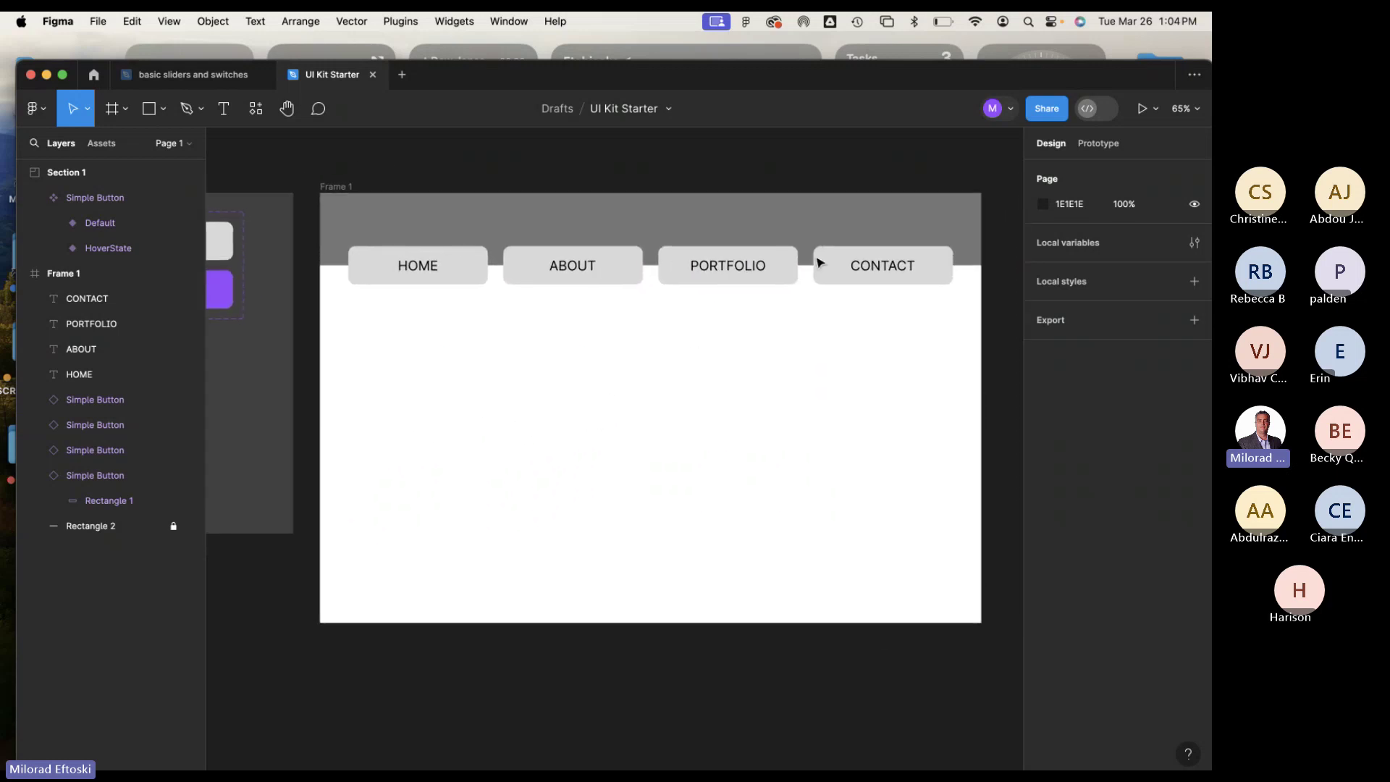
left_click(1142, 110)
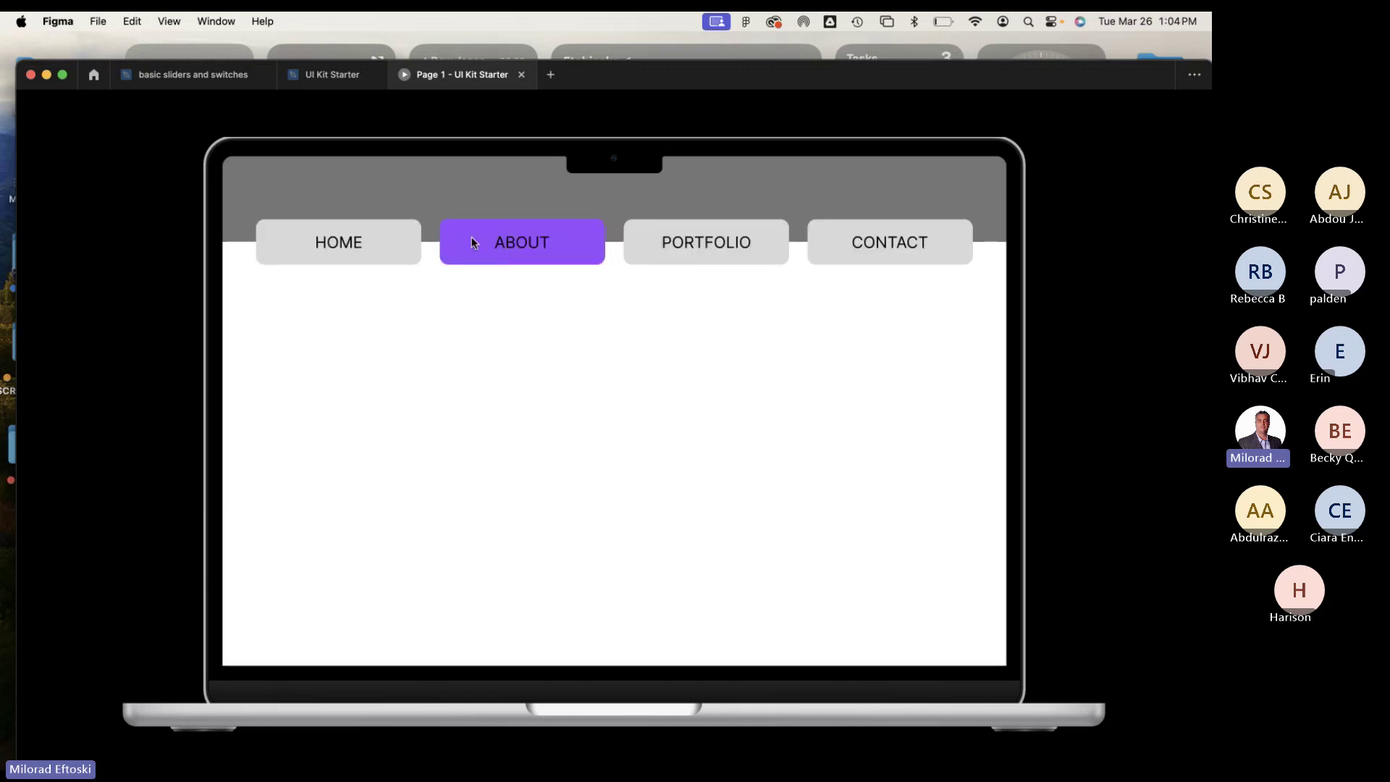
left_click(522, 74)
Draw a rectangle about 140 × 51 in Section 1 below the Simple Button component set.
left_click_drag(400, 394, 636, 372)
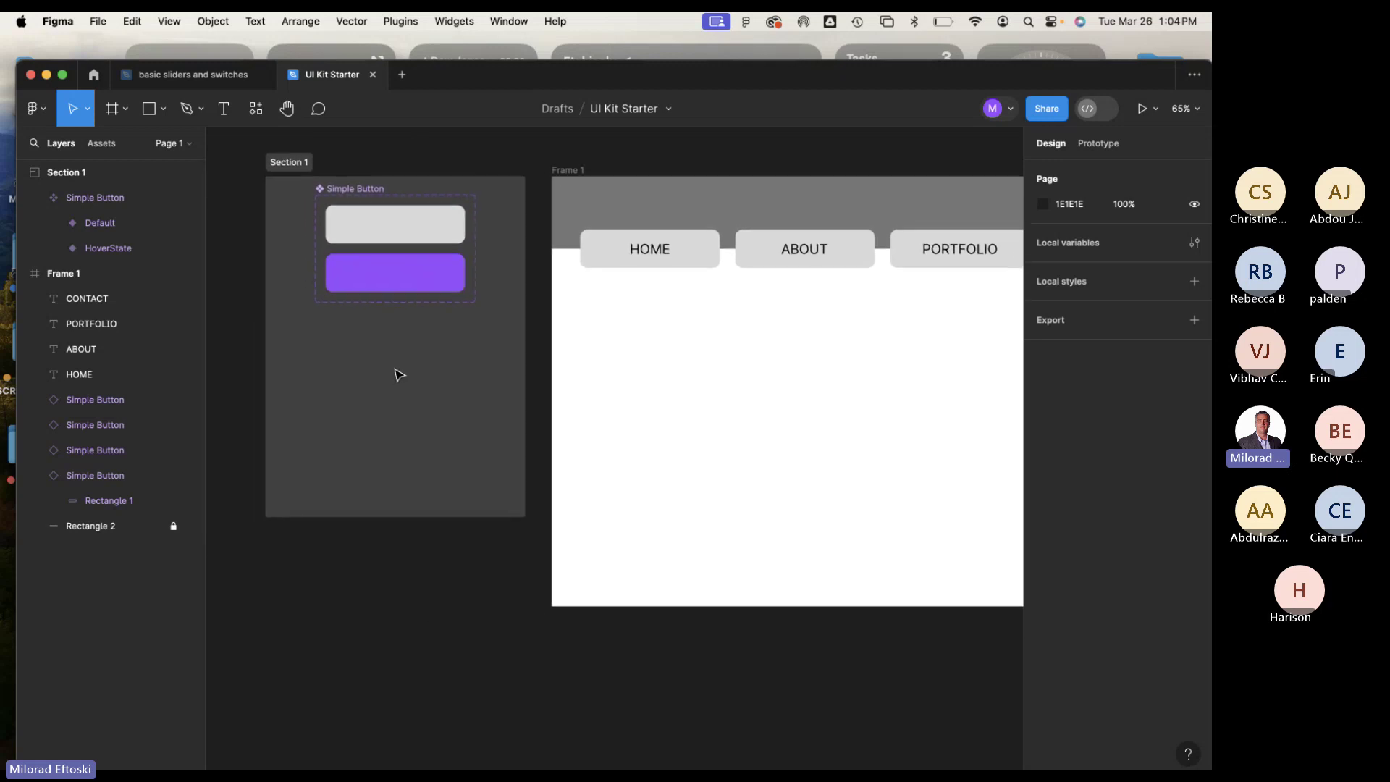
left_click(425, 376)
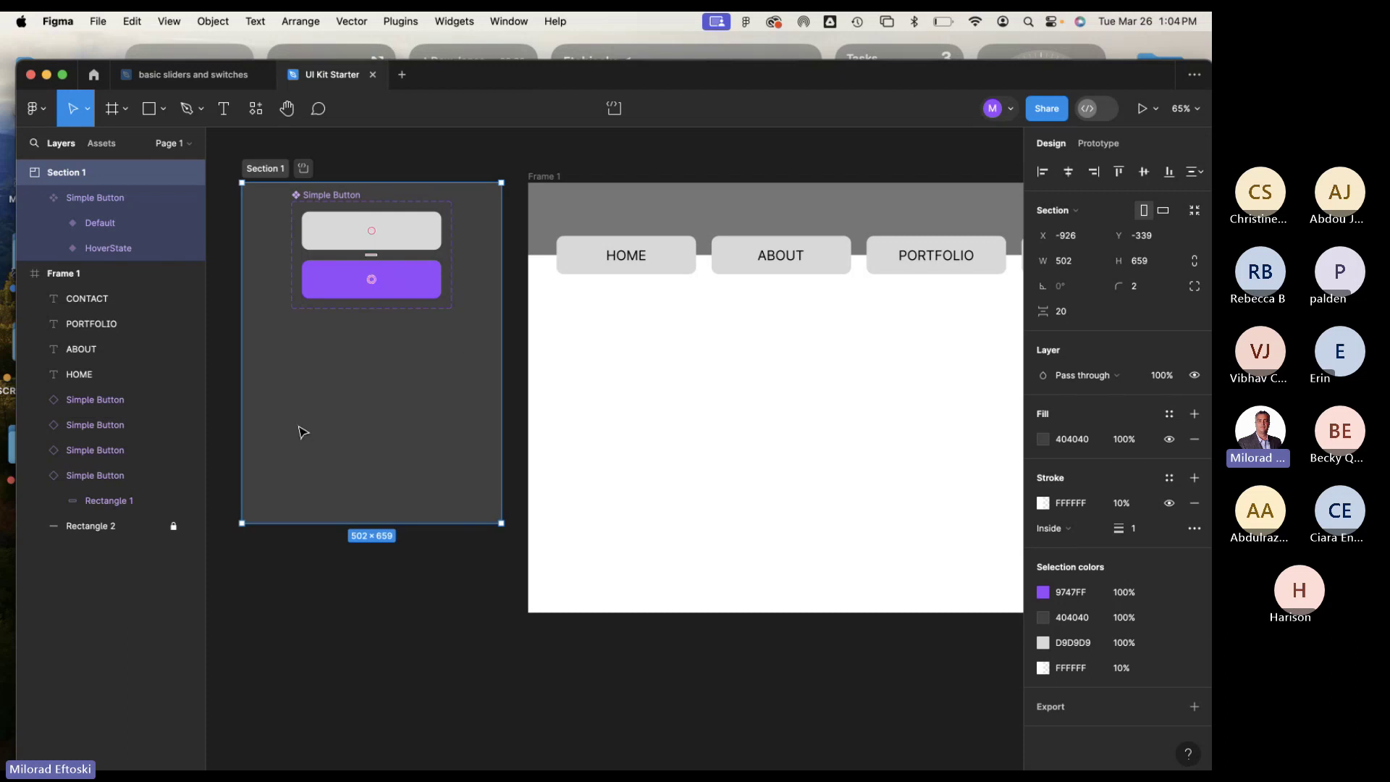
key("Escape")
left_click(260, 169)
scroll(324, 356, "up", 5)
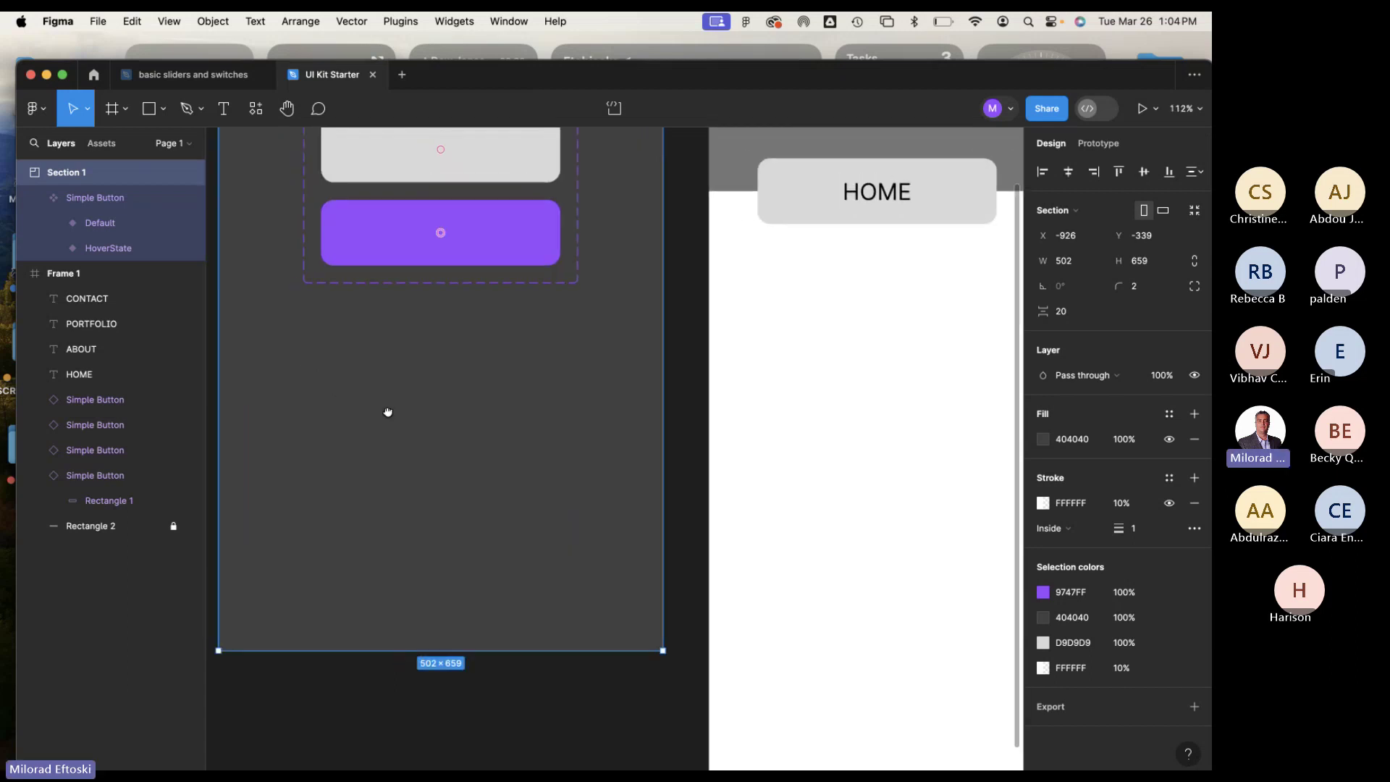
scroll(387, 412, "up", 2)
scroll(387, 412, "left", 2)
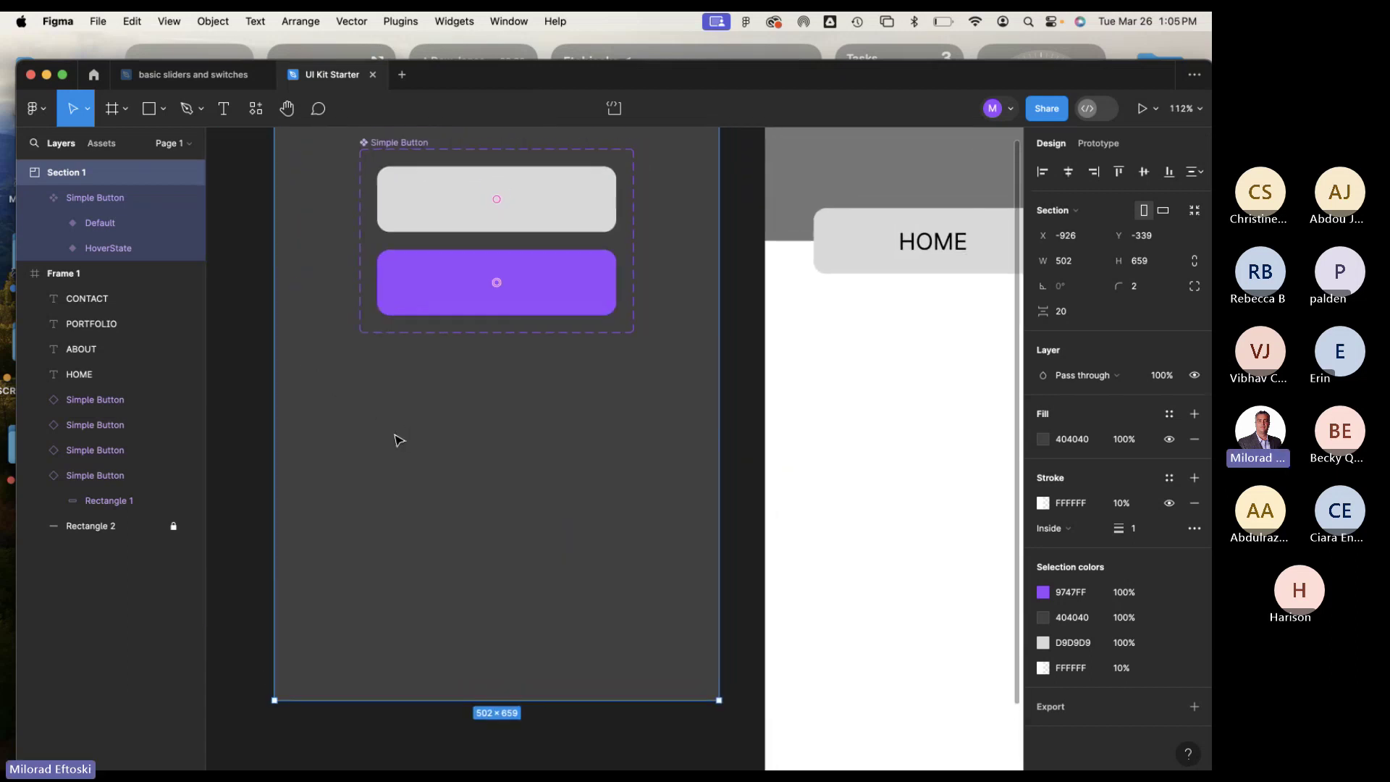
left_click(146, 115)
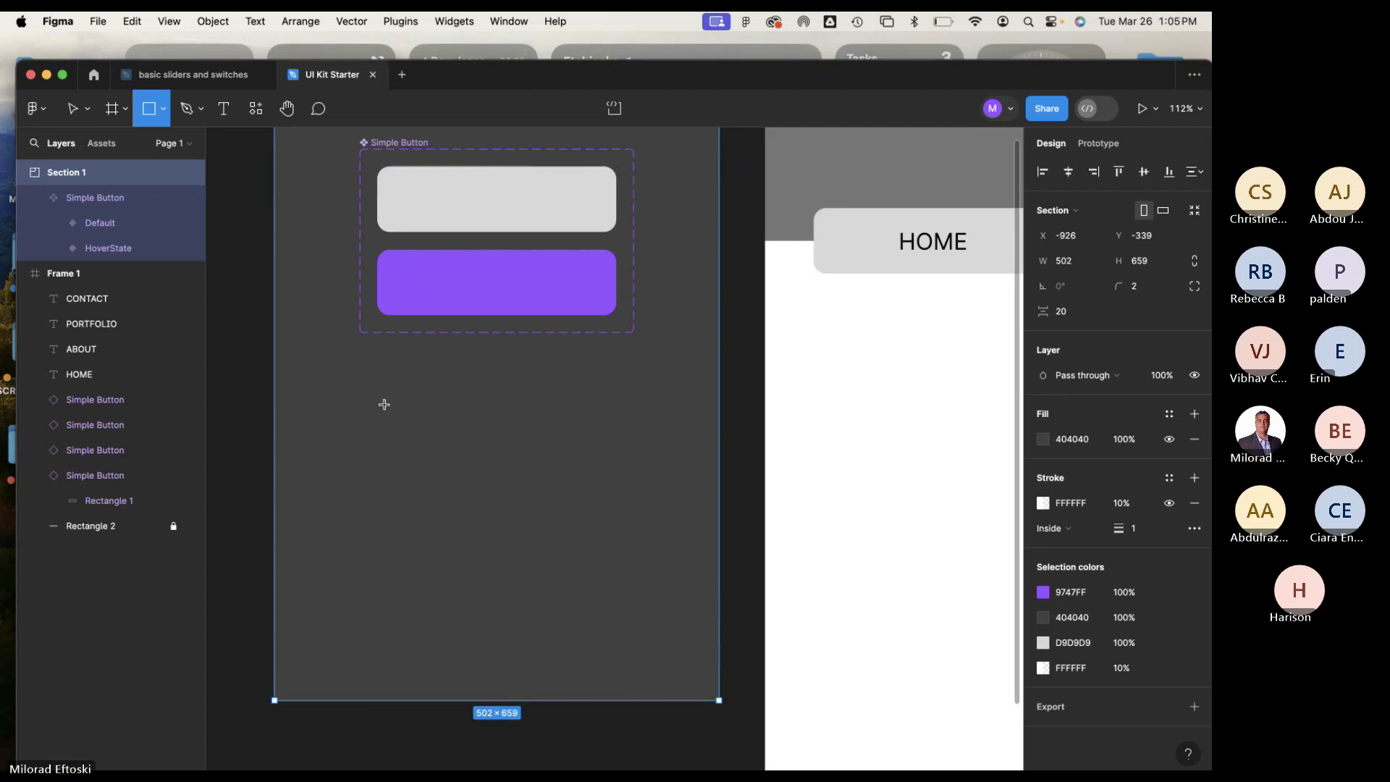
left_click_drag(376, 407, 501, 453)
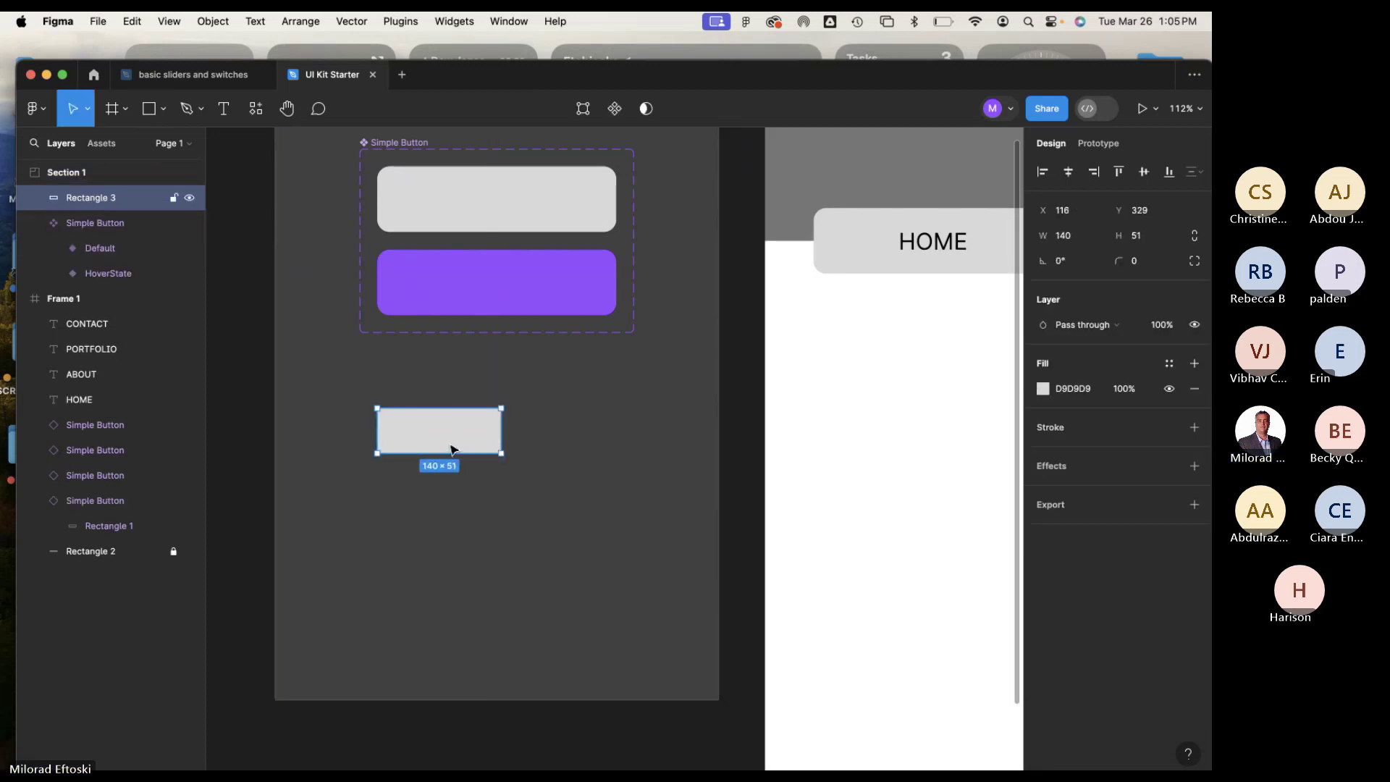
Round the corners of the new rectangle in Section 1 and reduce its width.
scroll(398, 434, "up", 5)
left_click_drag(373, 397, 395, 408)
left_click_drag(620, 437, 545, 437)
key("Escape")
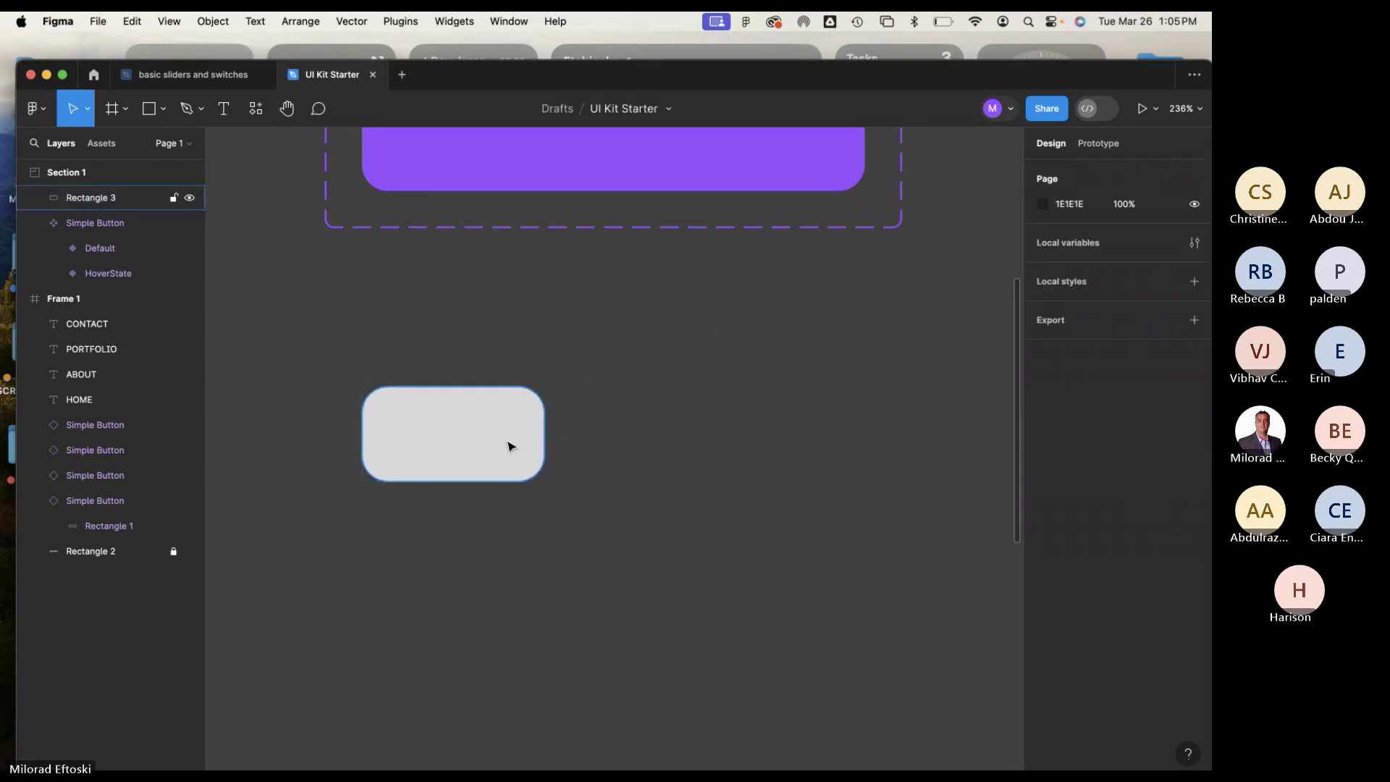
Shift the small rounded rectangle slightly to the right within Section 1, and deselect it.
scroll(506, 443, "down", 4)
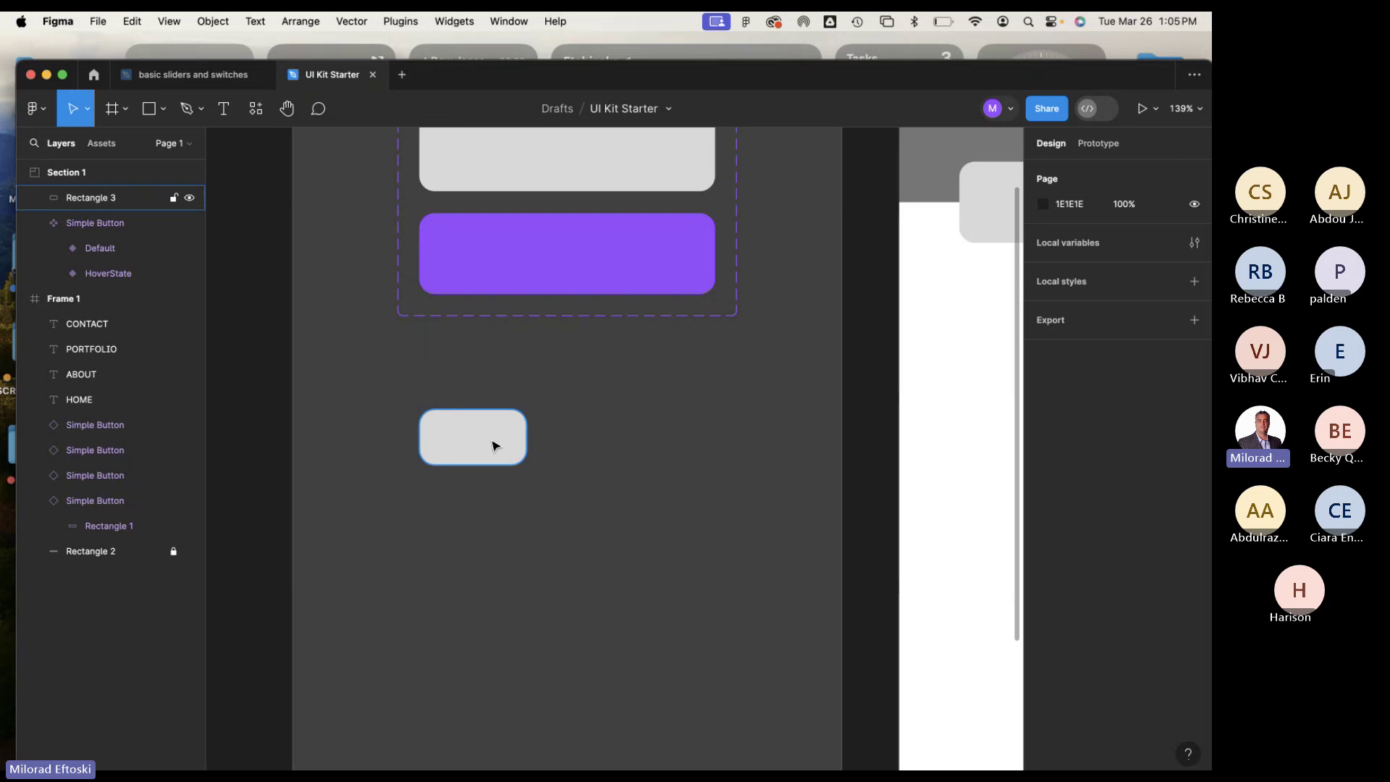
left_click(492, 445)
mouse_move(467, 447)
left_mouse_down()
mouse_move(480, 427)
mouse_move(486, 449)
left_mouse_up()
left_click(549, 456)
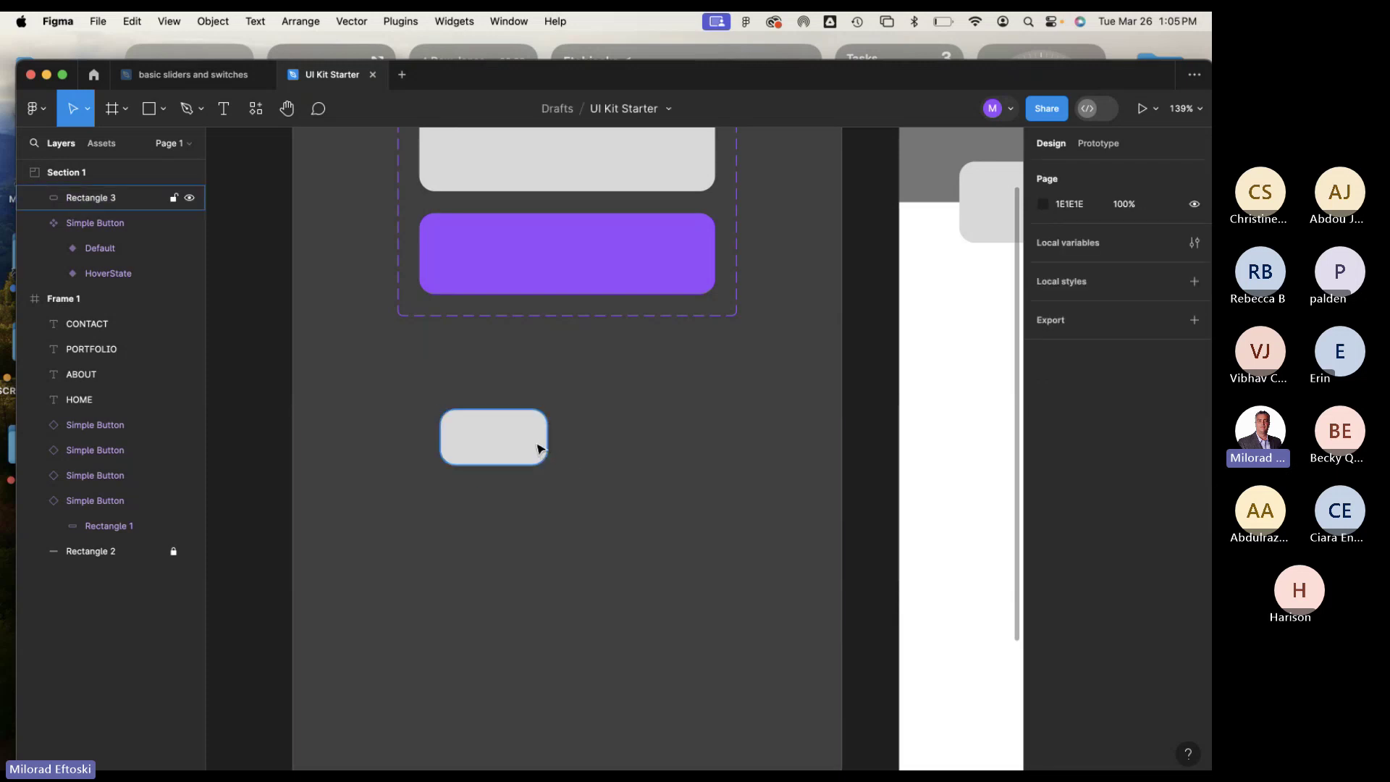
Place a smaller copy of the rounded rectangle, about 45 × 39 and filled with purple 9747FF, inside its left end as the switch knob.
left_click(521, 451)
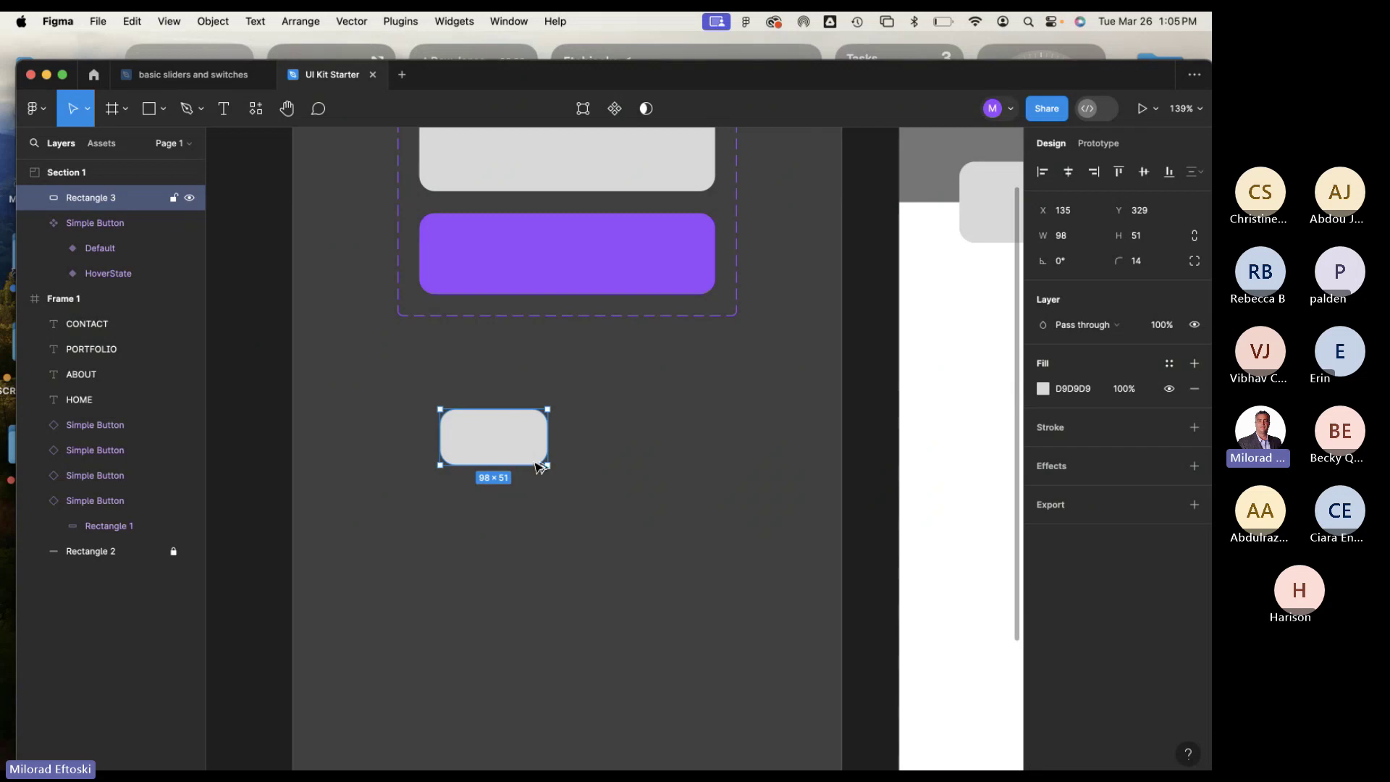
mouse_move(521, 451)
left_mouse_down()
mouse_move(583, 508)
mouse_move(543, 498)
mouse_move(518, 444)
left_mouse_up()
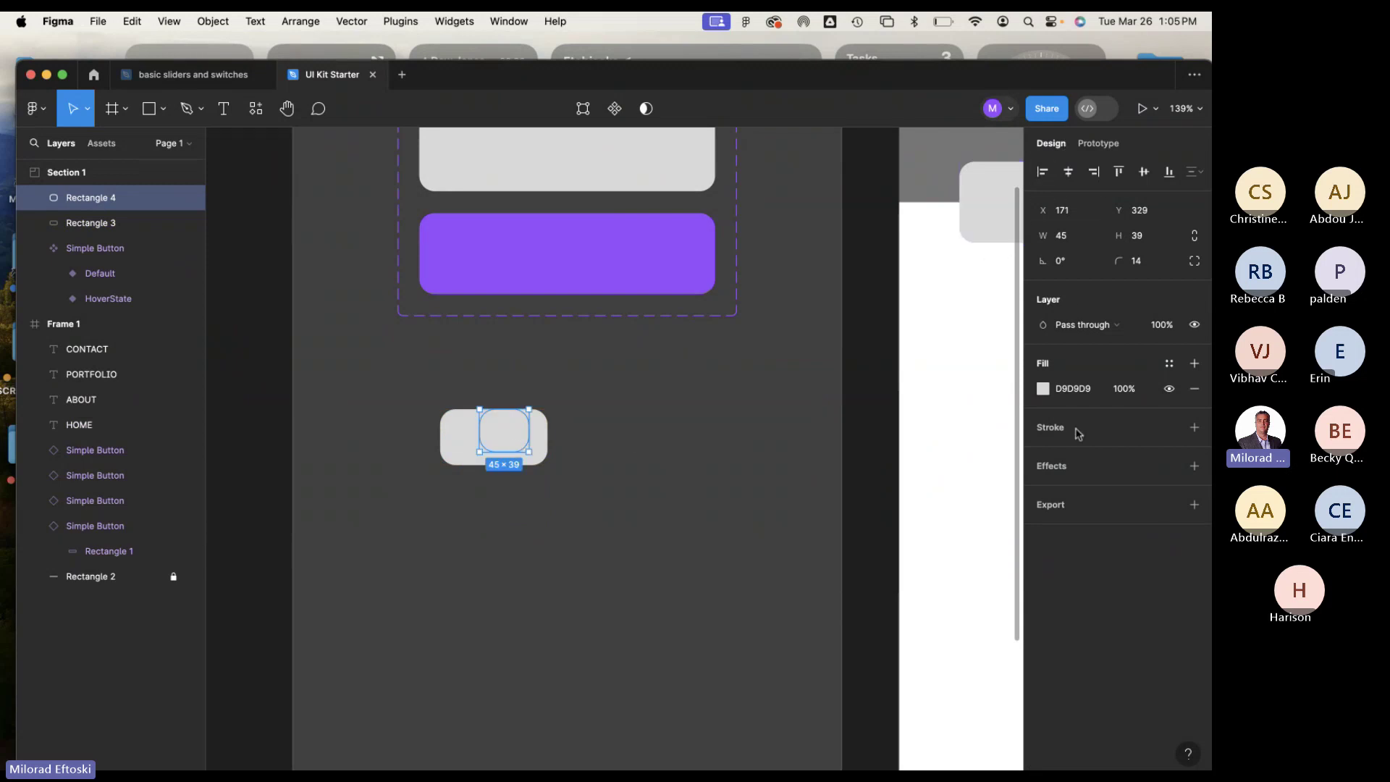
left_click(1042, 389)
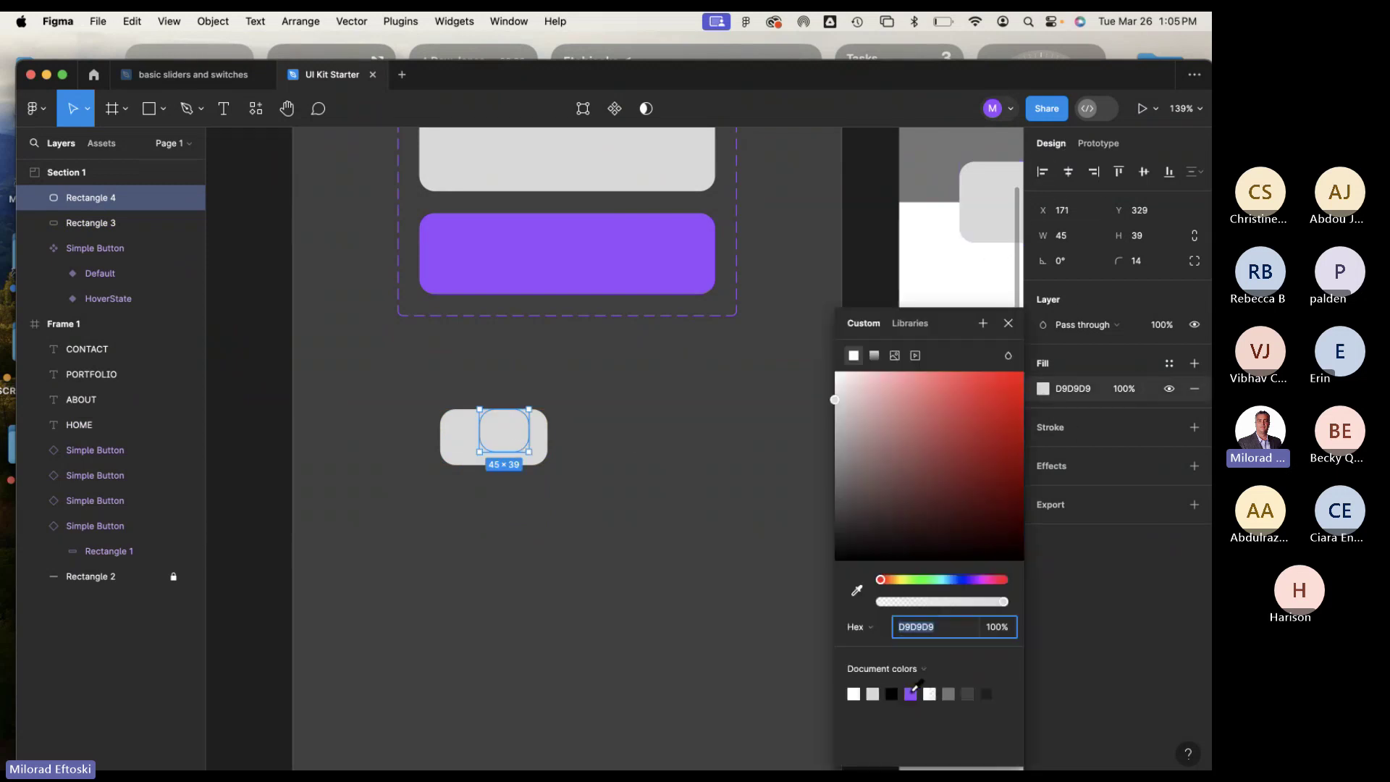
left_click(911, 693)
left_click(720, 579)
left_click_drag(487, 444, 468, 442)
left_click(654, 484)
Move the grey switch body and its purple knob together slightly up and to the right within Section 1.
left_click_drag(441, 390, 587, 509)
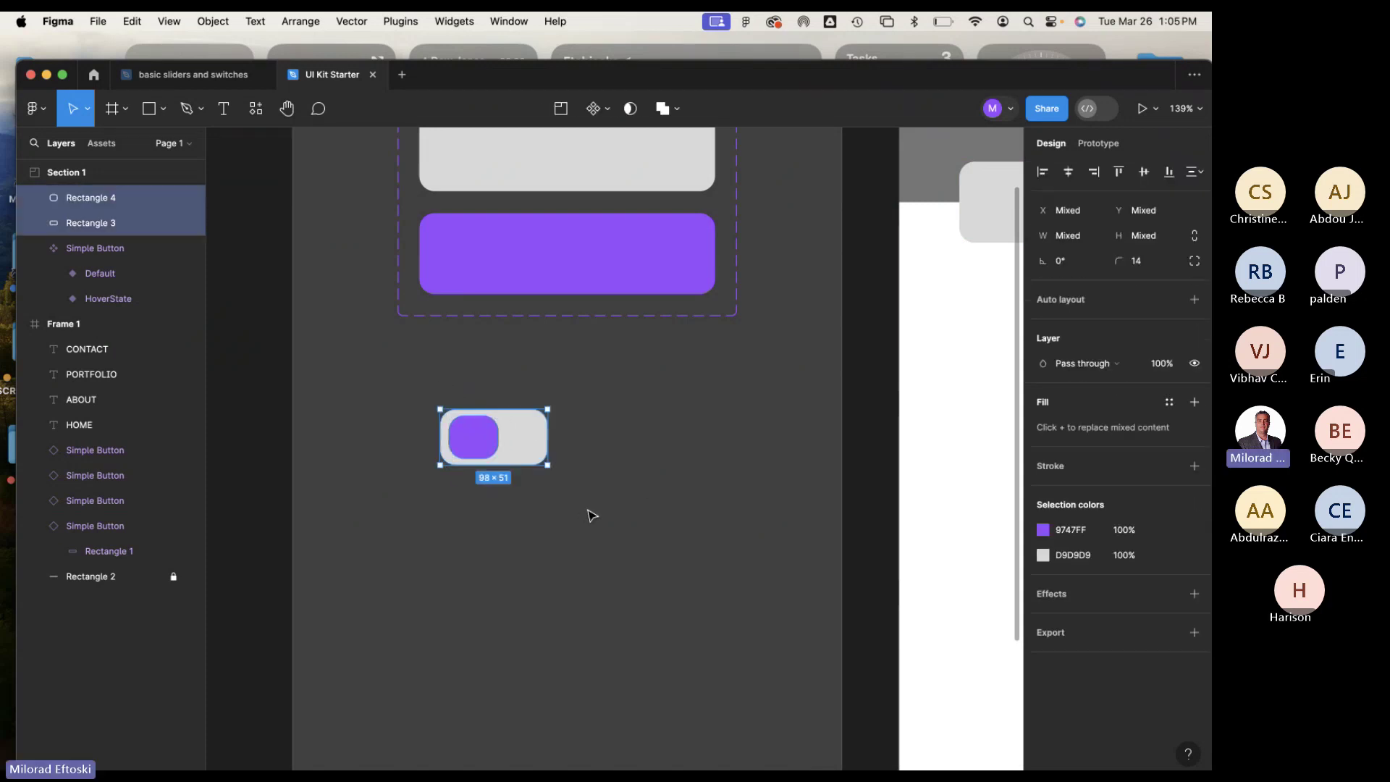
scroll(592, 515, "up", 1)
left_click(592, 515)
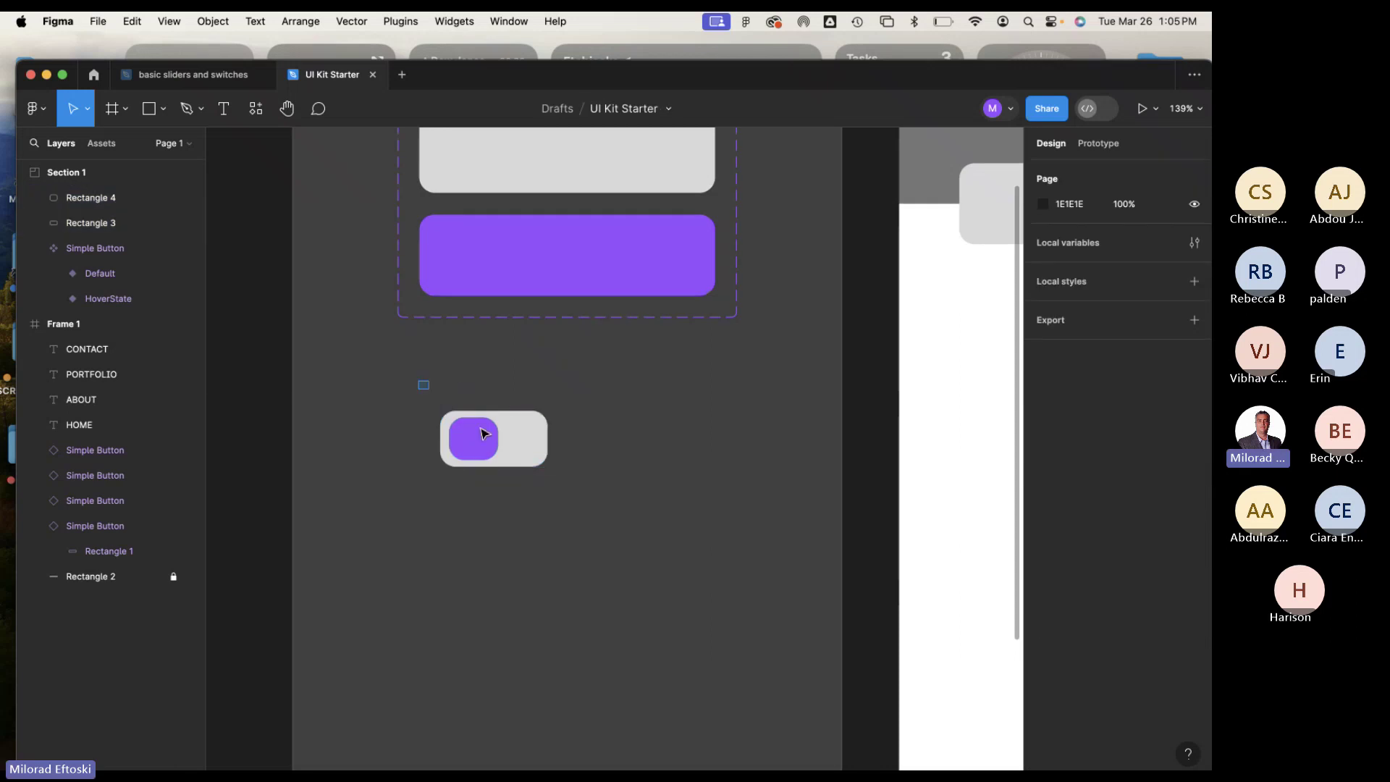
left_click_drag(422, 384, 587, 505)
left_click_drag(480, 453, 495, 425)
left_click(534, 459)
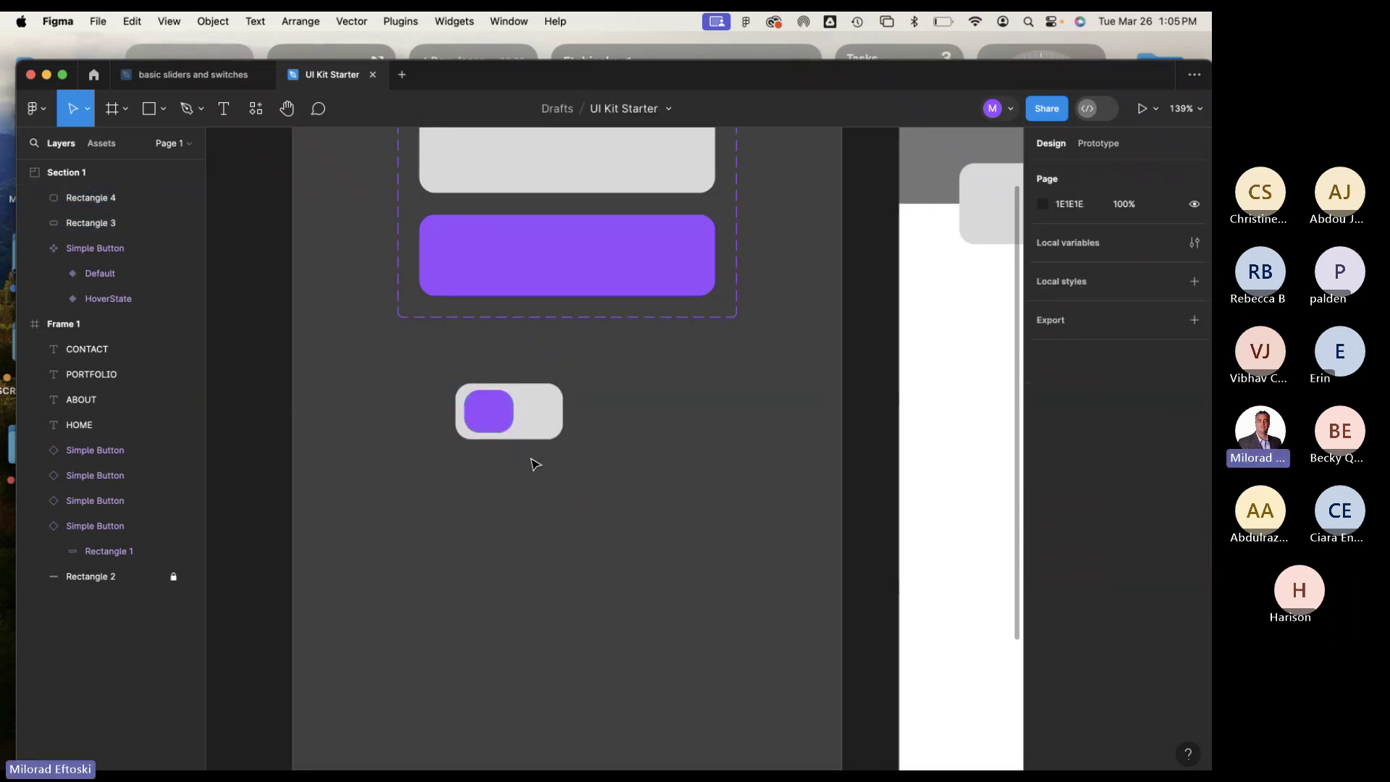
Undo the last move of the switch body and knob in Section 1.
left_click(544, 427)
left_click(642, 471)
left_click(556, 397)
left_click(623, 431)
scroll(623, 431, "up", 2)
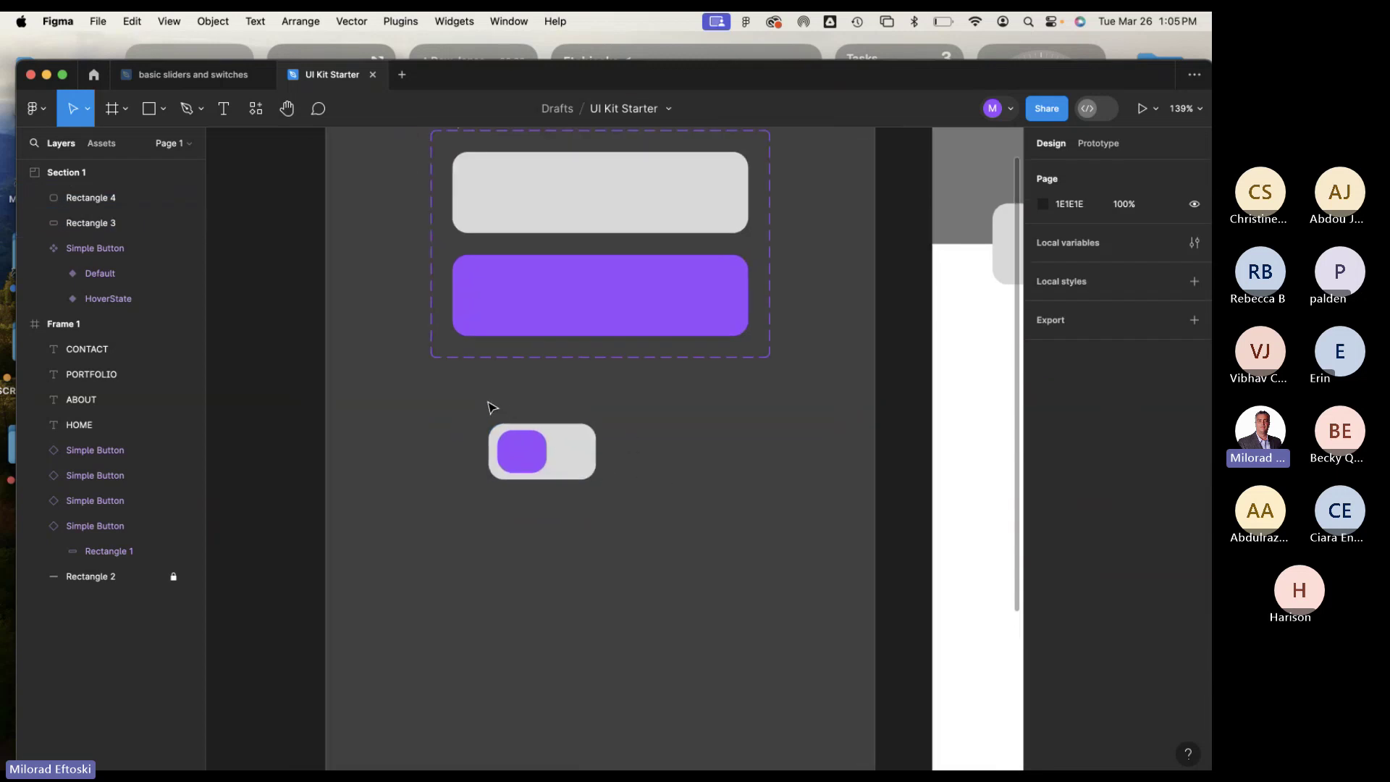
left_click_drag(605, 471, 507, 478)
left_click(536, 441)
left_click(507, 479)
left_click(651, 497)
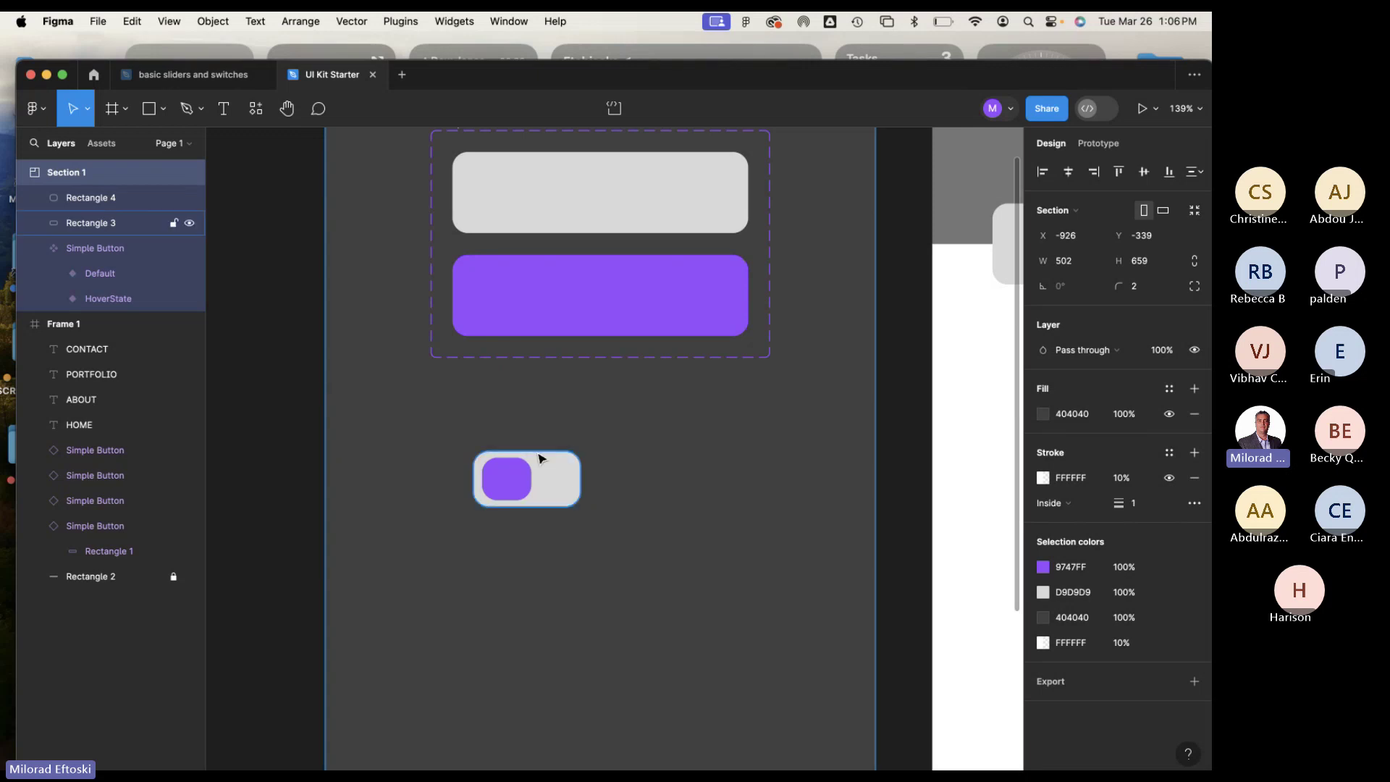
left_click_drag(446, 430, 733, 569)
key("ctrl+z")
scroll(732, 570, "up", 3)
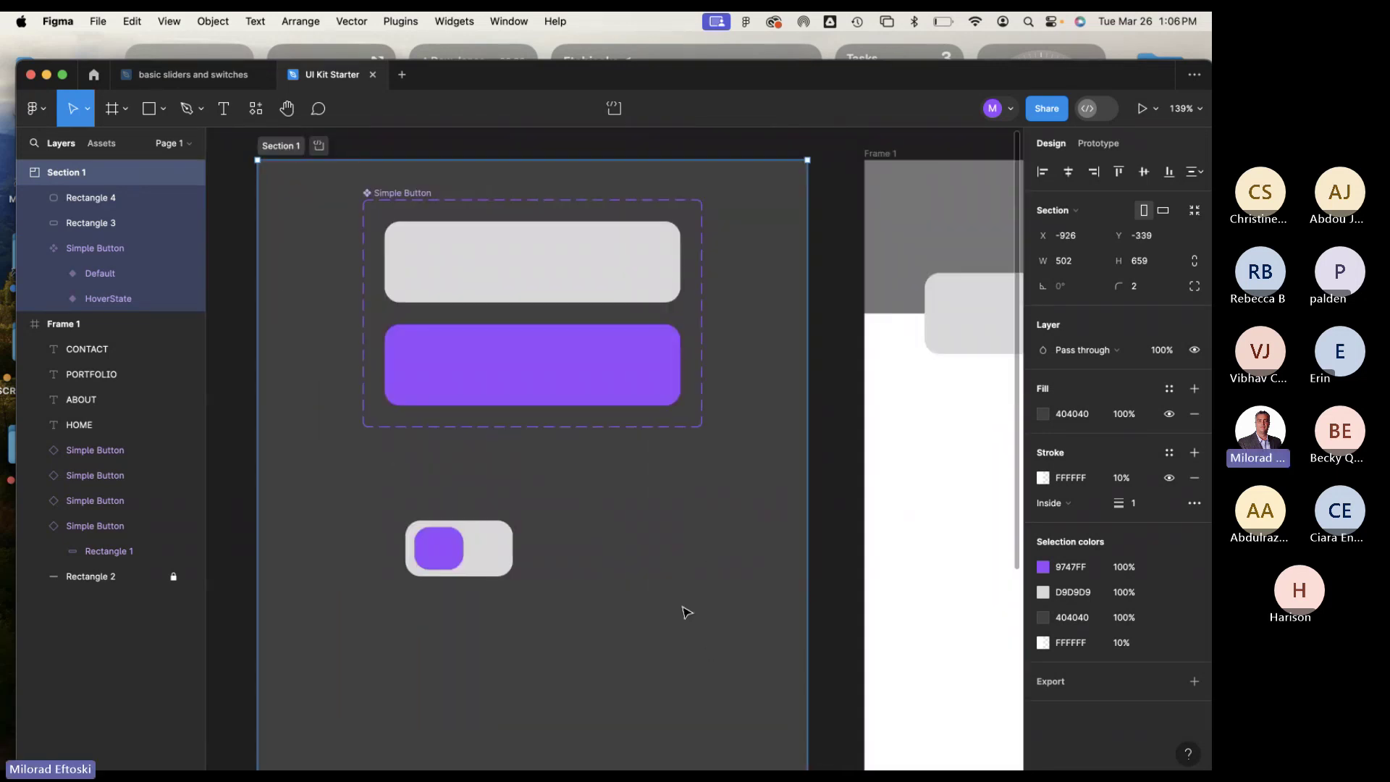
left_click(246, 311)
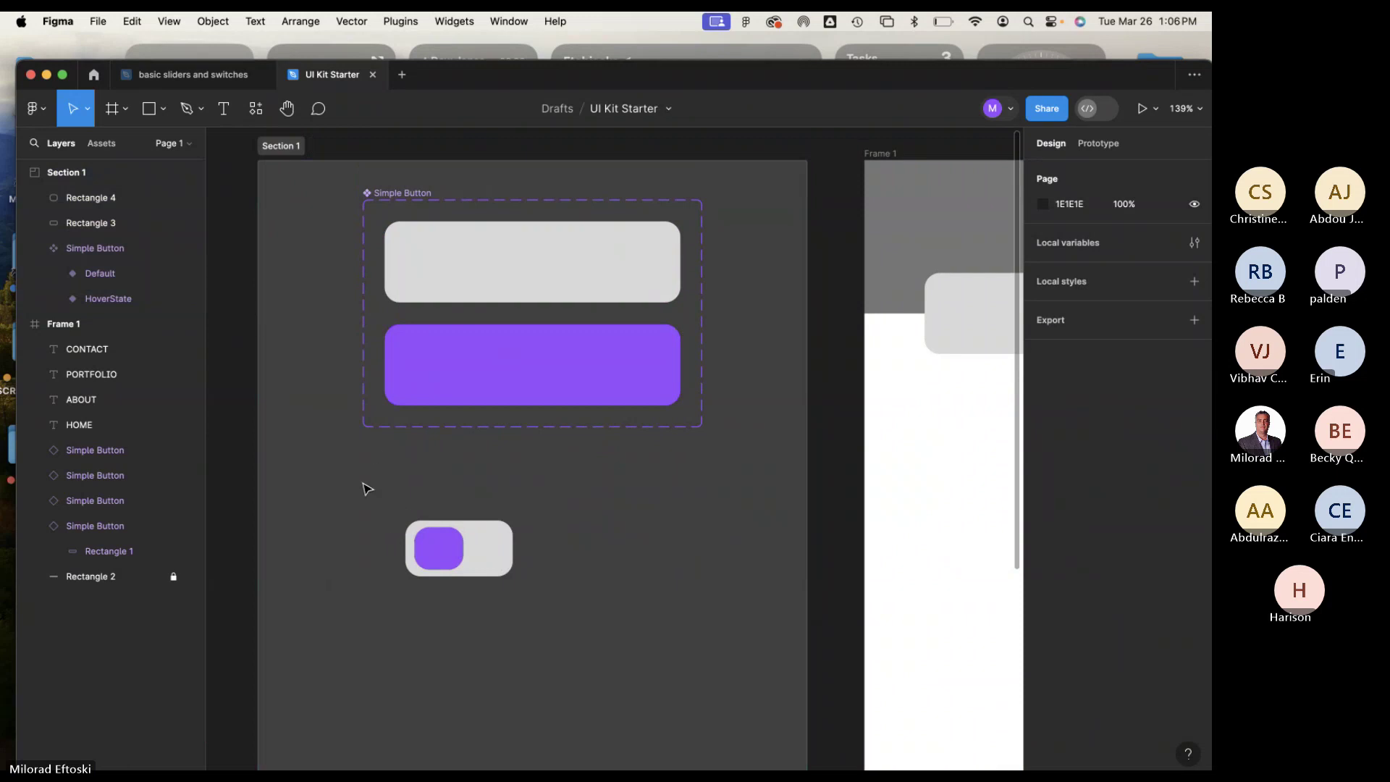
left_click_drag(371, 489, 572, 606)
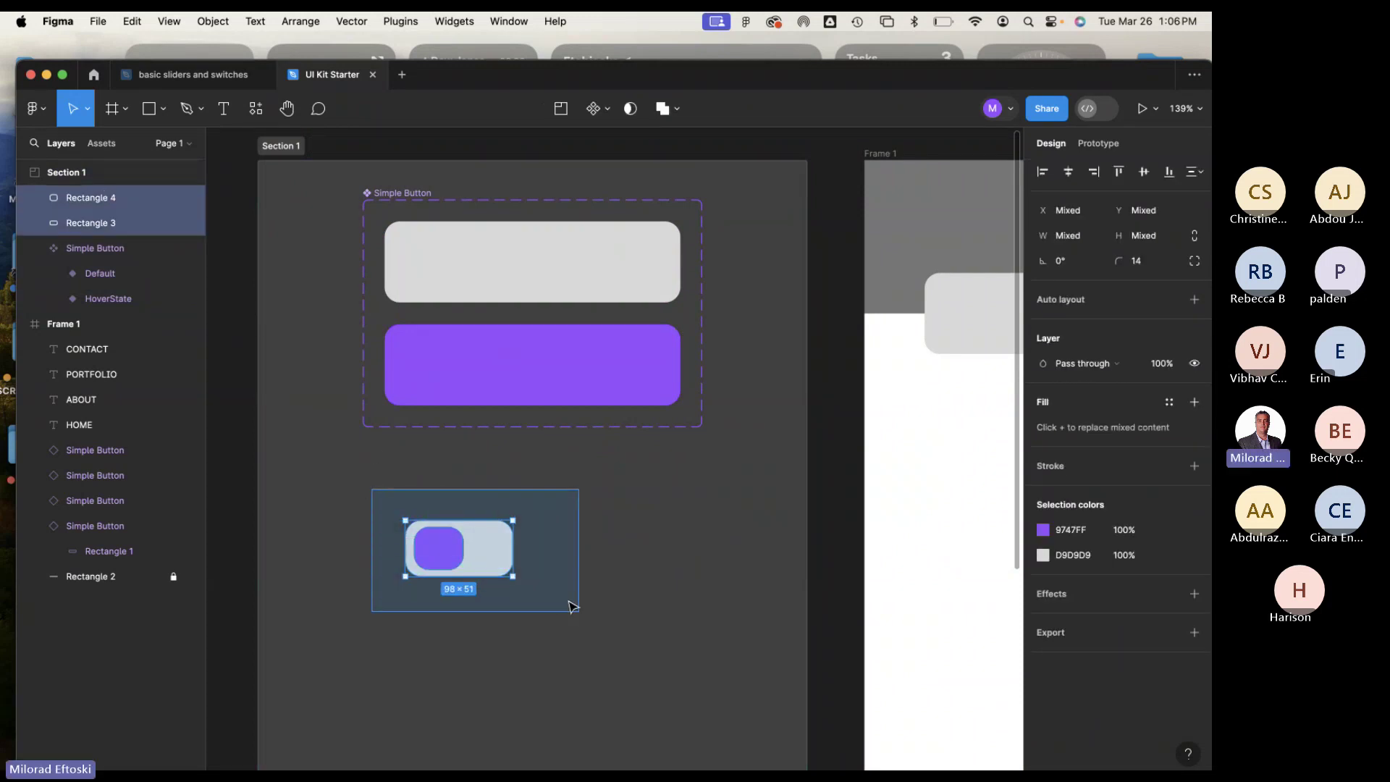
left_click(241, 477)
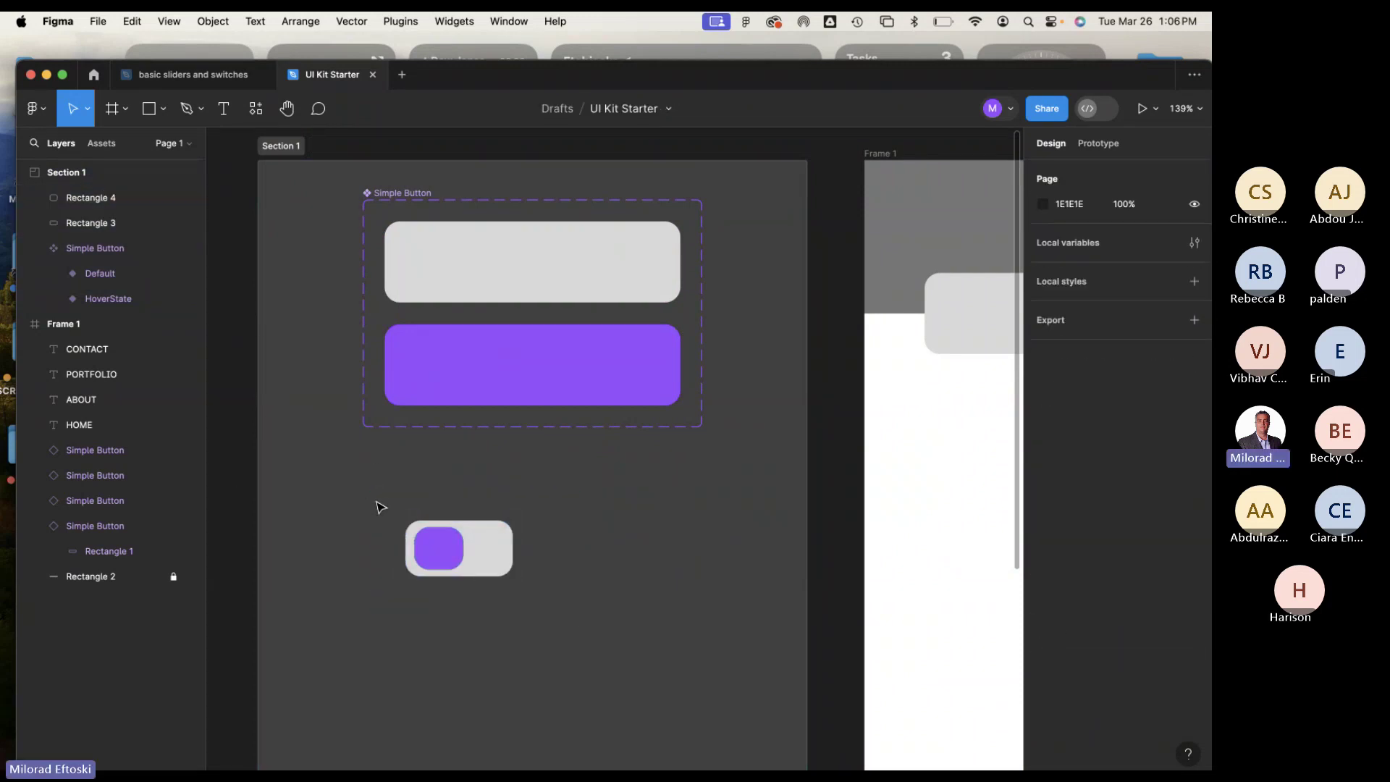
left_click(281, 152)
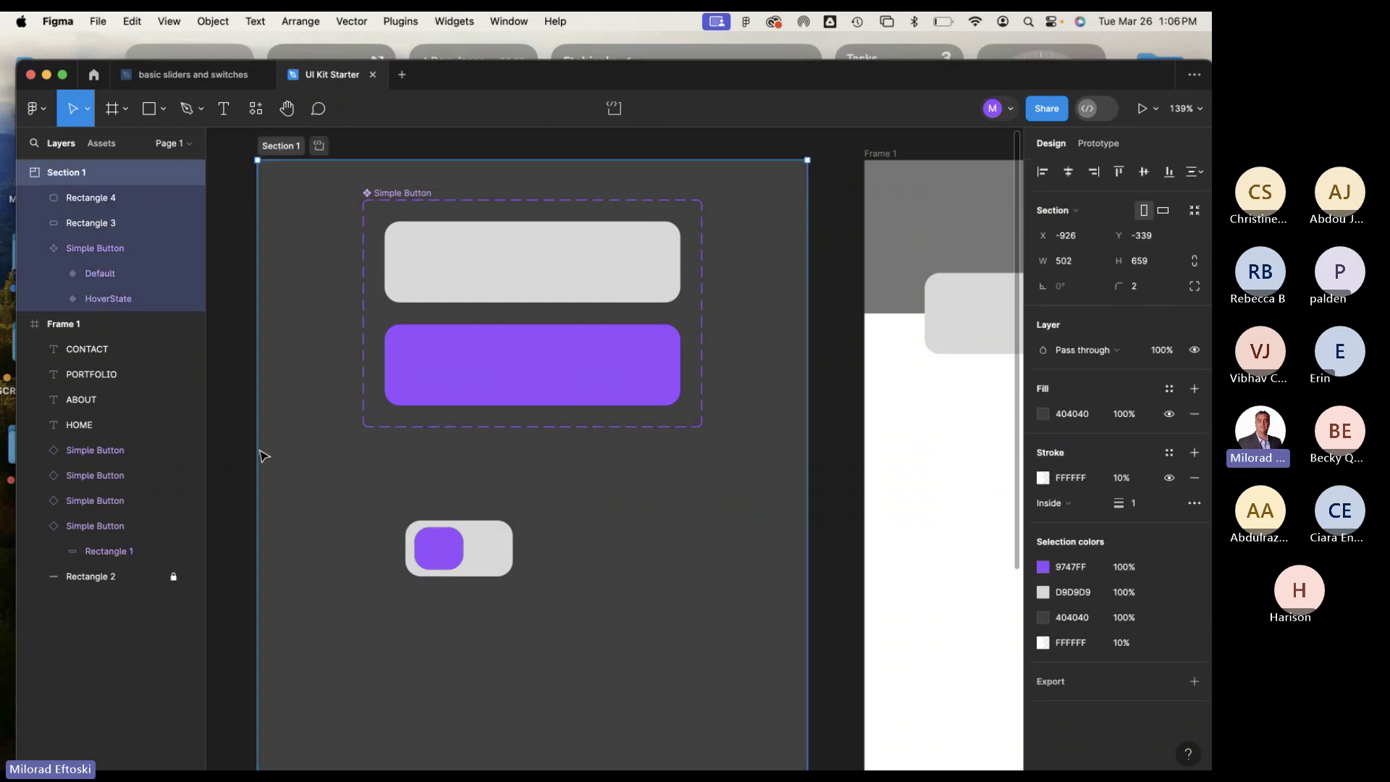
left_click_drag(241, 485, 535, 624)
left_click(481, 630)
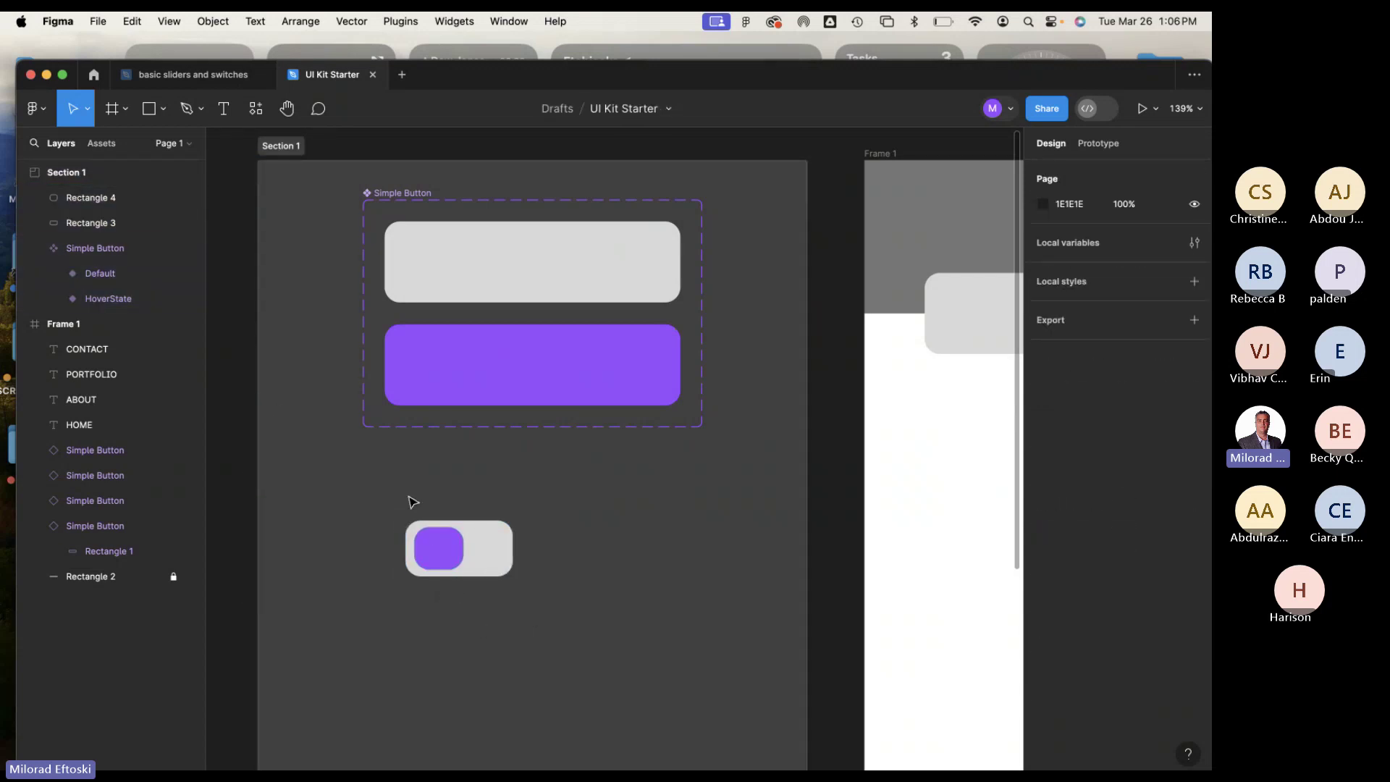
Combine the grey switch body and the purple knob into one component.
left_click_drag(371, 493, 565, 604)
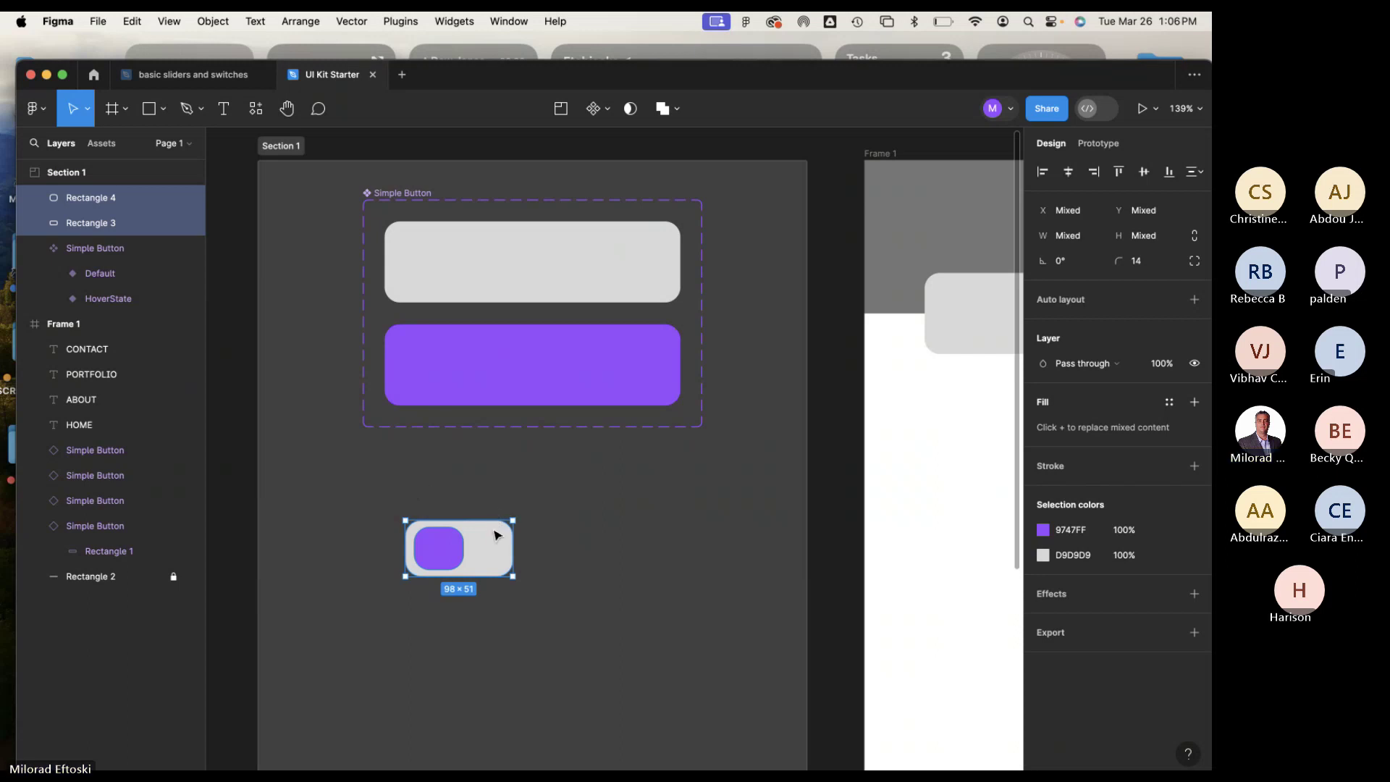
right_click(491, 534)
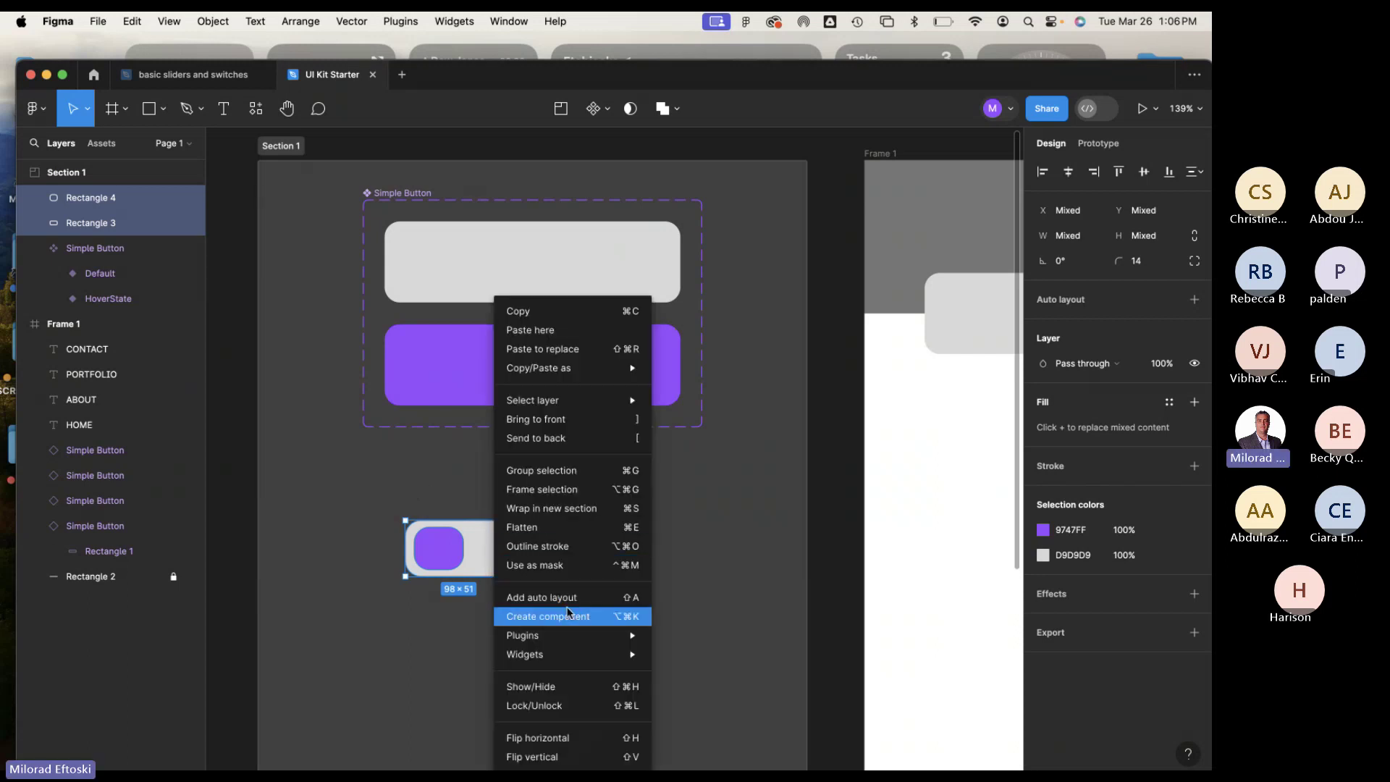
left_click(593, 170)
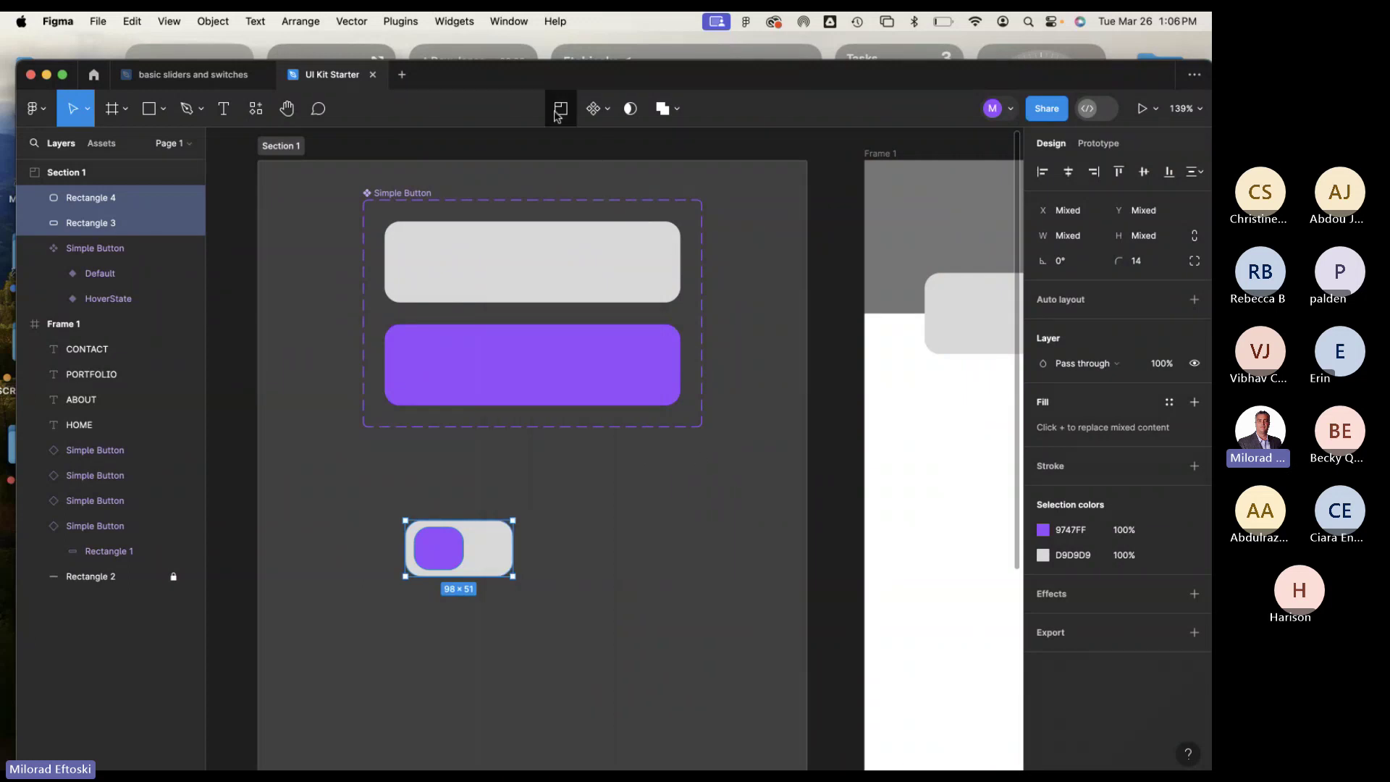
left_click(593, 110)
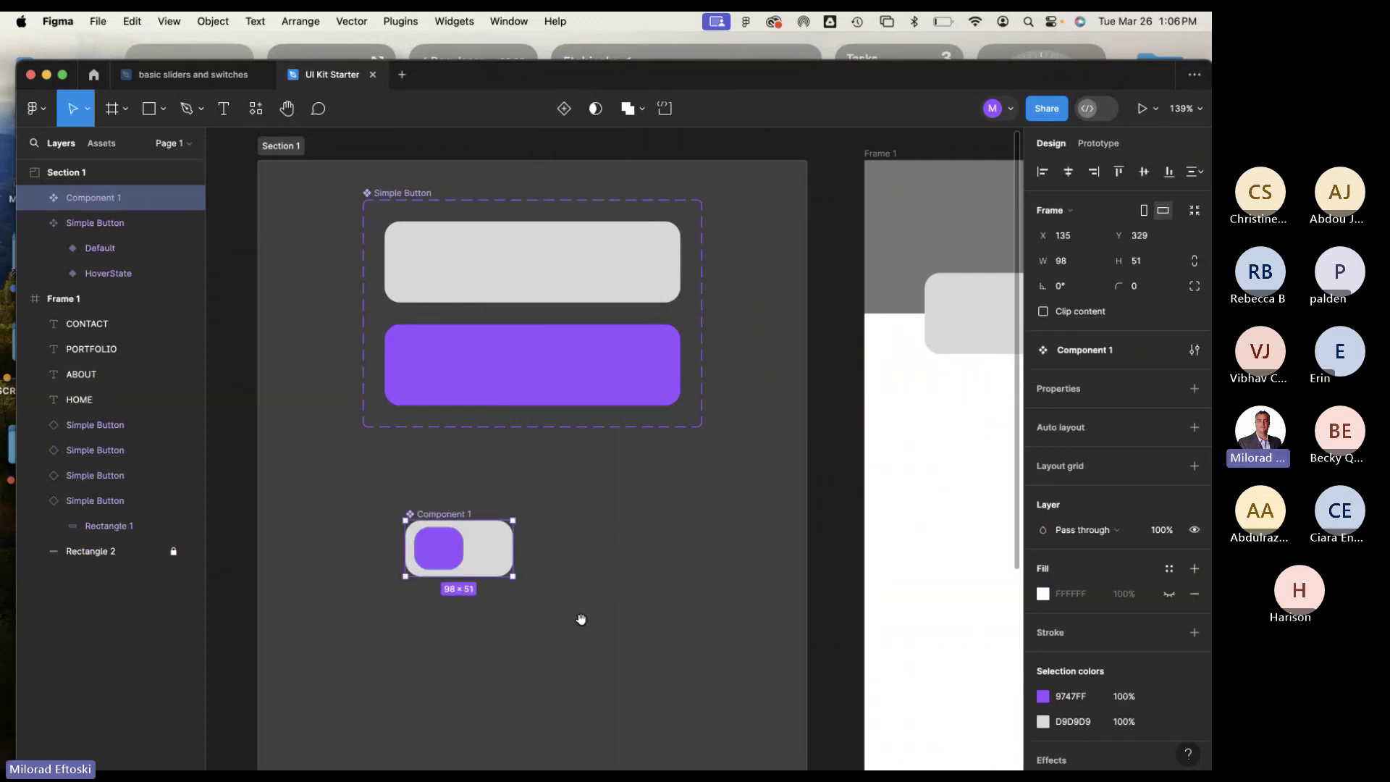
Rename the new switch component as SwitchButton.
scroll(579, 618, "down", 2)
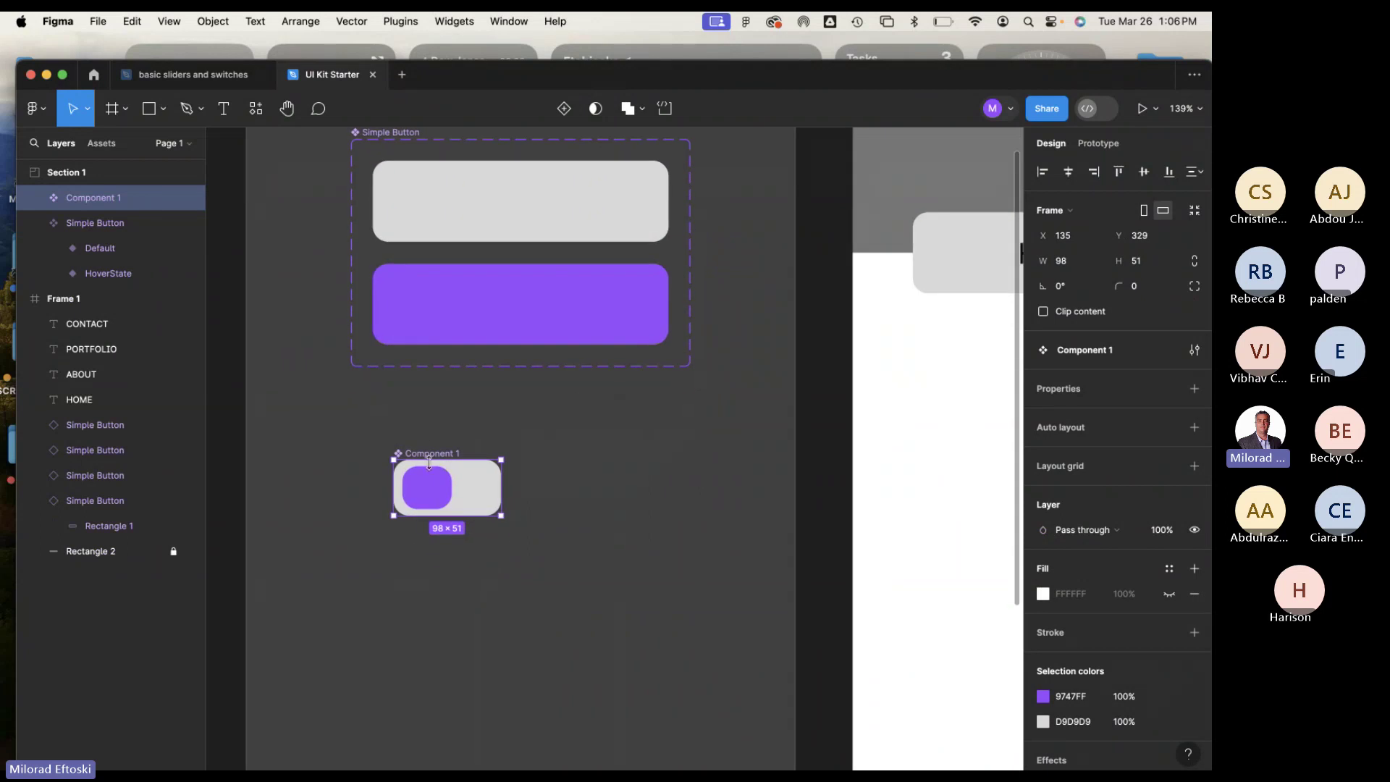
double_click(89, 202)
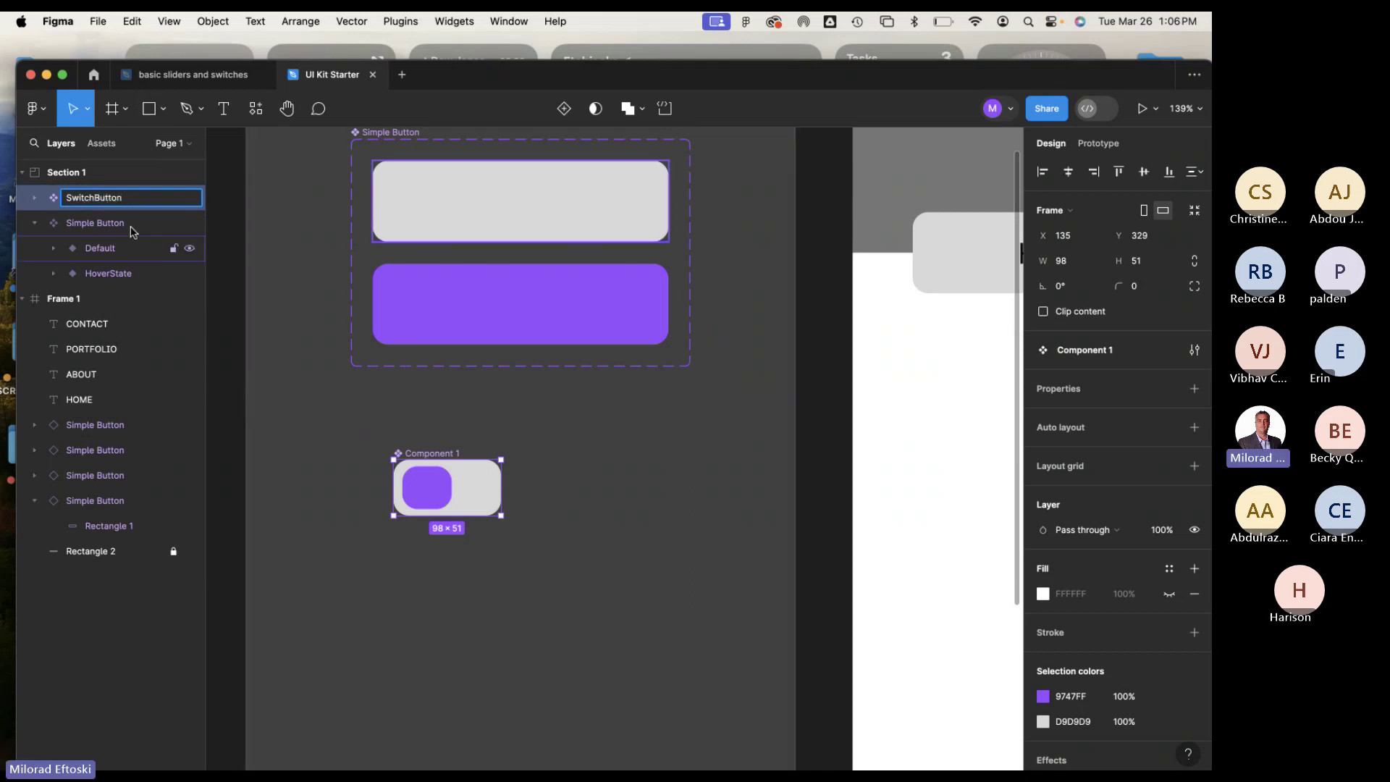
left_click(301, 391)
Add a second variant to the SwitchButton component, and deselect it.
left_click(441, 500)
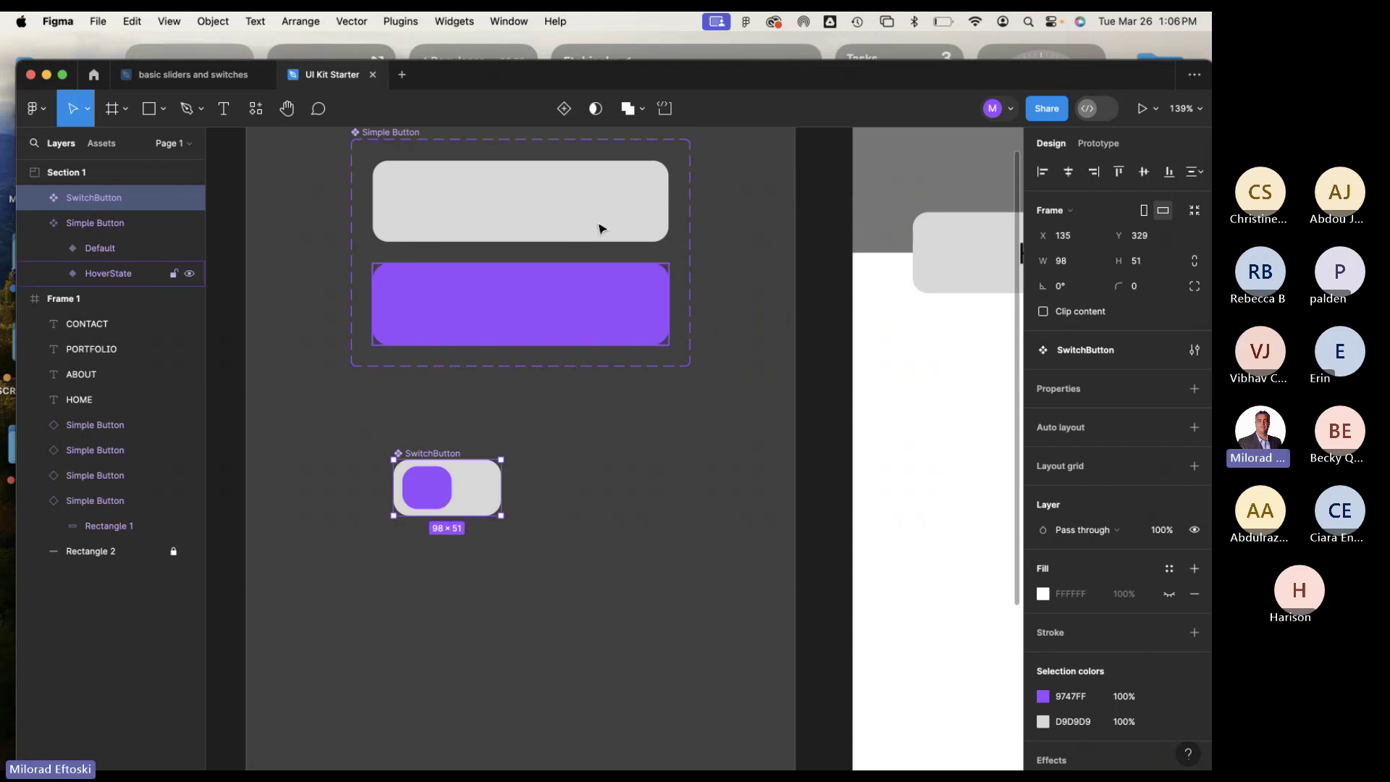
left_click(564, 110)
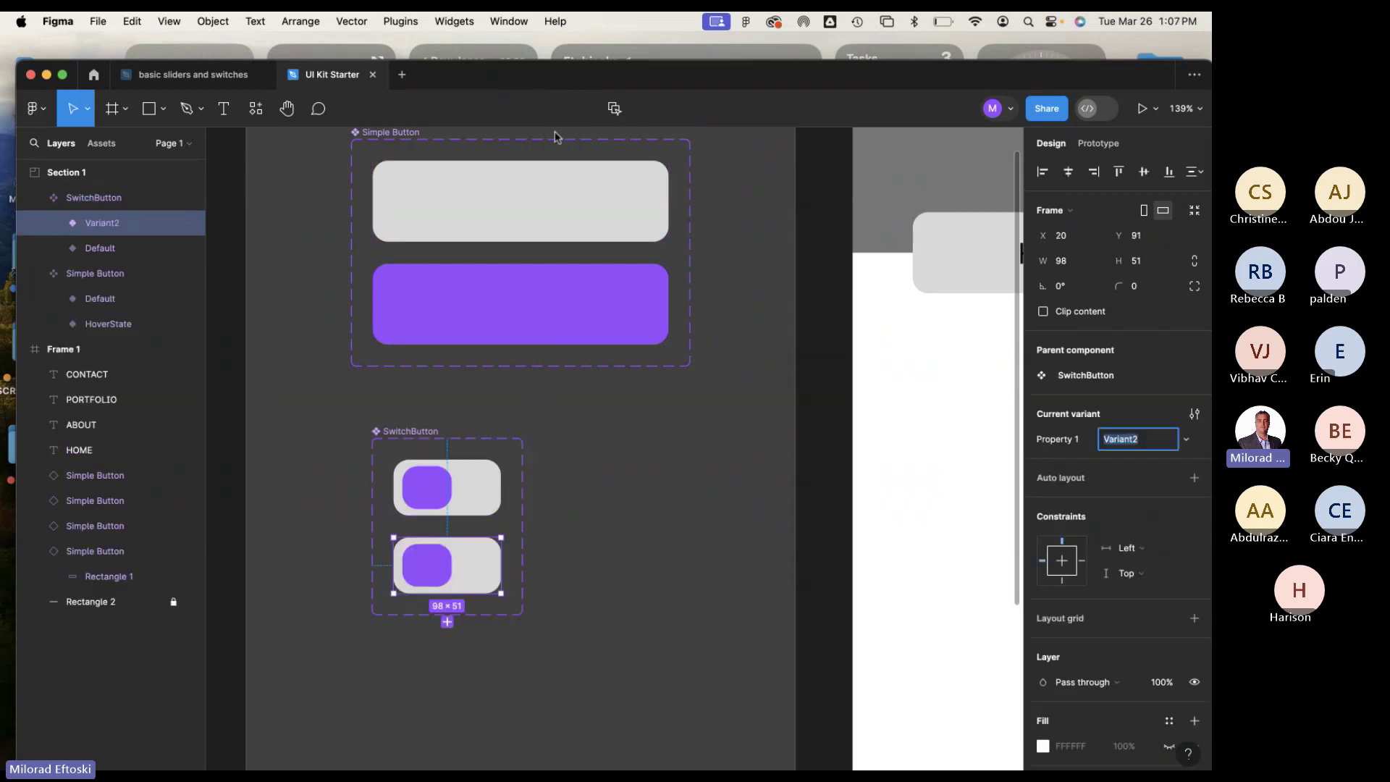
key("minus")
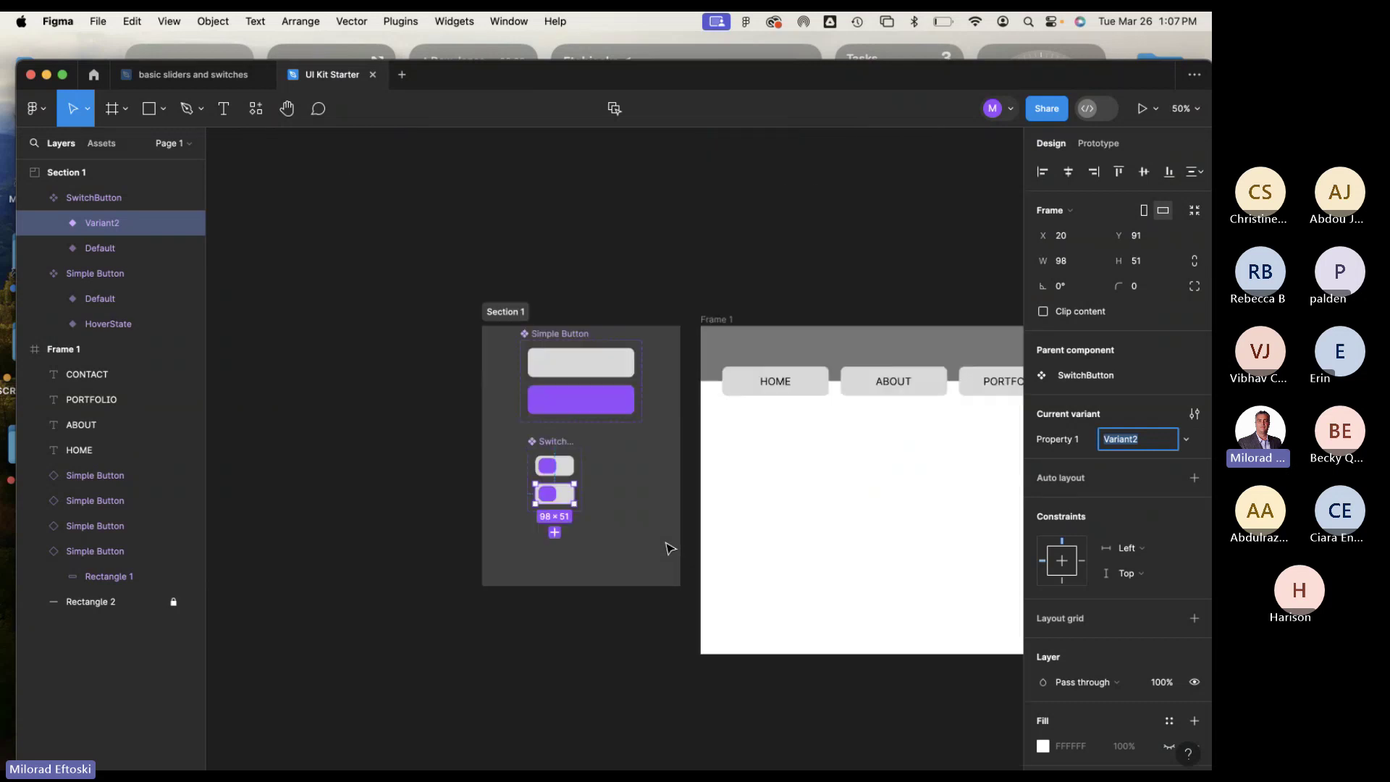
key("Escape")
left_click(534, 605)
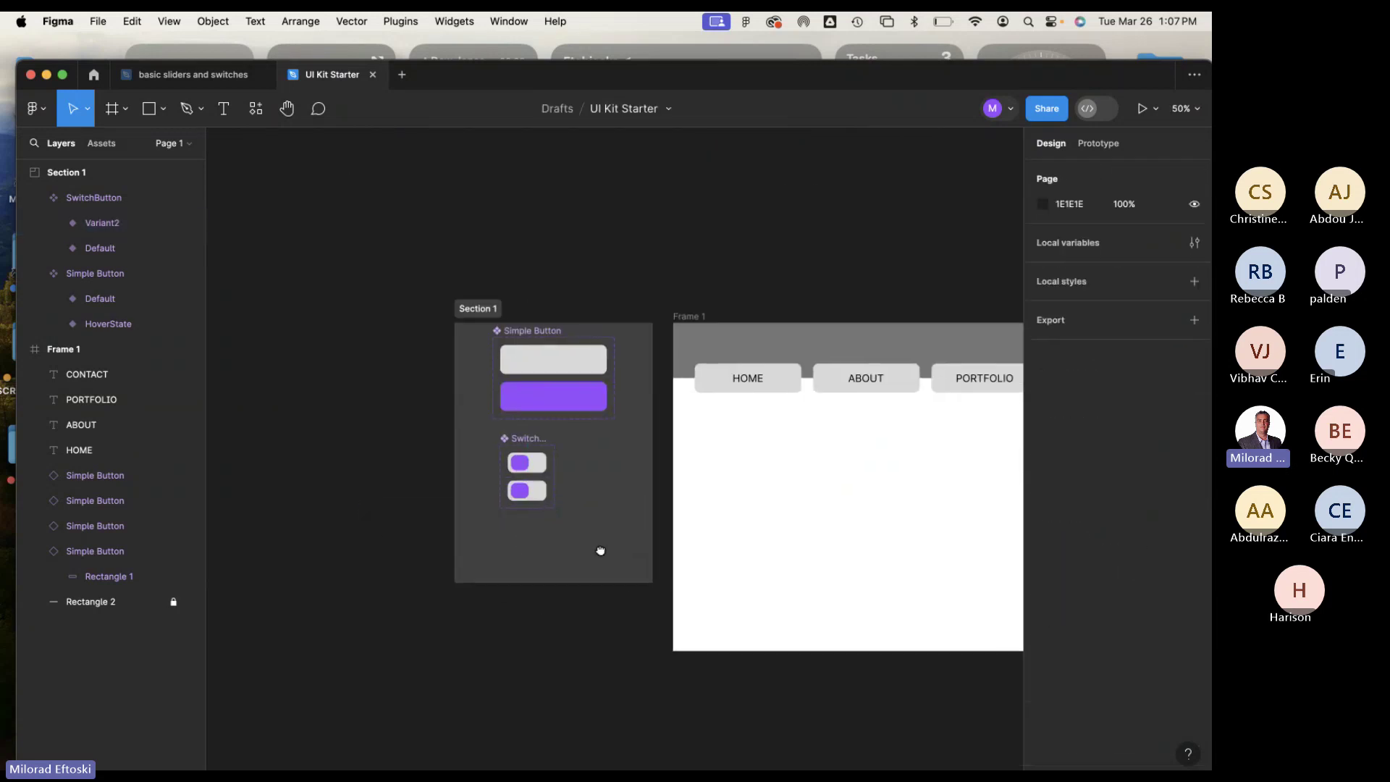
scroll(598, 550, "right", 5)
scroll(791, 376, "left", 3)
scroll(687, 464, "left", 3)
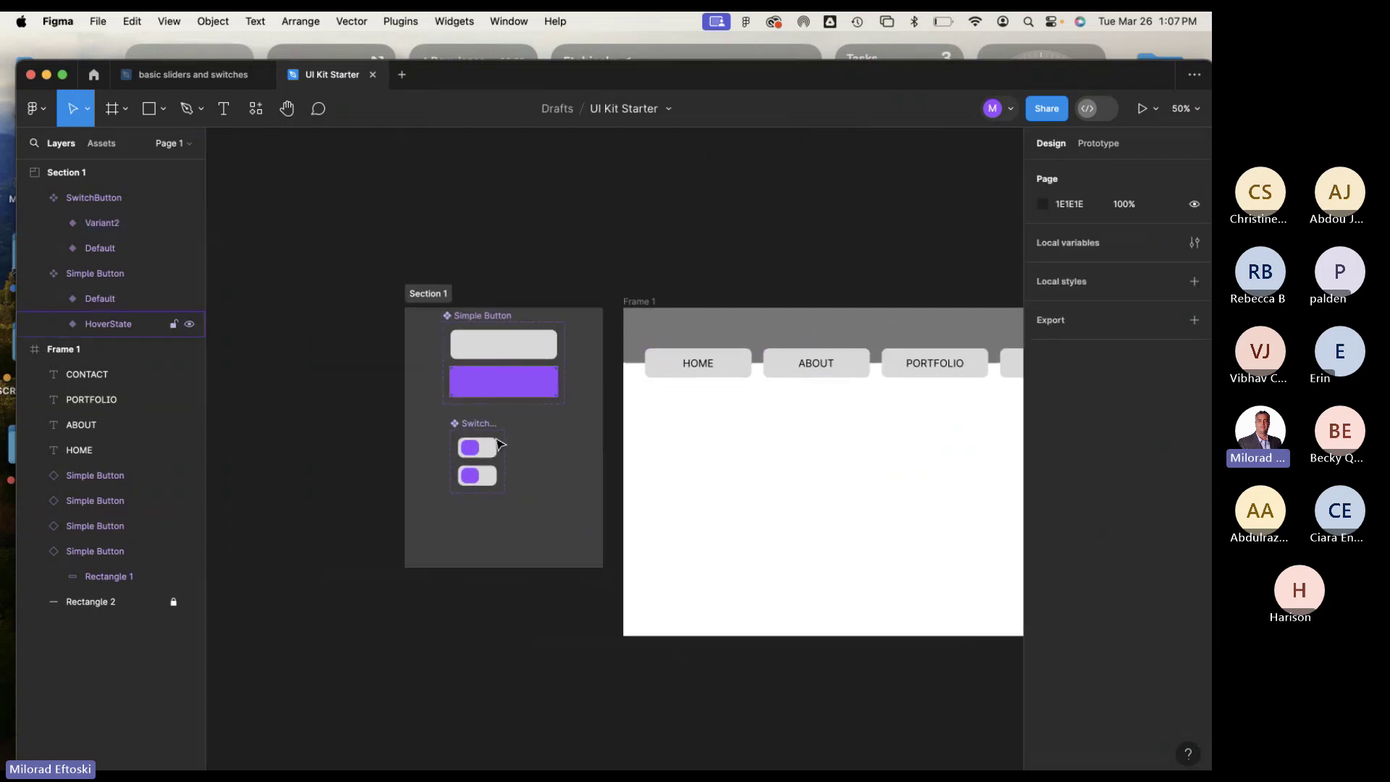
left_click(504, 435)
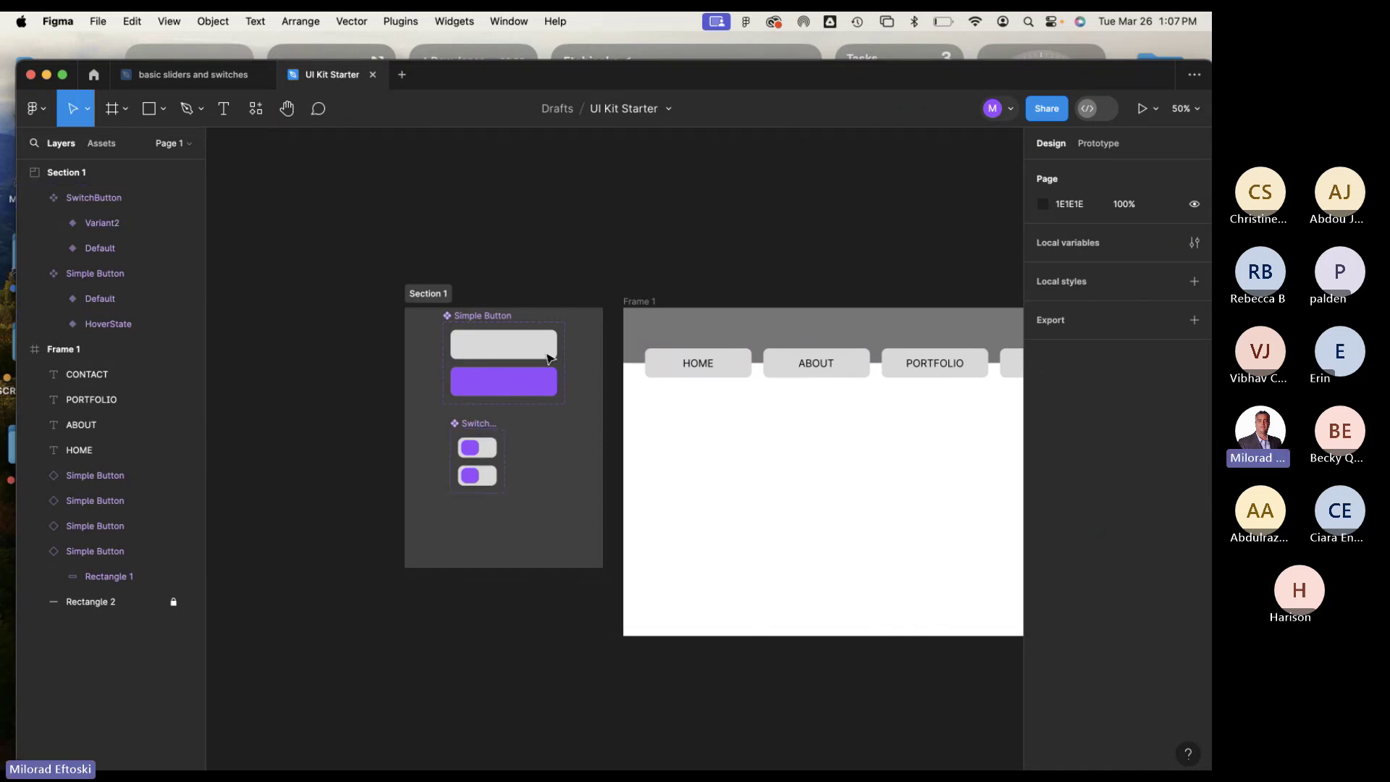
left_click(459, 389)
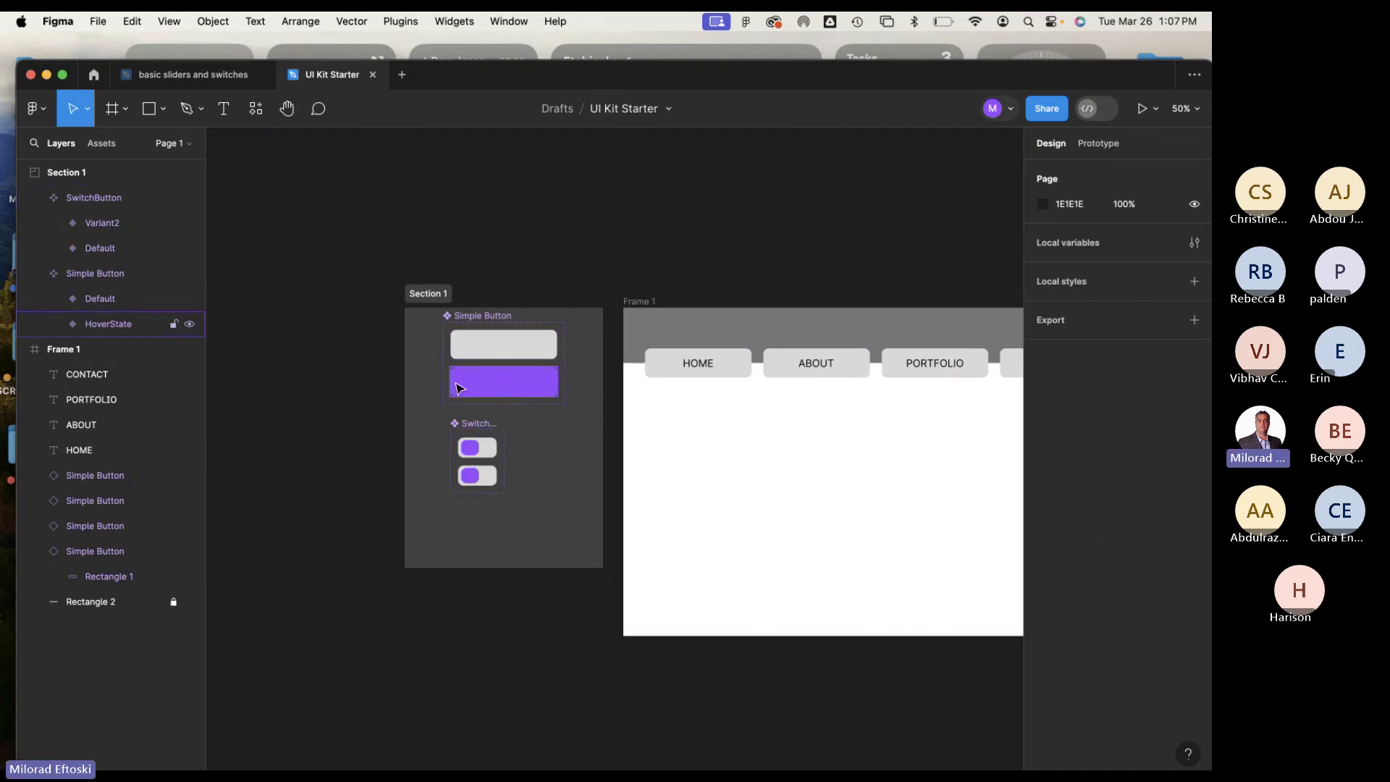
scroll(459, 389, "up", 5)
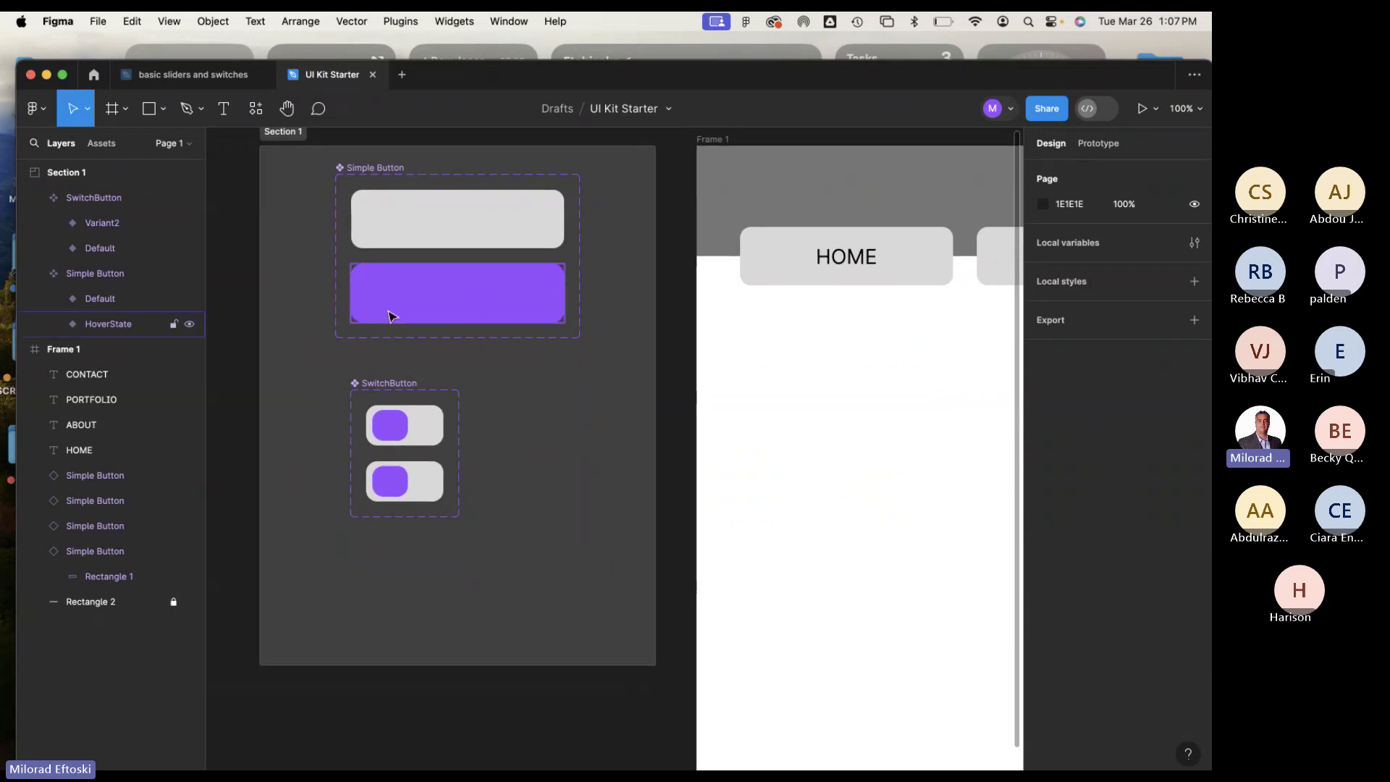
key("Escape")
Show the file's local component assets, and move the application window slightly up and to the left.
left_click(101, 142)
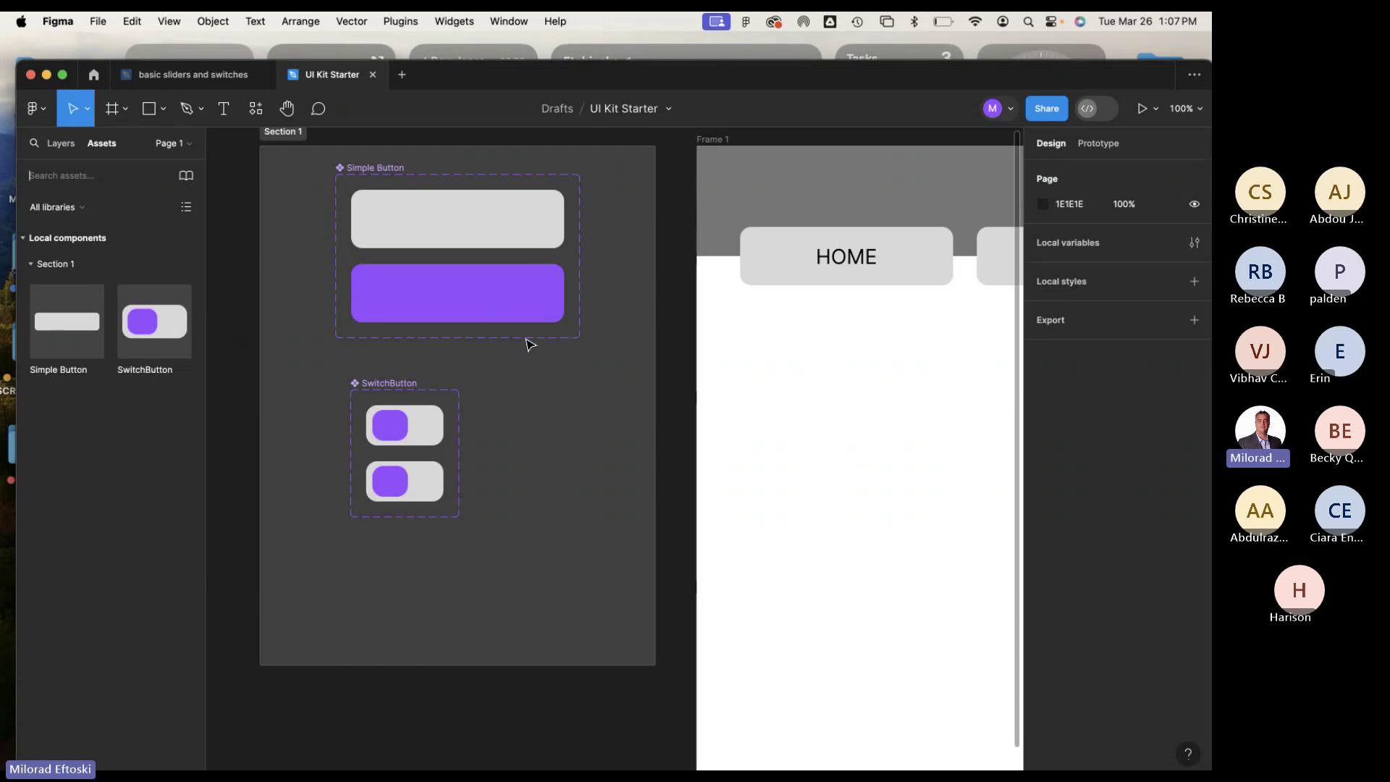
mouse_move(501, 79)
left_mouse_down()
mouse_move(482, 68)
mouse_move(509, 52)
mouse_move(491, 52)
left_mouse_up()
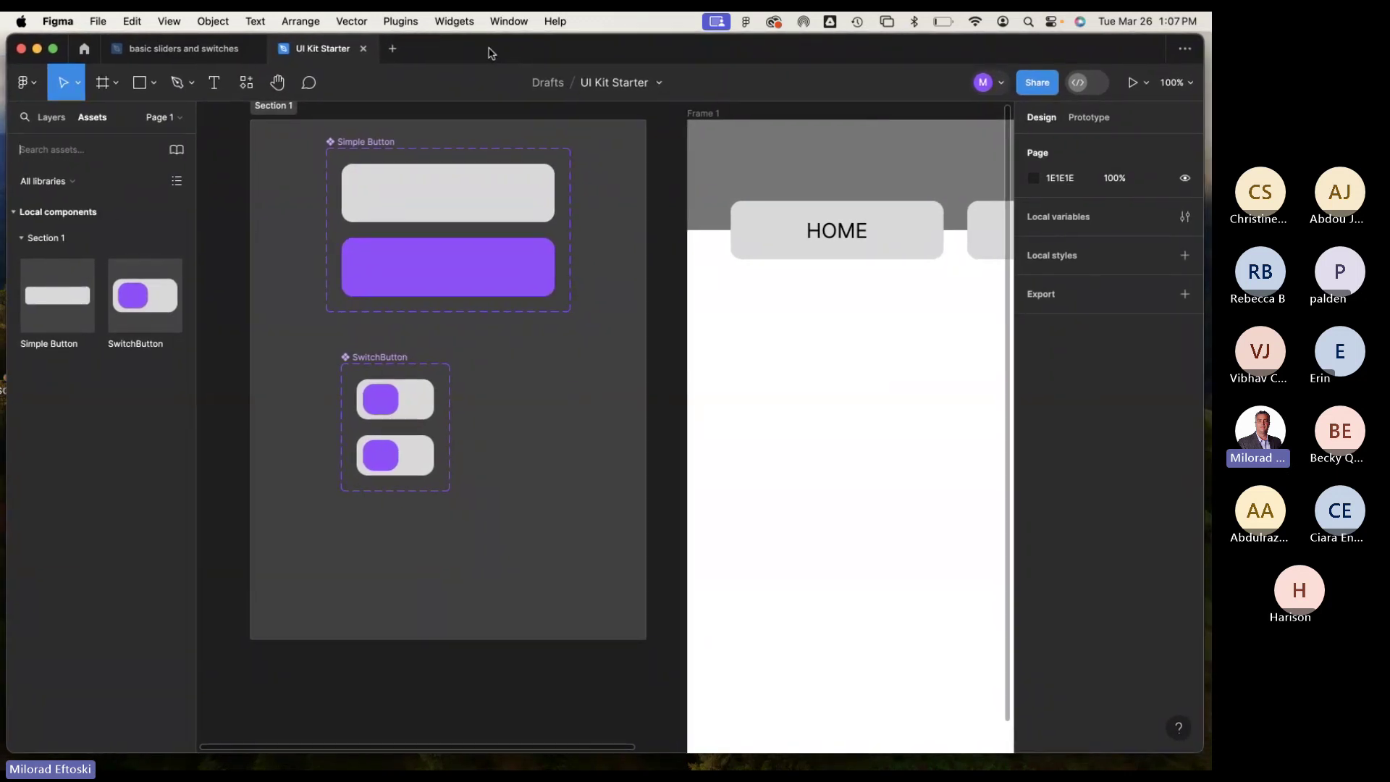
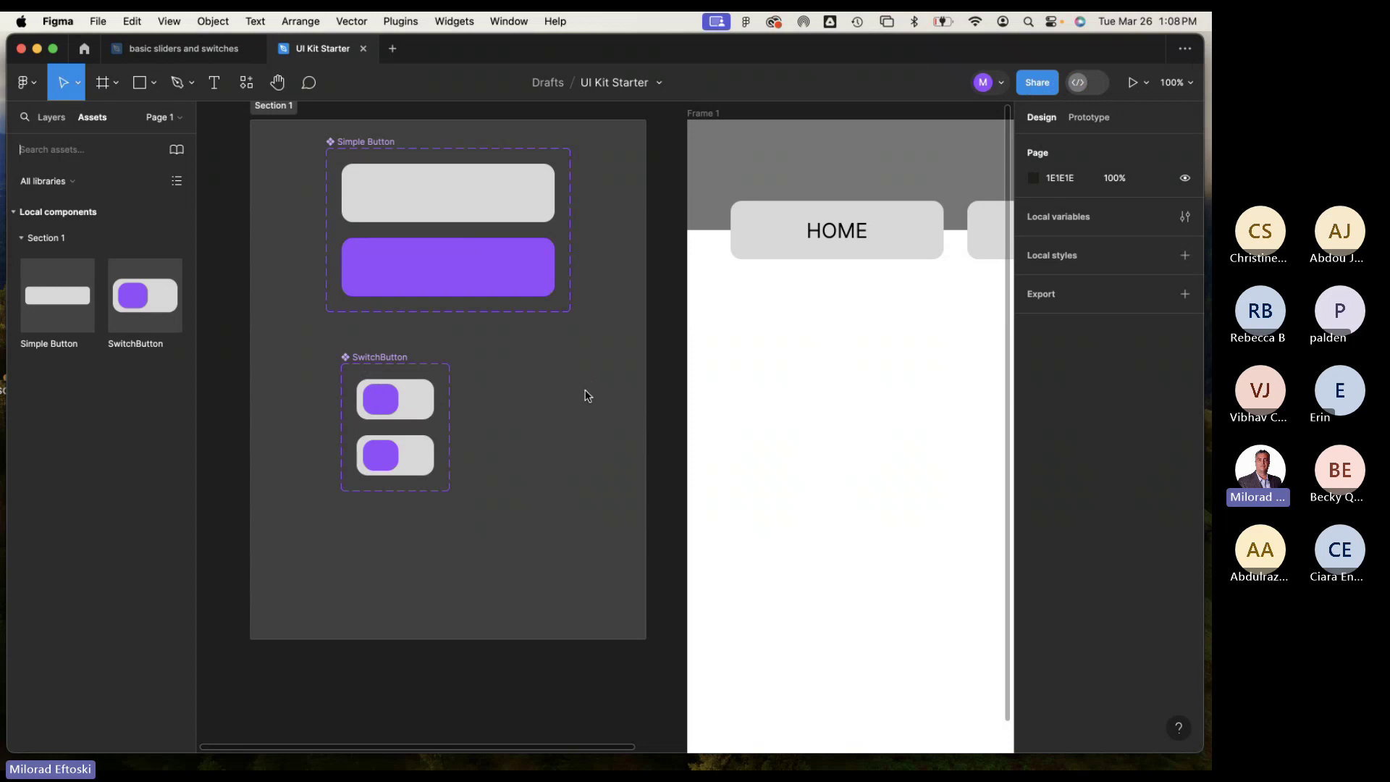
Undo the accidental move of the Simple Button's HoverState variant out of Section 1.
key("super+minus")
key("super+minus")
left_click_drag(588, 395, 452, 373)
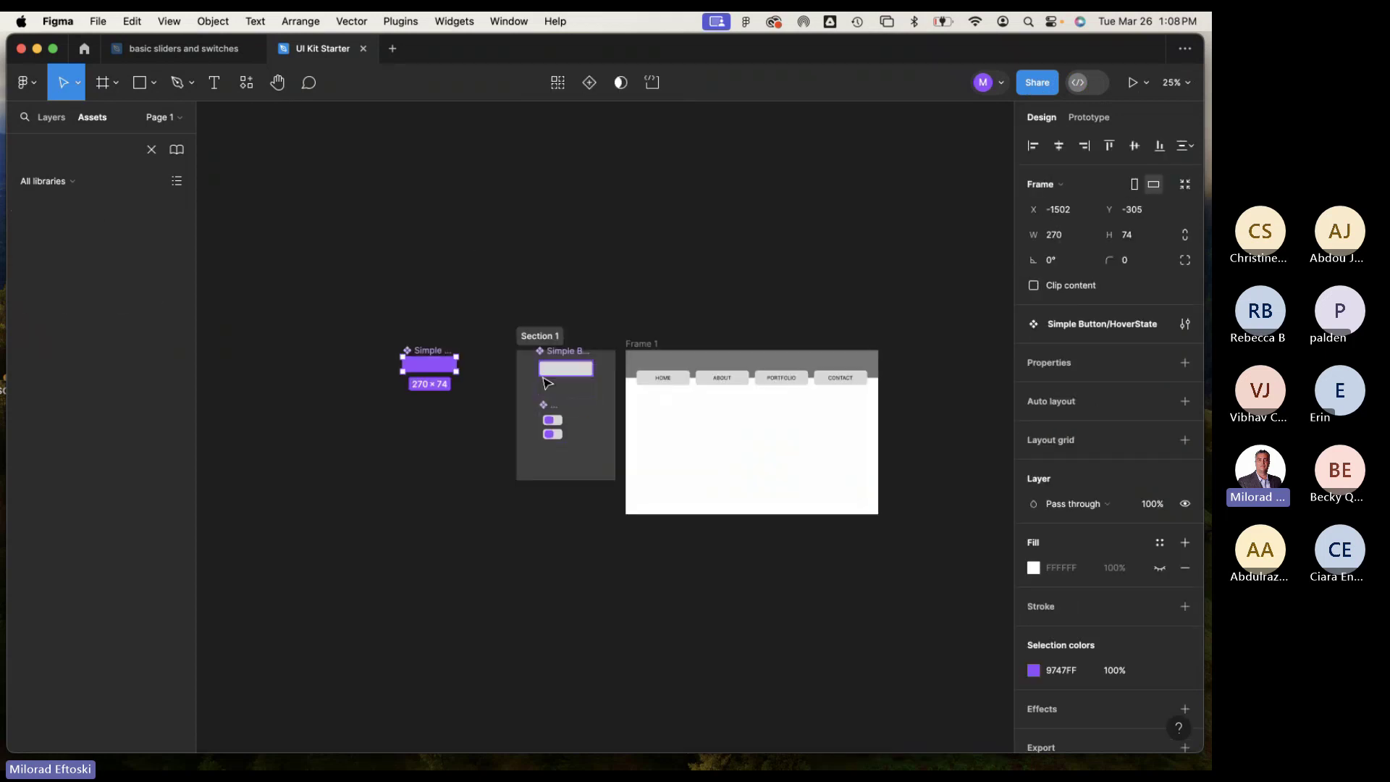
key("super+z")
key("super+equal")
key("super+equal")
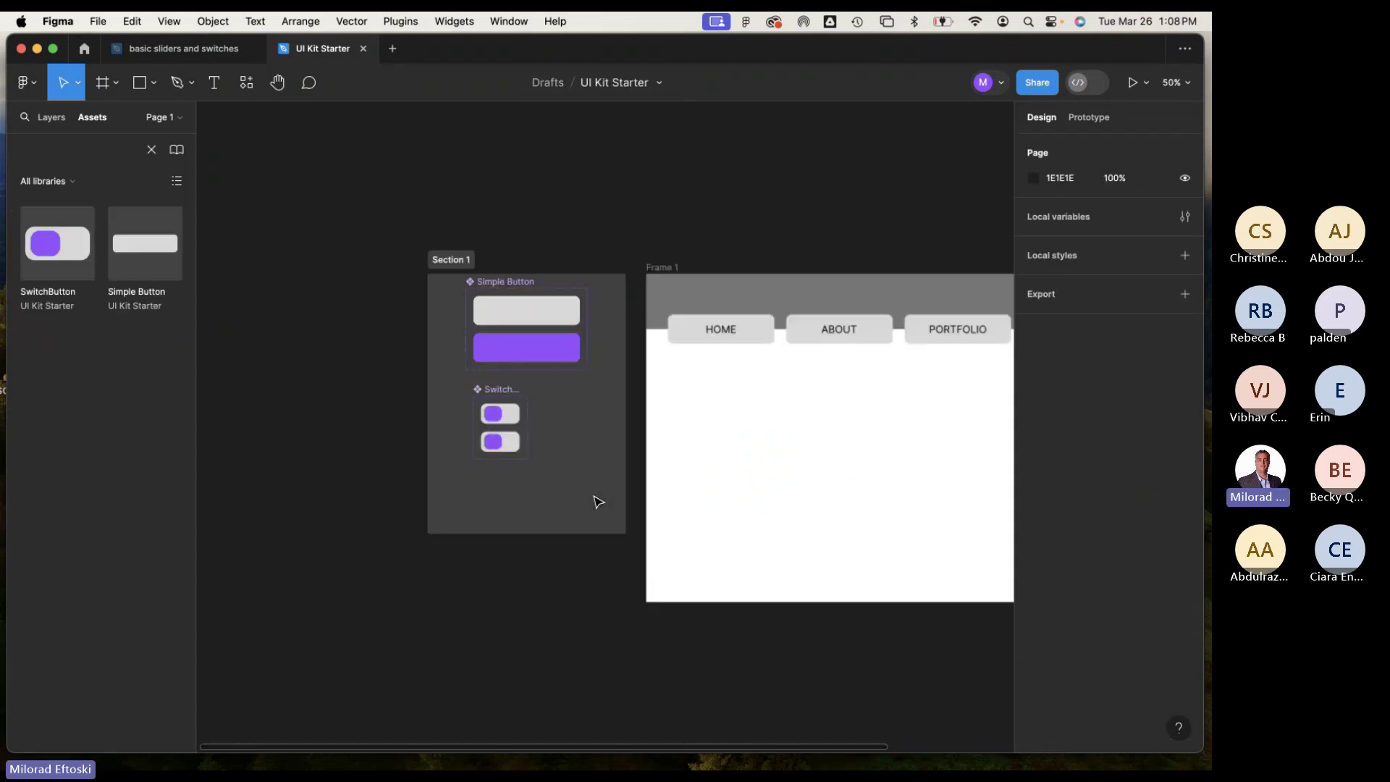
Bring the SwitchButton component set in Section 1 close into view.
key("super+minus")
left_click_drag(593, 499, 430, 379)
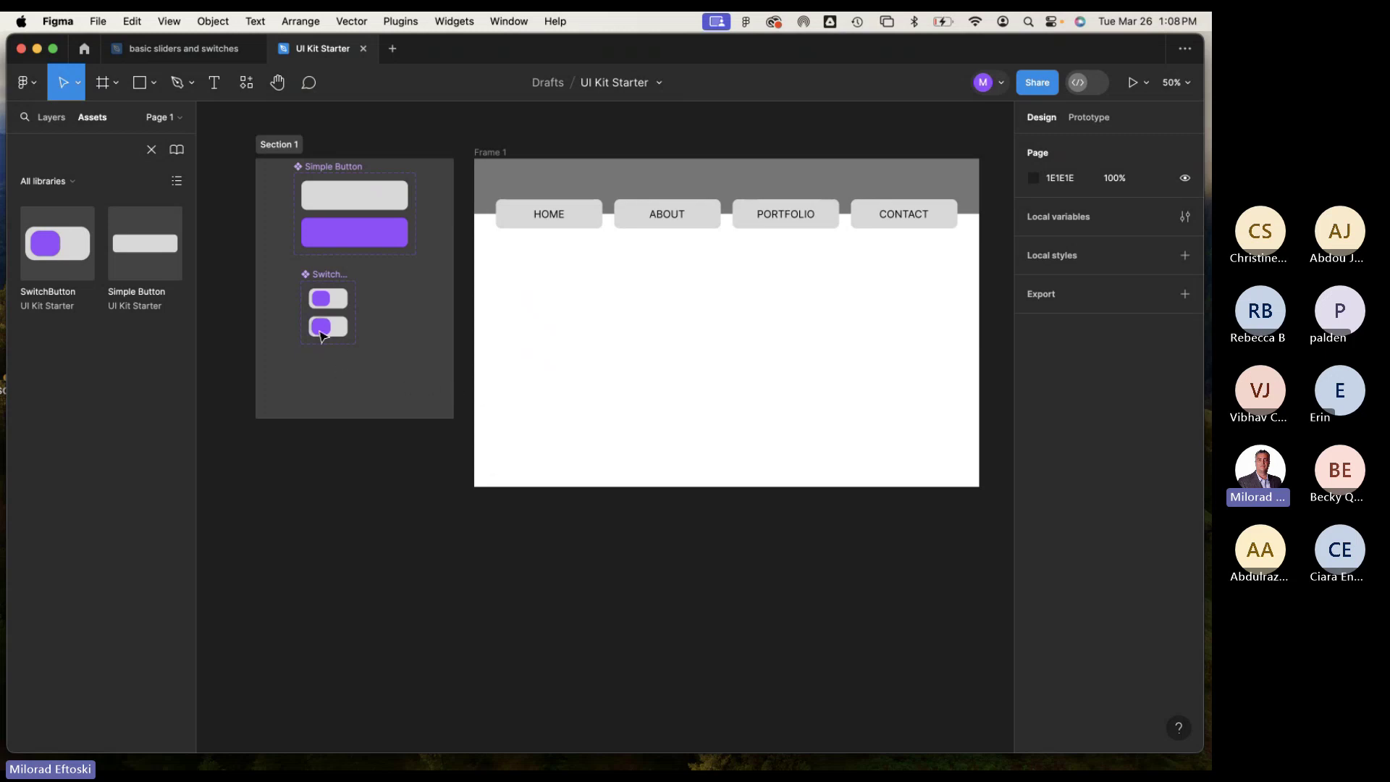
scroll(322, 332, "up", 3)
scroll(322, 335, "up", 5)
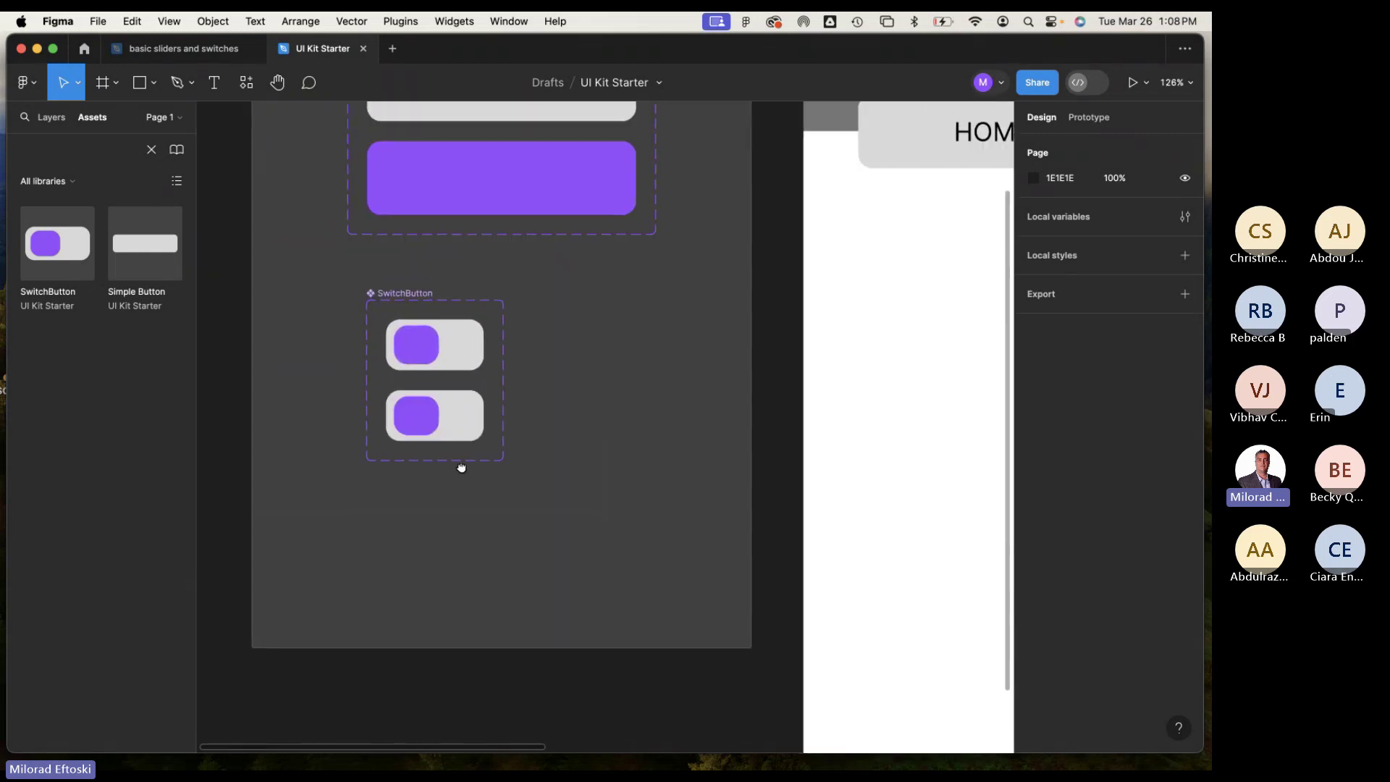
Move the purple knob in the SwitchButton's second variant to the opposite end of its track, at about X 44, Y 6.
left_click(446, 420)
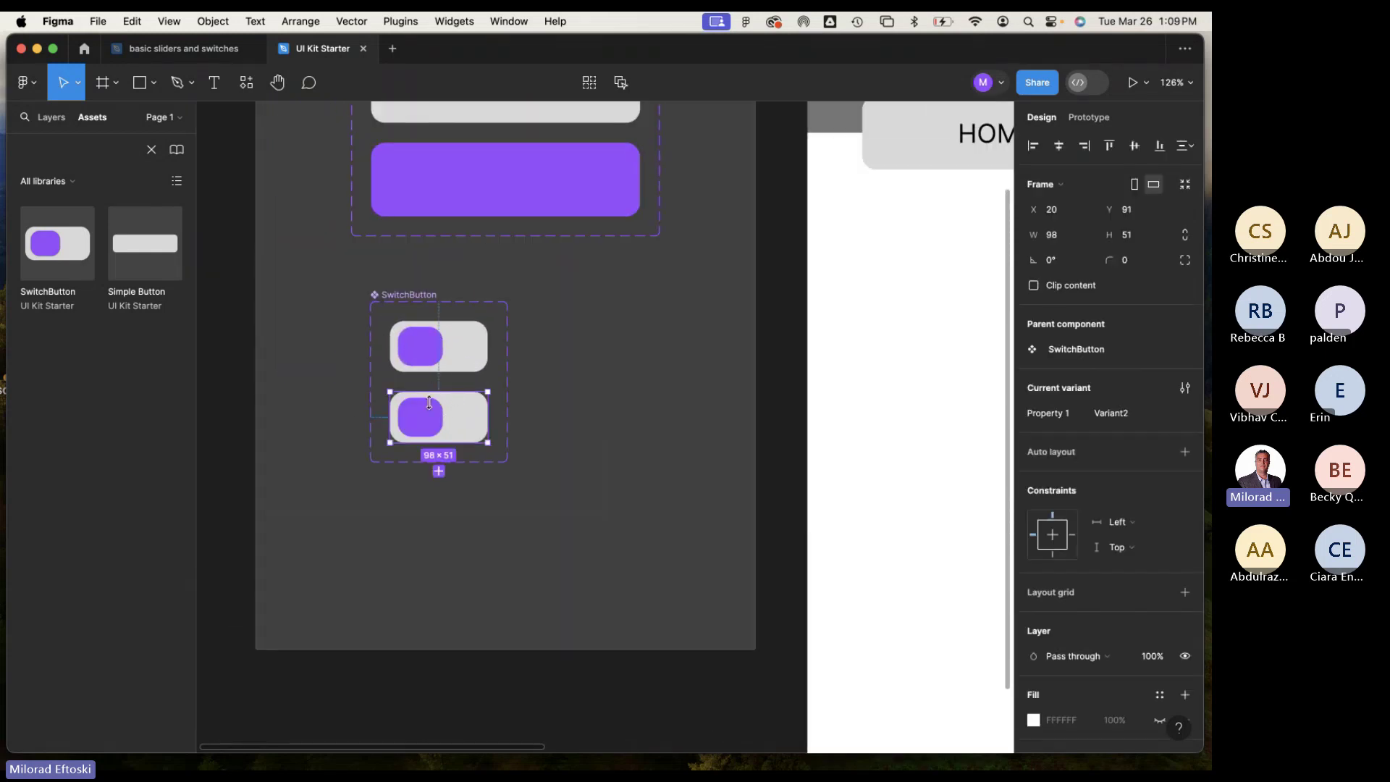
left_click(71, 120)
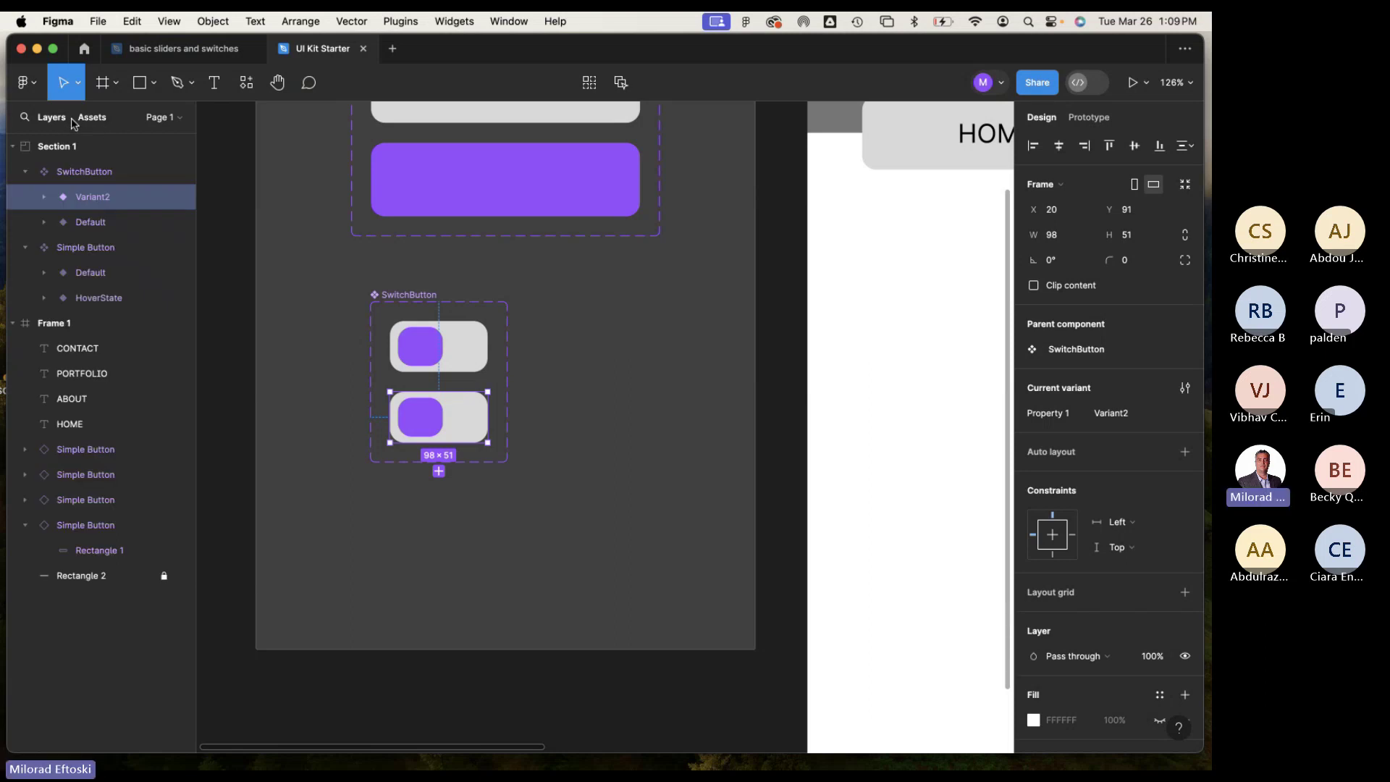
left_click(424, 417)
key("Escape")
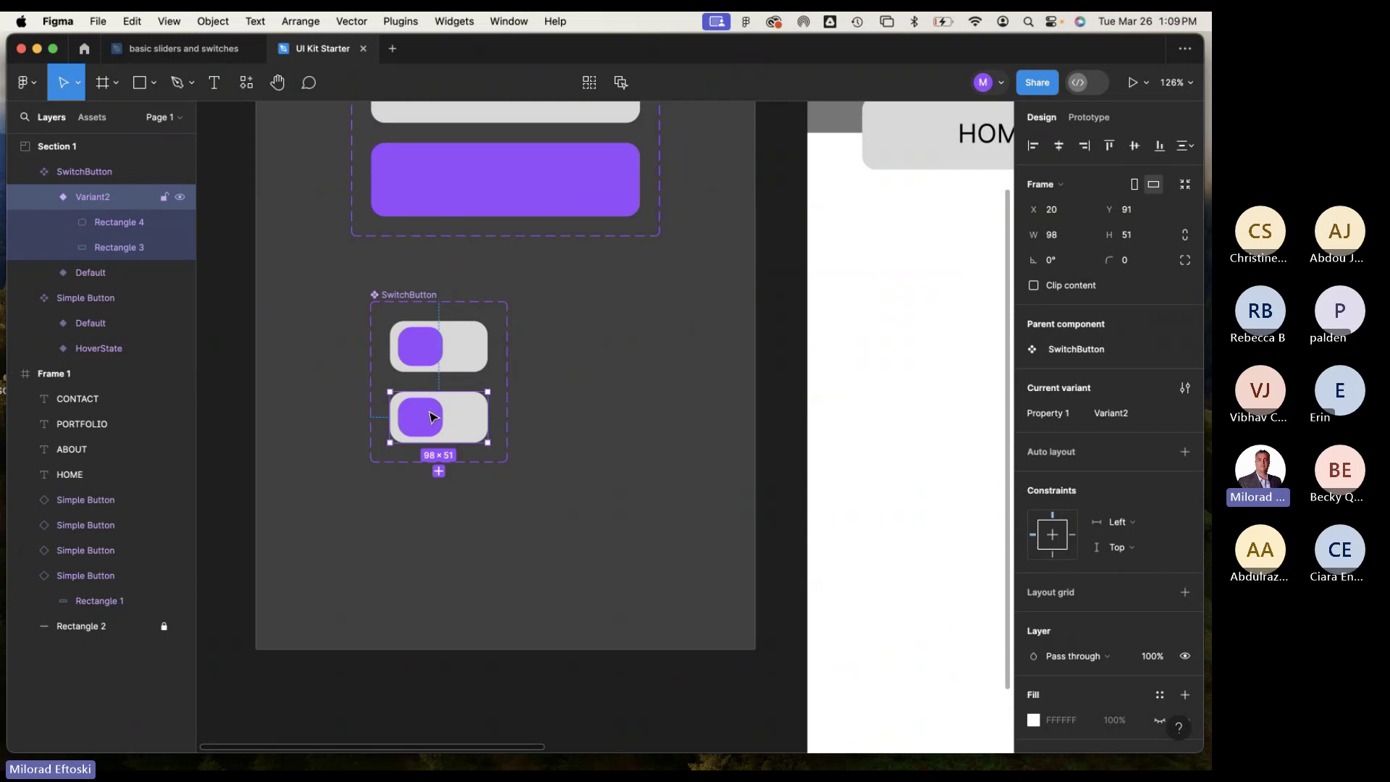
left_click(422, 364)
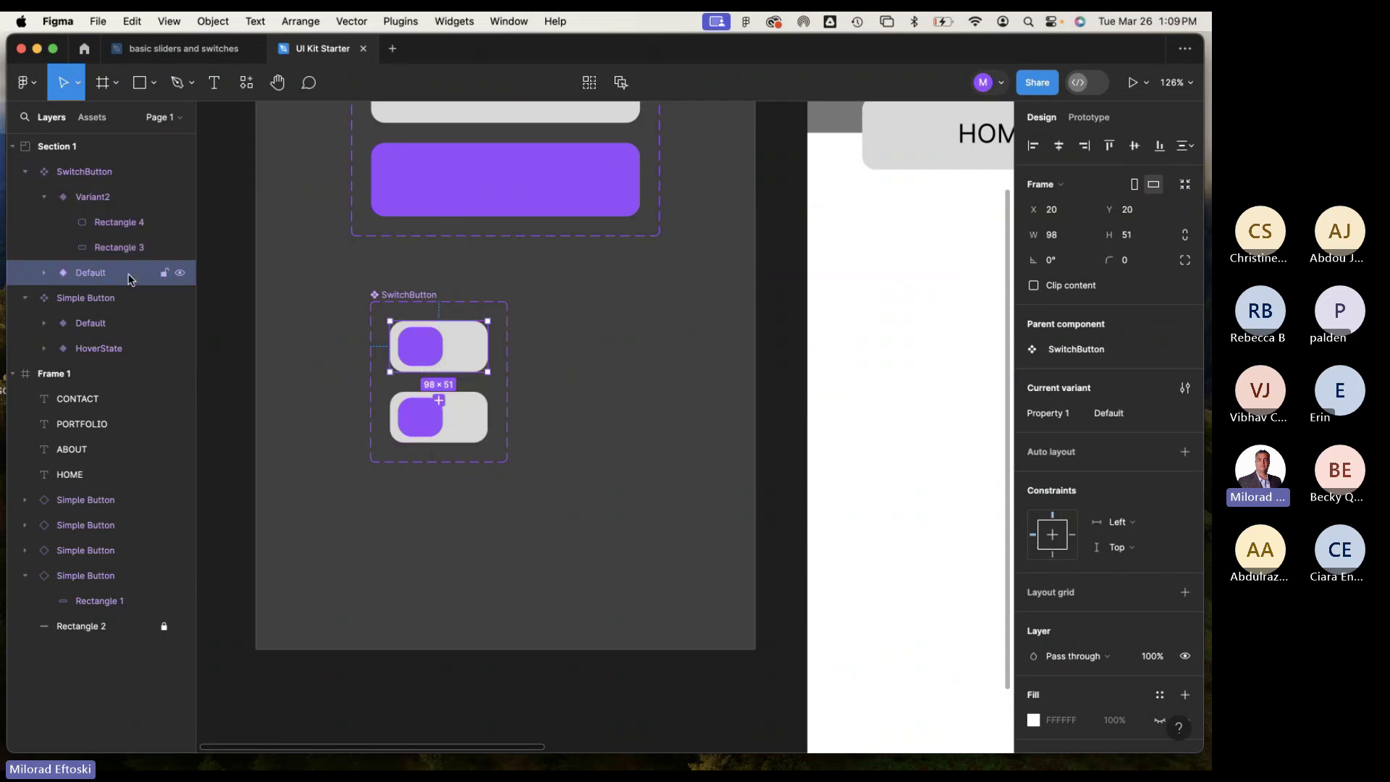
left_click(412, 421)
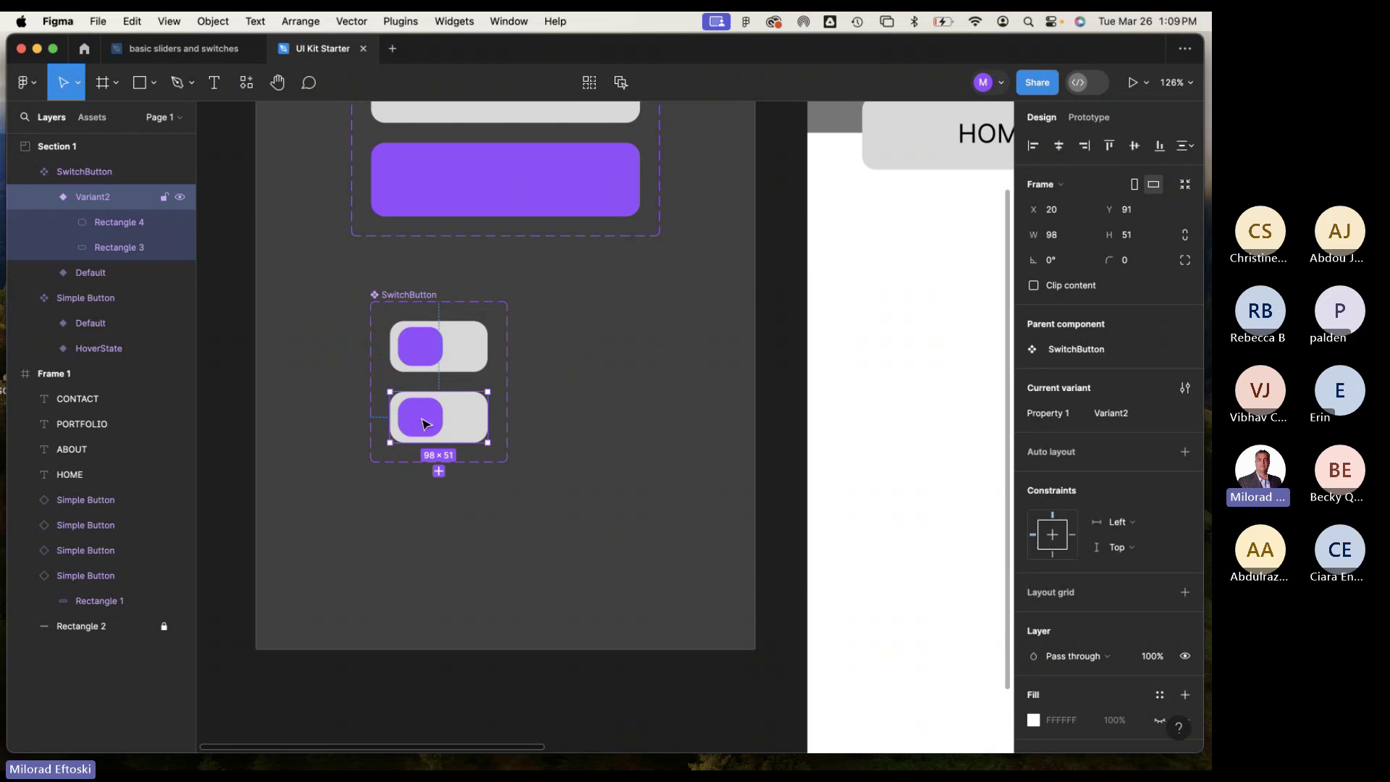
left_click(434, 411)
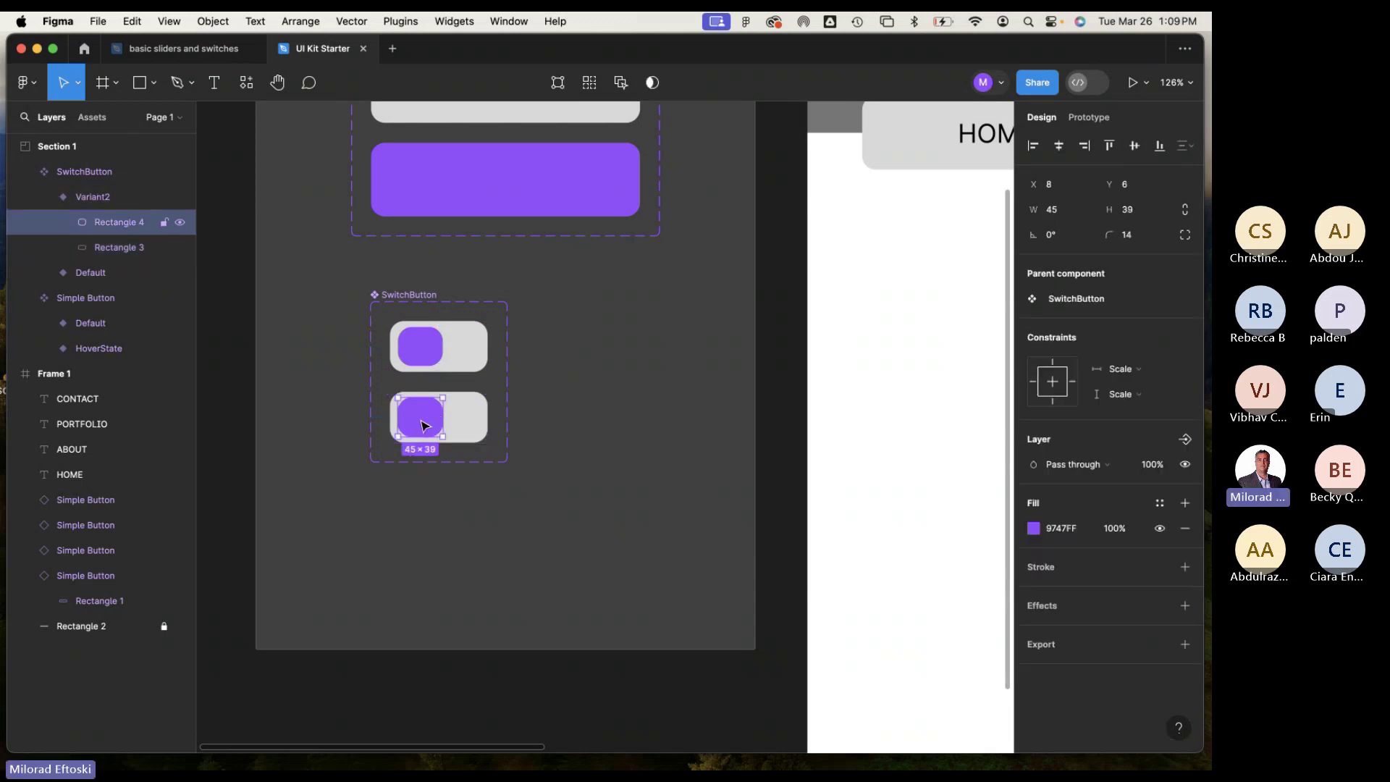
left_click_drag(427, 425, 456, 430)
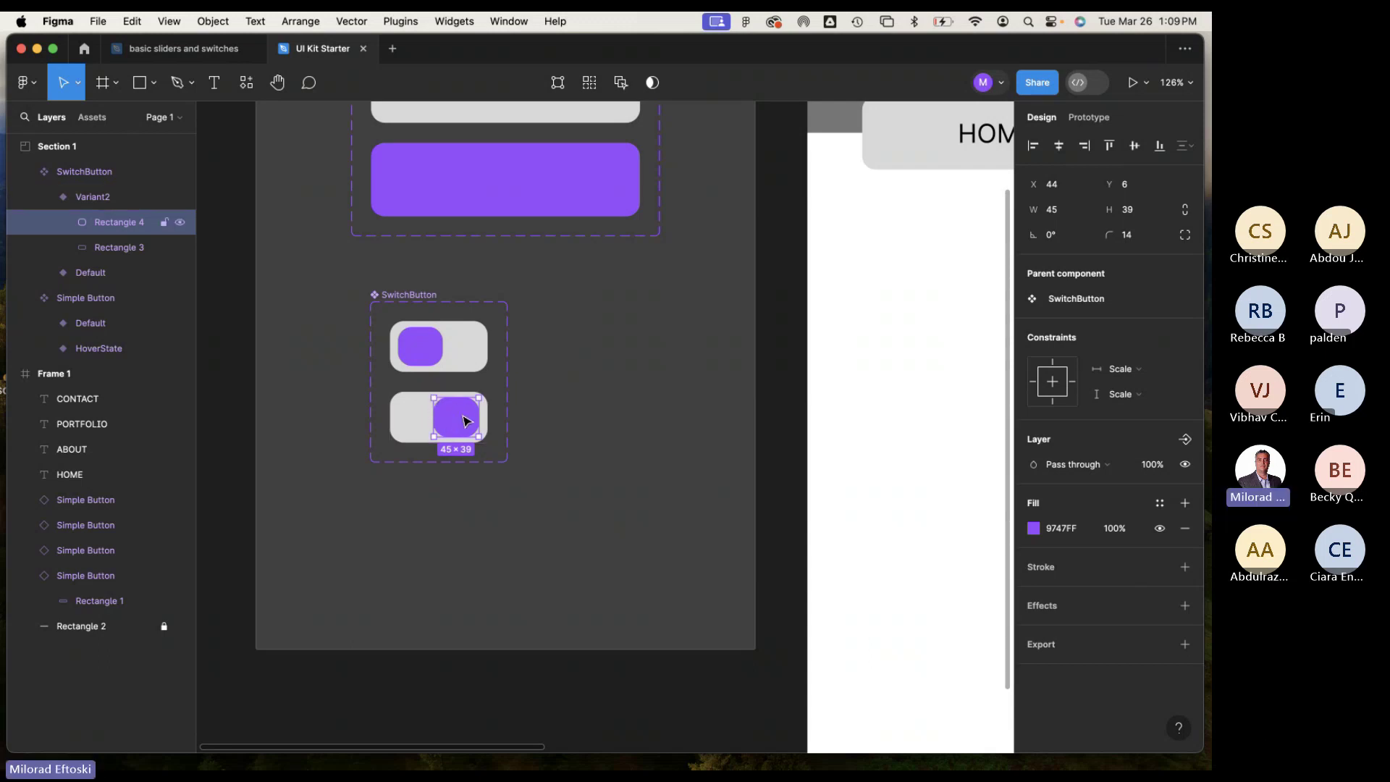
Change the fill of the second variant's knob to dark green 26B802, and deselect it.
left_click(1032, 528)
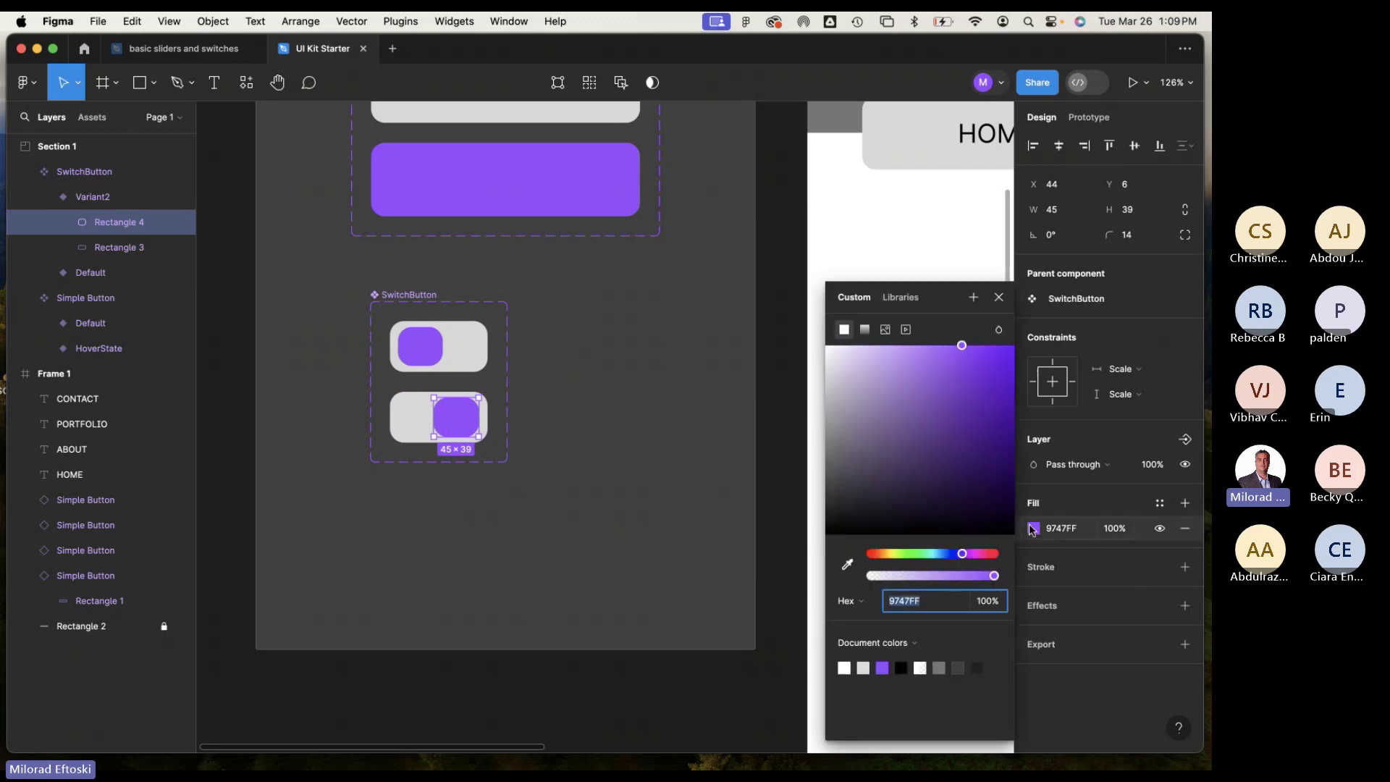
type("FF4747")
key("Return")
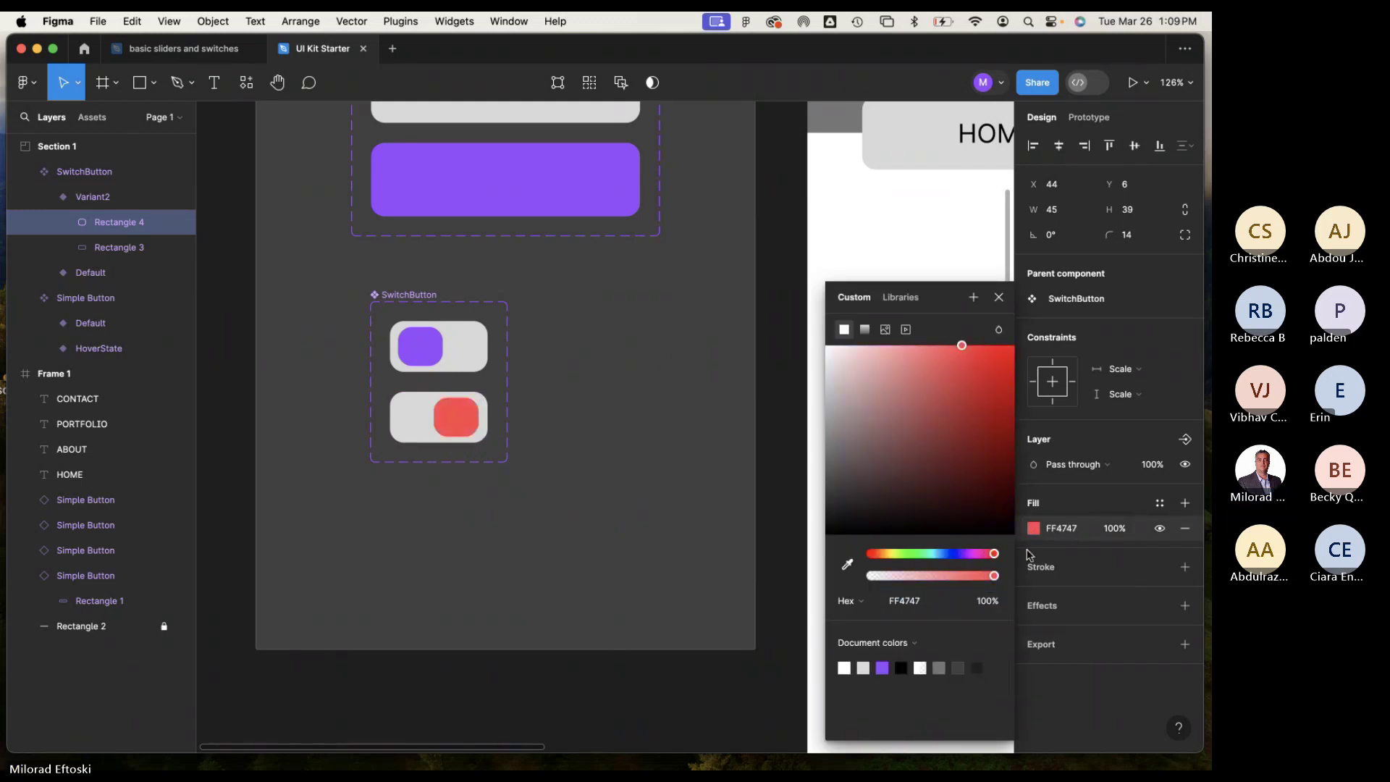
left_click_drag(993, 554, 908, 553)
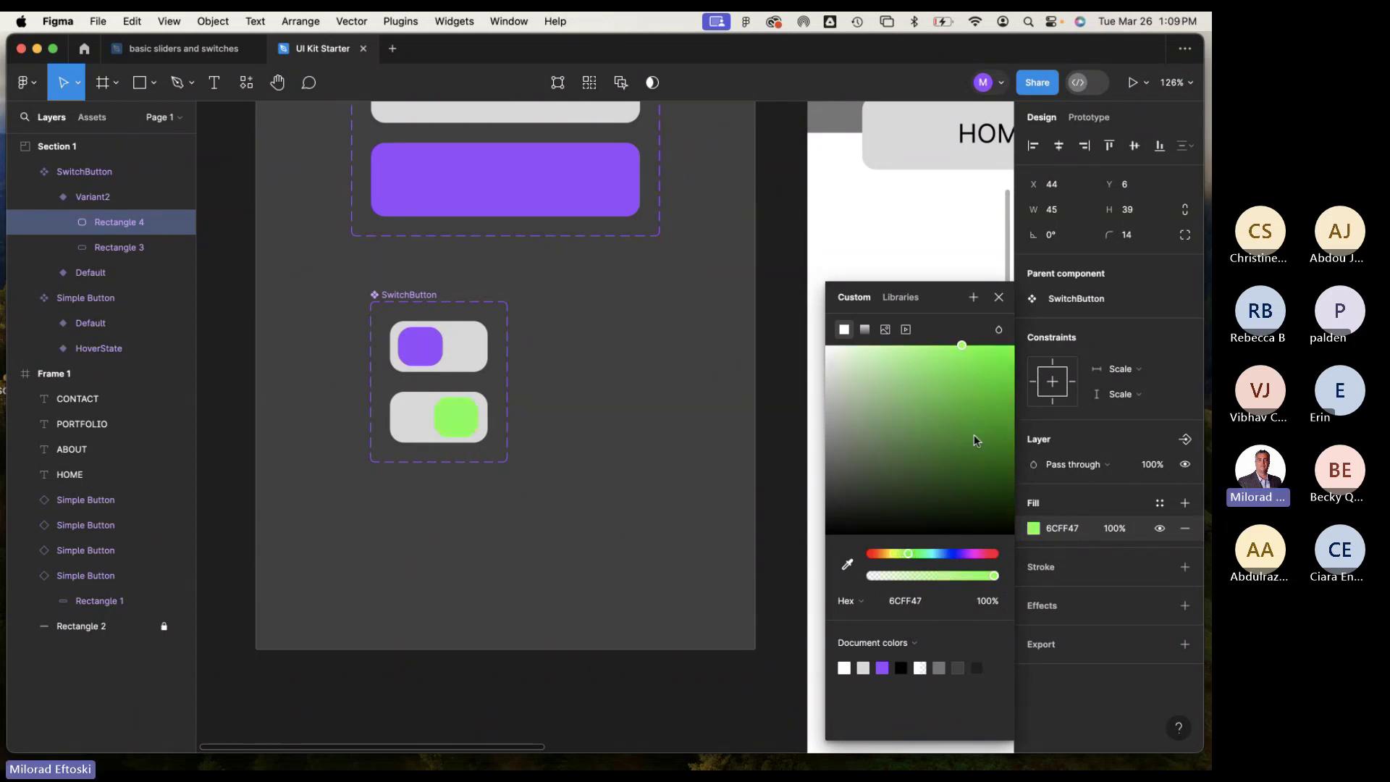
left_click(999, 429)
left_click_drag(1006, 445, 1014, 406)
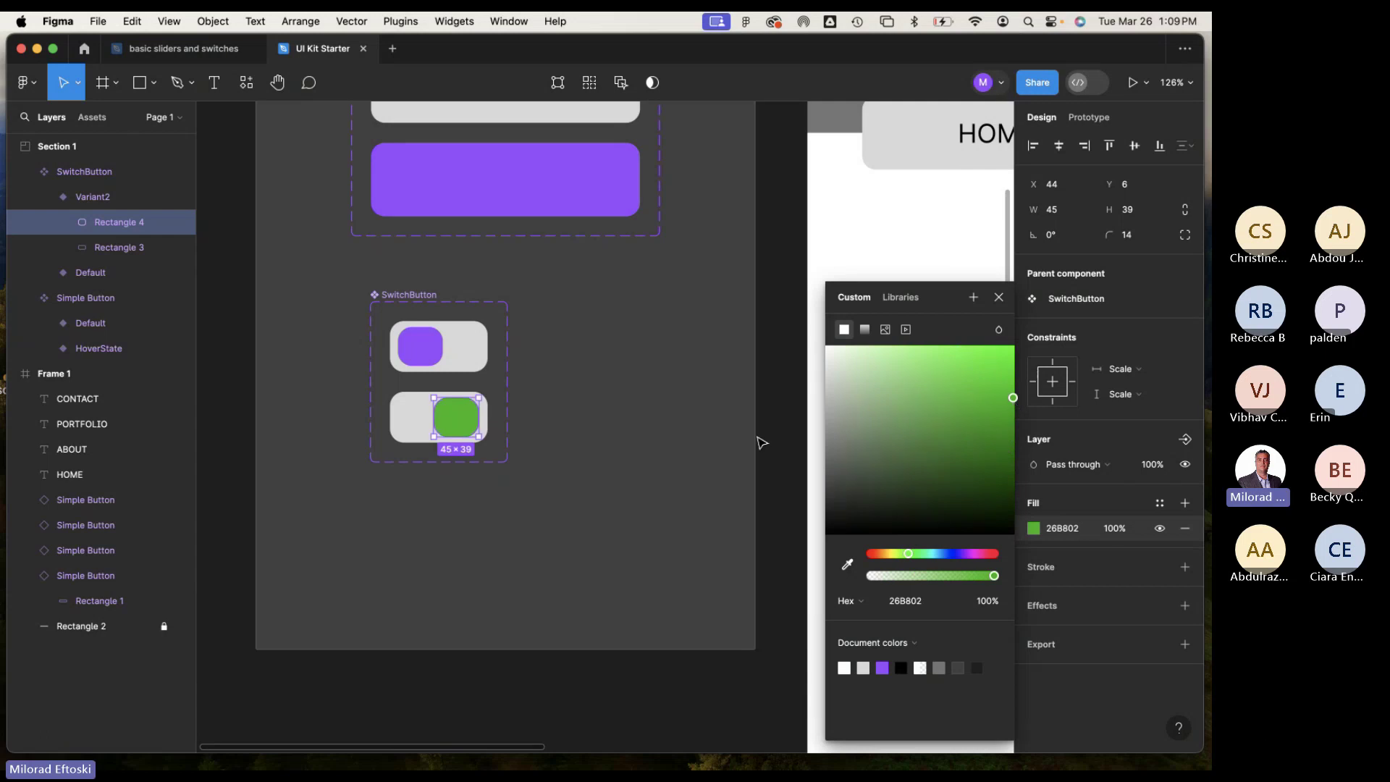
left_click(596, 415)
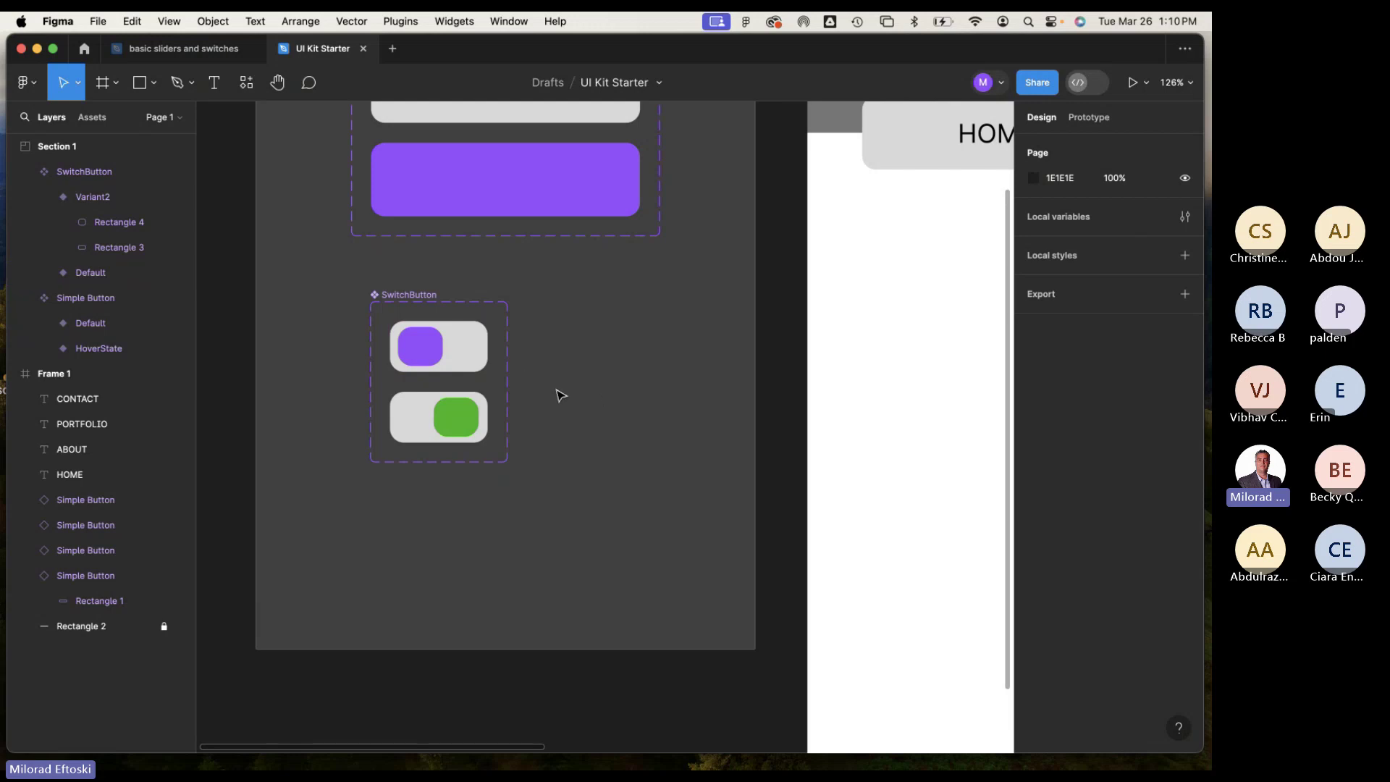
Compare the SwitchButton's Default and Variant2 states on the canvas and in the layer hierarchy, with Variant2's layers collapsed.
left_click(479, 367)
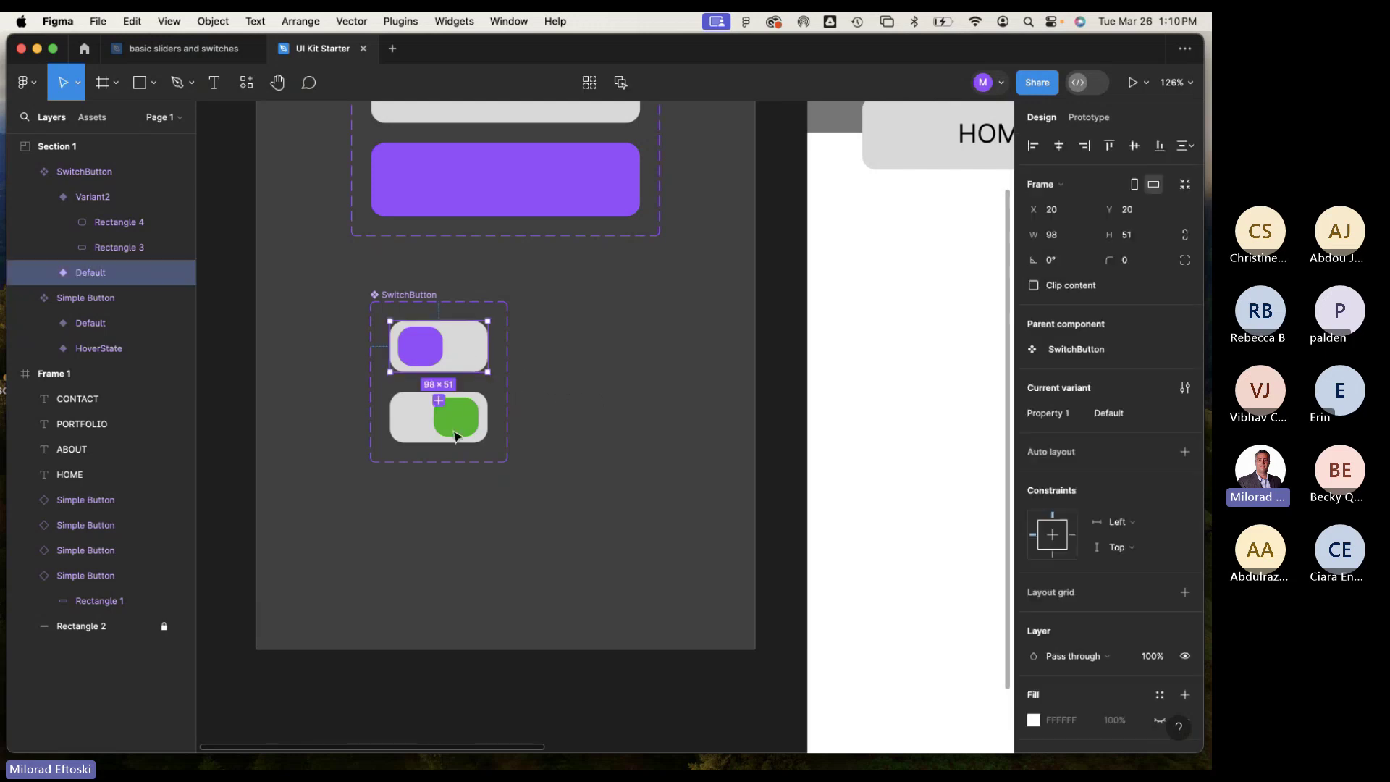
left_click(458, 430)
left_click(608, 416)
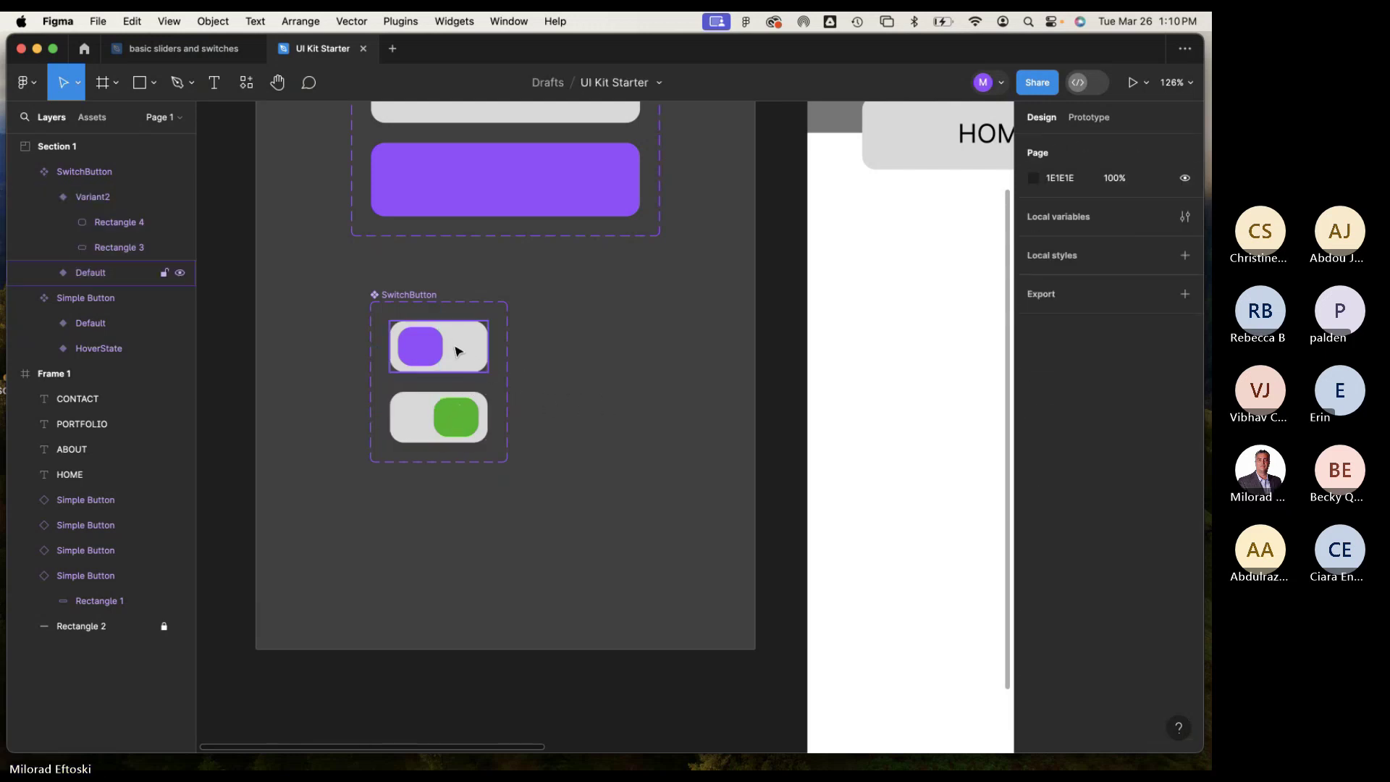
left_click(57, 146)
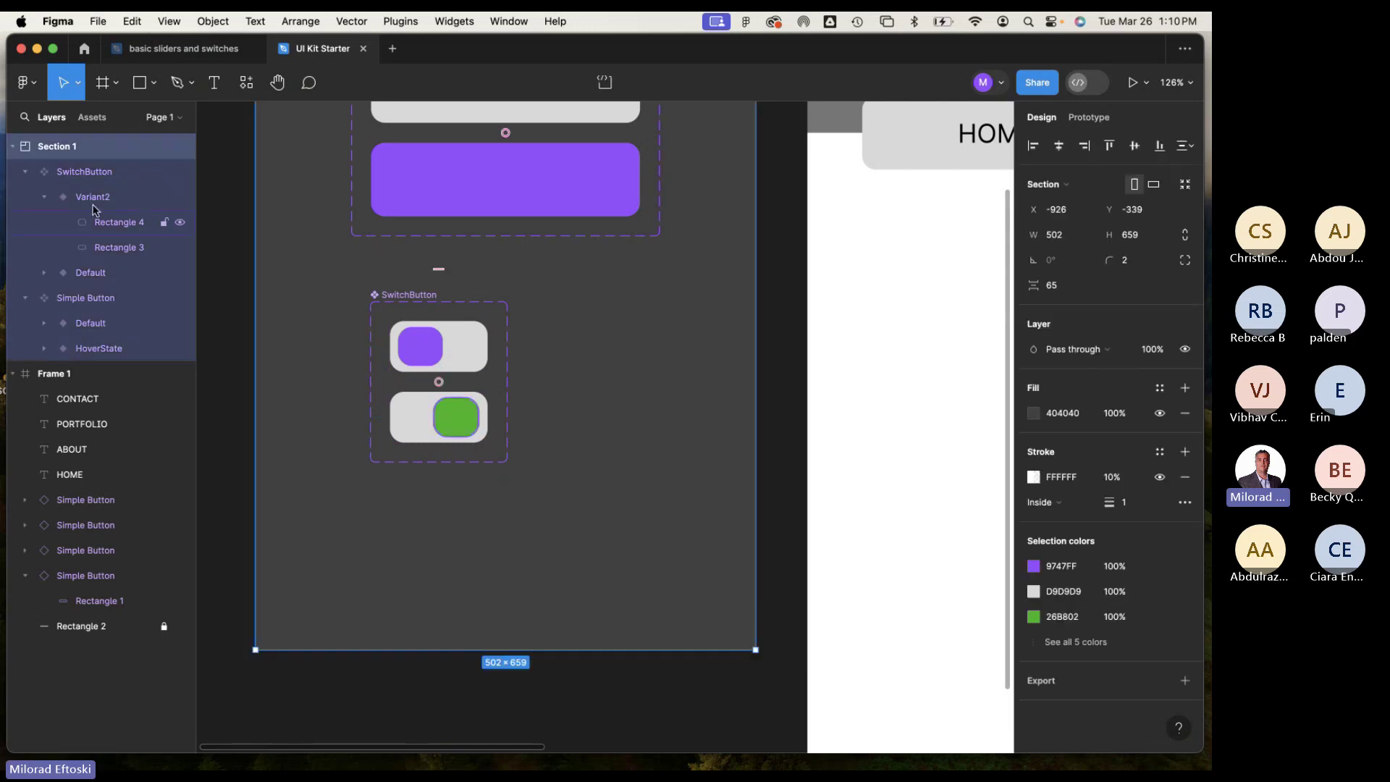
left_click(45, 198)
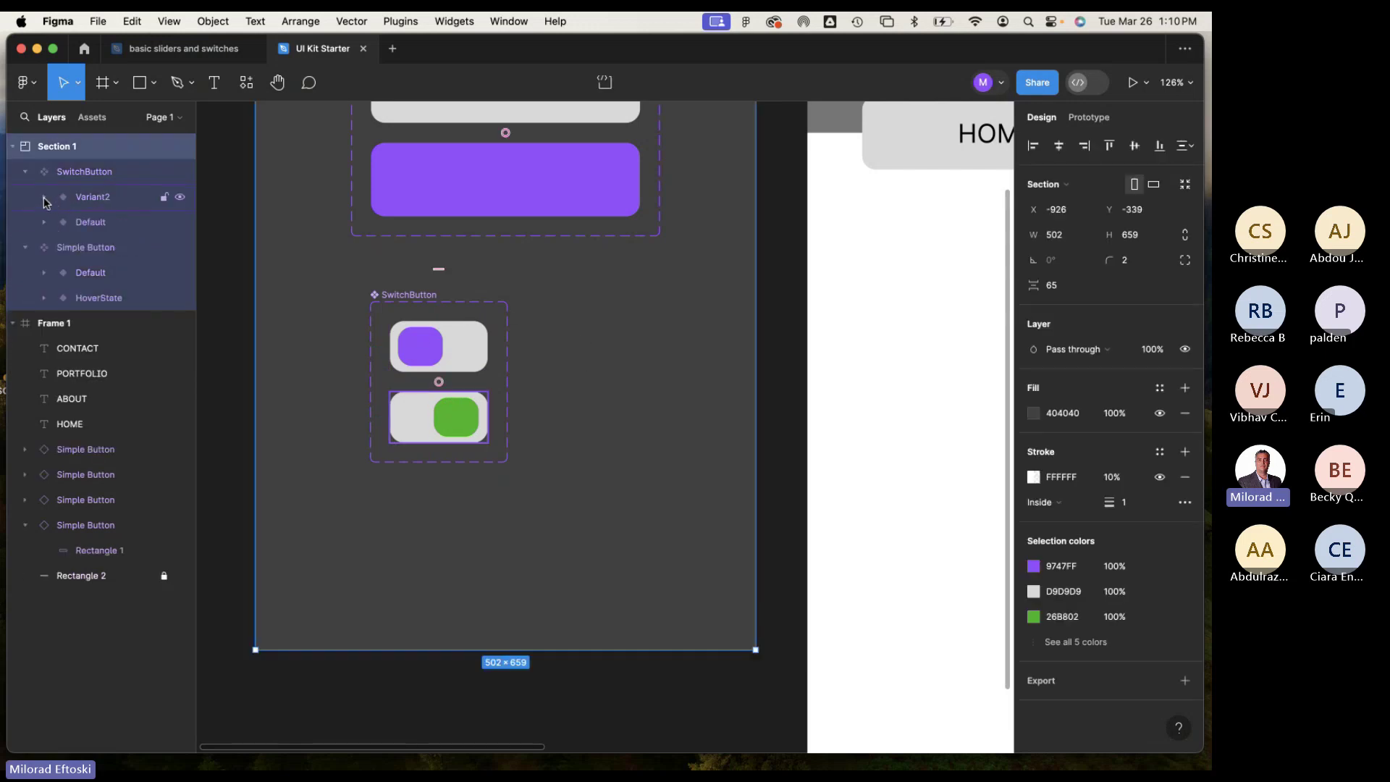
left_click(91, 223)
left_click(446, 428)
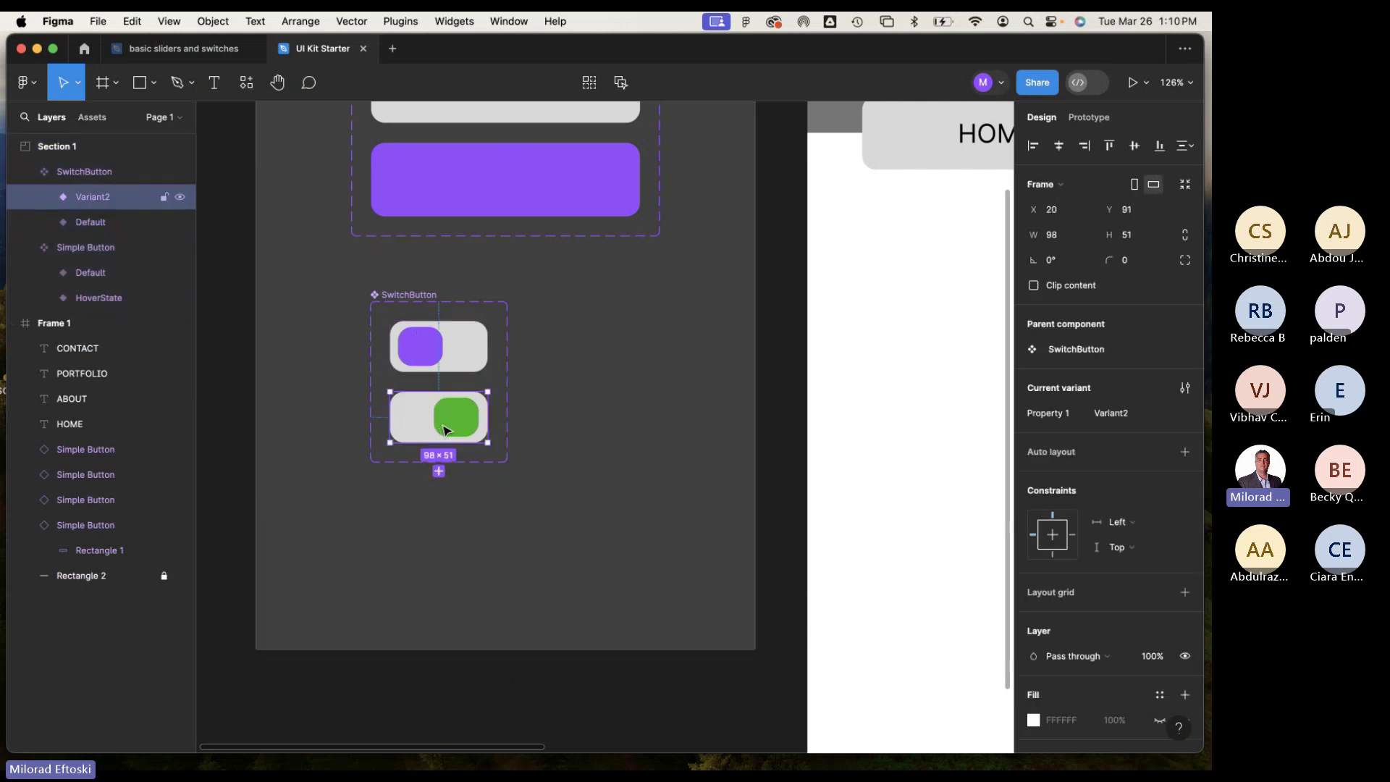
left_click(471, 356)
left_click(452, 413)
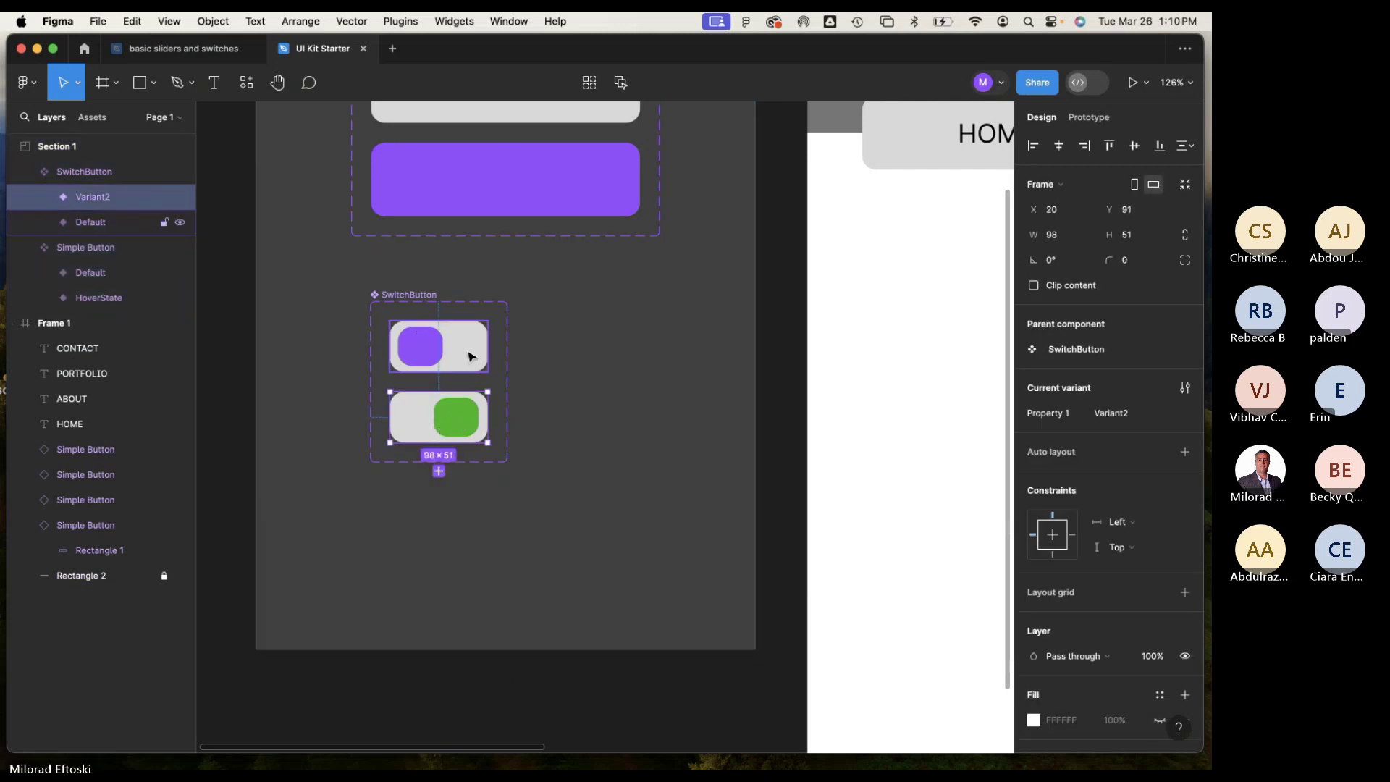
left_click(471, 356)
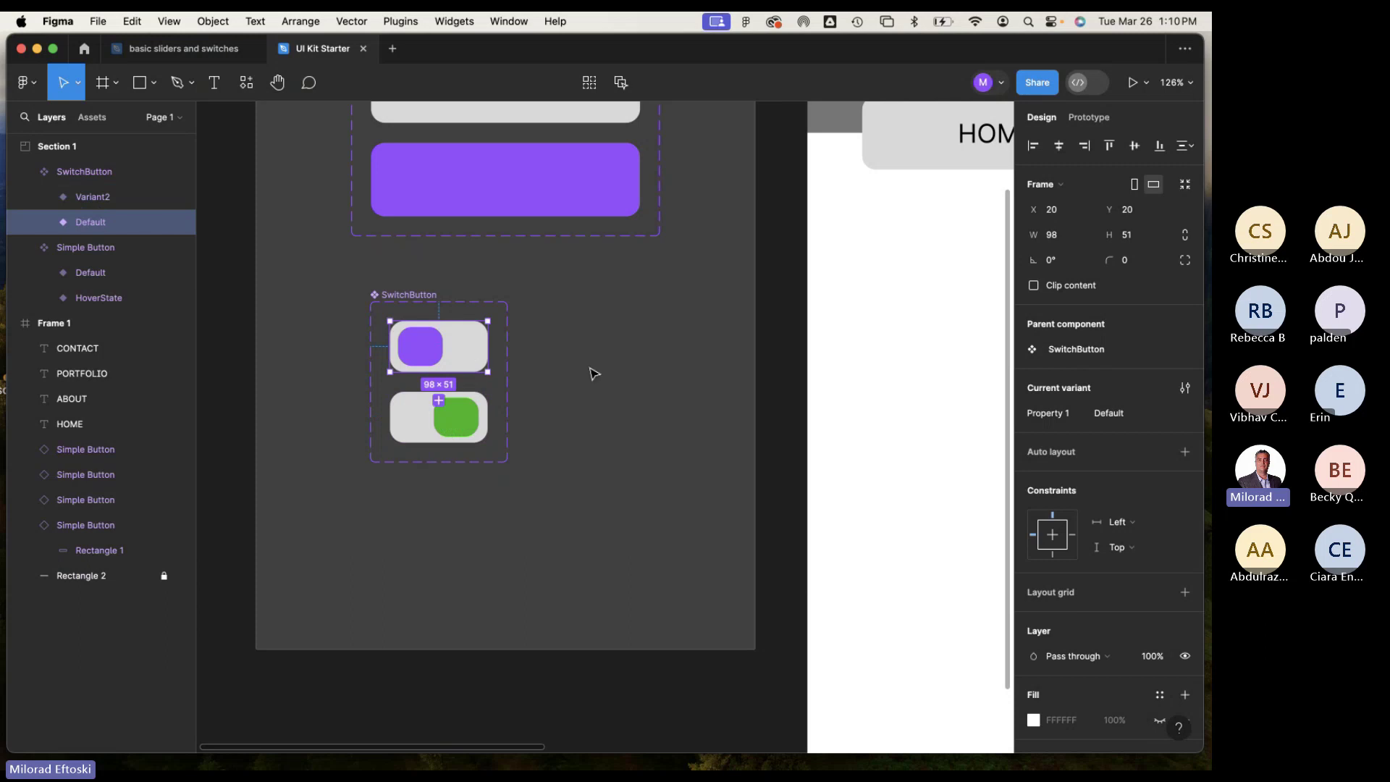
scroll(592, 375, "up", 3)
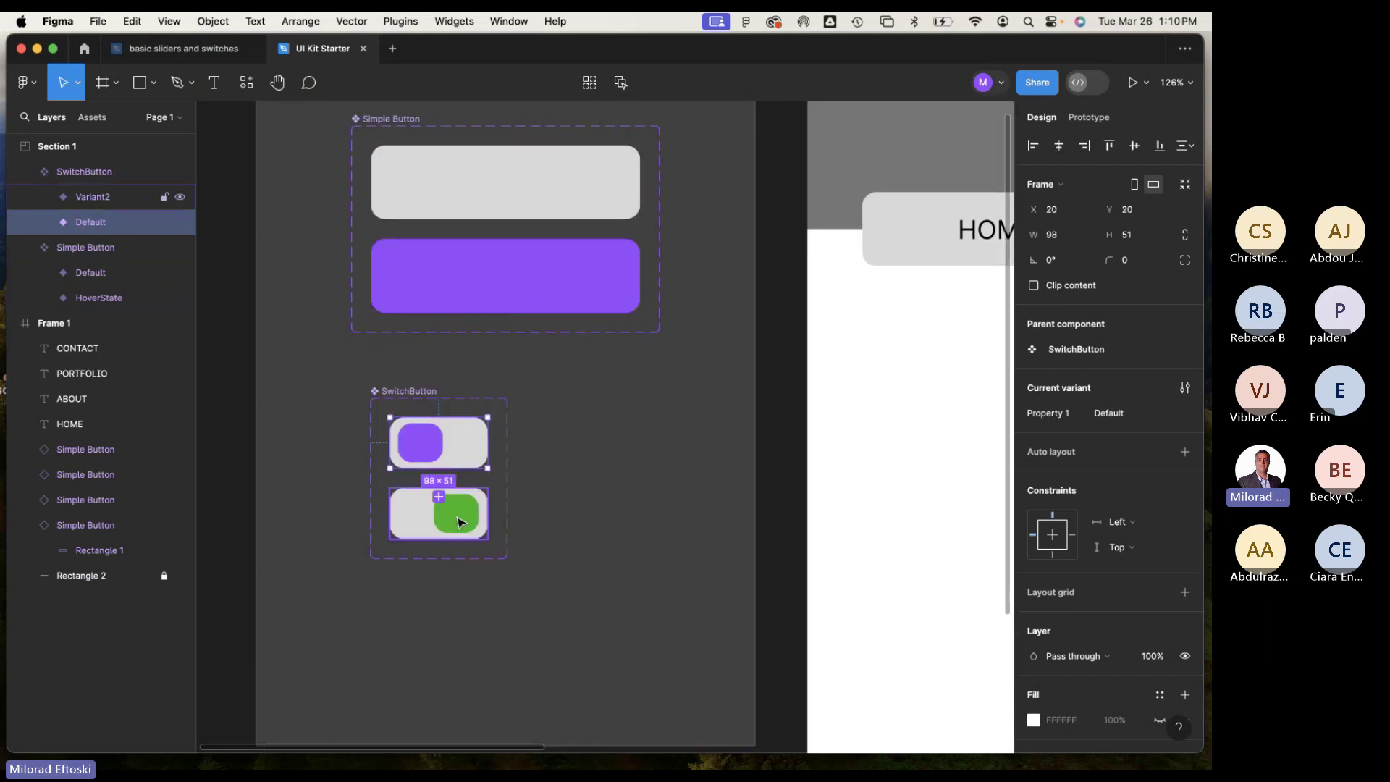
left_click(554, 483)
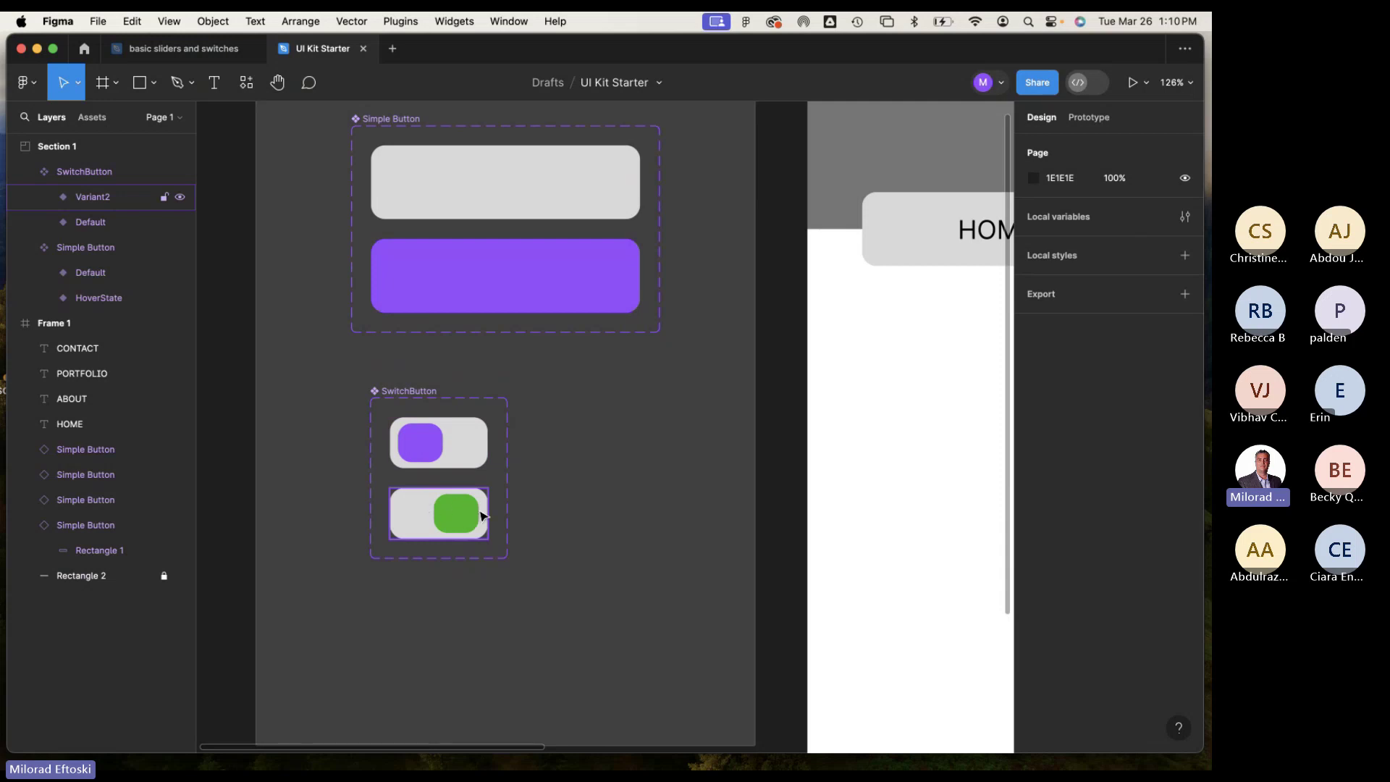
Add a prototype interaction from the SwitchButton's Default variant to Variant2, with an On click trigger and Change to Variant2 as the action.
left_click(464, 461)
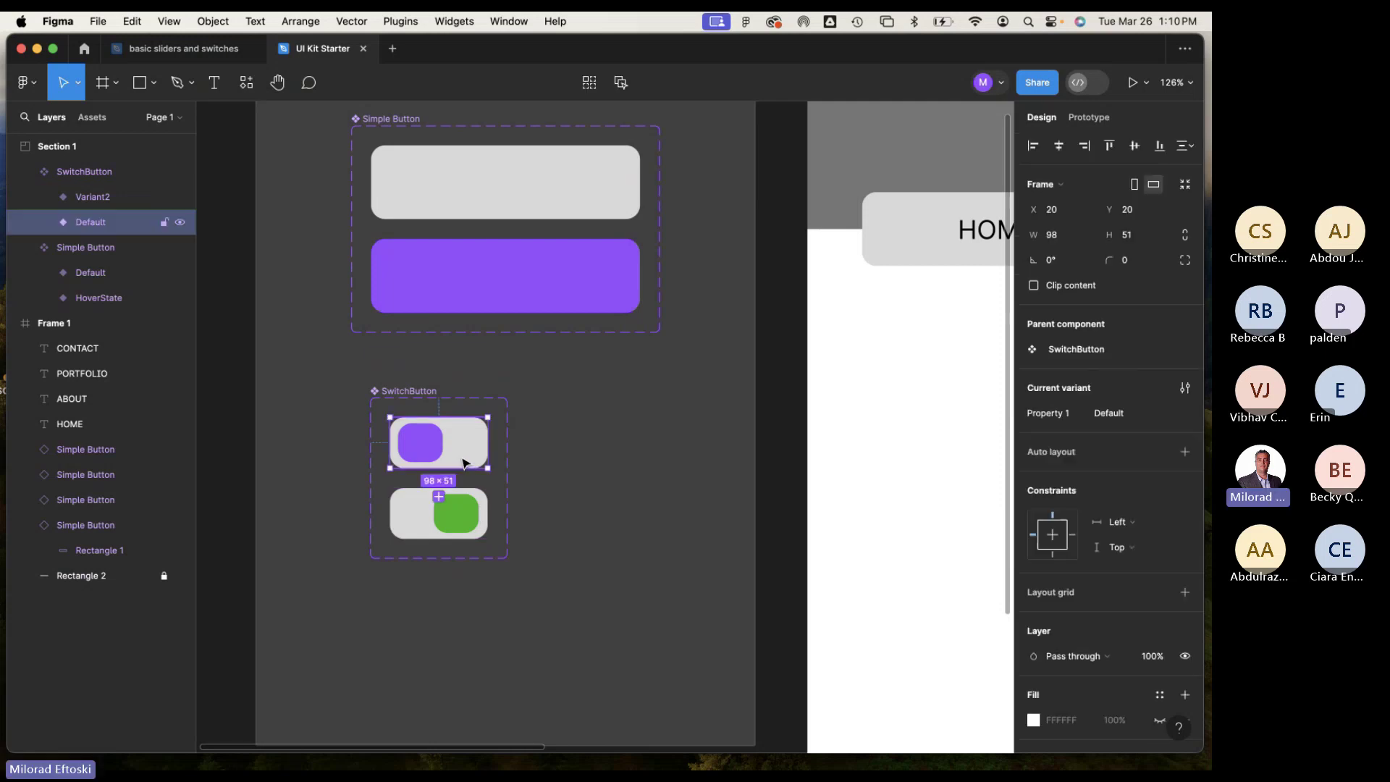
left_click(1088, 118)
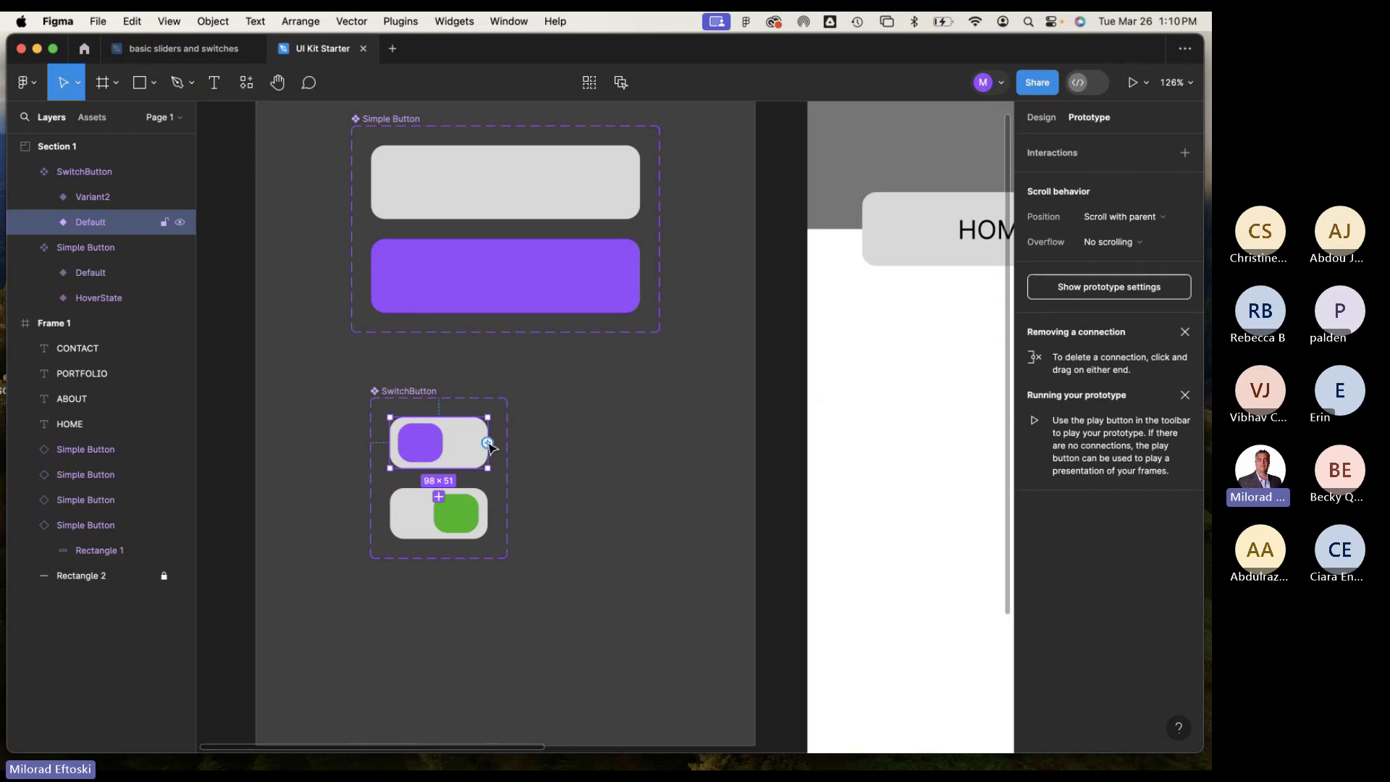
left_click_drag(487, 443, 454, 522)
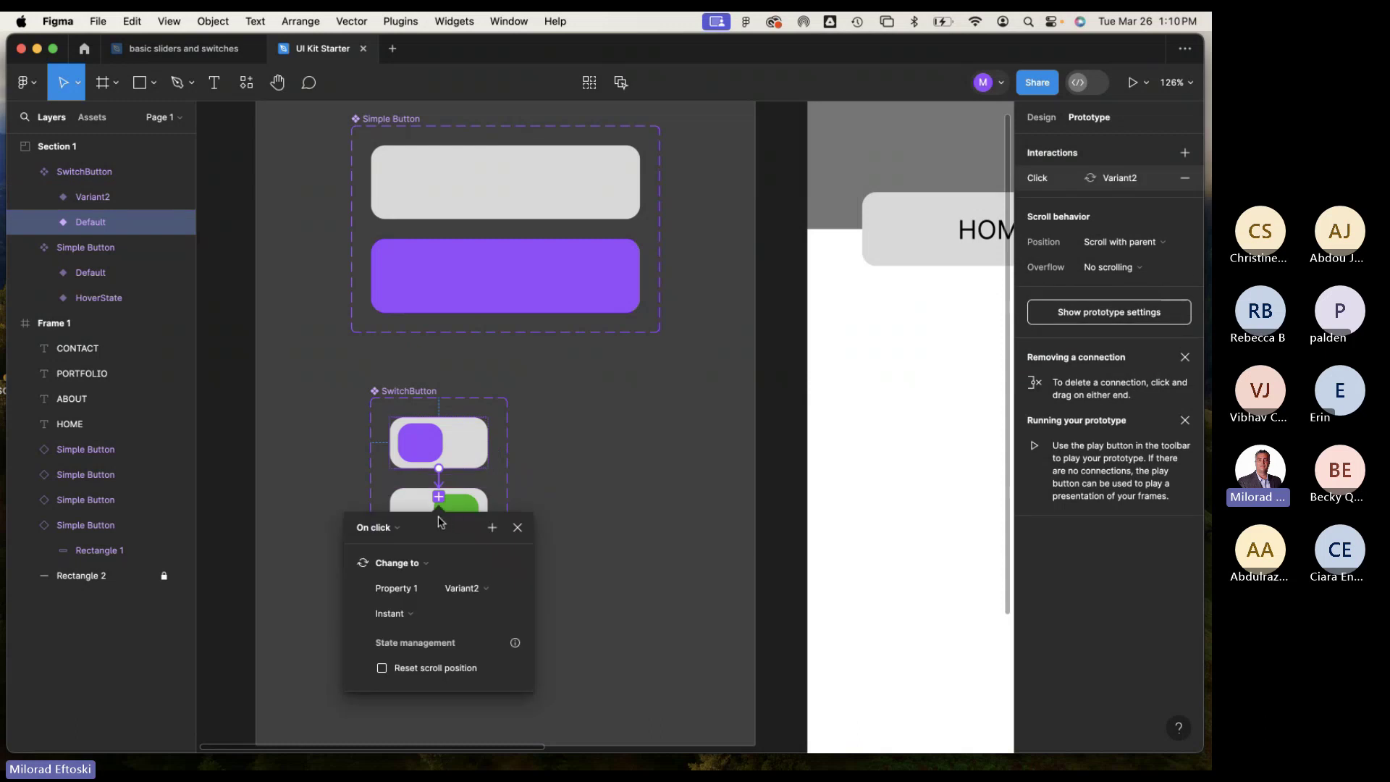
left_click(398, 531)
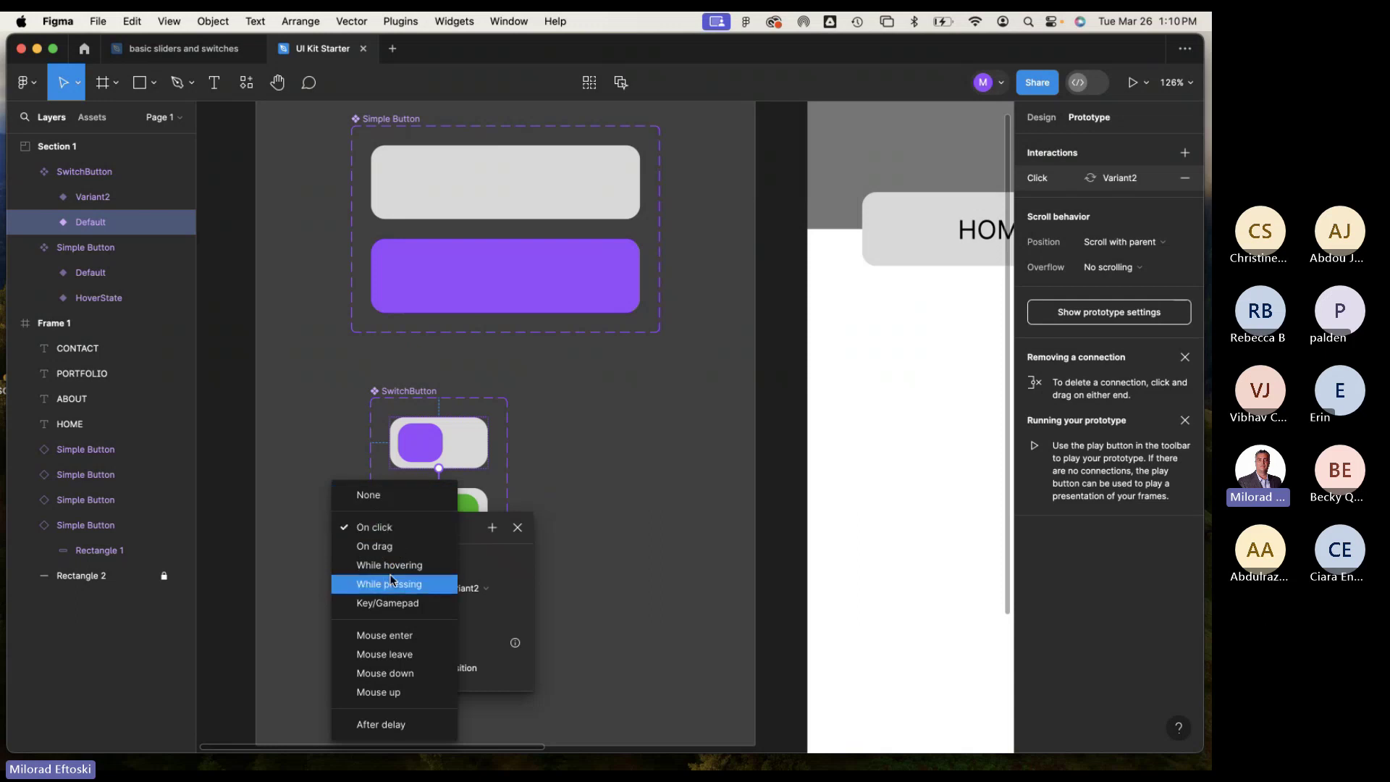
left_click(400, 531)
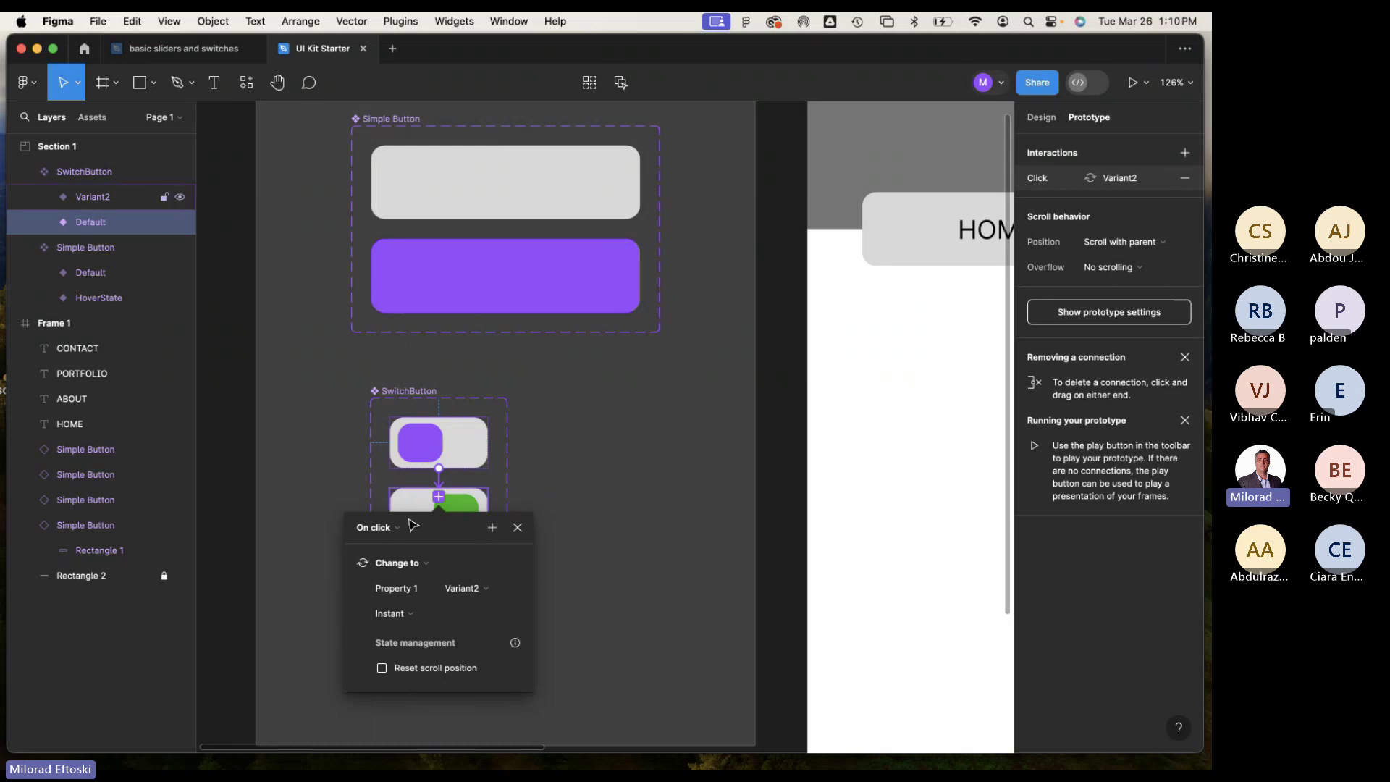
left_click(472, 592)
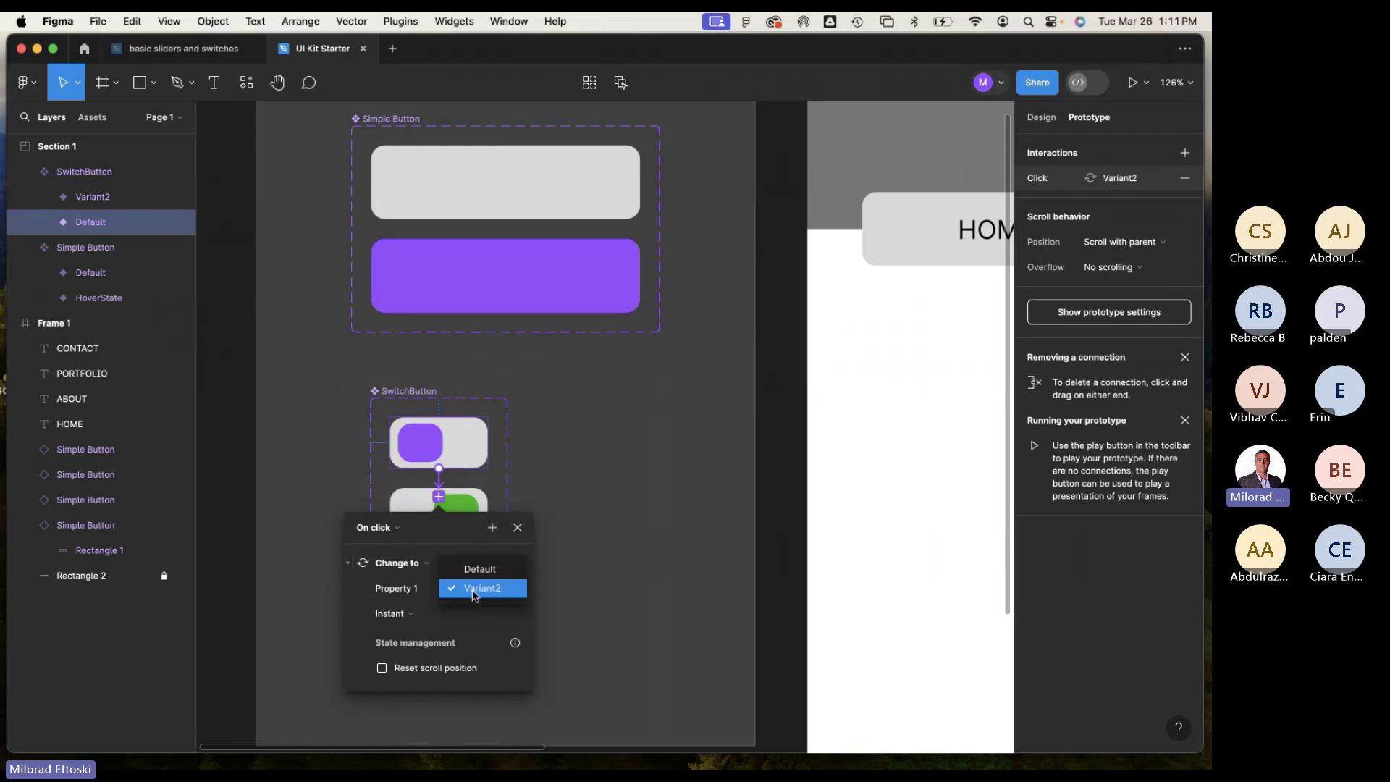
left_click(474, 588)
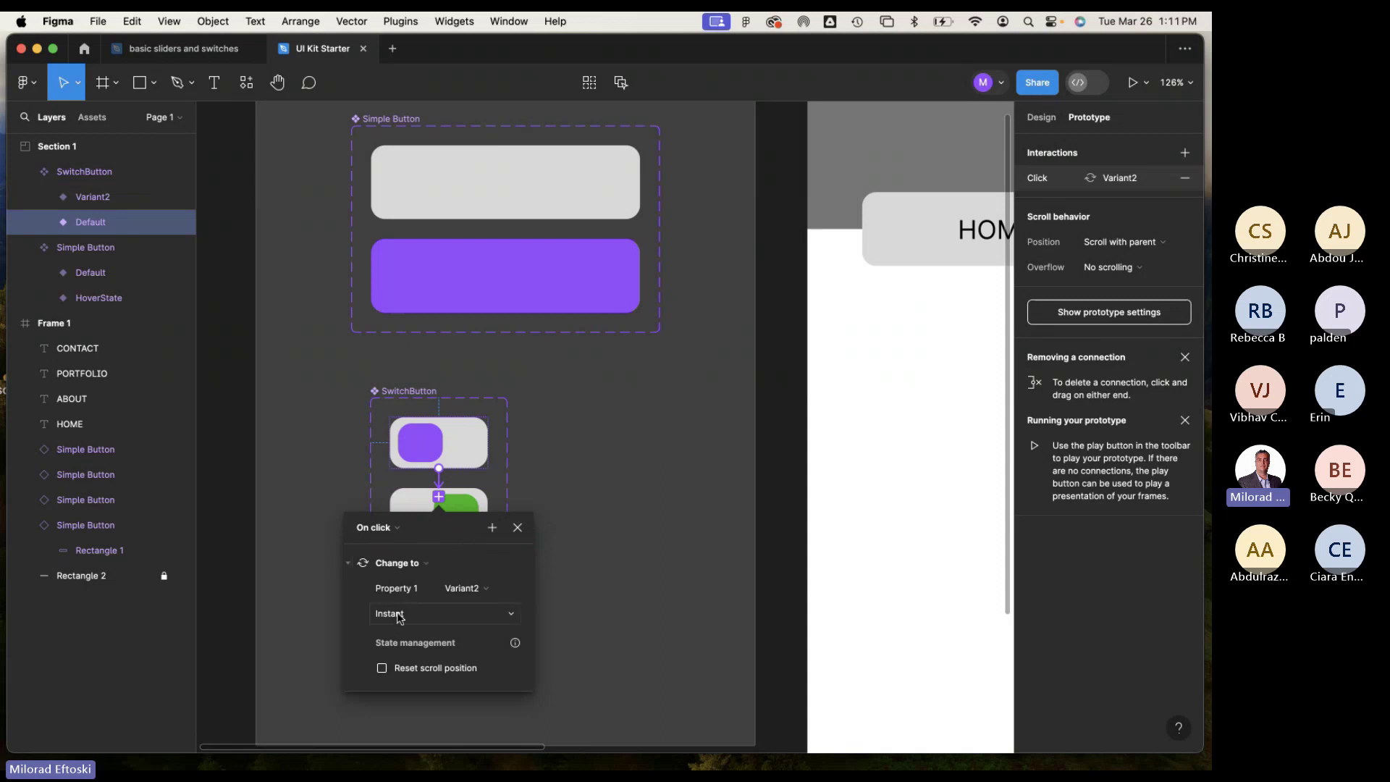
Review the animation options of the Default-to-Variant2 interaction, choose Instant, and close the interaction settings.
left_click(417, 621)
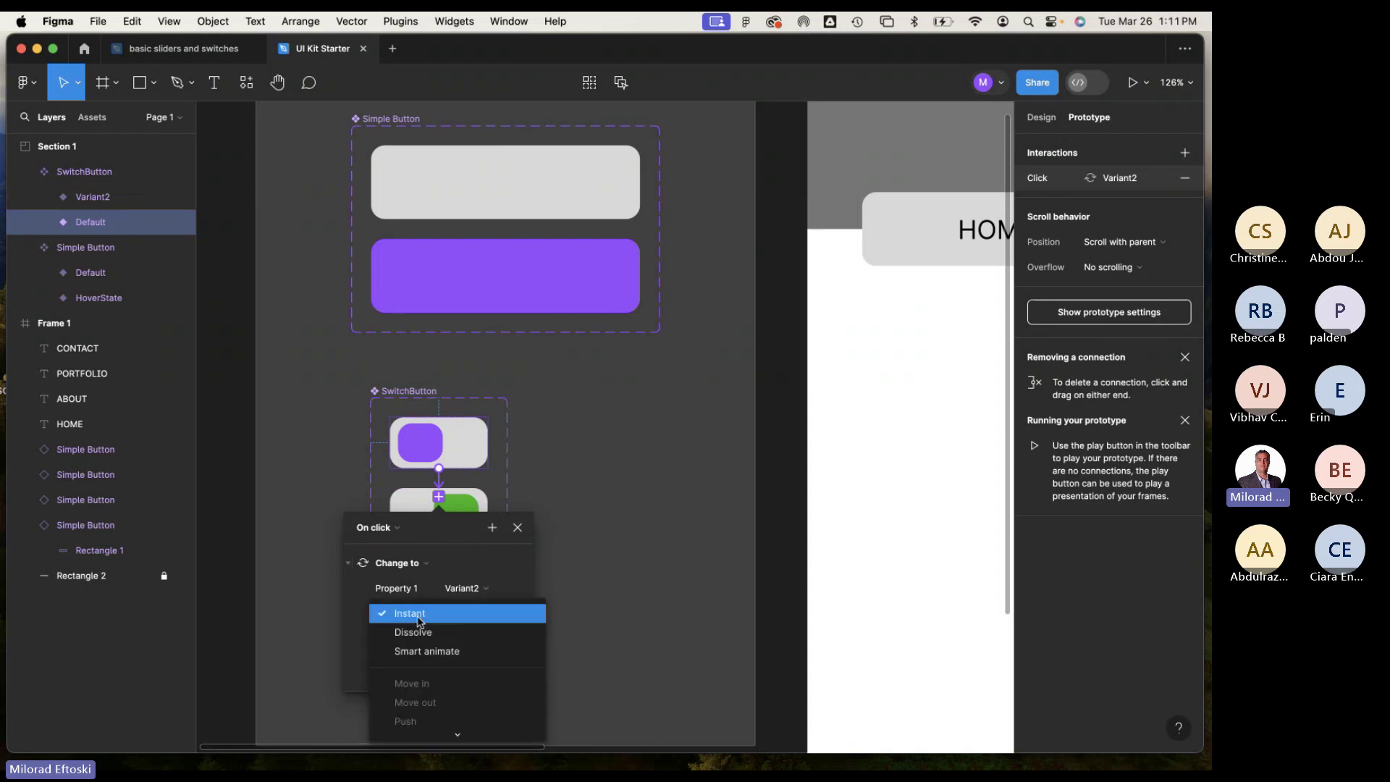
left_click(418, 621)
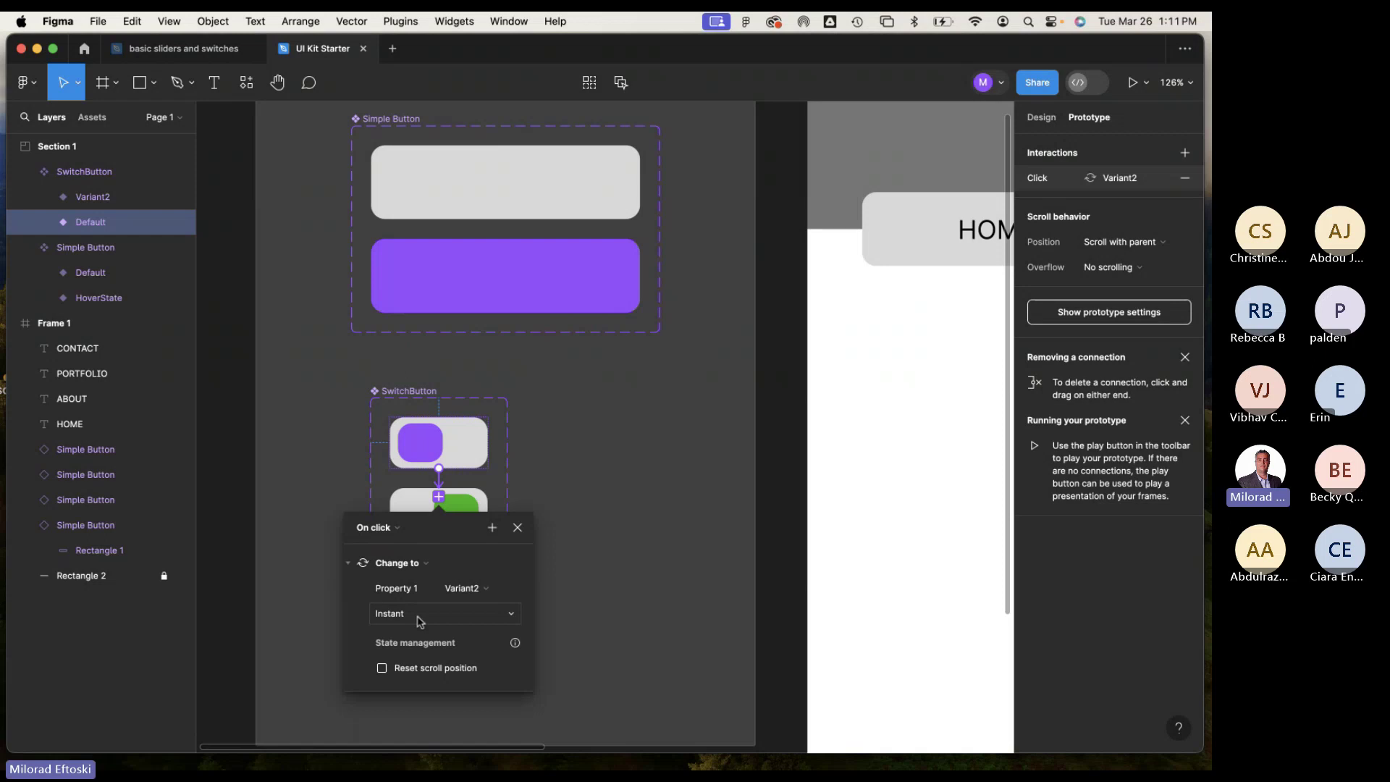
left_click(419, 621)
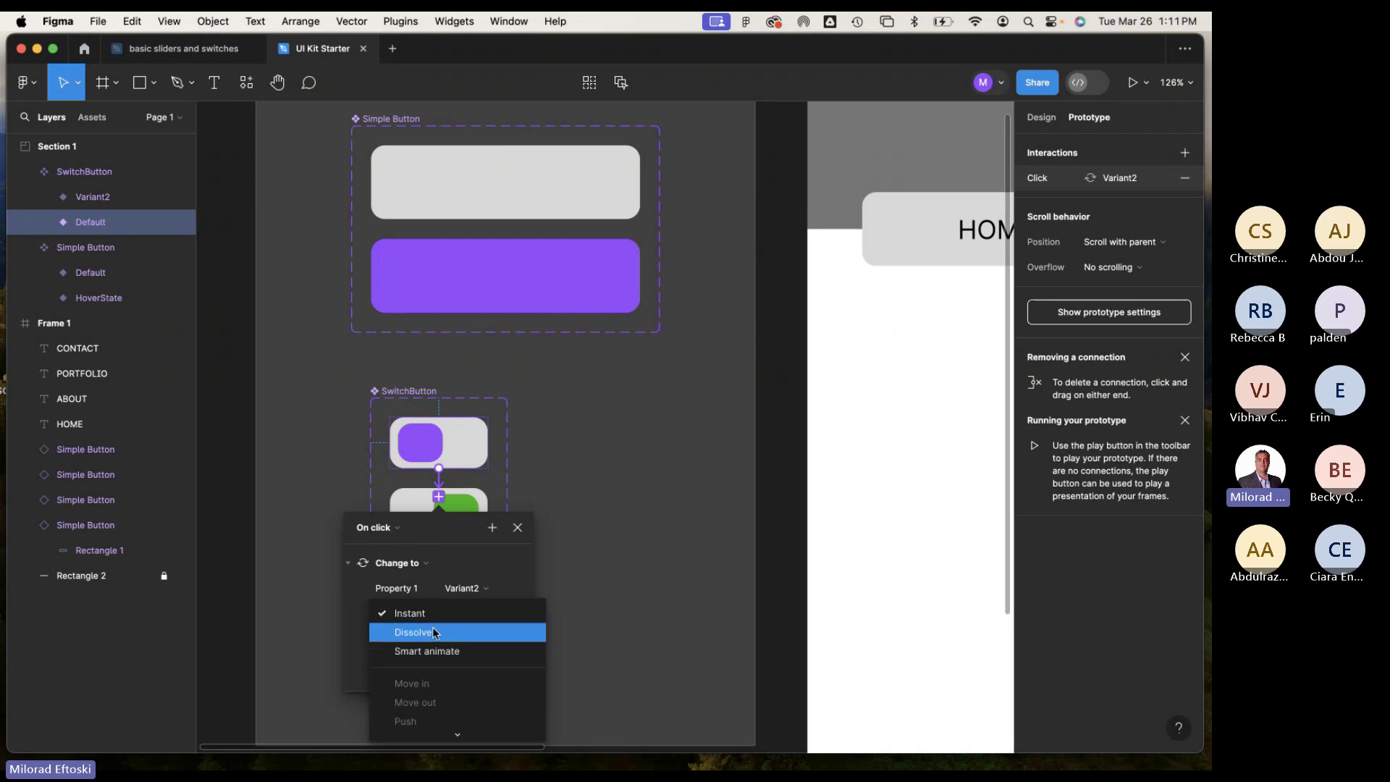
scroll(474, 655, "down", 2)
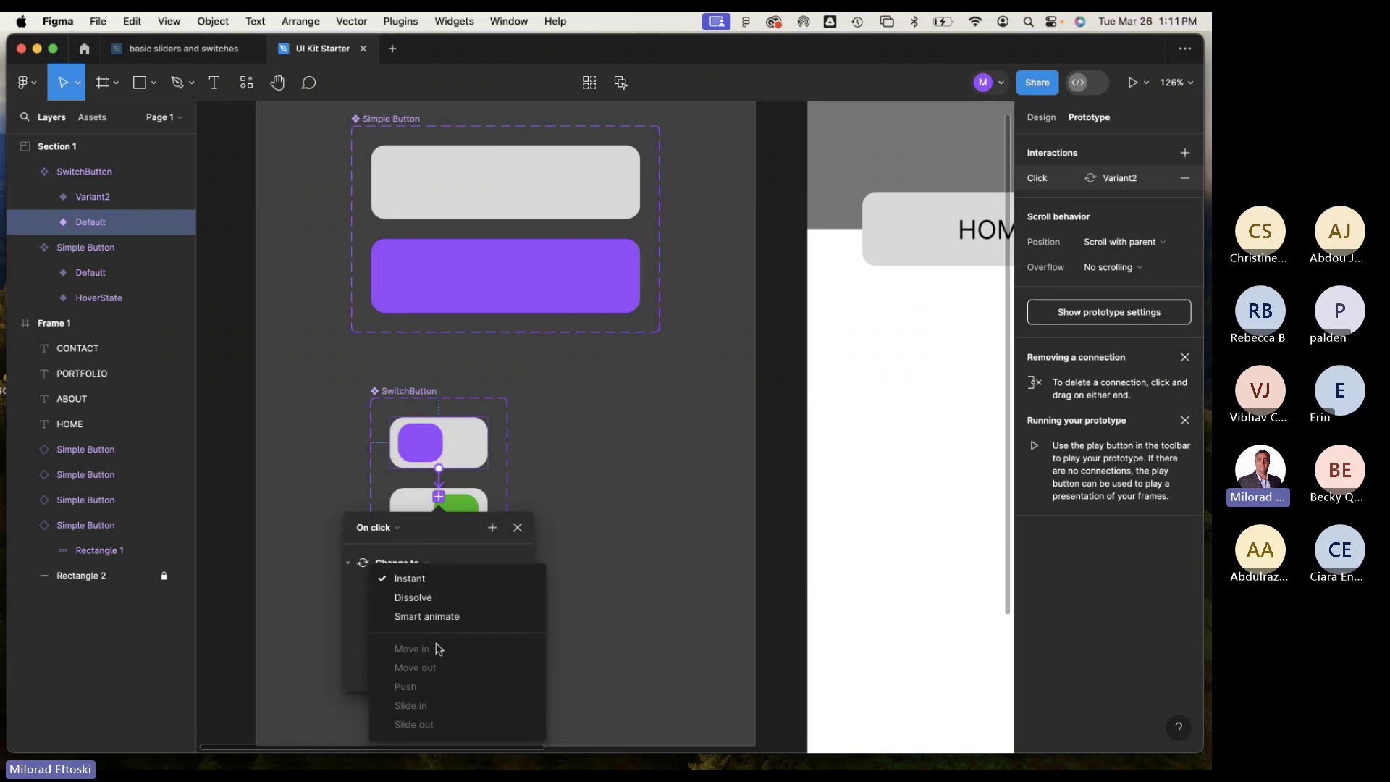
left_click(423, 577)
scroll(443, 626, "up", 3)
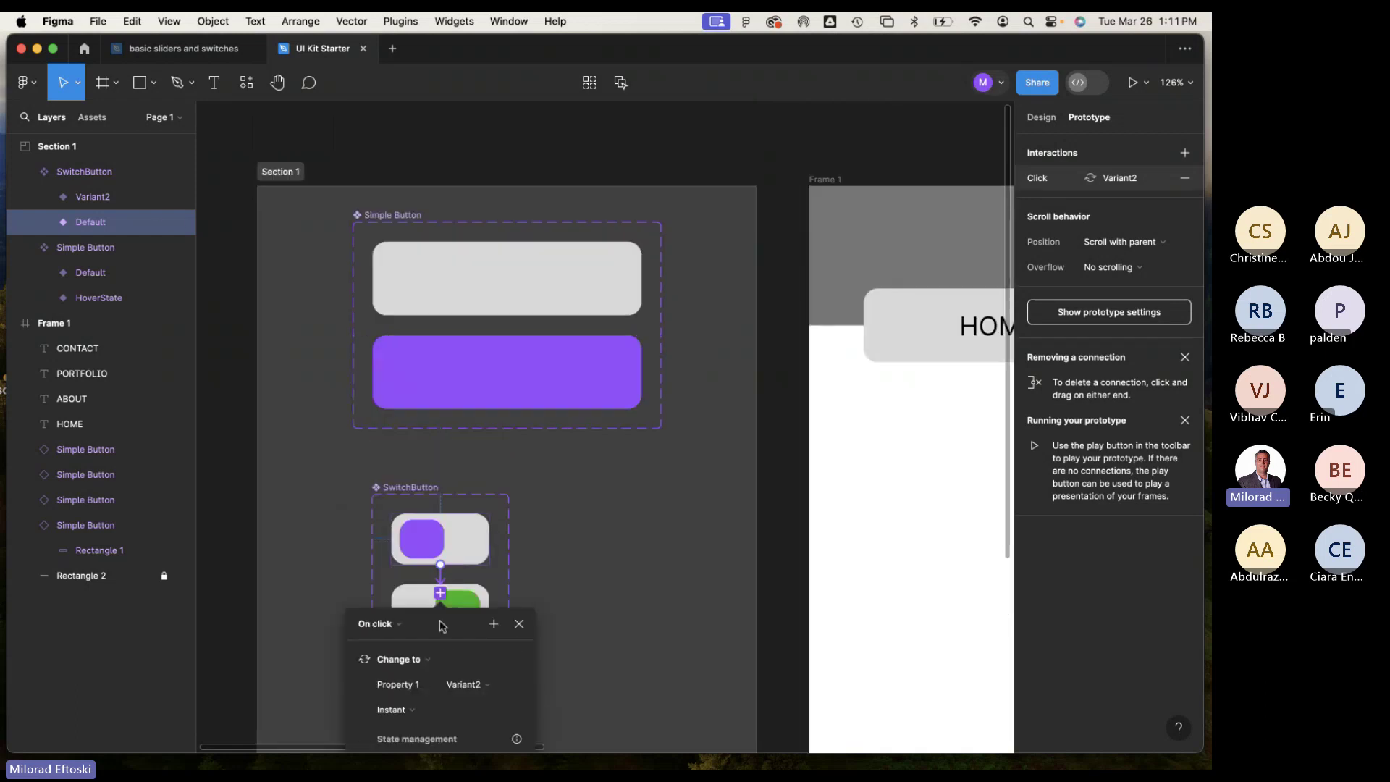
scroll(556, 660, "down", 10)
scroll(493, 579, "up", 7)
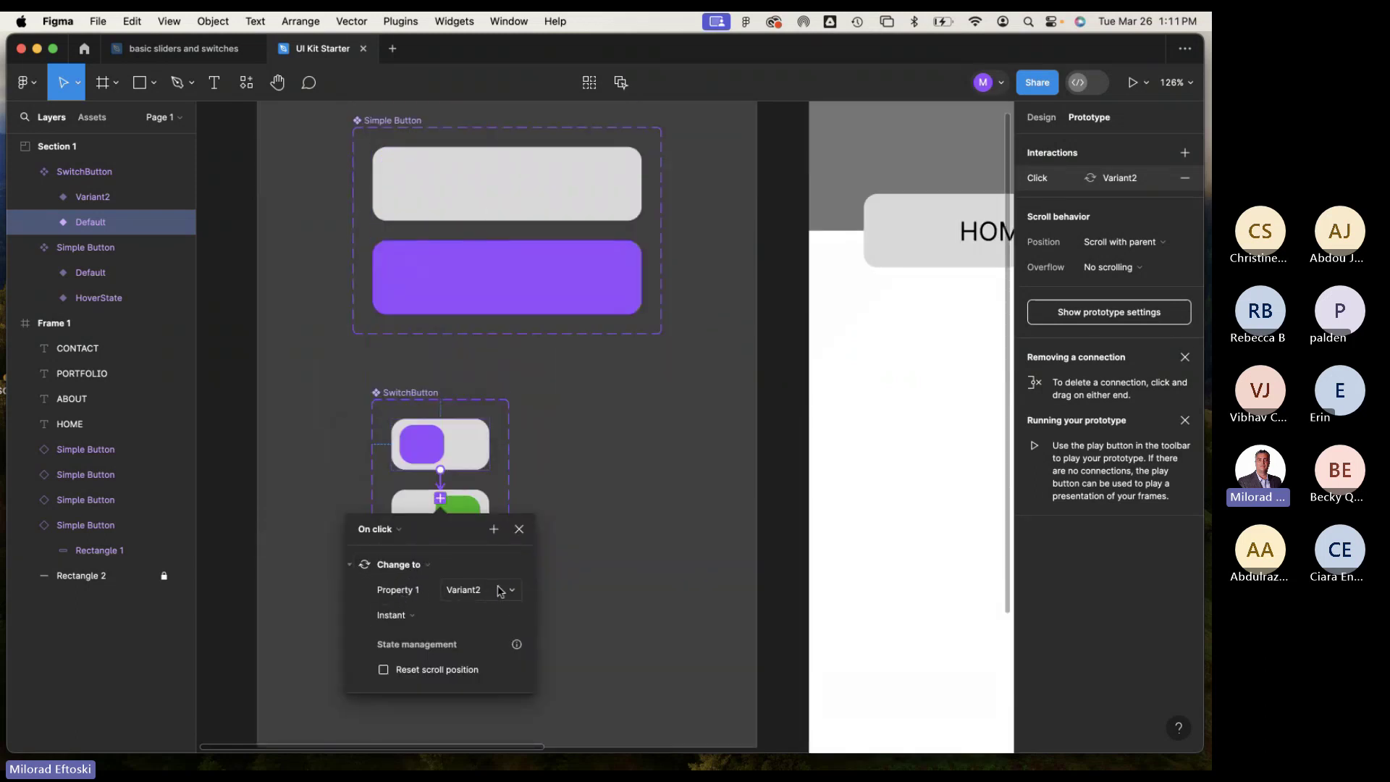
left_click(621, 577)
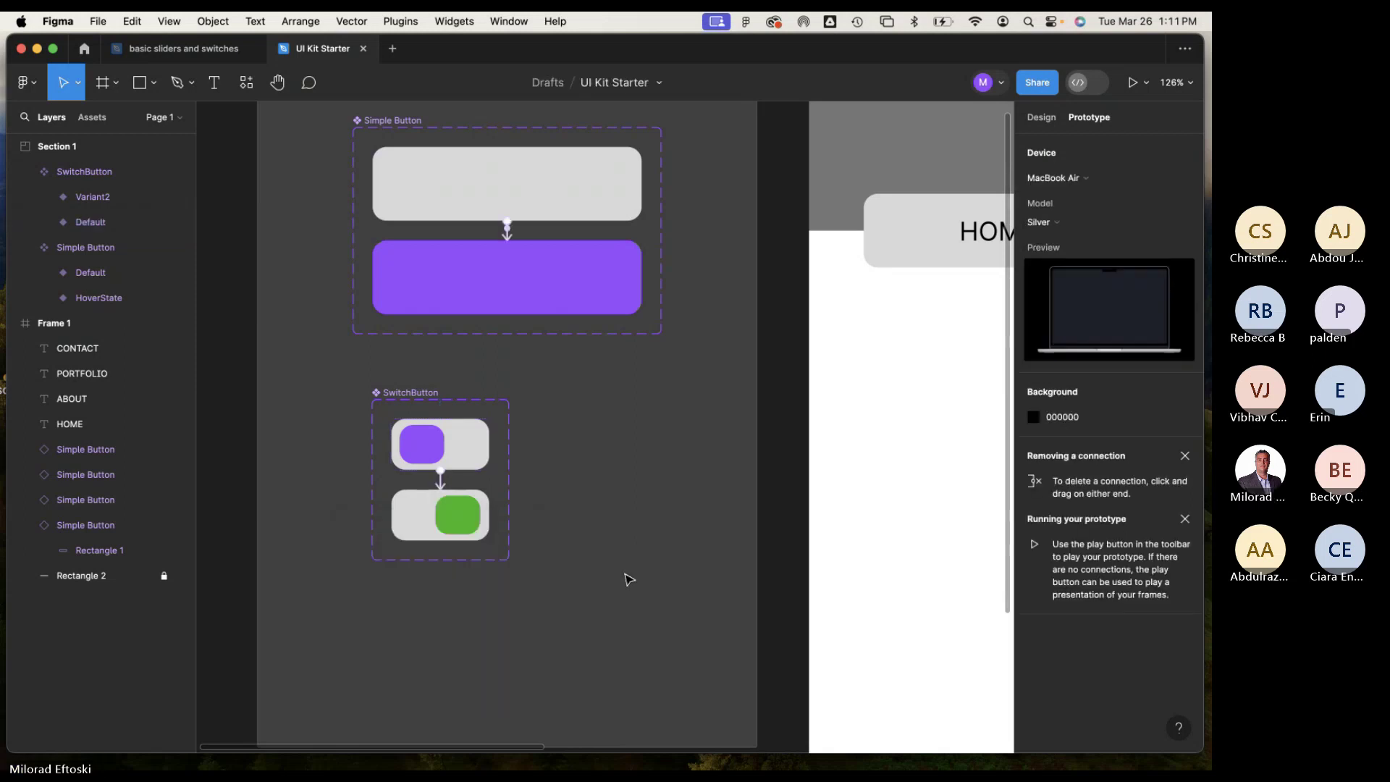
Add a prototype interaction from the SwitchButton's Variant2 back to Default with an On click trigger, Change to Default action and Instant animation.
left_click(410, 516)
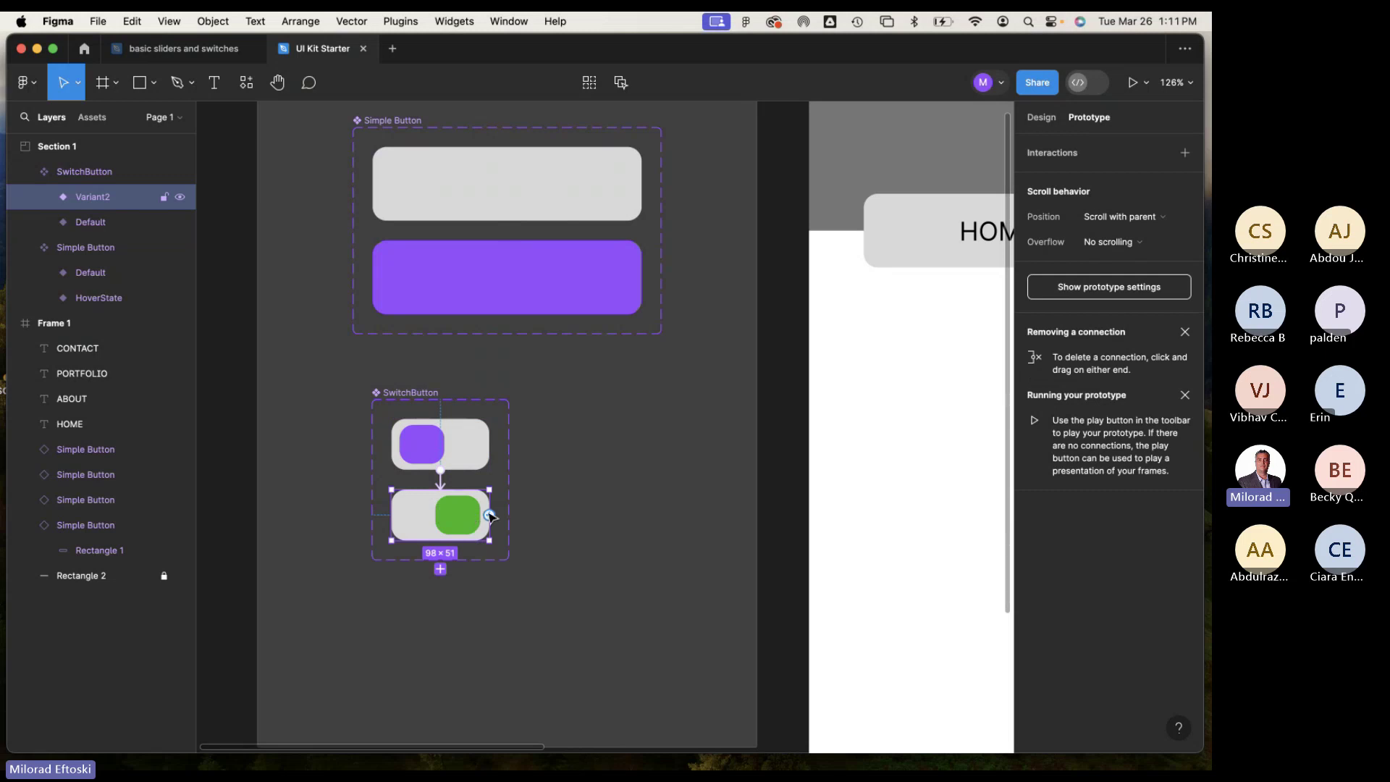
left_click_drag(490, 516, 477, 447)
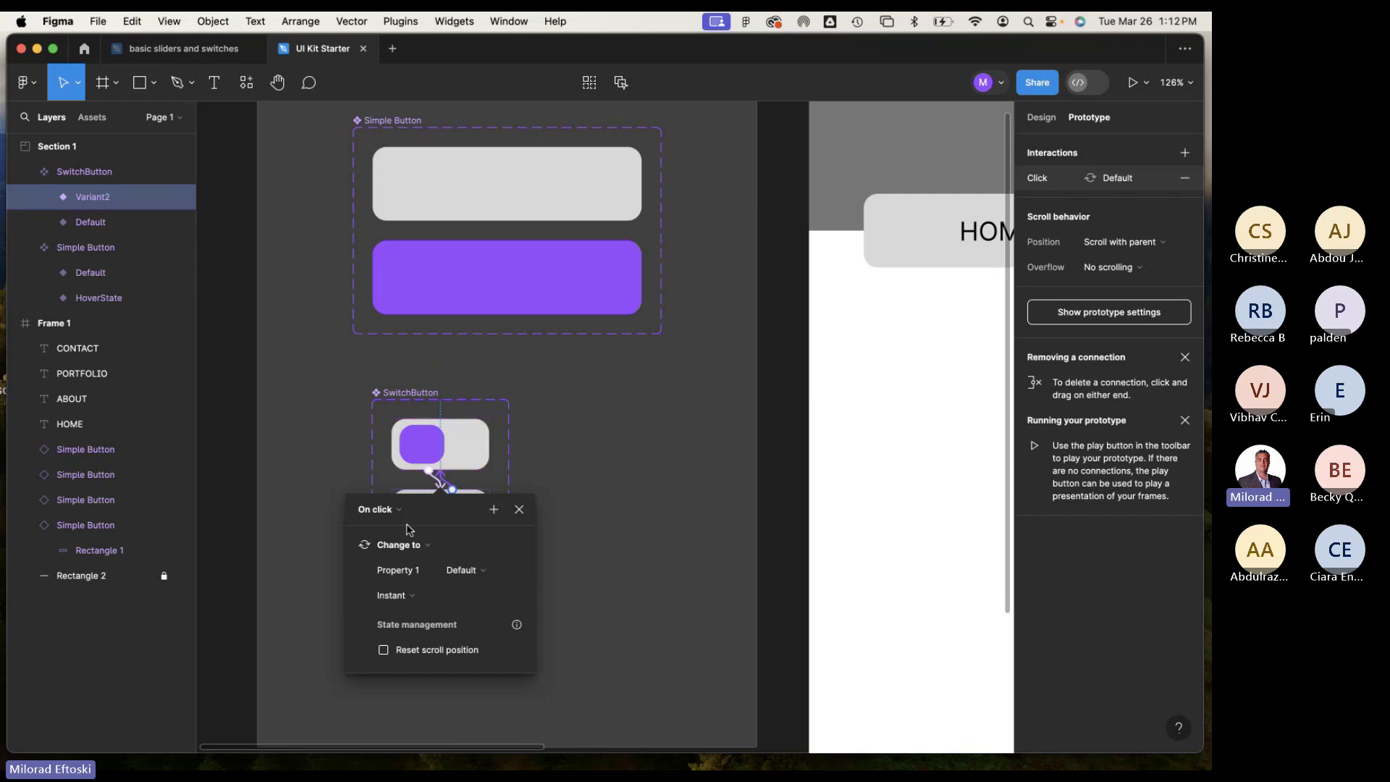
left_click(482, 572)
left_click(481, 570)
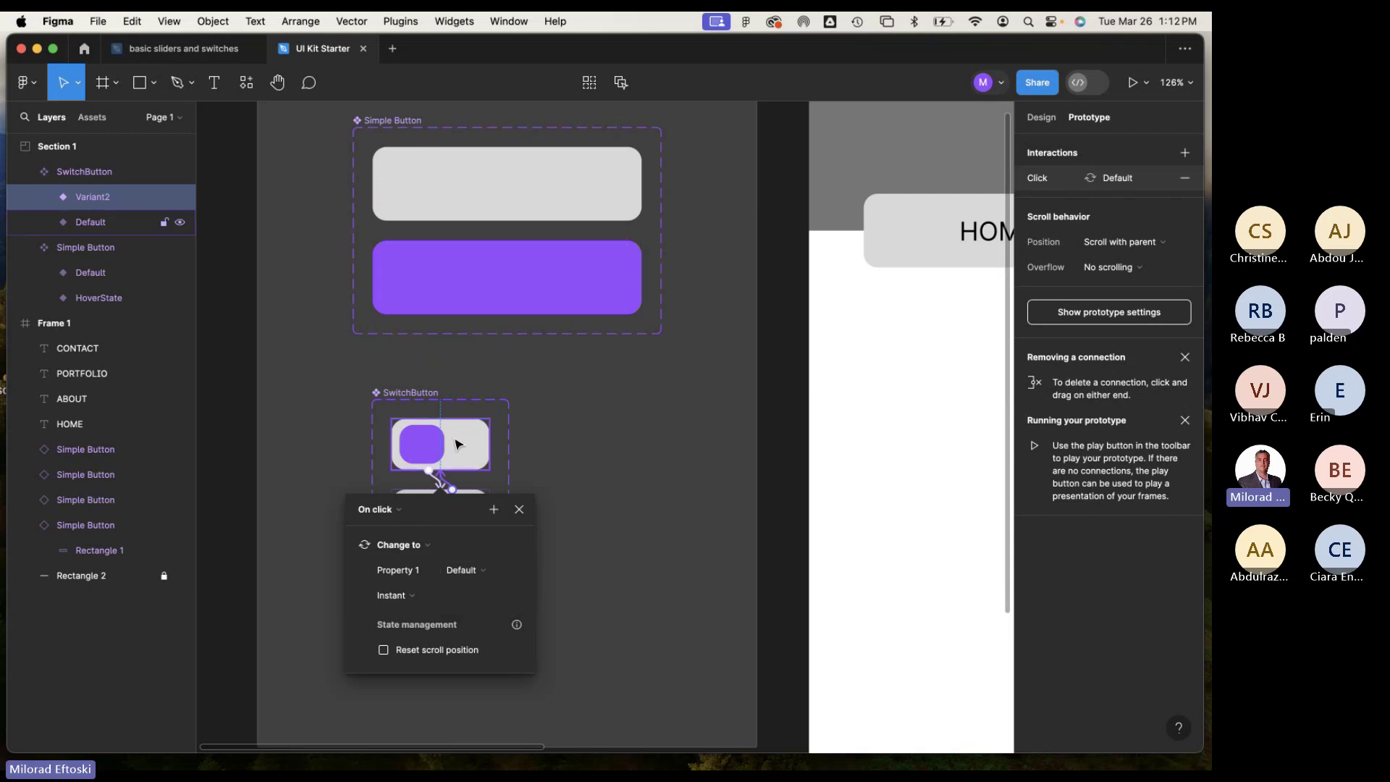
left_click(427, 598)
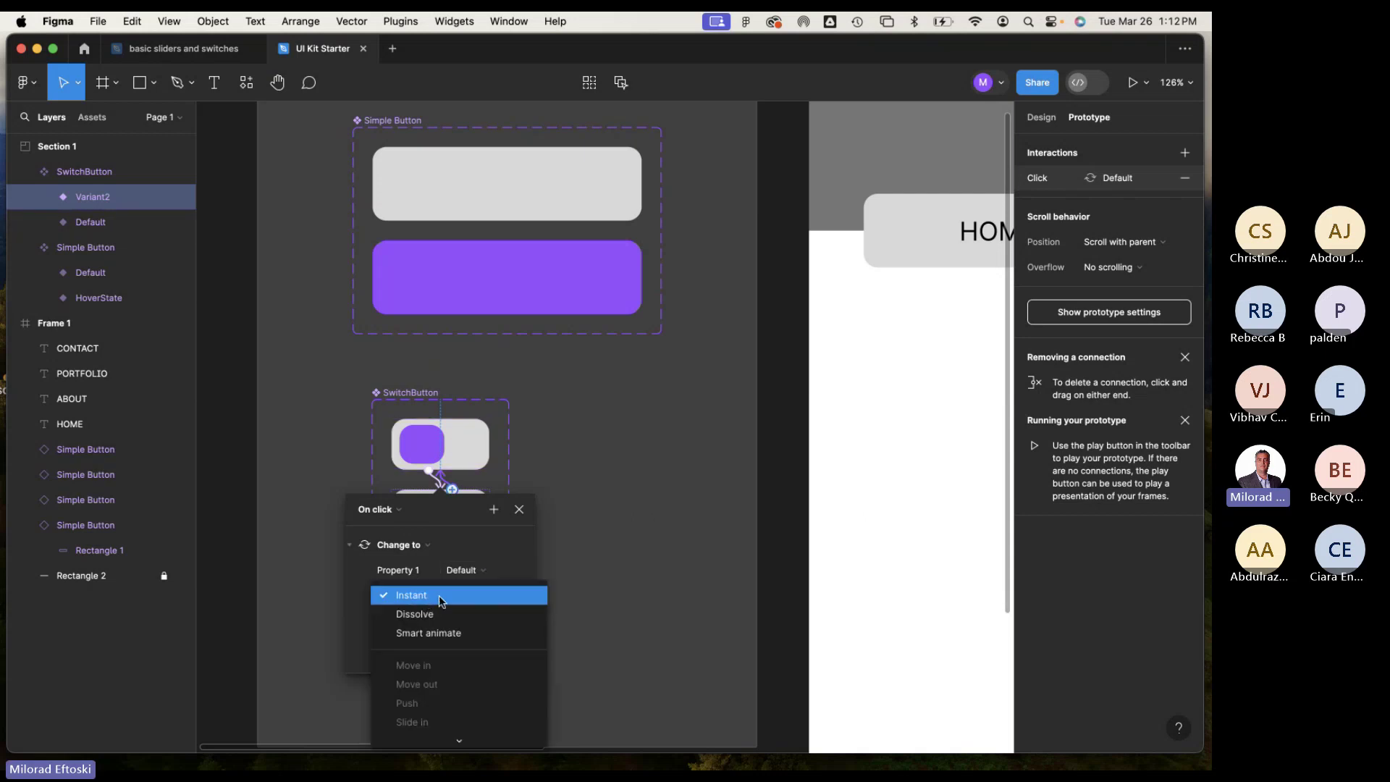
left_click(442, 598)
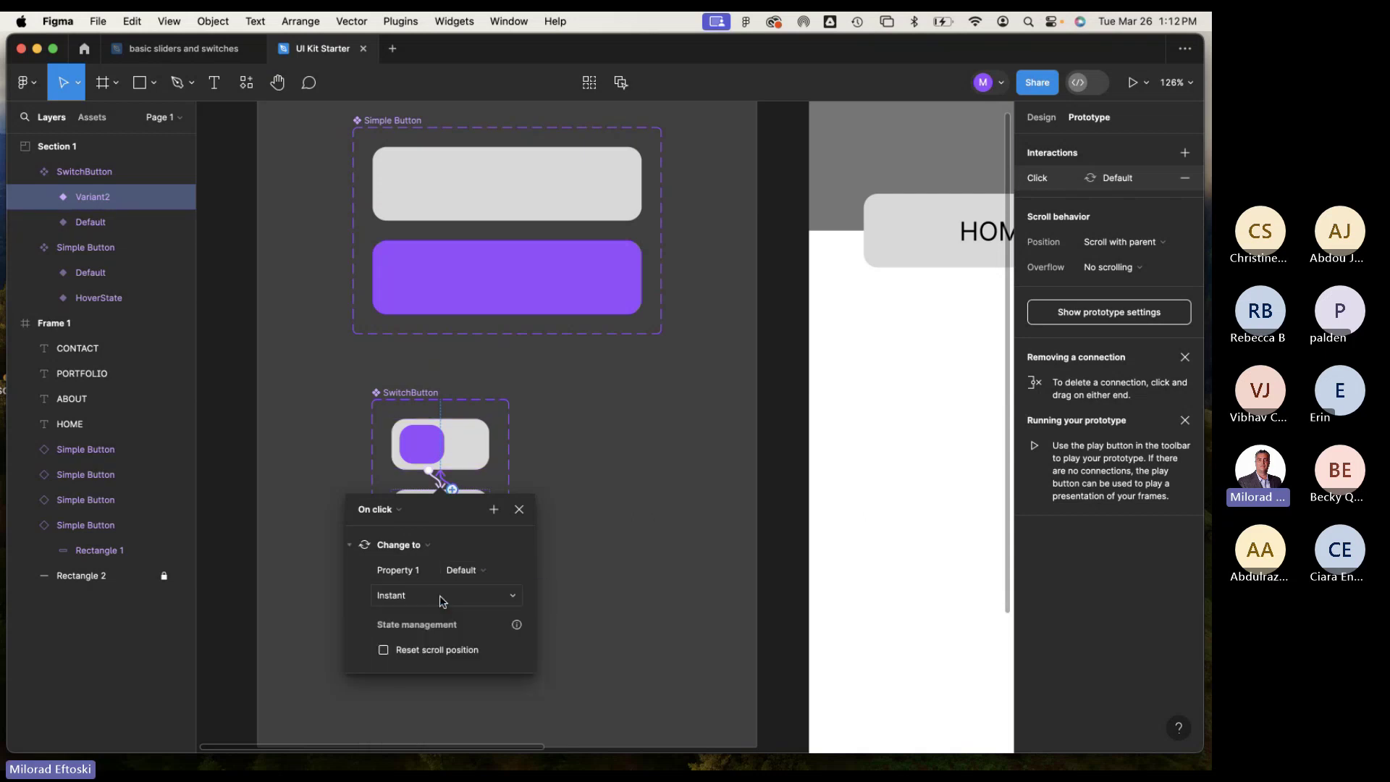
left_click(519, 509)
left_click(624, 534)
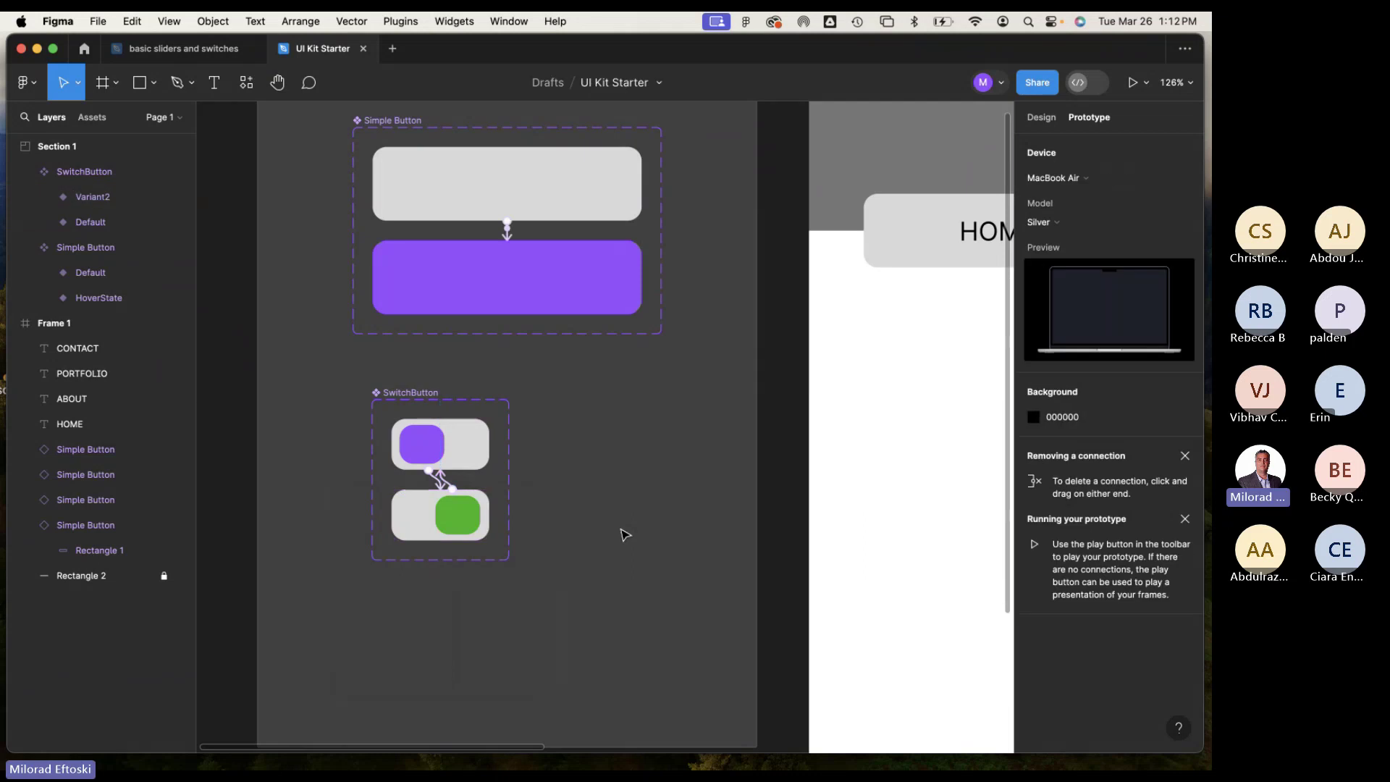
Show the file's component assets and set the canvas zoom to 100%.
left_click(94, 119)
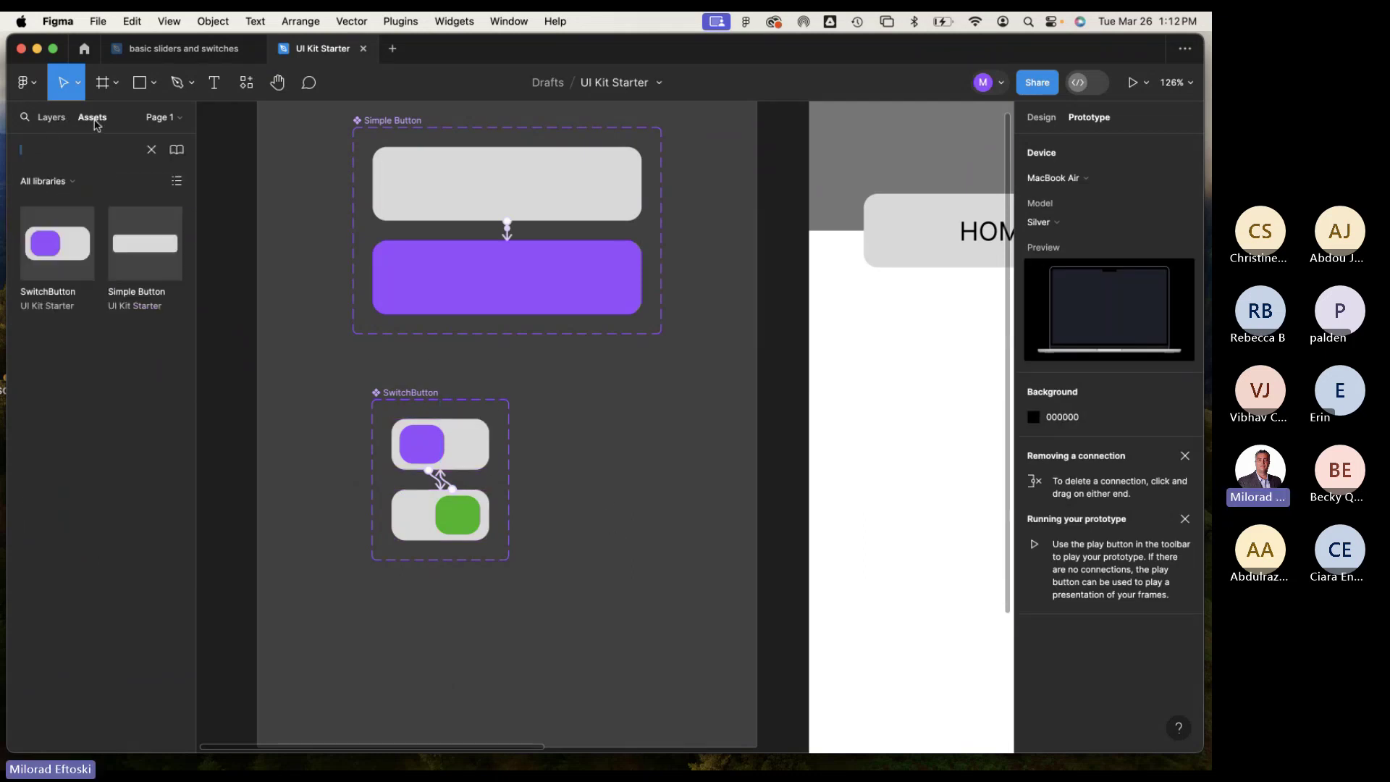
key("shift+0")
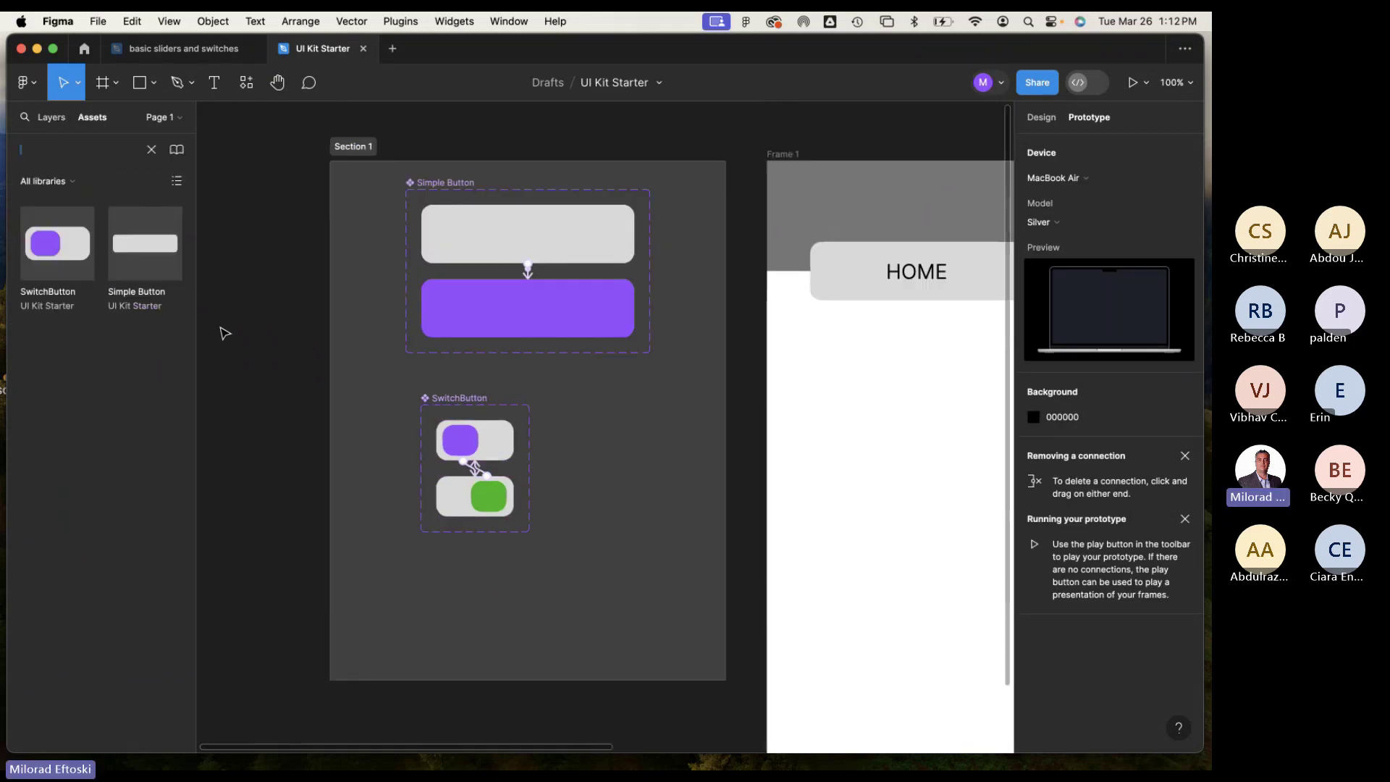
left_click(112, 281)
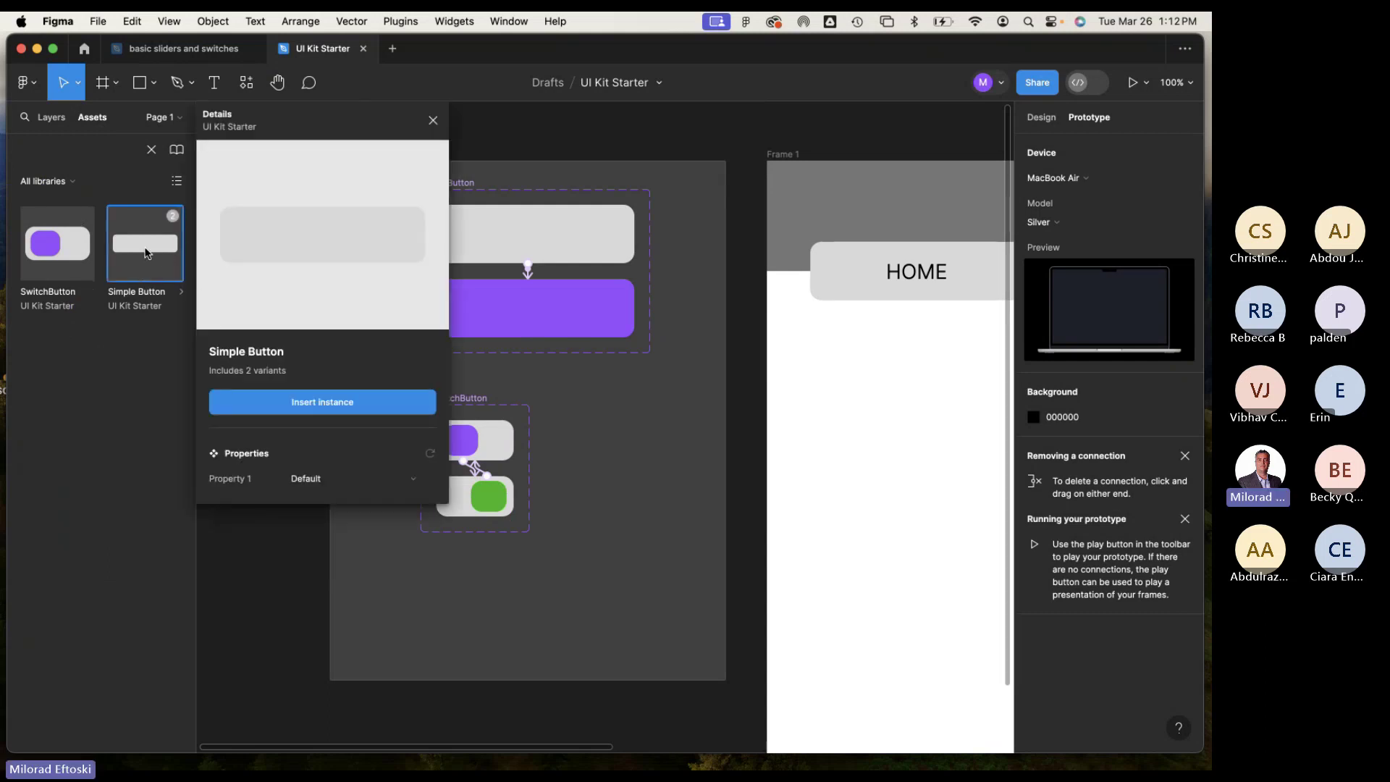
left_click_drag(135, 248, 877, 390)
left_click(862, 521)
scroll(782, 471, "right", 5)
left_click(701, 409)
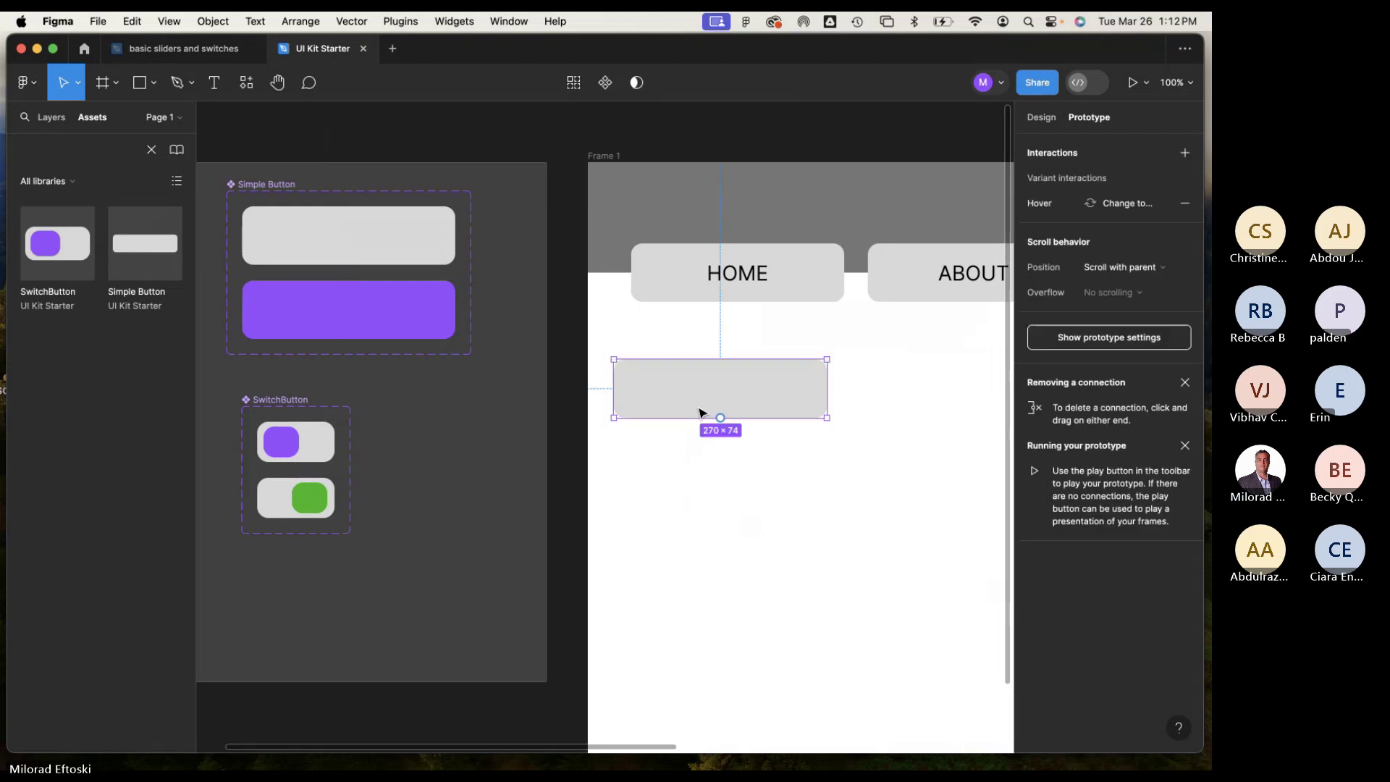
scroll(643, 460, "left", 3)
key("Escape")
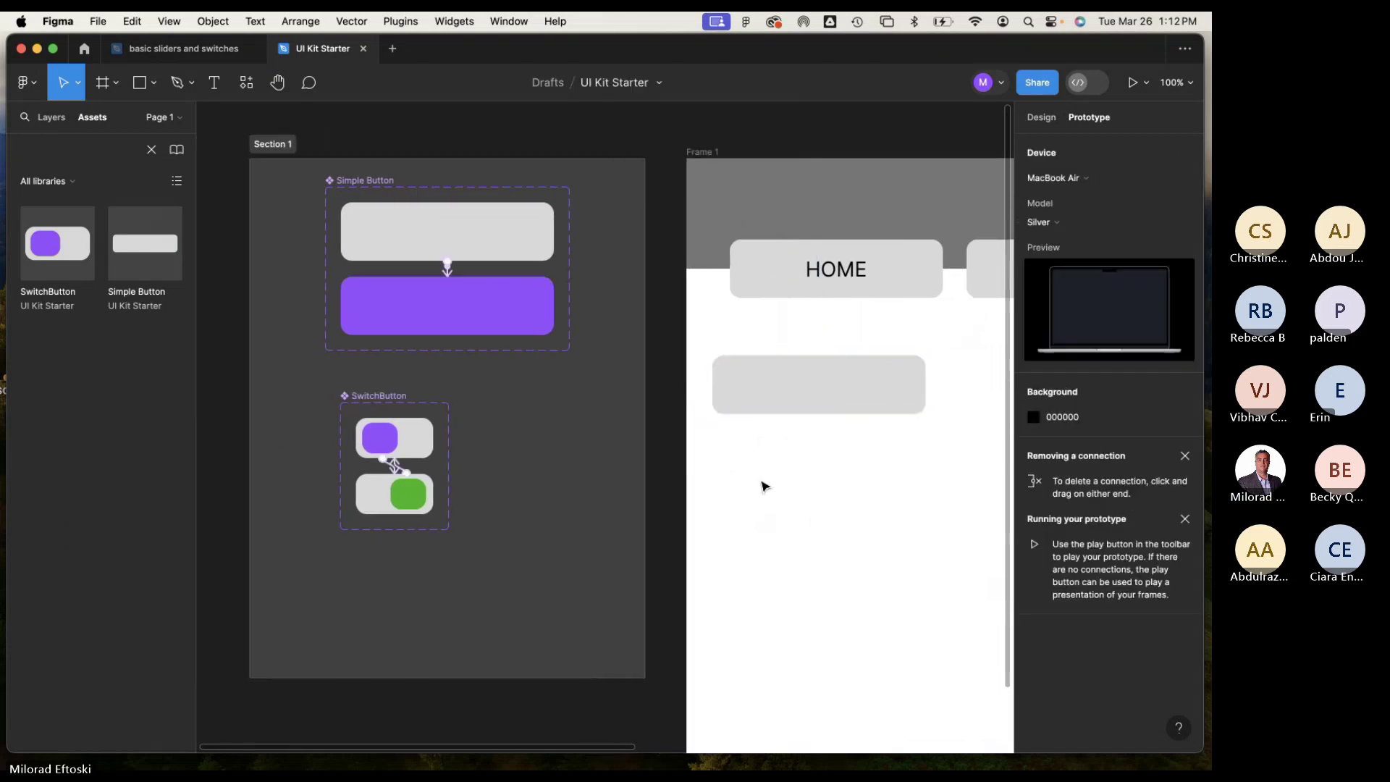
left_click(782, 396)
key("Escape")
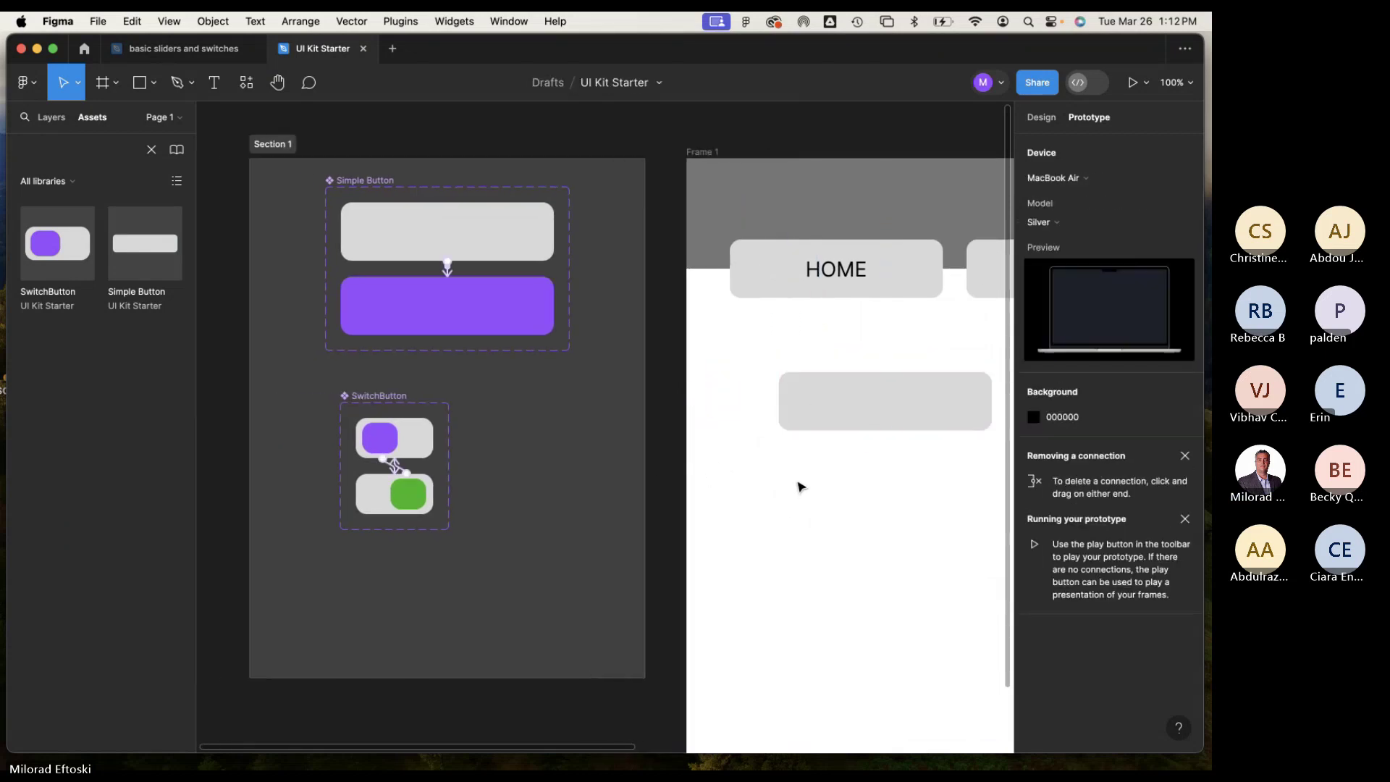
left_click_drag(520, 447, 594, 465)
left_click(499, 458)
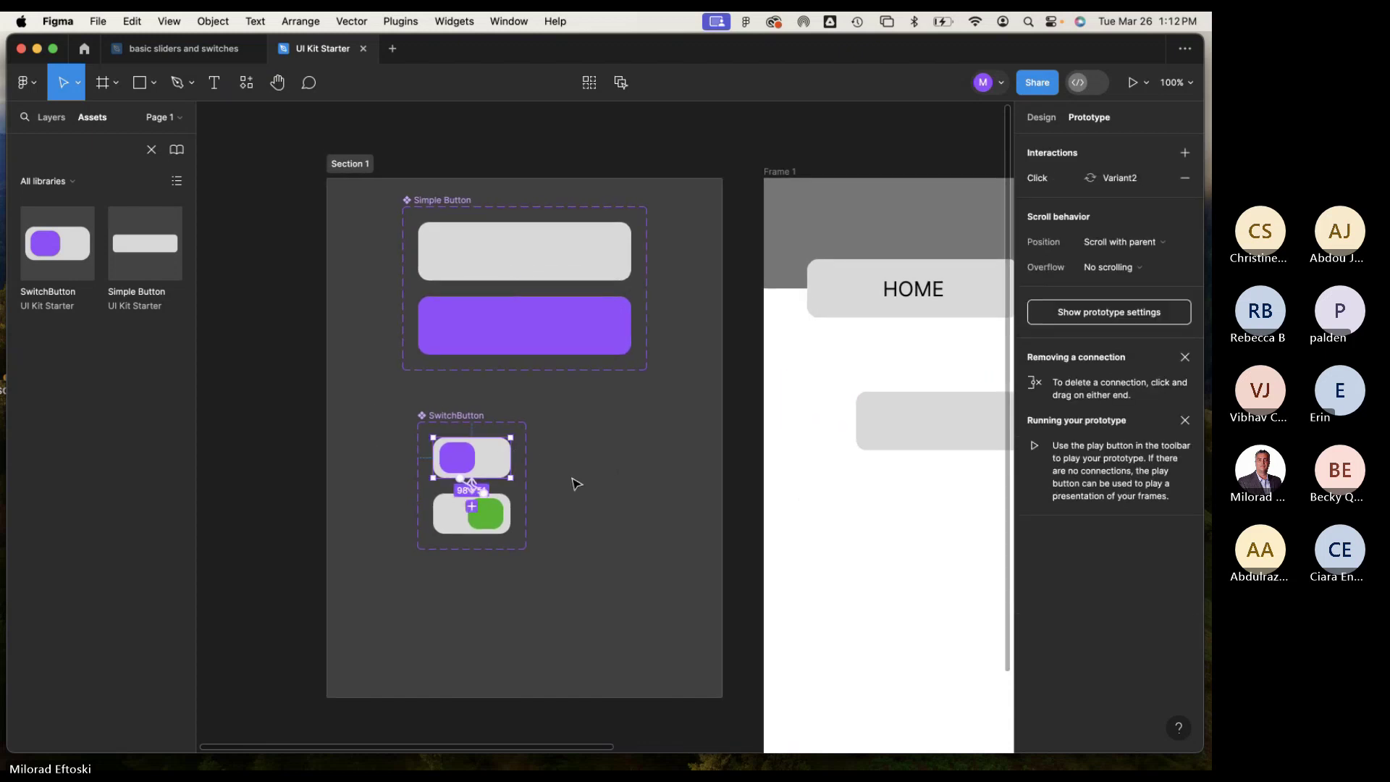
left_click(859, 453)
key("Delete")
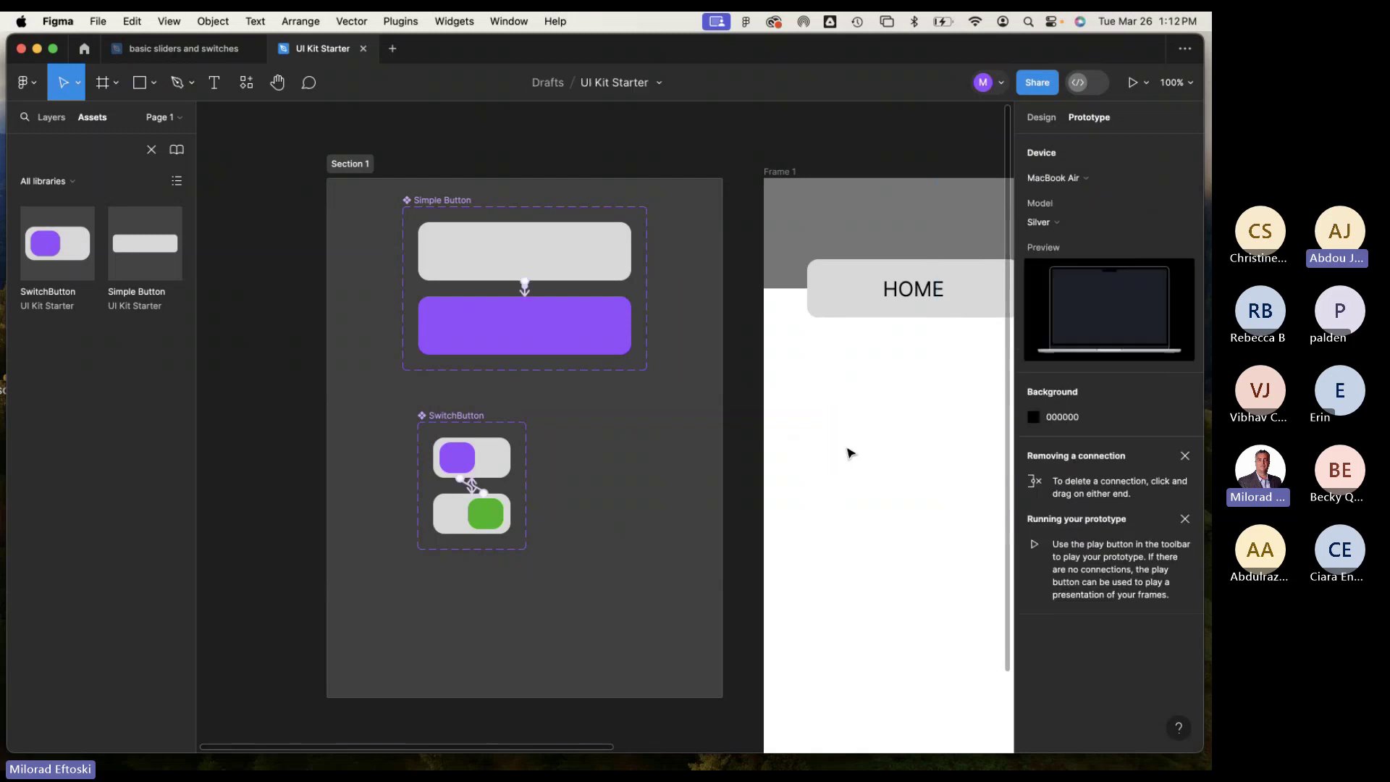
Insert a SwitchButton instance in its Default state into Frame 1, in the white area below the HOME button.
left_click(76, 266)
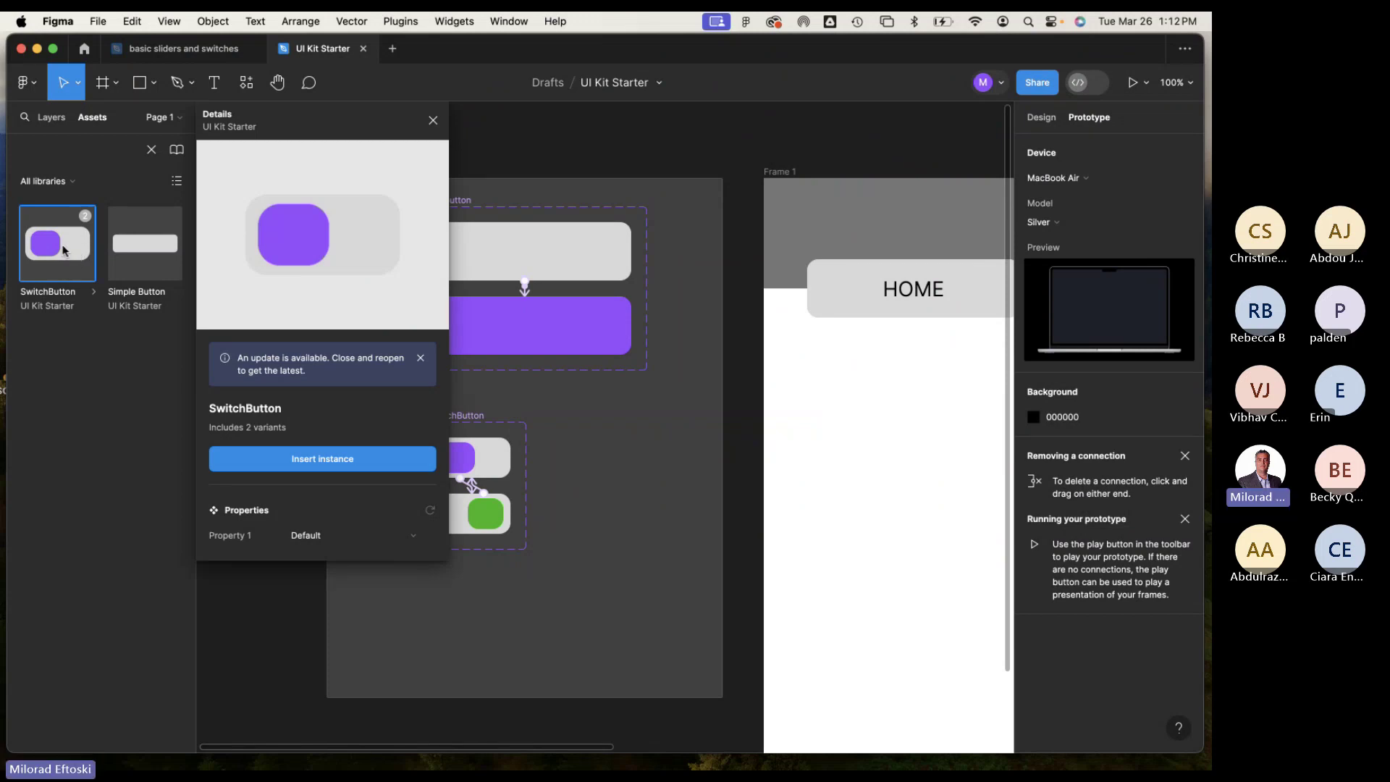
left_click_drag(65, 251, 890, 413)
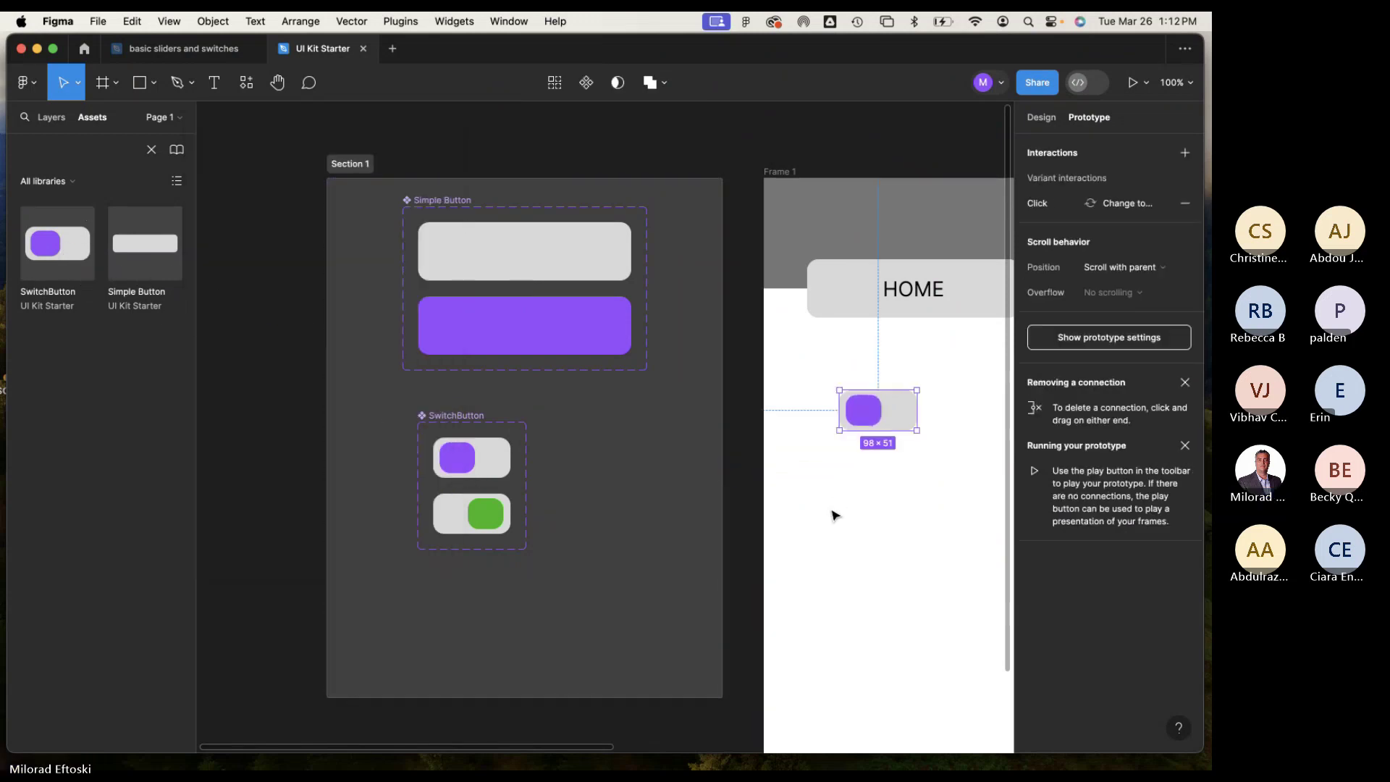
left_click(838, 515)
scroll(838, 515, "right", 10)
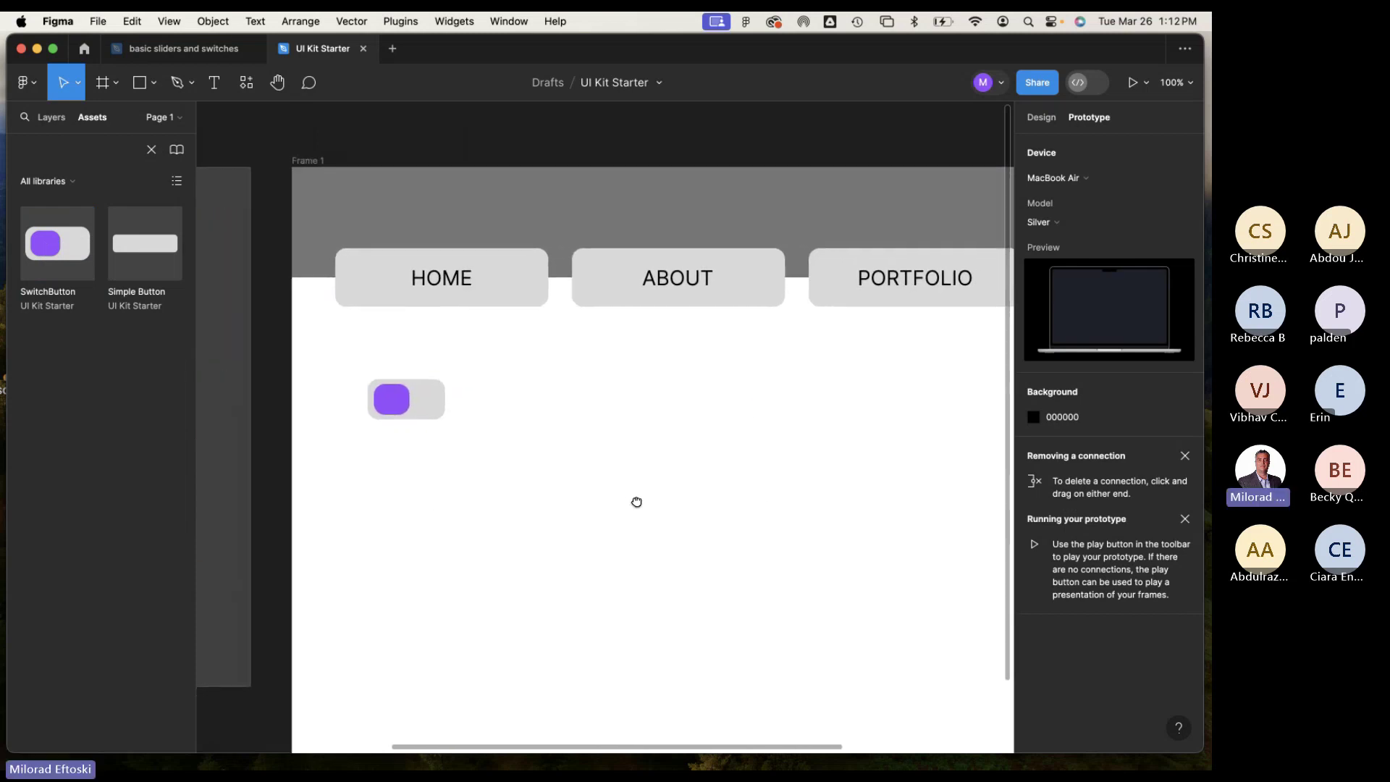
Move the SwitchButton instance down in steps to the lower part of Frame 1, near its bottom edge.
left_click_drag(397, 380, 426, 435)
scroll(606, 409, "down", 2)
scroll(426, 436, "down", 5)
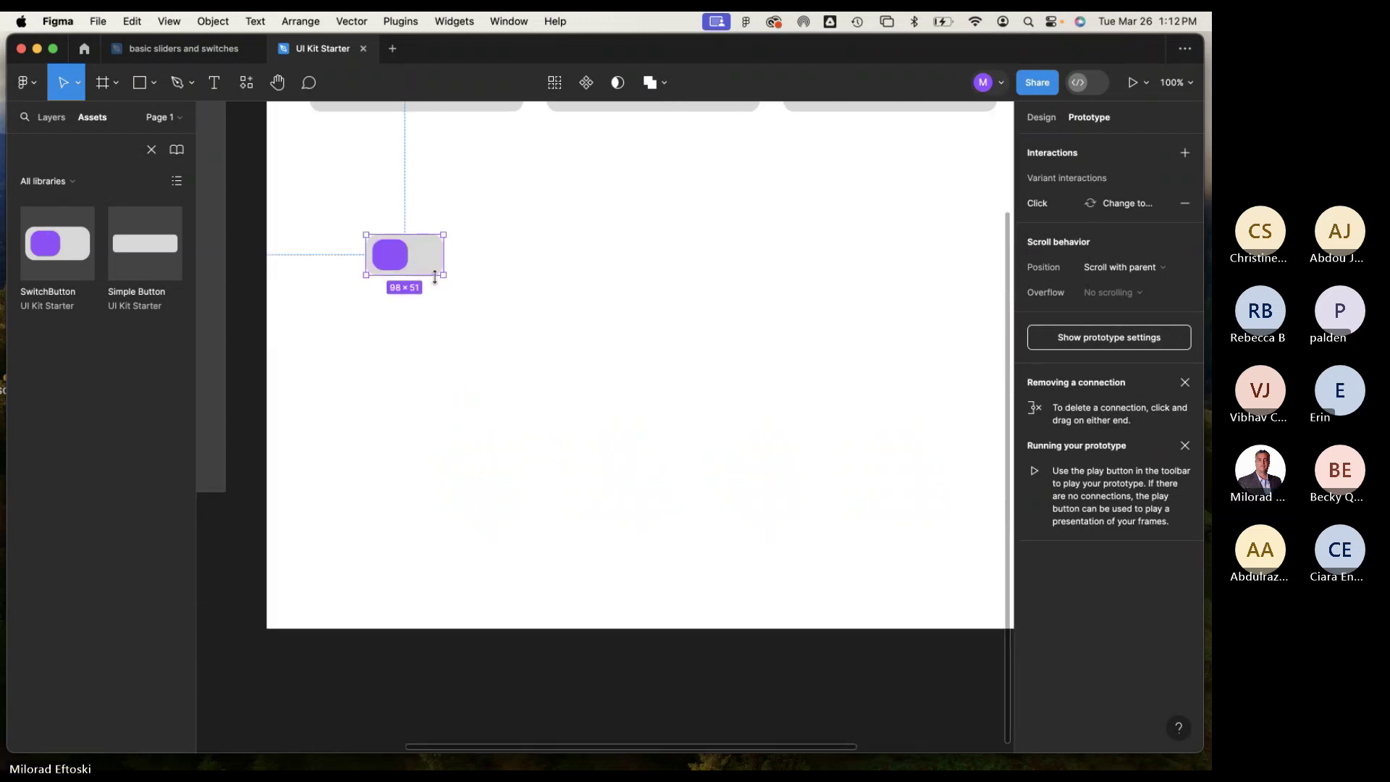
left_click_drag(434, 268, 472, 391)
left_click(599, 347)
scroll(601, 434, "up", 4)
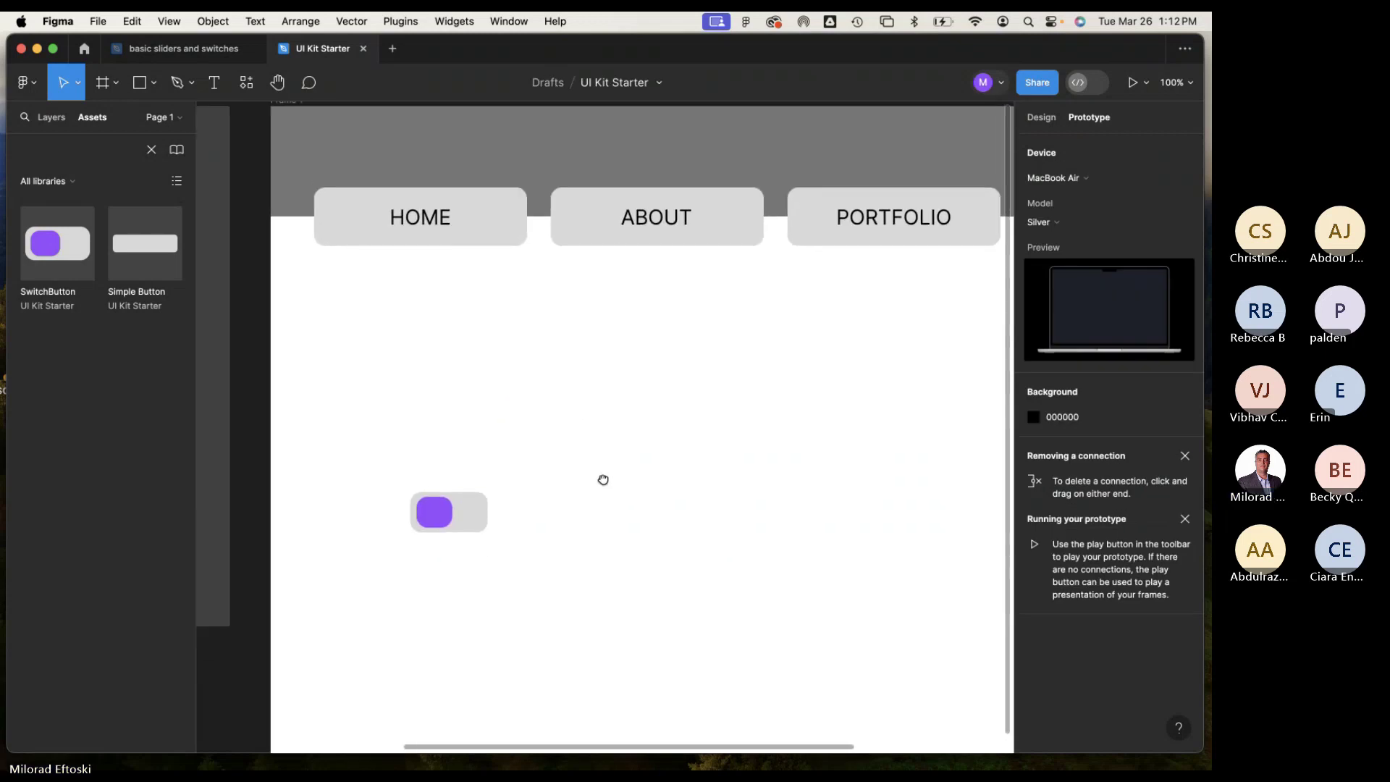
scroll(521, 427, "down", 2)
left_click(434, 409)
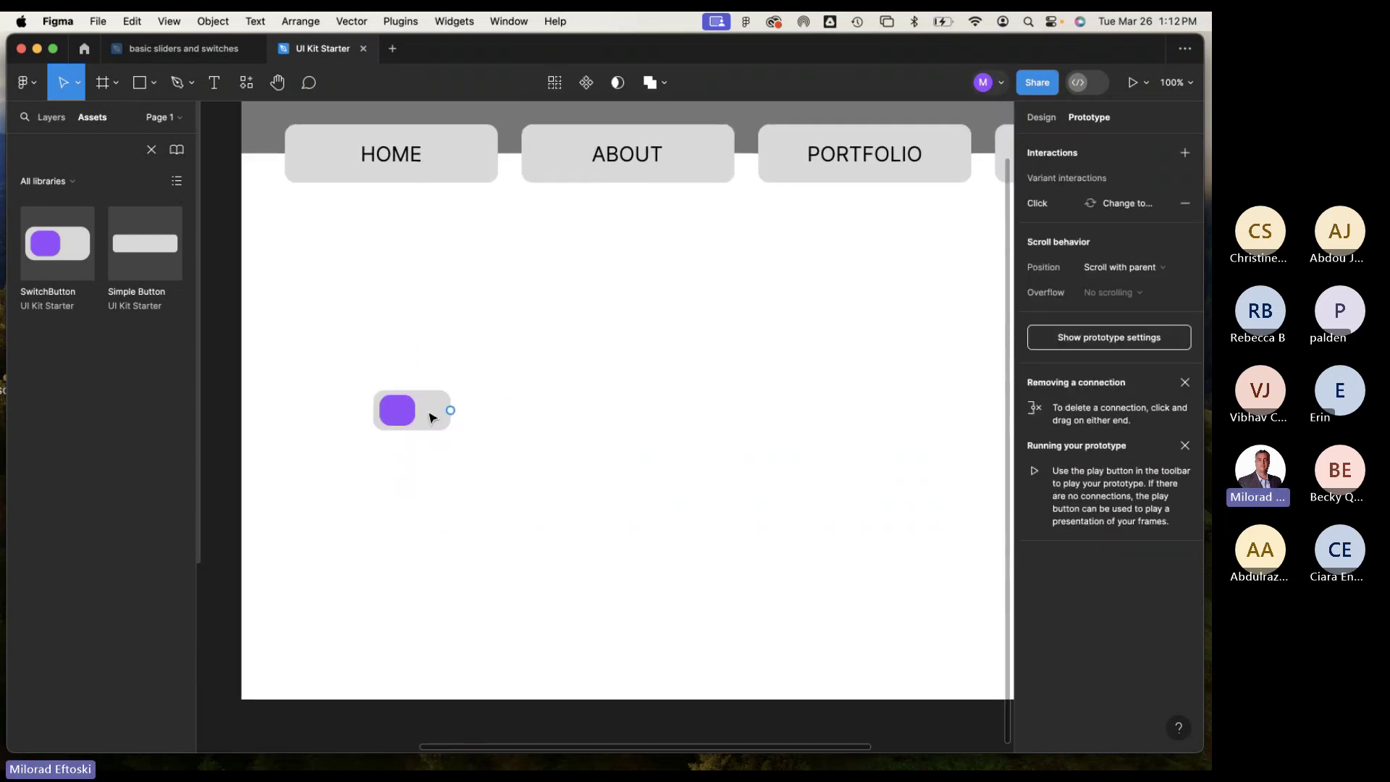
left_click_drag(429, 405, 663, 642)
left_click(685, 545)
scroll(686, 540, "down", 2)
scroll(686, 540, "right", 2)
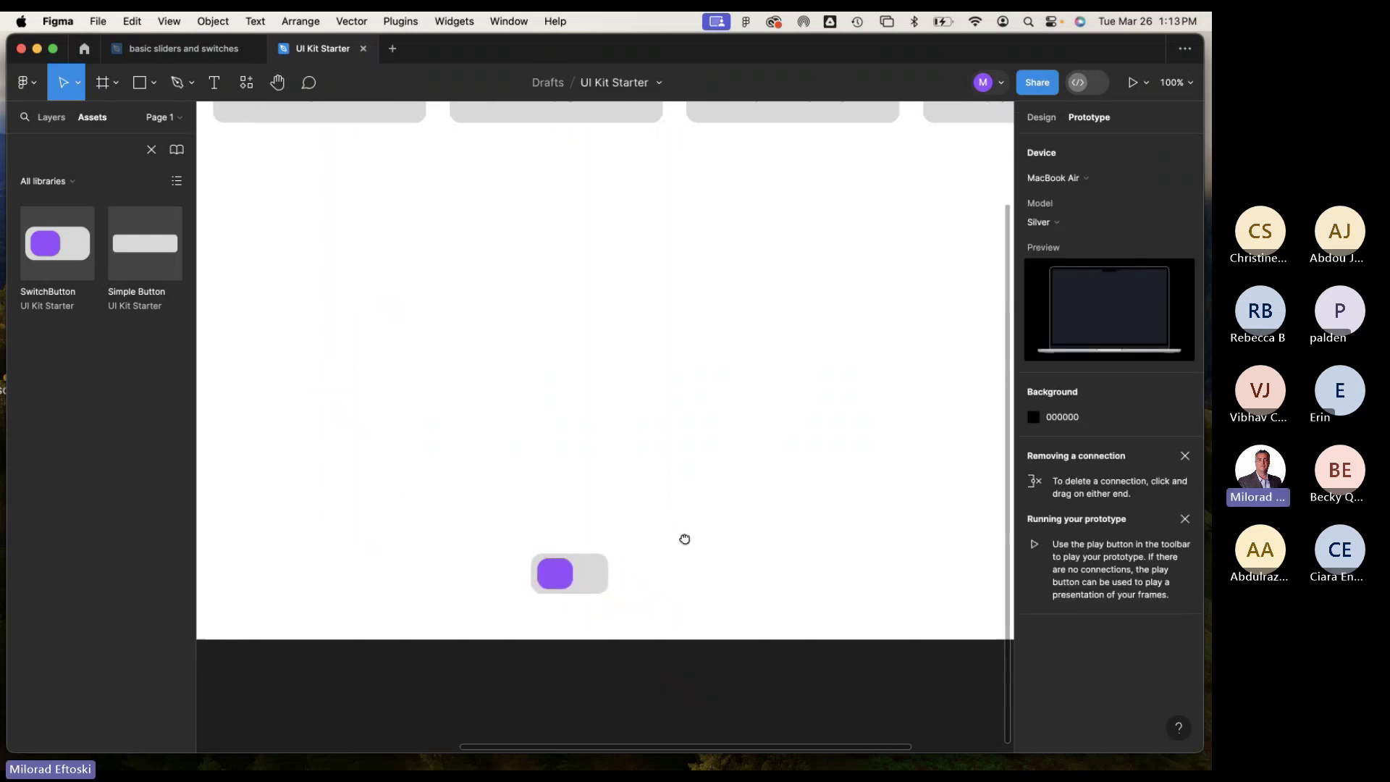
left_click(589, 577)
scroll(635, 562, "down", 3)
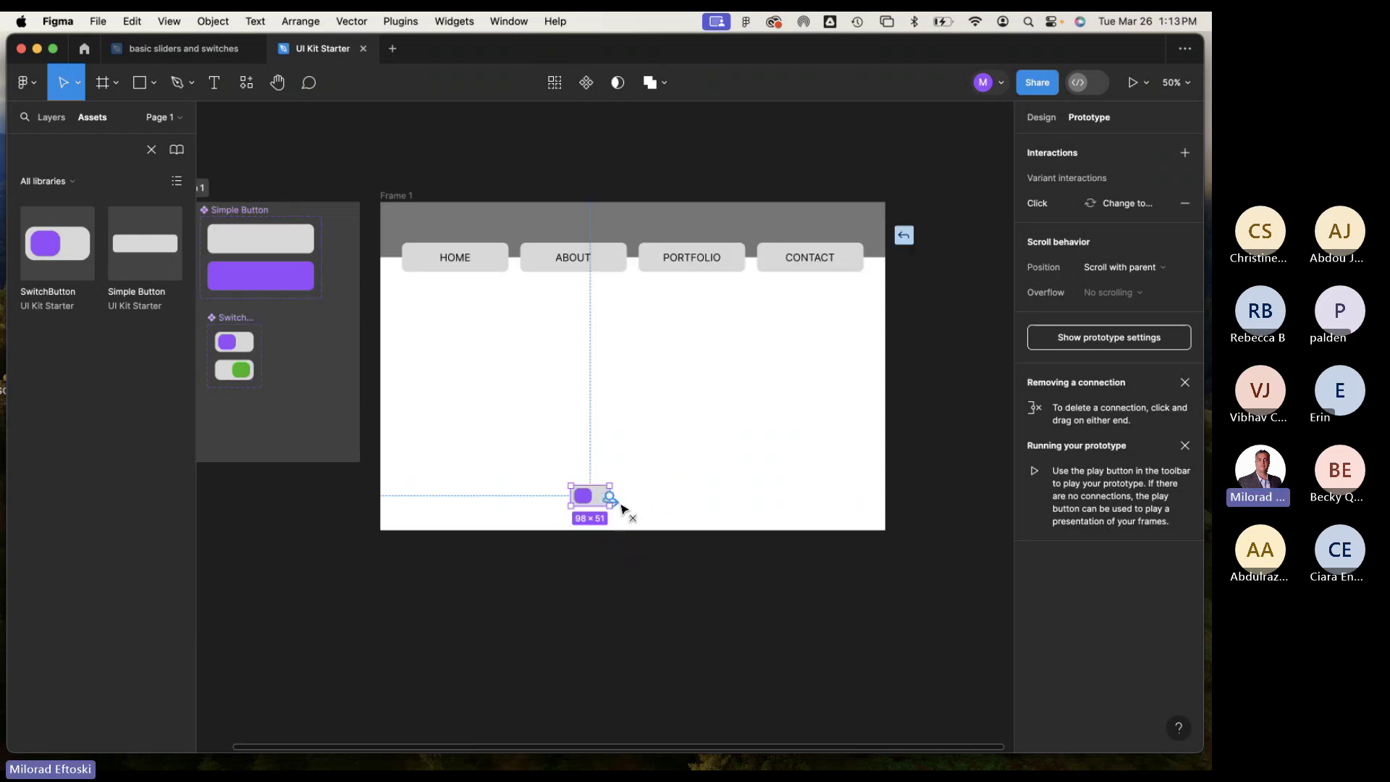
left_click(760, 409)
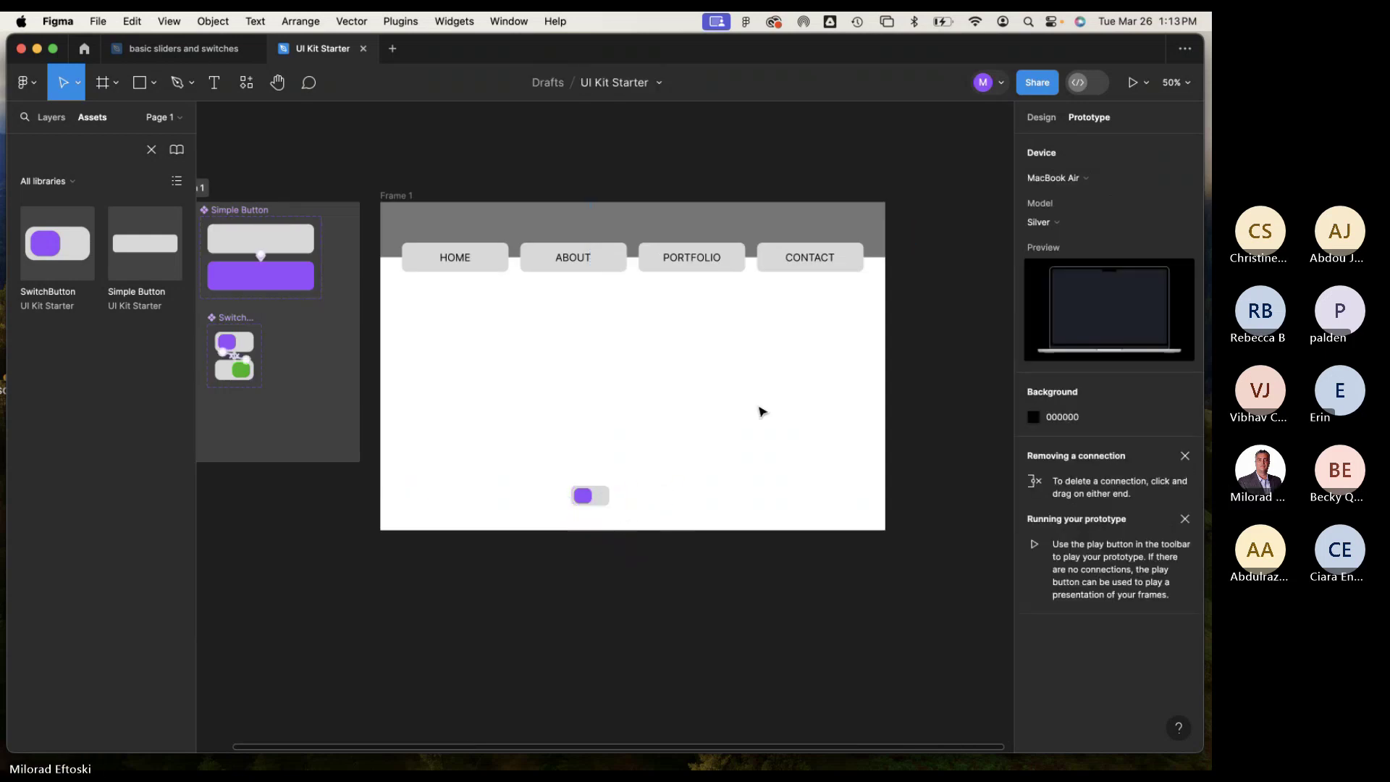
Center the SwitchButton instance horizontally in Frame 1 and move it up to about the middle of the frame.
left_click(1040, 117)
left_click_drag(605, 497, 641, 494)
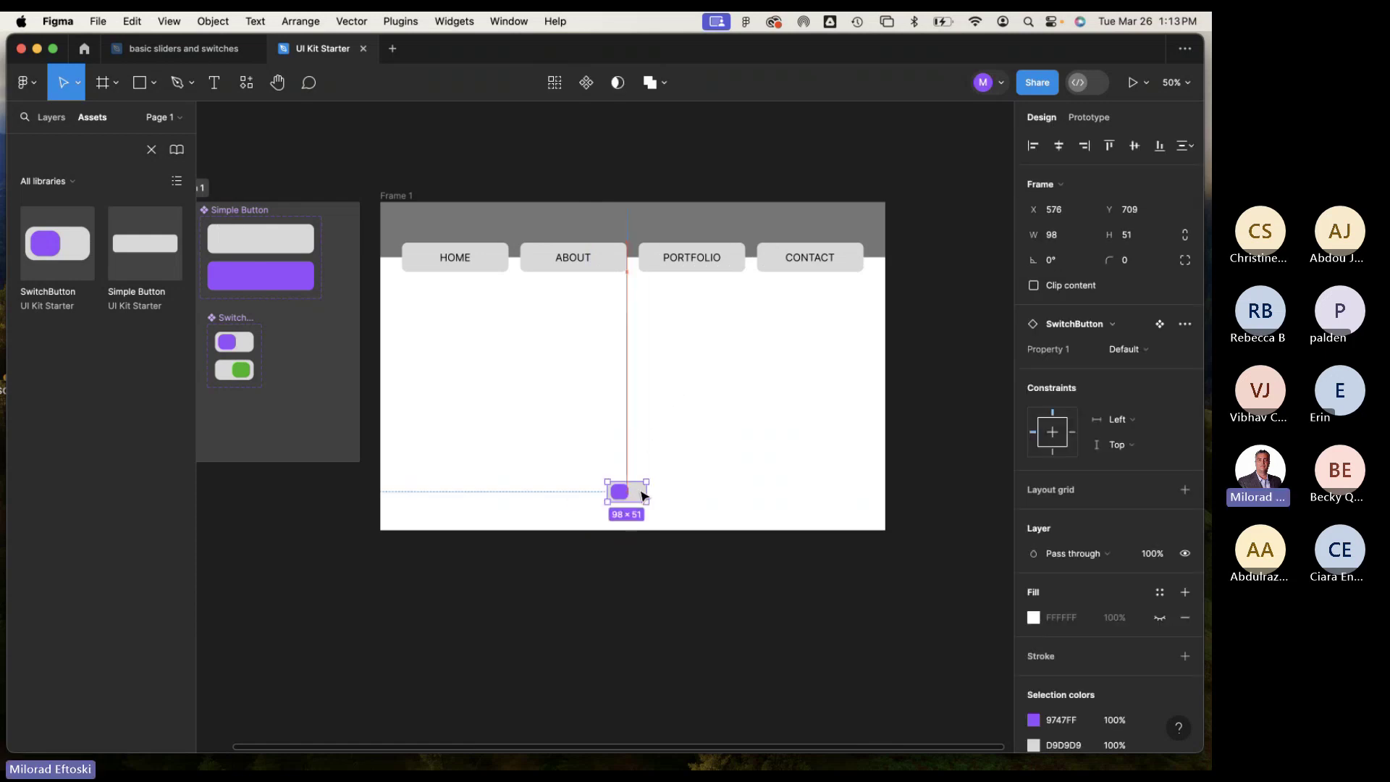
left_click(1032, 146)
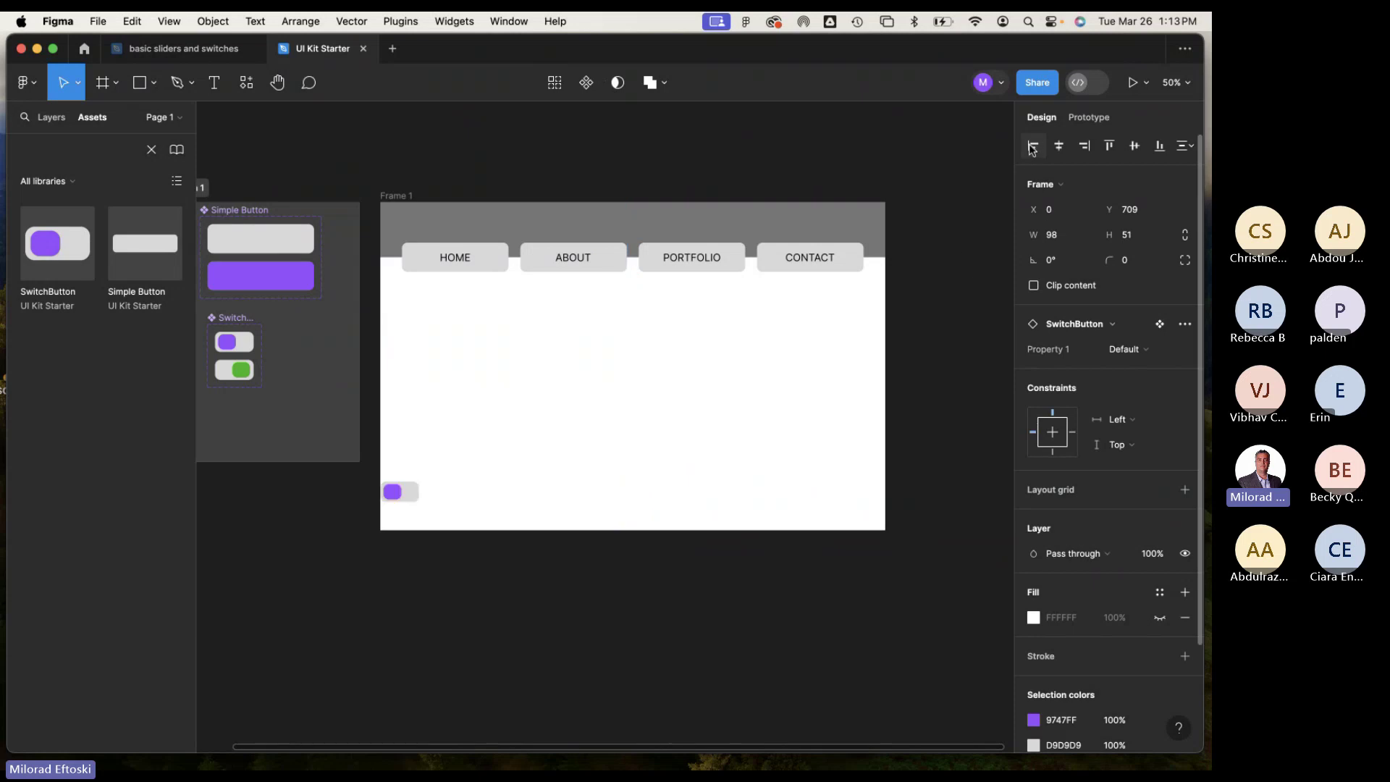
left_click(1059, 146)
left_click(1084, 147)
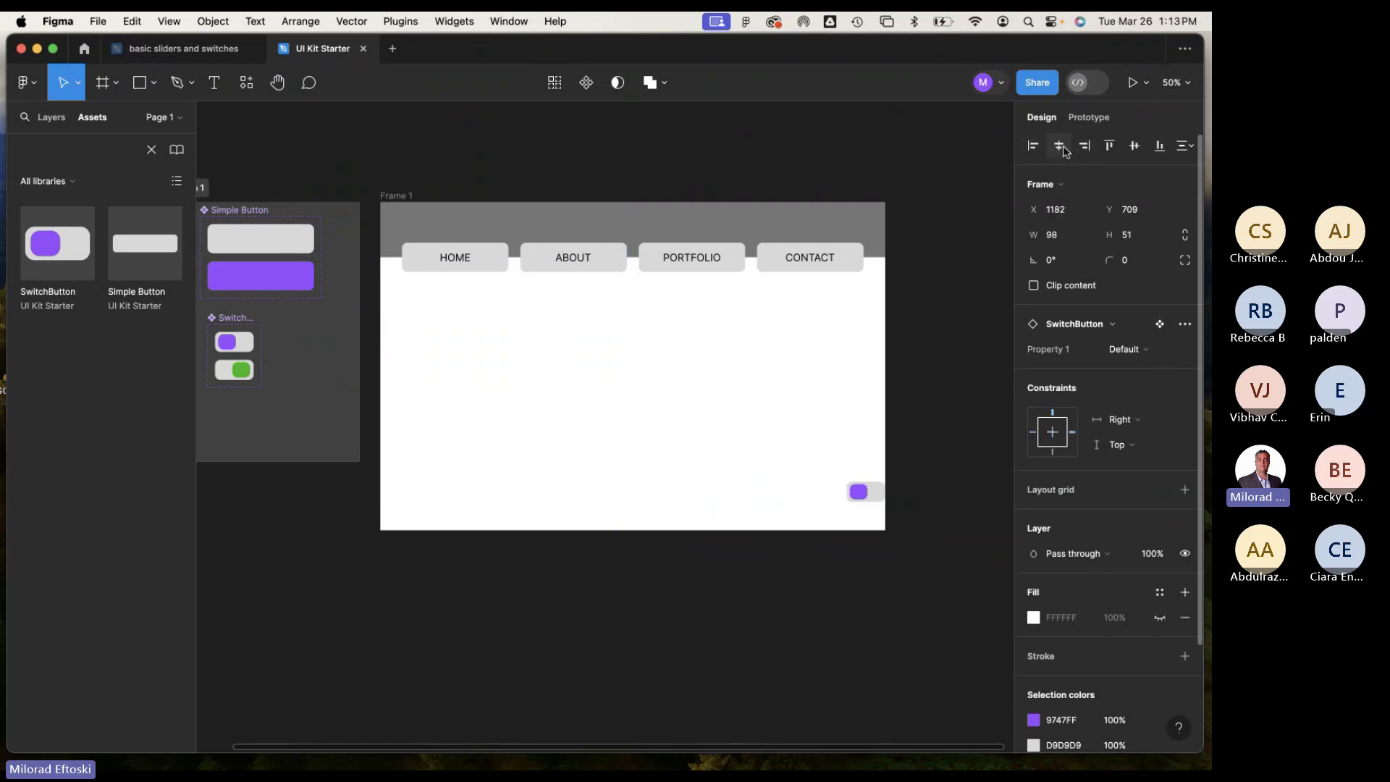
left_click(1058, 146)
left_click(846, 378)
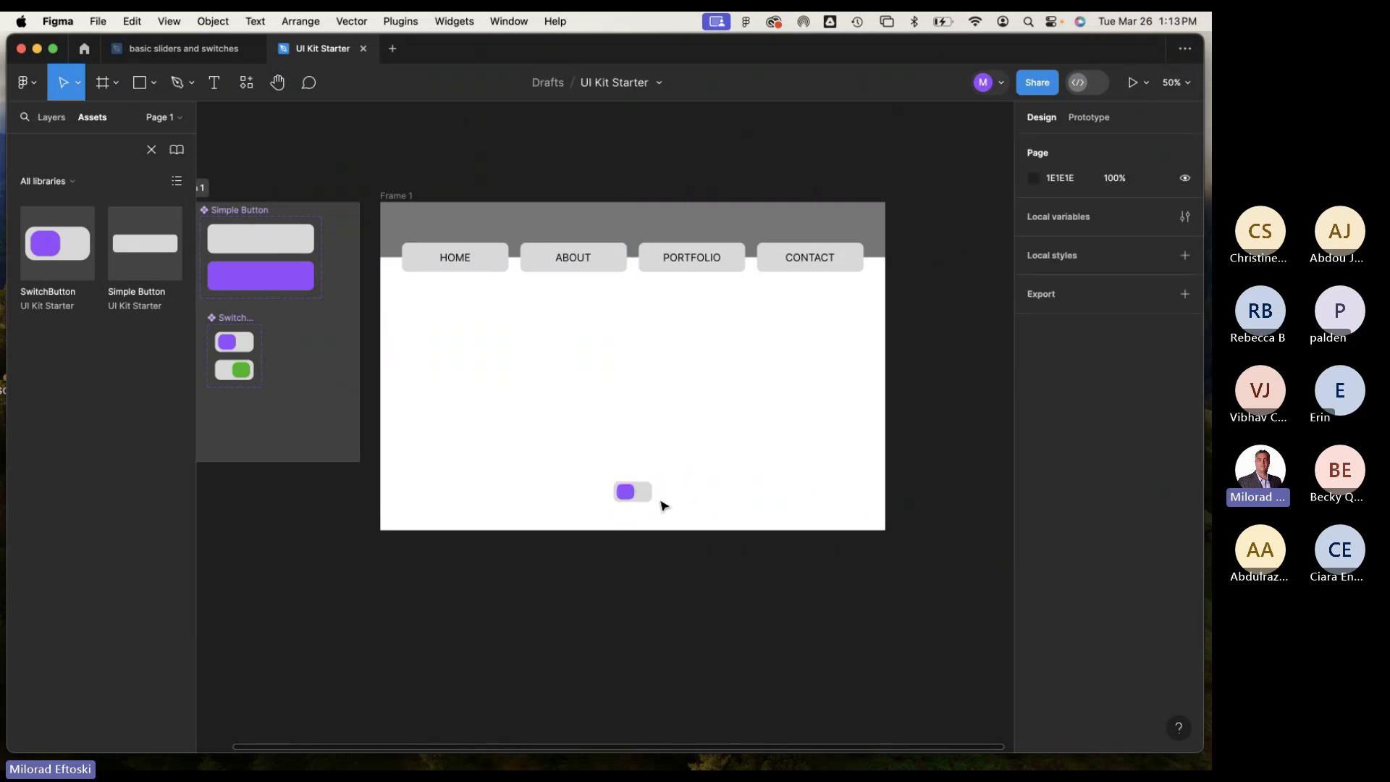
left_click_drag(646, 501, 645, 404)
left_click(717, 479)
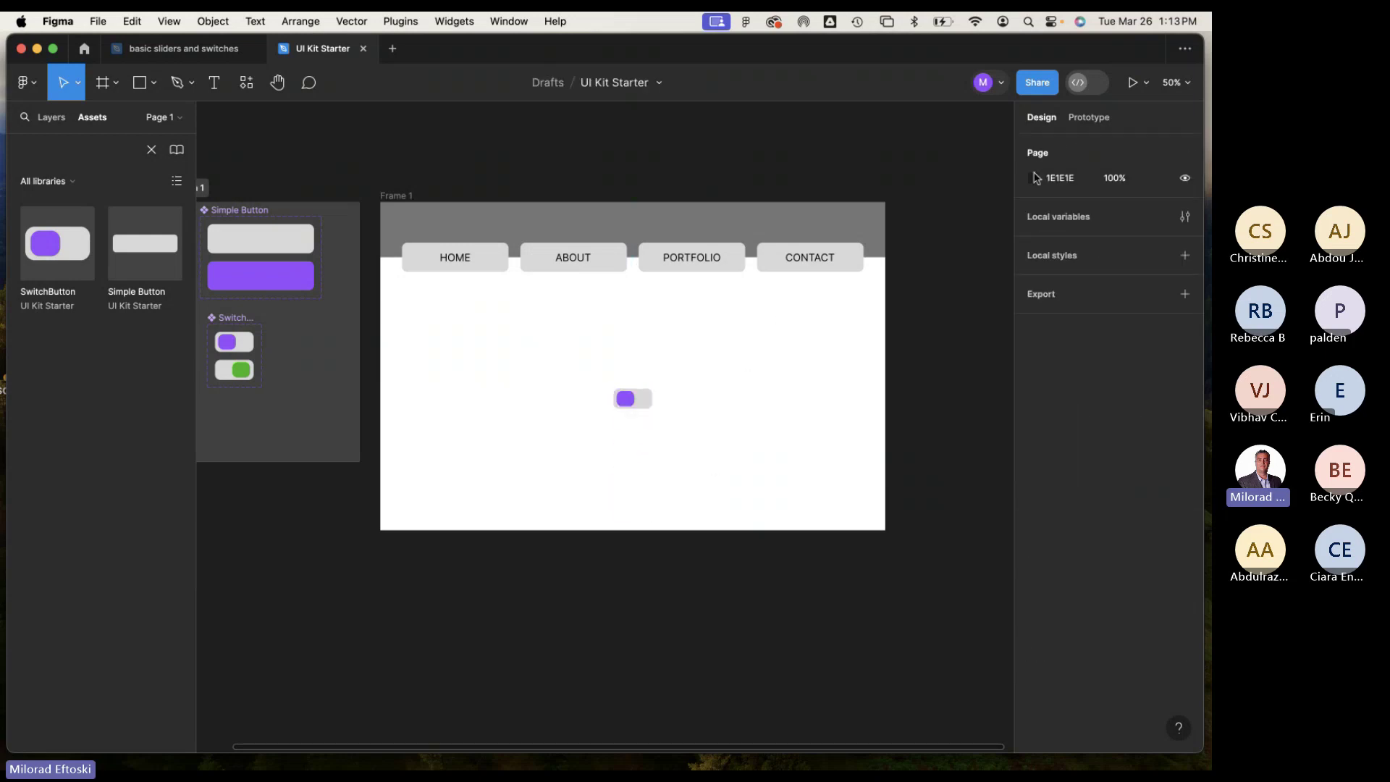
Run the prototype, toggle the SwitchButton repeatedly between its two states to test the interaction, and close the preview.
left_click(1132, 82)
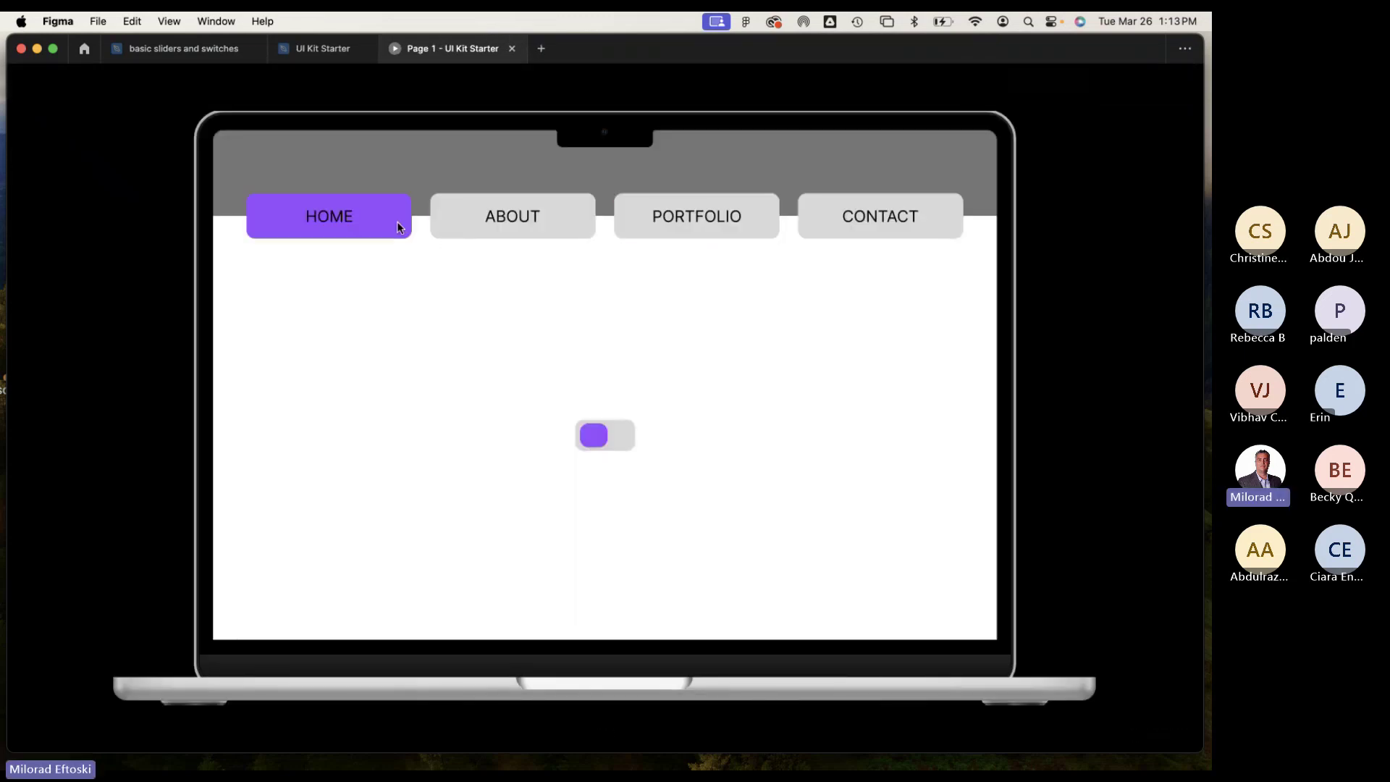
left_click(612, 438)
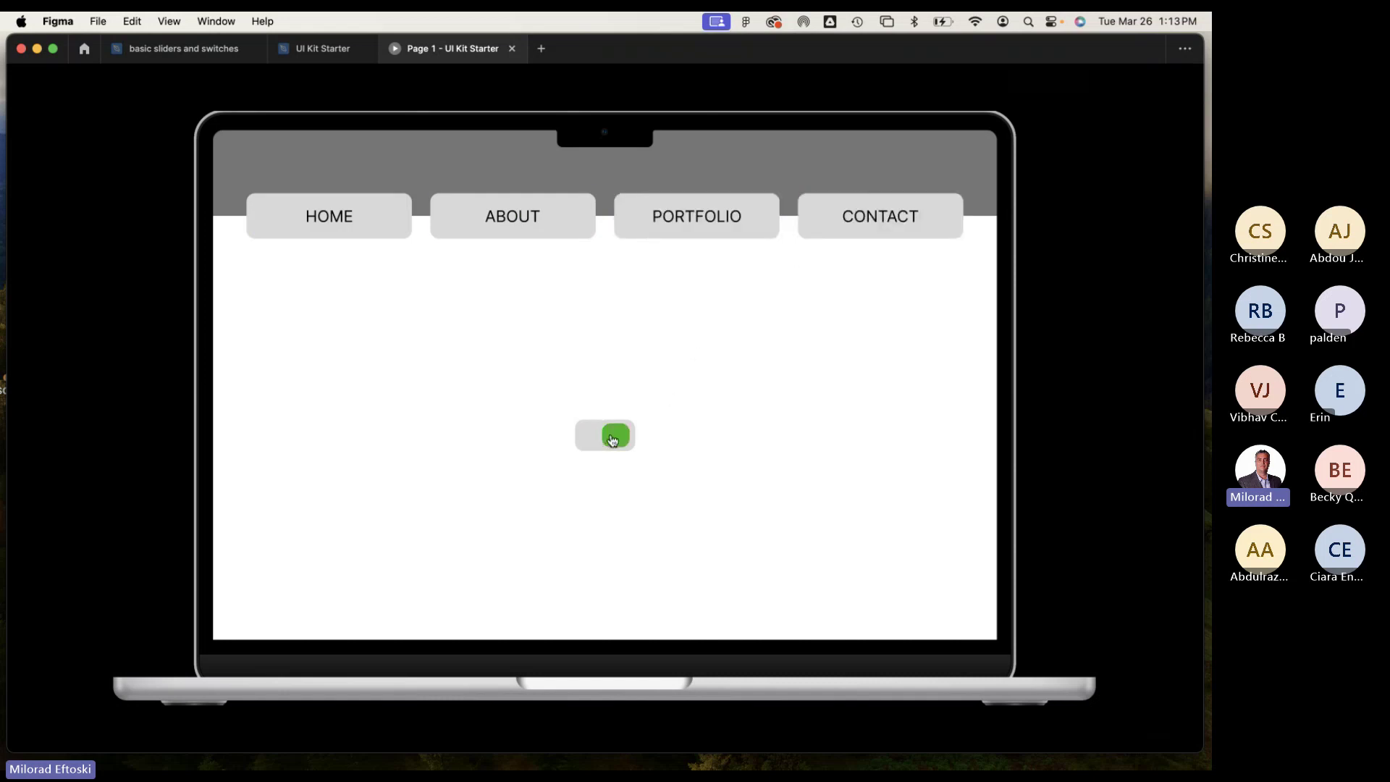
left_click(611, 443)
left_click(613, 442)
left_click(611, 439)
left_click(610, 439)
left_click(611, 439)
left_click(623, 454)
left_click(611, 441)
left_click(598, 440)
left_click(601, 442)
left_click(605, 443)
left_click(602, 441)
left_click(602, 442)
left_click(603, 442)
left_click(612, 442)
left_click(611, 442)
left_click(611, 443)
left_click(611, 443)
left_click(611, 448)
left_click(609, 450)
left_click(613, 443)
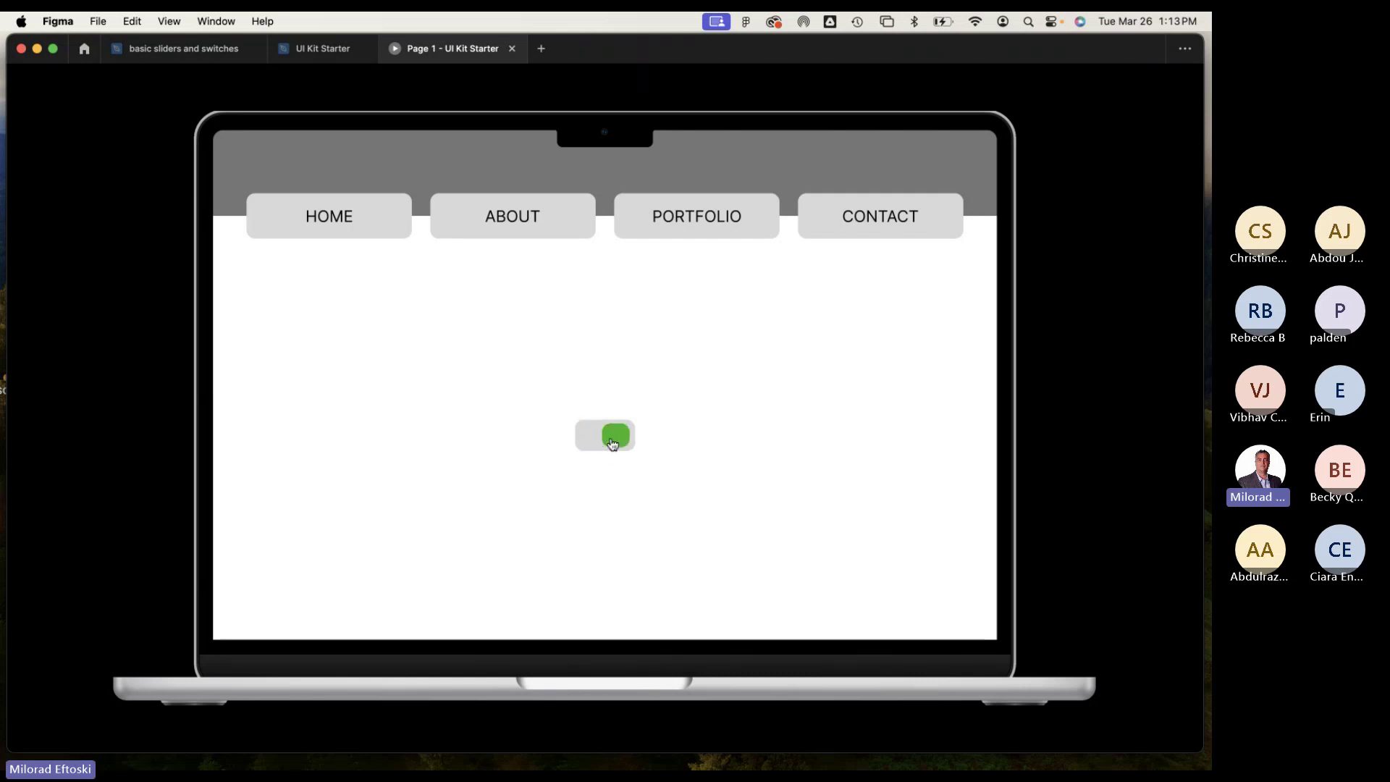
left_click(612, 444)
left_click(608, 441)
left_click(621, 441)
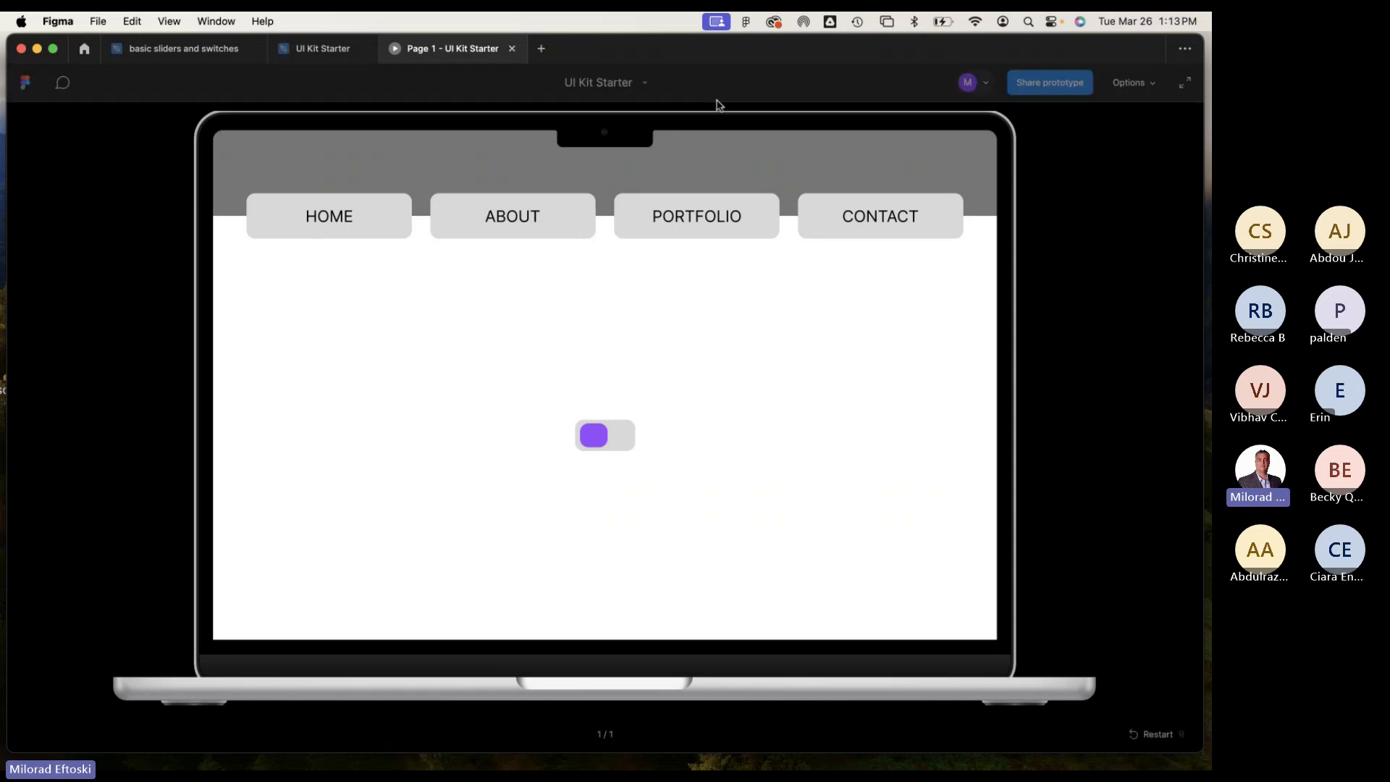
left_click_drag(712, 62, 706, 80)
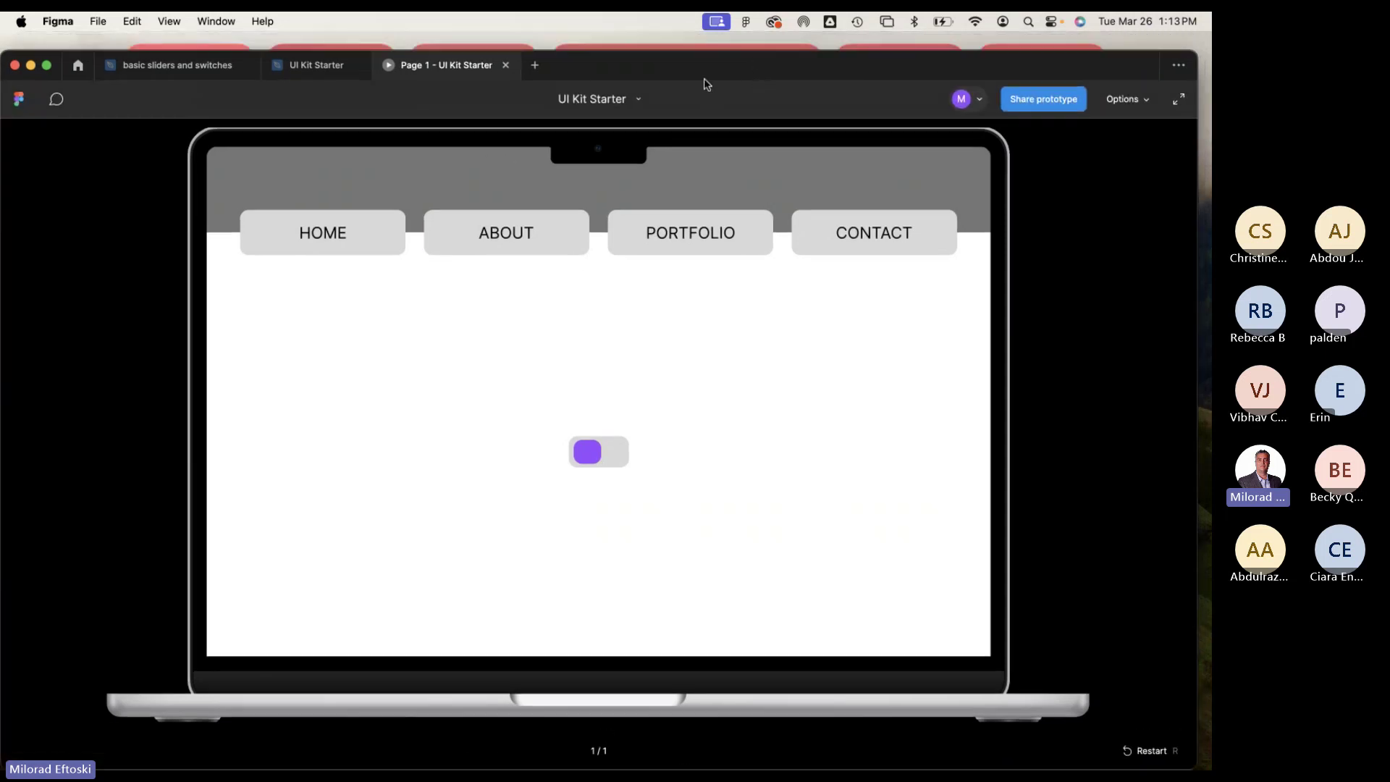
left_click(506, 65)
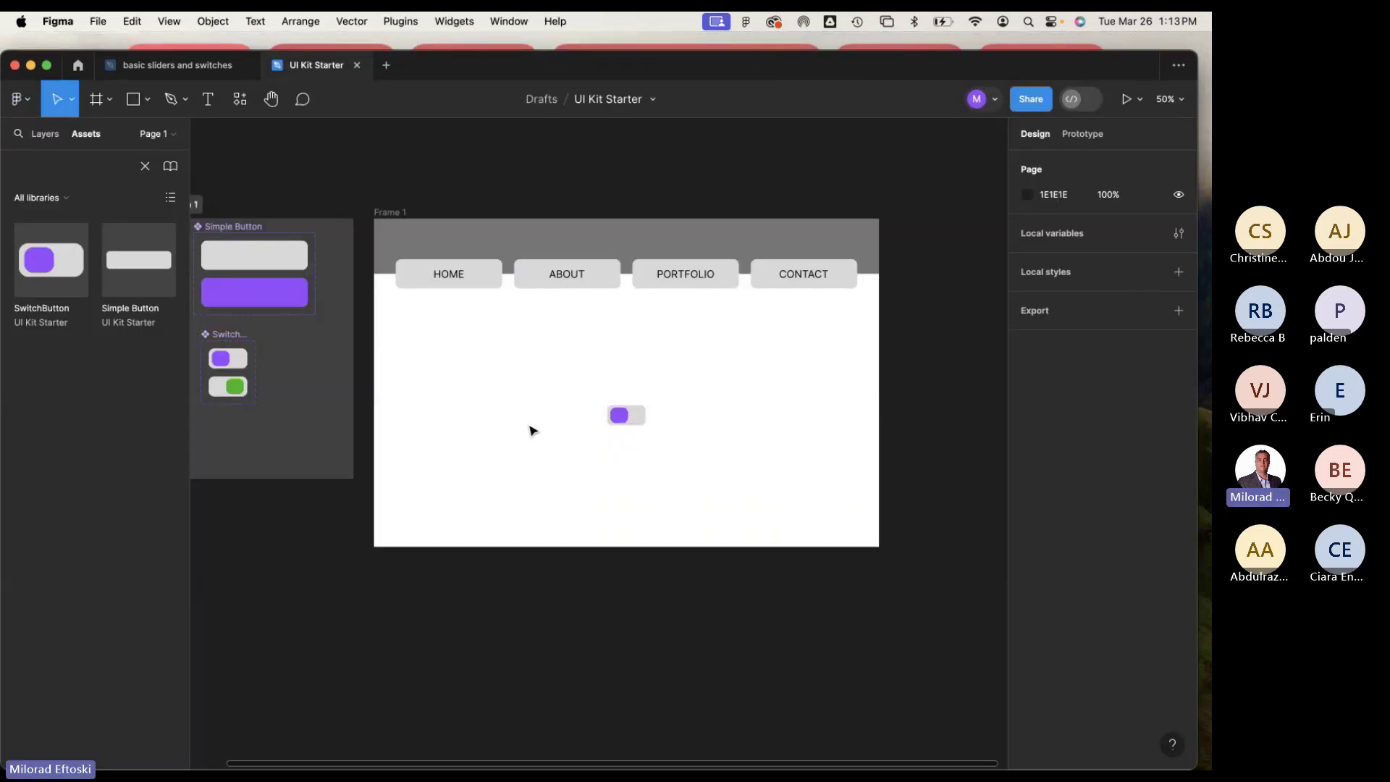
scroll(550, 420, "left", 3)
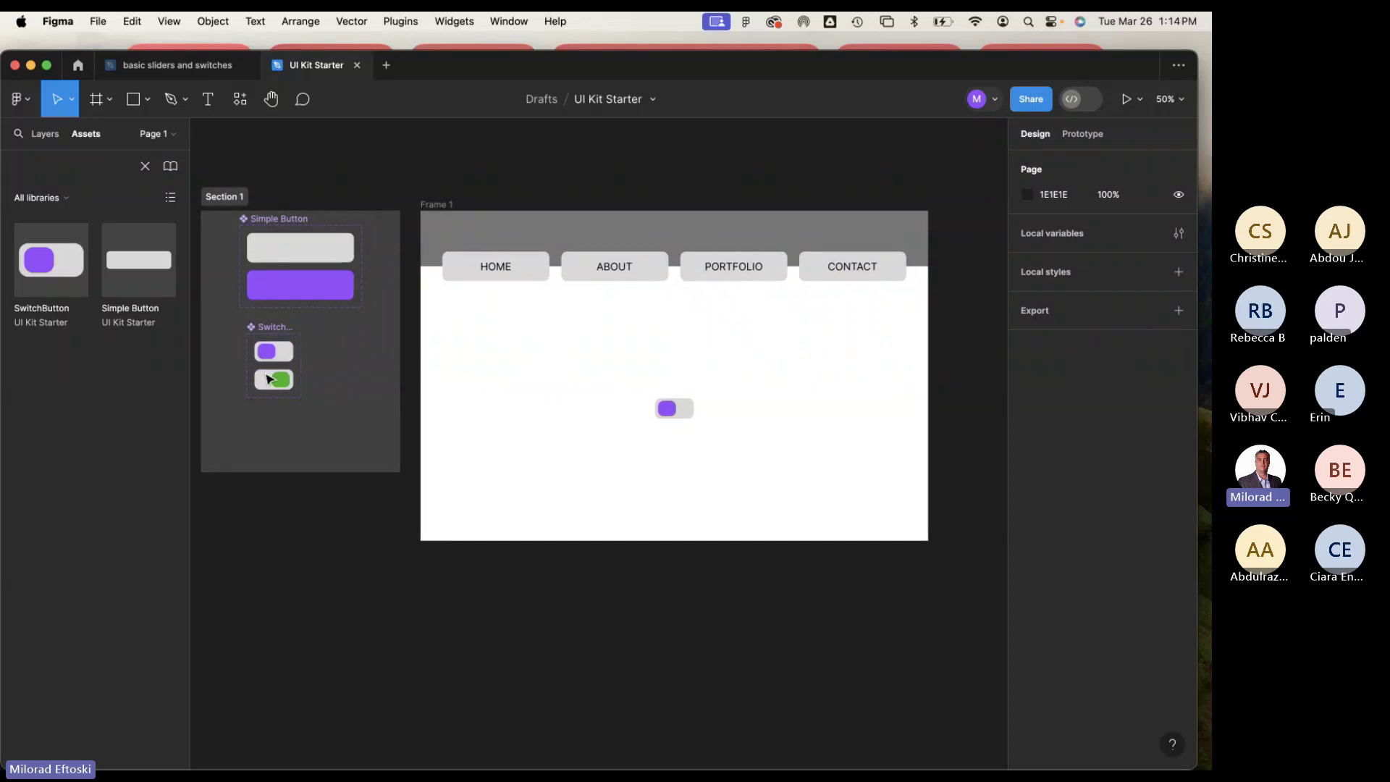
Examine the click interaction that switches SwitchButton's Default variant to Variant2, including its transition settings.
scroll(278, 351, "up", 4)
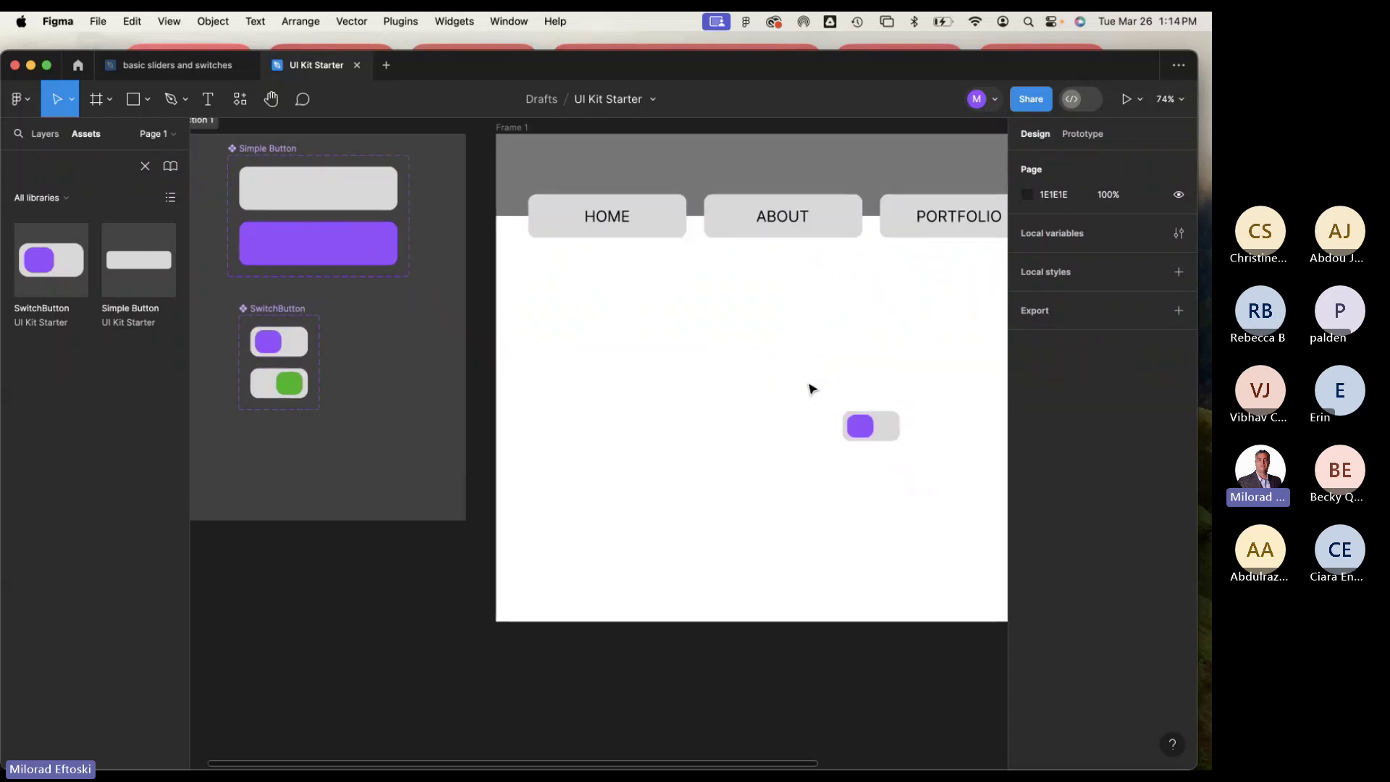
left_click(879, 434)
left_click(744, 447)
scroll(731, 445, "right", 2)
left_click(273, 352)
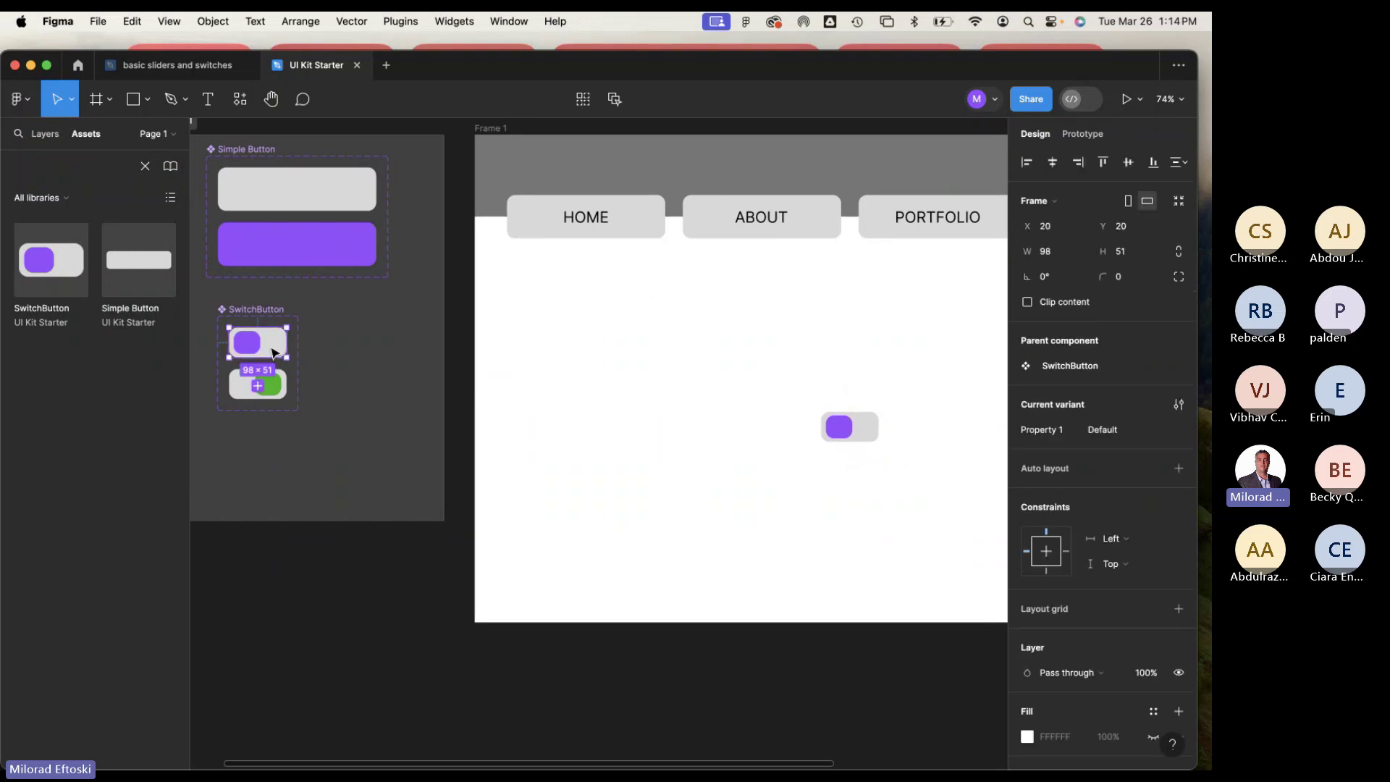
left_click(1082, 135)
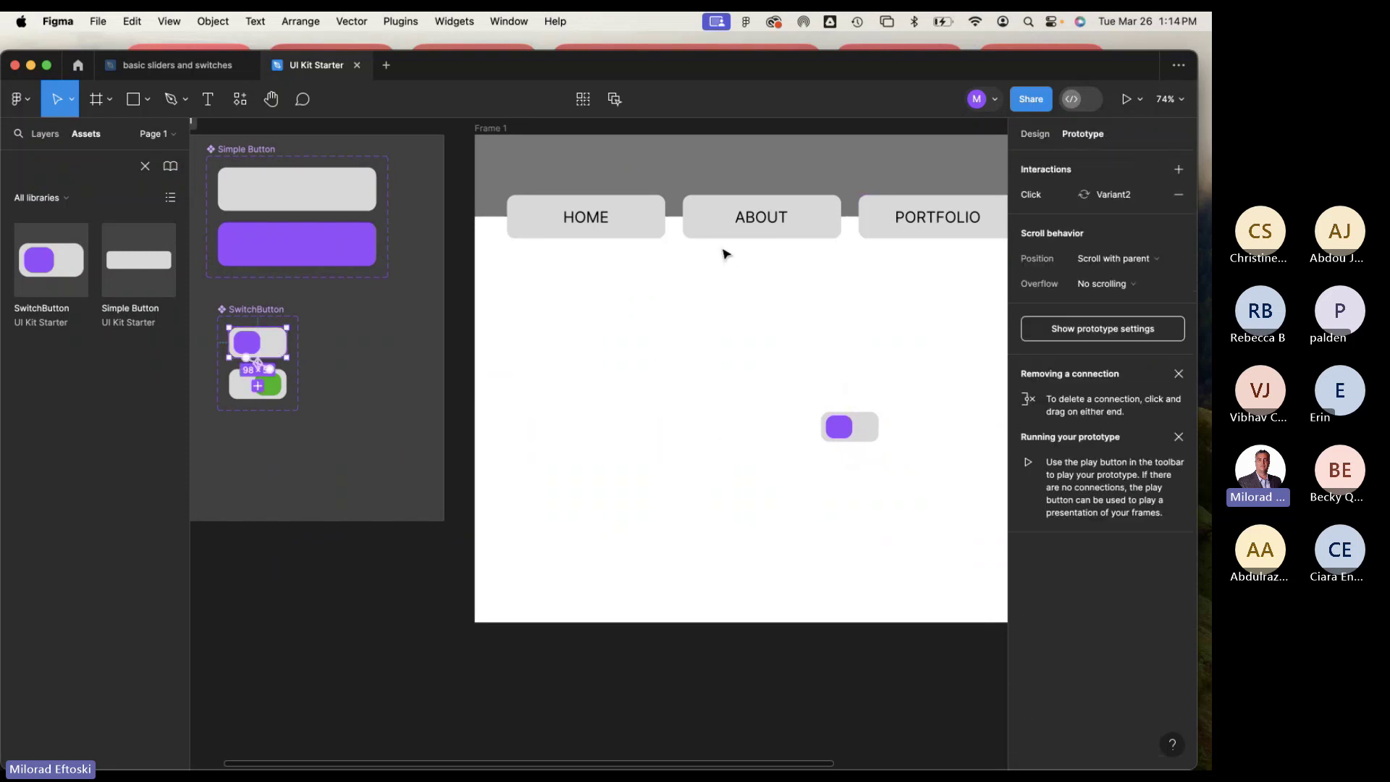
left_click(1049, 197)
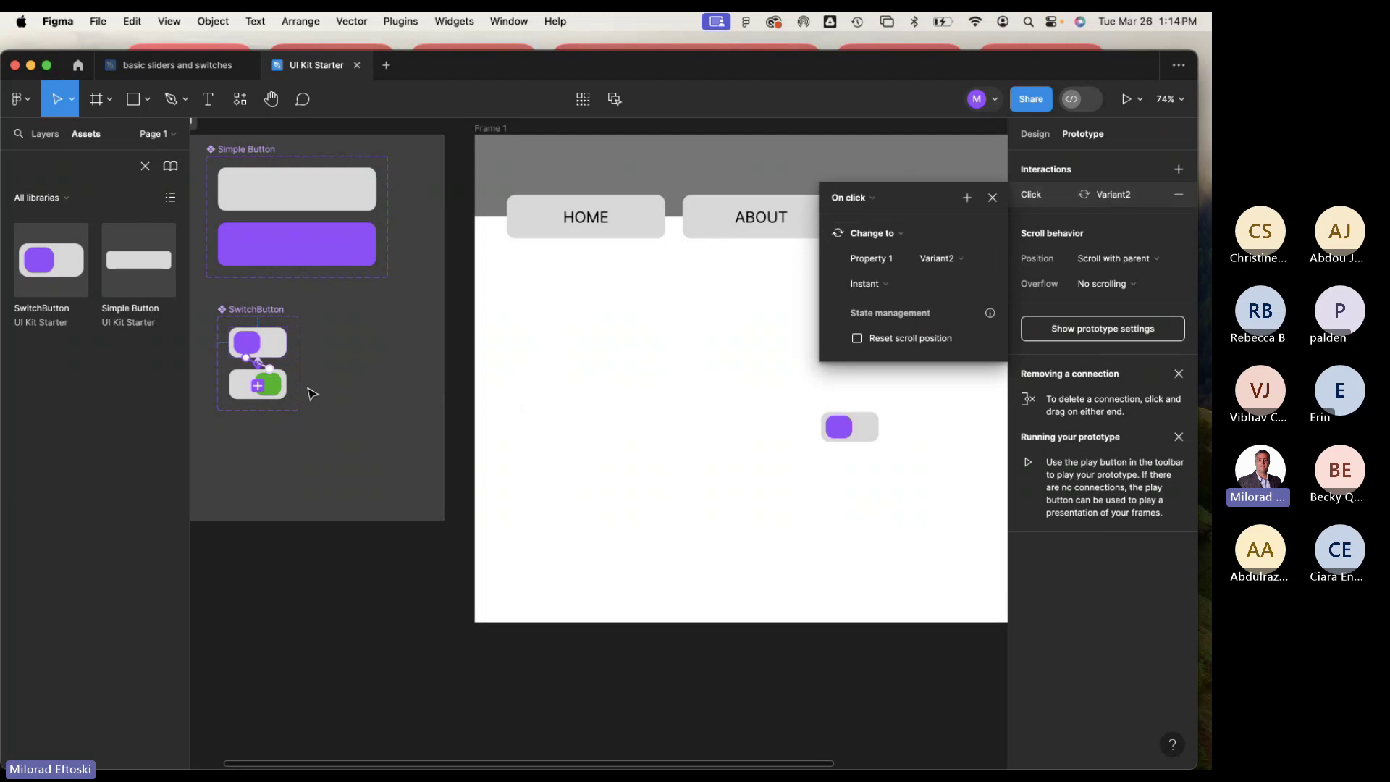
scroll(238, 370, "up", 10)
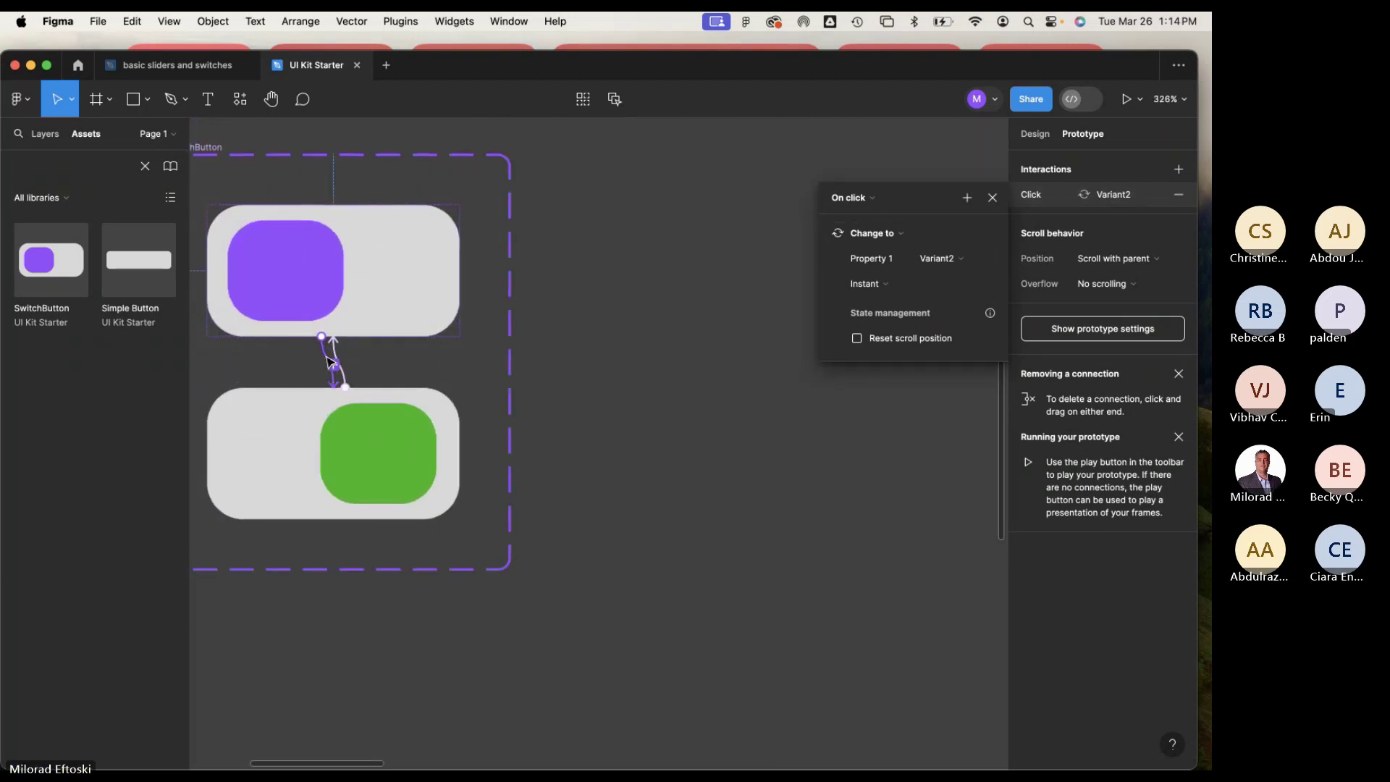
left_click(331, 366)
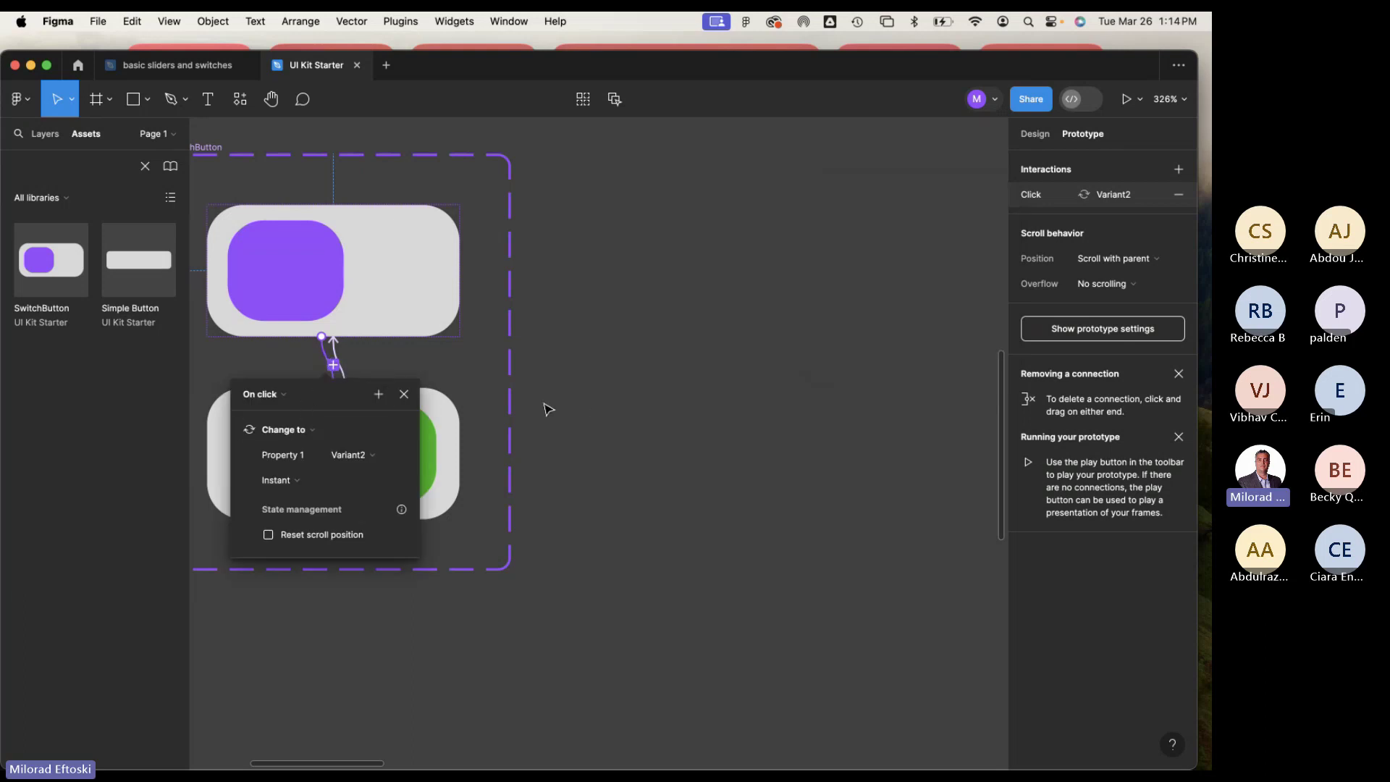
scroll(597, 410, "down", 5)
left_click(529, 422)
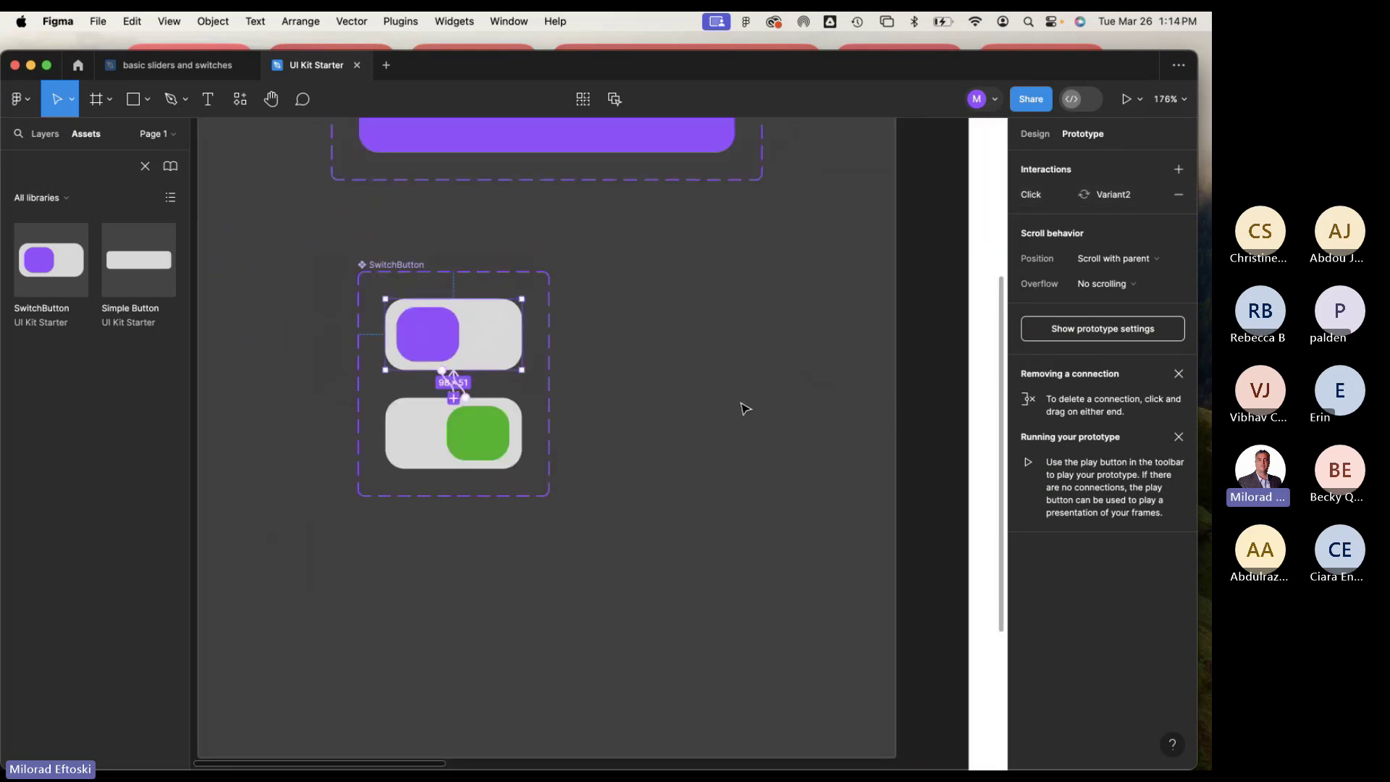
Set the animation of the Default switch variant's click interaction to Dissolve.
scroll(738, 406, "right", 3)
scroll(686, 352, "left", 4)
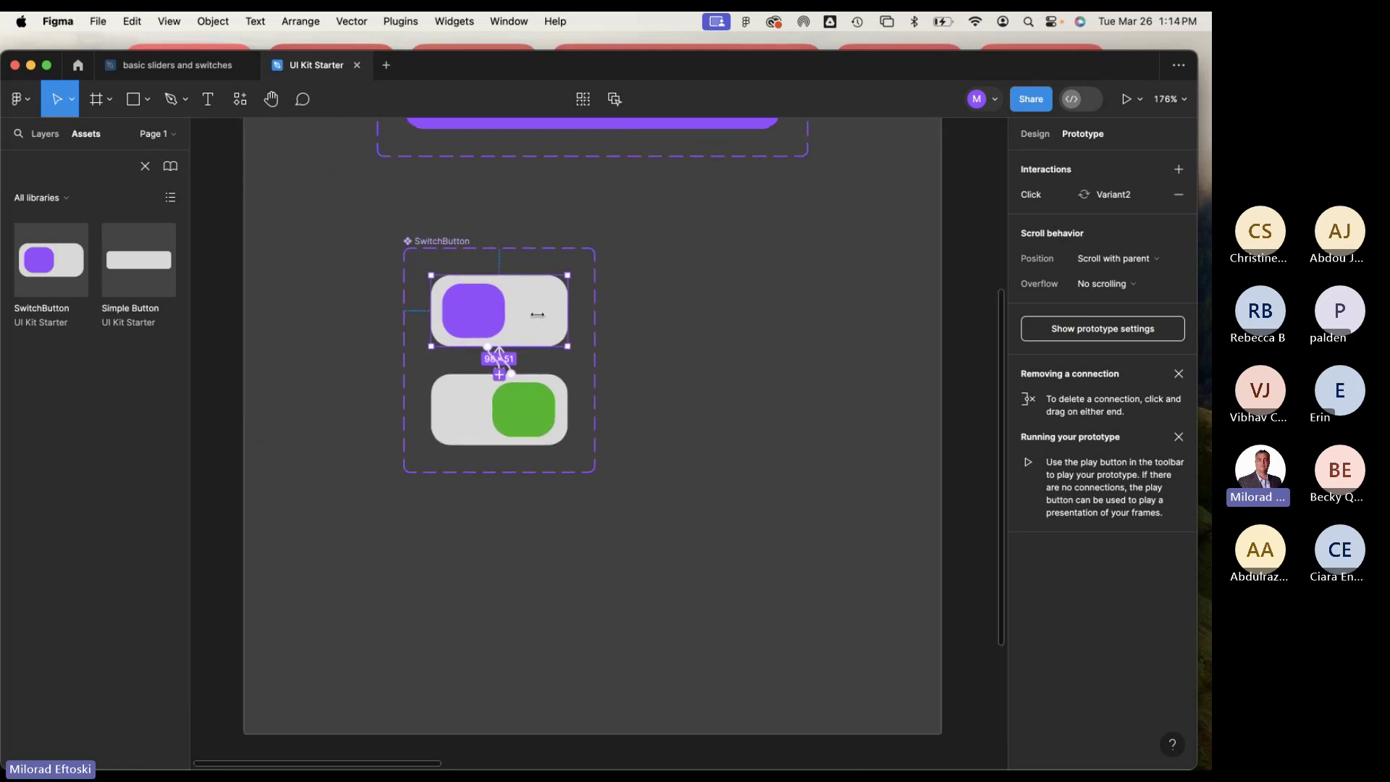
left_click(682, 313)
left_click(507, 306)
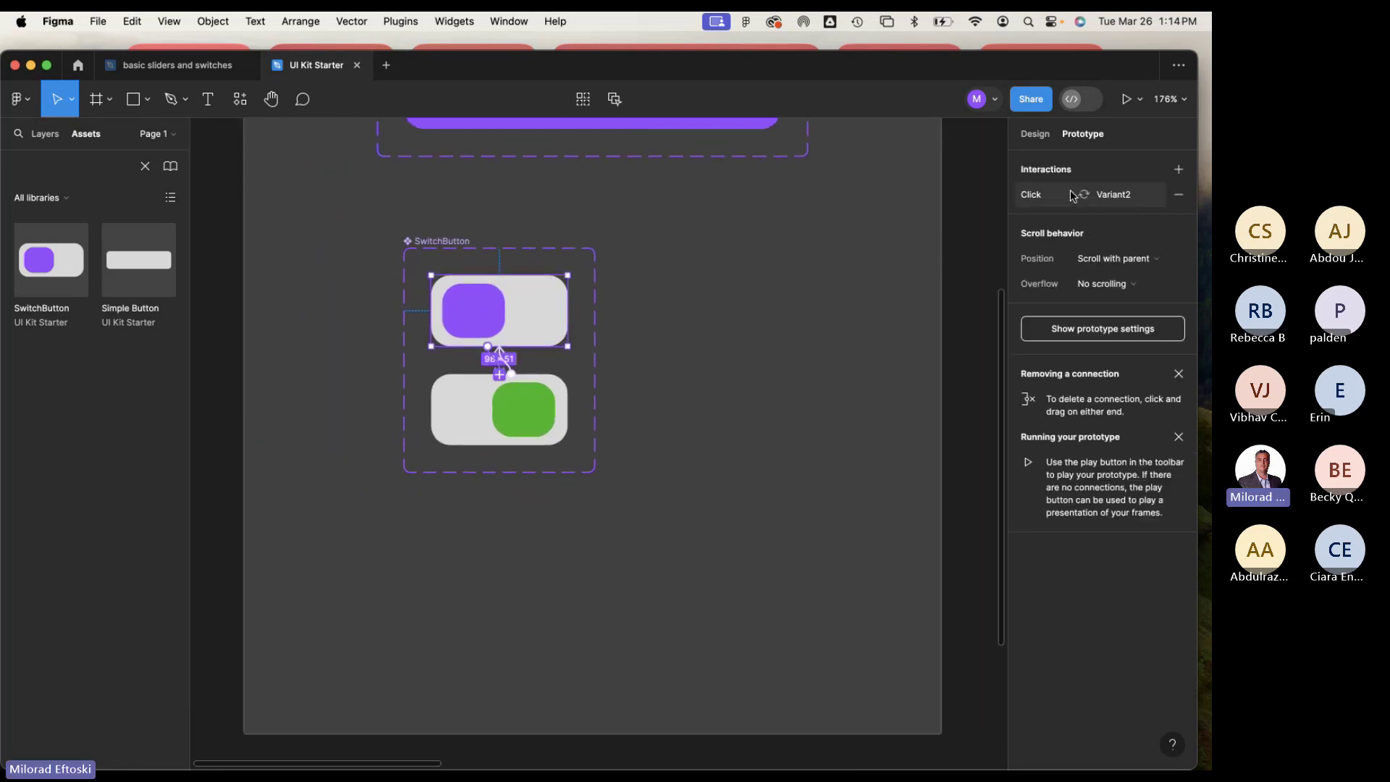
left_click(1036, 195)
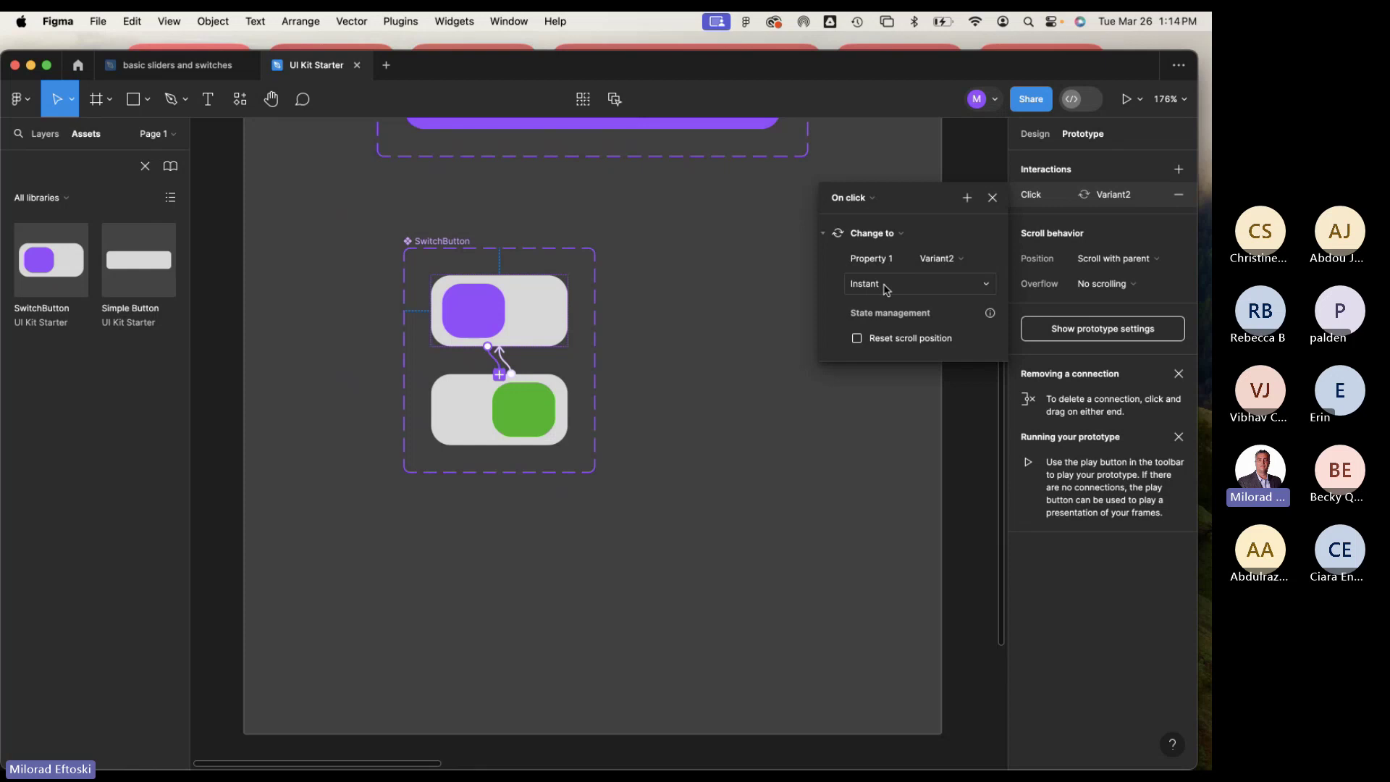
left_click(886, 288)
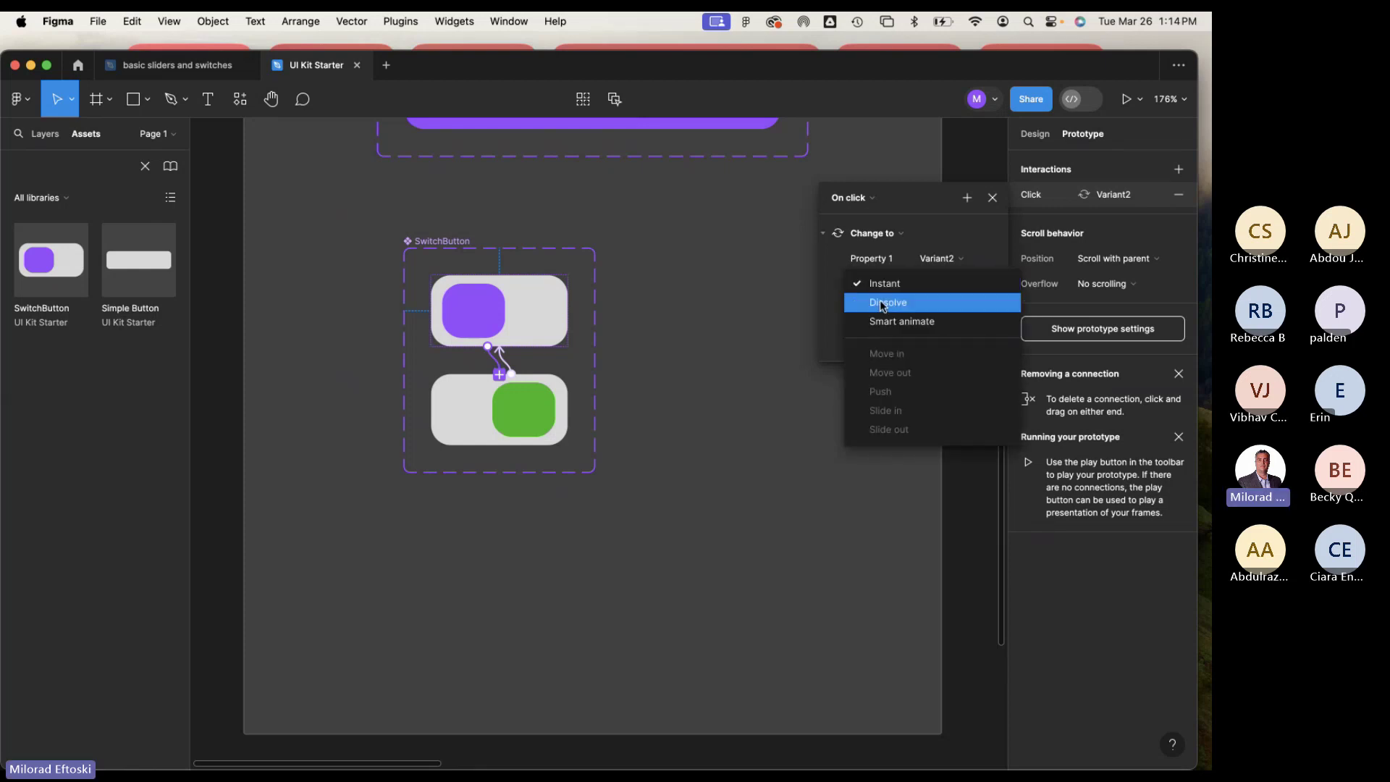
left_click(879, 301)
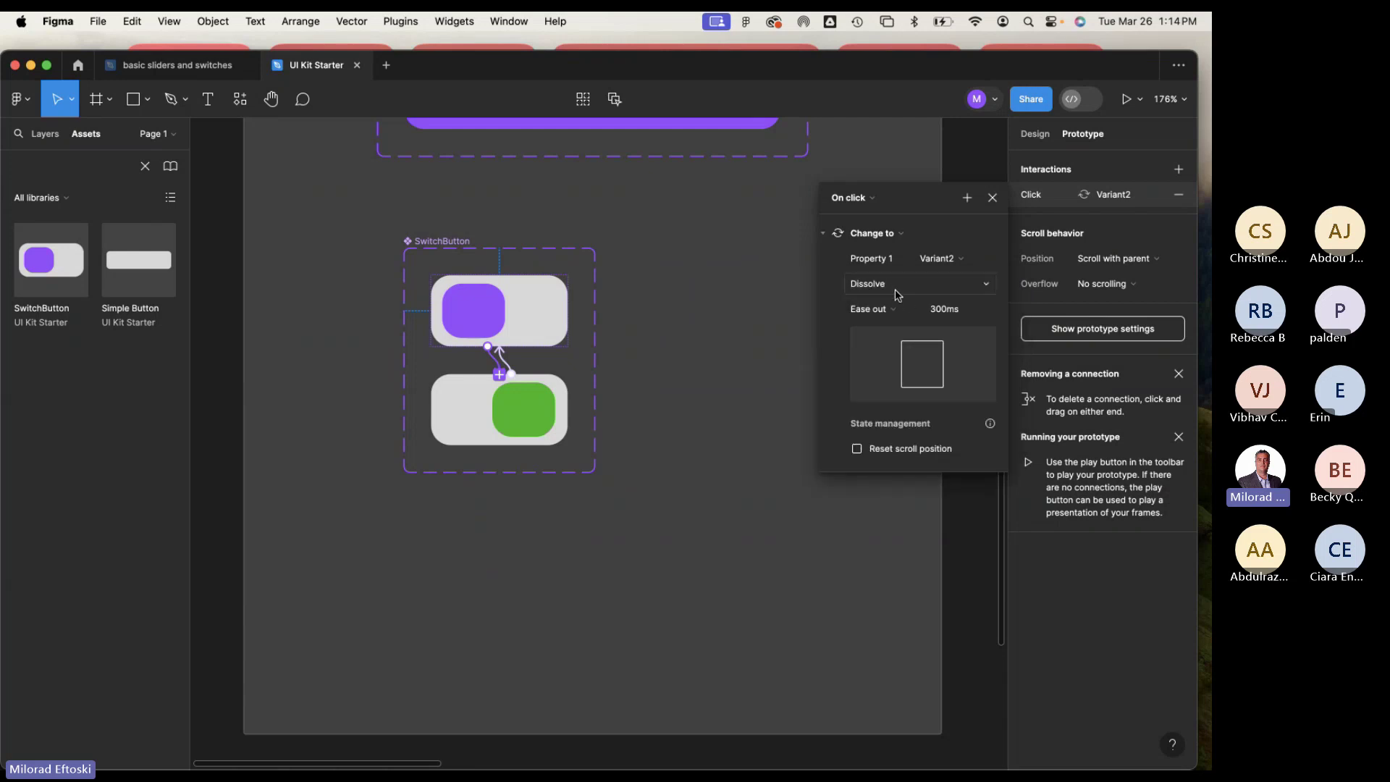
Set the animation of the green Variant2 switch's click interaction back to Default to Dissolve.
left_click(457, 424)
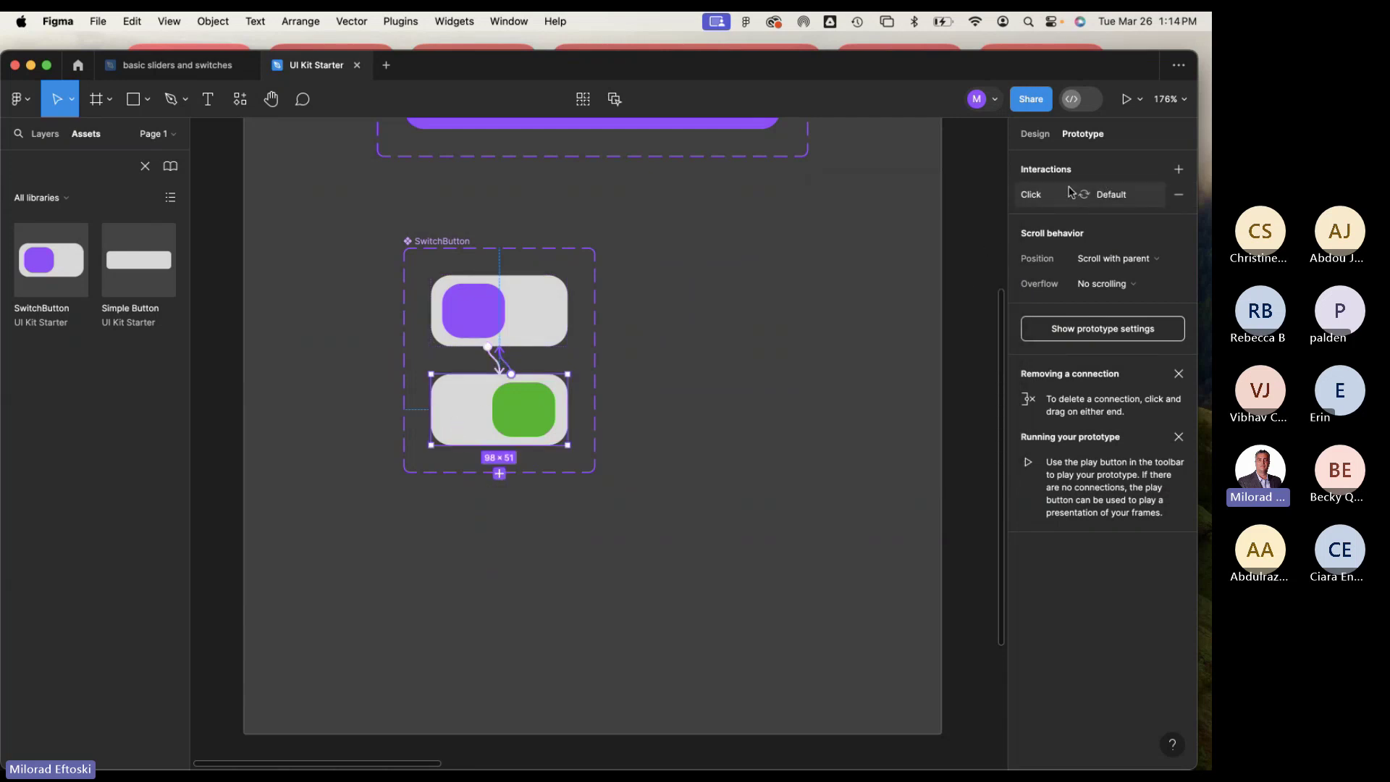
left_click(1032, 194)
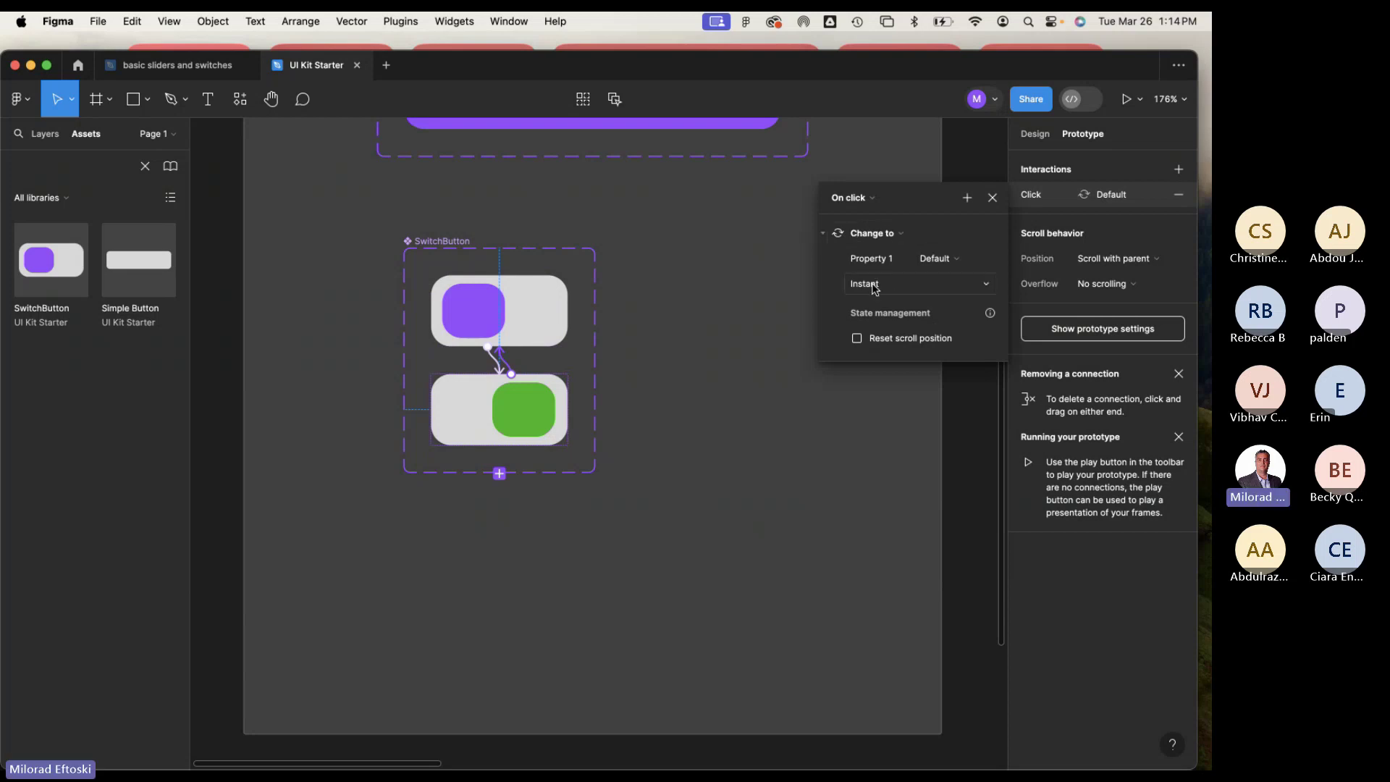
left_click(875, 289)
left_click(863, 301)
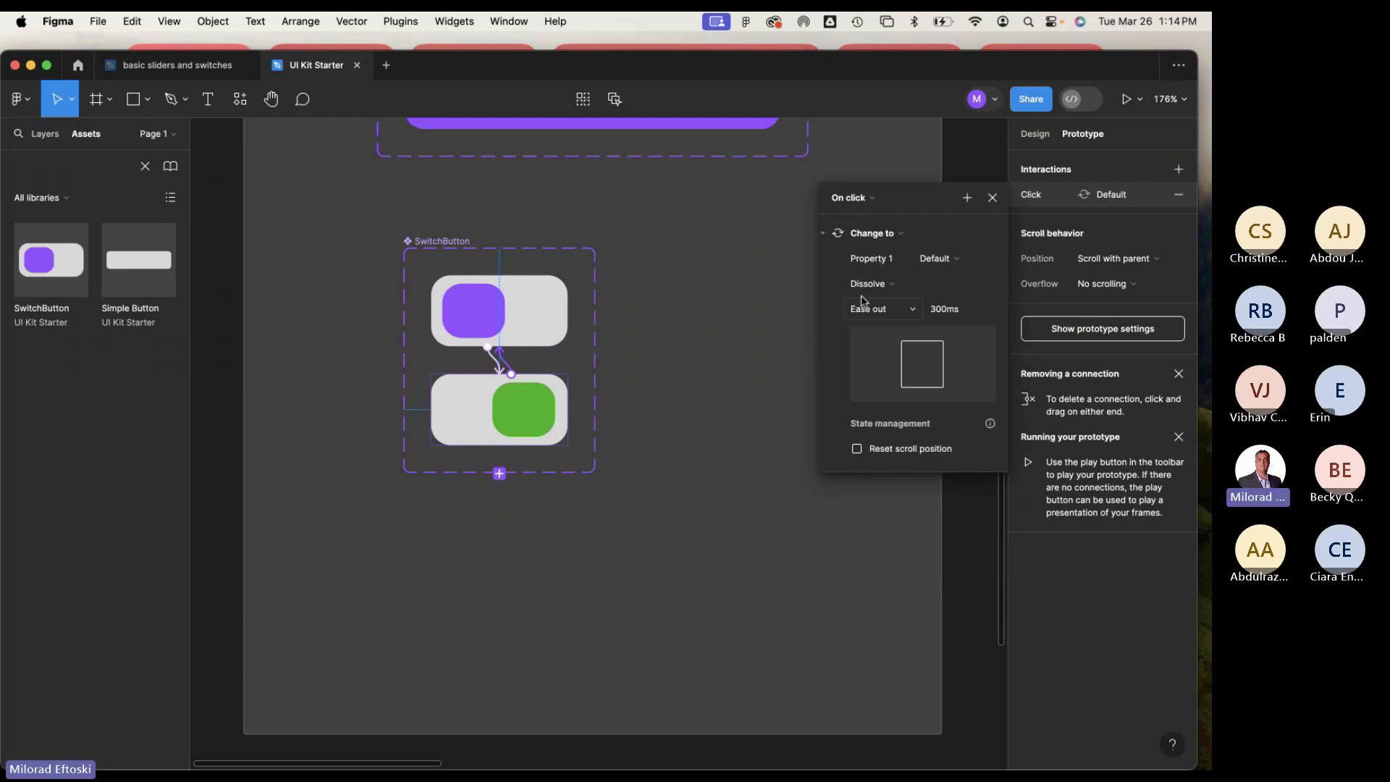
left_click(791, 298)
Run the prototype, toggle the switch repeatedly to test the Dissolve transition, and close the preview.
key("shift+1")
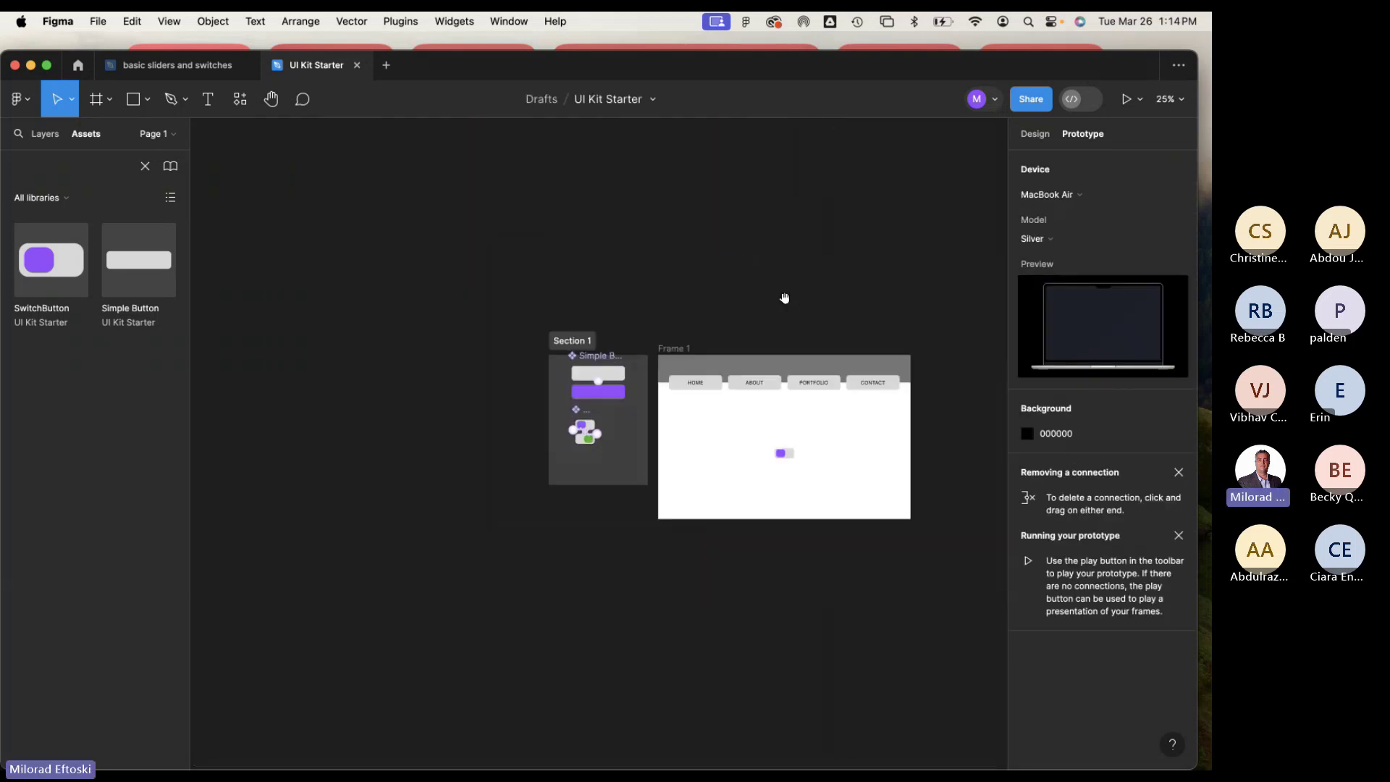
scroll(689, 459, "up", 5)
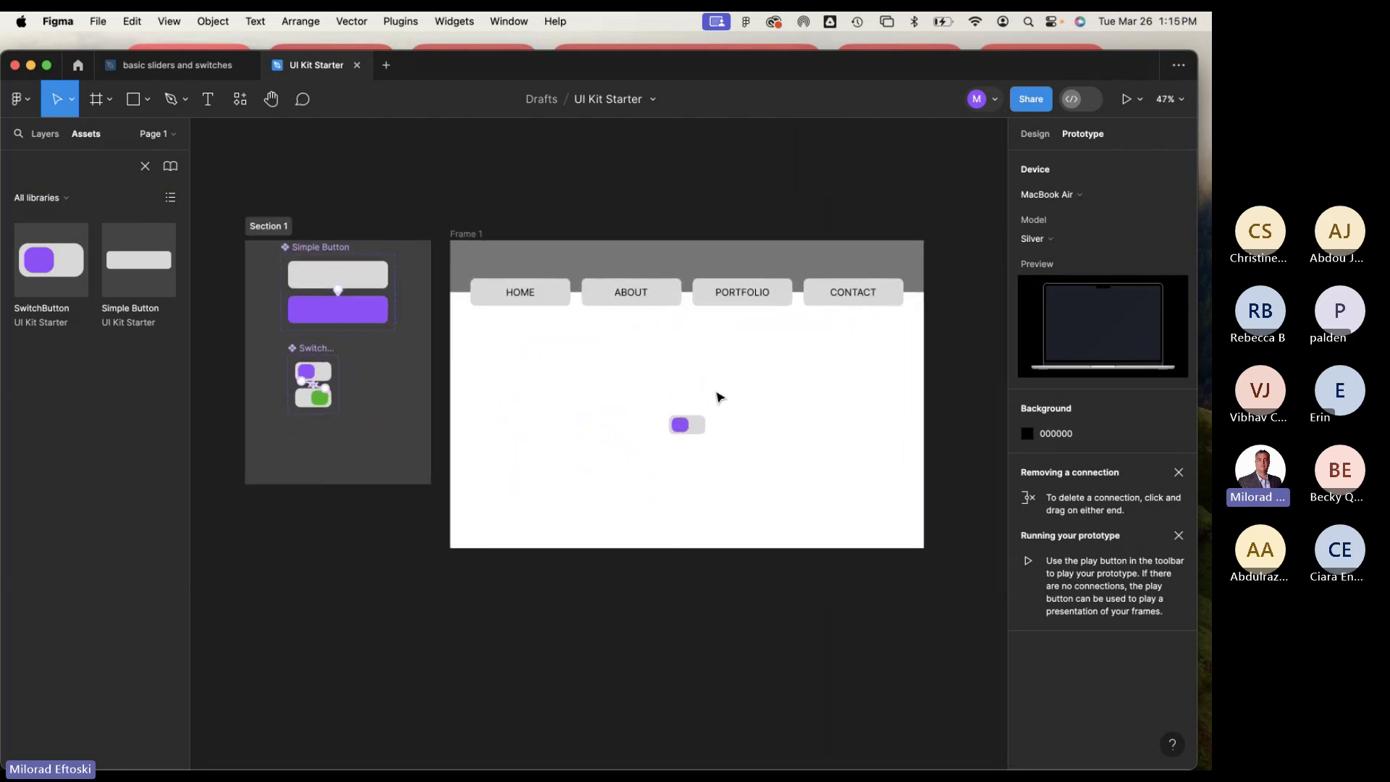
left_click(1126, 100)
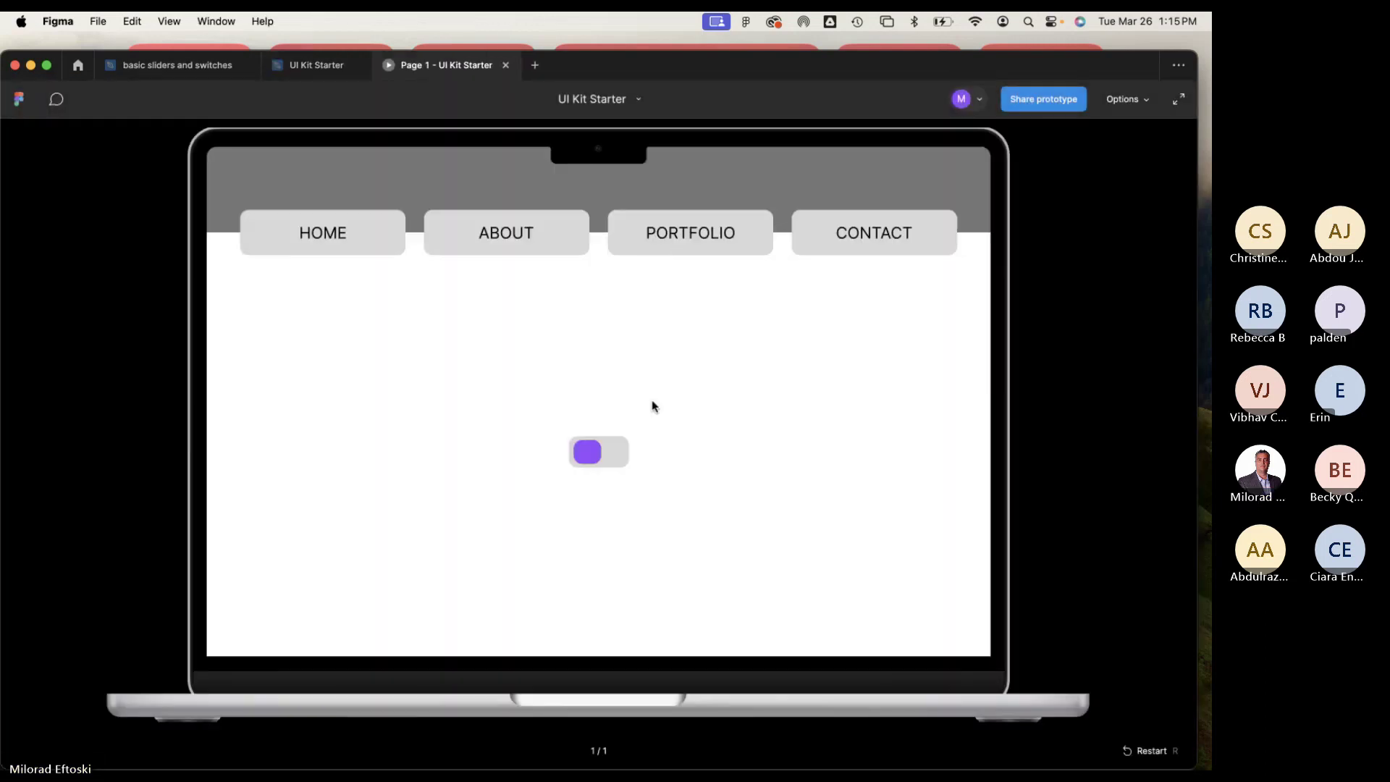
left_click(611, 453)
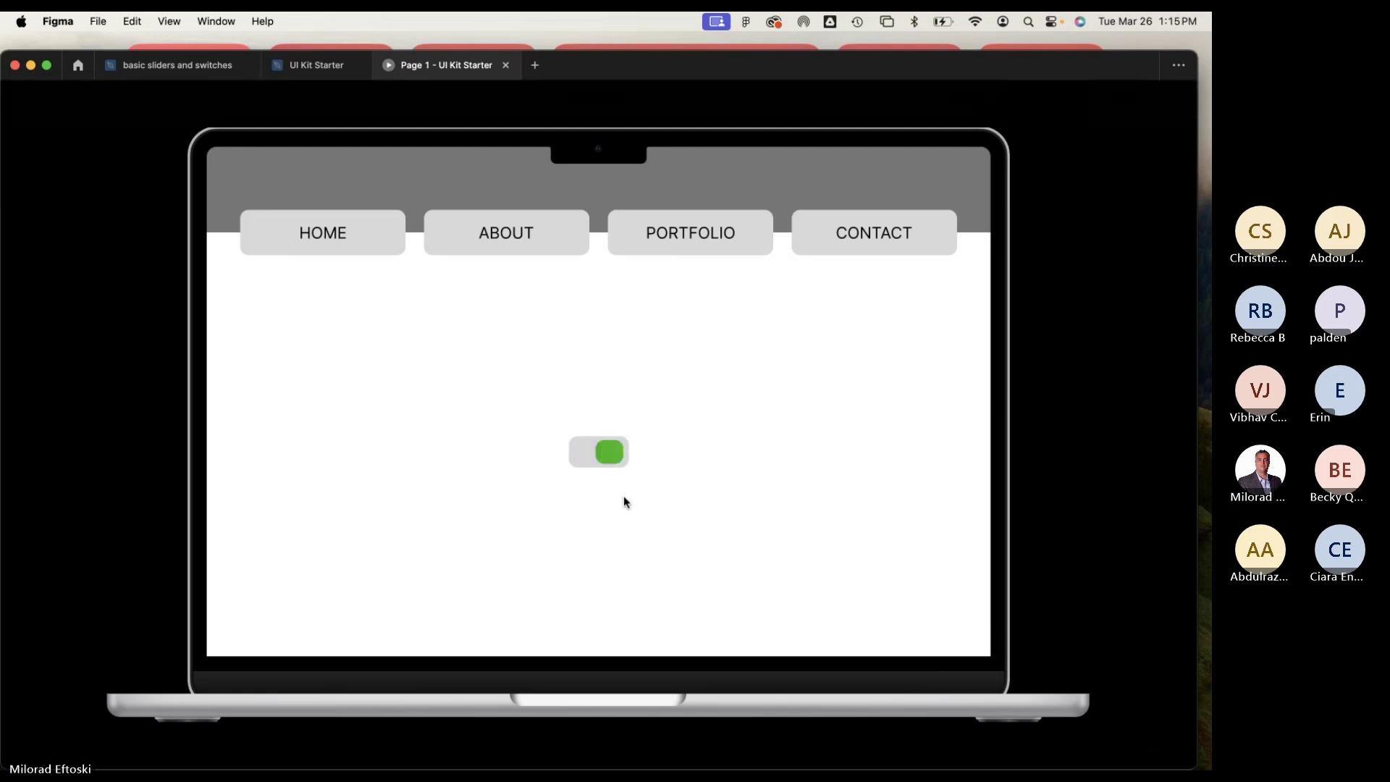
left_click(607, 462)
left_click(598, 459)
left_click(605, 454)
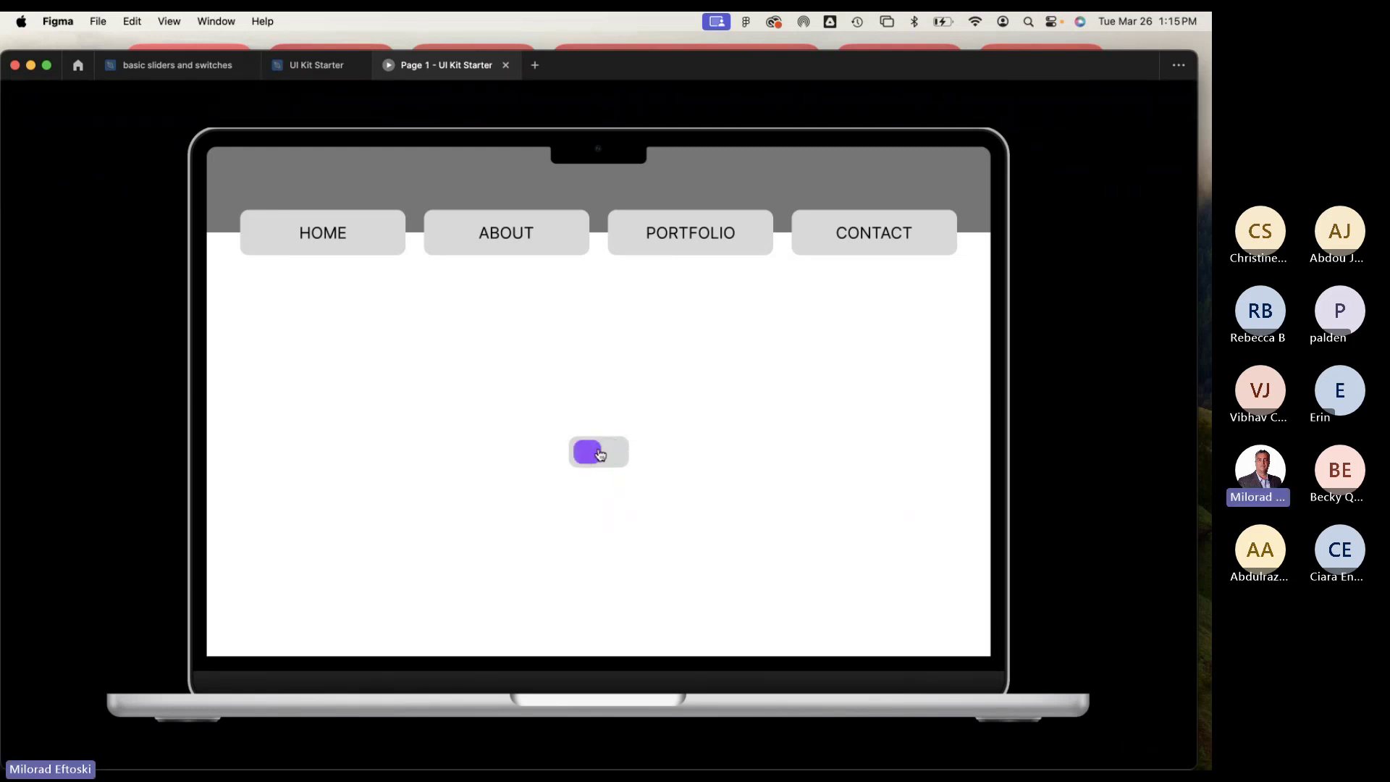
left_click(584, 456)
left_click(605, 454)
left_click(611, 451)
left_click(608, 460)
left_click(609, 456)
left_click(611, 455)
left_click(506, 65)
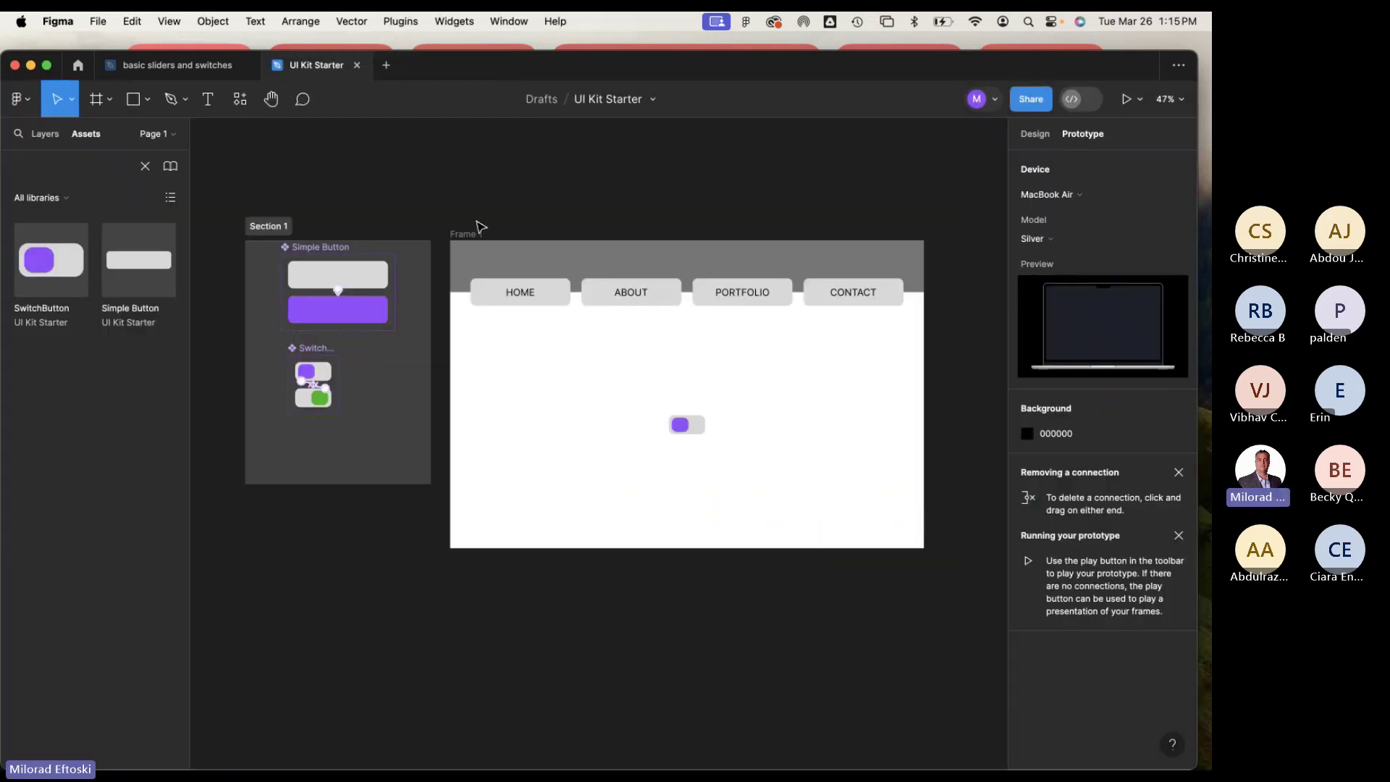
Change the animation of the Default switch variant's click interaction to Smart animate.
scroll(265, 375, "up", 5)
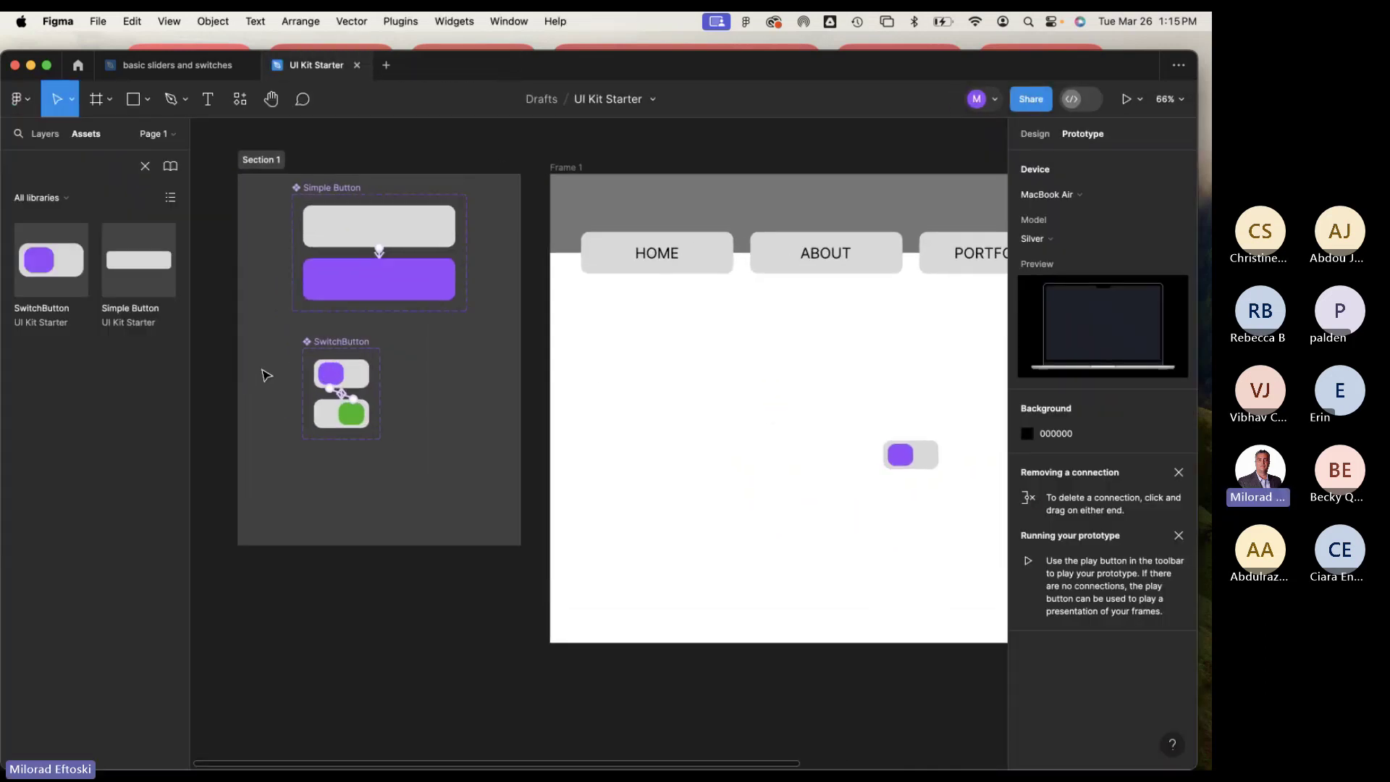
left_click(455, 414)
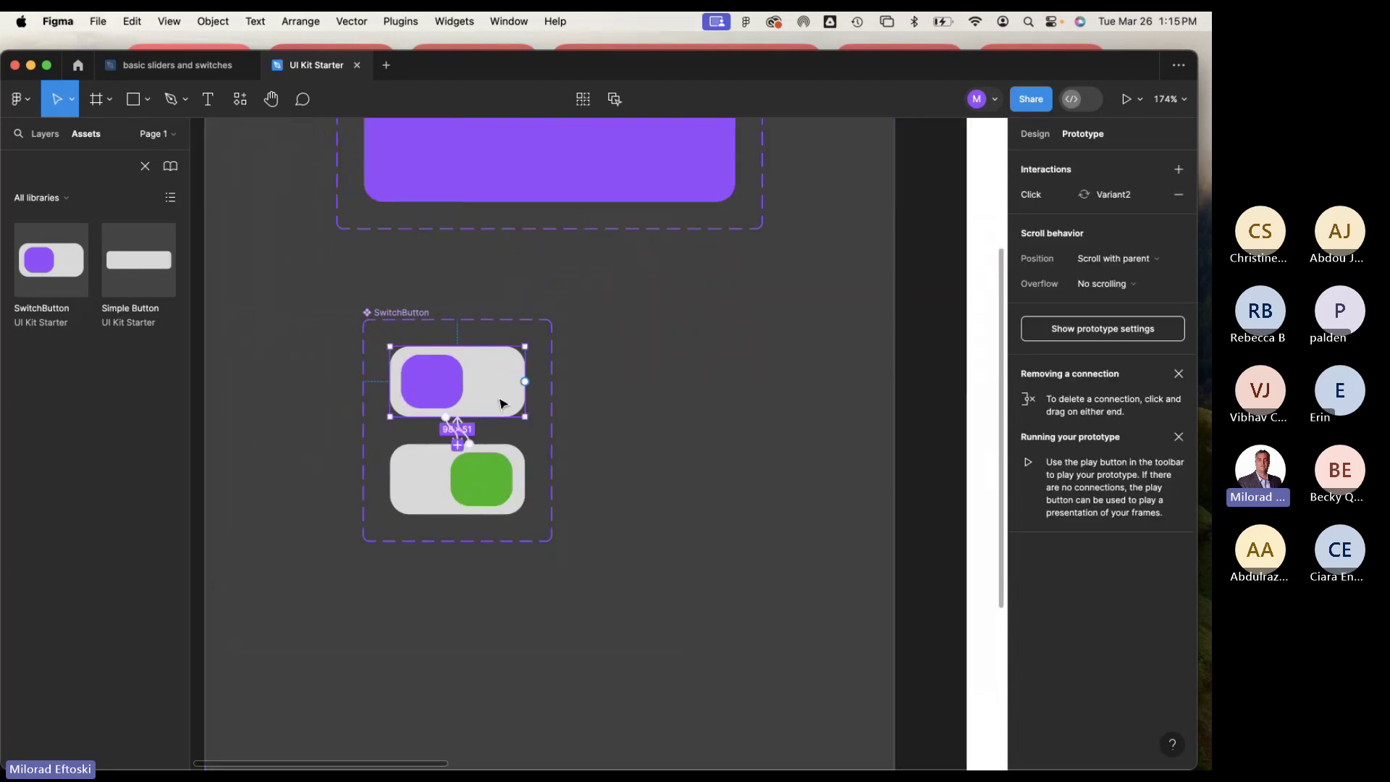
left_click(1037, 194)
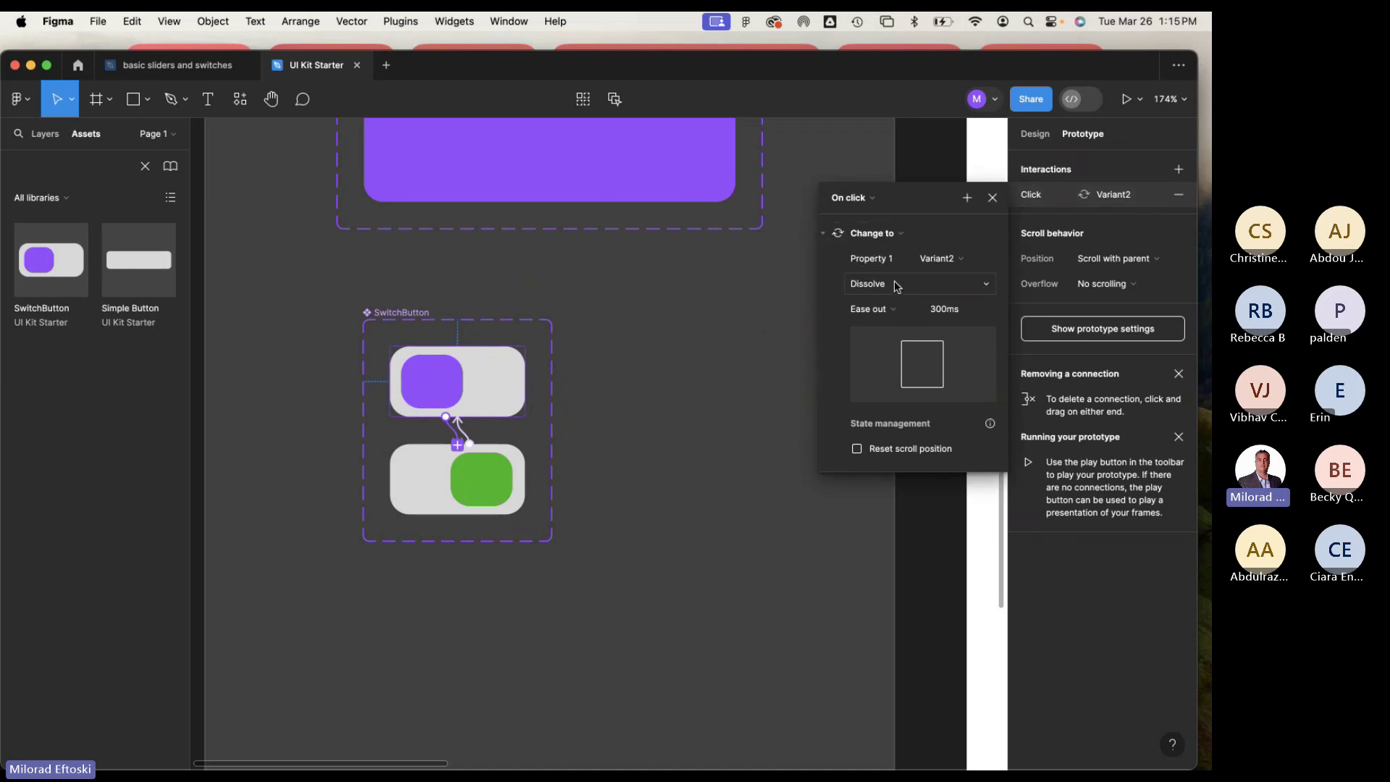
left_click(896, 285)
left_click(891, 297)
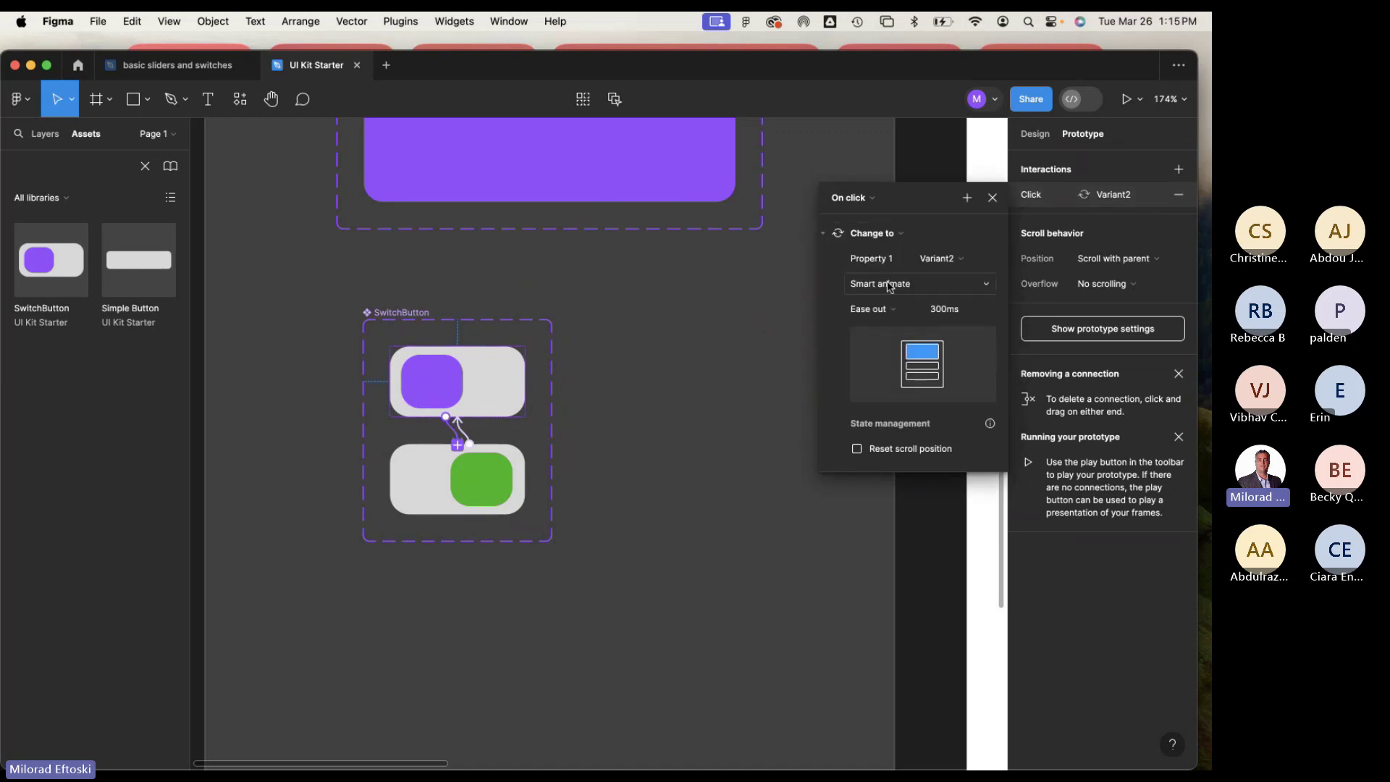
left_click(889, 285)
left_click(888, 281)
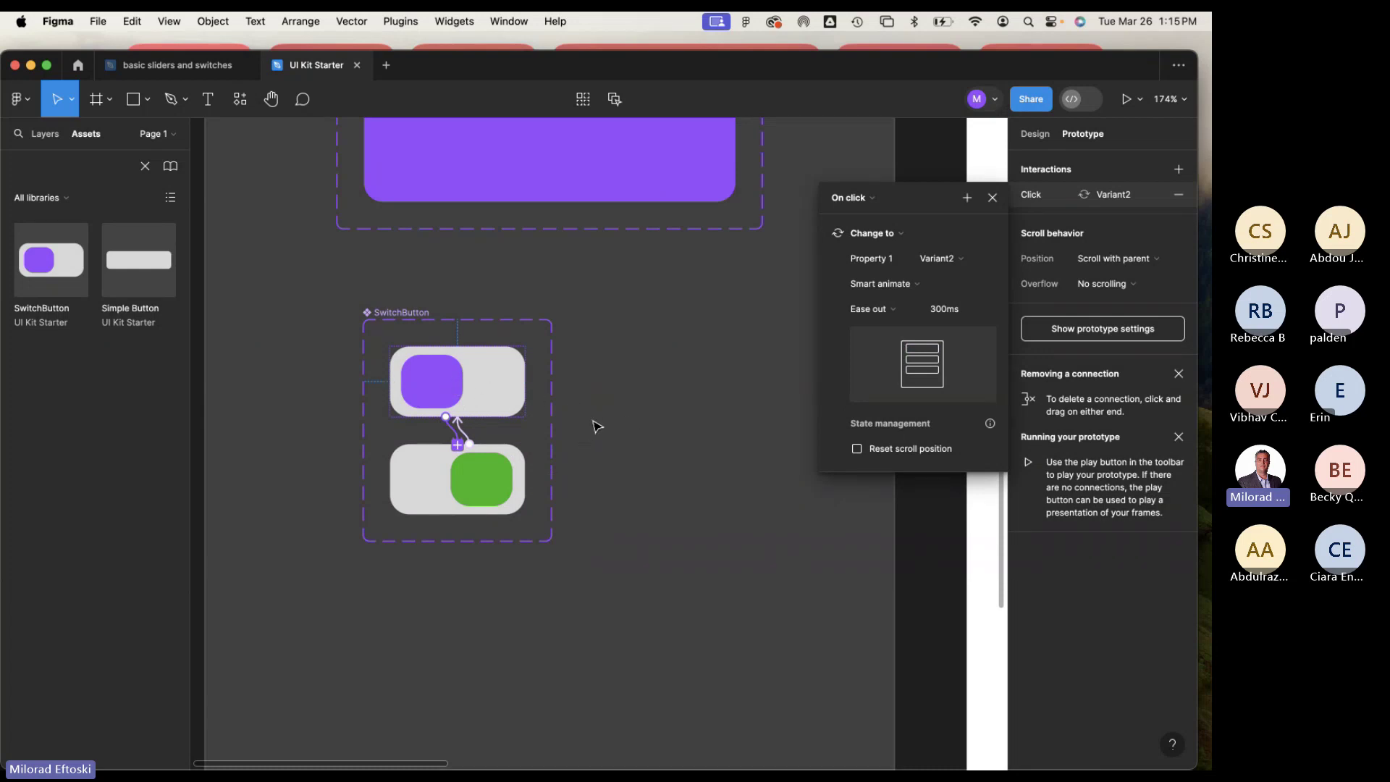
Change the animation of the green Variant2 switch's click interaction to Smart animate and clear the selection.
left_click(422, 484)
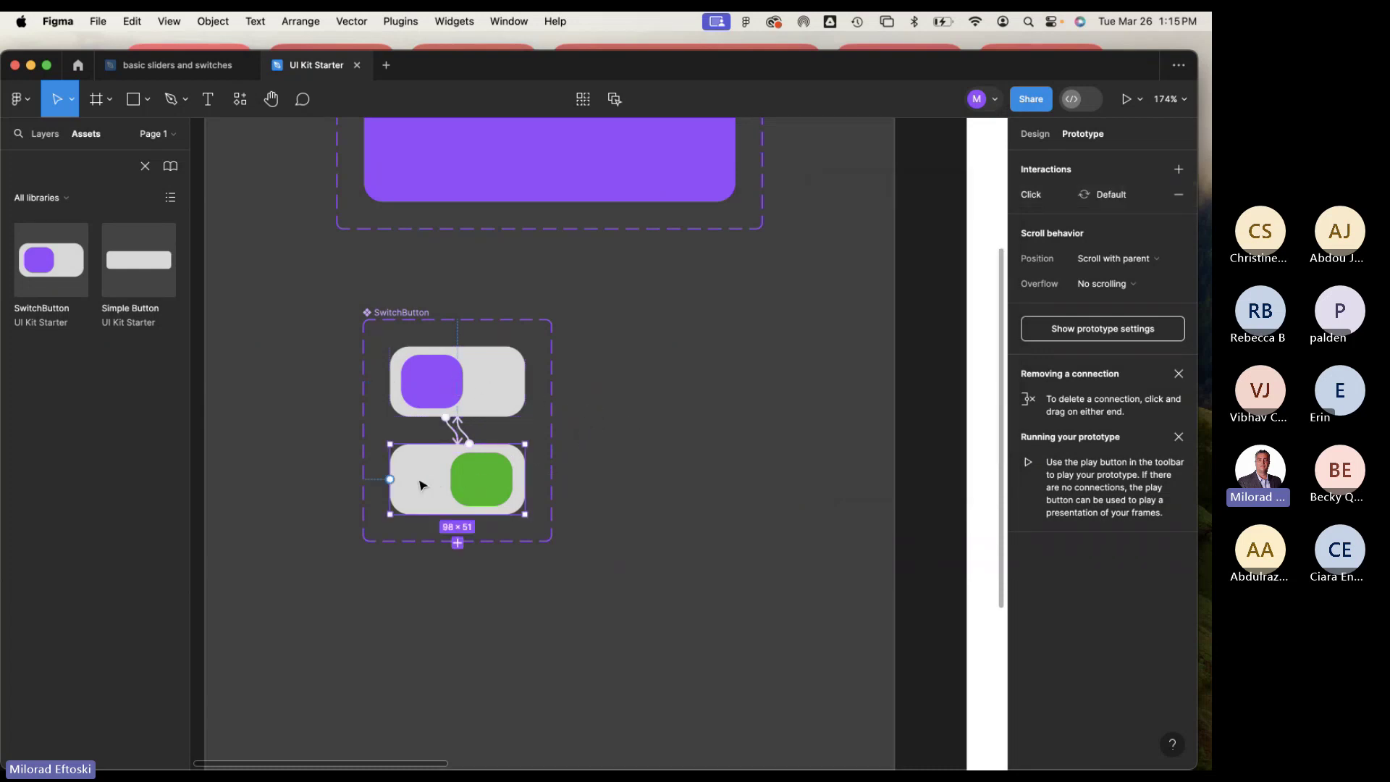
left_click(1114, 196)
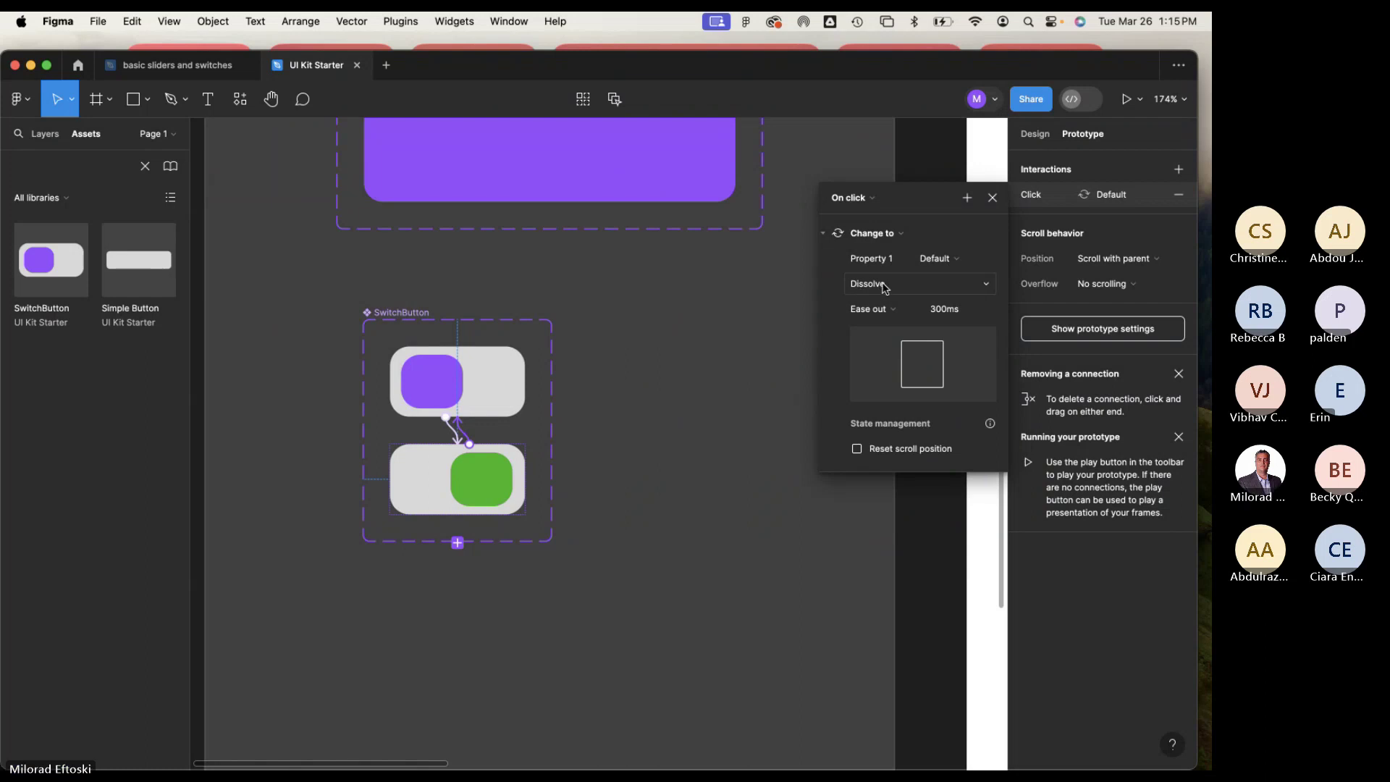
left_click(885, 287)
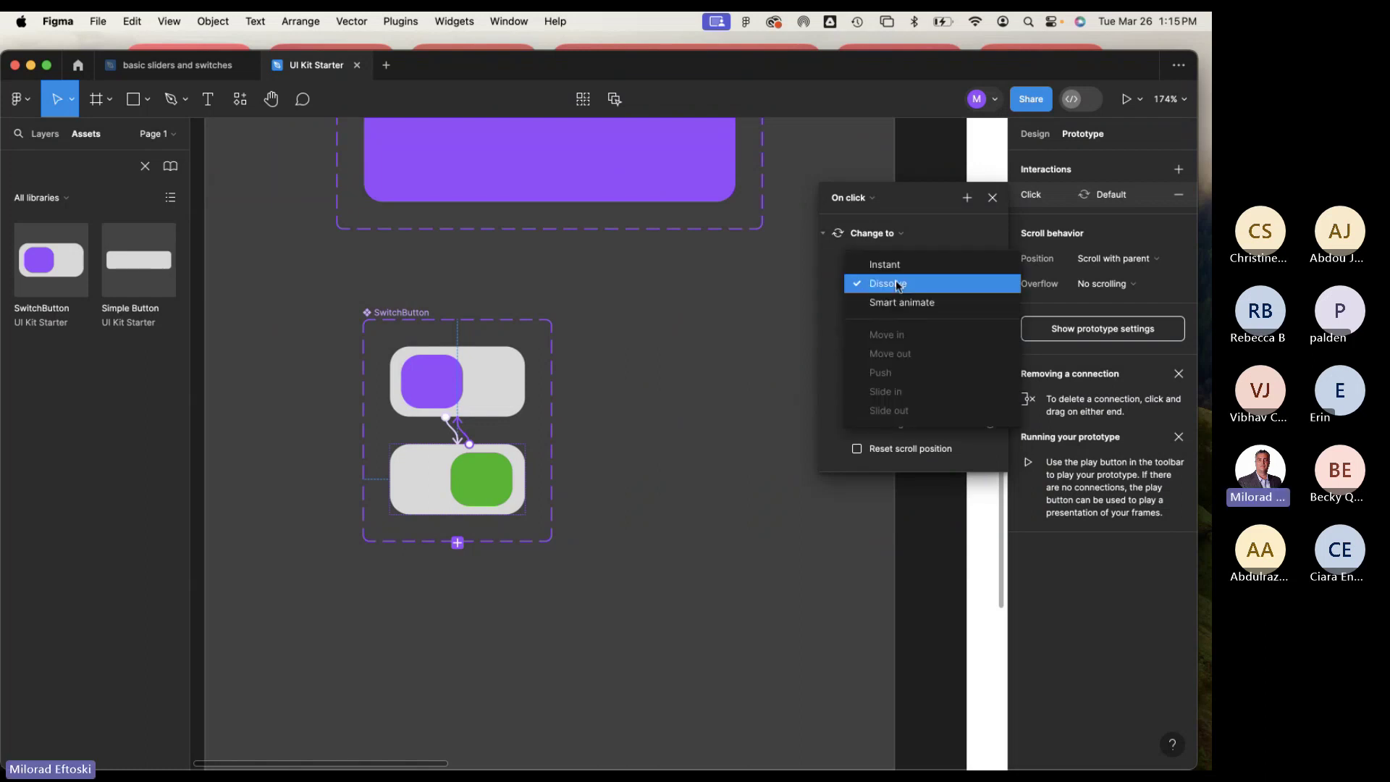
left_click(891, 301)
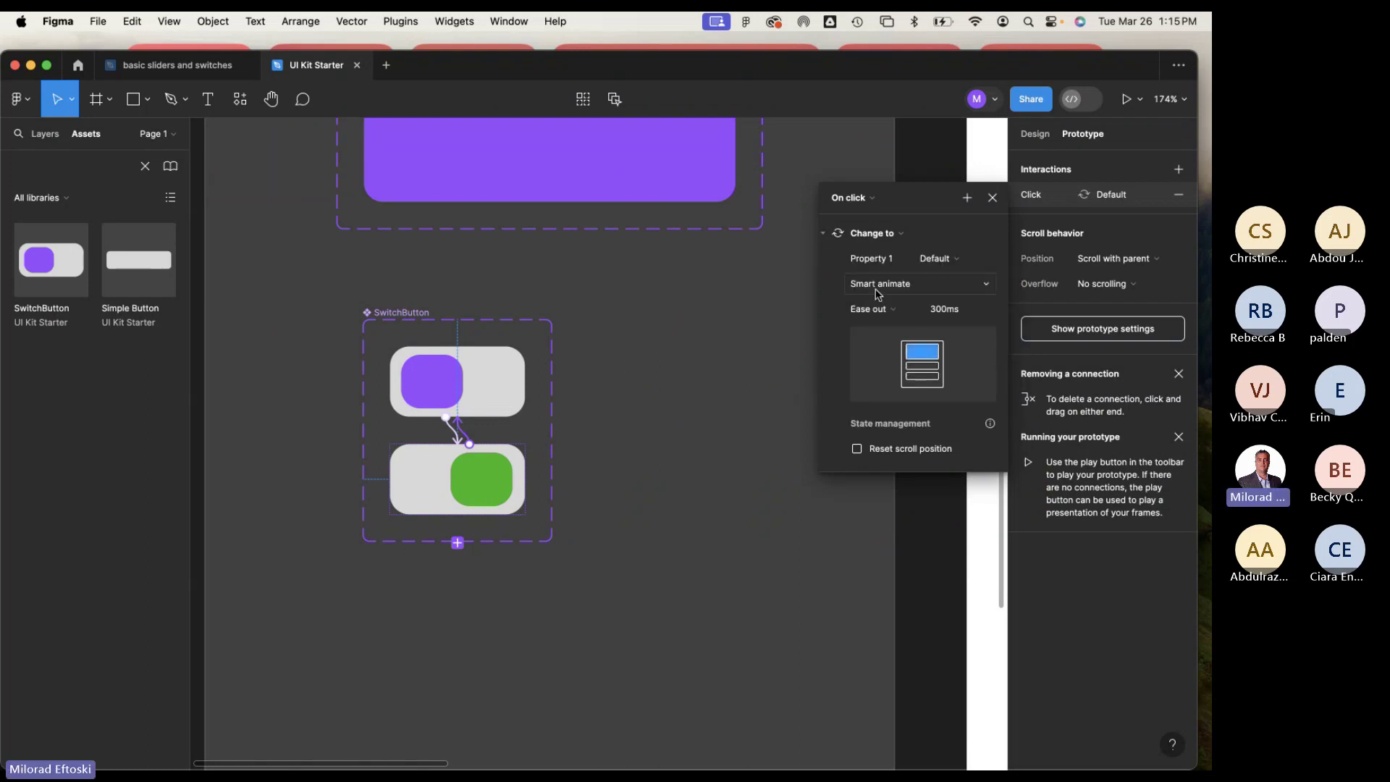
left_click(878, 290)
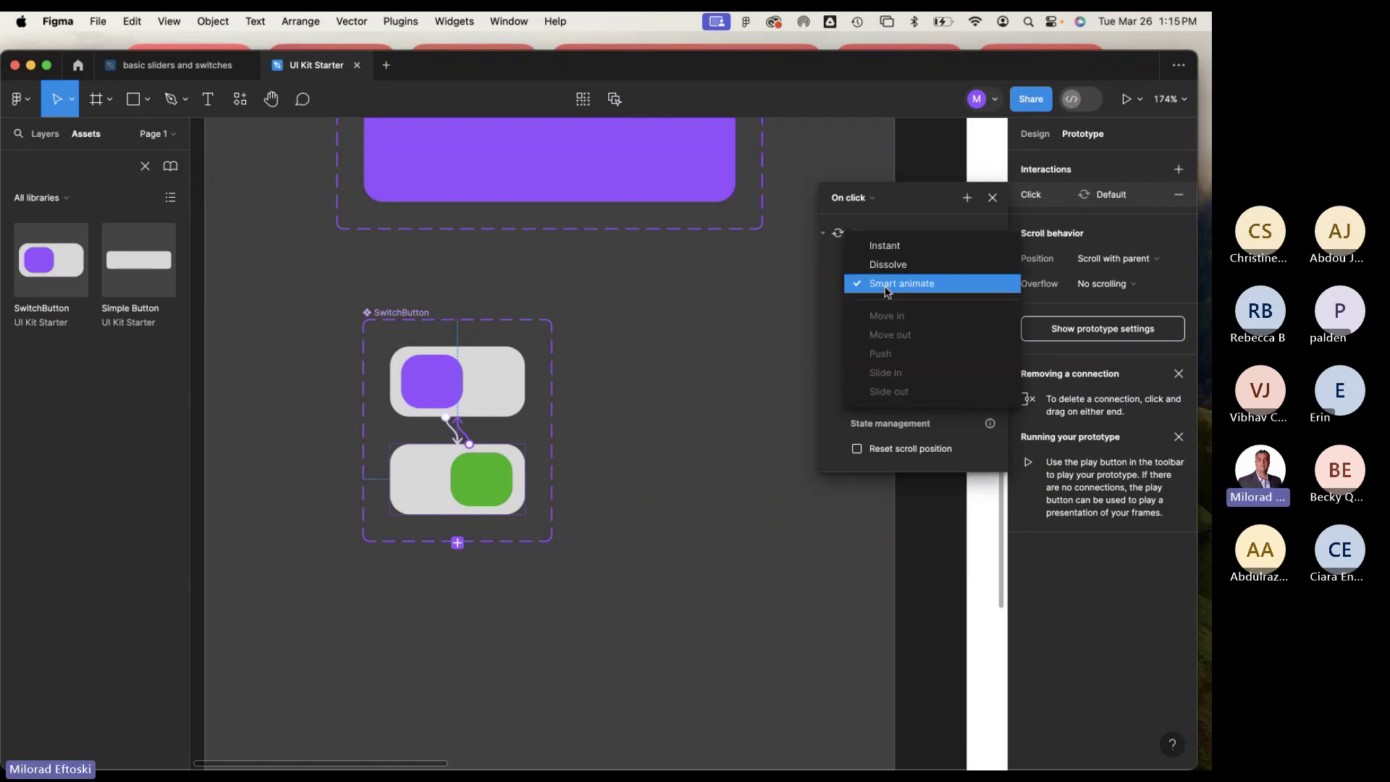
left_click(887, 291)
left_click(893, 288)
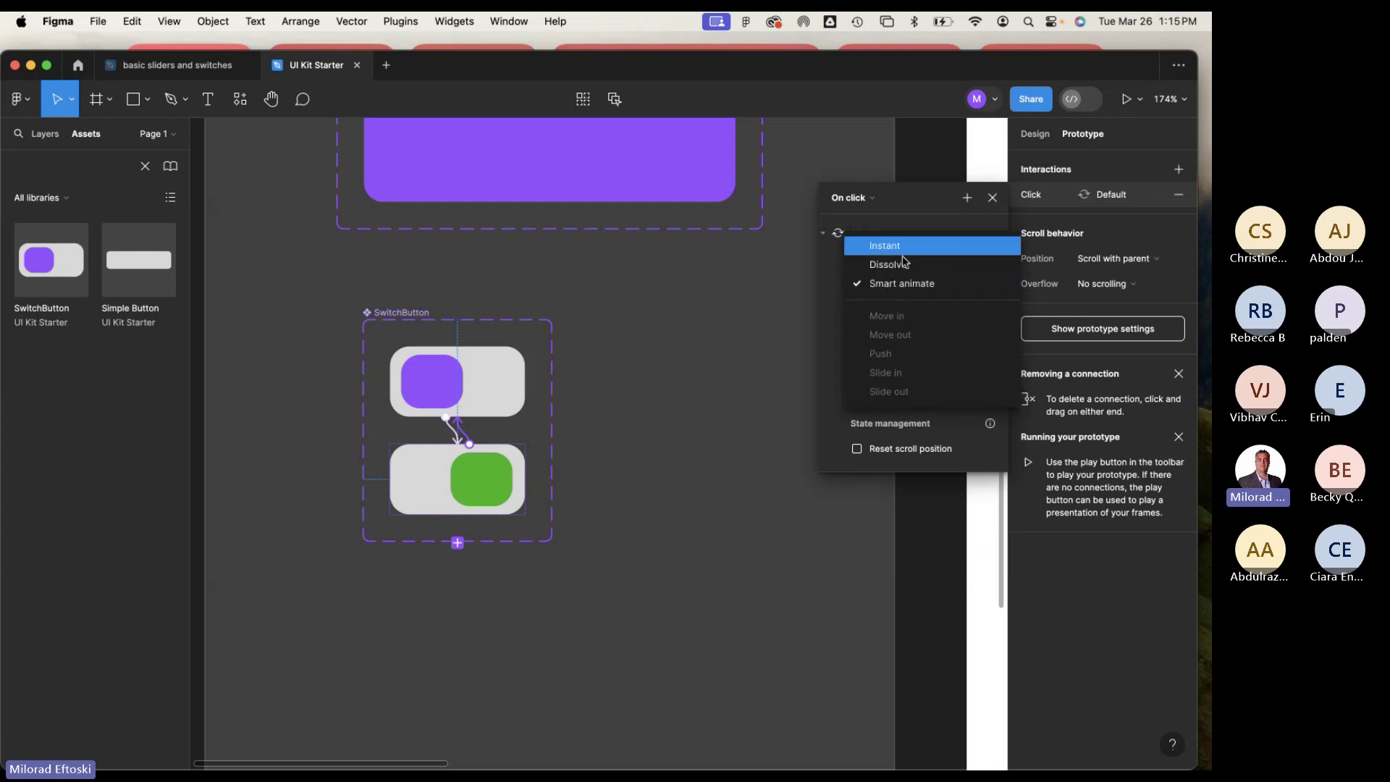
left_click(907, 286)
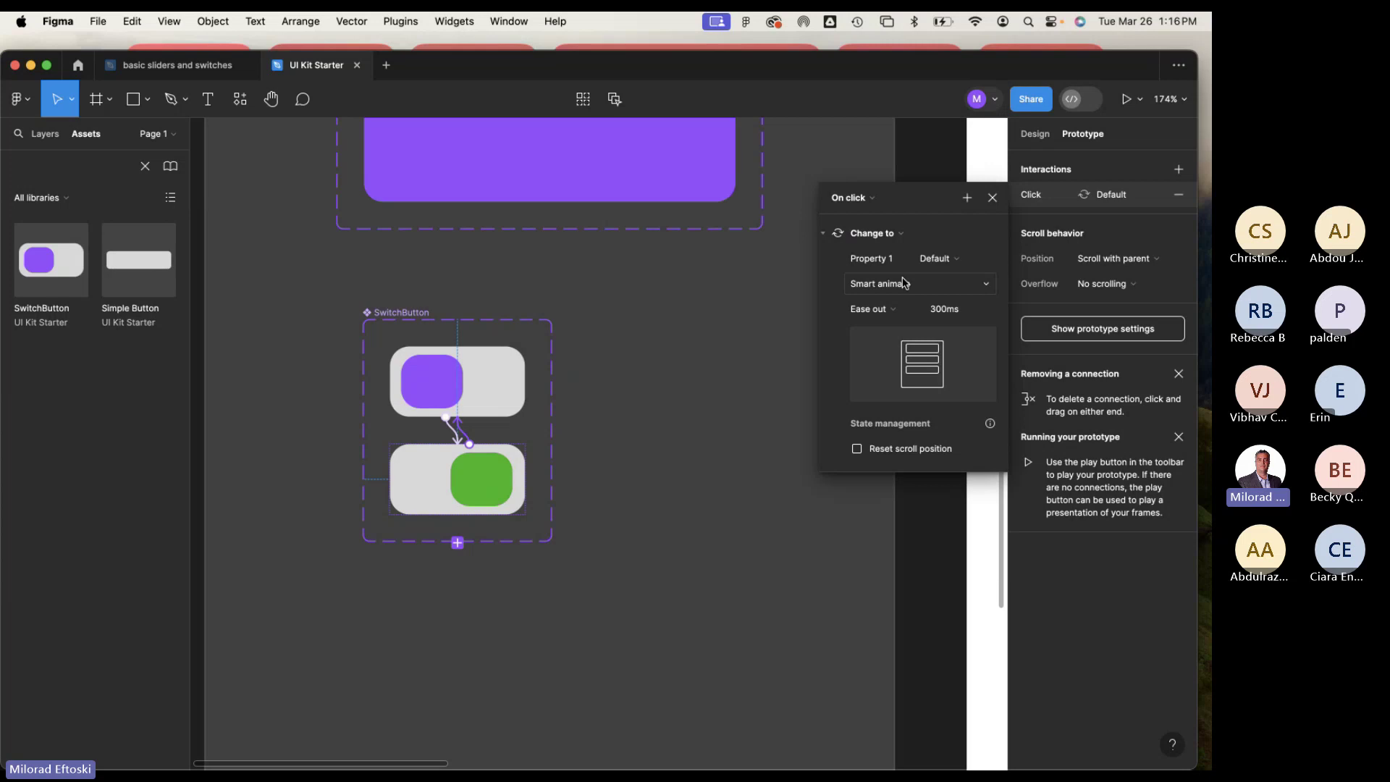
left_click(637, 362)
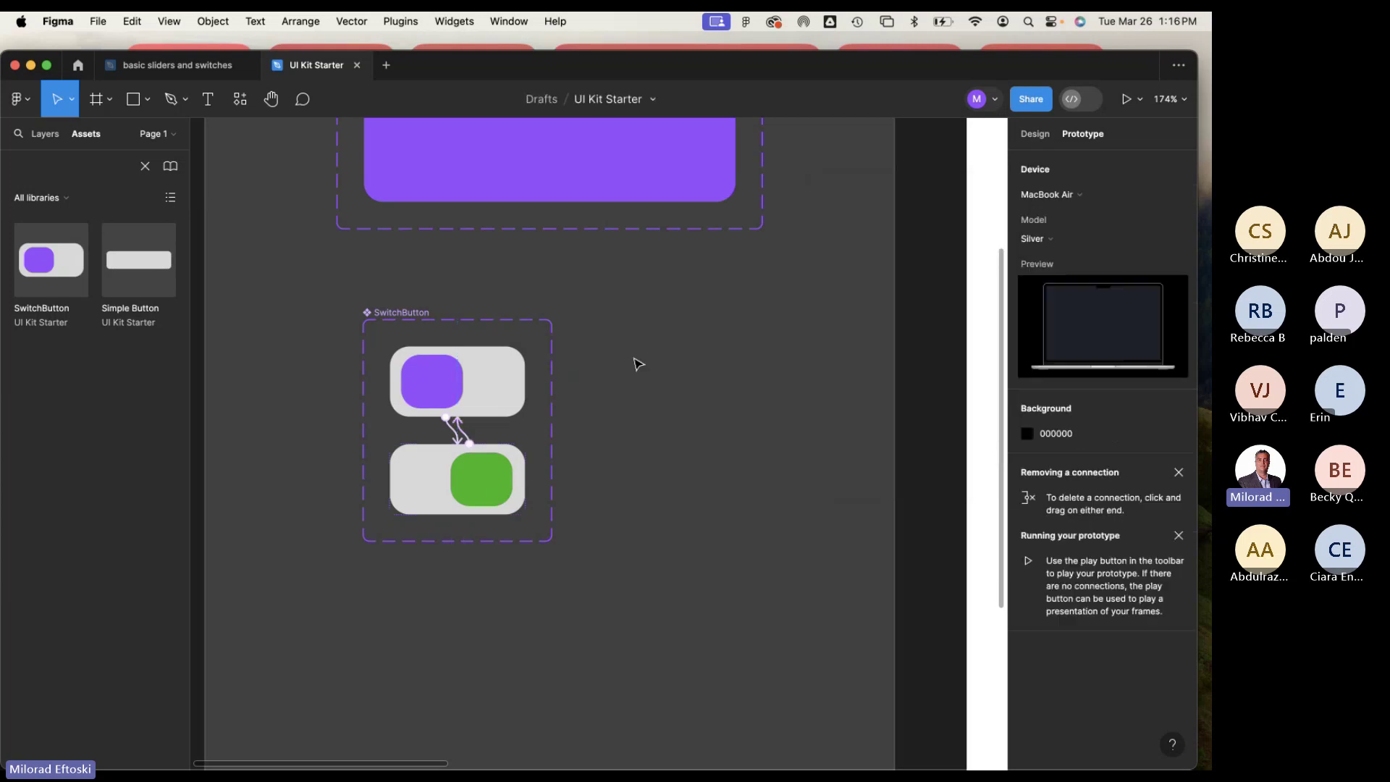
scroll(686, 359, "down", 10)
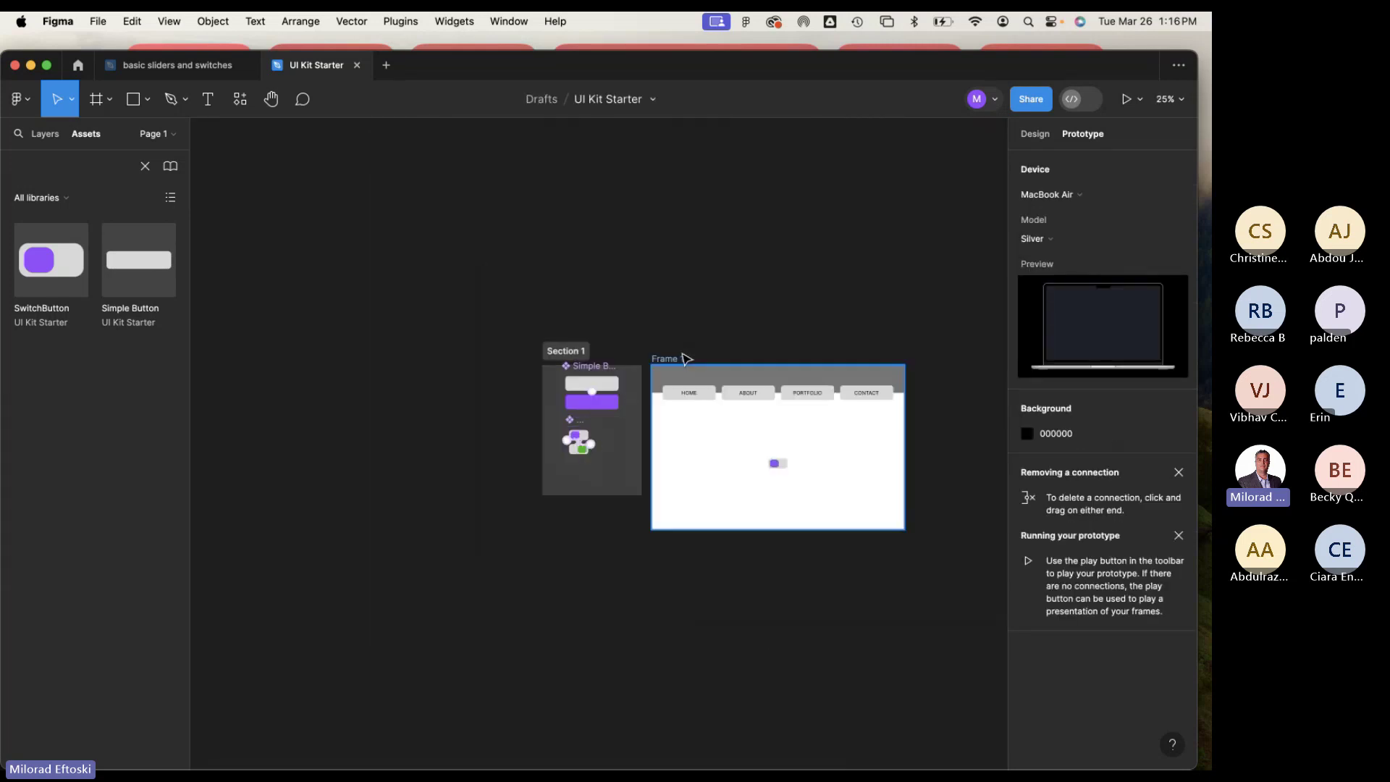
scroll(770, 453, "up", 3)
scroll(769, 454, "right", 4)
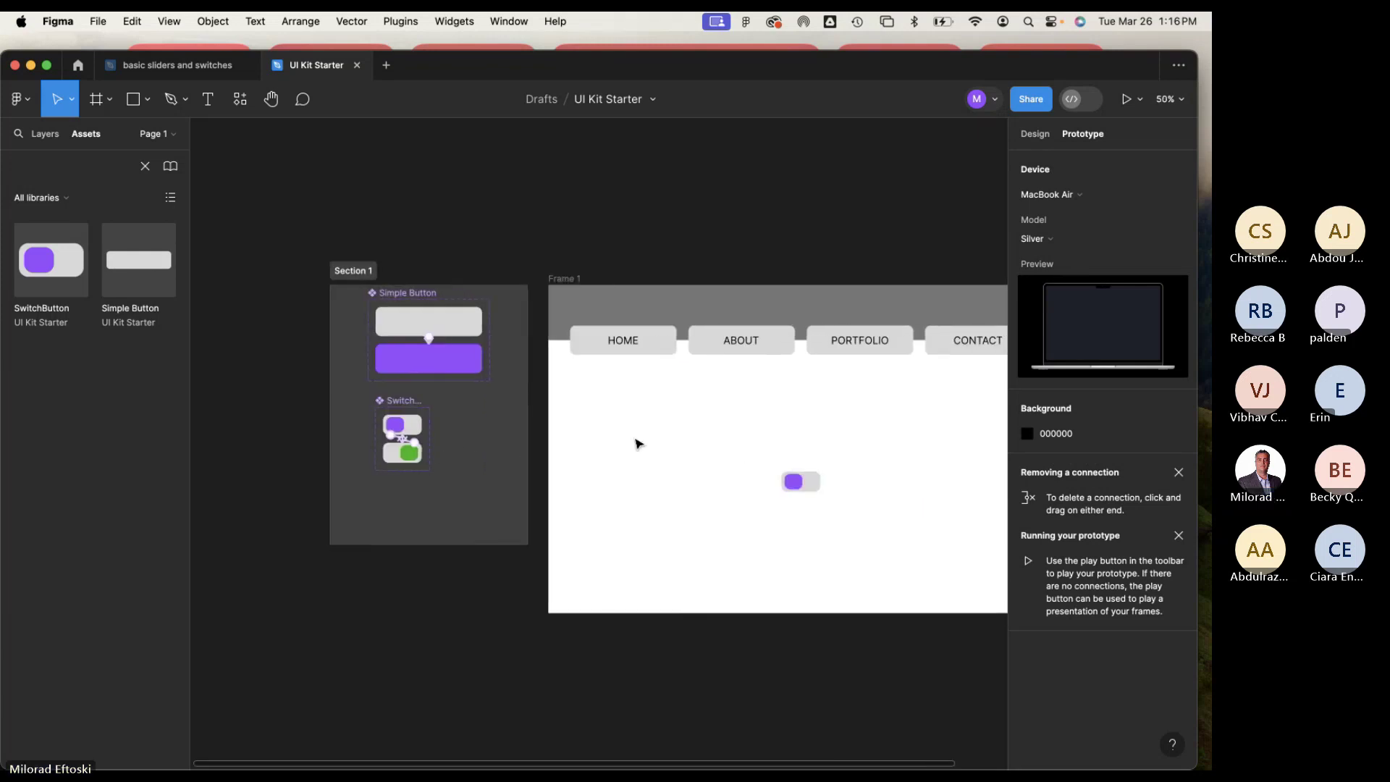
scroll(636, 444, "right", 2)
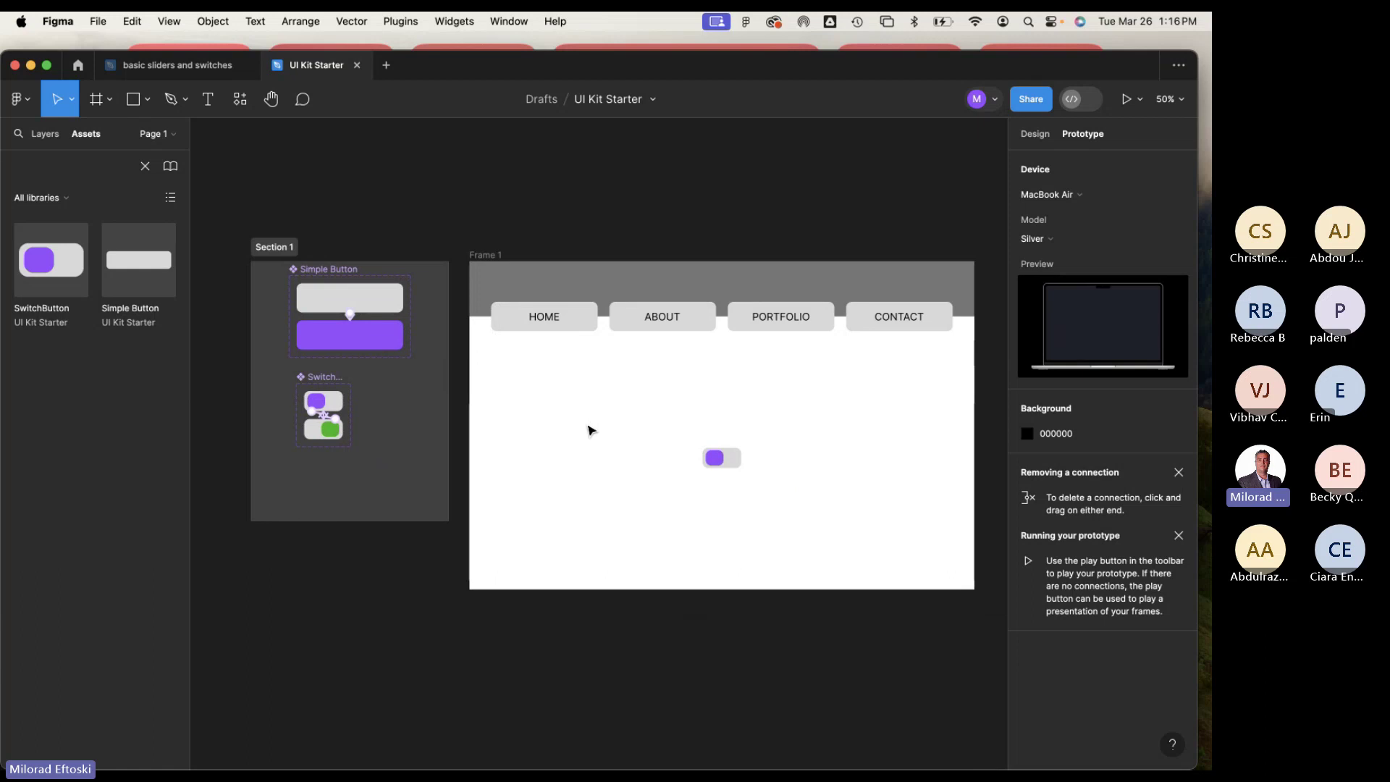
scroll(715, 487, "up", 1)
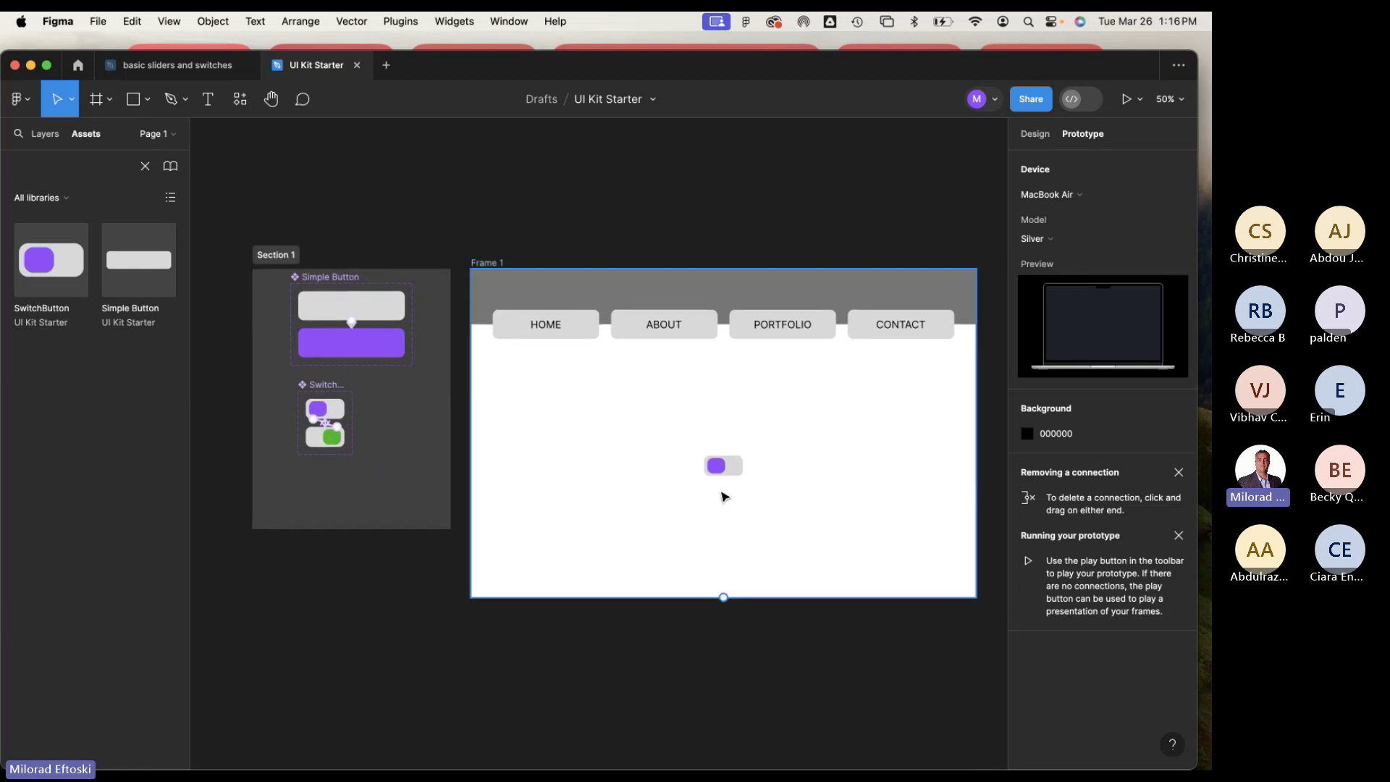
Move the switch below CONTACT and duplicate it downward into an evenly spaced column of five switches.
scroll(724, 497, "up", 3)
left_click_drag(661, 453, 919, 412)
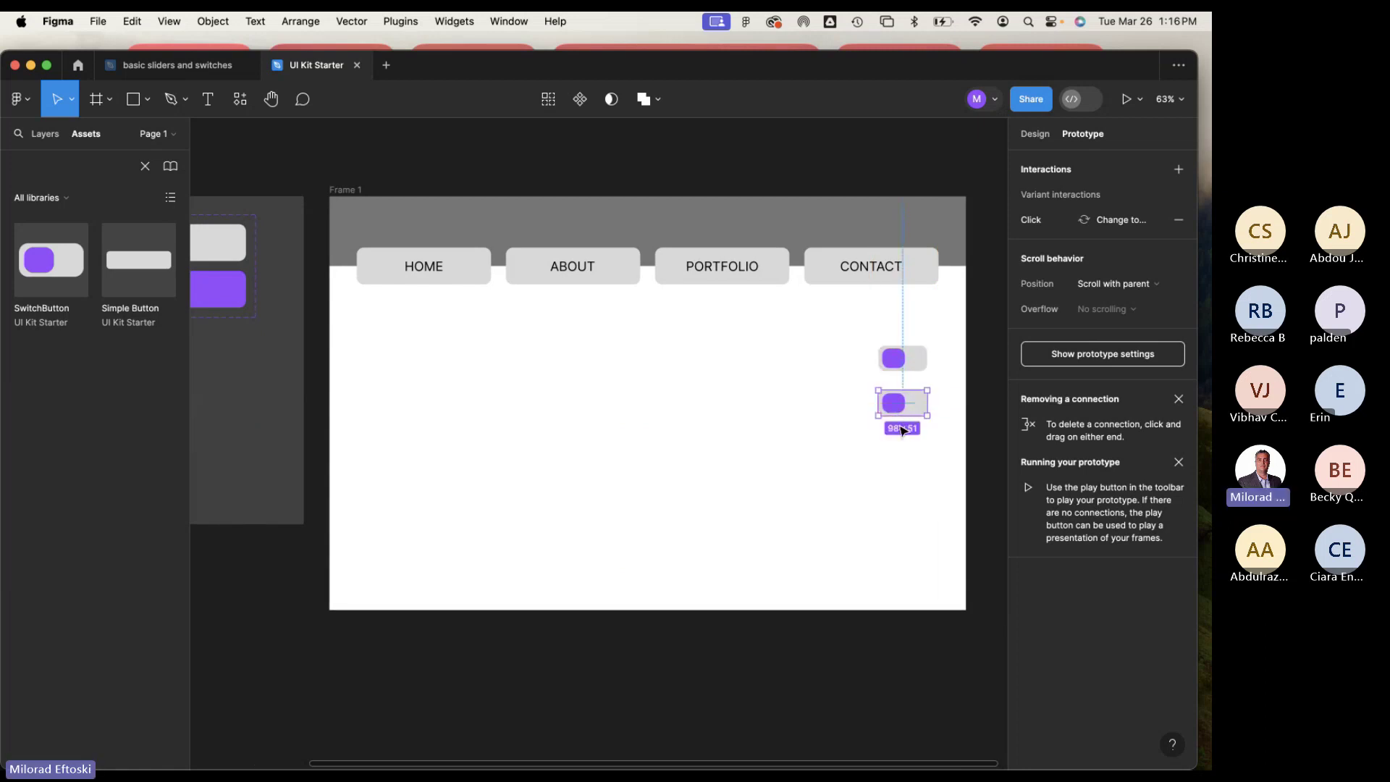
key("super+d")
key("super+d")
key("super+d")
key("Escape")
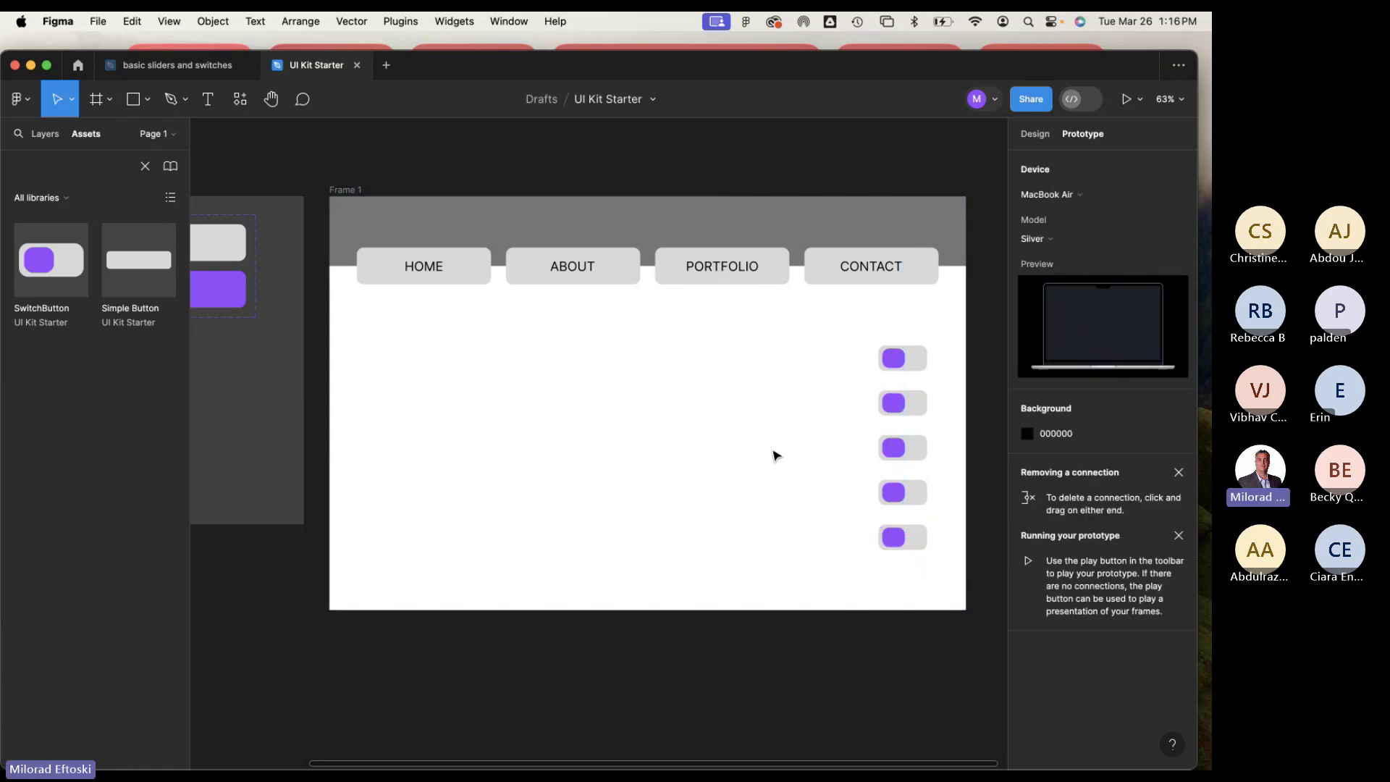
Copy the column of five switches to the opposite side of Frame 1, below HOME.
left_click_drag(701, 493, 722, 496)
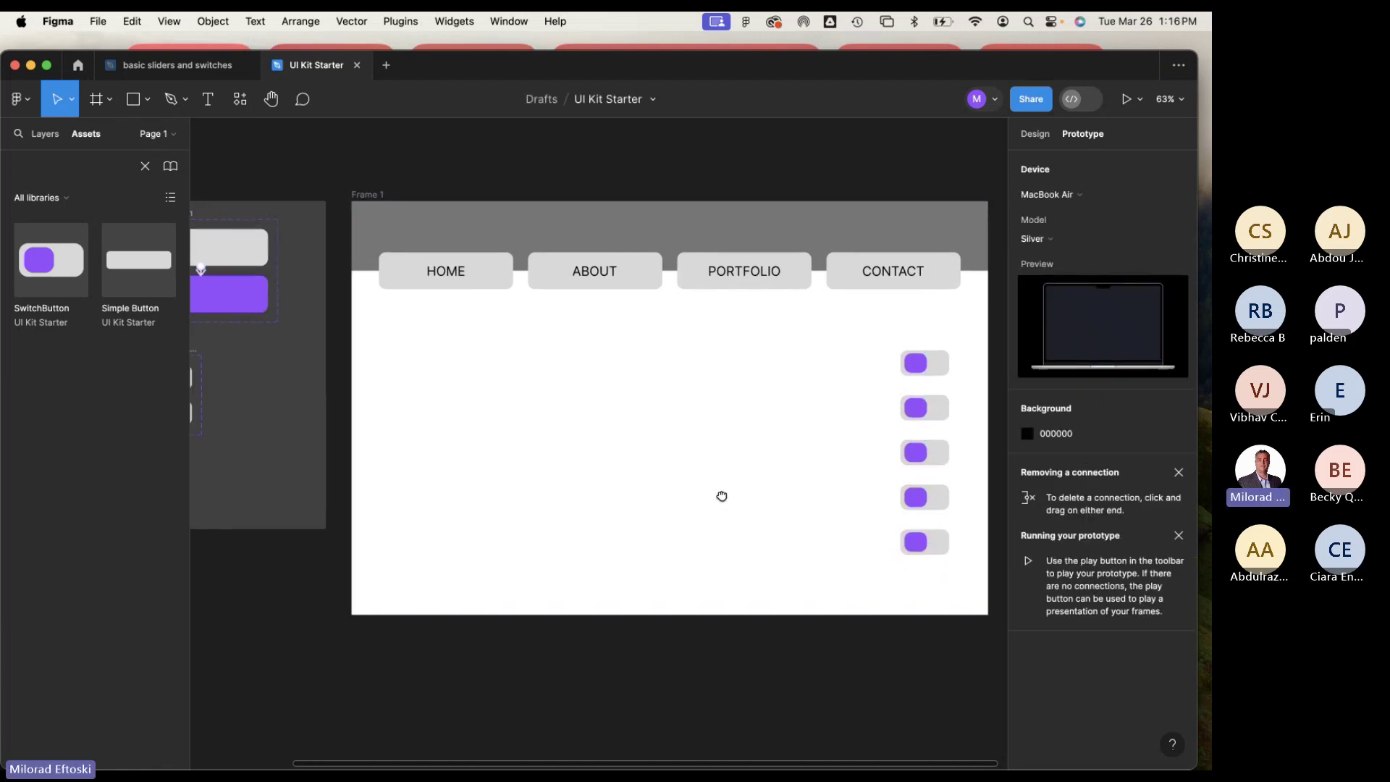
left_click_drag(859, 343, 441, 536)
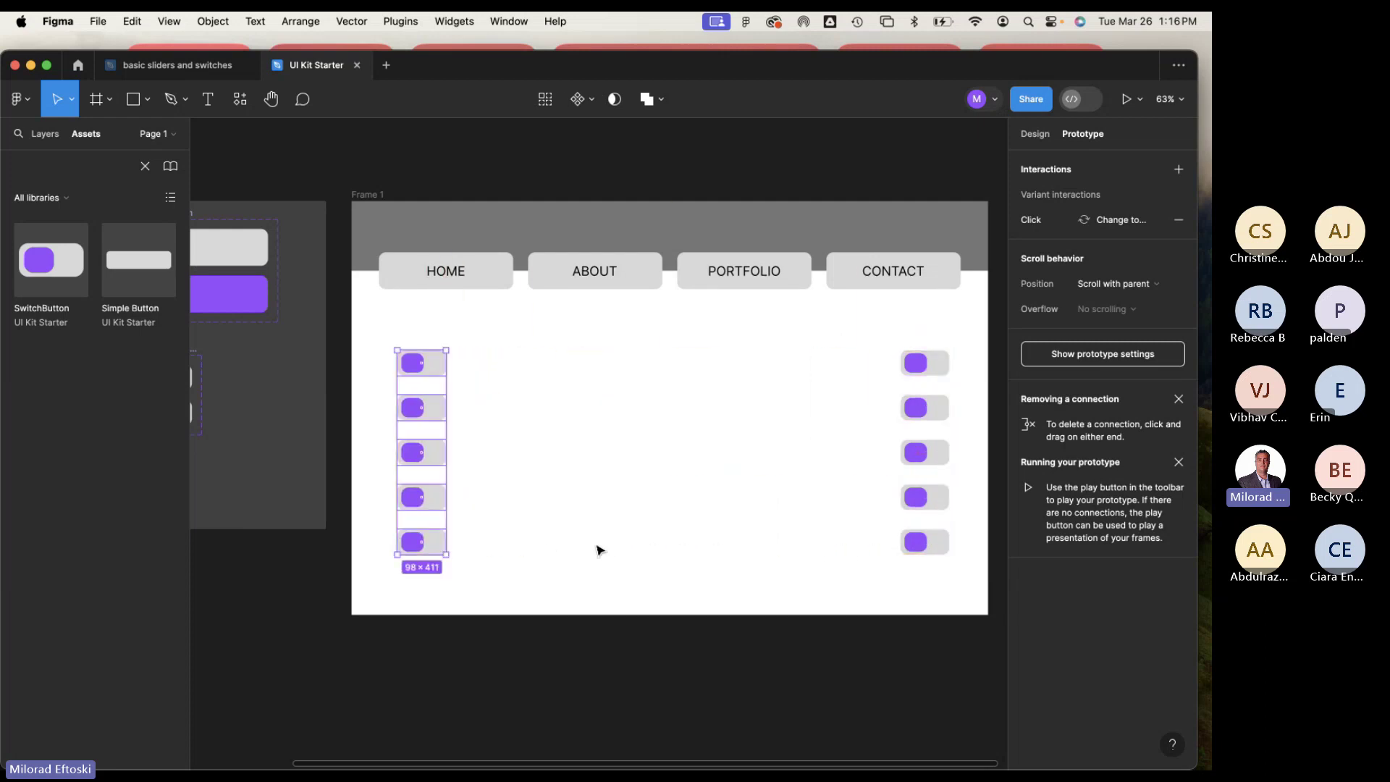
left_click(594, 542)
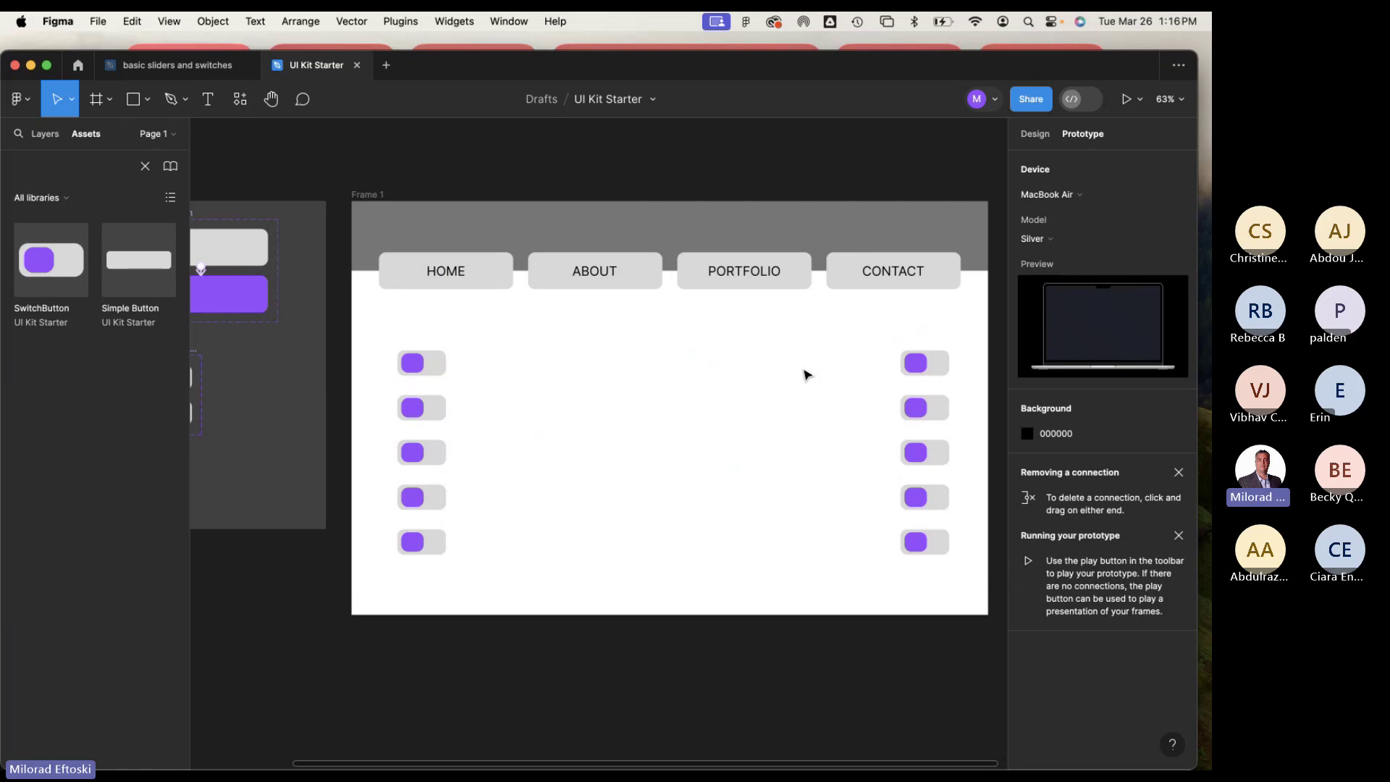
Present the prototype and test the switches in the column below CONTACT by toggling several of them.
left_click(1126, 105)
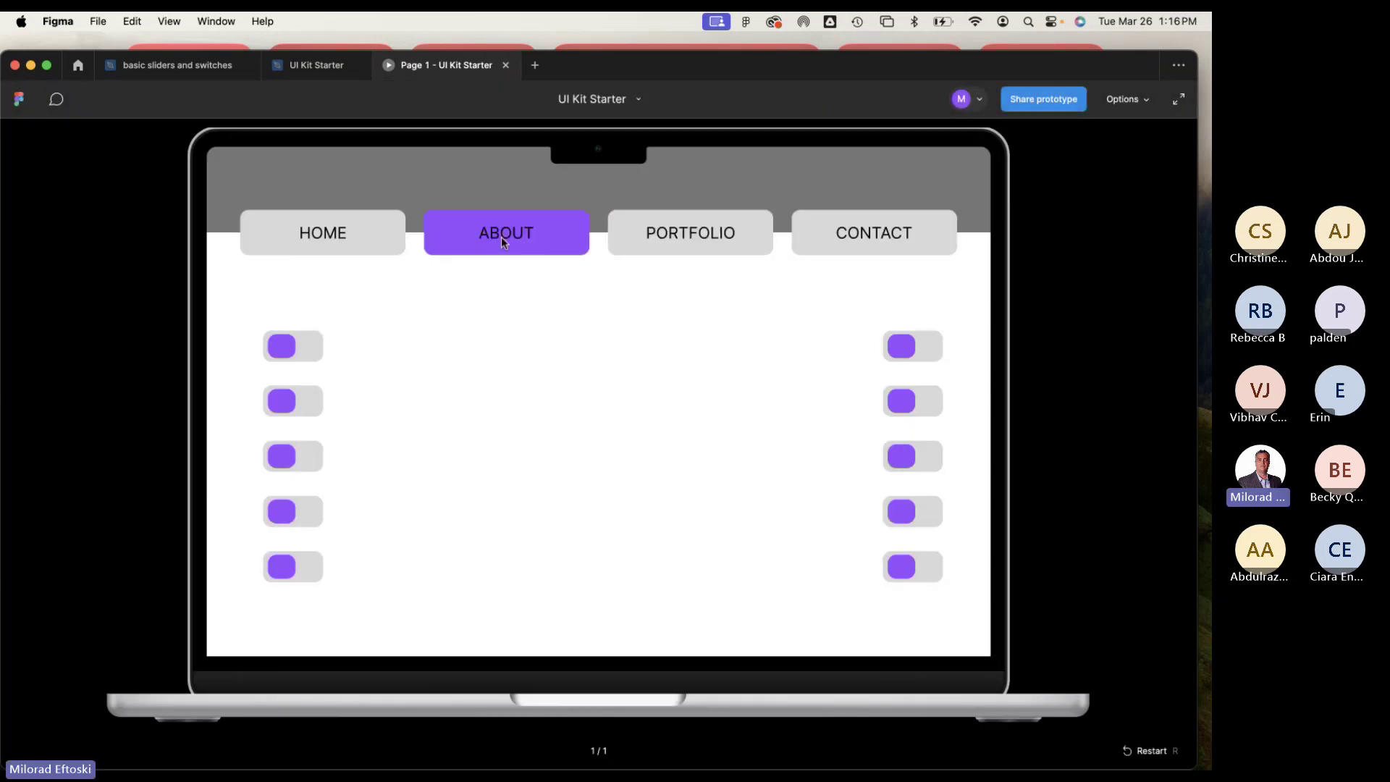
left_click(900, 354)
left_click(916, 354)
left_click(901, 399)
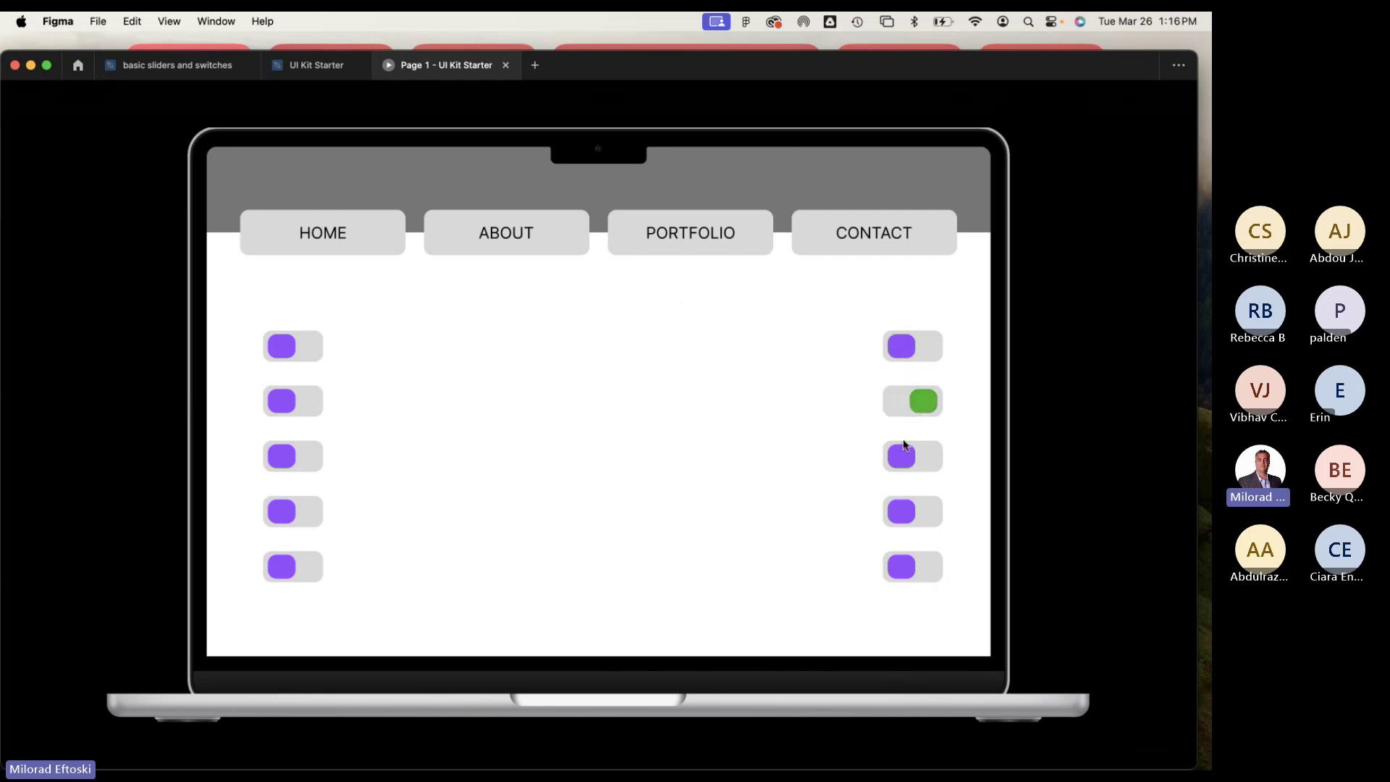
left_click(904, 454)
left_click(919, 521)
left_click(919, 521)
left_click(924, 465)
left_click(924, 465)
left_click(918, 566)
Test several switches in the column below HOME, then close the prototype preview.
left_click(313, 461)
left_click(290, 510)
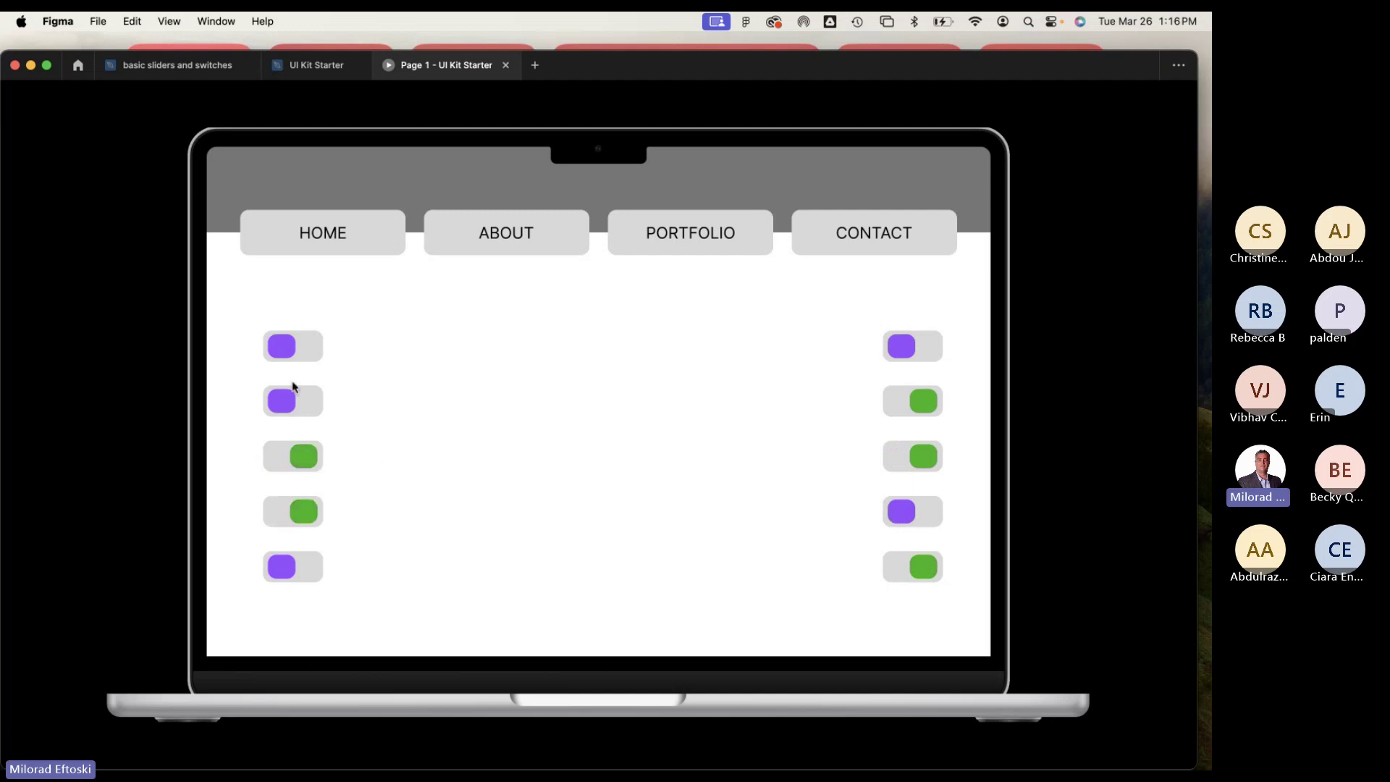
left_click(320, 350)
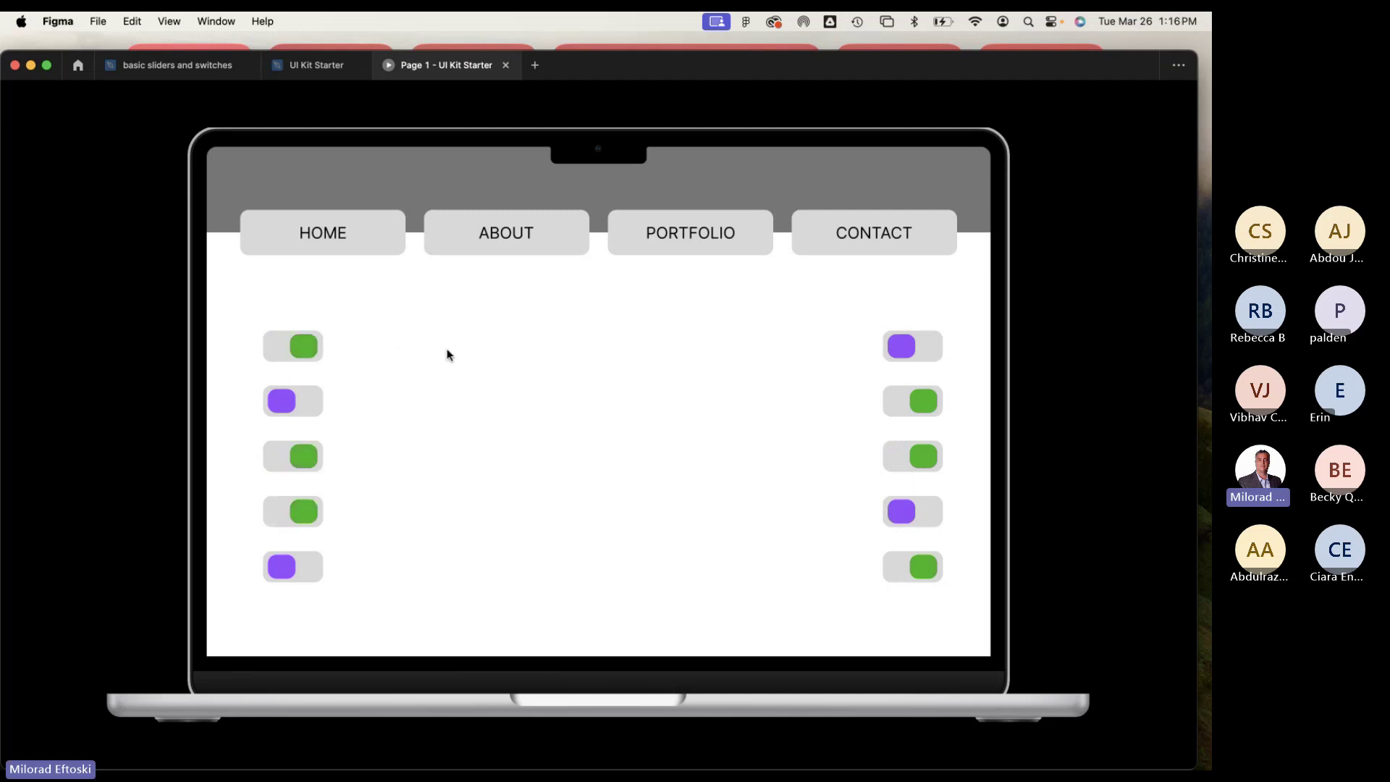
left_click(318, 349)
left_click(306, 357)
left_click(506, 66)
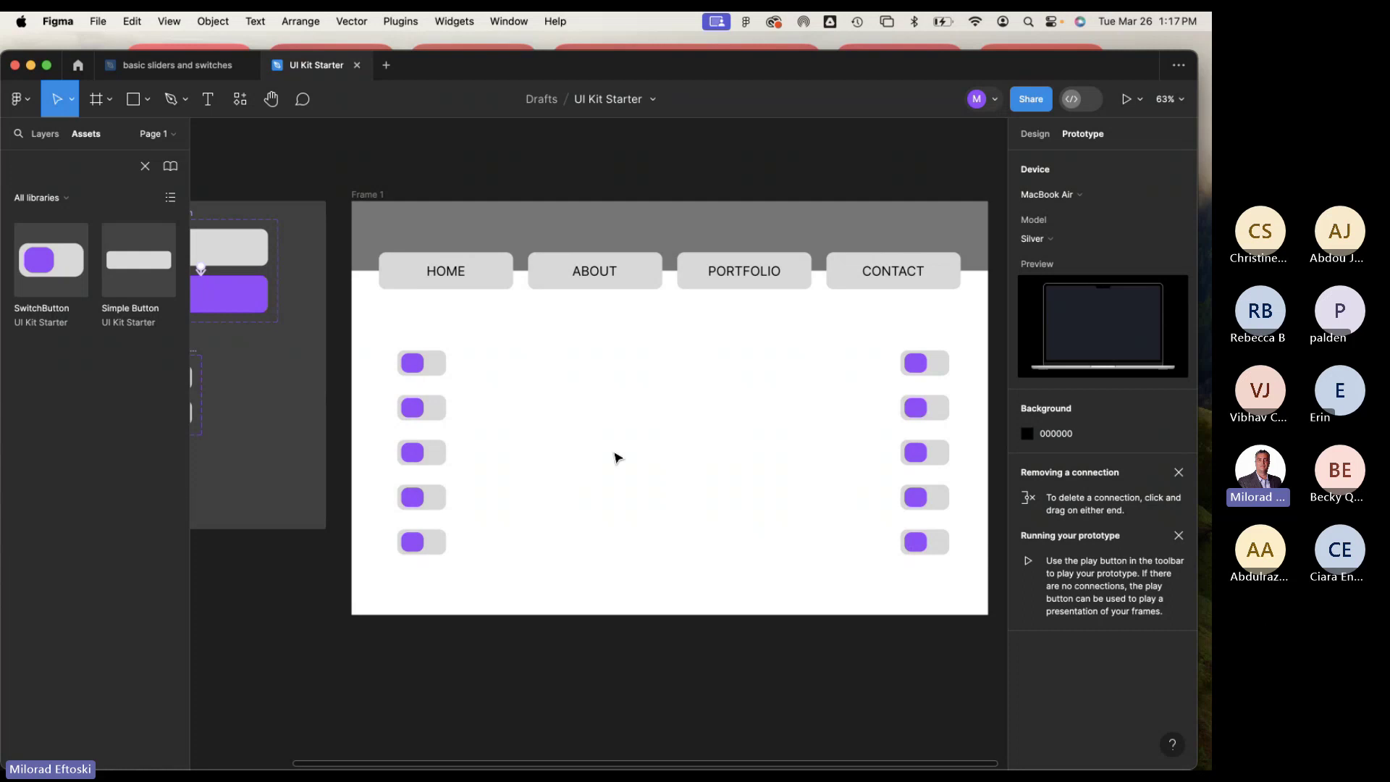
Show the design properties and draw a horizontal line about 250 px long in Section 1 below the switch component.
key("minus")
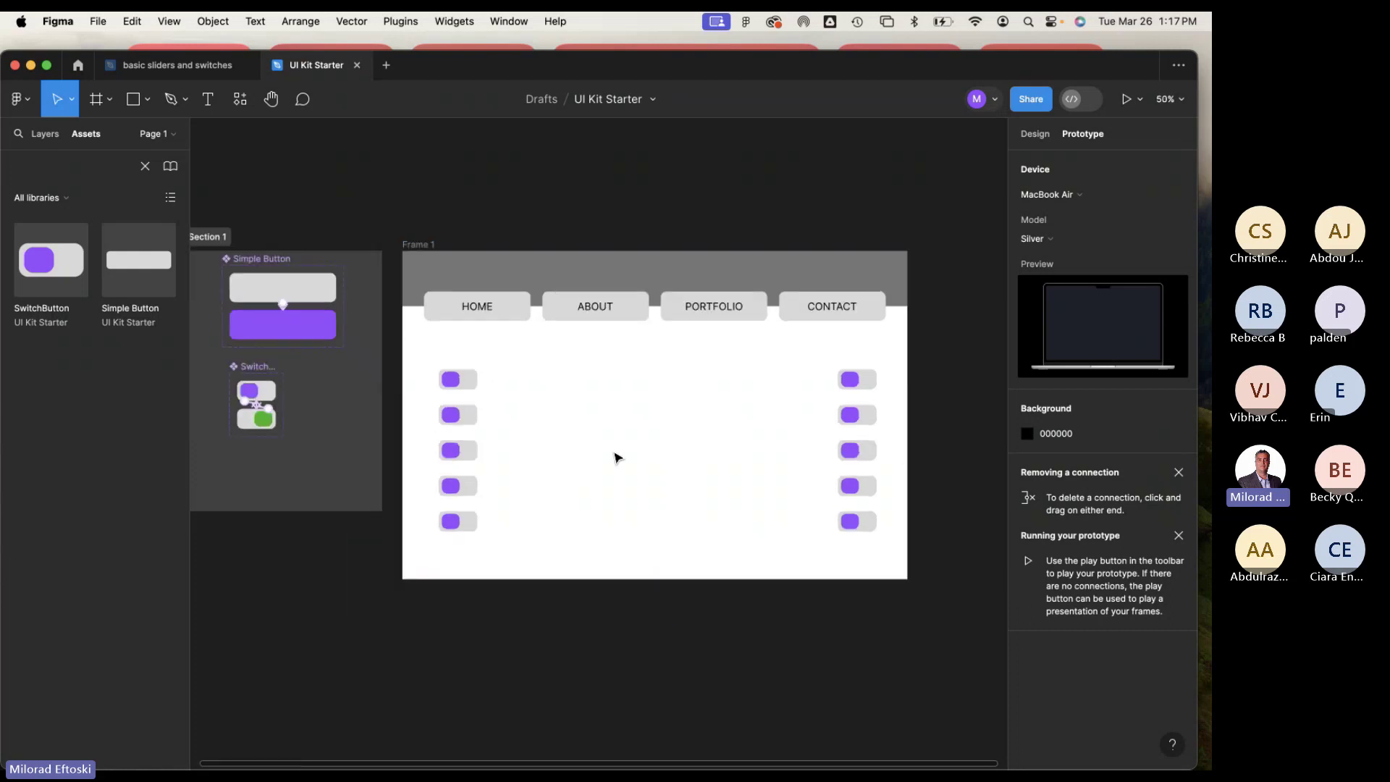
left_click_drag(586, 496, 645, 471)
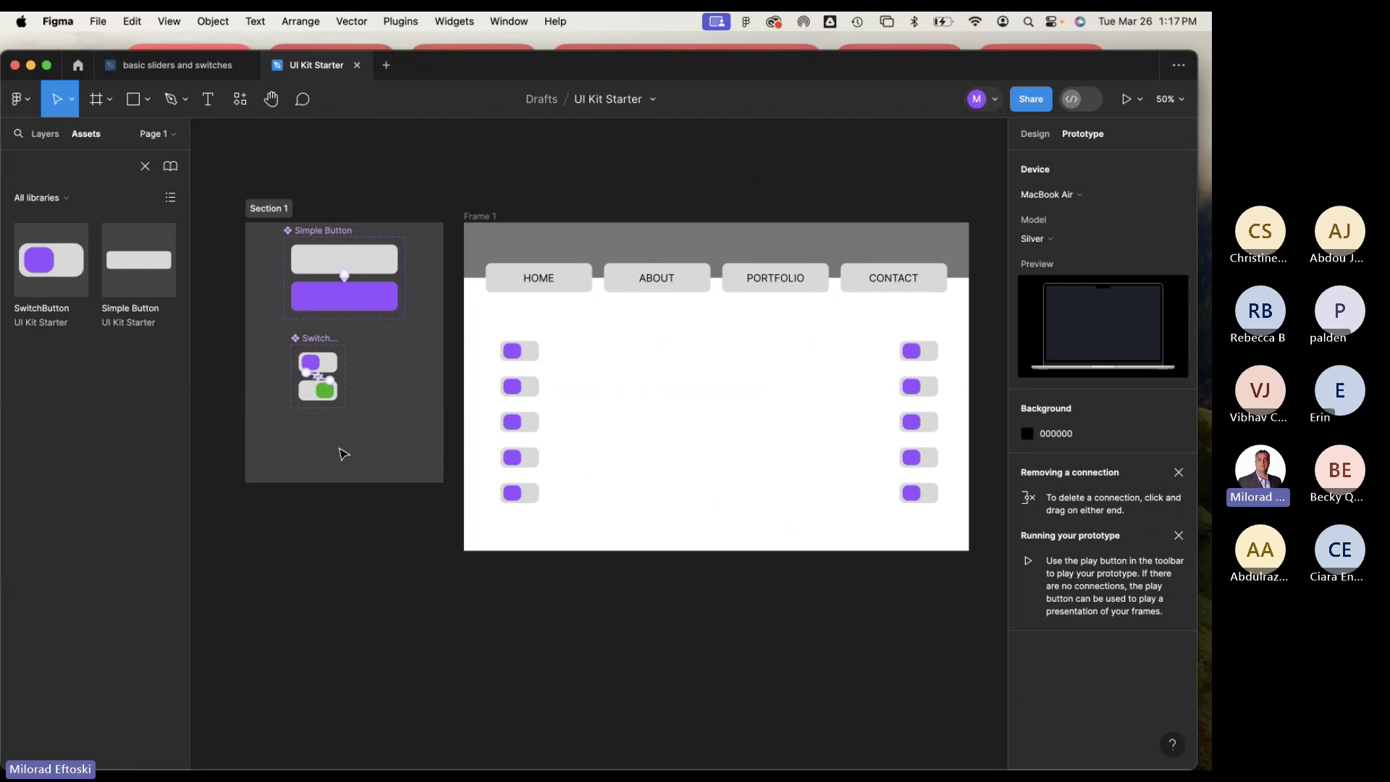
left_click(258, 232)
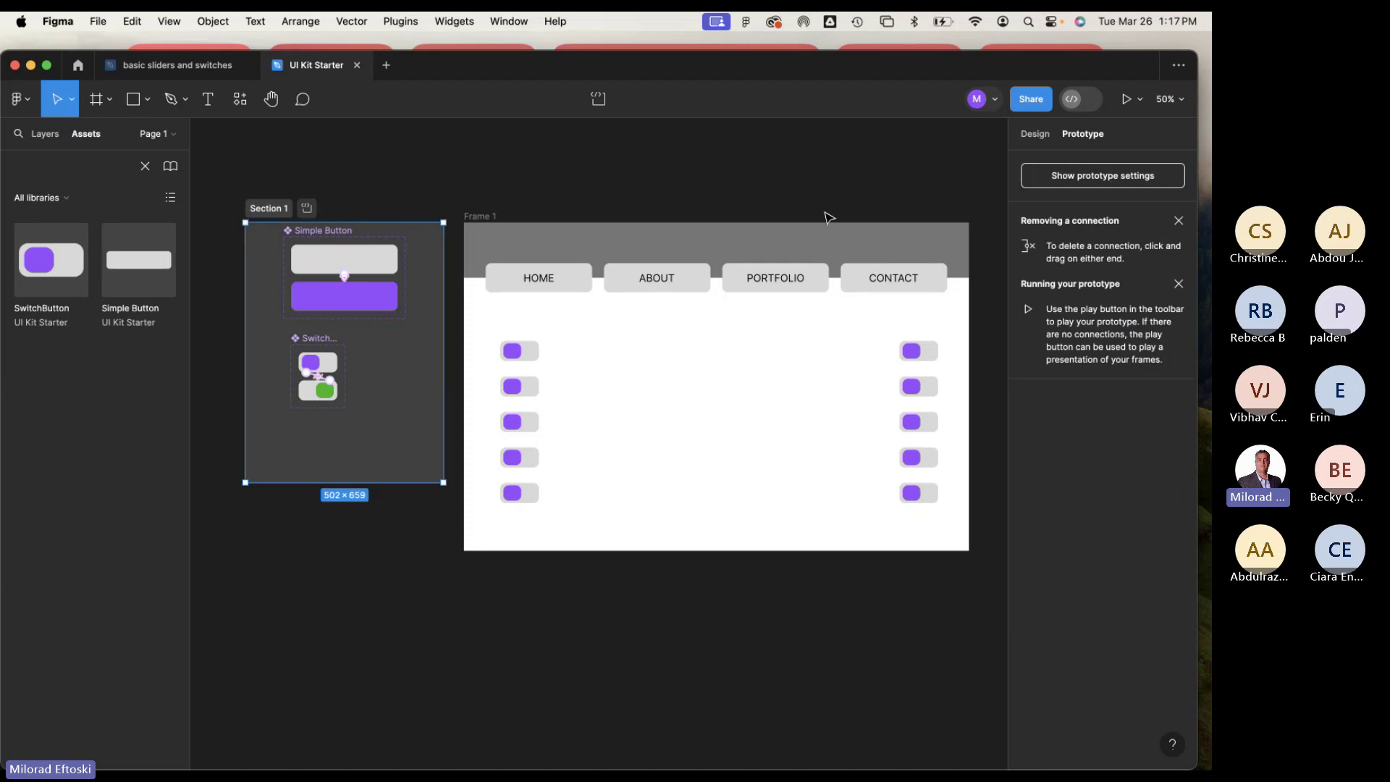
left_click(1031, 136)
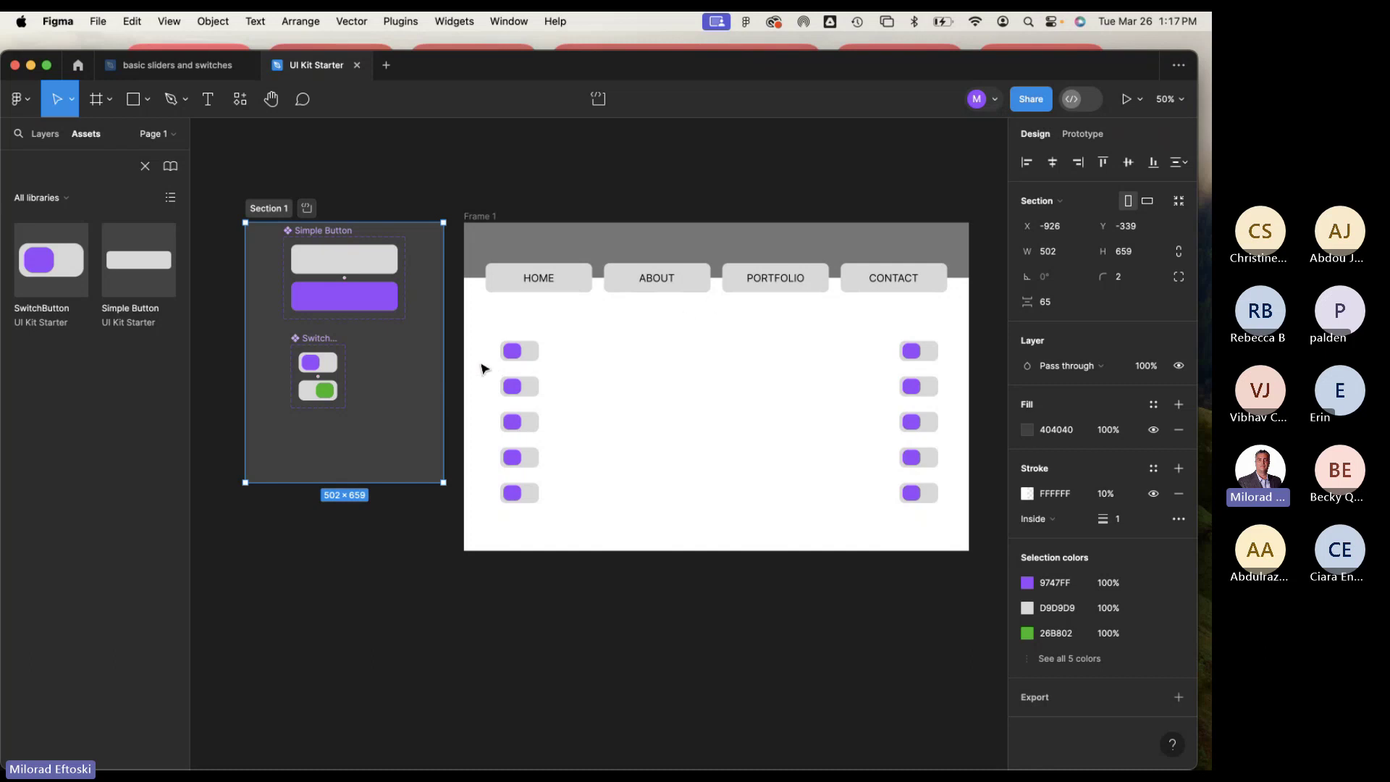
left_click(304, 545)
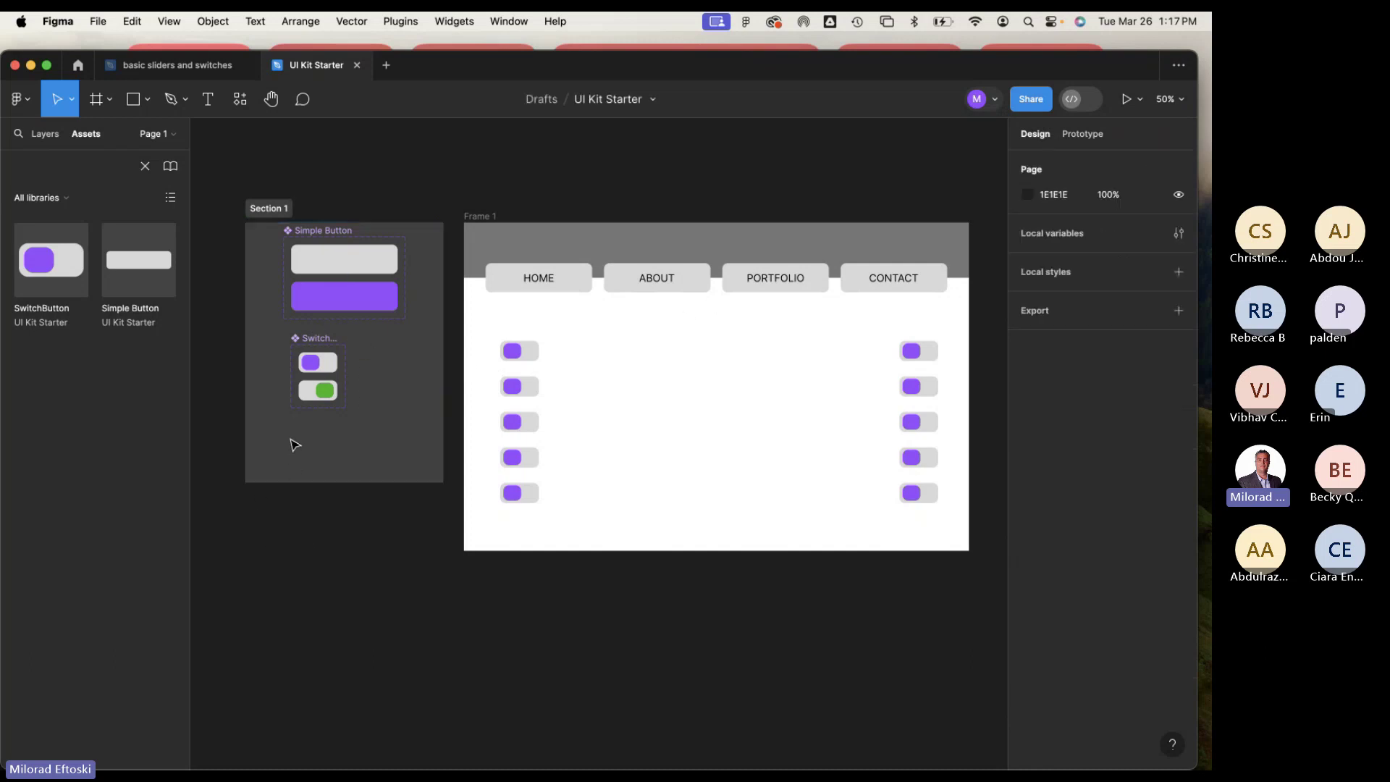
left_click(270, 388)
left_click(233, 289)
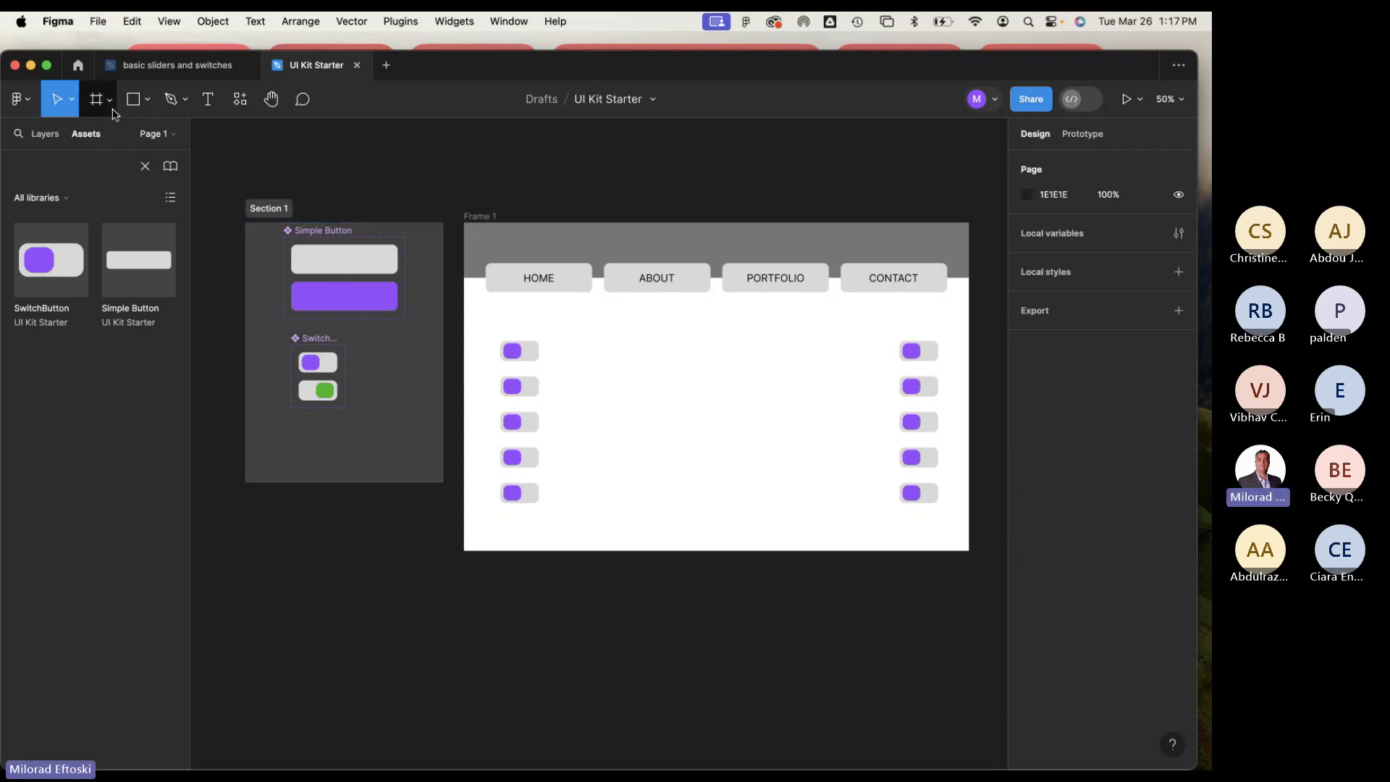
left_click(138, 102)
left_click(148, 110)
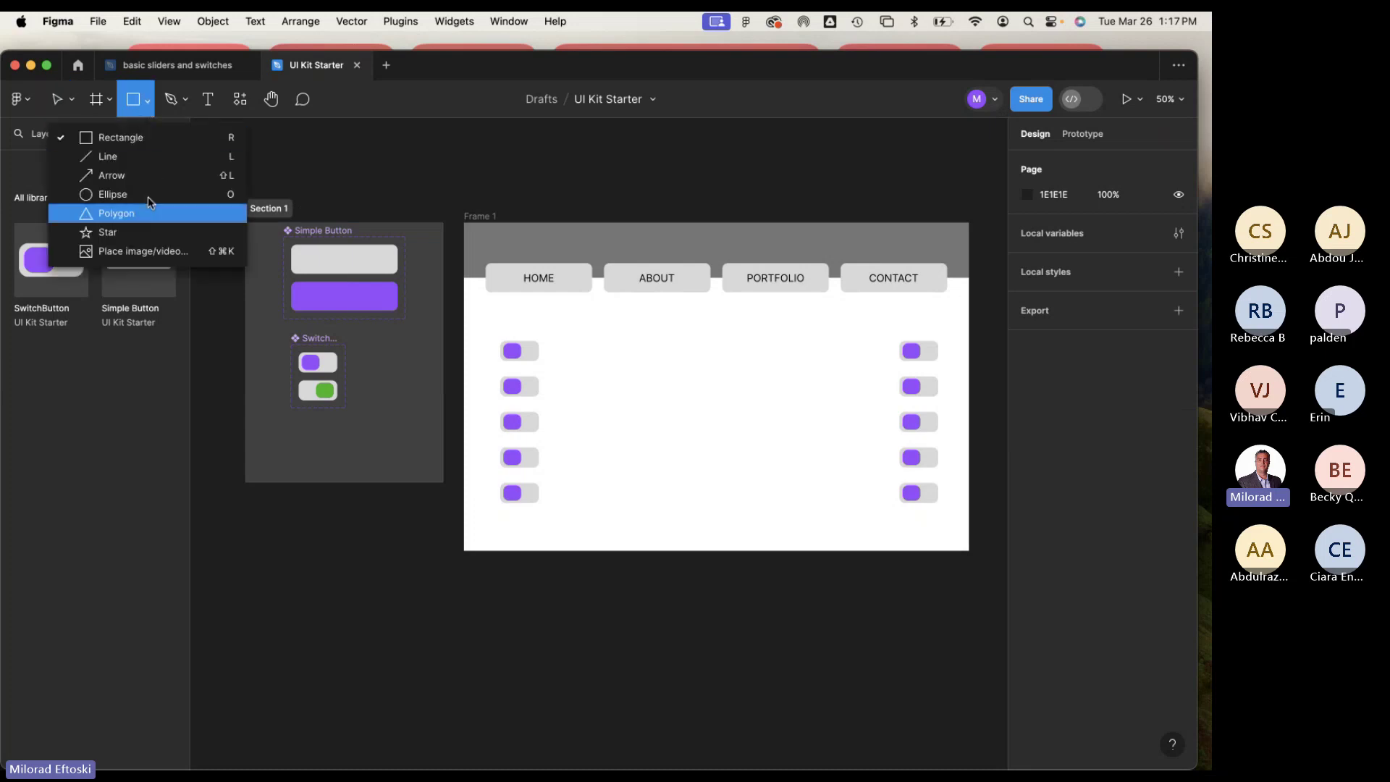
left_click(139, 155)
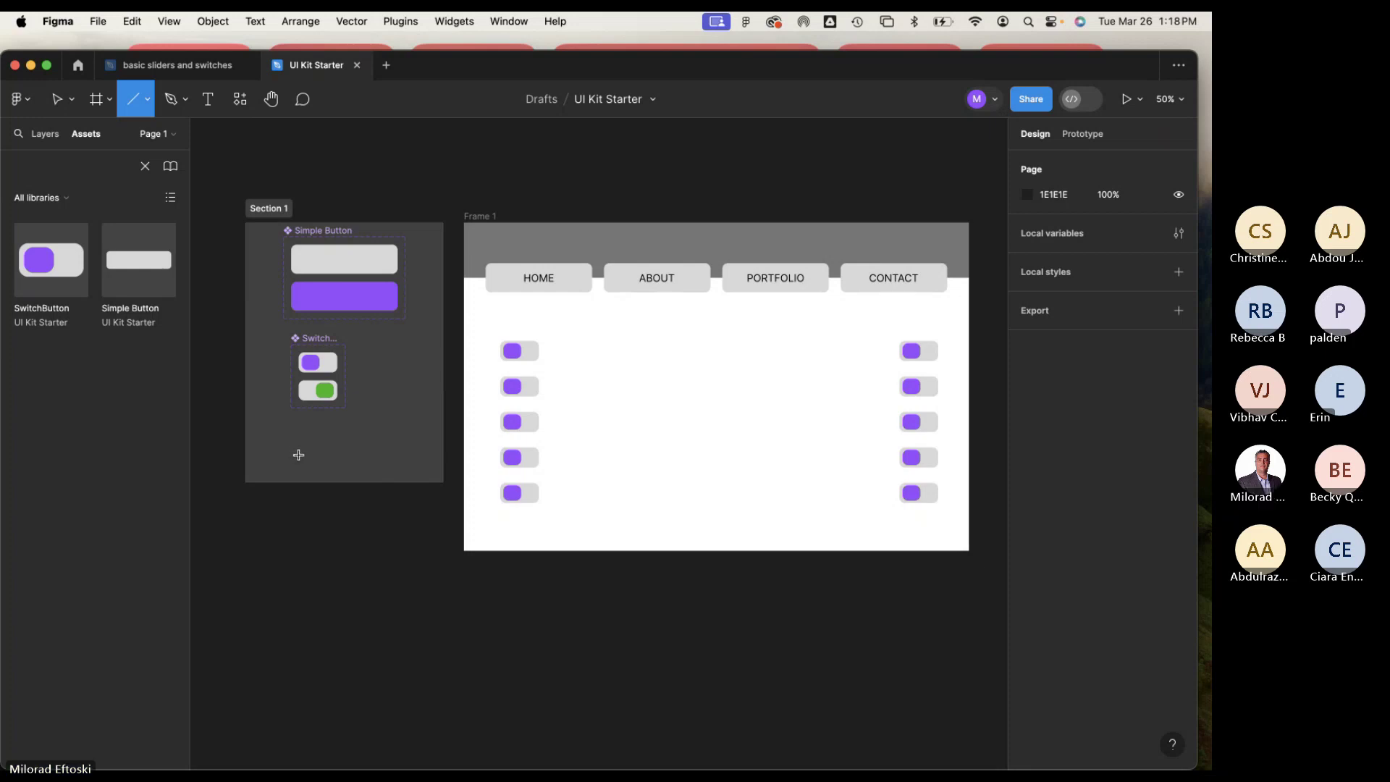
left_click_drag(295, 453, 394, 455)
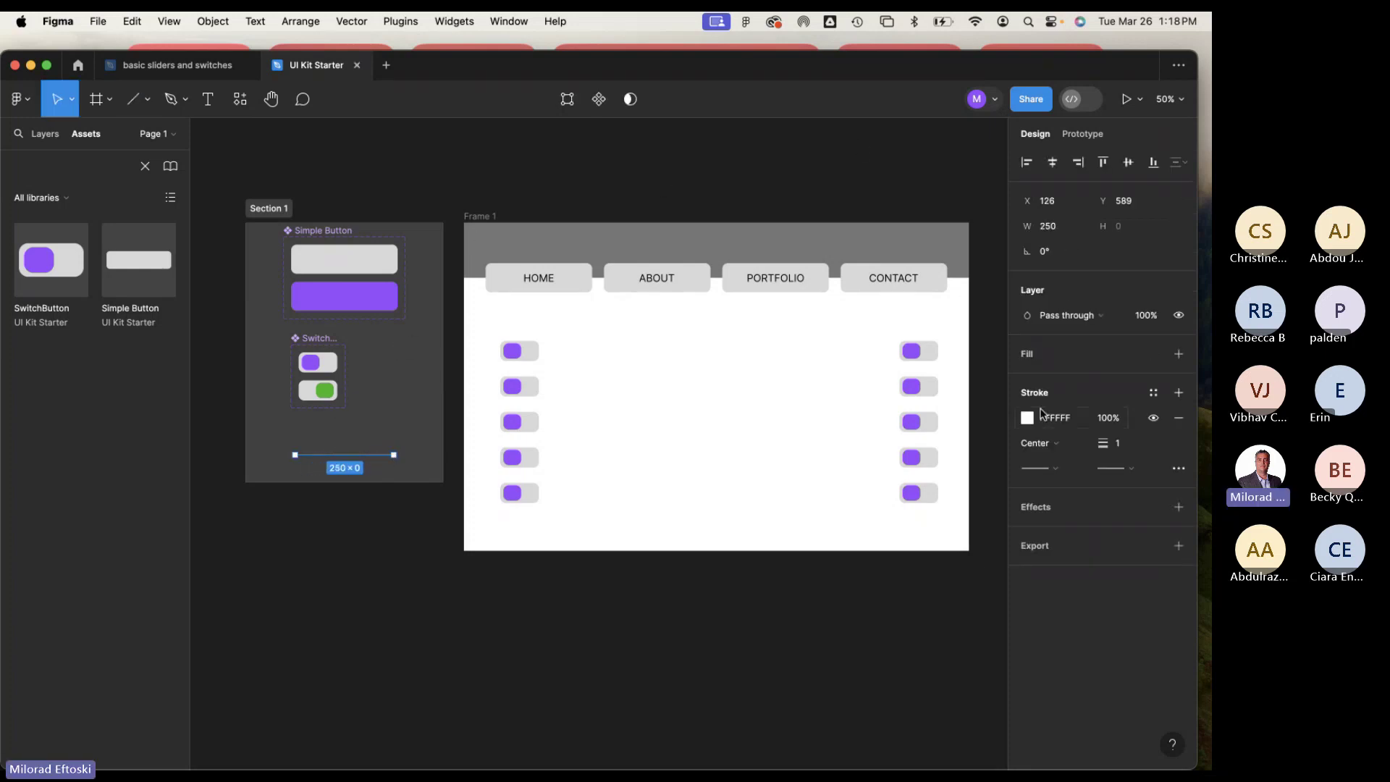
left_click(381, 497)
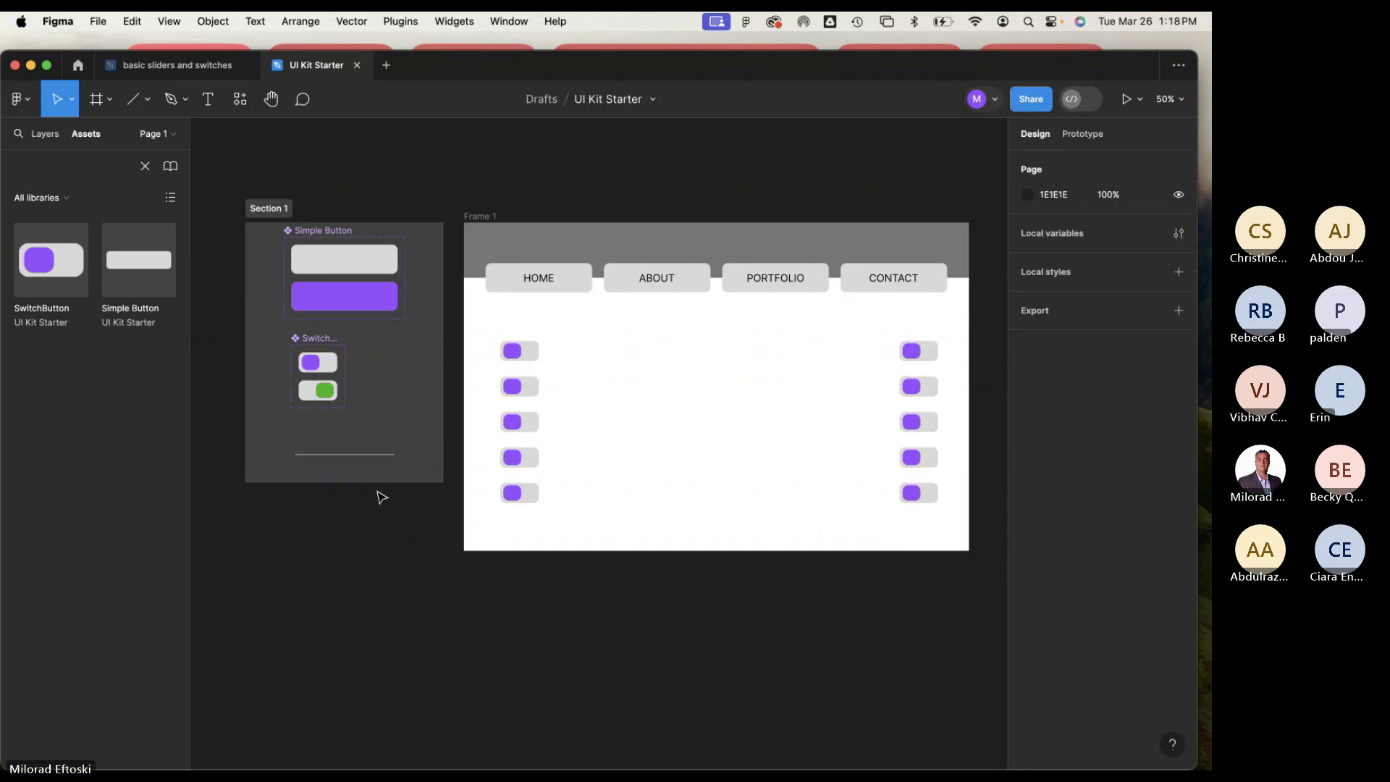
Set the new line's stroke colour to the document purple 9747FF and its stroke weight to 2.
left_click(369, 454)
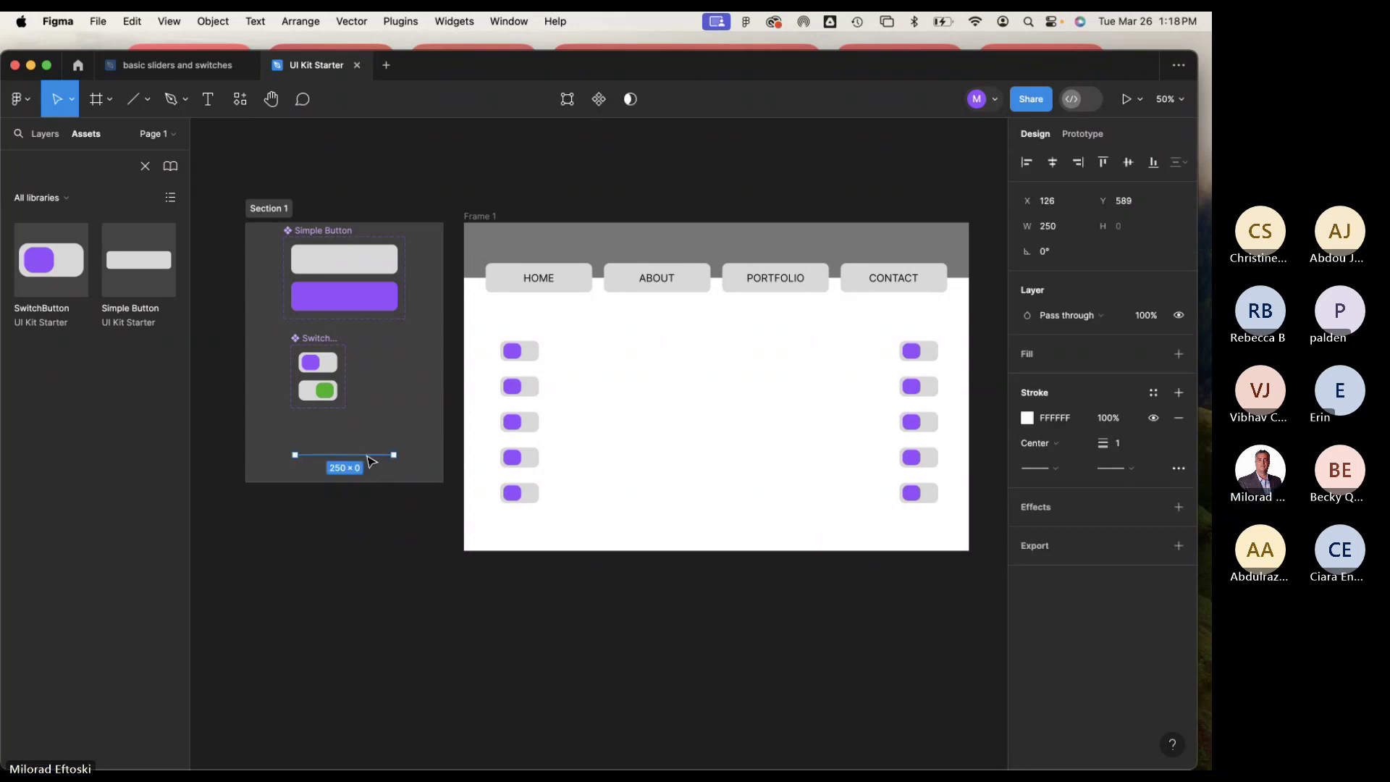
left_click(1025, 421)
left_click(875, 684)
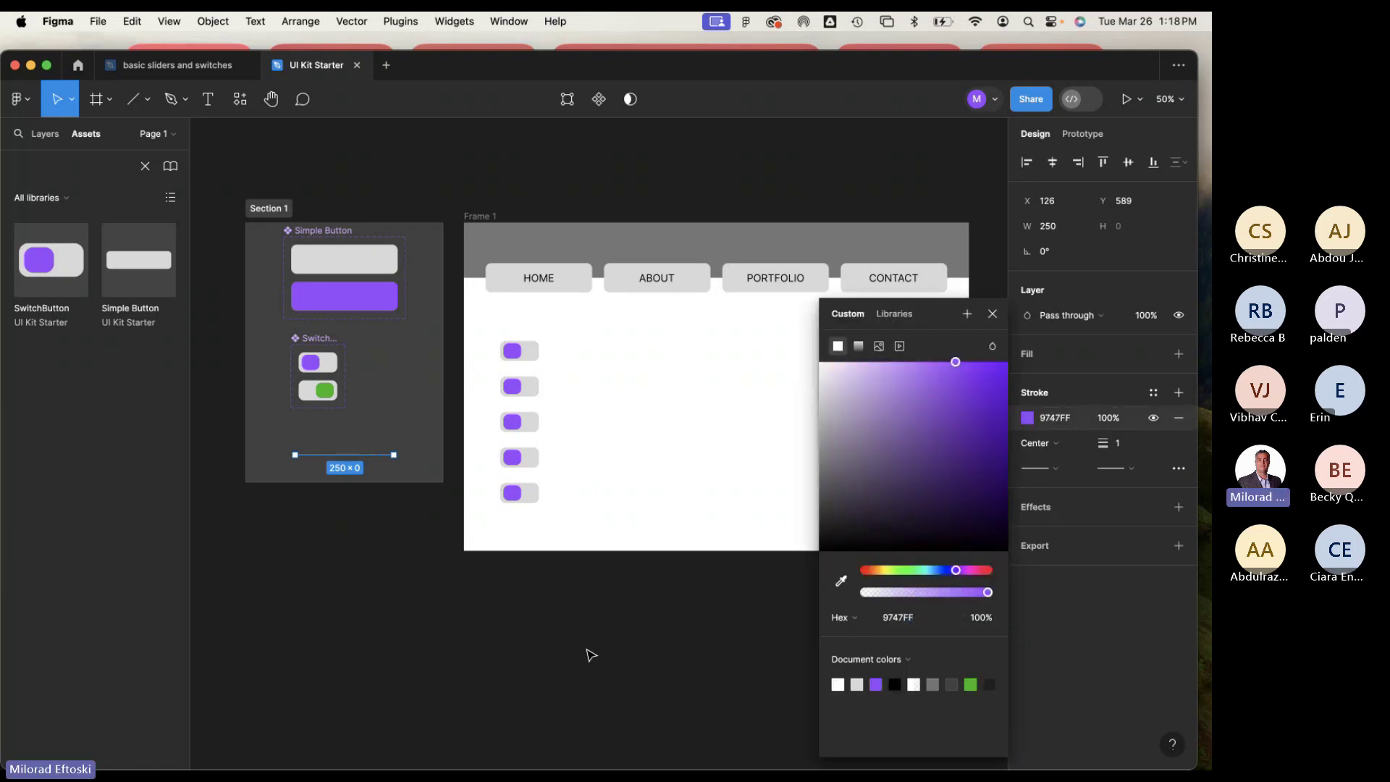
left_click(590, 655)
left_click(379, 455)
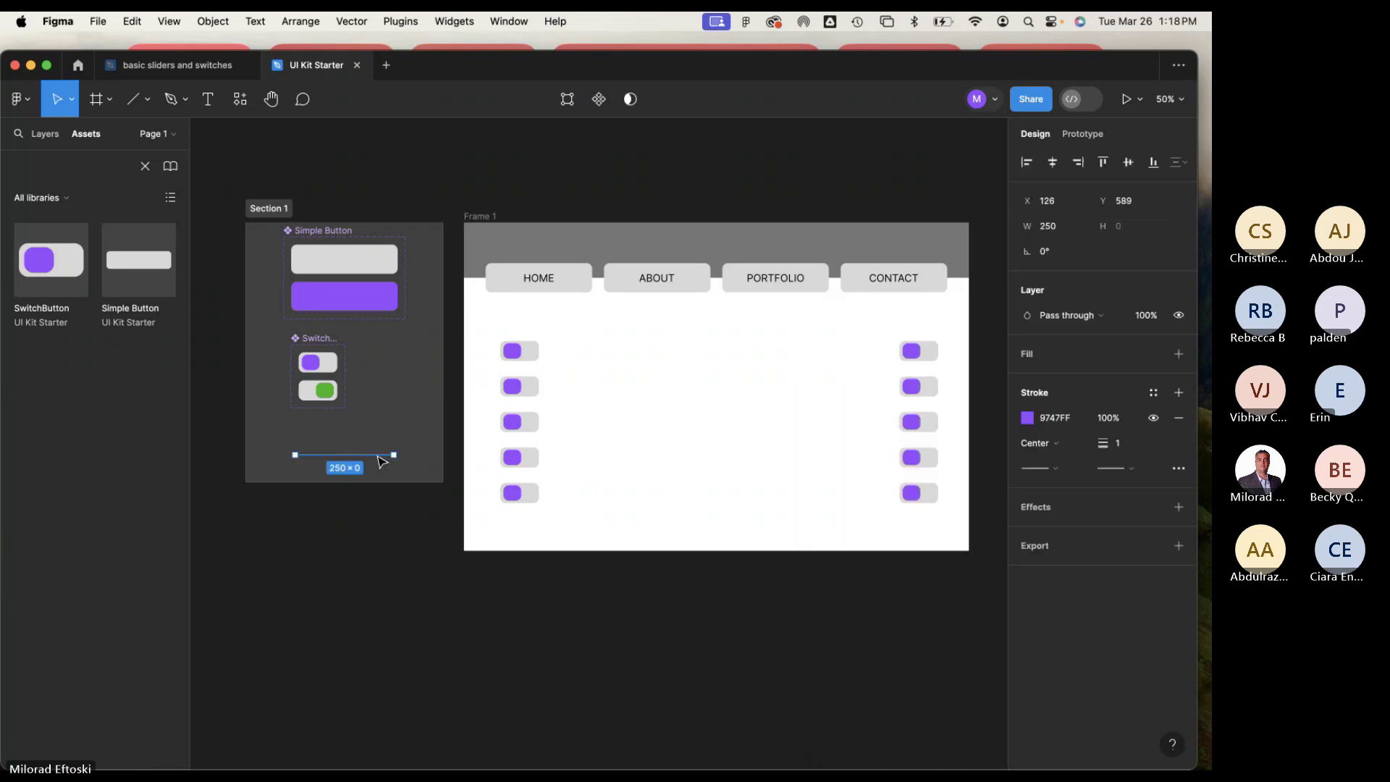
left_click(1118, 445)
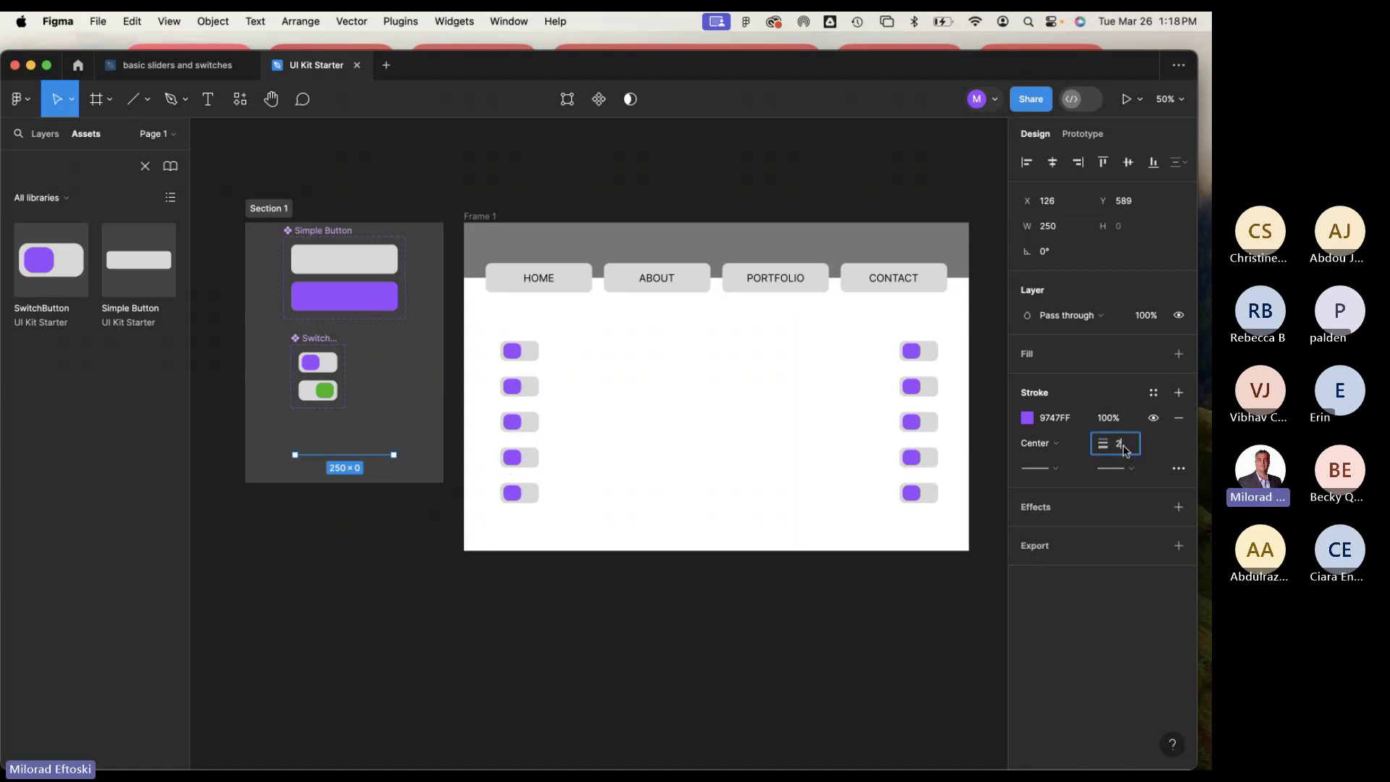
key("Return")
Set the caps at both ends of the purple line to Round.
left_click(1055, 469)
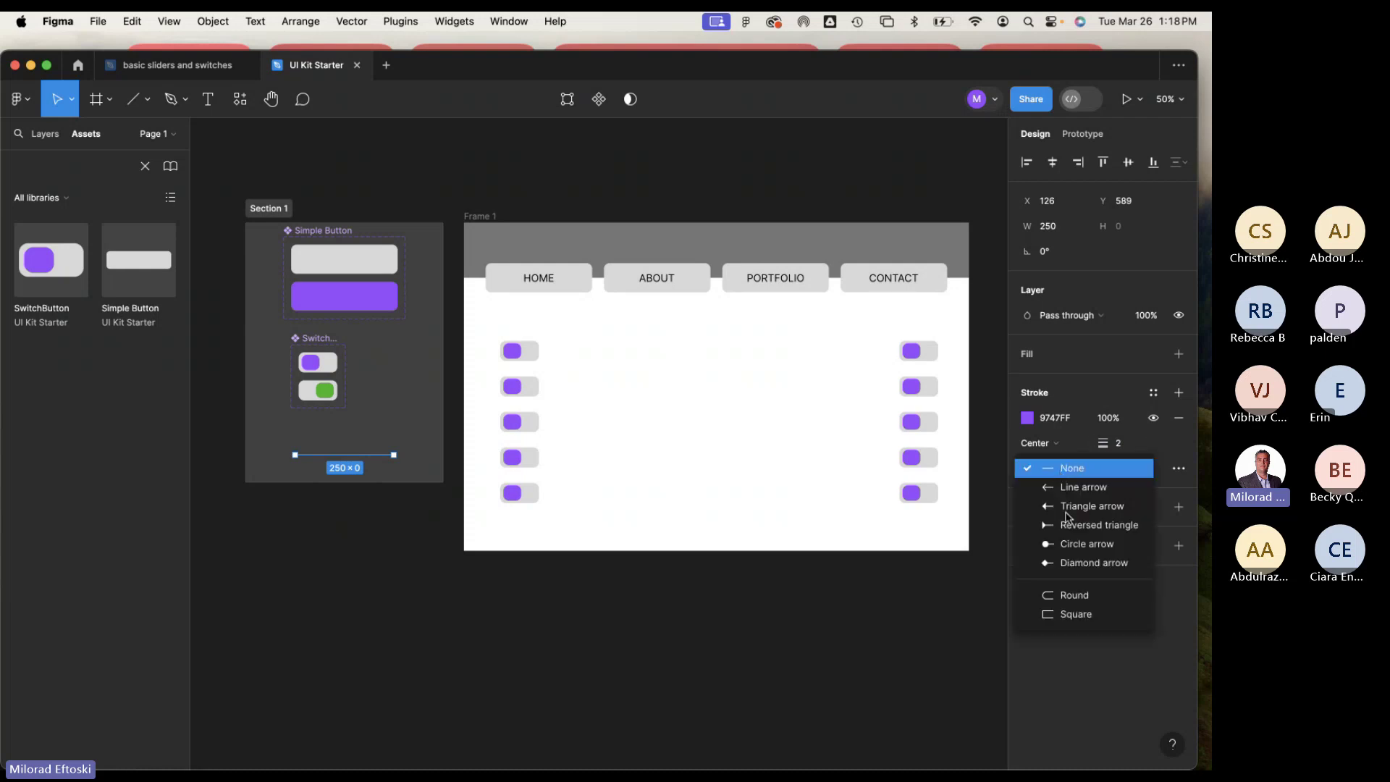
left_click(1074, 597)
left_click(1135, 471)
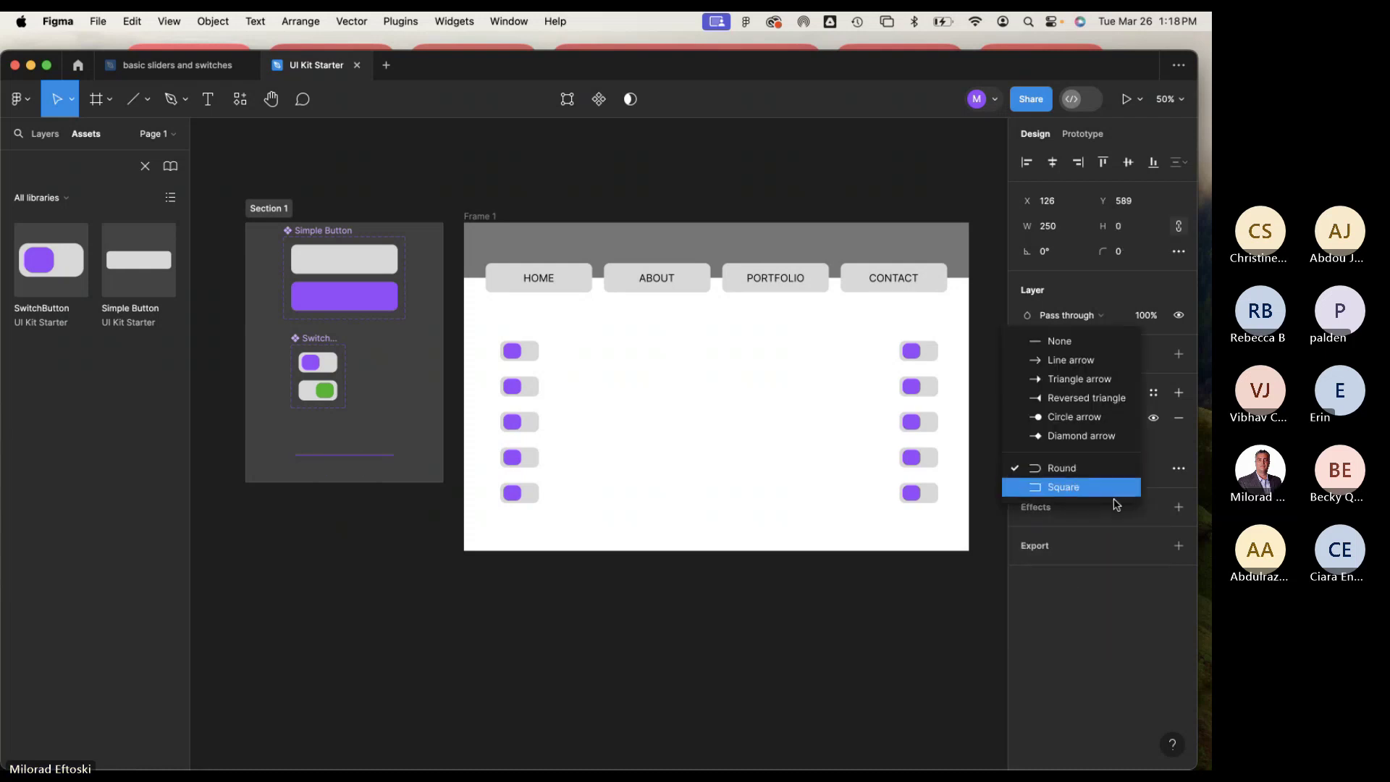
left_click(1118, 469)
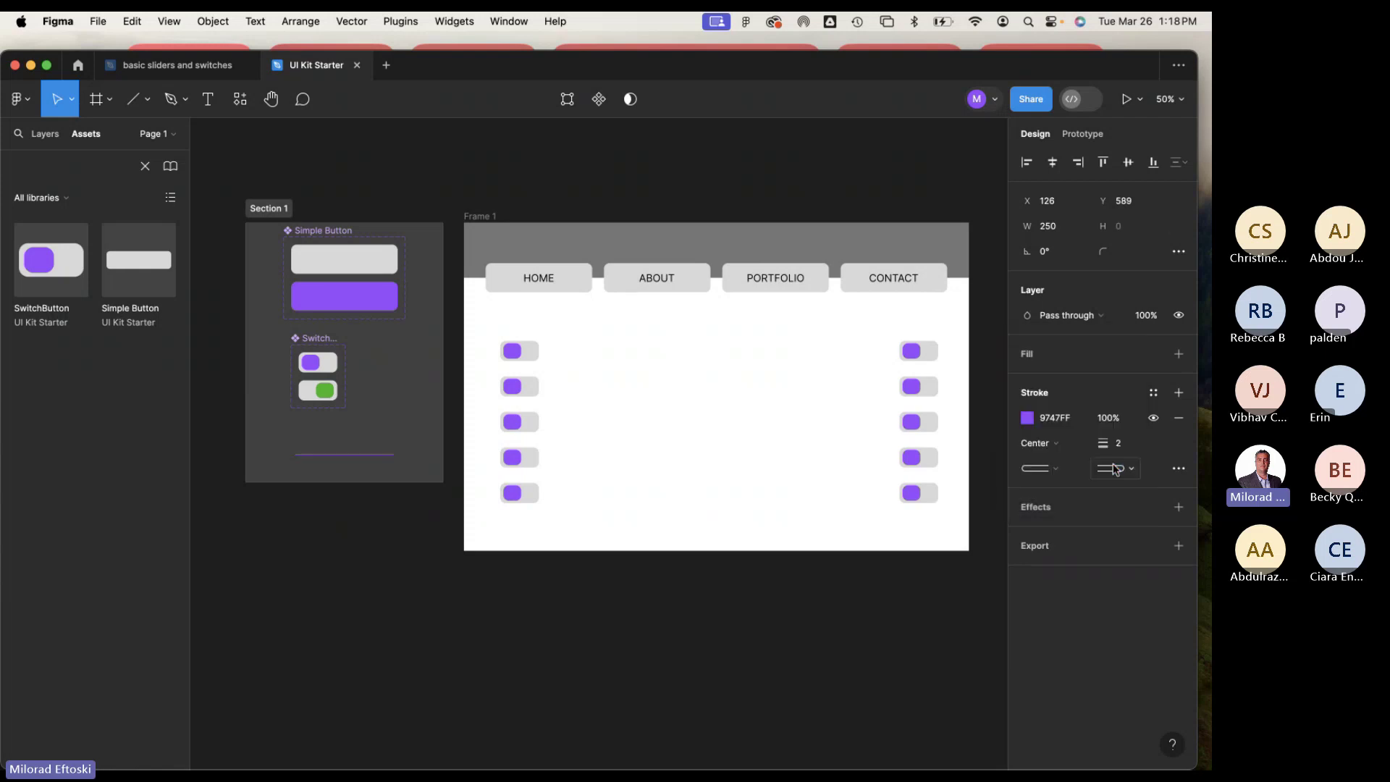
left_click(1060, 471)
left_click(1060, 472)
left_click(1134, 472)
left_click(1133, 472)
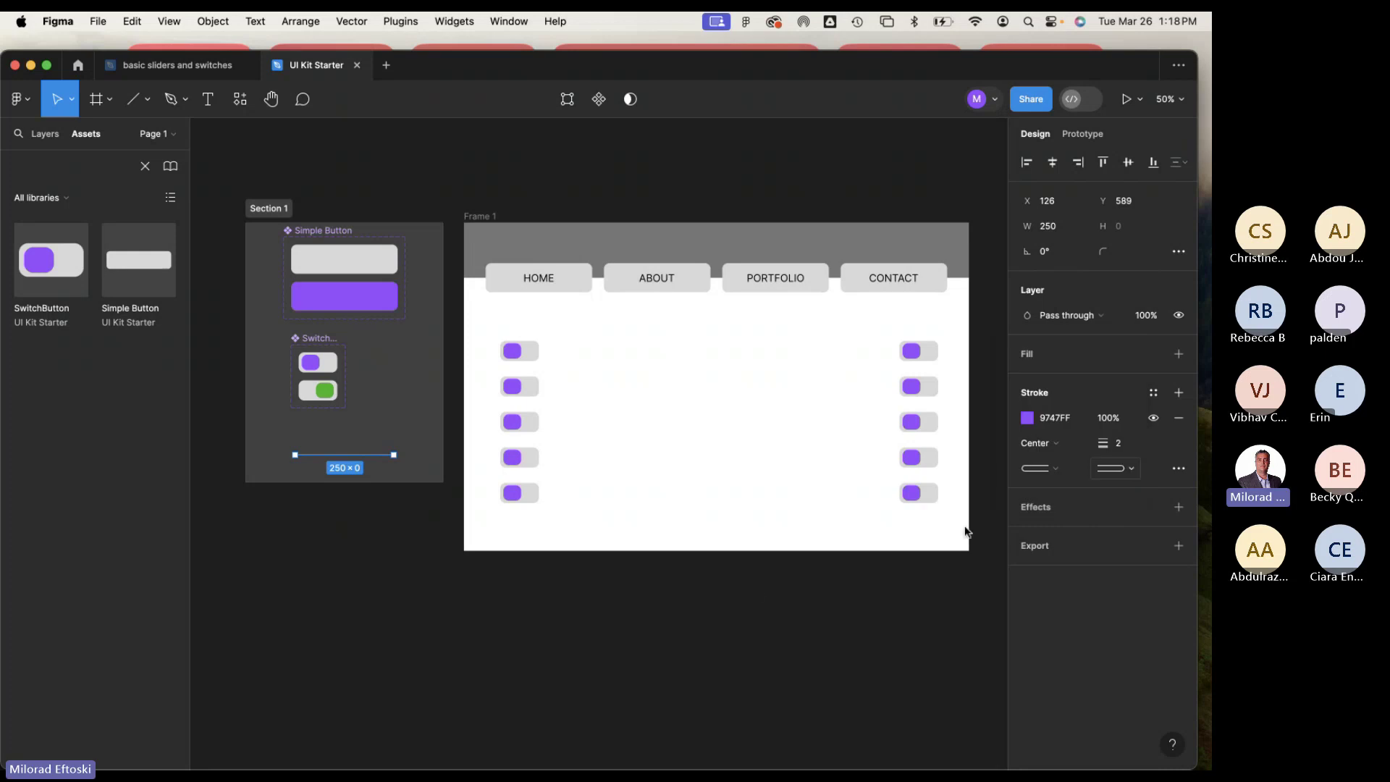
Move the purple line slightly up within Section 1, to Y 576.
left_click(744, 614)
scroll(320, 468, "up", 10)
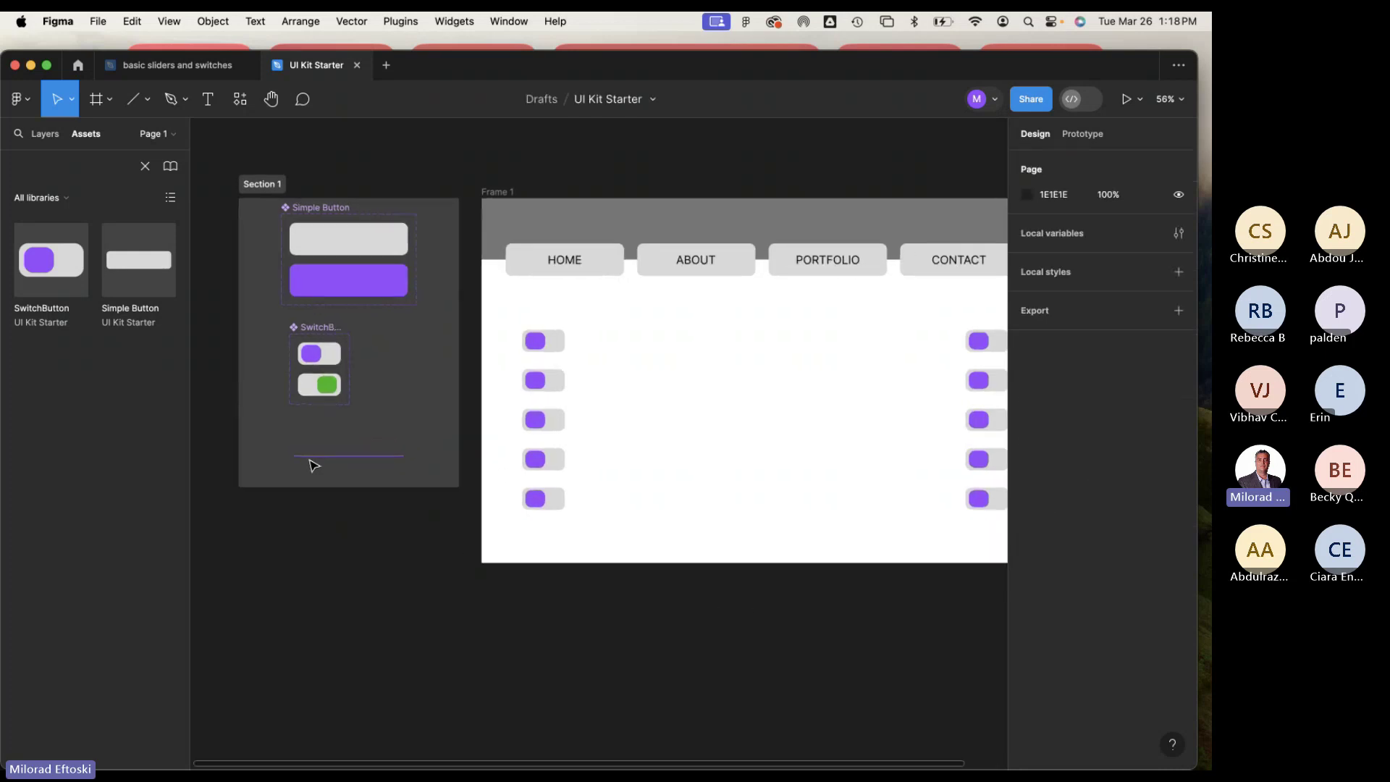
left_click(323, 455)
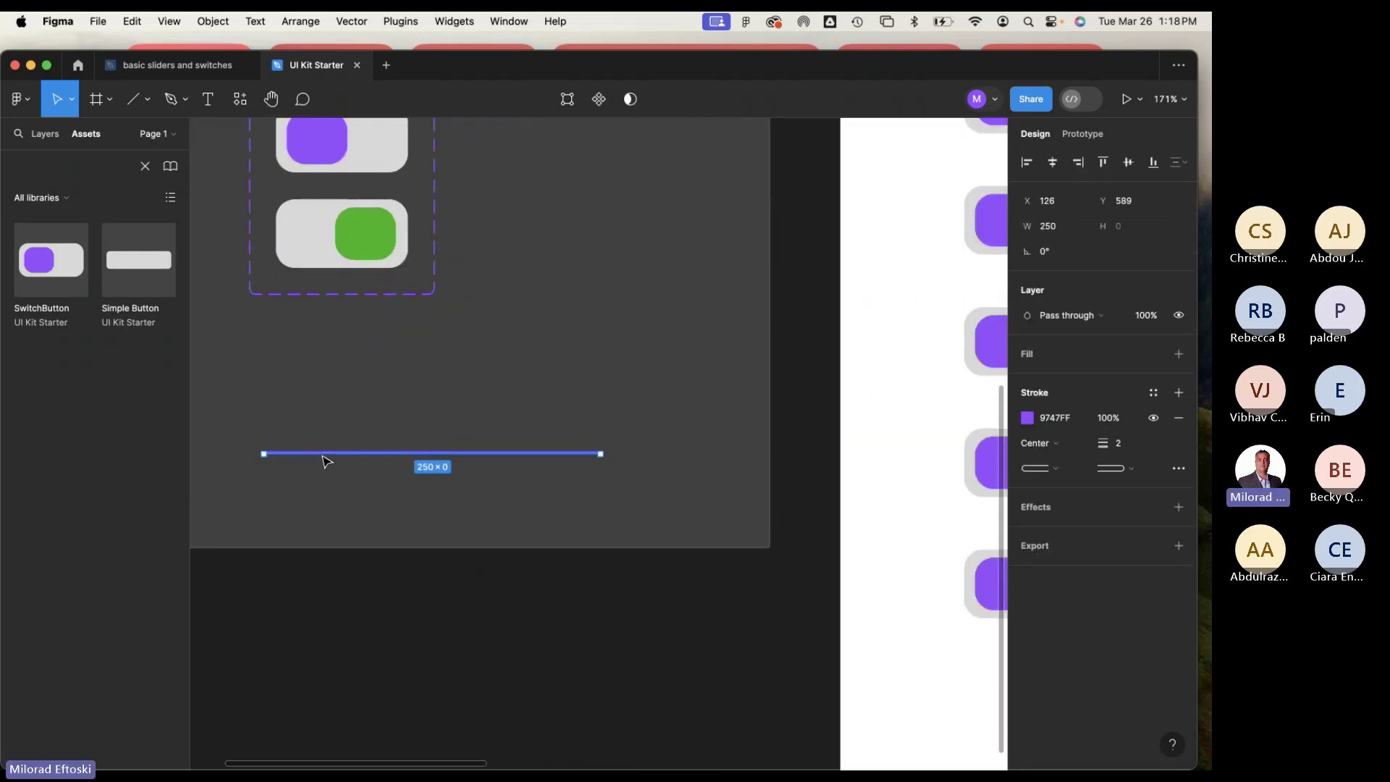
left_click(422, 514)
left_click_drag(422, 514, 580, 489)
left_click_drag(557, 435, 553, 420)
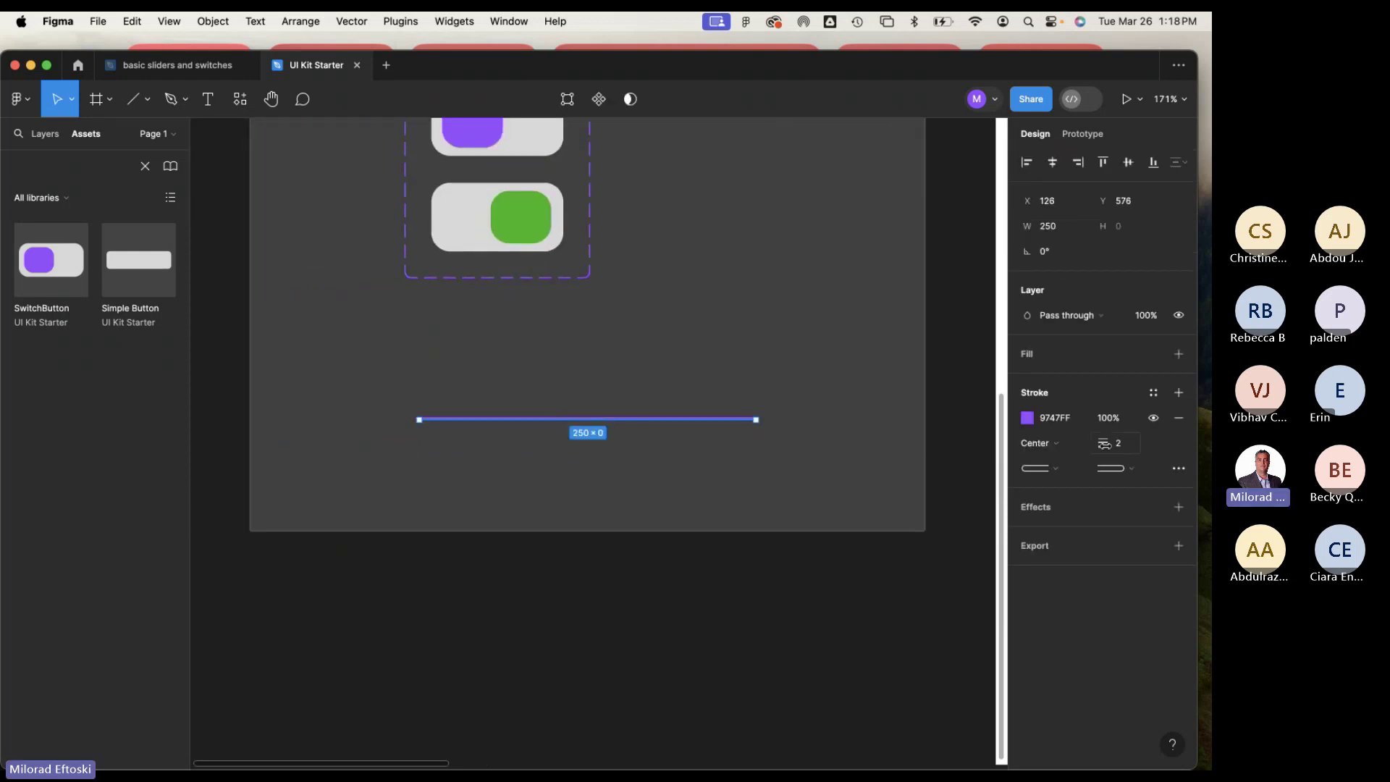
Increase the purple line's stroke weight to 8 and nudge the line up to Y 573.
mouse_move(1105, 443)
left_mouse_down()
mouse_move(1124, 443)
mouse_move(1110, 443)
left_mouse_up()
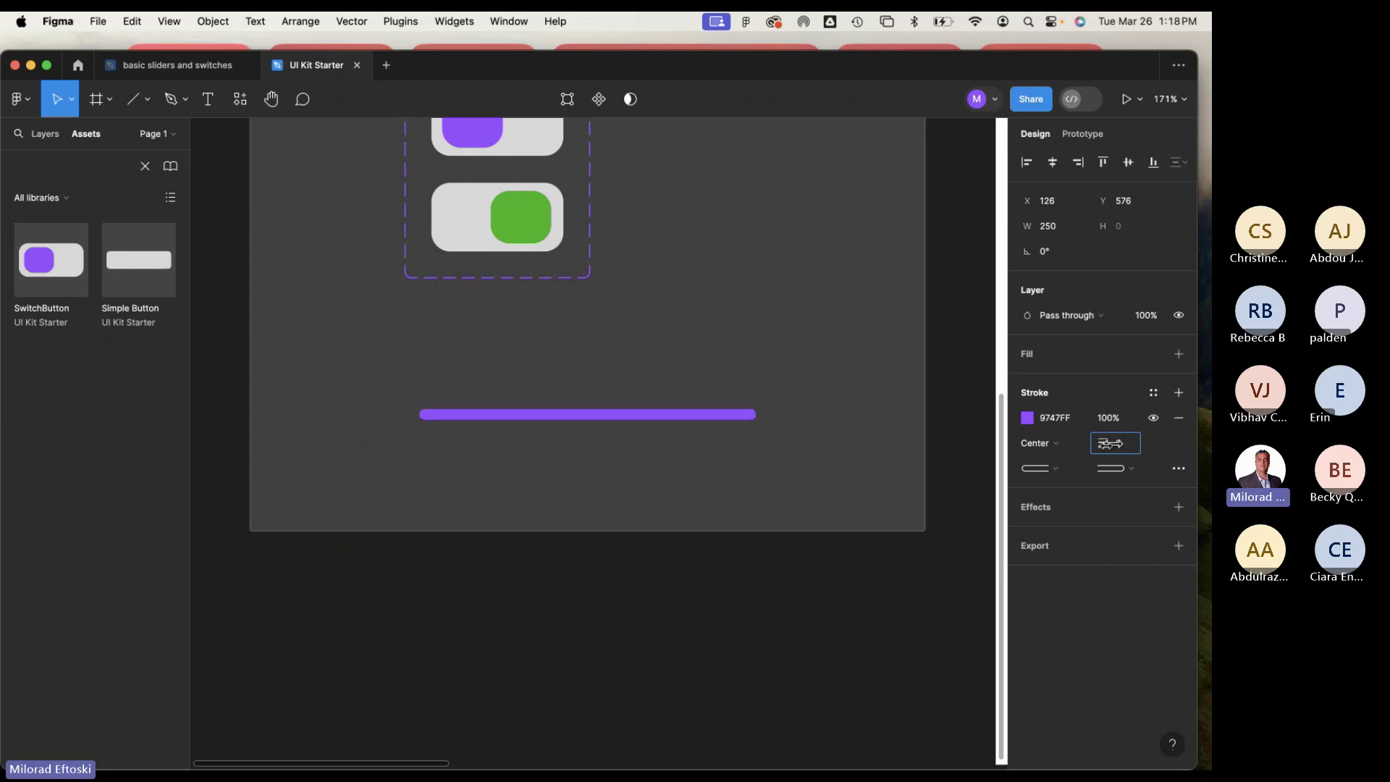
left_click(714, 502)
mouse_move(636, 415)
left_mouse_down()
mouse_move(646, 420)
mouse_move(631, 418)
left_mouse_up()
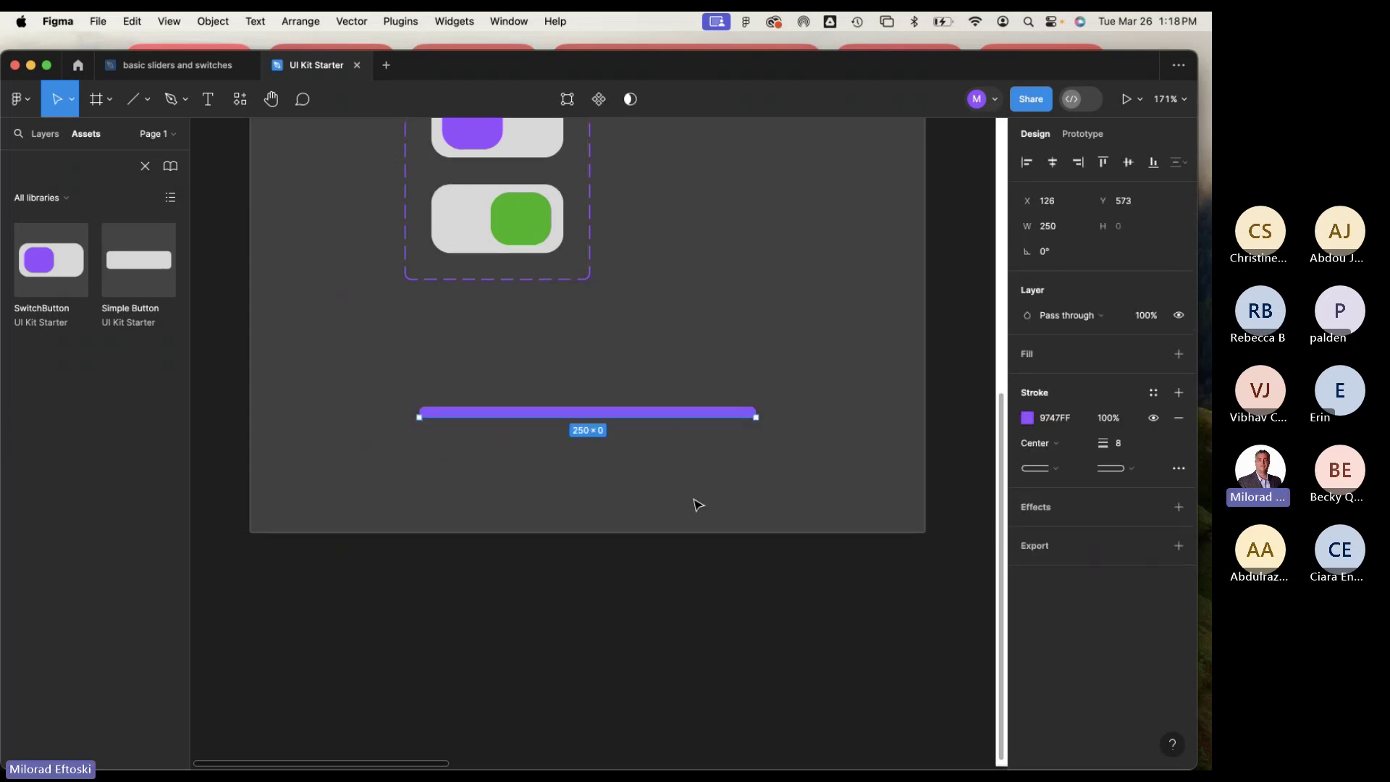
left_click(661, 438)
left_click(649, 417)
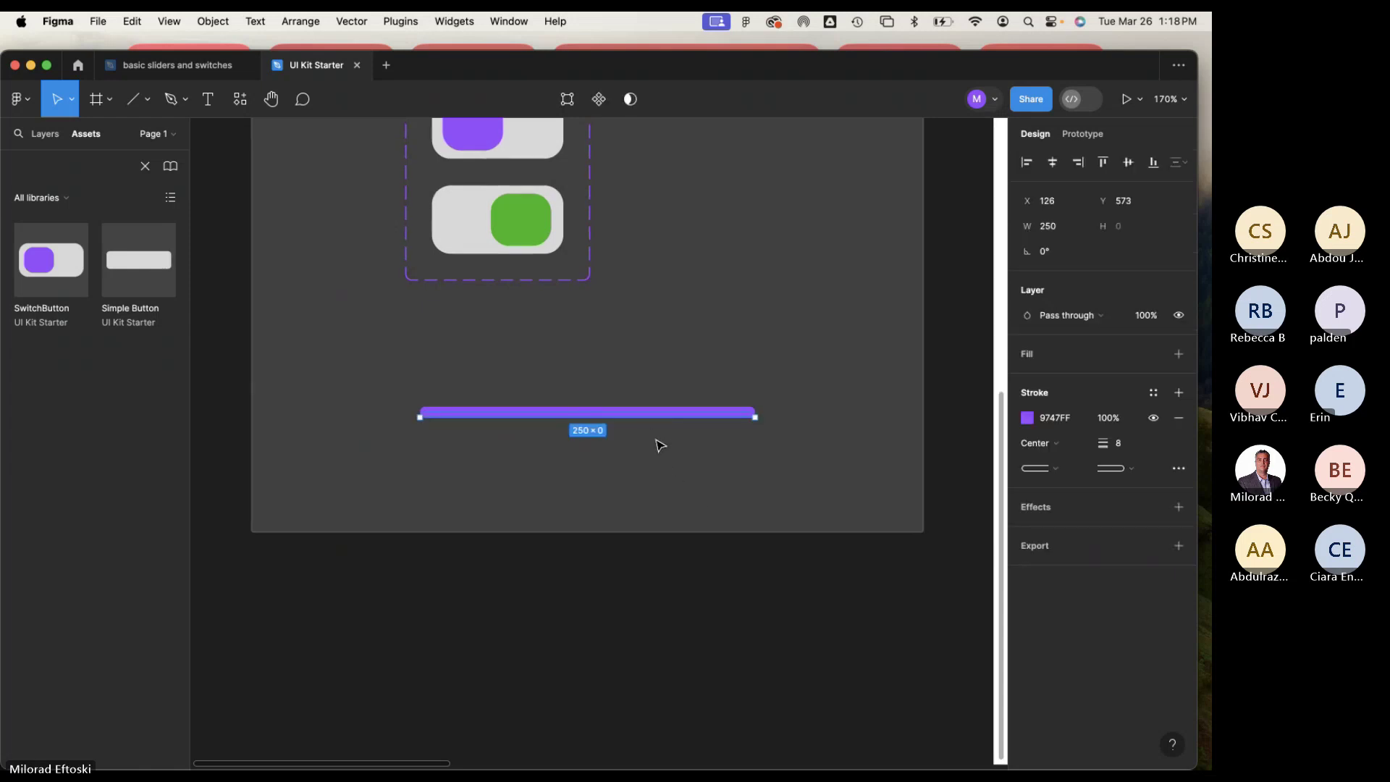
scroll(654, 444, "down", 3)
scroll(692, 500, "up", 3)
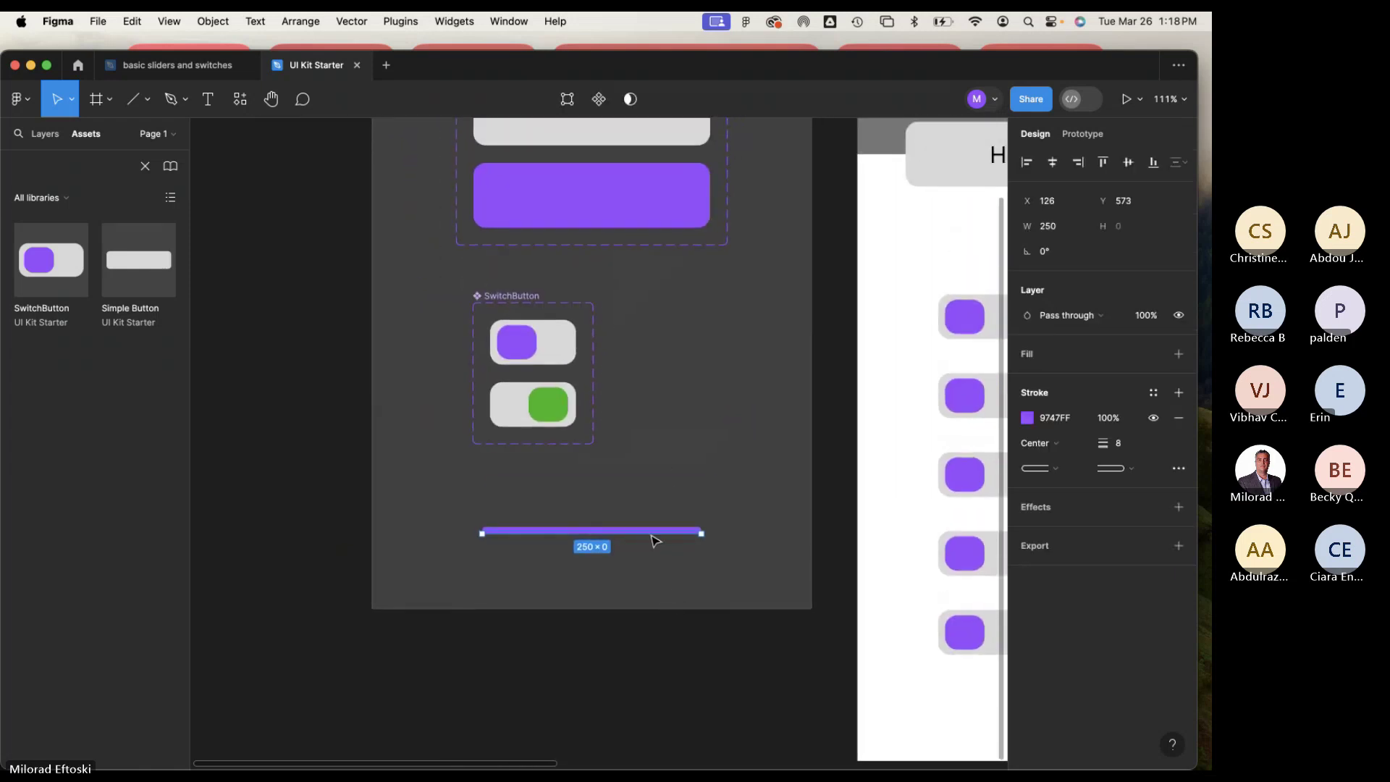
Move the purple line down within Section 1 to Y 589.
scroll(589, 490, "right", 4)
scroll(589, 490, "up", 2)
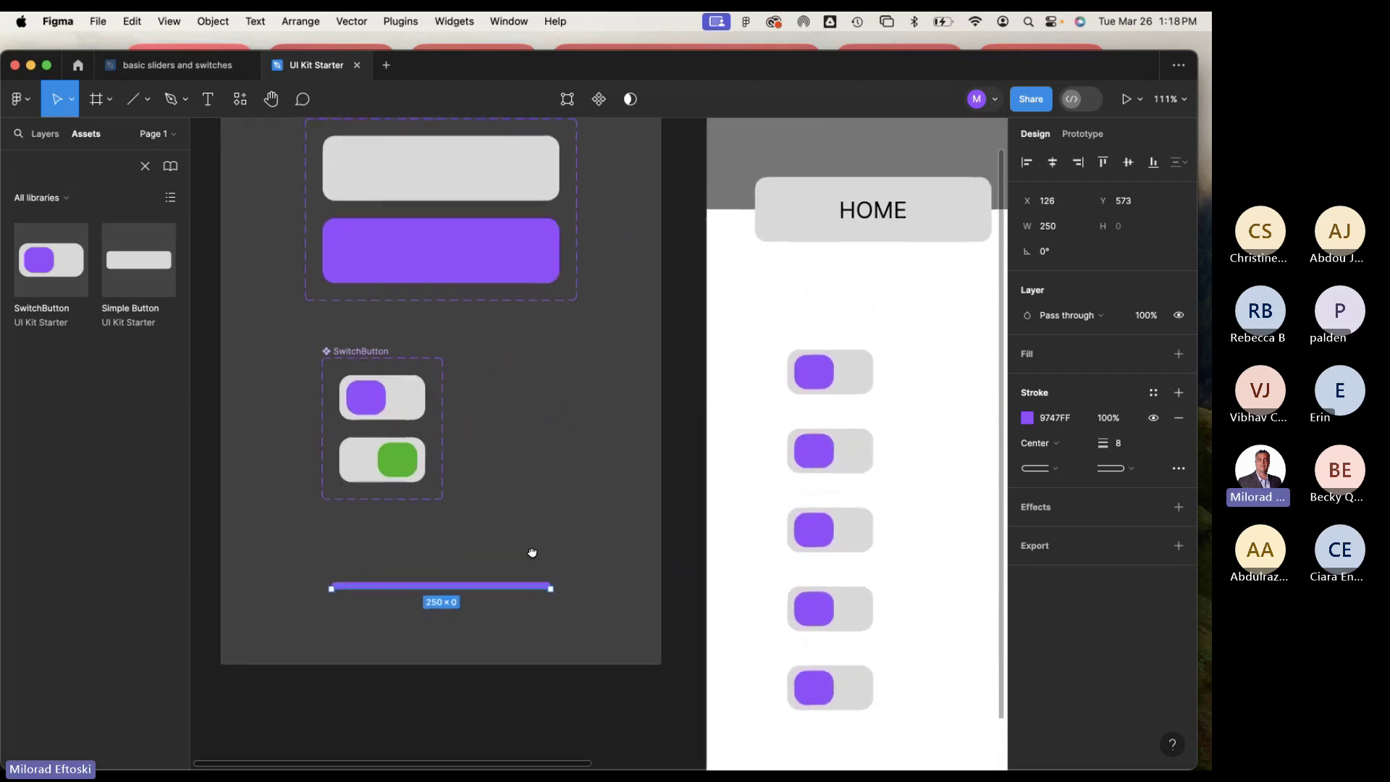
scroll(543, 556, "down", 2)
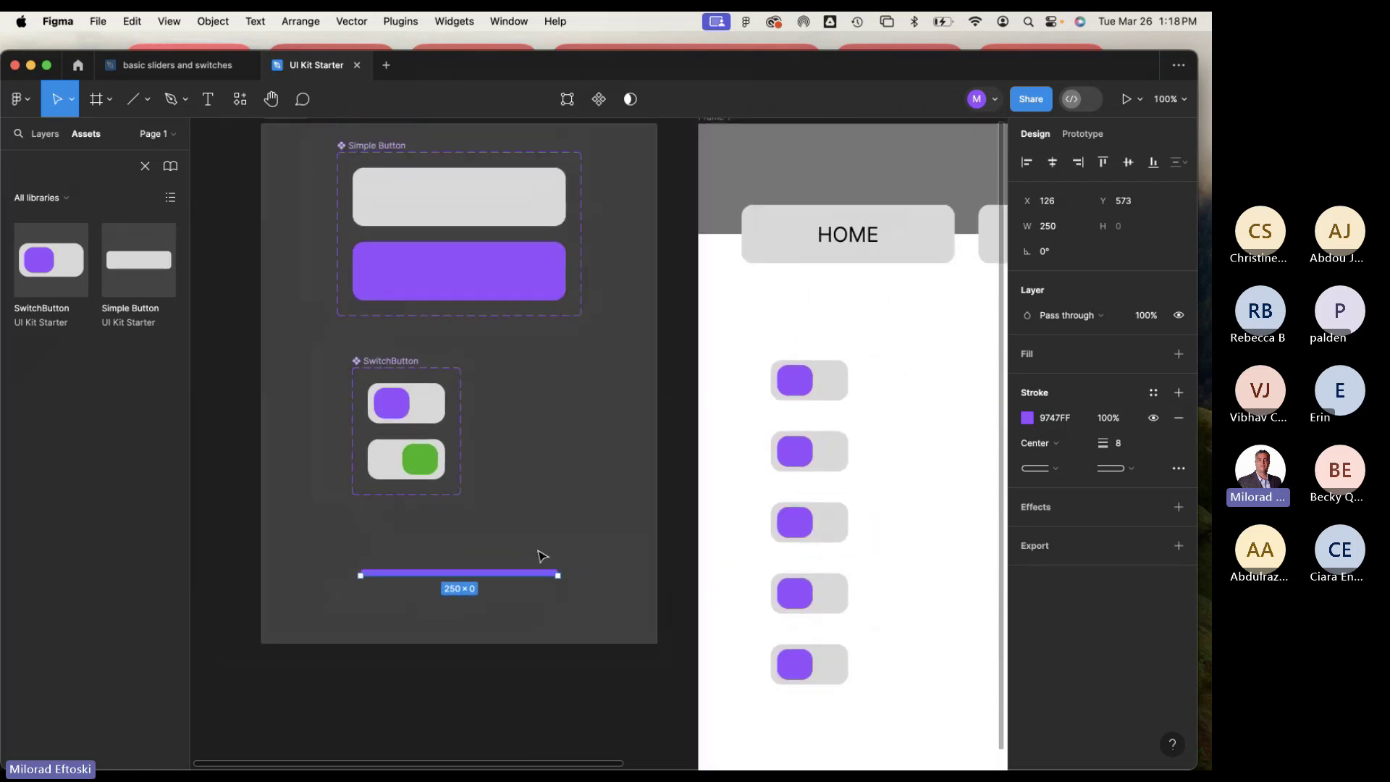
key("super+minus")
left_click_drag(664, 589, 519, 567)
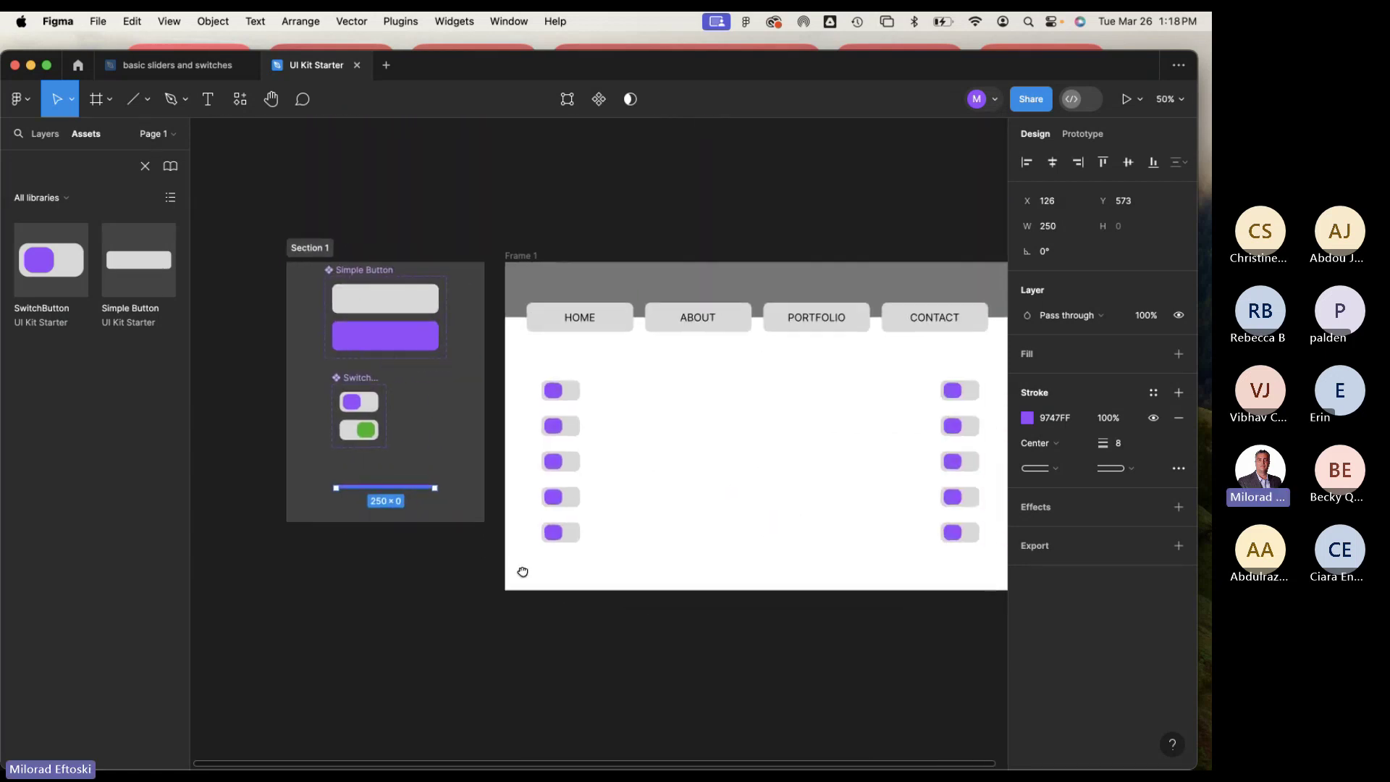
key("super+equal")
scroll(474, 580, "left", 6)
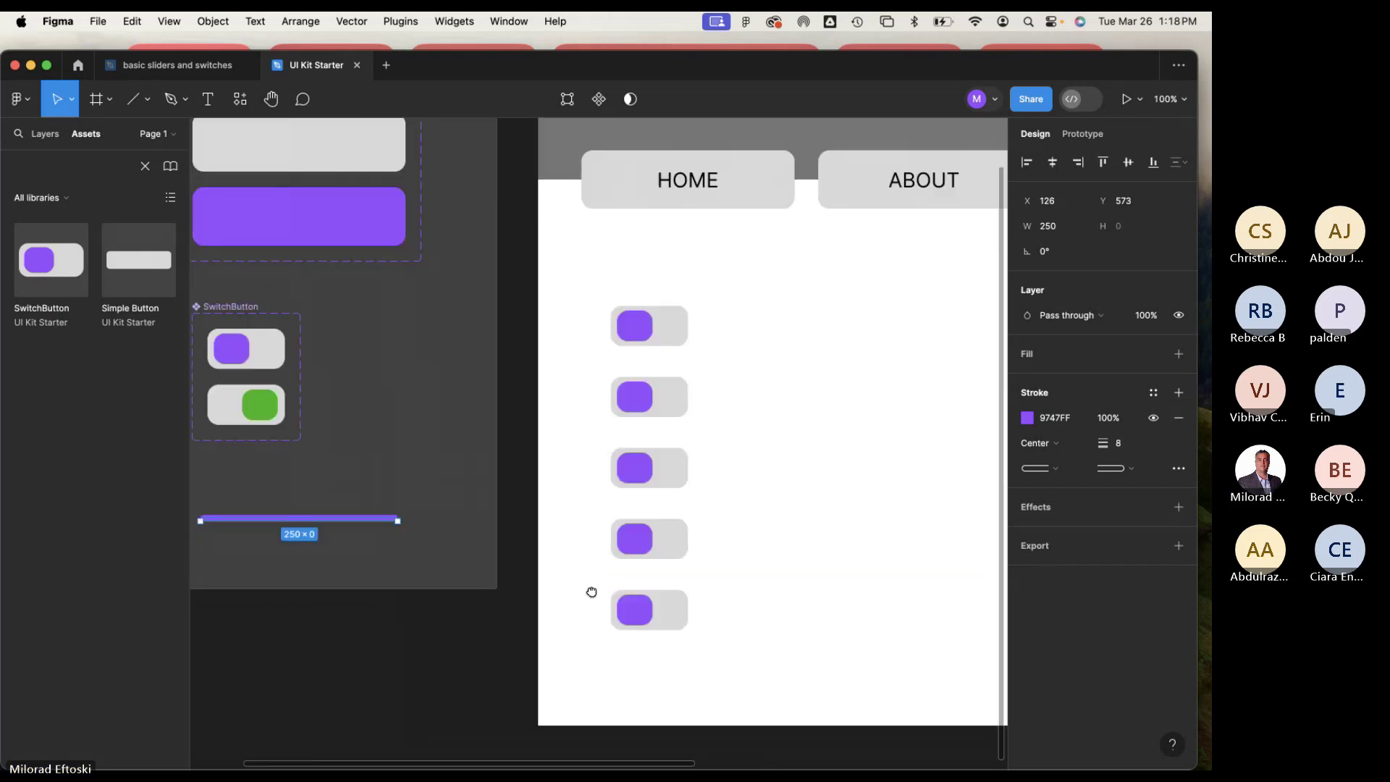
left_click(514, 592)
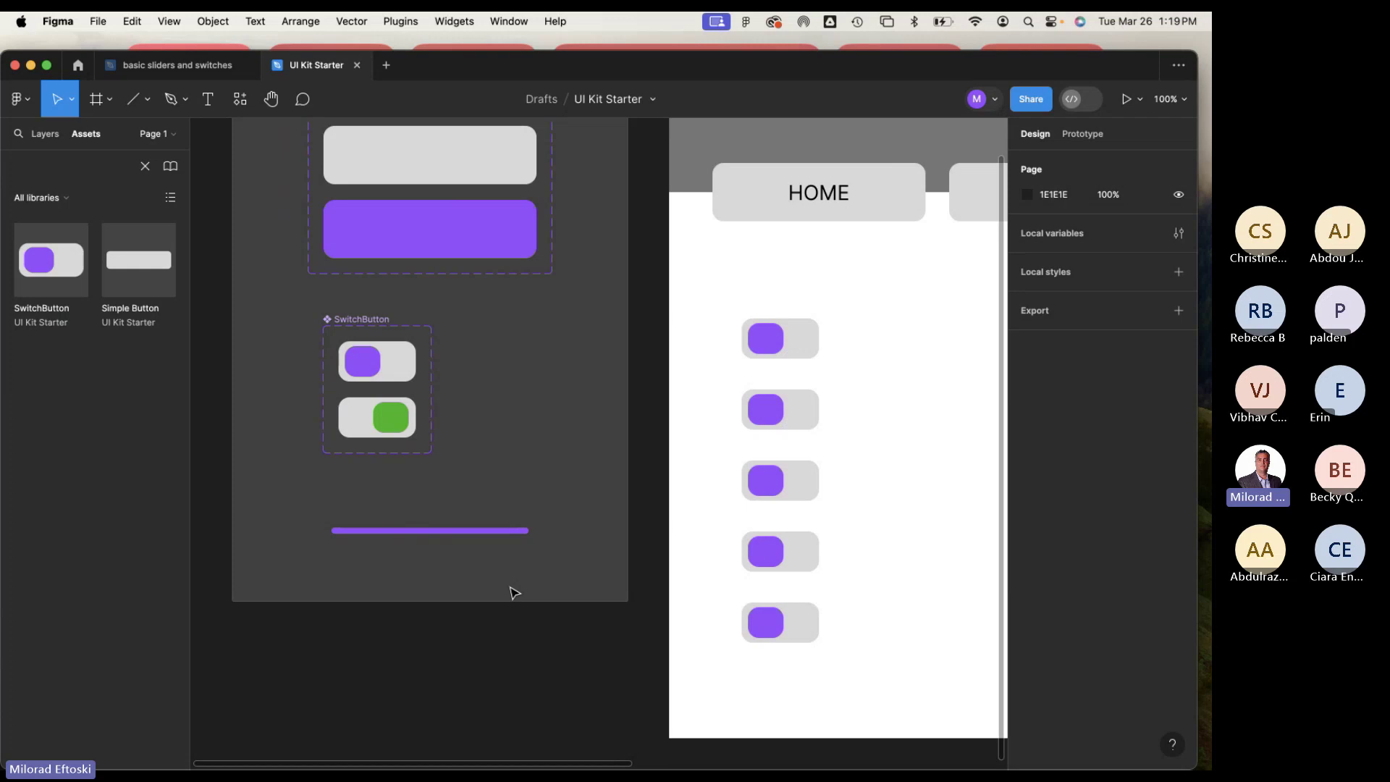
left_click_drag(479, 531, 477, 546)
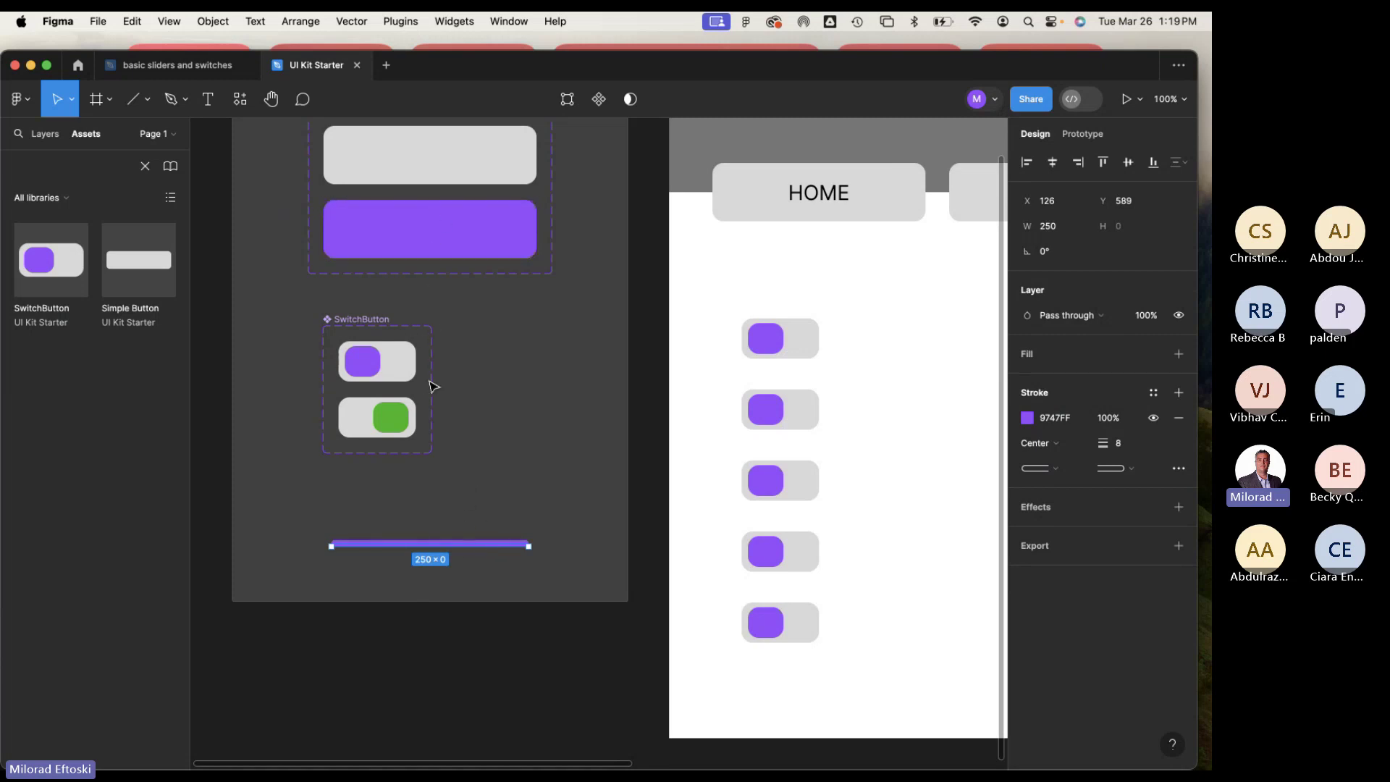
left_click(506, 526)
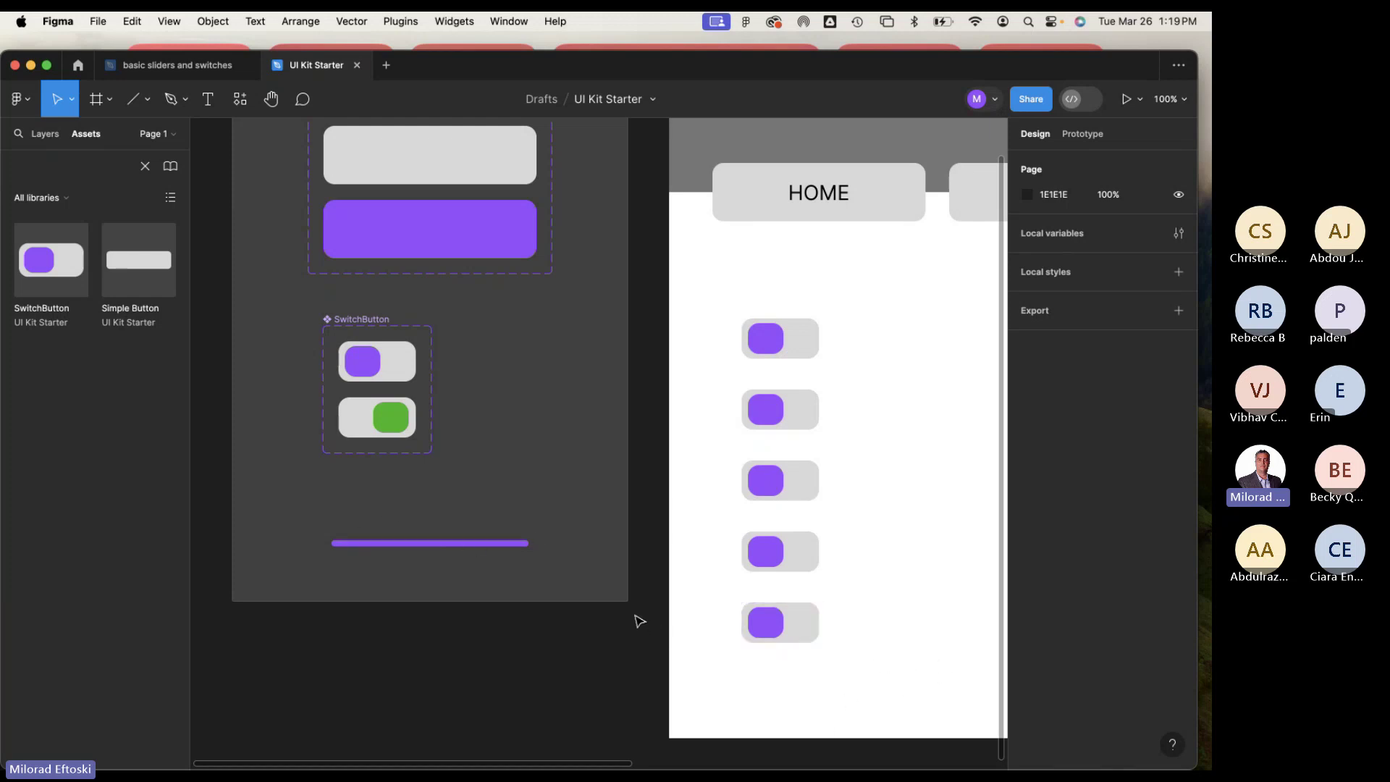
Draw a circle about 42 × 42 over the purple line near its left end as the slider handle.
left_click(485, 545)
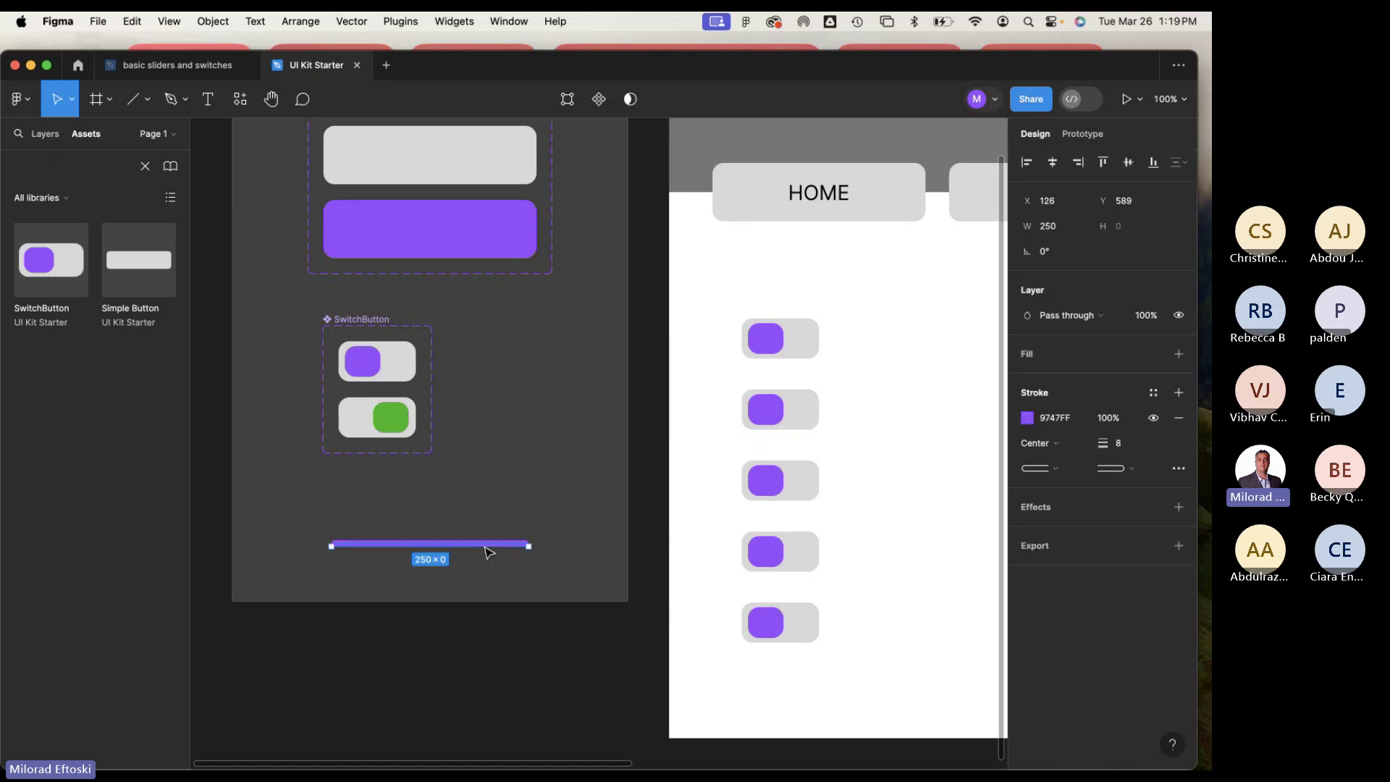
left_click(45, 135)
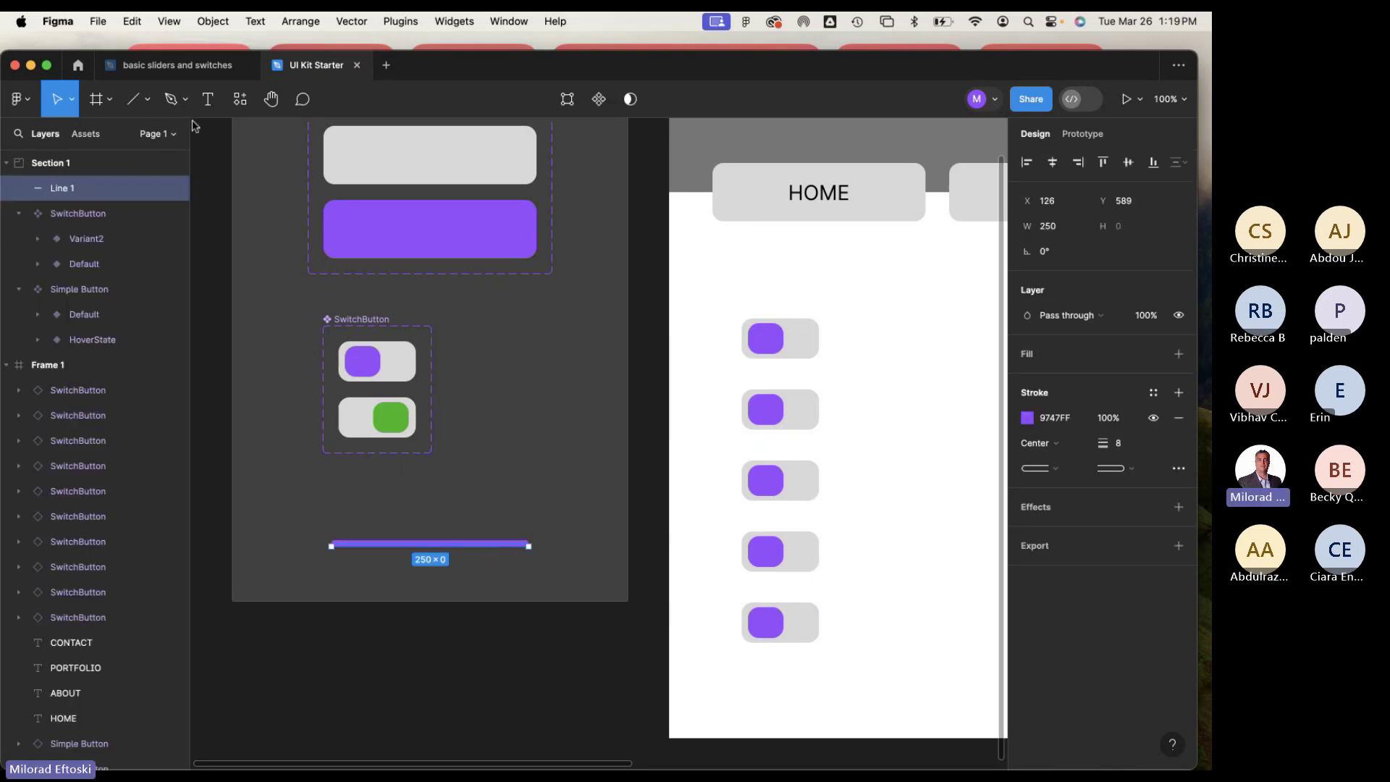
left_click(147, 100)
left_click(144, 196)
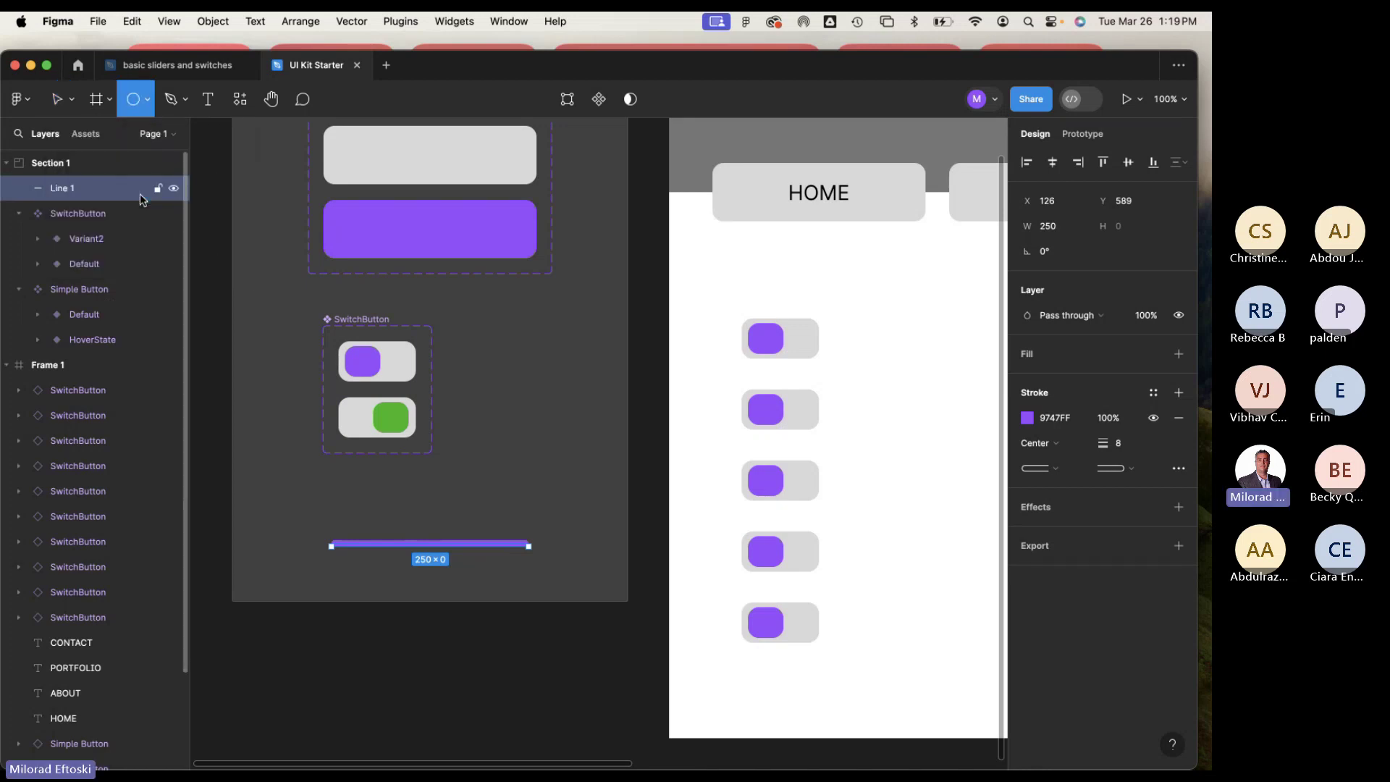
left_click_drag(345, 528, 377, 559)
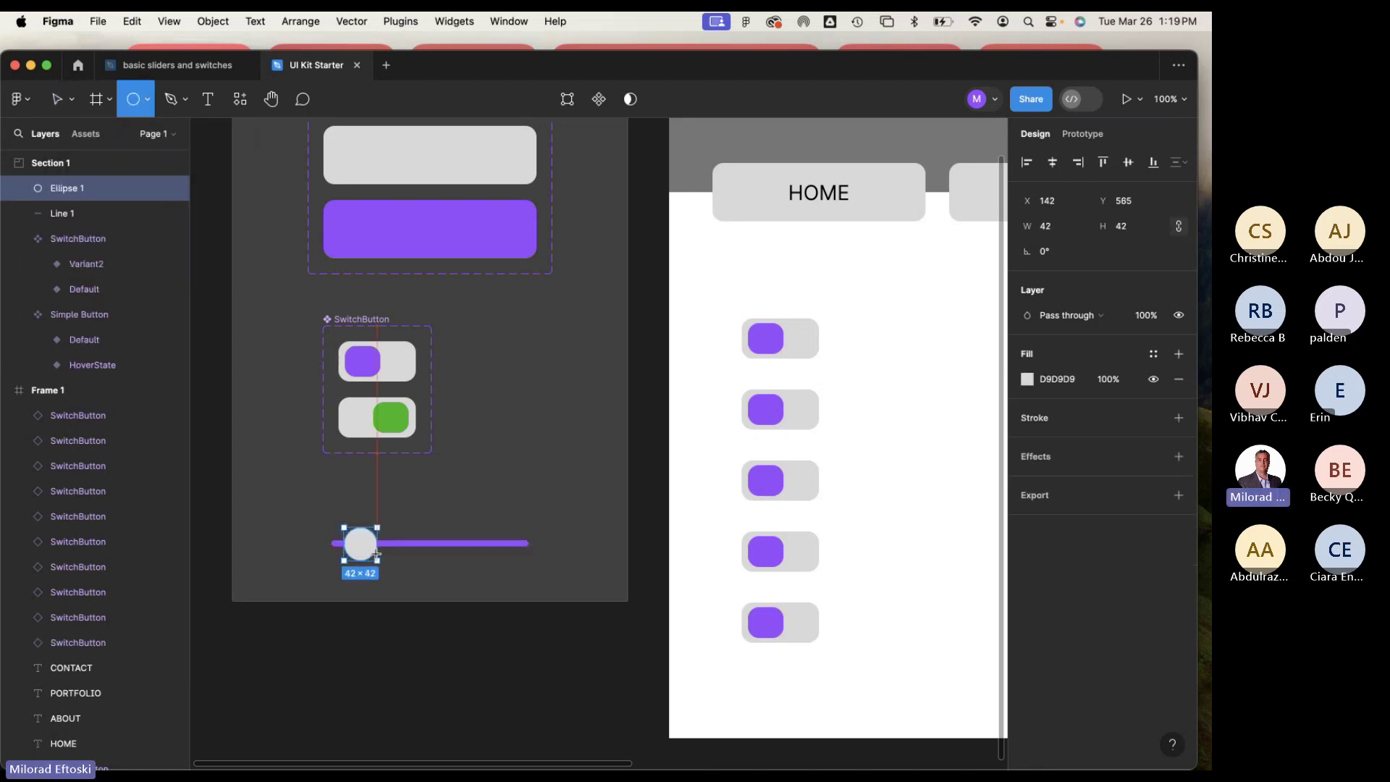
left_click(432, 585)
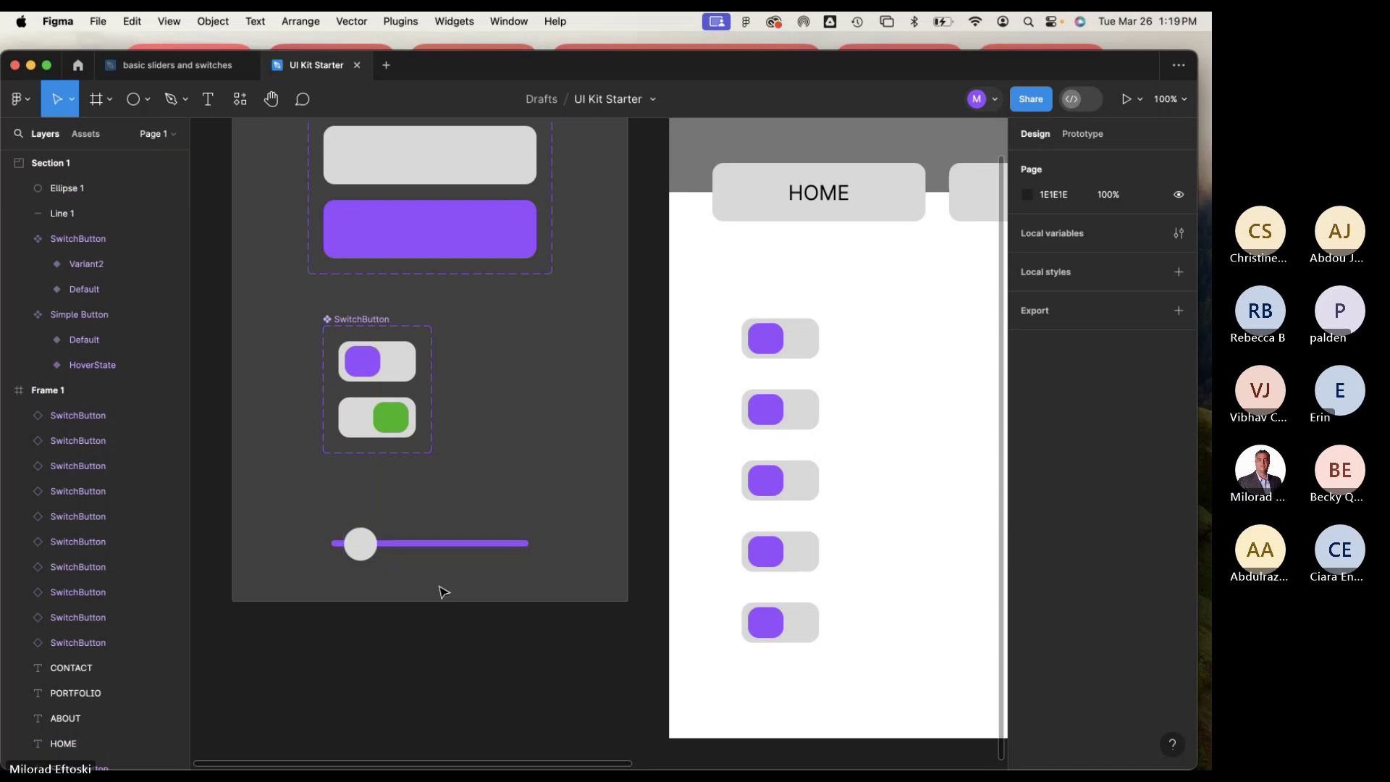
Centre the circle vertically on the purple line and shift it slightly closer to the line's left end.
left_click(367, 557)
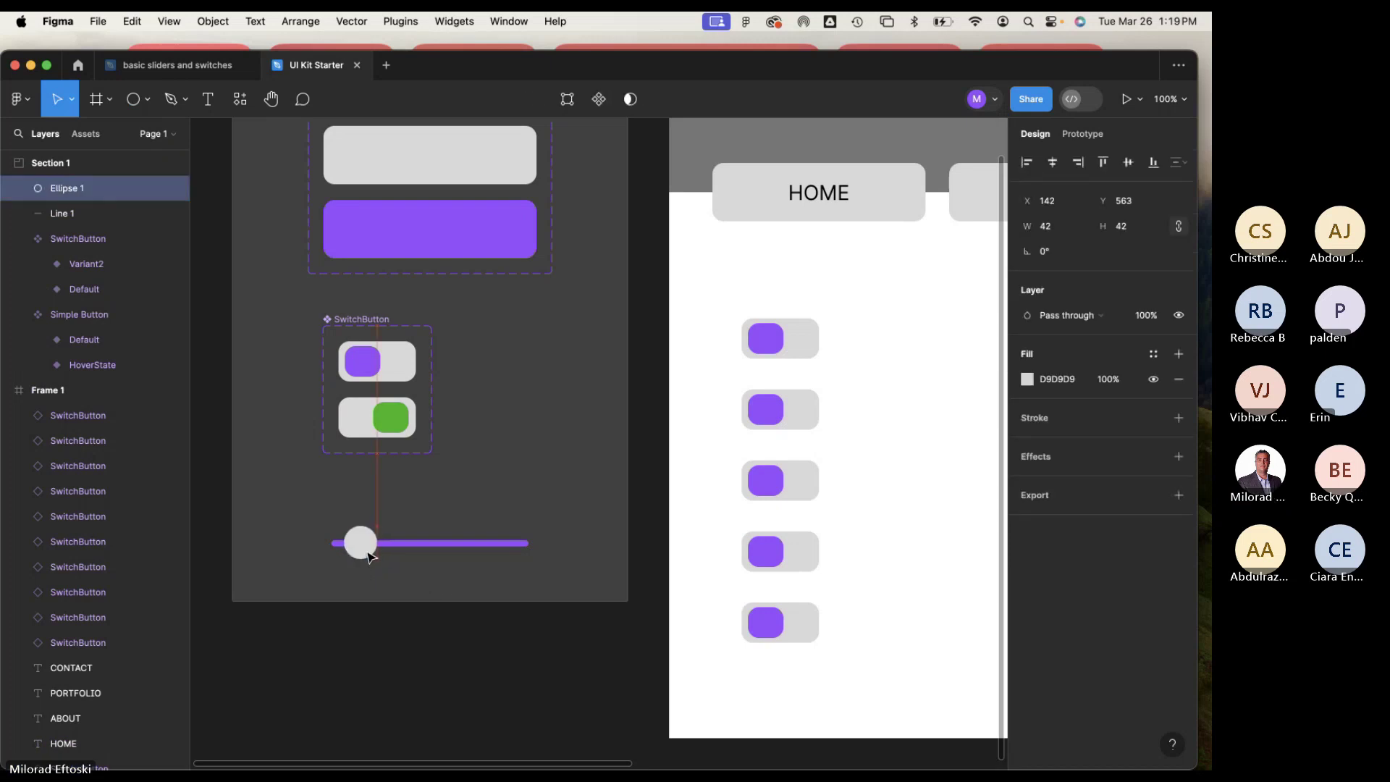
left_click_drag(364, 556, 361, 556)
left_click(424, 588)
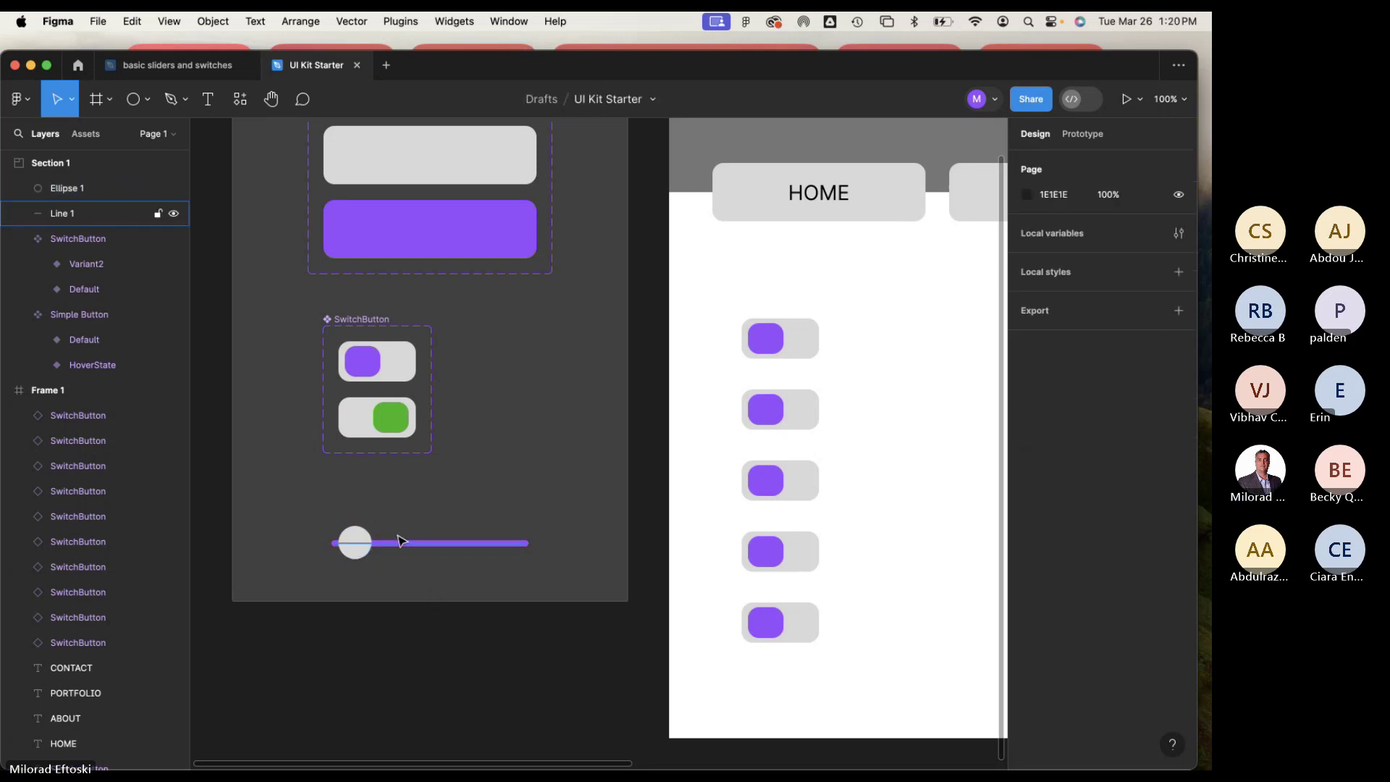
Move the circle and line together up and slightly left below the SwitchButton set, to about X 115, Y 532.
left_click_drag(328, 513, 469, 588)
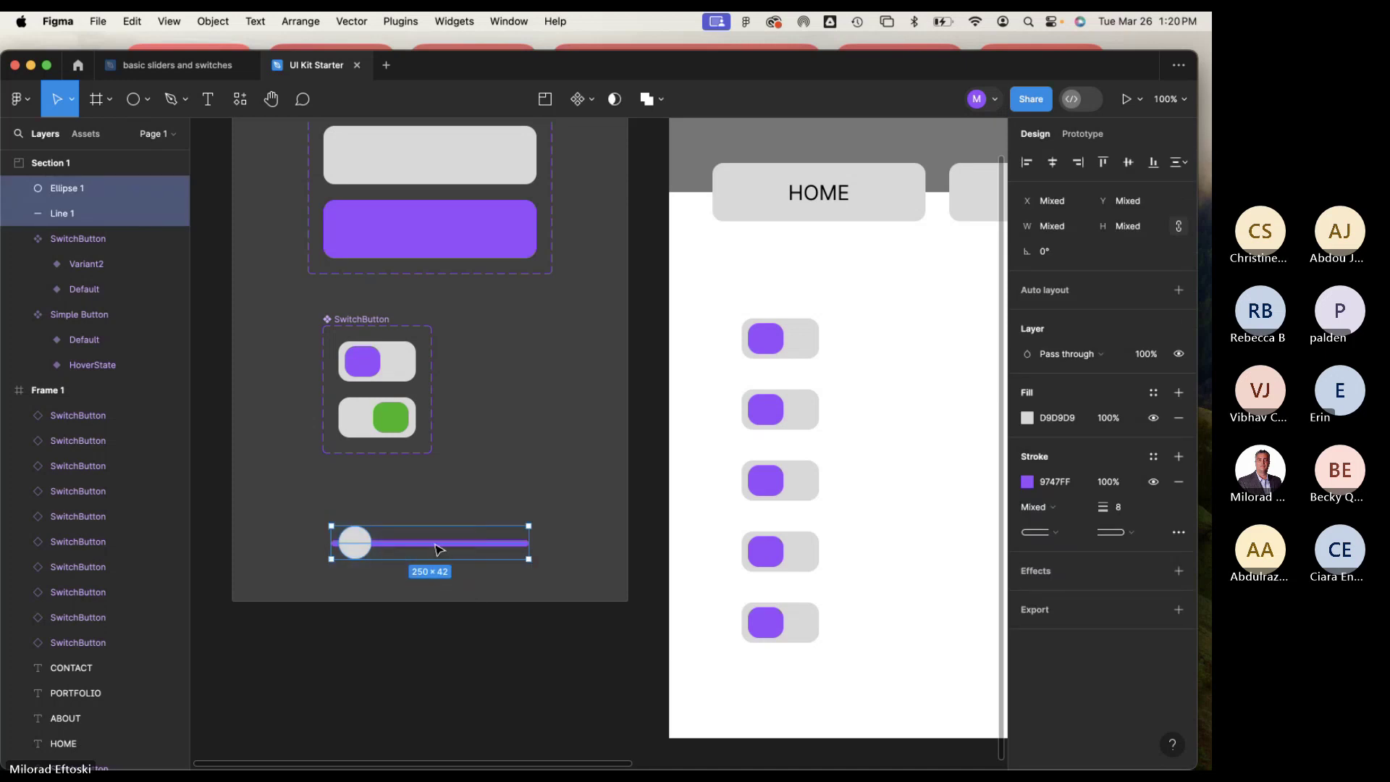
left_click_drag(438, 543, 433, 536)
left_click(452, 580)
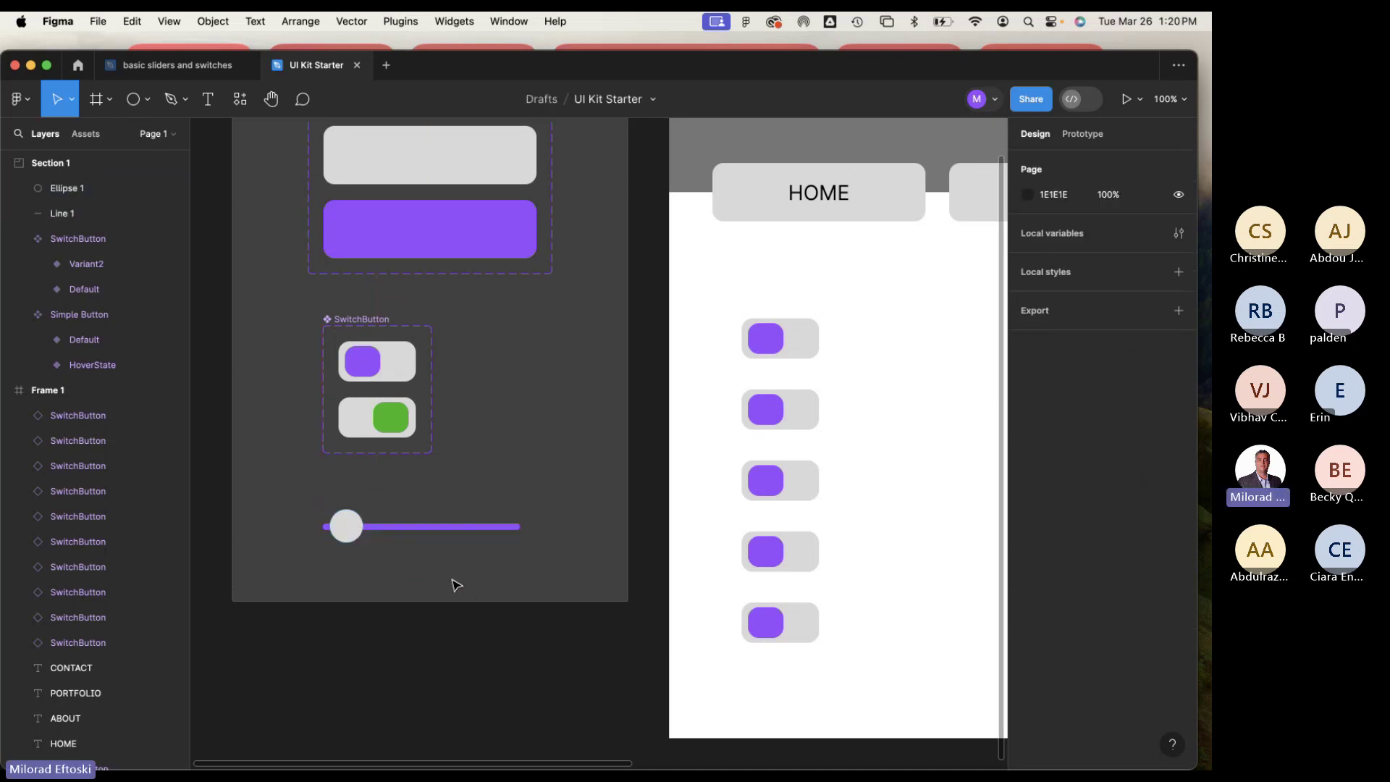
left_click_drag(315, 495, 449, 564)
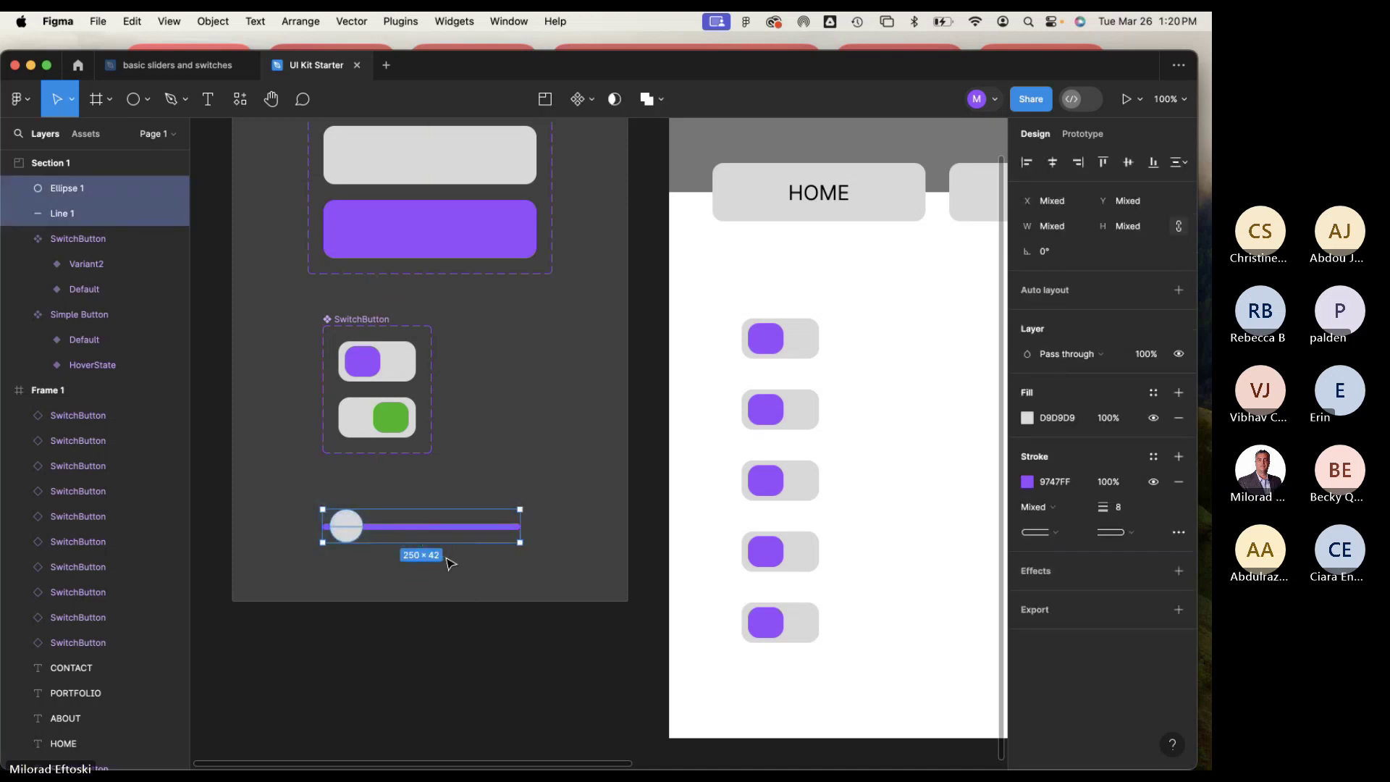
key("shift+Up")
left_click(449, 564)
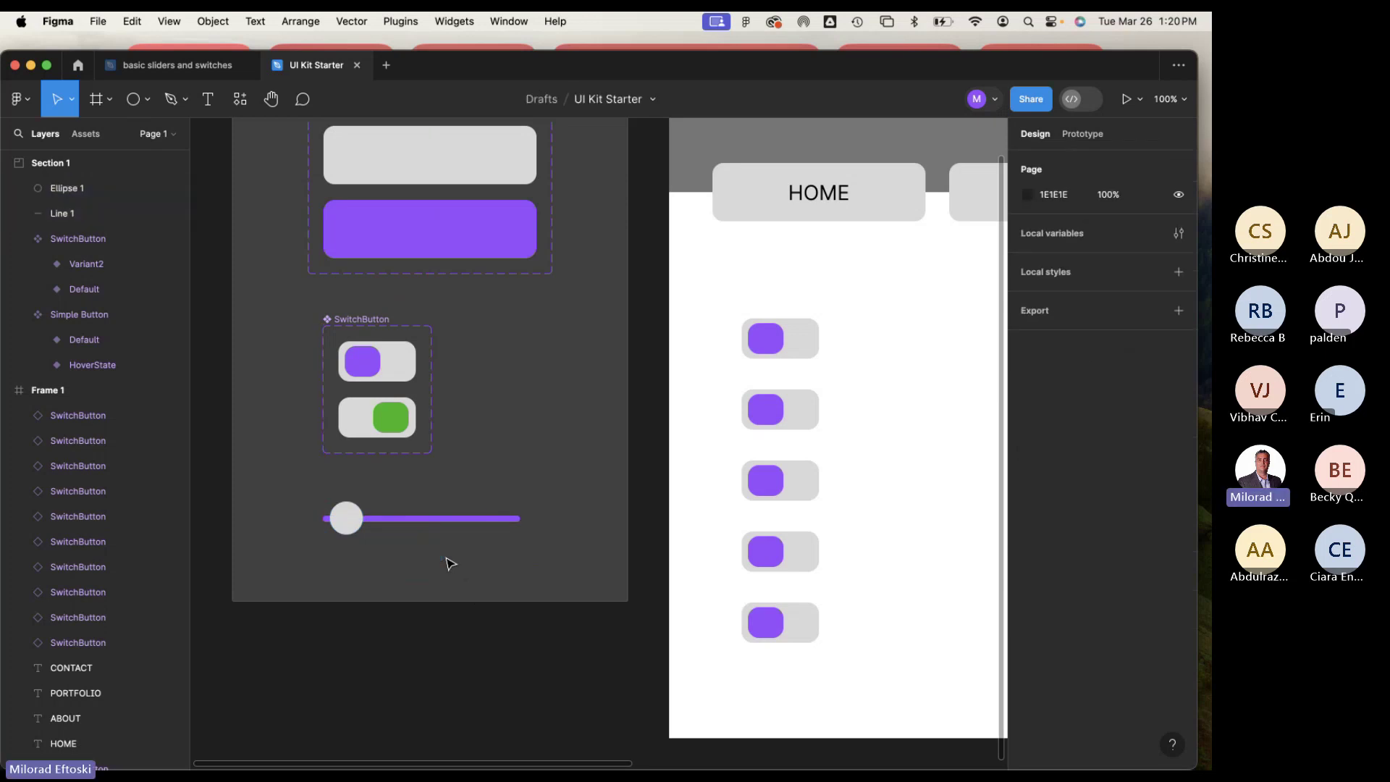
left_click(346, 518)
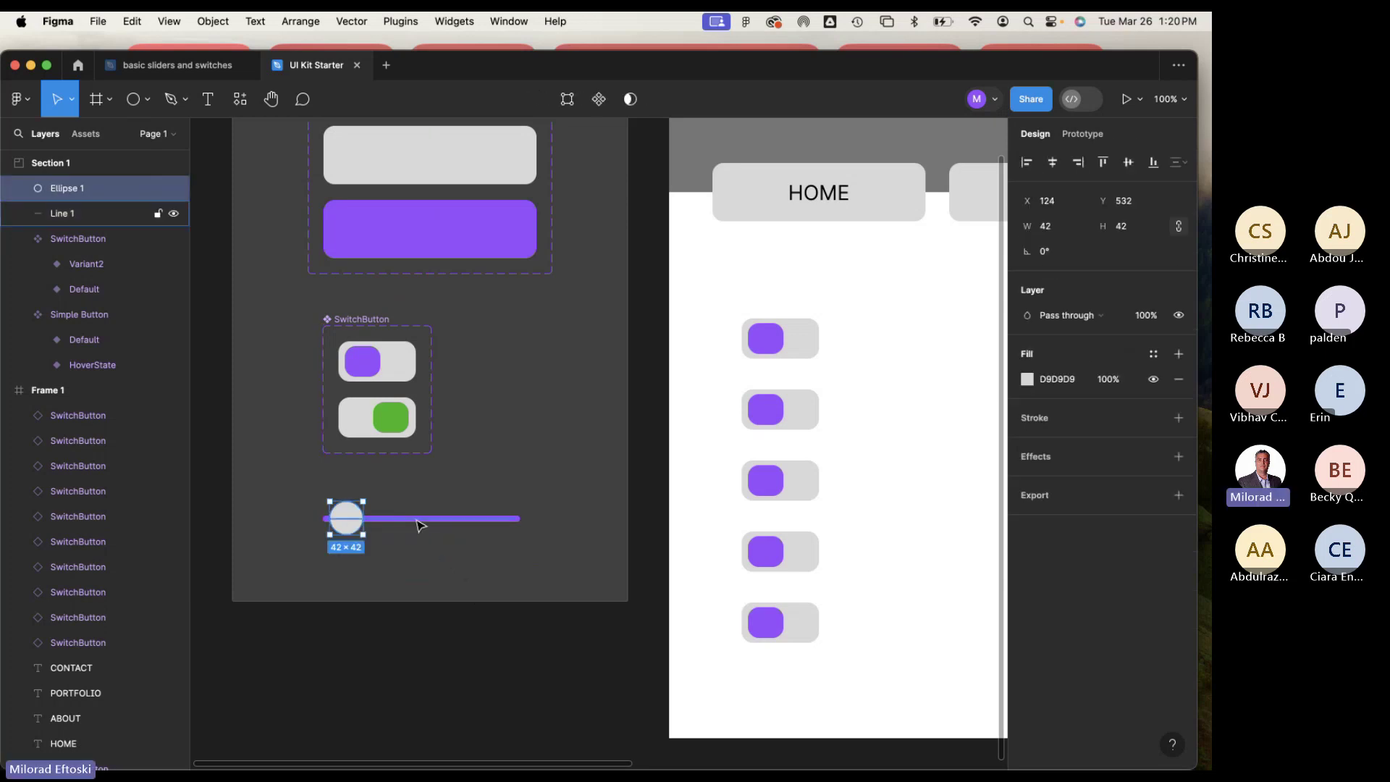
left_click(420, 519)
left_click(419, 558)
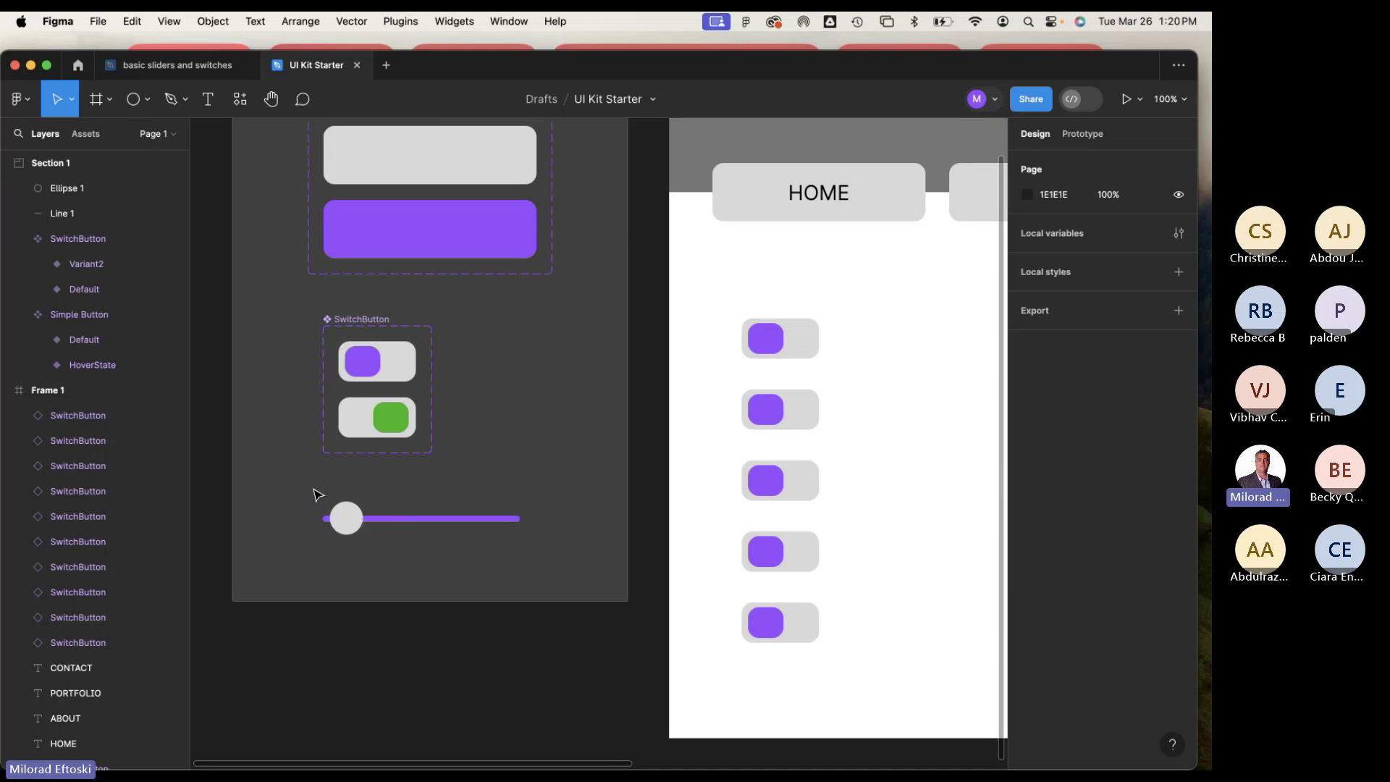
left_click_drag(317, 495, 537, 580)
left_click(381, 550)
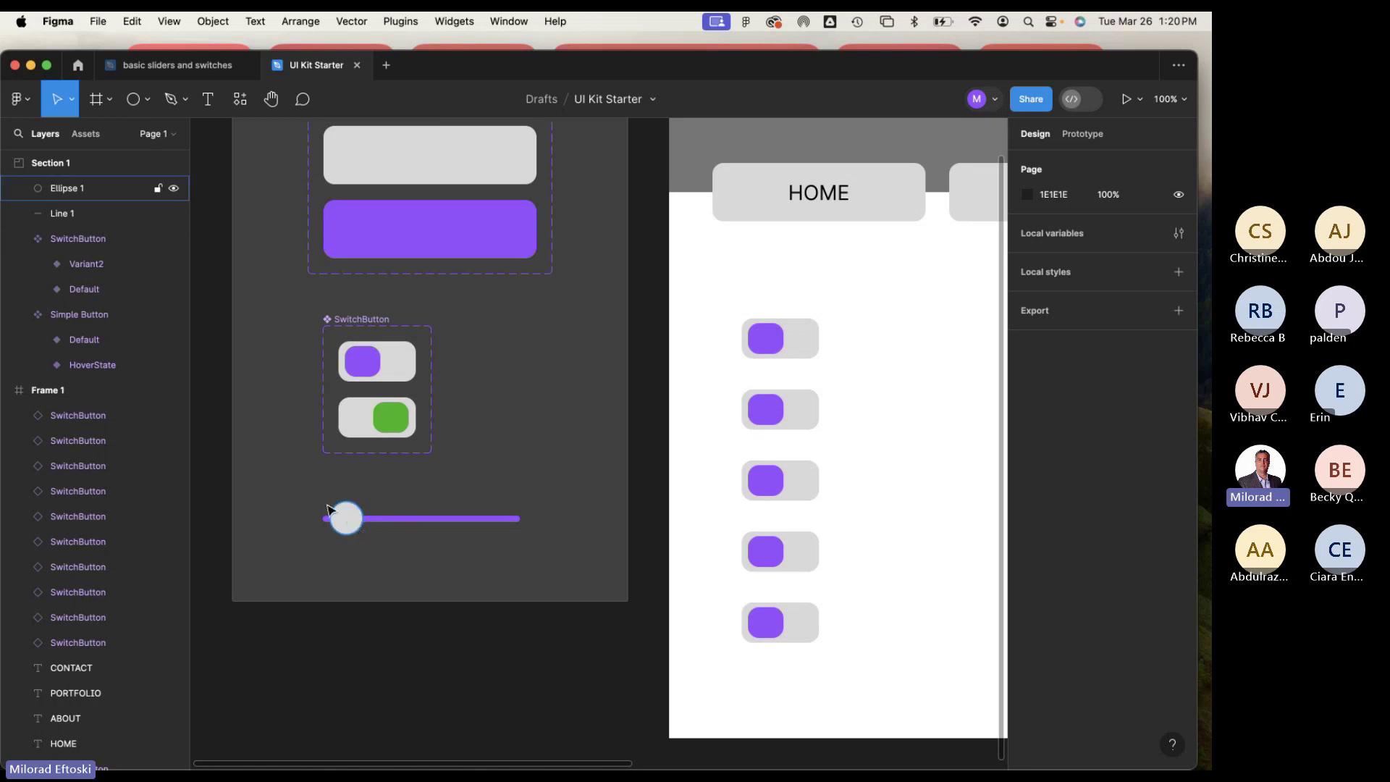
Turn the circle and purple line into one component and name it Slider.
left_click_drag(304, 490, 563, 572)
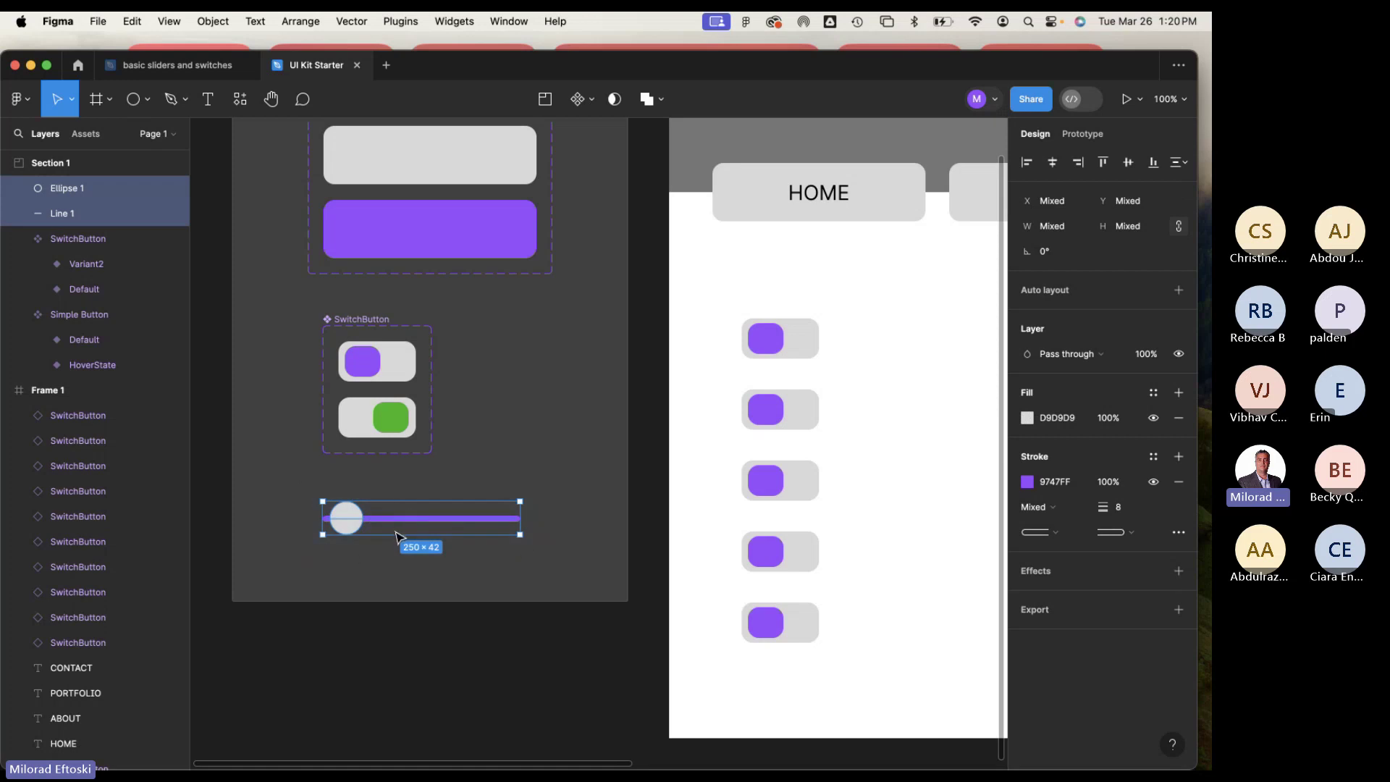
left_click(577, 99)
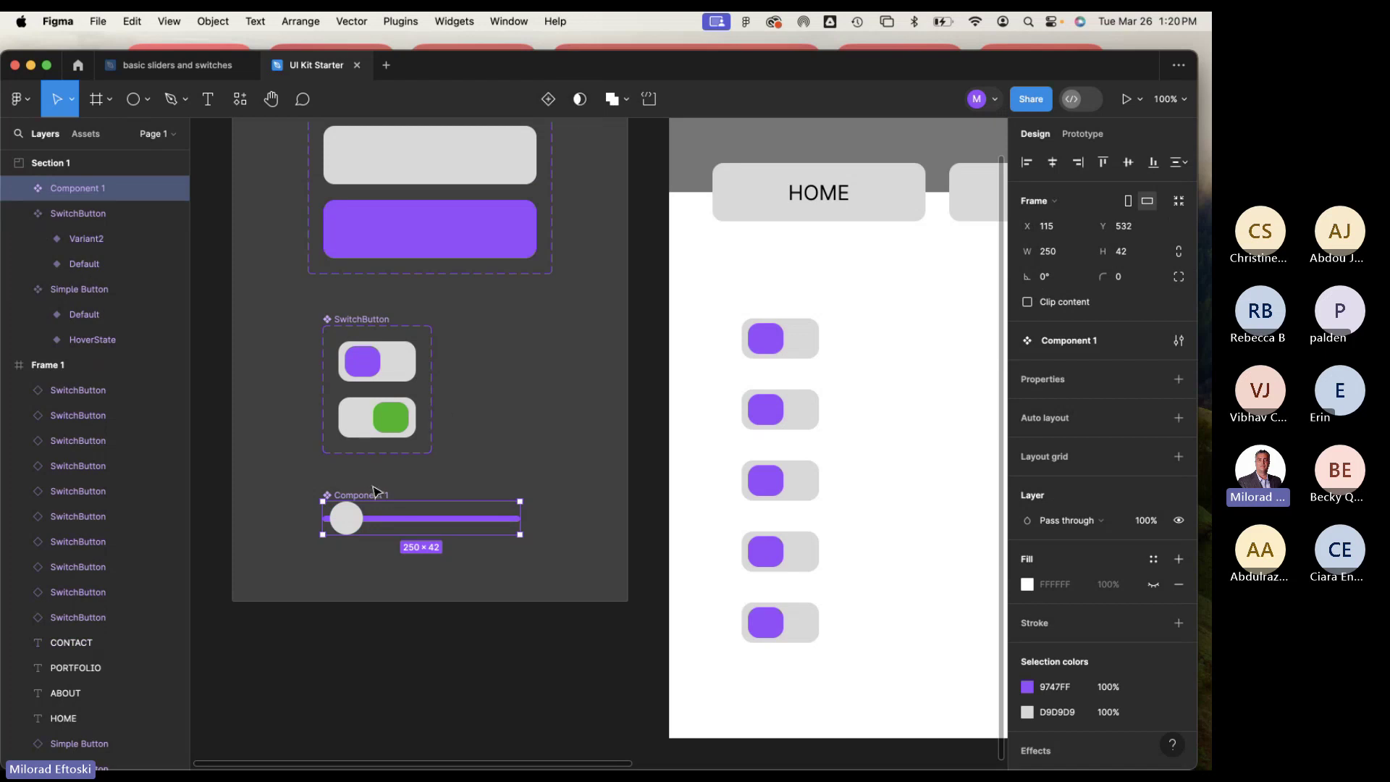
double_click(75, 189)
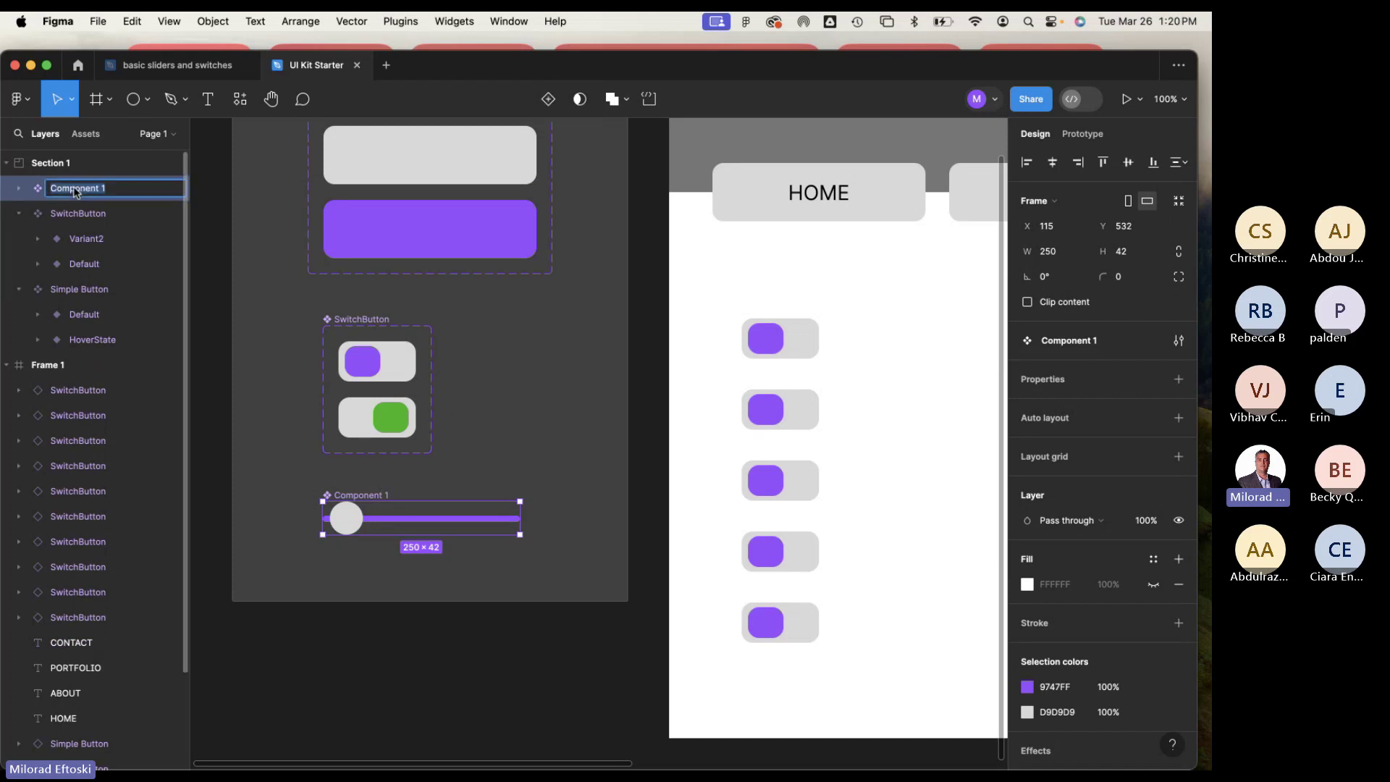
type("Slider")
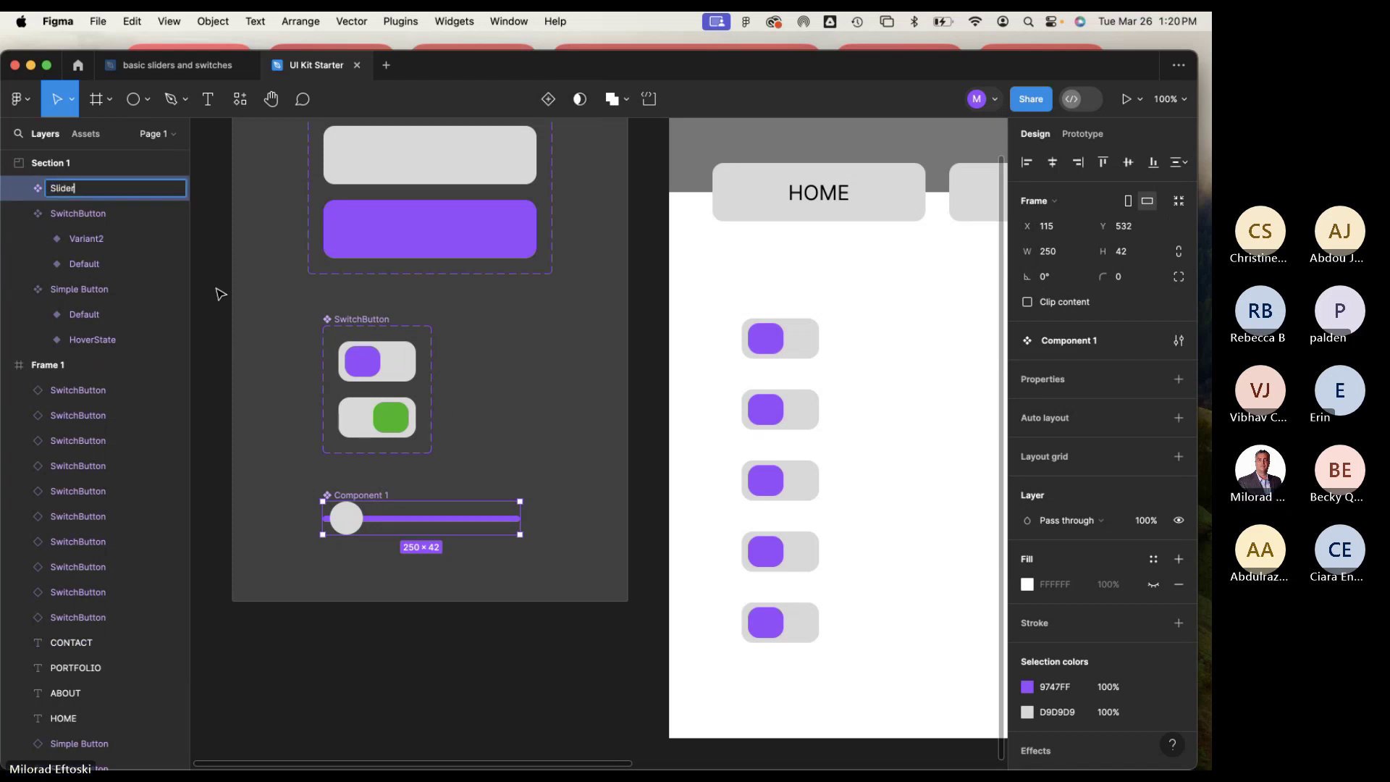
left_click(194, 279)
Collapse the SwitchButton and Simple Button layers, and rename the Simple Button component set to Rollover Button.
left_click(19, 215)
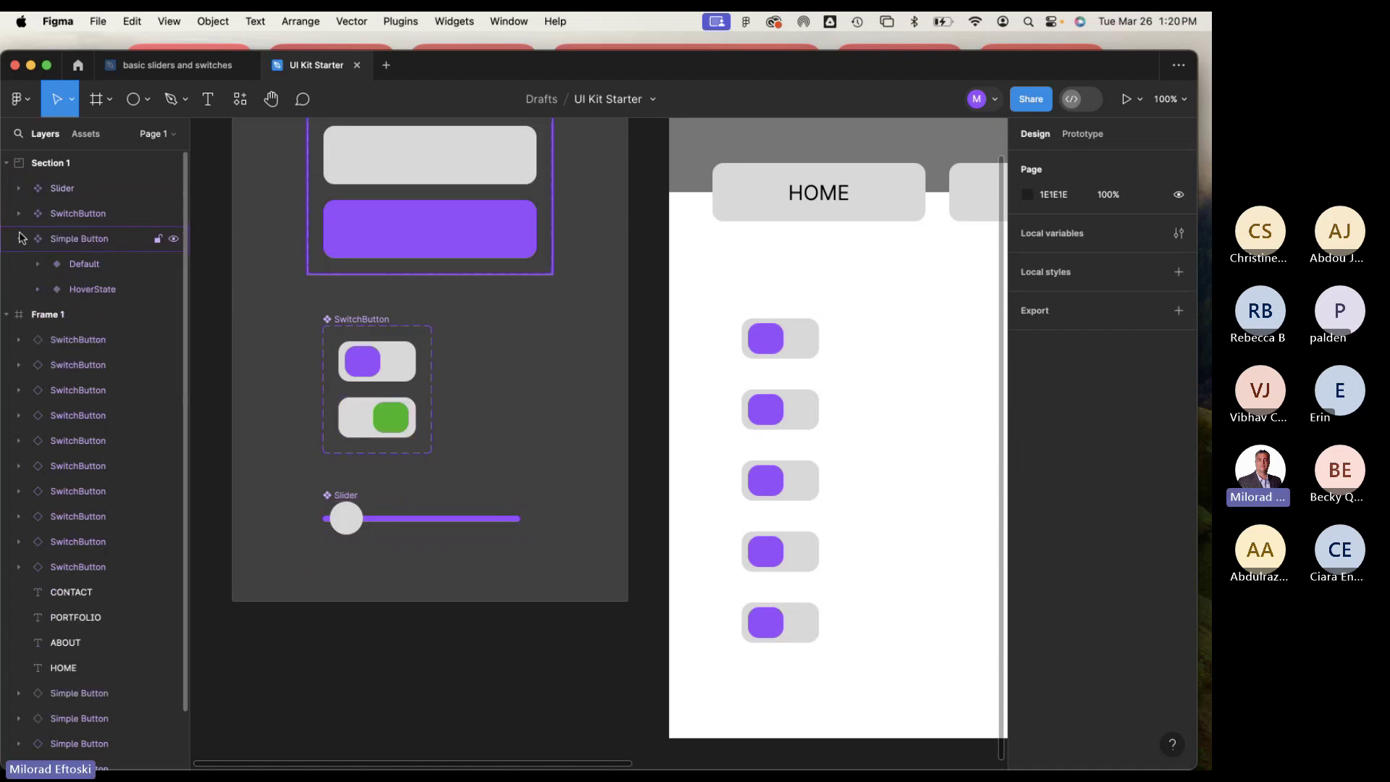
left_click(19, 239)
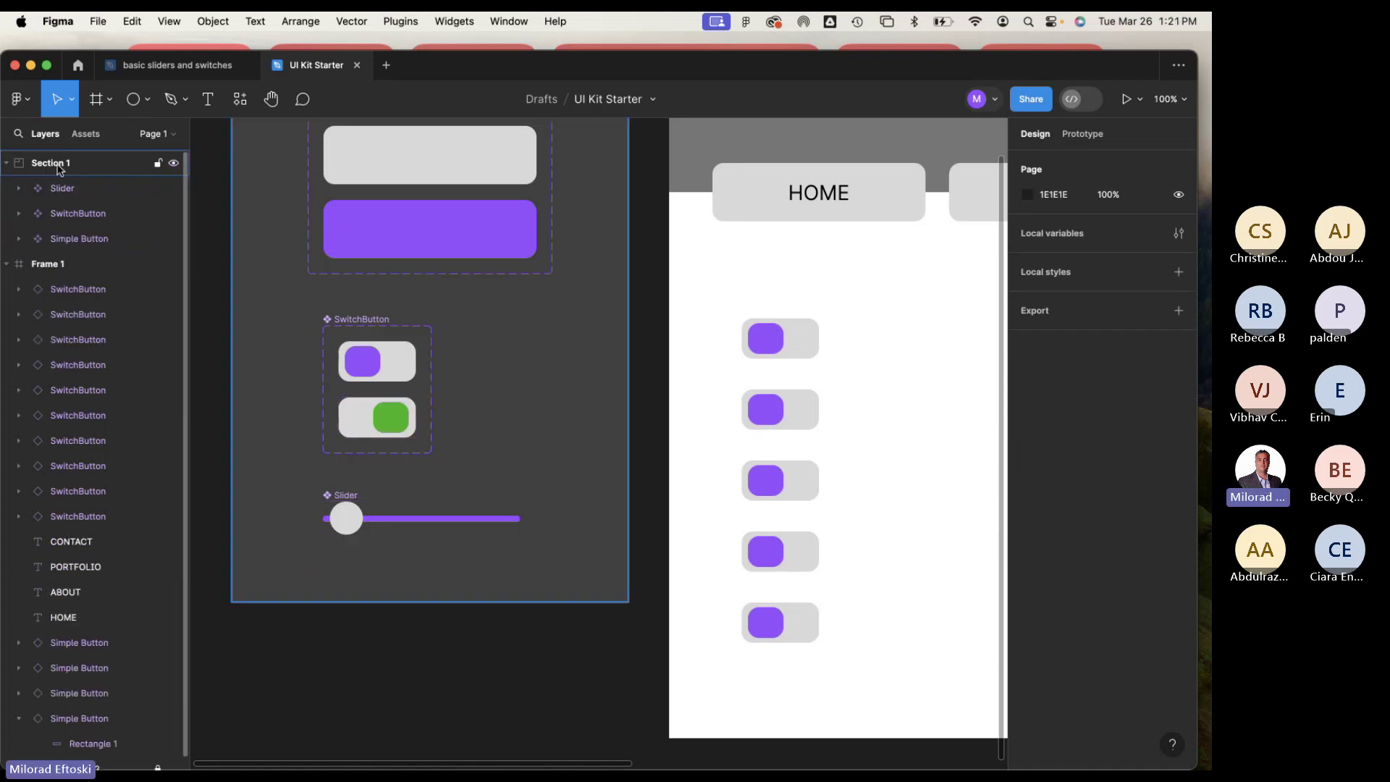
double_click(69, 241)
type("Roleeve")
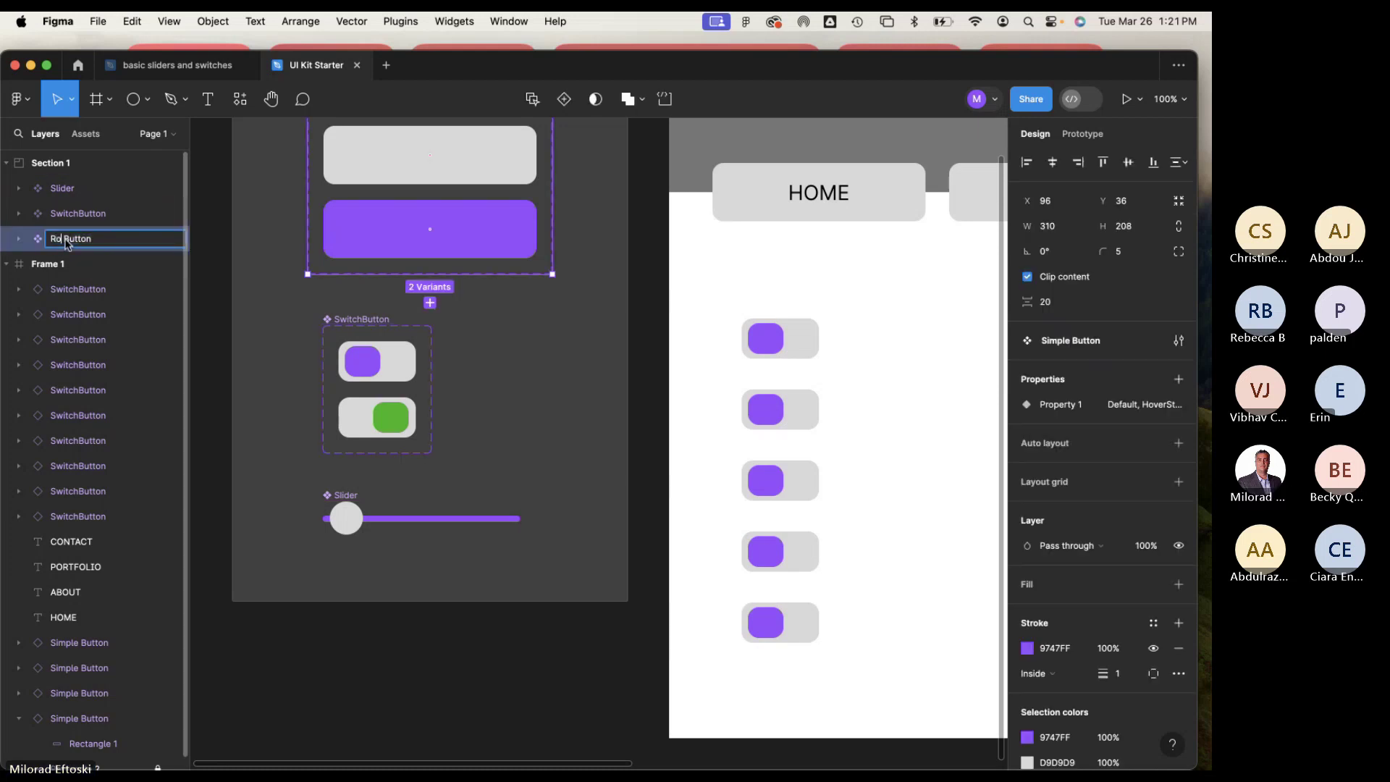
key("BackSpace")
key("BackSpace")
key("BackSpace")
key("BackSpace")
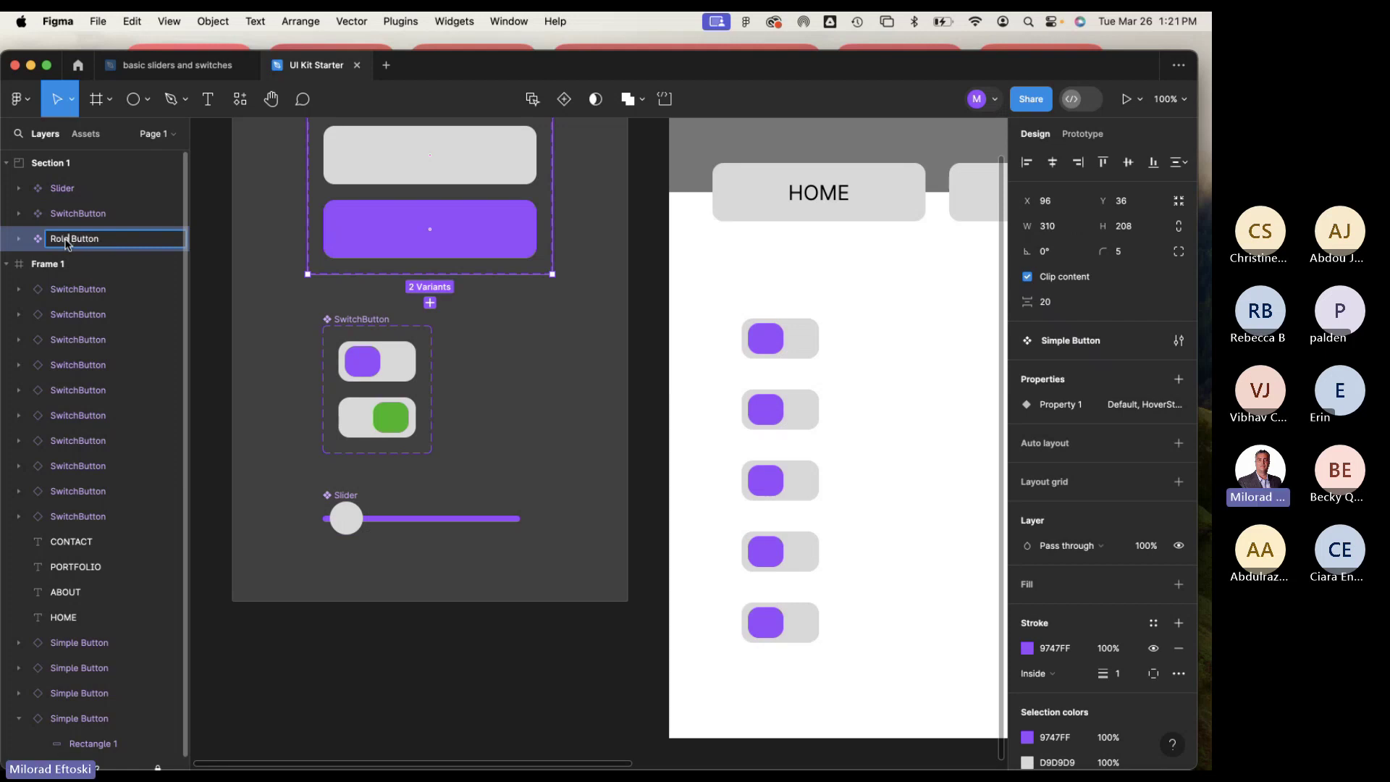
type("lover")
left_click(217, 290)
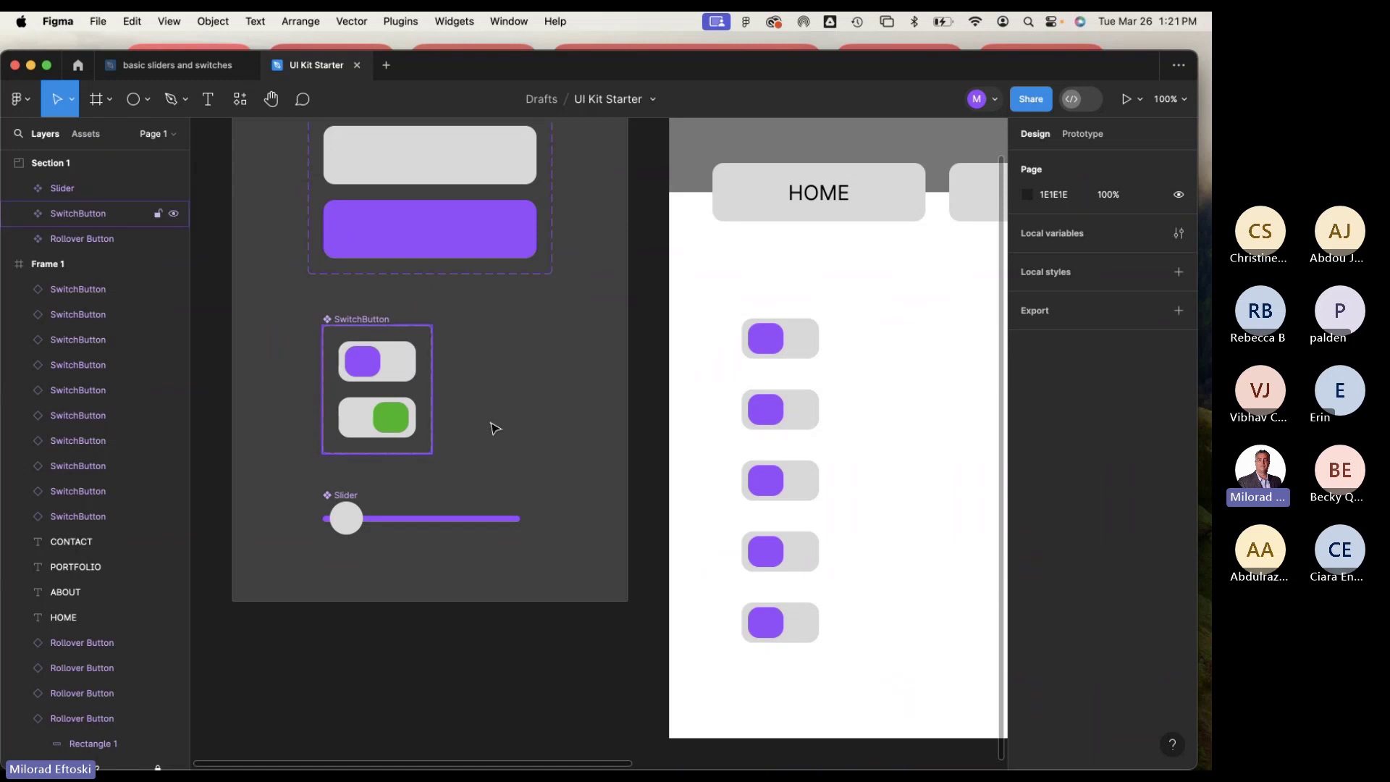
Add a second variant to the Slider component in Section 1.
key("minus")
left_click_drag(586, 396, 450, 408)
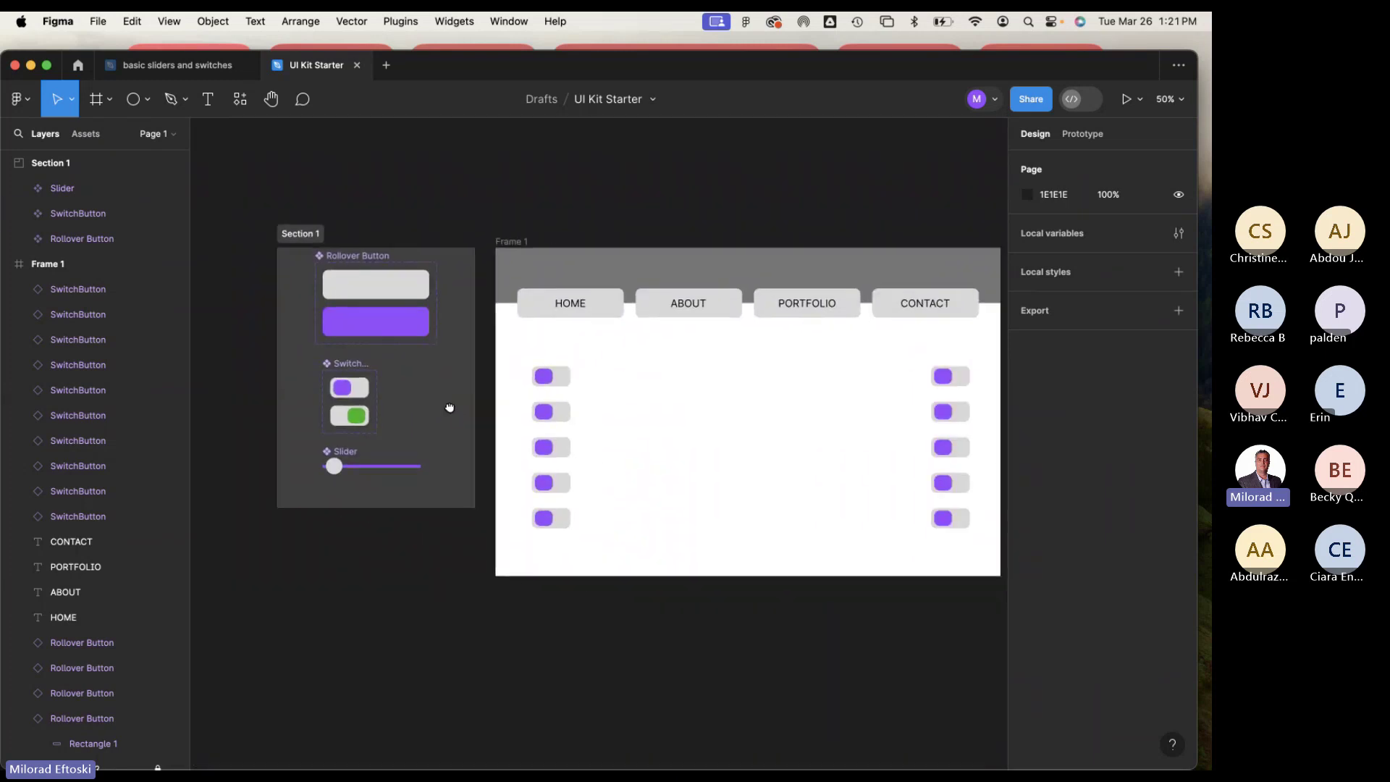
key("plus")
scroll(452, 405, "left", 8)
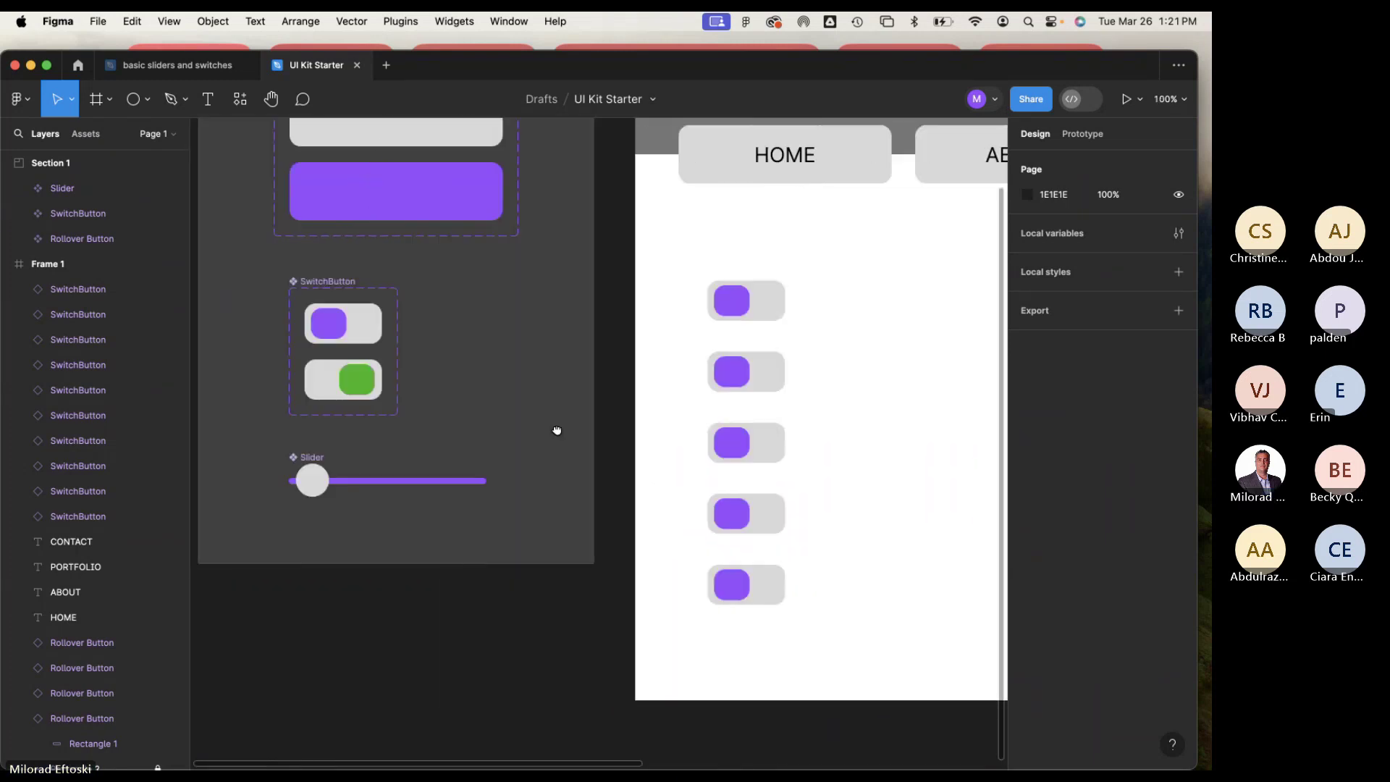
left_click(392, 480)
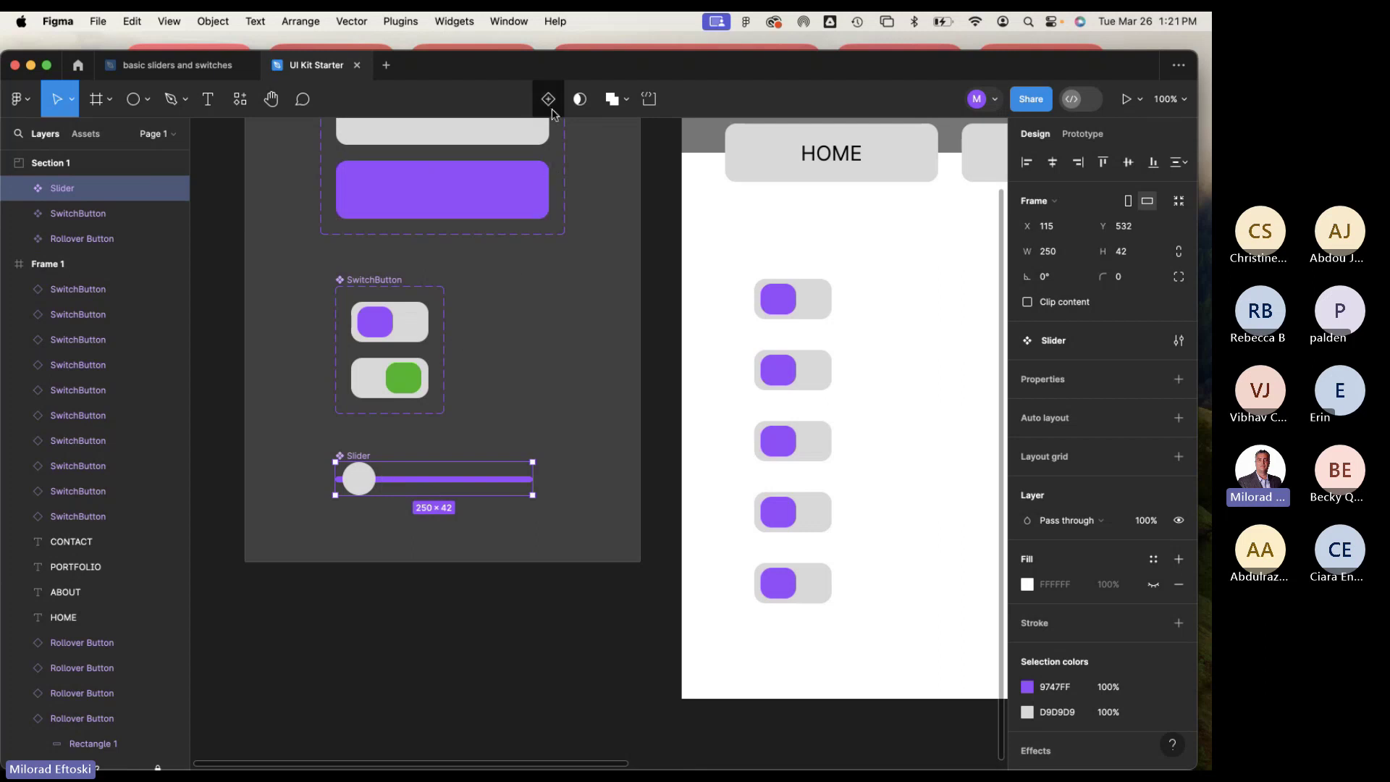
left_click(547, 101)
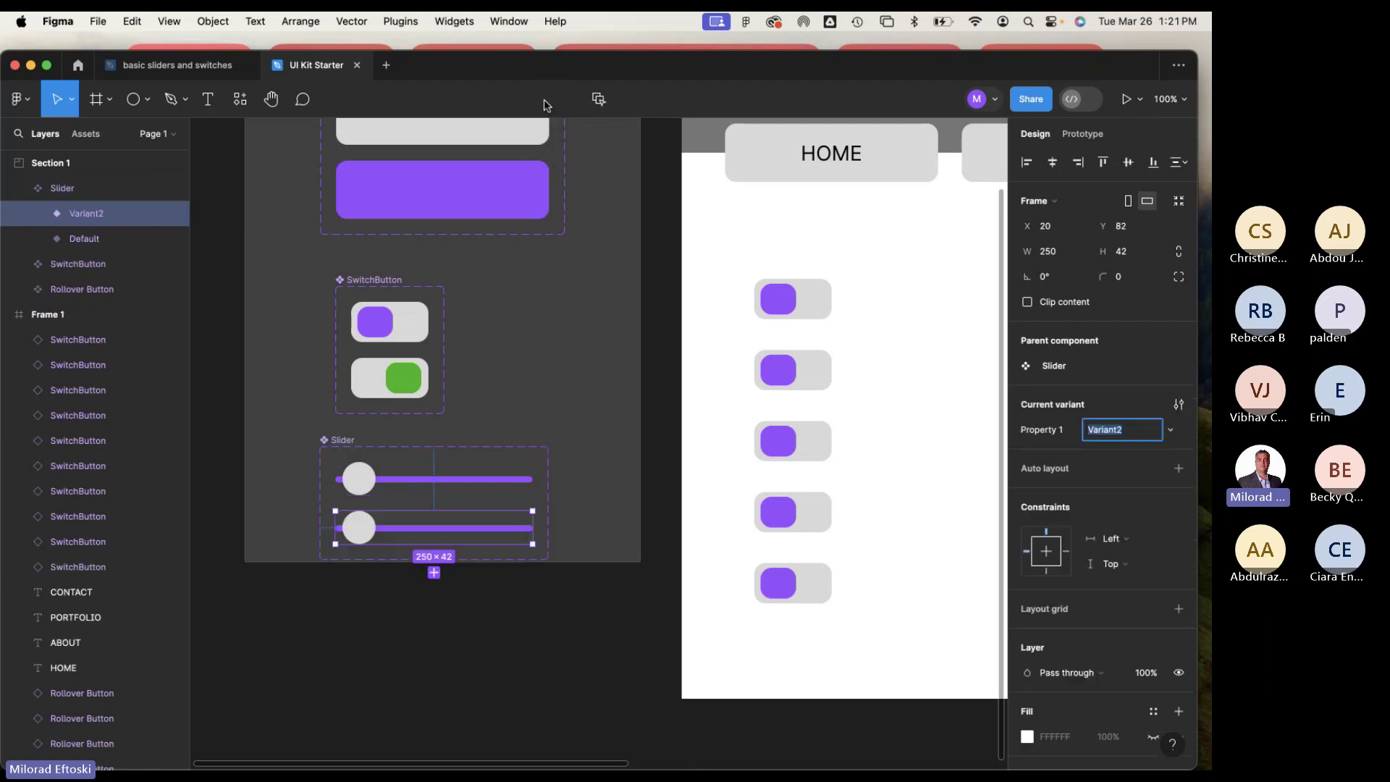
left_click(442, 455)
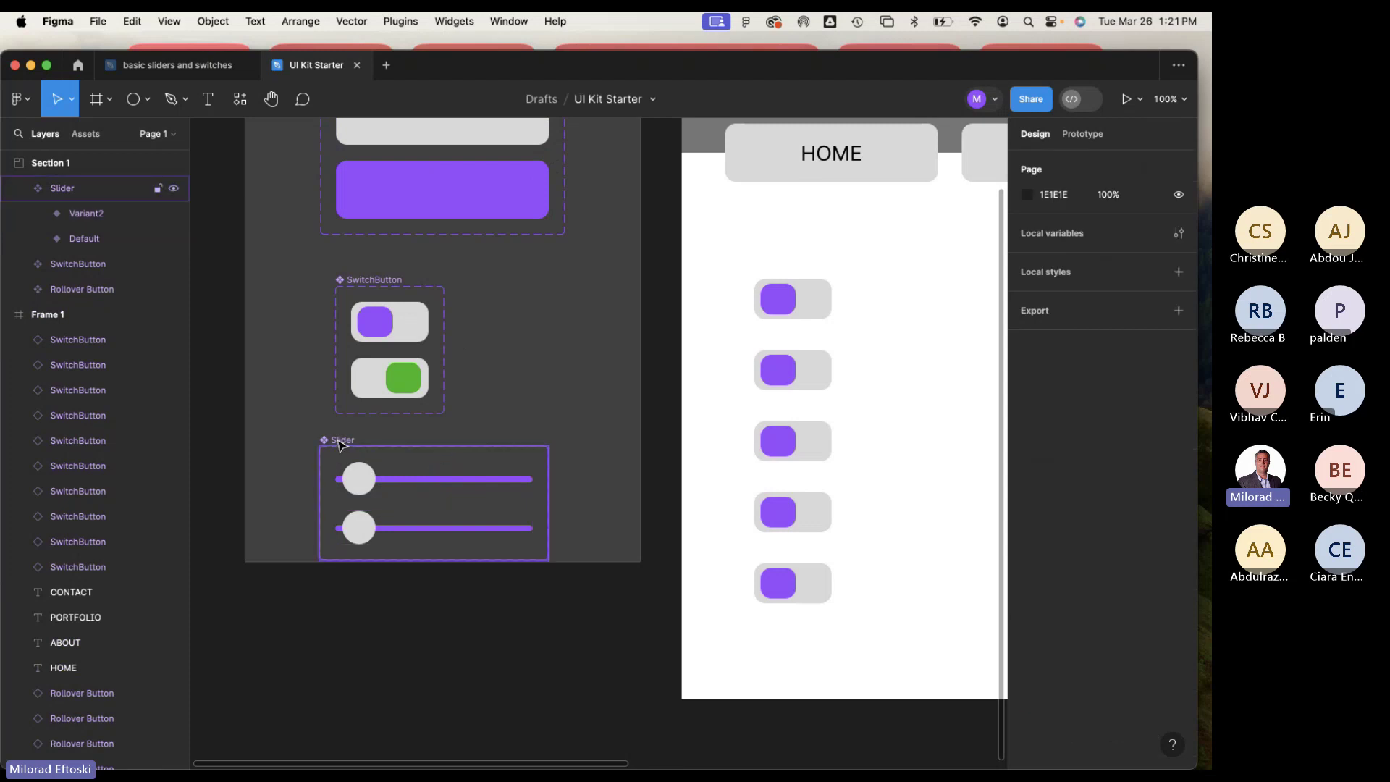
Extend Section 1 downward and reposition the Slider component set inside it, below the SwitchButton set.
left_click_drag(338, 443, 331, 445)
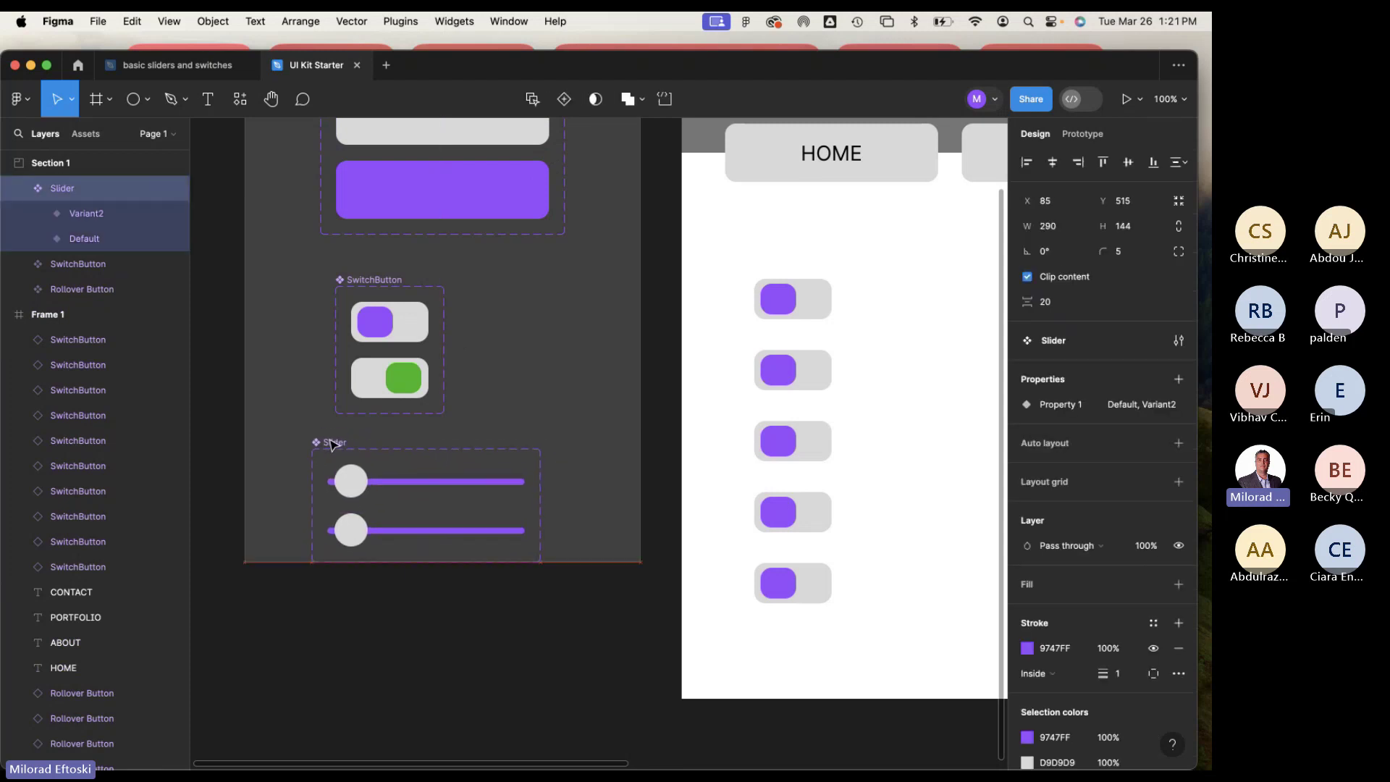
left_click(280, 565)
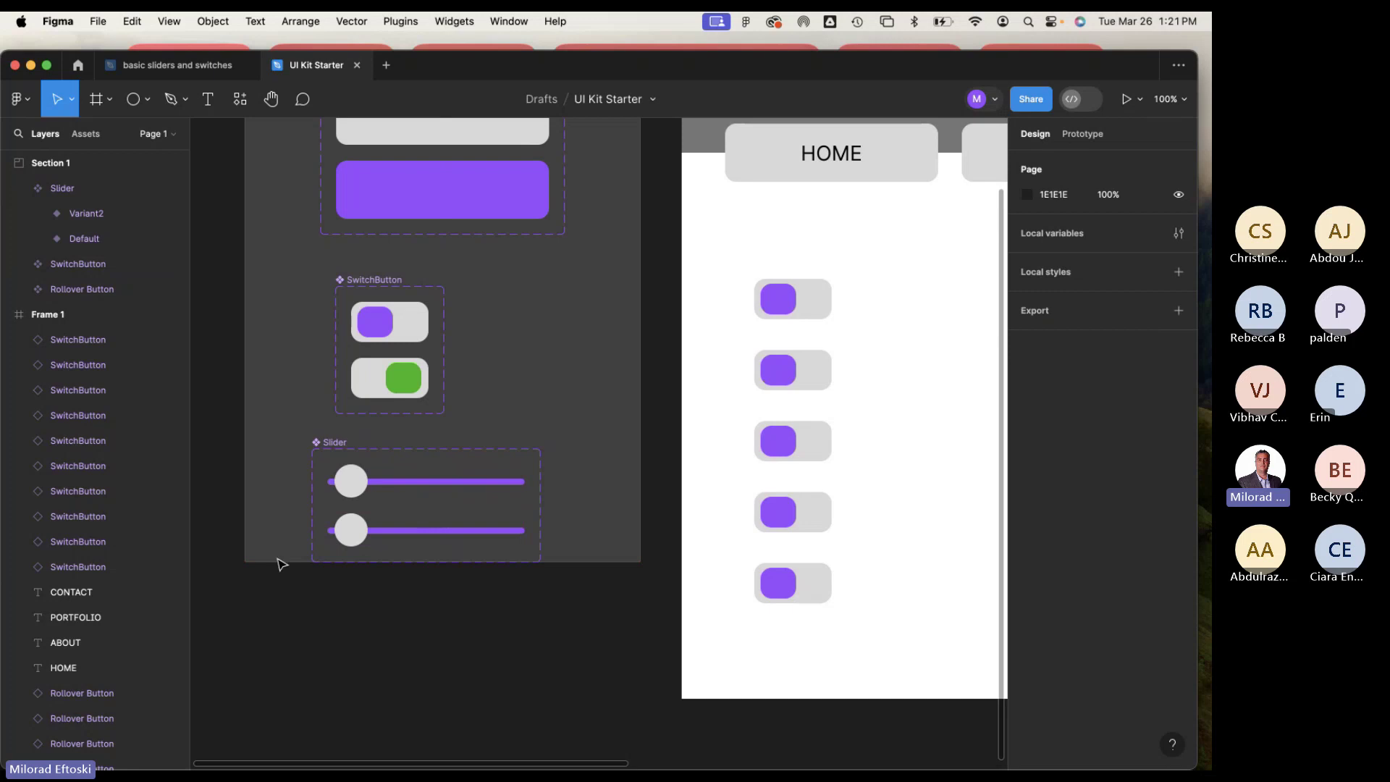
left_click(281, 559)
left_click_drag(279, 563, 280, 605)
left_click(341, 454)
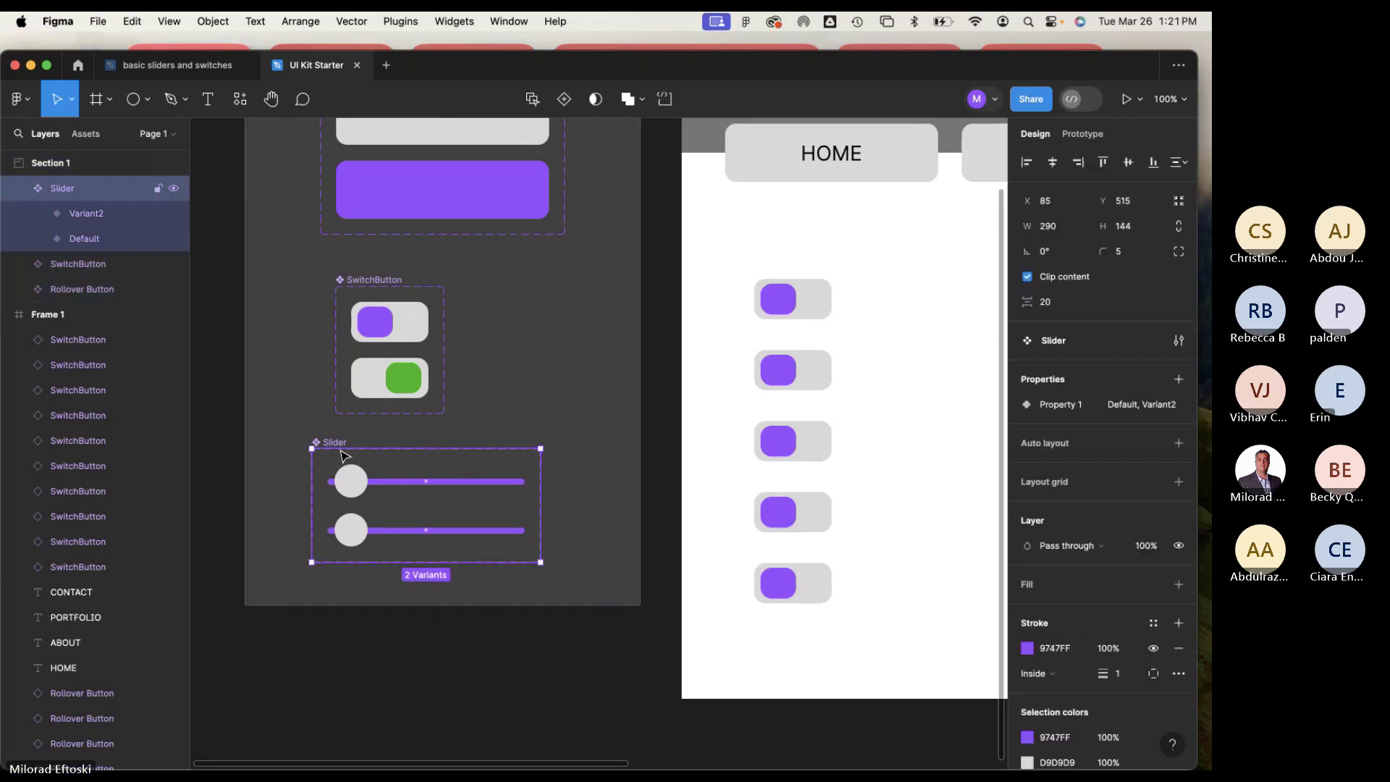
left_click_drag(340, 451, 345, 455)
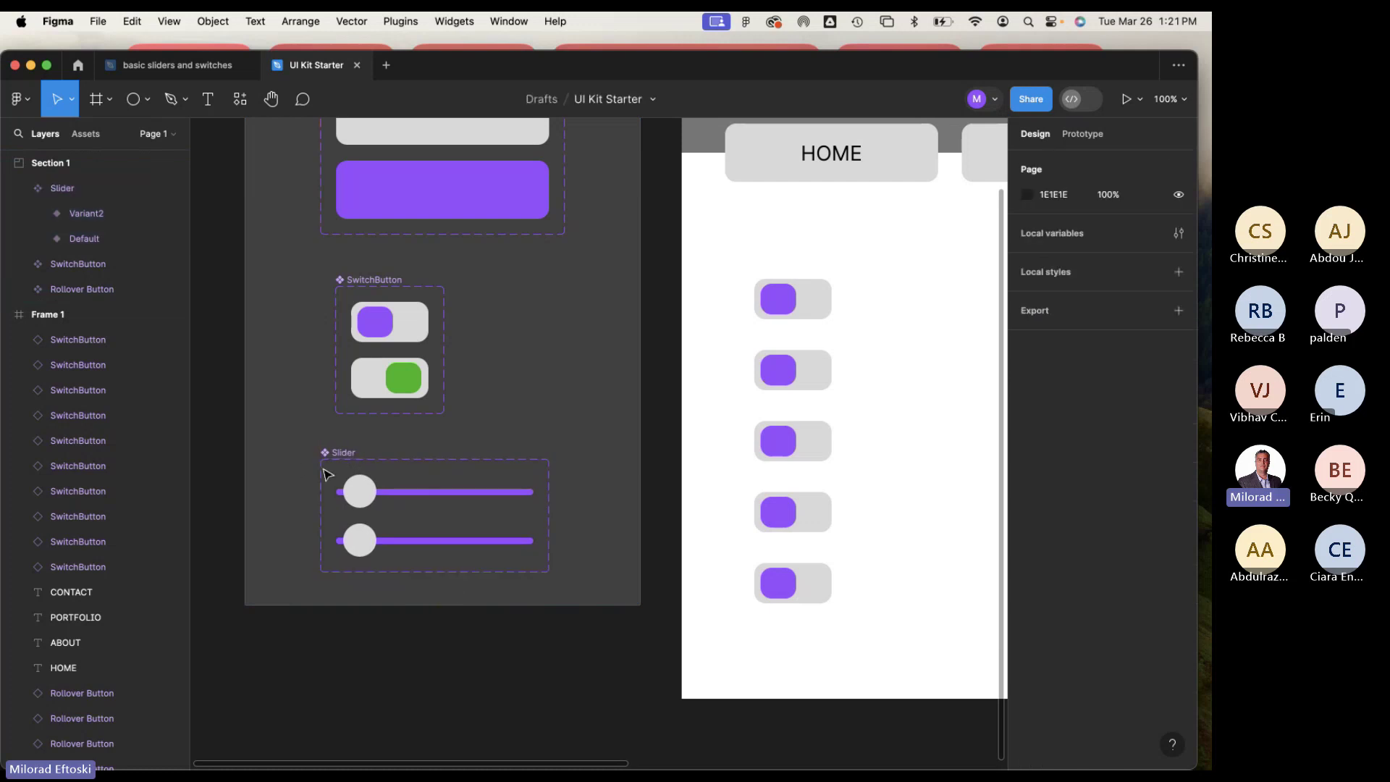
Move the circle in the second Slider variant to the middle of its line, at about X 104.
left_click(362, 542)
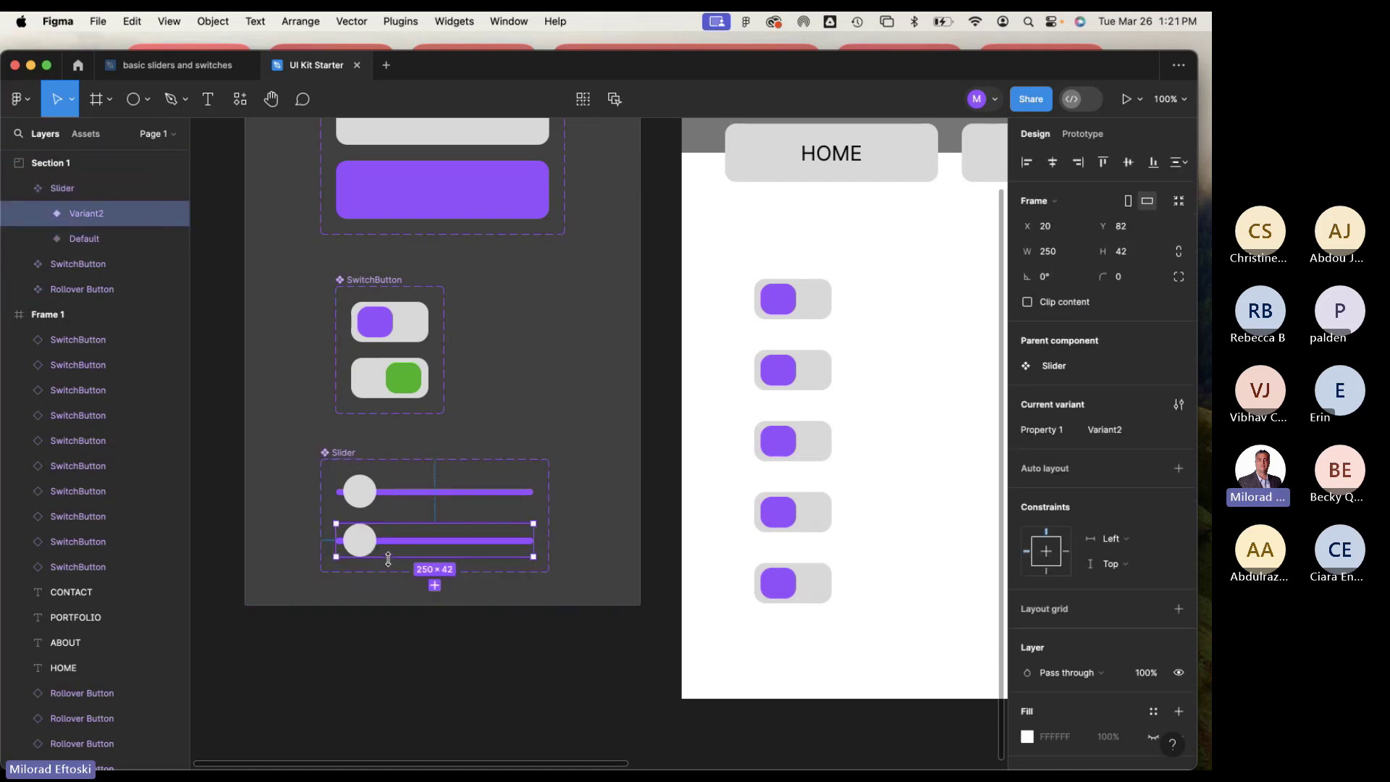
double_click(362, 547)
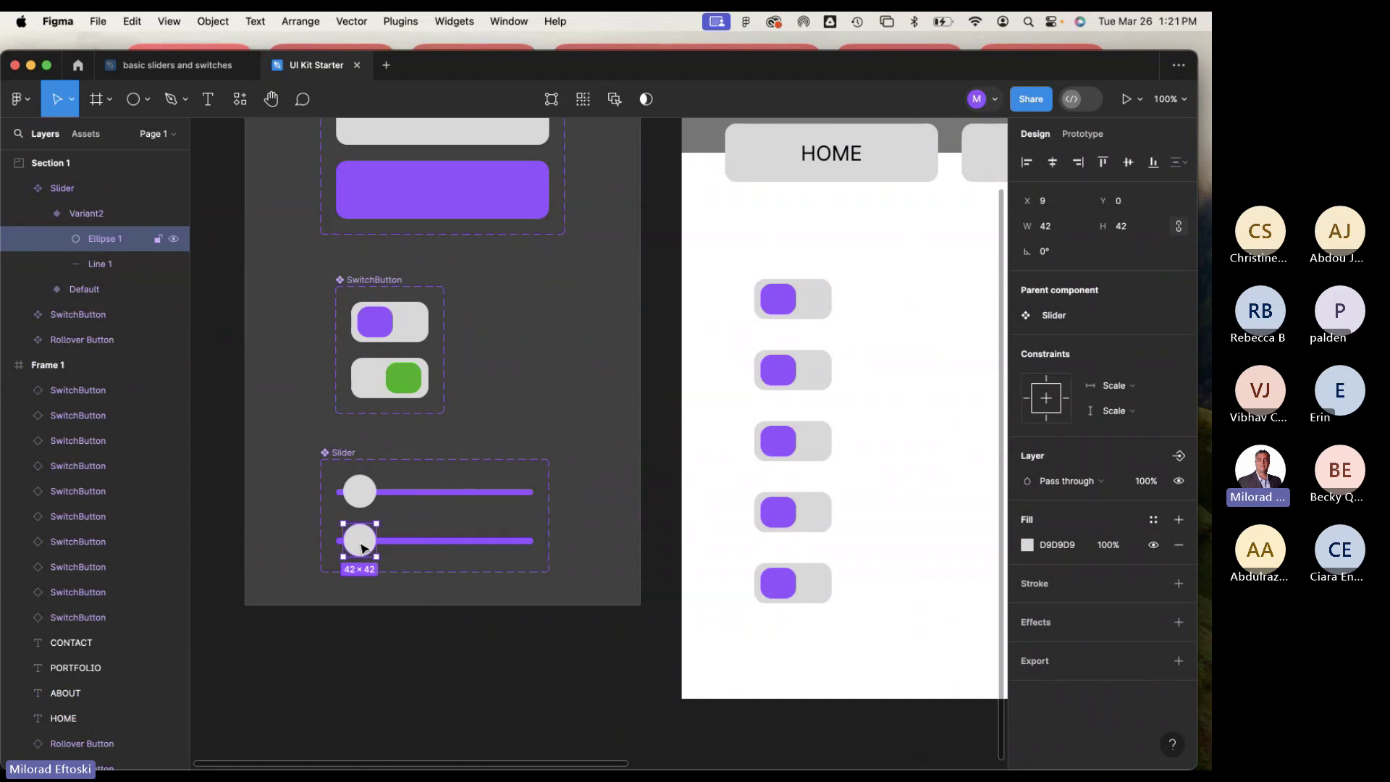
left_click_drag(367, 551, 510, 562)
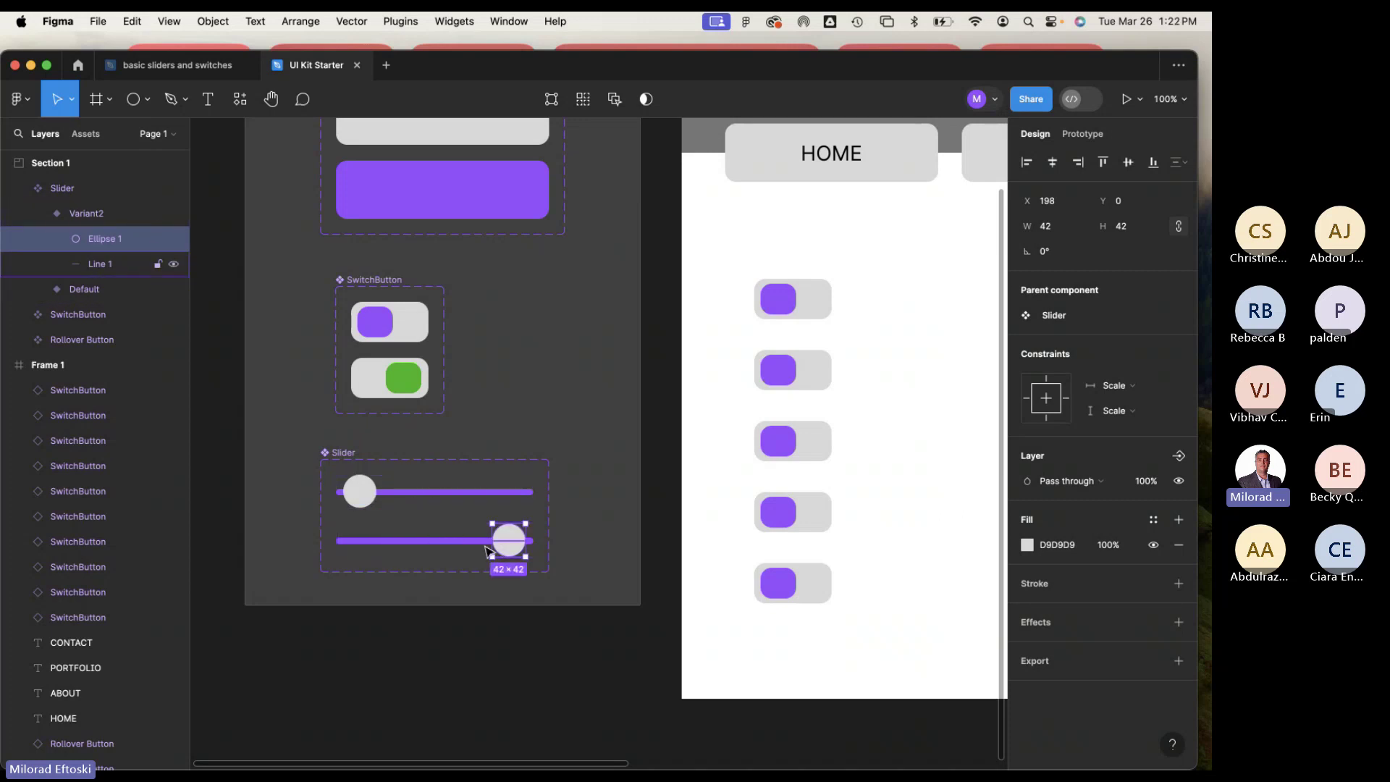
left_click_drag(508, 548, 439, 547)
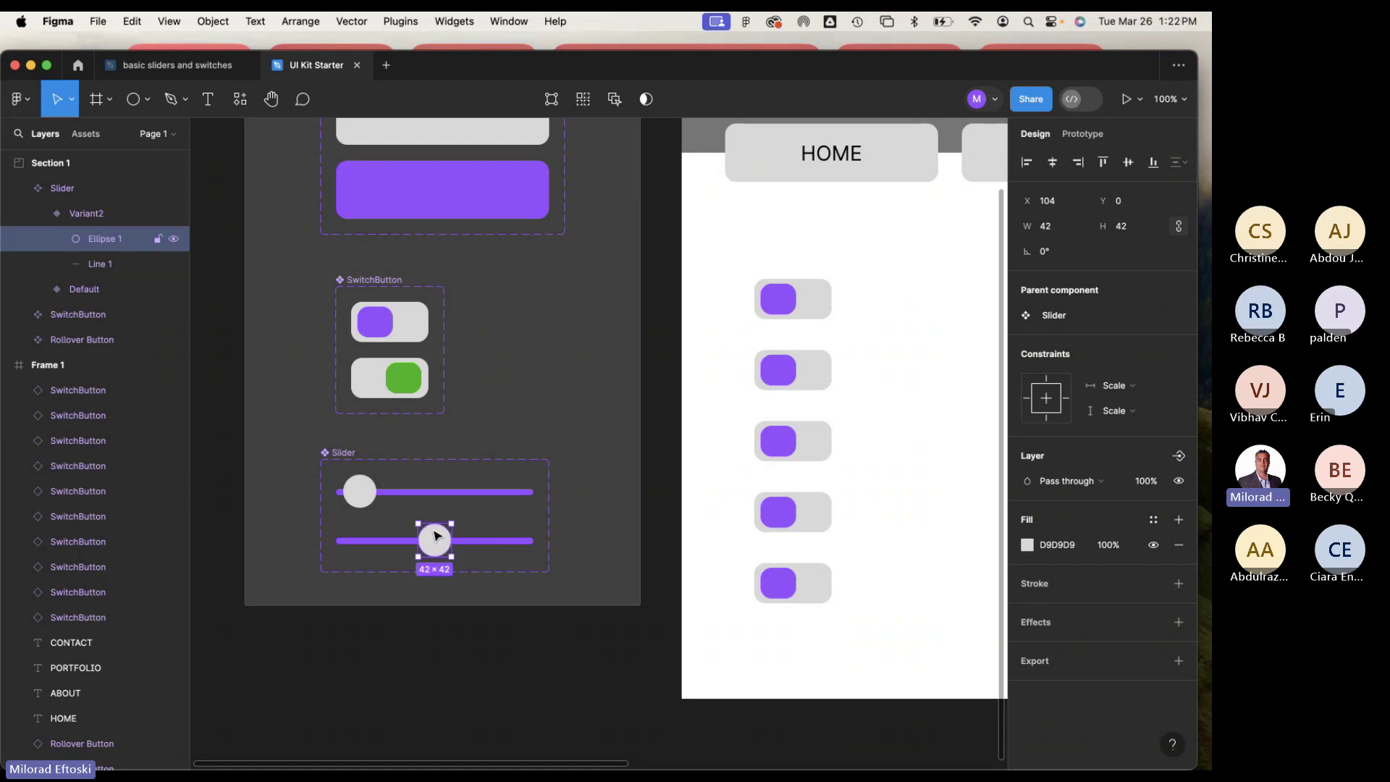
Add a third variant to the Slider set and move its circle near the line's right end, at about X 200.
left_click(483, 550)
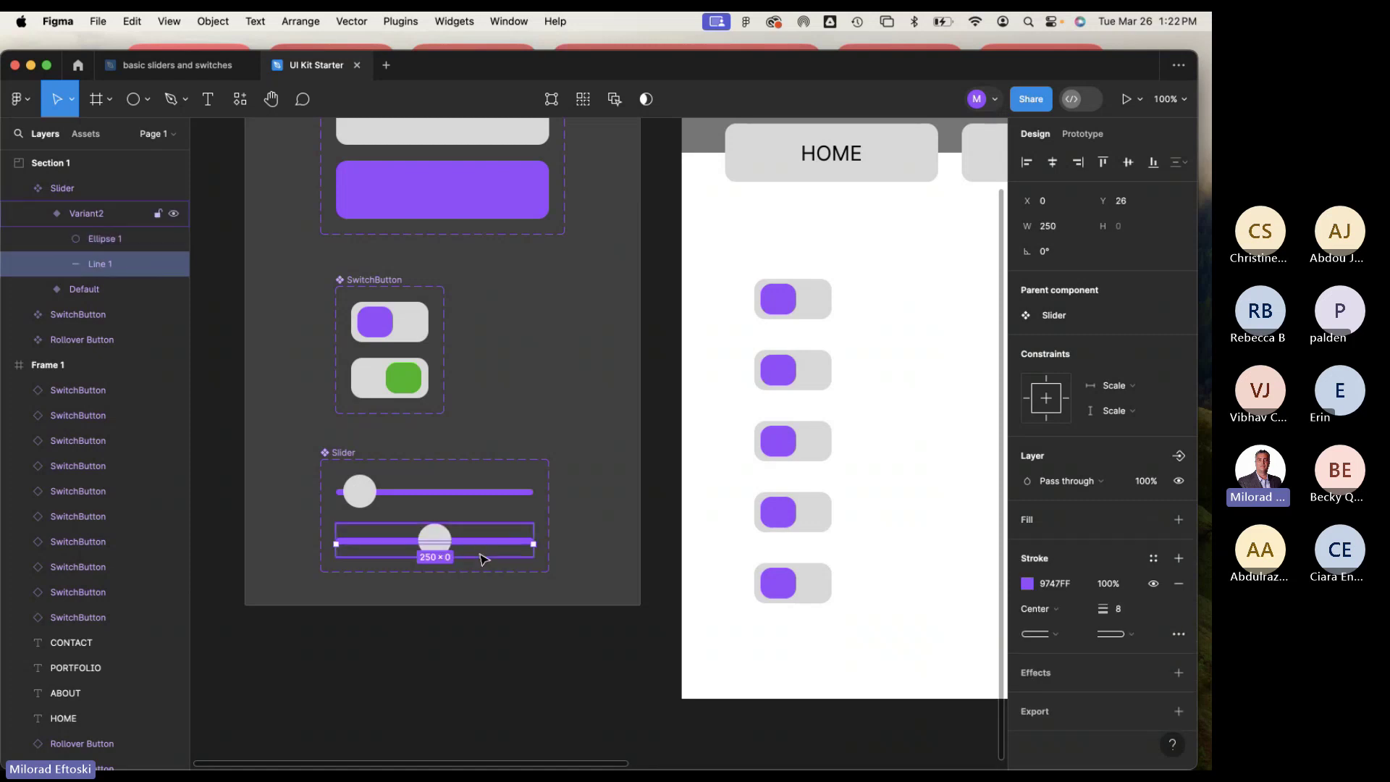
left_click(482, 553)
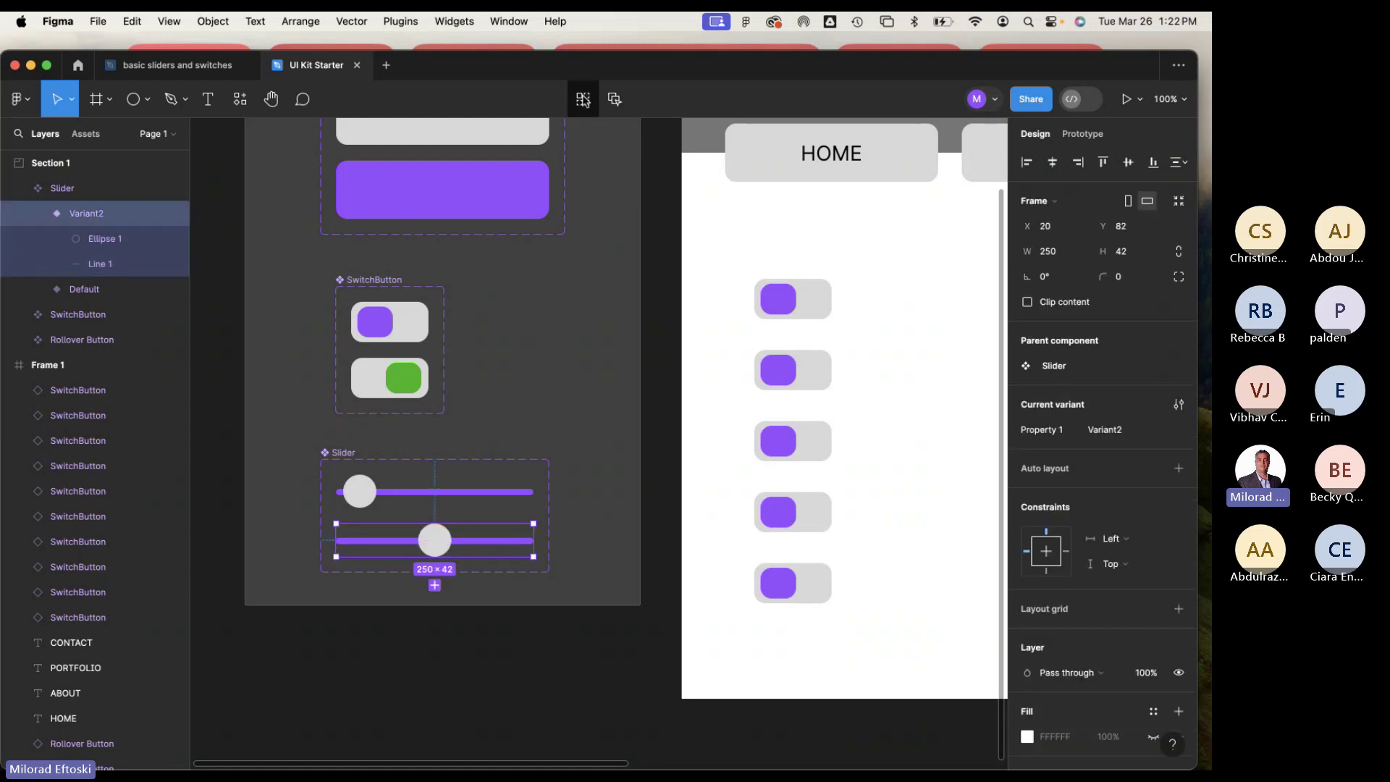
left_click(434, 585)
left_click(503, 660)
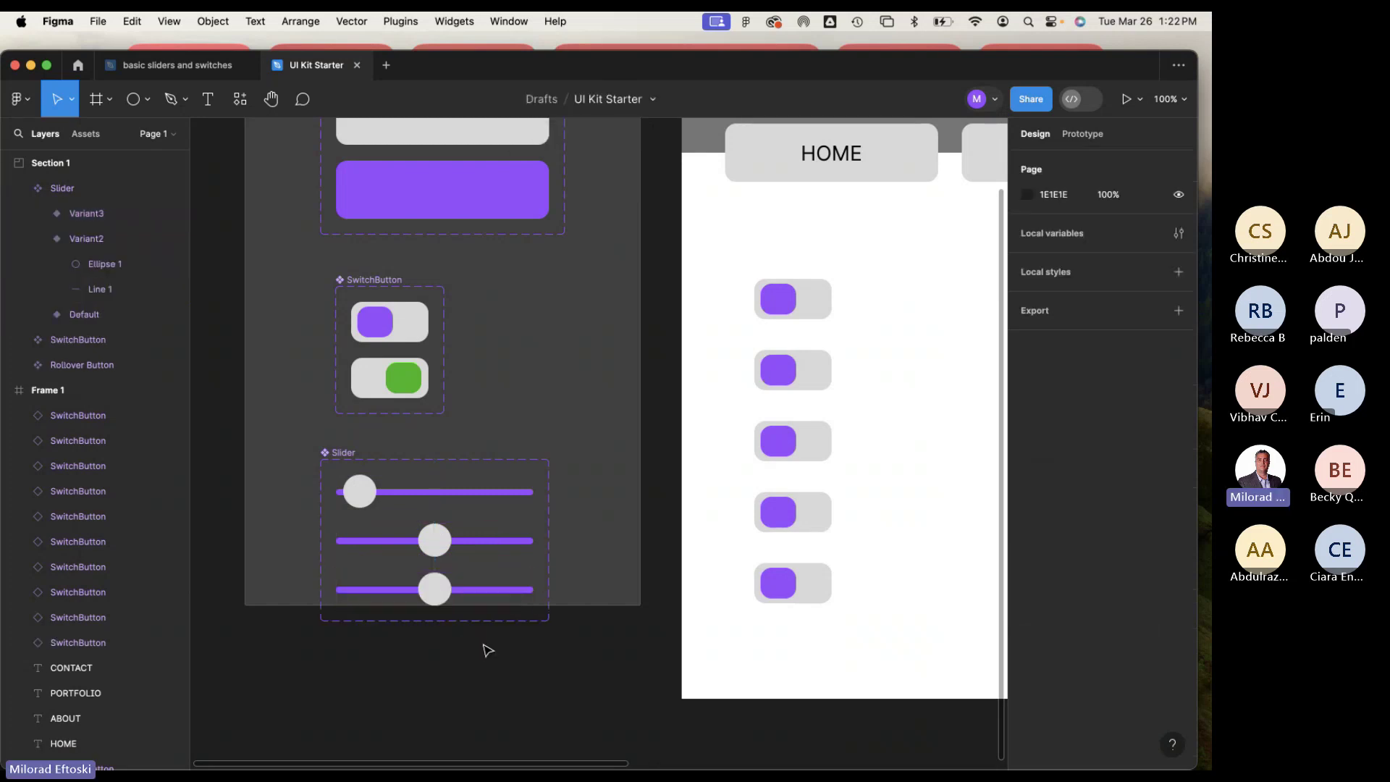
double_click(440, 591)
left_click_drag(441, 594, 515, 593)
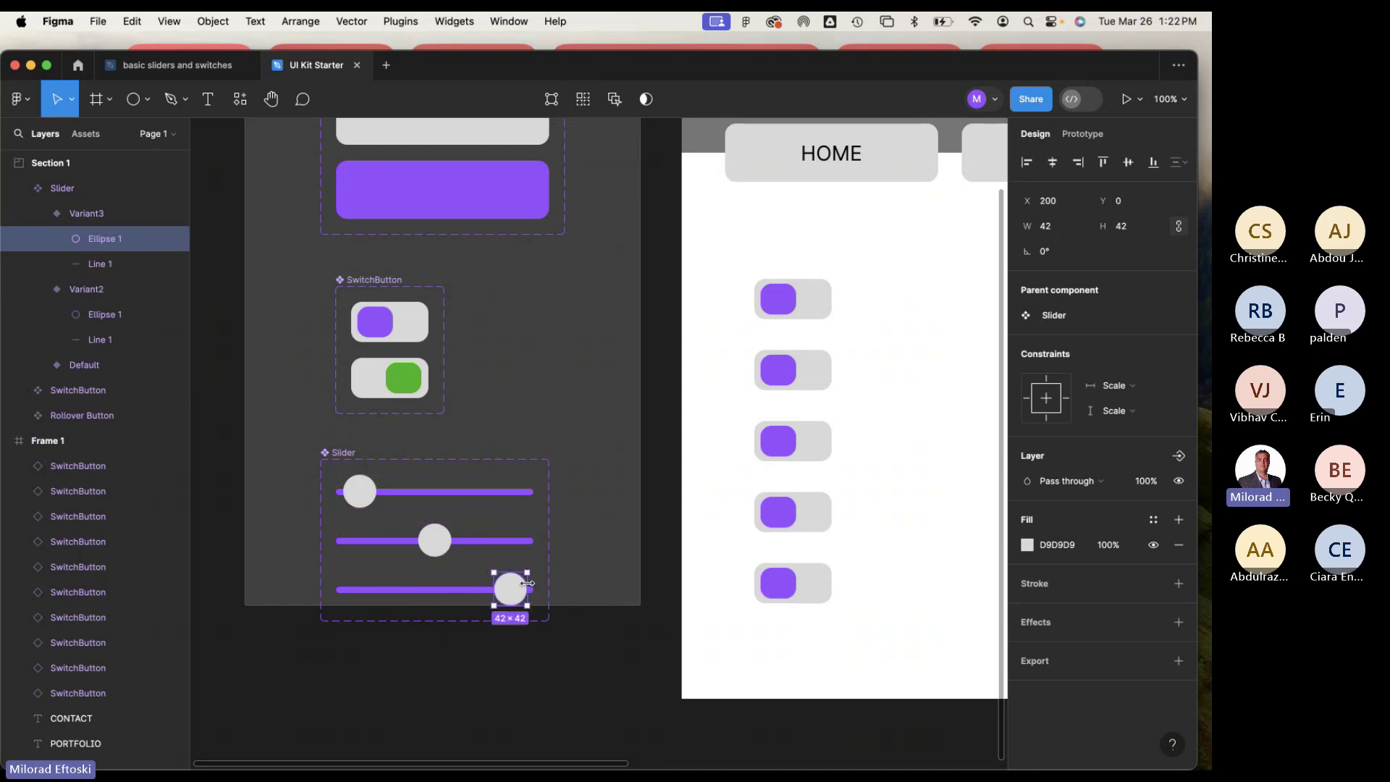
Undo the circle move in the third Slider variant and the creation of that variant.
key("super+z")
key("super+z")
key("super+z")
key("super+shift+z")
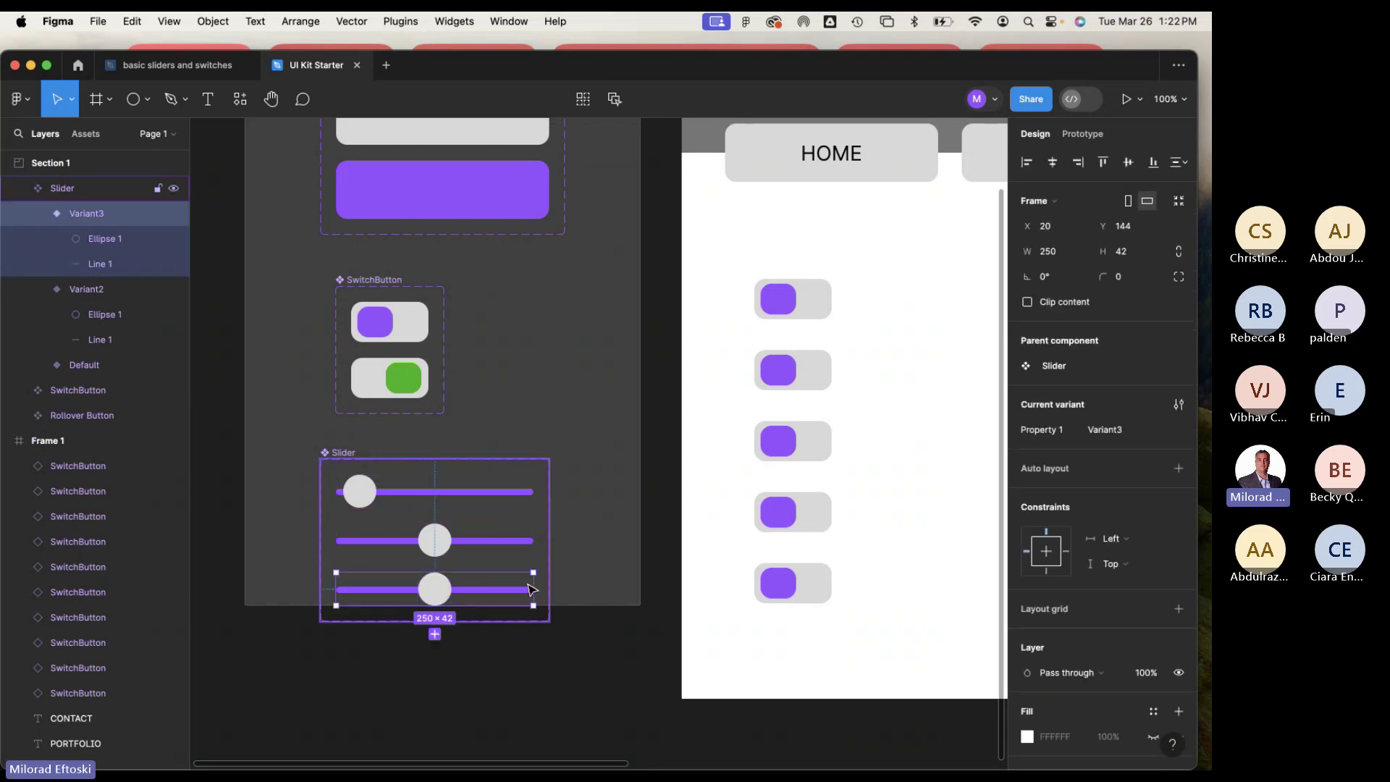
key("super+z")
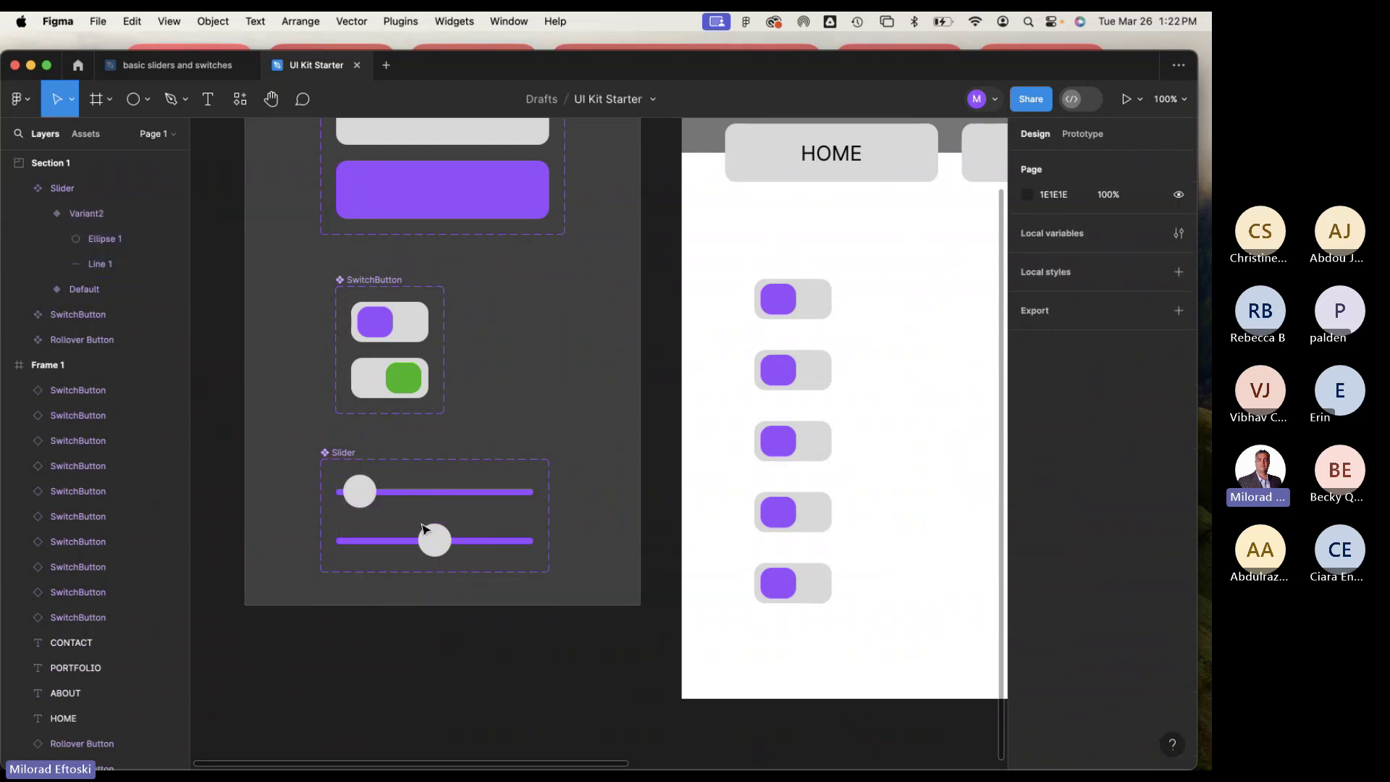
Move the circle in the second Slider variant near the right end of its line, at about X 199.
left_click(435, 548)
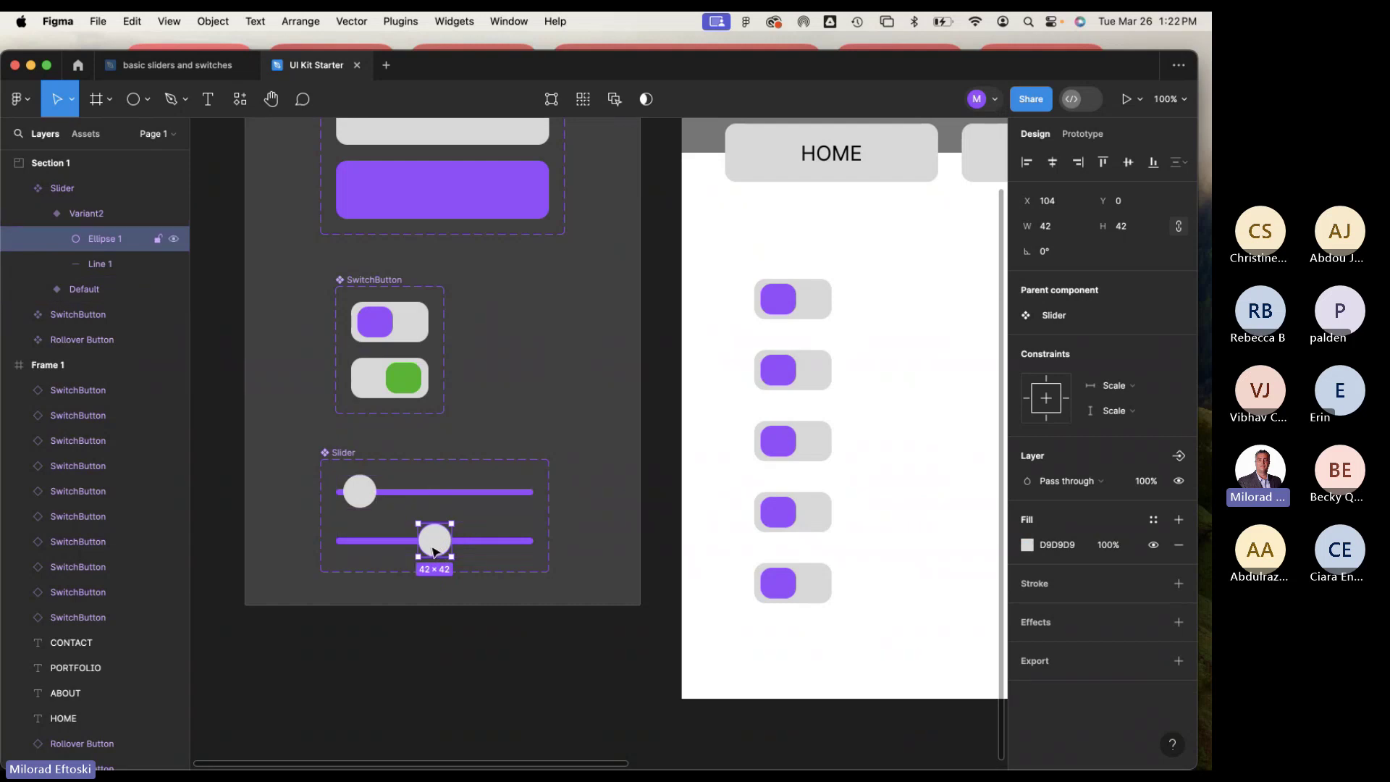
left_click_drag(437, 544, 517, 561)
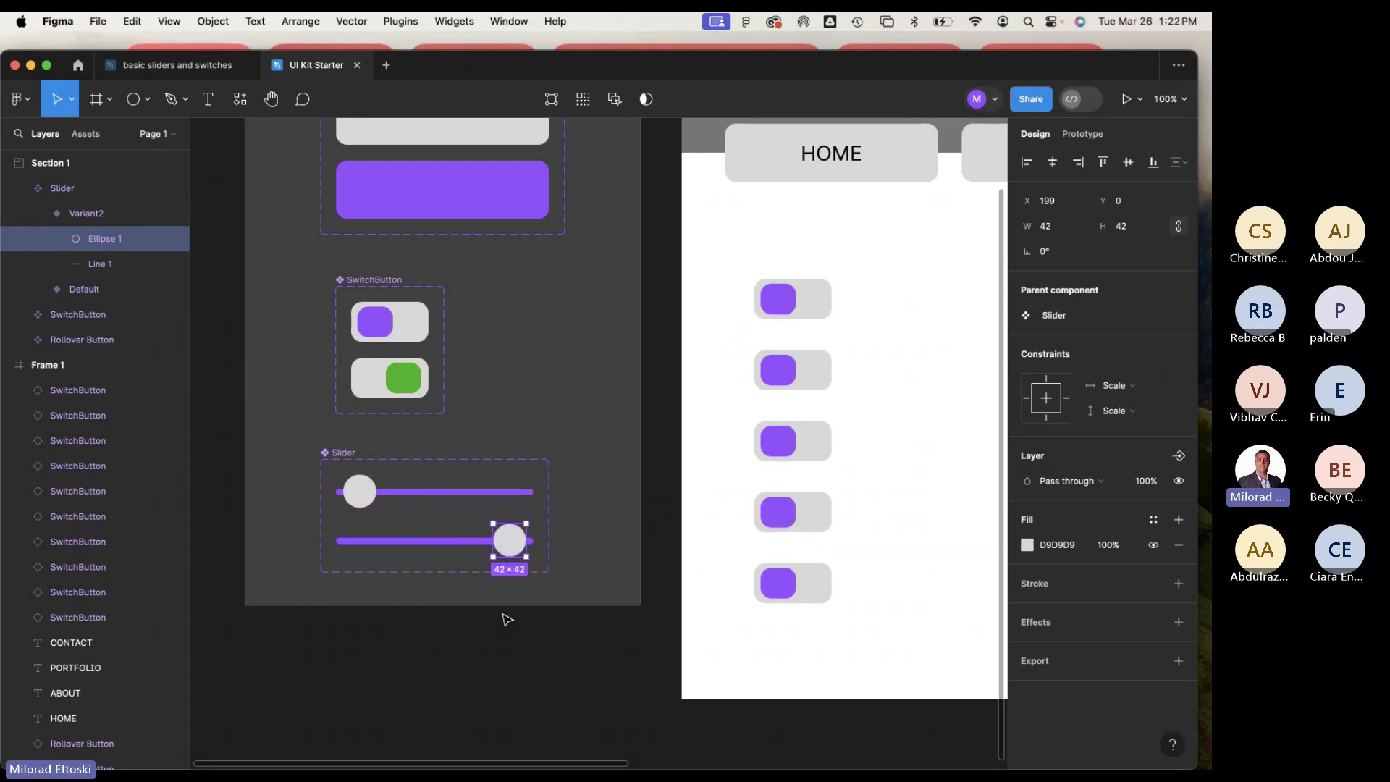
left_click(510, 621)
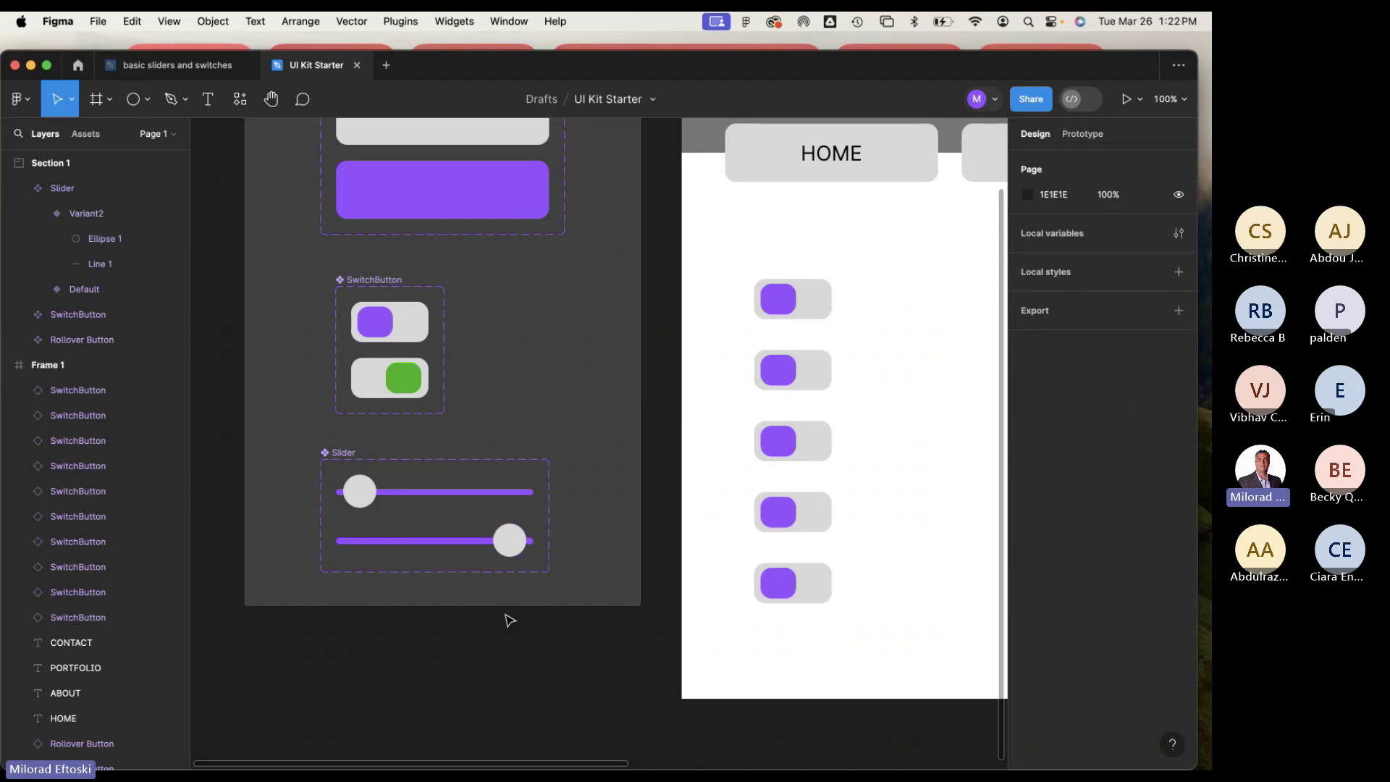
Fill the circle of the second Slider variant with the green document color 26B802.
left_click(509, 542)
left_click(510, 544)
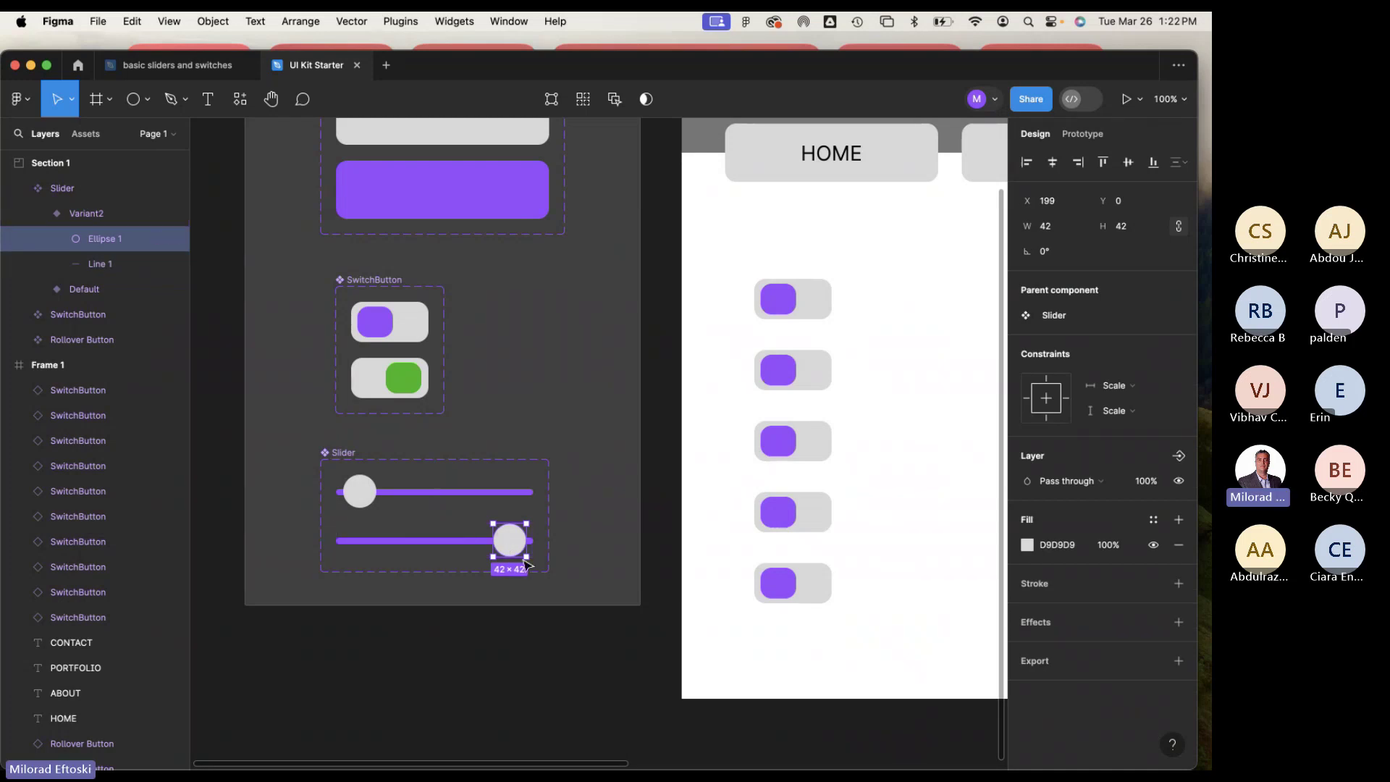
left_click(1028, 545)
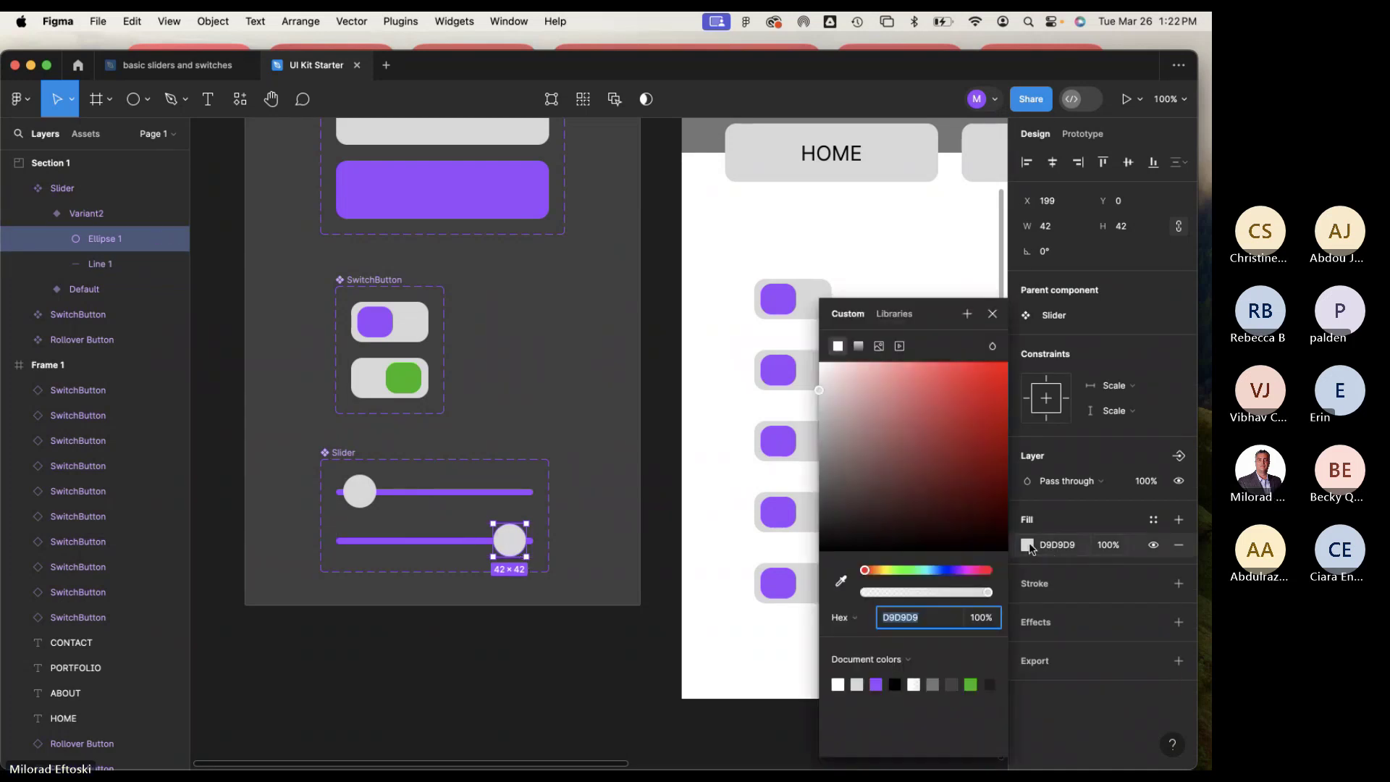
left_click(970, 683)
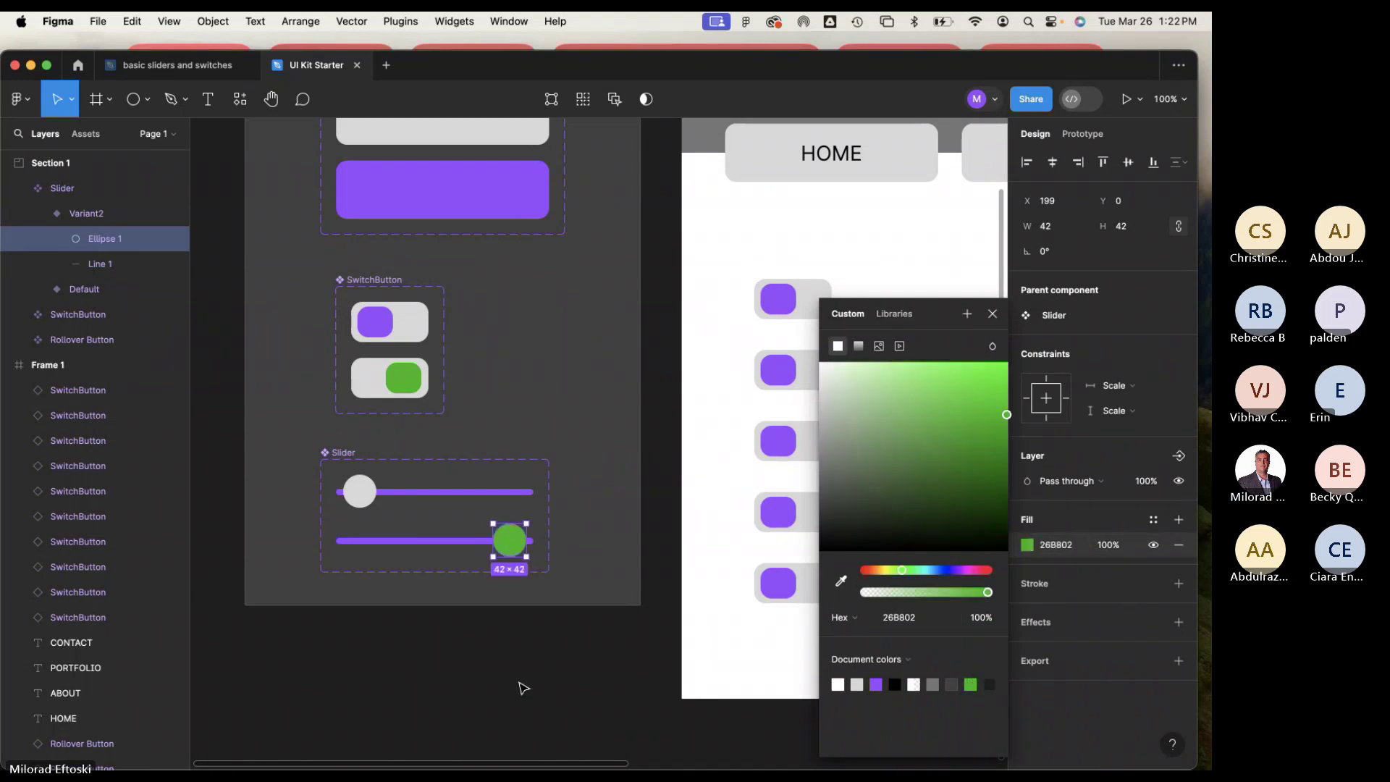
left_click(529, 673)
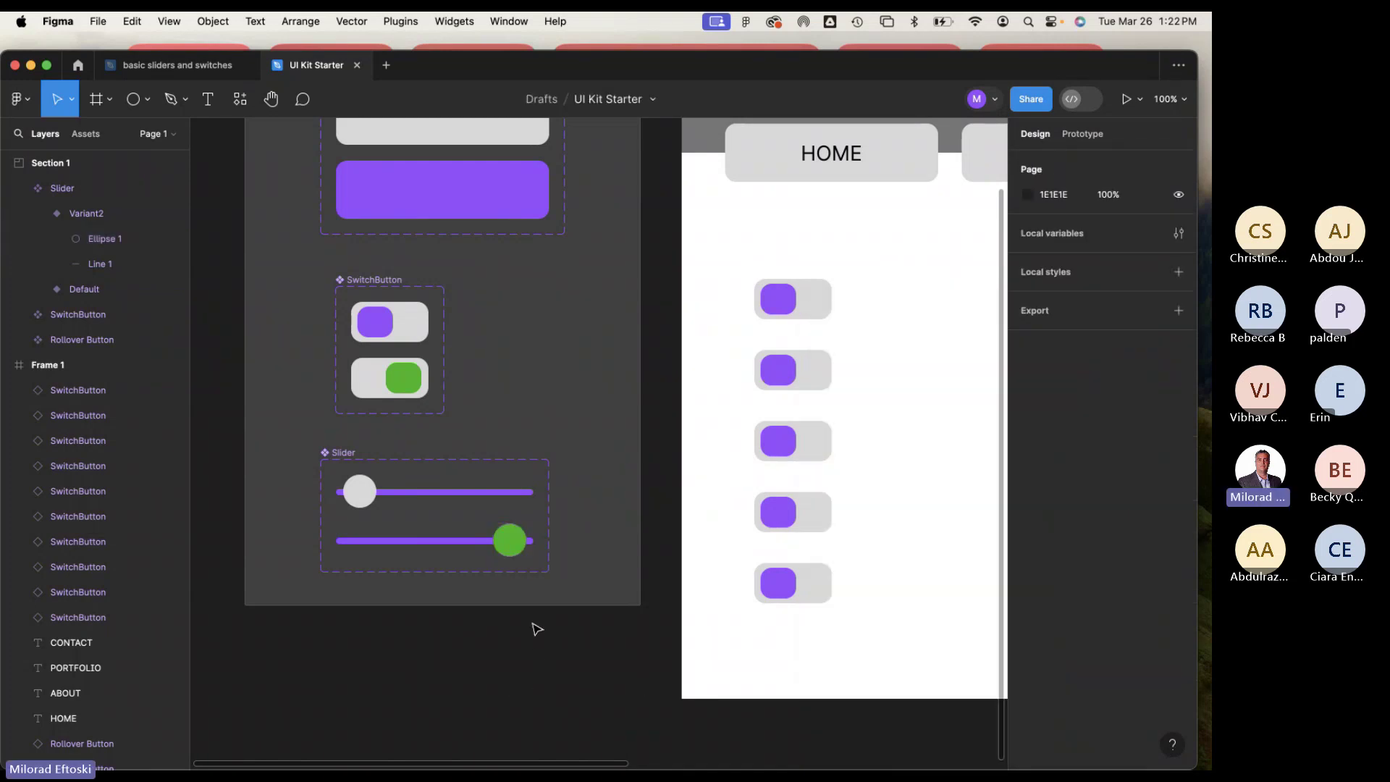
left_click(442, 501)
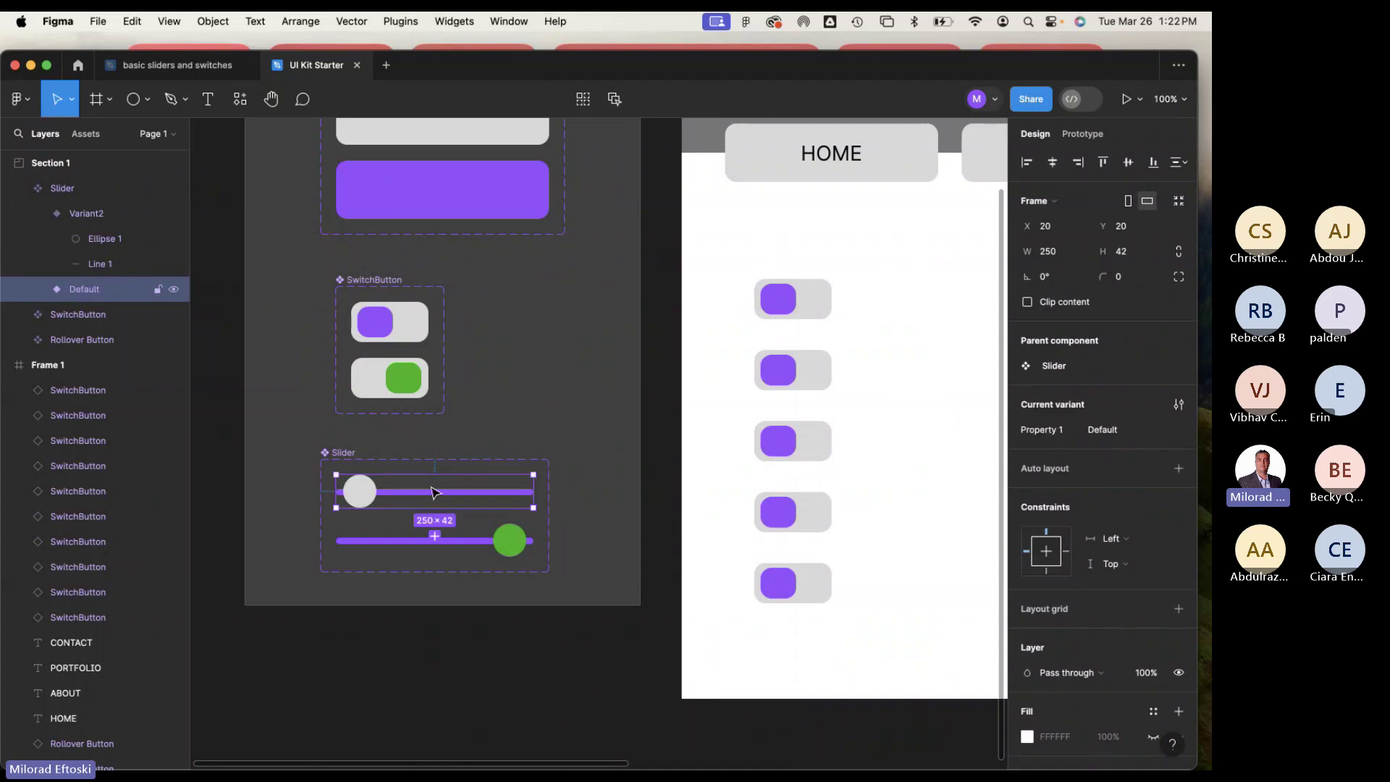
left_click(402, 541)
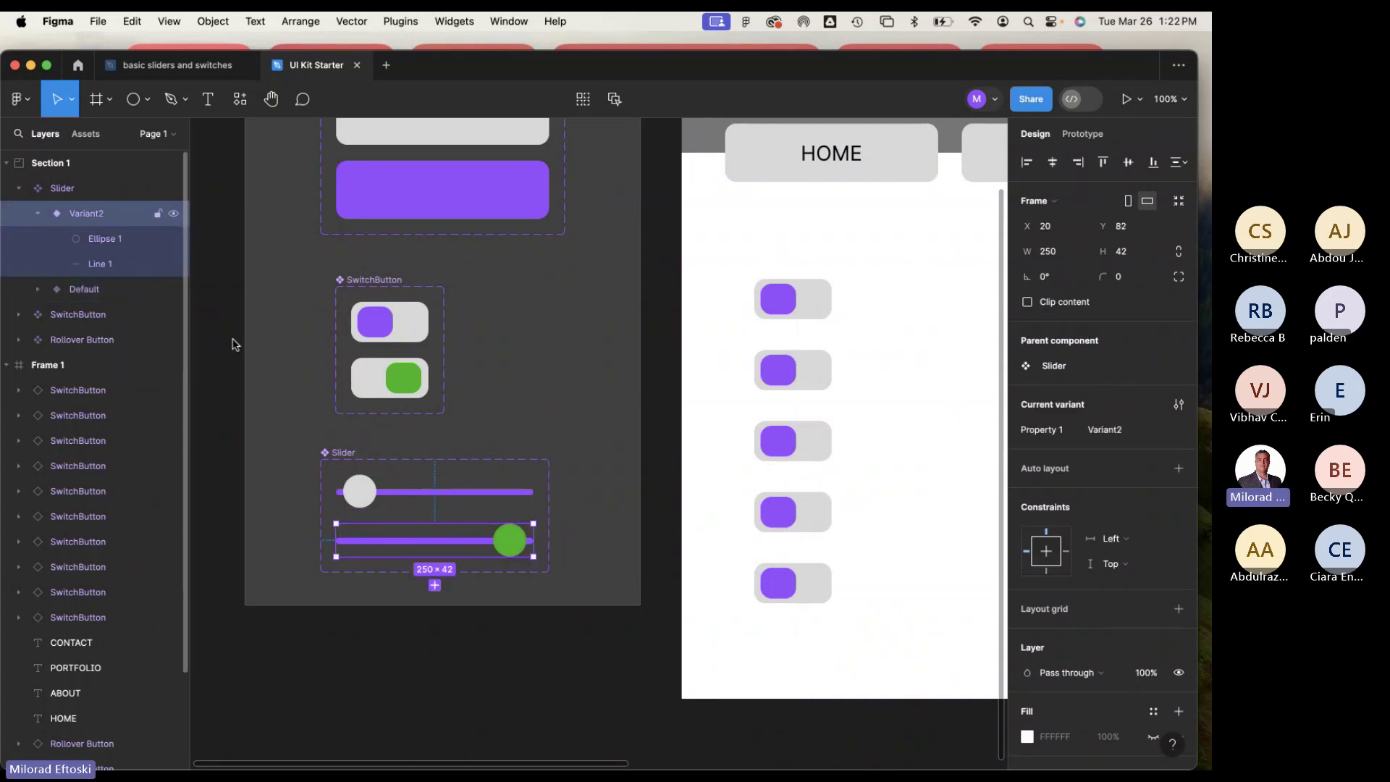
left_click(426, 504)
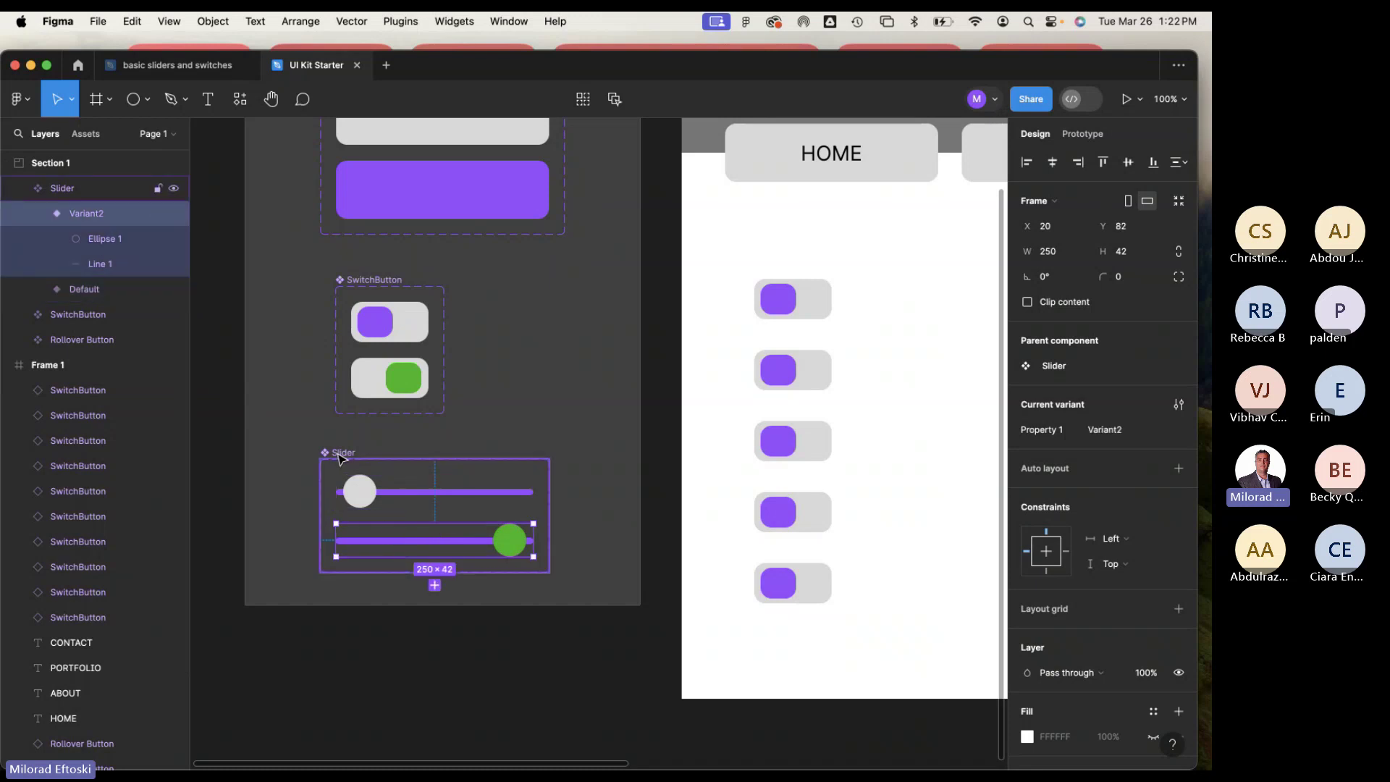
left_click(342, 453)
left_click(506, 464)
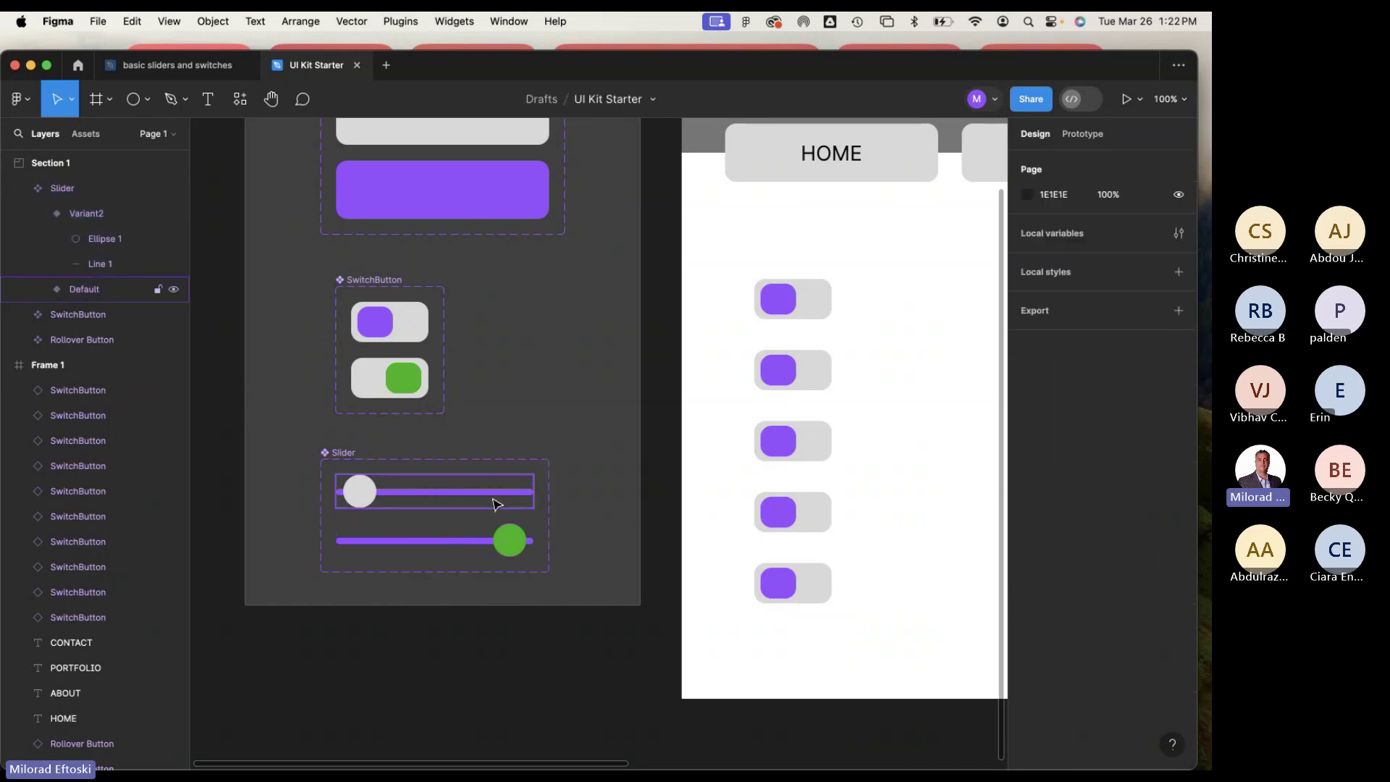
left_click(497, 504)
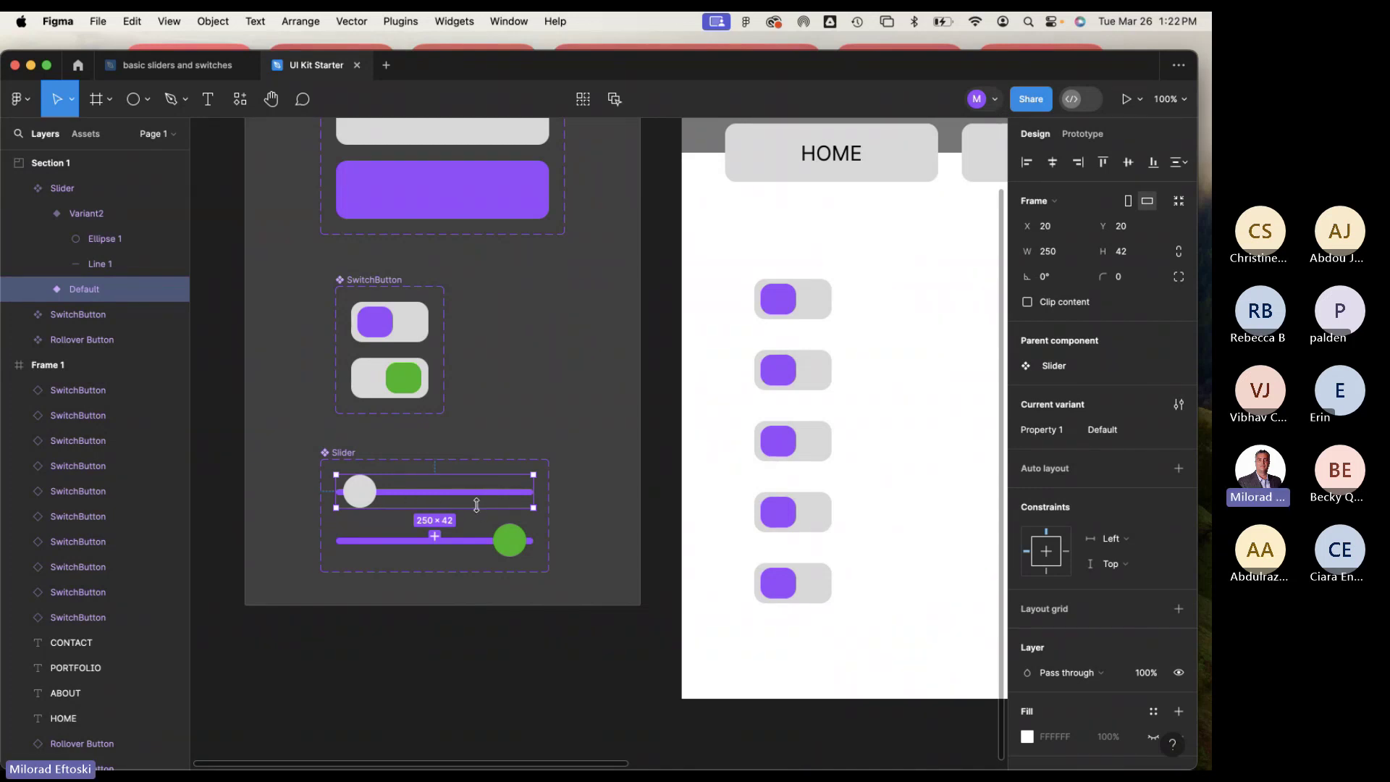
left_click(467, 549)
left_click(476, 505)
left_click(369, 498)
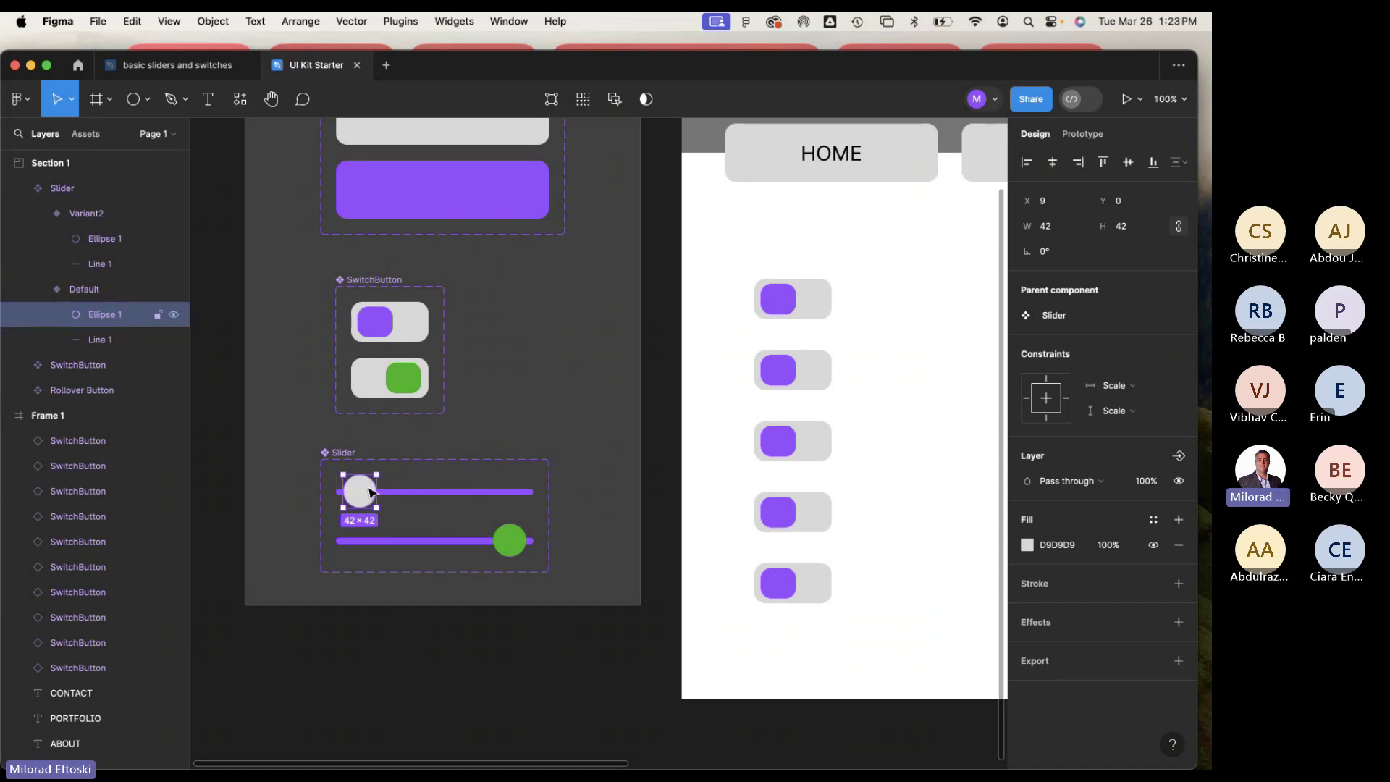
left_click(267, 478)
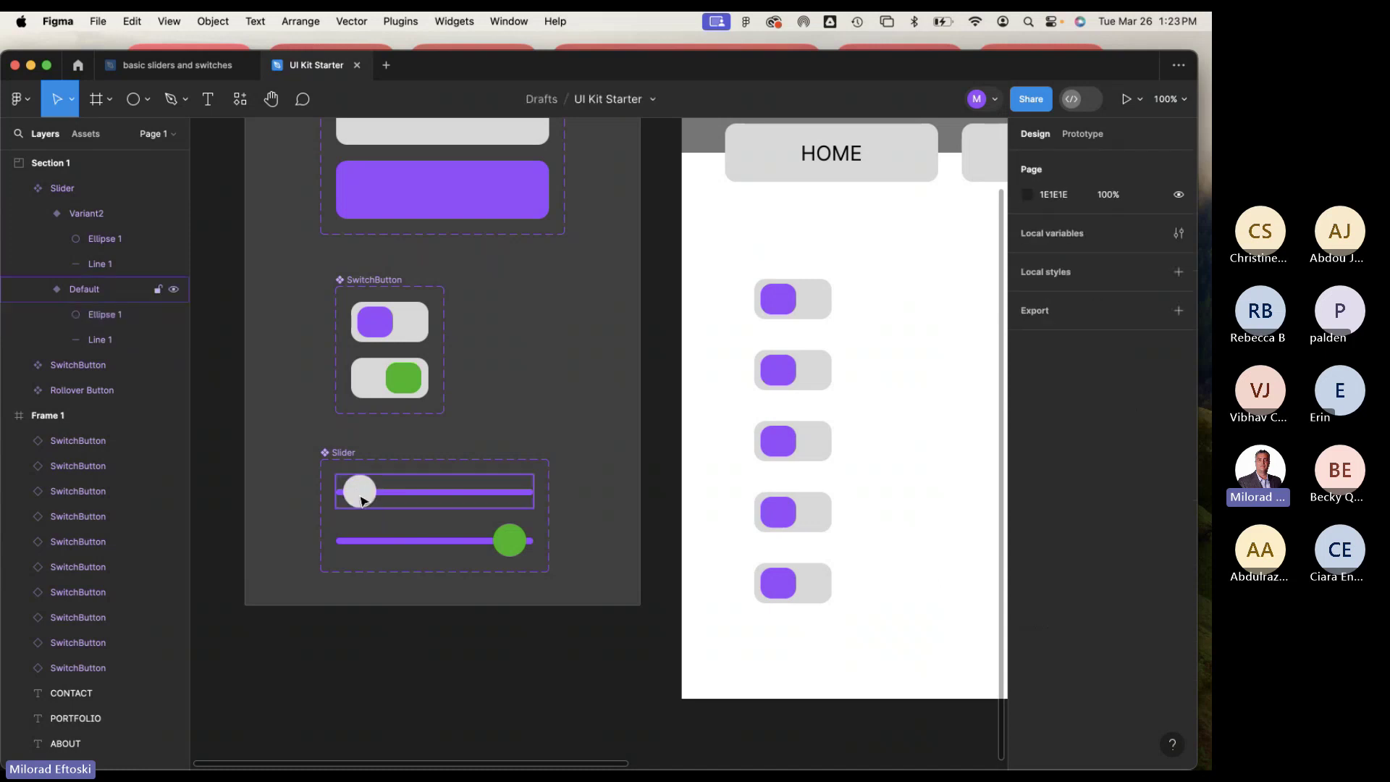
left_click(364, 498)
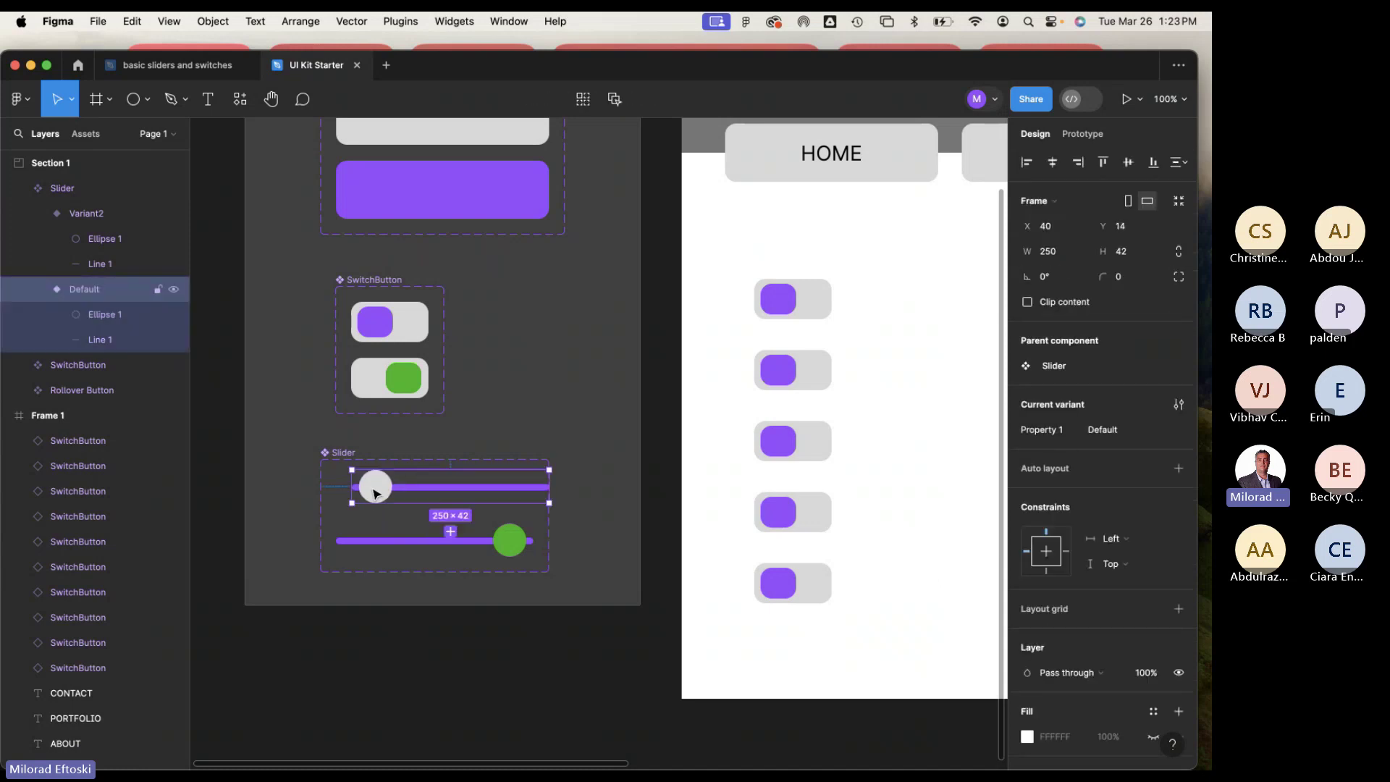
left_click(365, 495)
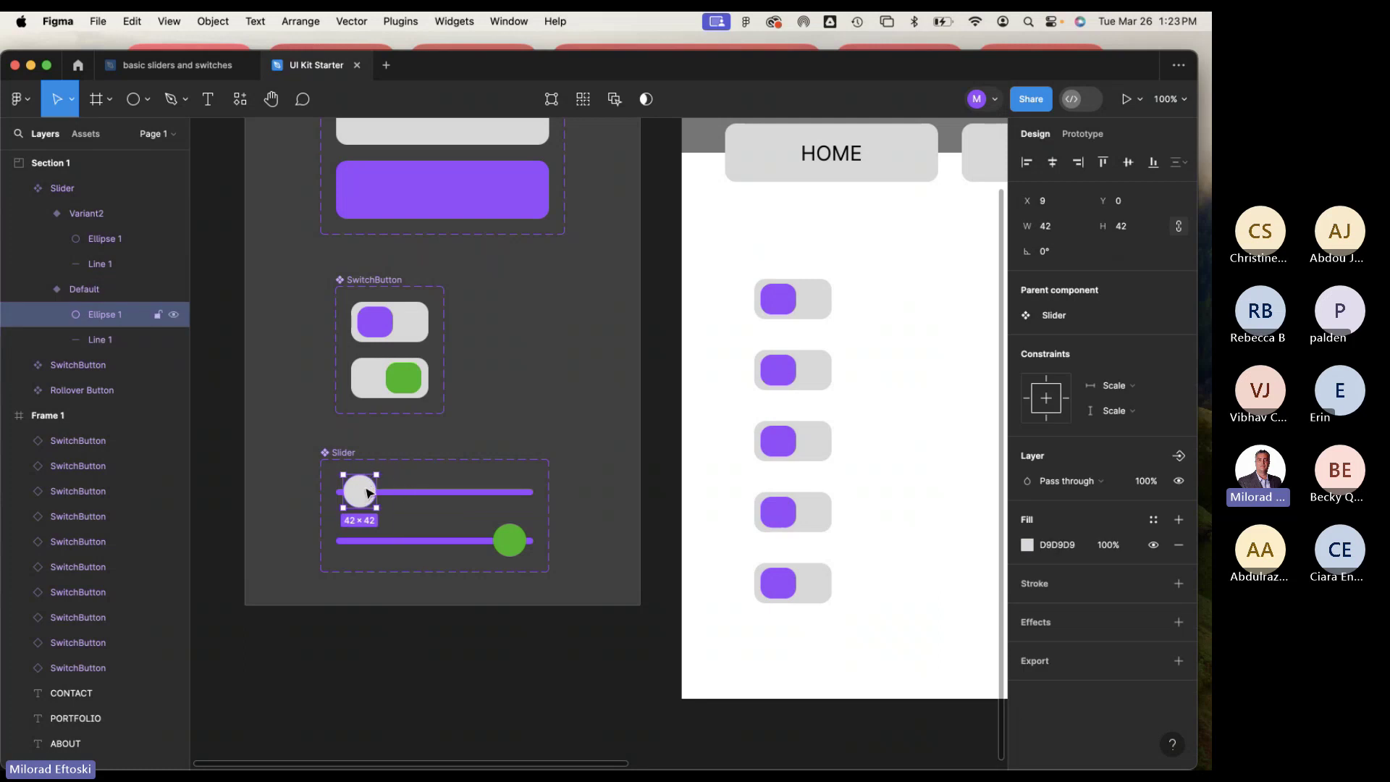
double_click(369, 493)
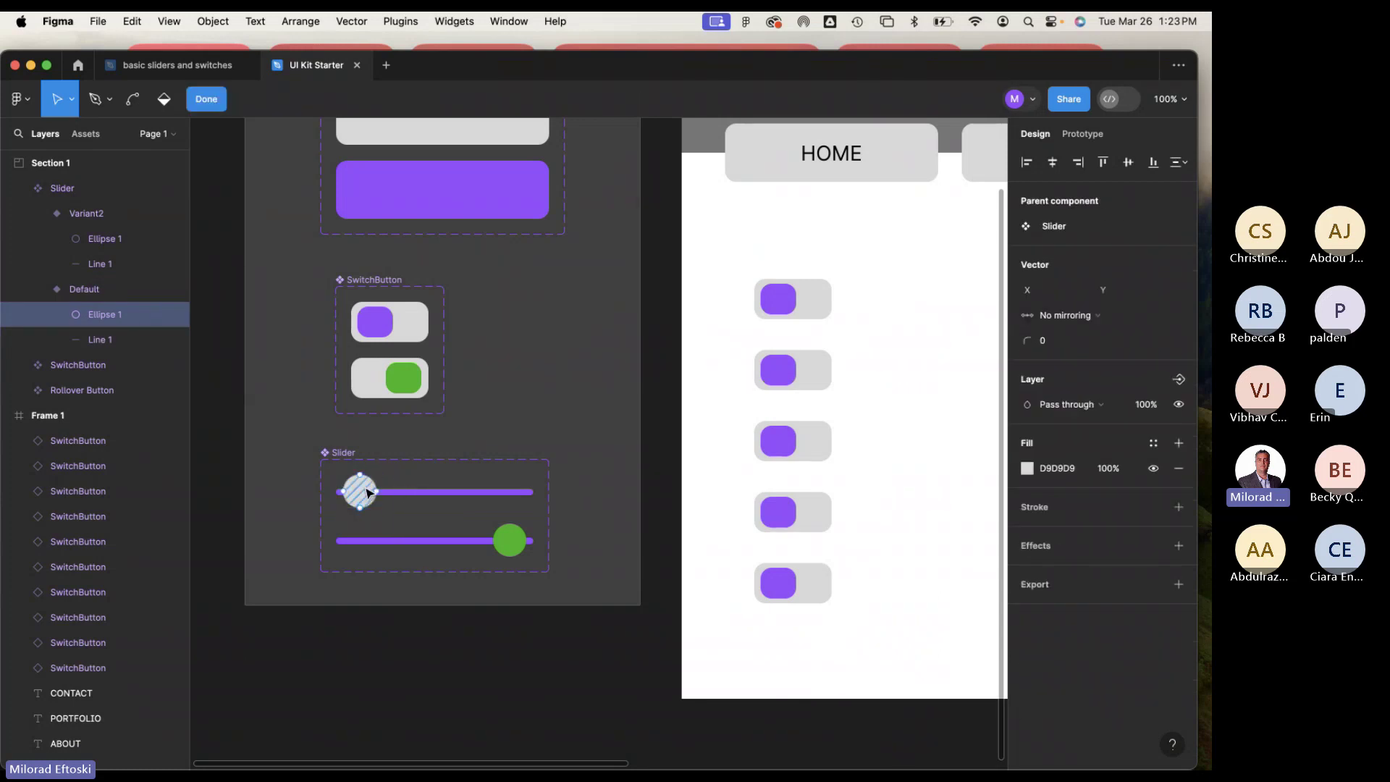
left_click(203, 105)
left_click(255, 360)
Connect the circle of the Default Slider variant to Variant2 with an on-click Change to prototype interaction.
left_click(359, 491)
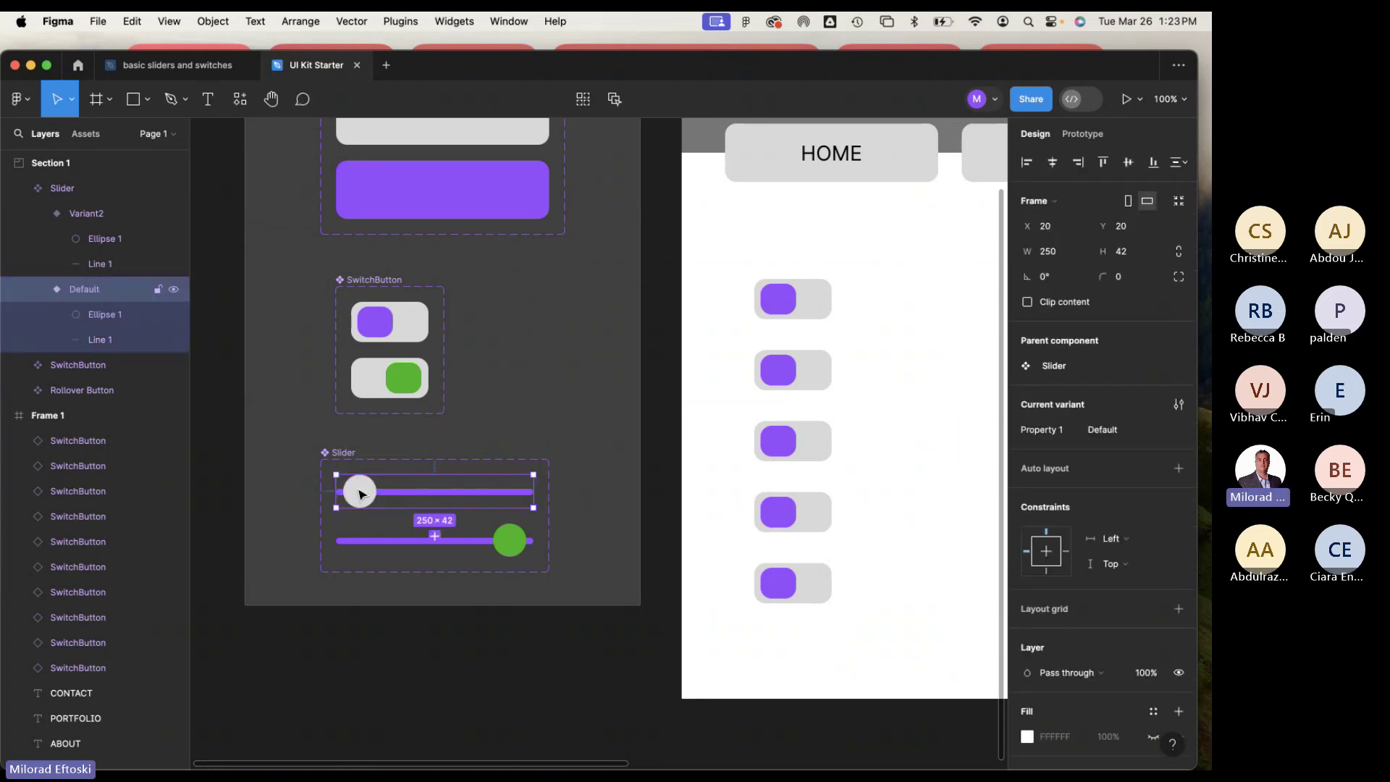
left_click(362, 494)
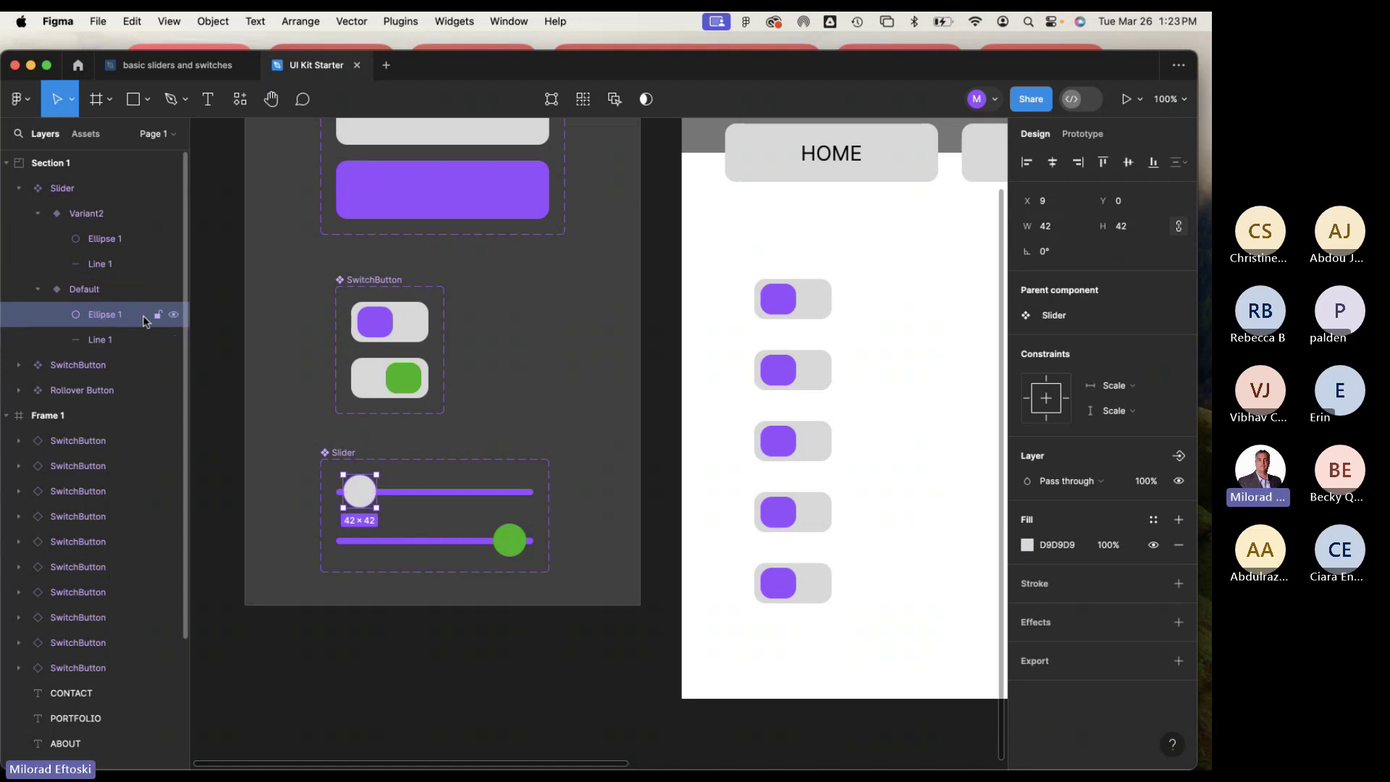
left_click(1081, 135)
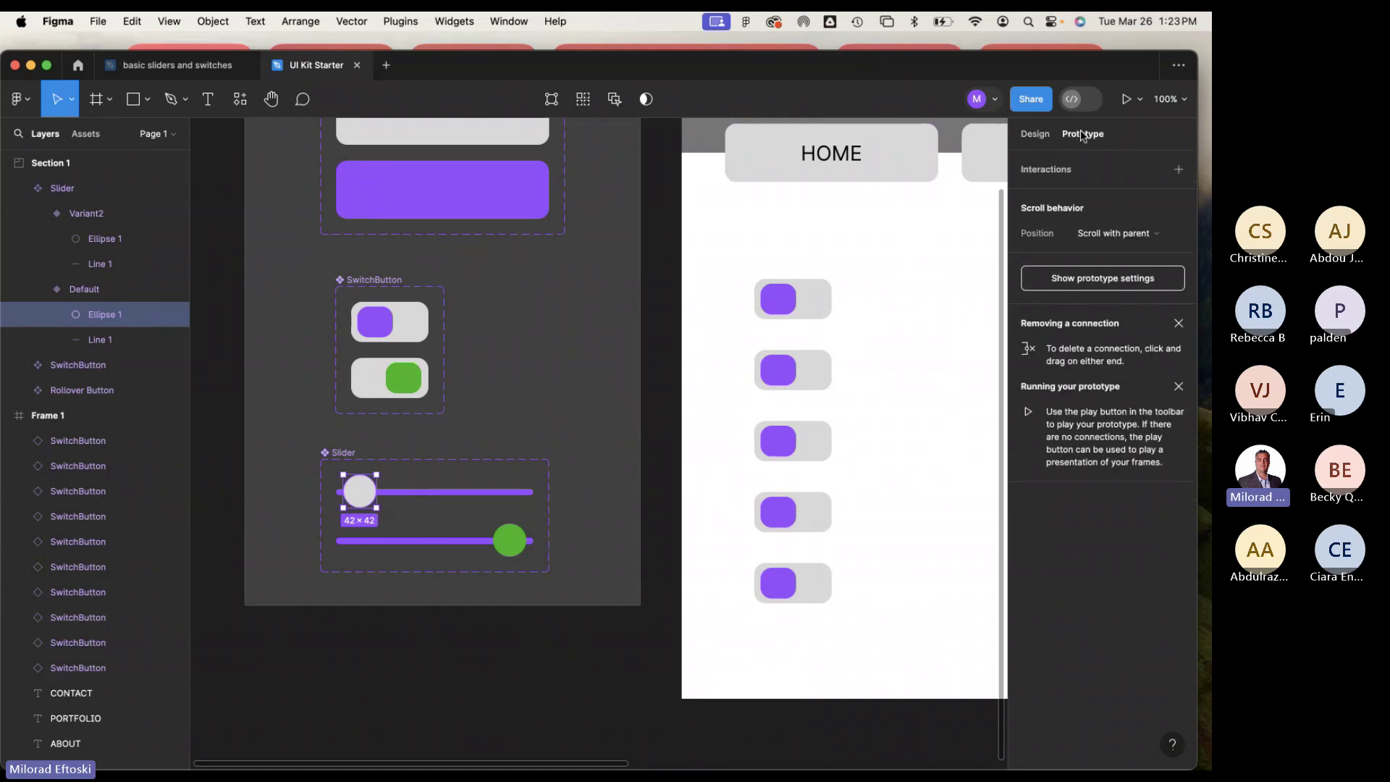
mouse_move(377, 493)
left_click_drag(377, 493, 435, 539)
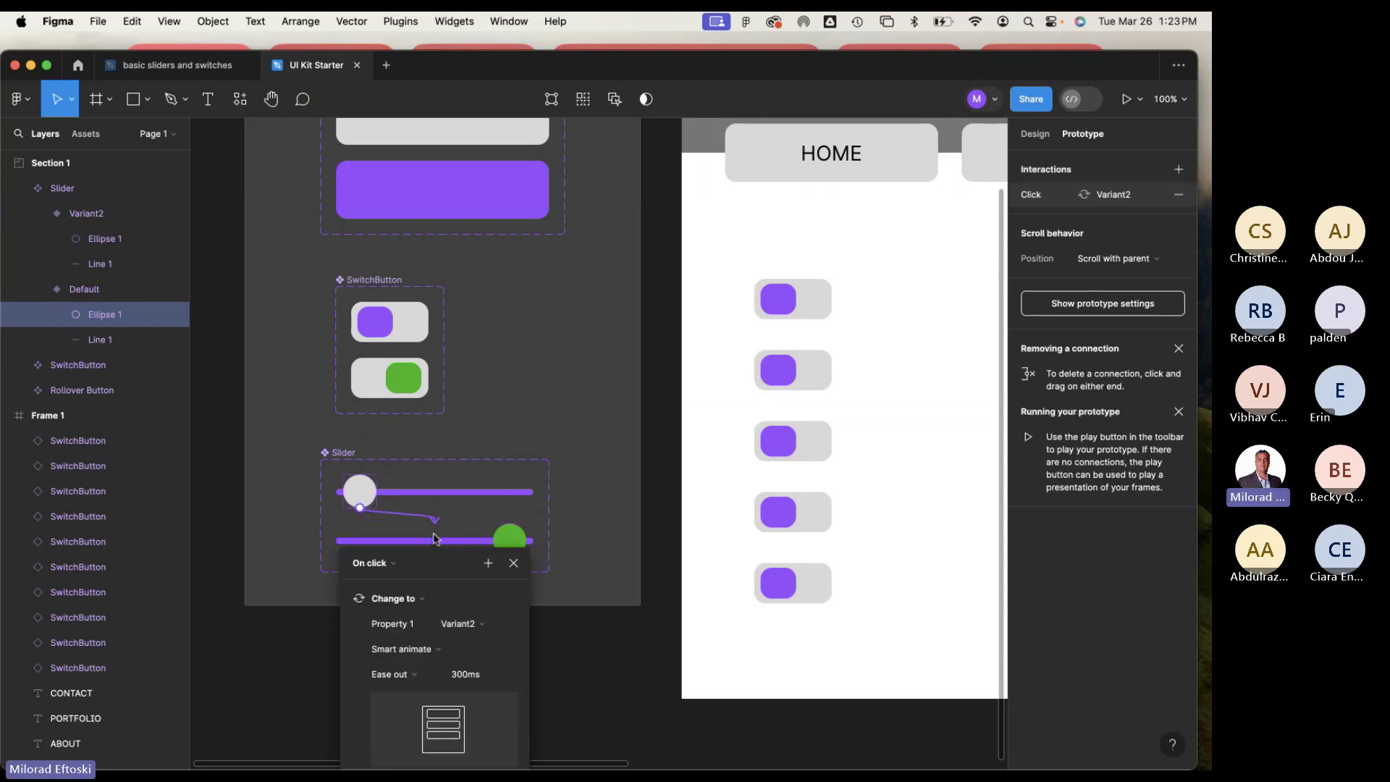
Set the Default Slider circle's interaction trigger to On drag, with Change to Variant2 and Smart animate.
scroll(574, 522, "down", 5)
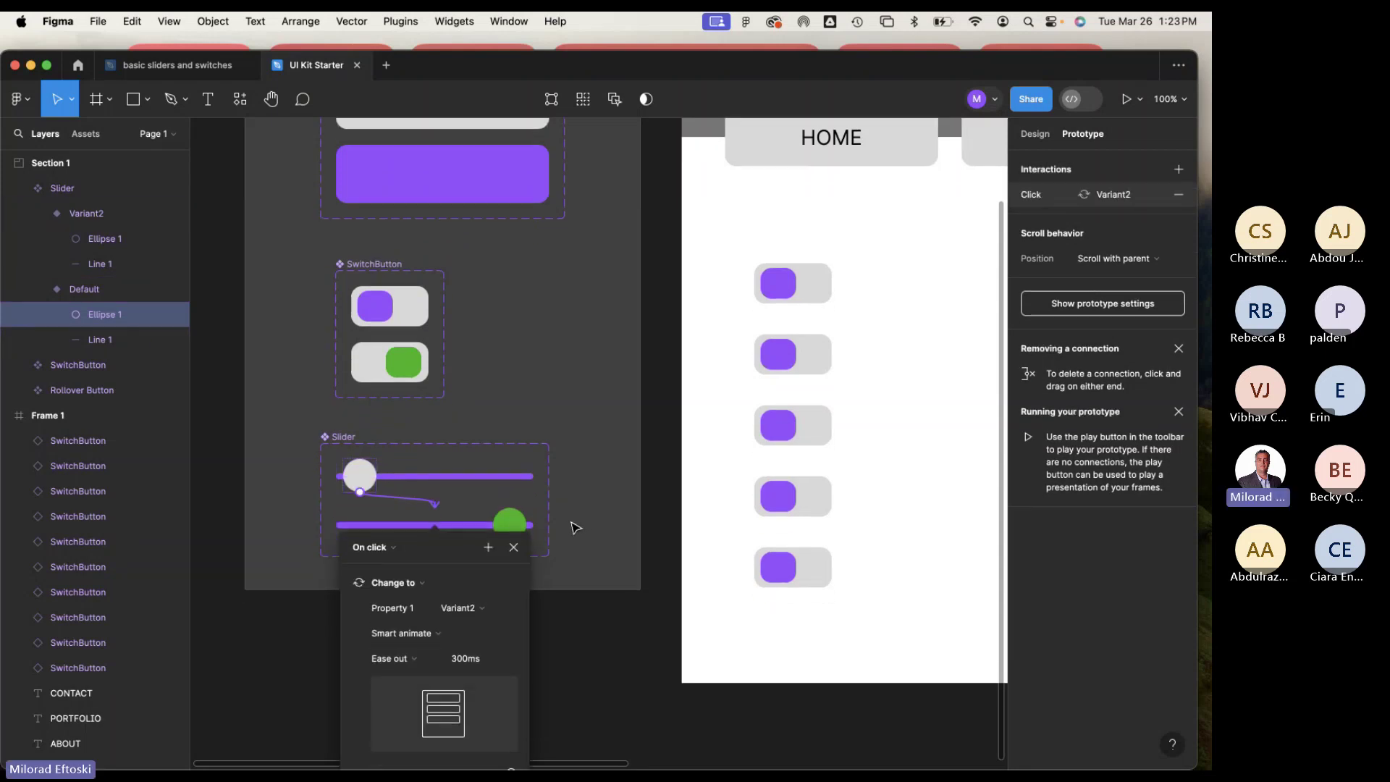
left_click(389, 396)
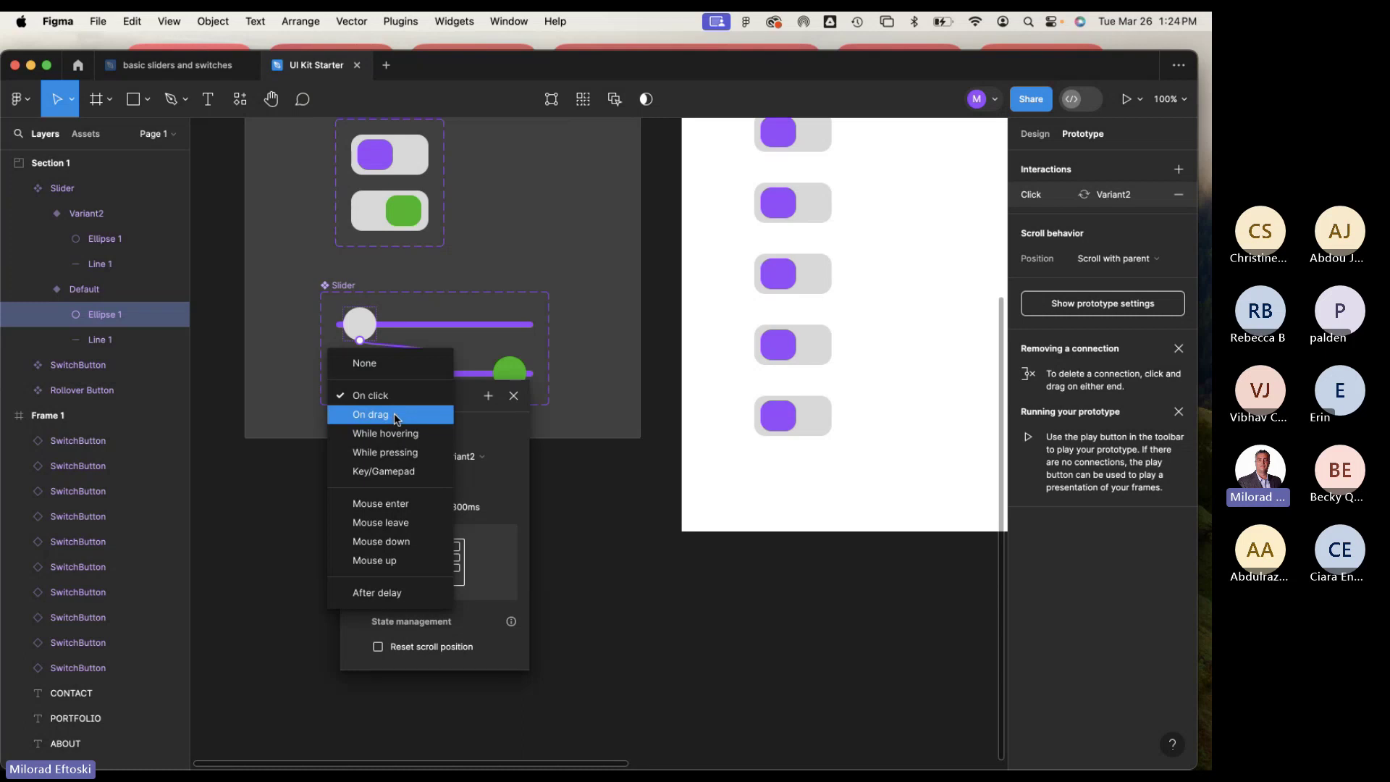
left_click(395, 419)
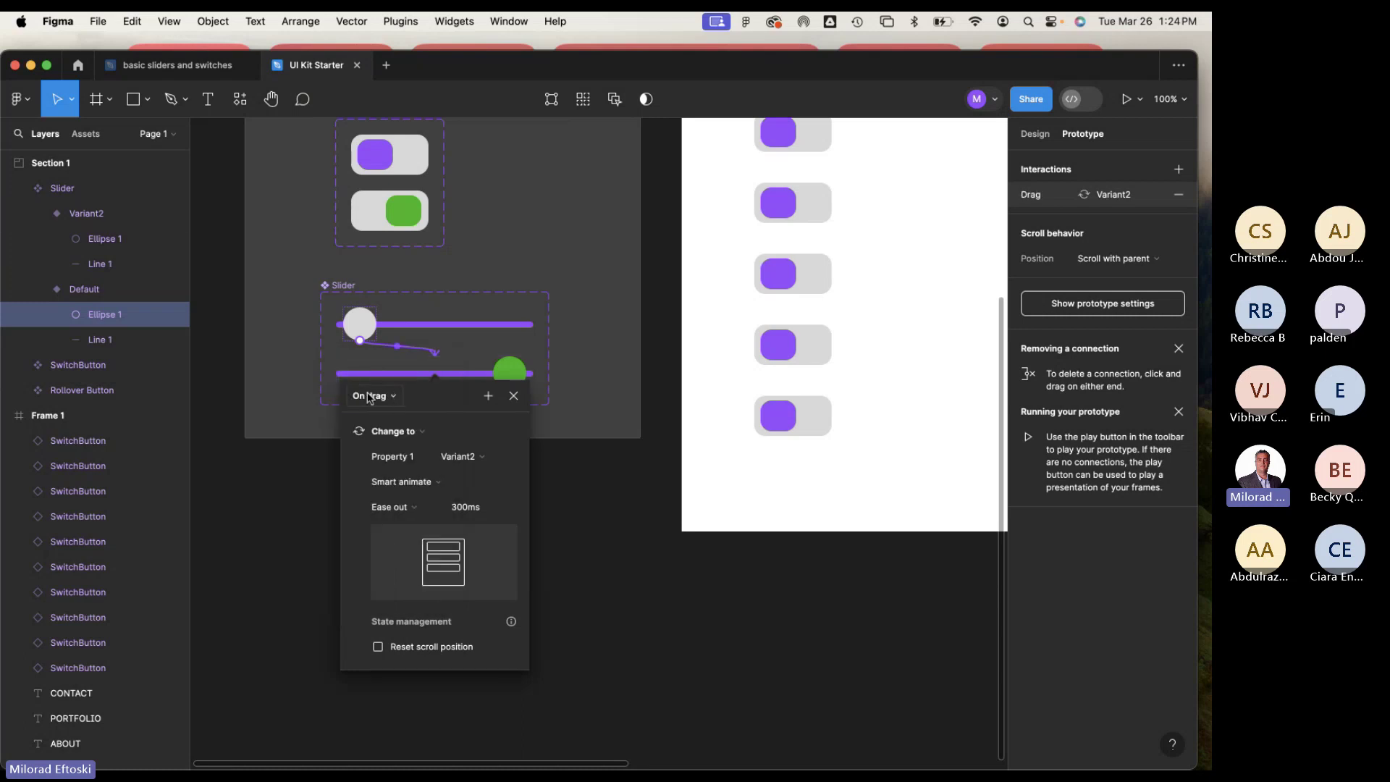
left_click(416, 437)
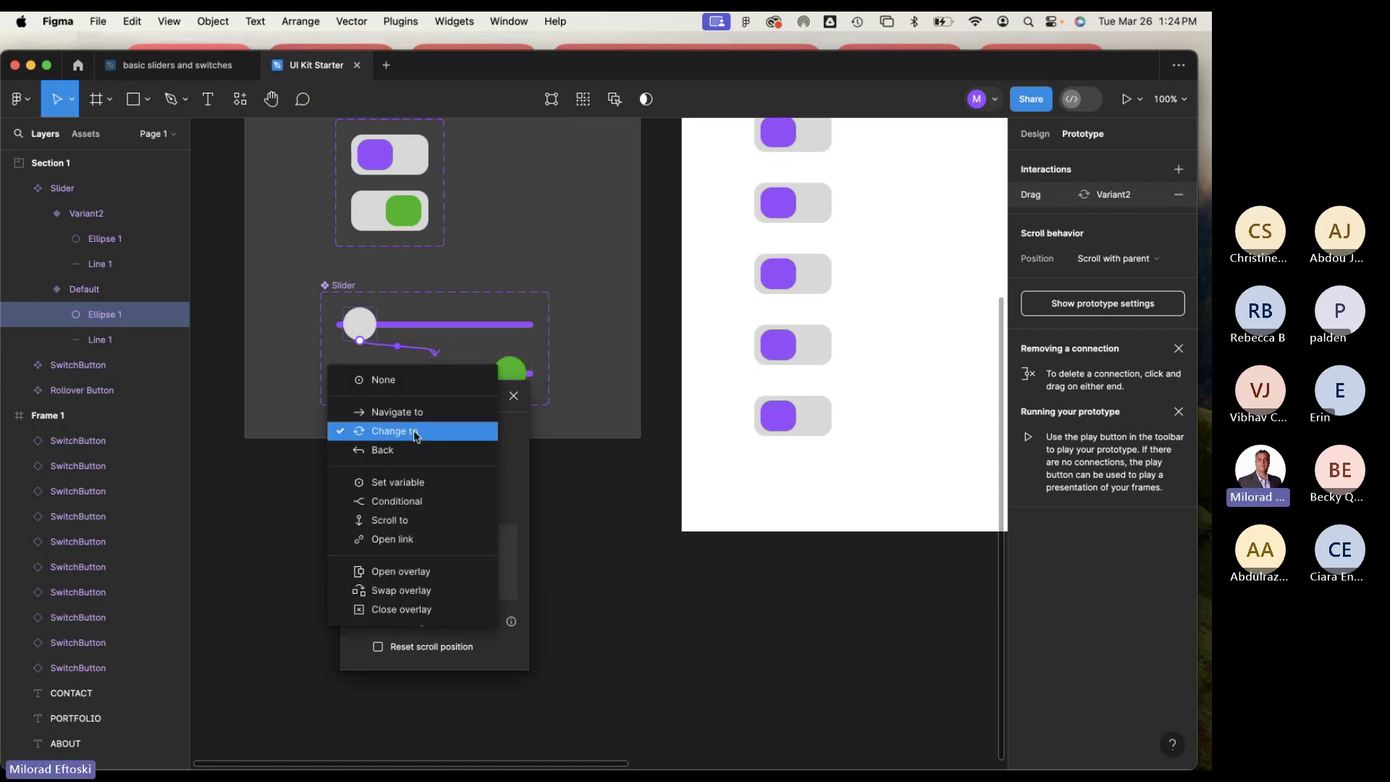
left_click(416, 434)
left_click(460, 456)
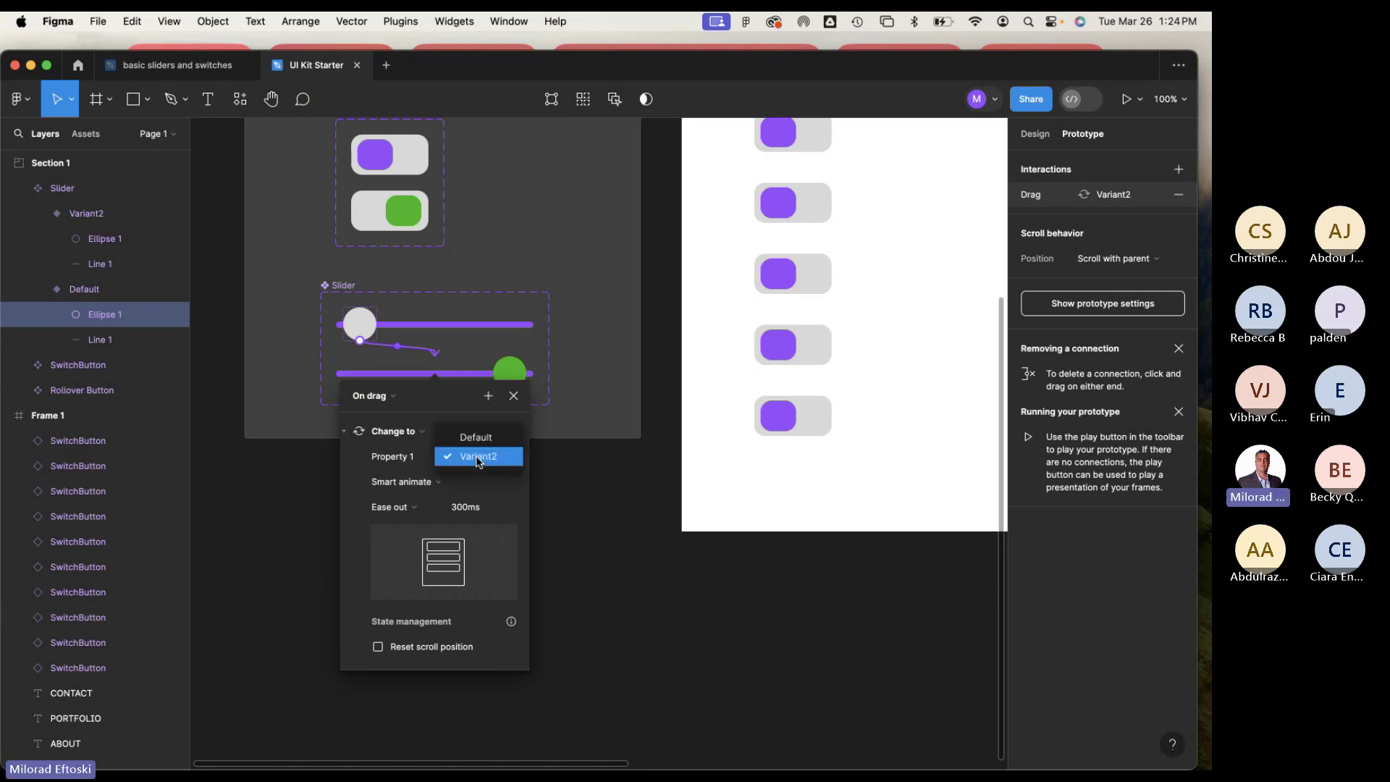
left_click(465, 456)
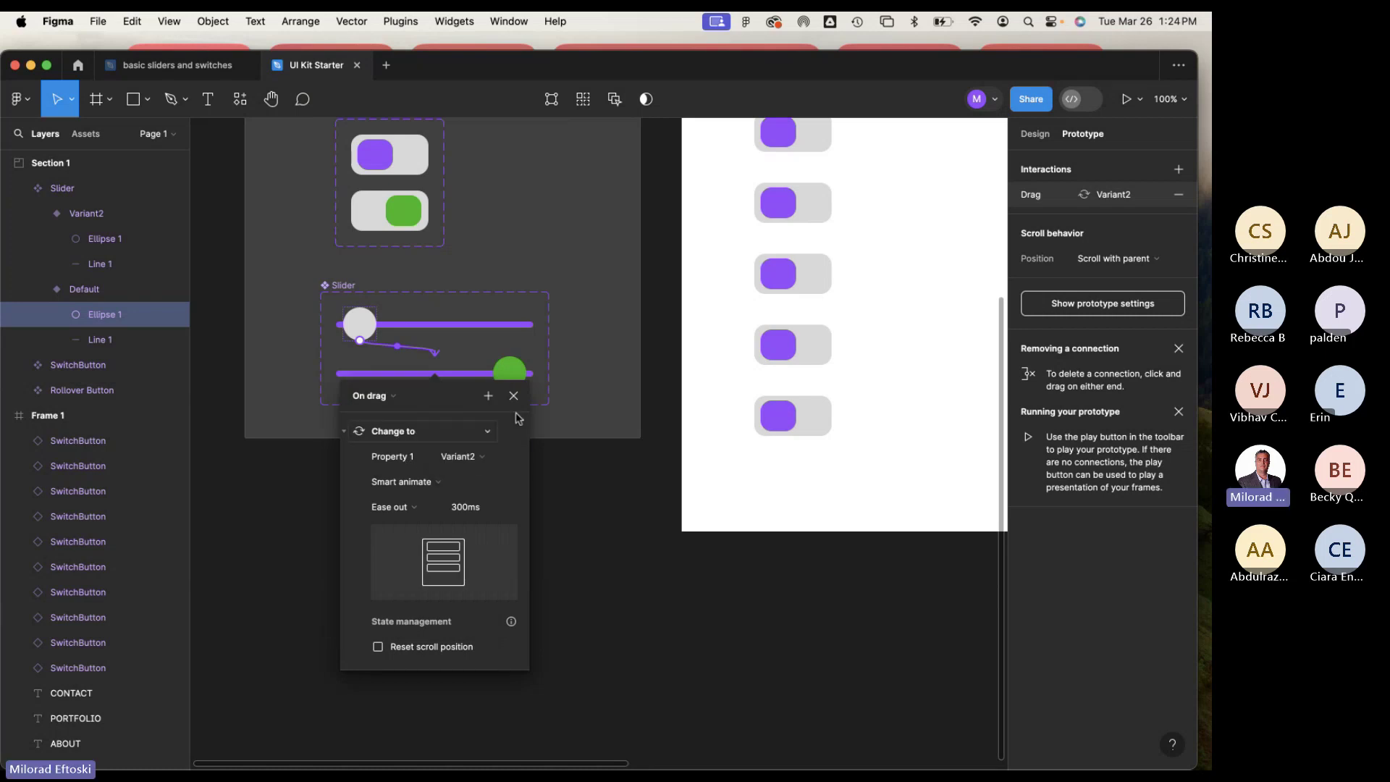
left_click(450, 482)
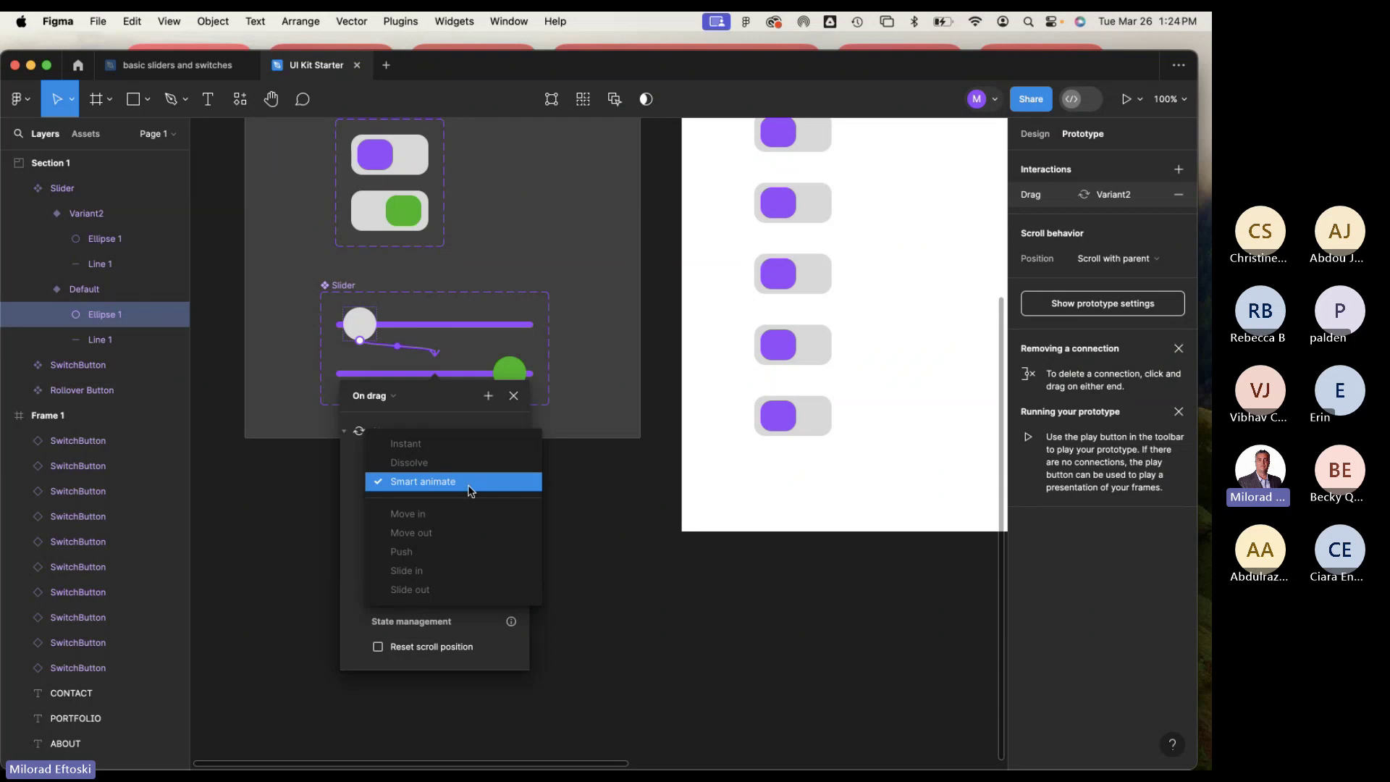
left_click(470, 490)
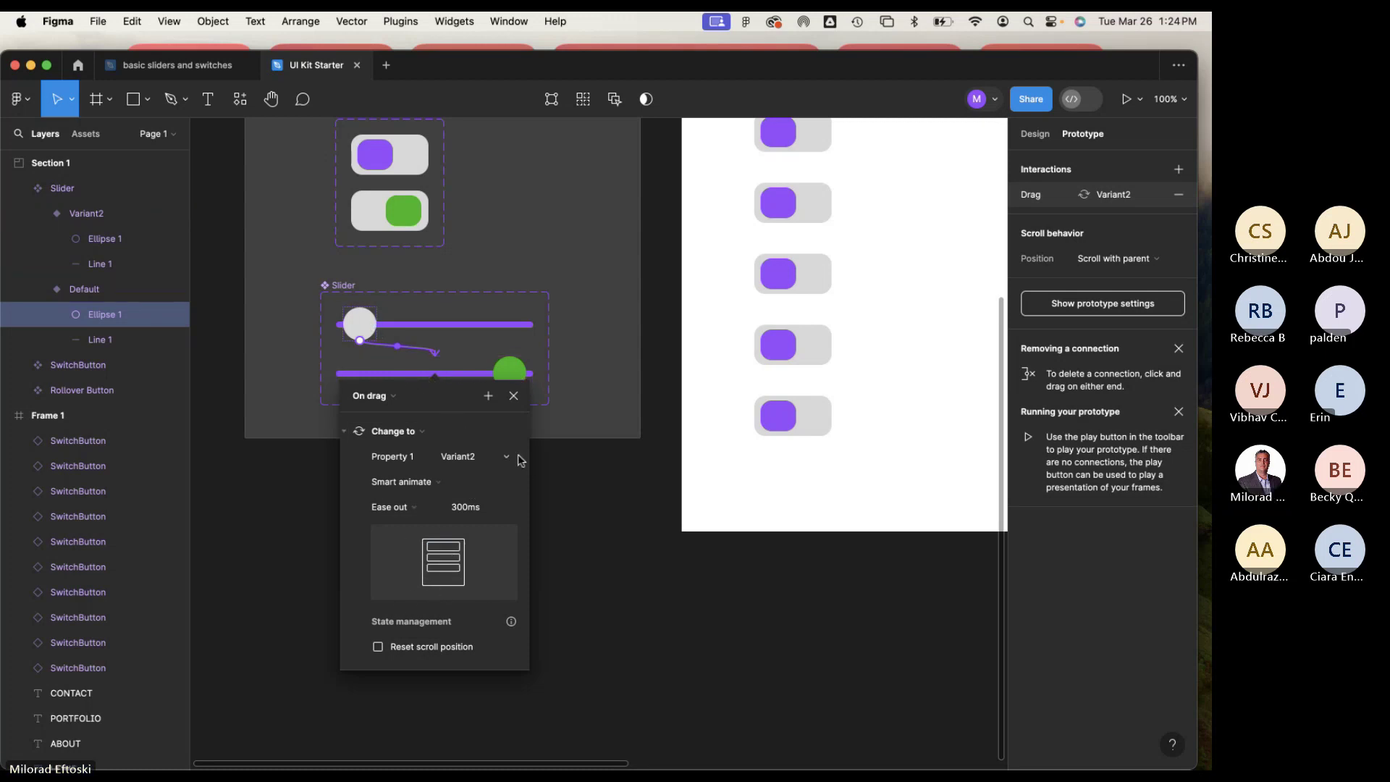
left_click(514, 398)
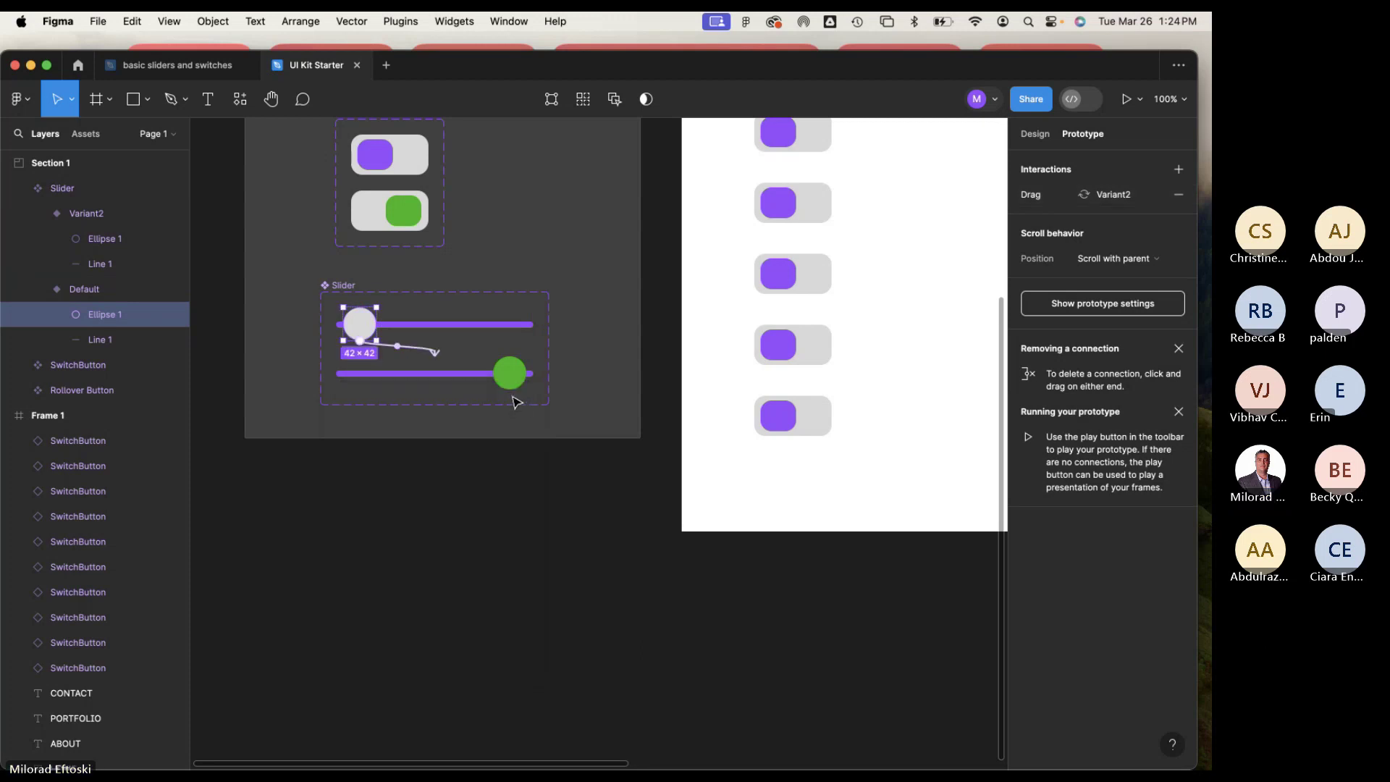
Connect the green circle of Slider Variant2 to the Default variant with an On drag Change to interaction using Smart animate.
left_click(509, 378)
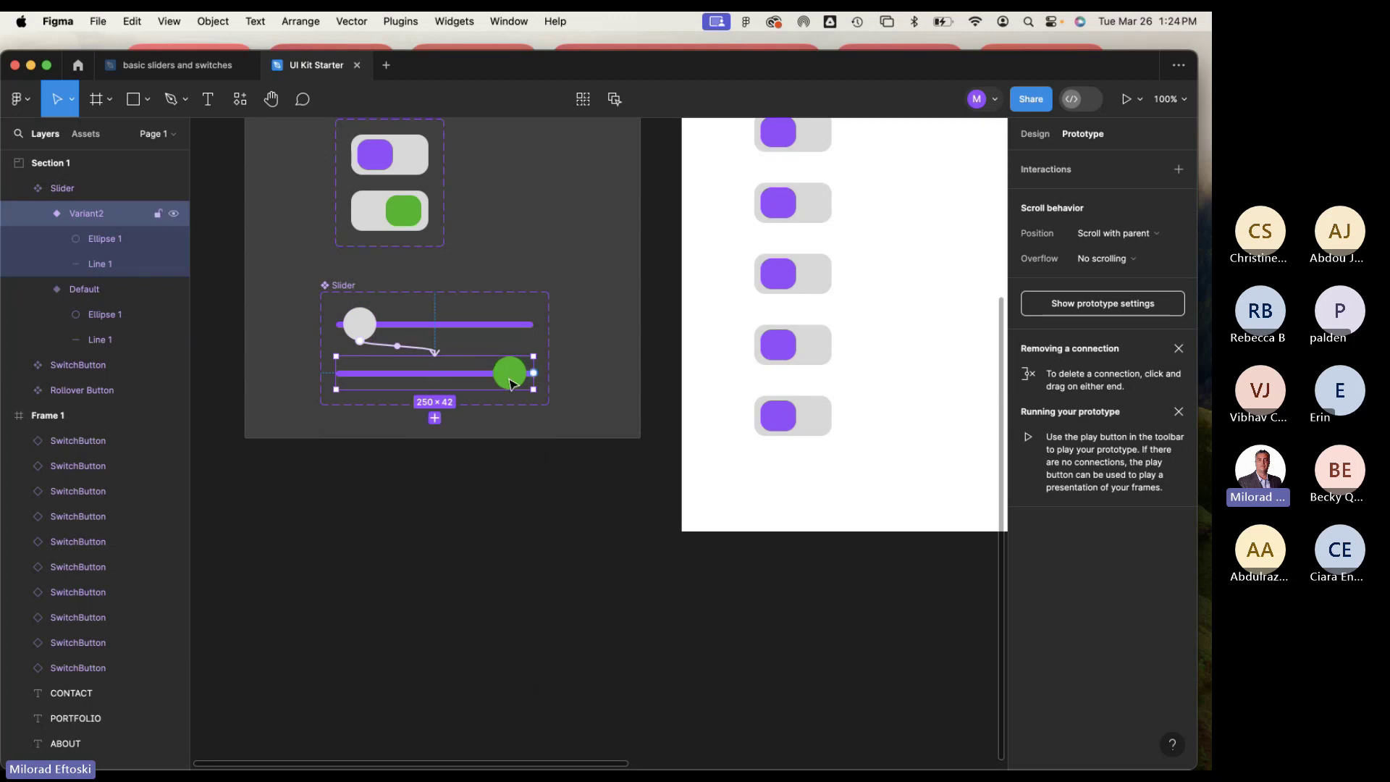
left_click(510, 383)
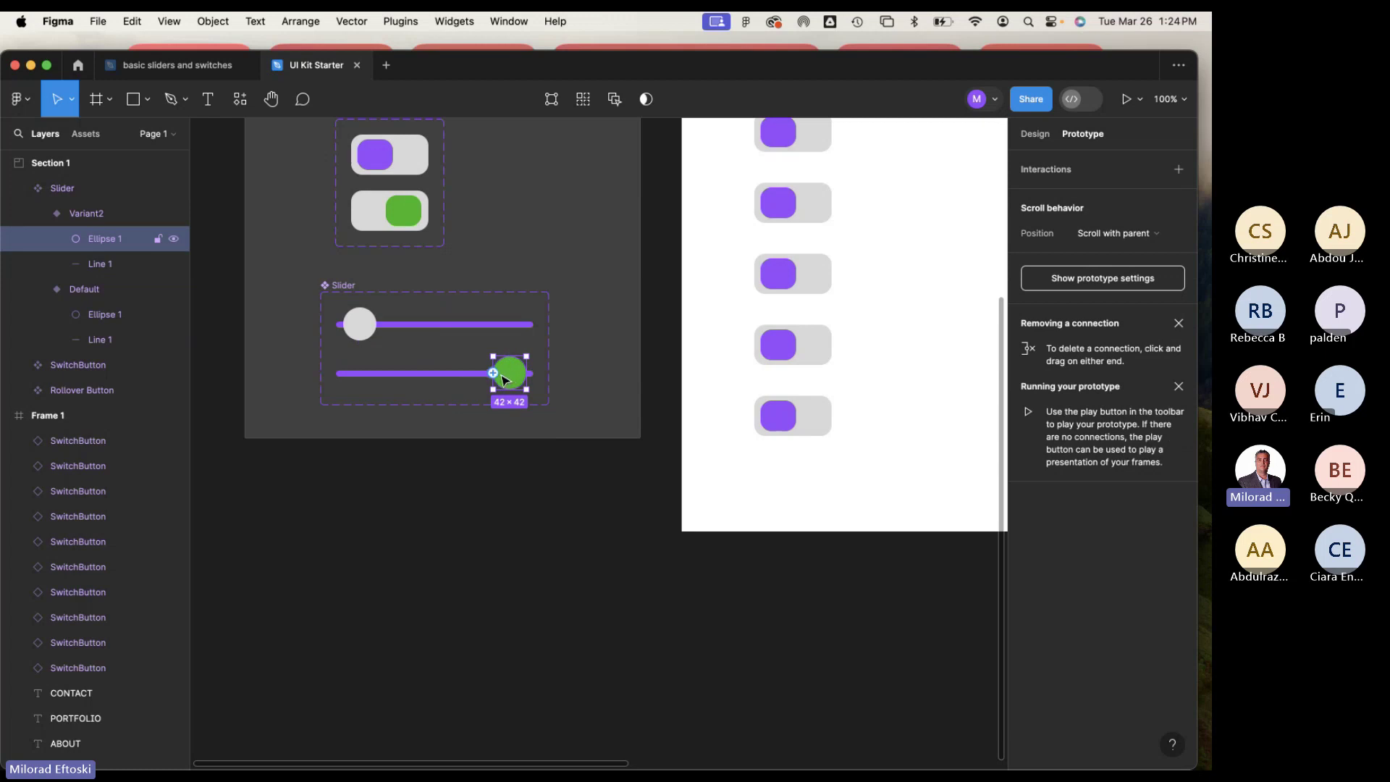
left_click_drag(494, 374, 423, 338)
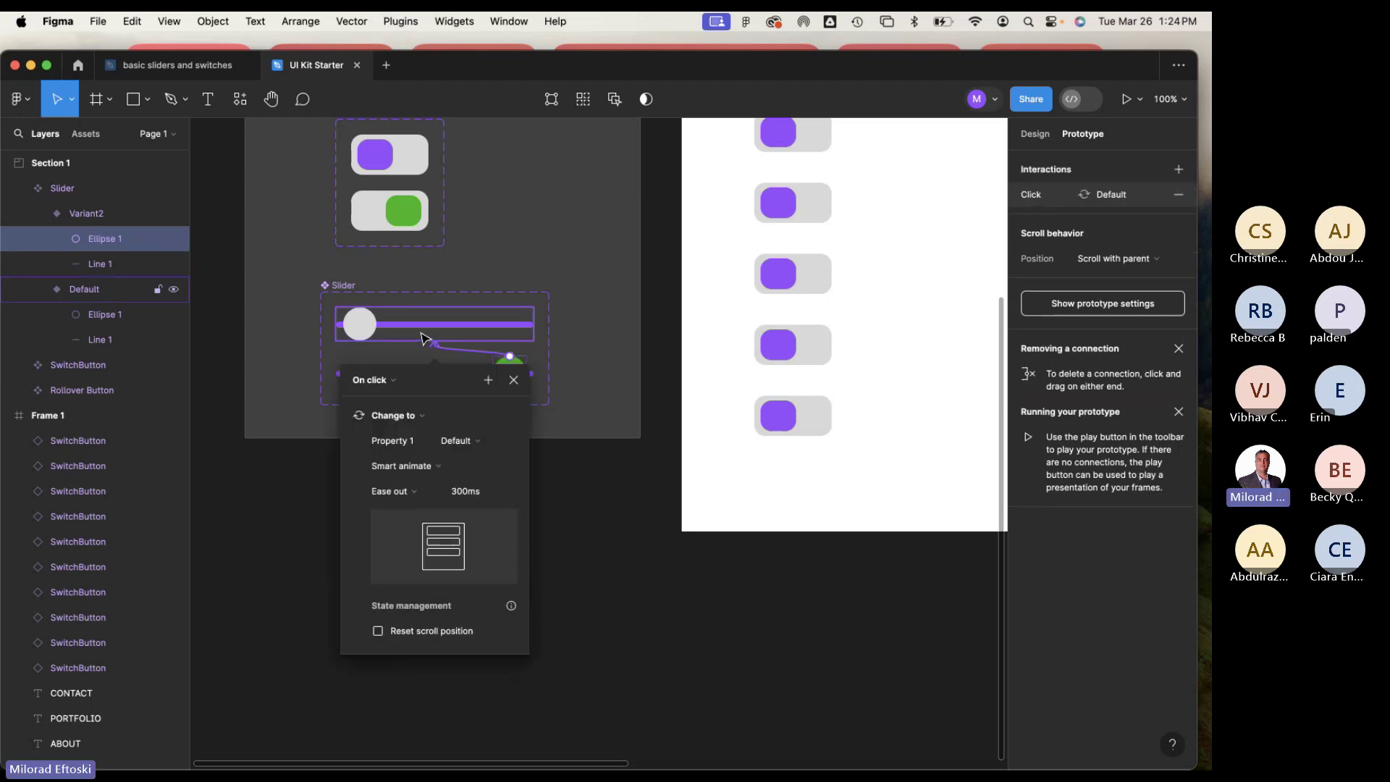
left_click(392, 383)
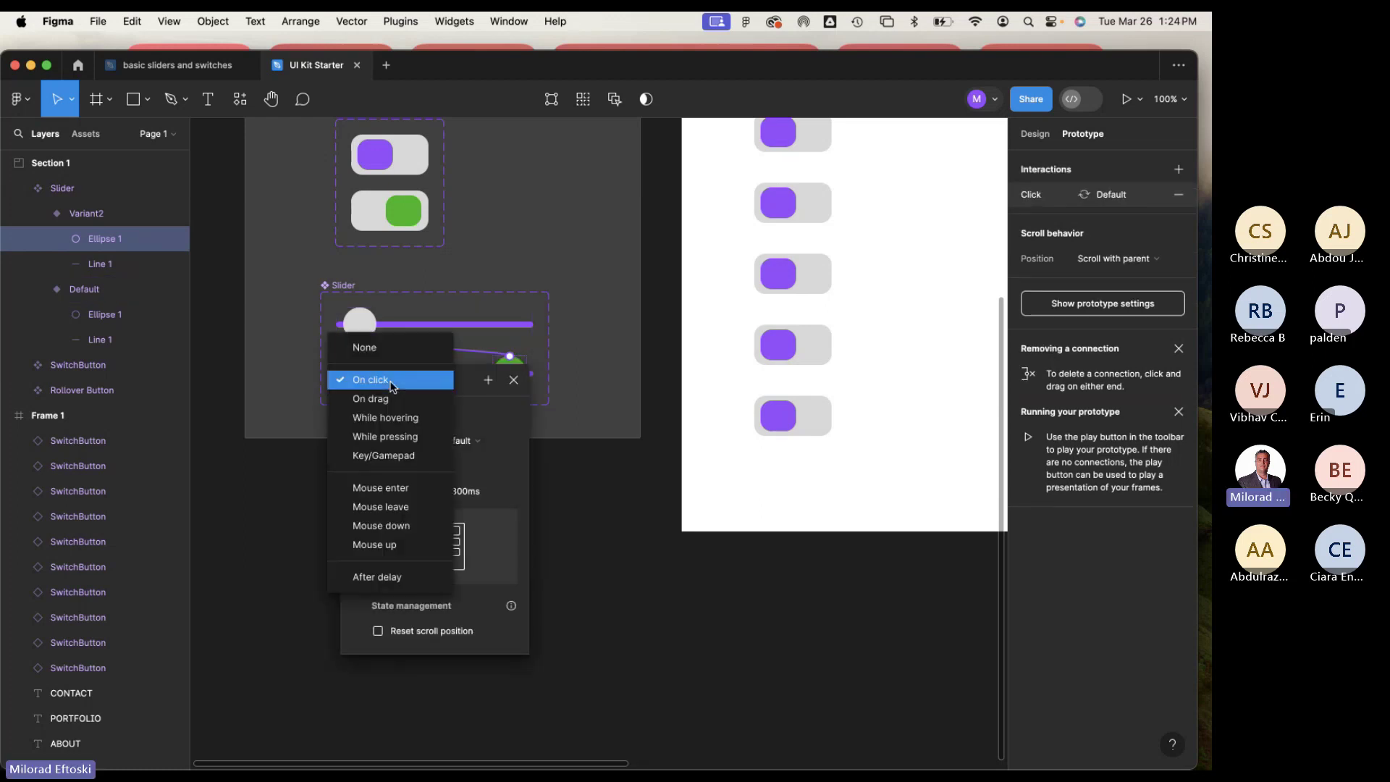
left_click(391, 399)
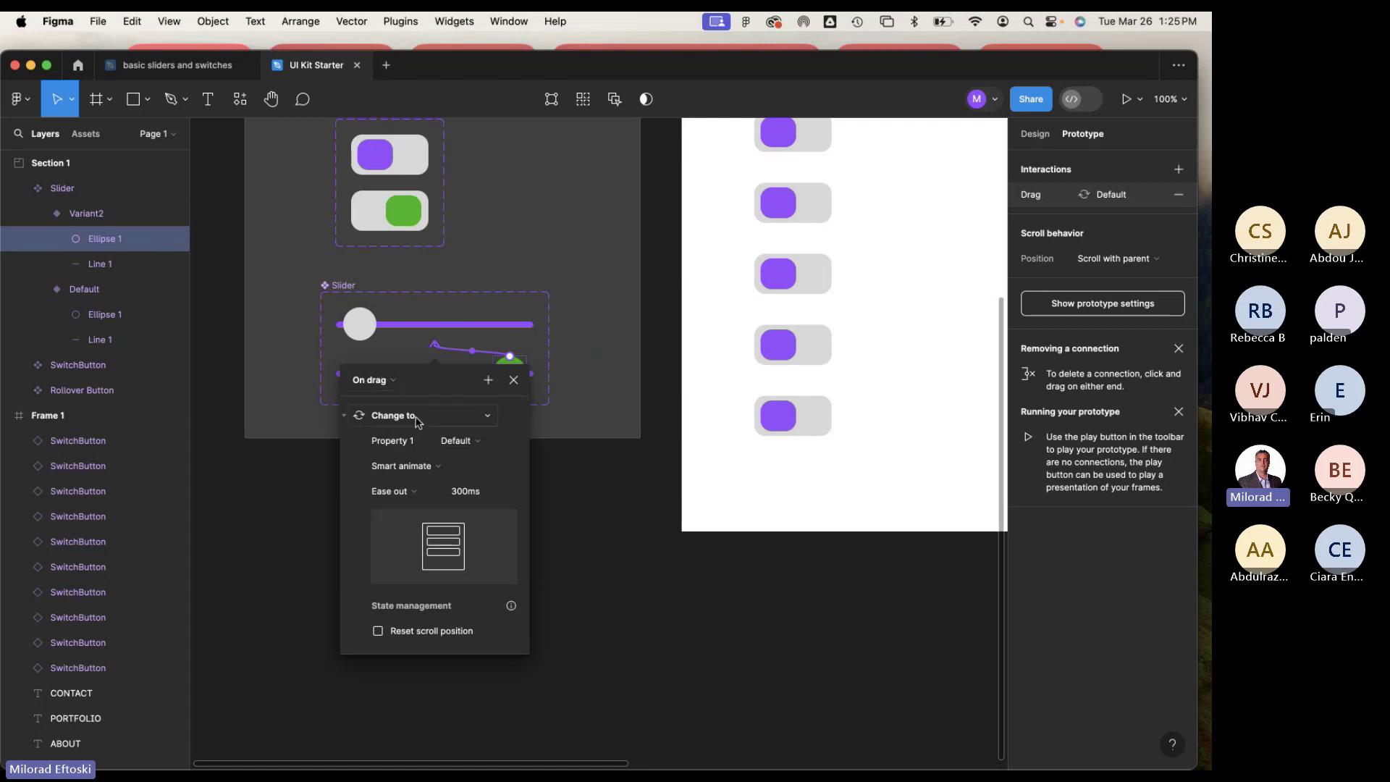
left_click(433, 468)
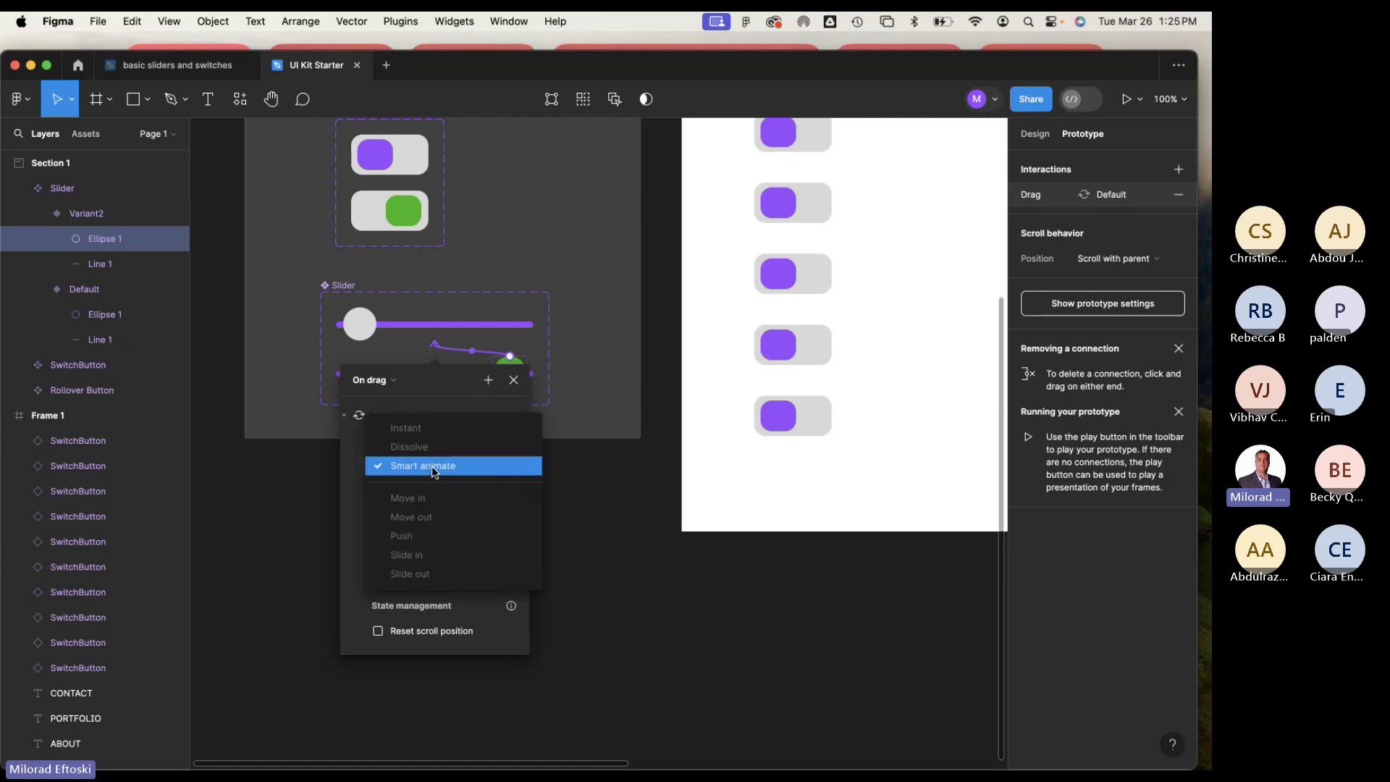
left_click(437, 469)
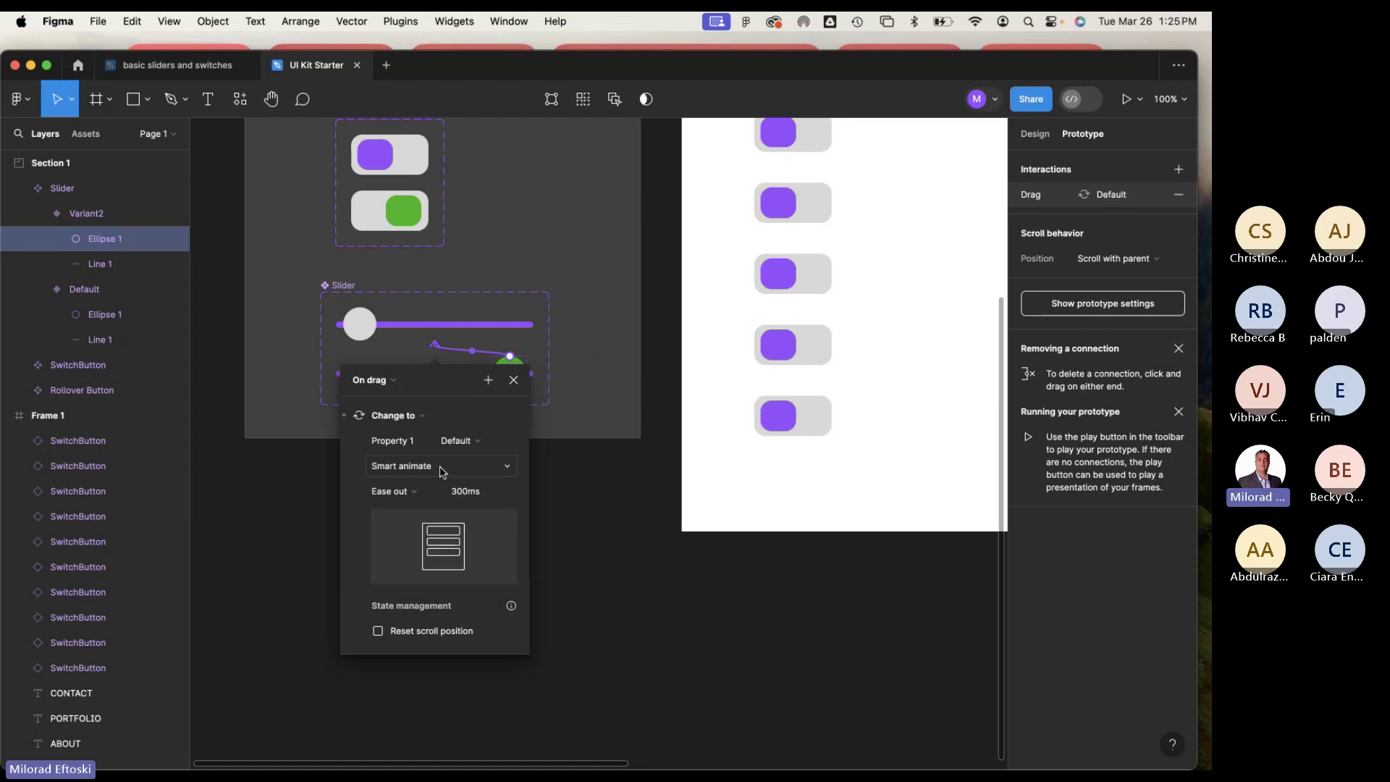
left_click(513, 380)
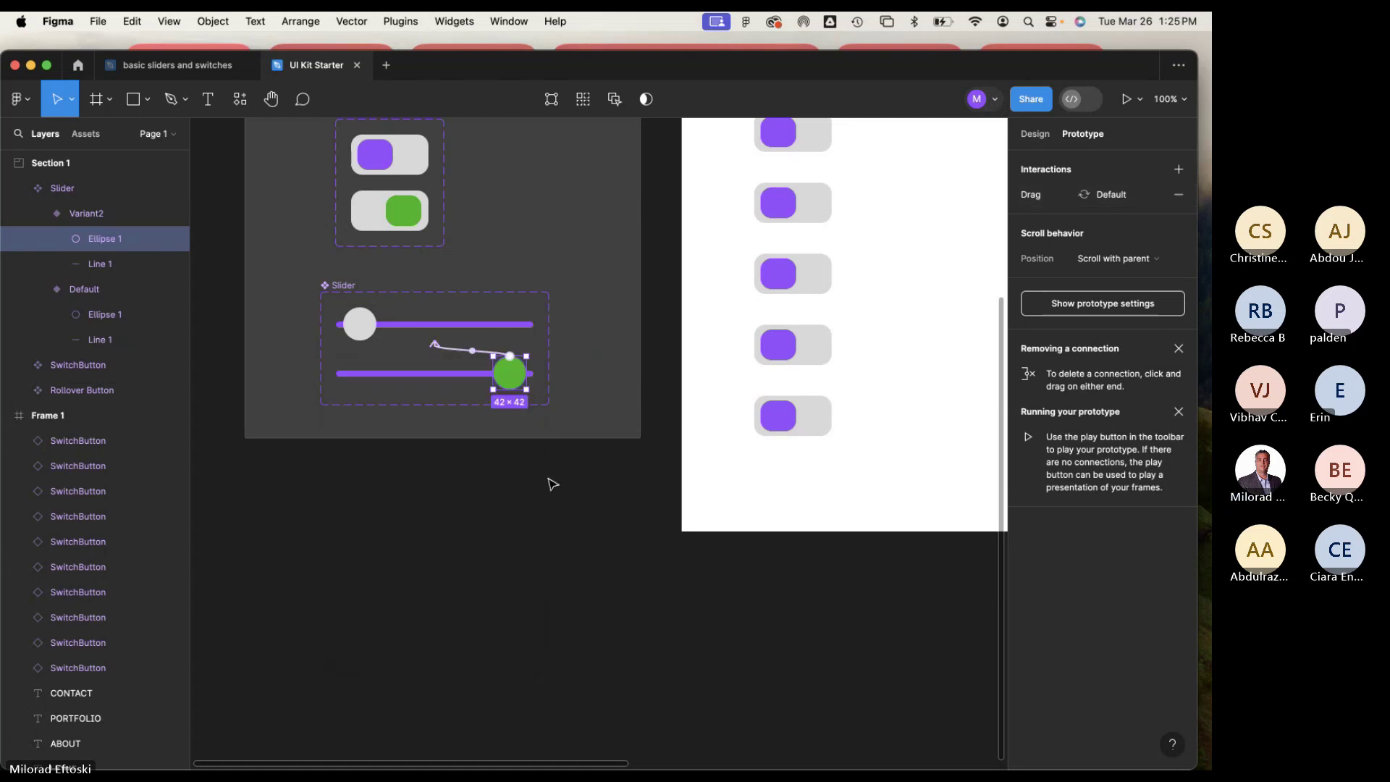
left_click(552, 484)
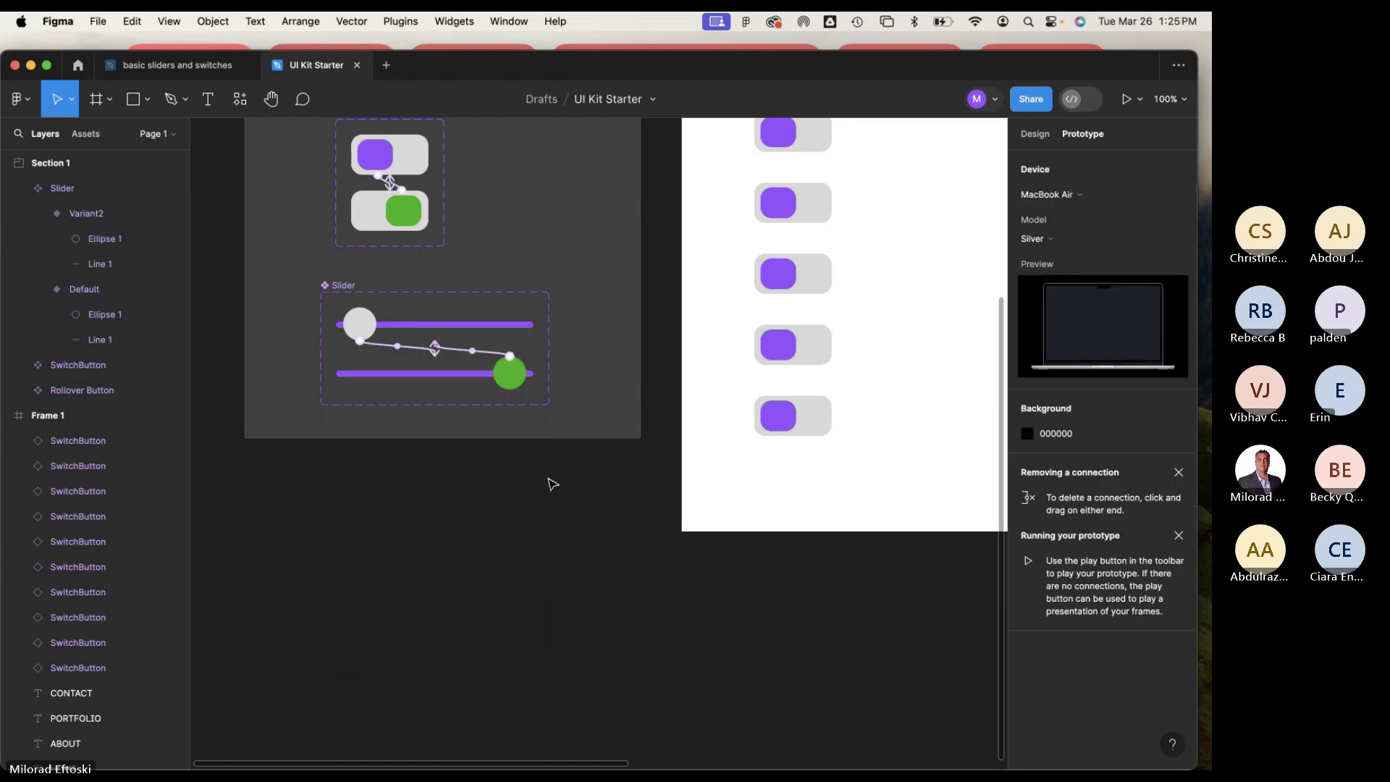
Look for the Slider component among the assets of all libraries.
scroll(565, 492, "up", 5)
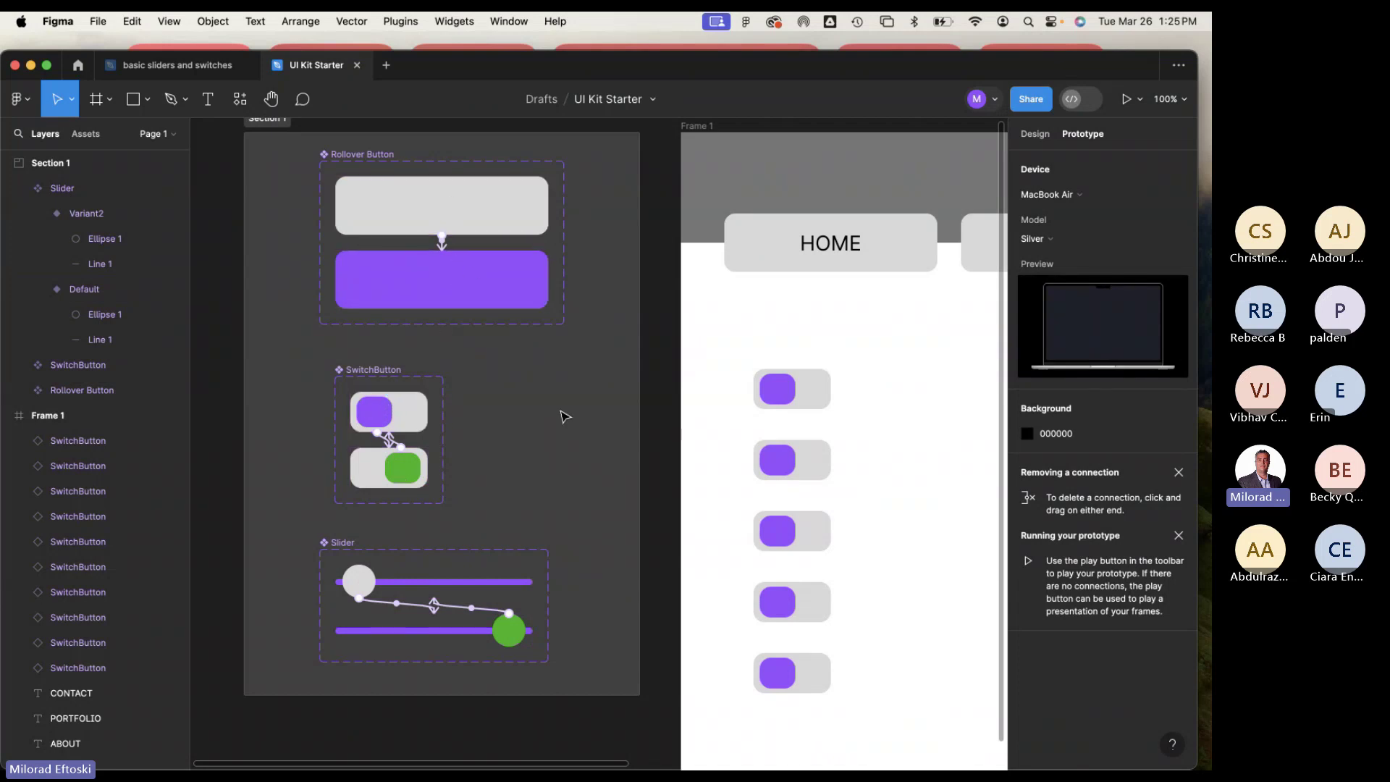
key("minus")
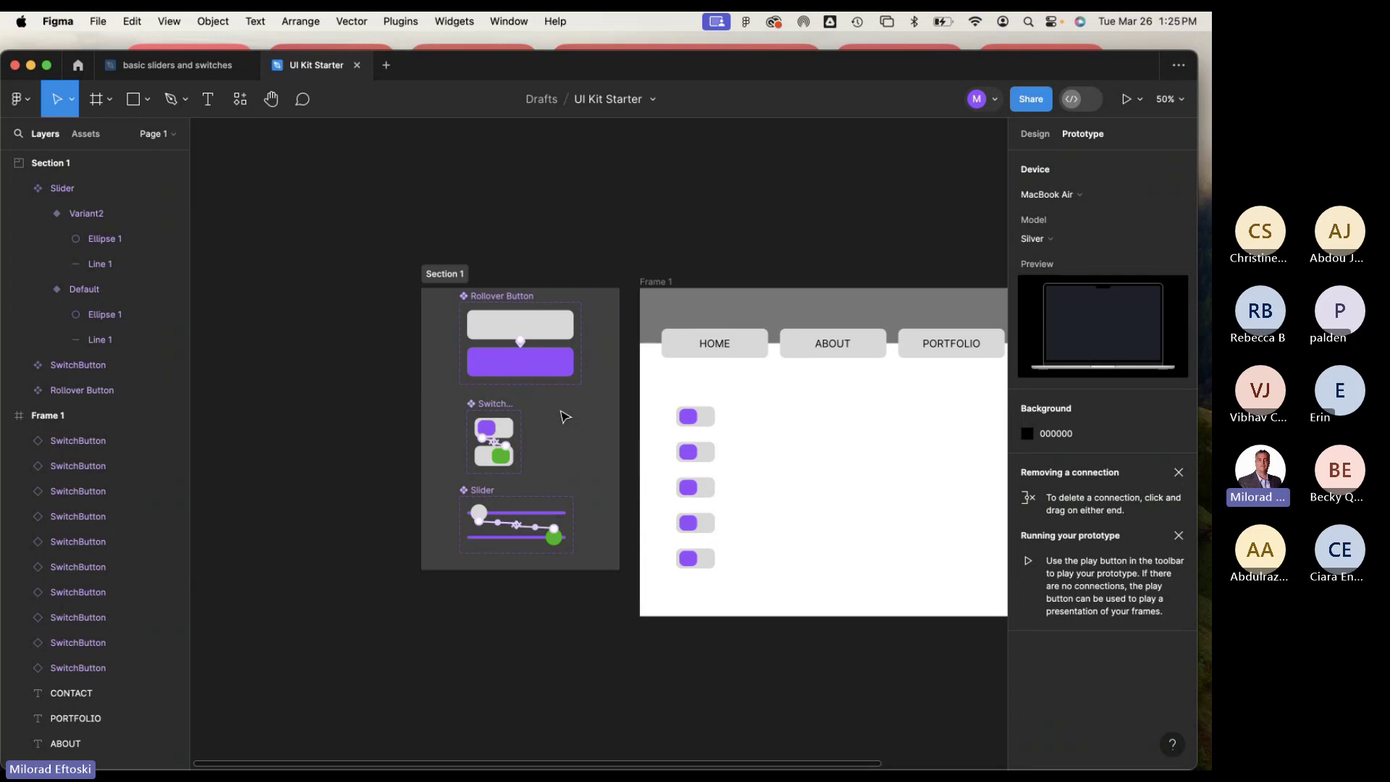
scroll(598, 449, "right", 5)
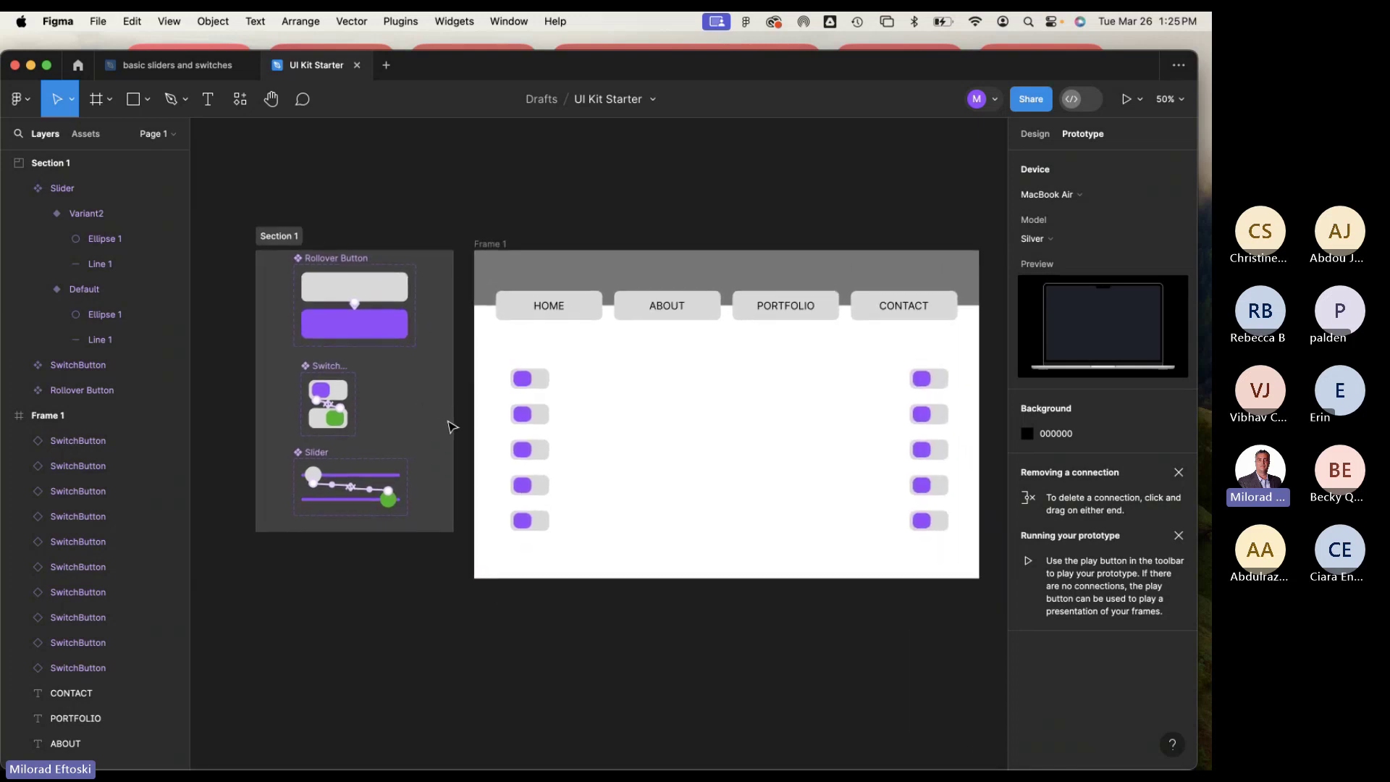
left_click(413, 435)
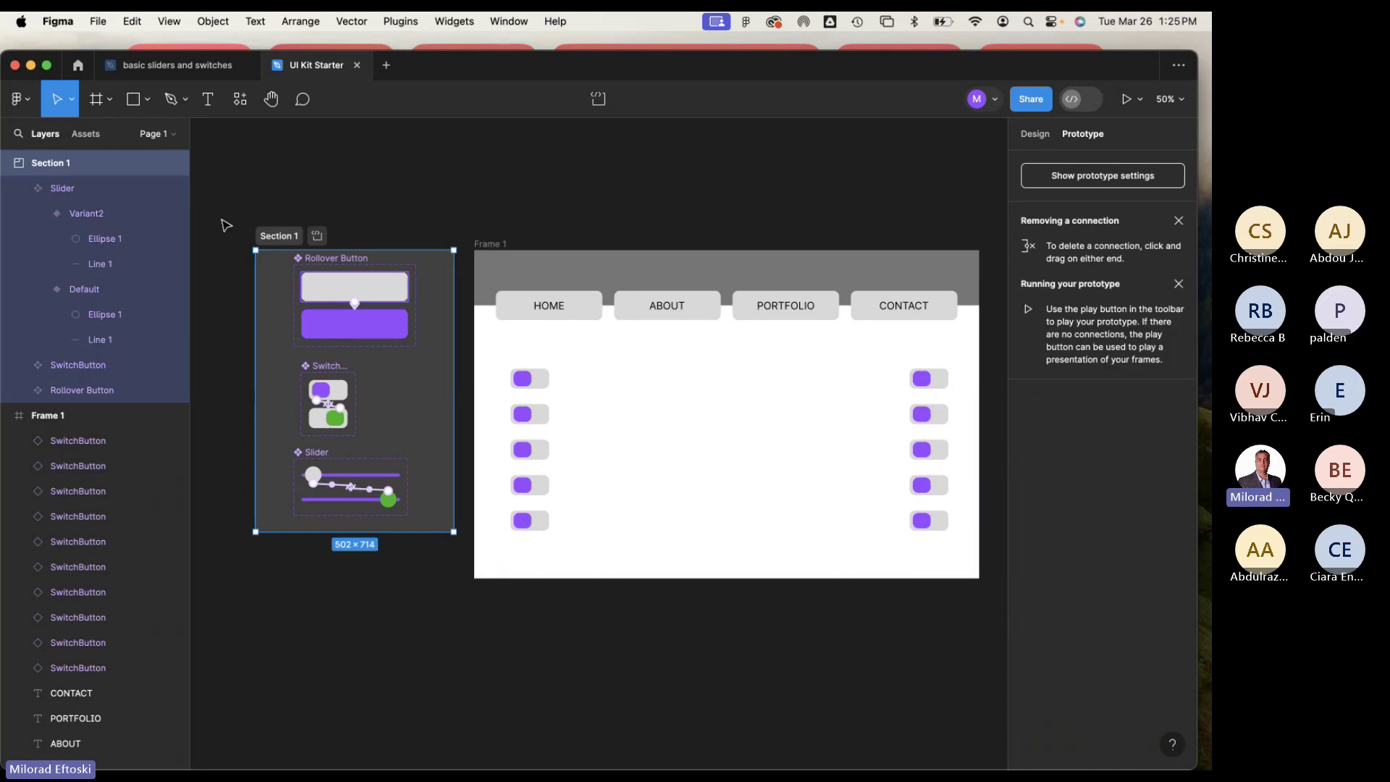
left_click(85, 134)
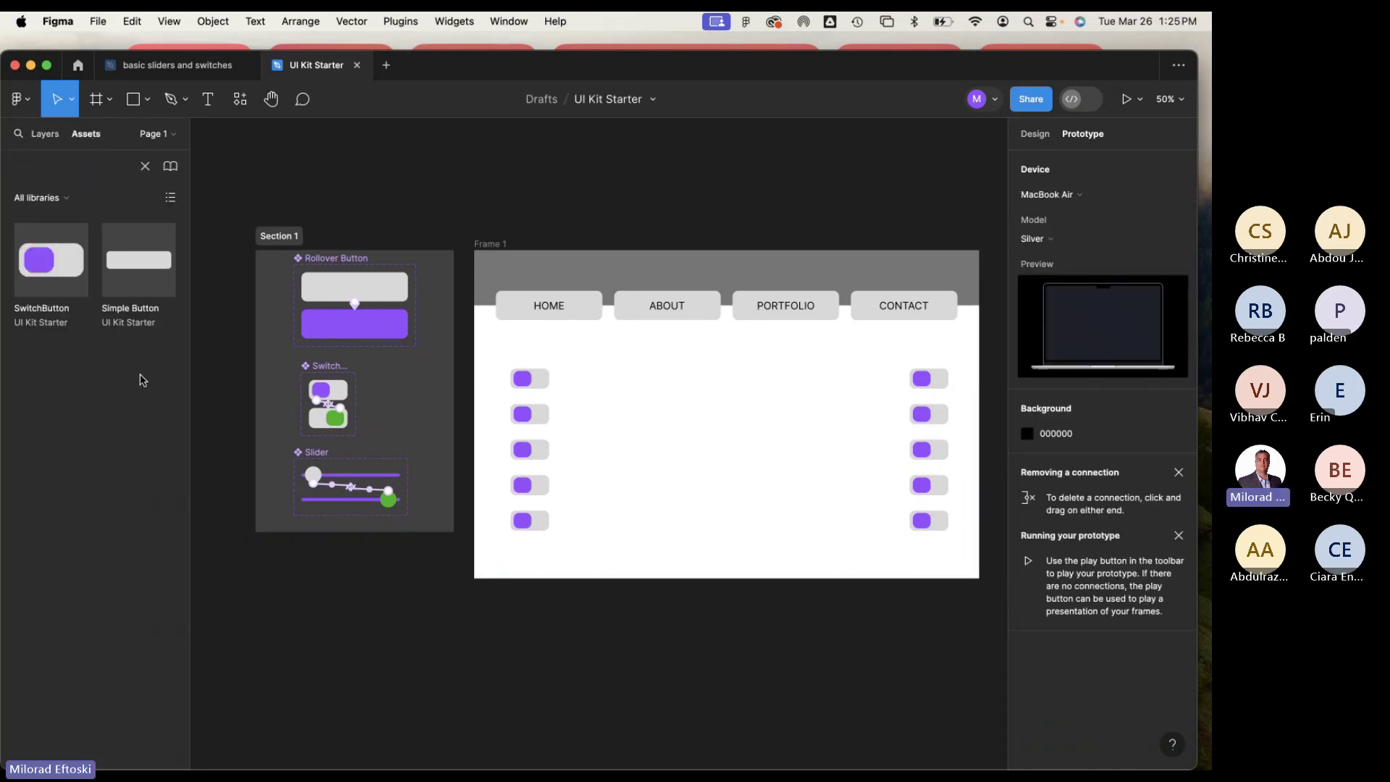
key("Escape")
left_click(45, 134)
Collapse the Slider component set in the layer list and clear the selection.
left_click(314, 453)
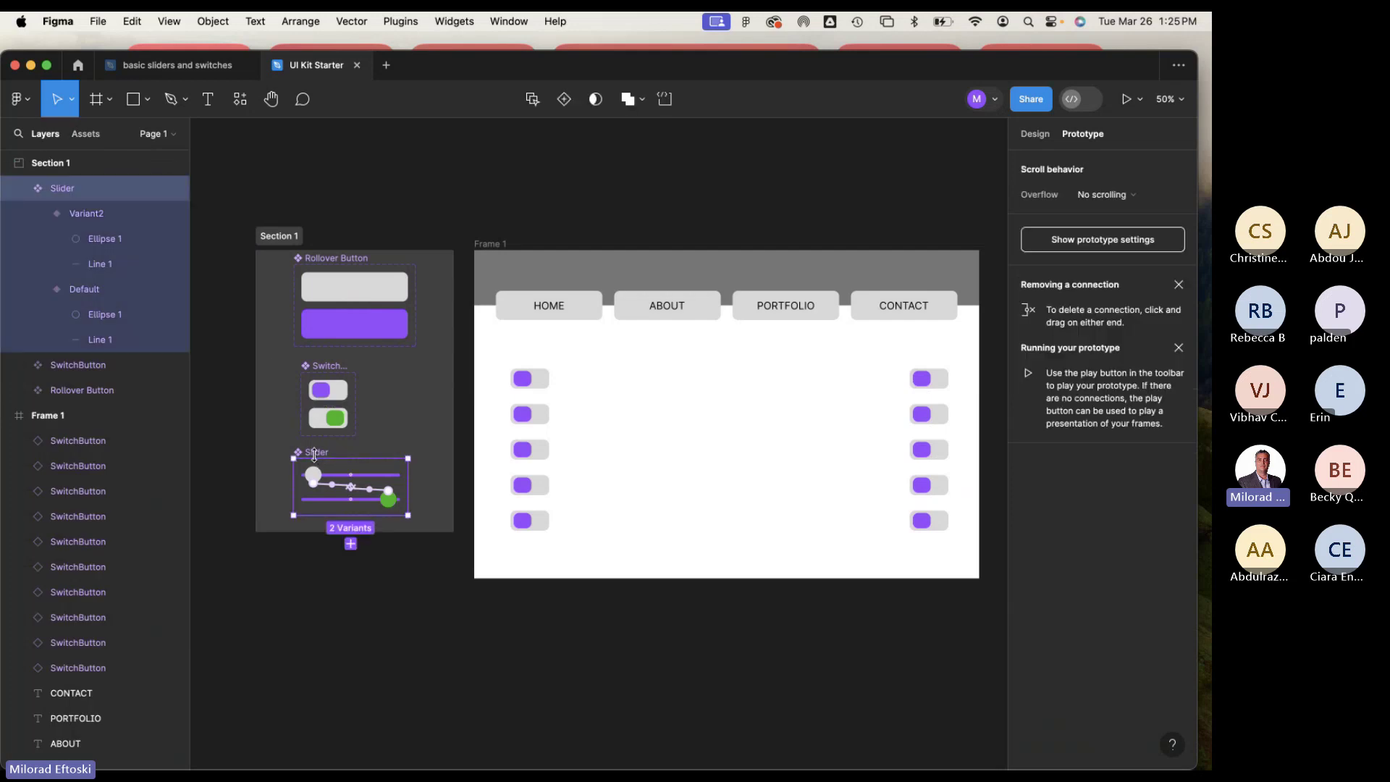
left_click(19, 188)
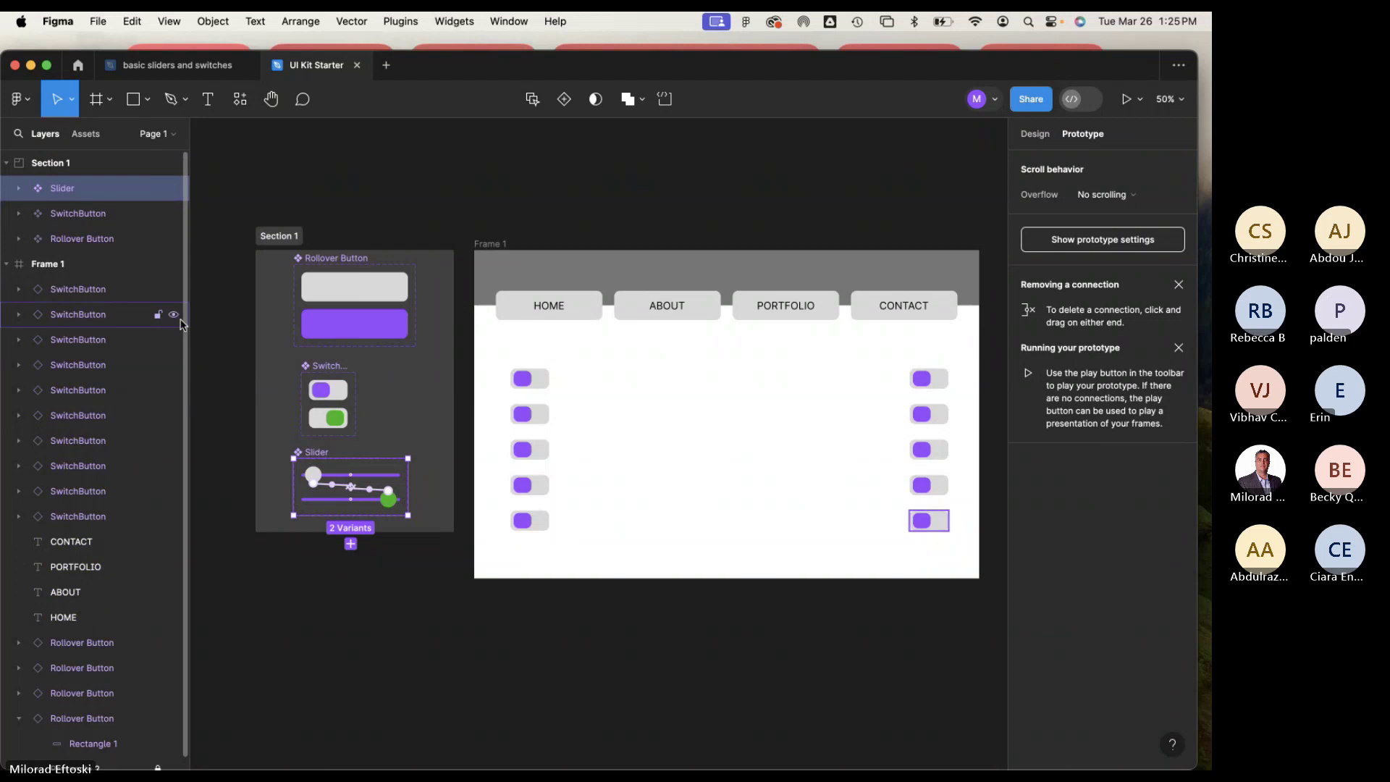
left_click(214, 326)
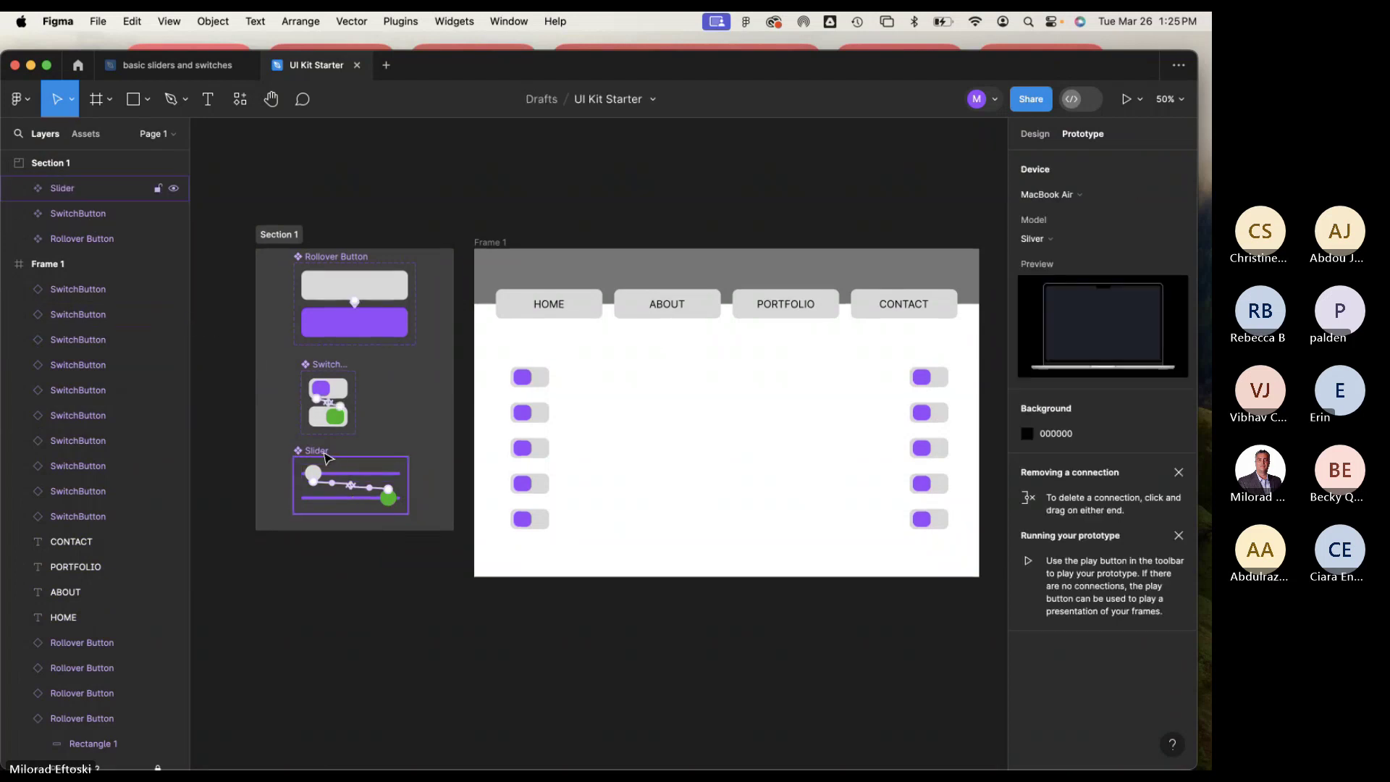
left_click(326, 456)
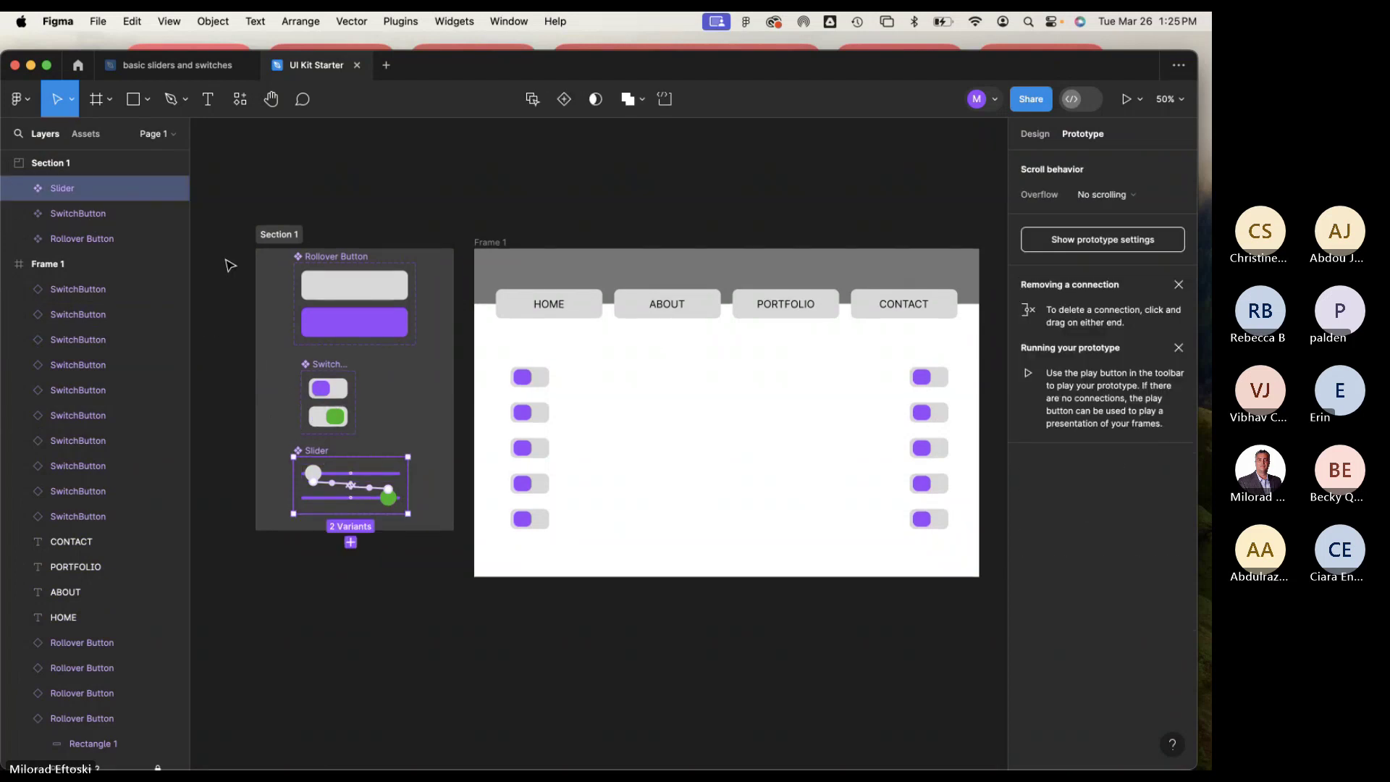
left_click(224, 194)
left_click(62, 188)
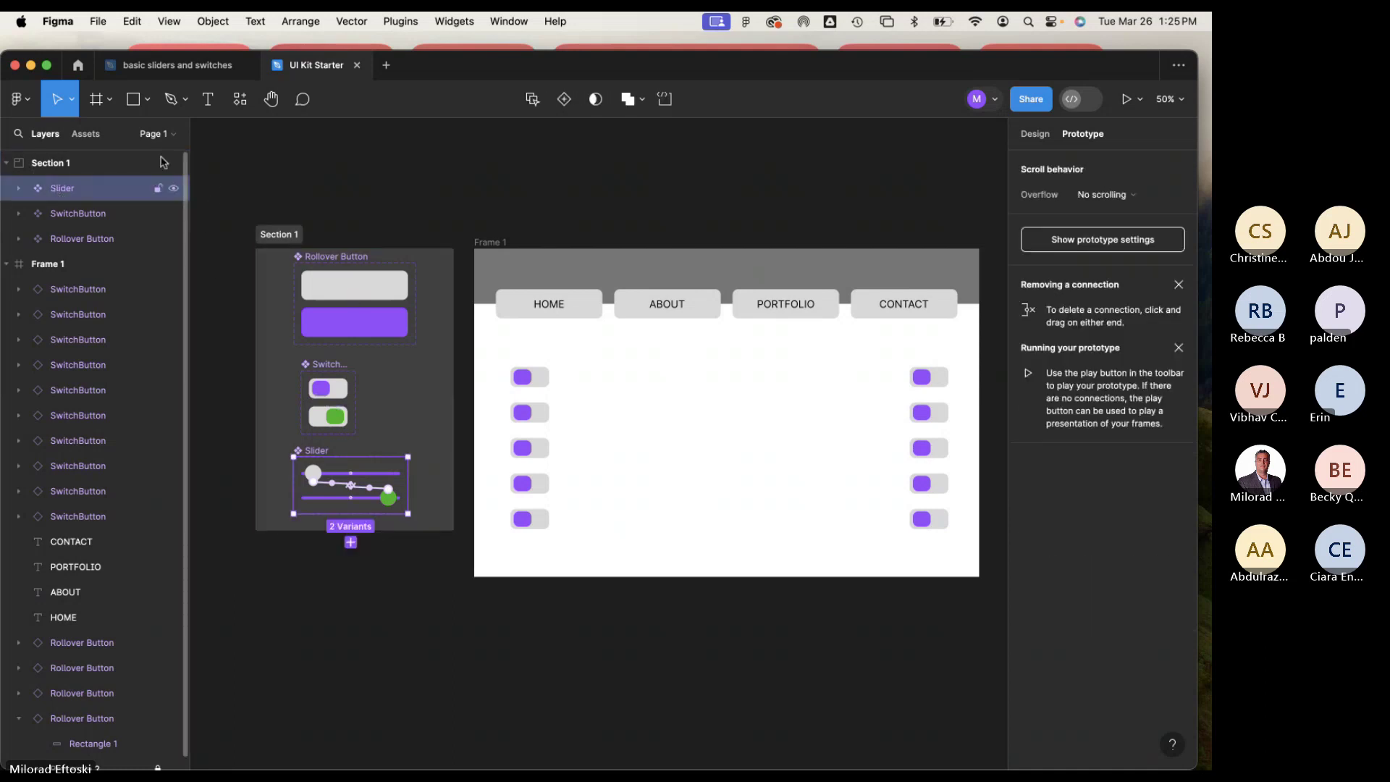
left_click(217, 174)
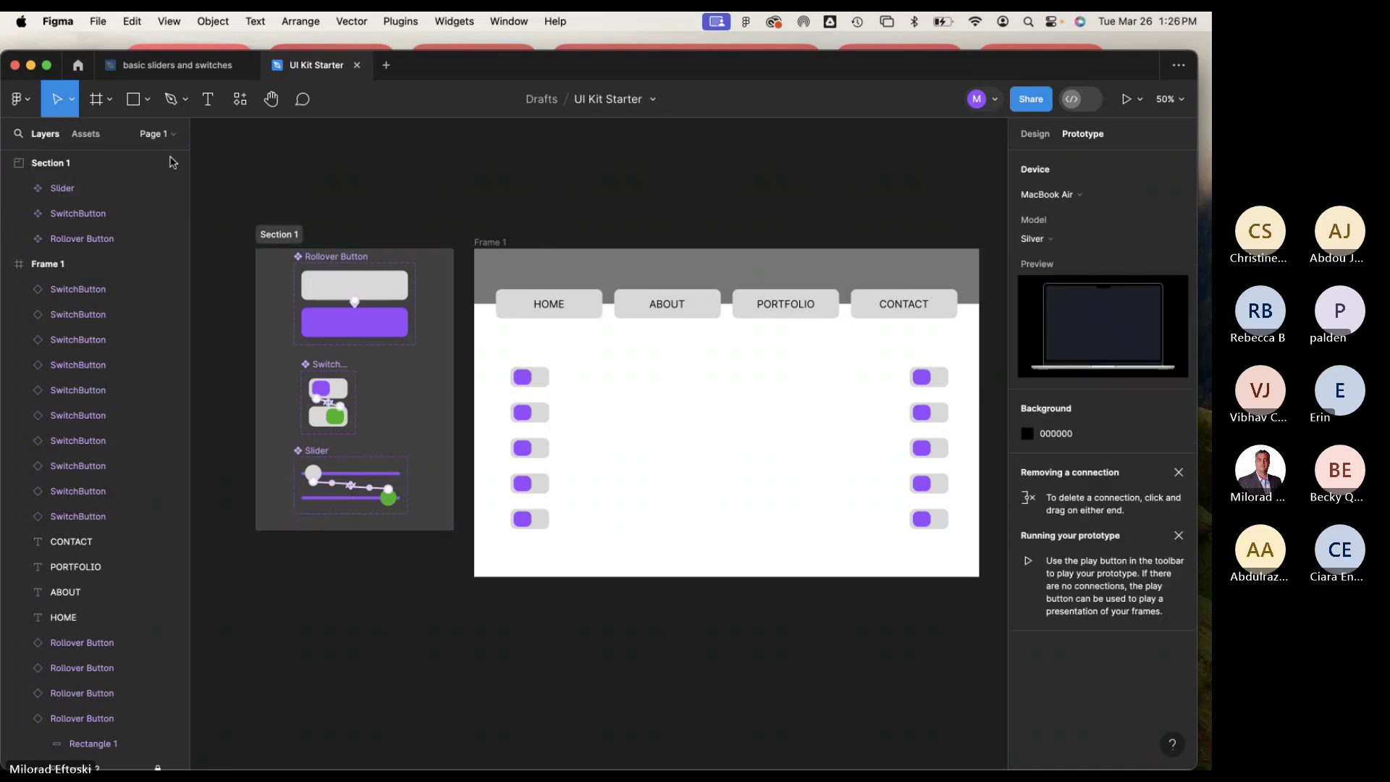
Switch the assets from all libraries to showing only the local components.
left_click(86, 135)
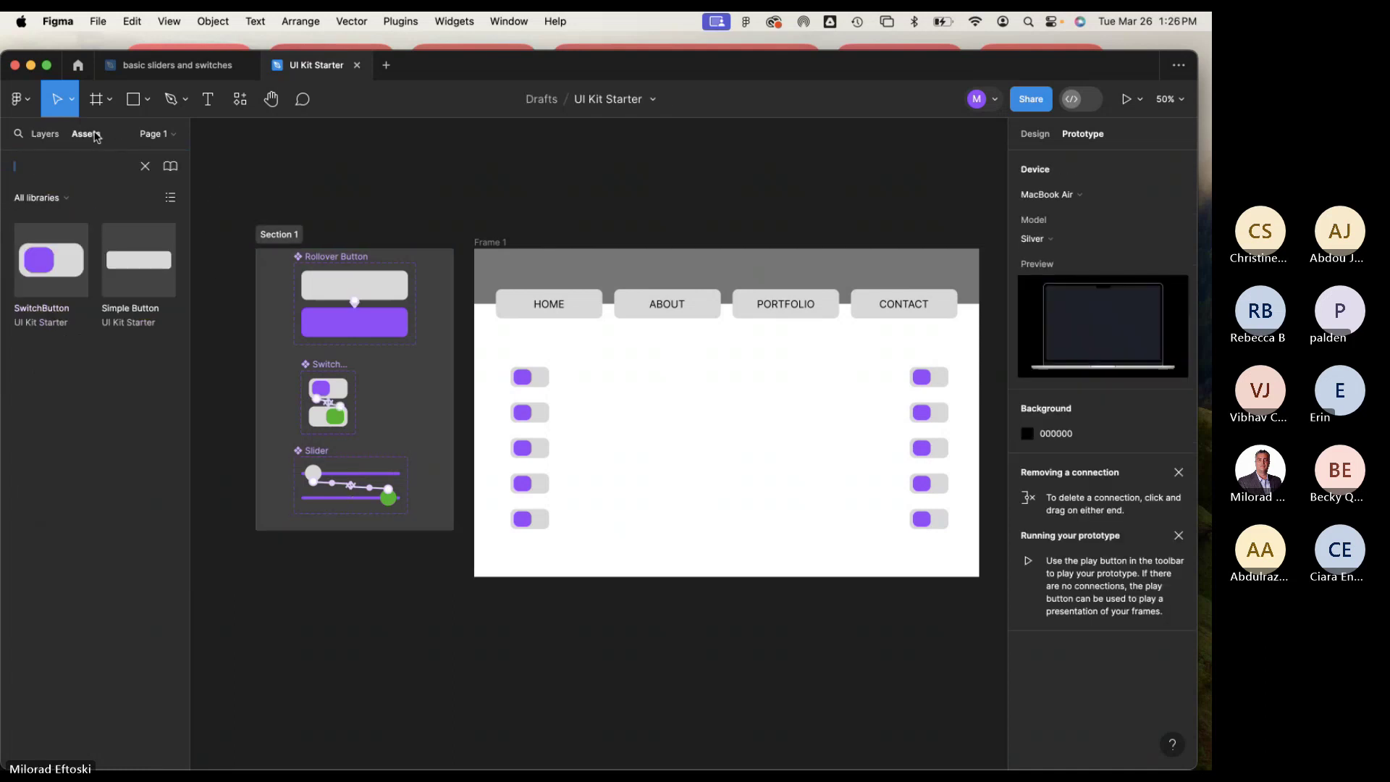
left_click(49, 198)
left_click(75, 215)
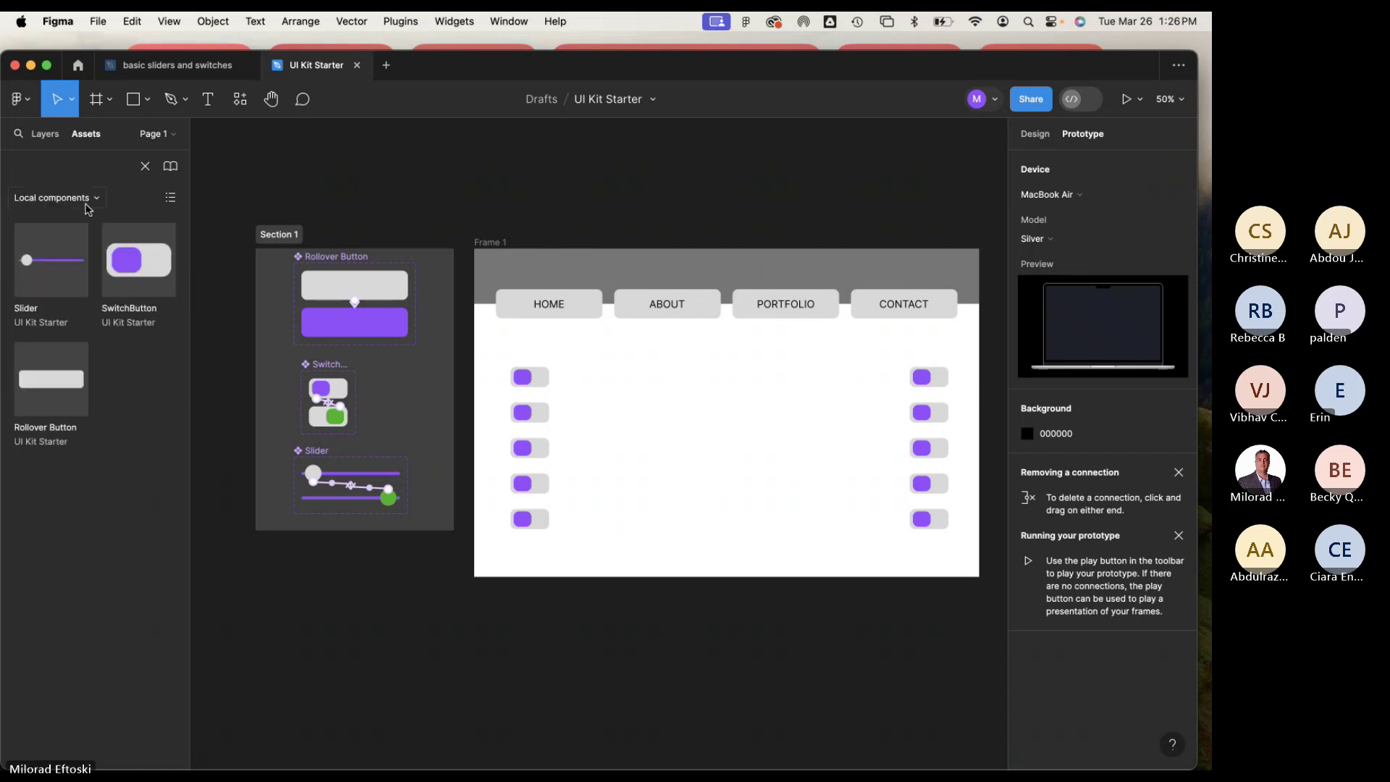
left_click(72, 200)
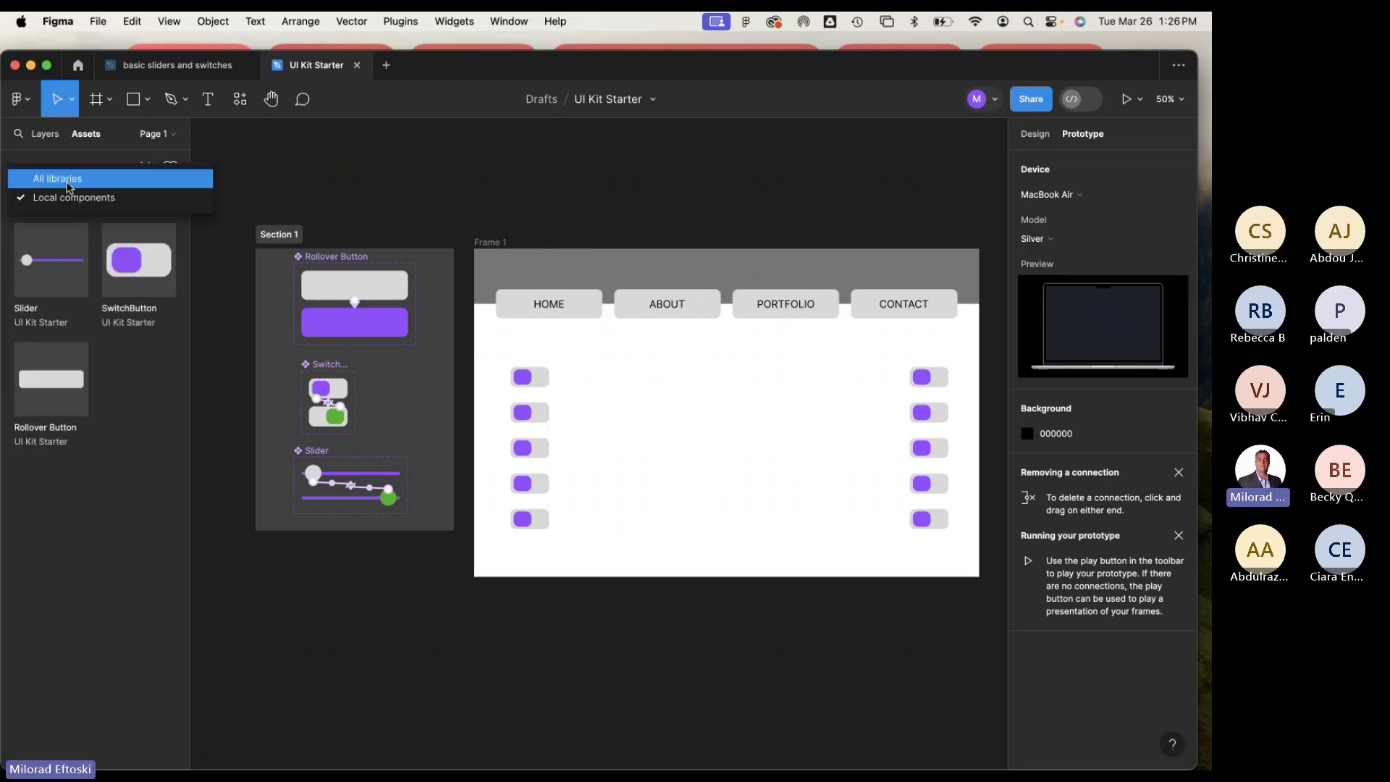
left_click(68, 186)
left_click(54, 197)
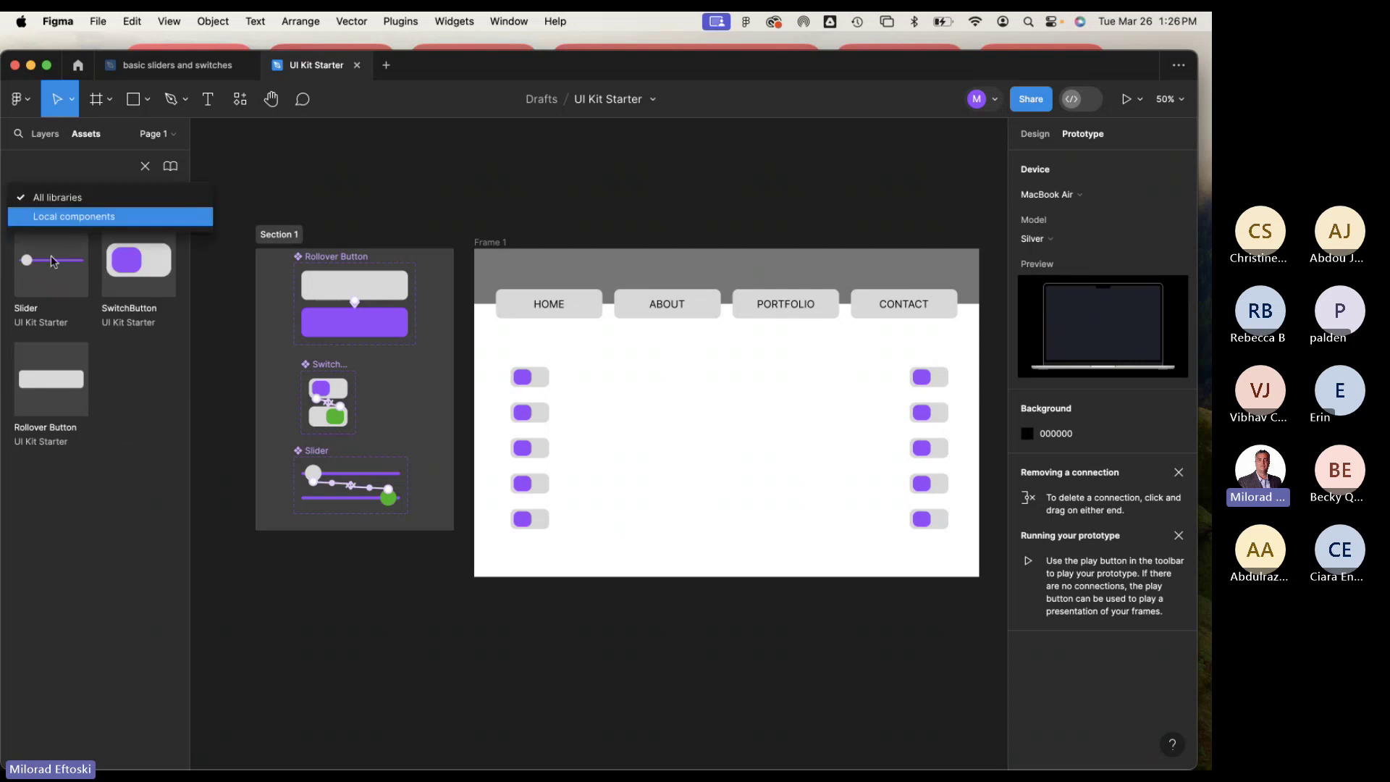
left_click(70, 222)
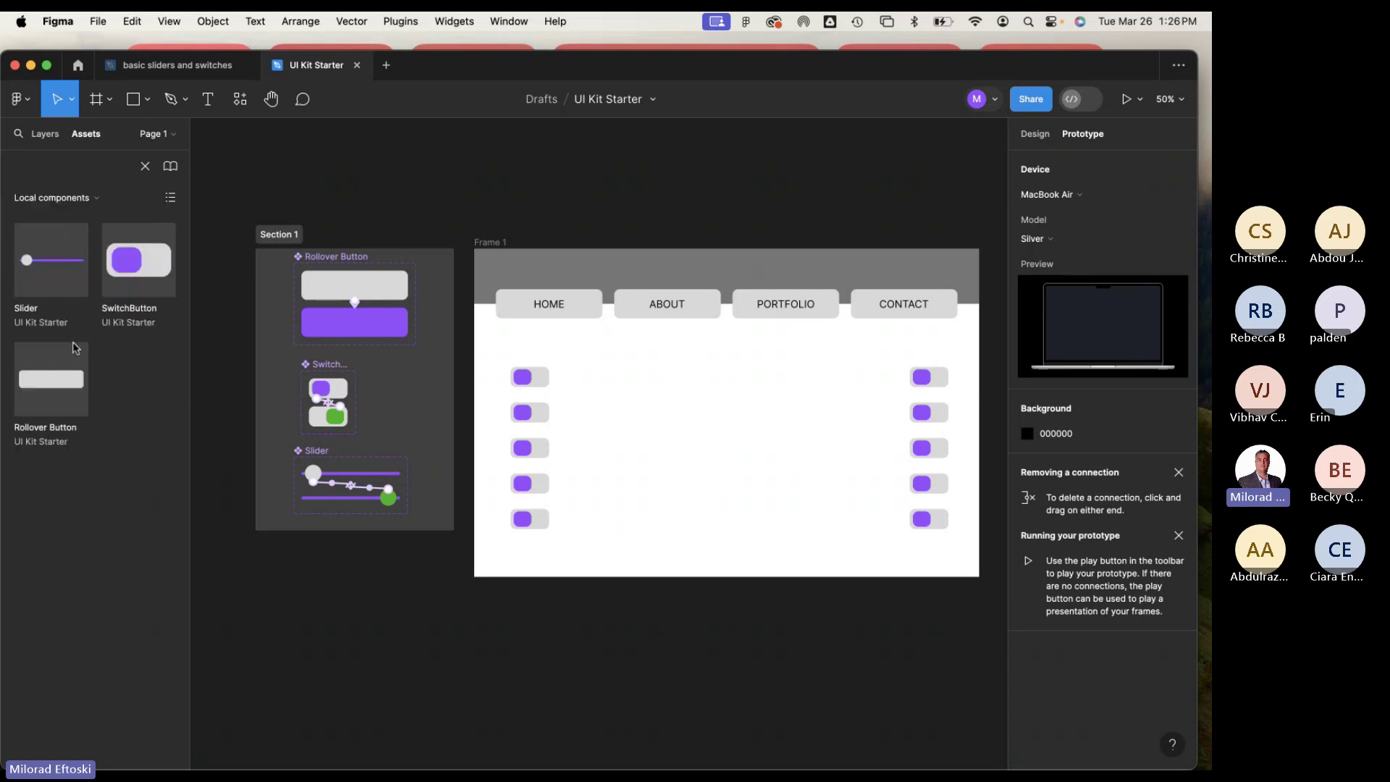
left_click(76, 202)
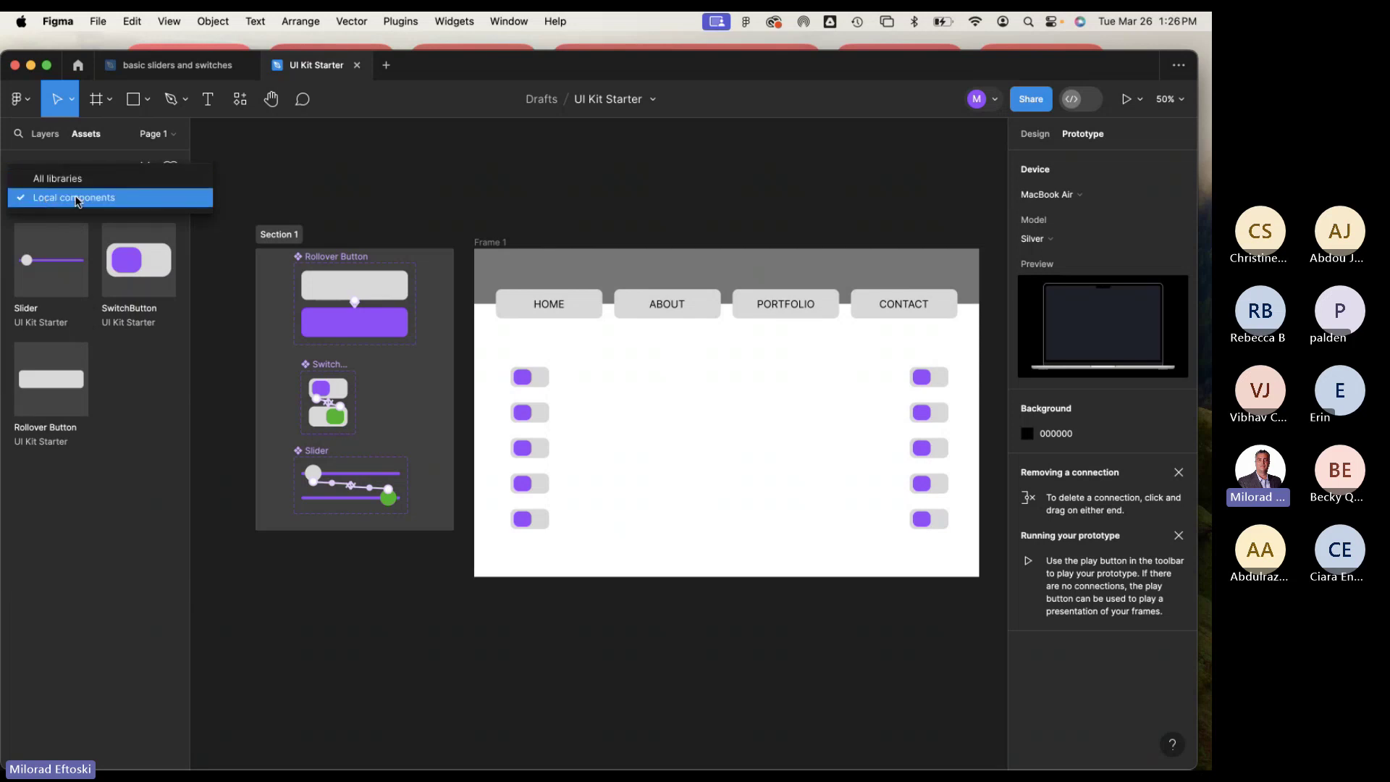
left_click(76, 200)
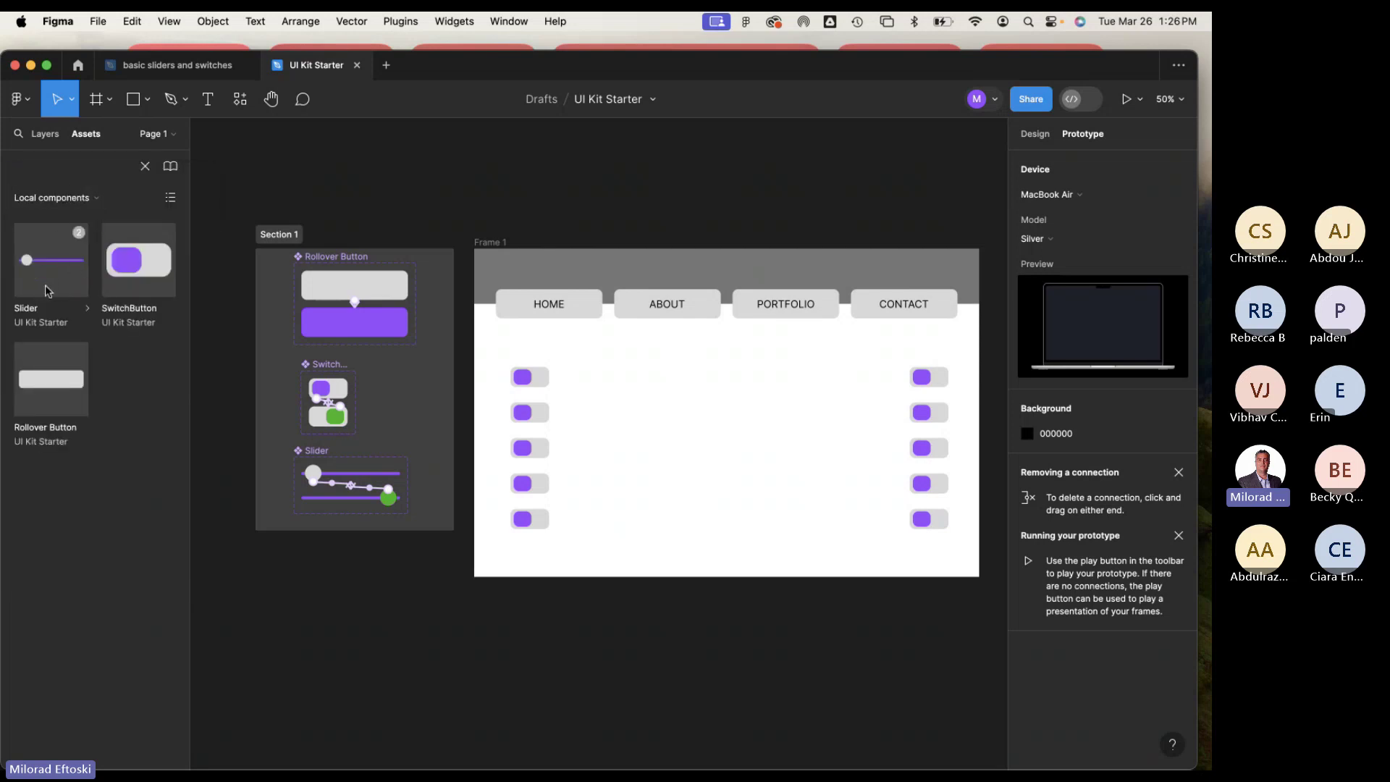
Place an instance of the local Slider component in Frame 1, in the empty area between the two switch columns.
left_click_drag(45, 282, 776, 464)
left_click(769, 465)
mouse_move(757, 415)
left_mouse_down()
mouse_move(693, 483)
mouse_move(691, 407)
mouse_move(667, 390)
mouse_move(756, 390)
mouse_move(772, 418)
mouse_move(934, 427)
mouse_move(745, 398)
mouse_move(791, 411)
mouse_move(770, 400)
left_mouse_up()
left_click(745, 382)
left_click(770, 454)
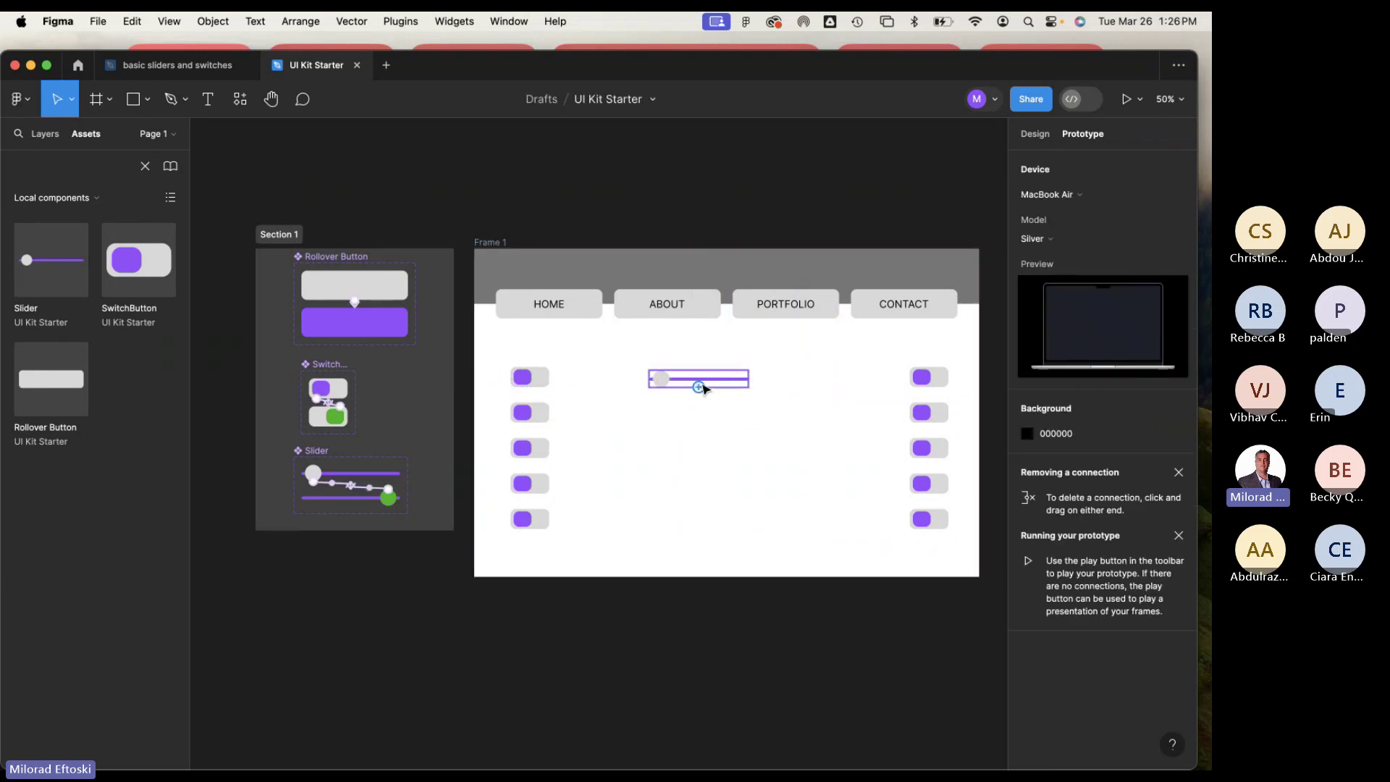
Duplicate the slider into a column of five beside the first switch column, and copy that column alongside with a 130 gap.
left_click_drag(724, 382, 672, 416)
key("super+d")
key("super+d")
key("super+d")
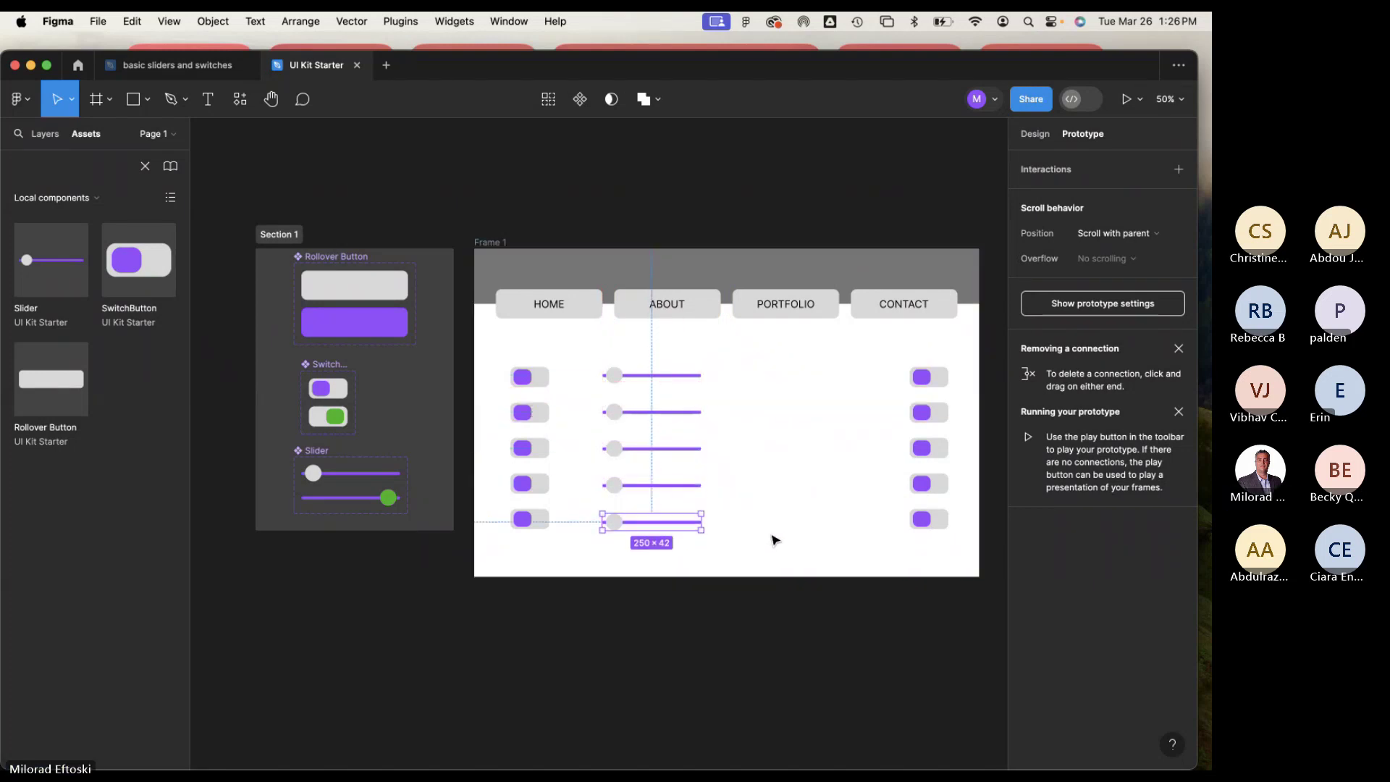
left_click(775, 540)
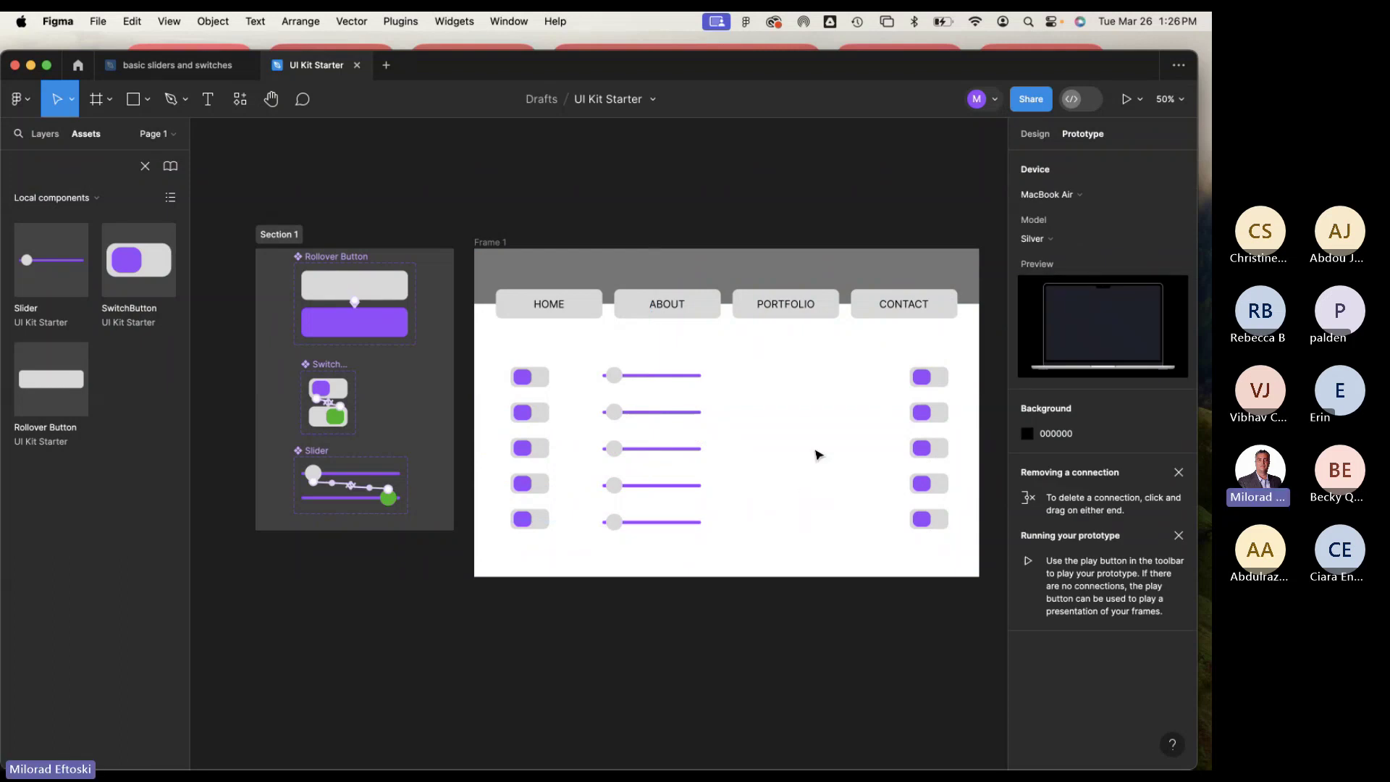
left_click_drag(712, 358, 769, 533)
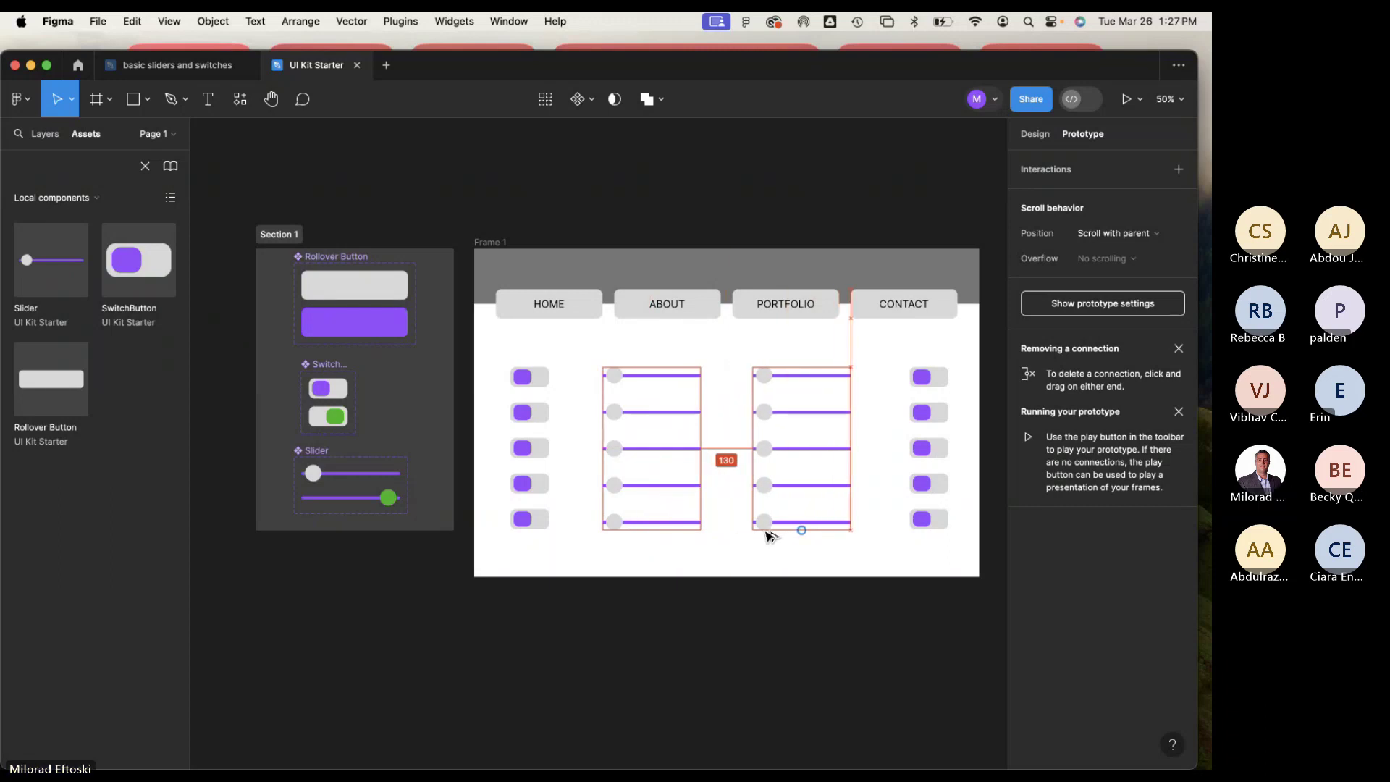
left_click(702, 588)
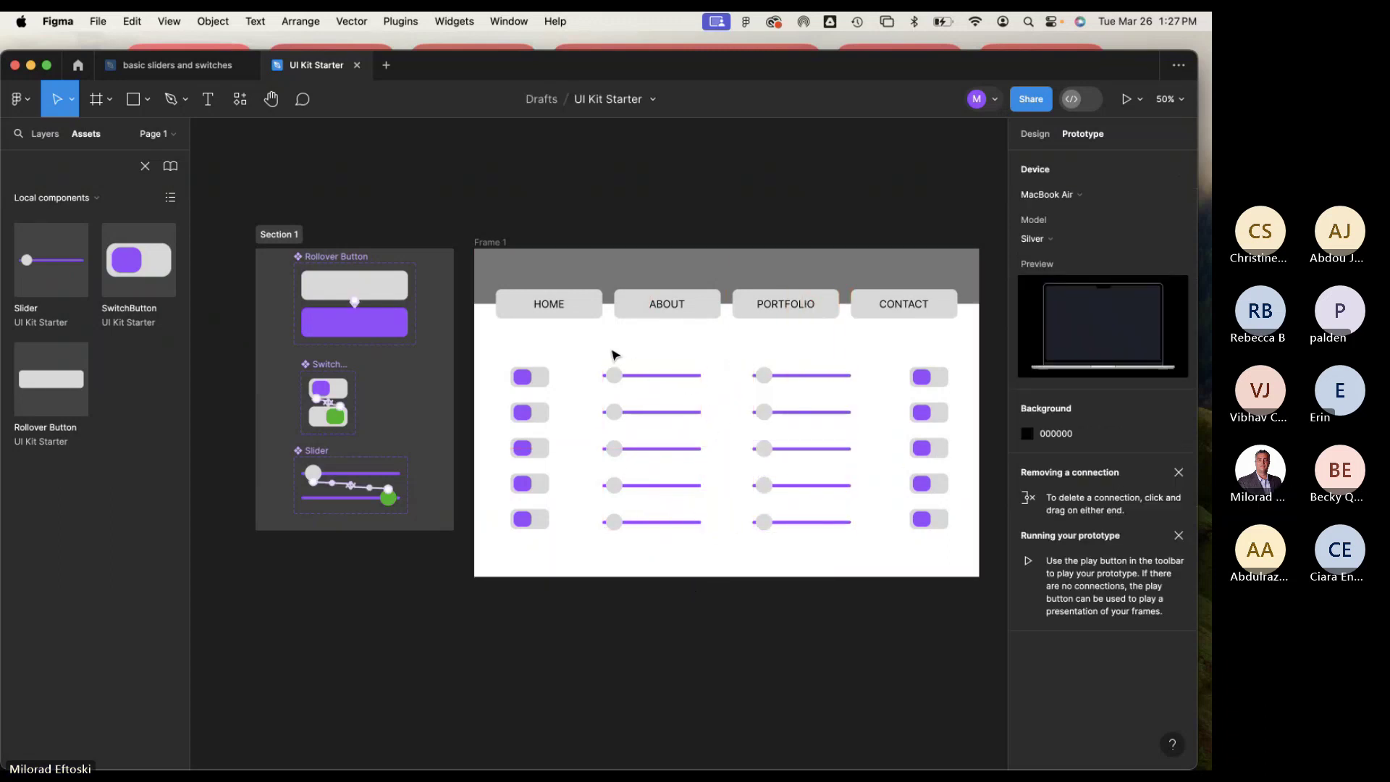
left_click_drag(610, 352, 671, 546)
key("shift+Right")
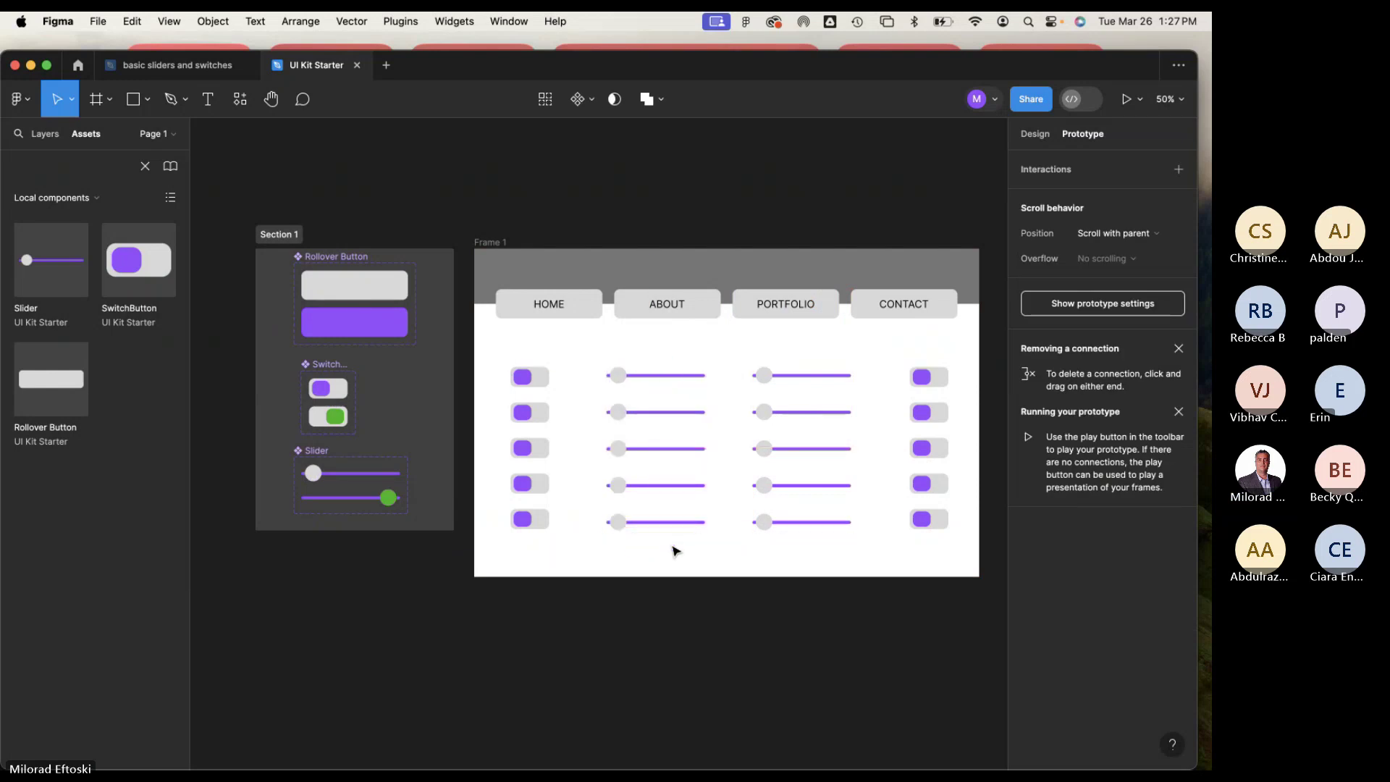
key("shift+Left")
left_click(679, 583)
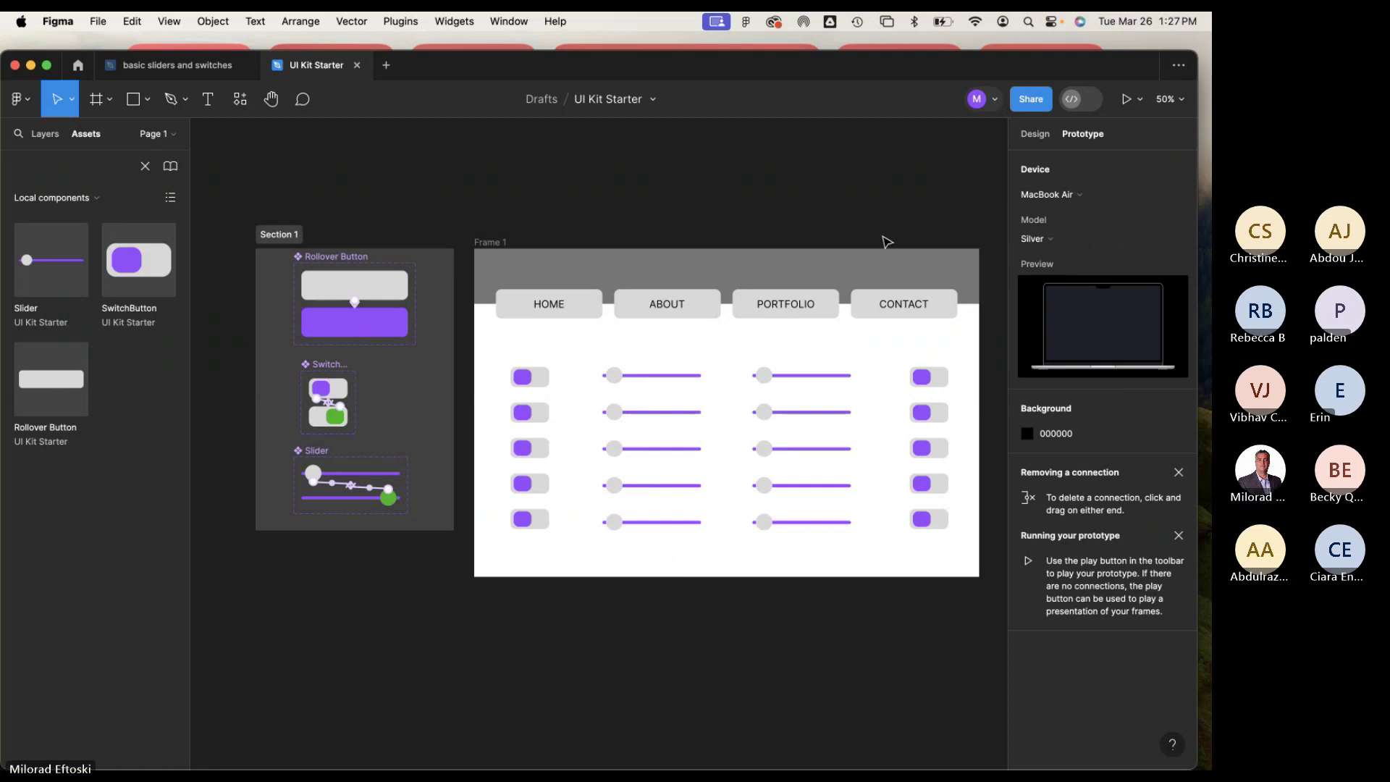
Run the prototype and test several switches in both switch columns.
left_click(1127, 102)
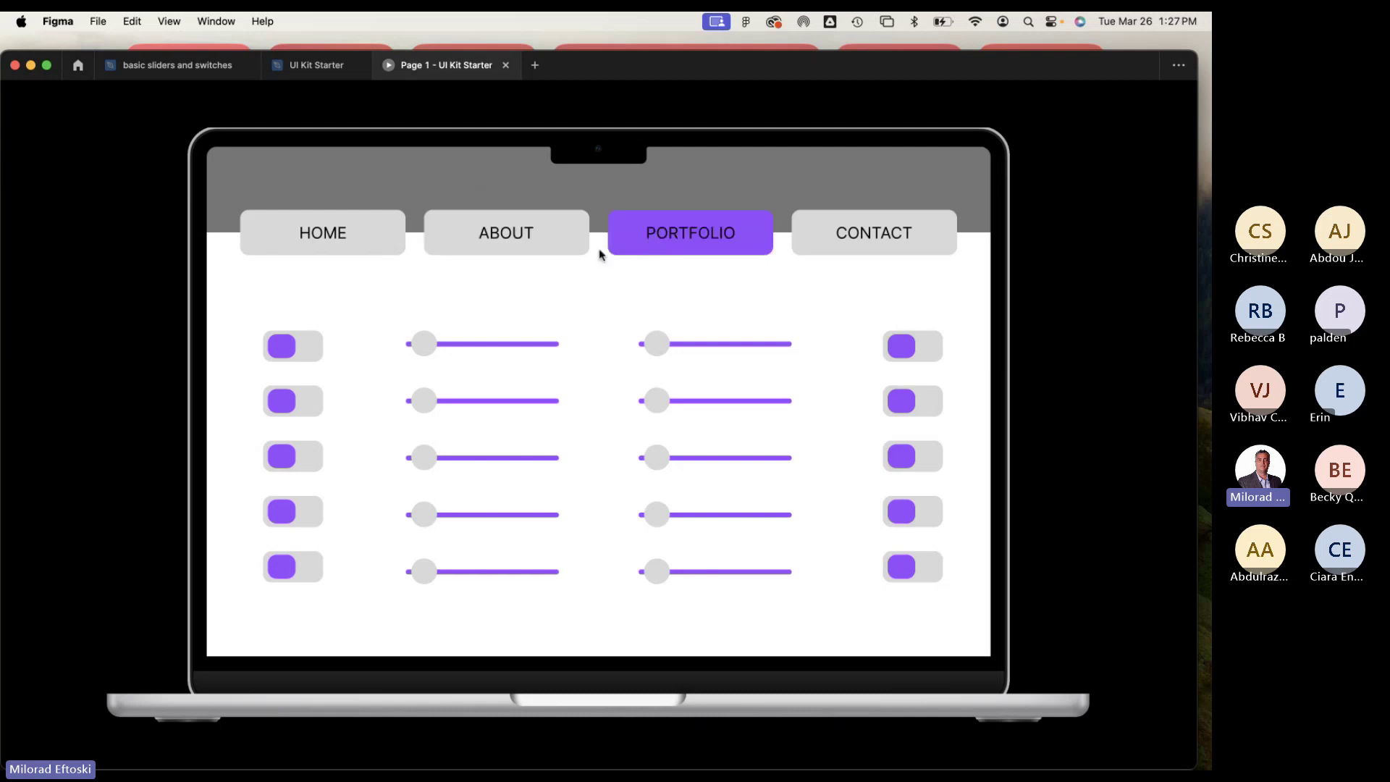
left_click(289, 348)
left_click(289, 401)
left_click(297, 515)
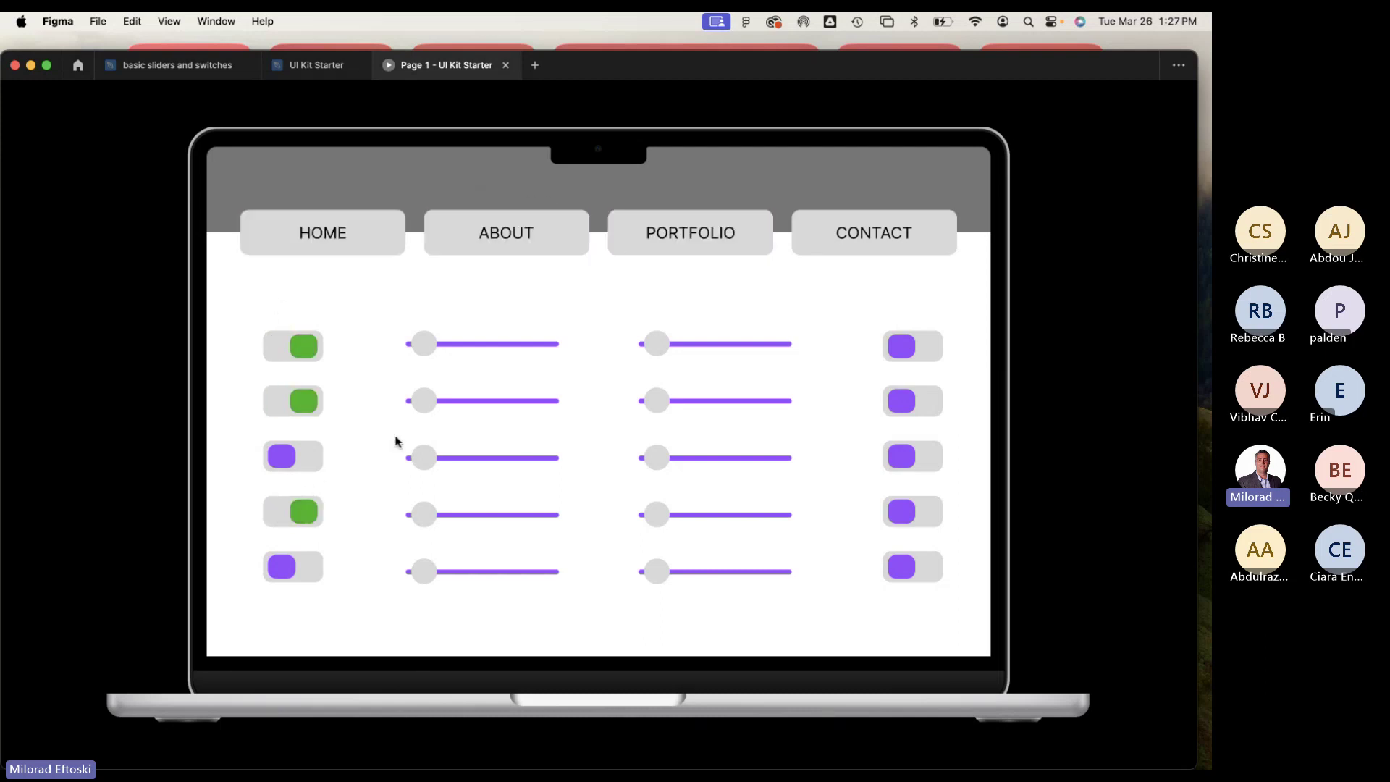
left_click(909, 402)
left_click(891, 459)
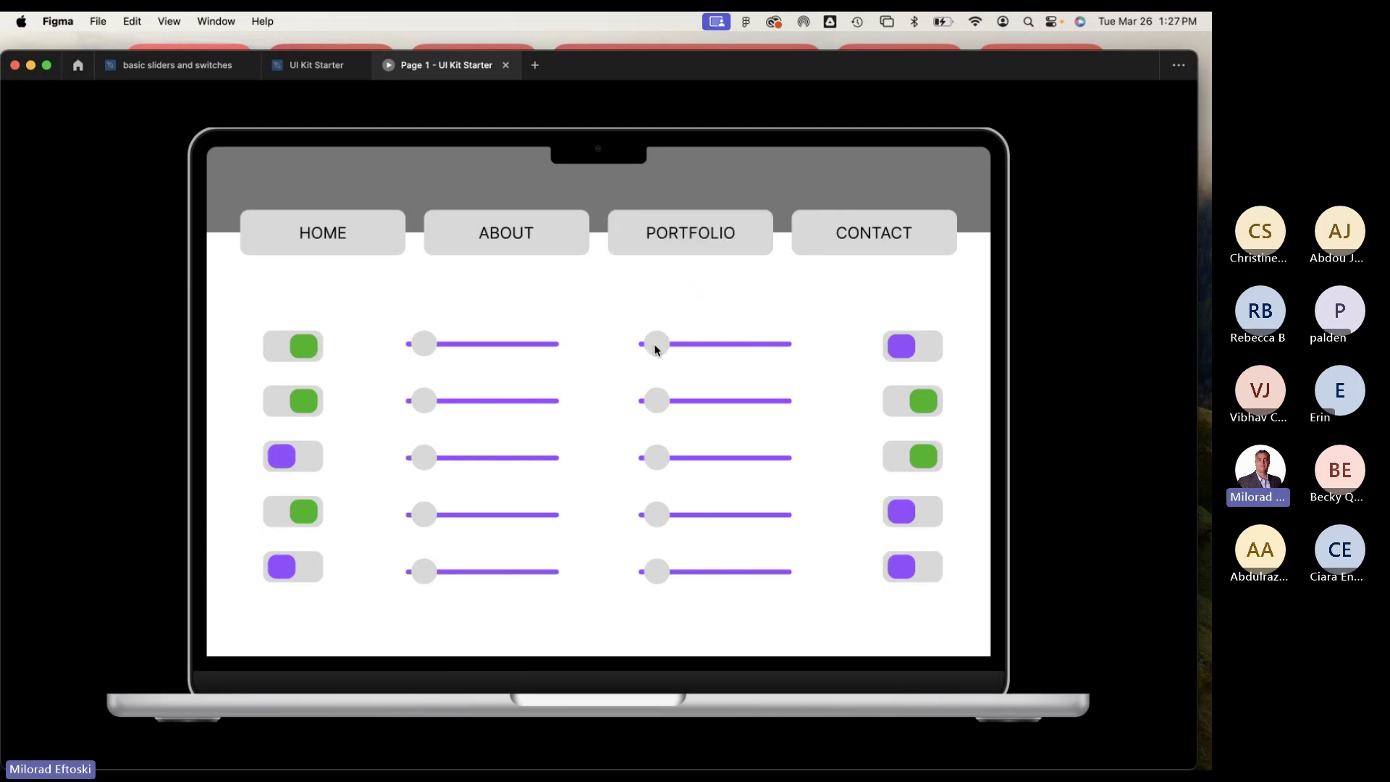
Test the draggable sliders in both columns of the running prototype, moving one of them back to its start.
left_click_drag(664, 349, 700, 342)
left_click_drag(706, 341, 774, 344)
left_click_drag(659, 457, 750, 465)
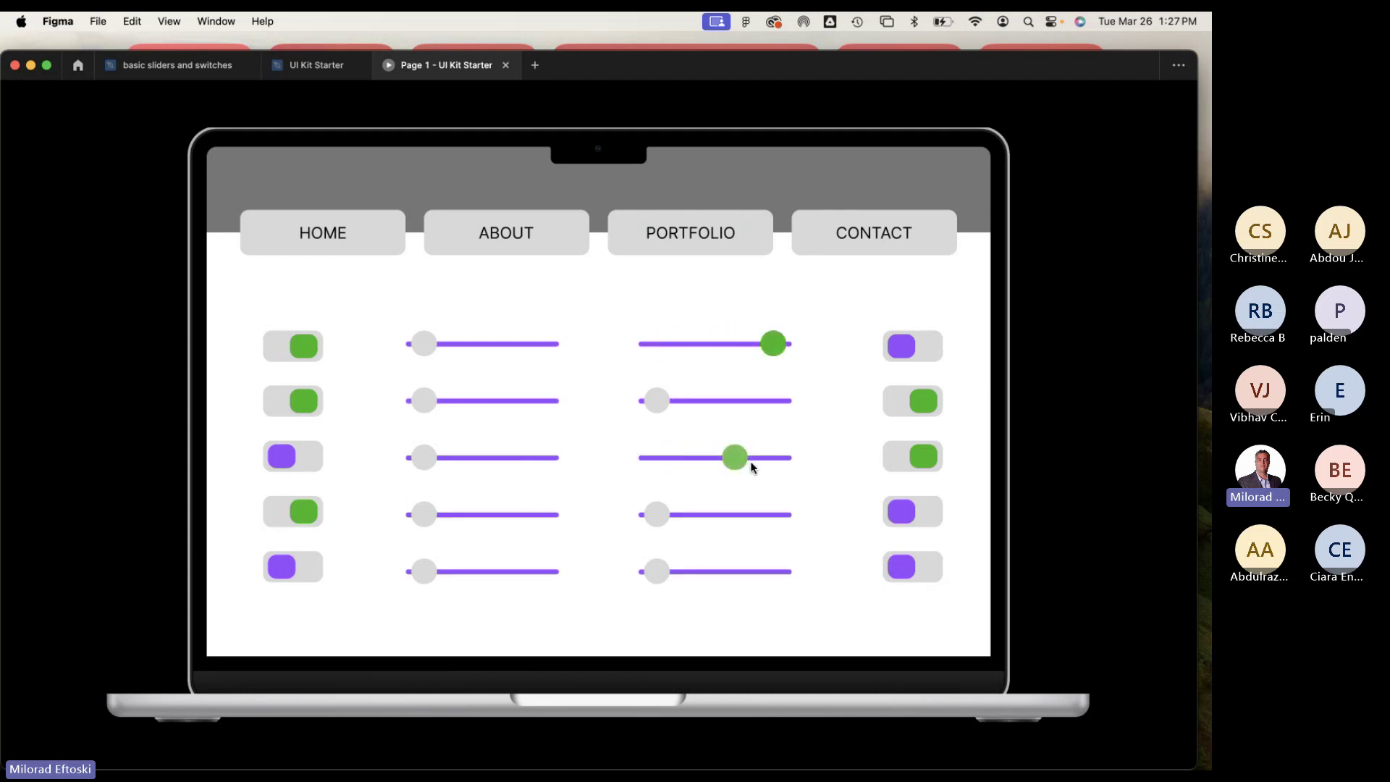
left_click_drag(658, 513, 753, 518)
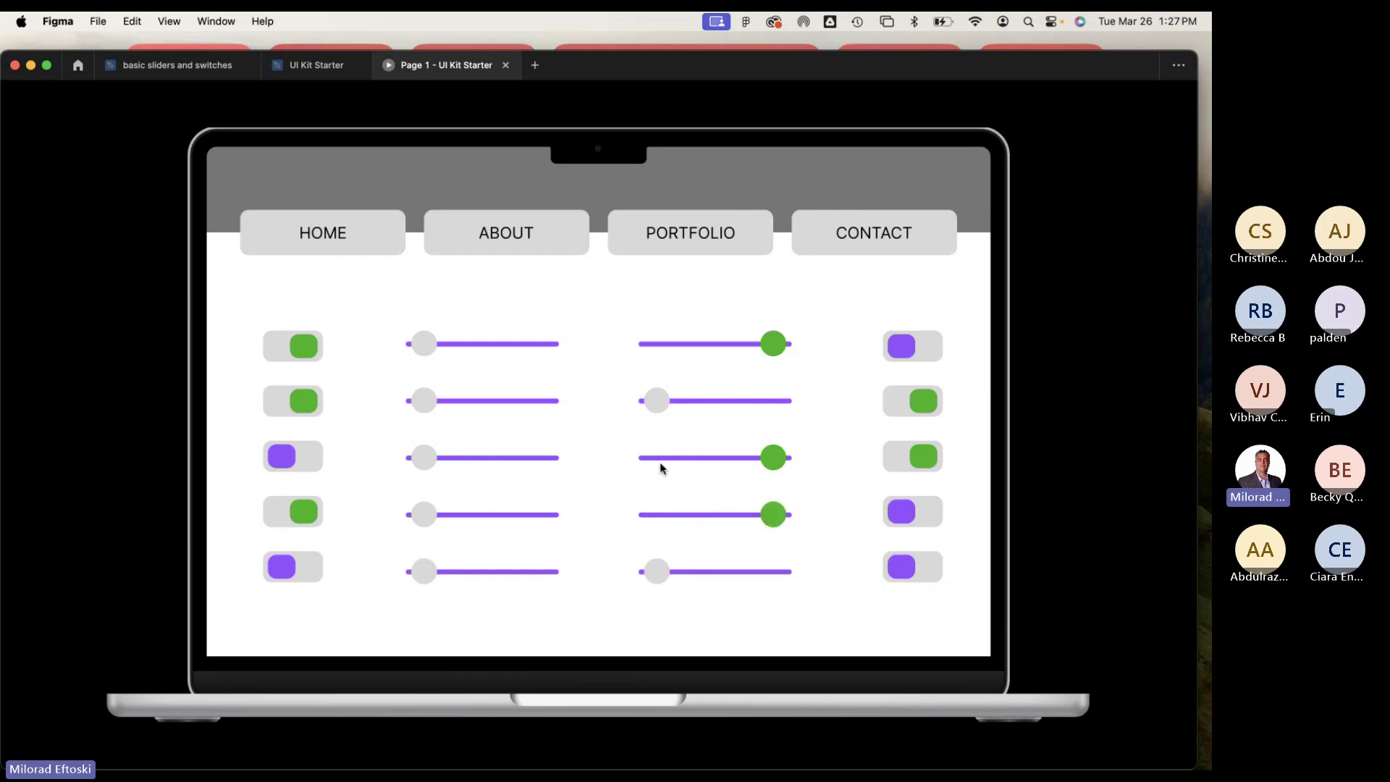
left_click_drag(438, 402, 518, 410)
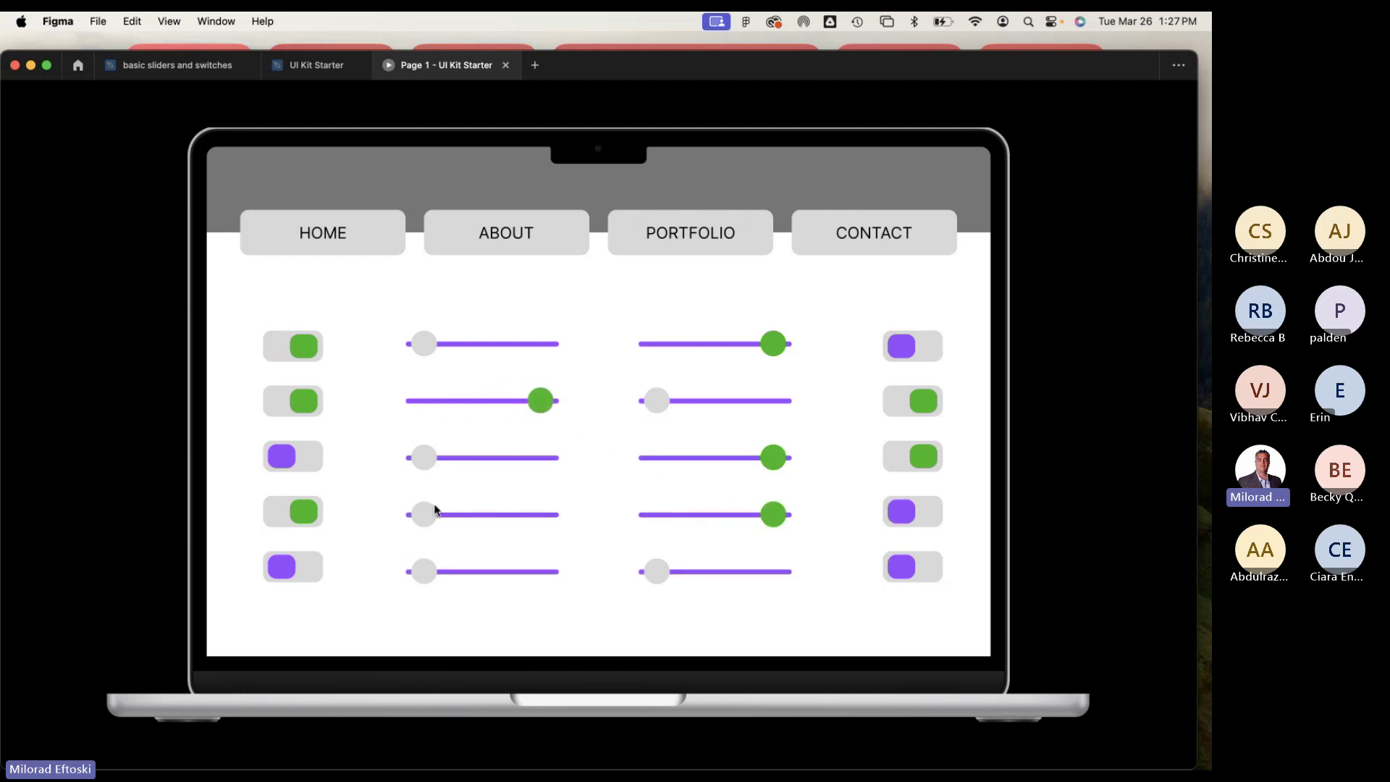
mouse_move(441, 571)
left_mouse_down()
mouse_move(544, 585)
mouse_move(423, 567)
left_mouse_up()
left_click(423, 567)
left_click_drag(430, 515, 519, 516)
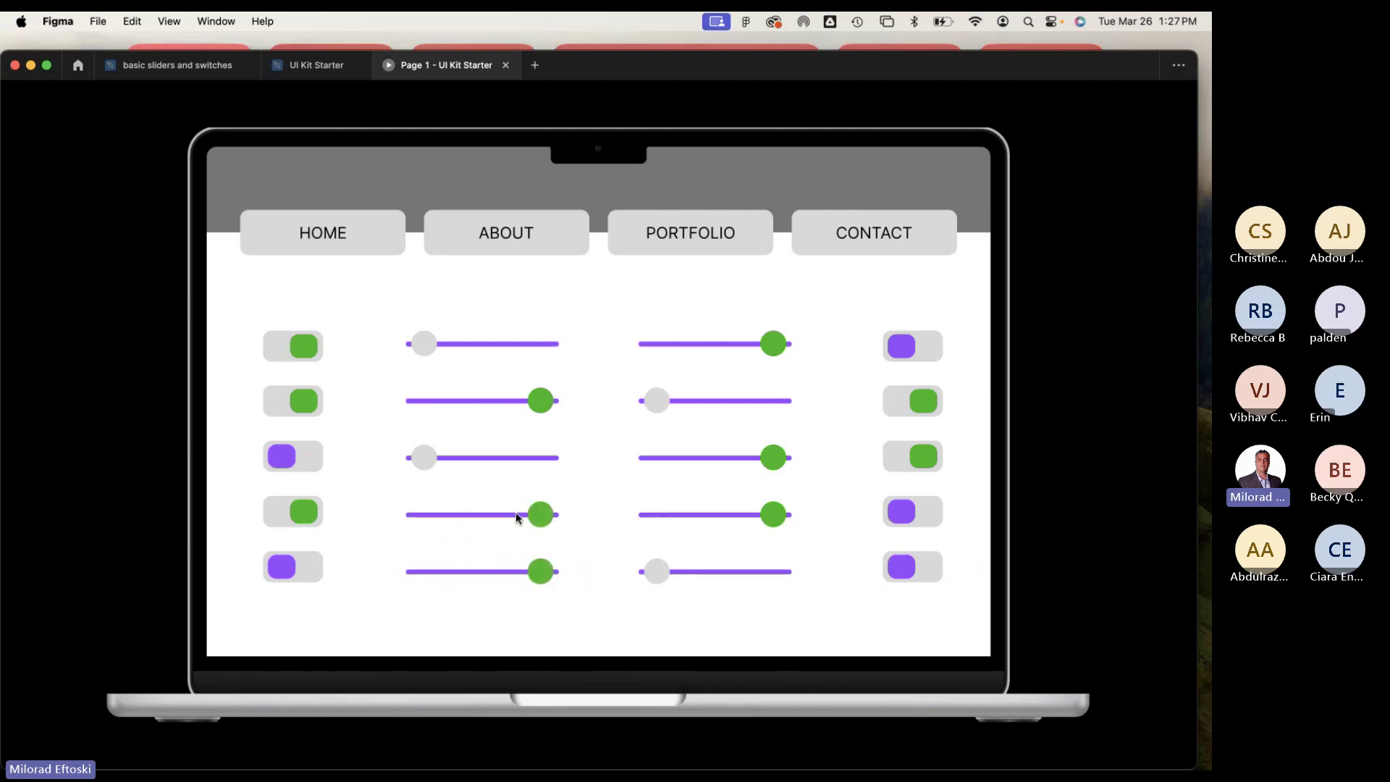
left_click(510, 516)
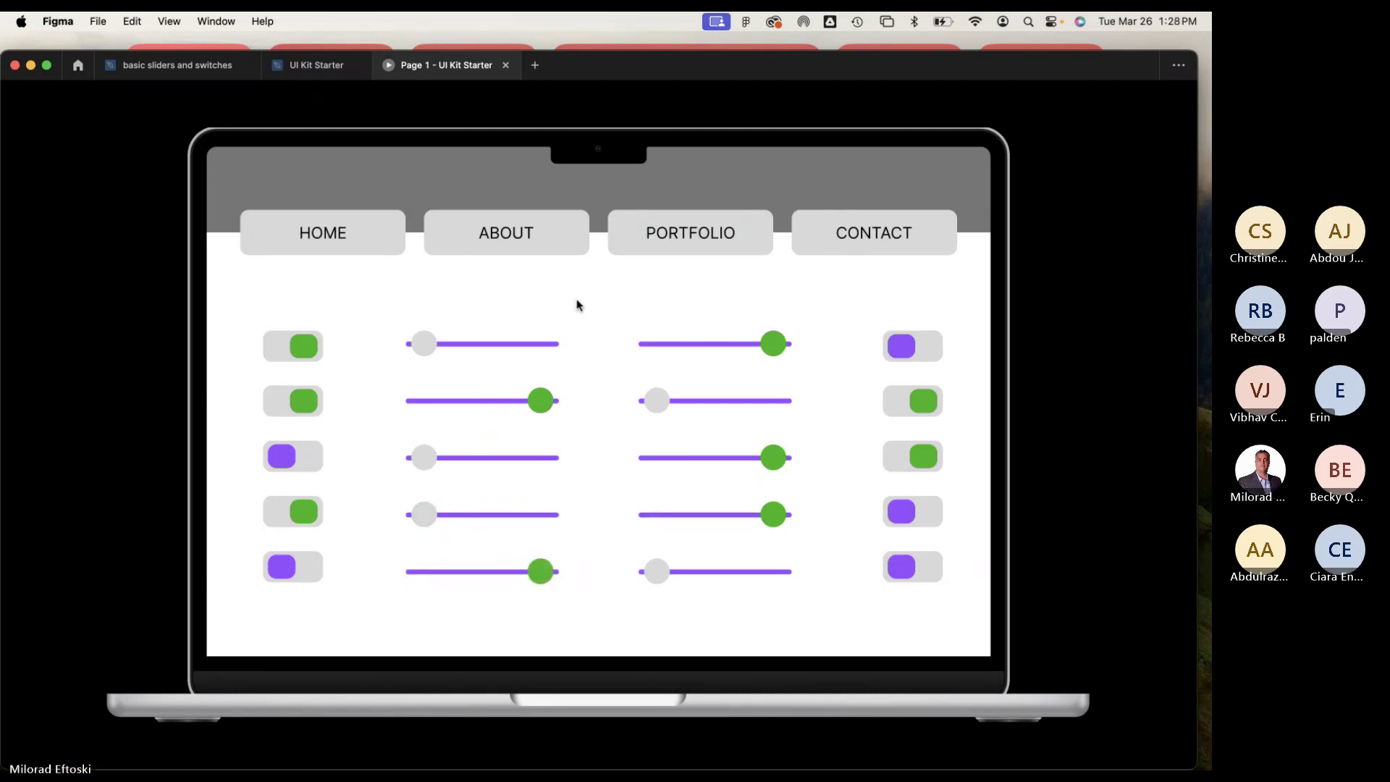
Recheck the upper two switches beneath CONTACT and close the prototype preview.
left_click(898, 349)
left_click(903, 351)
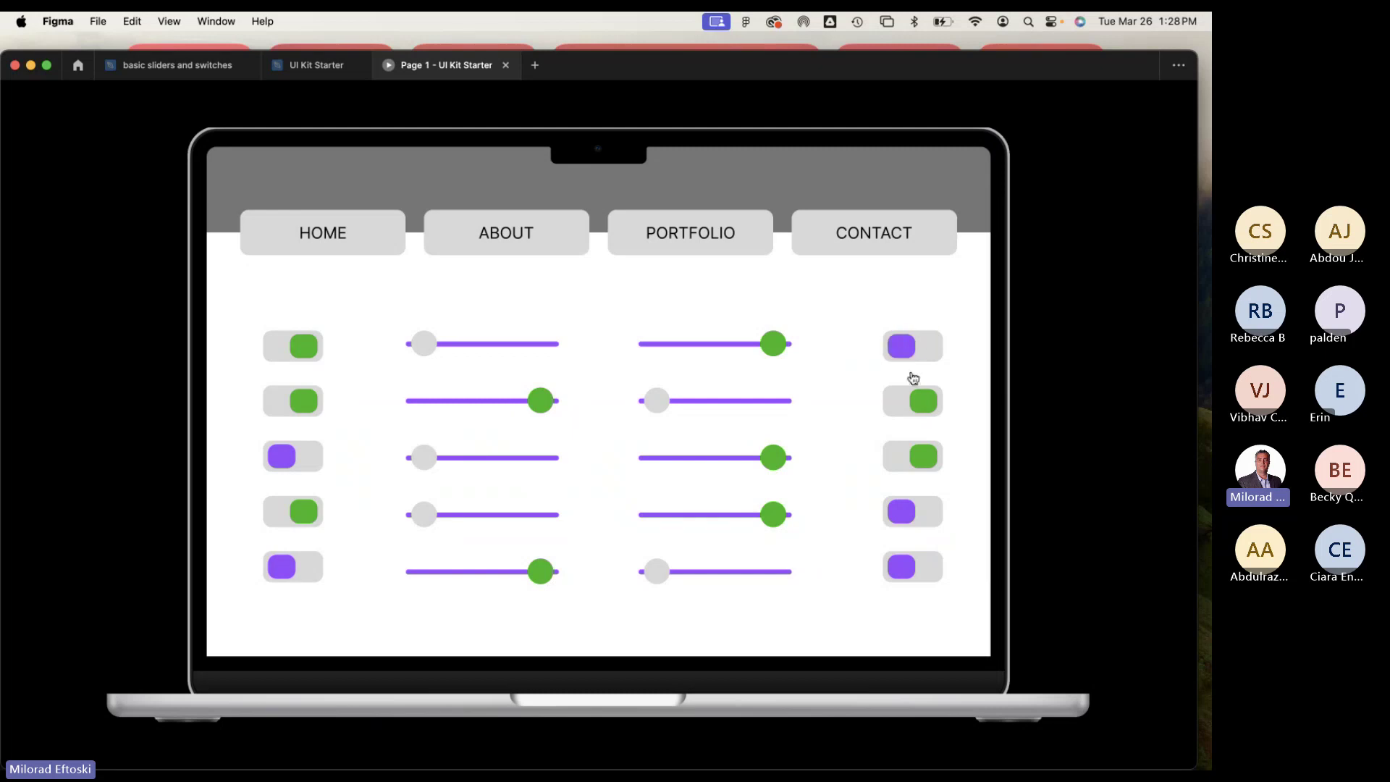
left_click(919, 407)
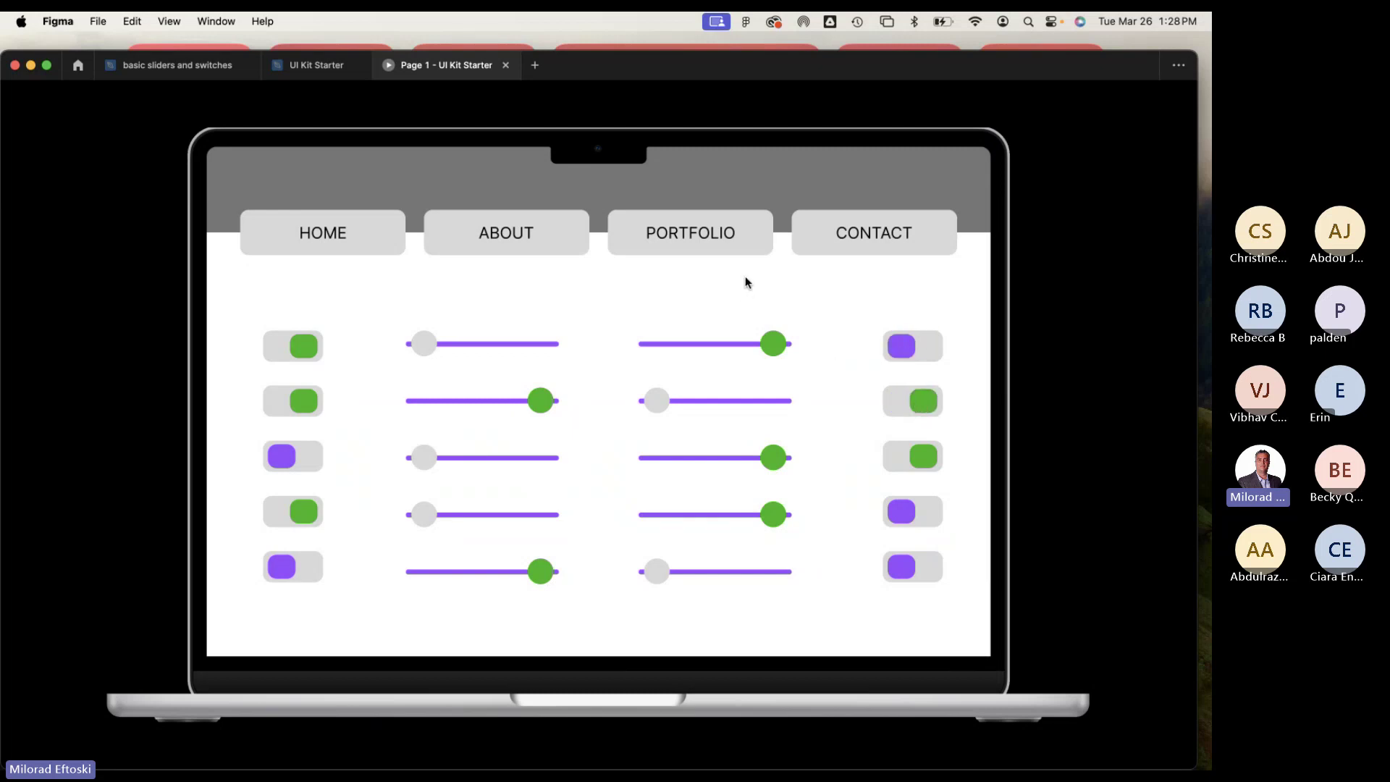
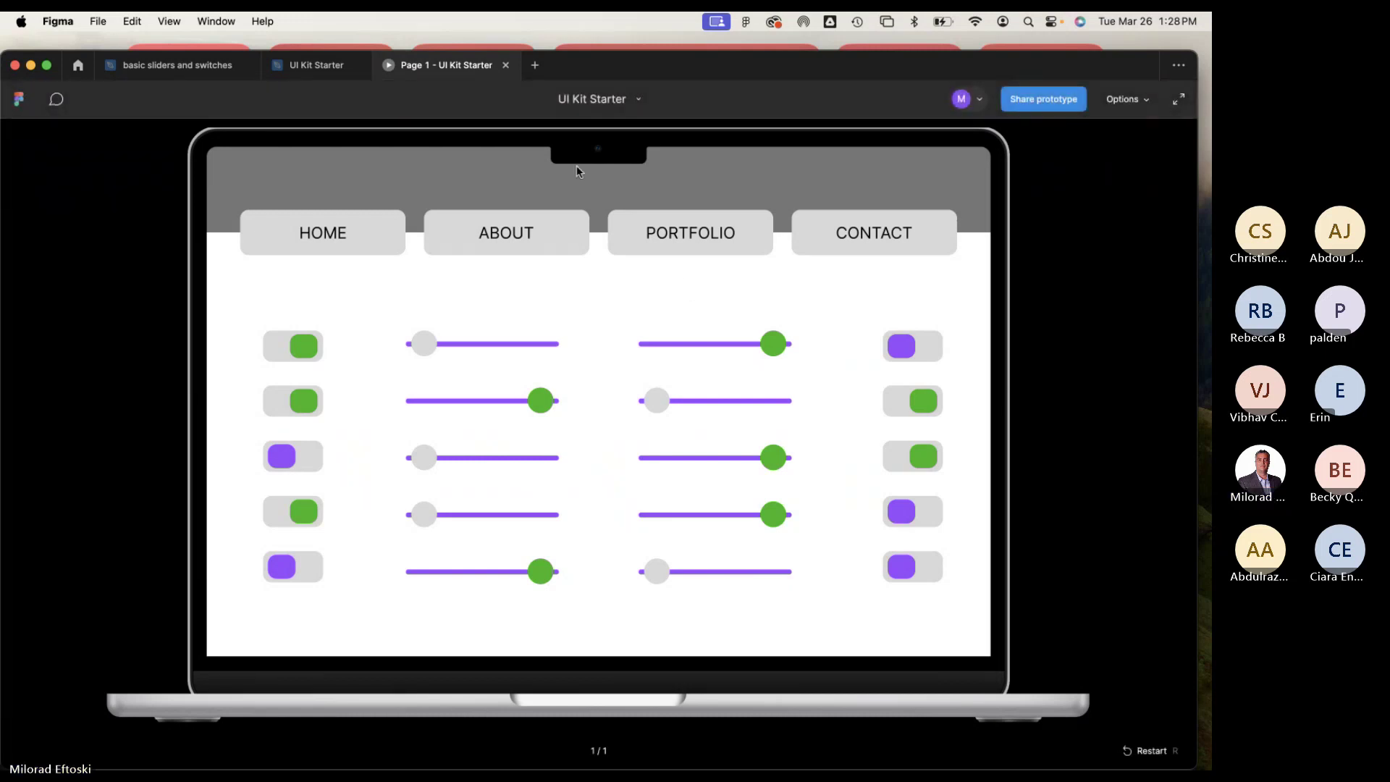
left_click(506, 65)
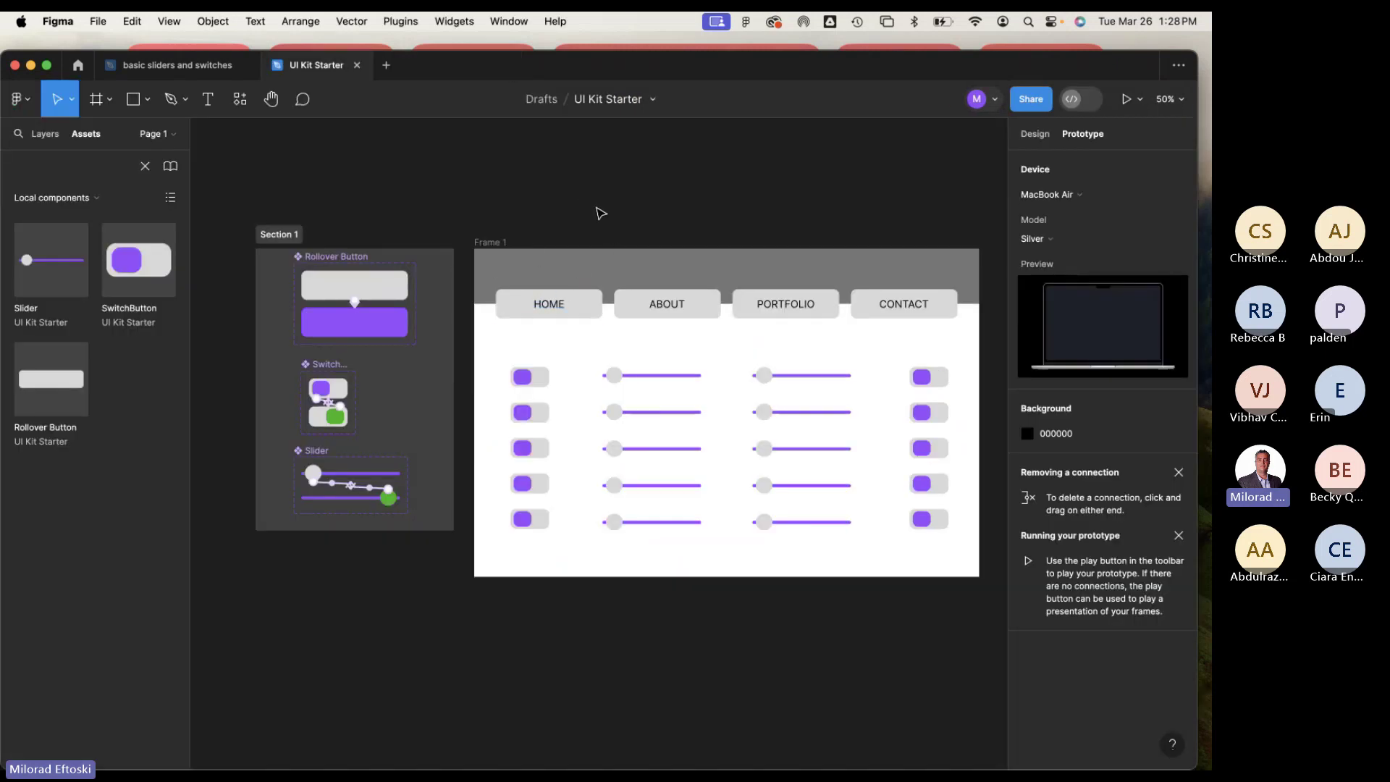
scroll(601, 213, "down", 2)
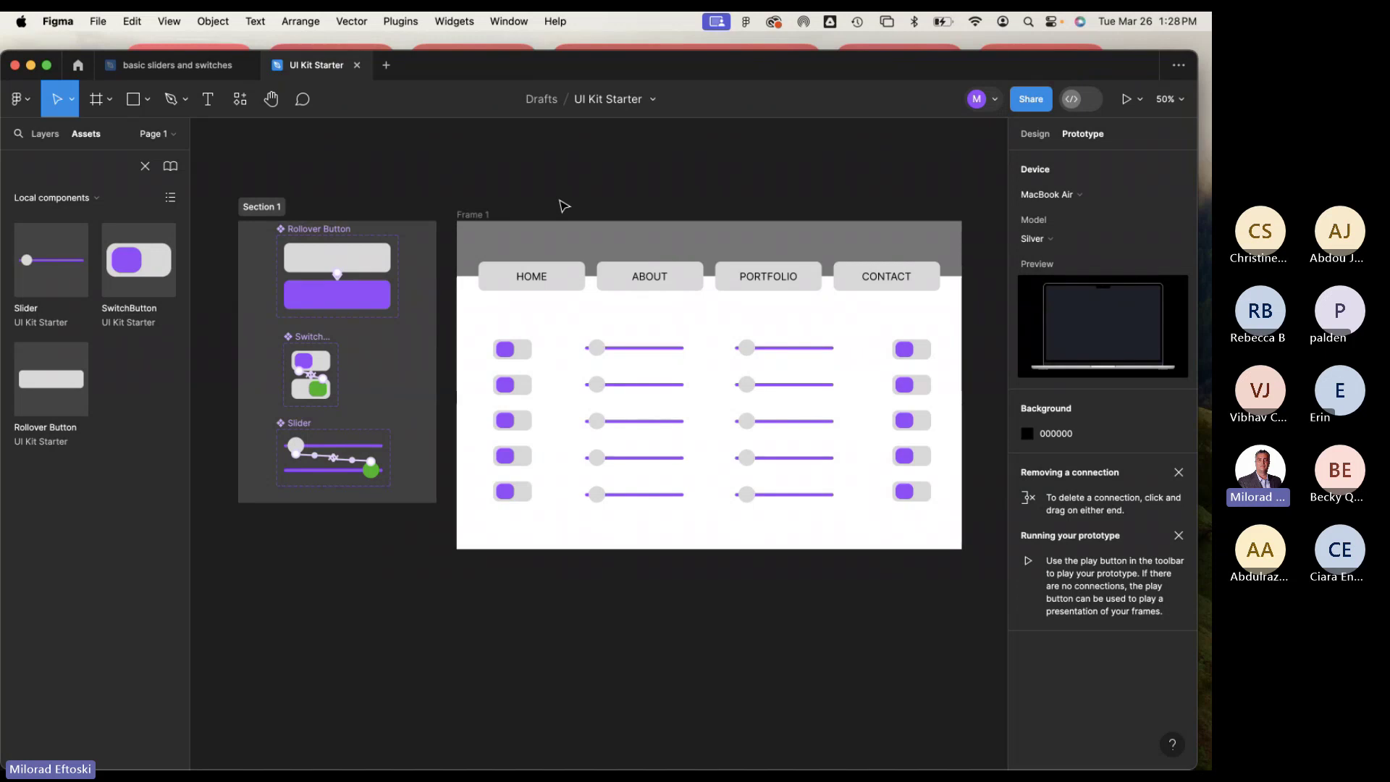
left_click(99, 22)
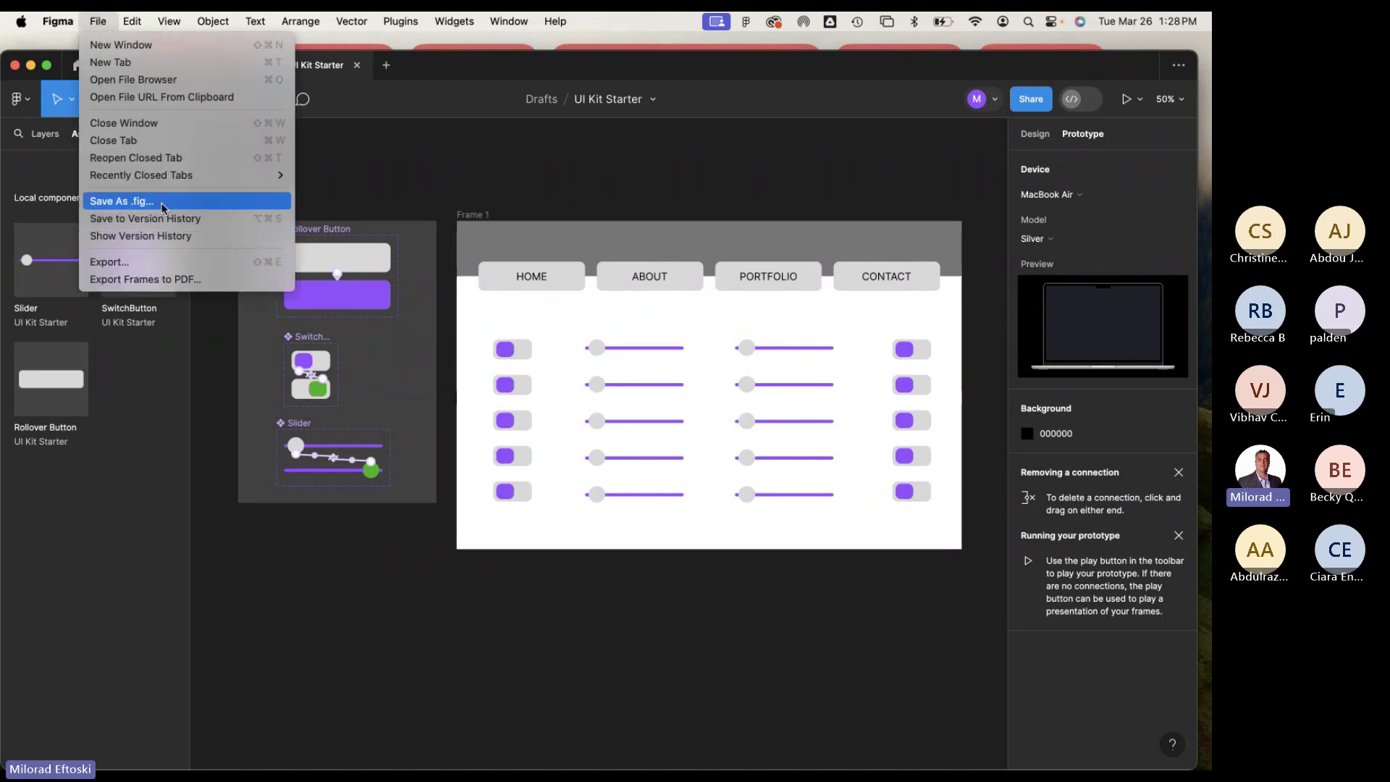
mouse_move(181, 176)
left_click(398, 181)
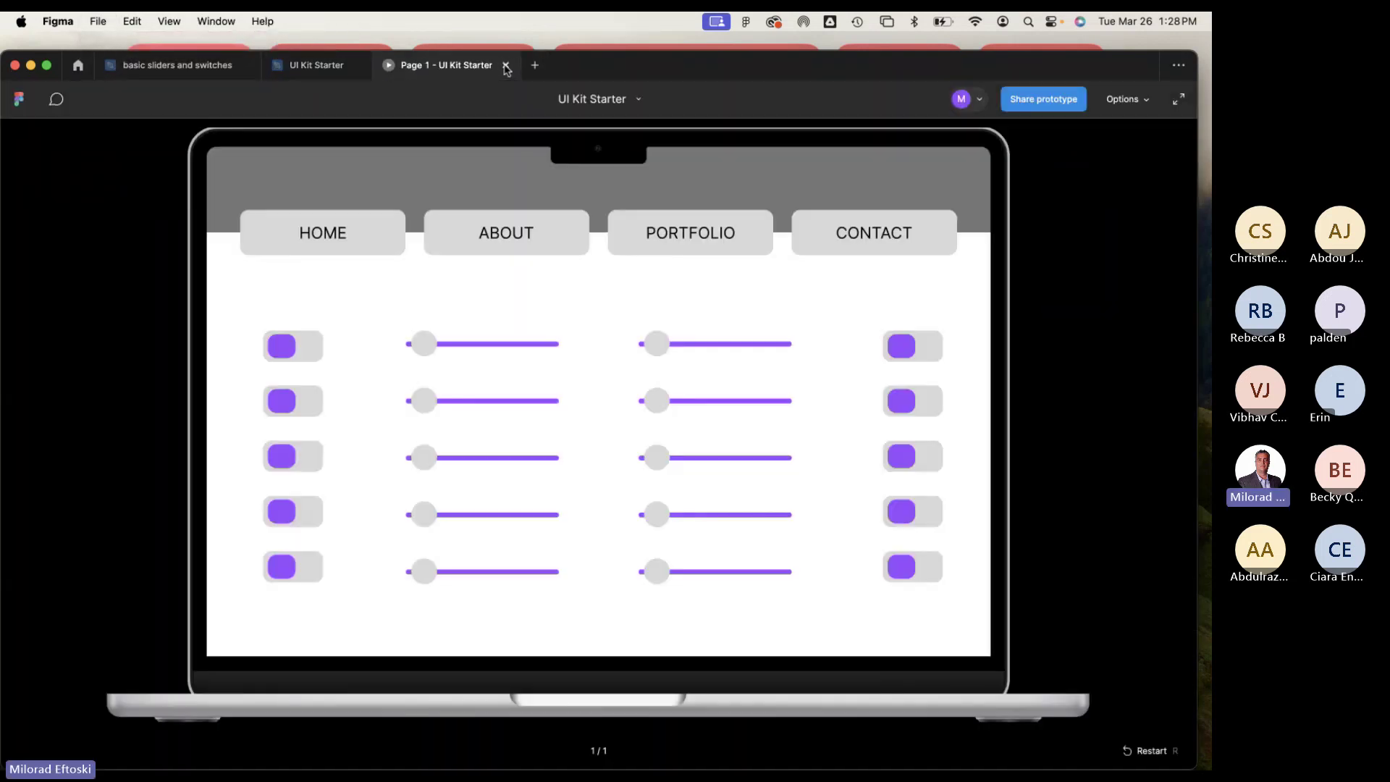
left_click(506, 65)
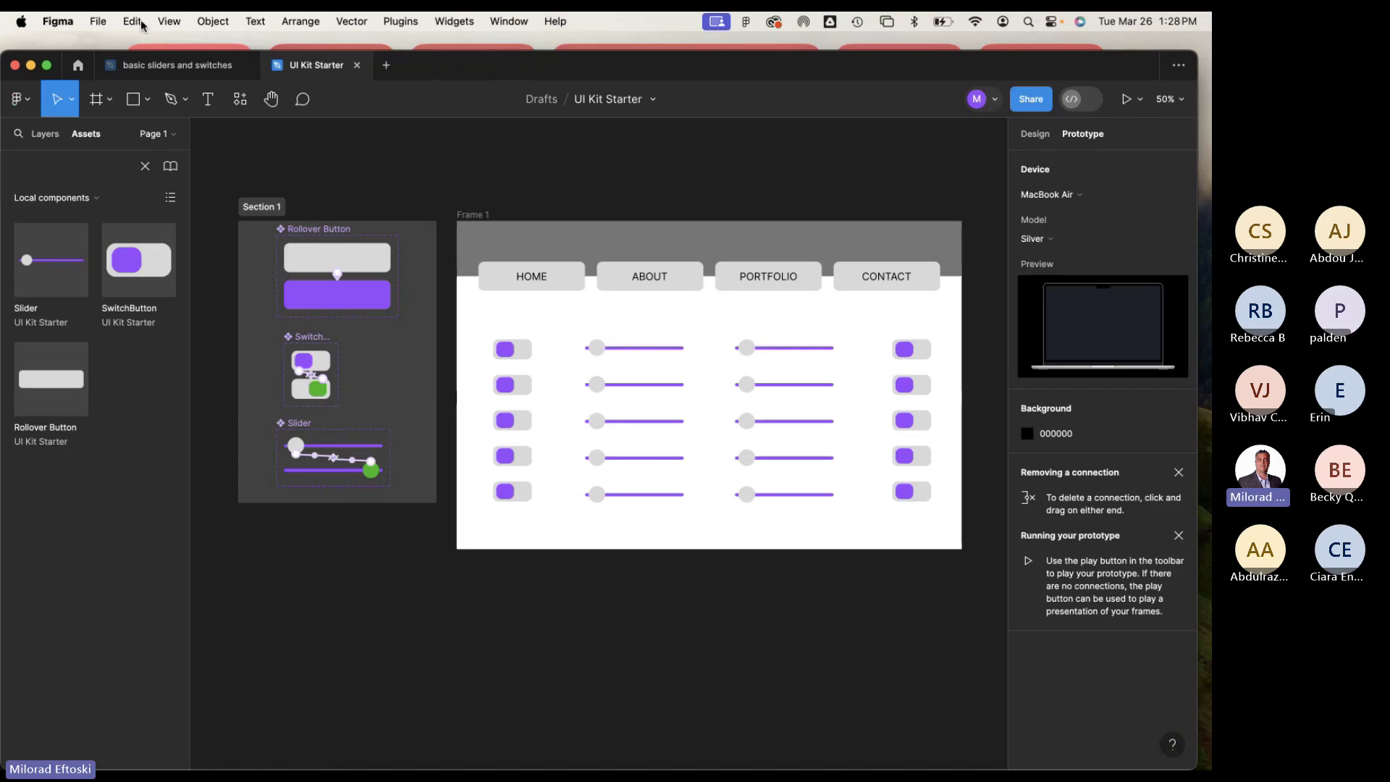
Save a local copy of the file to the Desktop as UI Kit Starter.fig.
left_click(23, 103)
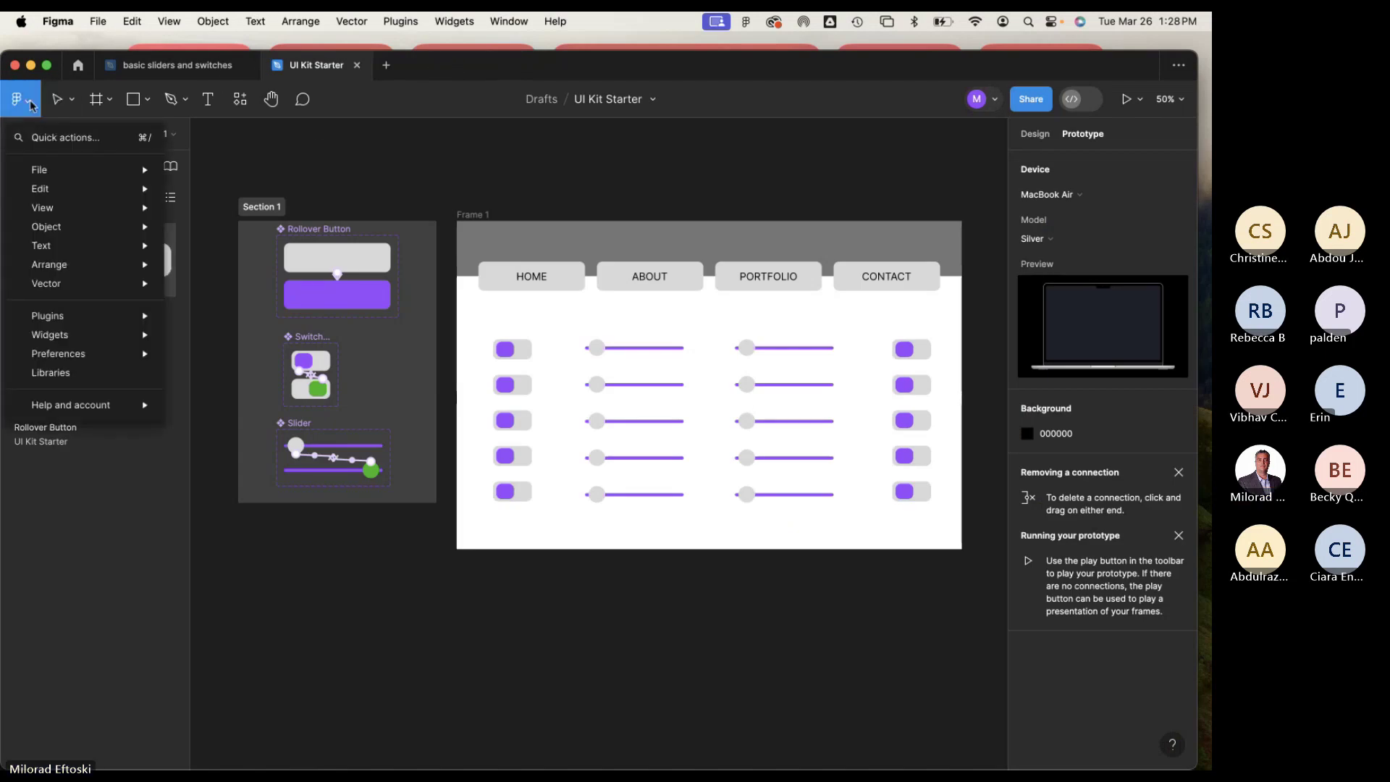
mouse_move(78, 170)
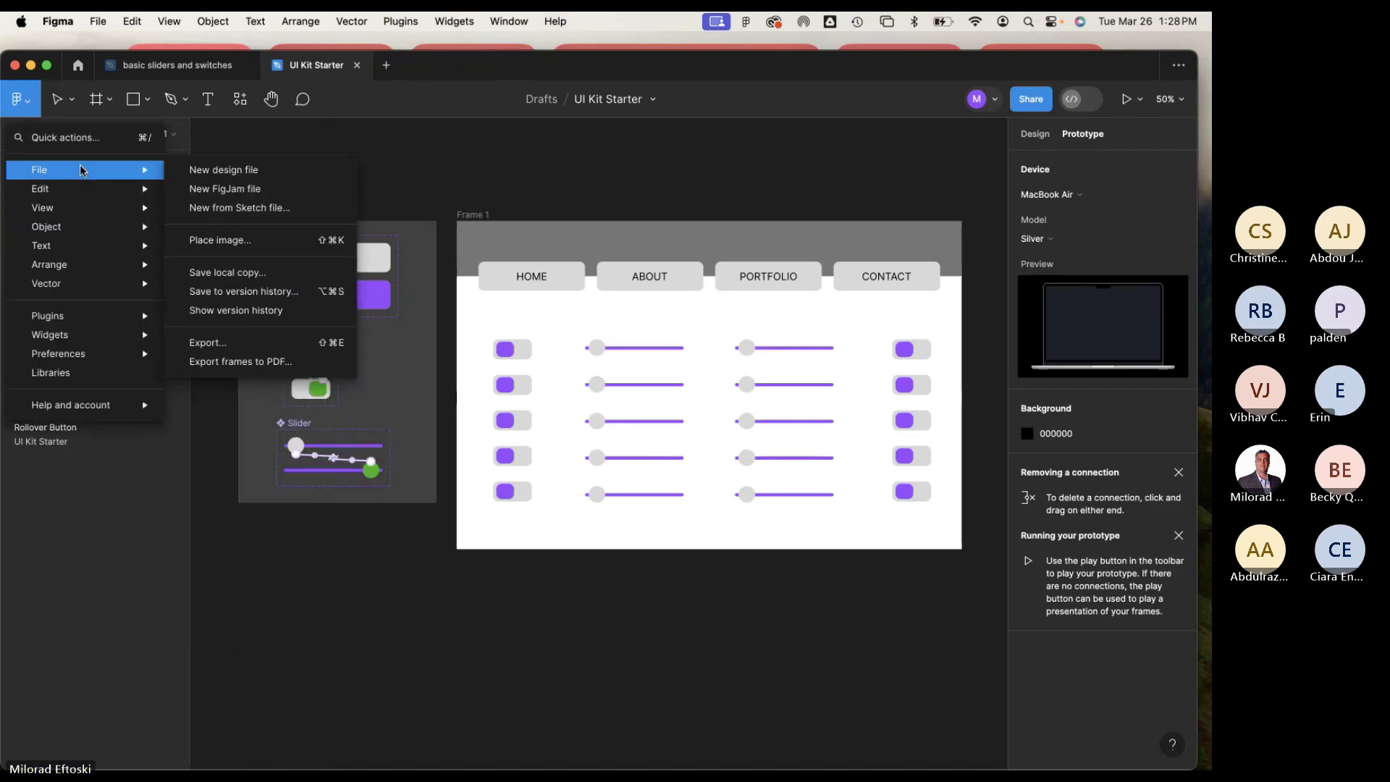
left_click(224, 272)
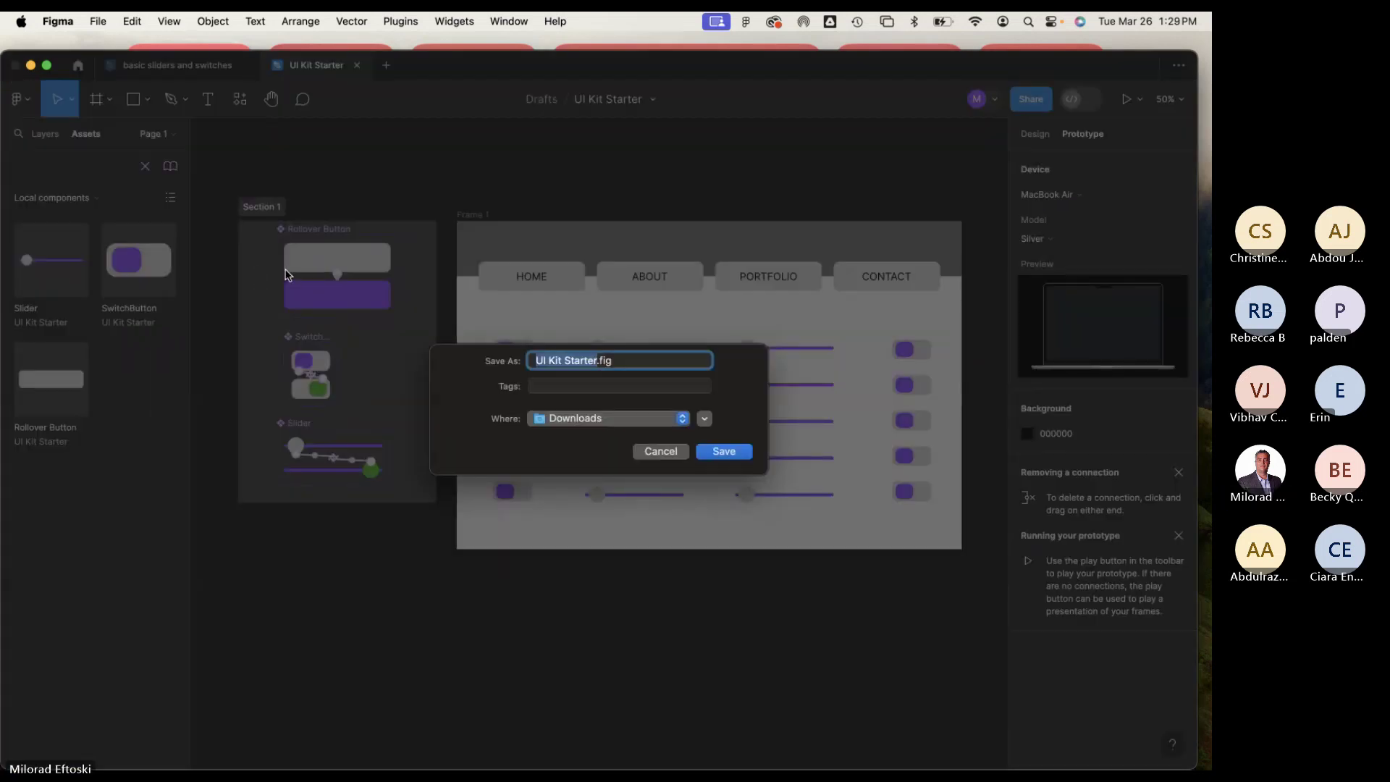
left_click(617, 401)
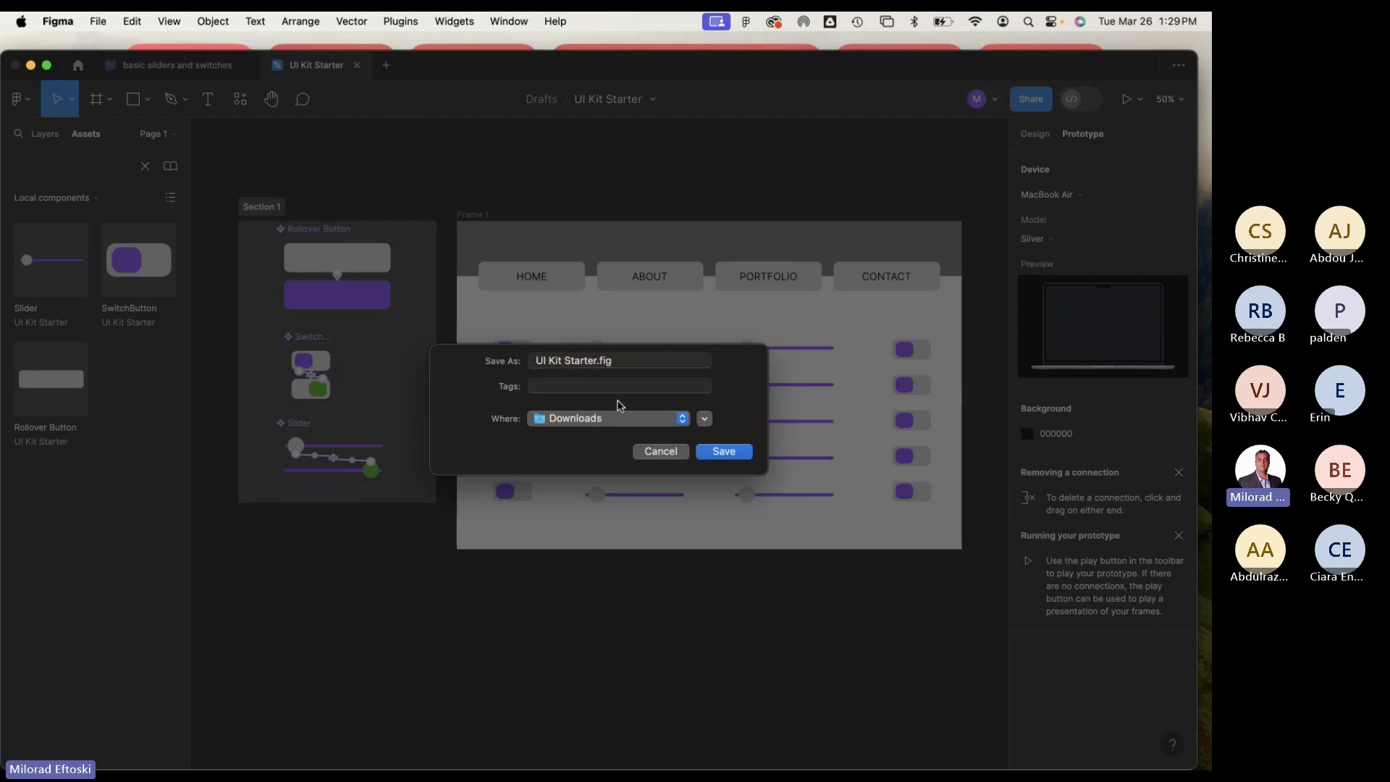
left_click(570, 418)
left_click(553, 366)
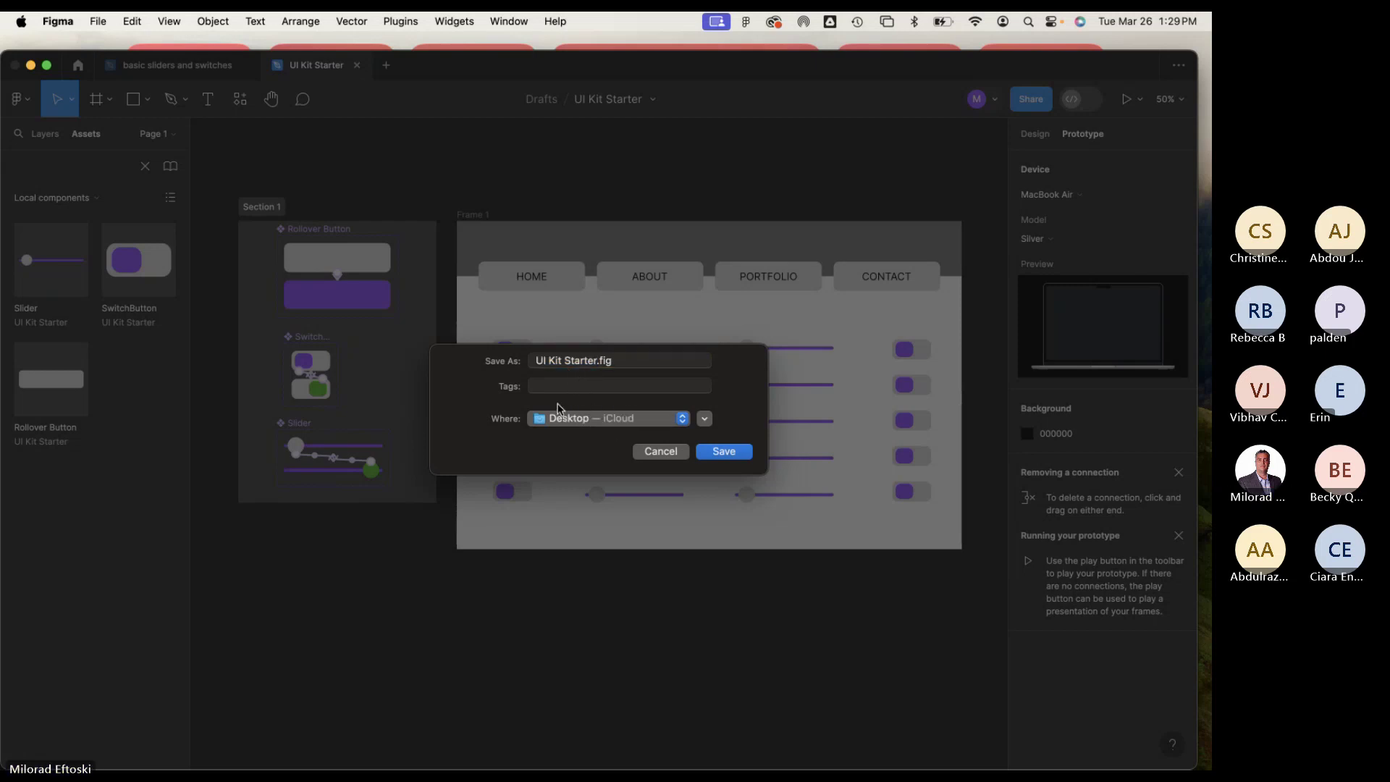
left_click(724, 451)
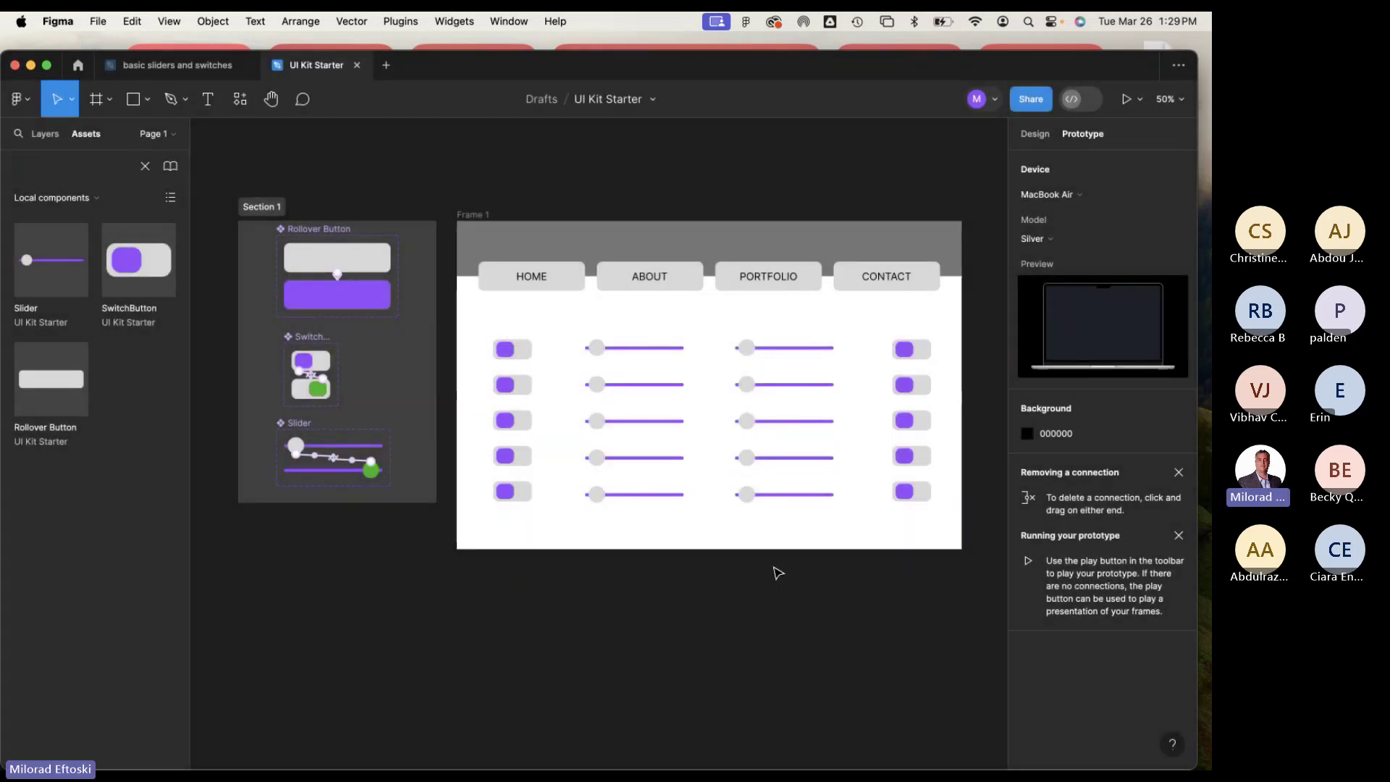
Close the UI Kit Starter and basic sliders and switches files and minimise the Figma window.
left_click(358, 66)
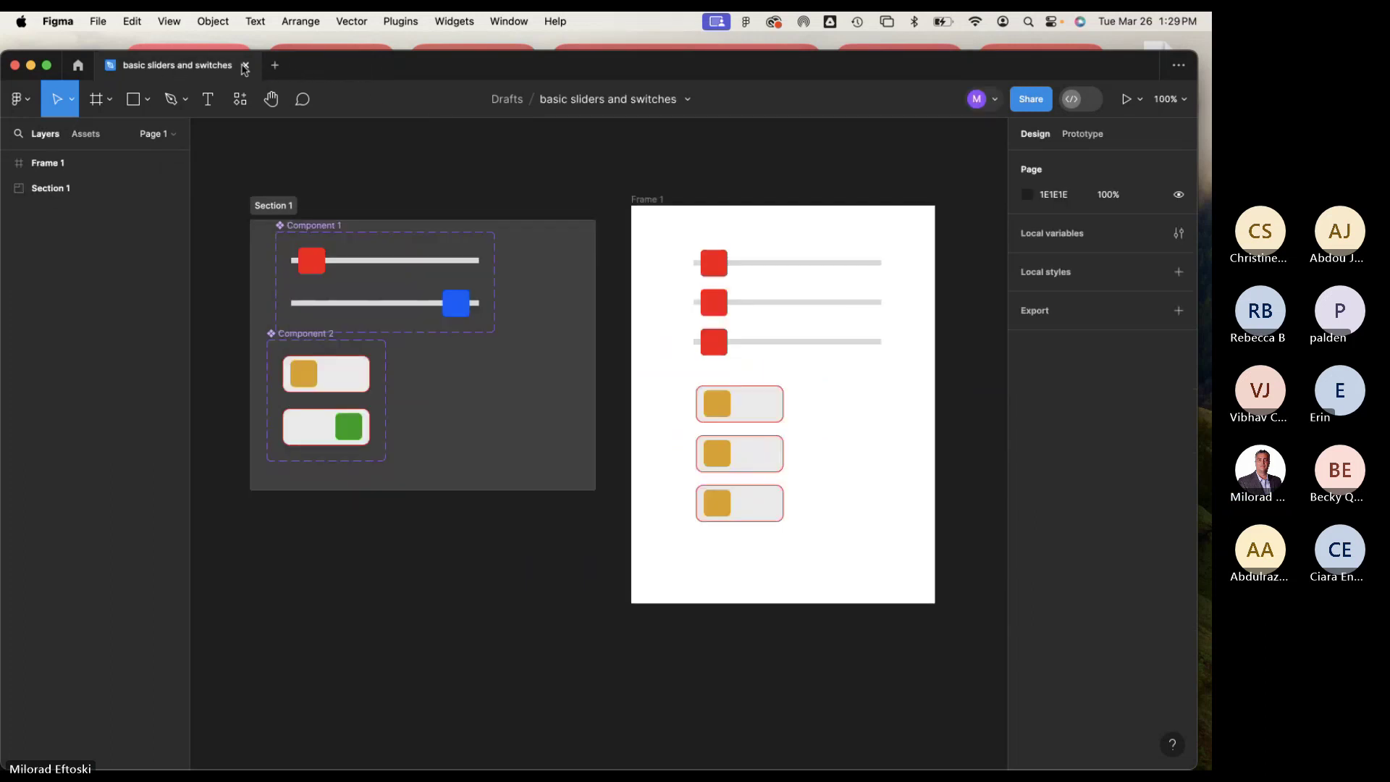
left_click(247, 66)
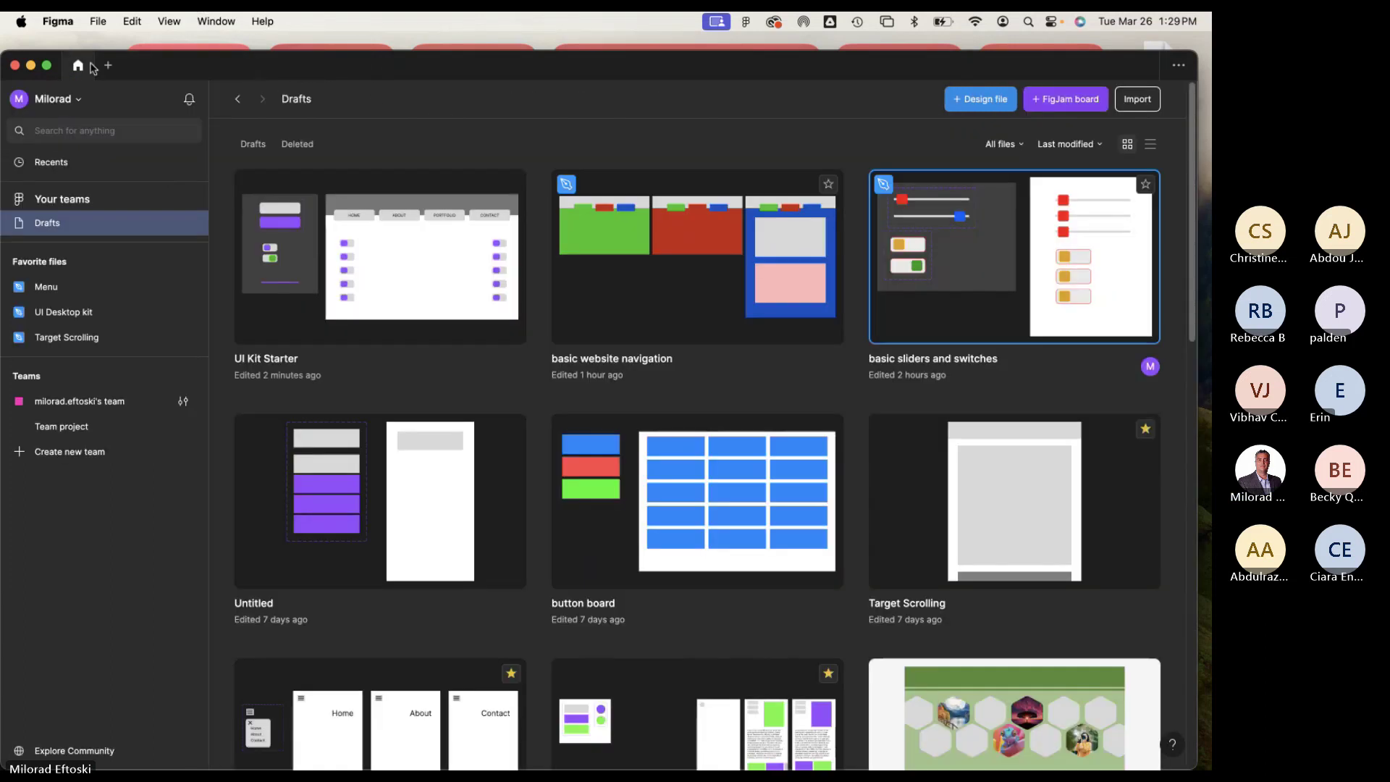
left_click(30, 65)
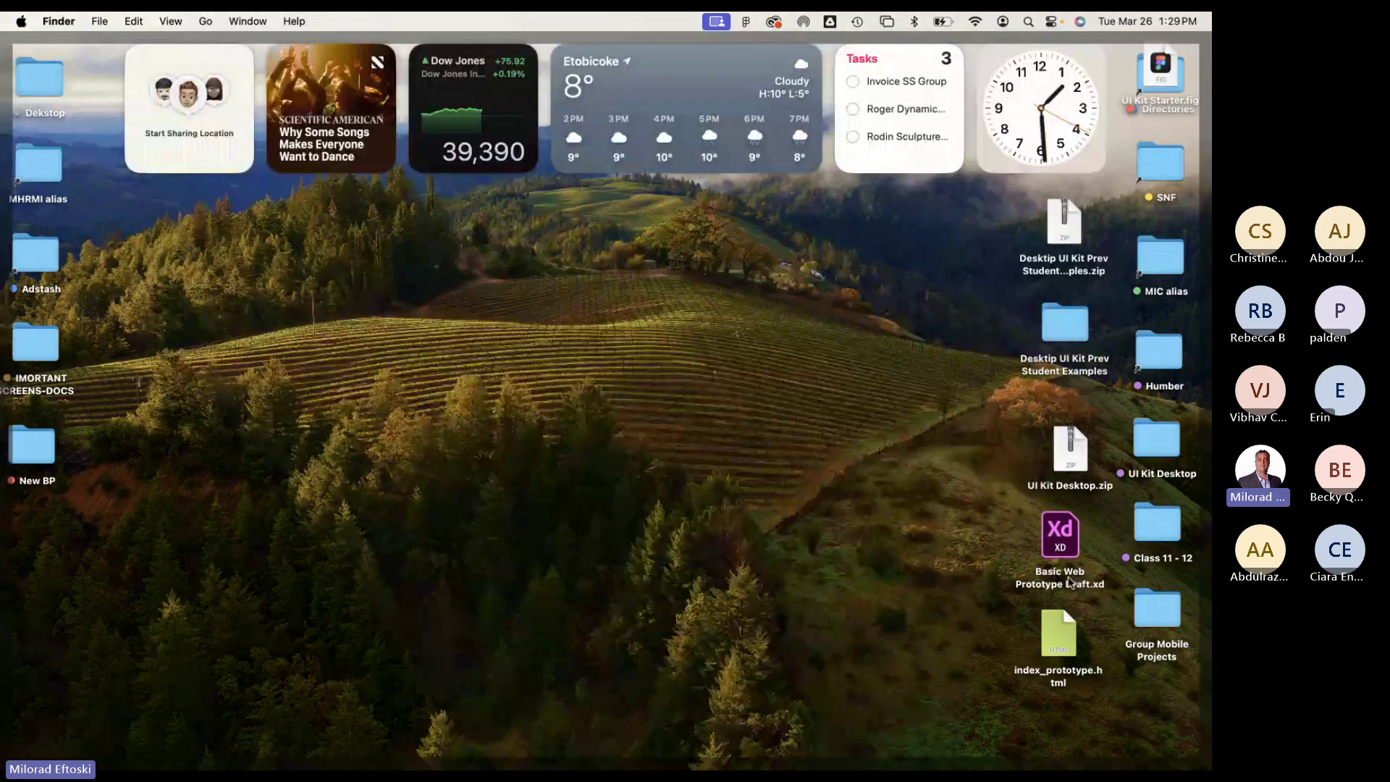
Open index_prototype.html from the desktop in the browser to check its portfolio page, and return the file to its original spot.
left_click_drag(1057, 636, 777, 370)
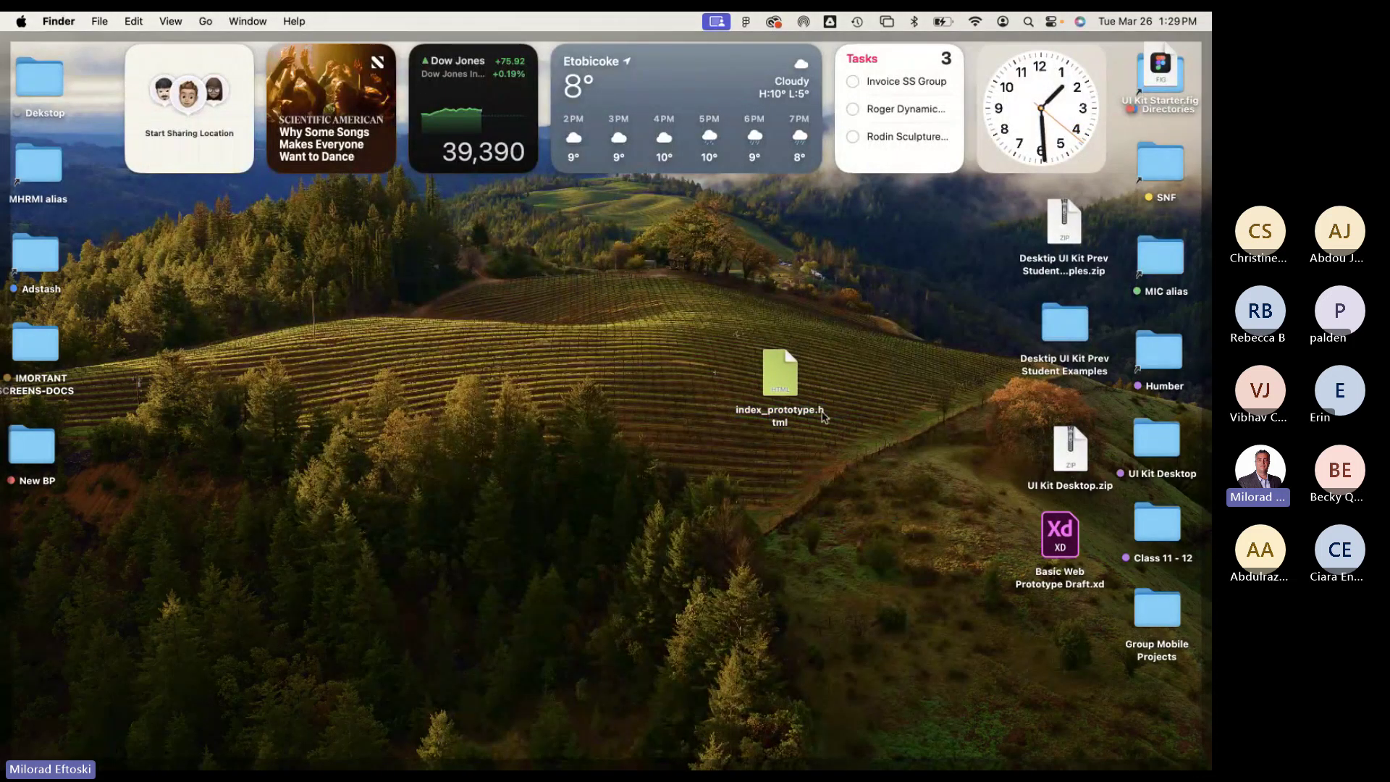
double_click(777, 372)
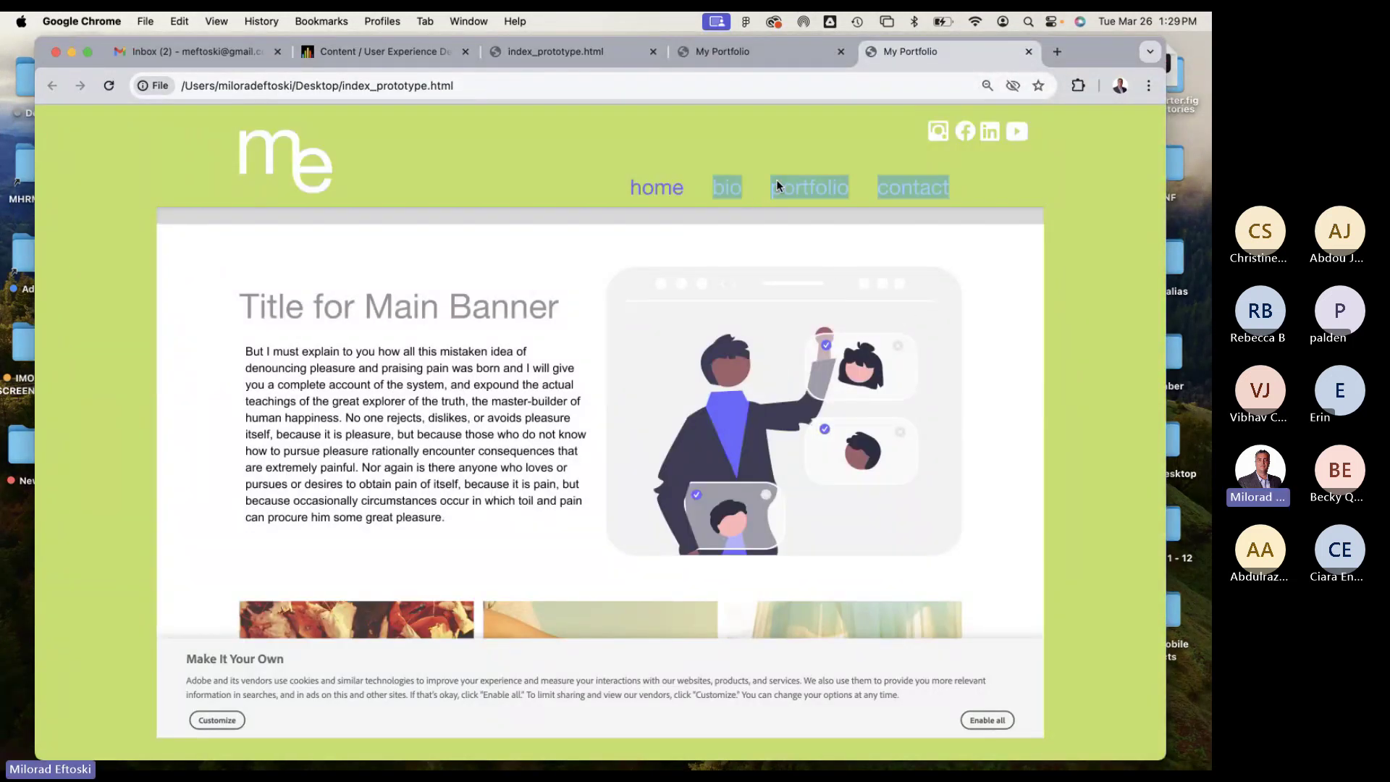
left_click(809, 187)
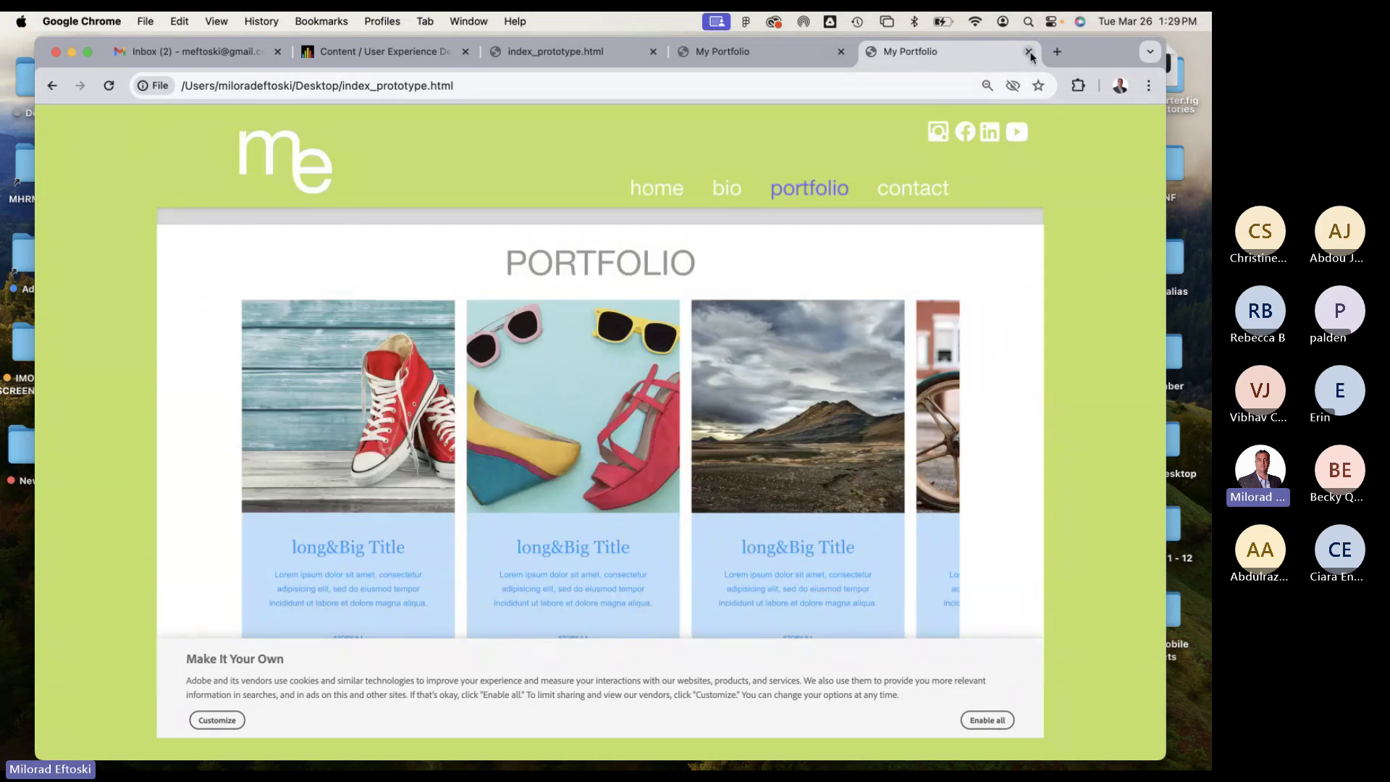
left_click(1029, 51)
left_click(71, 52)
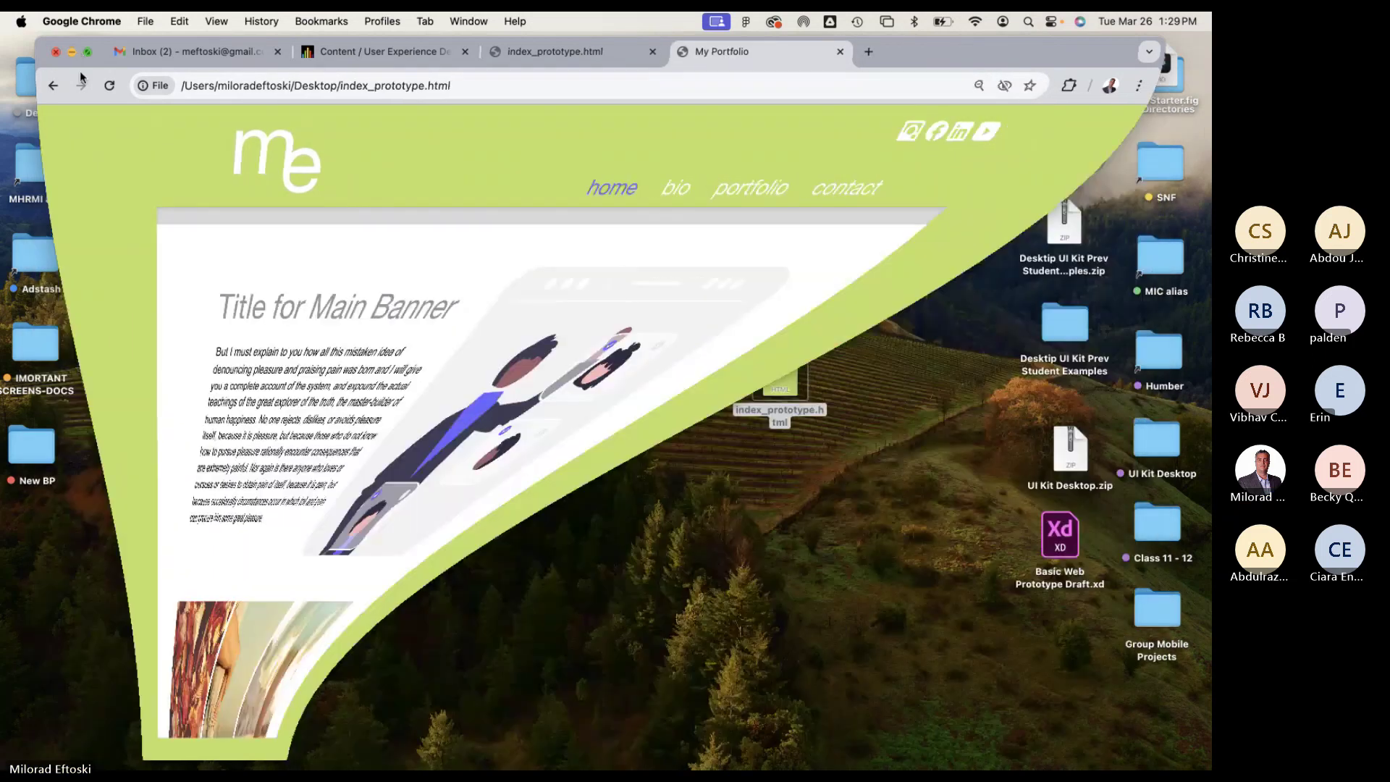
left_click_drag(785, 441, 851, 400)
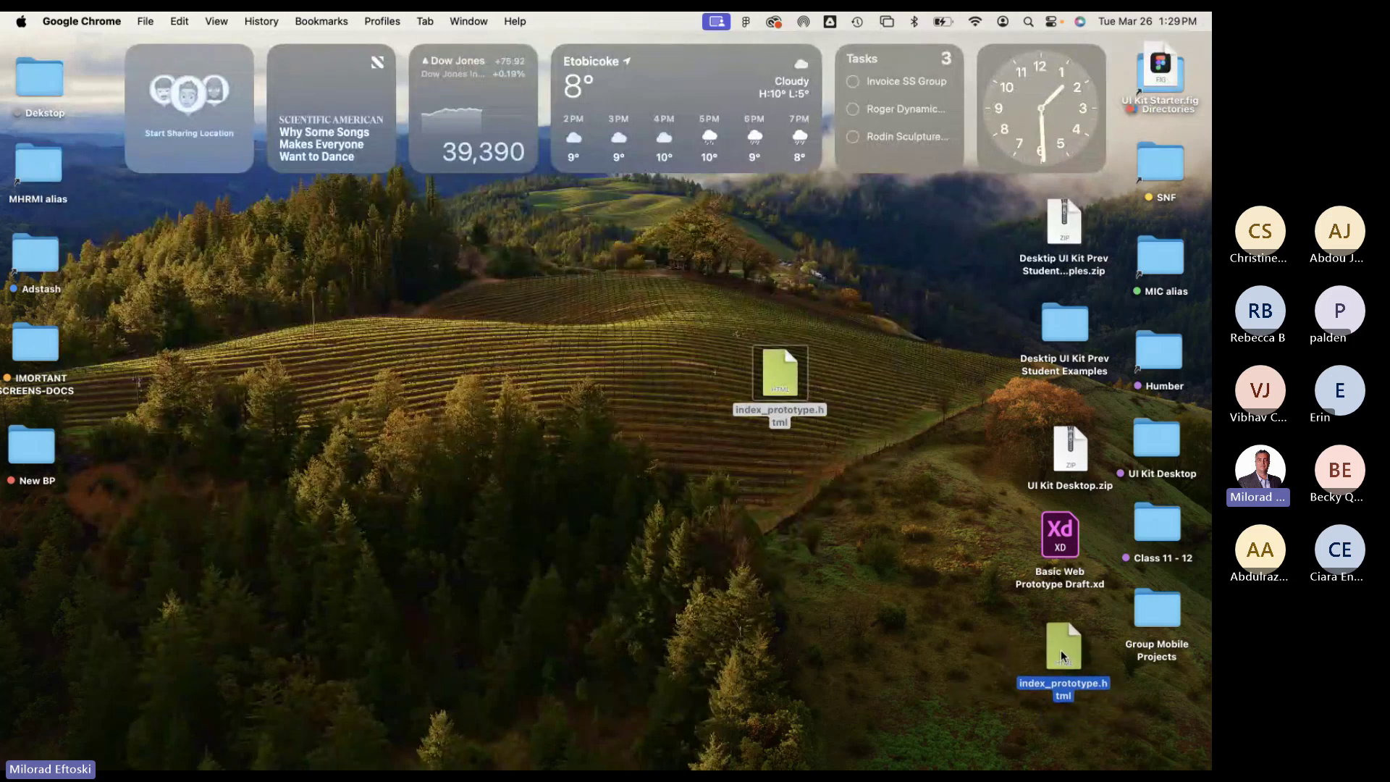
left_click(897, 508)
Move UI Kit Starter.fig to a free area of the desktop and try to open it directly.
left_click_drag(1159, 70, 937, 235)
double_click(937, 233)
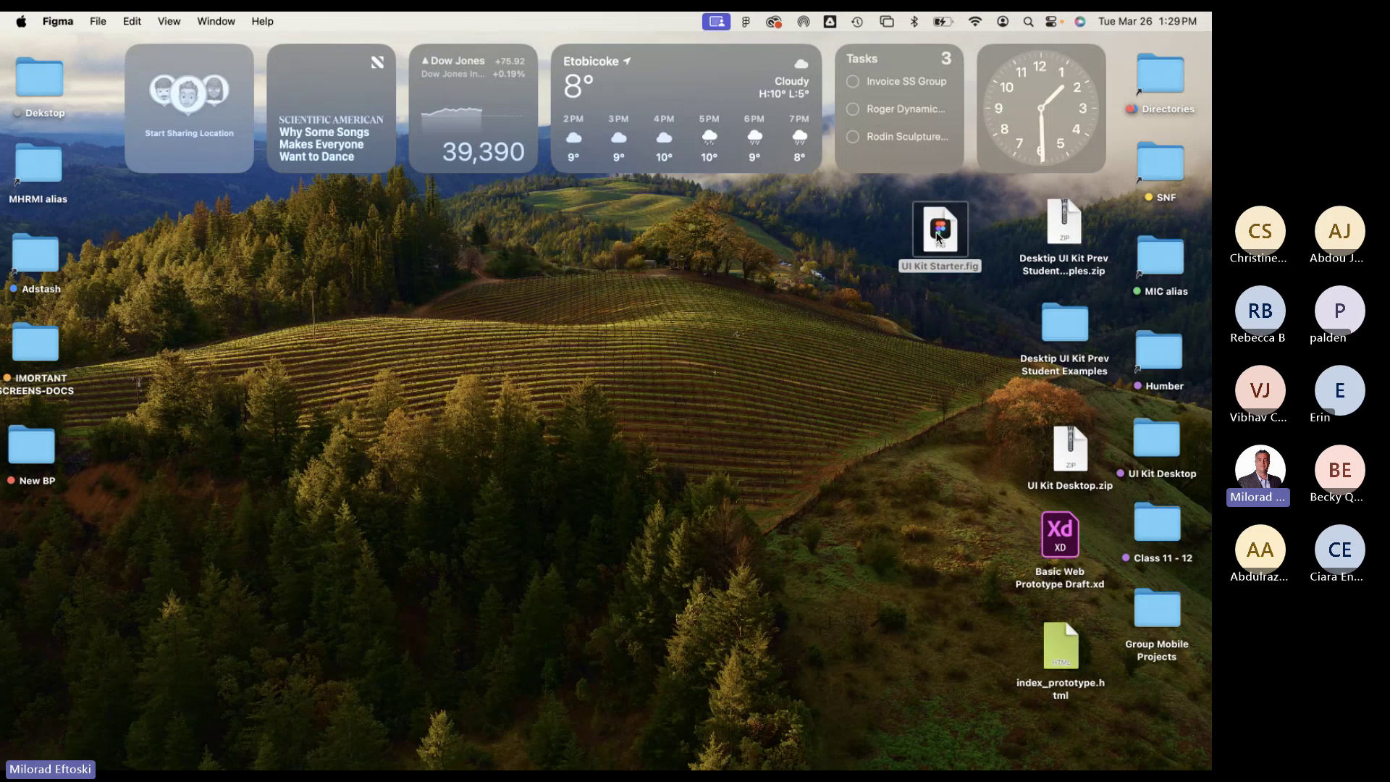
left_click(907, 348)
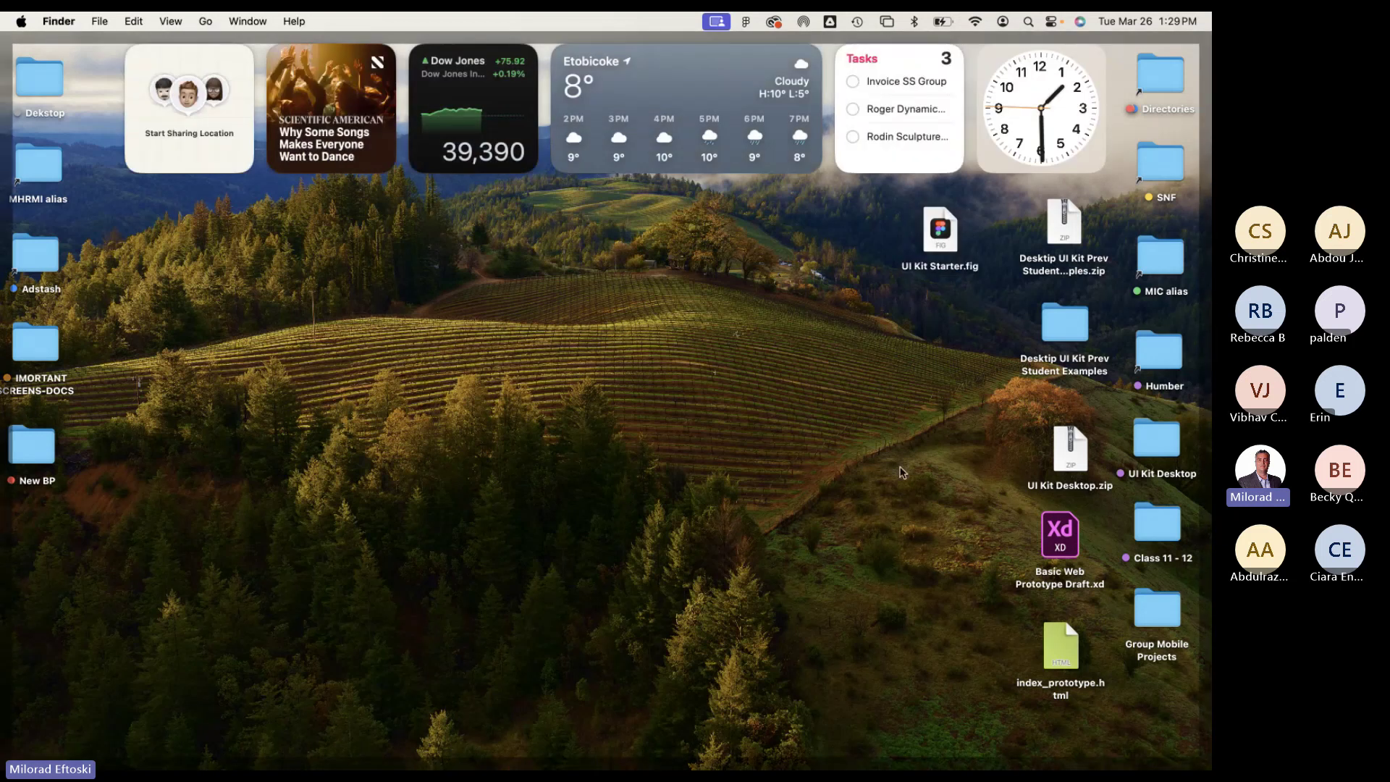
mouse_move(861, 767)
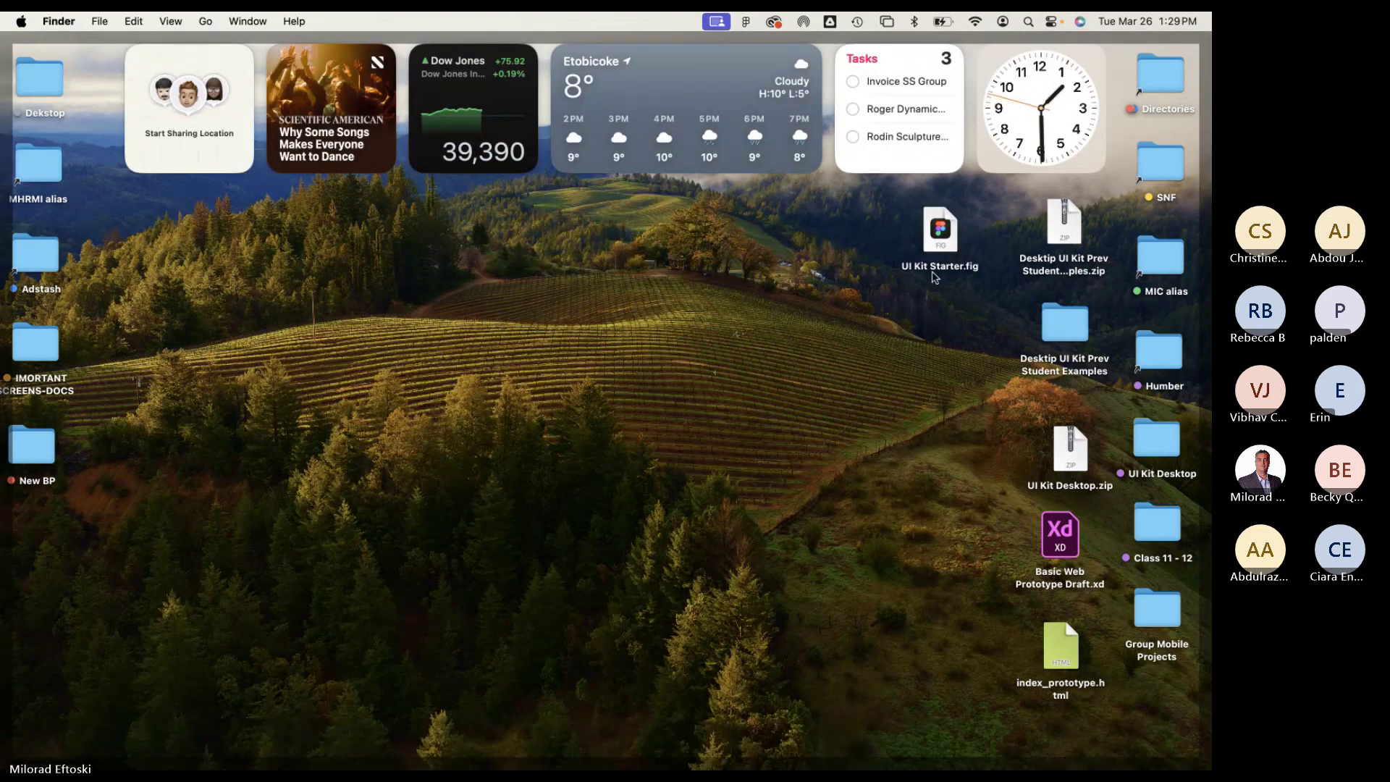
double_click(937, 246)
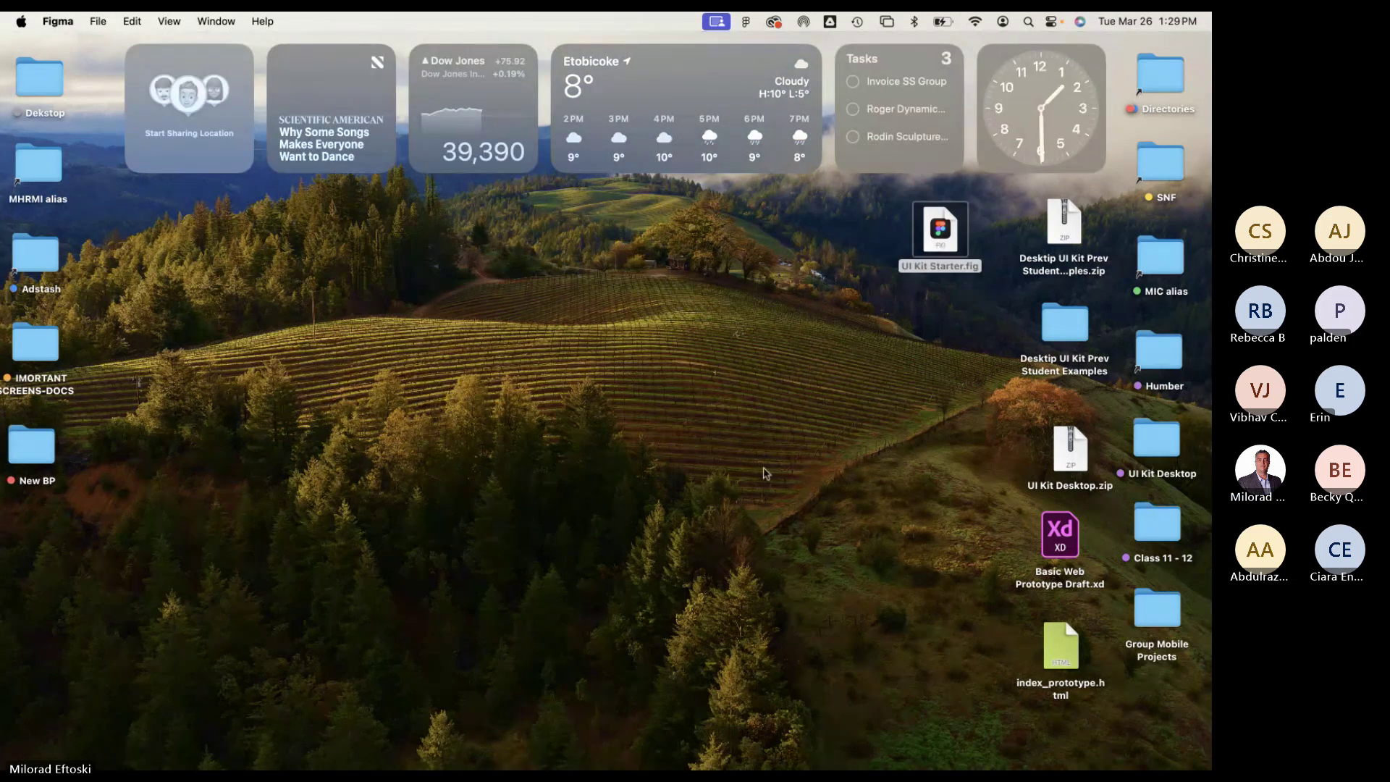
Switch to Figma and import UI Kit Starter.fig from the desktop into Drafts.
mouse_move(736, 767)
left_click(763, 745)
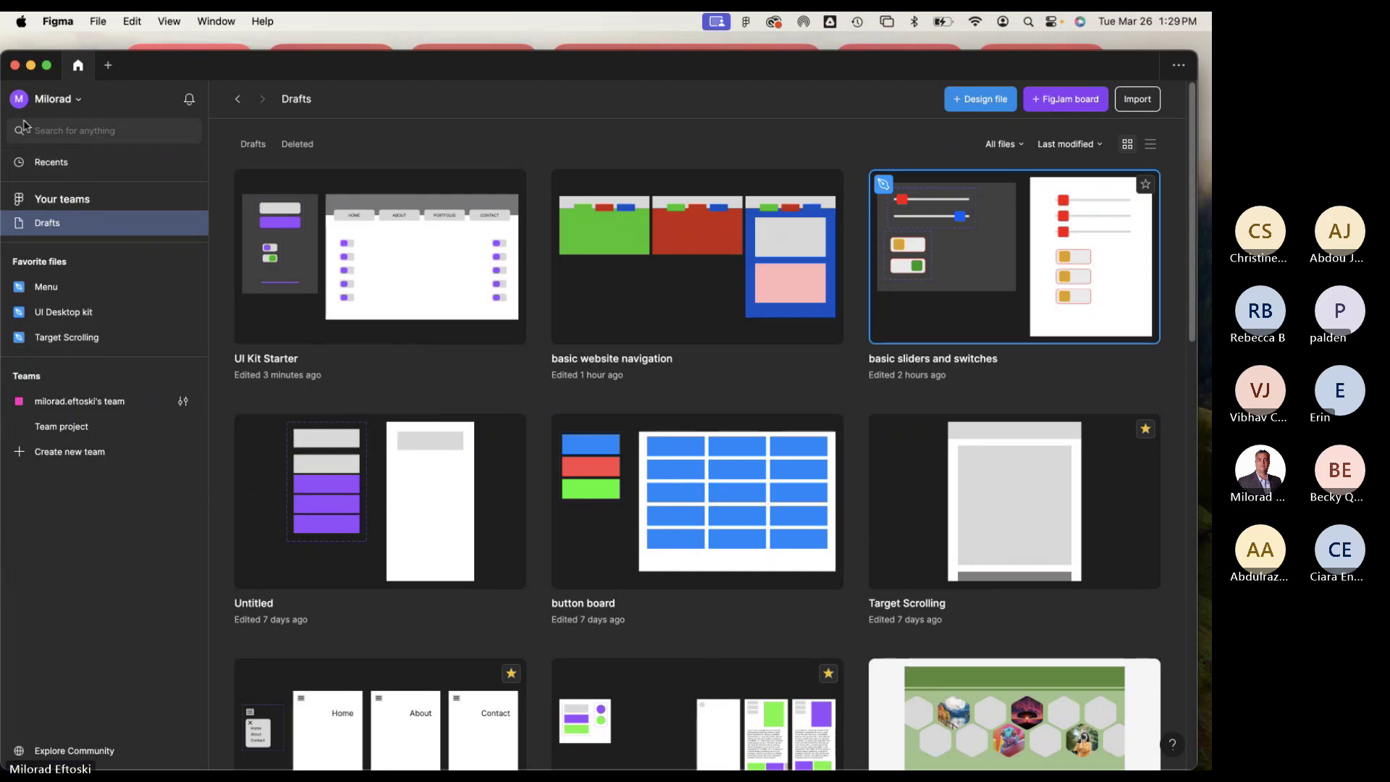
mouse_move(176, 82)
left_mouse_down()
mouse_move(227, 80)
mouse_move(196, 77)
left_mouse_up()
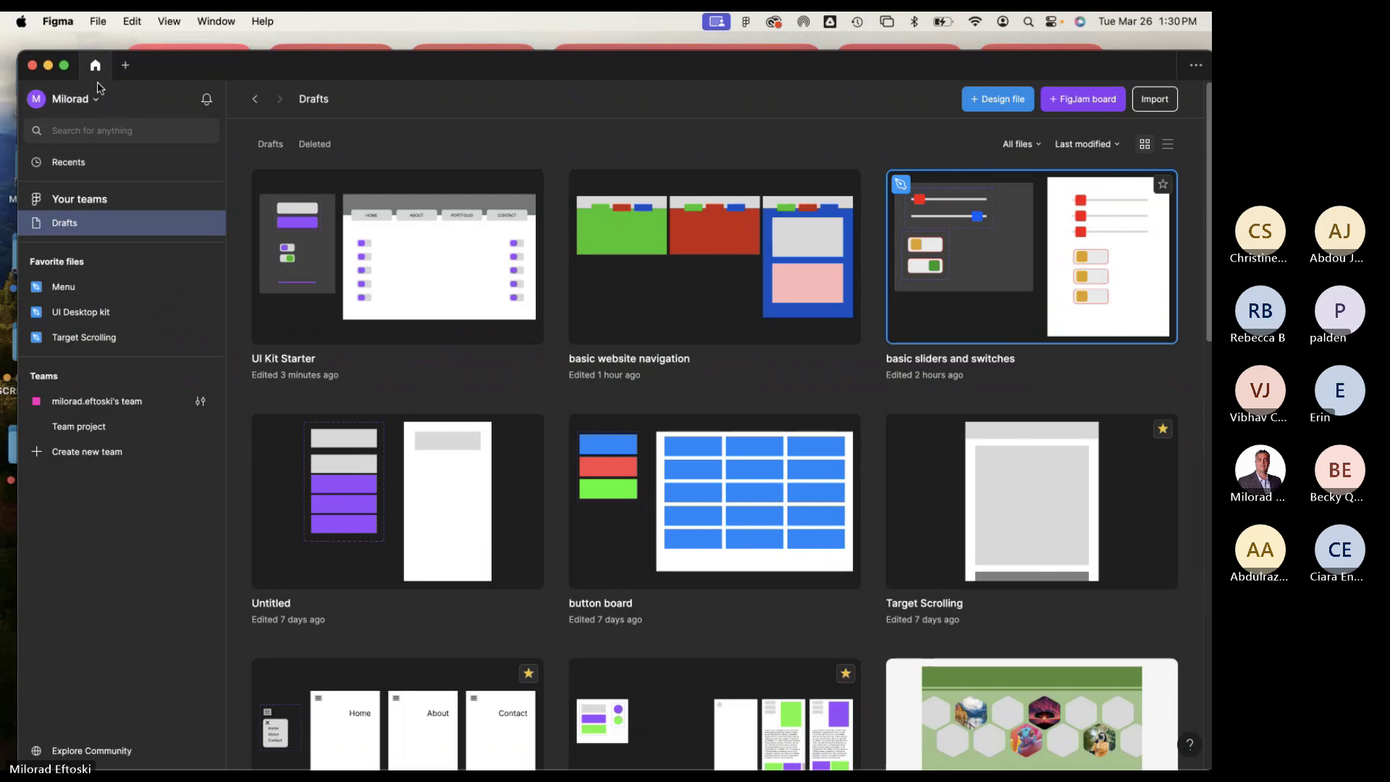
left_click(92, 21)
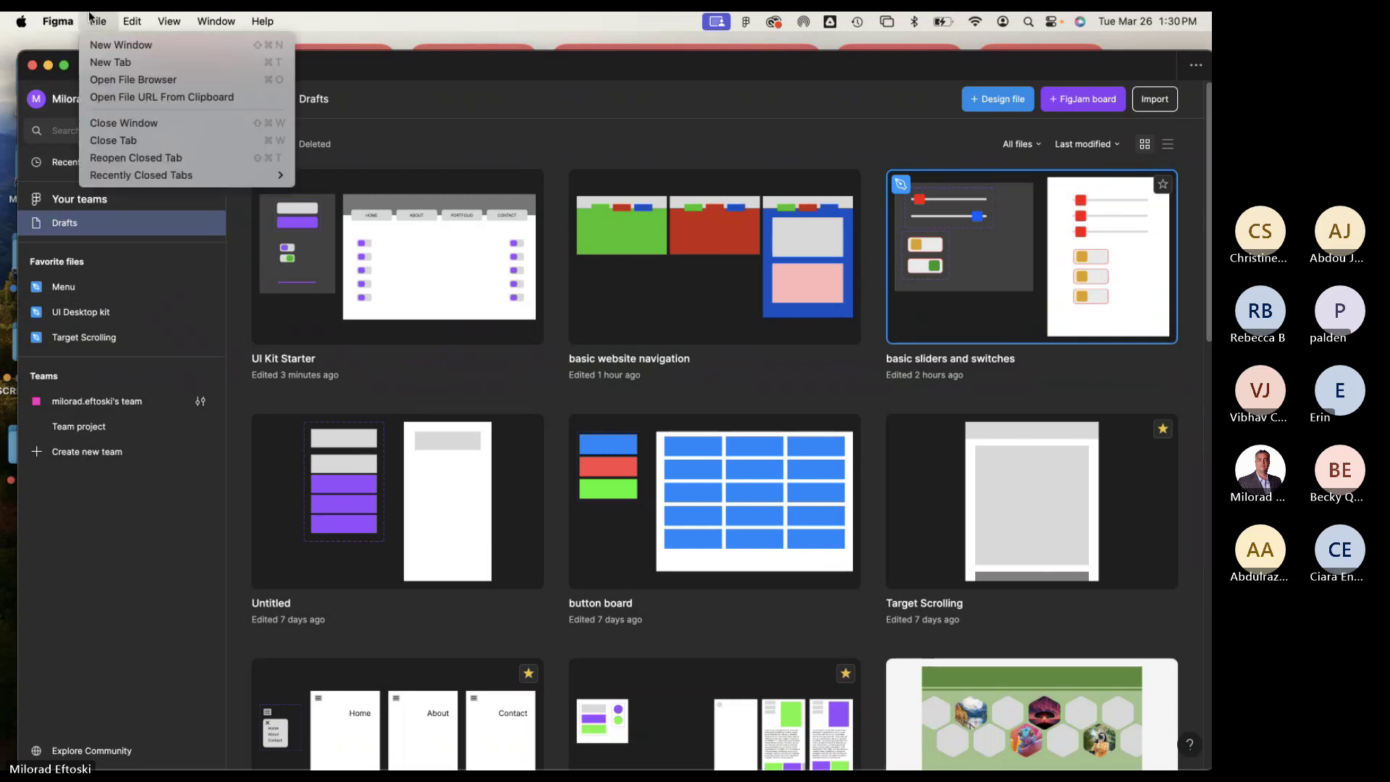
left_click(114, 79)
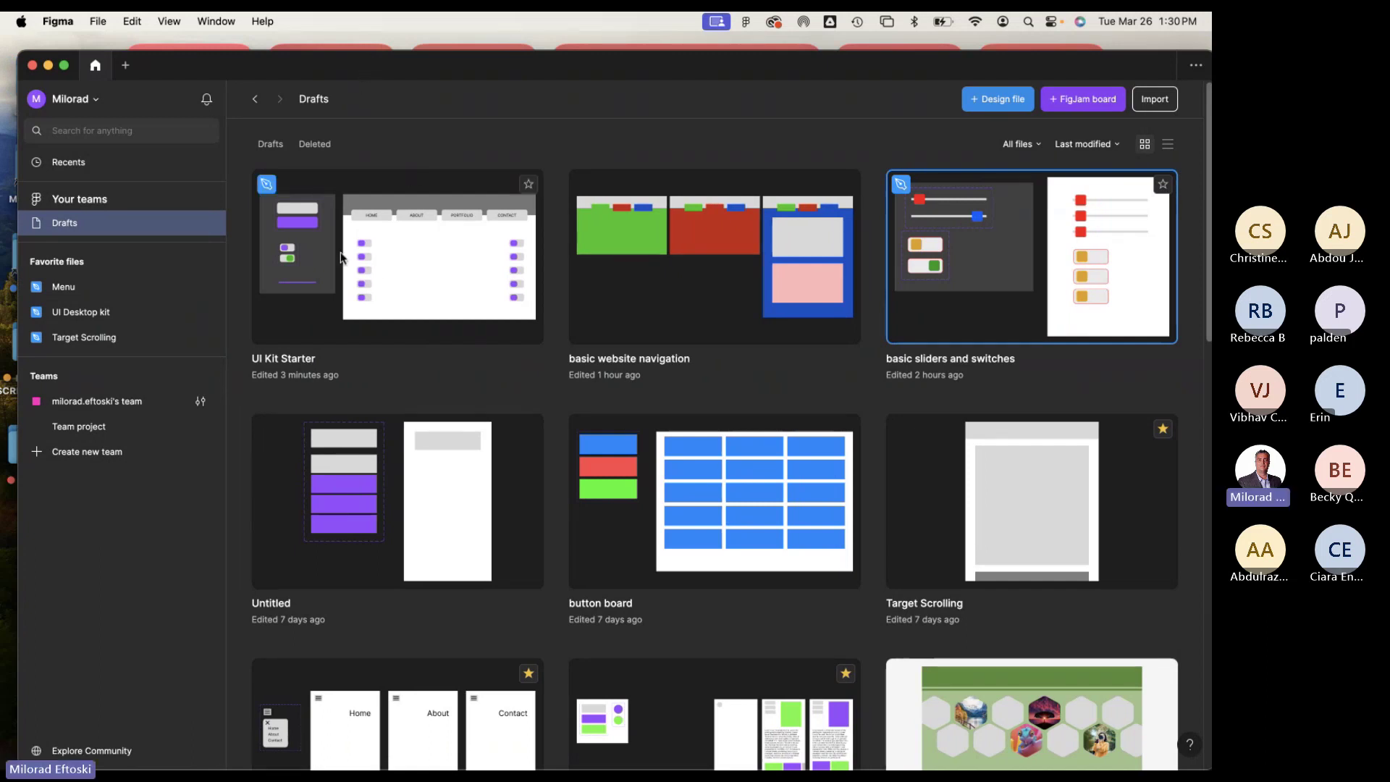
left_click_drag(428, 77, 435, 377)
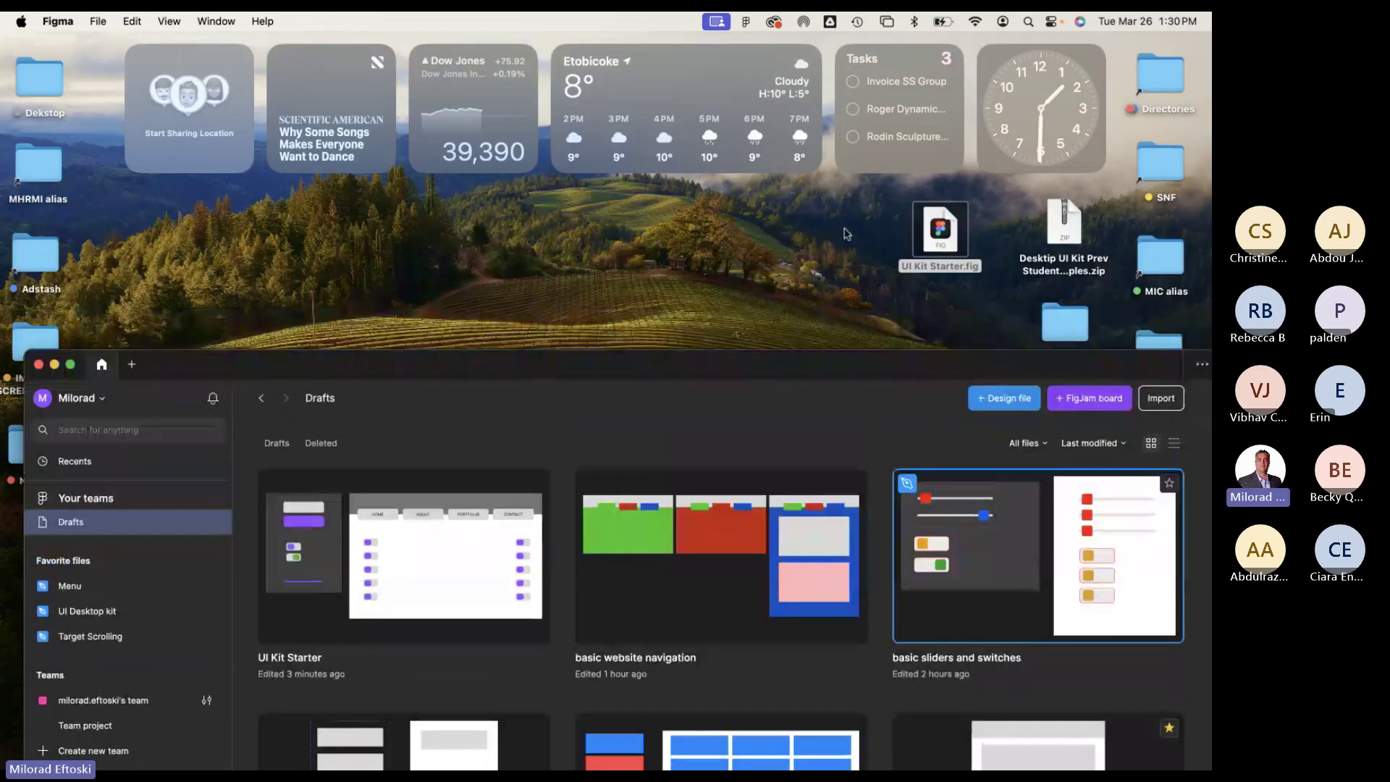
left_click_drag(940, 230, 659, 496)
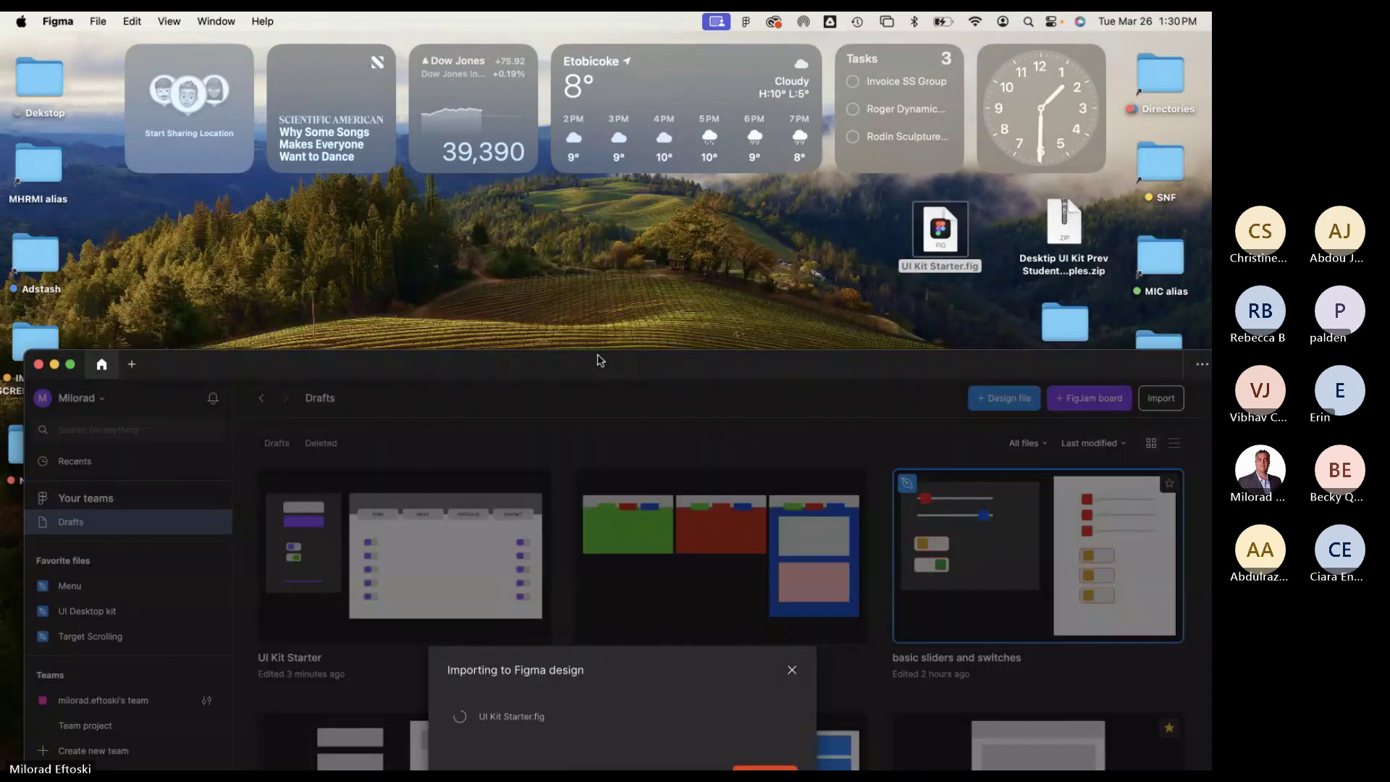
left_click_drag(598, 360, 607, 42)
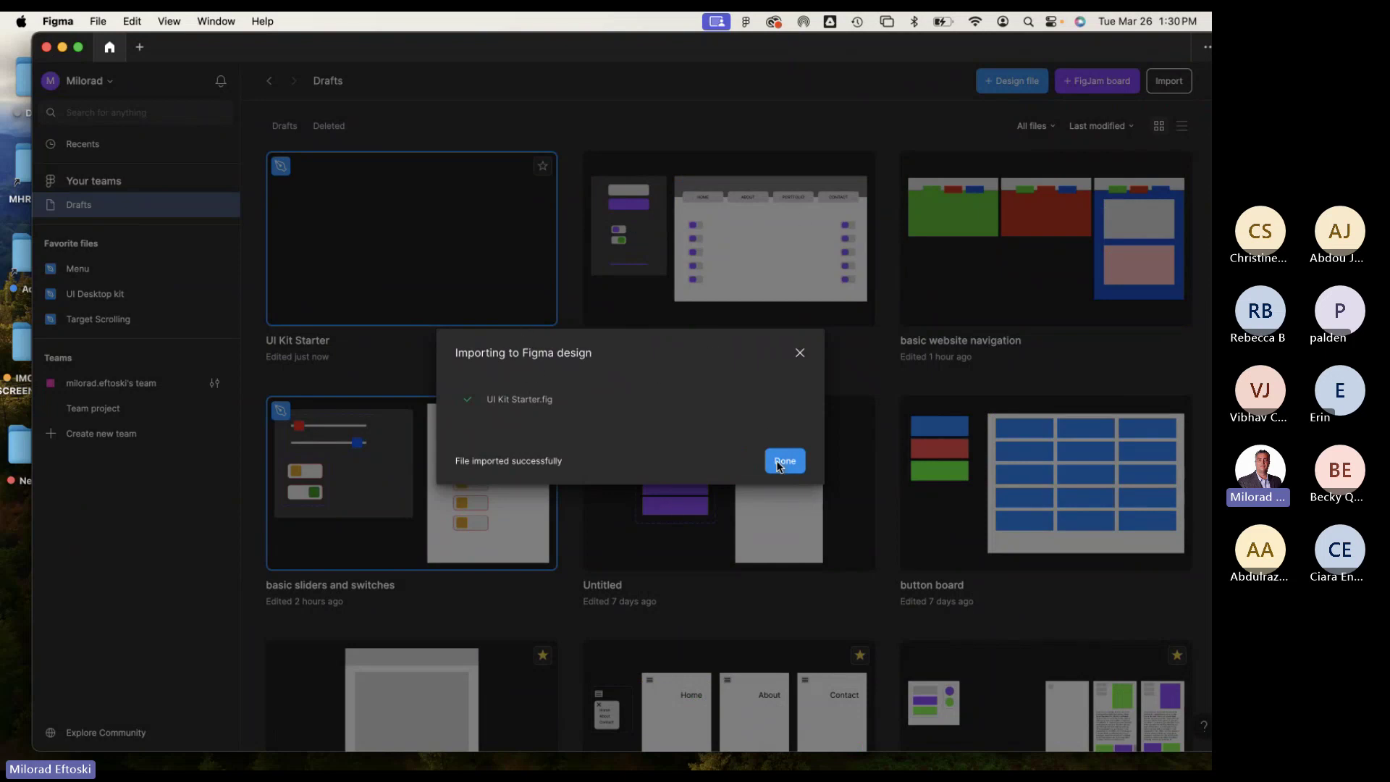
left_click(779, 463)
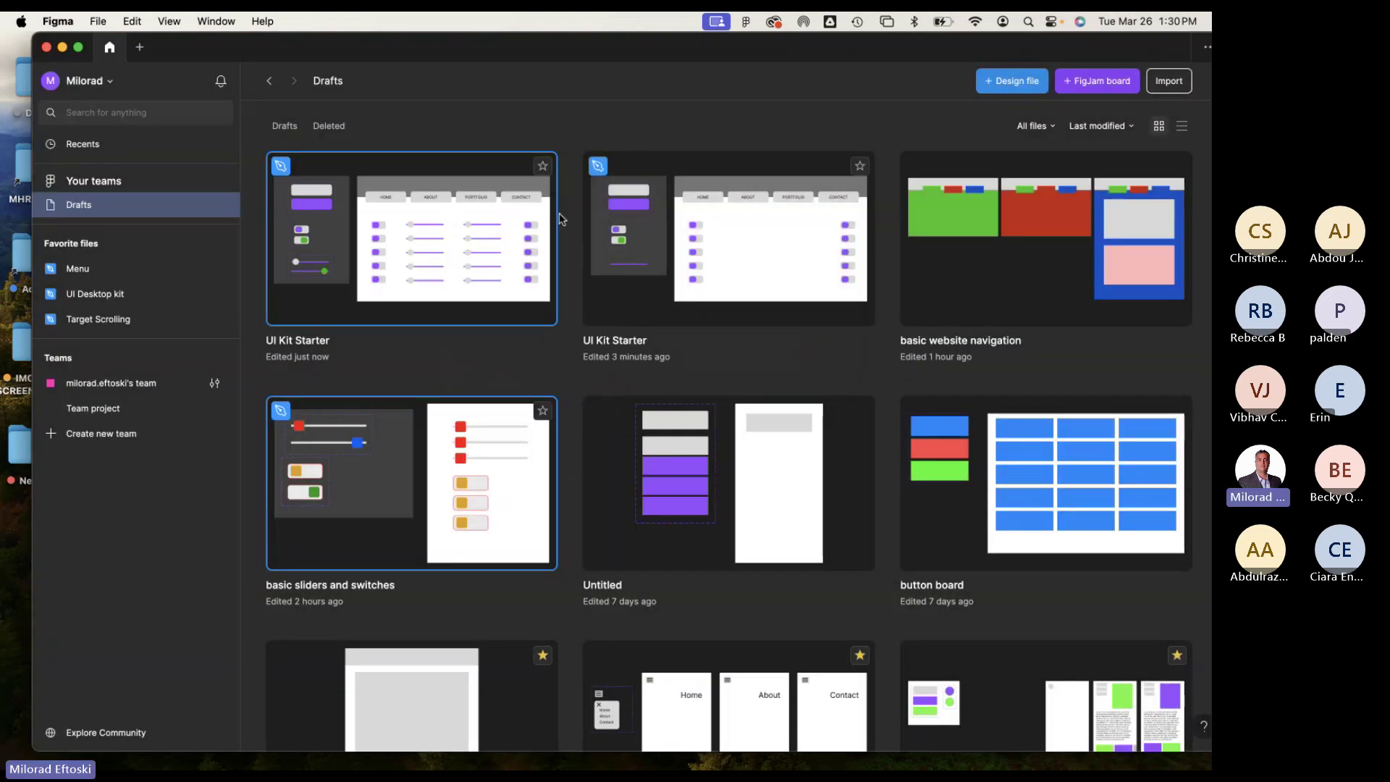
Open the newly imported UI Kit Starter draft and check its components and page frame.
left_click_drag(898, 89, 710, 100)
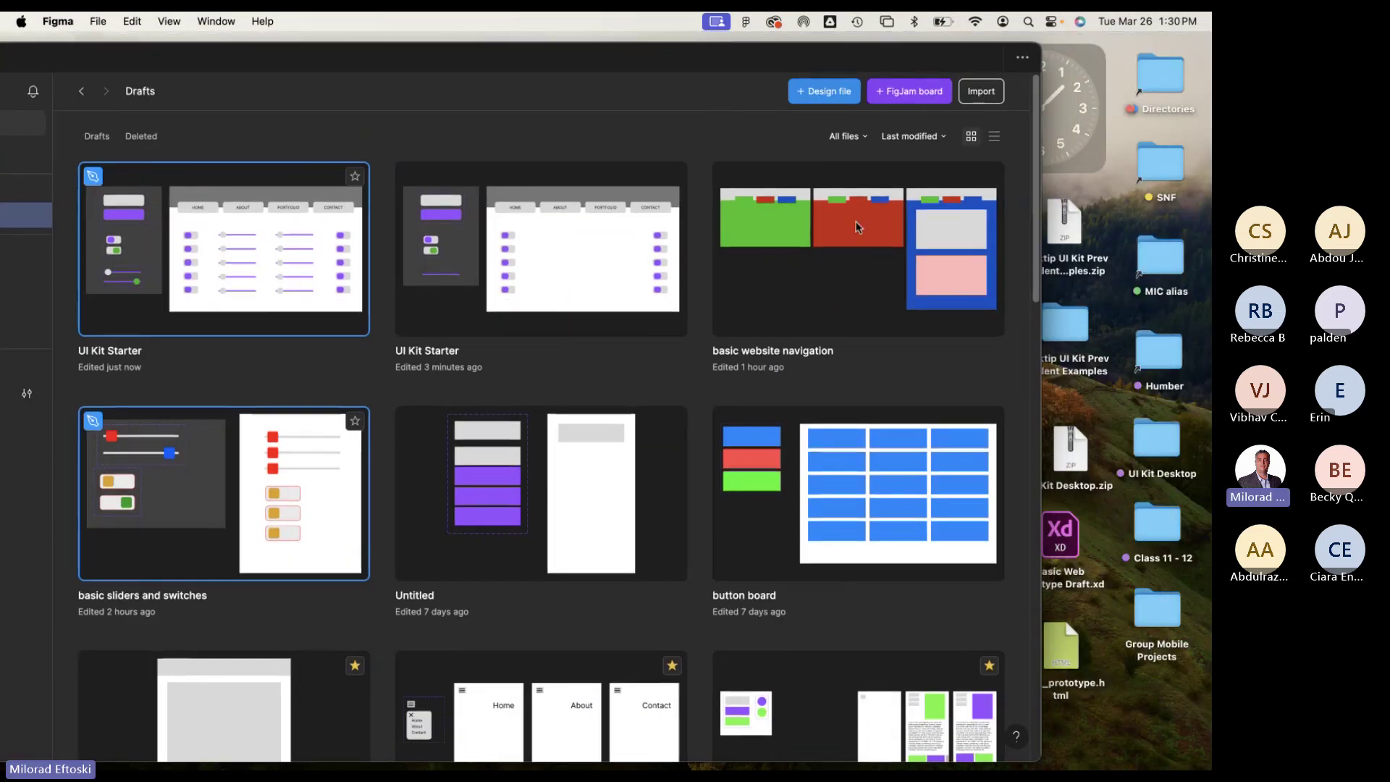
left_click_drag(758, 45, 956, 50)
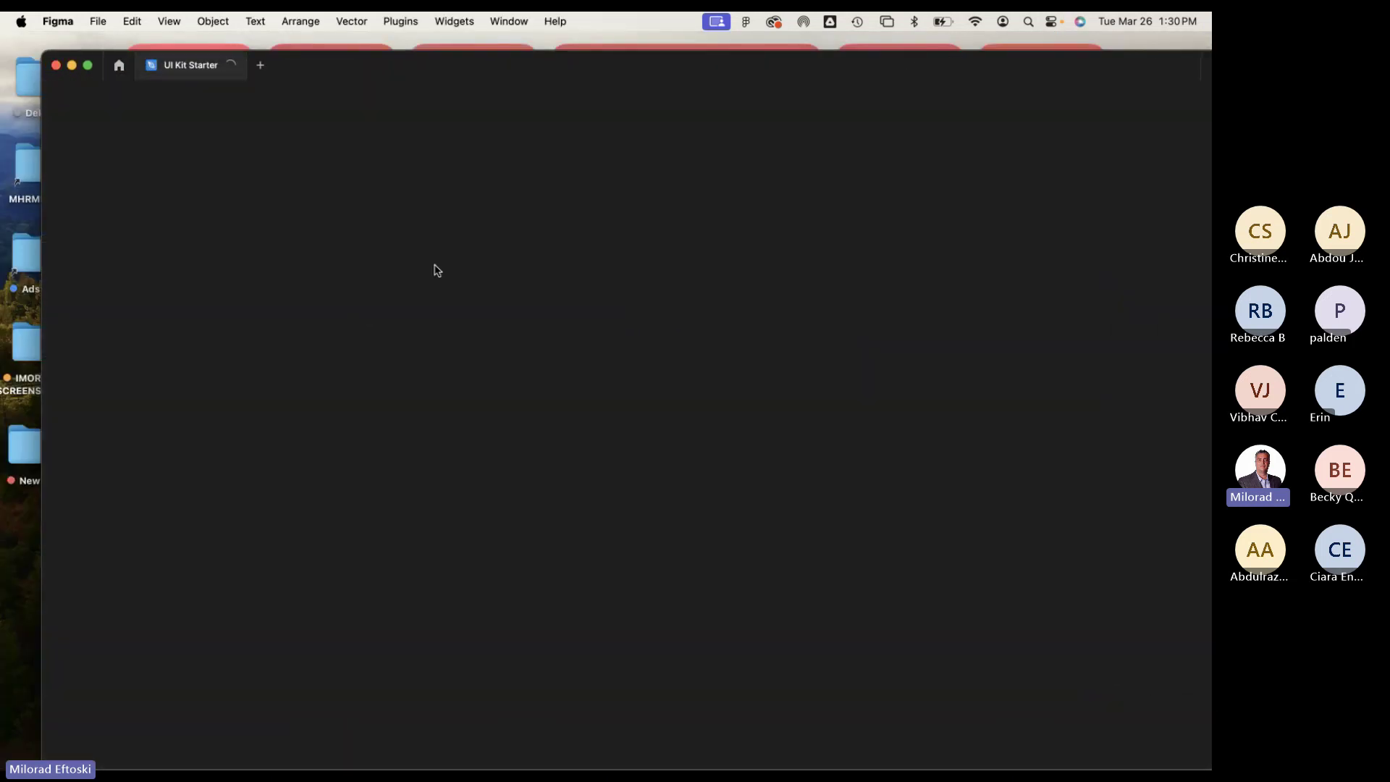
double_click(436, 269)
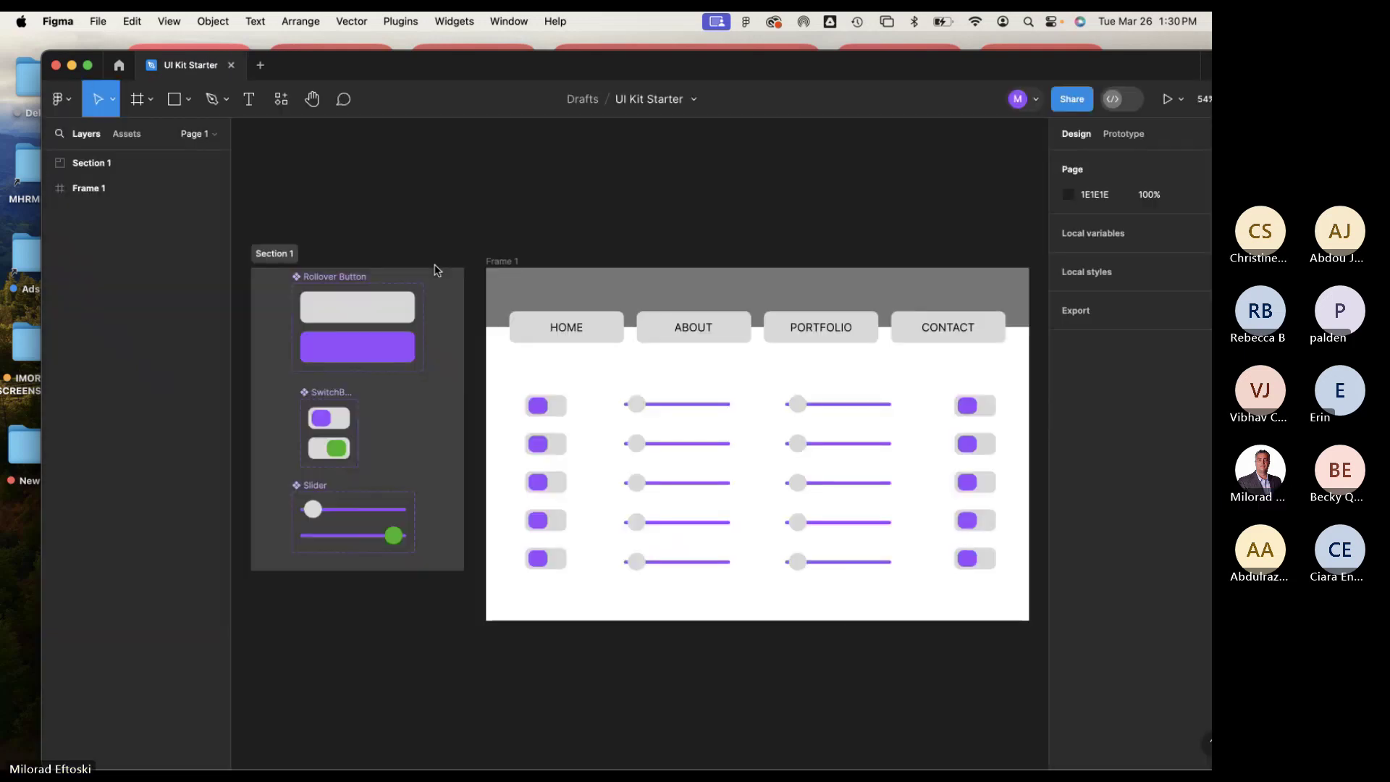
left_click_drag(308, 65, 292, 53)
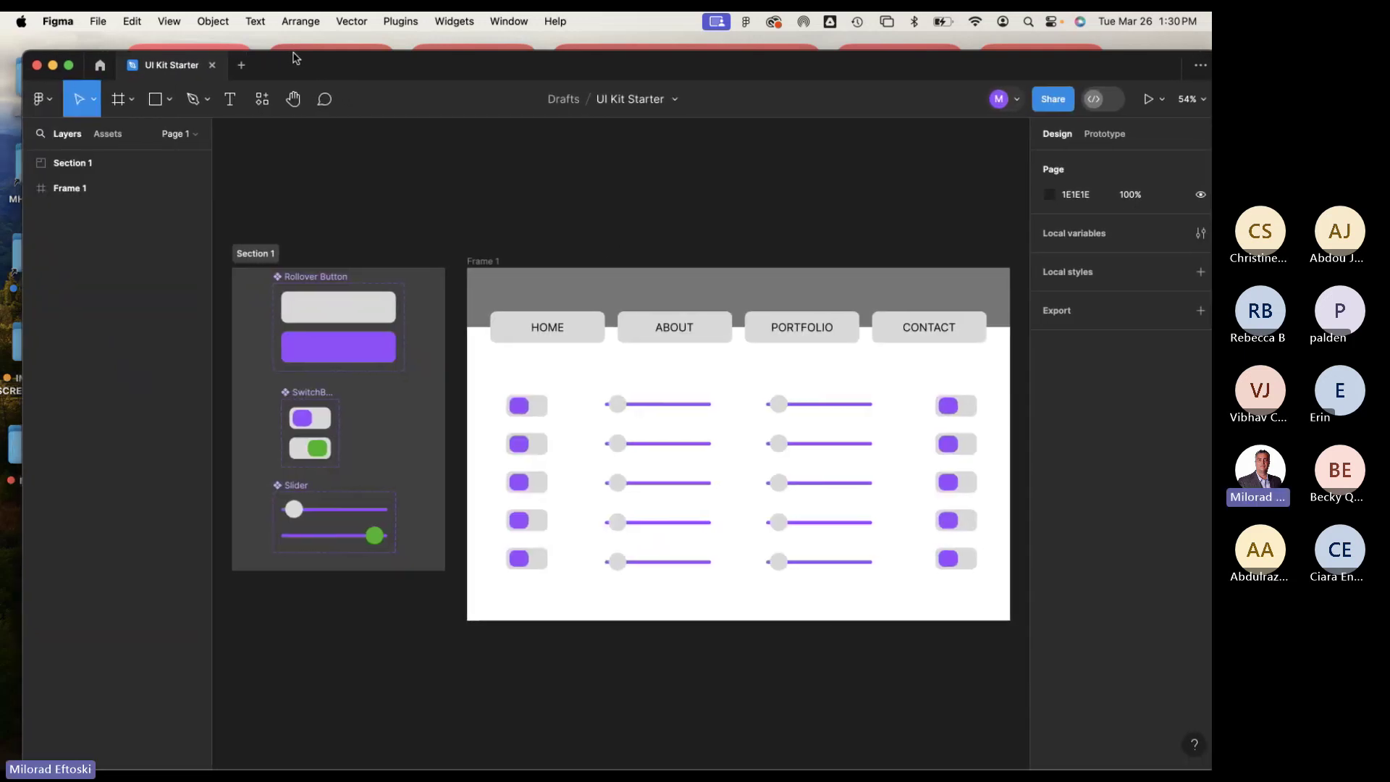
left_click_drag(437, 99, 420, 81)
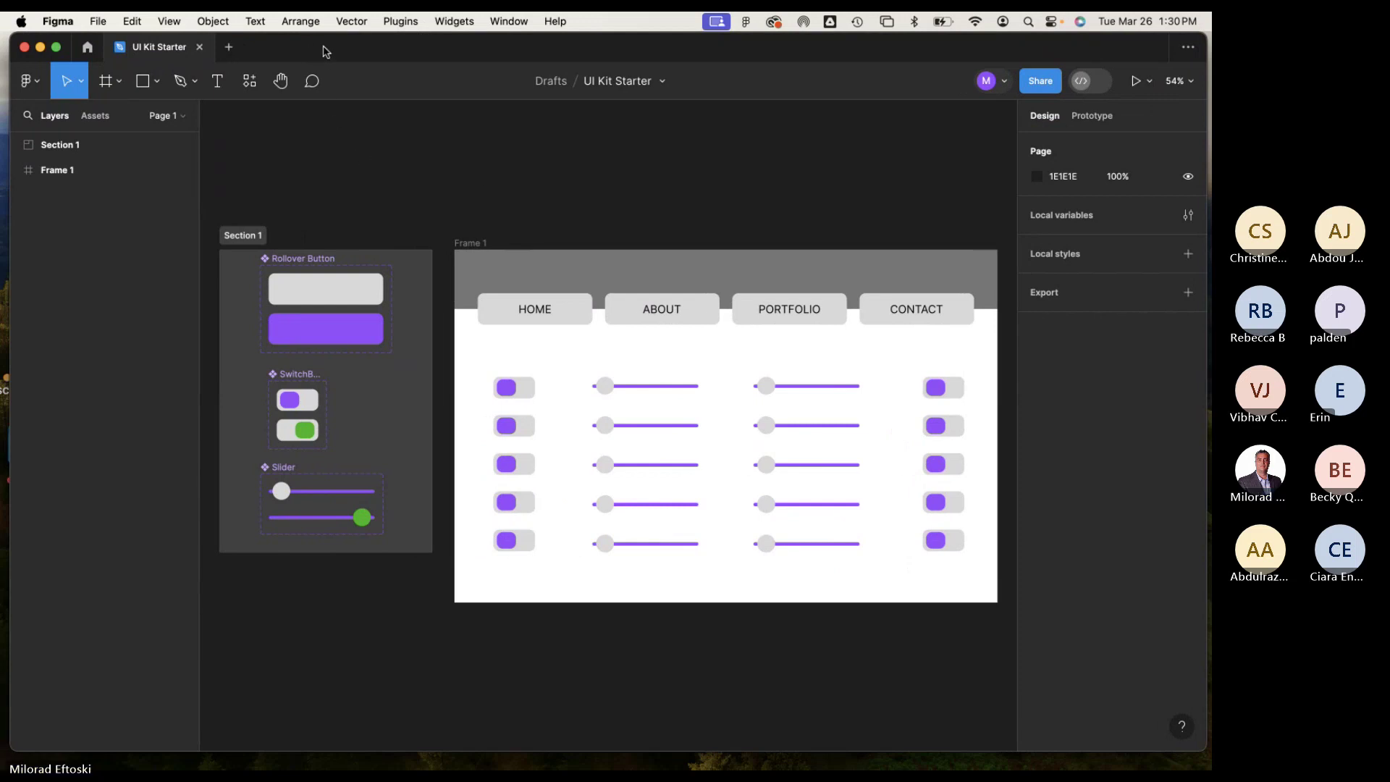
left_click_drag(316, 52, 321, 50)
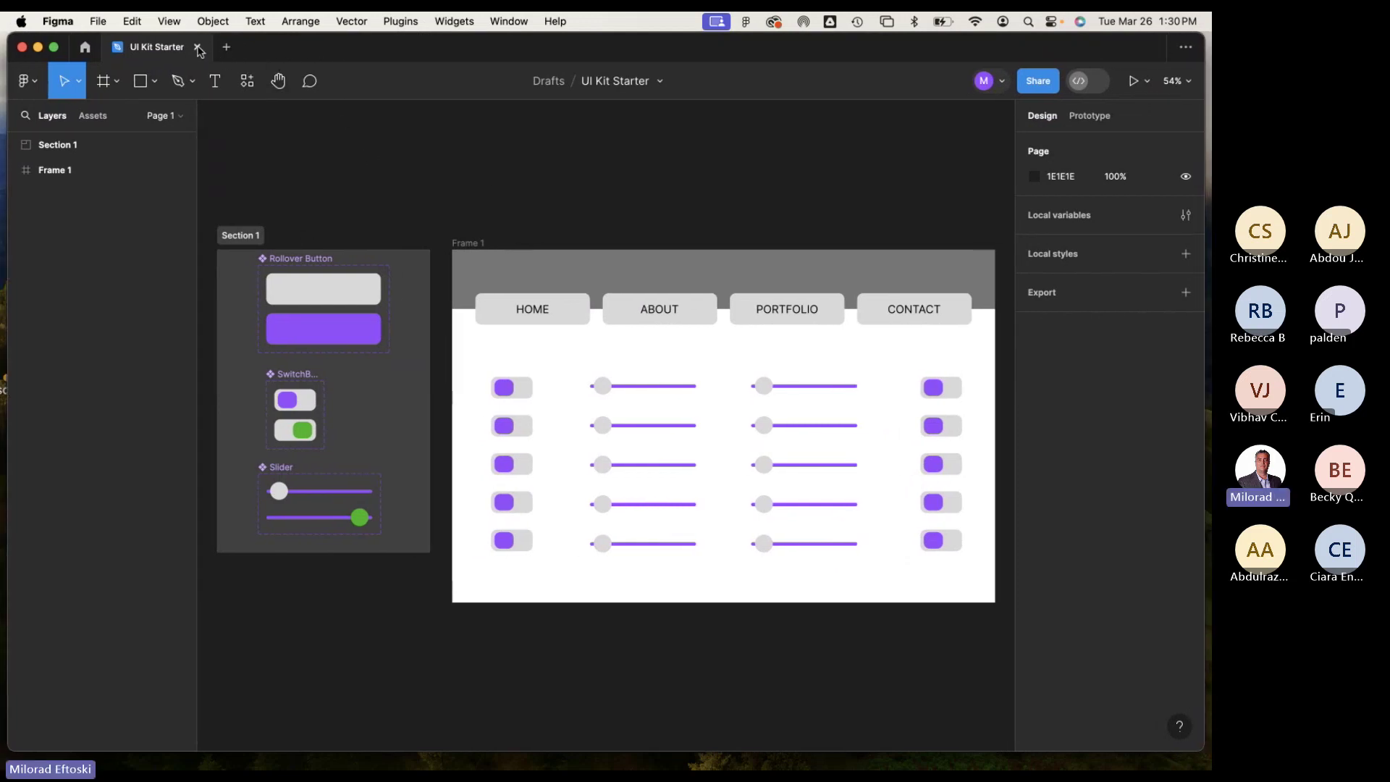
Close the imported UI Kit Starter file and minimise the Figma window.
left_click(198, 48)
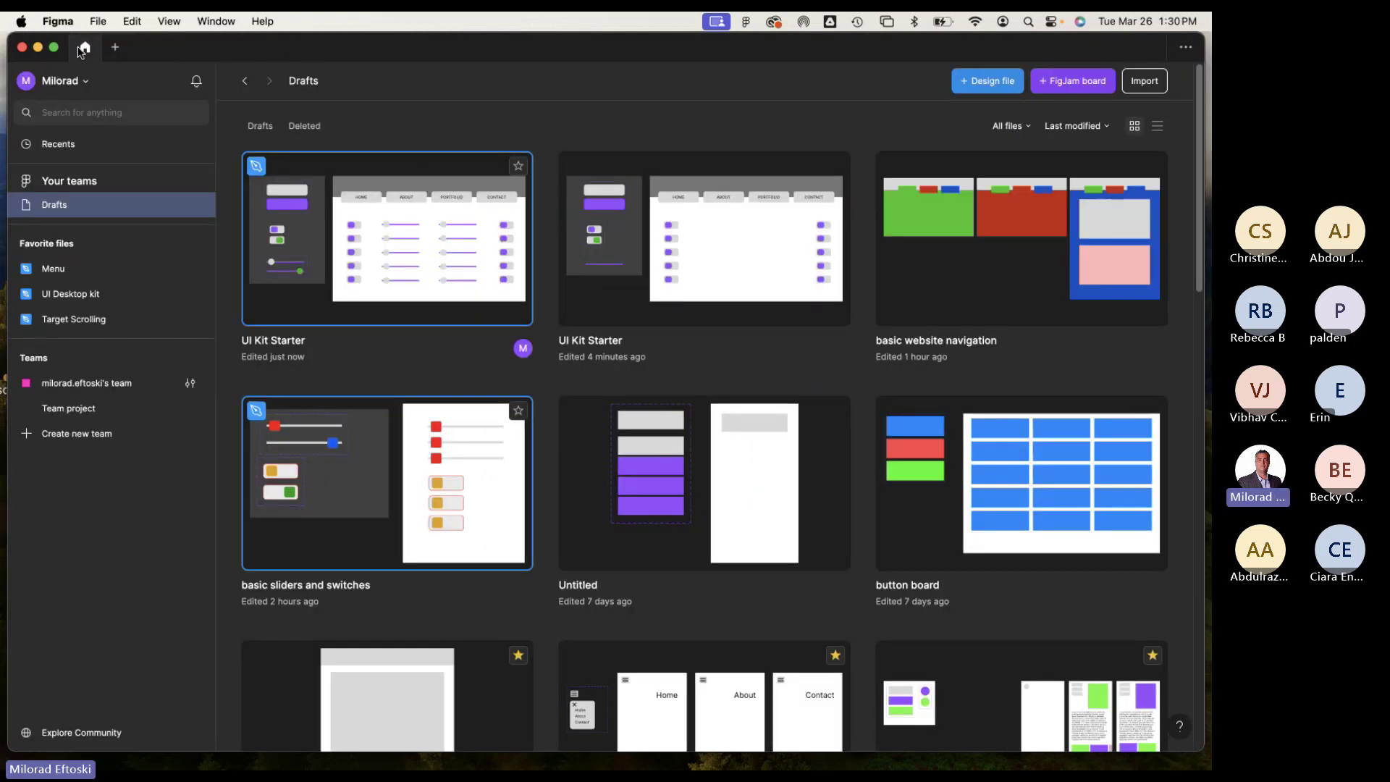
left_click(39, 48)
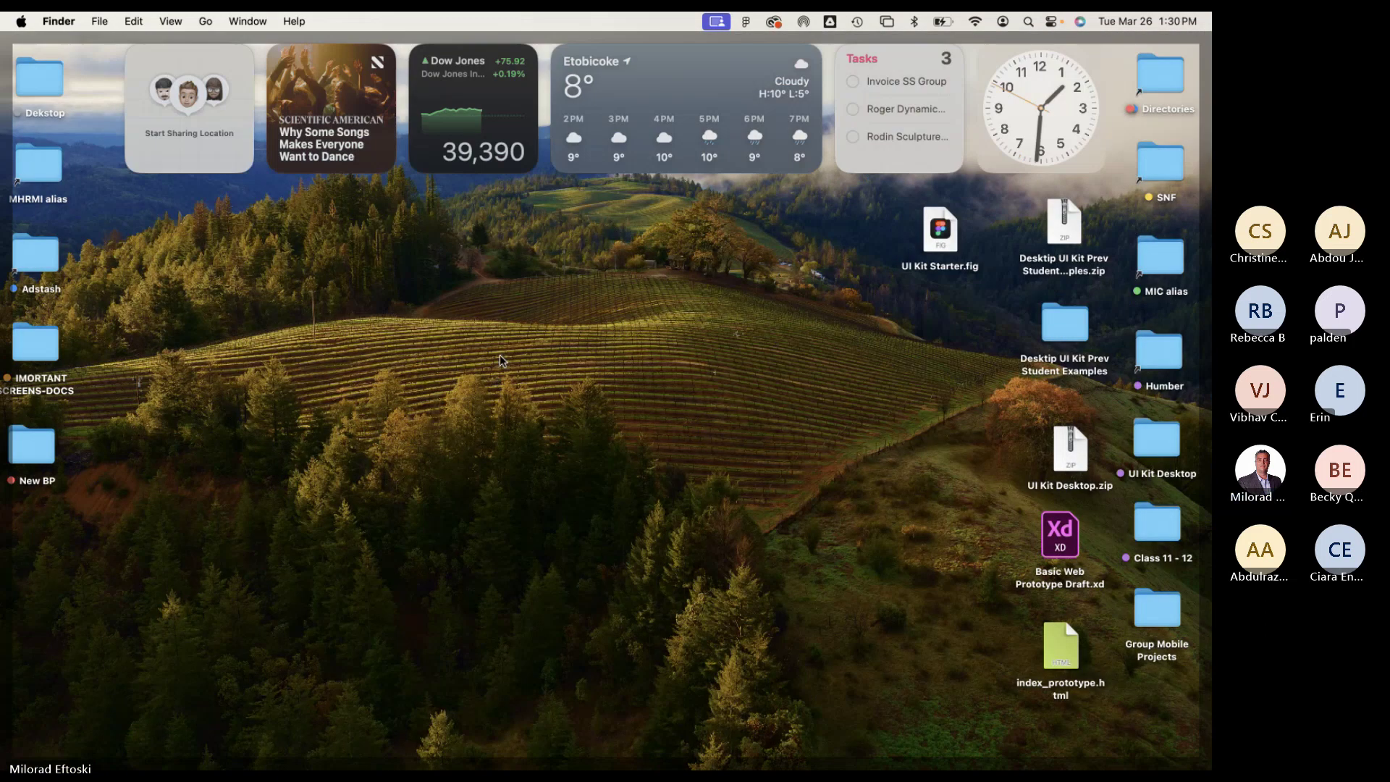
mouse_move(225, 757)
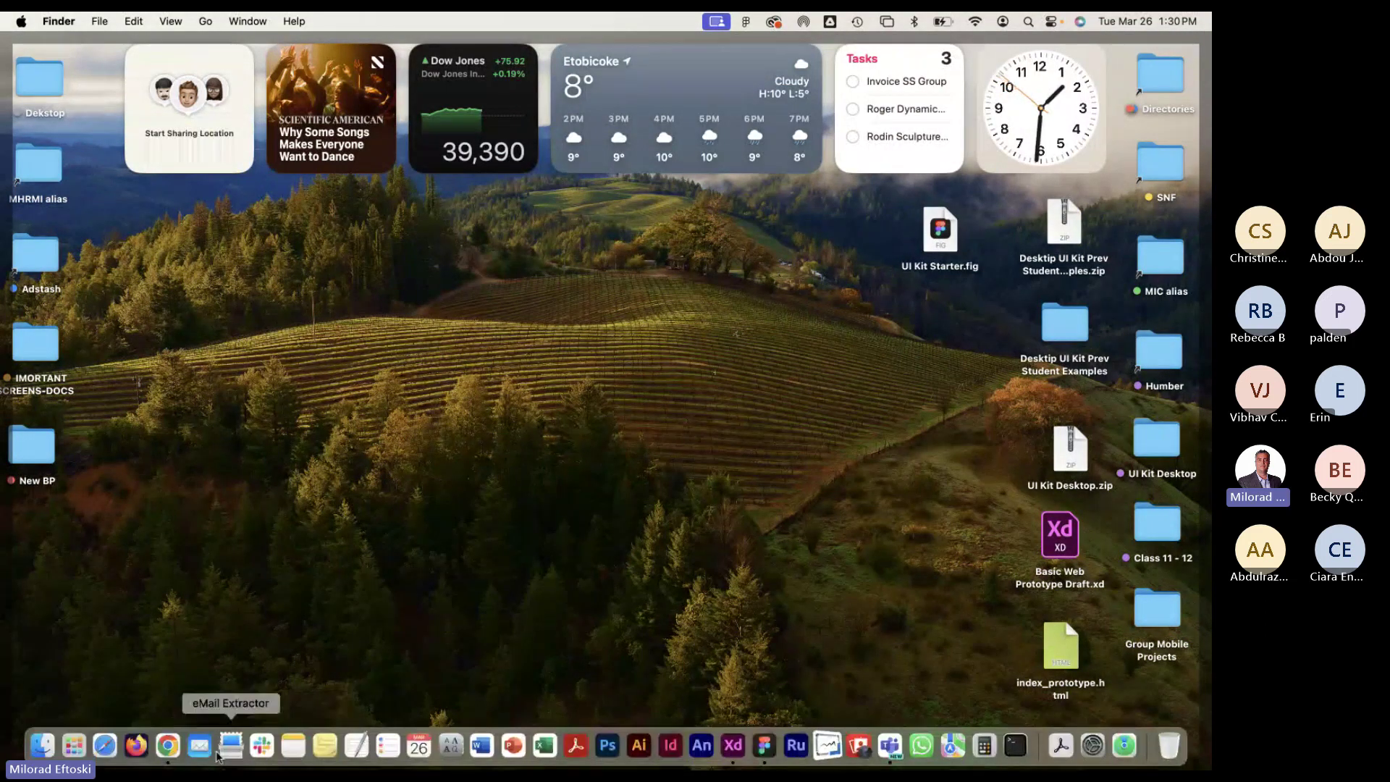
Switch to the course content page in Chrome and upload UI Kit Starter.fig from the desktop into the Class 11 and 12 folder.
left_click(175, 751)
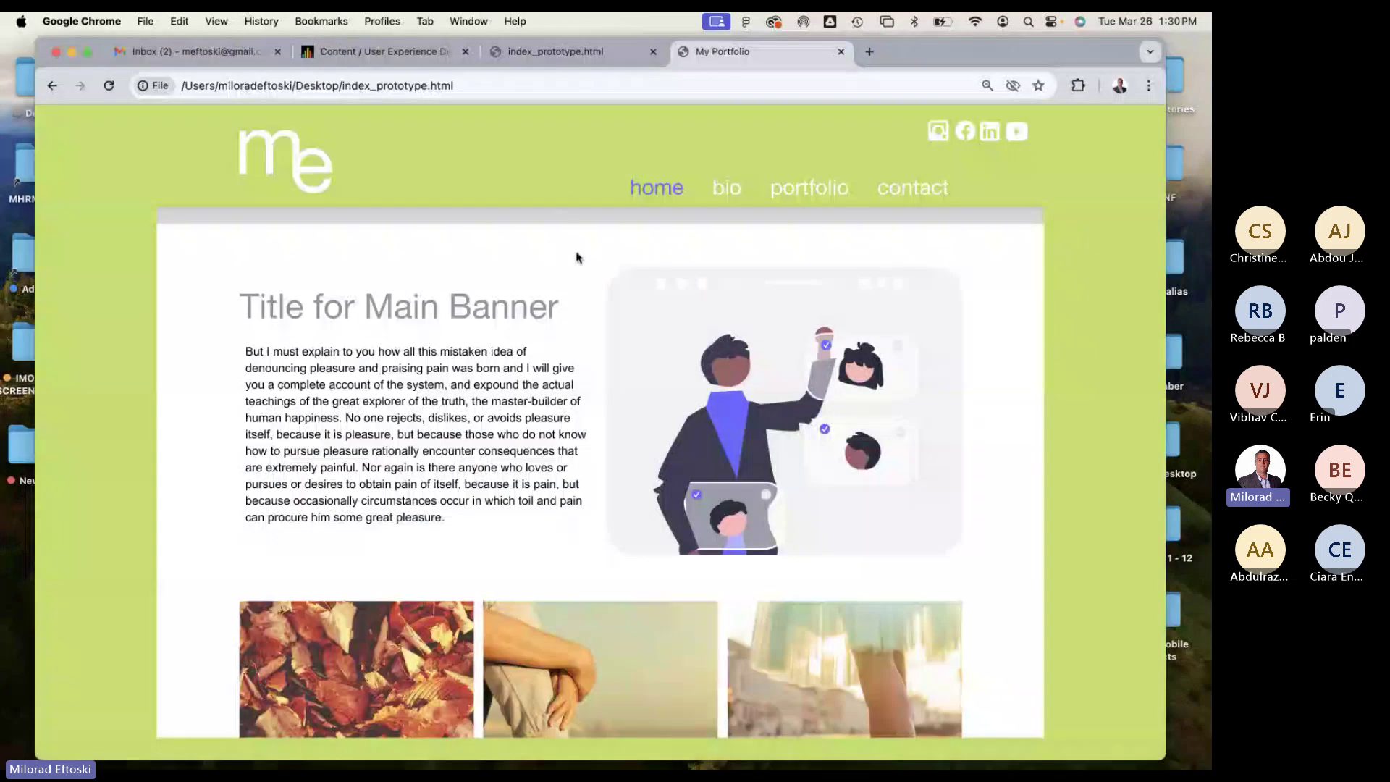
left_click(356, 56)
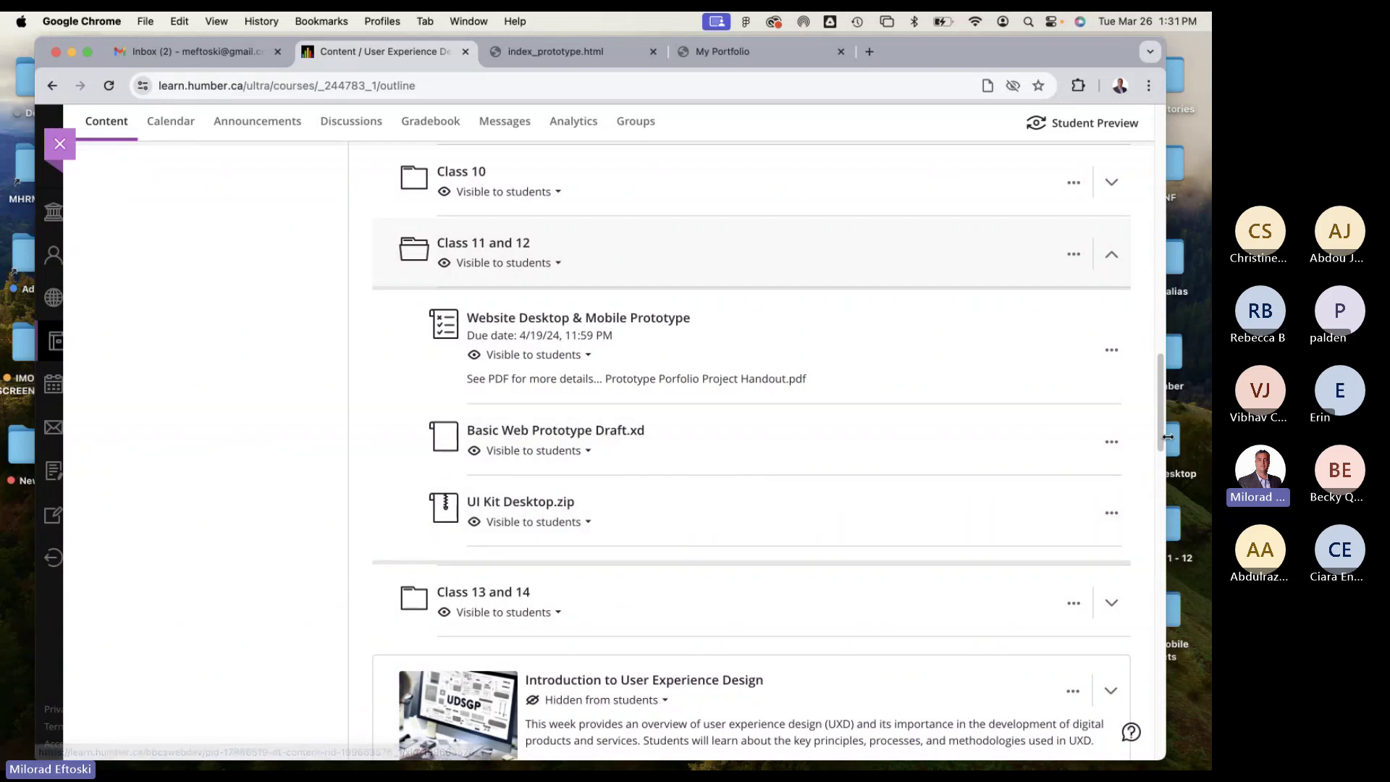
left_click_drag(1165, 433, 1032, 433)
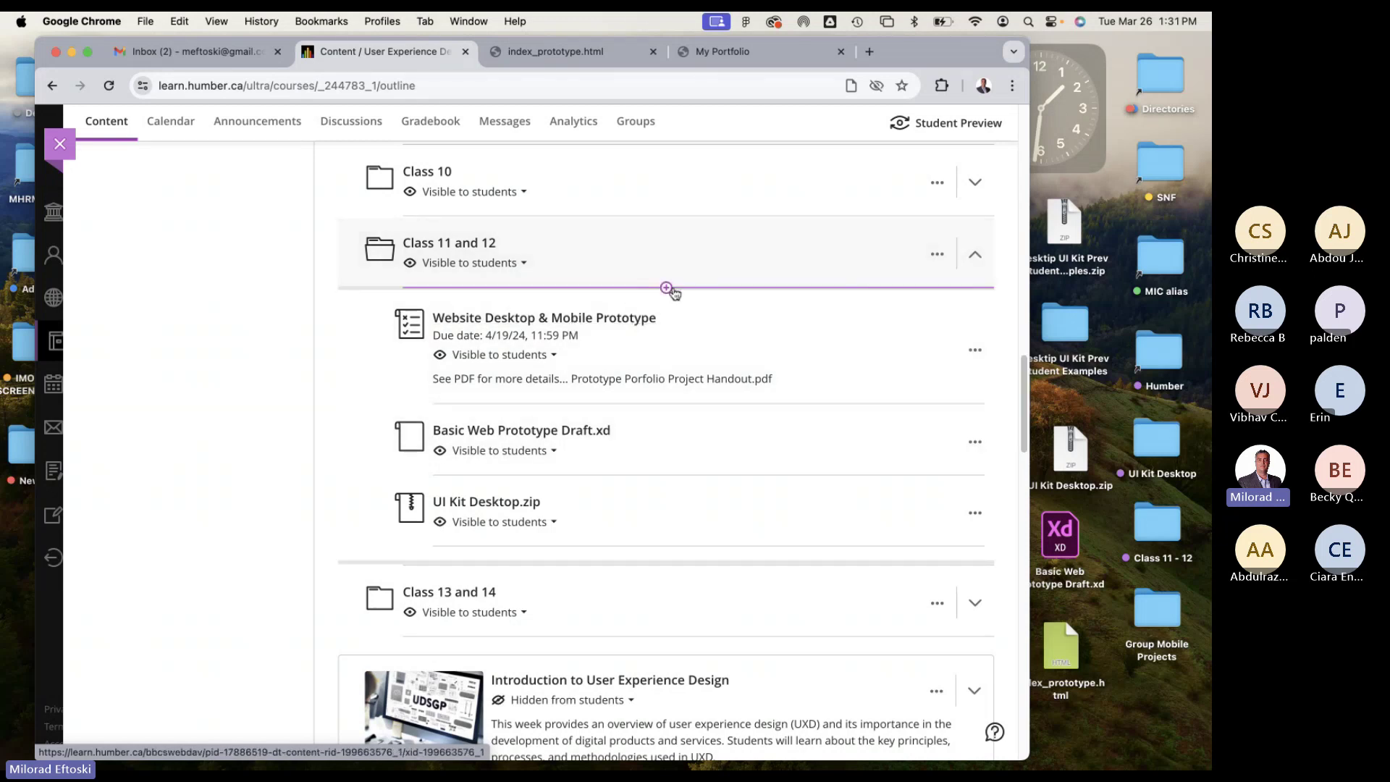
left_click(665, 288)
left_click(643, 377)
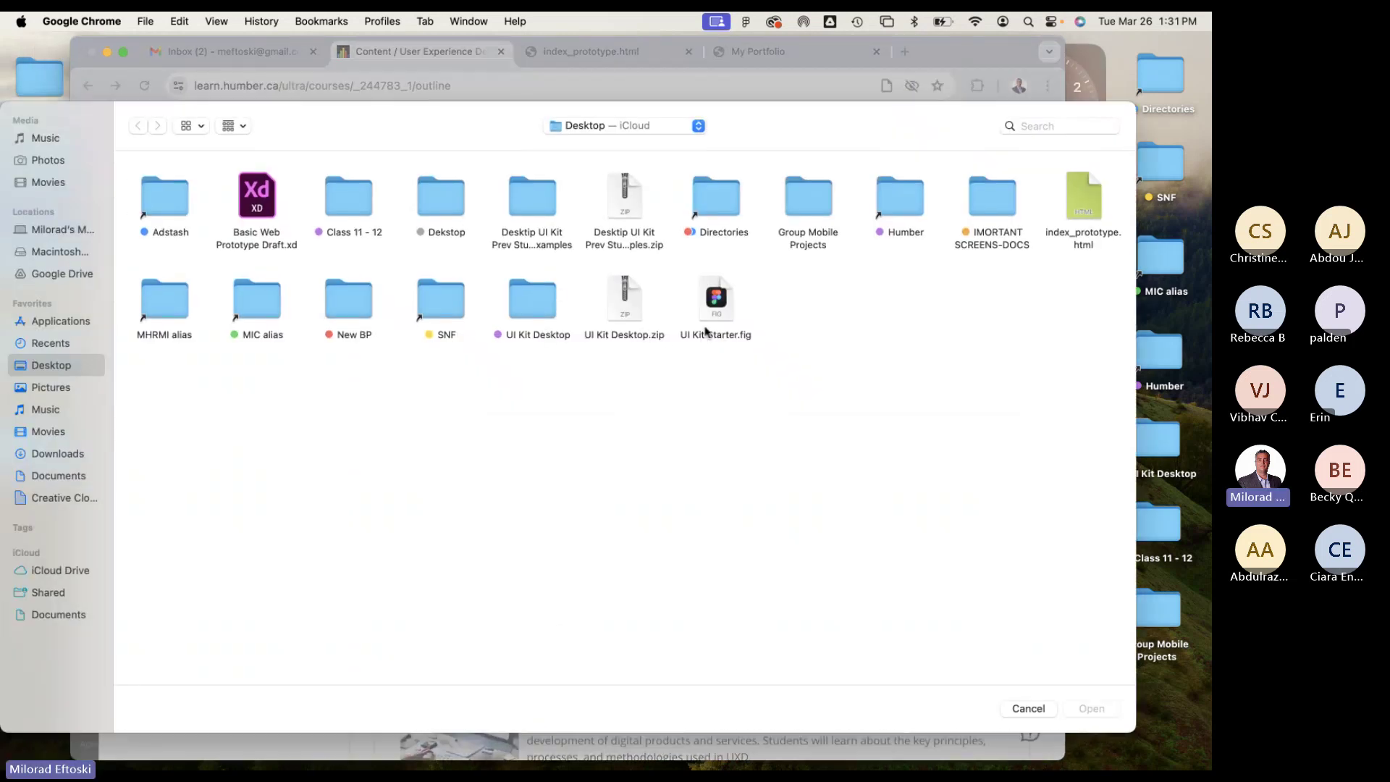
double_click(714, 304)
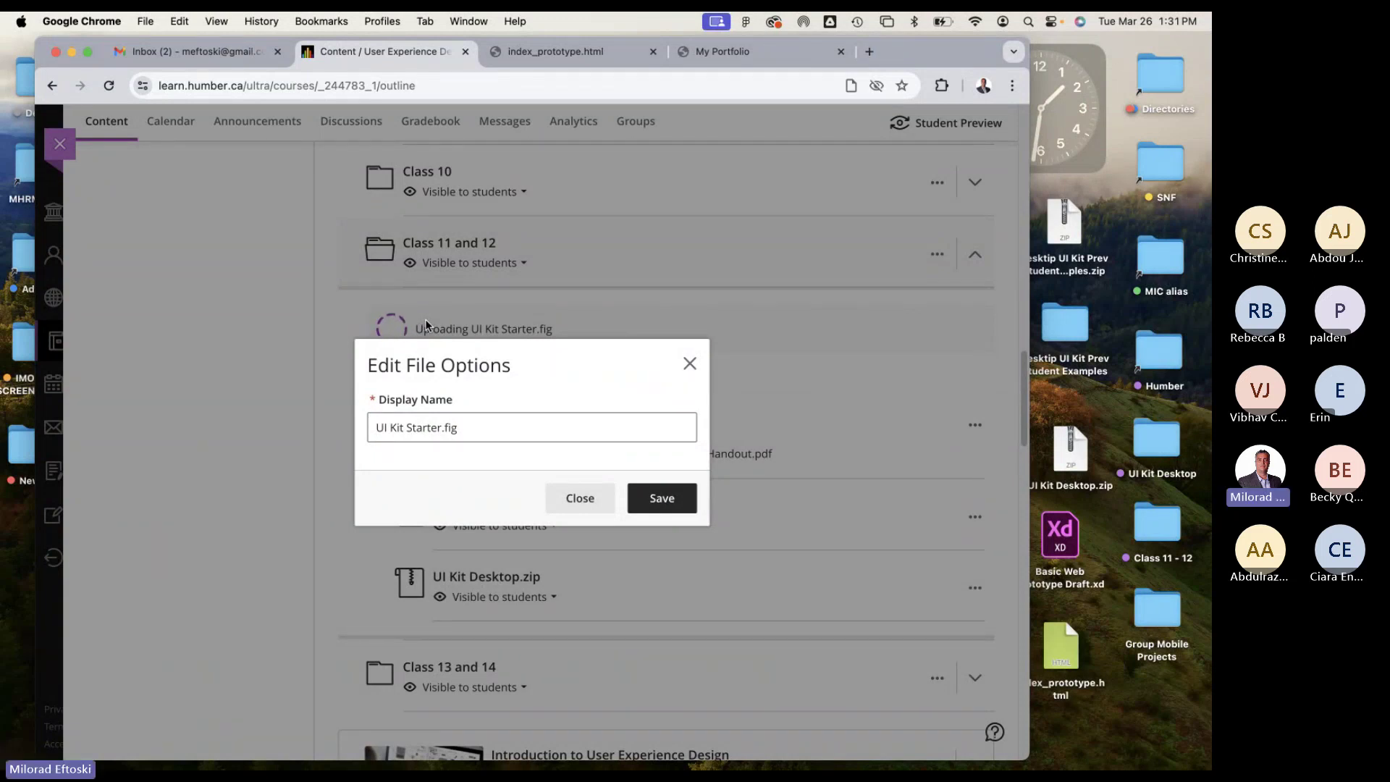
left_click(654, 498)
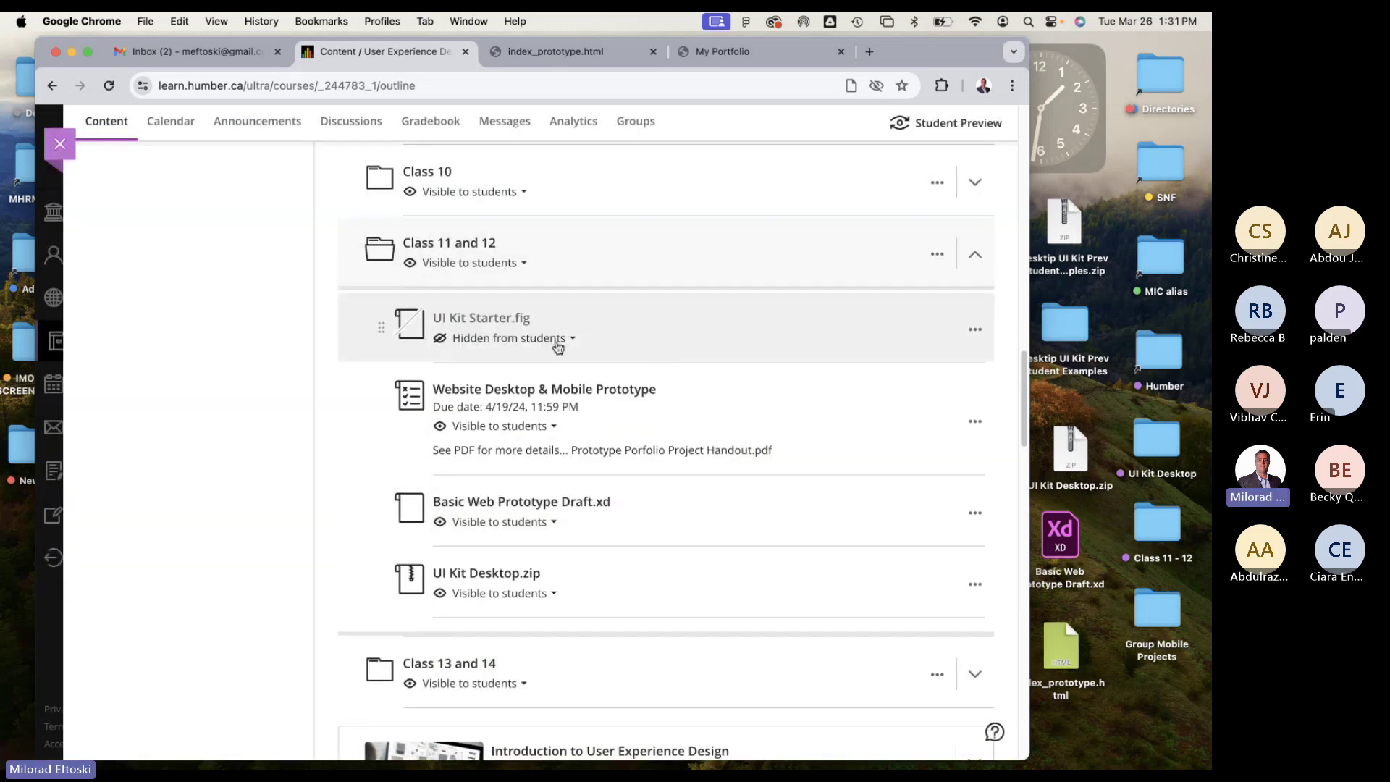
Make UI Kit Starter.fig visible to students and place it below Website Desktop & Mobile Prototype.
left_click(557, 339)
left_click(507, 363)
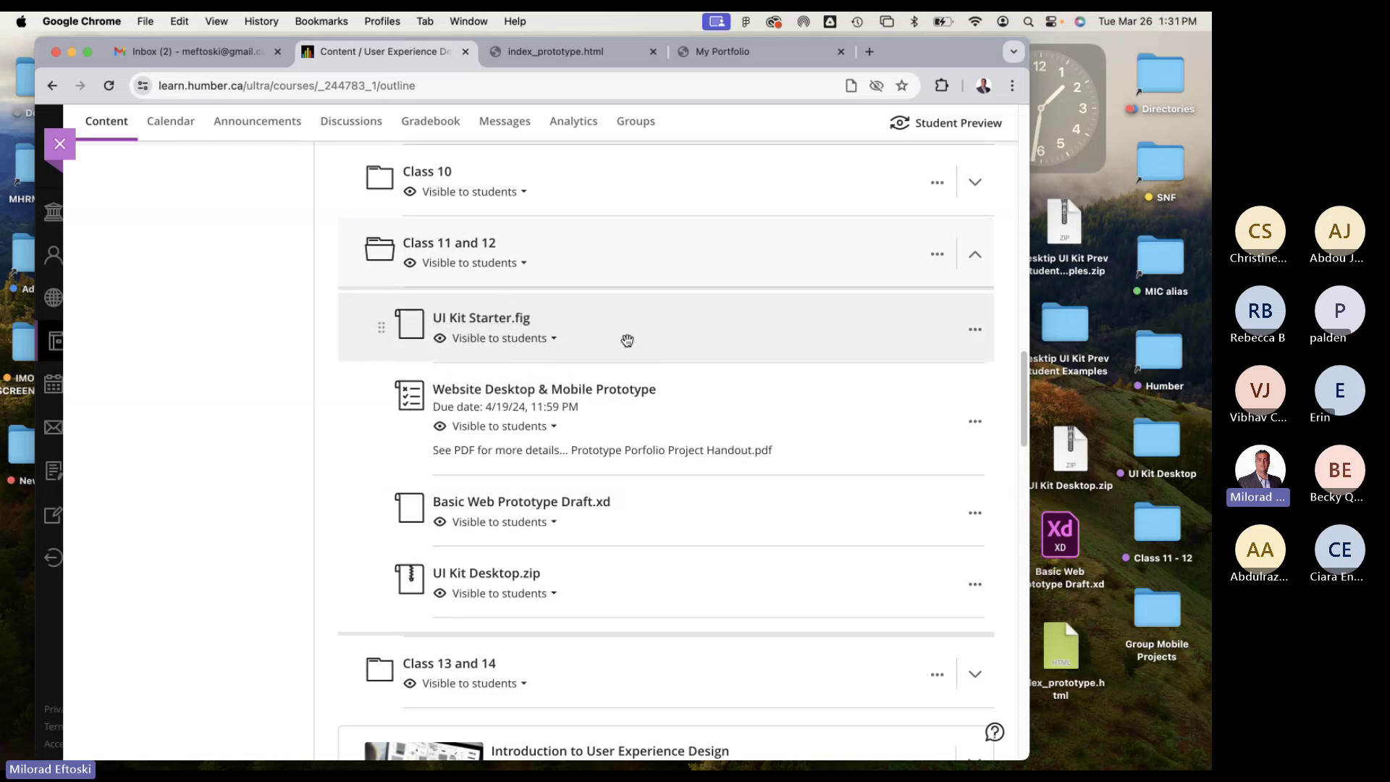
left_click_drag(626, 325, 629, 440)
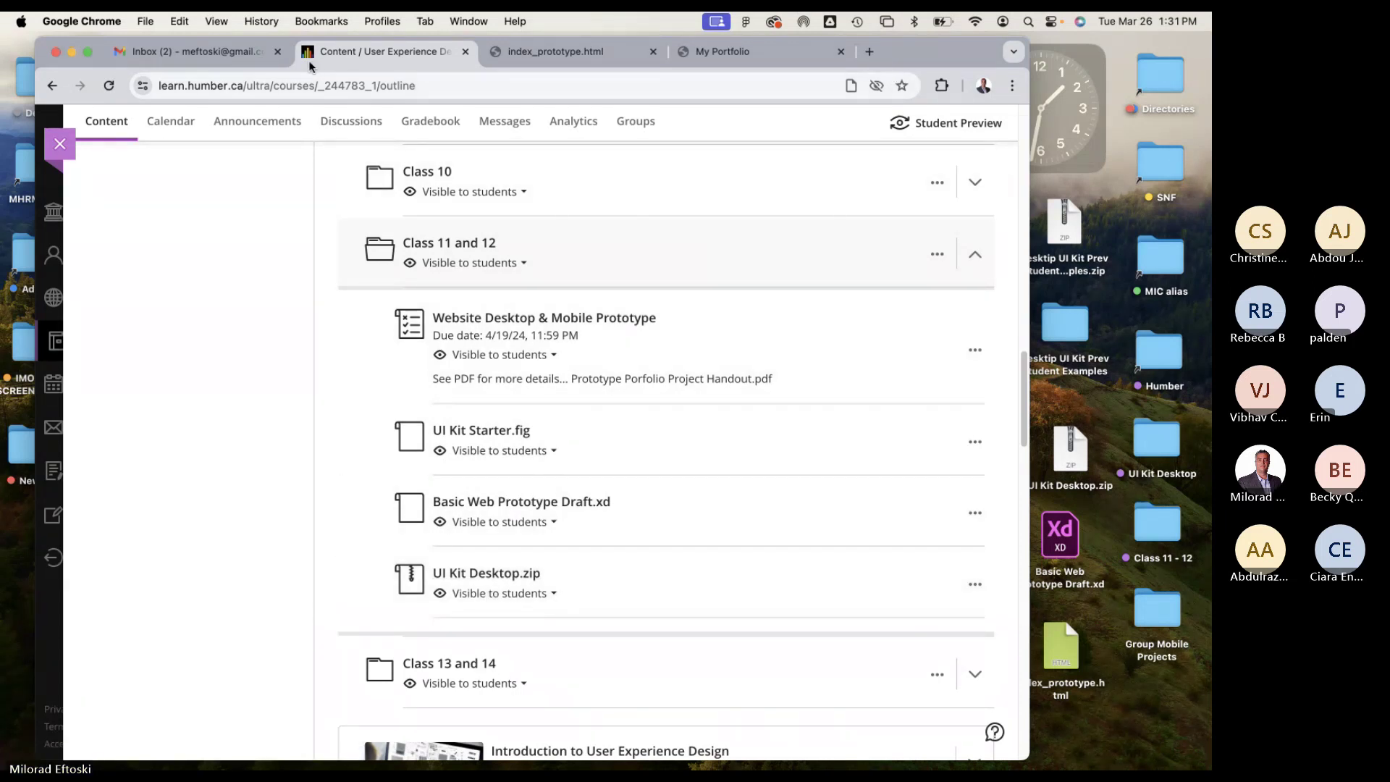
Minimise the browser window and delete UI Kit Starter.fig from the desktop.
left_click(71, 52)
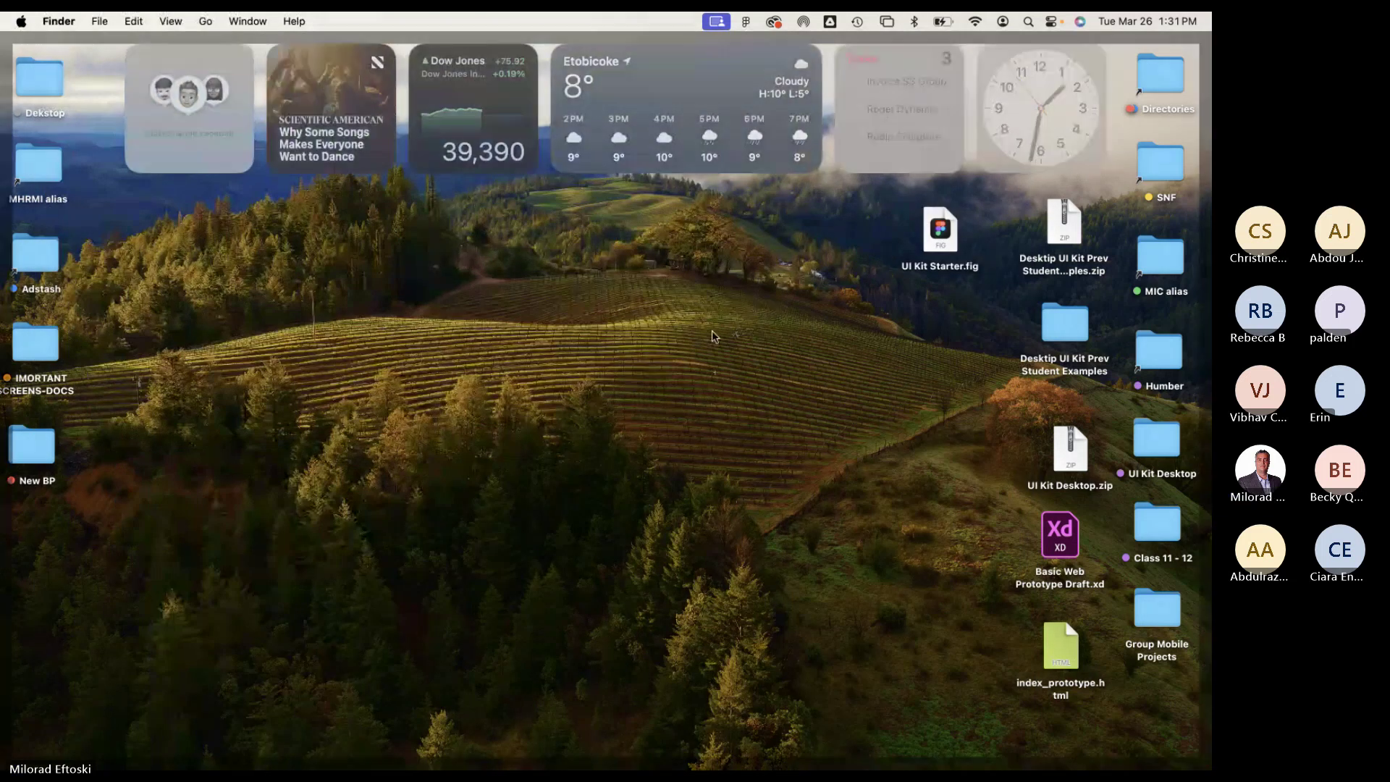
left_click_drag(943, 238, 957, 304)
key("super+BackSpace")
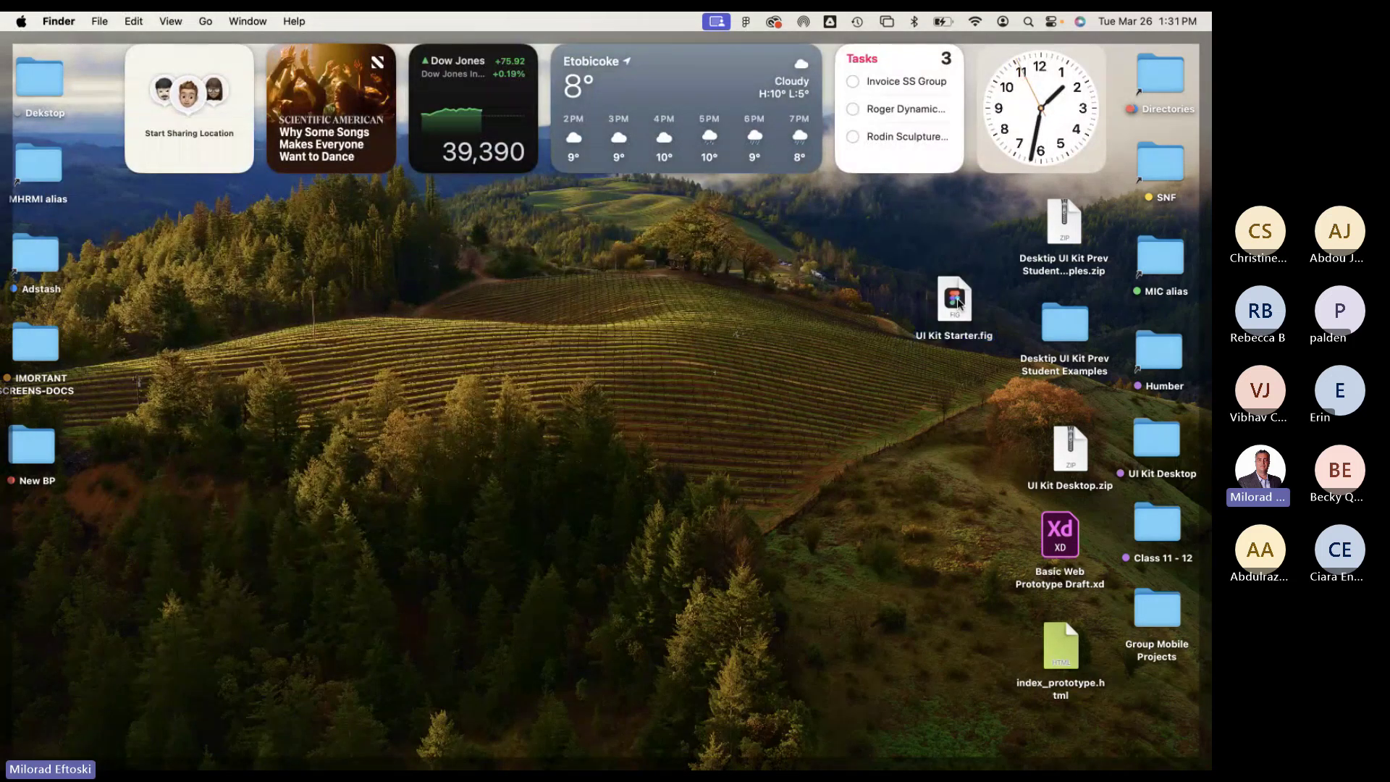
Bring up Figma, narrow its window to uncover the desktop files, and open Basic Web Prototype Draft.xd in Adobe XD.
mouse_move(827, 753)
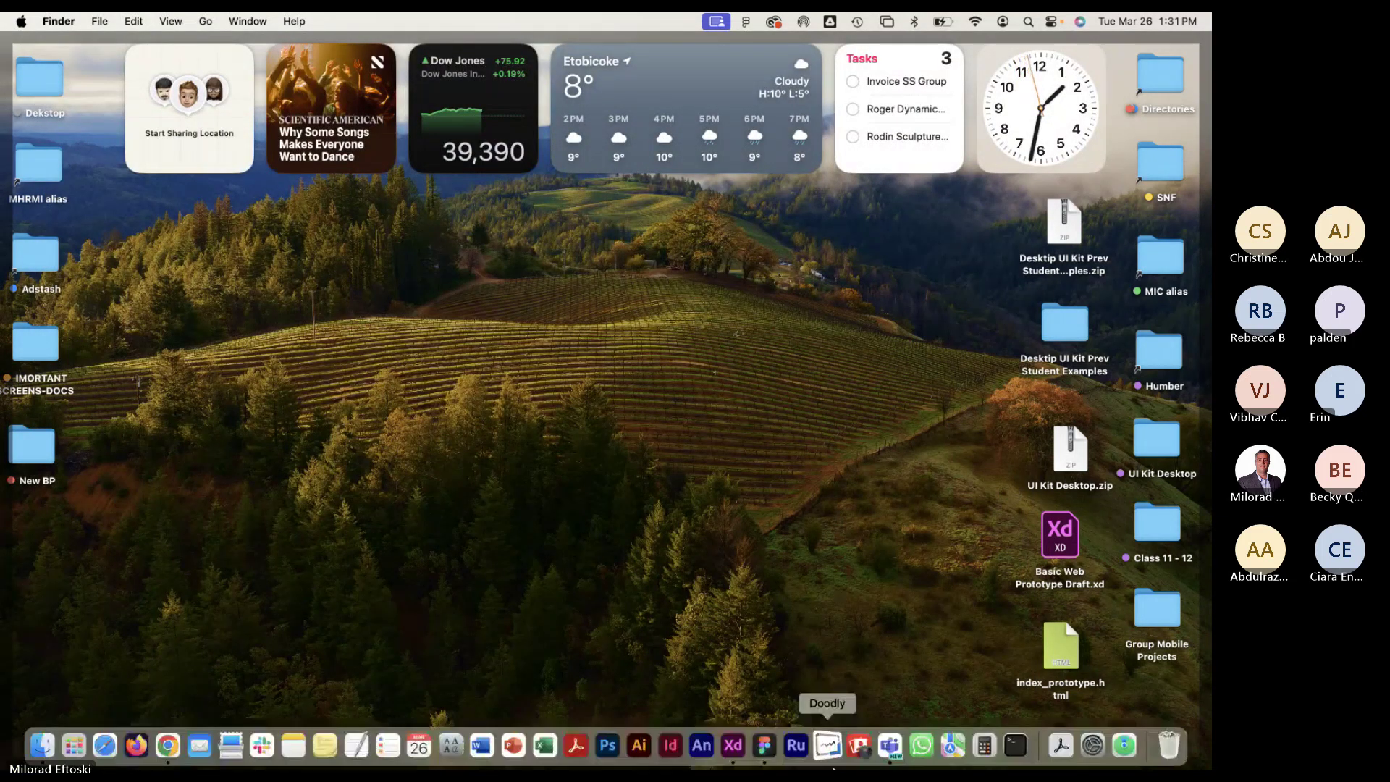
left_click(764, 753)
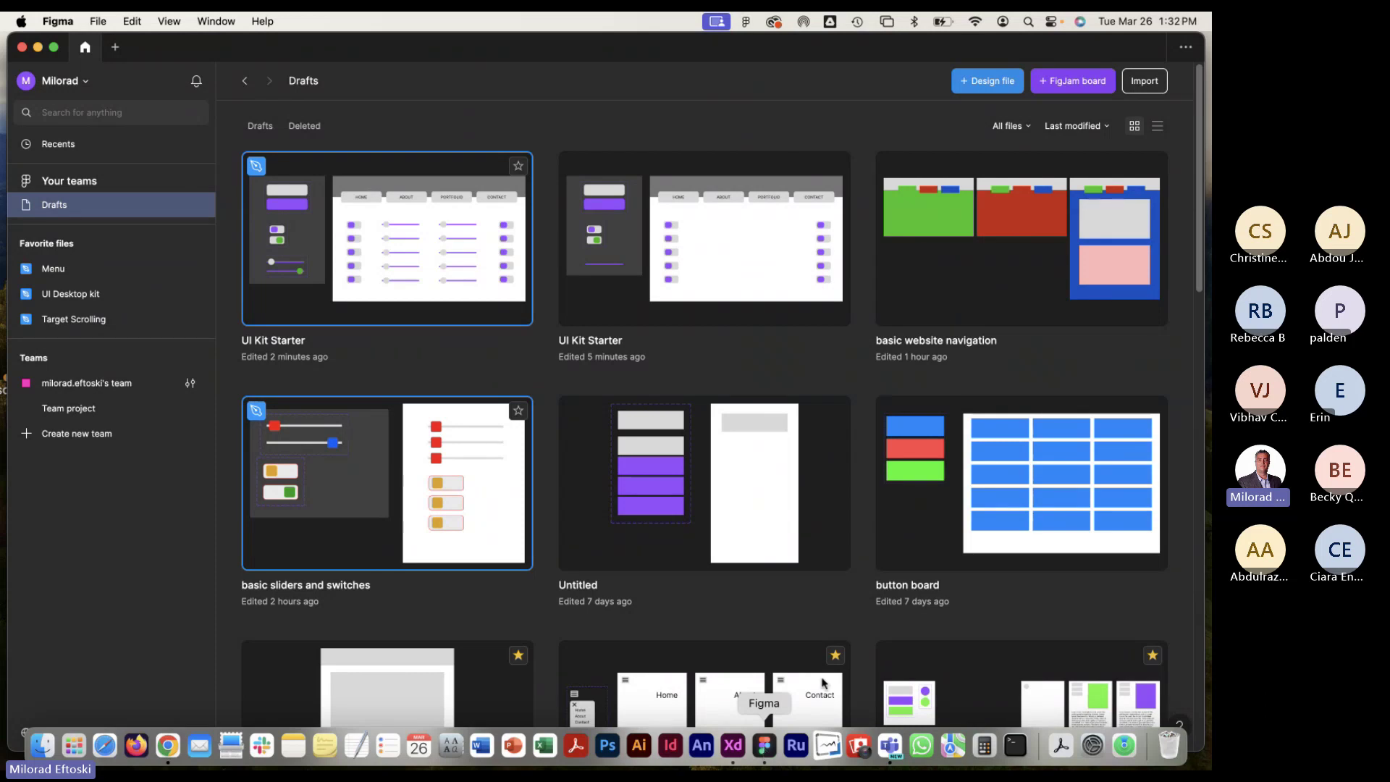
left_click_drag(1205, 446, 984, 449)
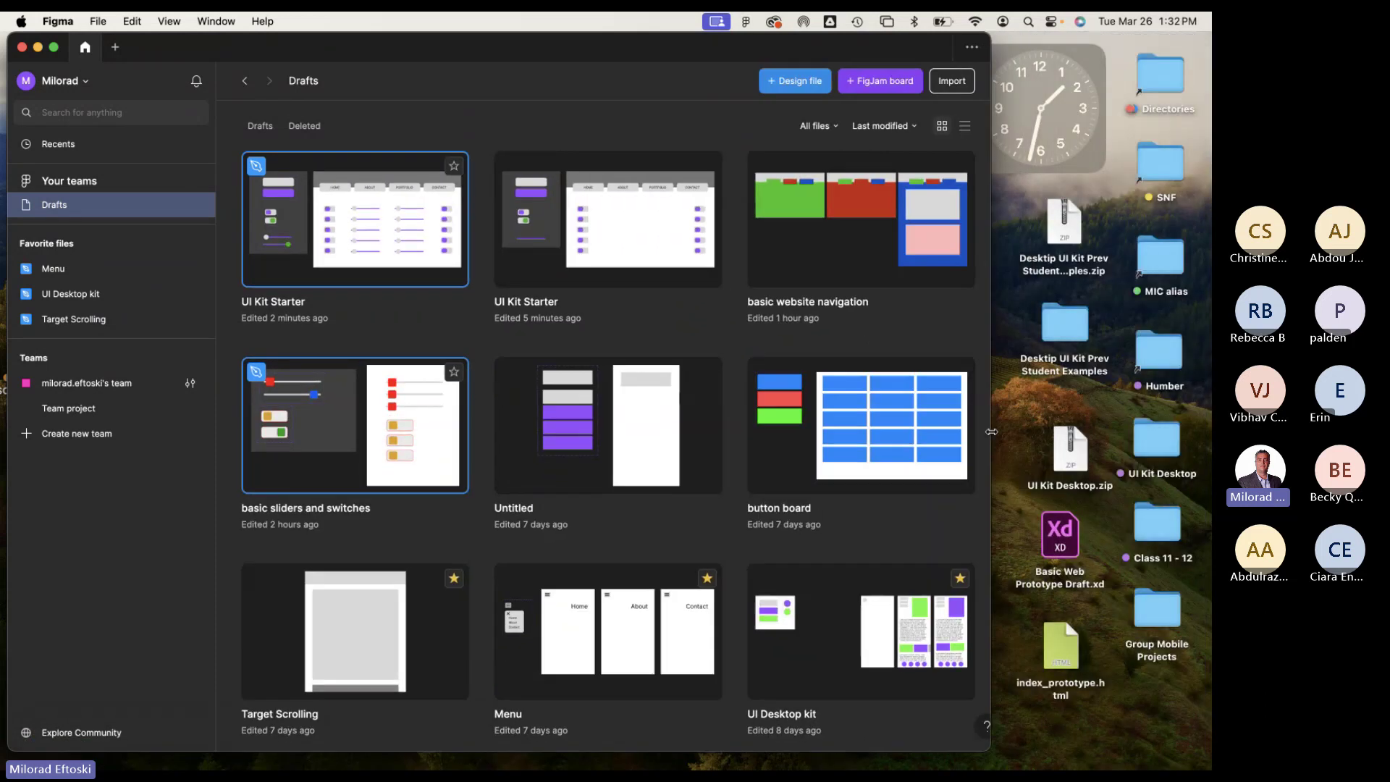
left_click(1062, 543)
double_click(1063, 546)
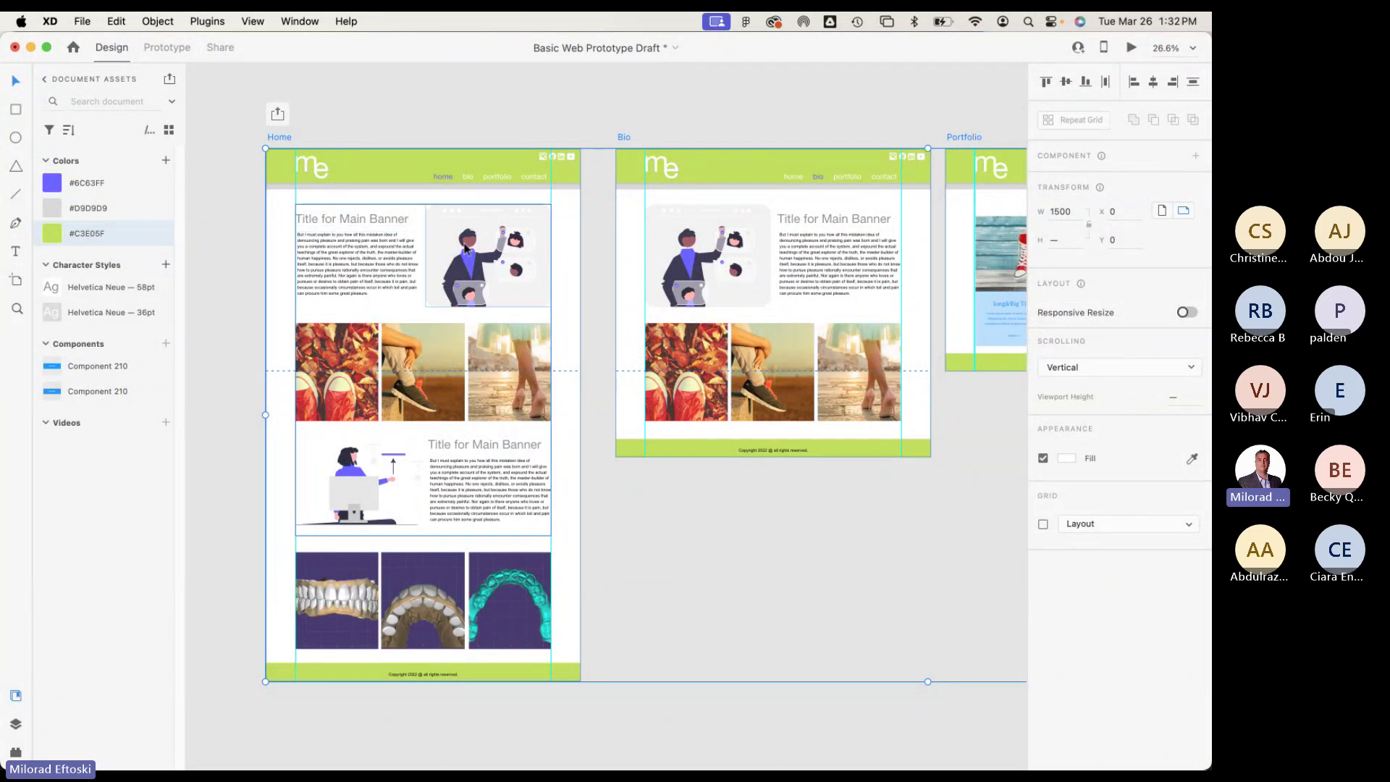
Examine the Home artboard and its header group in the Basic Web Prototype Draft.
left_click(405, 108)
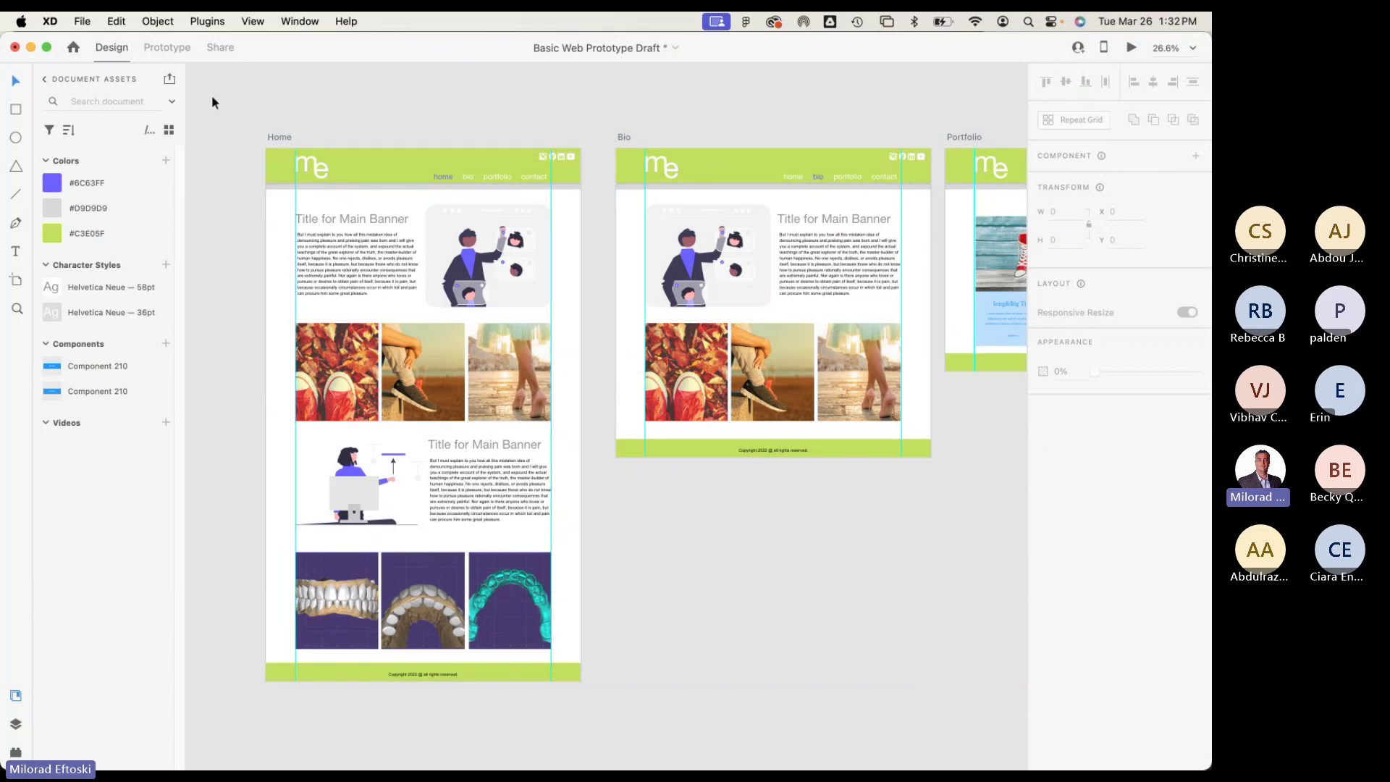
left_click(278, 137)
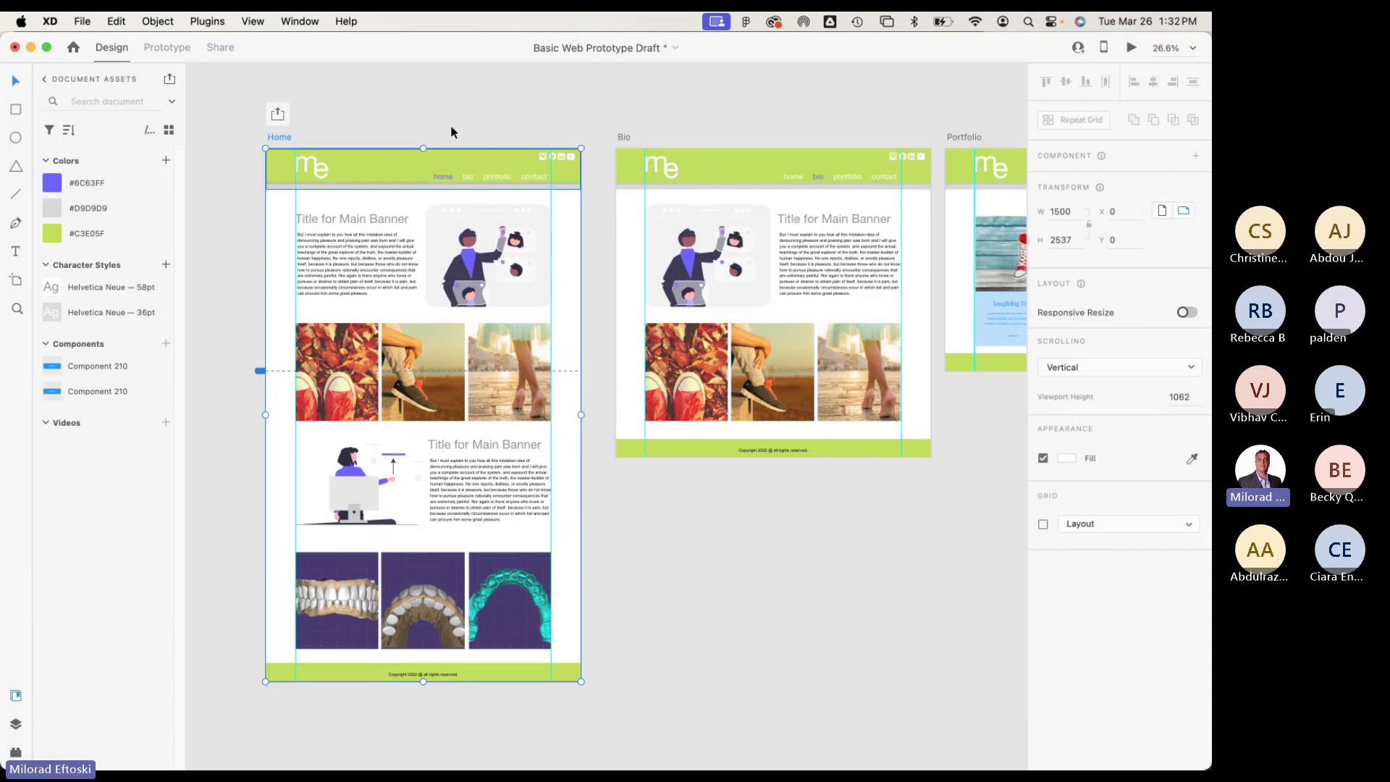
left_click_drag(383, 48, 407, 49)
left_click(421, 166)
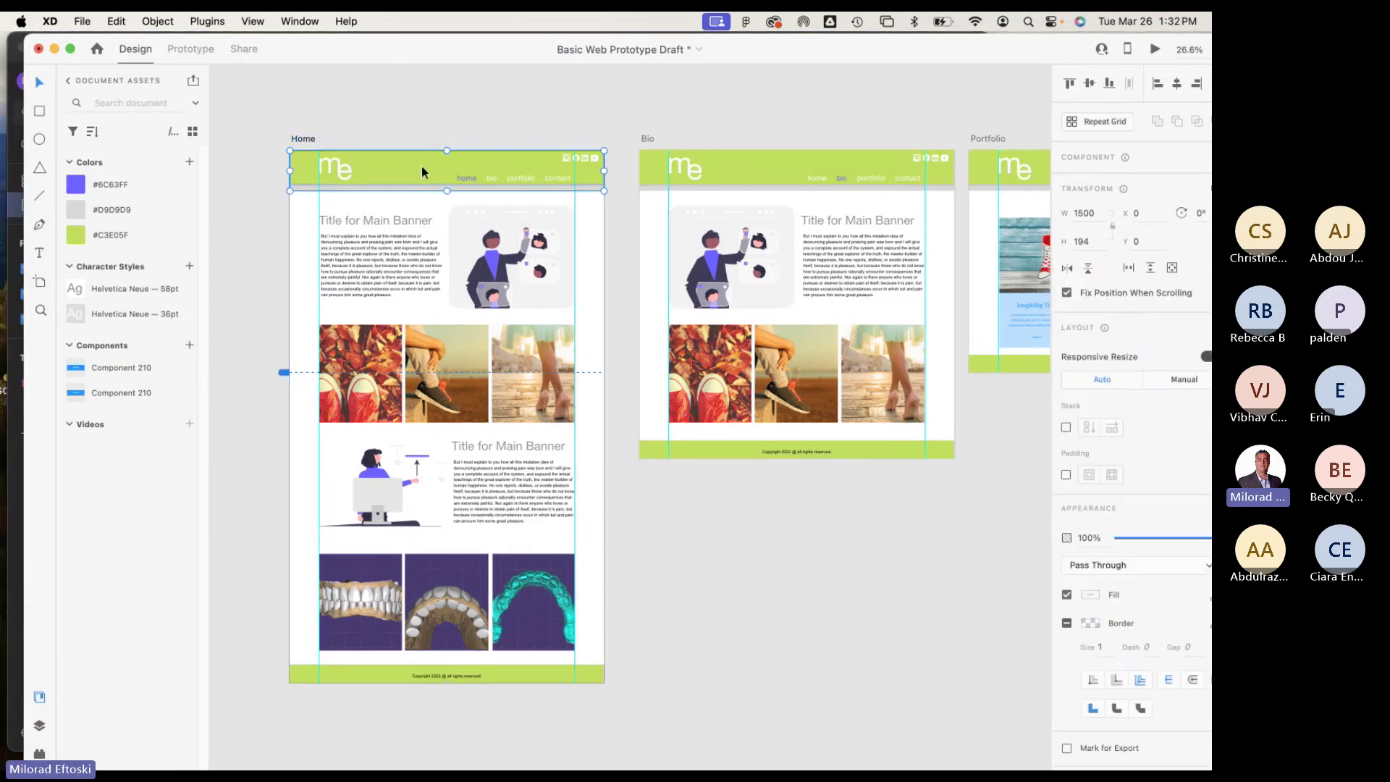
left_click(387, 110)
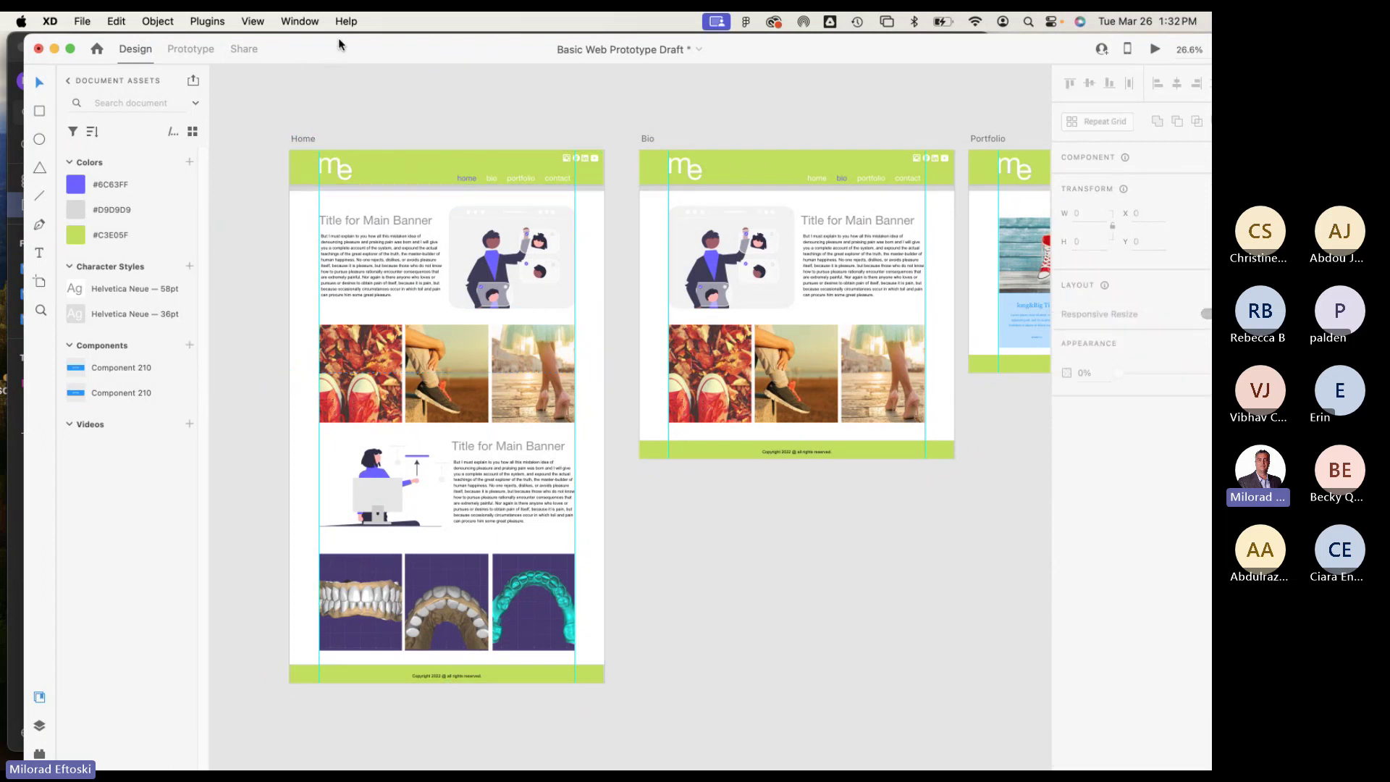
Switch back to Figma, create a new design file and add a Desktop preset frame of 1440×1024.
left_click_drag(361, 49, 338, 69)
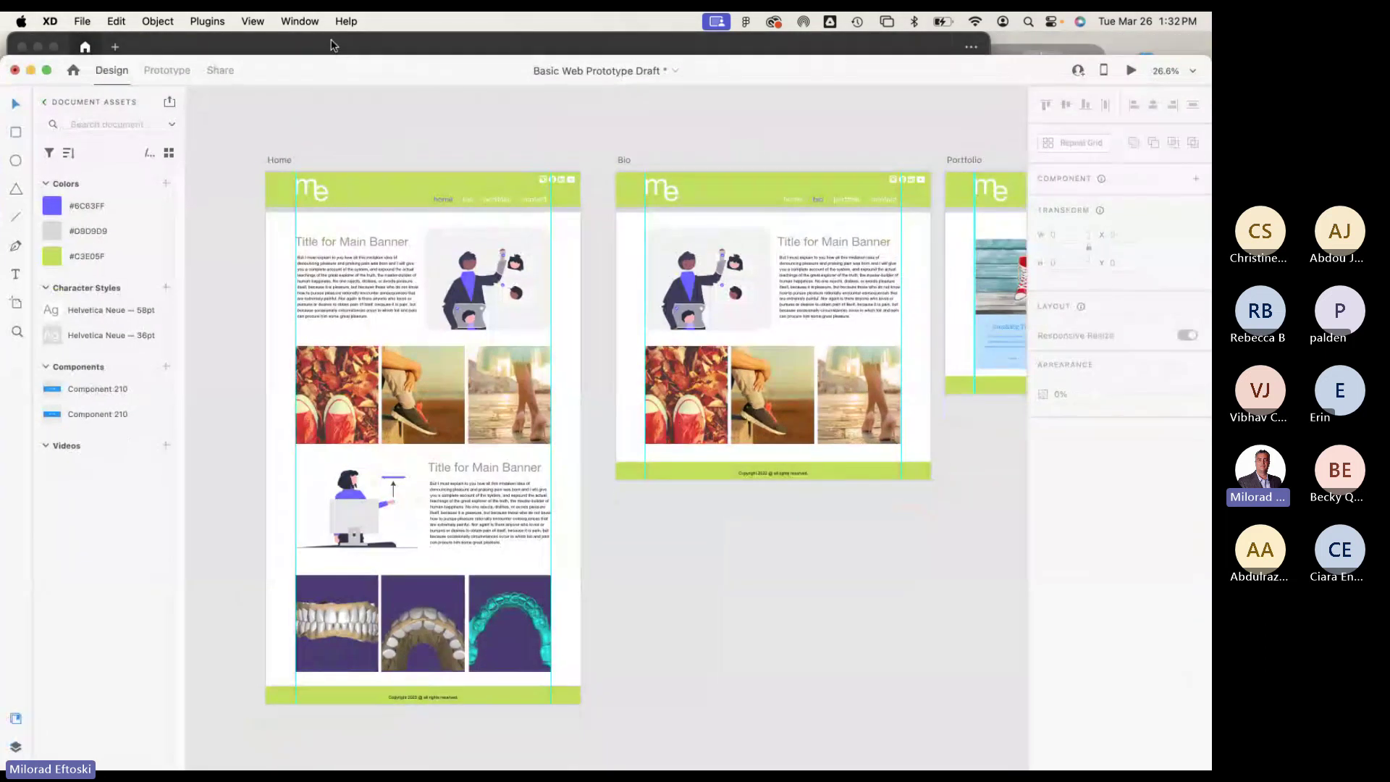
left_click(331, 43)
left_click(773, 79)
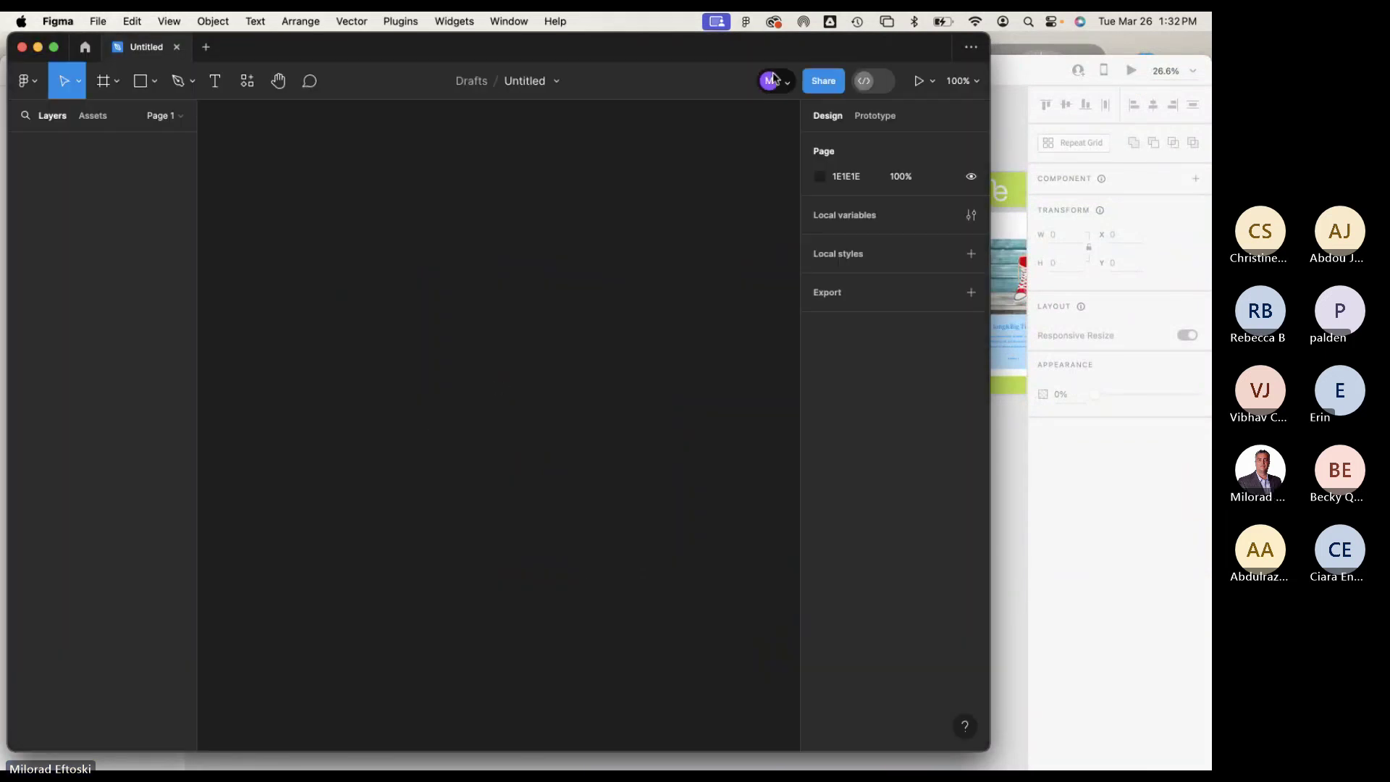
left_click(113, 84)
left_click(109, 119)
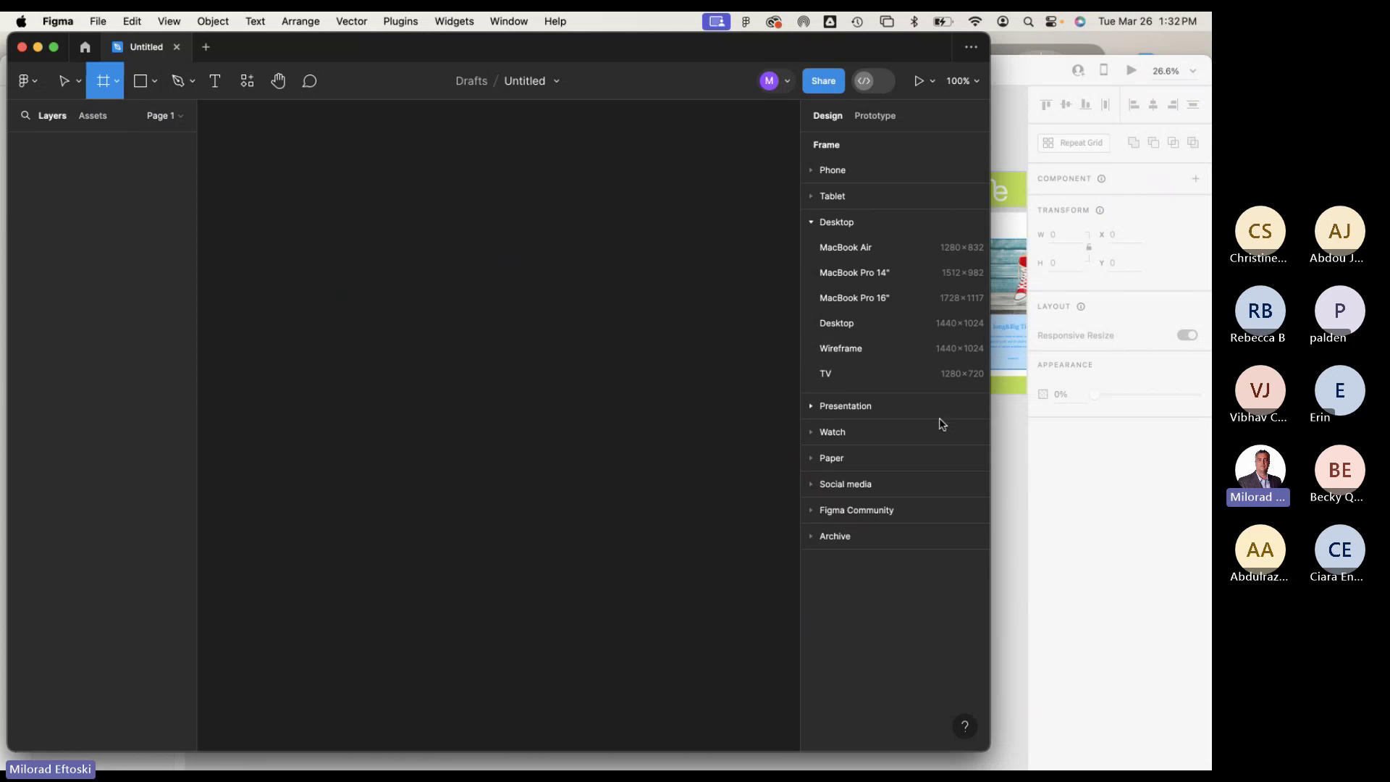
left_click(898, 327)
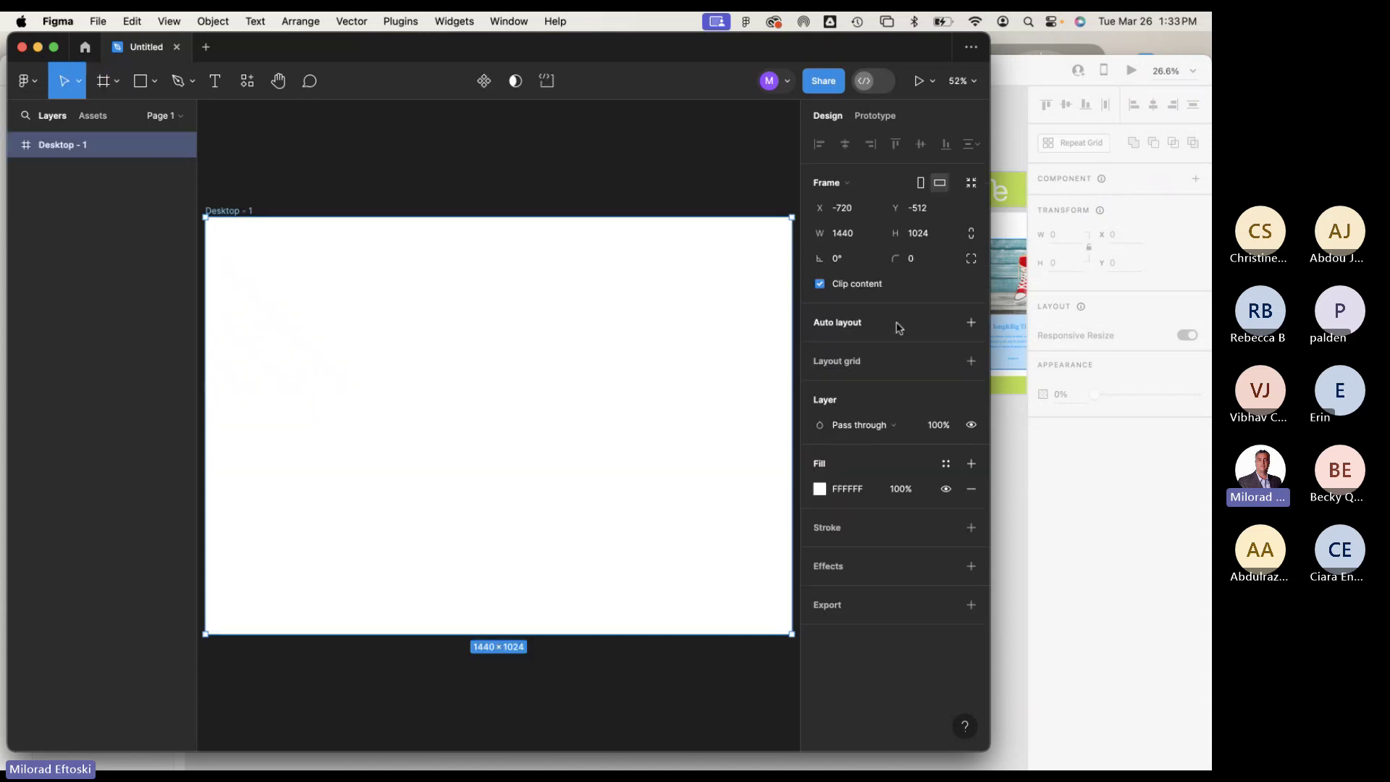
Widen the Figma window and rename the desktop frame to Home Page.
double_click(989, 360)
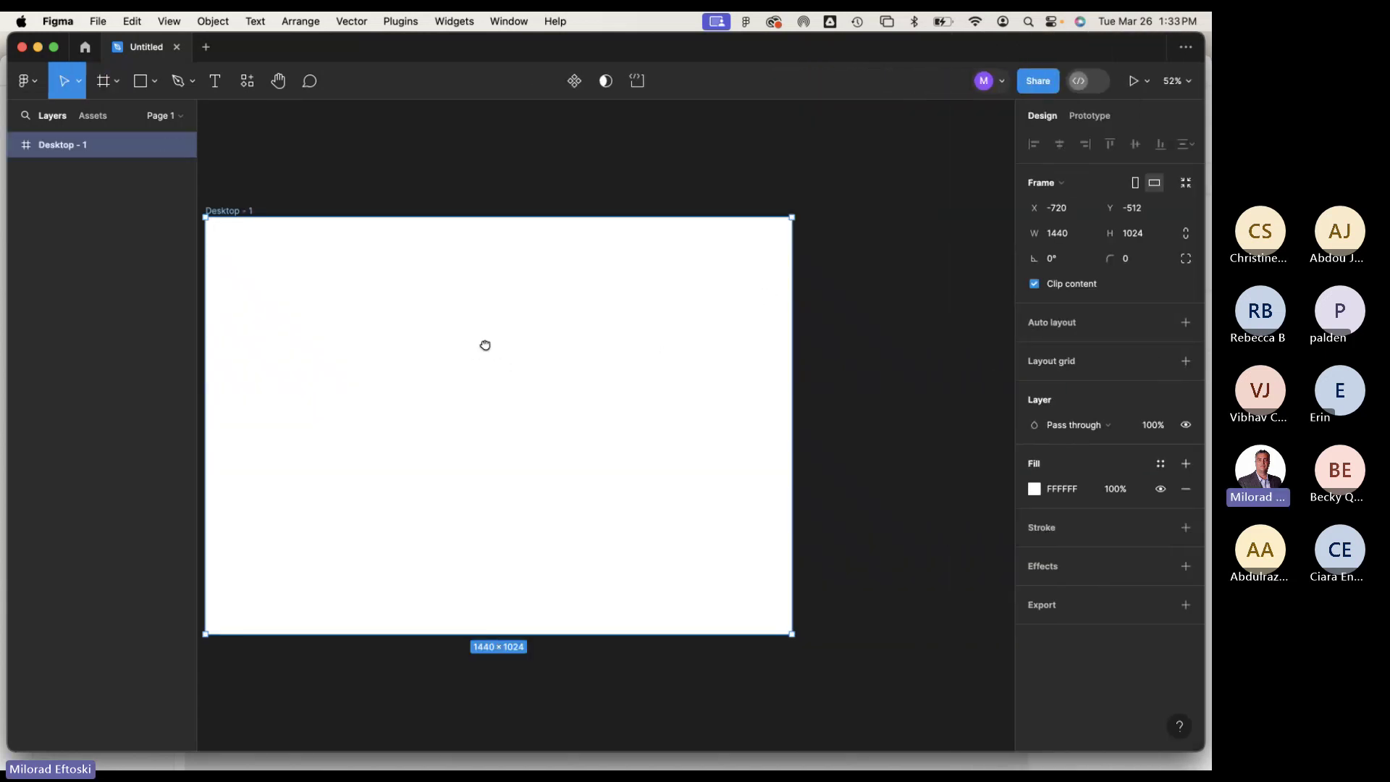
scroll(485, 345, "down", 3)
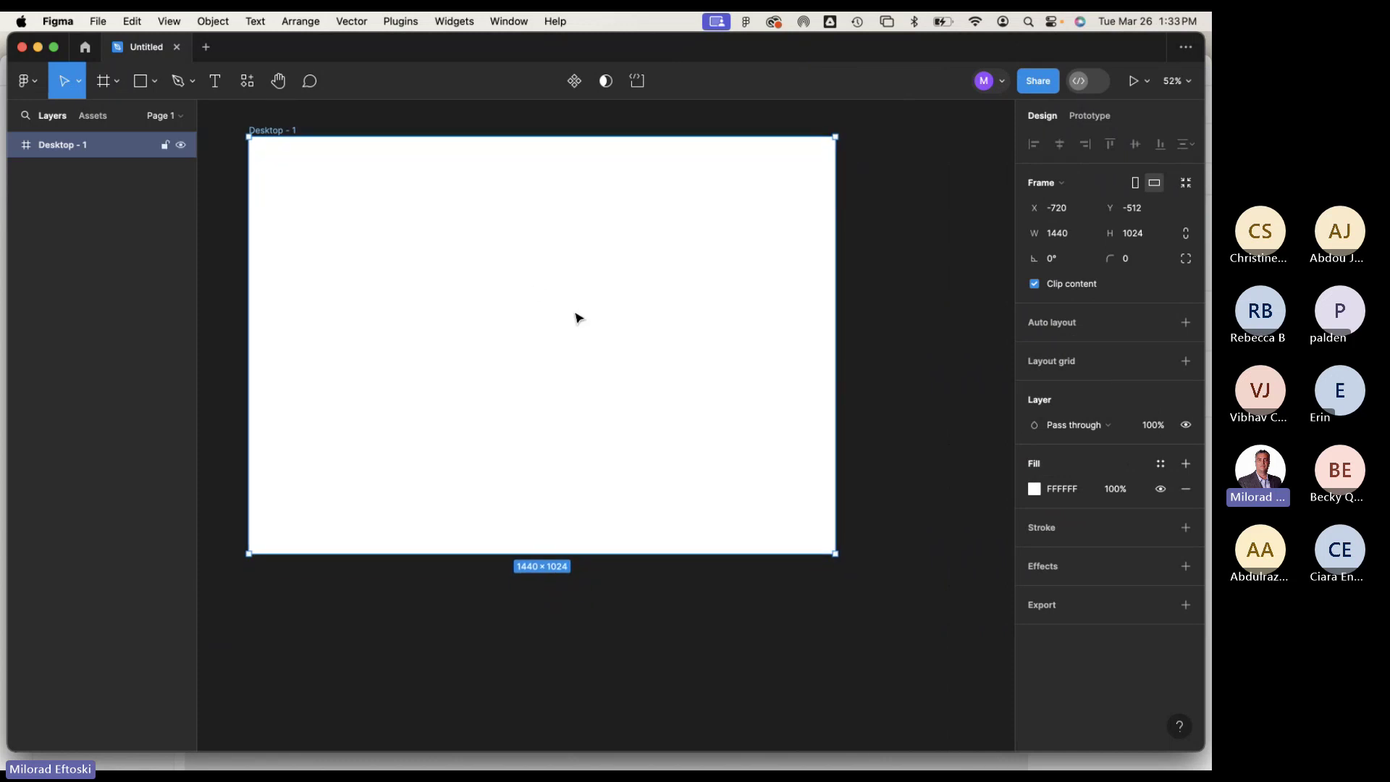
double_click(270, 129)
type("Home Page")
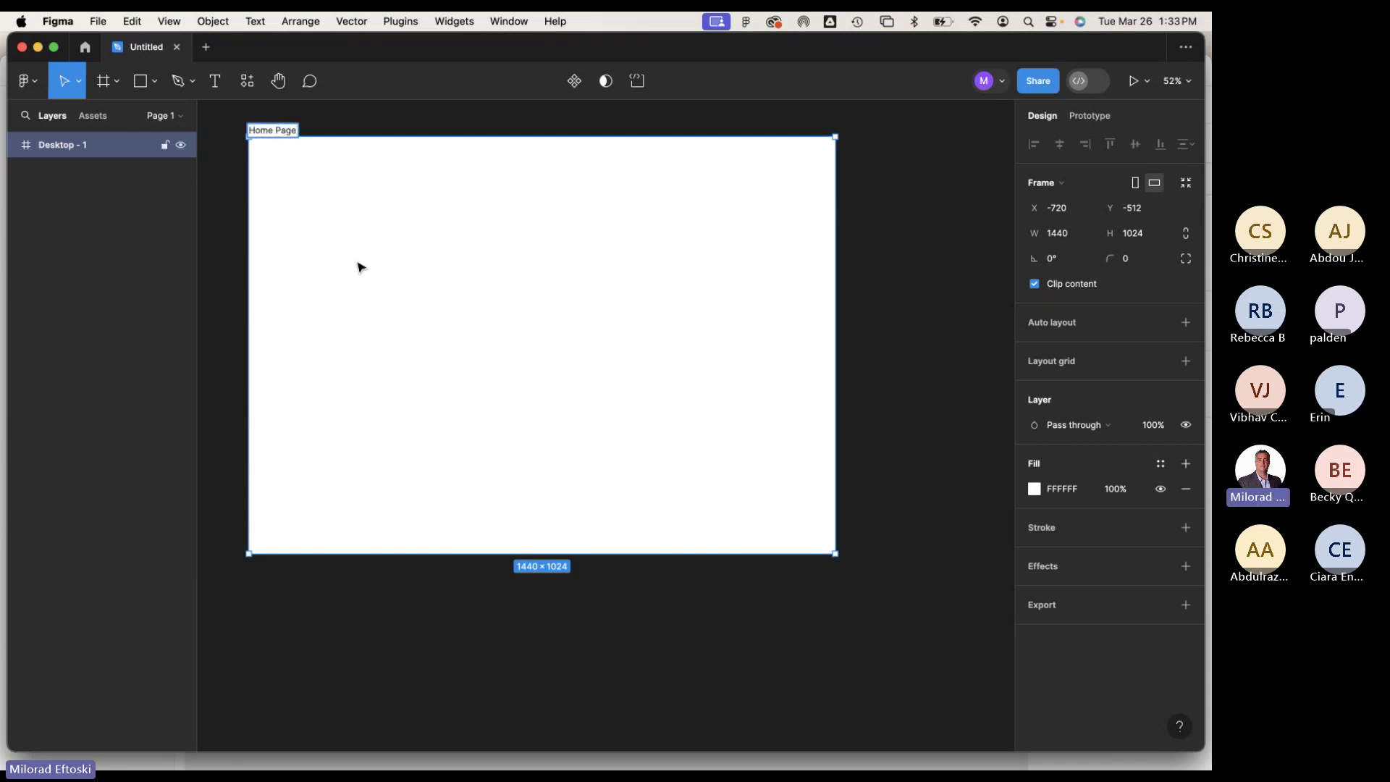
key("Return")
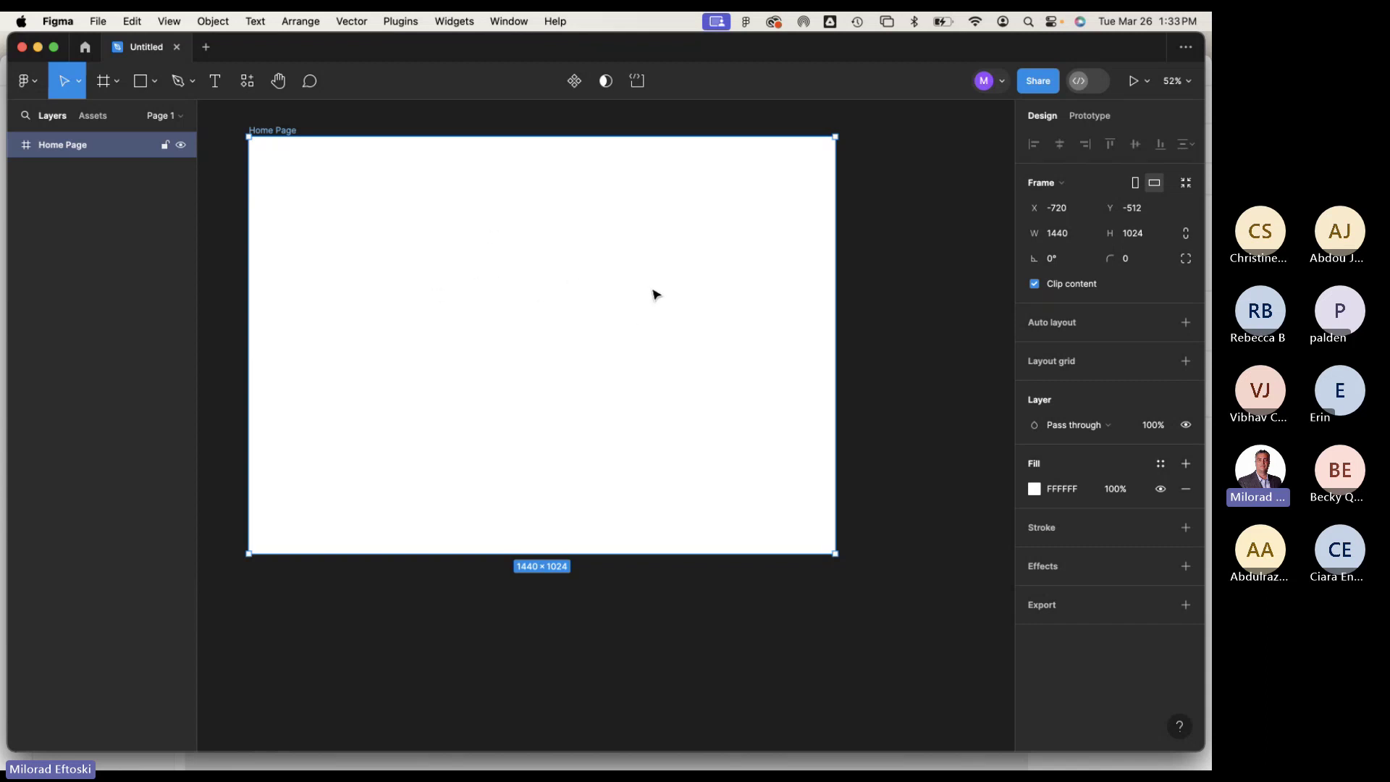
left_click(861, 416)
scroll(686, 422, "up", 2)
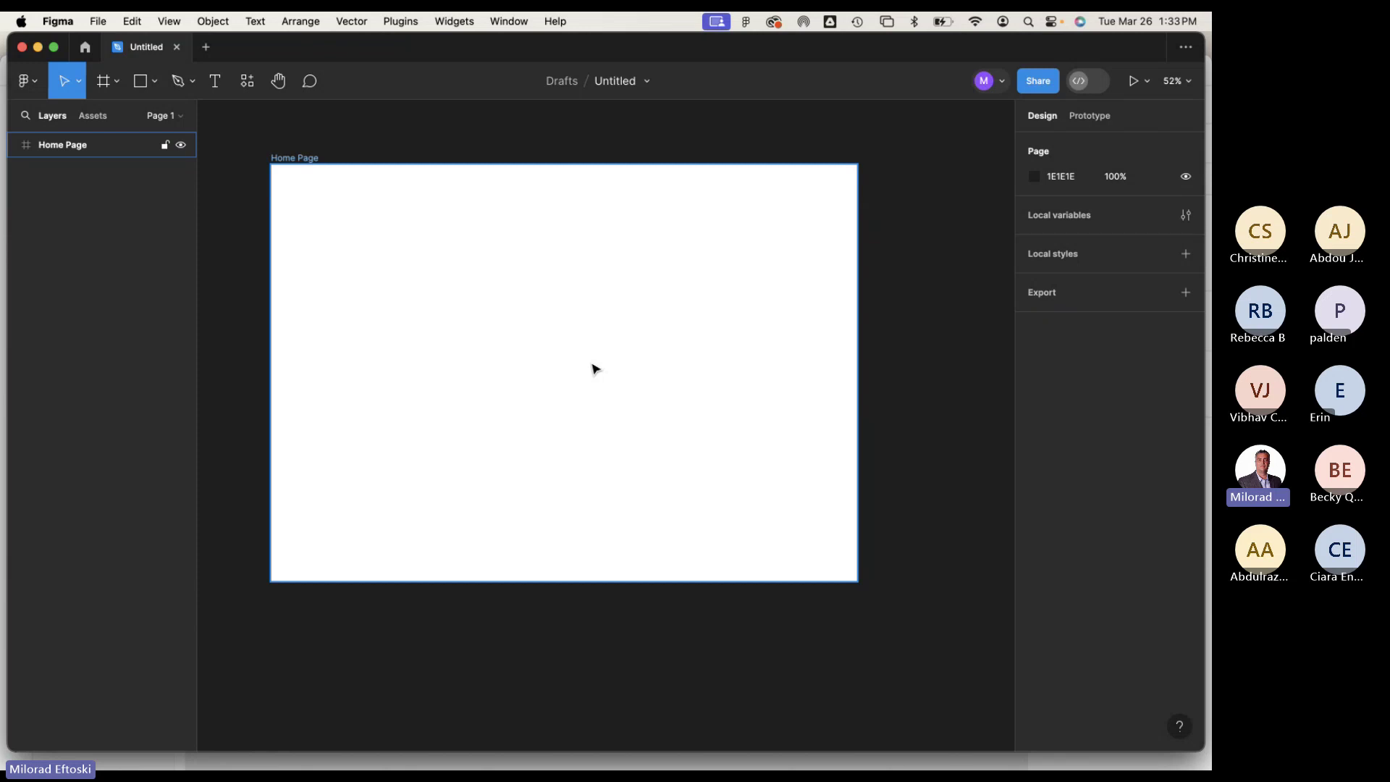
left_click_drag(545, 304, 567, 309)
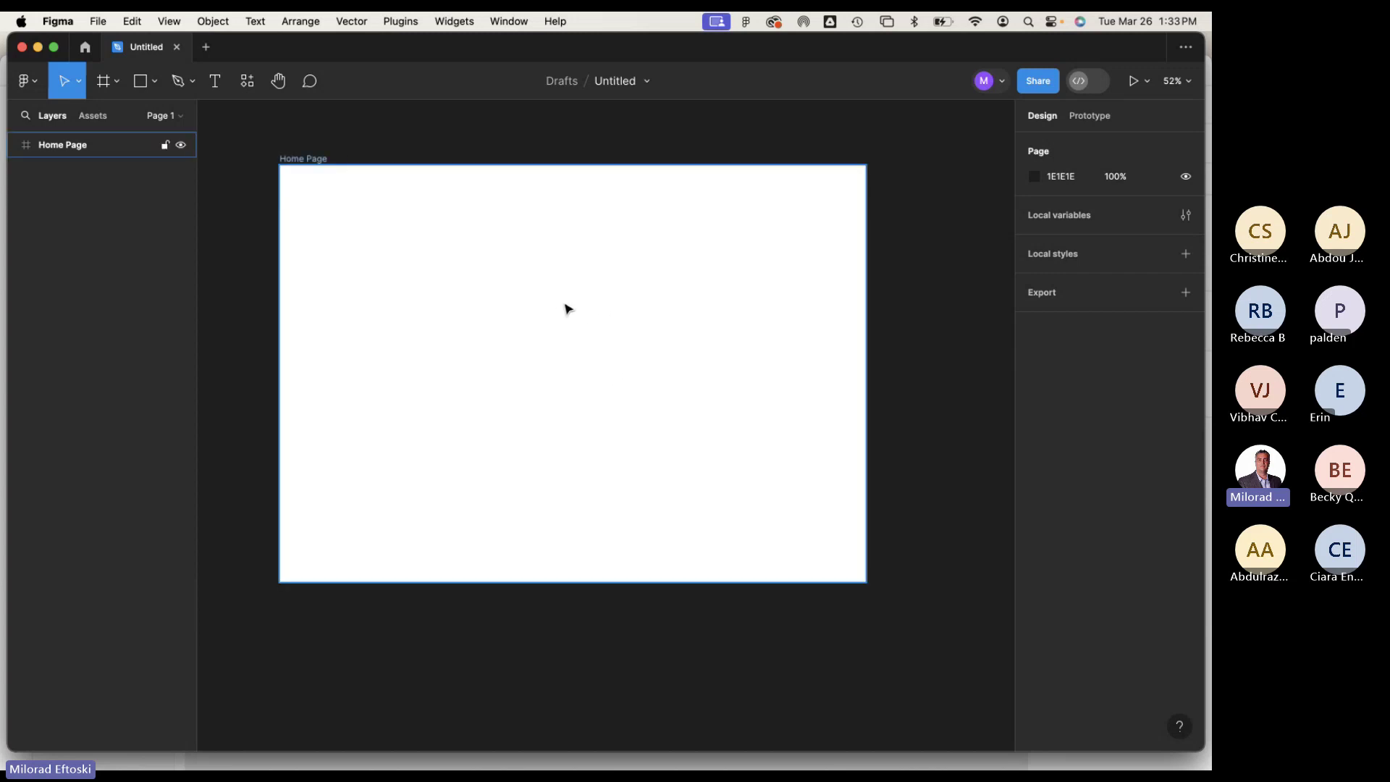
left_click(433, 139)
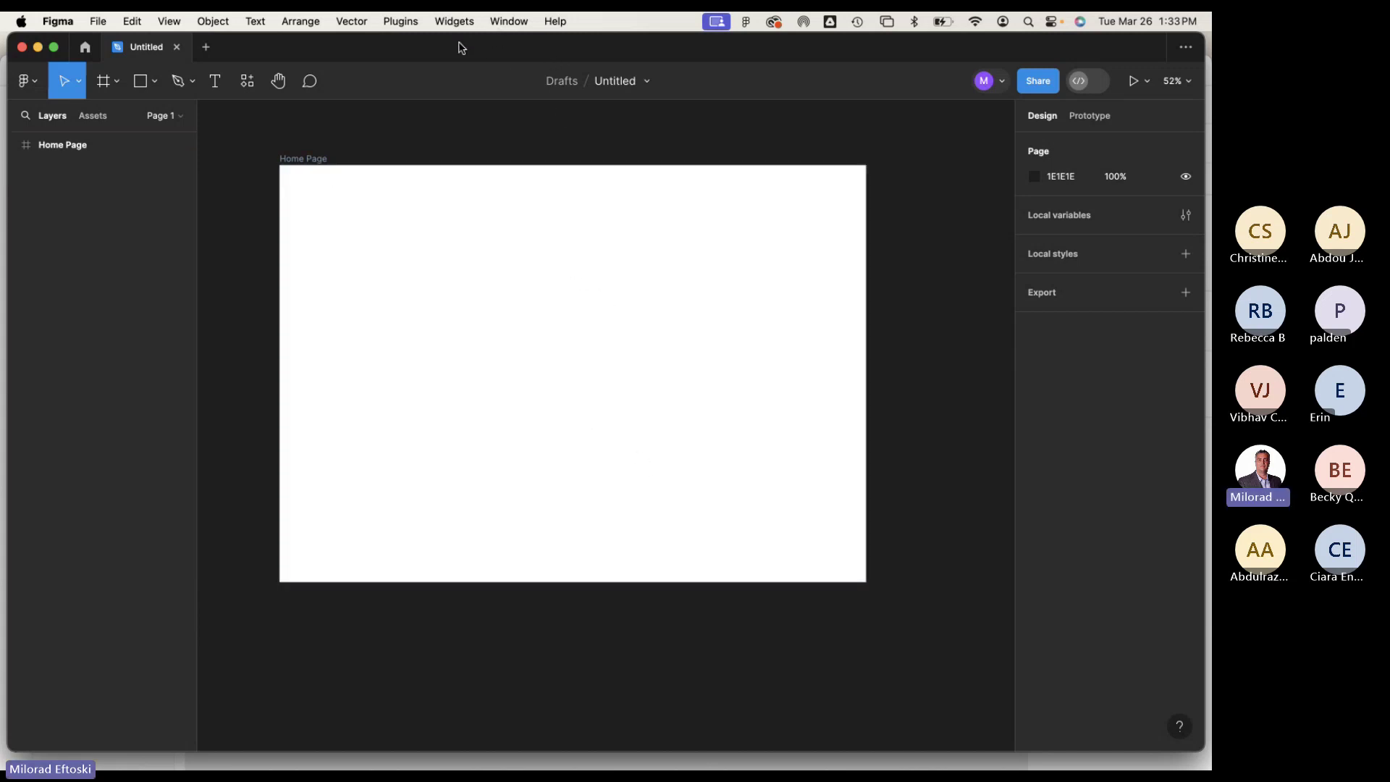
left_click(510, 18)
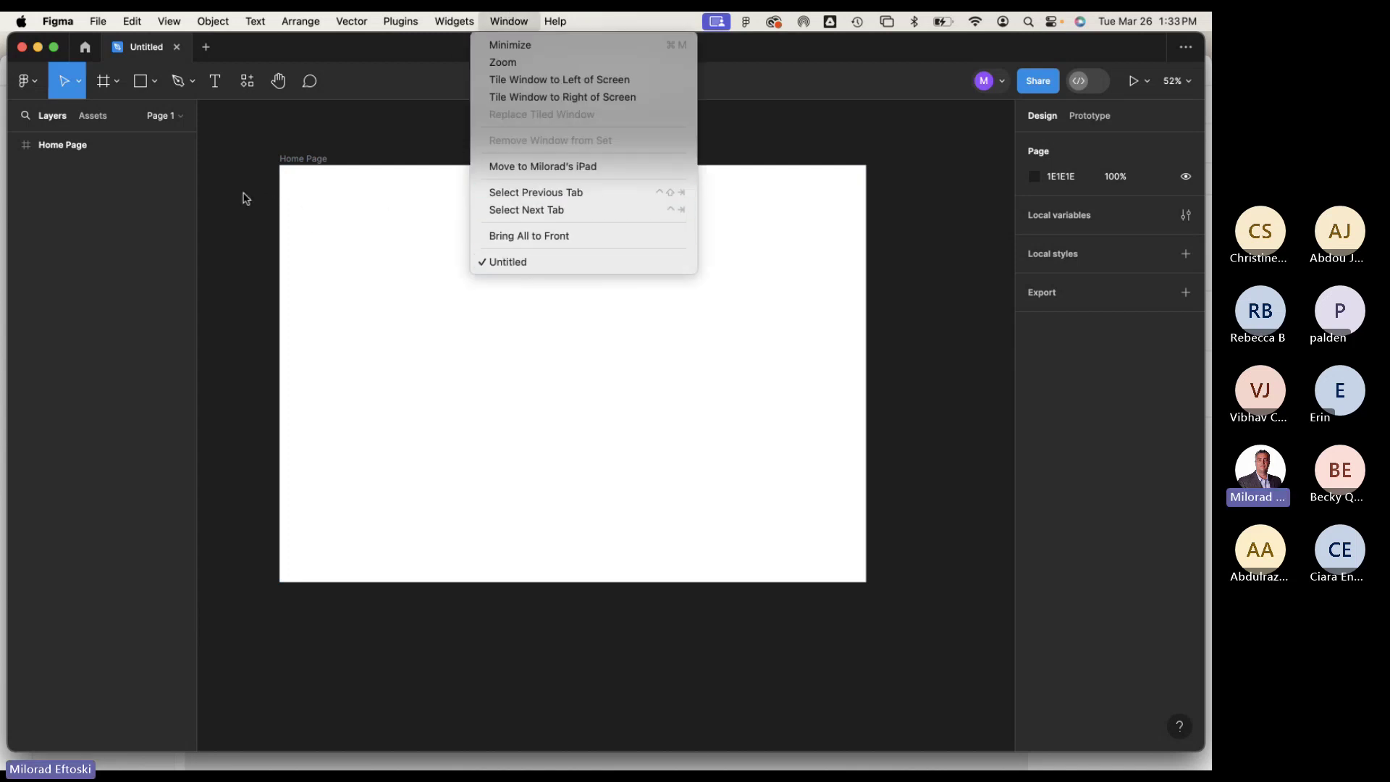
key("Escape")
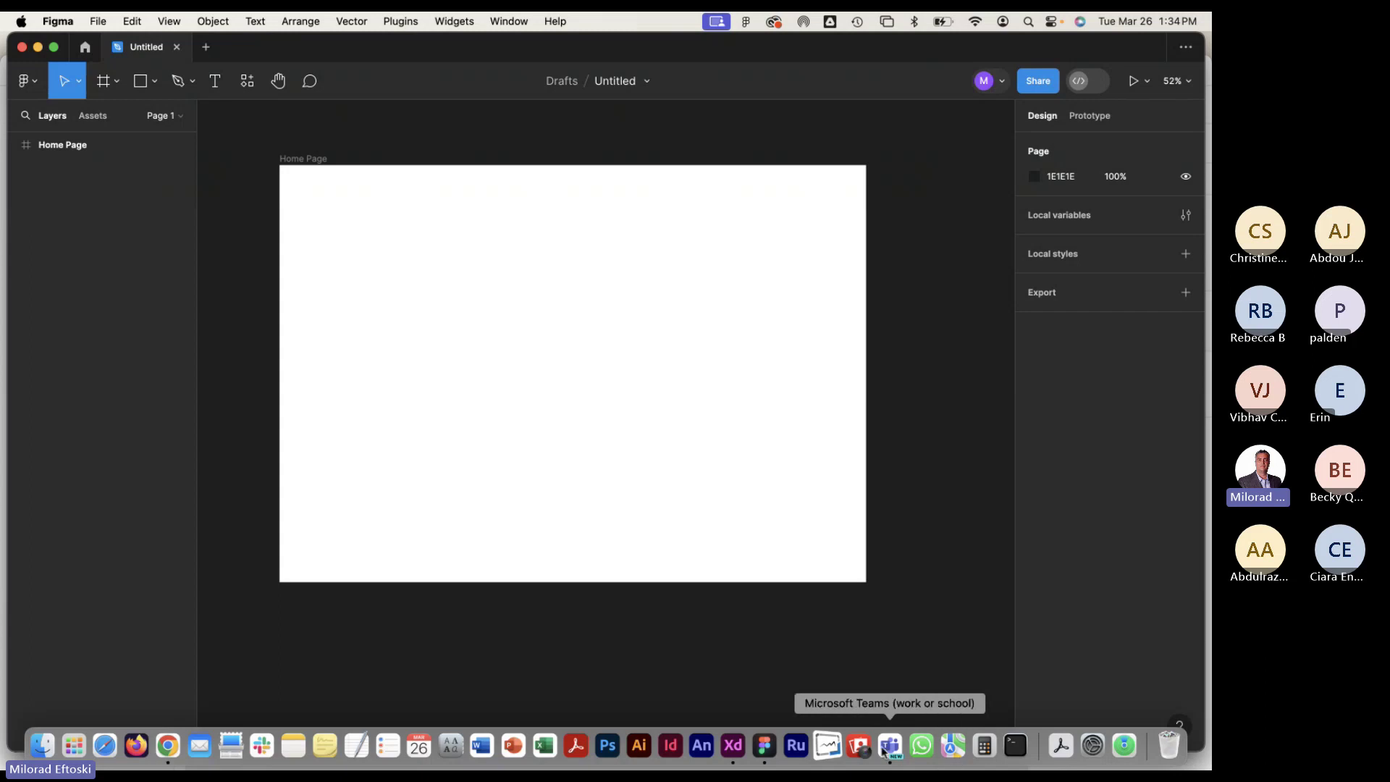
Switch to Microsoft Teams and bring up the Meeting in "General" window to check the participants' responses.
left_click(885, 752)
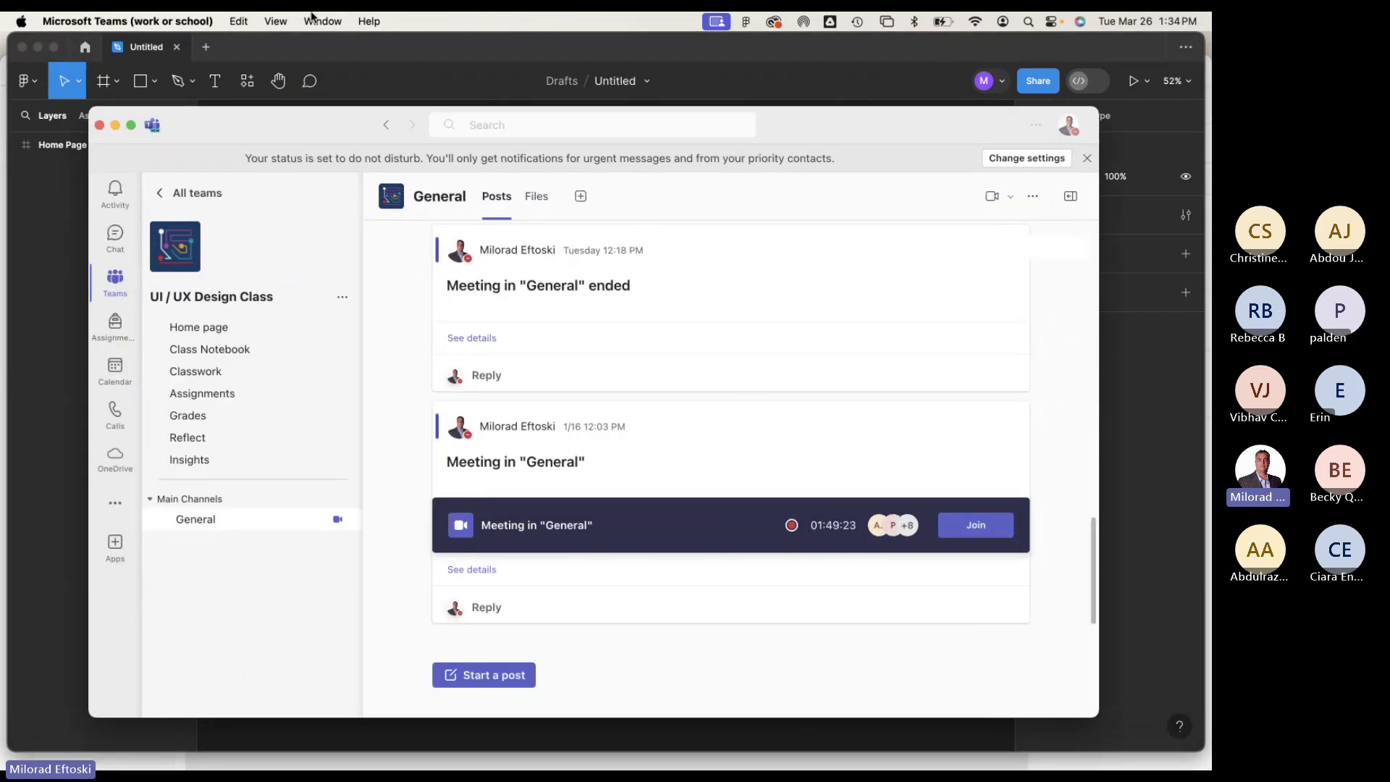
left_click(317, 19)
left_click(368, 238)
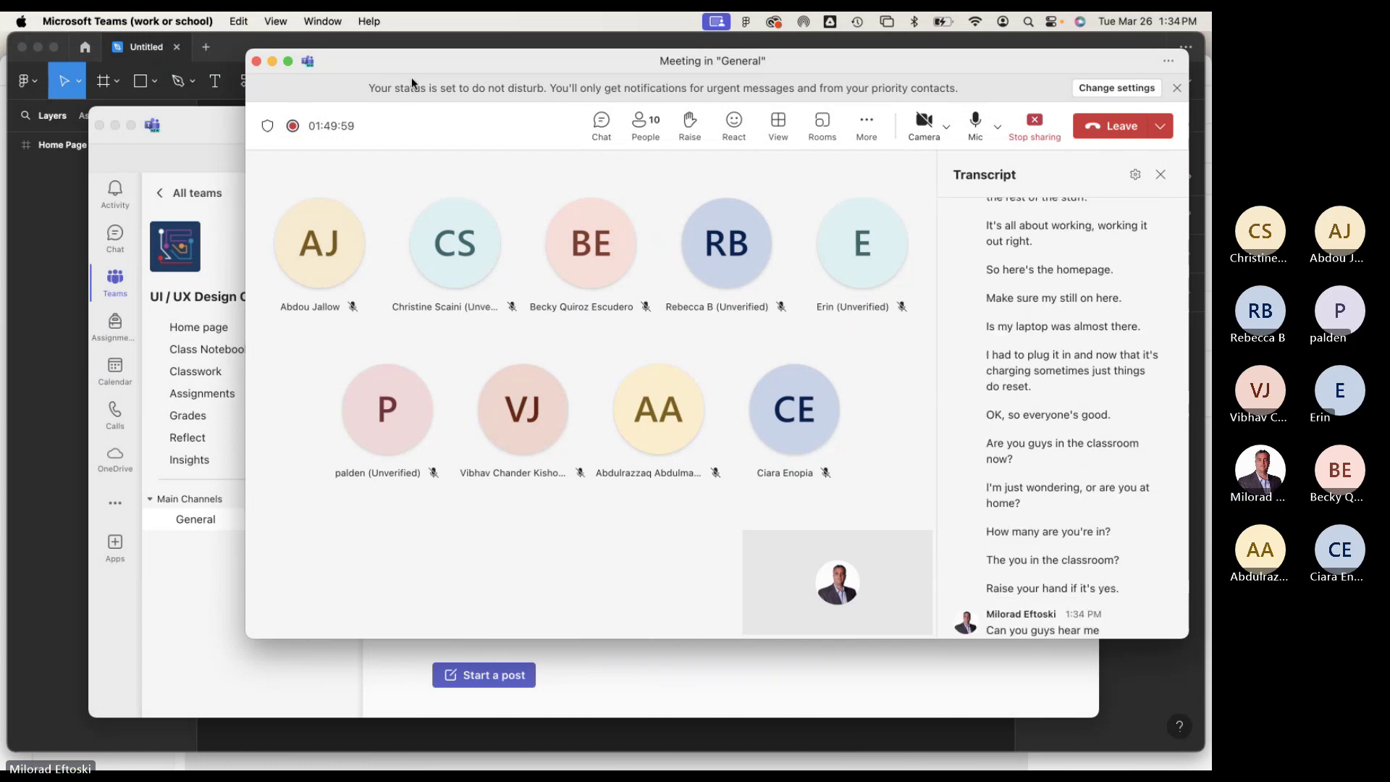
mouse_move(409, 63)
left_mouse_down()
mouse_move(359, 84)
mouse_move(414, 75)
mouse_move(395, 76)
left_mouse_up()
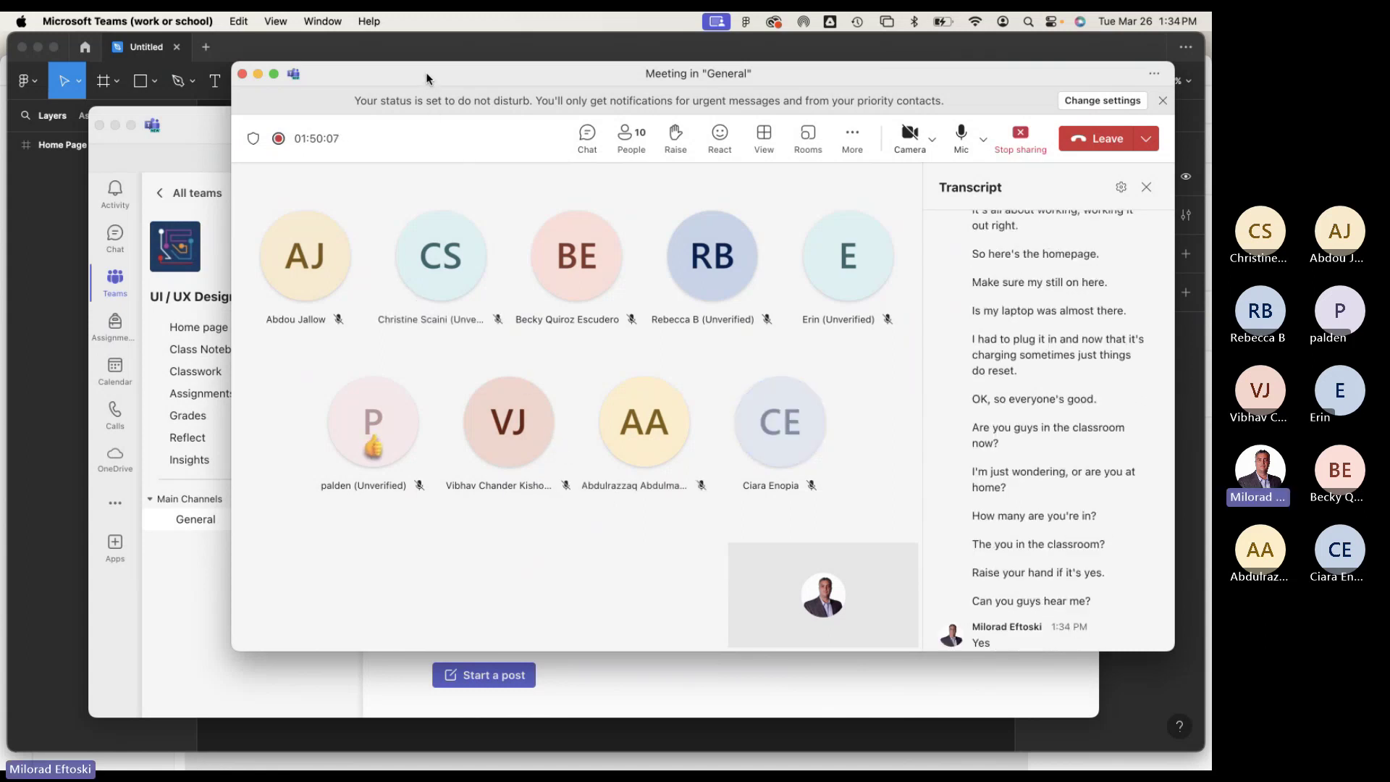
left_click_drag(259, 75, 266, 71)
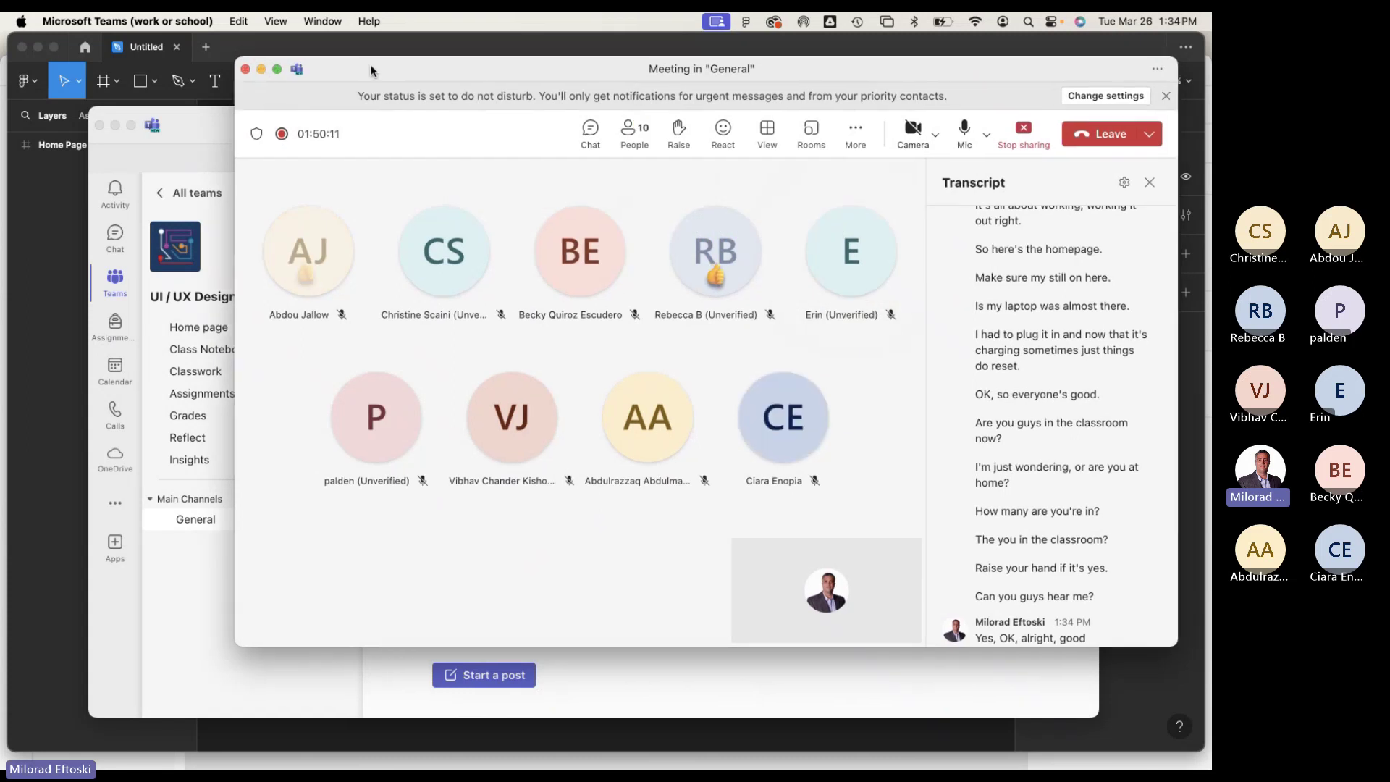
Minimize the Meeting in "General" window and switch back to the untitled Figma design file.
left_click_drag(263, 72, 256, 70)
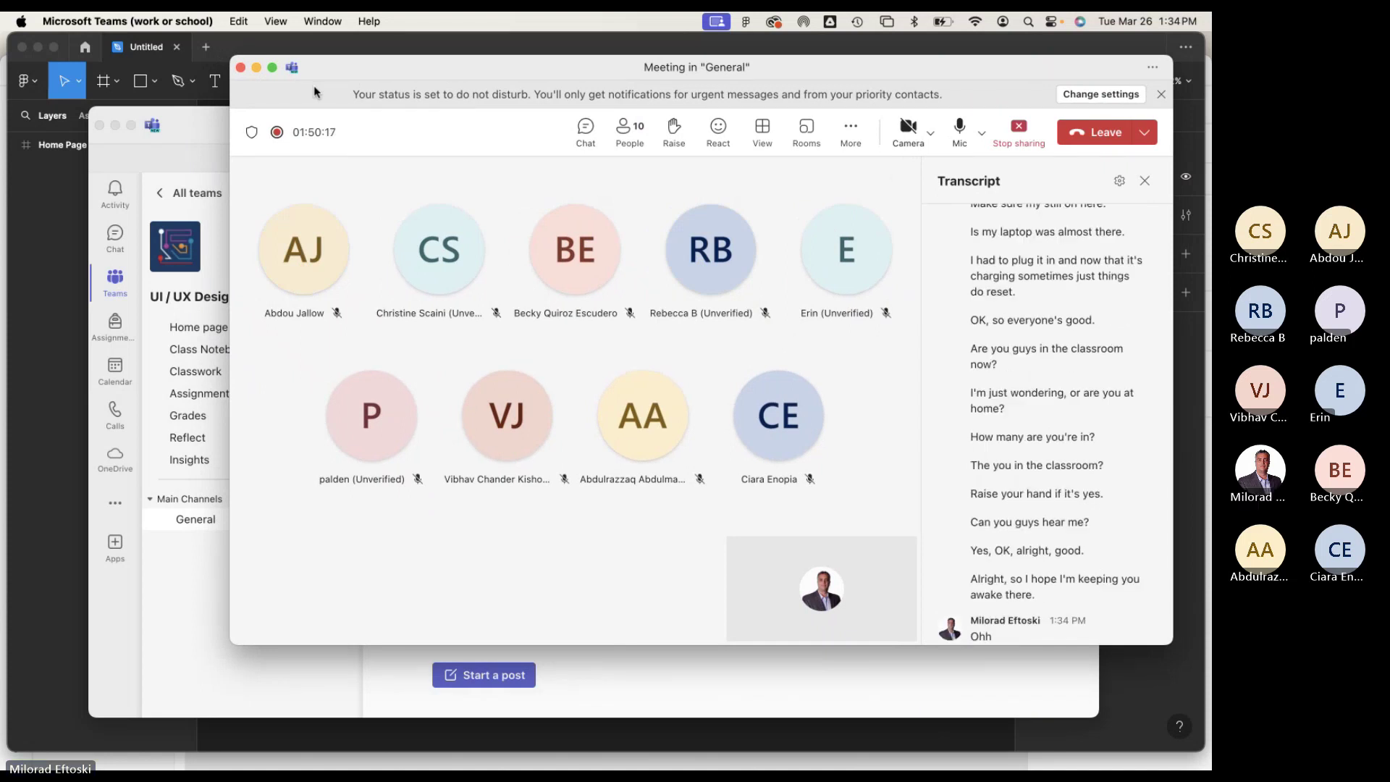
left_click(256, 67)
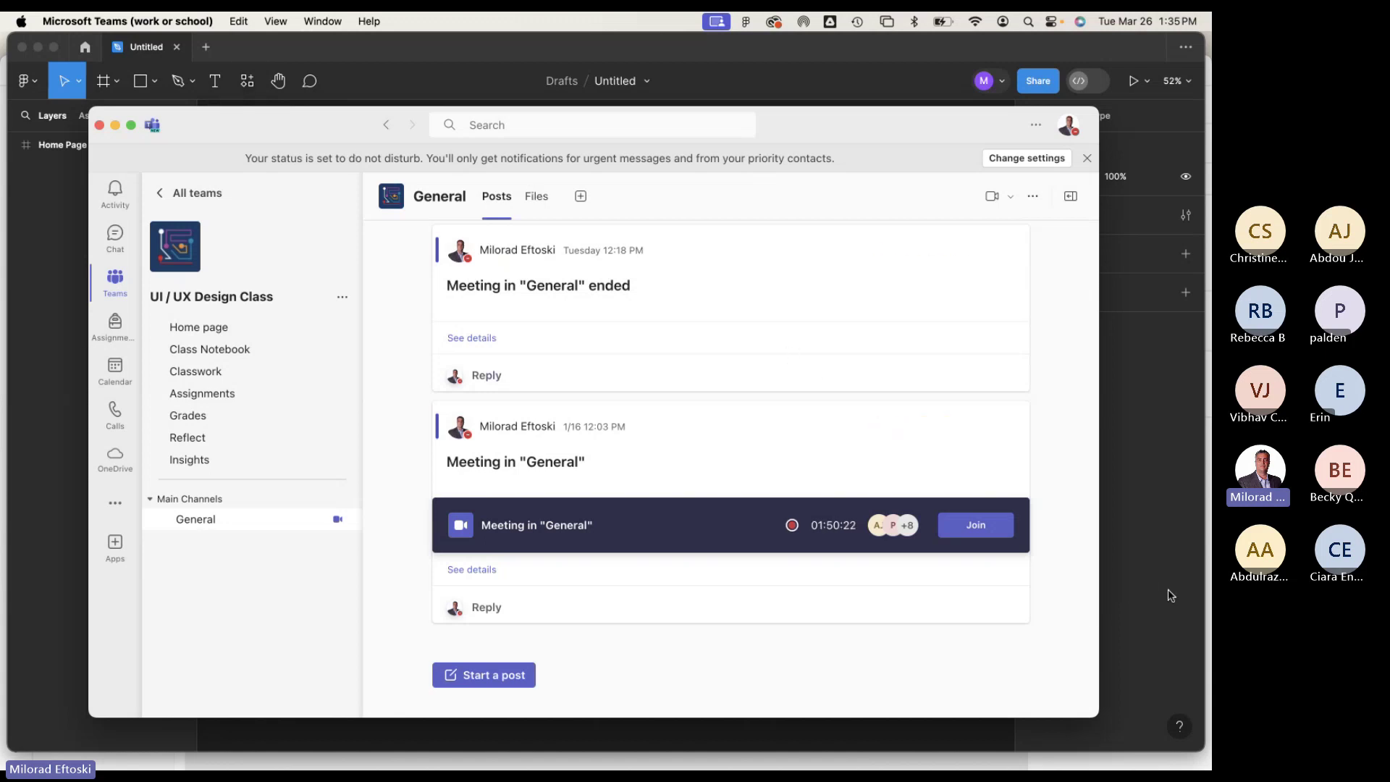
left_click(1142, 559)
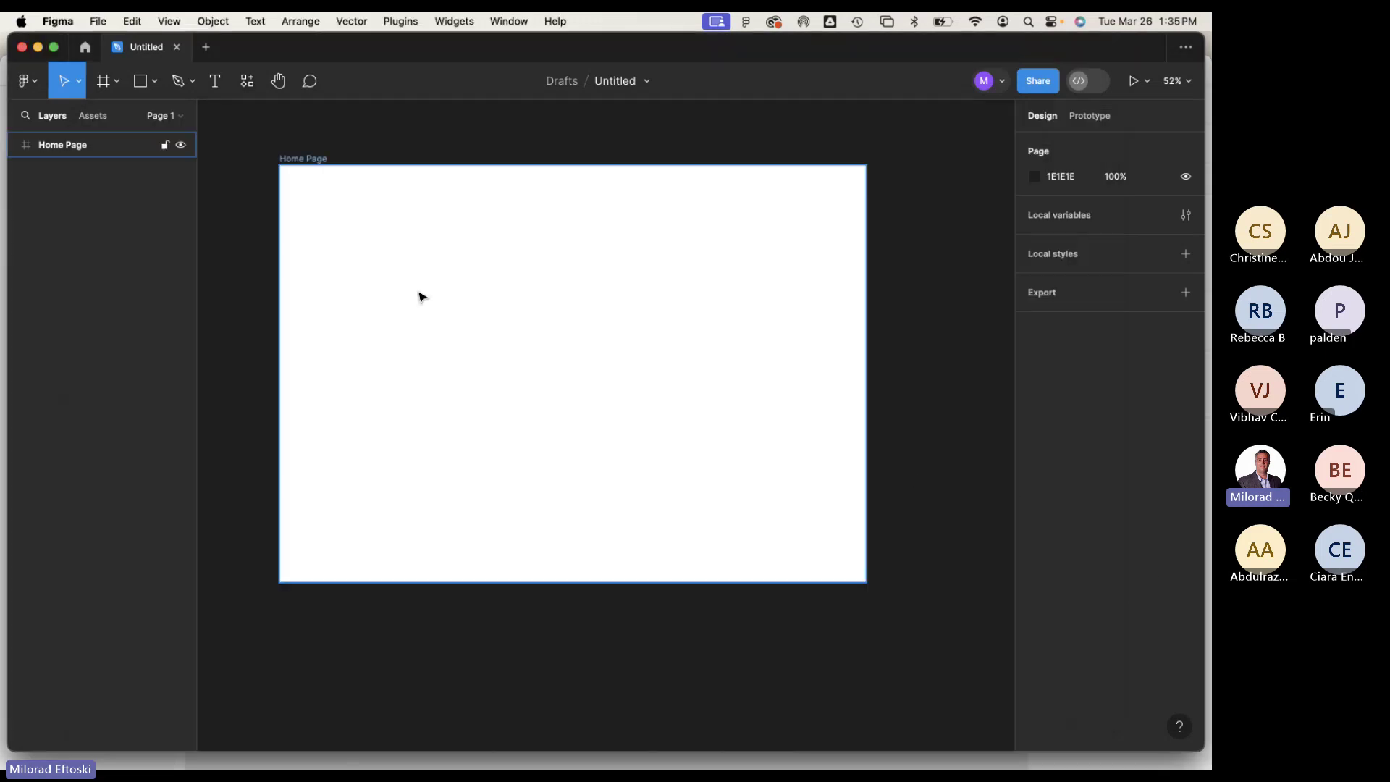
left_click_drag(326, 57, 329, 52)
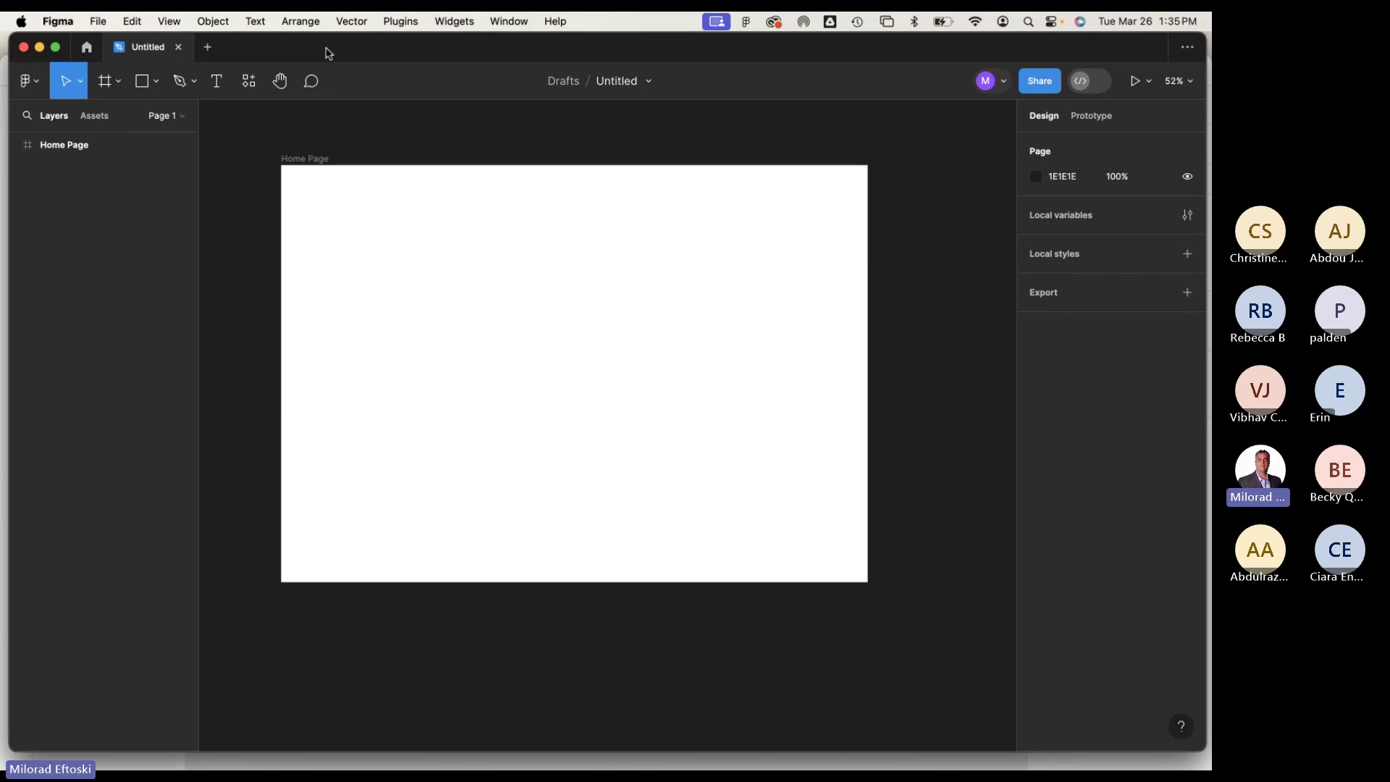
scroll(391, 139, "up", 2)
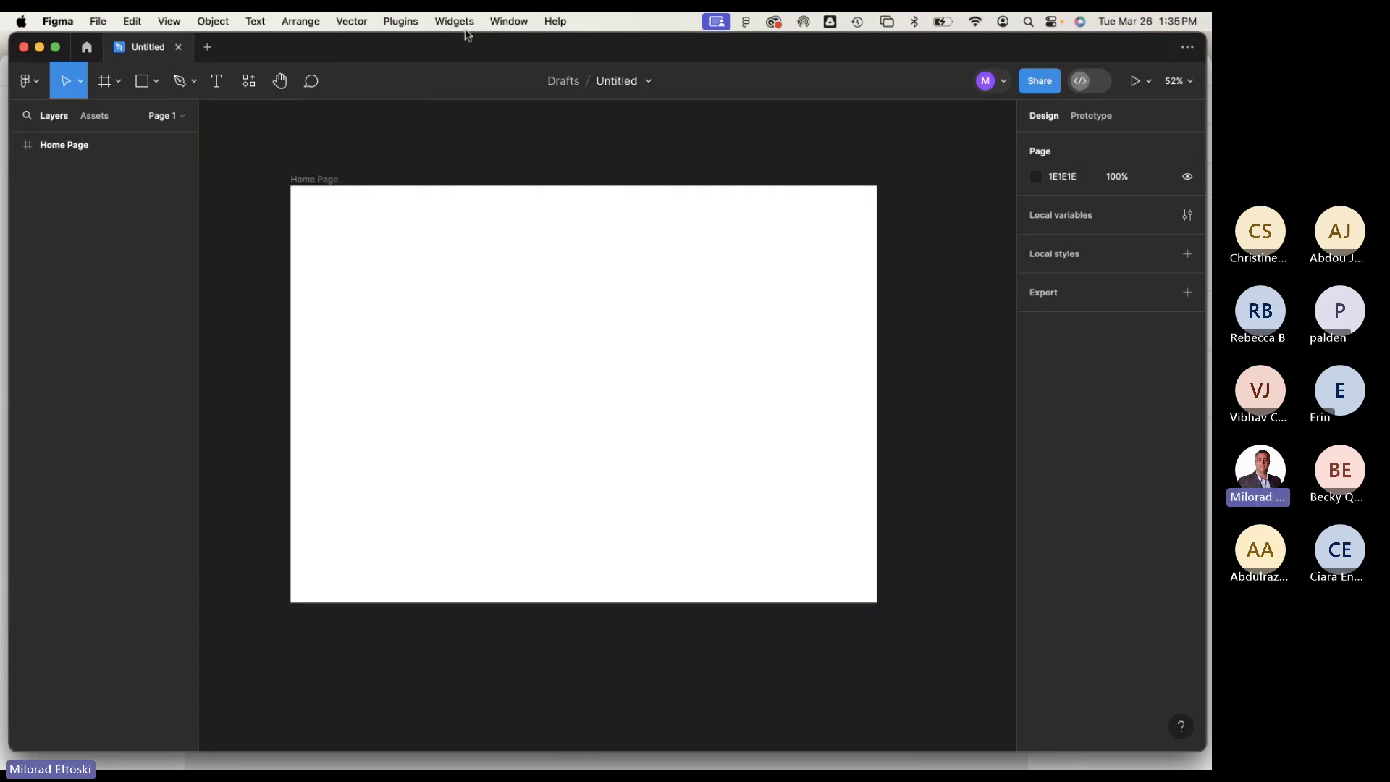
Switch to Adobe XD to check the Home artboard layout in the Basic Web Prototype Draft, and return to Figma.
key("super+Tab")
left_click(584, 381)
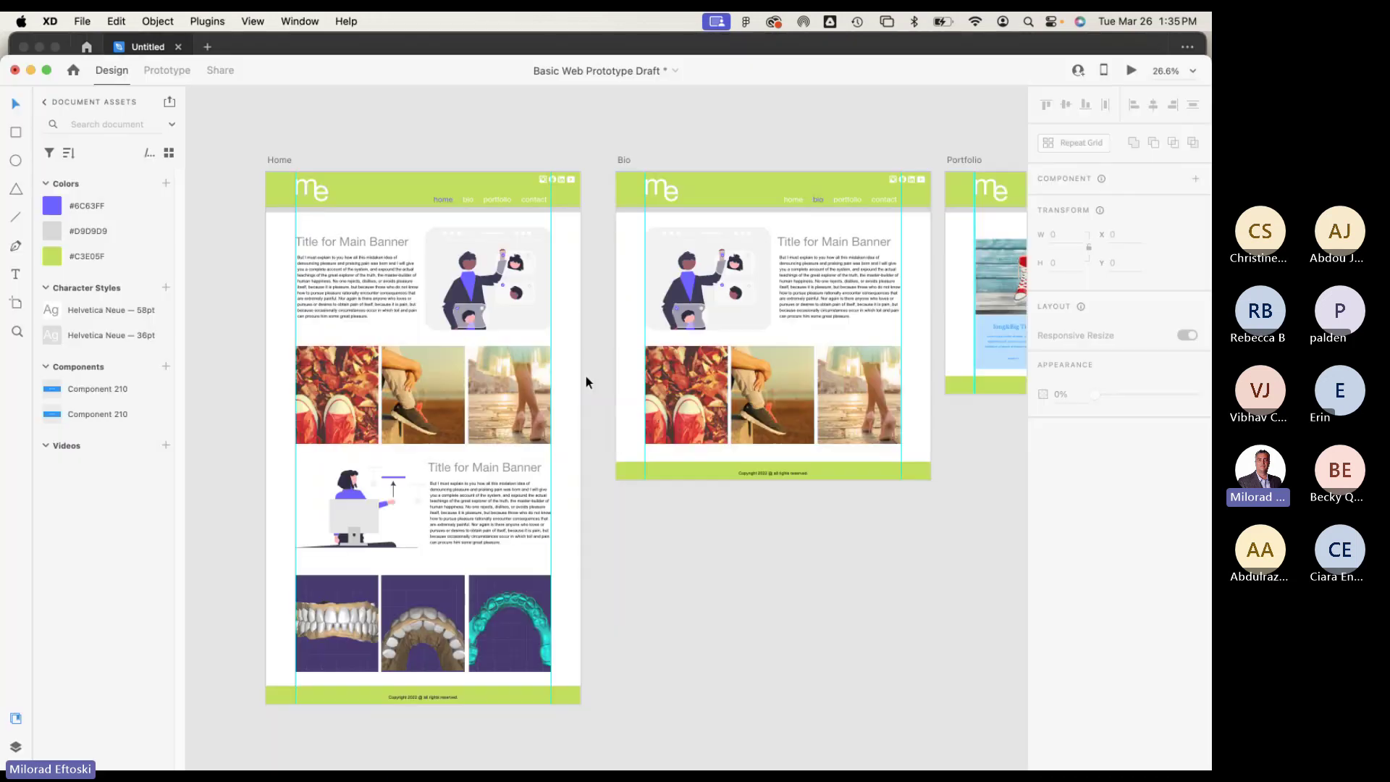
key("super+Tab")
key("super+Tab")
key("super+Tab")
key("super+Tab")
key("super+Tab")
key("super+Tab")
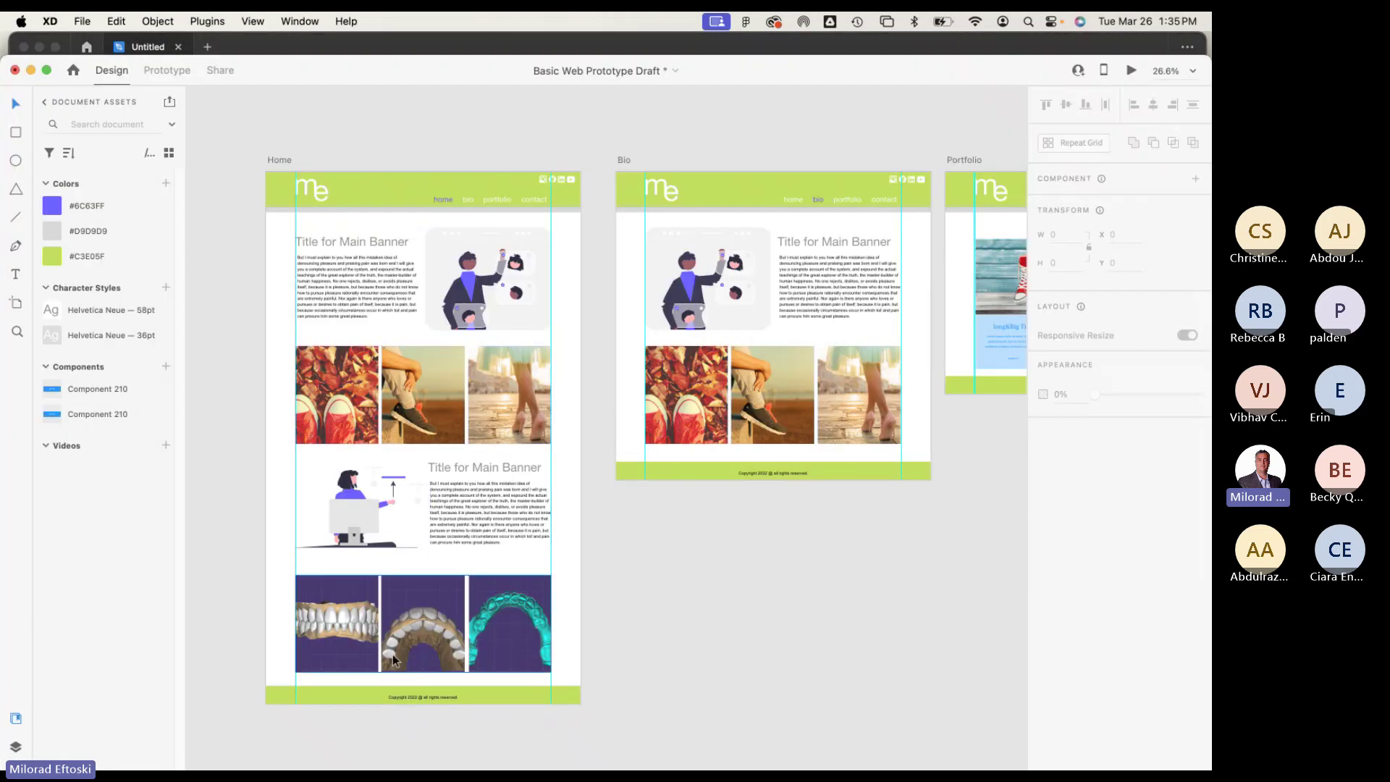
key("super+Tab")
key("super+Tab")
key("super+Tab")
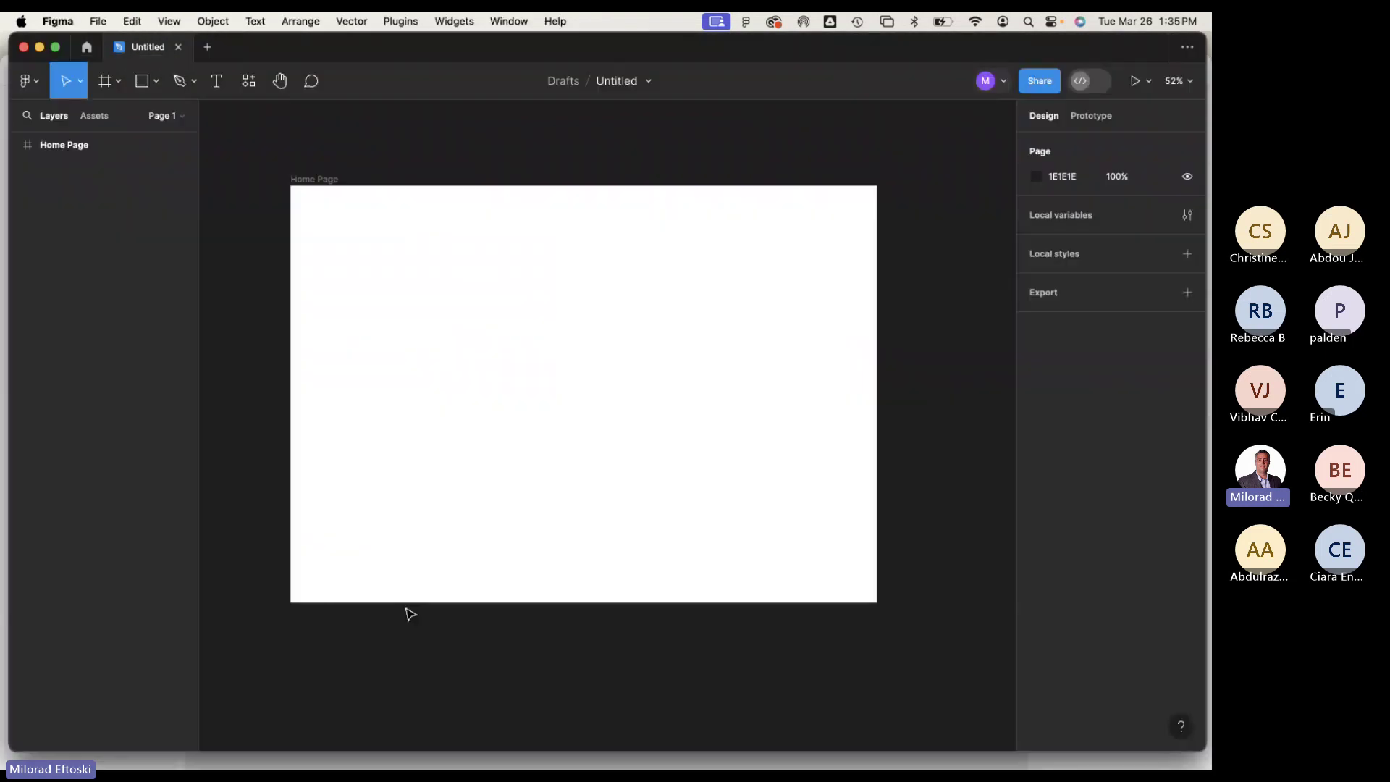
Draw a full-width header rectangle across the top of the Home Page frame, 1440 wide and about 156 high.
left_click(186, 165)
left_click(144, 85)
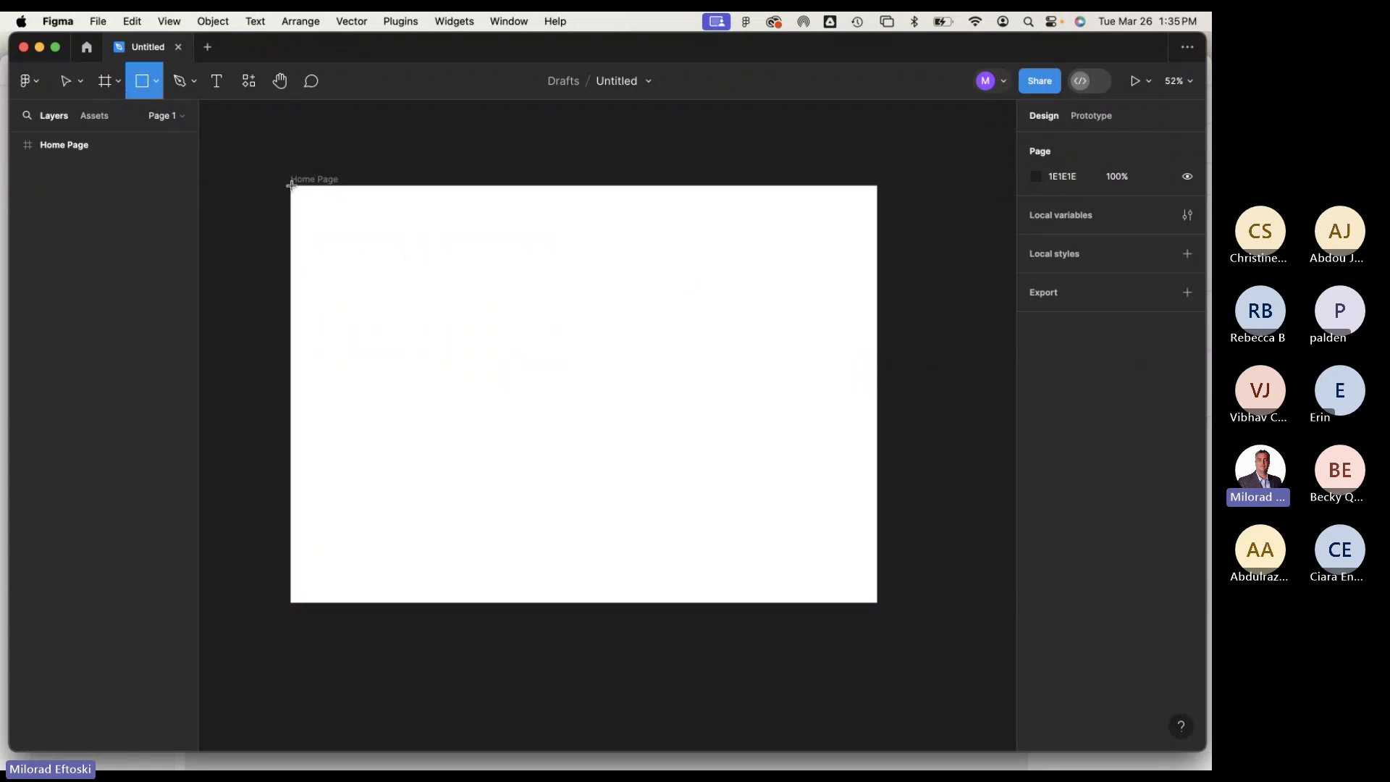
mouse_move(291, 186)
left_mouse_down()
mouse_move(453, 273)
mouse_move(841, 332)
mouse_move(860, 279)
mouse_move(878, 276)
left_mouse_up()
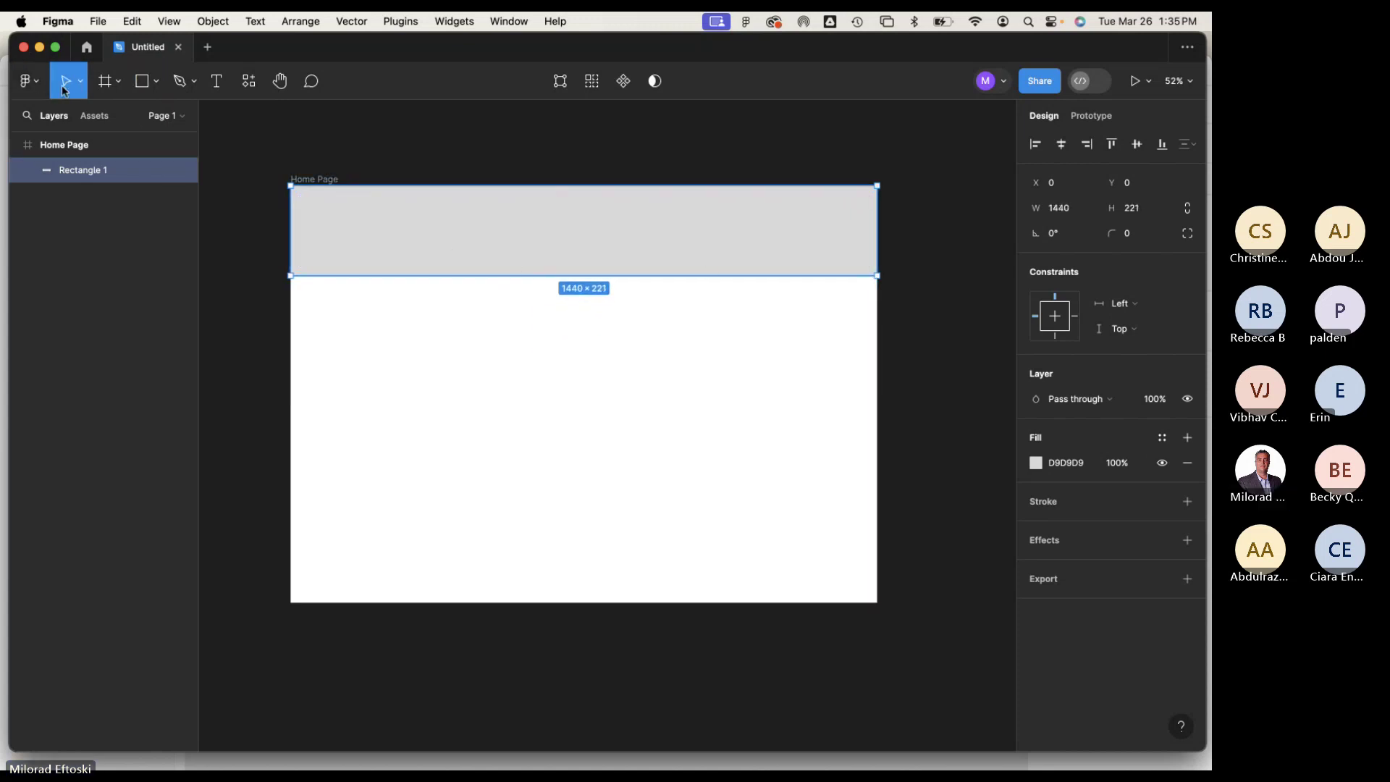
mouse_move(877, 276)
left_mouse_down()
mouse_move(866, 259)
mouse_move(878, 249)
left_mouse_up()
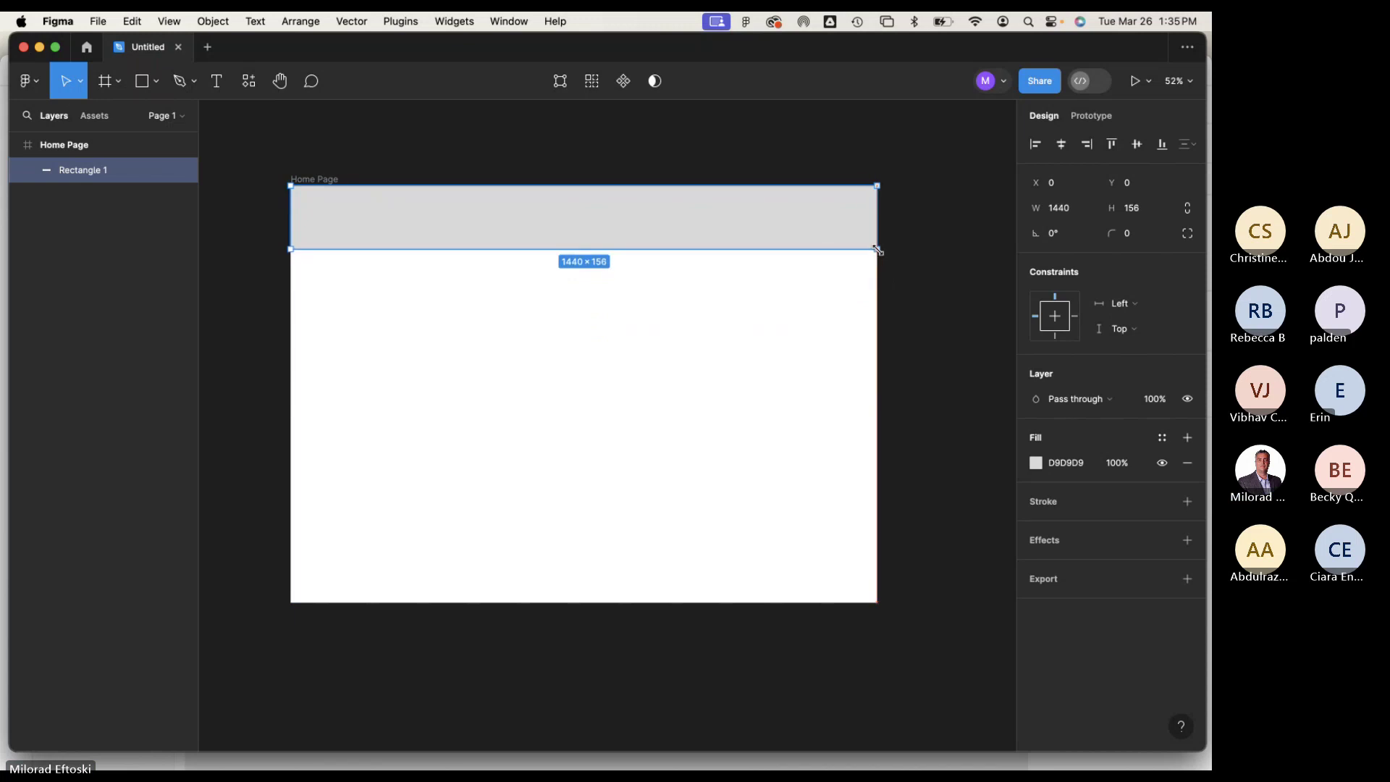
left_click(839, 295)
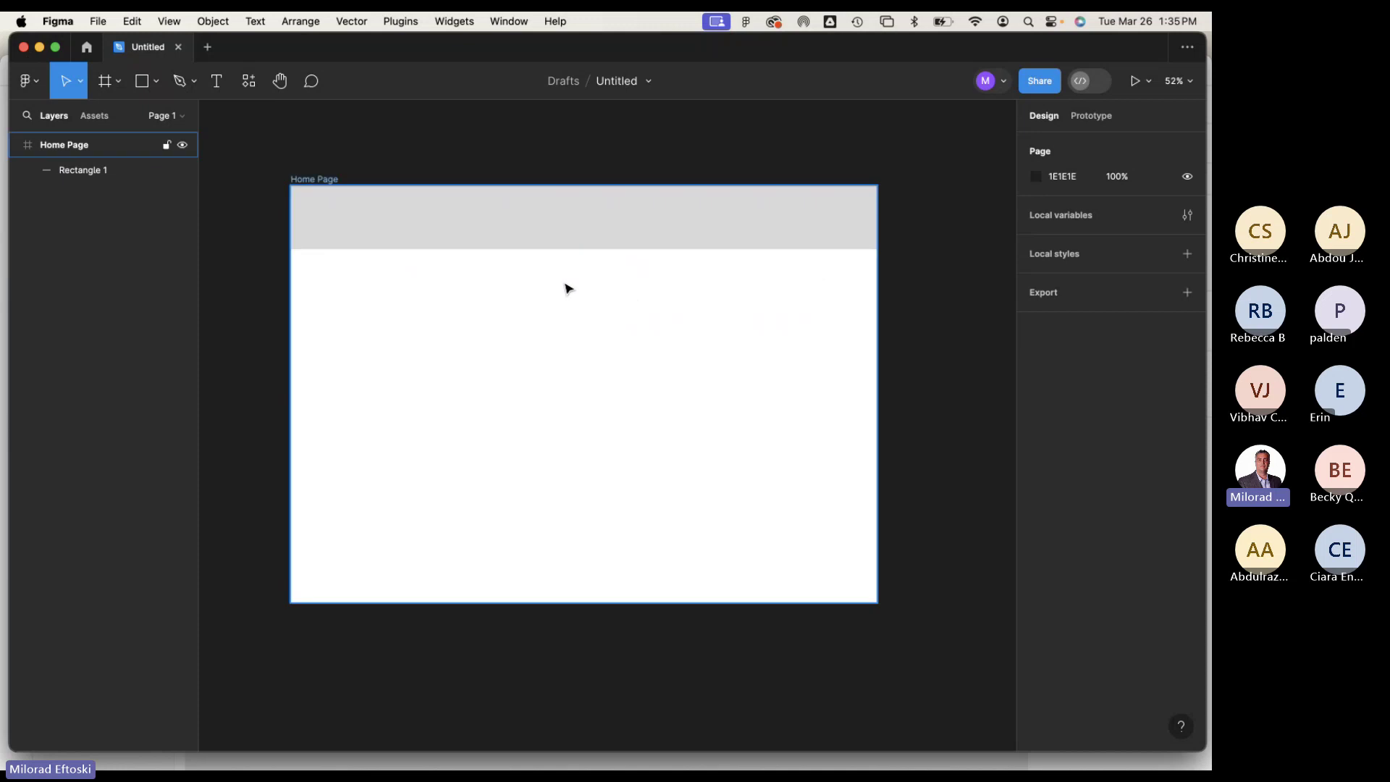
Set the header rectangle's height to 175.
key("super+Tab")
key("super+Tab")
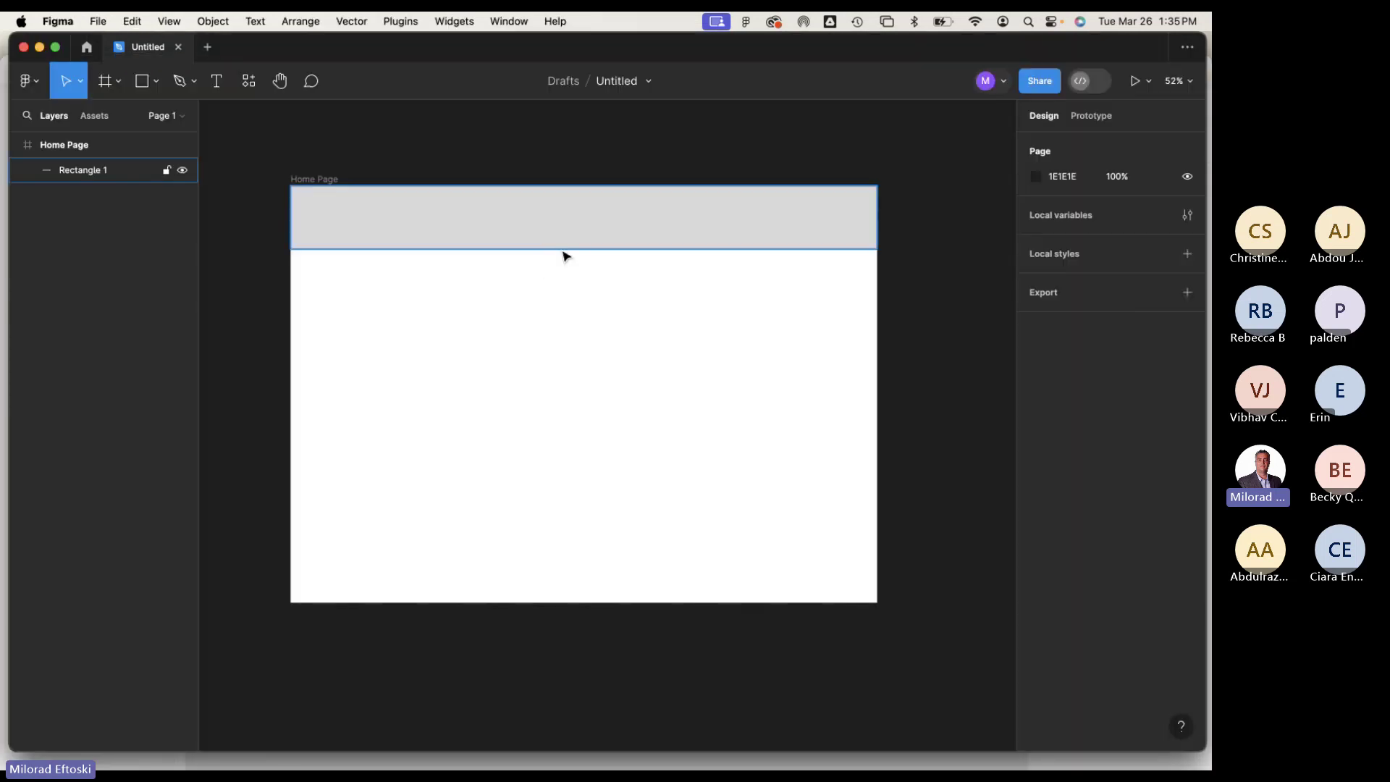
key("super+Tab")
key("super+Tab")
left_click(571, 248)
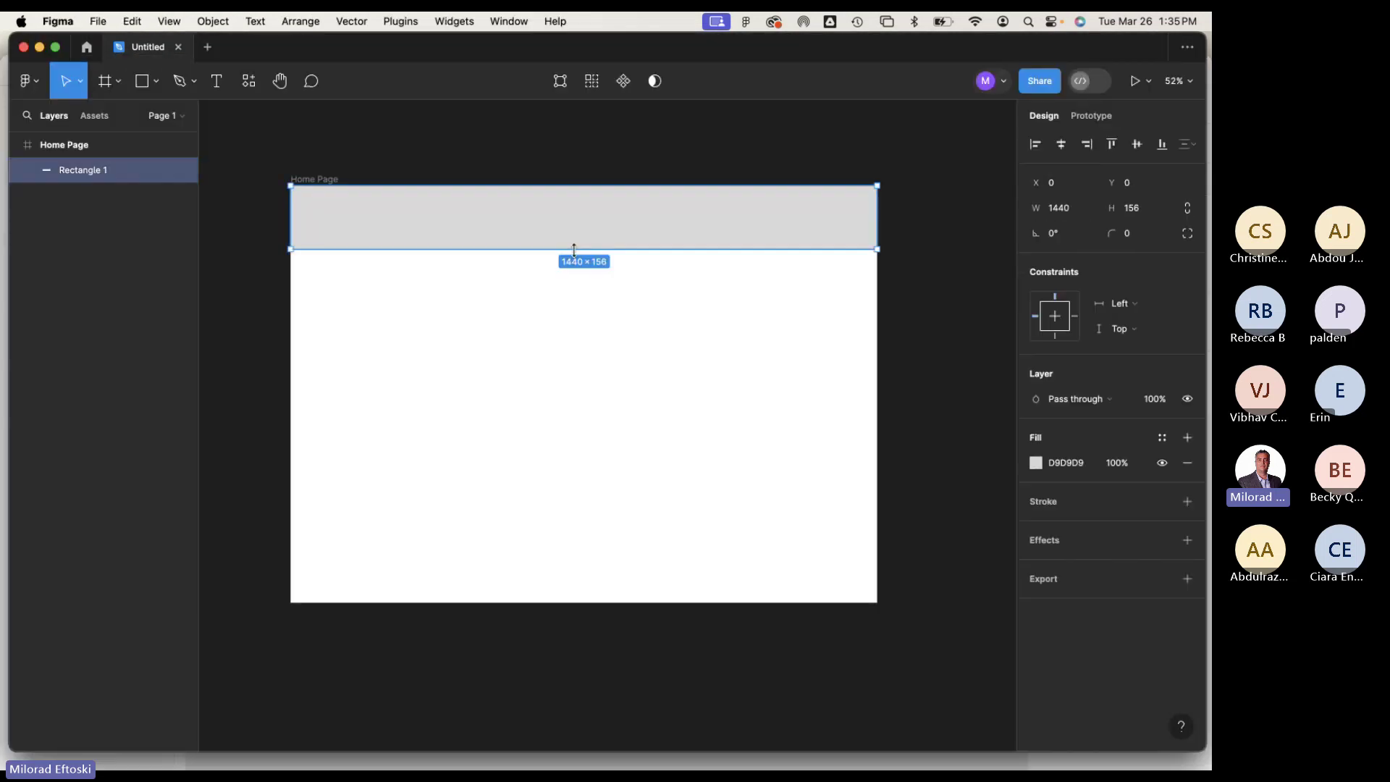
left_click_drag(571, 248, 574, 255)
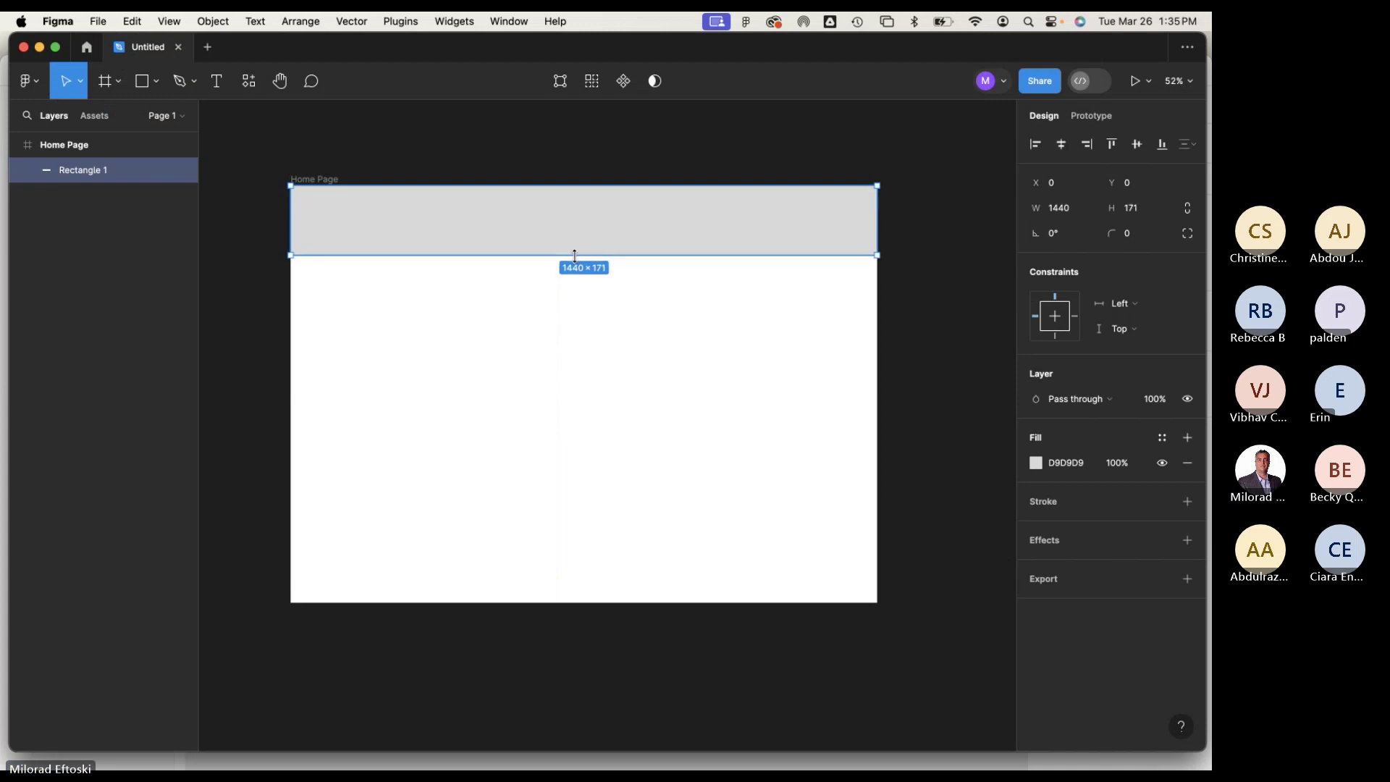
left_click(1153, 213)
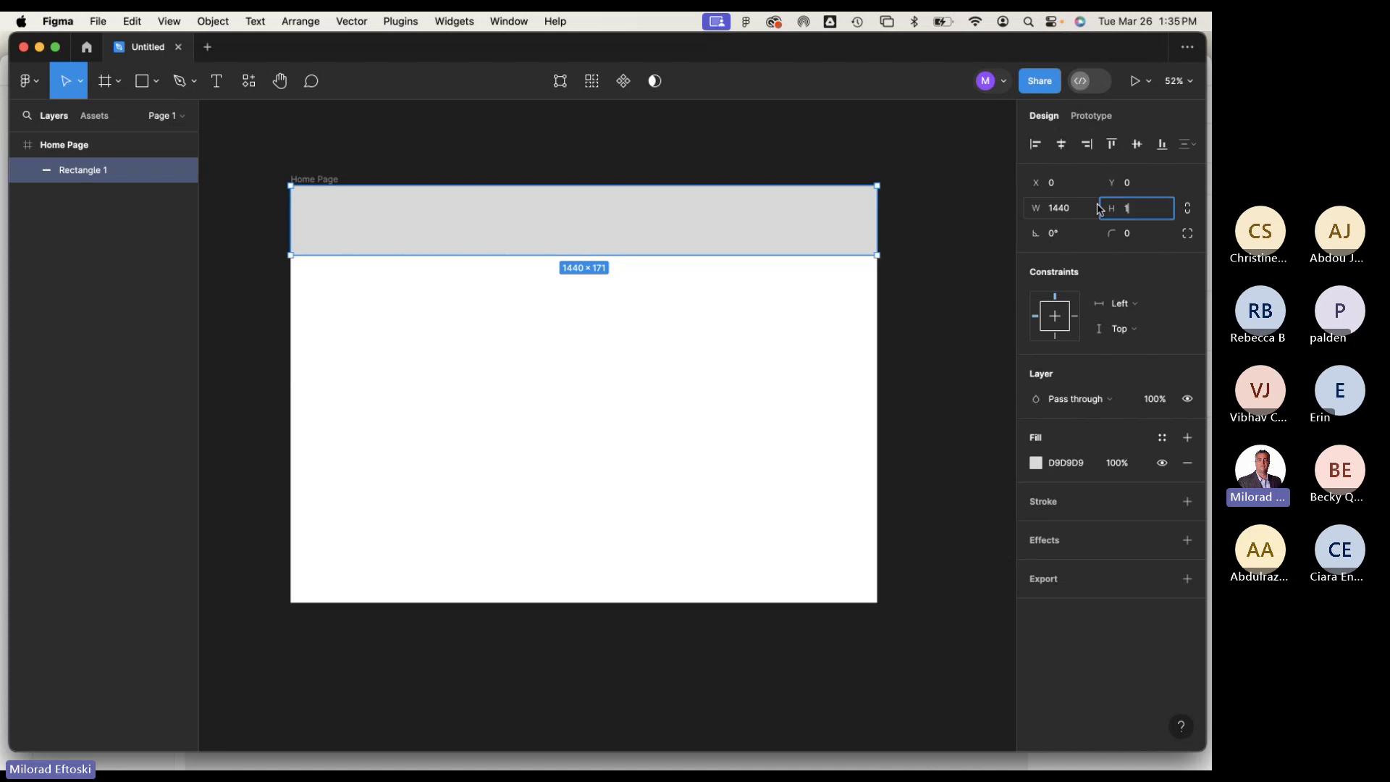
type("175")
key("Return")
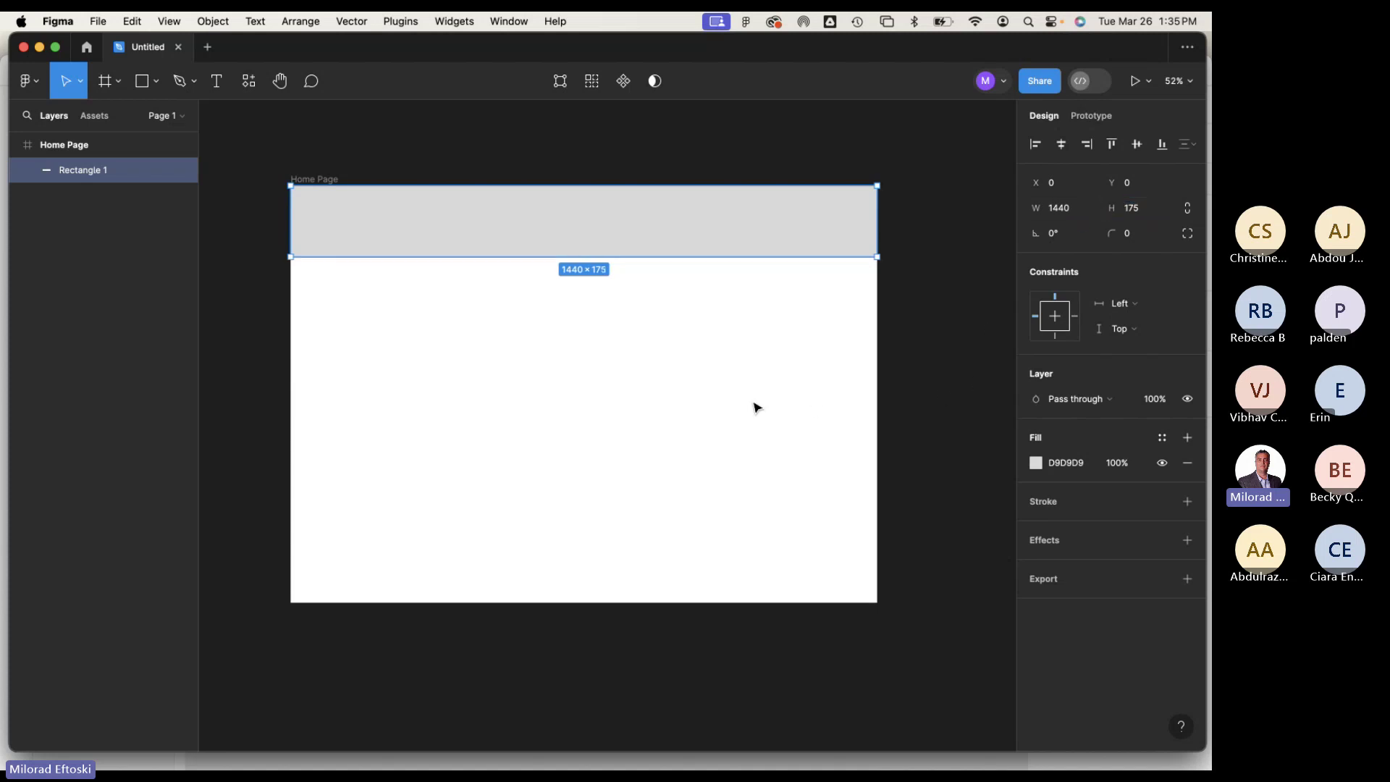
left_click(756, 405)
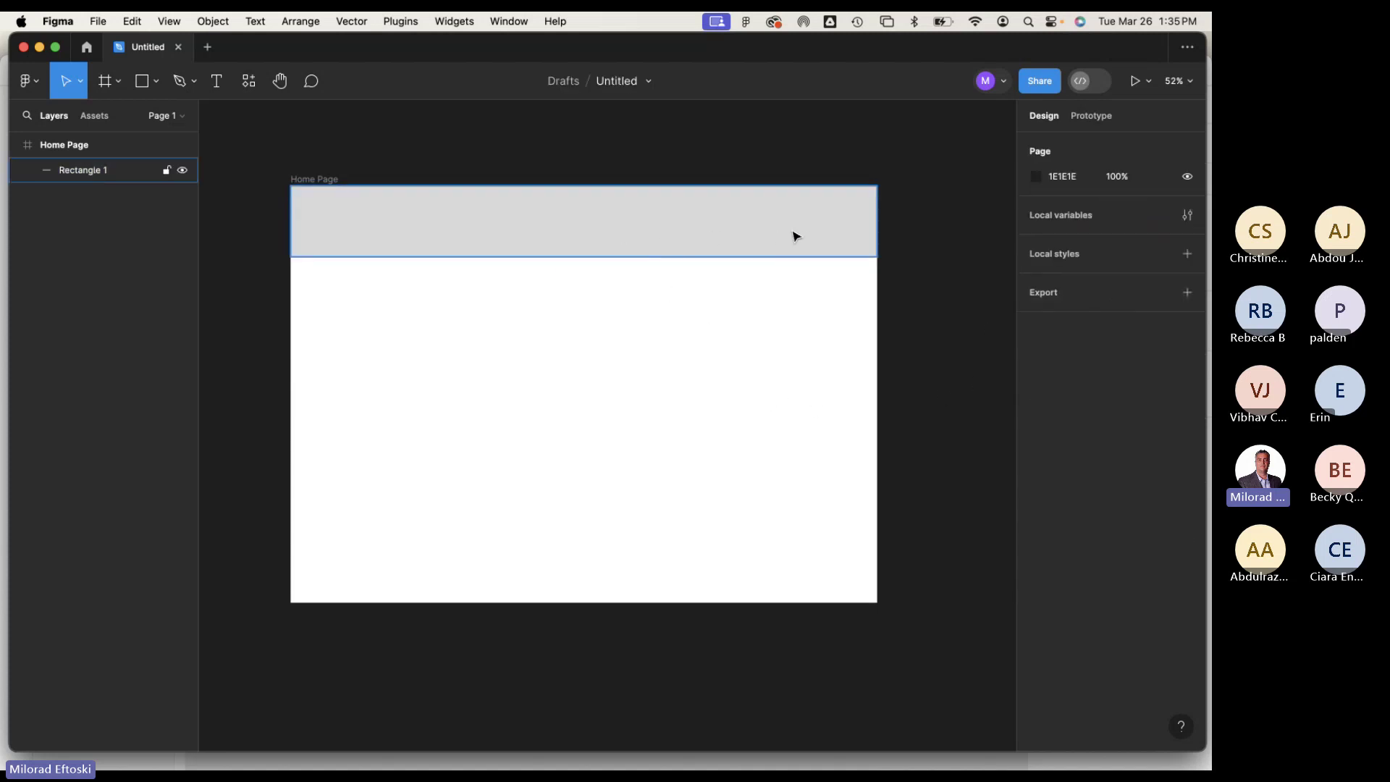
left_click(216, 81)
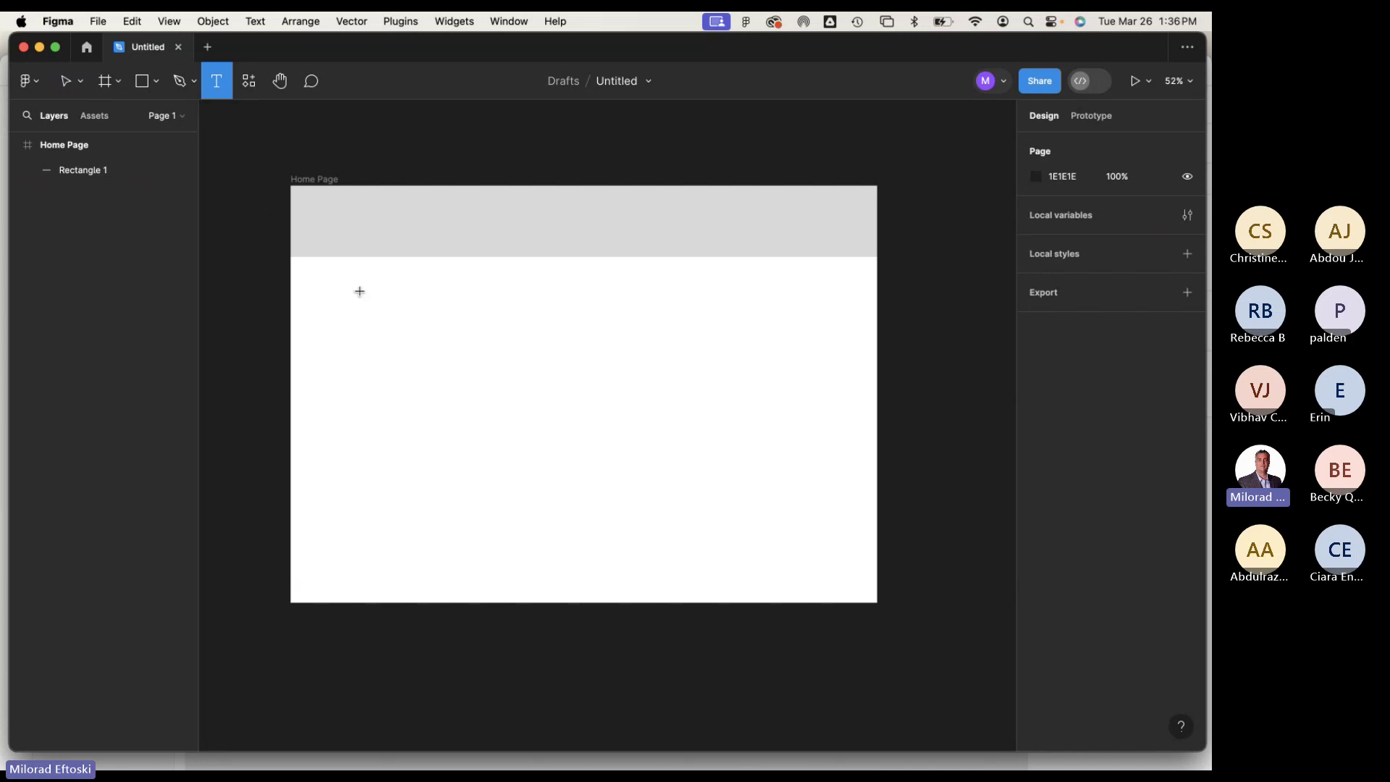
left_click_drag(311, 297, 499, 361)
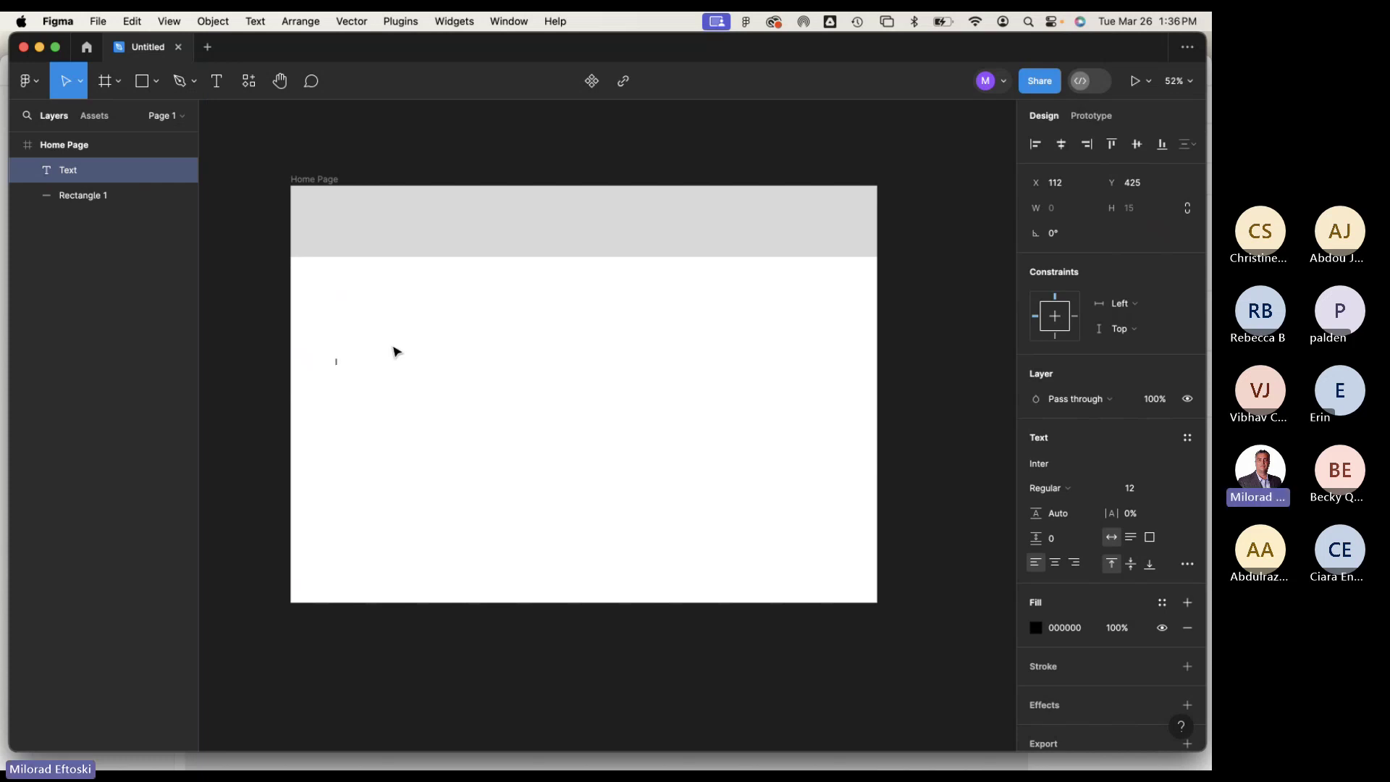
key("Escape")
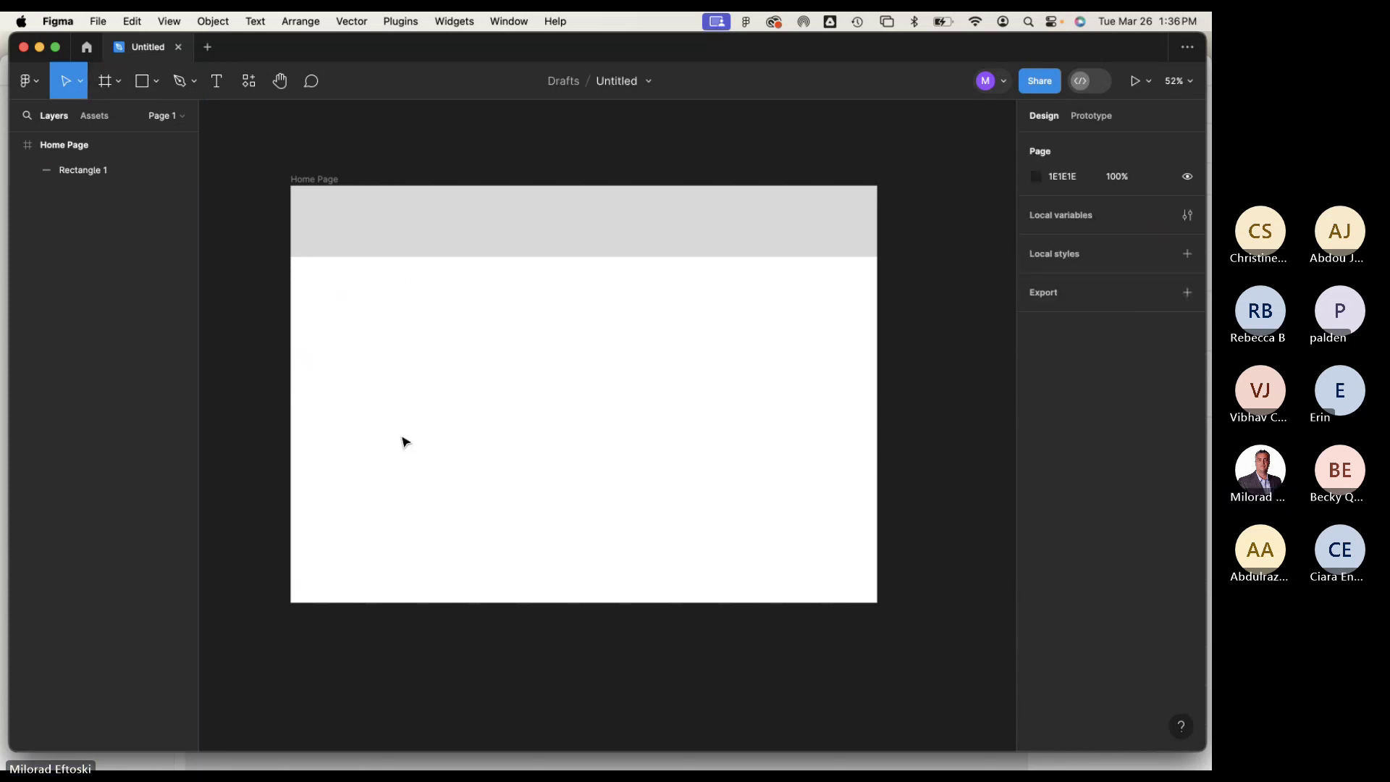
Draw a section about 631×576 on the empty canvas to the left of the Home Page frame.
left_click_drag(267, 341, 444, 346)
scroll(444, 346, "left", 2)
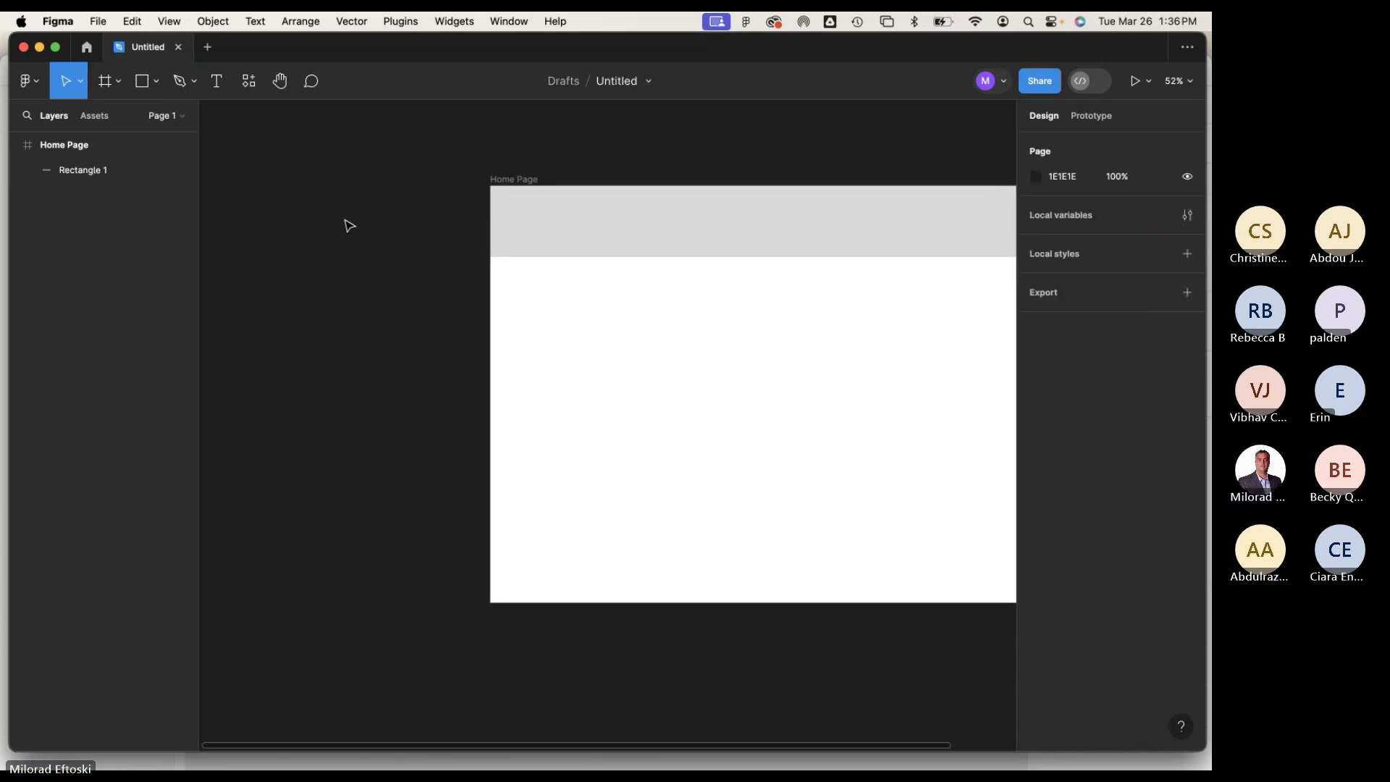
scroll(341, 245, "left", 3)
left_click(113, 86)
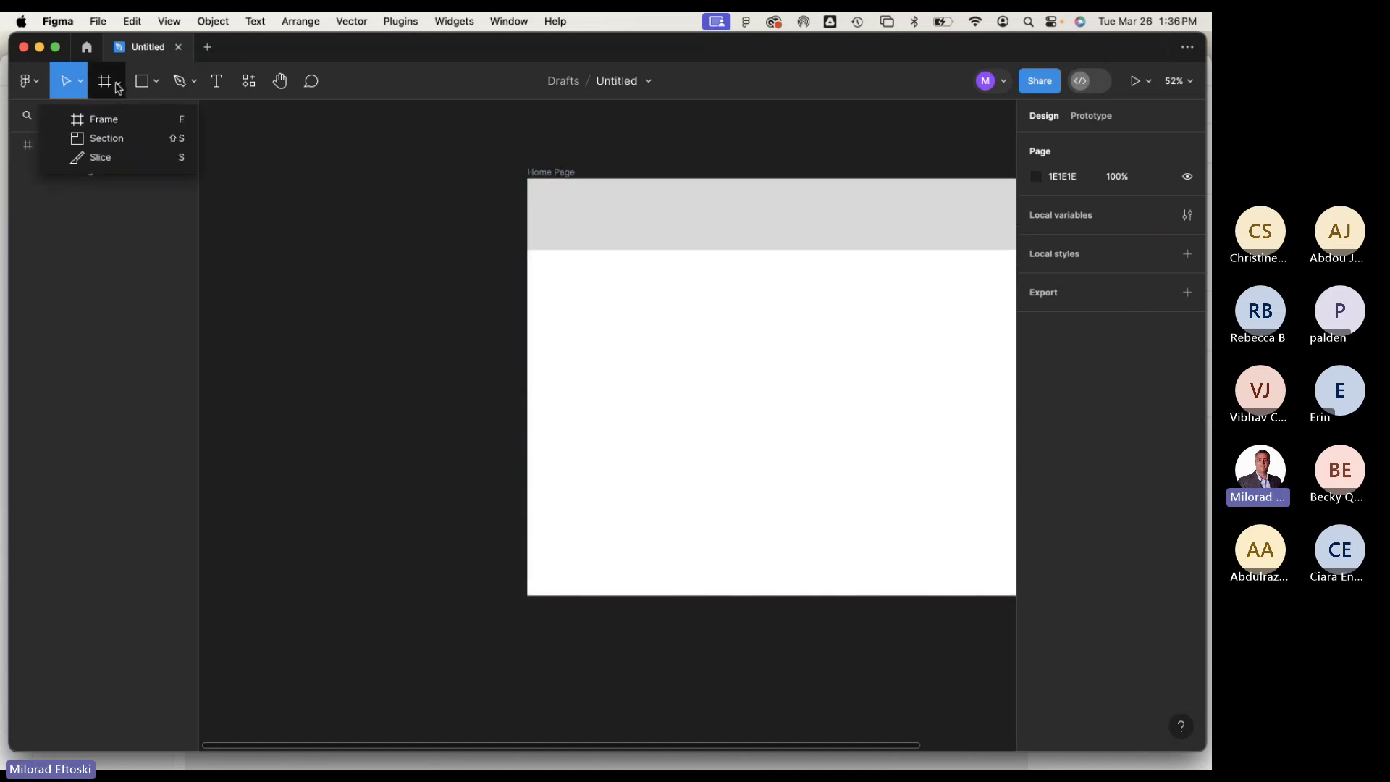
left_click(116, 137)
mouse_move(246, 178)
left_mouse_down()
mouse_move(394, 386)
mouse_move(458, 426)
mouse_move(504, 414)
left_mouse_up()
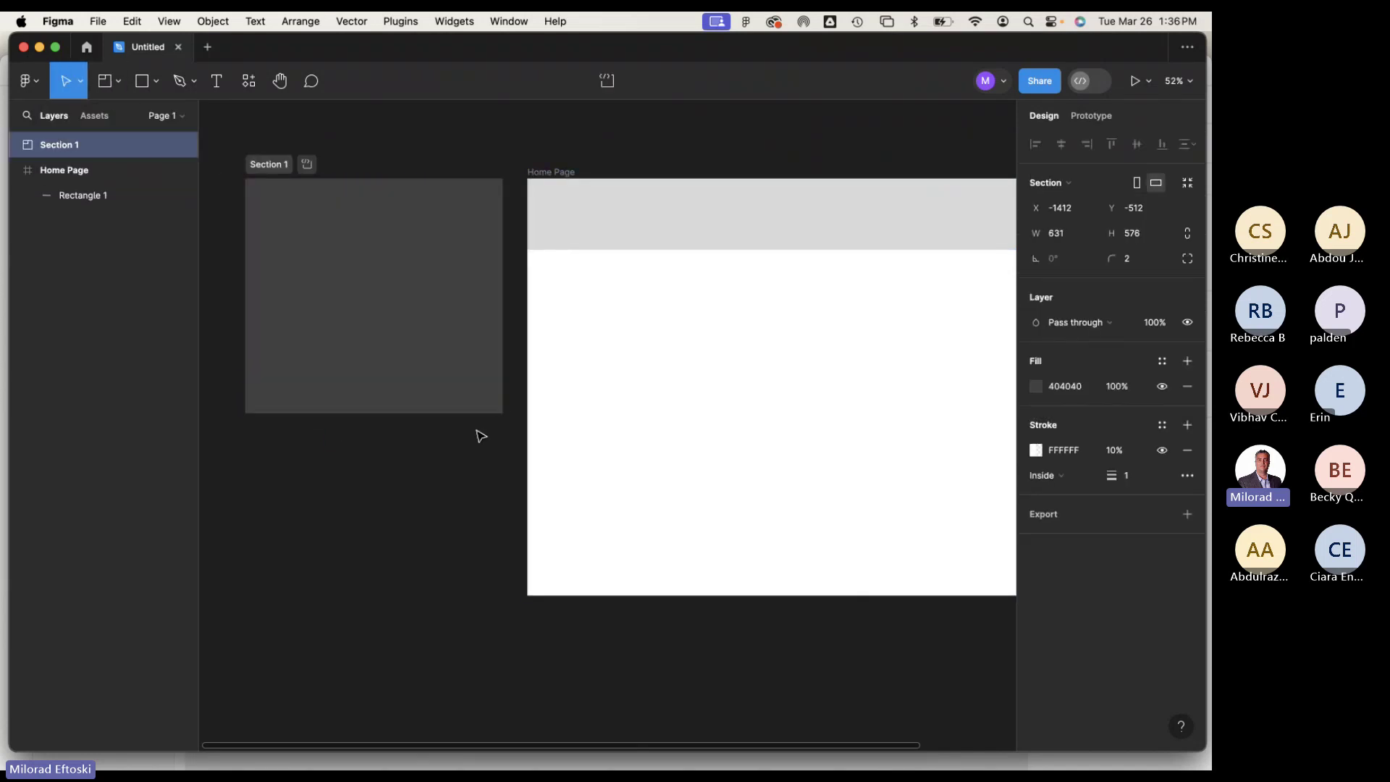
left_click(420, 342)
left_click(420, 342)
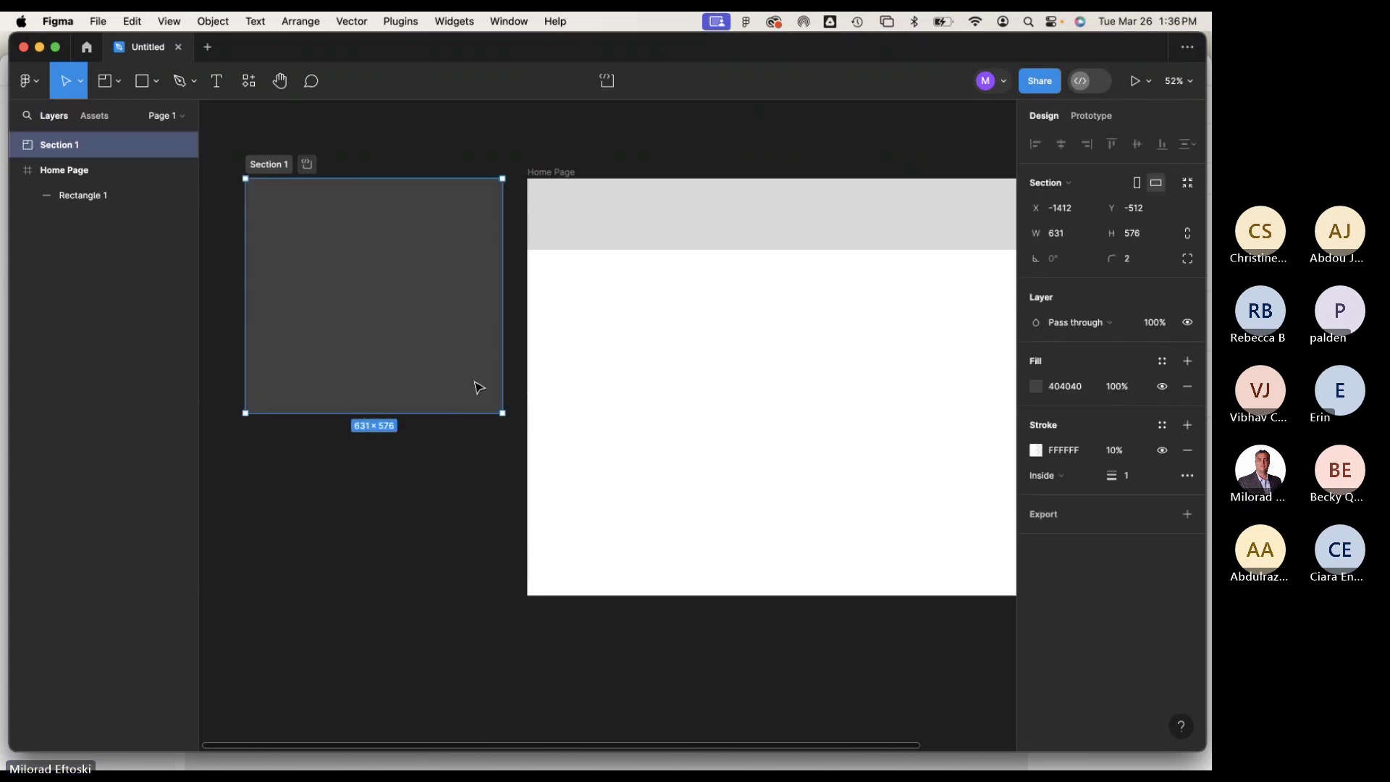
left_click(564, 422)
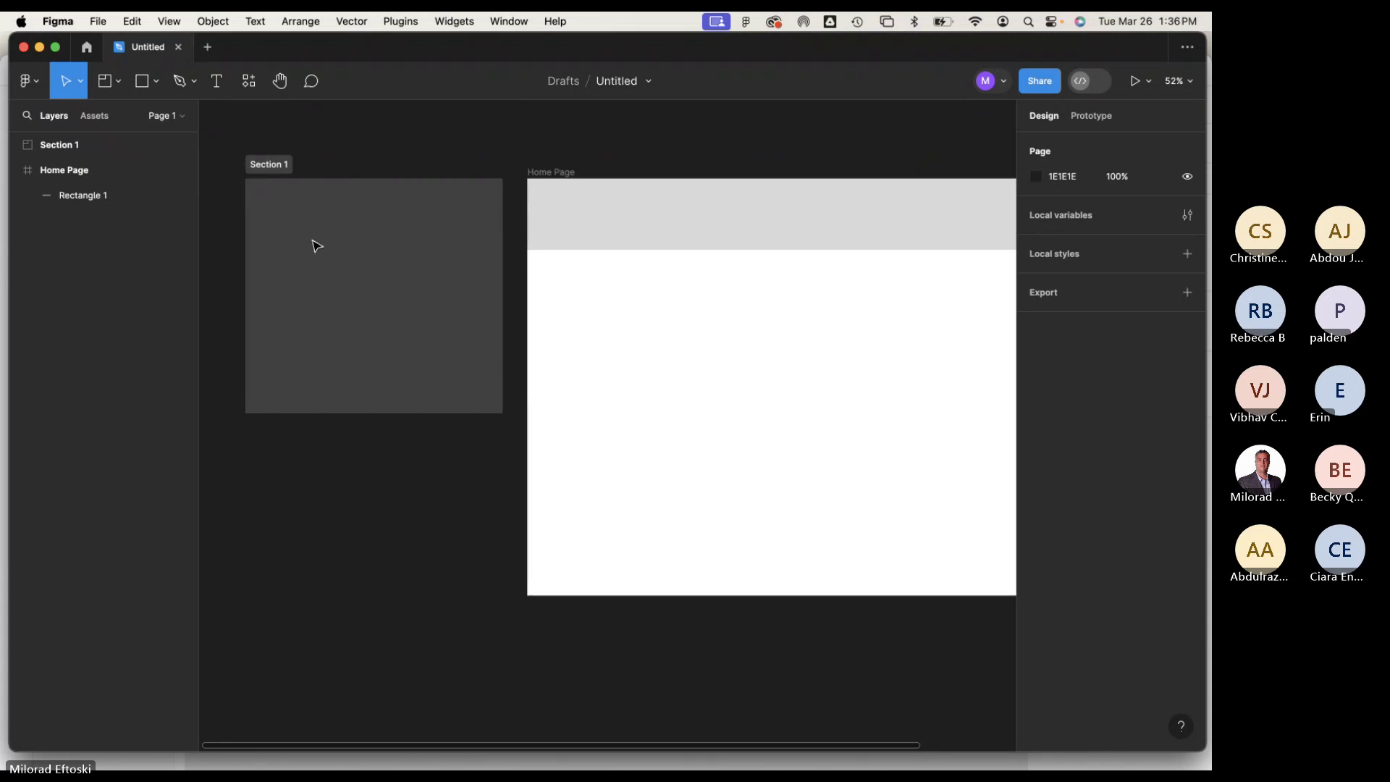
Shrink the section beside the Home Page frame and move it slightly closer to the frame.
left_click(274, 212)
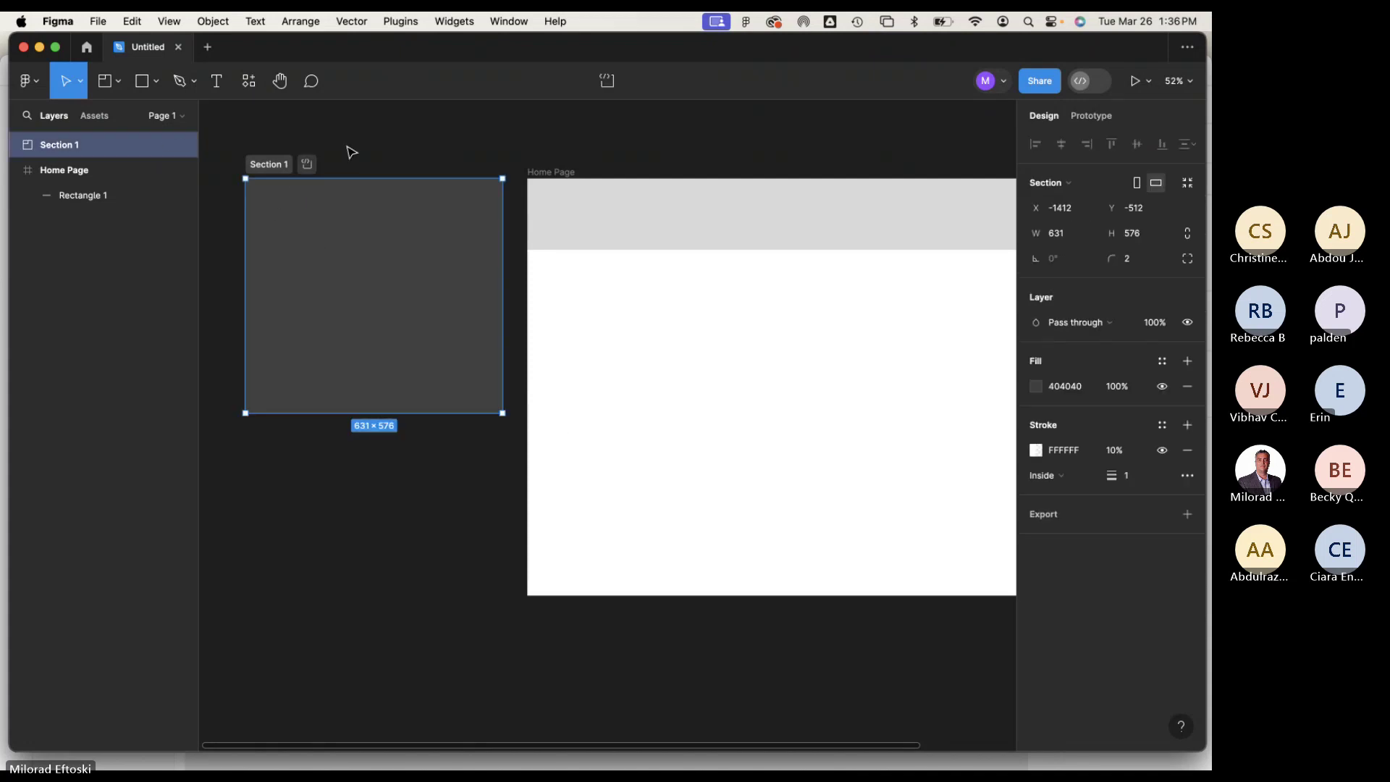
left_click(352, 152)
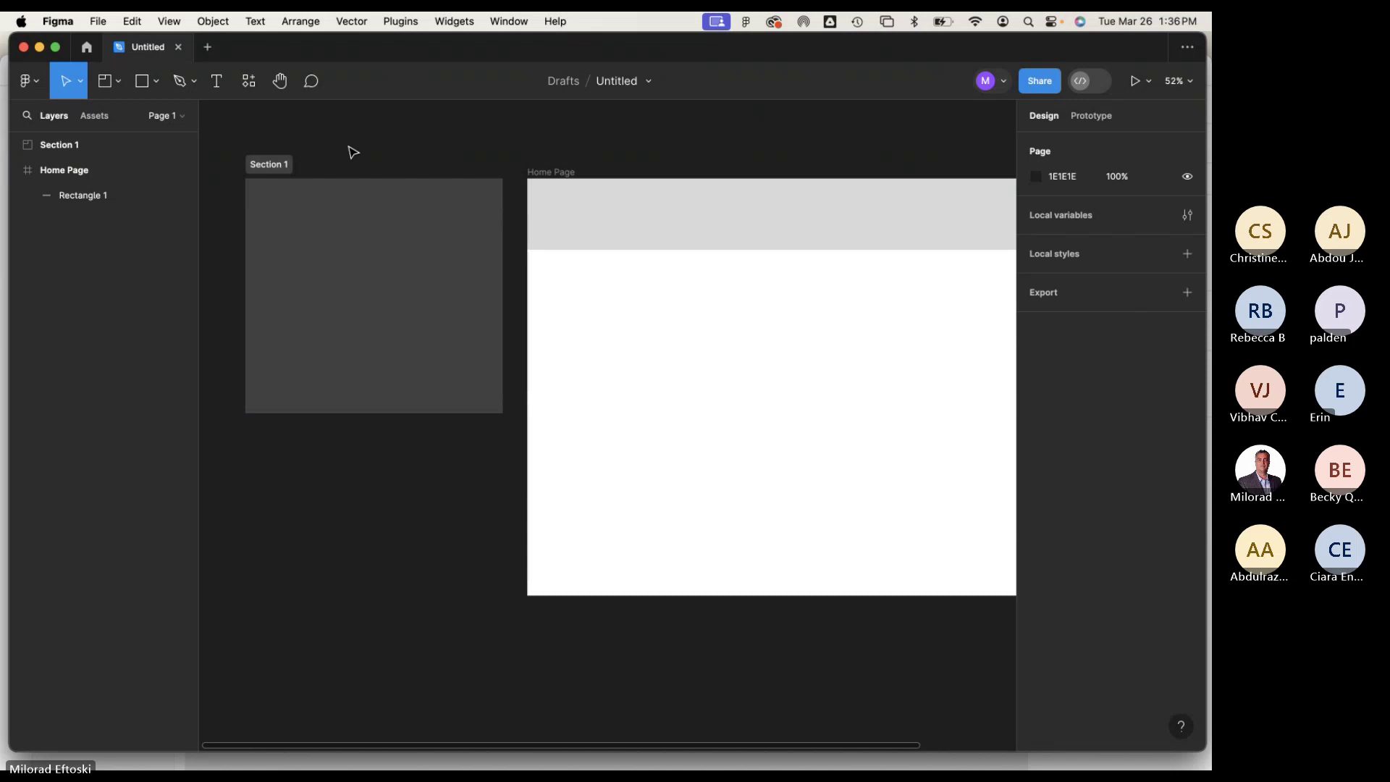
left_click(368, 242)
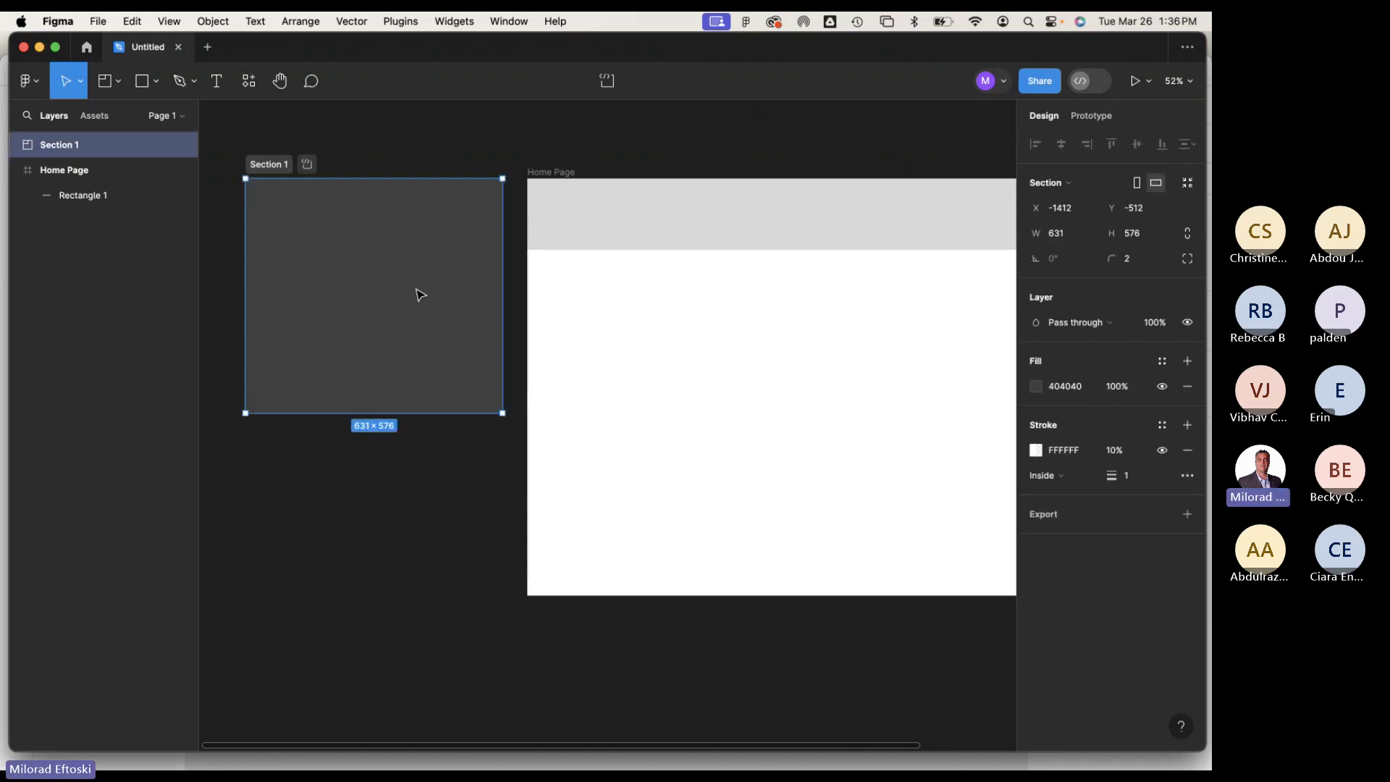
left_click_drag(503, 414, 467, 395)
left_click_drag(304, 252, 335, 248)
left_click(563, 391)
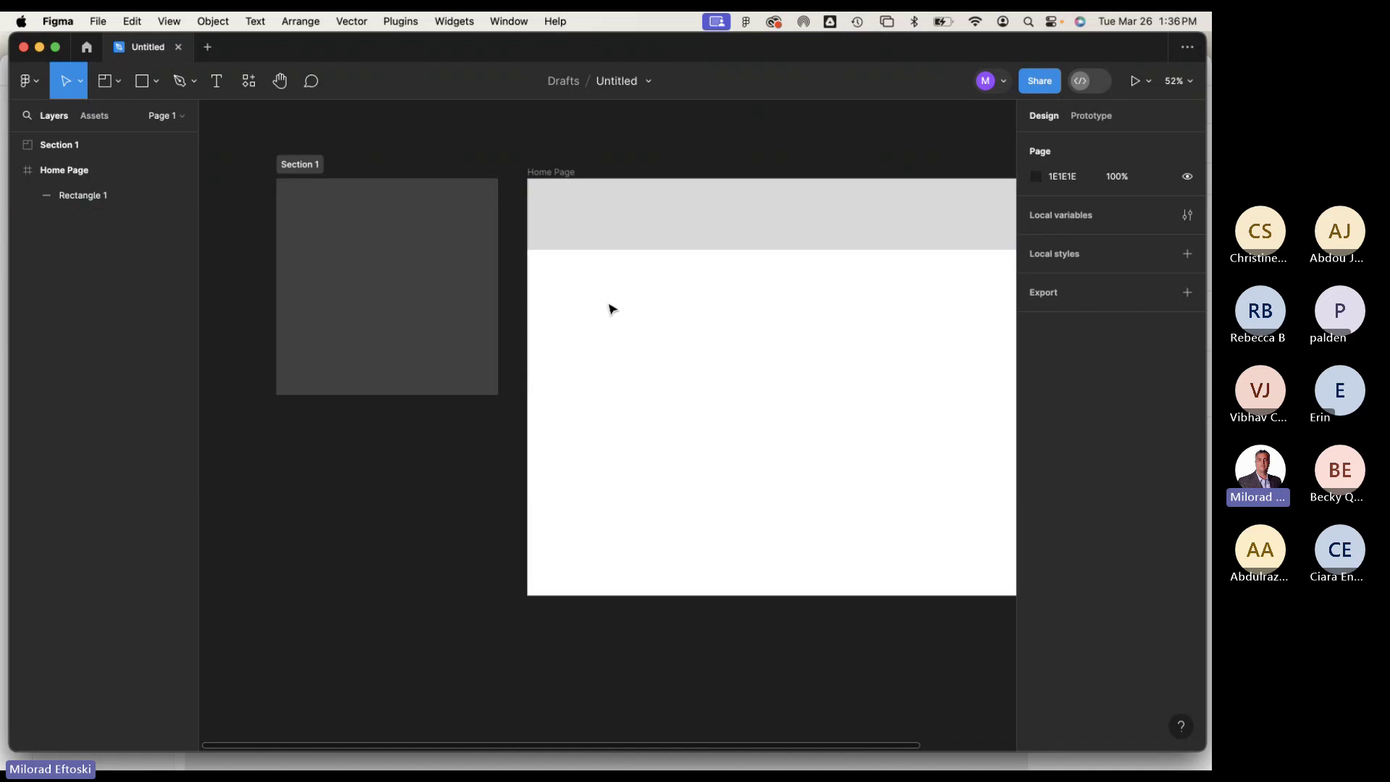
Delete the section beside the Home Page frame.
left_click(463, 295)
key("Delete")
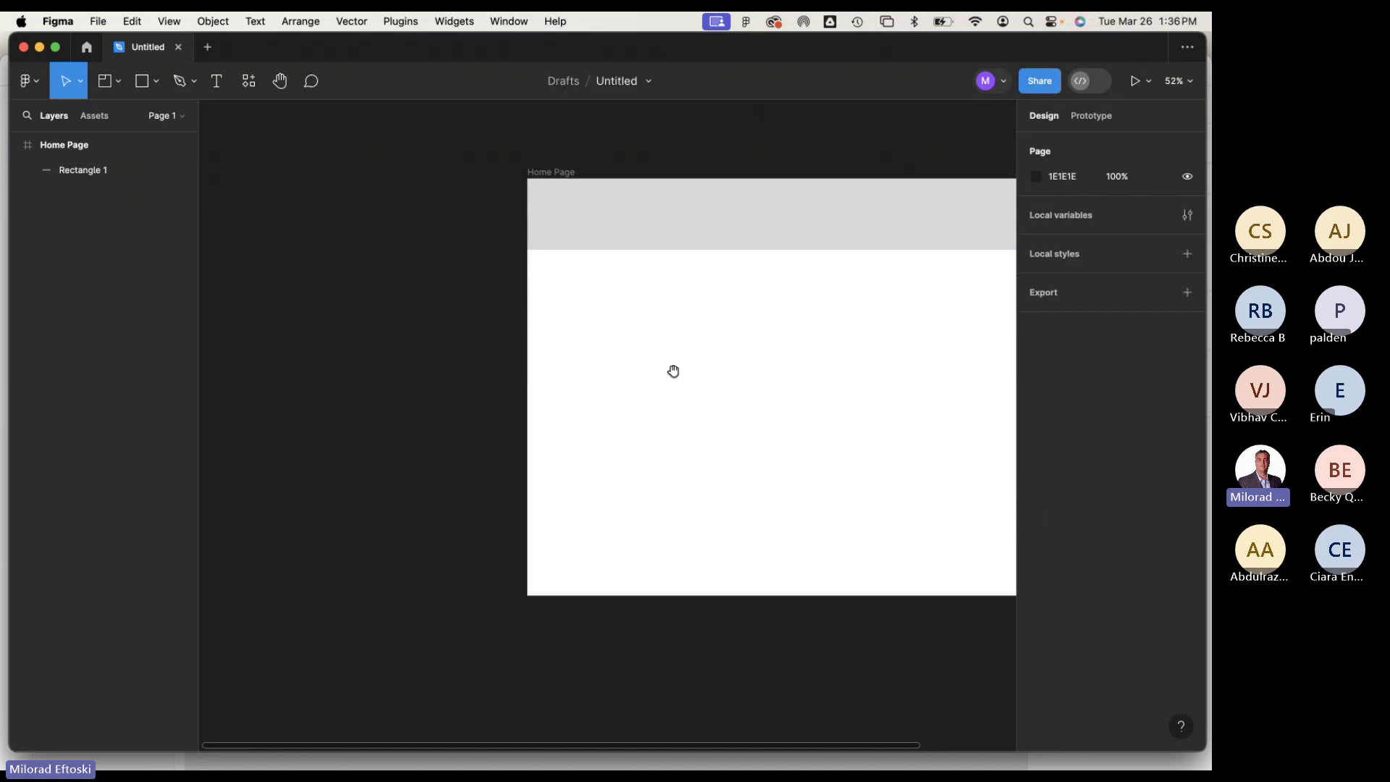
Add a text layer reading HOME below the header rectangle in the Home Page frame.
left_click_drag(673, 369, 462, 360)
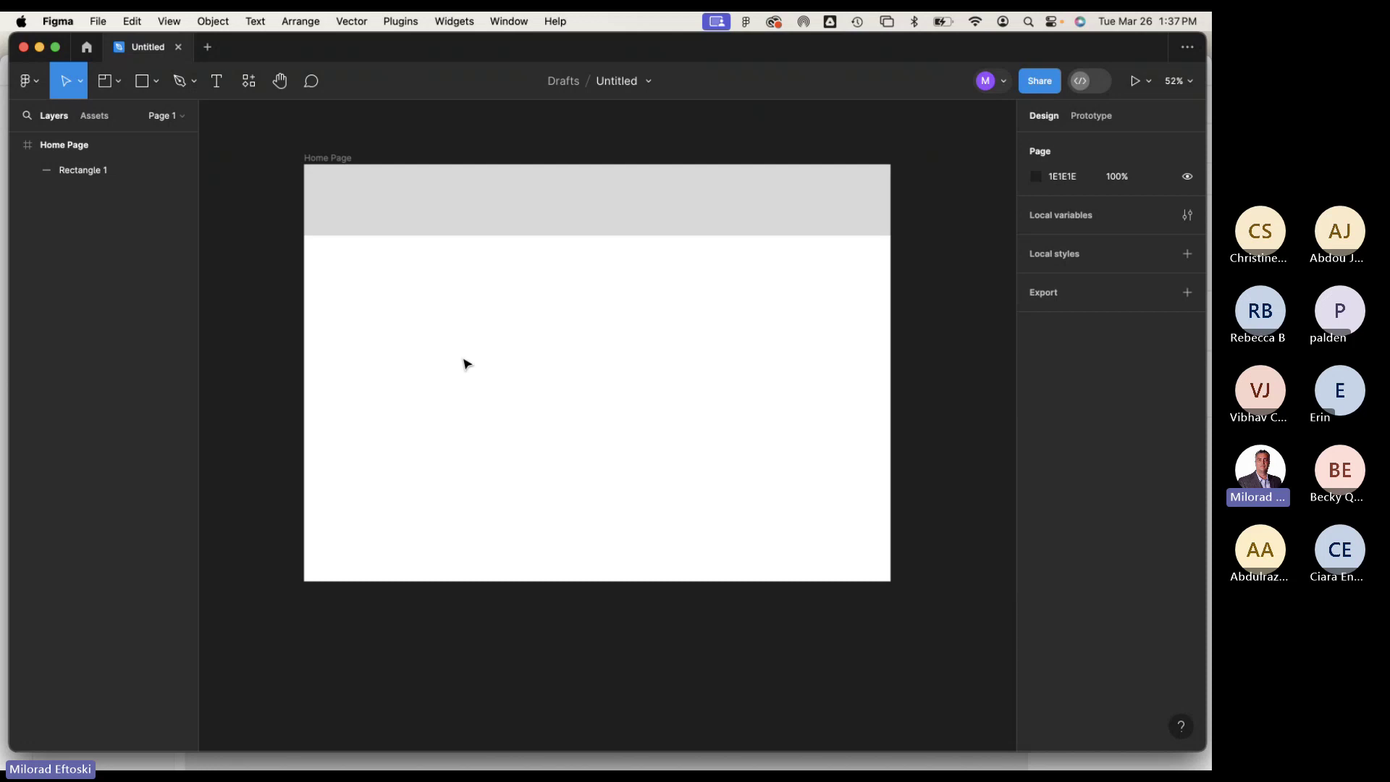
left_click_drag(467, 363, 457, 363)
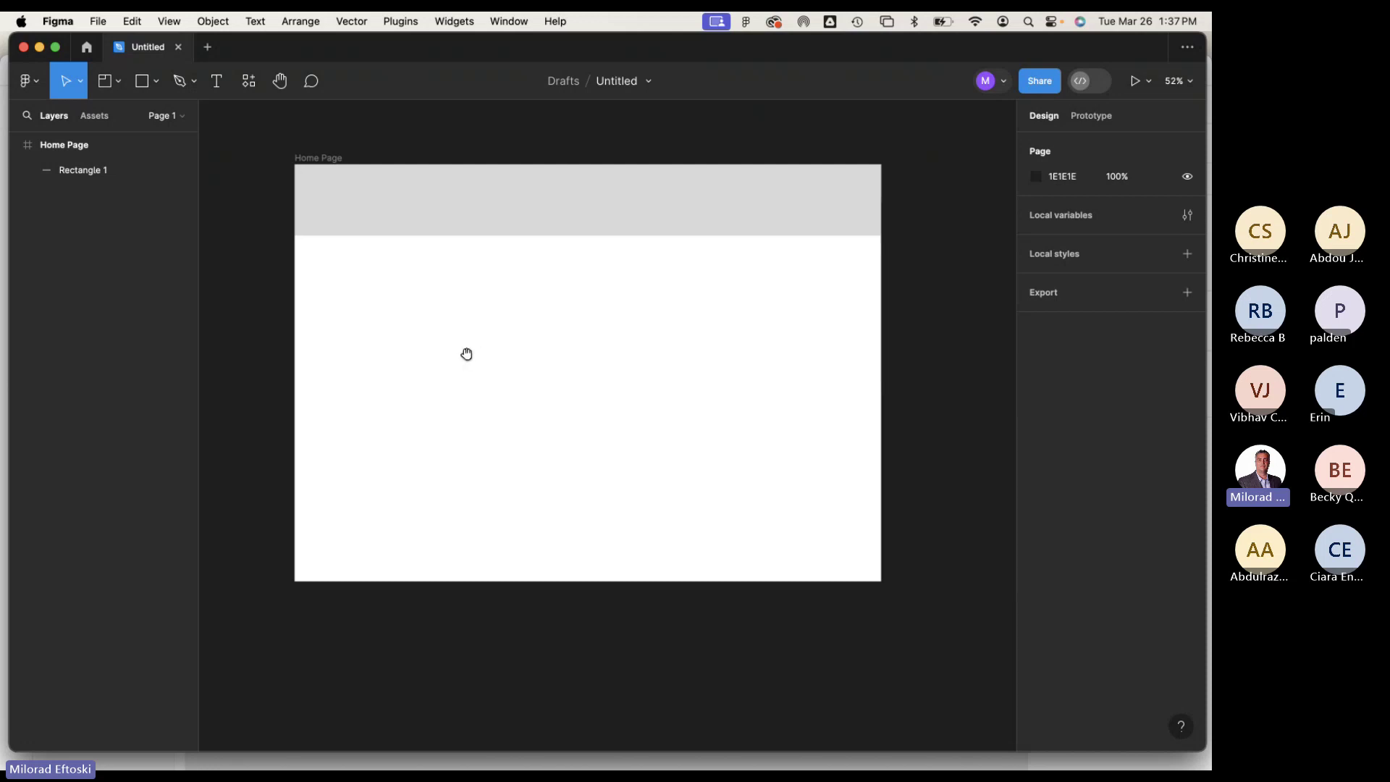
left_click(216, 82)
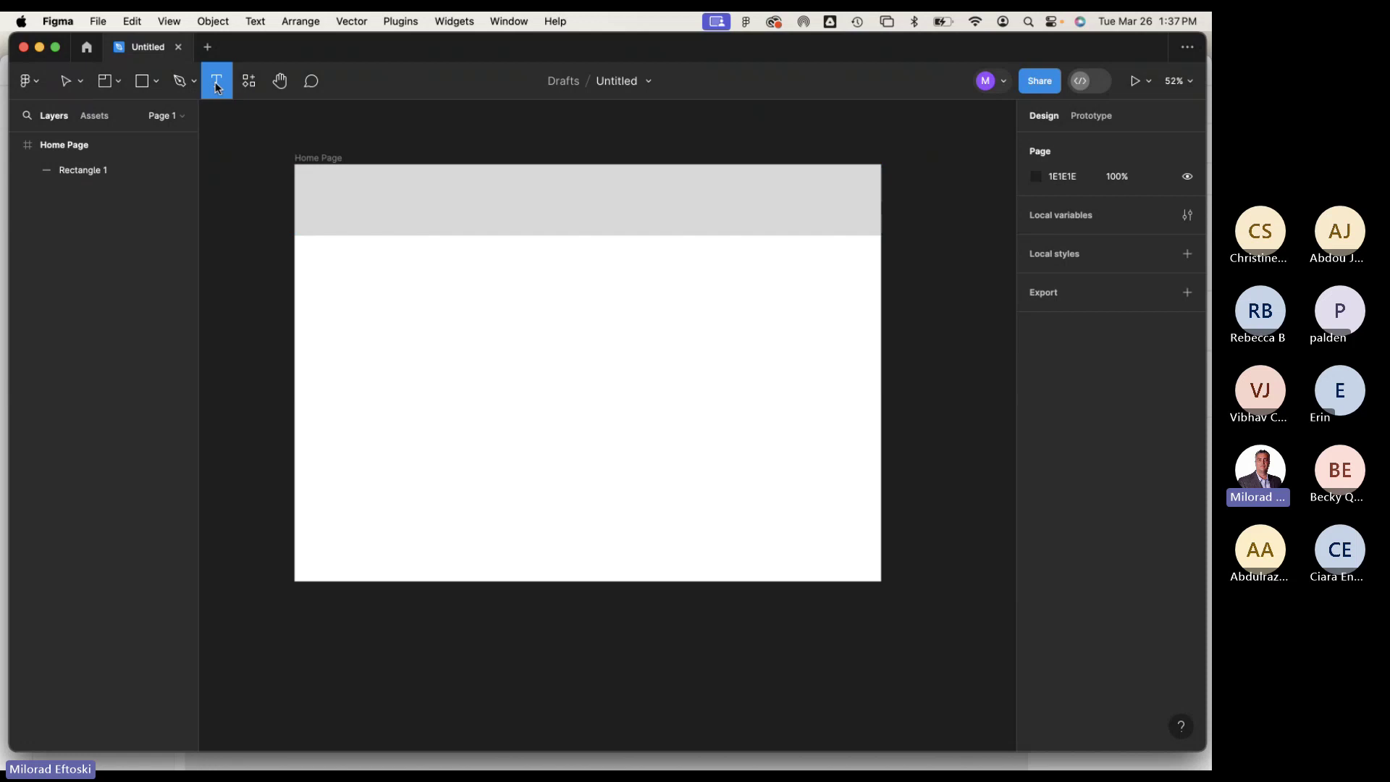
left_click(448, 293)
type("HOME")
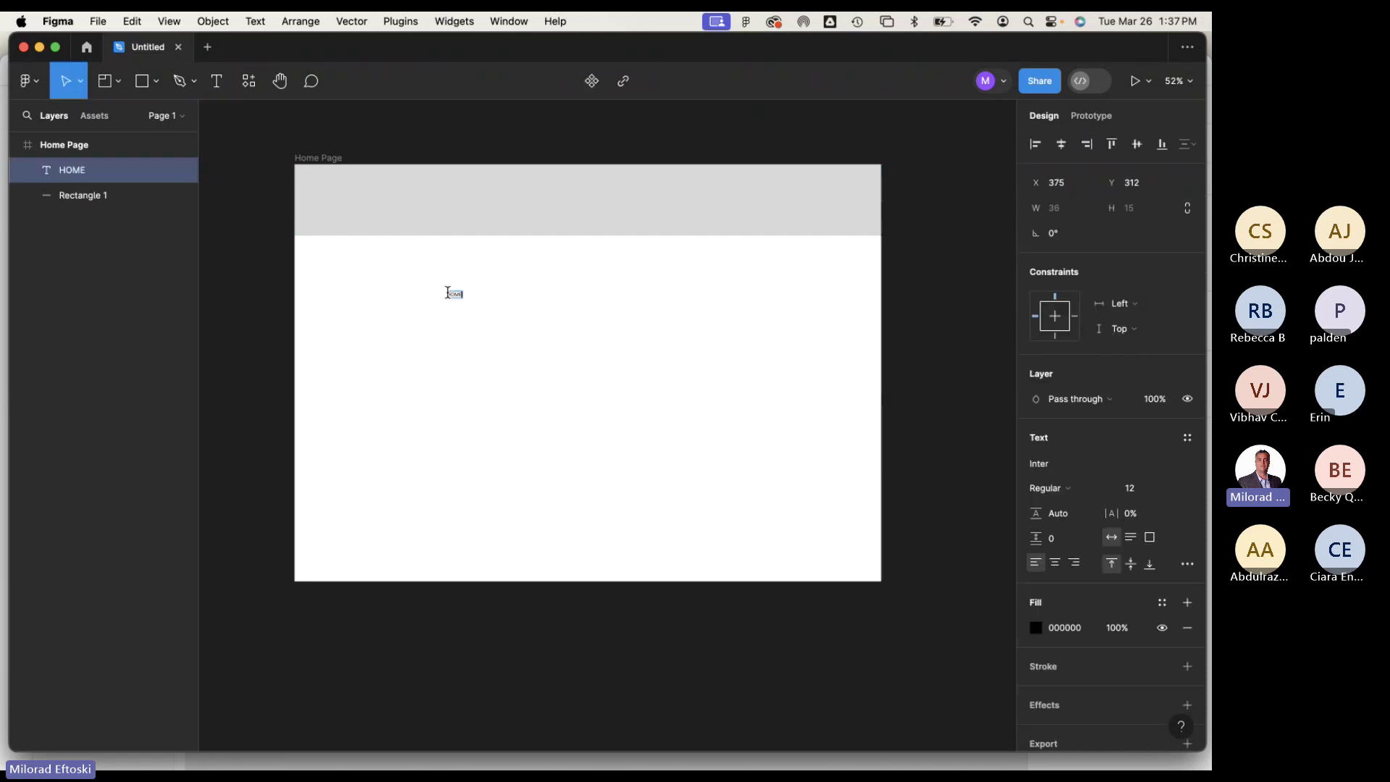
Try to enlarge the HOME text by stretching its box to about 299×185, and undo the resize.
key("Escape")
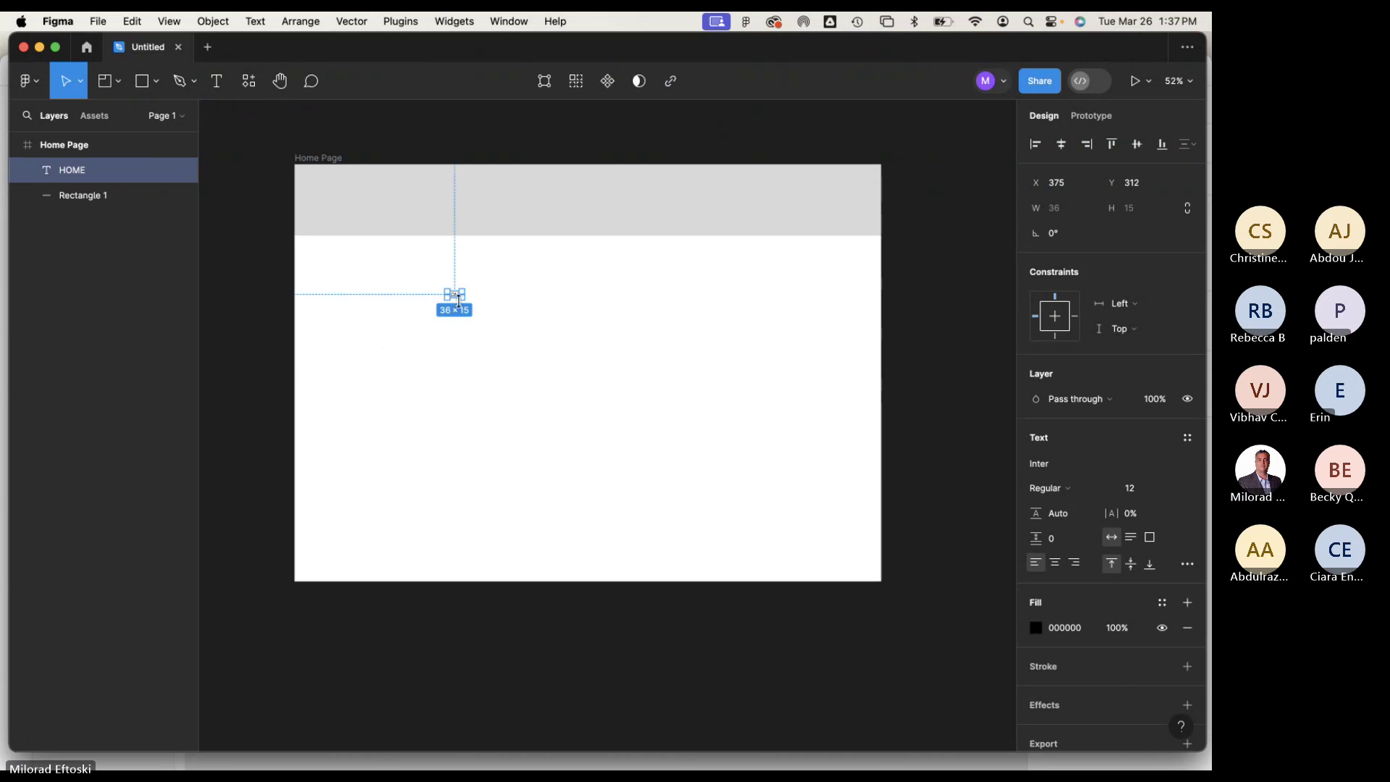
left_click_drag(464, 297, 567, 367)
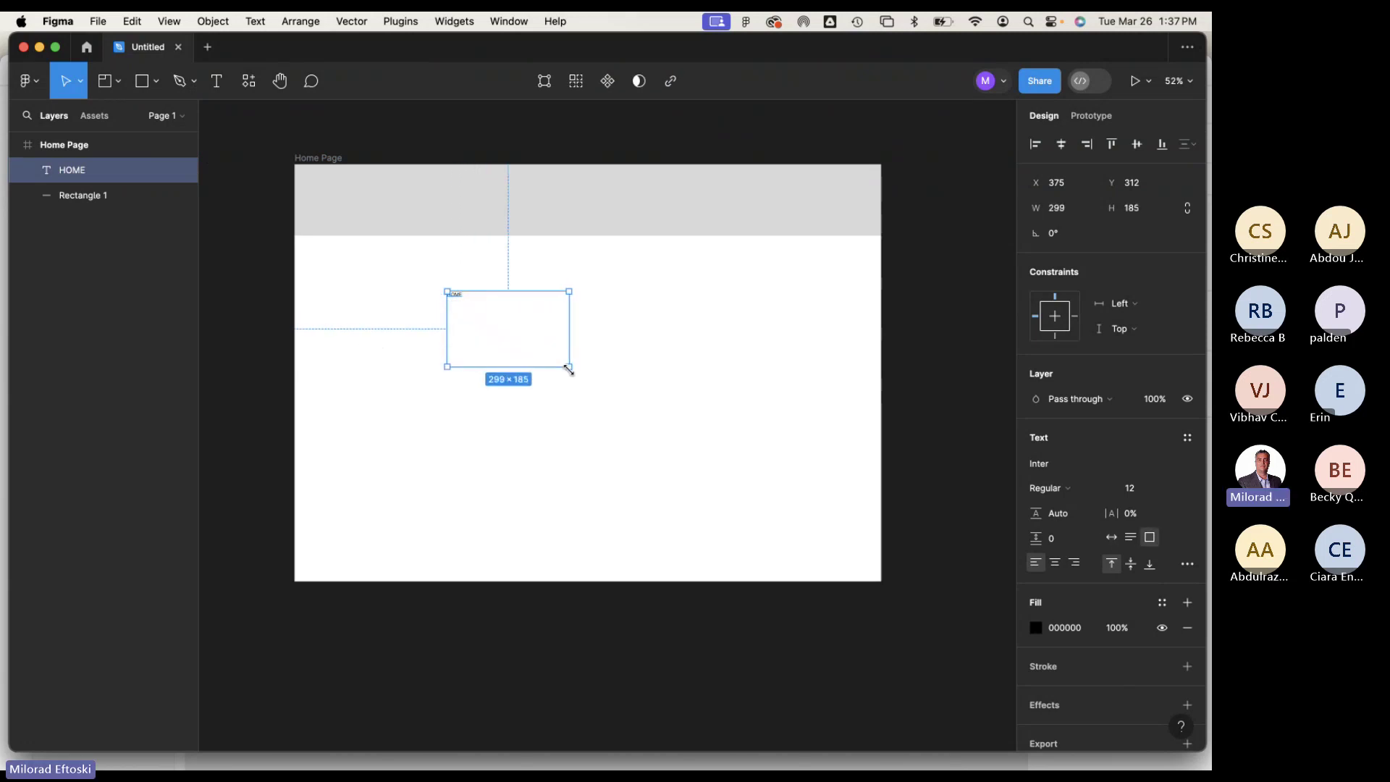
key("super+z")
Enlarge the HOME text proportionally with the Scale tool to about 118×48.
left_click(80, 81)
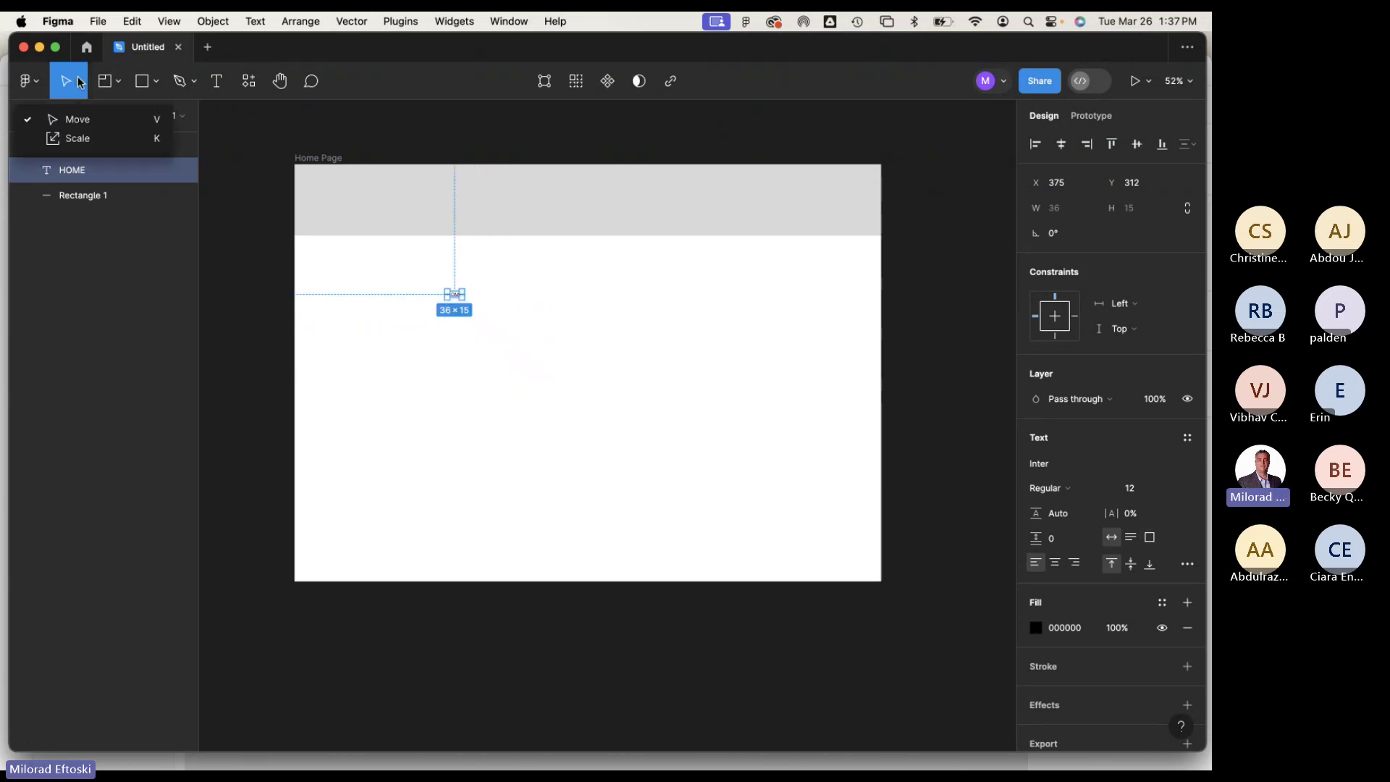
left_click(88, 140)
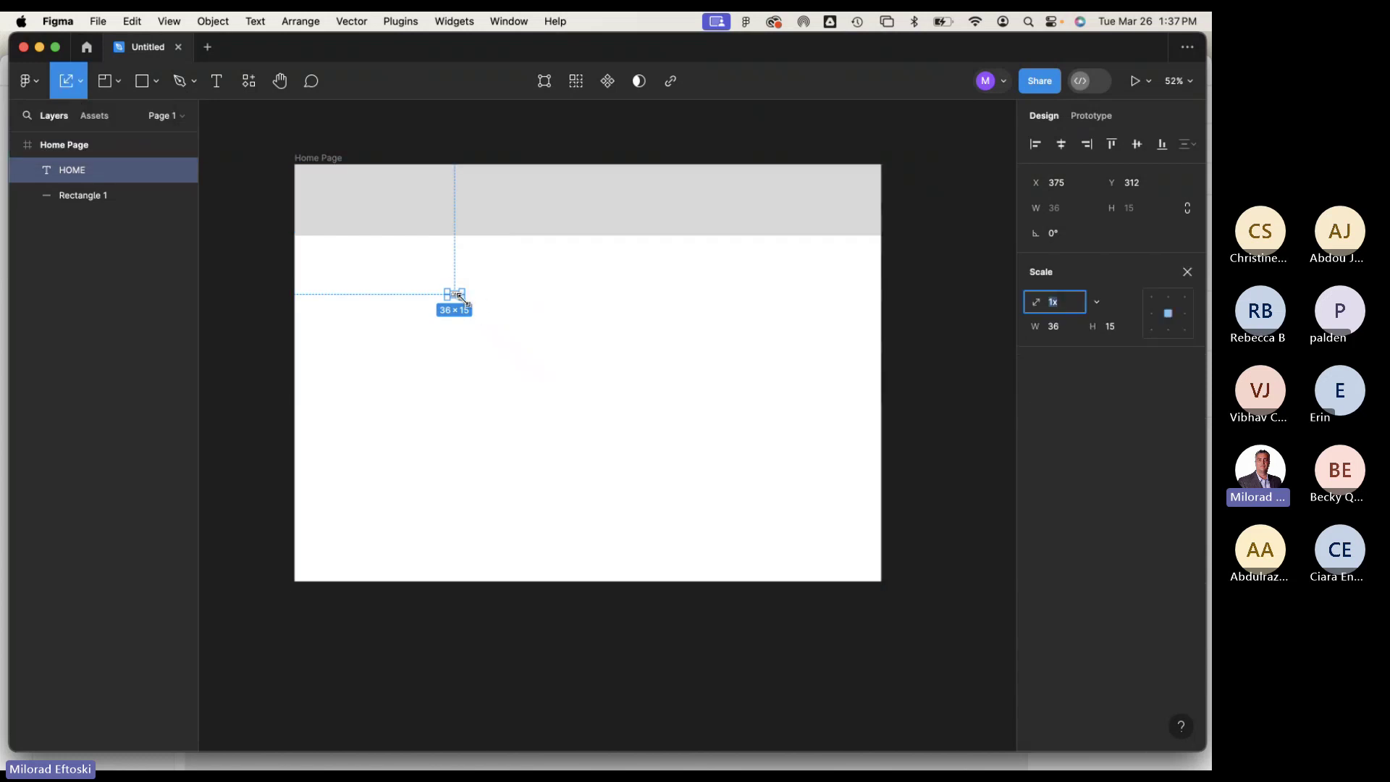
left_click_drag(464, 299, 509, 313)
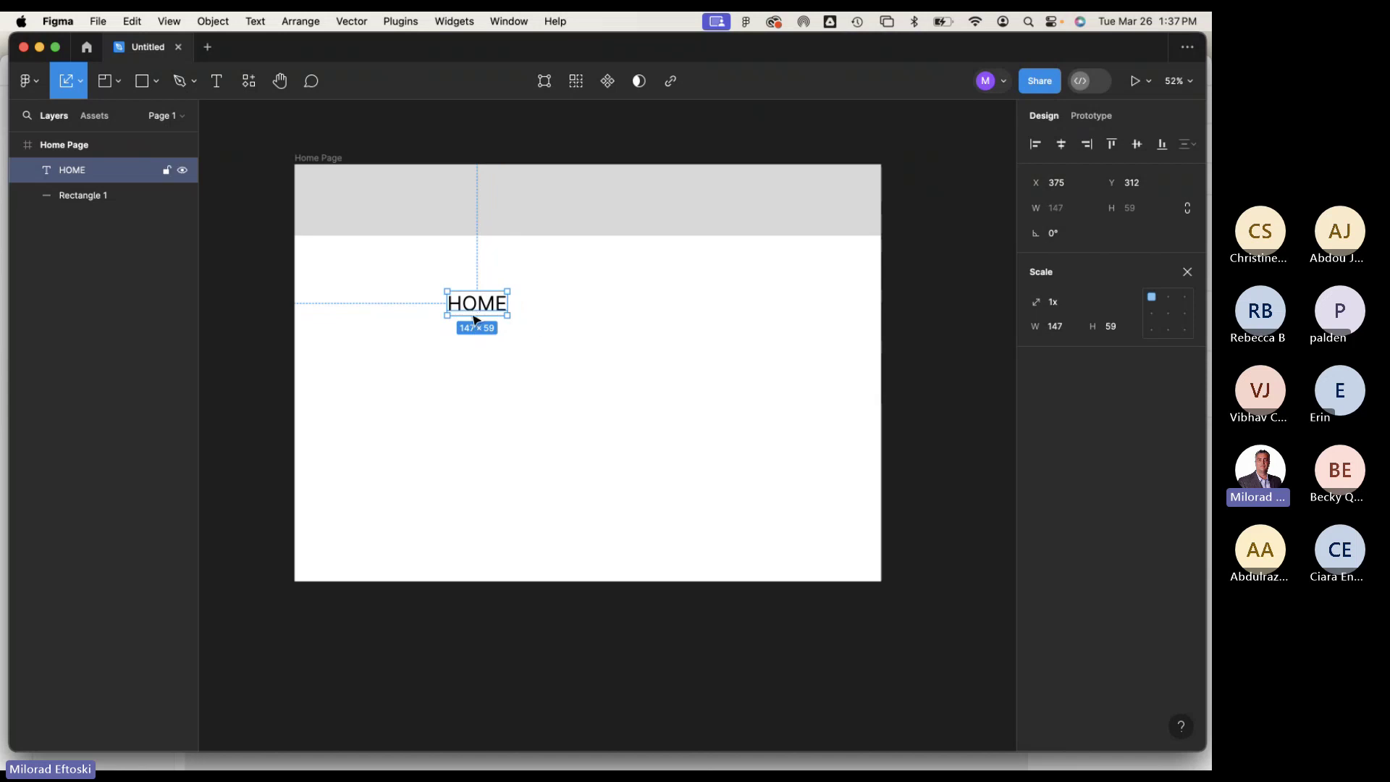
left_click_drag(510, 318, 497, 310)
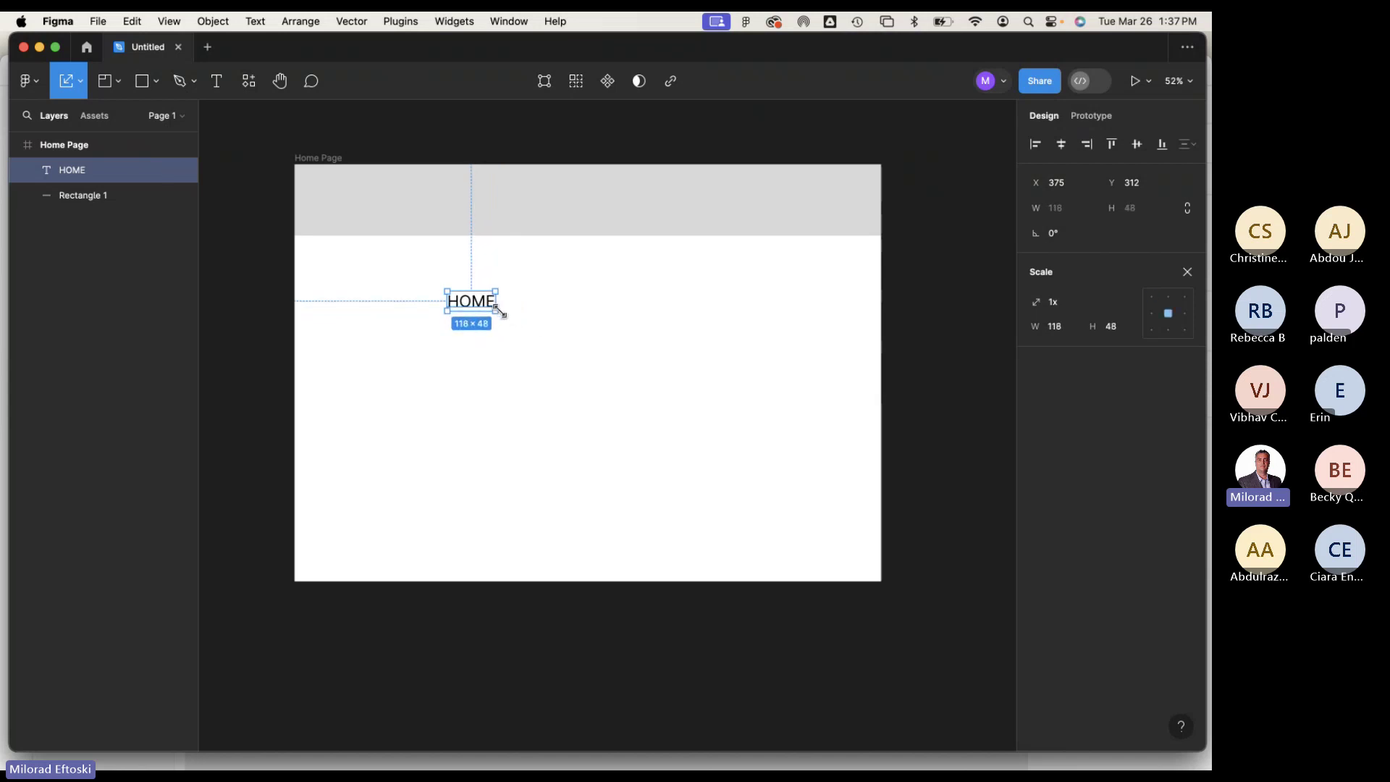
Move the HOME text up into the header rectangle, at about X 348, Y 112.
left_click(80, 92)
left_click(93, 137)
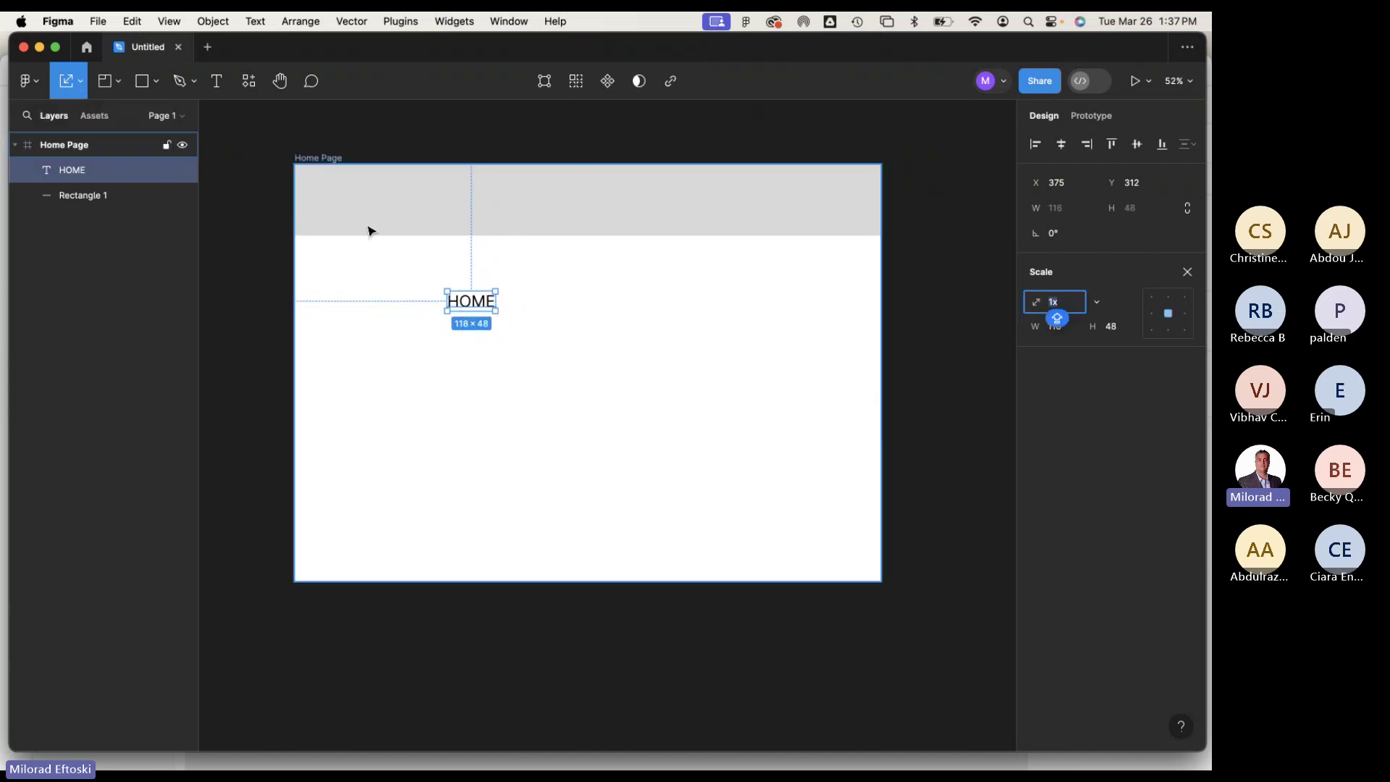
left_click_drag(469, 302, 461, 220)
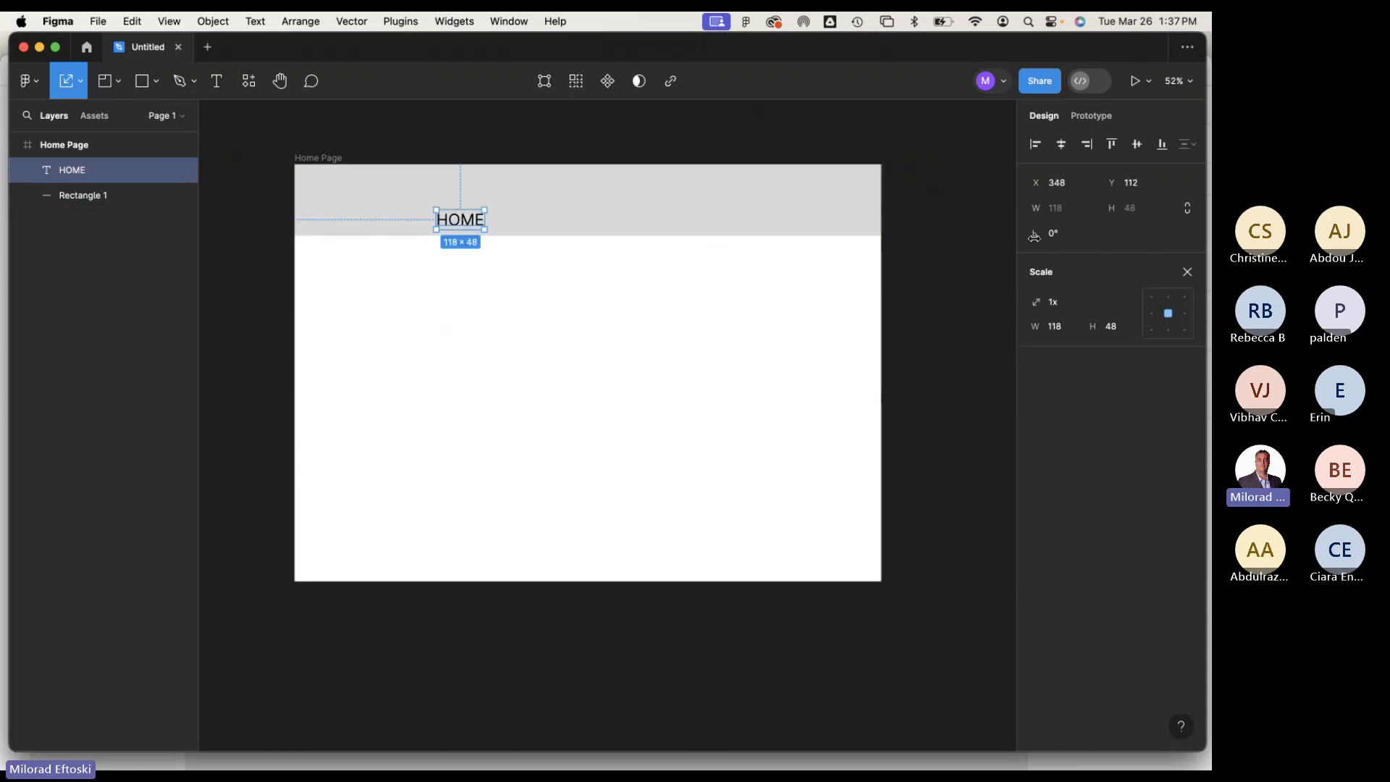
Set the font size of the HOME text in the header to 32.
double_click(467, 226)
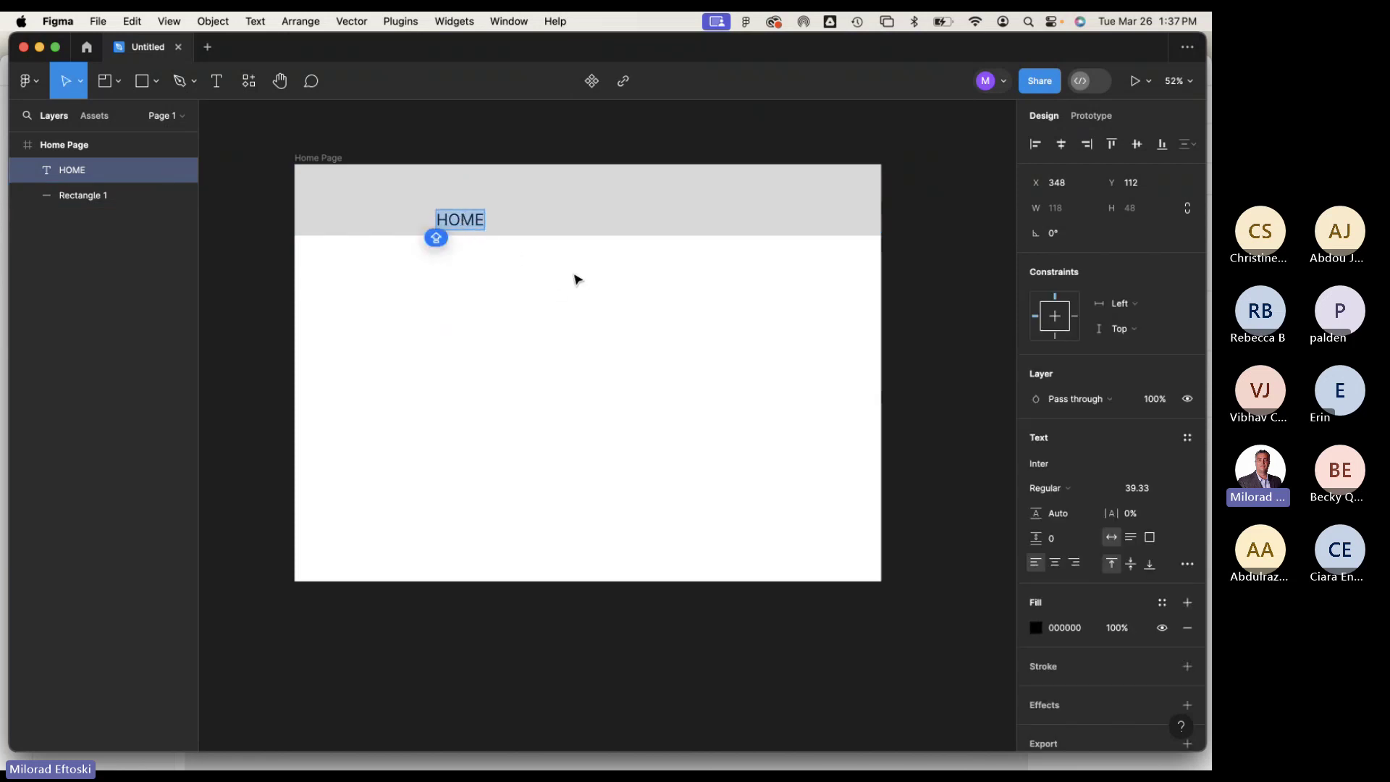
key("super+shift+comma")
key("super+shift+comma")
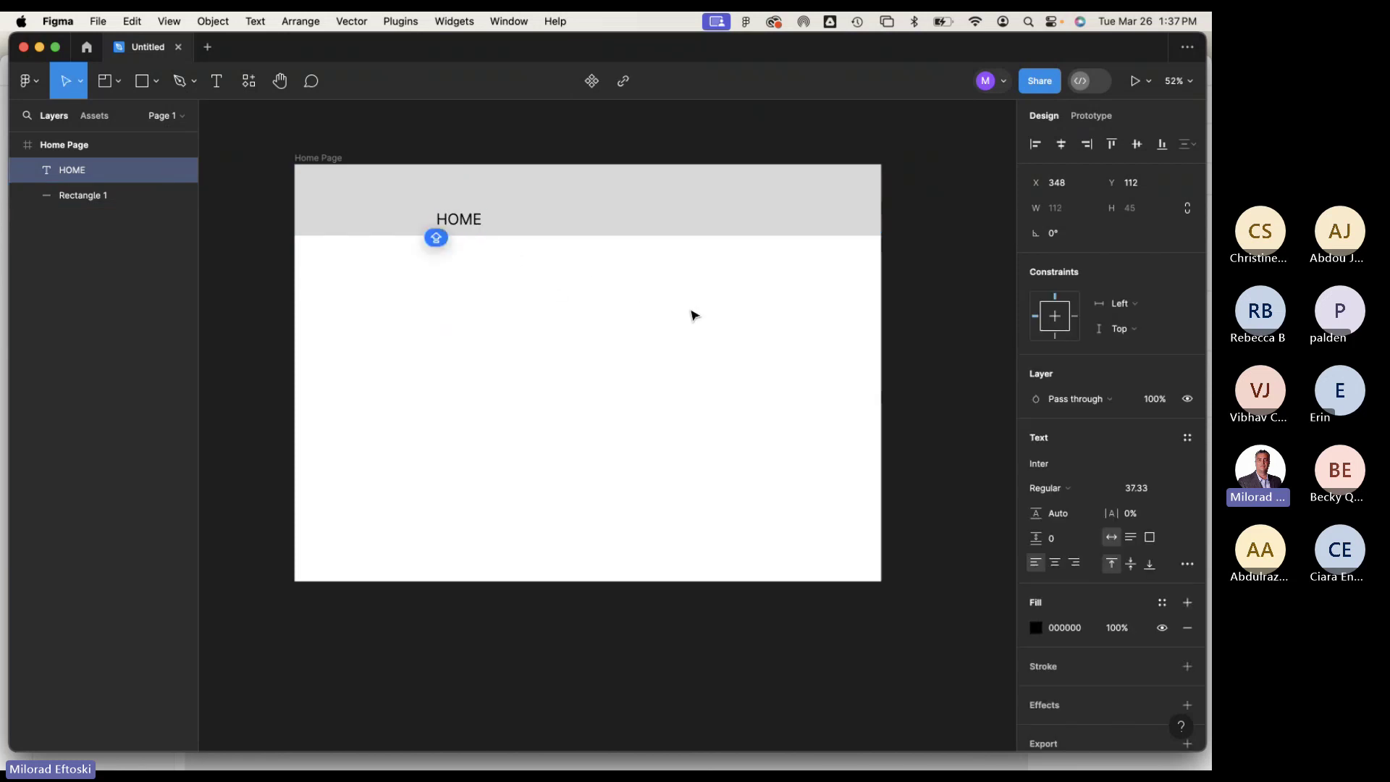
key("super+a")
scroll(984, 413, "down", 2)
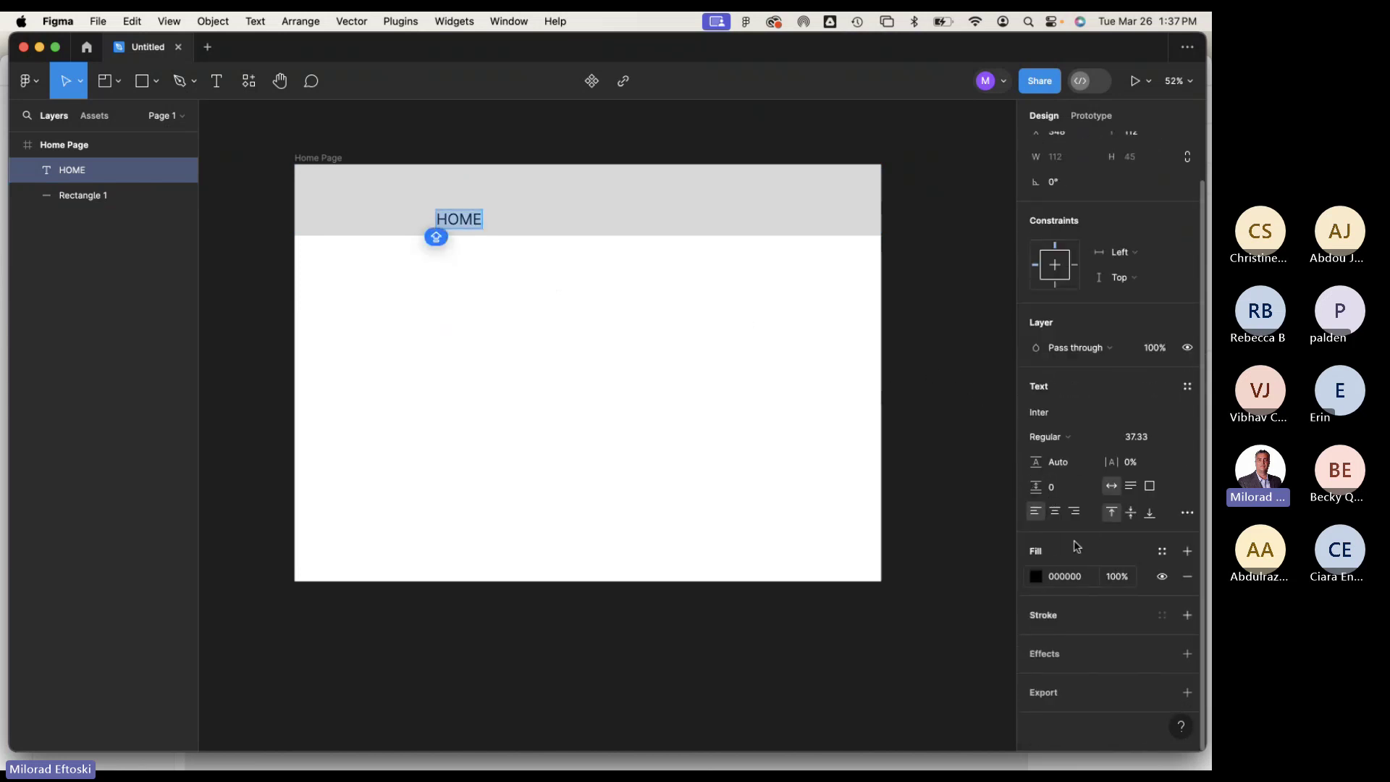
left_click(448, 219)
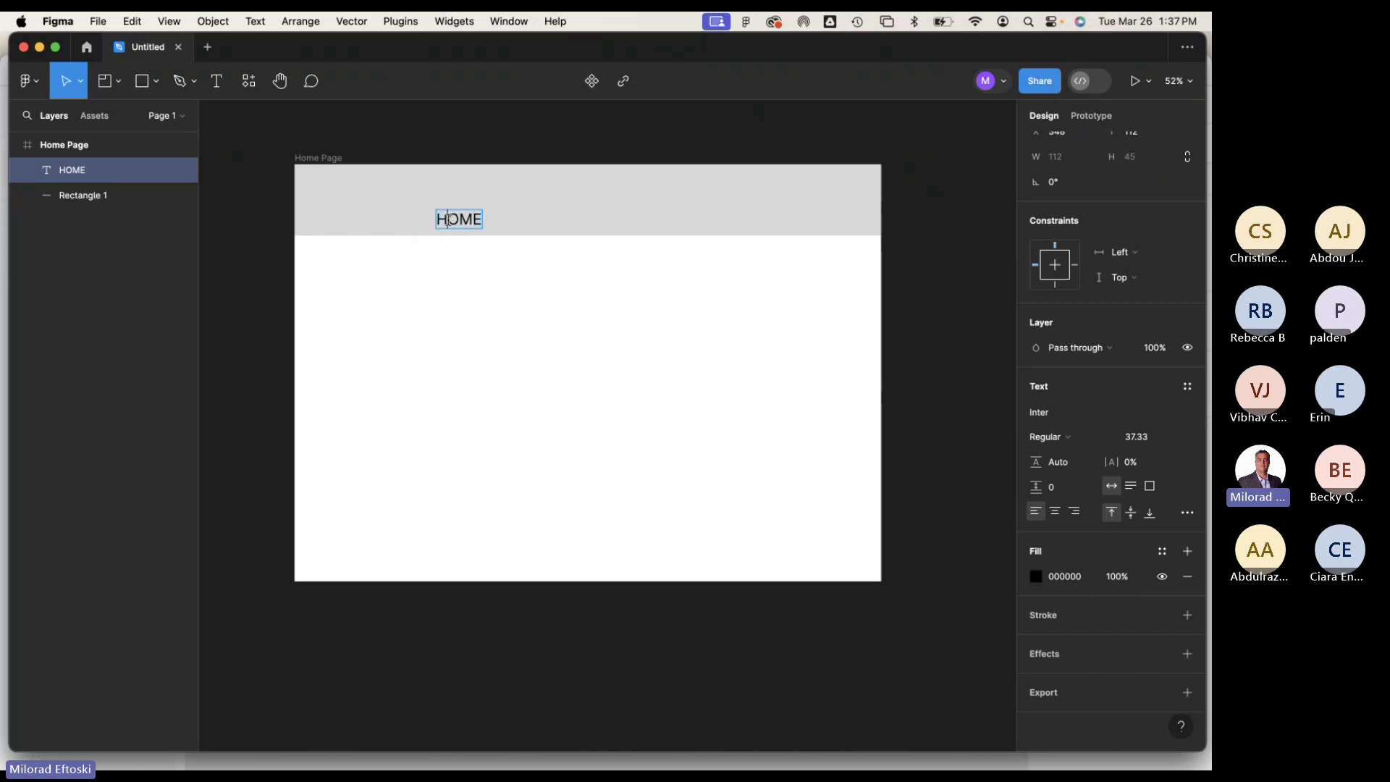
double_click(448, 218)
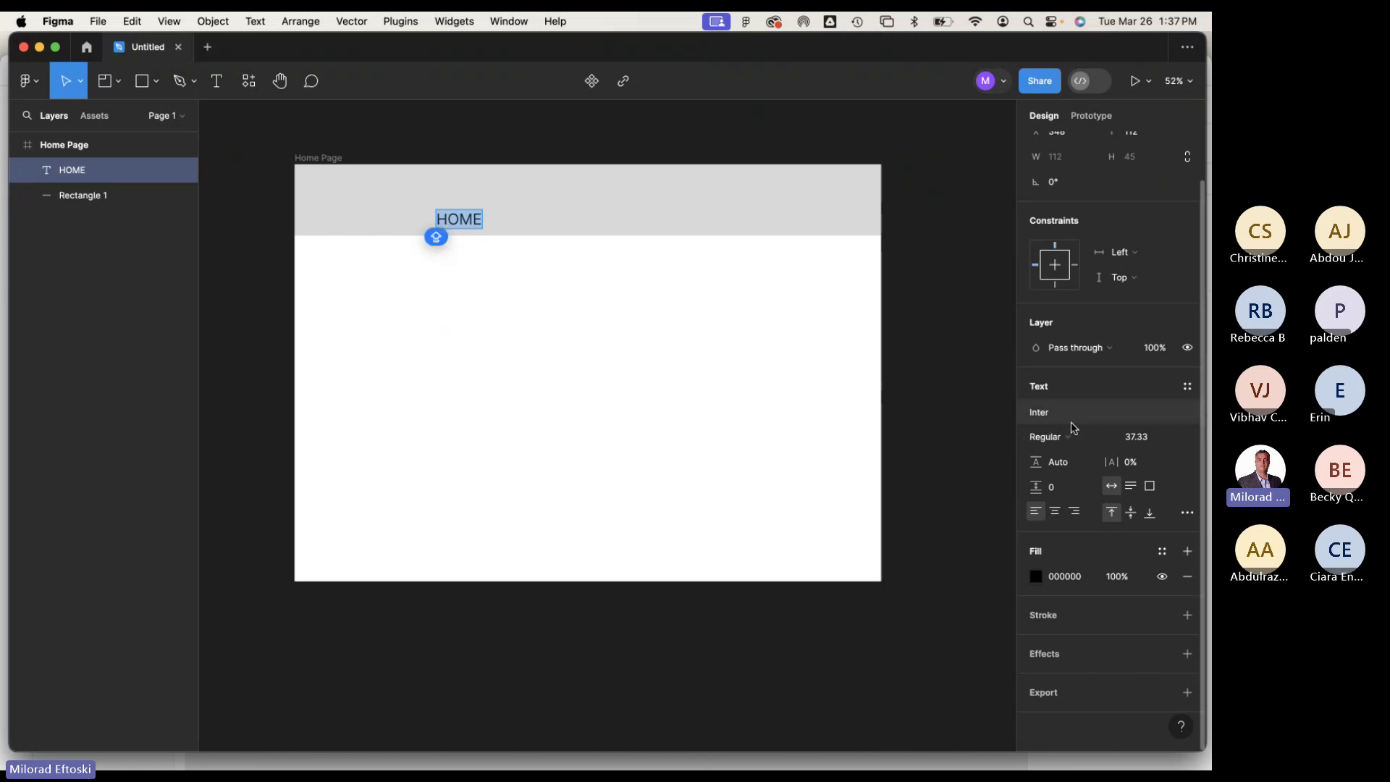
left_click(1137, 438)
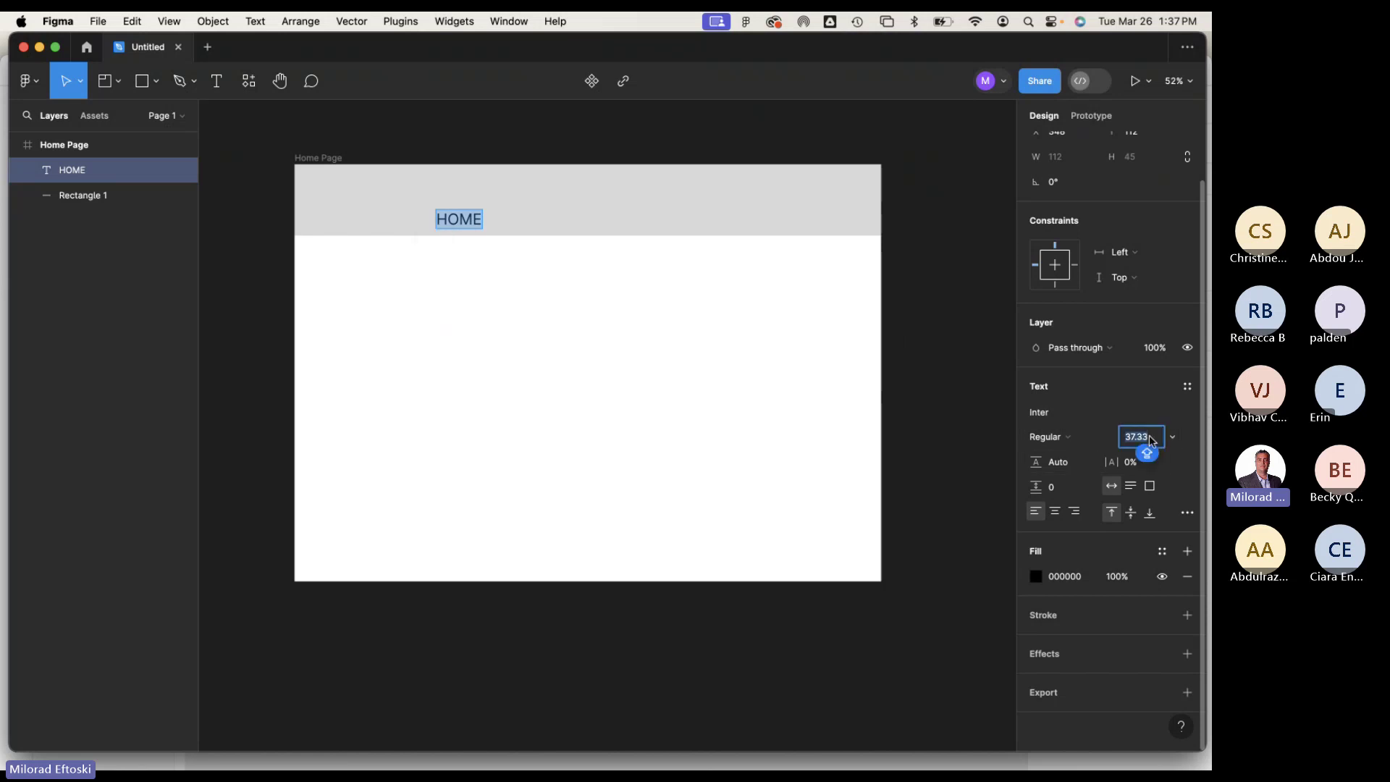
type("32")
key("Return")
key("Return")
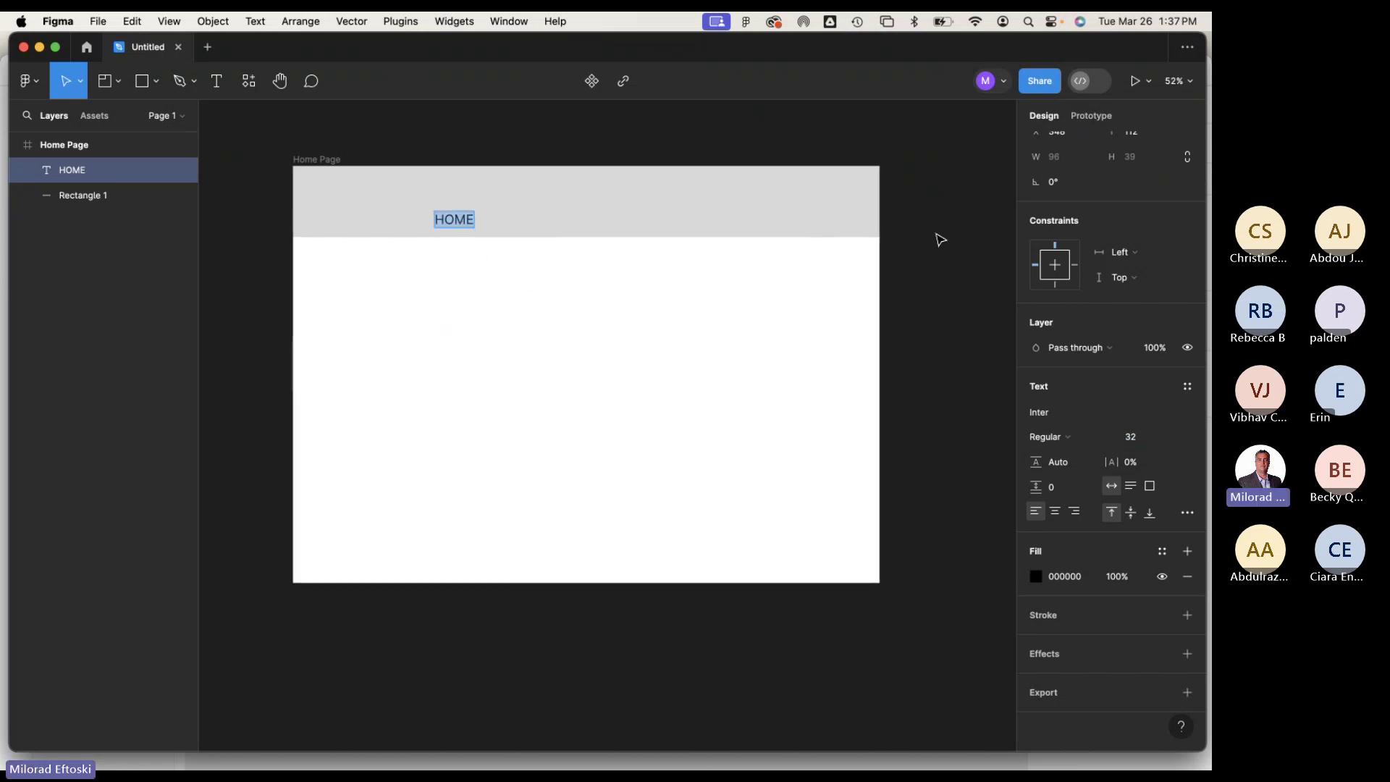
left_click(1097, 117)
left_click(1051, 118)
key("Escape")
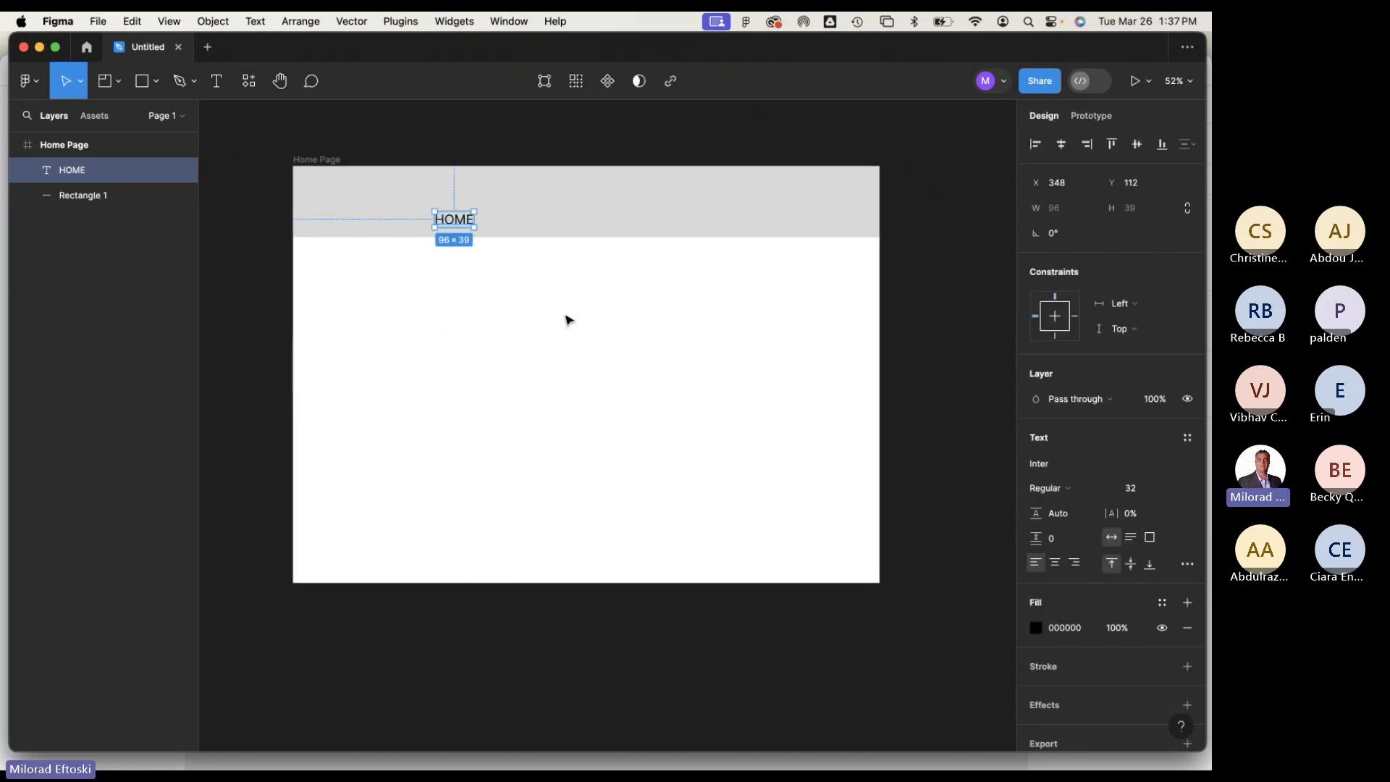
Change the font weight of the HOME text to Semi Bold.
left_click(567, 319)
left_click(454, 221)
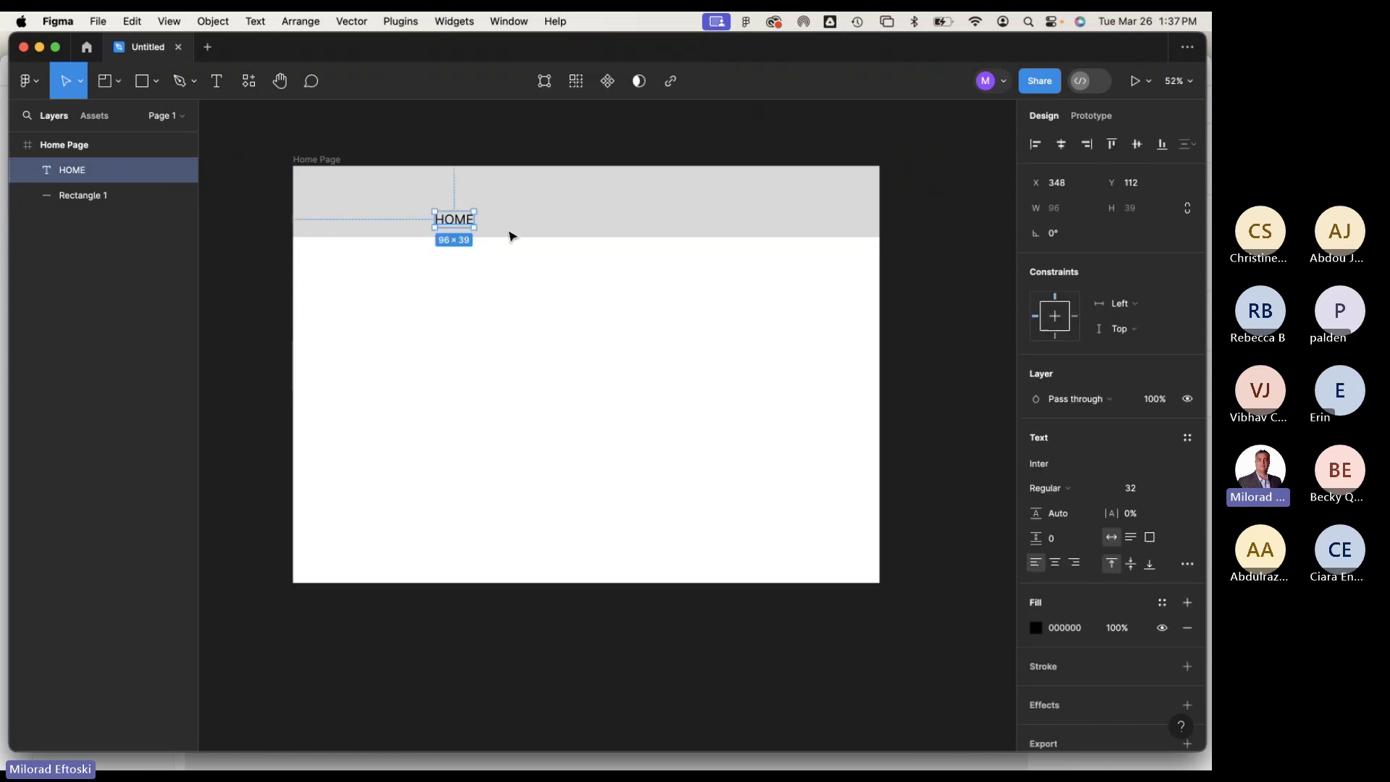
left_click(1074, 491)
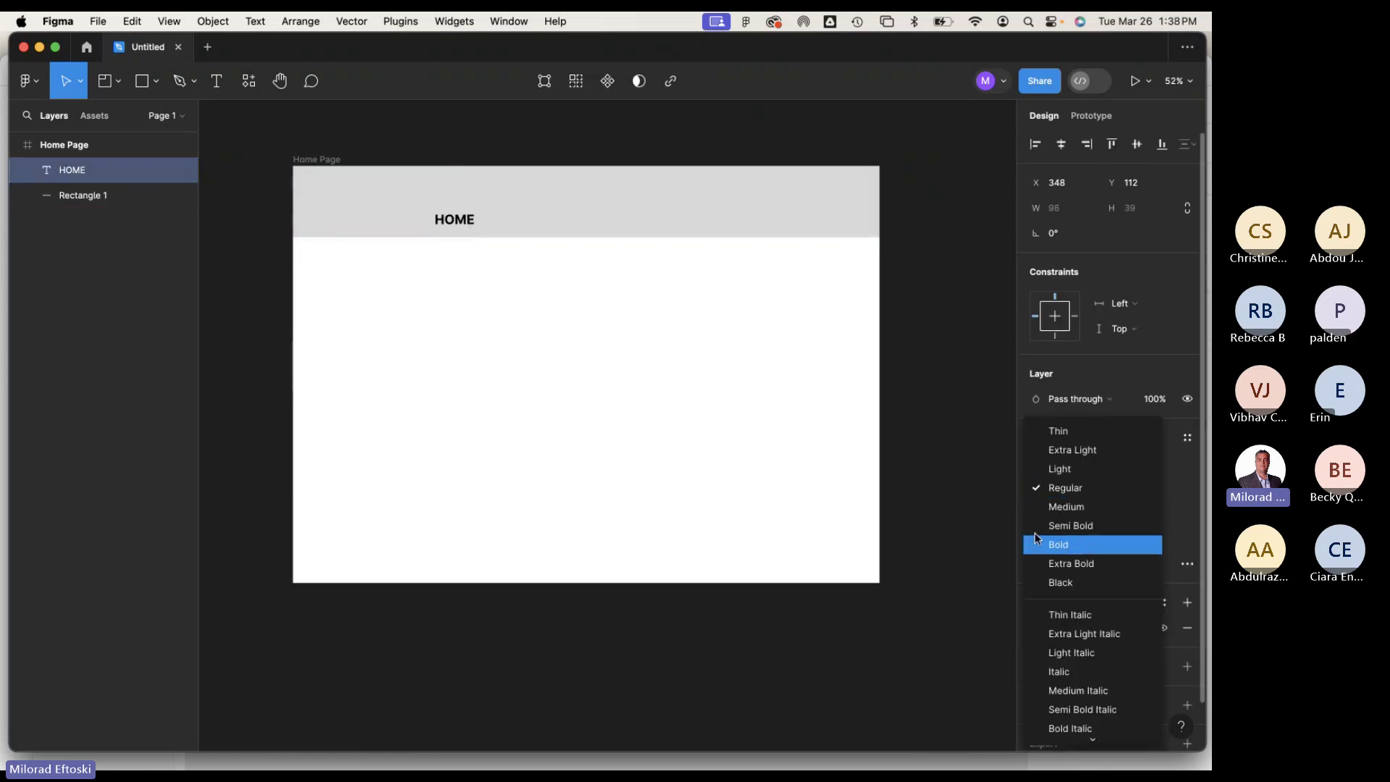
left_click(1037, 541)
left_click(1066, 488)
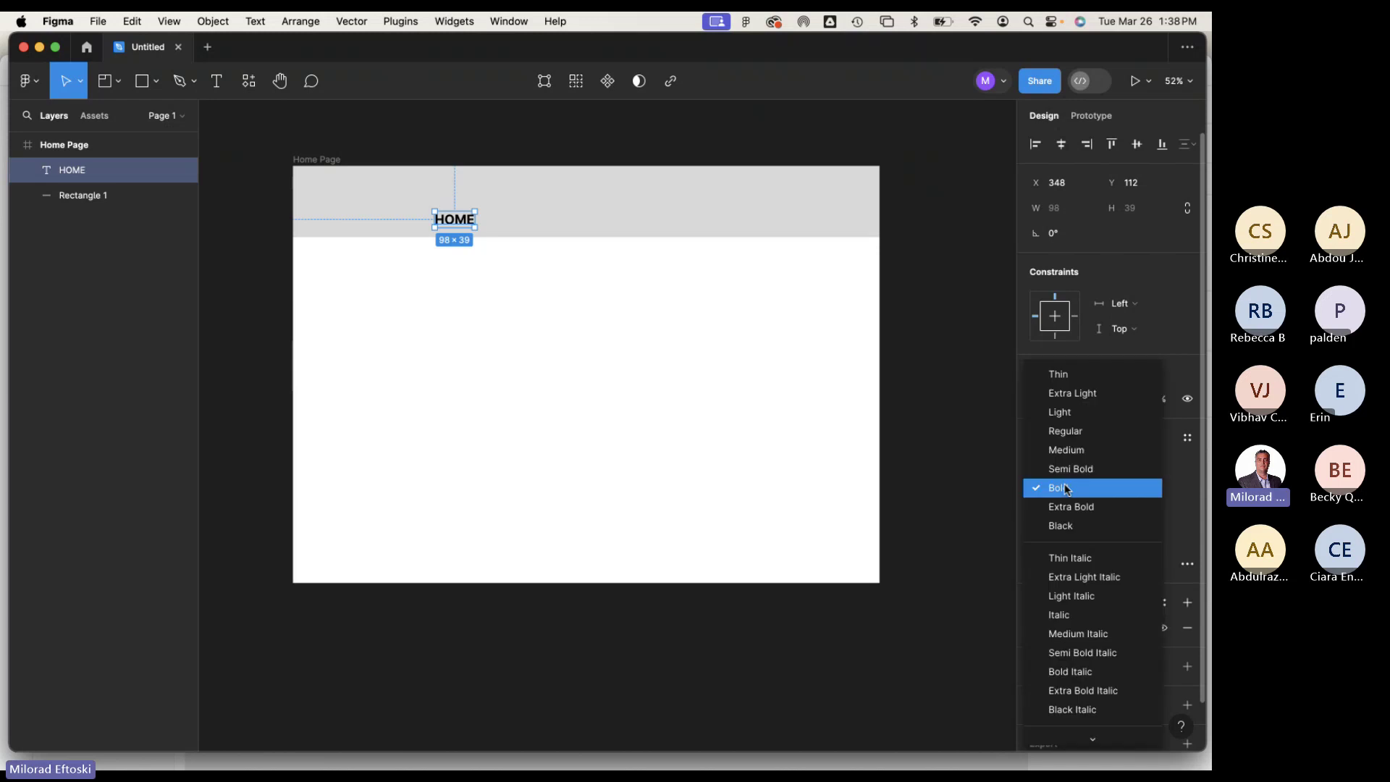
left_click(738, 437)
left_click(633, 345)
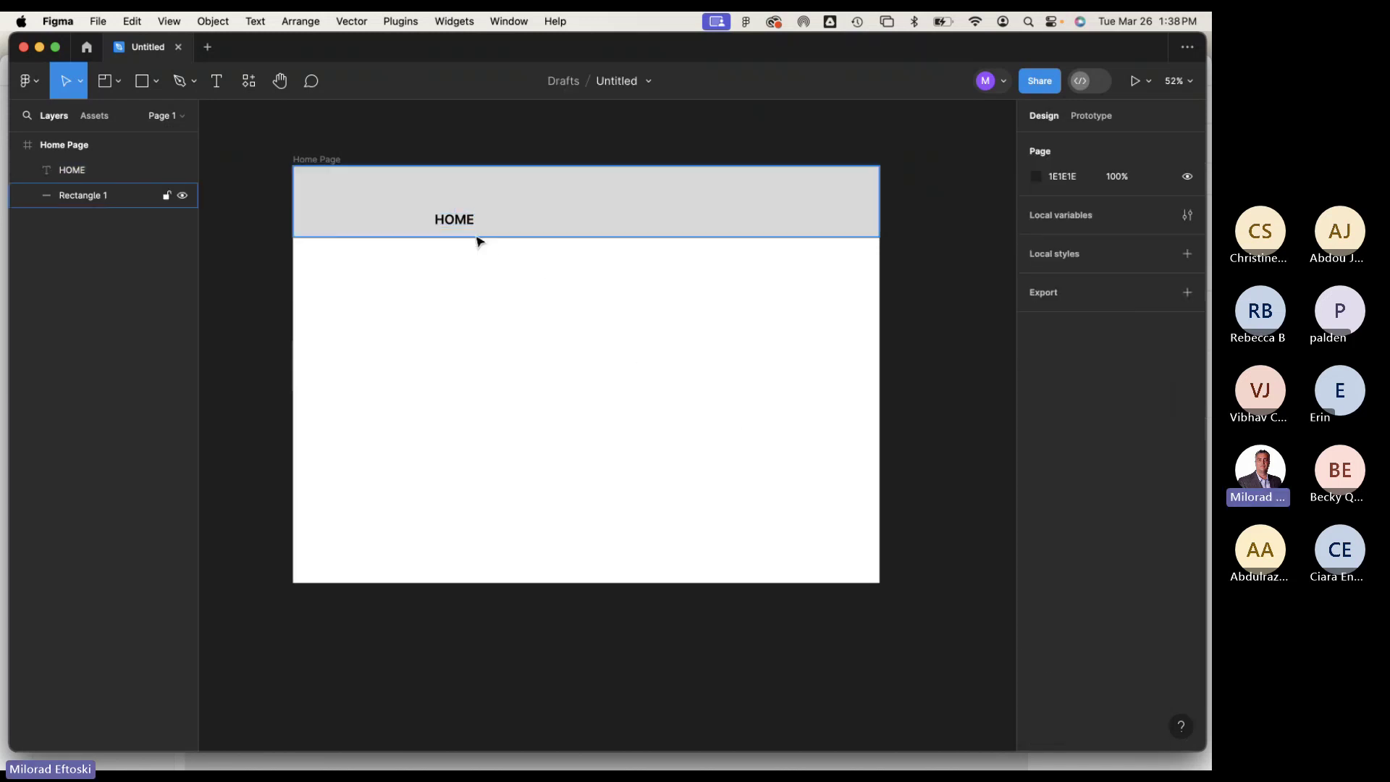
Move HOME to the right half of the header and duplicate it into a row of four evenly spaced labels at Y 104.
left_click_drag(466, 223, 573, 226)
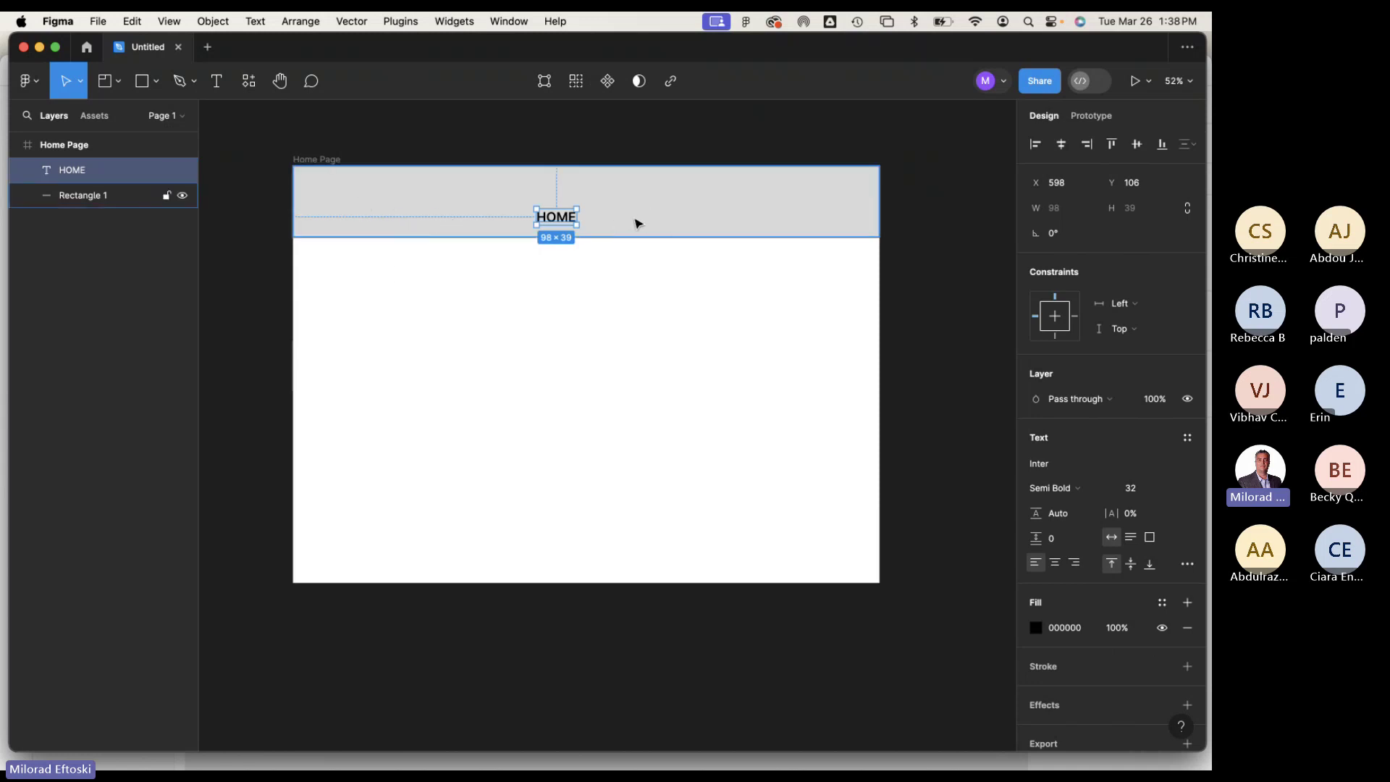
left_click_drag(576, 222, 708, 222)
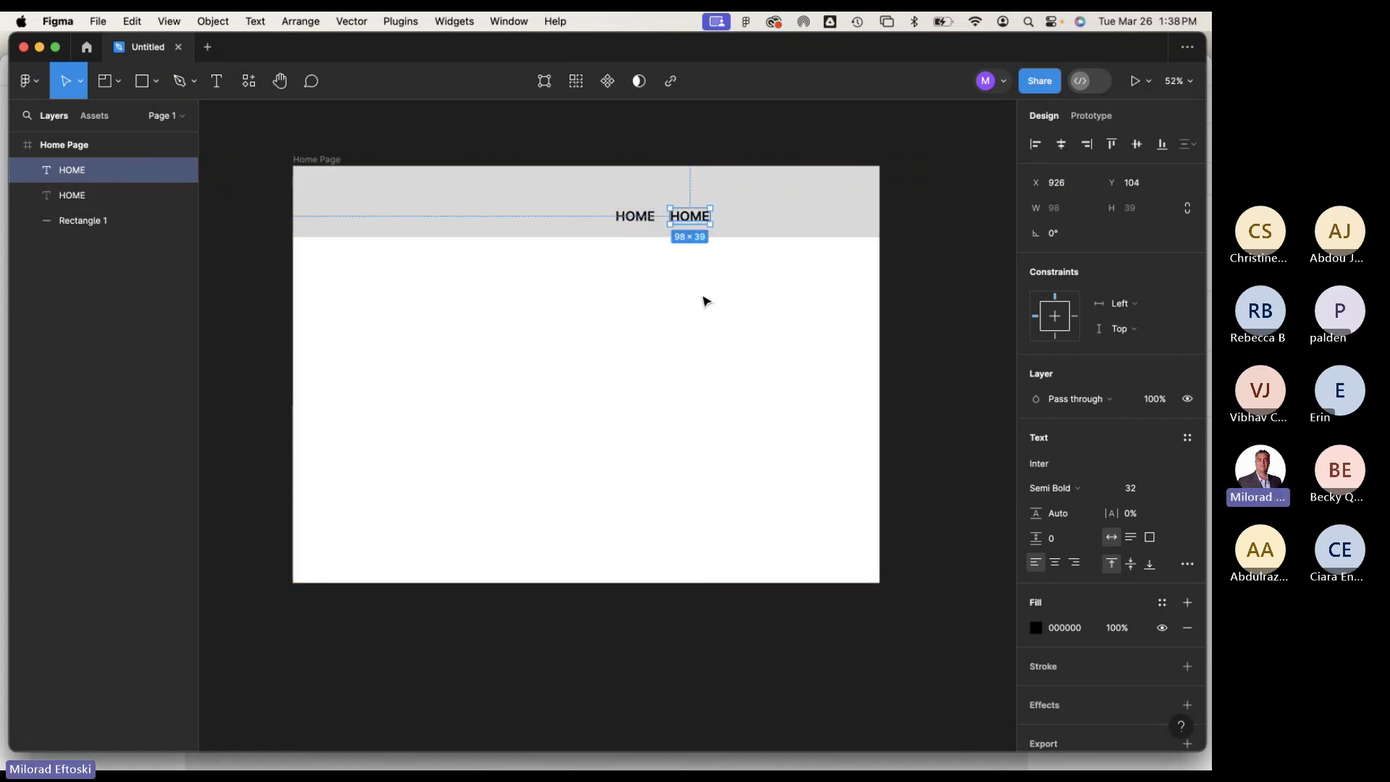
key("super+d")
key("super+d")
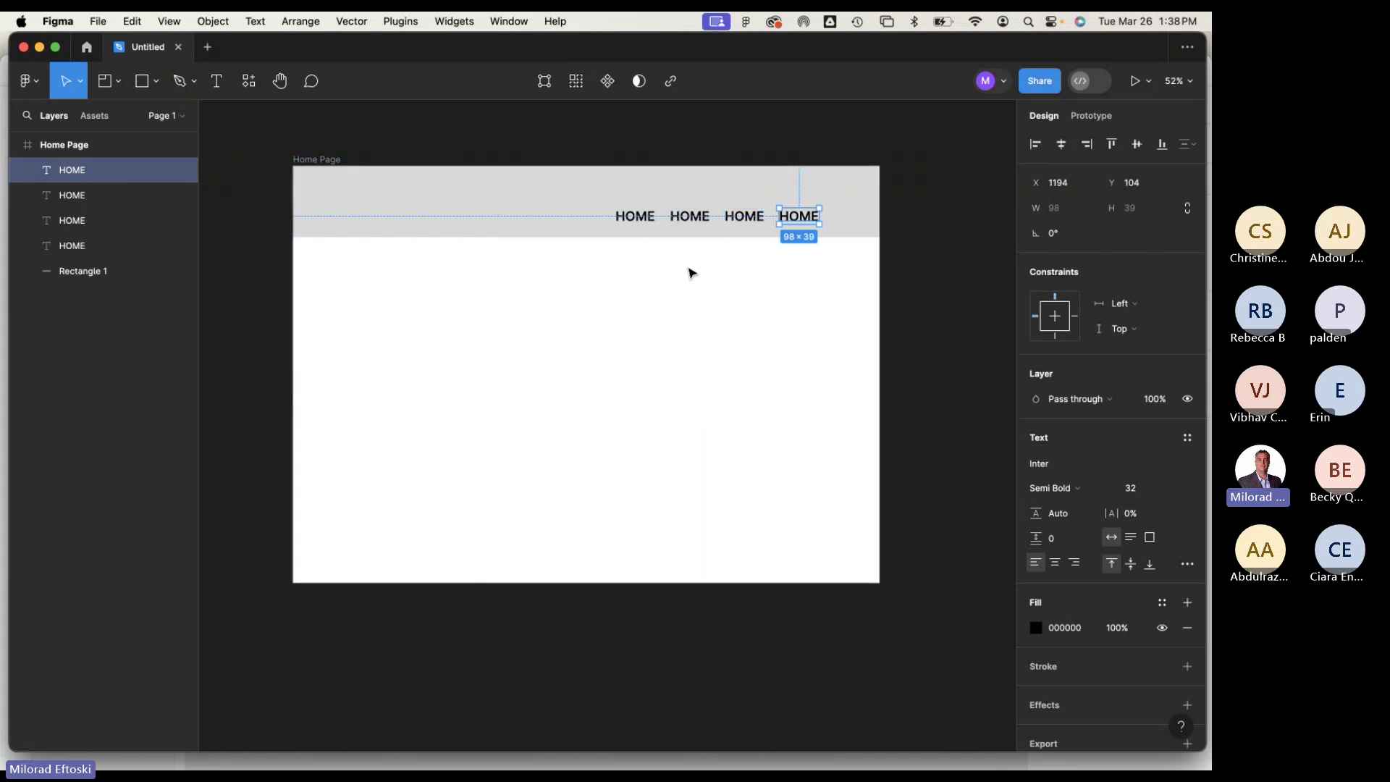
key("Escape")
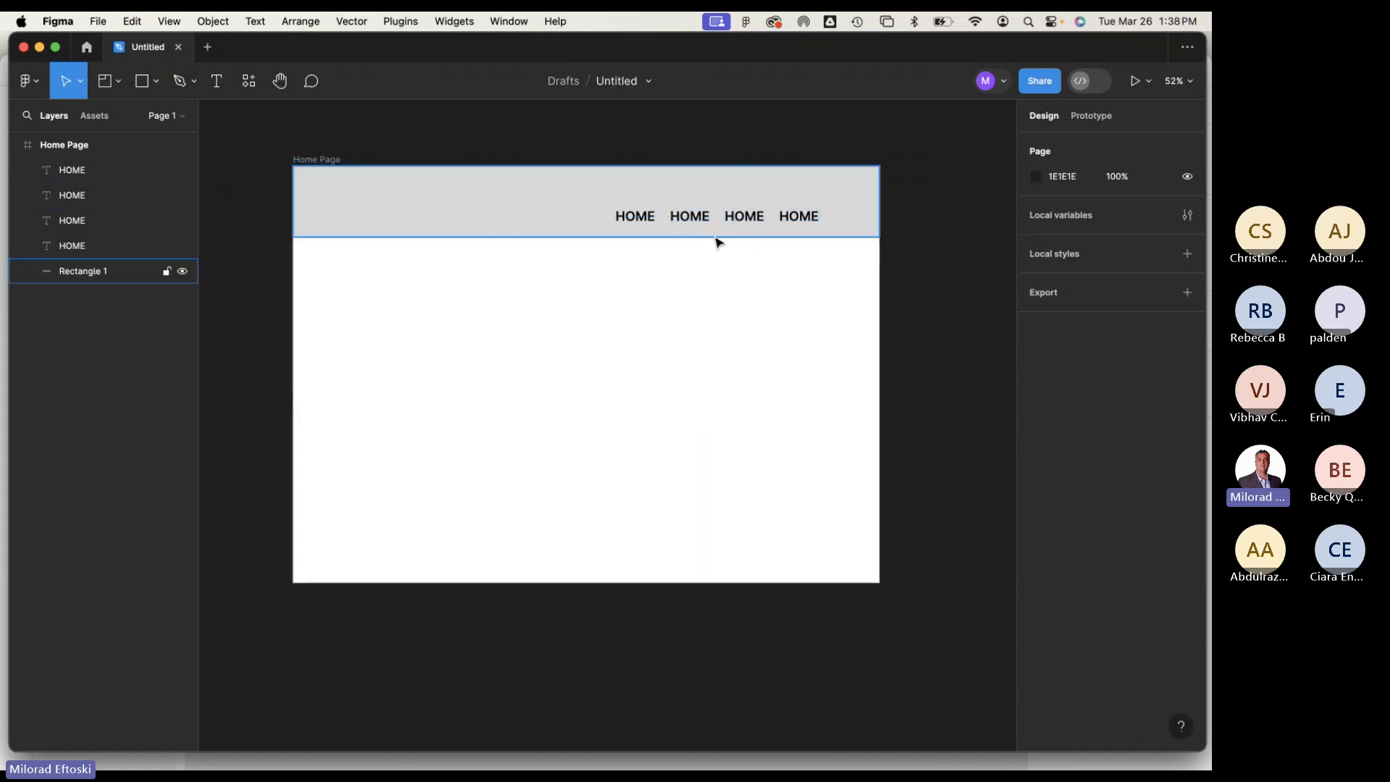
Change the second HOME label in the header row to BIO.
left_click(694, 219)
double_click(692, 215)
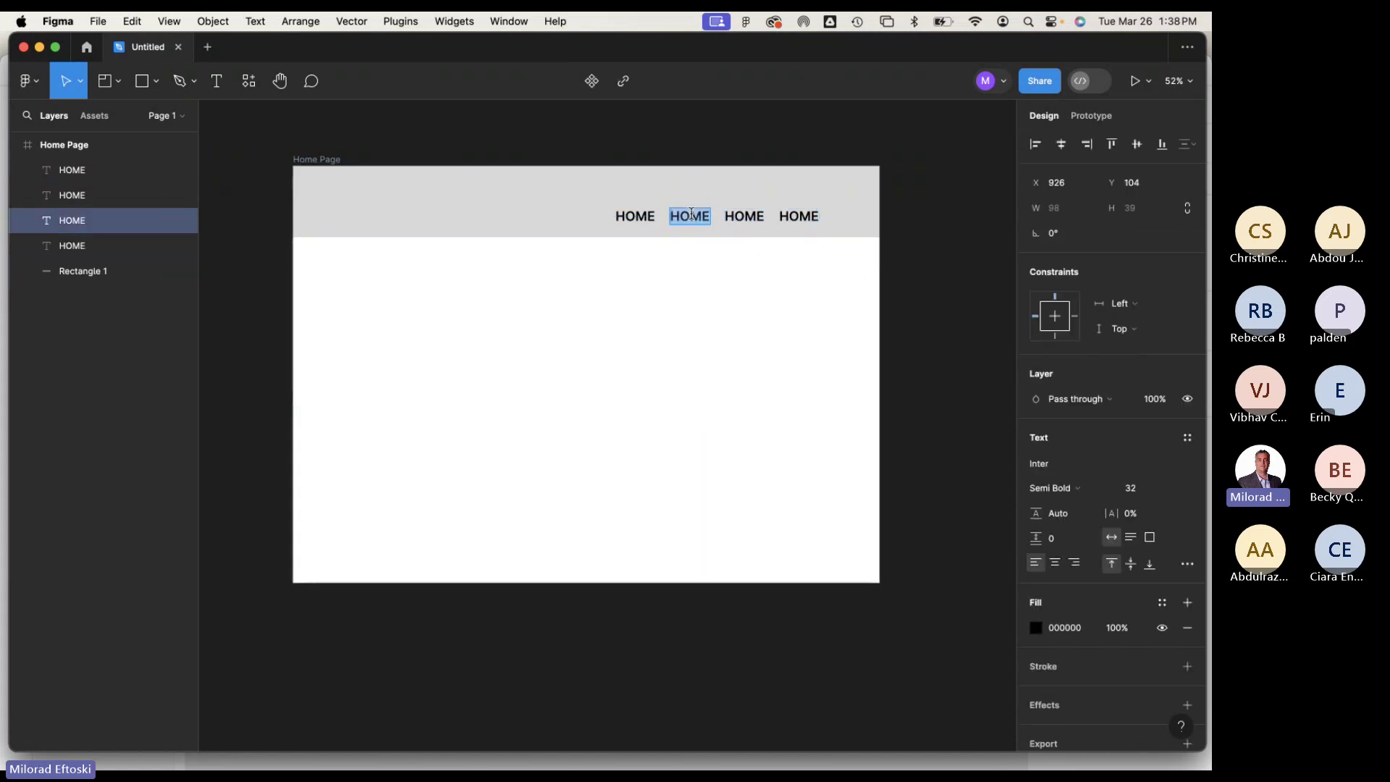
type("bio")
key("BackSpace")
key("BackSpace")
key("BackSpace")
type("BIO")
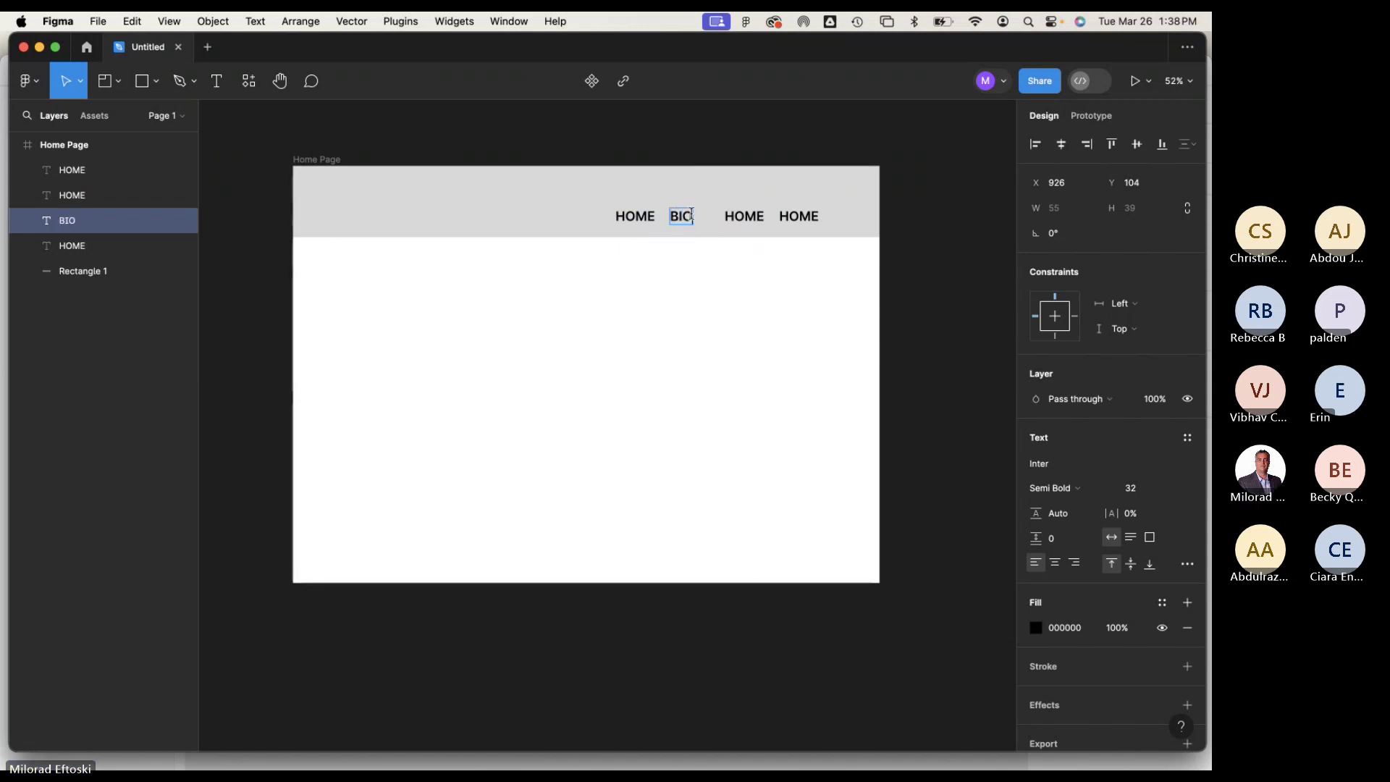
Change the third header label to PORTFOLIO and move it closer to BIO.
double_click(744, 216)
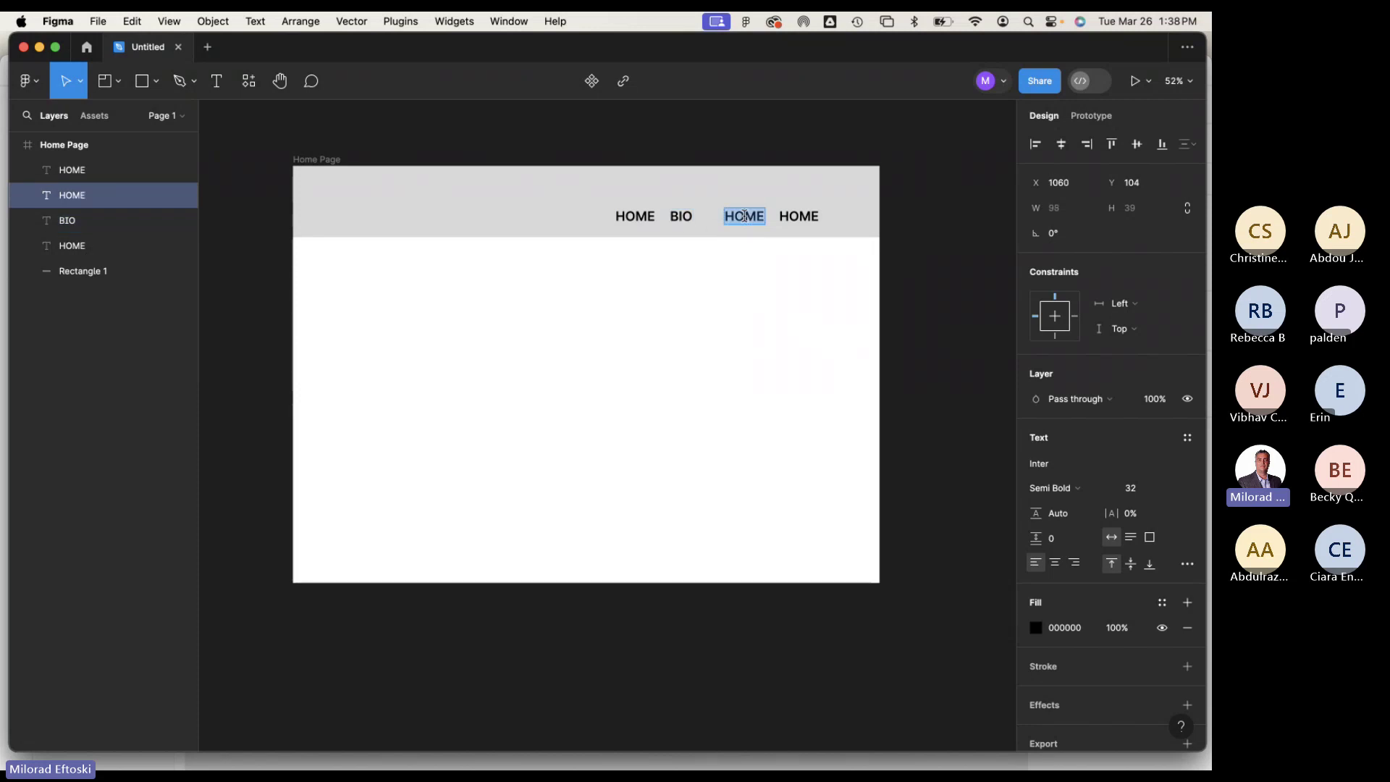
type("PORTFOLIO")
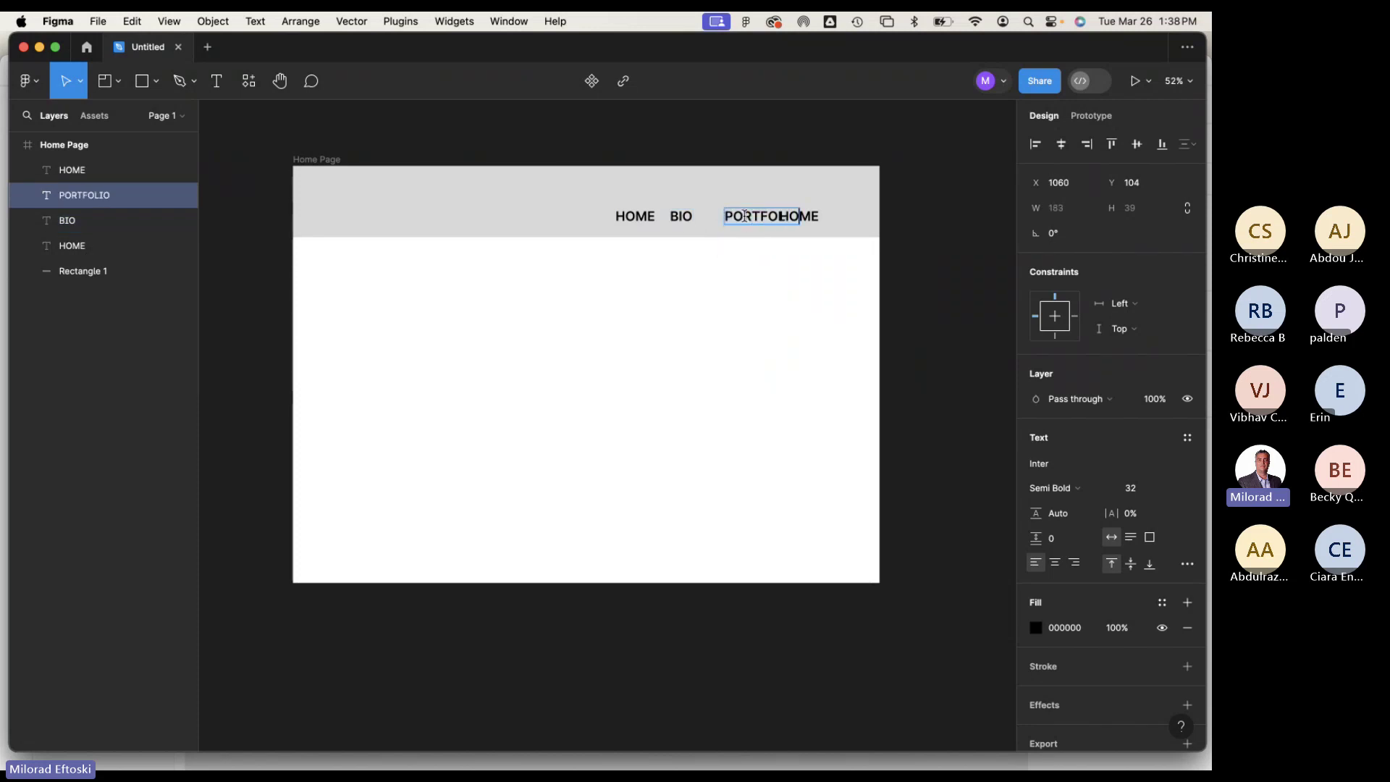
key("Escape")
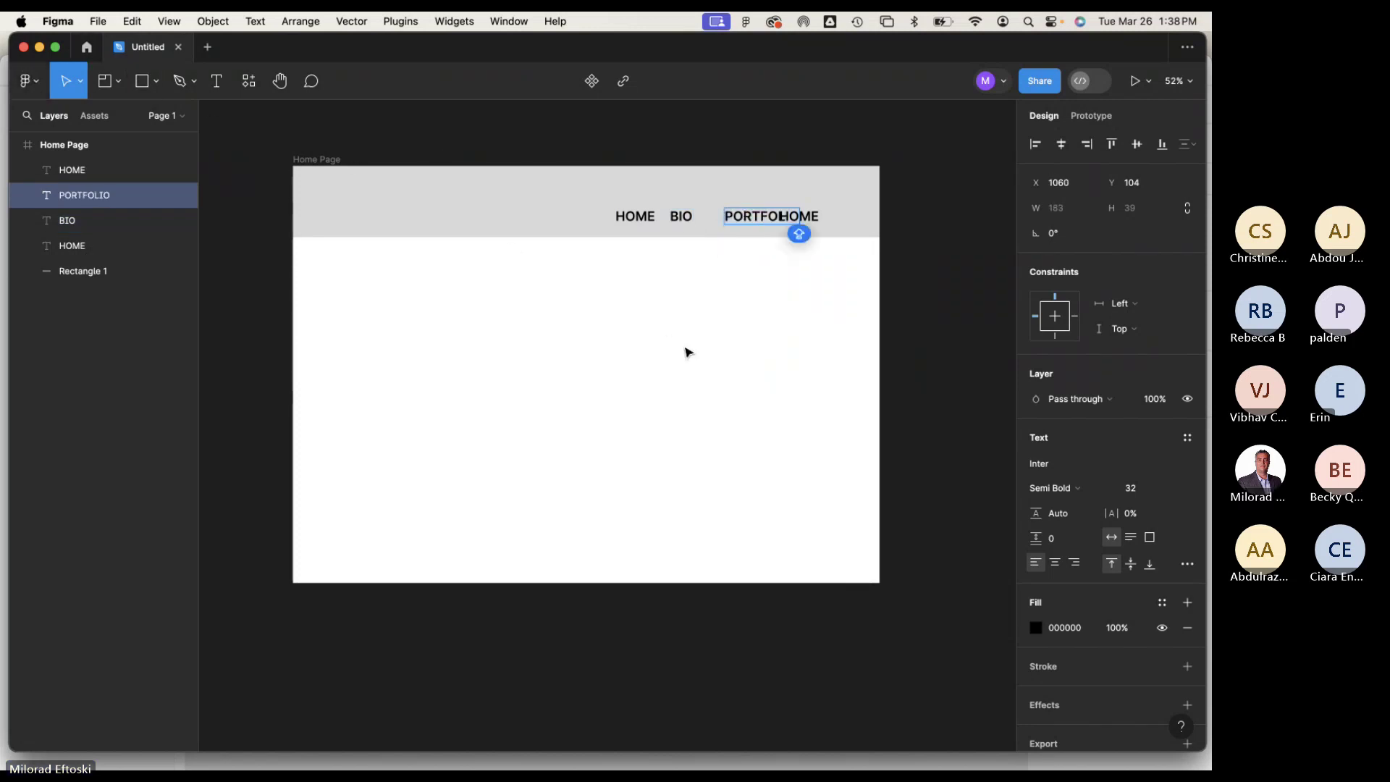
left_click_drag(742, 220, 723, 224)
Change the last header label to CONTACT and place it just after PORTFOLIO, clear of the header's right edge.
left_click_drag(812, 221, 844, 222)
double_click(826, 214)
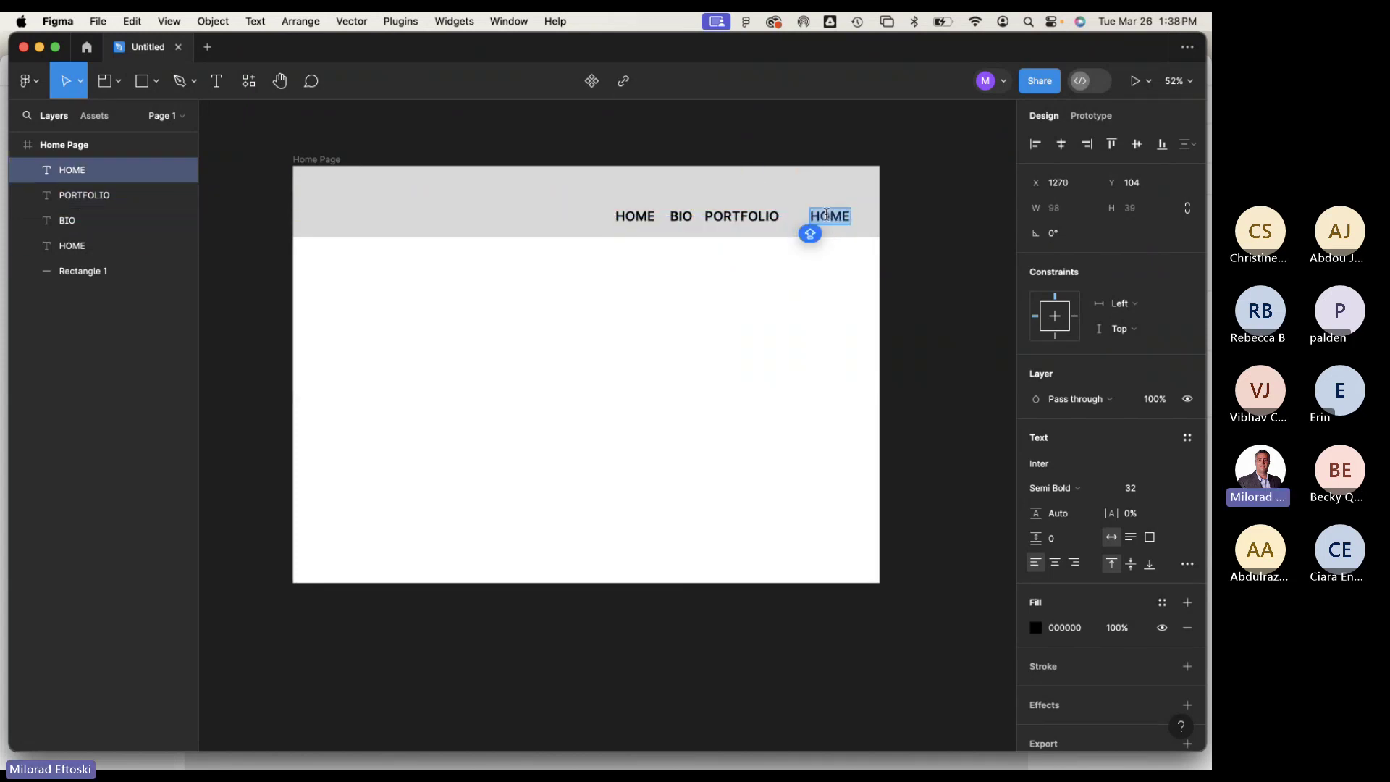
type("CONA")
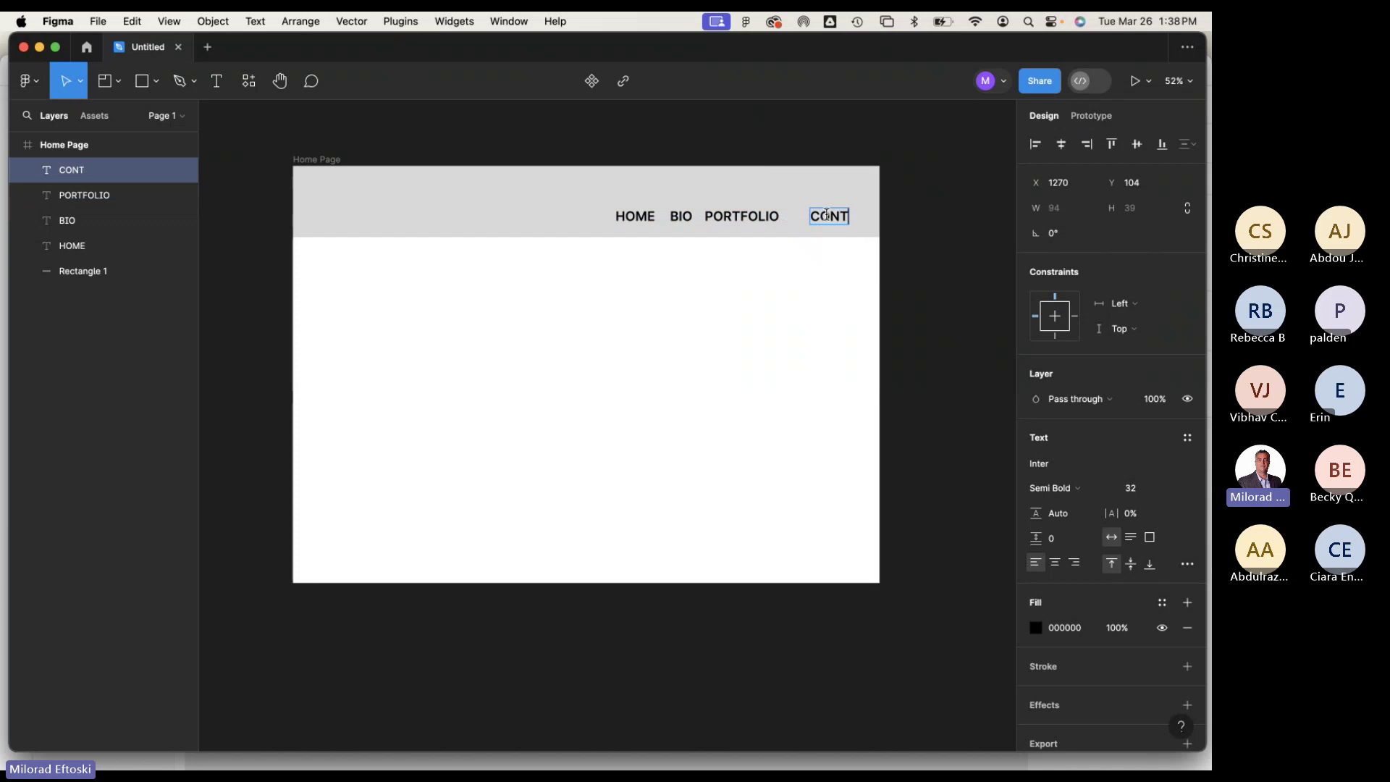
type("ACT")
key("Escape")
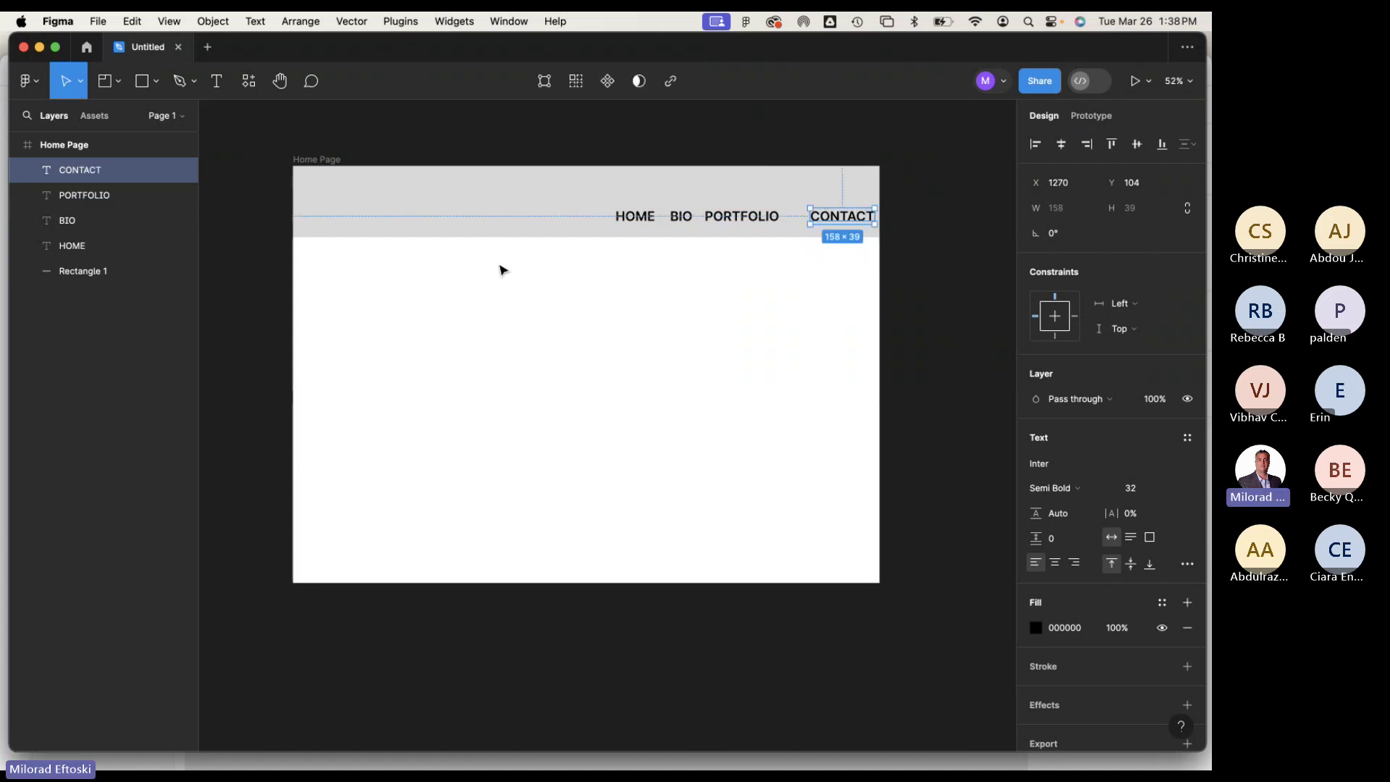
left_click_drag(829, 220, 813, 221)
left_click(820, 328)
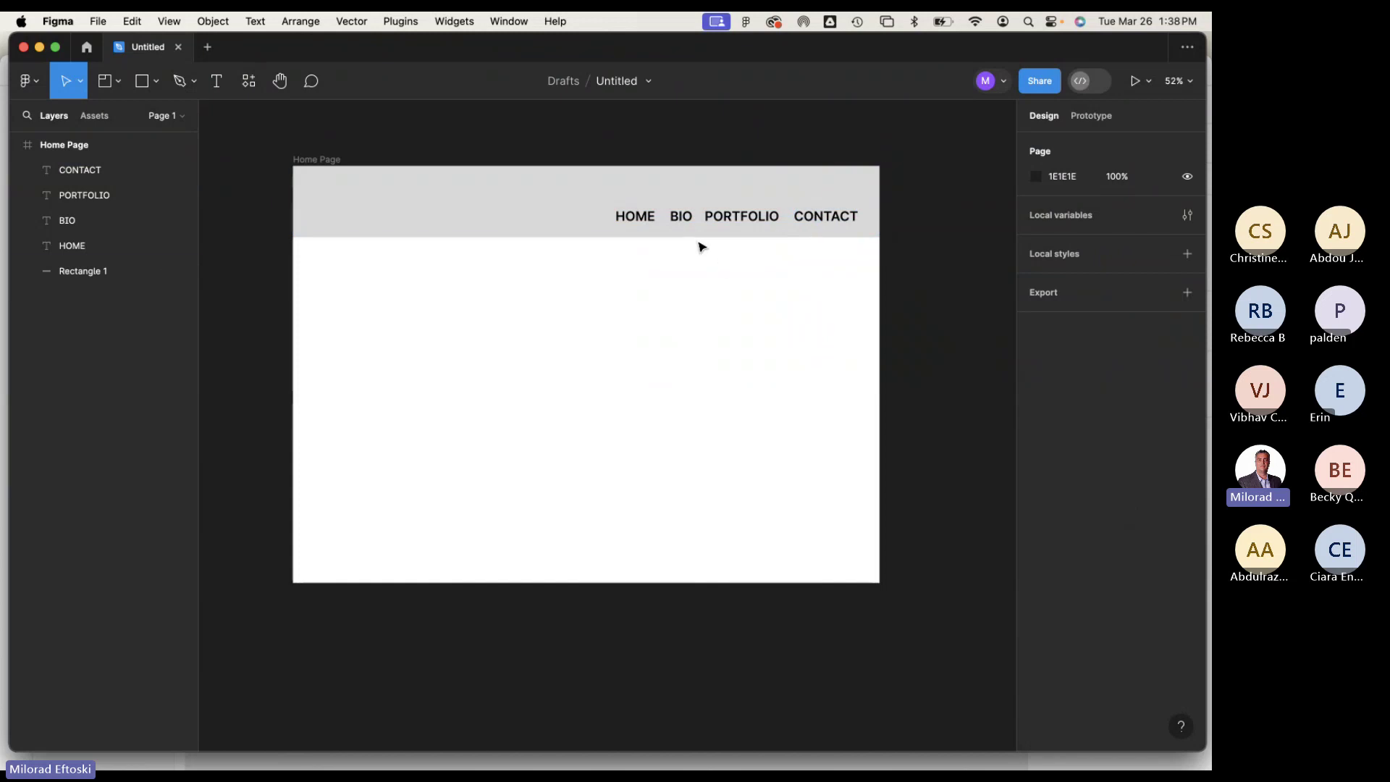
Even out the gaps between HOME, BIO, PORTFOLIO and CONTACT, with PORTFOLIO at about X 989.
left_click_drag(649, 220, 711, 221)
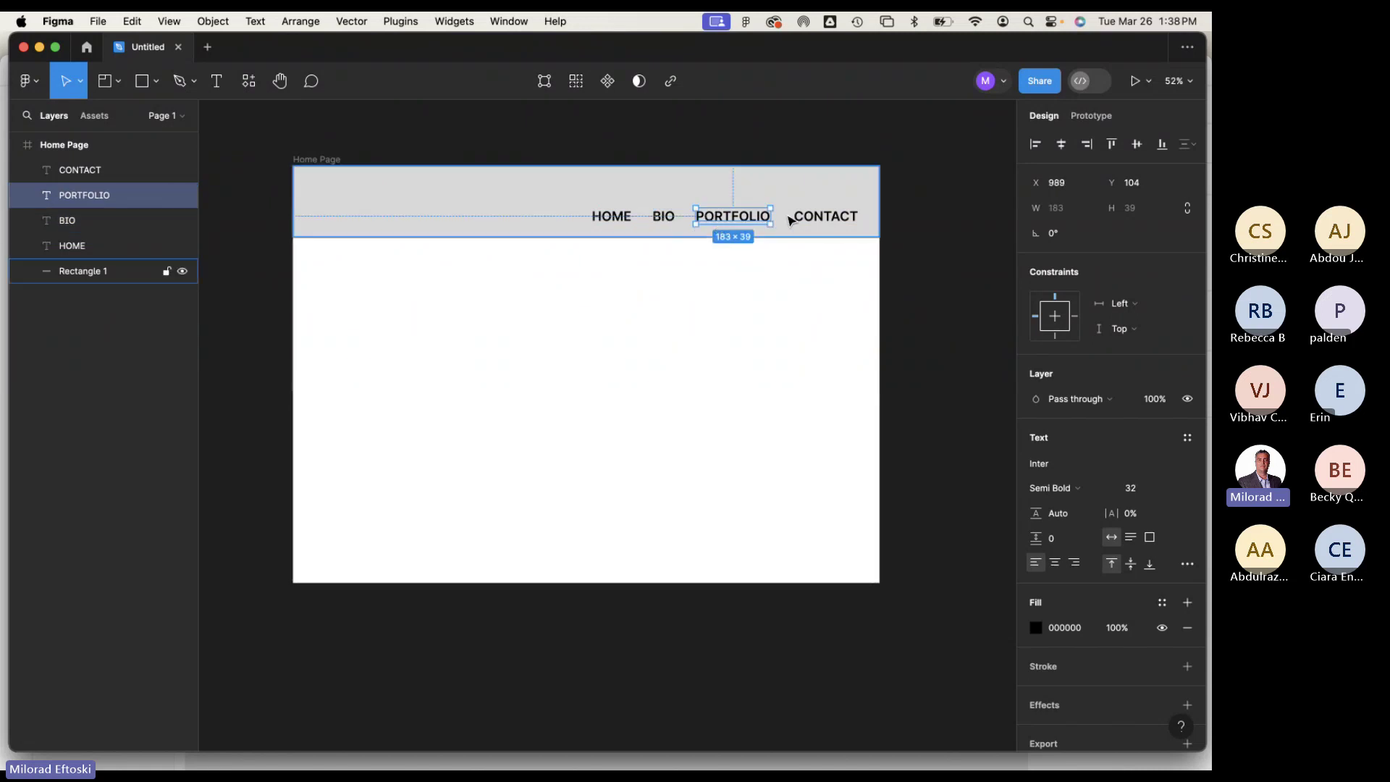
left_click_drag(802, 220, 799, 223)
left_click(795, 285)
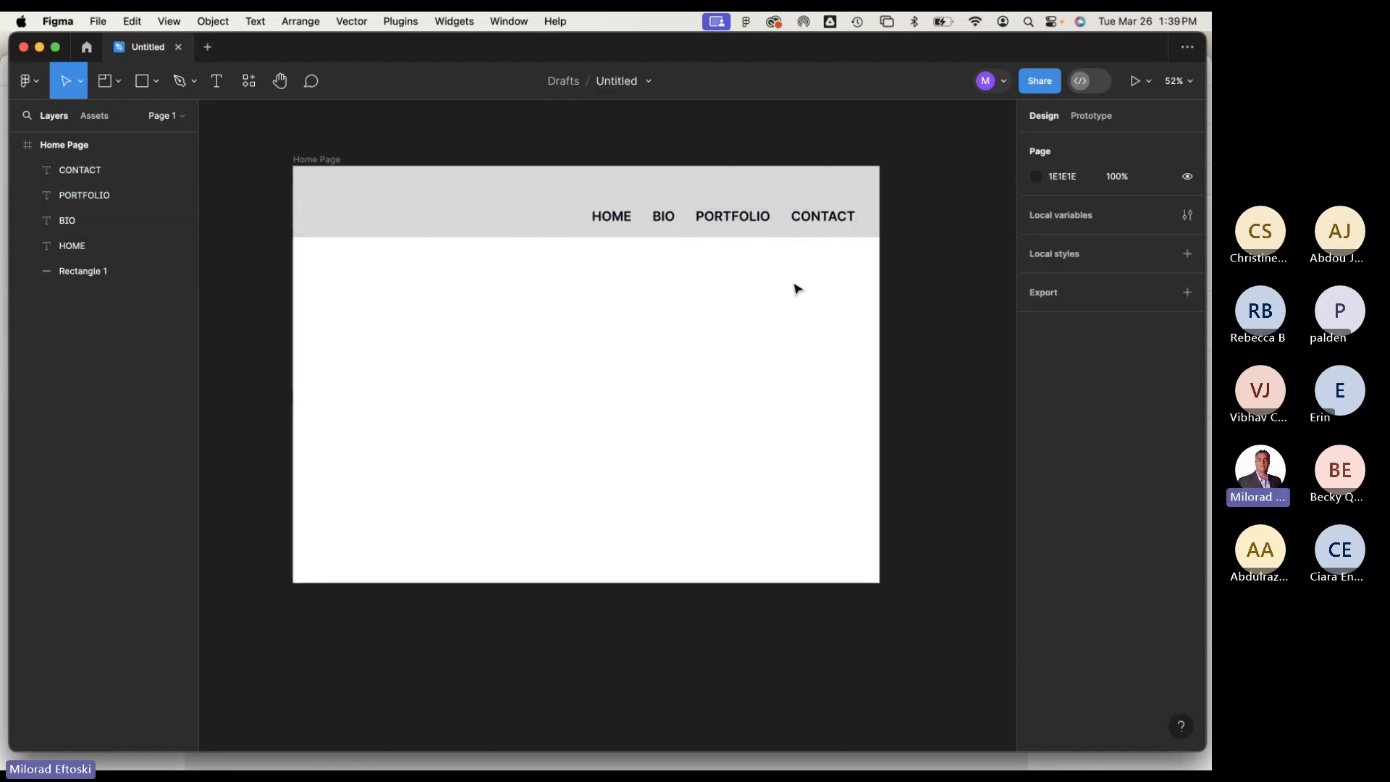
Distribute HOME, BIO, PORTFOLIO and CONTACT with equal horizontal spacing across the header row.
left_click(814, 223)
left_click(732, 217, "shift")
left_click(664, 218, "shift")
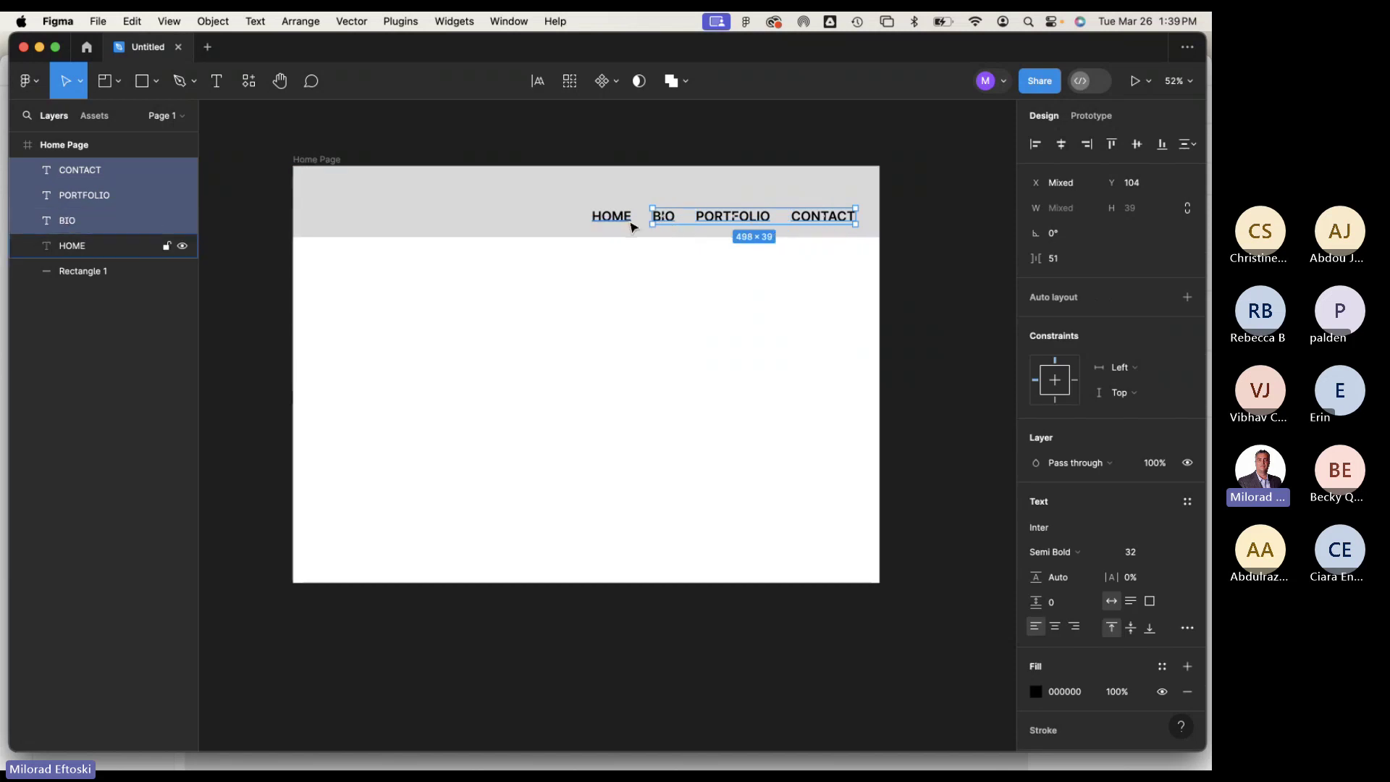
left_click(627, 222, "shift")
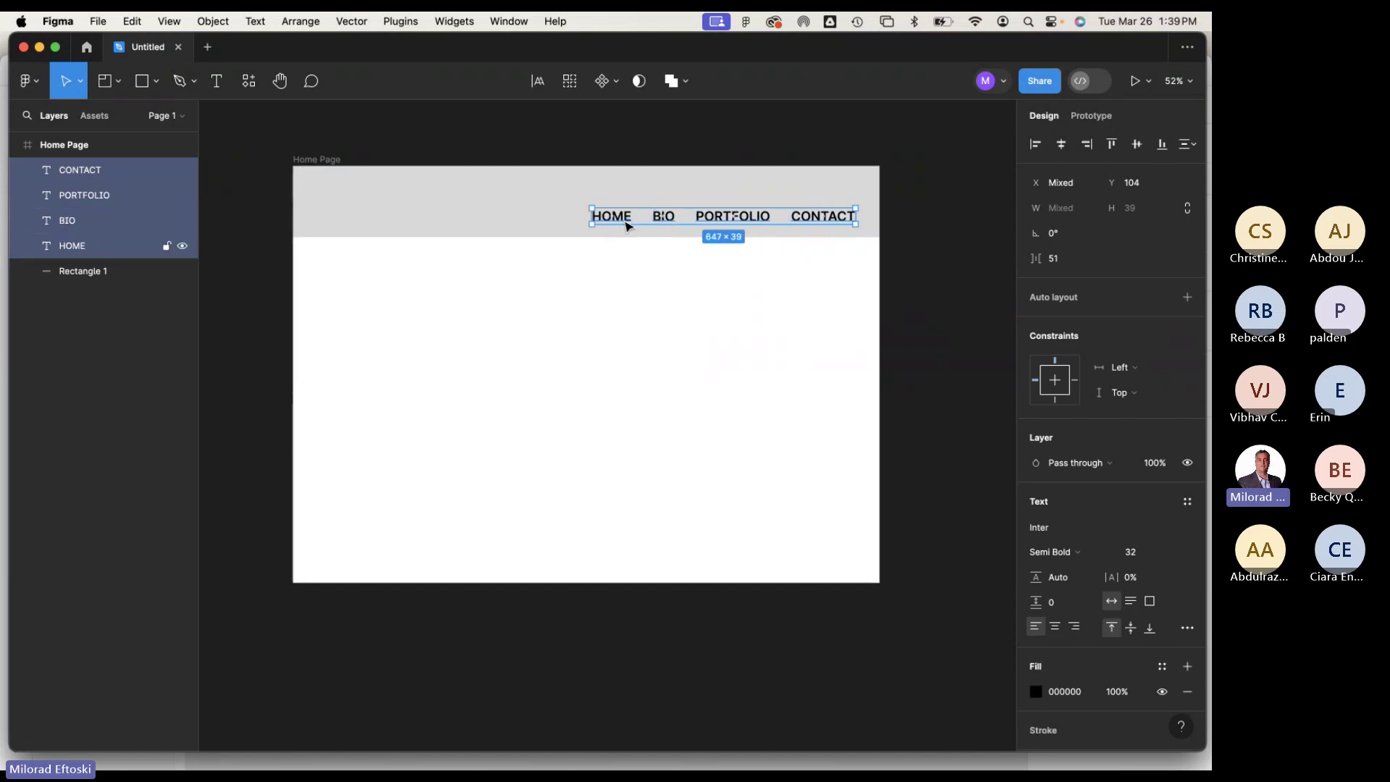
left_click(1189, 144)
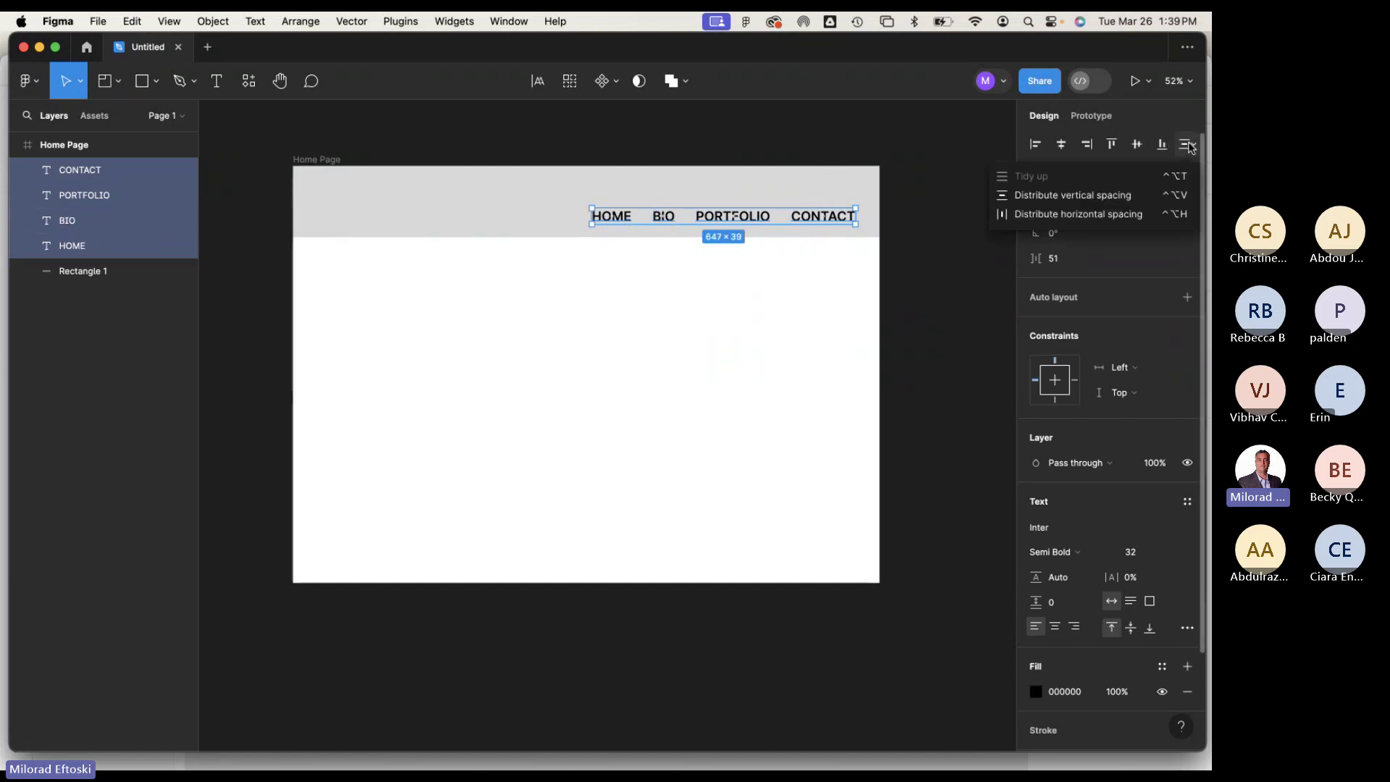
left_click(1124, 215)
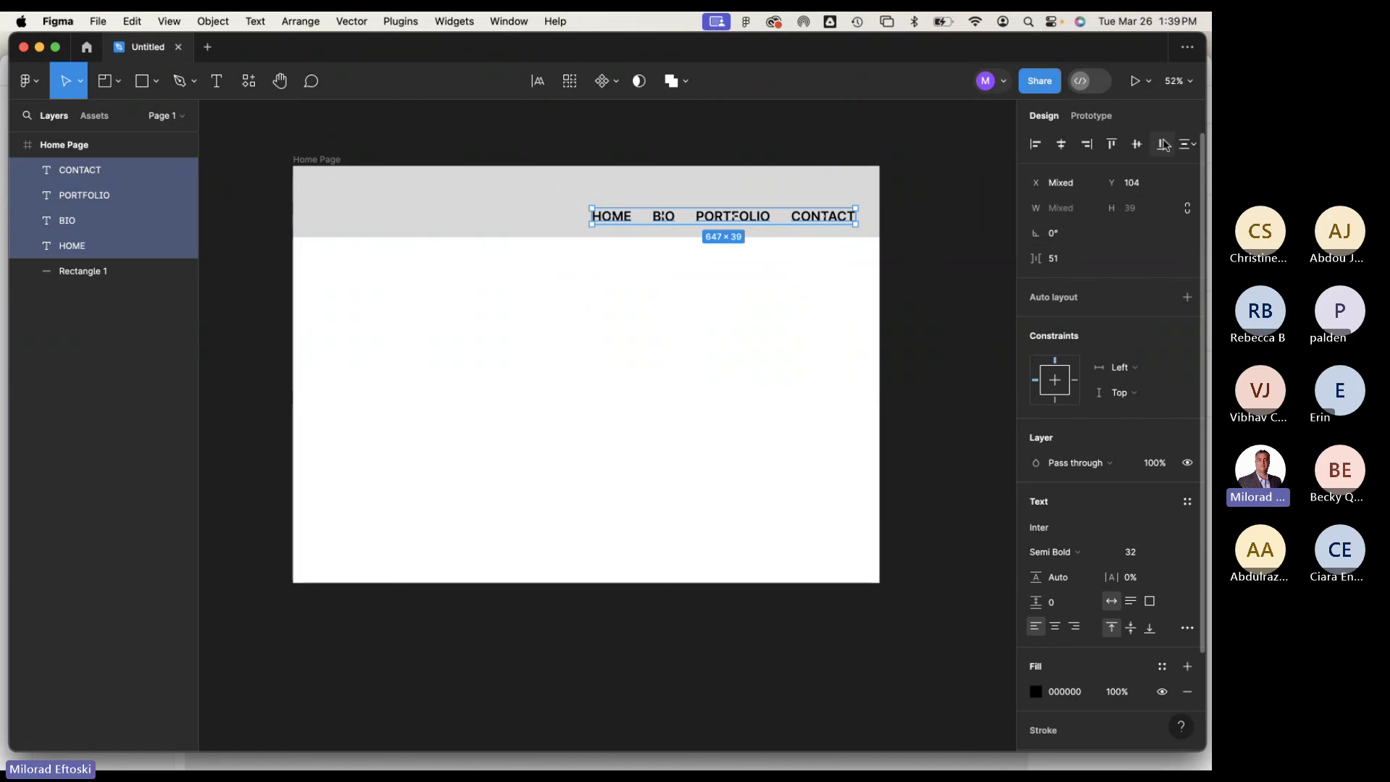
left_click(749, 298)
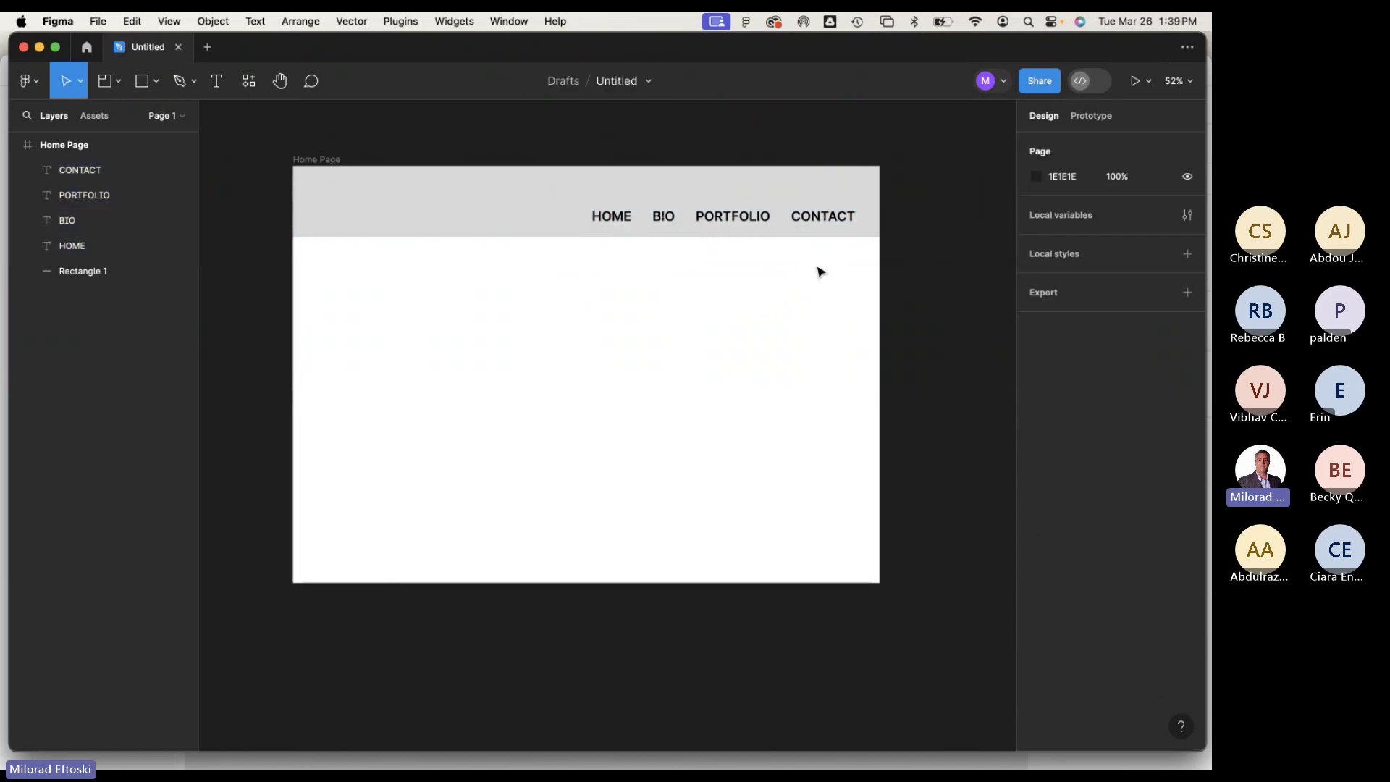
Shift all four header labels left together, leaving a wider margin between CONTACT and the header's right edge.
left_click(817, 218)
left_click(751, 217, "shift")
left_click(660, 217, "shift")
left_click(616, 225, "shift")
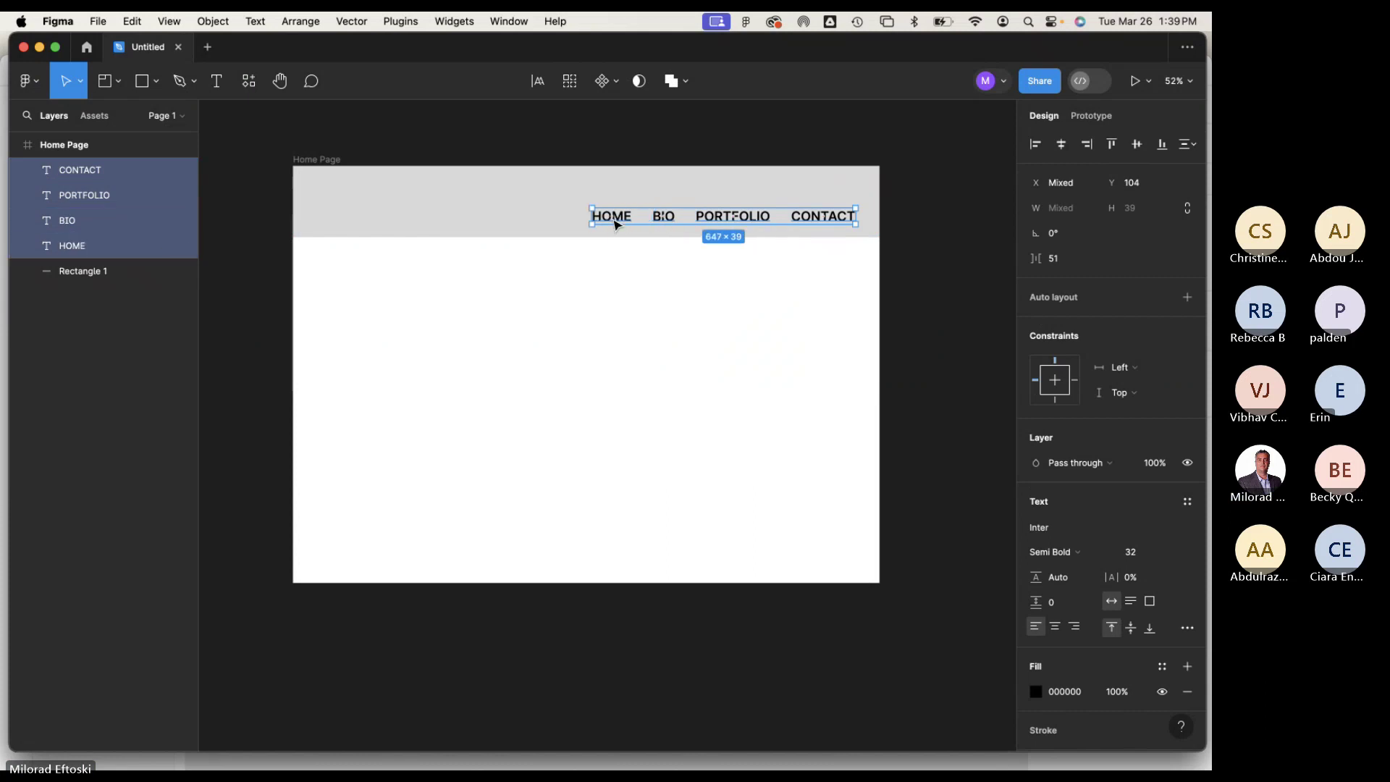
key("shift+Left")
key("shift+Left")
key("shift+Left")
key("shift+Left")
key("shift+Left")
key("shift+Left")
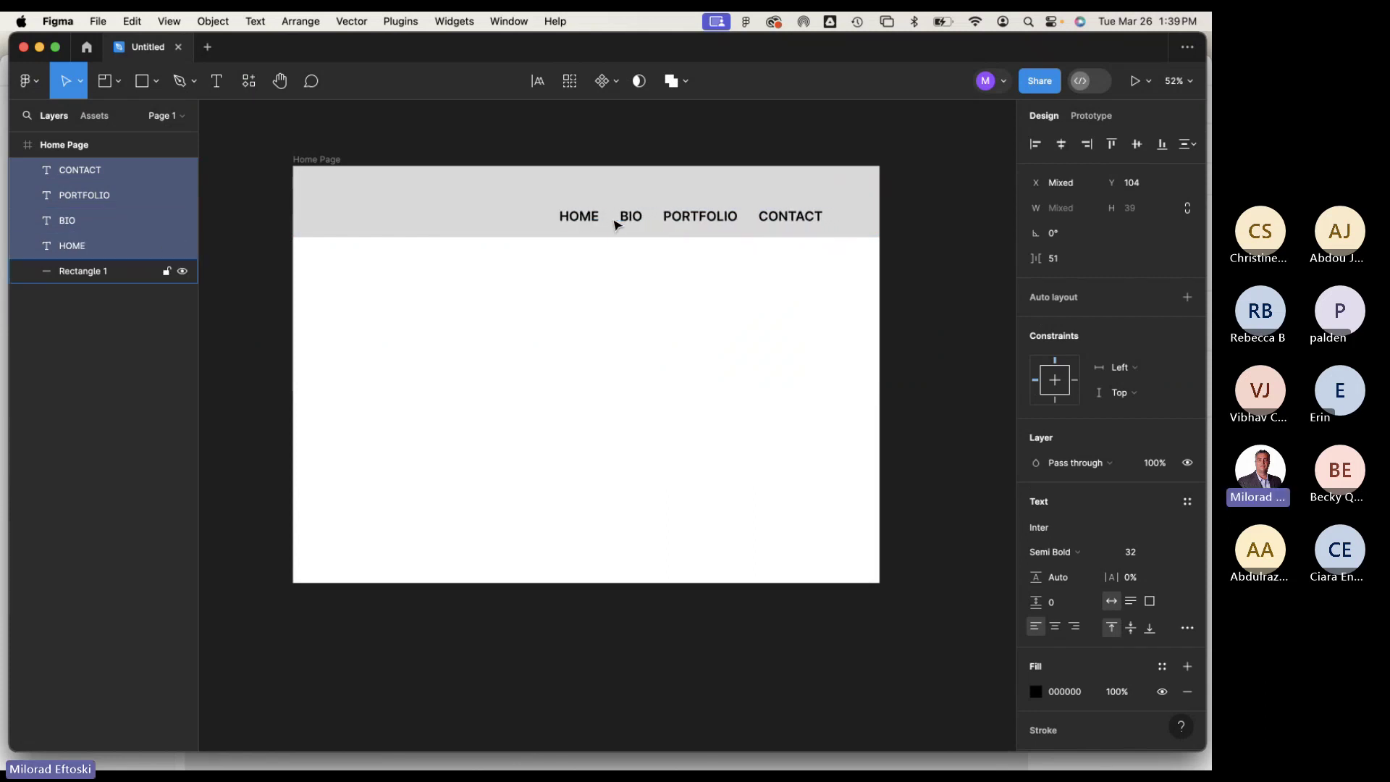
key("shift+Right")
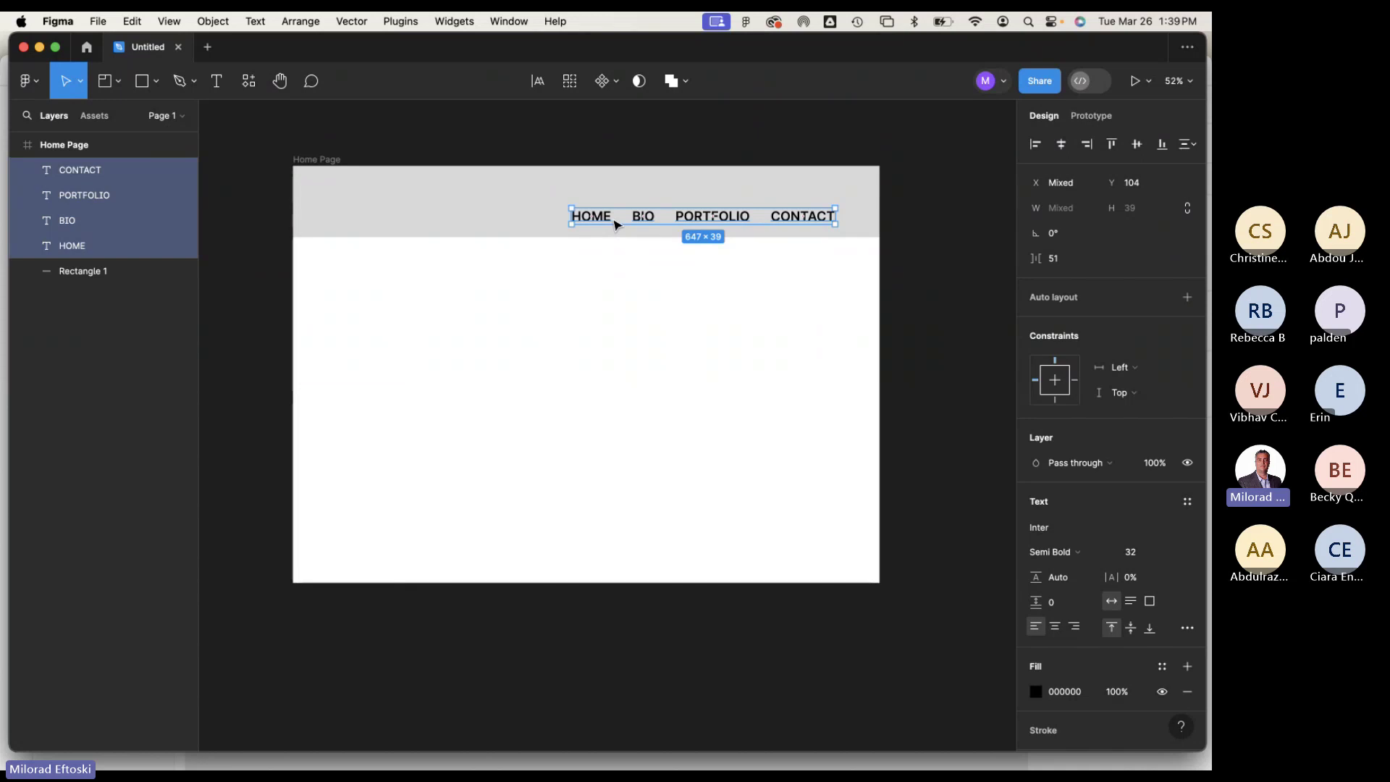
left_click(735, 246)
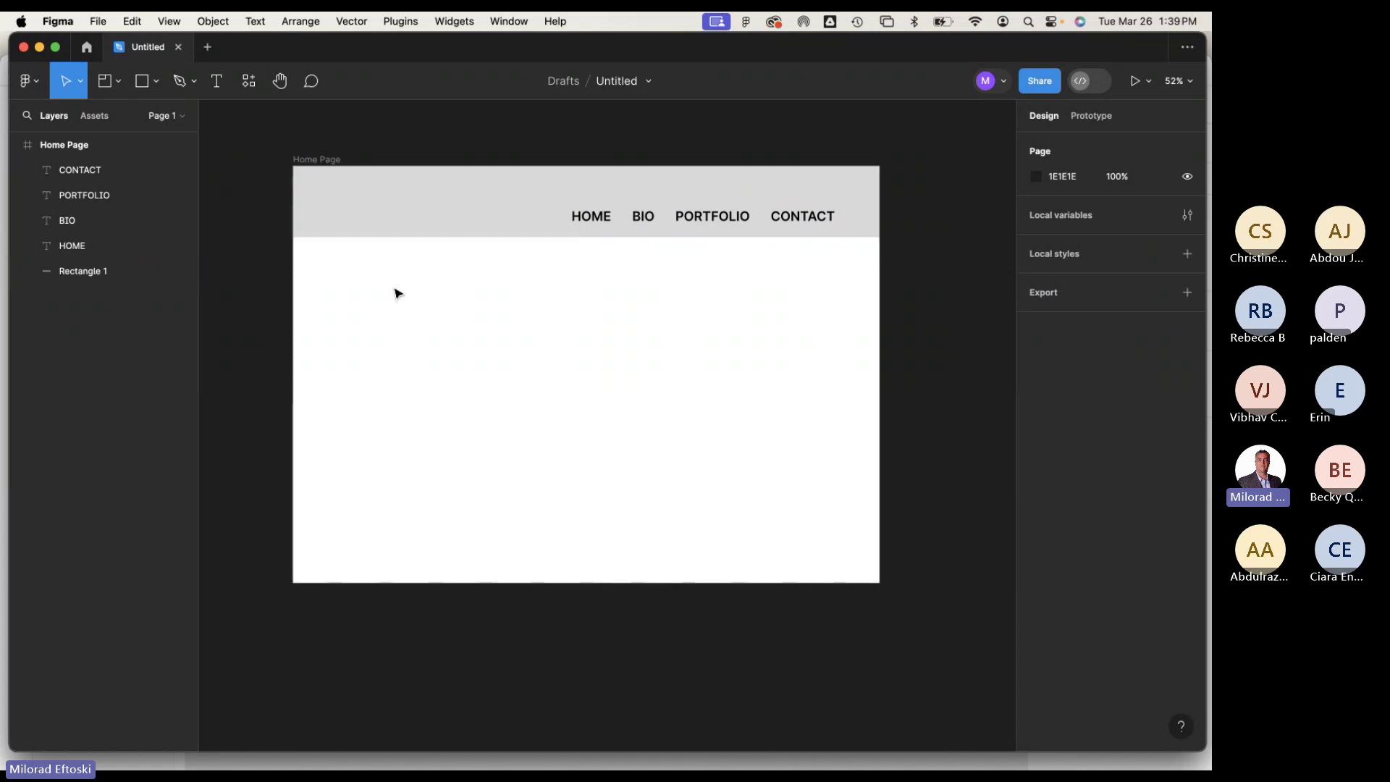
Add a text letter m in the white area below the header and scale it up to about 284 × 383.
left_click(216, 80)
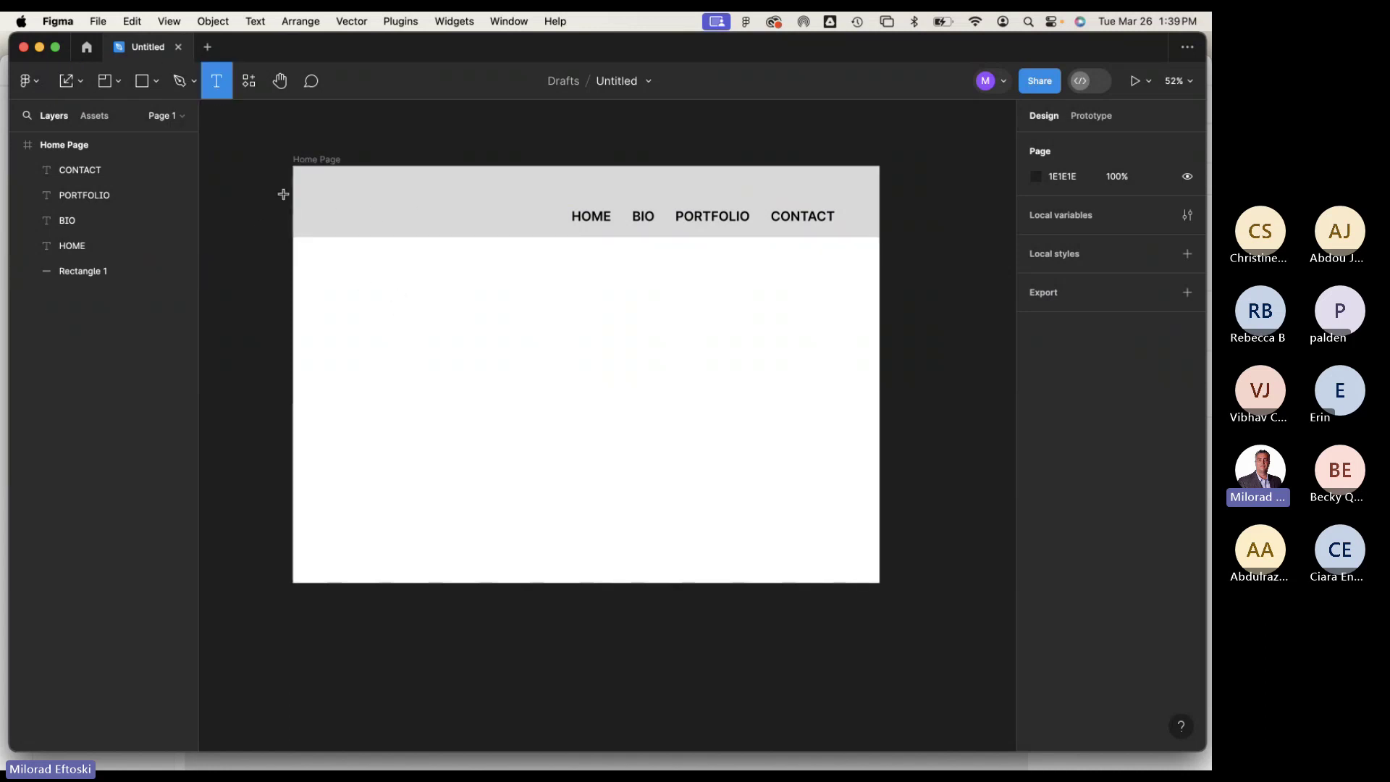
left_click(387, 330)
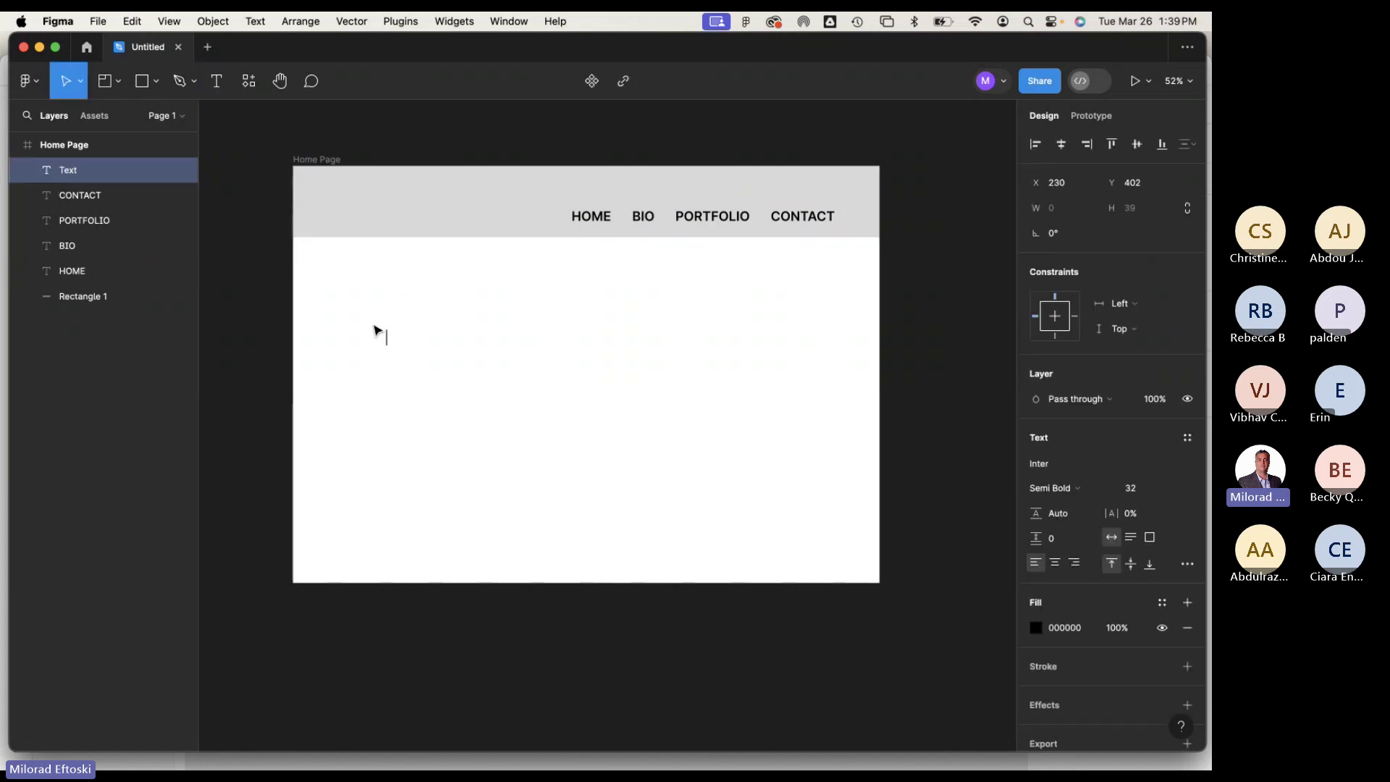
type("m")
left_click(80, 86)
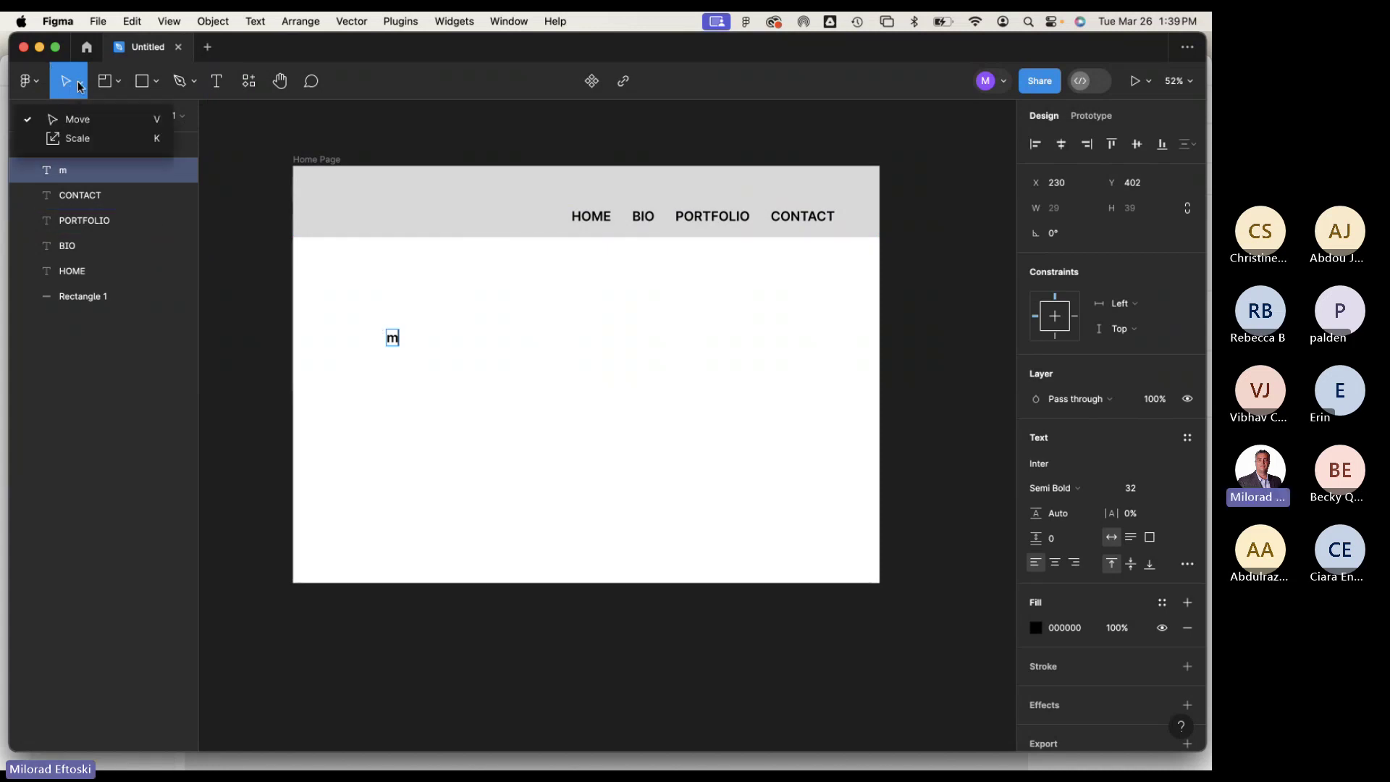
left_click(72, 138)
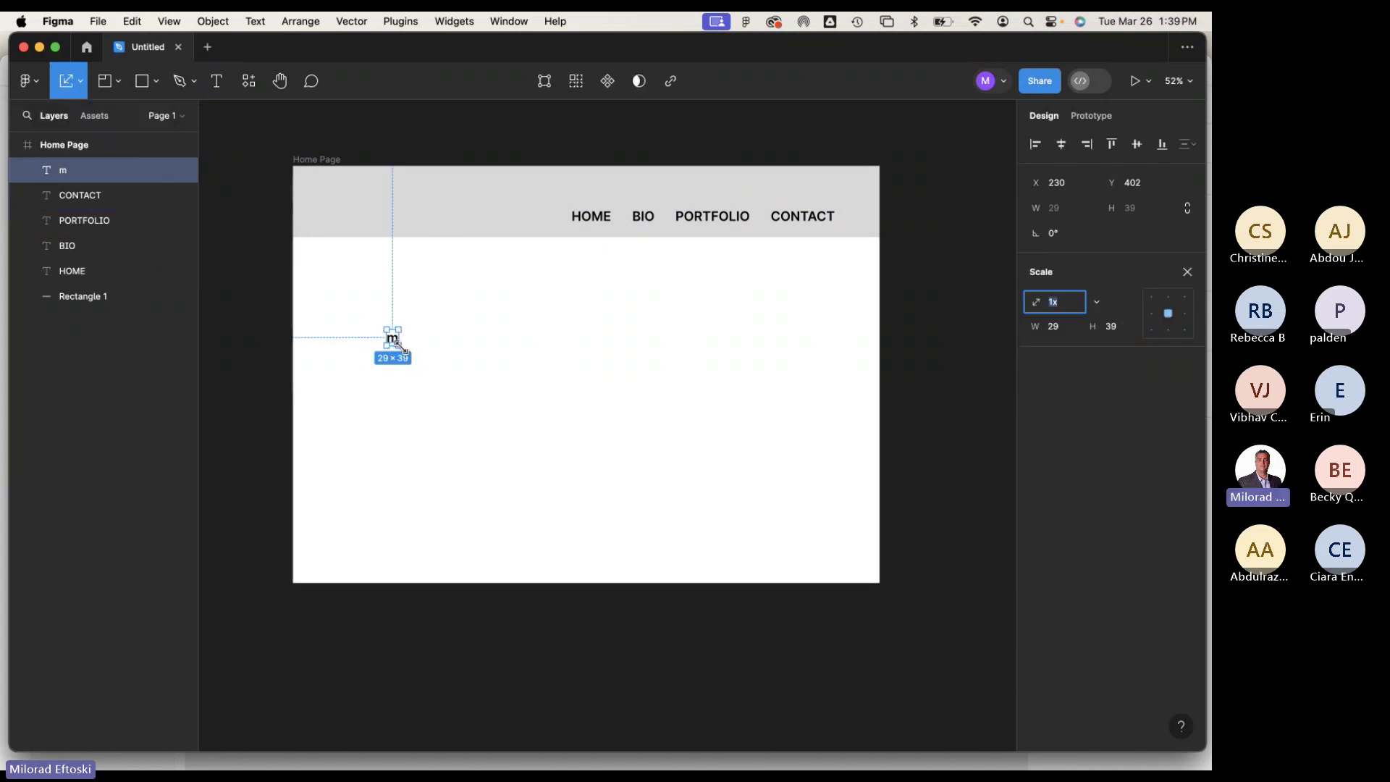
left_click_drag(400, 347, 580, 502)
left_click(580, 502)
Duplicate the large m to the right of the original and rotate the copy to 90°.
left_click_drag(493, 447, 614, 450)
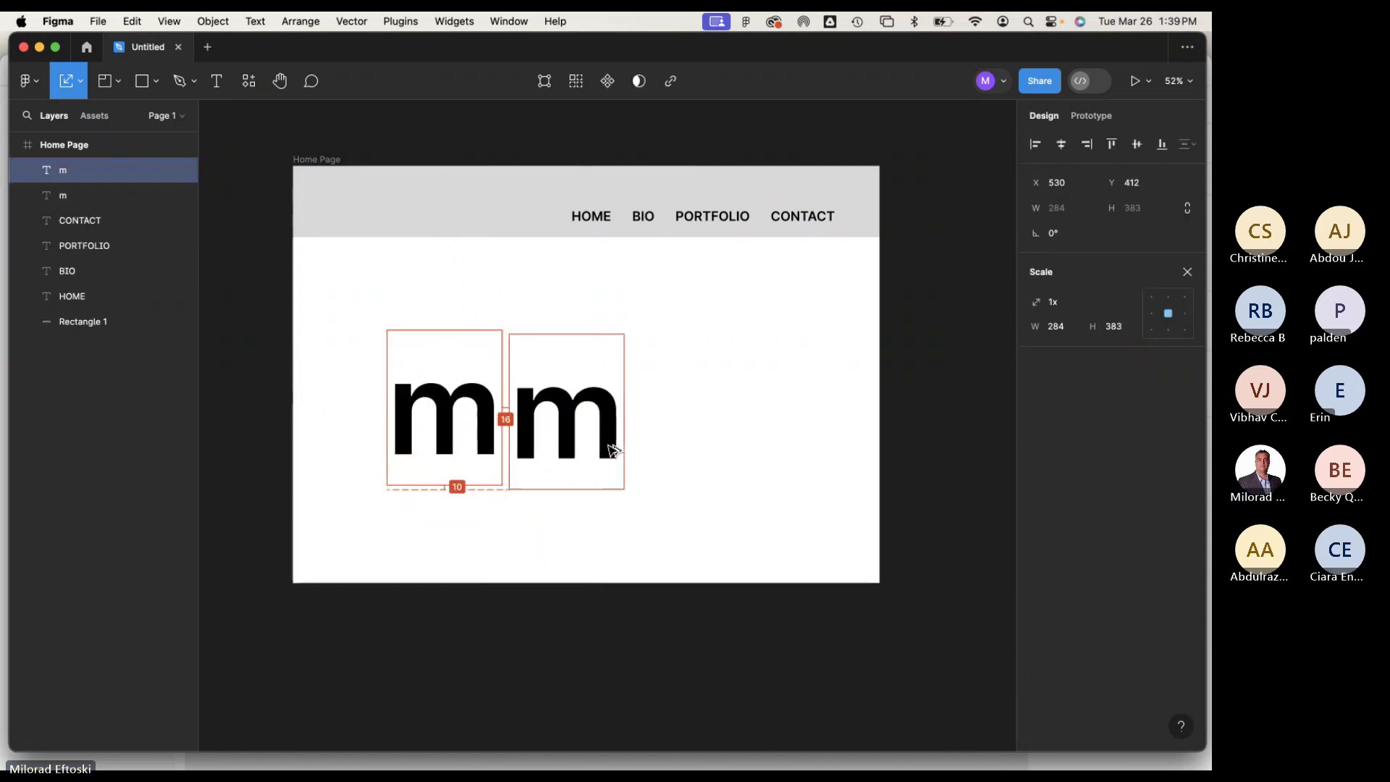
double_click(584, 442)
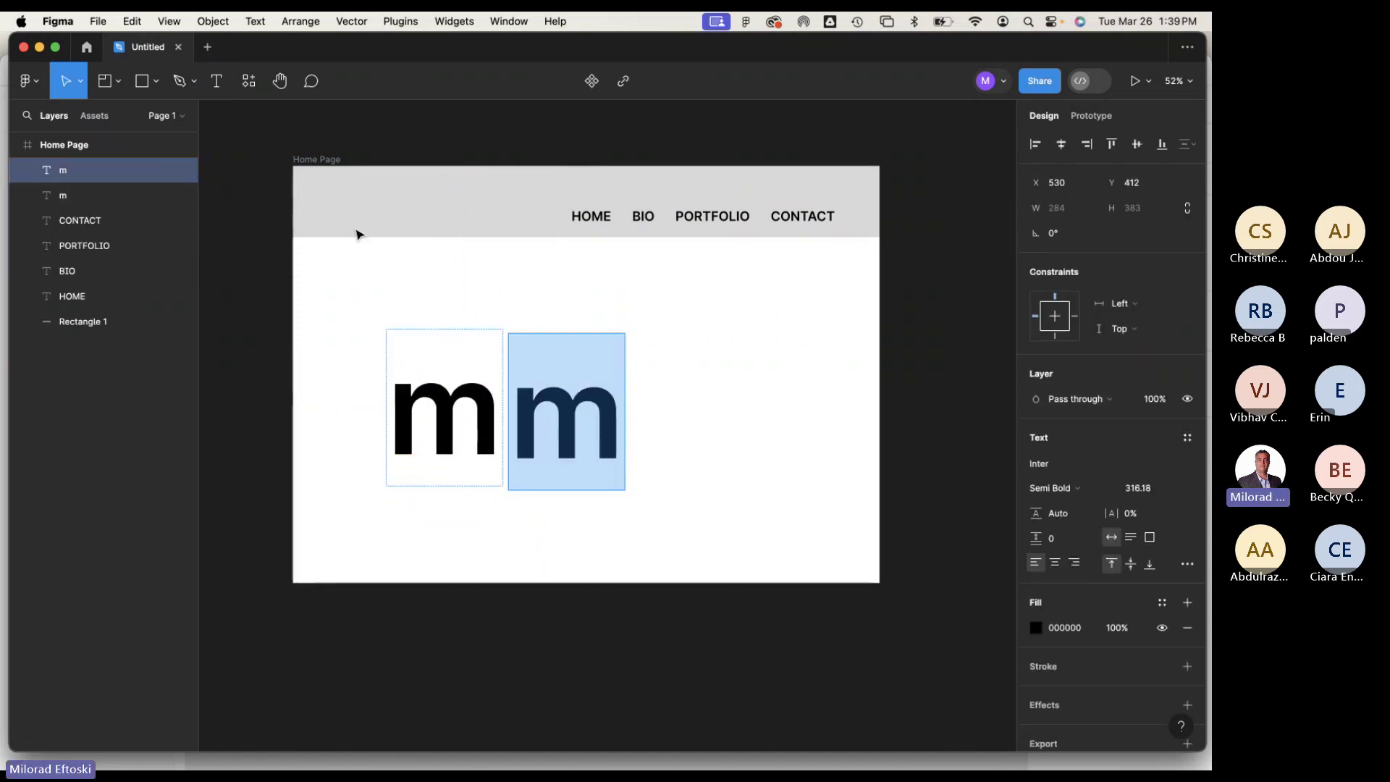
left_click(81, 81)
left_click(80, 125)
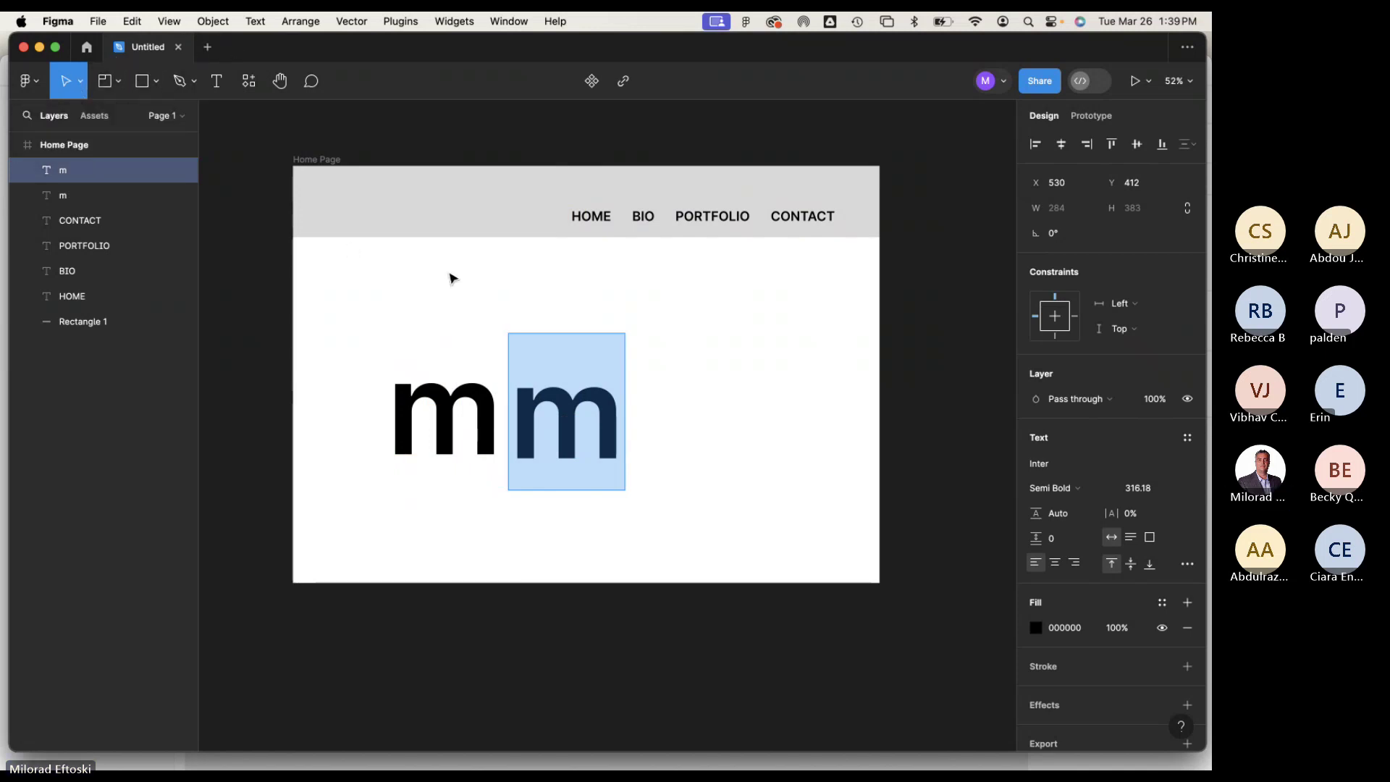
key("Escape")
left_click_drag(627, 498, 698, 393)
left_click(698, 394)
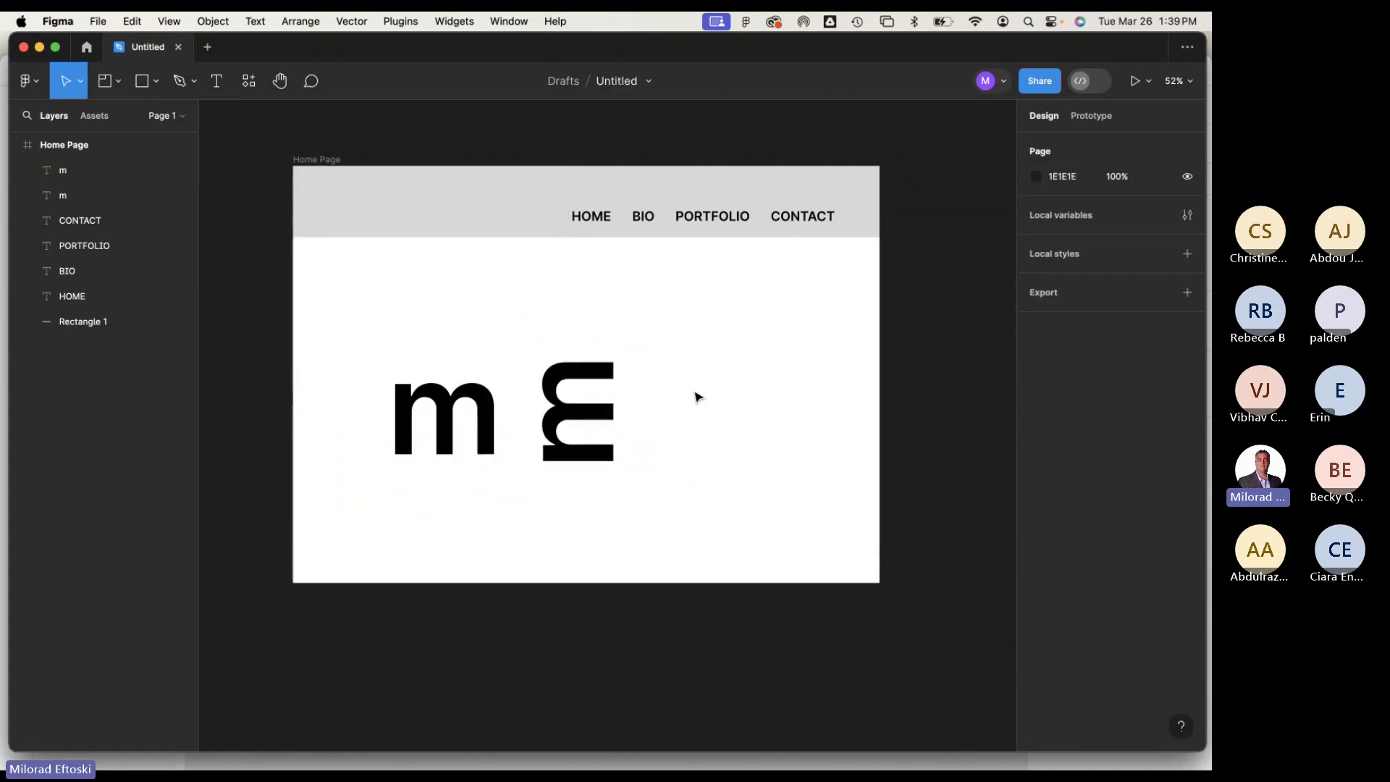
Move the rotated copy closer to the first m and change its letter to e.
left_click_drag(573, 466, 545, 460)
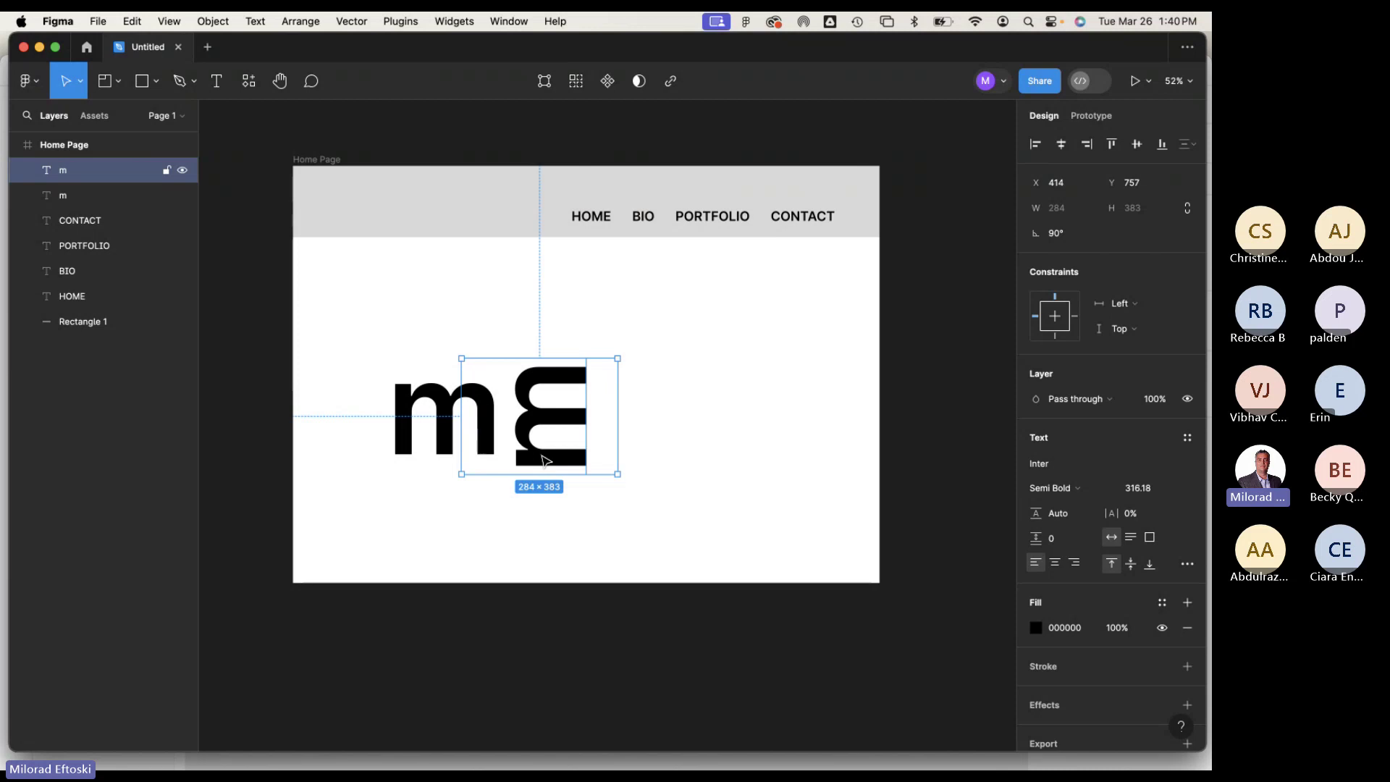
double_click(545, 461)
type("e")
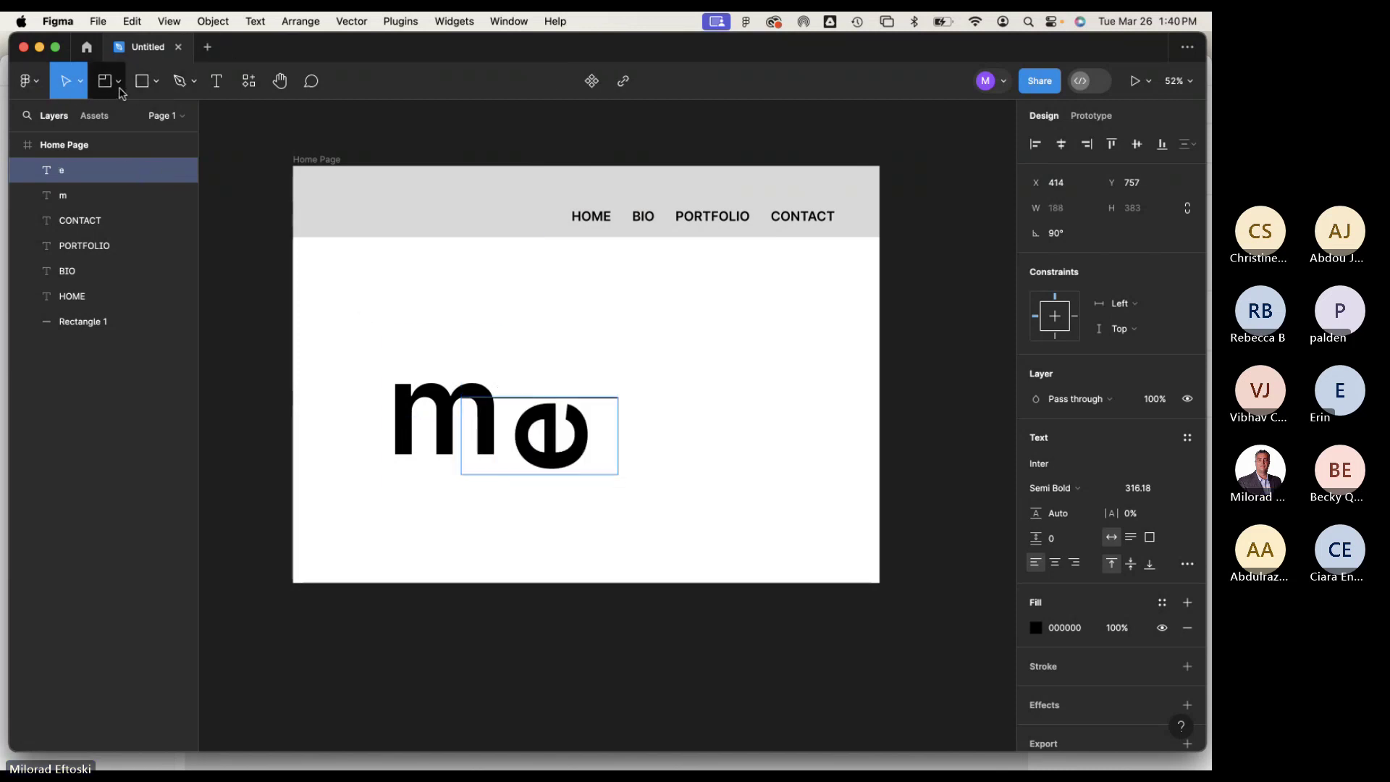
key("Escape")
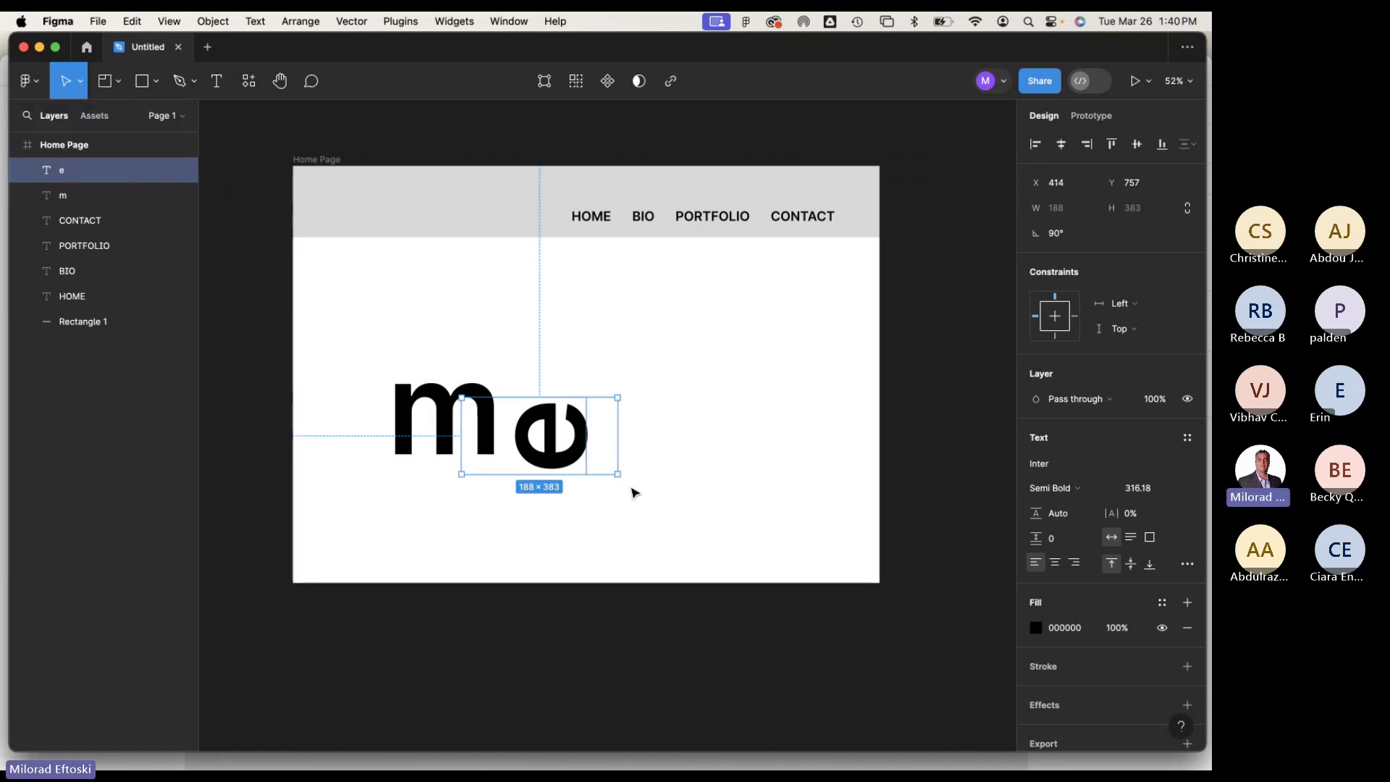
Rotate the e back upright to 0° and place it touching the lower right of the m.
left_click_drag(620, 481, 500, 505)
left_click(676, 527)
left_click(593, 461)
left_click_drag(431, 409, 561, 543)
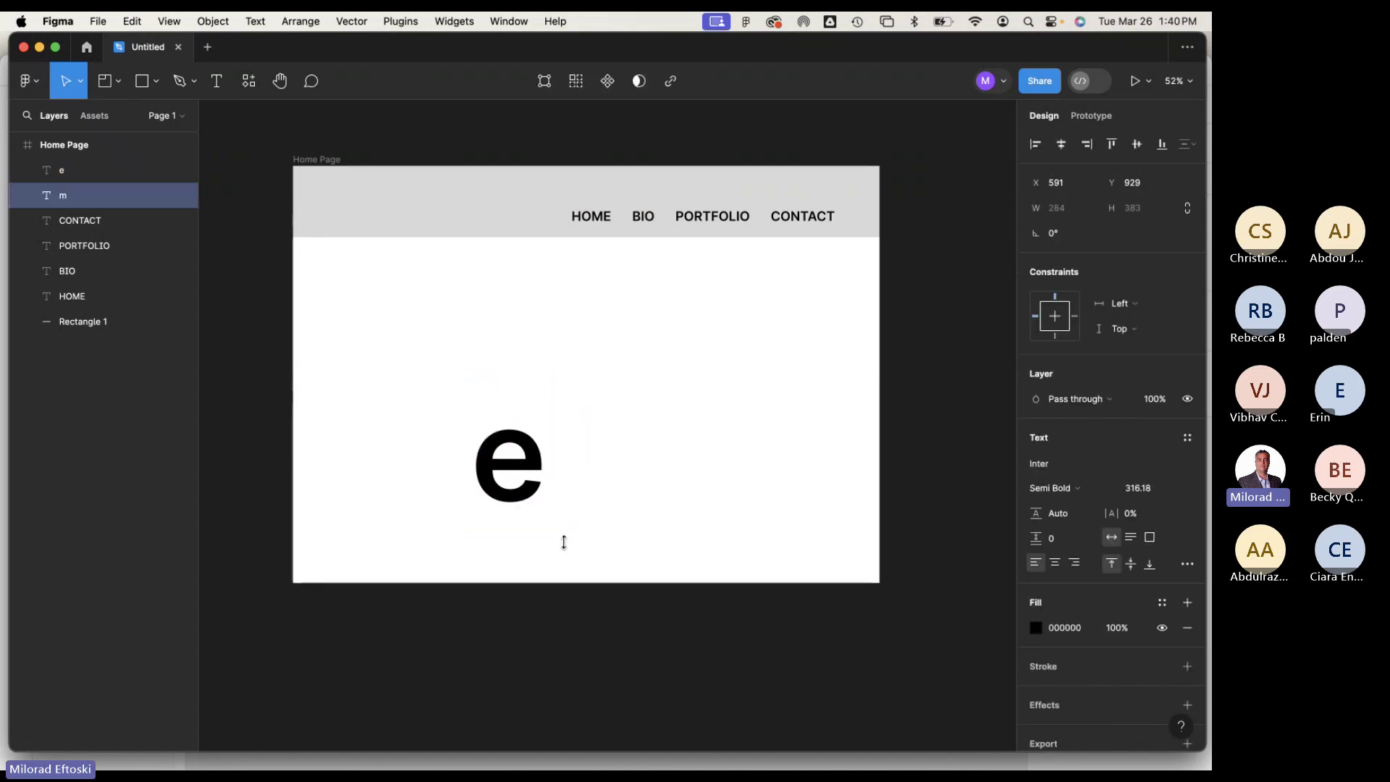
key("Escape")
left_click(634, 503)
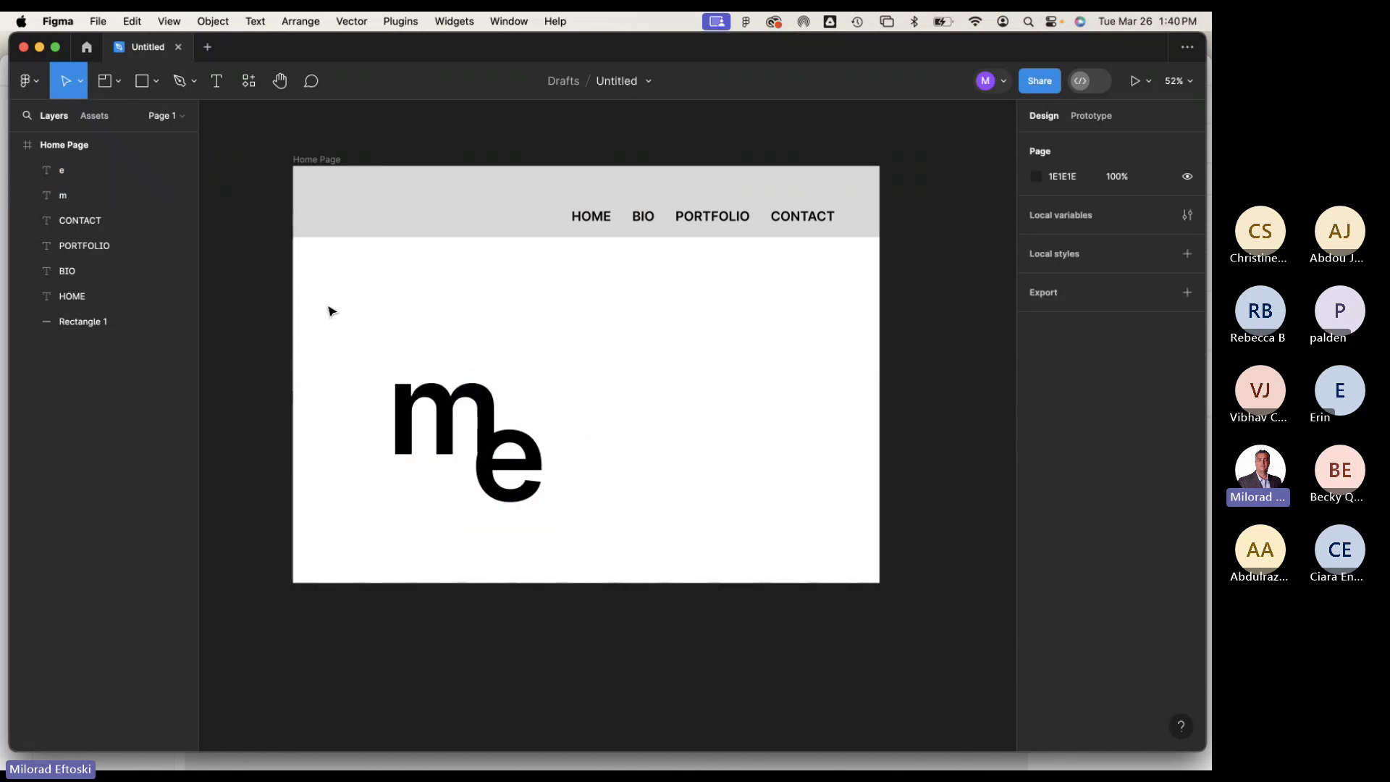
Select the letters m and e, undo a trial resize of the pair, and flatten them into a single vector shape.
left_click_drag(329, 311, 562, 543)
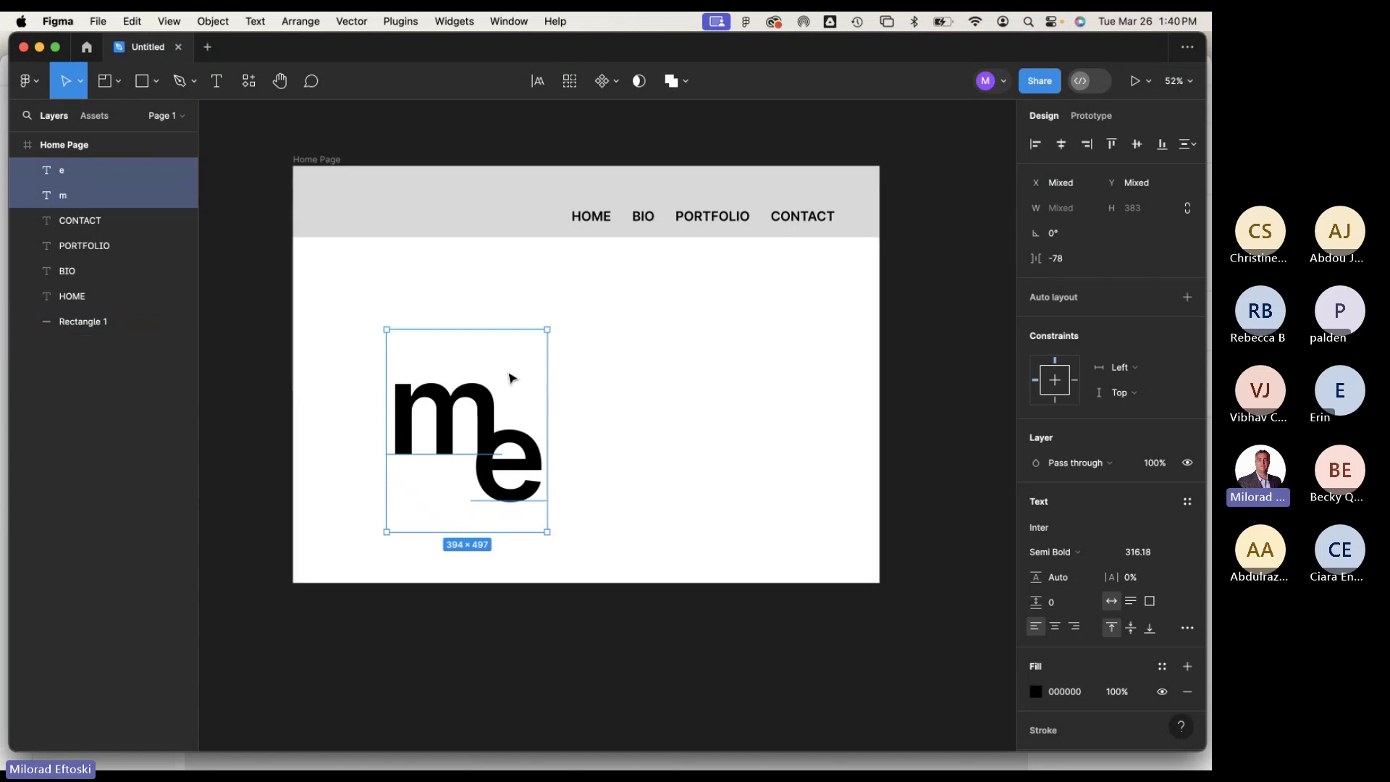
left_click_drag(548, 532, 507, 481)
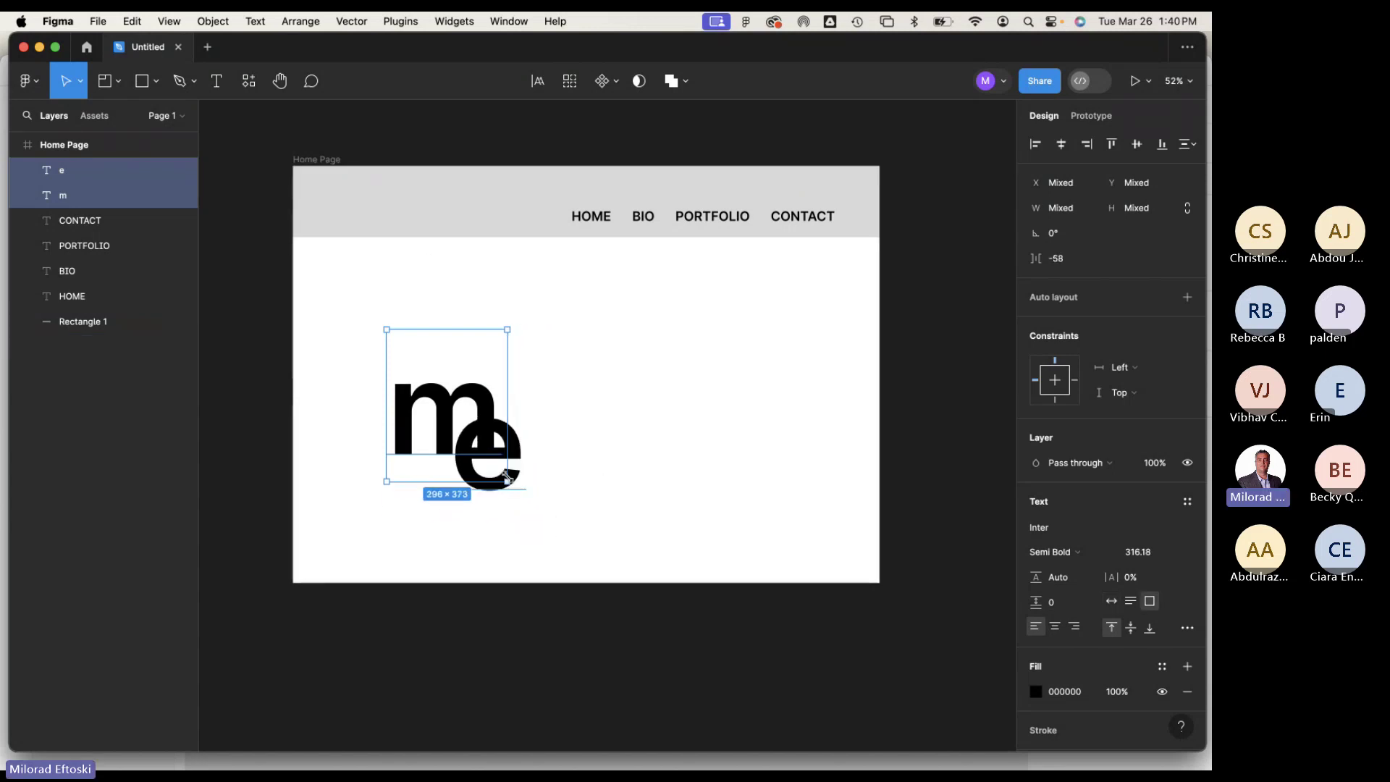
key("super+z")
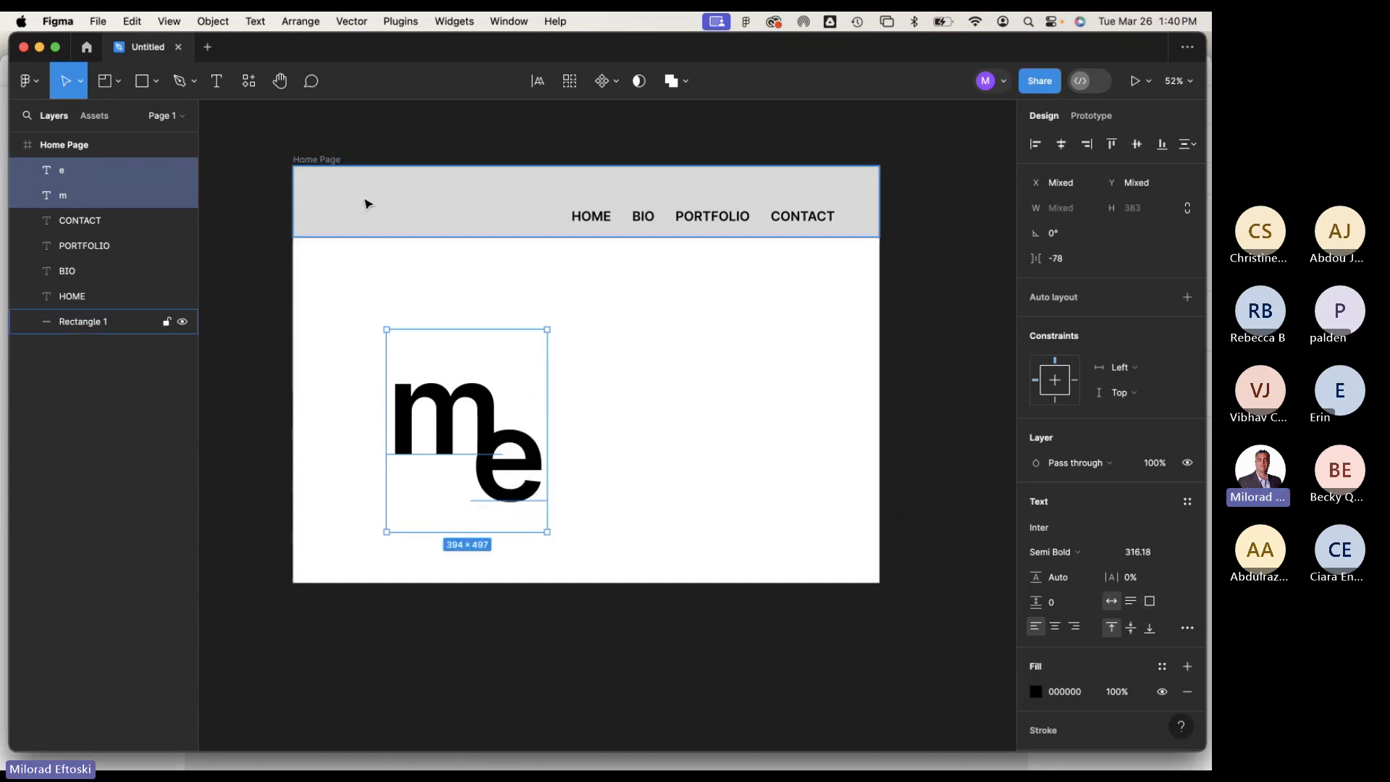
left_click(210, 20)
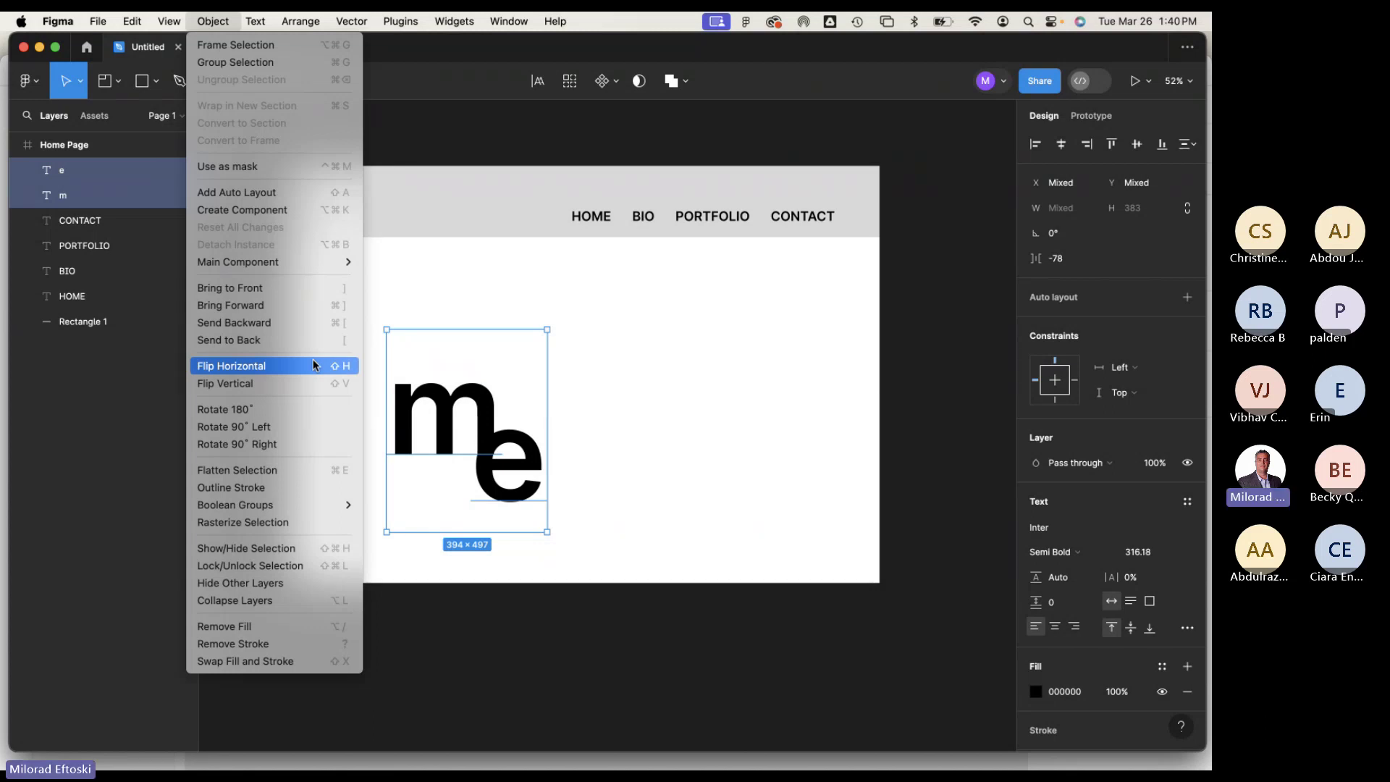
left_click(253, 472)
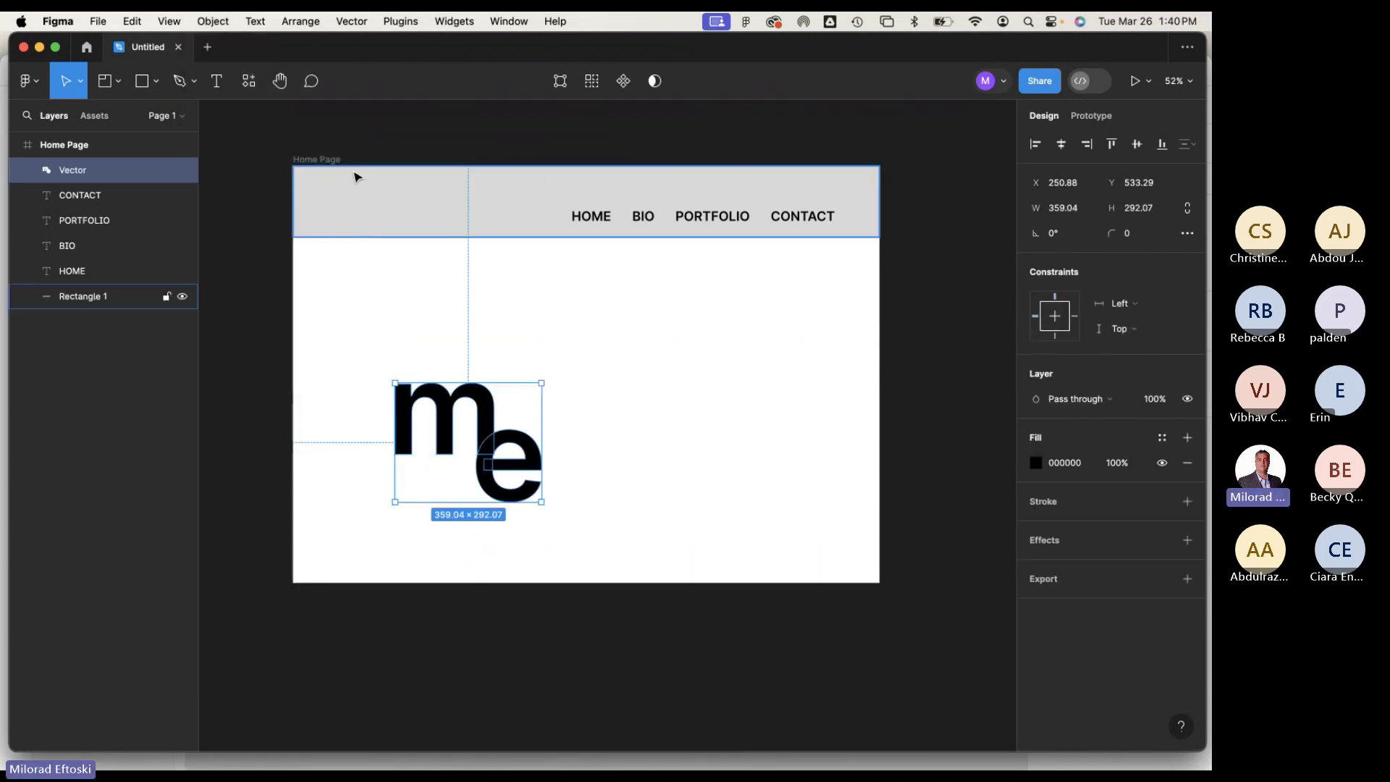
left_click(215, 21)
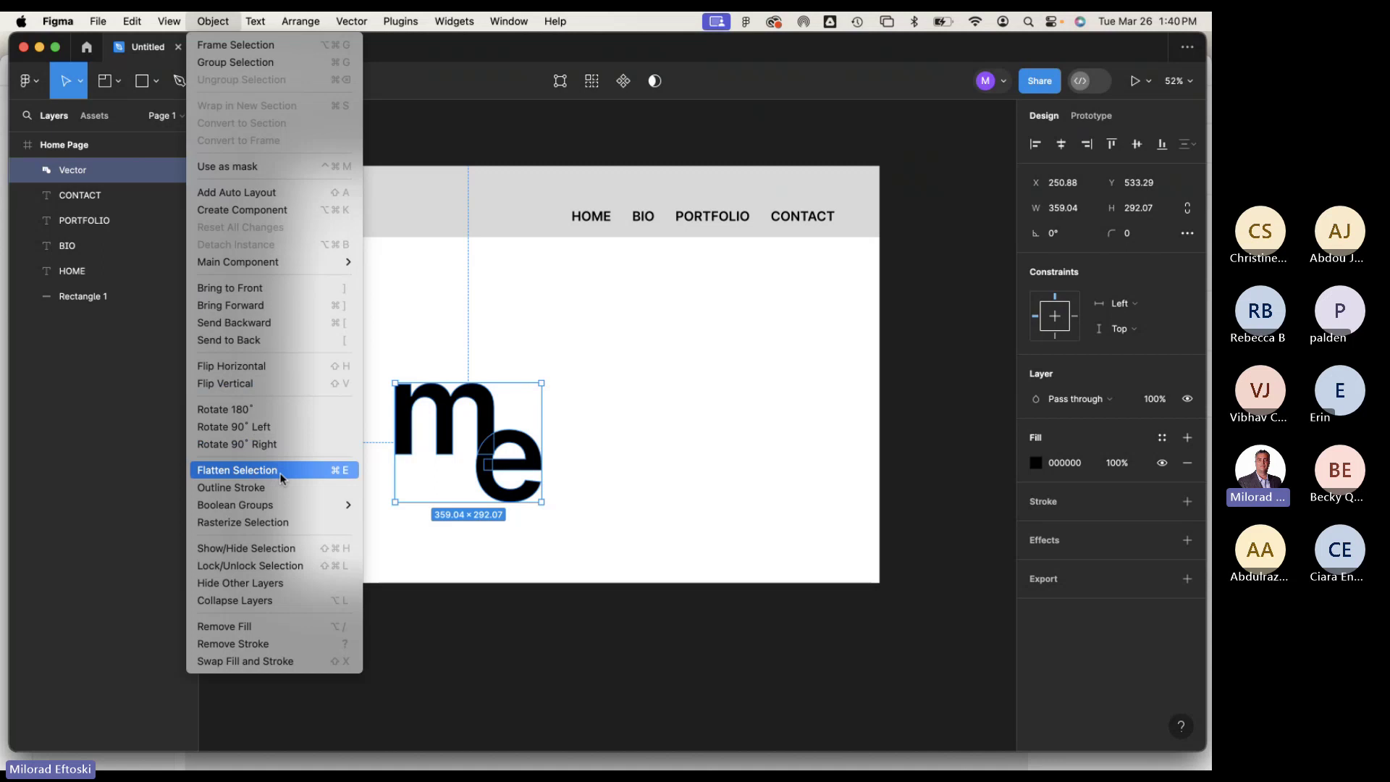
left_click(678, 443)
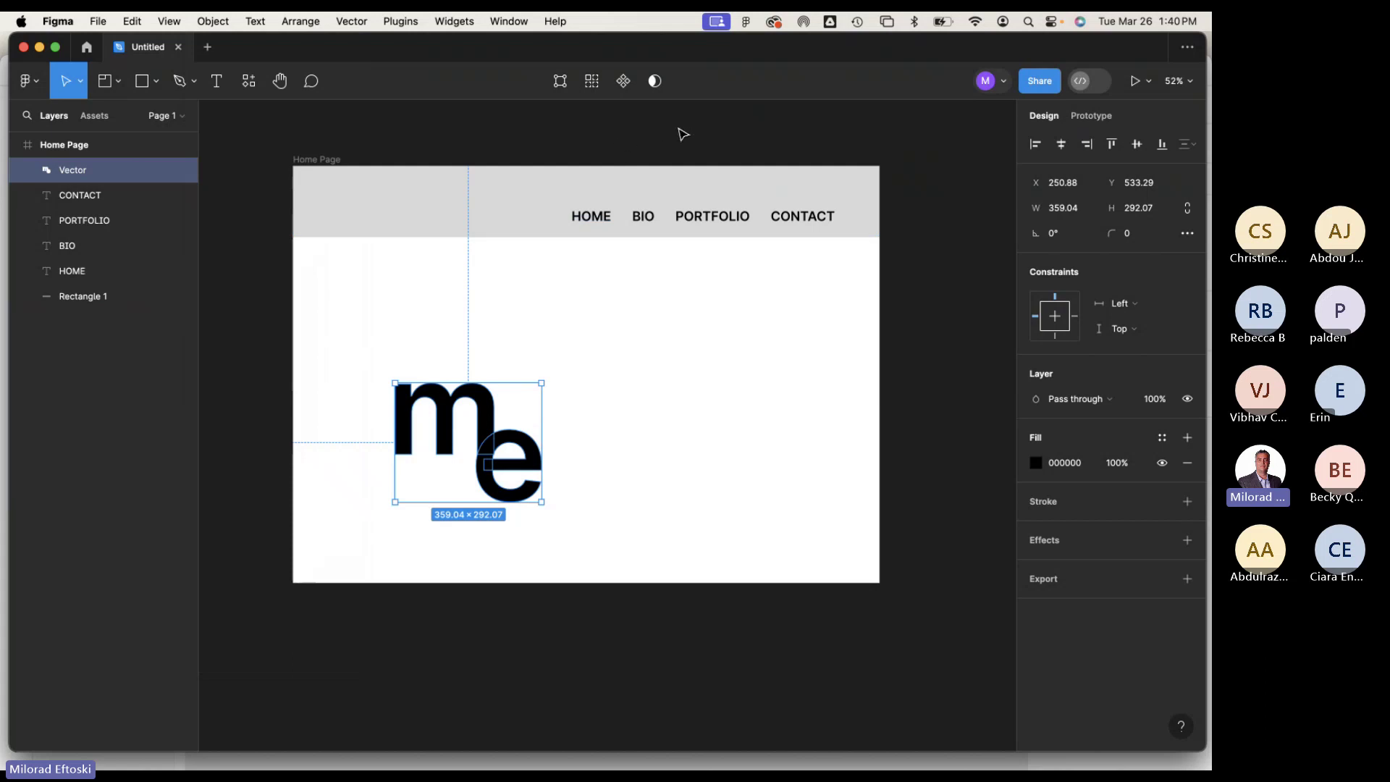
Try using the flattened me shape as a mask, and undo it.
left_click(655, 82)
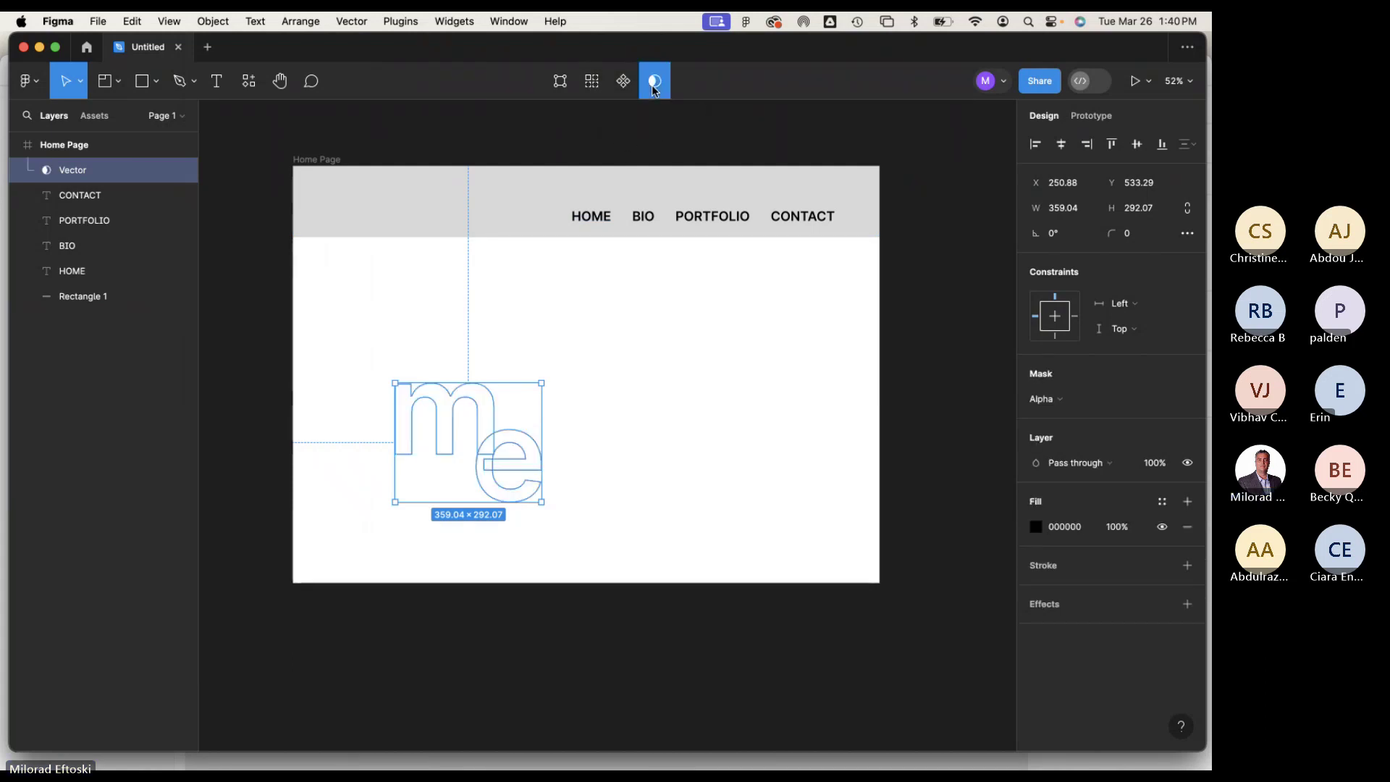
key("super+z")
left_click(630, 313)
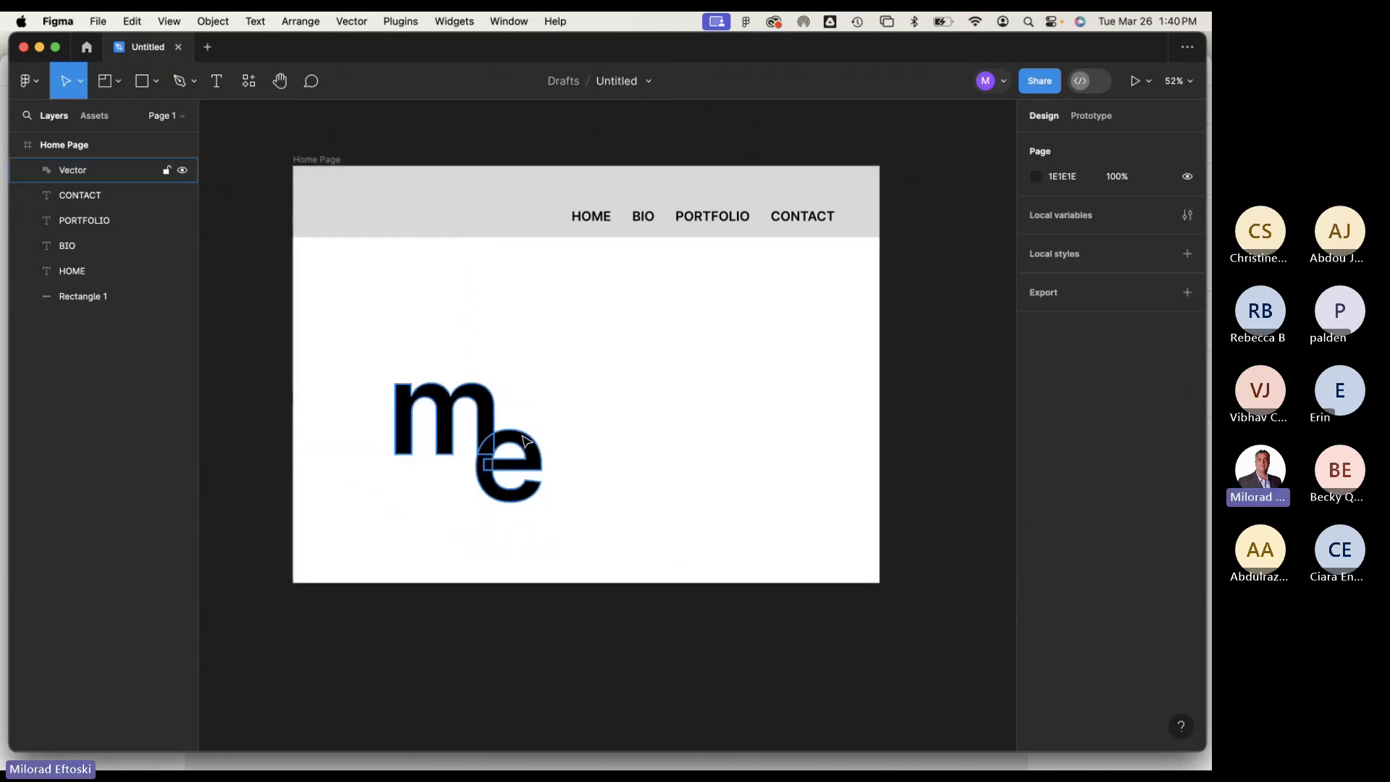
Scale the me logo down to 241 × 196 and place it on the header's left side at X 96, Y 56.
left_click(532, 441)
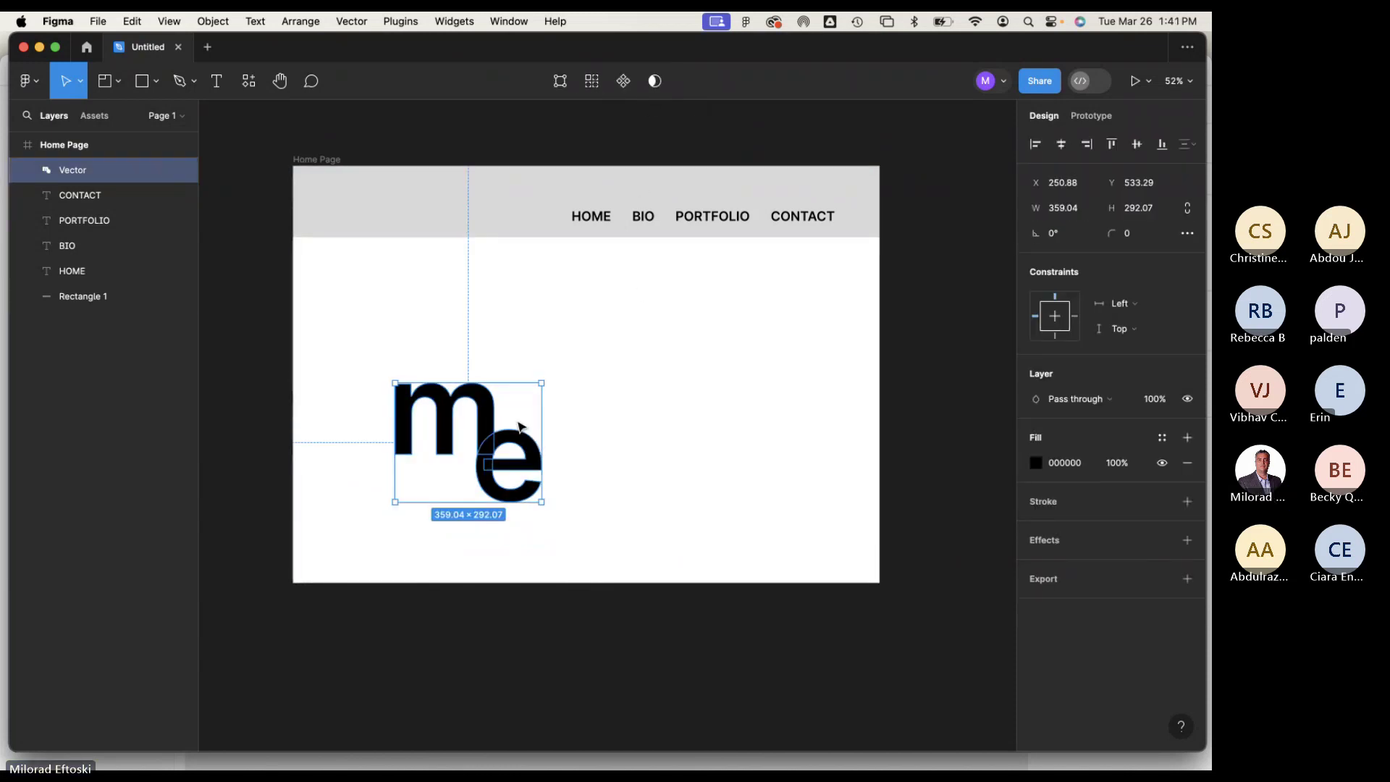
left_click(559, 429)
left_click_drag(533, 448, 568, 364)
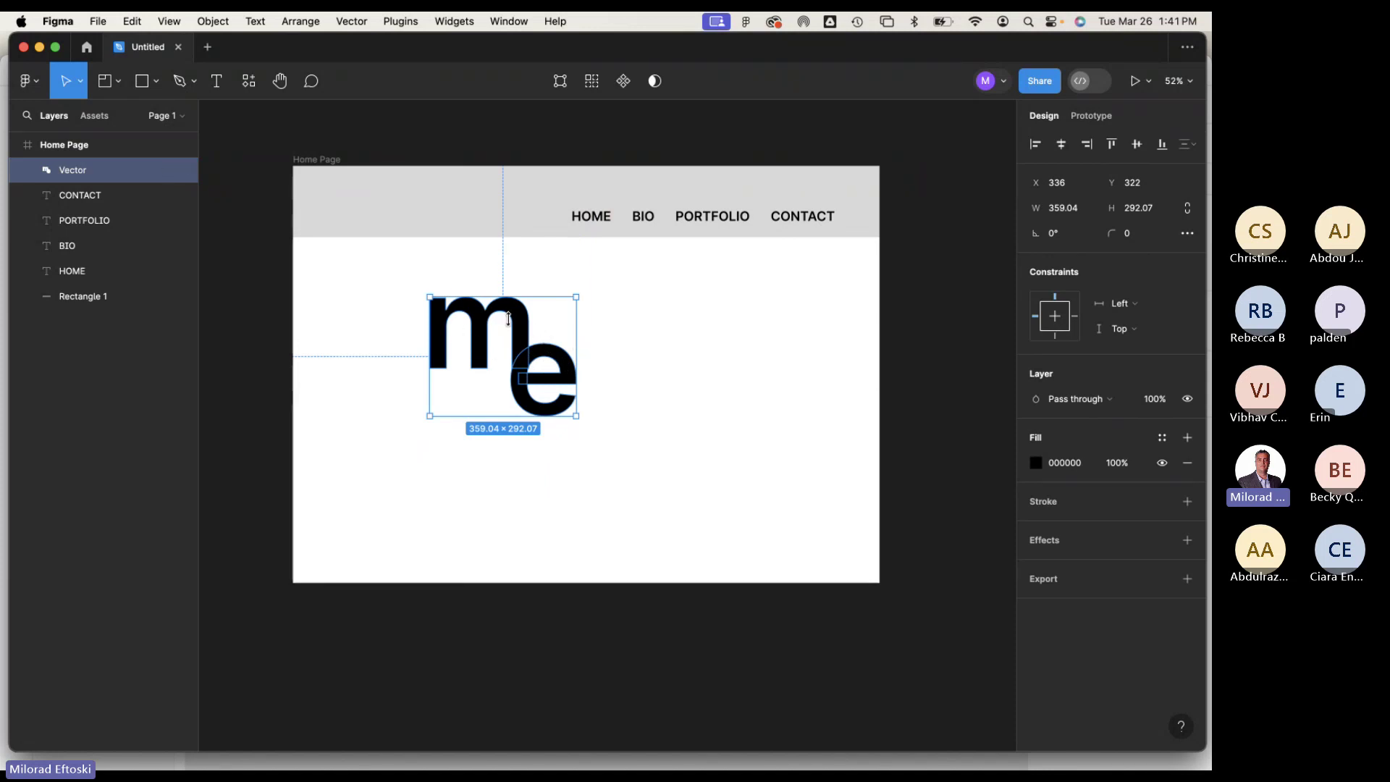
left_click(645, 363)
left_click_drag(566, 388, 413, 262)
left_click(456, 285)
left_click(416, 235)
left_click(521, 303)
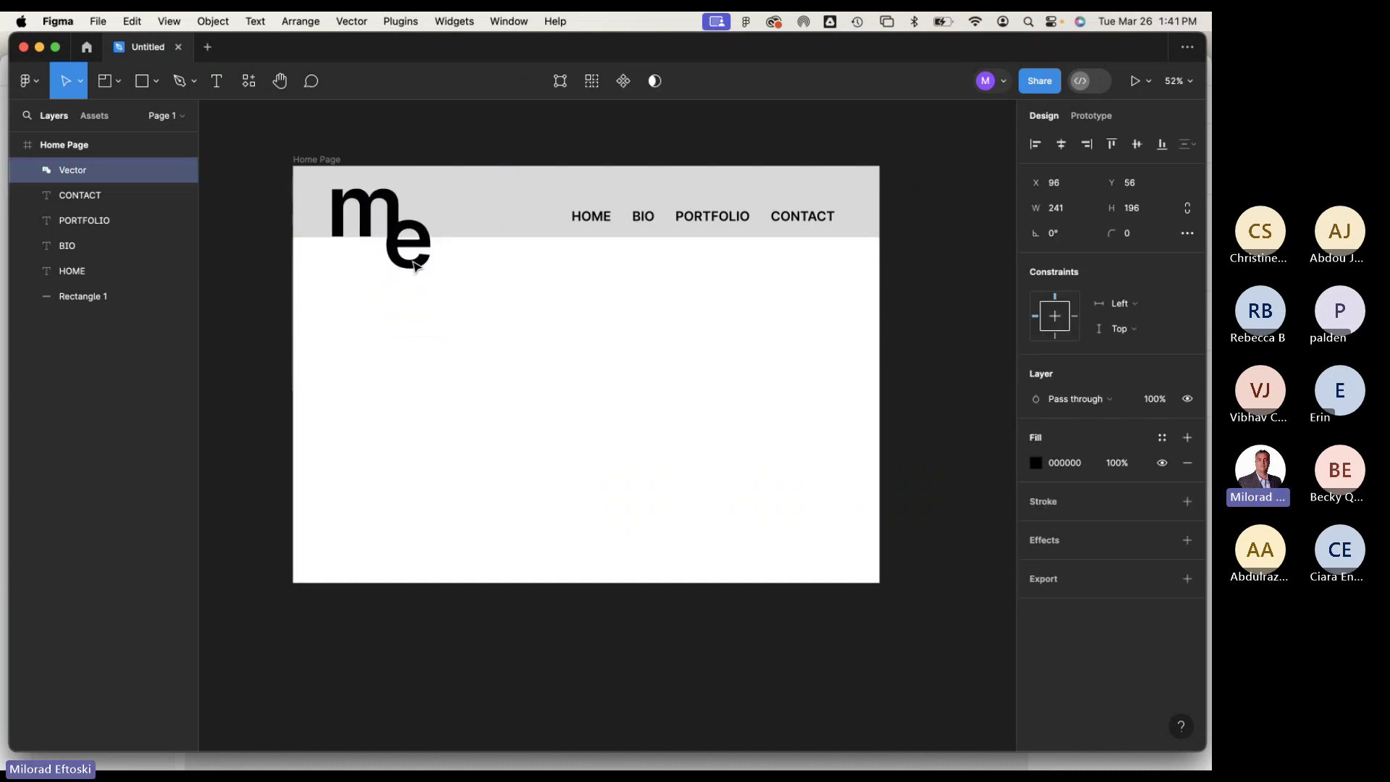
left_click(499, 304)
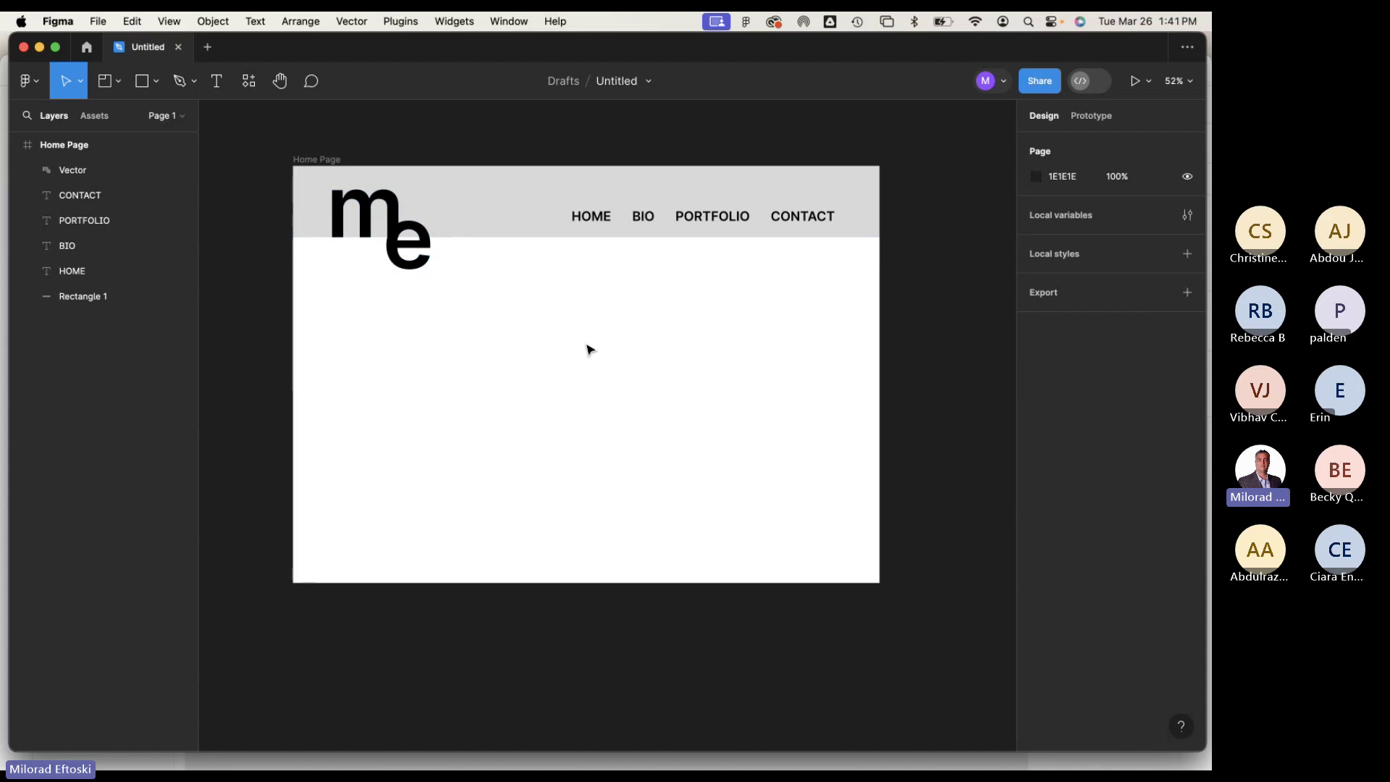
Select the CONTACT, PORTFOLIO, BIO and HOME labels and move them together 50 px left and 20 px down to Y 124.
left_click(785, 223)
left_click(689, 226, "shift")
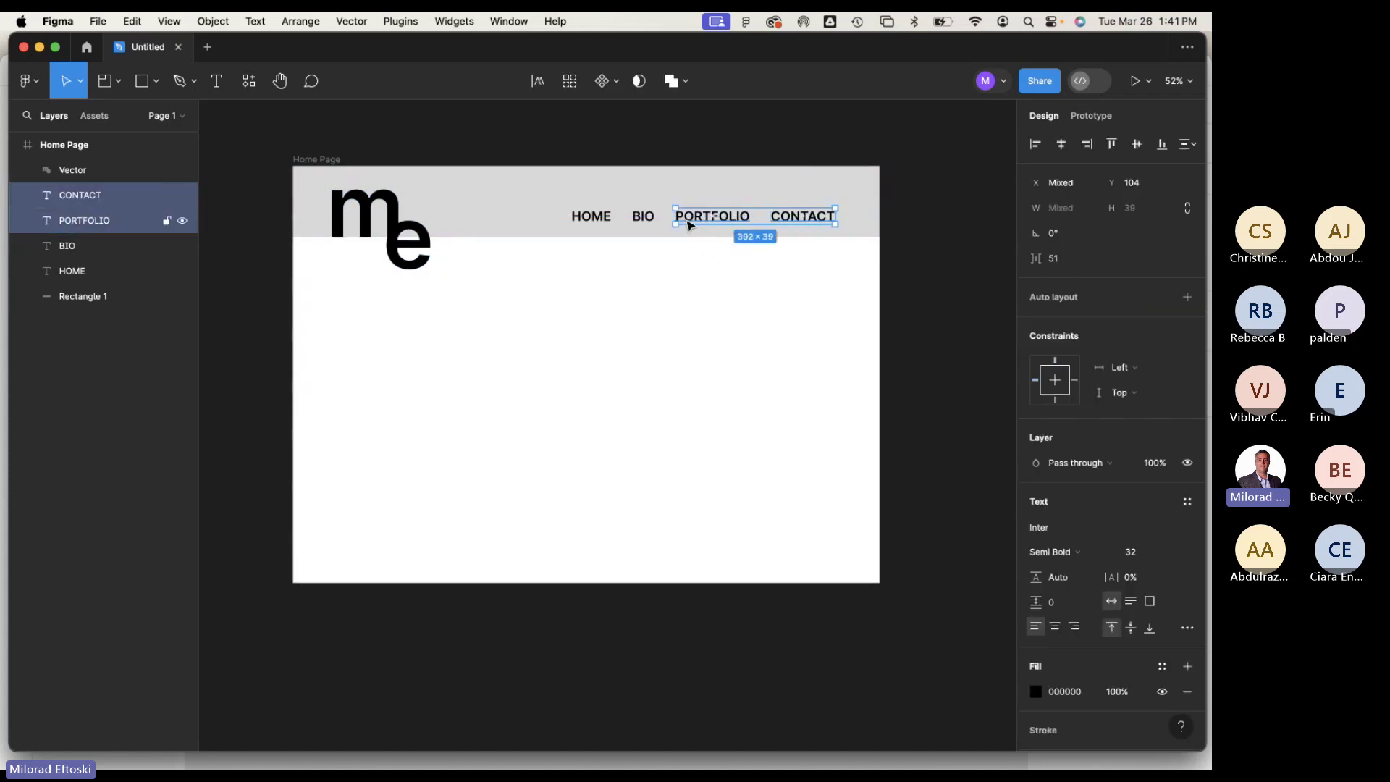
left_click(644, 220, "shift")
left_click(593, 218, "shift")
key("shift+Left")
key("shift+Left")
key("shift+Left")
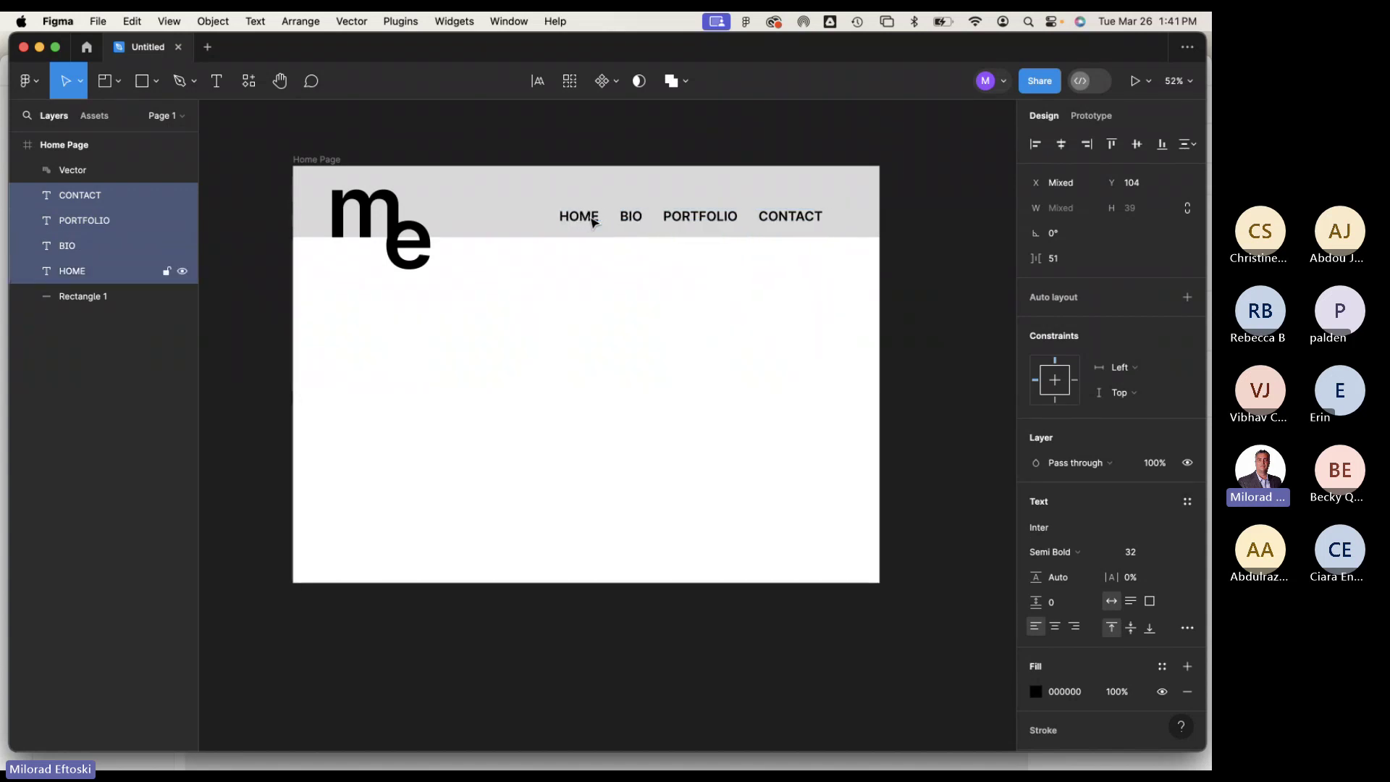
key("shift+Left")
key("shift+Left")
key("shift+Down")
key("shift+Down")
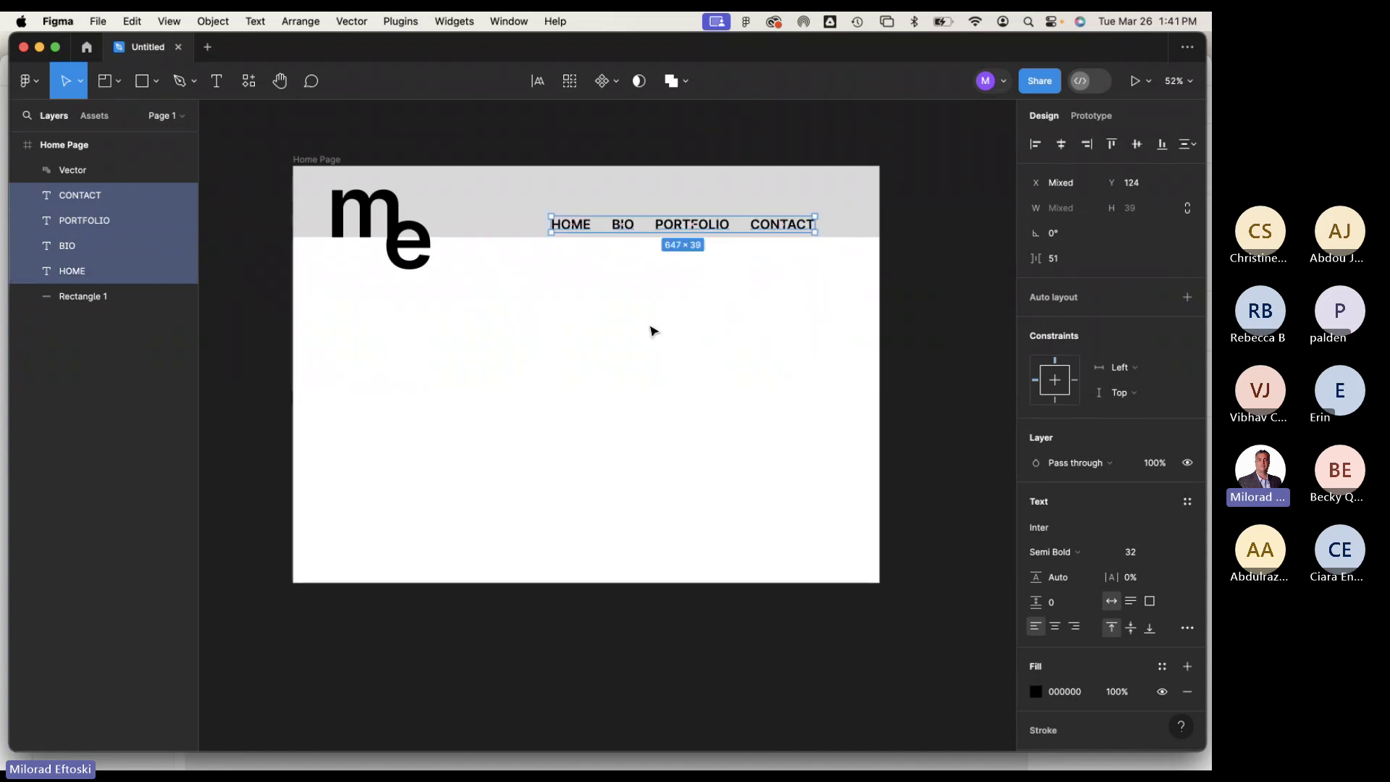
left_click(653, 332)
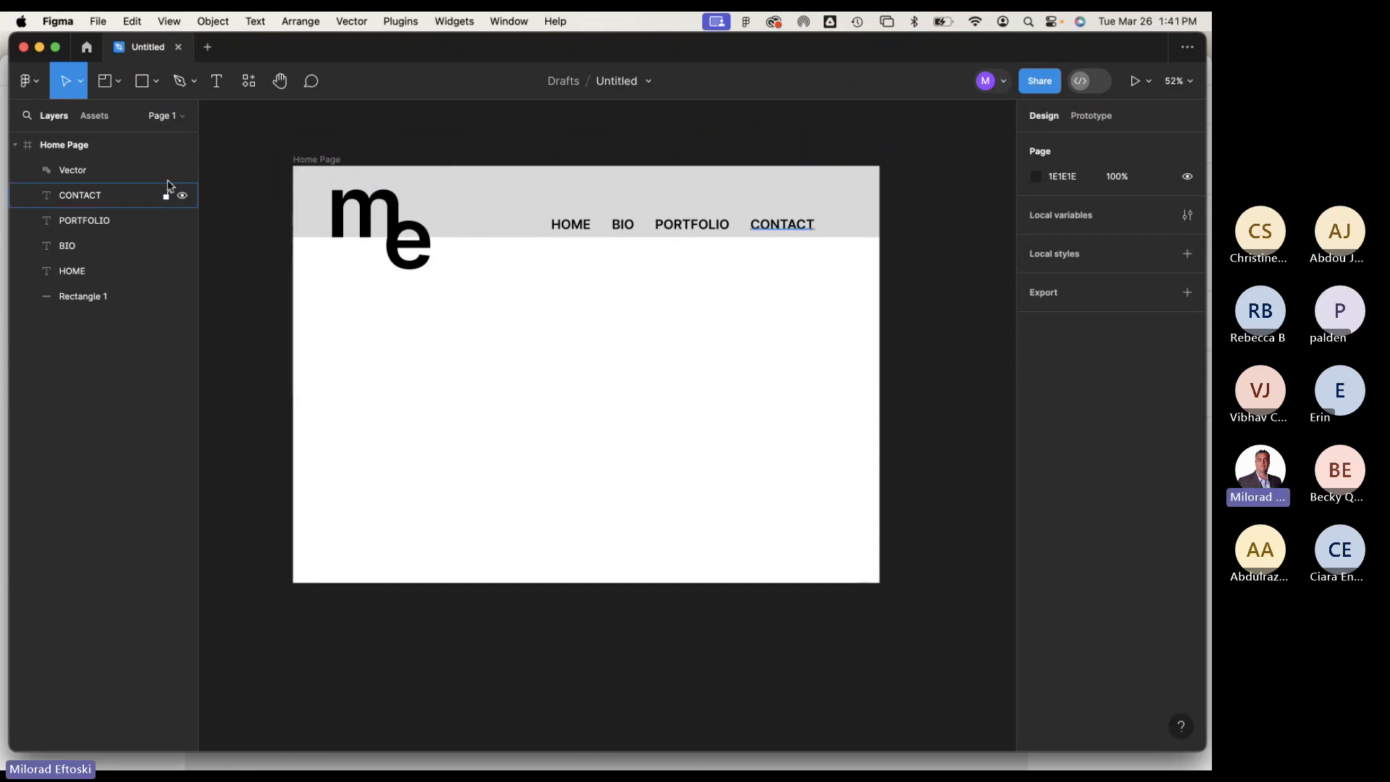
Draw a horizontal line 1440 wide along the header's bottom edge, spanning the full width of the Home Page frame.
left_click(155, 81)
left_click(148, 138)
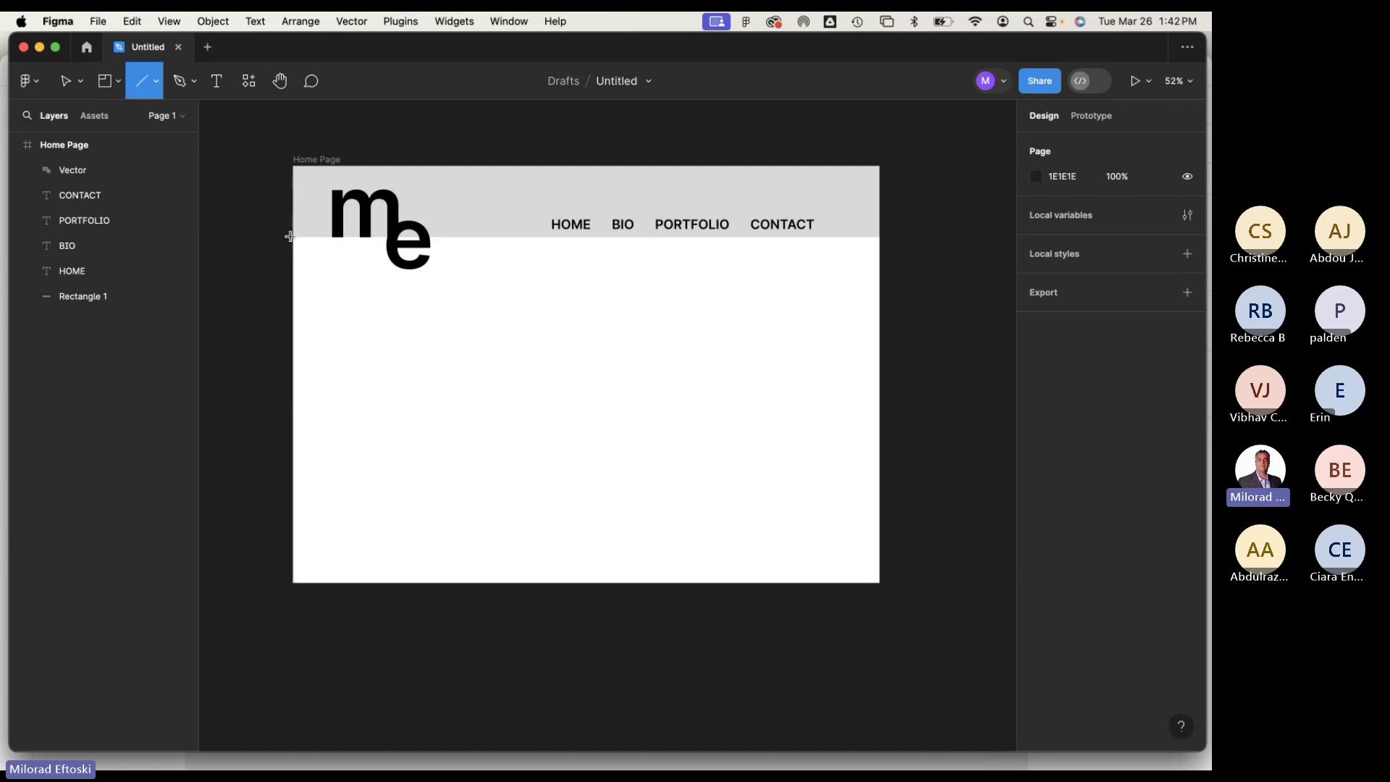
left_click_drag(292, 237, 884, 270)
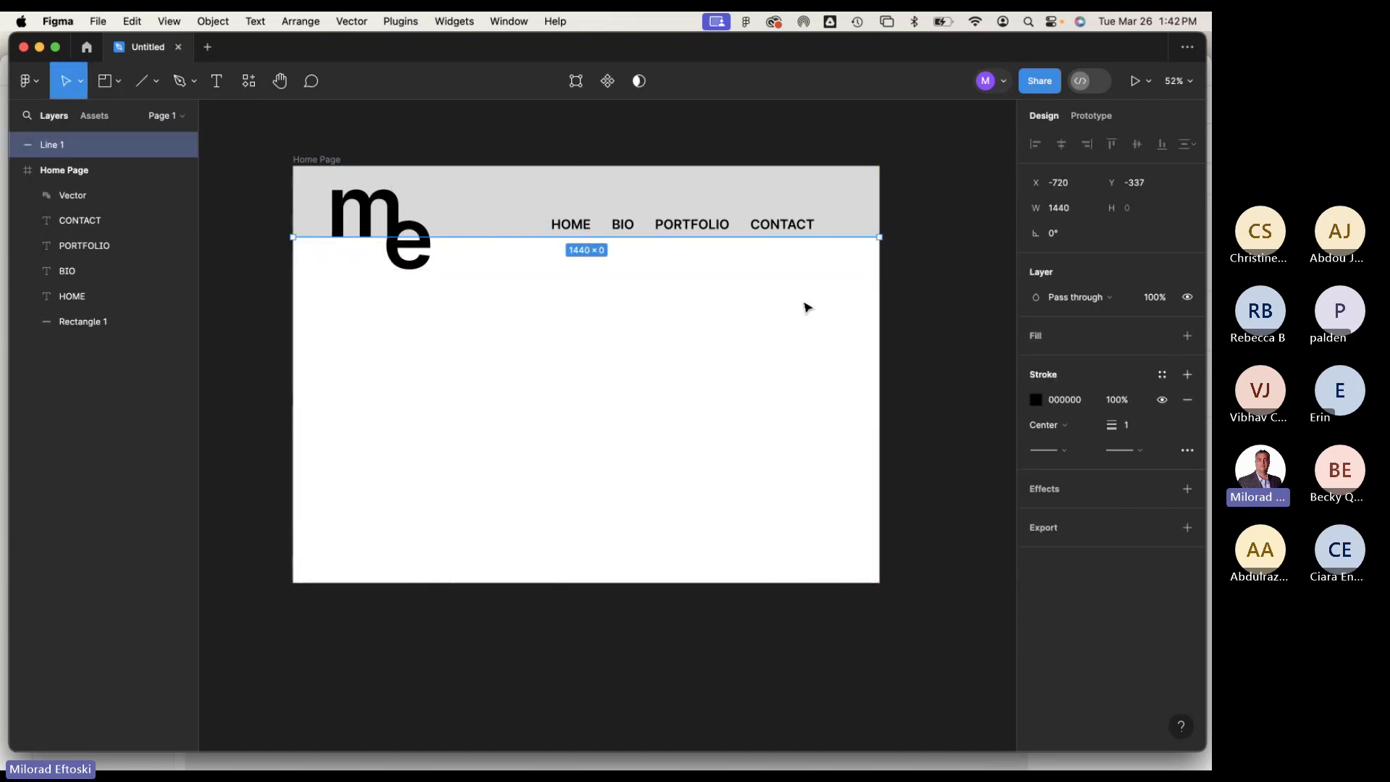
left_click(769, 323)
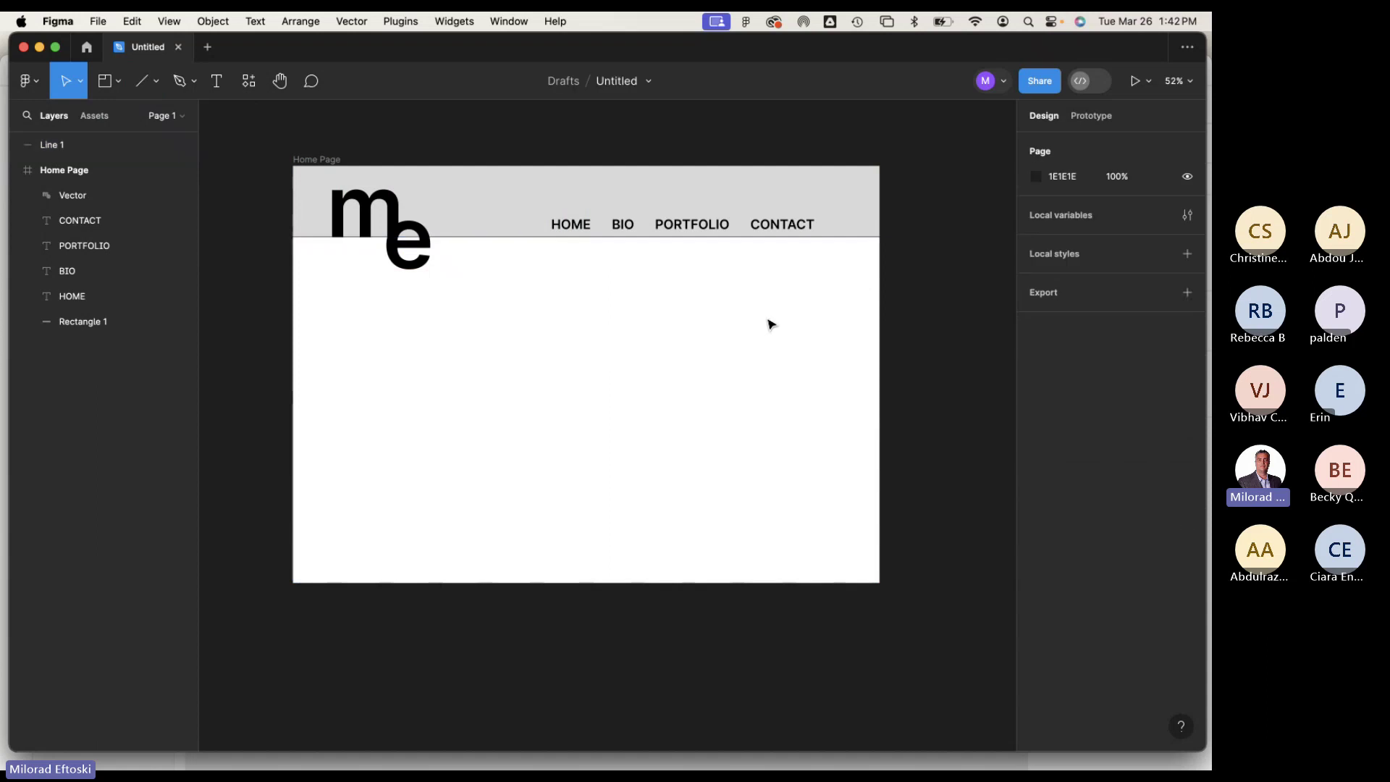
Set the stroke weight of the line under the header to 2.
left_click(755, 237)
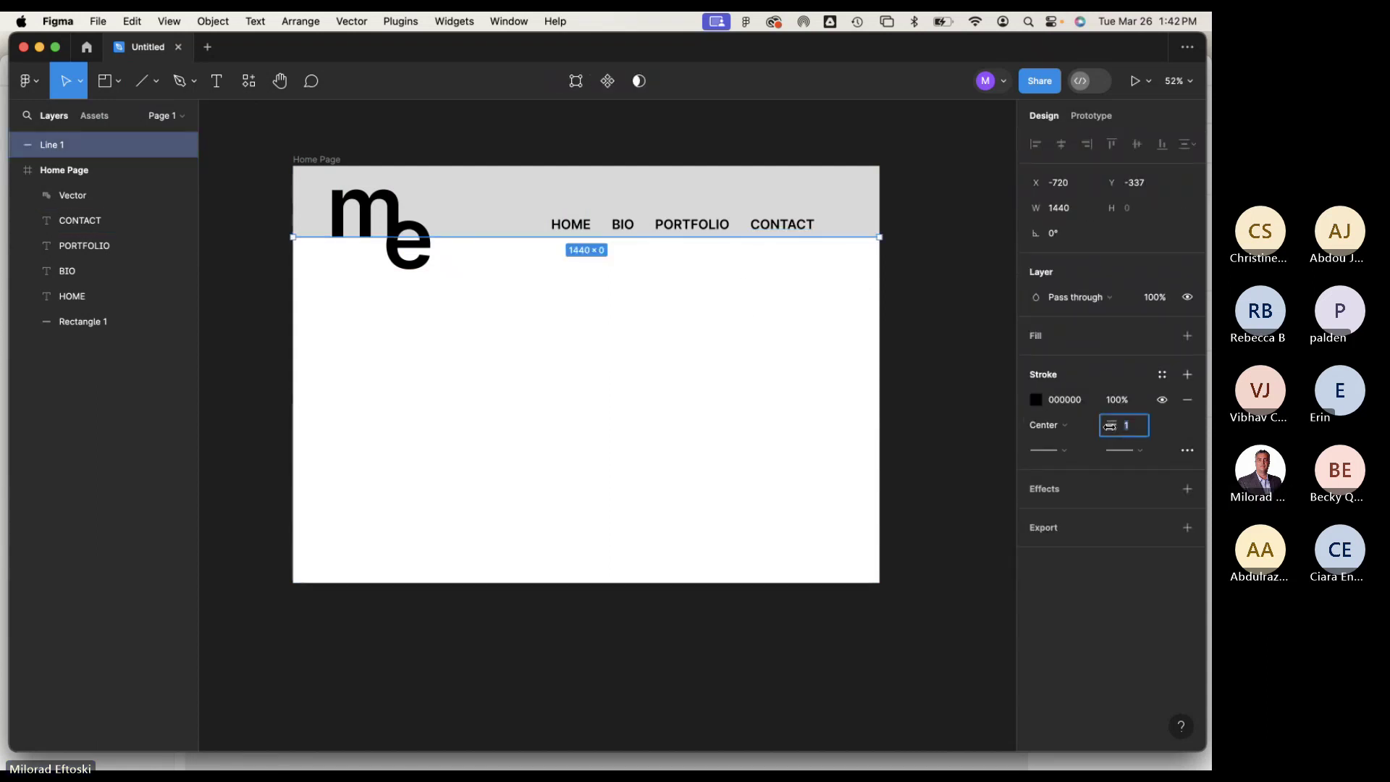
type("5")
key("Return")
left_click(1129, 432)
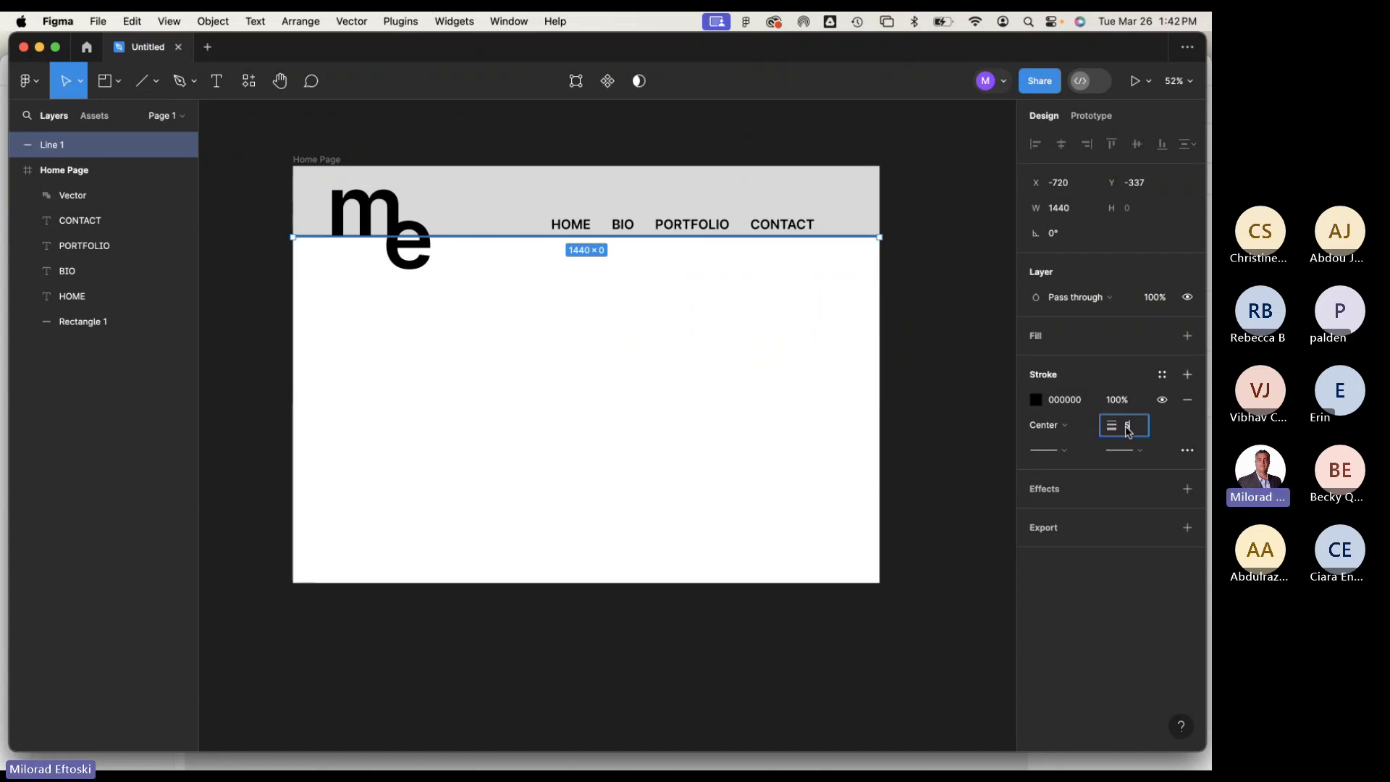
left_click(779, 474)
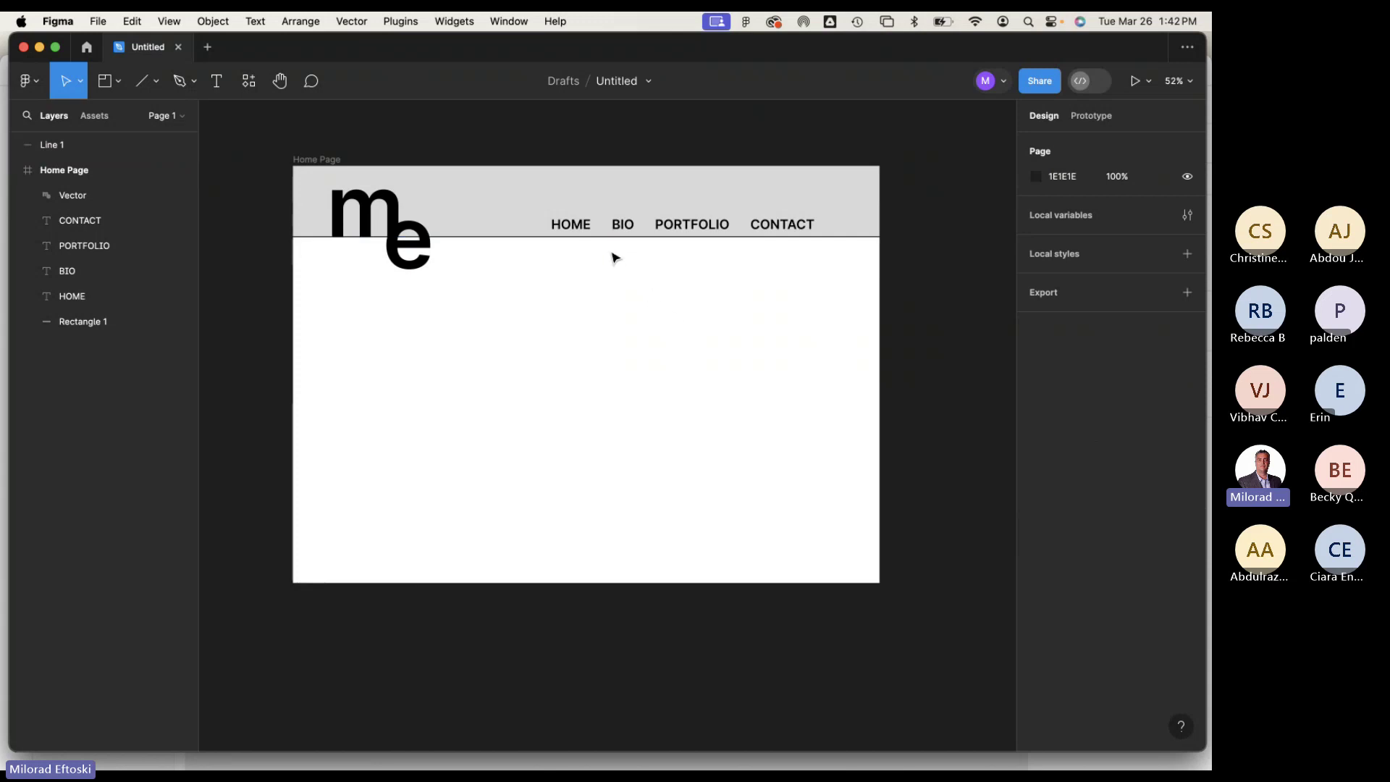
Shorten the header line from its left end so that it starts at the right side of the logo's e.
left_click(579, 239)
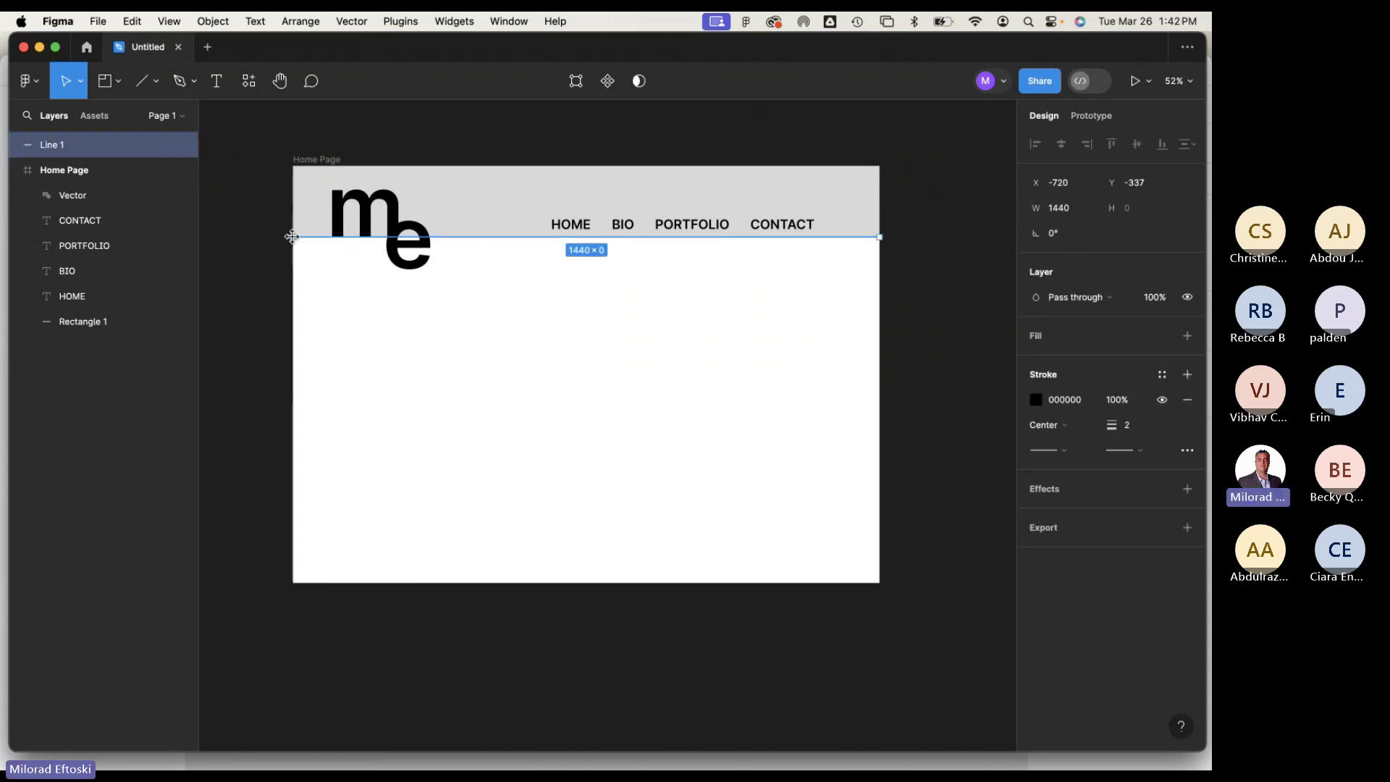
mouse_move(323, 239)
left_mouse_down()
mouse_move(441, 236)
mouse_move(427, 237)
left_mouse_up()
left_click(506, 326)
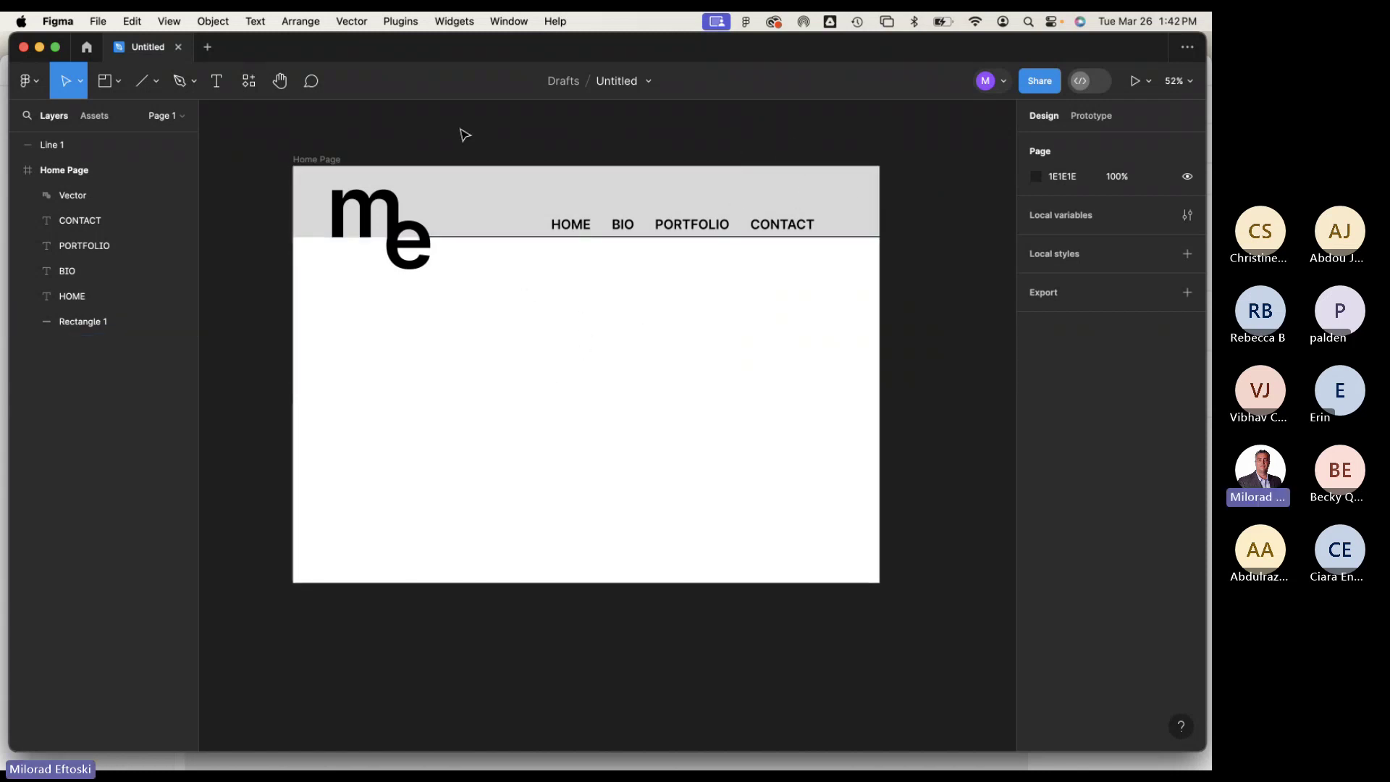
Minimize the Figma, XD and Teams windows and open the UI Kit Desktop folder from the desktop.
left_click(40, 47)
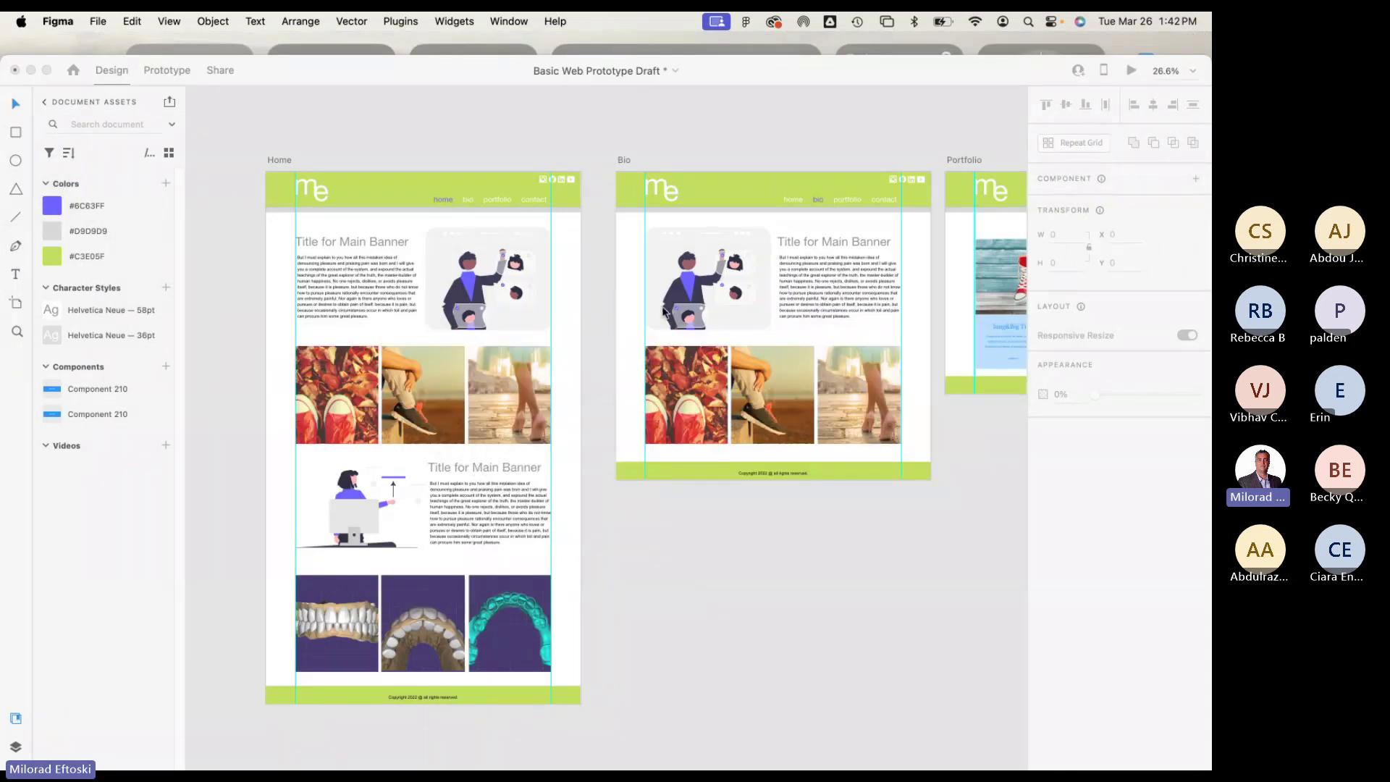
left_click(30, 70)
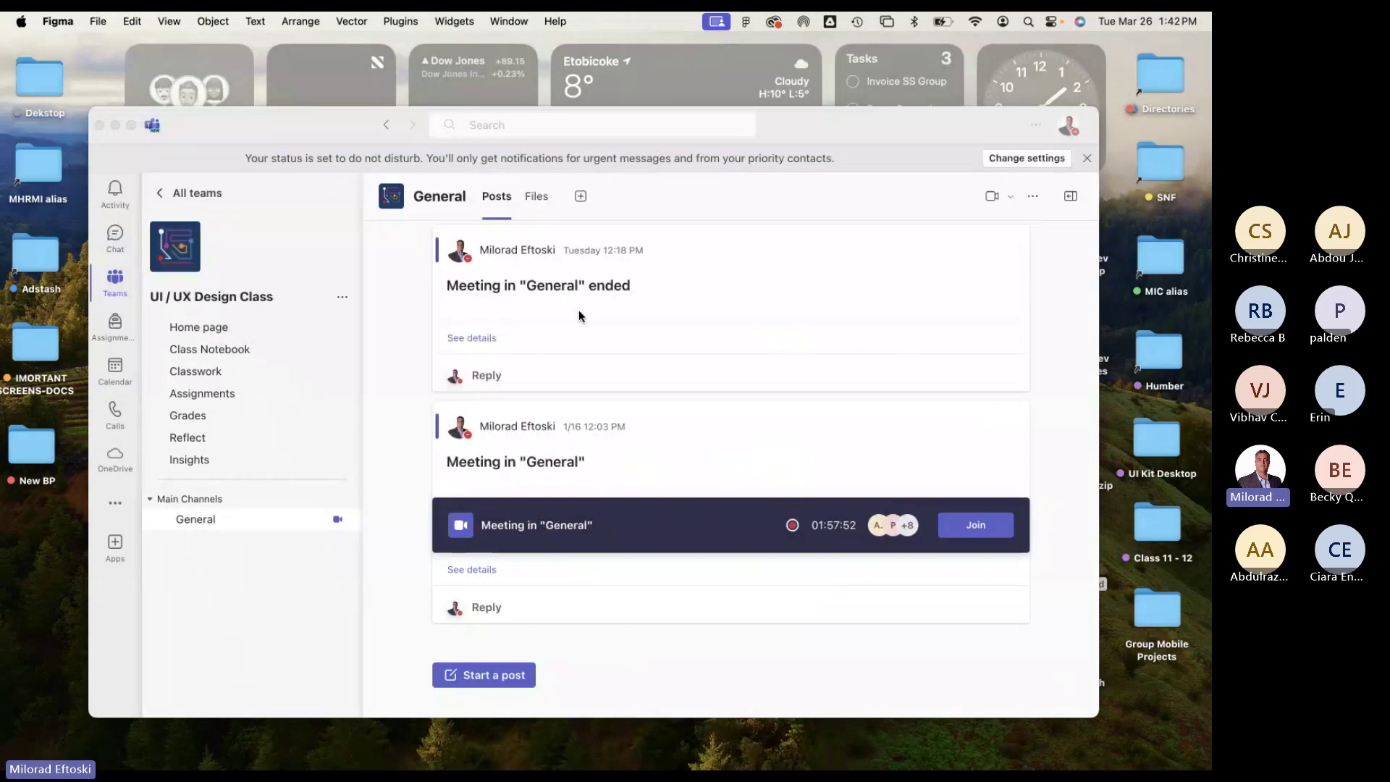
left_click(116, 126)
left_click(1061, 441)
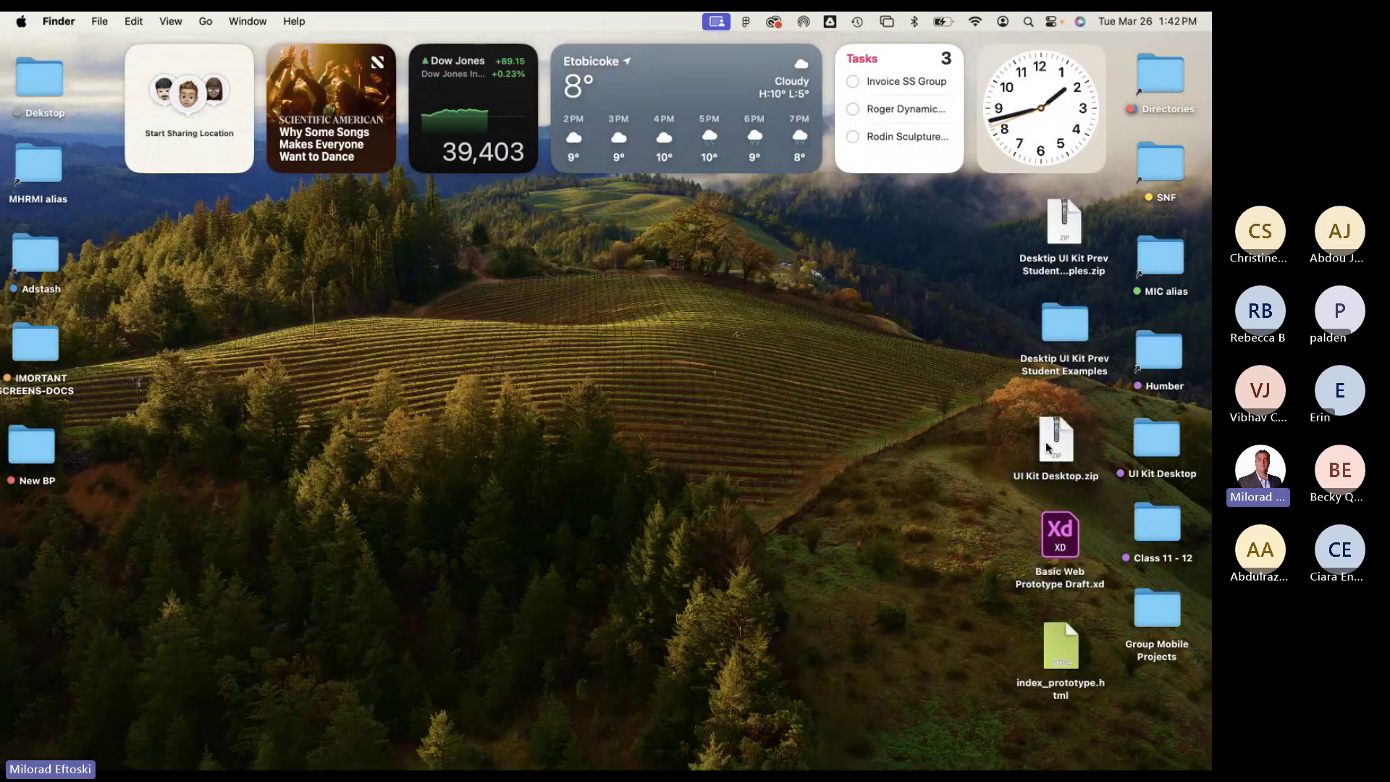
left_click(986, 445)
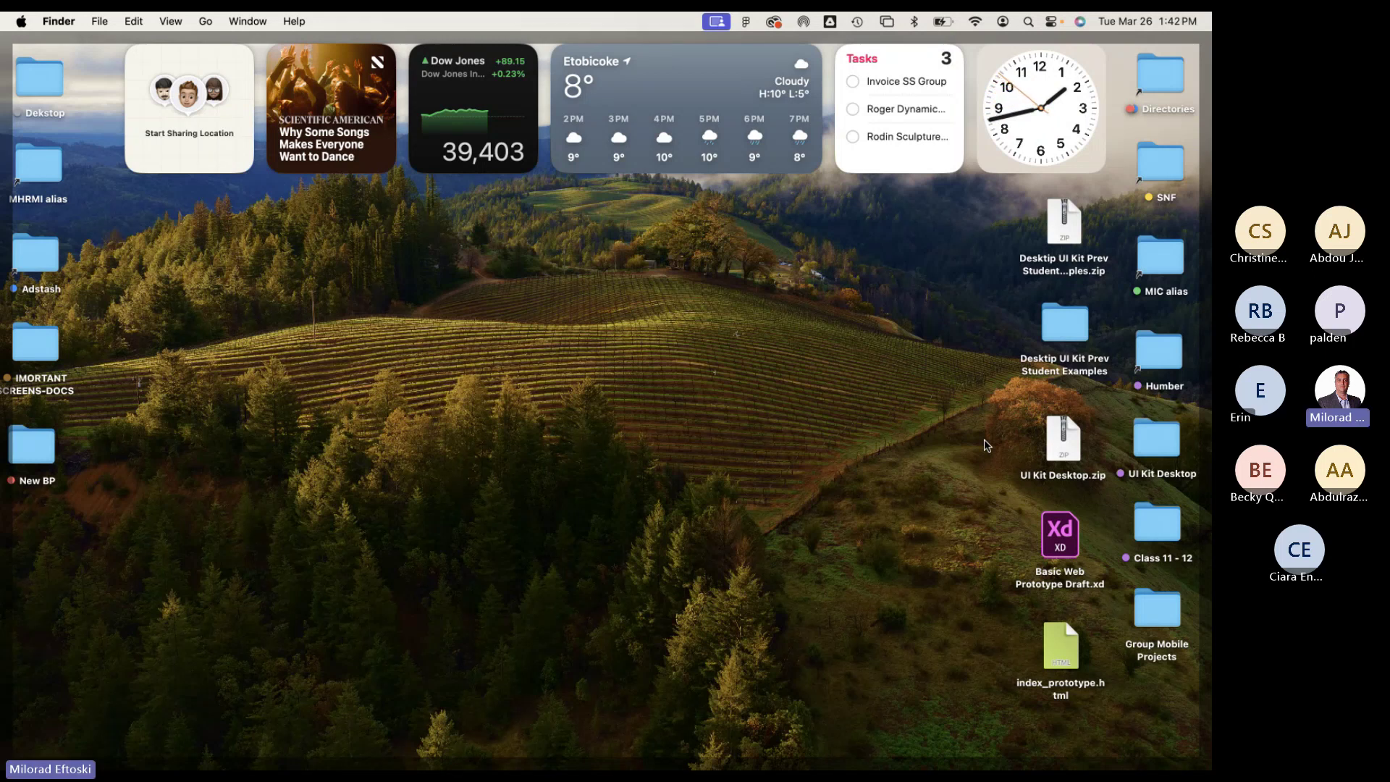
double_click(1158, 443)
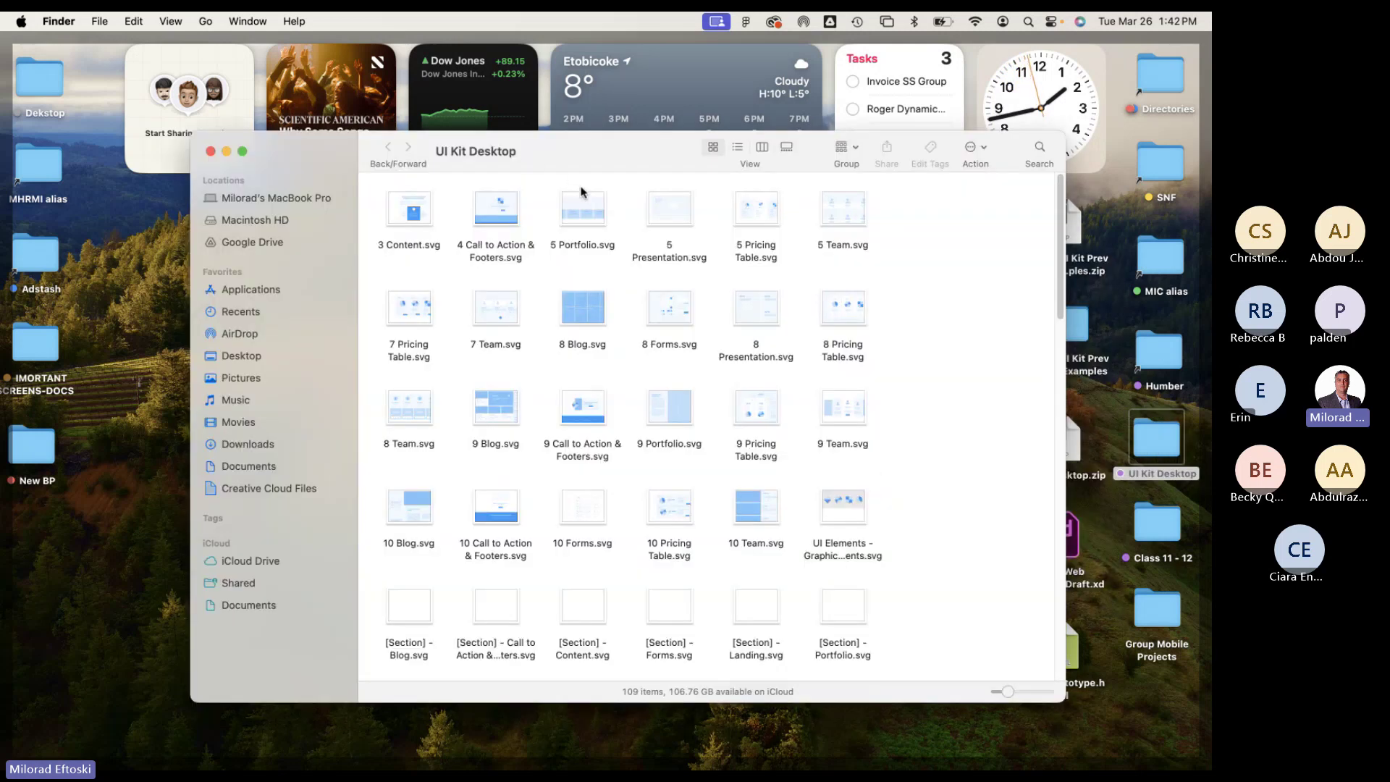
Preview UI Elements - Buttons.svg and examine its button states, arrows, toggles, checkboxes and tags.
scroll(612, 350, "down", 15)
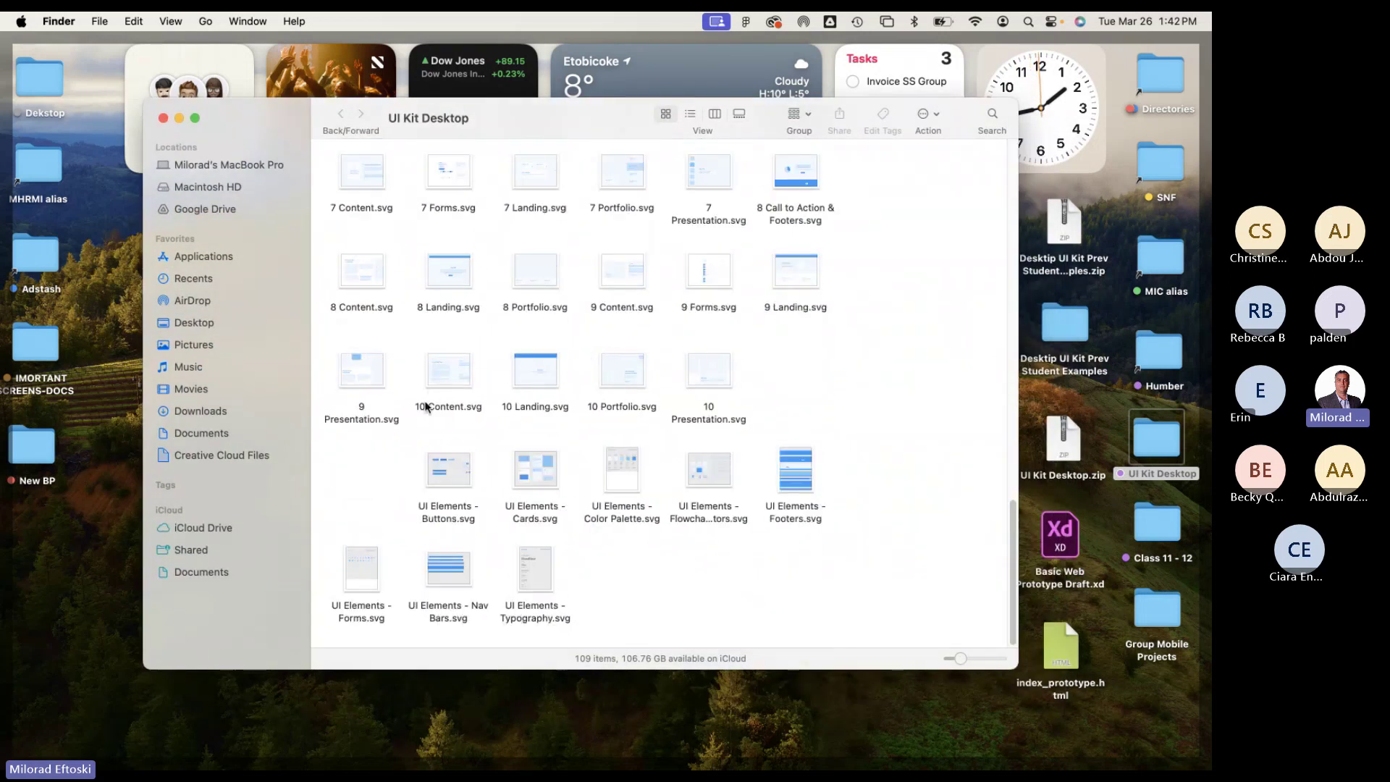
left_click(447, 471)
key("space")
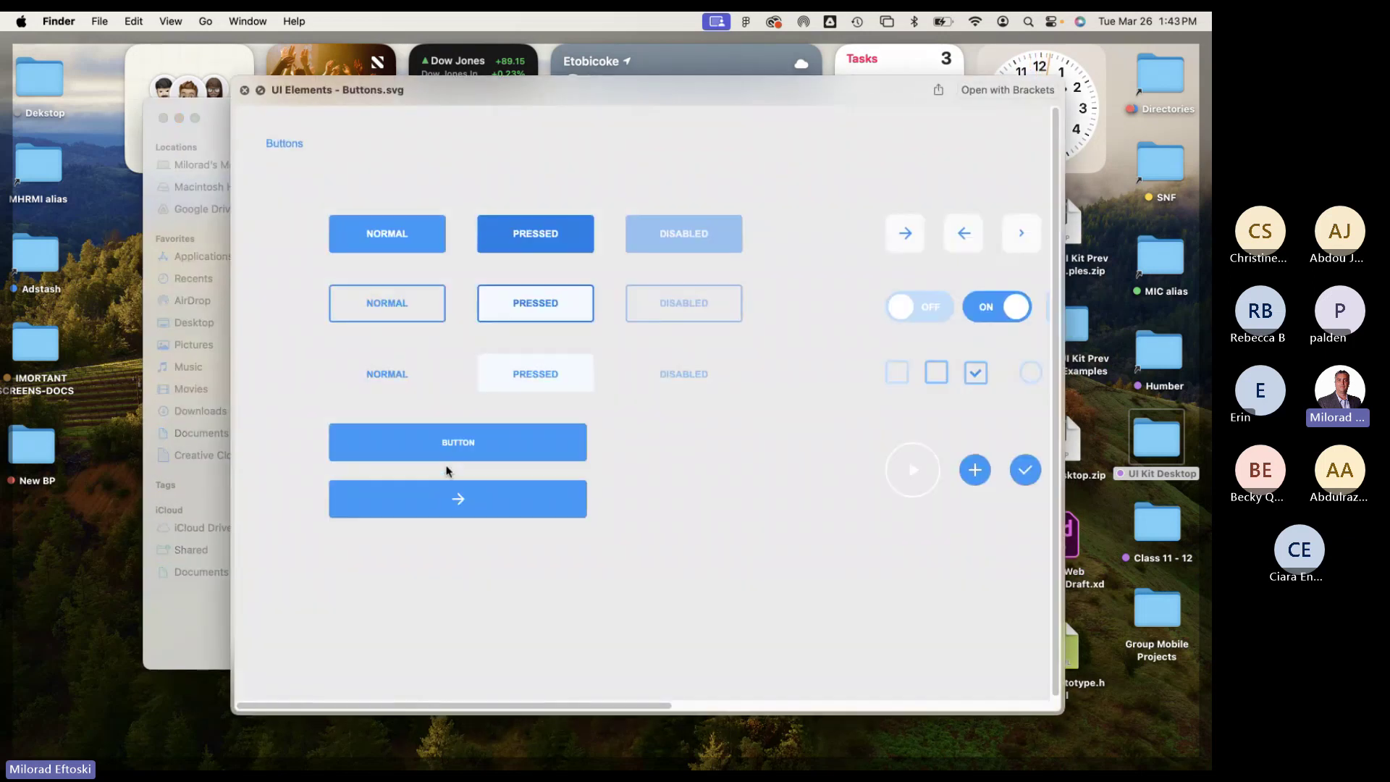
key("space")
key("space")
scroll(637, 409, "right", 10)
scroll(637, 410, "left", 5)
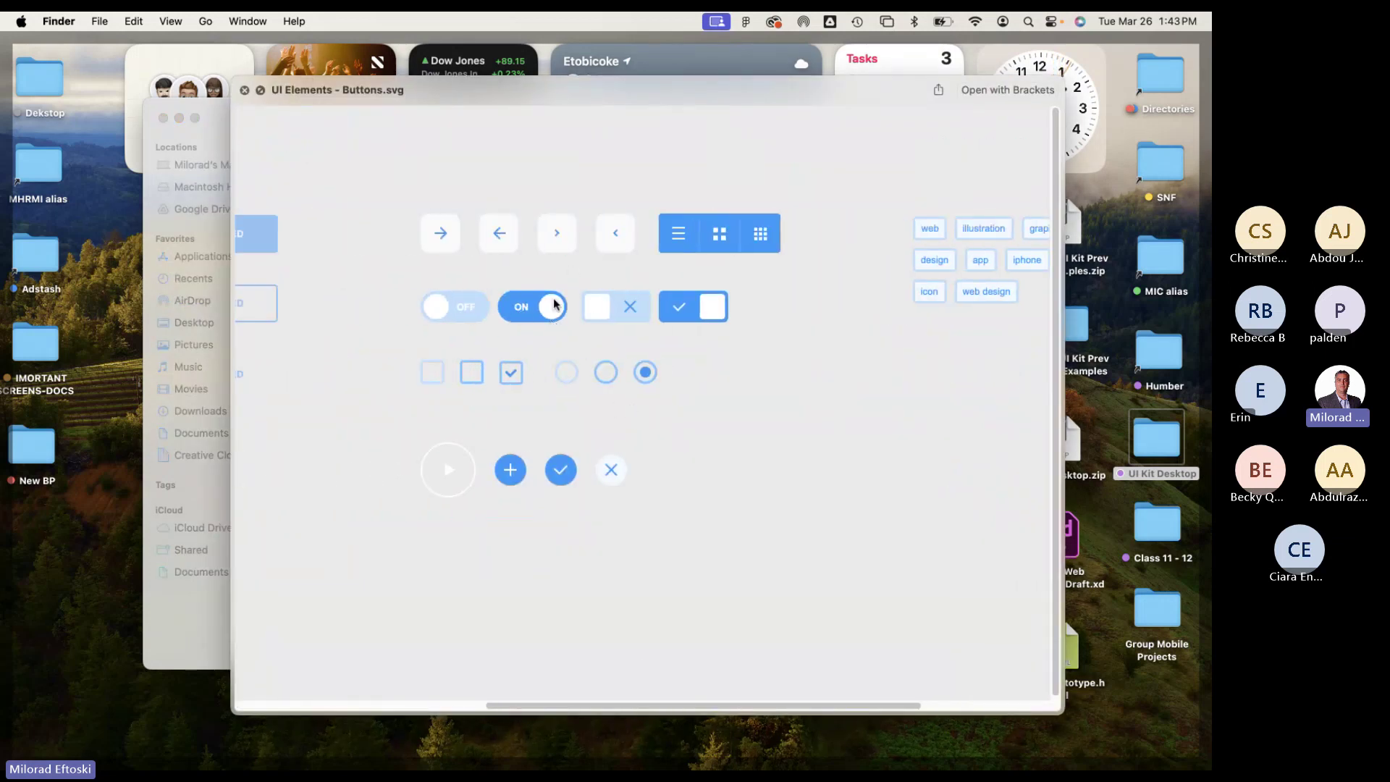
scroll(543, 304, "left", 10)
scroll(507, 304, "right", 5)
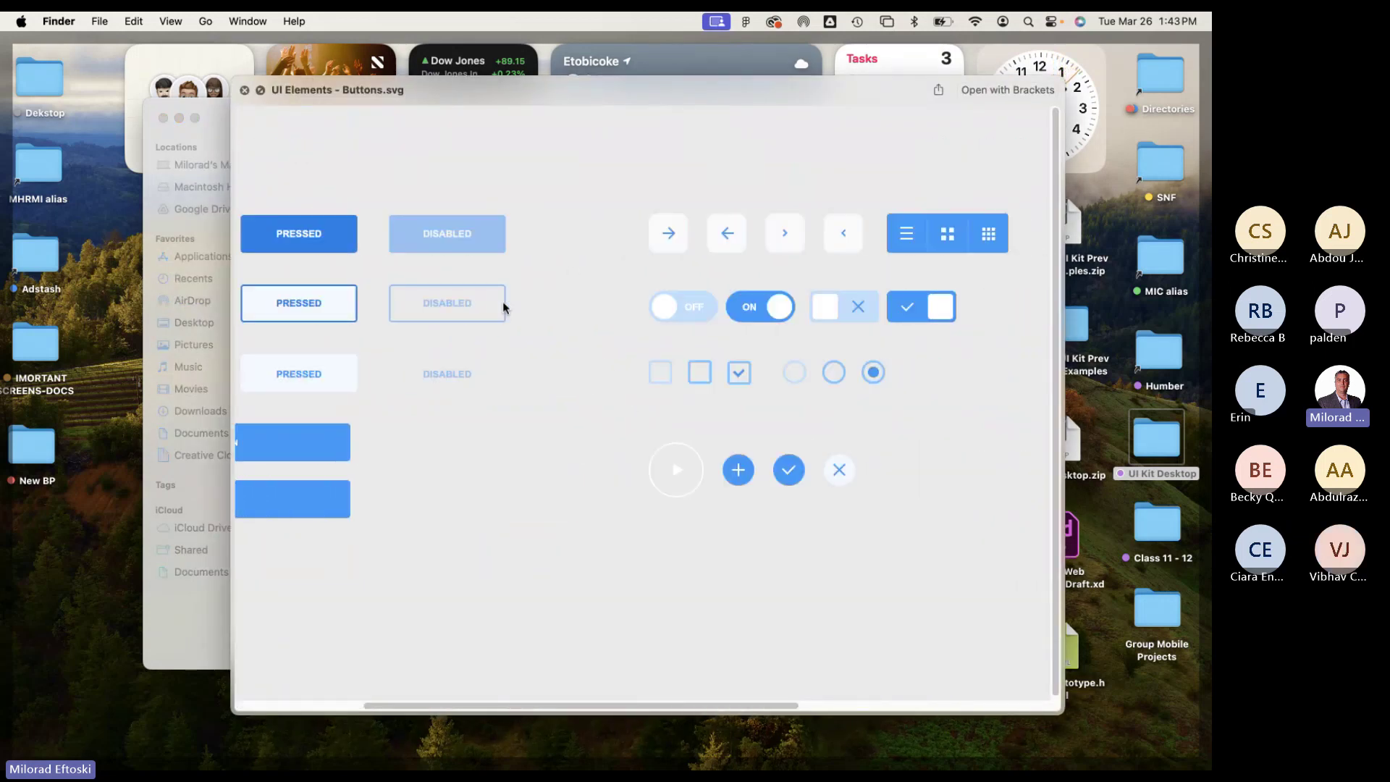
scroll(503, 306, "left", 2)
scroll(492, 304, "left", 3)
scroll(481, 301, "right", 8)
scroll(480, 303, "left", 6)
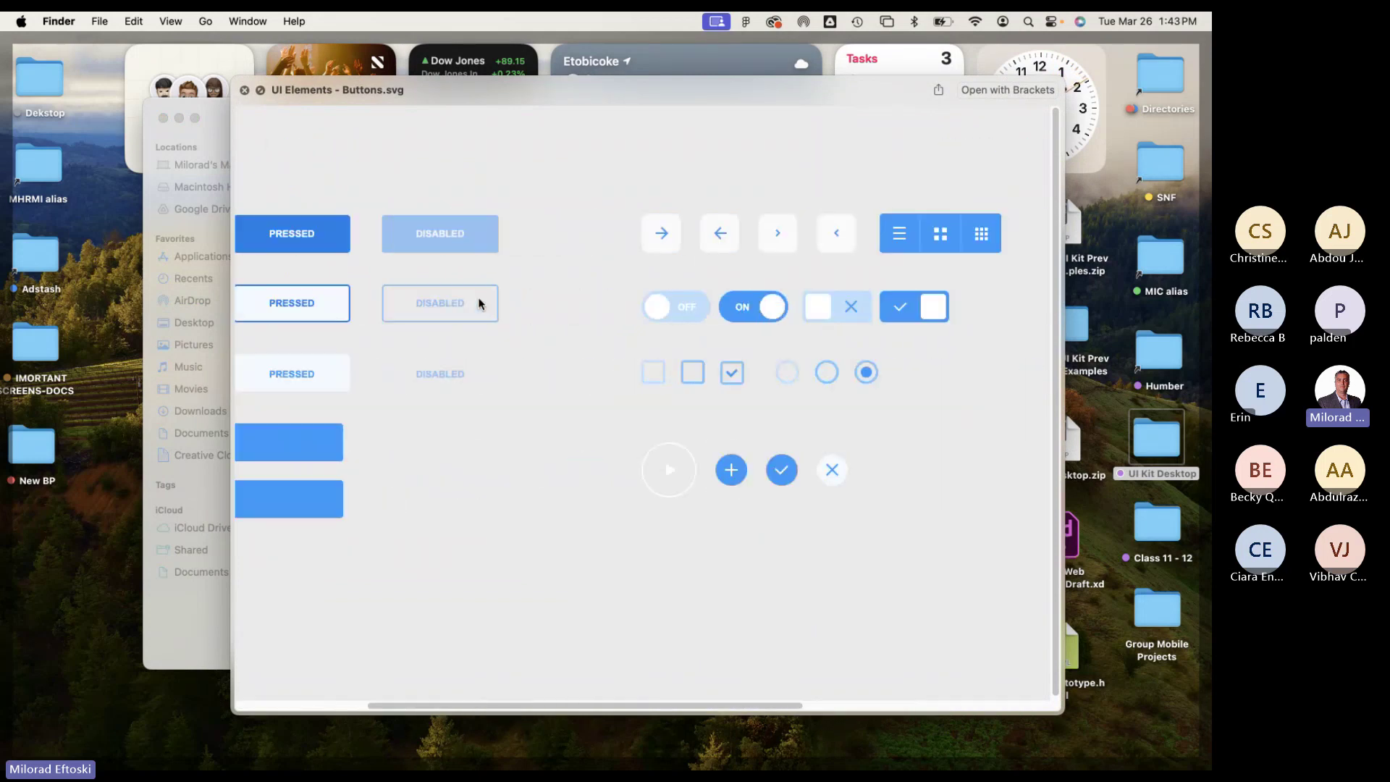
scroll(478, 303, "right", 10)
scroll(474, 301, "left", 5)
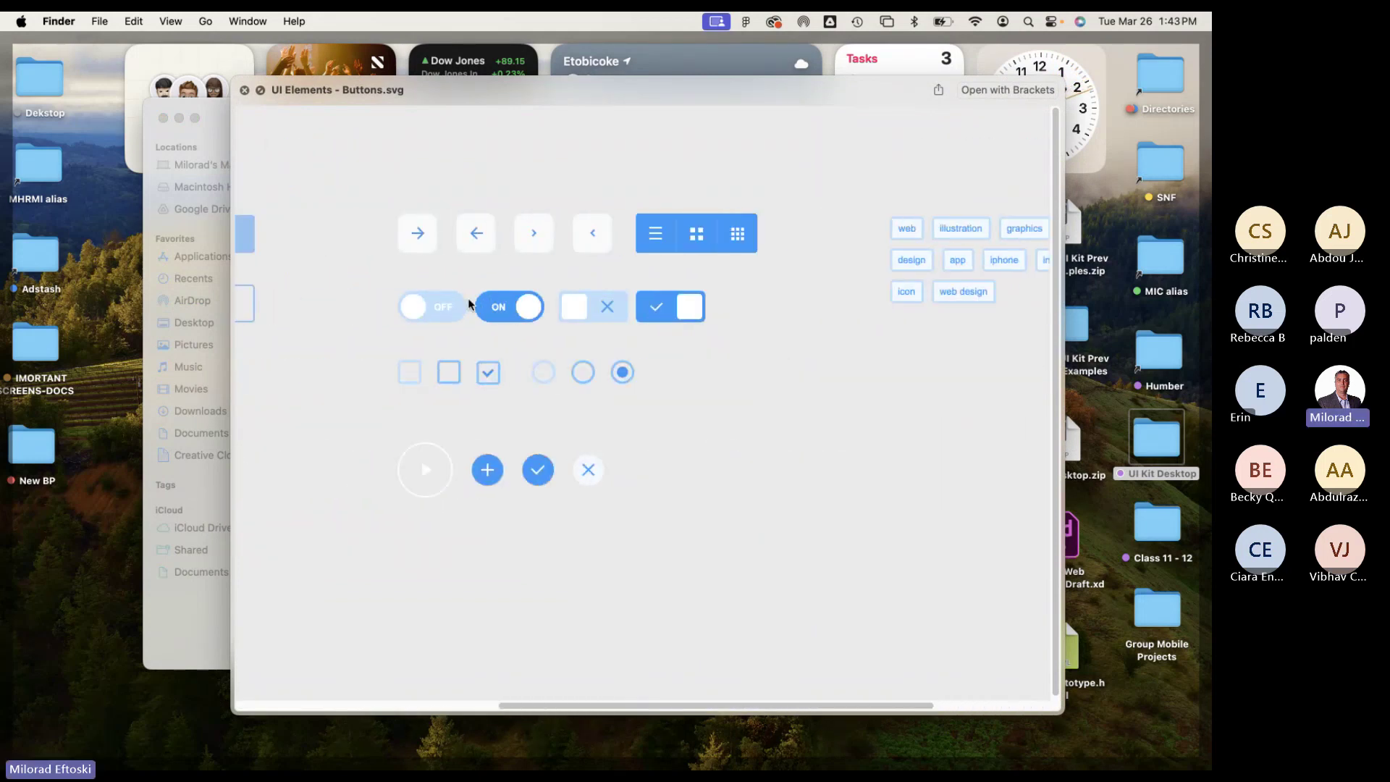
scroll(552, 315, "left", 3)
scroll(549, 319, "left", 8)
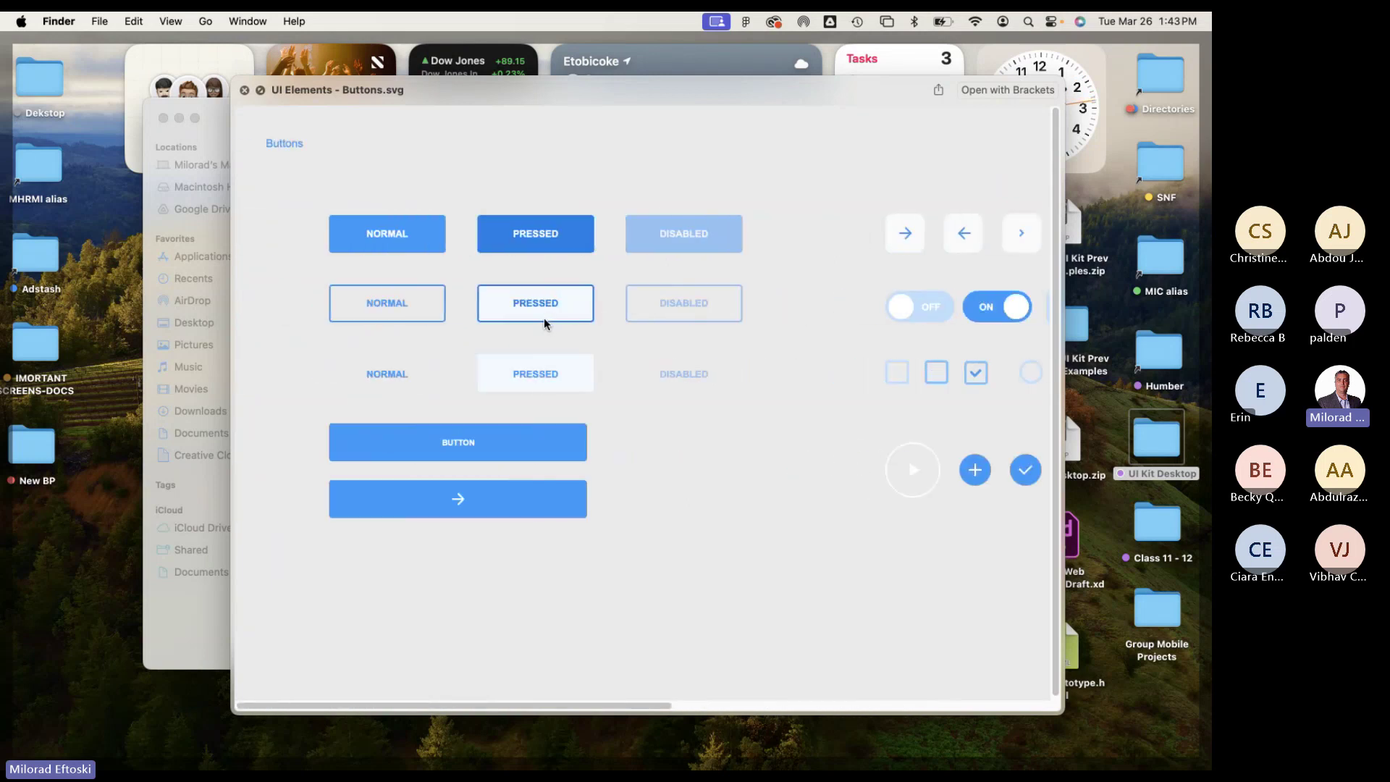
scroll(673, 318, "right", 4)
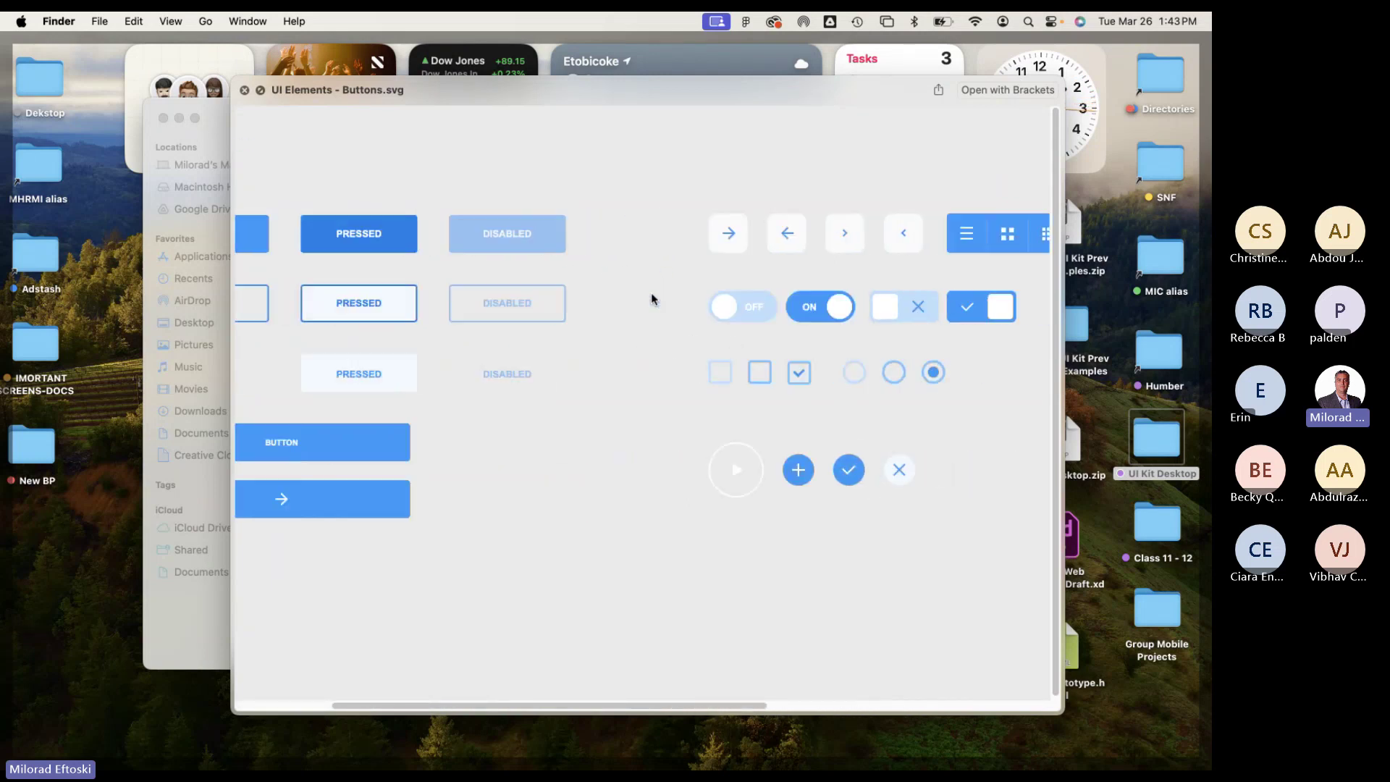
scroll(737, 317, "left", 4)
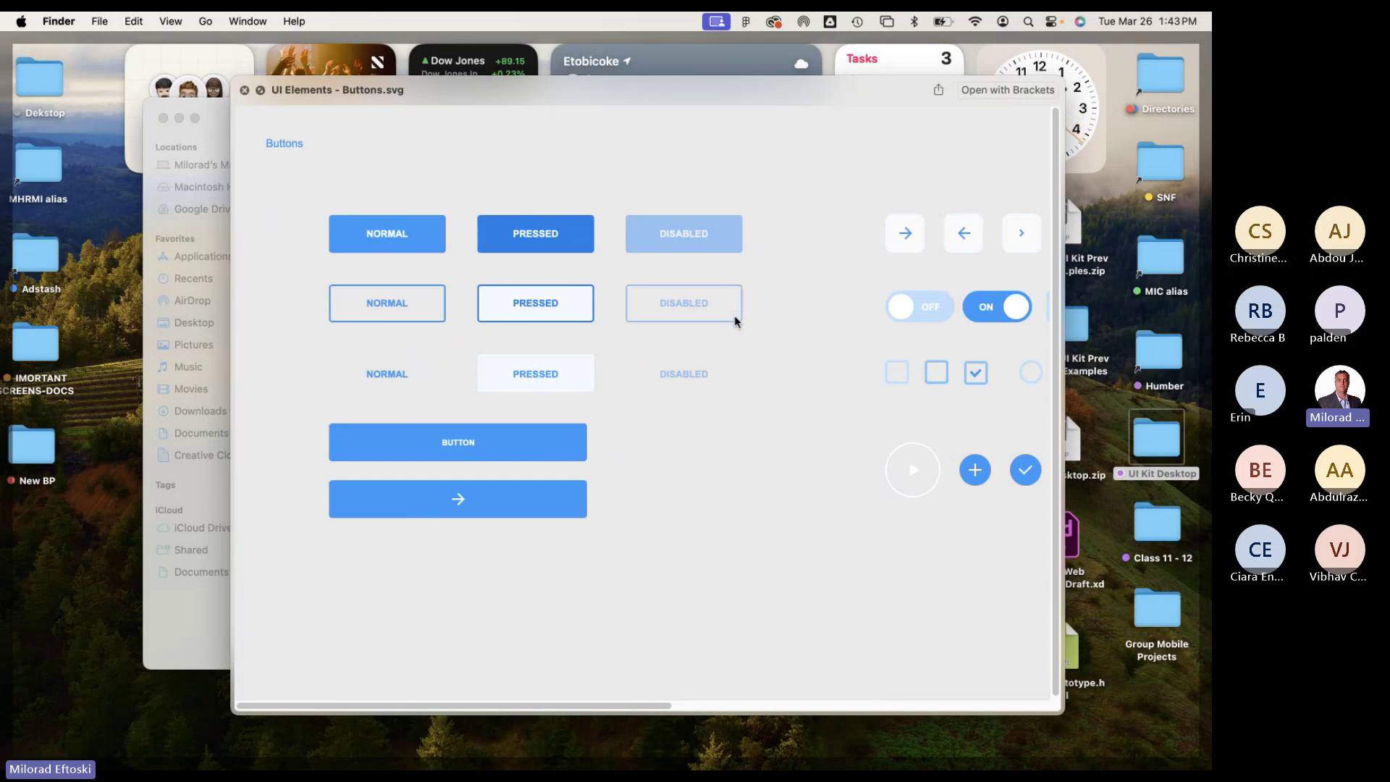
key("space")
Preview UI Elements - Typography.svg and UI Elements - Nav Bars.svg in the UI Kit Desktop folder.
left_click(684, 536)
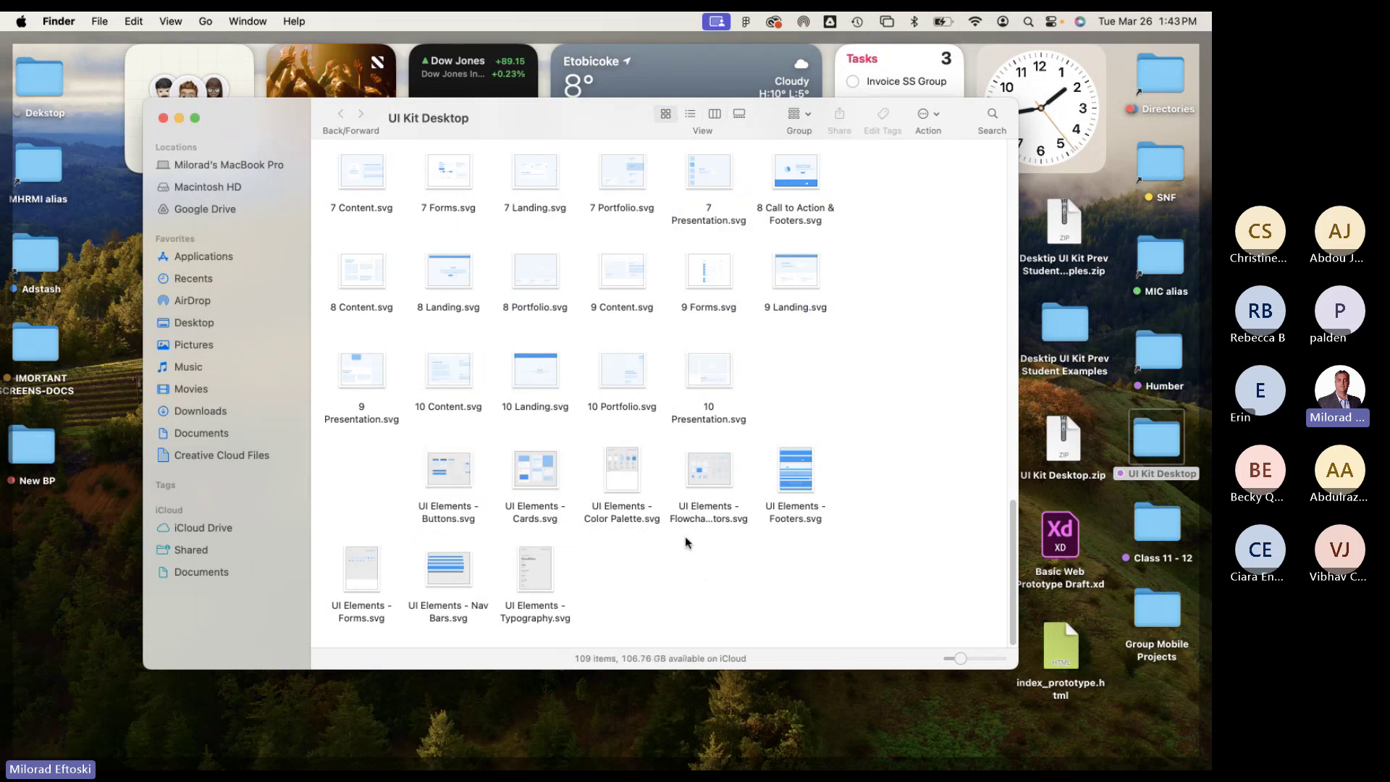
left_click(549, 561)
key("space")
key("space")
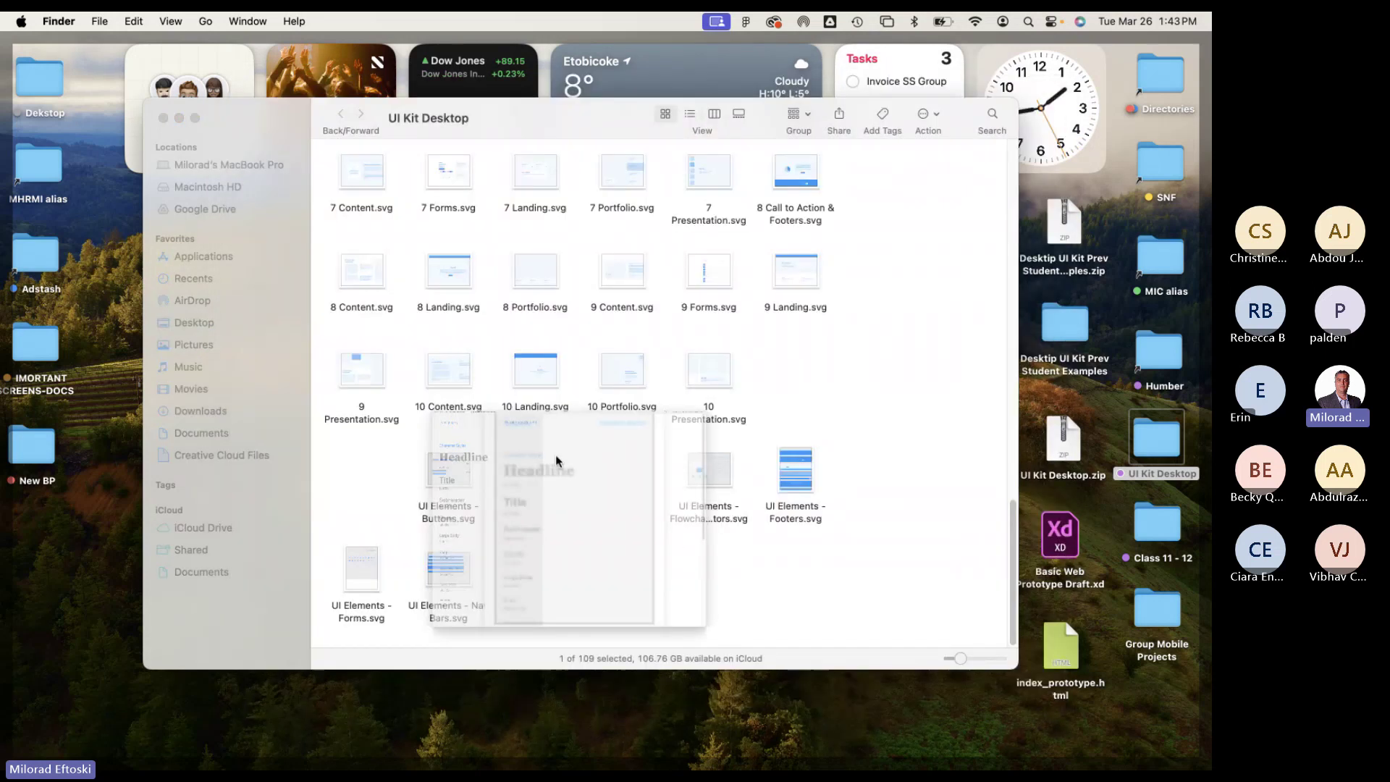
left_click(441, 563)
key("space")
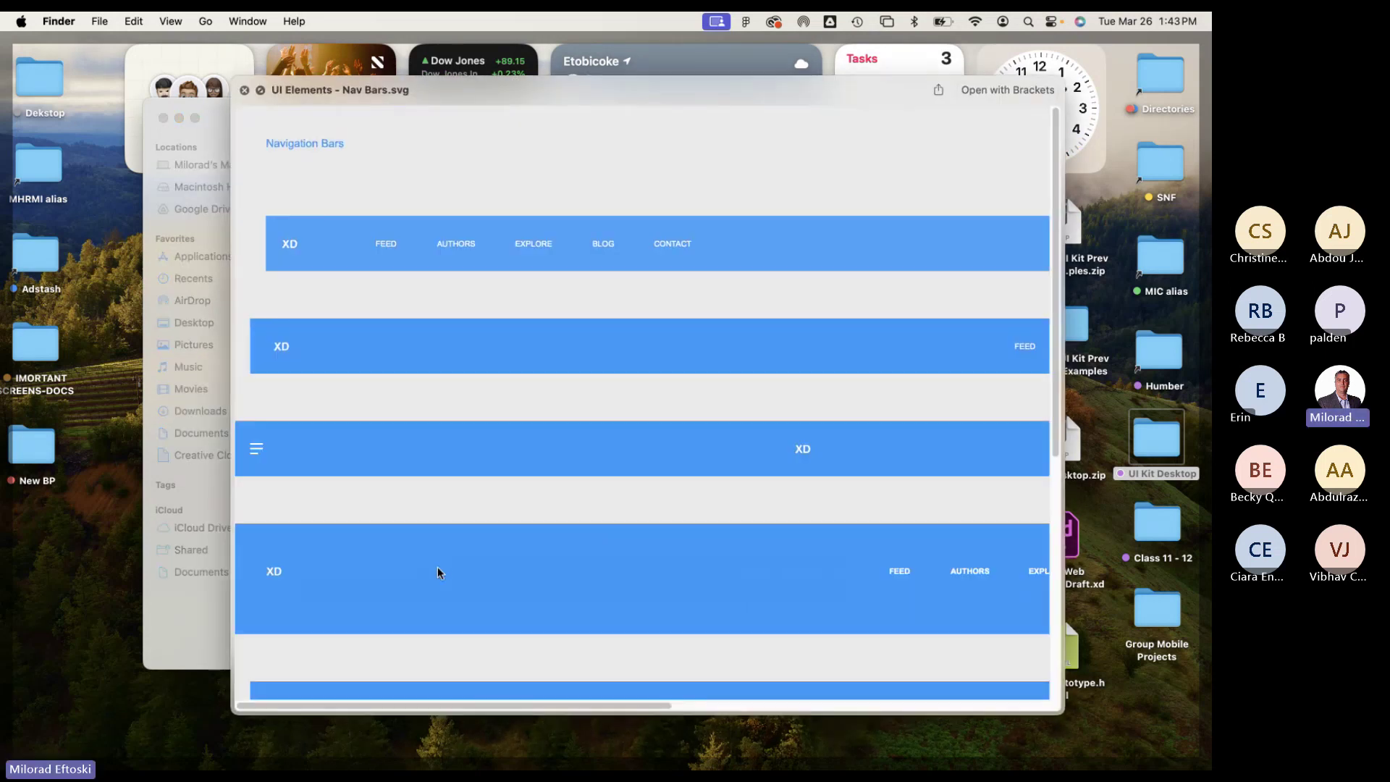
key("space")
Preview UI Elements - Flowcharts & connectors.svg and look over its shapes, labels and numbered markers.
left_click(719, 480)
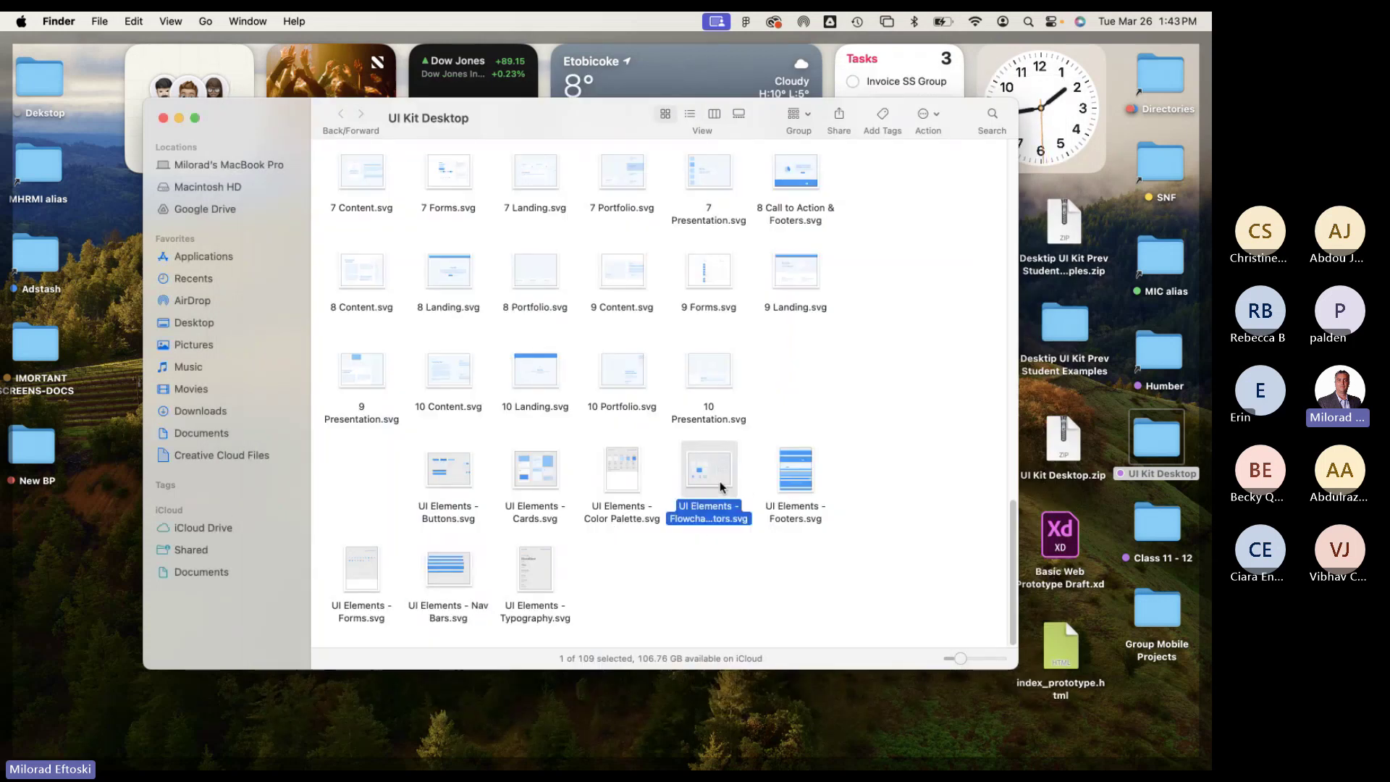
key("space")
scroll(669, 498, "down", 4)
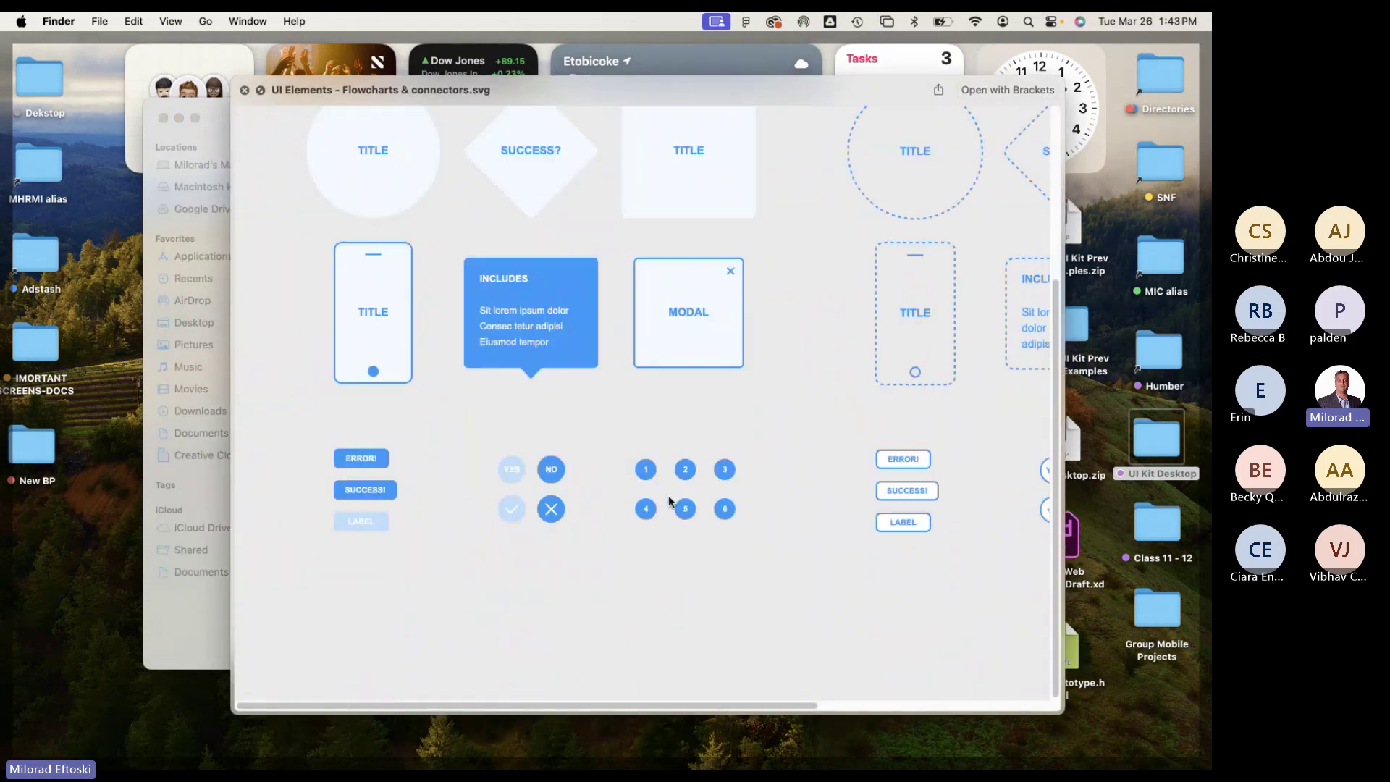
scroll(669, 497, "left", 3)
scroll(668, 496, "right", 6)
scroll(669, 497, "left", 3)
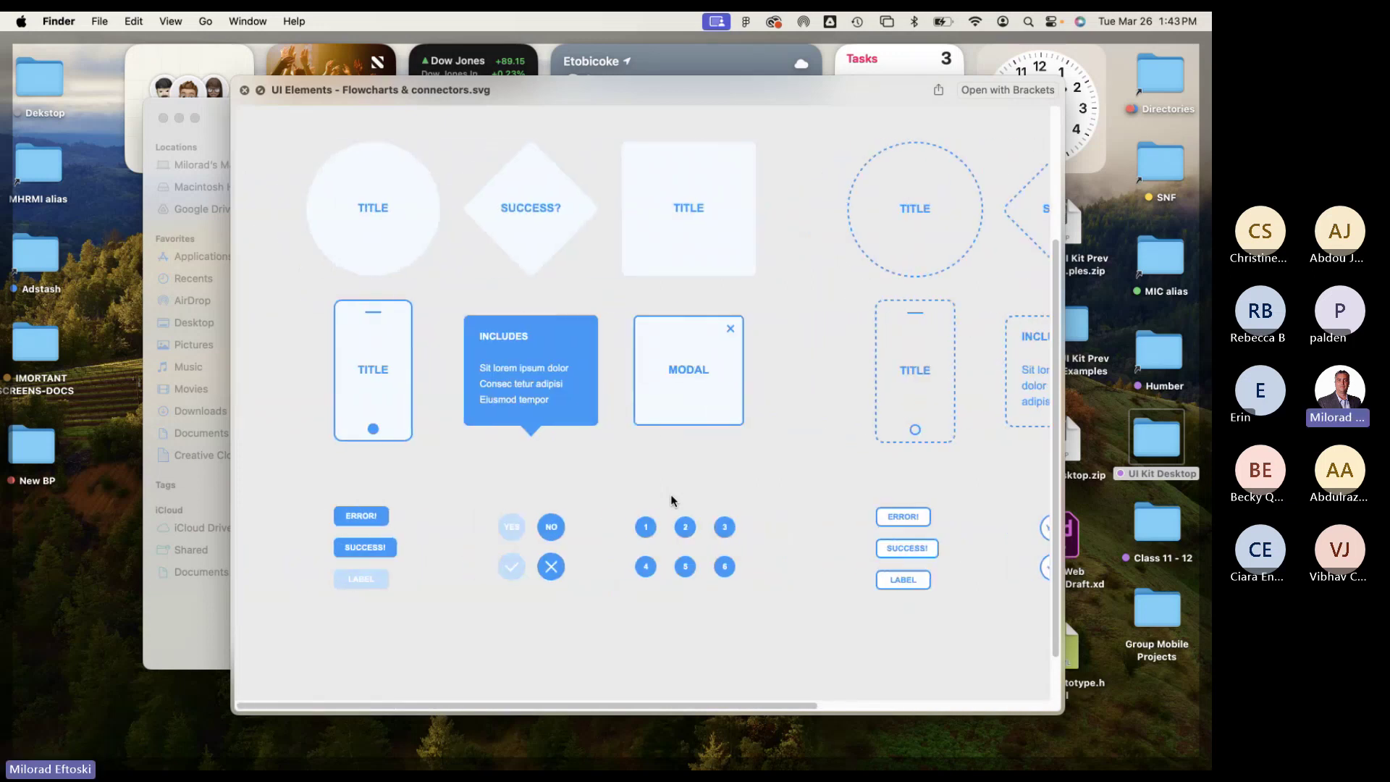
key("space")
Preview UI Elements - Forms.svg in the UI Kit Desktop folder and look over its icon set.
left_click(364, 588)
key("space")
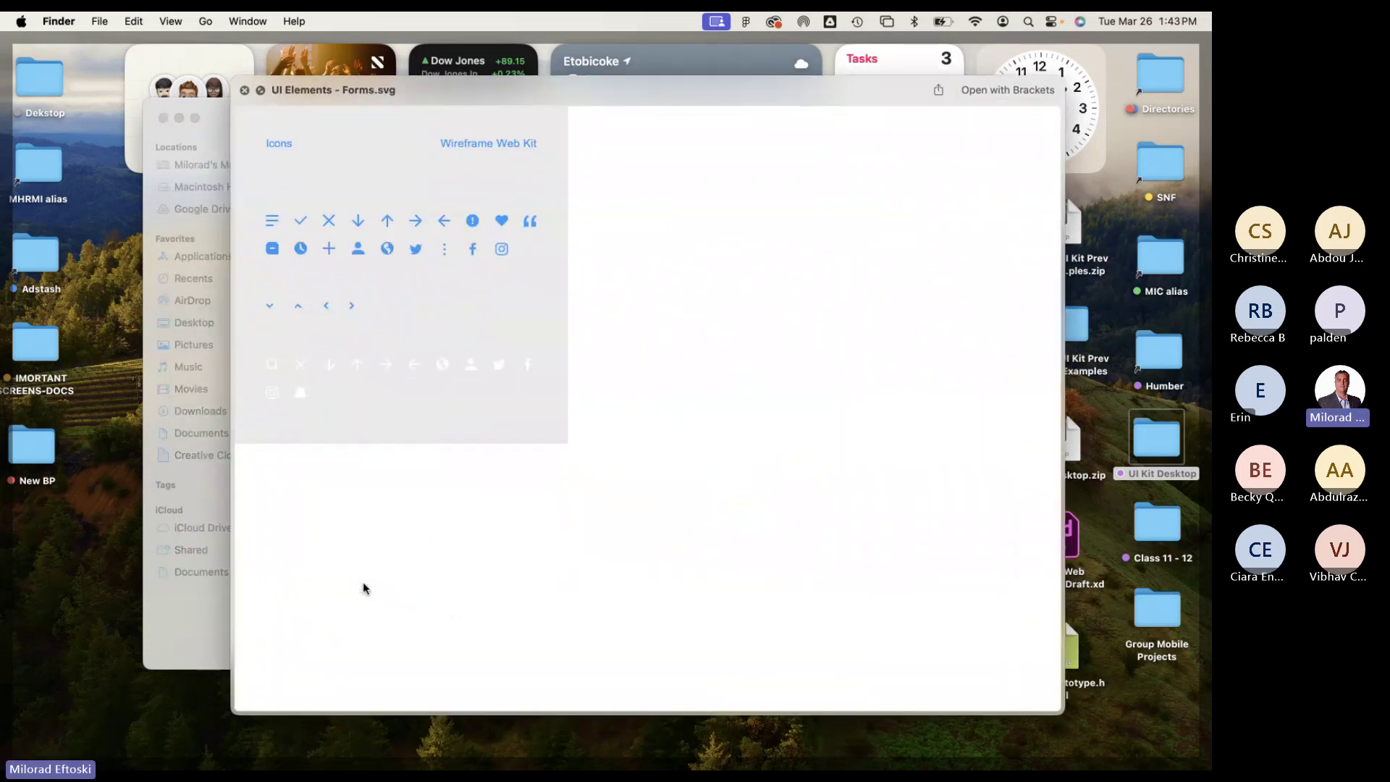
key("space")
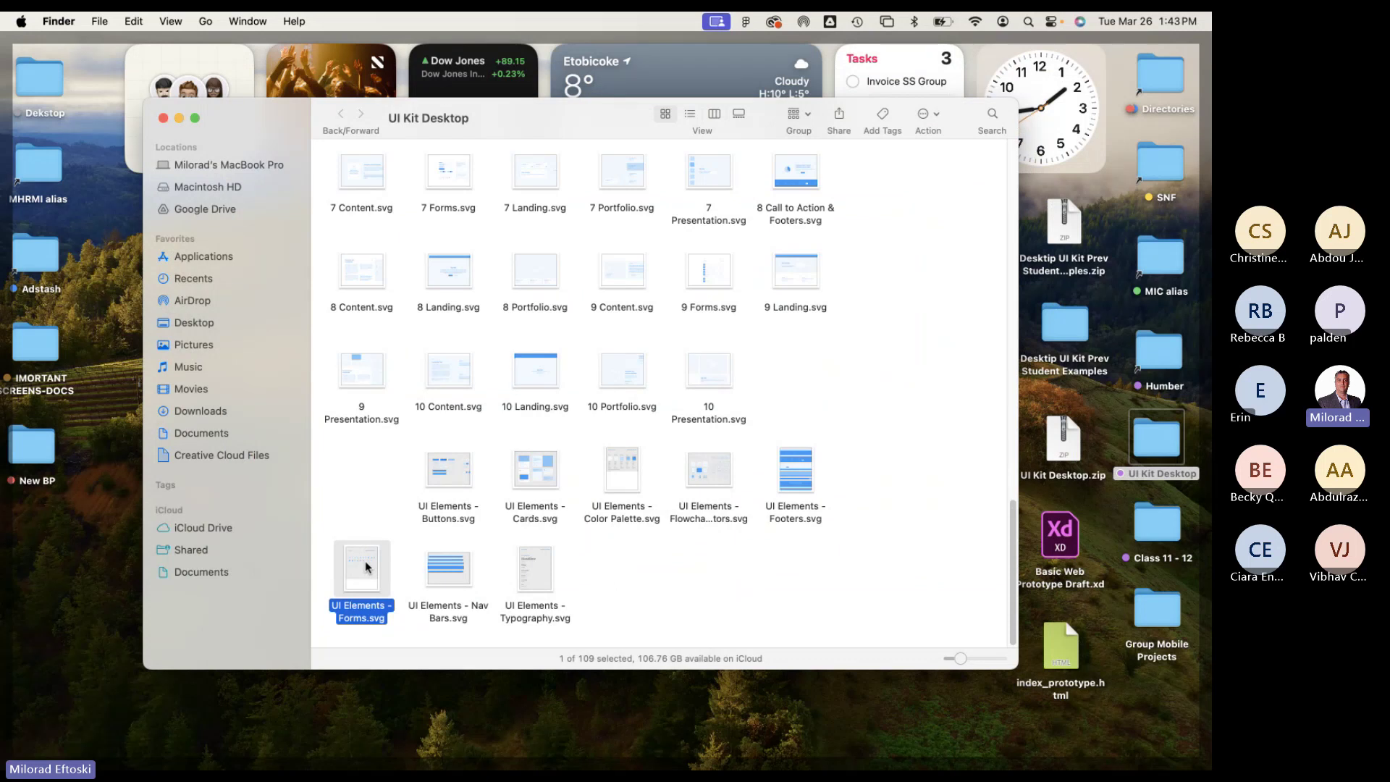
Open UI Elements - Forms.svg in Adobe Illustrator 2024, minimize the UI Kit Desktop folder window, and accept the import notices.
right_click(367, 566)
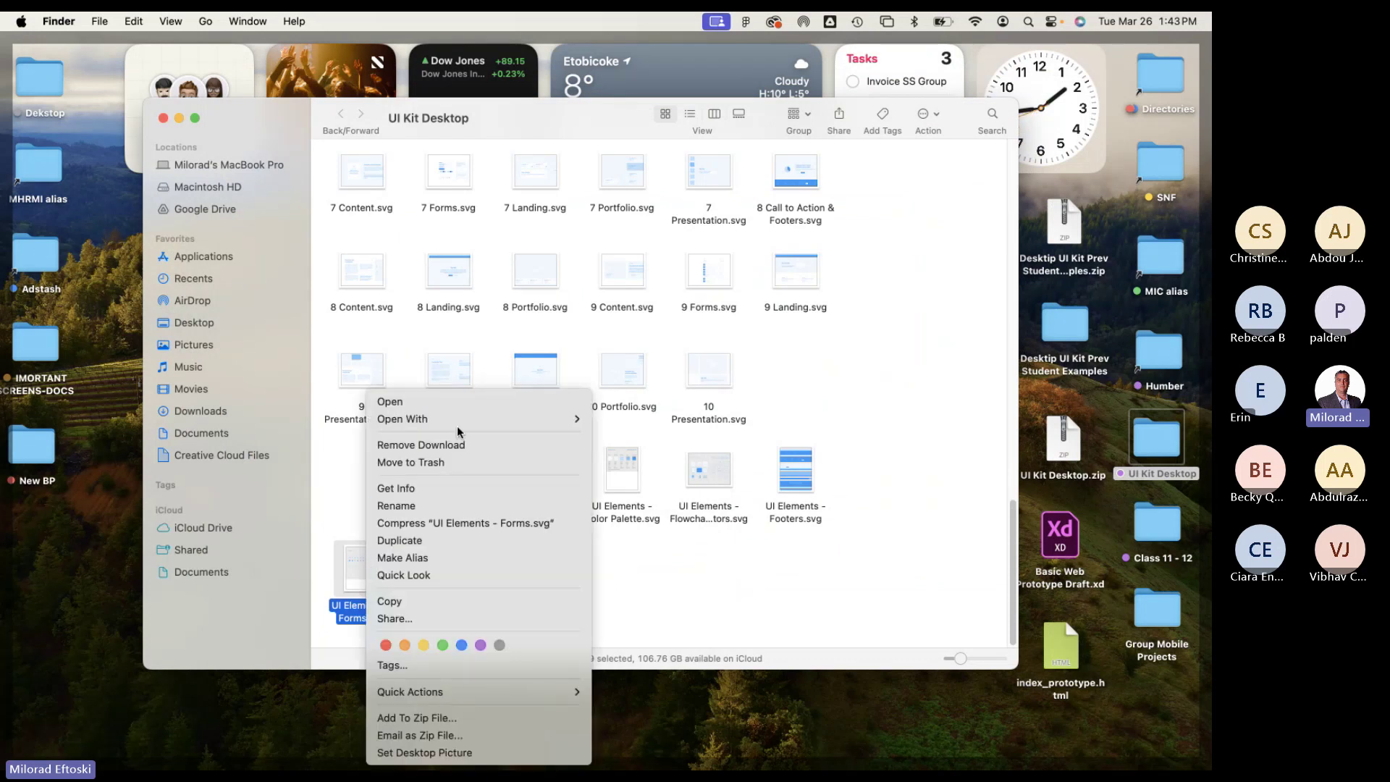
mouse_move(439, 423)
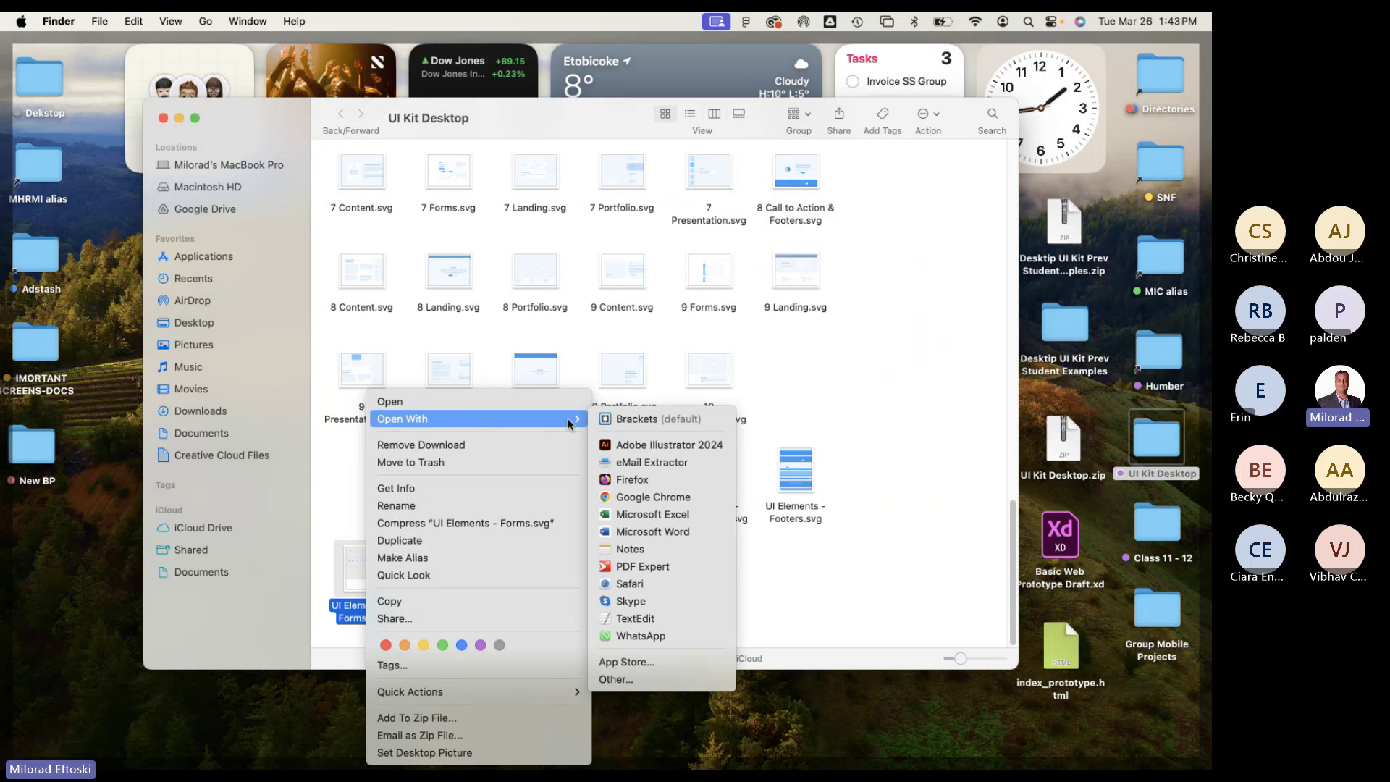
left_click(621, 447)
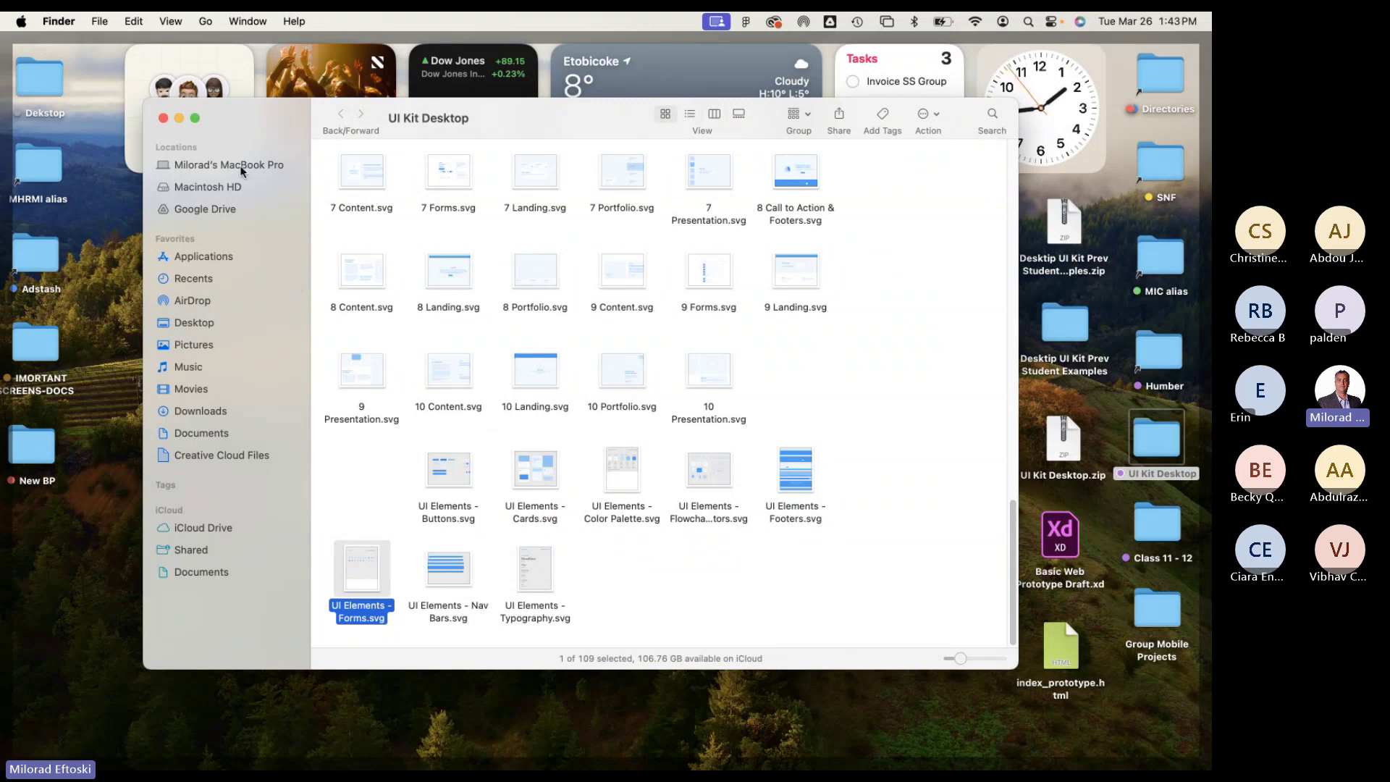
left_click(177, 117)
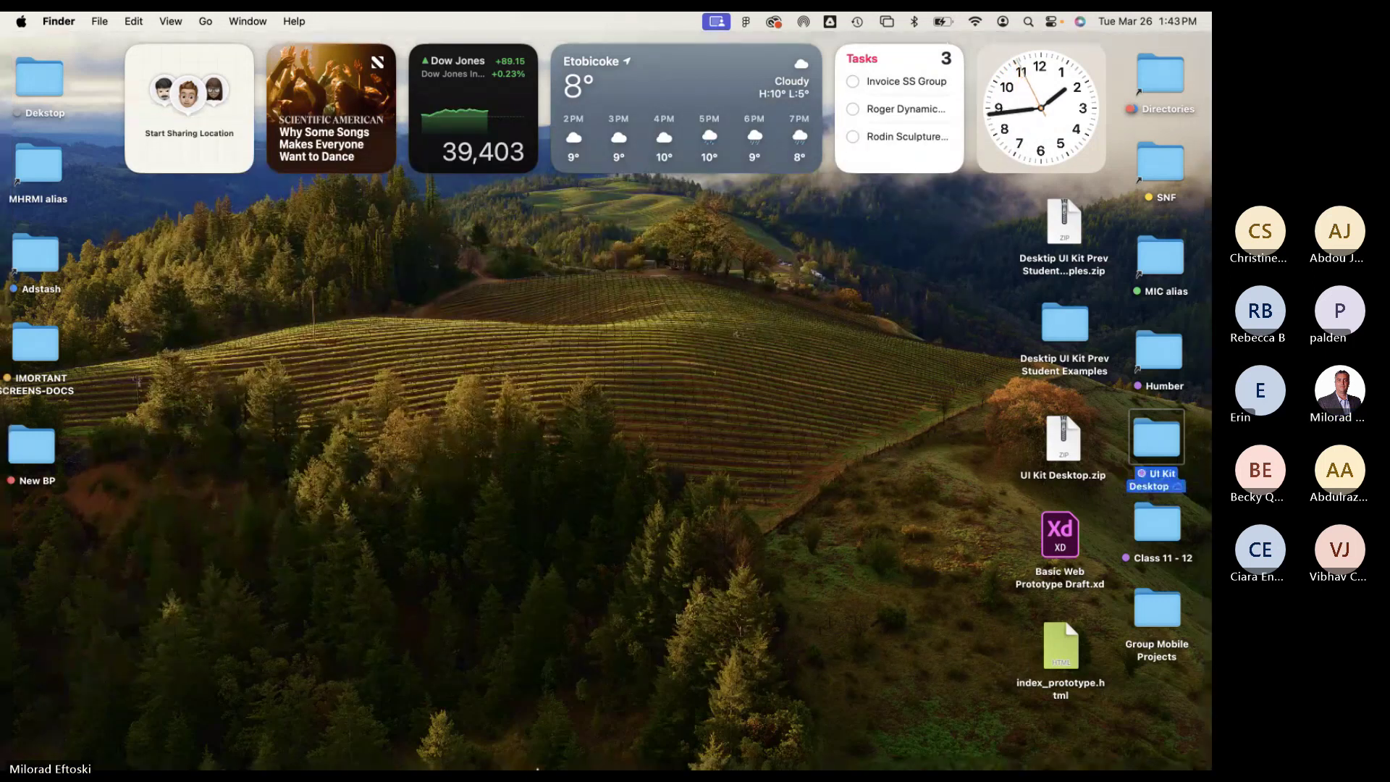
mouse_move(537, 769)
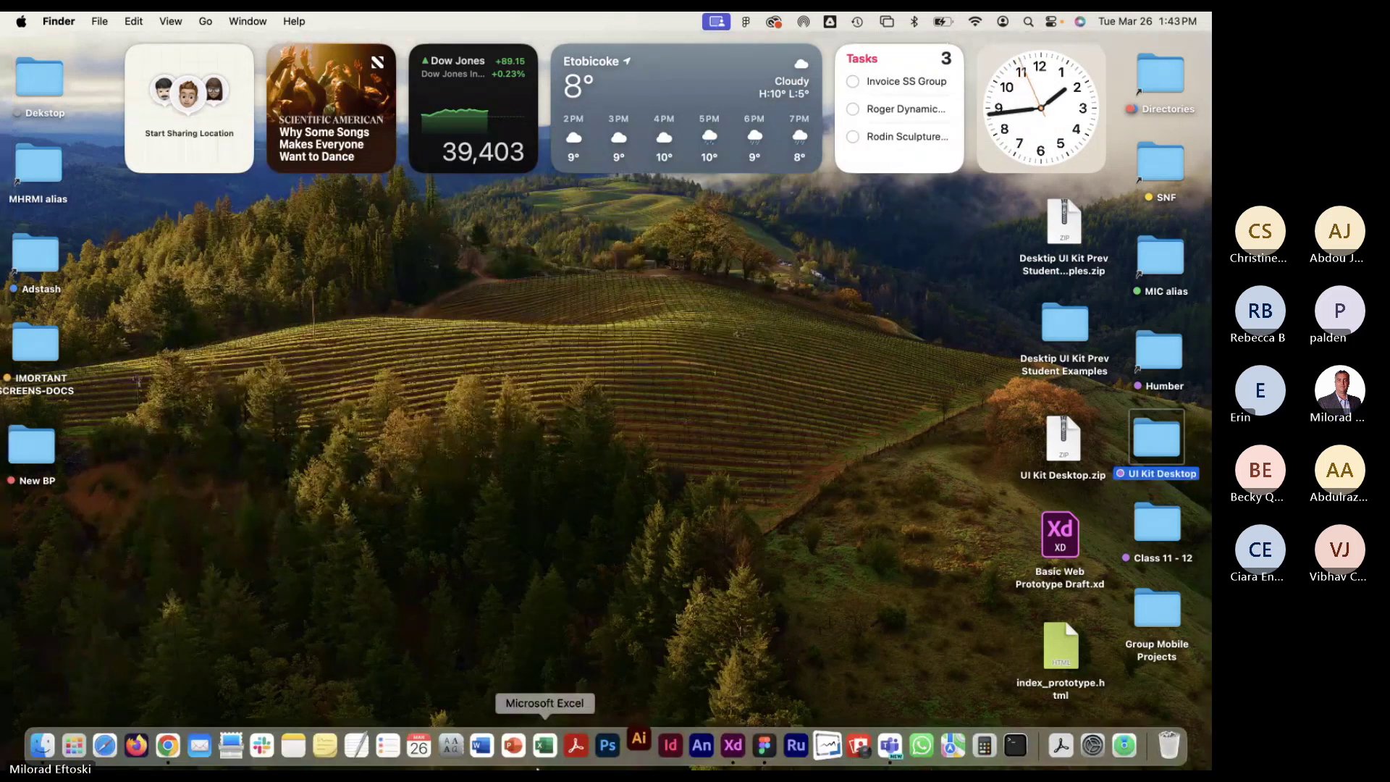
left_click(640, 744)
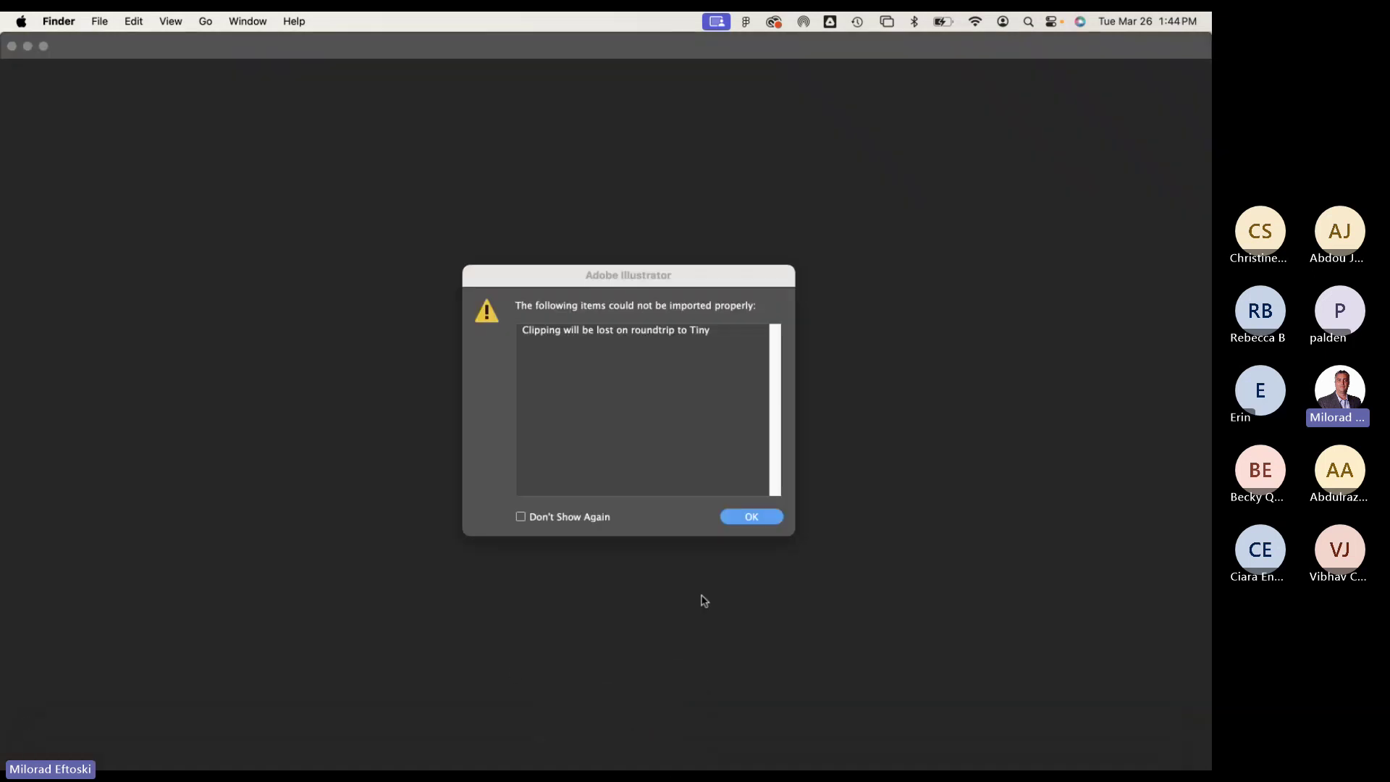
left_click(755, 516)
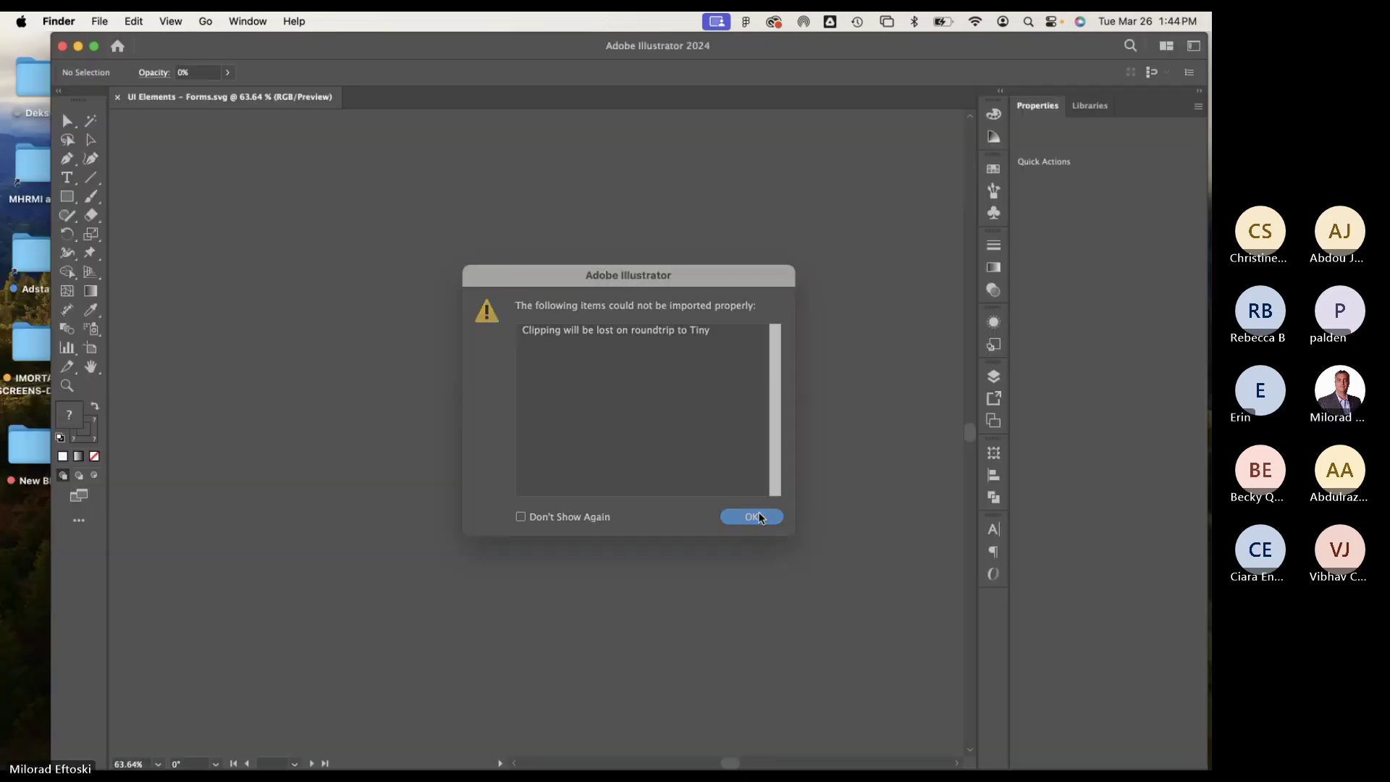
left_click(780, 517)
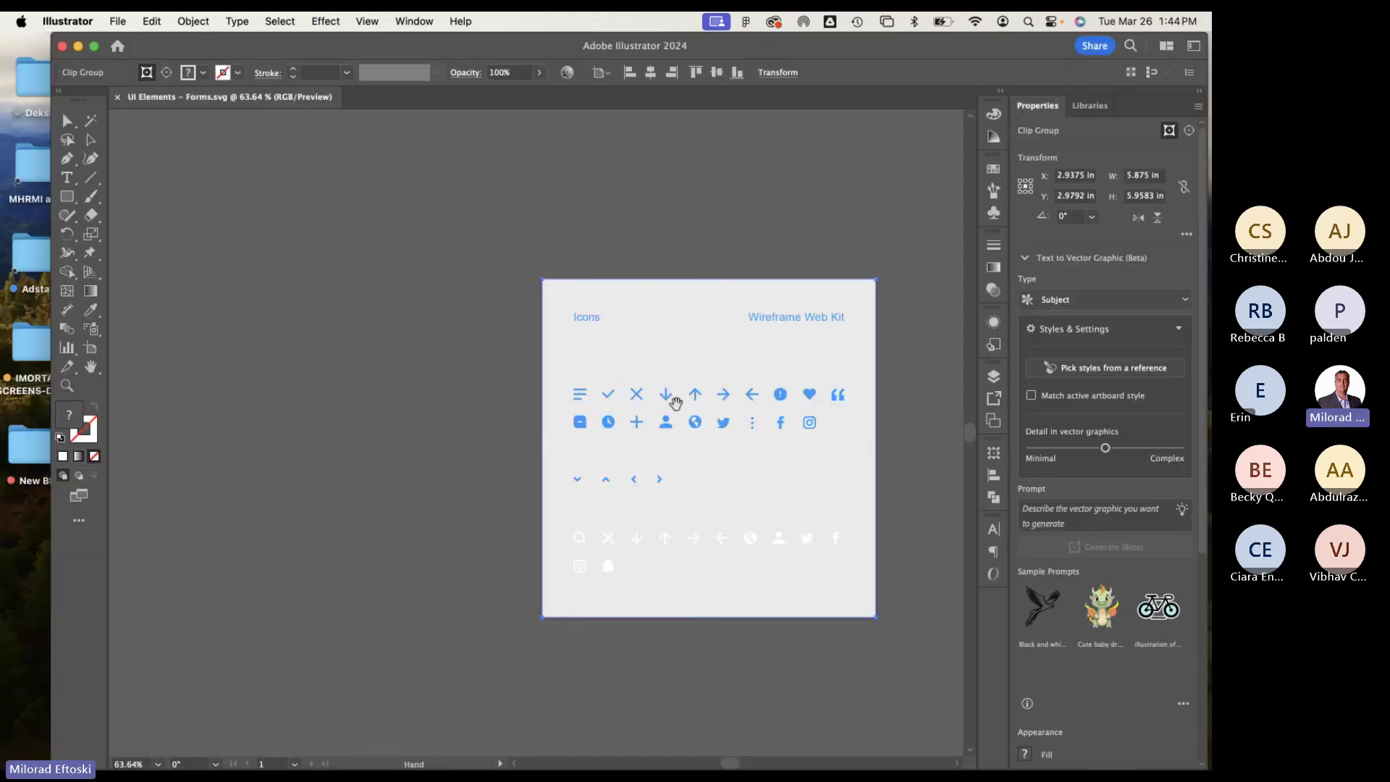
View the icon artboard at 100% and compare its outline and preview displays to examine how the icons are built.
scroll(673, 397, "right", 5)
scroll(673, 398, "down", 1)
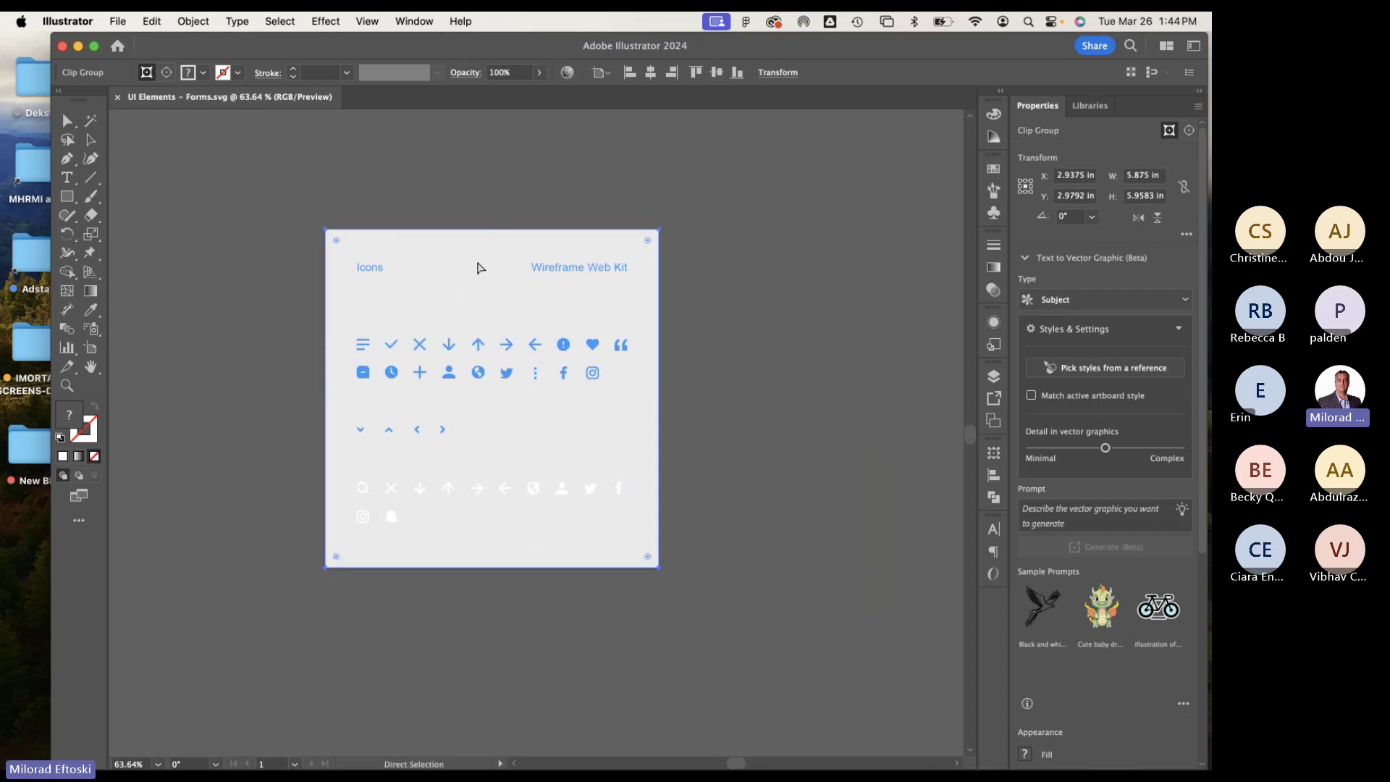
key("super+1")
key("super+y")
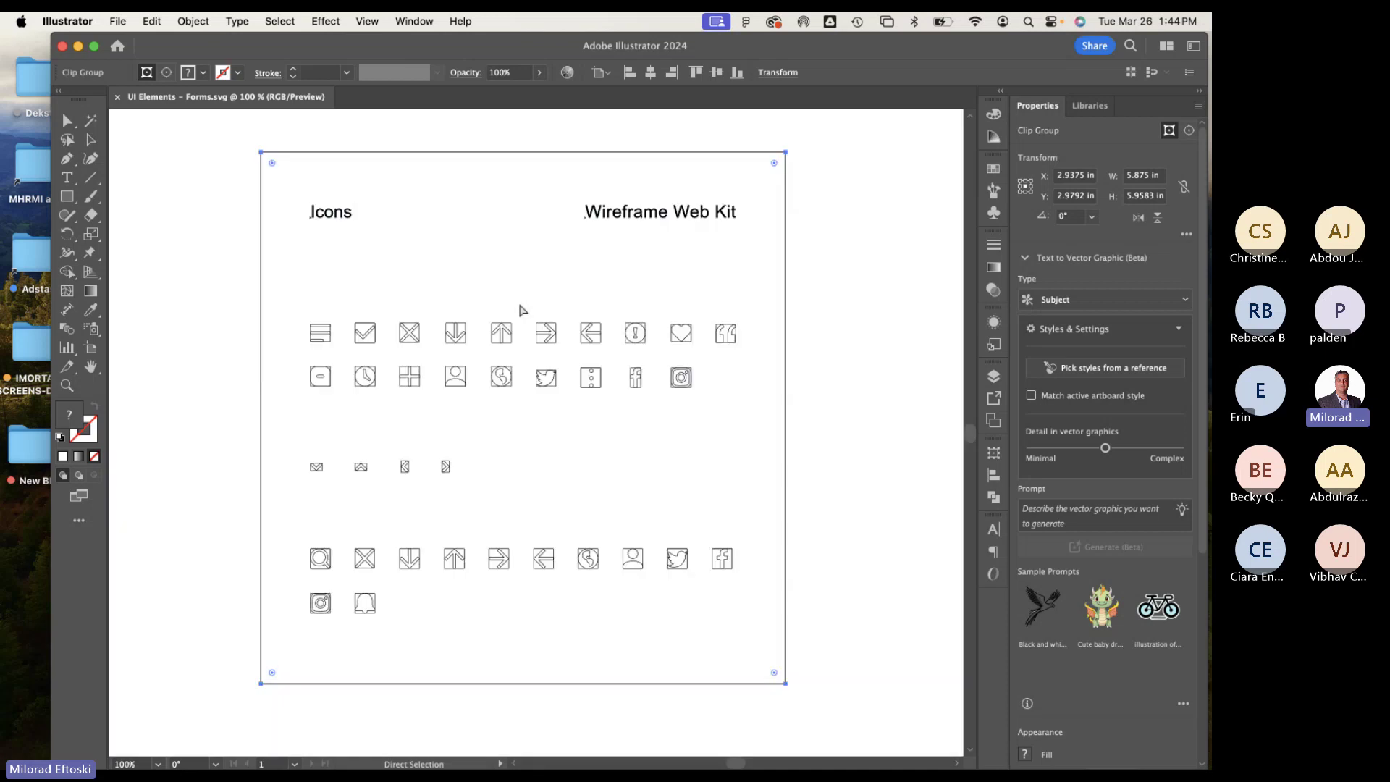
key("super+y")
key("super+y")
Return to the preview display and isolate the nested clip groups to select the blue Twitter icon with the Selection tool.
key("v")
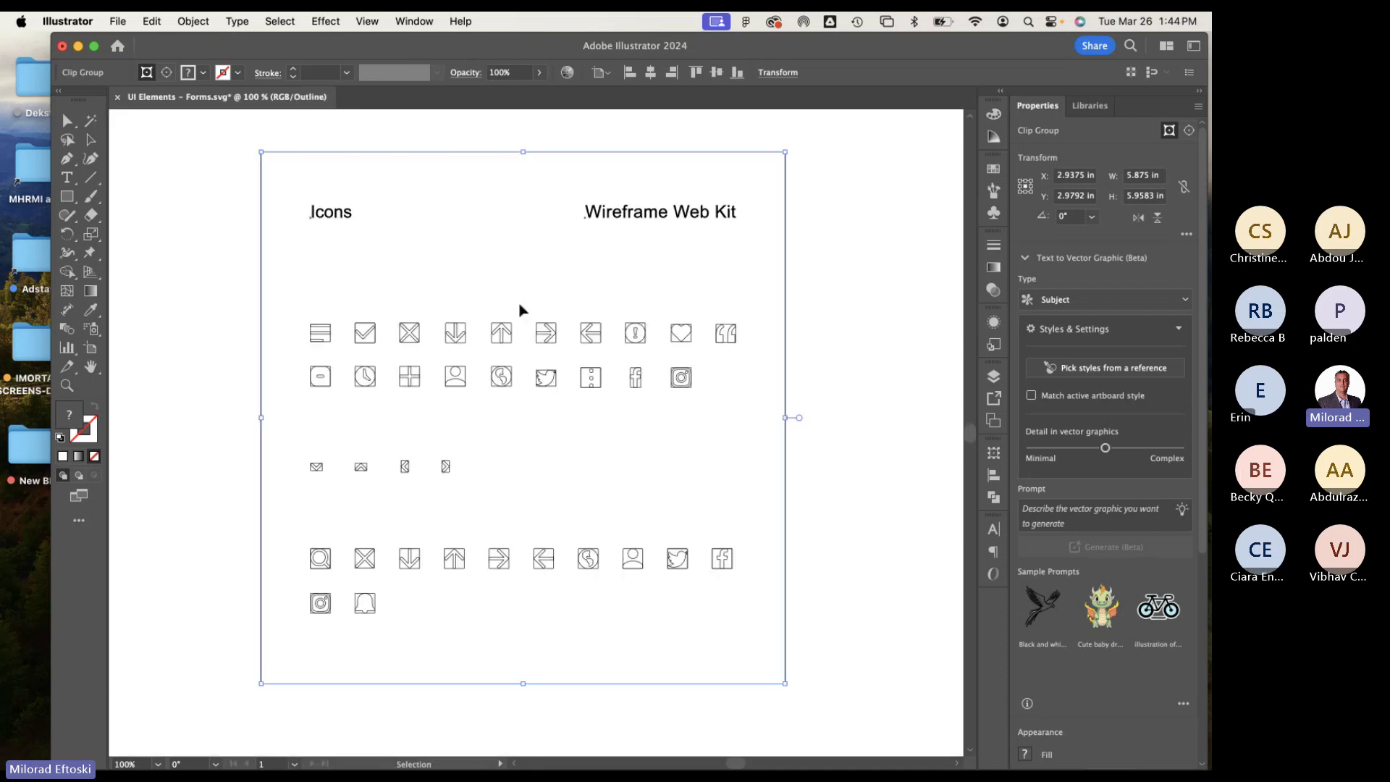
key("super+y")
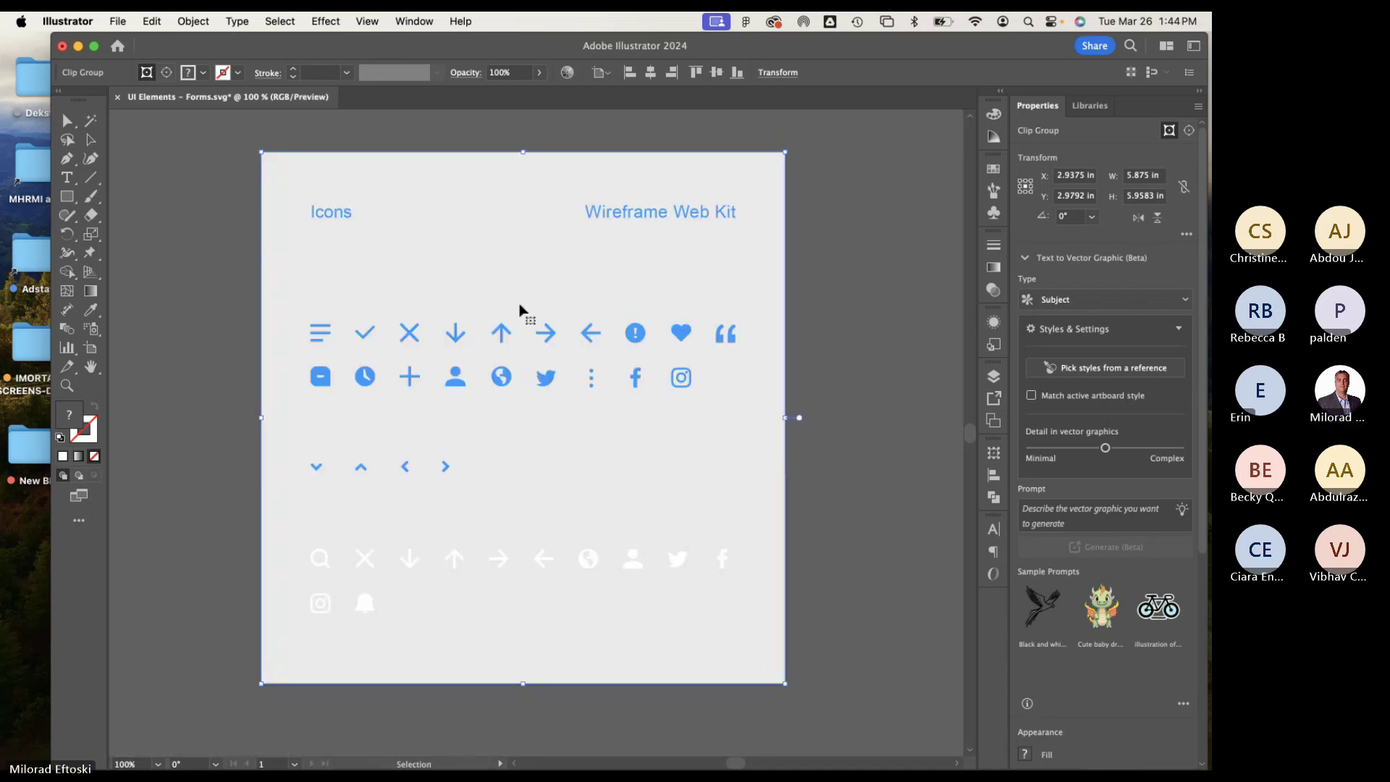
double_click(544, 384)
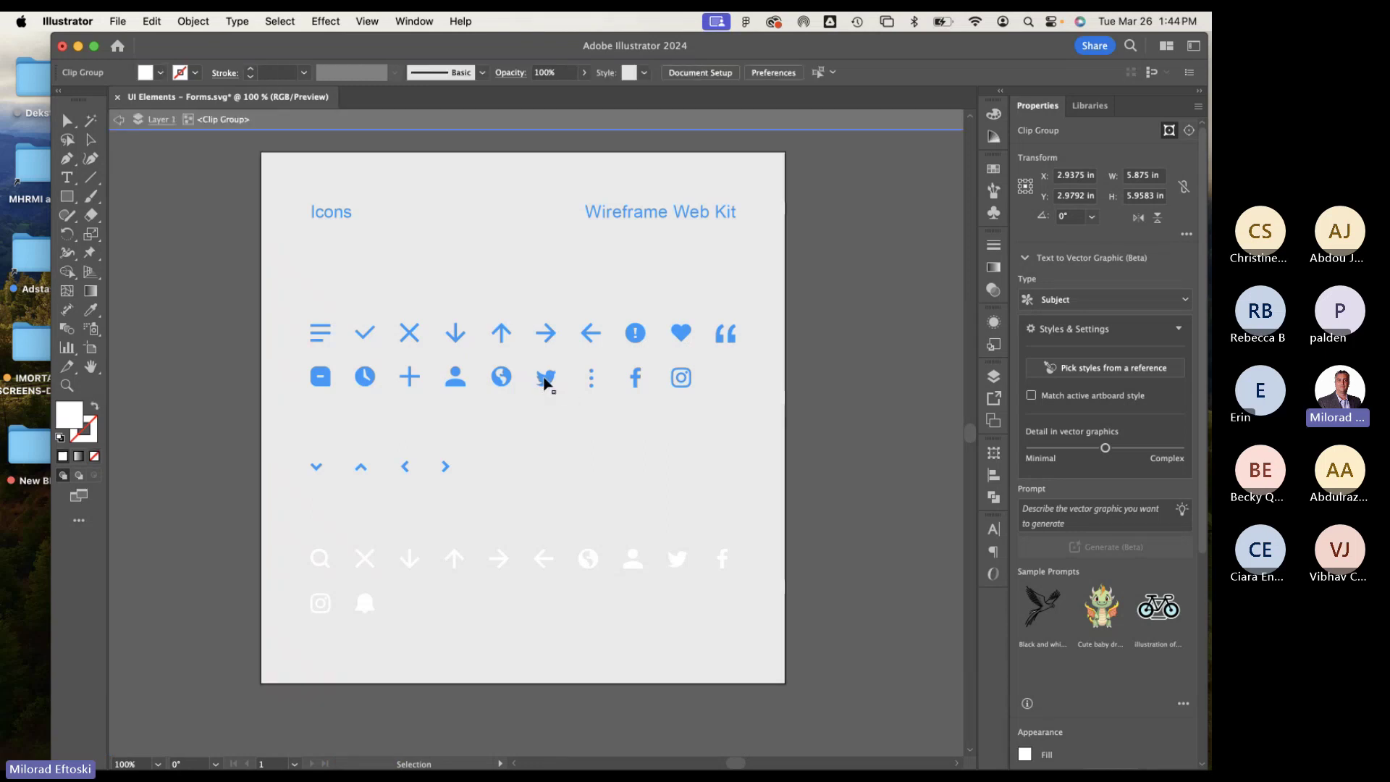
double_click(544, 383)
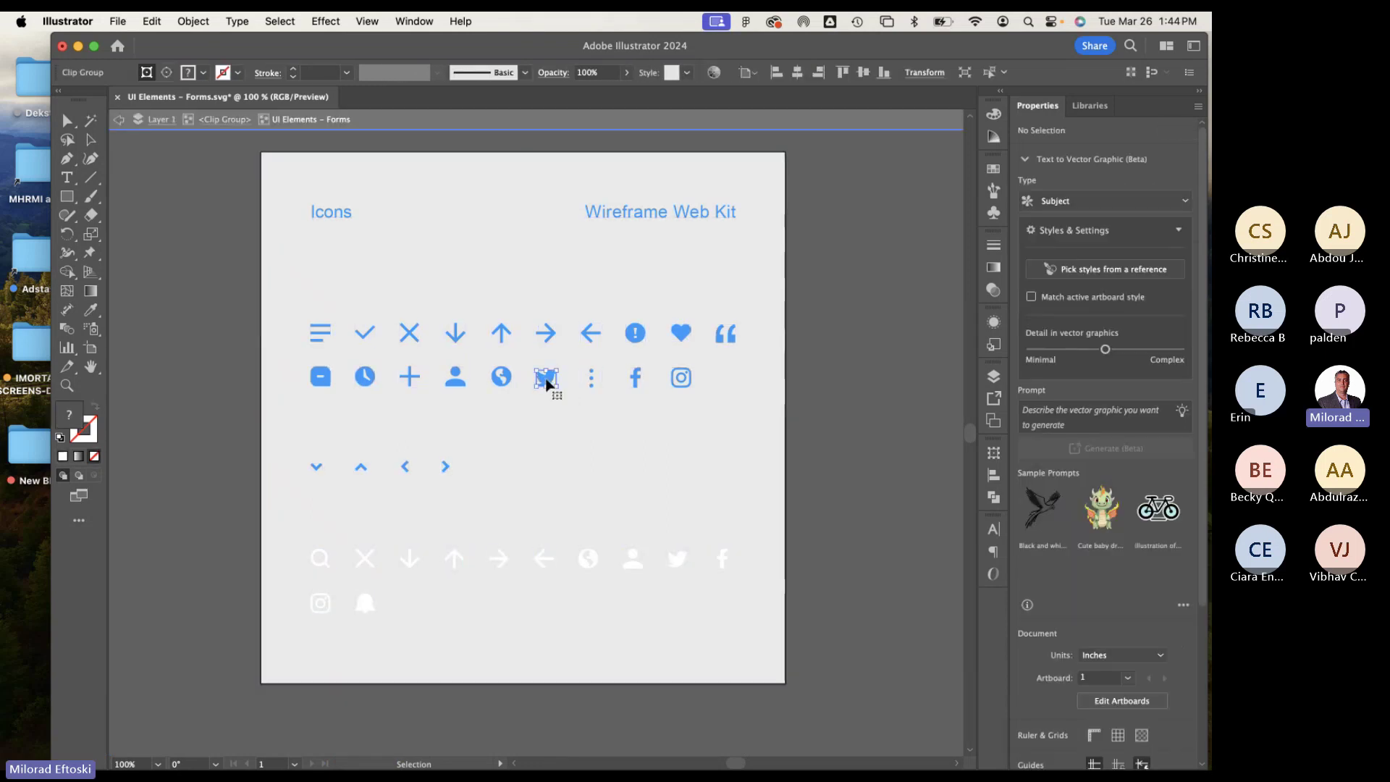
left_click(548, 383)
left_click_drag(551, 385, 577, 404)
key("super+z")
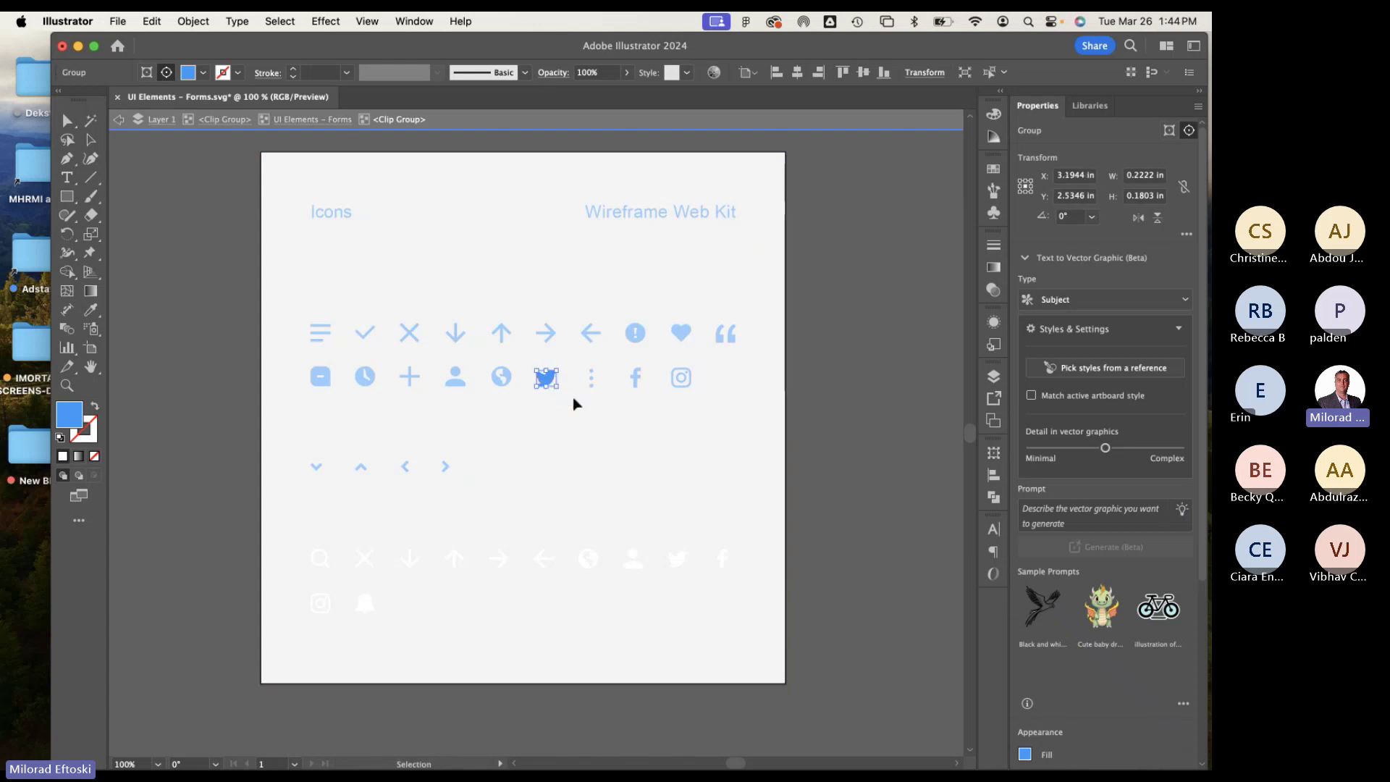
key("Escape")
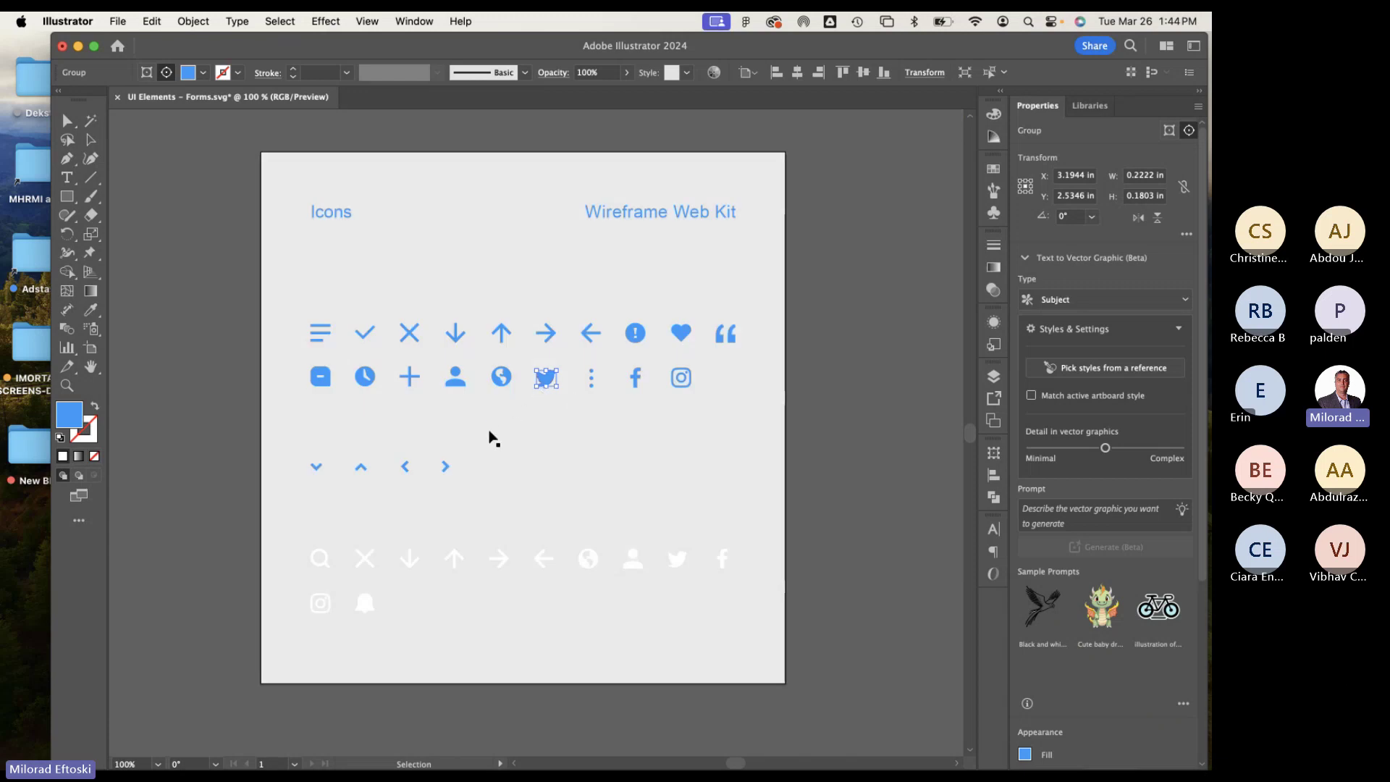
Release the clipping mask that encloses the whole Icons artboard artwork.
left_click(491, 437)
right_click(693, 434)
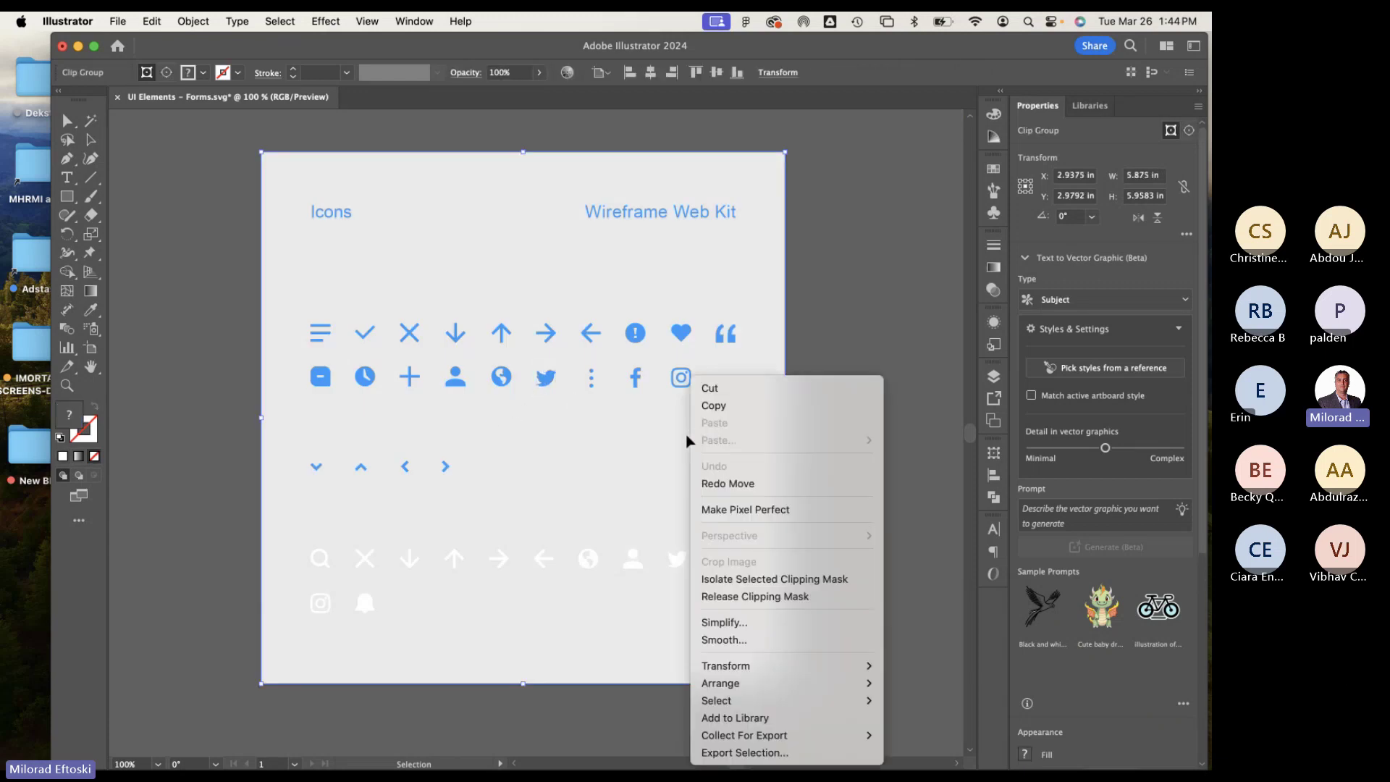
left_click(762, 597)
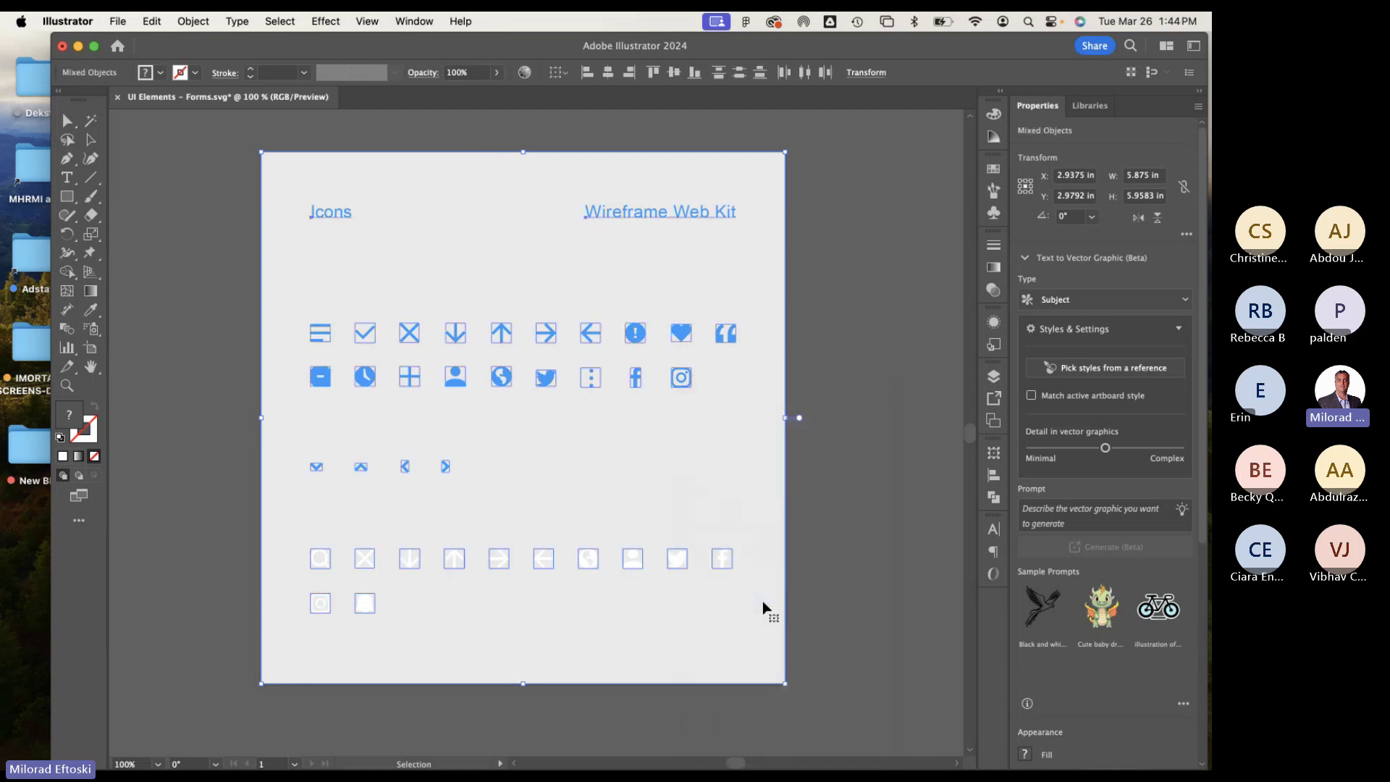
left_click(806, 487)
Ungroup the artboard artwork so each icon can be selected separately from the background.
left_click(737, 486)
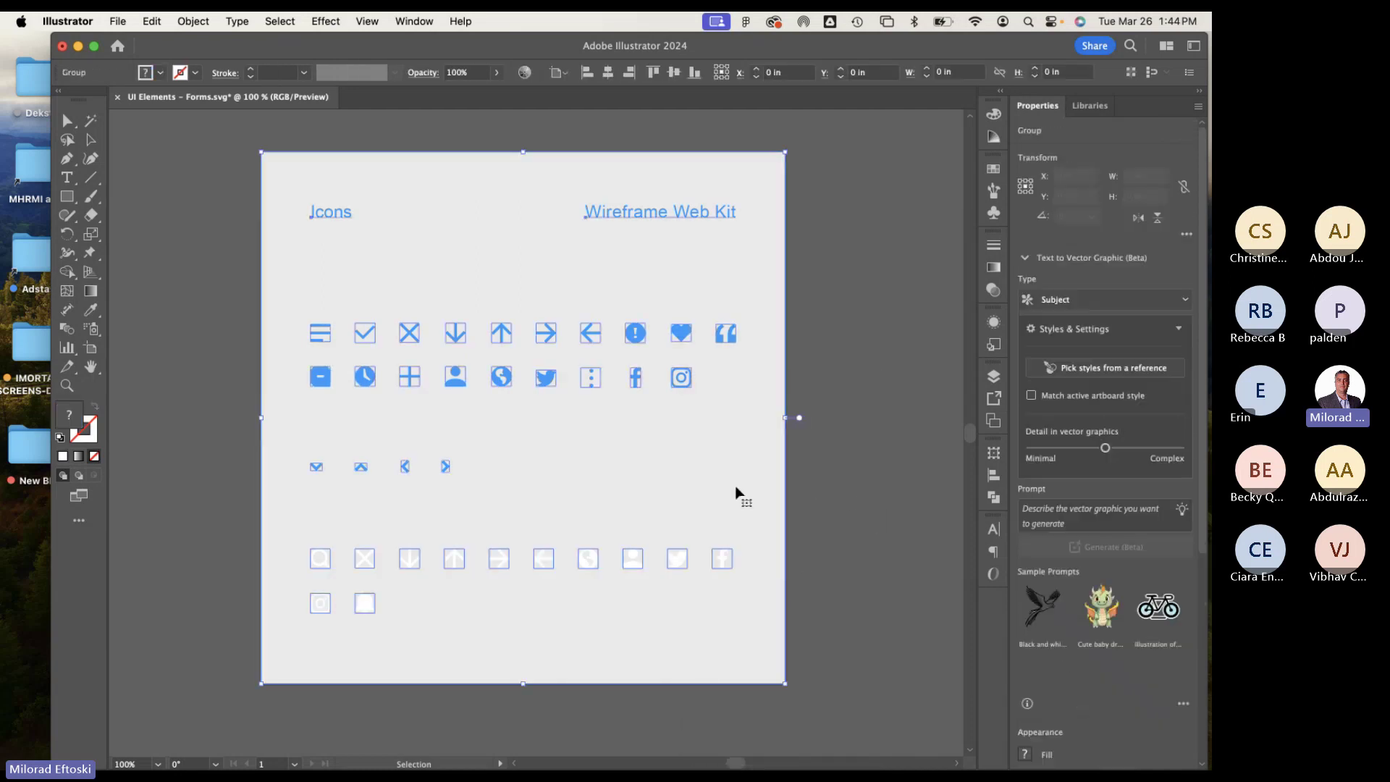
right_click(632, 459)
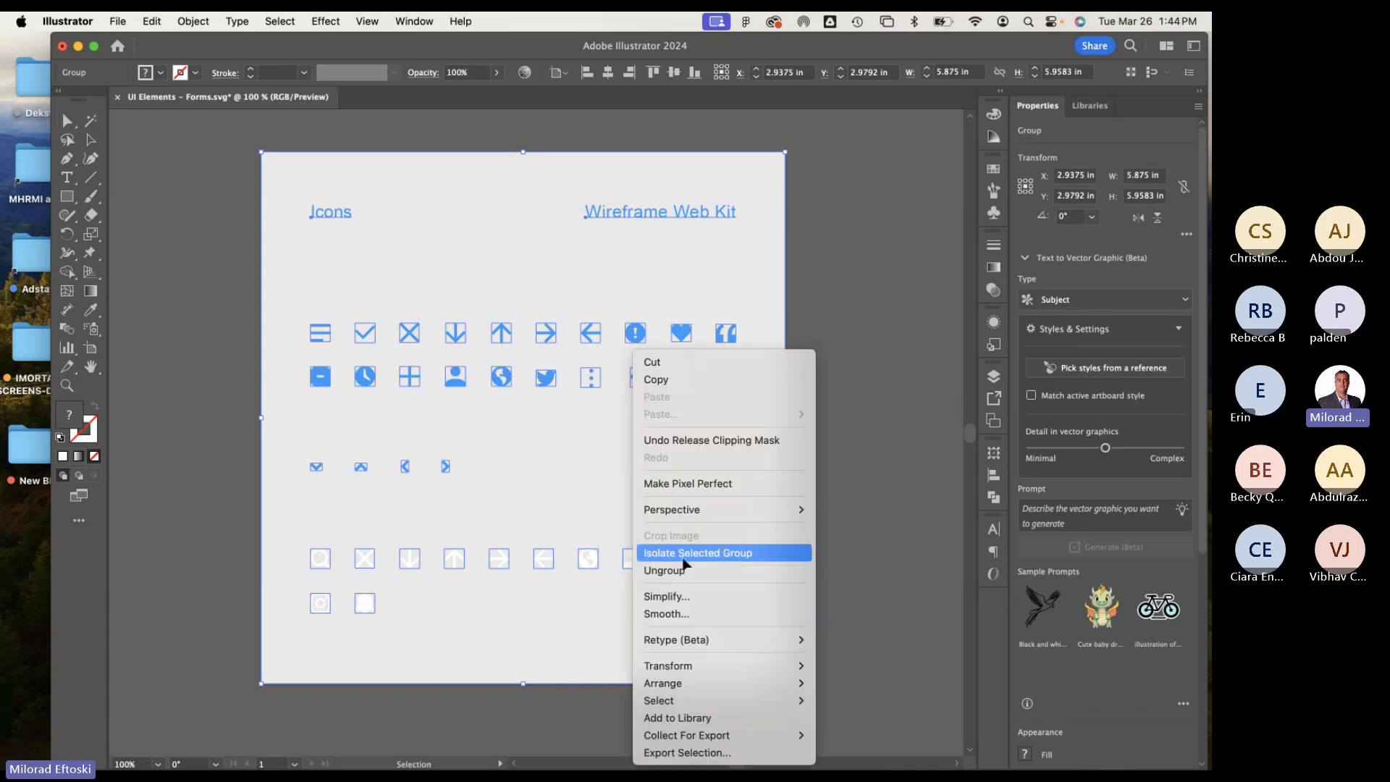
left_click(686, 572)
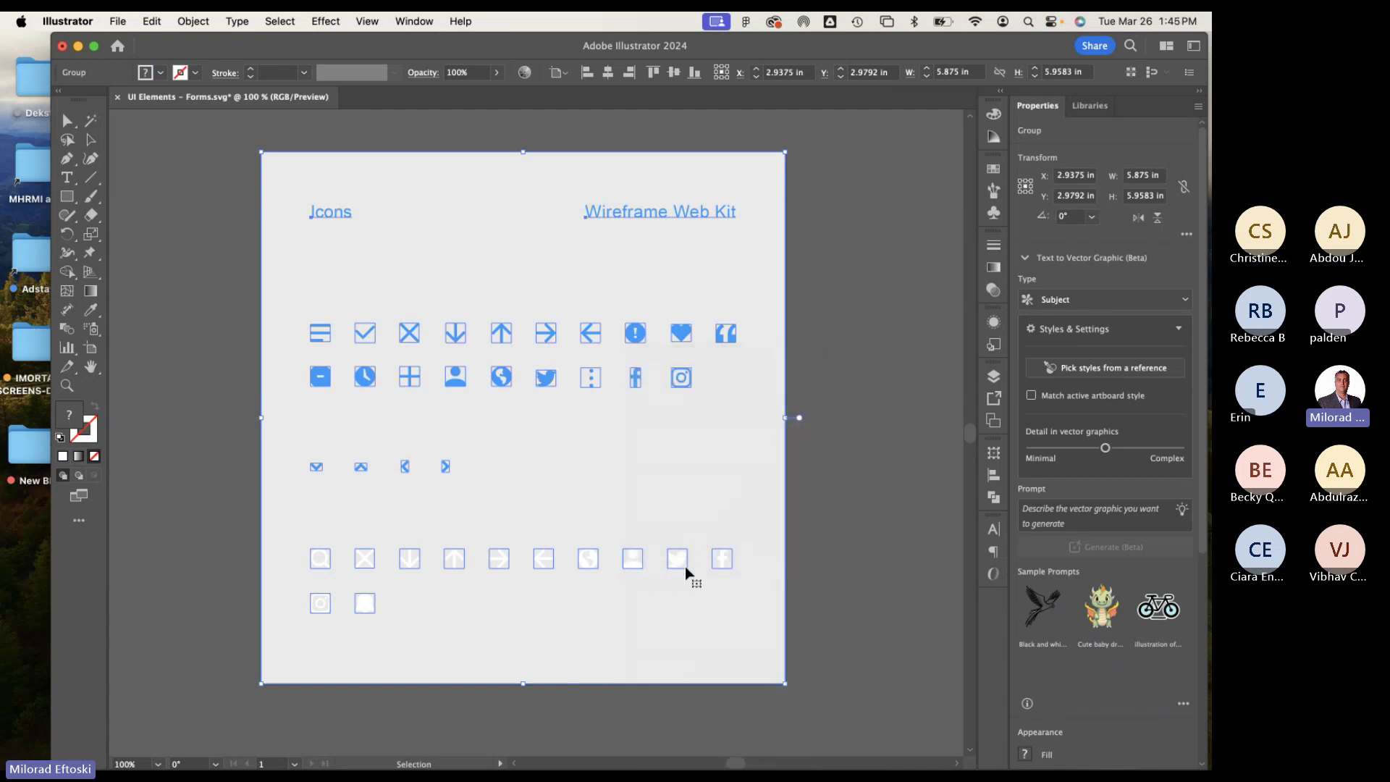
left_click(797, 524)
Select the blue Twitter icon in the second icon row and copy it.
left_click(748, 506)
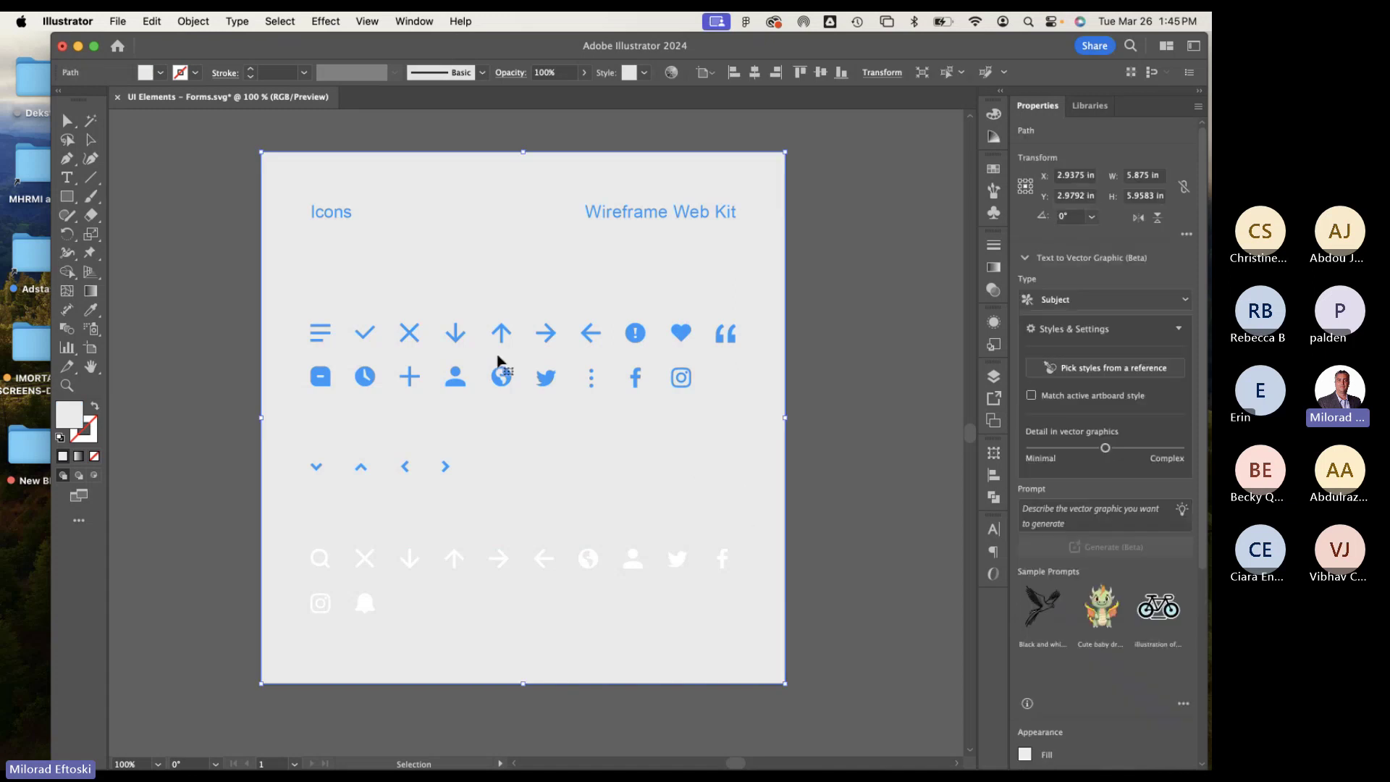
left_click(546, 377)
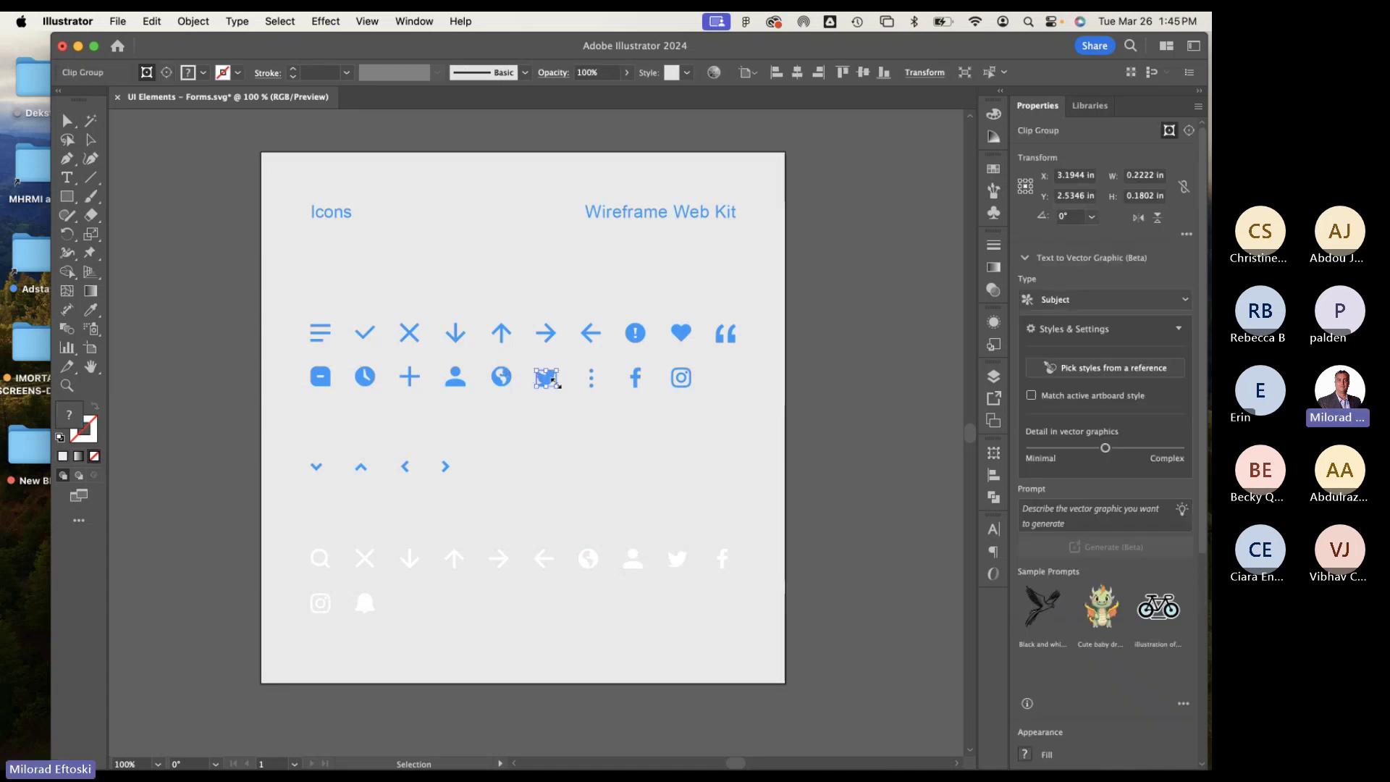
scroll(546, 381, "right", 5)
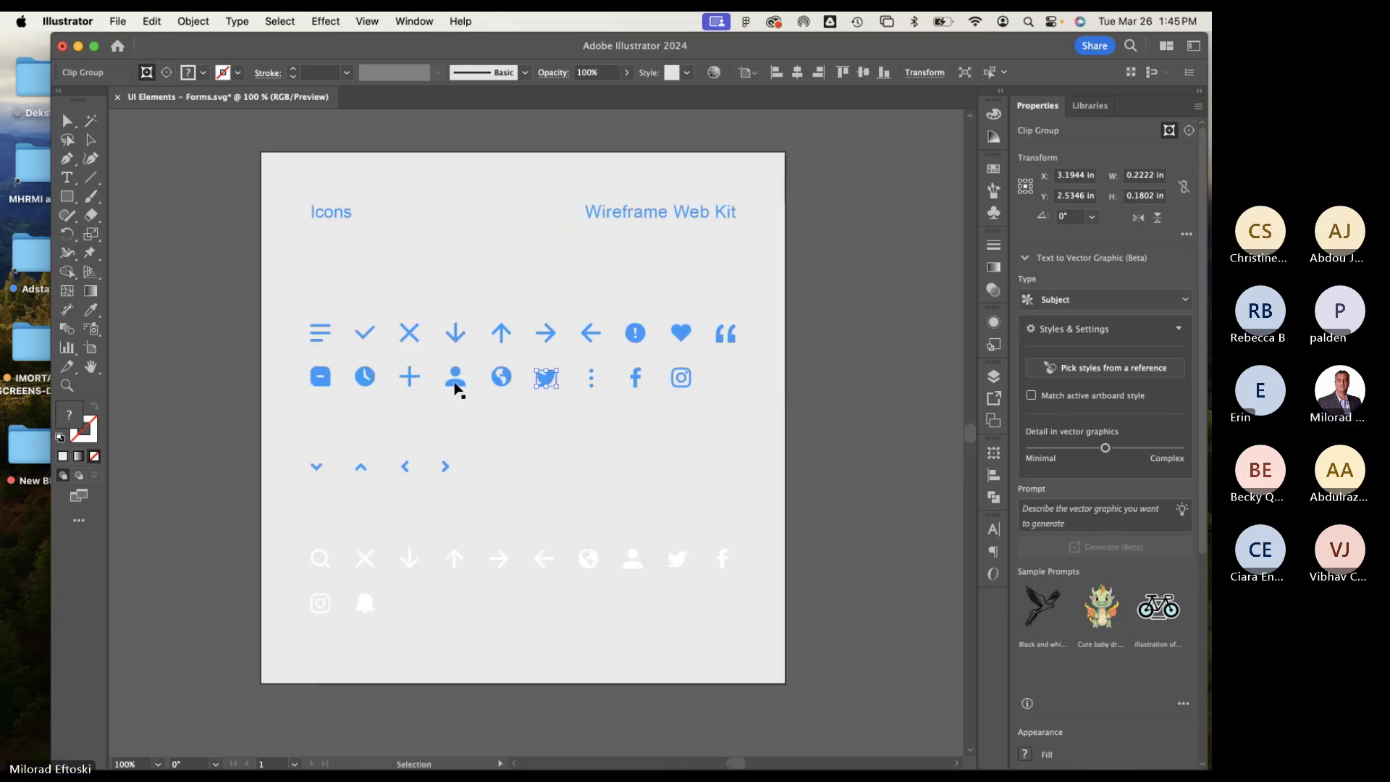
scroll(546, 382, "up", 1)
scroll(547, 383, "up", 5)
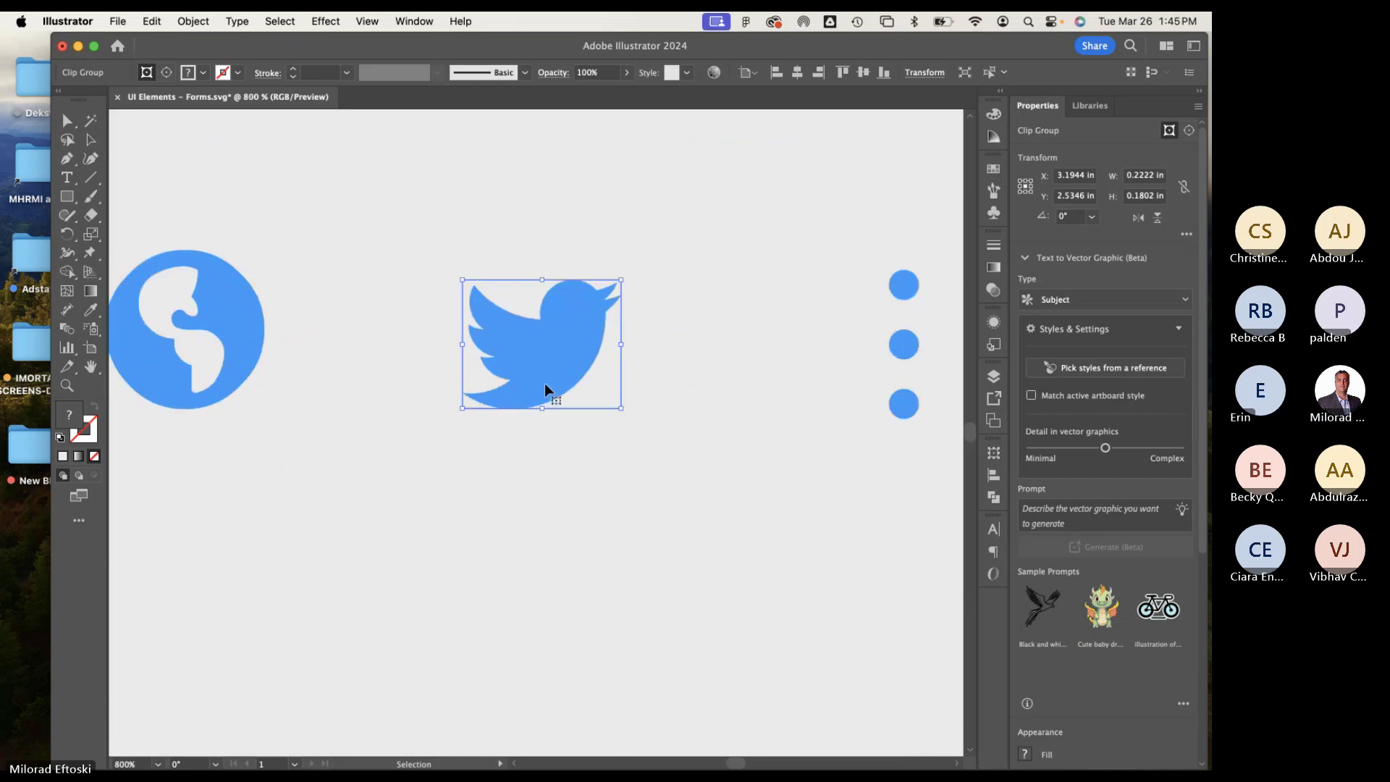
key("super+z")
key("a")
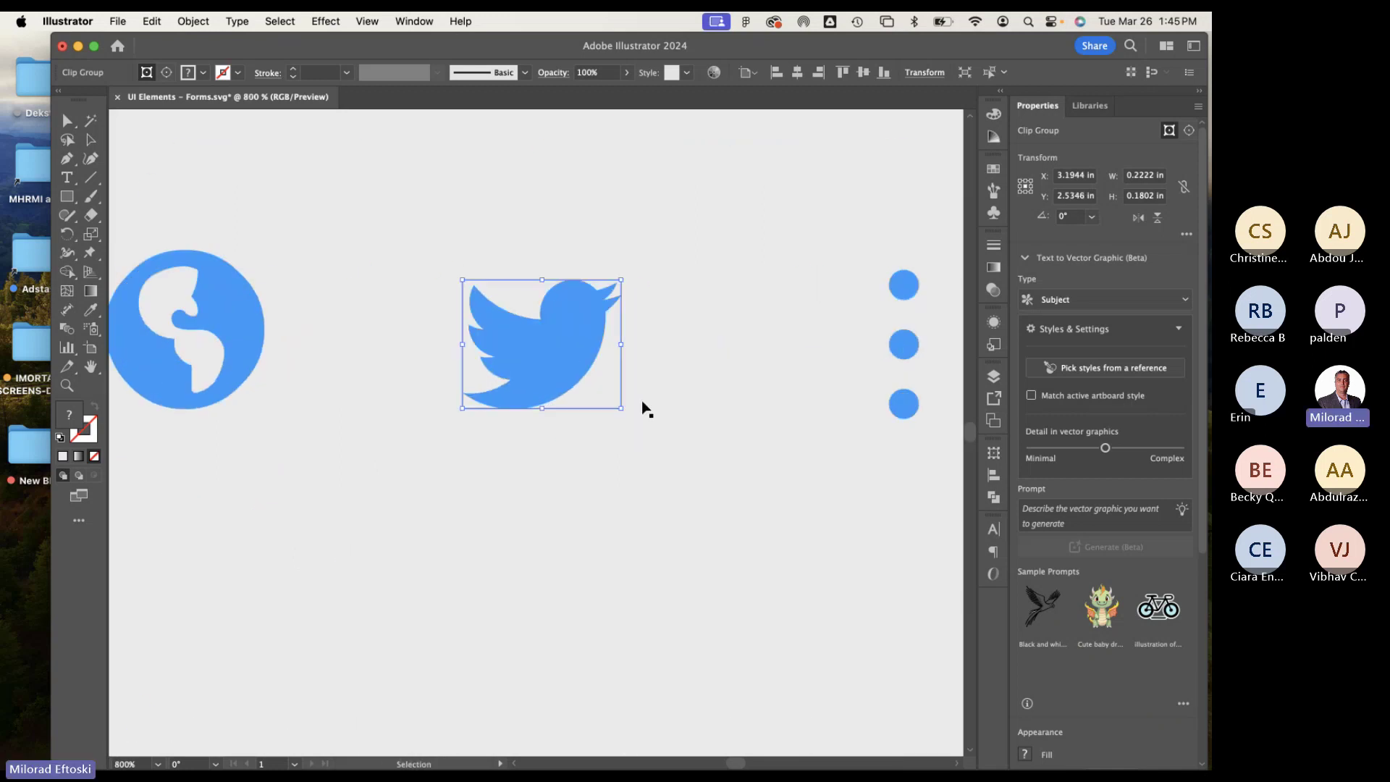
key("super+minus")
key("super+minus")
key("super+minus")
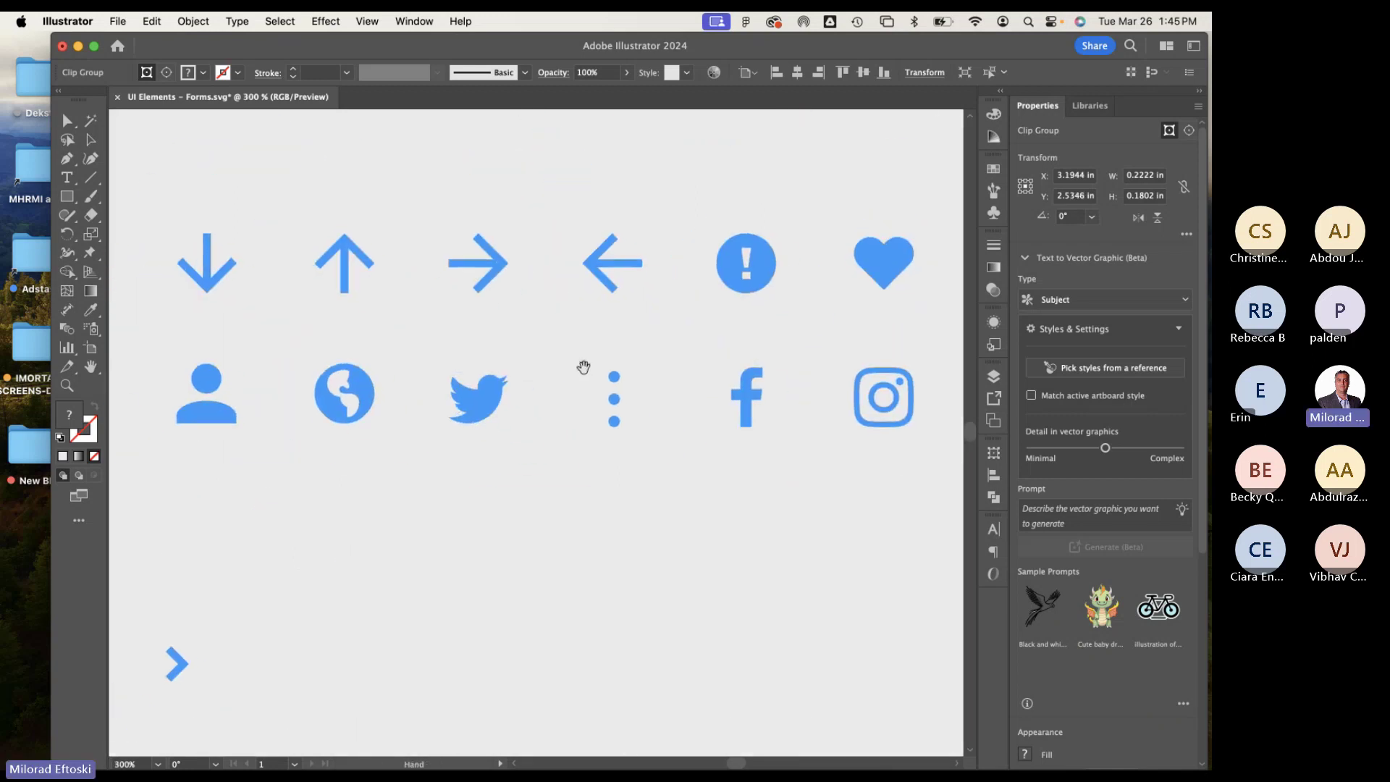
key("v")
key("a")
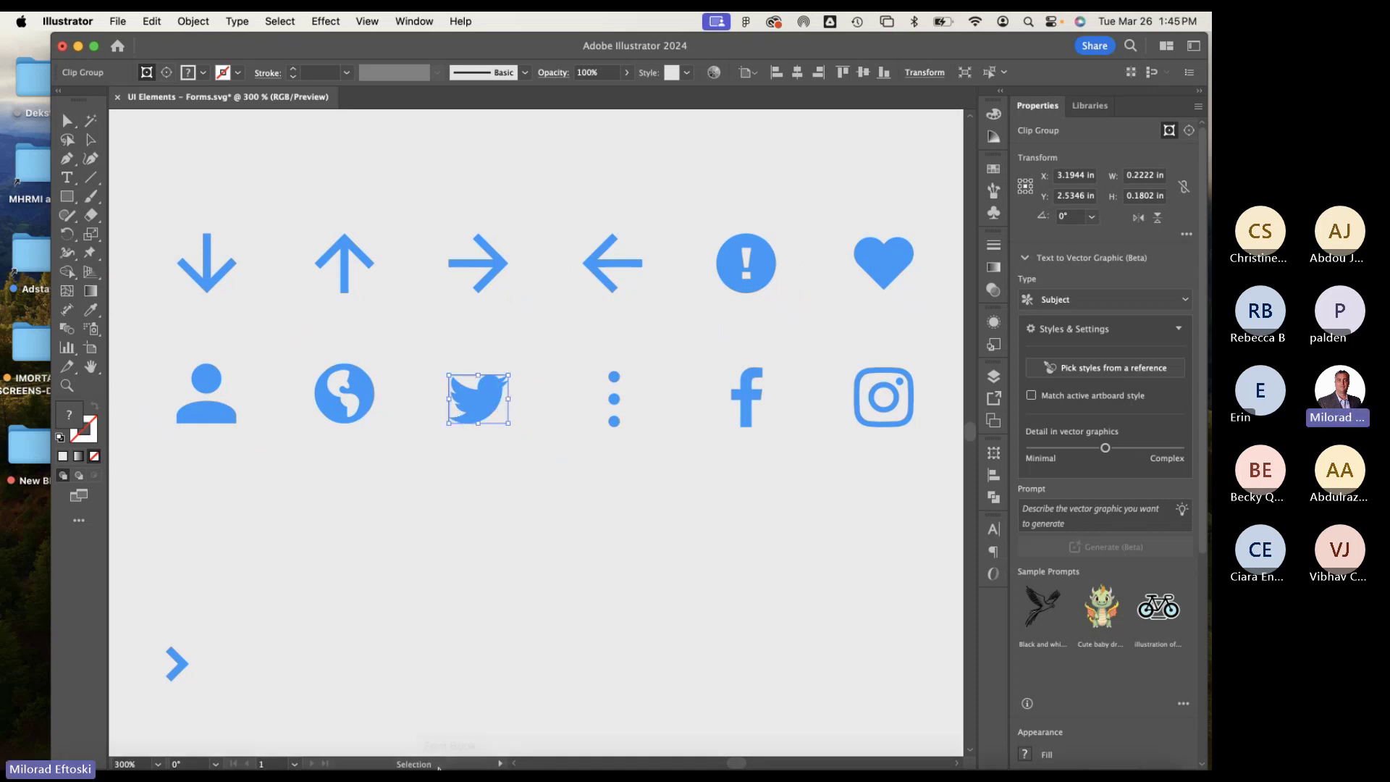
Switch to Figma, paste the Twitter icon into the Home Page frame and move it slightly higher.
mouse_move(438, 767)
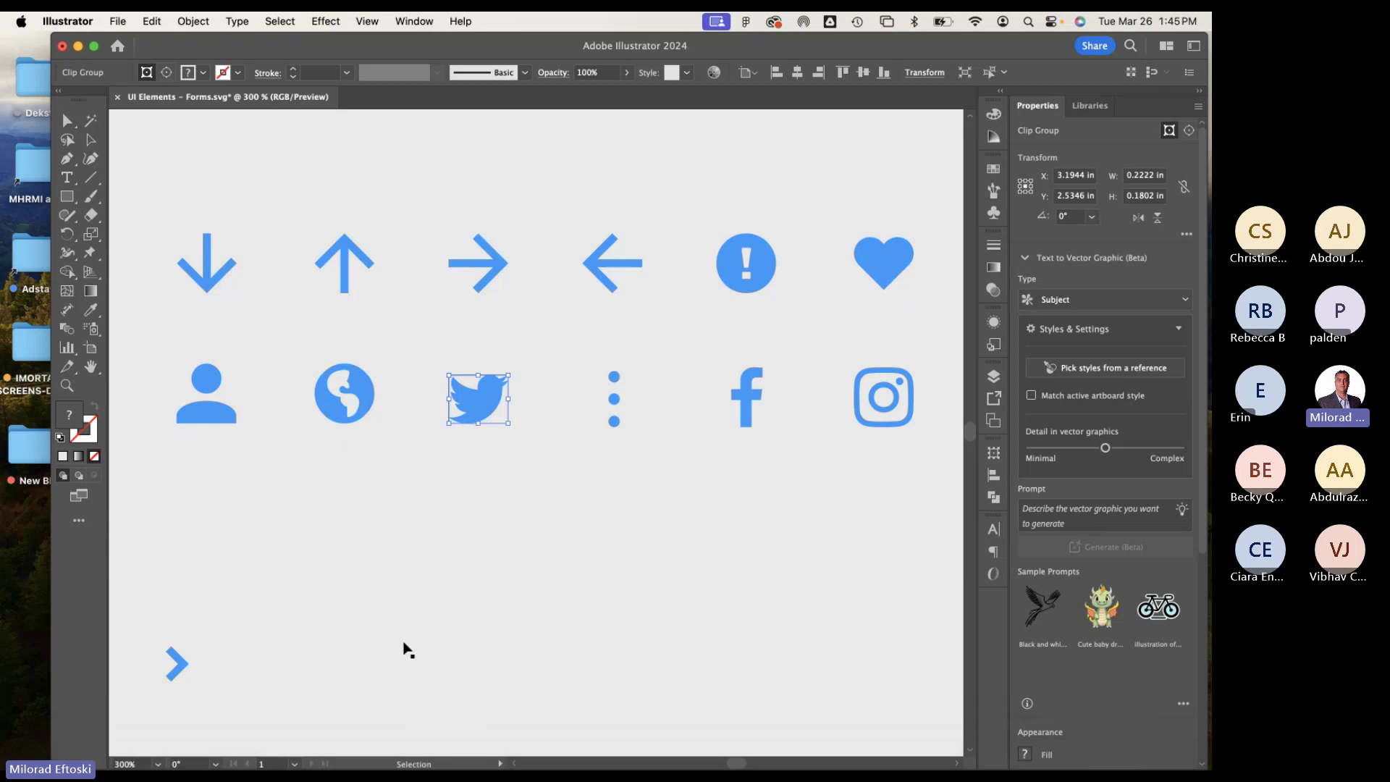
mouse_move(388, 767)
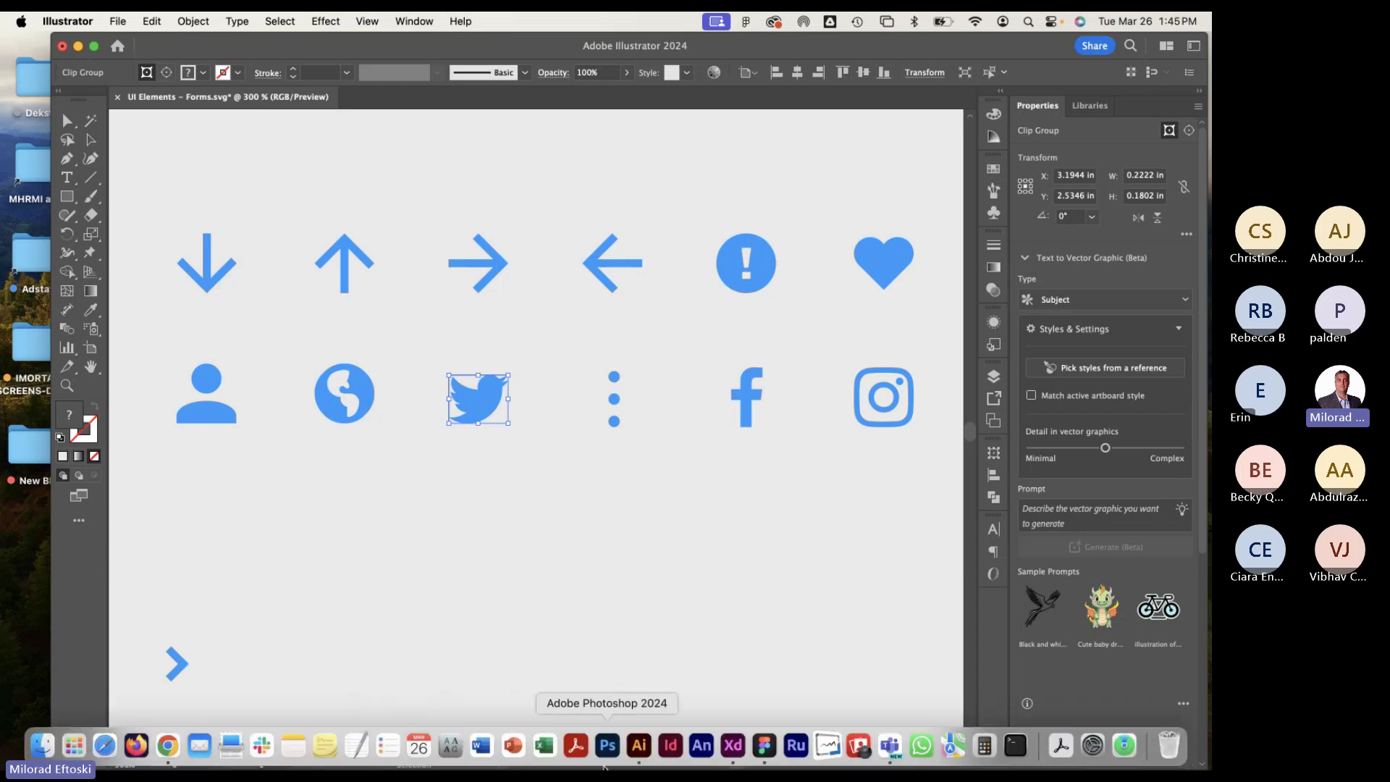
left_click(760, 750)
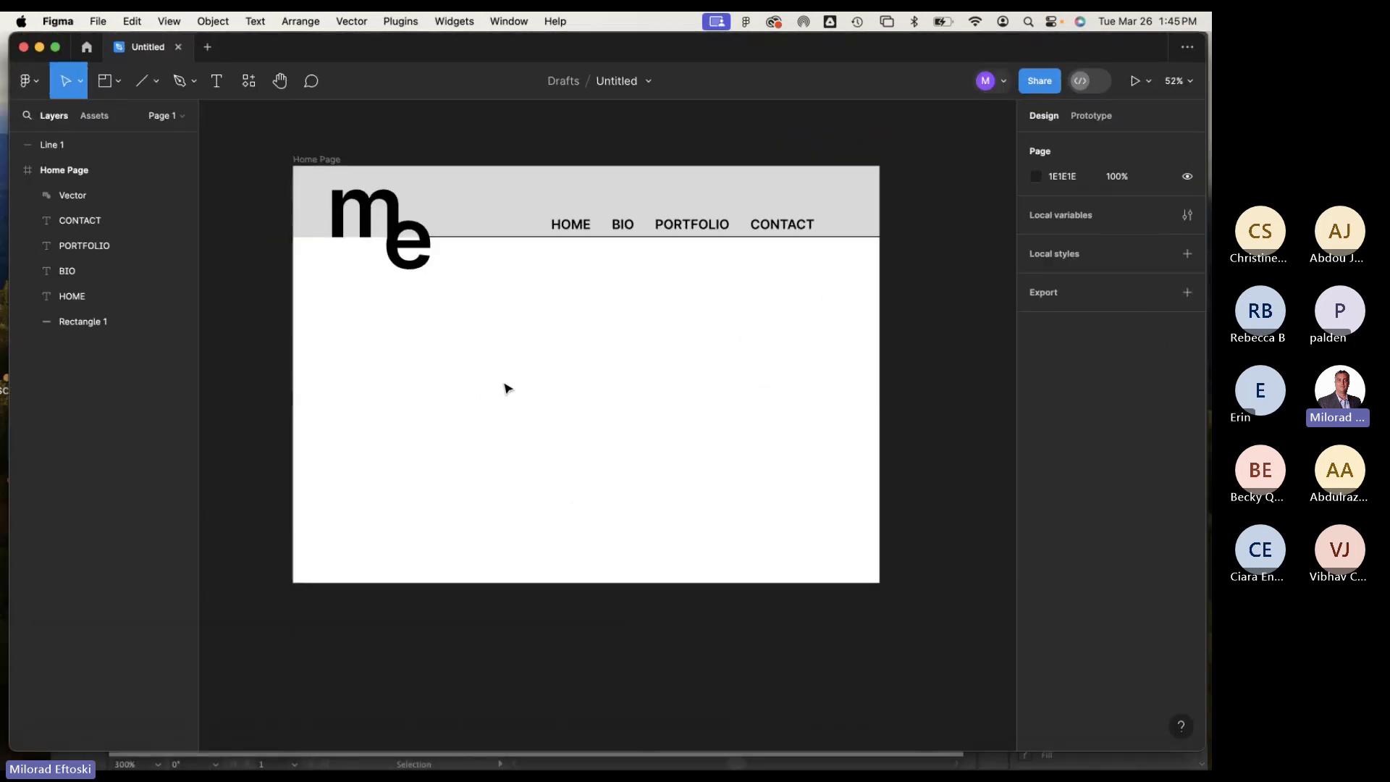
left_click_drag(491, 381, 530, 391)
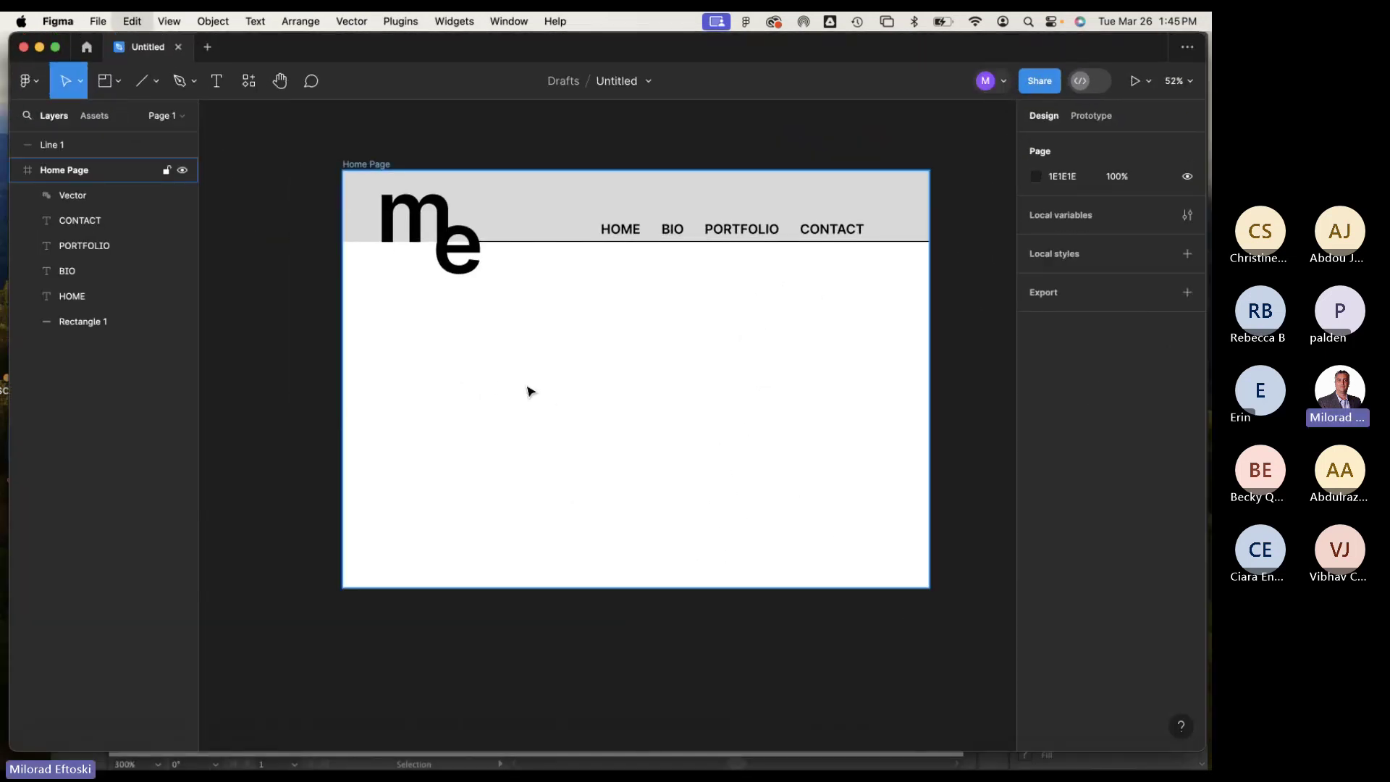
key("super+v")
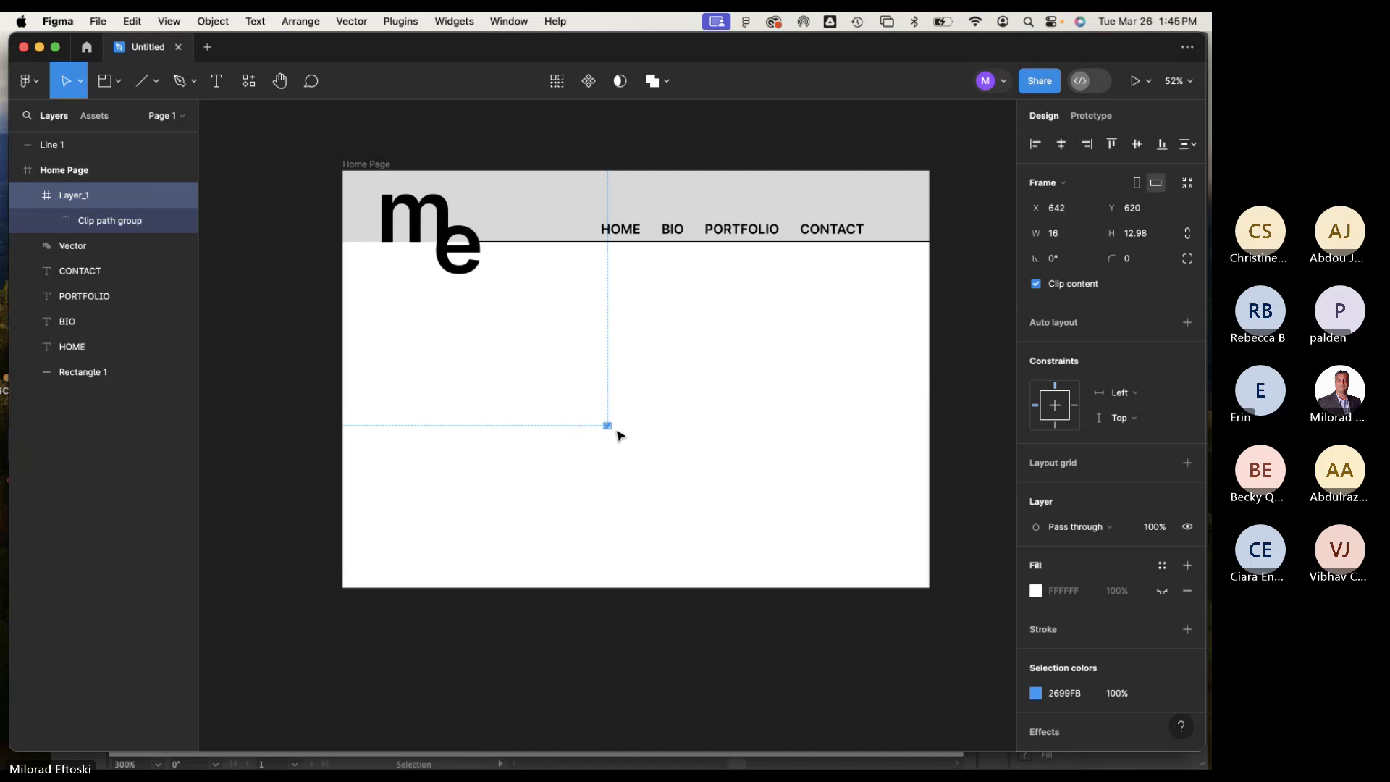
scroll(617, 435, "up", 5)
scroll(617, 434, "down", 3)
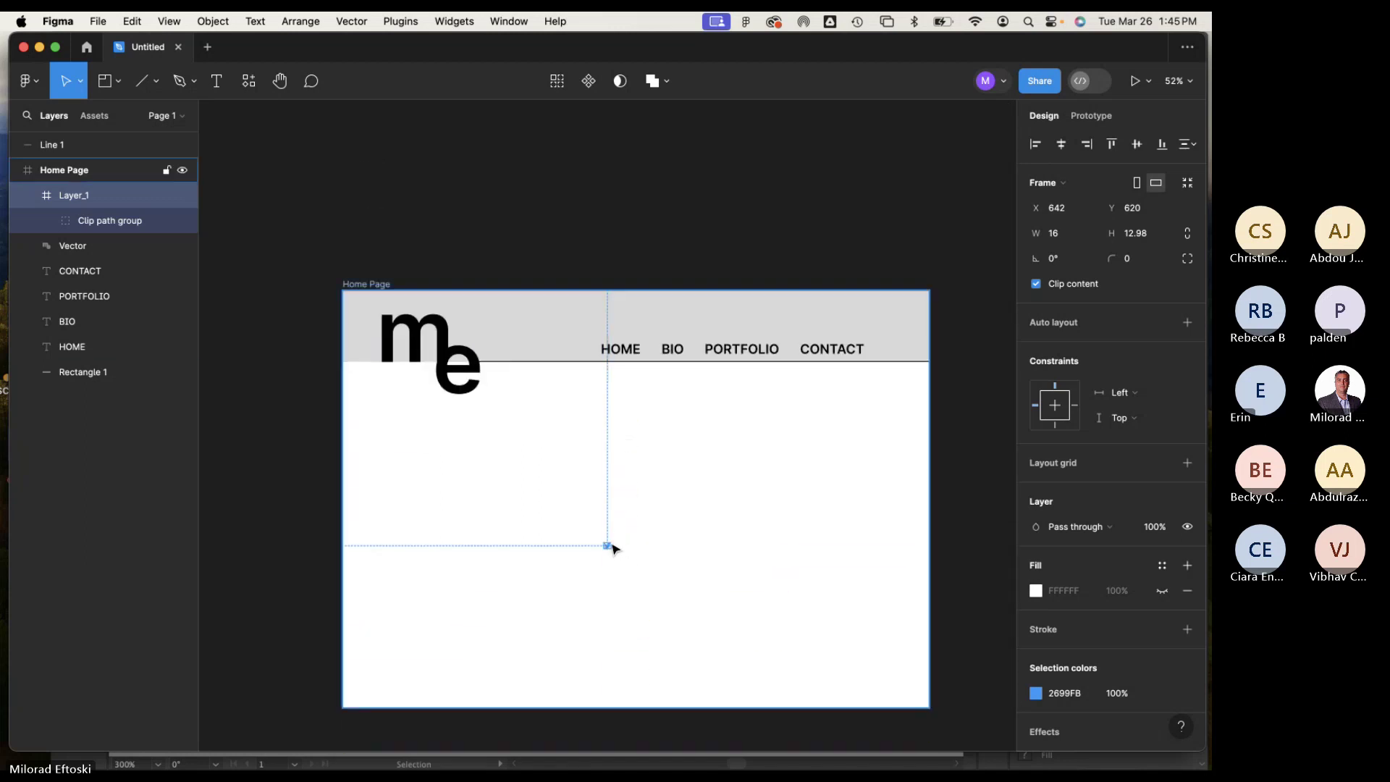
scroll(614, 548, "up", 10)
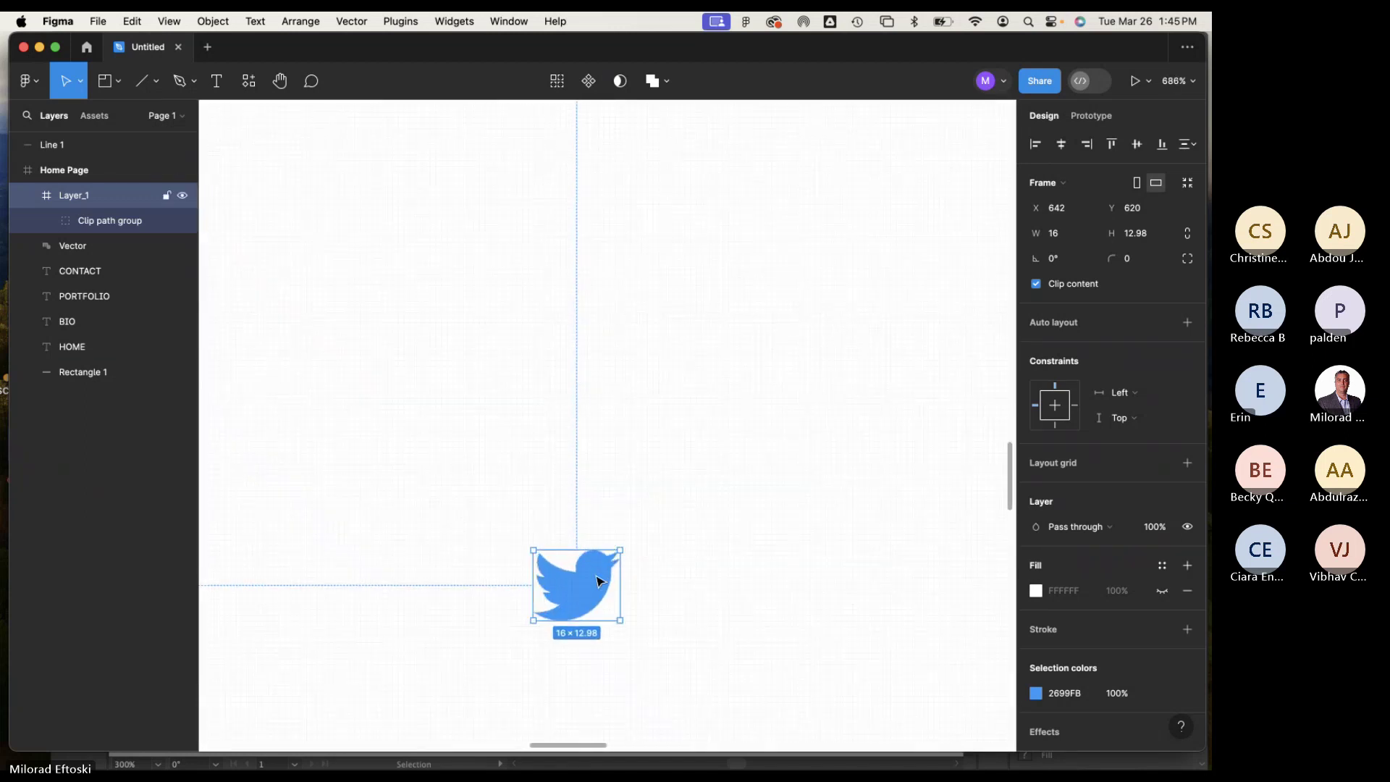
left_click_drag(600, 580, 584, 353)
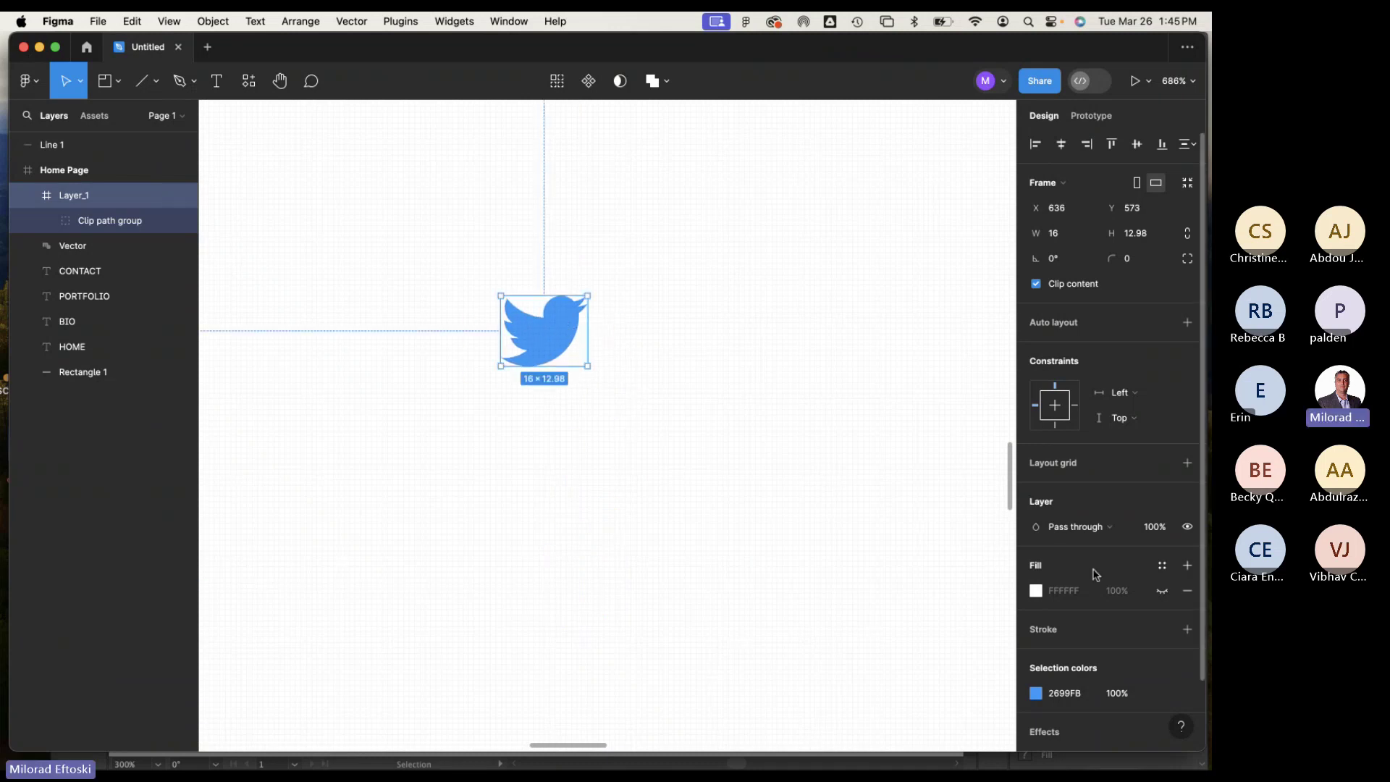
Try recolouring the Twitter icon to purple 9126FB, and restore the document blue 2699FB.
scroll(1093, 572, "down", 2)
left_click(1037, 616)
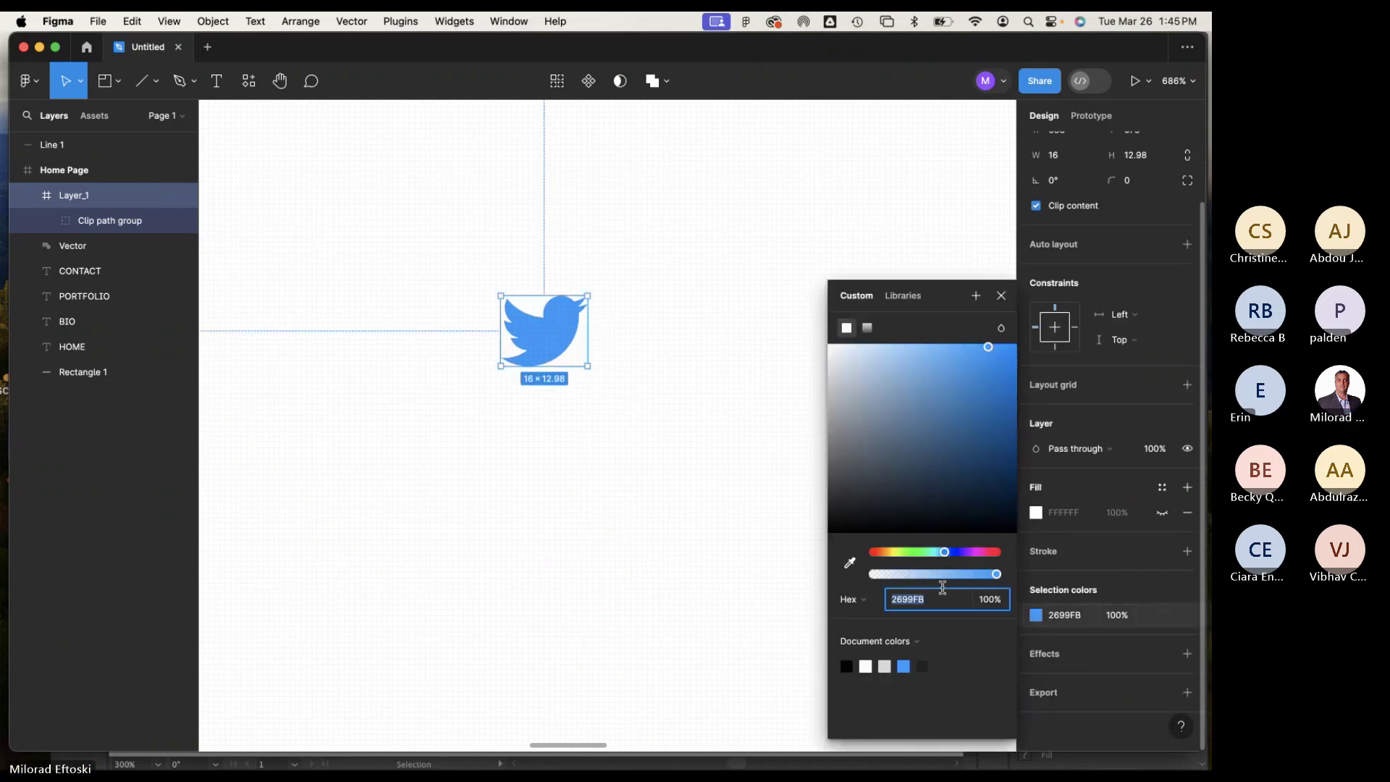
mouse_move(941, 552)
left_mouse_down()
mouse_move(1002, 556)
mouse_move(967, 552)
left_mouse_up()
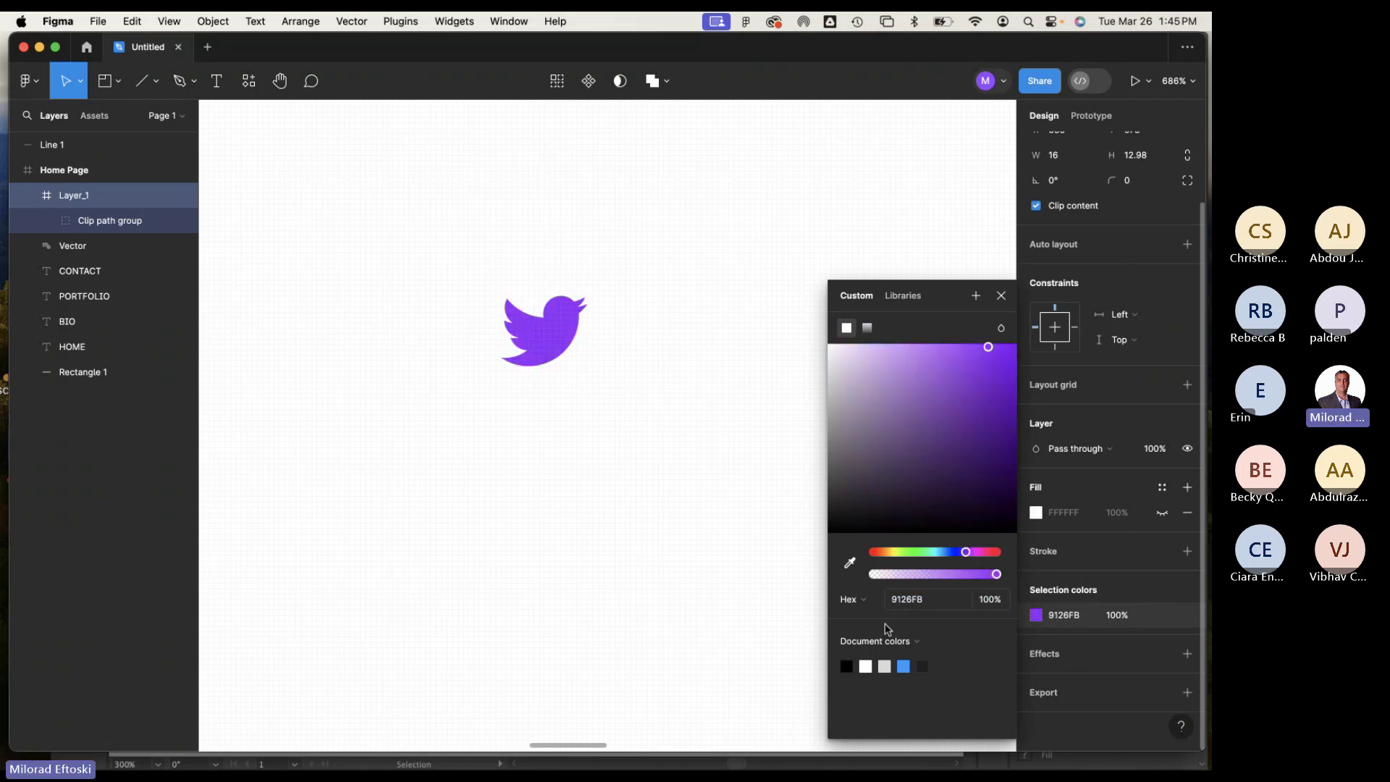
left_click(904, 663)
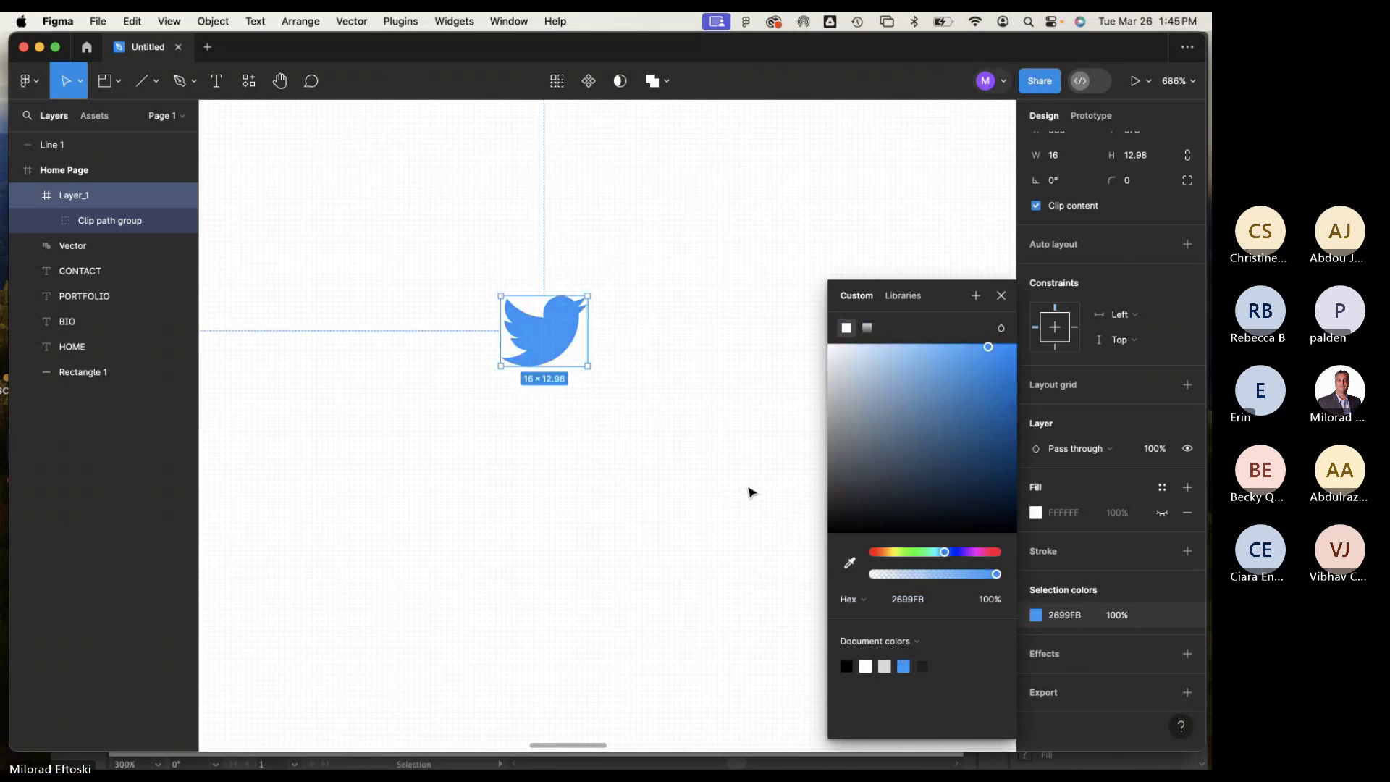
left_click(742, 483)
Resize the Twitter icon to about 28 × 22 and place it in the grey header, above and beyond the CONTACT link.
scroll(724, 412, "down", 5)
scroll(724, 413, "down", 6)
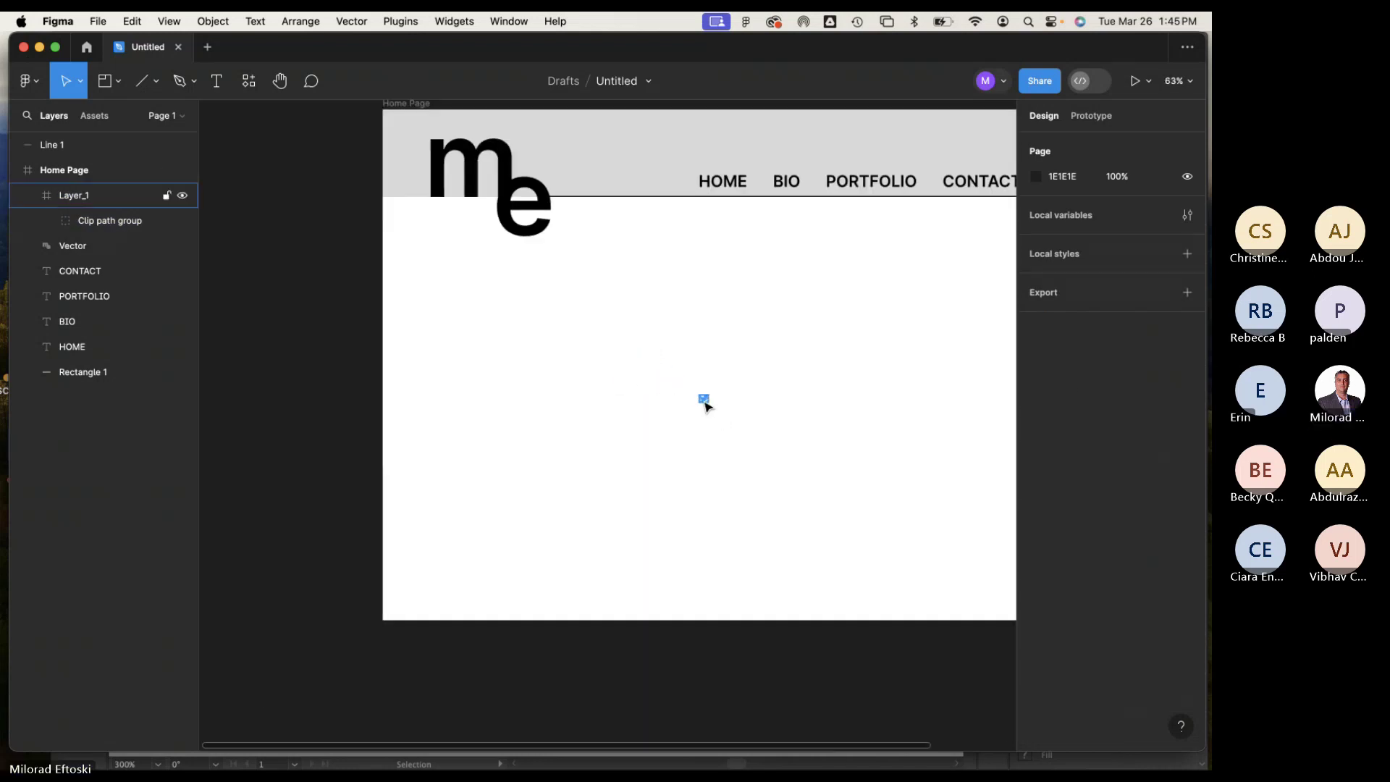
left_click(706, 404)
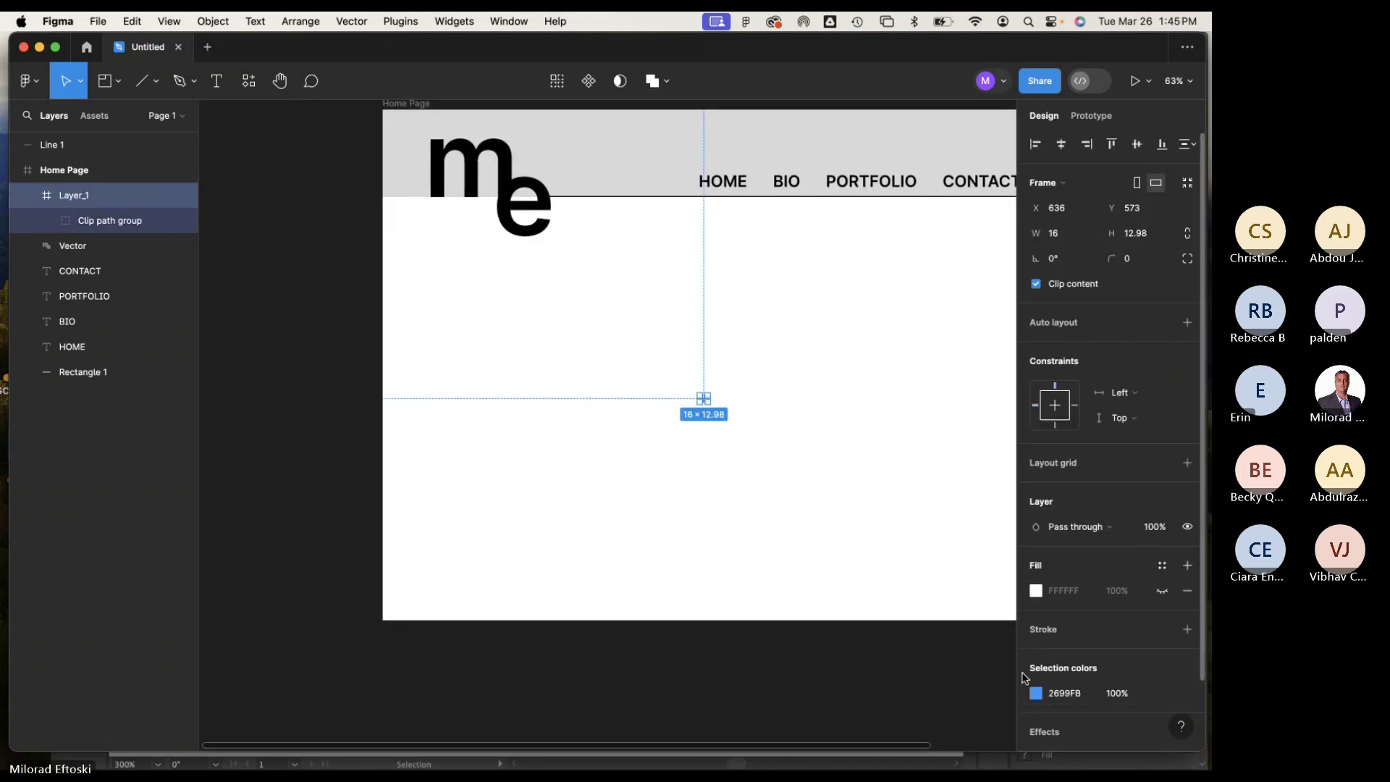
left_click(803, 435)
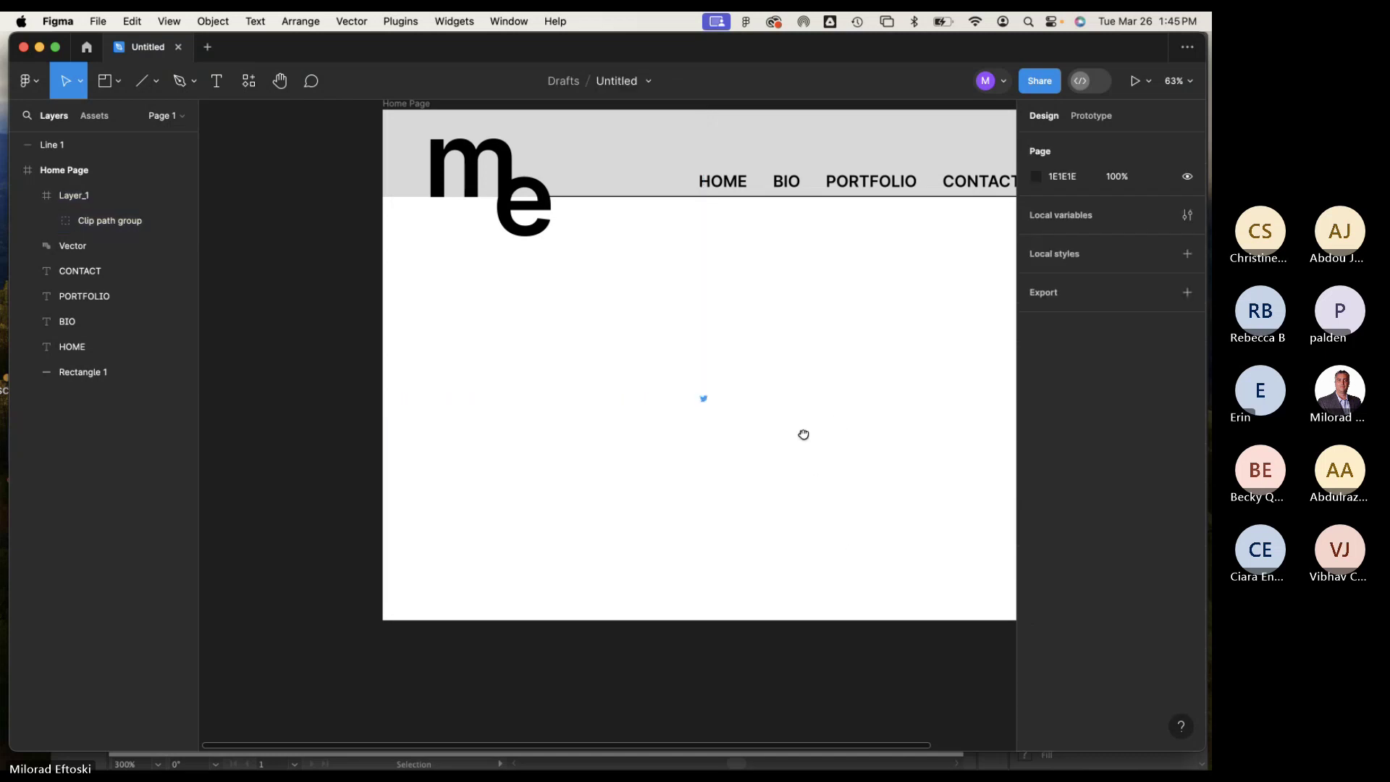
scroll(803, 434, "right", 3)
scroll(588, 461, "up", 1)
left_click(587, 450)
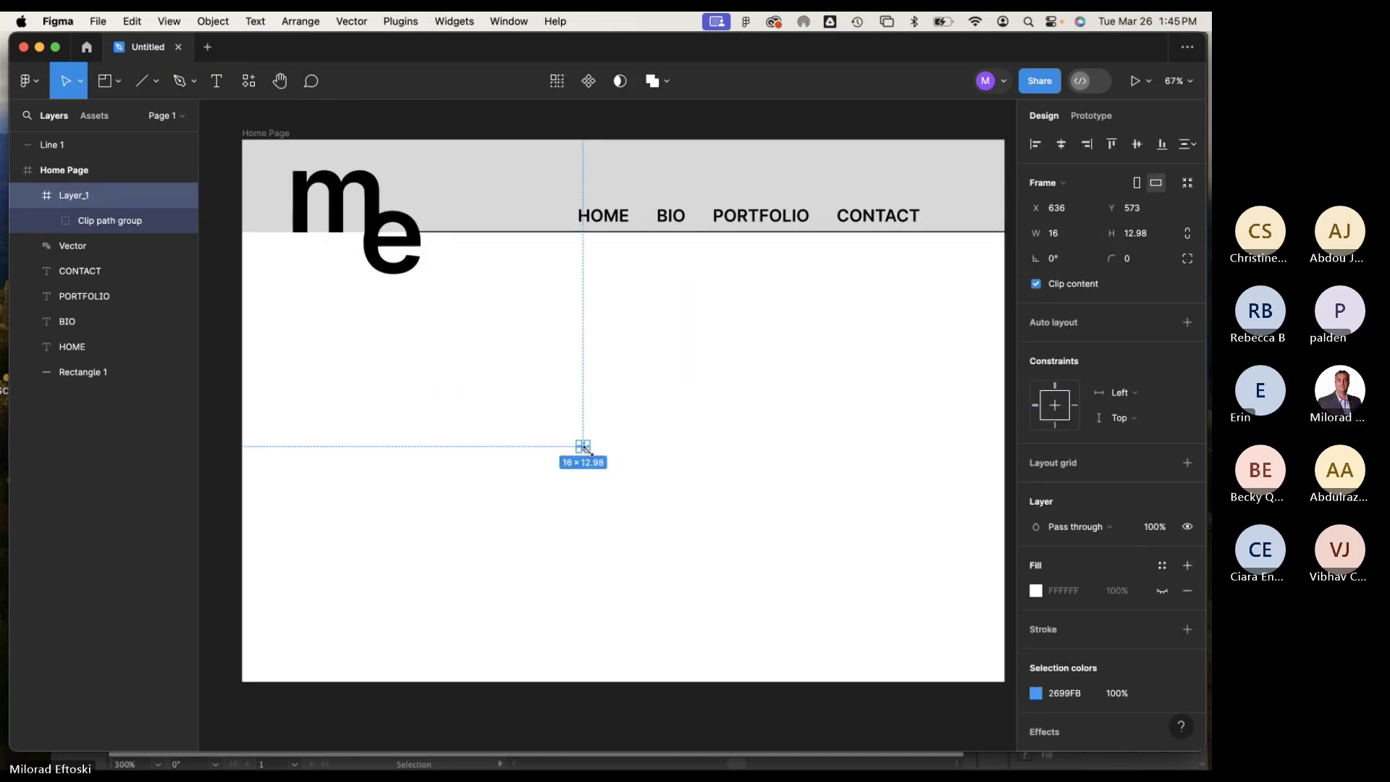
left_click_drag(587, 450, 532, 372)
left_click(722, 497)
scroll(840, 188, "up", 5)
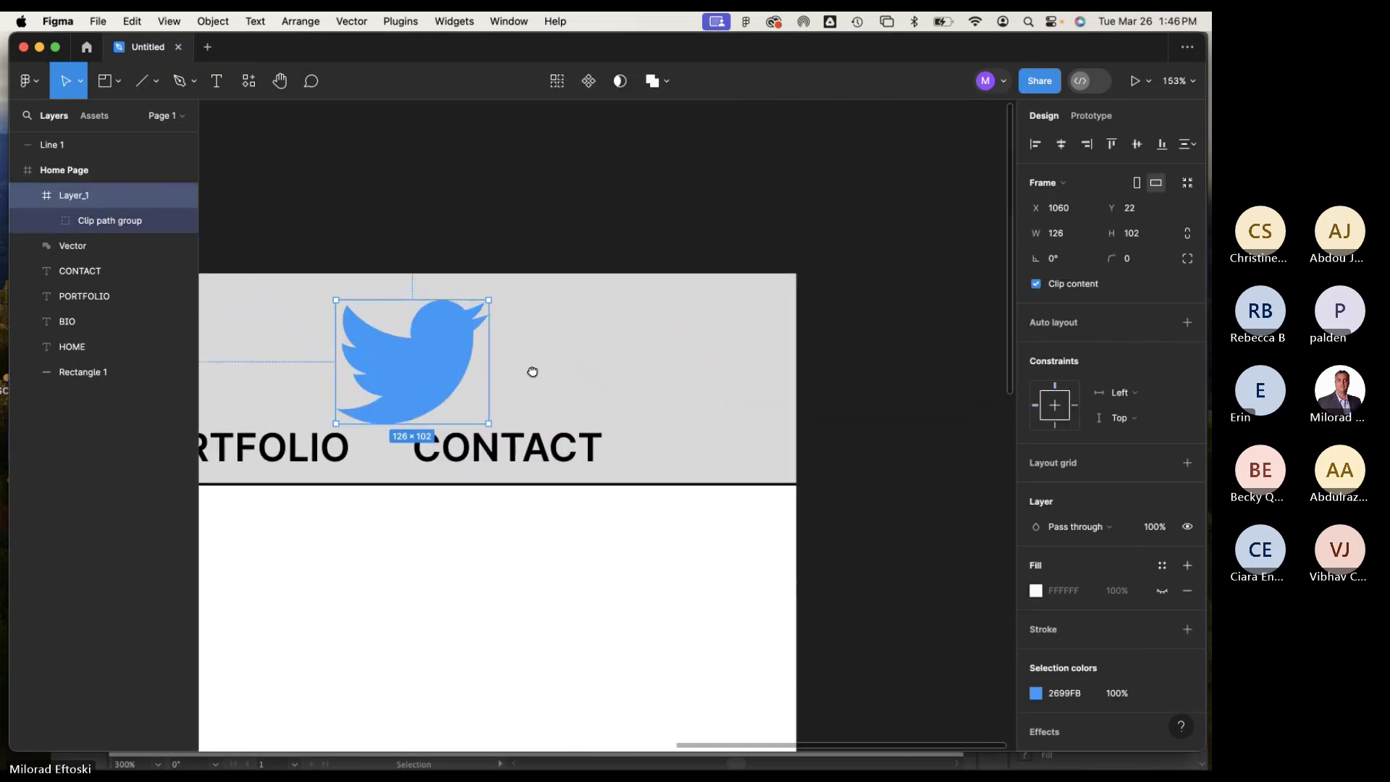
left_click_drag(488, 422, 631, 313)
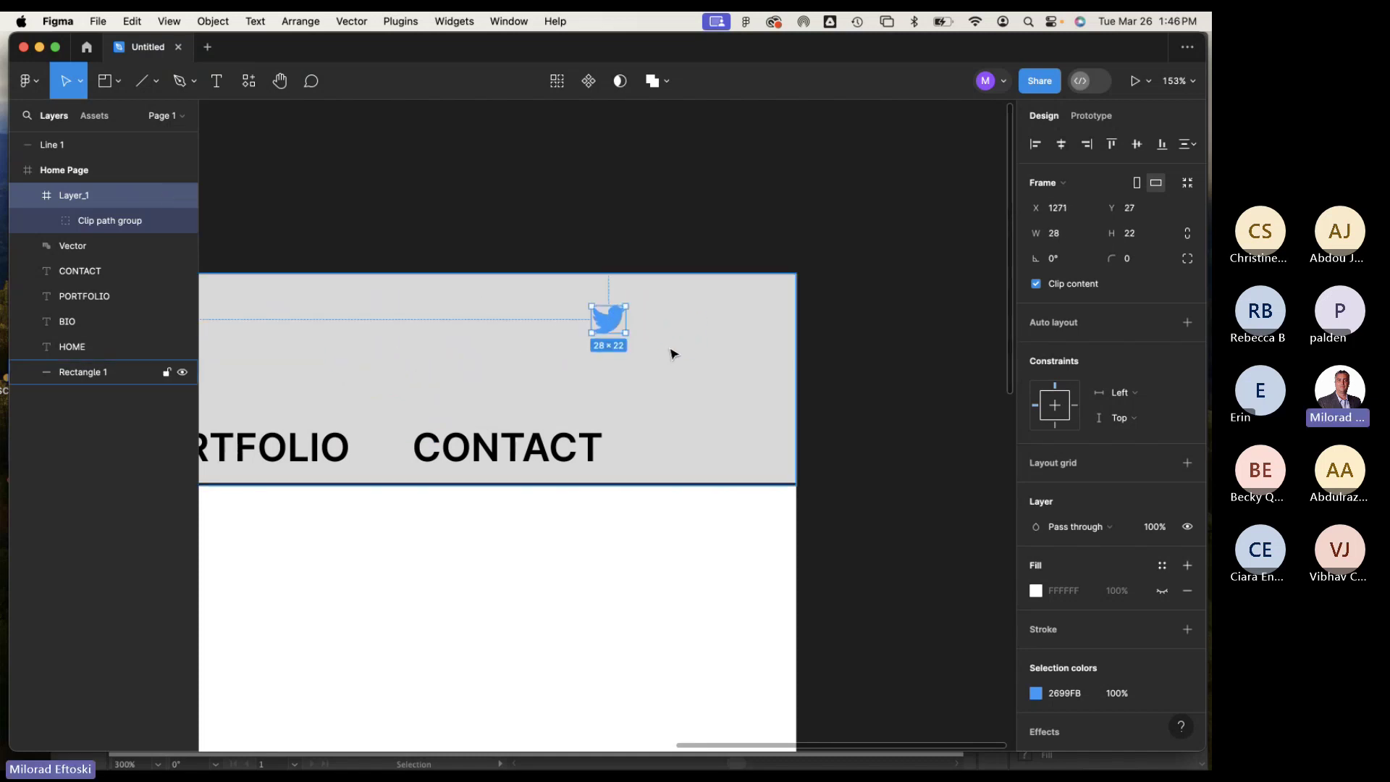
left_click(731, 365)
left_click(869, 407)
Copy the blue Facebook icon from Illustrator, paste it into the Figma home page and place it beside the Twitter icon.
key("super+Tab")
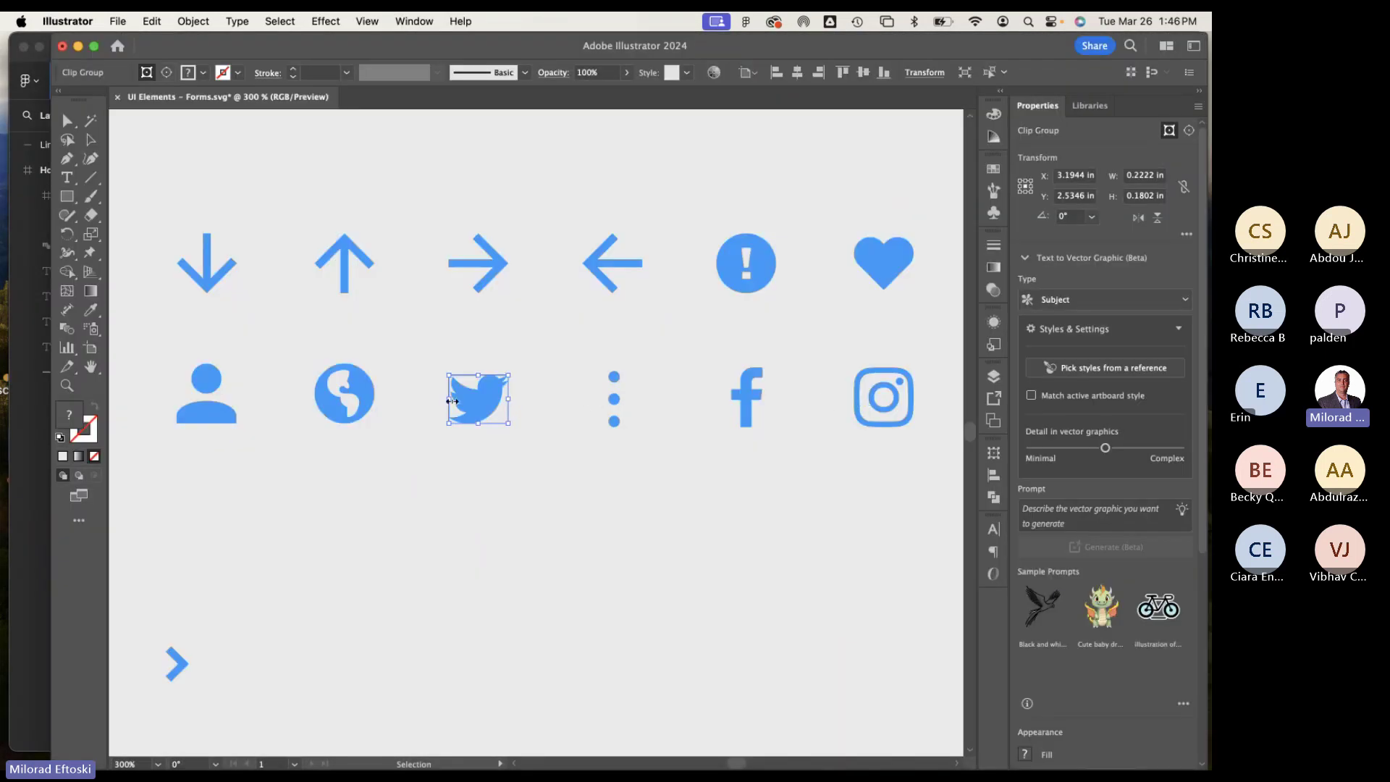
left_click(749, 420)
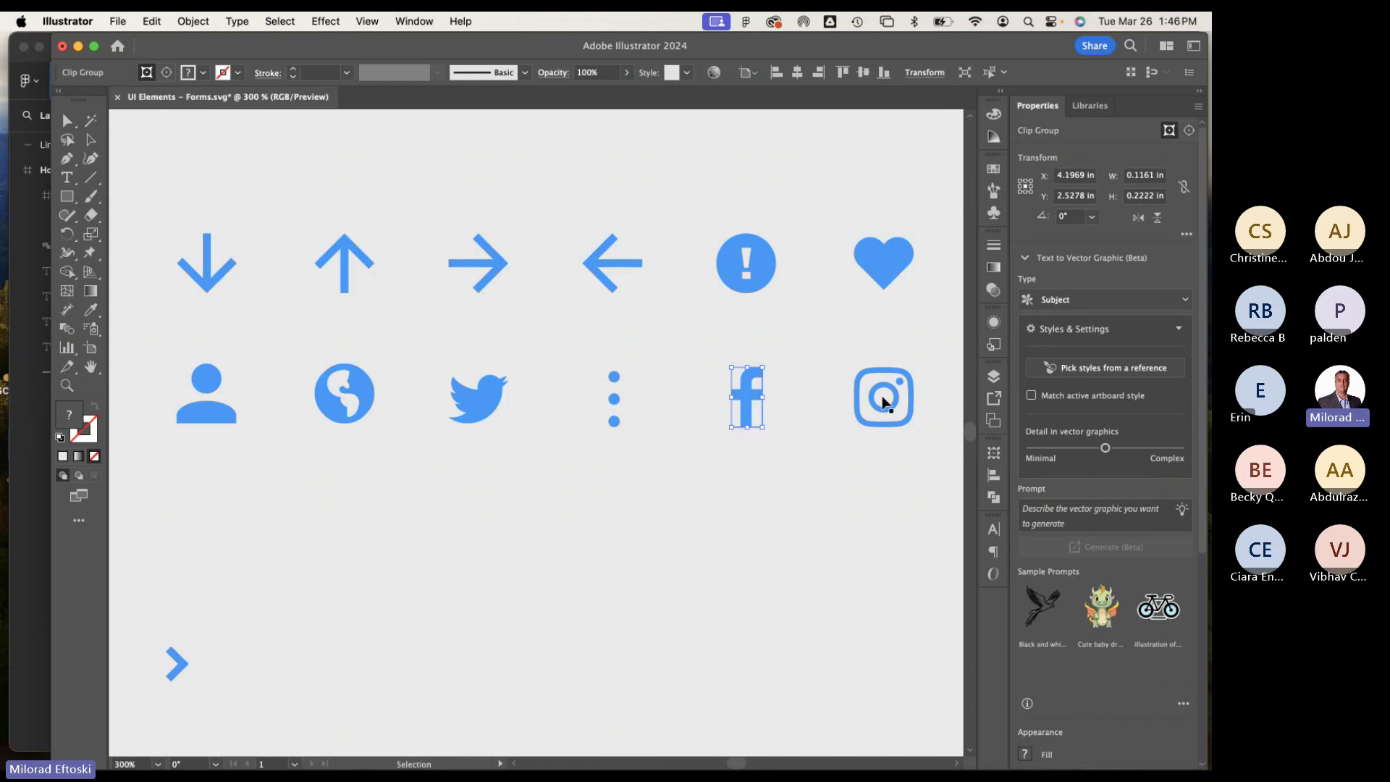
key("super+Tab")
key("super+v")
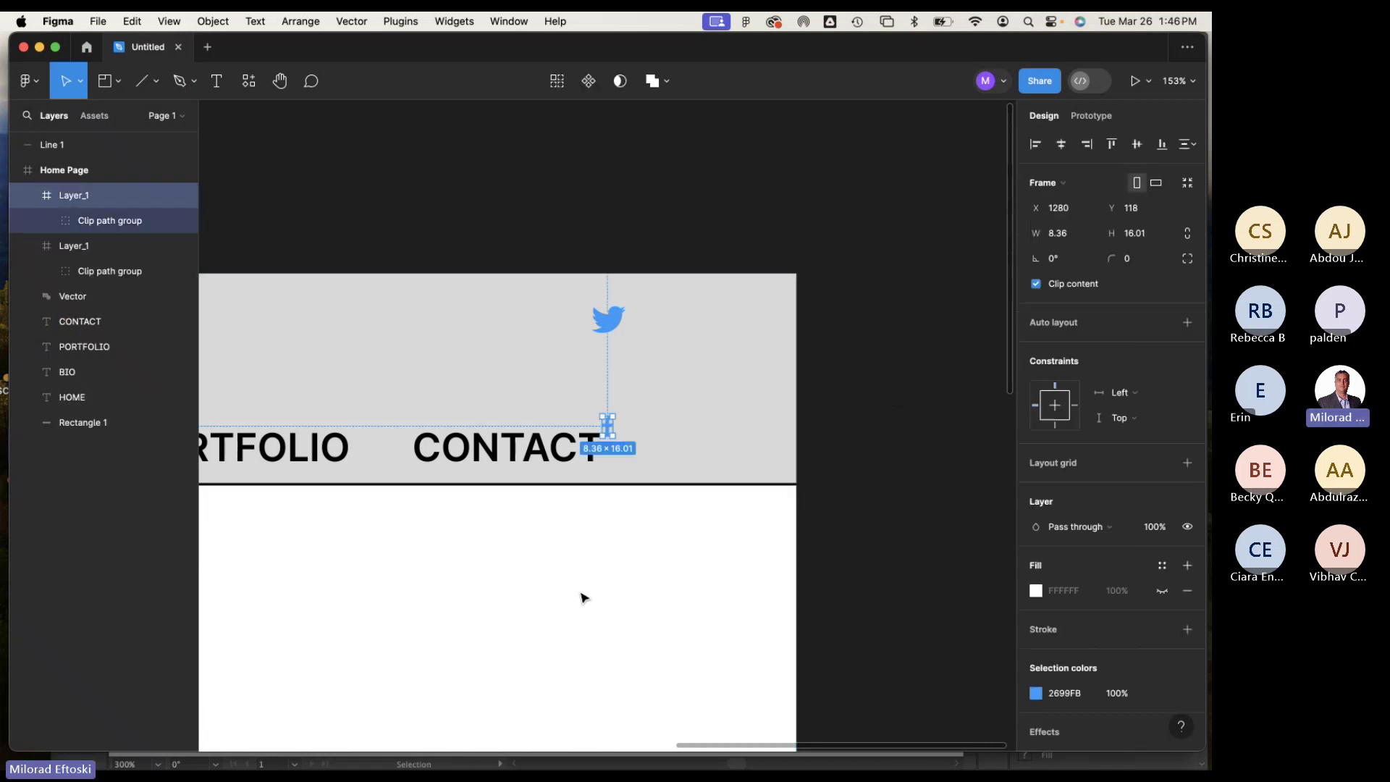
left_click_drag(605, 437, 651, 319)
Copy the blue Instagram icon from Illustrator, paste it into the Figma home page and place it beside the Facebook icon.
key("super+Tab")
left_click(874, 422)
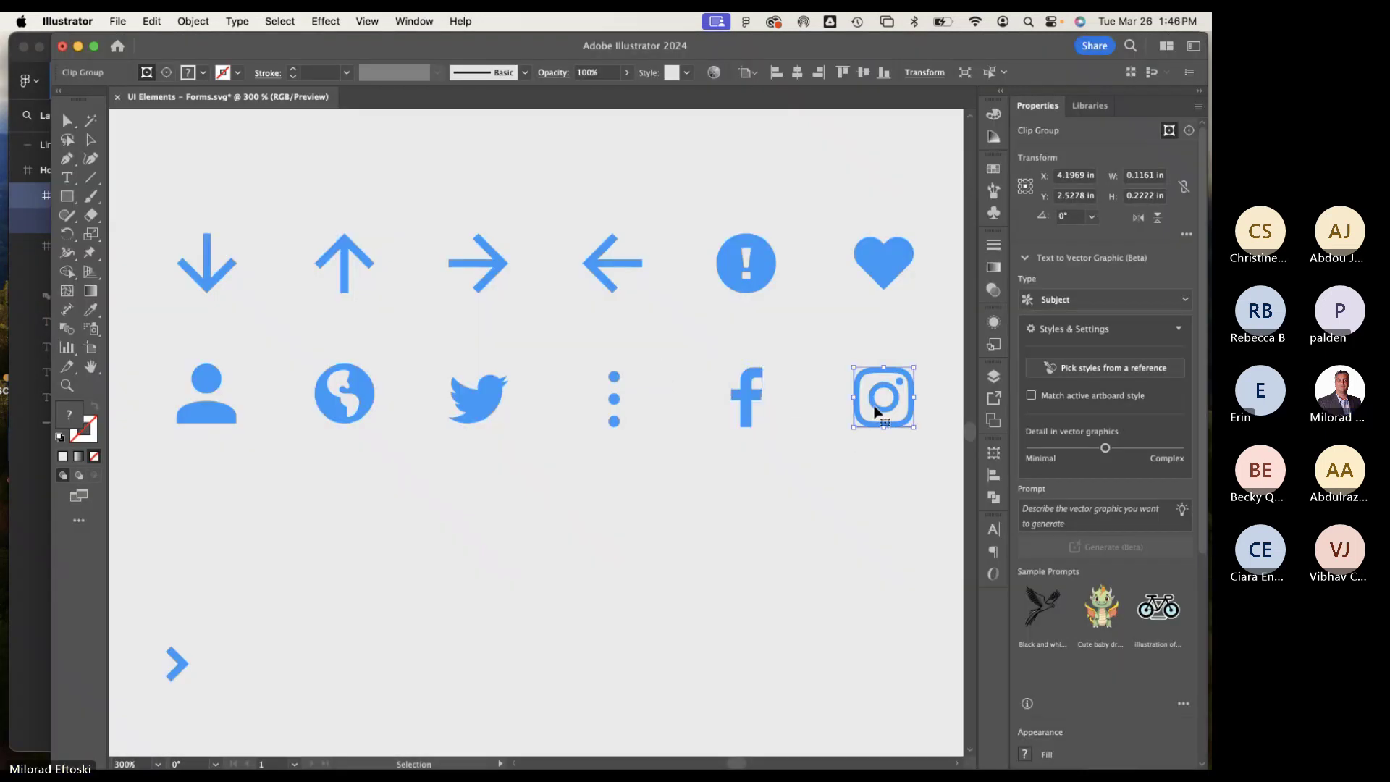
key("super+Tab")
left_click(717, 577)
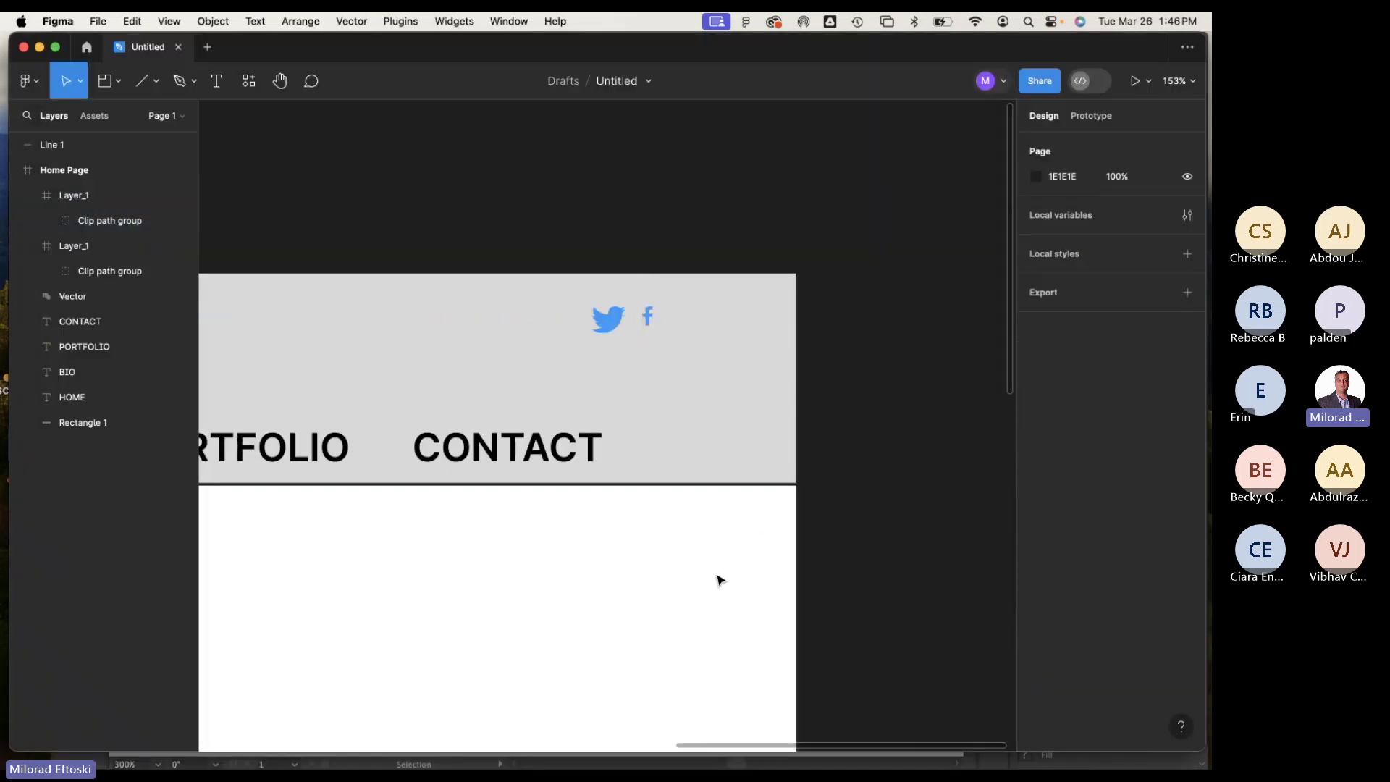
key("super+v")
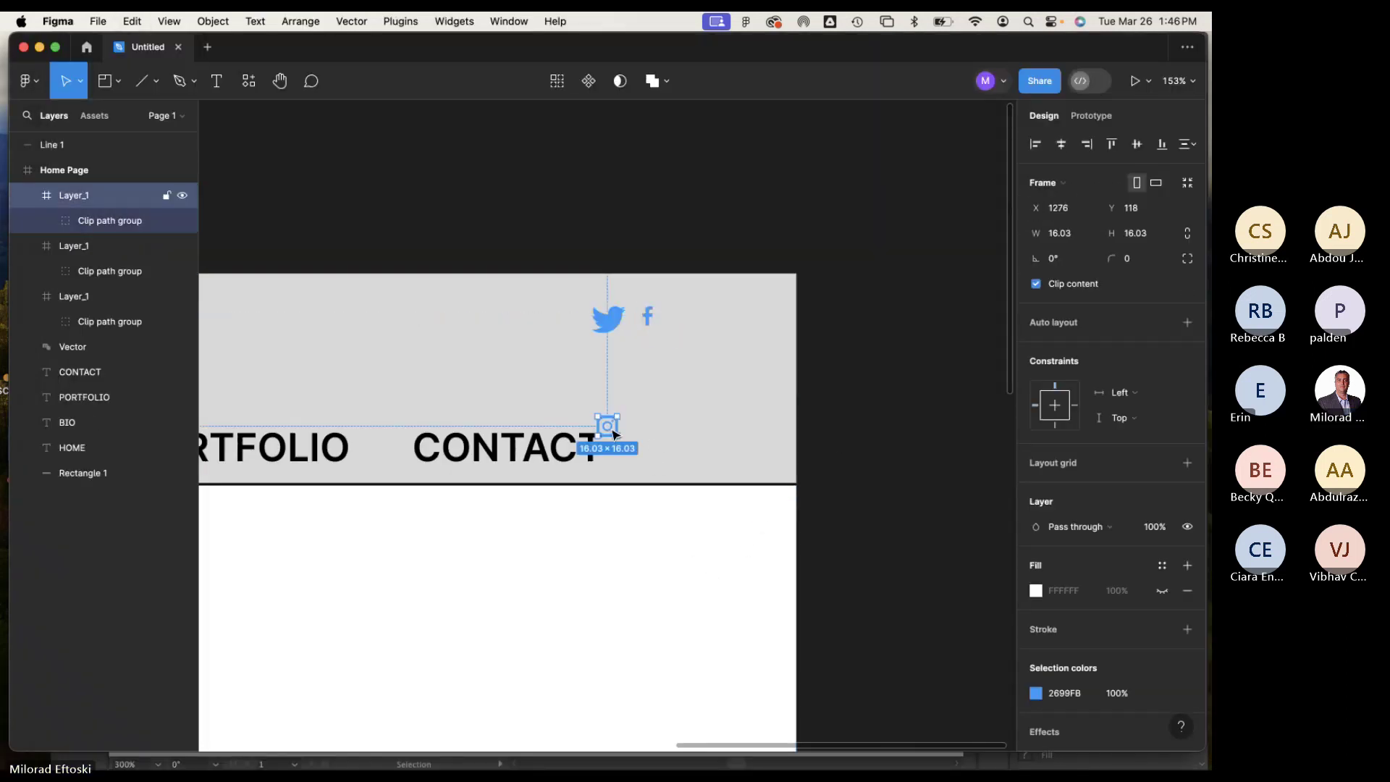
left_click_drag(608, 427, 680, 321)
left_click(682, 547)
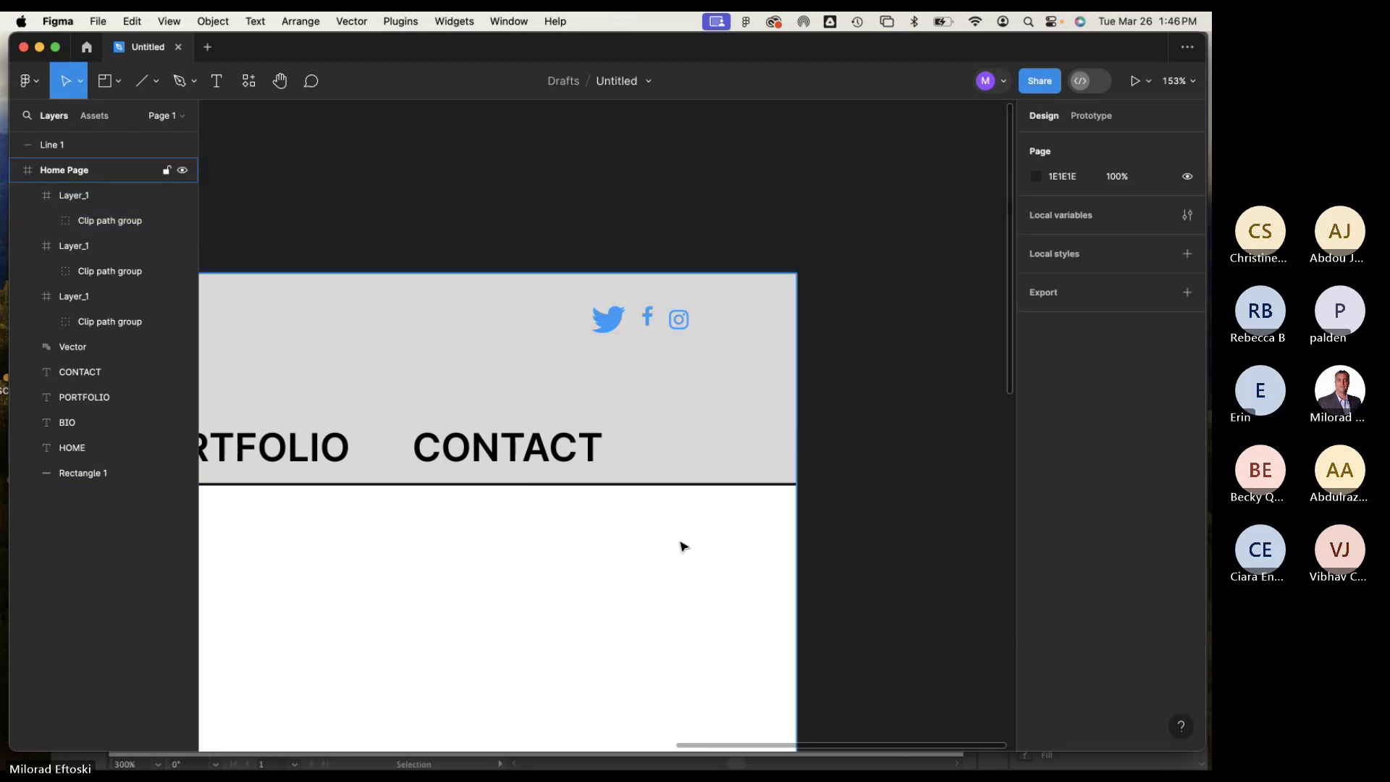
Copy the globe icon from Illustrator, paste it into the Figma home page and line it up beside the Instagram icon.
key("super+Tab")
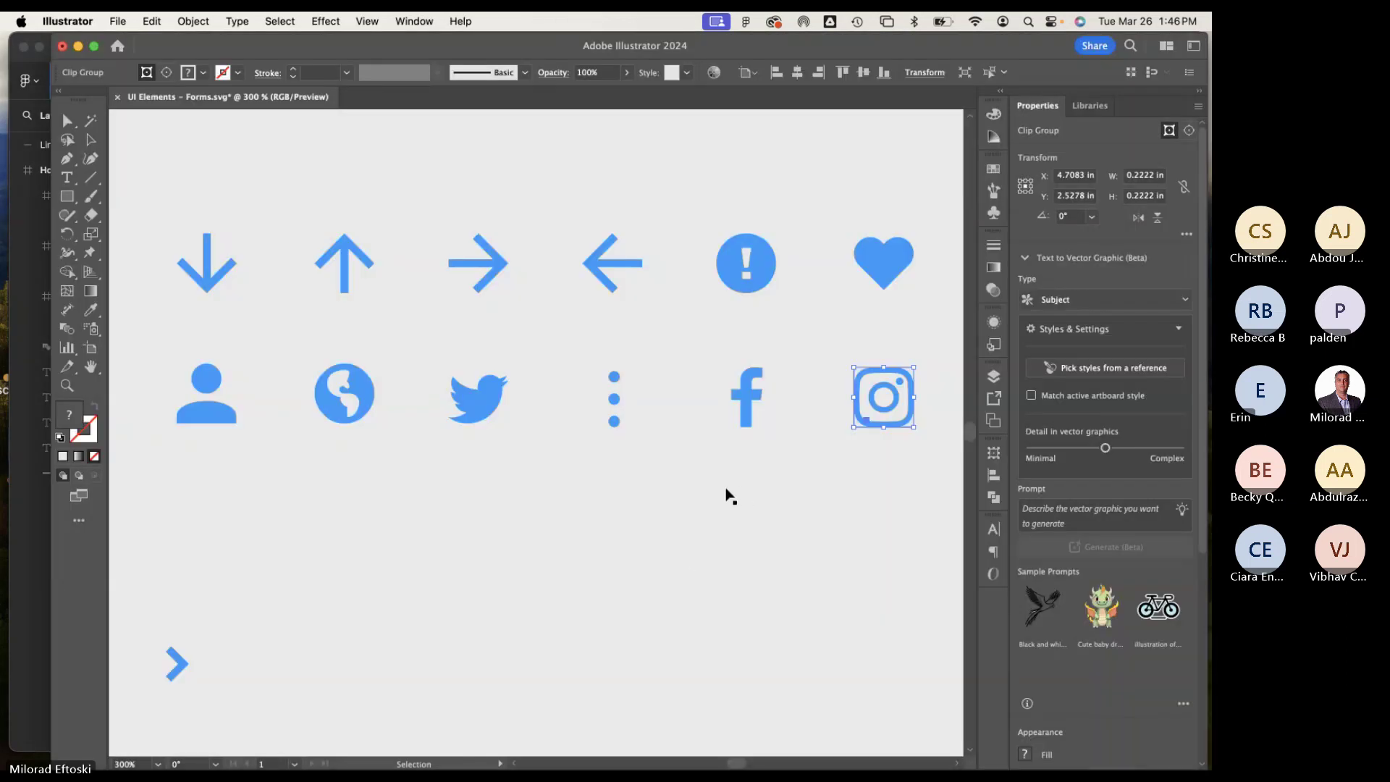
left_click(373, 398)
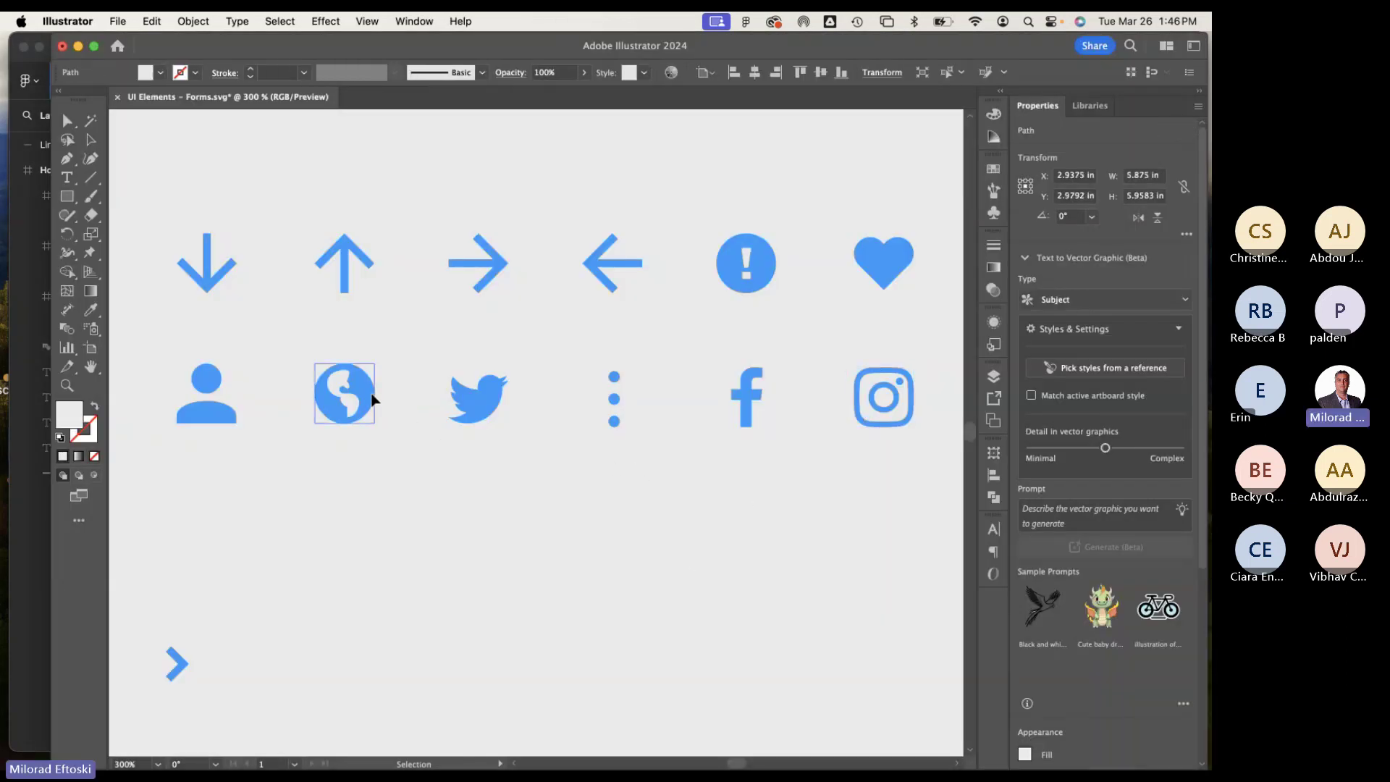
left_click(216, 412)
left_click(364, 395)
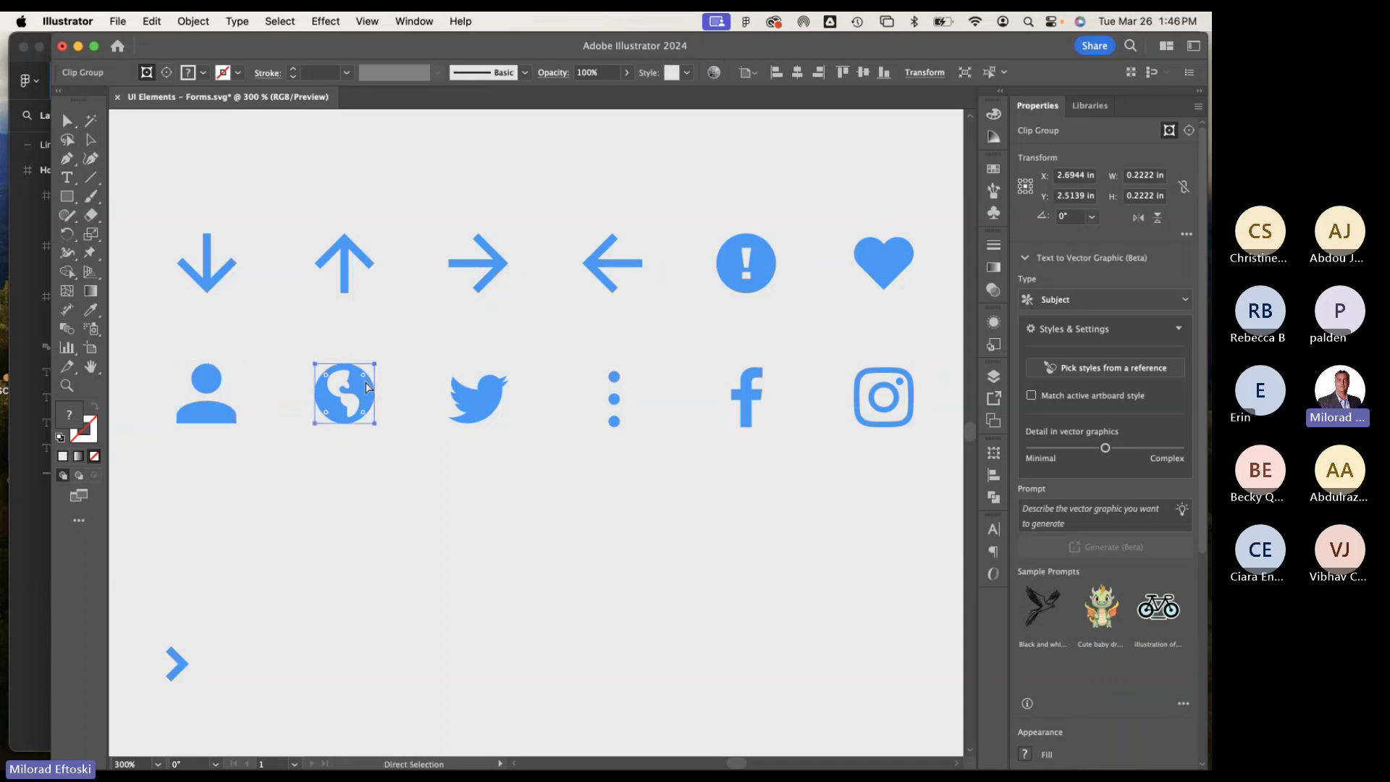
key("super+Tab")
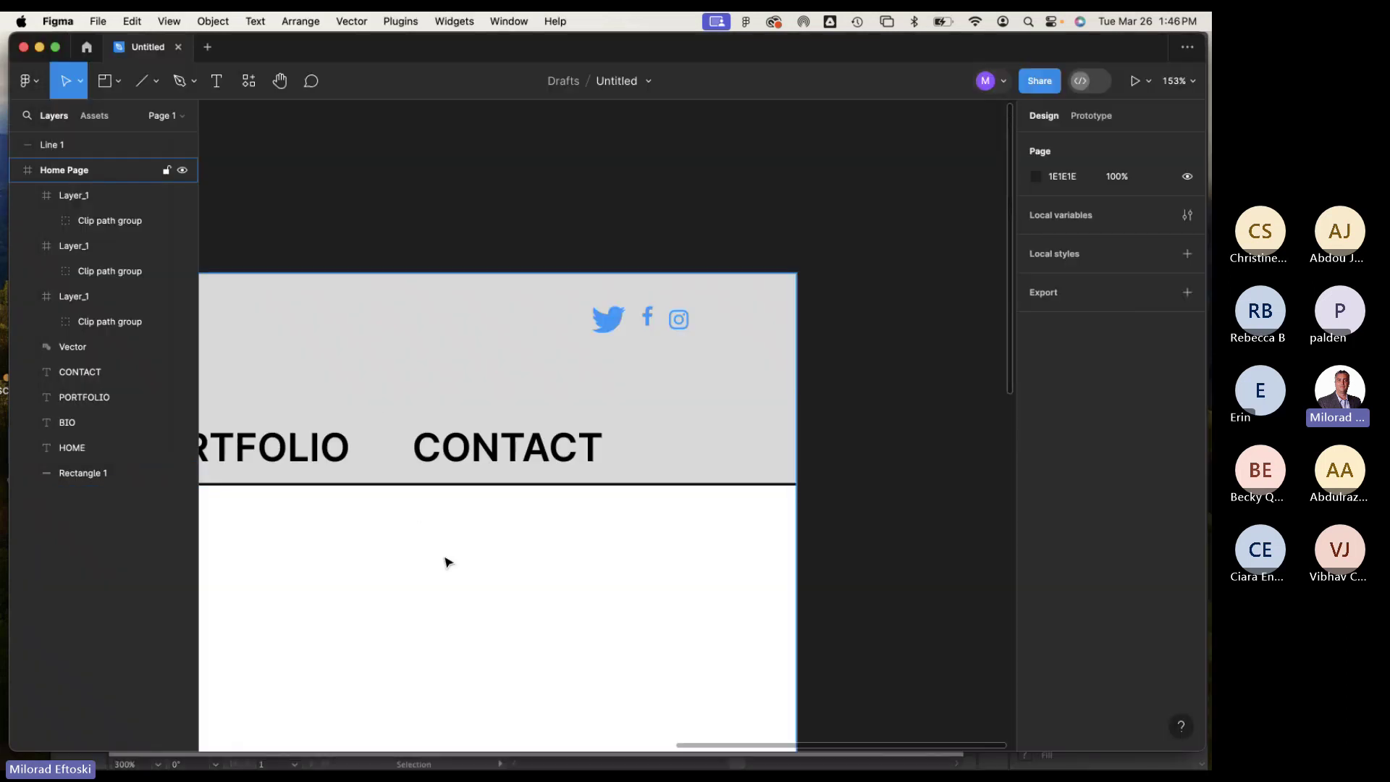
key("super+v")
left_click_drag(614, 428, 674, 316)
scroll(666, 341, "up", 5)
left_click(682, 315)
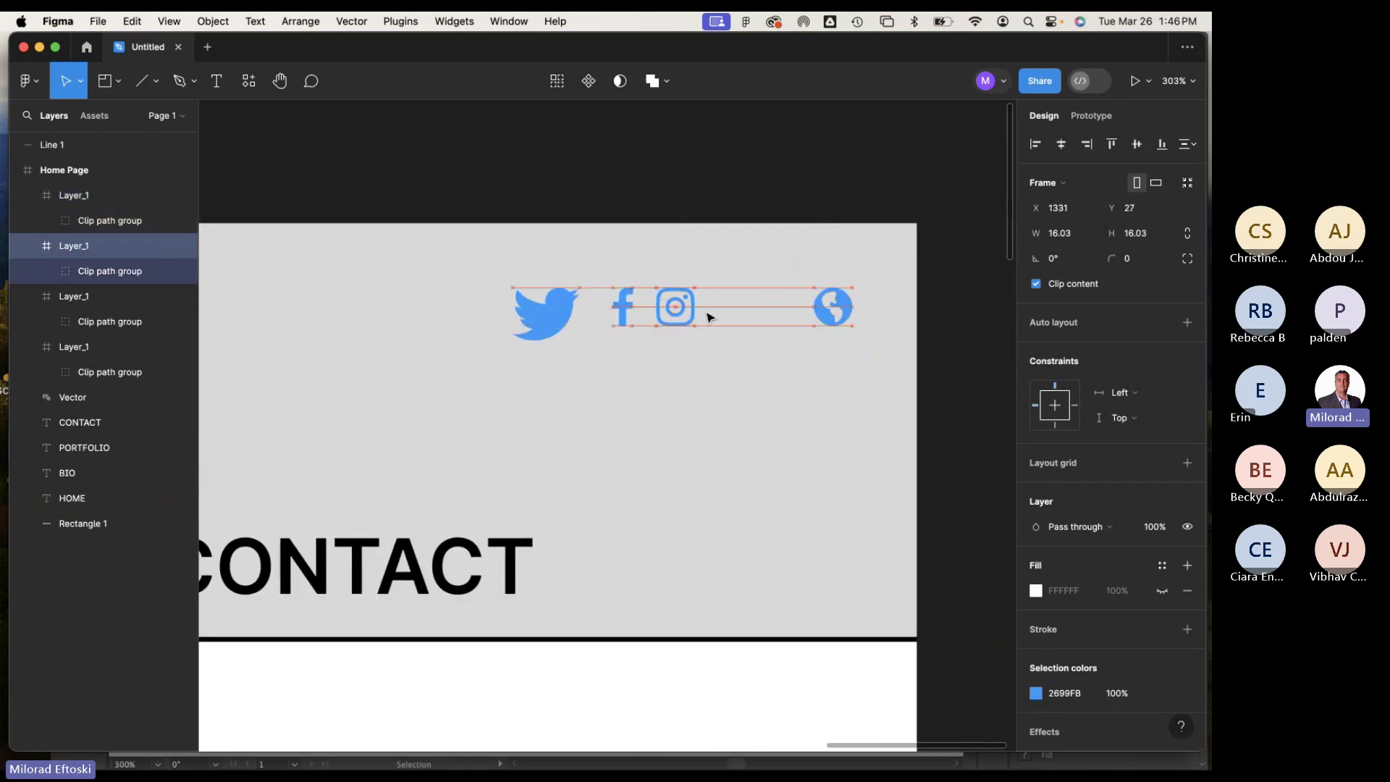
left_click_drag(829, 318, 723, 319)
Shrink the Twitter icon to about 17 × 13 and align it with the Facebook icon.
left_click(572, 319)
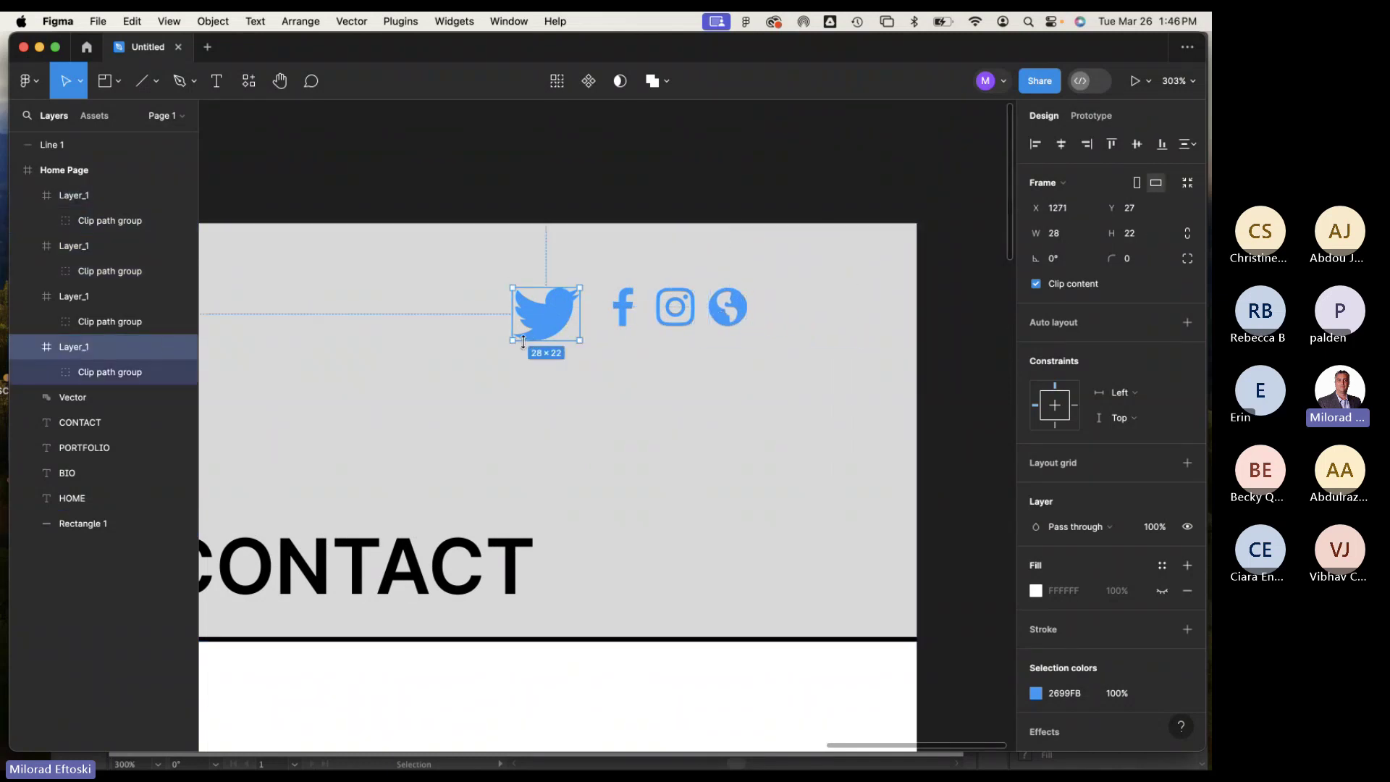
left_click_drag(533, 328, 573, 309)
left_click(684, 208)
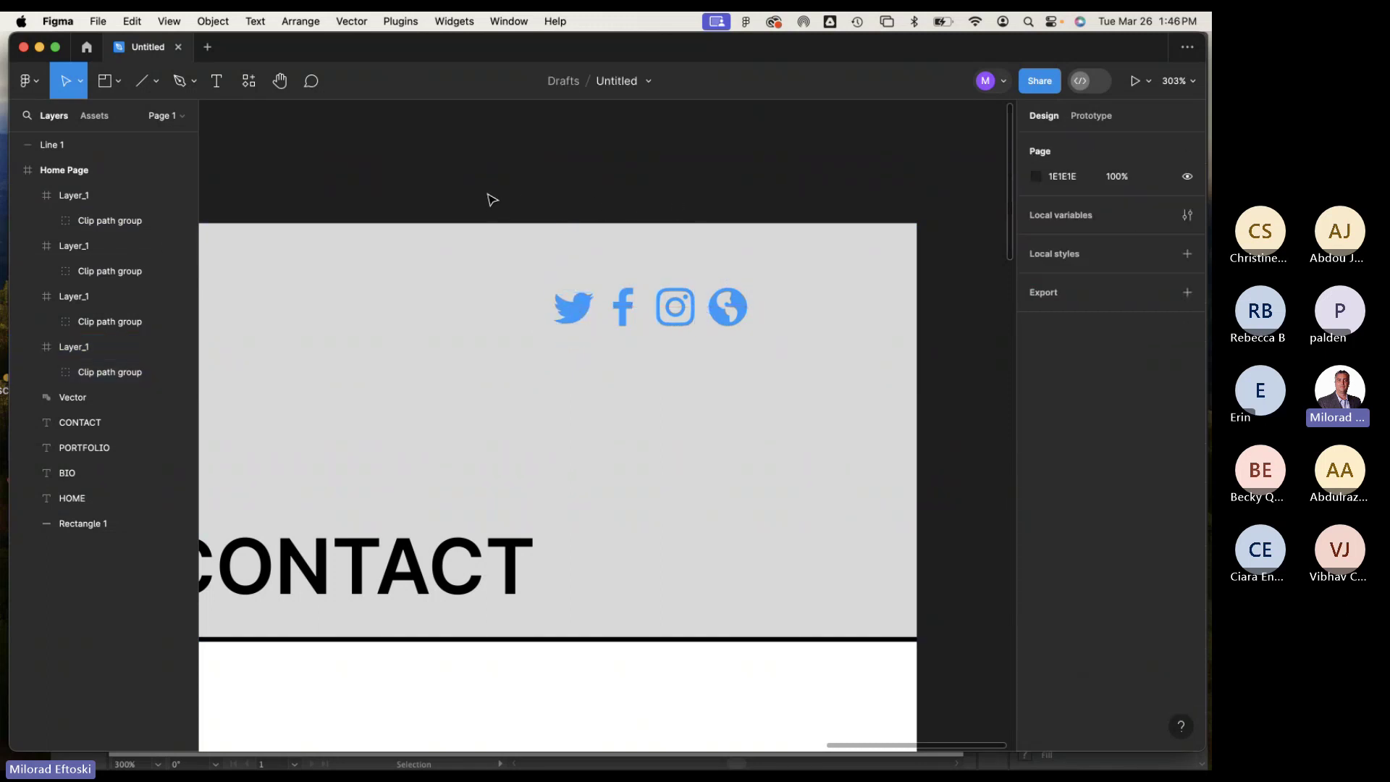
Select all four social icons, scale them together to about 96 × 19 and move them near the header's upper-right corner.
left_click_drag(488, 194, 749, 369)
left_click(781, 369)
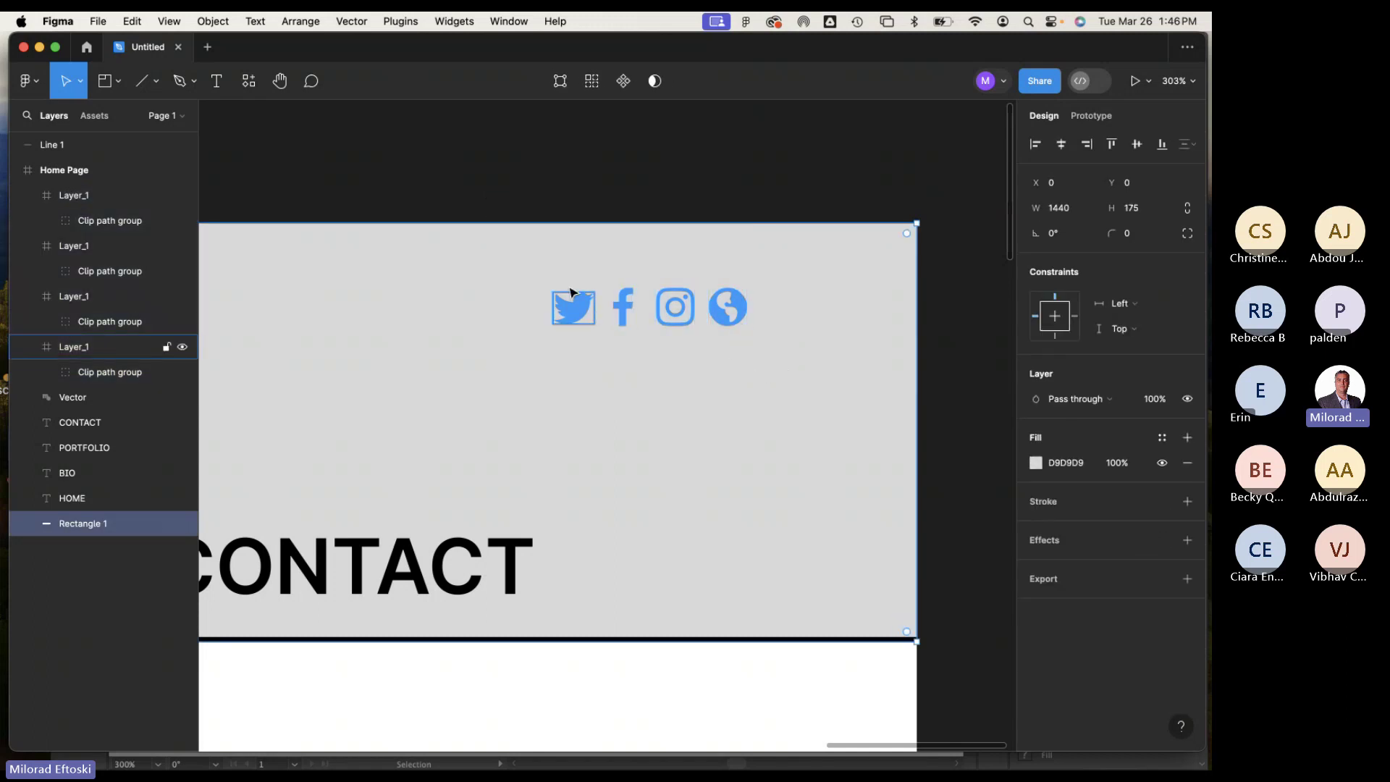
left_click(555, 192)
left_click(577, 318)
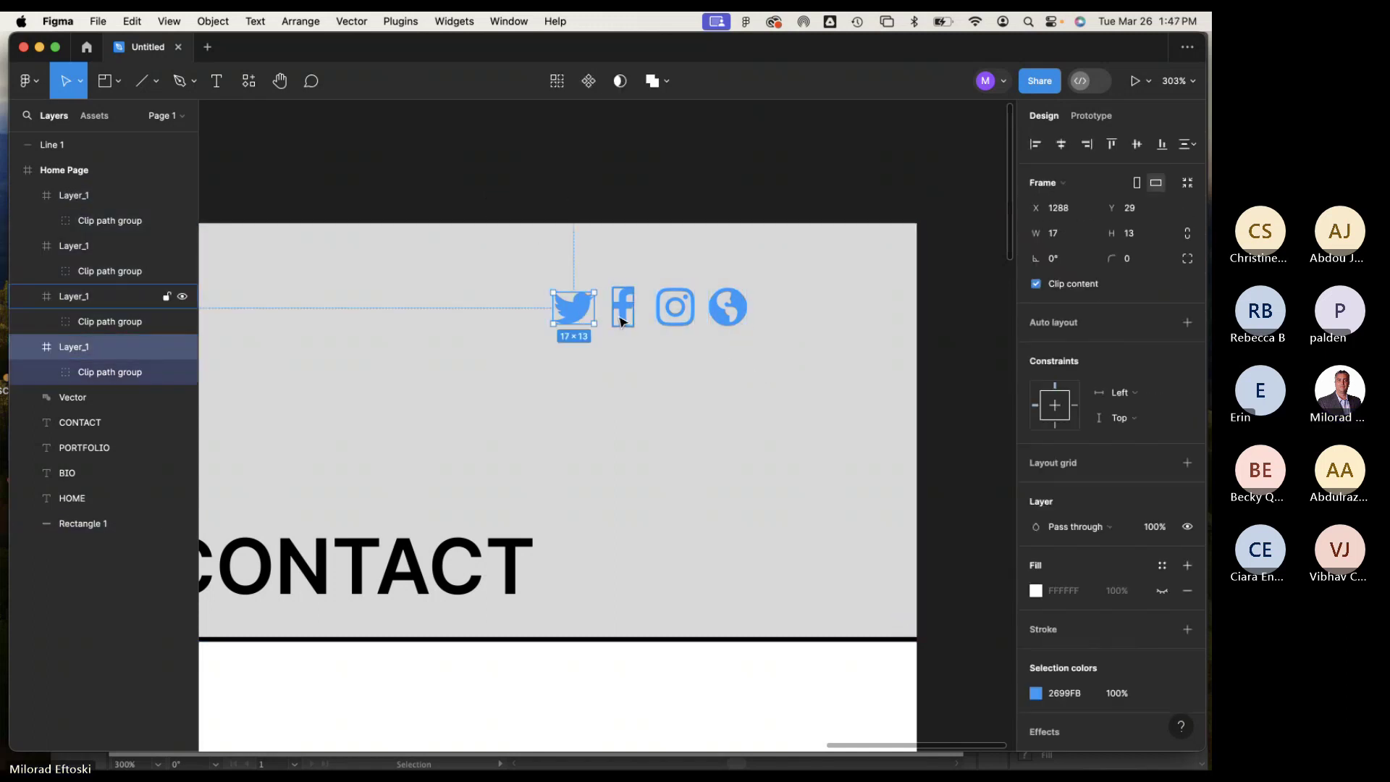
left_click(621, 319, "shift")
left_click(675, 312, "shift")
left_click(726, 318, "shift")
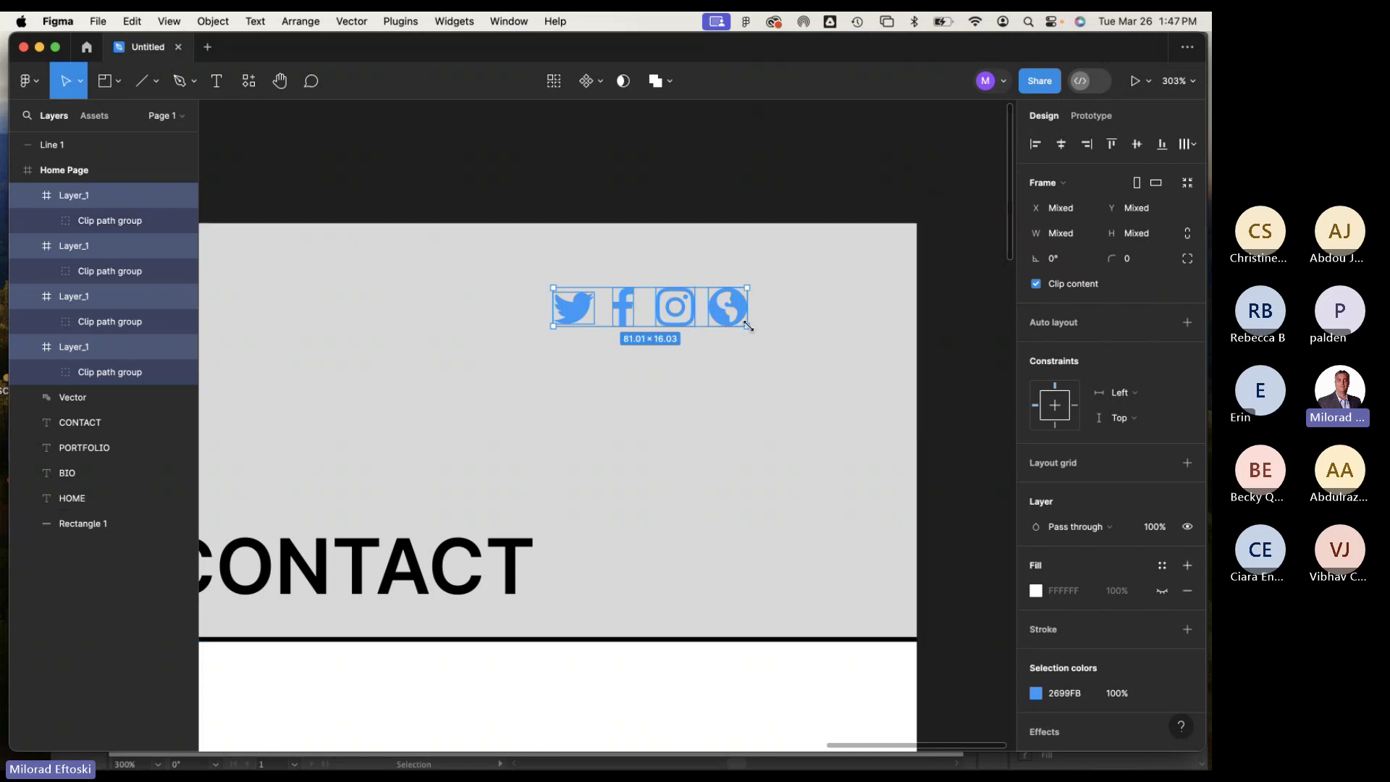
left_click_drag(749, 327, 845, 290)
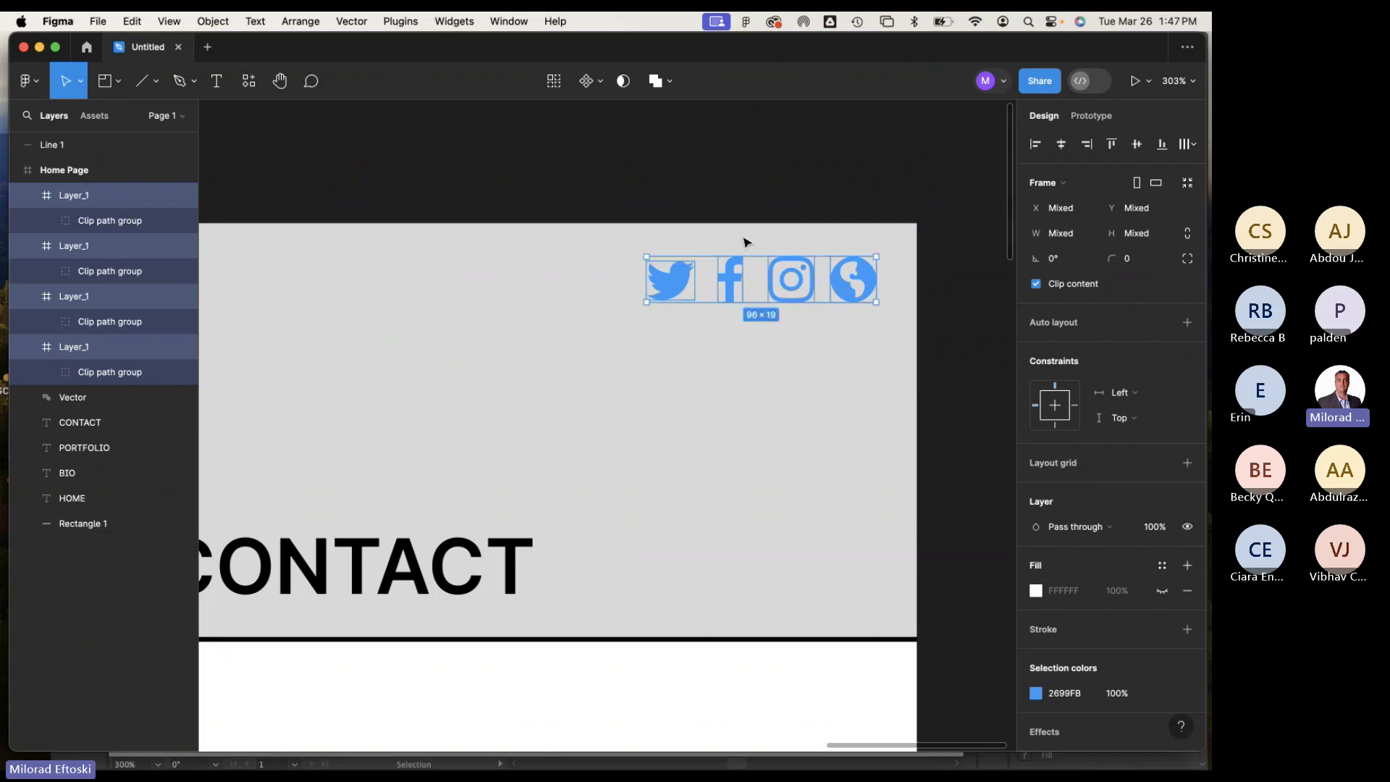
Recolour the four selected social icons from the document colours to black 000000.
left_click(1036, 694)
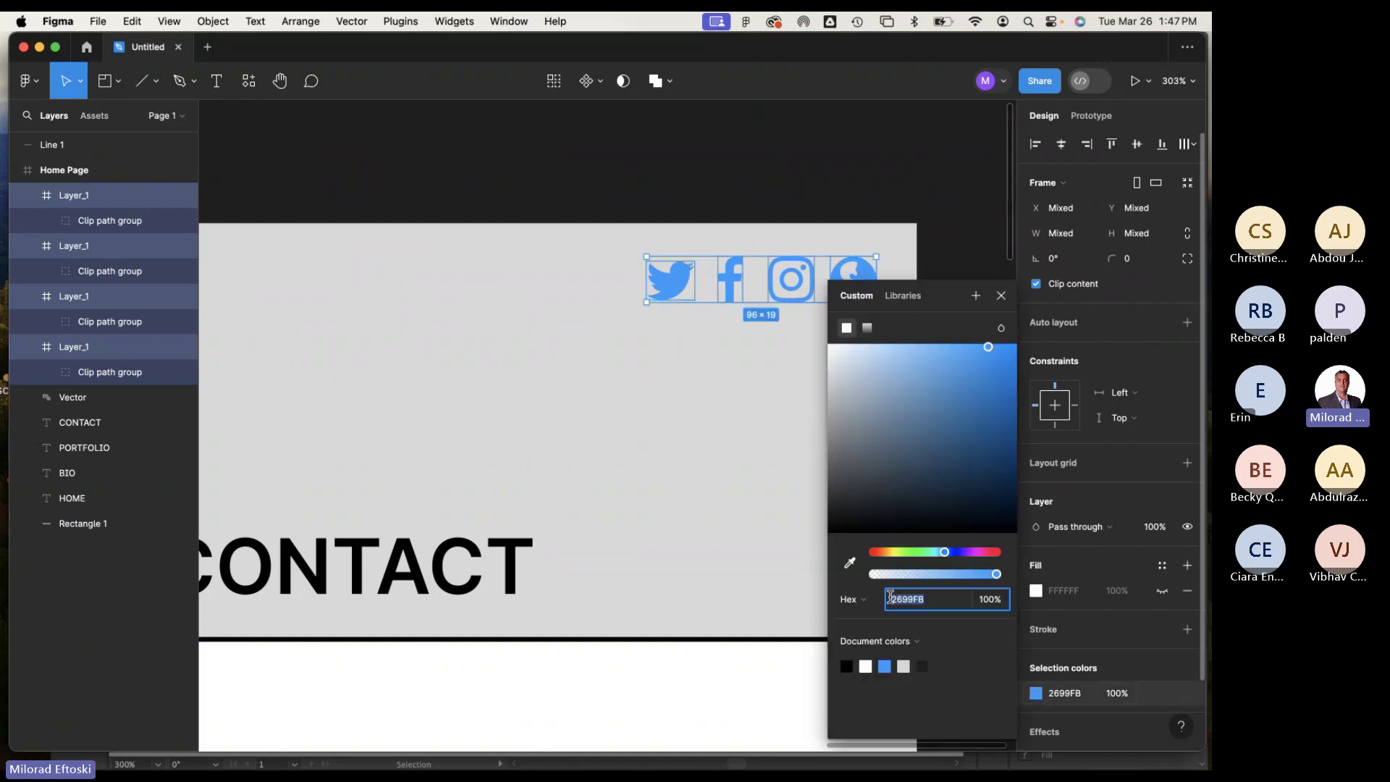
left_click(847, 664)
left_click(774, 189)
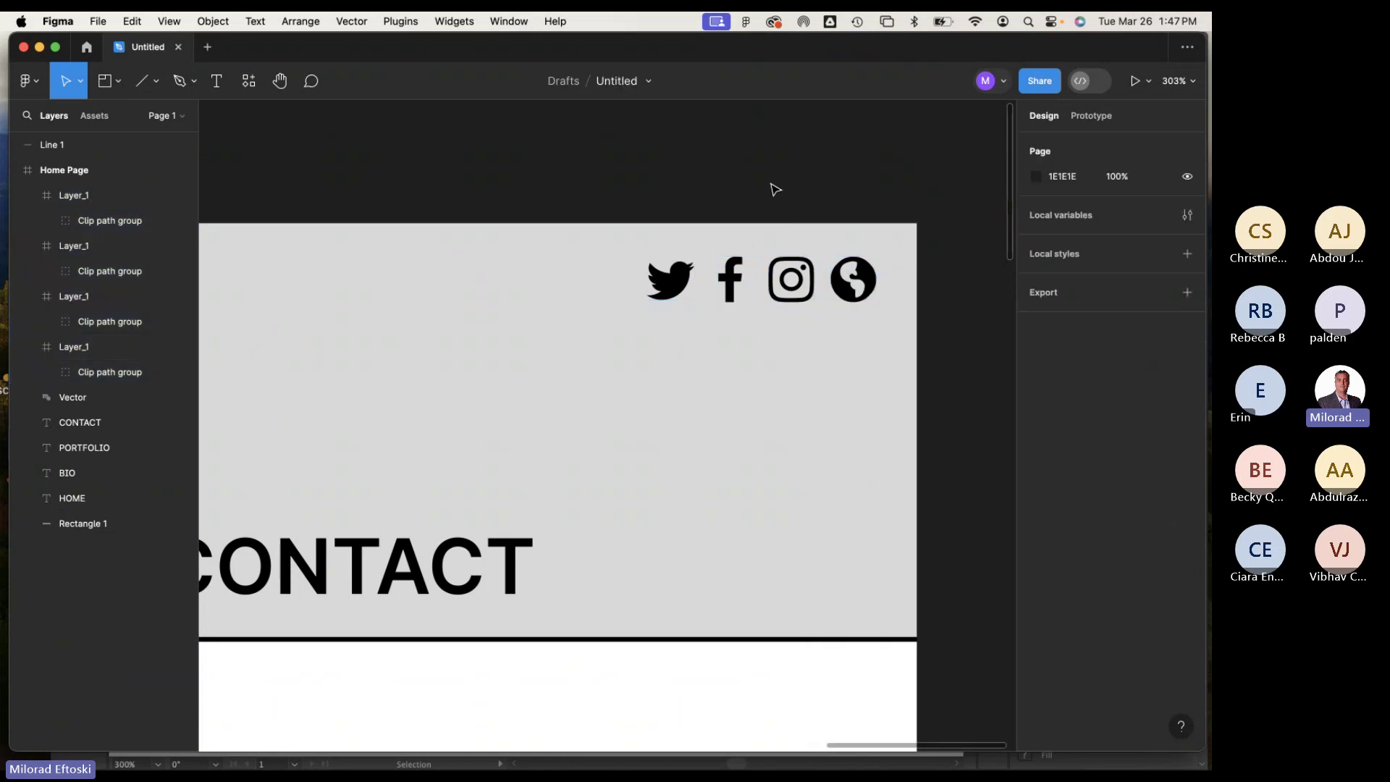
Even out the social icon spacing by shifting the Instagram and Twitter icons slightly towards the Facebook icon.
left_click_drag(802, 304, 798, 302)
left_click(670, 298)
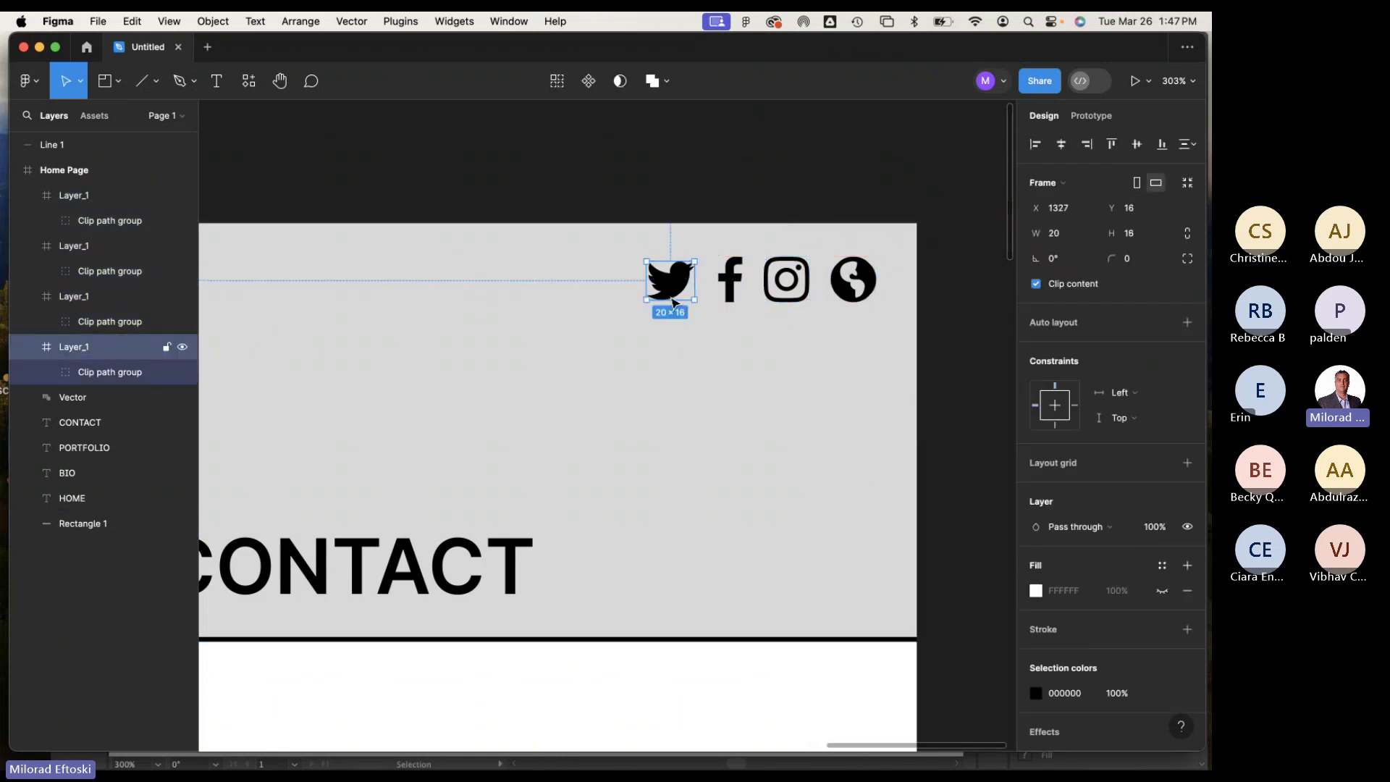
left_click(775, 164)
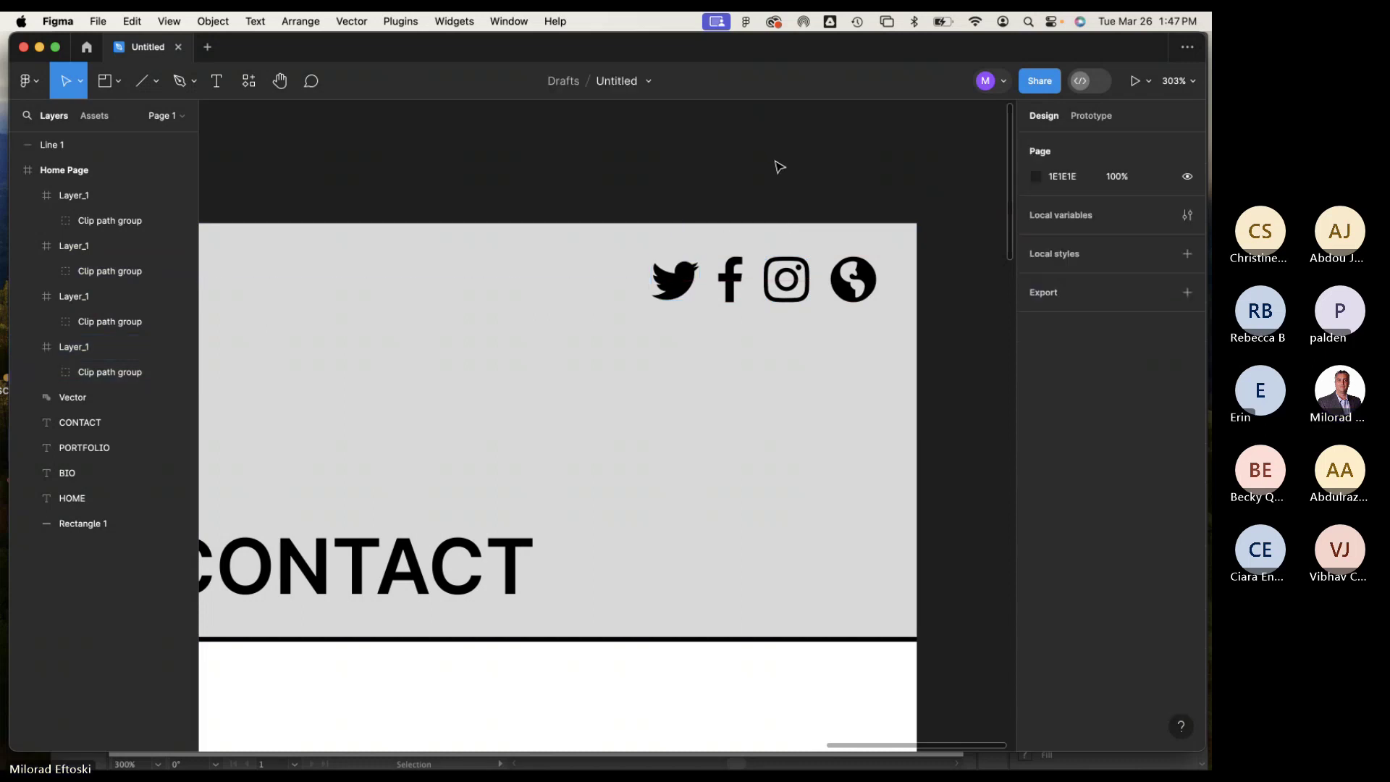
key("shift+0")
left_click_drag(606, 594, 813, 443)
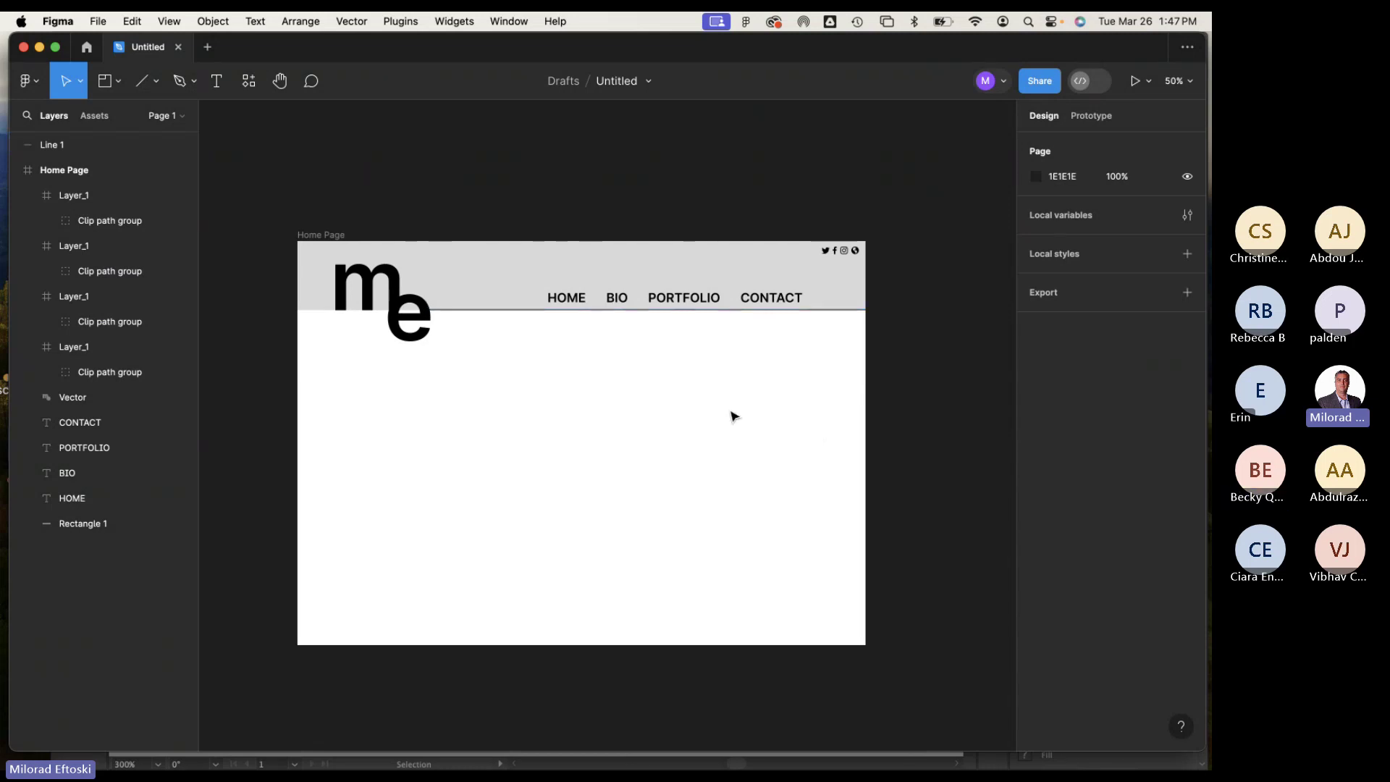
left_click_drag(732, 413, 703, 358)
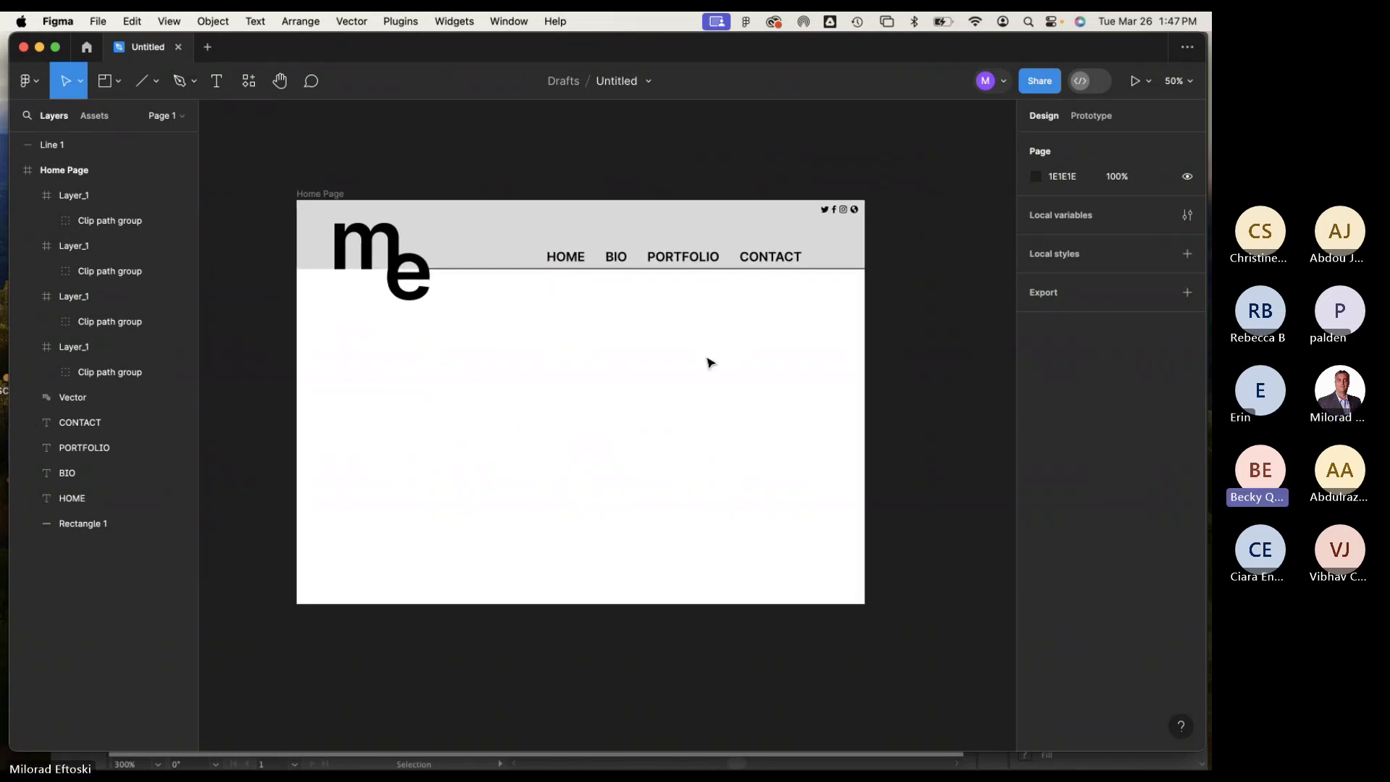
Switch to Microsoft Teams, bring up the Meeting in "General" window to check the raised hand, and return to Figma.
mouse_move(732, 756)
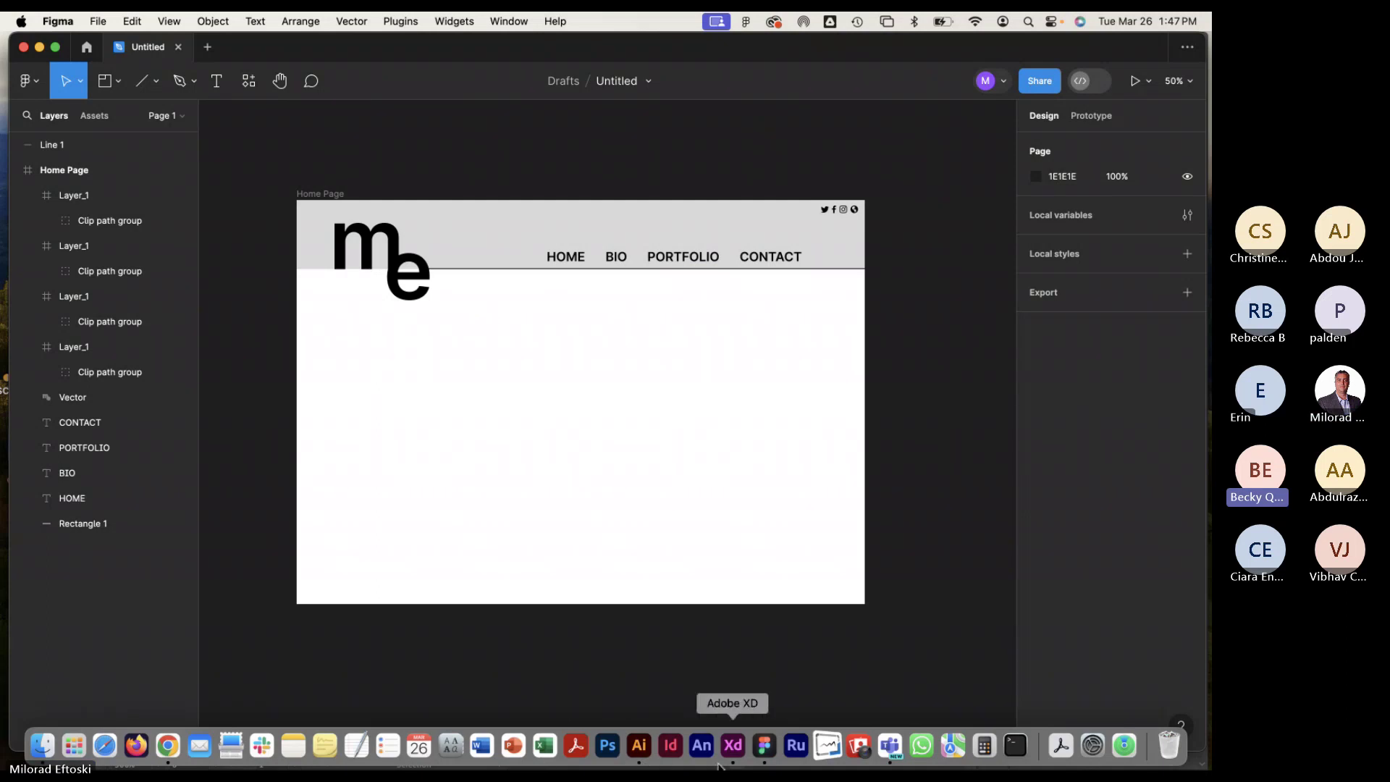
left_click(887, 755)
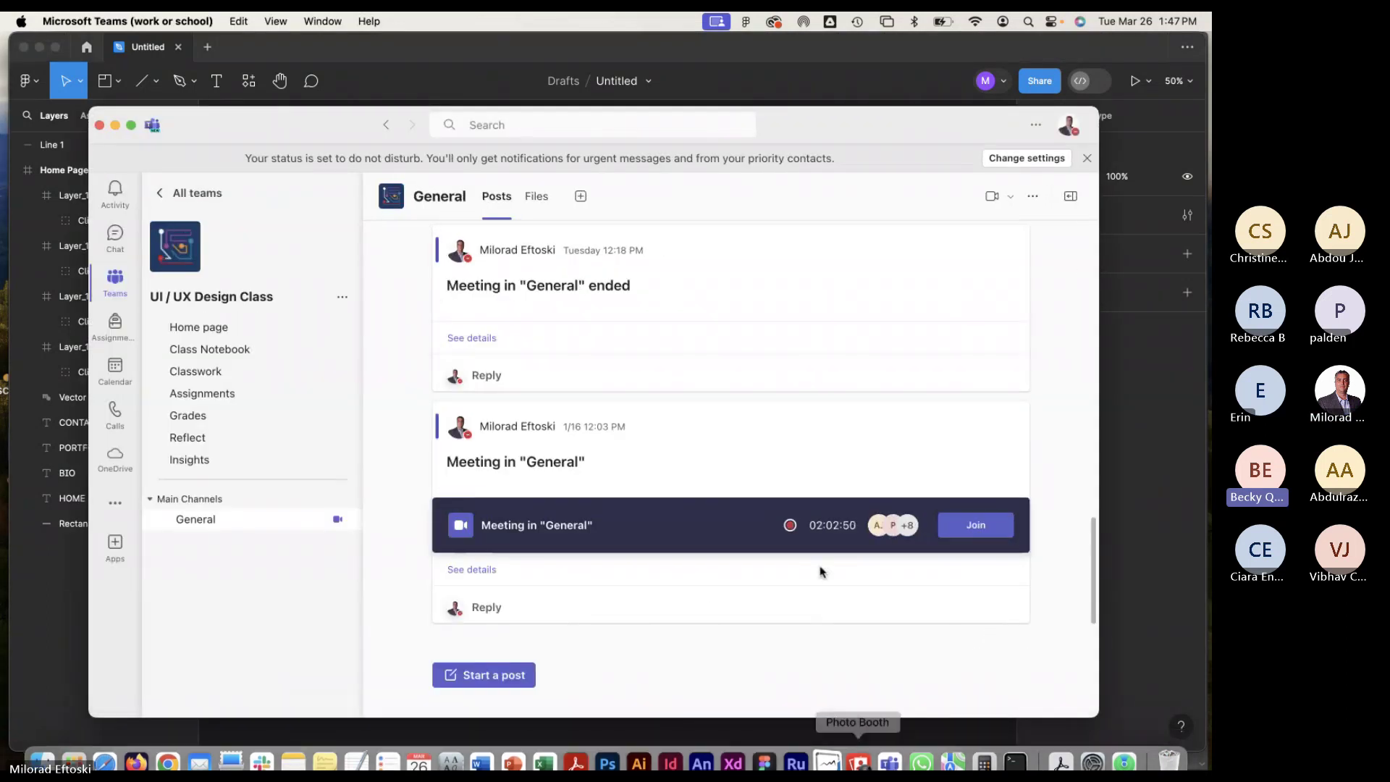
left_click(328, 22)
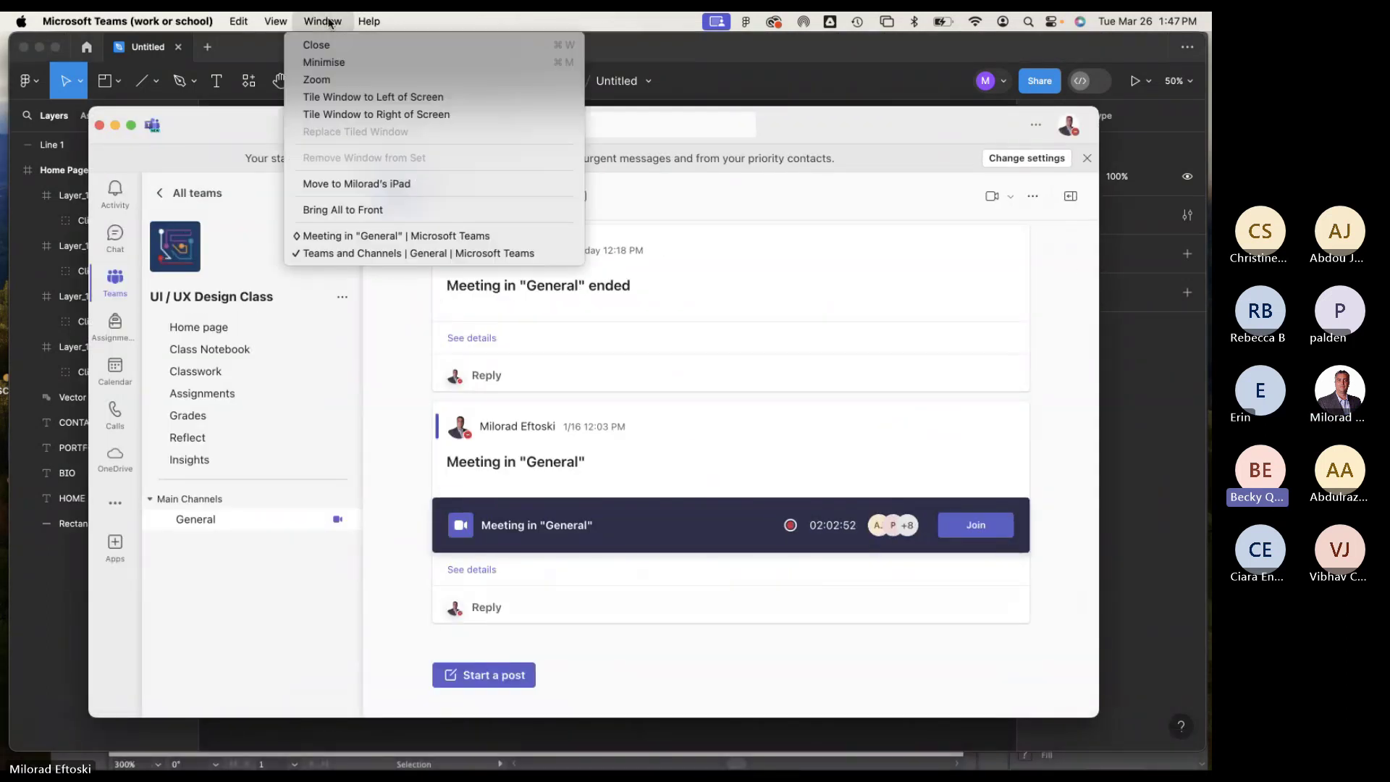
left_click(360, 236)
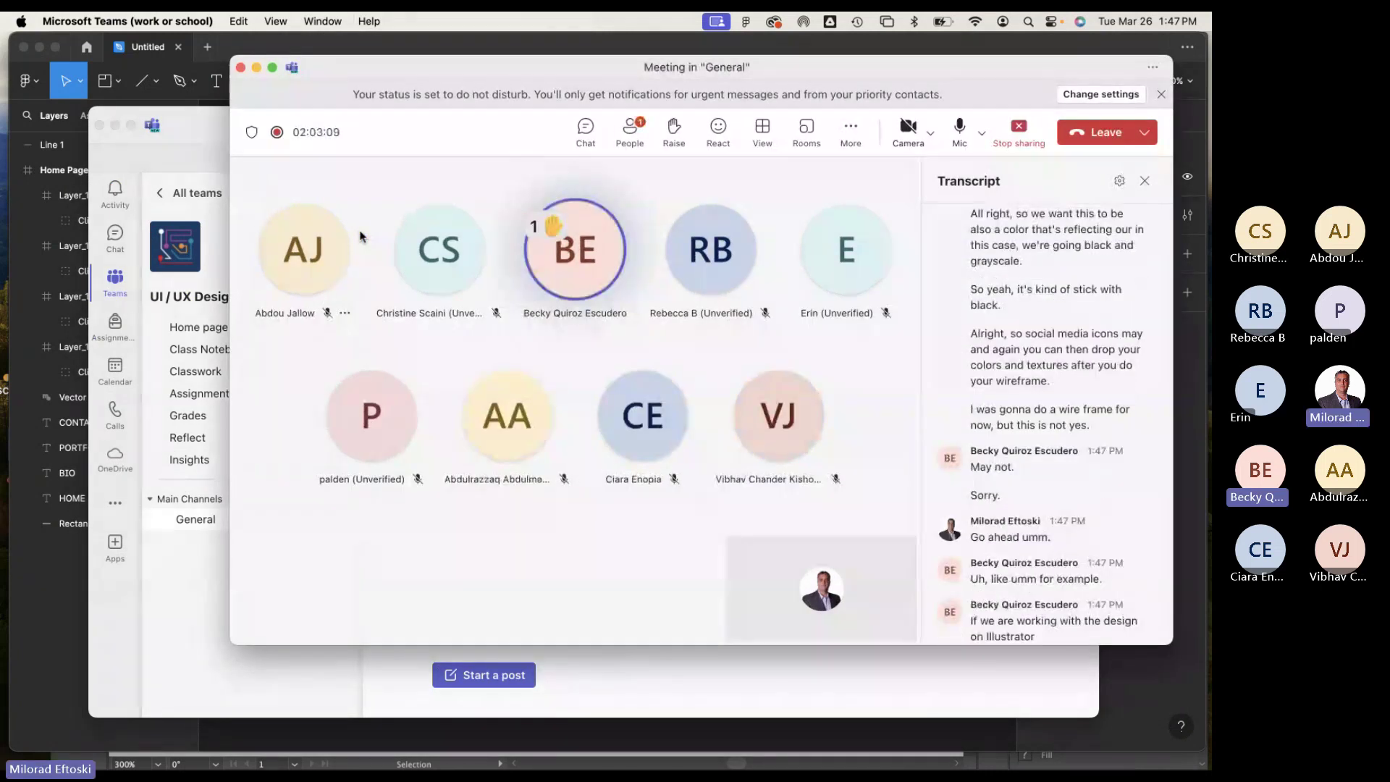
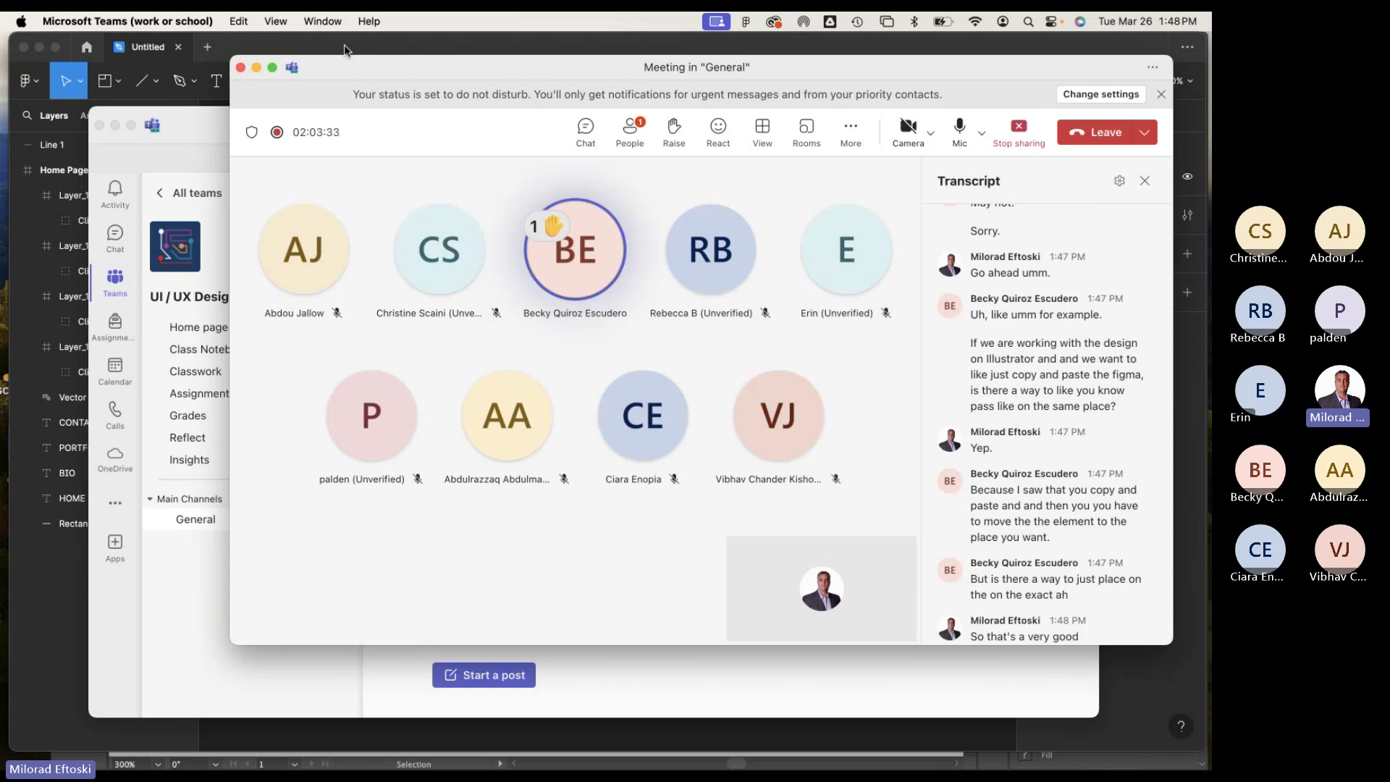
left_click(359, 43)
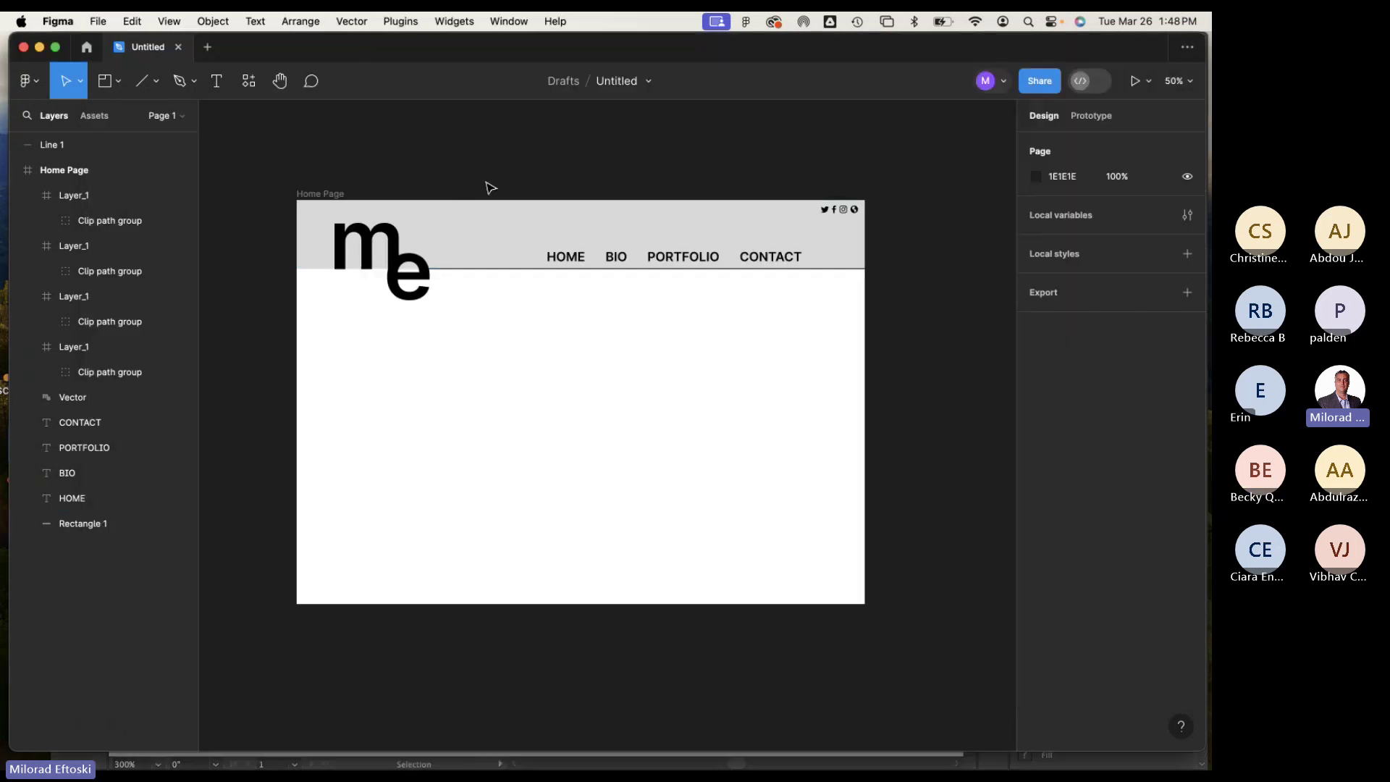
Select the Home Page frame and check its width and height.
left_click(324, 193)
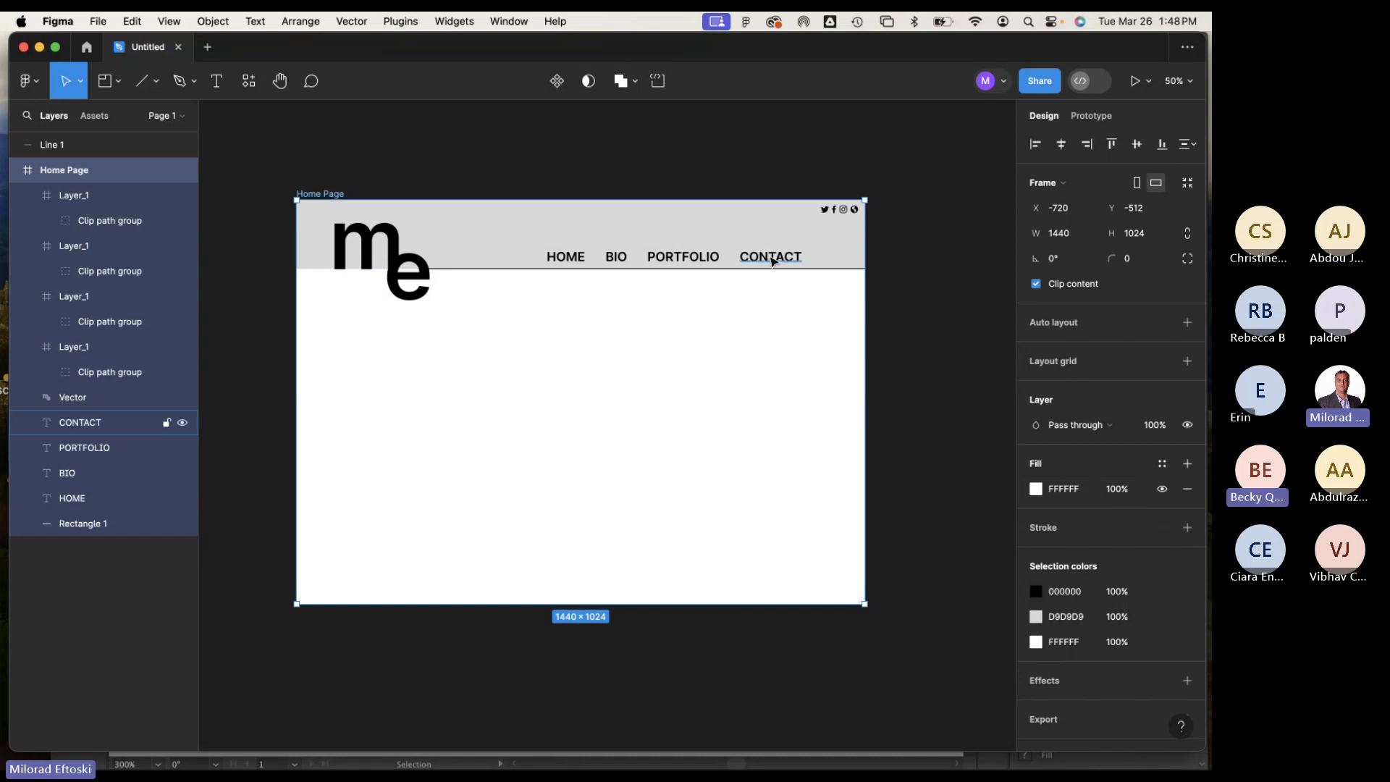
left_click(1067, 233)
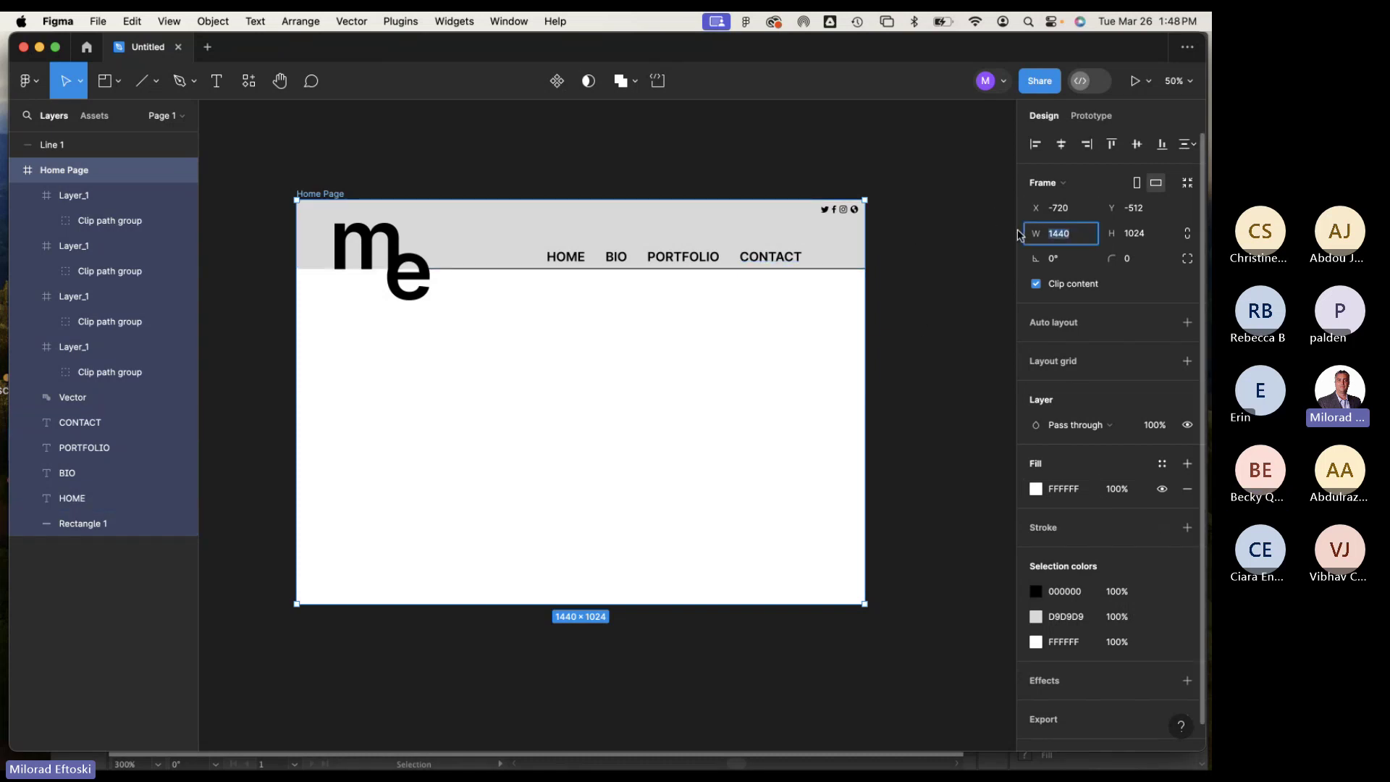
left_click(924, 287)
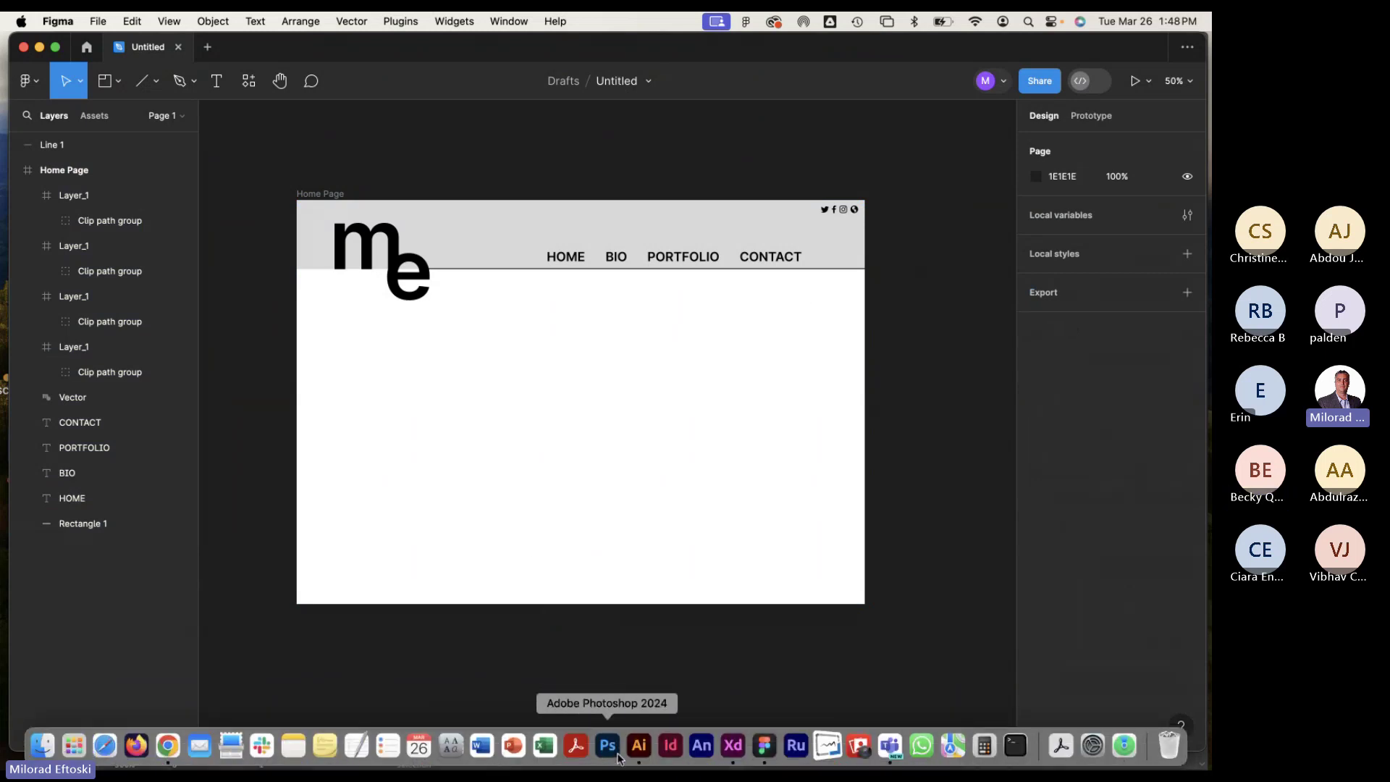
Switch to Illustrator, draw a new artboard about 12.3 × 9.3 in beside the Wireframe Web Kit artboard, and show the rulers.
left_click(636, 749)
key("super+minus")
key("super+minus")
key("super+minus")
key("super+minus")
key("super+minus")
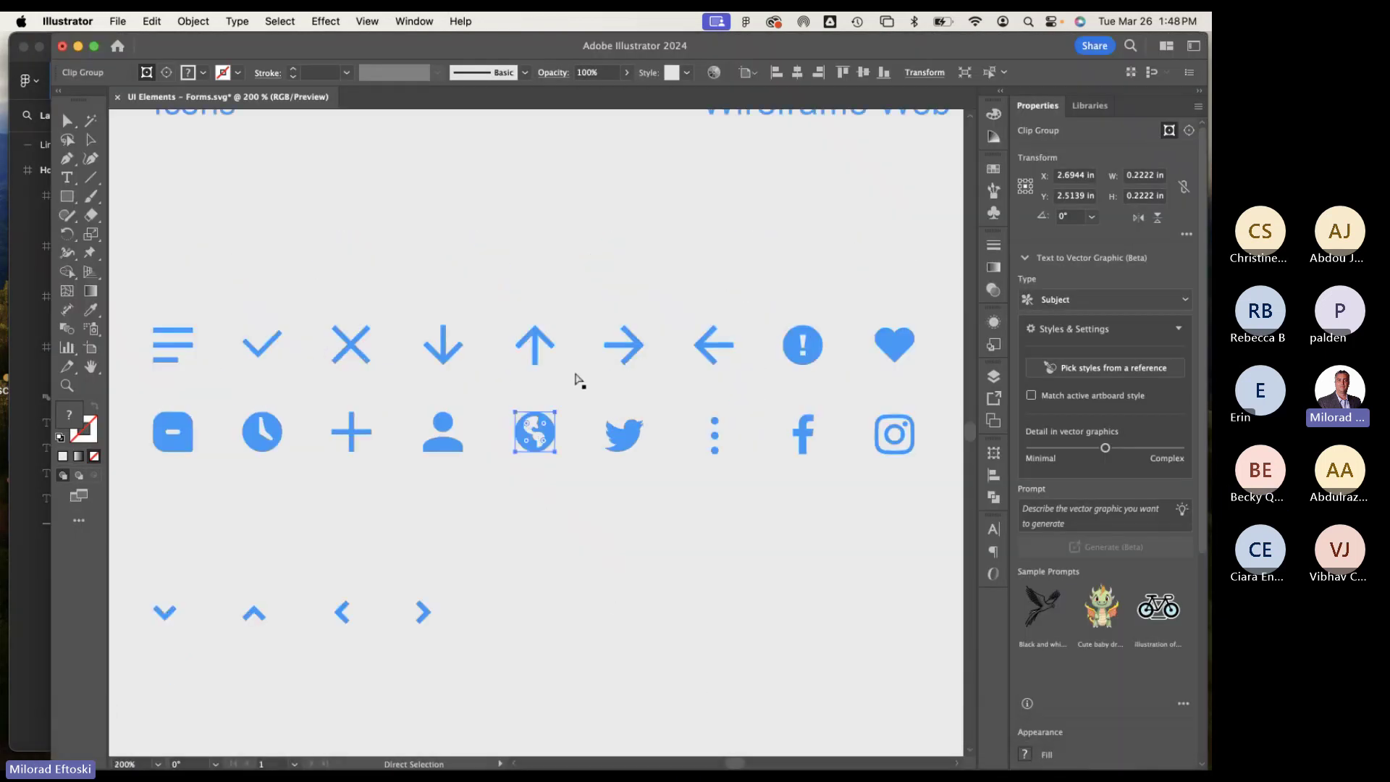
left_click_drag(577, 366, 424, 347)
left_click(423, 346)
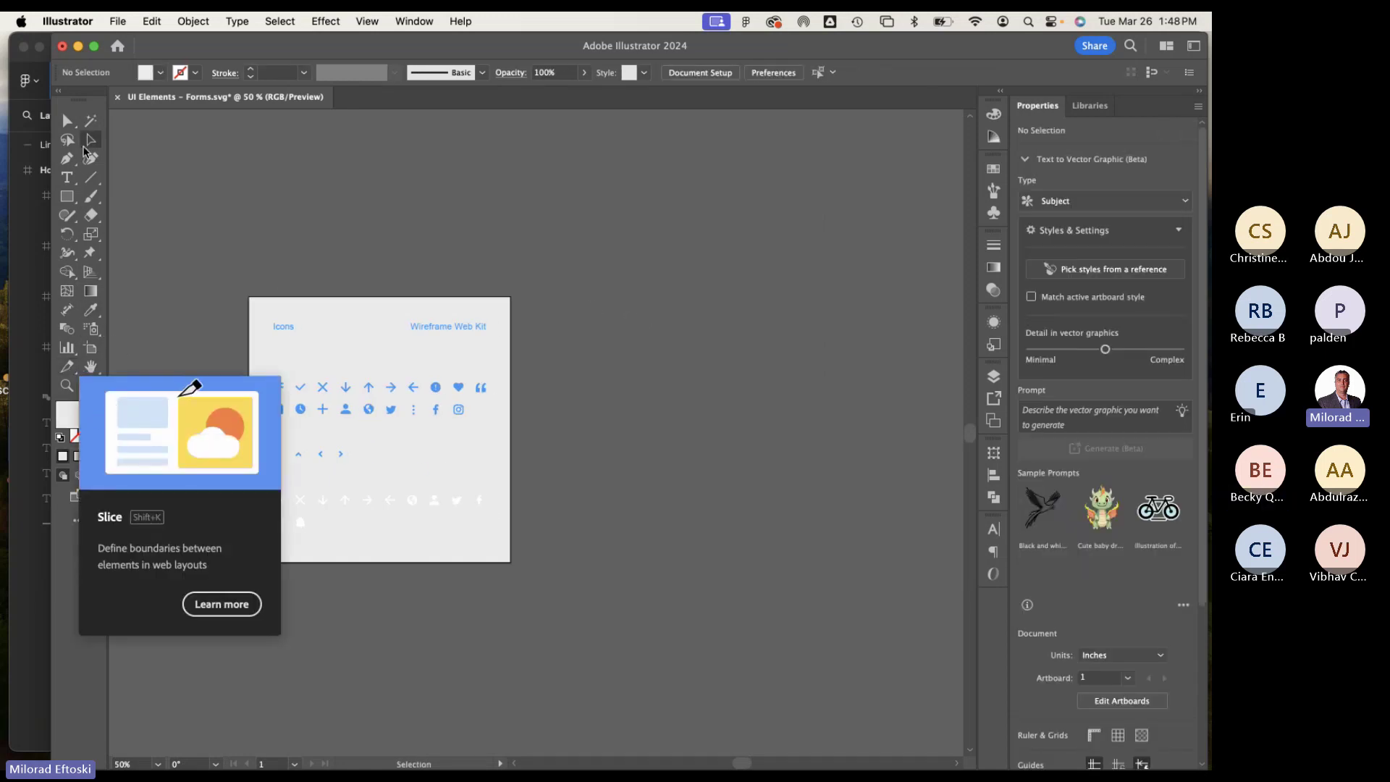
left_click(69, 370)
left_click(90, 347)
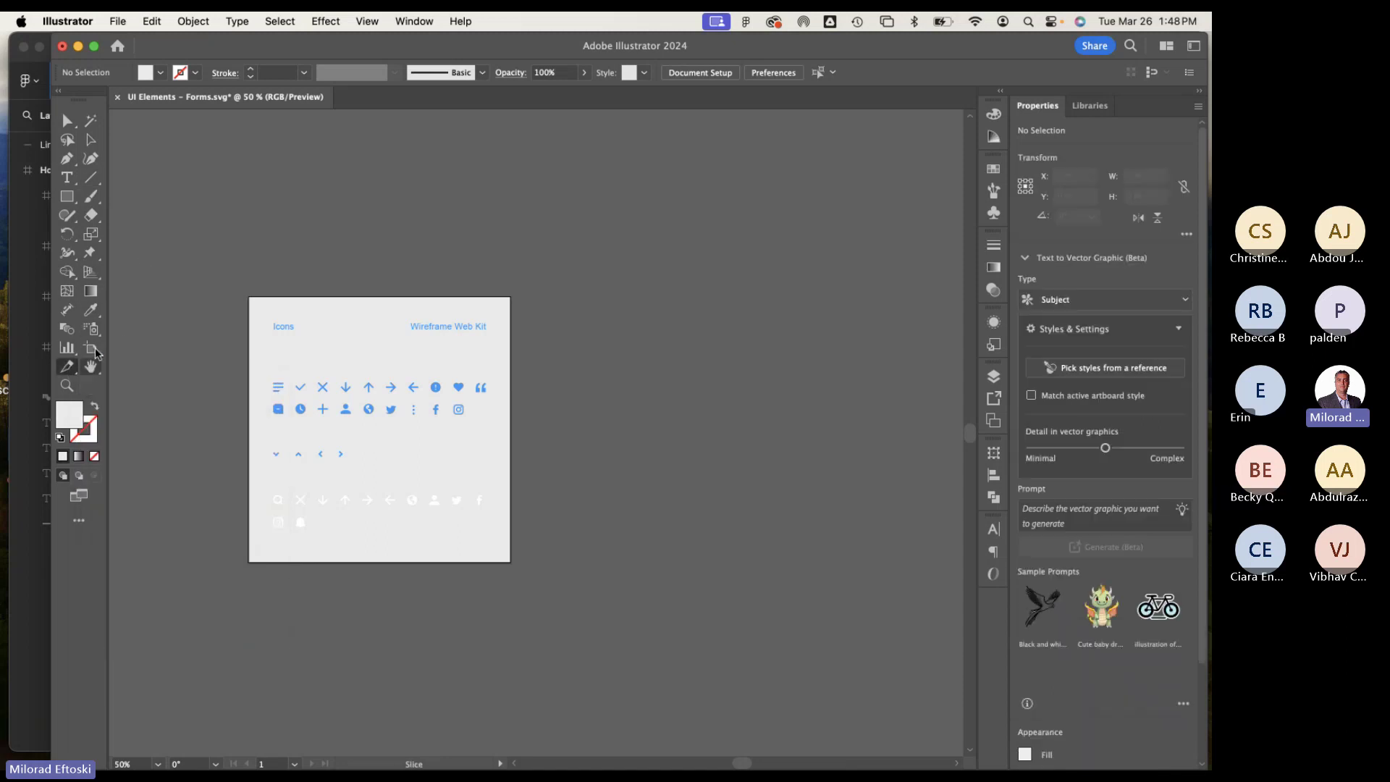
left_click_drag(568, 268, 882, 682)
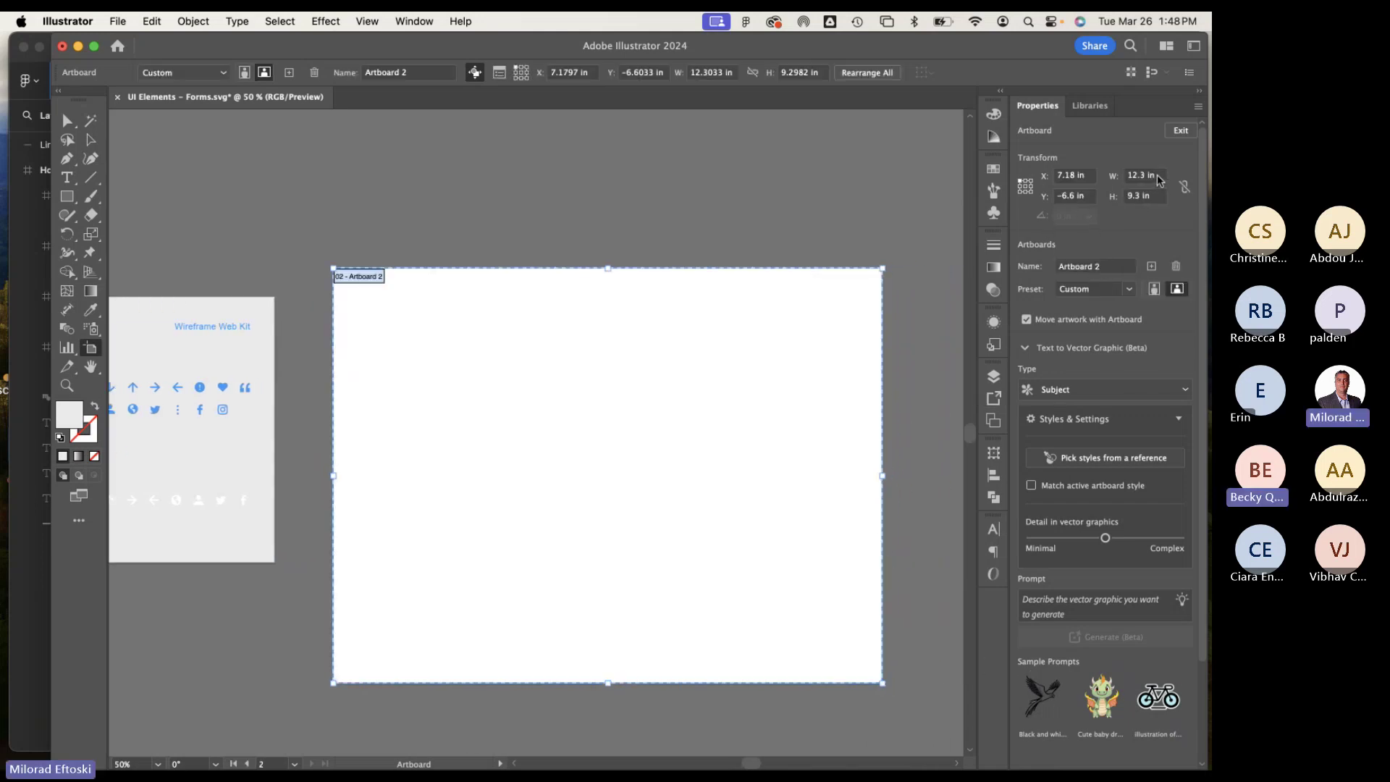
key("super+r")
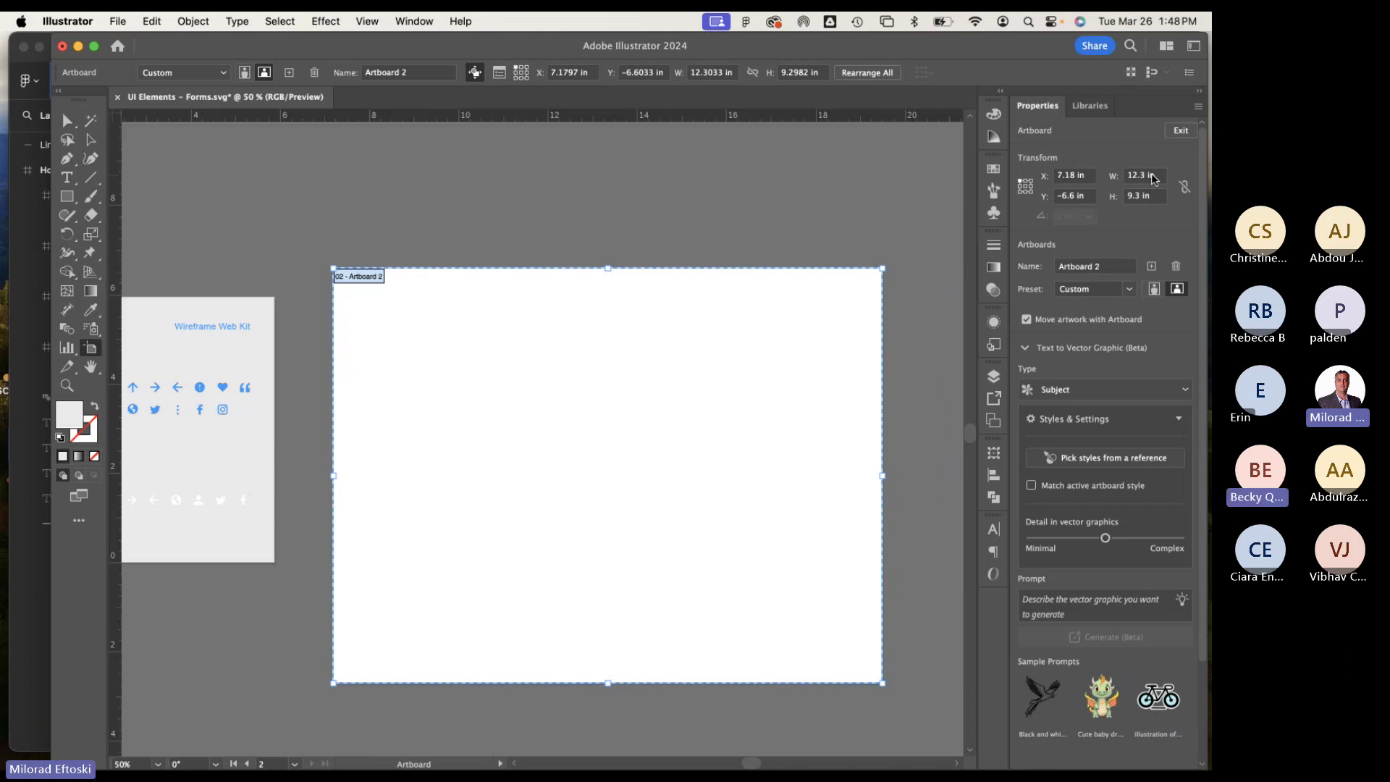
Switch the ruler units to pixels and set the new artboard's size to 1440 × 1080 px.
right_click(690, 114)
left_click(979, 158)
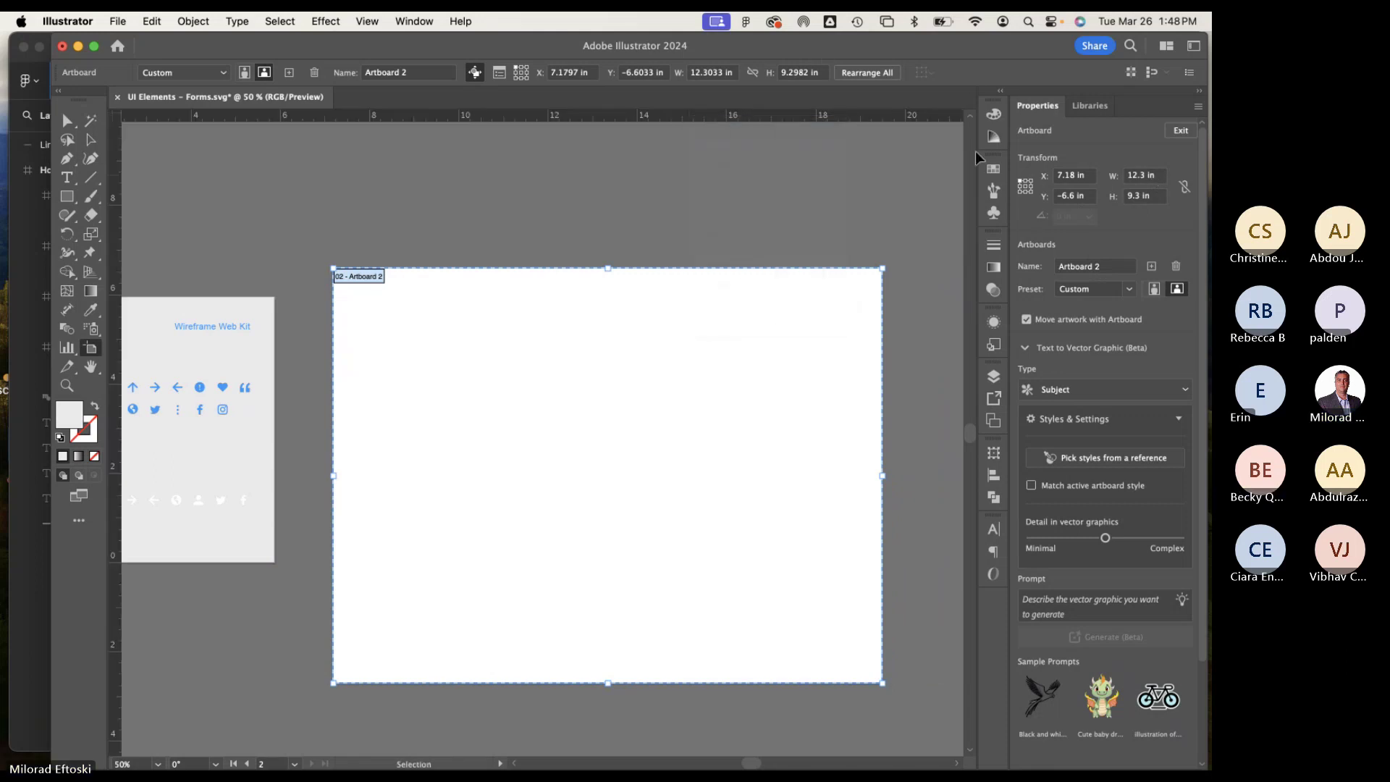
left_click(1144, 176)
type("1")
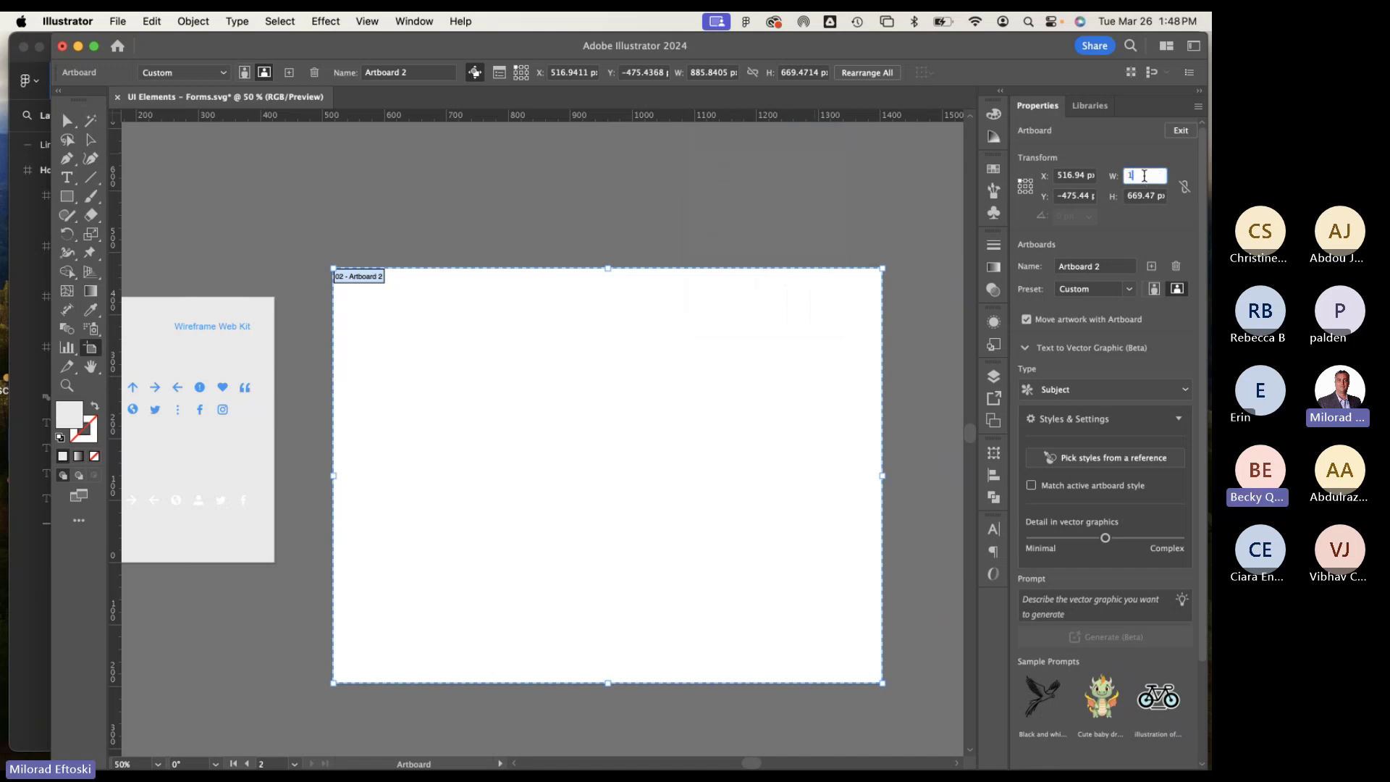
type("440")
key("Tab")
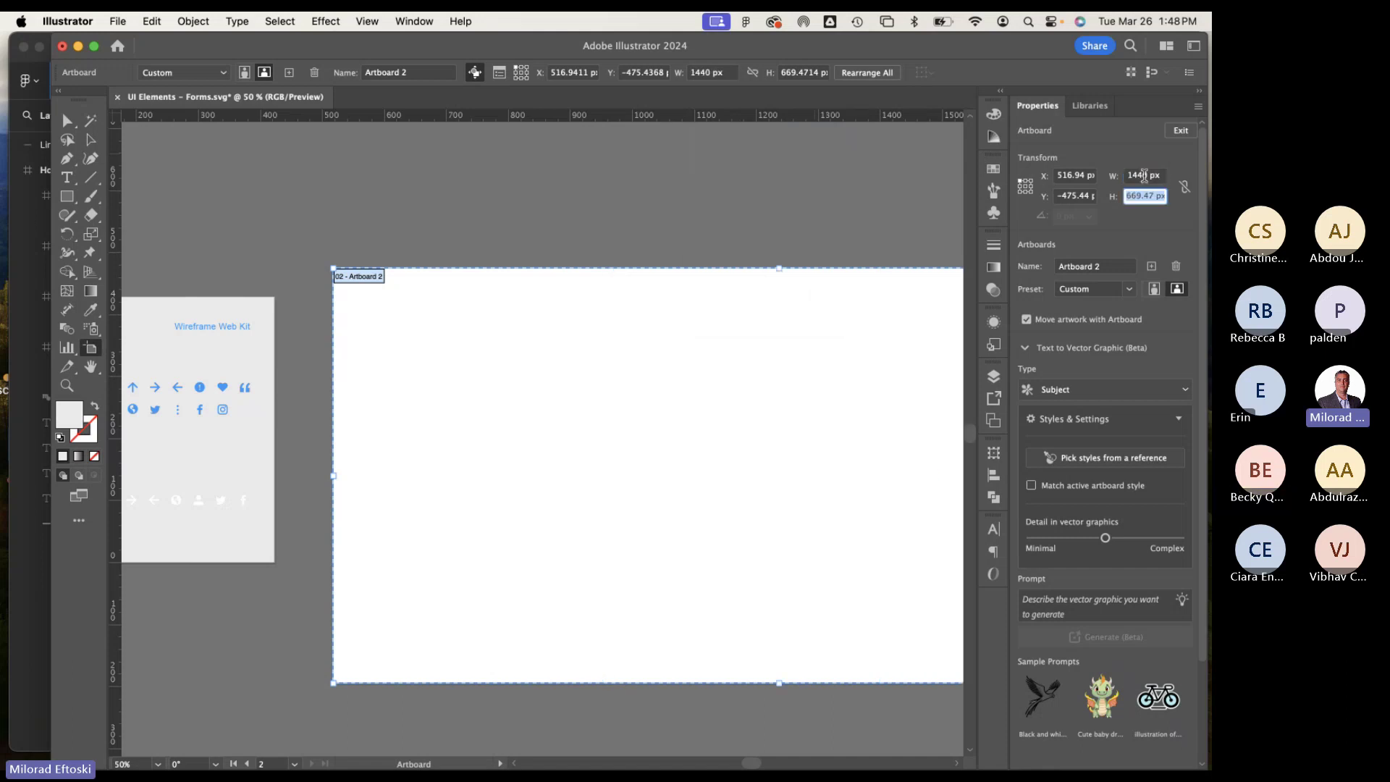
type("1080")
key("Return")
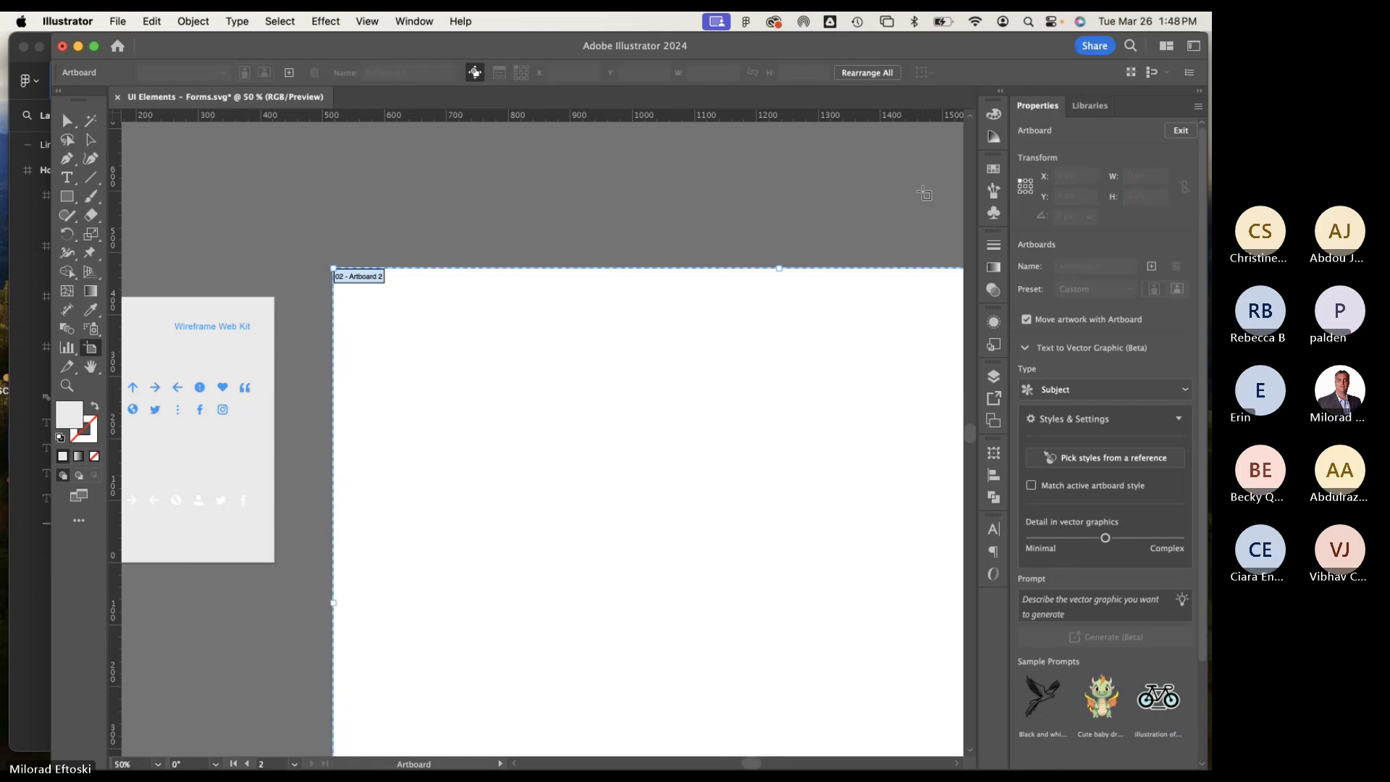
Check the Home Page frame's dimensions in Figma, return to Illustrator and try to set the artboard height to 1024 px.
key("super+Tab")
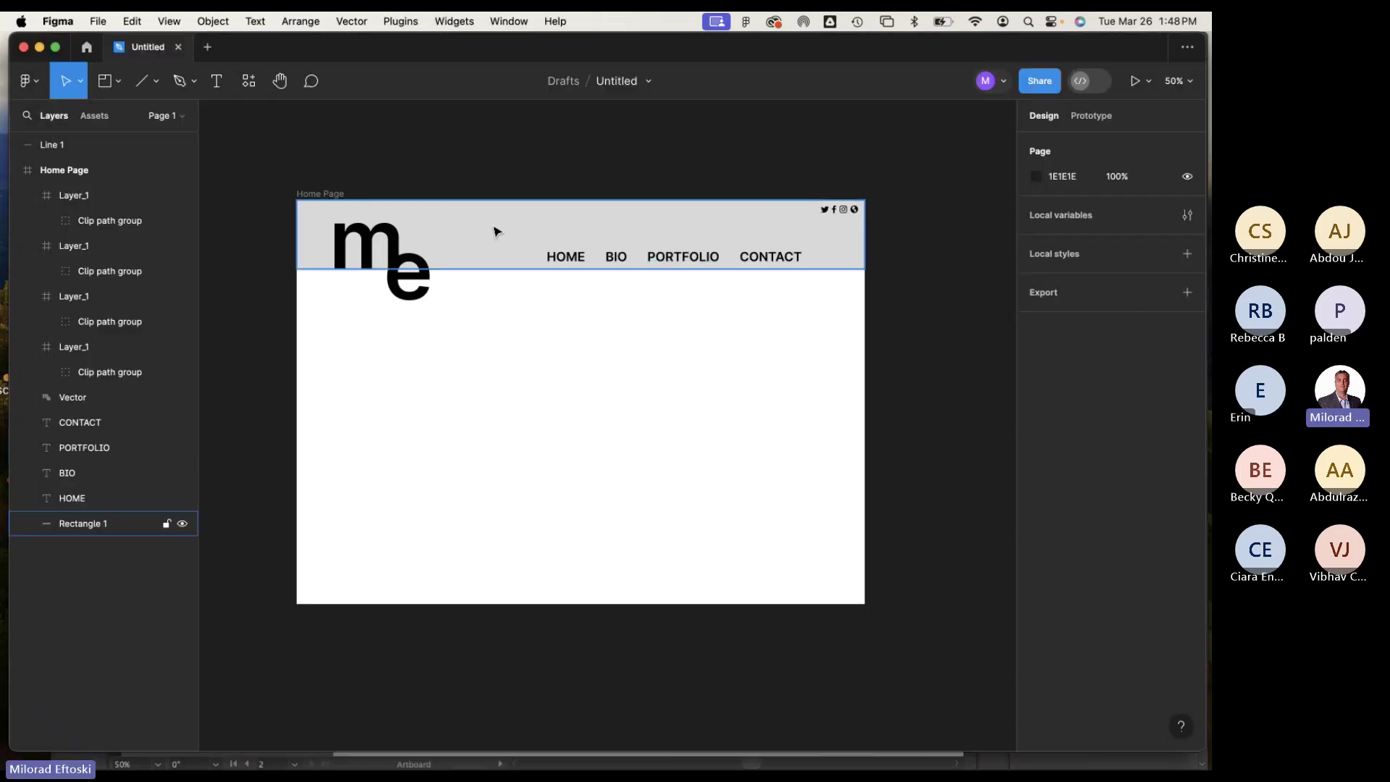
left_click(324, 194)
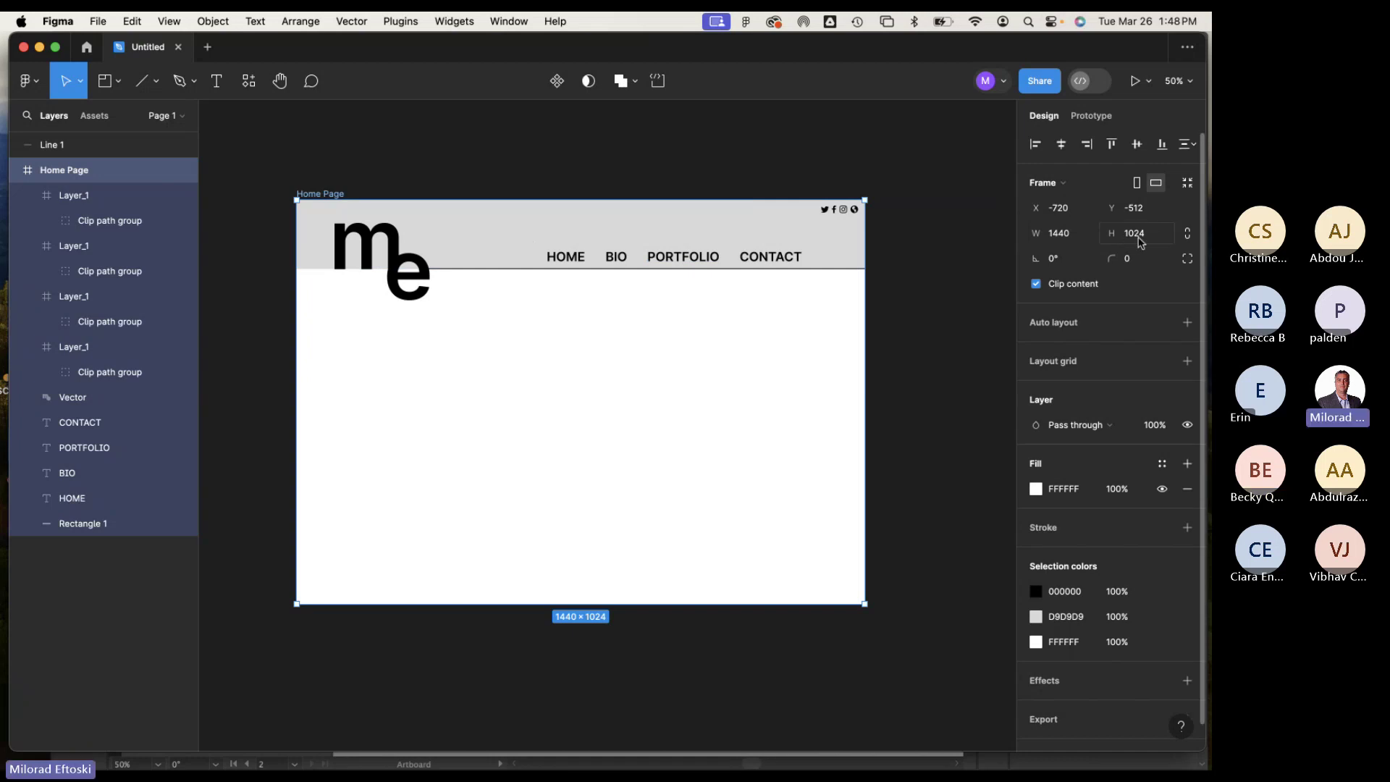
key("super+Tab")
left_click(385, 285)
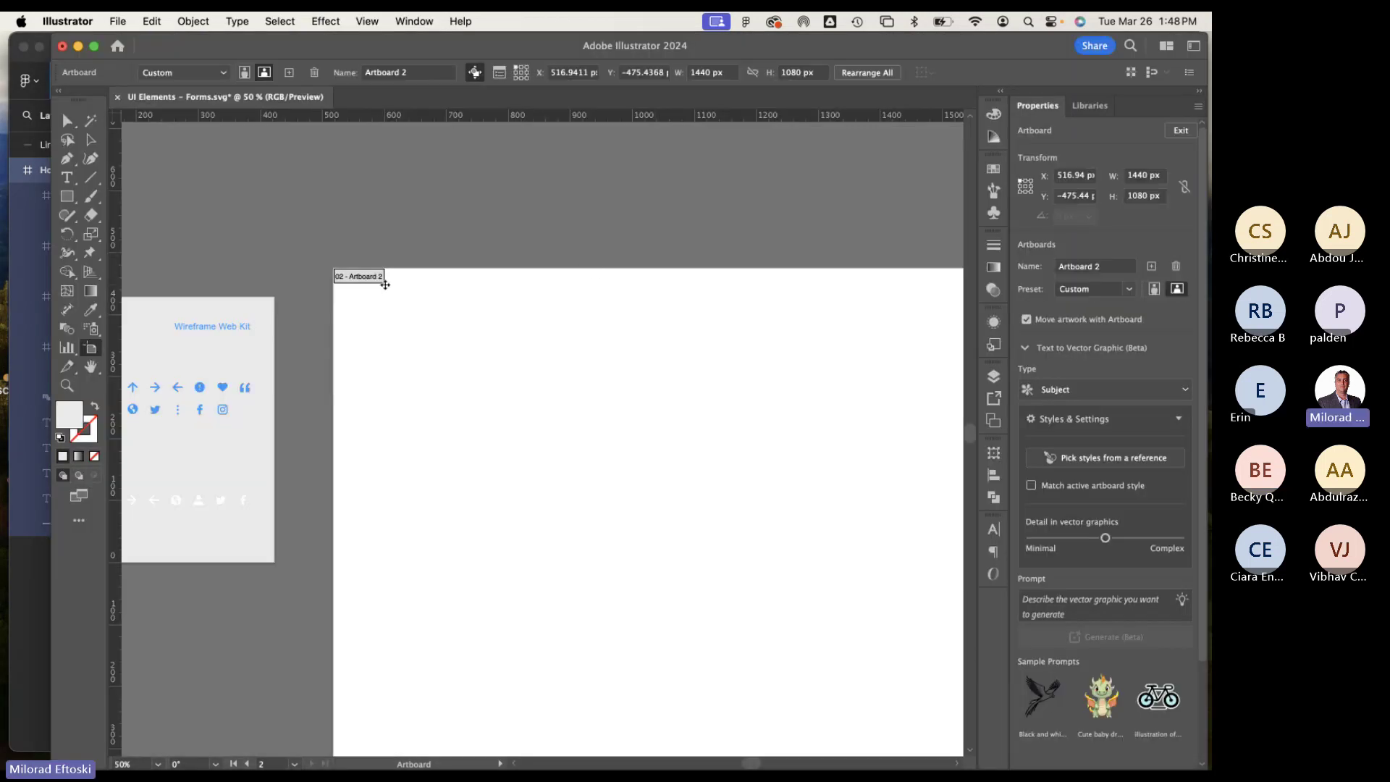
left_click(1138, 197)
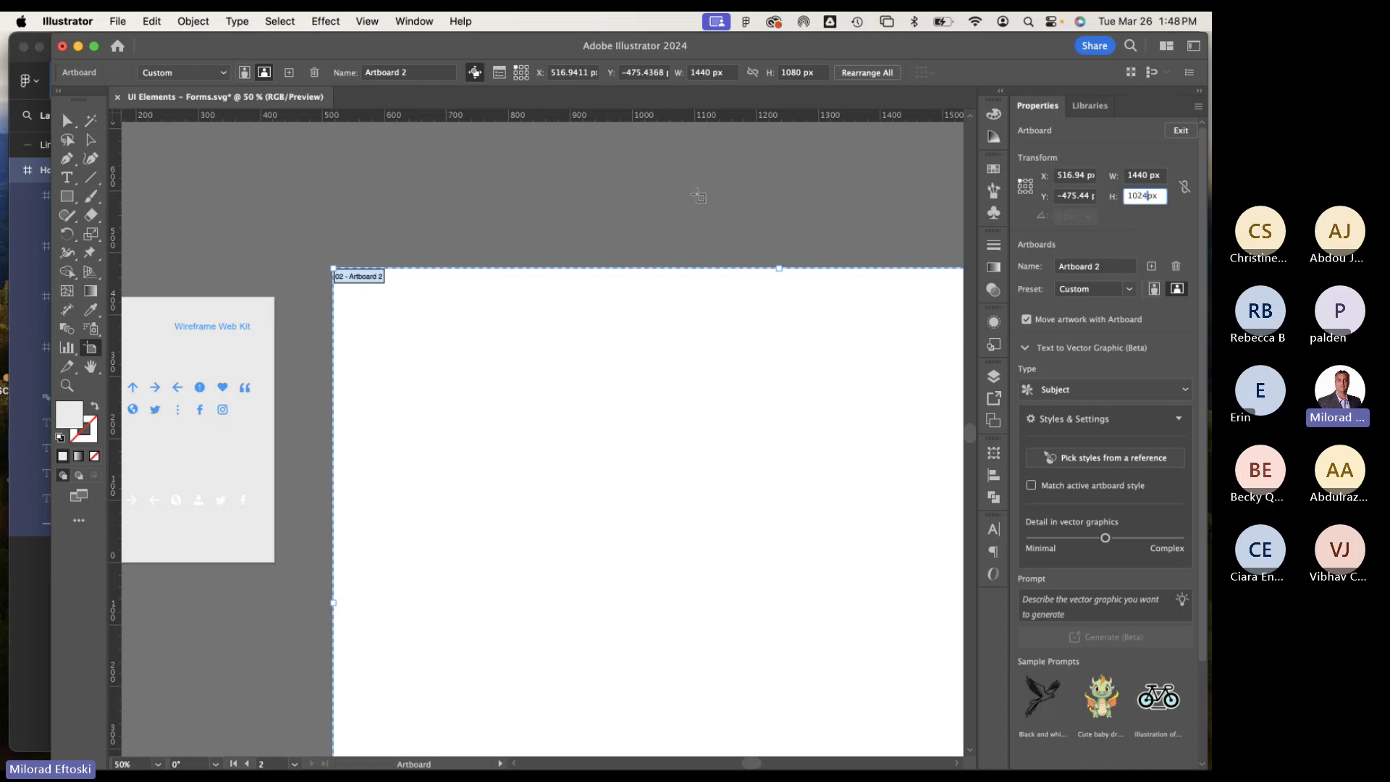
left_click(604, 194)
Draw a light grey header rectangle about 1441 × 226 px across the top of the new artboard, matching its edges to the artboard.
left_click(92, 143)
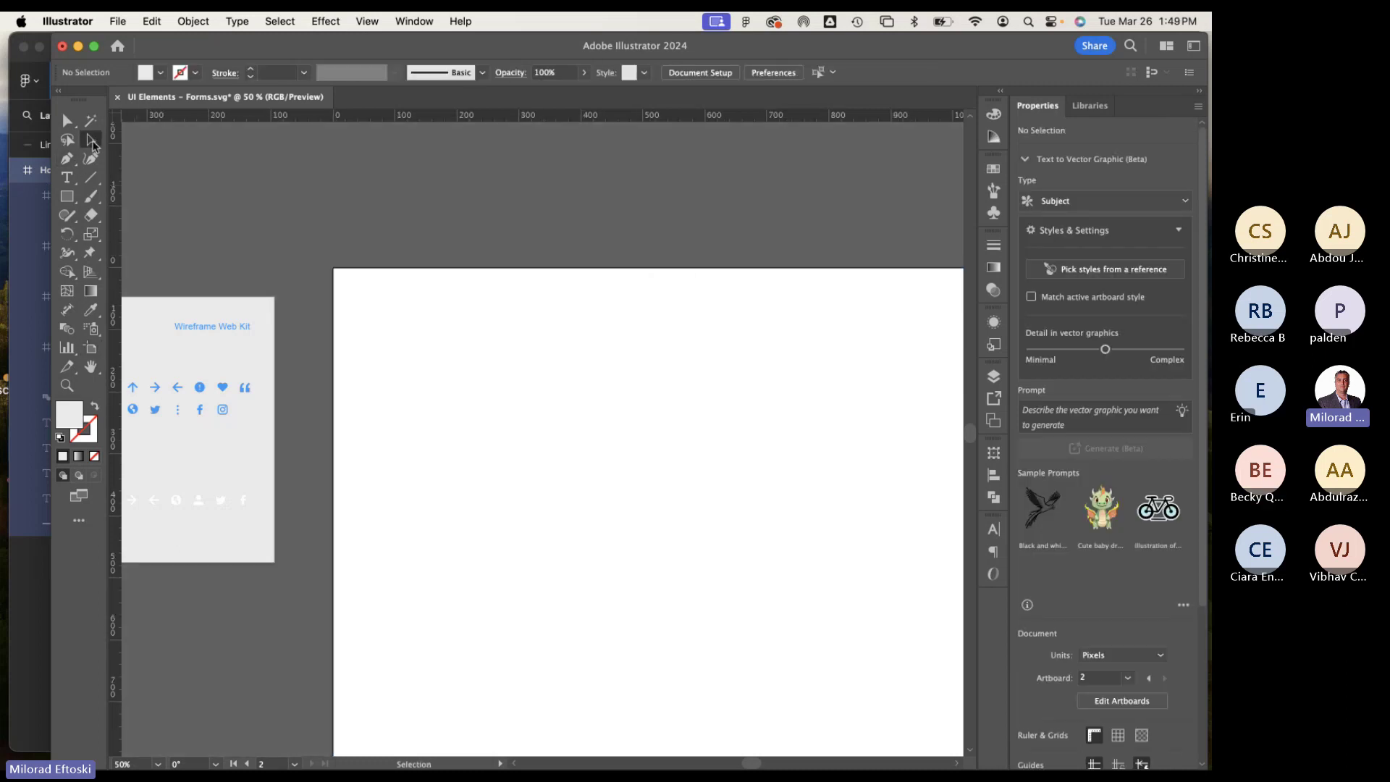
key("super+minus")
key("super+minus")
left_click_drag(375, 499, 390, 372)
key("super+plus")
left_click_drag(374, 431, 323, 419)
left_click_drag(140, 168, 336, 398)
left_click_drag(206, 213, 224, 211)
key("super+z")
left_click(377, 288)
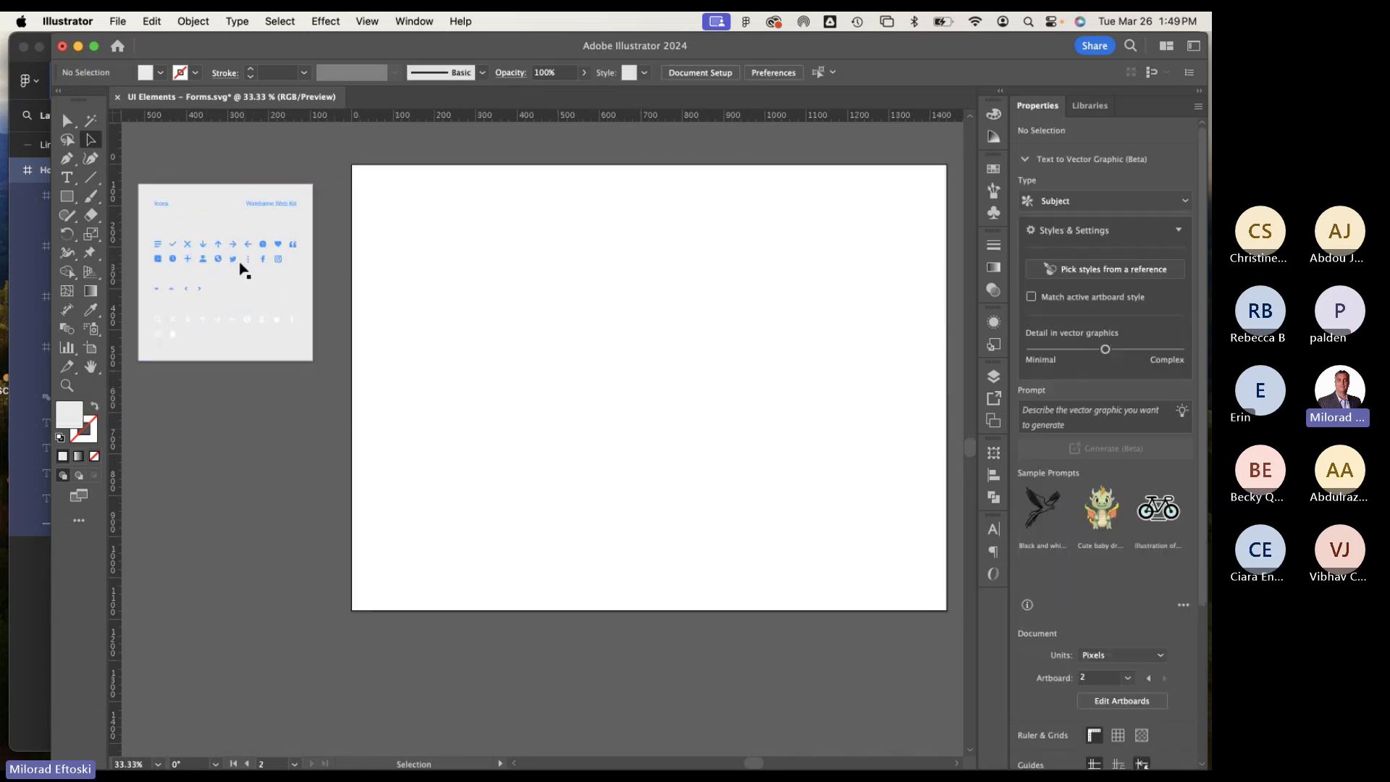
left_click_drag(444, 288, 463, 291)
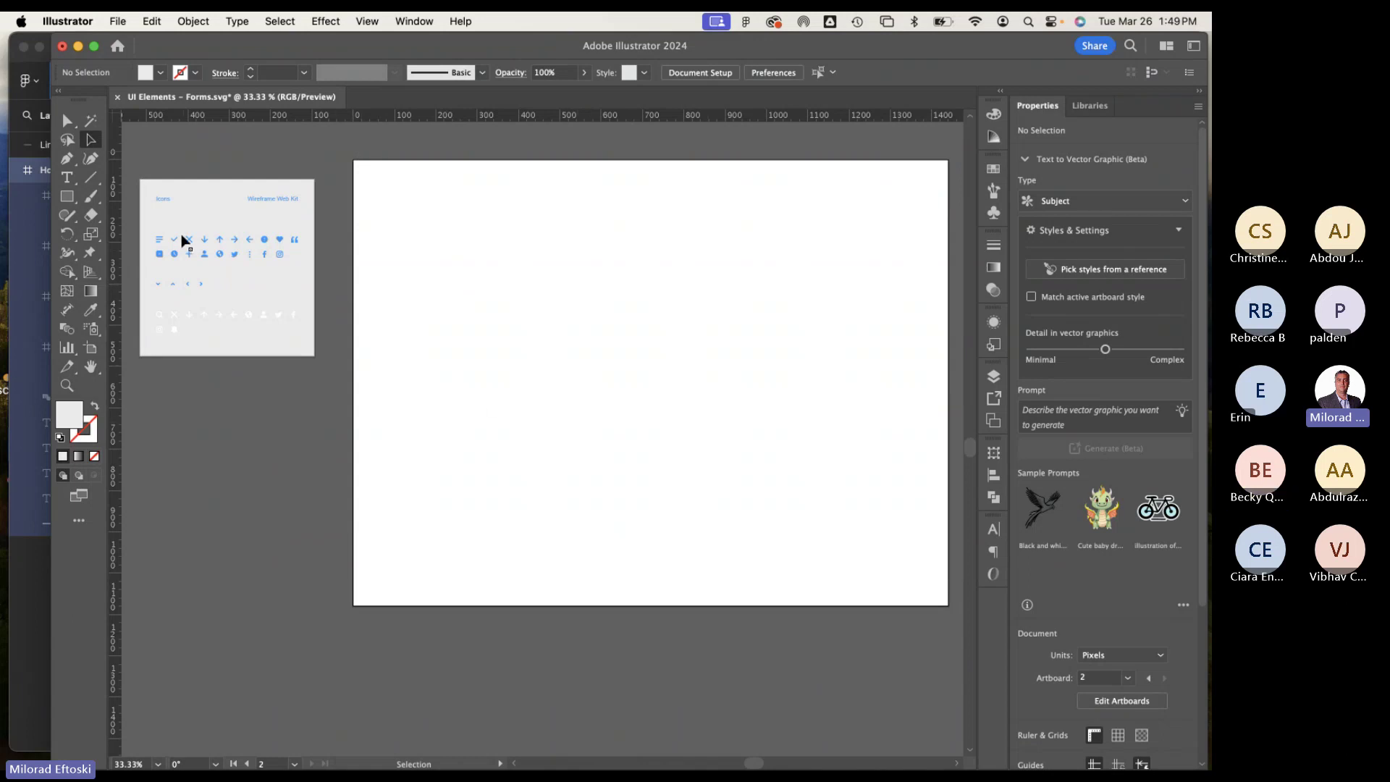
left_click(67, 196)
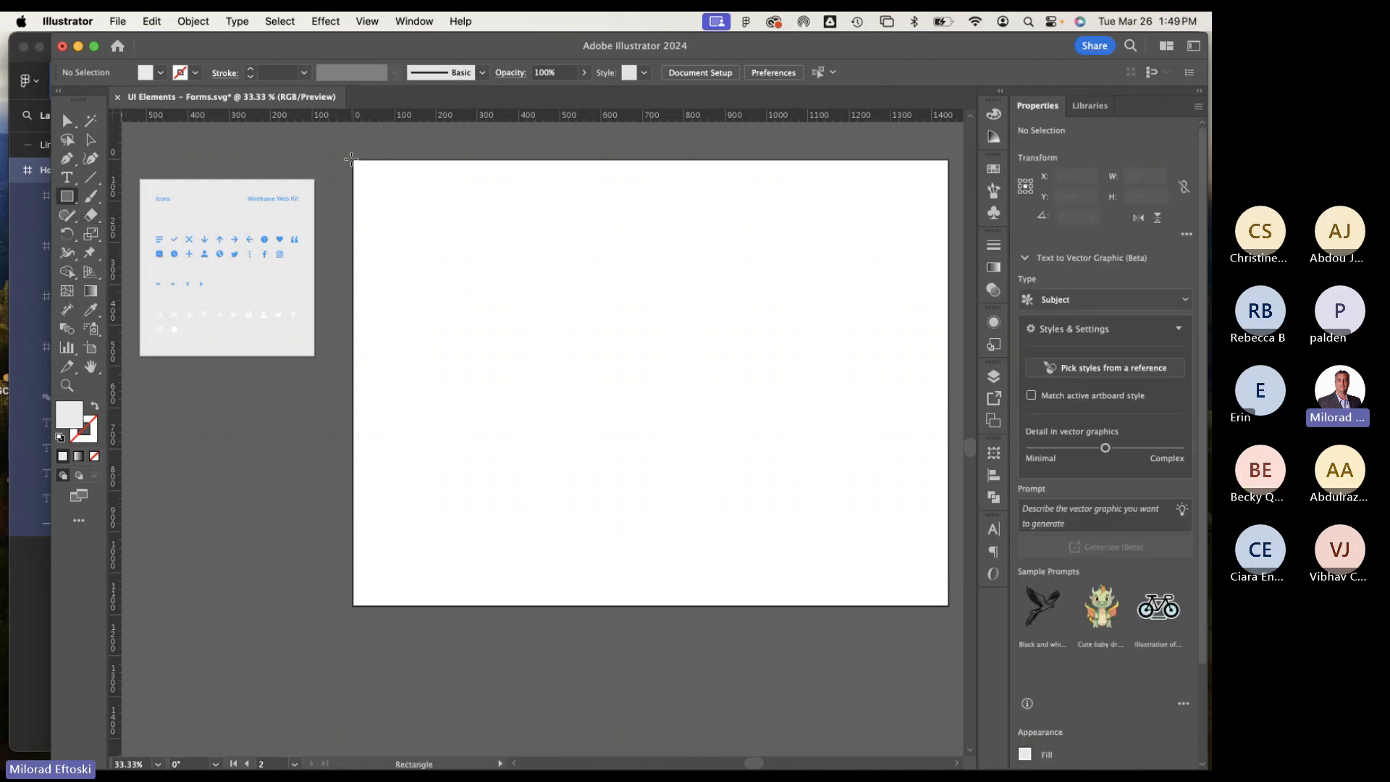
left_click_drag(351, 159, 950, 253)
left_click(91, 139)
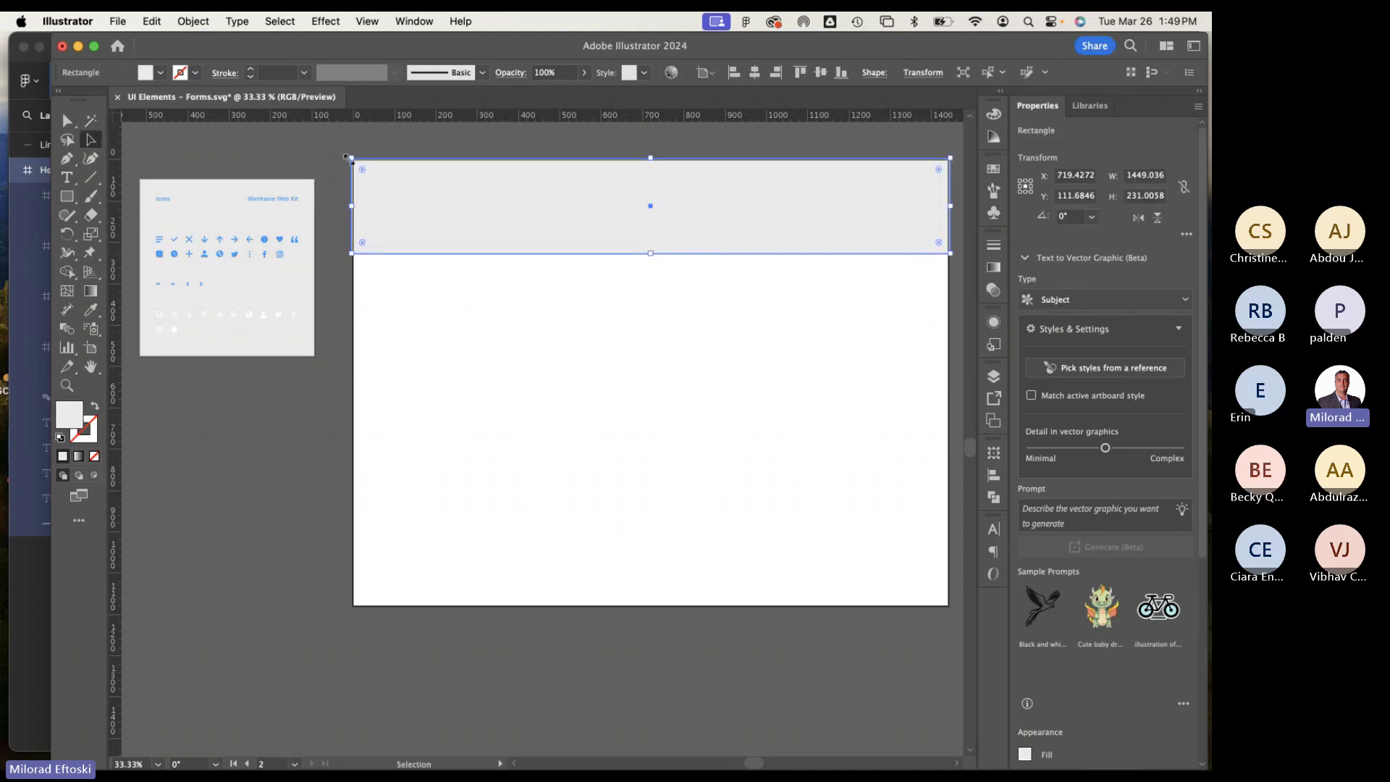
left_click_drag(346, 156, 353, 158)
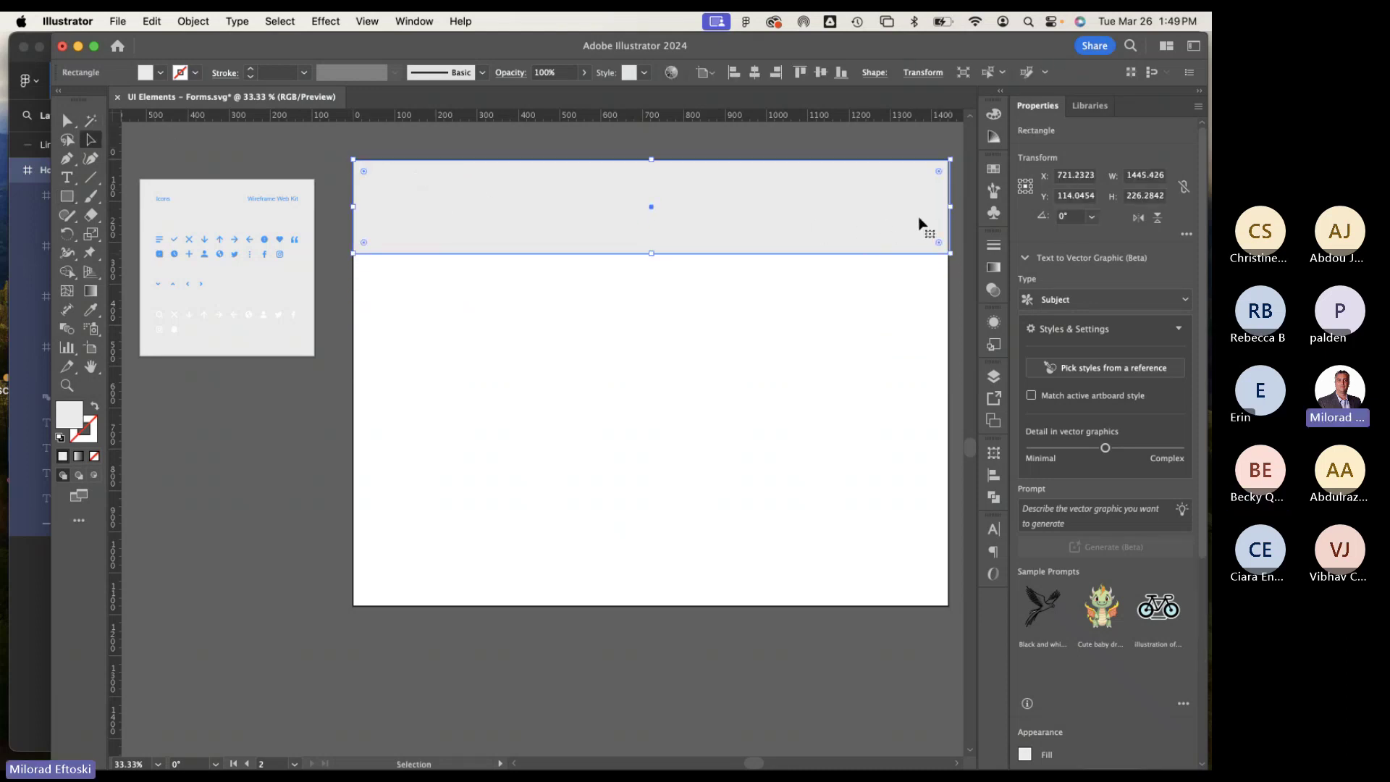
left_click_drag(949, 207, 950, 208)
left_click(909, 275)
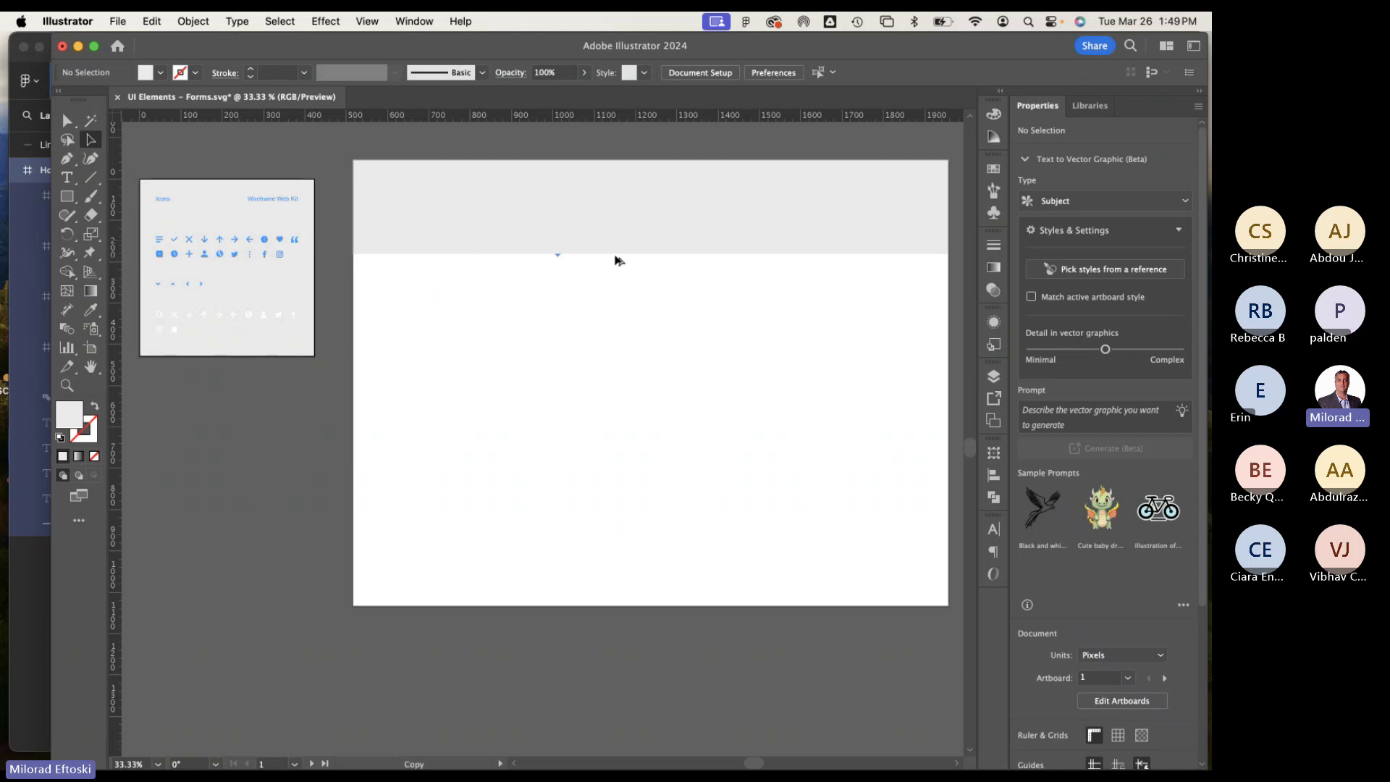
Copy the heart icon onto the new artboard, enlarge it to about 99 × 87 px and duplicate it into an evenly spaced row of five.
left_click(623, 251)
left_click_drag(633, 253, 700, 328)
left_click_drag(644, 270, 821, 260)
key("super+d")
key("super+d")
key("super+d")
key("super+d")
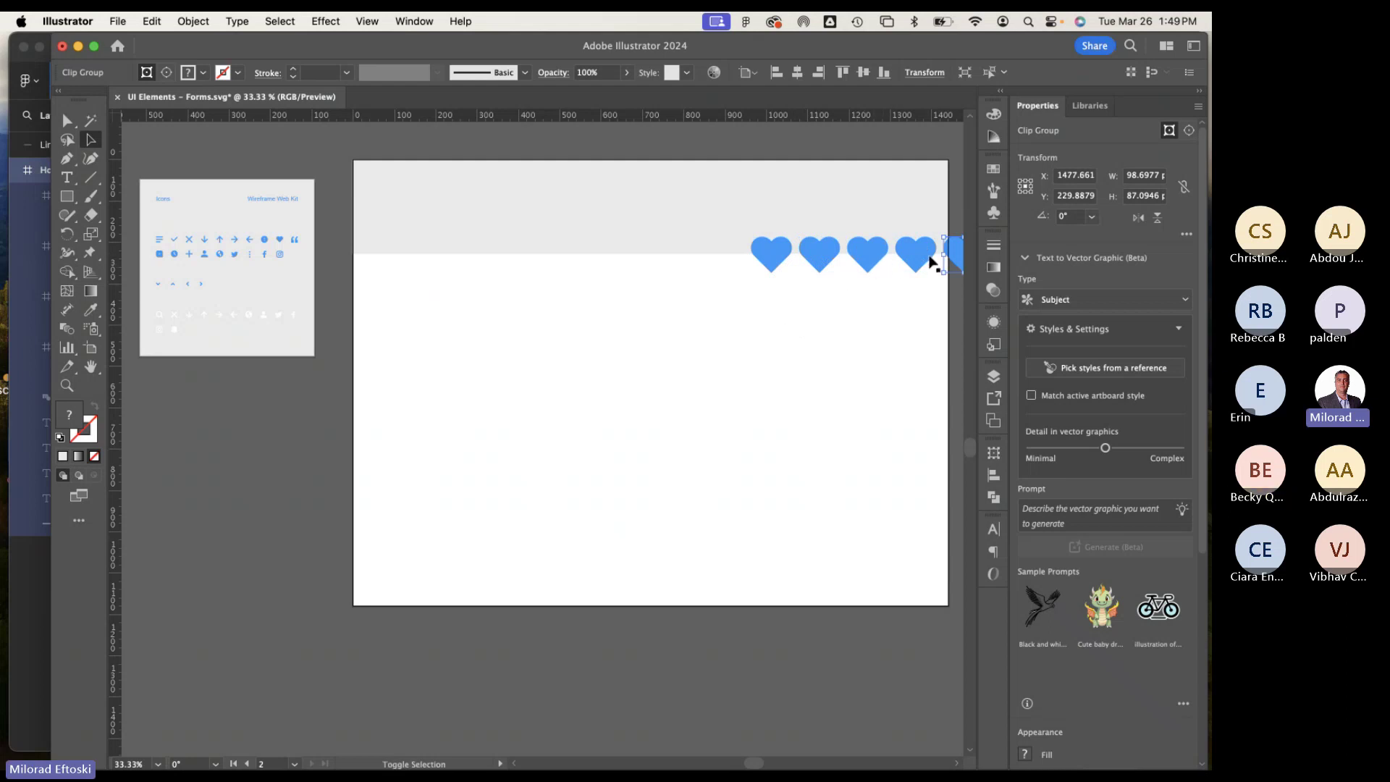
Move the row of five hearts about 160 px to the left so it fits within the artboard.
left_click(916, 255, "shift")
left_click(869, 260, "shift")
left_click(825, 264, "shift")
left_click(774, 265, "shift")
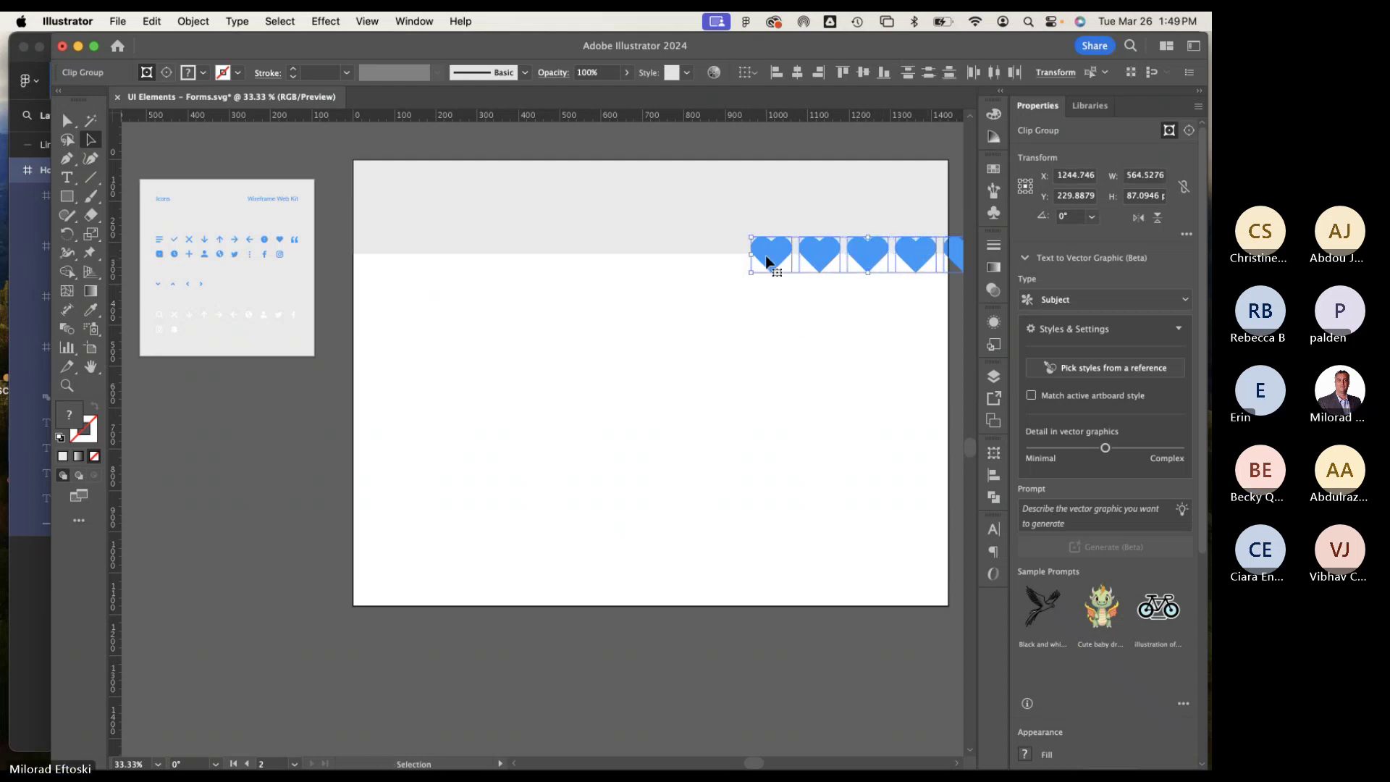
left_click_drag(764, 262, 691, 259)
left_click(712, 338)
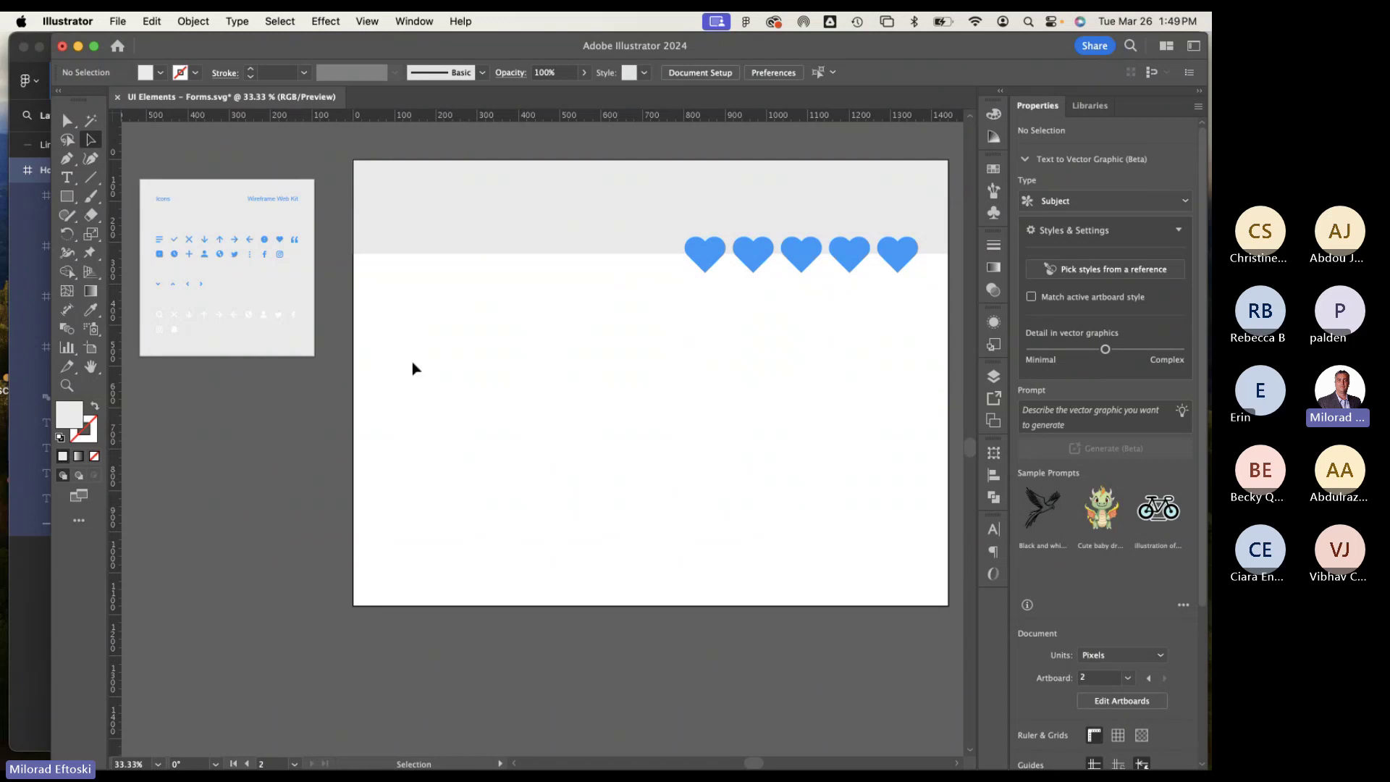
Draw a rectangle about 1439 × 1077 px covering the whole artboard and send it to the back.
left_click(66, 196)
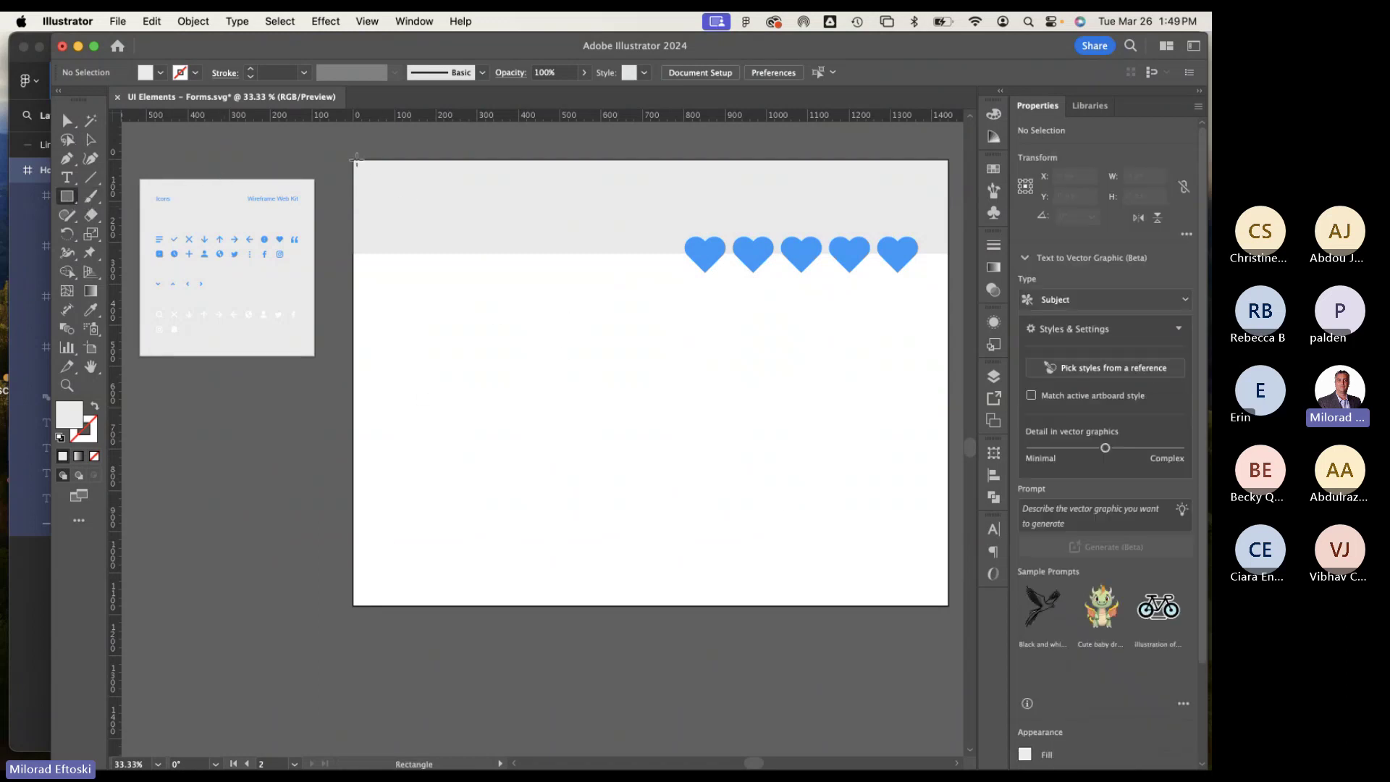
left_click_drag(352, 161, 948, 608)
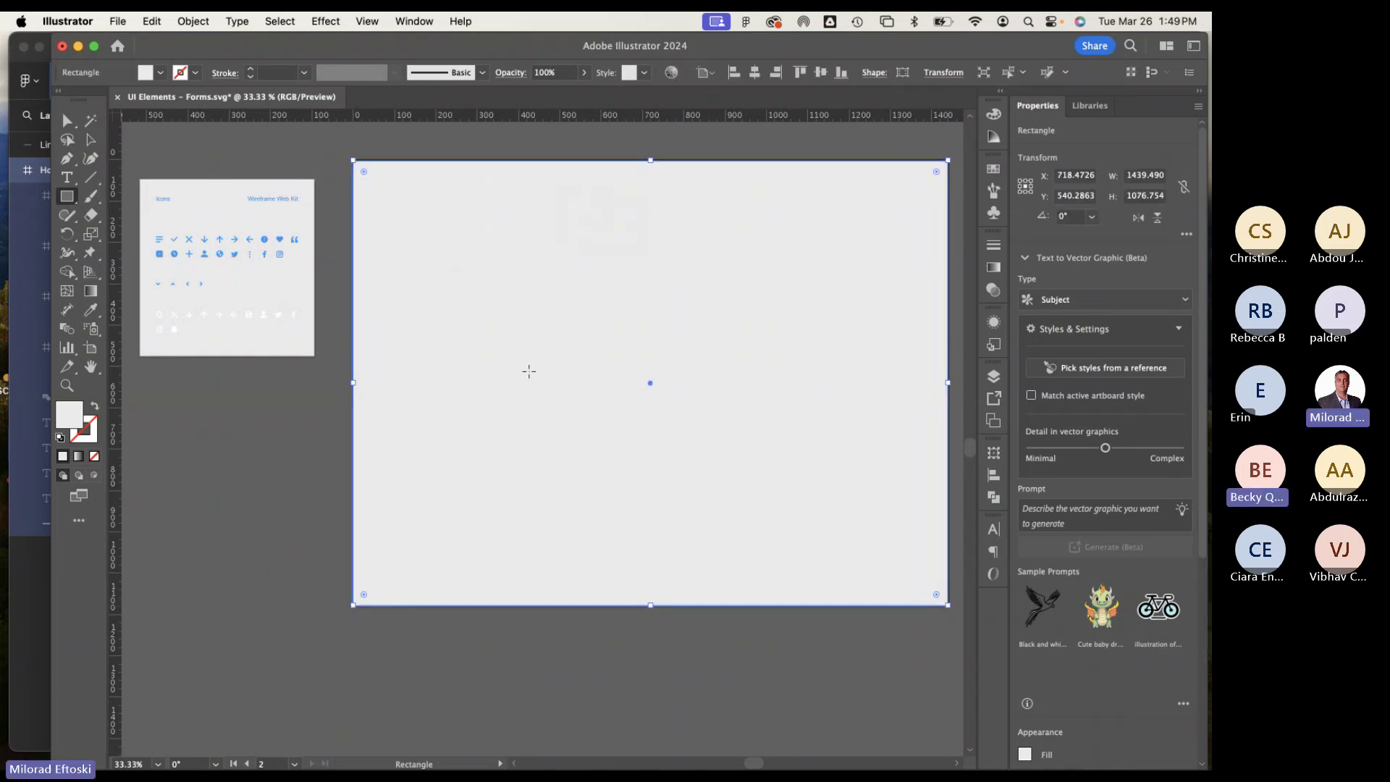
left_click(92, 140)
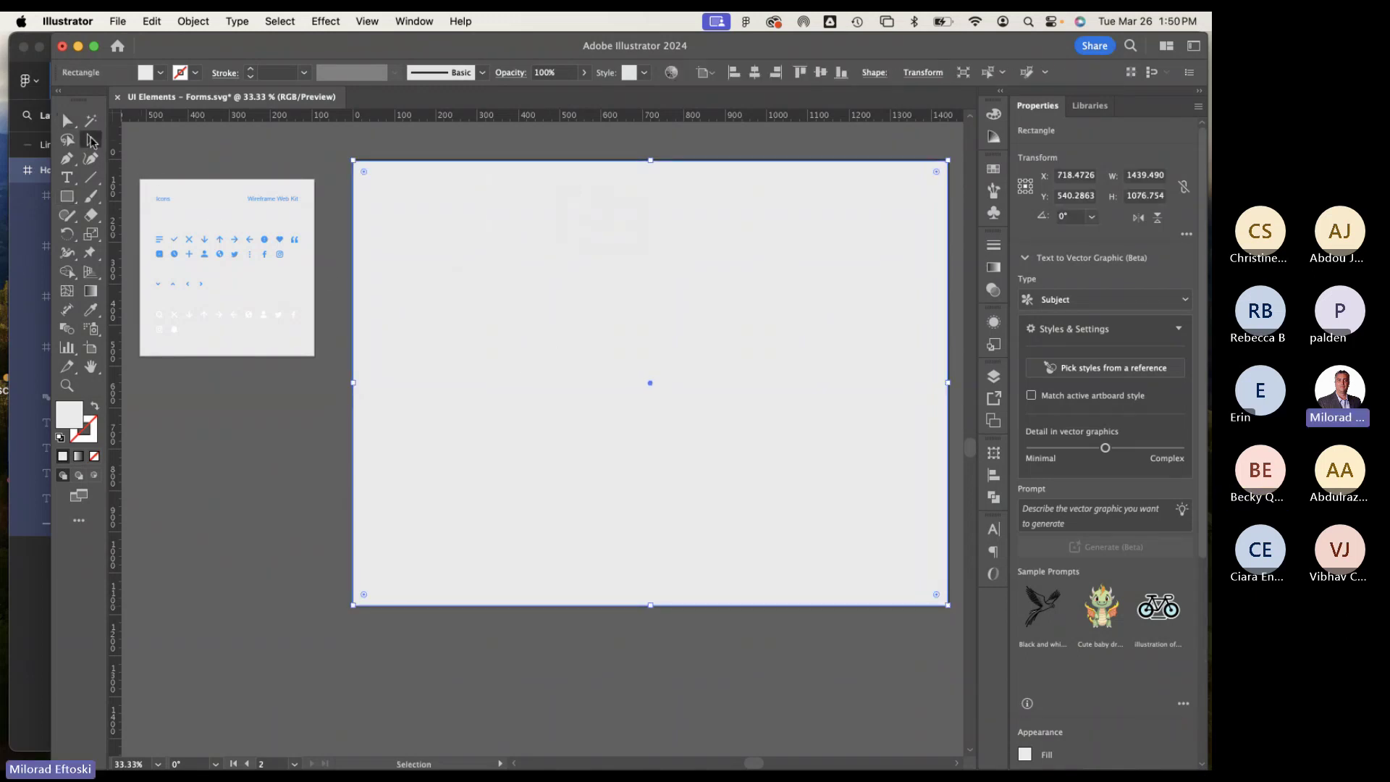
key("super+shift+bracketleft")
Fill the background rectangle with the hearts' blue using the Eyedropper.
left_click(90, 309)
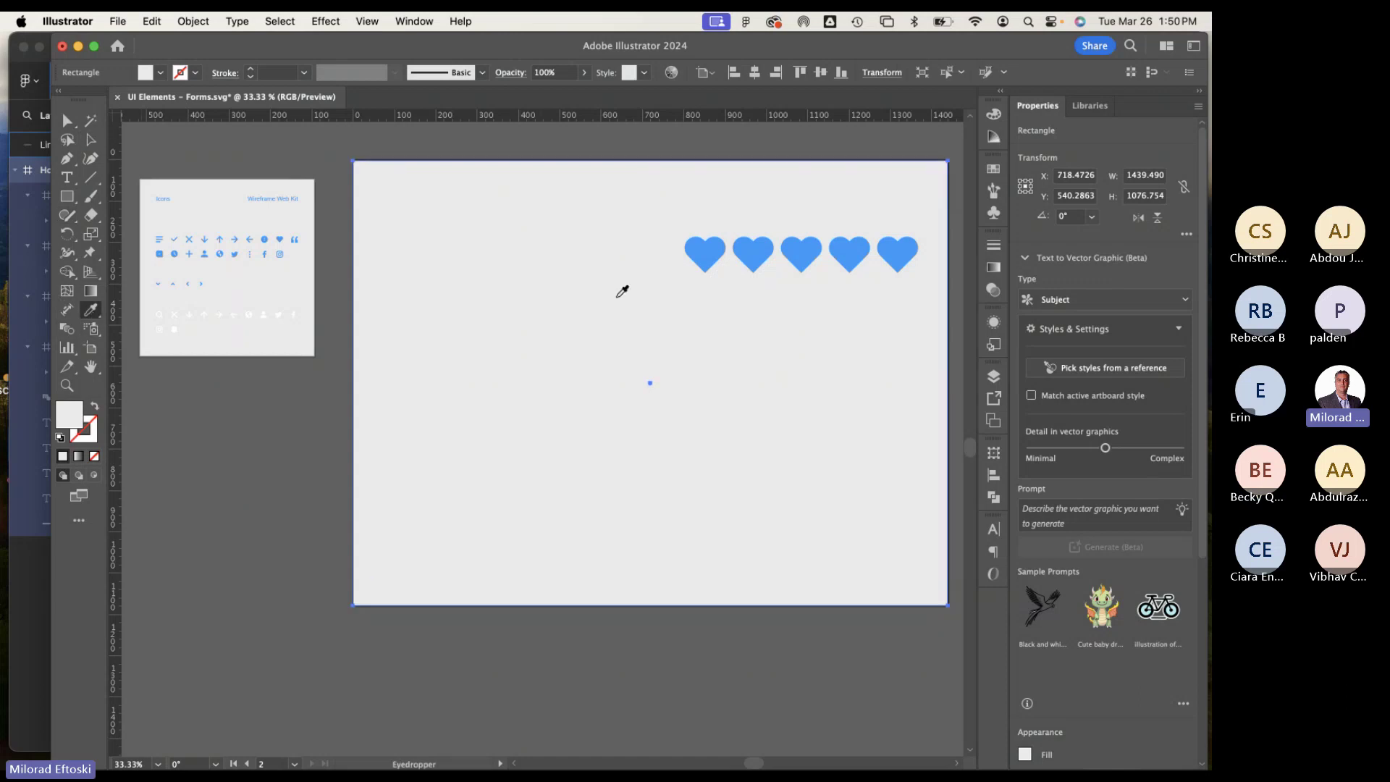
left_click(698, 250)
left_click(64, 121)
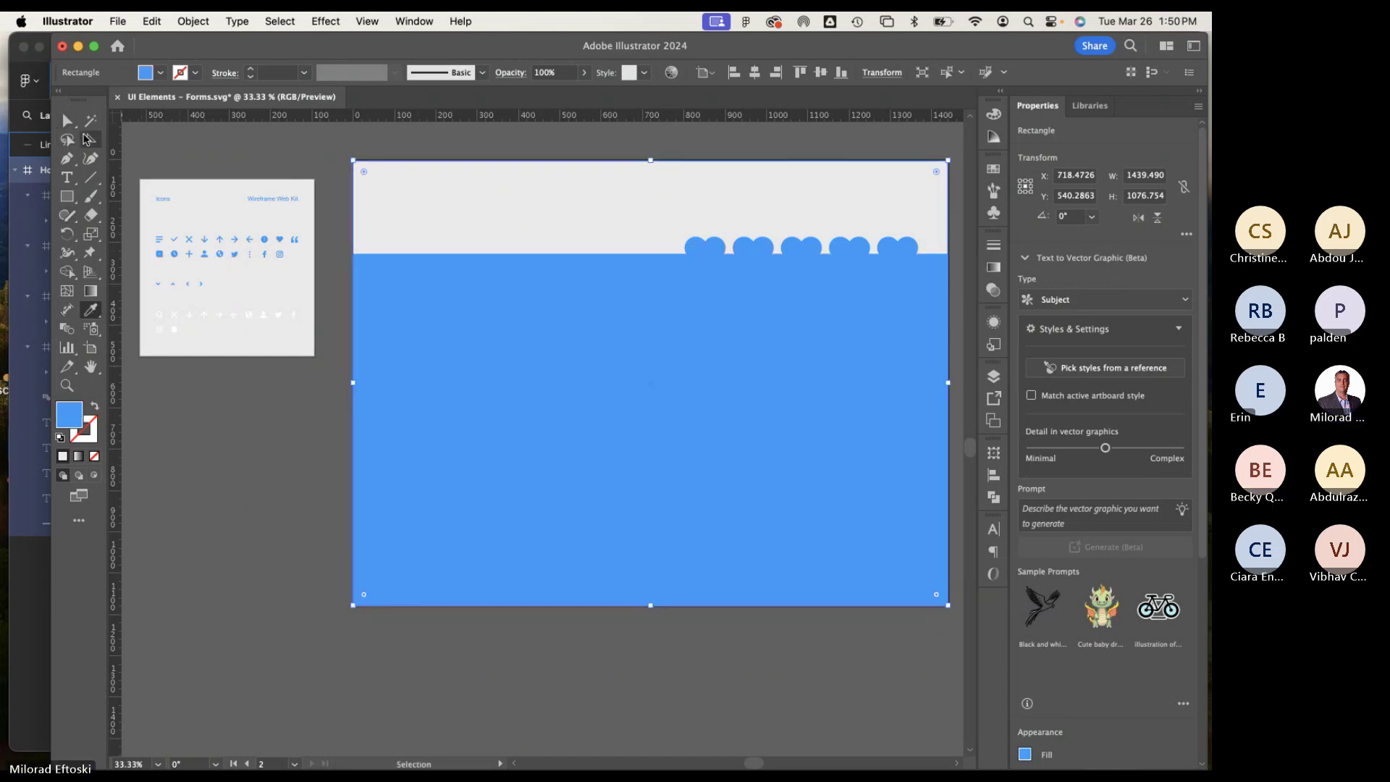
left_click(87, 140)
left_click(224, 137)
Move the five hearts up about 81 px so they sit inside the grey header.
left_click(711, 253)
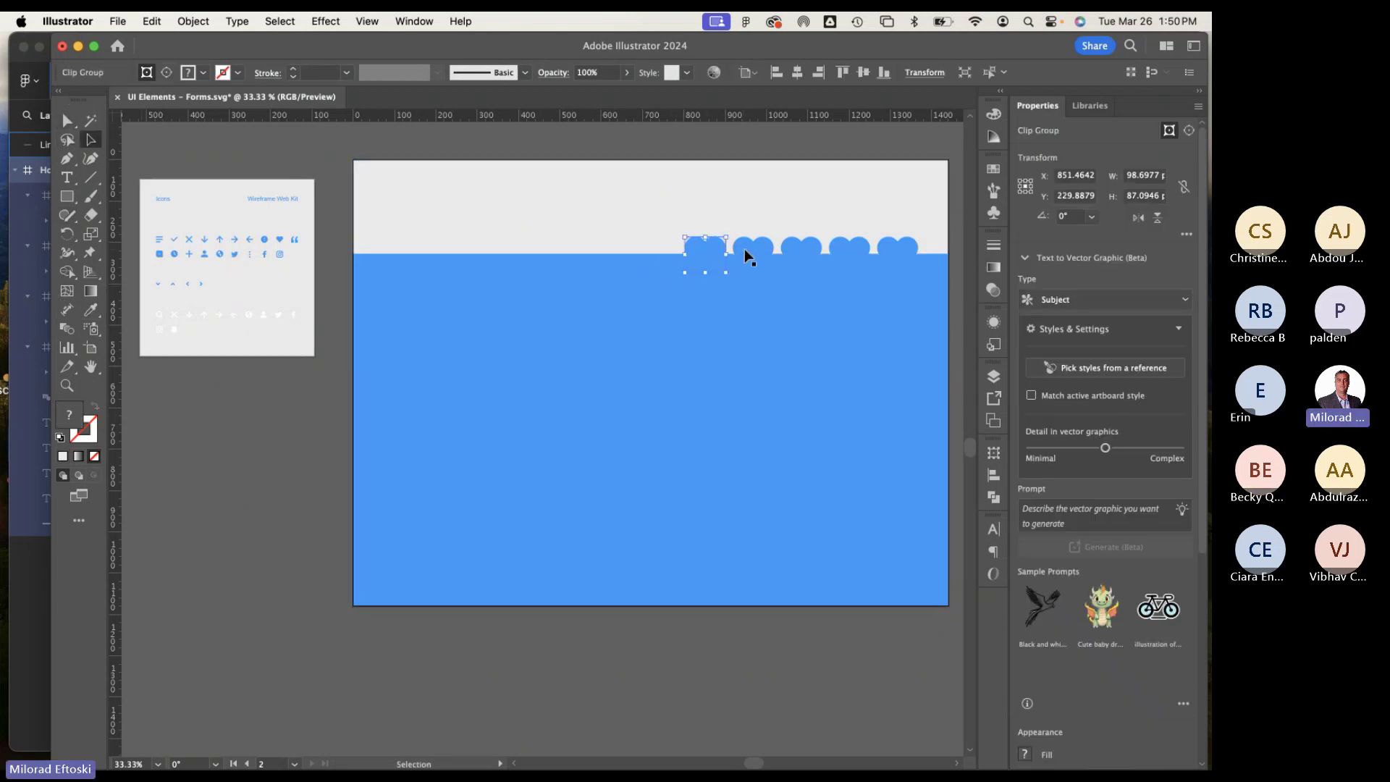
left_click(811, 254, "shift")
left_click(850, 255, "shift")
left_click(896, 255, "shift")
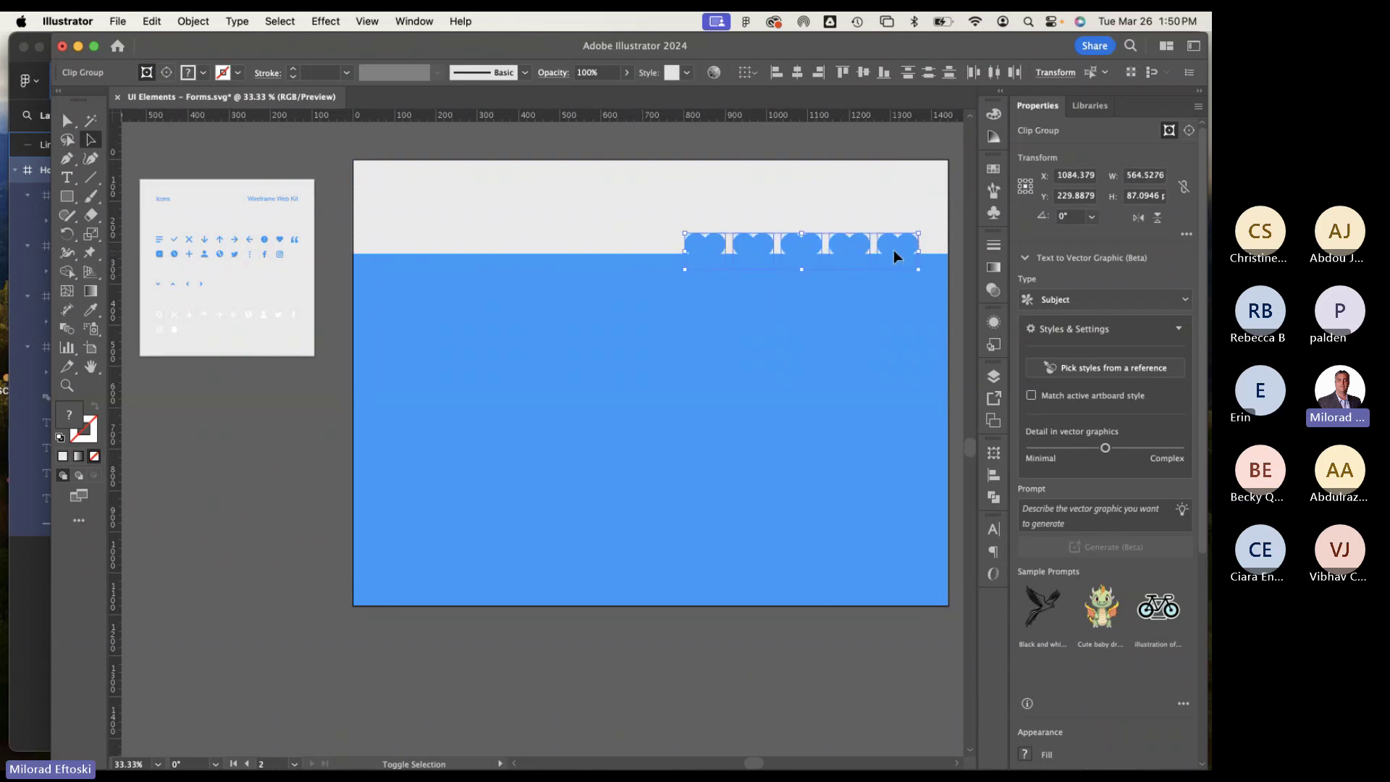
key("shift+Up")
key("shift+Up")
key("shift+Up")
key("shift+Up")
key("shift+Up")
key("shift+Up")
key("shift+Up")
key("shift+Up")
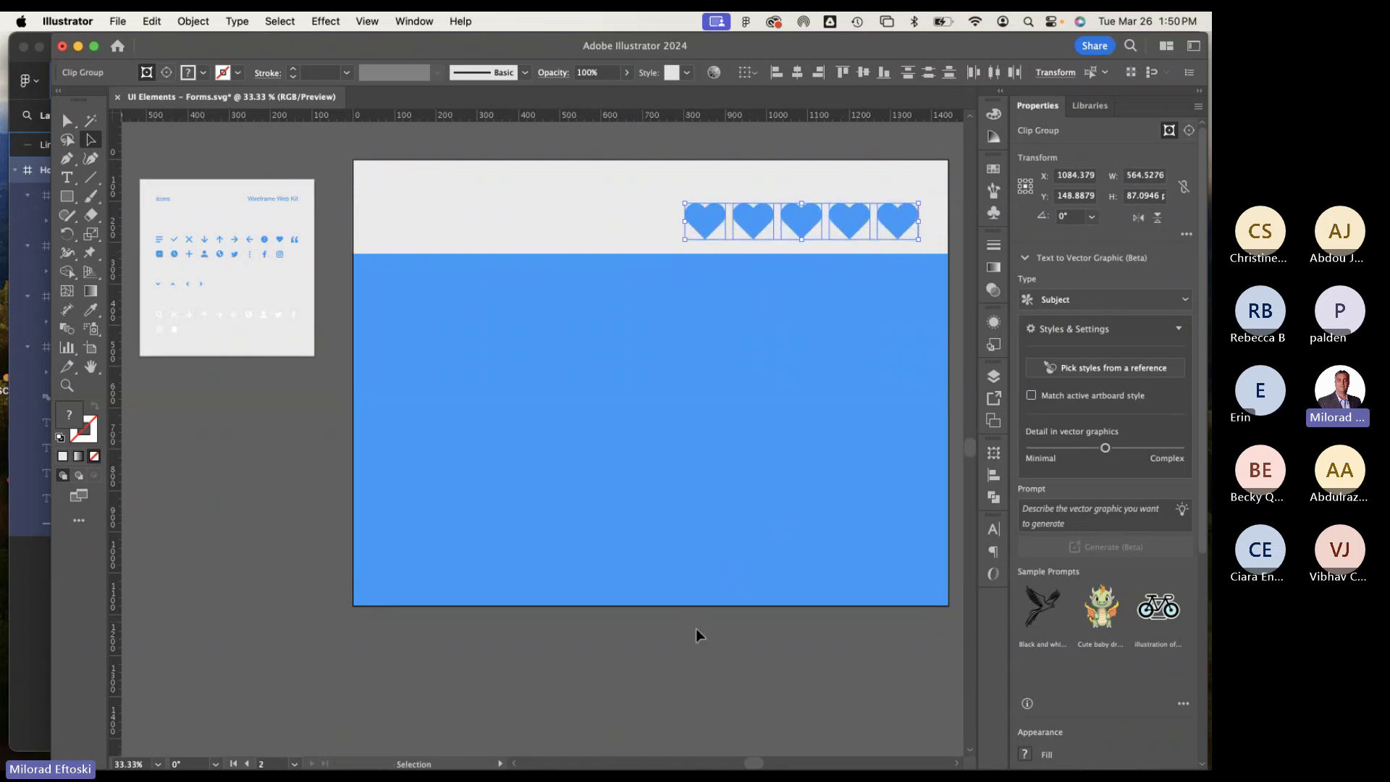
left_click(699, 635)
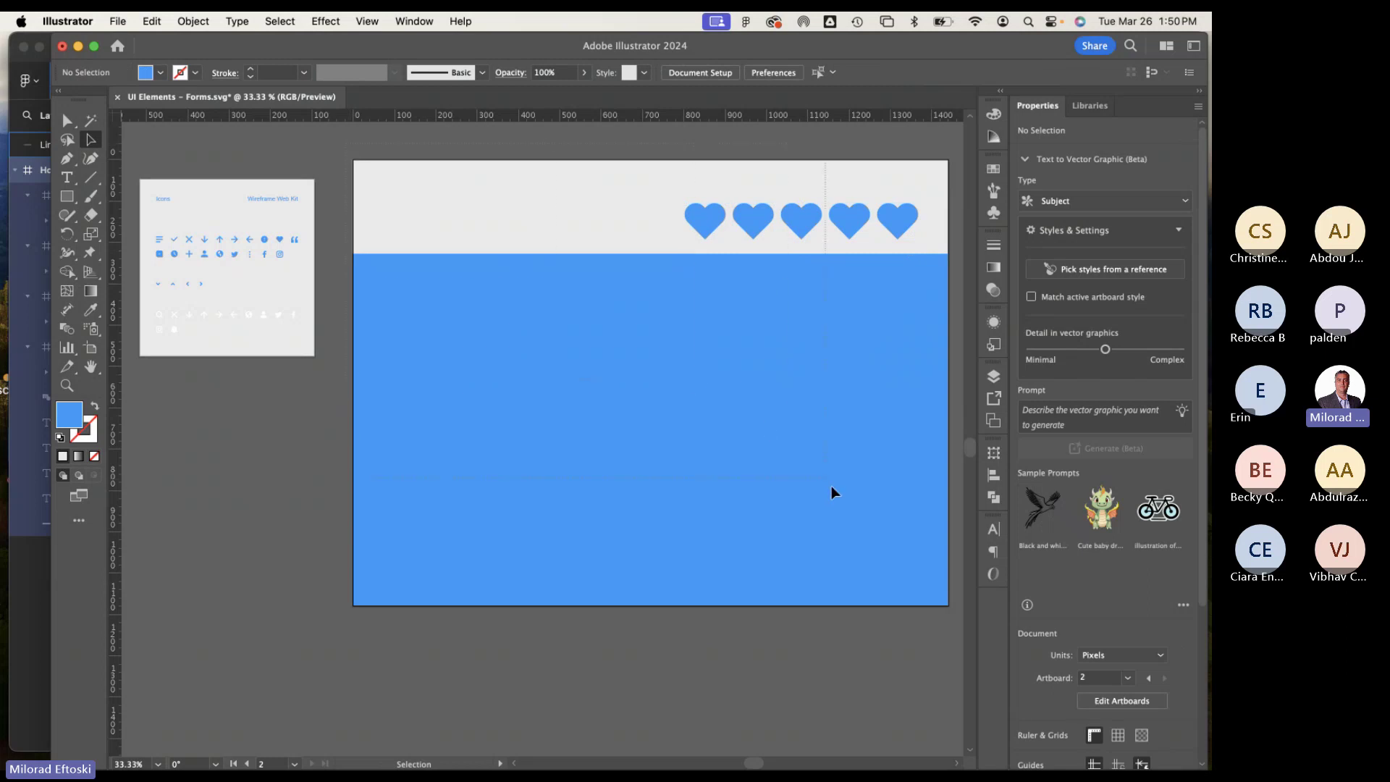
Select the header, hearts and blue background on the new artboard, switch to Figma and clear the selection there.
key("super+a")
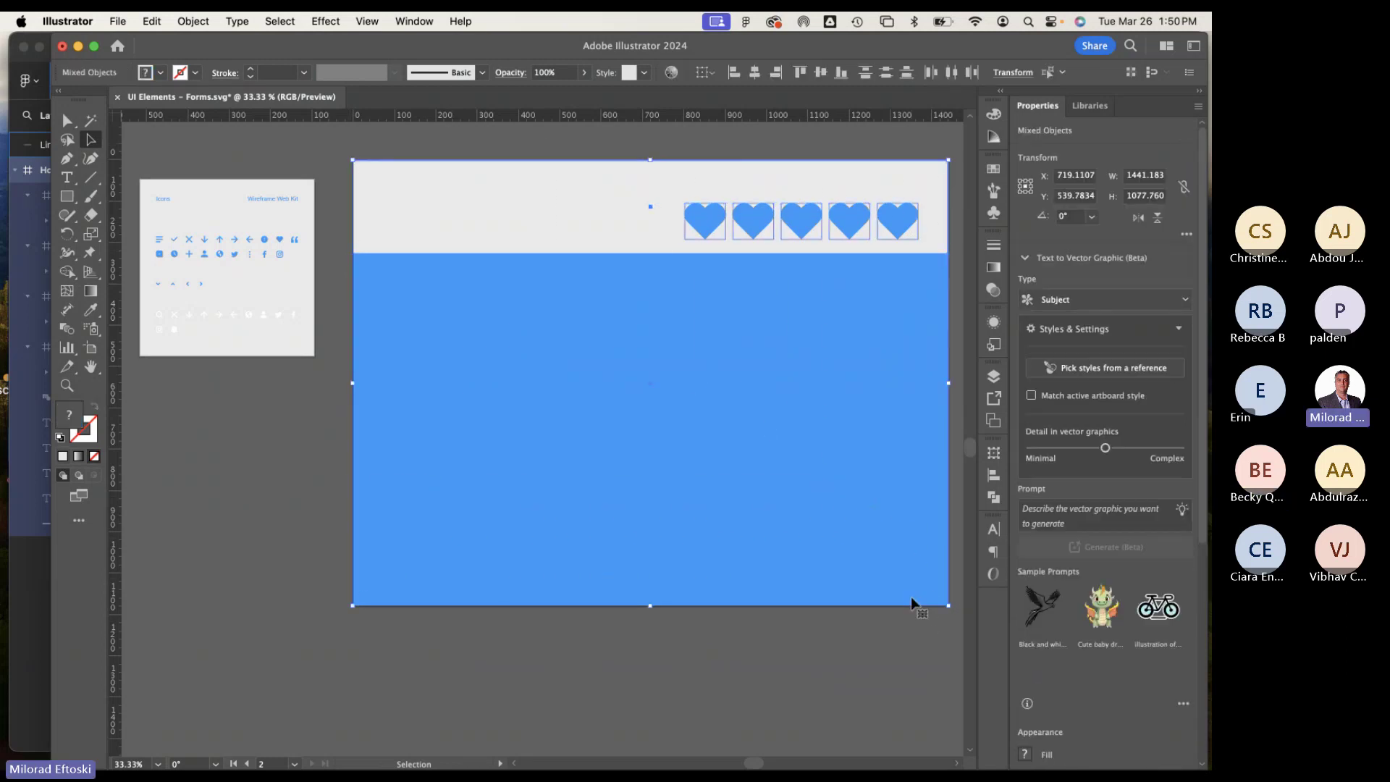
key("super+Tab")
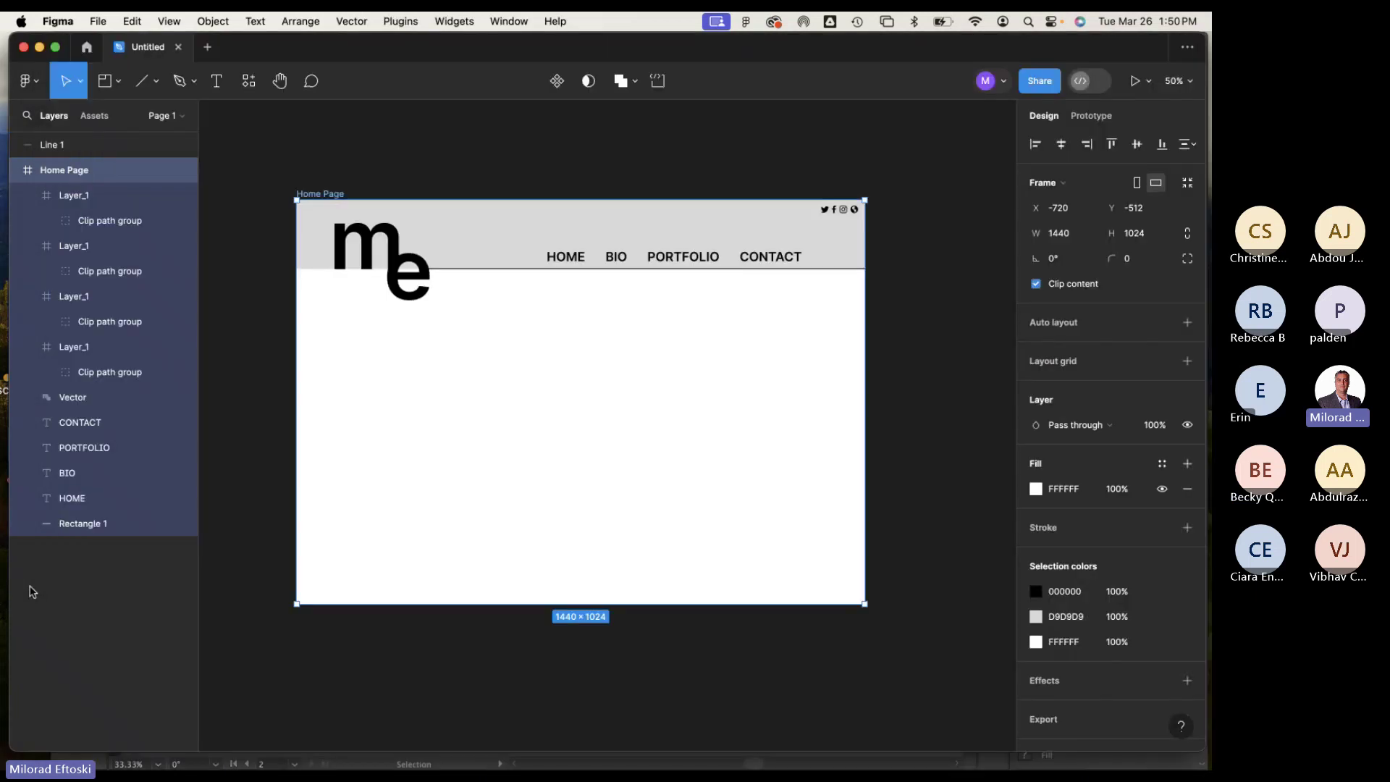
left_click(708, 157)
Duplicate the Home Page frame beside the original.
key("minus")
key("minus")
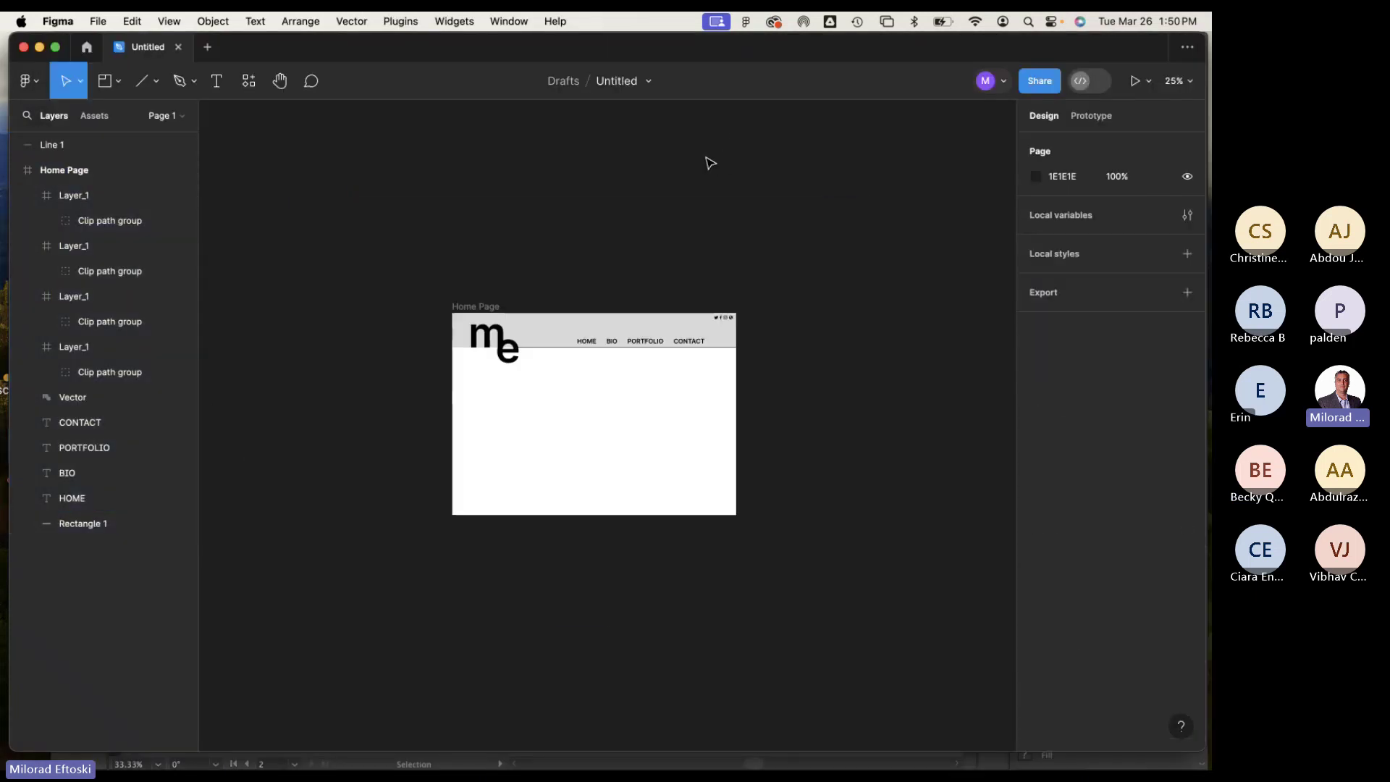
key("plus")
scroll(689, 266, "right", 4)
scroll(688, 266, "down", 2)
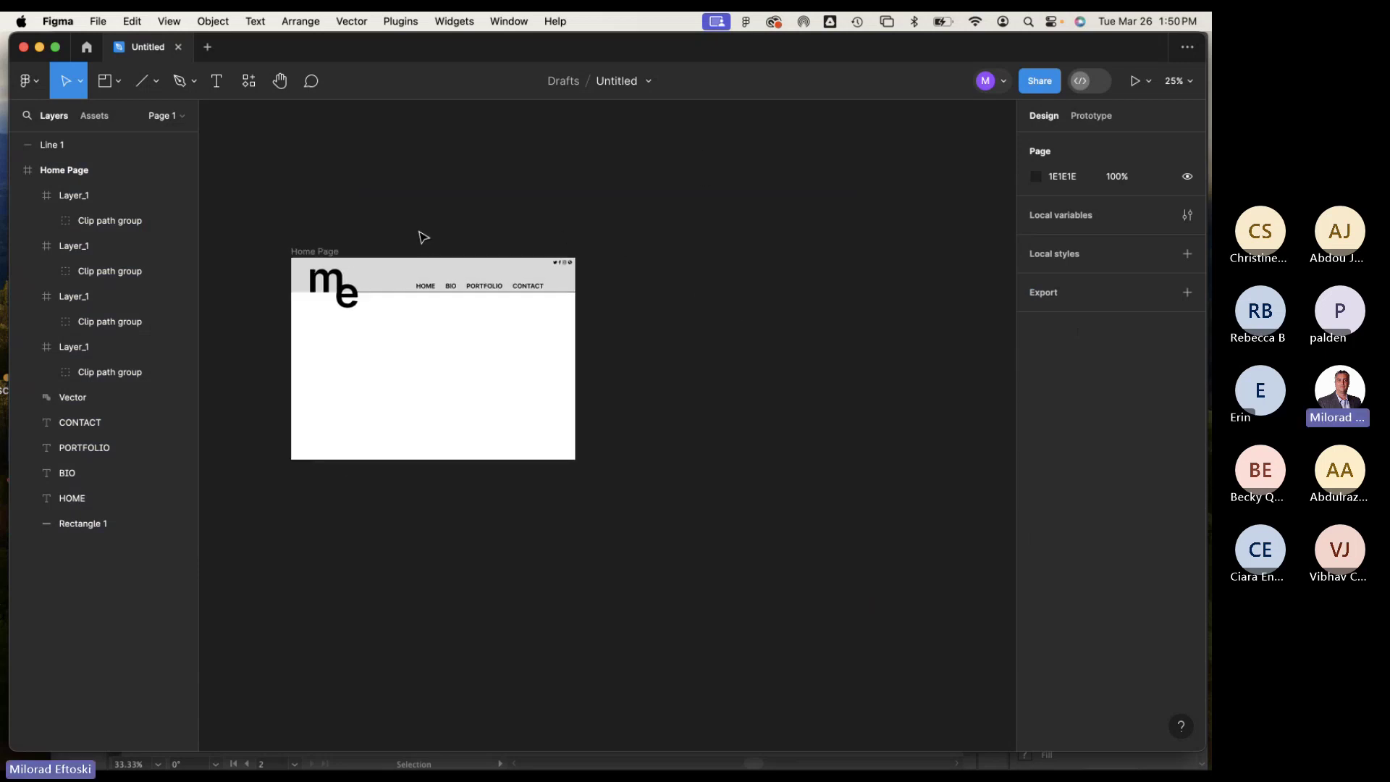
left_click(331, 253)
left_click(331, 253)
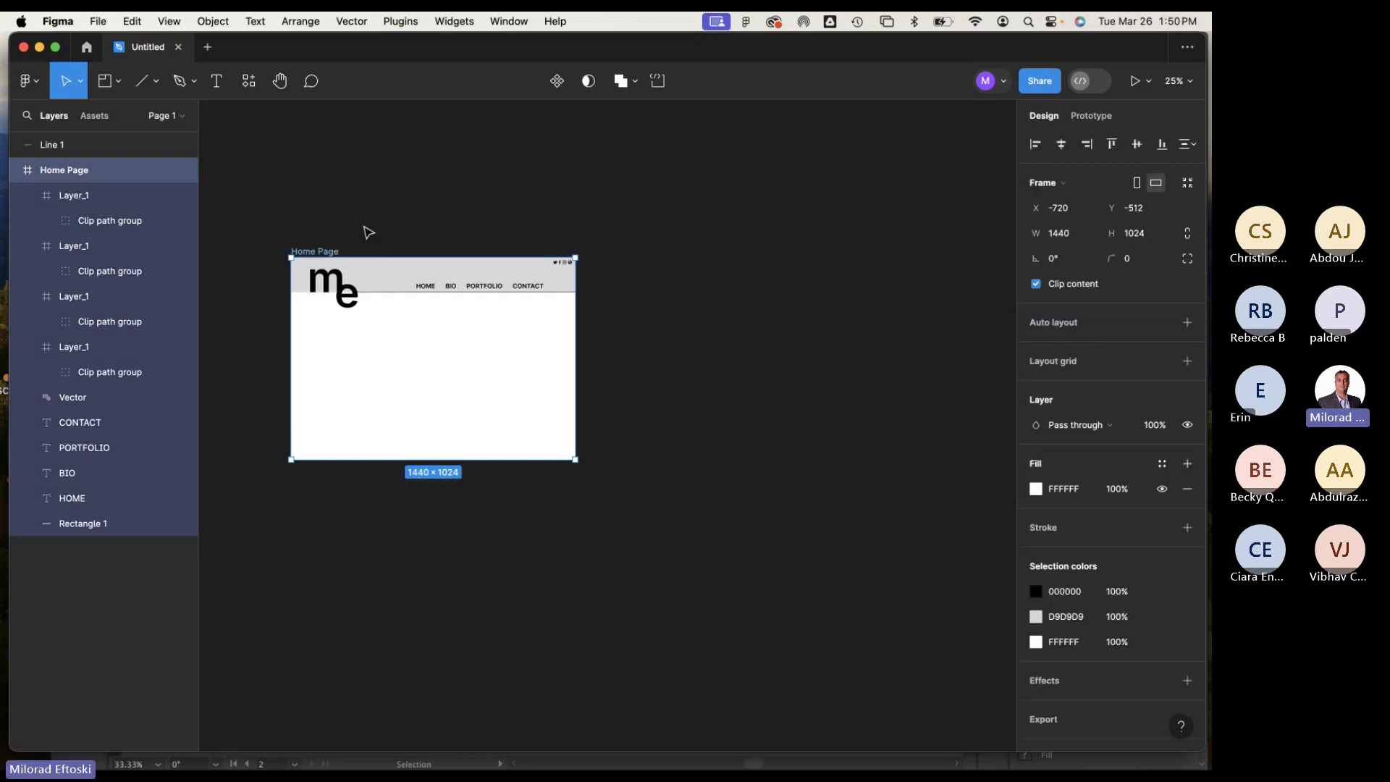
key("super+d")
Delete all contents of the duplicated Home Page frame and shift the empty frame slightly away from the original, to X 776.
left_click_drag(600, 228, 857, 484)
key("Delete")
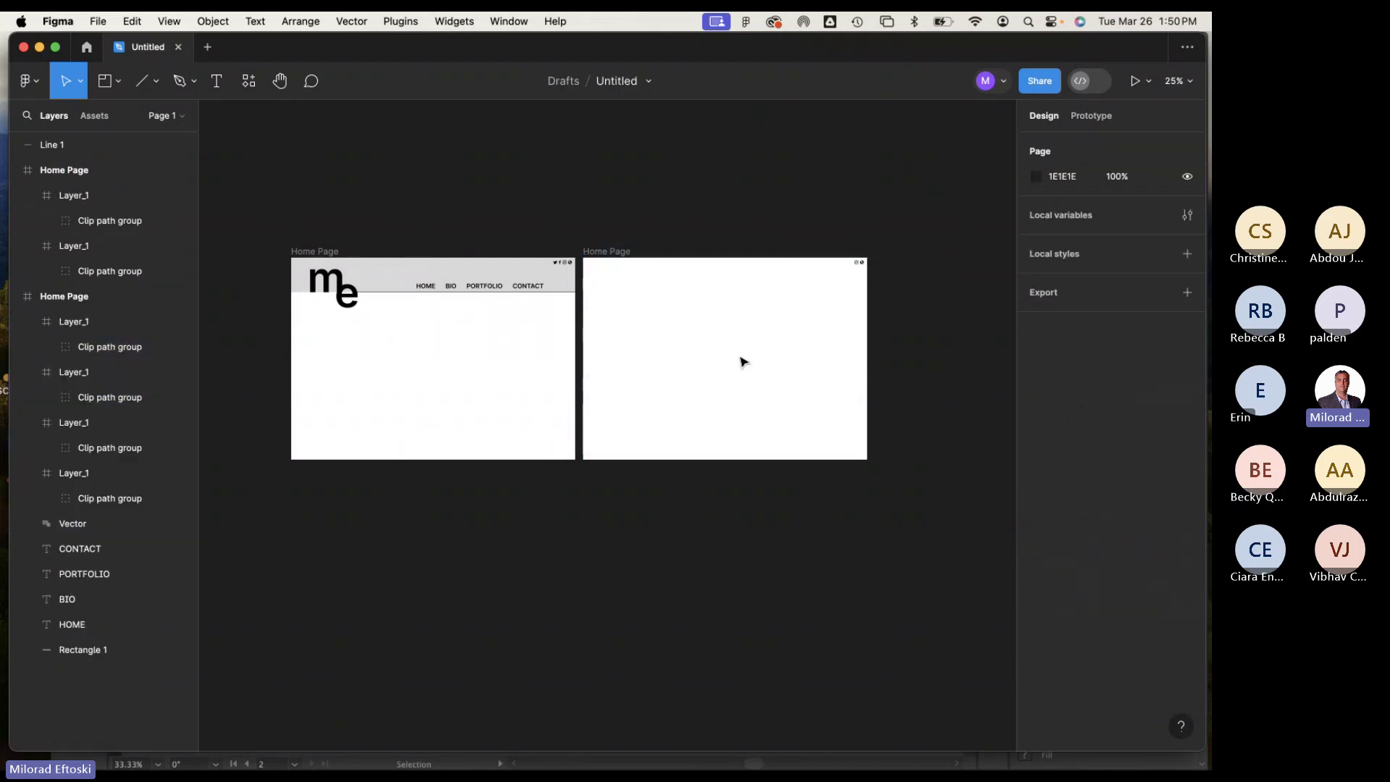
left_click_drag(779, 210, 912, 521)
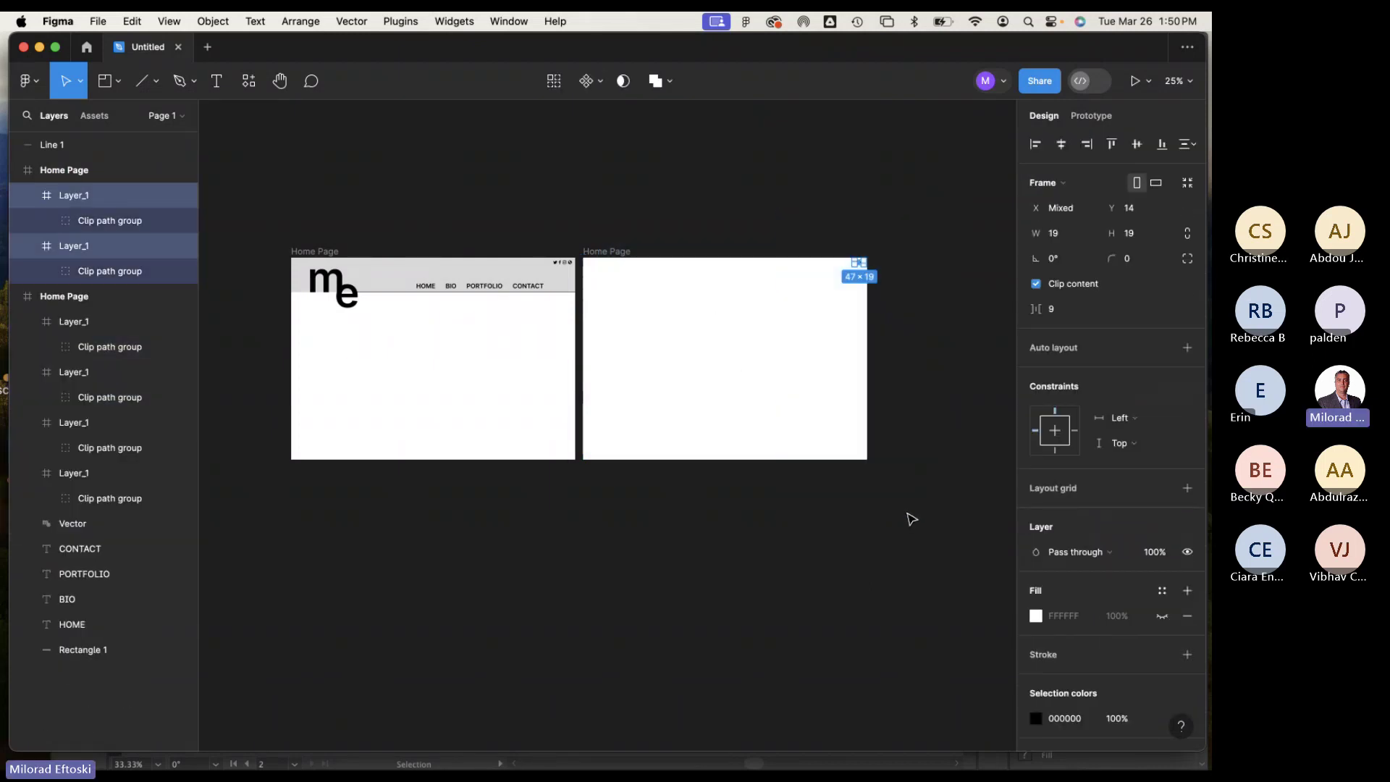
key("Delete")
left_click(633, 279)
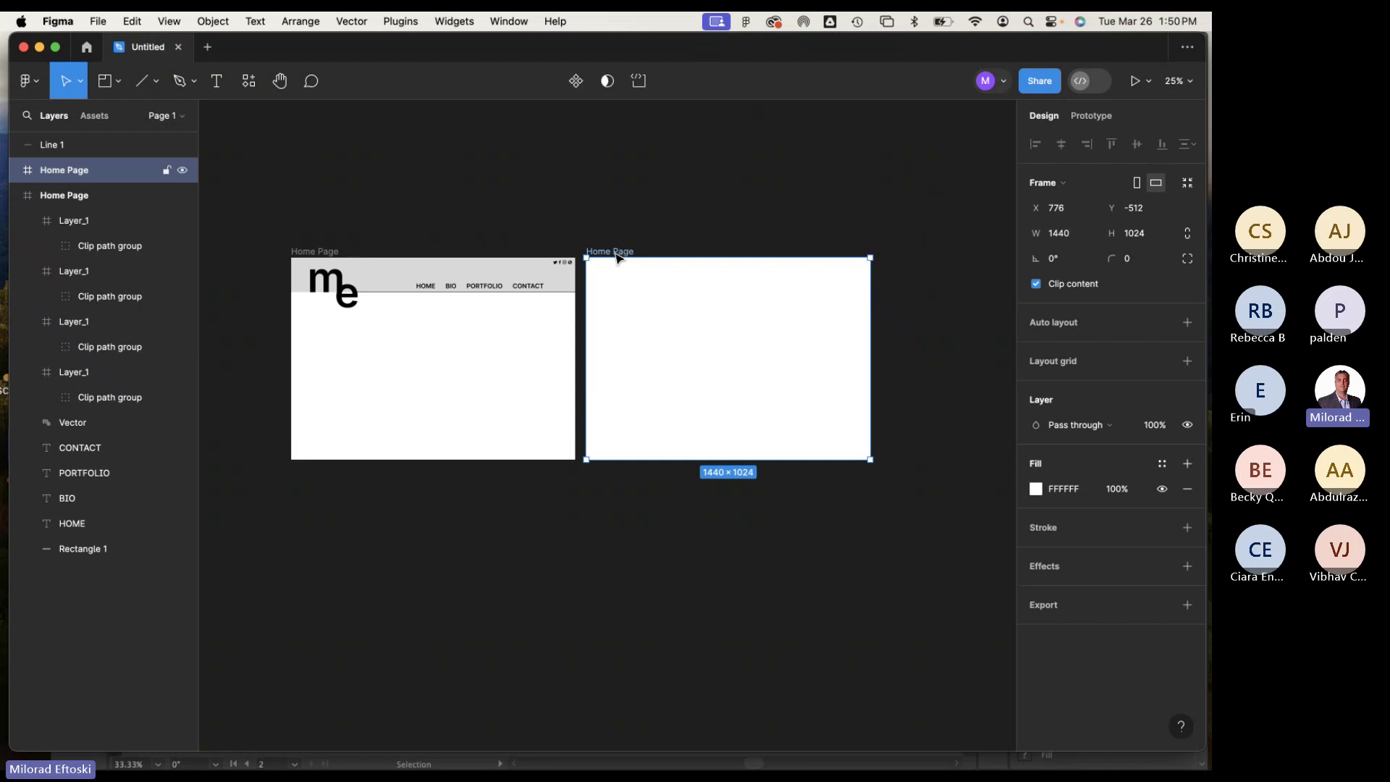
Paste the copied Illustrator layout with header, hearts and blue background into the empty duplicated Home Page frame.
key("super+v")
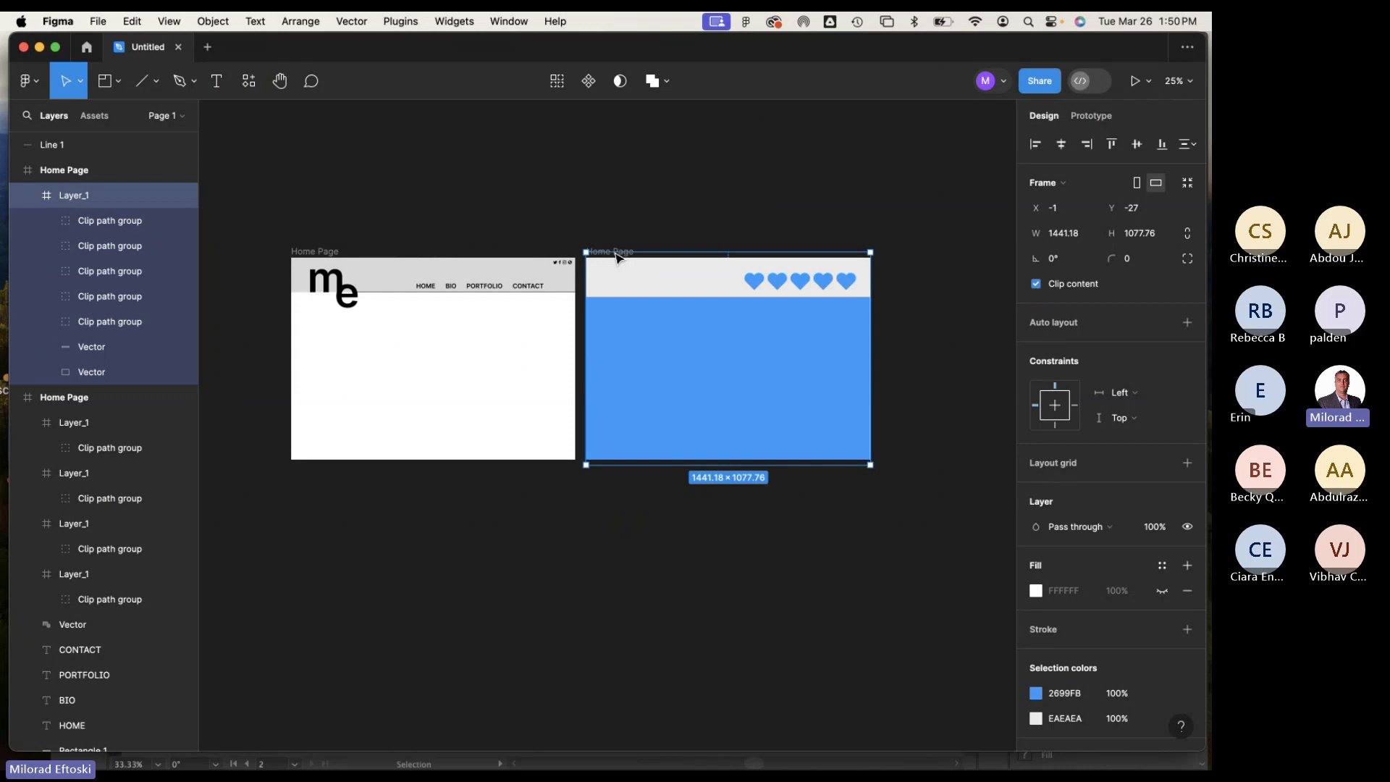
key("Escape")
left_click(677, 286)
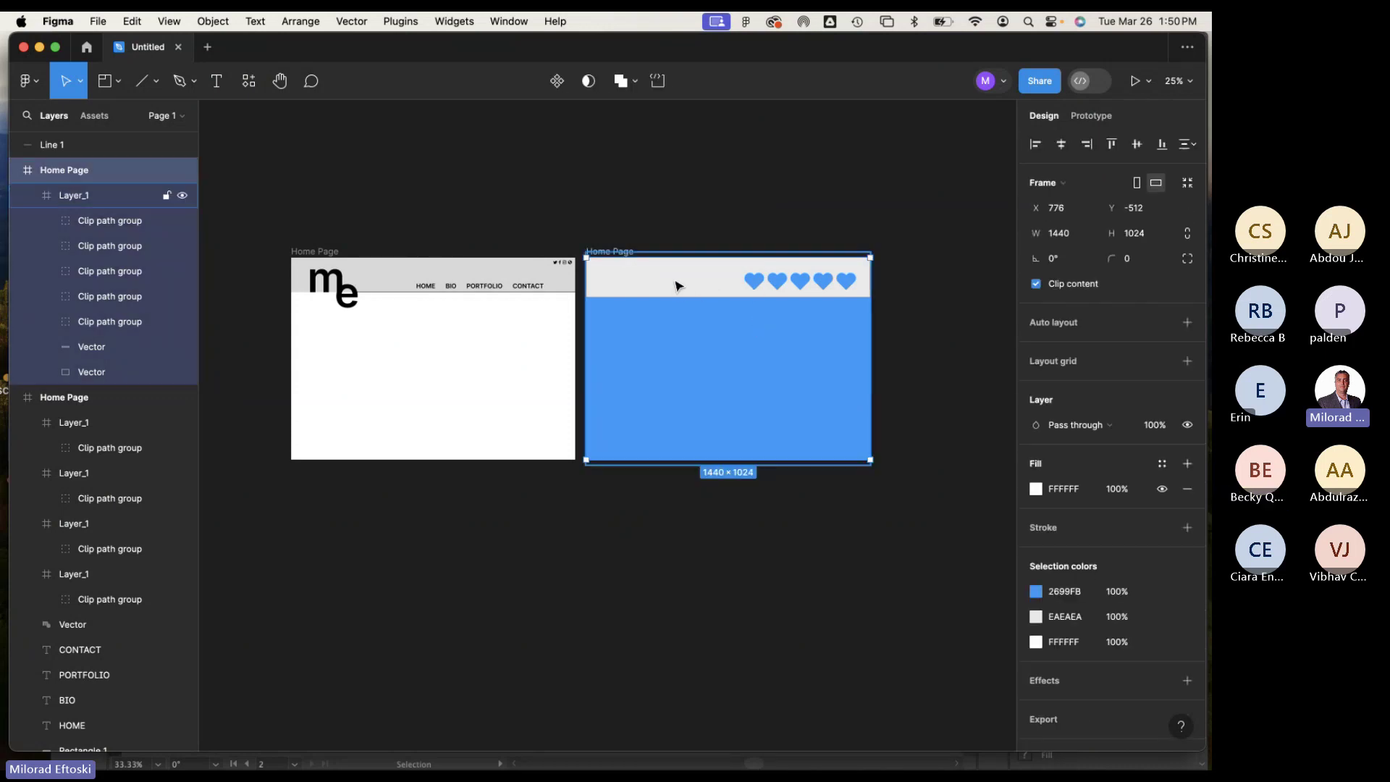
right_click(673, 289)
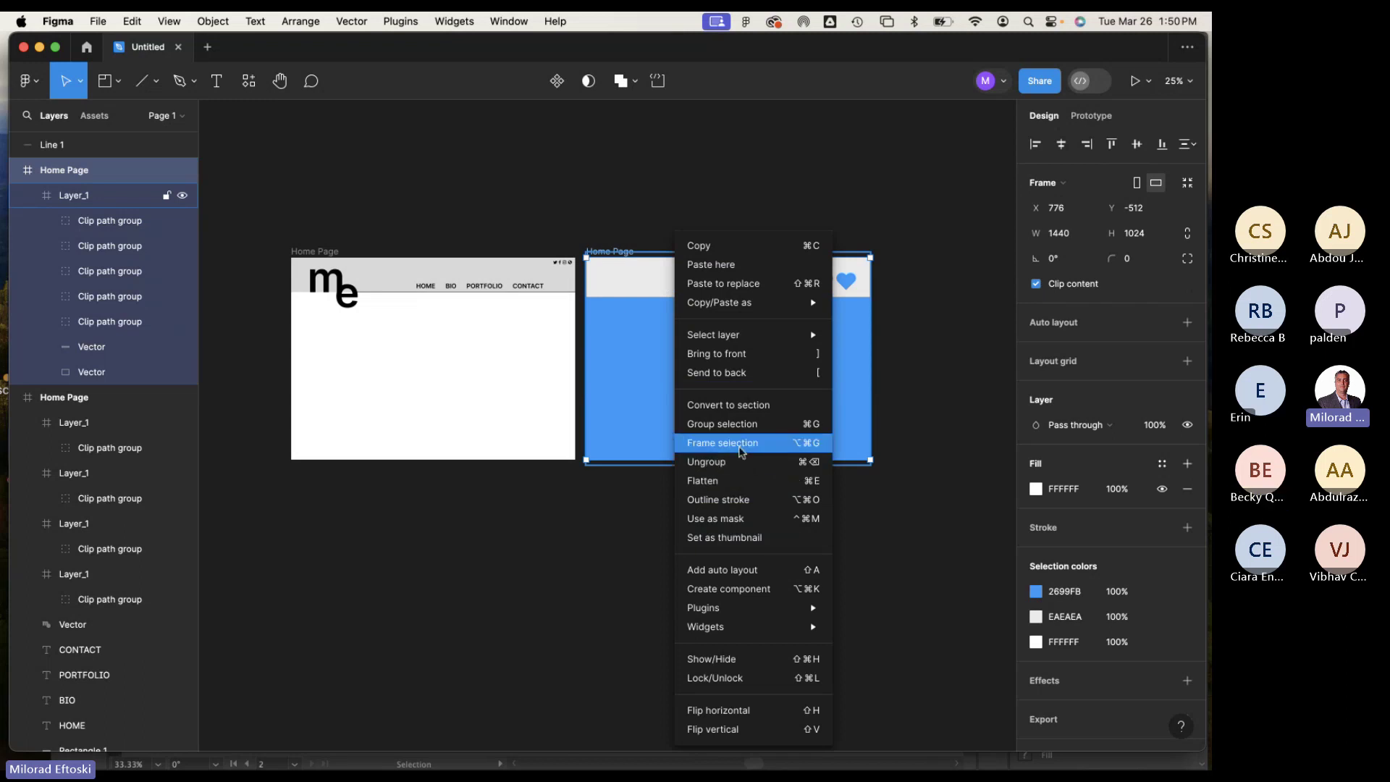
left_click(892, 531)
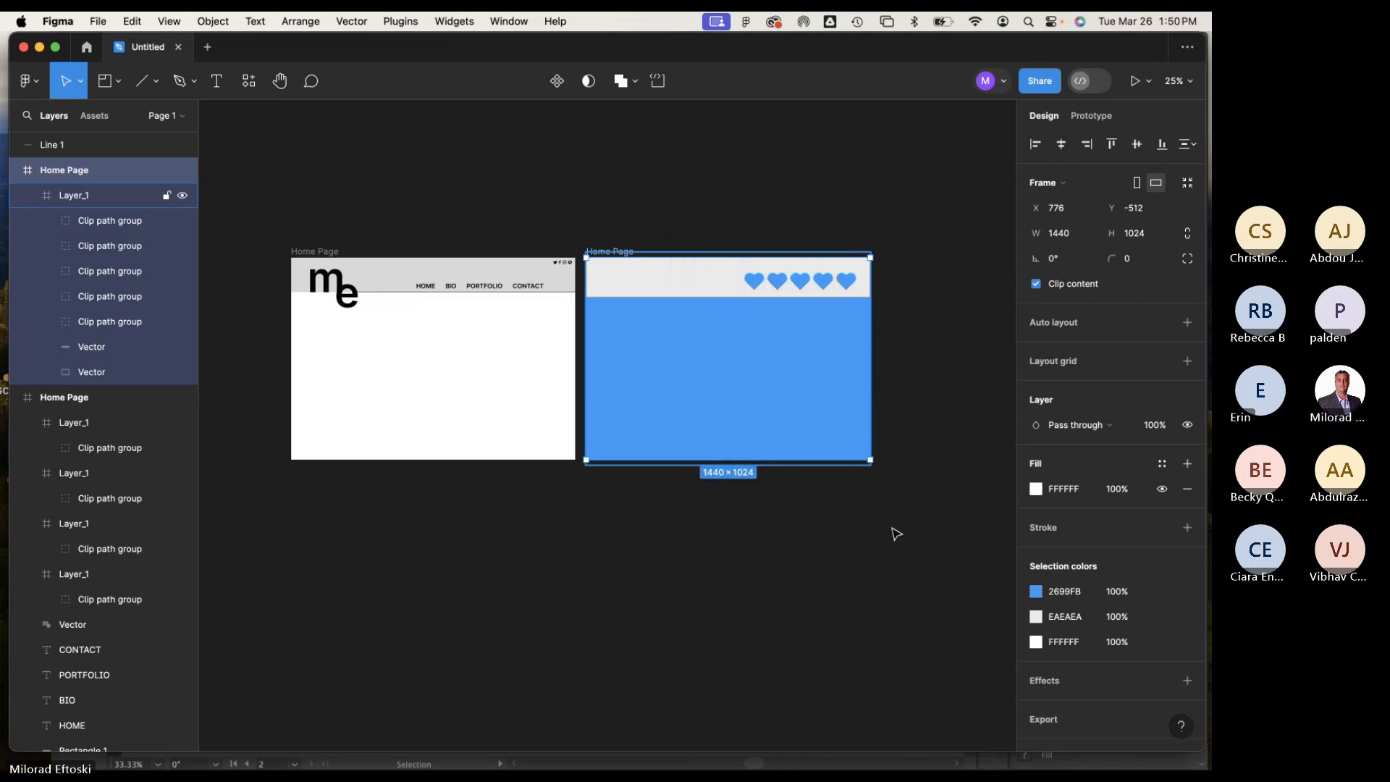
left_click(897, 523)
left_click(713, 379)
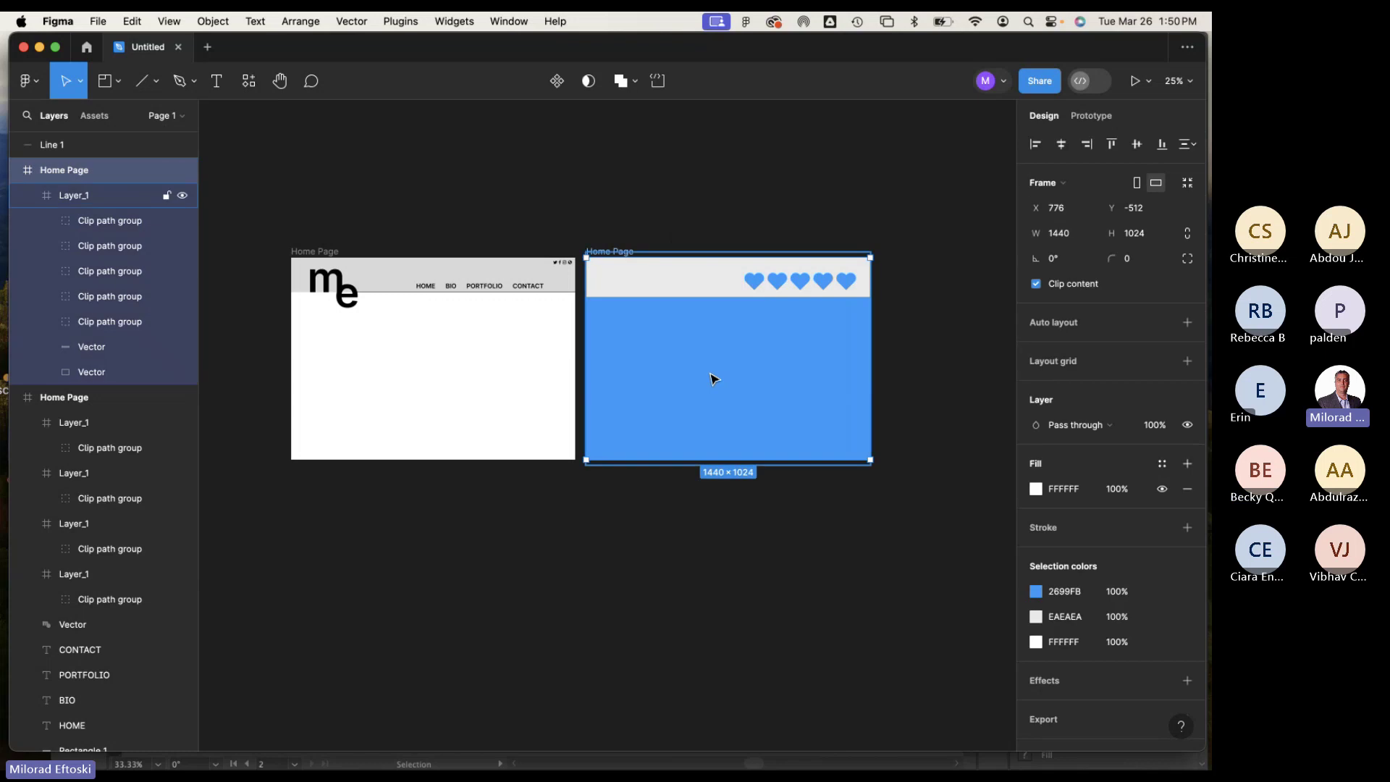
Ungroup the duplicated Home Page frame, try moving the grey header rectangle on its own, and restore its position.
scroll(689, 332, "up", 5)
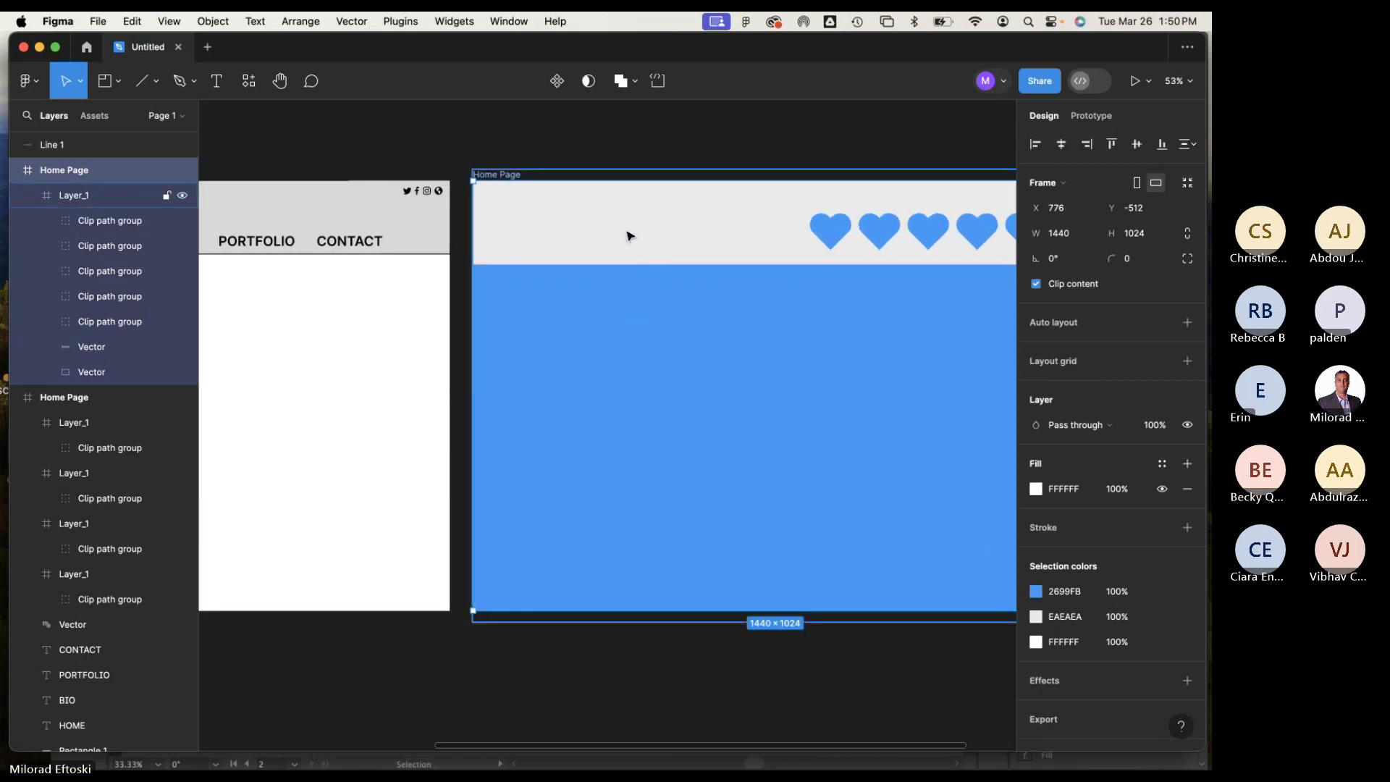
mouse_move(627, 236)
left_mouse_down()
mouse_move(699, 243)
mouse_move(631, 226)
left_mouse_up()
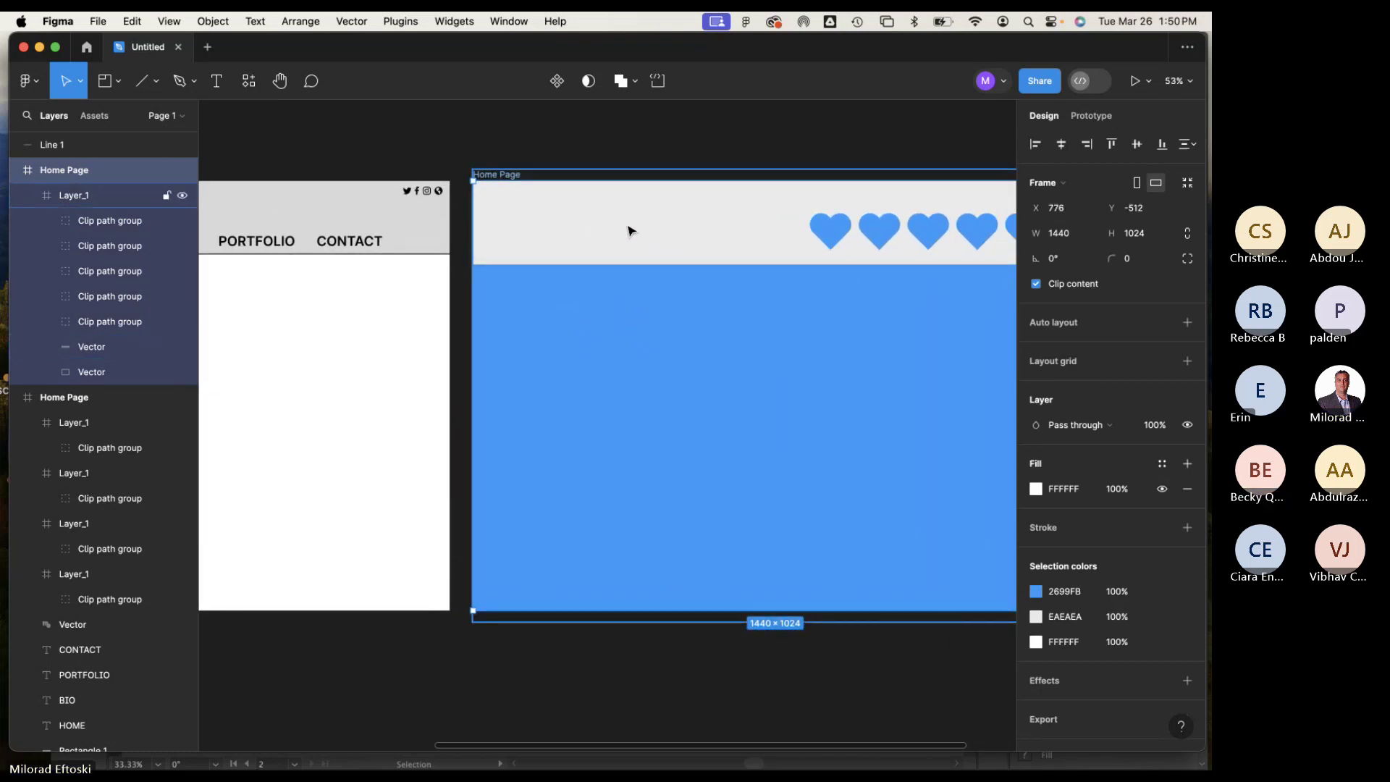
left_click(593, 153)
left_click(543, 219)
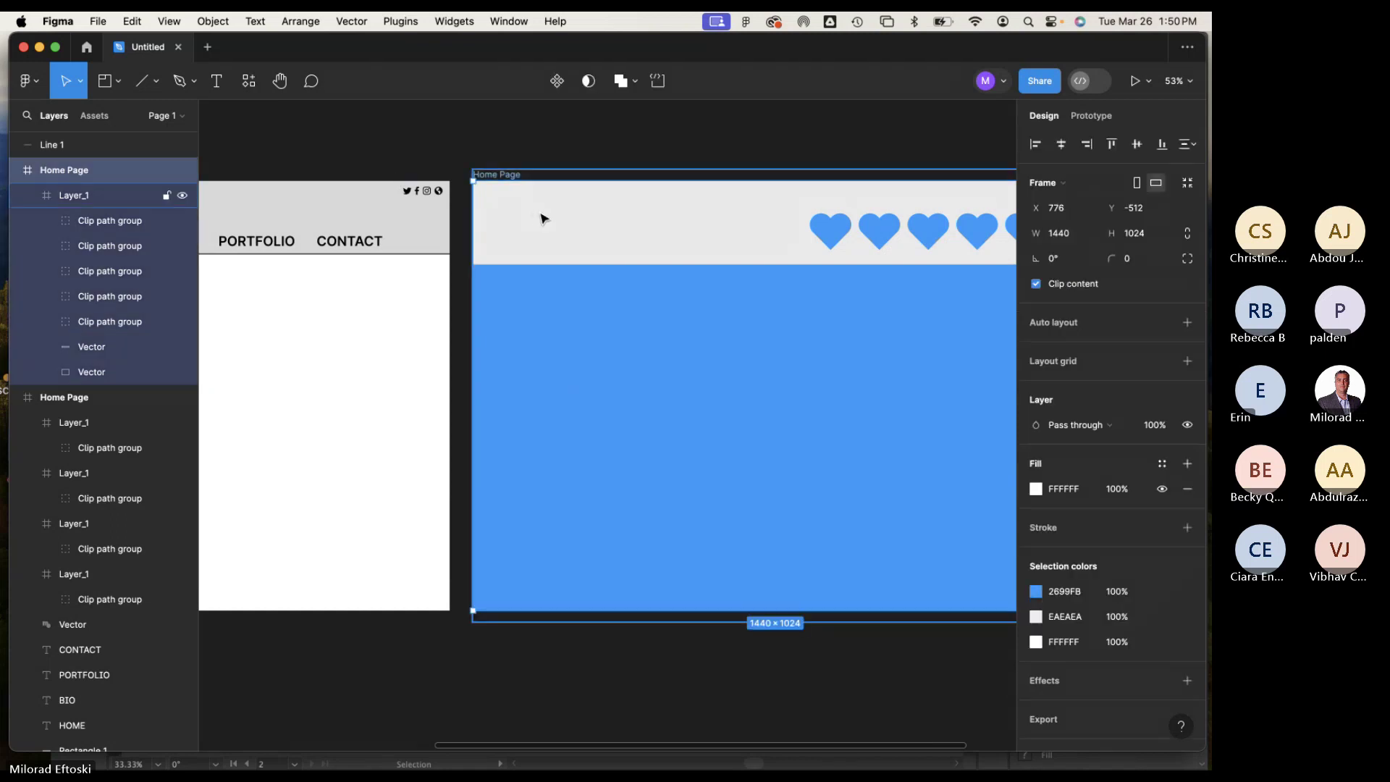
right_click(582, 233)
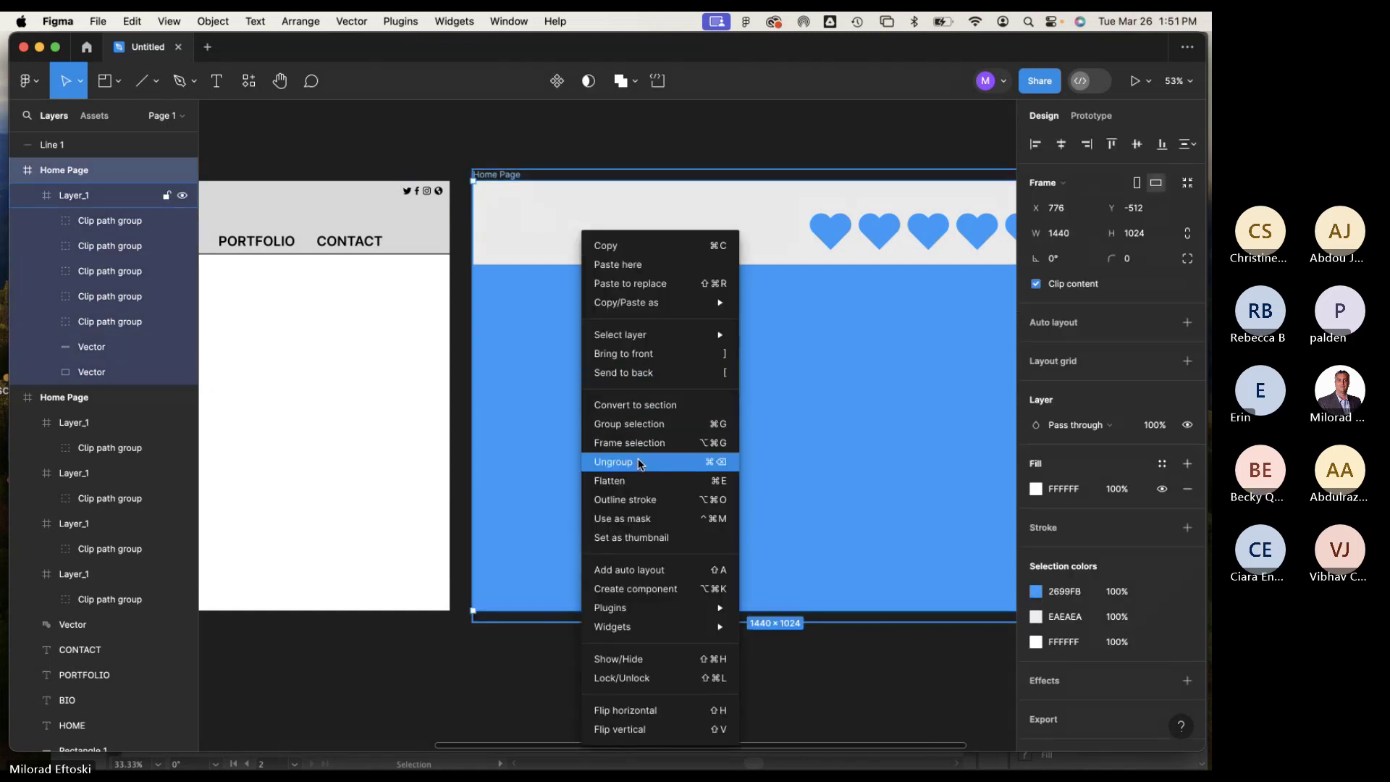
left_click(613, 462)
left_click(612, 146)
left_click(594, 248)
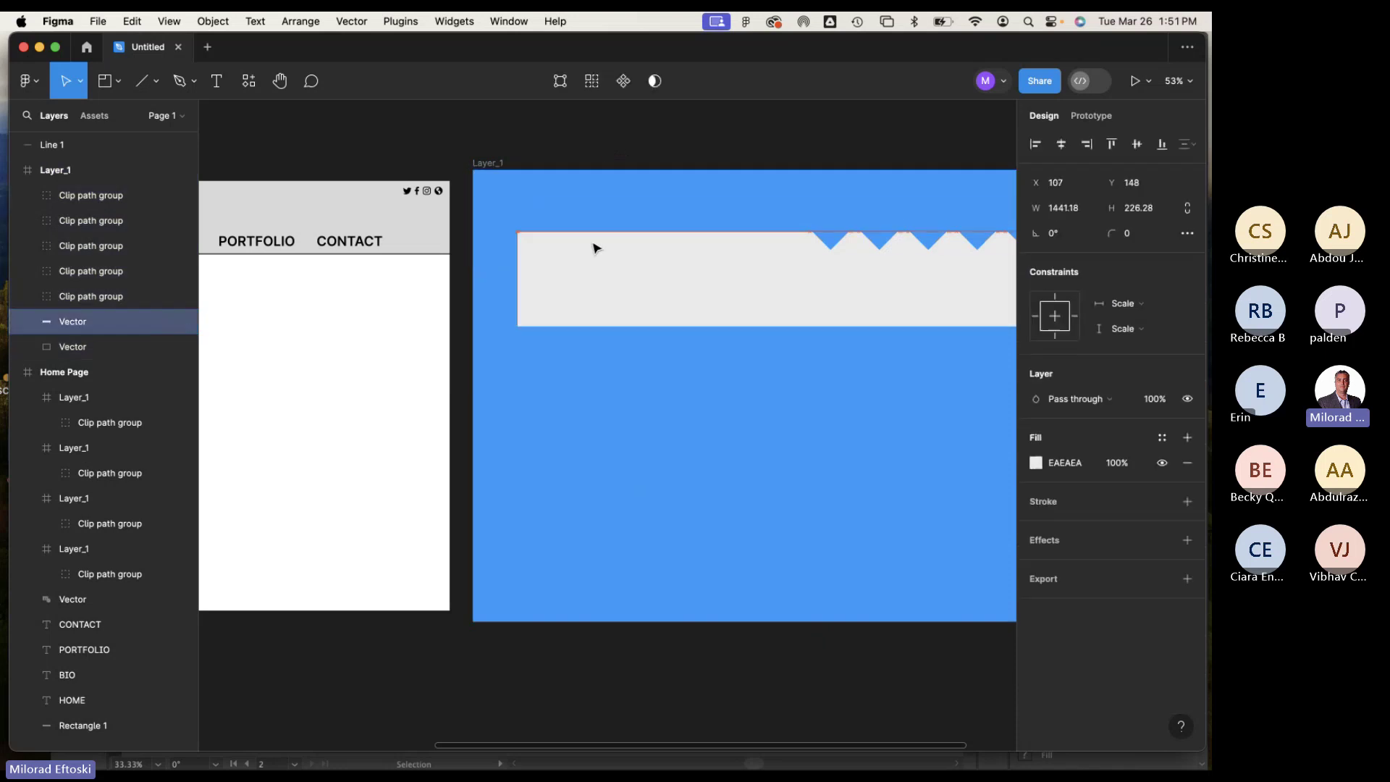
left_click_drag(594, 248, 604, 246)
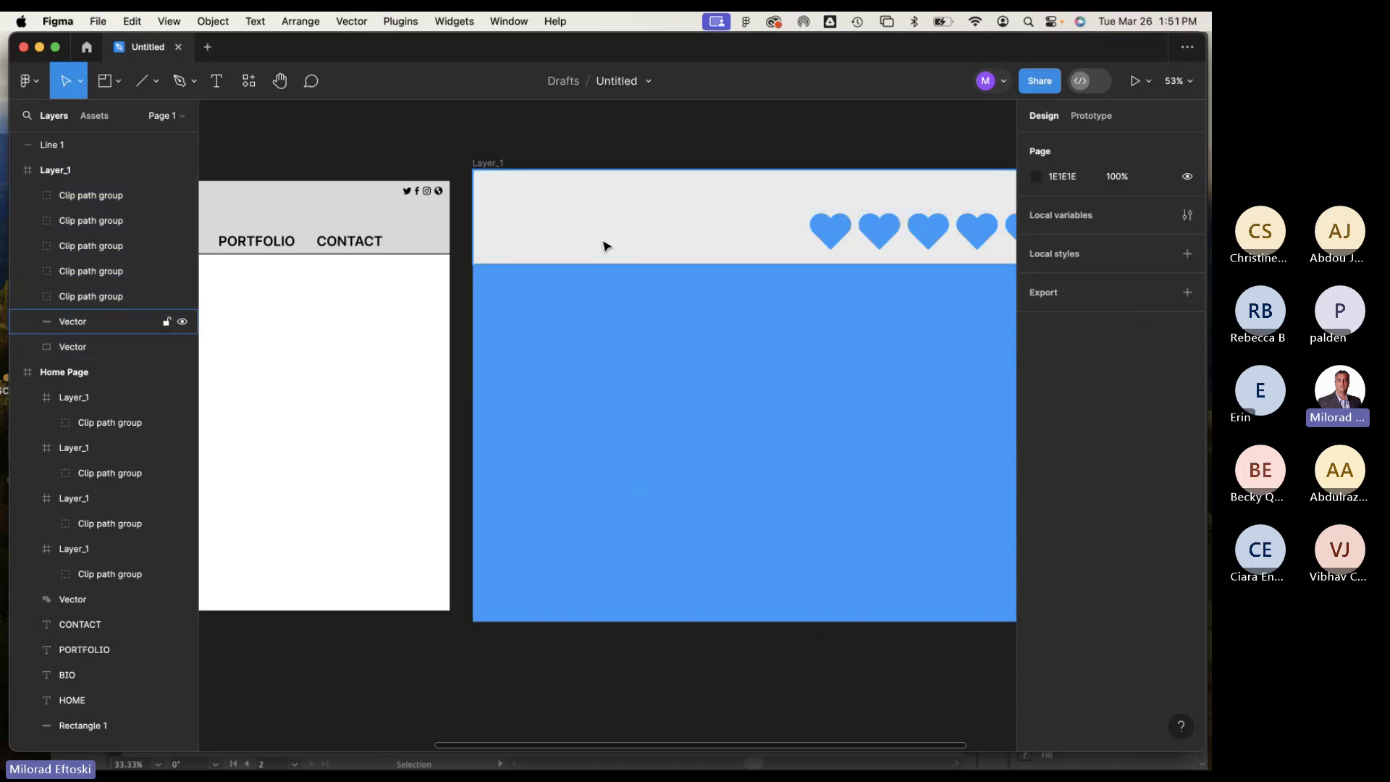
Switch to Illustrator and add two mesh points to the blue background rectangle, at about X 306, Y 479 and X 713, Y 735 px.
scroll(606, 246, "down", 5)
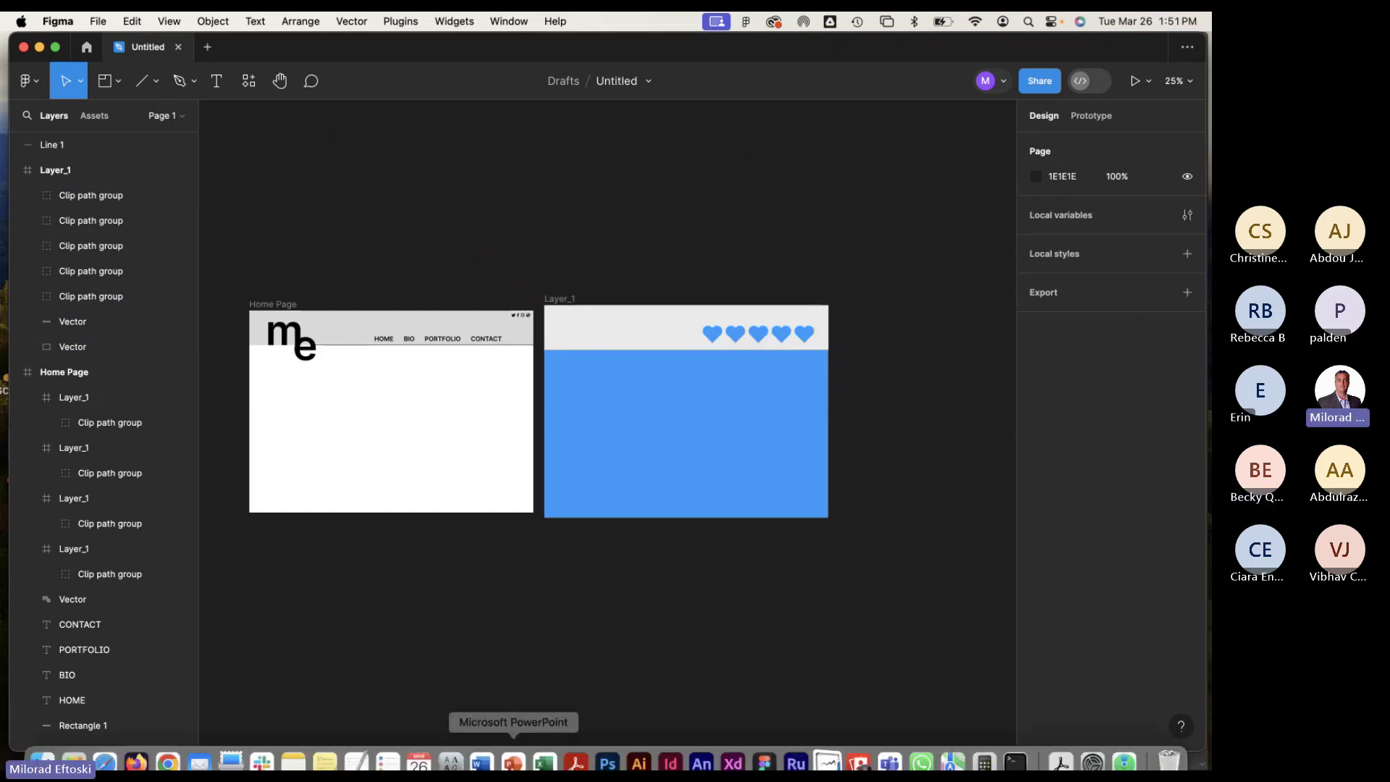
left_click(637, 747)
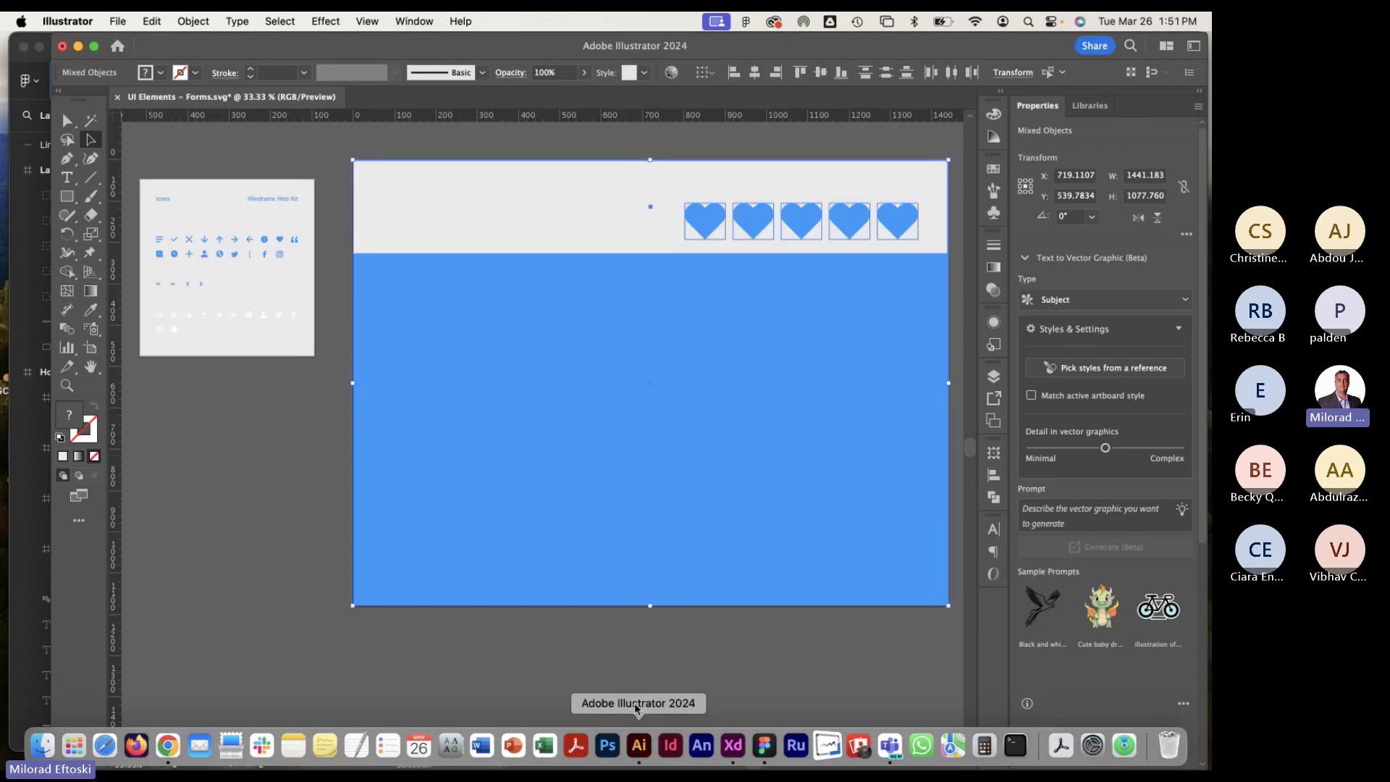
left_click(668, 534)
scroll(557, 469, "right", 3)
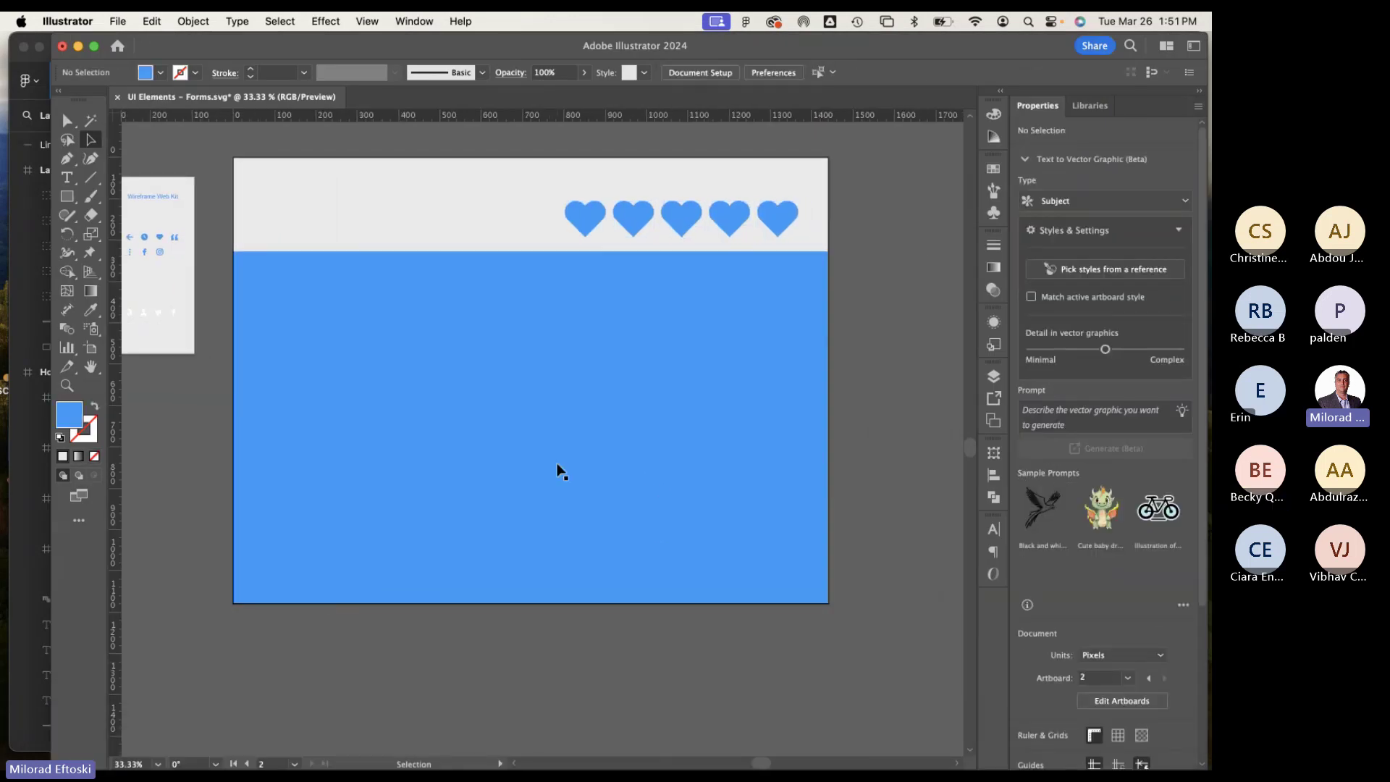
left_click(326, 432)
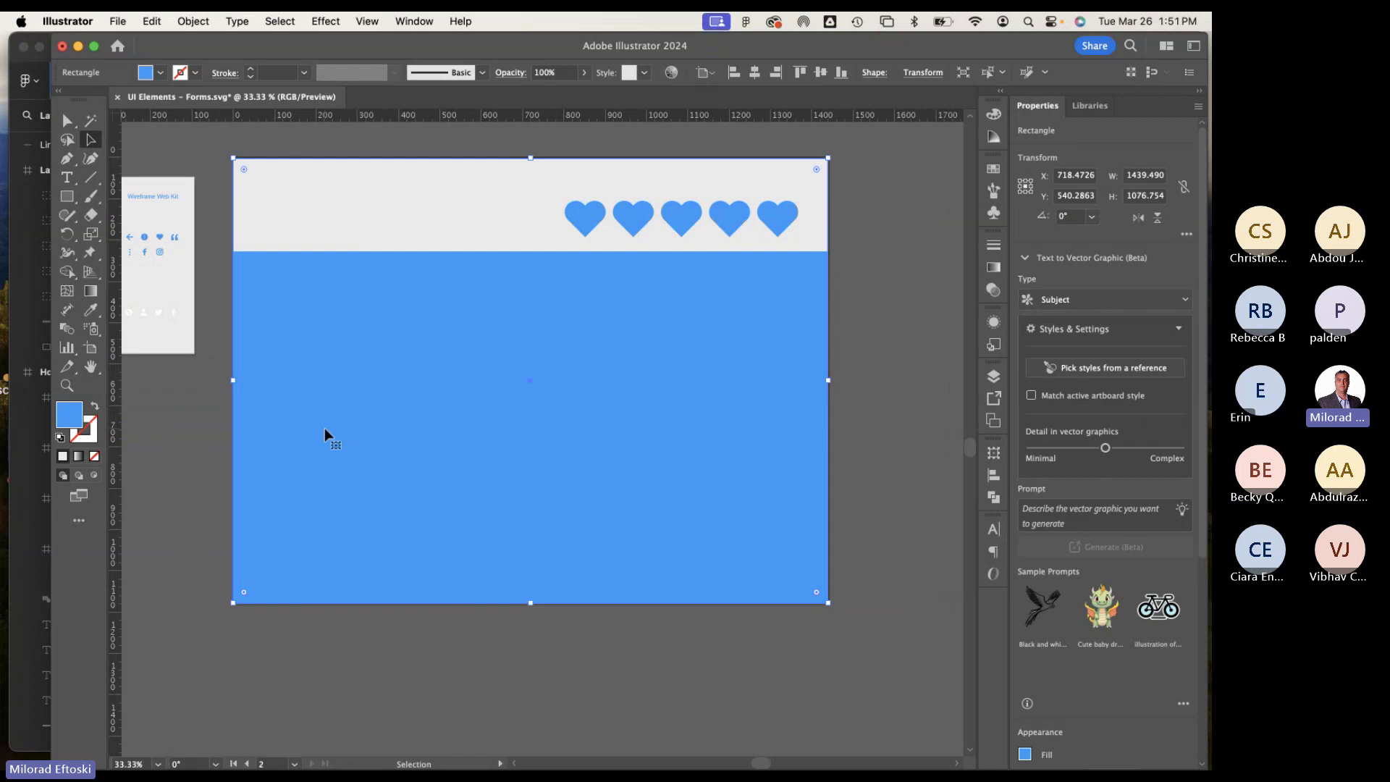
key("u")
left_click(360, 355)
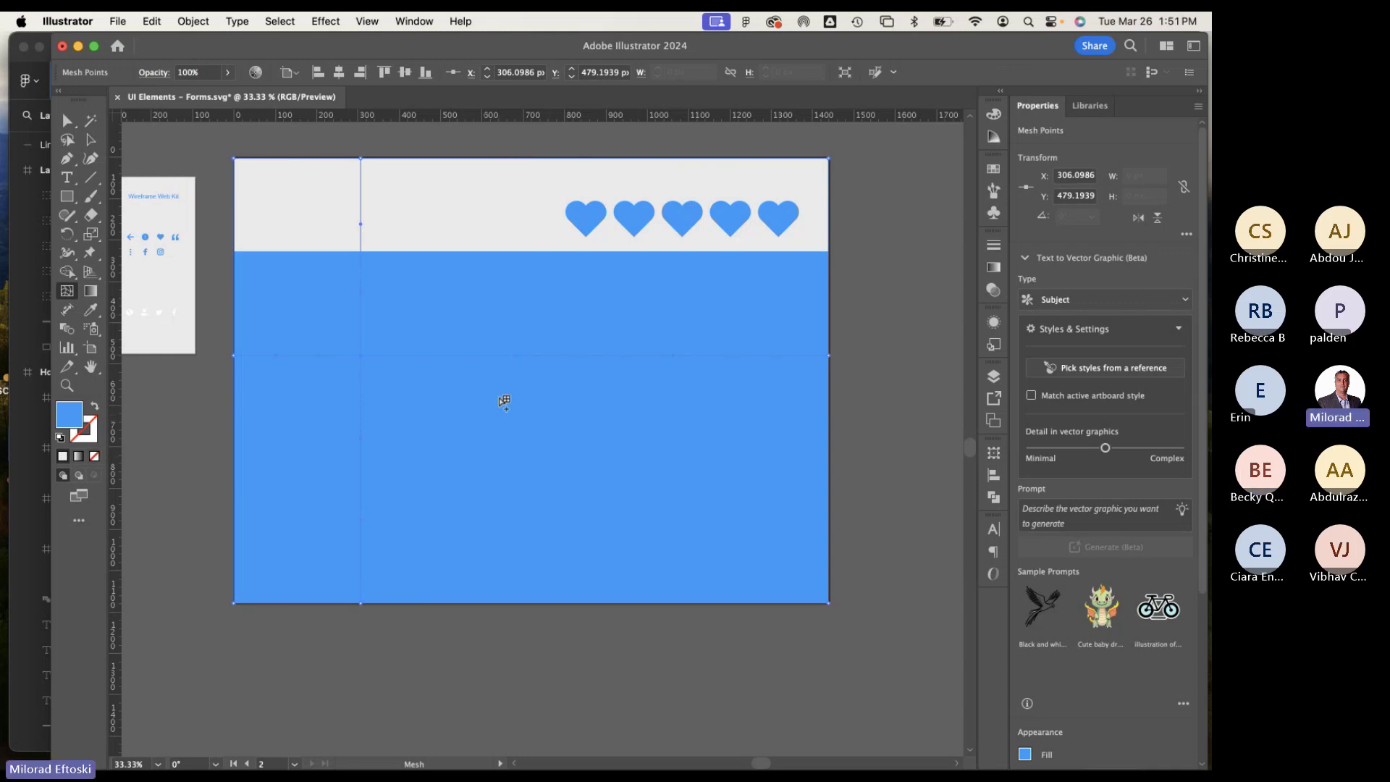
left_click(528, 461)
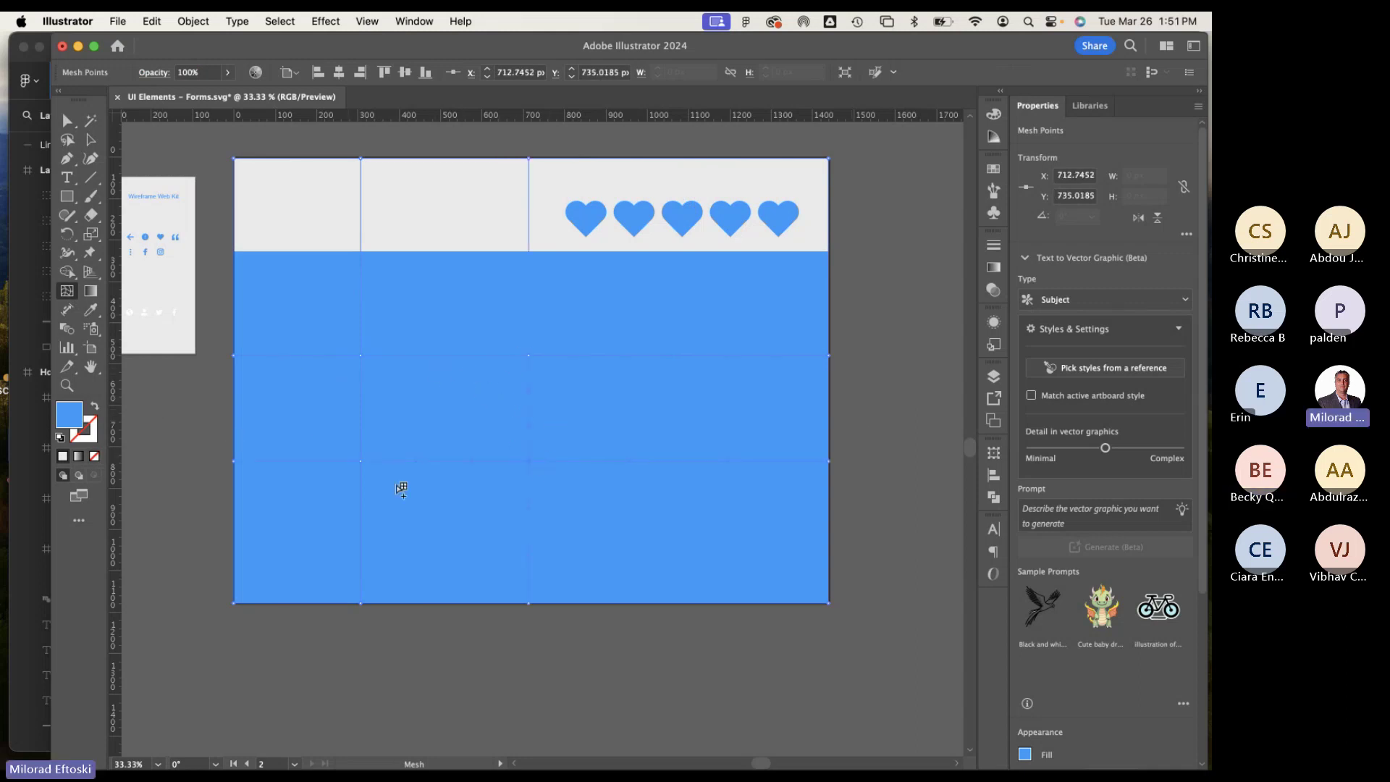
Colour the lower mesh point of the background bright green, 84F928, and clear the selection.
double_click(70, 417)
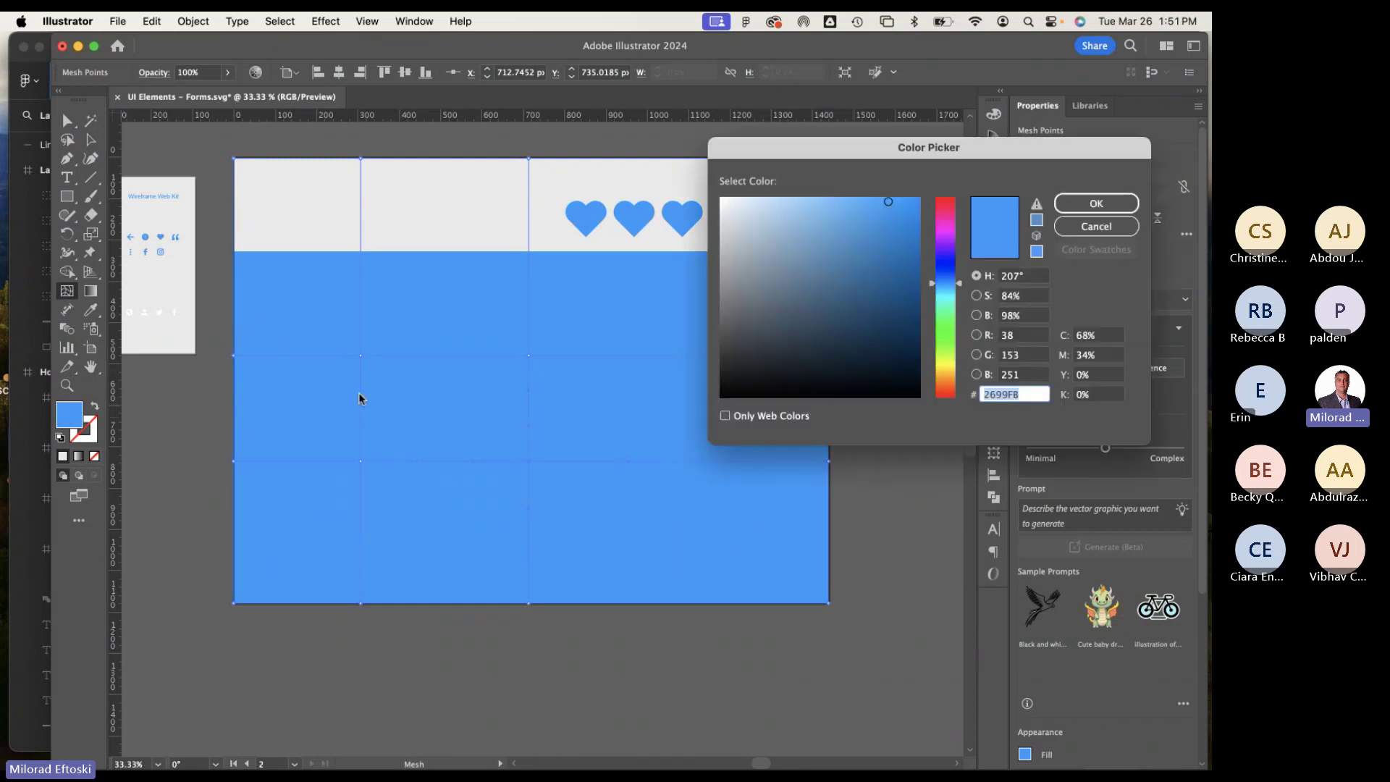
left_click_drag(949, 283, 945, 344)
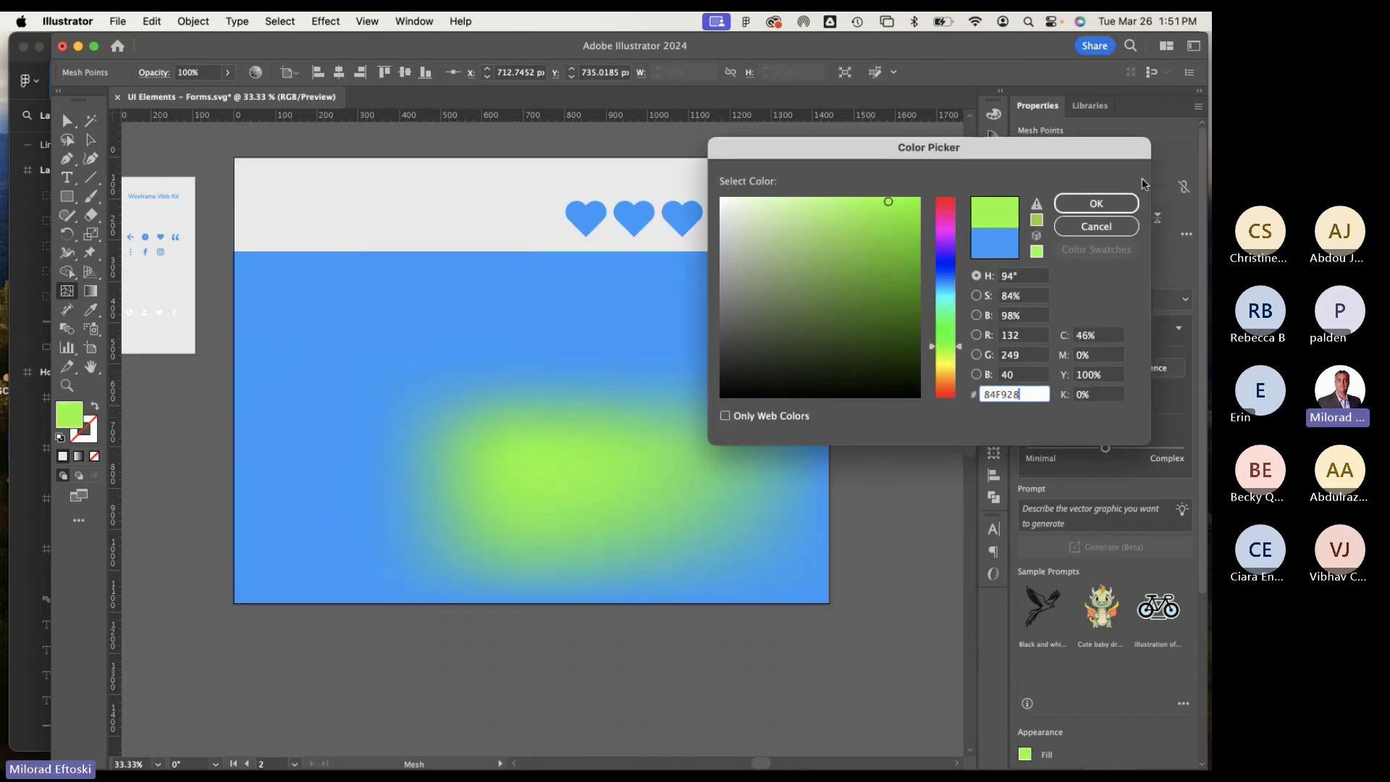
left_click(1095, 203)
left_click(91, 139)
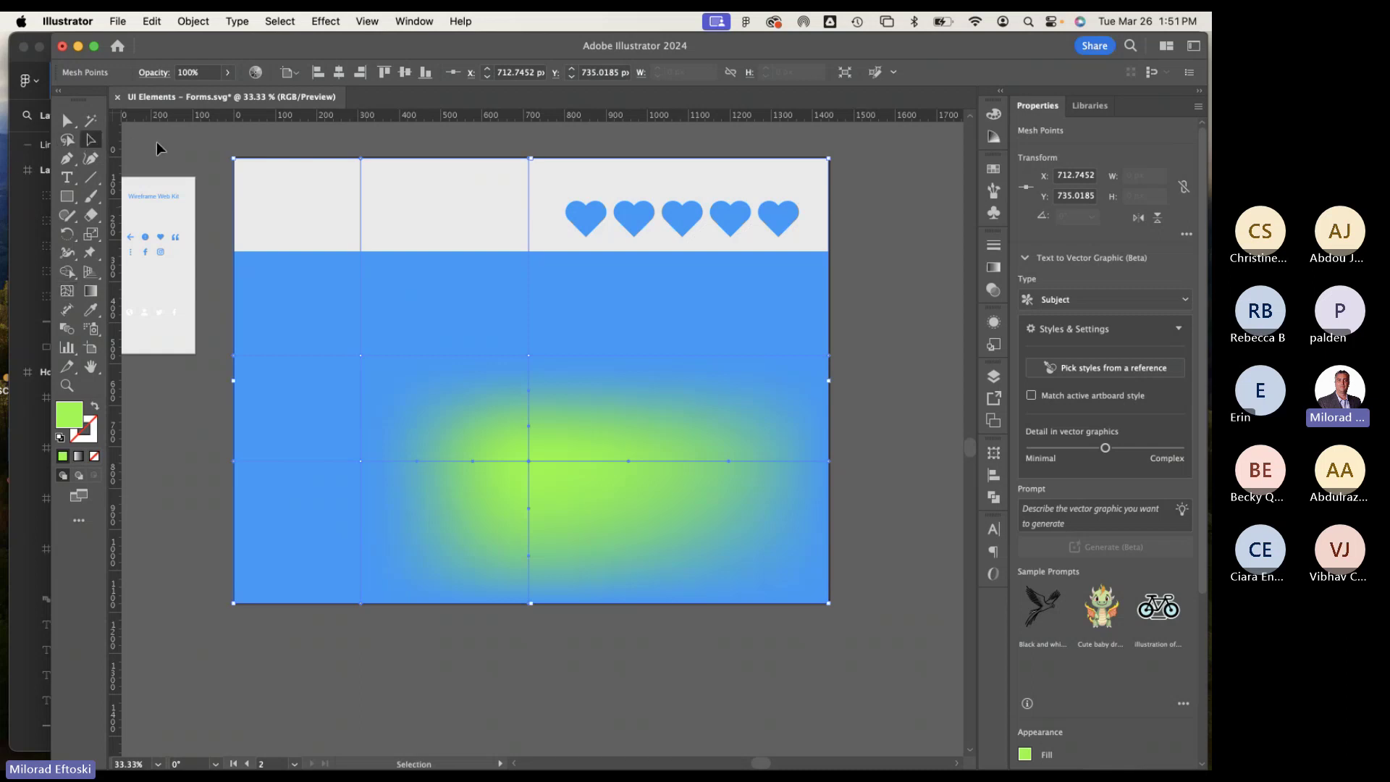
left_click(158, 148)
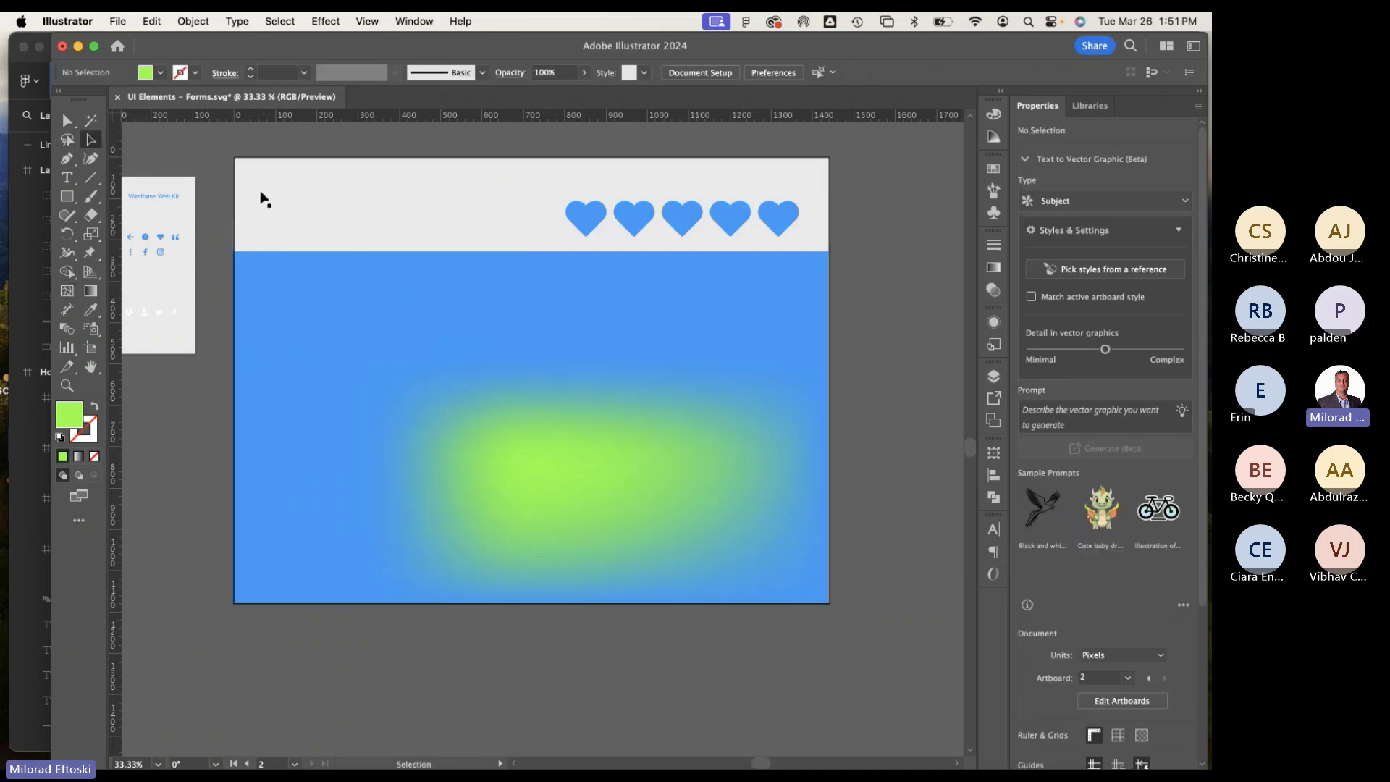
Select and copy the blue-green gradient mesh background, and switch to Figma.
left_click(501, 397)
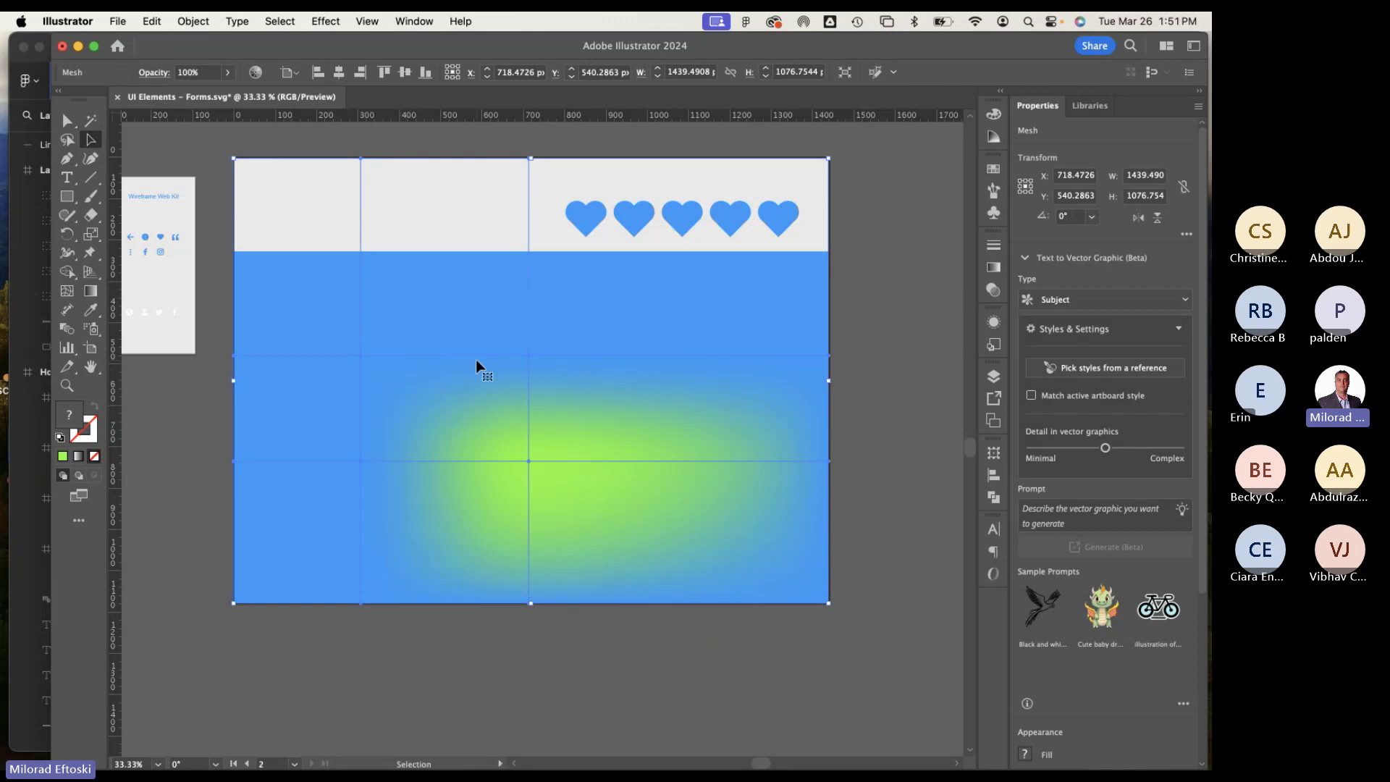
left_click(834, 456)
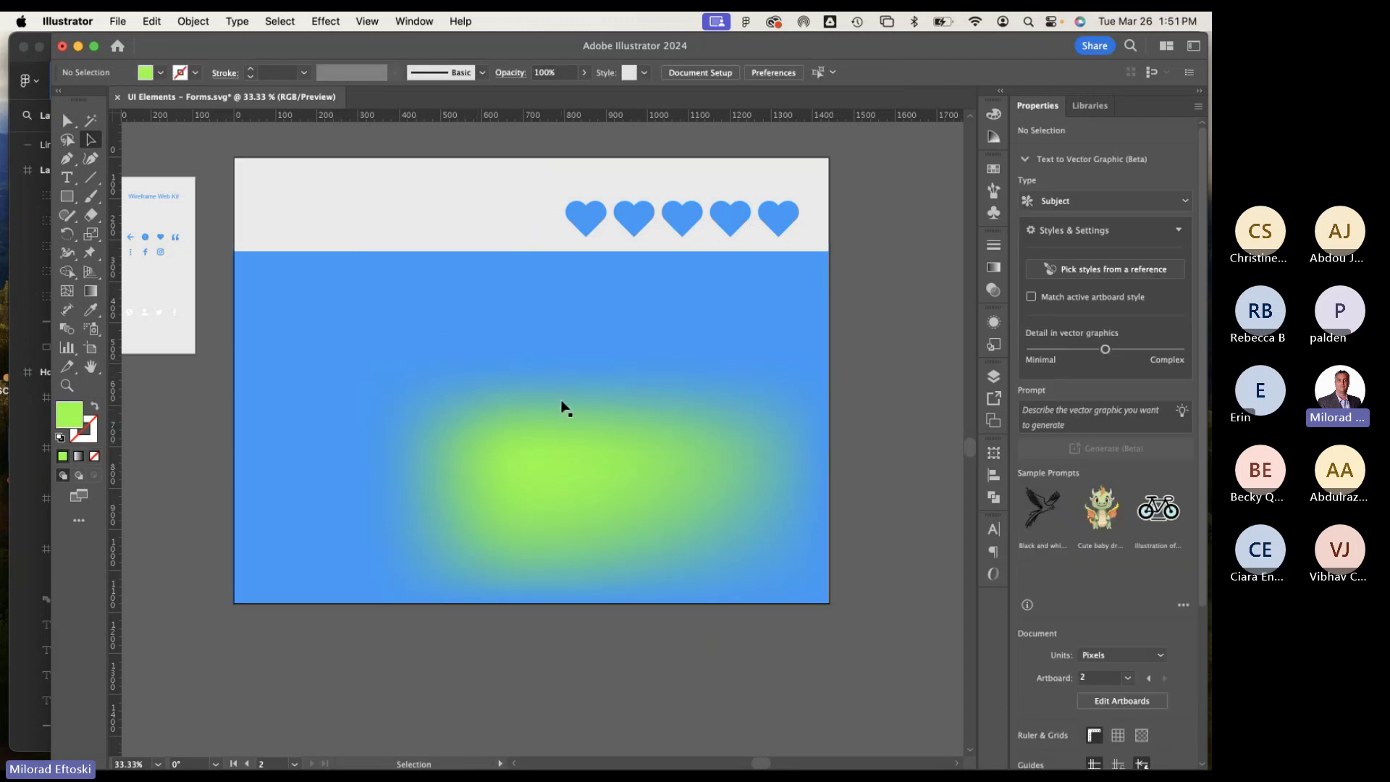
left_click(565, 407)
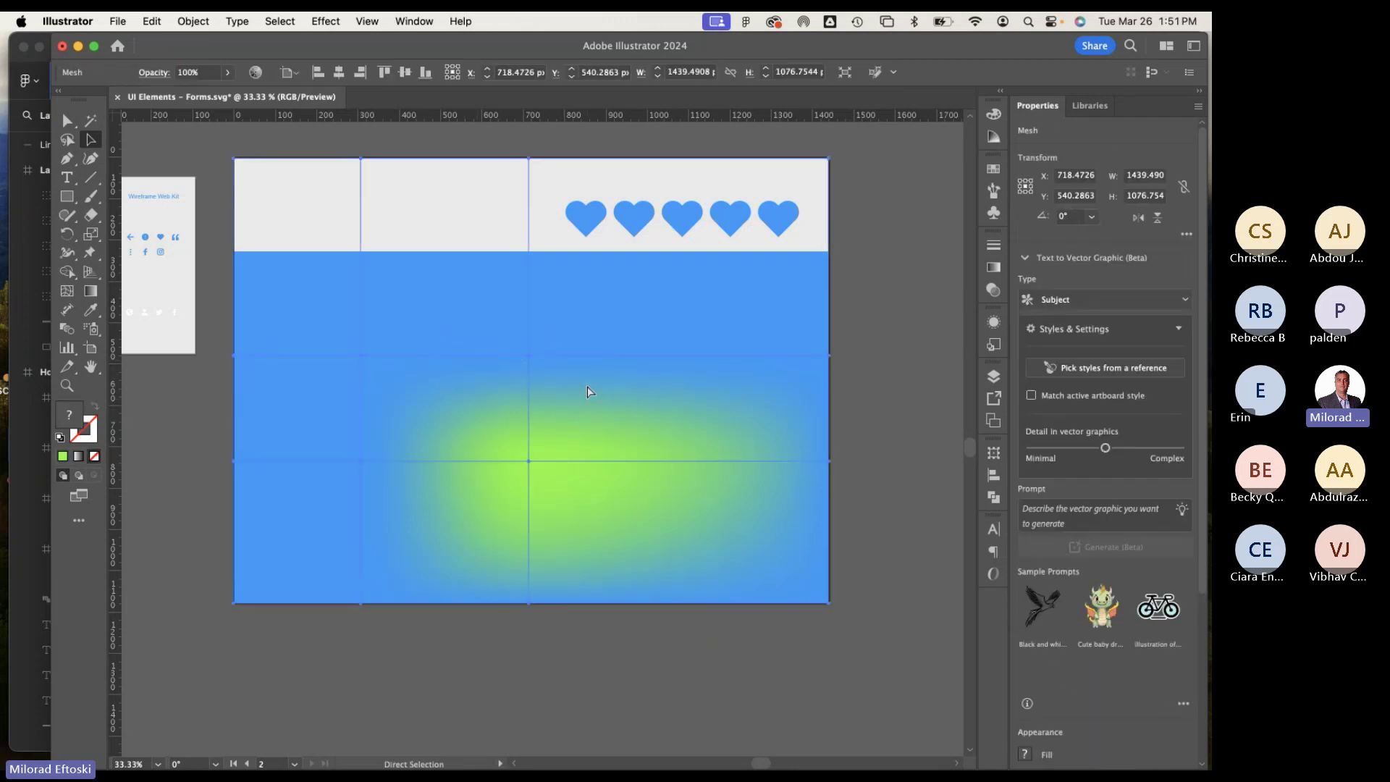
key("super+Tab")
Replace the plain blue background with the pasted gradient mesh, positioned over the header layout at X 777, Y -539.
left_click(624, 414)
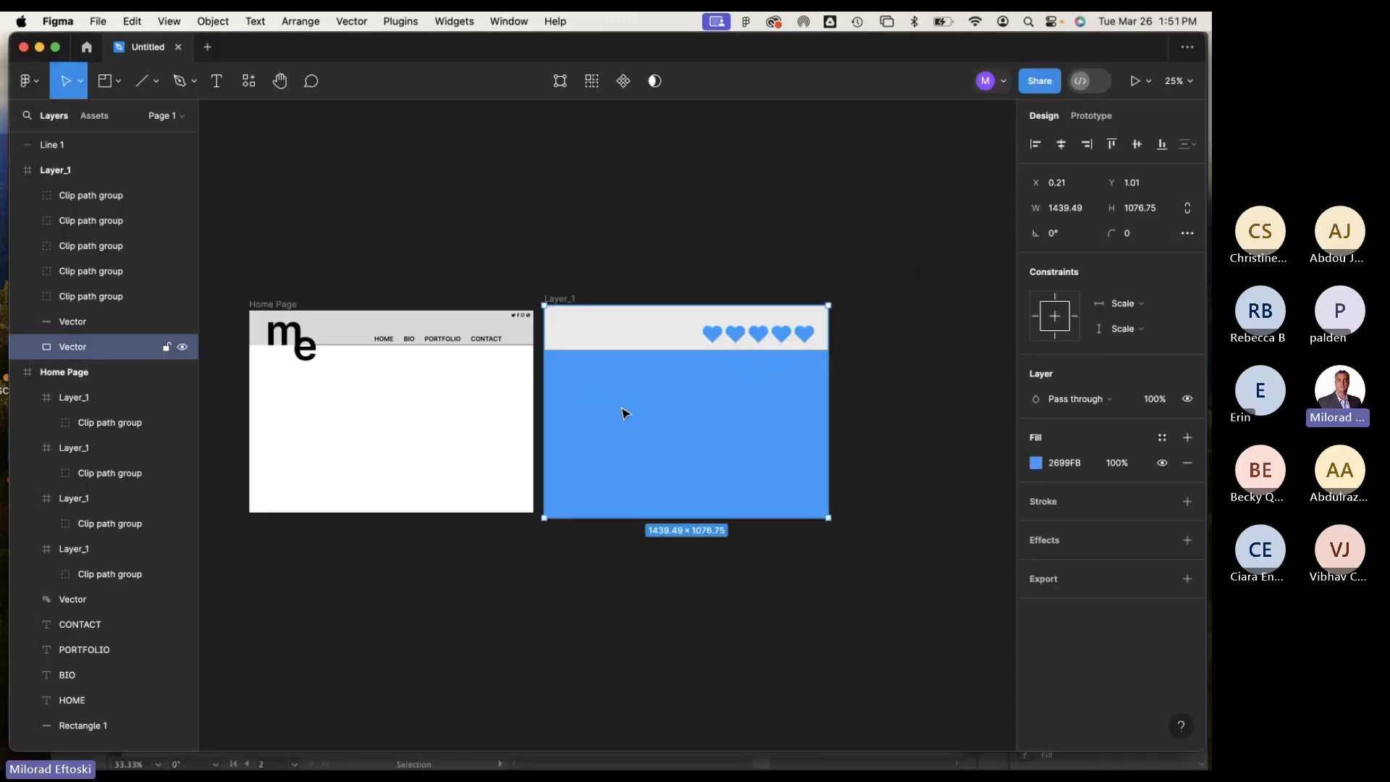
key("Delete")
key("super+v")
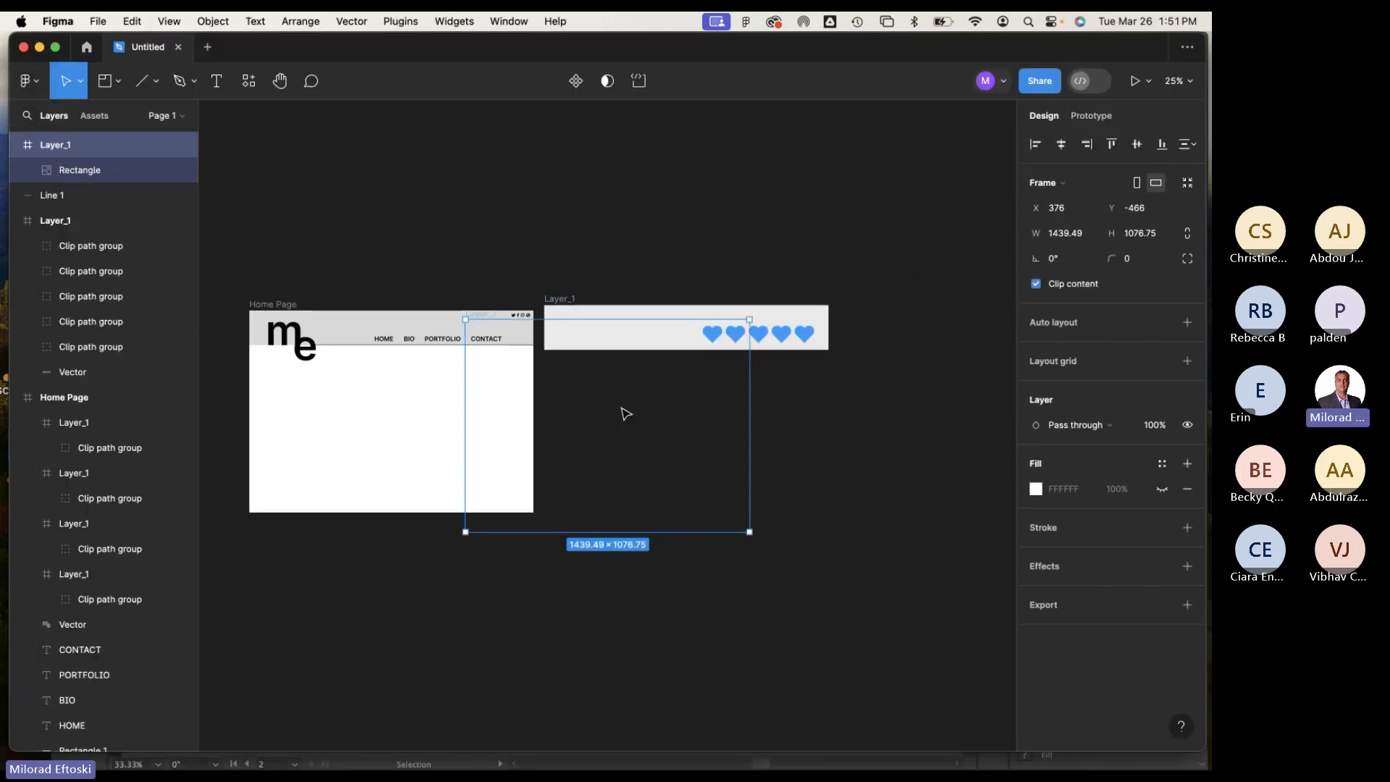
left_click_drag(528, 459, 642, 459)
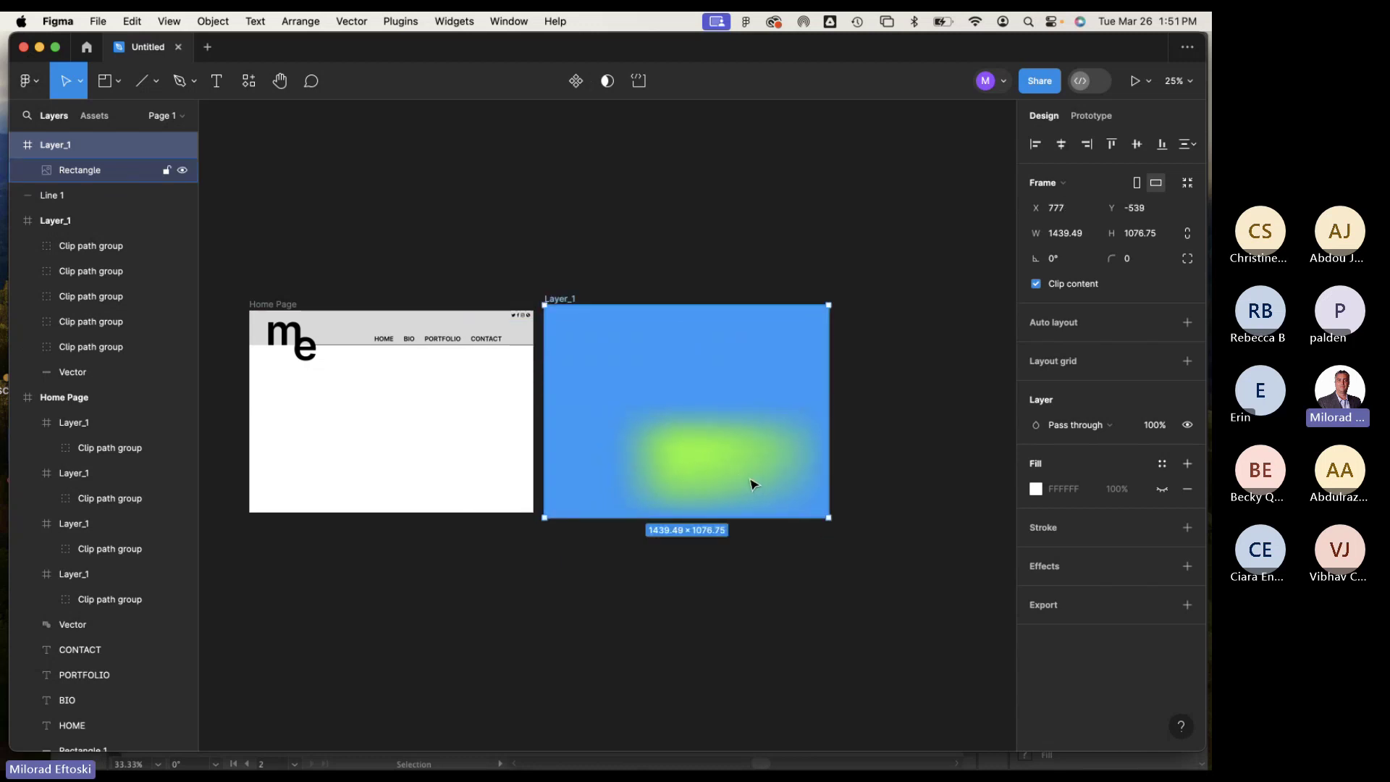
Darken the pasted gradient mesh by adjusting the exposure of its image fill.
scroll(752, 484, "up", 3)
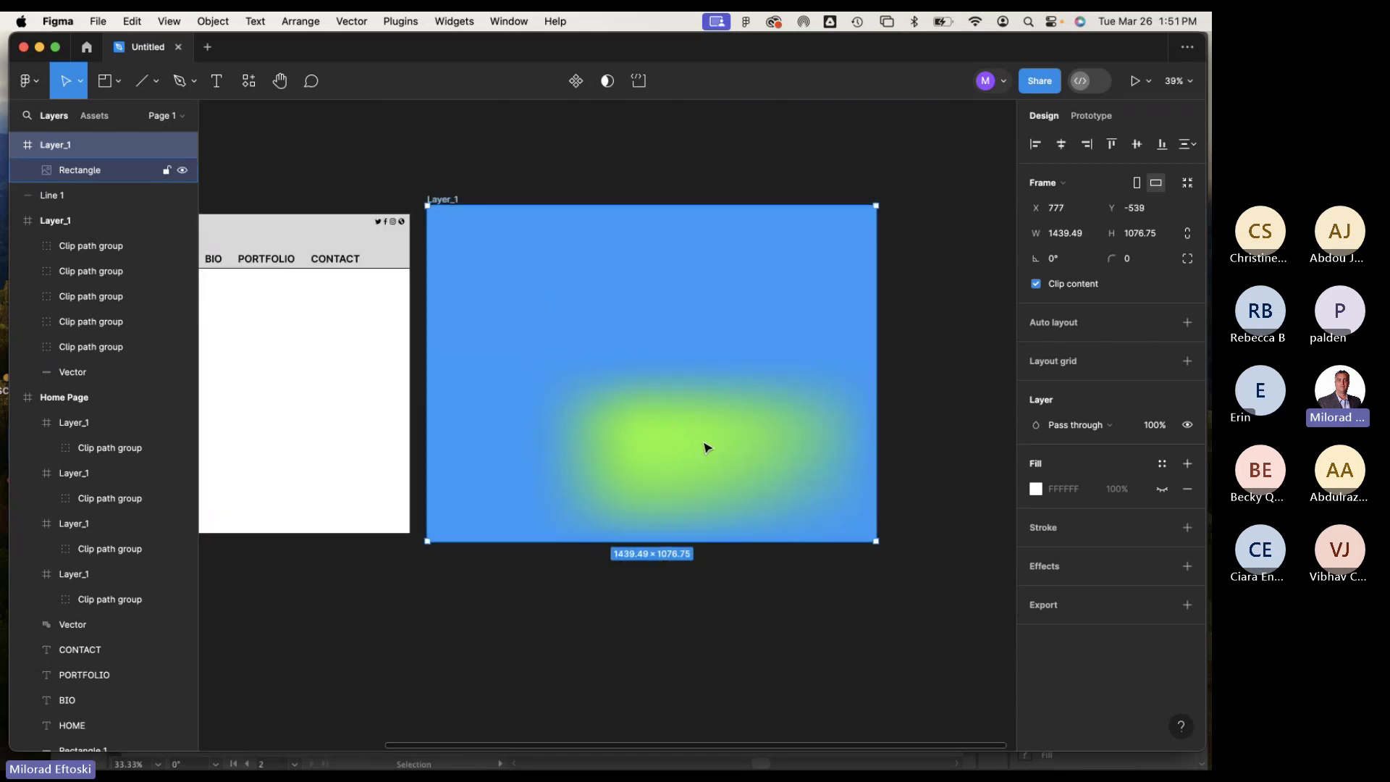
left_click(846, 395)
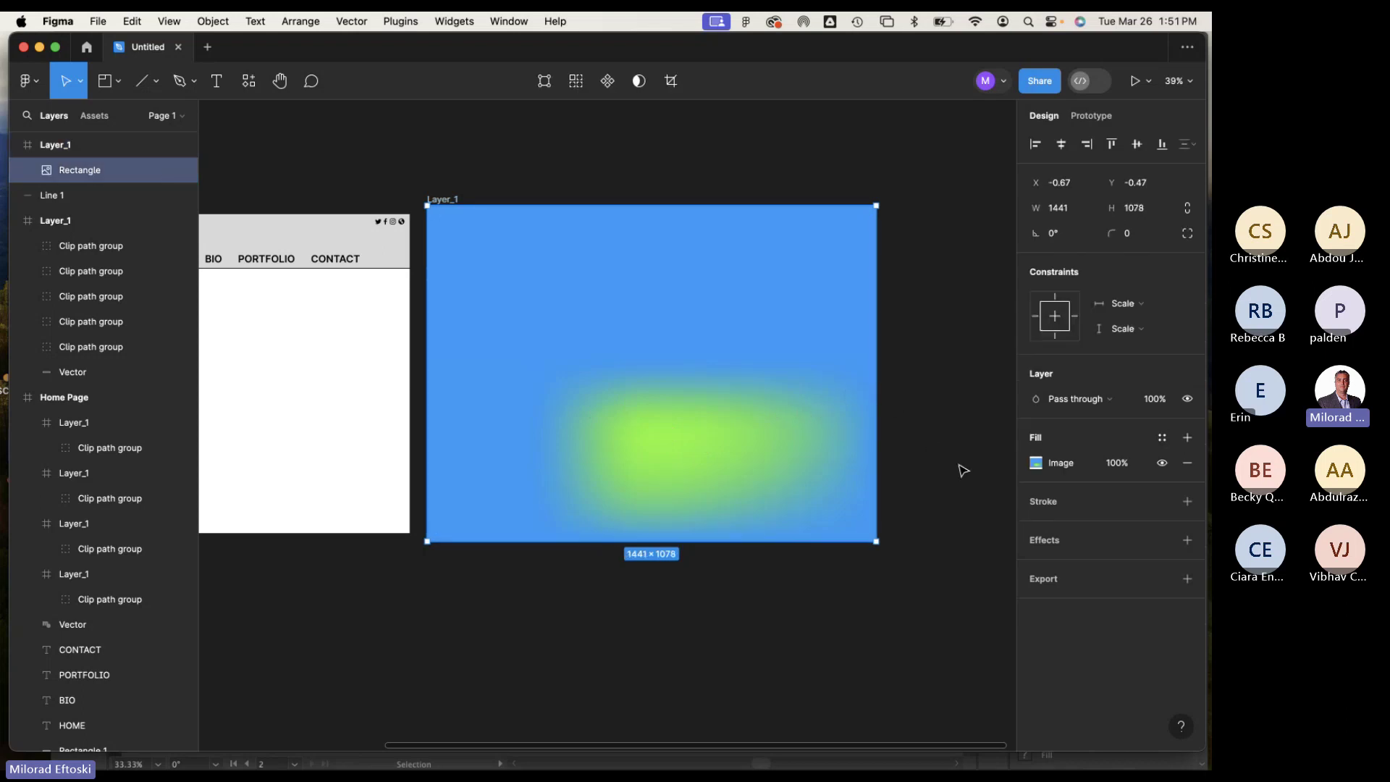
left_click(1036, 463)
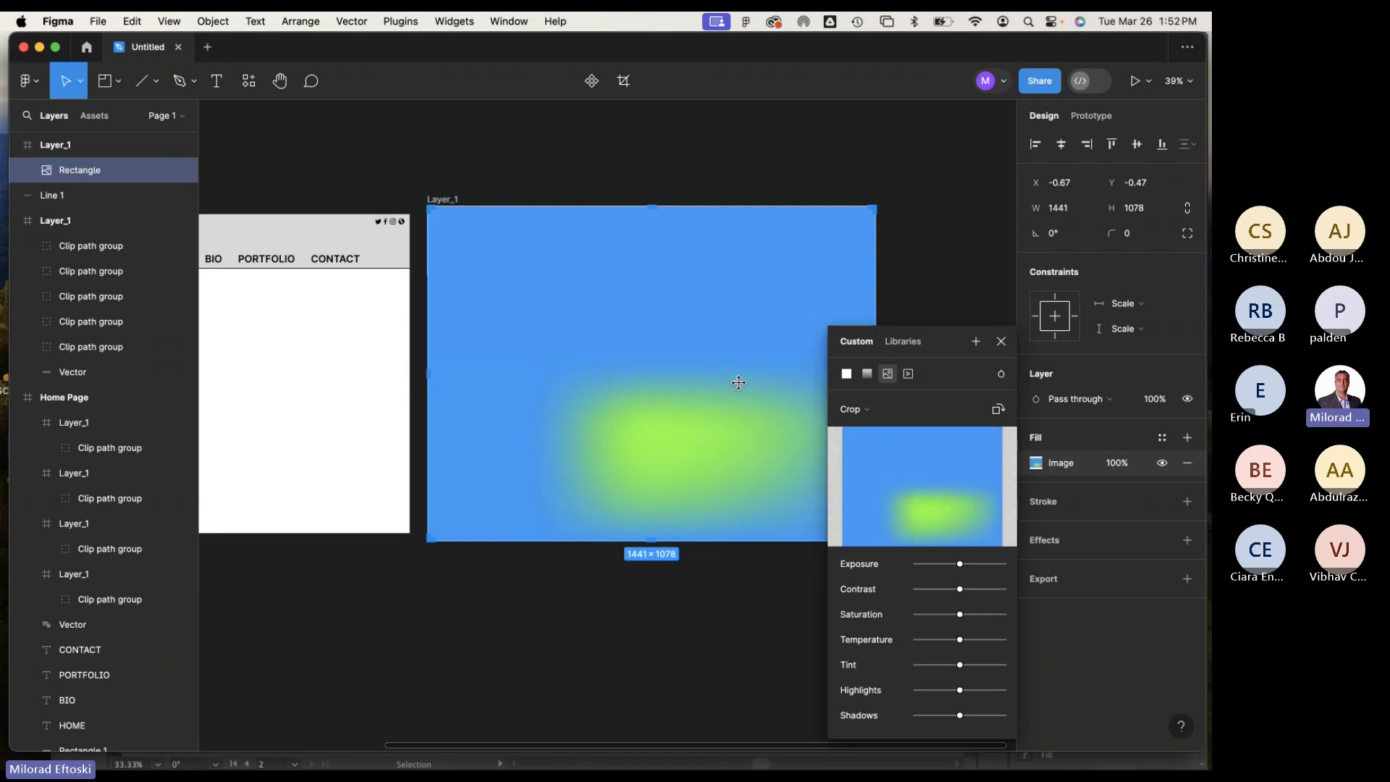
mouse_move(960, 564)
left_mouse_down()
mouse_move(903, 565)
mouse_move(958, 564)
mouse_move(934, 589)
mouse_move(951, 589)
left_mouse_up()
left_click(1001, 340)
left_click(910, 341)
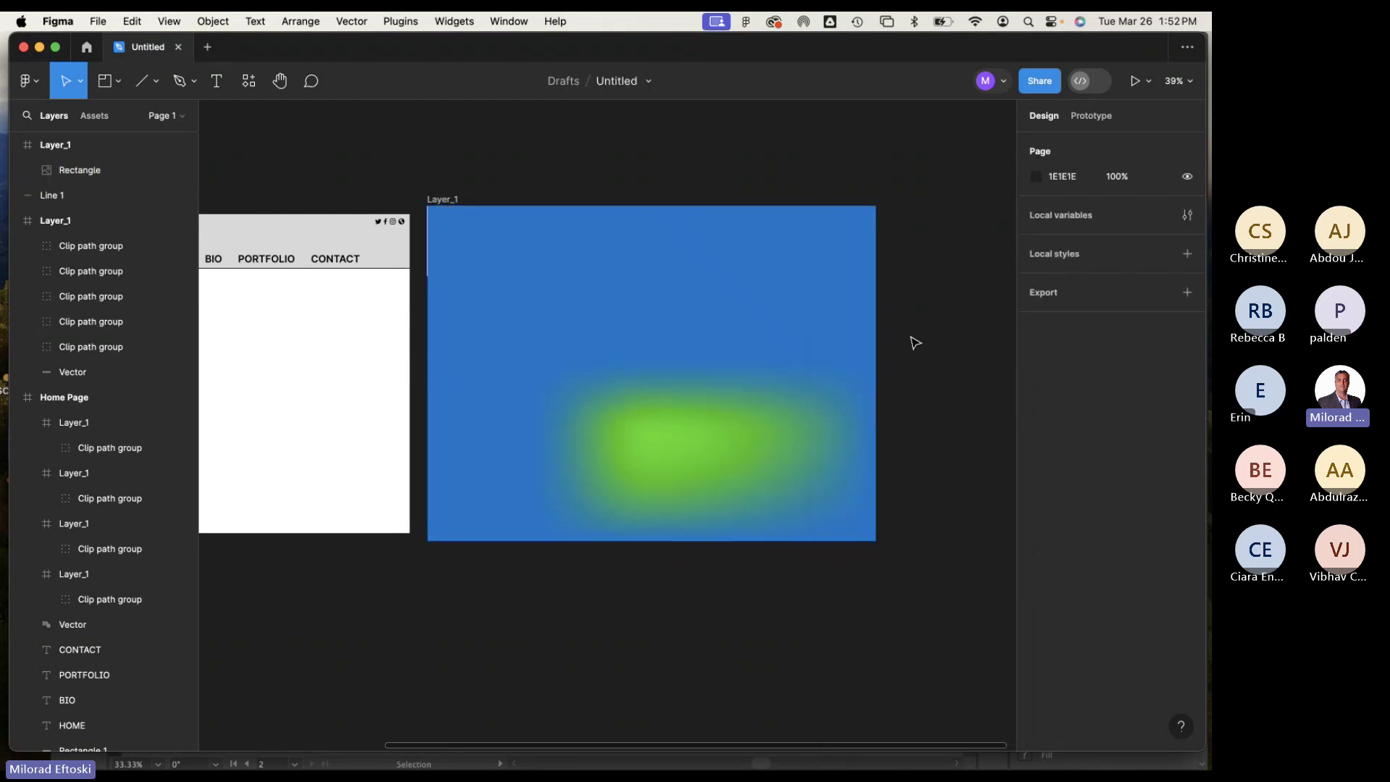
Delete the pasted gradient mesh and the frame holding the grey header and hearts.
left_click(824, 358)
key("Delete")
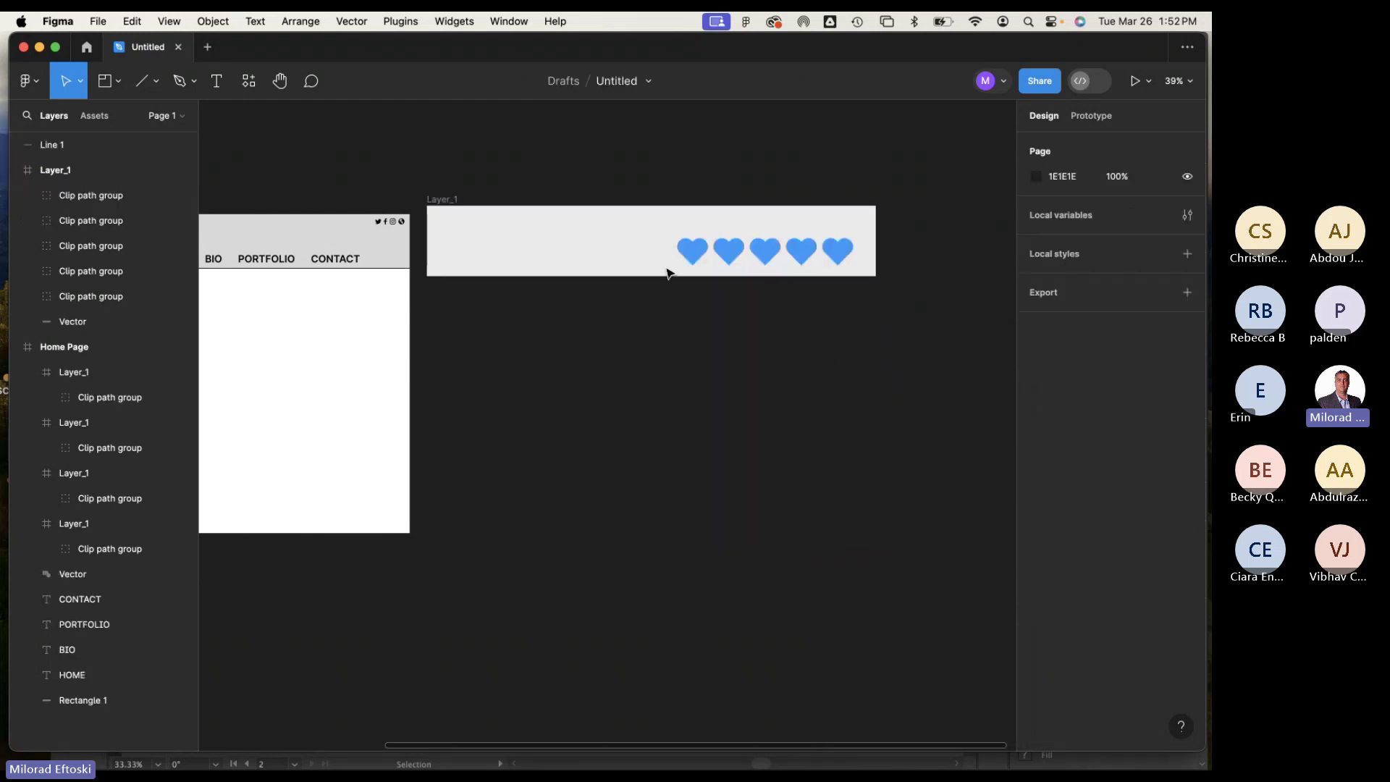
left_click(453, 204)
key("Delete")
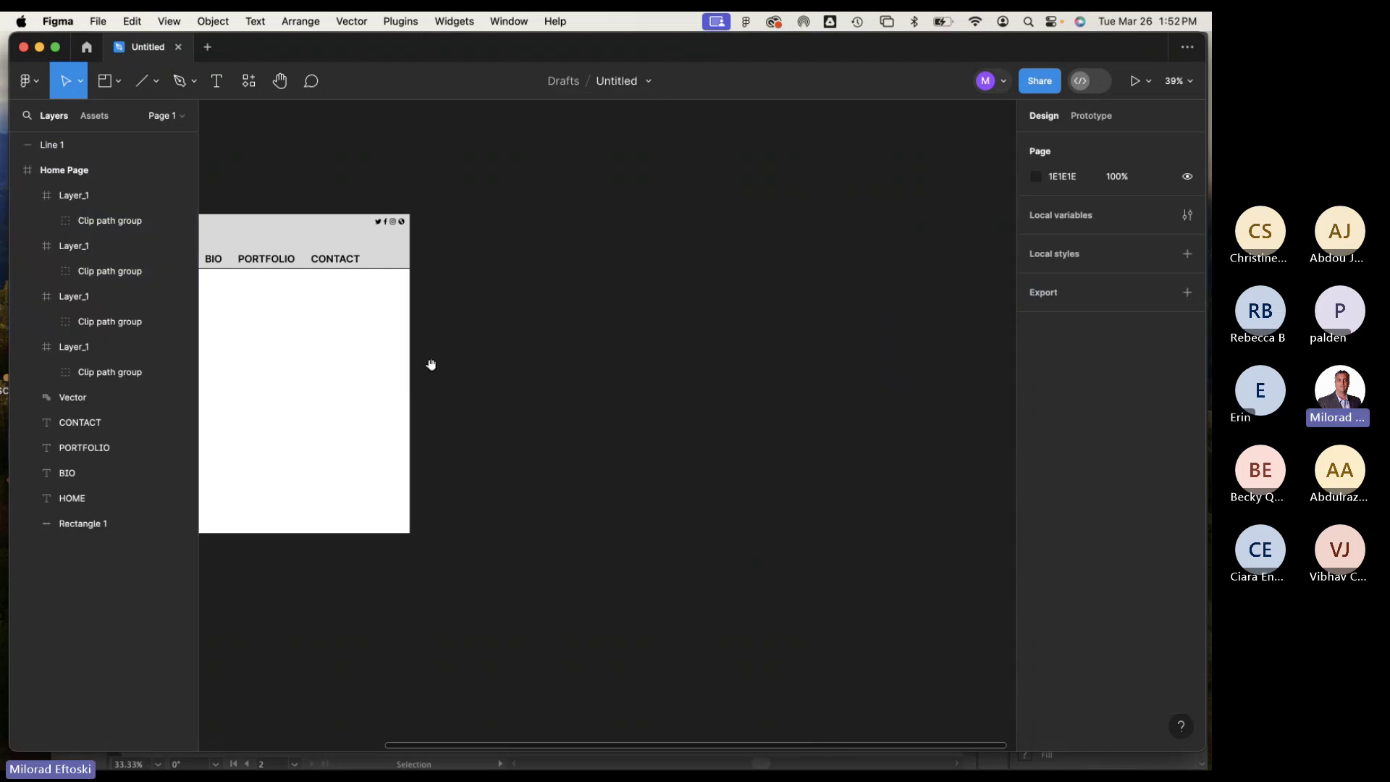
left_click_drag(428, 366, 787, 384)
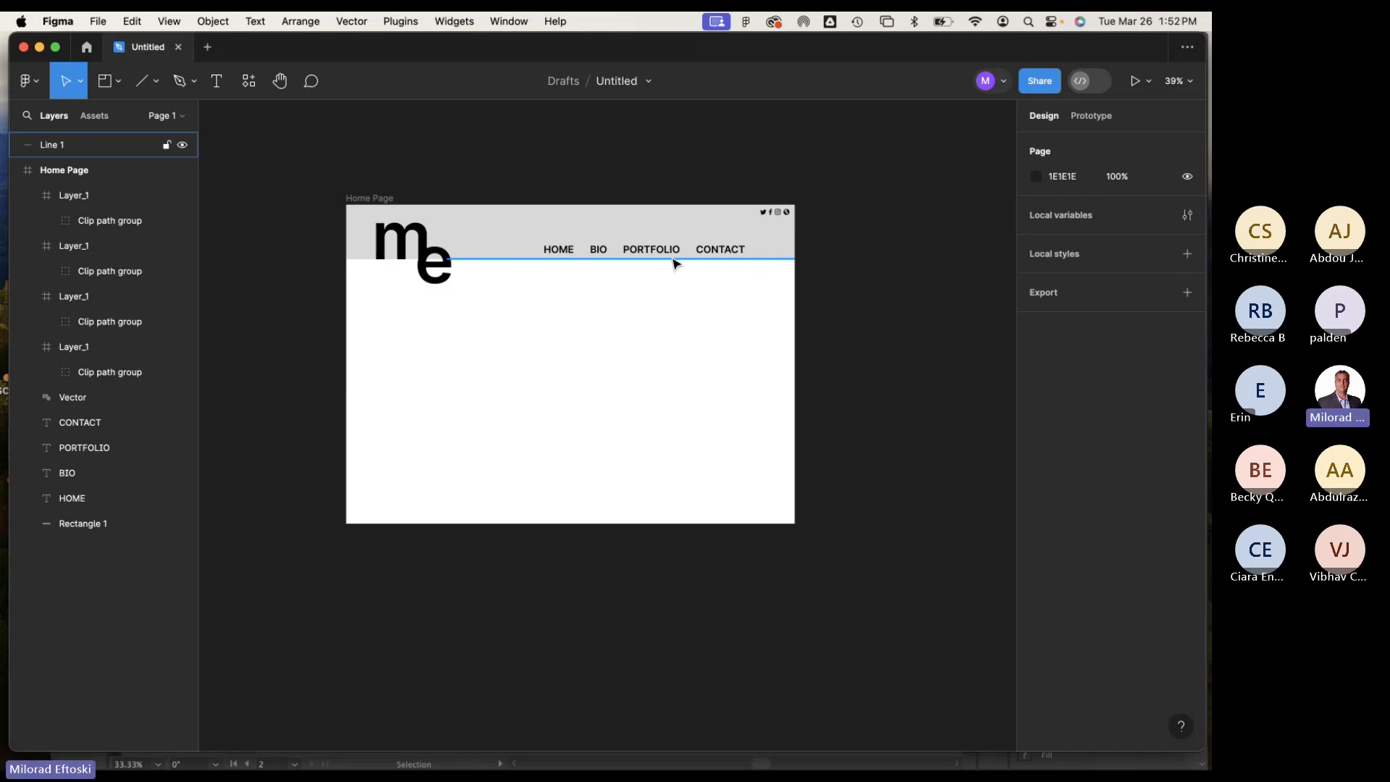
left_click(514, 16)
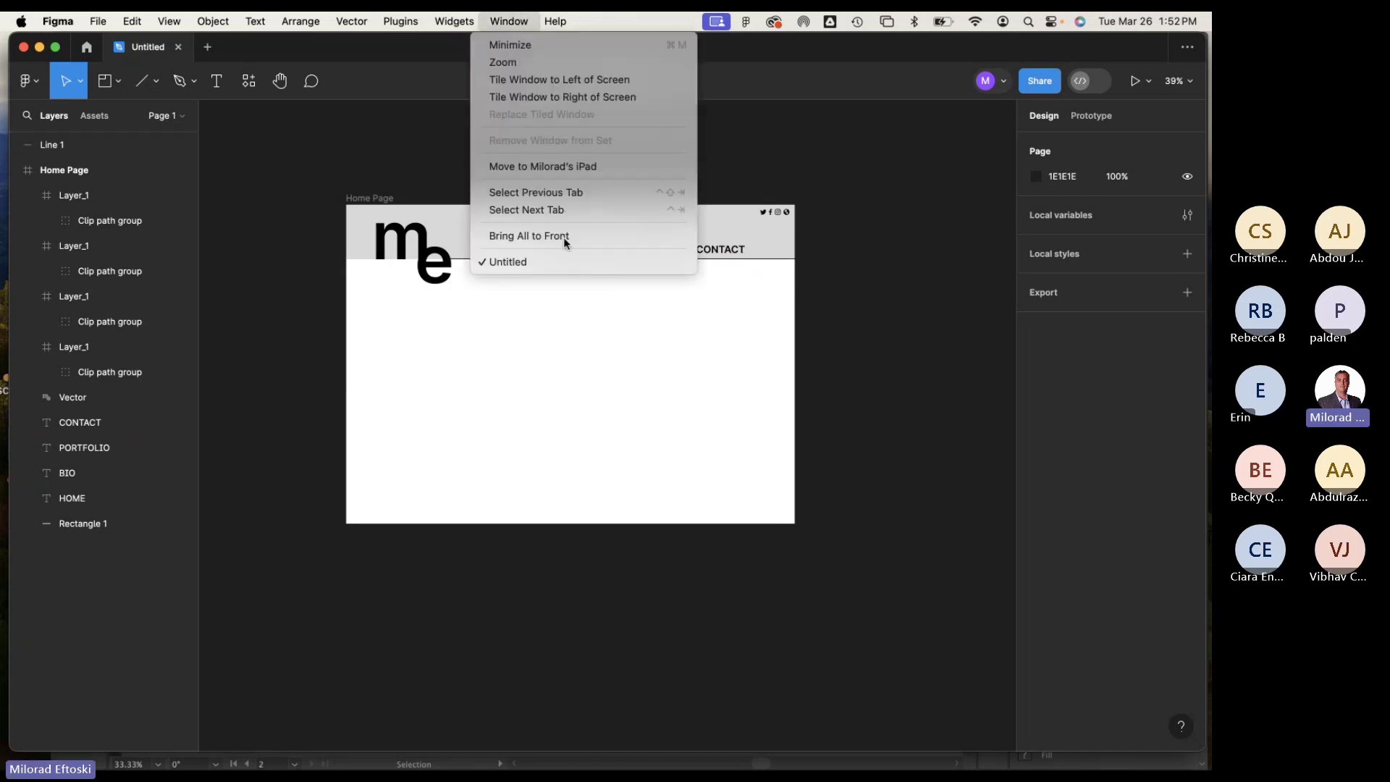
left_click(503, 16)
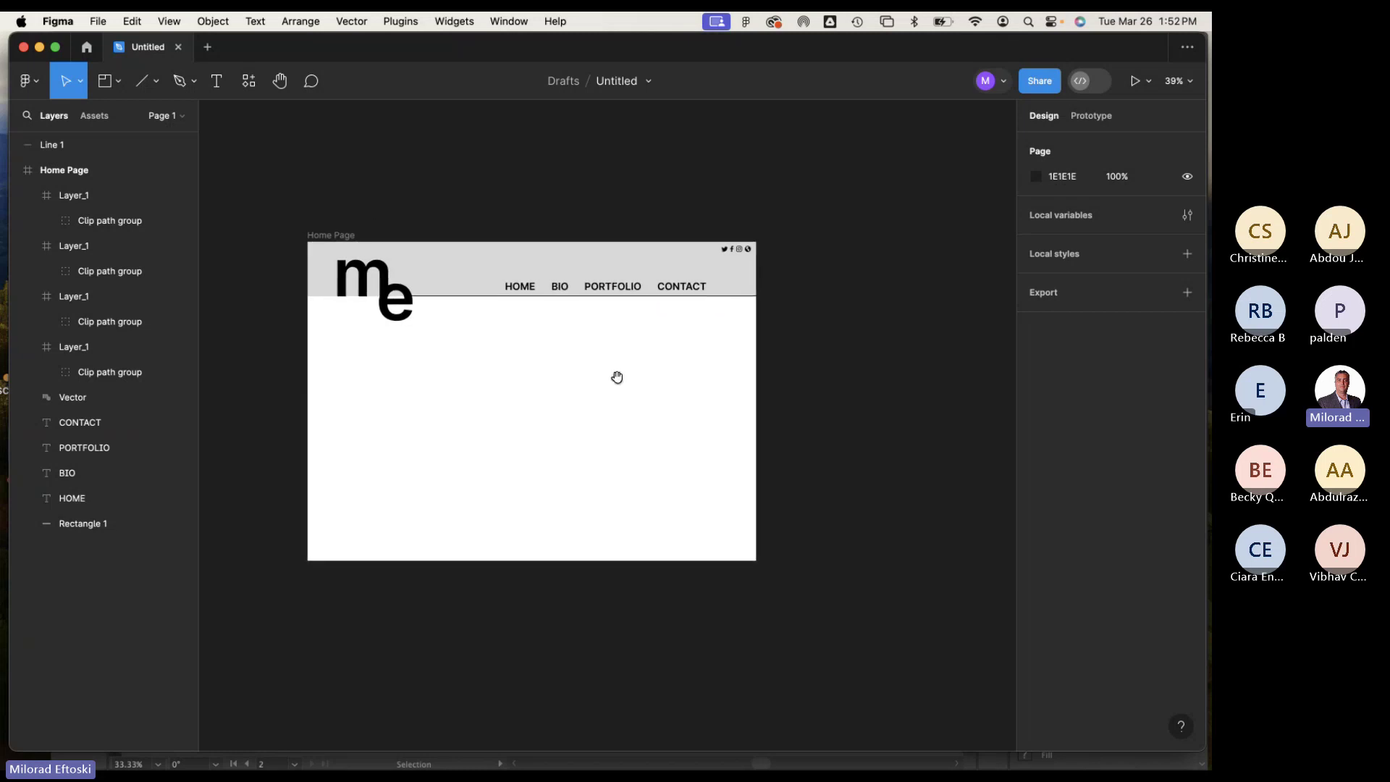
scroll(624, 347, "up", 2)
Switch to Adobe XD and bring up the Basic Web Prototype Draft document.
key("super+Tab")
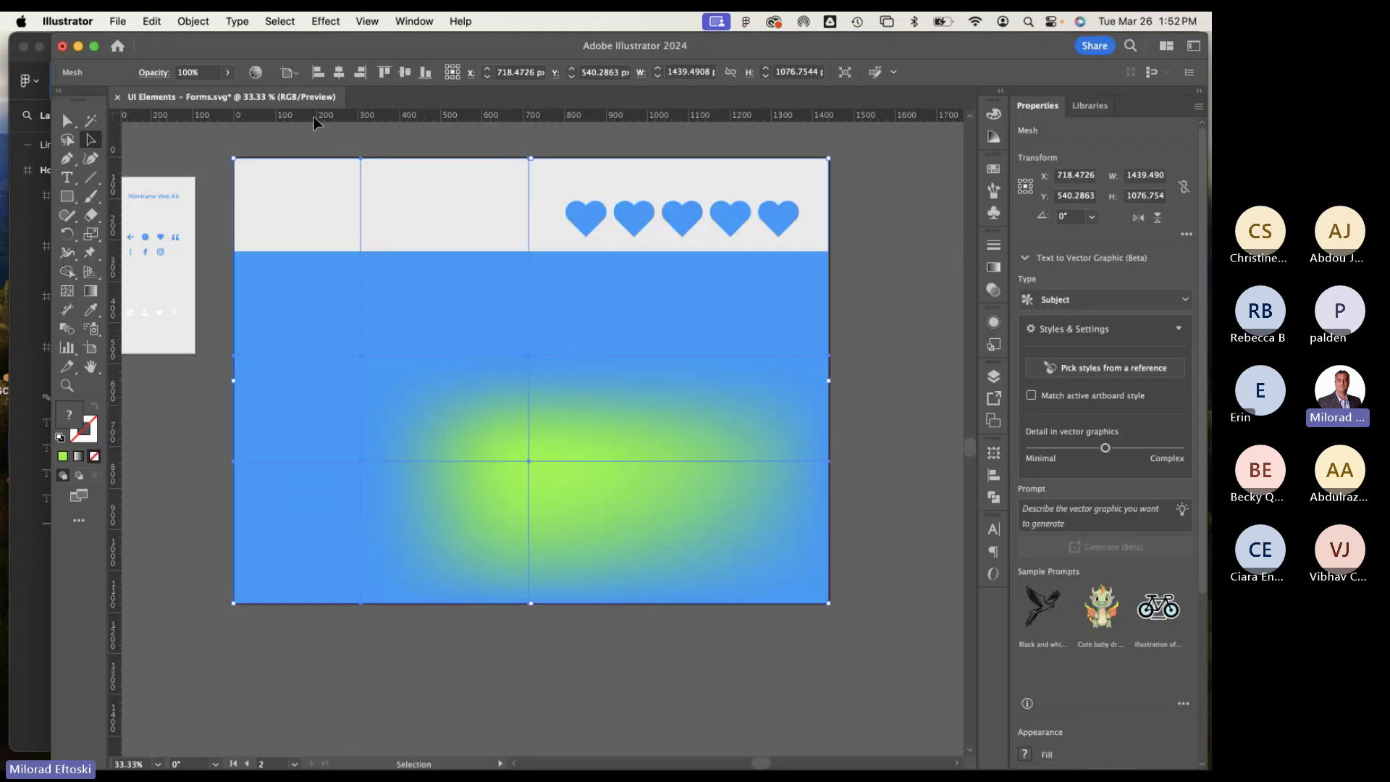
key("super+Tab")
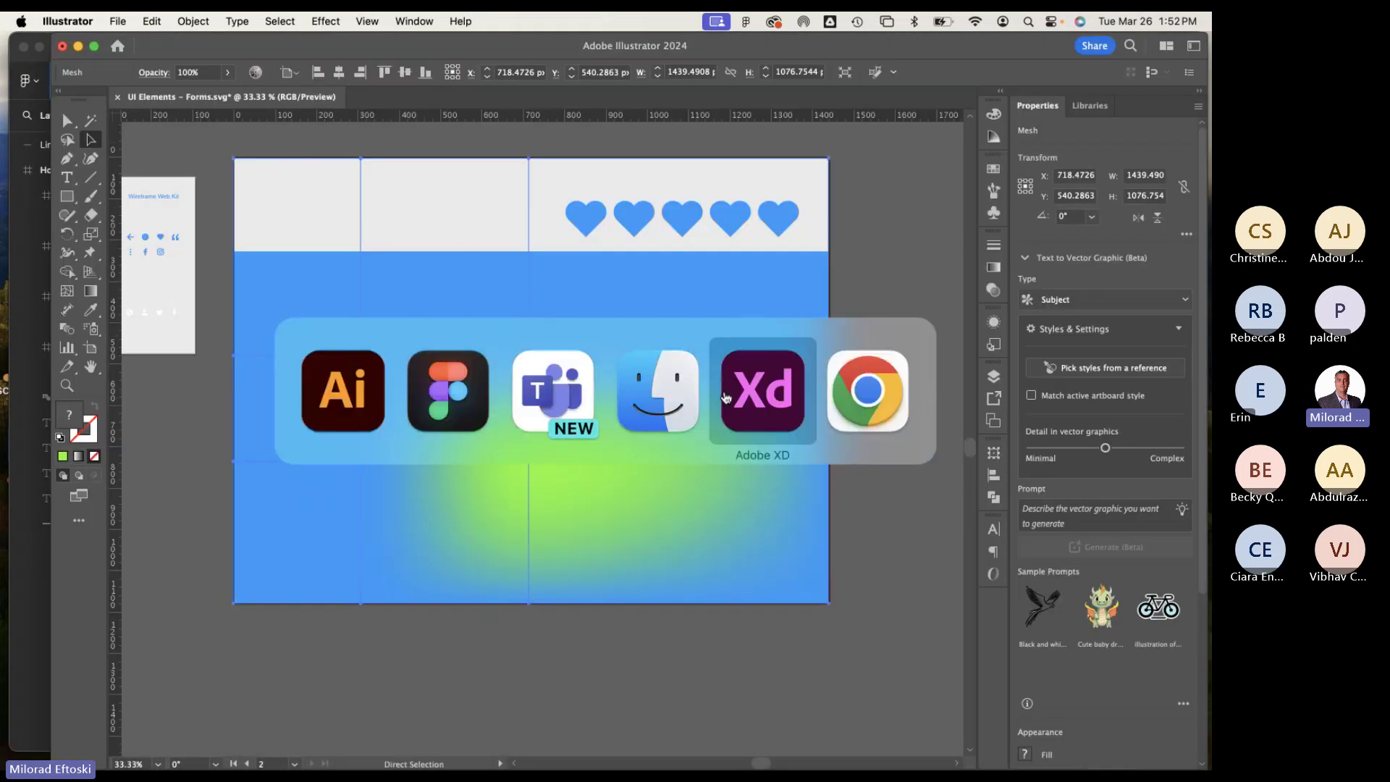
left_click(726, 398)
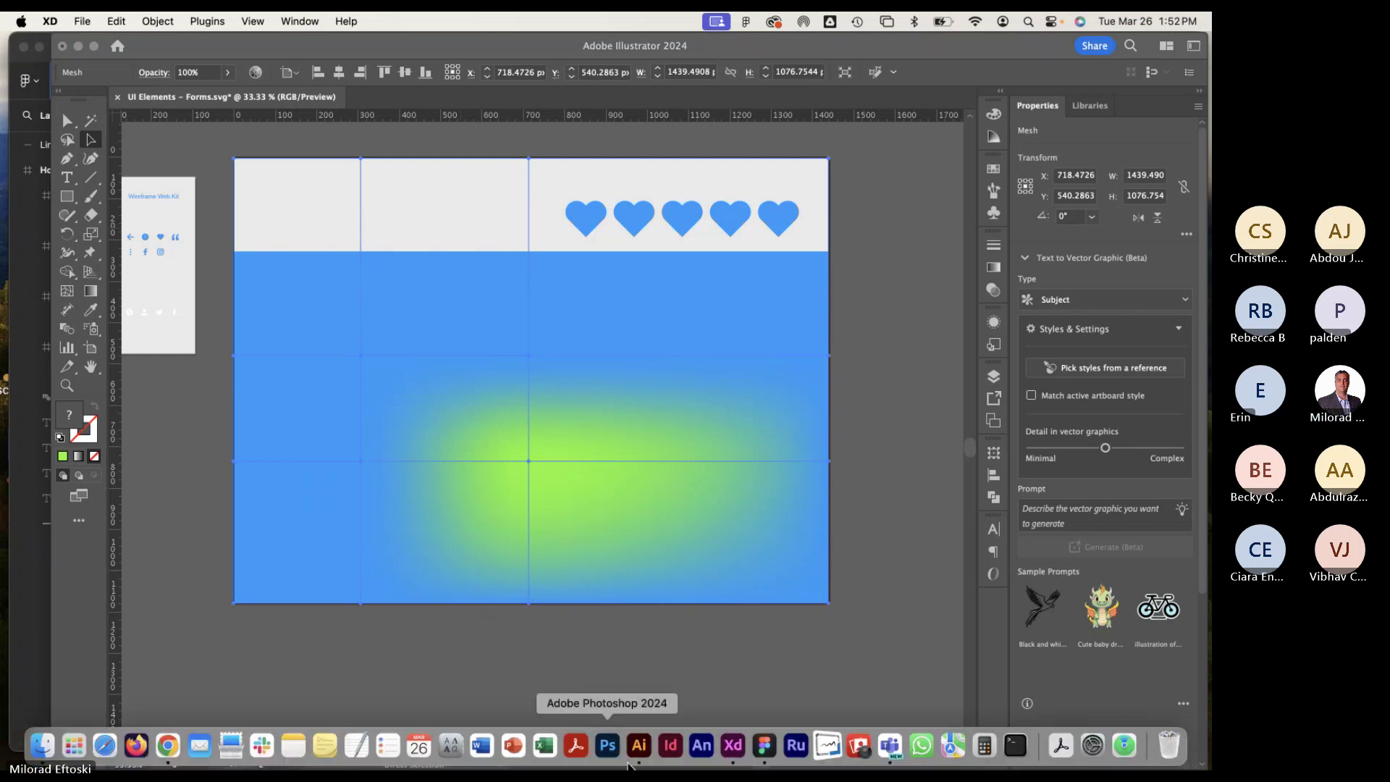
left_click(737, 752)
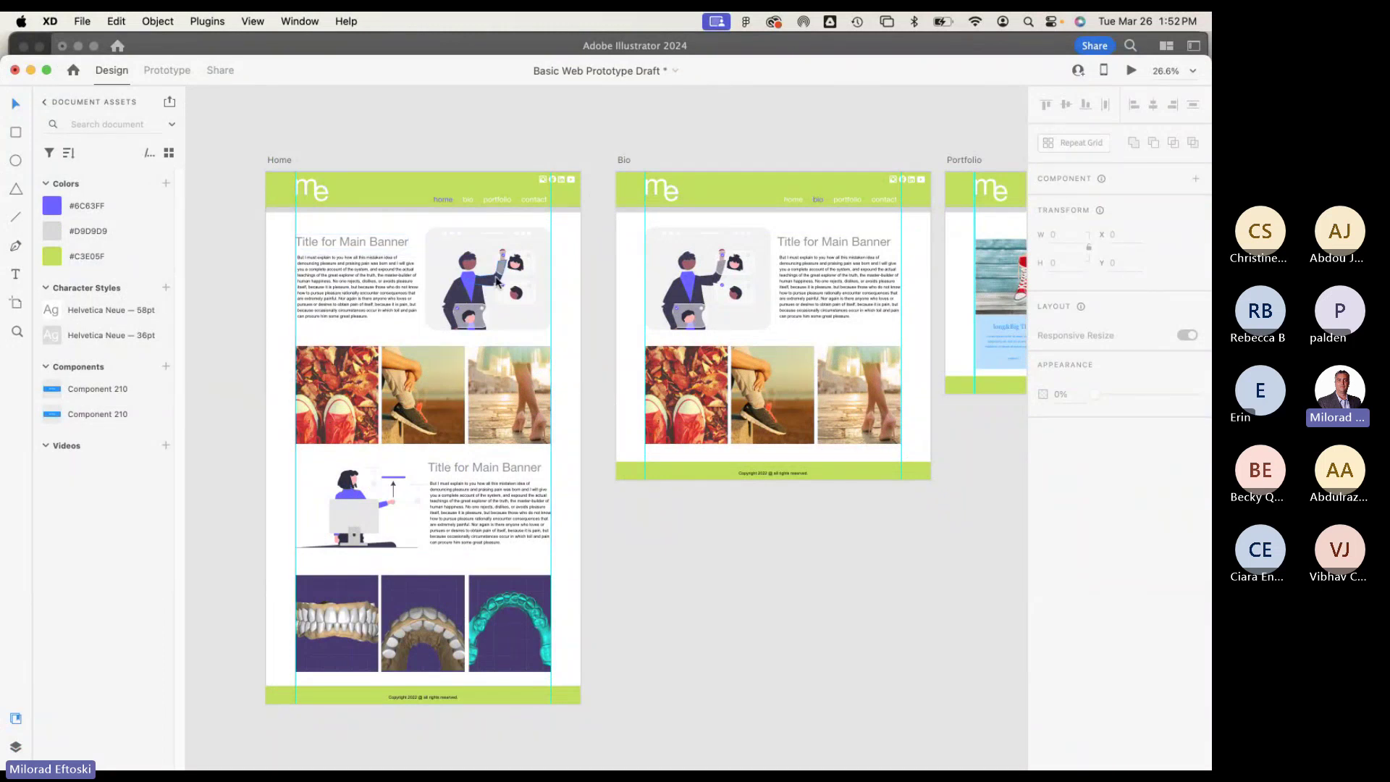
Switch to Illustrator and close the UI Elements – Forms.svg document.
key("super+Tab")
left_click_drag(232, 425, 372, 449)
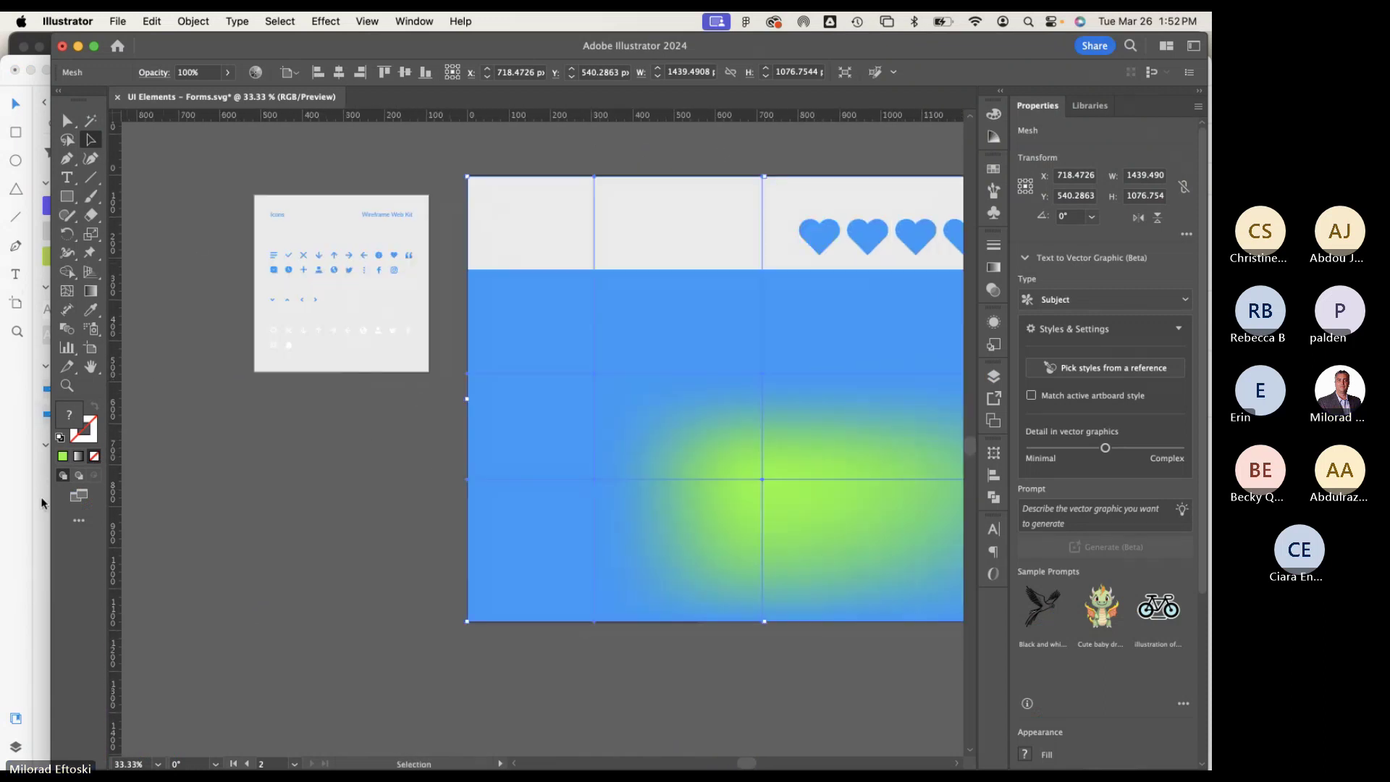
left_click(41, 496)
left_click(280, 43)
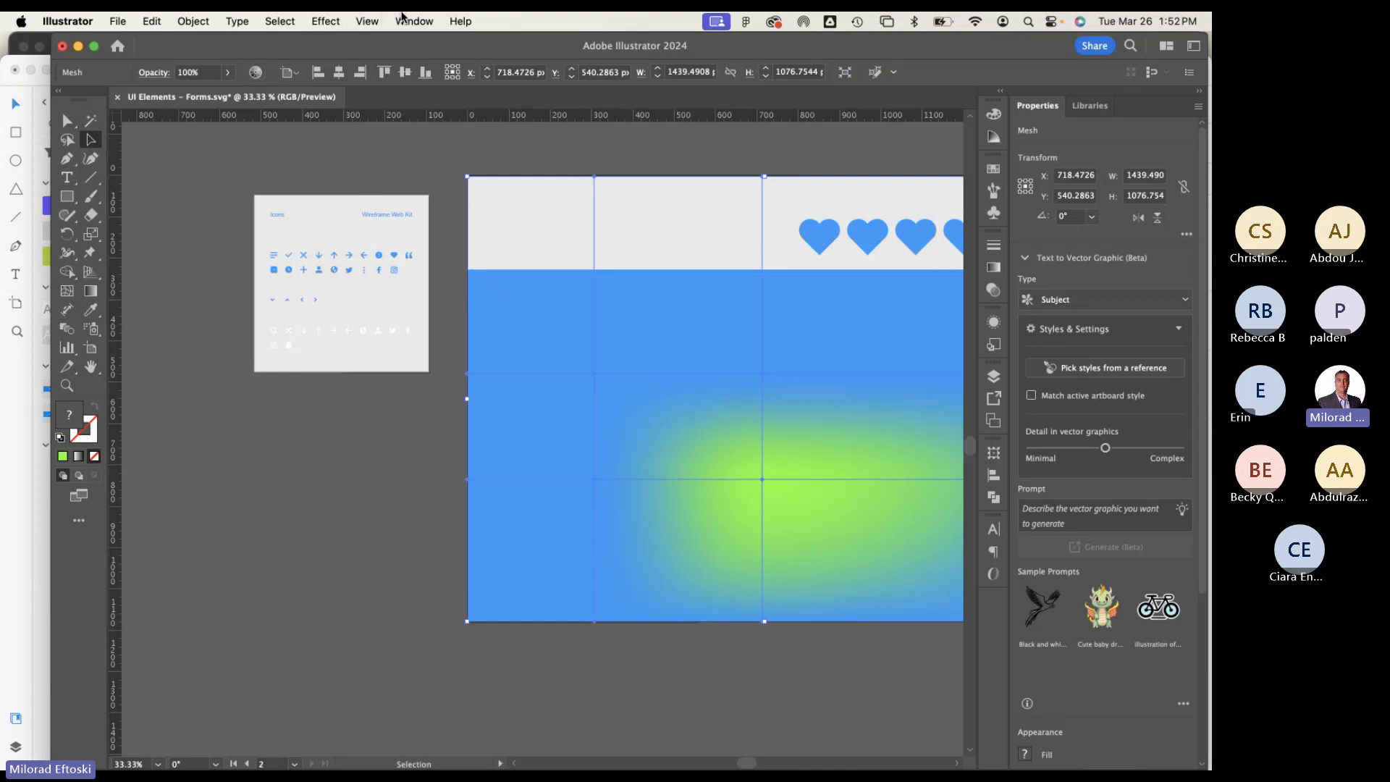
left_click(403, 21)
left_click(226, 492)
key("super+w")
left_click(628, 443)
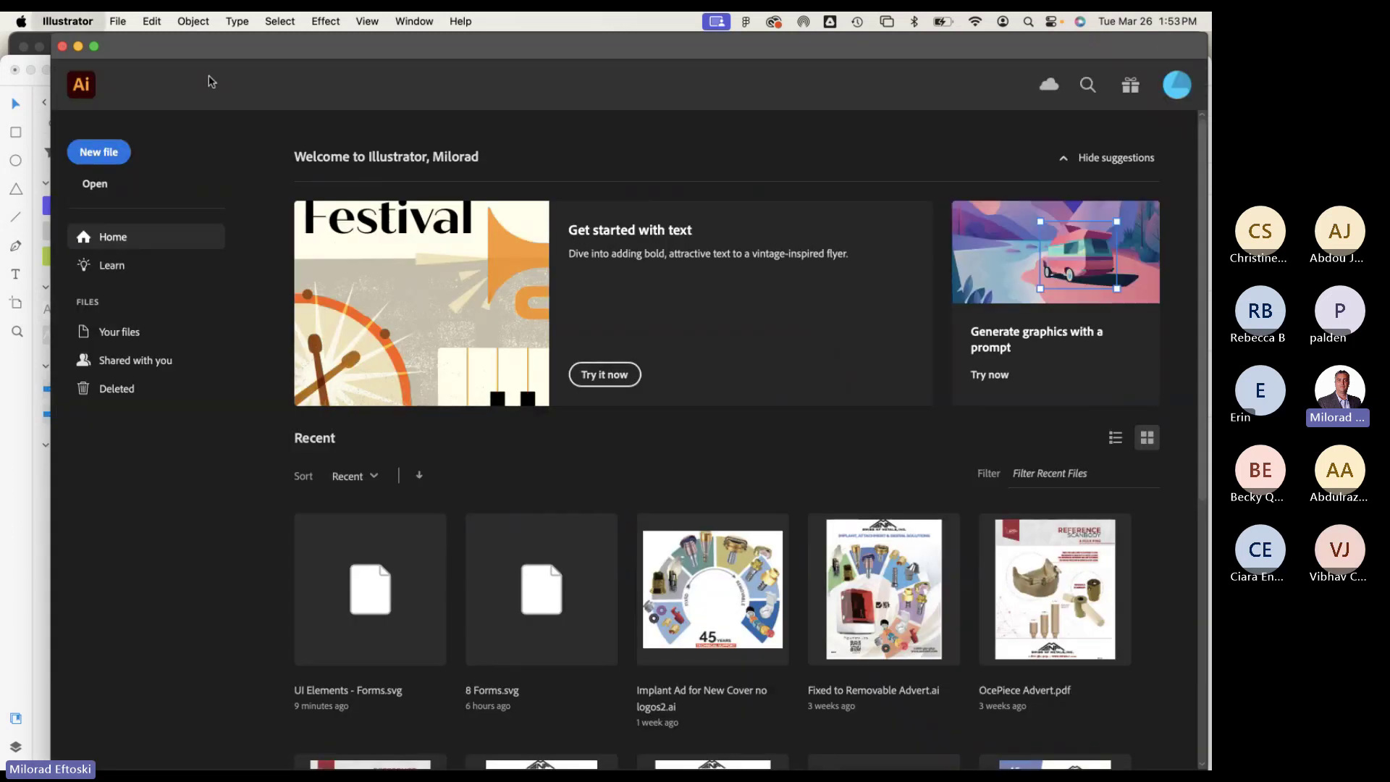
Switch to Figma and add a text box about 726 × 132 below the logo on the Home Page frame, reading "Heading Element Title".
key("super+Tab")
mouse_move(307, 64)
left_mouse_down()
mouse_move(403, 188)
mouse_move(289, 53)
left_mouse_up()
left_click(323, 41)
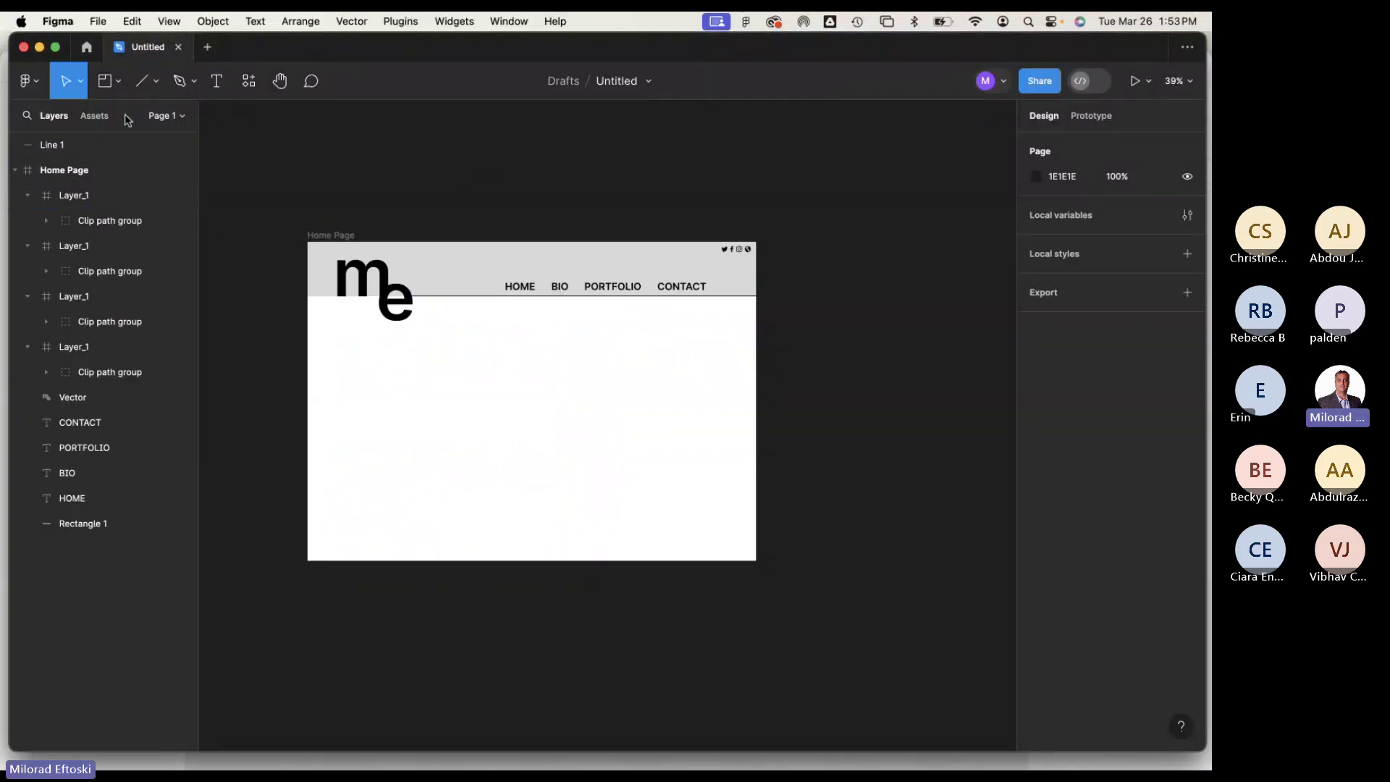
left_click(217, 81)
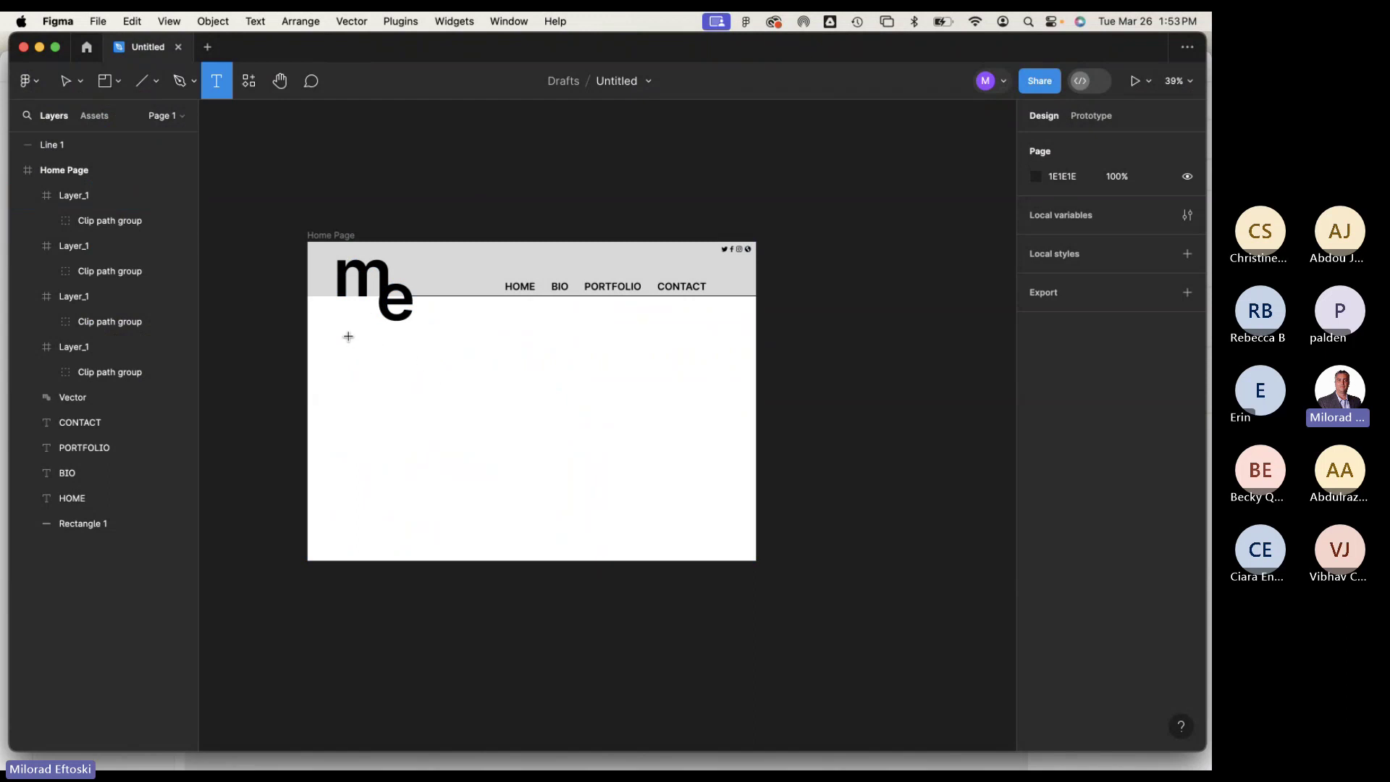
left_click_drag(342, 338, 566, 378)
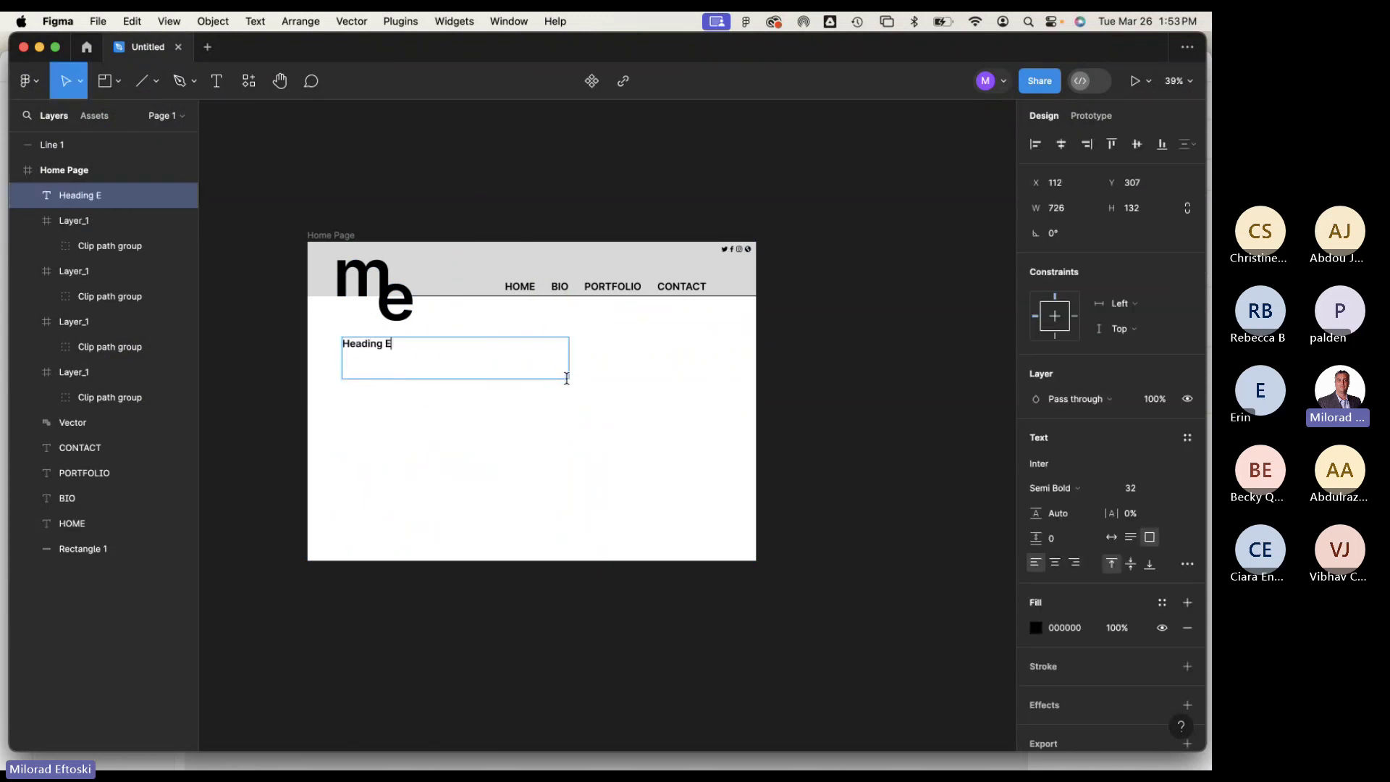
type("Heading Element Title")
key("super+a")
key("Escape")
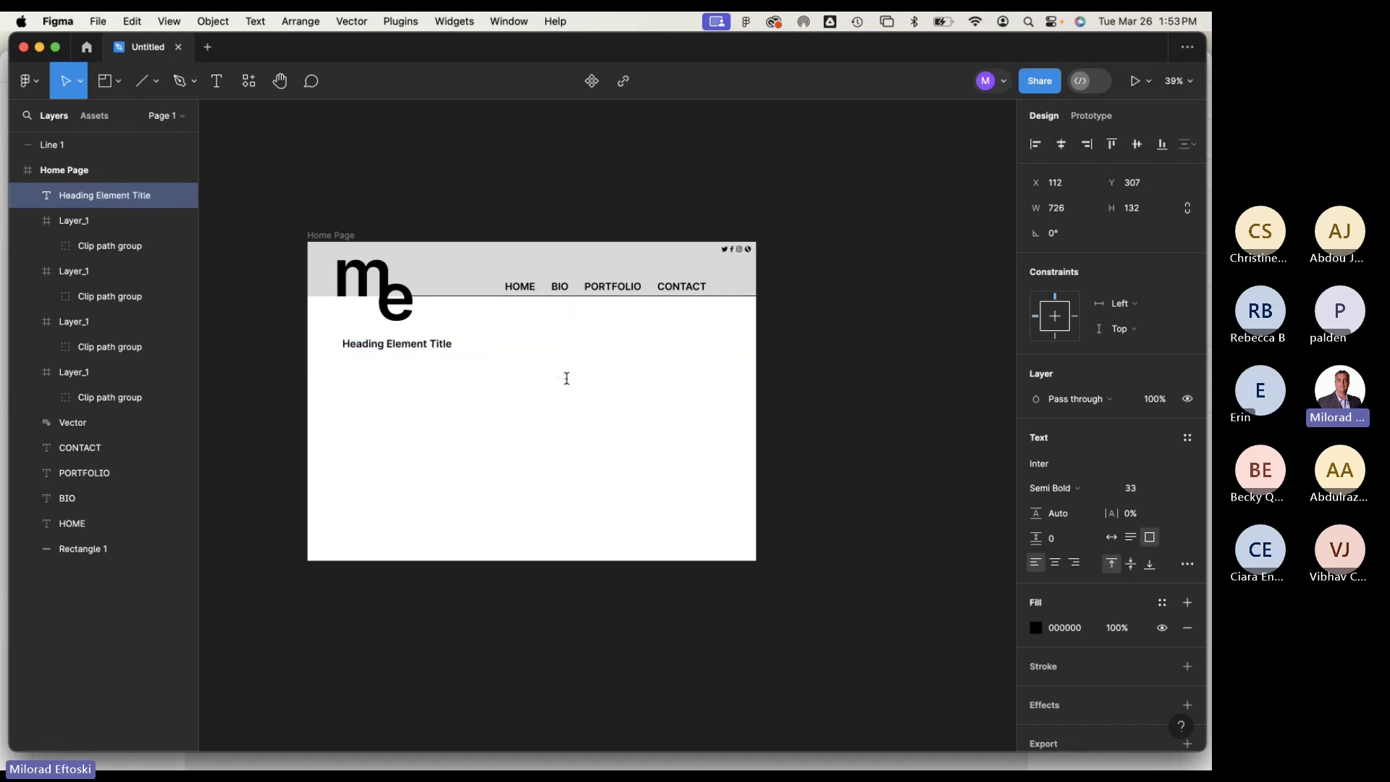
Enlarge the "Heading Element Title" text to font size 68.
key("super+shift+period")
key("super+shift+period")
key("super+shift+period")
key("super+shift+period")
key("super+shift+period")
key("super+shift+period")
key("super+shift+period")
key("super+shift+period")
key("super+shift+period")
key("super+shift+period")
key("super+shift+period")
key("super+shift+period")
key("super+shift+period")
key("super+shift+period")
key("super+shift+period")
key("super+shift+period")
key("super+shift+period")
key("super+shift+period")
key("super+shift+period")
key("super+shift+period")
key("super+shift+period")
key("super+shift+period")
key("super+shift+period")
key("super+shift+period")
key("super+shift+period")
key("super+shift+period")
key("super+shift+period")
key("super+shift+period")
key("super+shift+period")
key("super+shift+period")
key("super+shift+period")
key("super+shift+period")
key("super+shift+period")
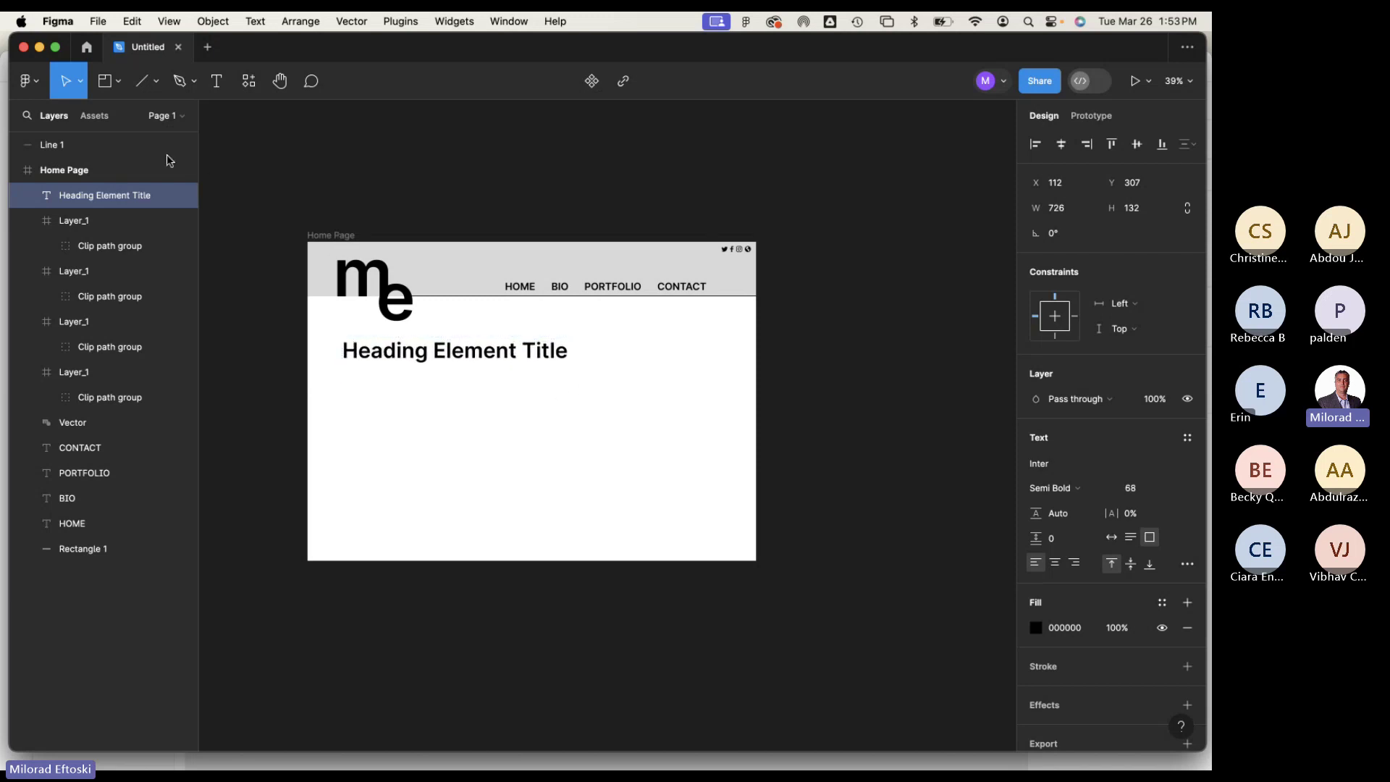
key("Return")
key("Escape")
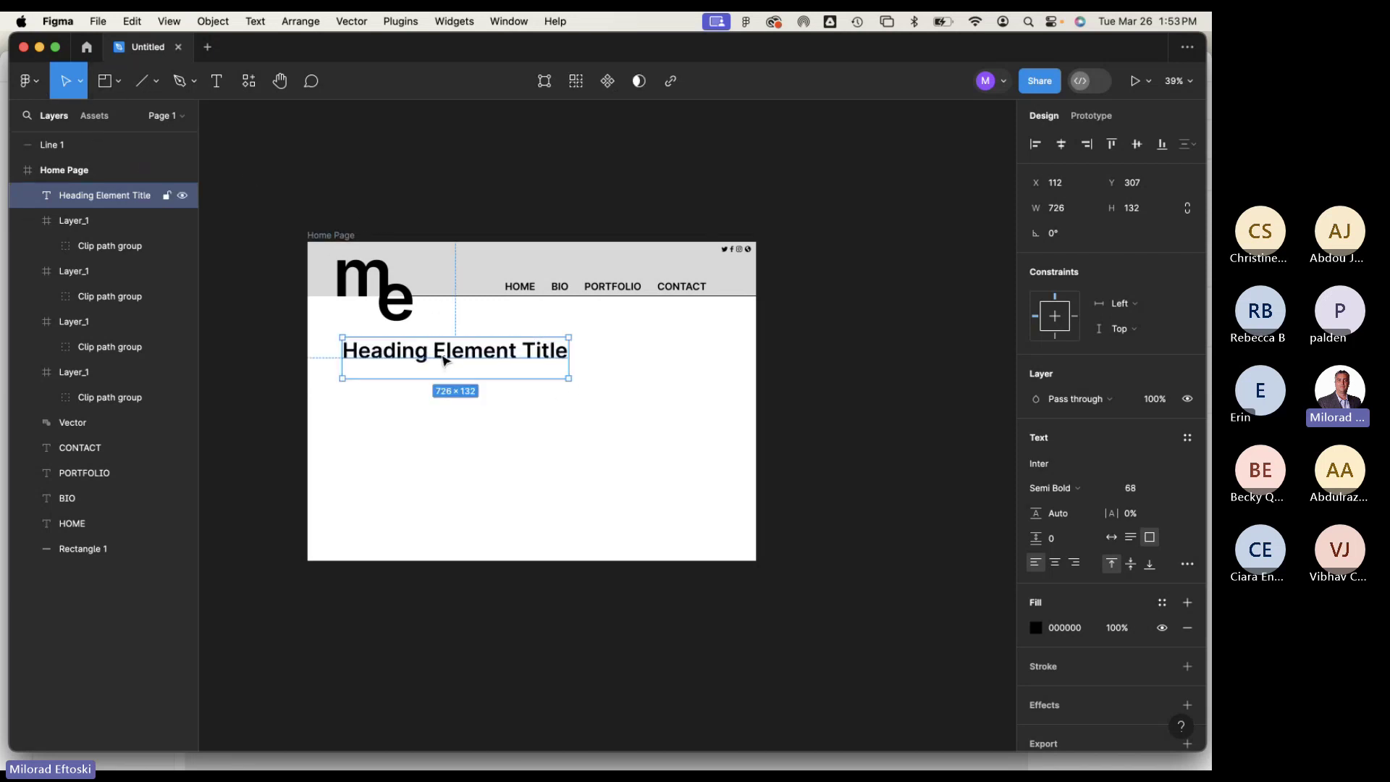
Resize the heading's text box to about 742 × 96 and align it under the logo at X 96, Y 319.
left_click(576, 377)
mouse_move(527, 351)
left_mouse_down()
mouse_move(552, 351)
mouse_move(528, 360)
left_mouse_up()
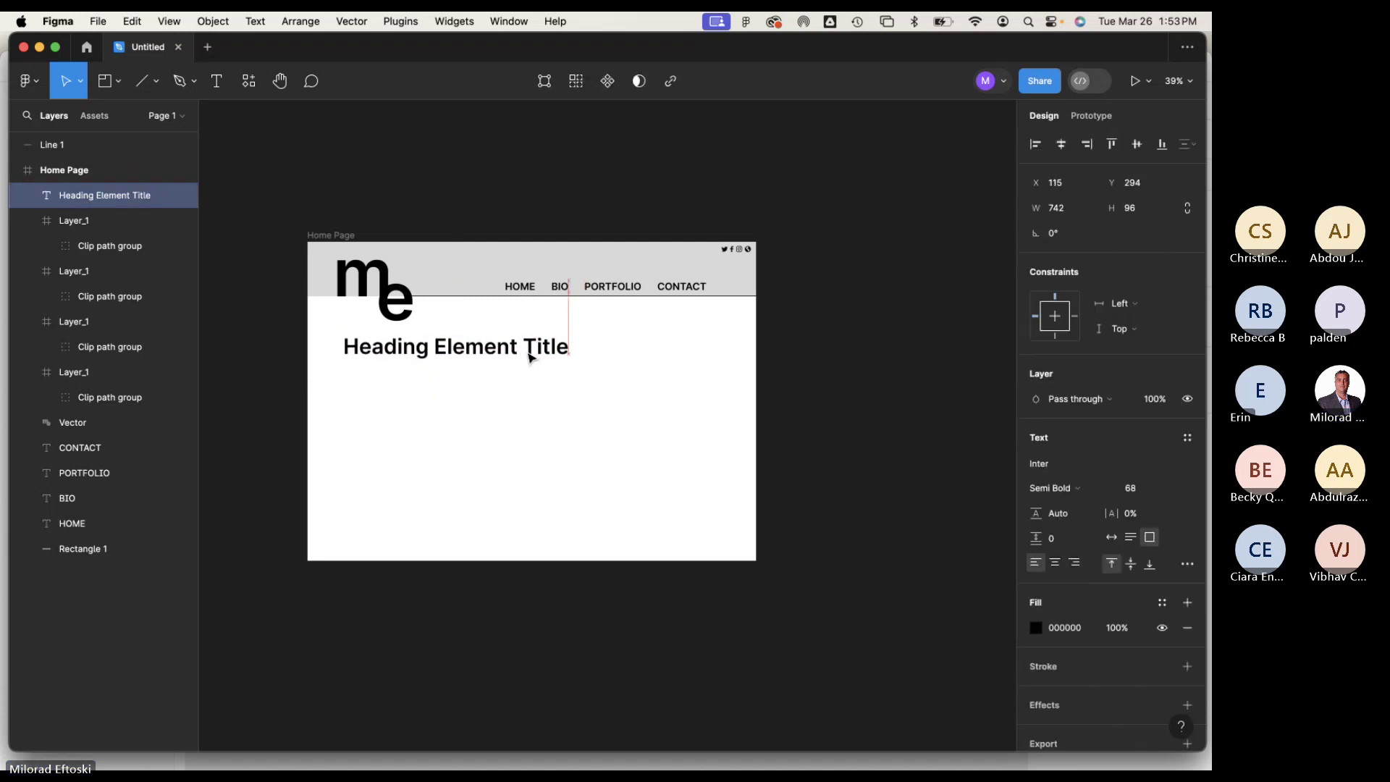
left_click(349, 394)
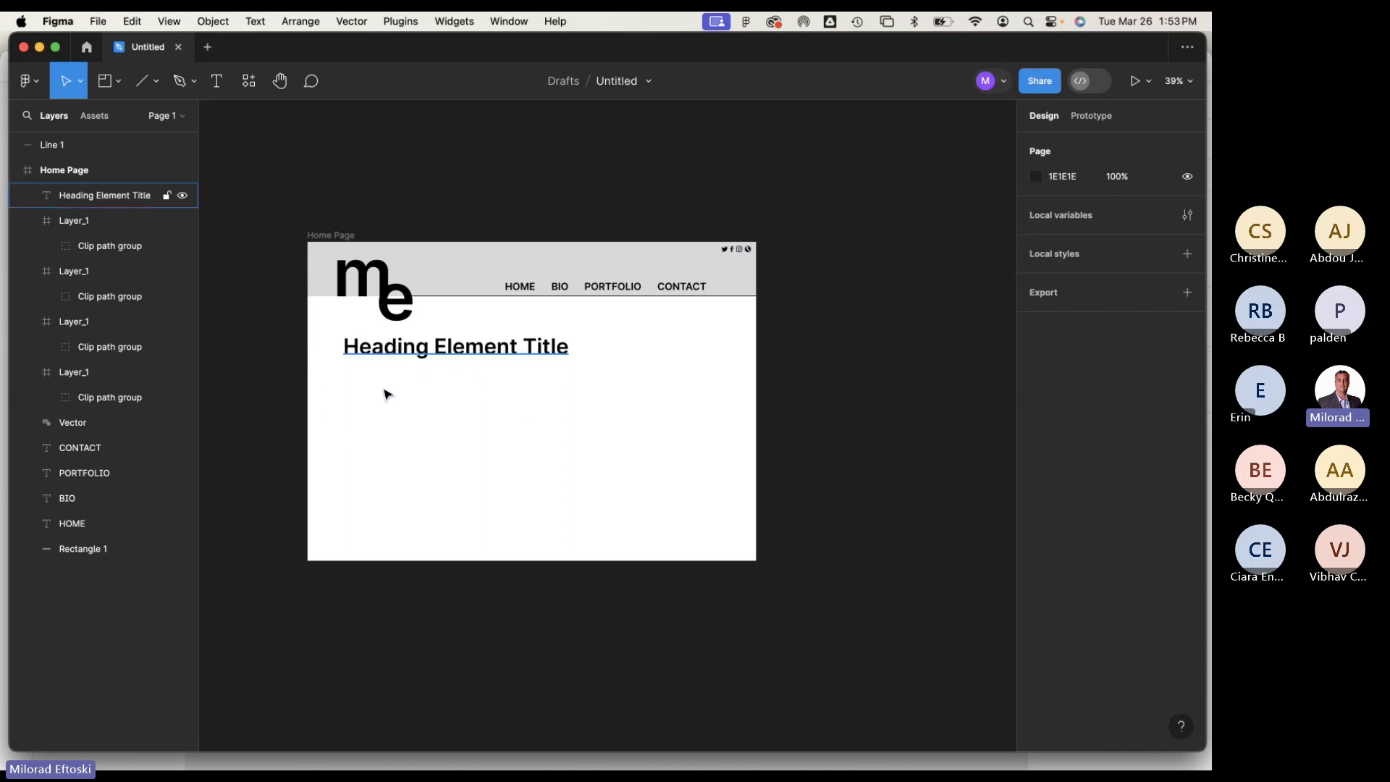
mouse_move(384, 348)
left_mouse_down()
mouse_move(379, 394)
mouse_move(366, 352)
mouse_move(378, 360)
left_mouse_up()
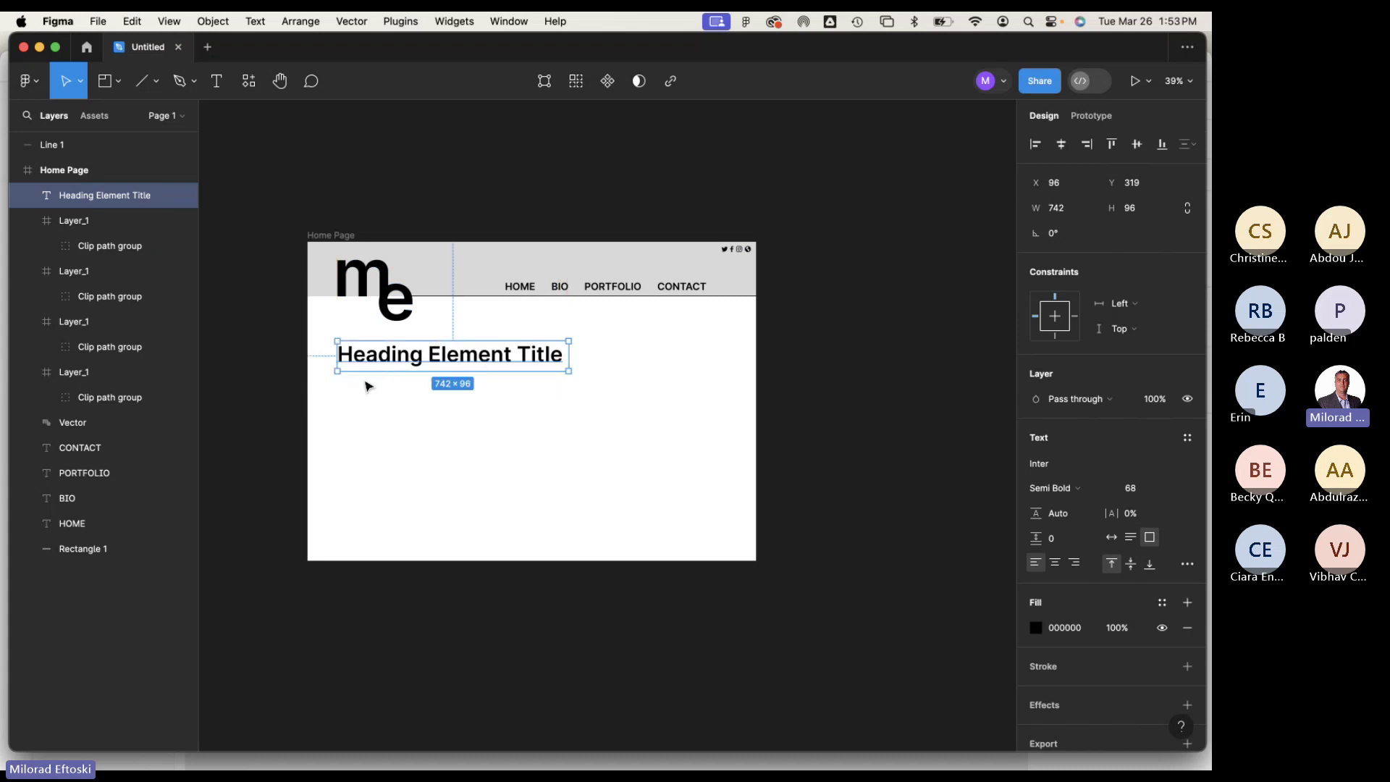
left_click(259, 327)
Draw a text box about 739 × 385 under the heading and paste in the first banner paragraph from the Adobe XD Home artboard.
left_click(222, 93)
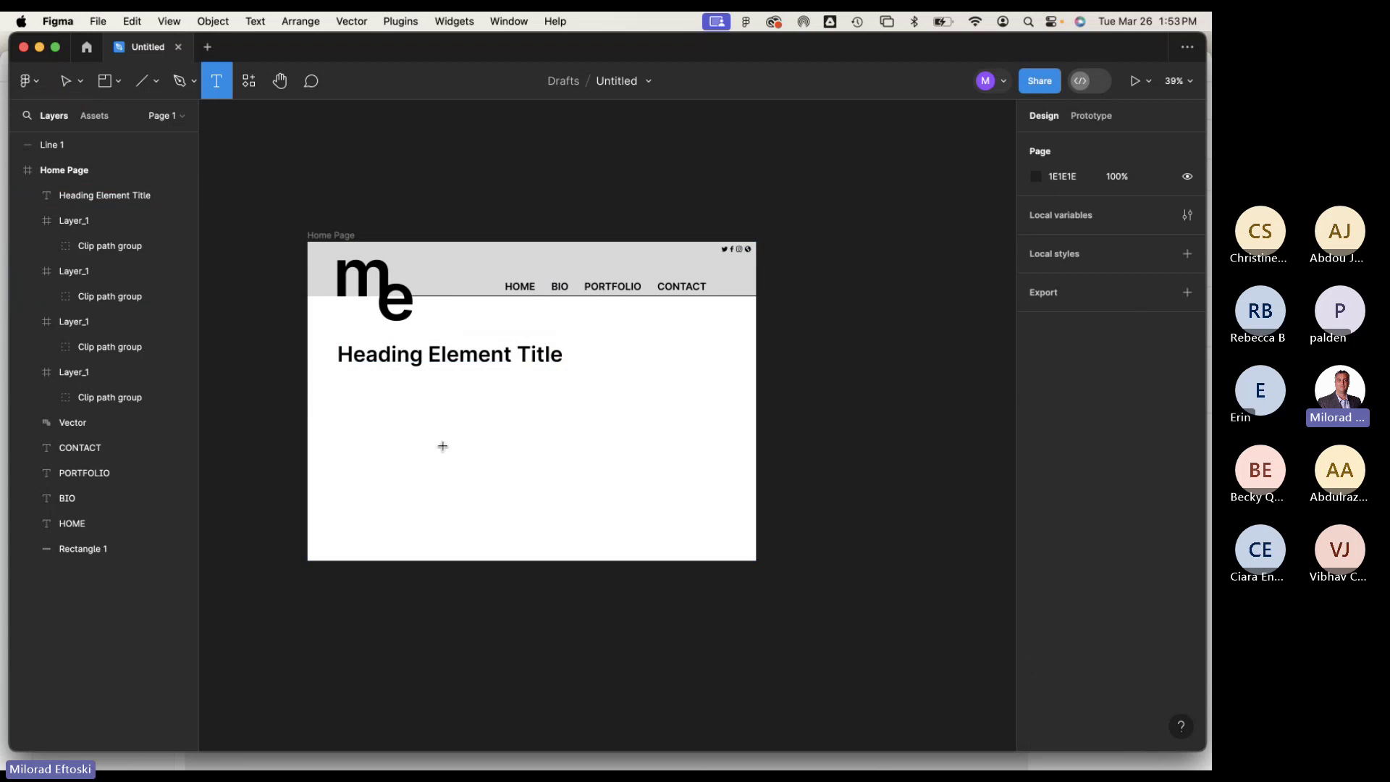
left_click_drag(338, 375, 569, 496)
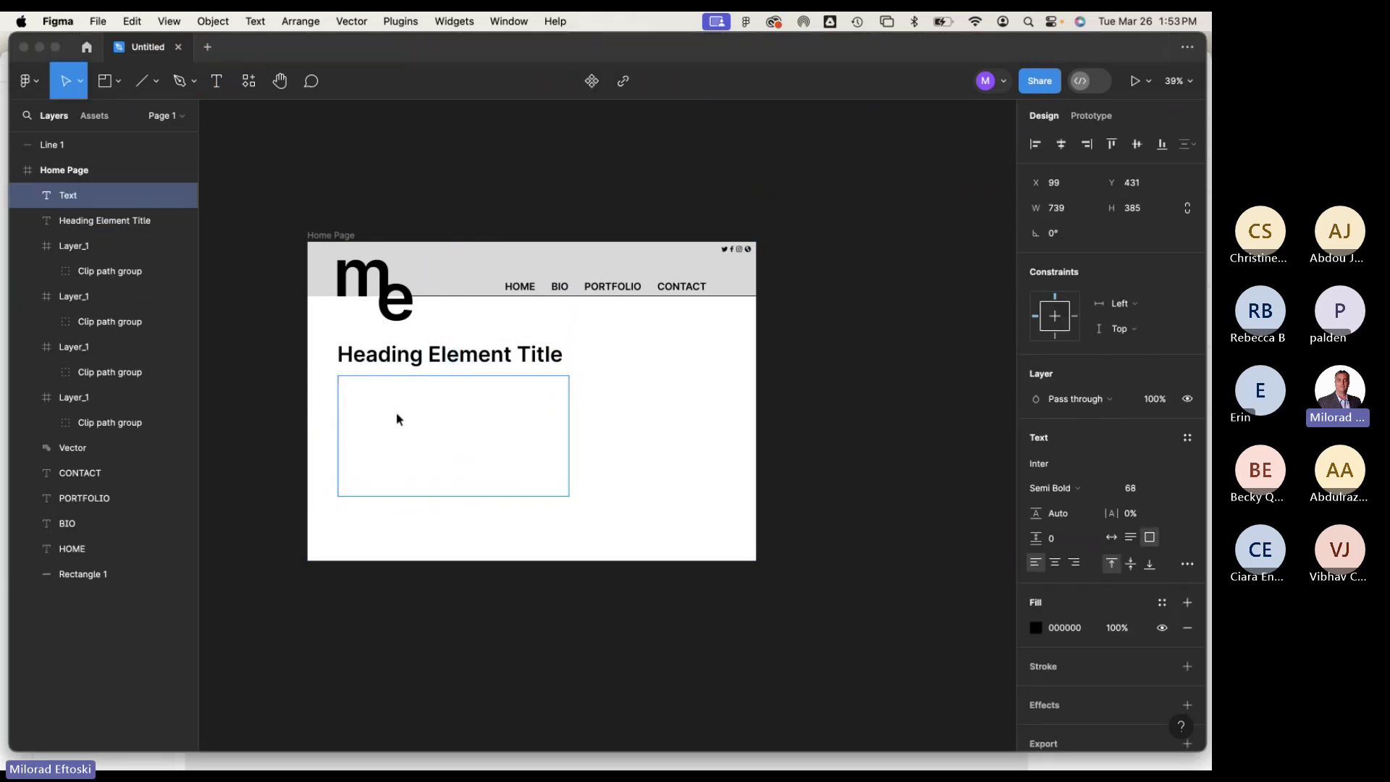
key("super+Tab")
left_click(349, 277)
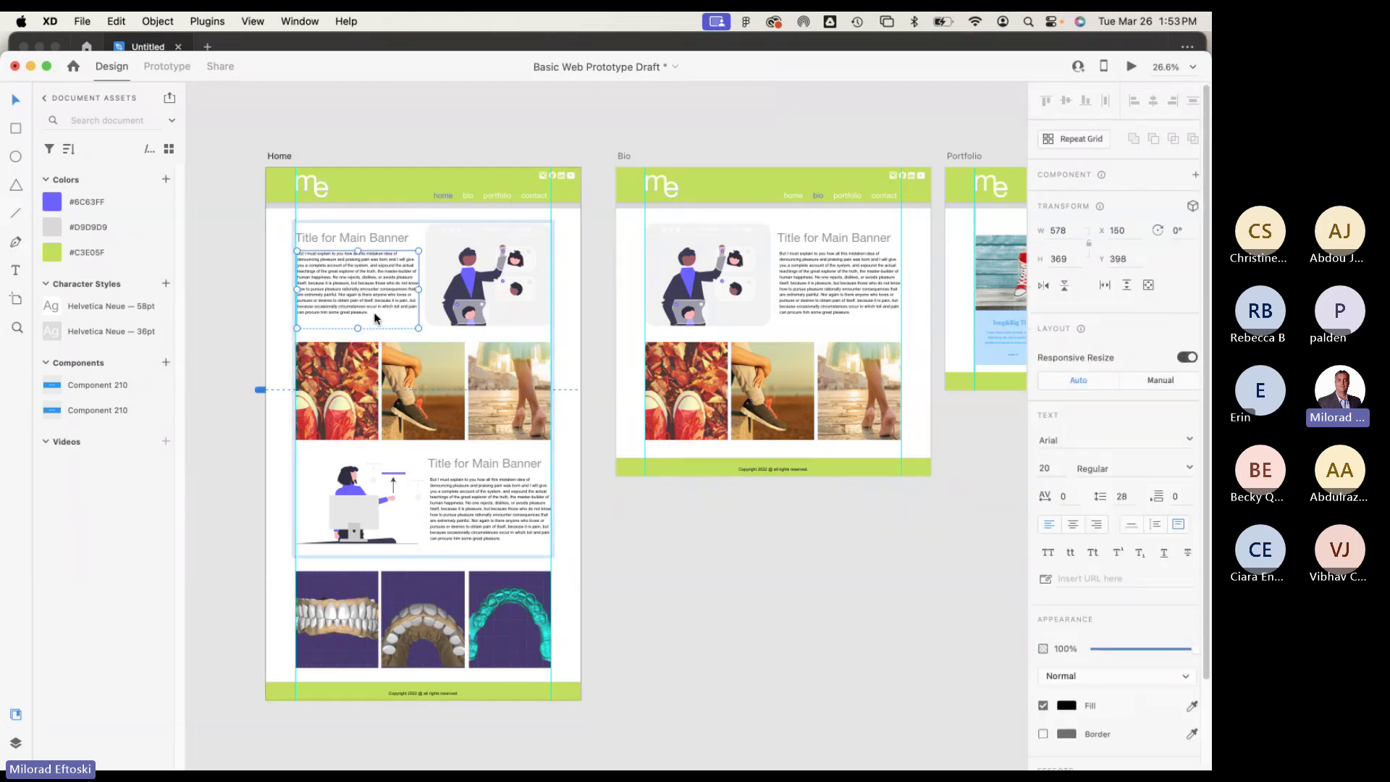
double_click(359, 304)
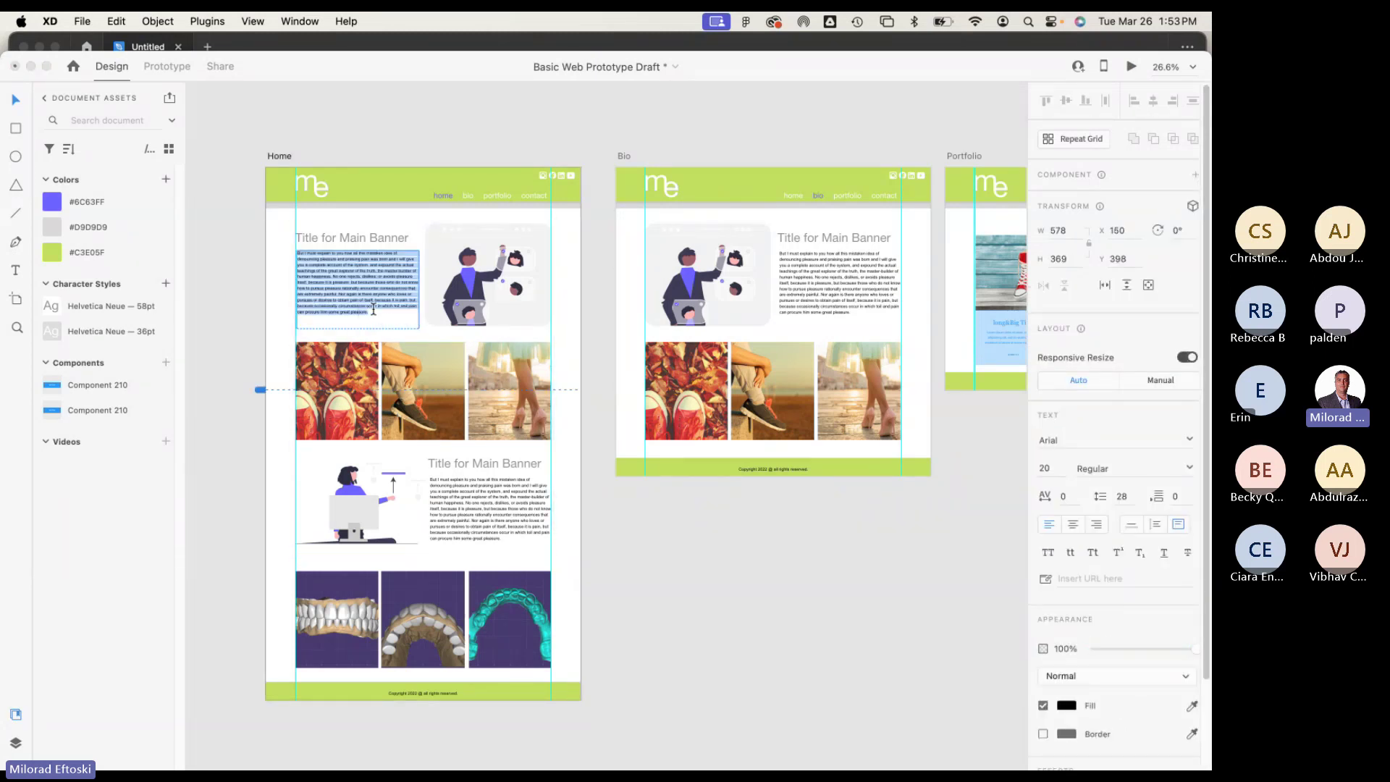
key("super+Tab")
key("super+v")
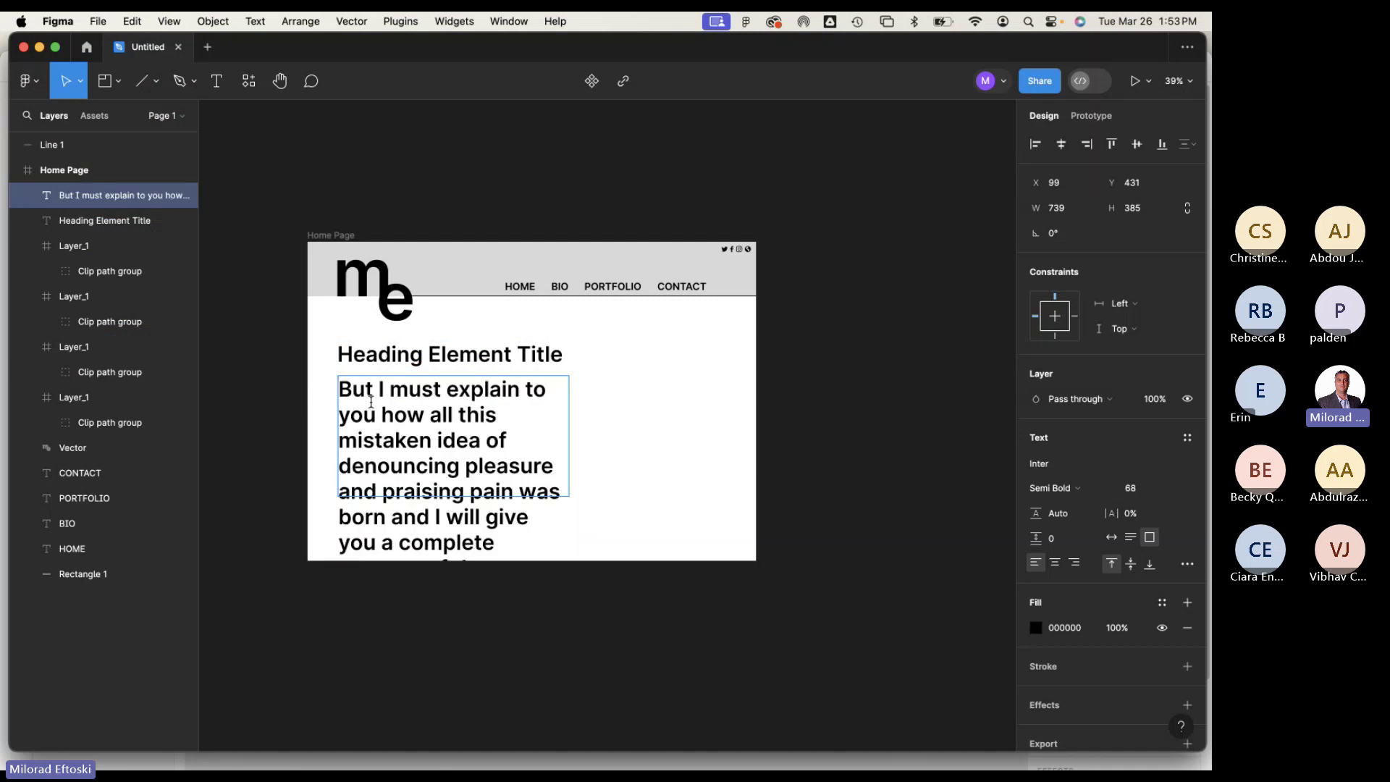
Reduce the pasted paragraph's font size to 24.
key("super+a")
key("super+shift+comma")
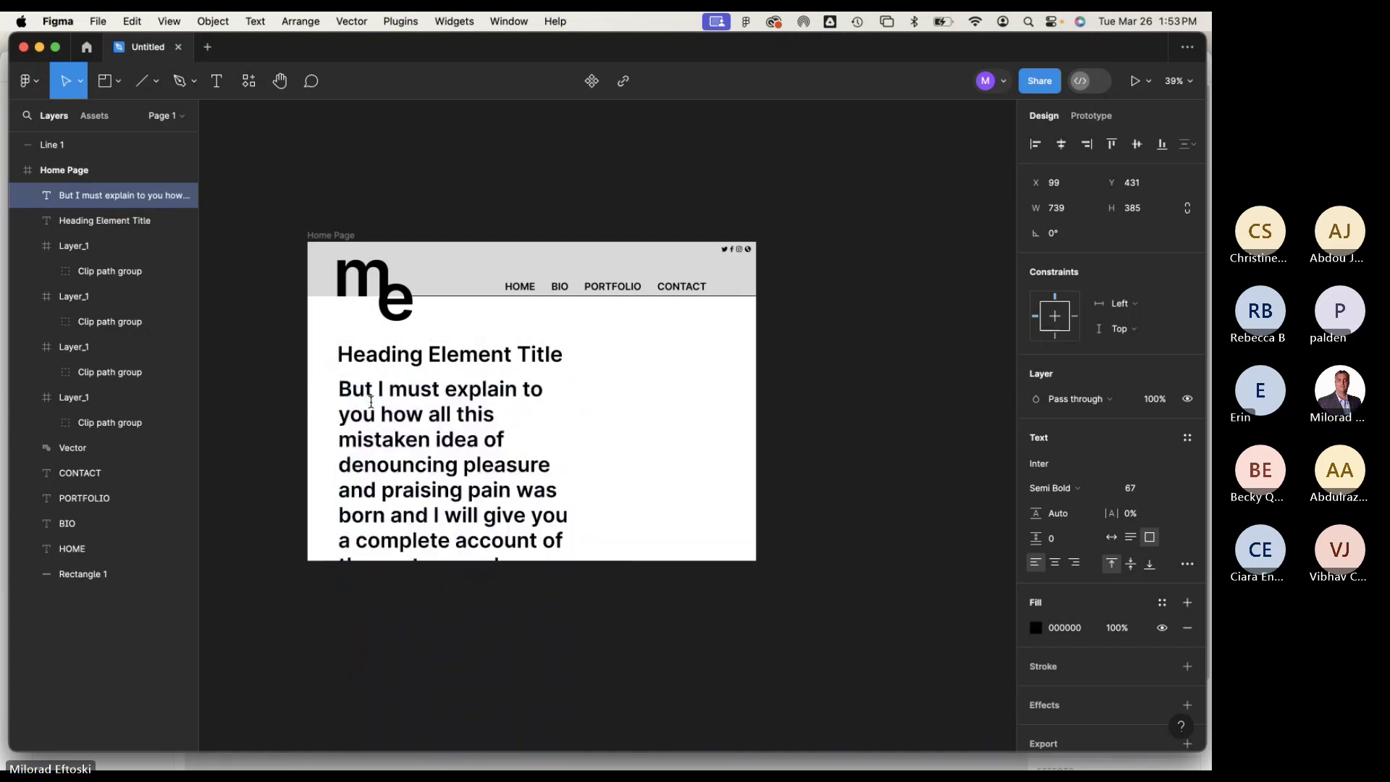
key("super+shift+comma")
key("super+shift+comma")
key("super+shift+comma")
key("super+shift+comma")
key("super+shift+comma")
key("super+shift+comma")
key("super+shift+comma")
key("super+shift+comma")
key("super+shift+comma")
key("super+shift+comma")
key("super+shift+comma")
key("super+shift+comma")
key("super+shift+comma")
key("super+shift+comma")
key("super+shift+comma")
key("super+shift+comma")
key("super+shift+comma")
key("super+shift+comma")
key("super+shift+comma")
key("super+shift+comma")
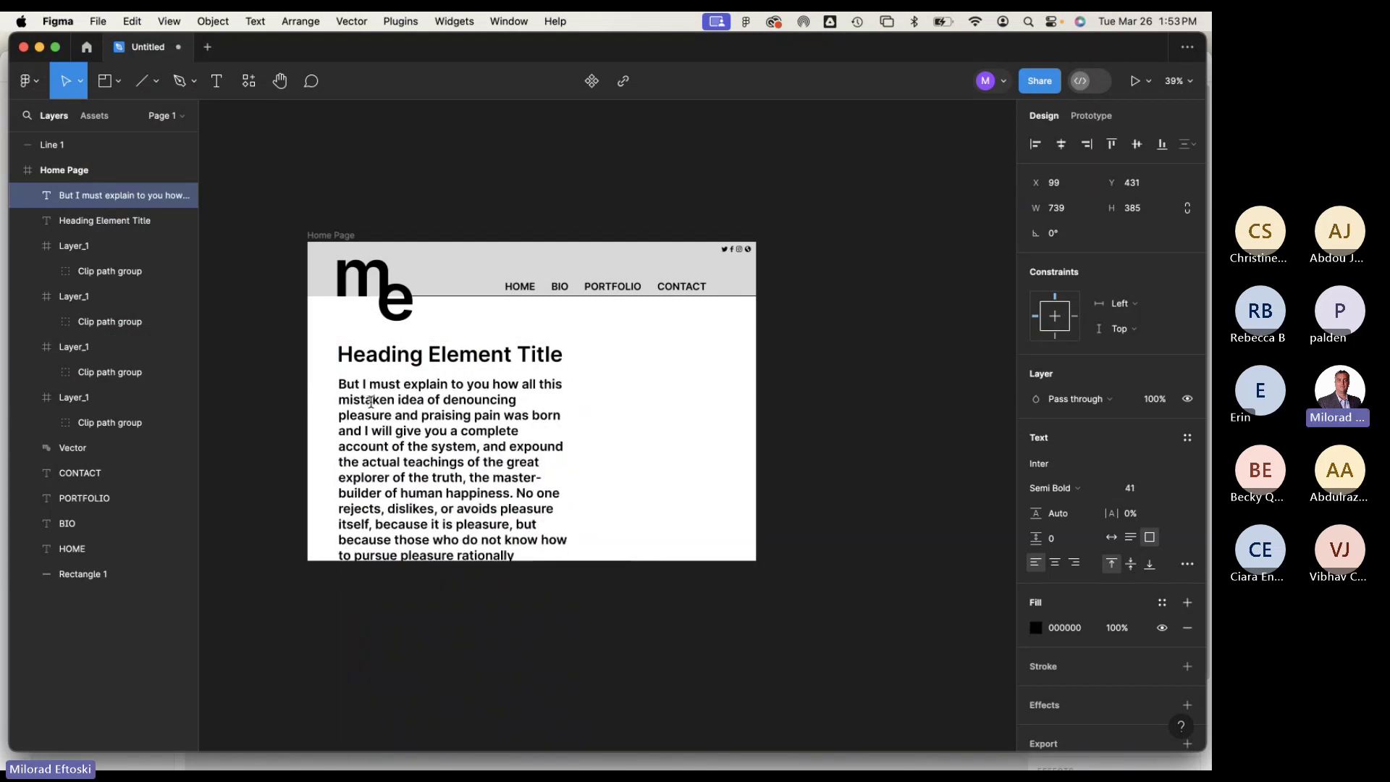
key("super+shift+comma")
key("super+shift+comma")
key("super+shift+comma")
key("super+shift+comma")
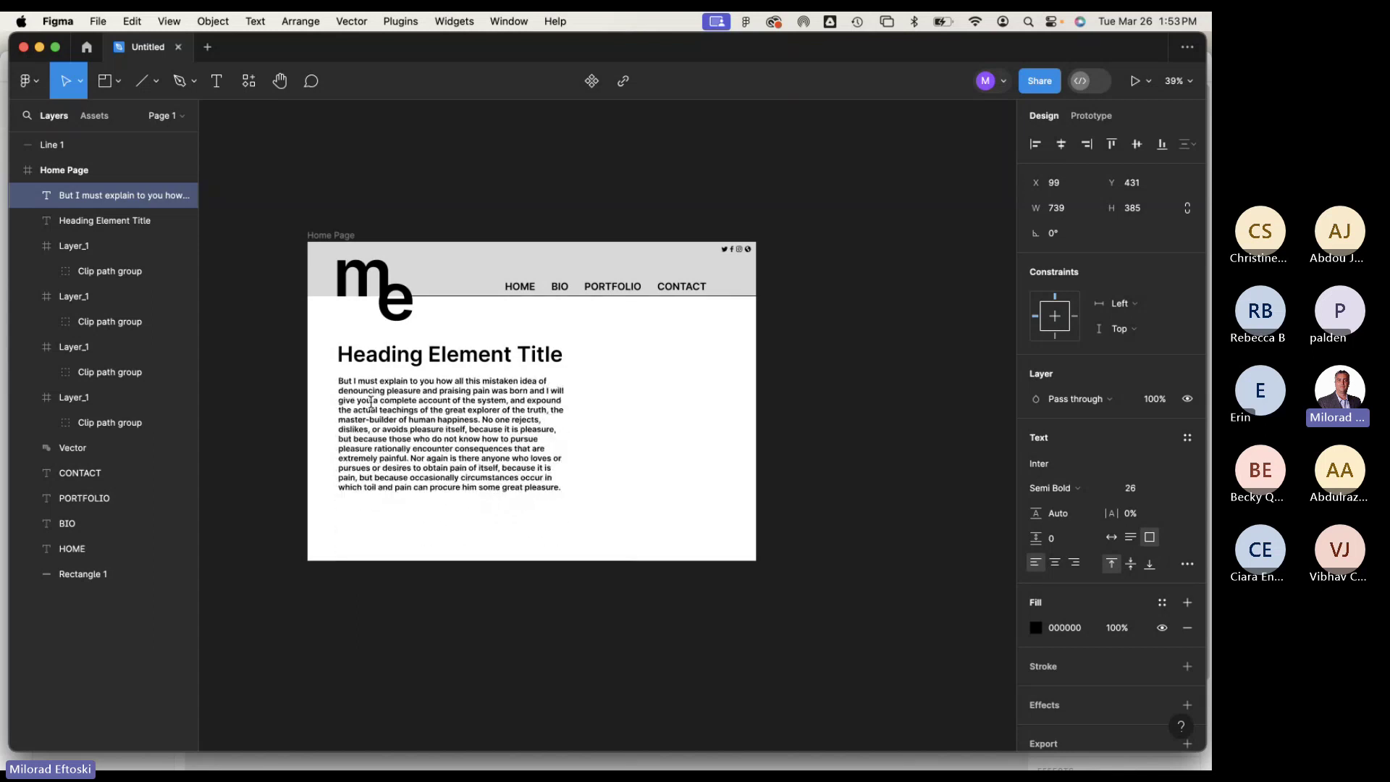
key("super+shift+comma")
key("super+shift+comma")
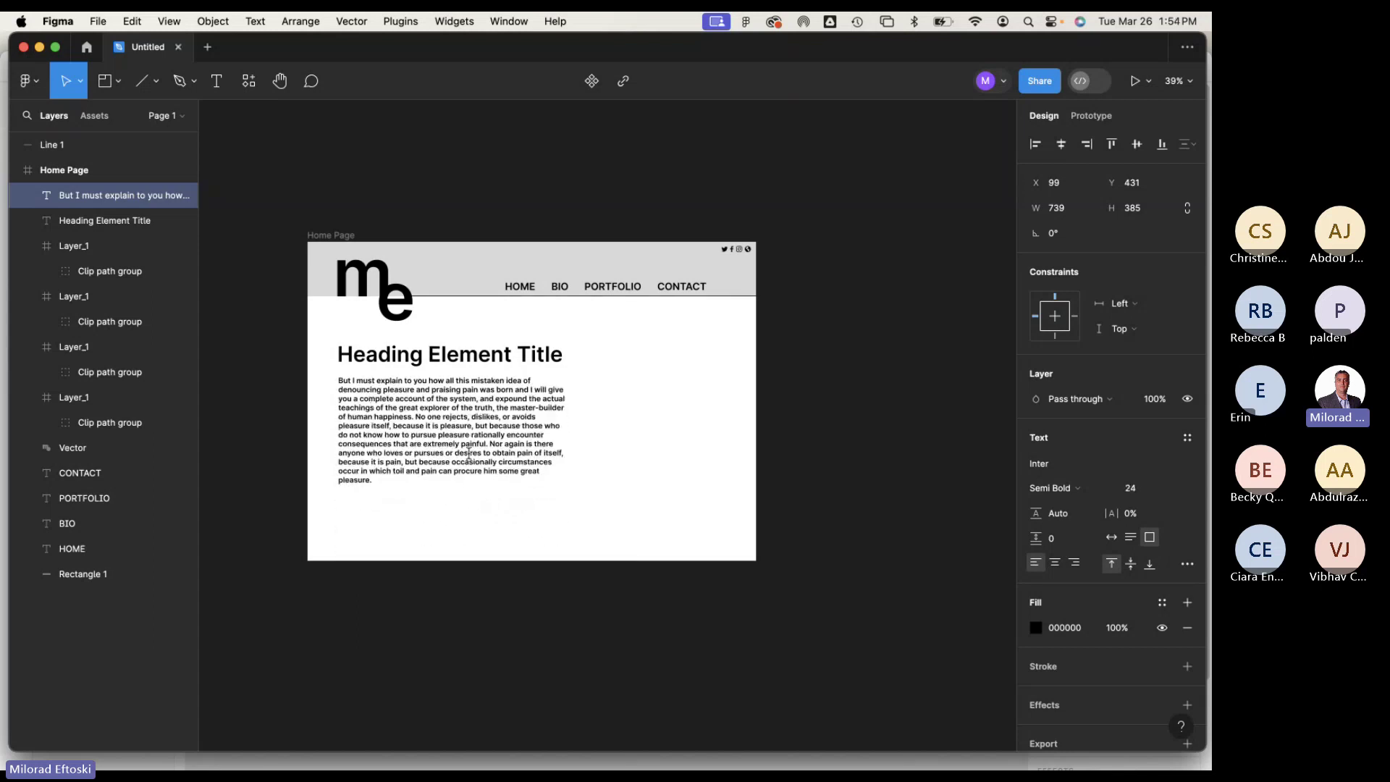
Change the paragraph's font weight to Regular.
double_click(463, 449)
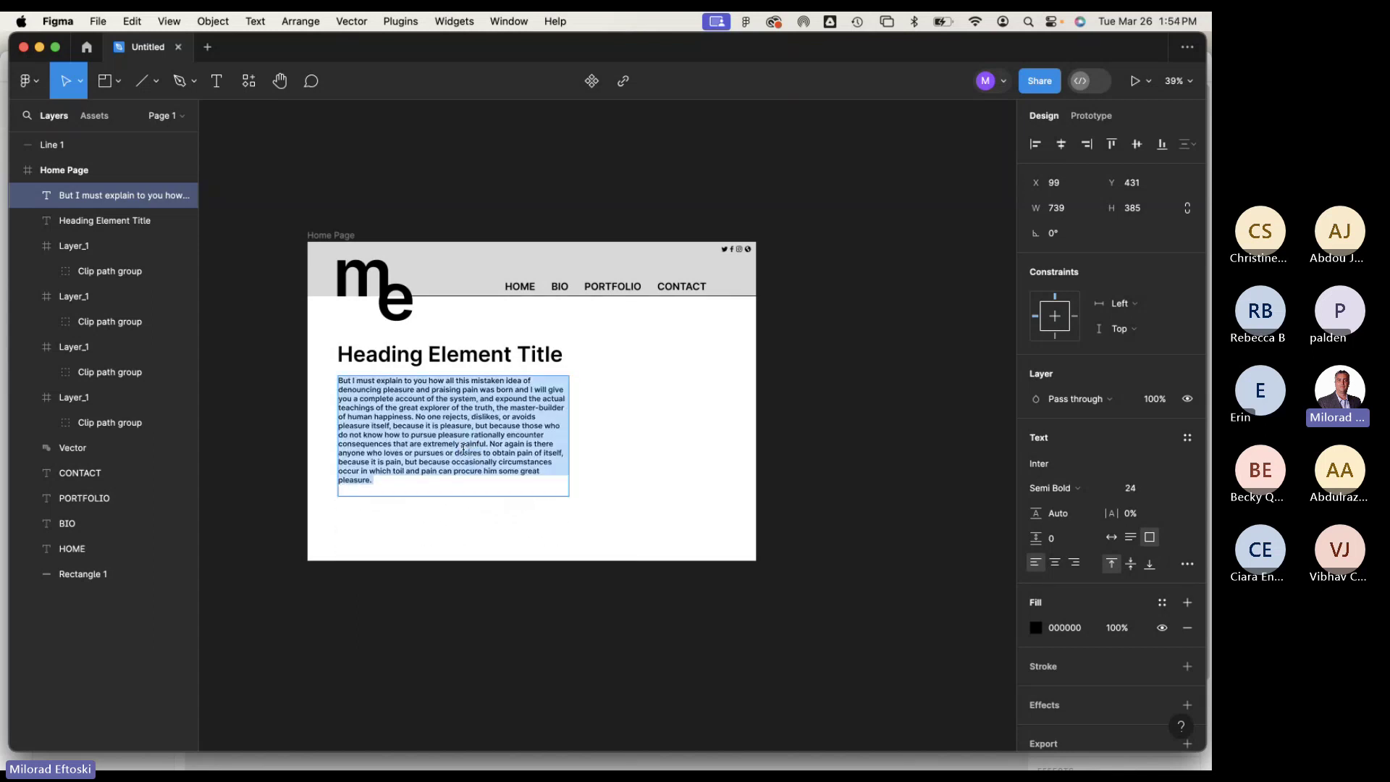
left_click(1097, 490)
left_click(1071, 448)
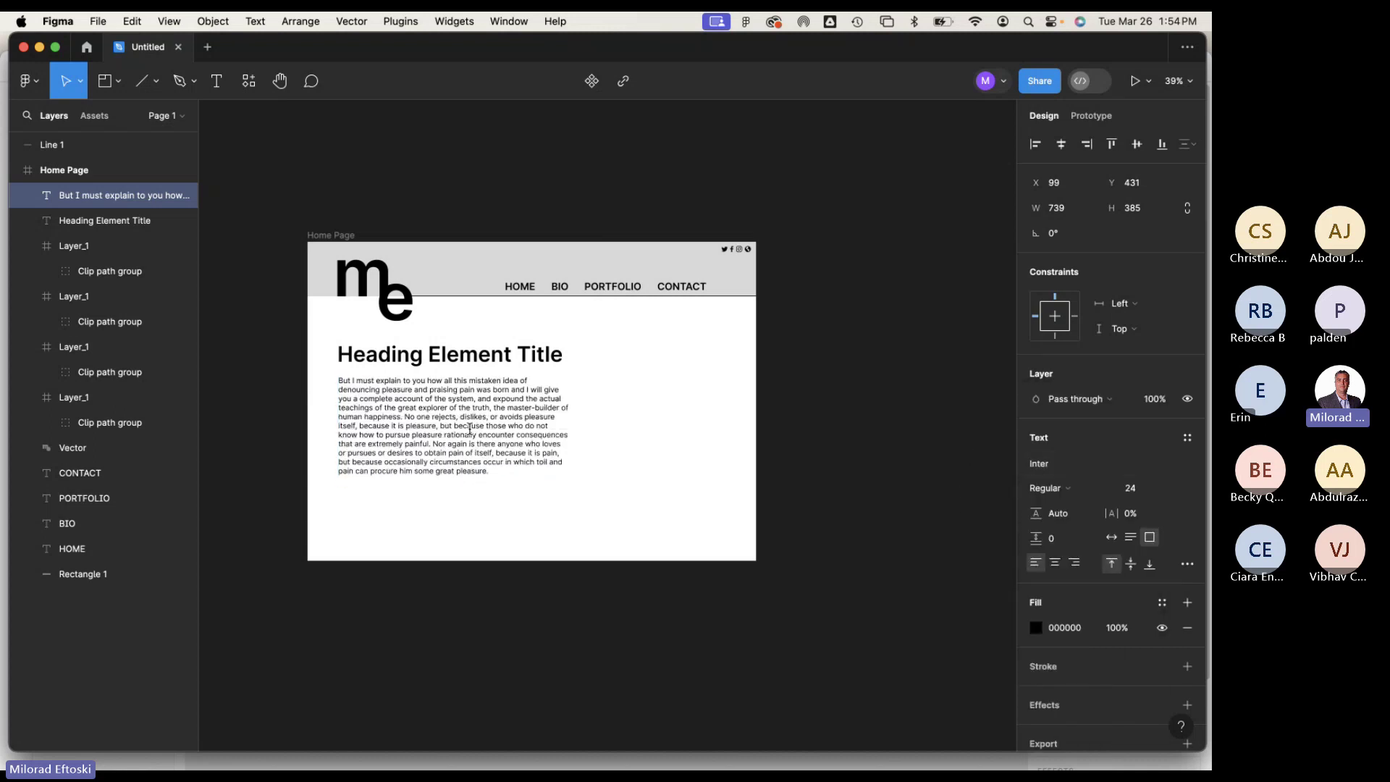
key("Escape")
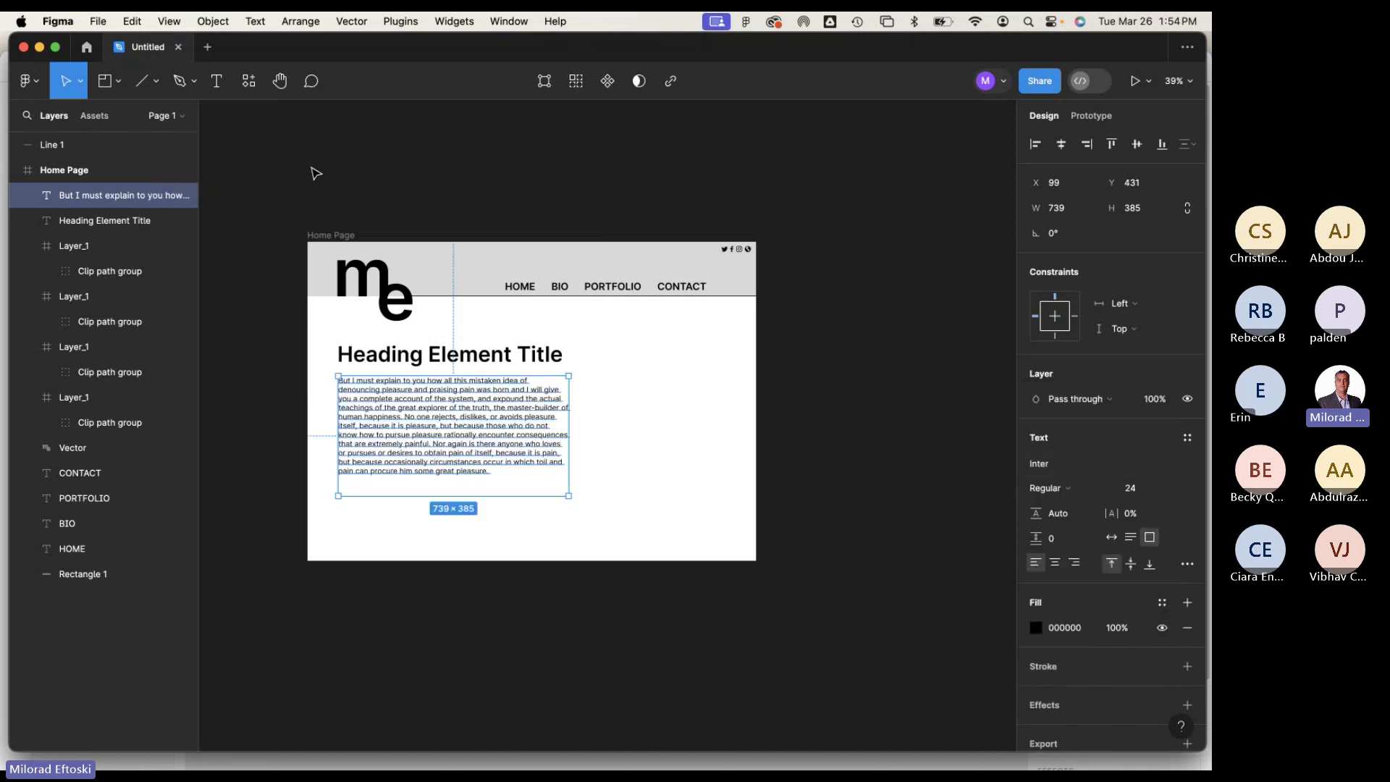
left_click(614, 433)
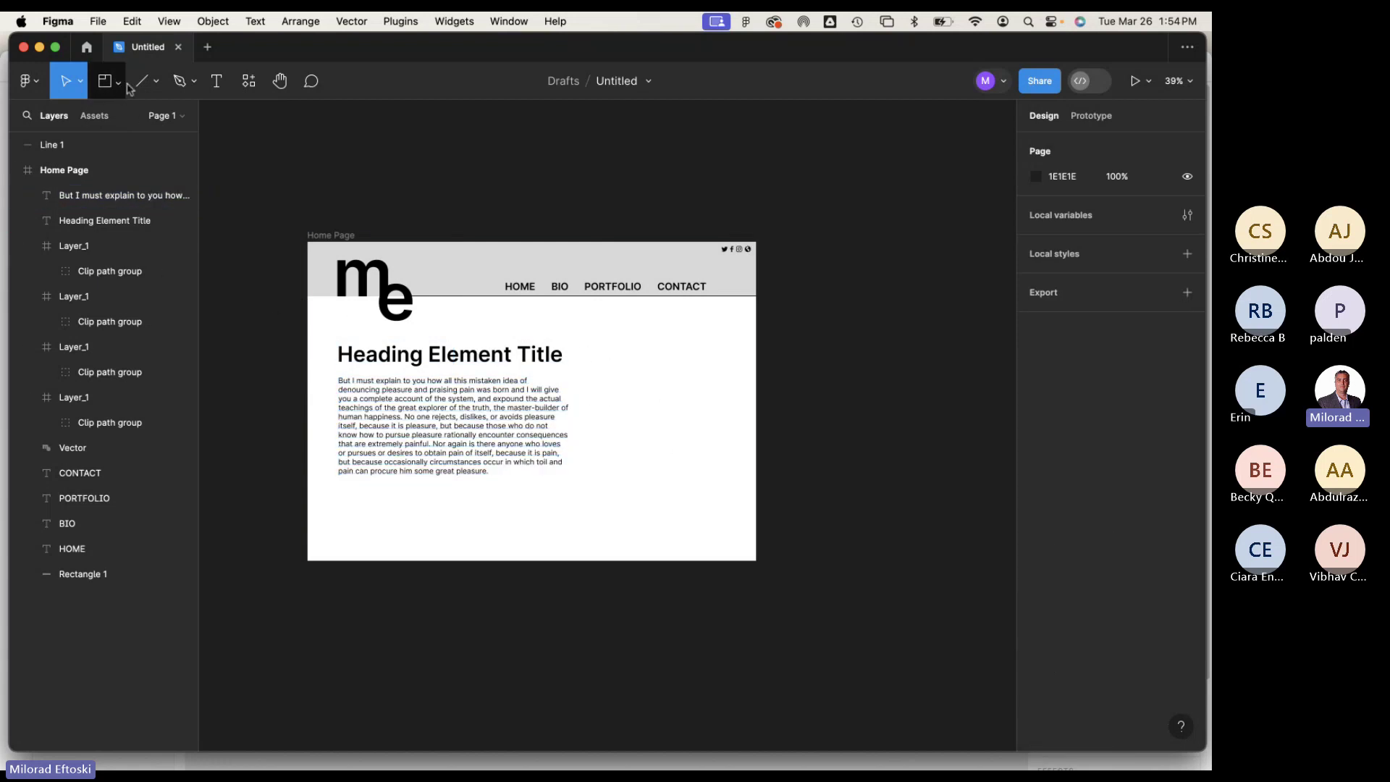
Draw a rectangle about 457 × 476 beside the heading and paragraph as an image placeholder, and select it.
left_click(156, 80)
left_click(138, 118)
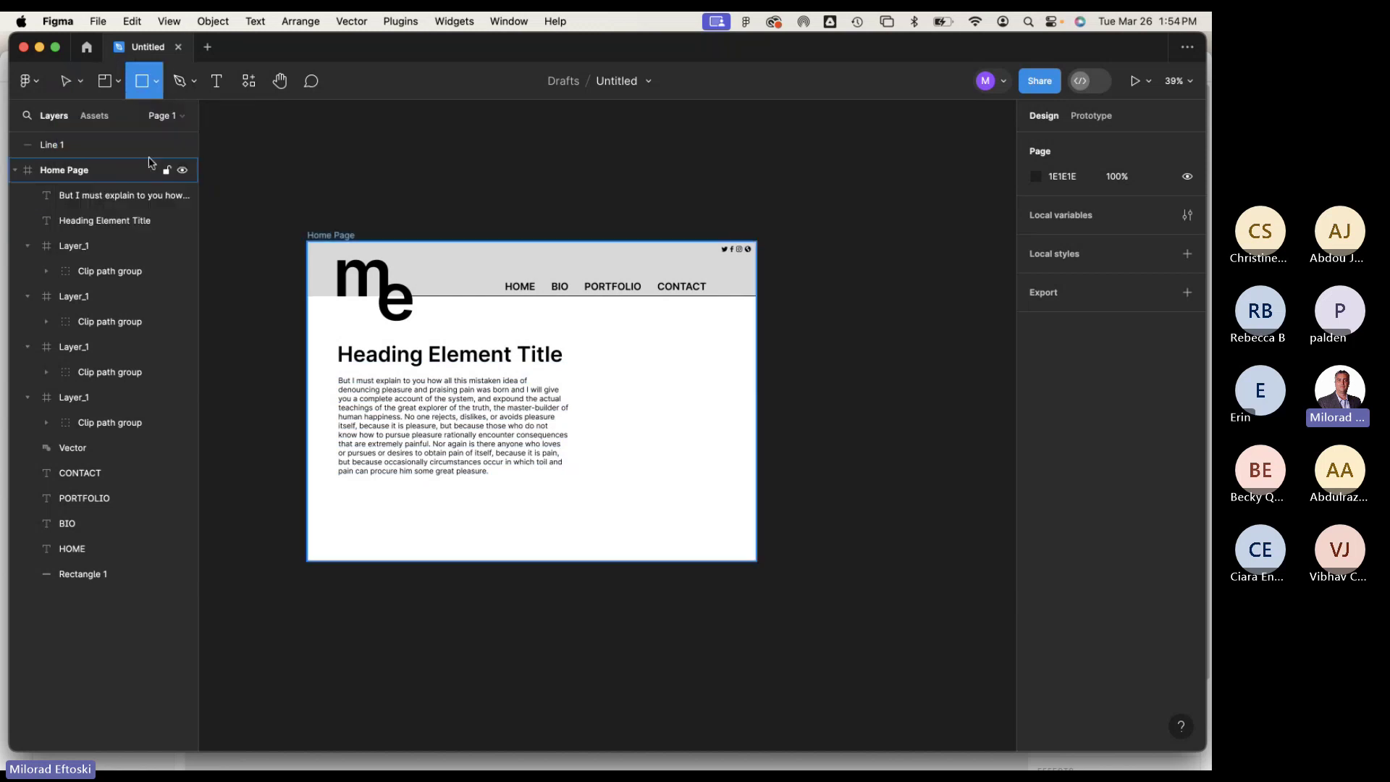
left_click_drag(581, 338, 725, 485)
left_click(600, 527)
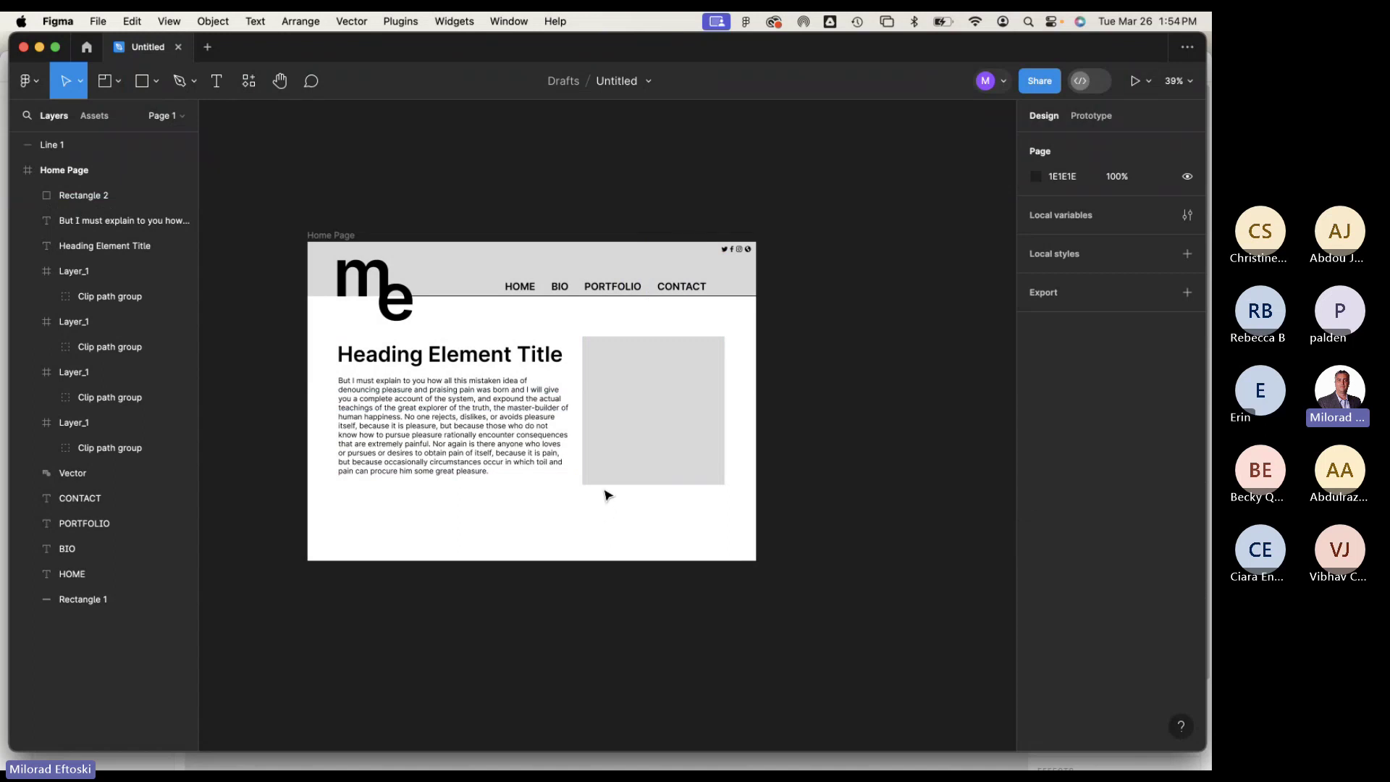
left_click(605, 464)
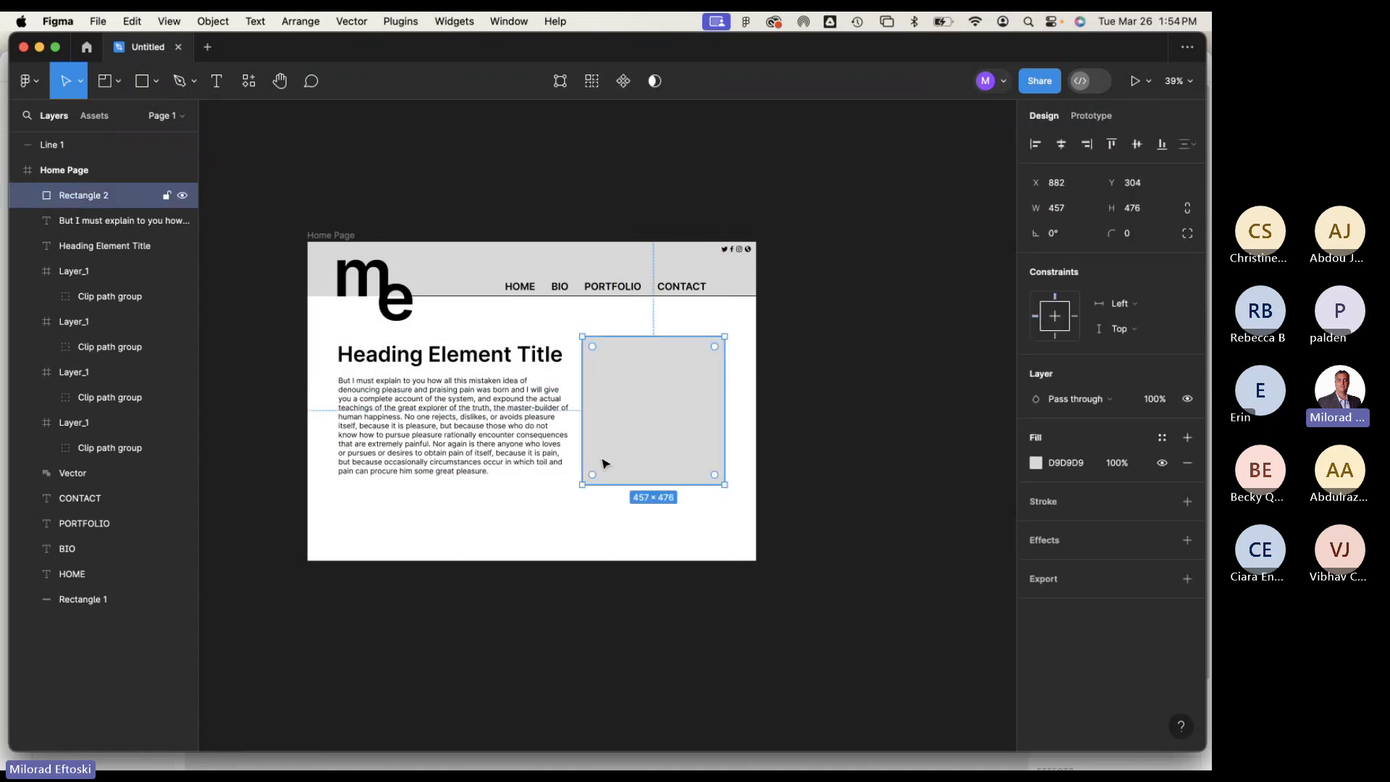
Move the placeholder rectangle down to Y 319 and extend the Home Page frame downward to about 1440 × 1545.
left_click_drag(605, 463, 594, 518)
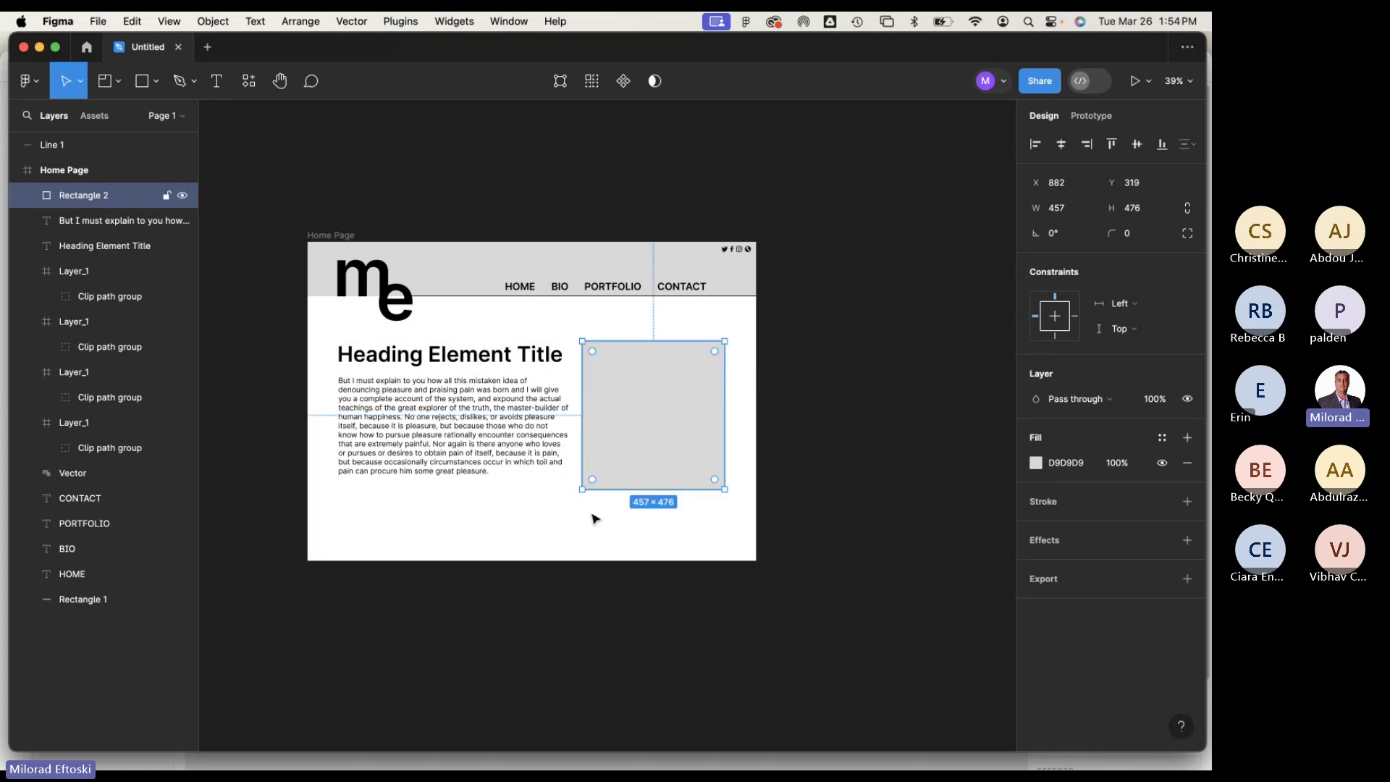
left_click(532, 553)
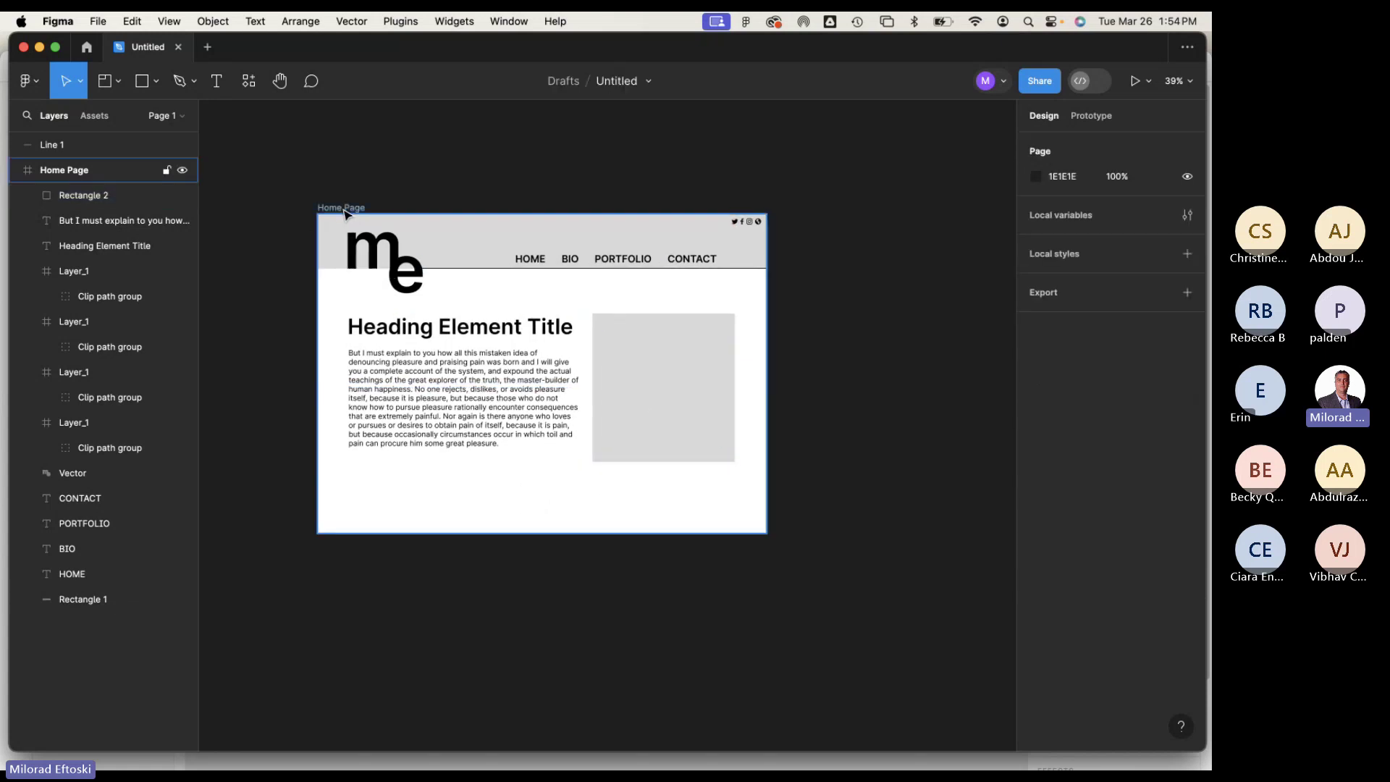
left_click(595, 525)
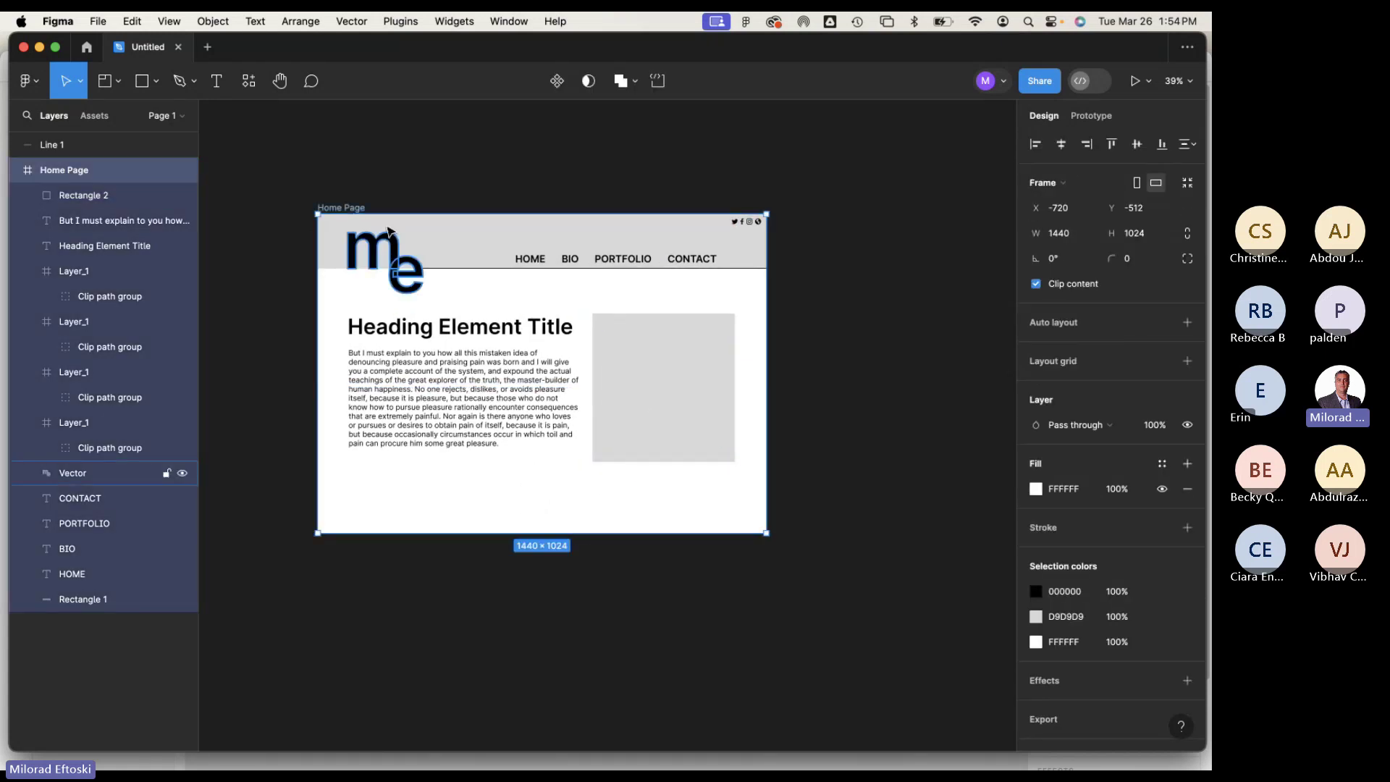
left_click_drag(624, 548, 629, 696)
scroll(653, 656, "down", 1)
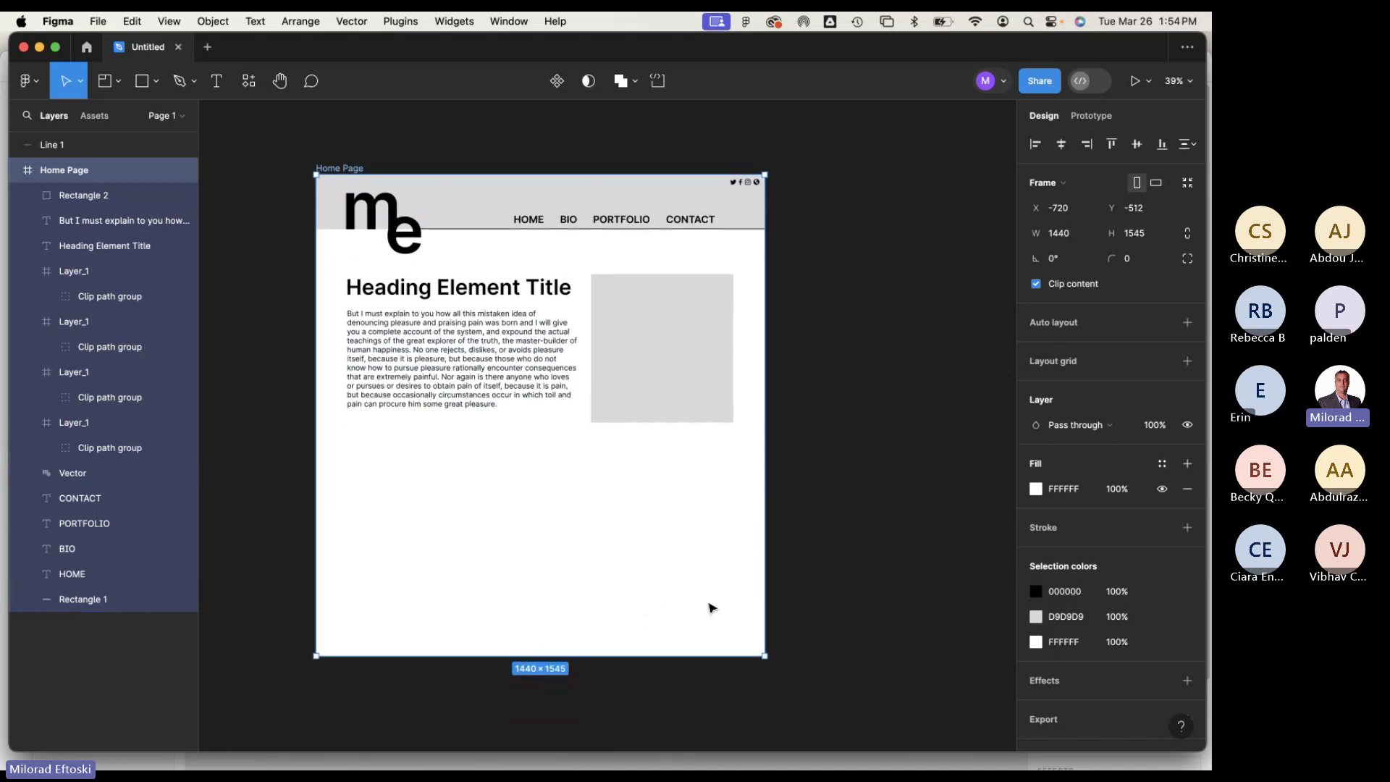
Select the placeholder rectangle, narrow the Figma window, and clear the Figma, Adobe XD and Teams windows away to reveal the desktop.
left_click(699, 539)
left_click(649, 393)
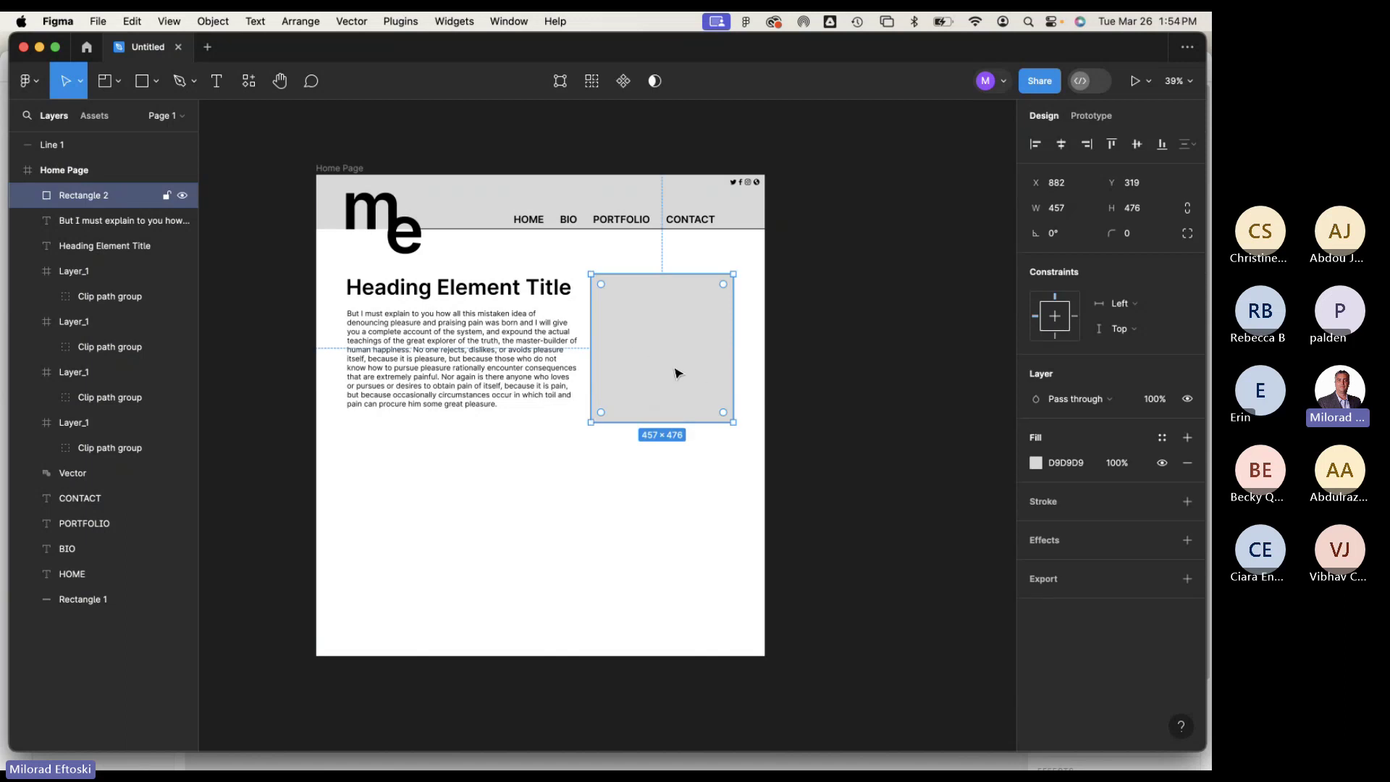
left_click_drag(1206, 331, 1079, 330)
left_click(1098, 92)
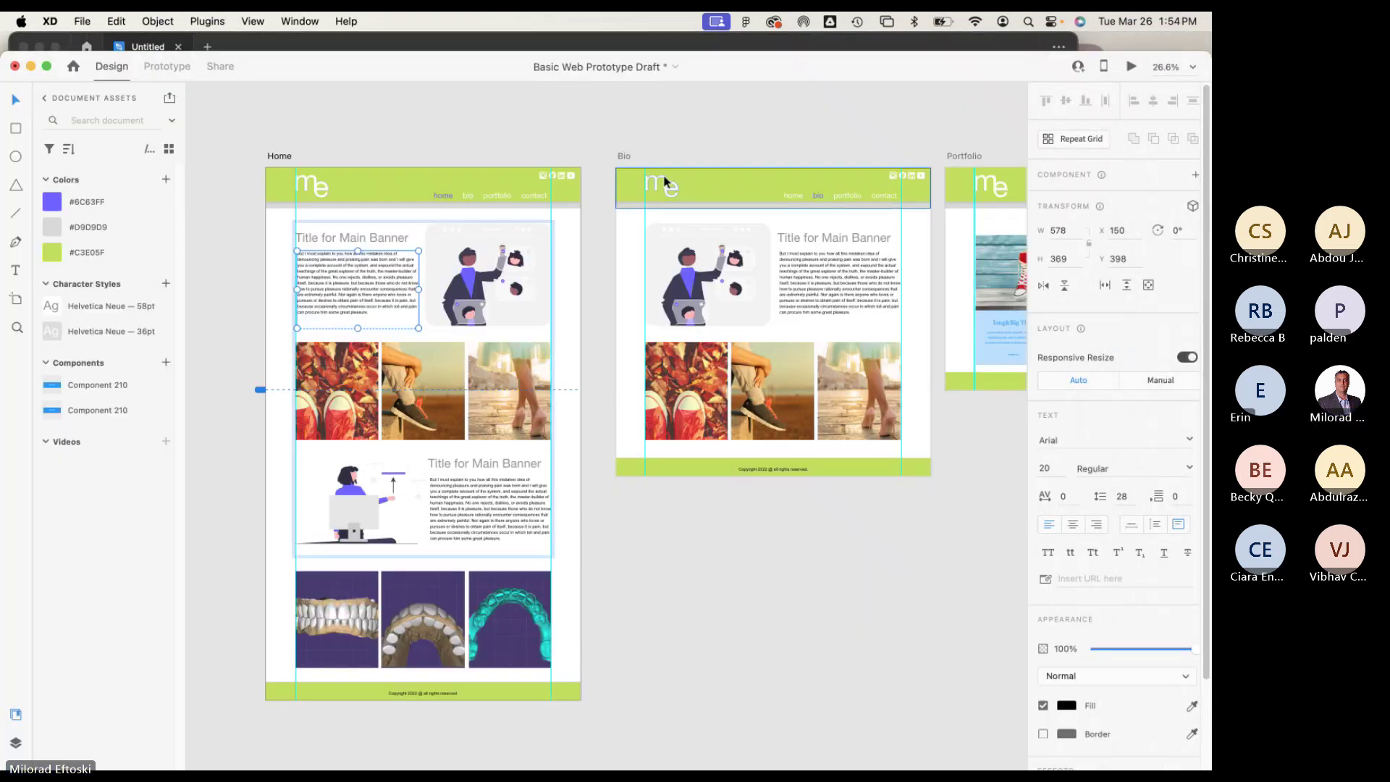
left_click(31, 67)
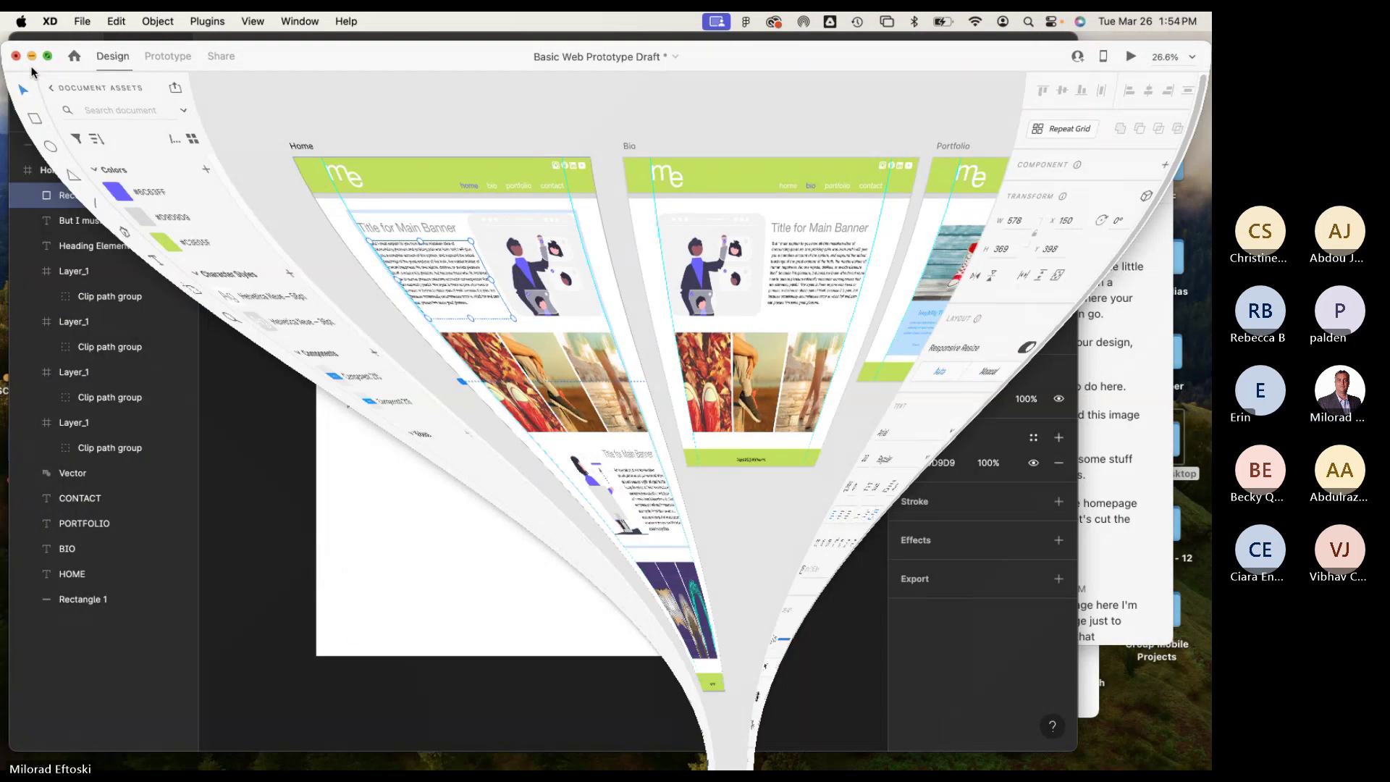
left_click(1083, 680)
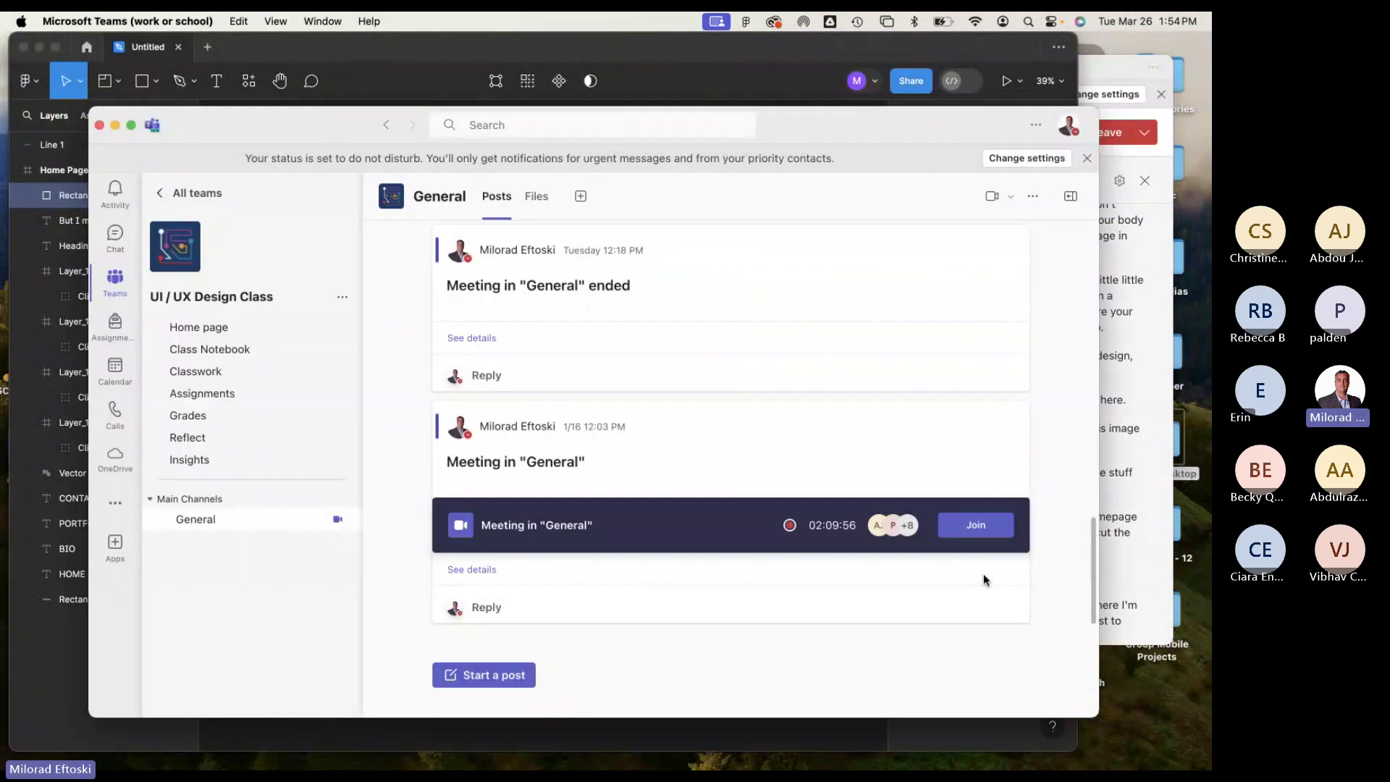
left_click(115, 125)
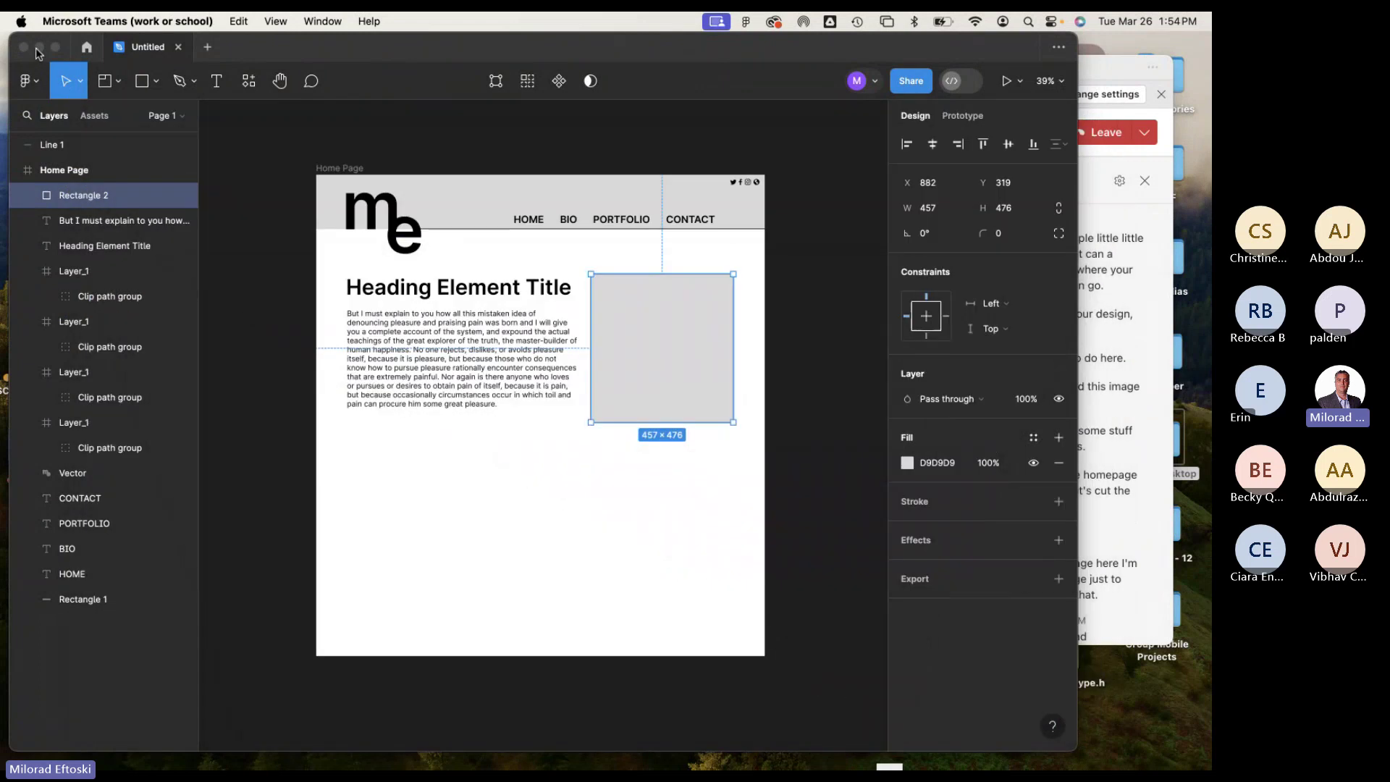
left_click(255, 68)
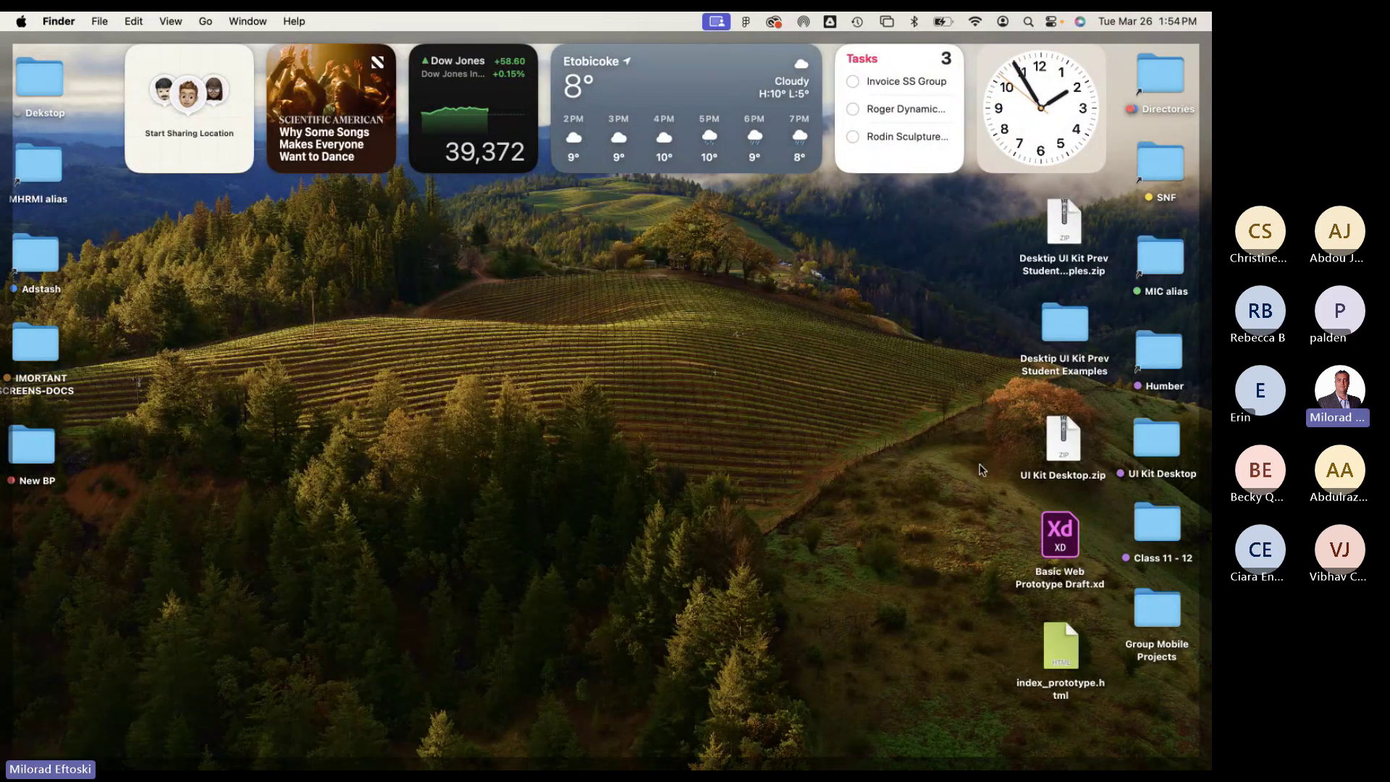
Look through the UX UI folder inside Humber's Winter 2024 folder for a usable image, and close the folder window.
left_click(1152, 358)
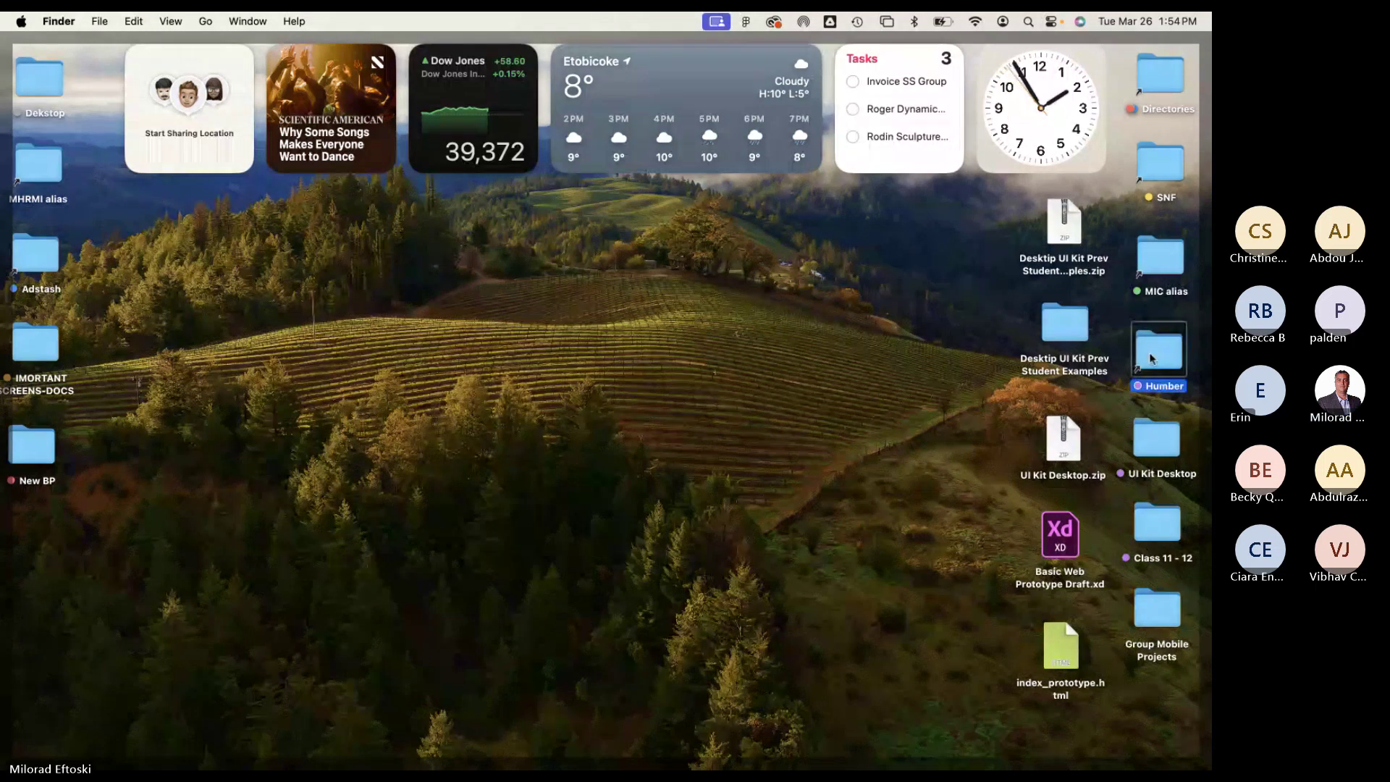
double_click(1152, 358)
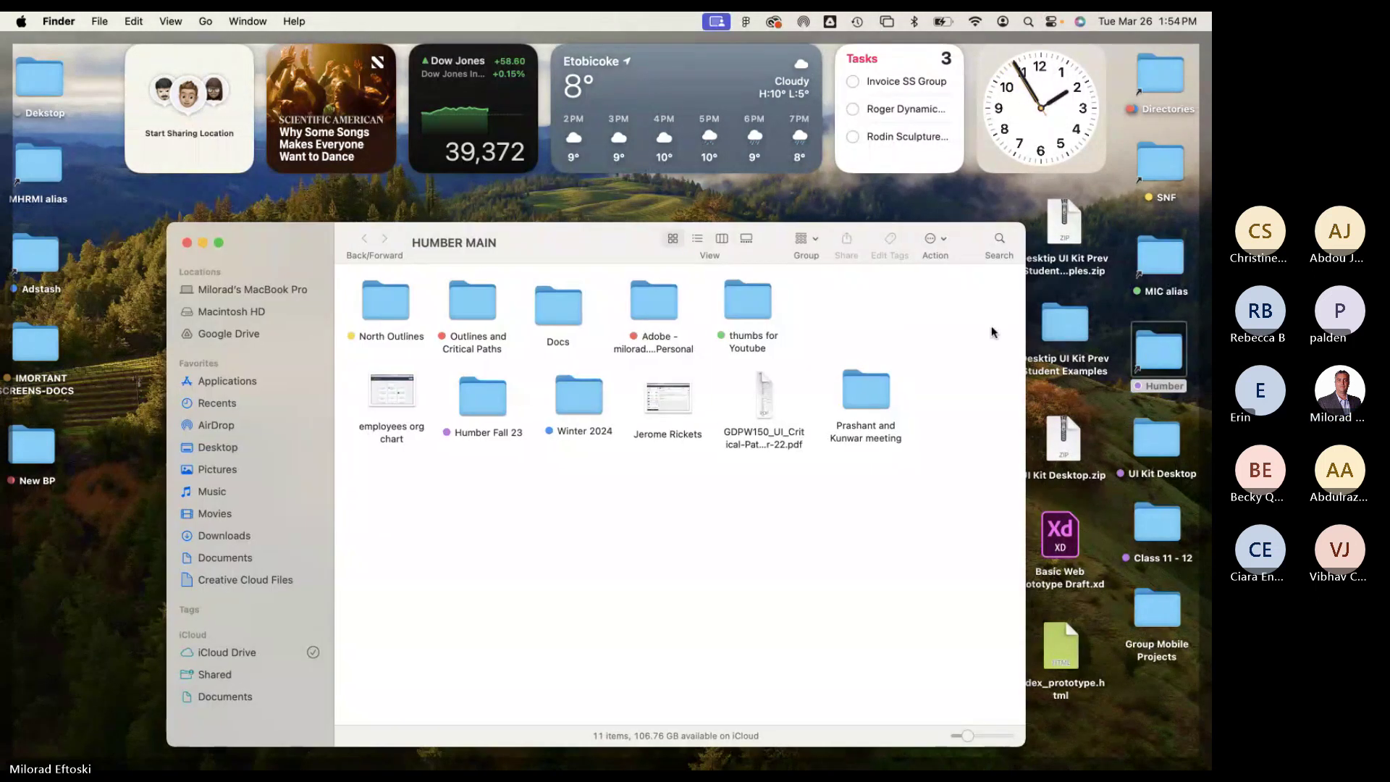
double_click(566, 409)
double_click(600, 317)
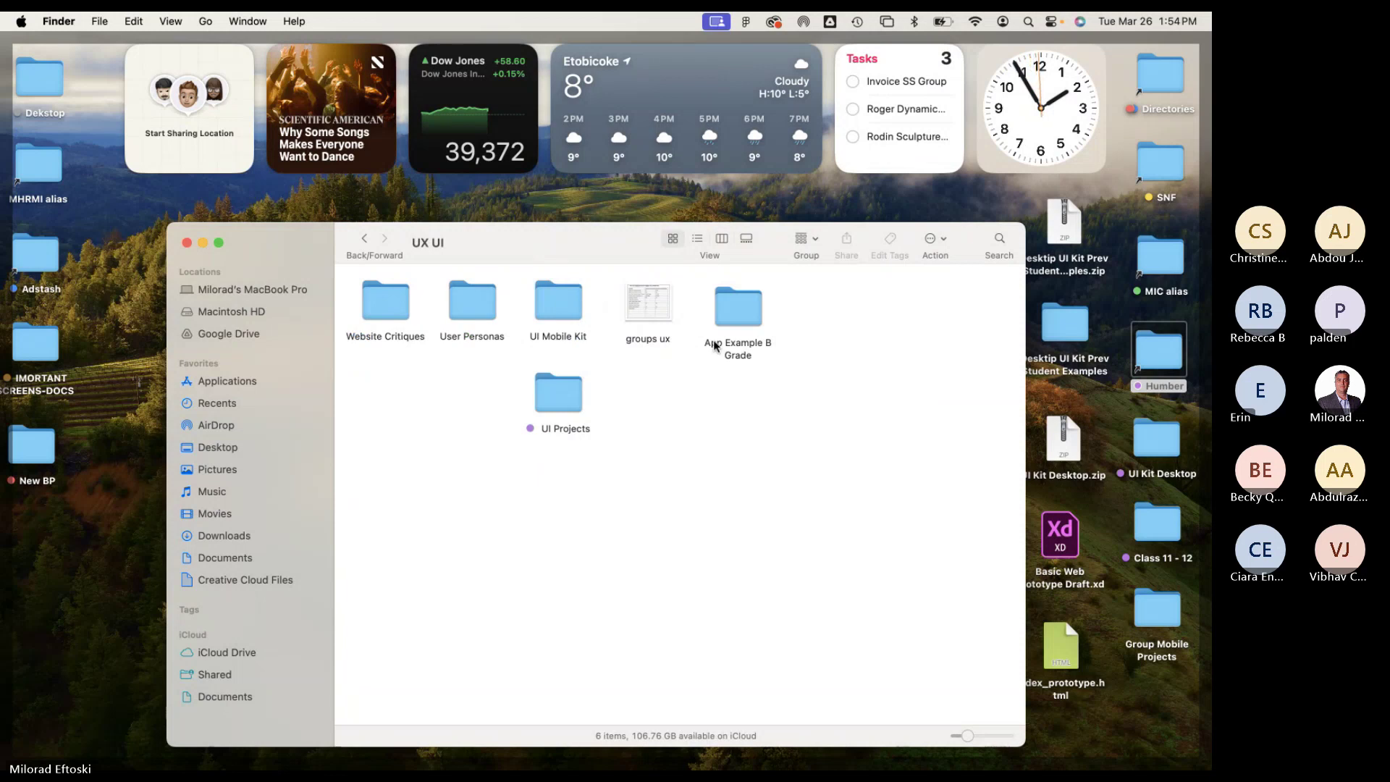
left_click(354, 248)
left_click(186, 242)
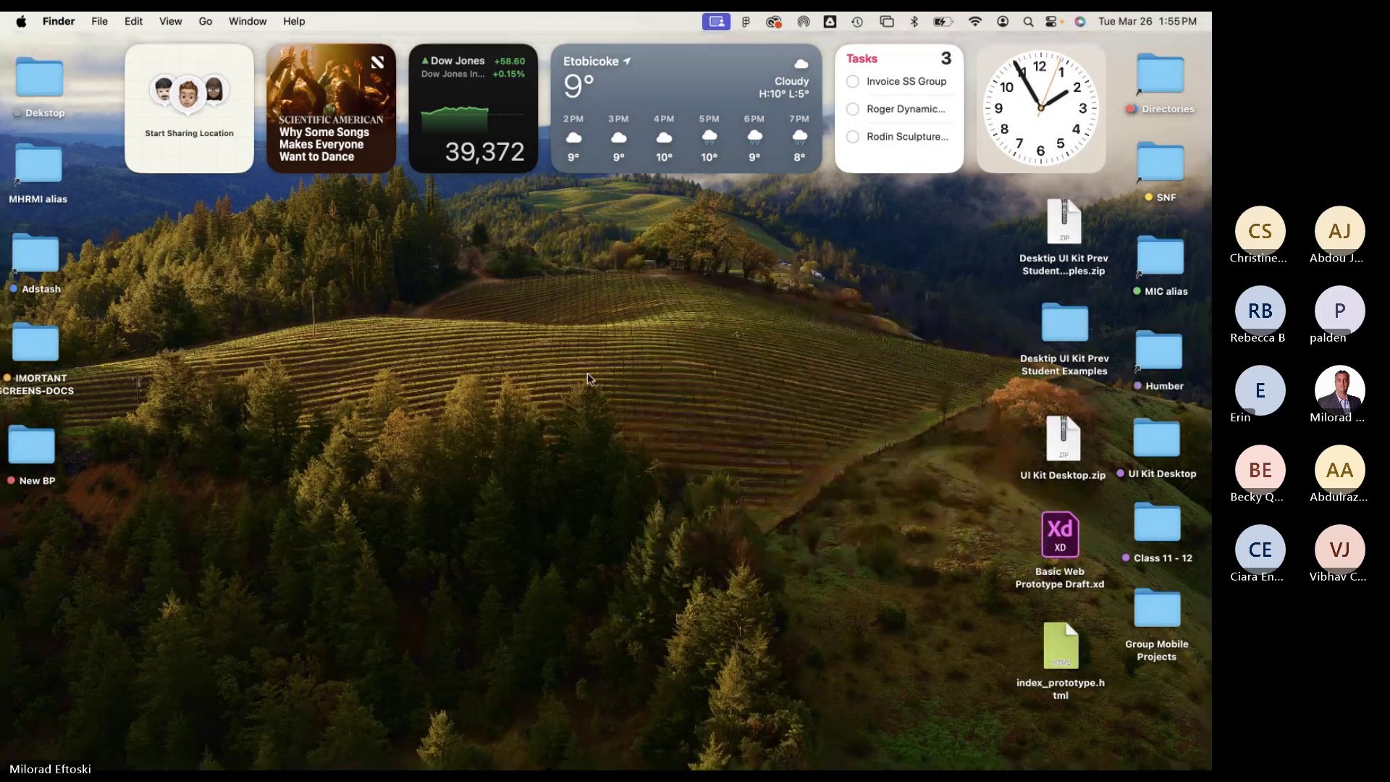
Preview Vday_3 ways to donate_1680x1280.png in the New BP folder and copy it to the desktop.
mouse_move(593, 769)
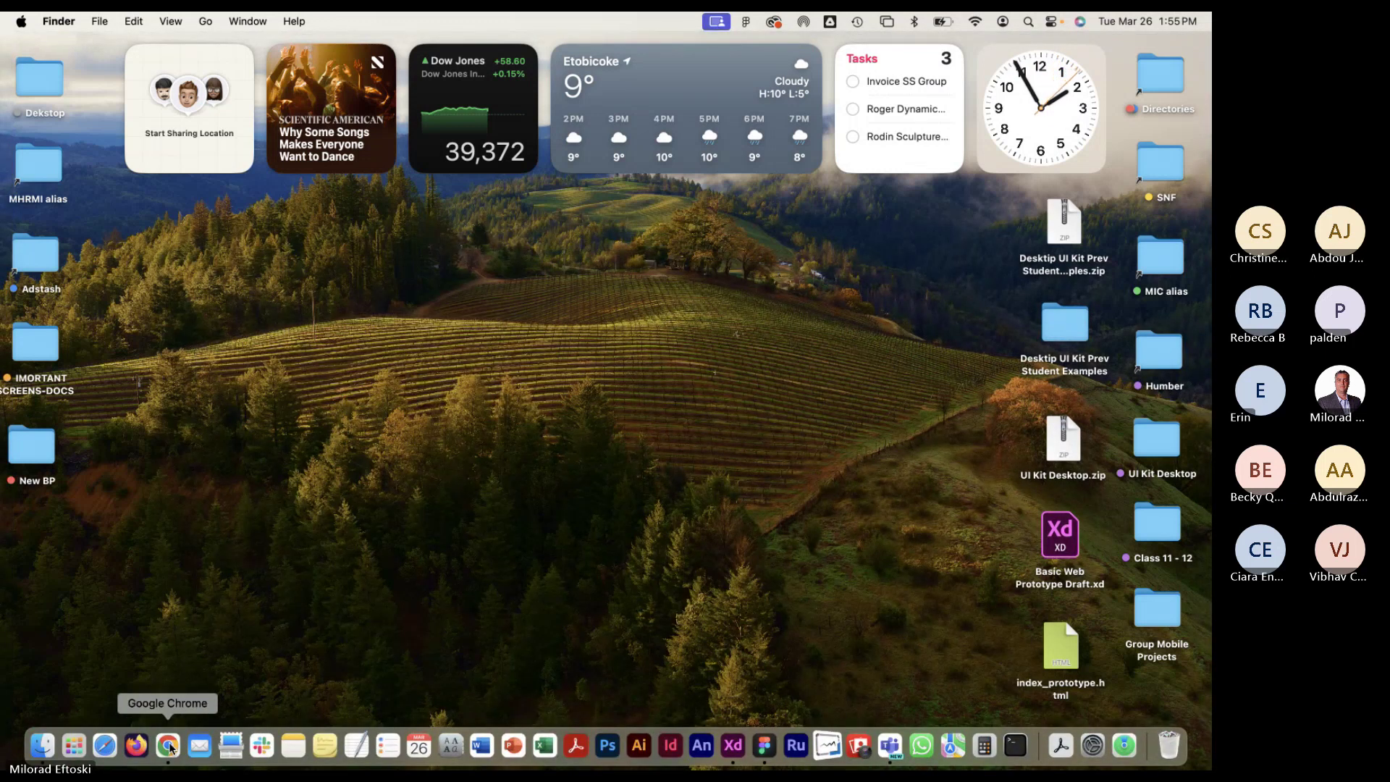
double_click(33, 447)
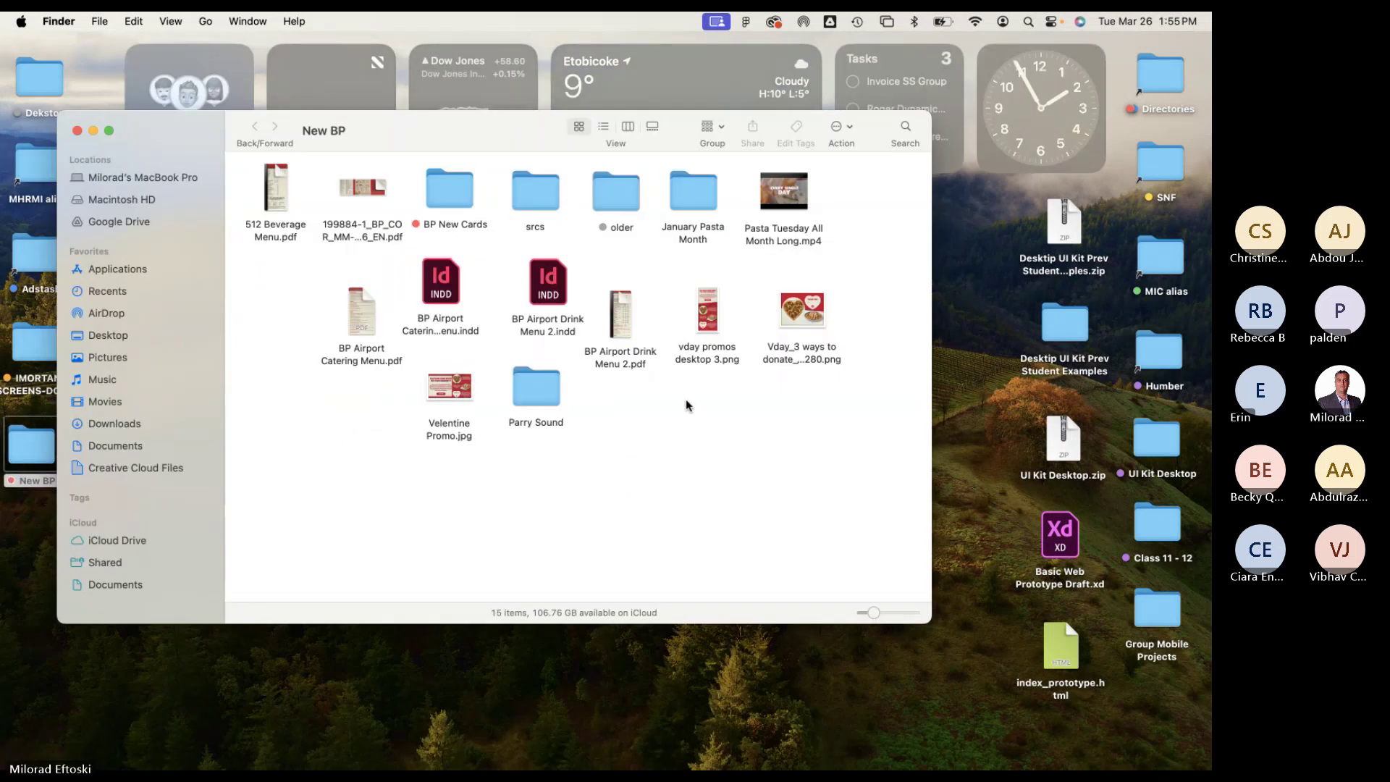
left_click(794, 317)
key("space")
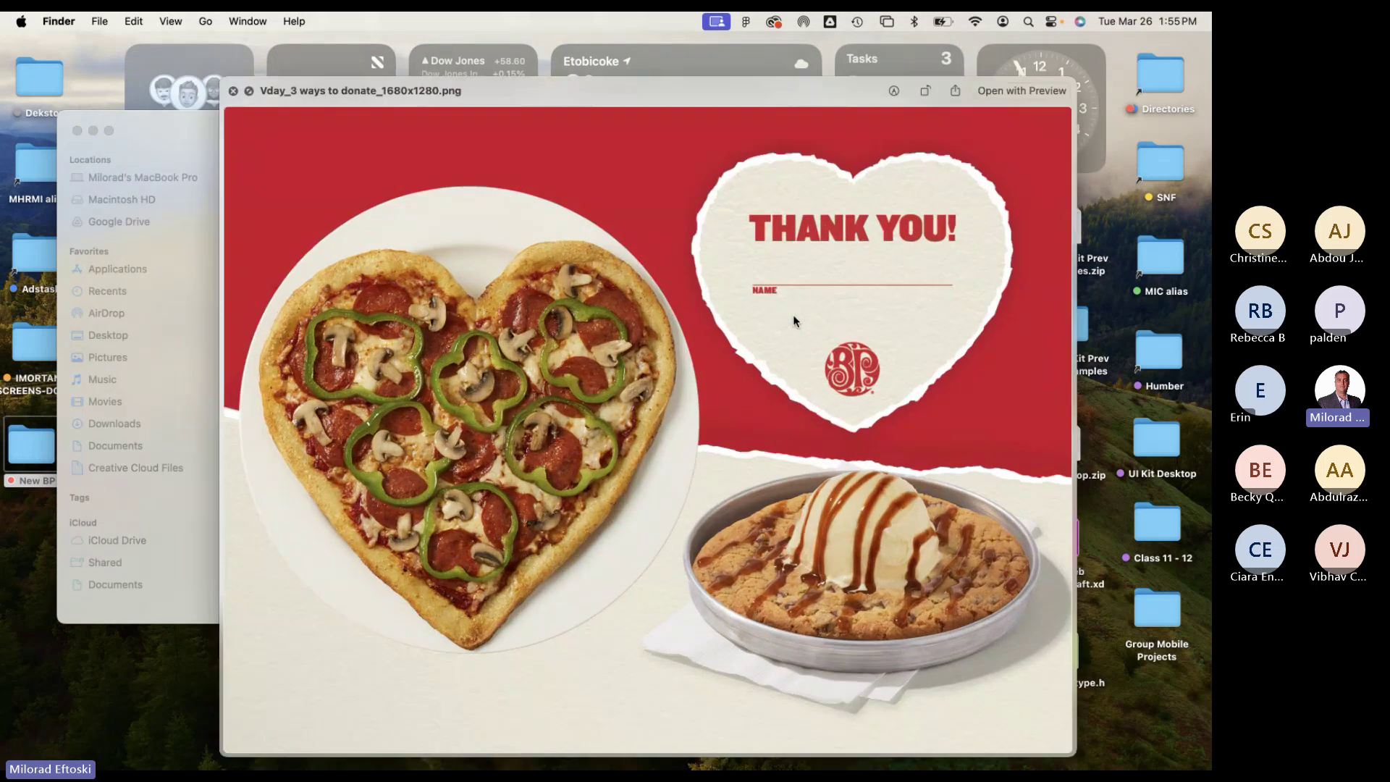
key("space")
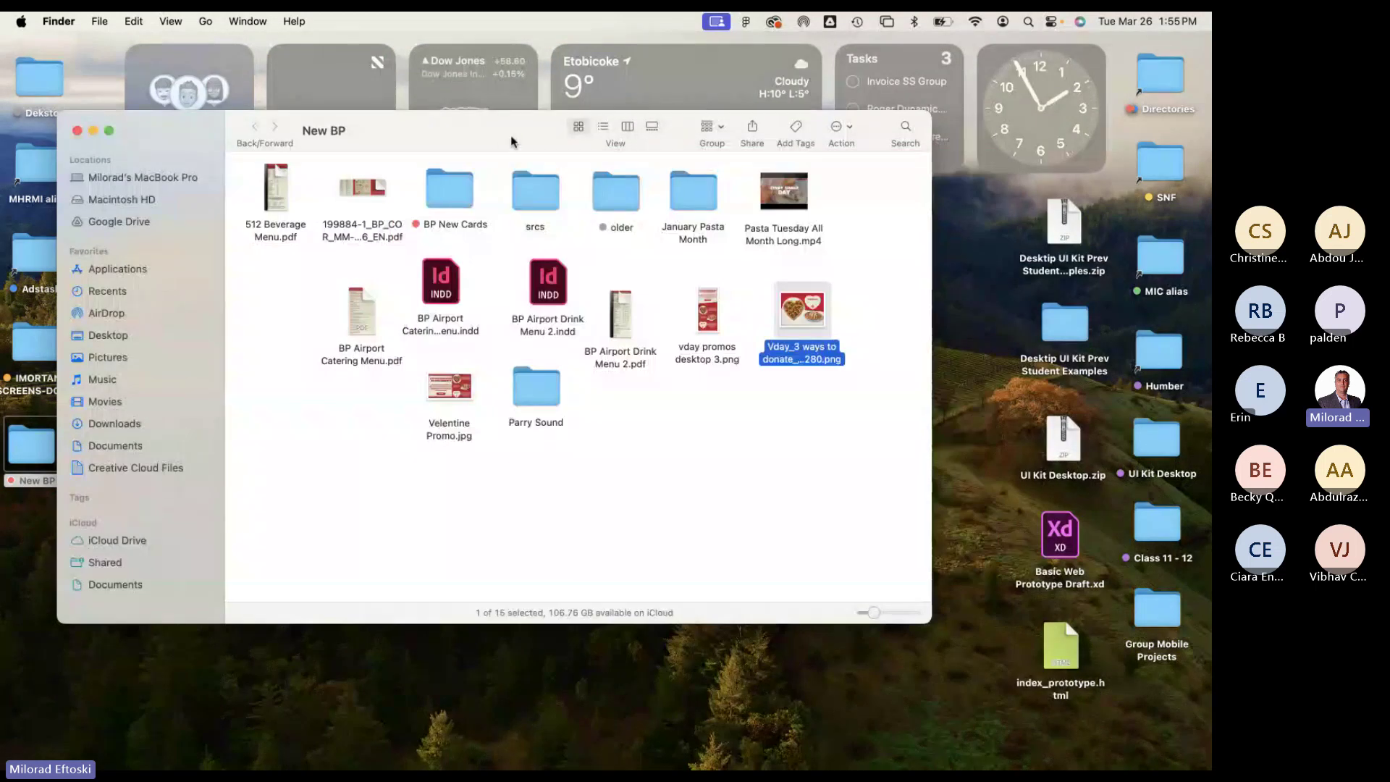
left_click_drag(682, 136, 557, 137)
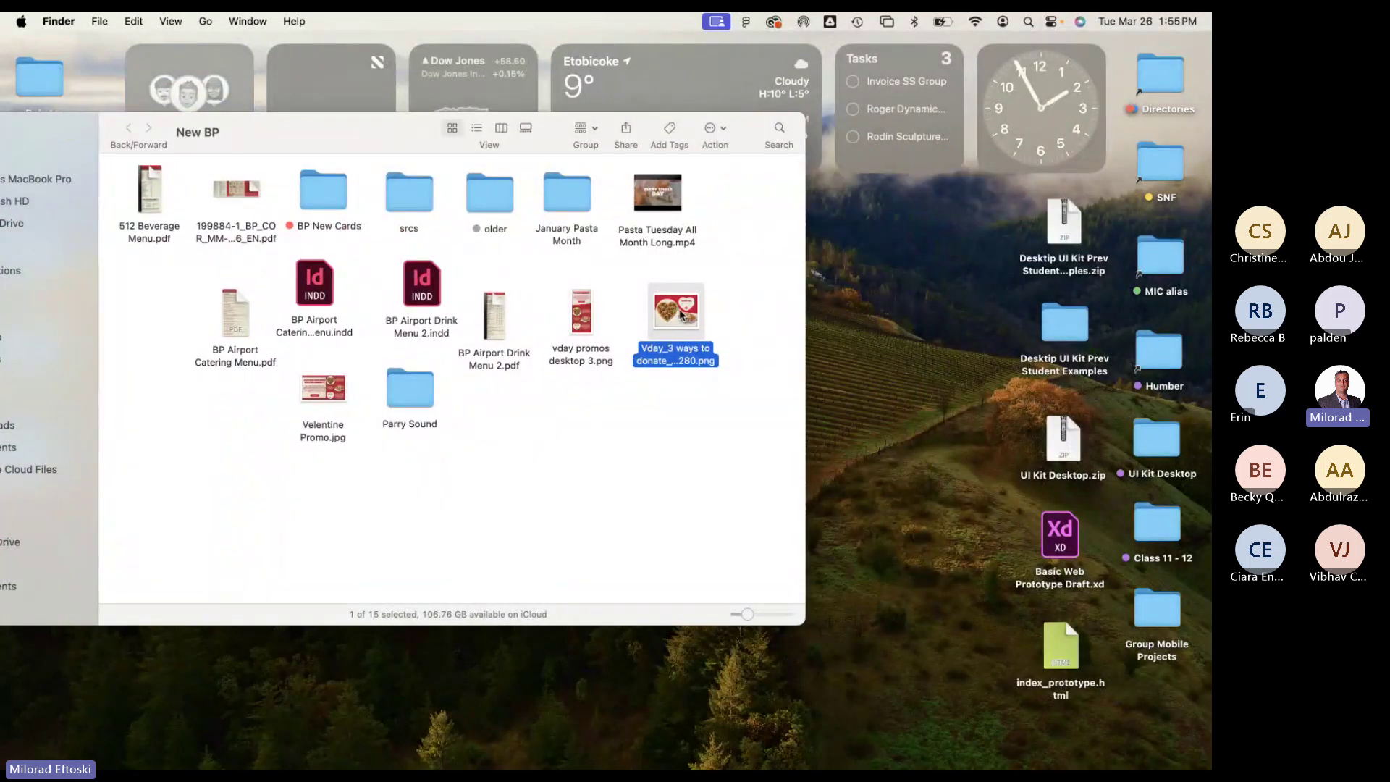
left_click_drag(681, 315, 891, 350)
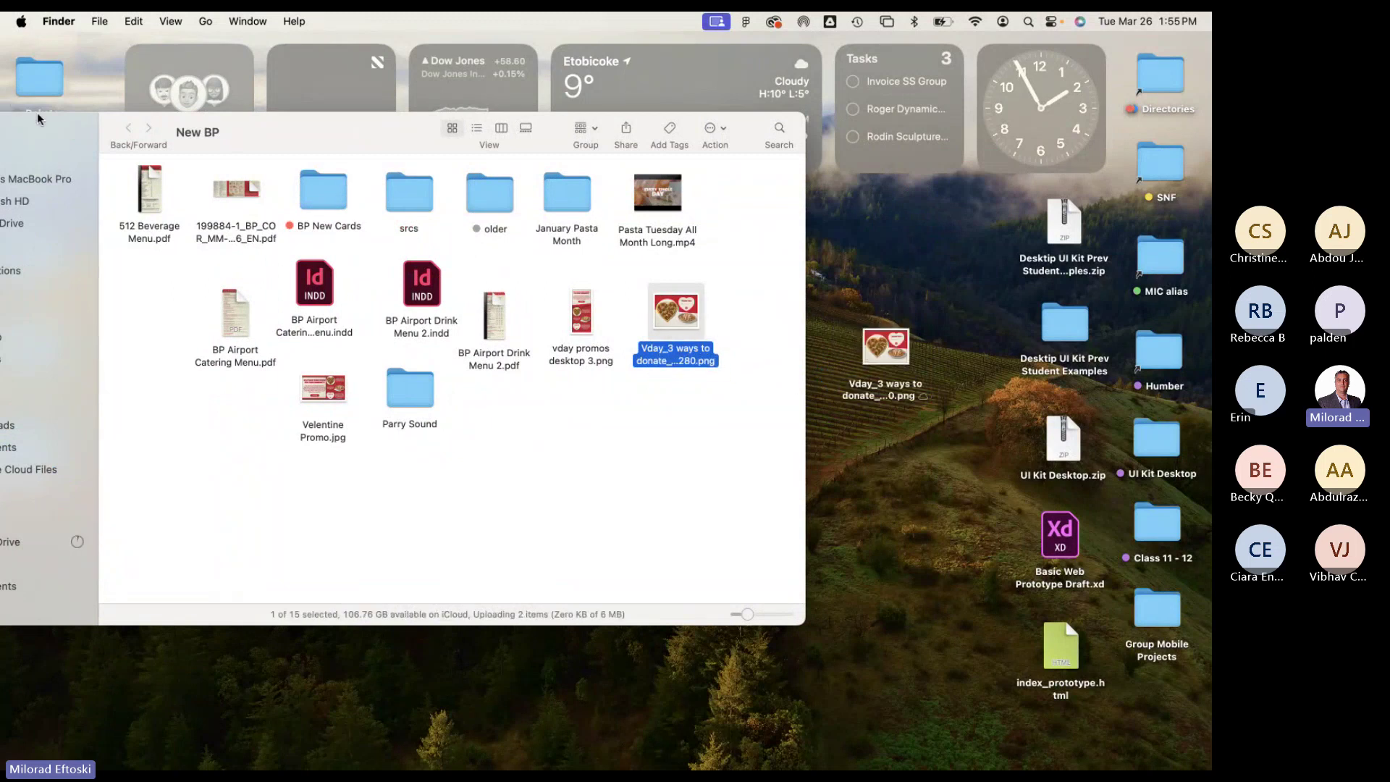
key("cmd+w")
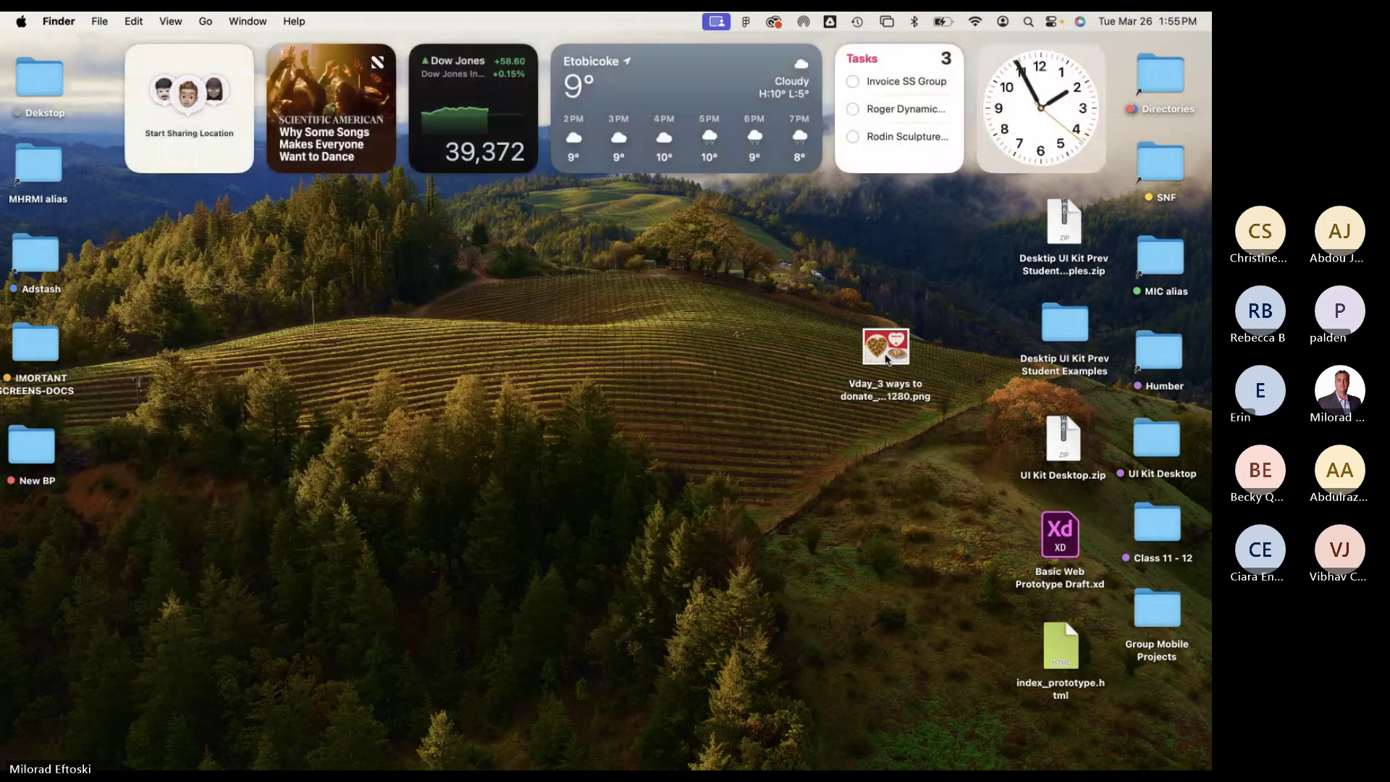
Reposition and preview the copied Vday image on the desktop, and switch back to Figma.
left_click_drag(885, 349, 964, 268)
key("space")
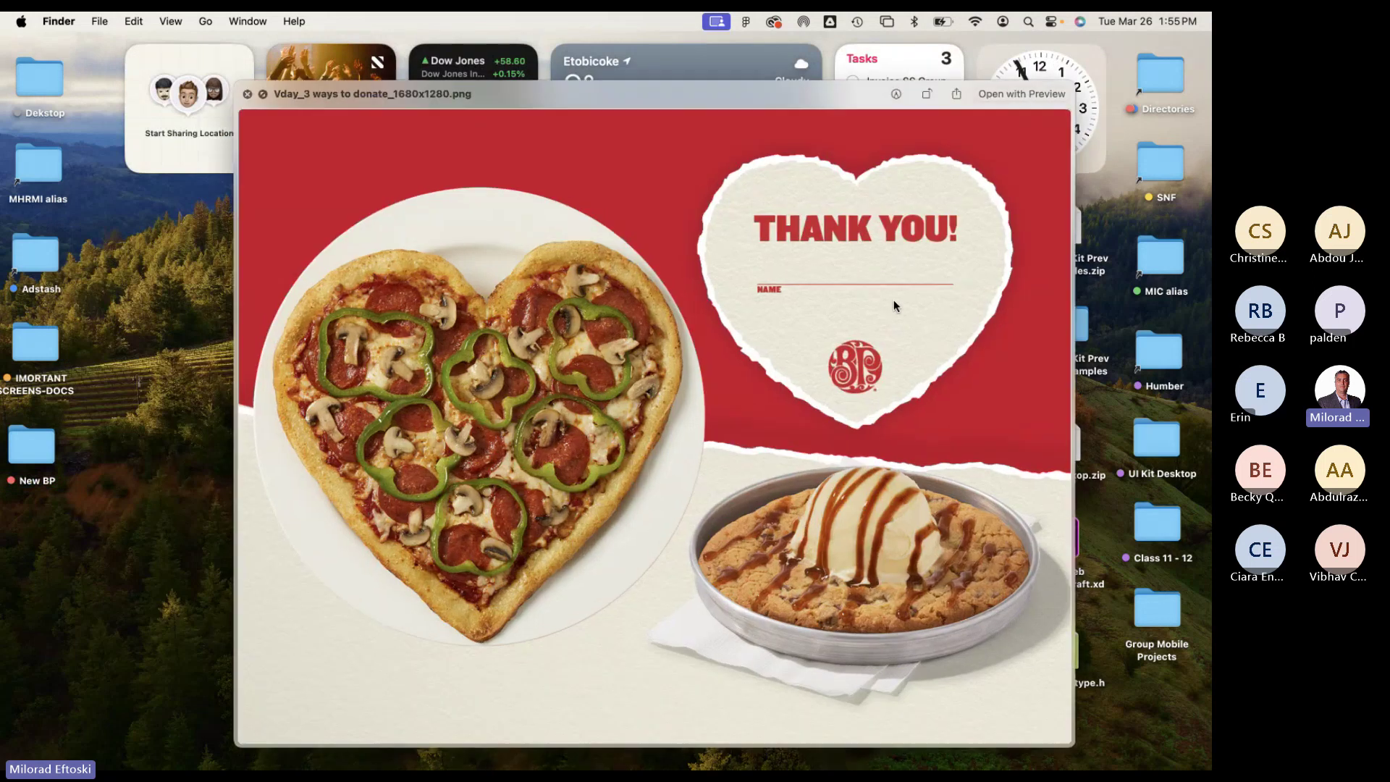
key("space")
left_click(627, 520)
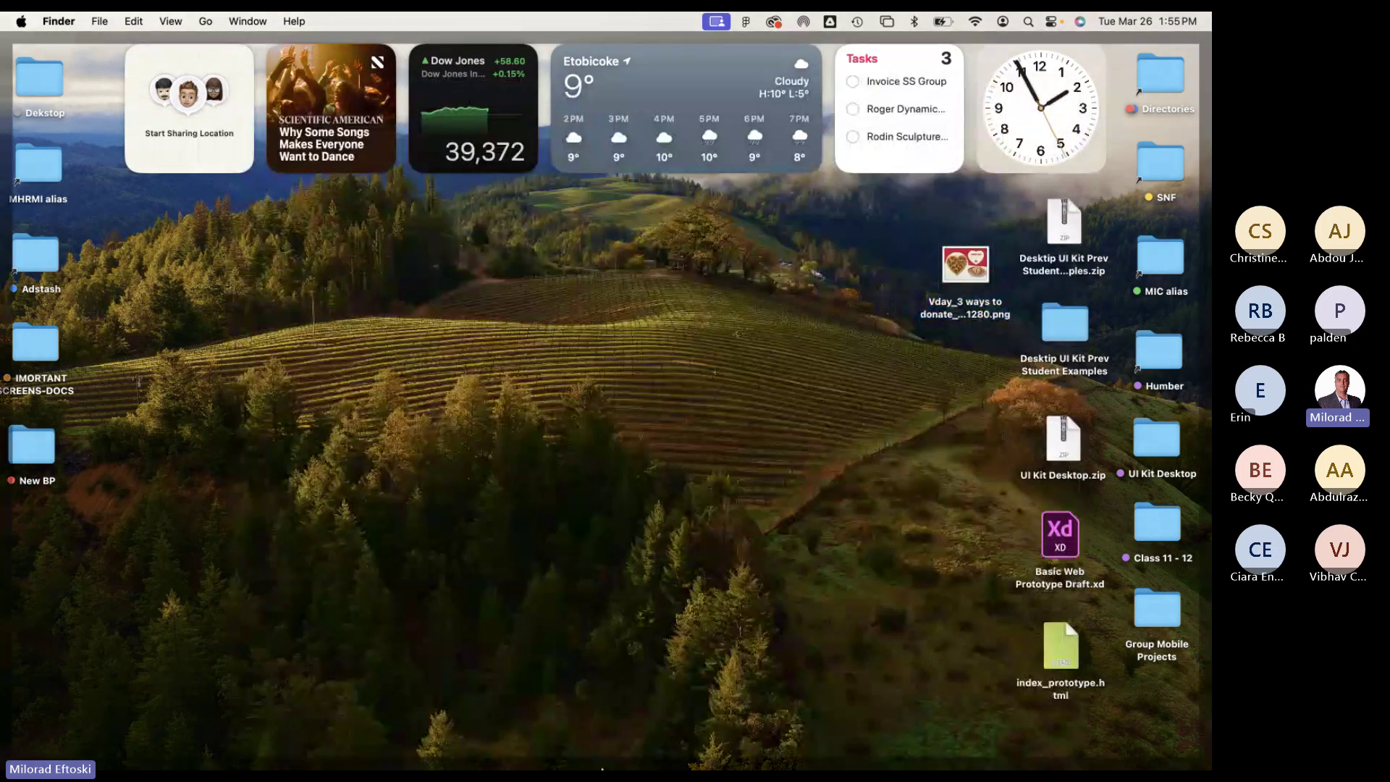
mouse_move(602, 769)
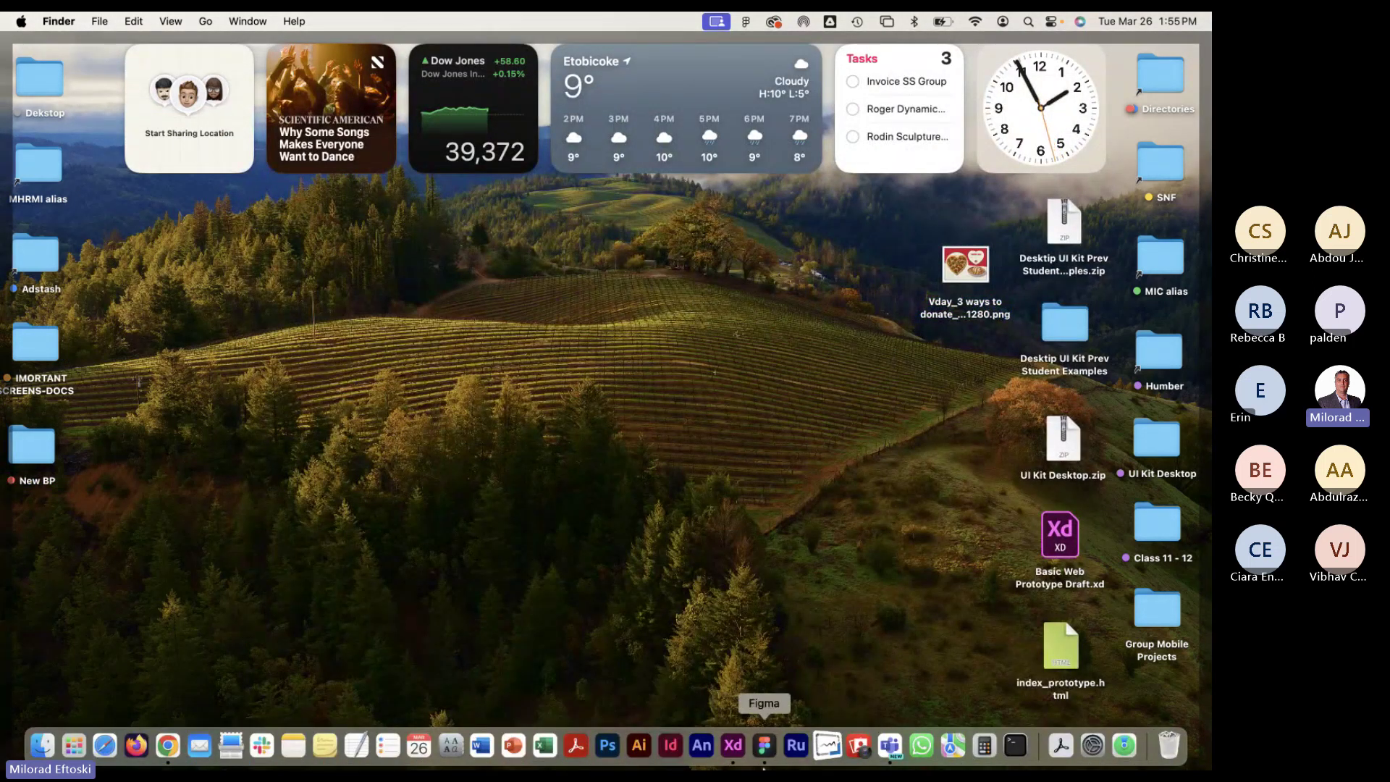
left_click(763, 753)
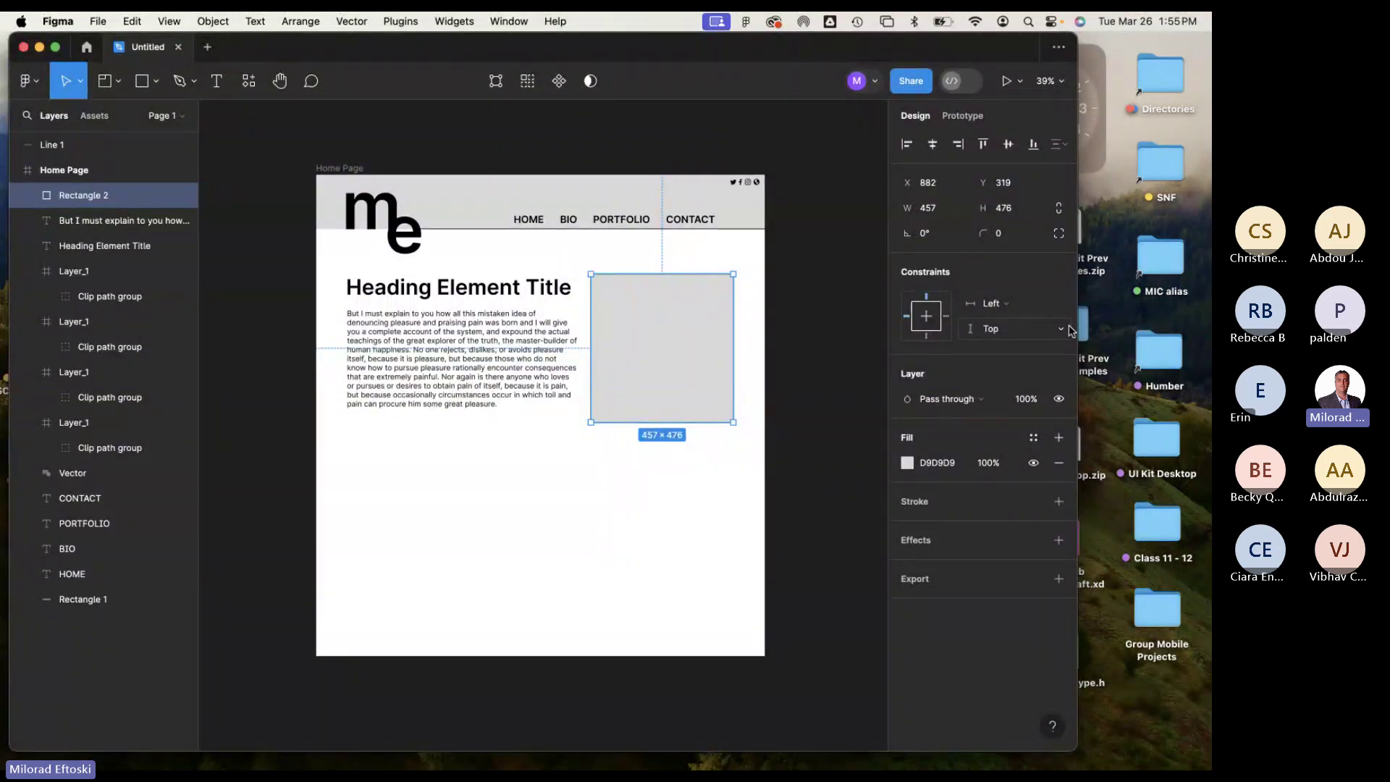
Try to place the Vday image from the desktop onto the placeholder rectangle, and delete the placed image.
left_click_drag(1076, 330, 684, 315)
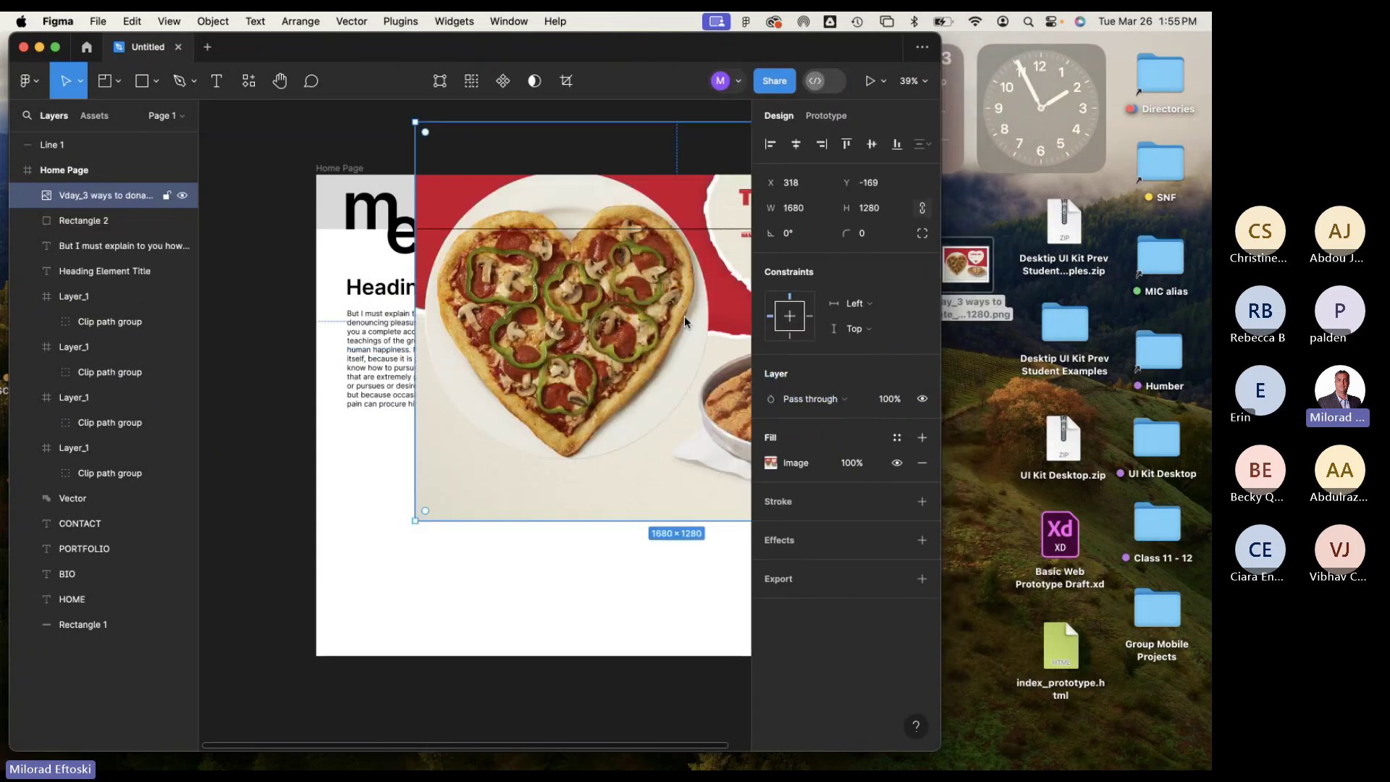
key("Delete")
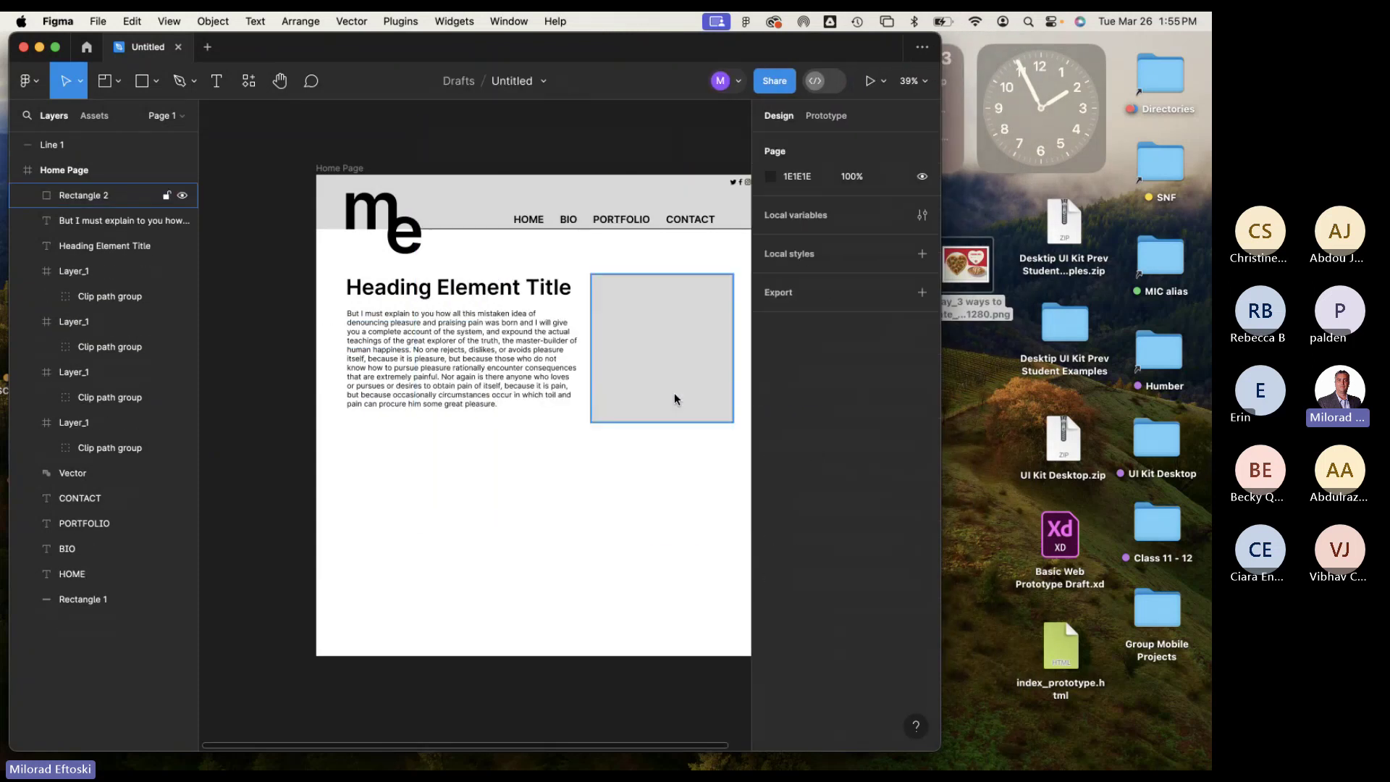
Widen the Figma window and set the placeholder rectangle's solid fill colour to DD9D9D.
left_click(674, 392)
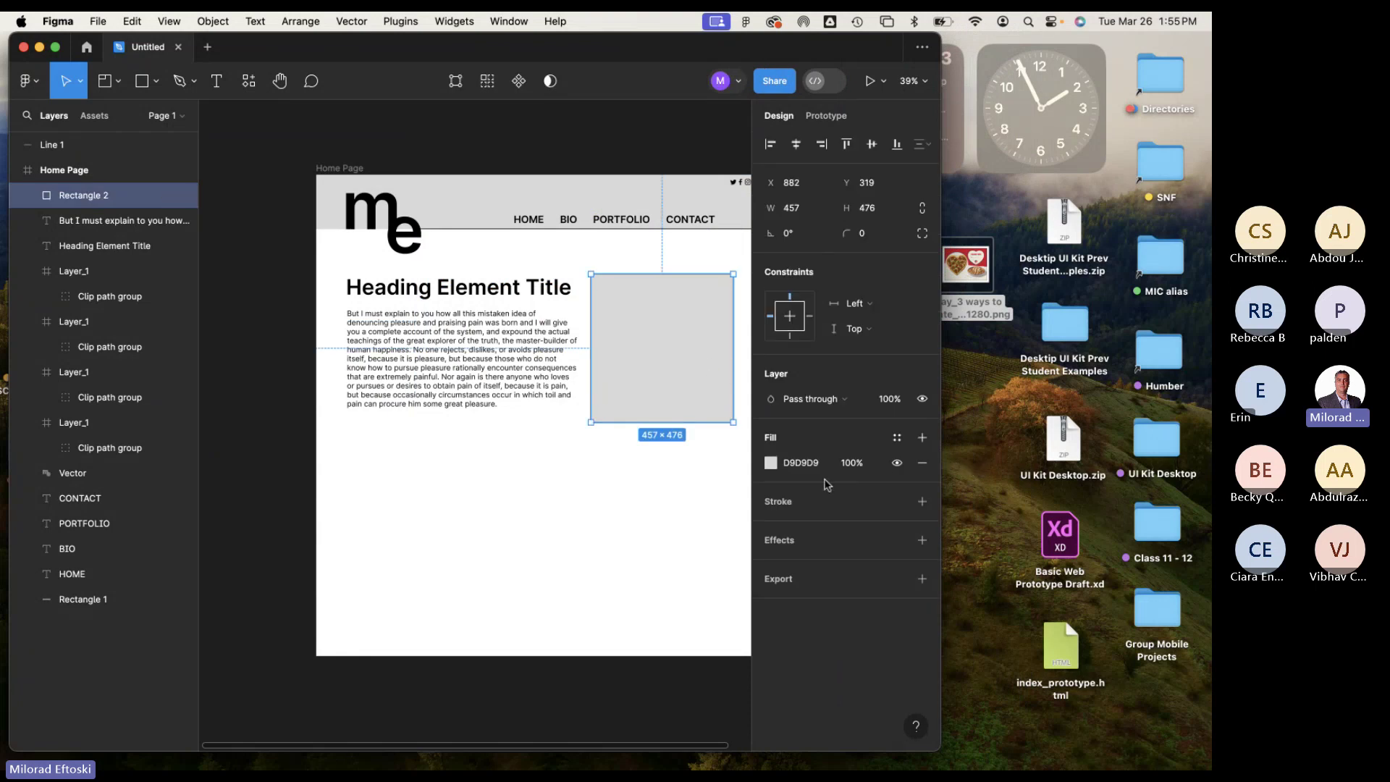
left_click(769, 464)
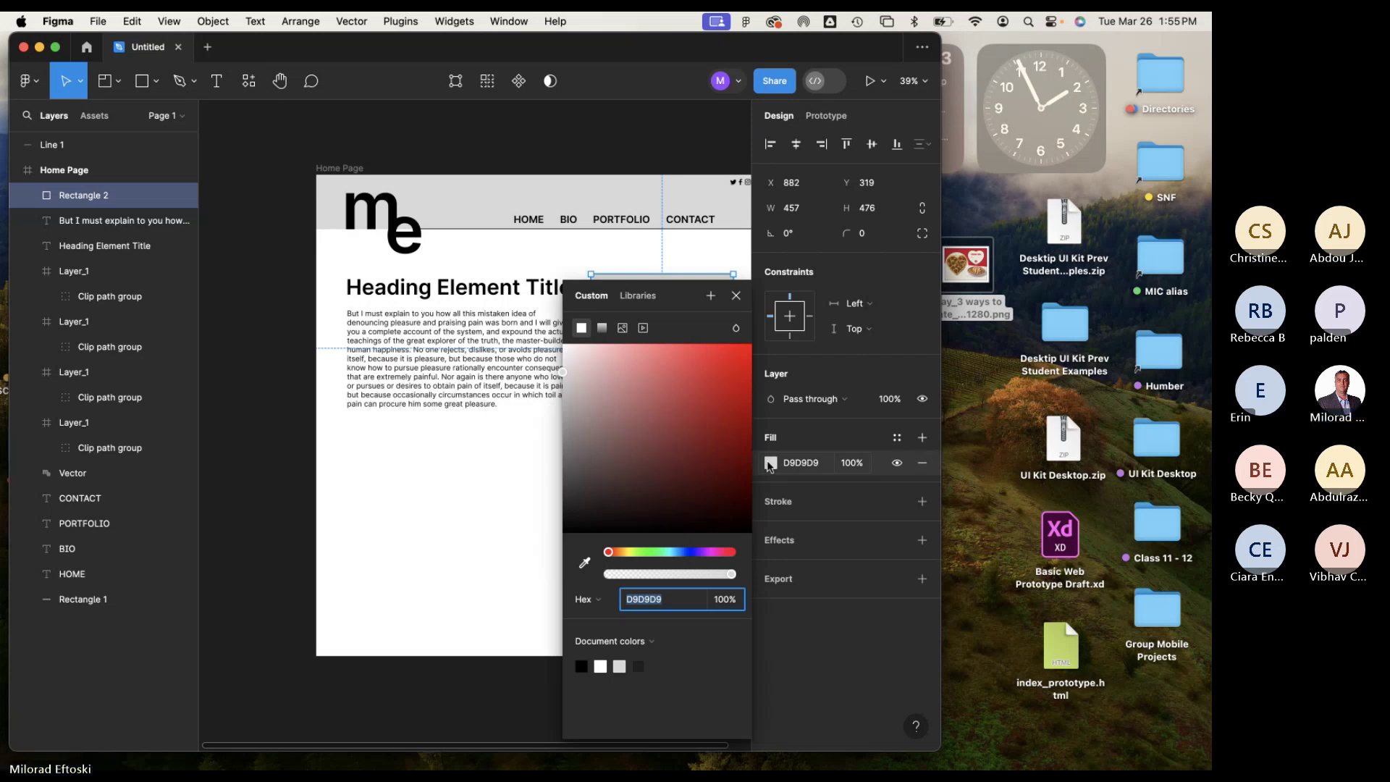
left_click(769, 464)
left_click(769, 463)
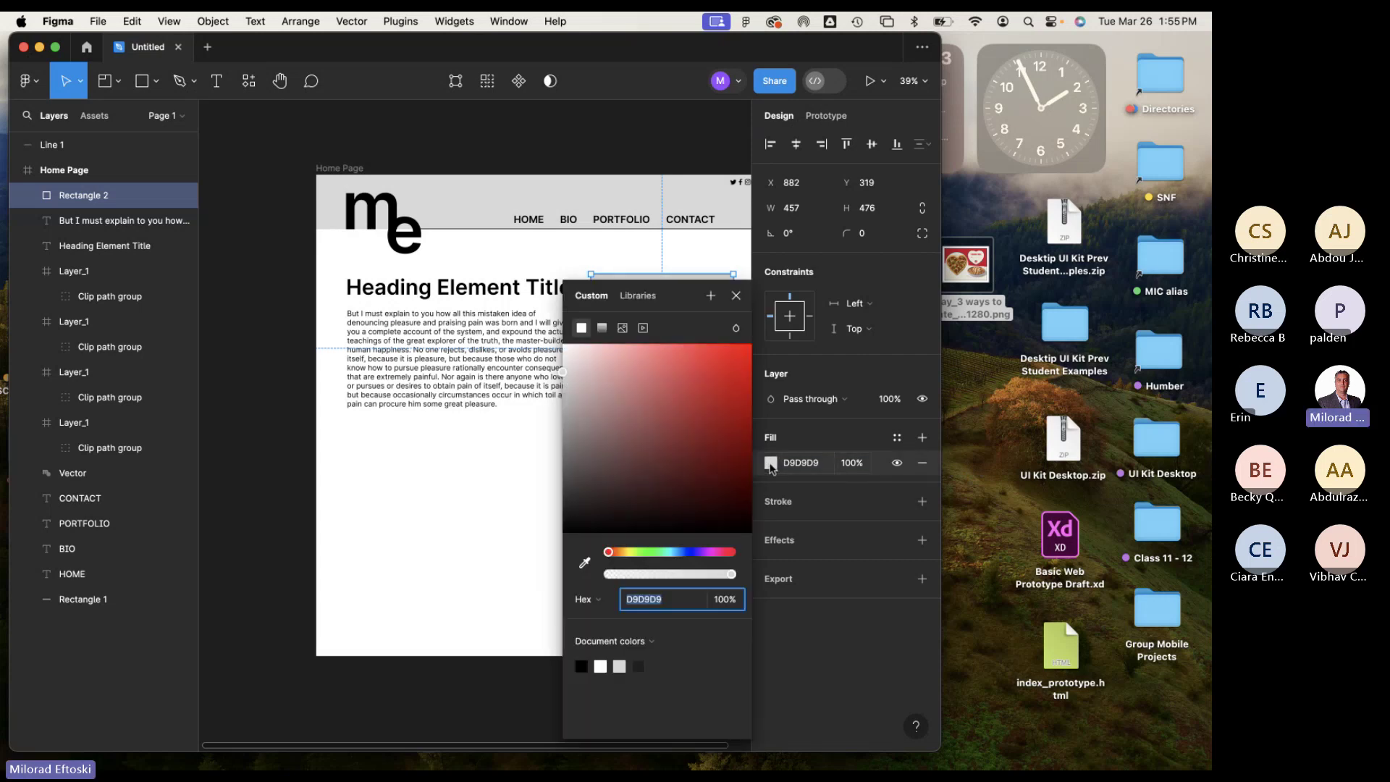
left_click_drag(943, 376, 1144, 377)
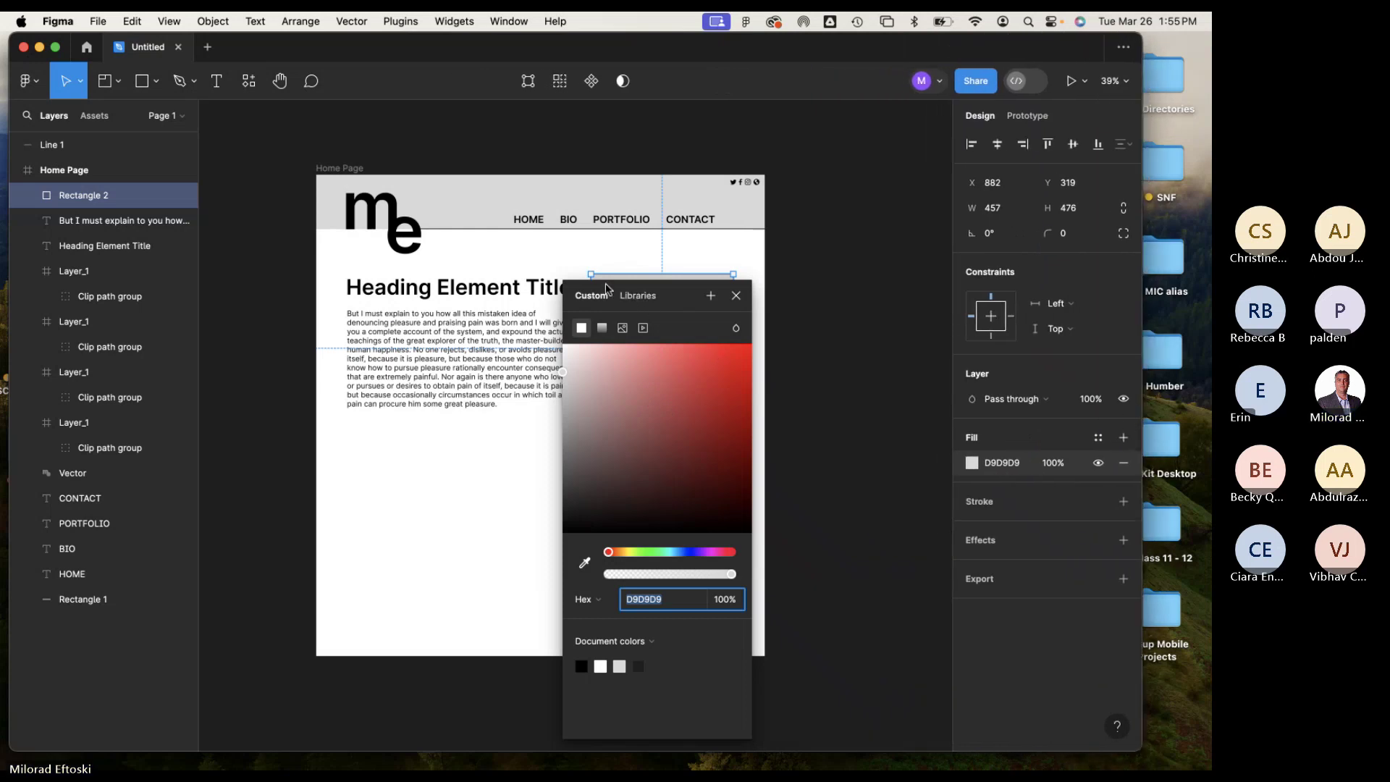
left_click_drag(606, 289, 840, 293)
left_click_drag(880, 373, 853, 374)
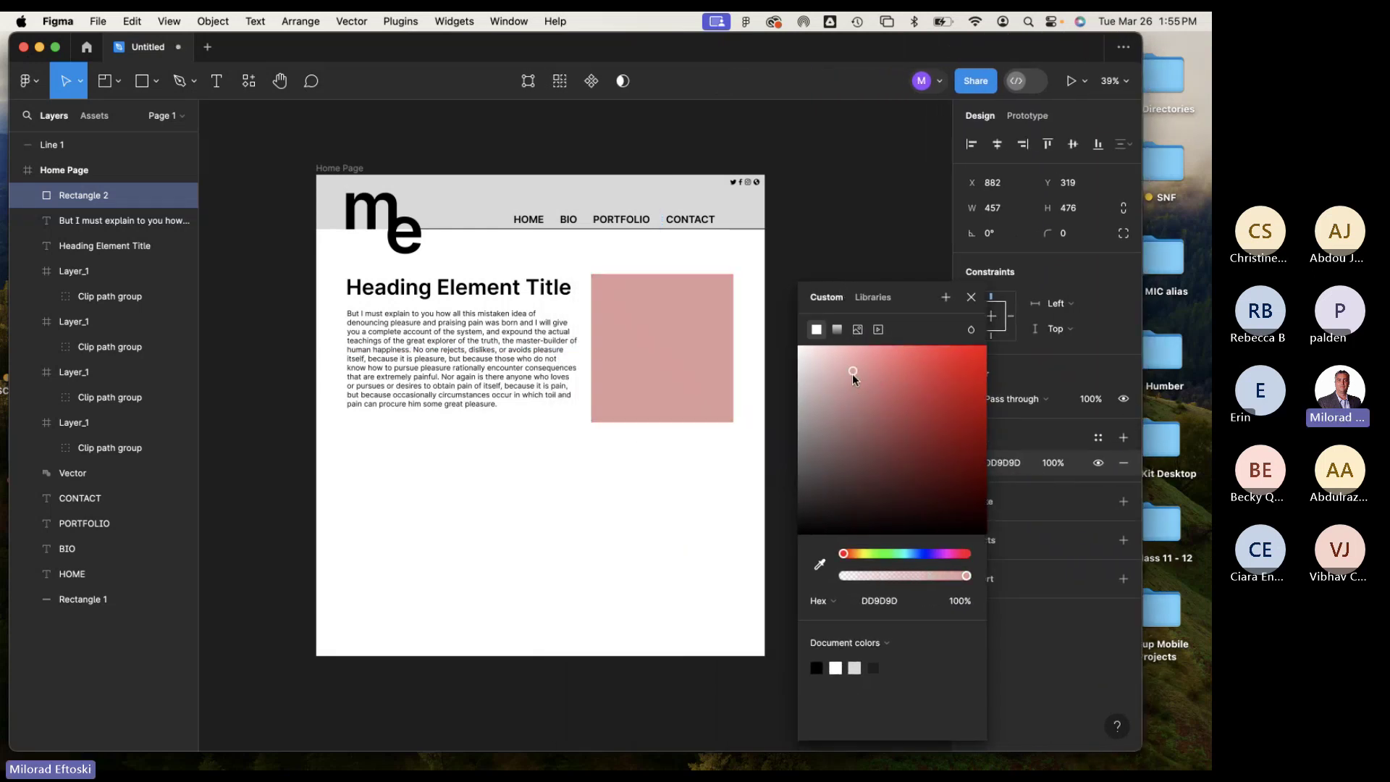
Change the rectangle's fill to a diagonal linear gradient from DD9D9D to 775454 with a middle stop of 9D6F6F.
left_click(837, 330)
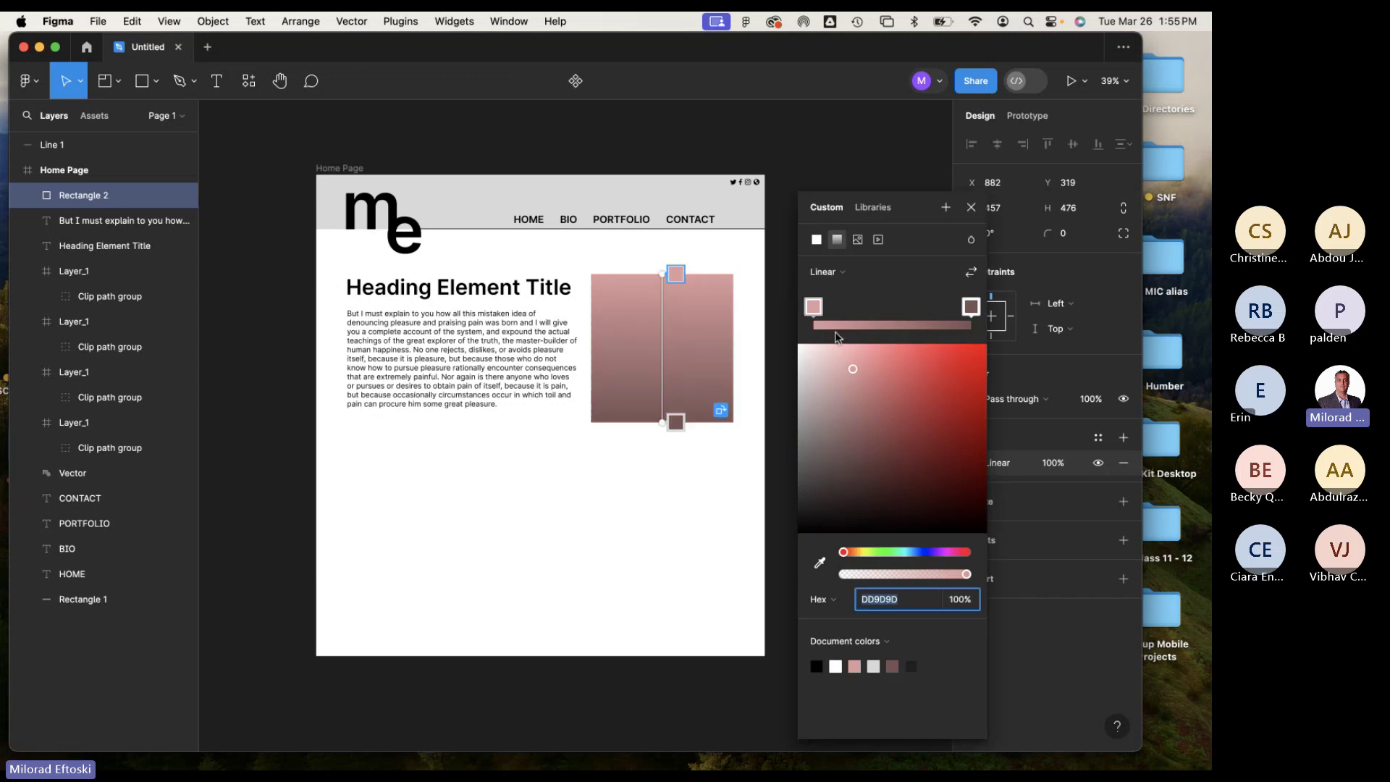
left_click_drag(675, 420, 595, 380)
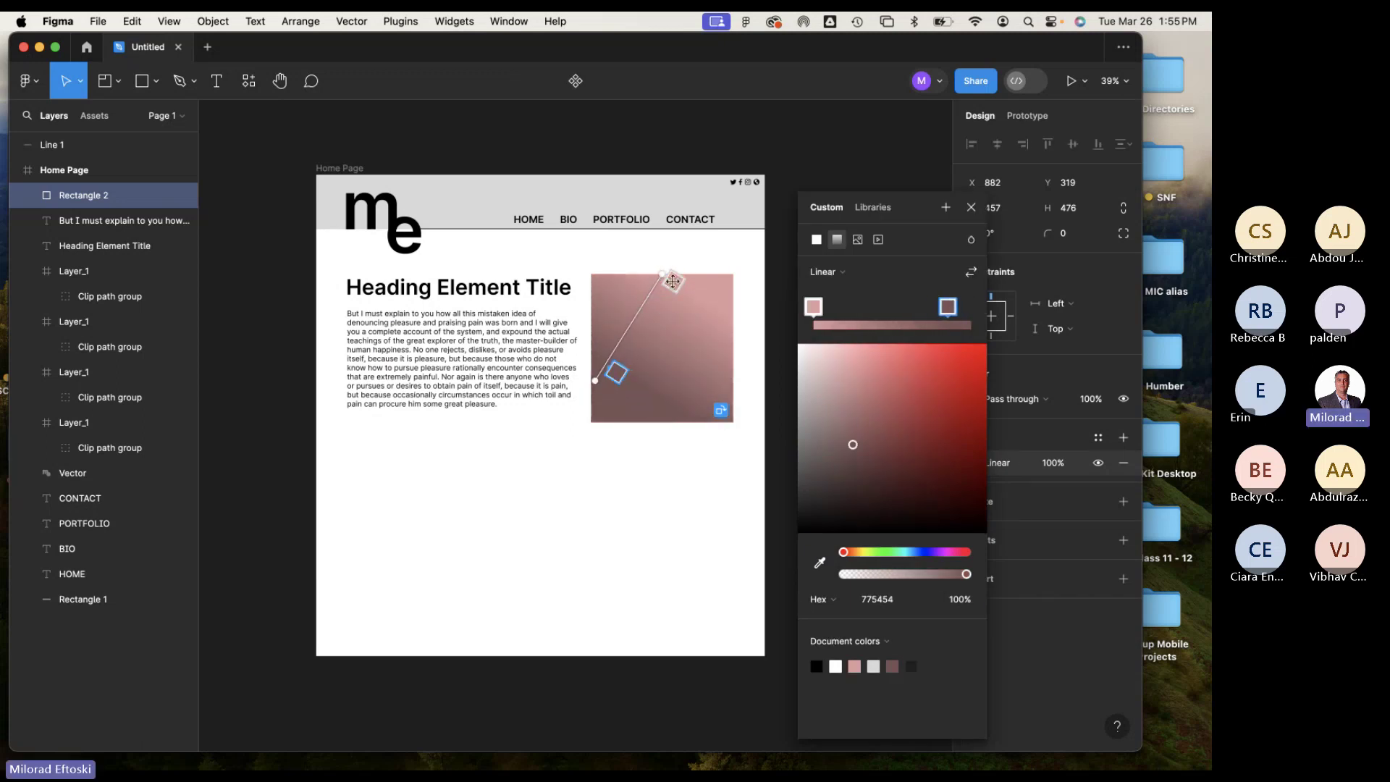
left_click_drag(672, 281, 700, 297)
left_click_drag(646, 347, 679, 360)
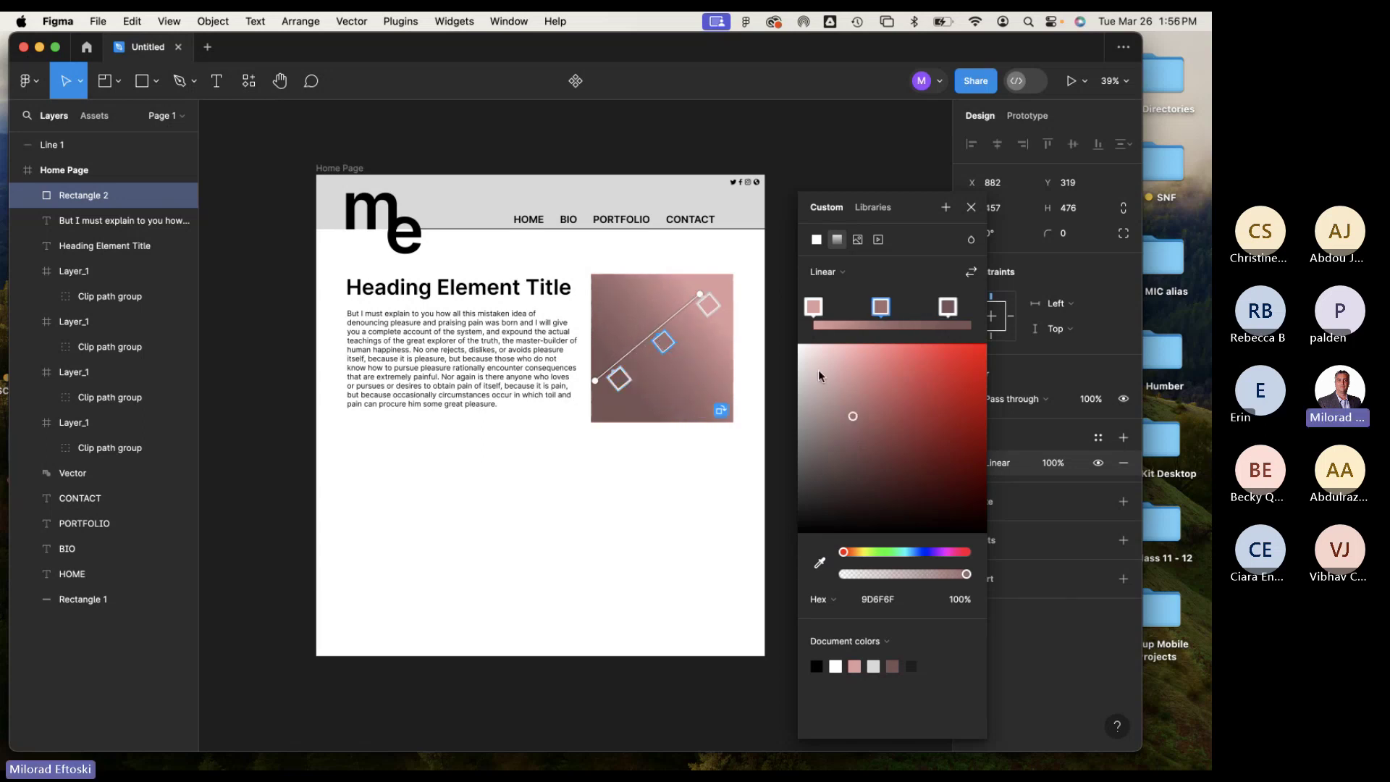
Set the gradient's middle stop to 833030, compare the image and video fill types, and leave the rectangle with an image fill.
left_click_drag(853, 416, 910, 447)
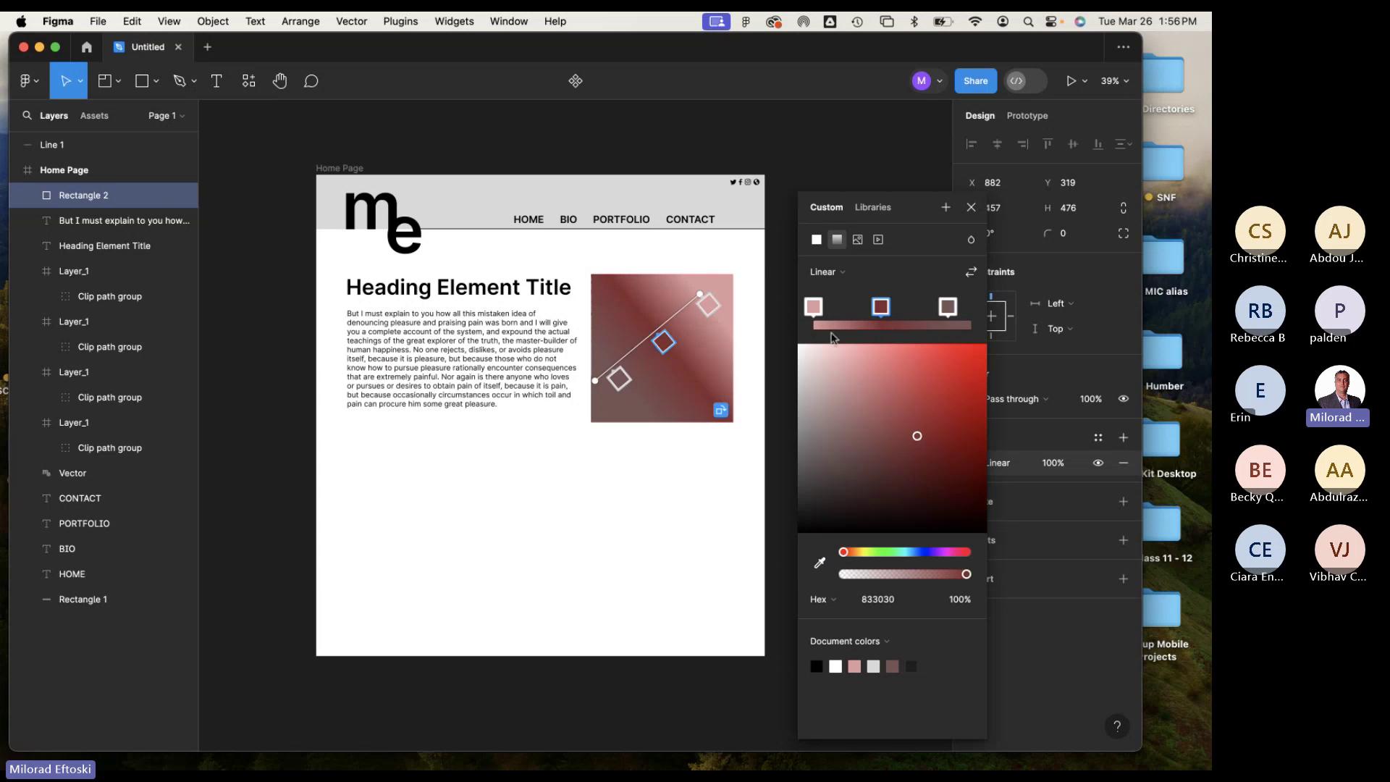
left_click(858, 241)
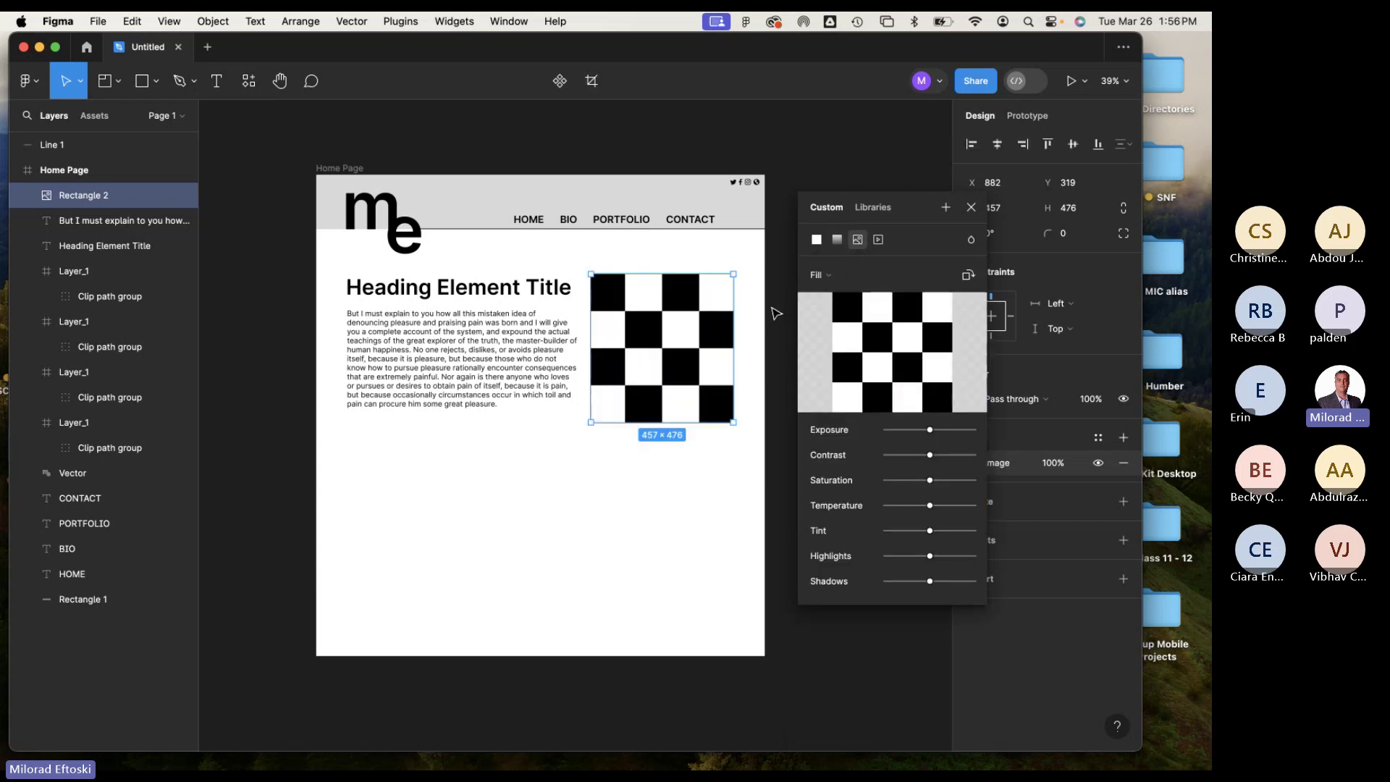
left_click(878, 241)
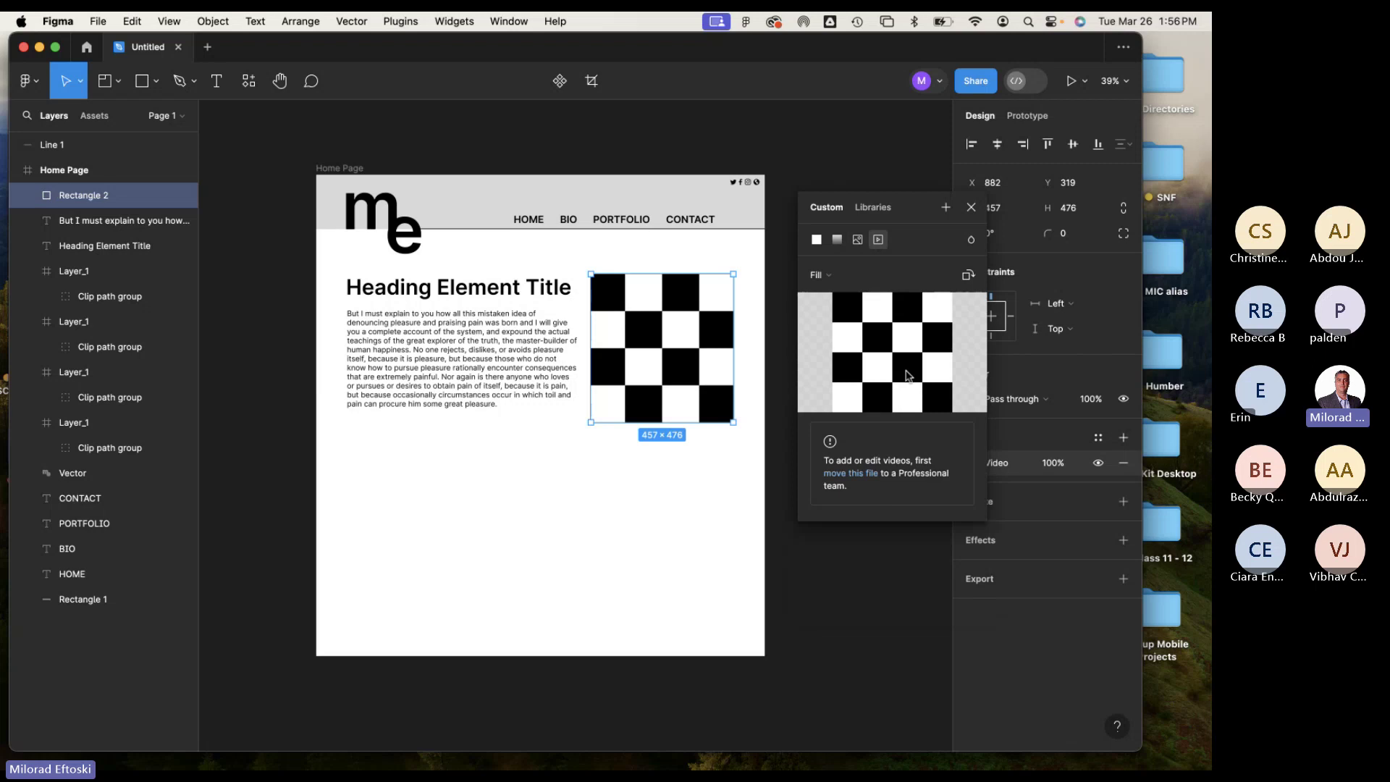
left_click(858, 240)
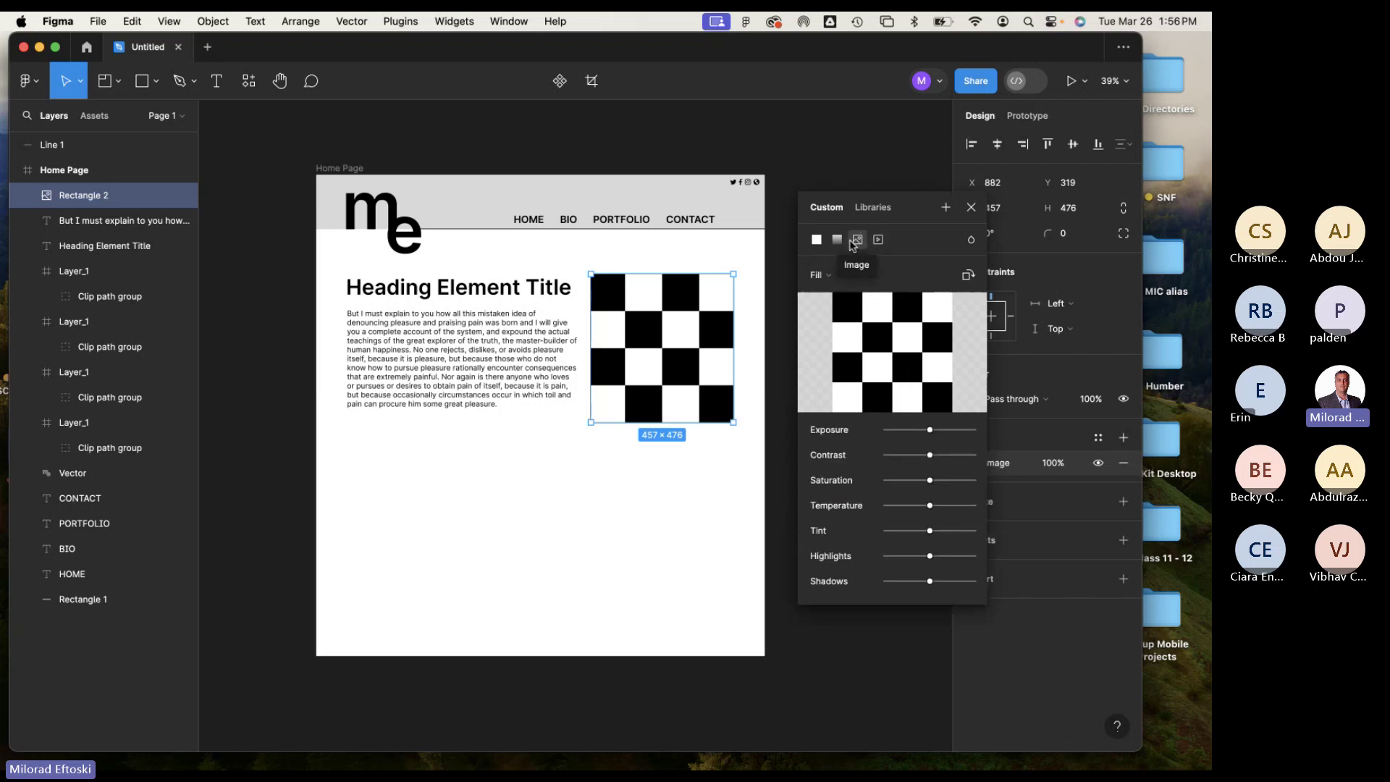
Fill the placeholder rectangle with the Vday_3 ways to donate PNG from the desktop, shifting the Figma window as needed.
left_click_drag(920, 46, 771, 46)
left_click_drag(895, 51, 747, 50)
left_click_drag(953, 275, 577, 338)
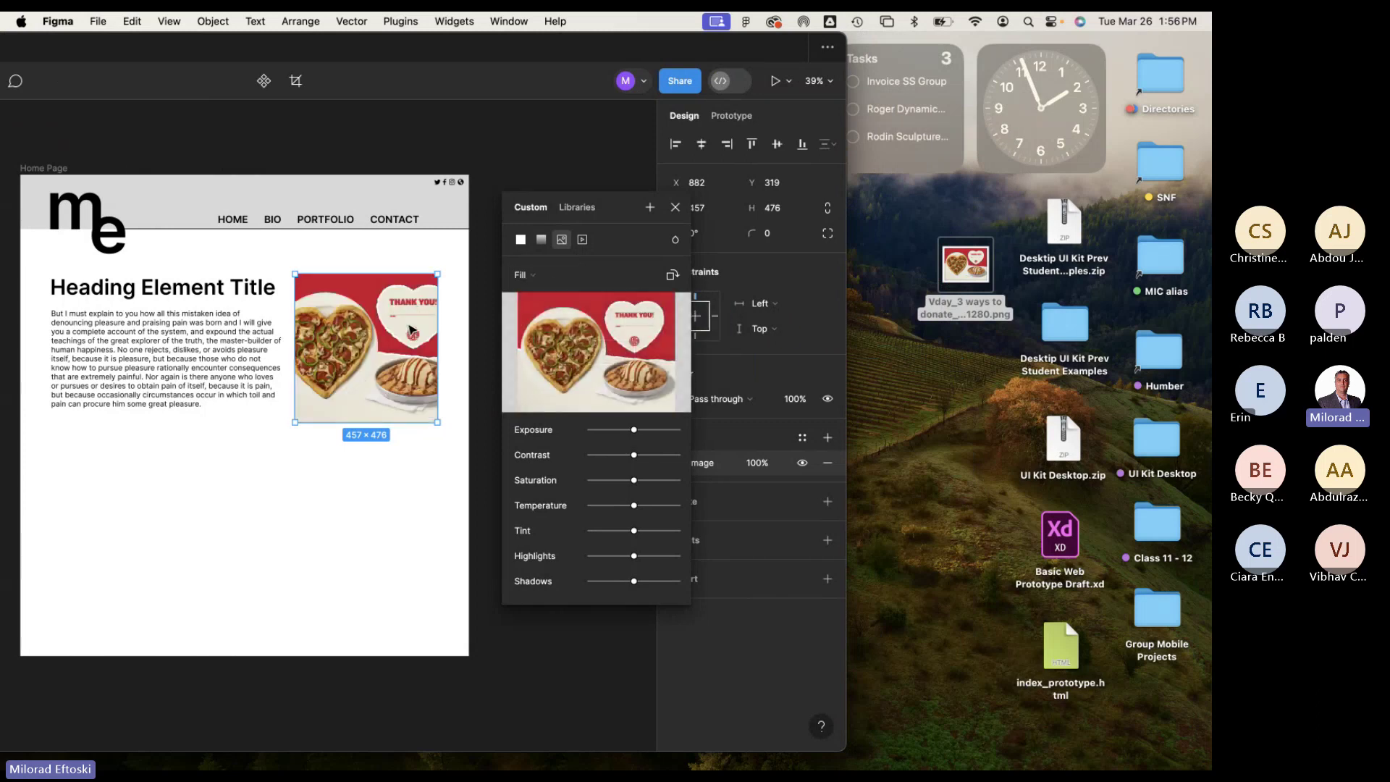
left_click_drag(389, 50, 736, 64)
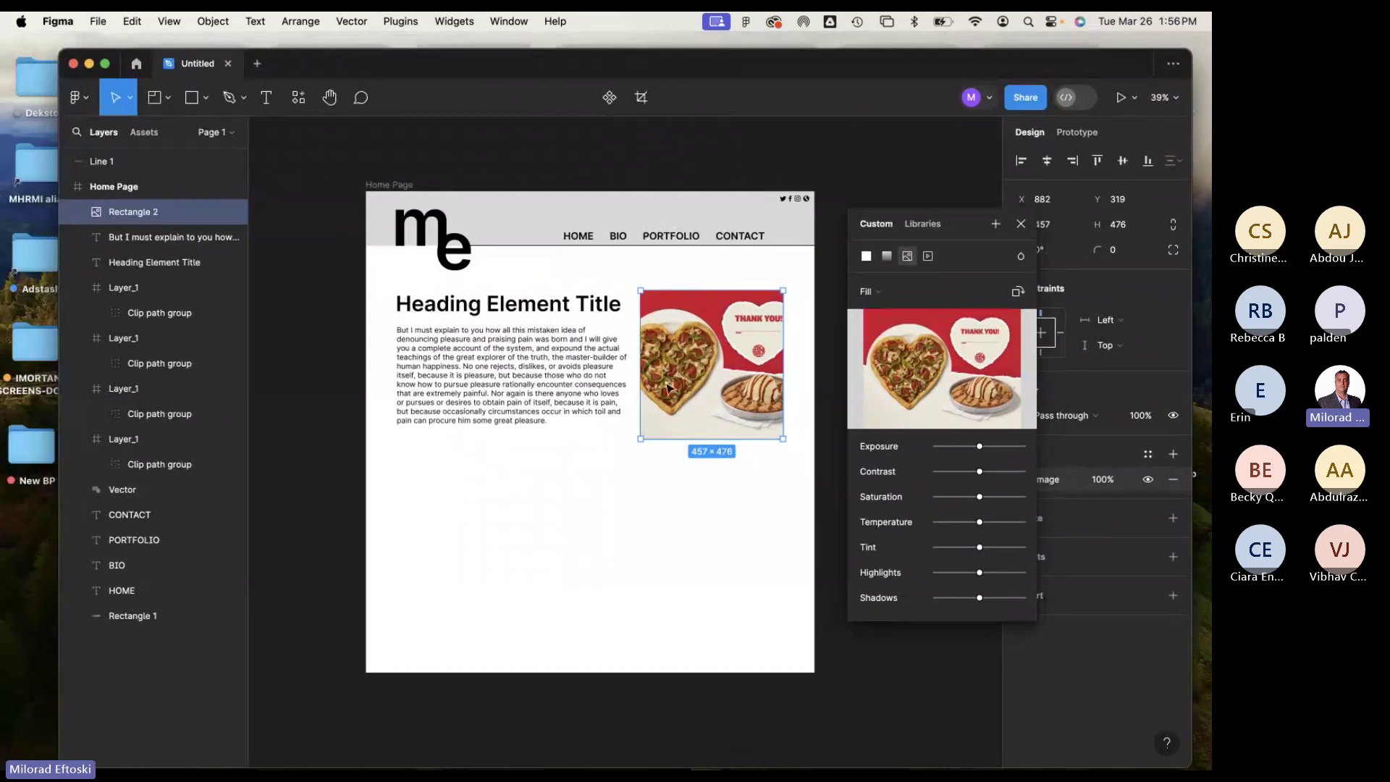
Enlarge the image rectangle to about 805 × 669 and move it to about X 599, Y 267.
left_click_drag(640, 377, 593, 375)
left_click_drag(782, 440, 845, 499)
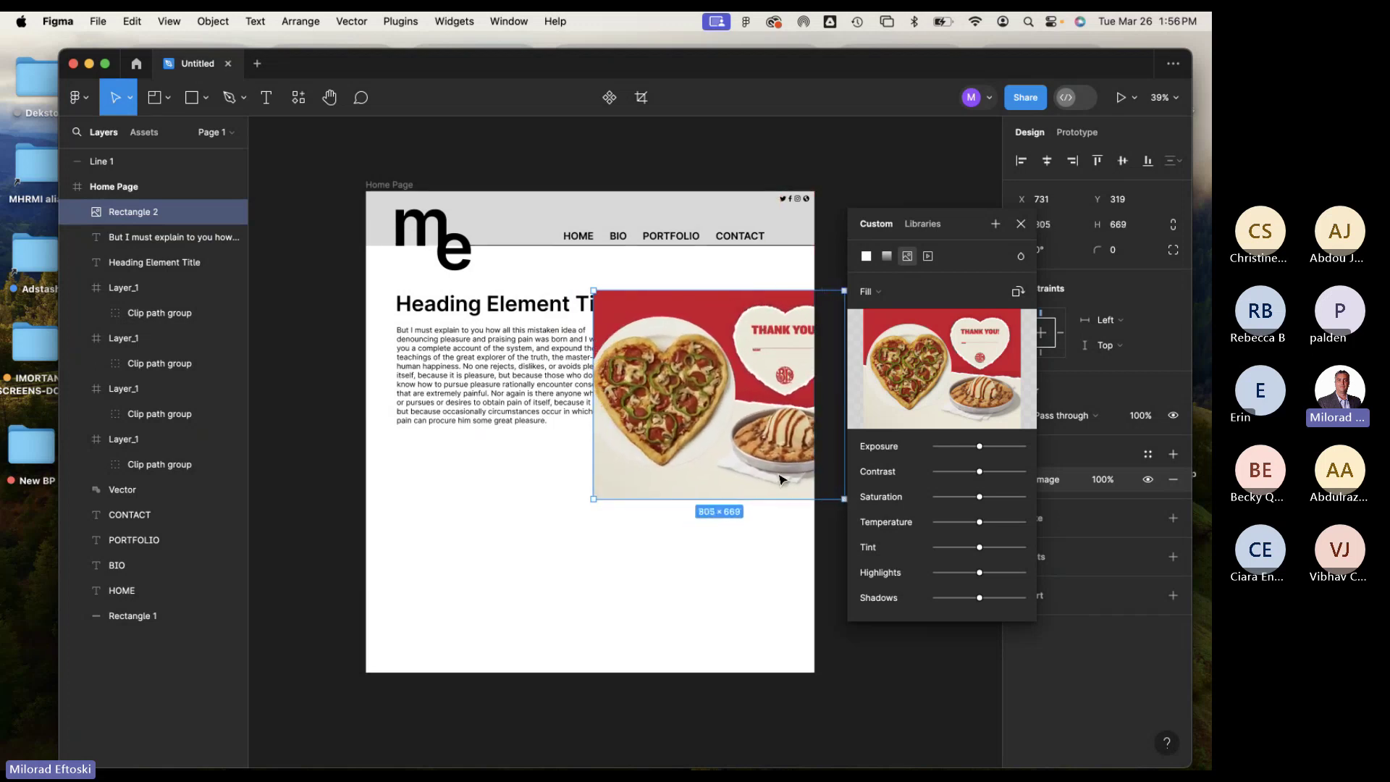
left_click_drag(772, 475, 731, 458)
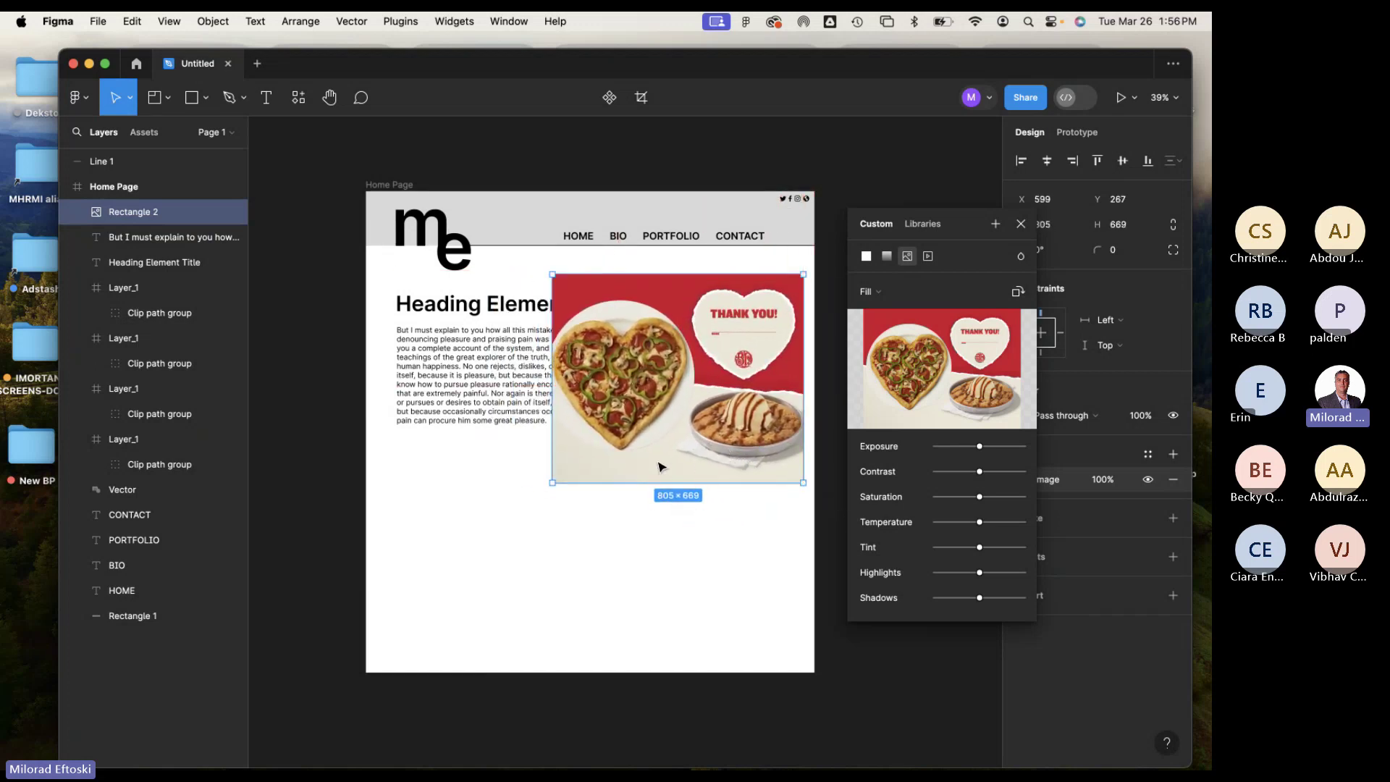
Scale the image rectangle proportionally to about 539 × 448 with the Scale tool, beside the paragraph text.
left_click(127, 101)
left_click(130, 101)
left_click(126, 154)
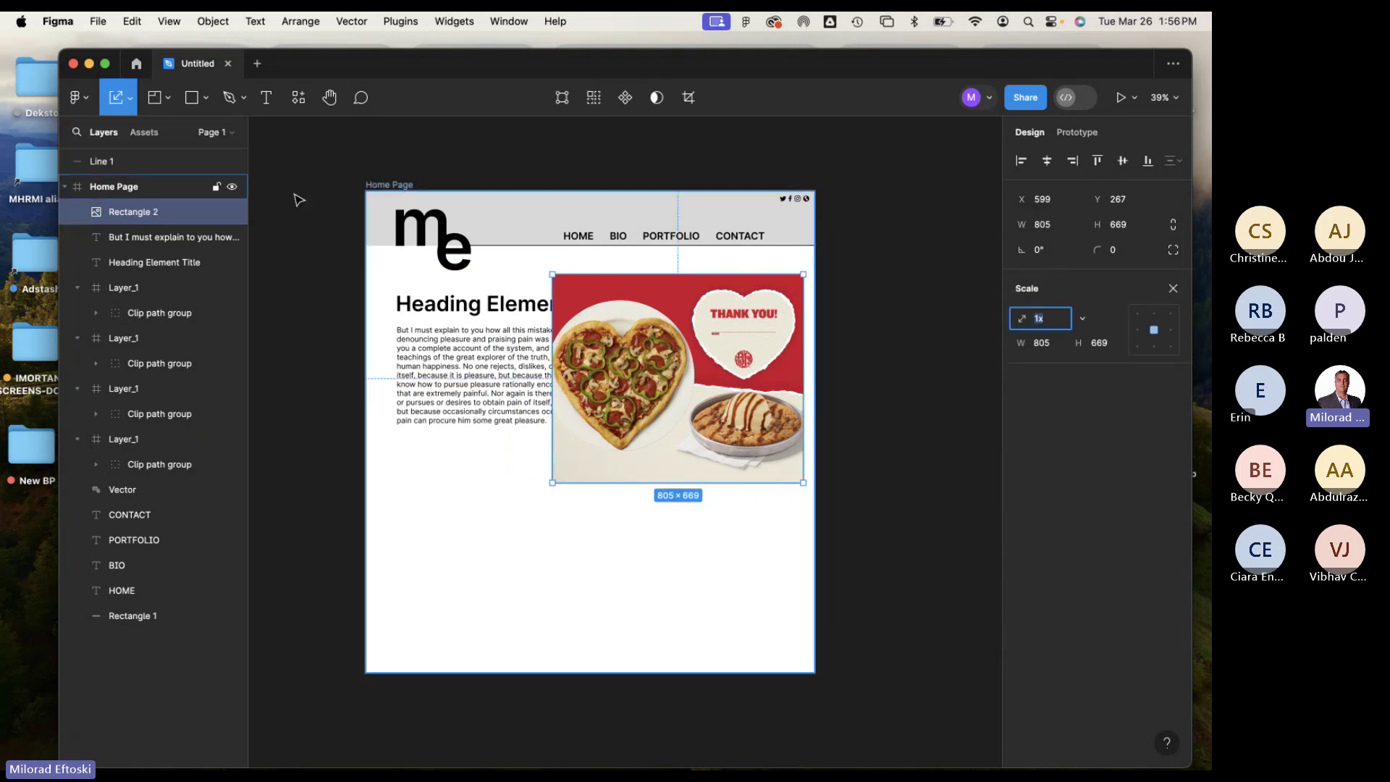
left_click_drag(553, 481, 692, 418)
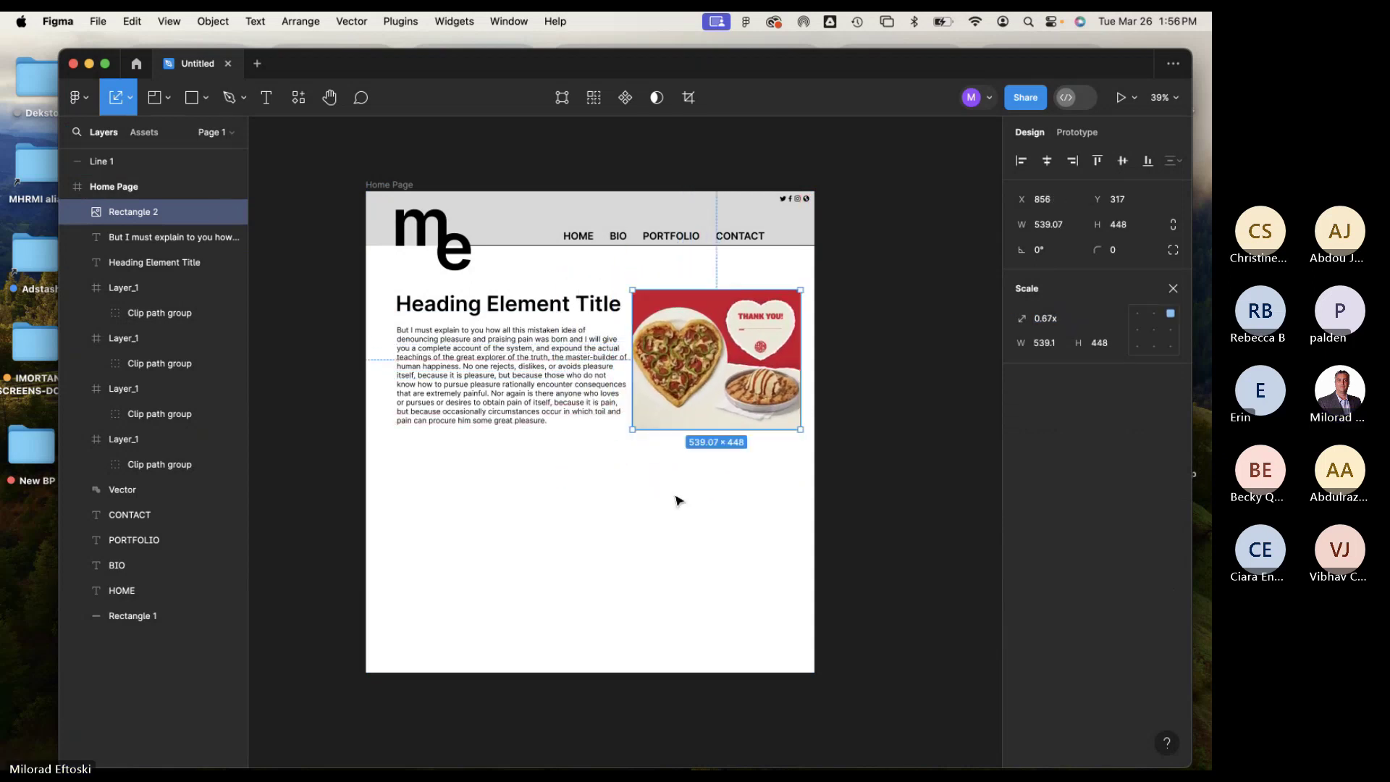
Move the heading and paragraph together slightly left to X 66, opening a gap before the image.
left_click(586, 412)
left_click(557, 322, "shift")
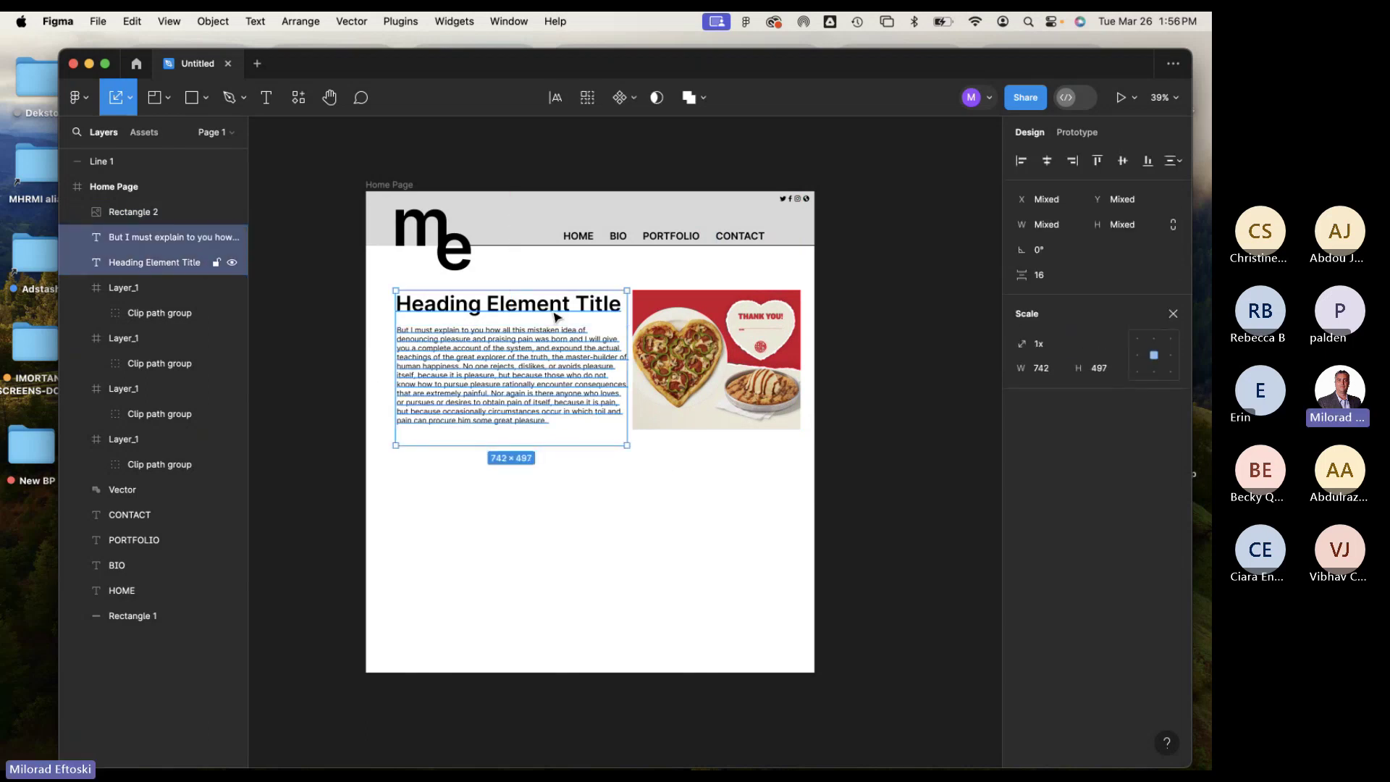
left_click_drag(557, 322, 558, 317)
left_click(611, 388)
Recolour the Heading Element Title text to CC0A2B by sampling the red of the pizza image.
left_click(535, 303)
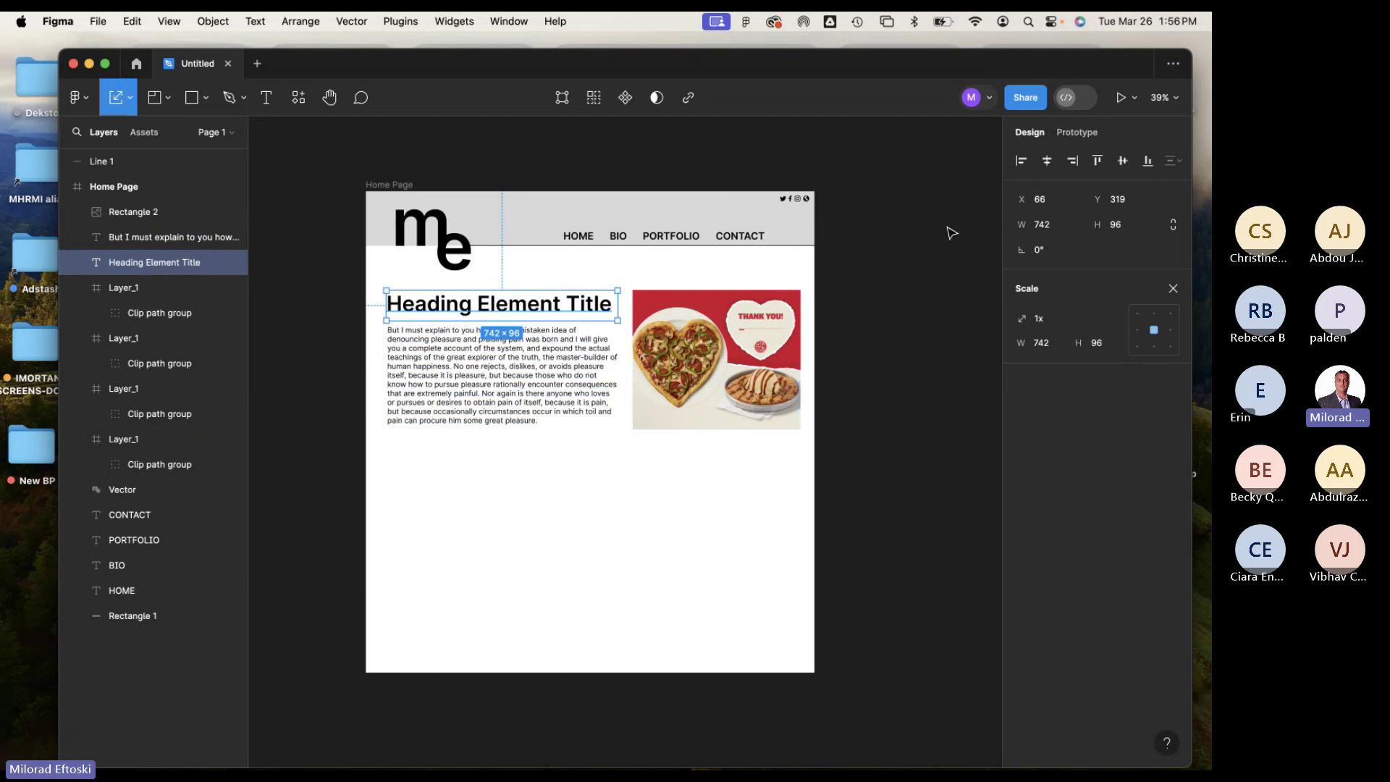
double_click(544, 311)
left_click(1021, 644)
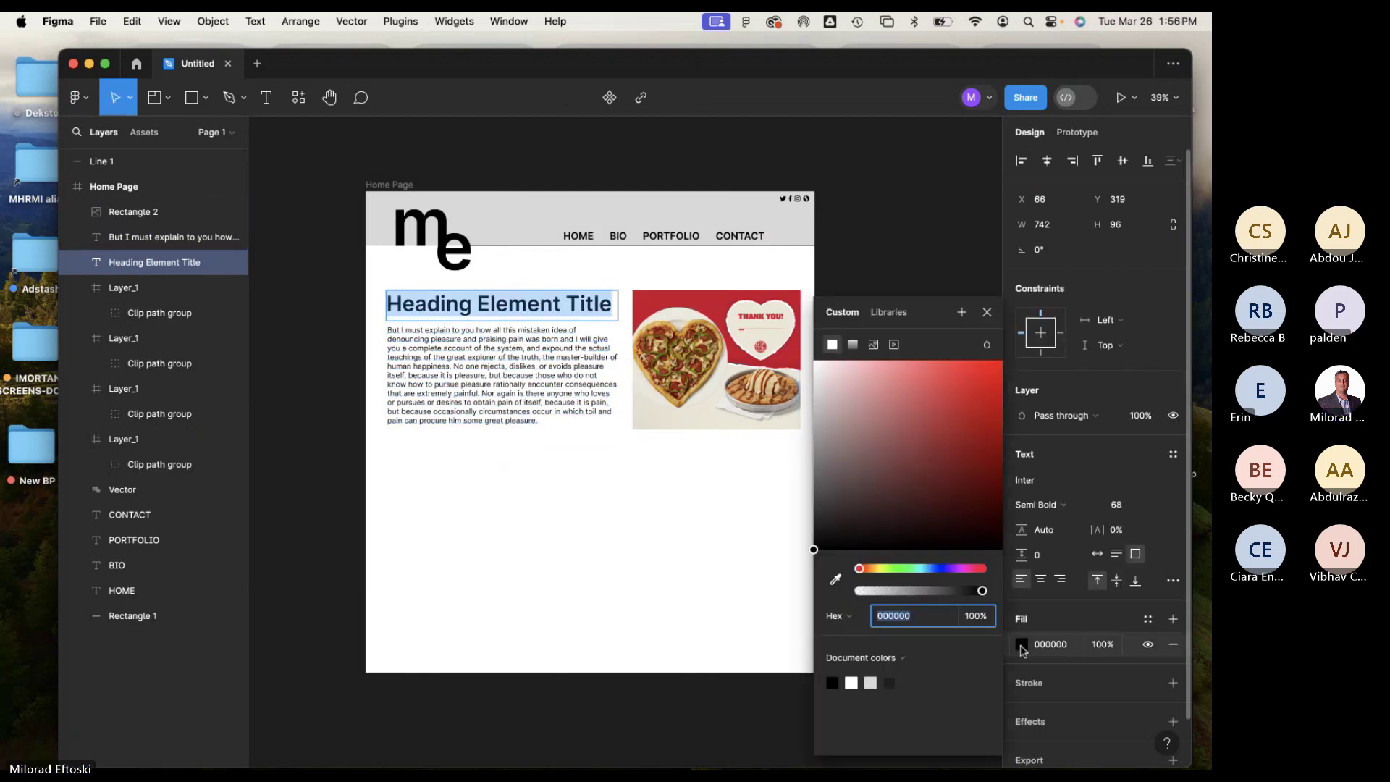
left_click(836, 579)
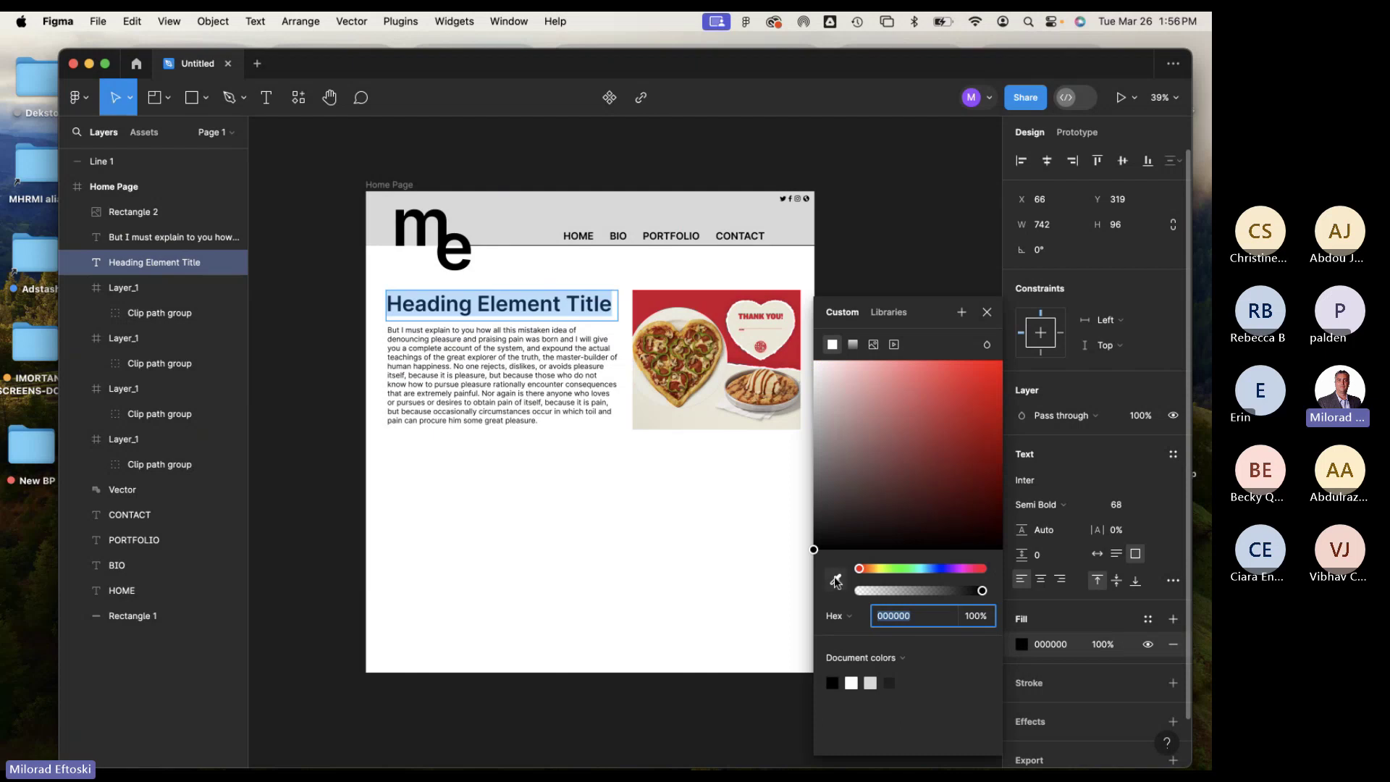
left_click(719, 298)
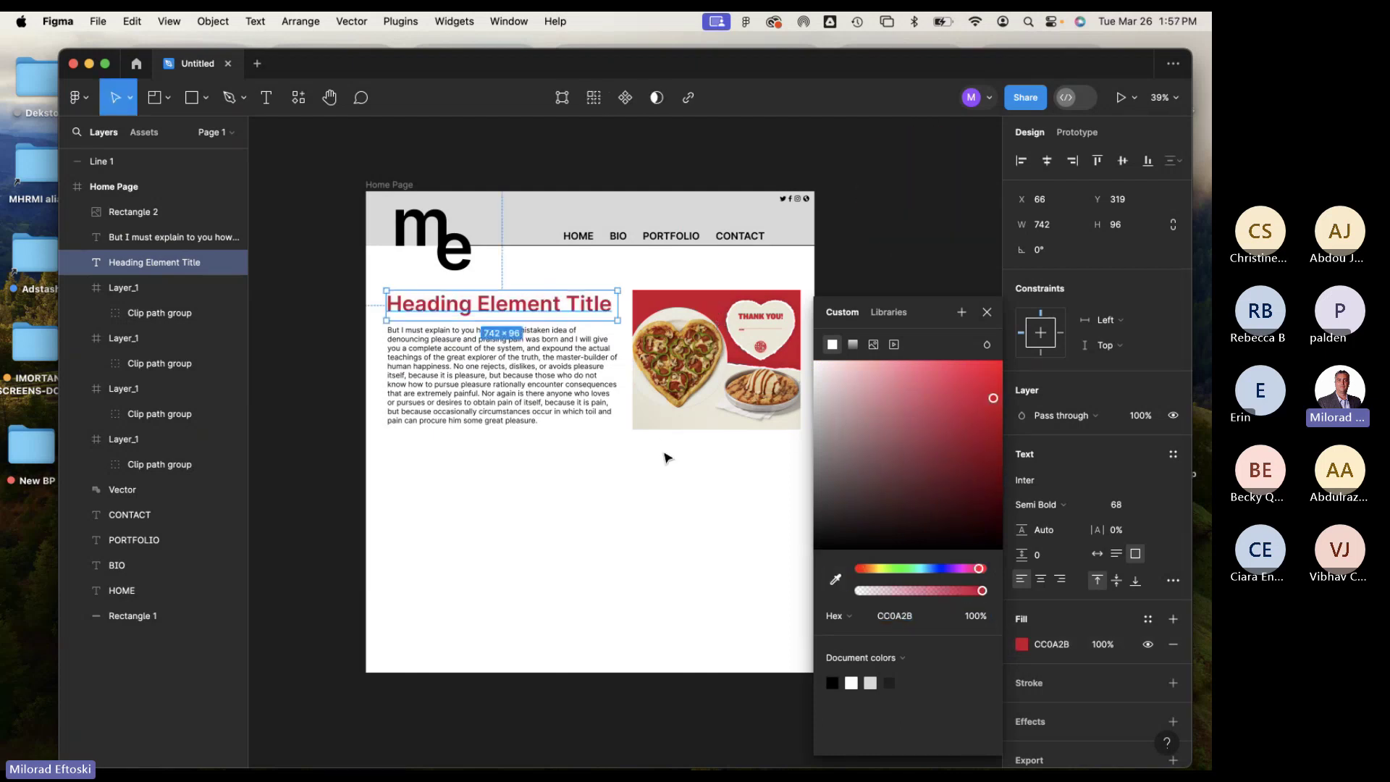
left_click(961, 257)
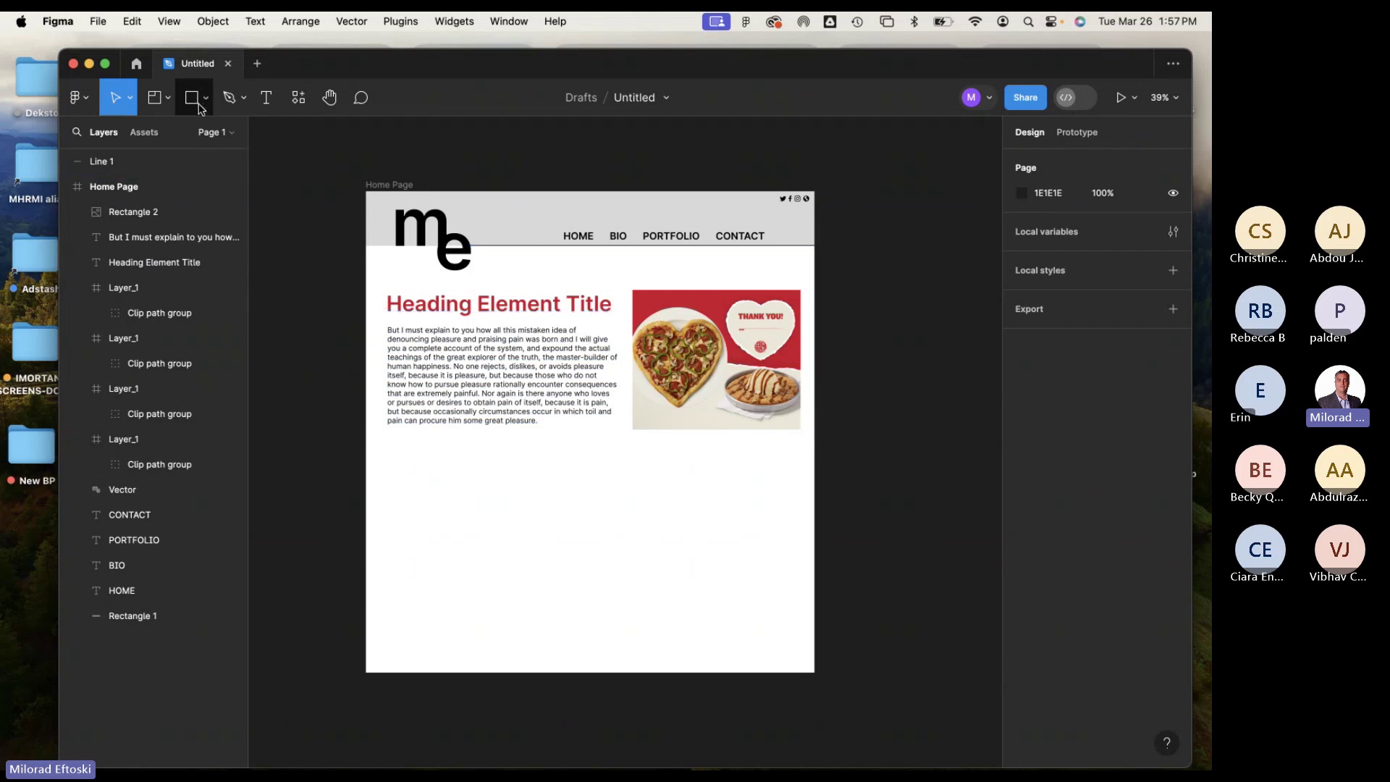
Draw a rectangle about 858 × 522 below the banner content, at about X 291, Y 879.
key("r")
left_click_drag(459, 470, 726, 632)
left_click_drag(661, 593, 658, 589)
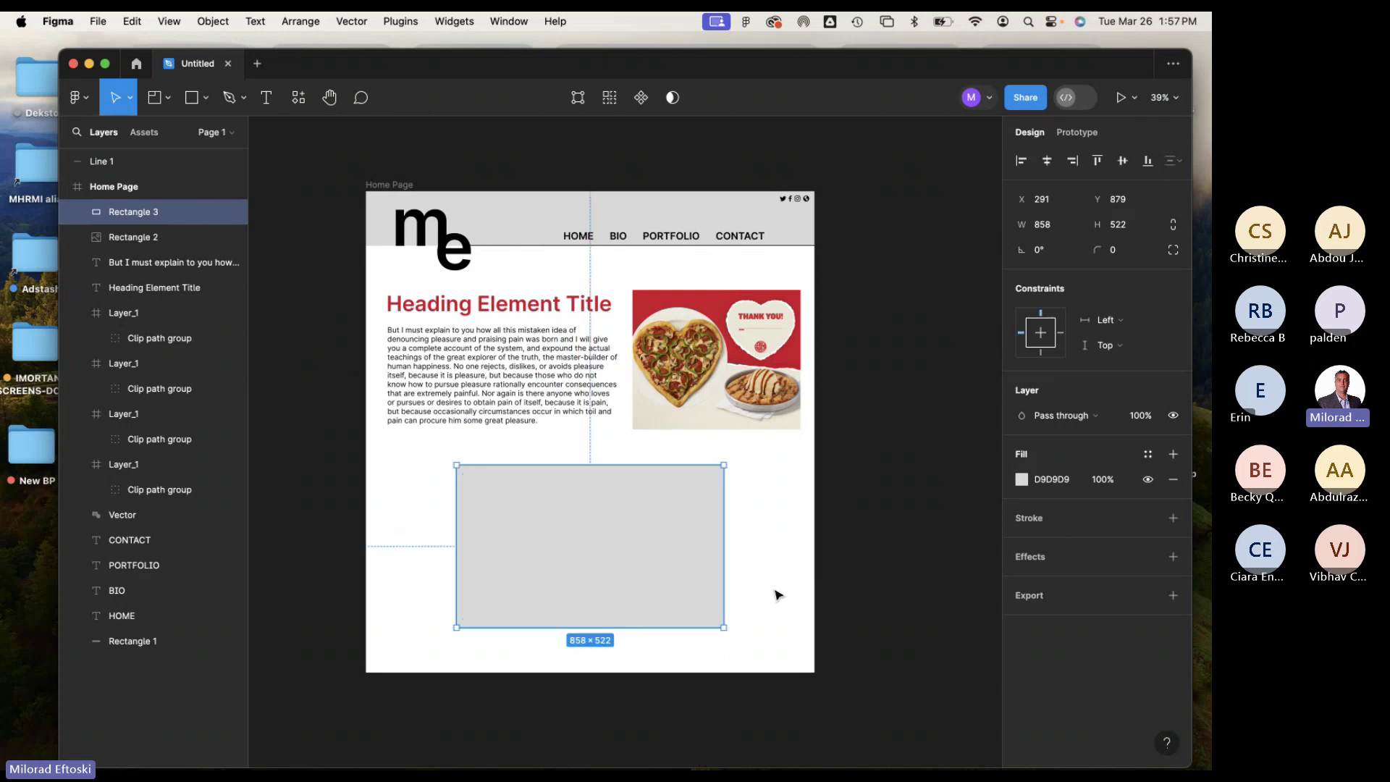
left_click(775, 590)
left_click(642, 528)
Narrow the Figma window, open the New BP folder on the desktop, and preview Pasta Tuesday All Month Long.mp4.
left_click_drag(1193, 381, 1045, 382)
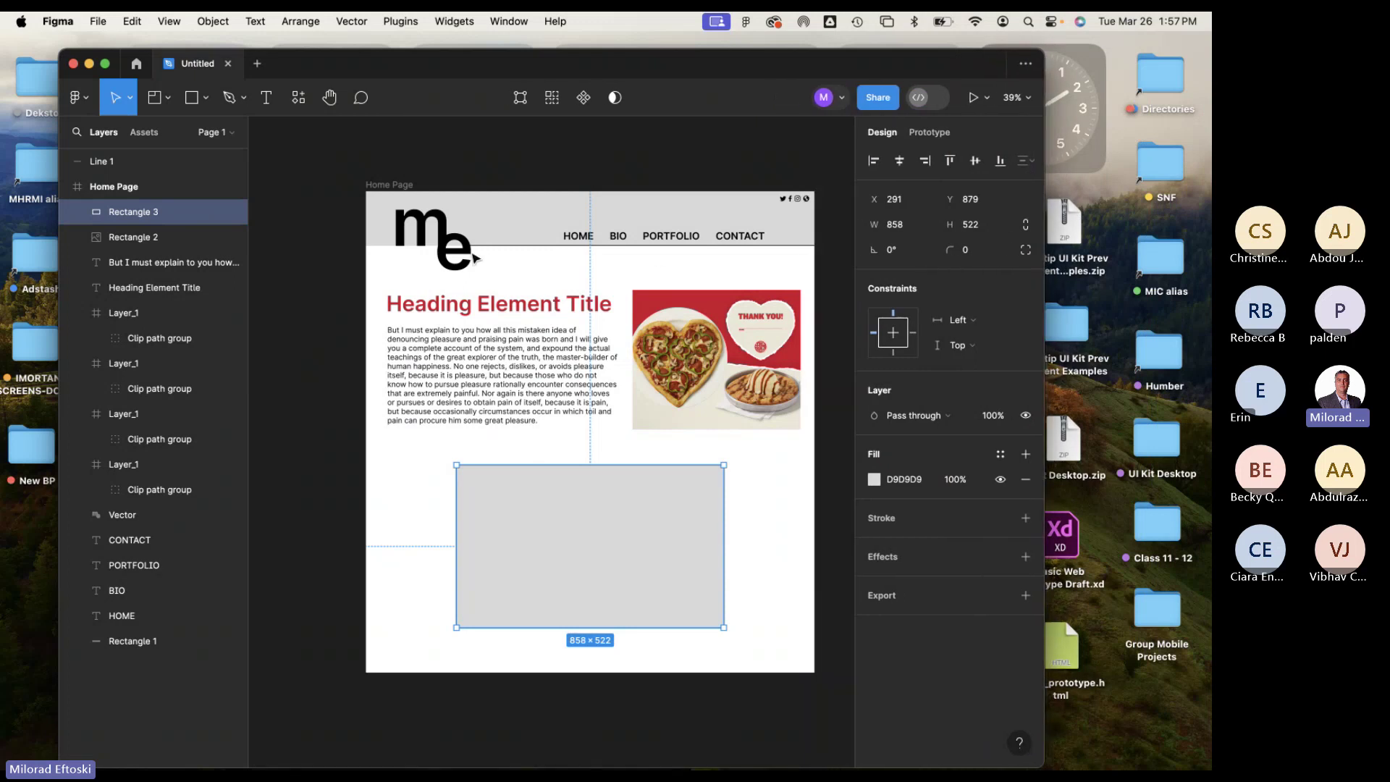
double_click(30, 455)
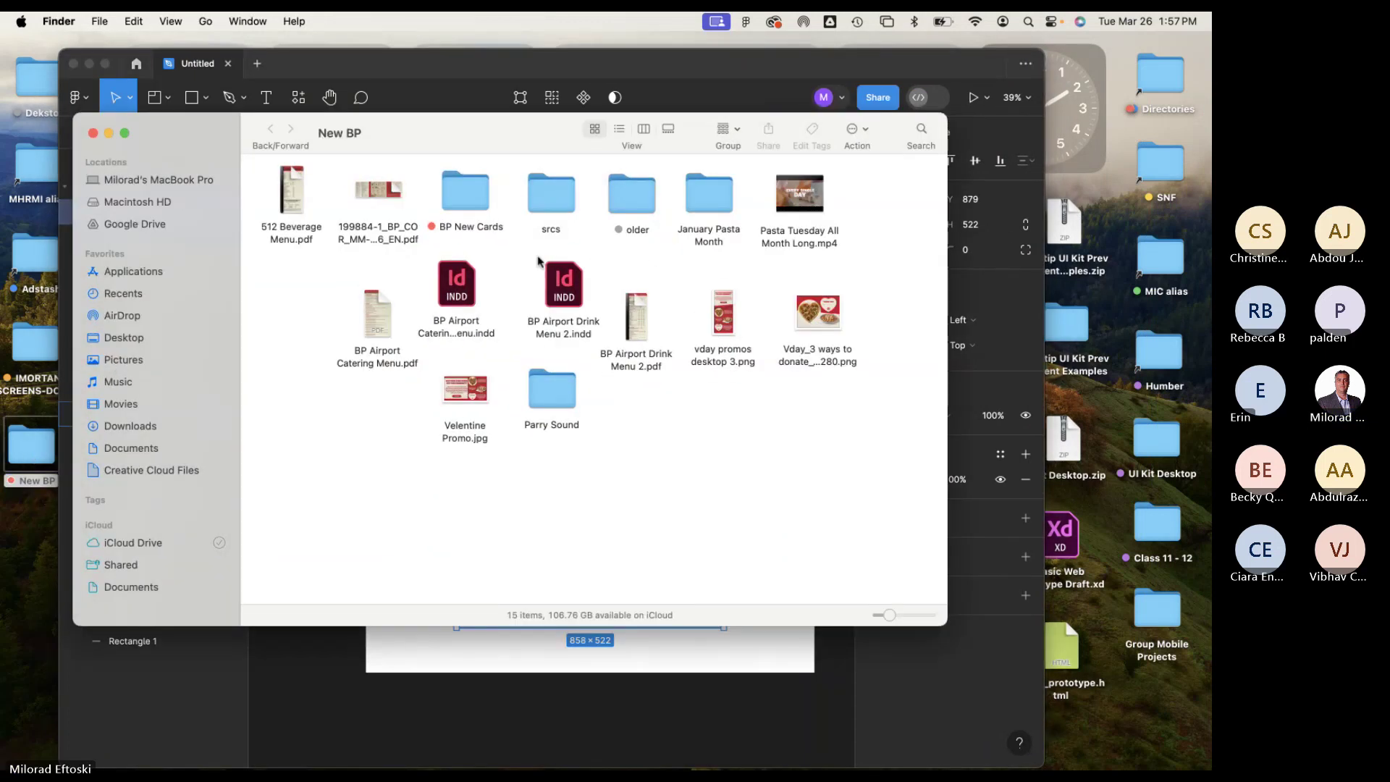
left_click(785, 210)
key("space")
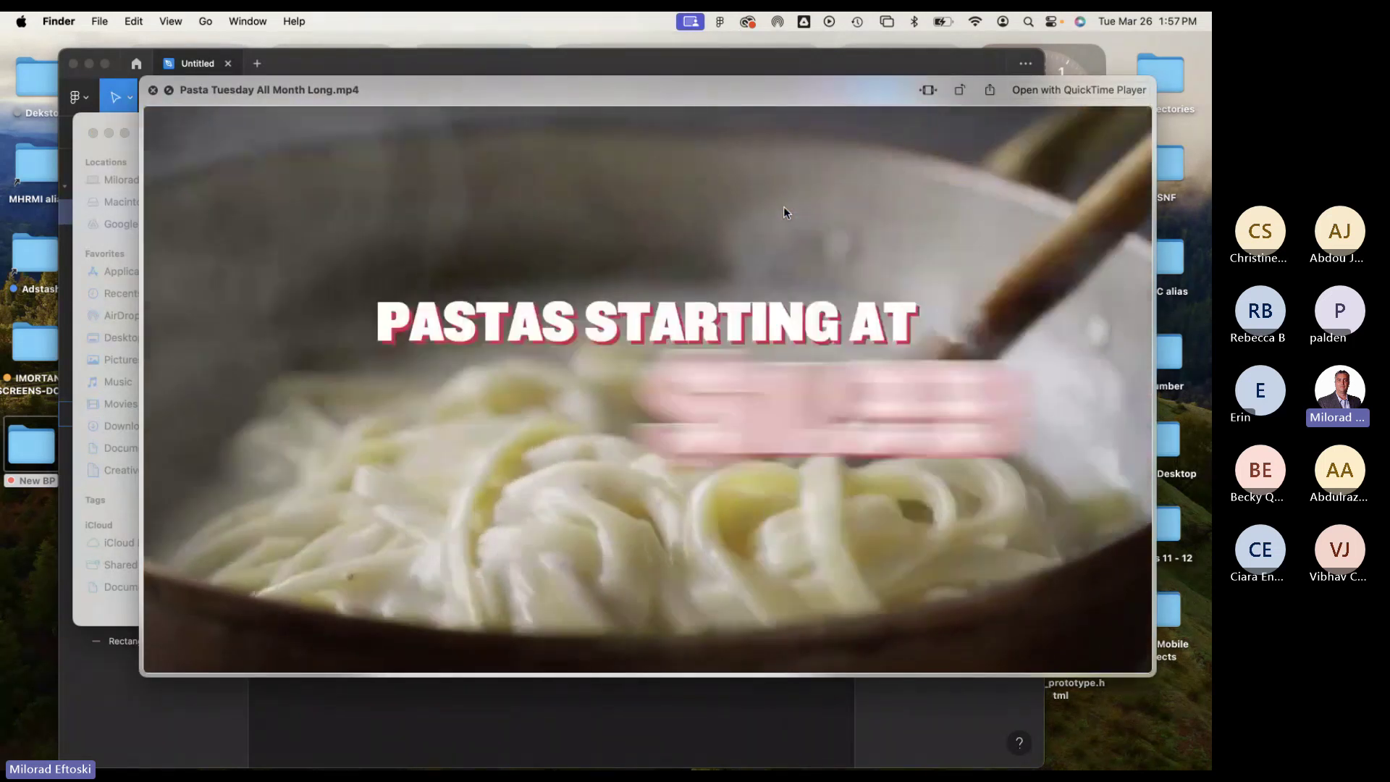
key("space")
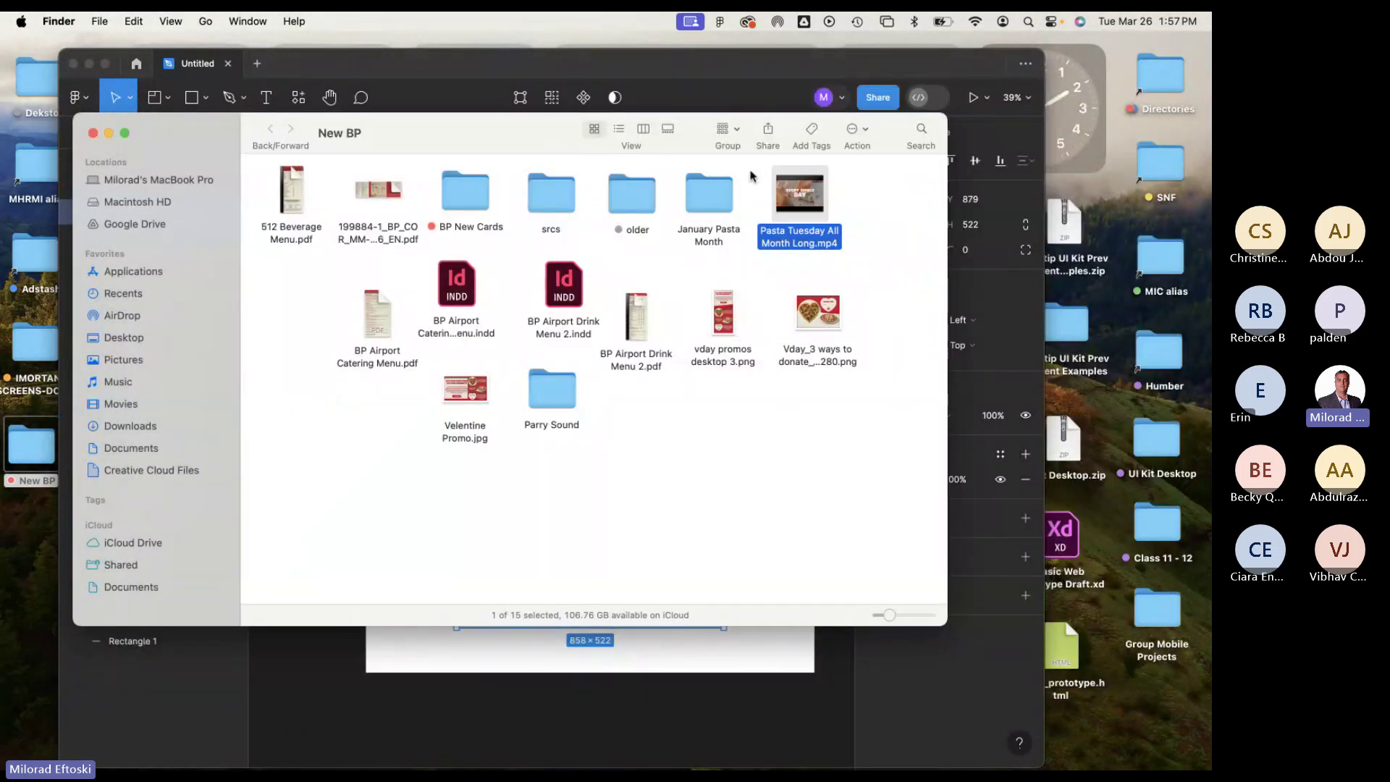
Set the new rectangle's fill to video in Figma and try to fill it with Pasta Tuesday All Month Long.mp4.
left_click_drag(474, 145, 364, 106)
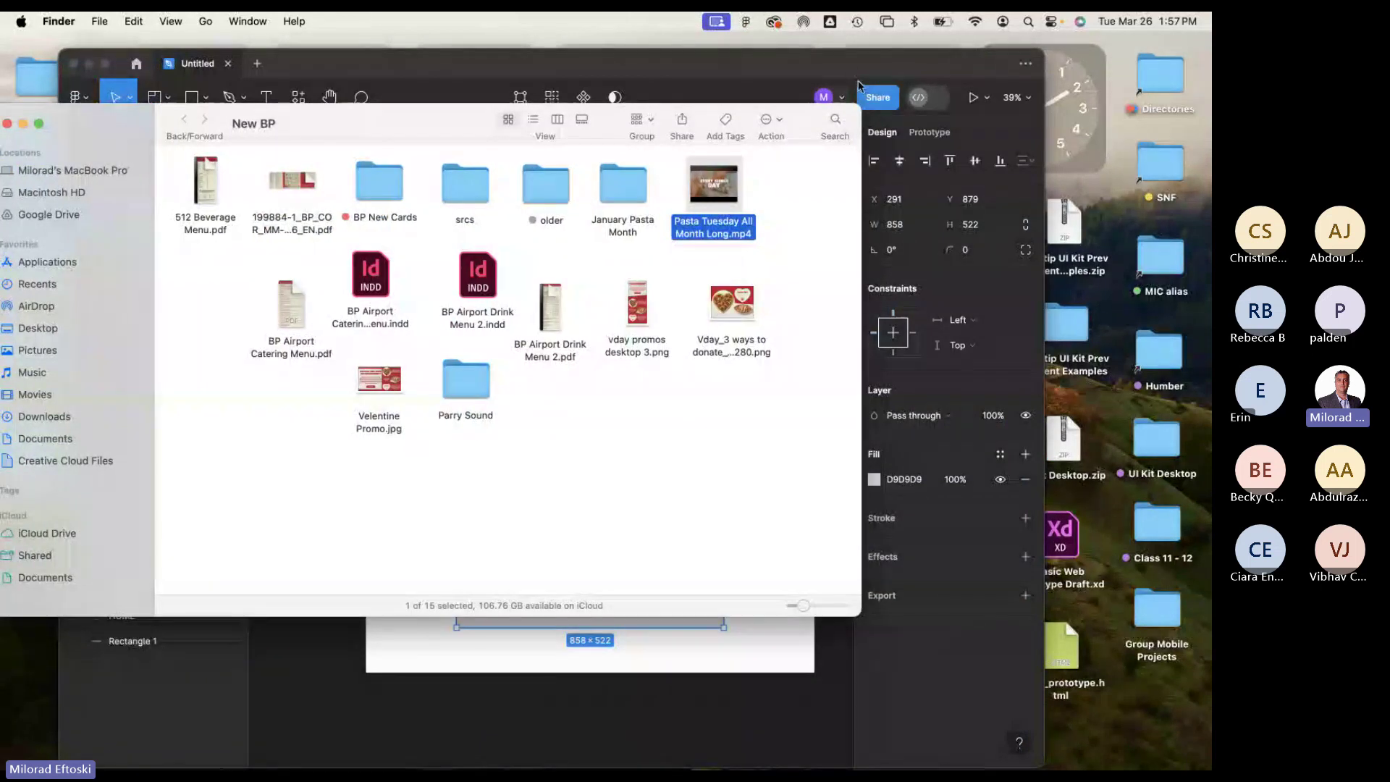
left_click_drag(840, 57, 955, 55)
left_click(109, 150)
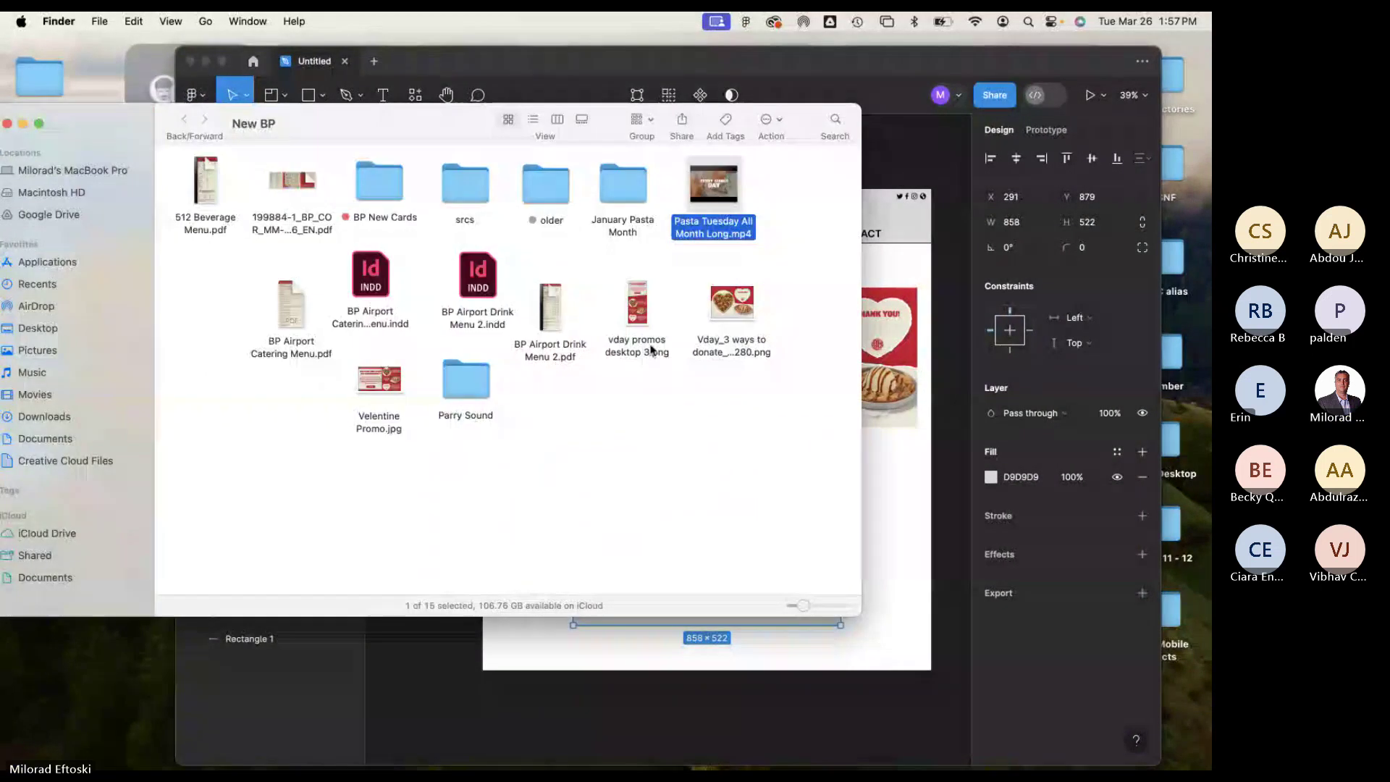
left_click(1095, 653)
left_click(990, 476)
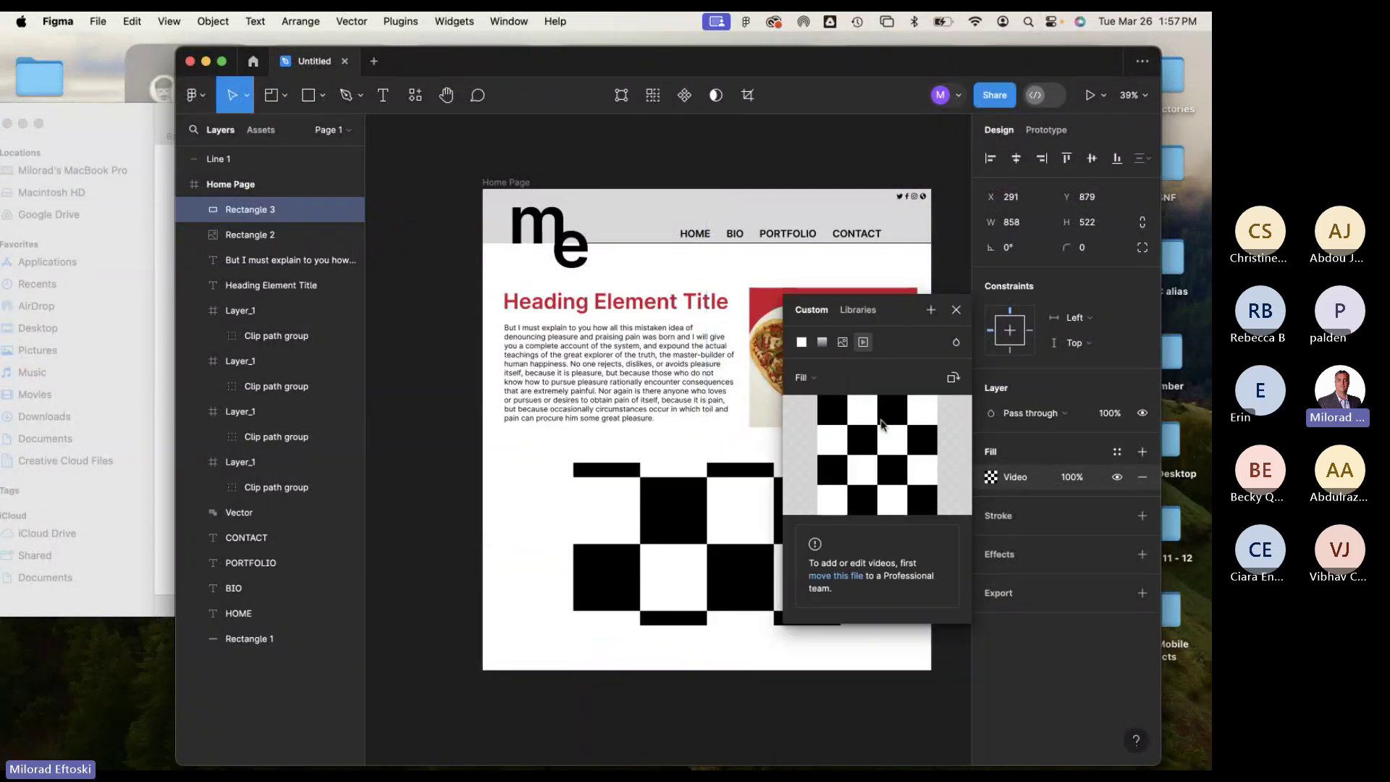
key("super+Tab")
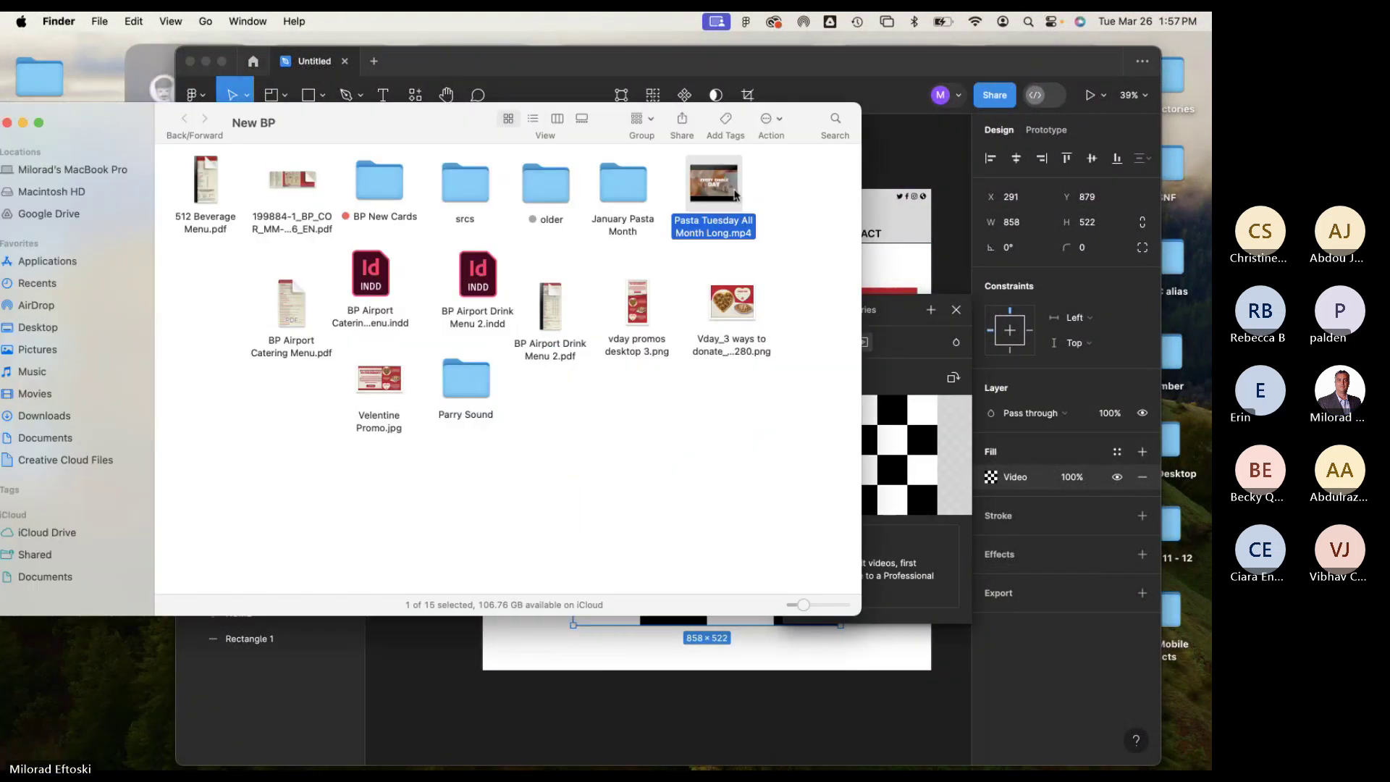
left_click_drag(735, 194, 897, 469)
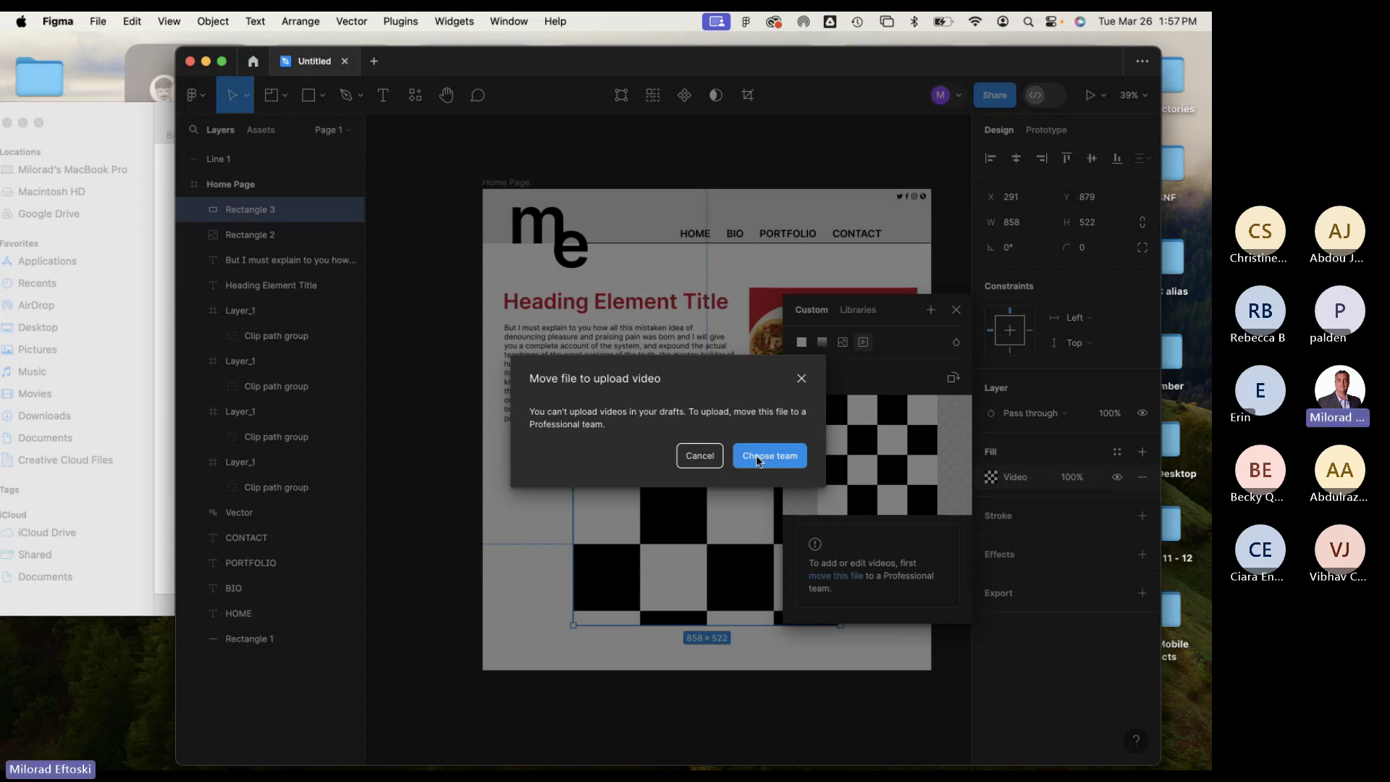
left_click(718, 456)
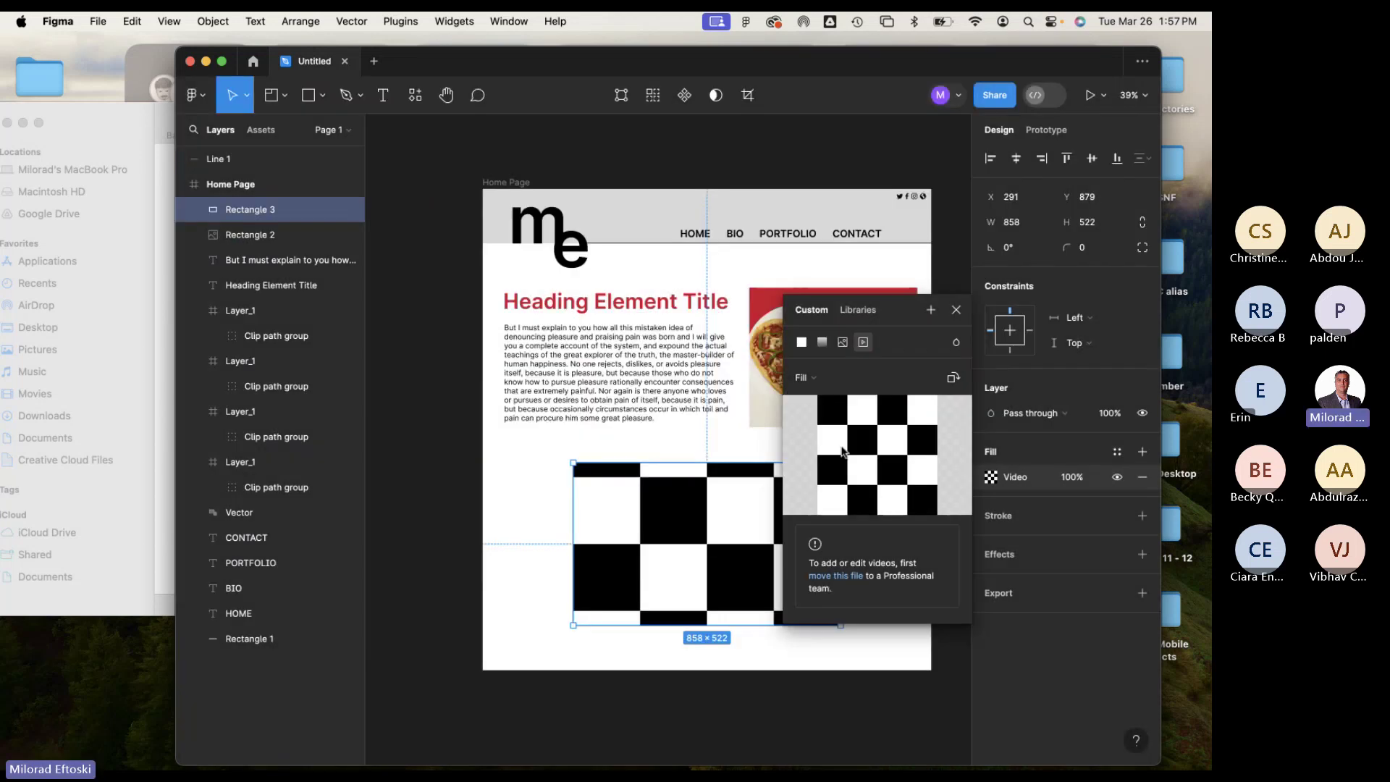
Delete the video placeholder rectangle below the banner.
left_click(565, 456)
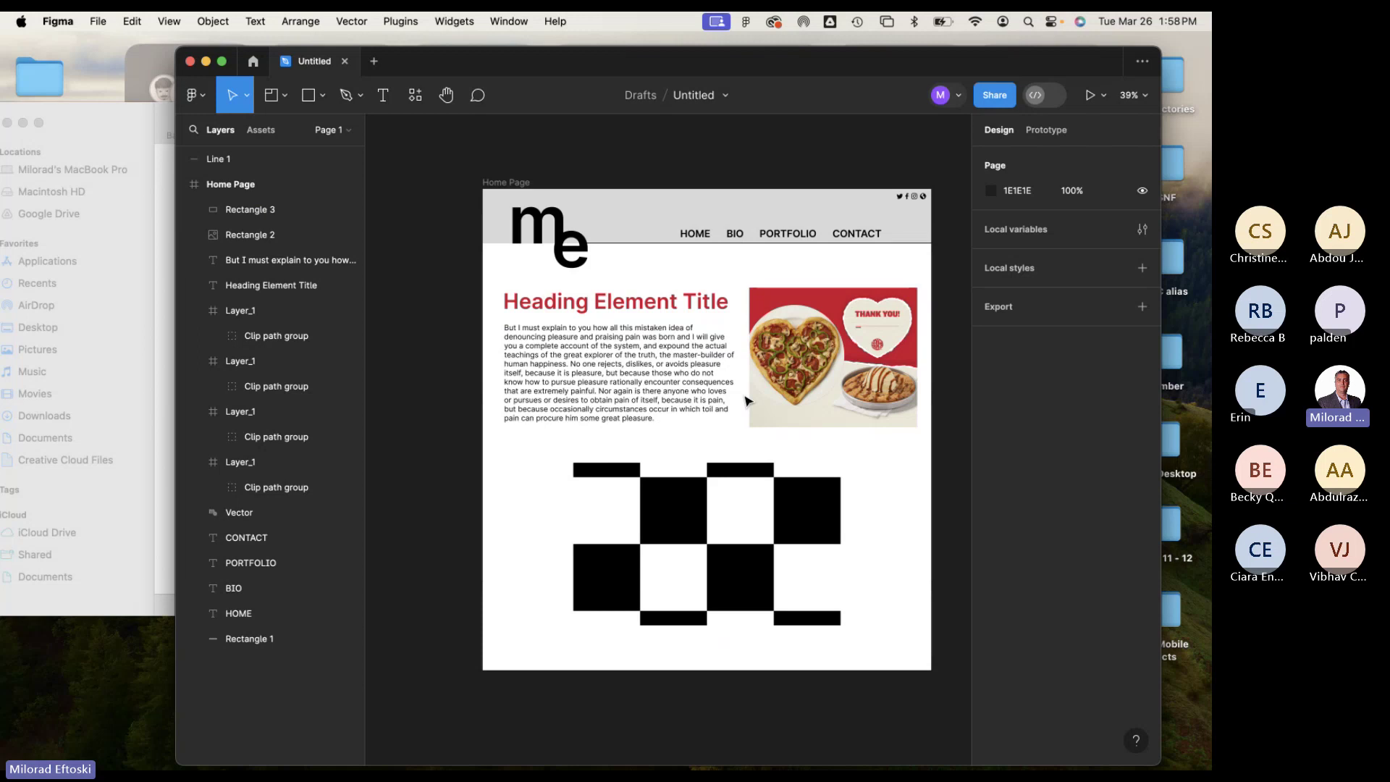
left_click(684, 523)
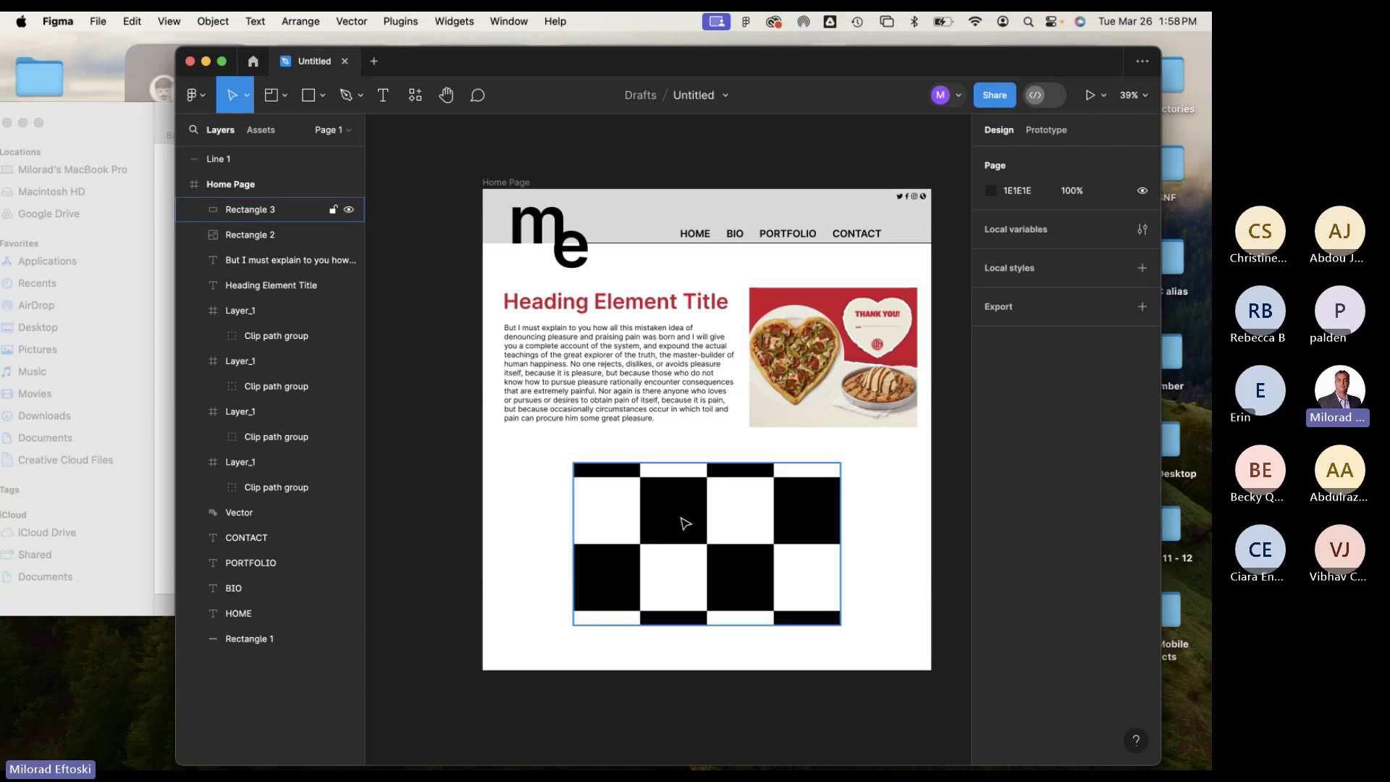
key("Delete")
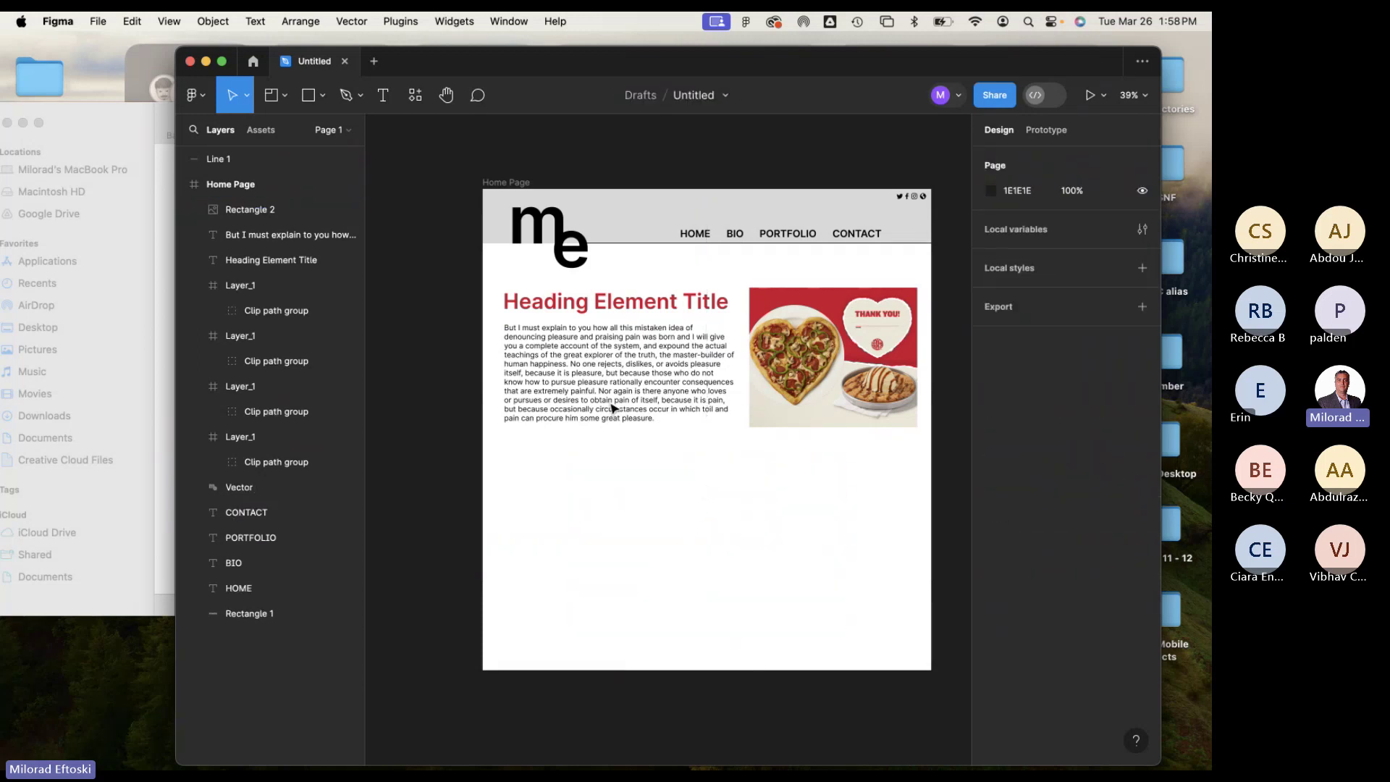
Try to place Pasta Tuesday All Month Long.mp4 directly on the Home Page frame, and return to the New BP folder.
left_click_drag(84, 122, 126, 107)
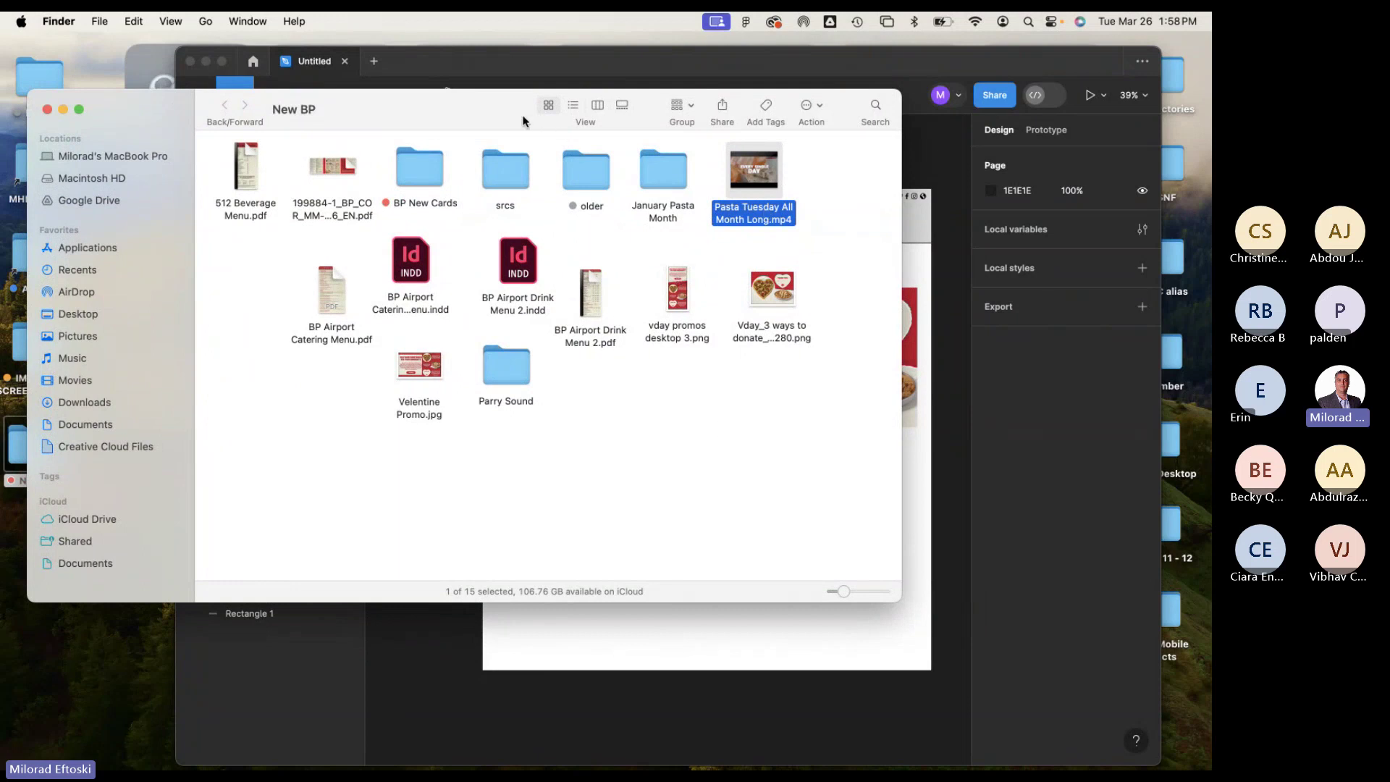
left_click_drag(395, 102, 127, 84)
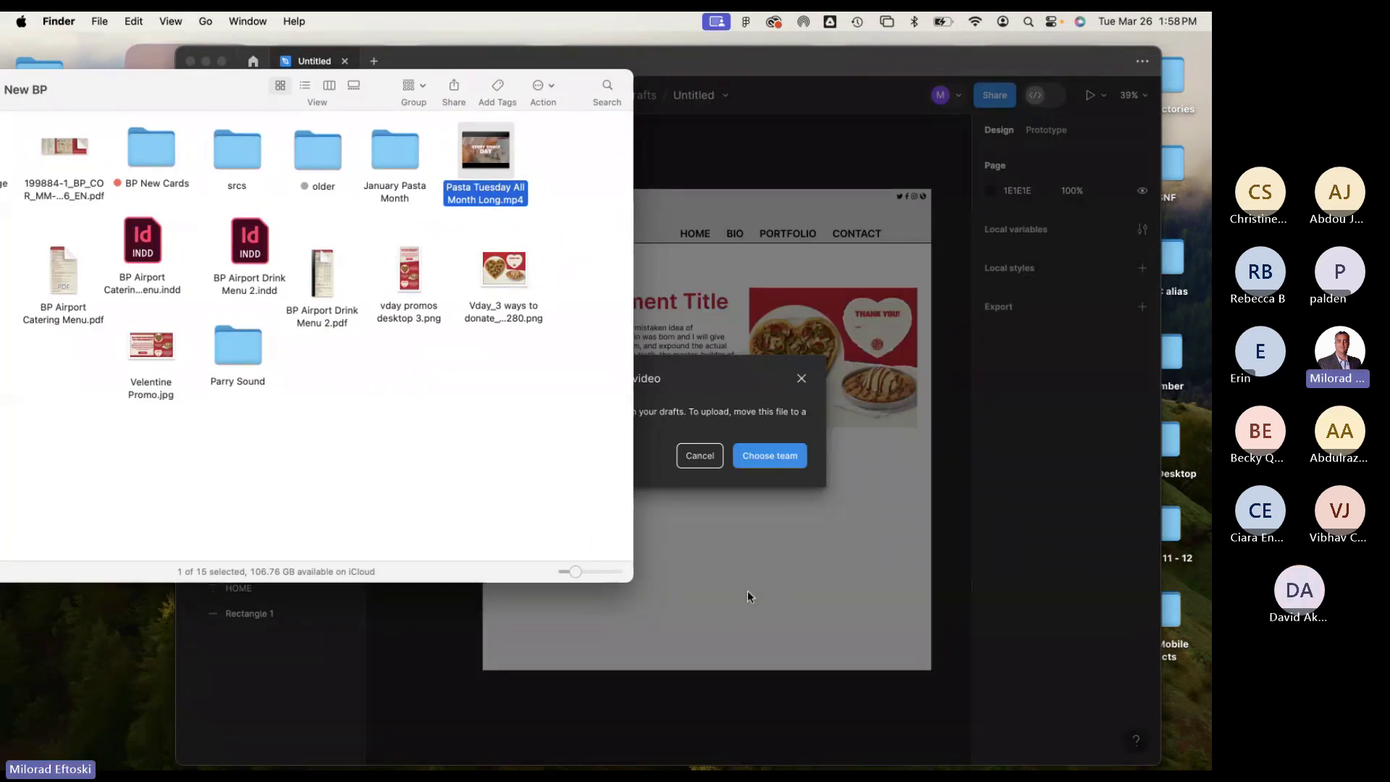
left_click(727, 600)
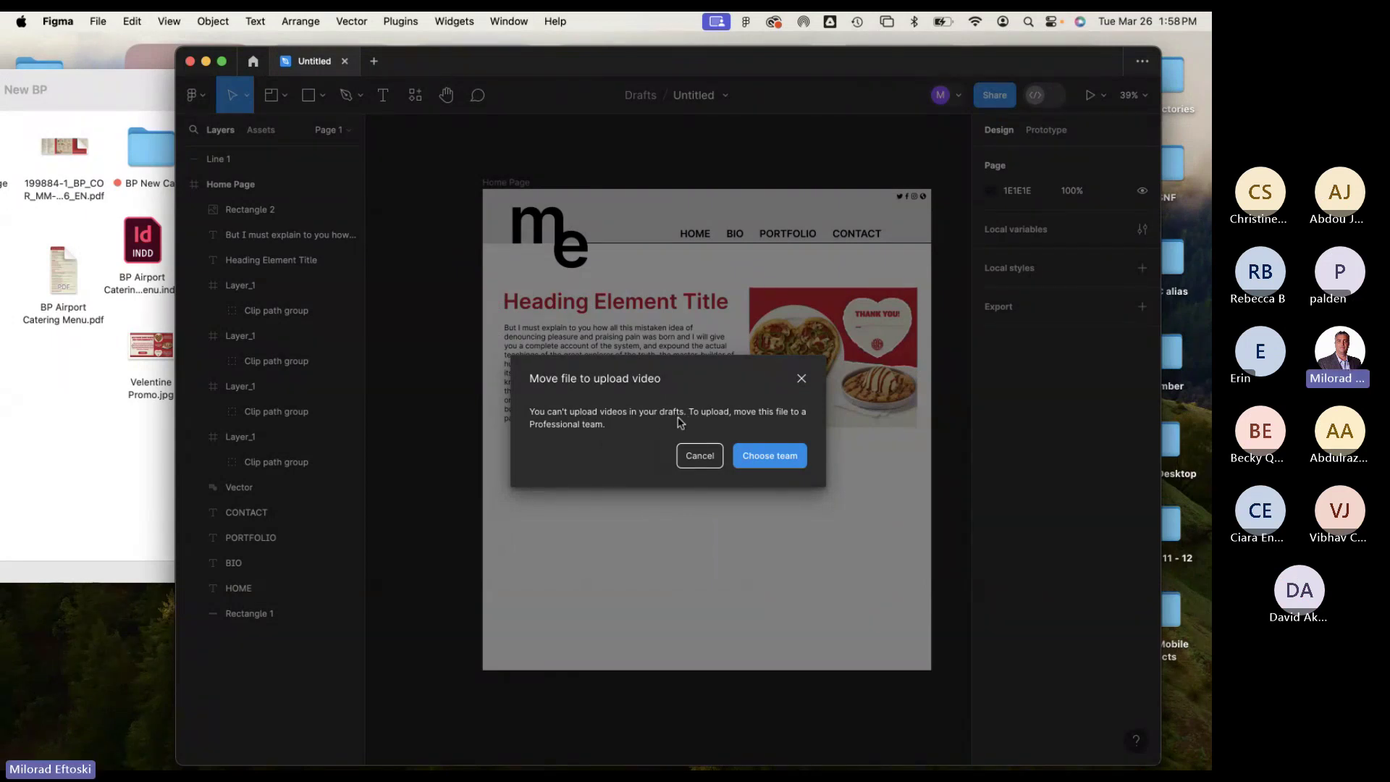
left_click(699, 455)
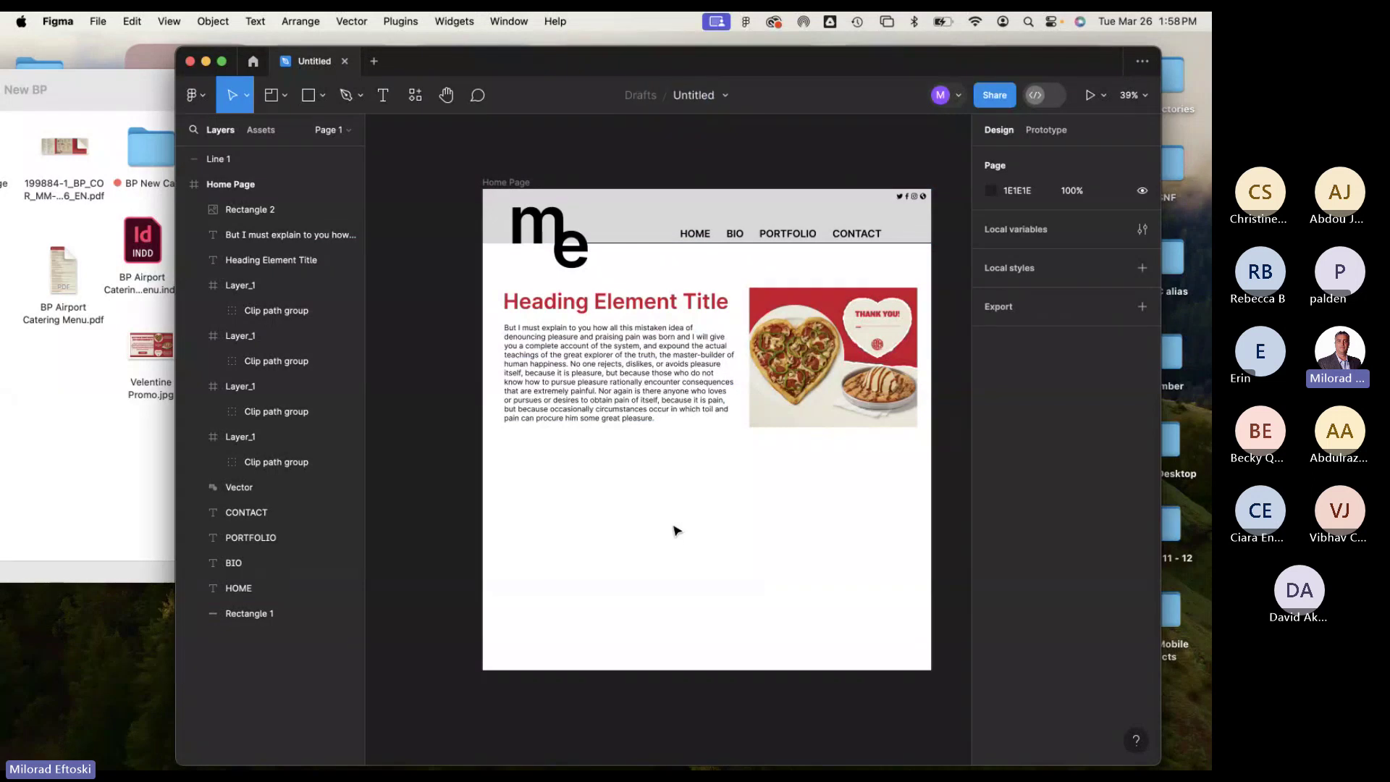
left_click(147, 89)
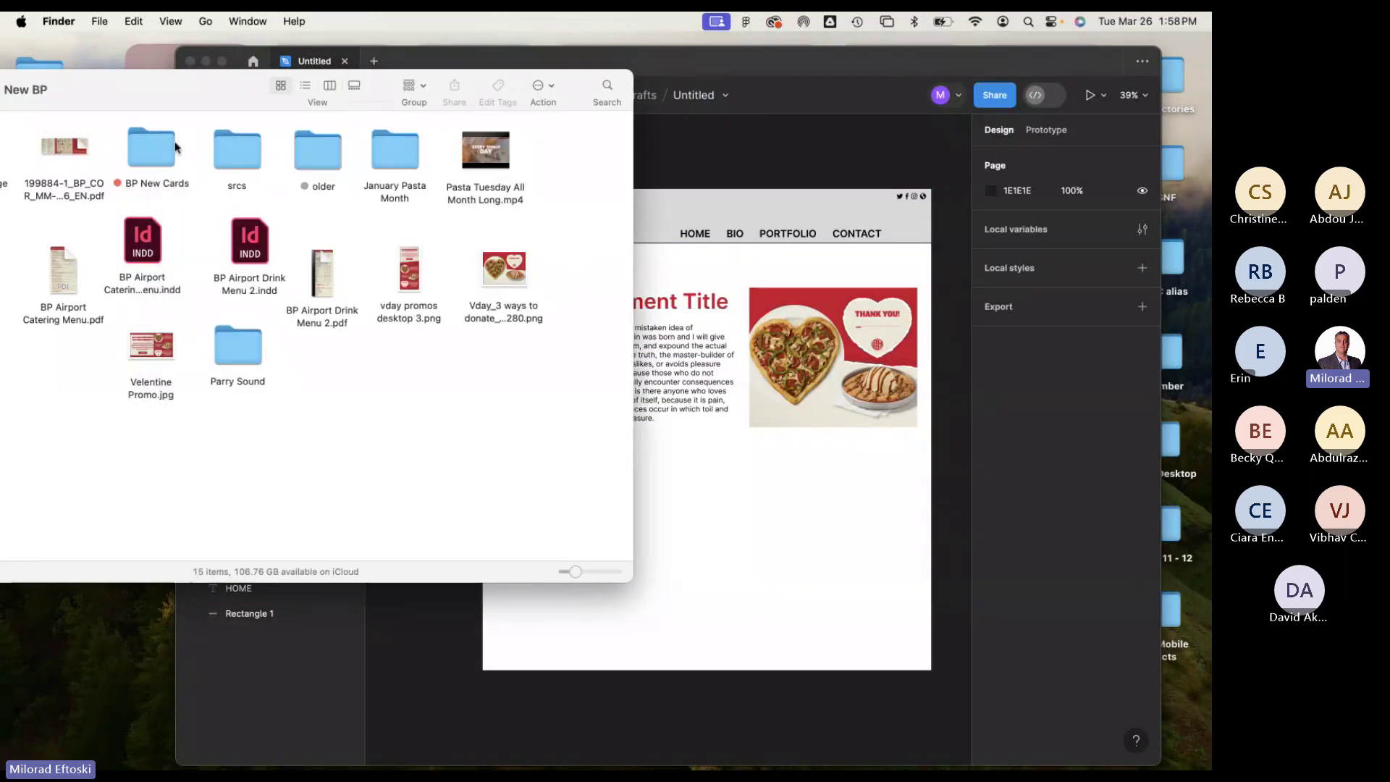
Close the New BP folder window, return to Figma, and reposition the Figma window on the desktop.
left_click_drag(146, 89, 405, 101)
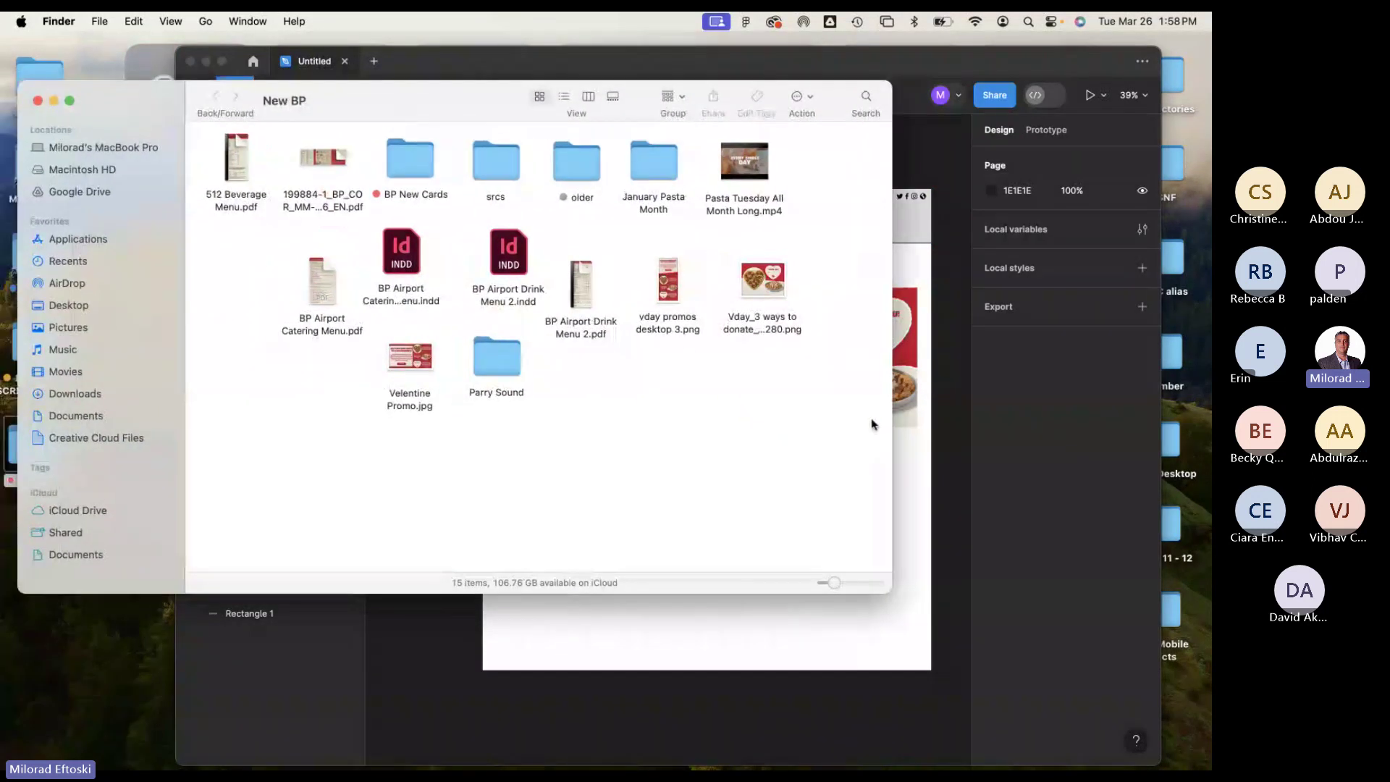
left_click(905, 437)
left_click(70, 129)
left_click(36, 100)
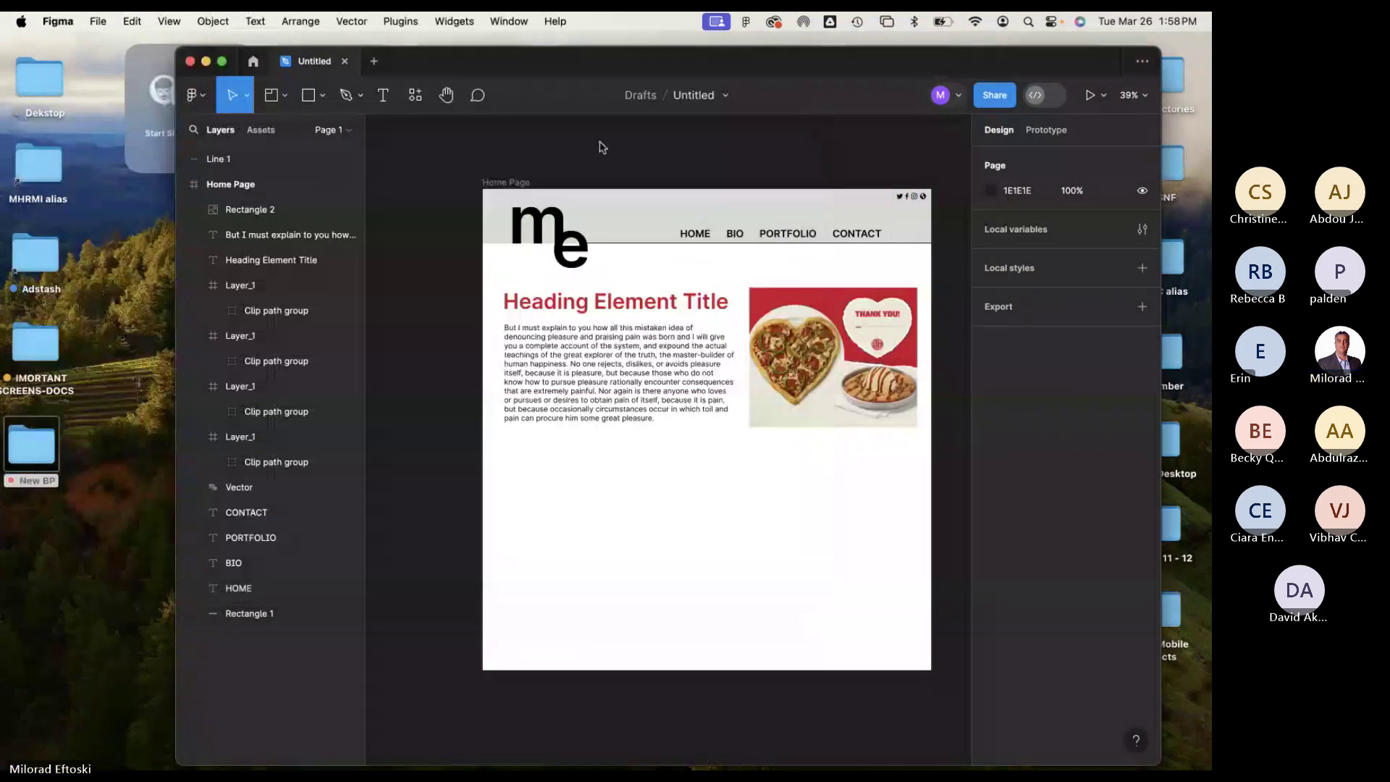
left_click_drag(633, 285, 595, 275)
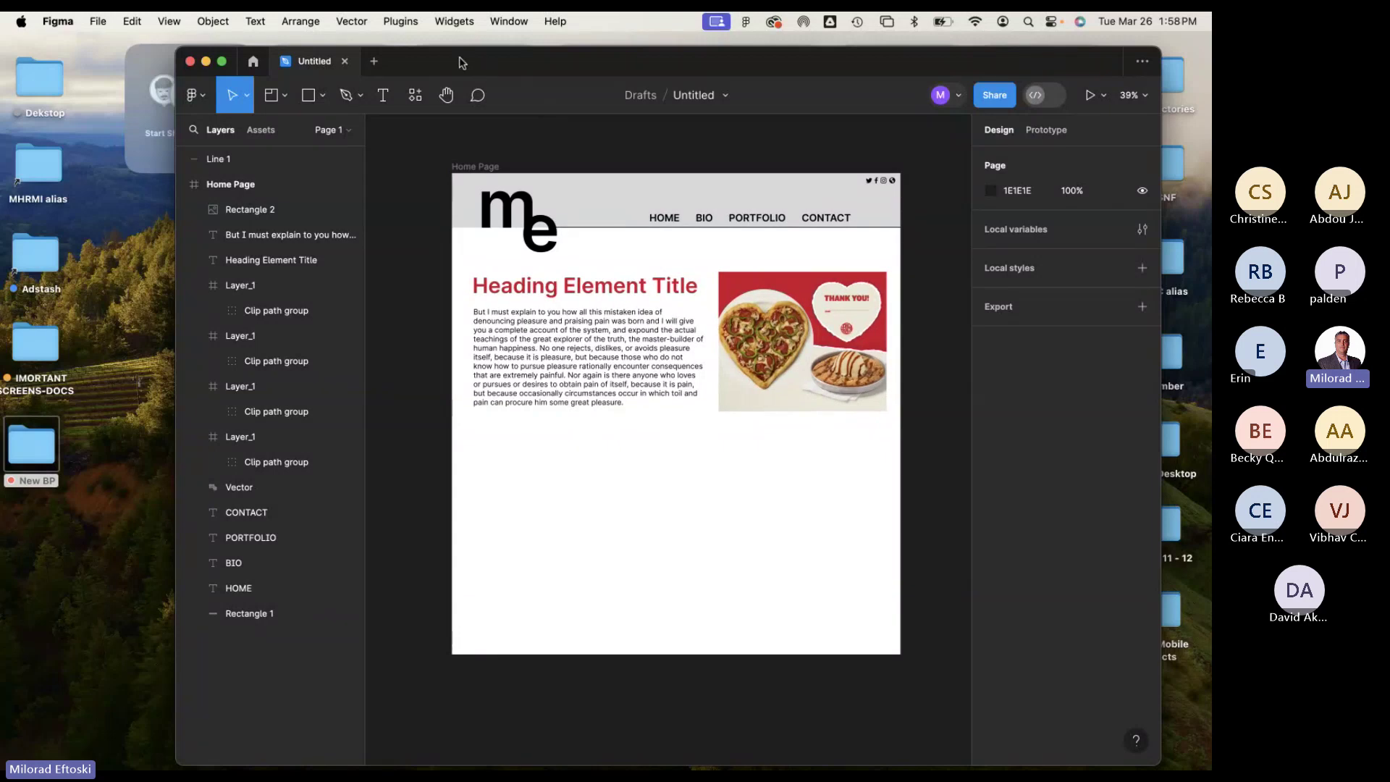
left_click_drag(463, 63, 310, 50)
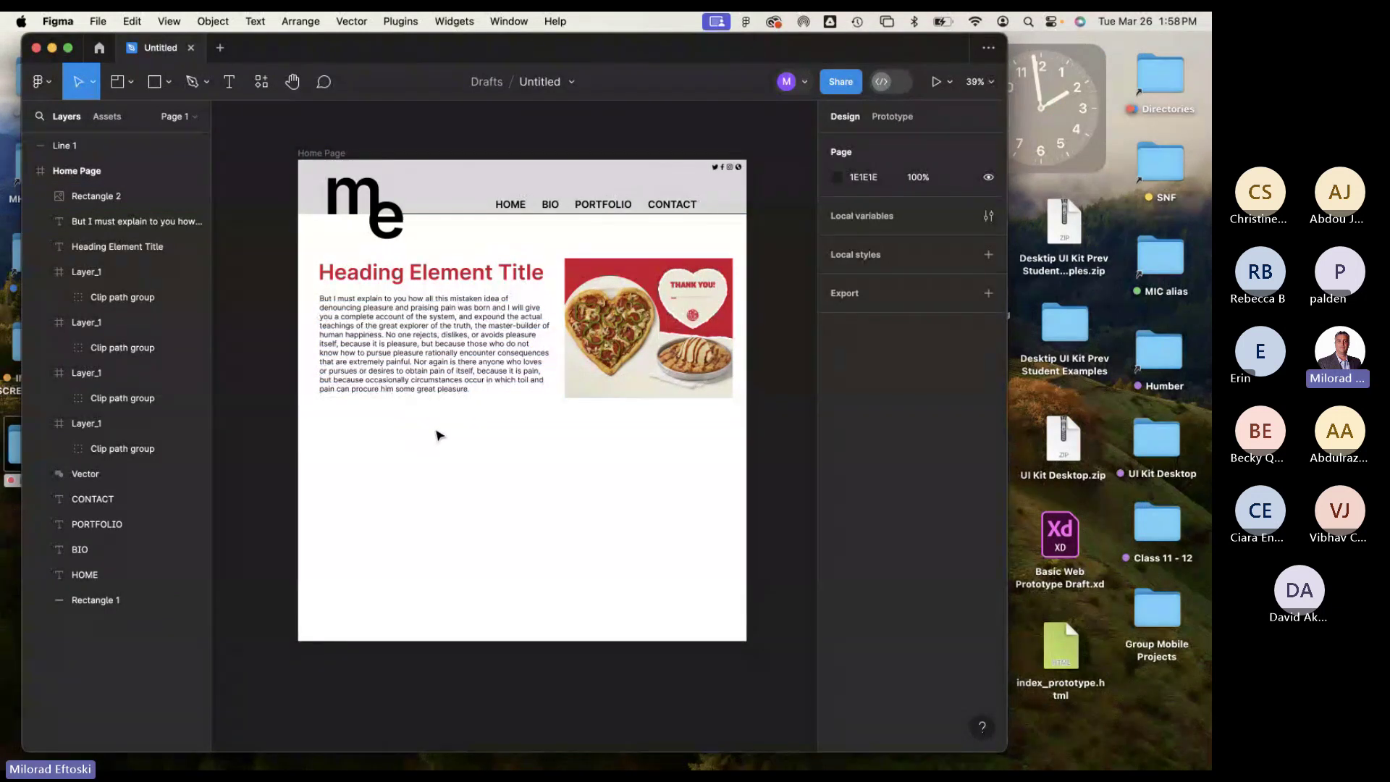
scroll(258, 225, "right", 2)
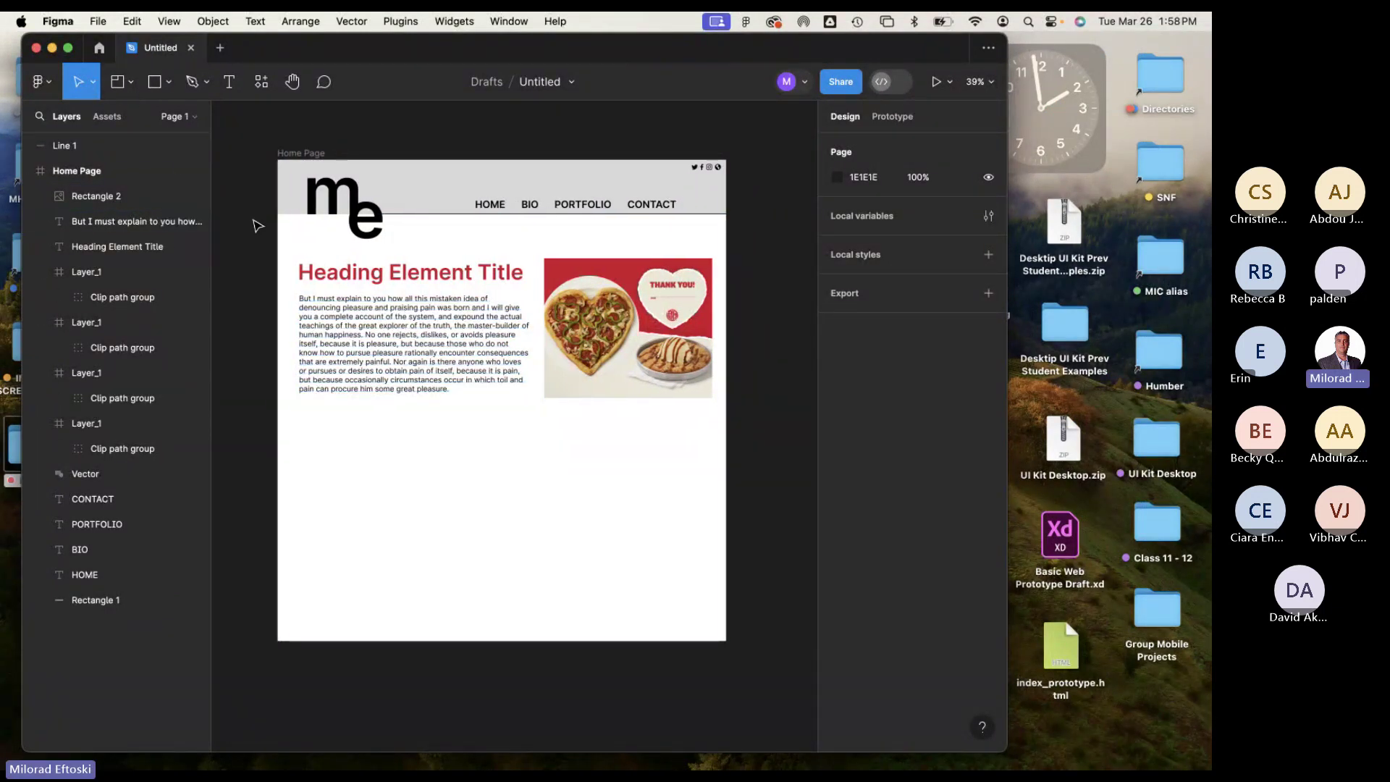
Draw a frame about 1285 × 464 on the Home Page below the banner, placed at about X 82, Y 907.
left_click(133, 84)
left_click(101, 118)
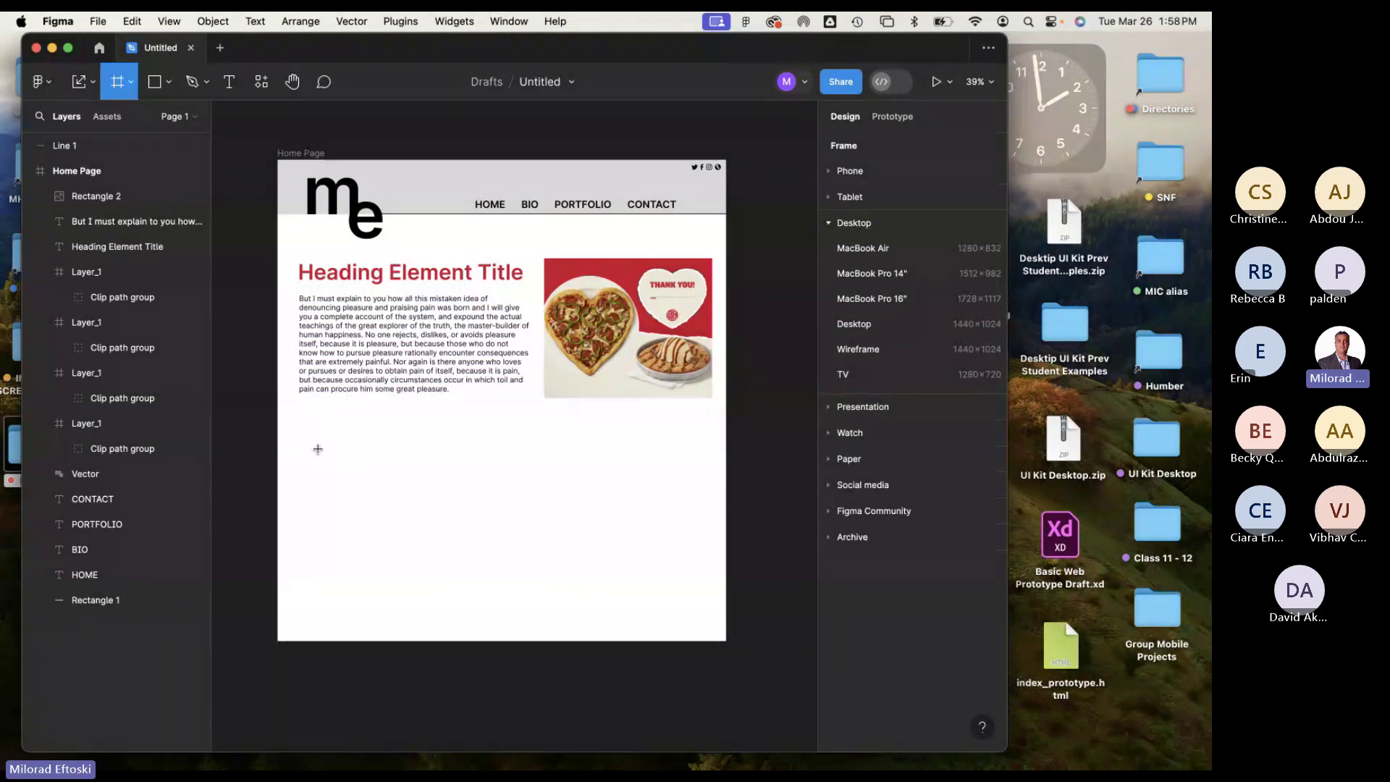
left_click_drag(302, 438, 707, 584)
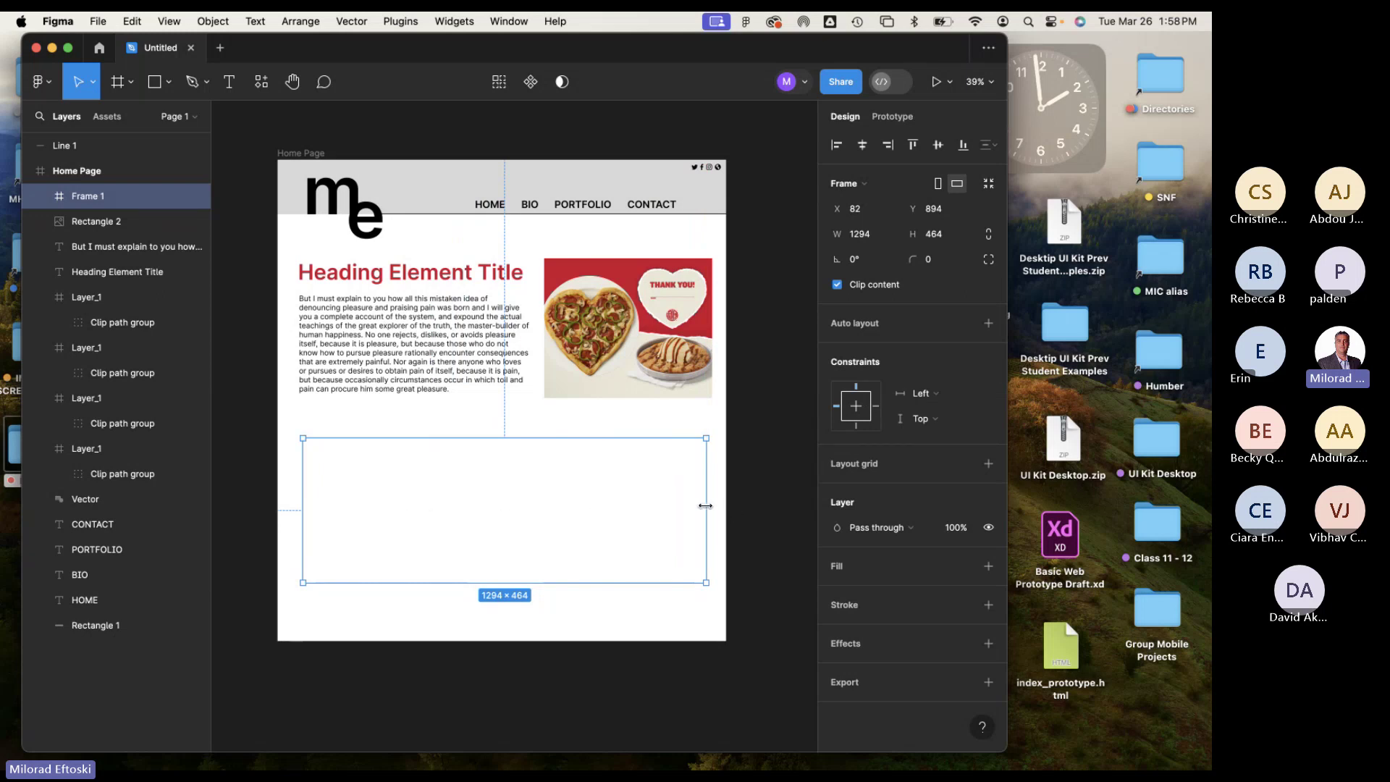
left_click_drag(705, 505, 702, 506)
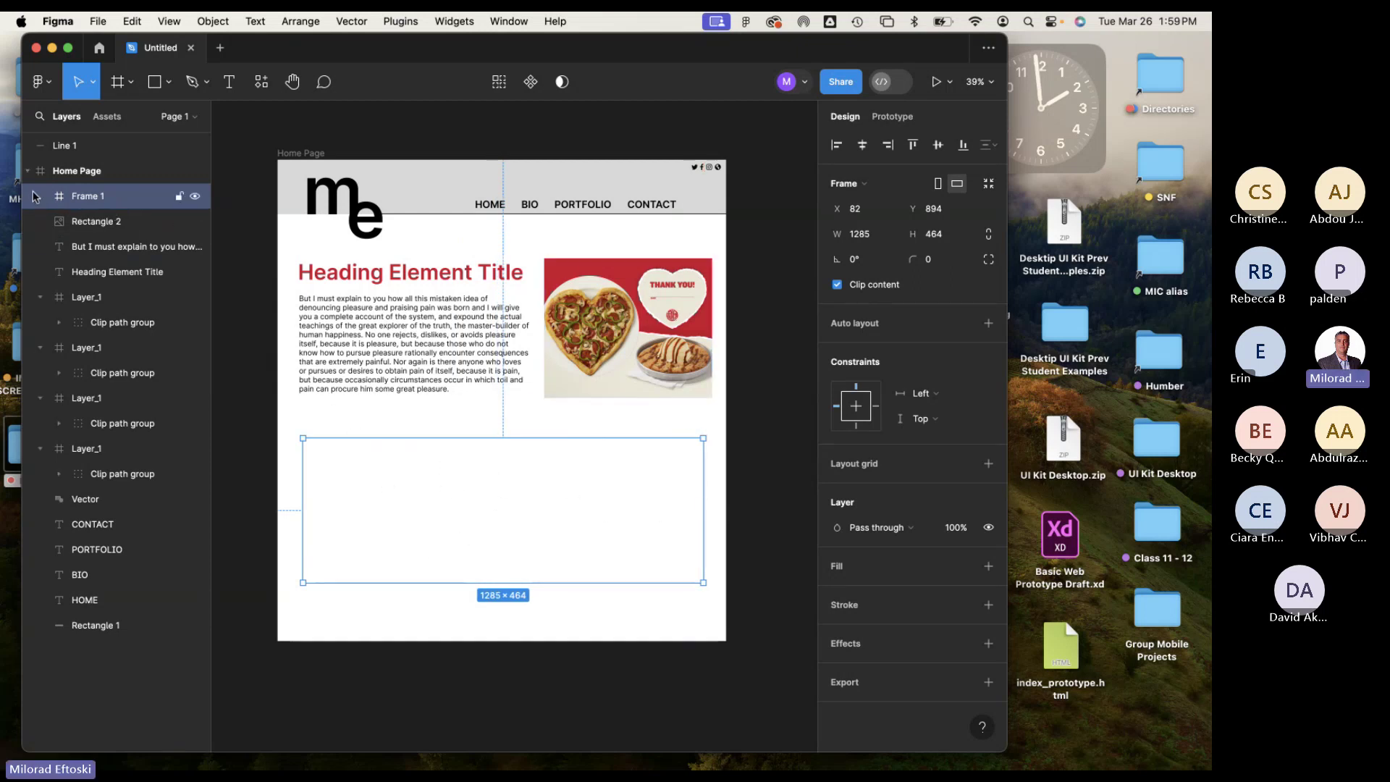
left_click(27, 172)
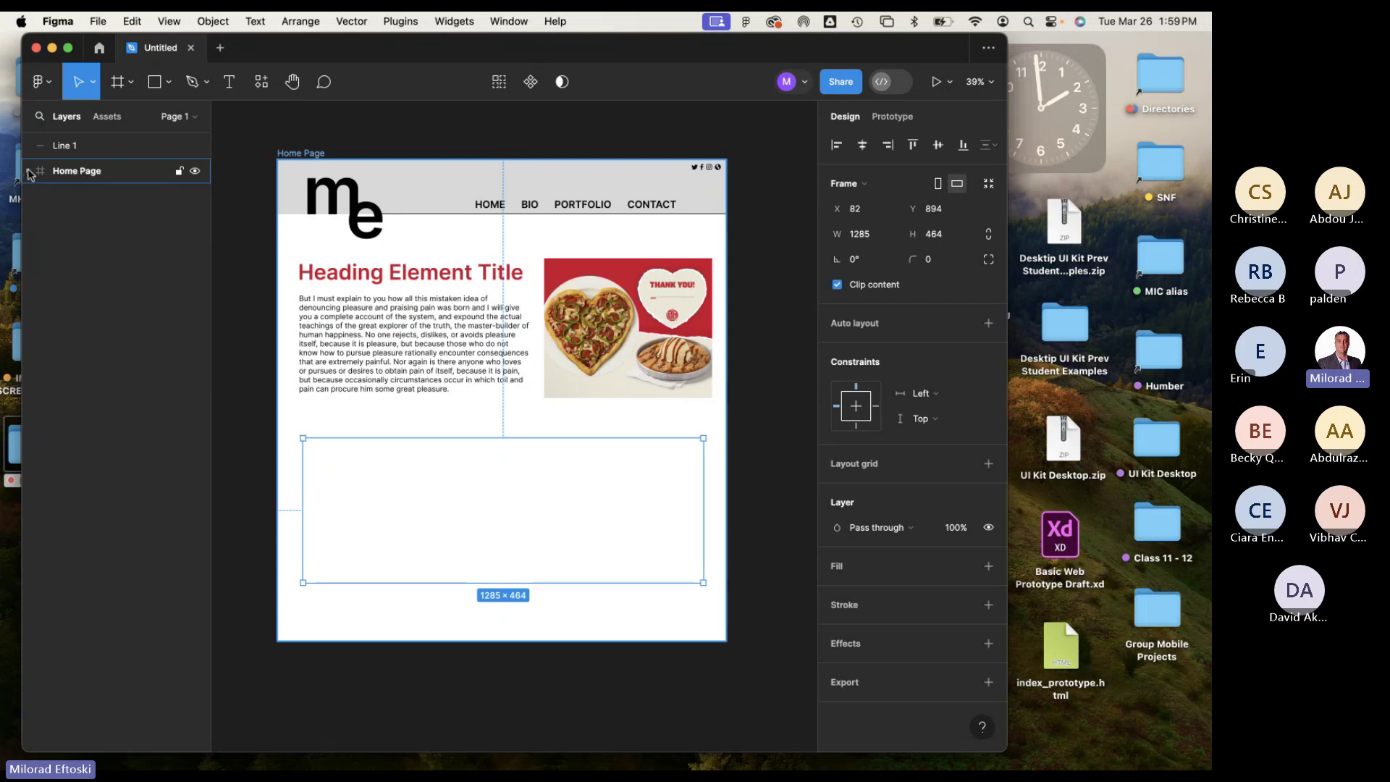
left_click(28, 171)
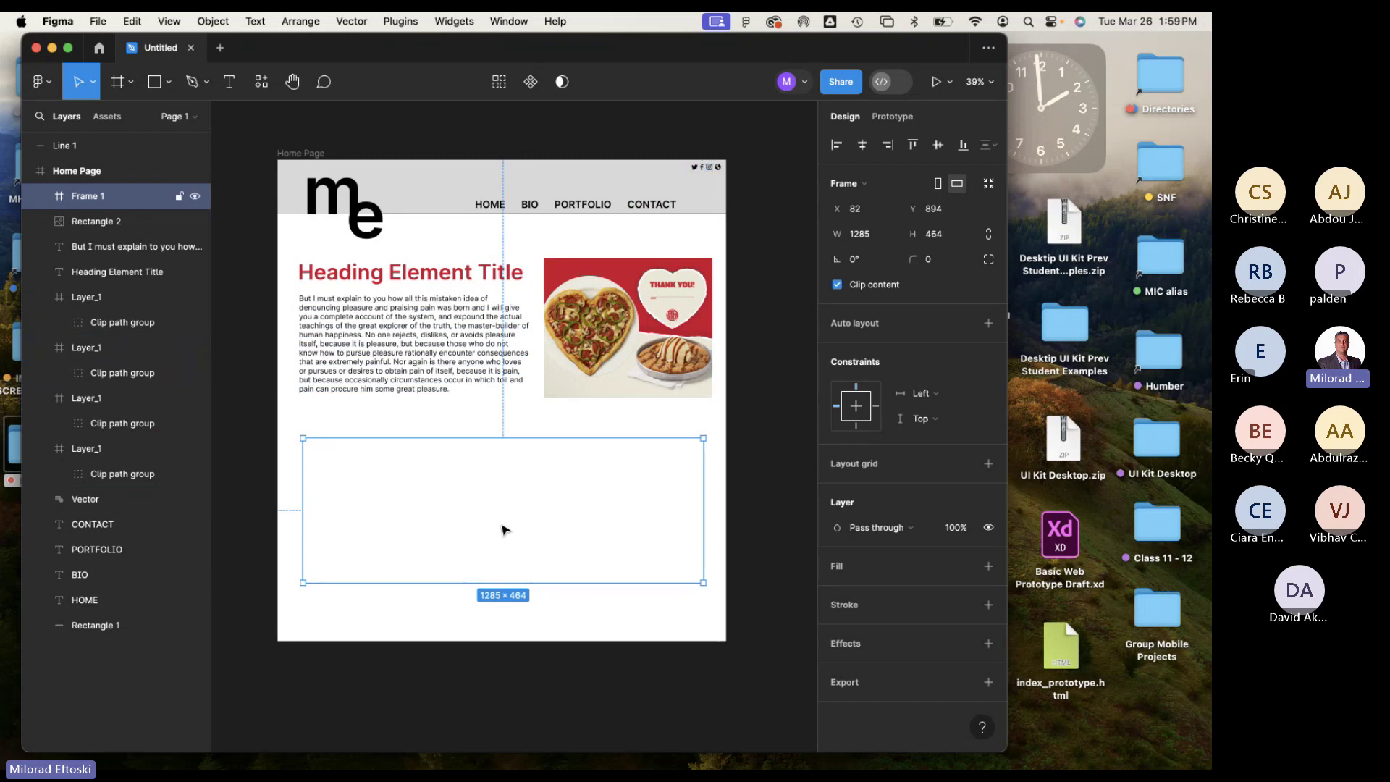
left_click_drag(504, 529, 503, 534)
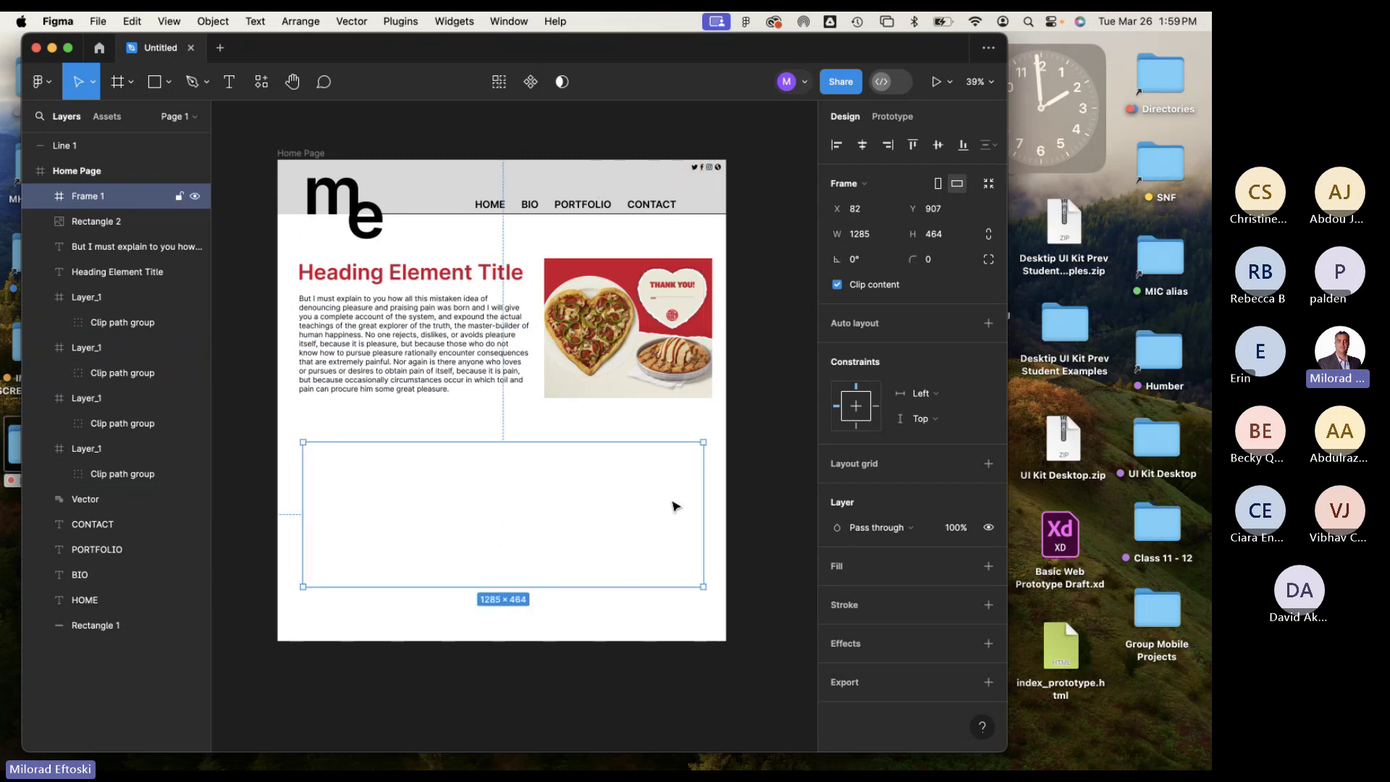
Add a light grey E0DFDF fill to the new frame below the banner.
left_click(836, 567)
left_click(837, 591)
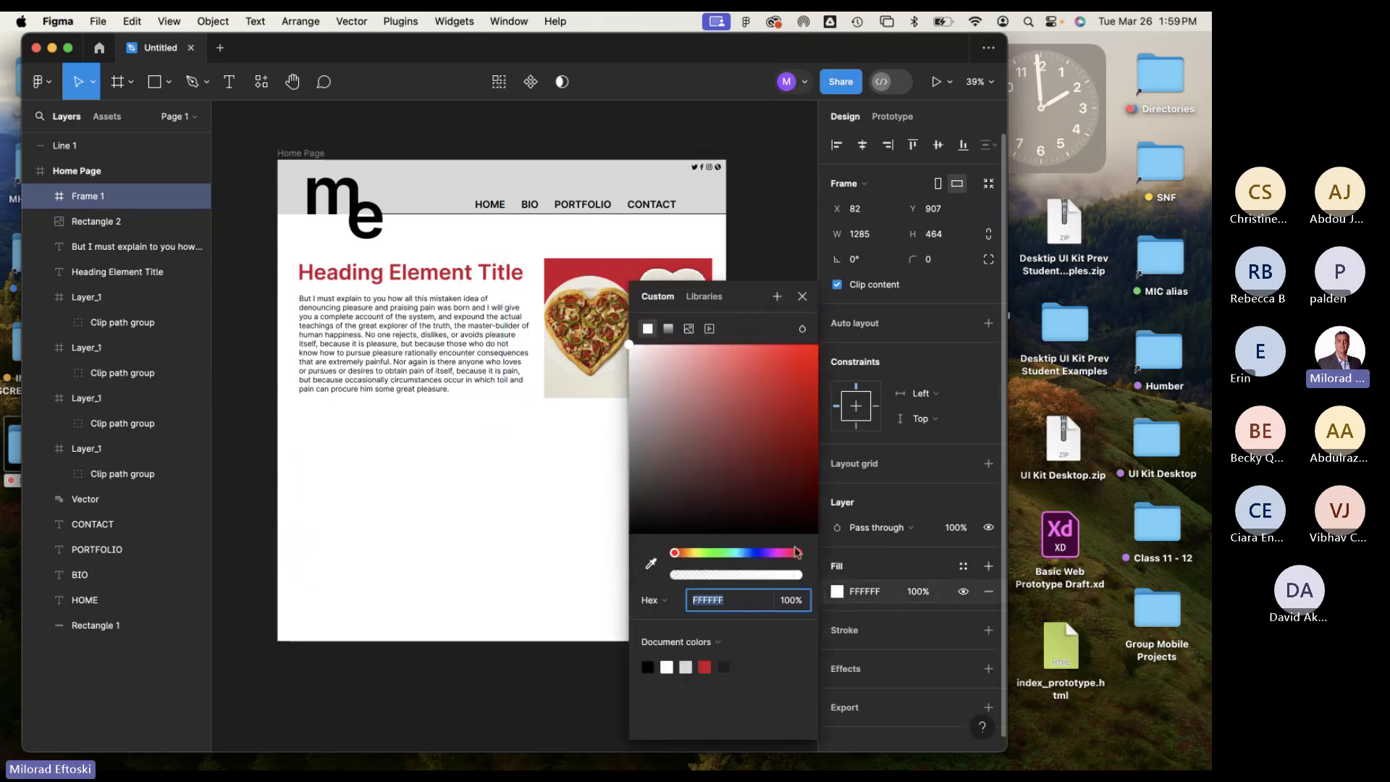
left_click_drag(651, 405, 629, 368)
left_click(800, 517)
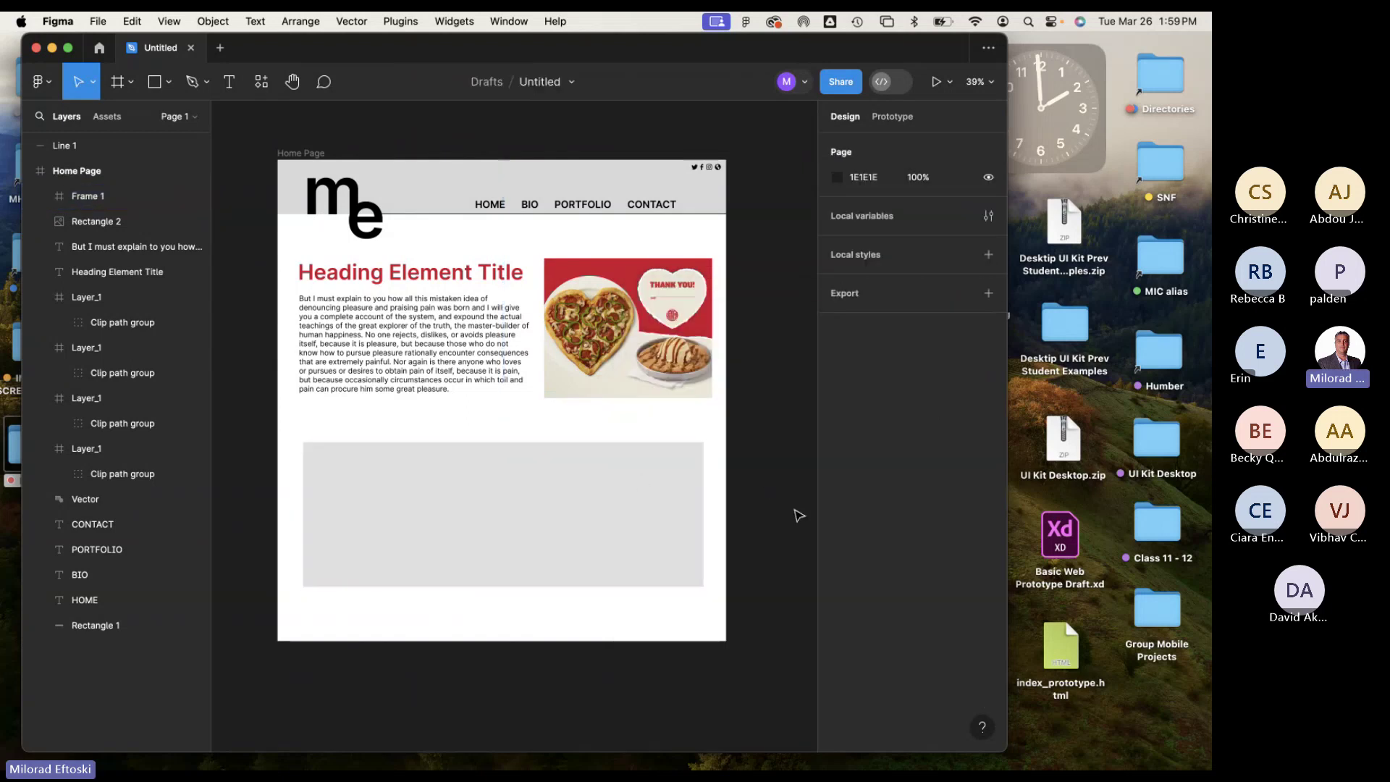
Move the grey frame down to about Y 958 and turn off its Clip content option.
left_click(620, 522)
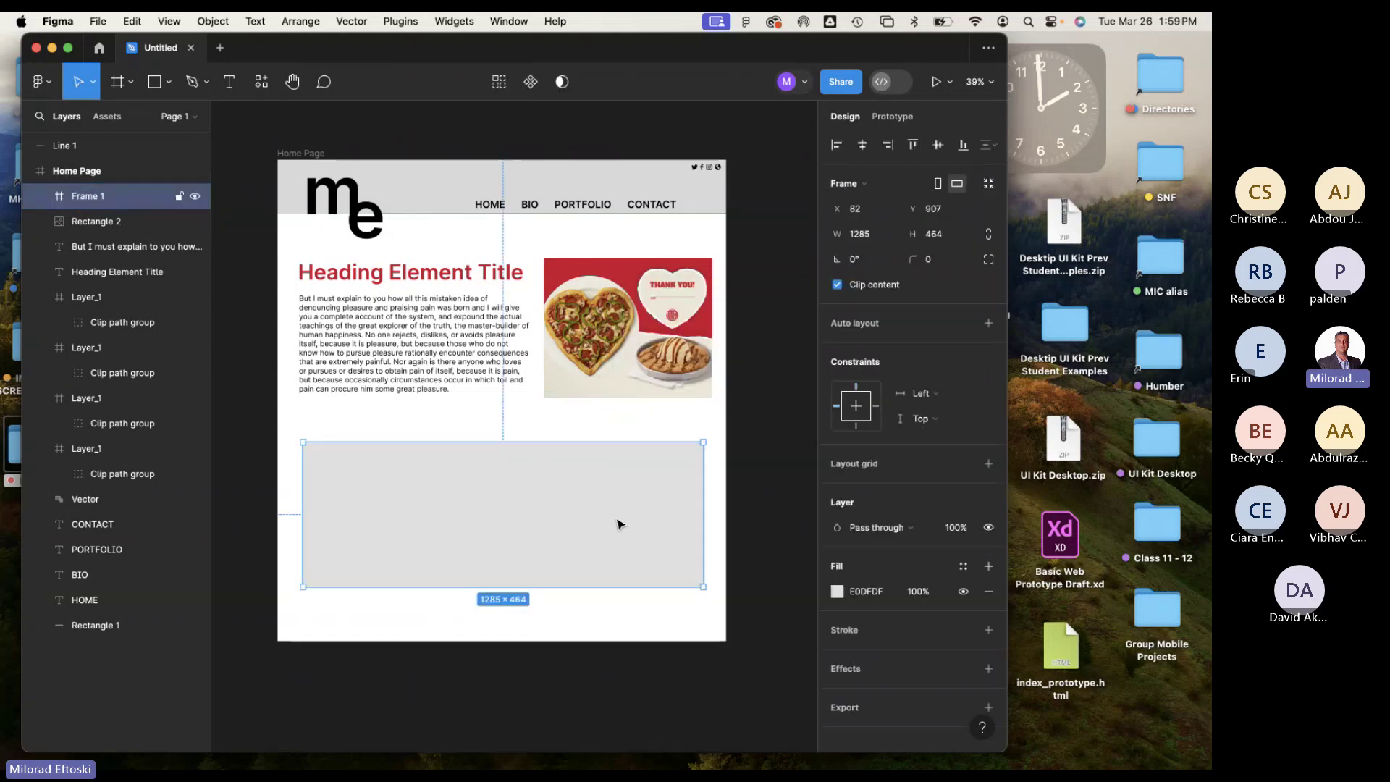
left_click(740, 524)
left_click(529, 516)
mouse_move(464, 503)
left_mouse_down()
mouse_move(601, 497)
mouse_move(466, 519)
mouse_move(481, 511)
left_mouse_up()
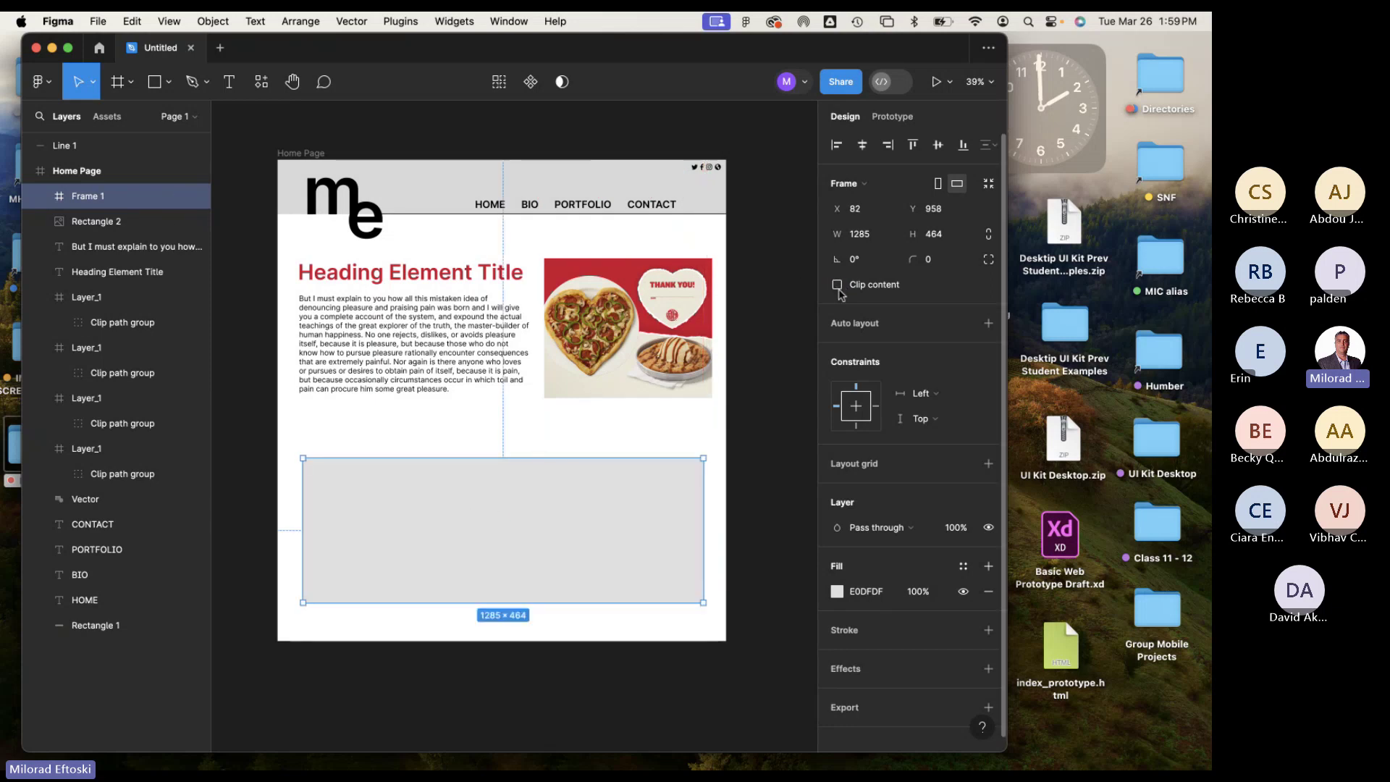
left_click(838, 286)
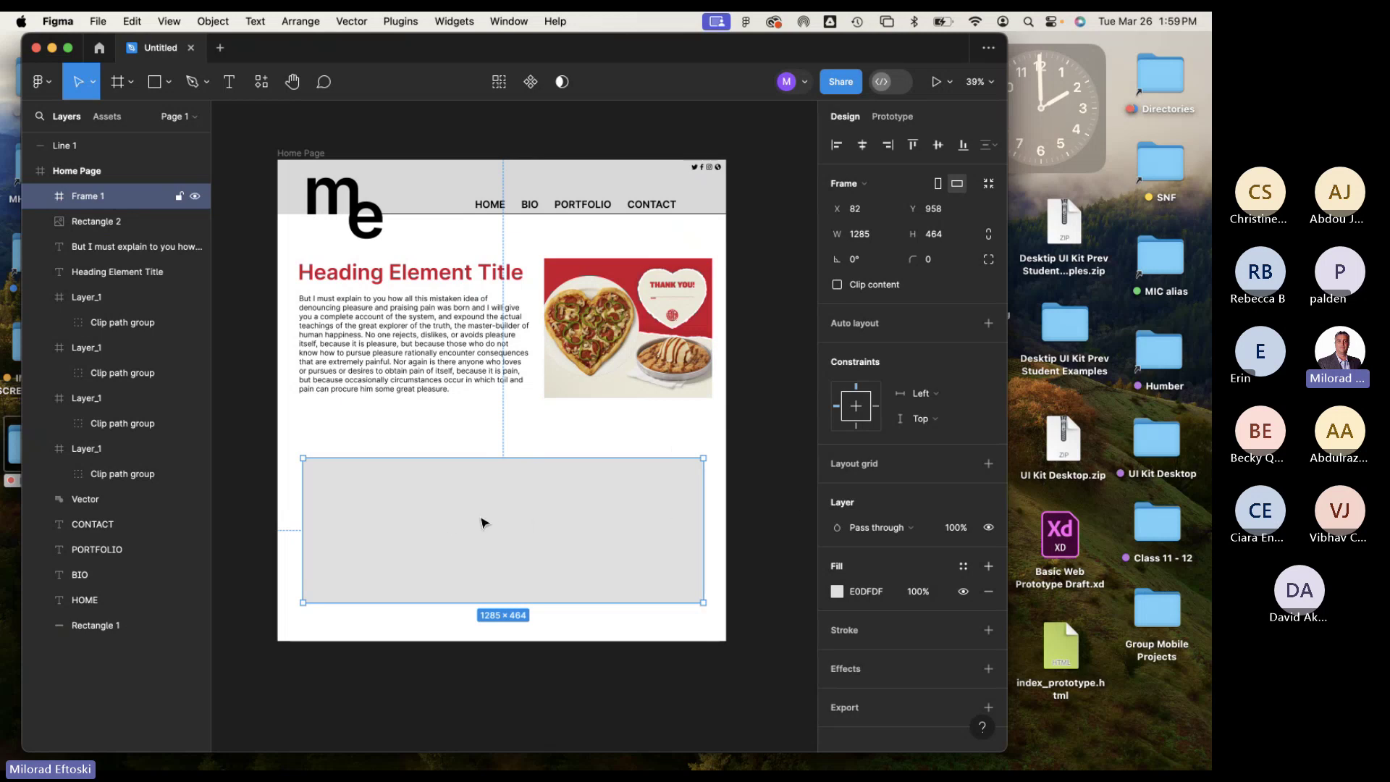
Draw a rectangle about 375 × 382 near the grey frame's left edge and fill it with red F16060.
scroll(605, 507, "right", 3)
scroll(605, 506, "down", 1)
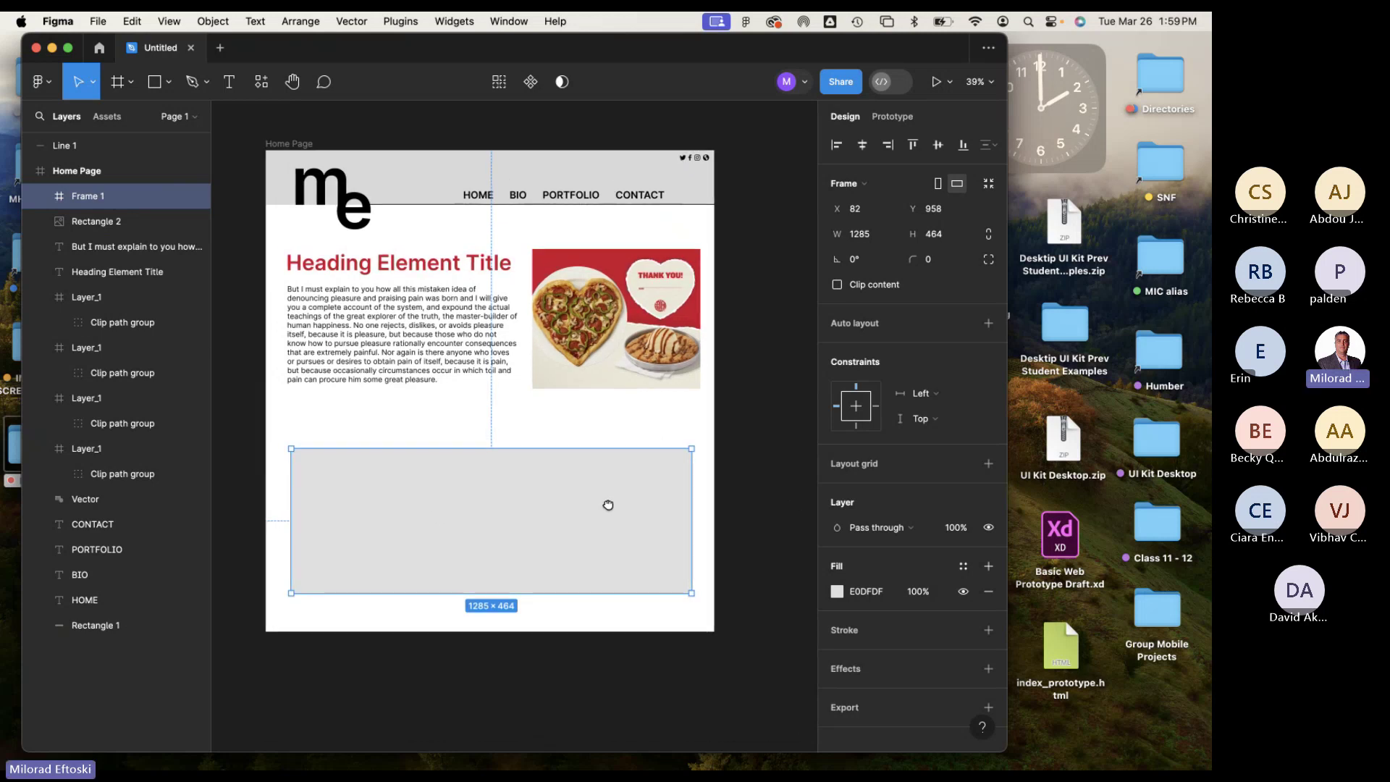
left_click(688, 436)
key("r")
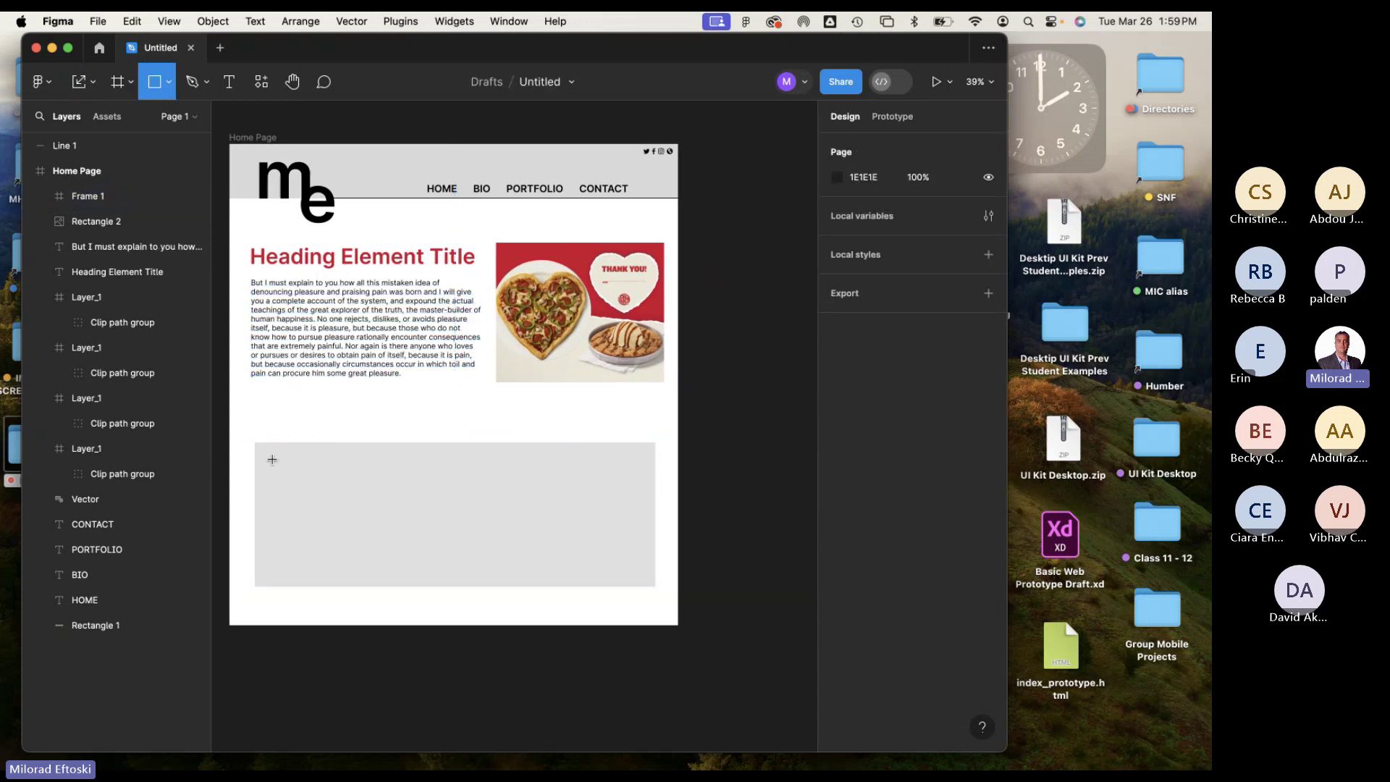
mouse_move(272, 458)
left_mouse_down()
mouse_move(397, 583)
mouse_move(387, 576)
left_mouse_up()
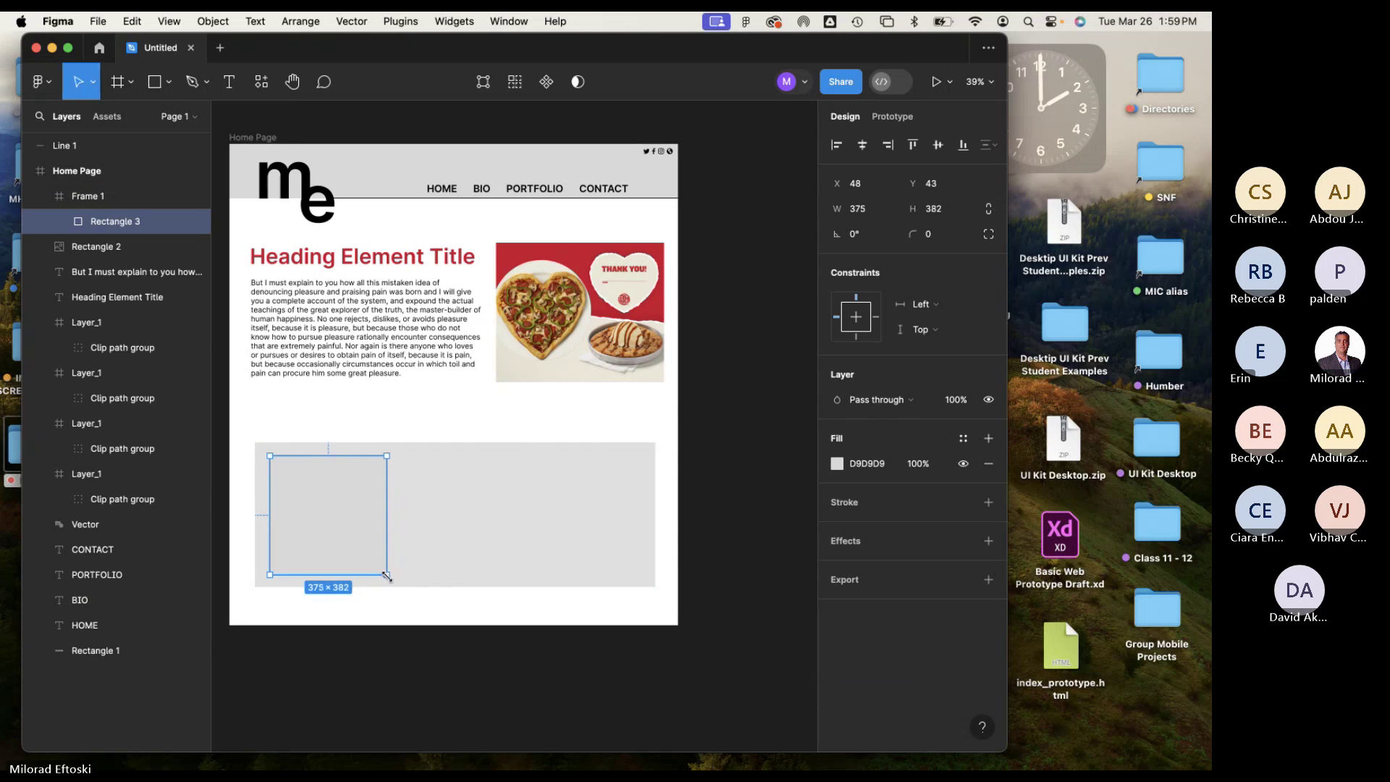
left_click(836, 463)
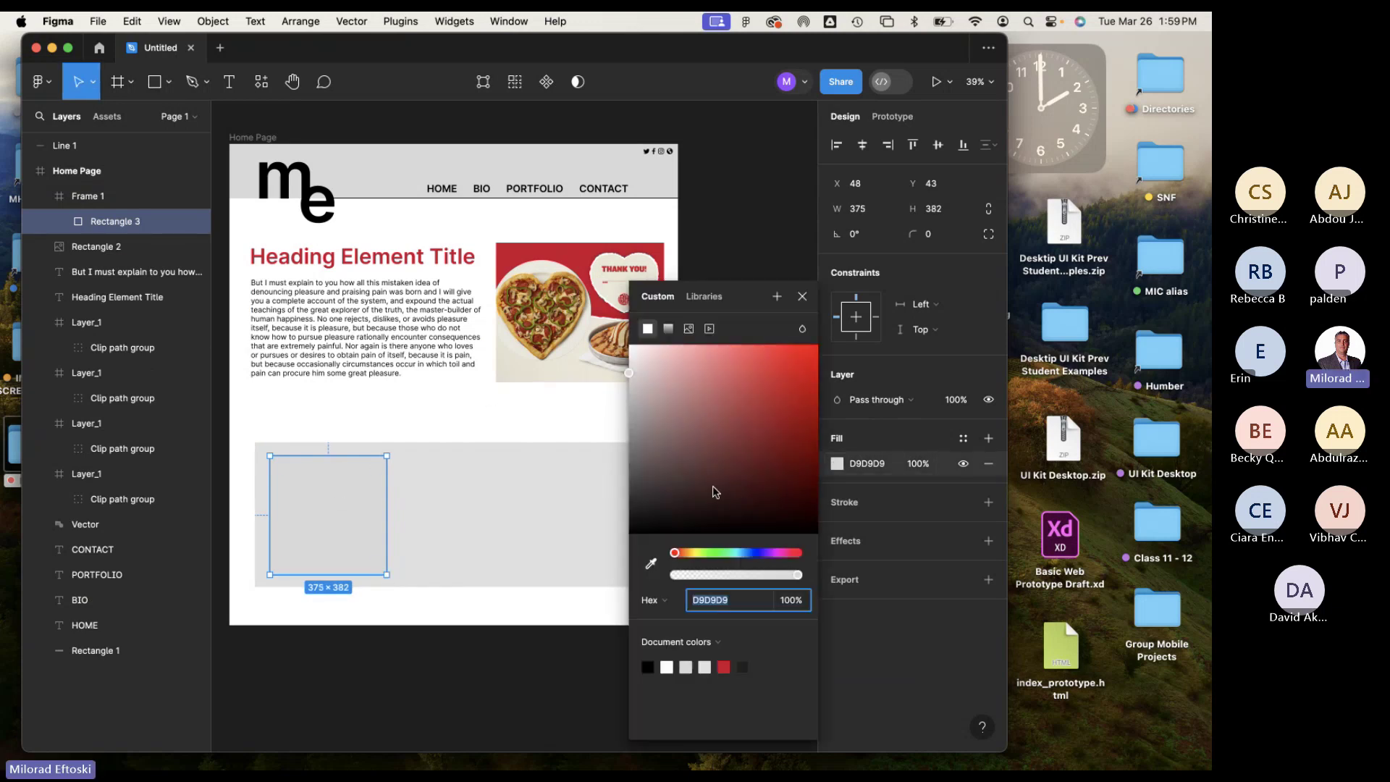
left_click_drag(715, 492, 743, 356)
left_click(377, 514)
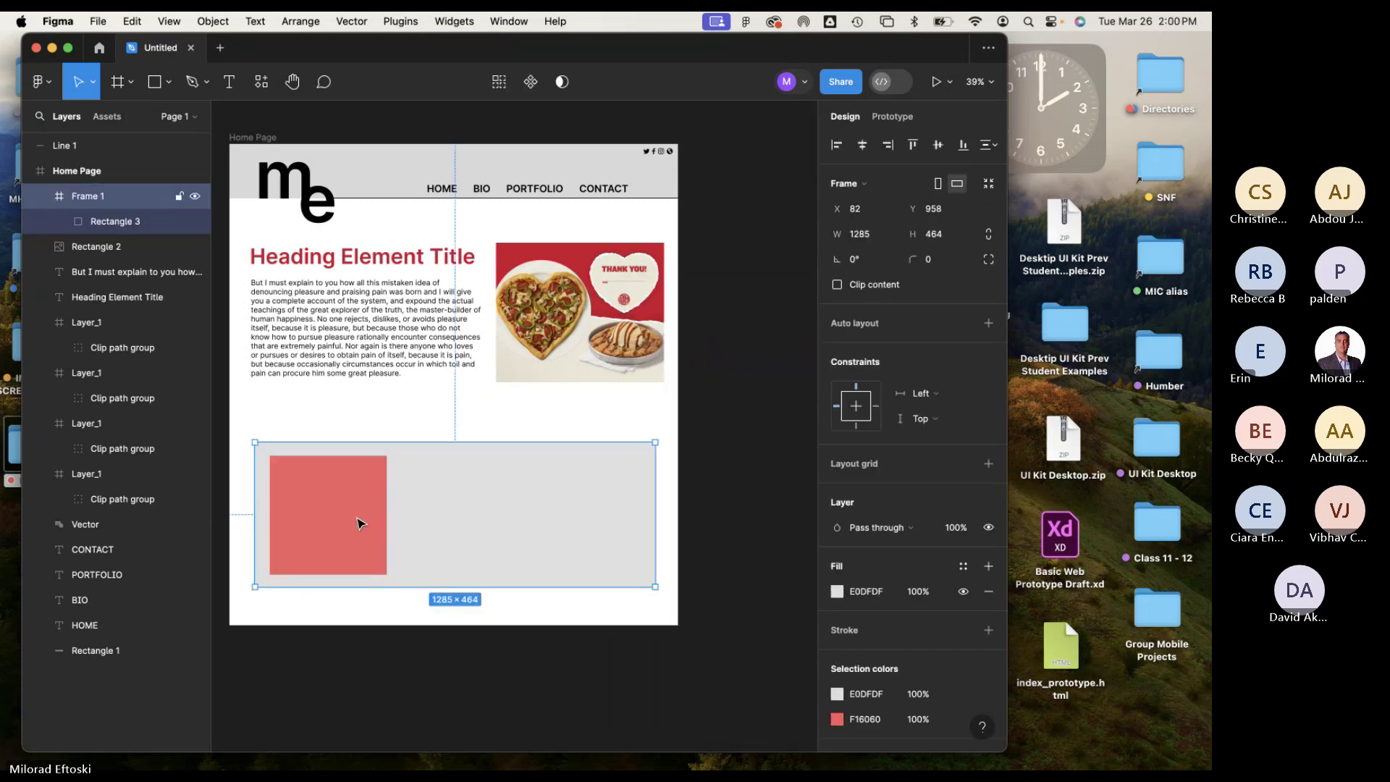
Duplicate the red rectangle three times in a row to its right with 50 px gaps, extending past the frame.
left_click(360, 522)
left_click_drag(326, 528, 458, 533)
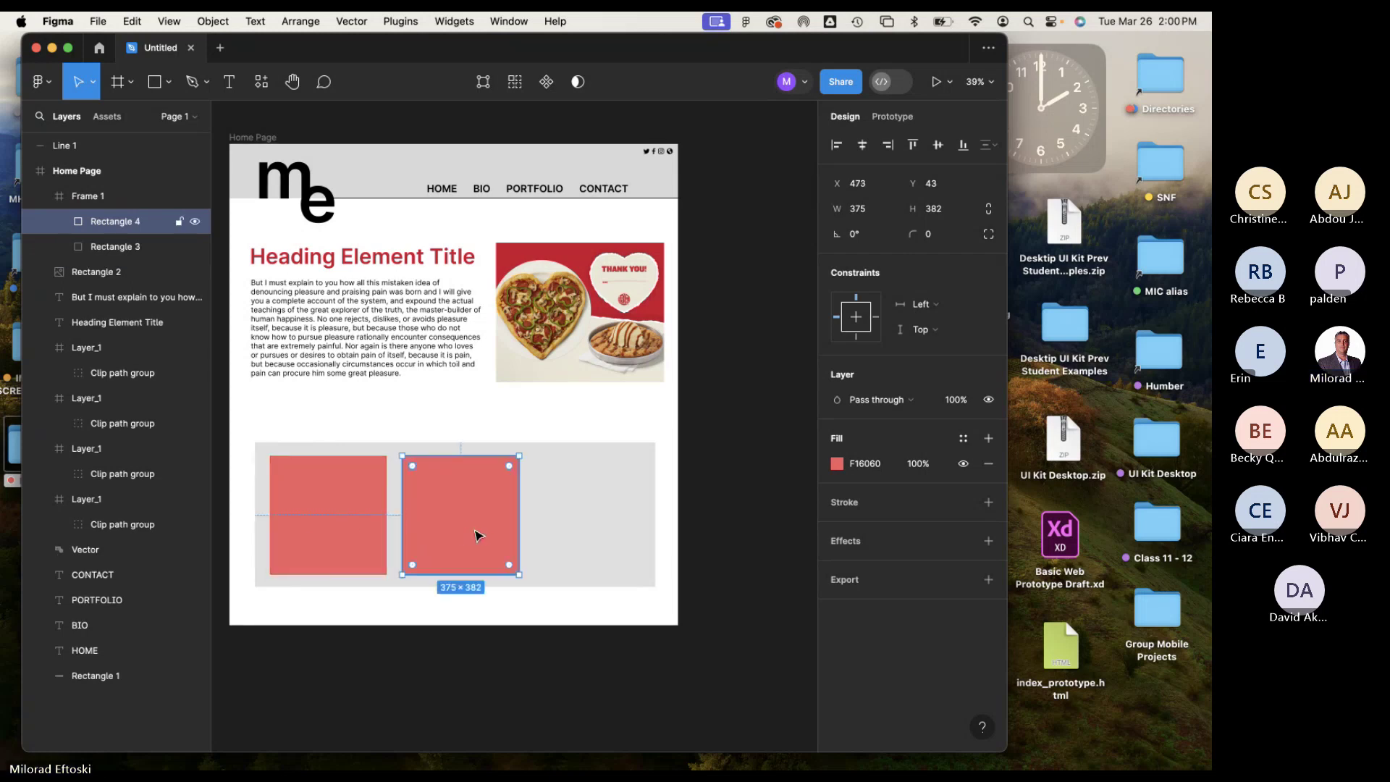
key("super+d")
key("super+d")
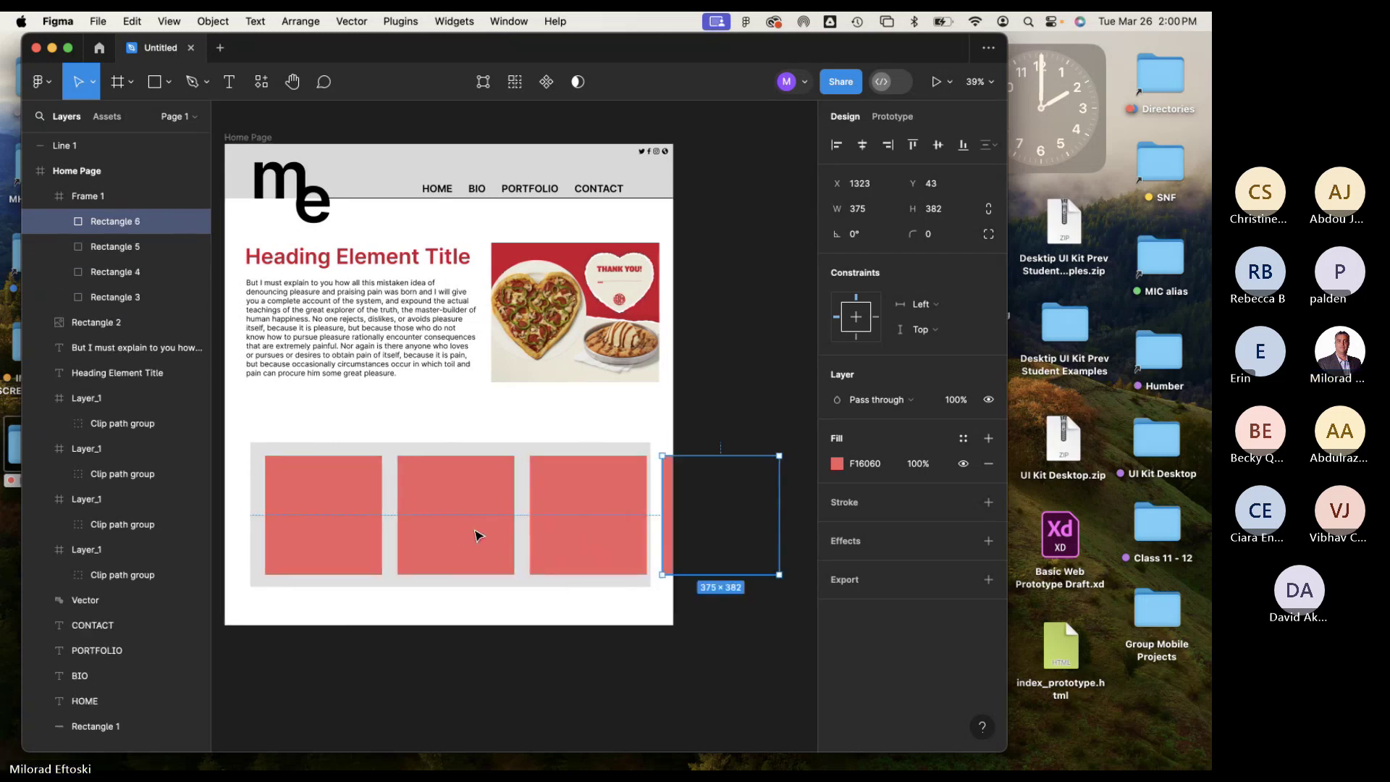
Change the fourth rectangle's fill to green 60F166 and the third rectangle's fill to blue 6080F1.
left_click(837, 463)
left_click(713, 553)
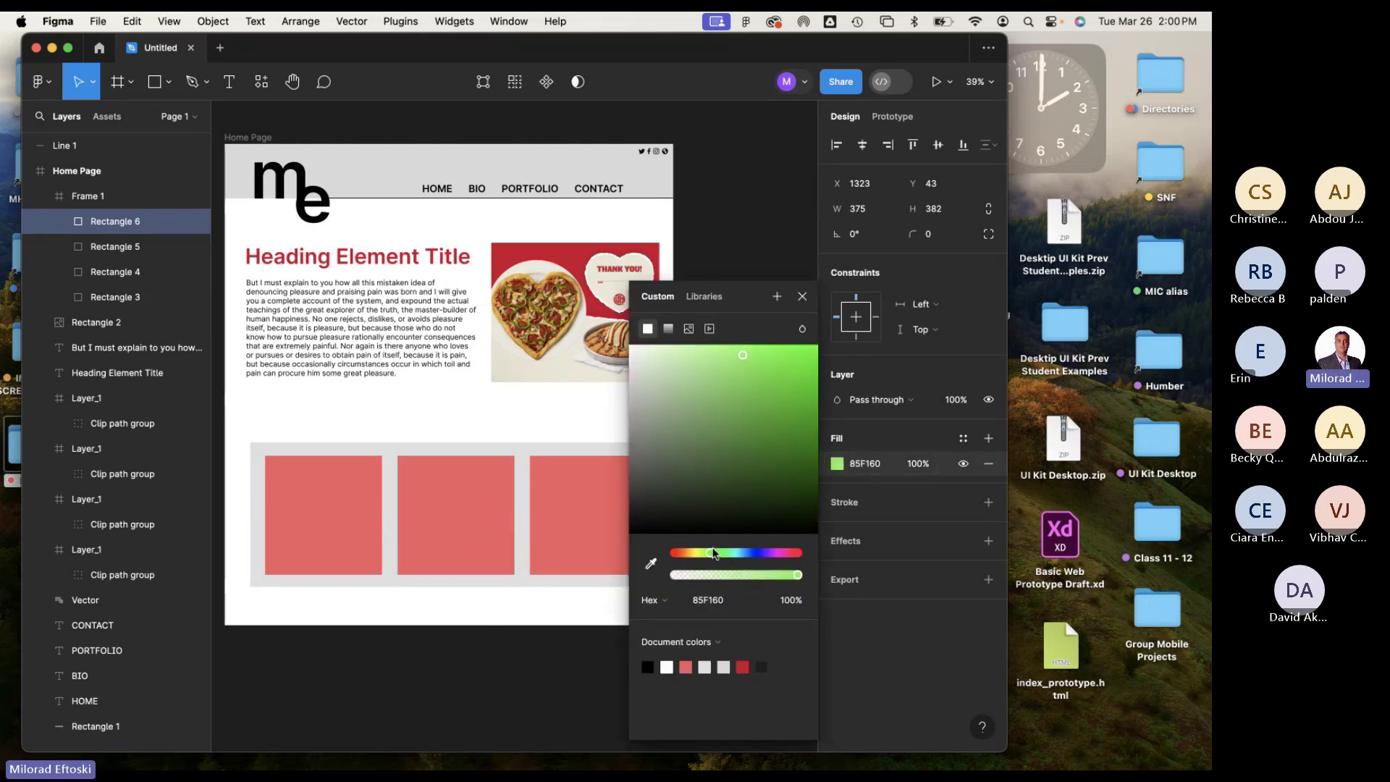
left_click(576, 517)
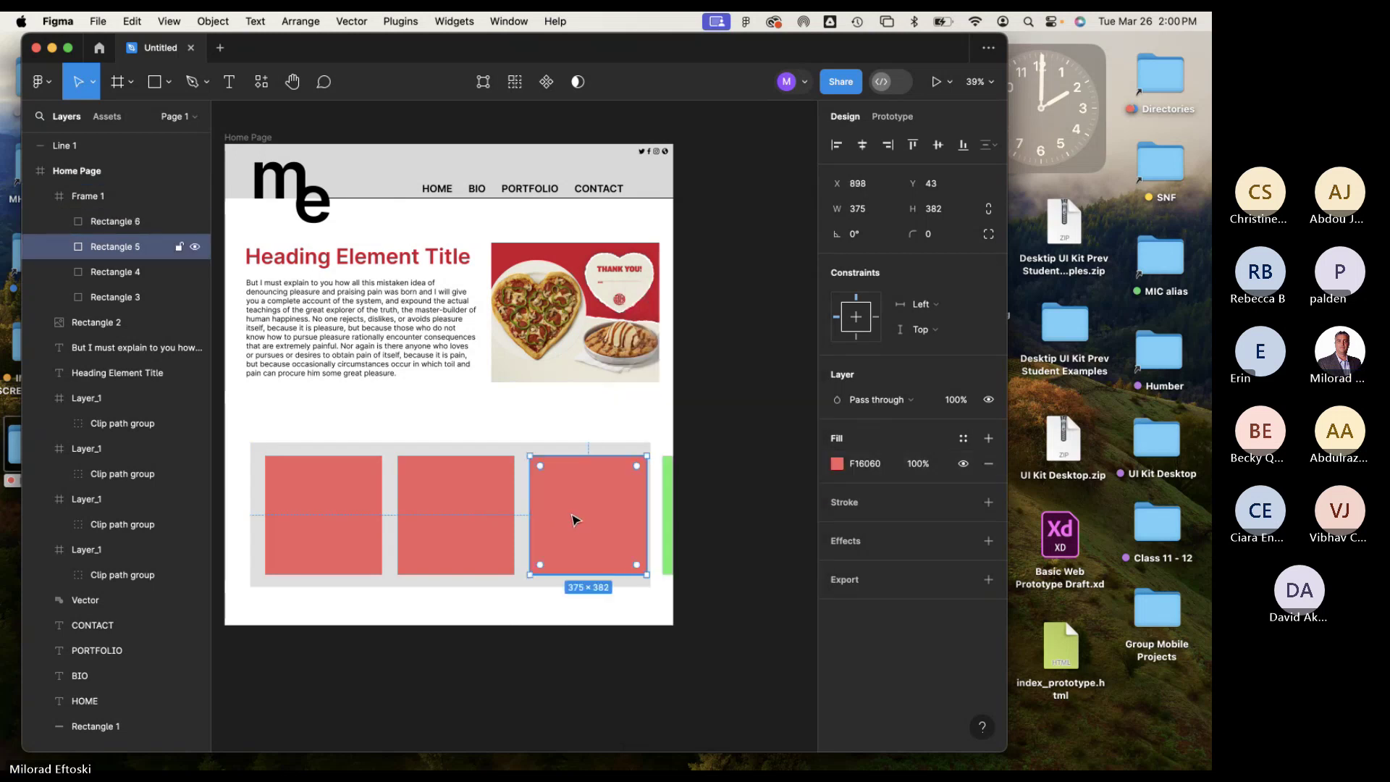
left_click(838, 464)
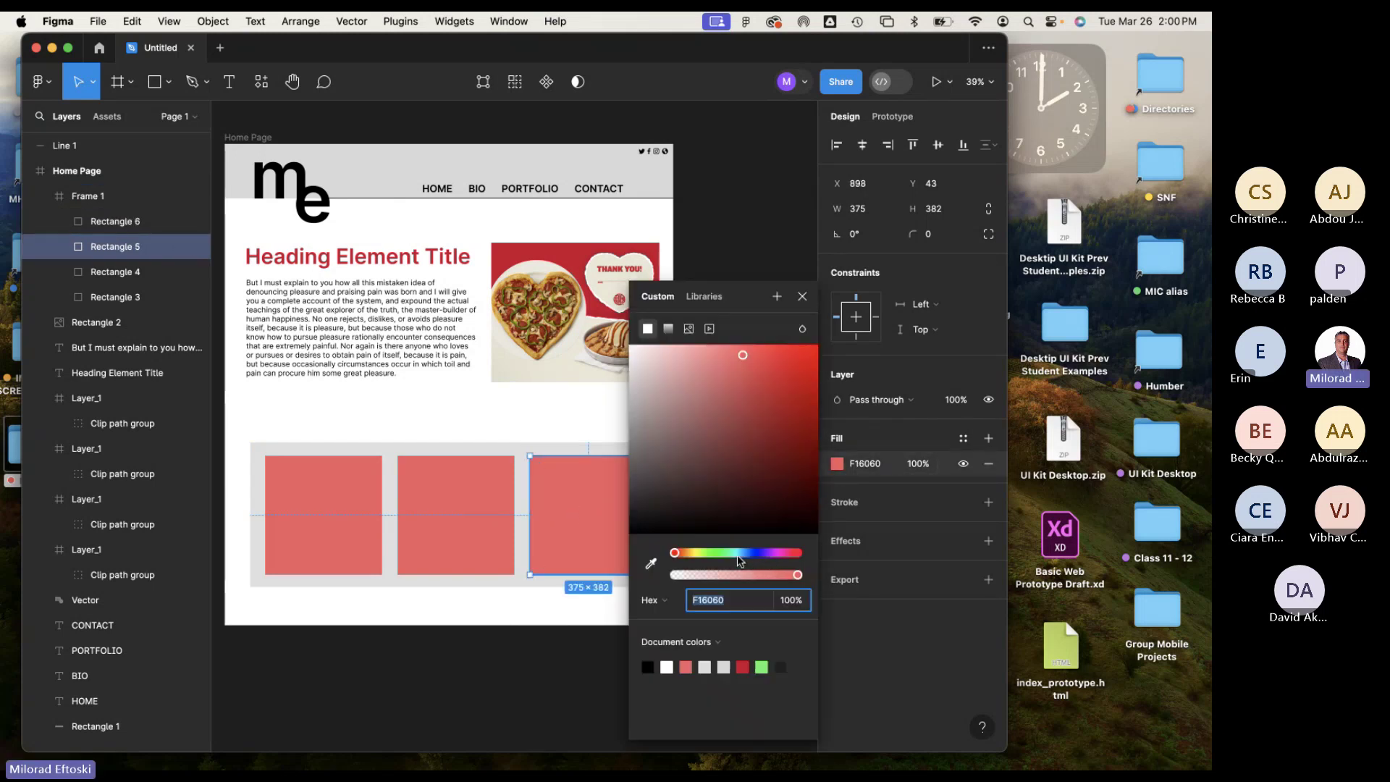
left_click_drag(739, 553, 752, 553)
Change the second rectangle's fill to orange F1B760.
left_click(444, 532)
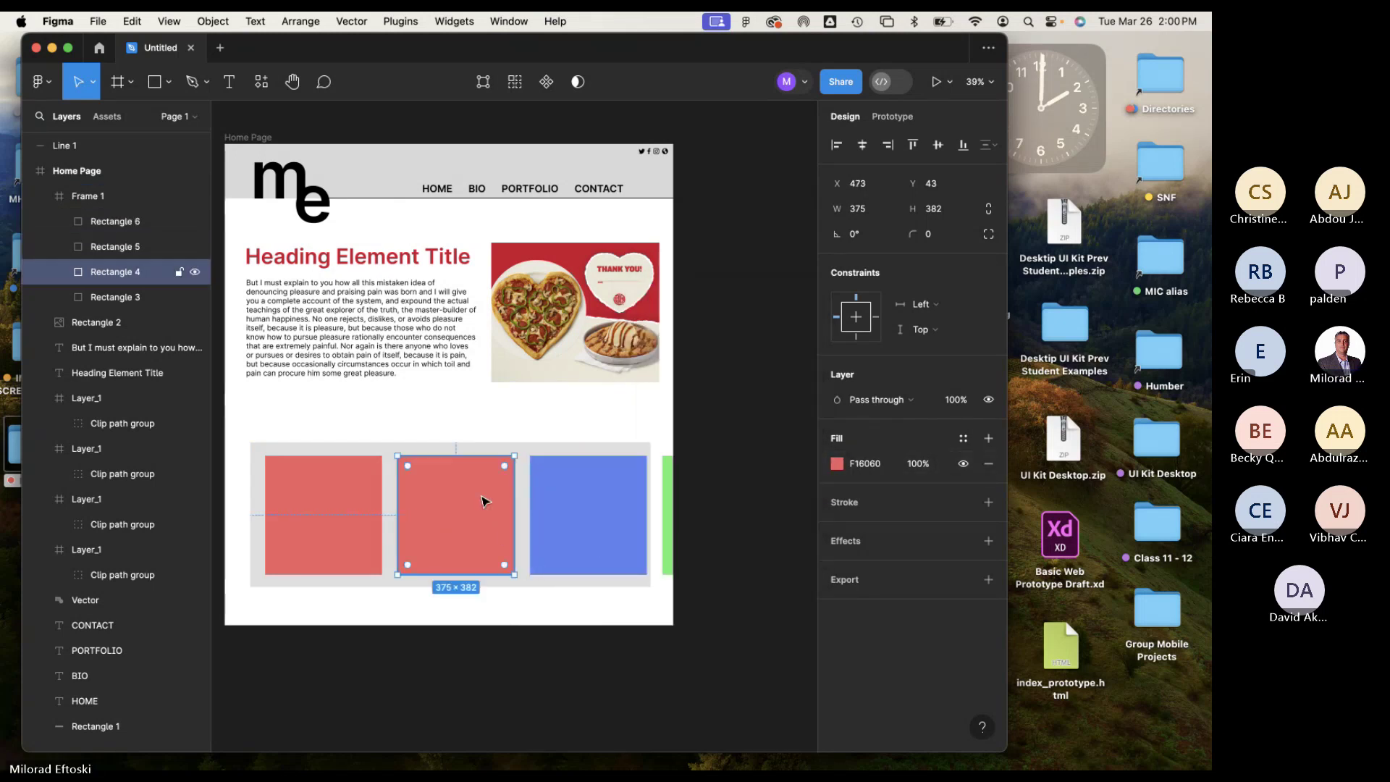
left_click(838, 464)
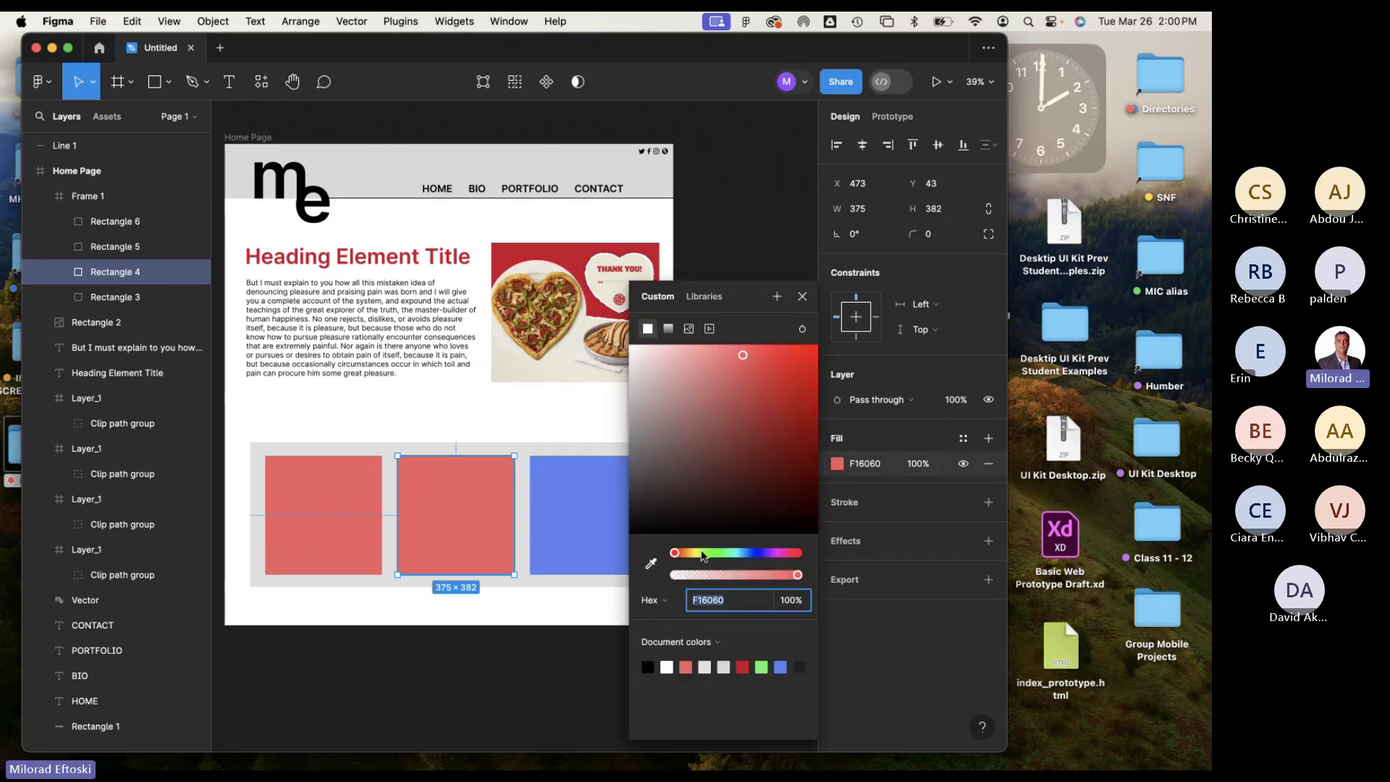
left_click_drag(702, 555, 688, 555)
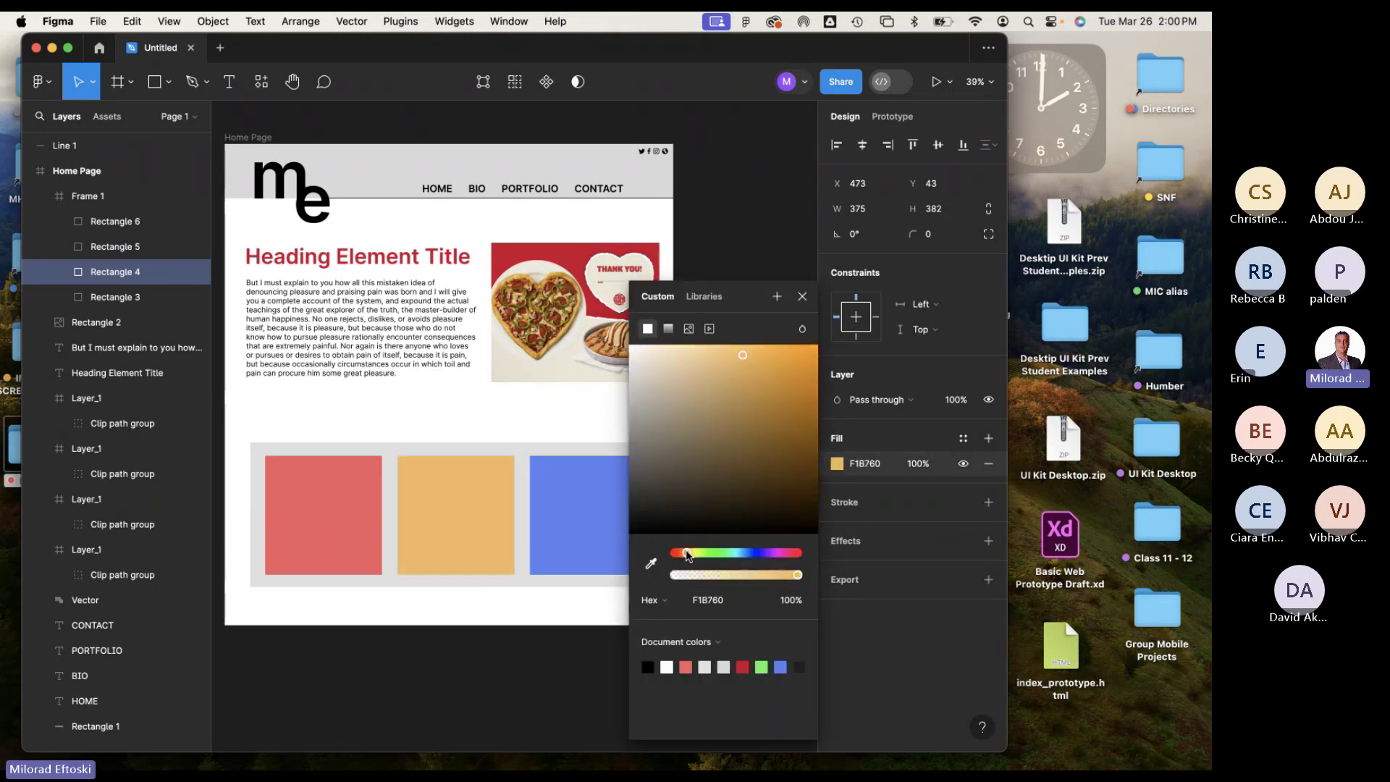
left_click(741, 246)
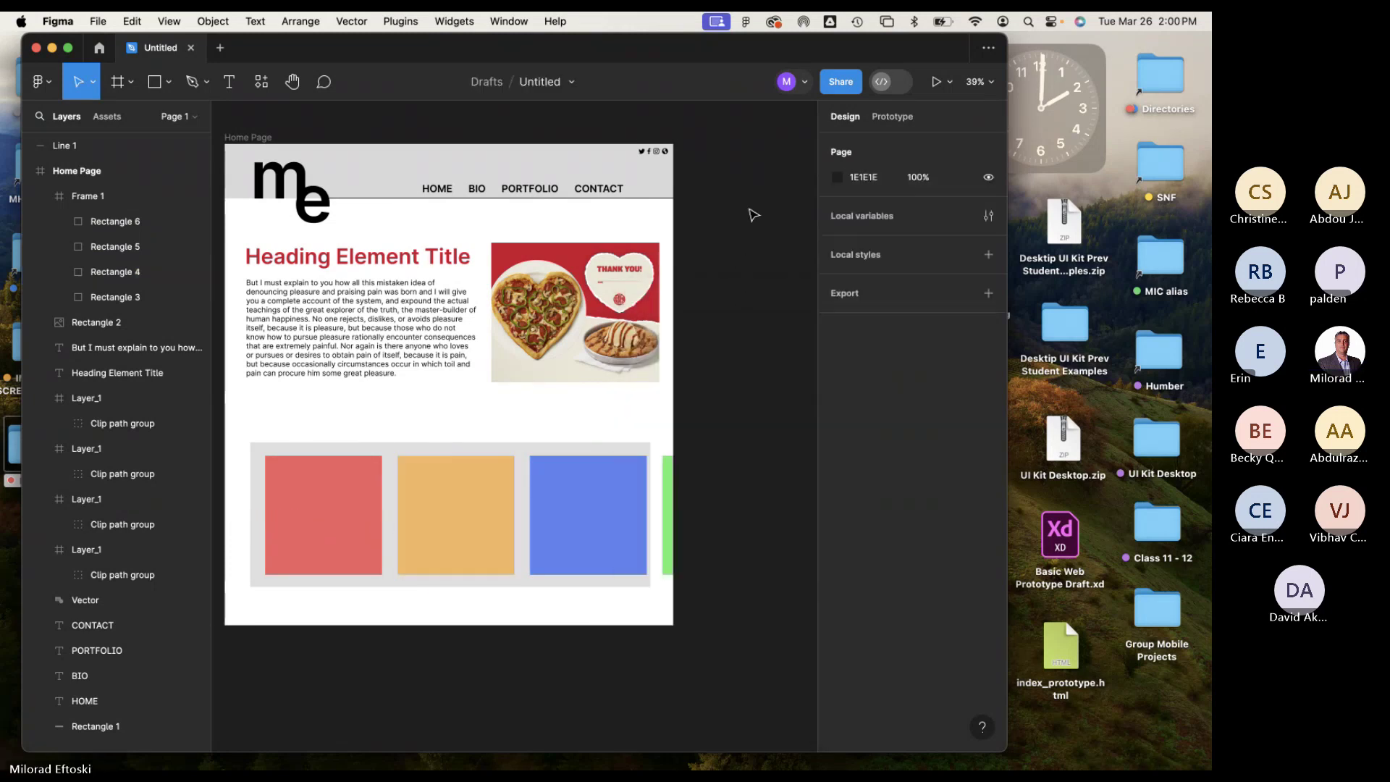
Select all four coloured rectangles inside the grey frame together.
left_click(616, 494)
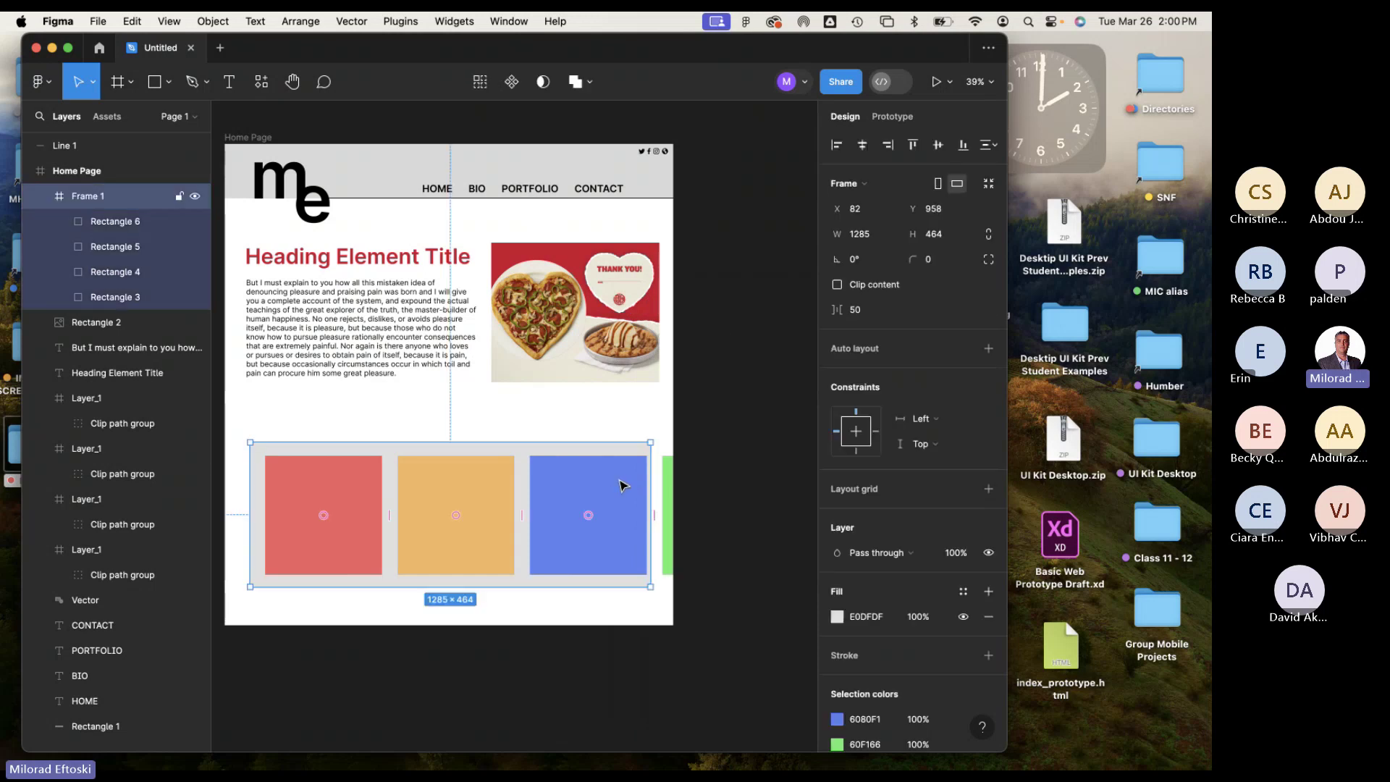
left_click(351, 434)
left_click(340, 481)
left_click(341, 491)
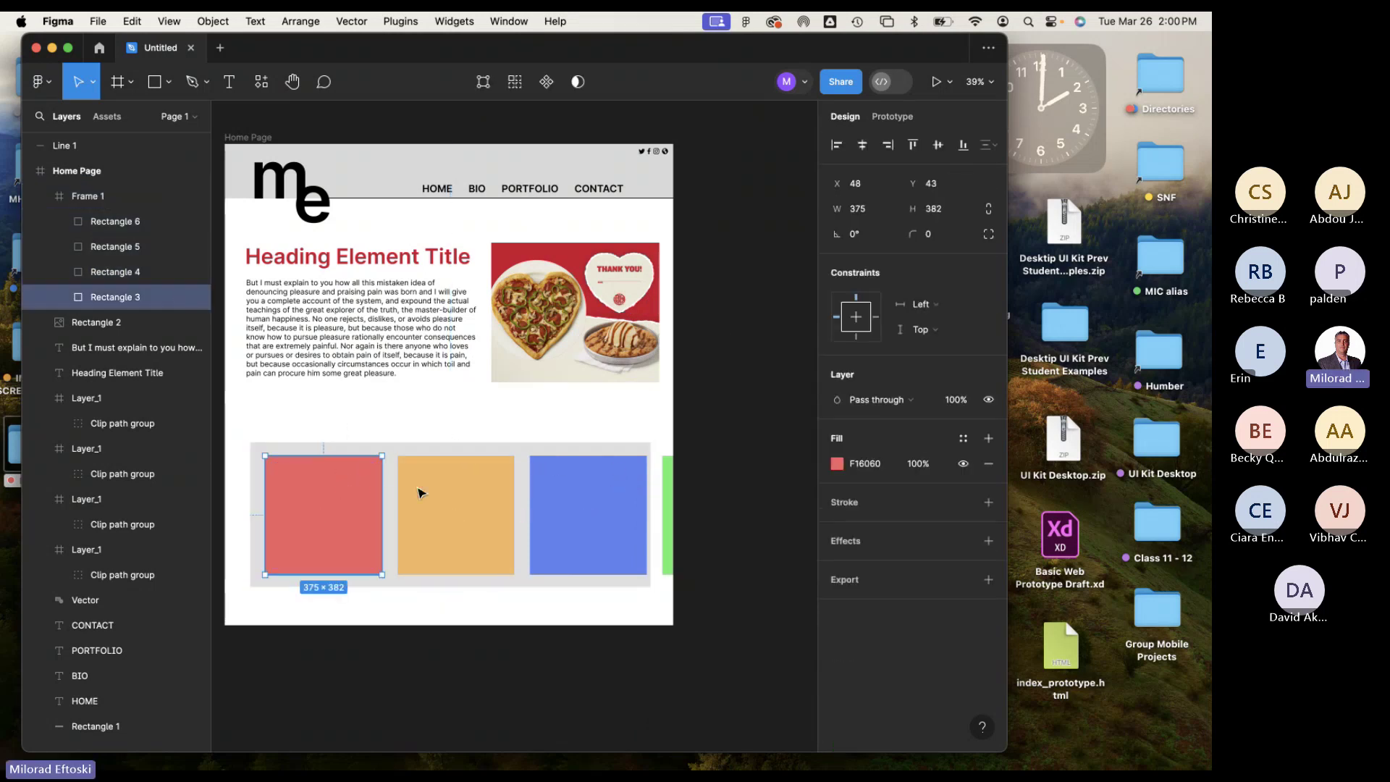
left_click(421, 494, "shift")
left_click(550, 492, "shift")
left_click(667, 509, "shift")
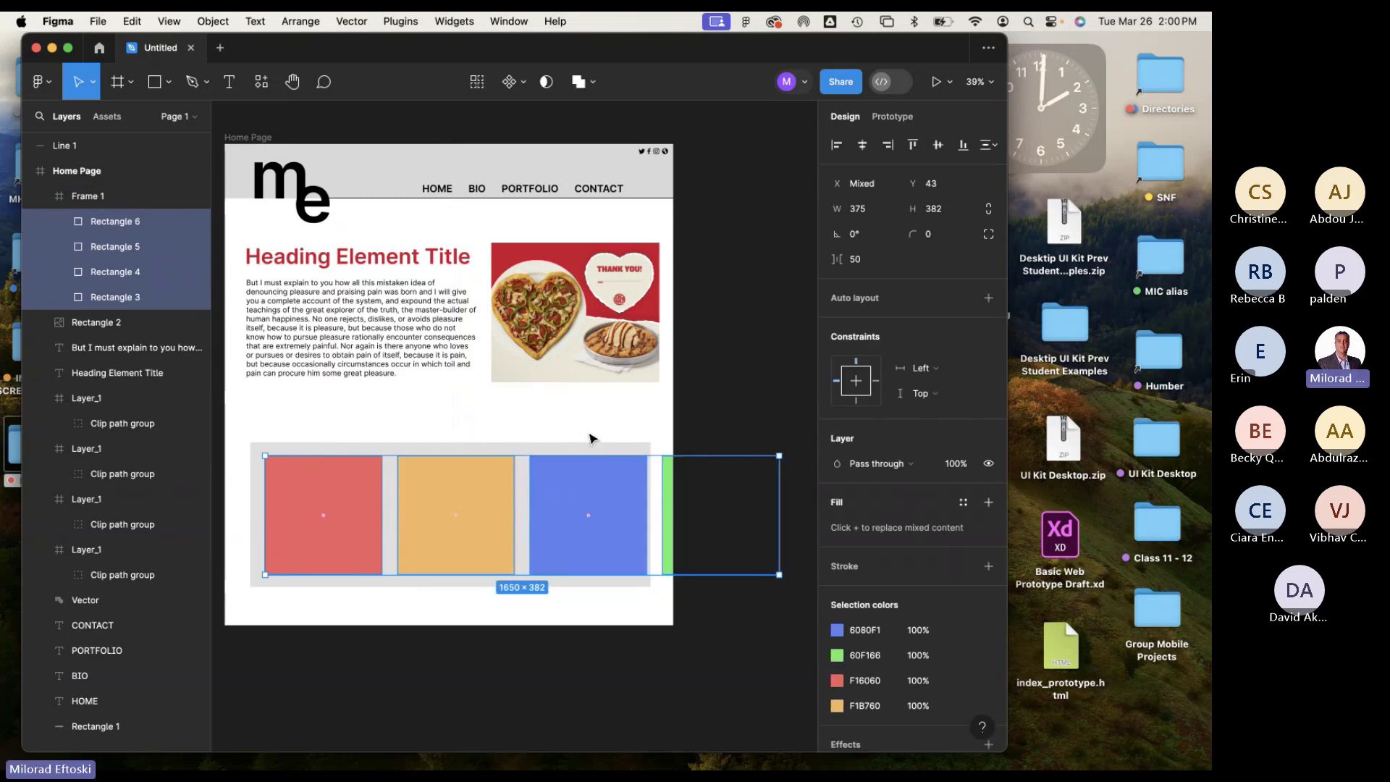
Collapse and expand the contents of Frame 1 in the layer list, then hide the frame.
left_click(40, 197)
left_click(40, 197)
double_click(40, 196)
left_click(40, 197)
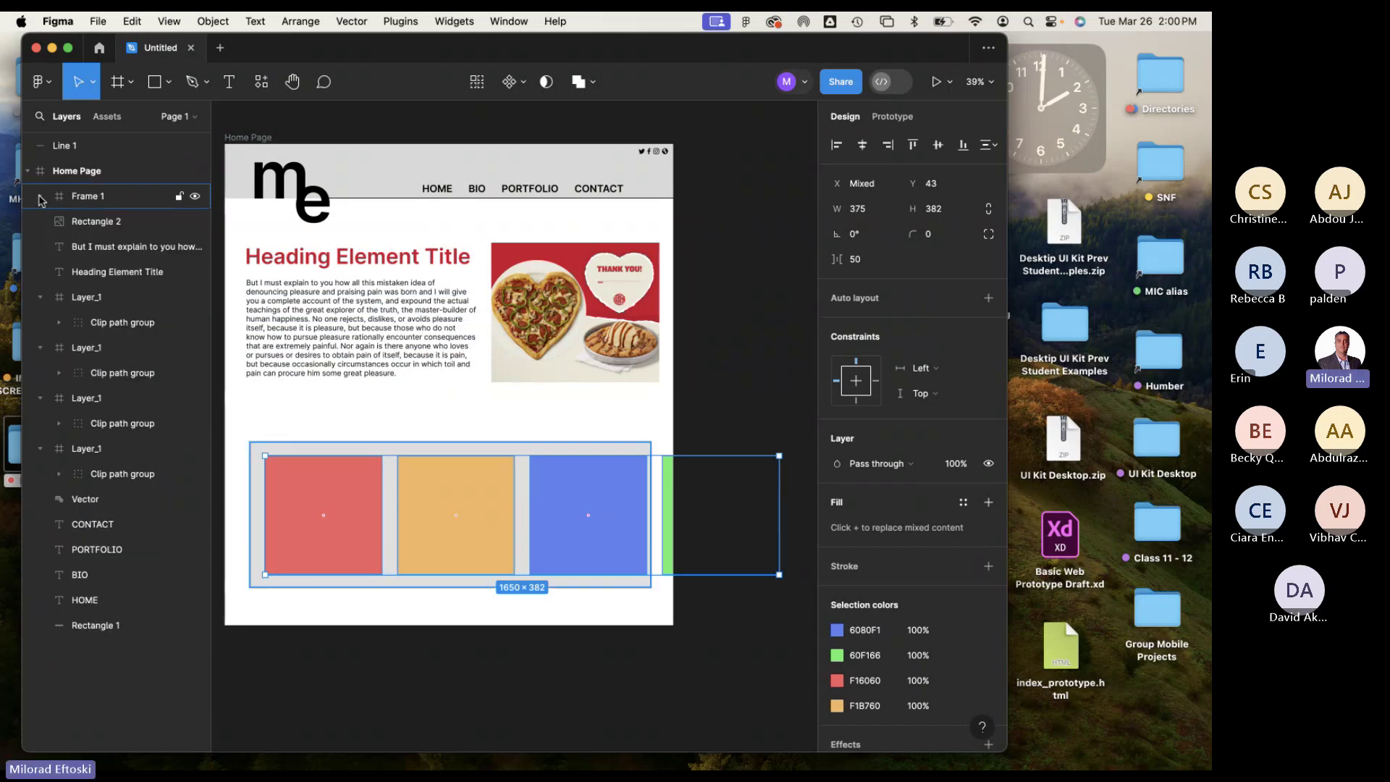
left_click(40, 197)
left_click(195, 197)
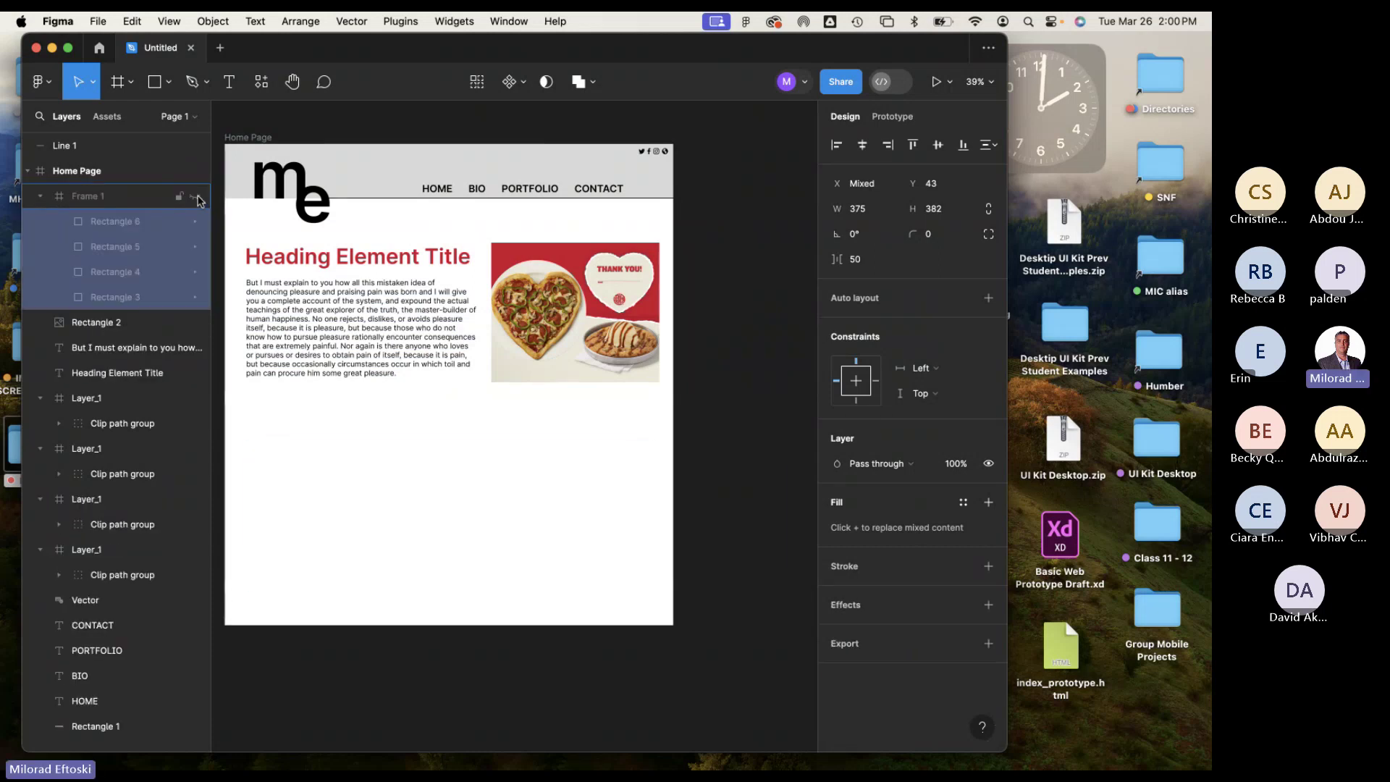
Make Frame 1 visible again and enable Clip content on it so the overflowing green rectangle is cut off.
left_click(195, 197)
left_click(195, 197)
left_click(196, 197)
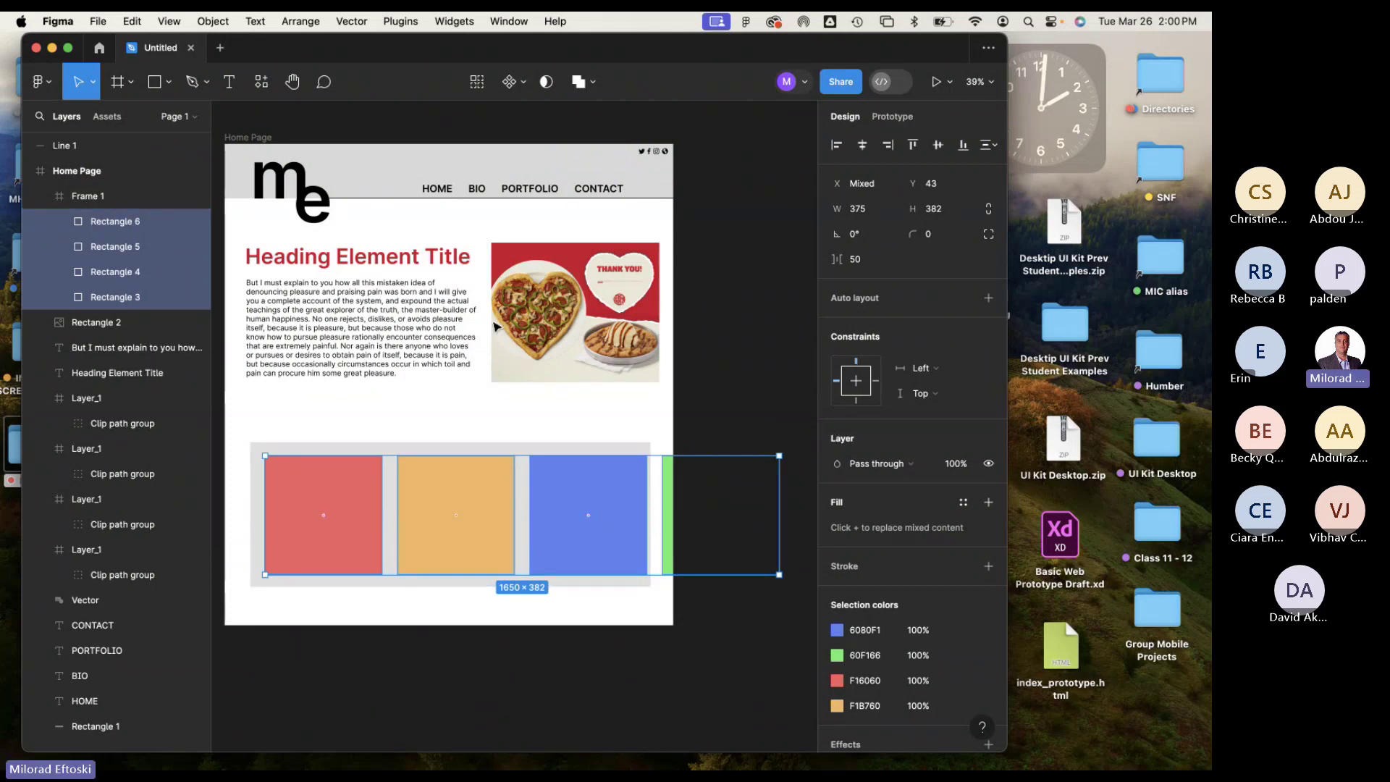
left_click(73, 201)
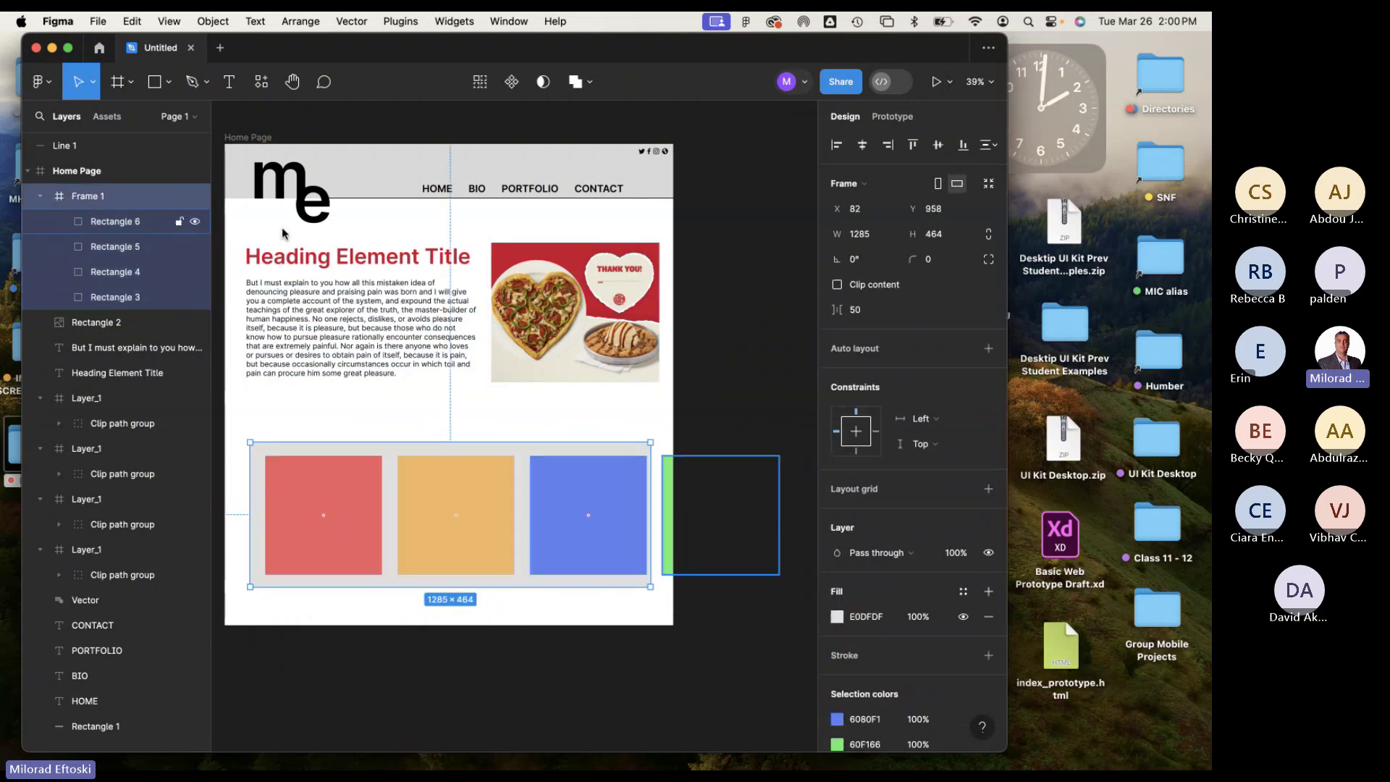
left_click(837, 284)
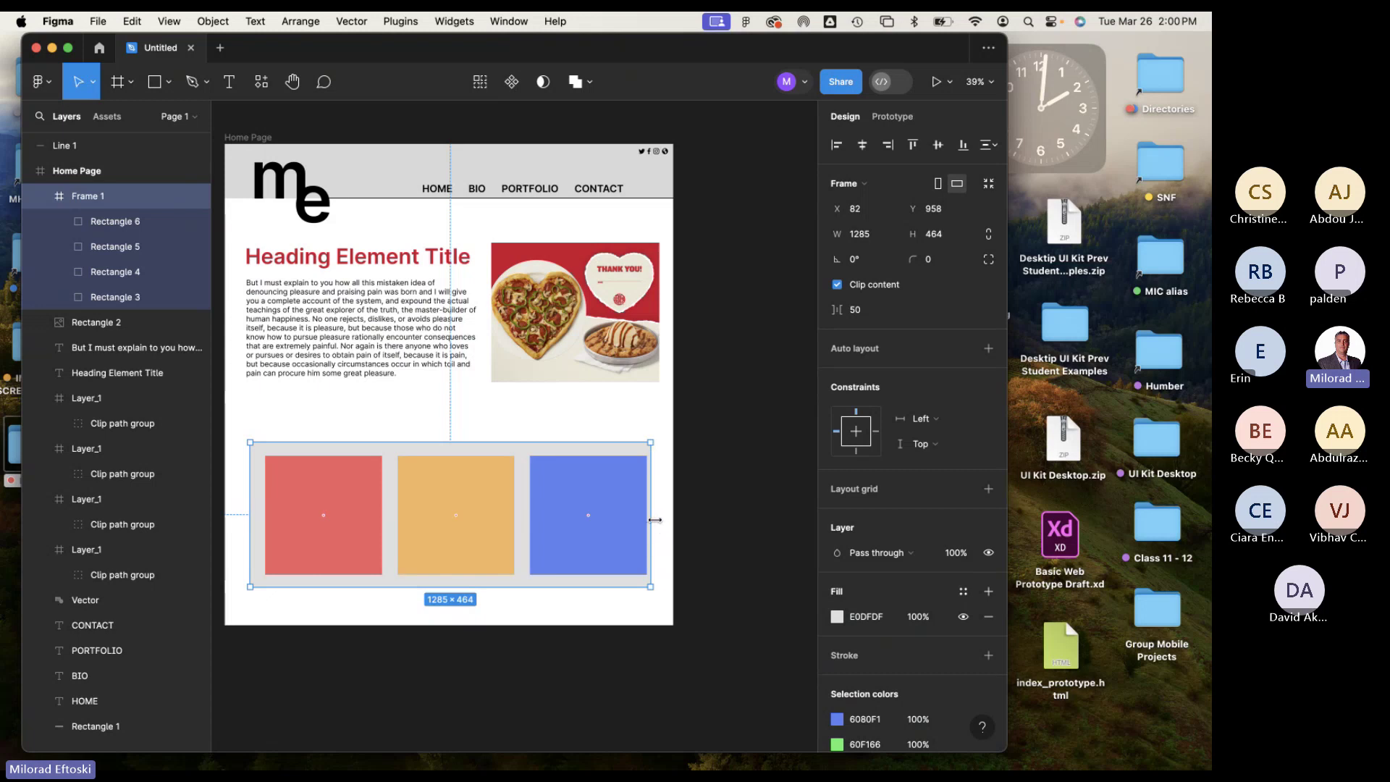
Widen Frame 1 to 1313 and nudge it to X 72, Y 968 on the Home Page.
left_click_drag(655, 520, 660, 520)
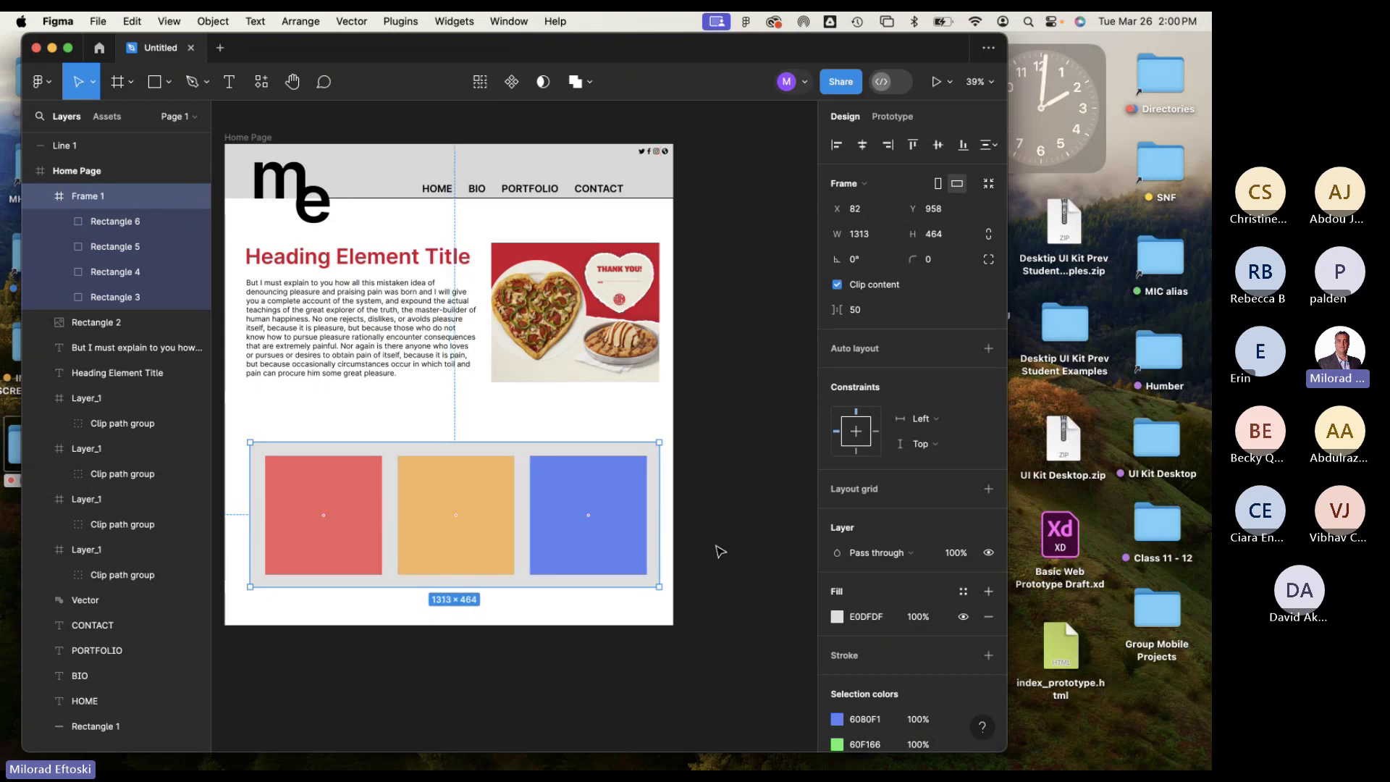
key("shift+Left")
key("shift+Left")
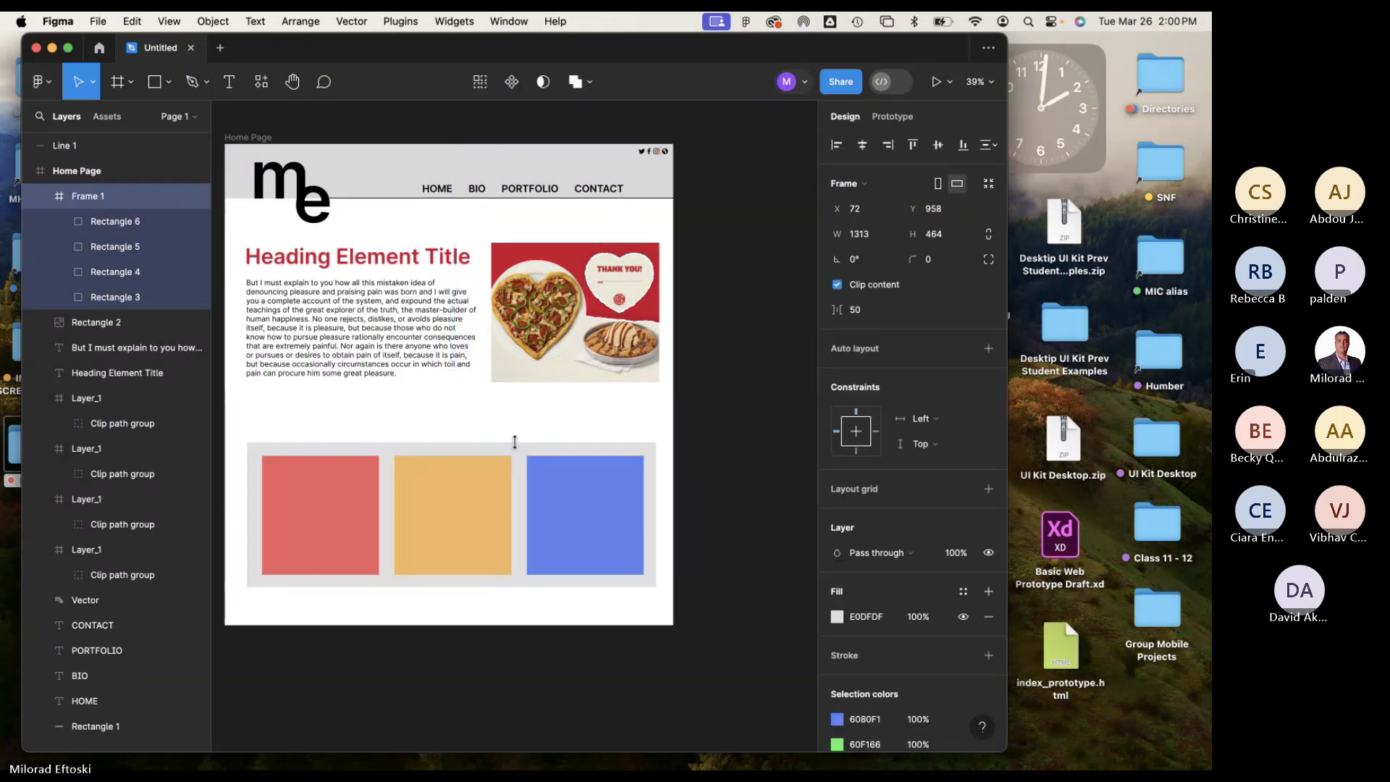
key("shift+Down")
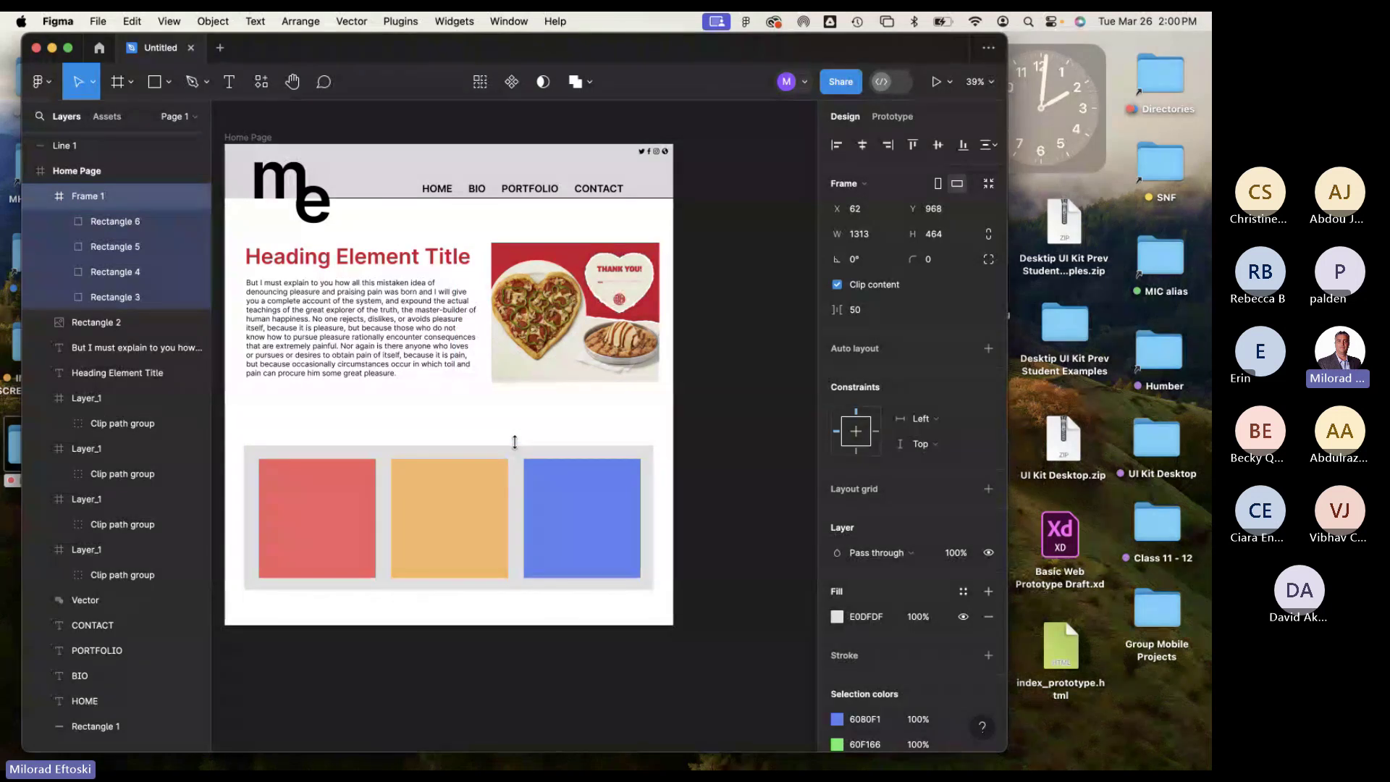
key("shift+Right")
key("shift+Right")
key("shift+Left")
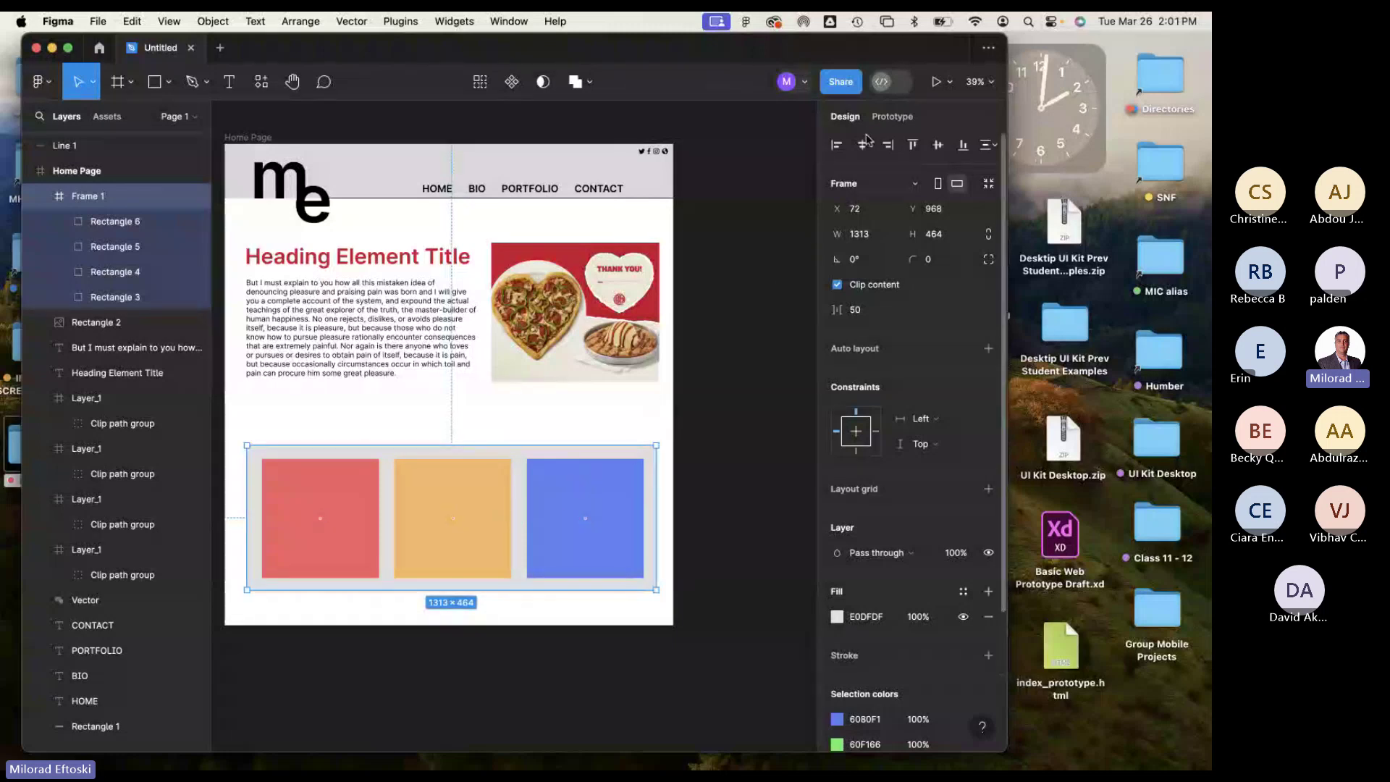
Set Frame 1's prototype scroll overflow to Horizontal, keeping its position as Scroll with parent, and deselect it.
left_click(891, 116)
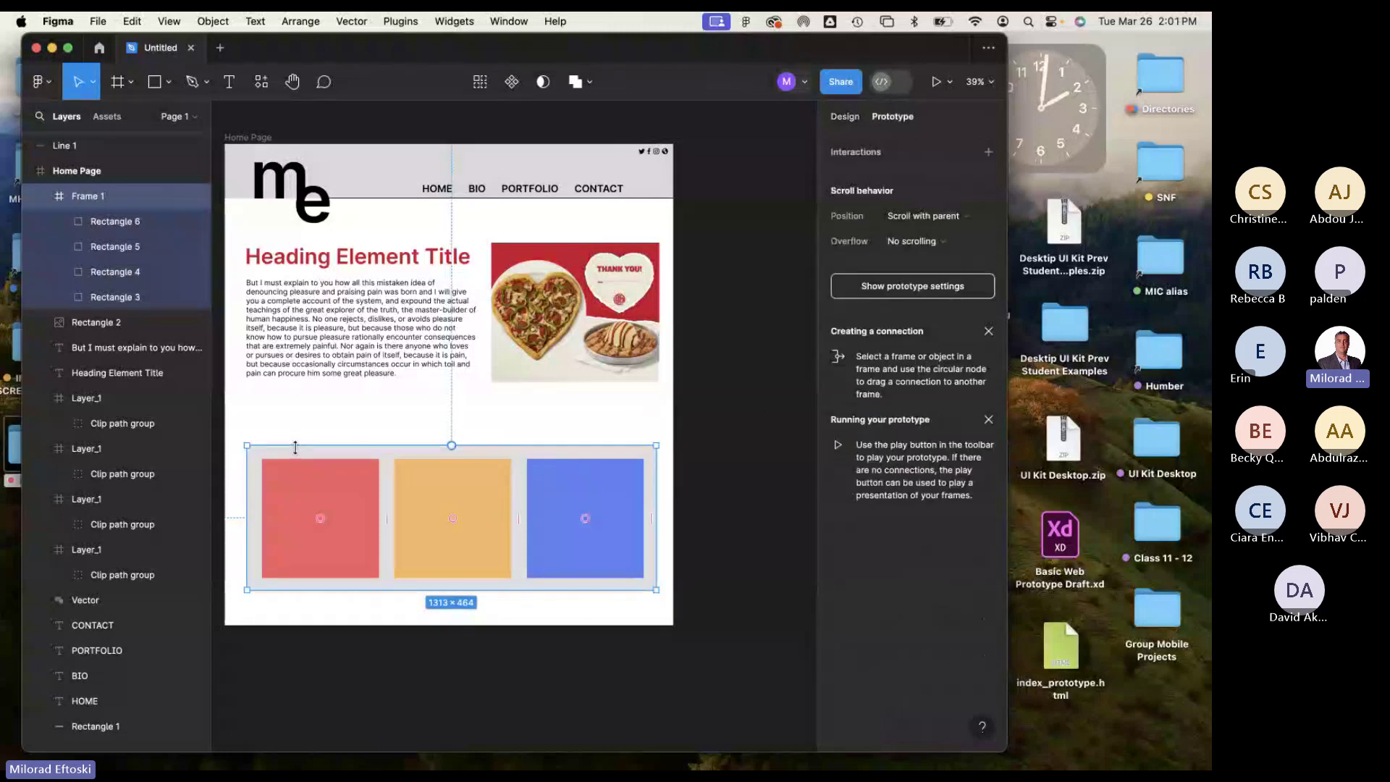
left_click(701, 512)
left_click(436, 452)
left_click(965, 218)
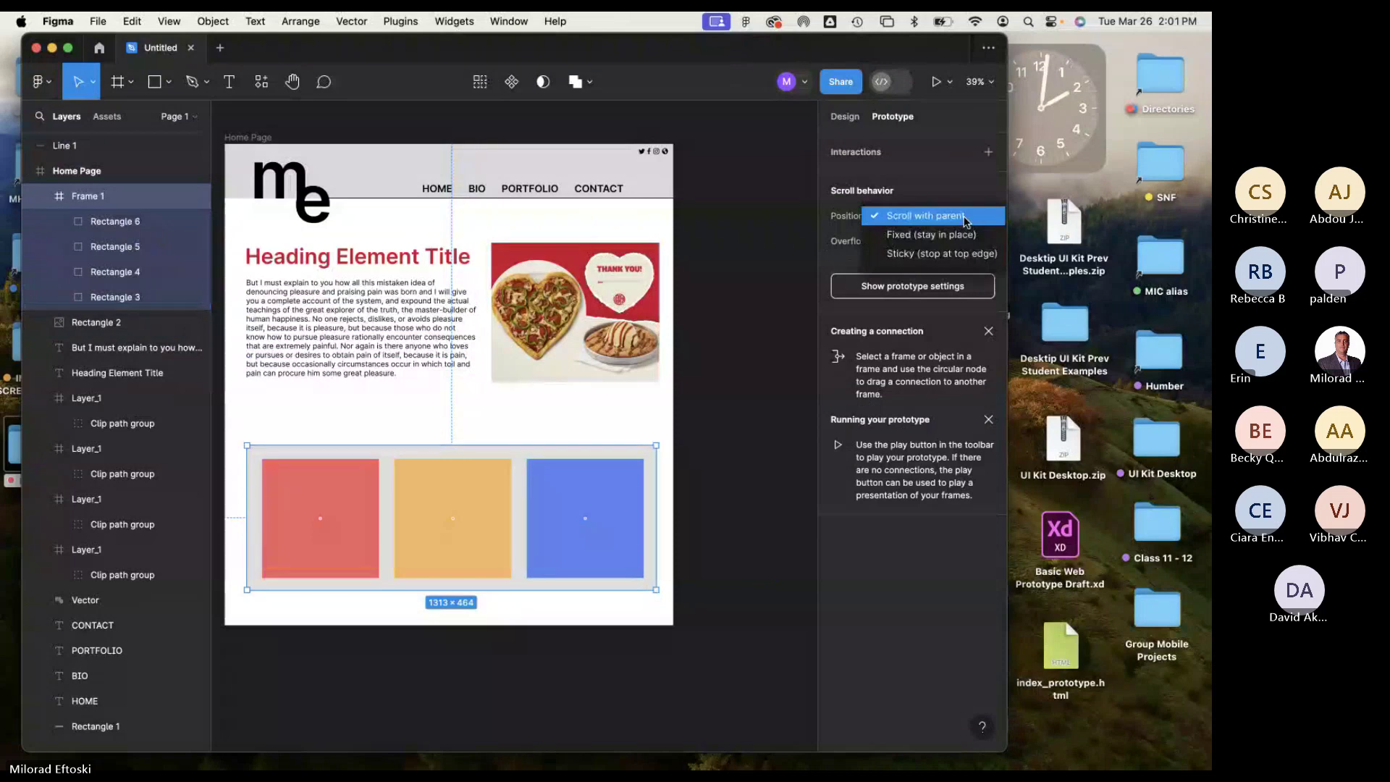
left_click(967, 217)
left_click(936, 243)
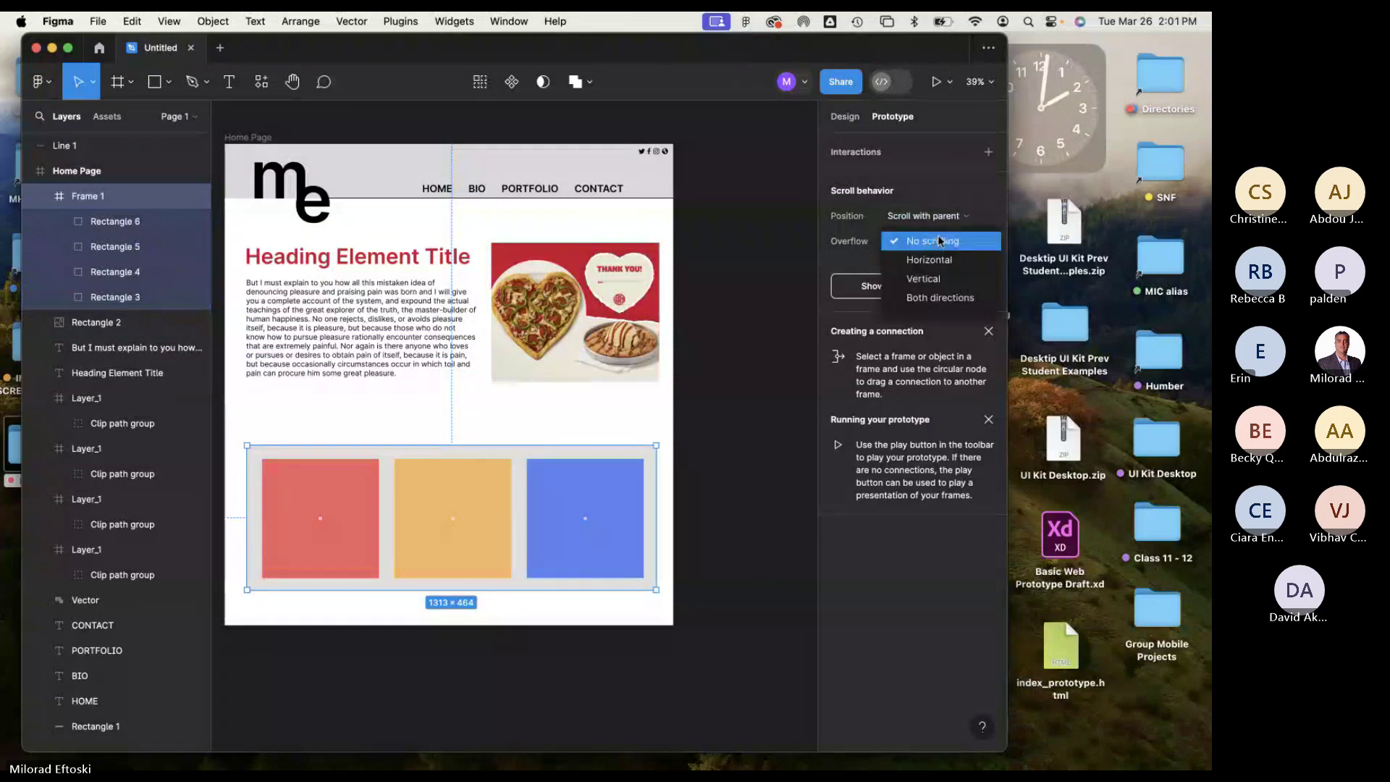
left_click(938, 262)
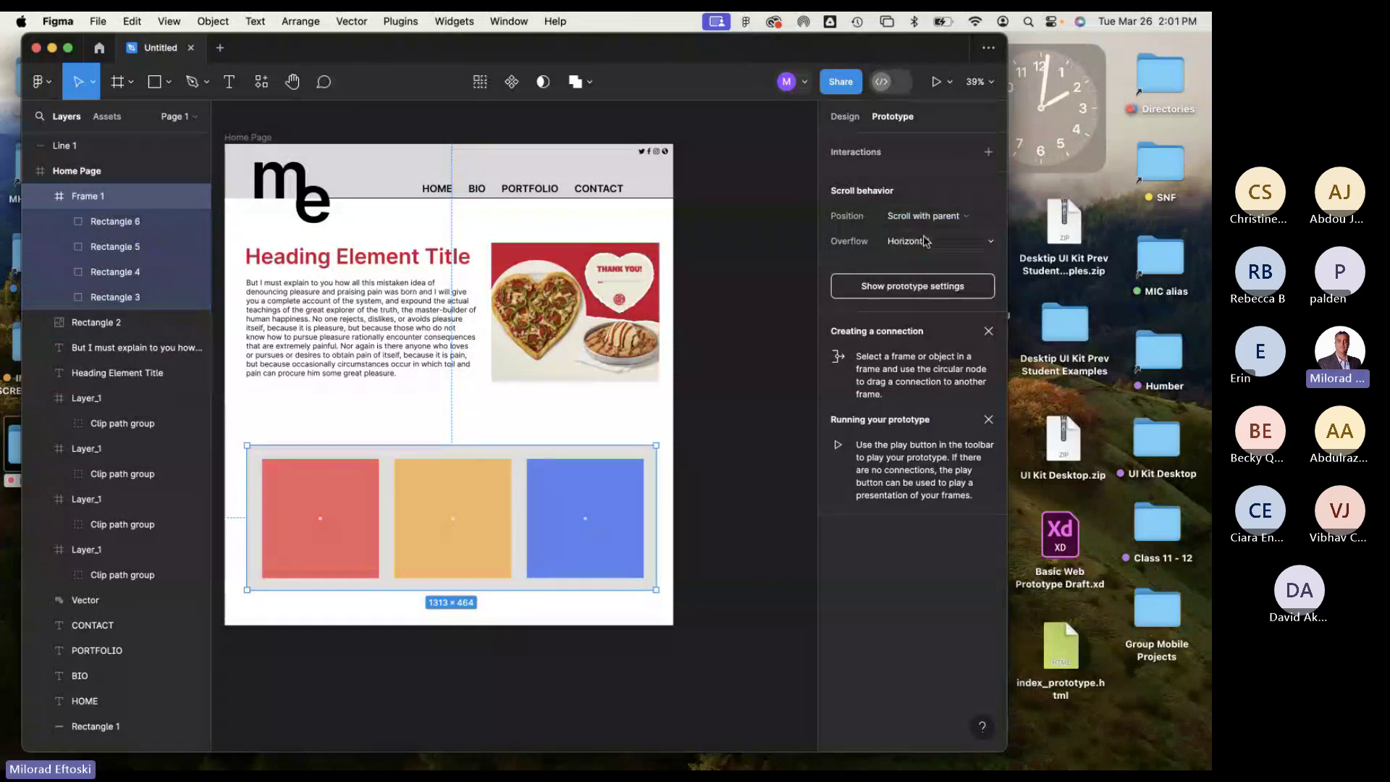
left_click(924, 241)
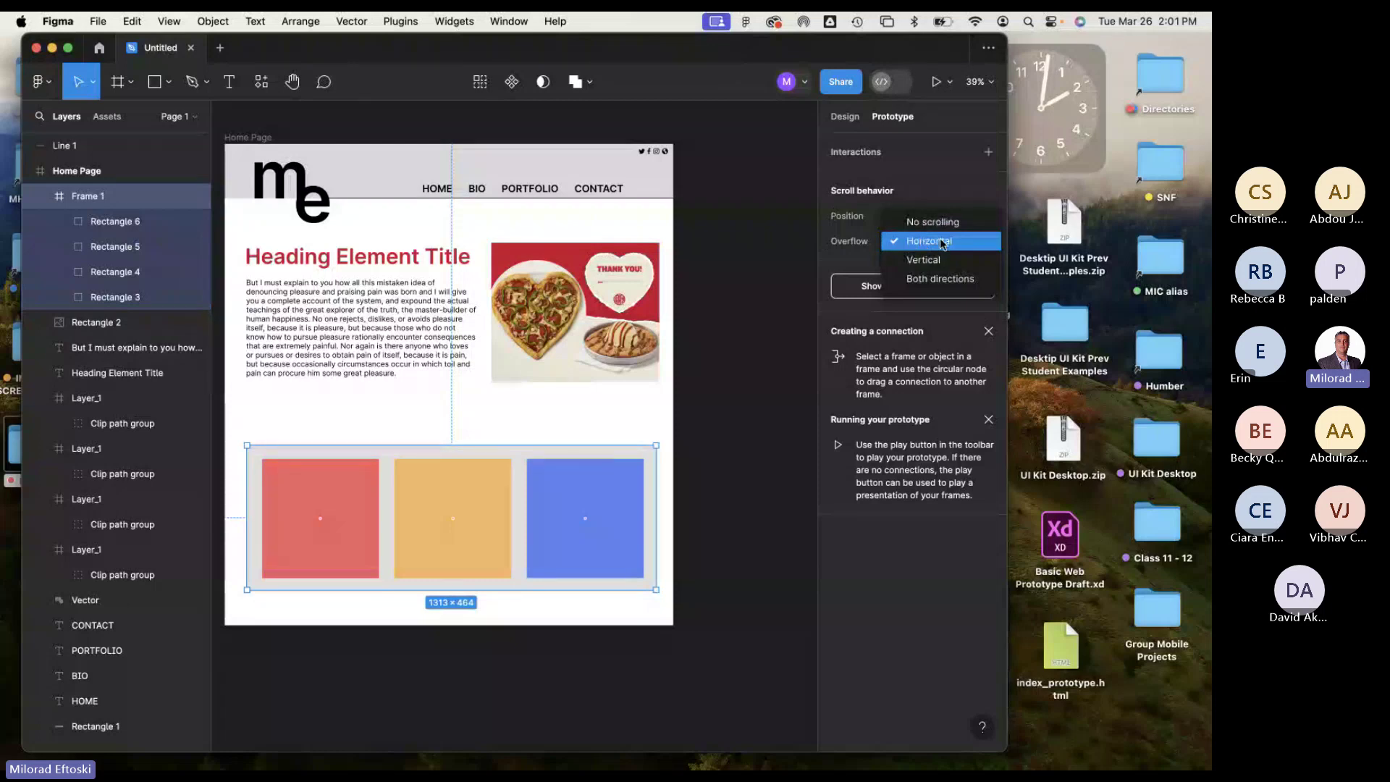
left_click(942, 244)
left_click(932, 246)
left_click(937, 246)
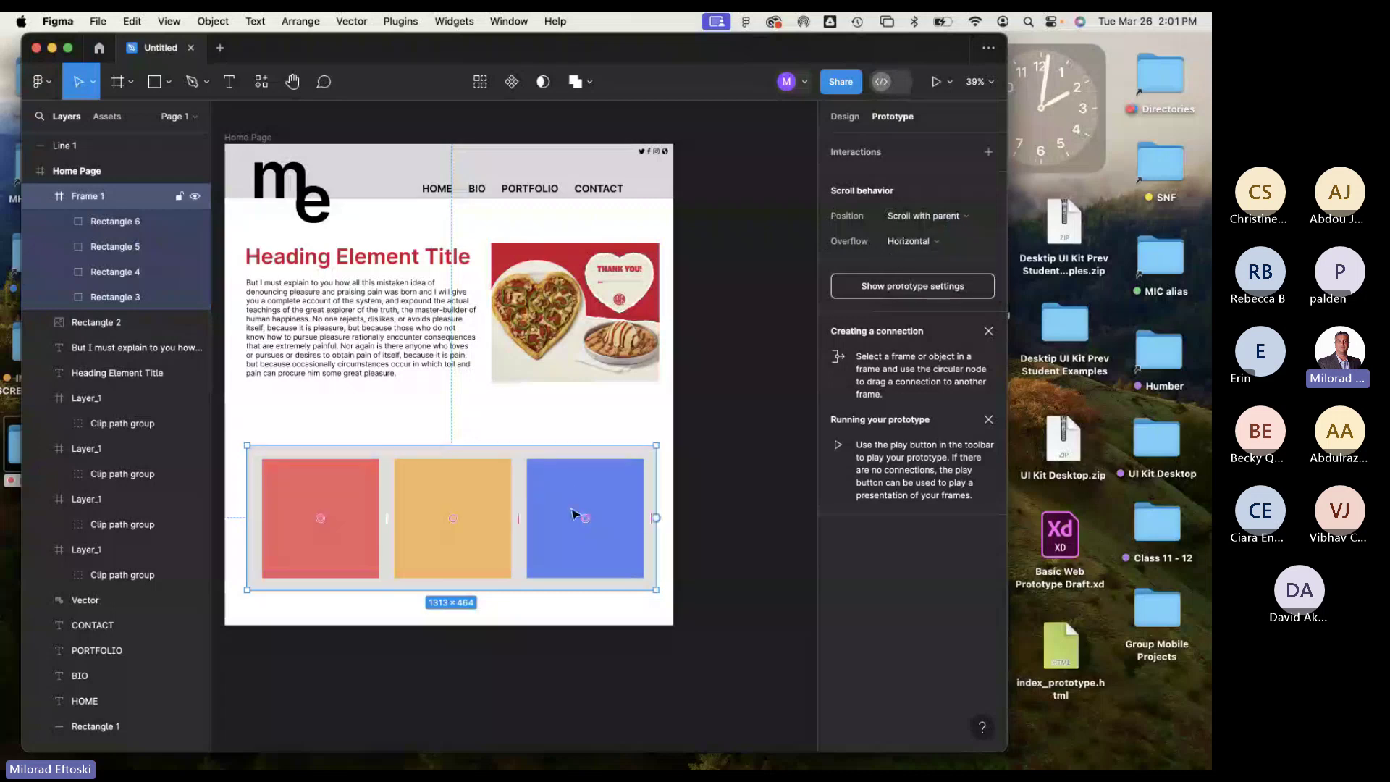
left_click(698, 487)
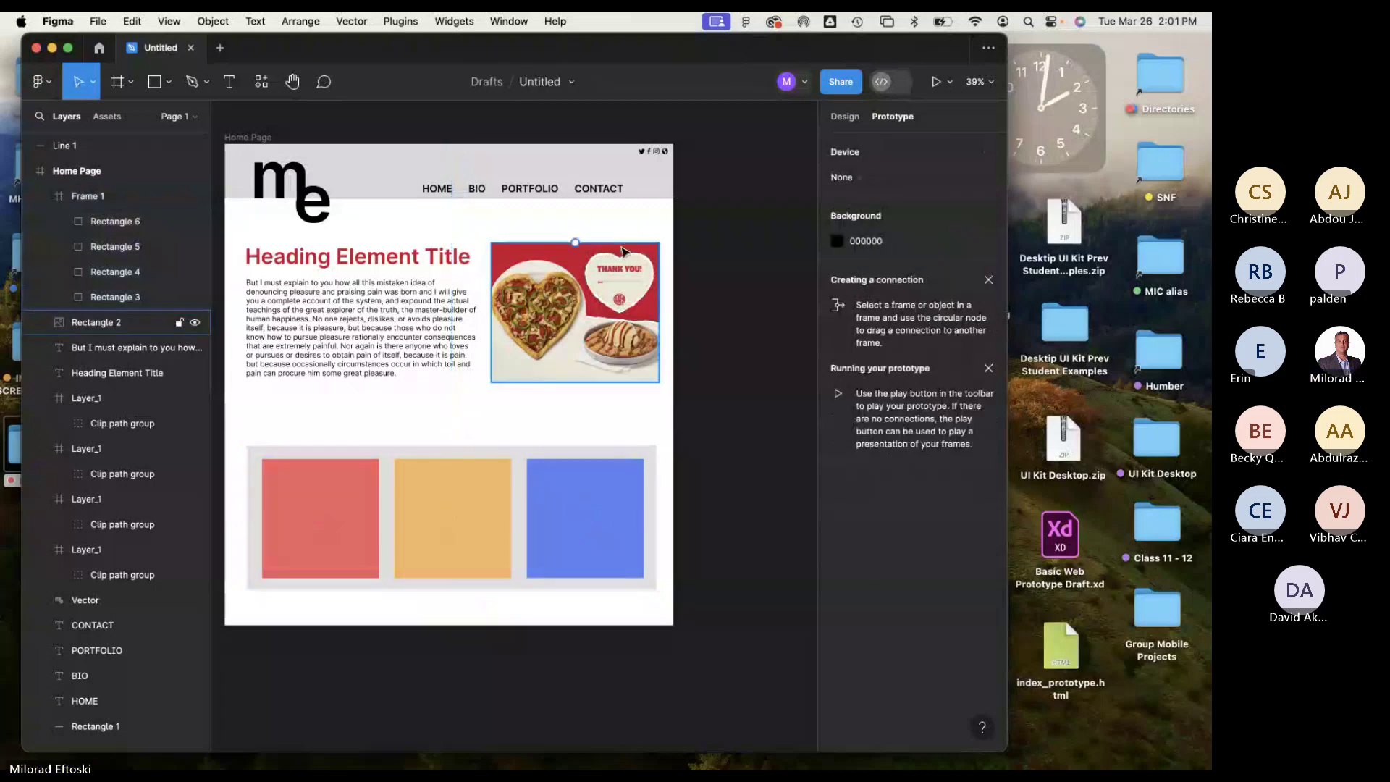
Run the prototype preview, widen its window and check the Home Page's vertical scrolling.
left_click(936, 81)
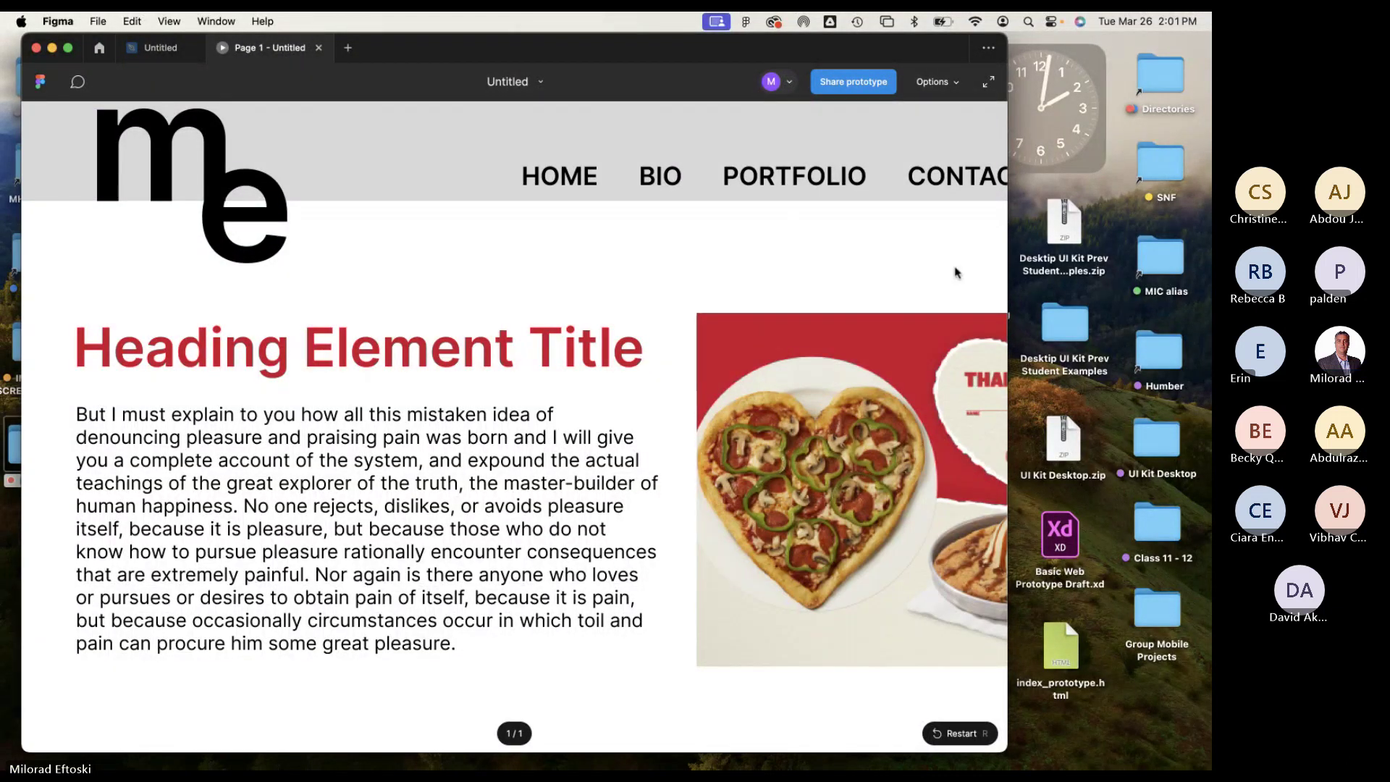
left_click_drag(1009, 279, 1192, 279)
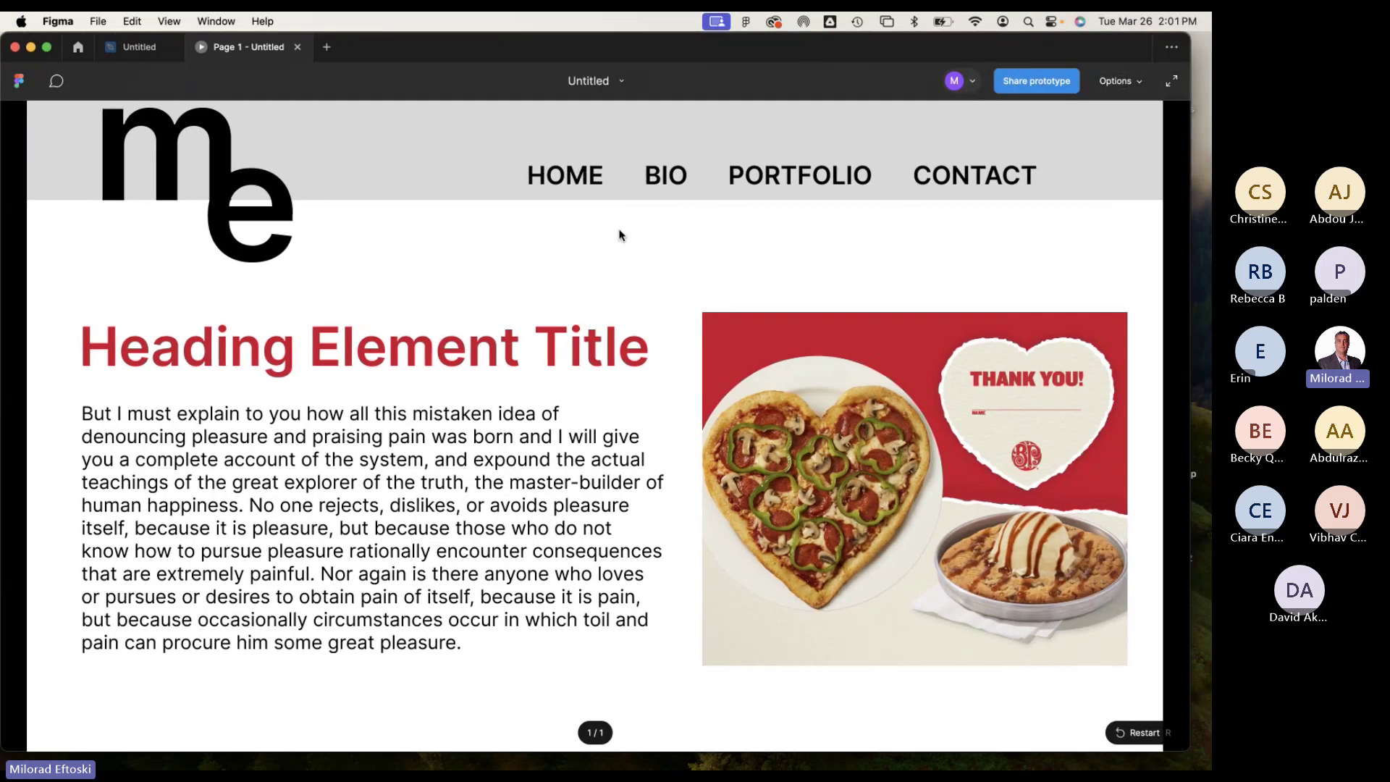
scroll(745, 313, "down", 10)
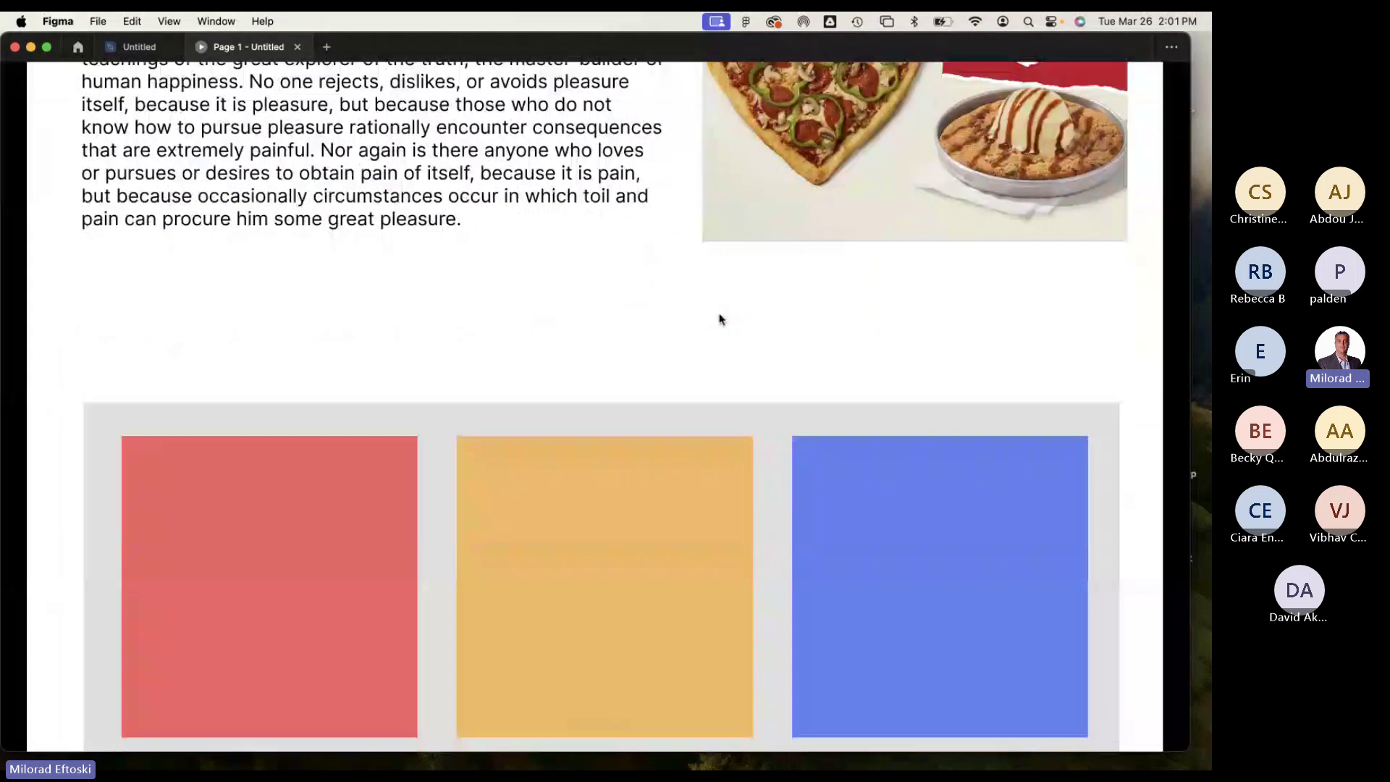
scroll(719, 318, "down", 1)
scroll(719, 319, "up", 7)
scroll(719, 318, "down", 7)
scroll(719, 319, "up", 7)
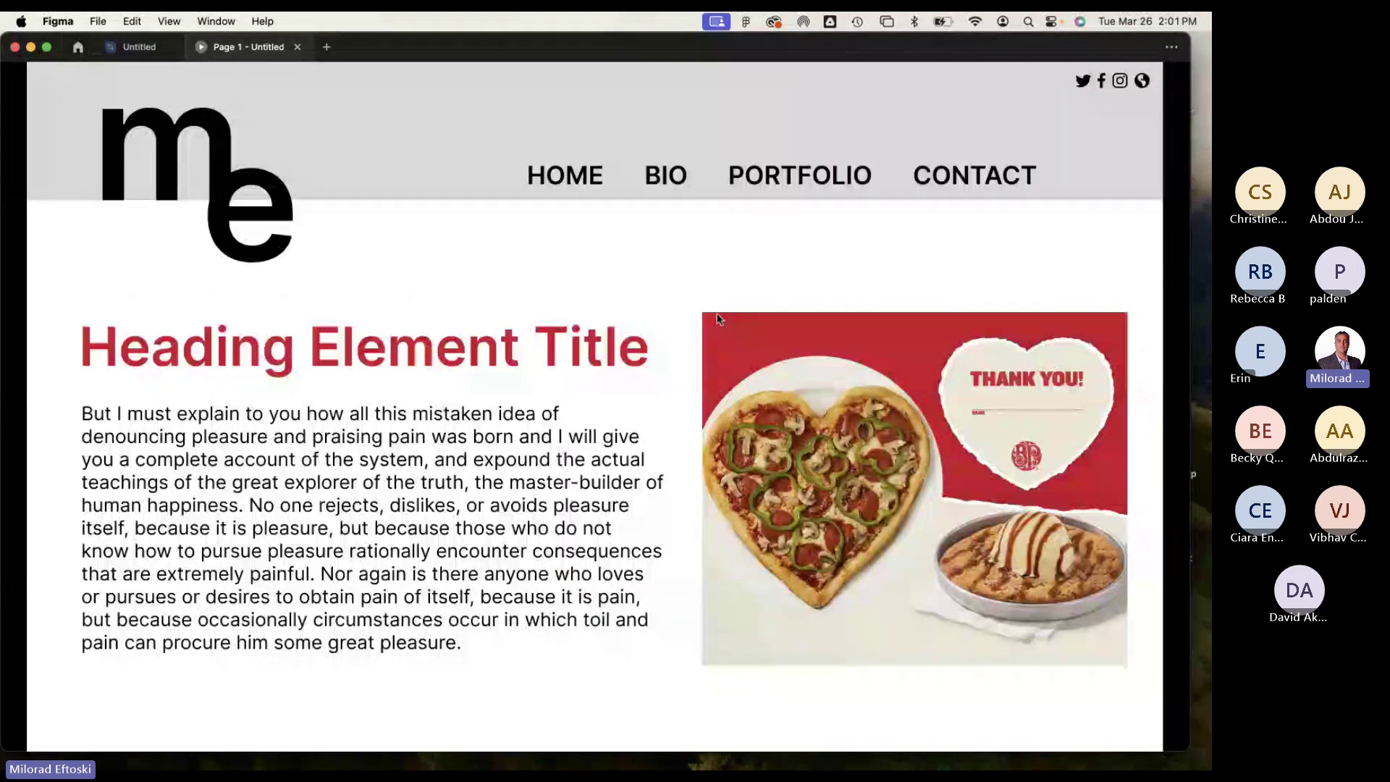
scroll(719, 319, "down", 7)
Test the horizontal scrolling of the four coloured rectangles inside the grey frame in both directions.
scroll(565, 413, "right", 1)
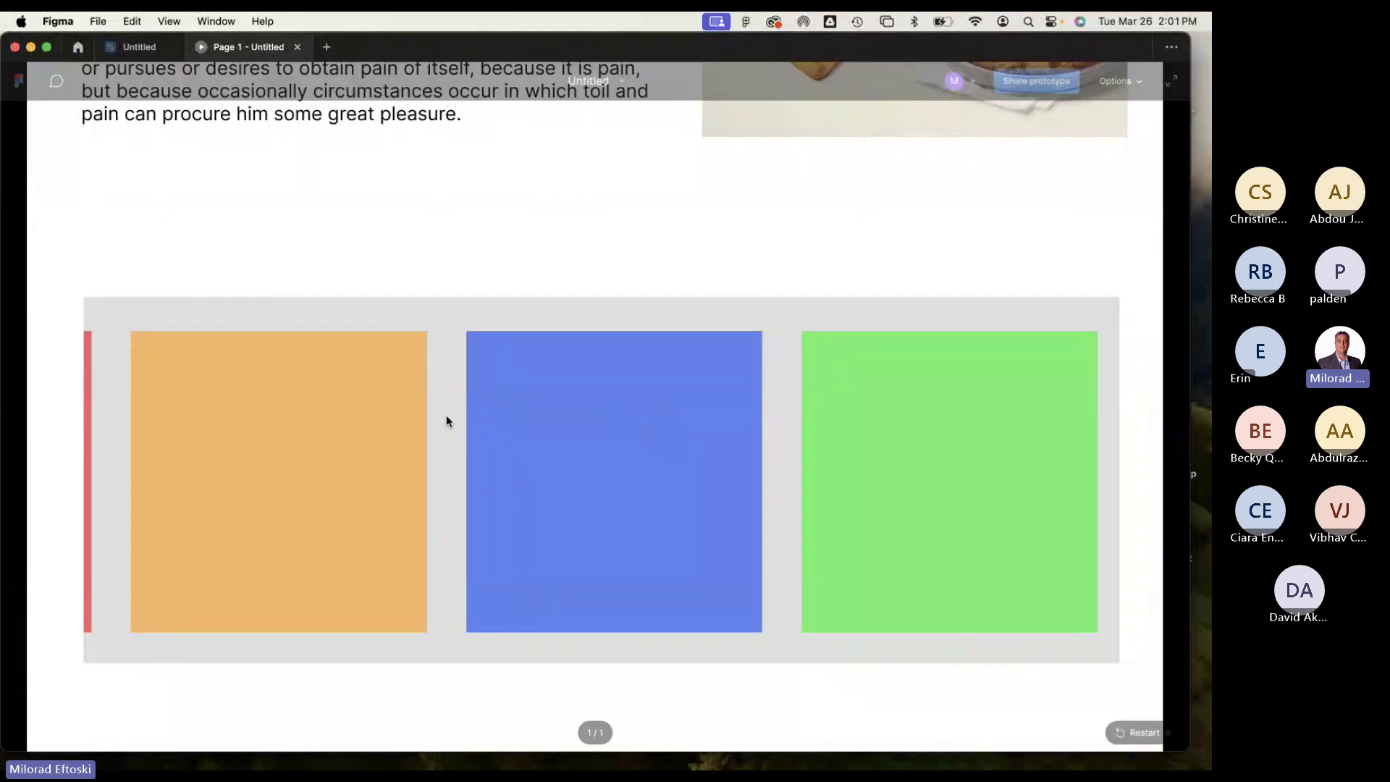
left_click_drag(446, 417, 723, 413)
scroll(723, 413, "right", 3)
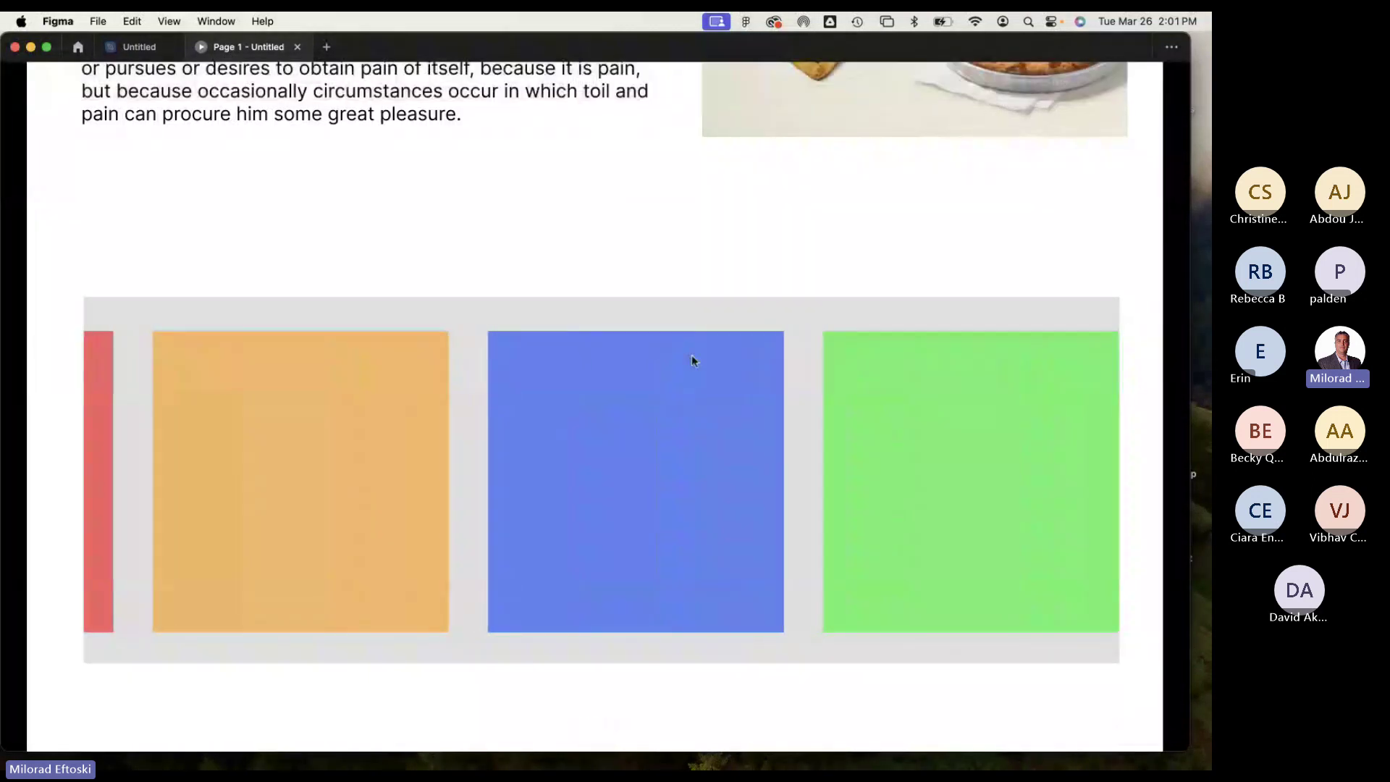
scroll(679, 411, "left", 1)
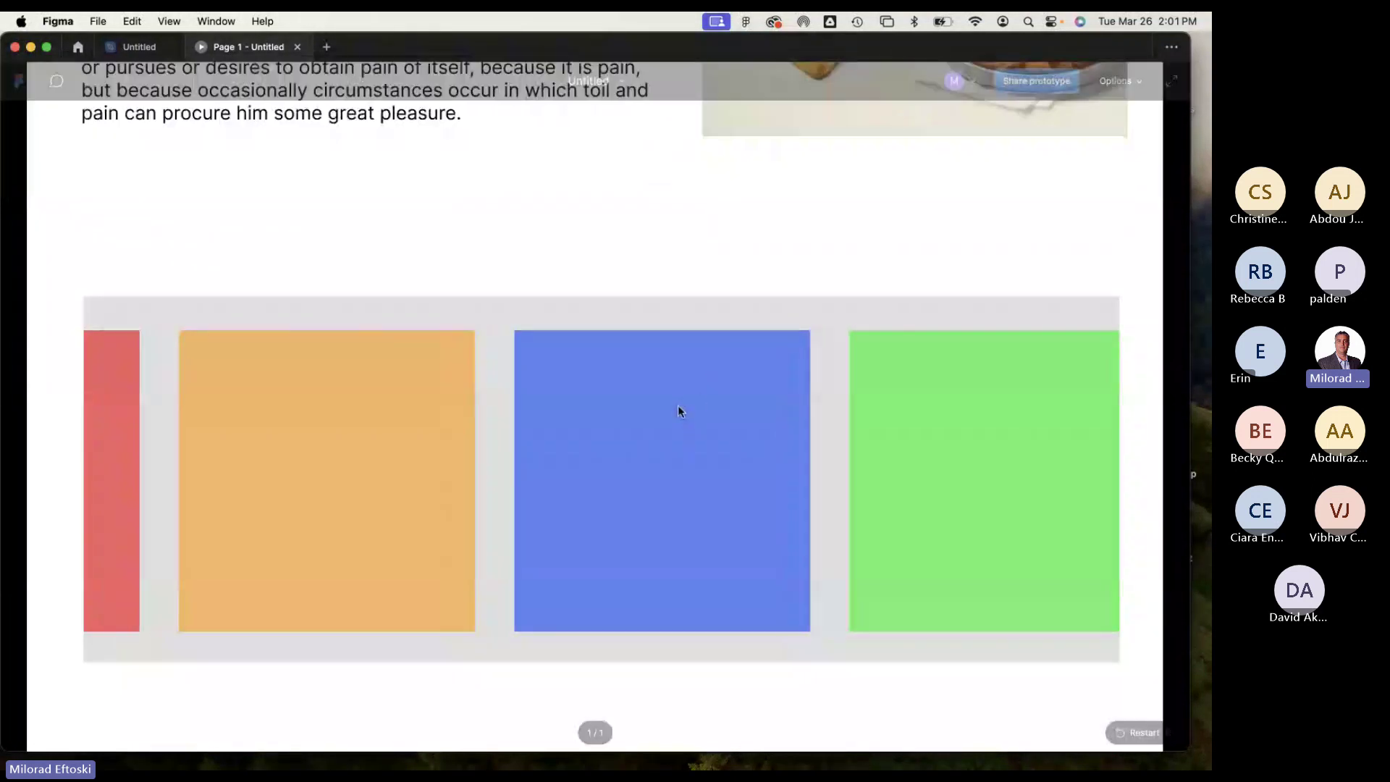
scroll(677, 410, "left", 2)
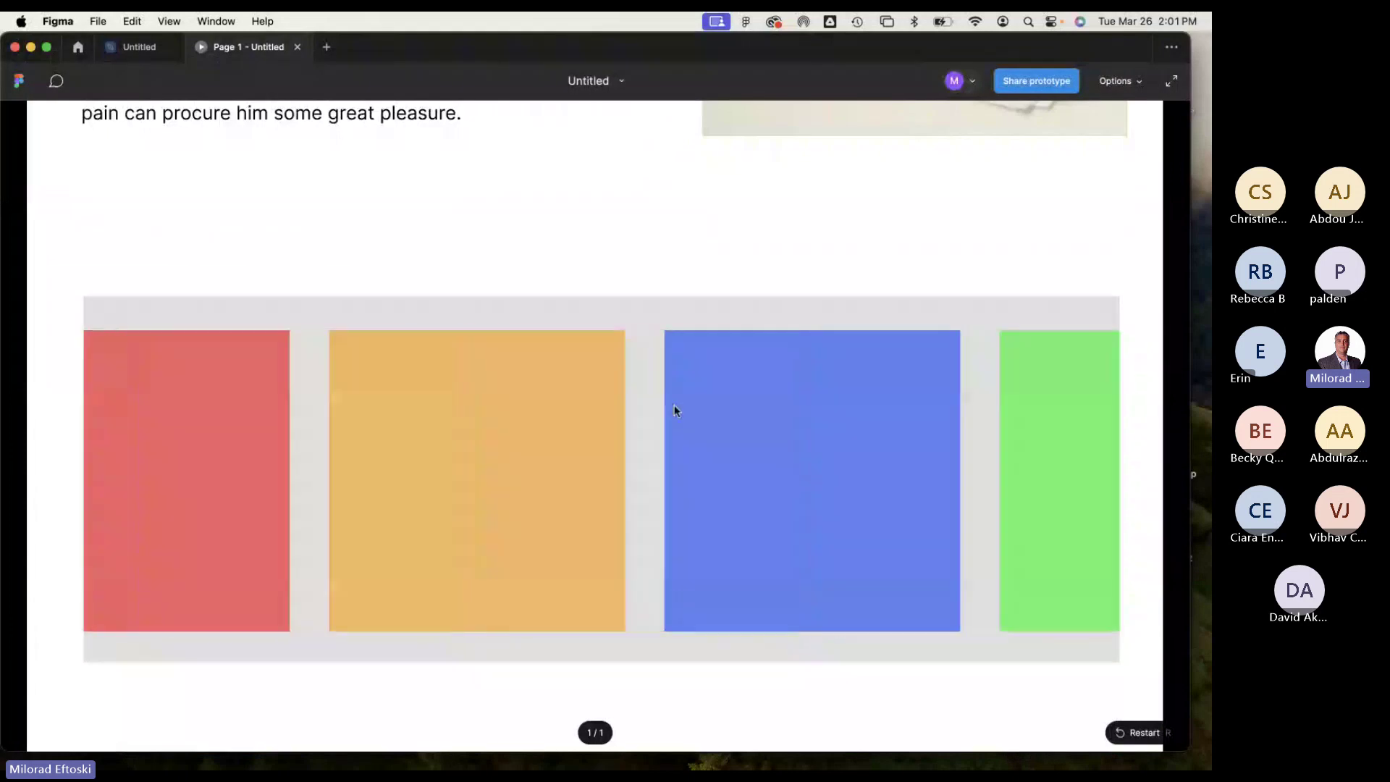
scroll(676, 411, "right", 2)
scroll(674, 410, "left", 4)
scroll(674, 411, "right", 4)
scroll(675, 409, "left", 1)
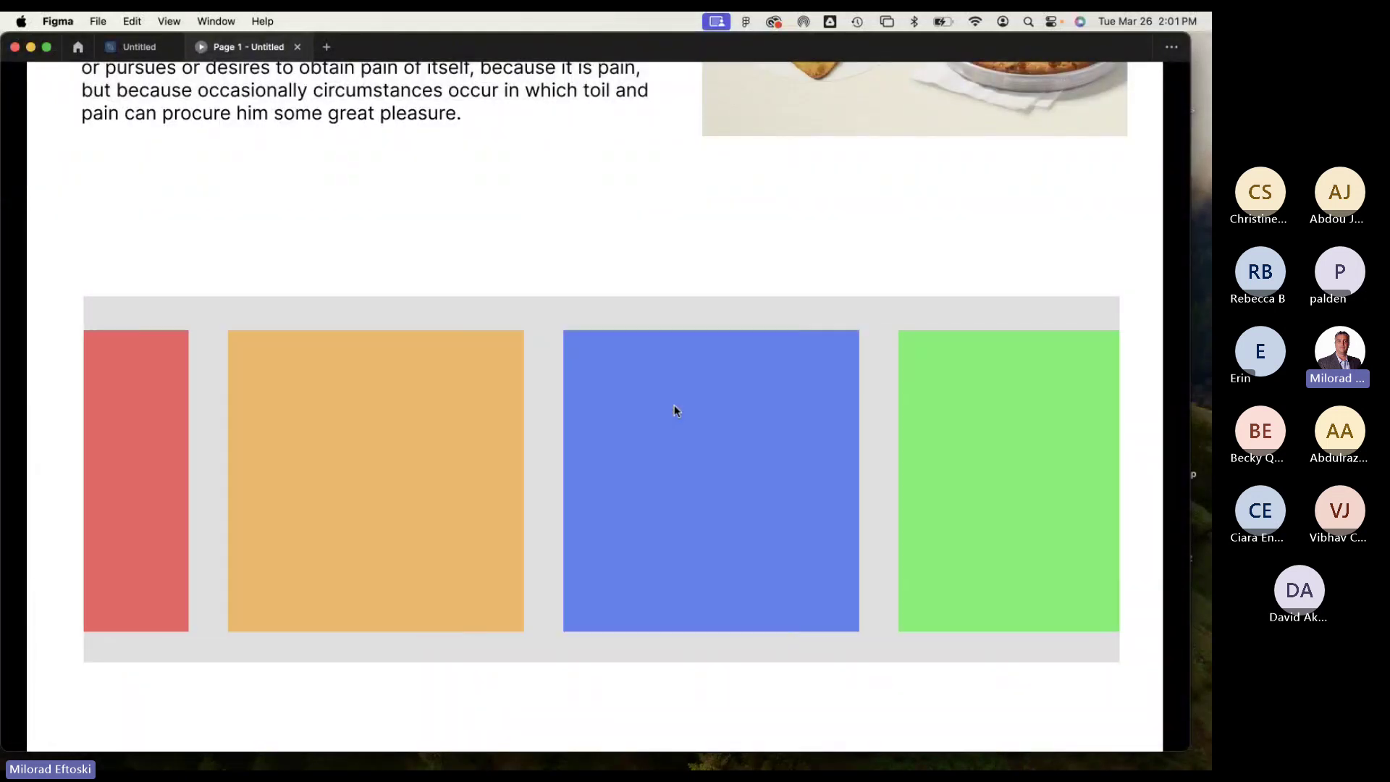
scroll(627, 366, "right", 1)
Recheck the page's vertical scrolling together with the rectangles' horizontal scrolling, and close the prototype preview.
scroll(657, 378, "up", 4)
scroll(655, 375, "down", 4)
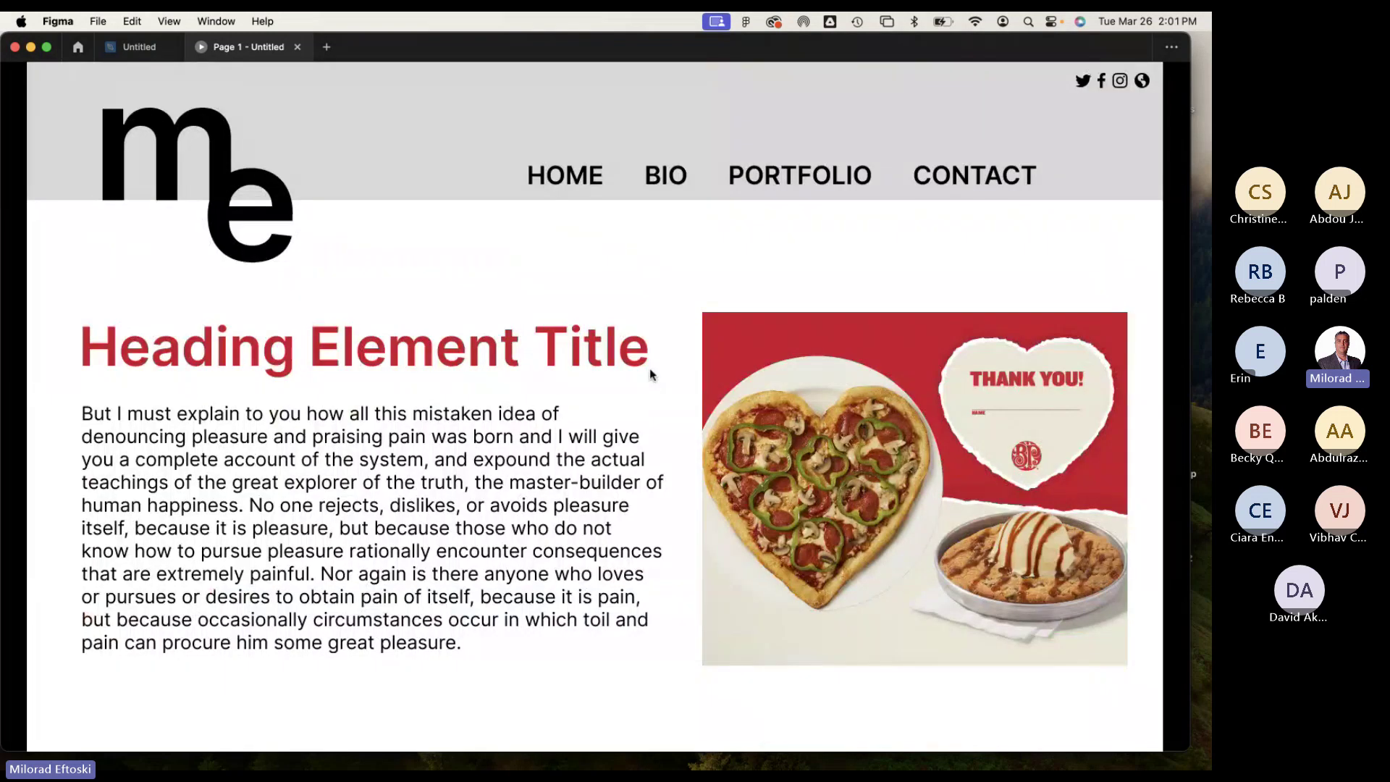
scroll(608, 439, "up", 2)
scroll(589, 437, "left", 4)
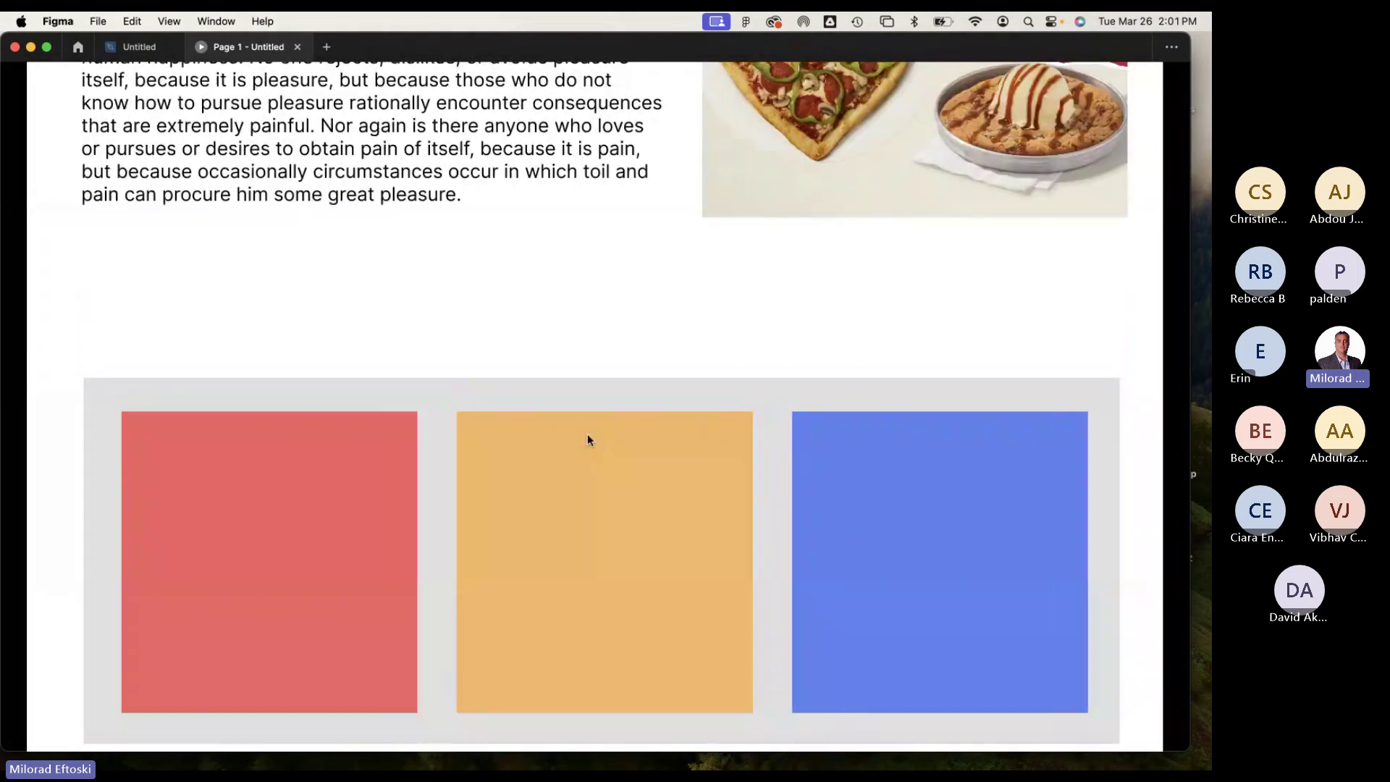
scroll(605, 434, "right", 4)
scroll(604, 429, "up", 7)
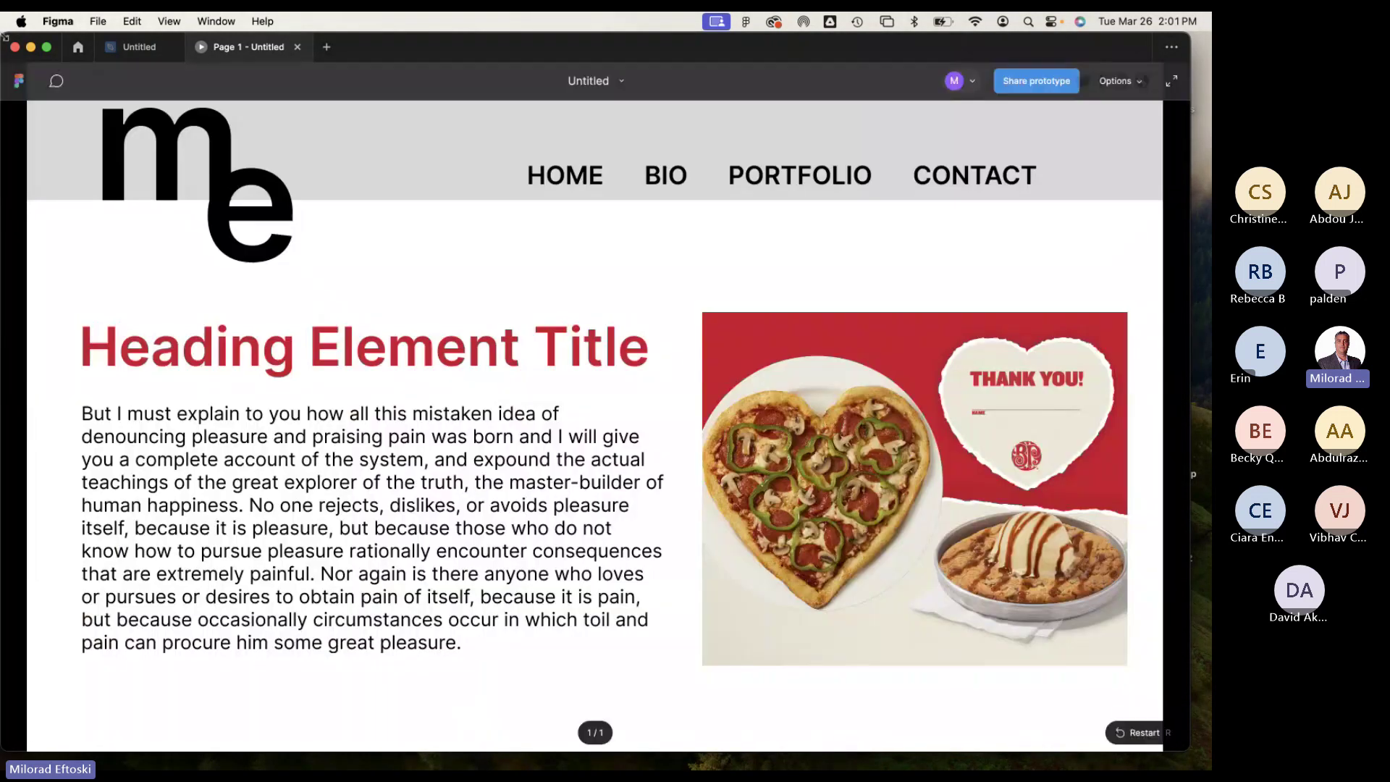
left_click(297, 47)
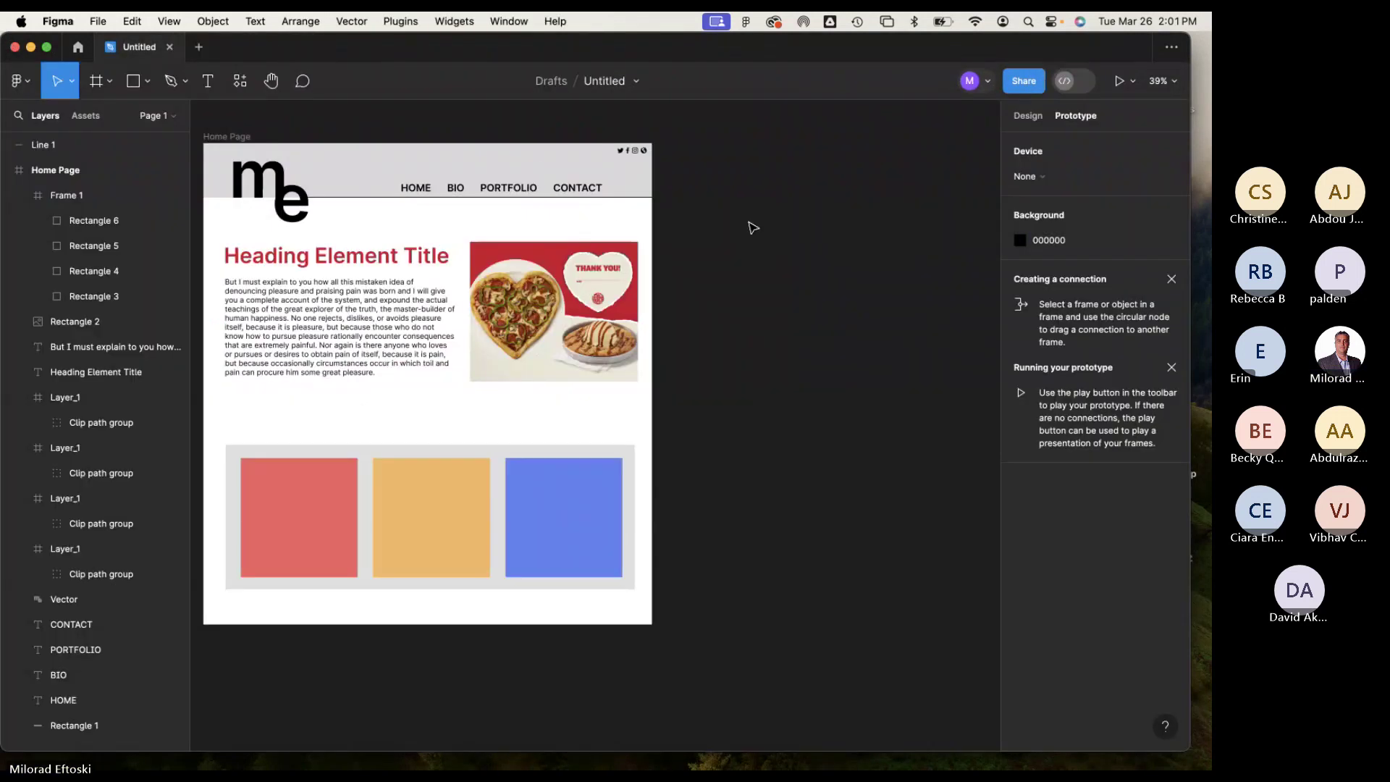
Duplicate the whole Home Page frame beside the original and deselect the copy.
scroll(742, 234, "down", 3)
scroll(734, 223, "down", 2)
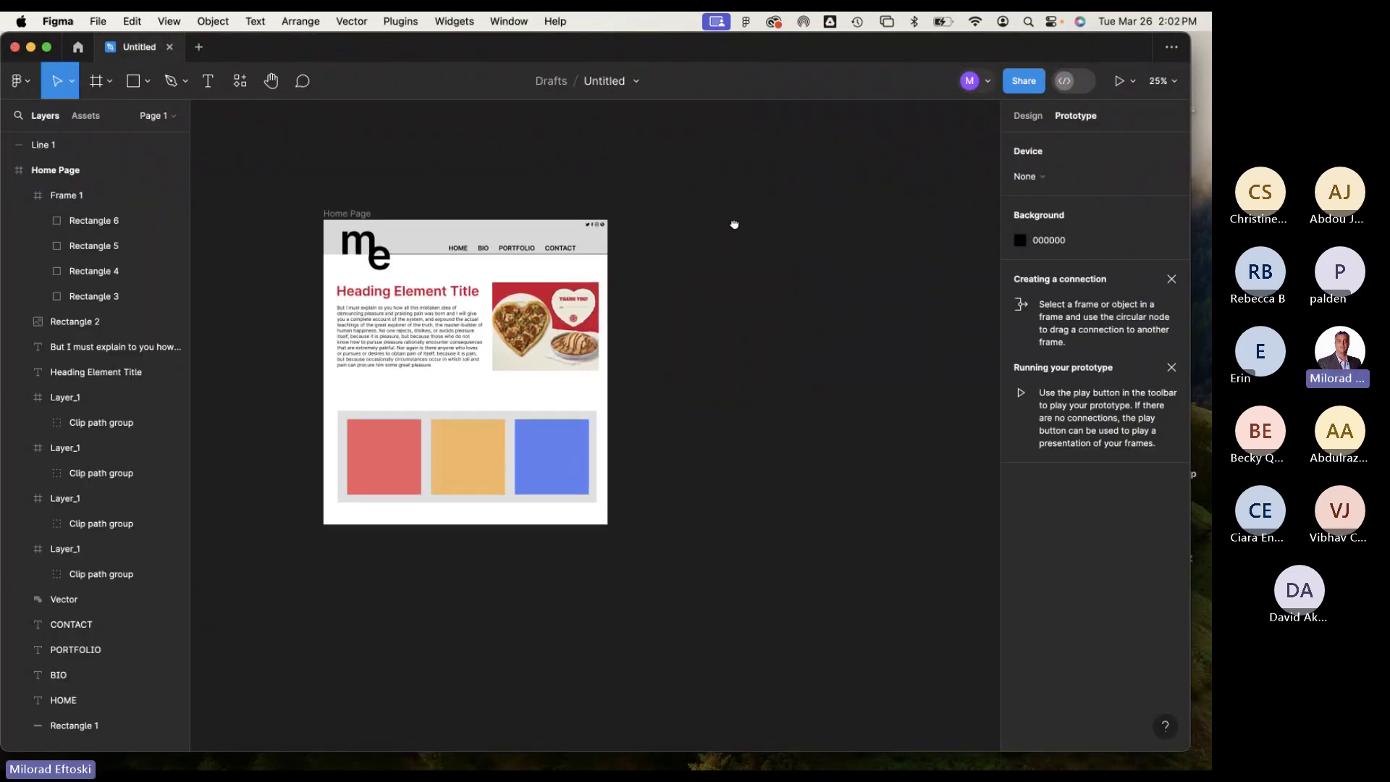
left_click(351, 218)
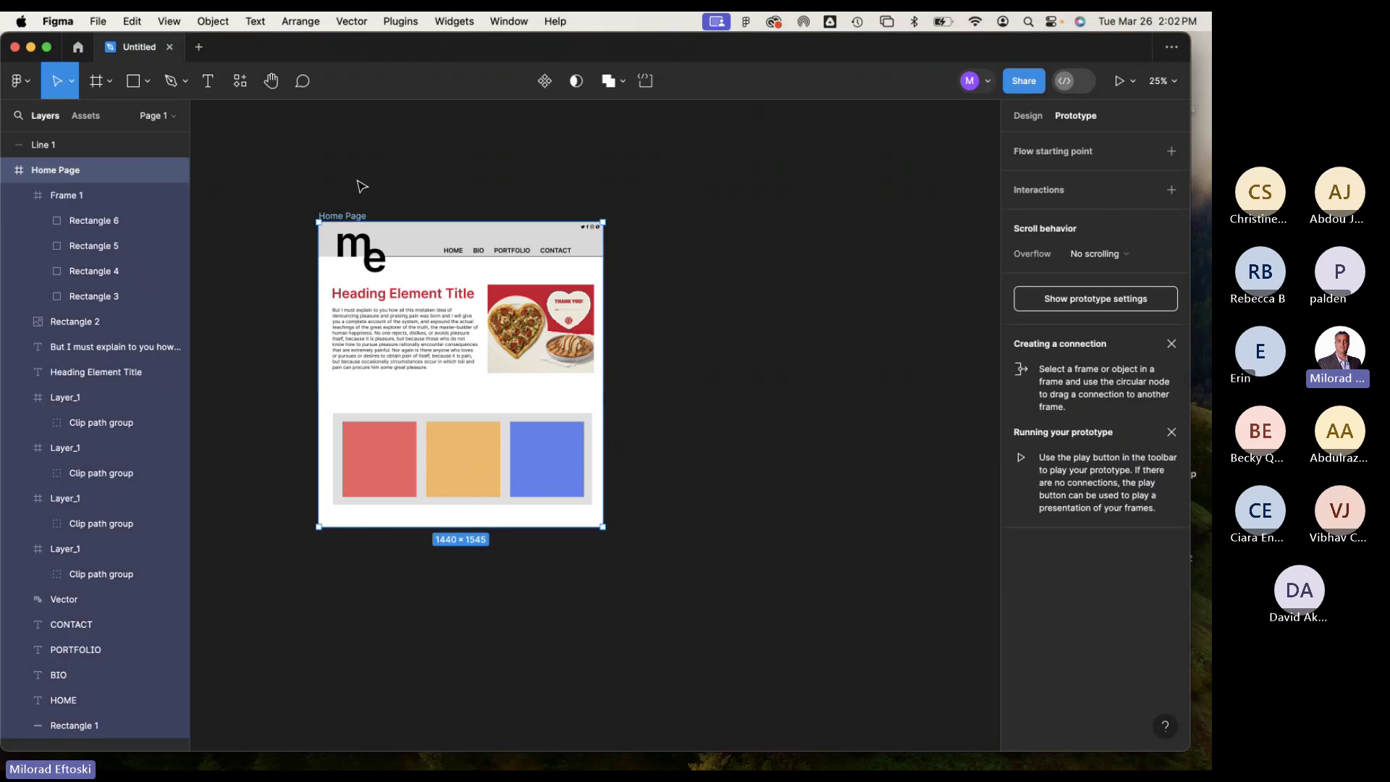
key("super+d")
left_click(718, 172)
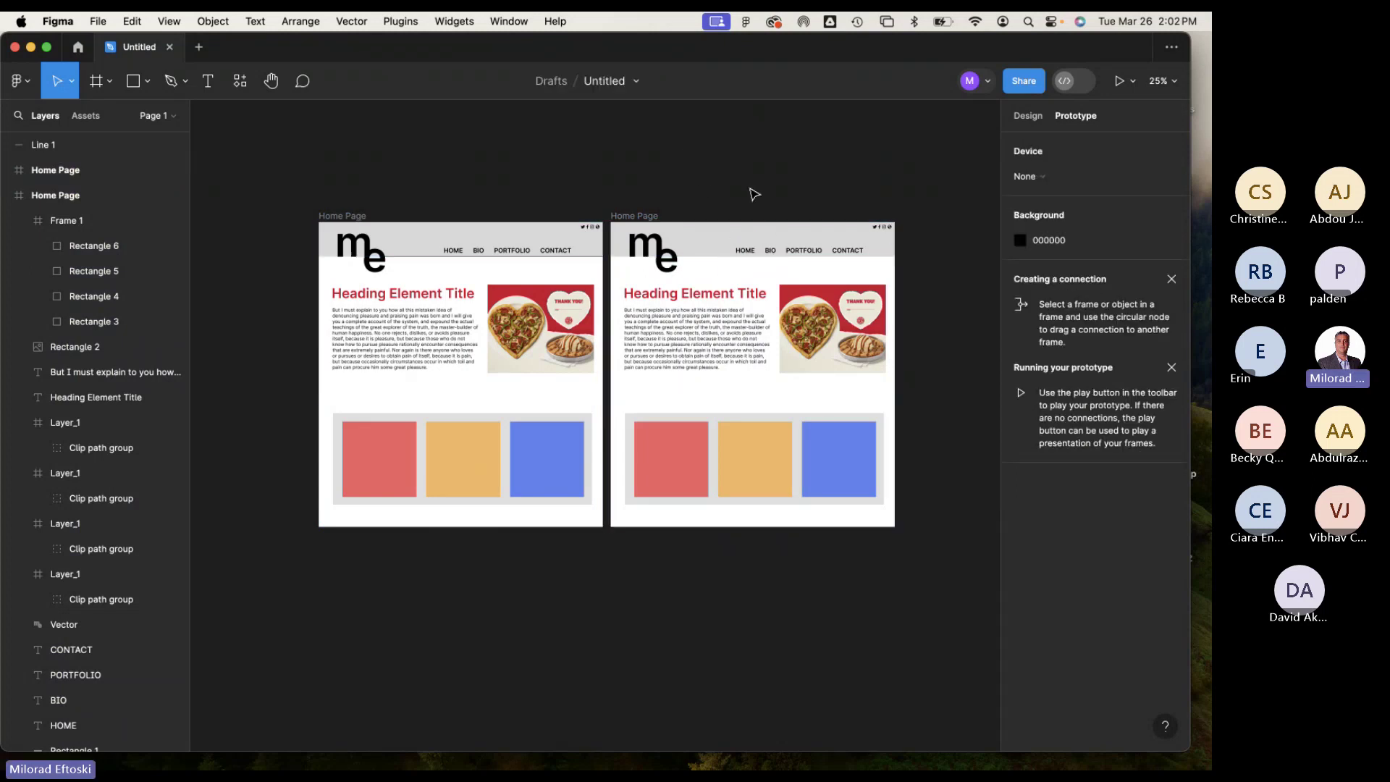
Recolour the HOME navigation link on the original Home Page with the dark red document colour and deselect it.
left_click_drag(752, 186, 694, 184)
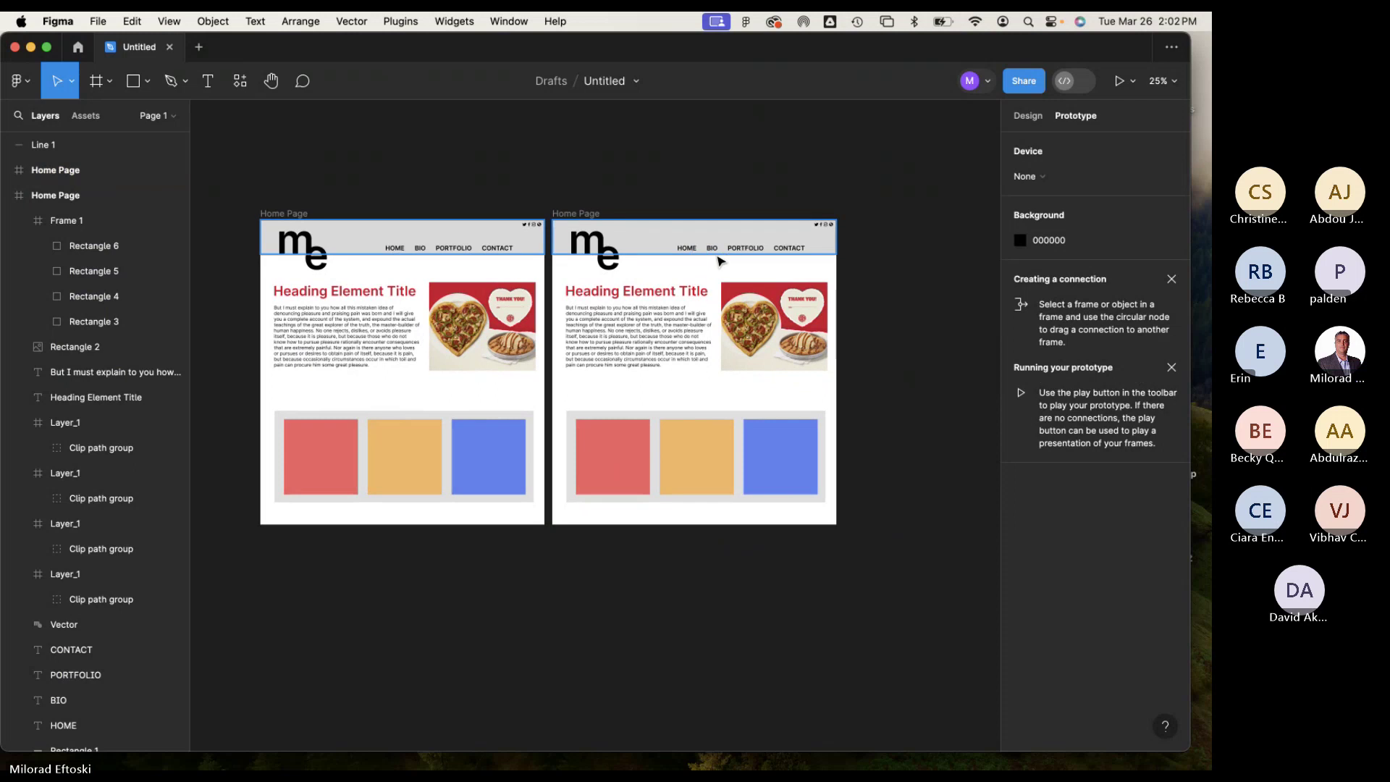
scroll(724, 259, "up", 2)
scroll(719, 261, "up", 2)
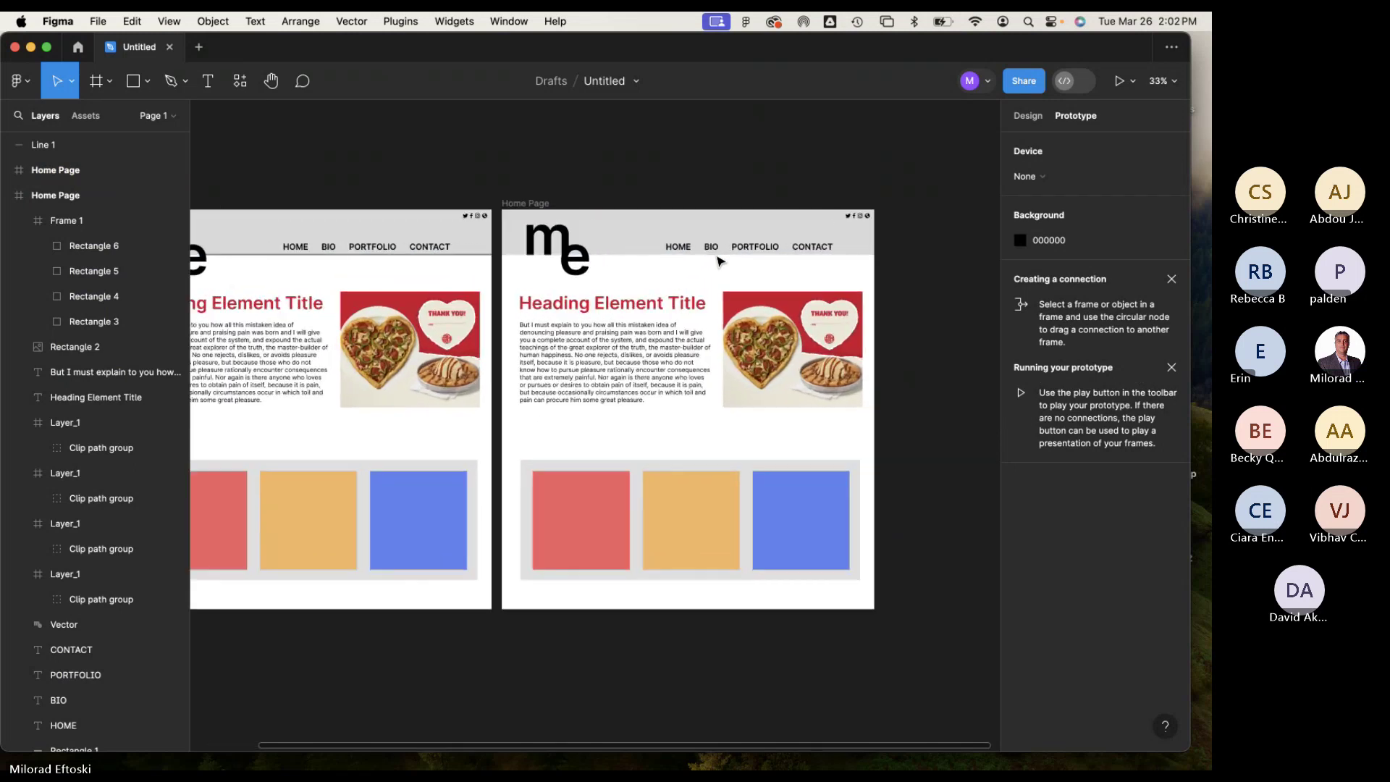
left_click_drag(275, 256, 395, 257)
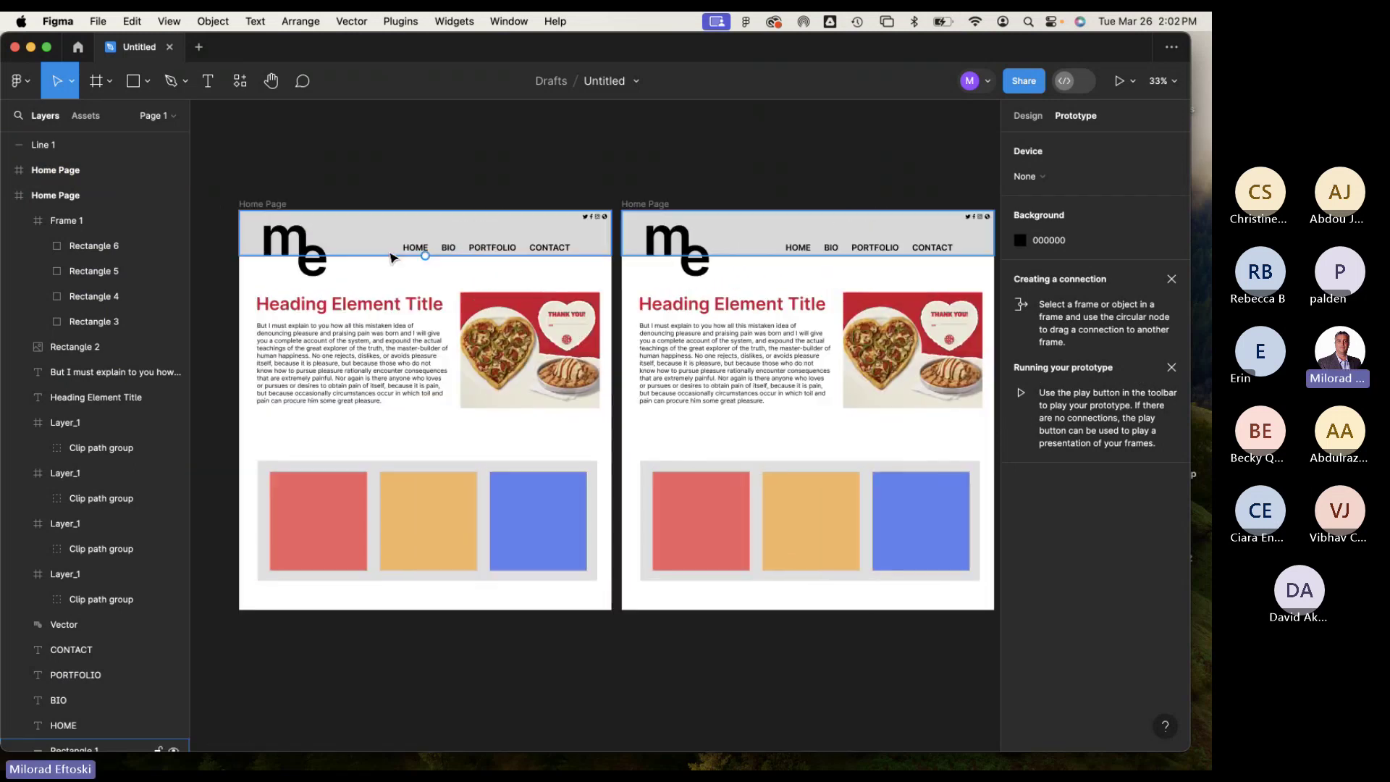
left_click(403, 247)
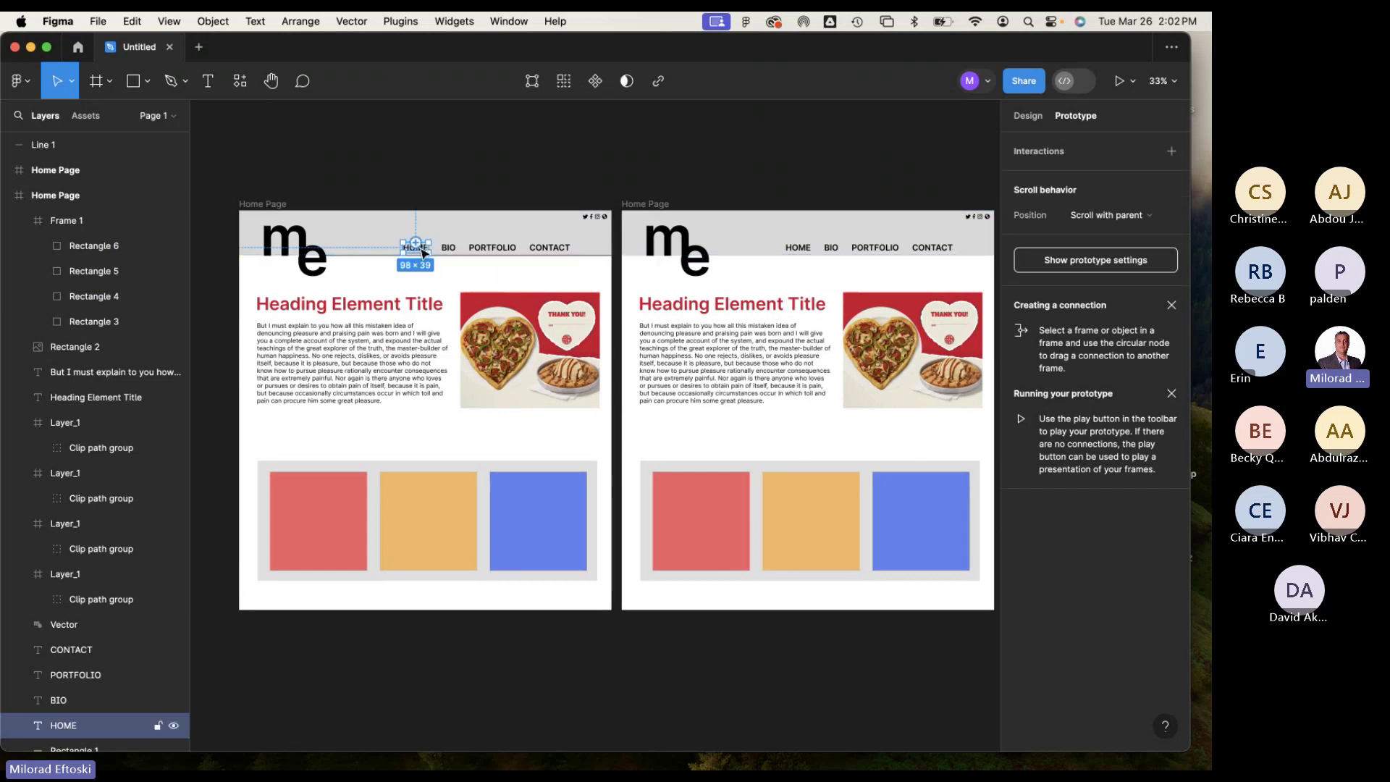
left_click(1033, 118)
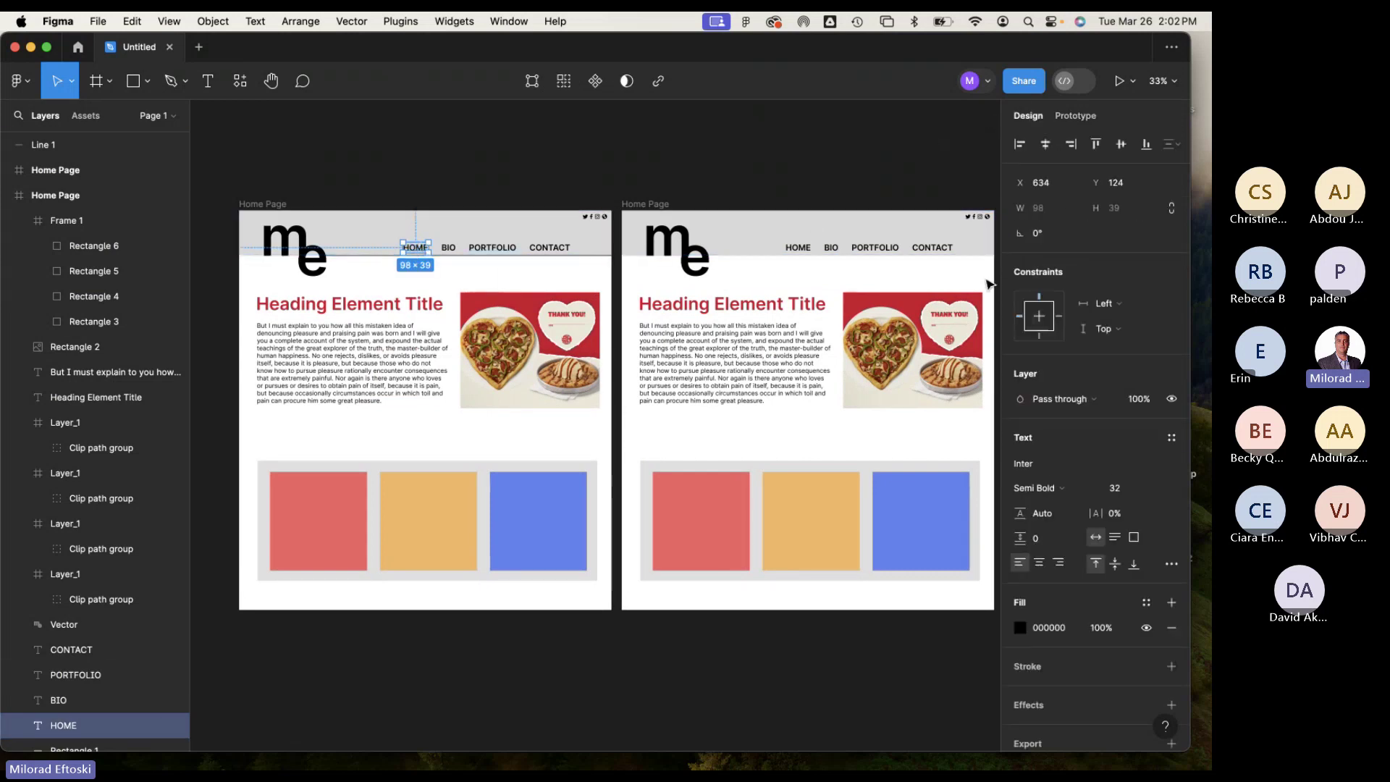
left_click(1020, 627)
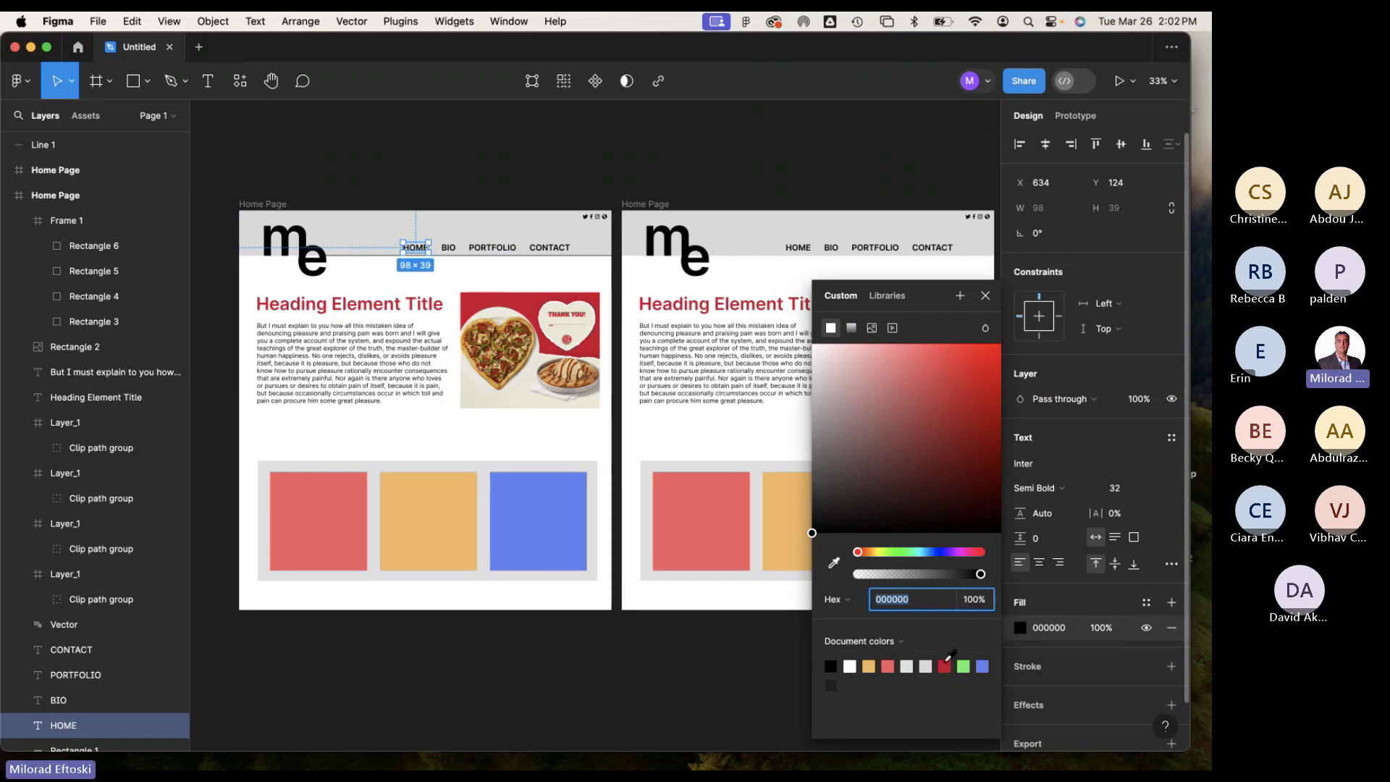
left_click(944, 665)
left_click(616, 679)
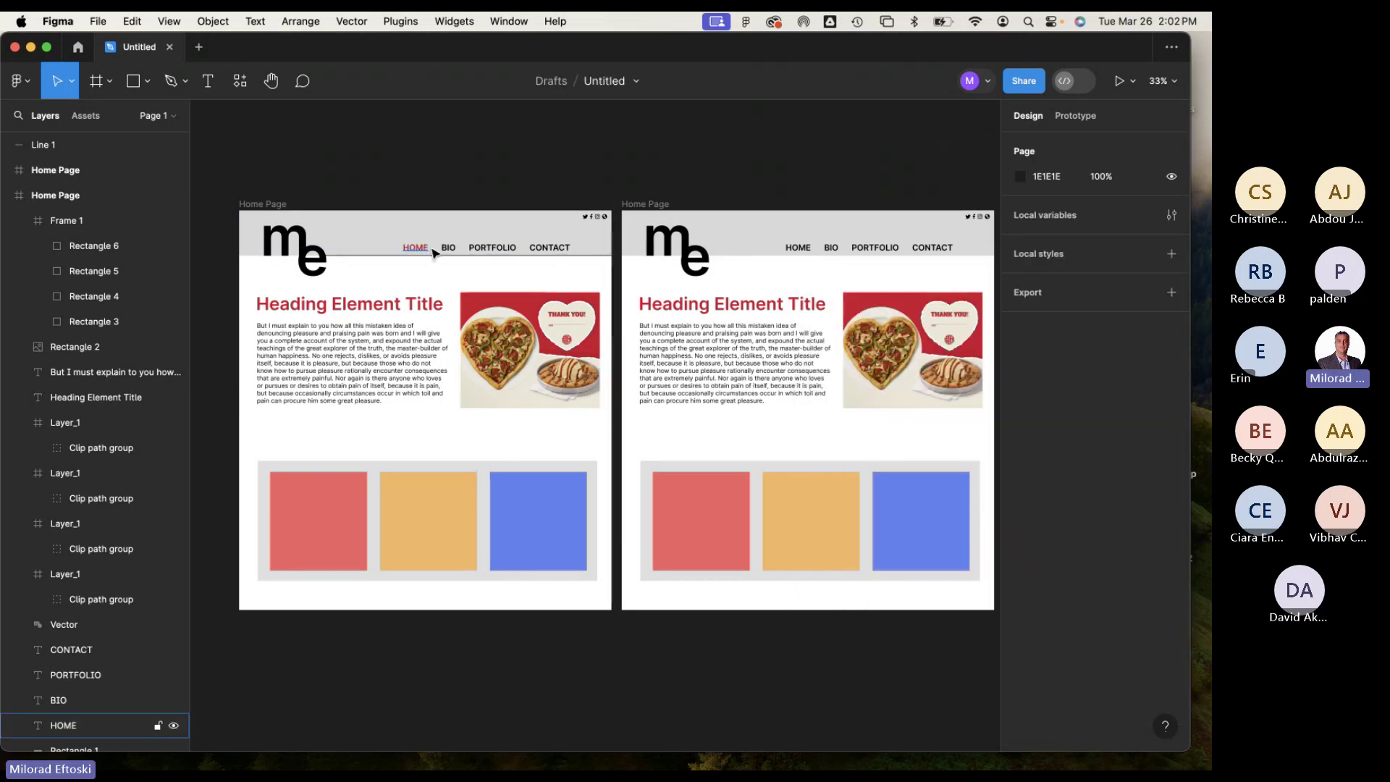
Replace the heading text on the duplicated page with "Biography".
left_click(731, 310)
type("Bio")
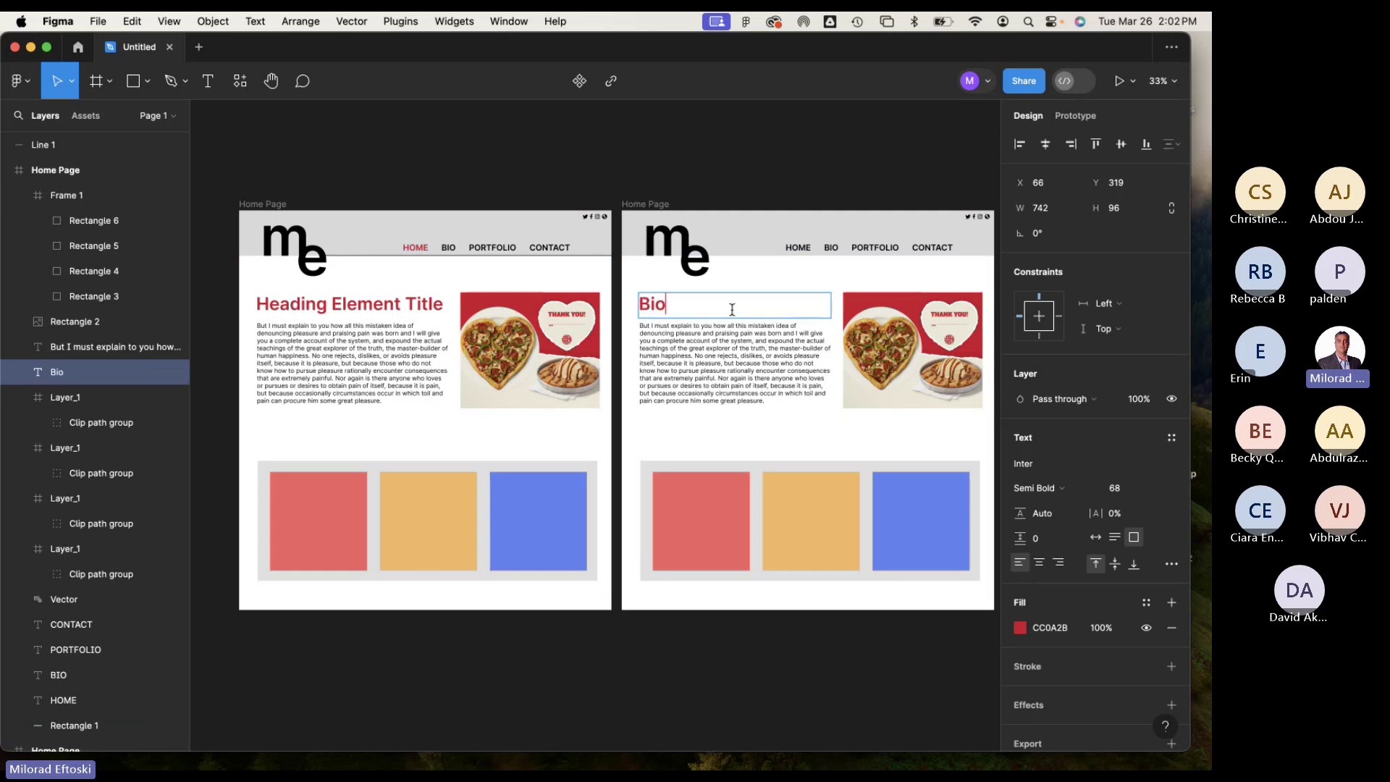
type("graphy")
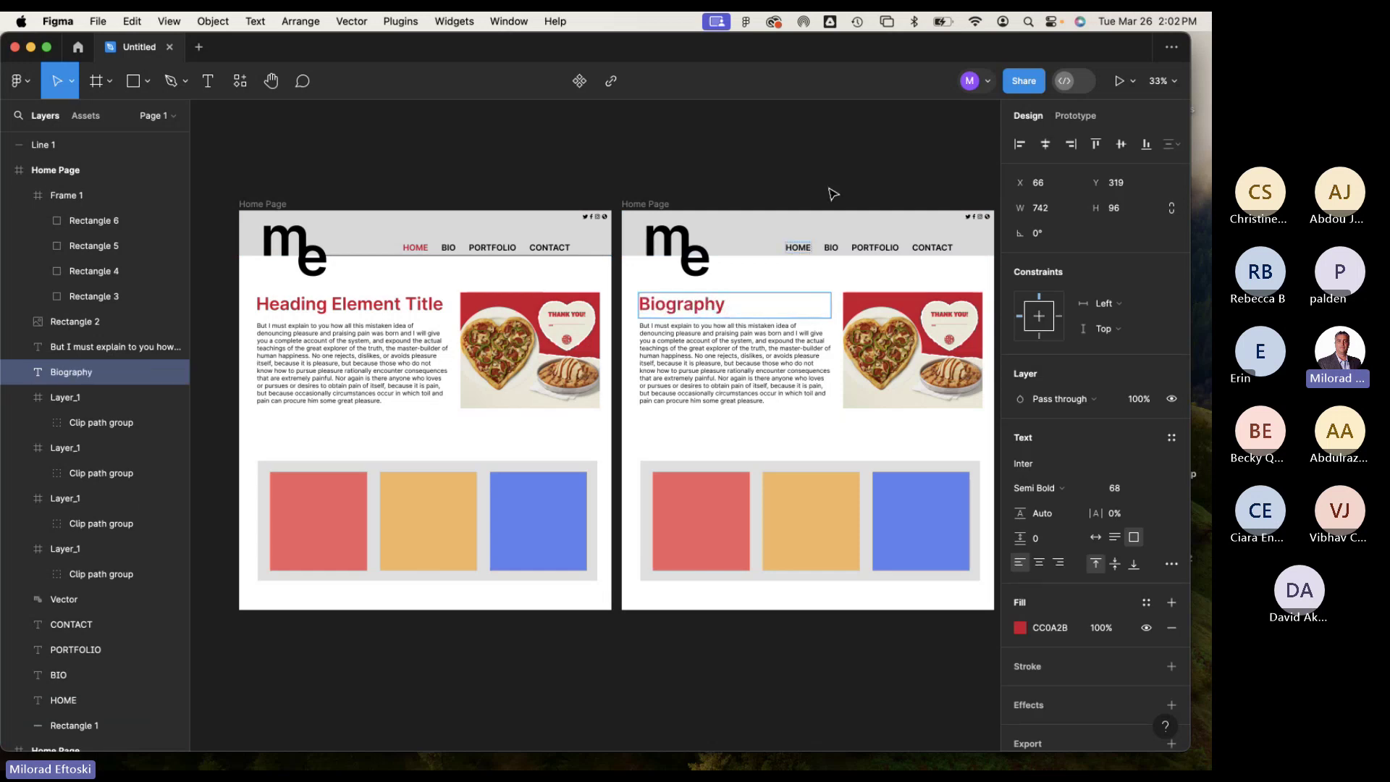
key("Escape")
left_click(829, 164)
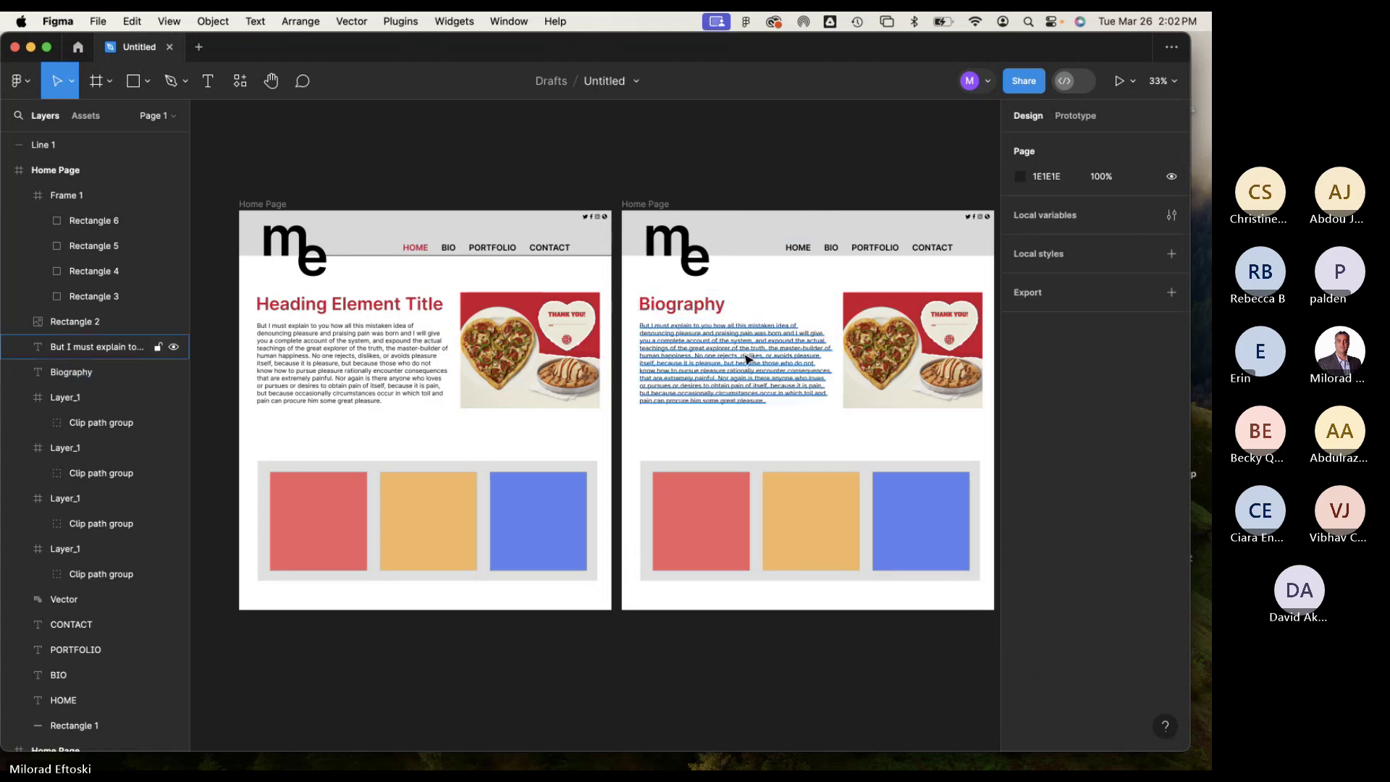
Swap the duplicated page's layout, moving the Biography heading and paragraph to its right half and the pizza image to its left half.
left_click(684, 304)
key("super+equal")
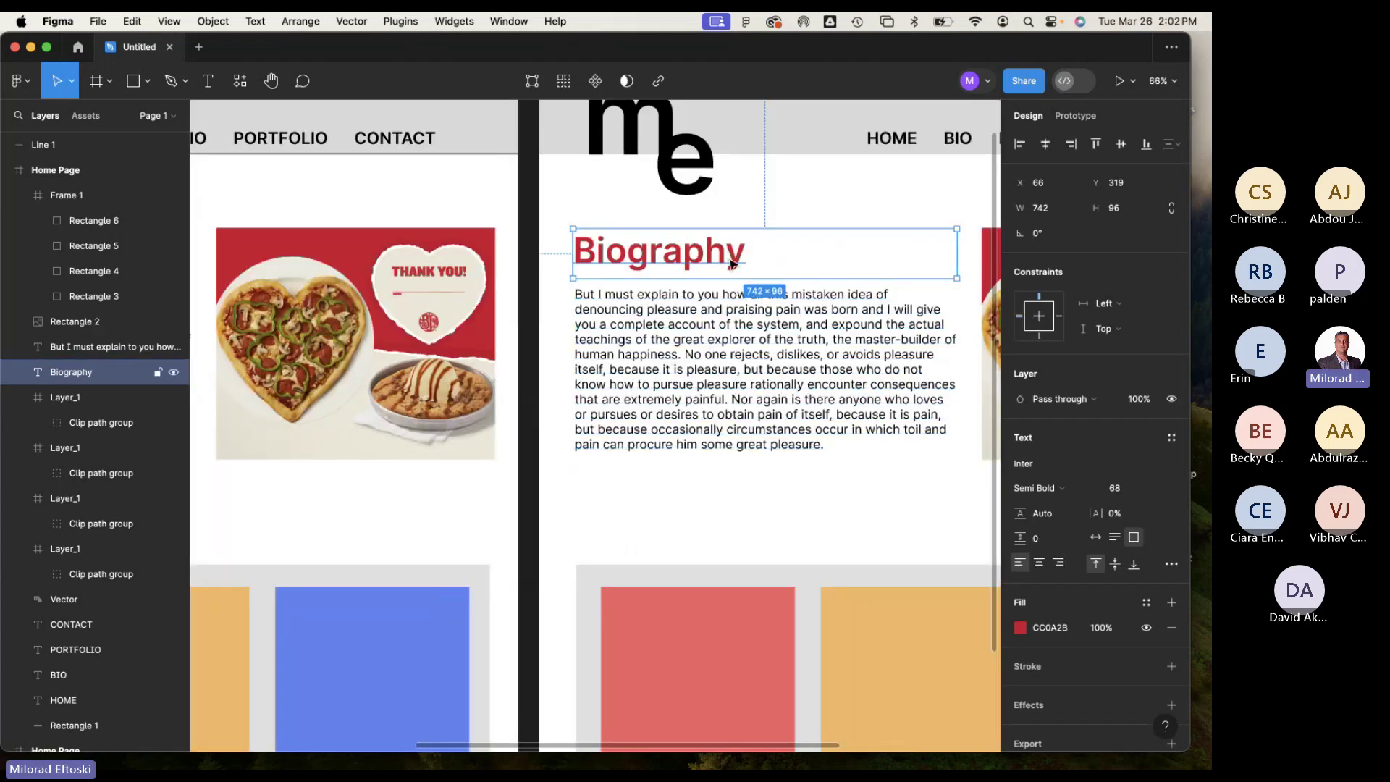
scroll(724, 365, "down", 5)
scroll(736, 367, "right", 3)
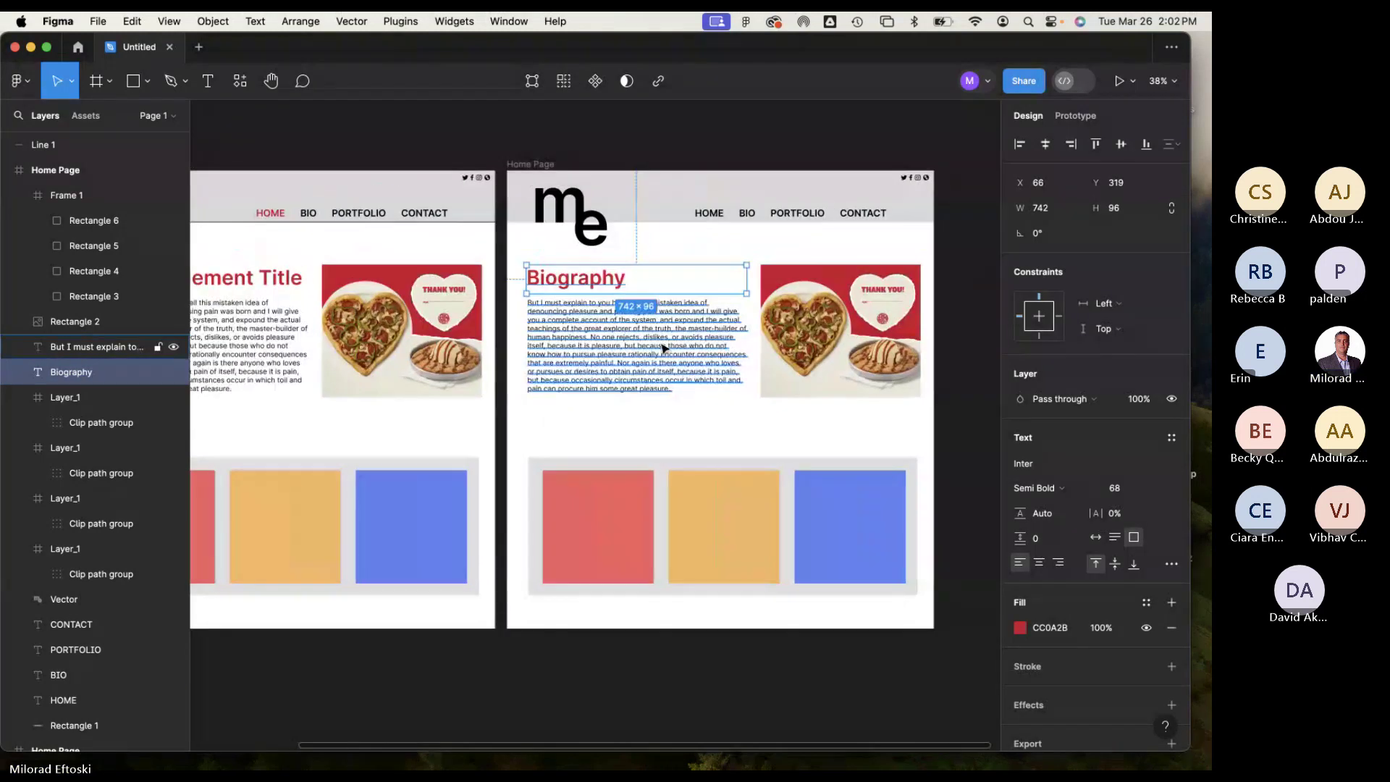
left_click(786, 157)
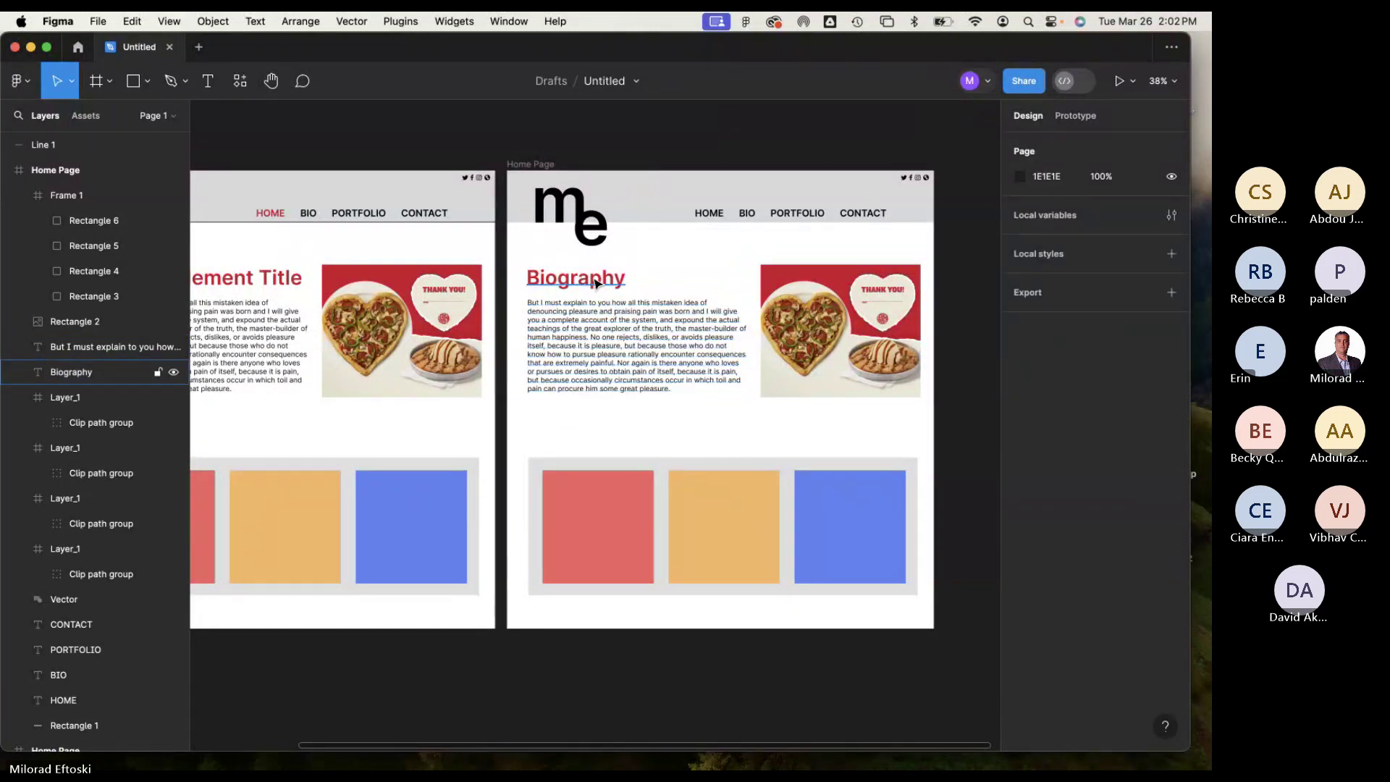
left_click(595, 283)
left_click_drag(659, 351, 915, 353)
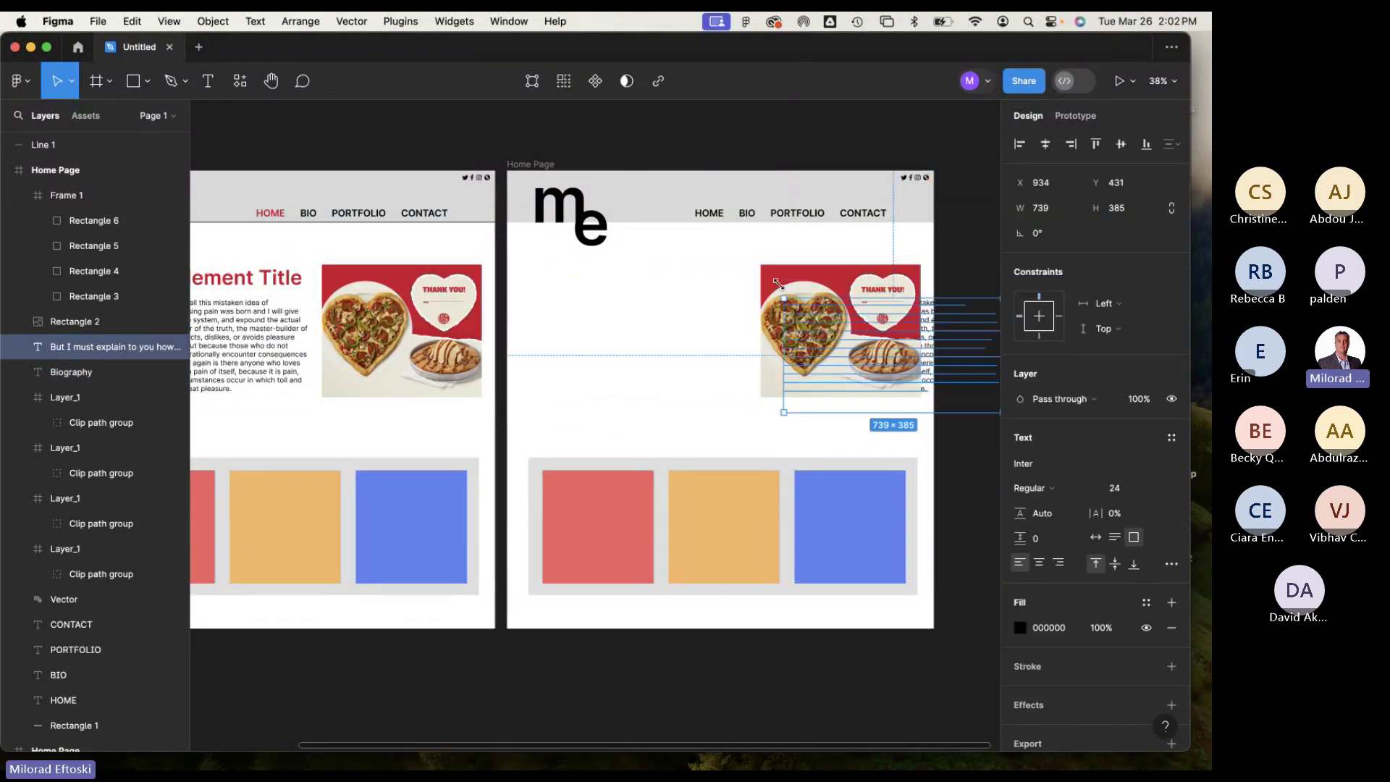
left_click_drag(777, 282, 560, 283)
left_click(794, 339)
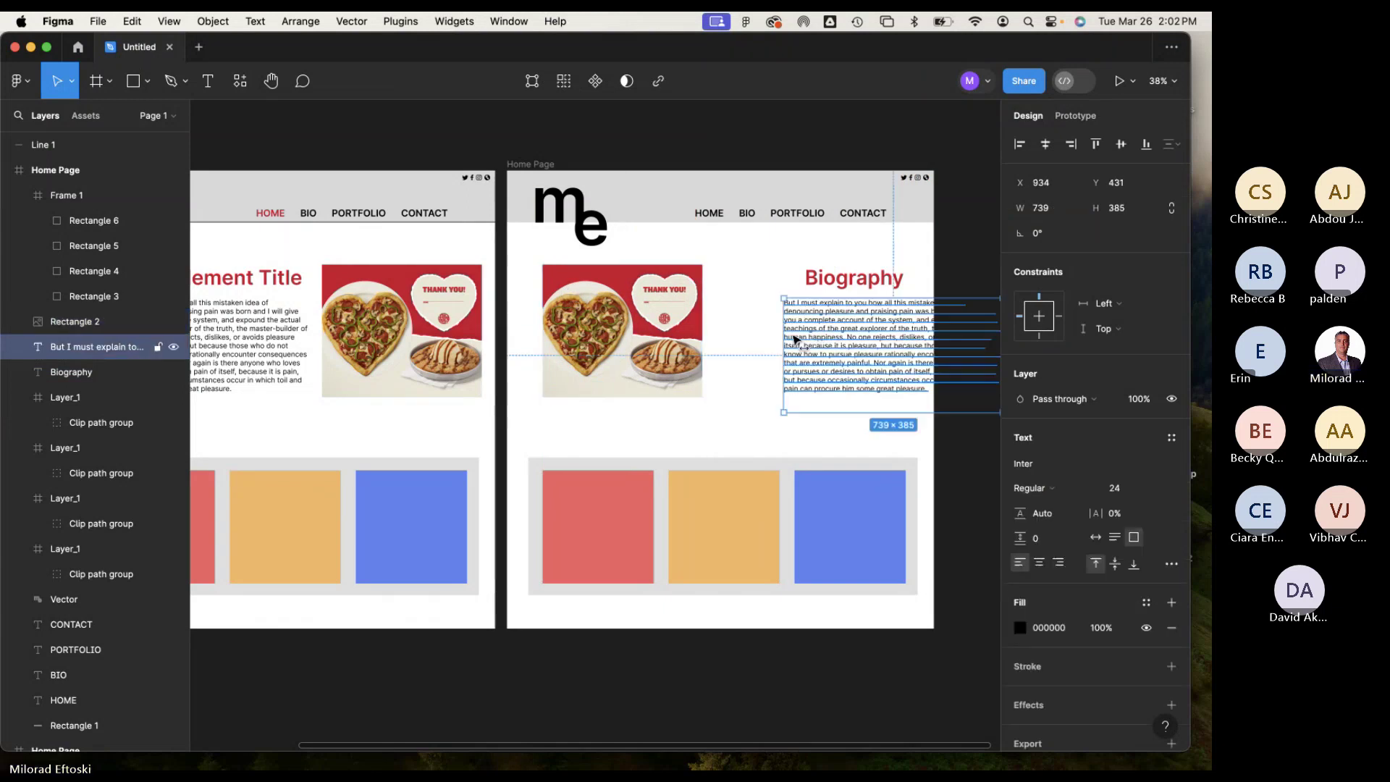
Line up the pizza image at X 67, Y 317 and place the paragraph and Biography heading left-aligned close beside it.
left_click_drag(794, 339, 642, 354)
left_click(655, 362)
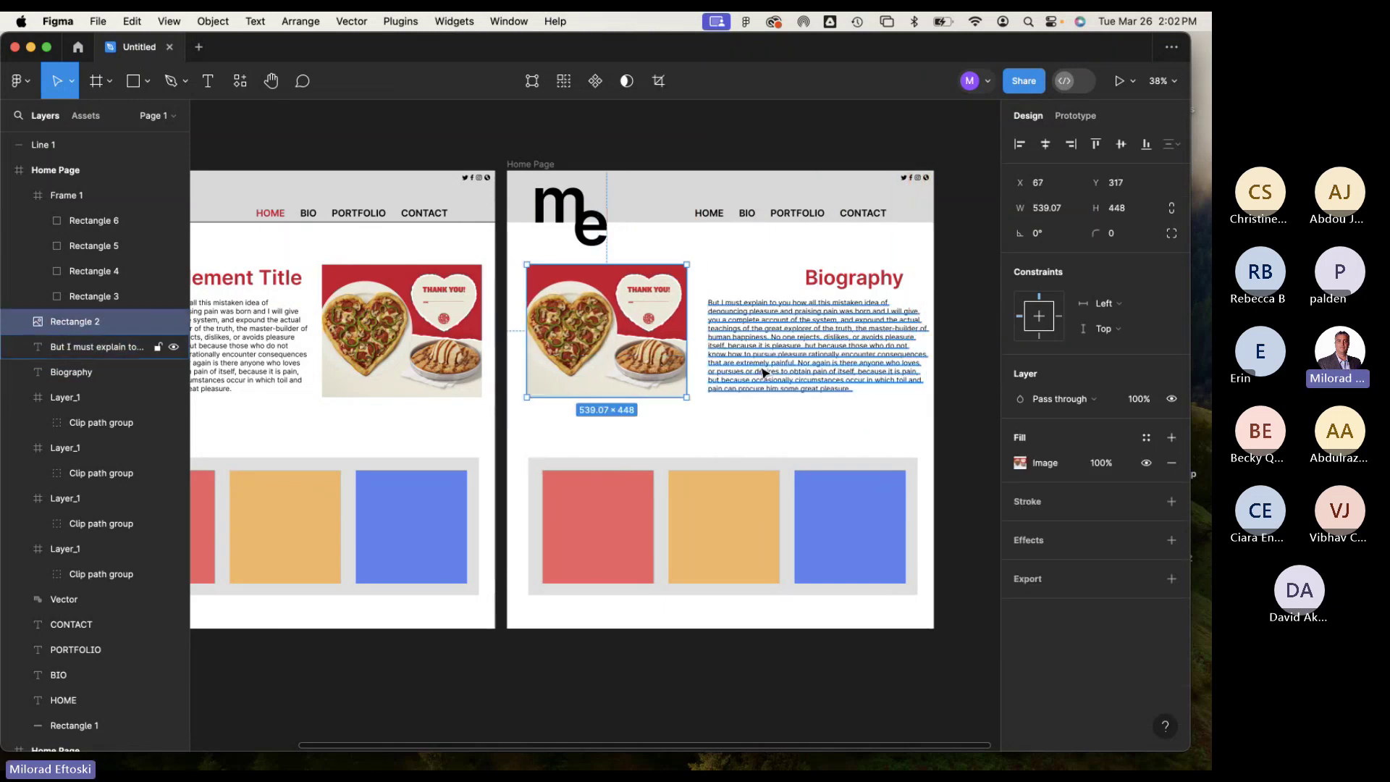
left_click_drag(764, 373, 753, 373)
left_click_drag(812, 289, 707, 293)
left_click(813, 248)
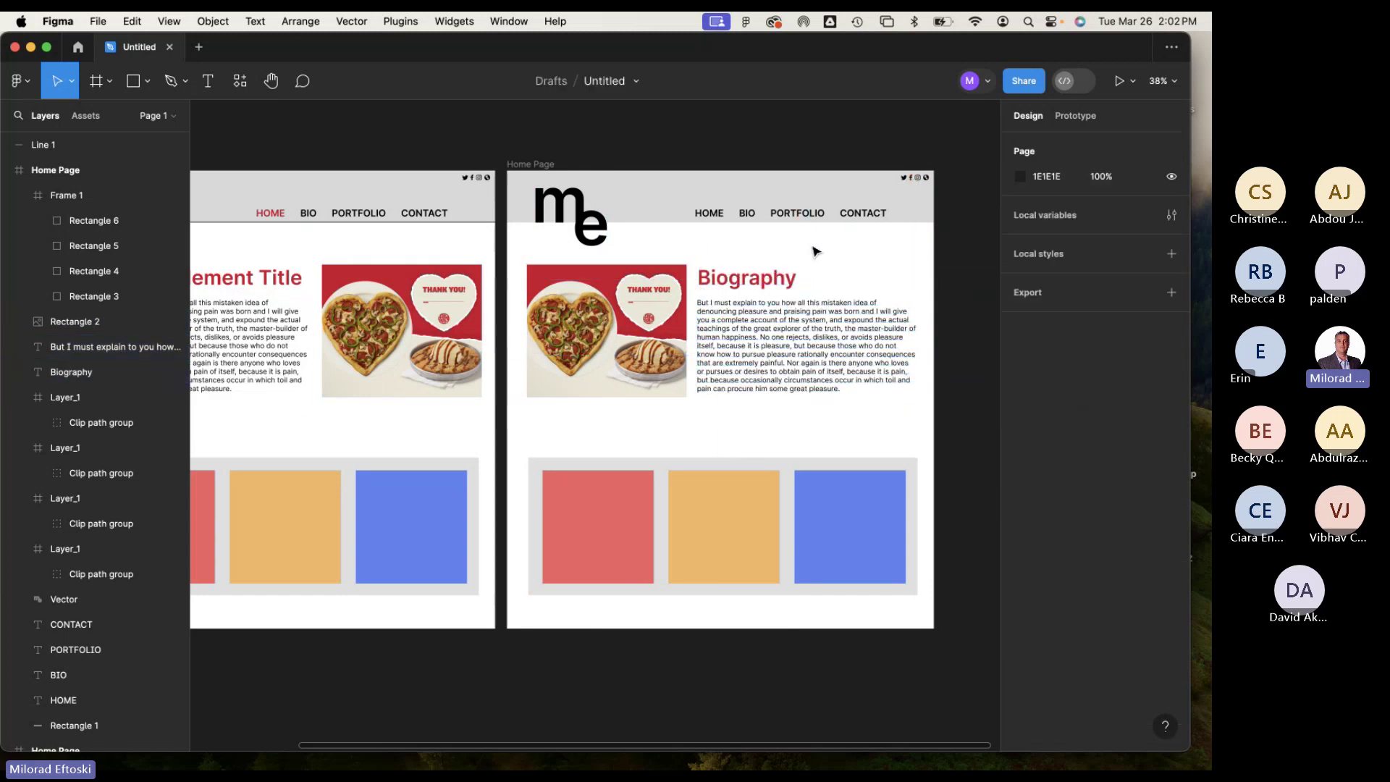
Set the BIO navigation link on the Biography page to the red document colour CC0A2B and deselect it.
scroll(813, 248, "left", 3)
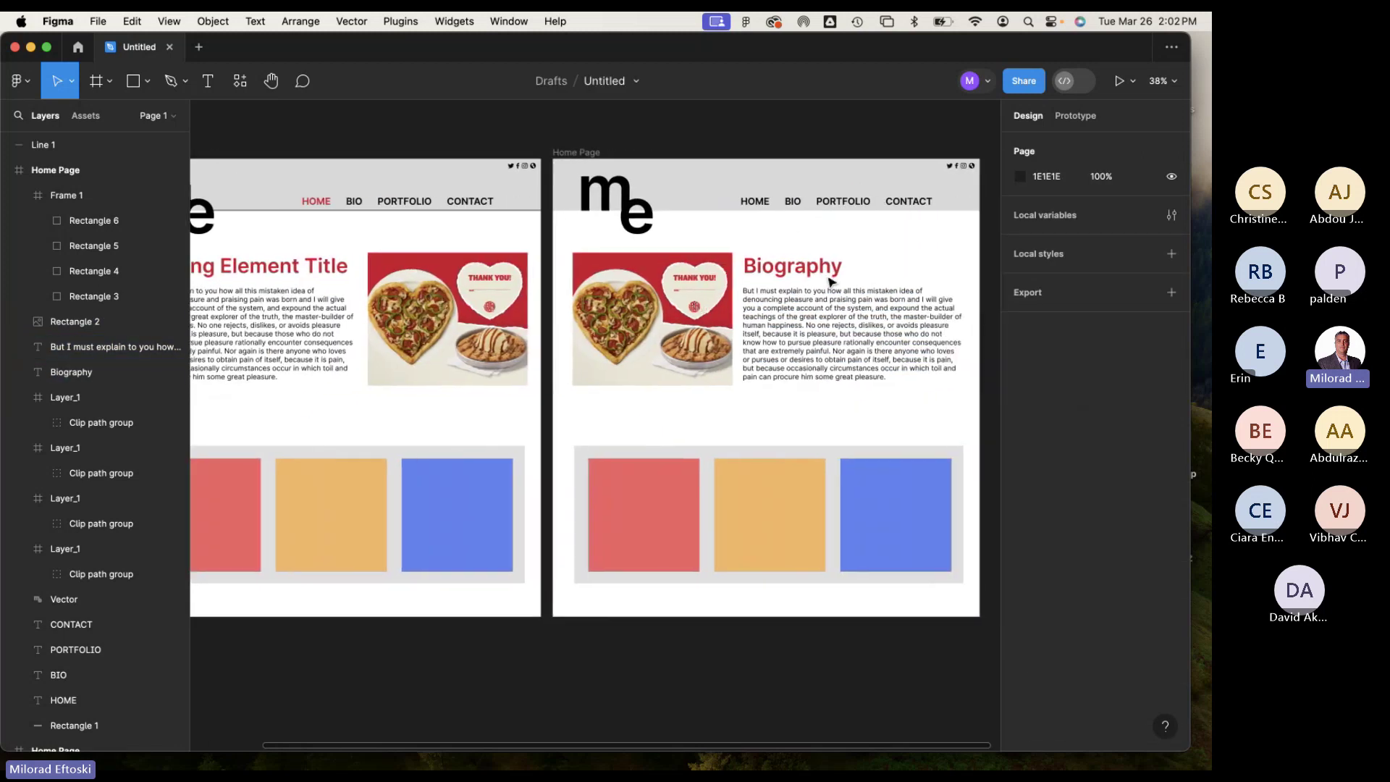
left_click(793, 201)
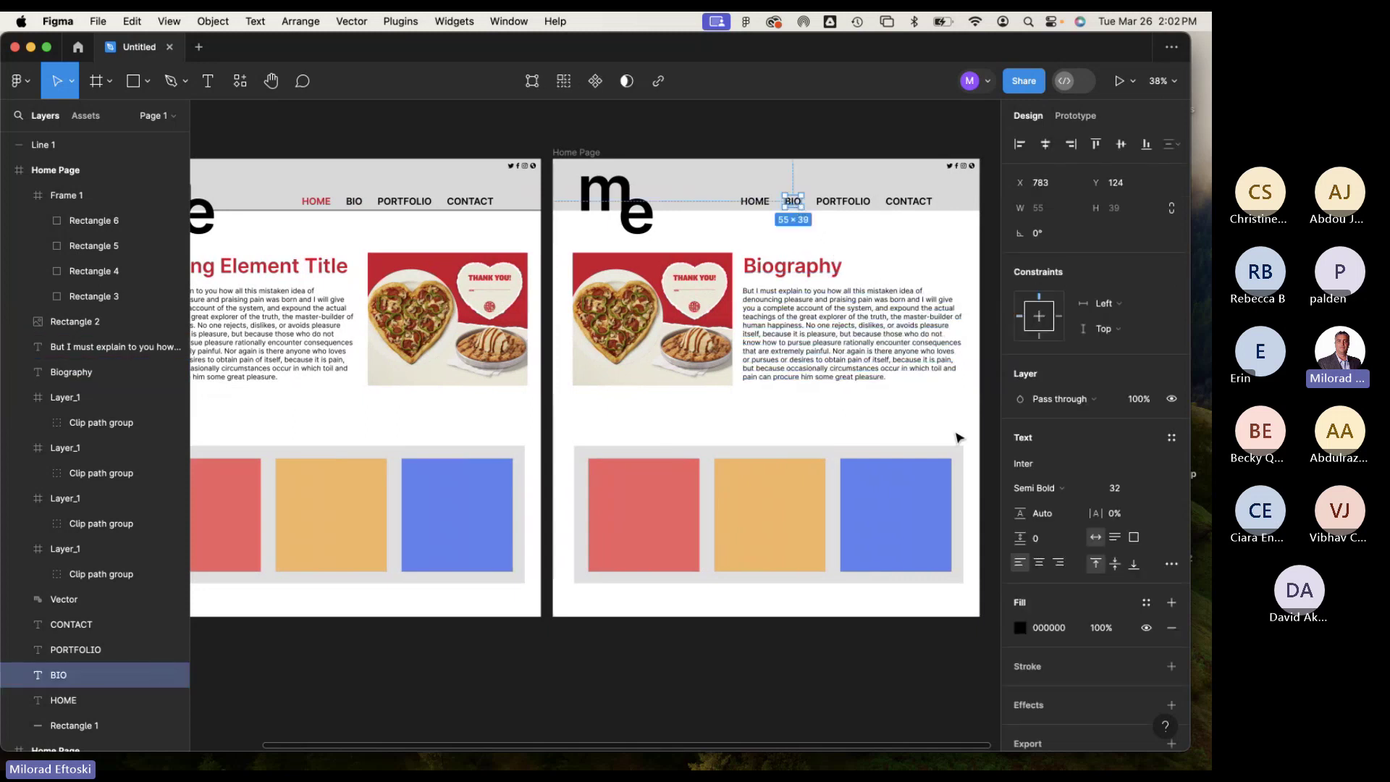
left_click(1020, 627)
left_click(868, 666)
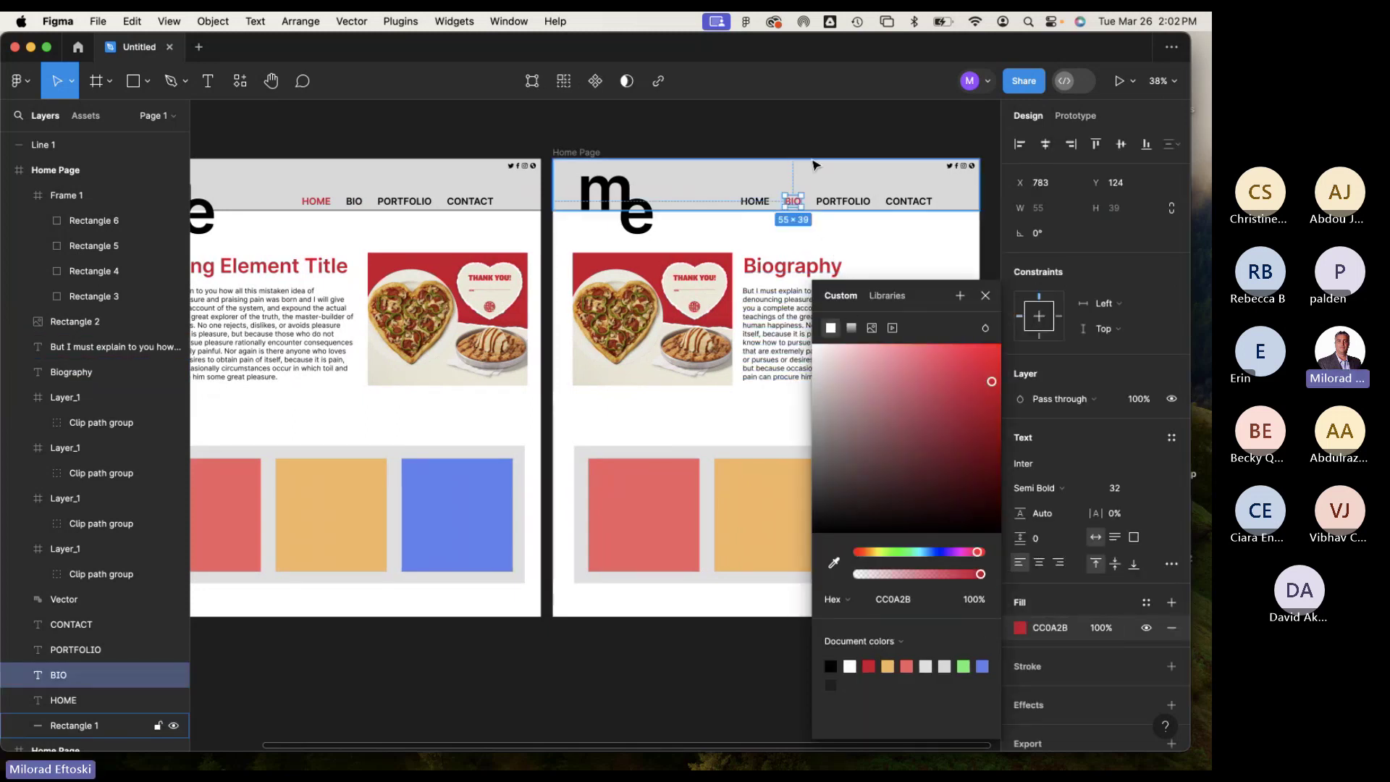
left_click(816, 138)
Compare the two pages side by side, examining their layouts and highlighted navigation links.
scroll(832, 273, "right", 4)
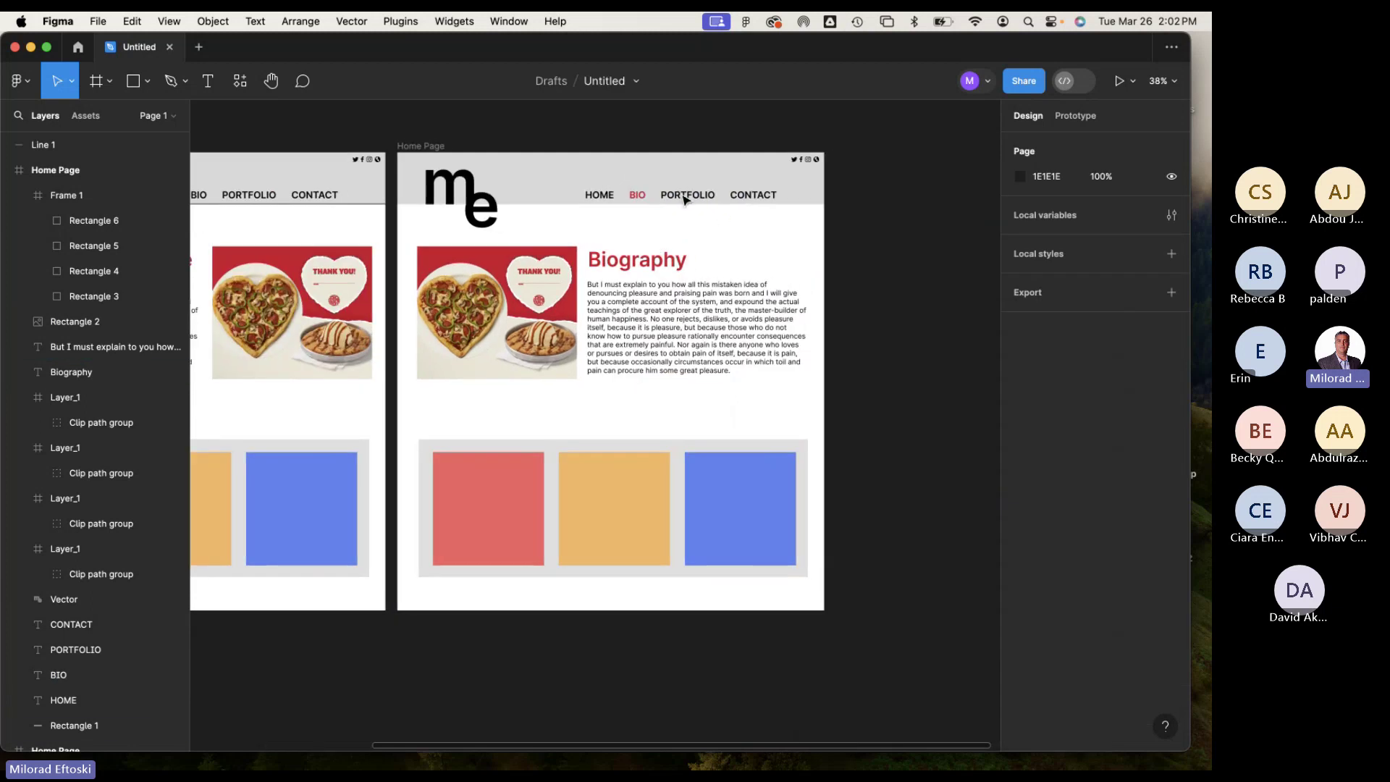
scroll(603, 264, "left", 9)
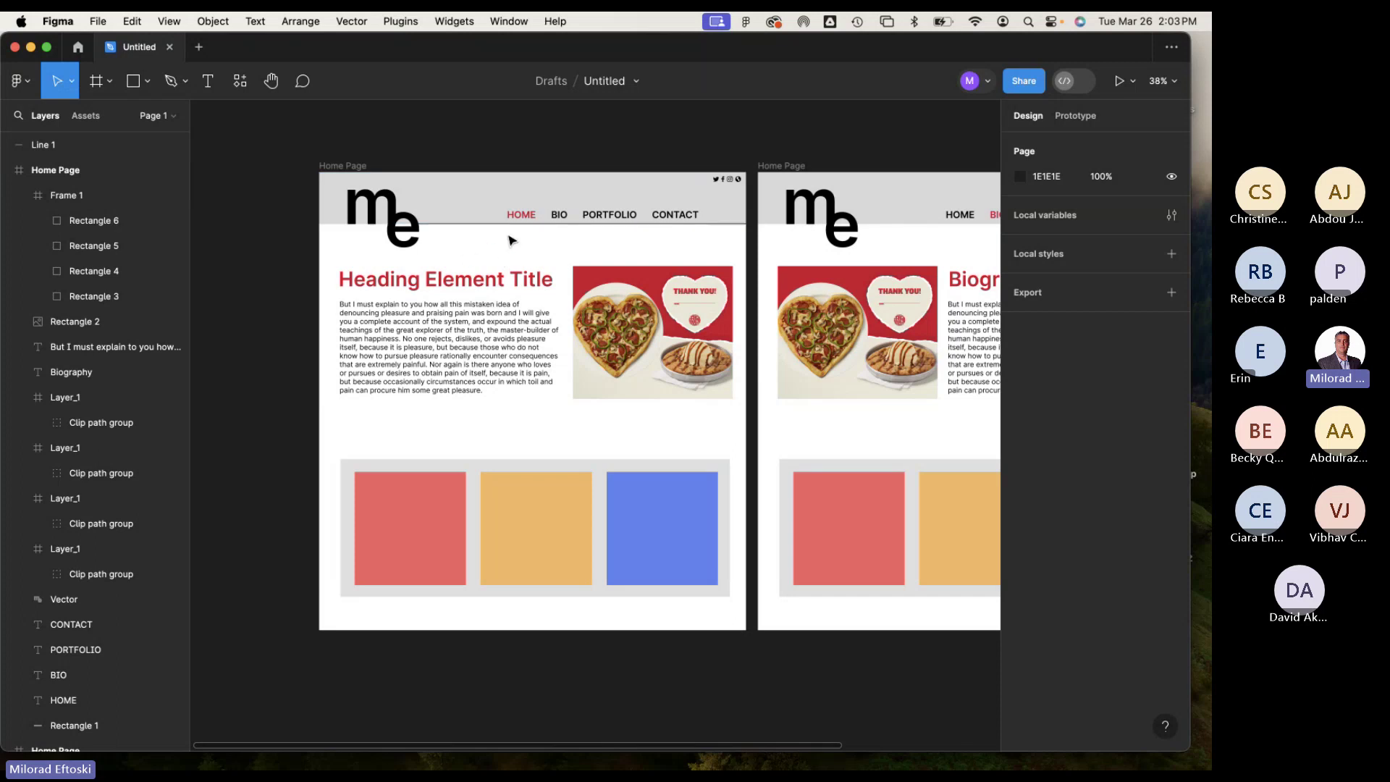
key("shift+1")
scroll(569, 251, "right", 3)
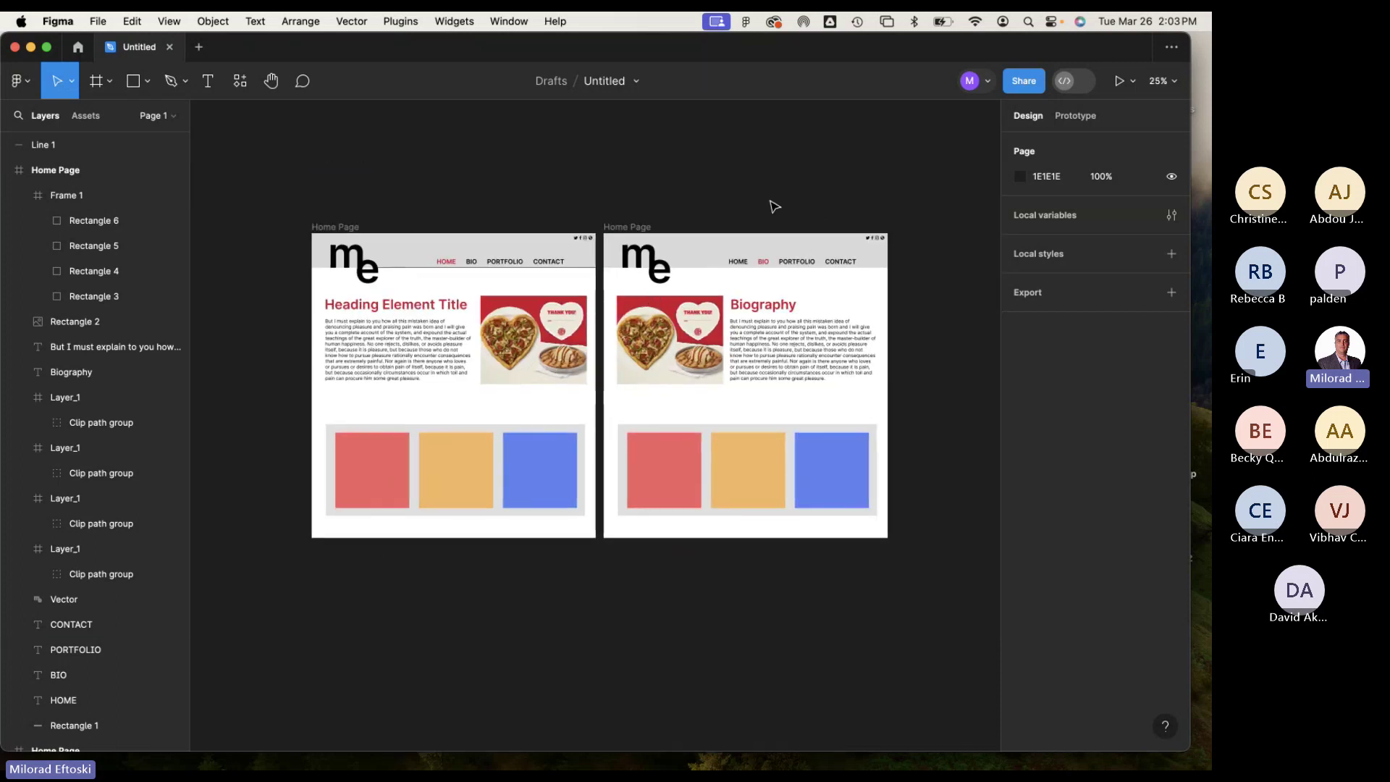
scroll(897, 321, "right", 2)
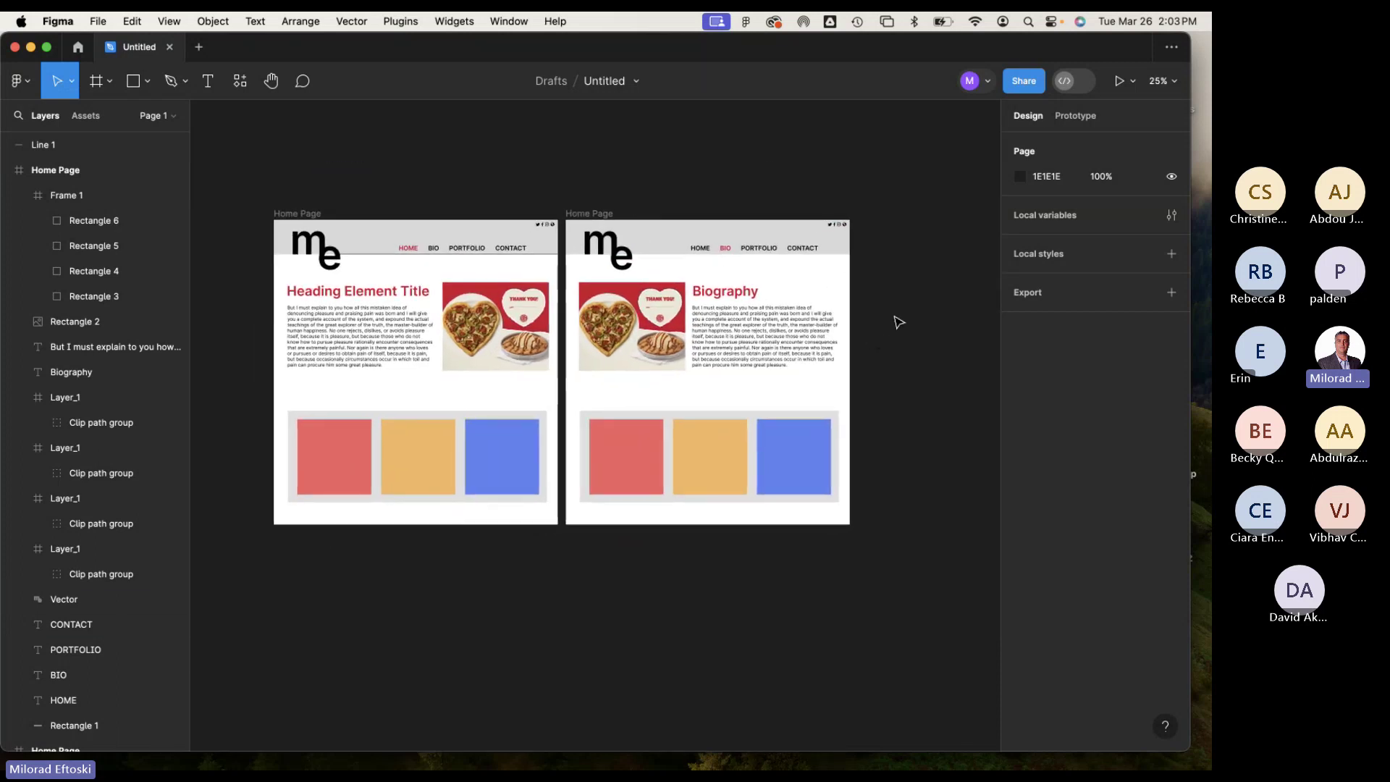
left_click(759, 247)
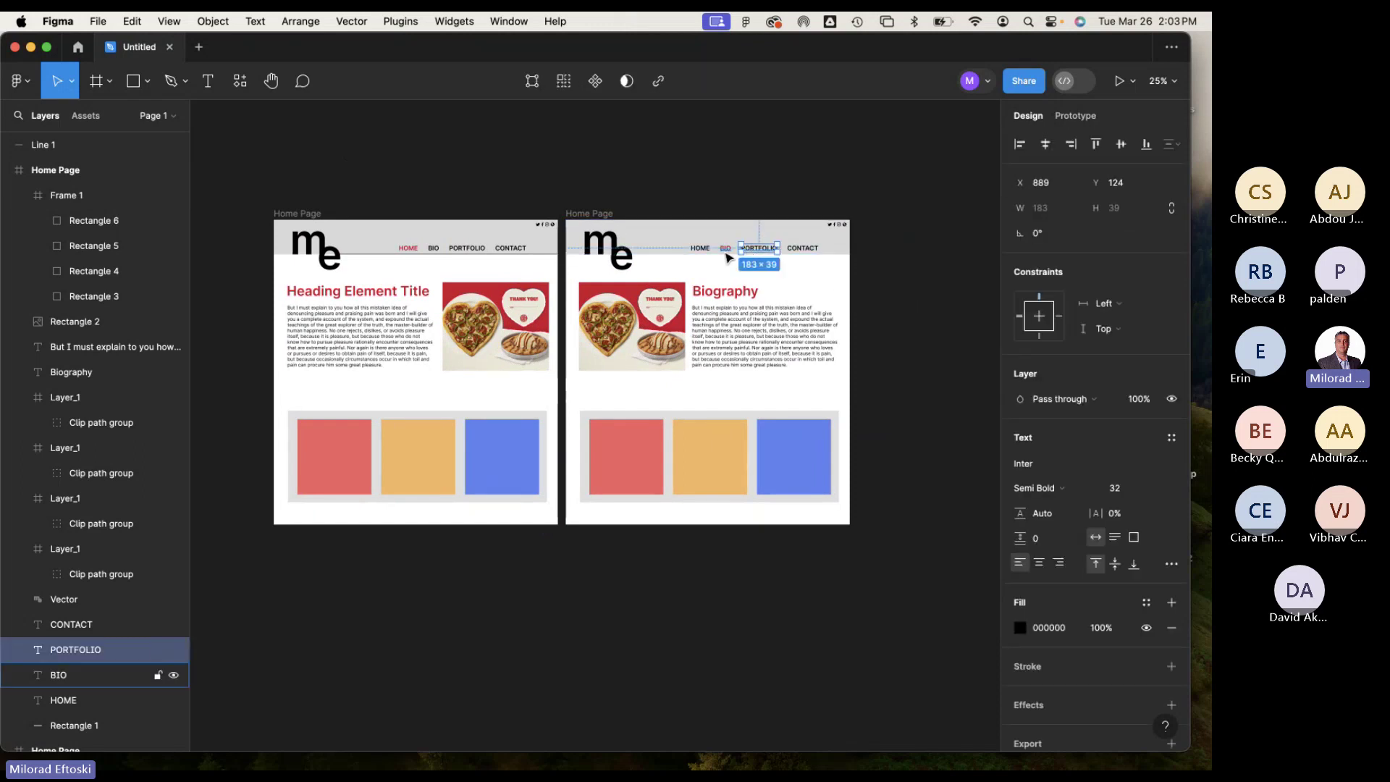
left_click(759, 201)
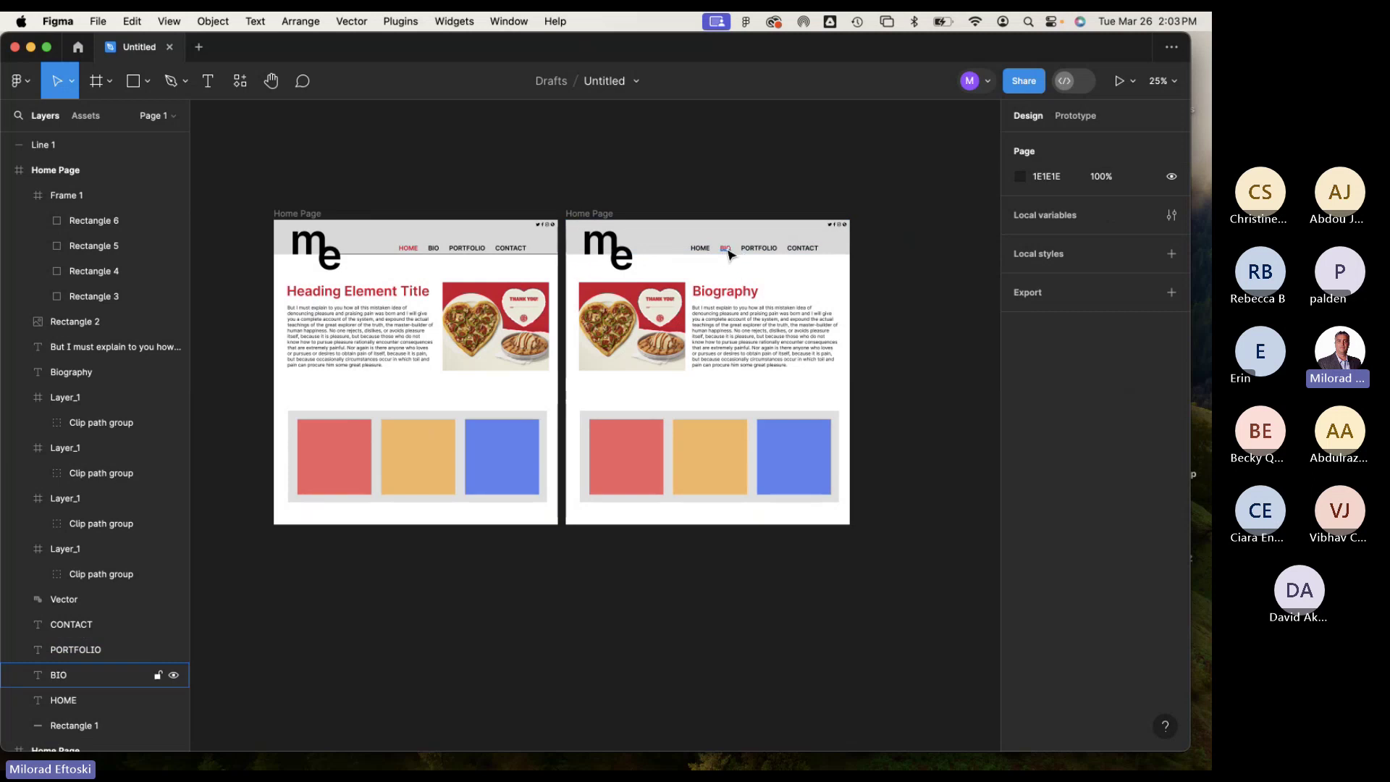
Connect the original Home Page's BIO link to the Biography page with an On click, Navigate to, Instant interaction, and check its destination options.
left_click(1075, 117)
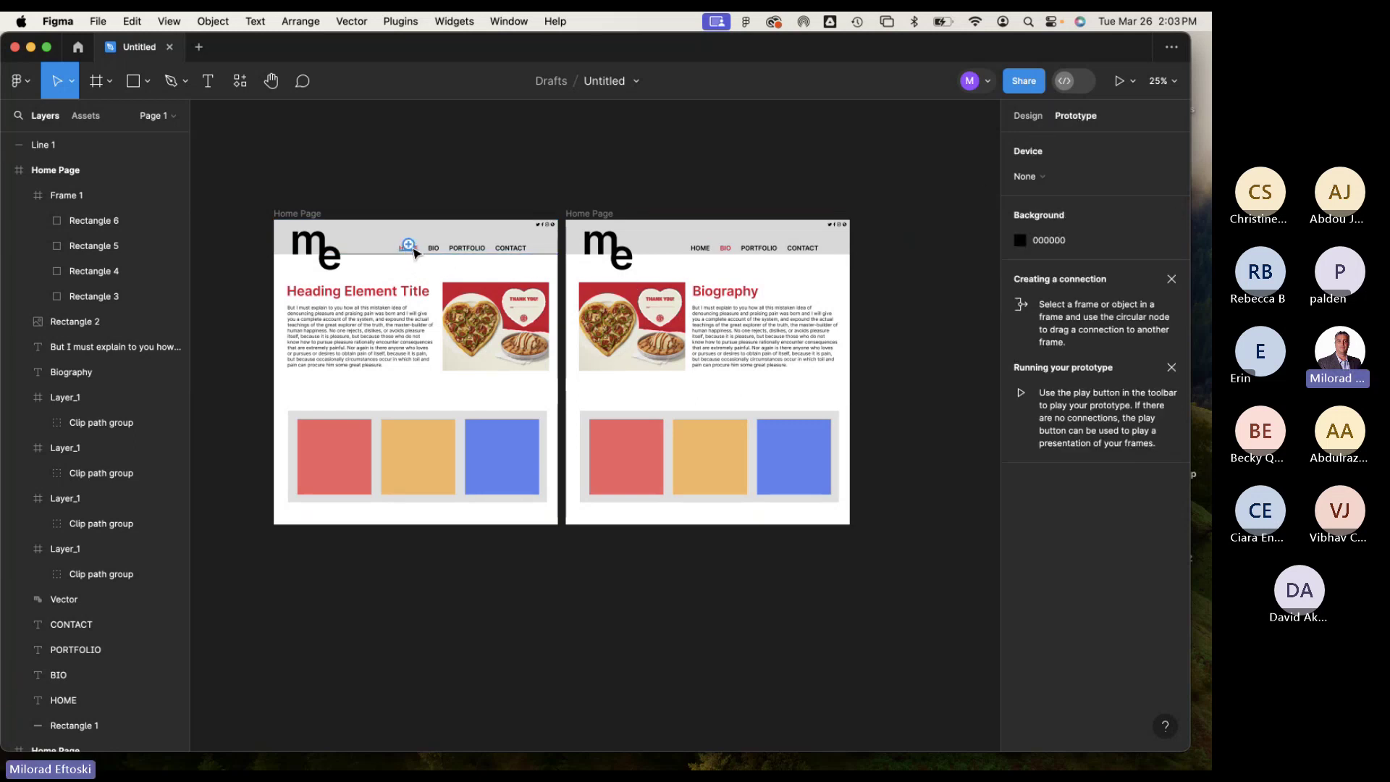
scroll(407, 254, "up", 3)
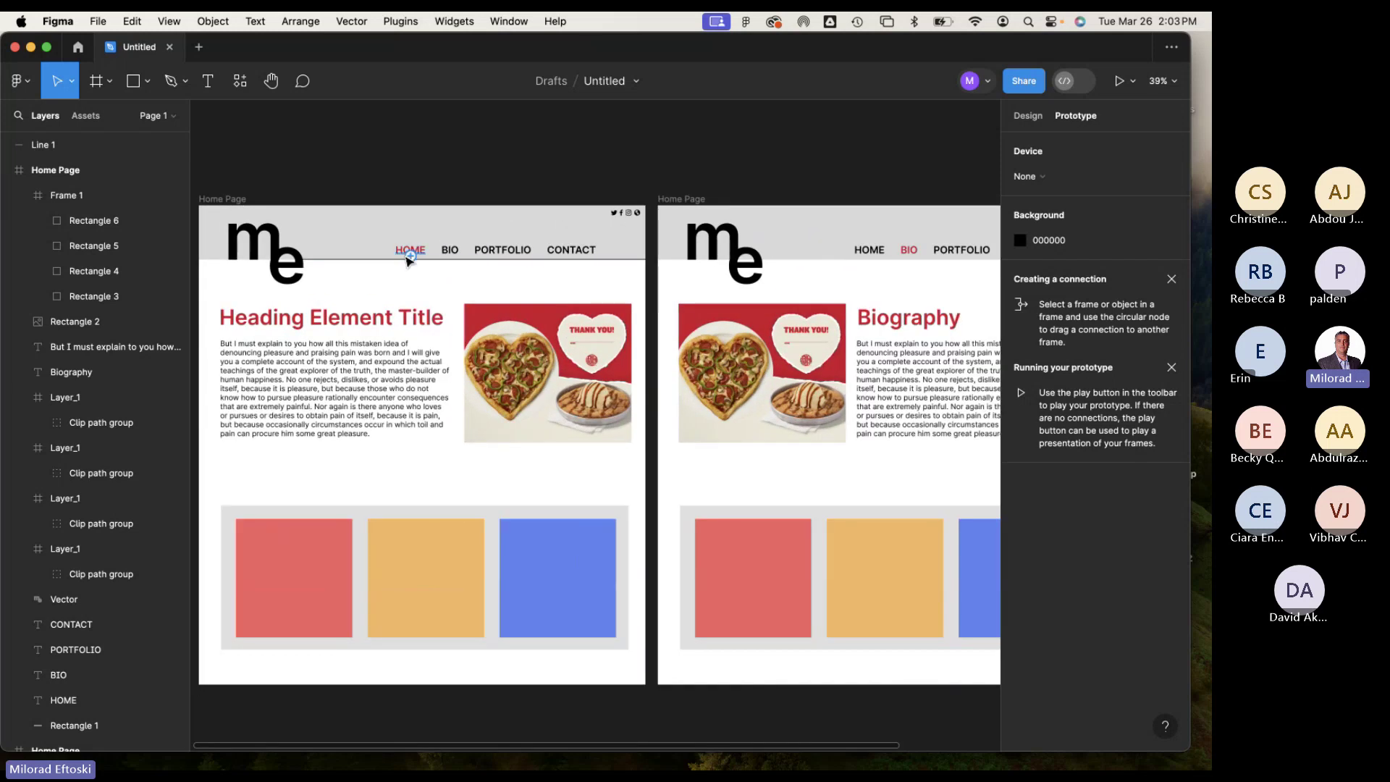
left_click(450, 252)
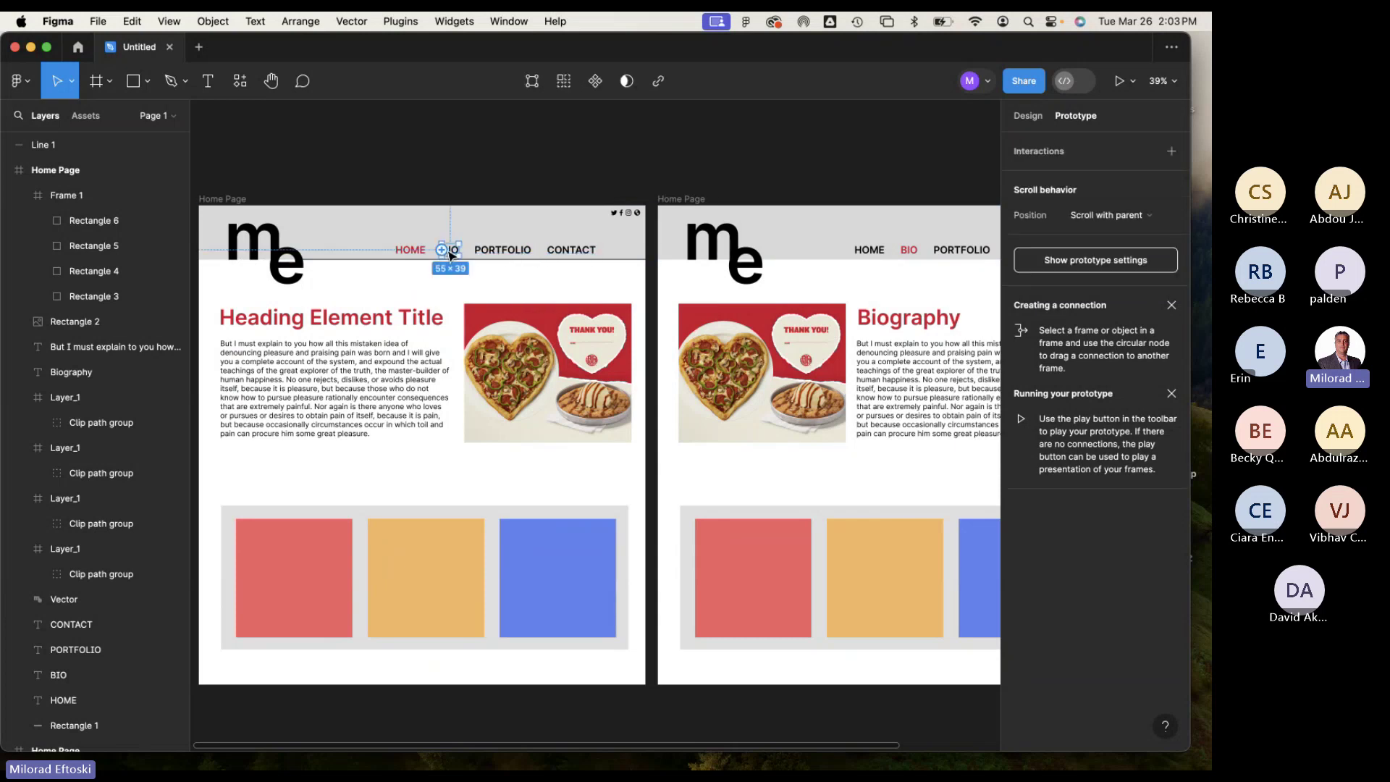
left_click_drag(453, 256, 786, 292)
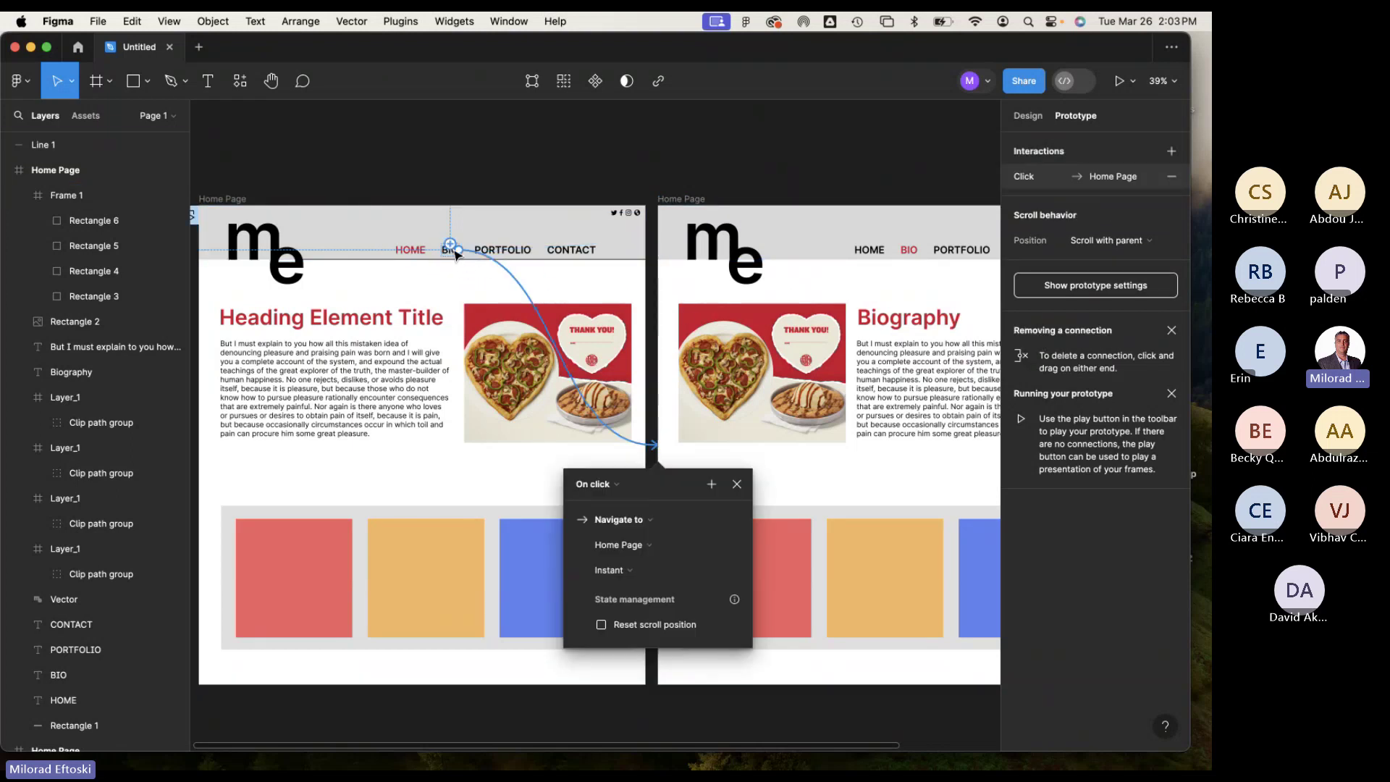
left_click(638, 521)
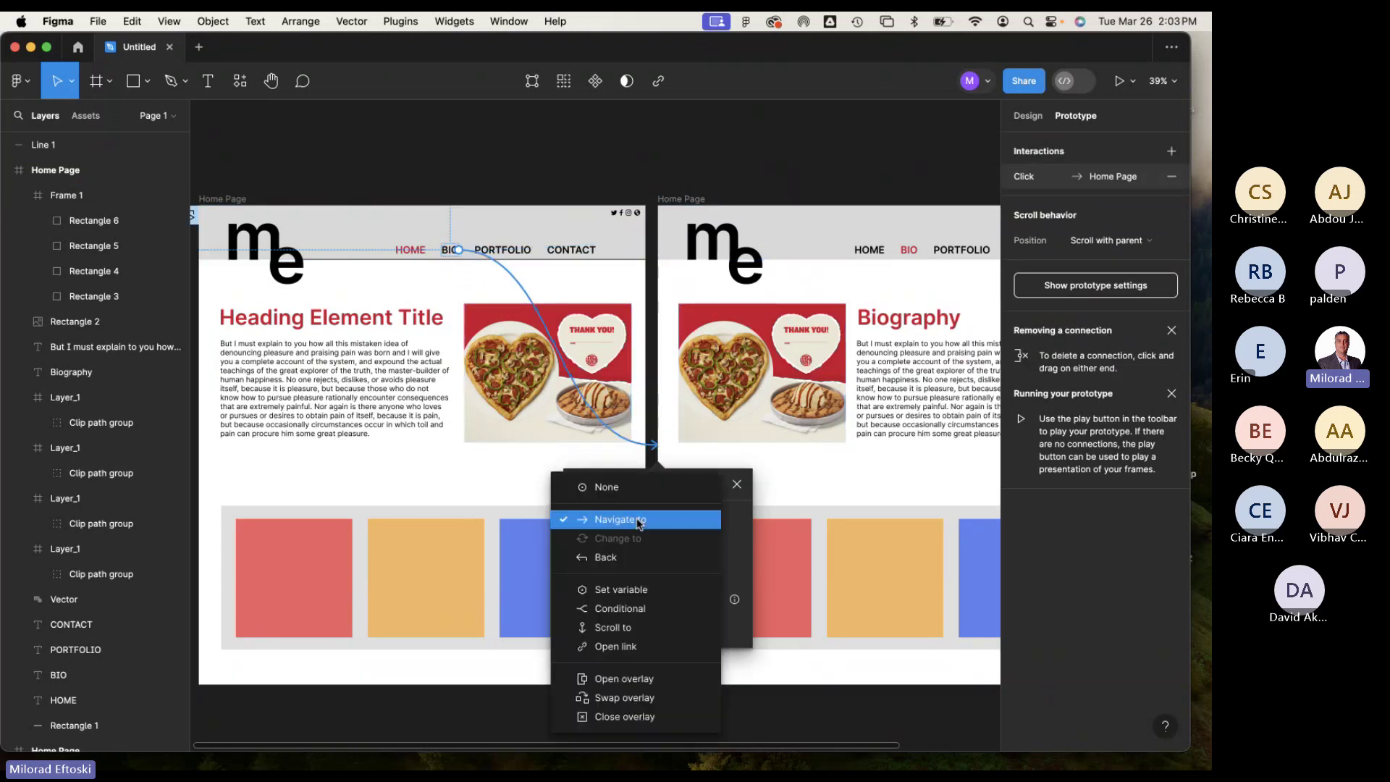
left_click(639, 521)
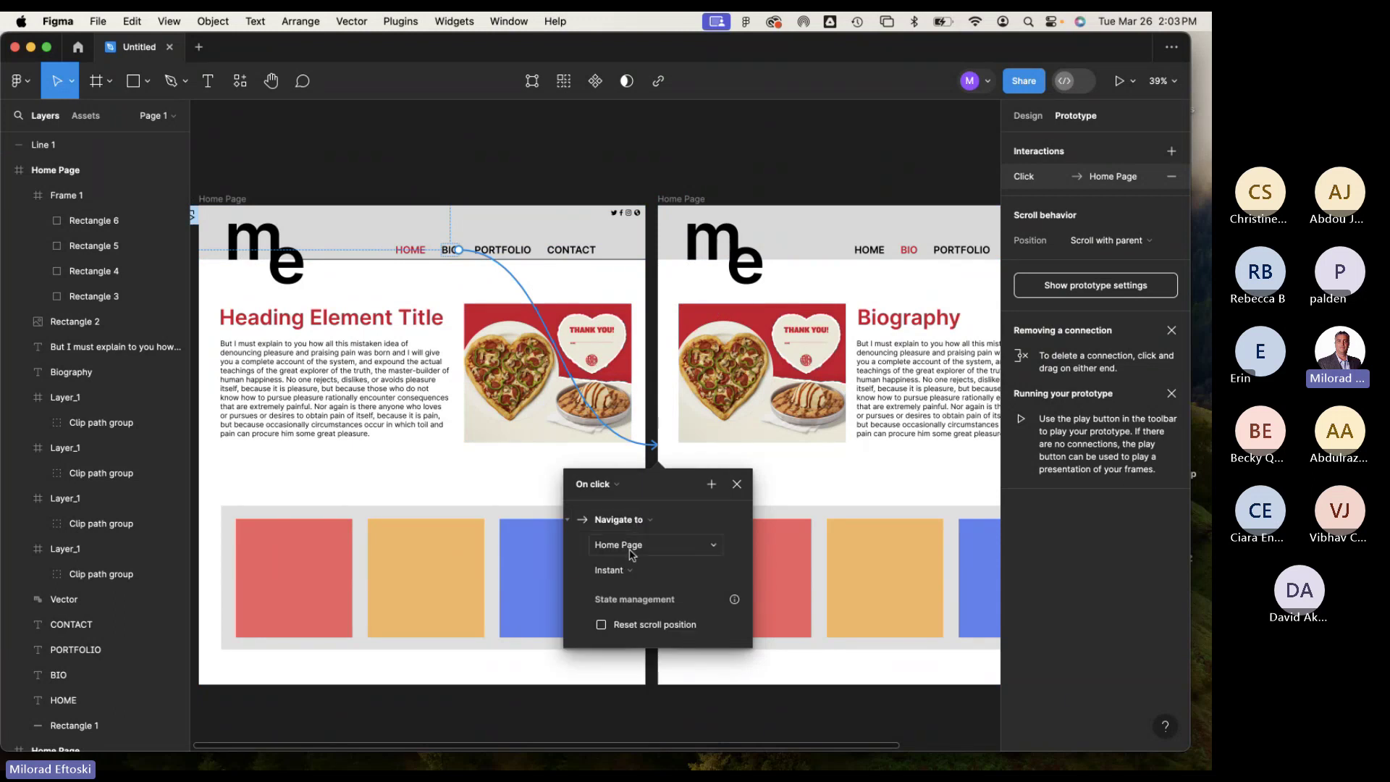
left_click(631, 550)
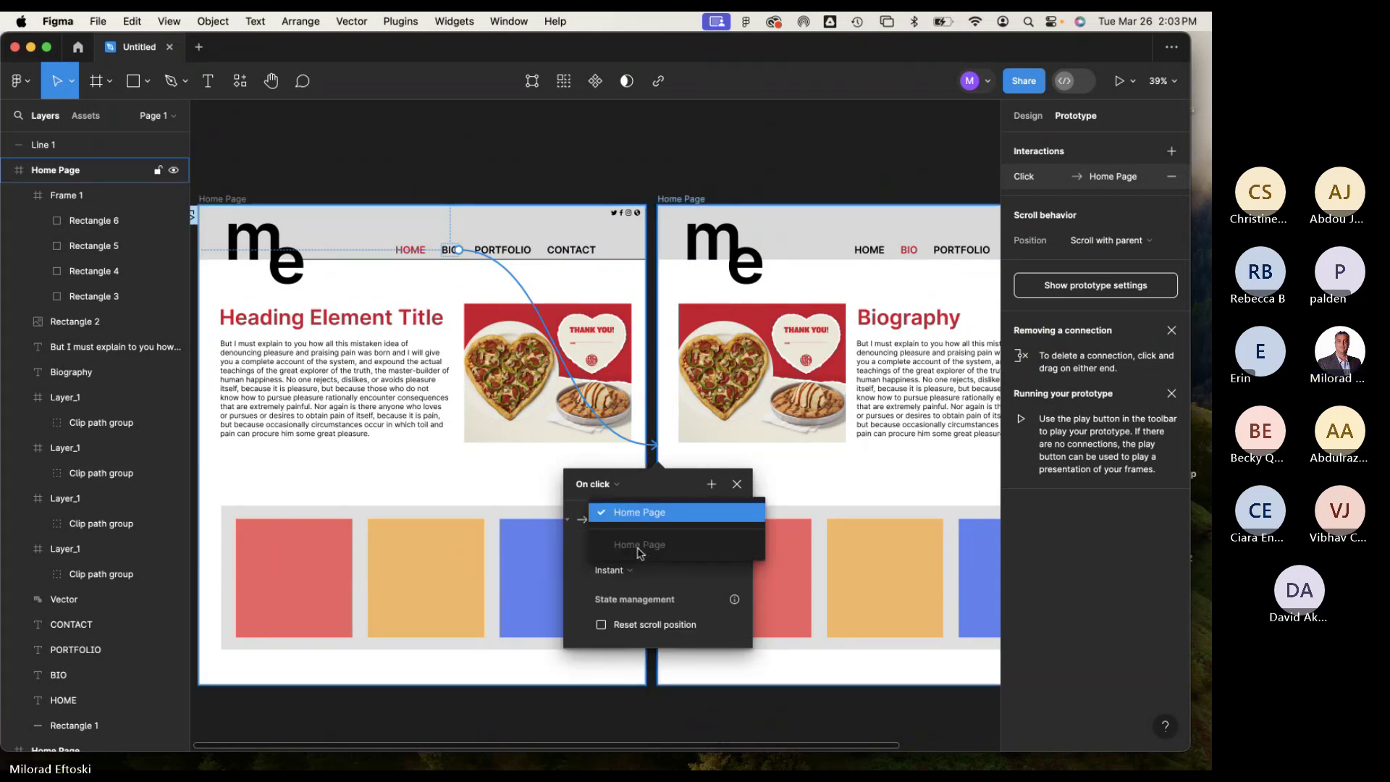
Rename the duplicated page's frame as "Bio" and deselect it.
left_click(685, 185)
left_click(674, 198)
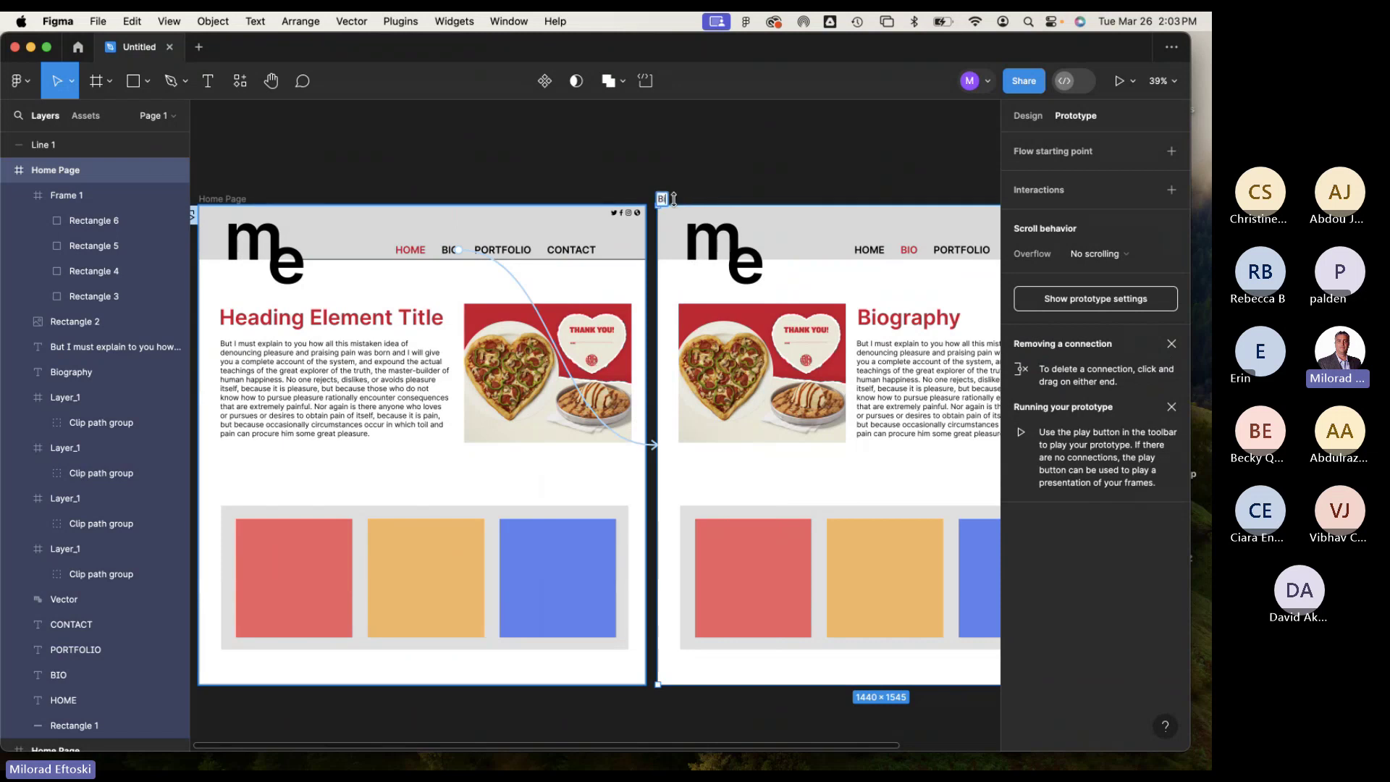
left_click(802, 150)
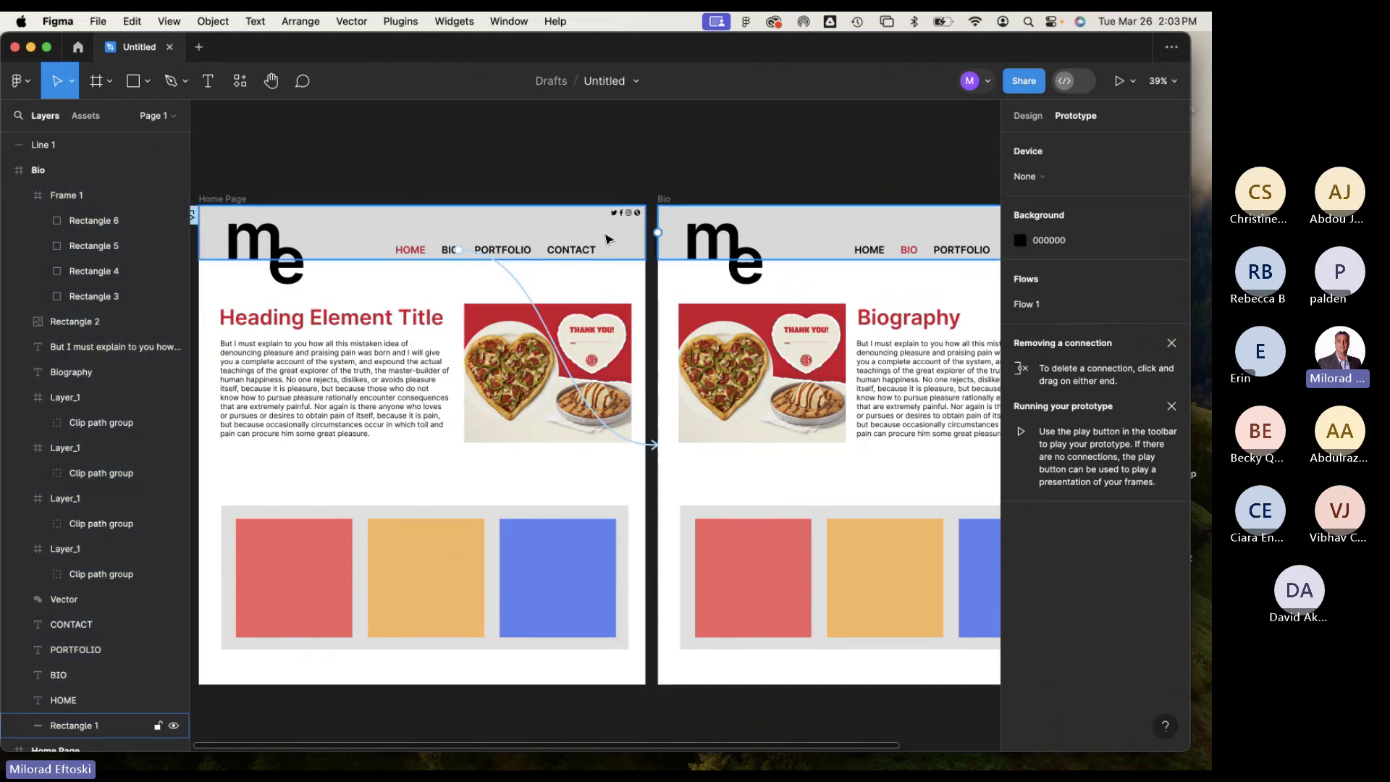
Check the destination options of the Home Page's BIO link interaction, keeping Bio as the target, and deselect it.
left_click(446, 255)
left_click(515, 293)
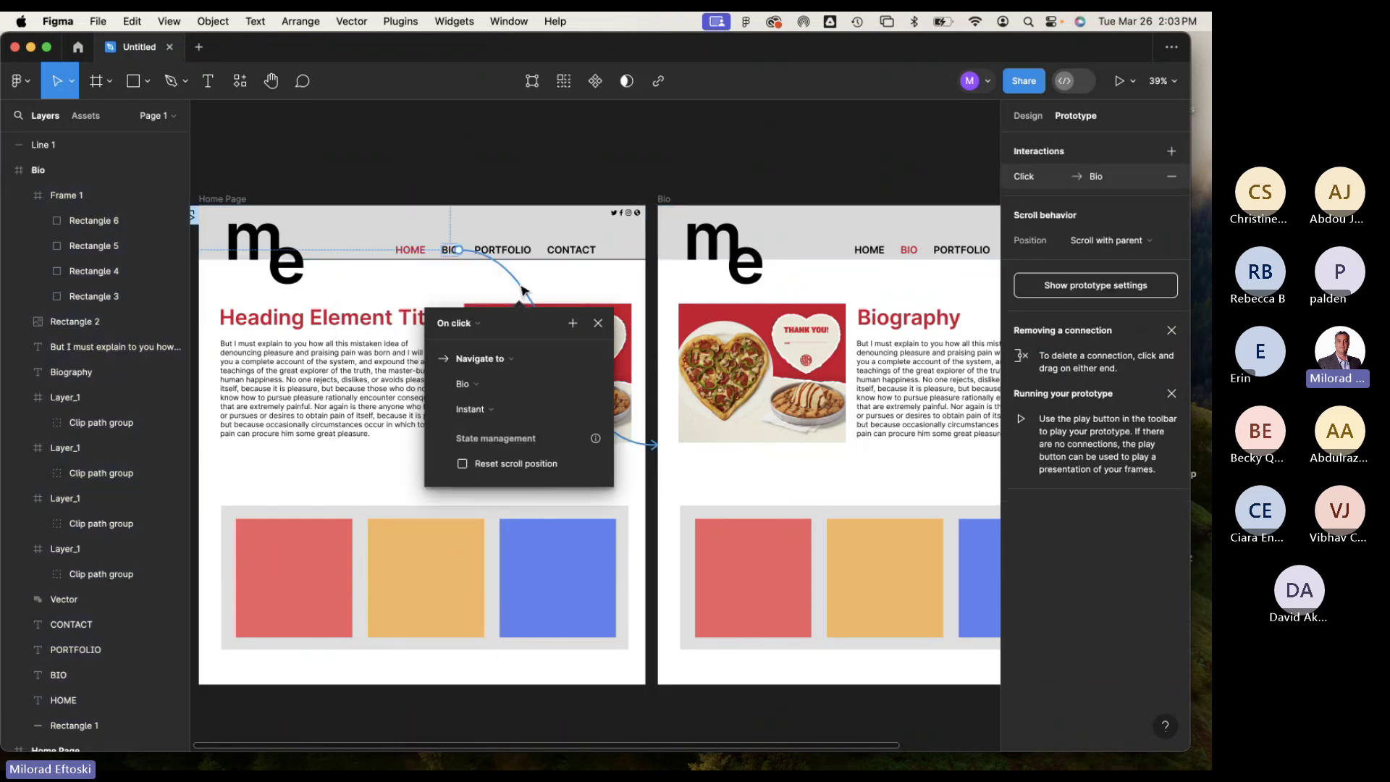
left_click(474, 385)
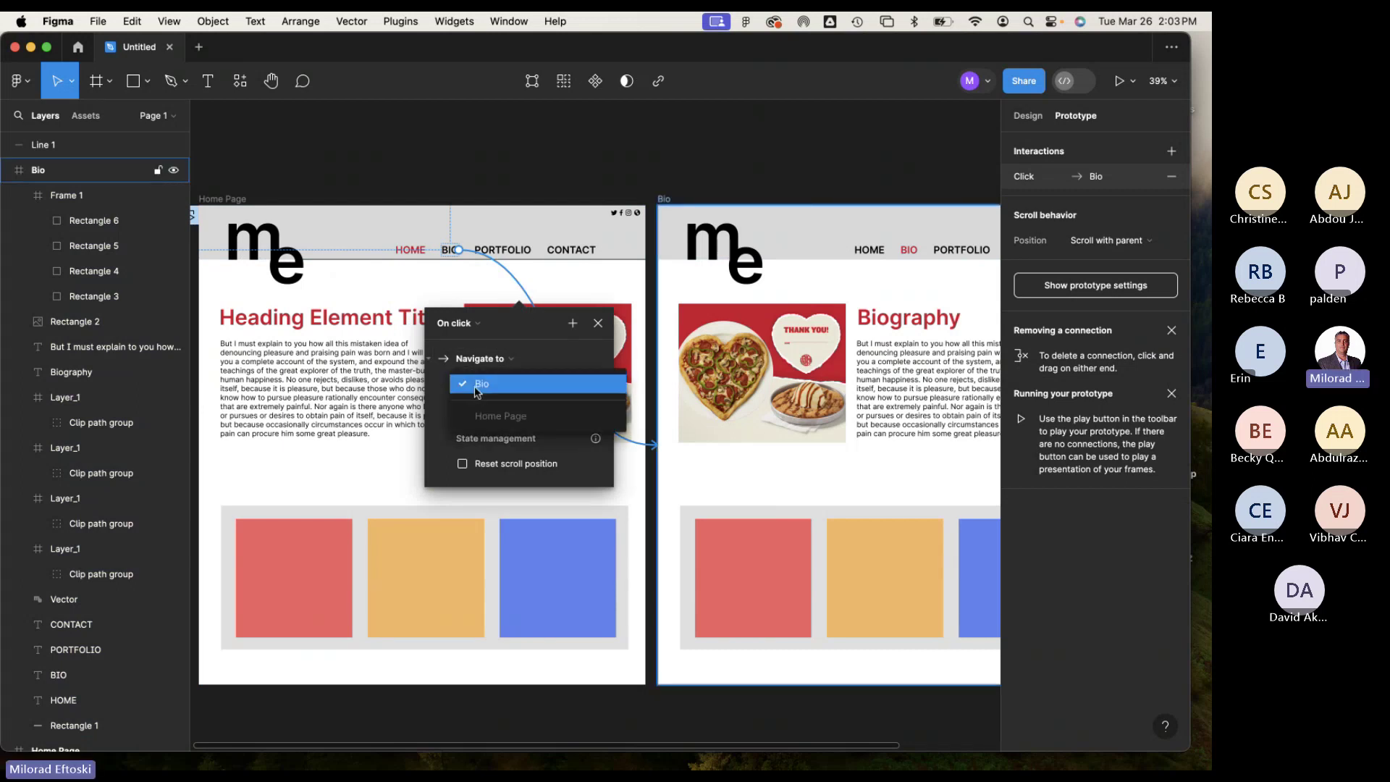
left_click(476, 390)
left_click(477, 391)
left_click(477, 391)
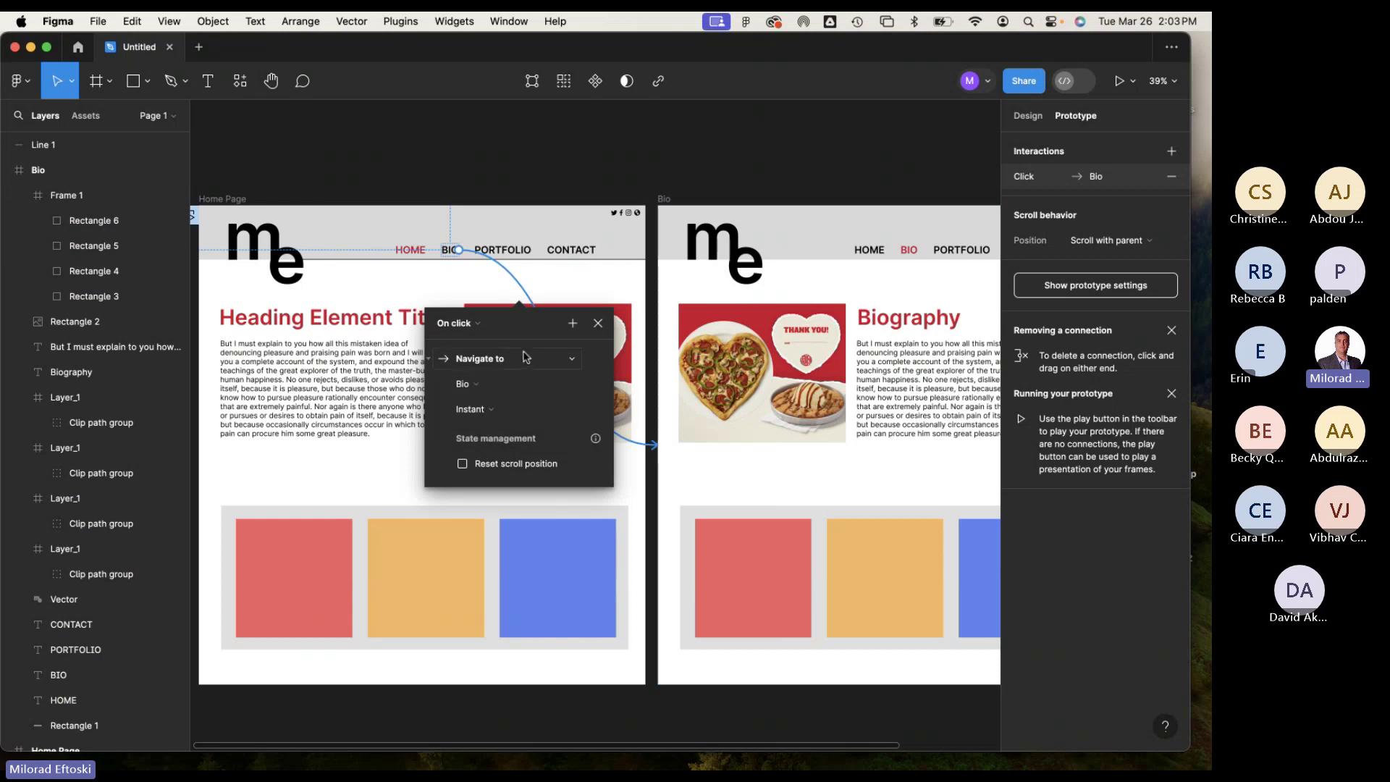
left_click(574, 141)
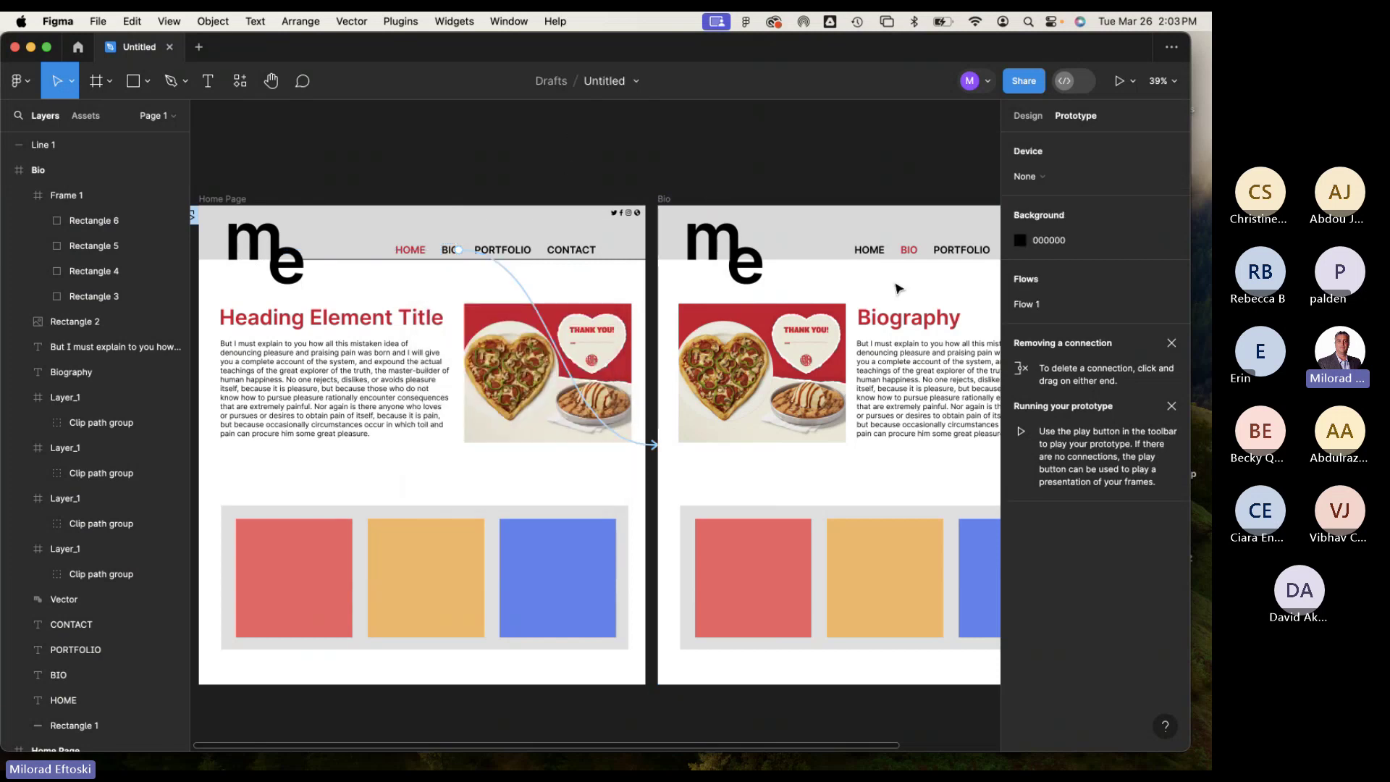
Connect the Bio page's HOME link to the Home Page frame with an On click, Navigate to, Instant interaction and deselect it.
left_click(869, 252)
left_click(908, 250)
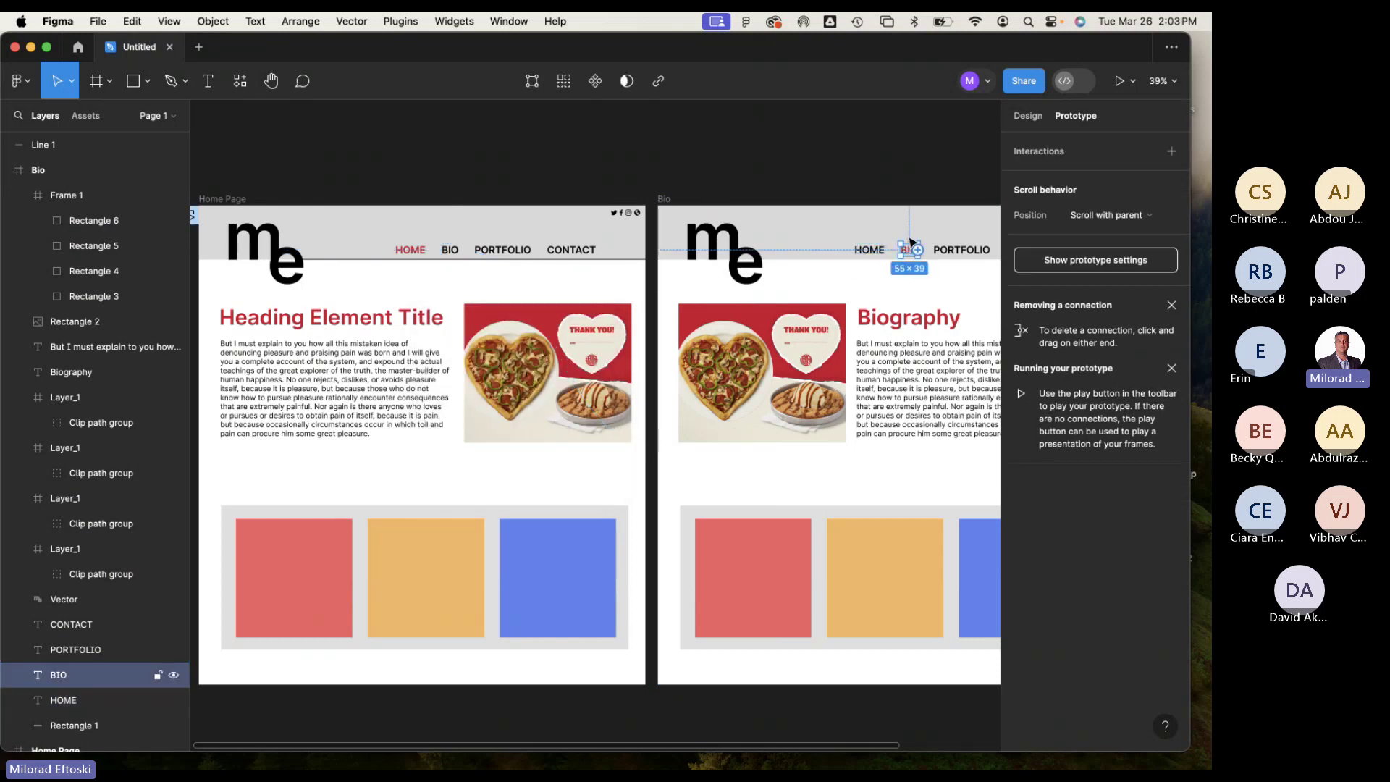
scroll(861, 289, "right", 2)
scroll(861, 290, "right", 6)
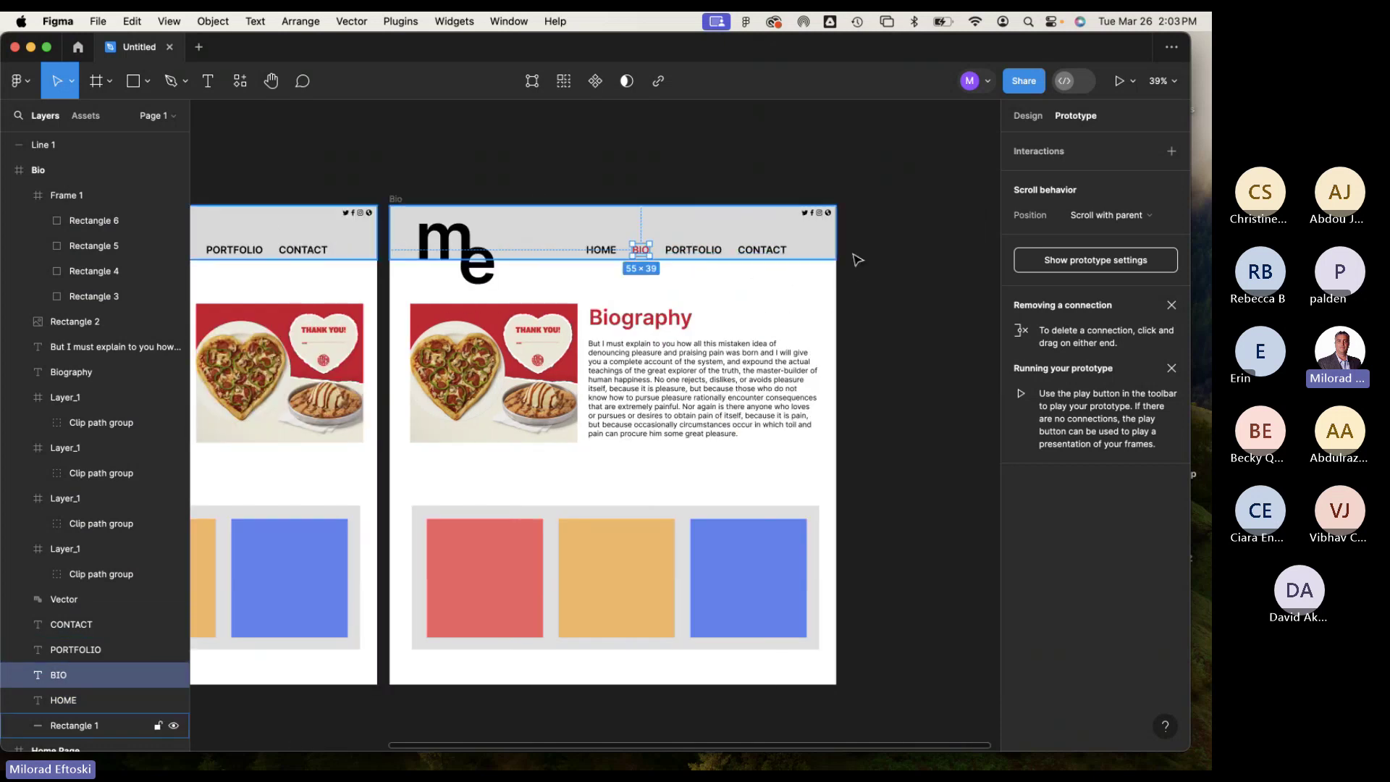
scroll(818, 271, "left", 6)
left_click(814, 252)
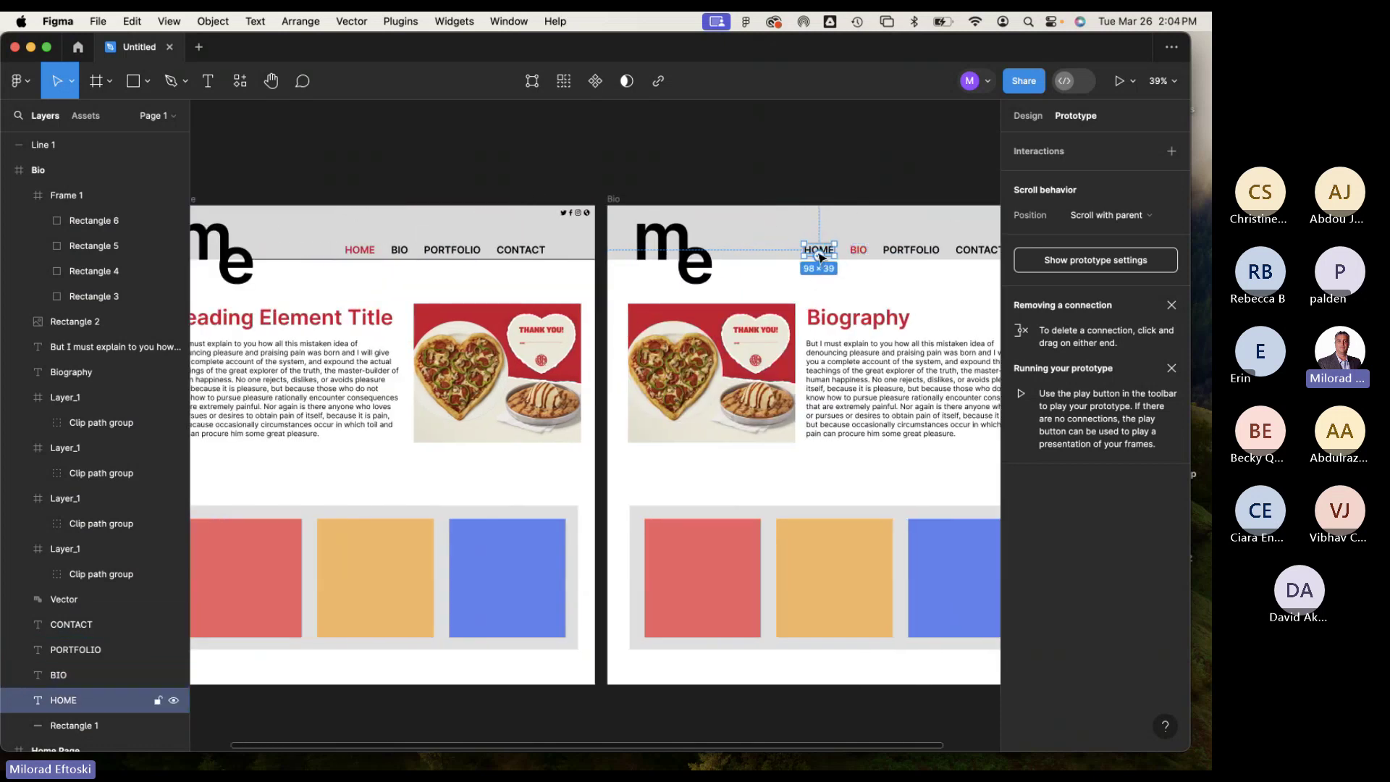
left_click_drag(819, 244, 472, 464)
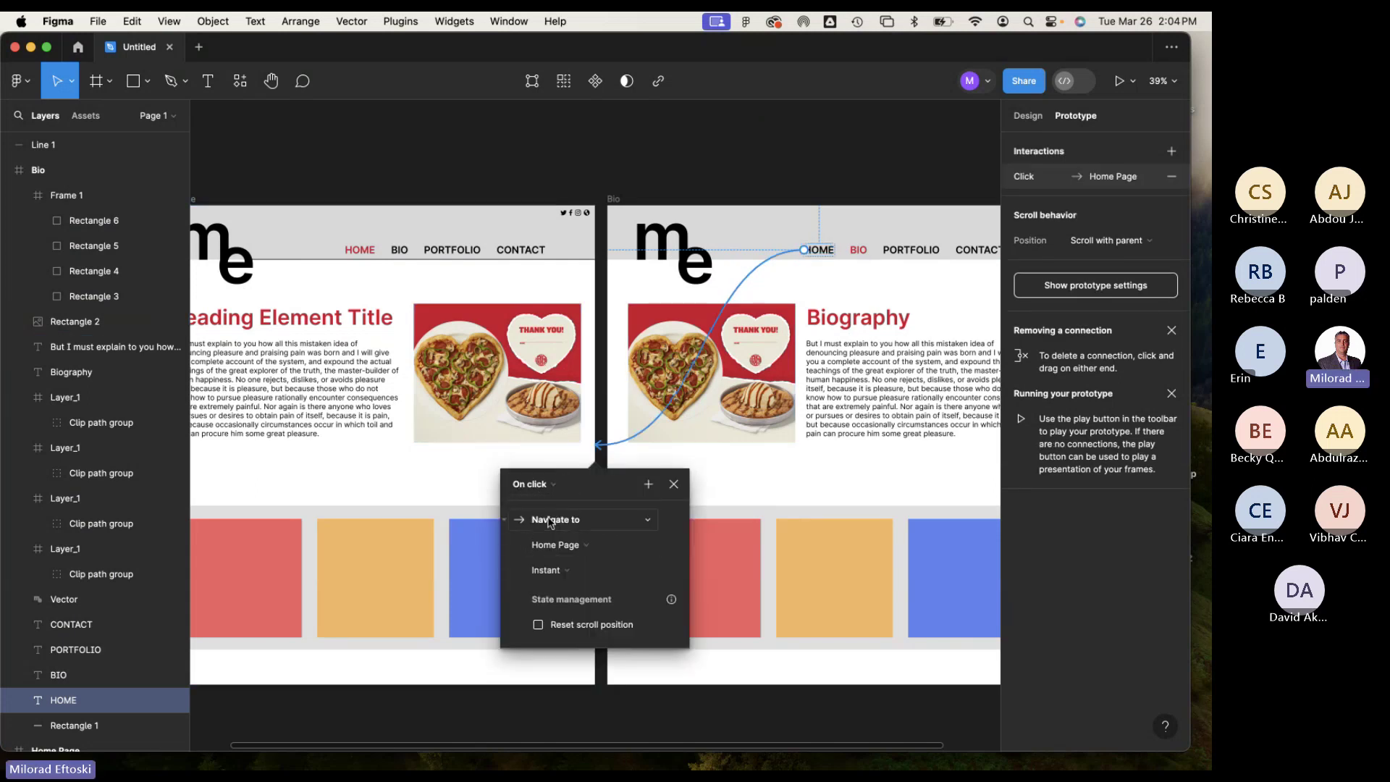
left_click(699, 156)
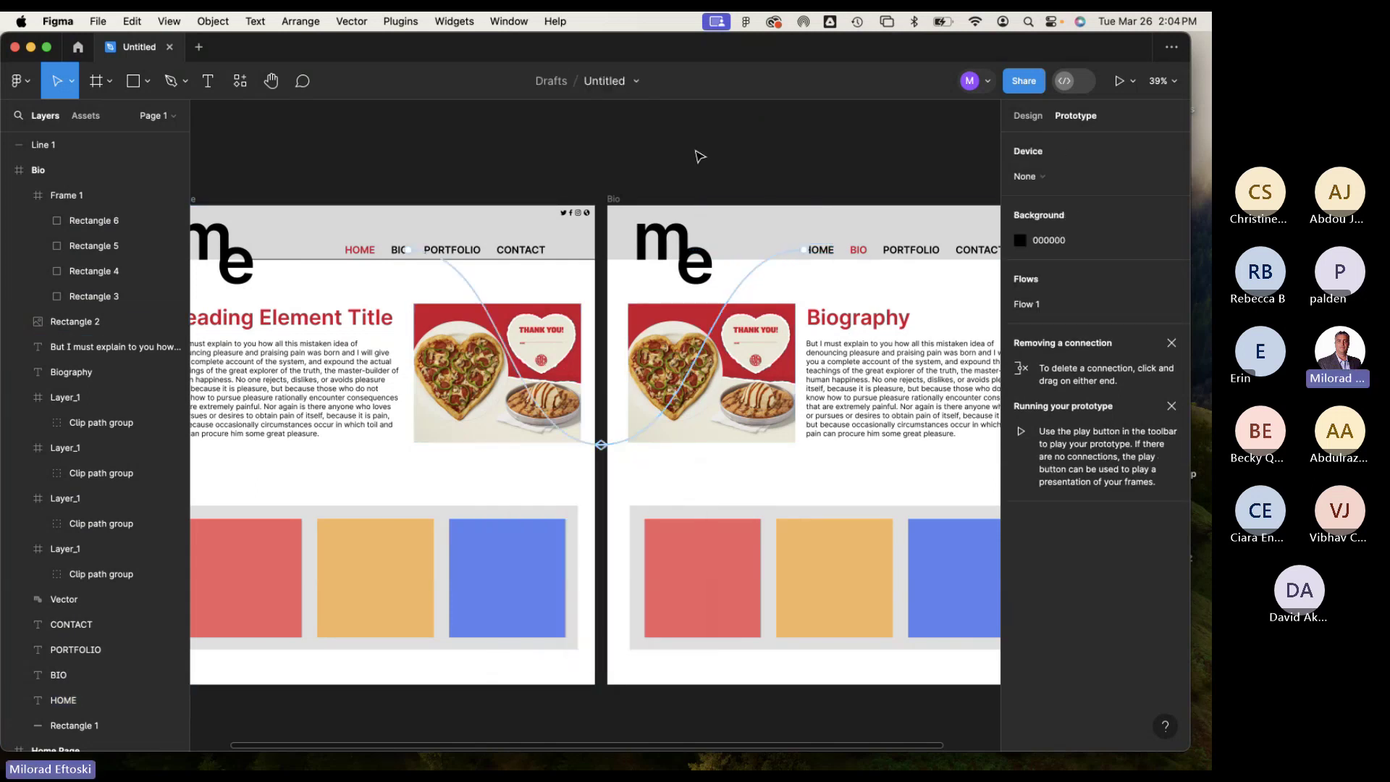
Inspect the Home Page frame's flow starting point and its editable name, leaving the name as it is.
key("minus")
scroll(695, 181, "down", 3)
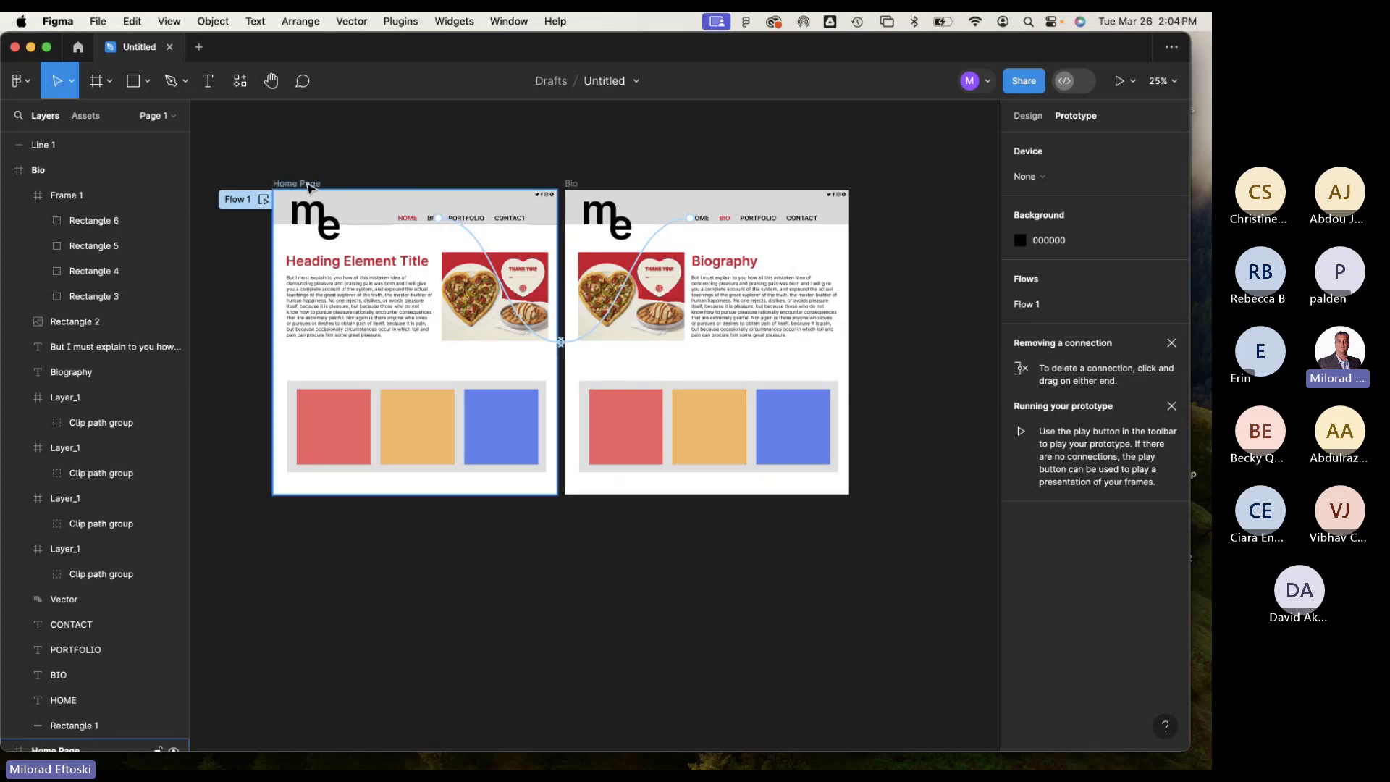
left_click(246, 194)
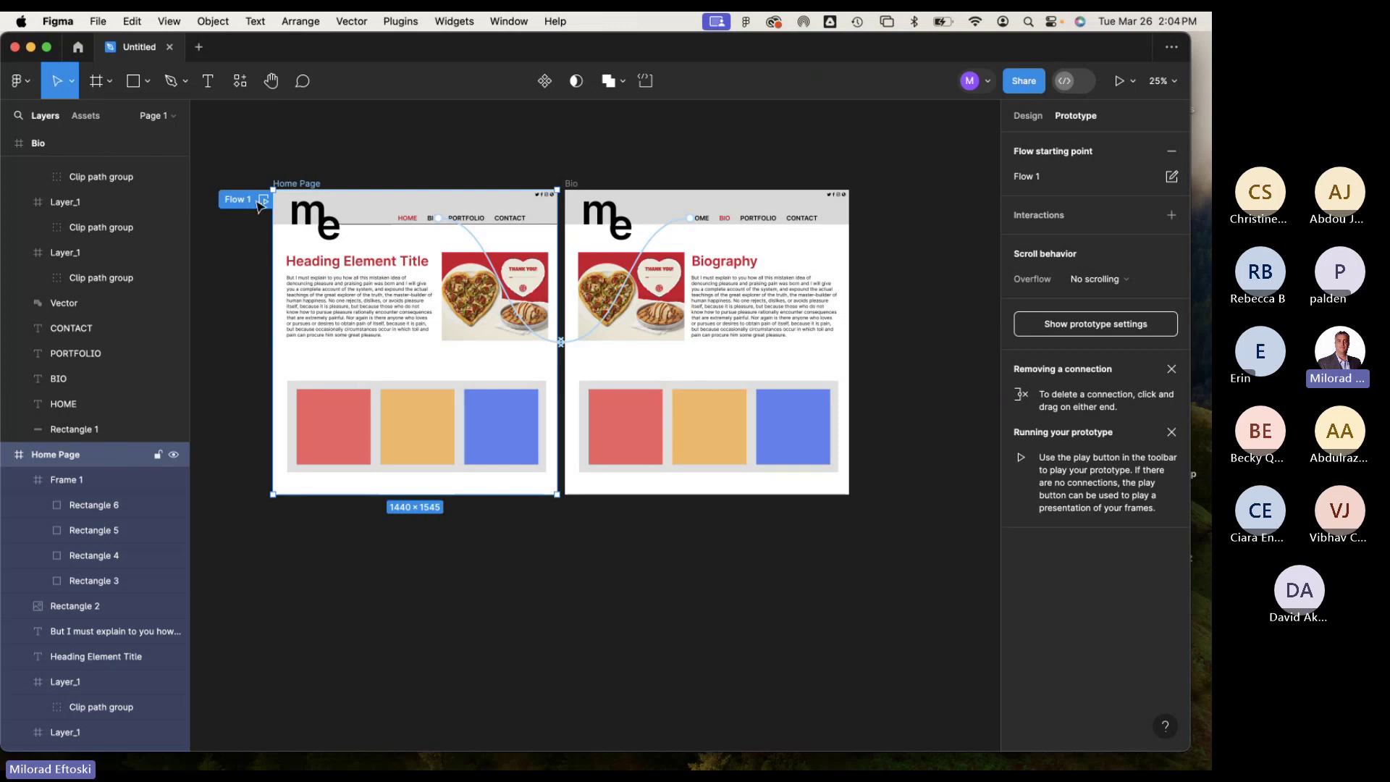
double_click(1115, 181)
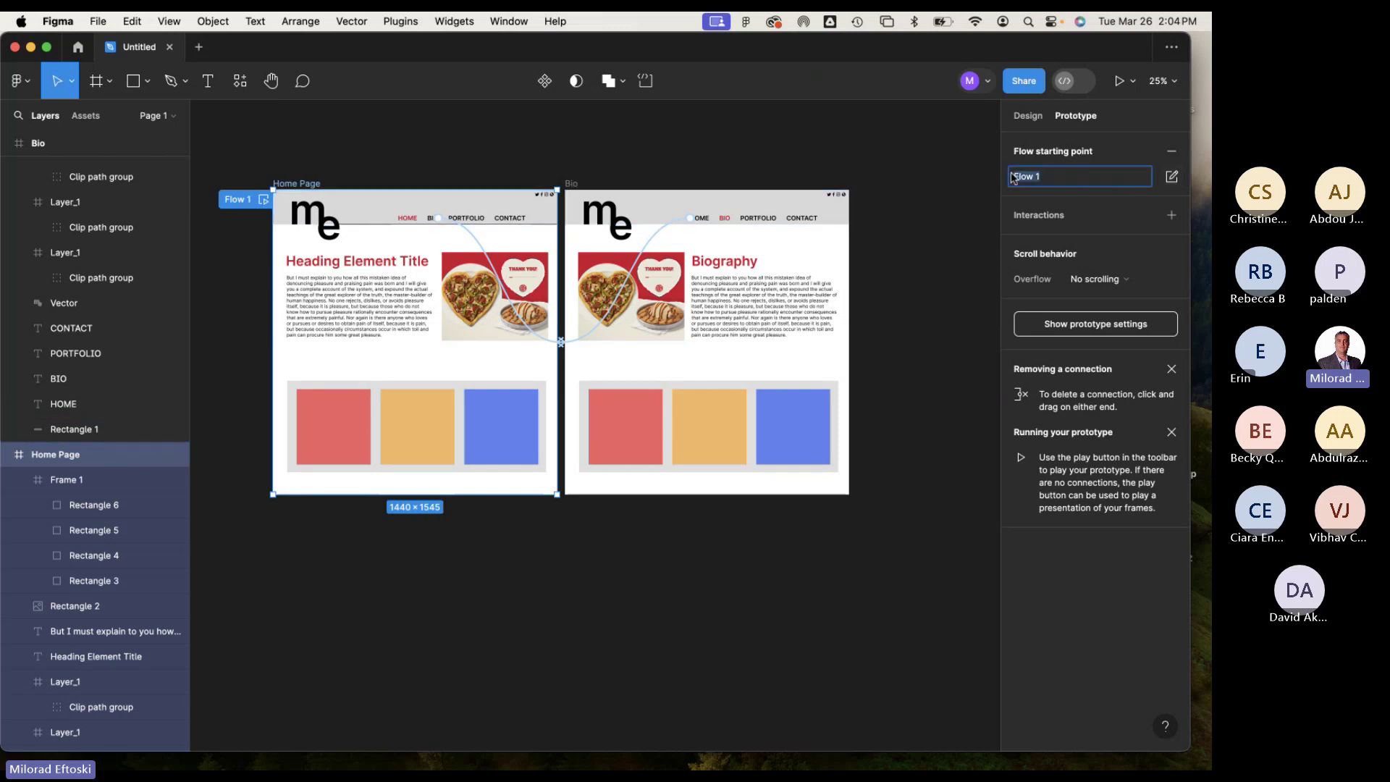
left_click(909, 168)
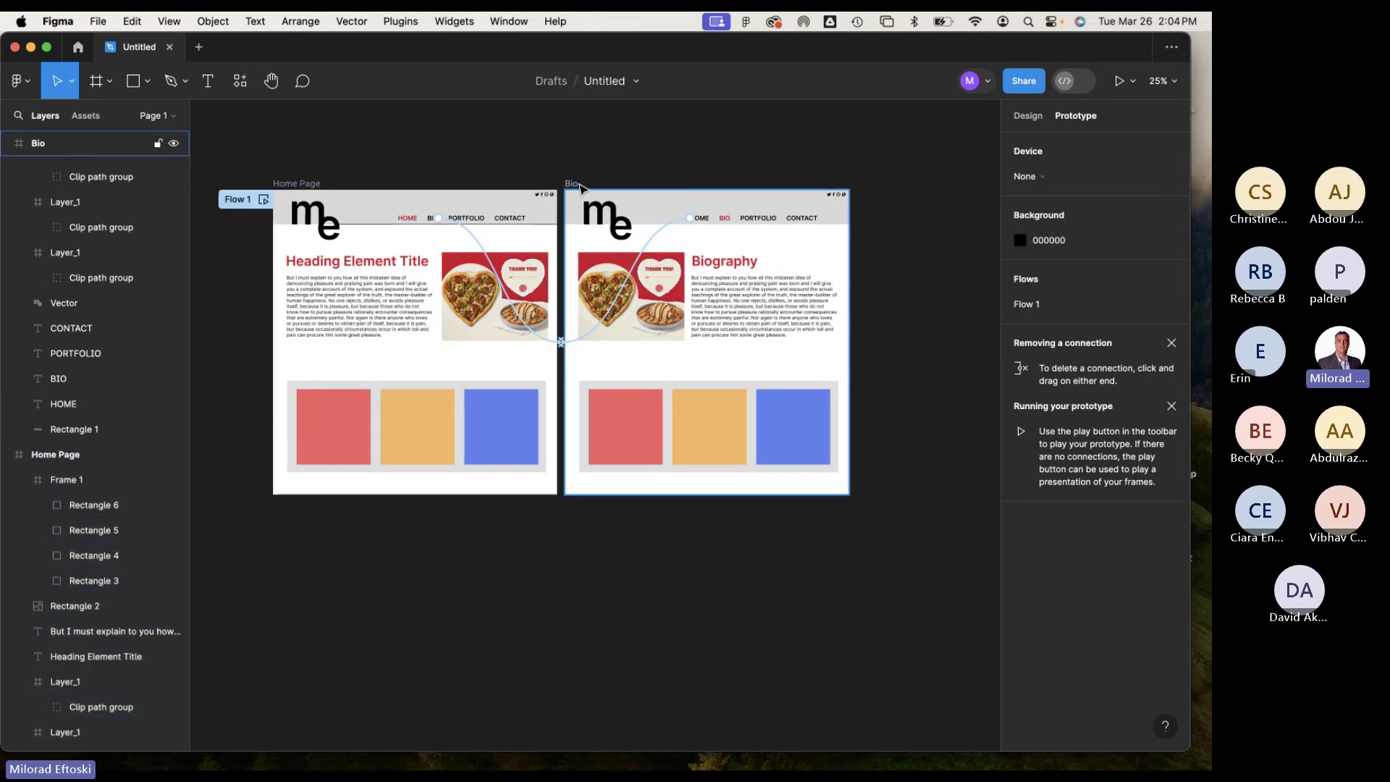
Try adding a second flow starting point to the Bio frame and remove it again.
left_click(802, 187)
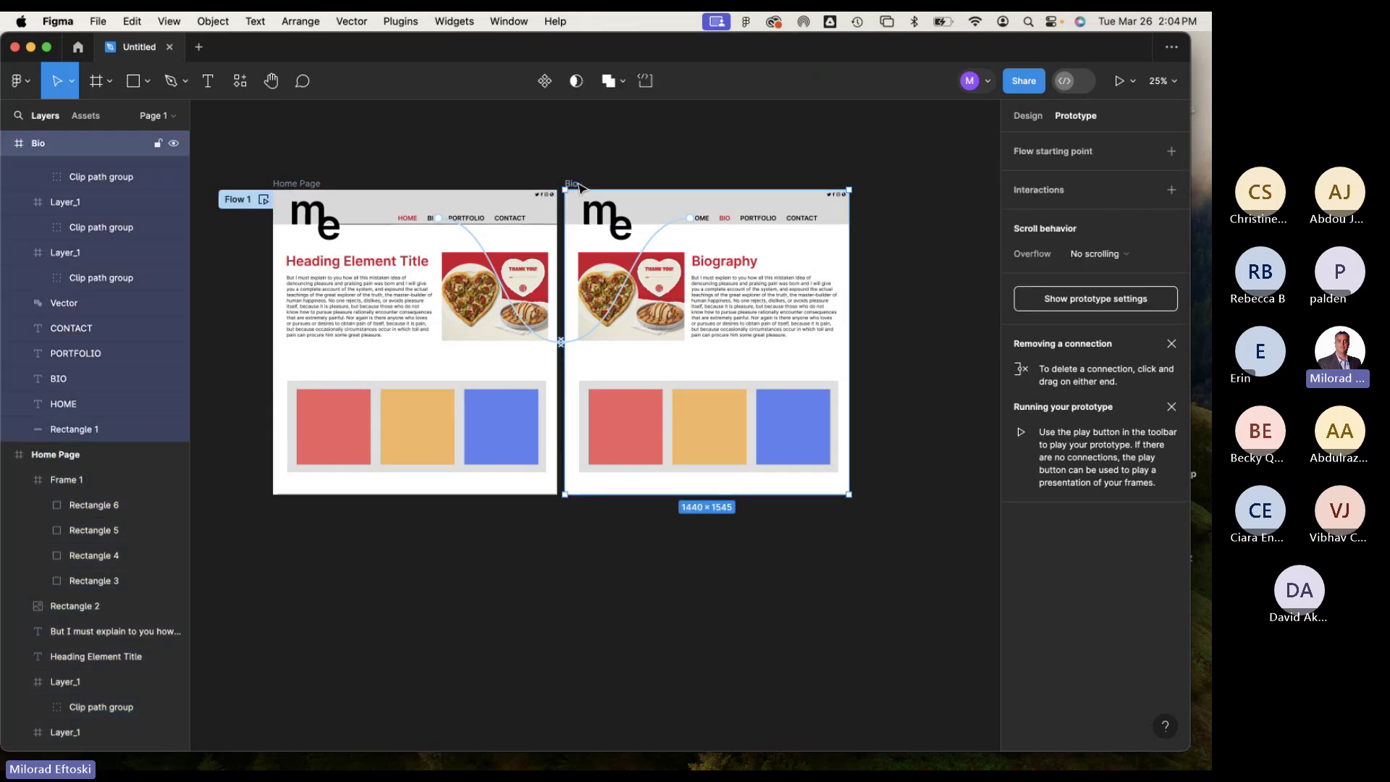
left_click(1087, 152)
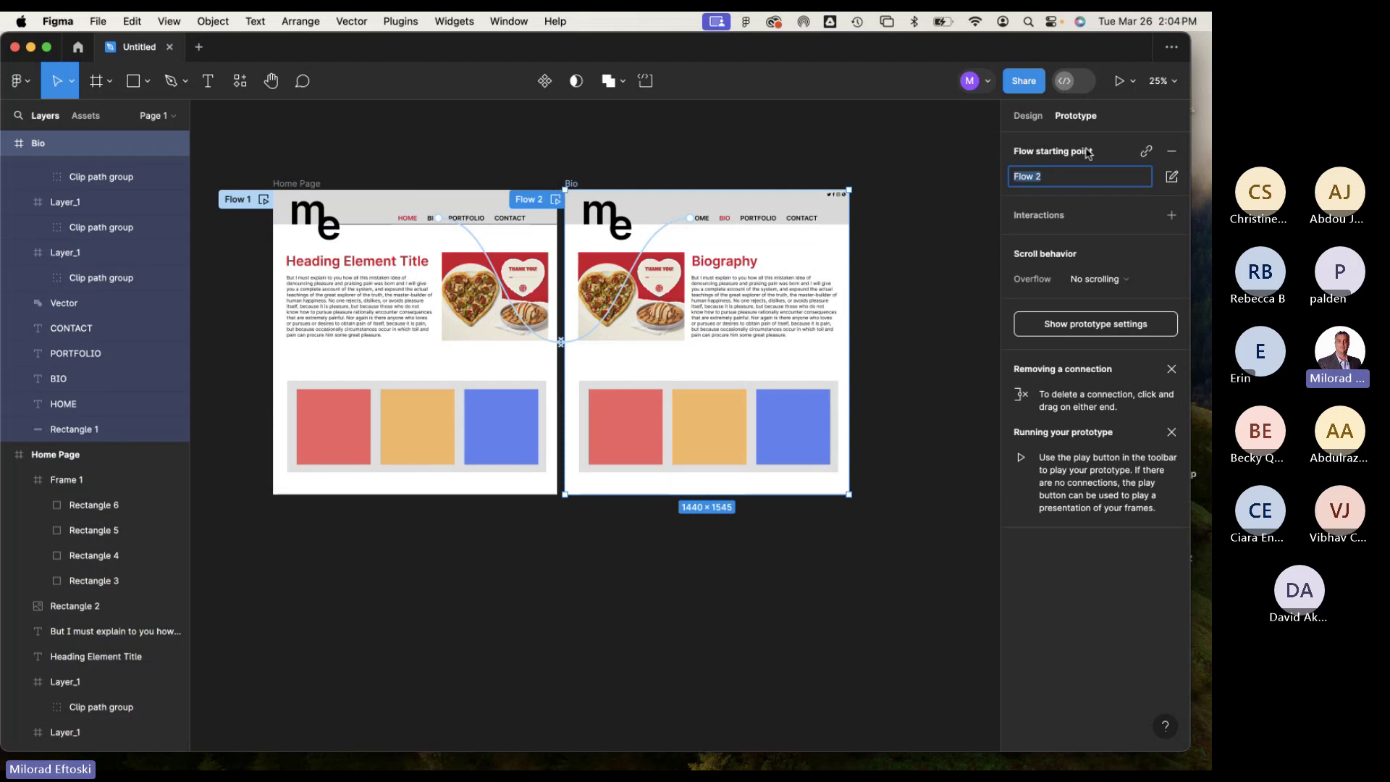
left_click(926, 161)
left_click(546, 201)
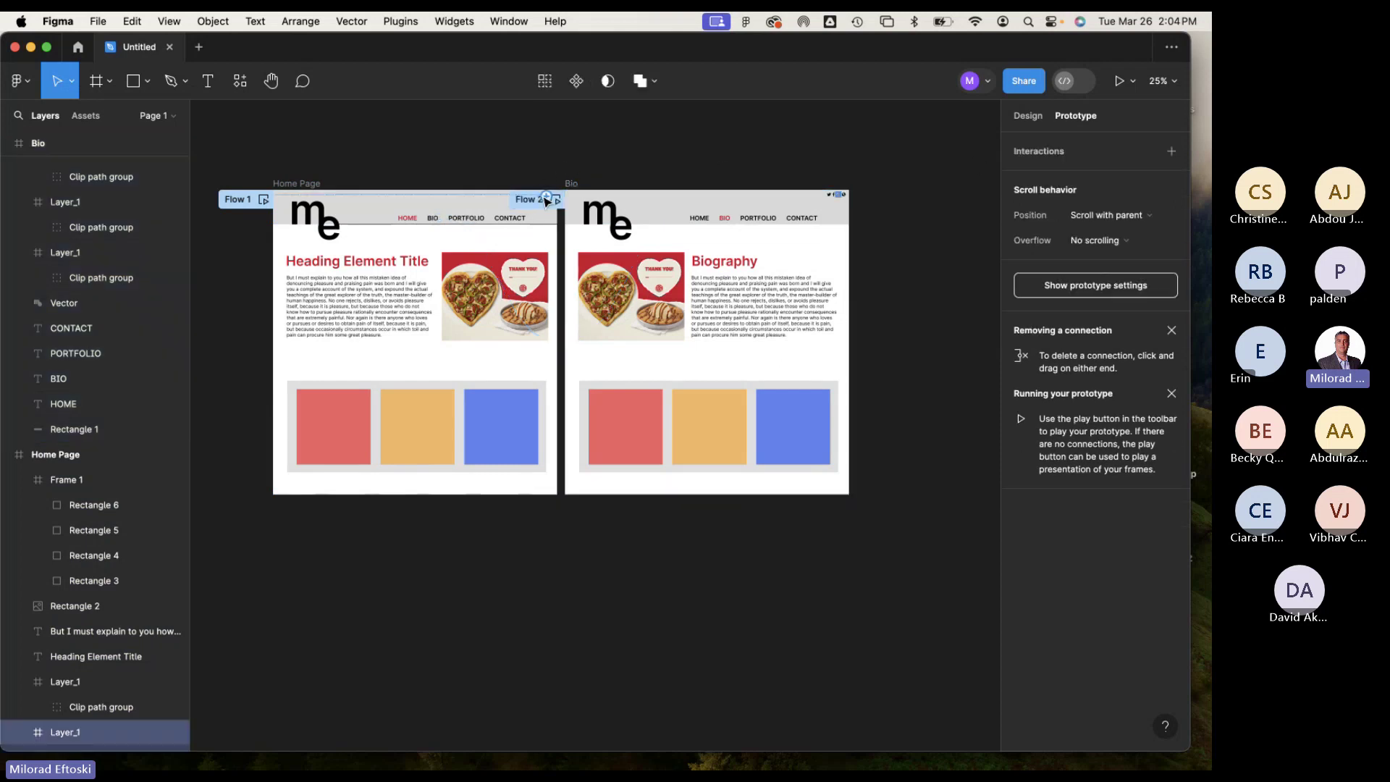
left_click_drag(546, 200, 575, 141)
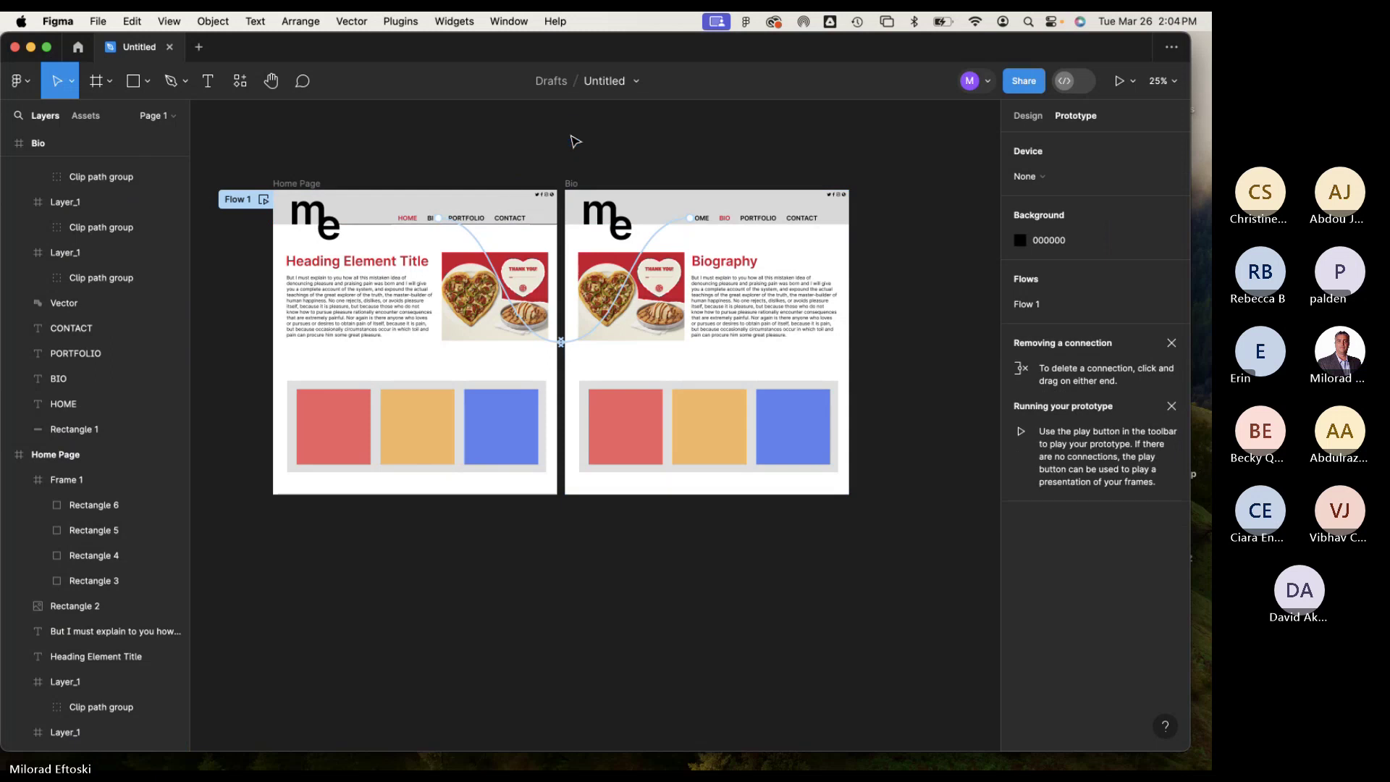
Preview the prototype from the Home Page, checking the page's vertical scrolling and the colour strip's horizontal scrolling.
left_click(297, 183)
left_click(1120, 81)
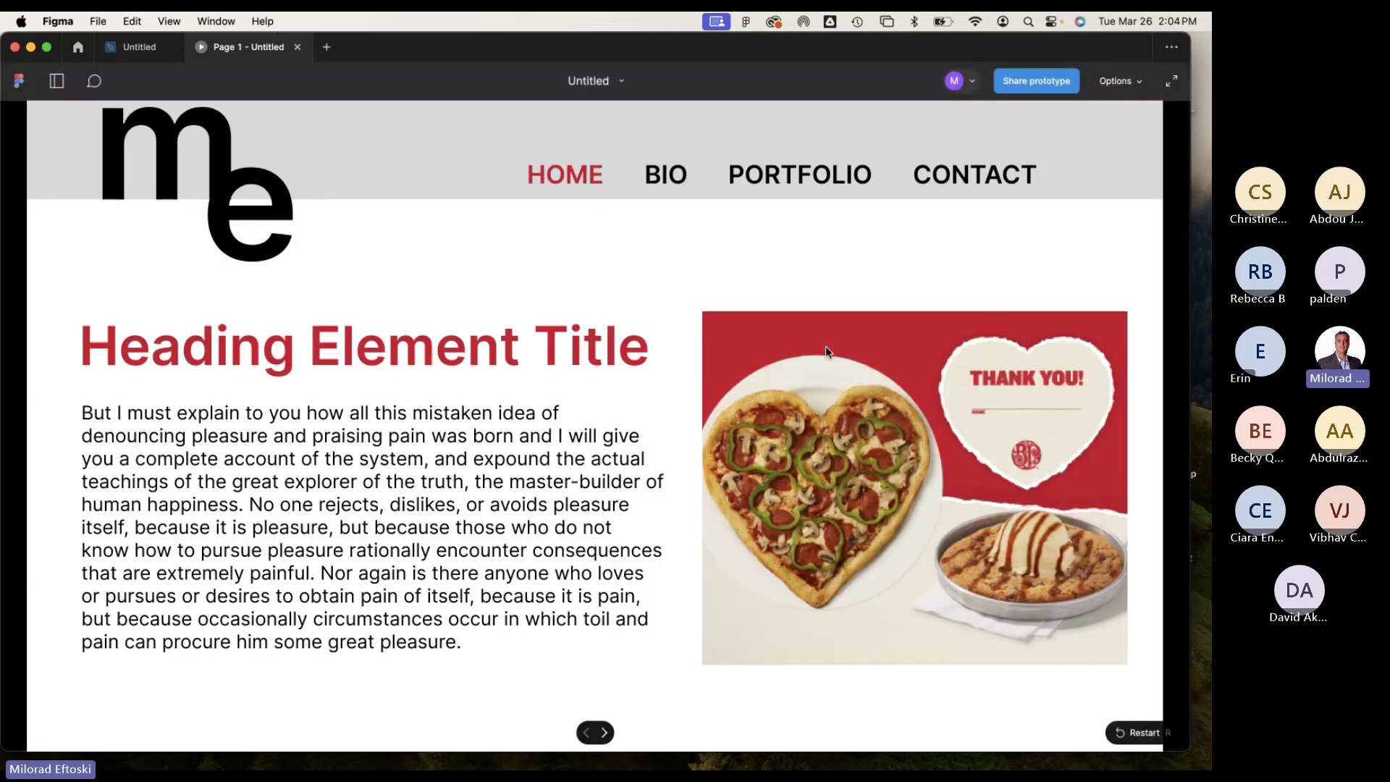
scroll(825, 347, "down", 7)
scroll(827, 354, "up", 3)
scroll(827, 359, "down", 3)
scroll(764, 458, "right", 4)
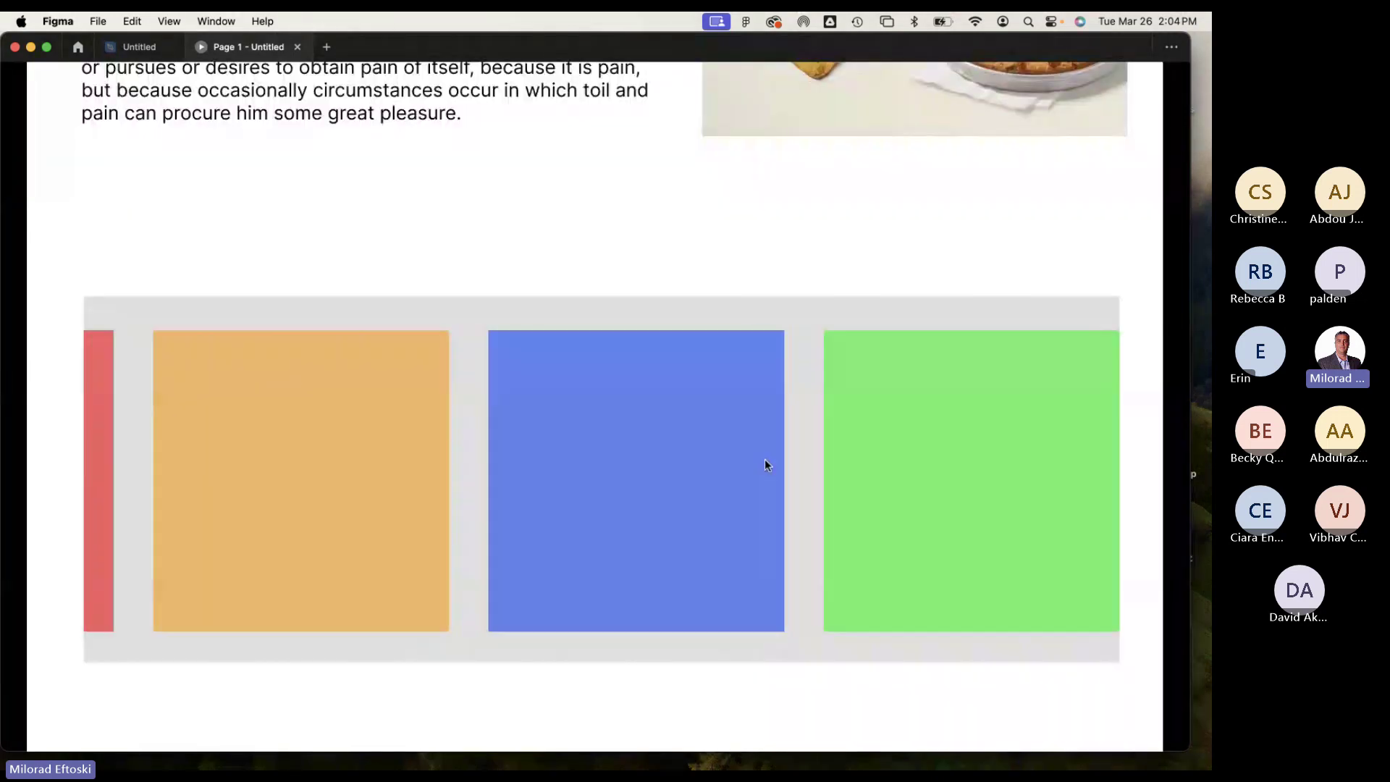
scroll(765, 459, "left", 4)
scroll(741, 395, "up", 7)
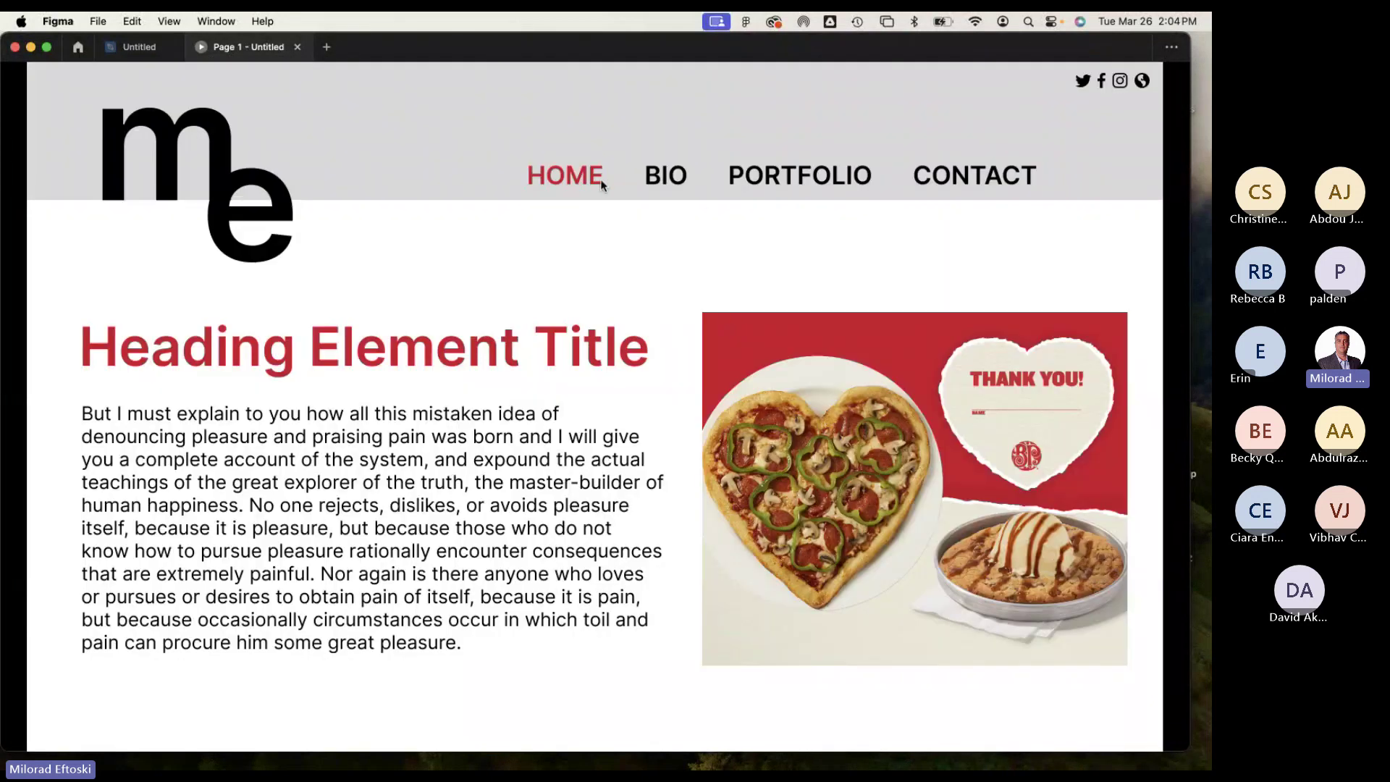
Test the HOME and BIO links by switching repeatedly between both pages in the preview, and close the preview.
left_click(665, 183)
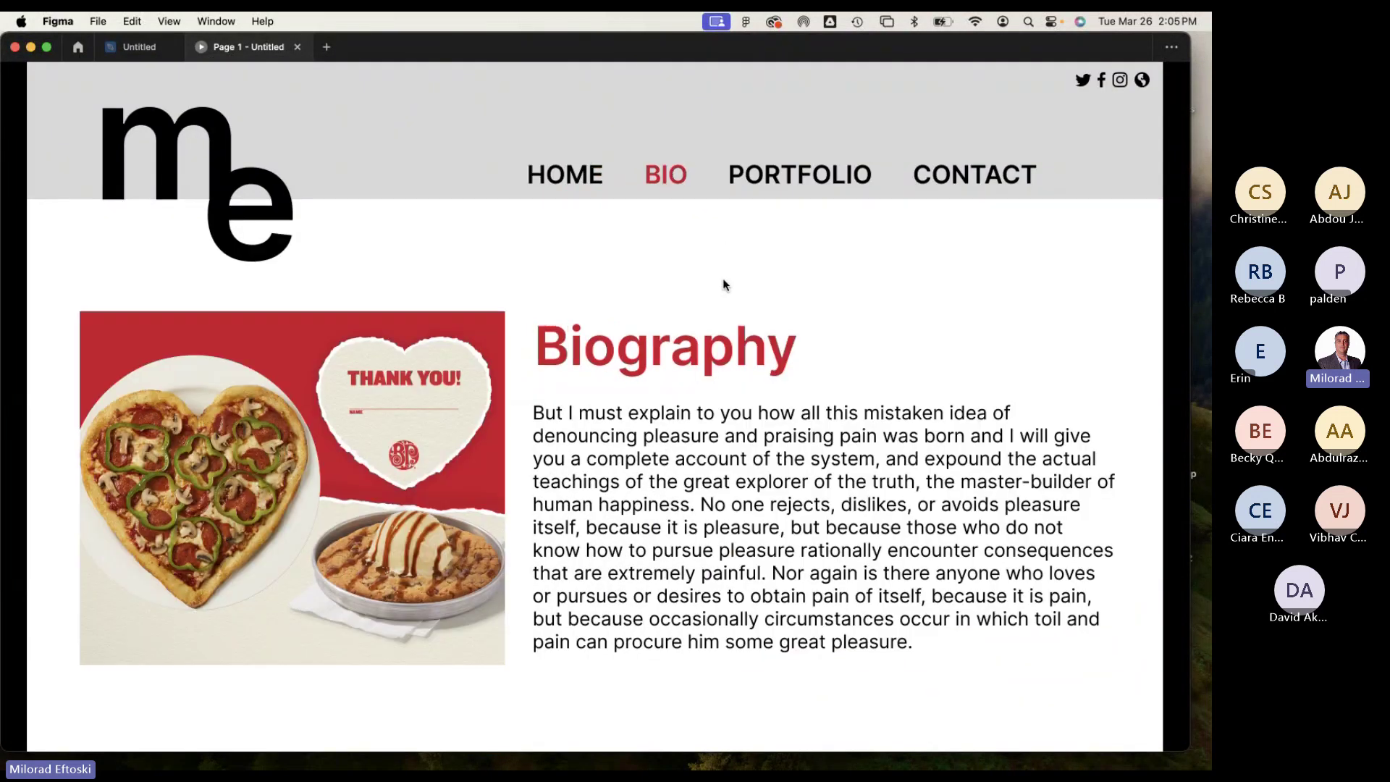
scroll(722, 278, "down", 2)
scroll(652, 217, "up", 2)
left_click(569, 183)
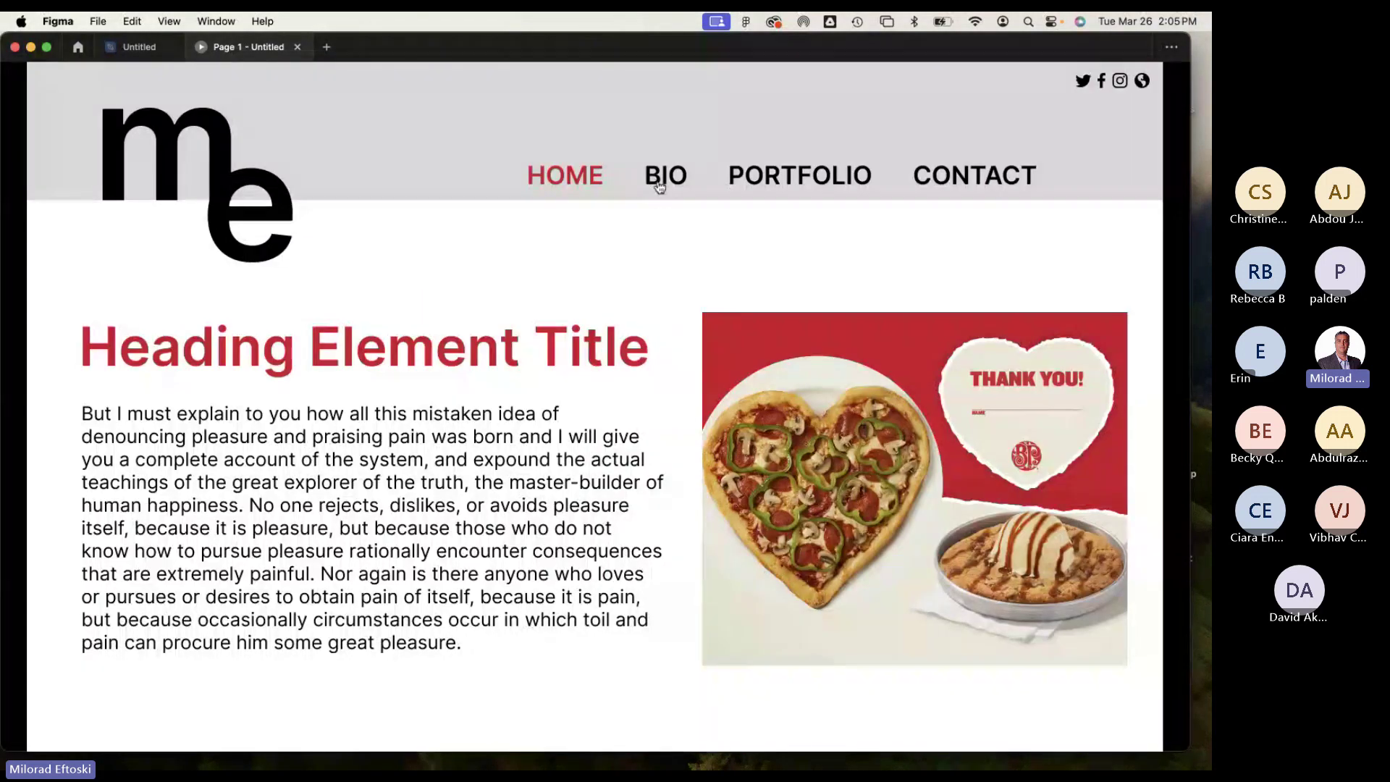
left_click(658, 187)
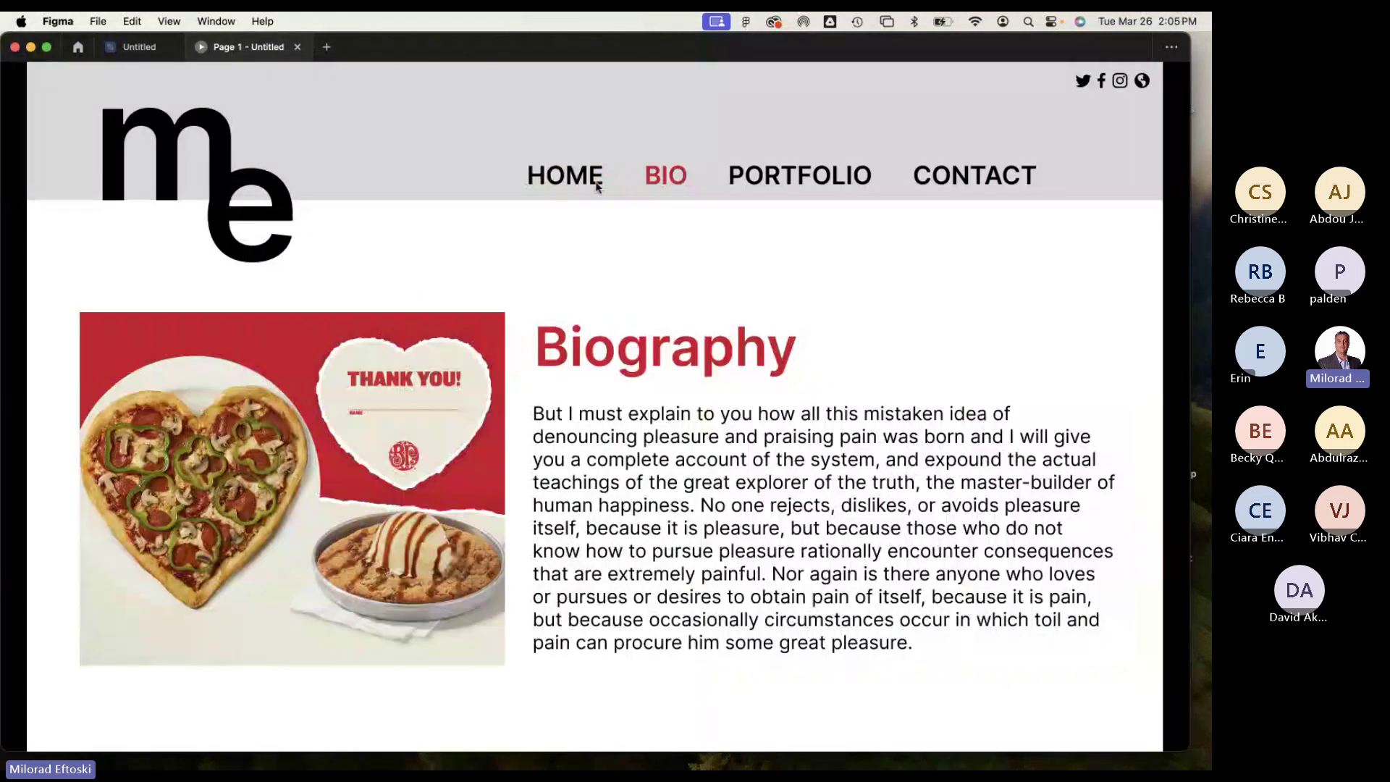
left_click(581, 181)
scroll(601, 319, "down", 5)
scroll(596, 325, "up", 5)
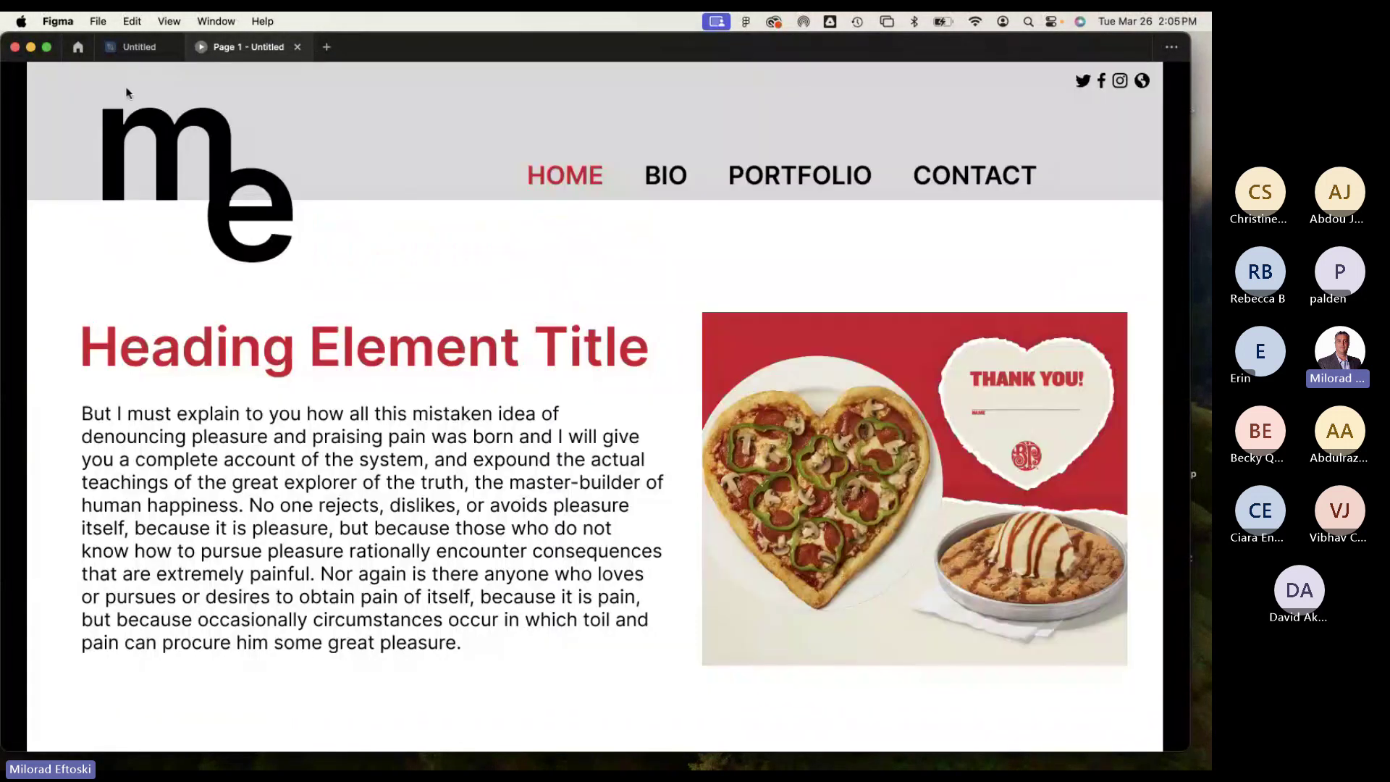
left_click(297, 48)
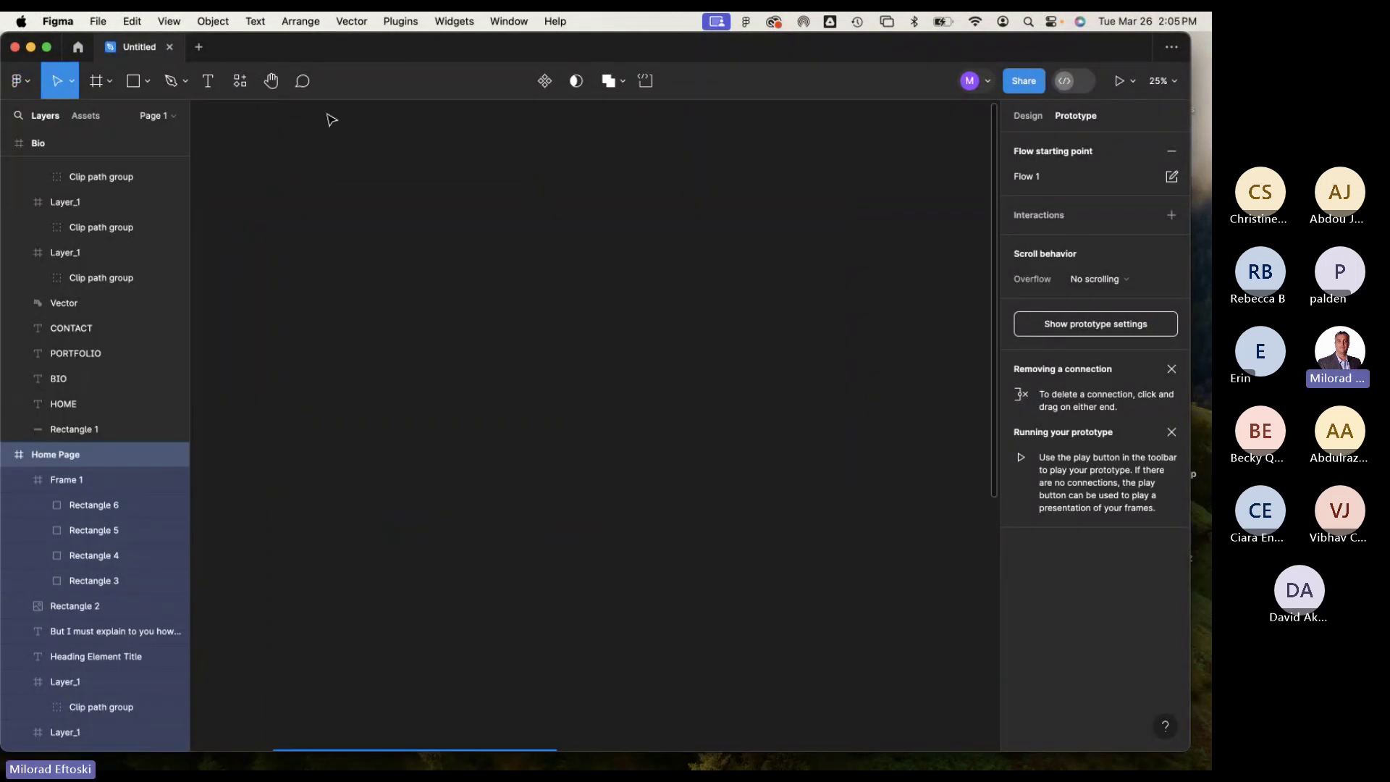
Rename the design file as "Webpage Example" and open the Drafts folder that contains it.
left_click_drag(203, 45, 248, 94)
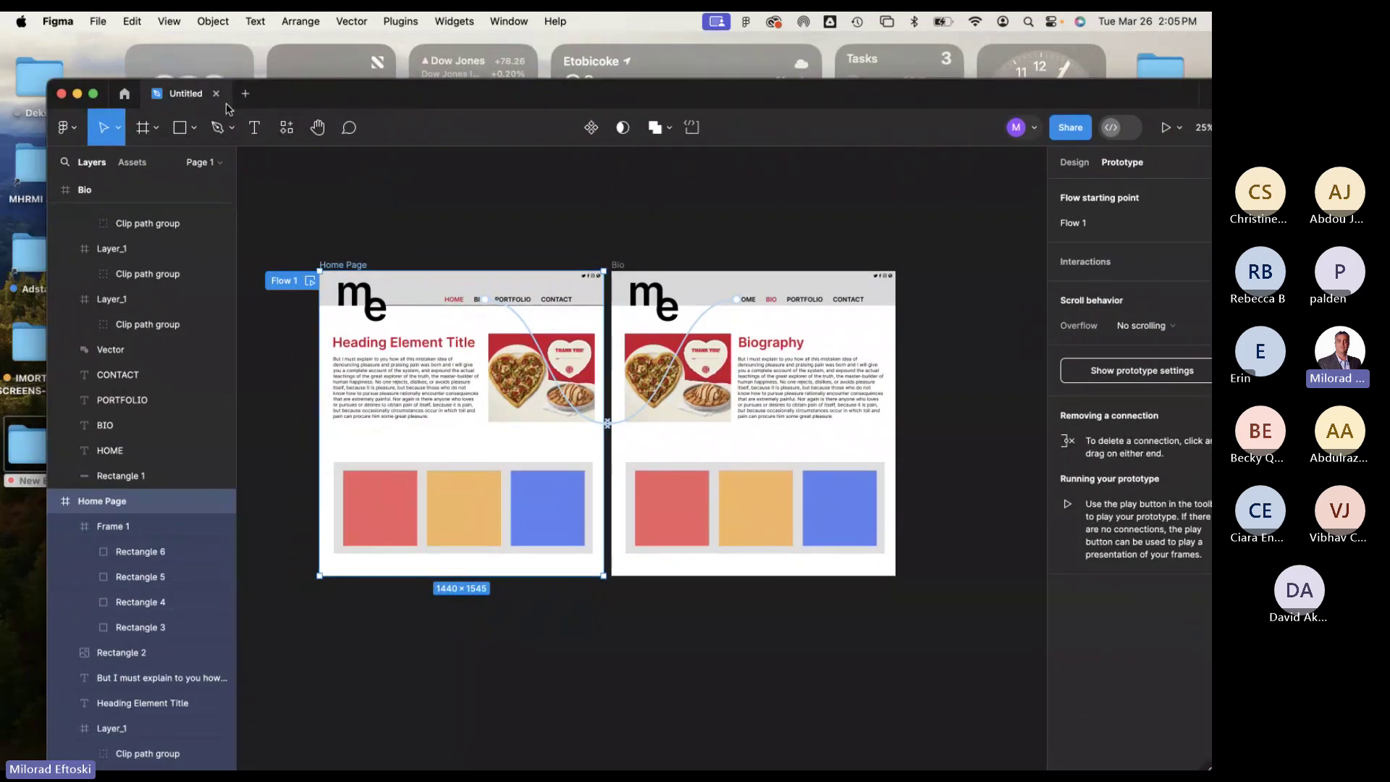
left_click(434, 205)
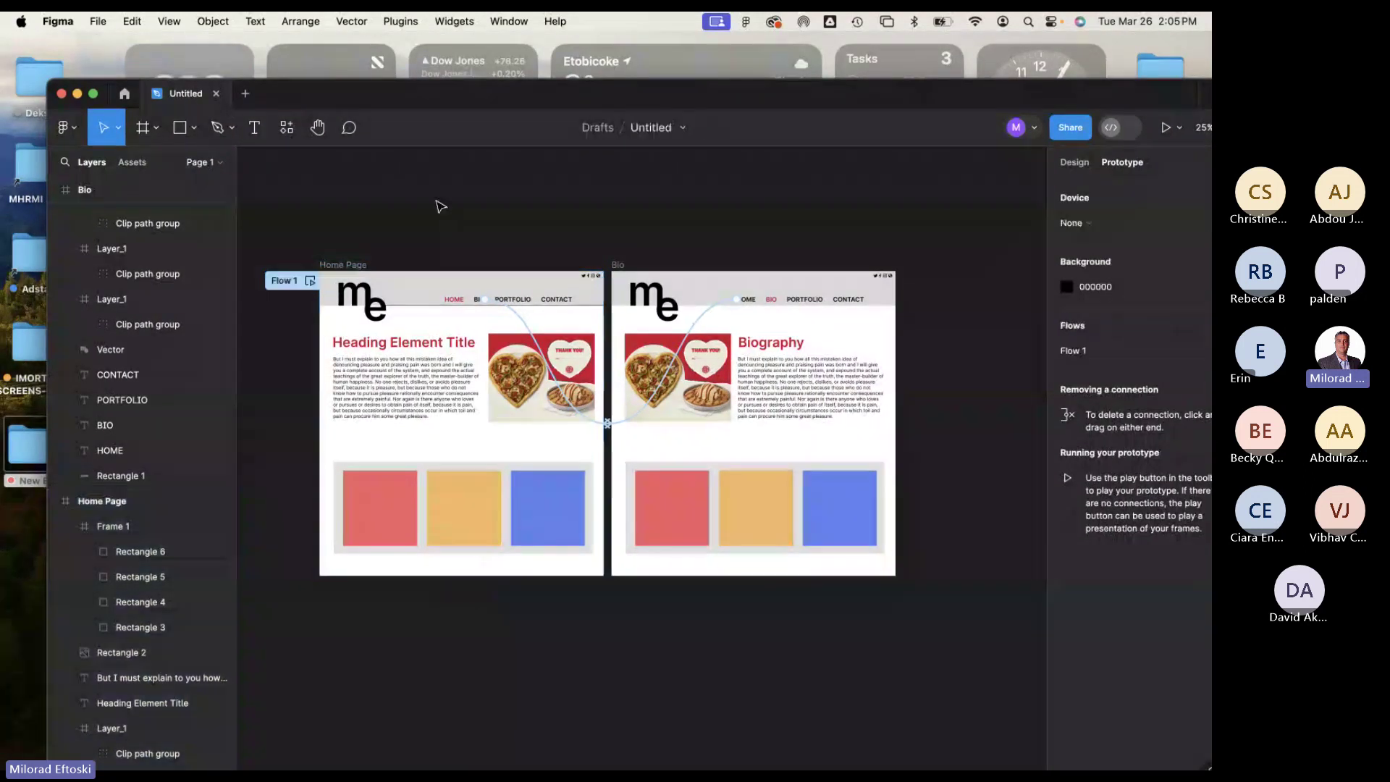
double_click(651, 126)
type("Webpa")
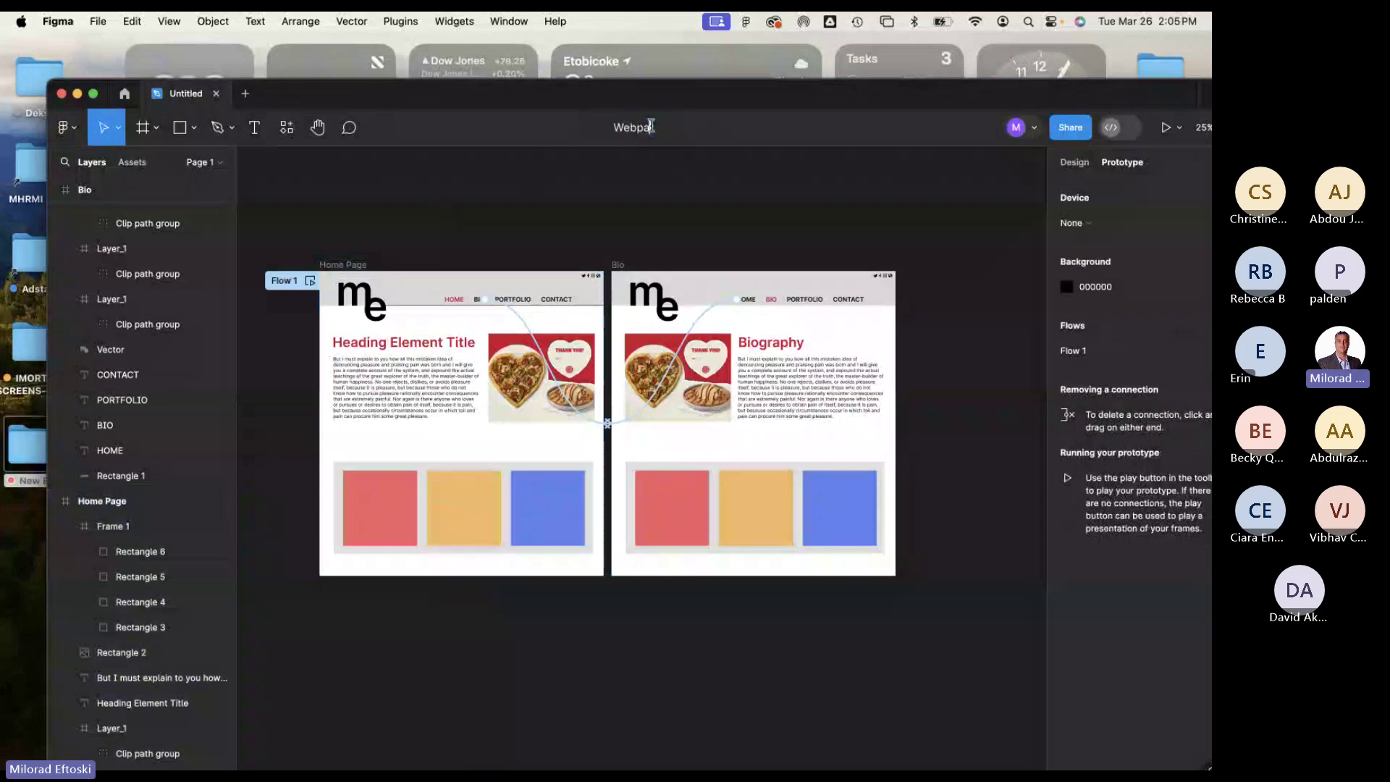
type("ge Example")
key("Return")
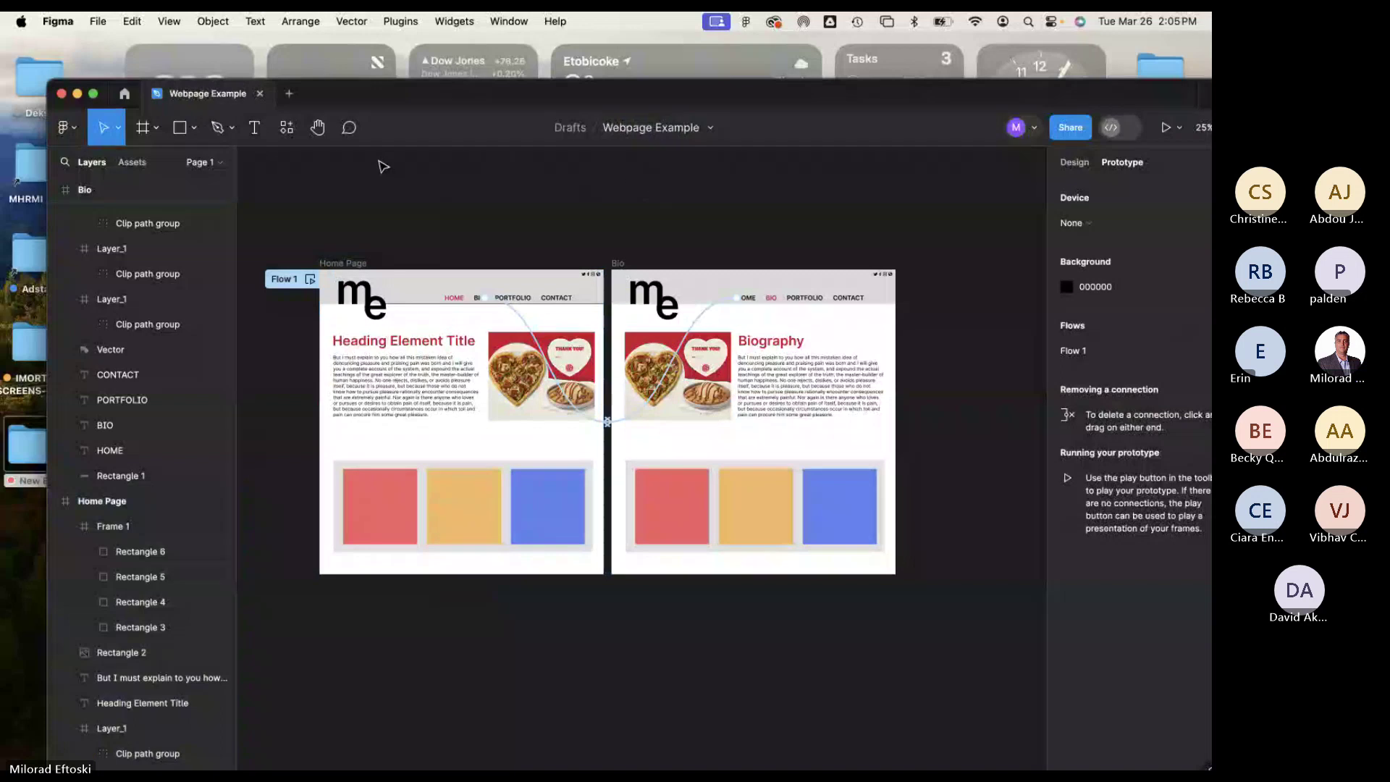
left_click(572, 128)
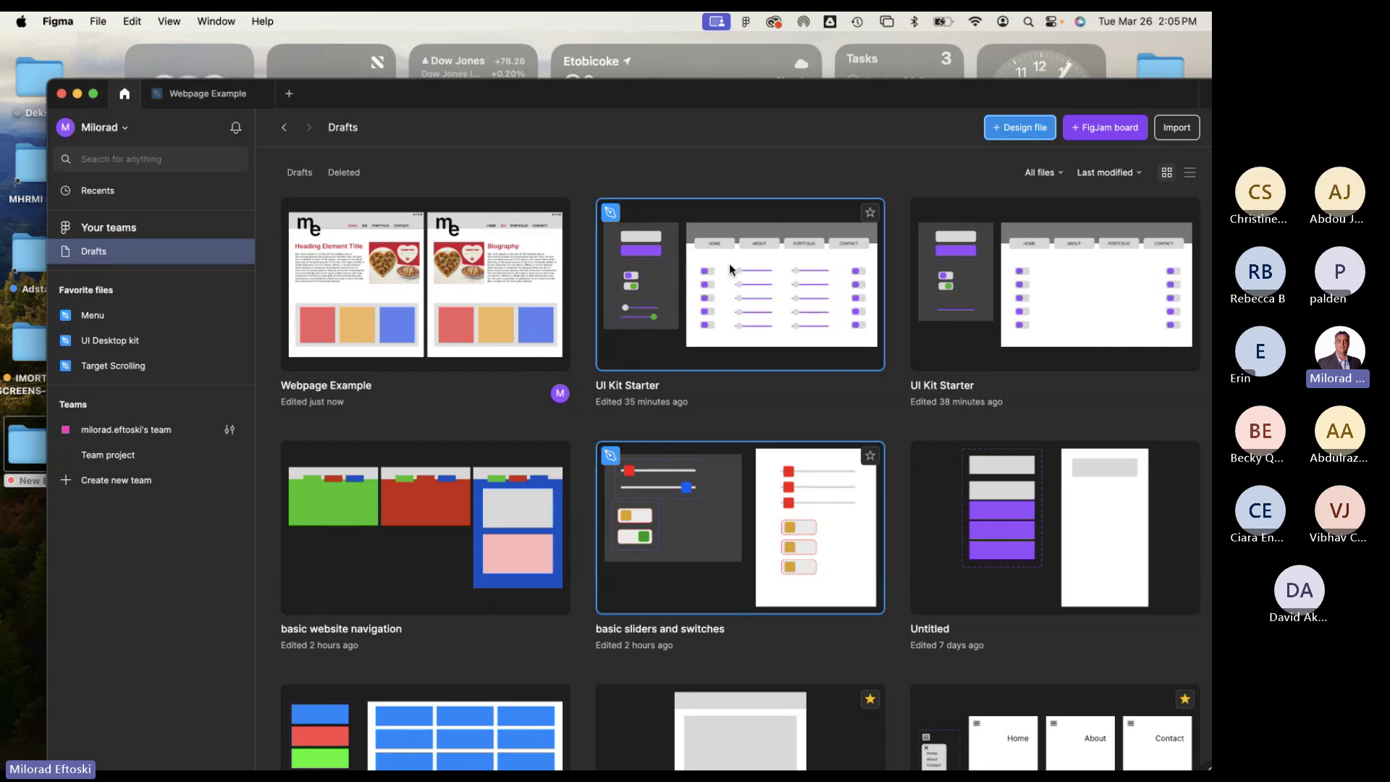
double_click(511, 97)
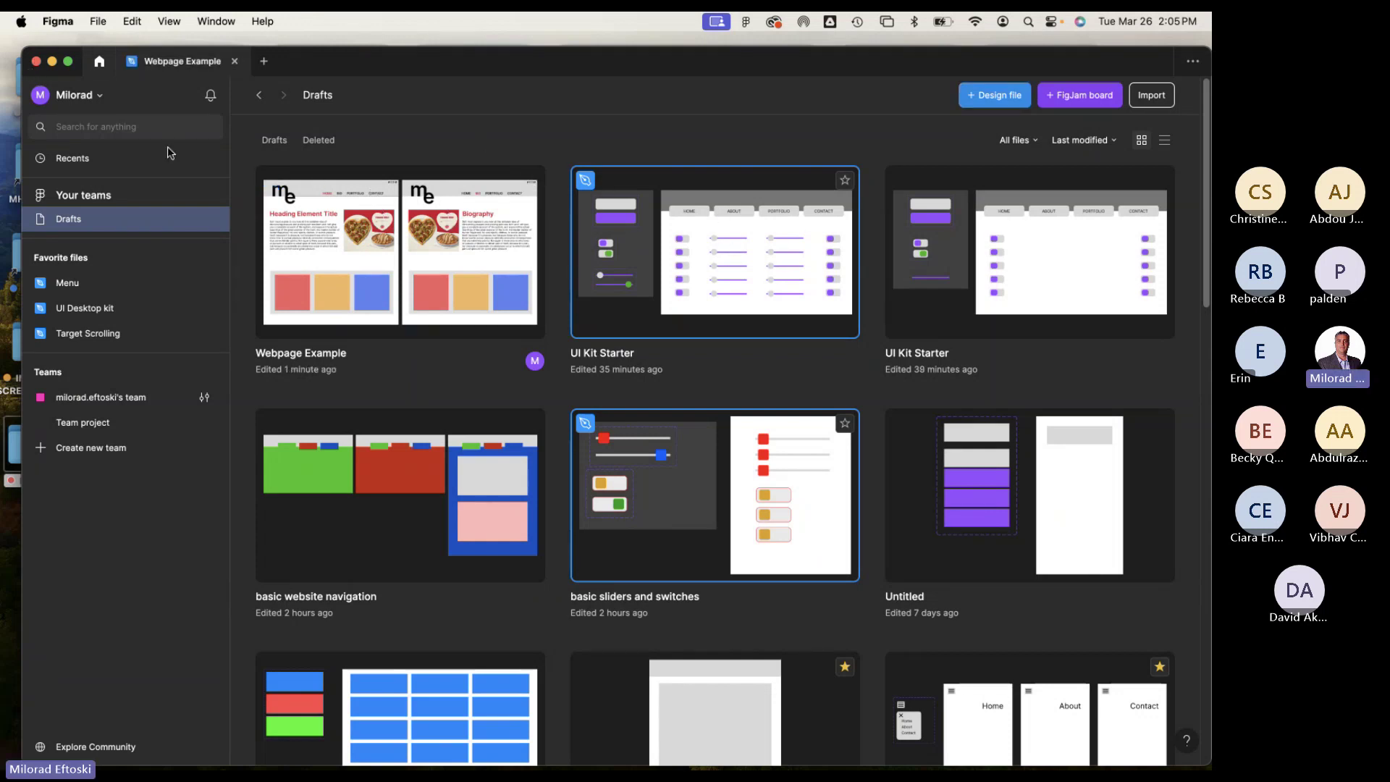
Switch to Google Chrome, look through the User Experience Design course content up to the page header, and minimize the browser window.
mouse_move(418, 769)
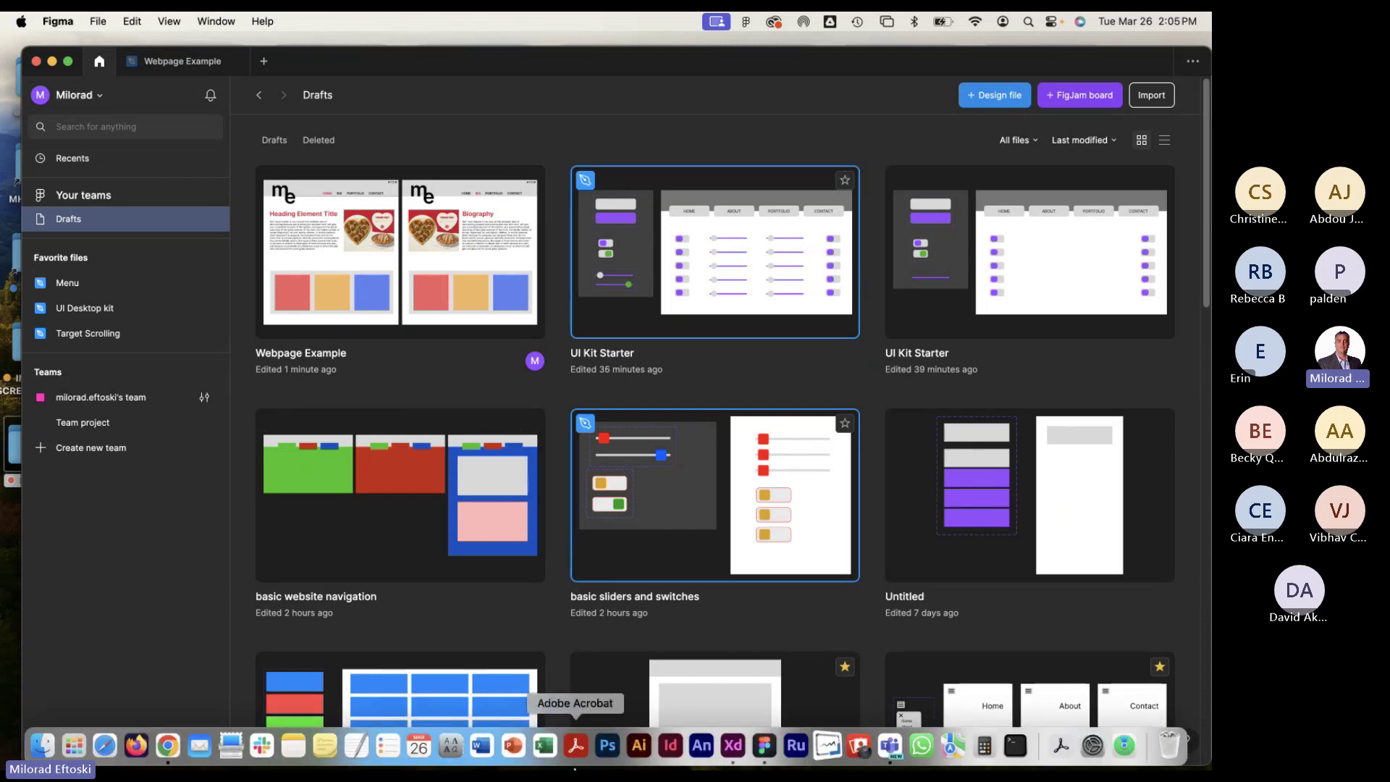
left_click(164, 755)
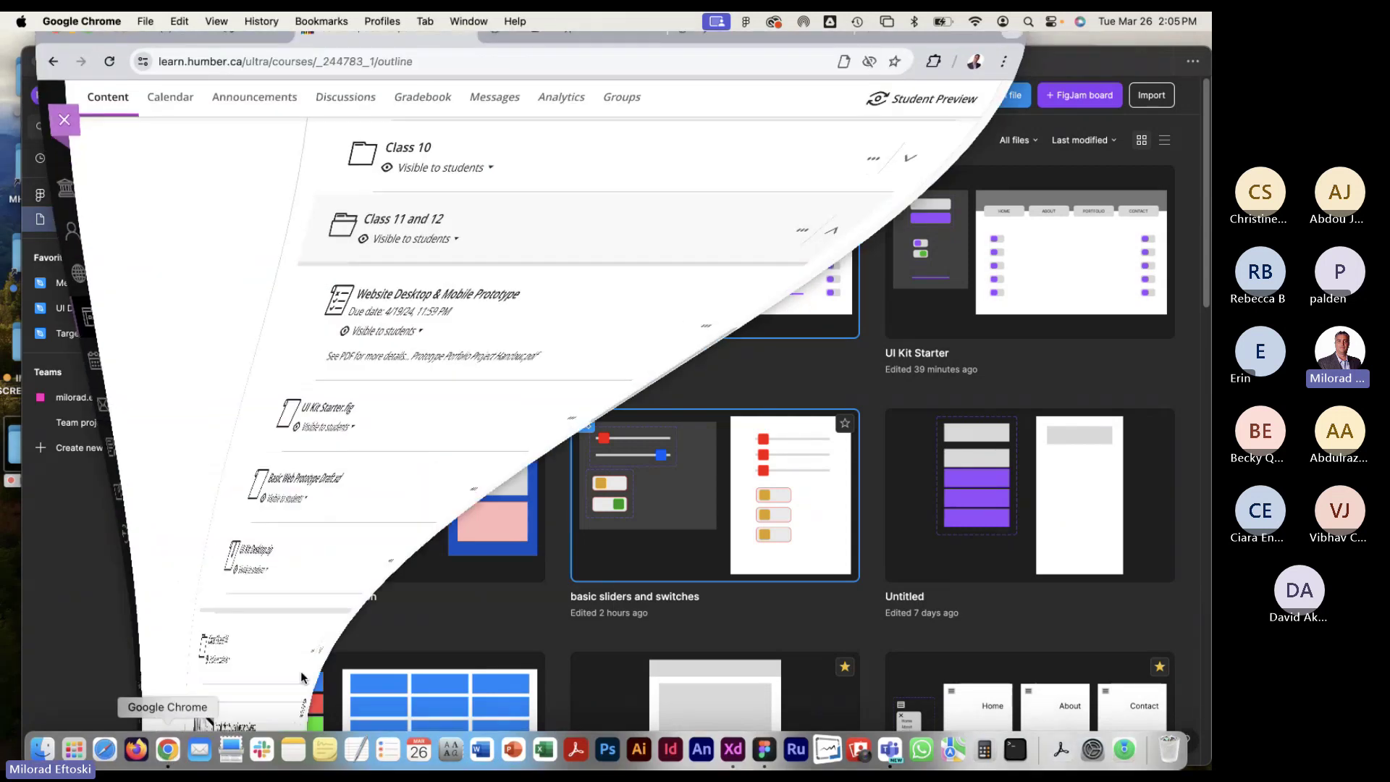
scroll(574, 379, "up", 10)
scroll(574, 391, "down", 5)
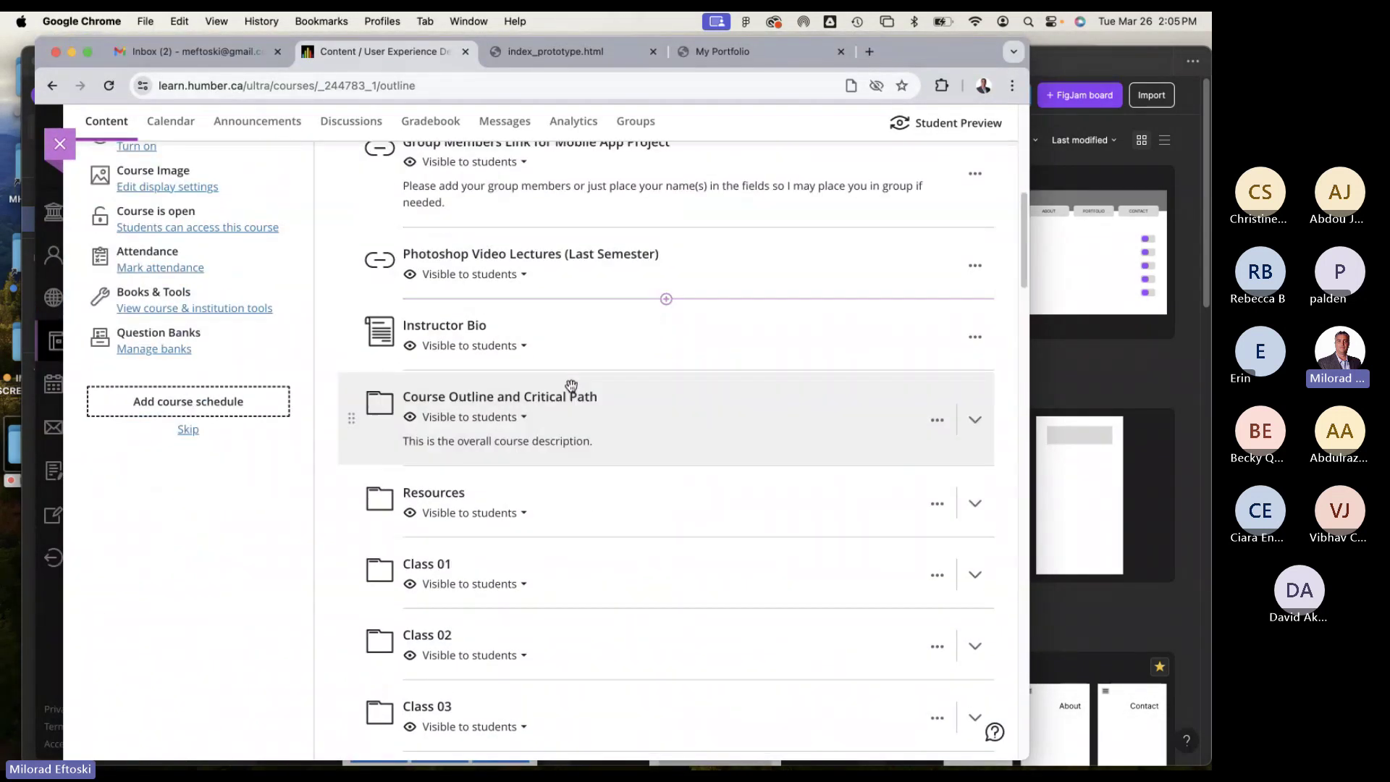
scroll(565, 387, "up", 8)
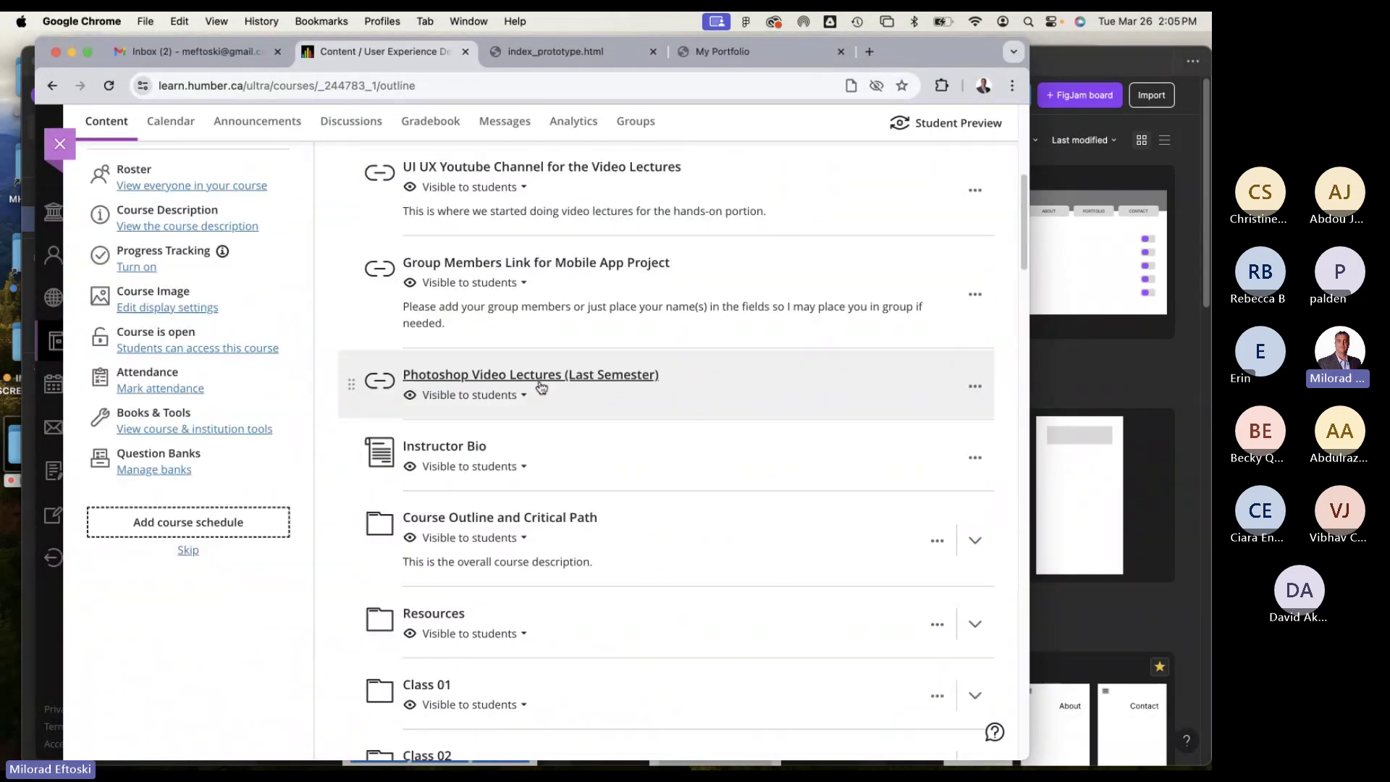
scroll(564, 391, "down", 15)
scroll(564, 395, "up", 20)
scroll(563, 391, "up", 1)
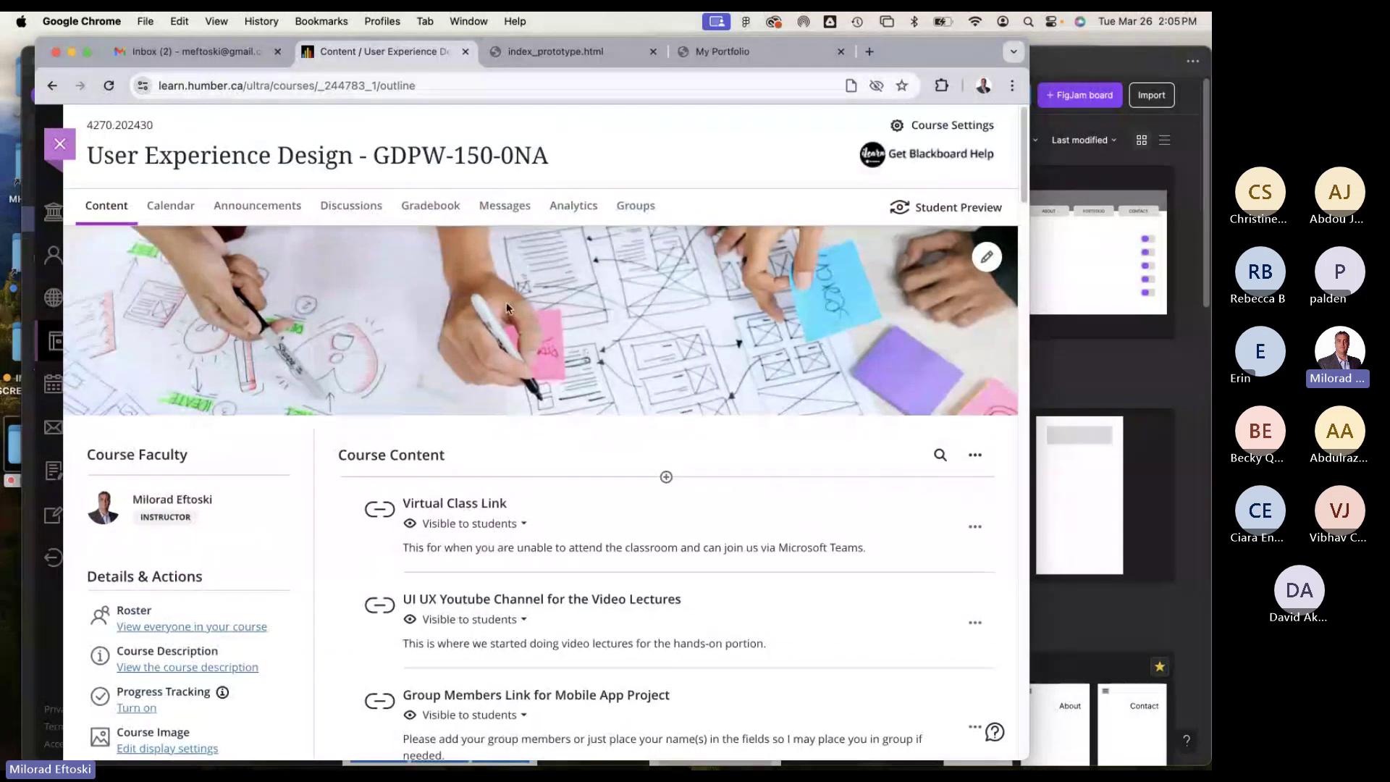
double_click(1028, 243)
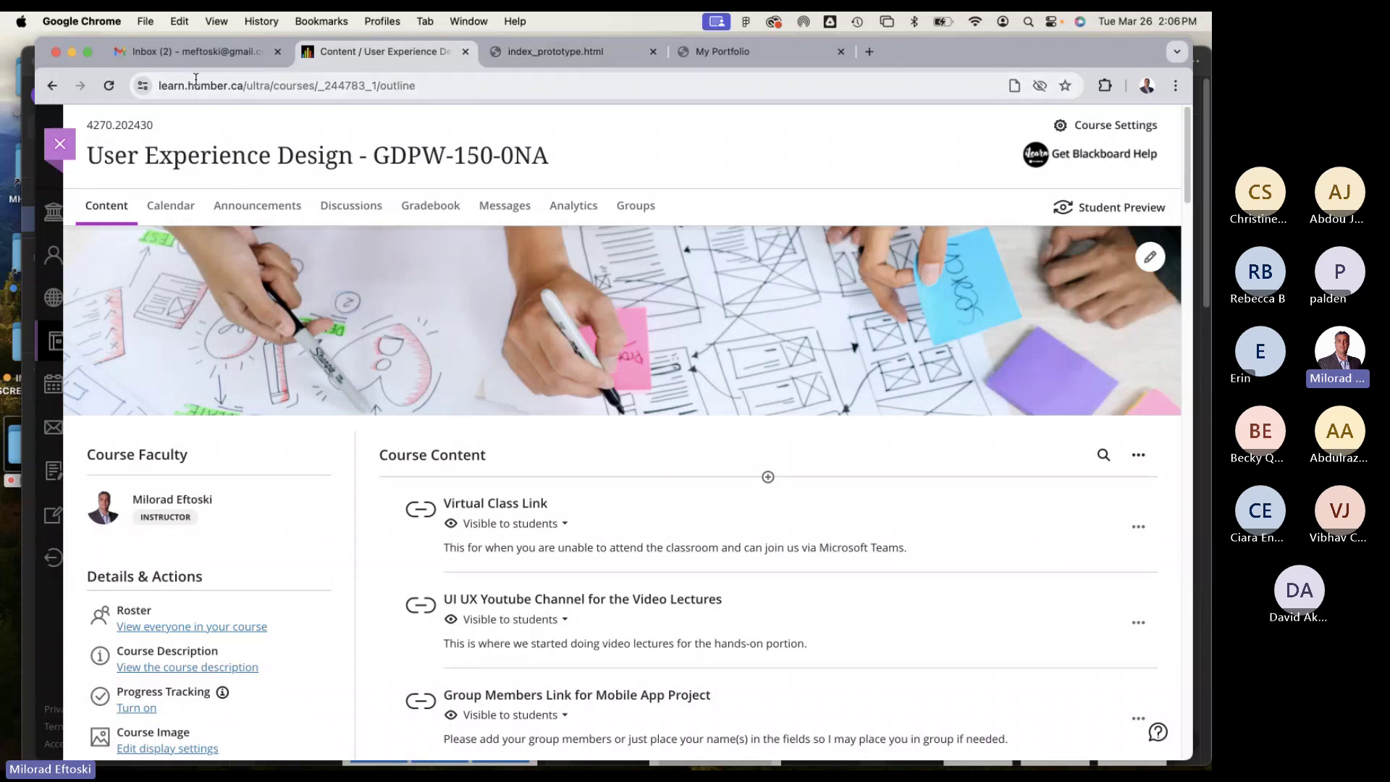
left_click(71, 53)
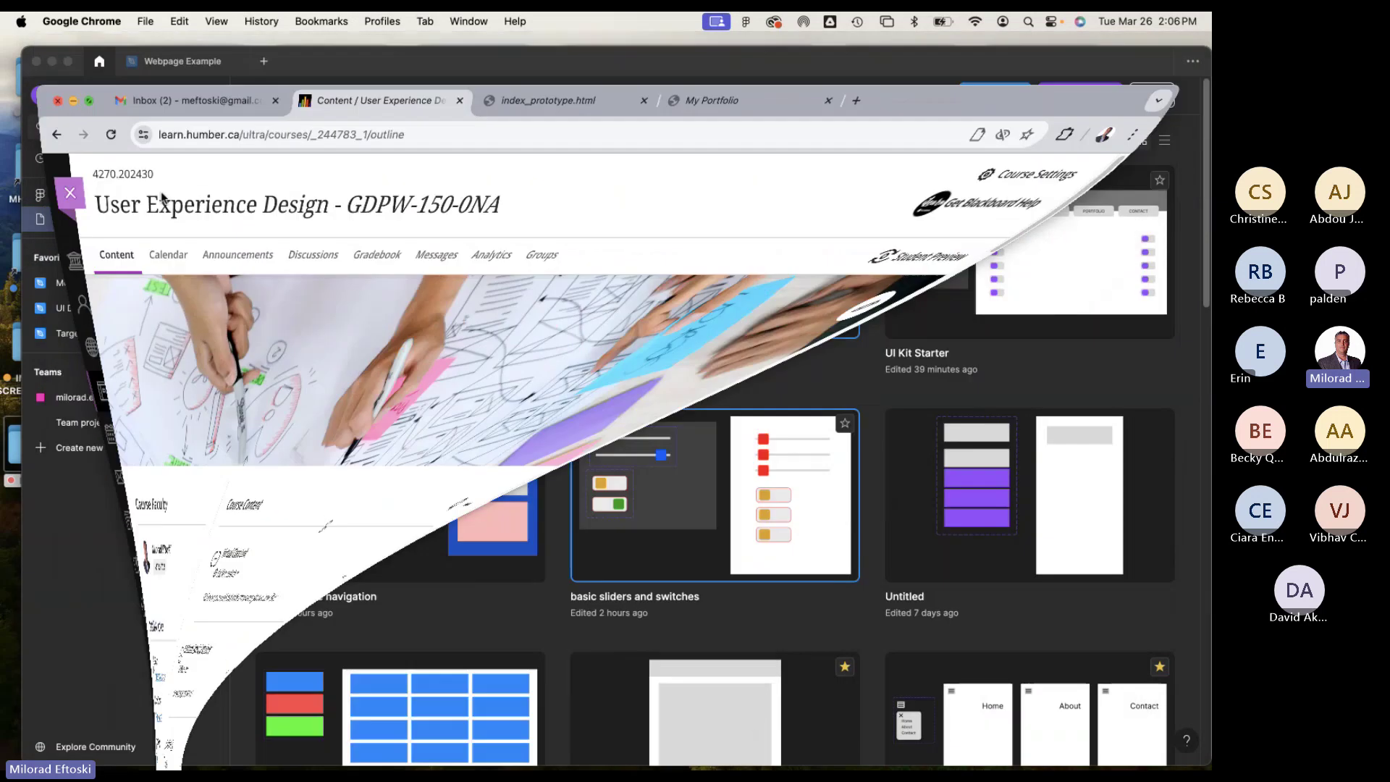
Switch to Microsoft Teams, bring the "General" meeting window forward and turn on the camera.
mouse_move(796, 746)
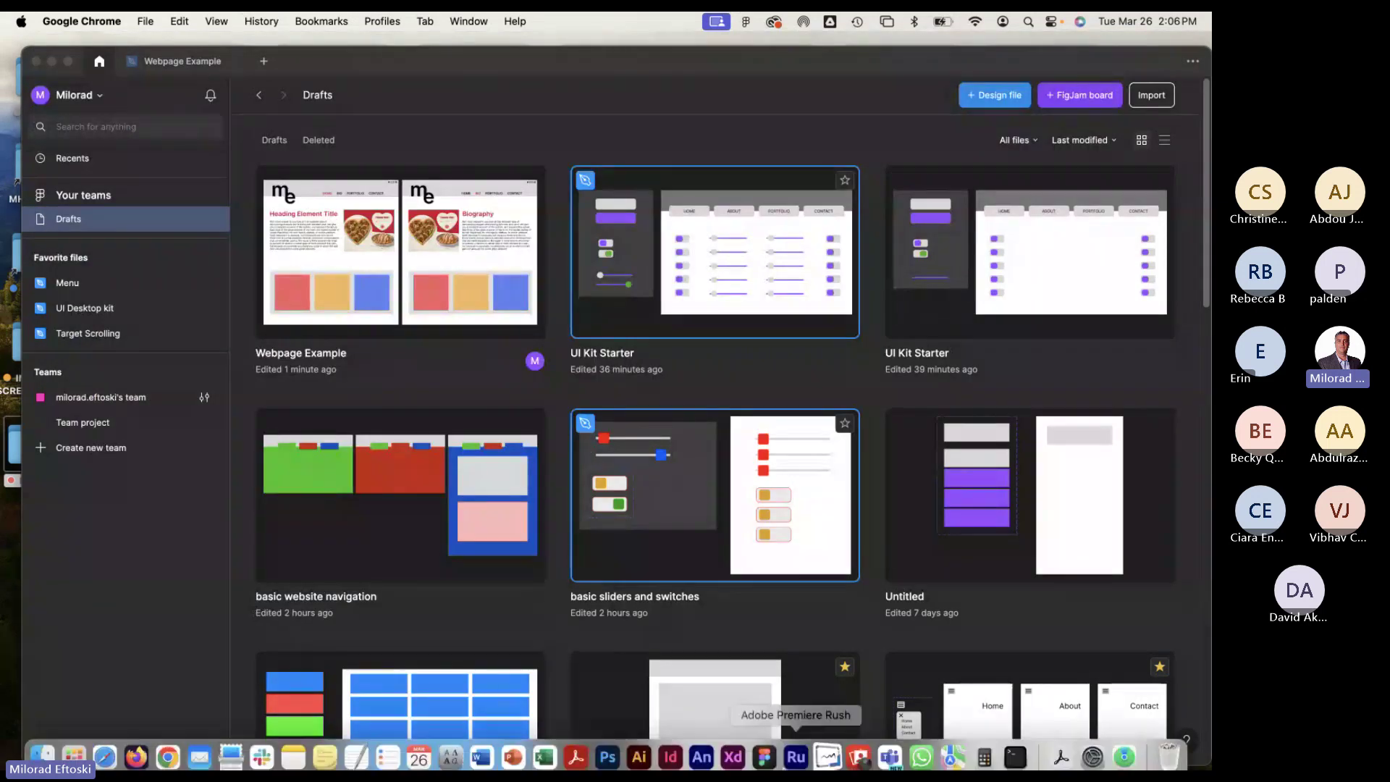
left_click(890, 745)
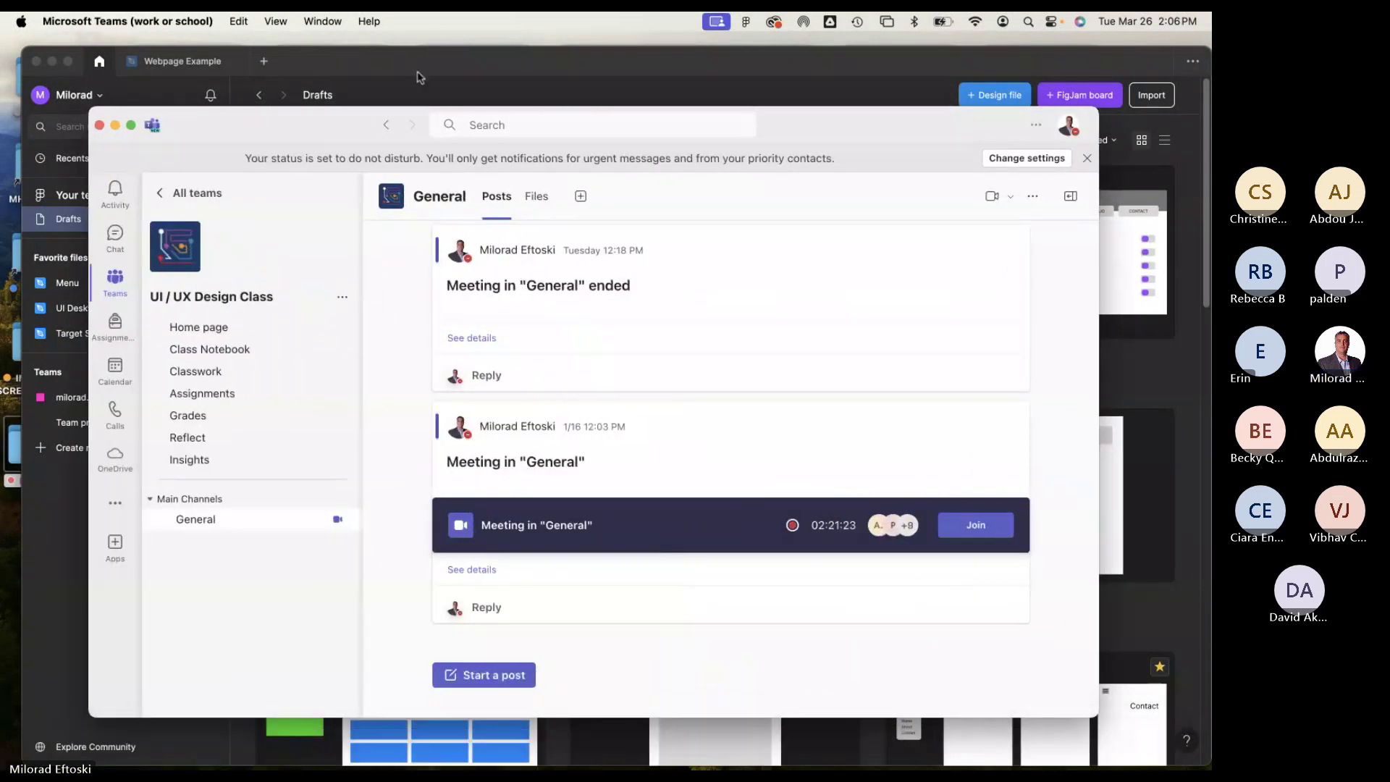
left_click(322, 21)
left_click(344, 236)
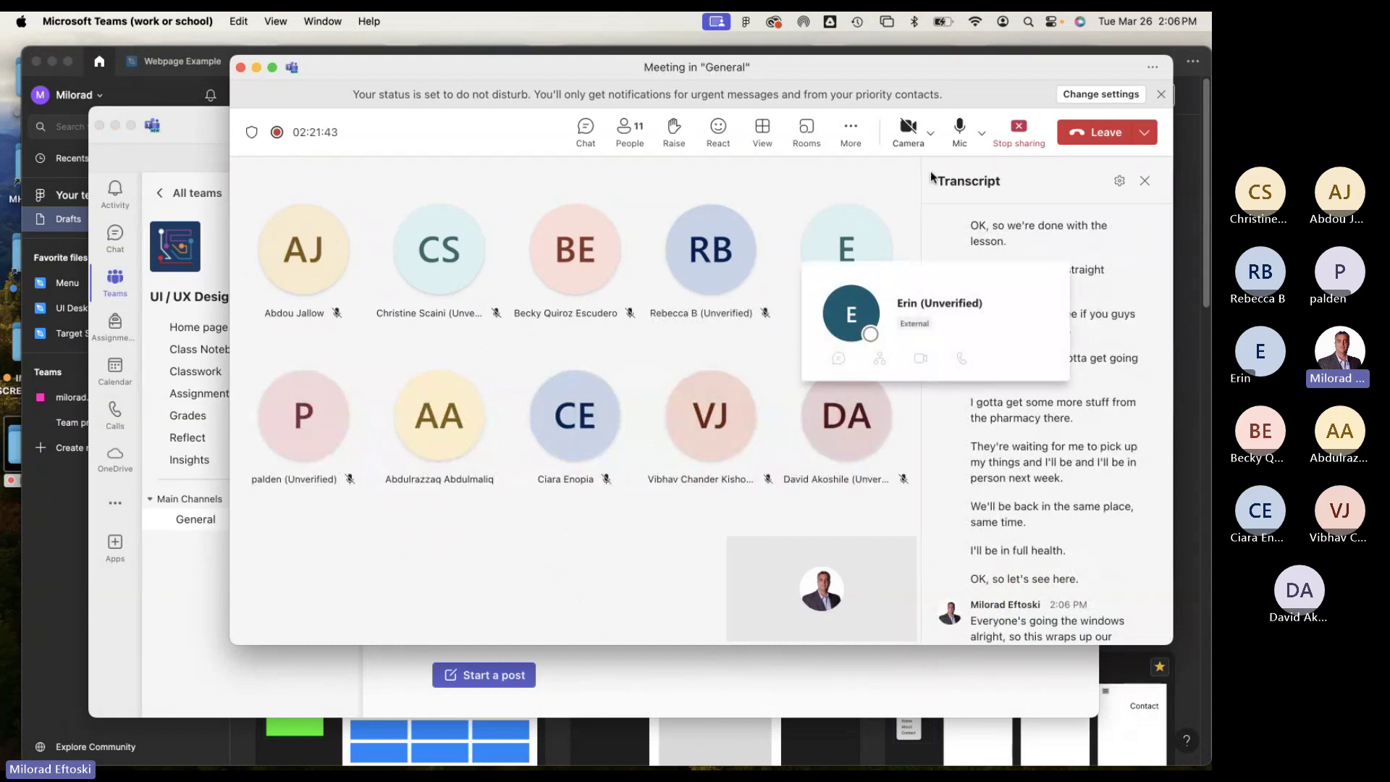
left_click(905, 134)
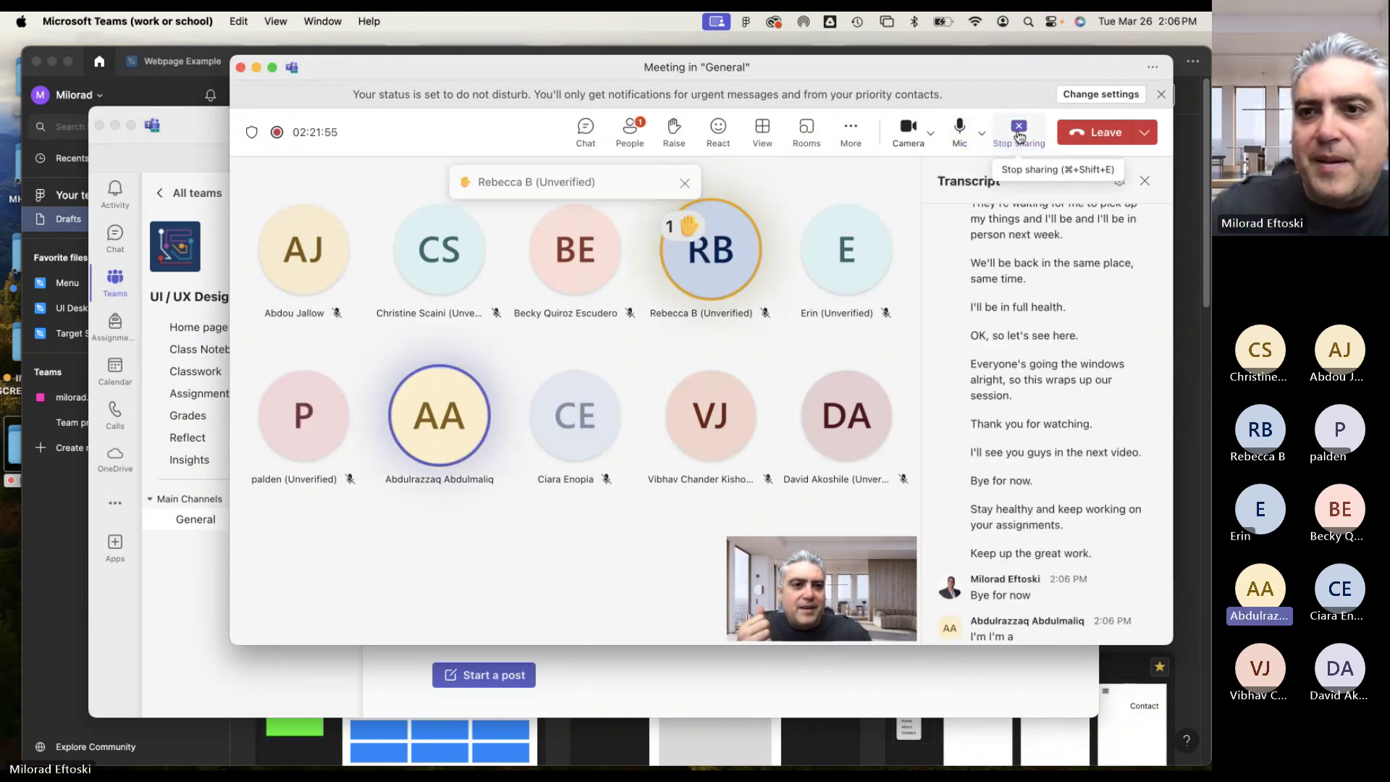
Stop the recording and transcription of the "General" meeting.
left_click(851, 130)
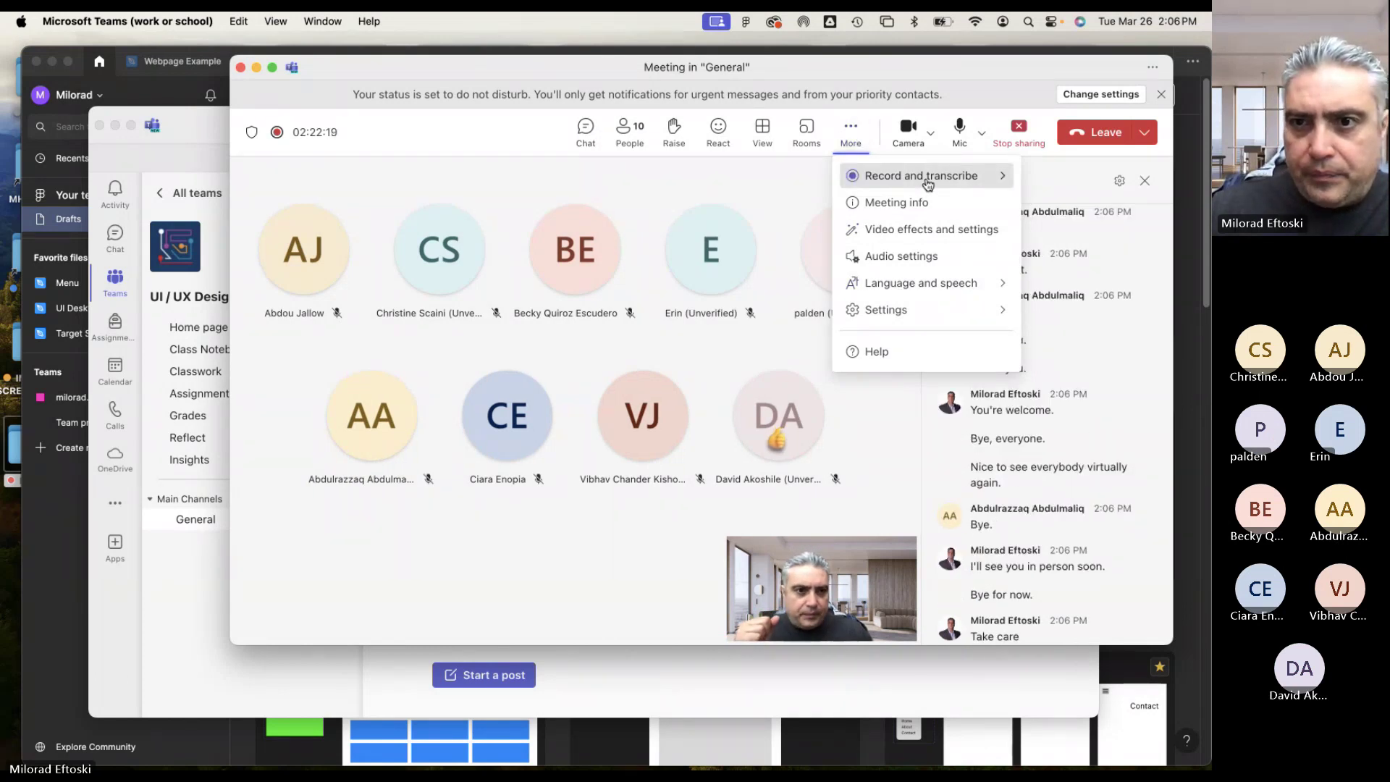
mouse_move(916, 177)
left_click(760, 187)
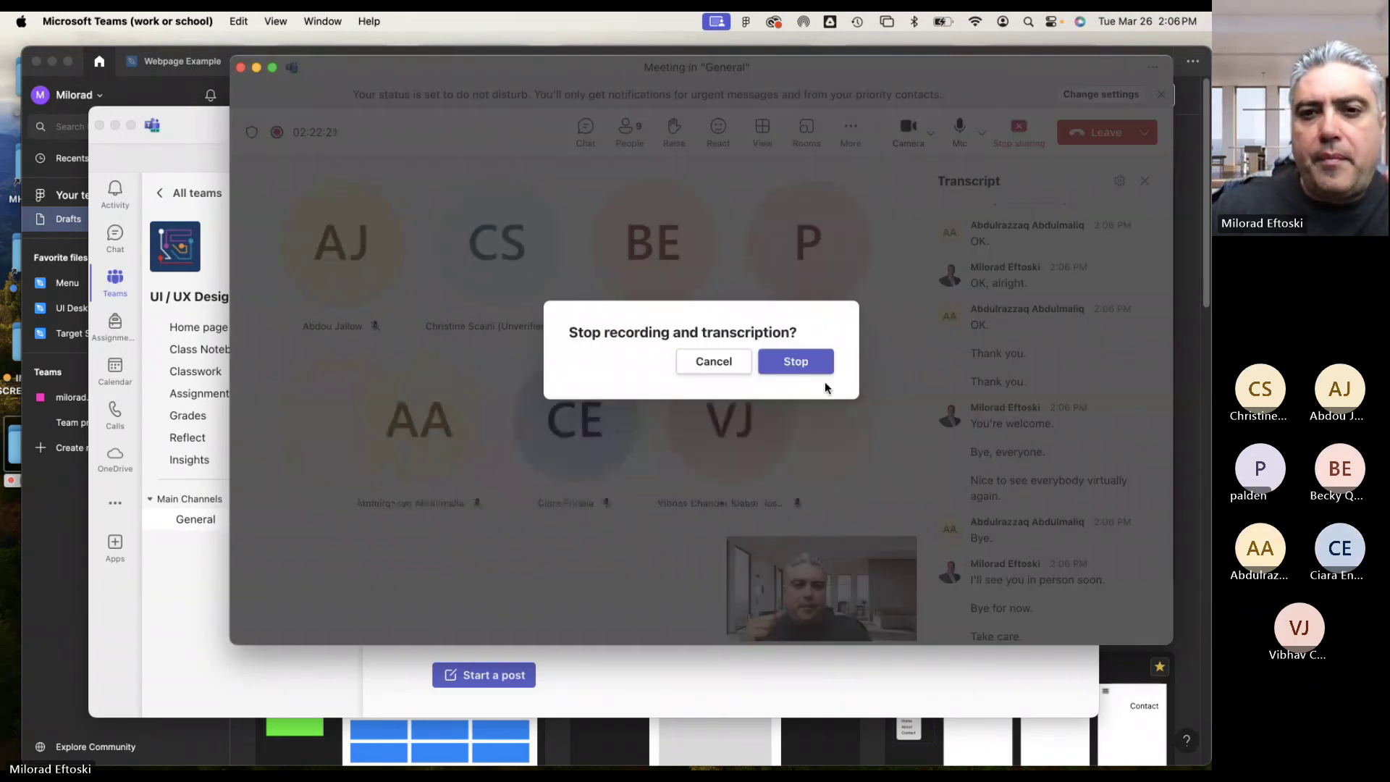